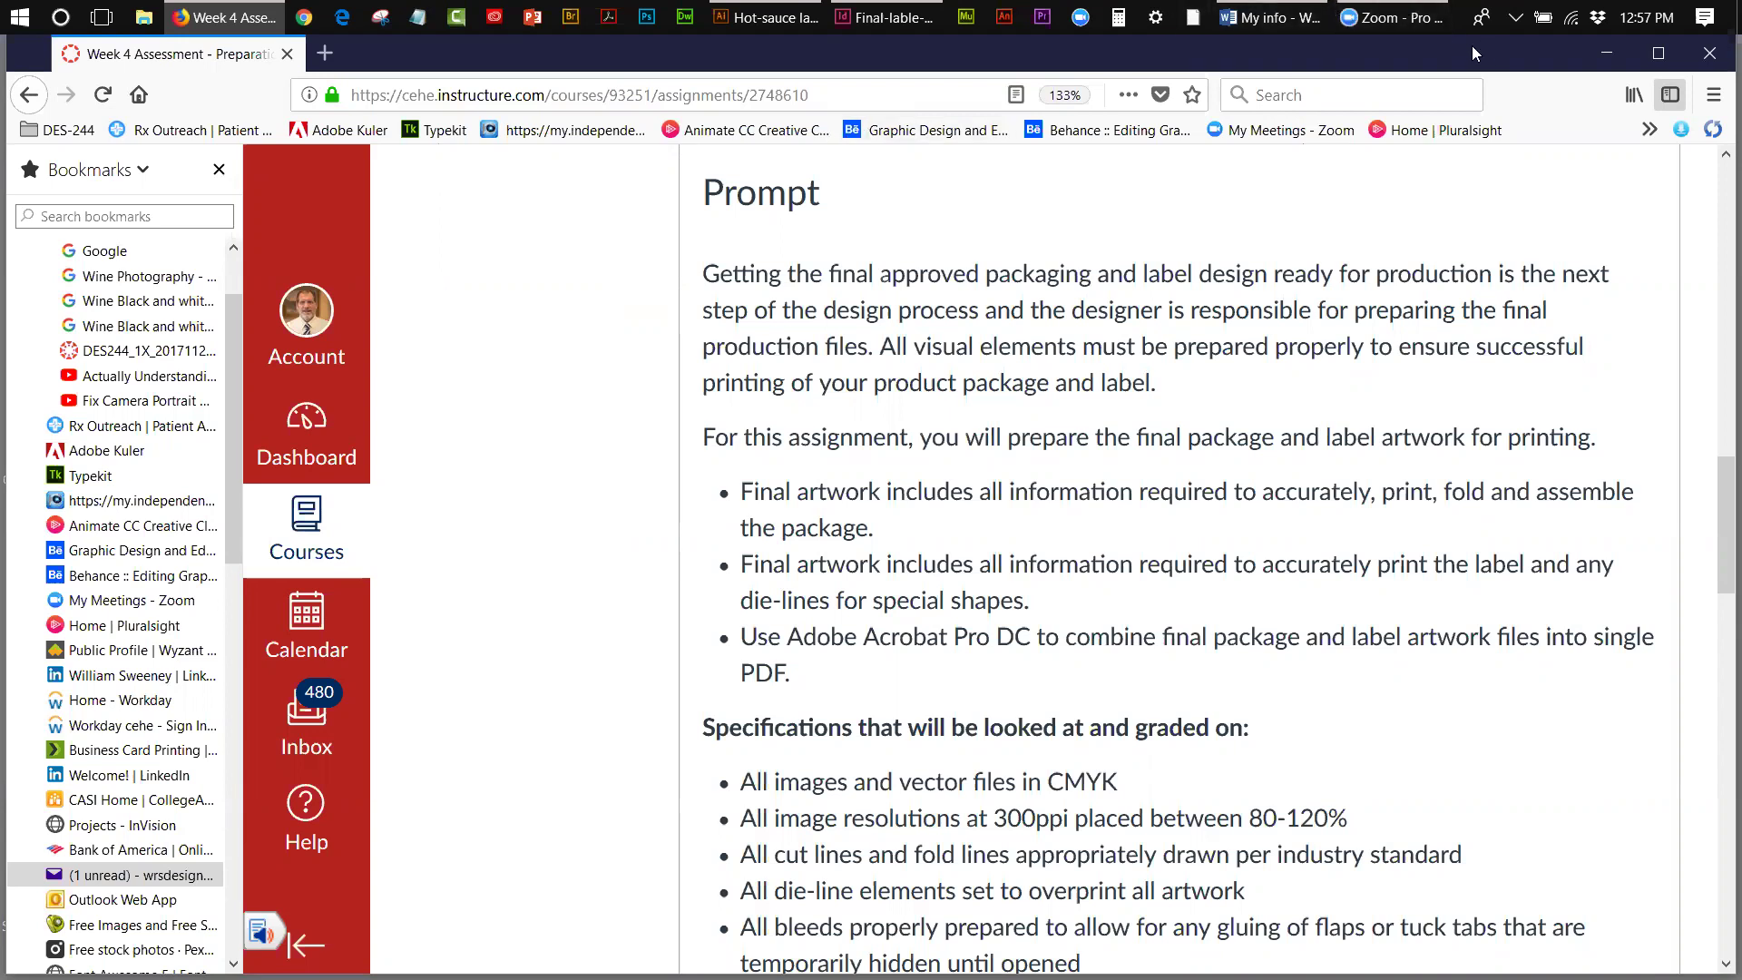
- Collapse the DES-244 and Bookmarks Toolbar folders at the top of the bookmarks sidebar
drag(1472, 45, 1469, 50)
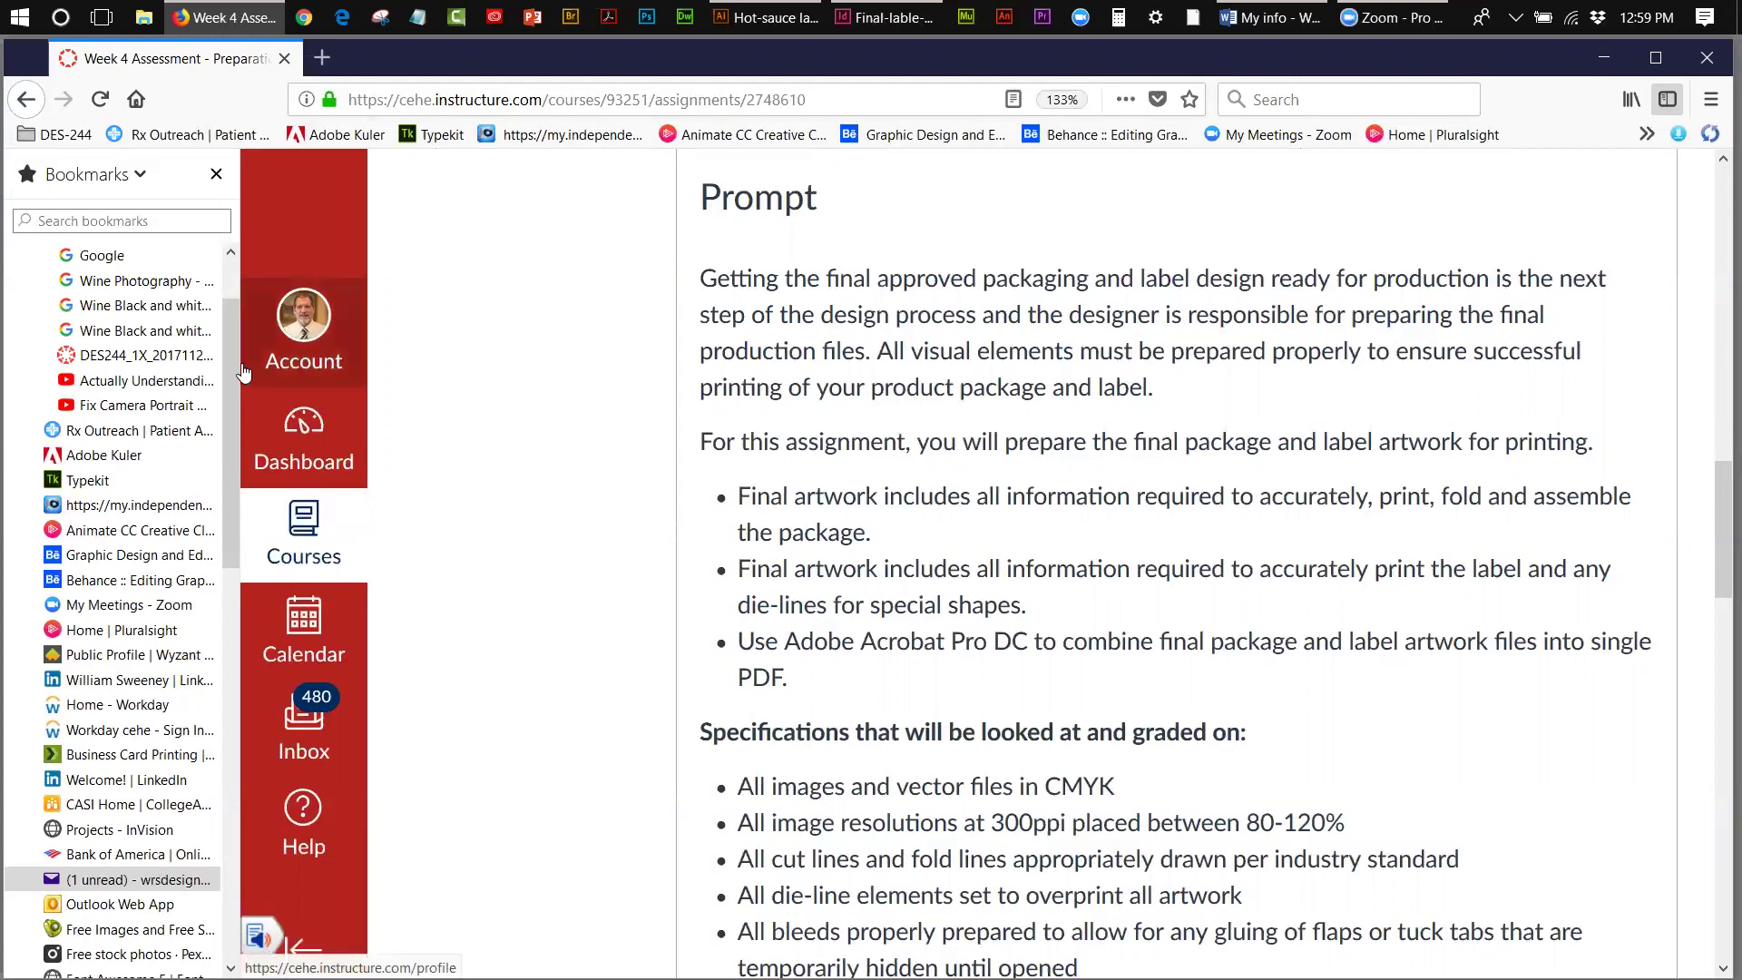
drag(238, 344, 232, 260)
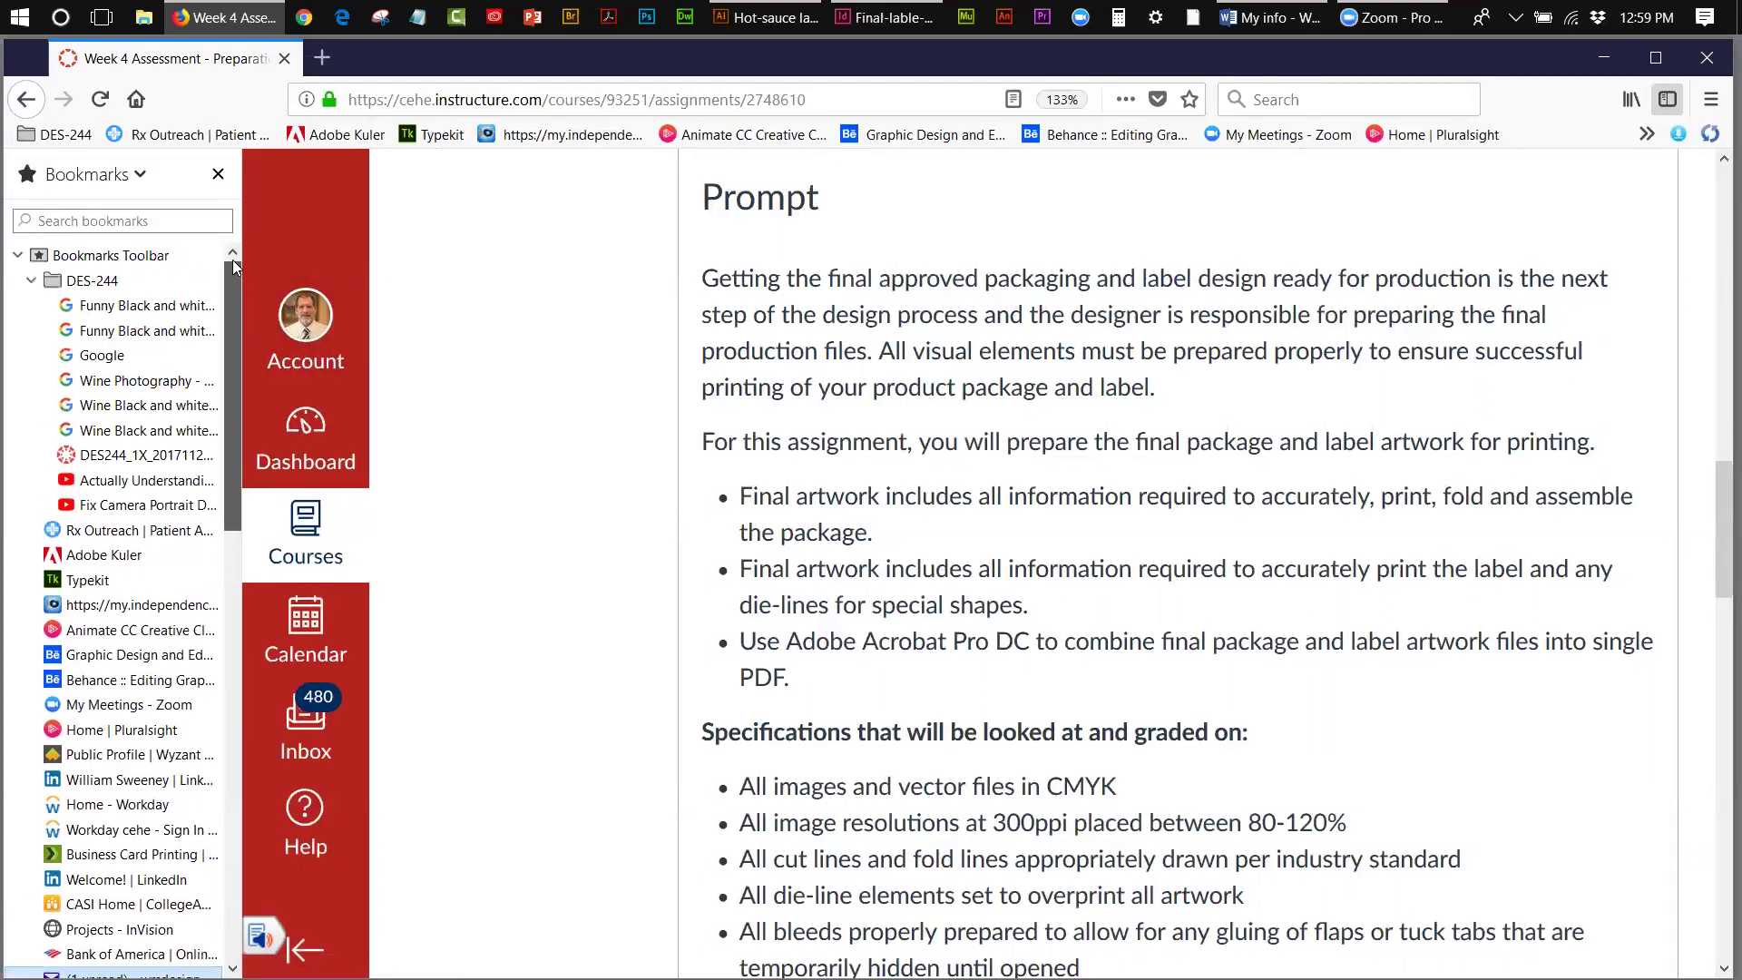
click(31, 280)
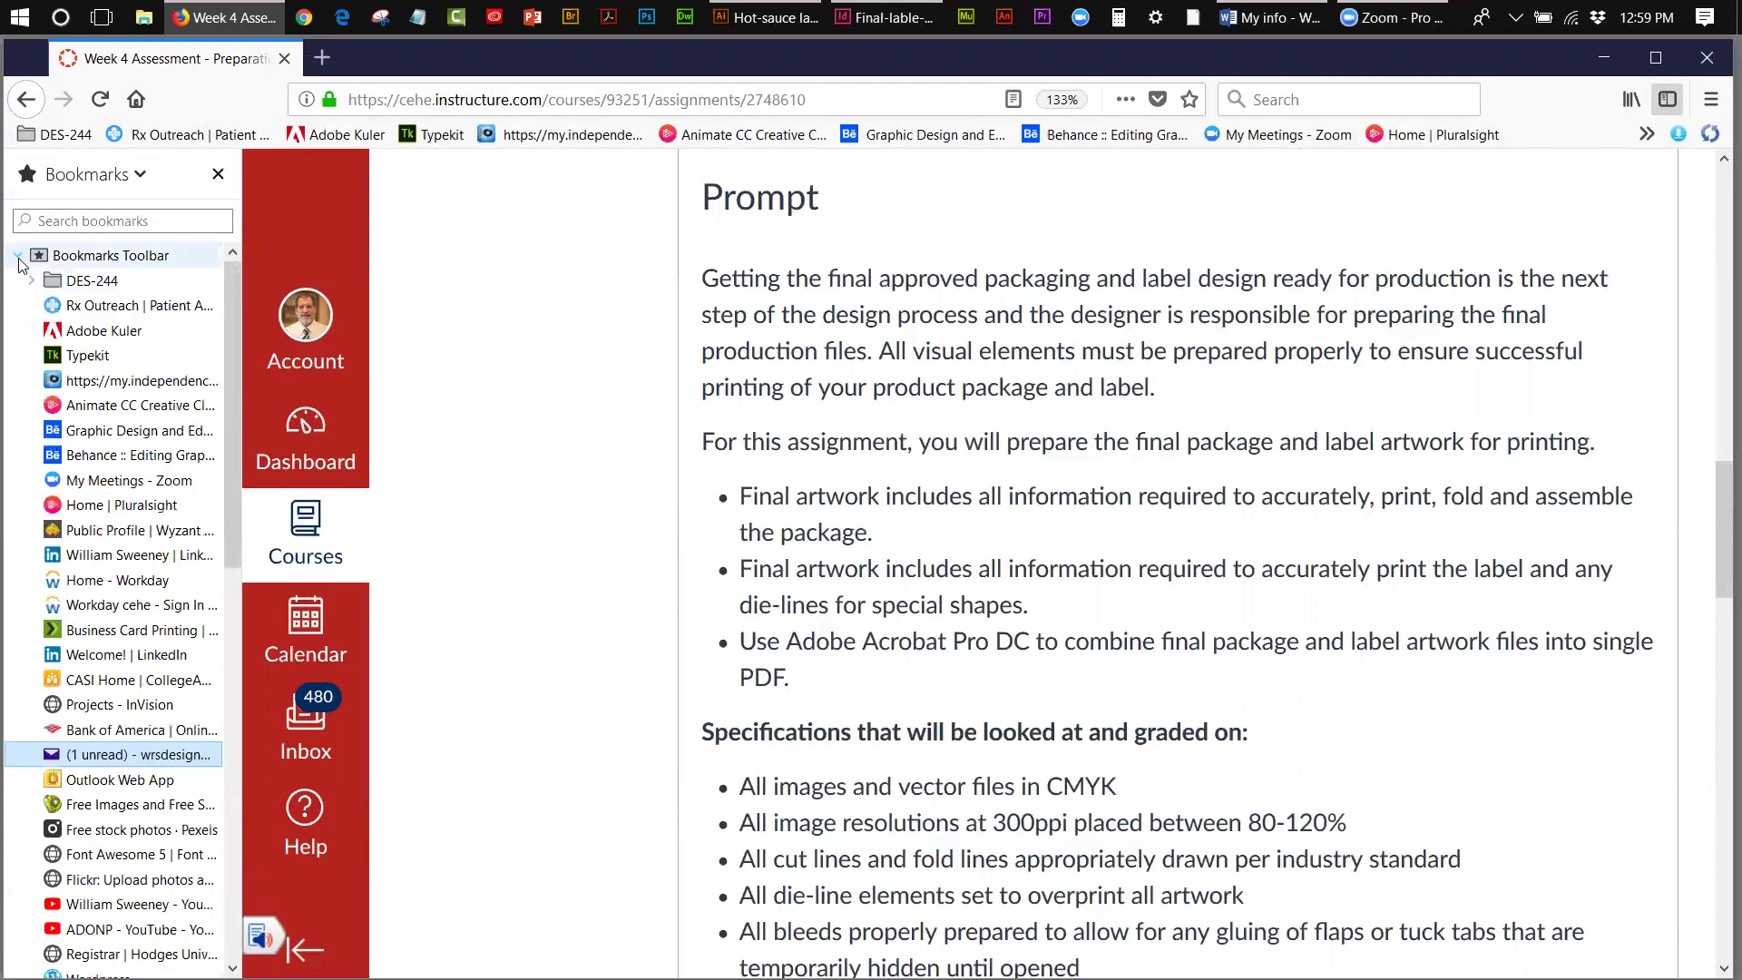
click(18, 255)
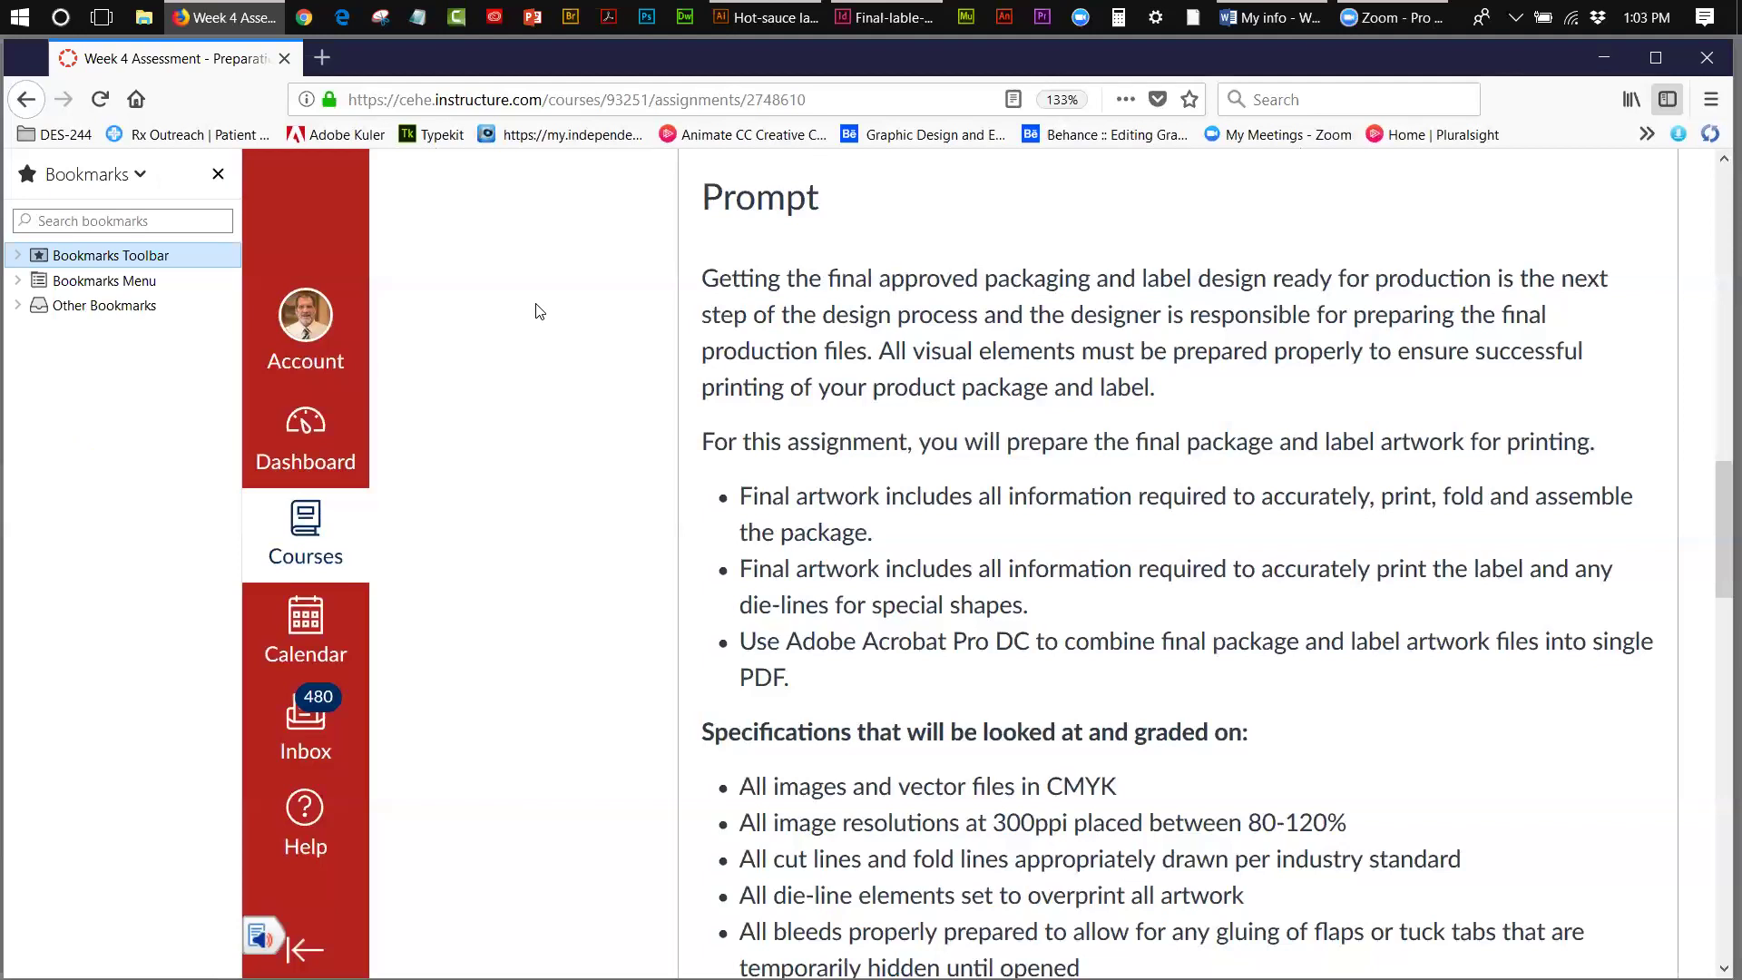
- Scroll the Week 4 Assessment page down to the 'Specifications that will be looked at and graded on' section
click(1713, 525)
drag(1713, 522, 1712, 578)
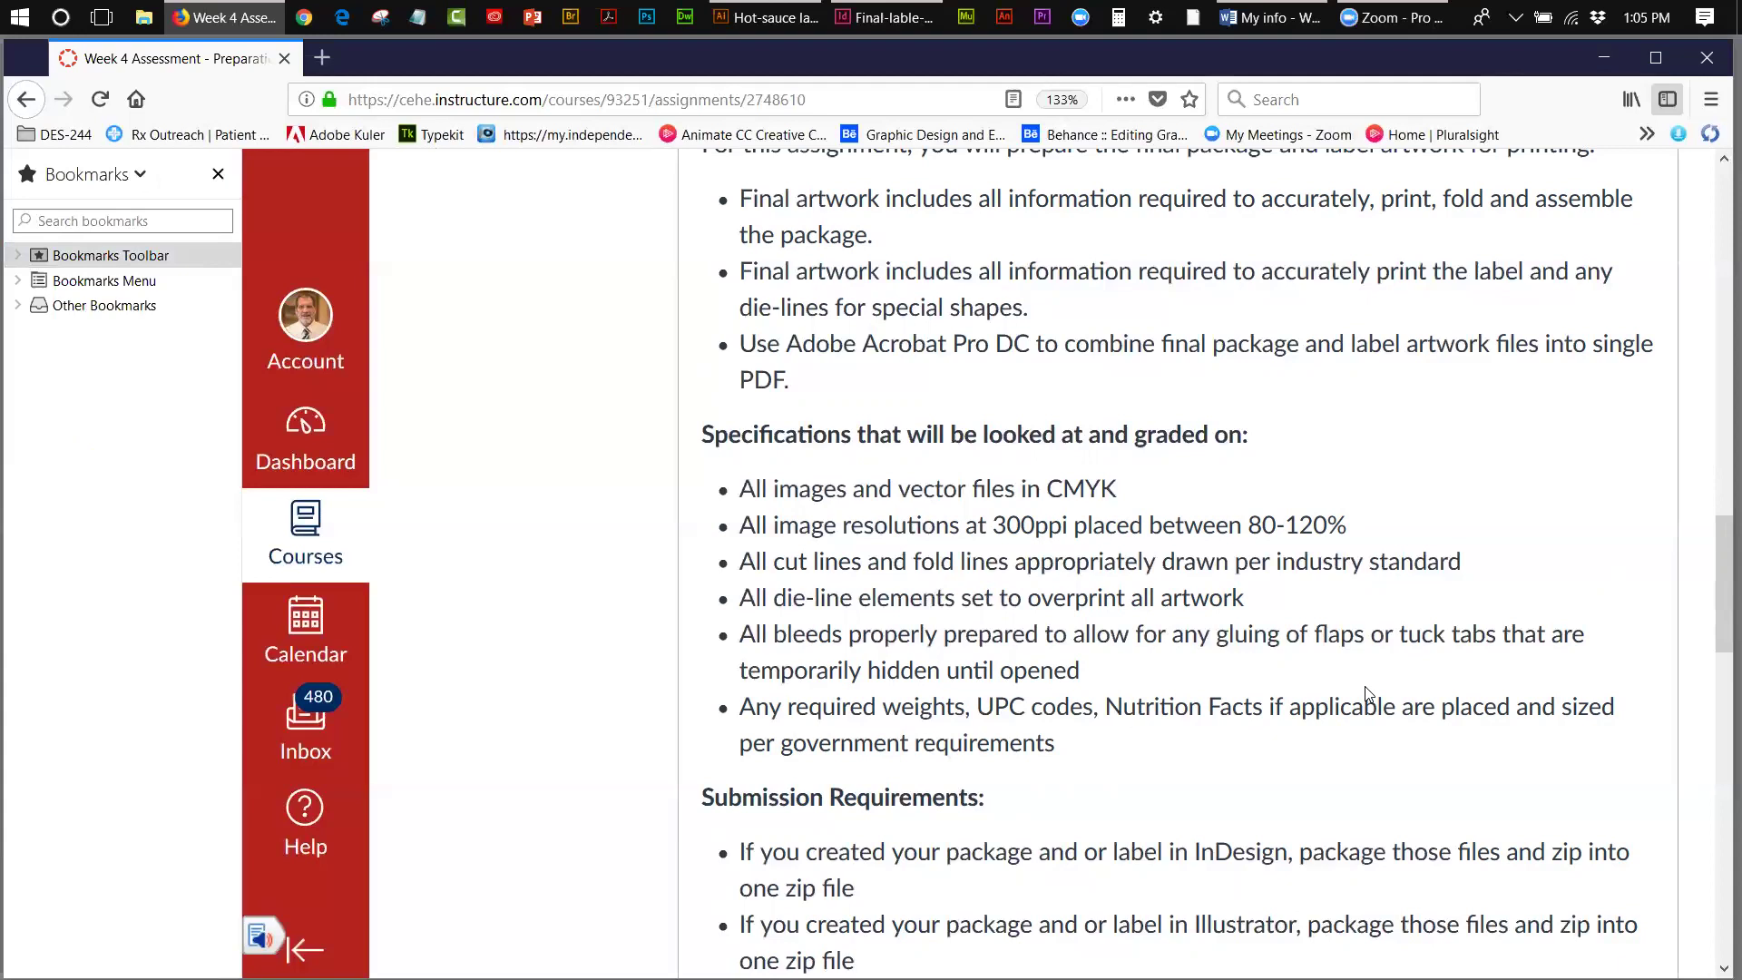
drag(1717, 533, 1172, 596)
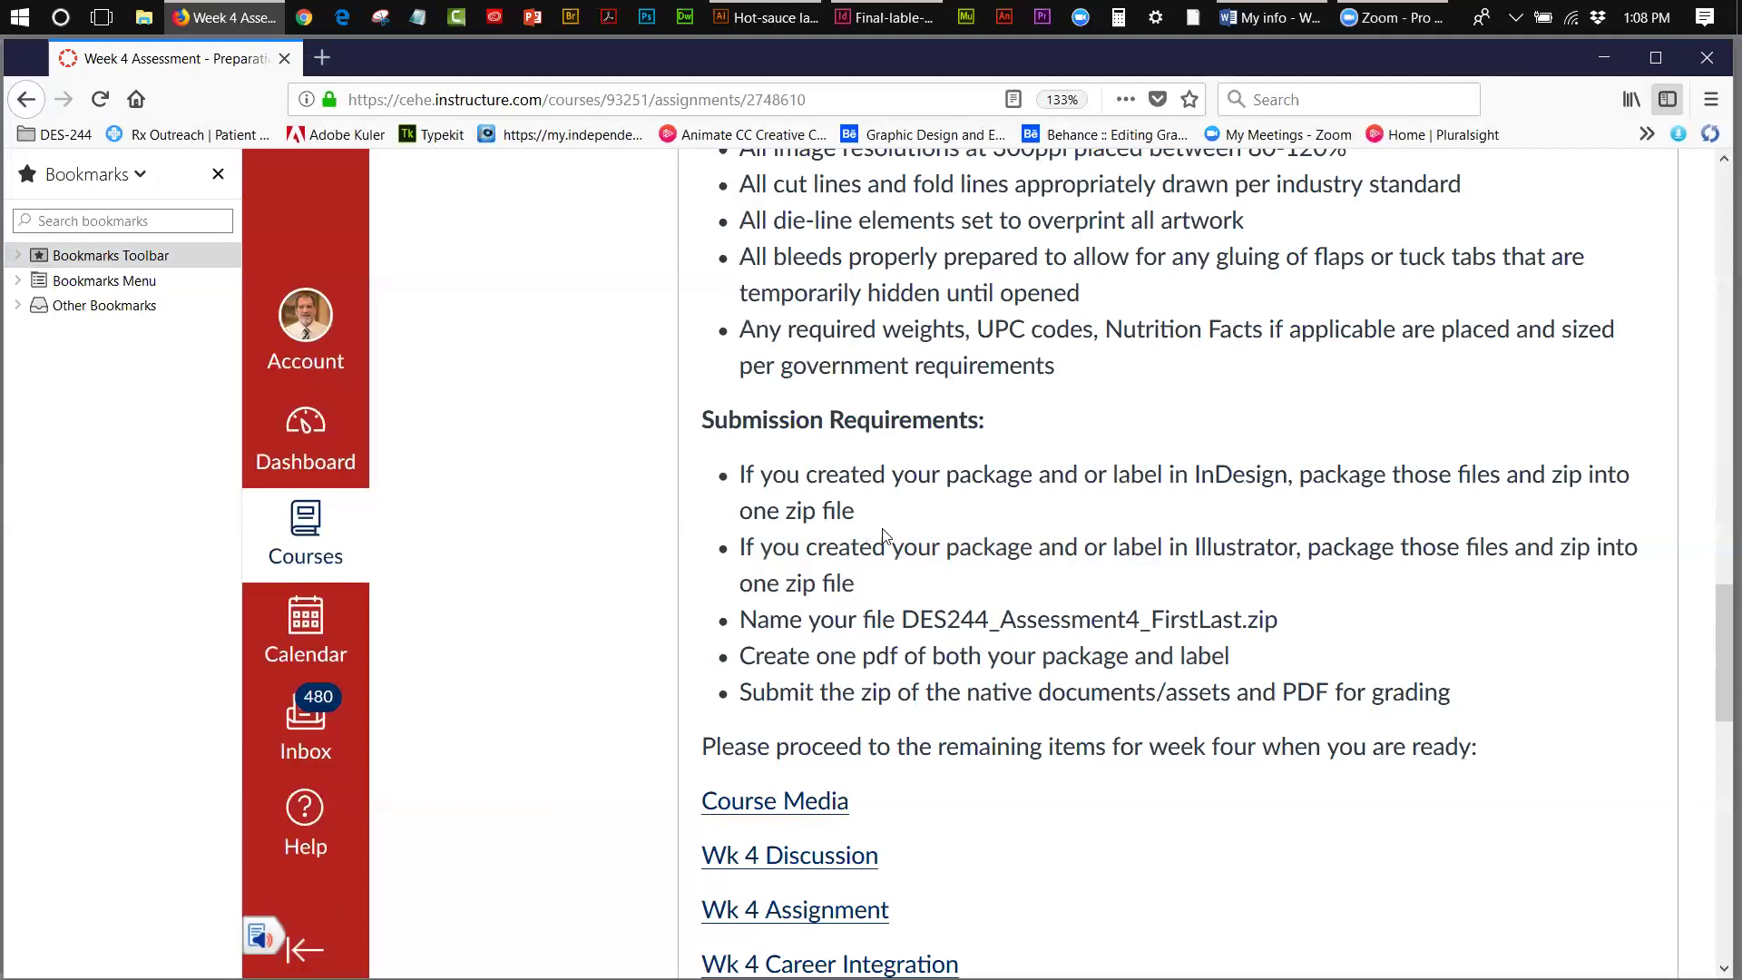
- Scroll the Week 4 Assessment page back up to the Prompt heading
drag(1713, 632, 1712, 577)
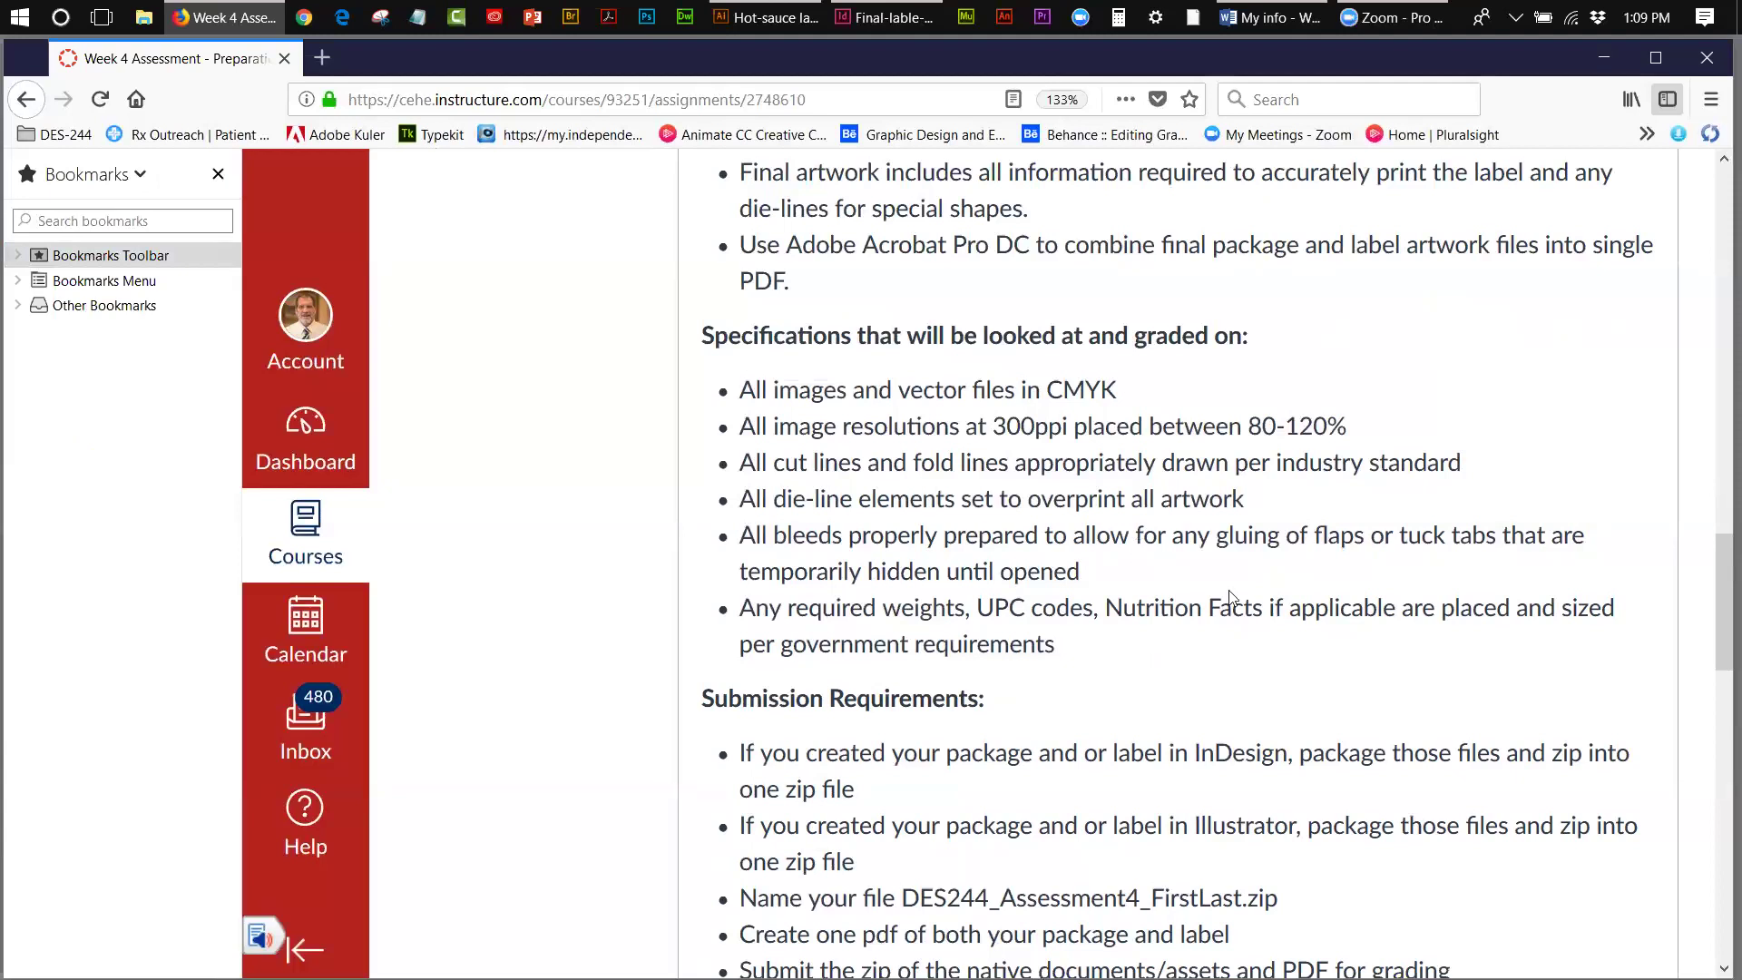
drag(1713, 568, 1713, 478)
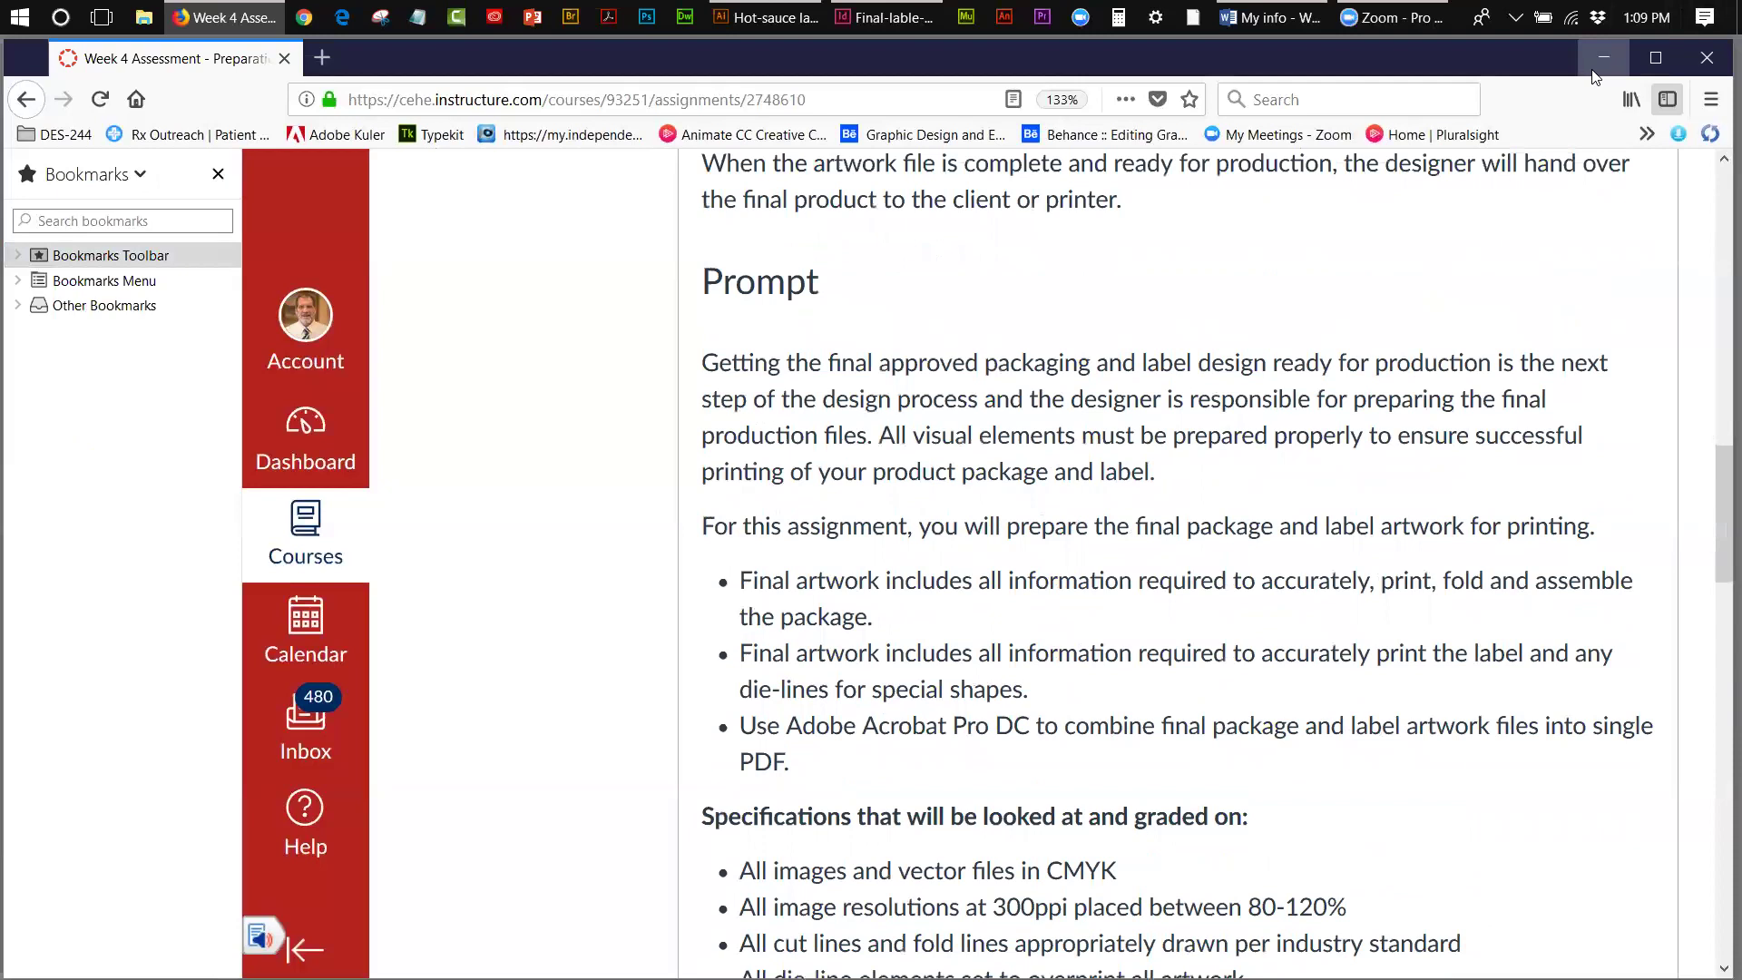
- Bring the Hot-sauce lable_done.ai artwork forward and deselect the label rectangle
mouse_move(796, 28)
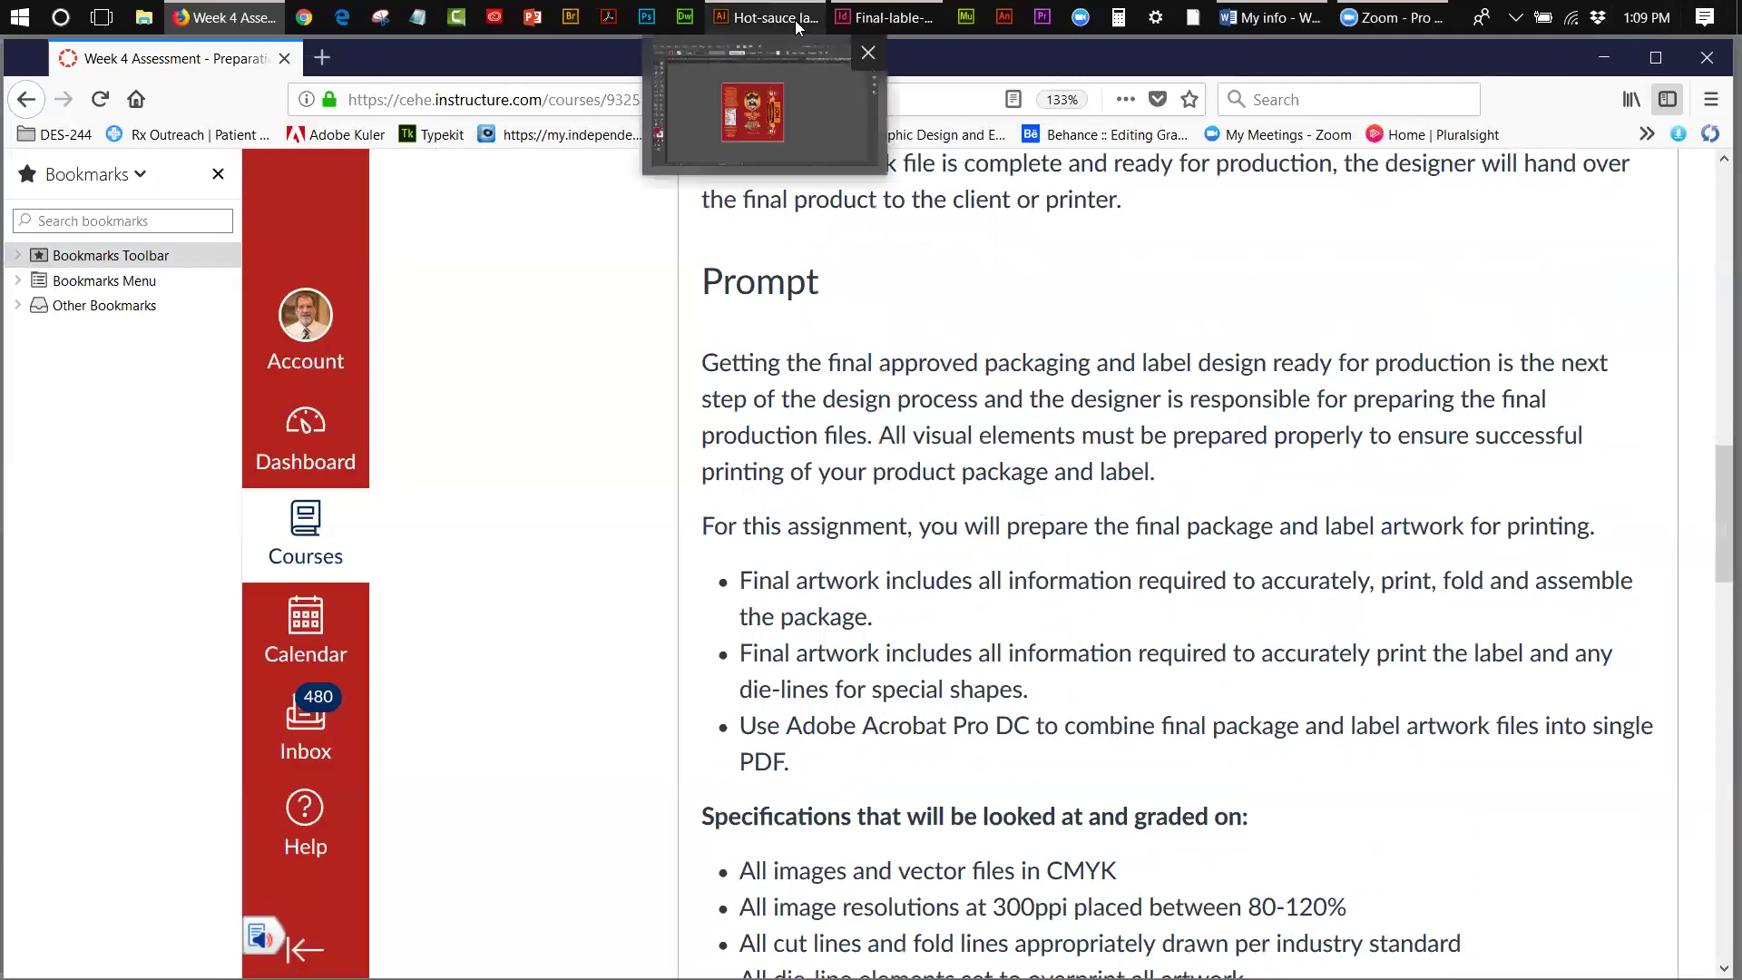
click(796, 27)
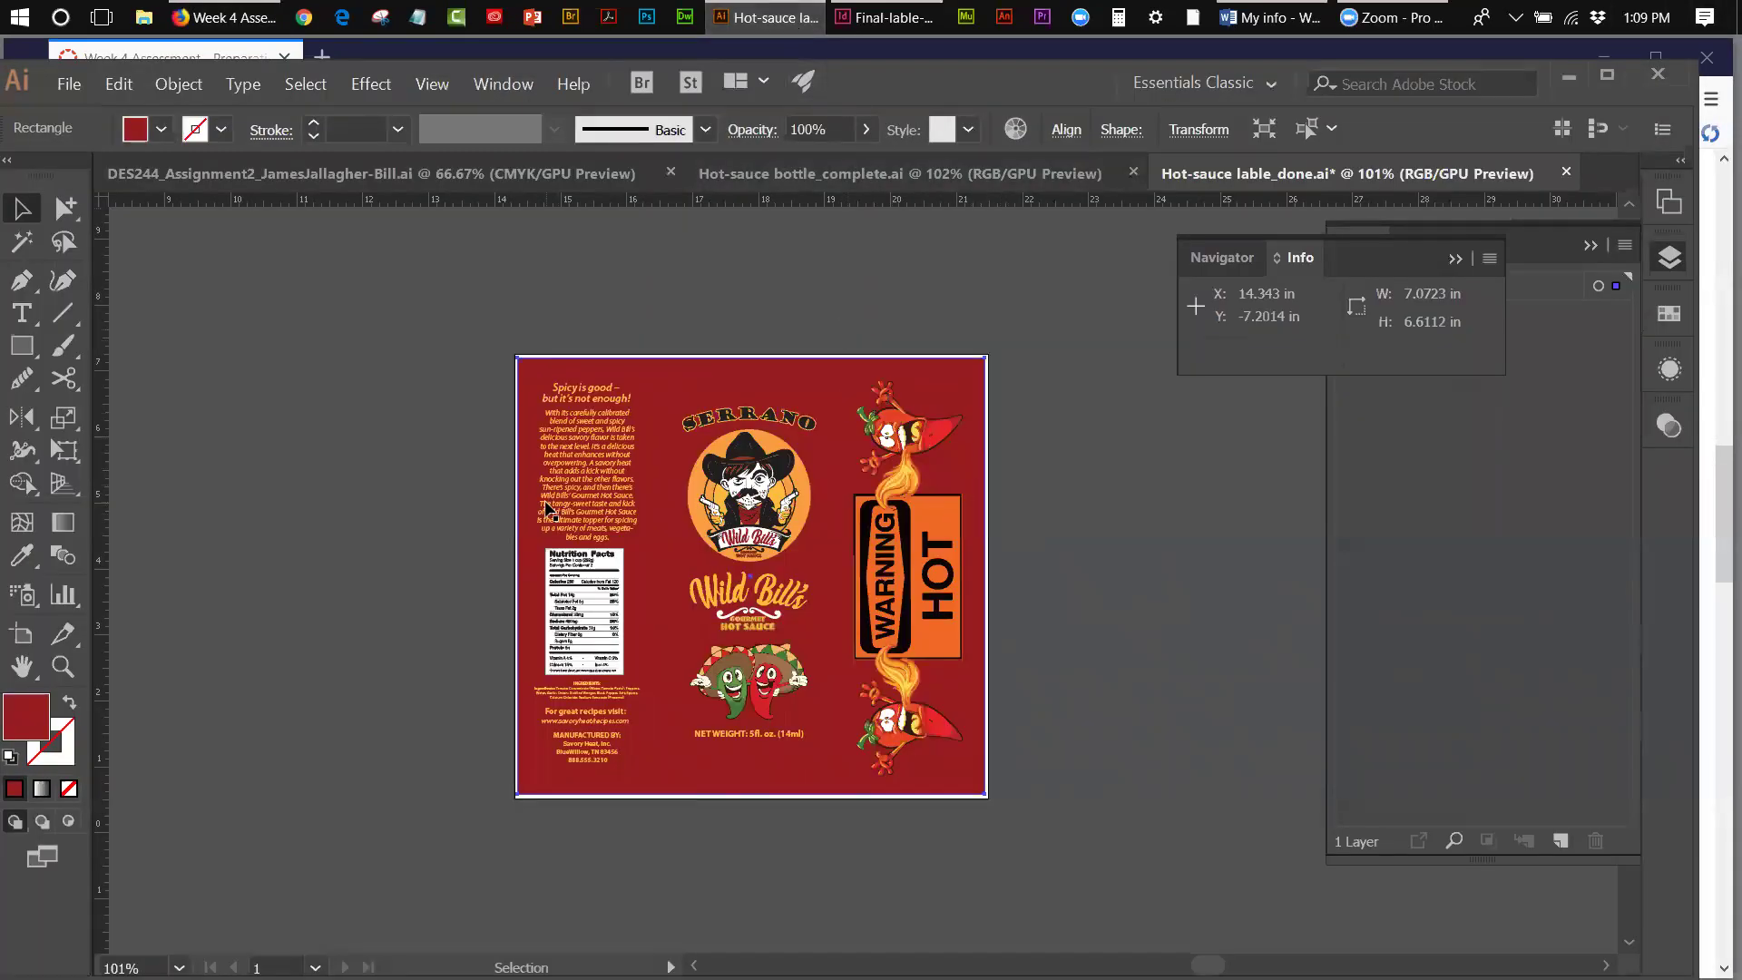
click(363, 486)
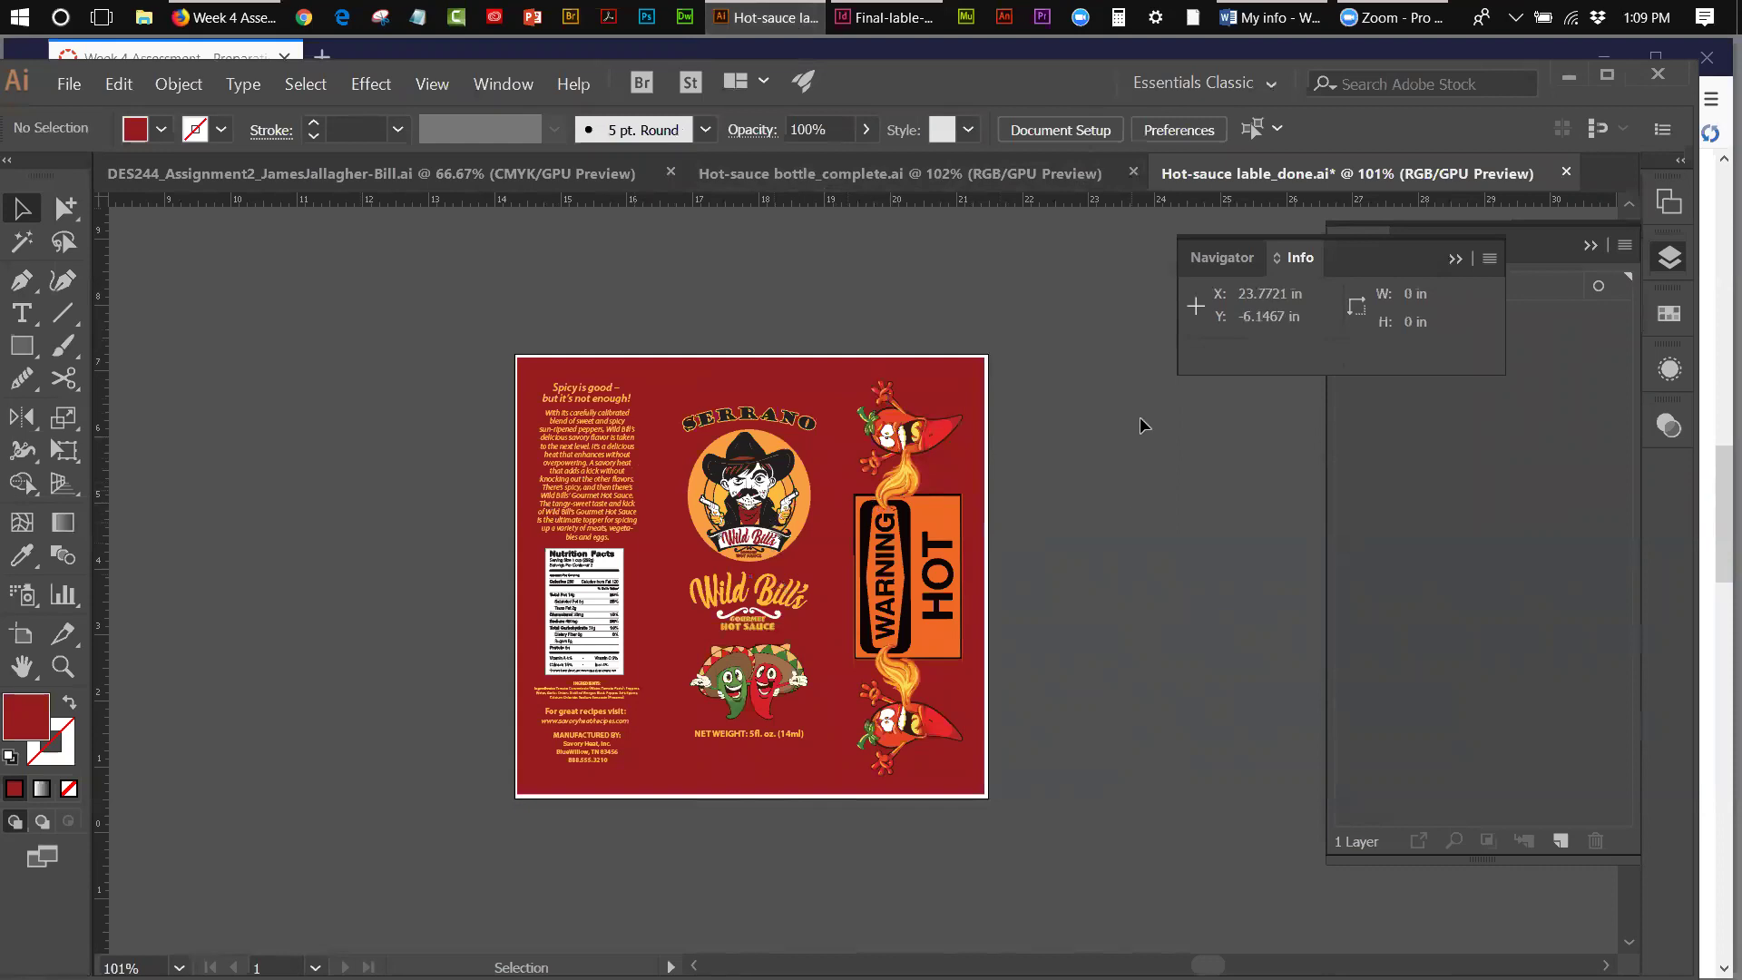
- Collapse the Navigator, Info and Layers panels and show the Swatches panel
click(1453, 258)
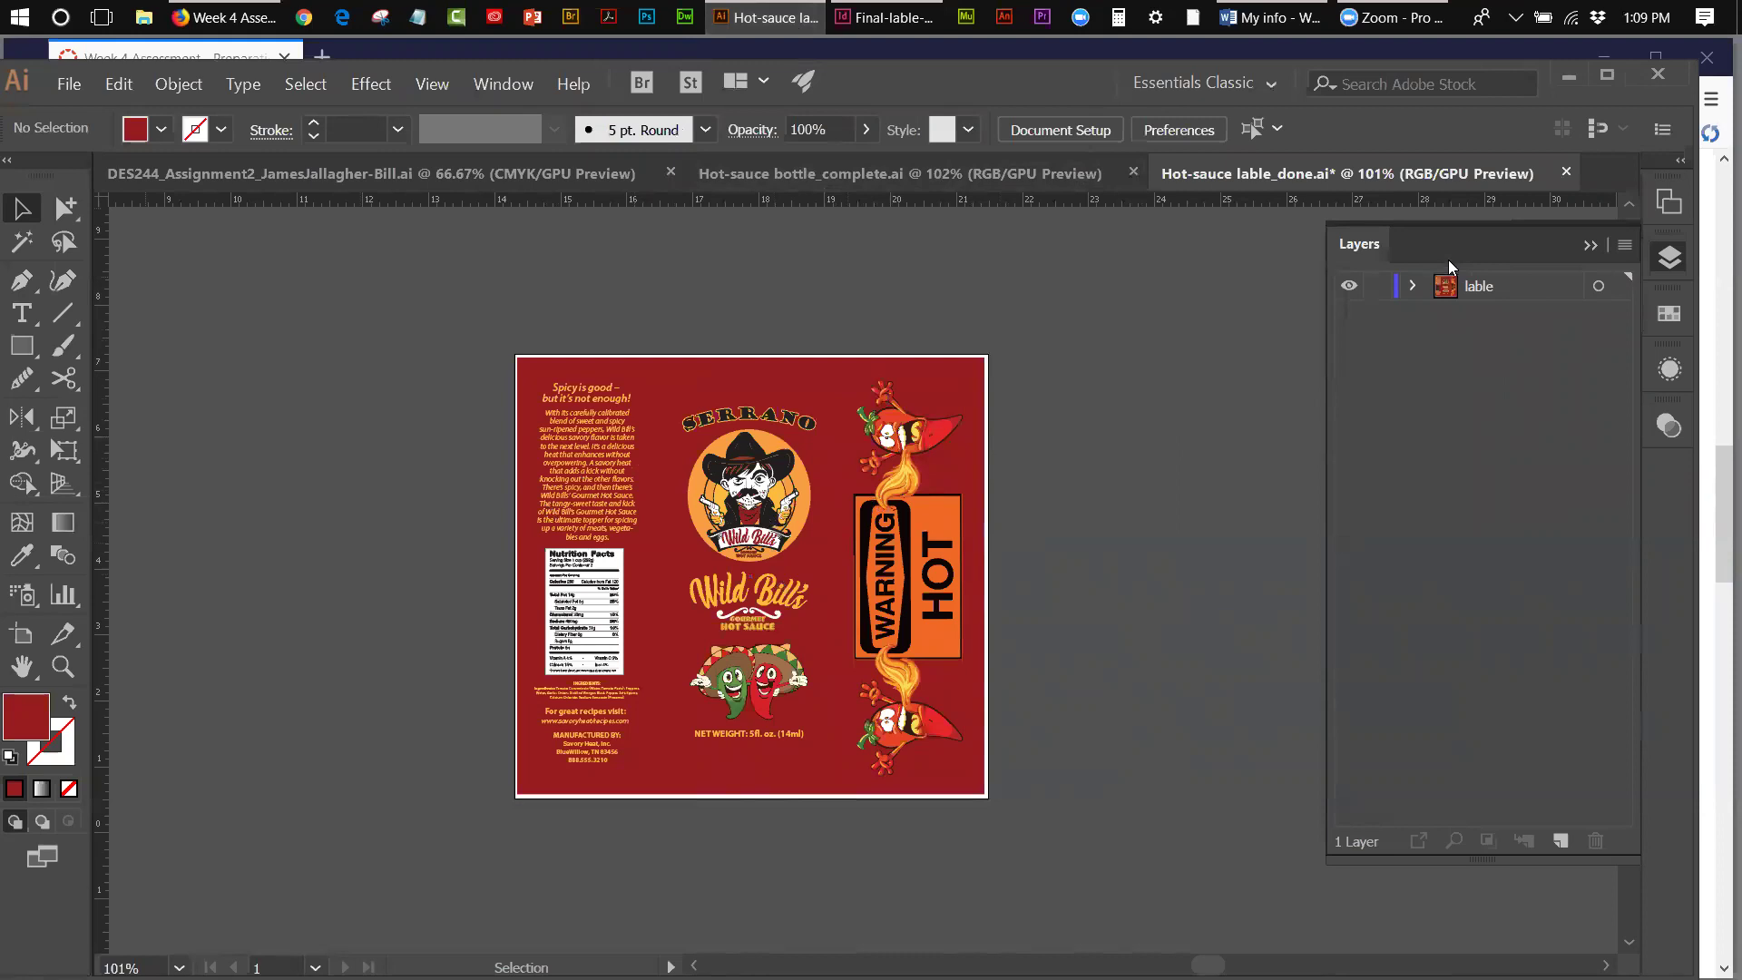
click(1591, 247)
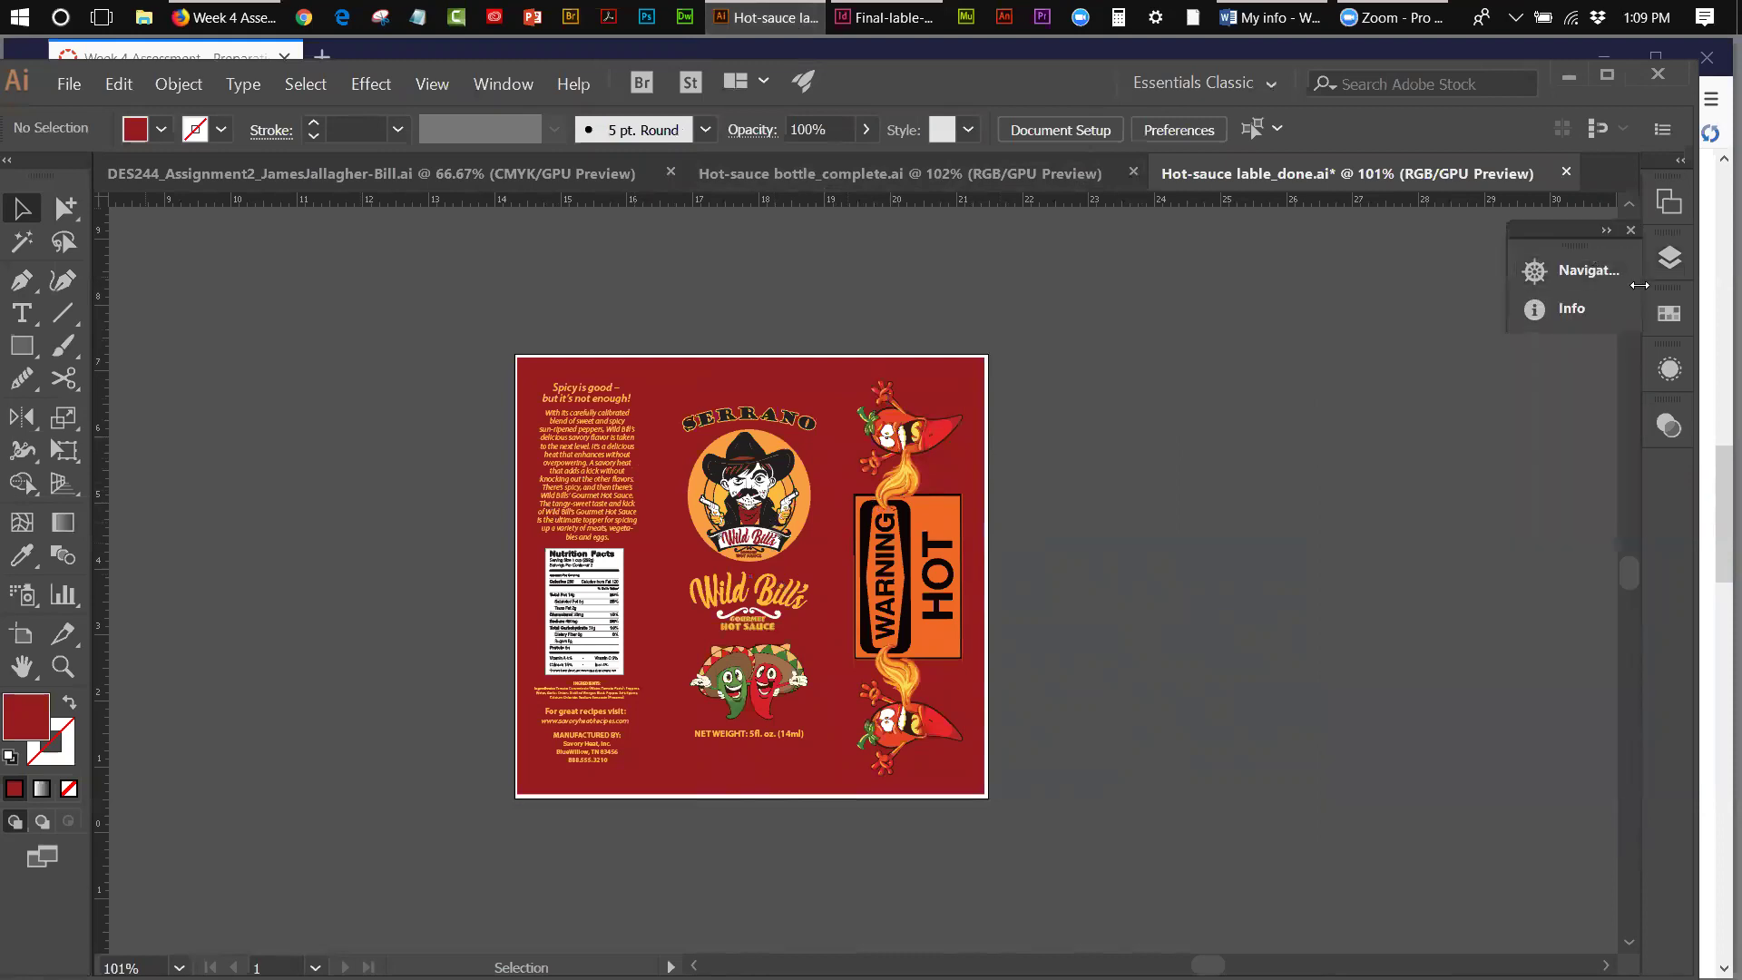
click(1630, 233)
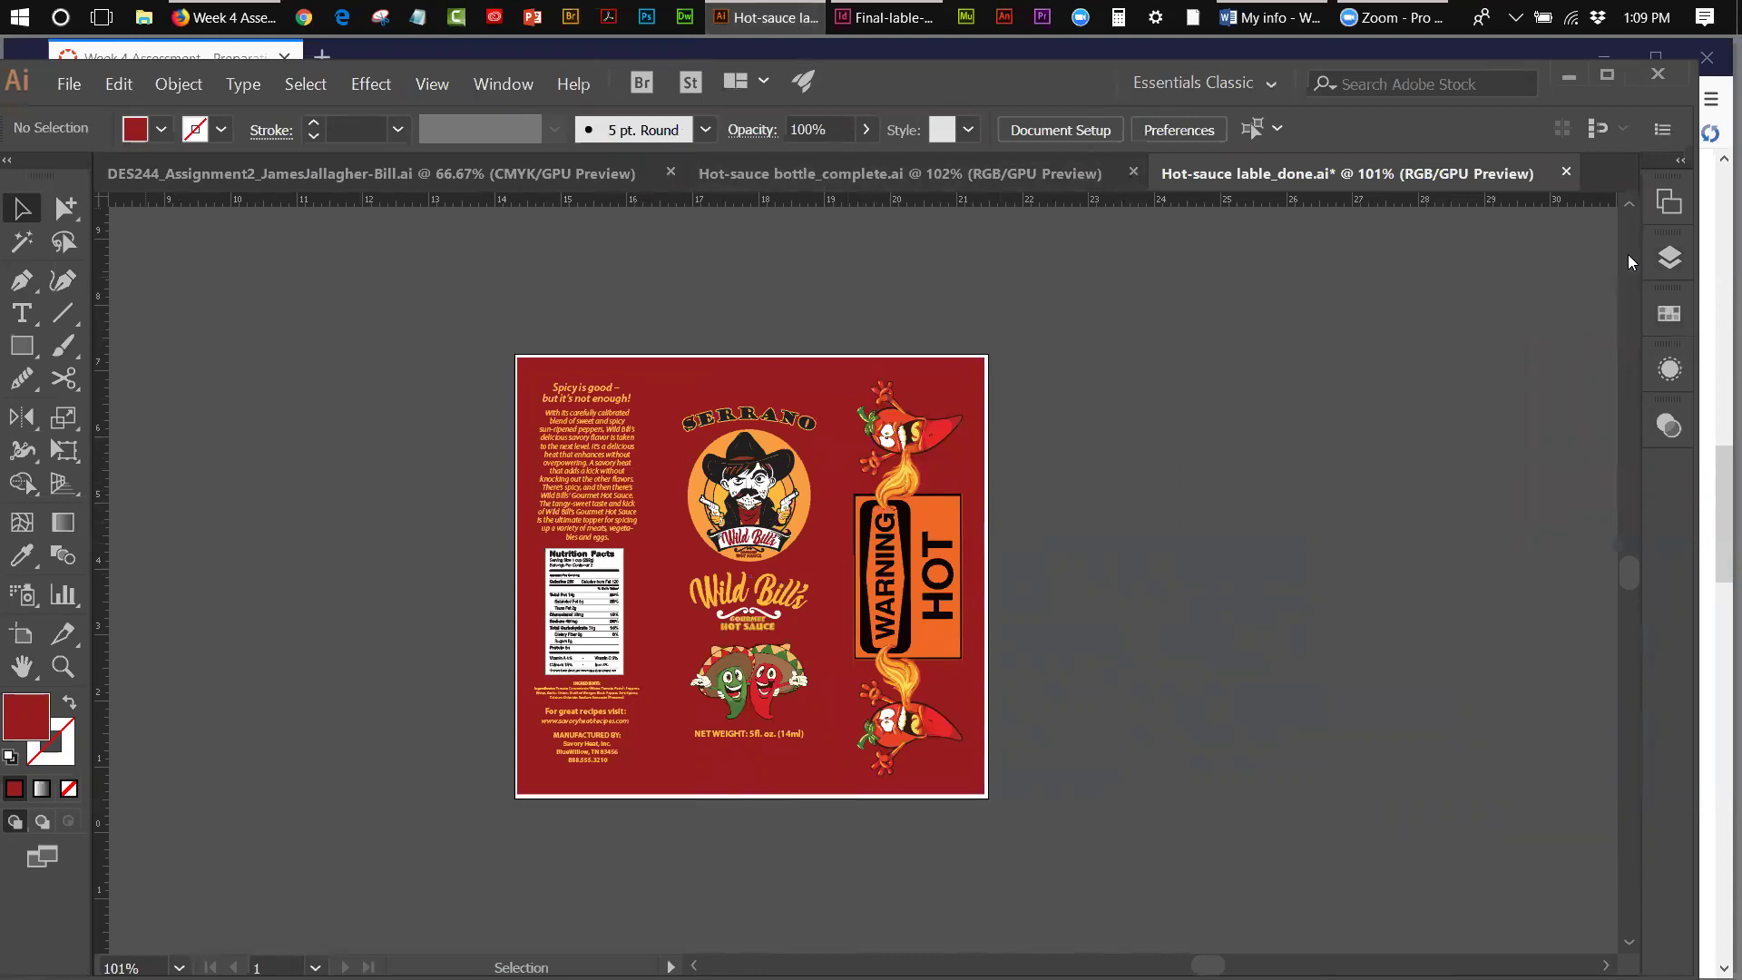
click(1669, 313)
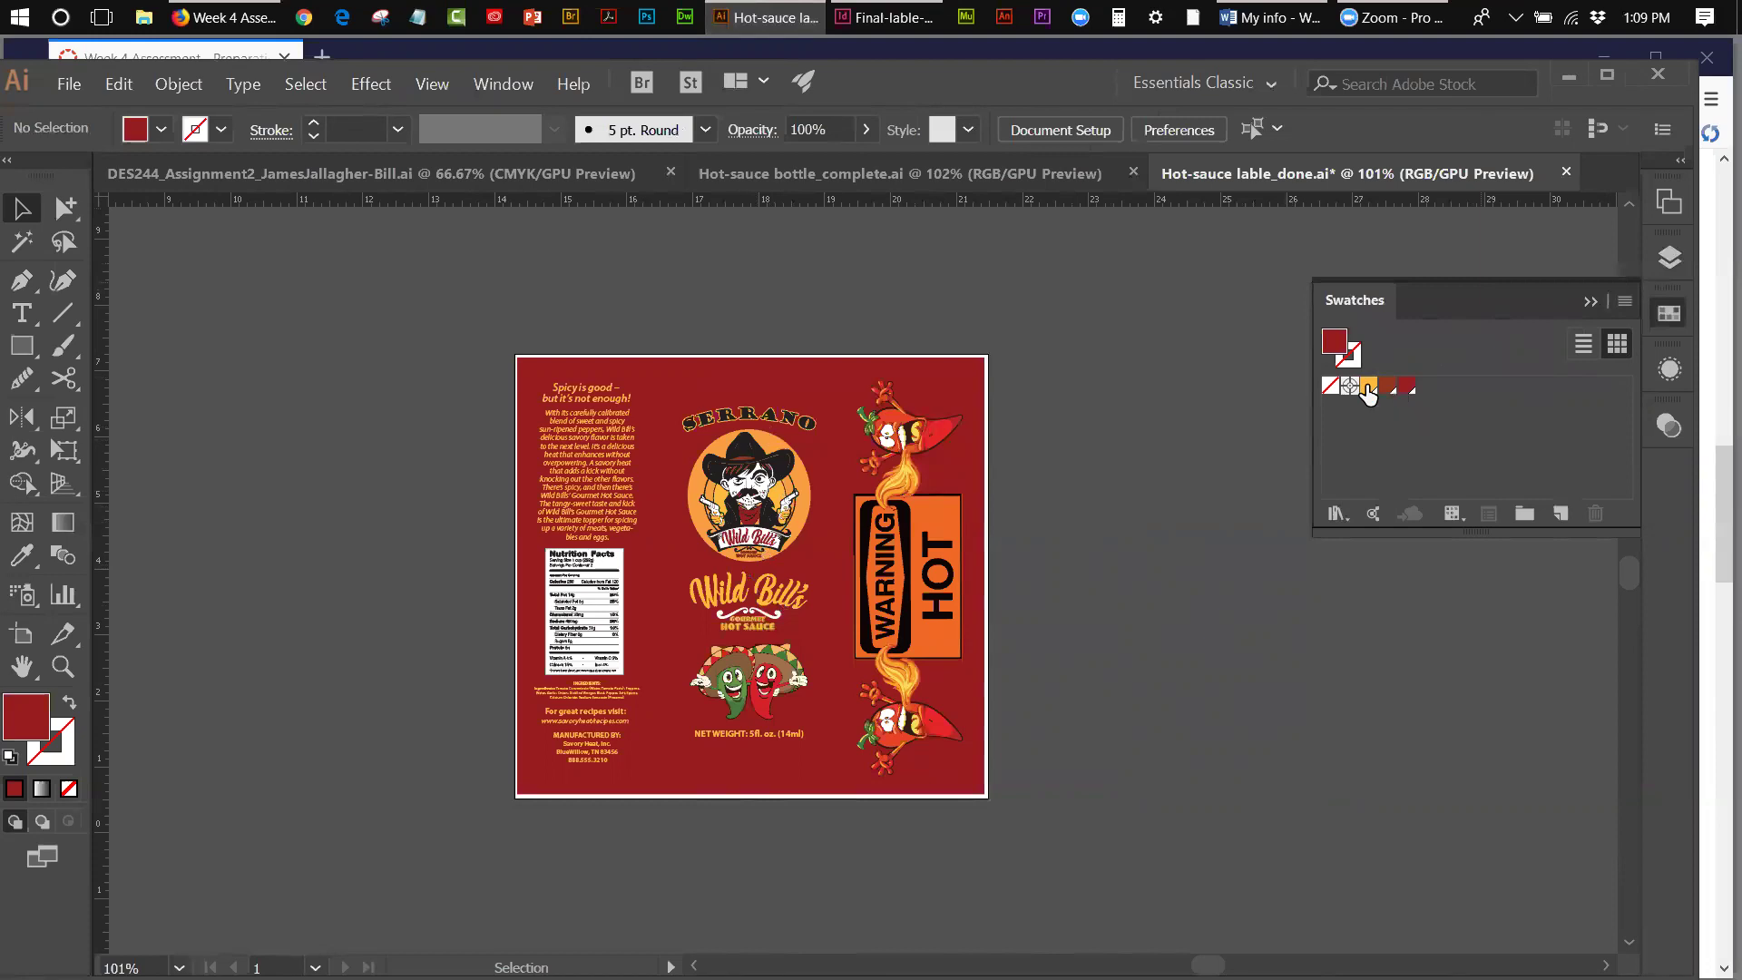
- Name the yellow swatch 'Wild Bill Yellow', keeping it a process colour
double_click(1368, 386)
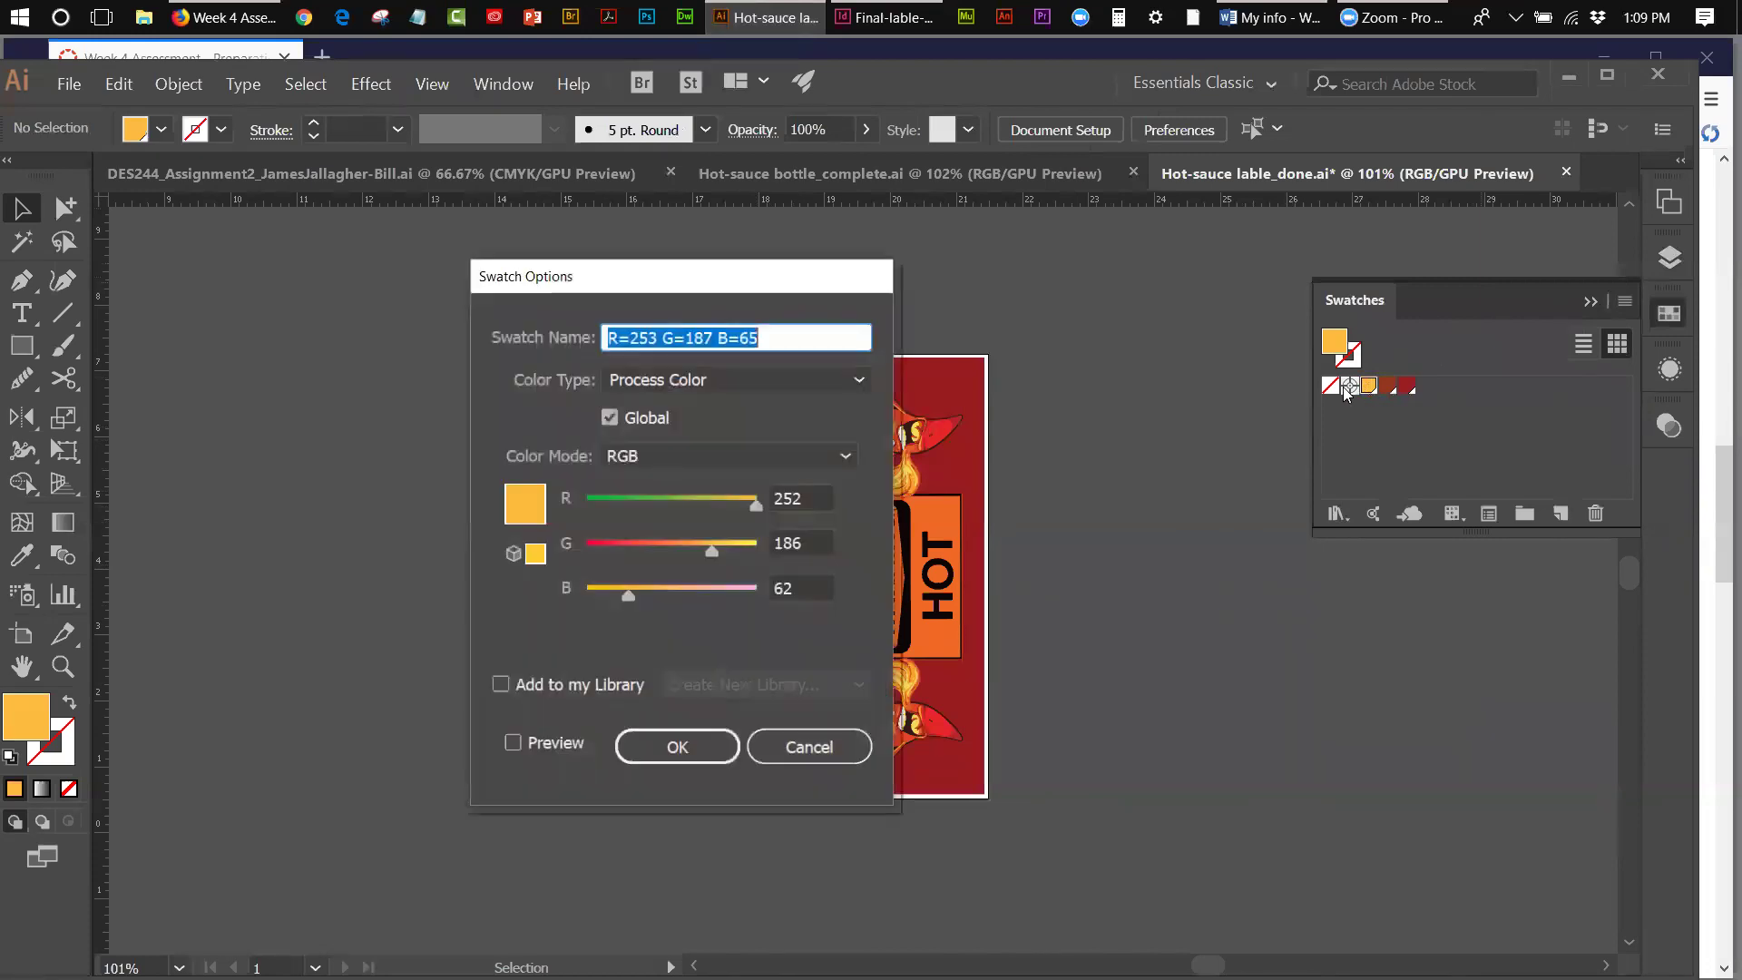
drag(687, 291, 1088, 299)
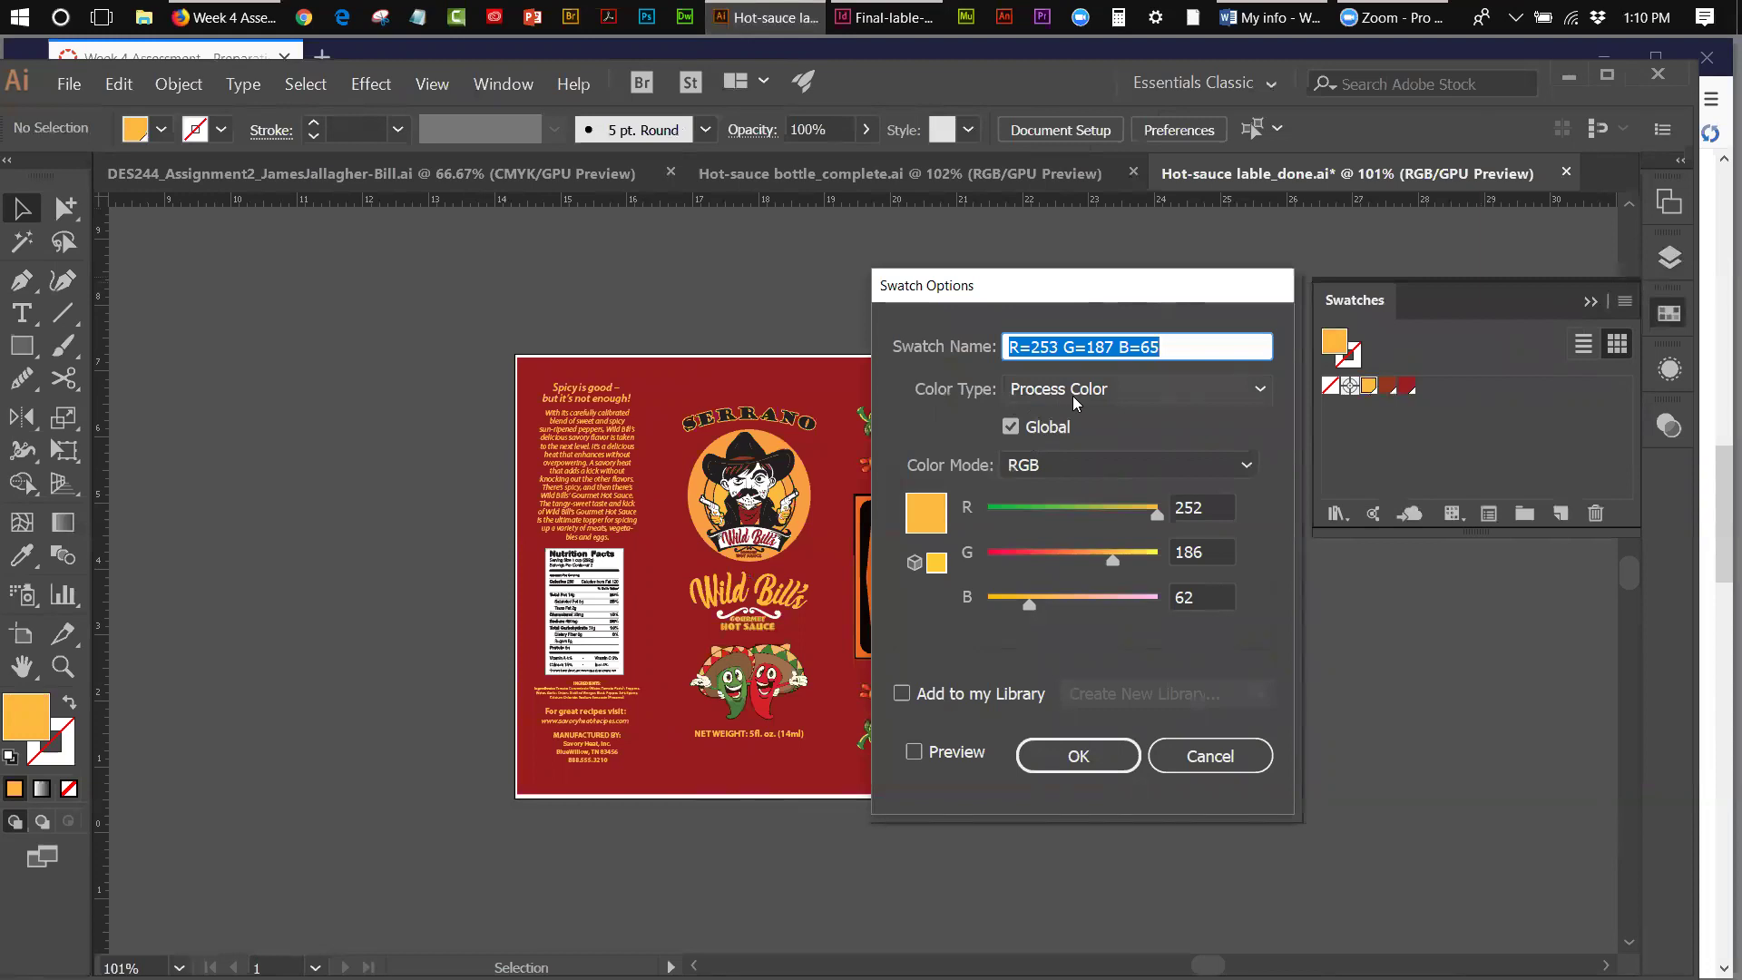
click(1263, 390)
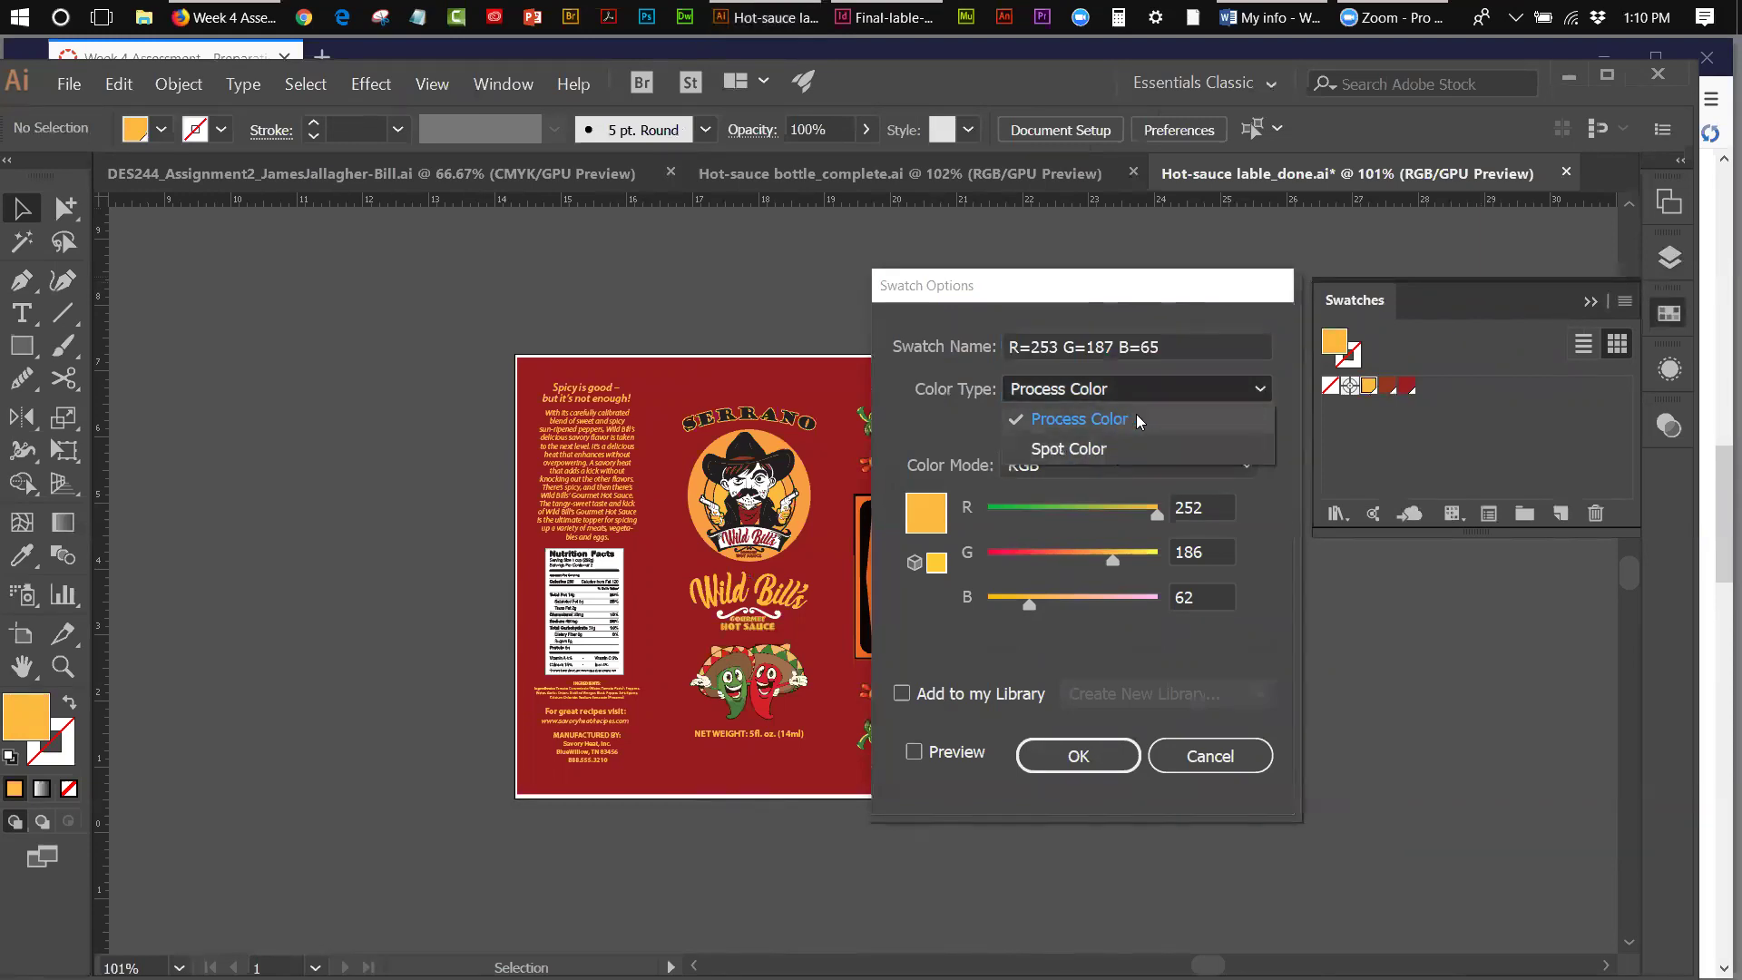
click(1136, 418)
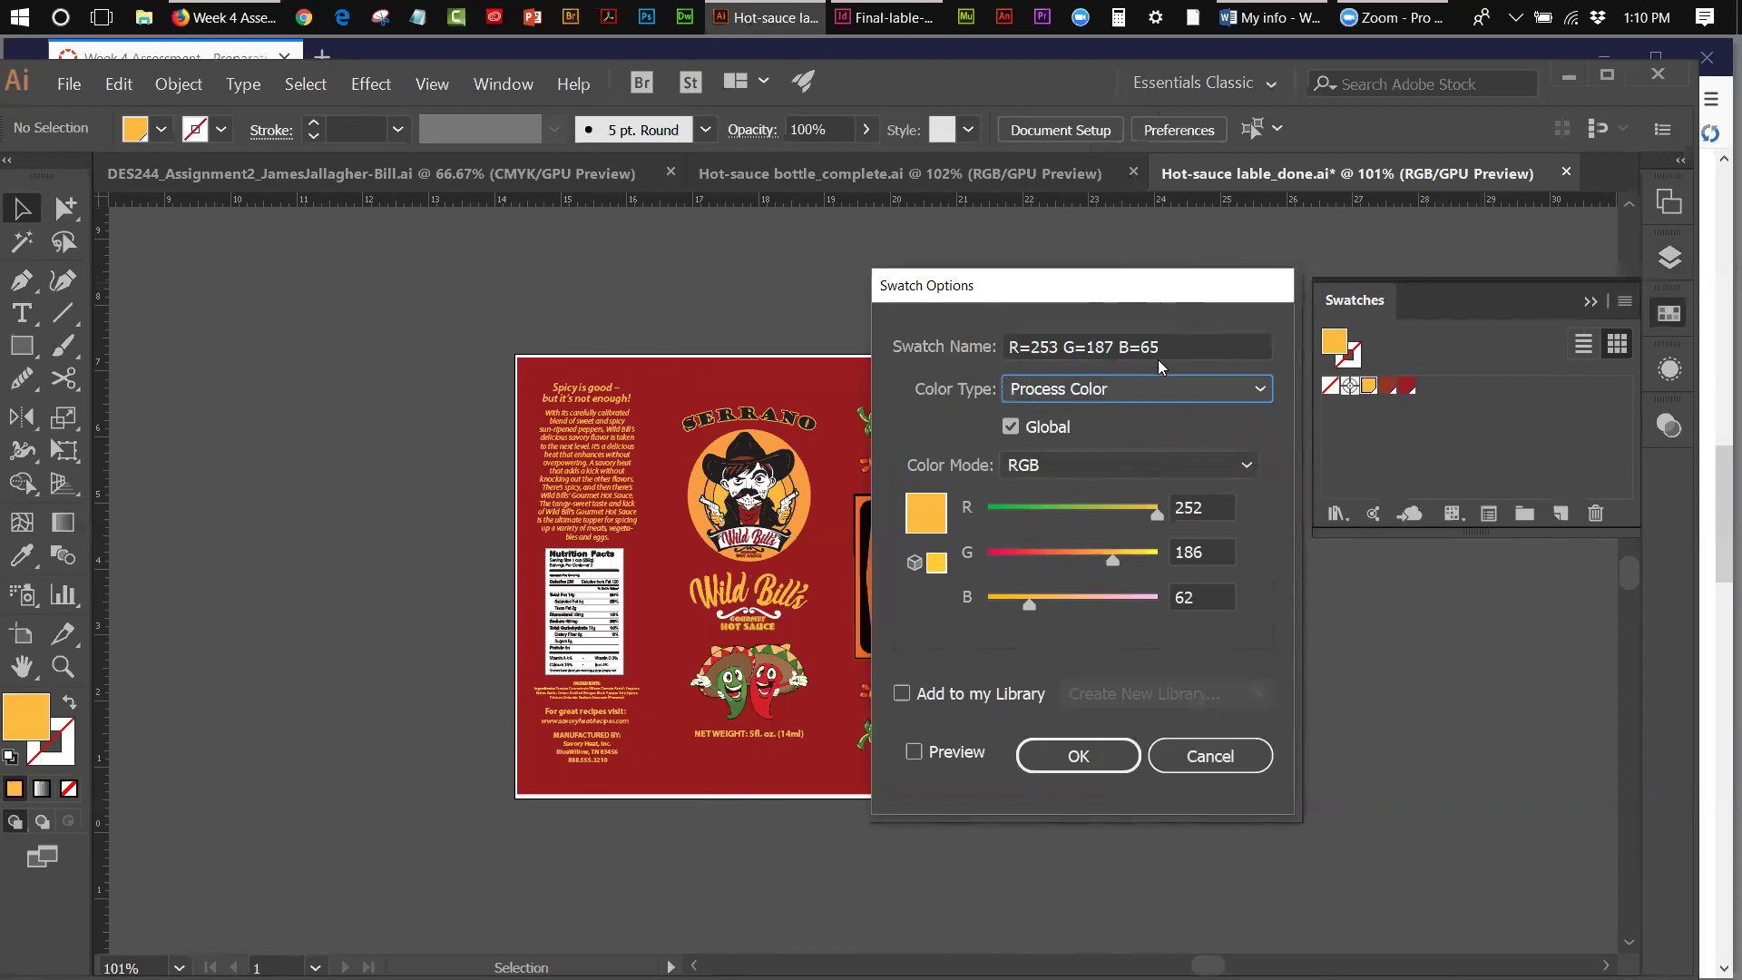
drag(1161, 348, 1007, 350)
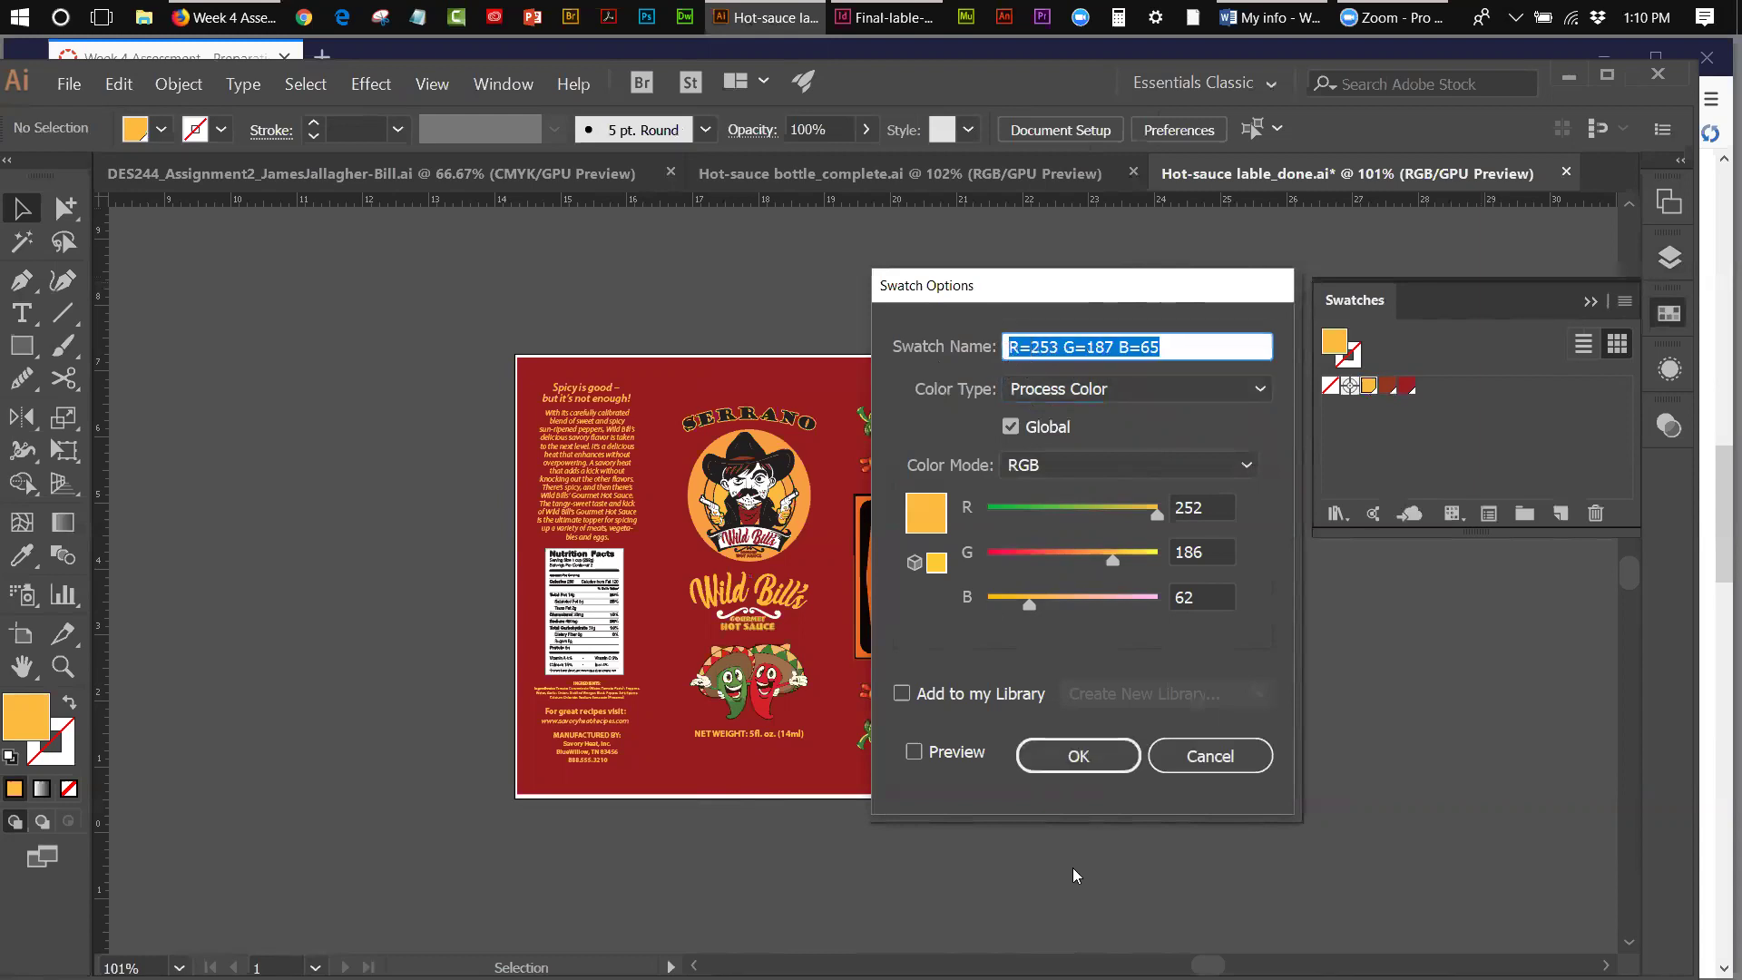
text(Wild )
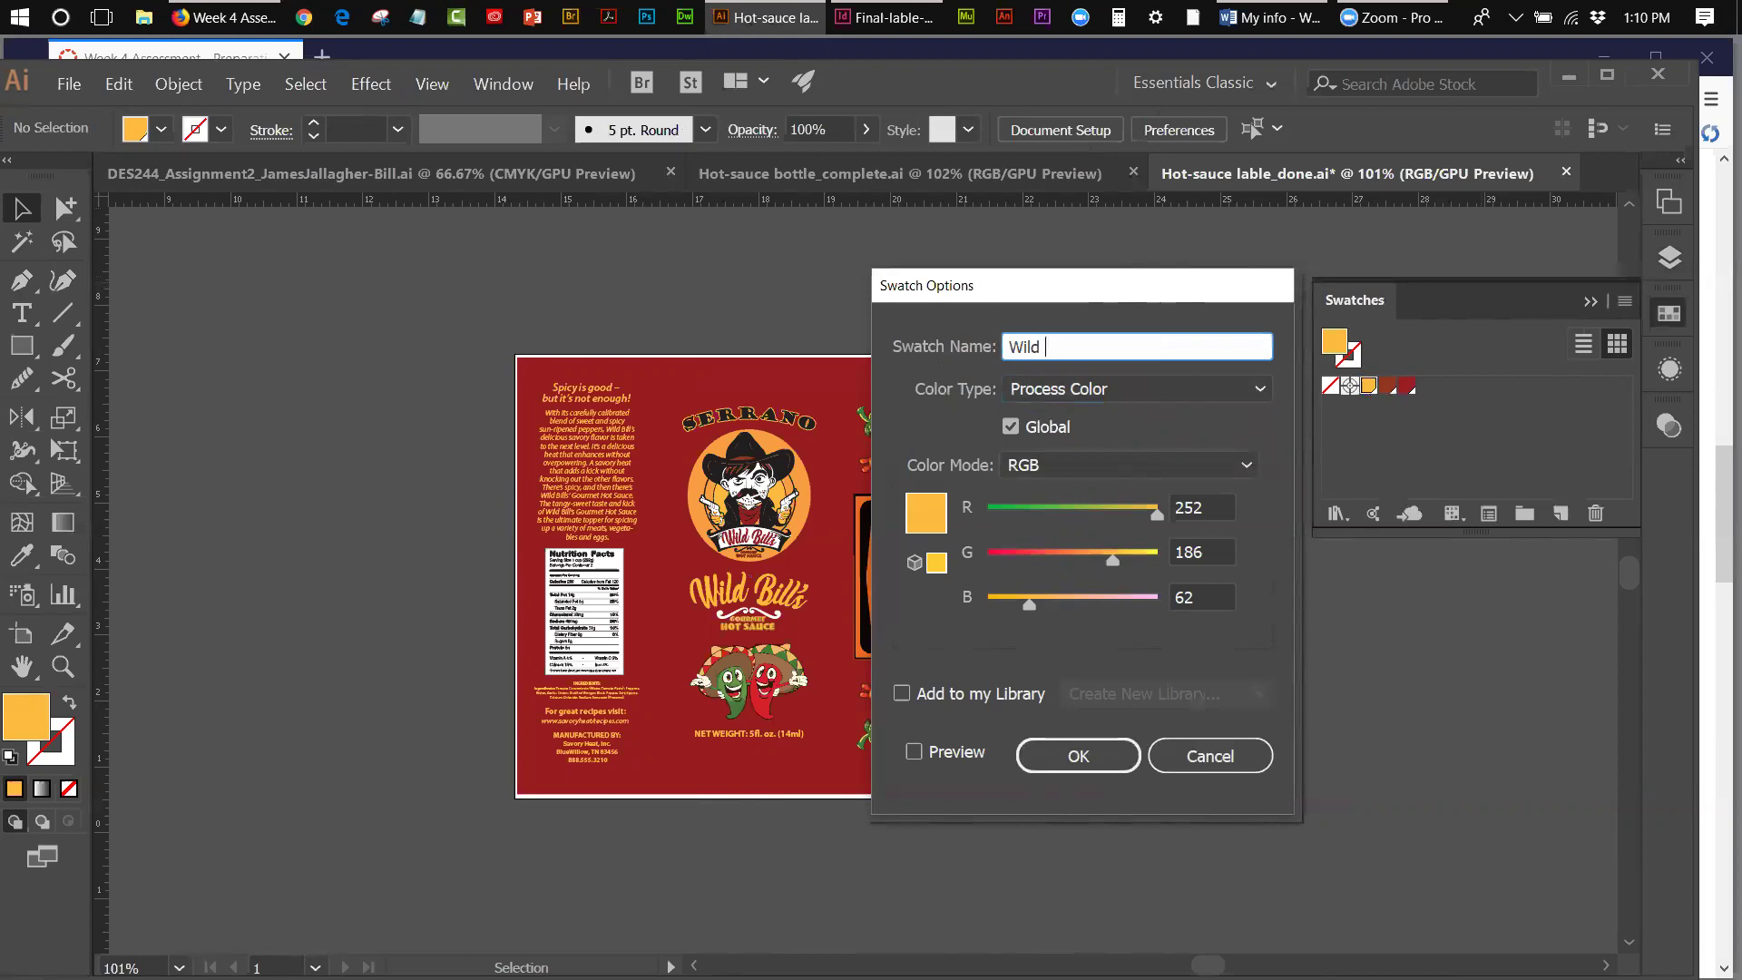
text(Bill Yellow)
click(1125, 755)
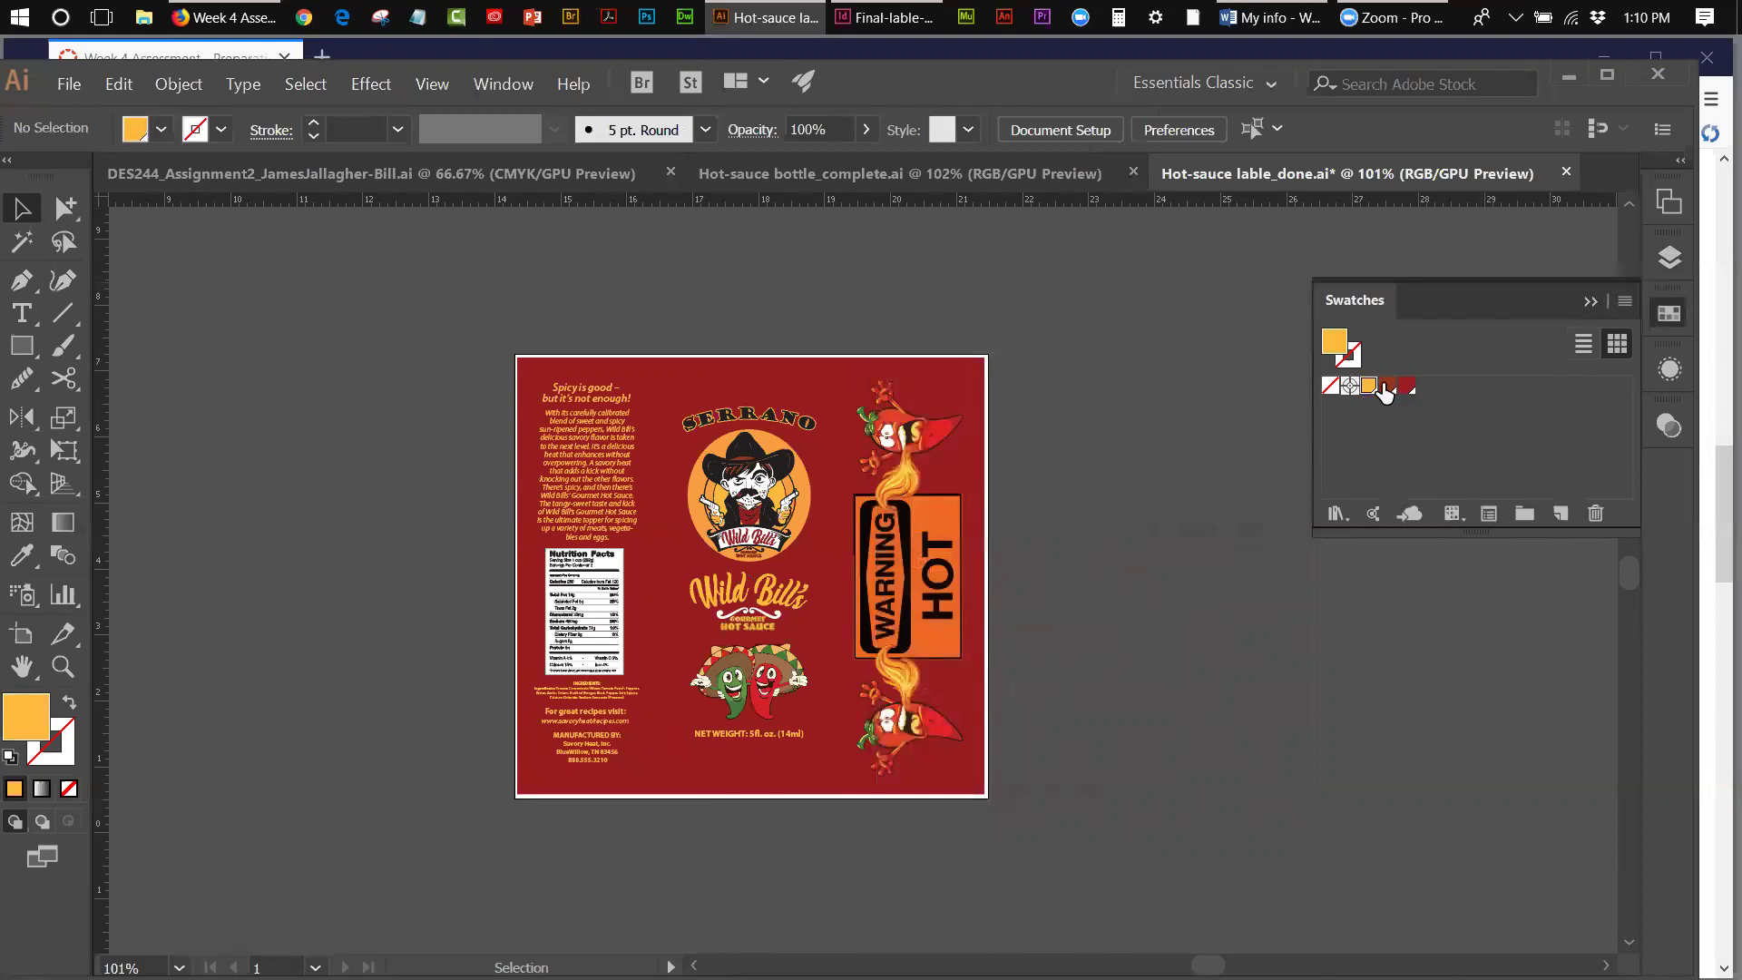
- Rename the brown swatch (R146 G54 B31) to 'Wild Bill brown'
double_click(1386, 387)
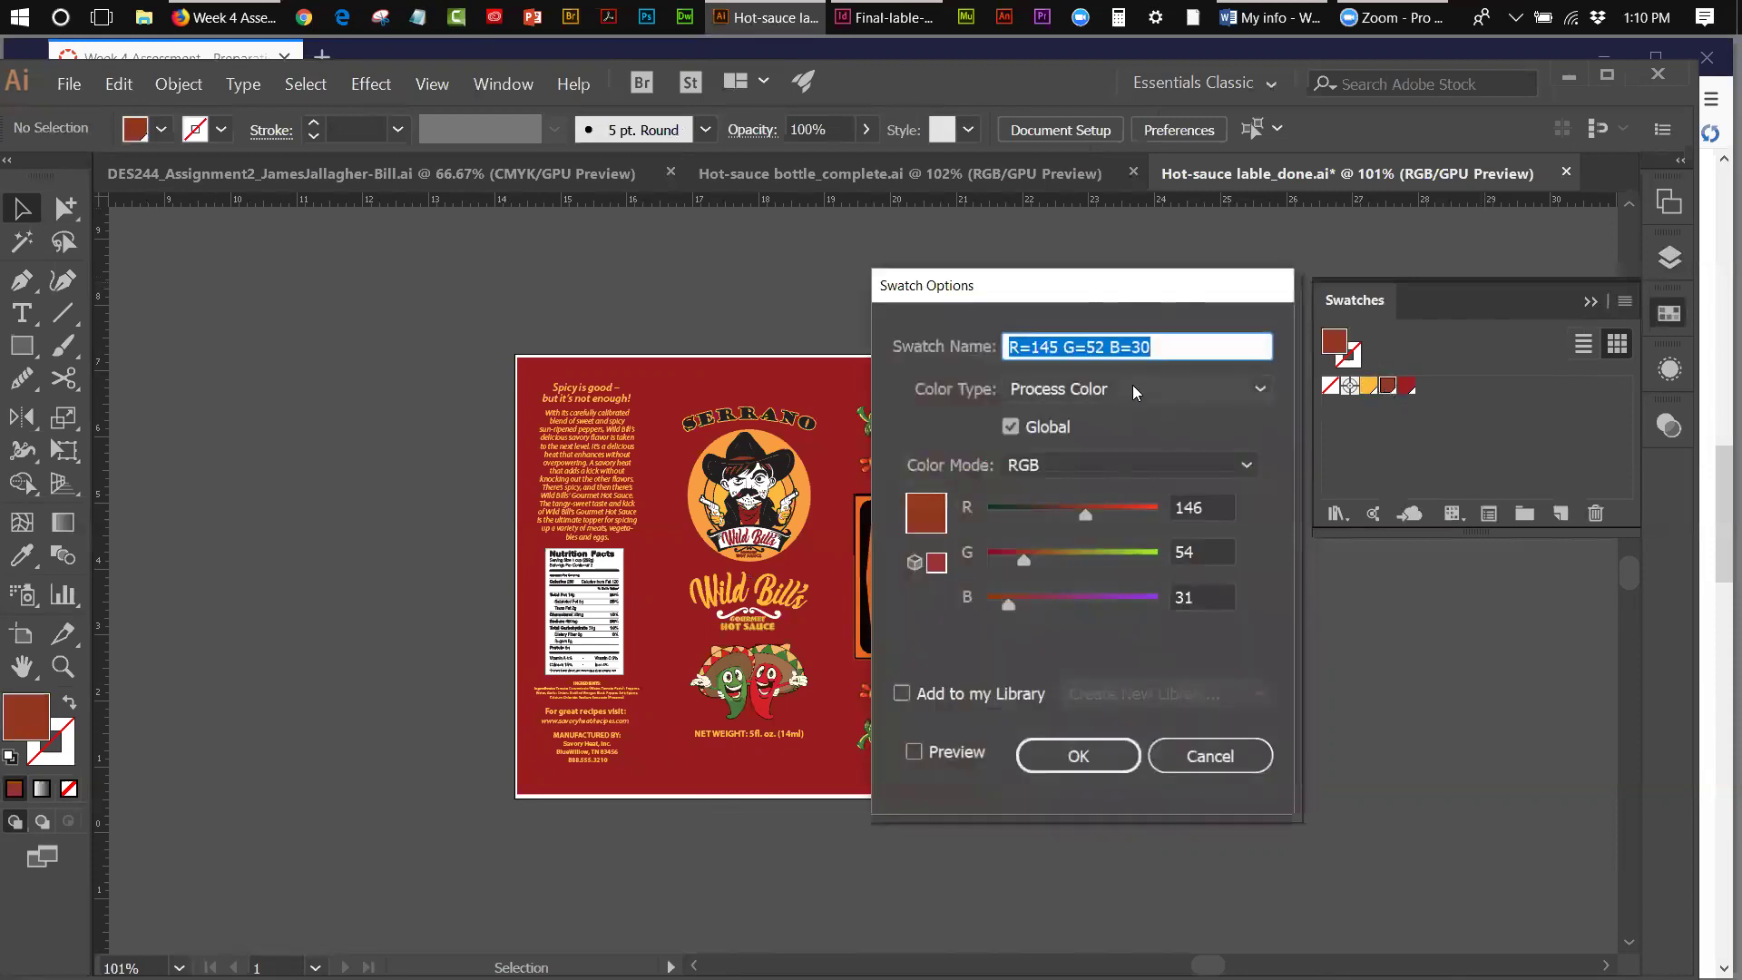
text(Wild)
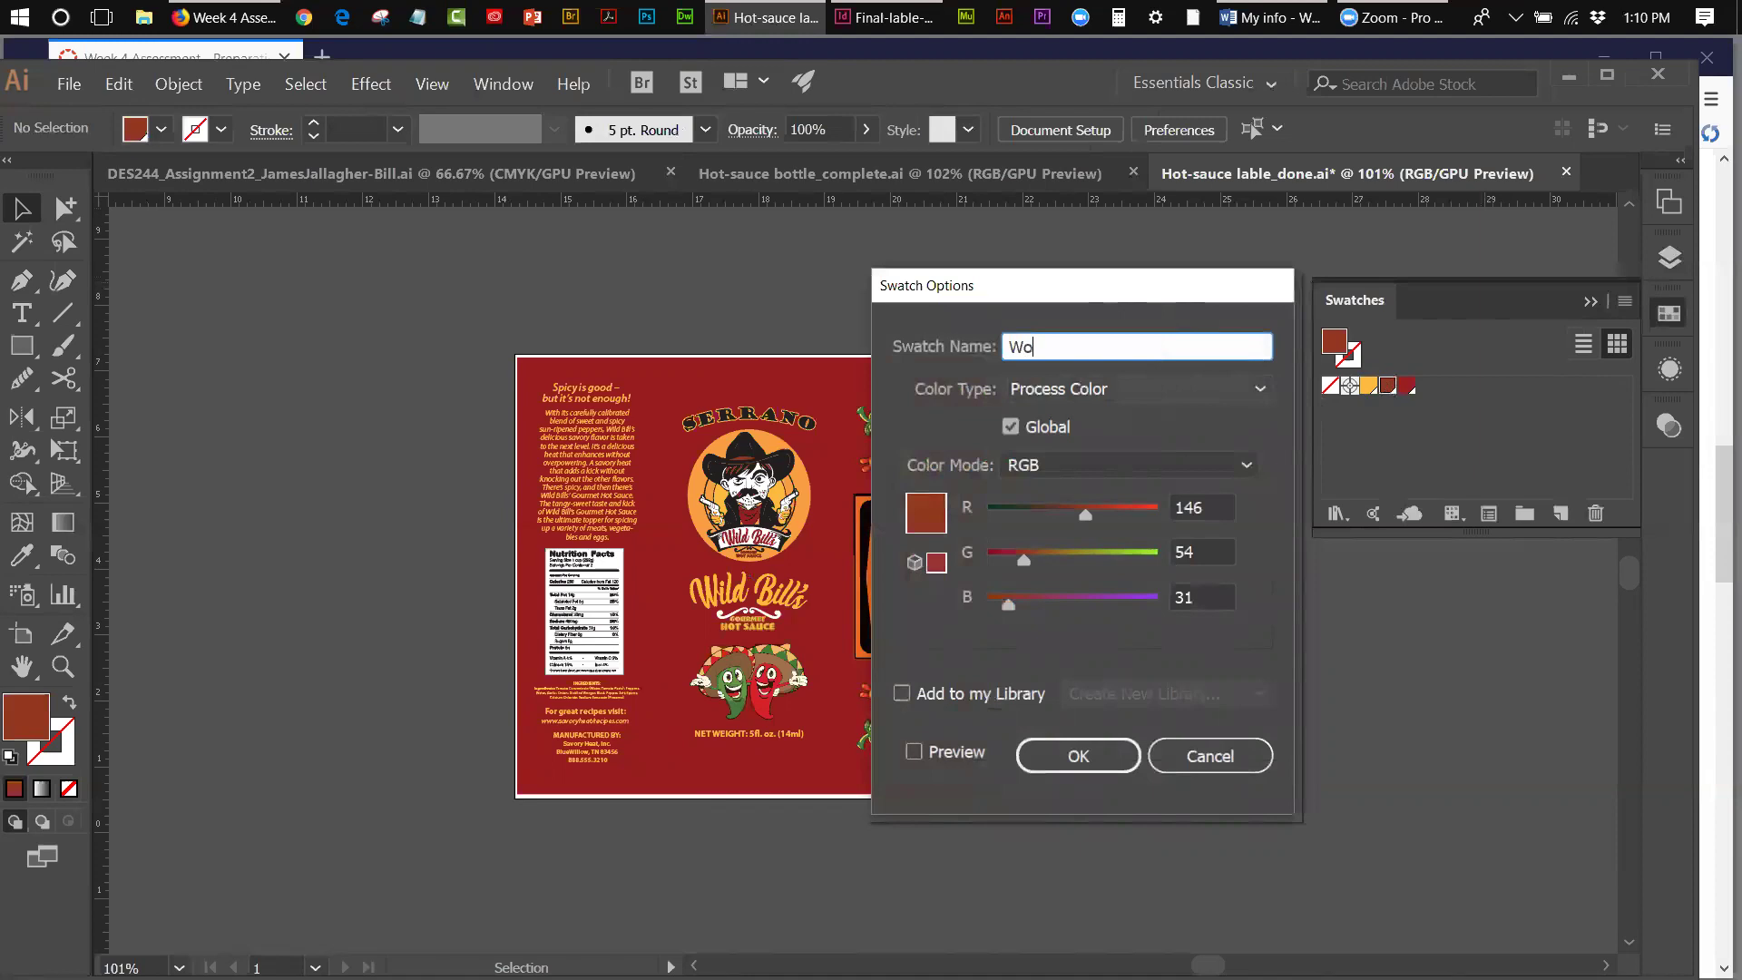
text( Bll)
key(BackSpace)
key(BackSpace)
text(ill browm)
key(BackSpace)
text(n)
click(1077, 756)
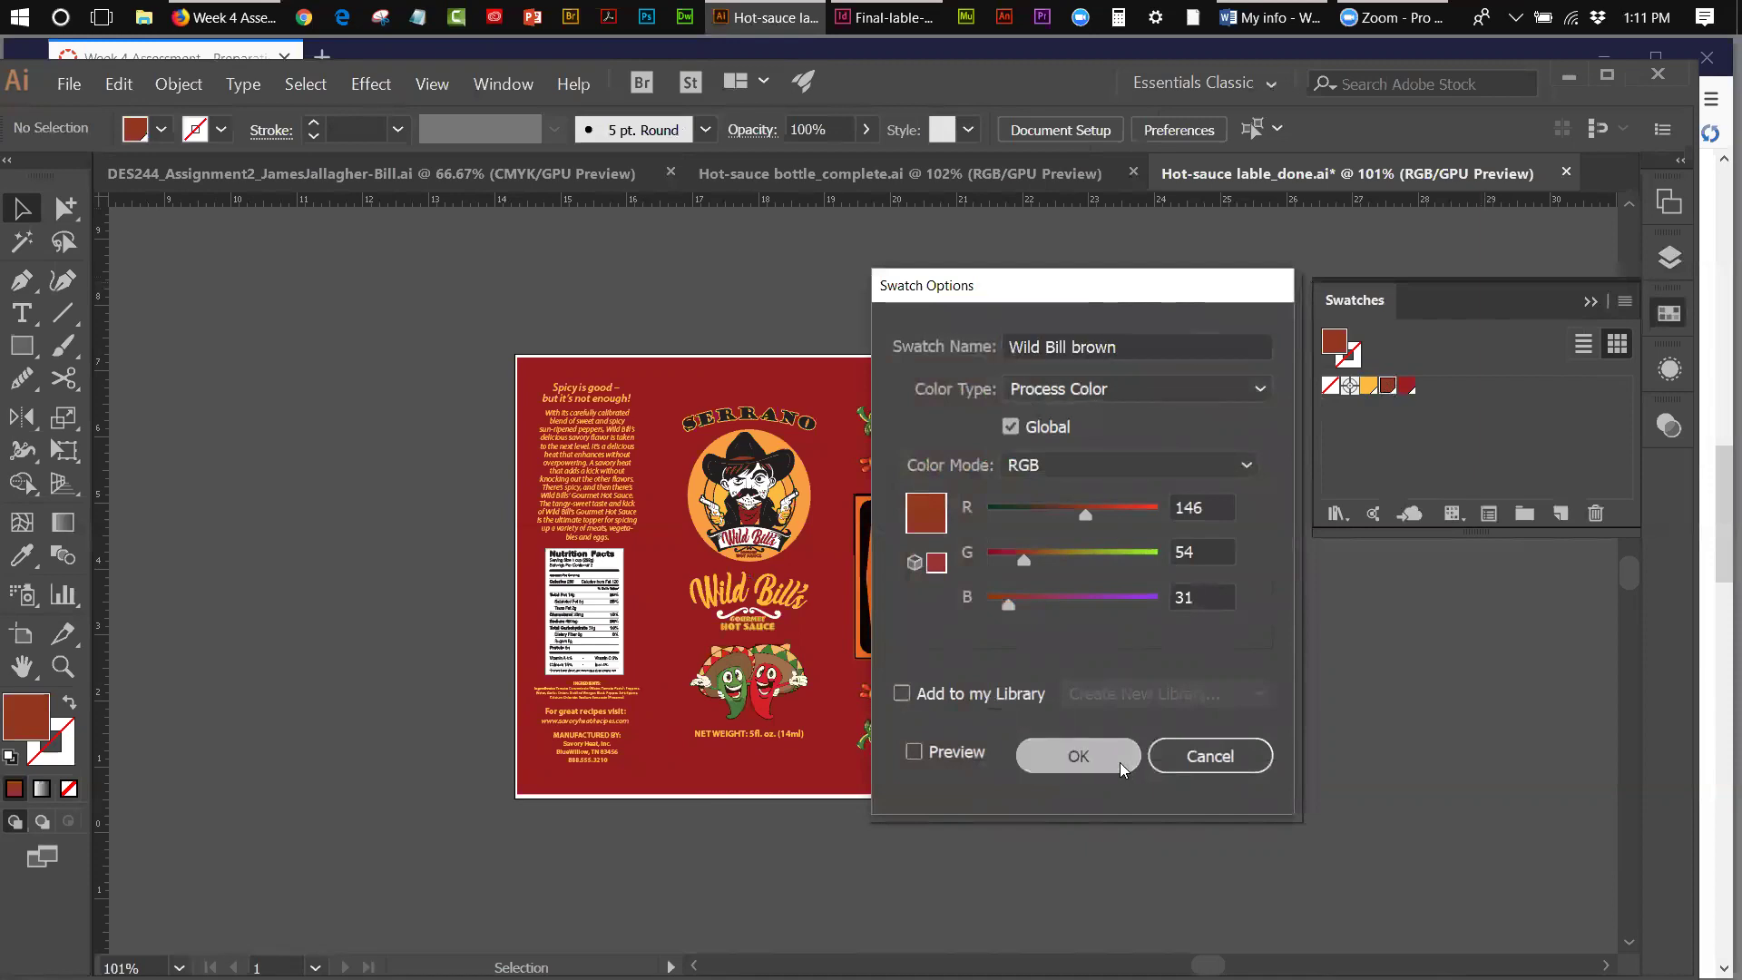
double_click(1407, 388)
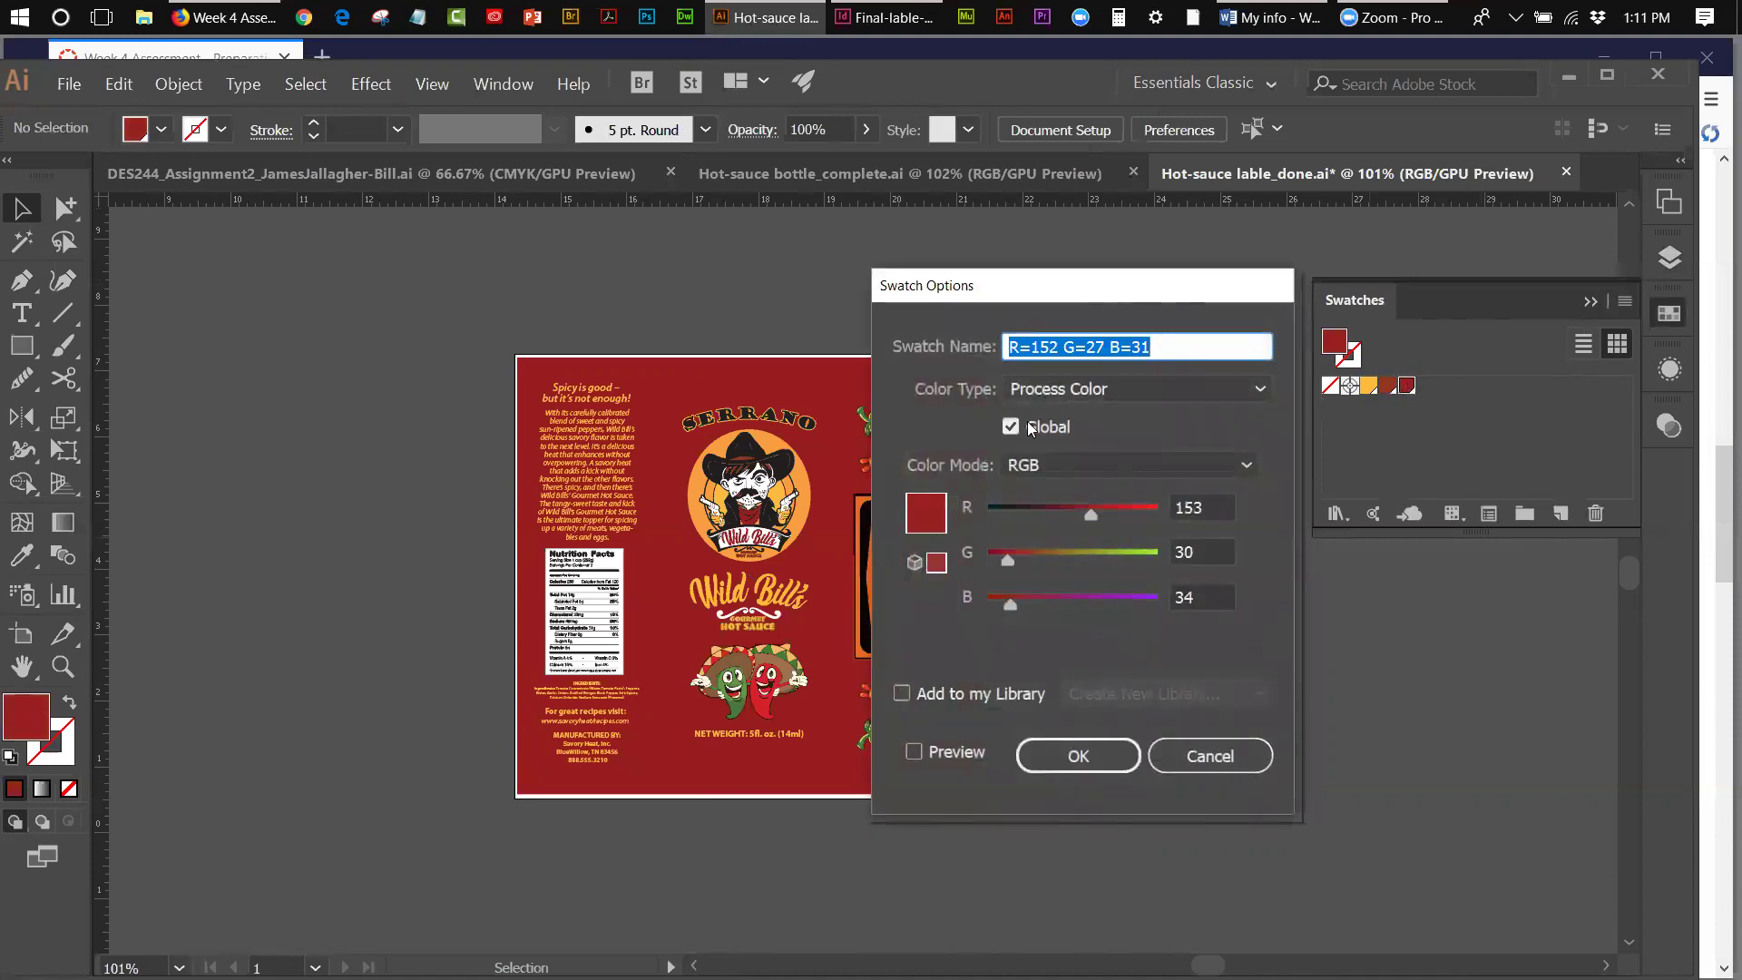
- Rename the red swatch to 'Wild Bill Red'
drag(1163, 349, 976, 353)
text(W)
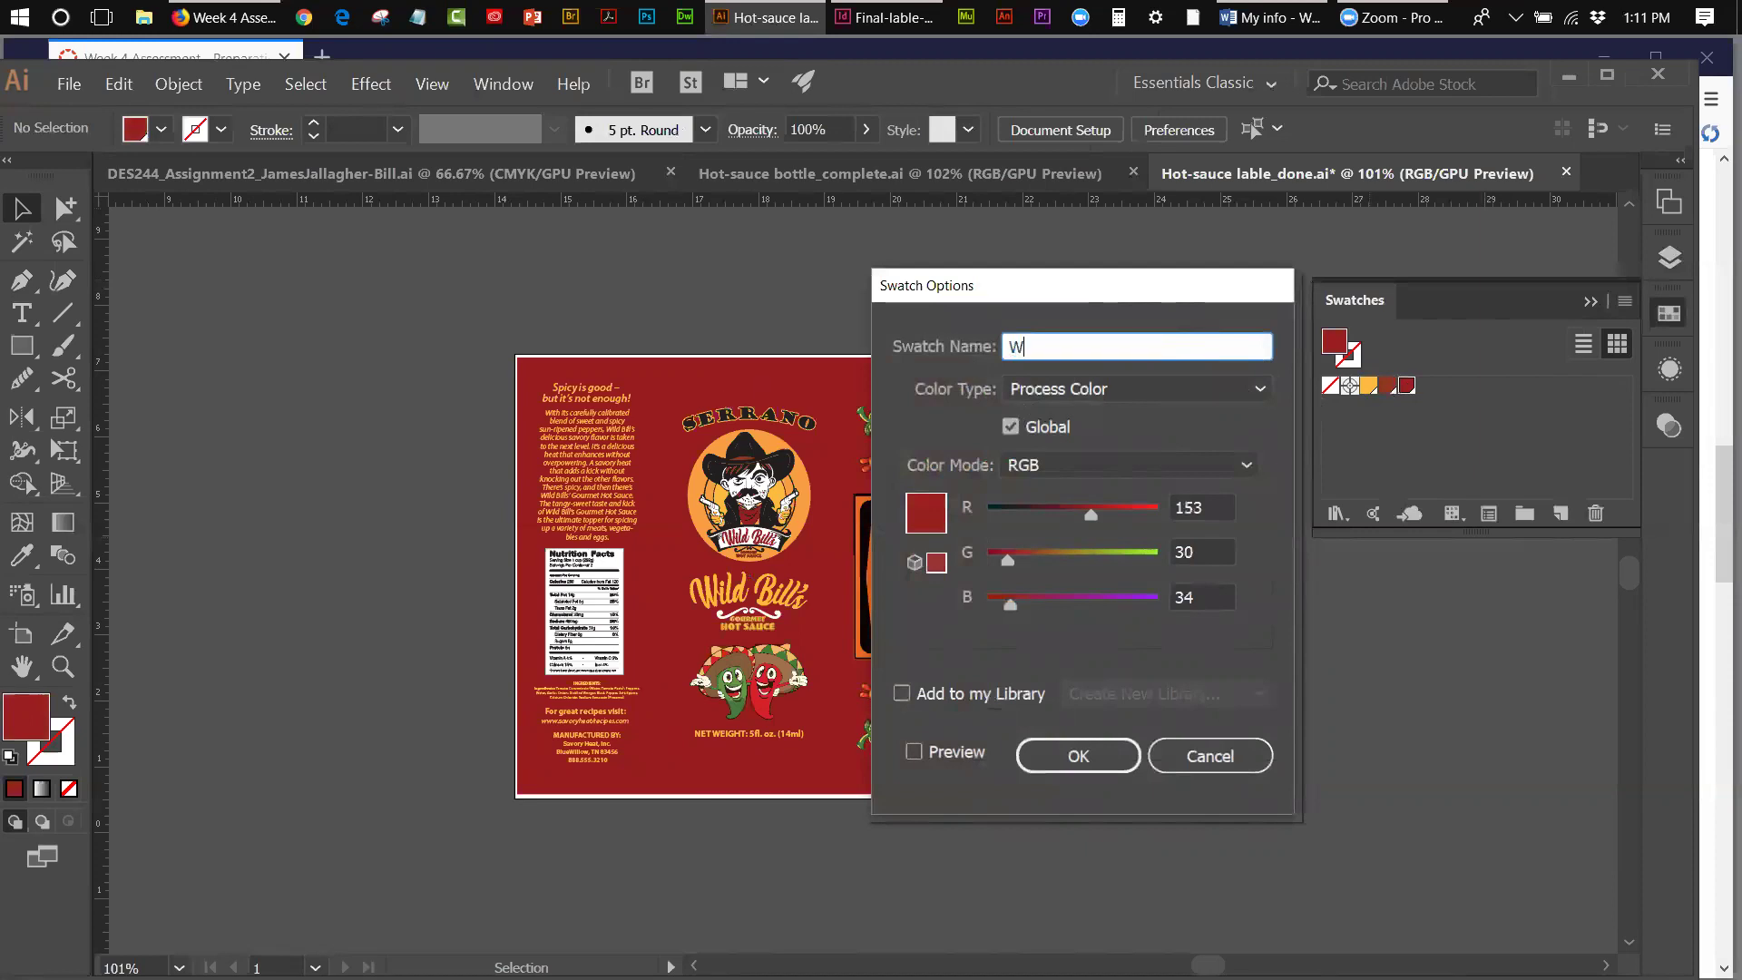
text(ild Bill Red)
click(1086, 754)
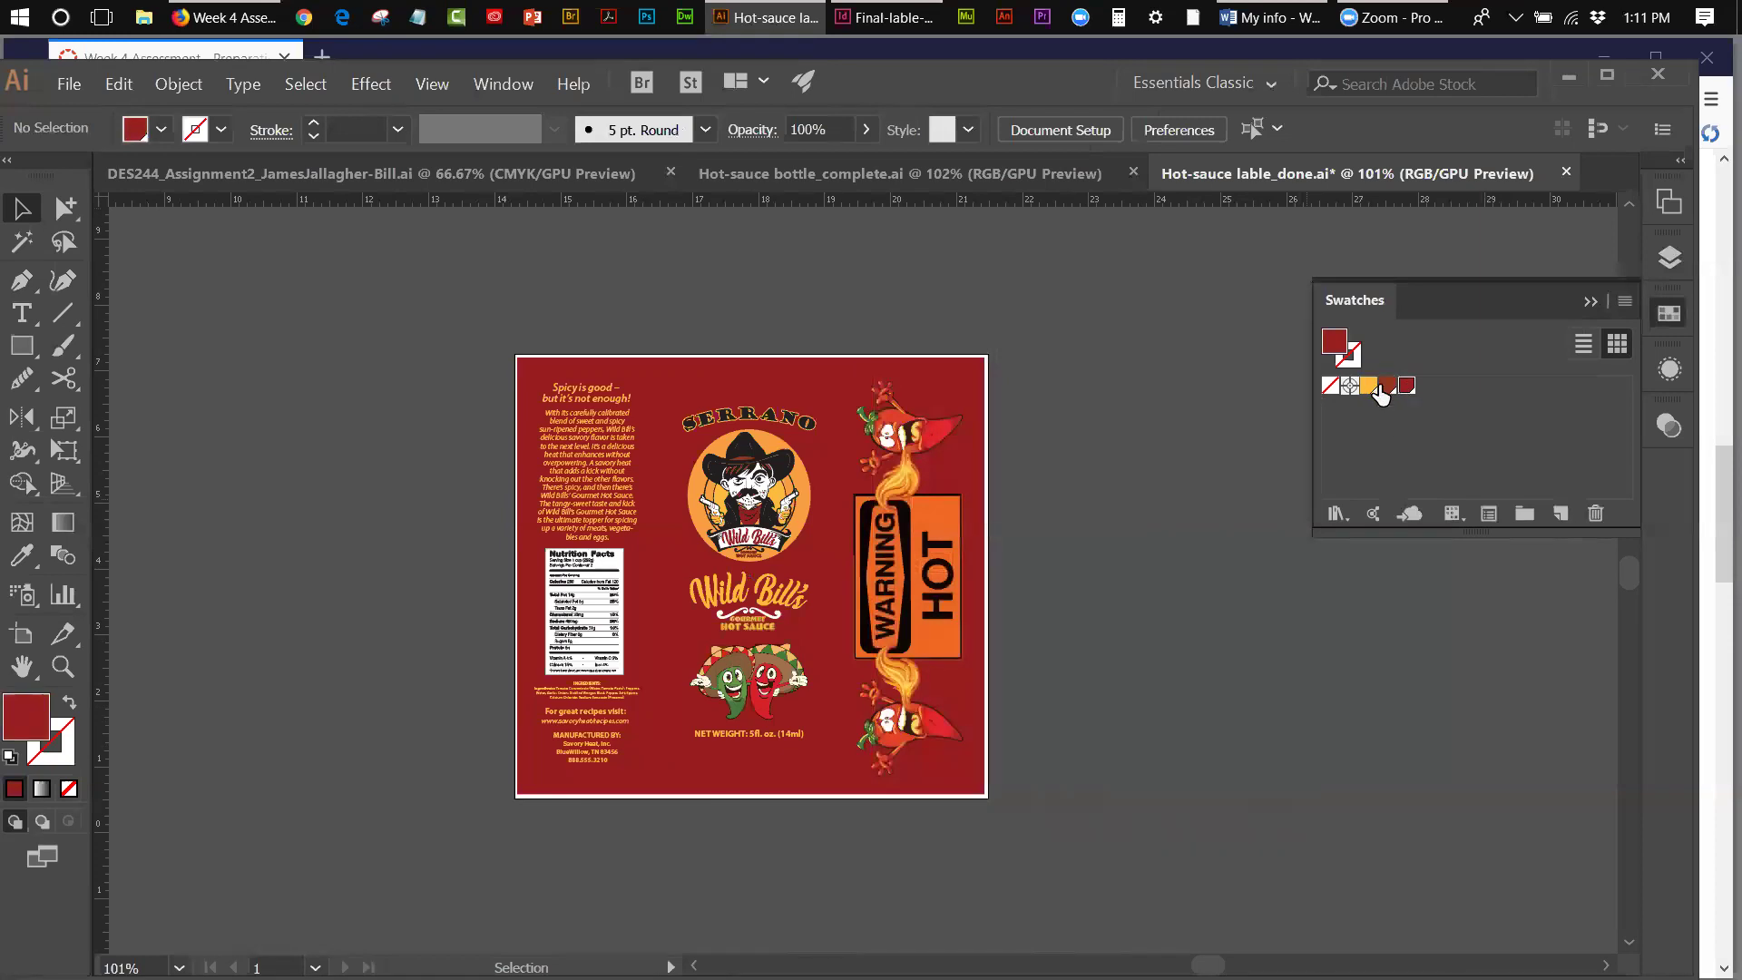
- Capitalise the brown swatch's name to 'Wild Bill Brown'
double_click(1386, 388)
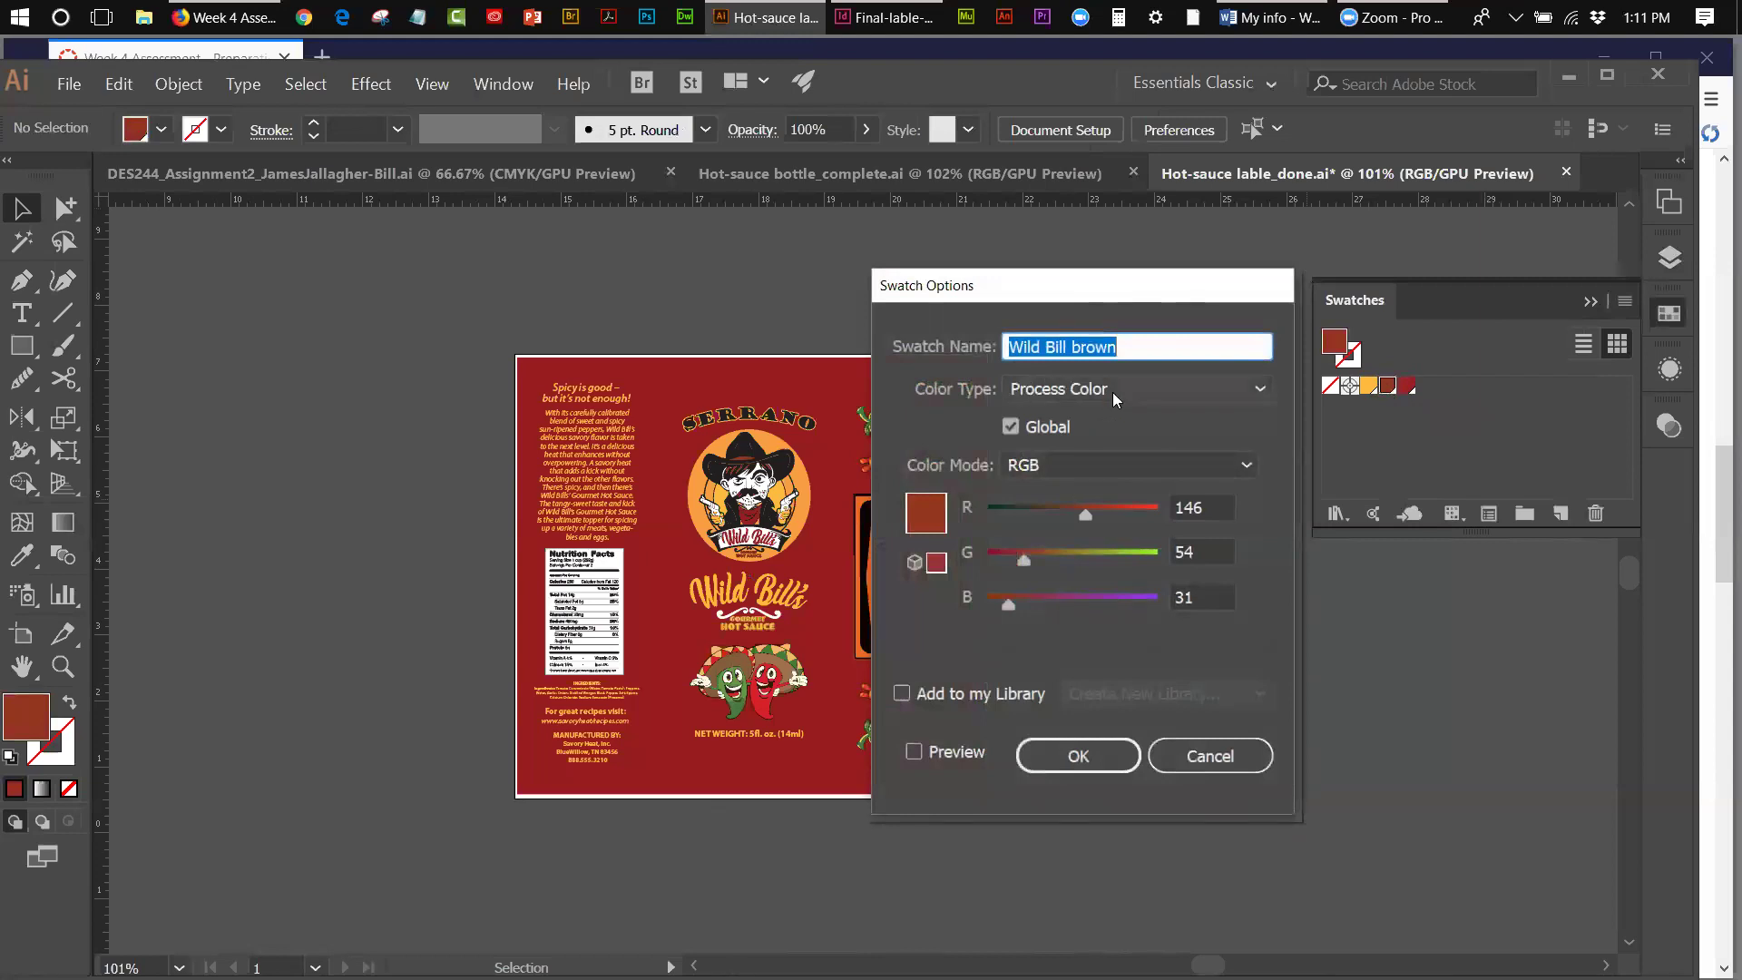
click(1076, 345)
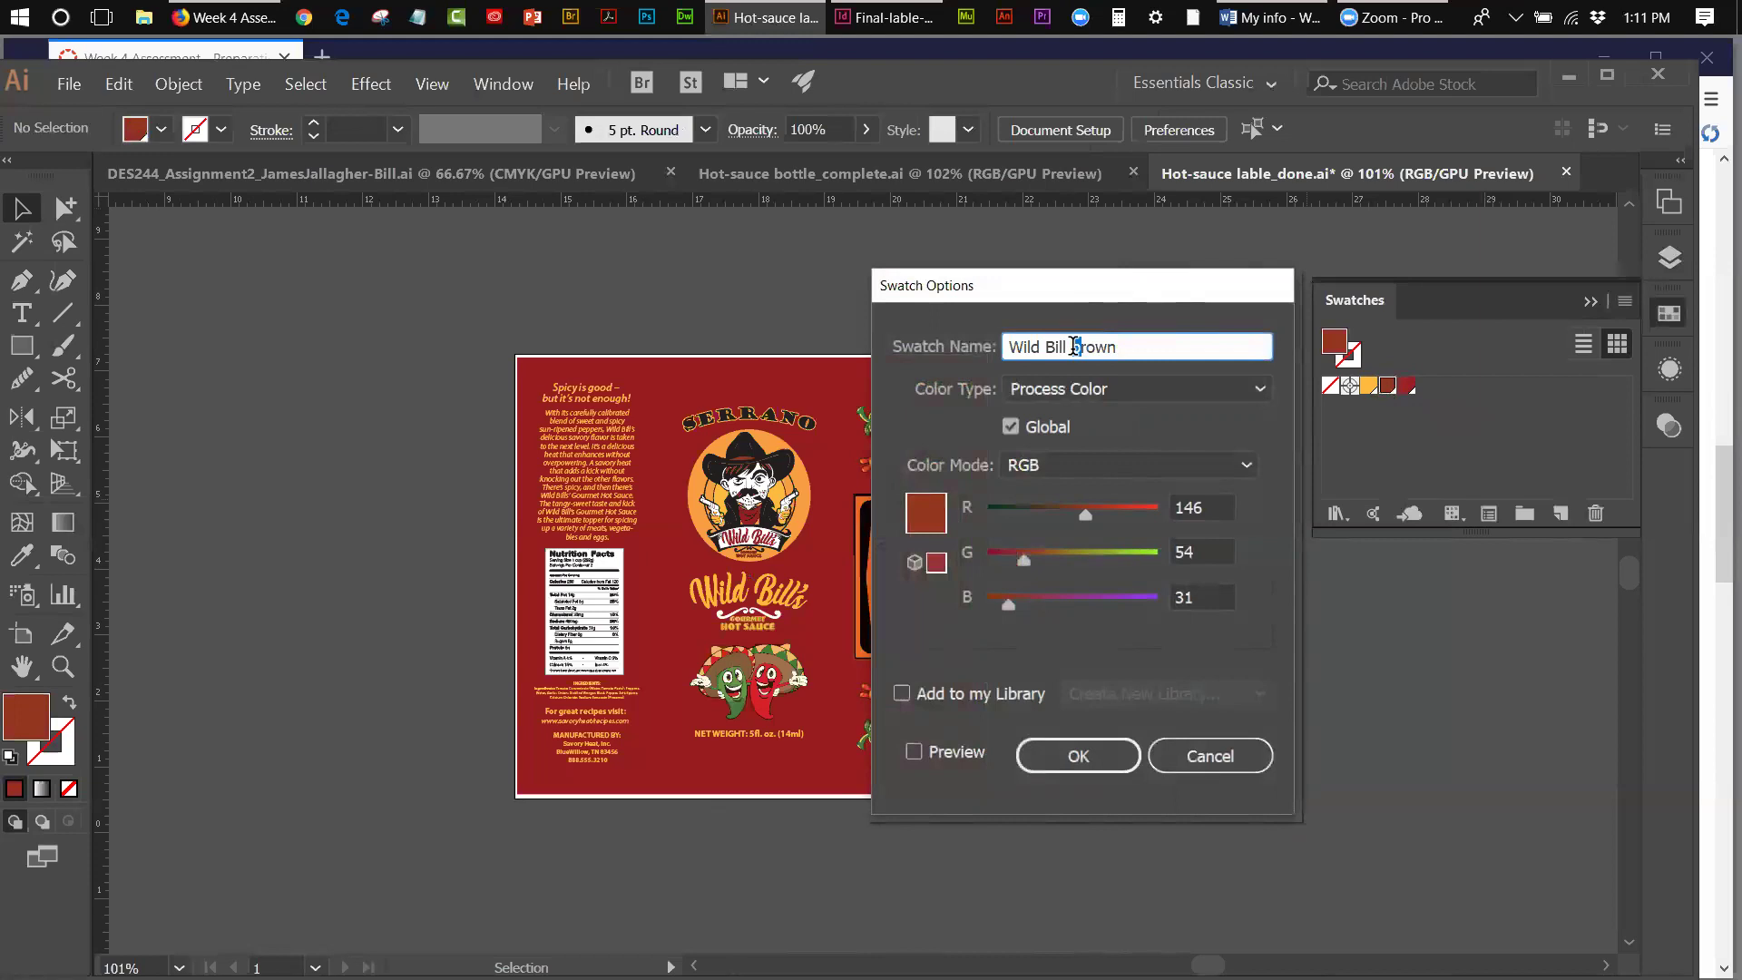
text(B)
click(1105, 759)
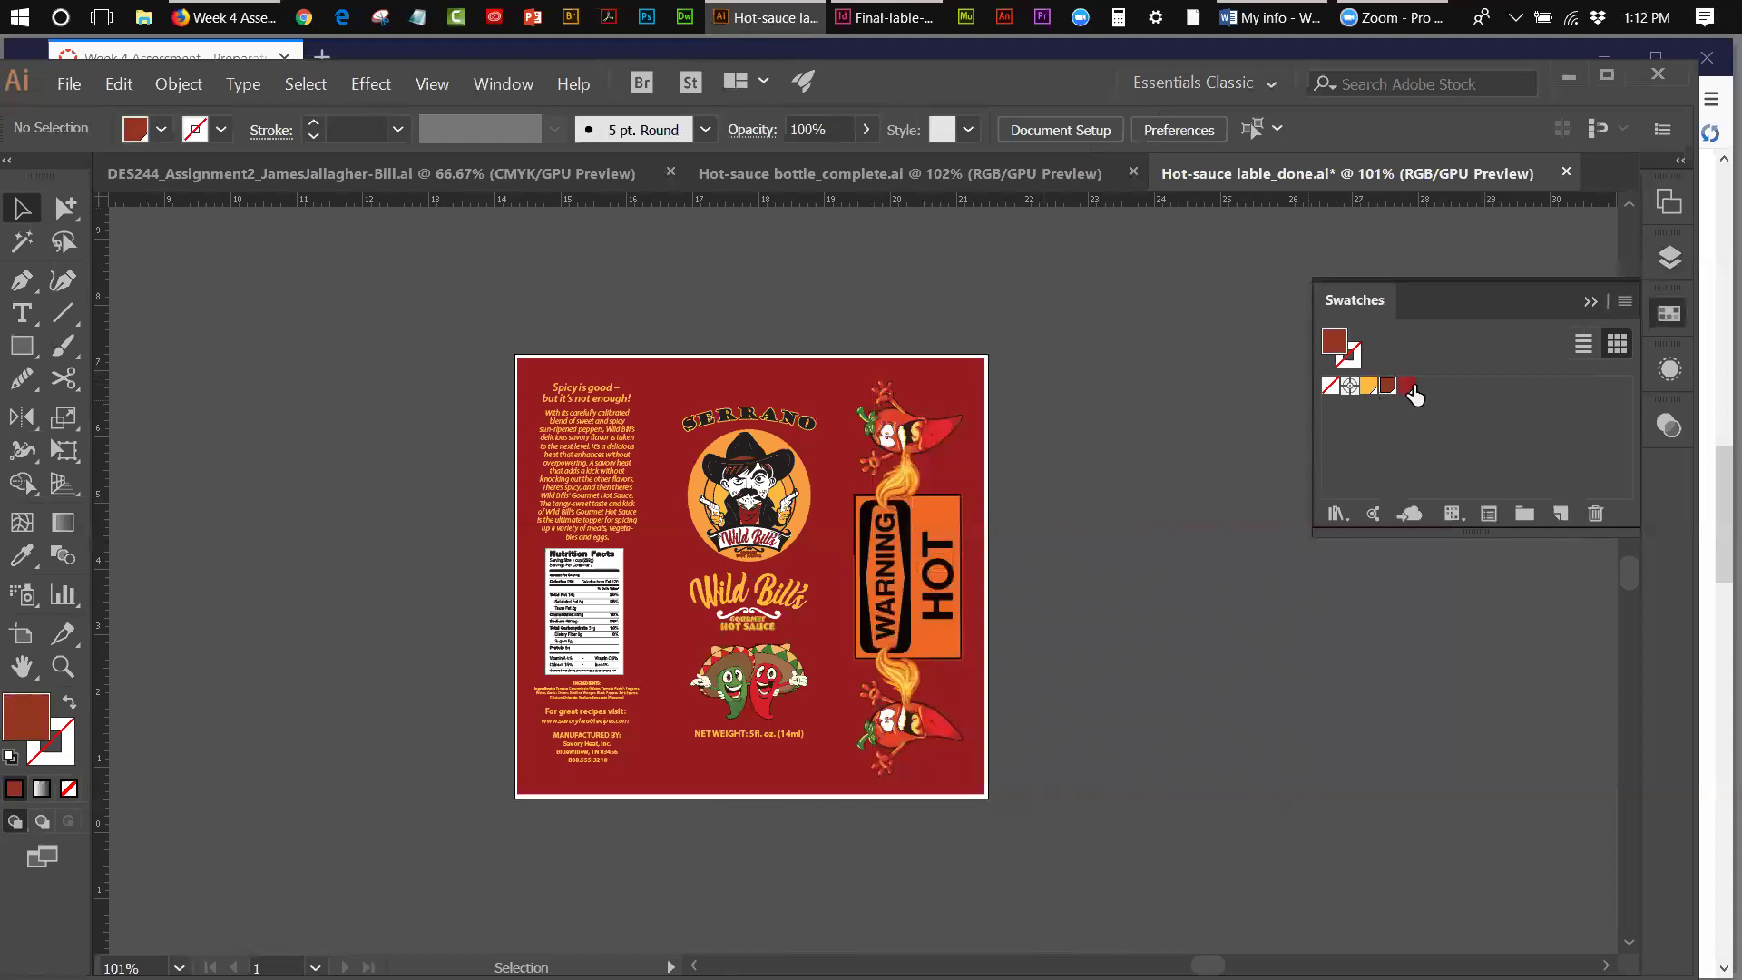
- Put away the Swatches panel, select and copy all the label artwork, and start a new file
click(1586, 303)
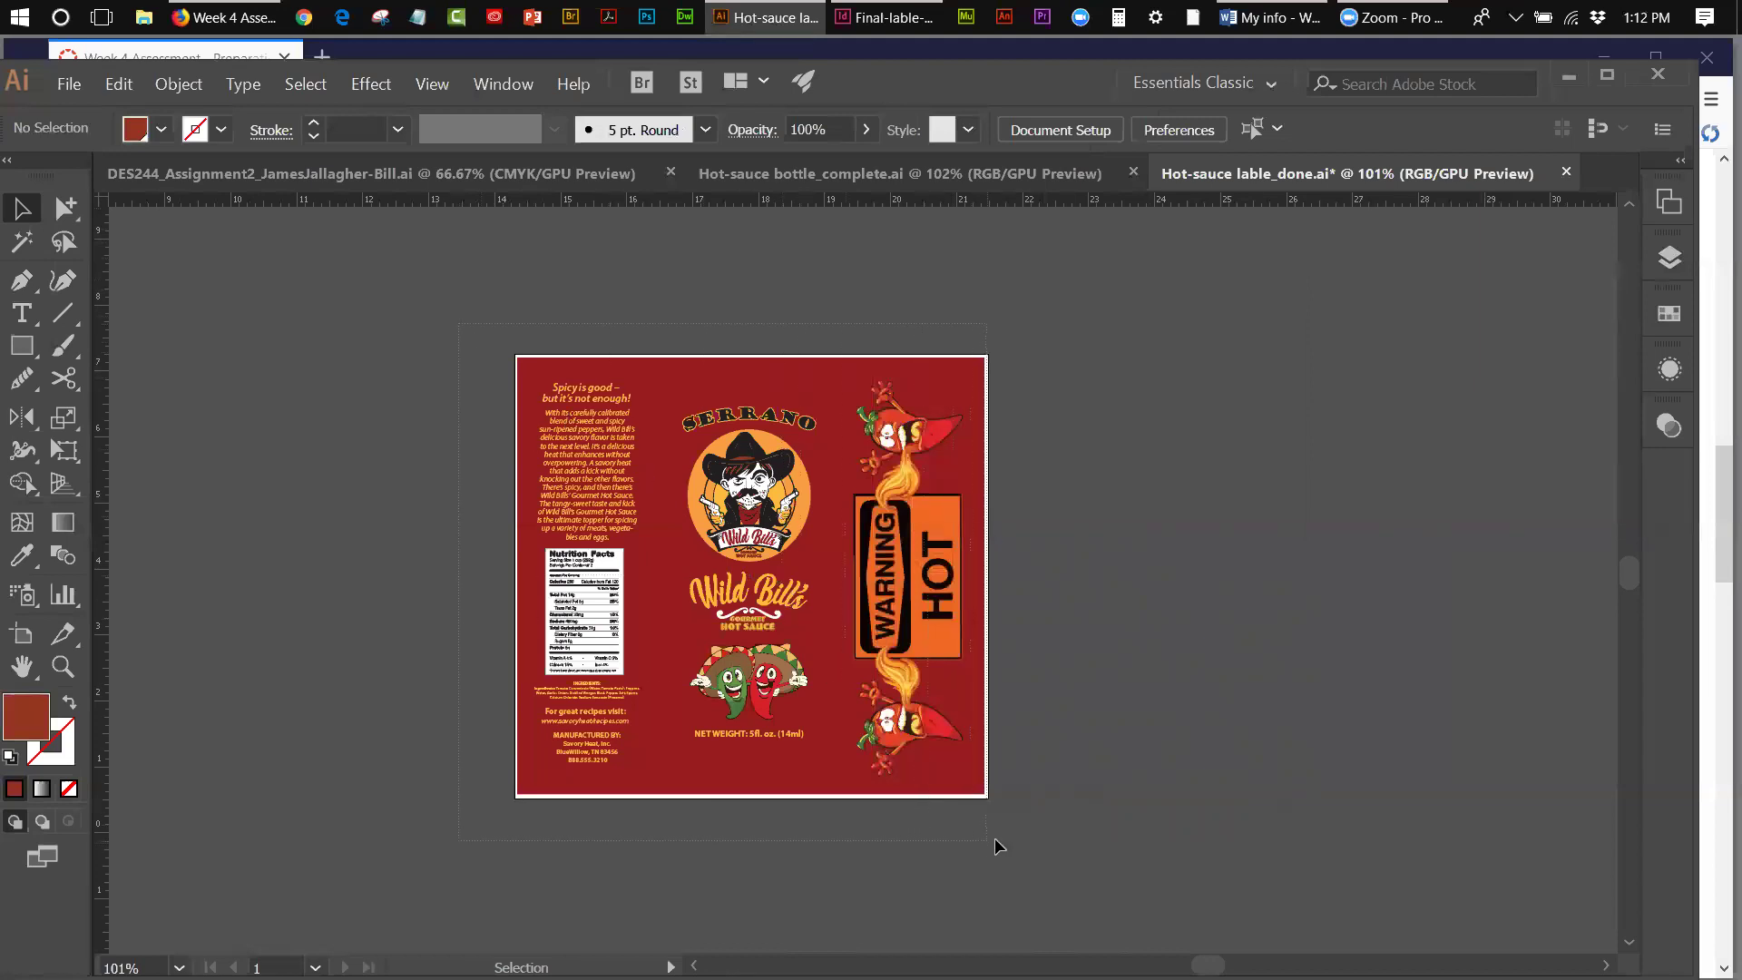
key(ctrl+a)
click(117, 94)
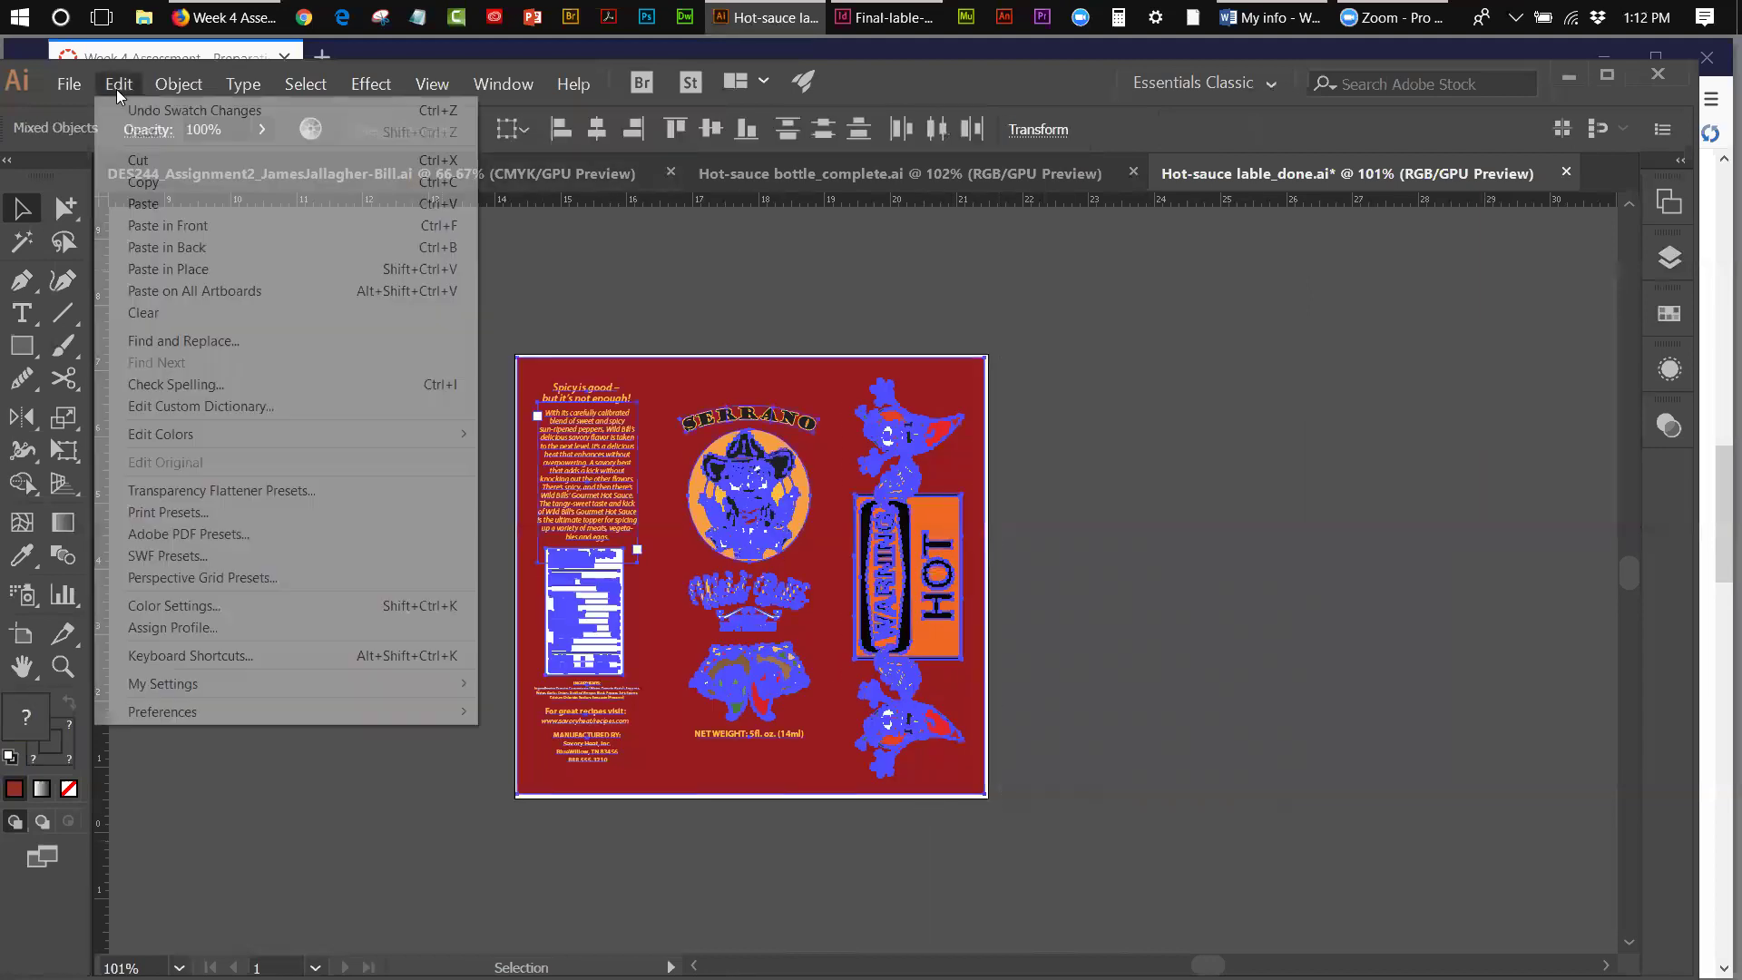
click(136, 180)
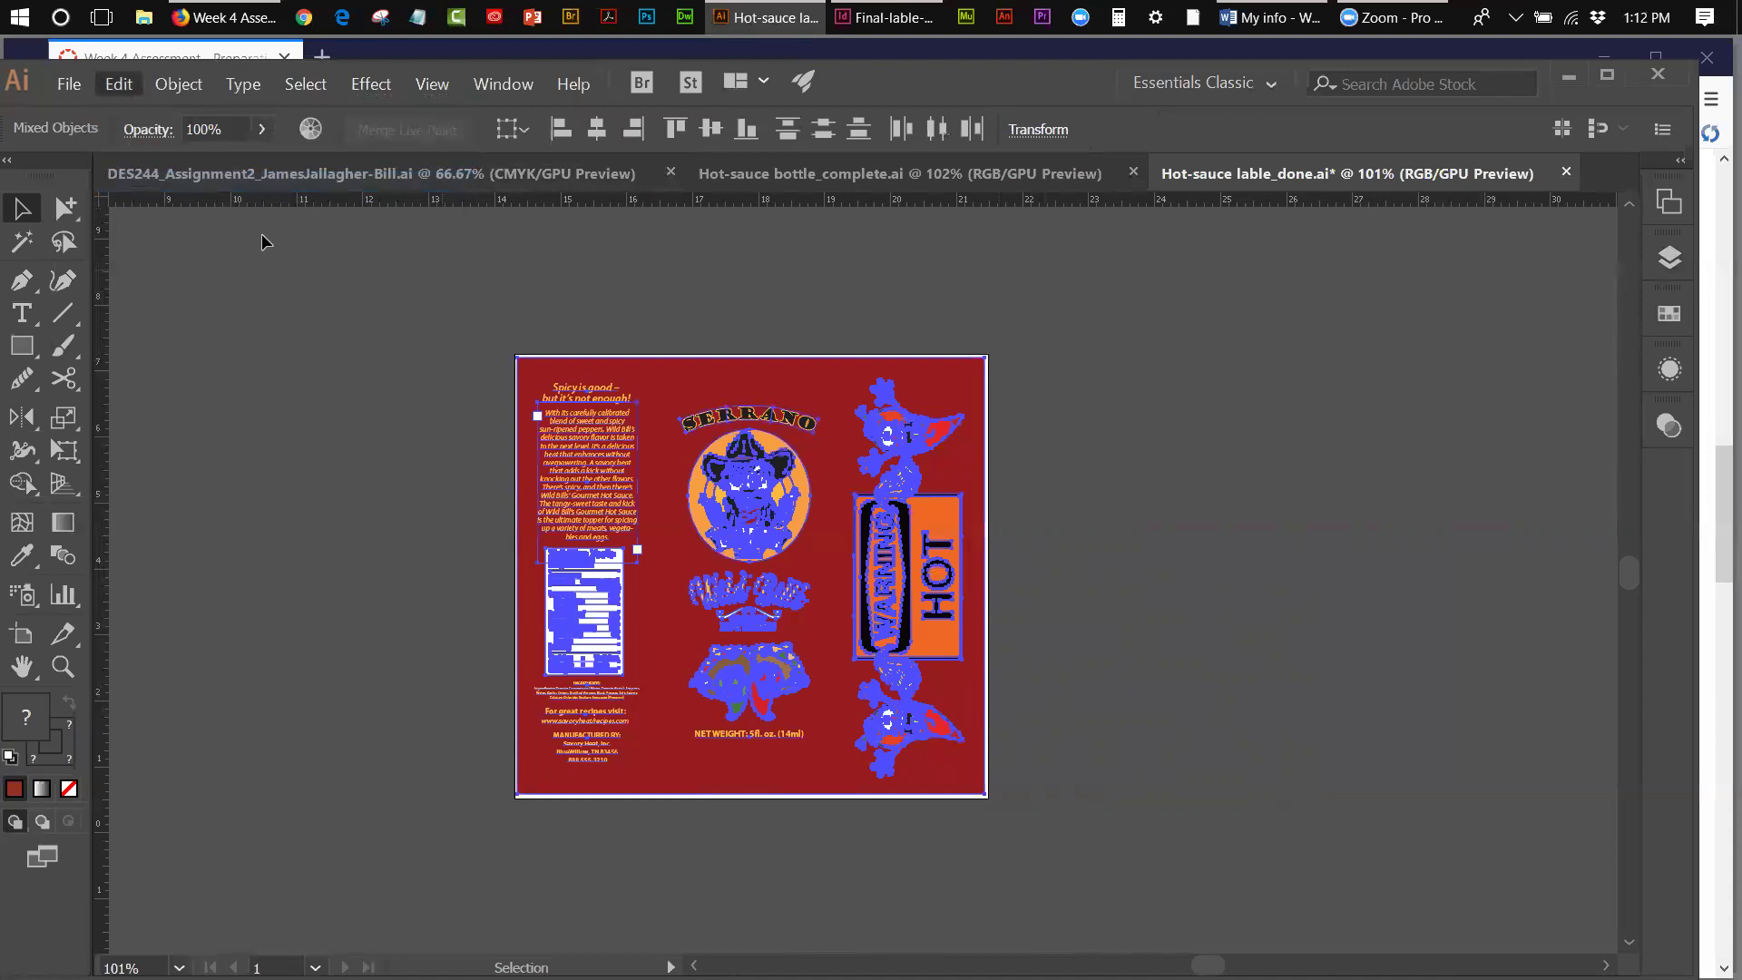
click(69, 84)
click(86, 110)
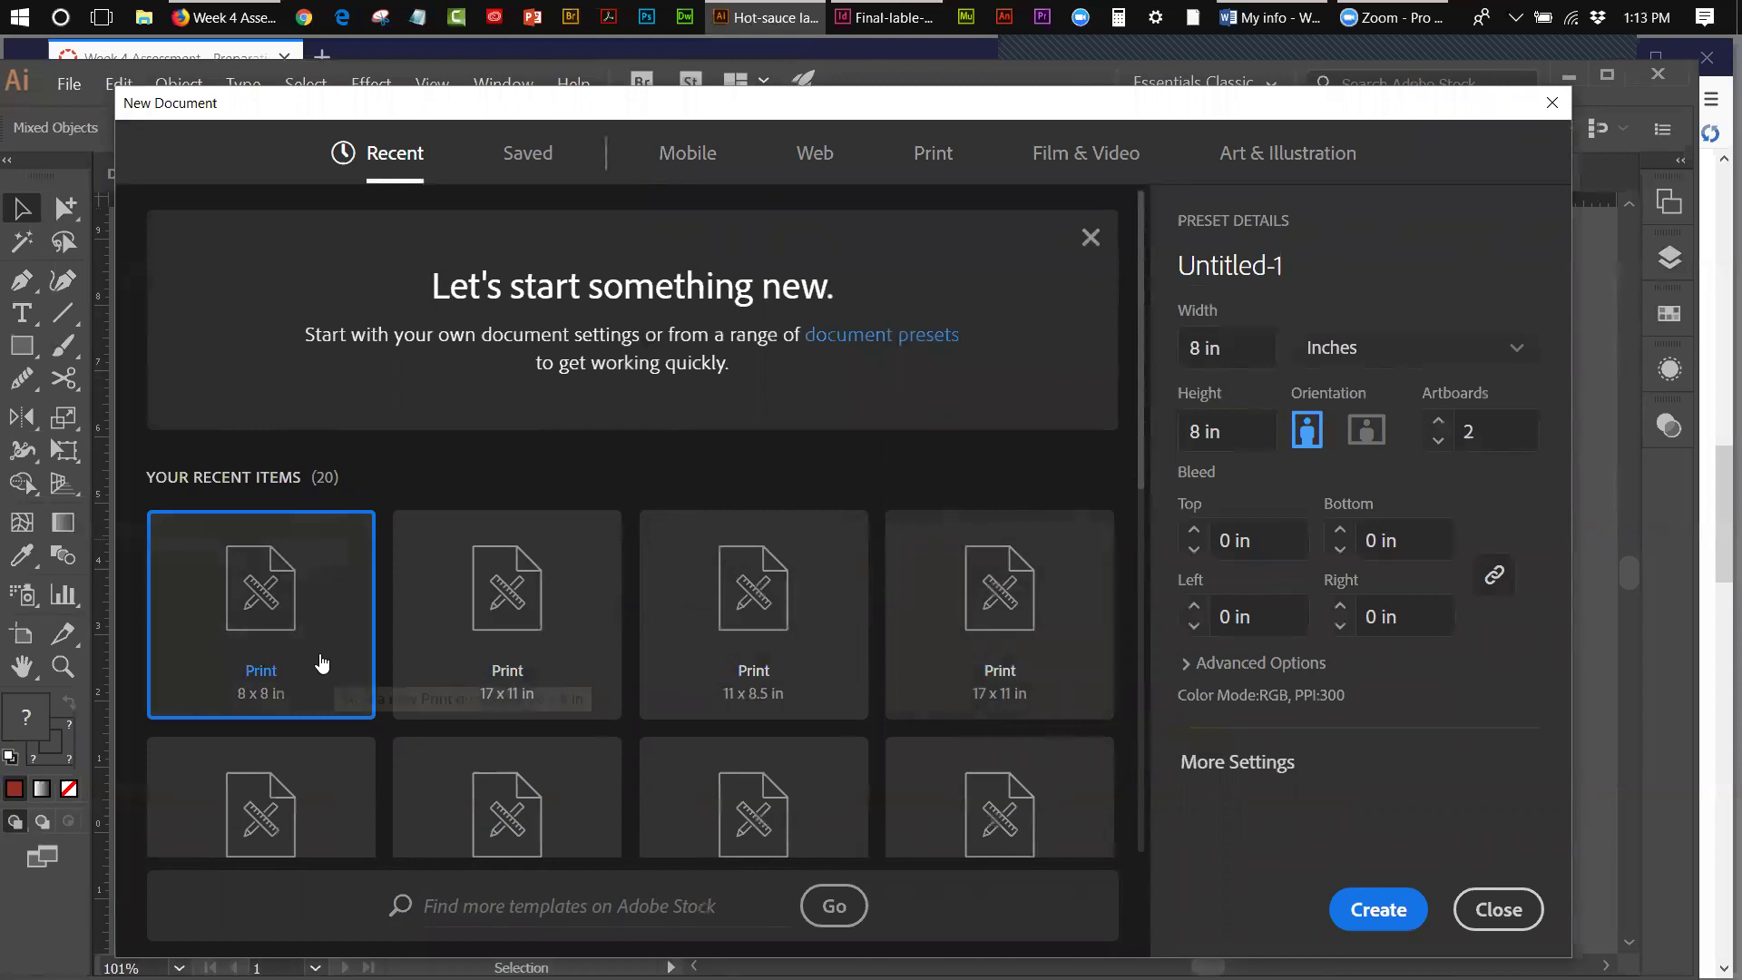
- Choose a Print document in inches, reveal Advanced Options, and set the width to 7.0723 in
click(929, 161)
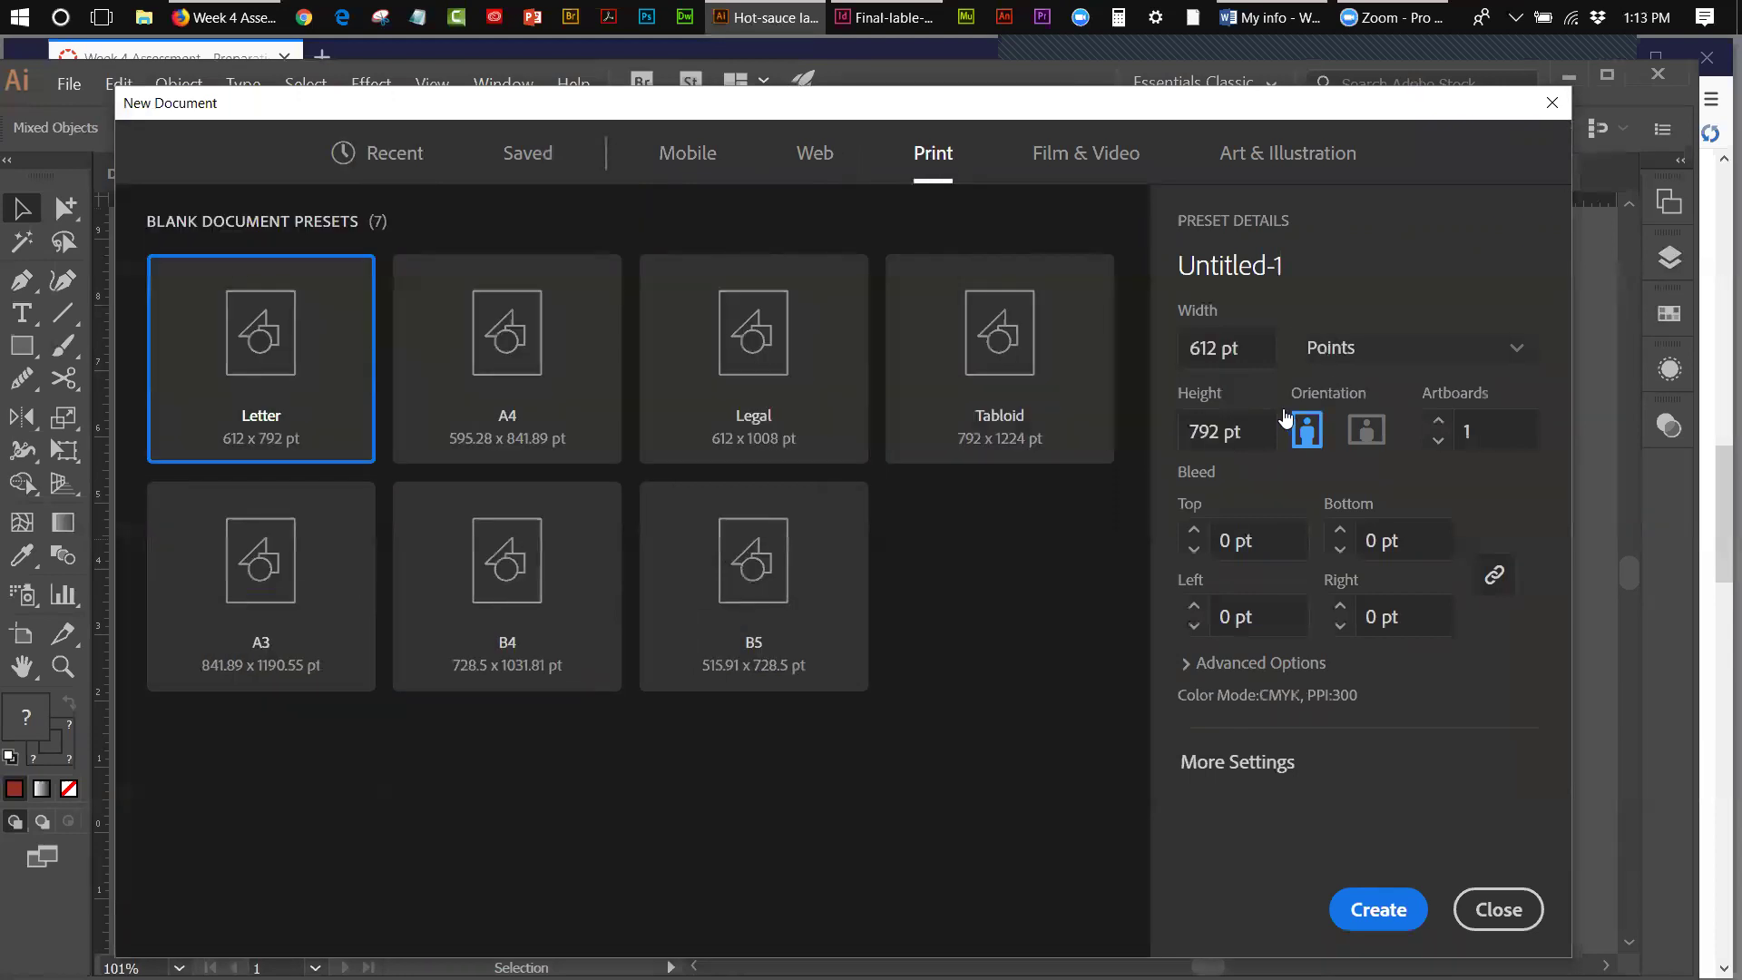
click(1402, 360)
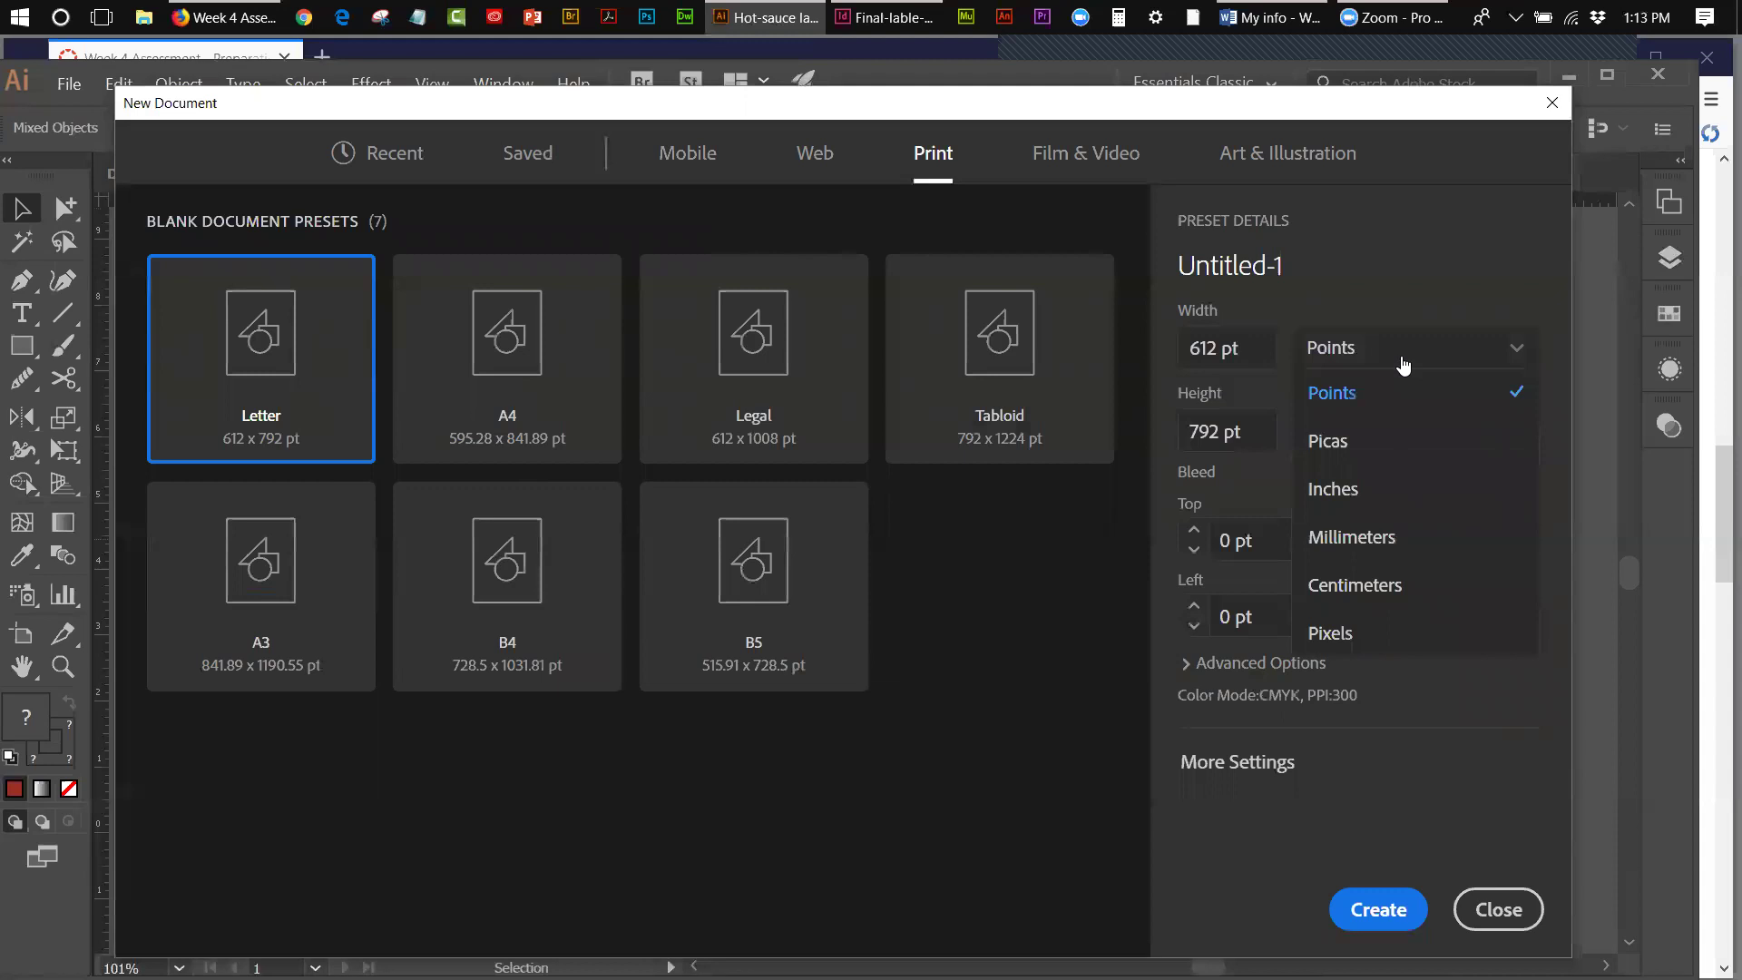
click(1357, 488)
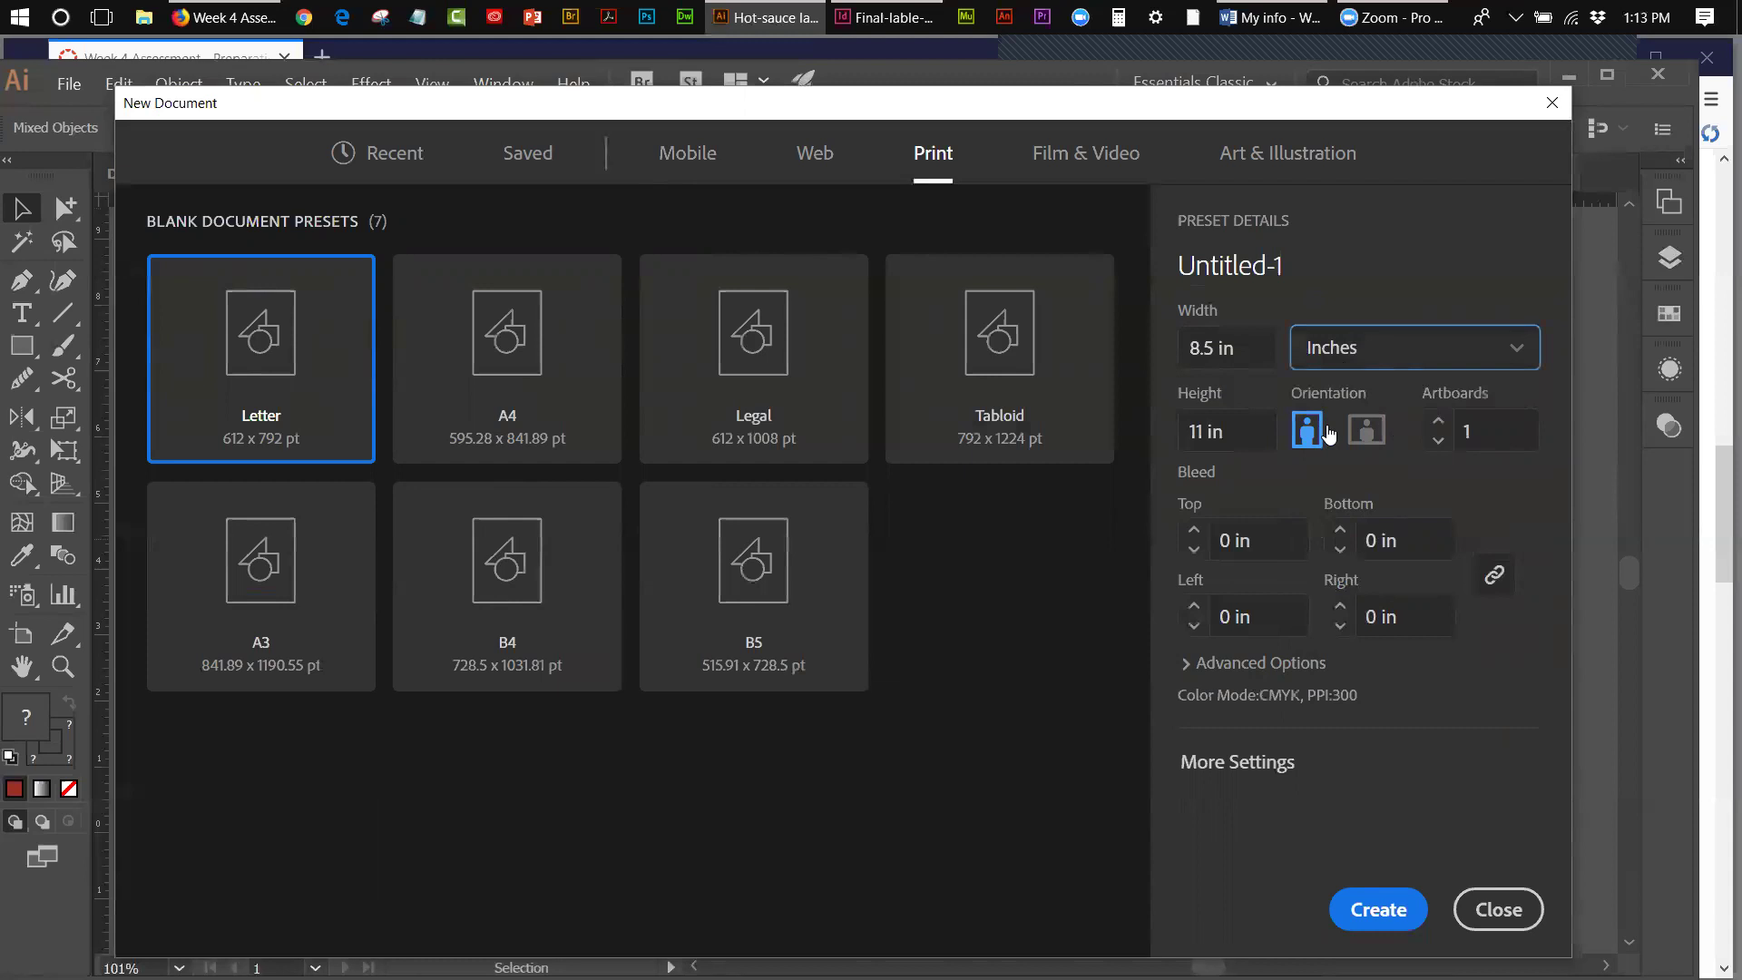
click(1188, 663)
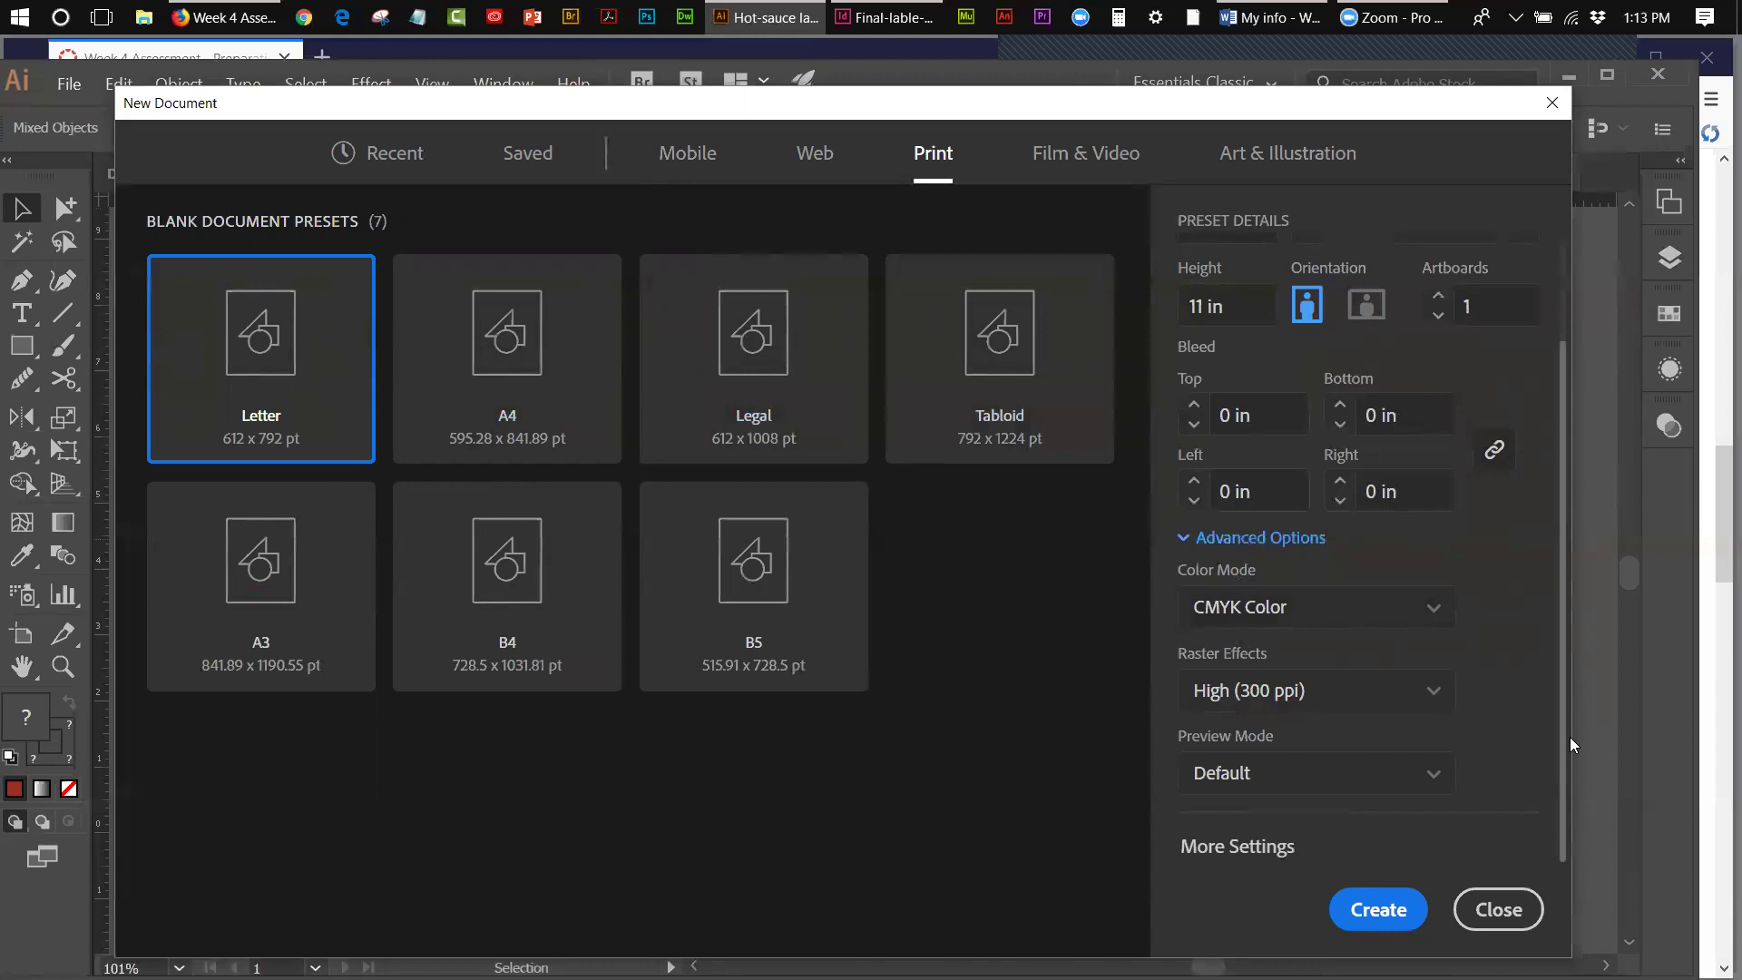
drag(1564, 655, 1567, 608)
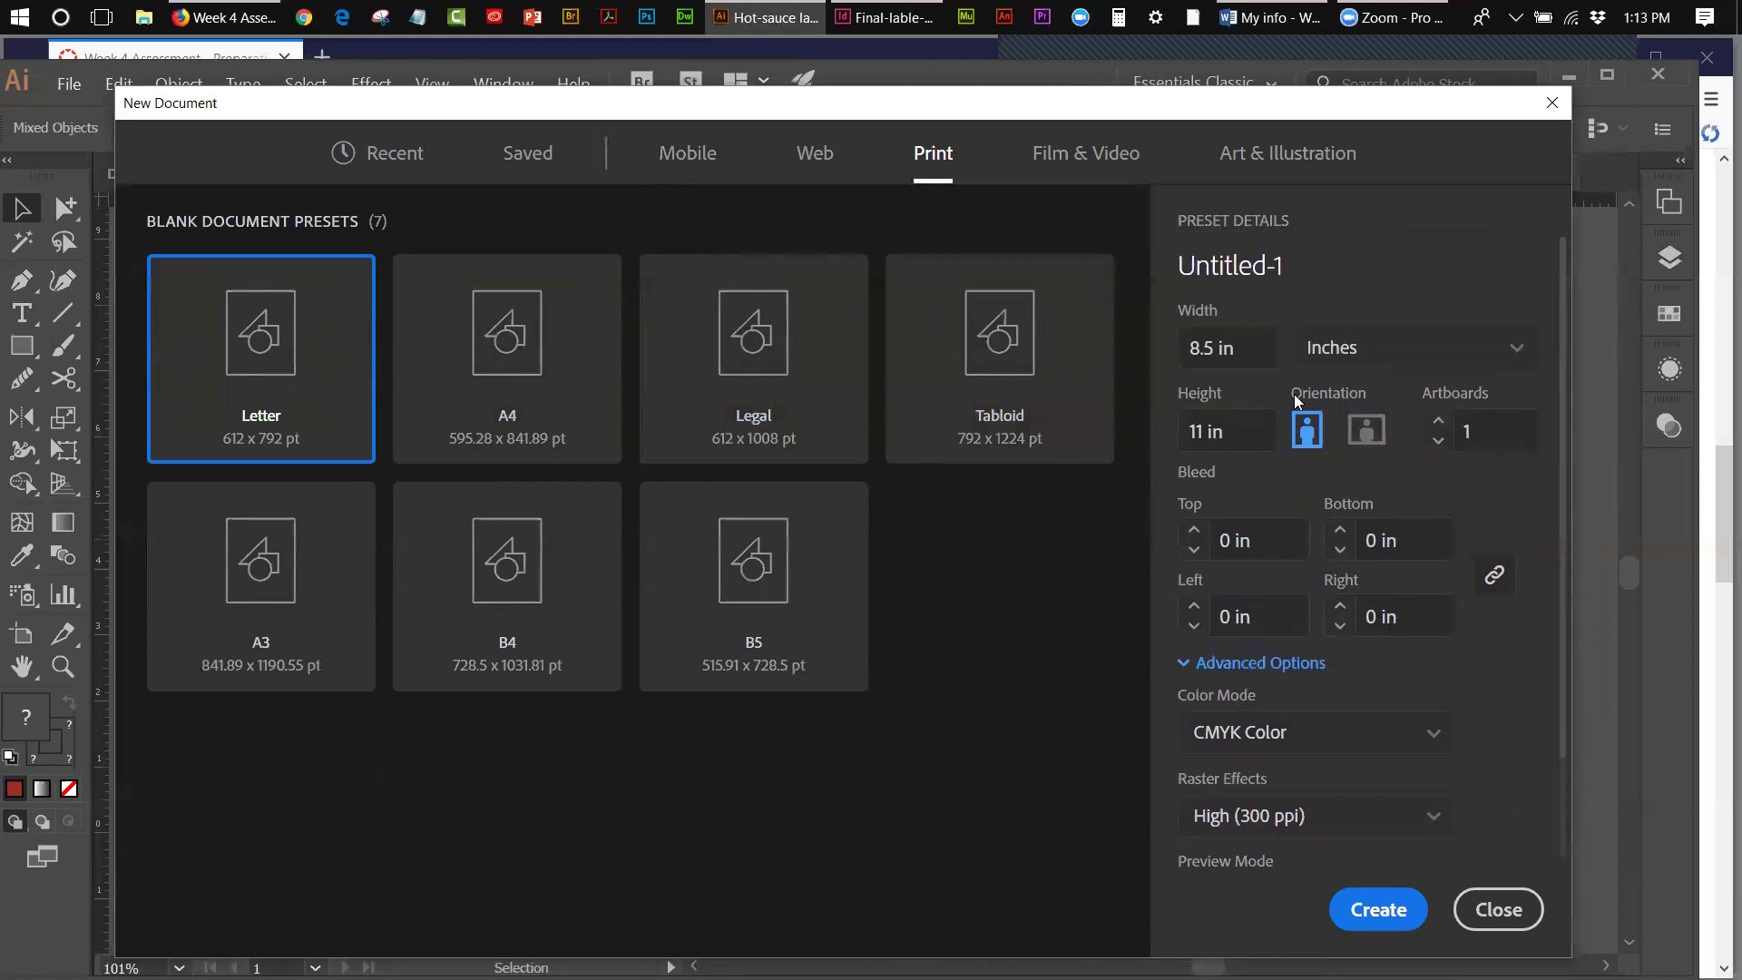
drag(1214, 348, 1167, 438)
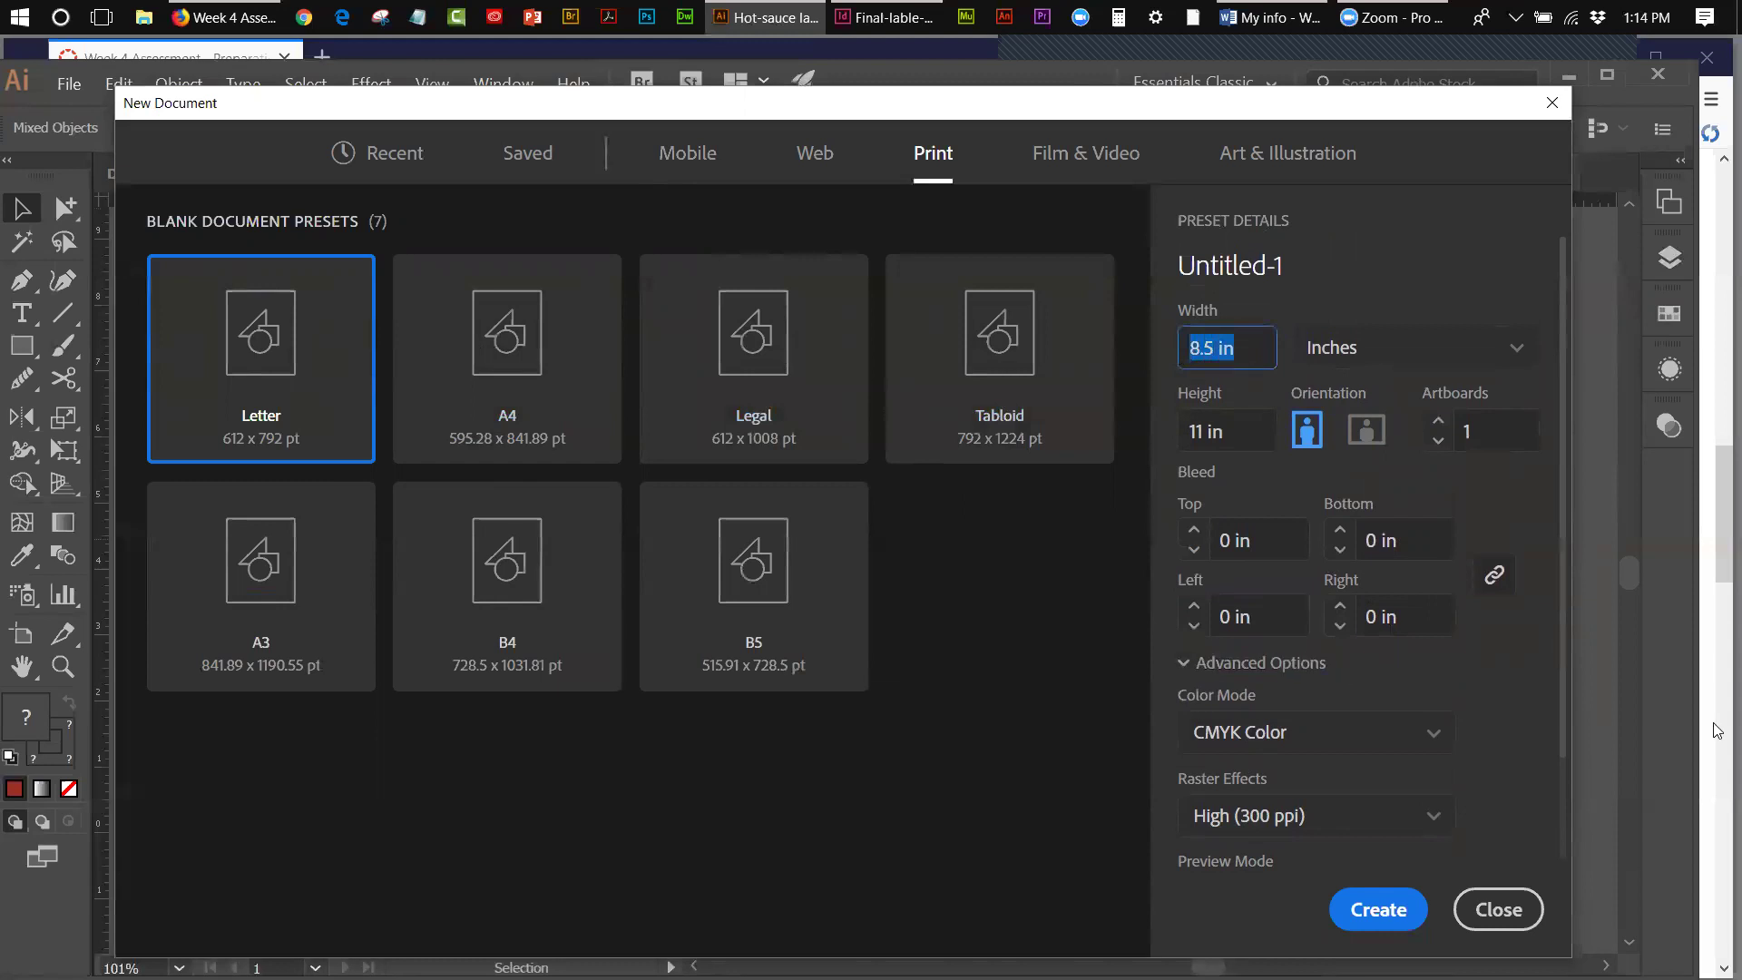
text(7.0723)
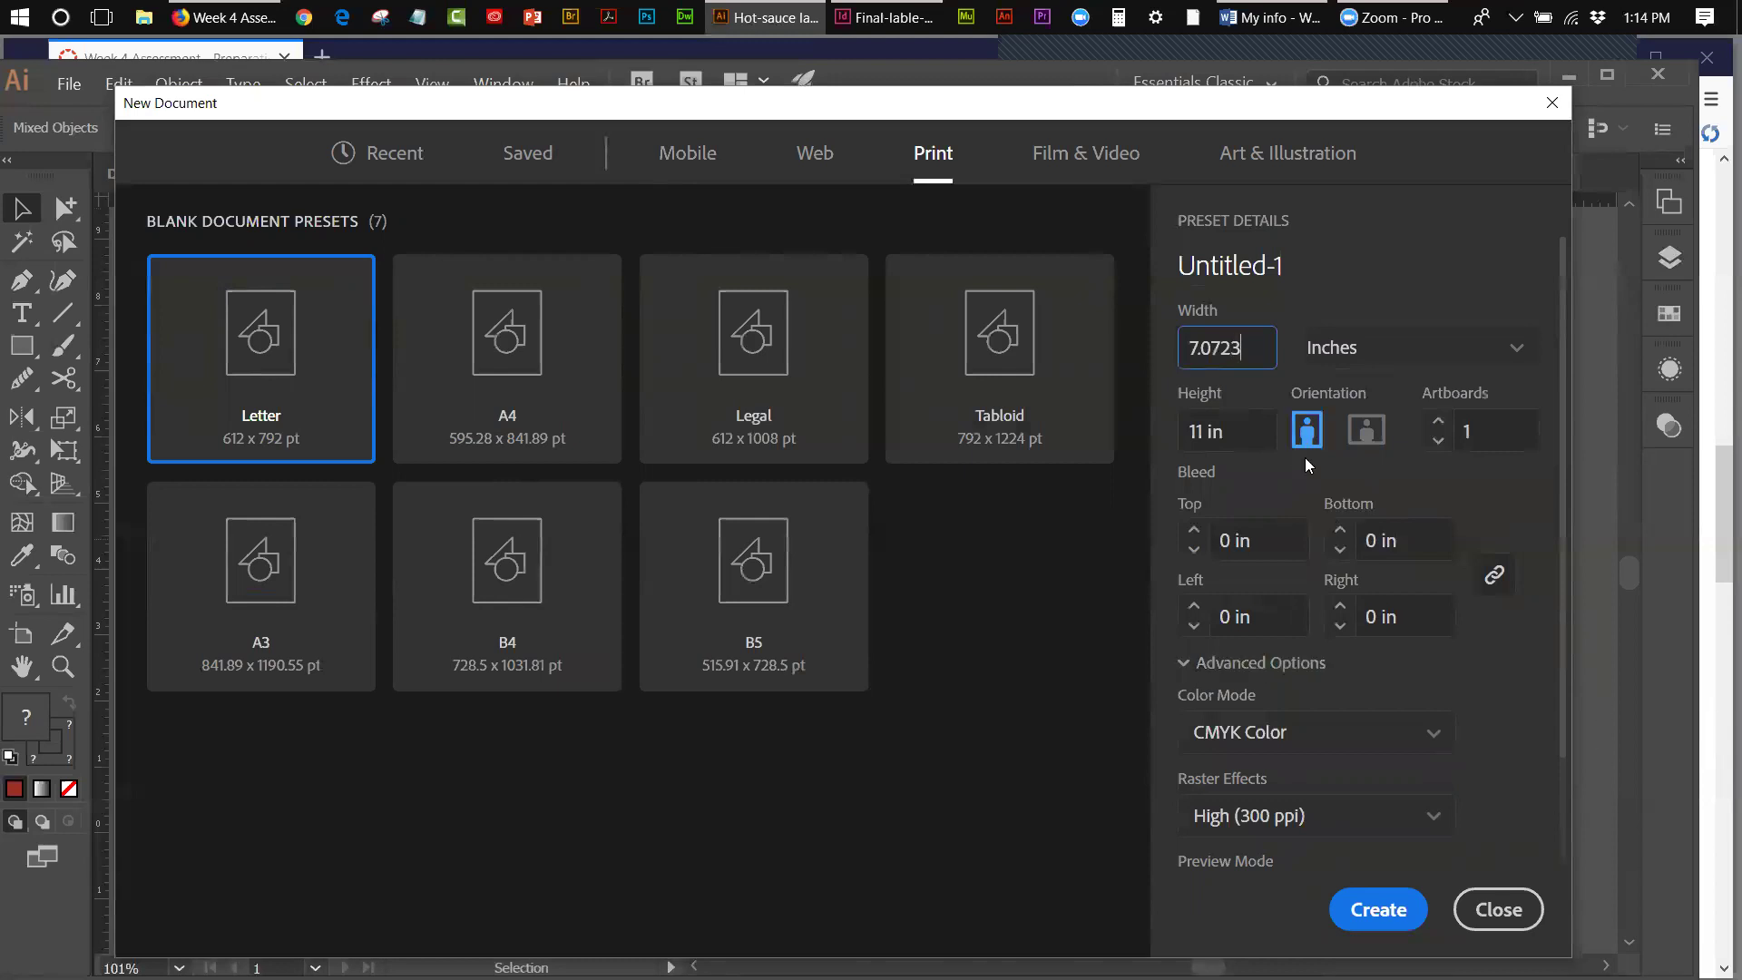
click(1202, 434)
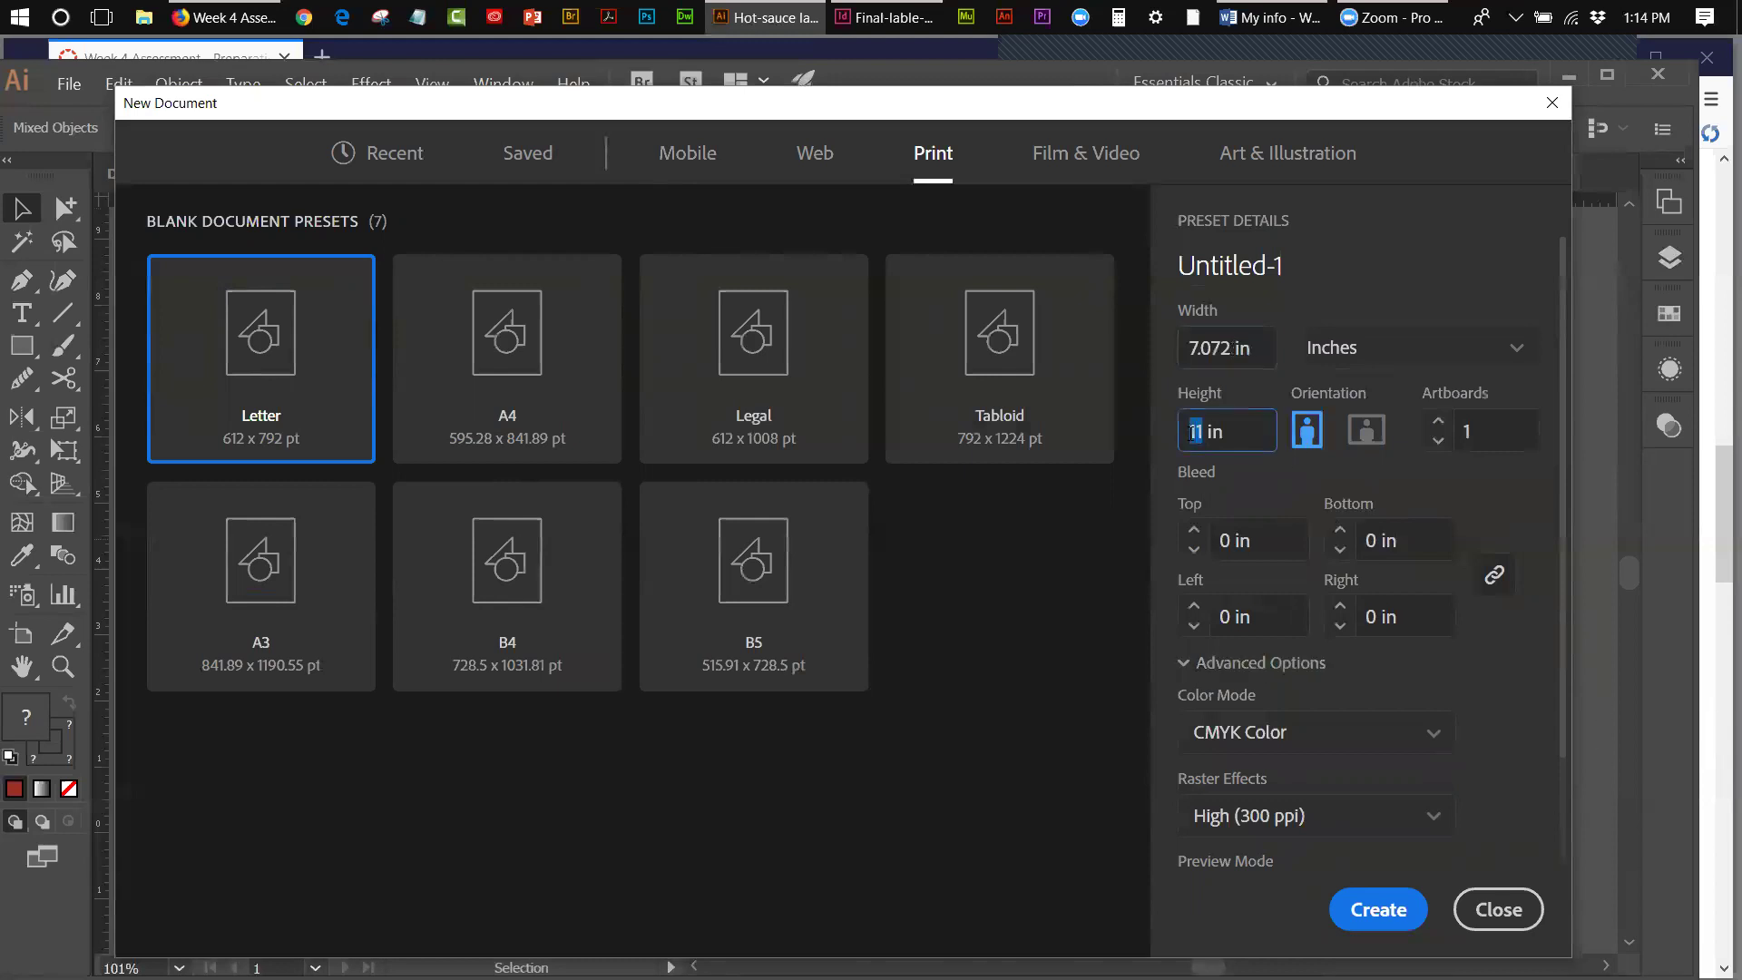
- Set the height to 6.612 in and create the 7.072 x 6.612 in CMYK document
text(6.6112)
key(BackSpace)
click(1367, 903)
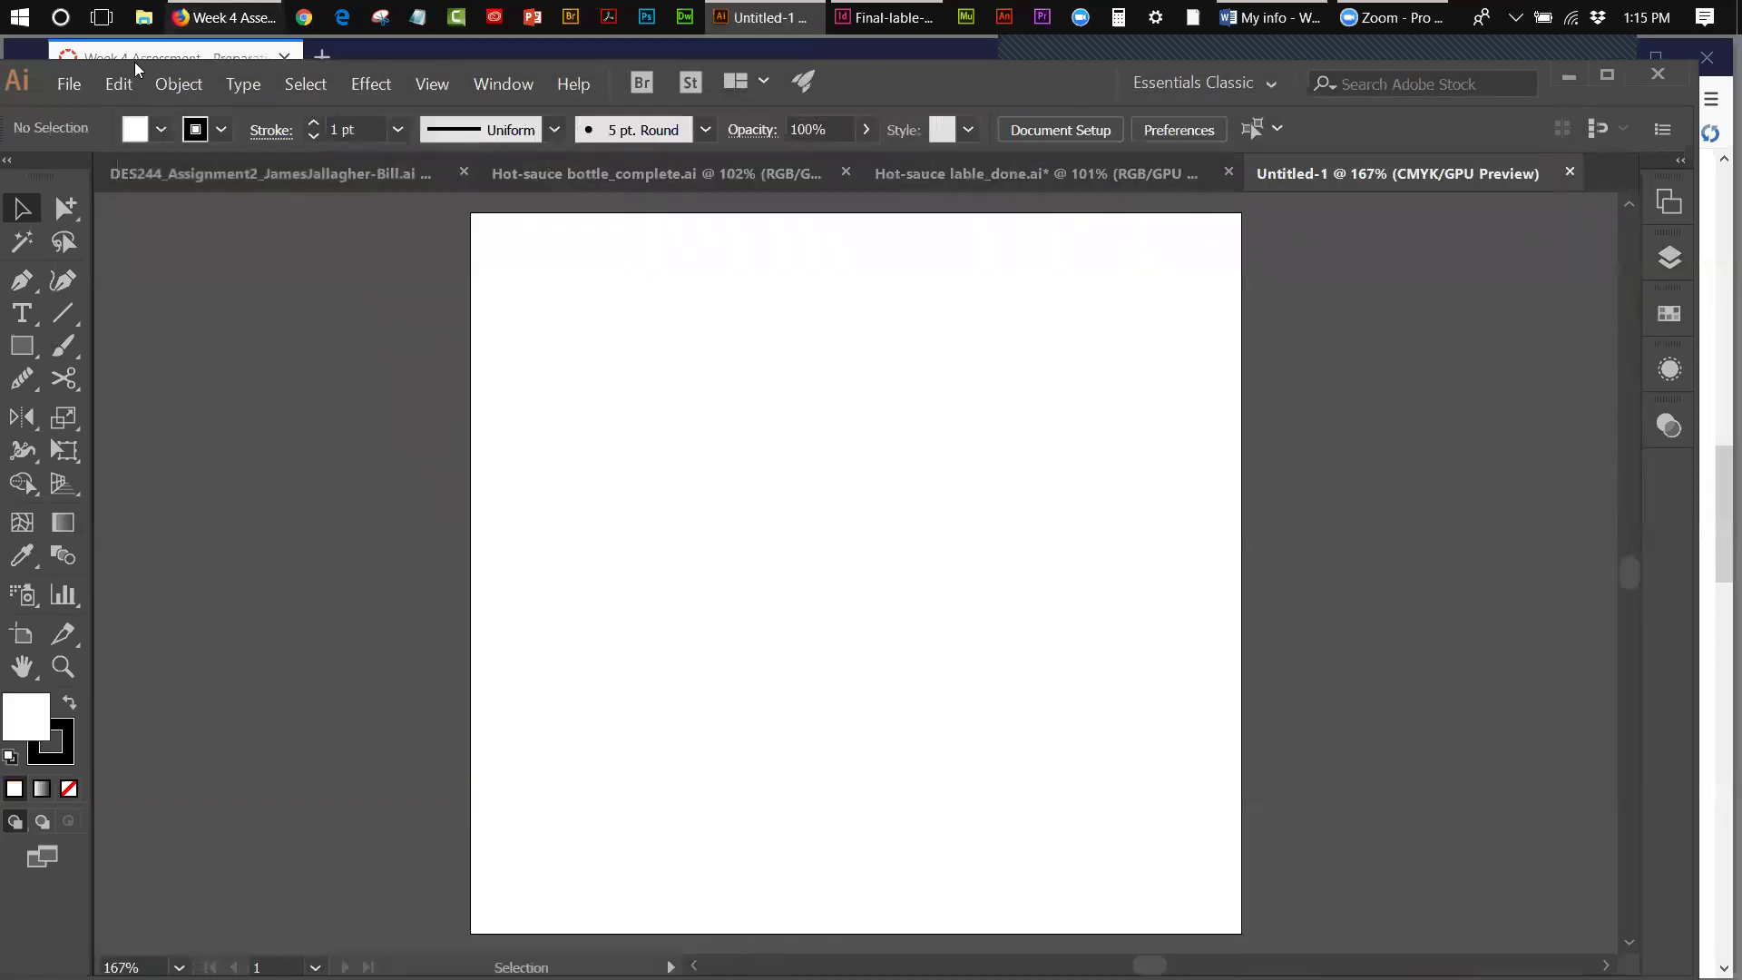
- Paste the copied label artwork in place into the Untitled-1 document
click(941, 176)
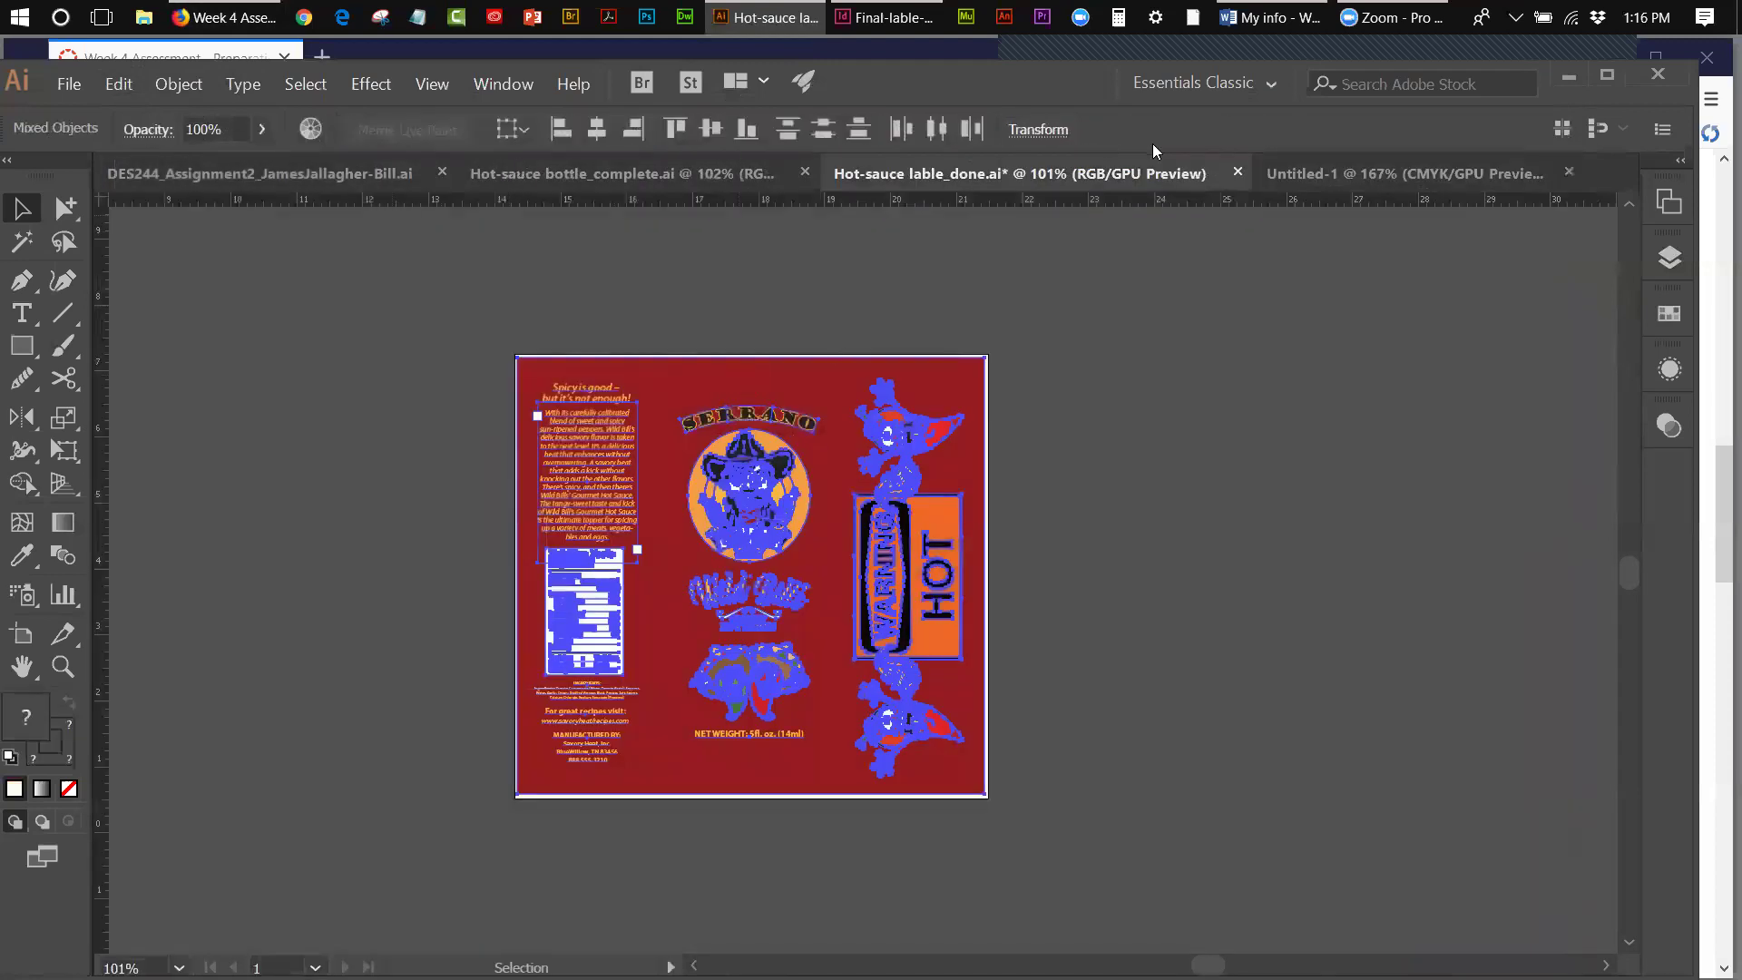
click(1326, 177)
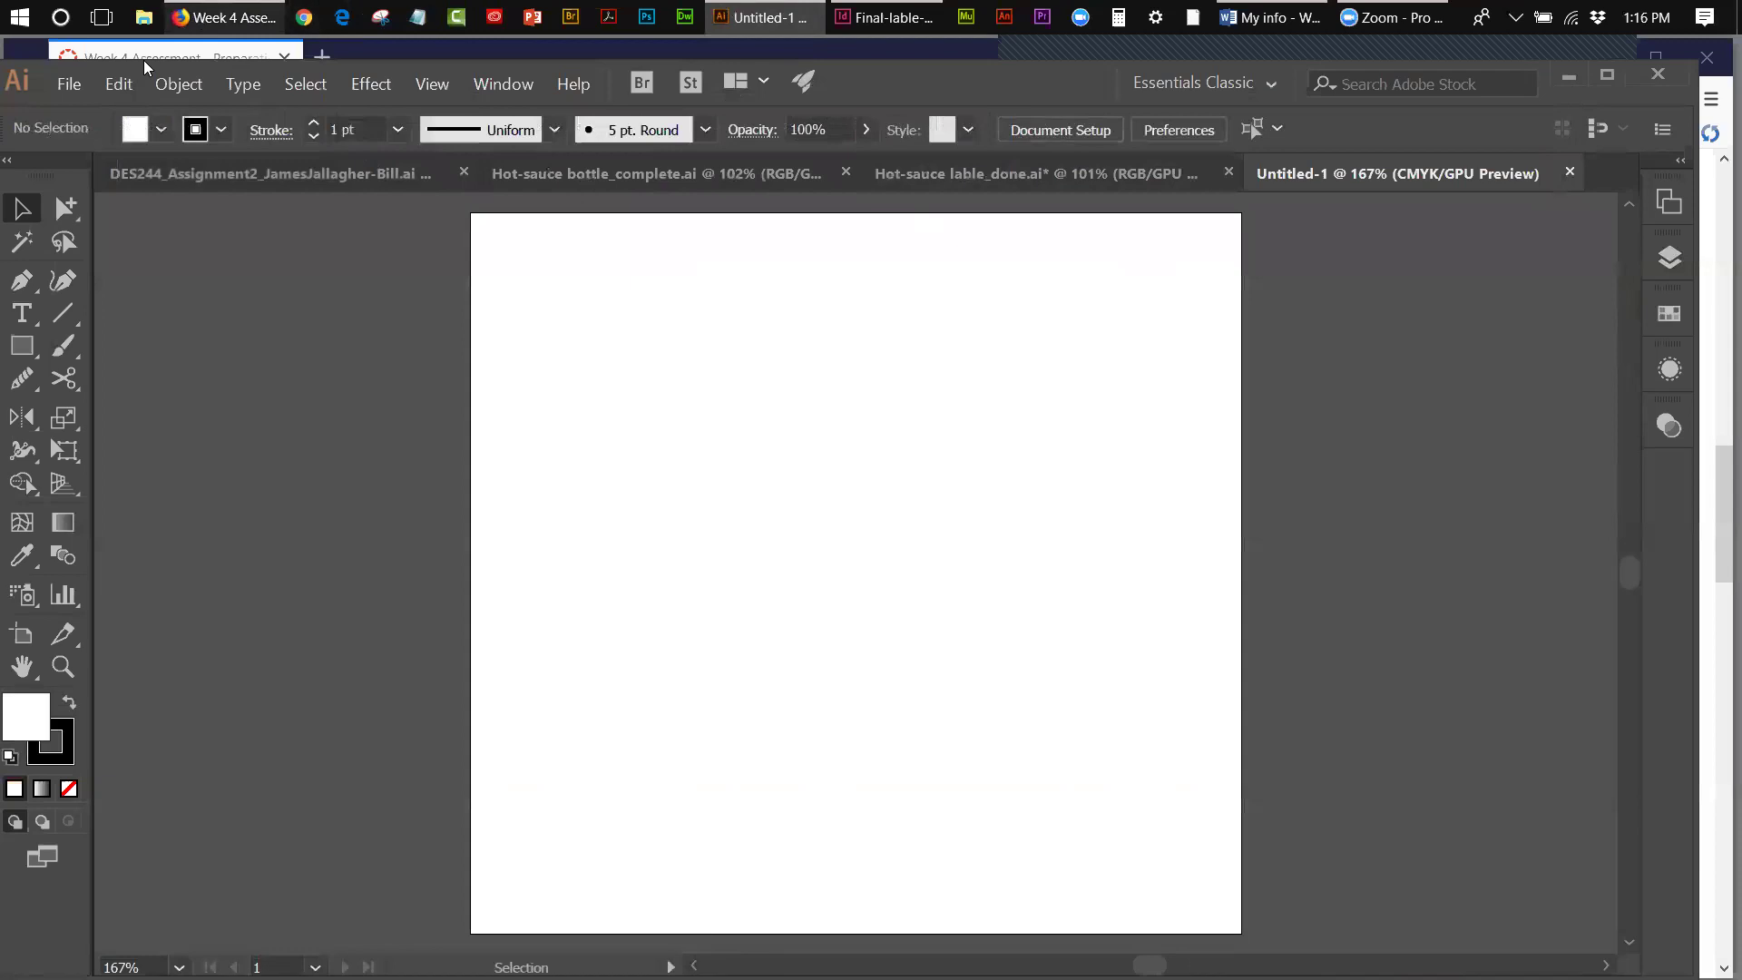
click(123, 85)
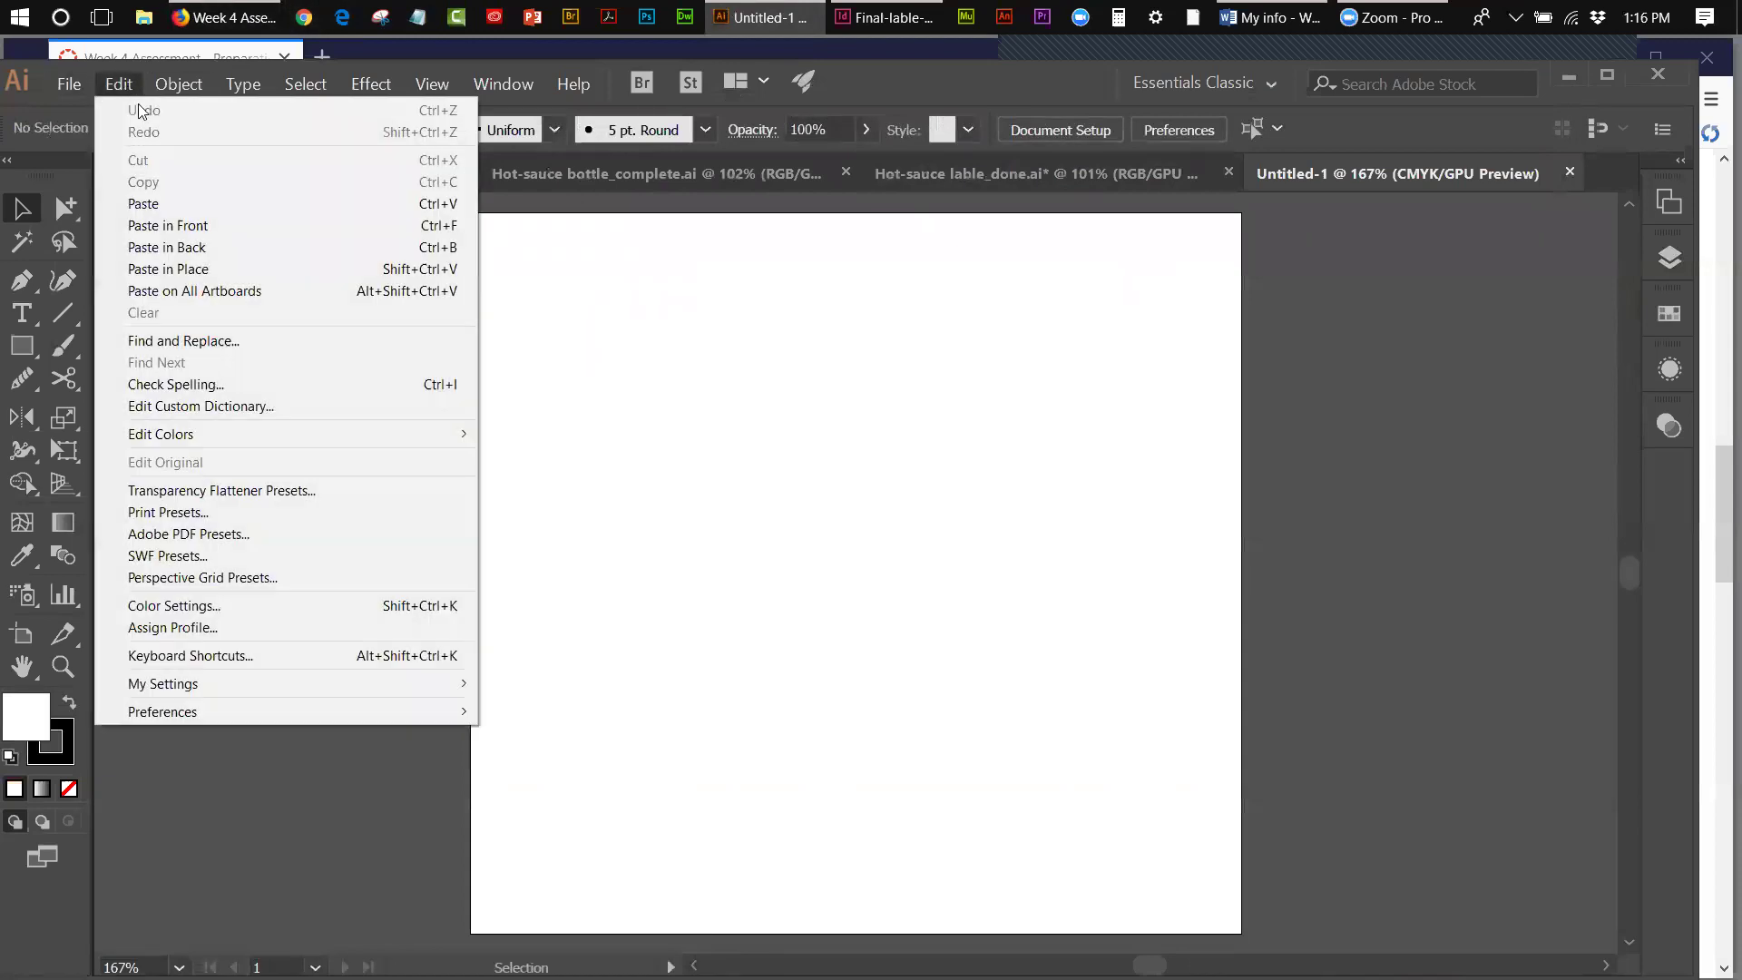
click(176, 269)
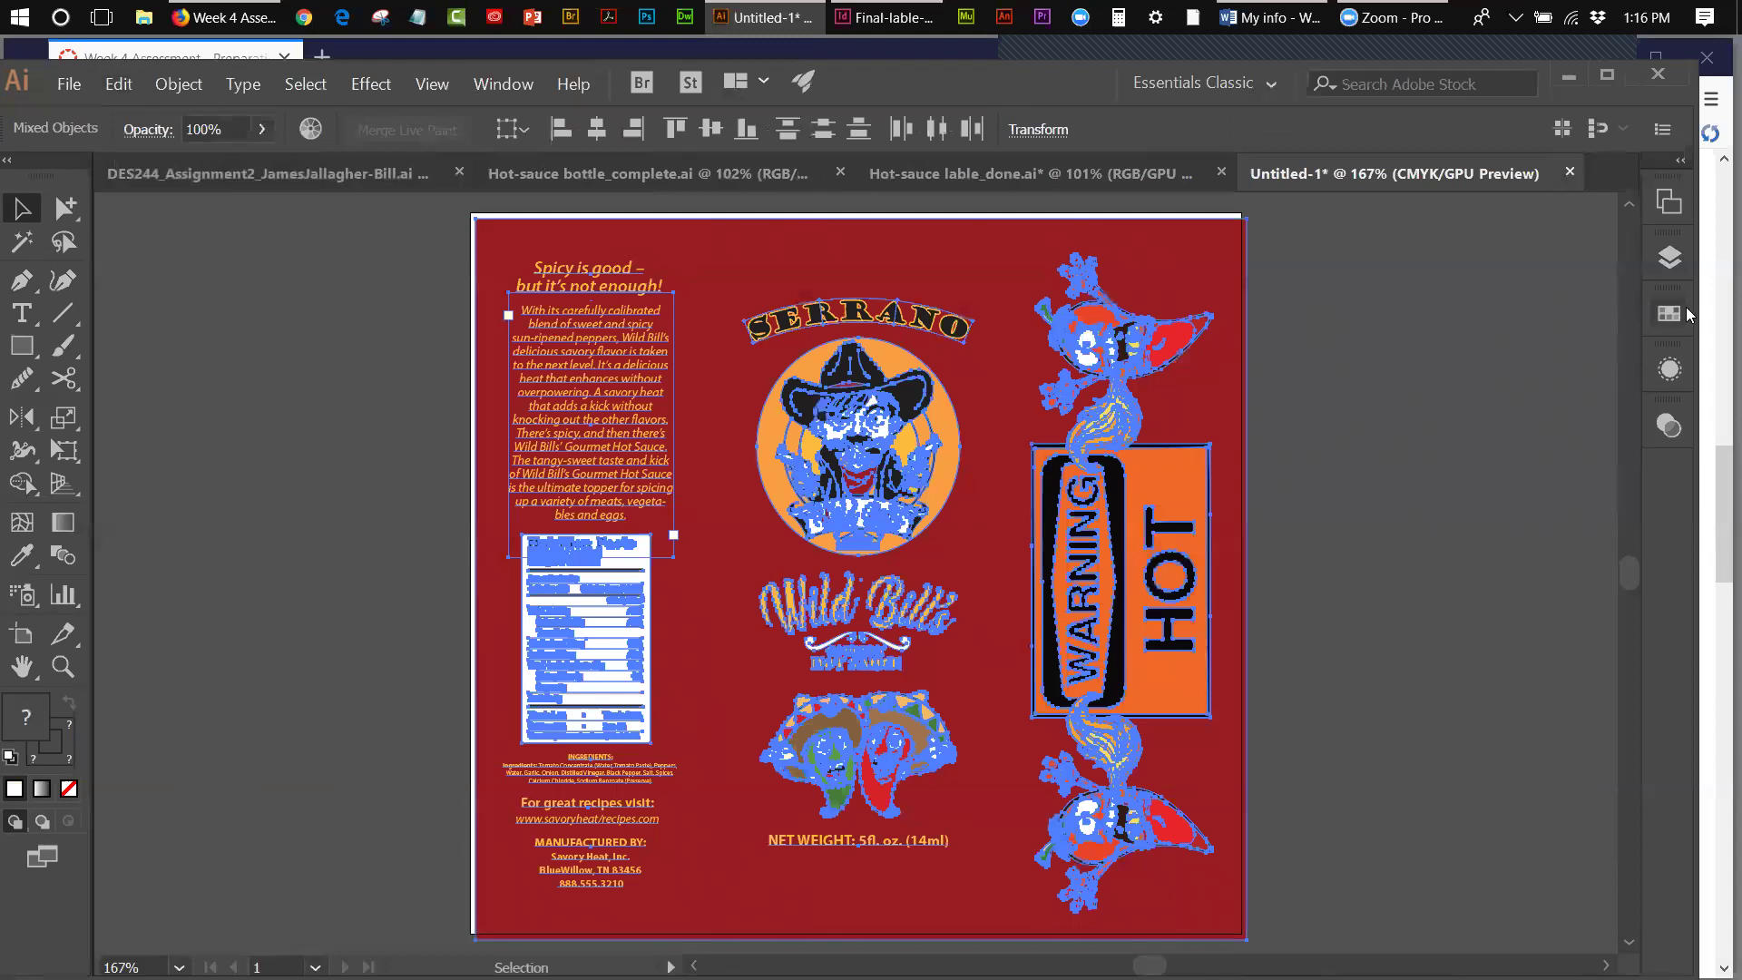
- Nudge the pasted artwork left once and up twice, then deselect it
key(Left)
key(Left)
key(Left)
key(Left)
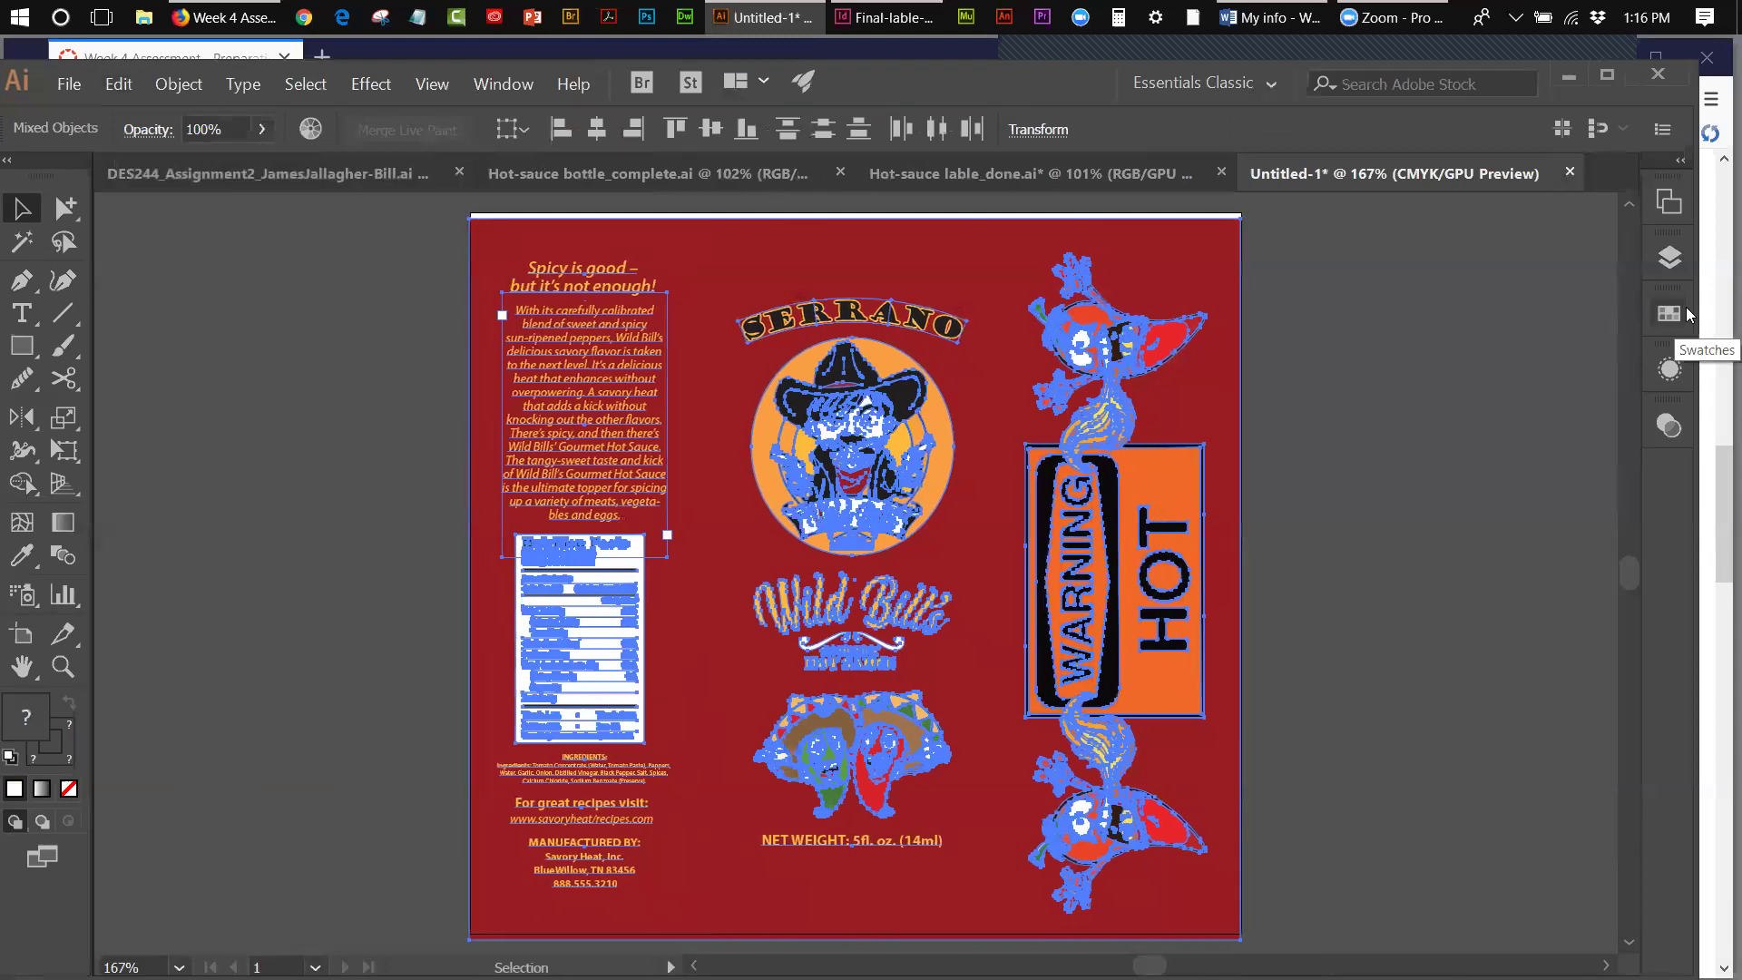
key(Up)
key(Up)
key(Up)
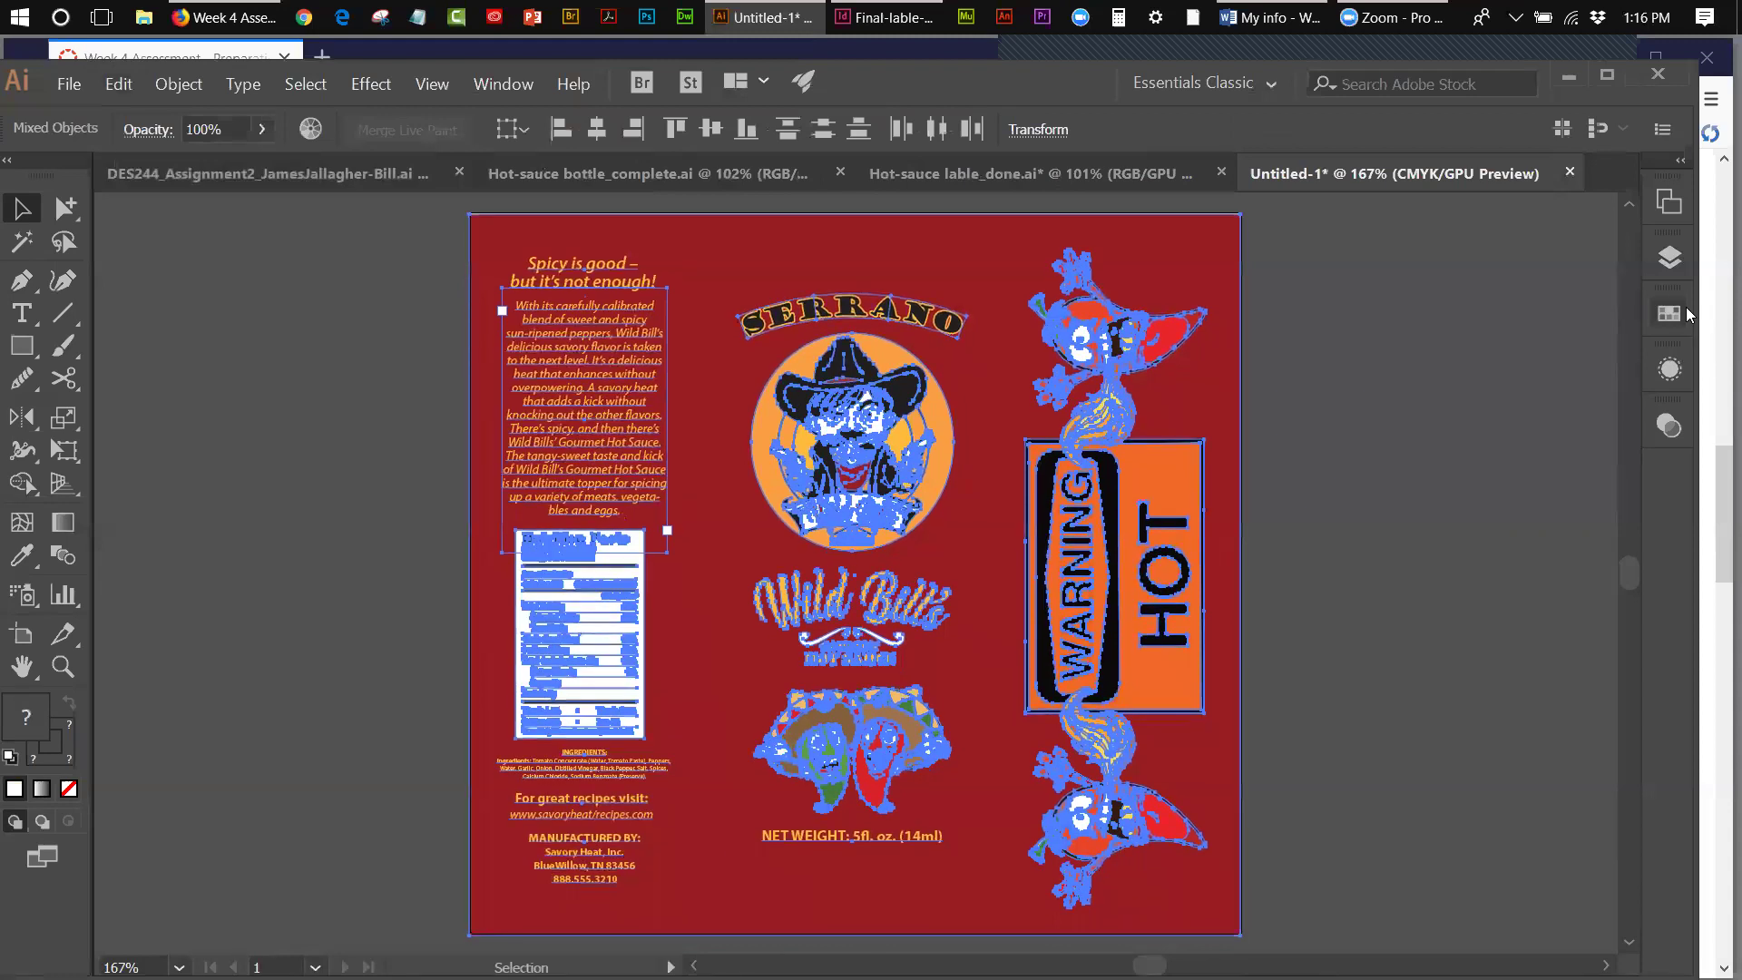
key(Up)
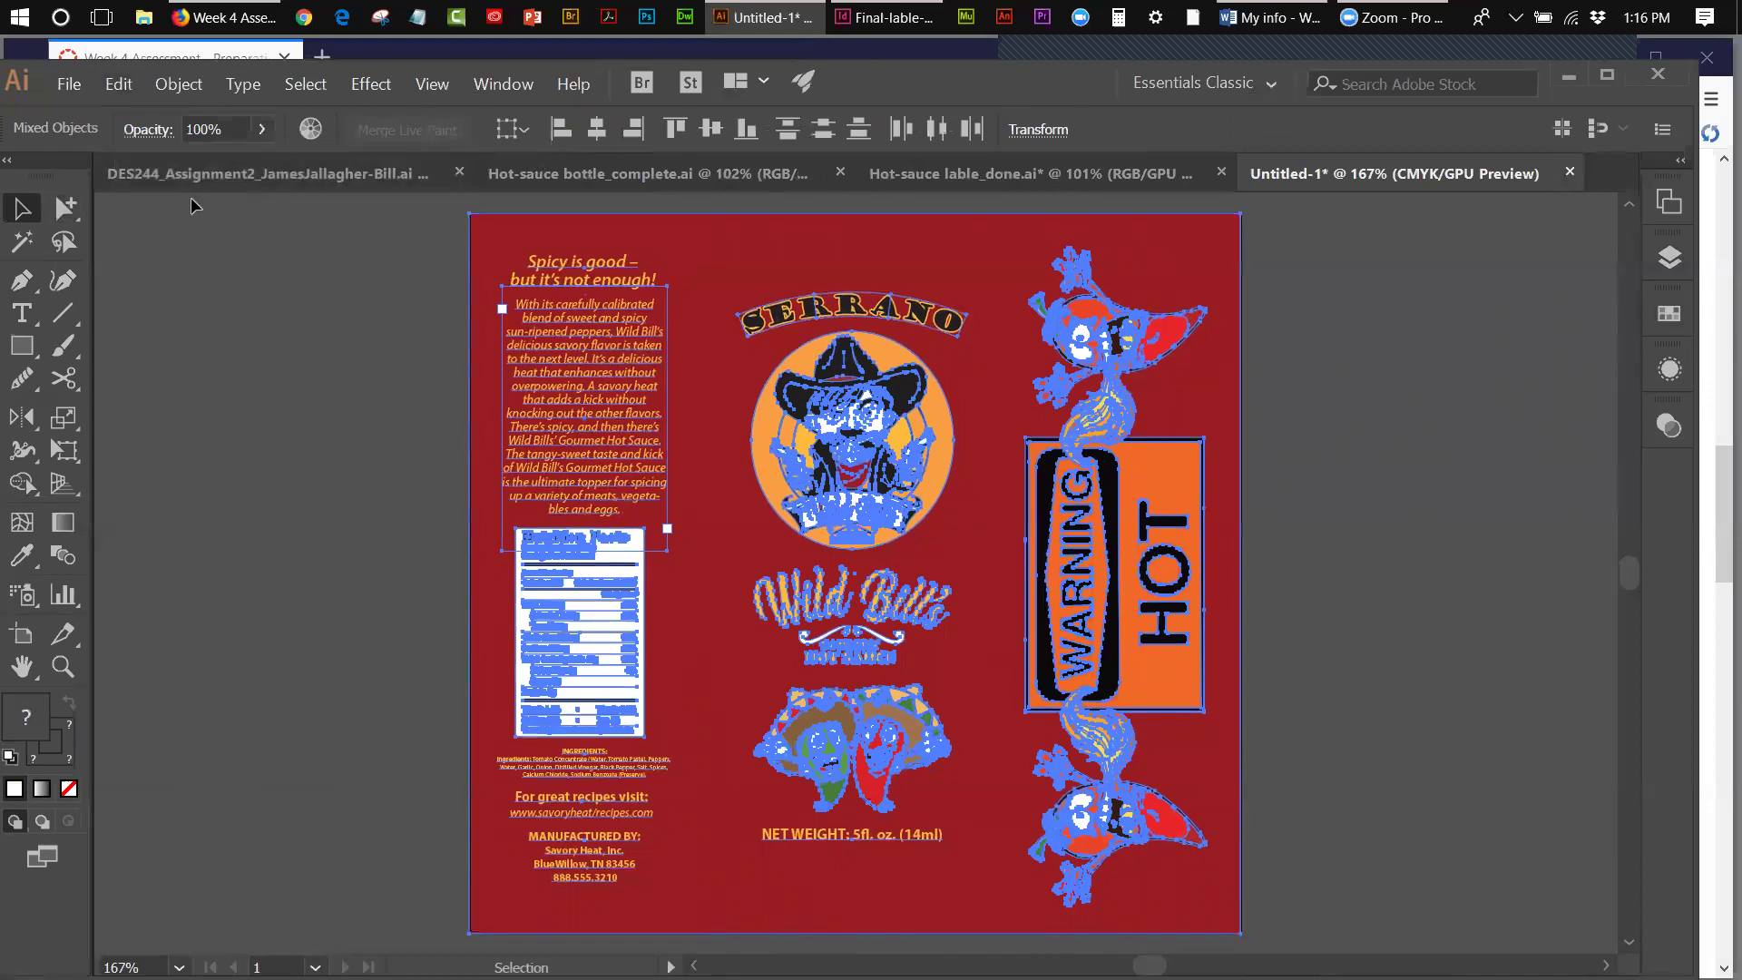
click(352, 227)
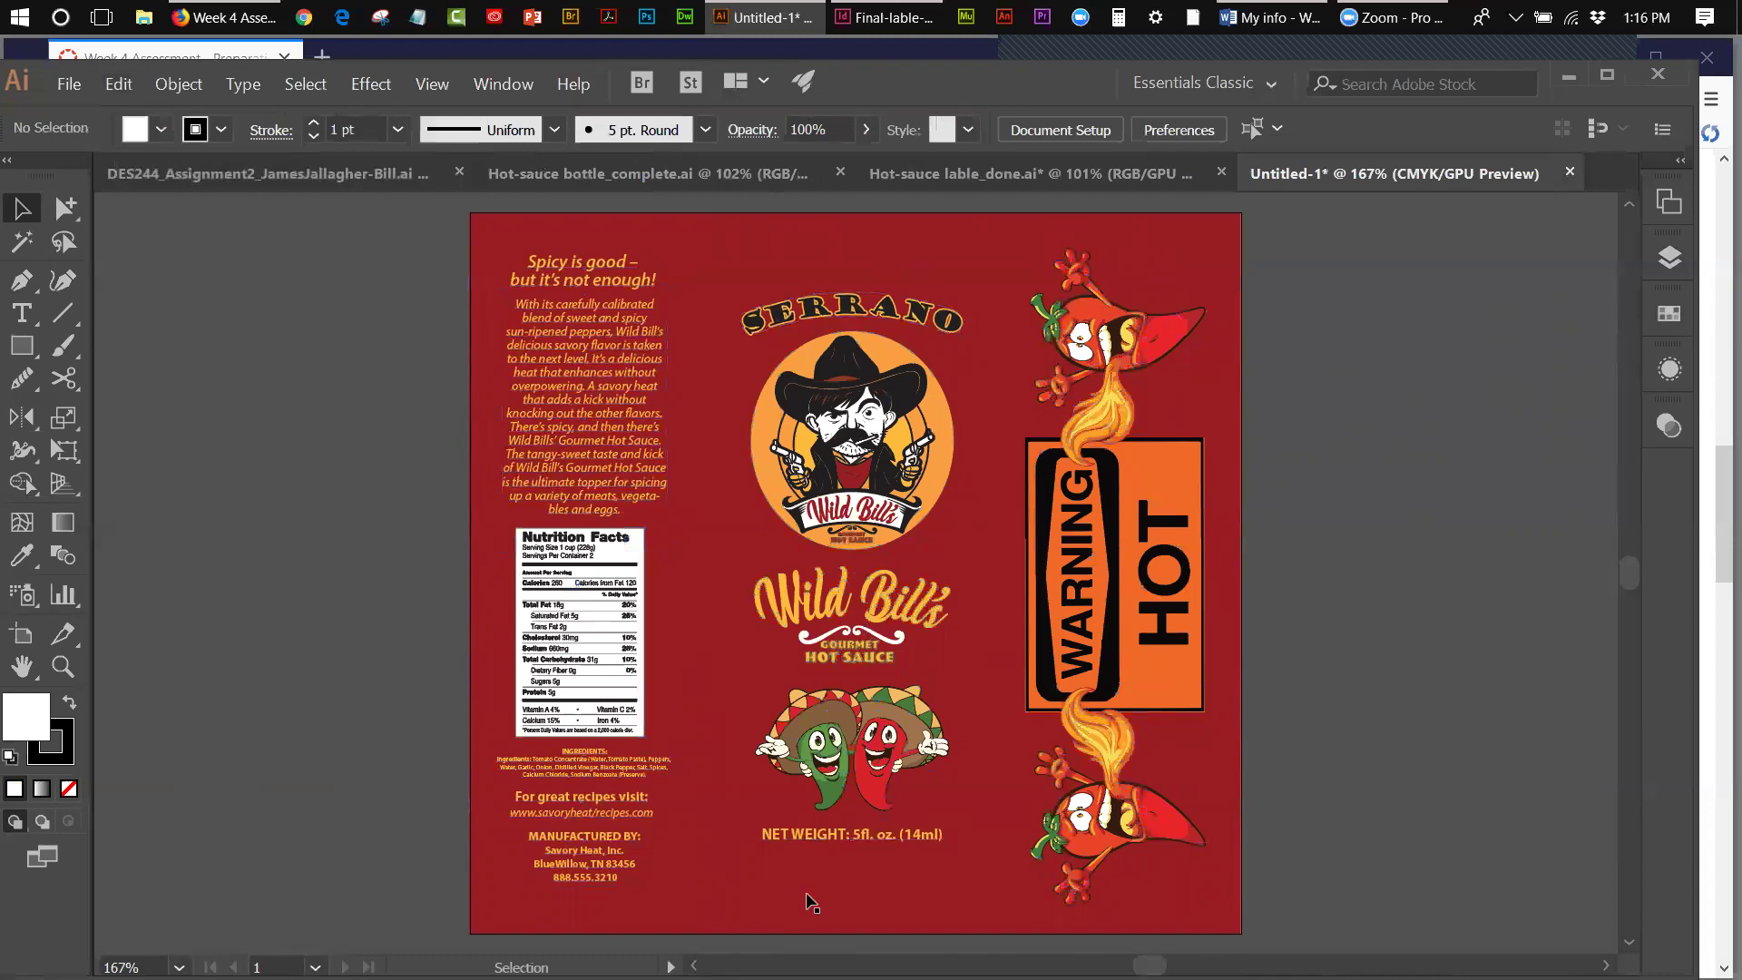
- Expand the document swatch list and draw a small square left of the artboard
click(1666, 315)
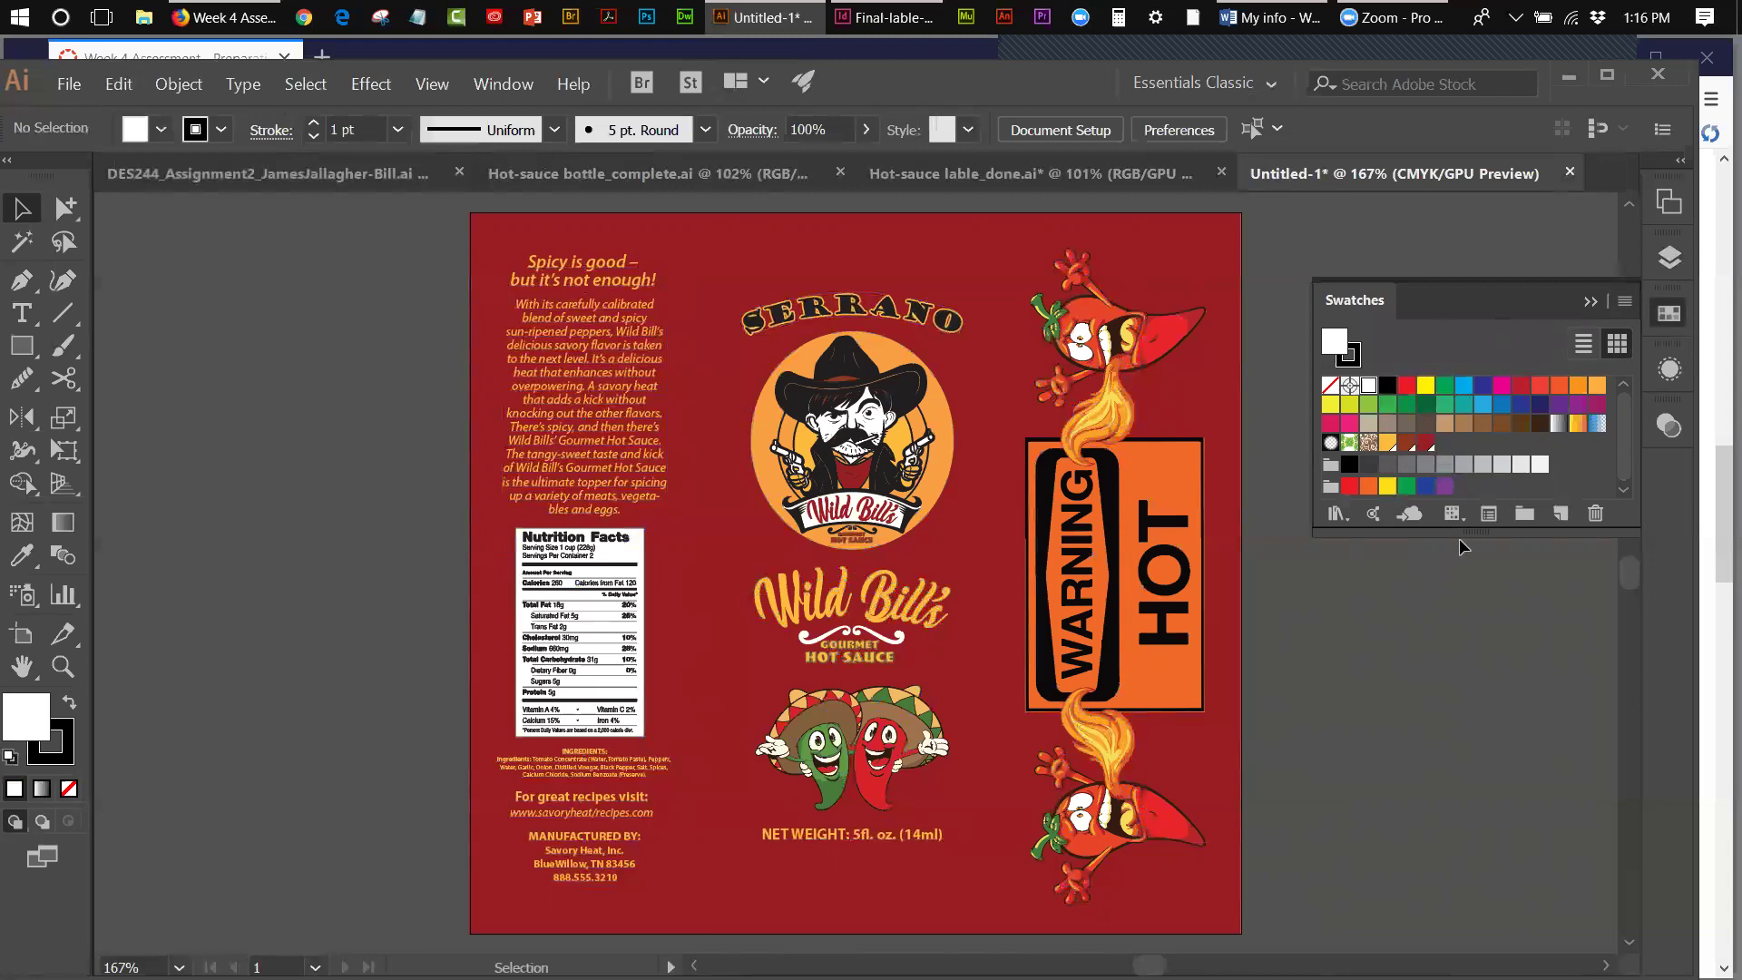
drag(1475, 531, 1472, 649)
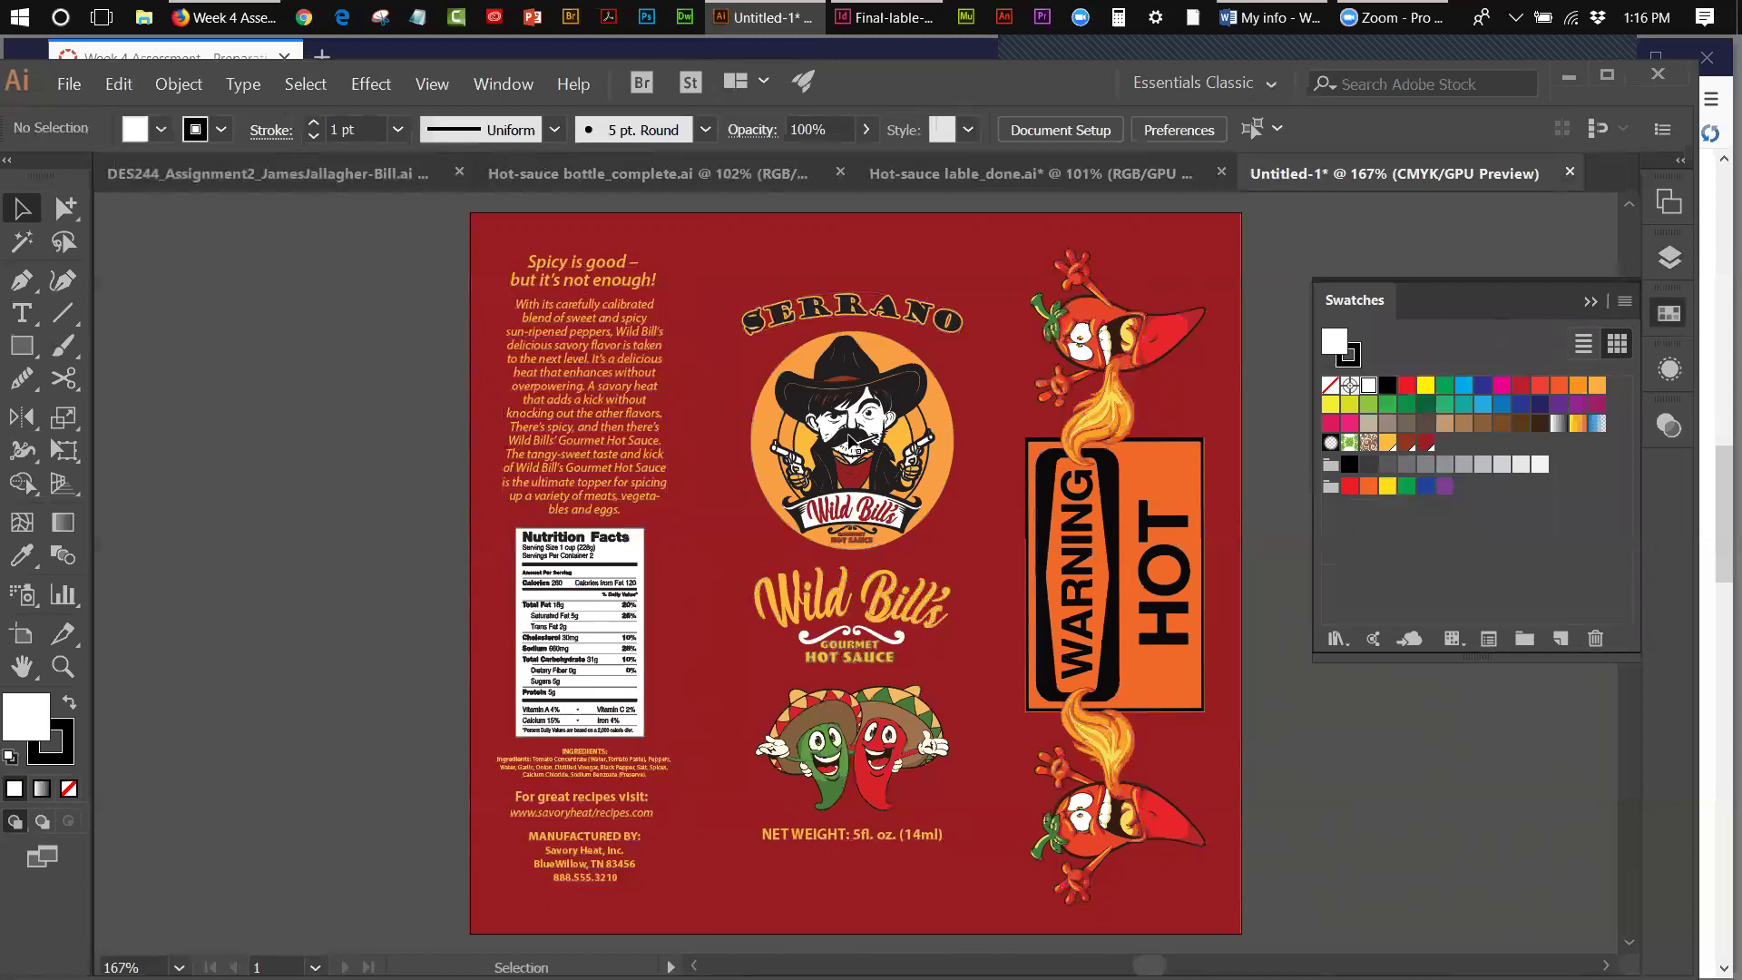
click(21, 346)
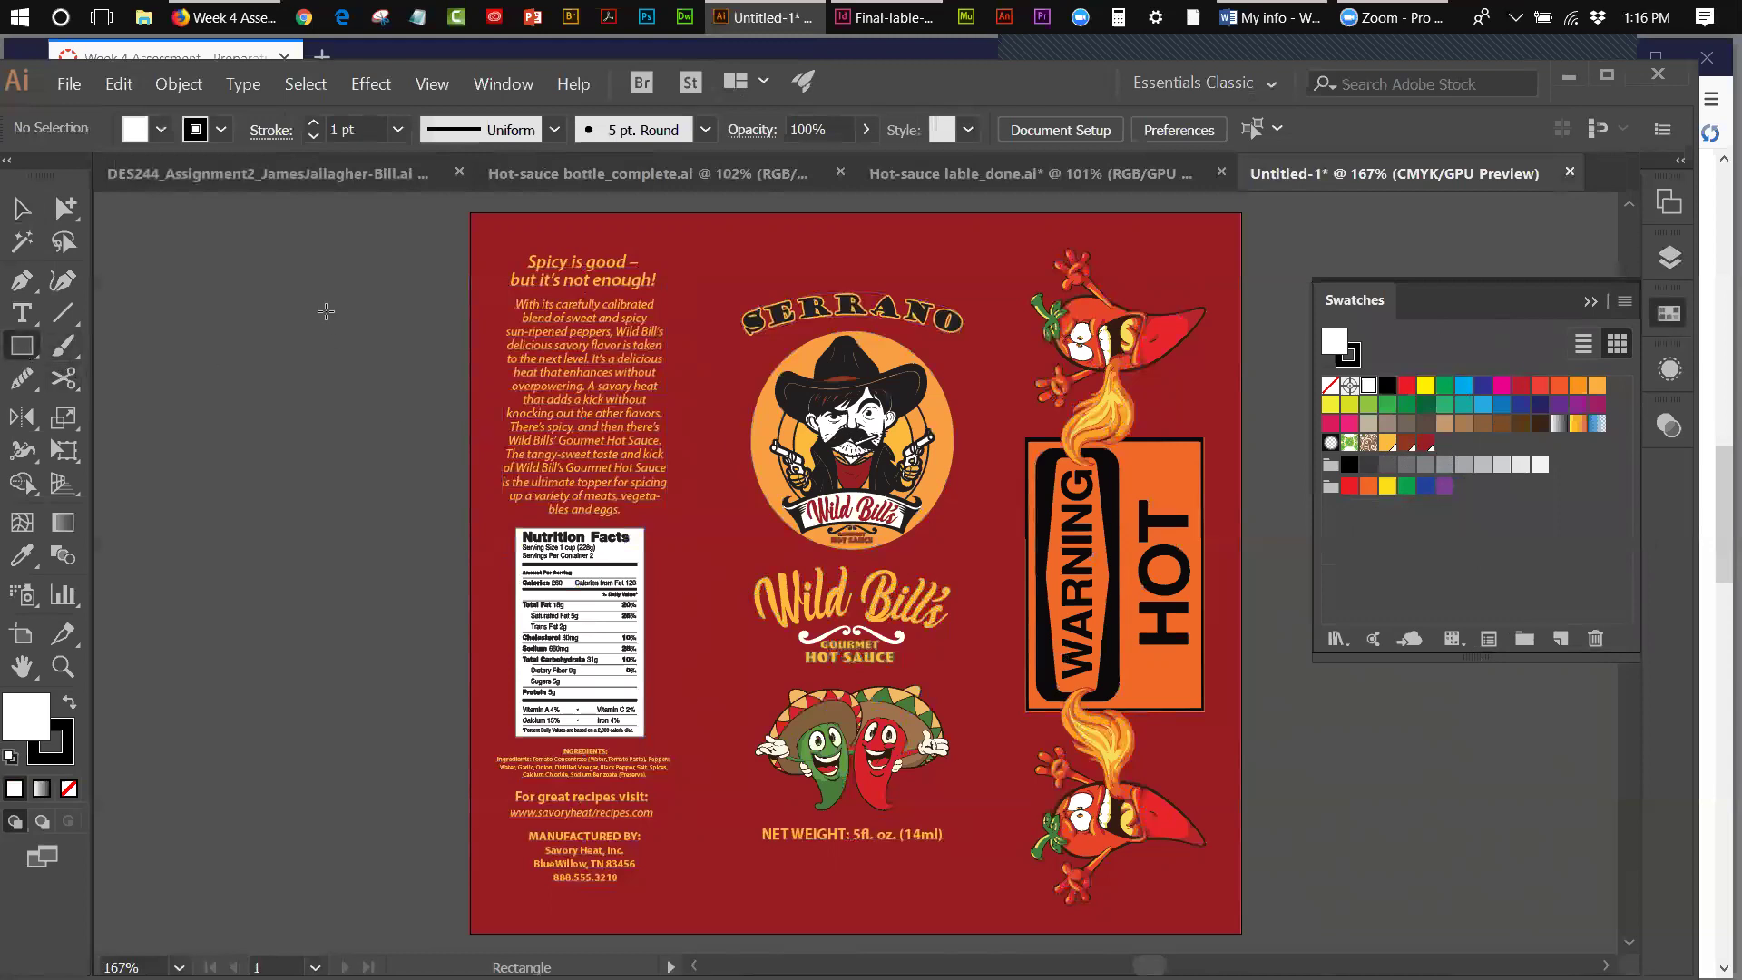
drag(352, 319, 372, 342)
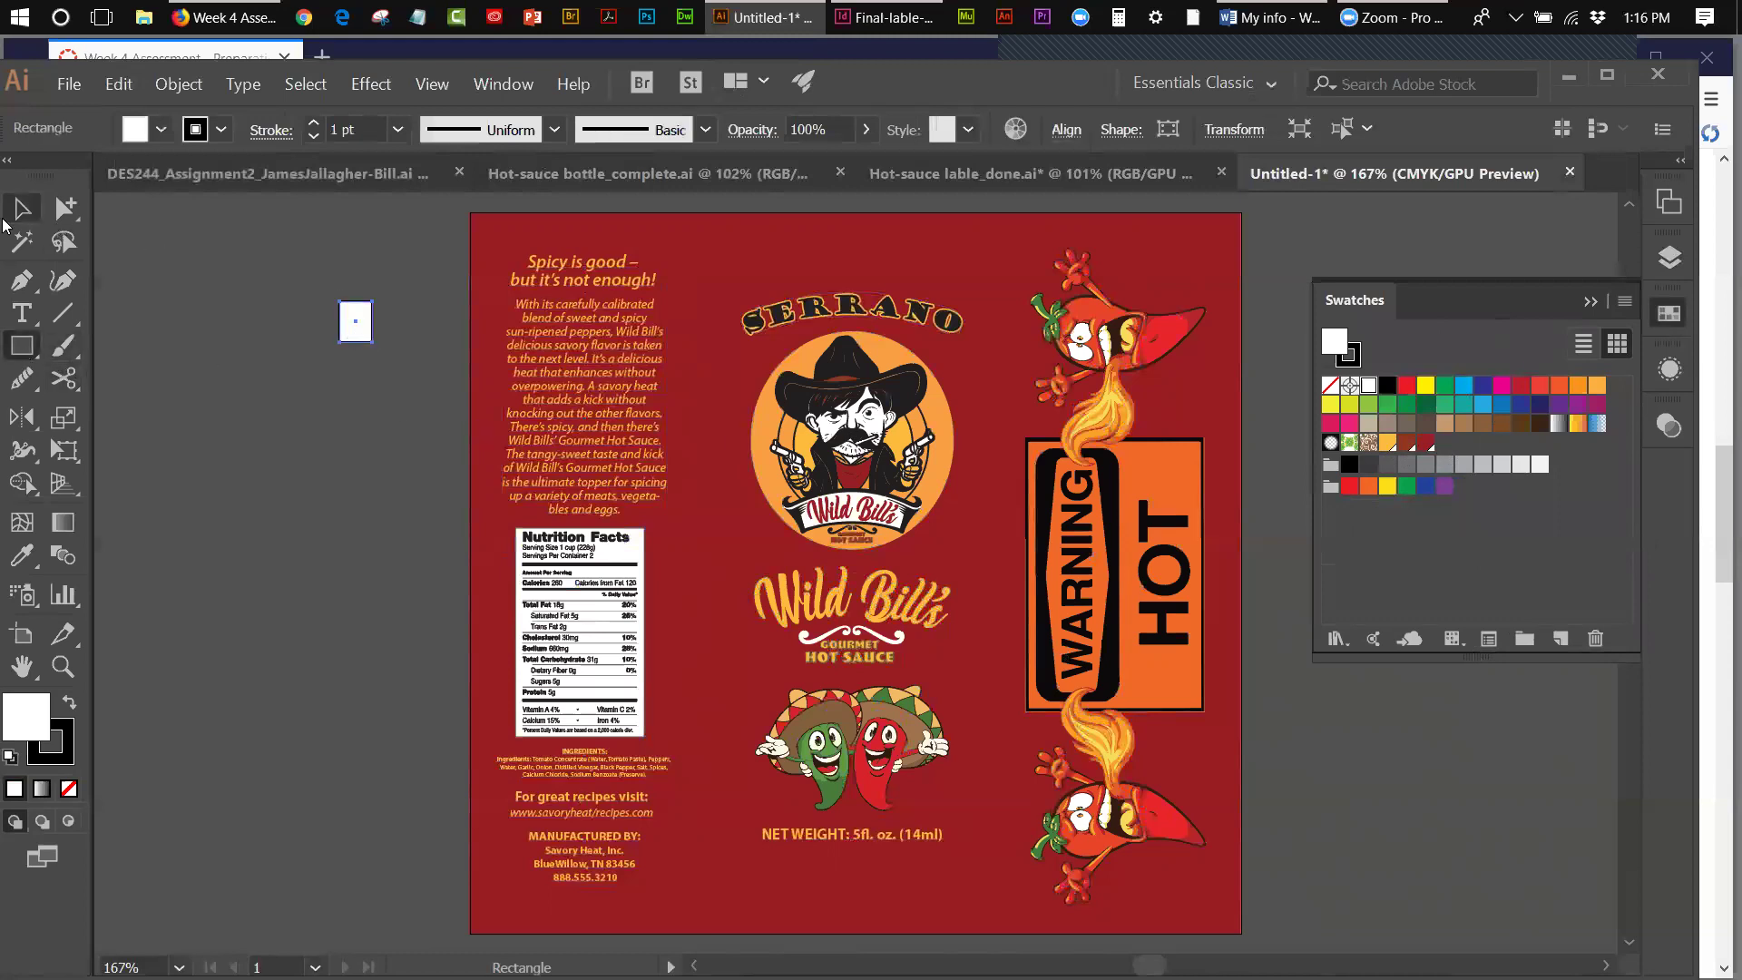
- Alt-drag copies of the square and fill the squares light orange, crimson and dark red
click(28, 214)
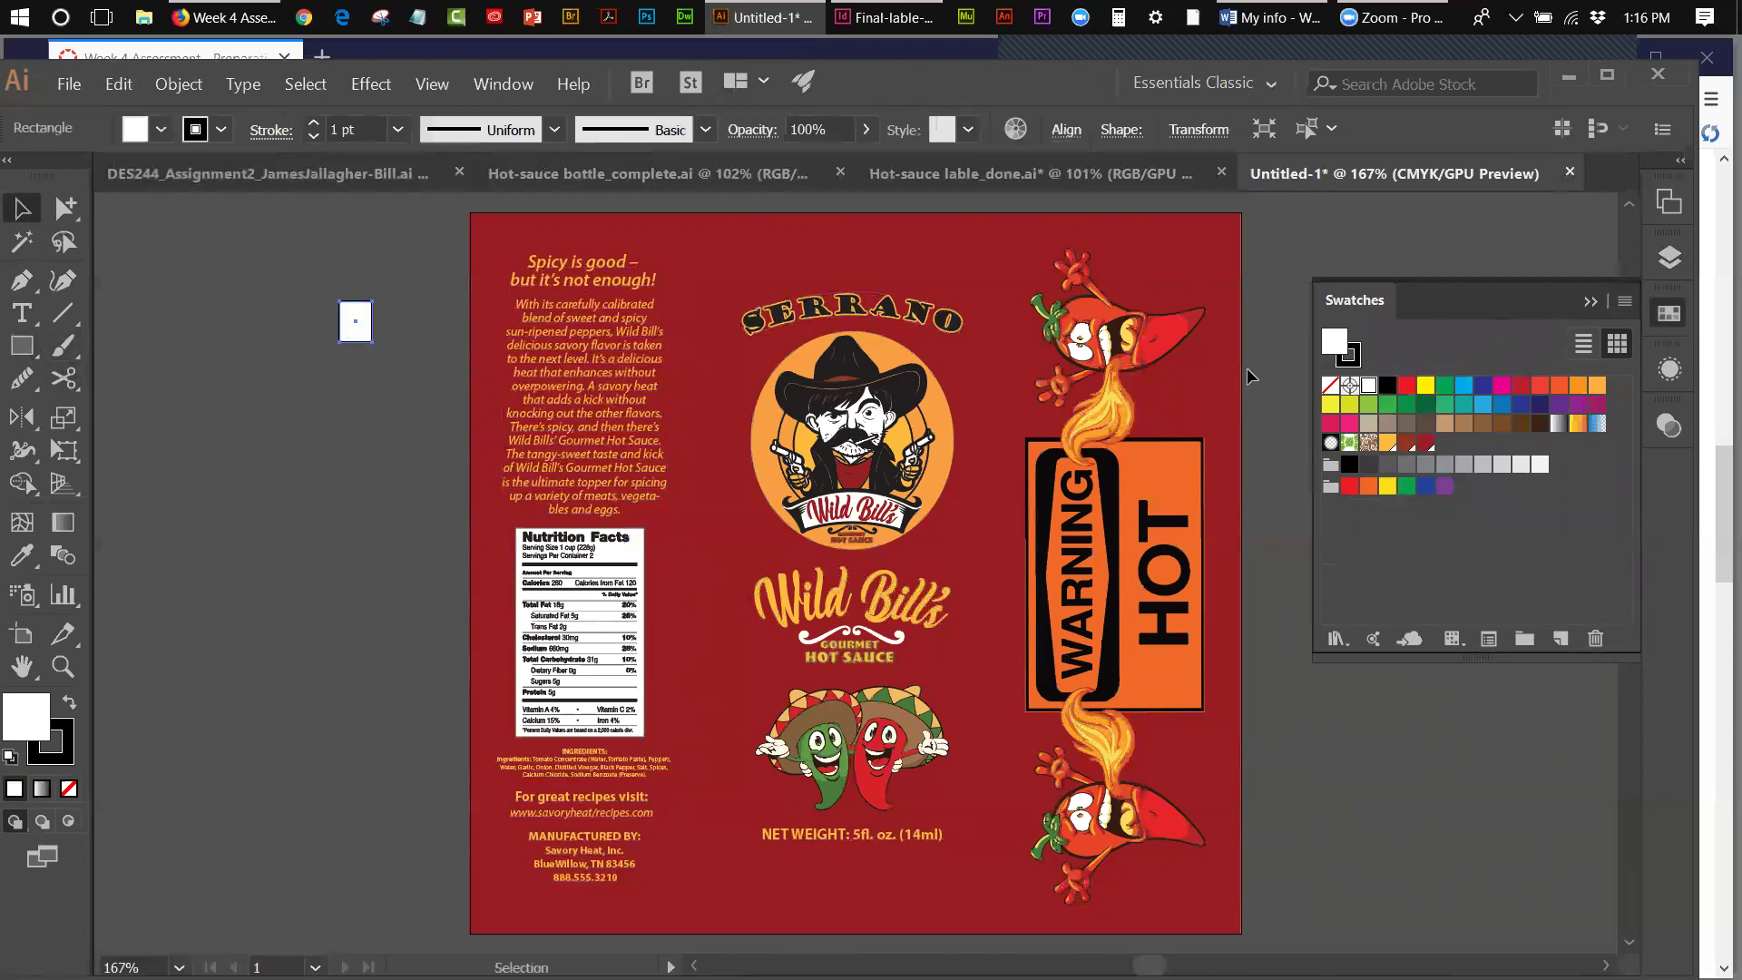
click(1385, 441)
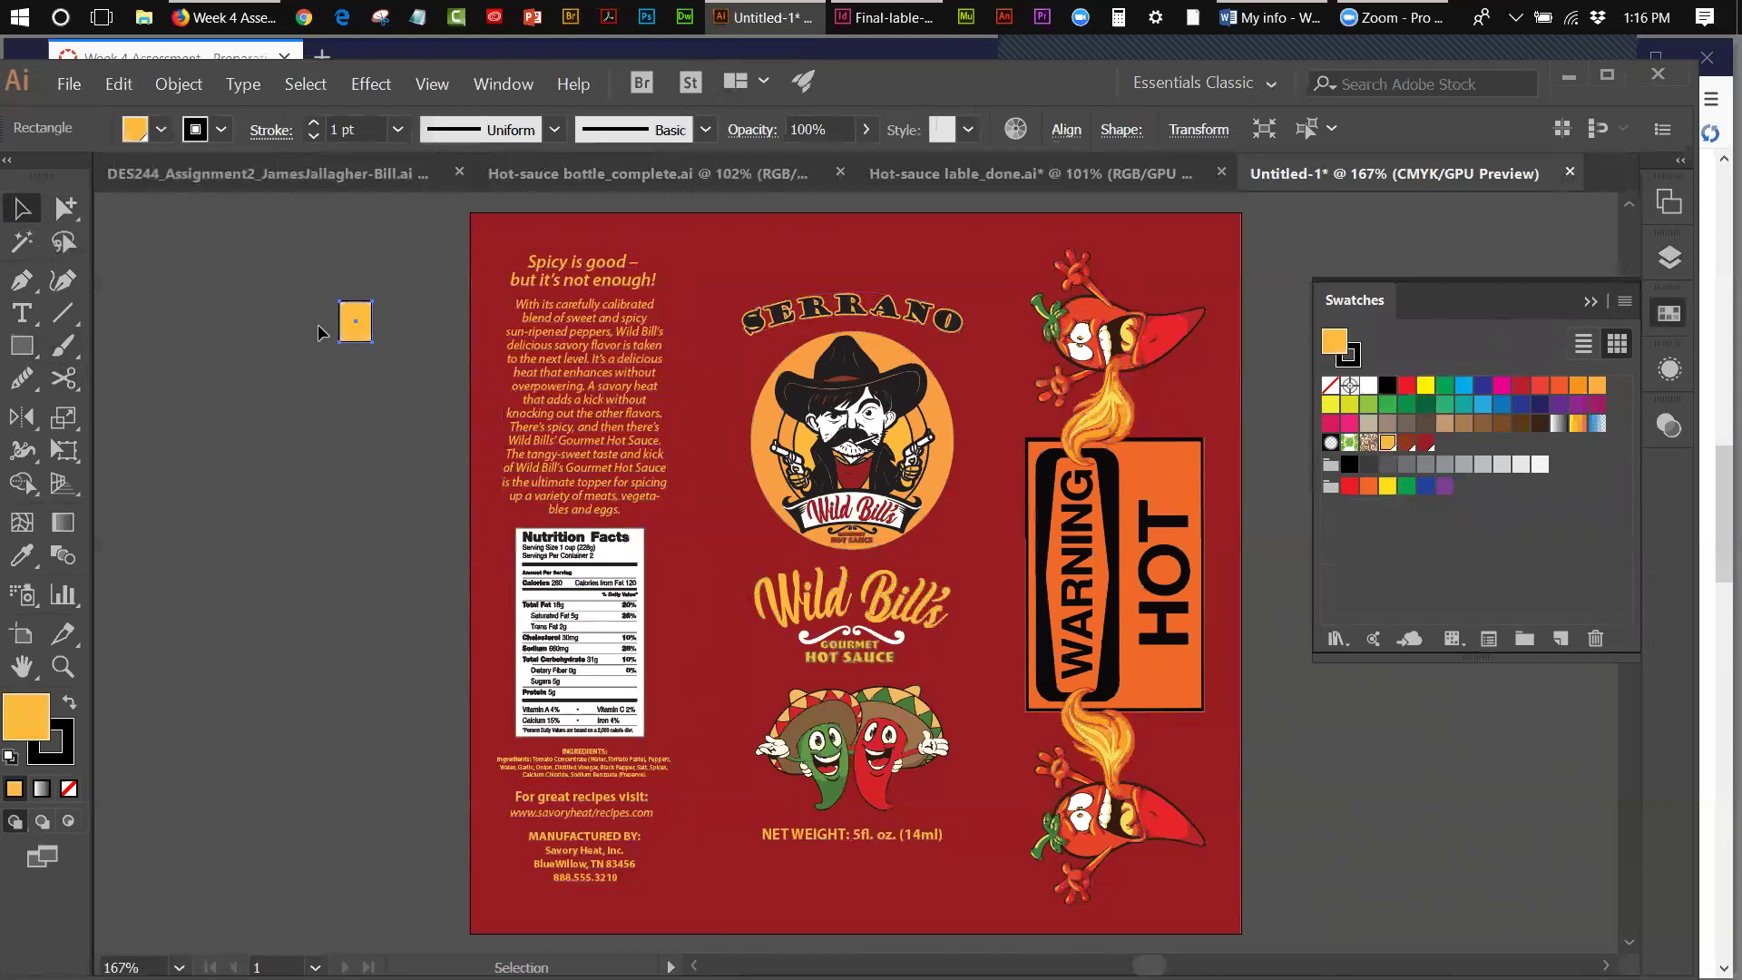
drag(351, 336, 354, 453)
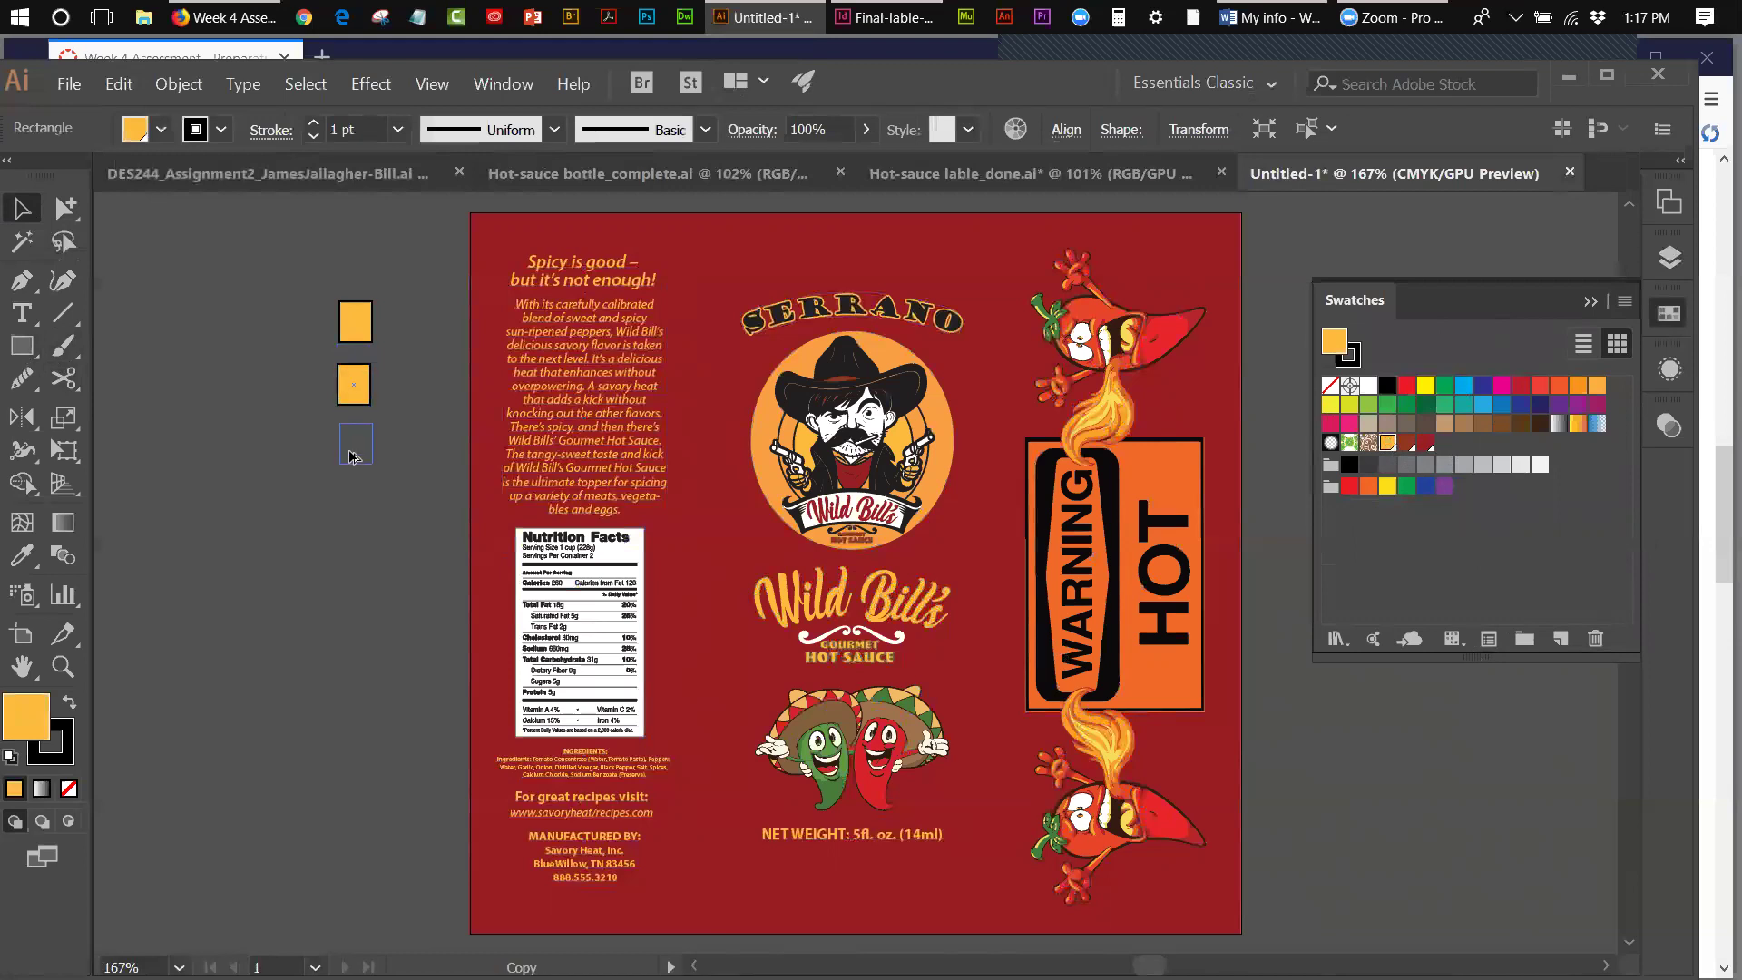
click(1406, 442)
click(354, 398)
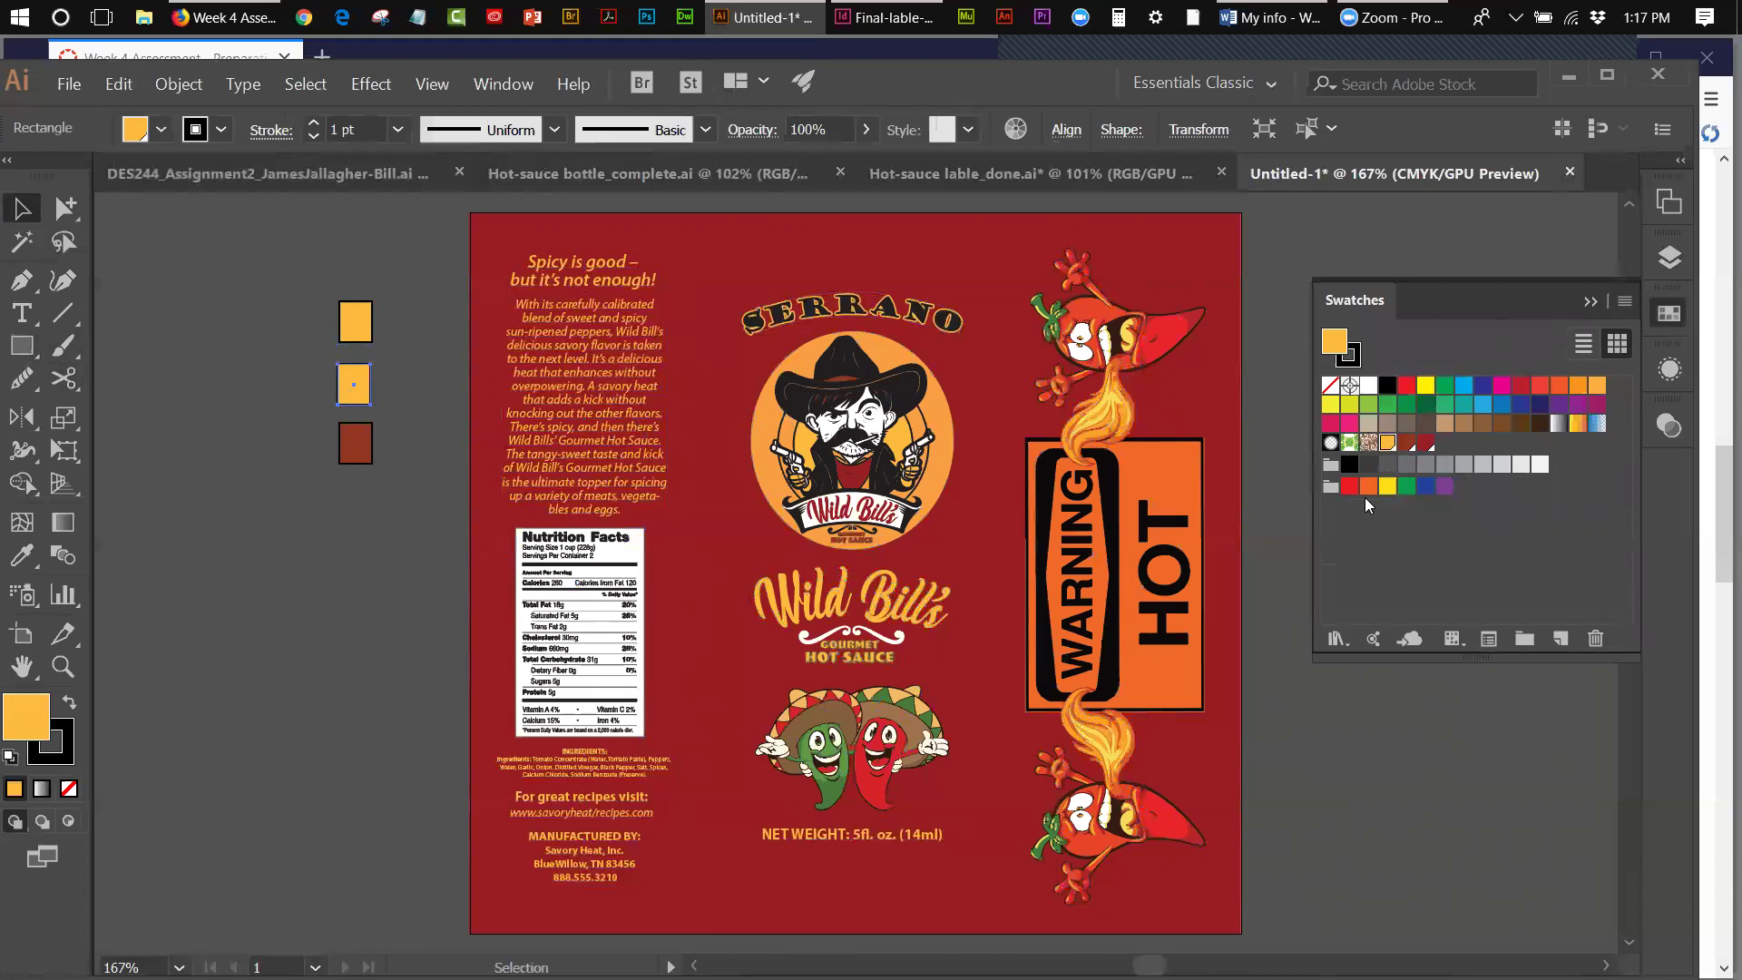
click(1428, 444)
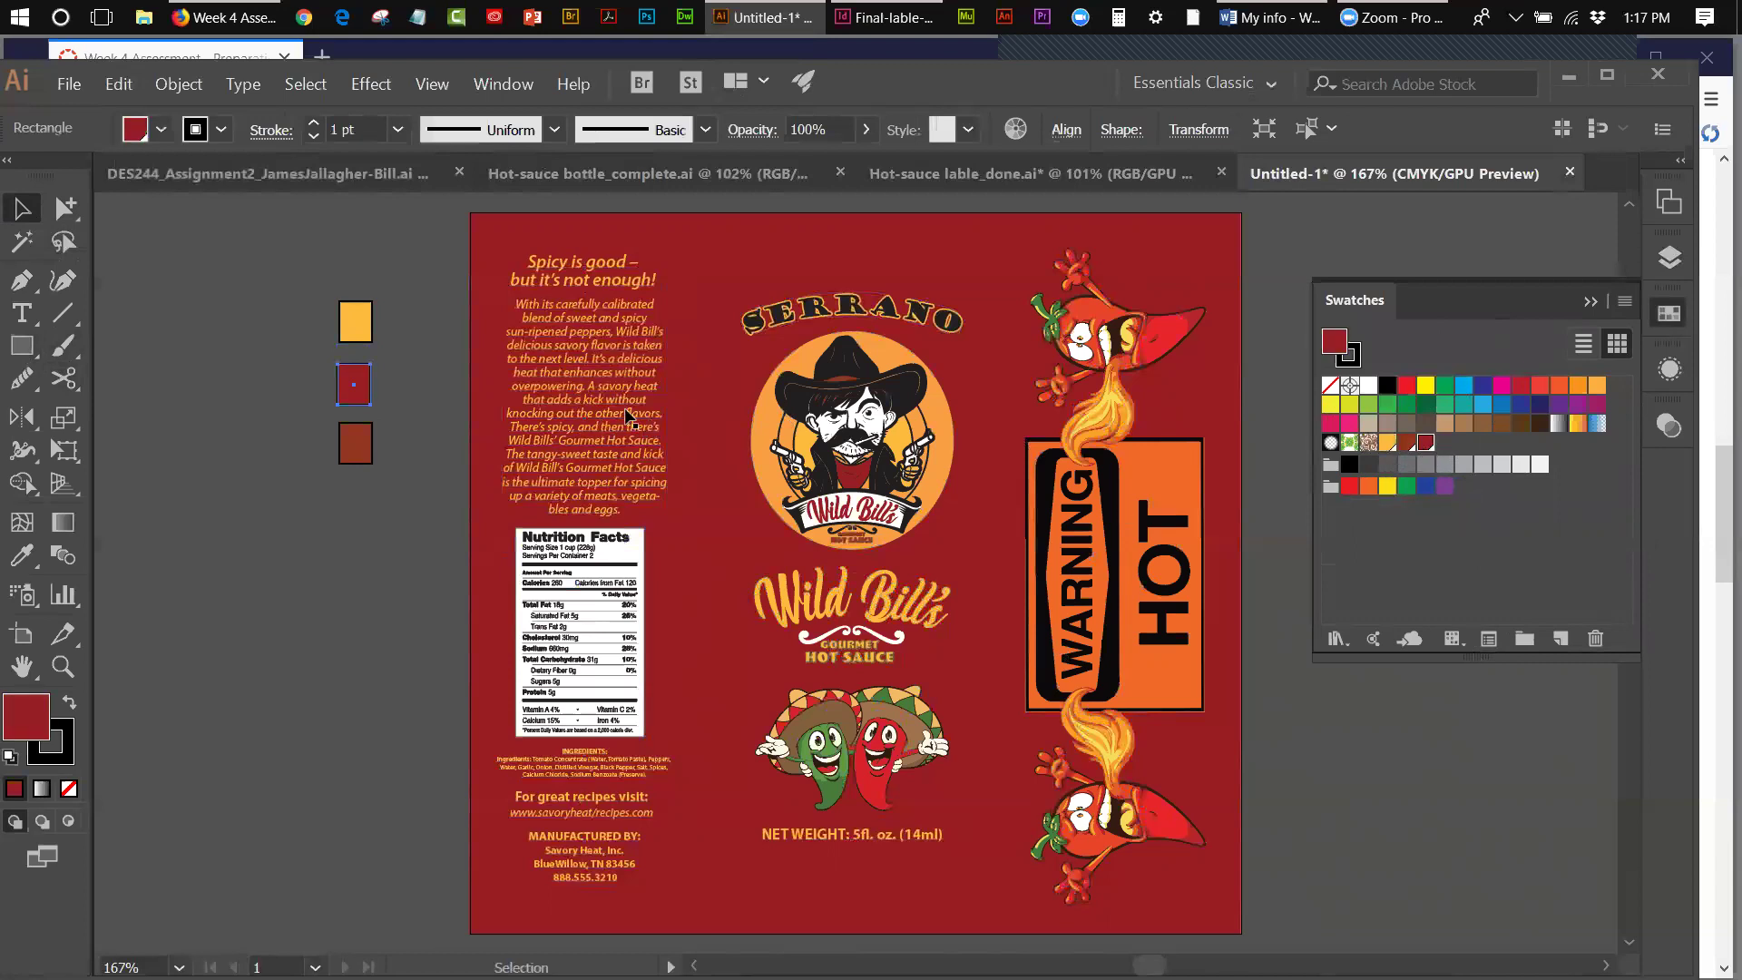
click(379, 351)
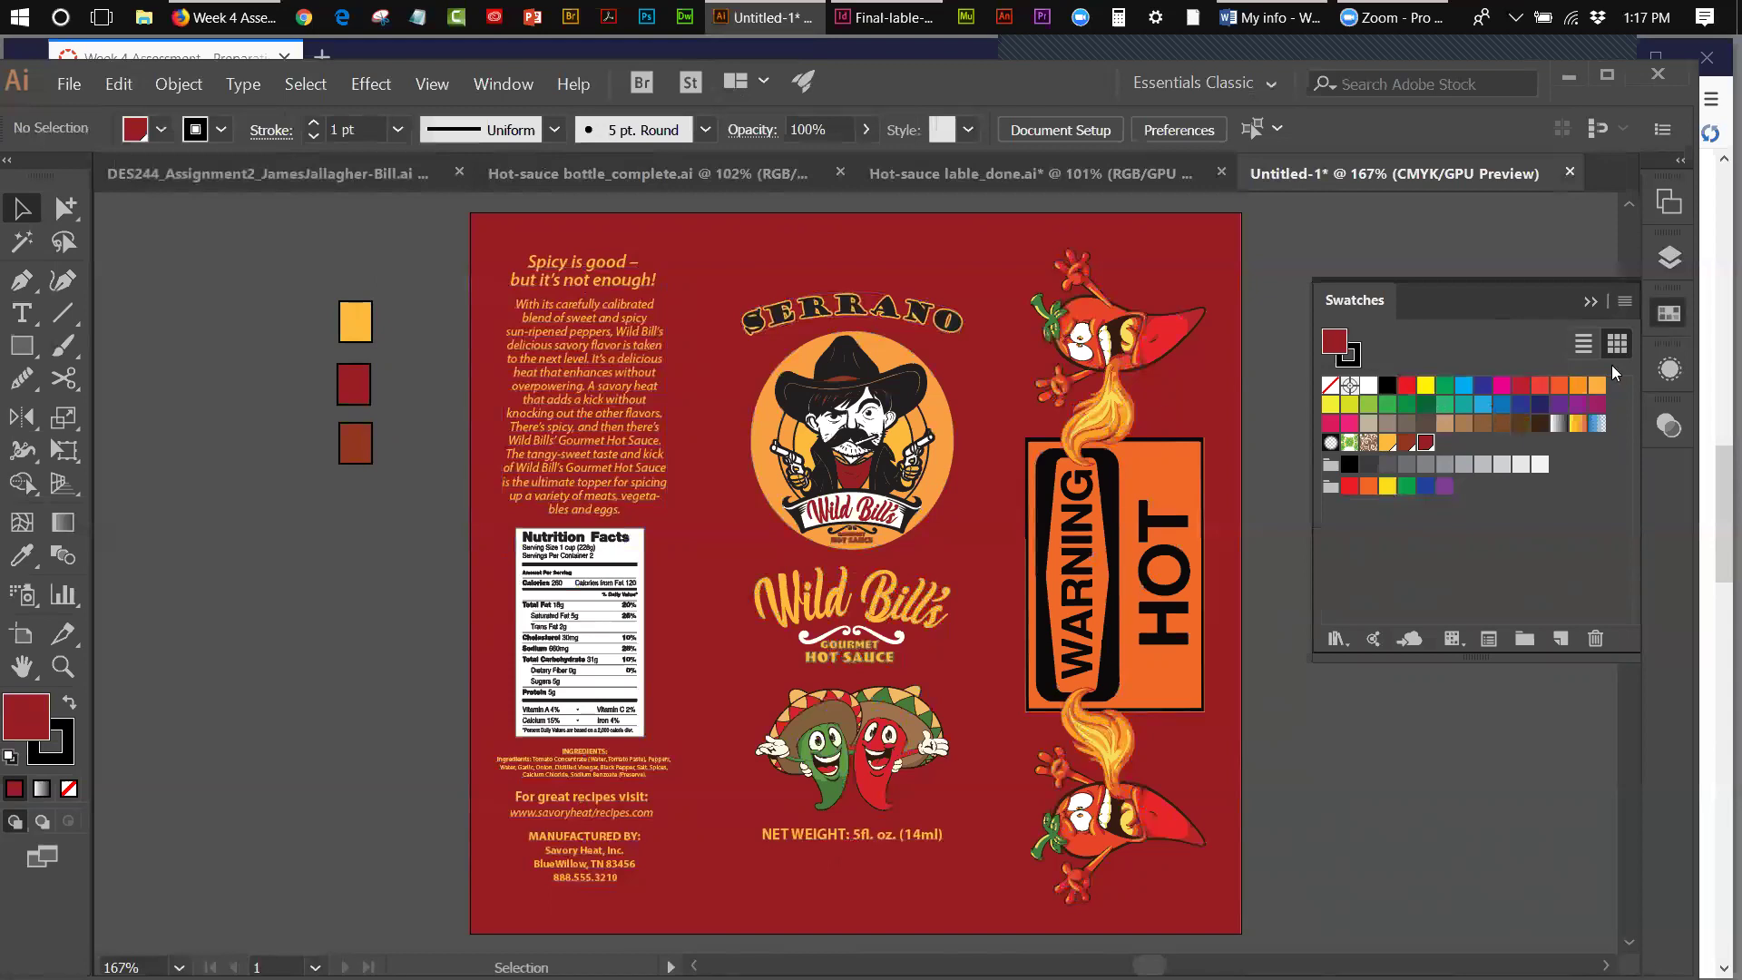
- Delete all unused swatches from the Swatches panel
click(1622, 300)
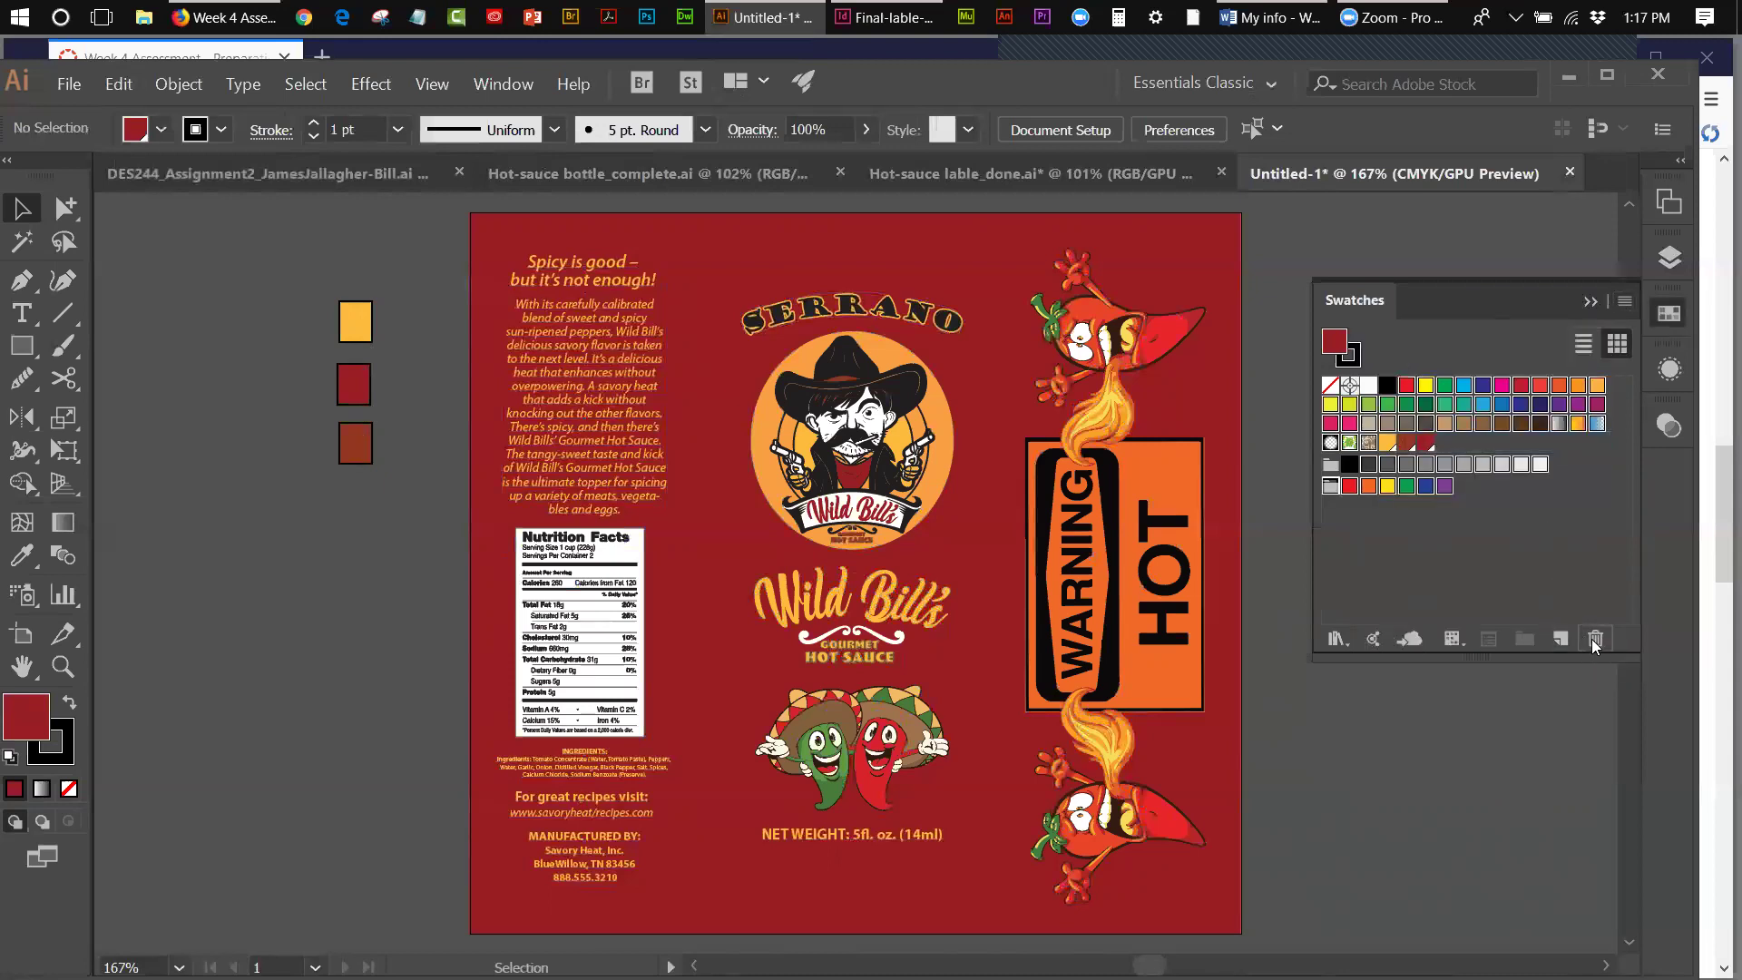
click(1594, 640)
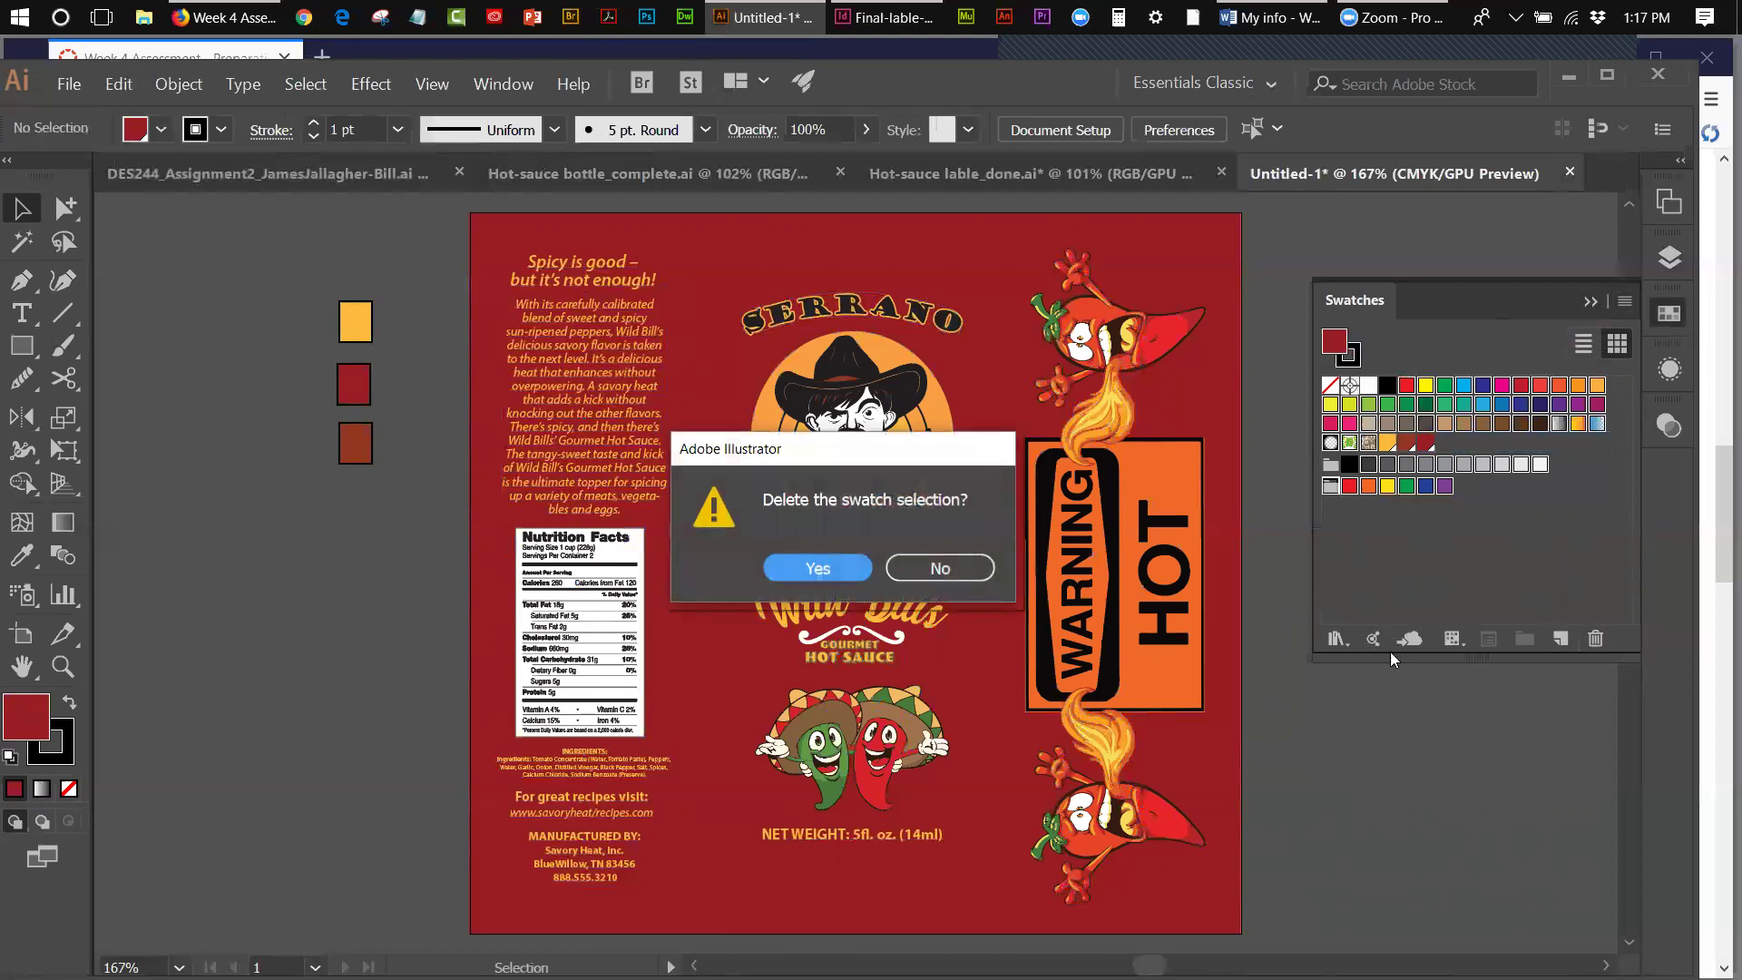
click(809, 572)
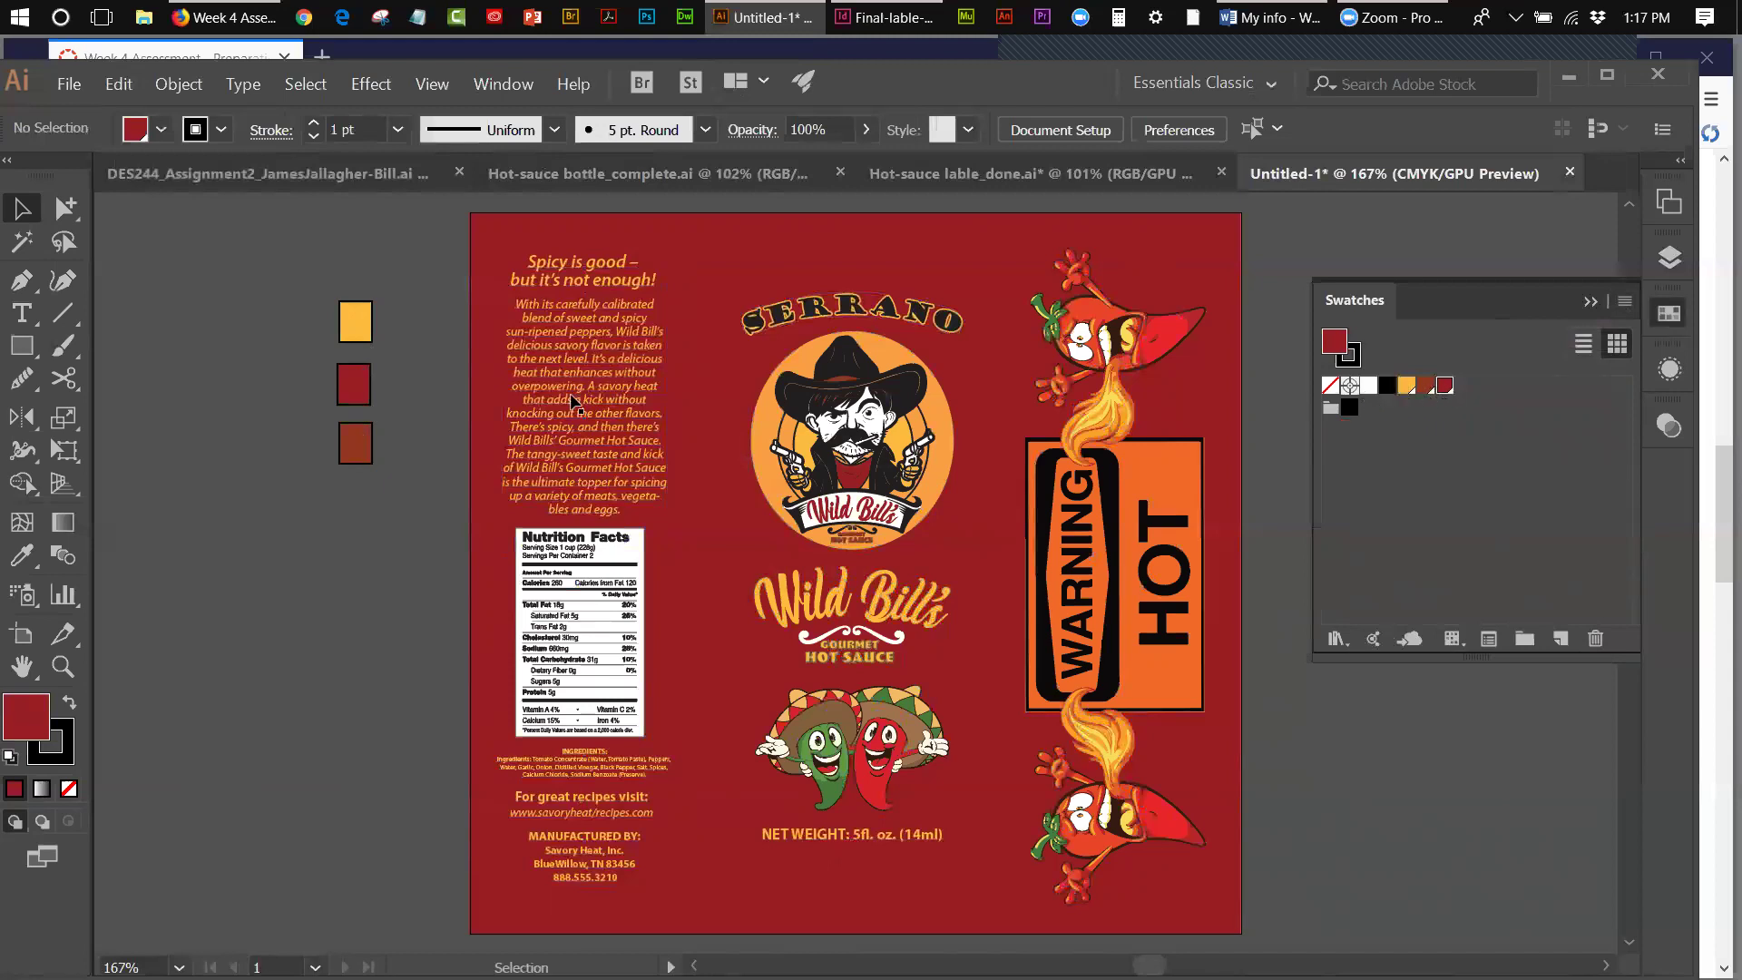
- Delete the leftover colour group, then delete the three colour squares
click(1330, 407)
click(1589, 642)
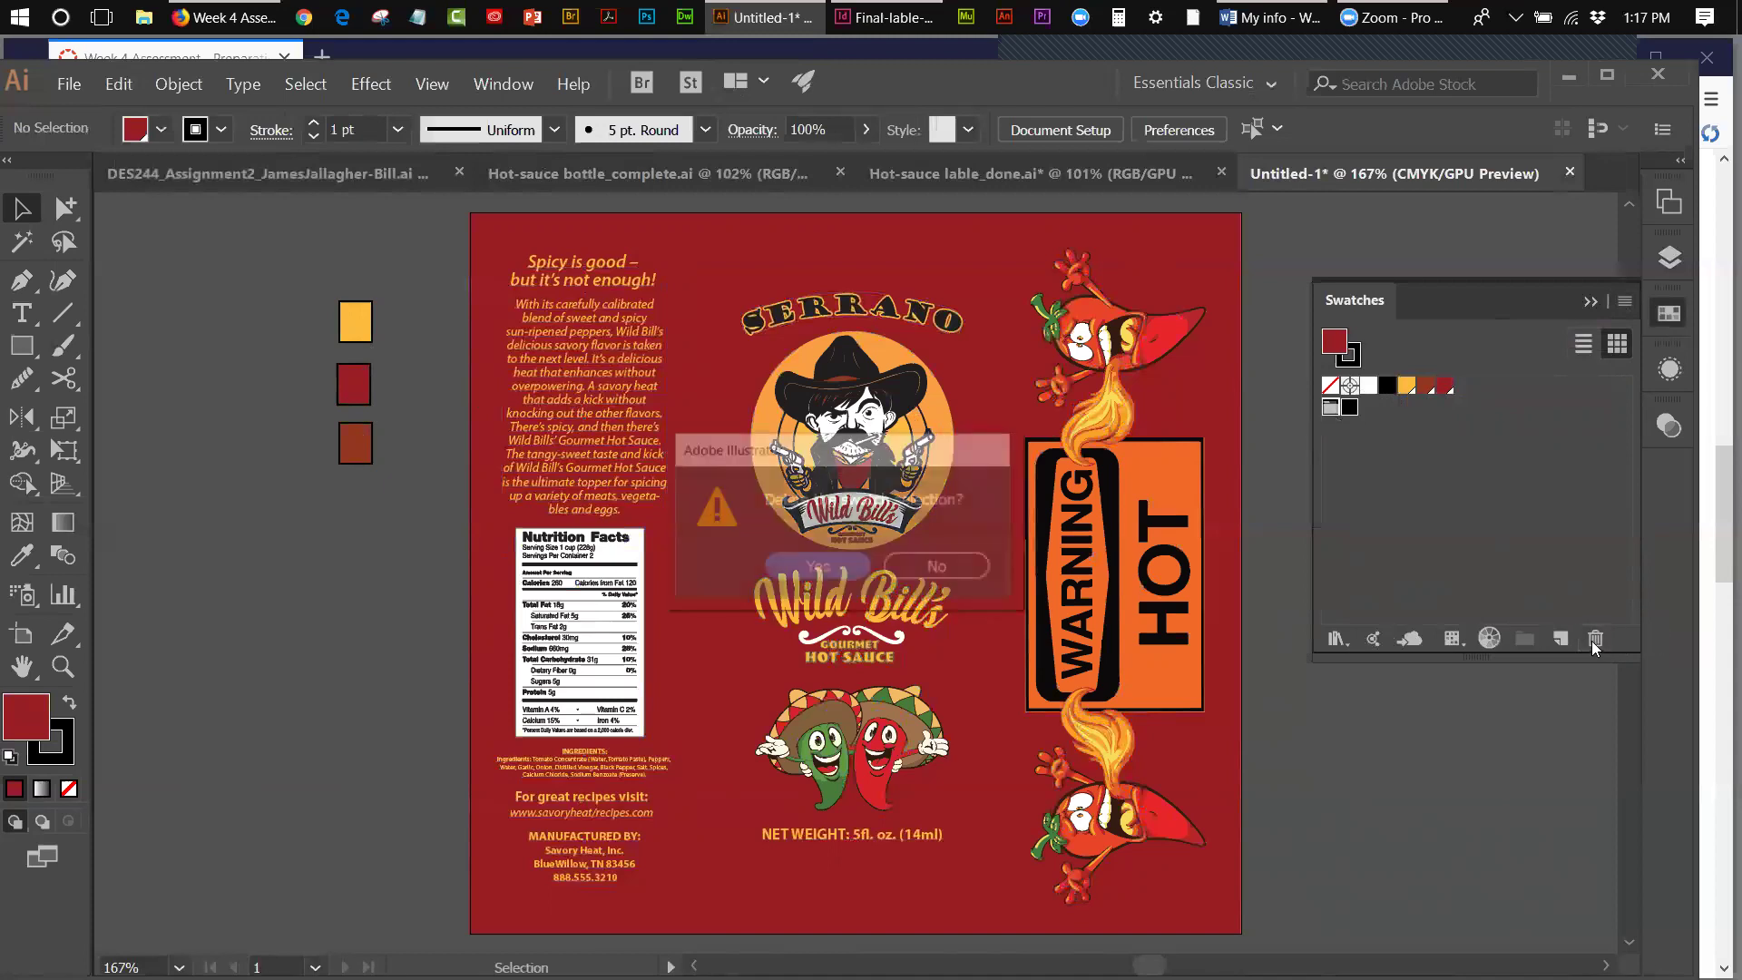
click(842, 560)
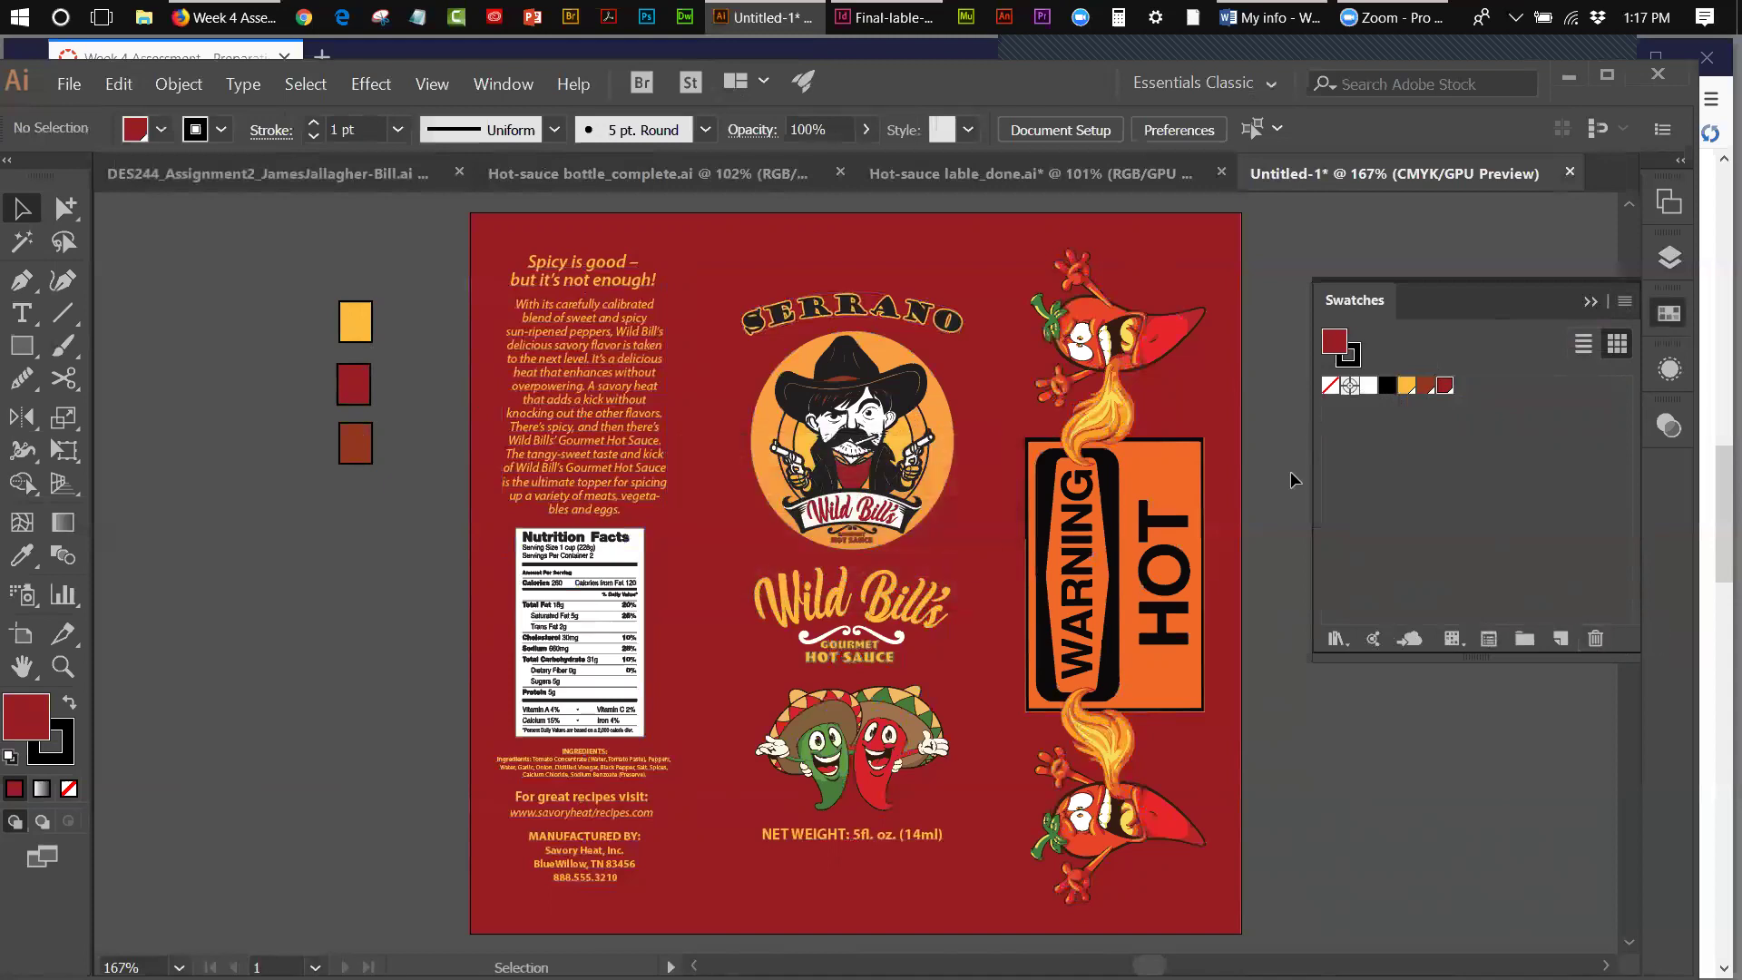
drag(351, 397, 414, 502)
key(Delete)
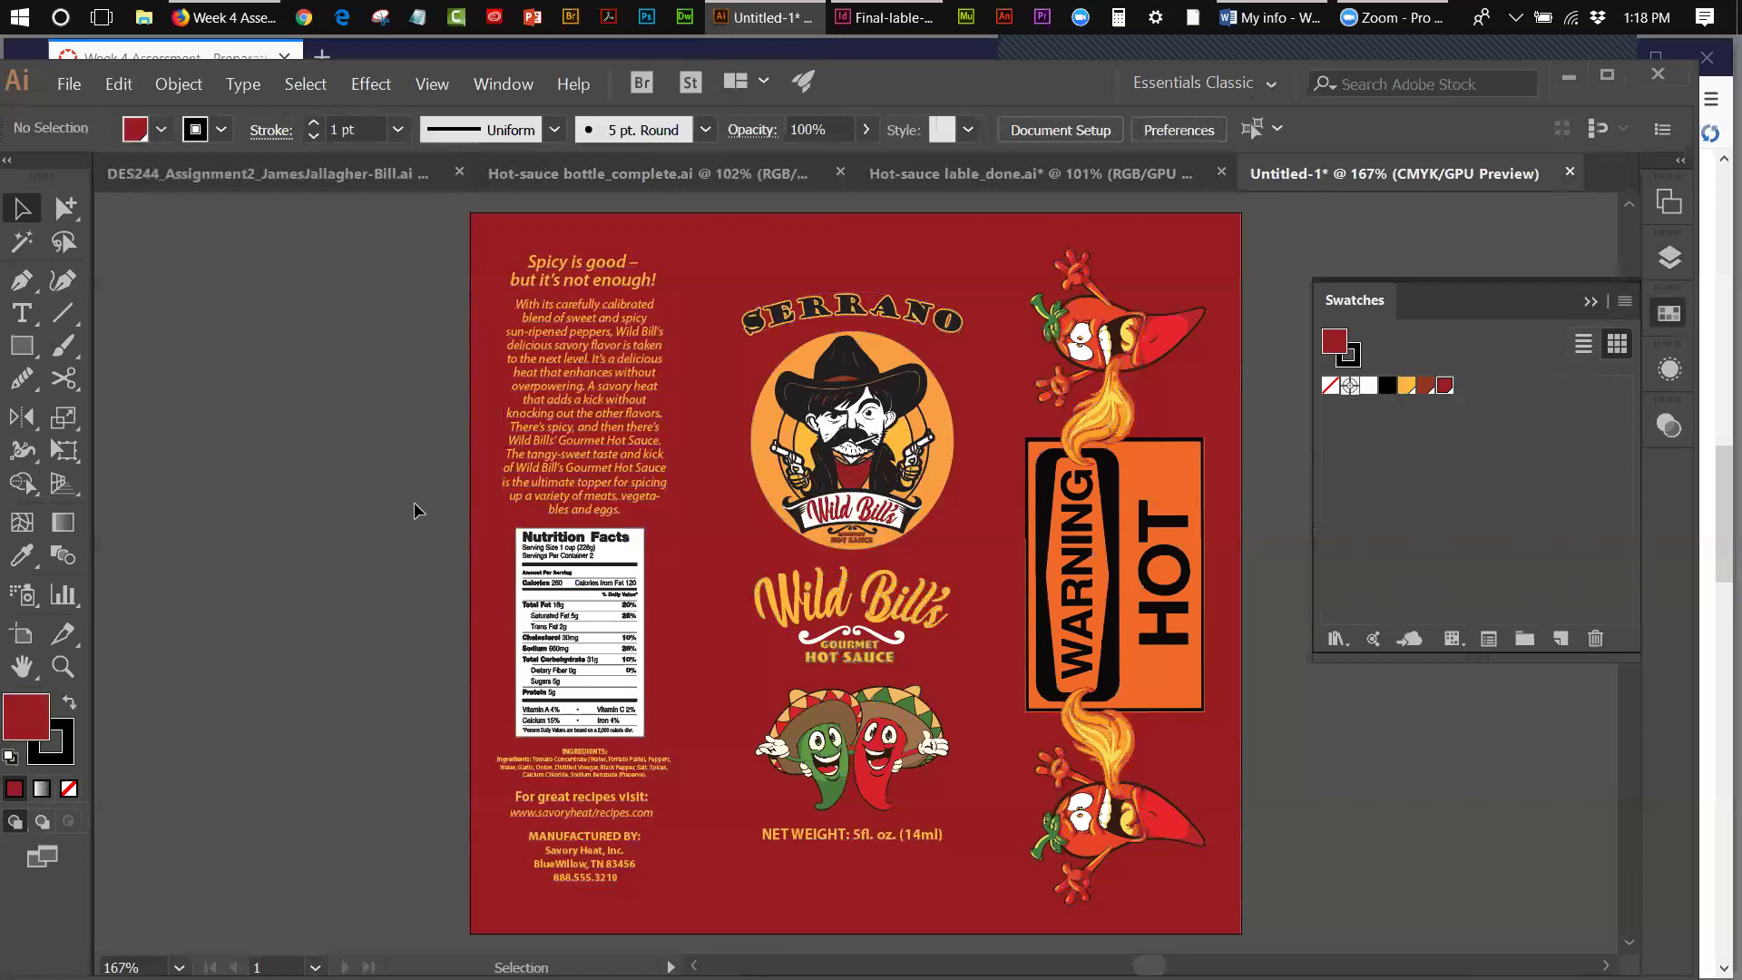
- Move the floating selection-tool group off the tabs and Direct-Select the cowboy's orange circle
click(649, 363)
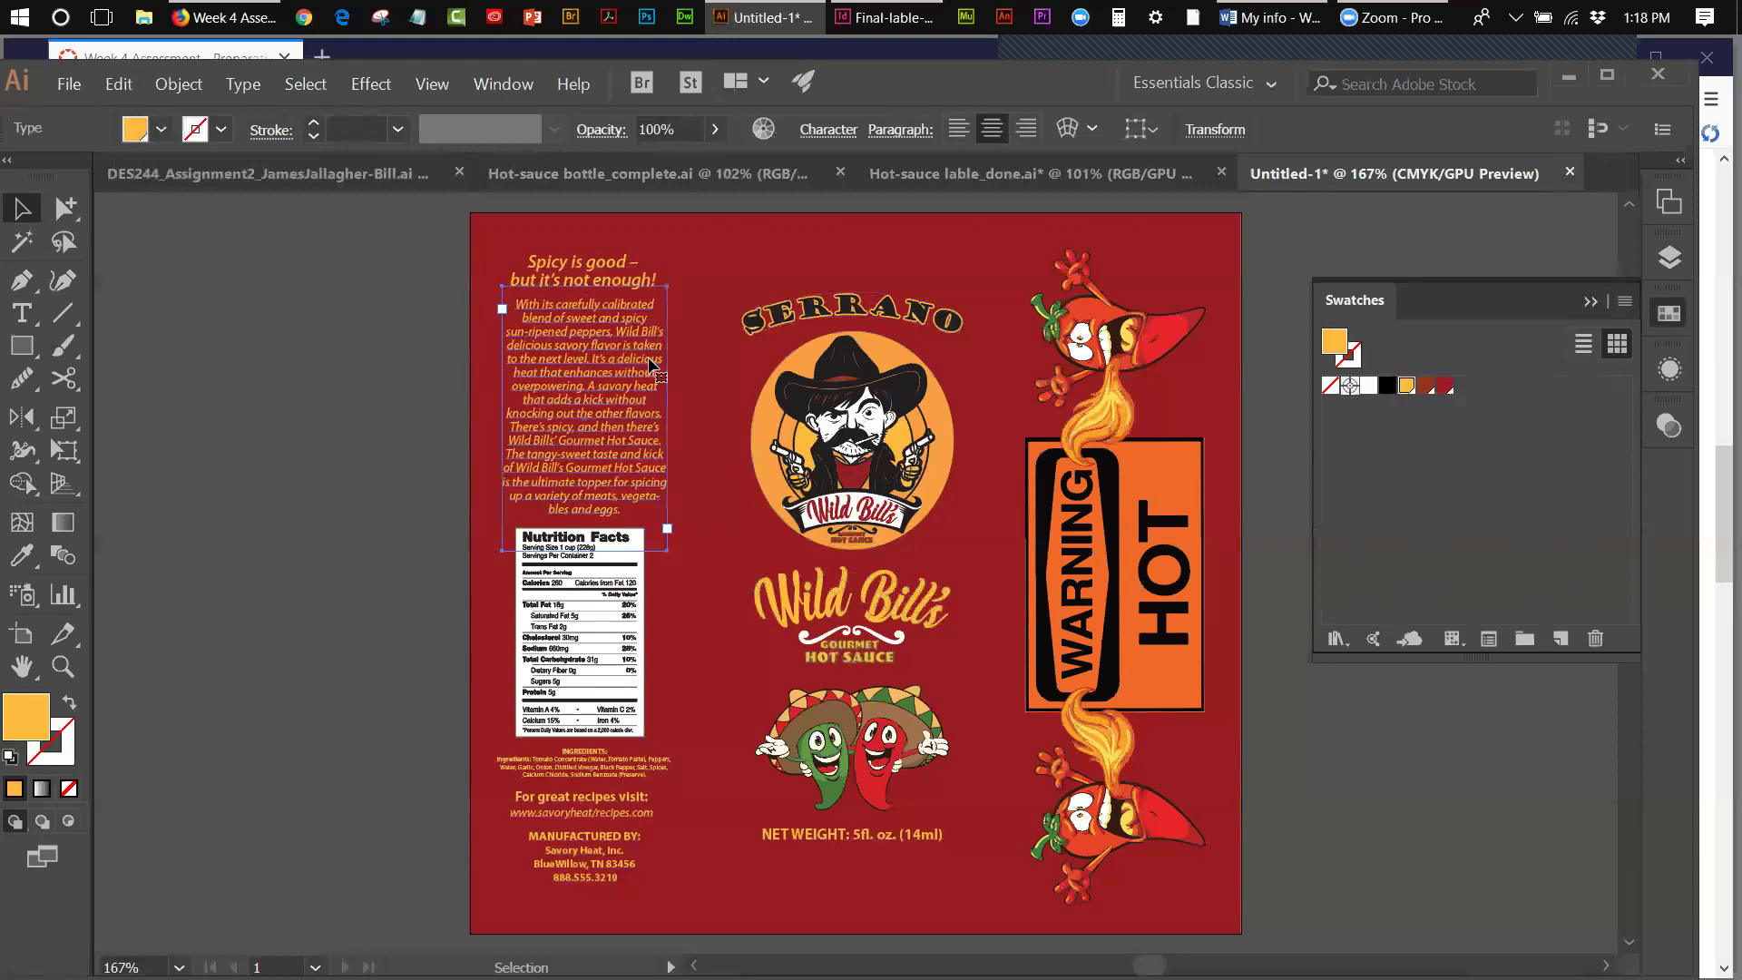
click(936, 399)
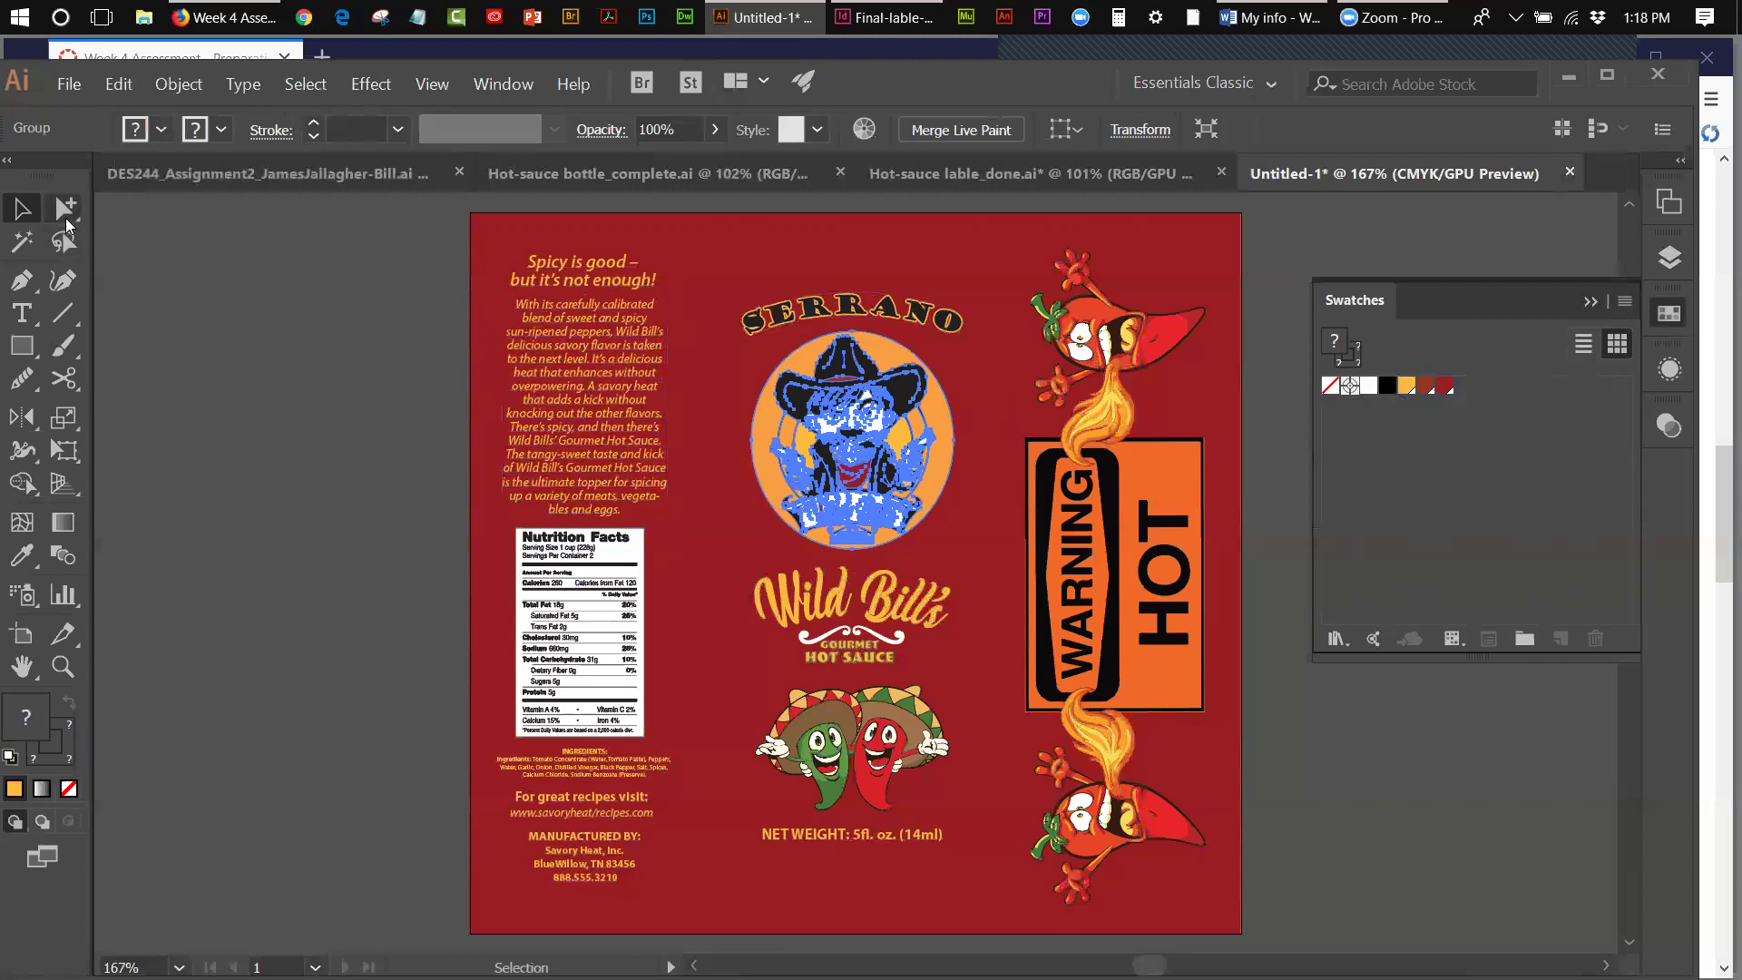
click(65, 208)
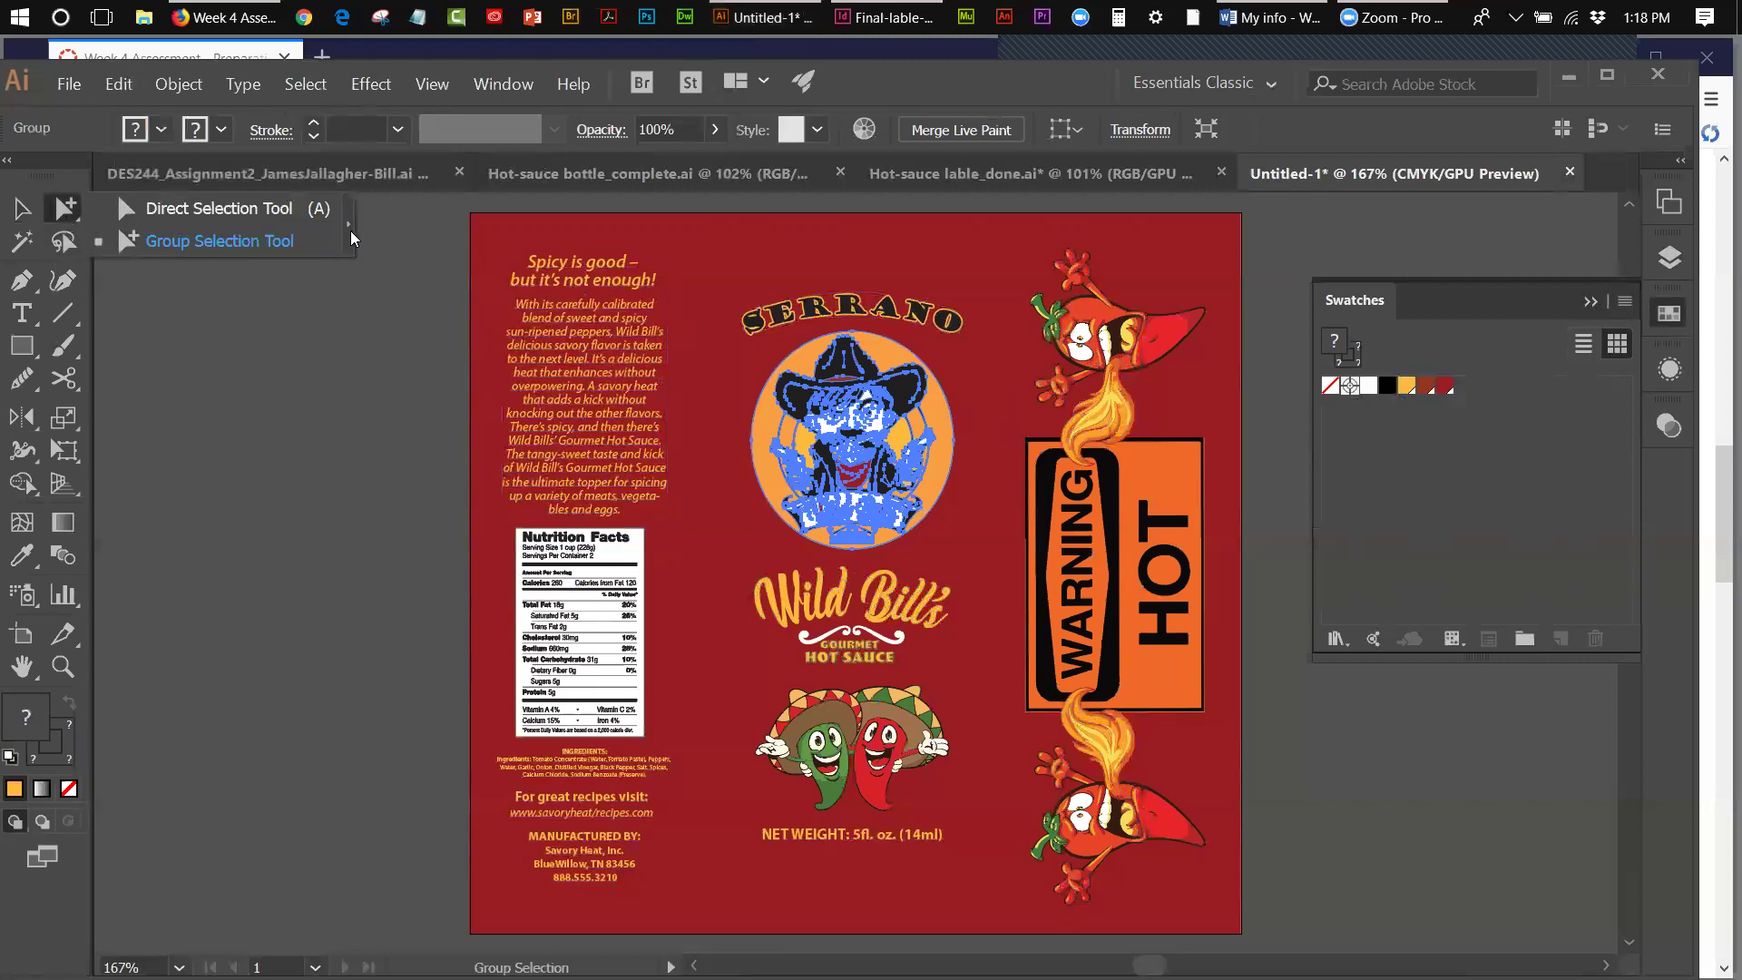
click(350, 225)
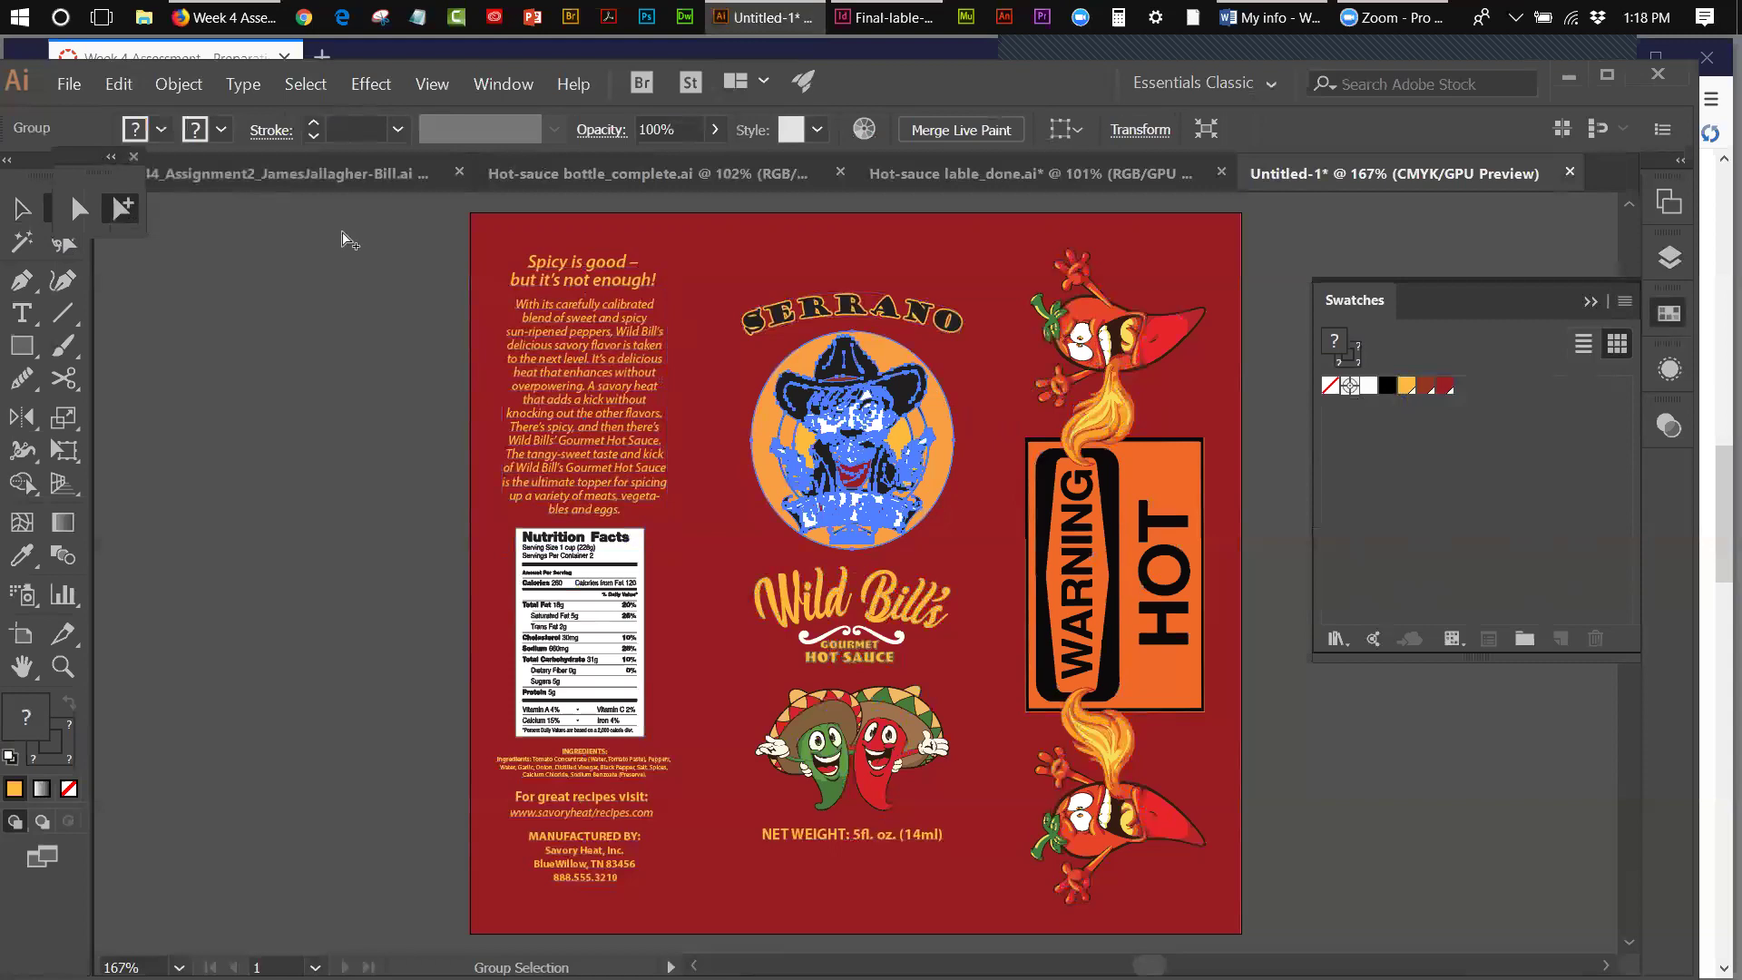
drag(87, 156, 256, 267)
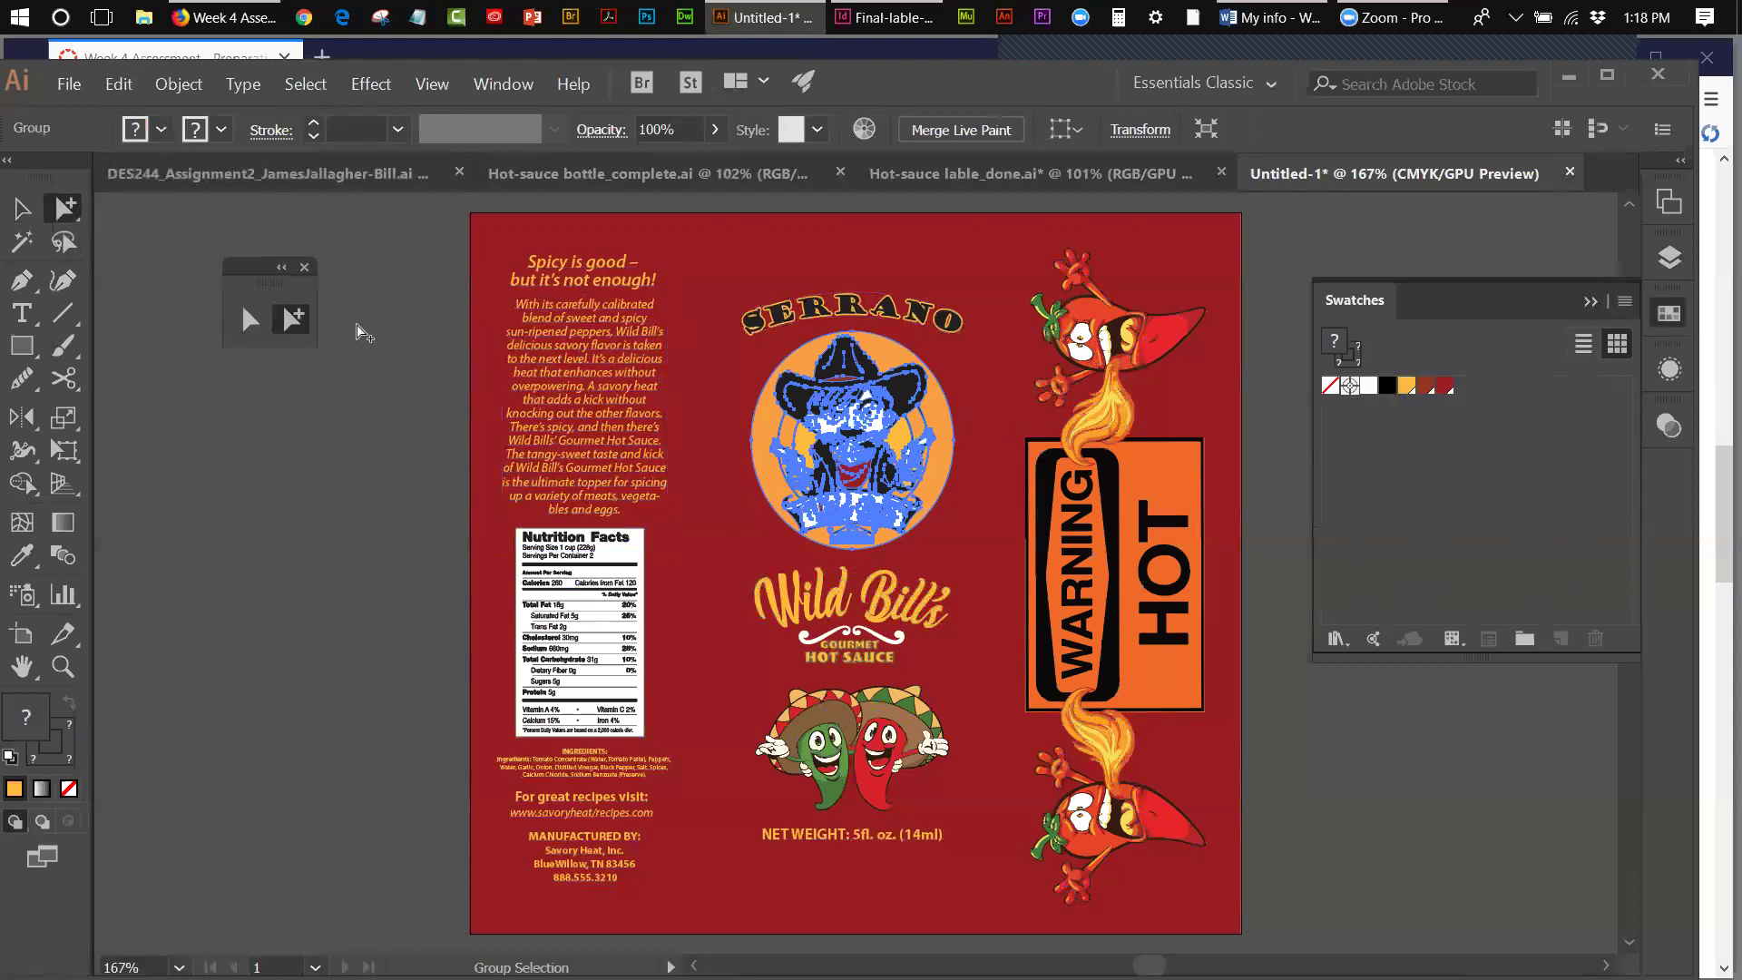
click(363, 332)
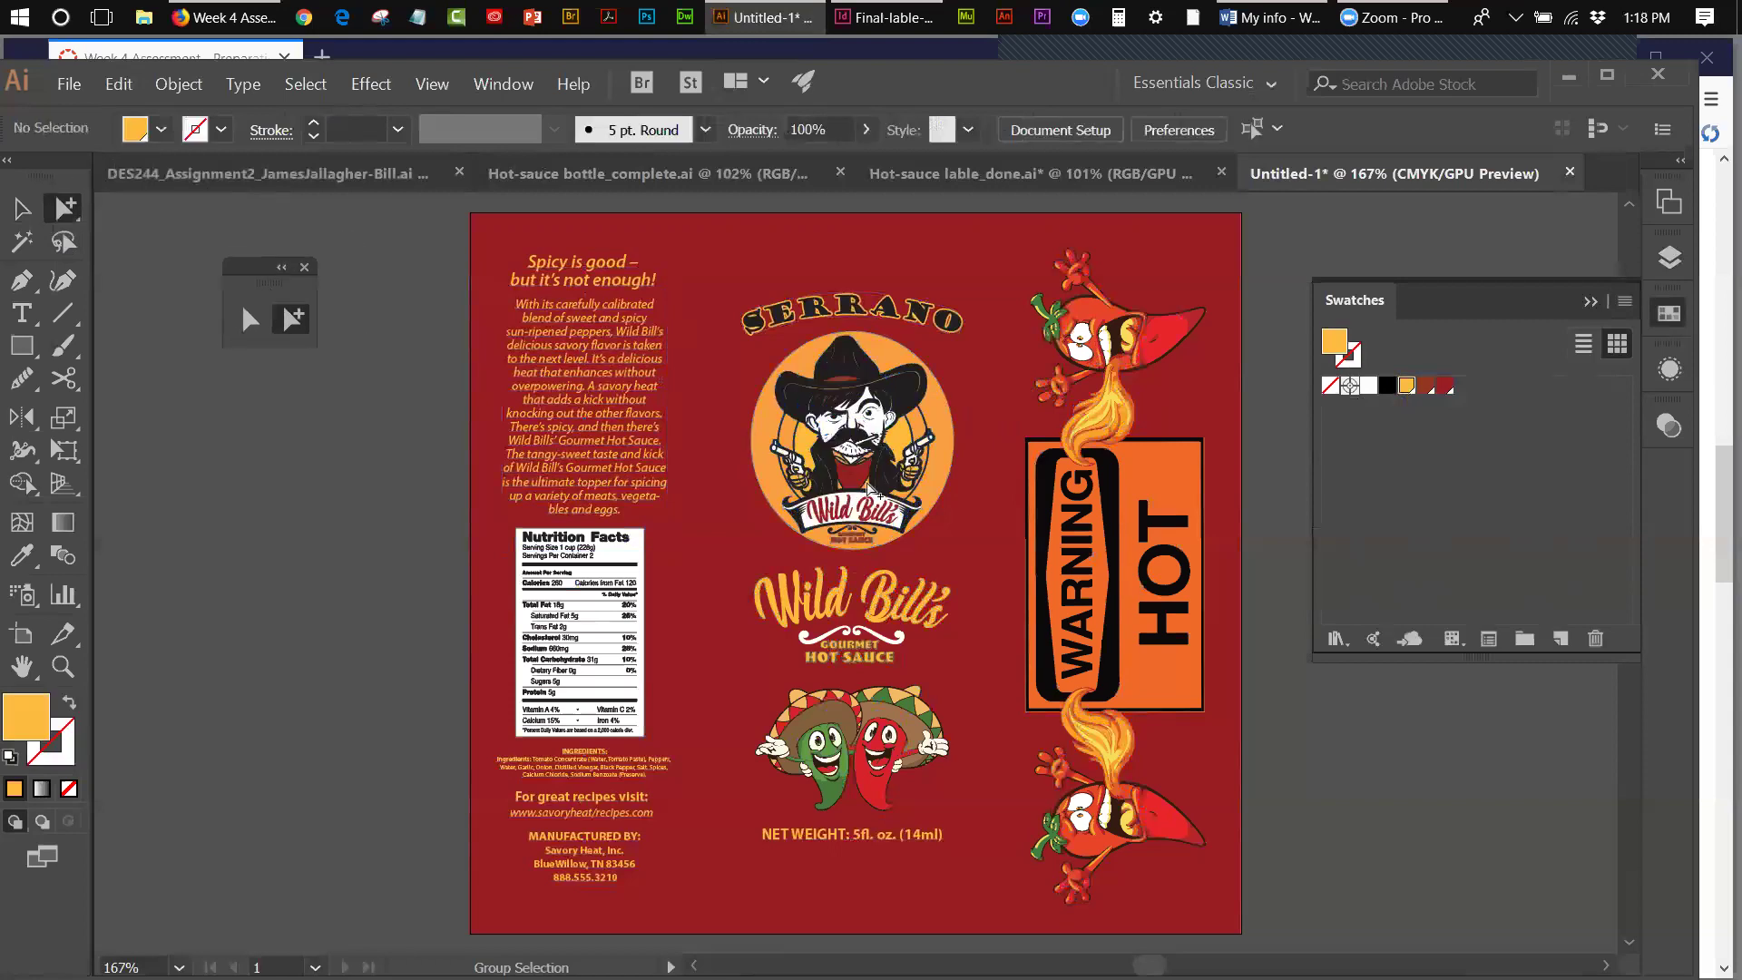
click(776, 432)
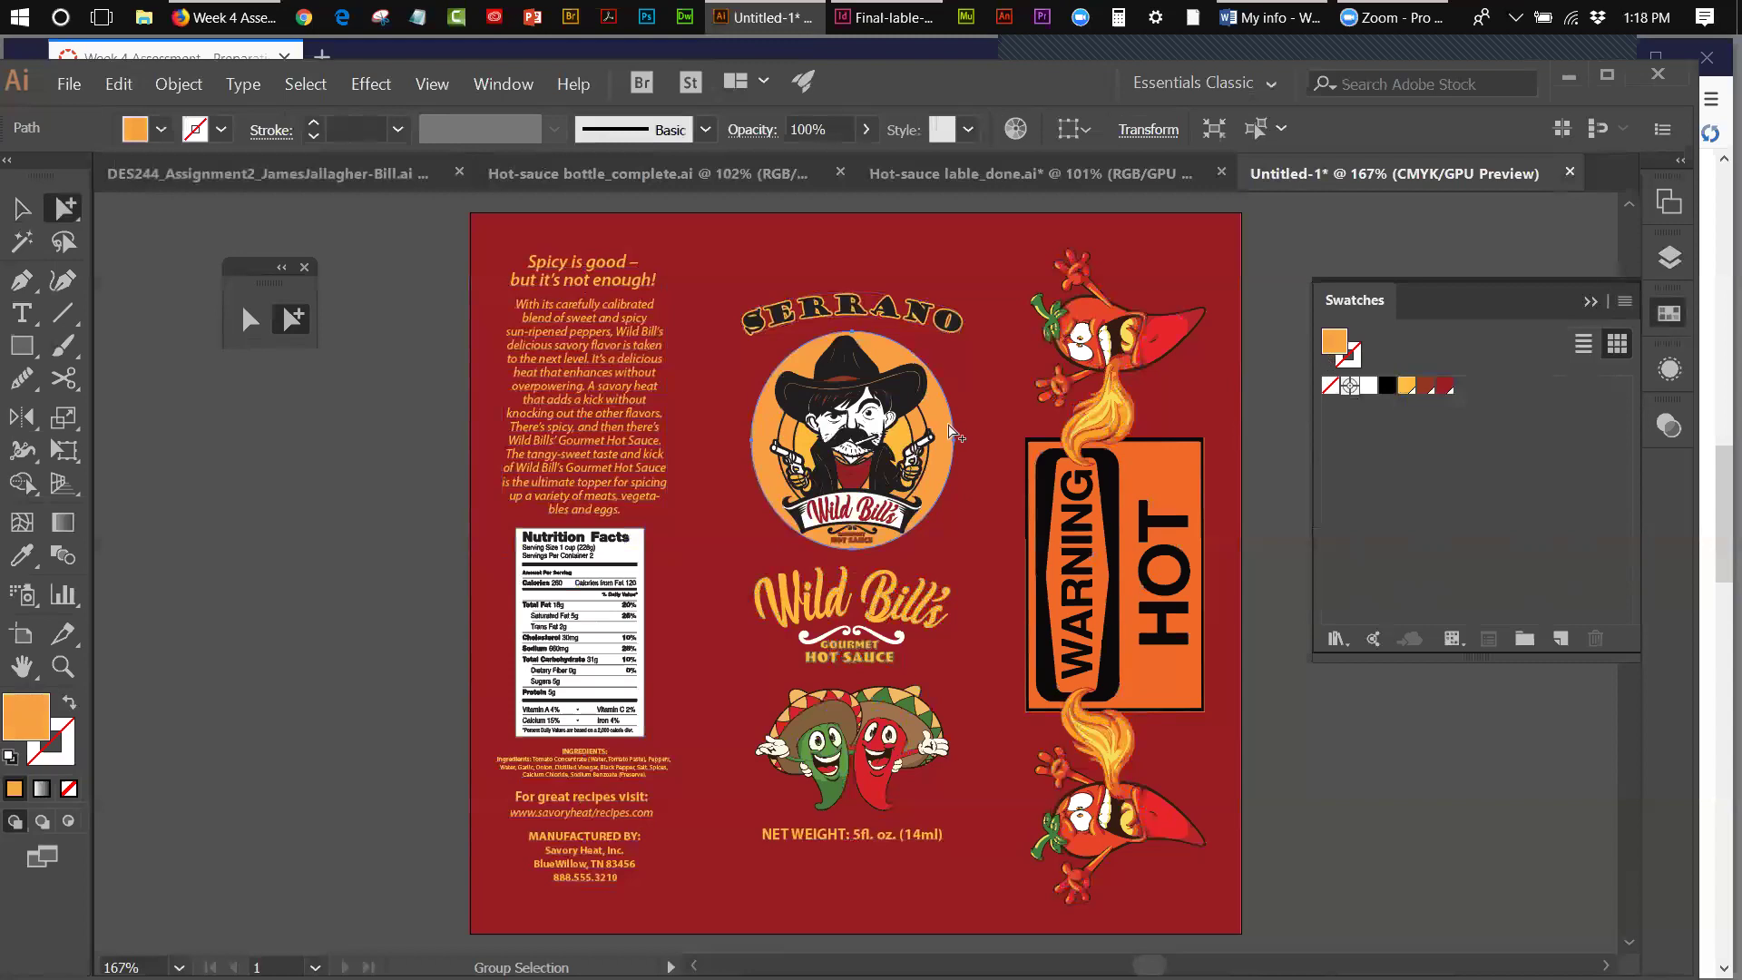
- Save the circle's orange (C=0 M=44 Y=83 K=0) as a new global swatch
click(1624, 302)
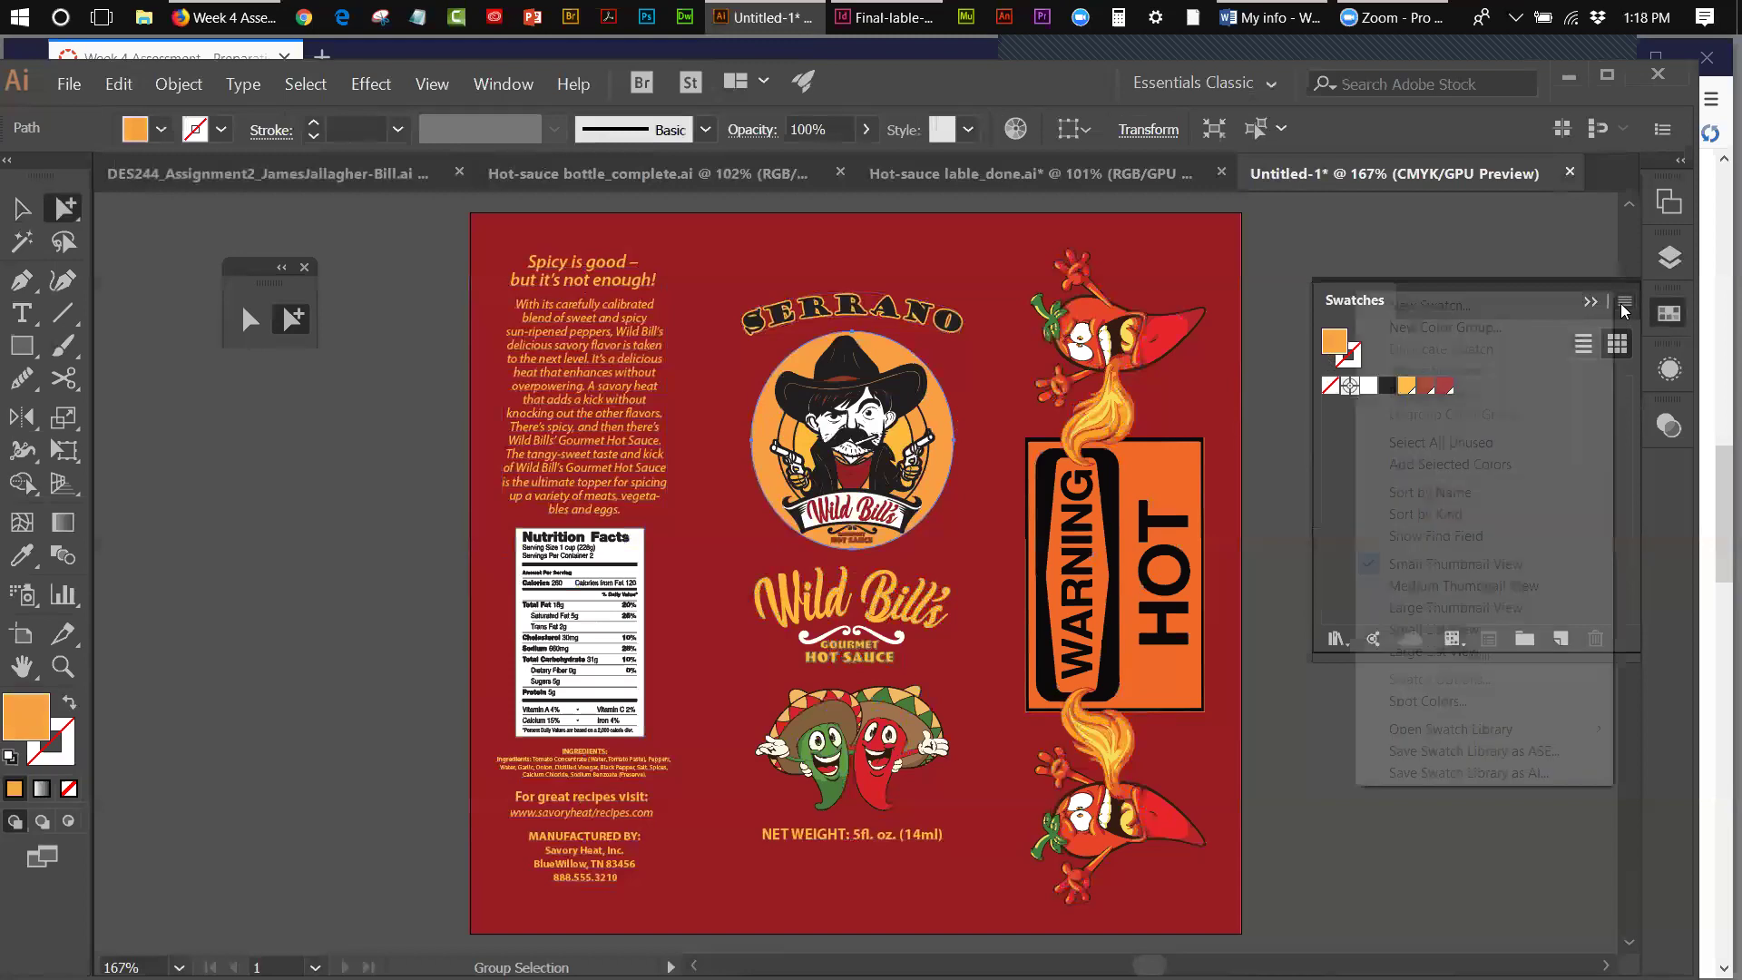
click(1421, 308)
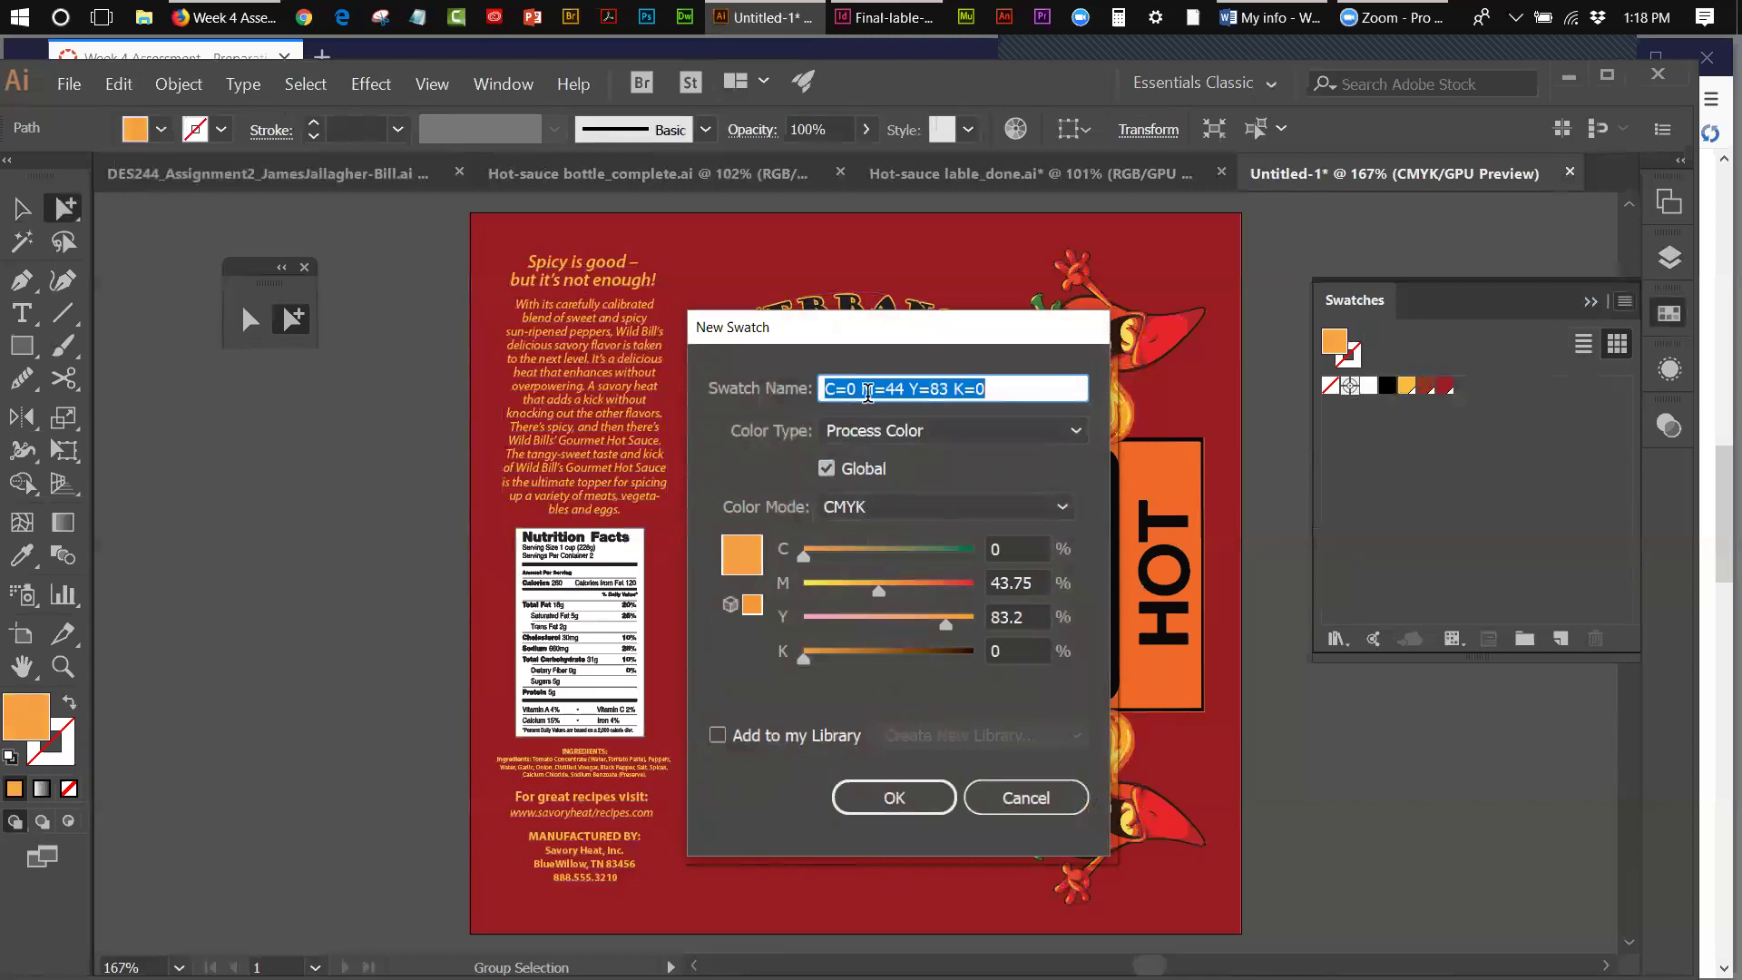
click(916, 785)
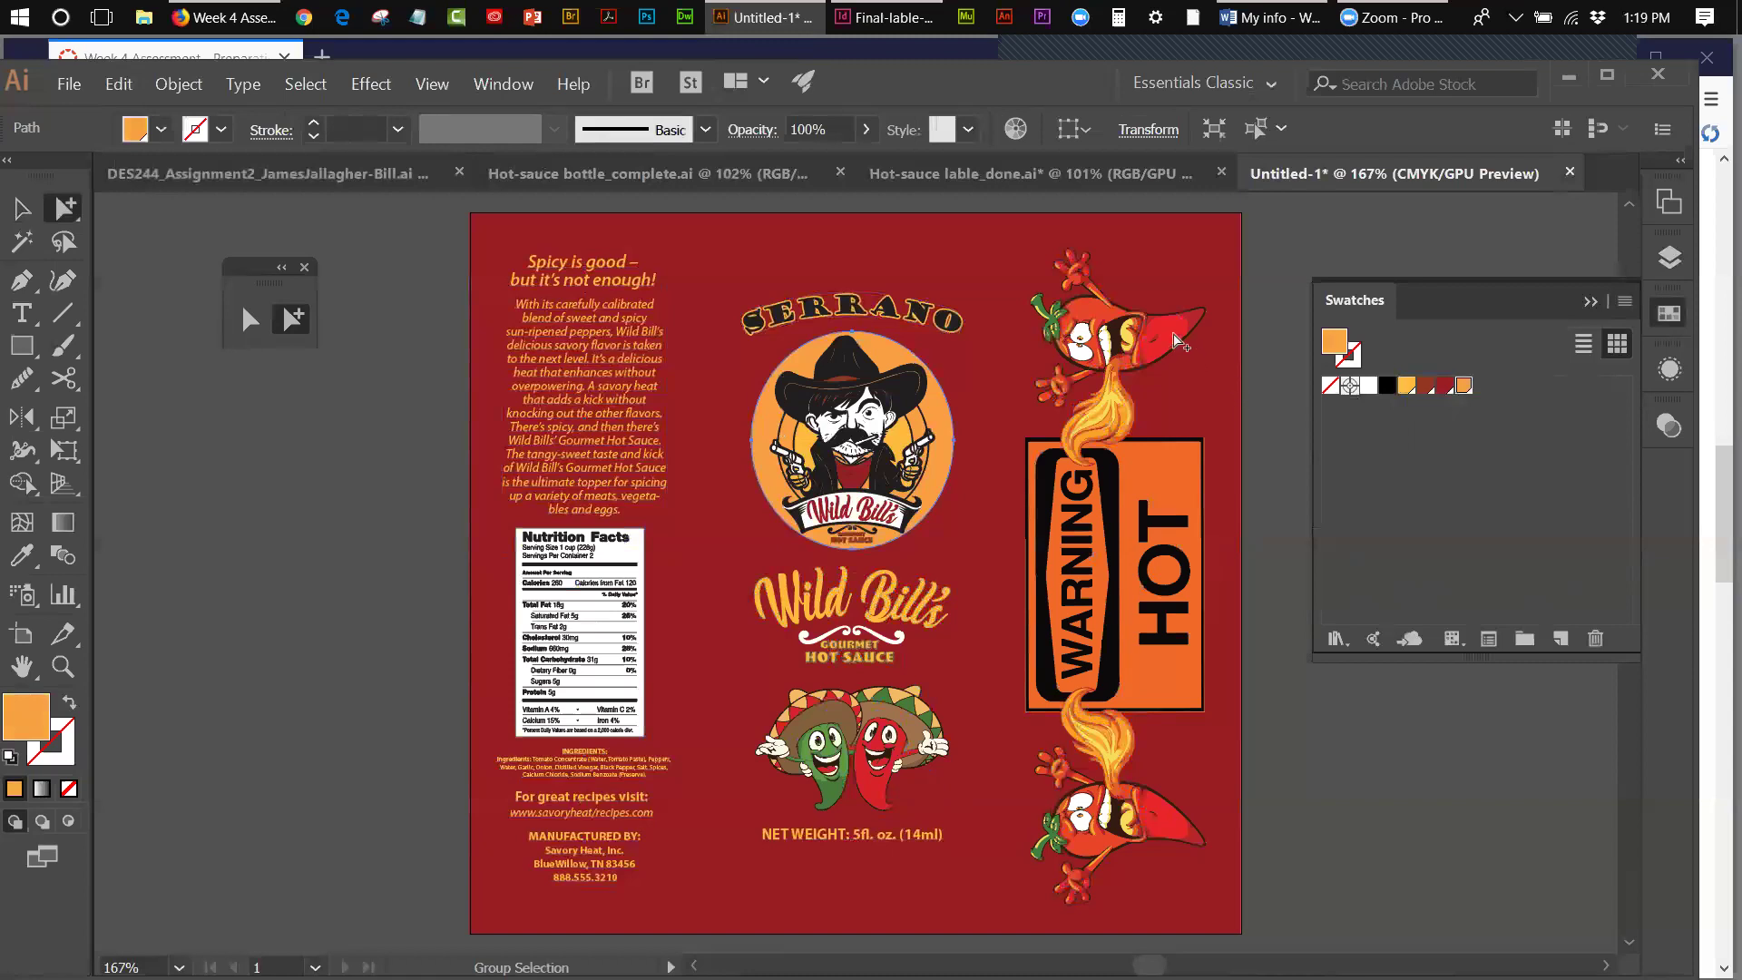
- Eyedrop the pepper's red-orange onto the circle and save it as a new swatch
click(22, 554)
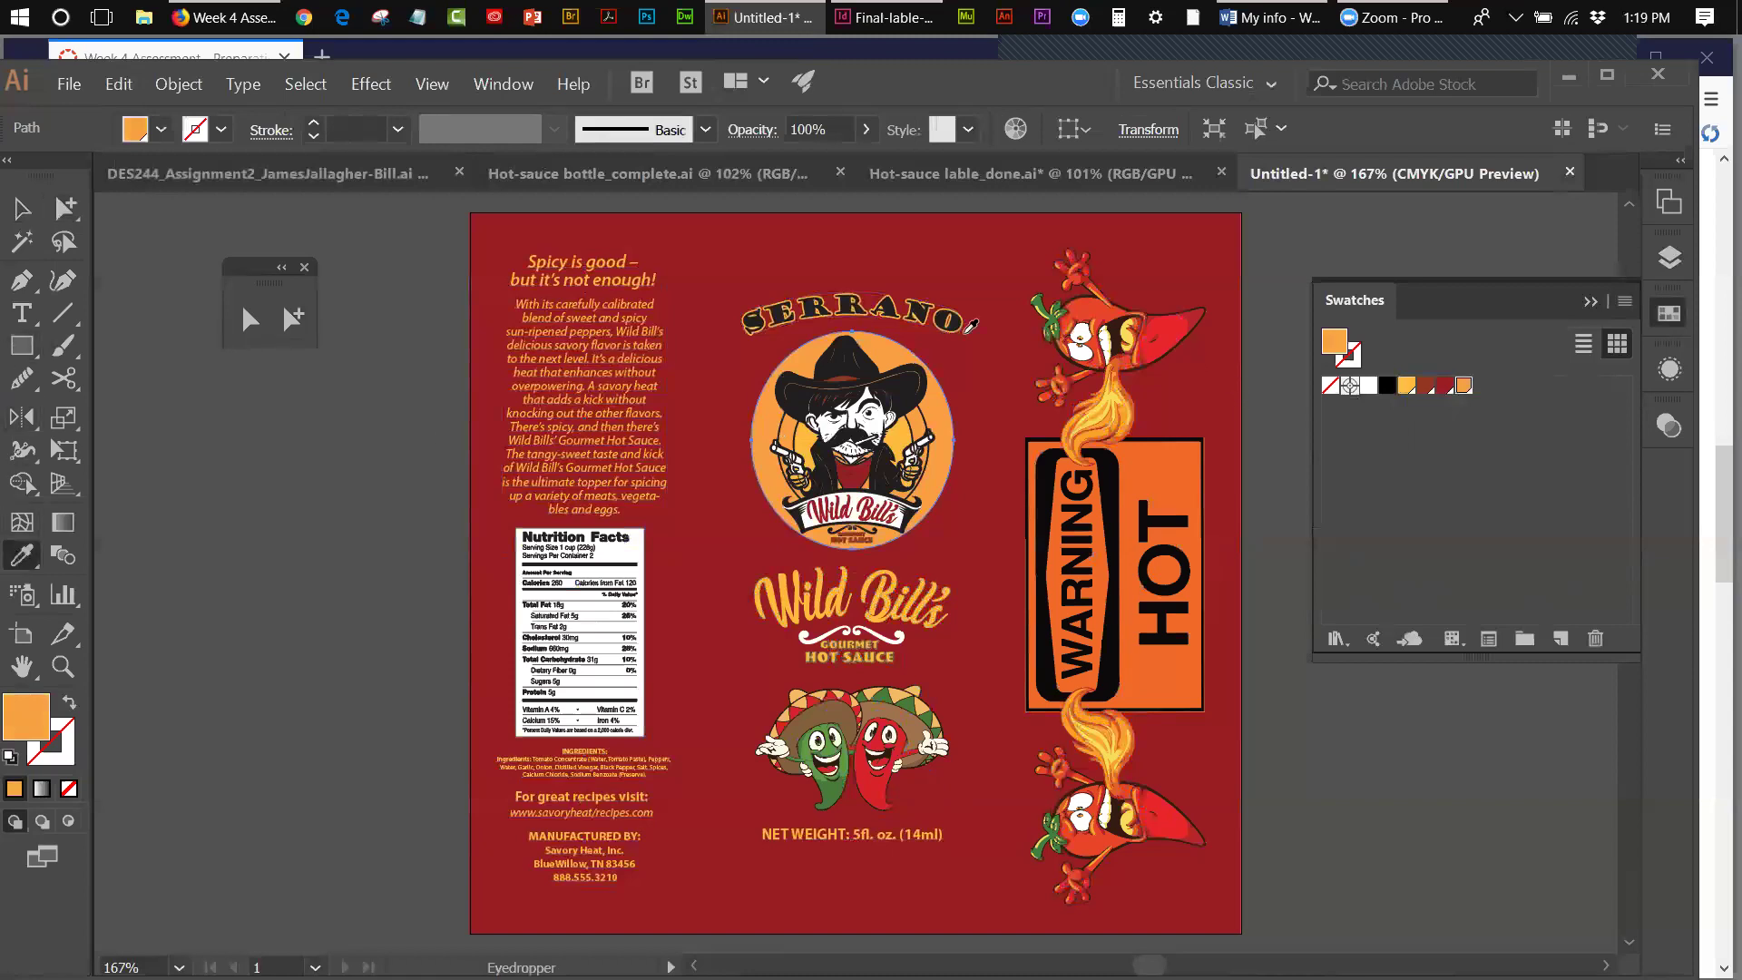
click(1082, 301)
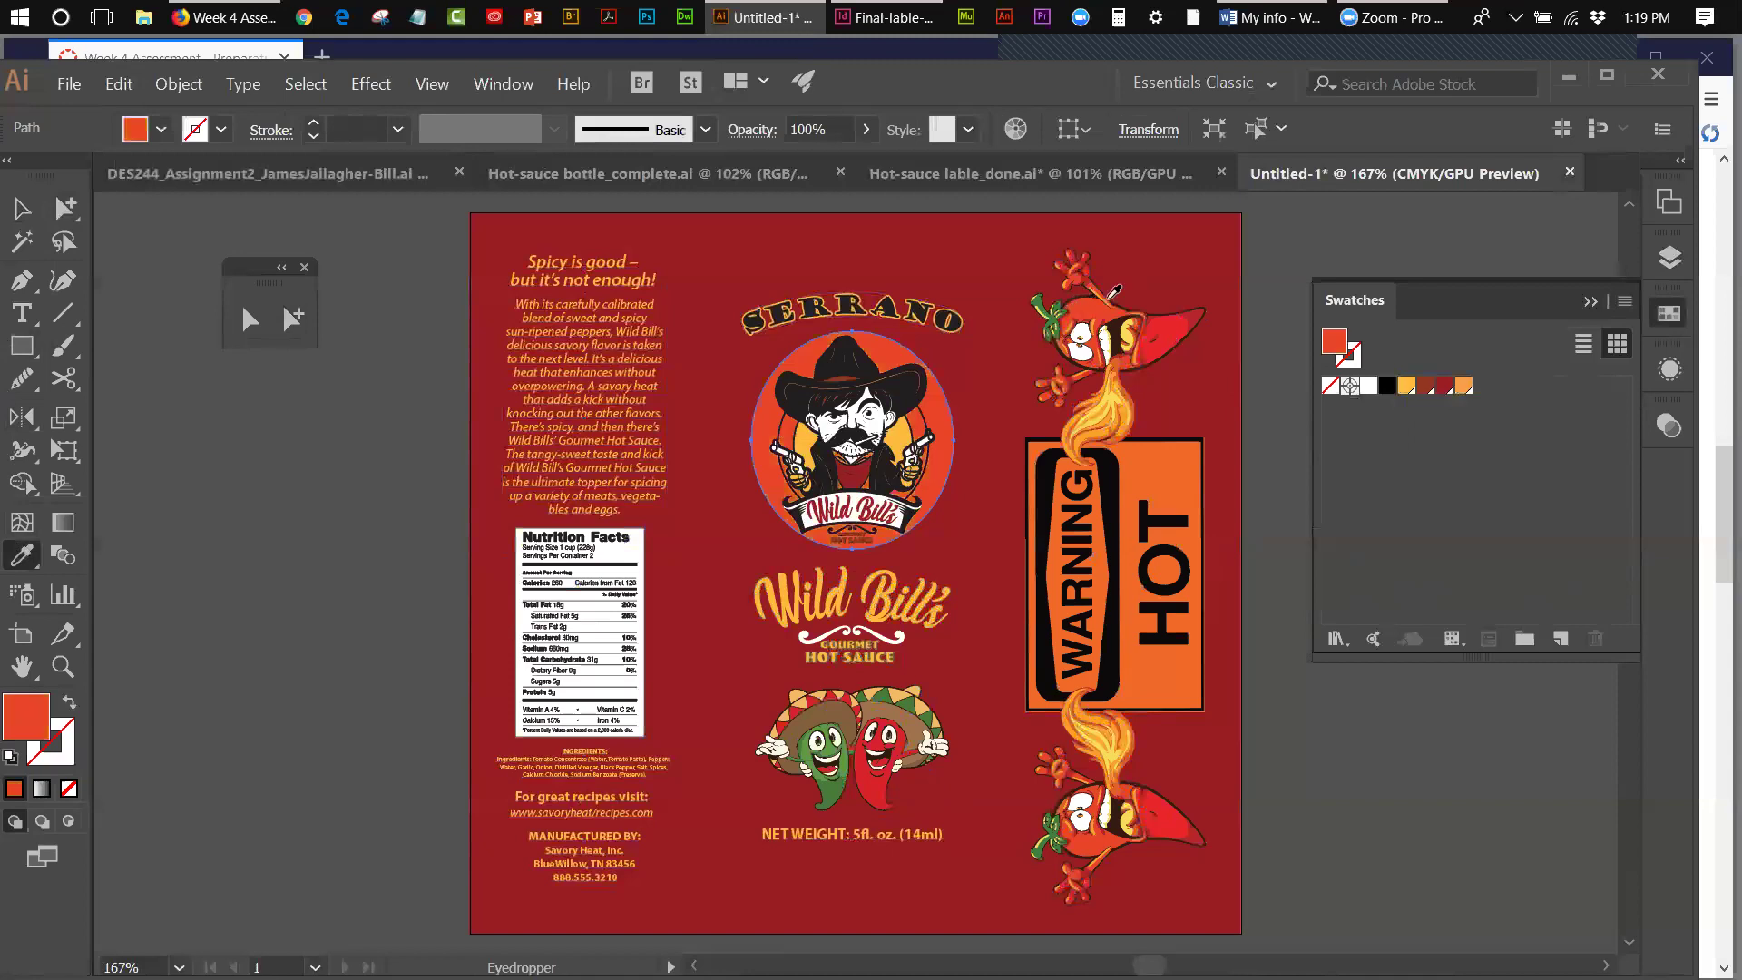
click(1624, 300)
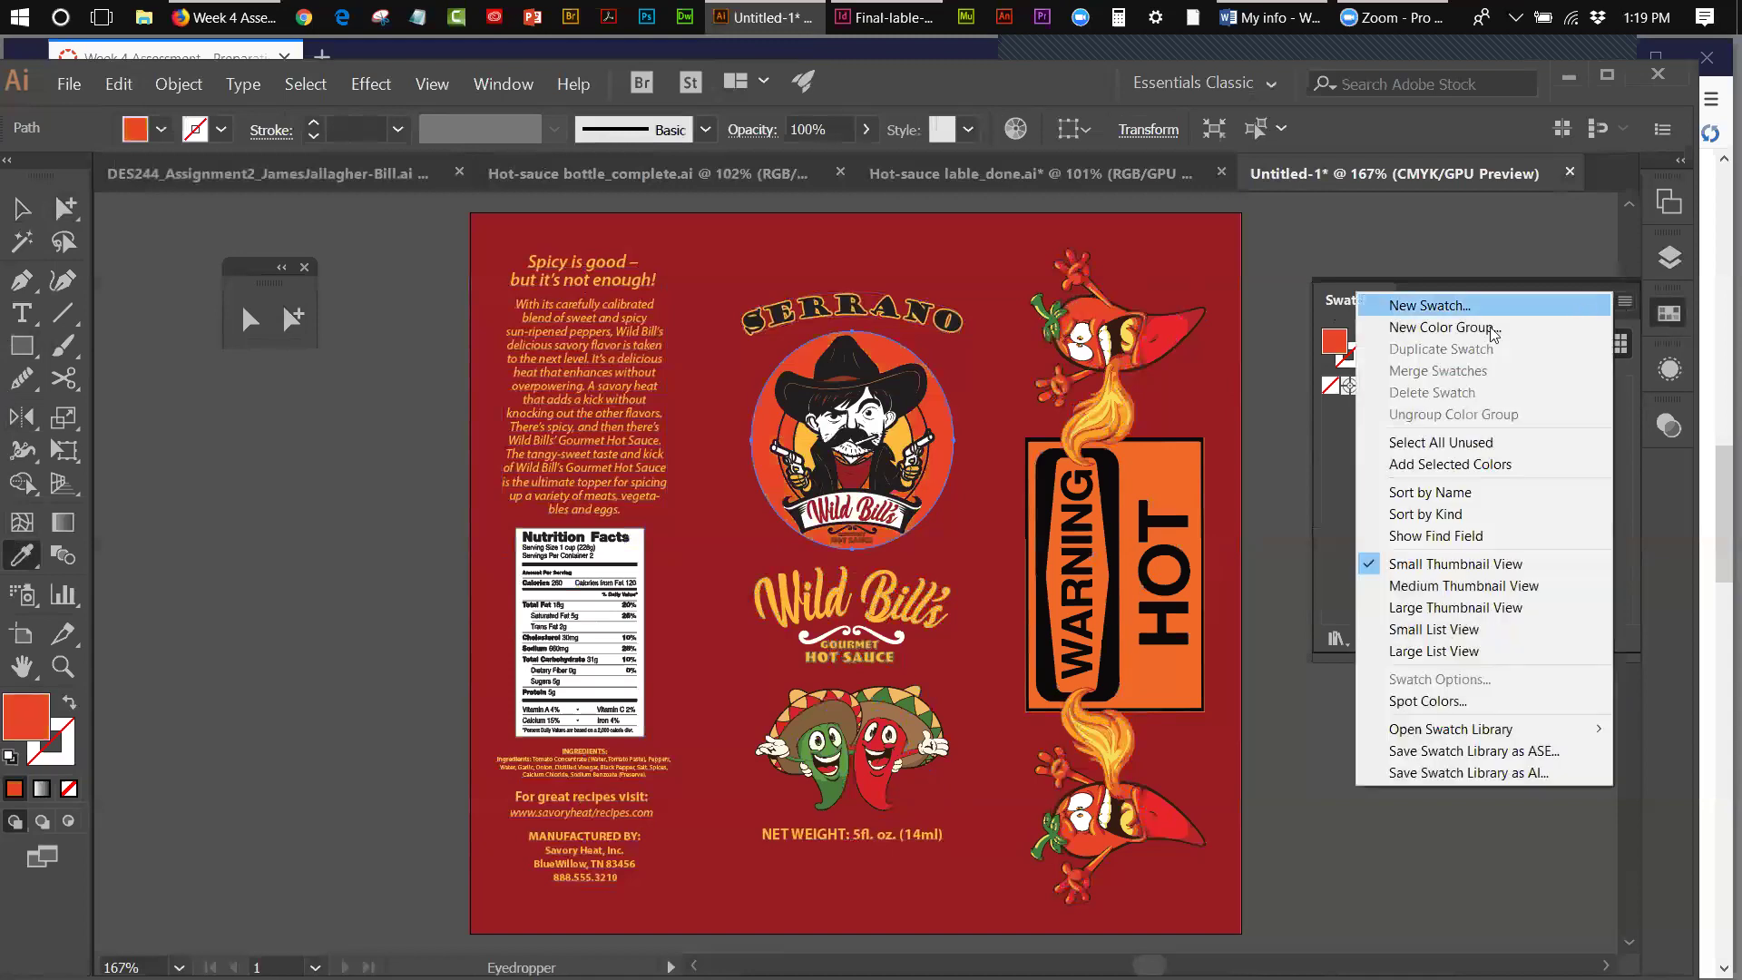
click(1460, 306)
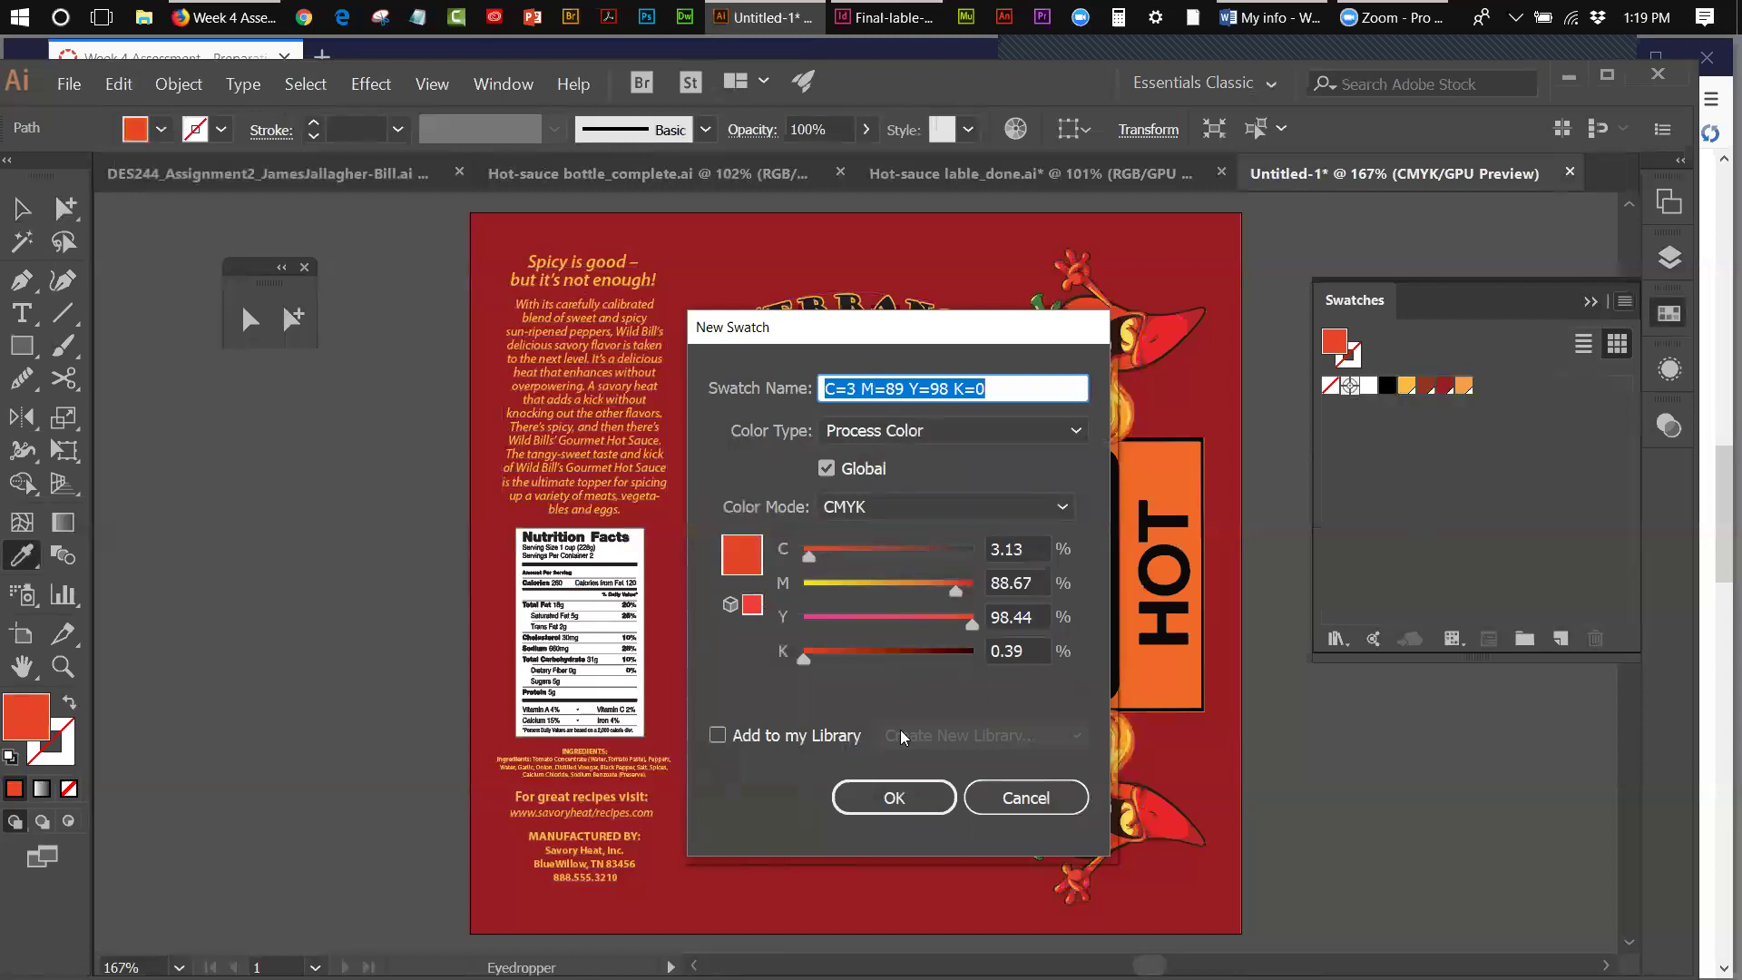
click(893, 798)
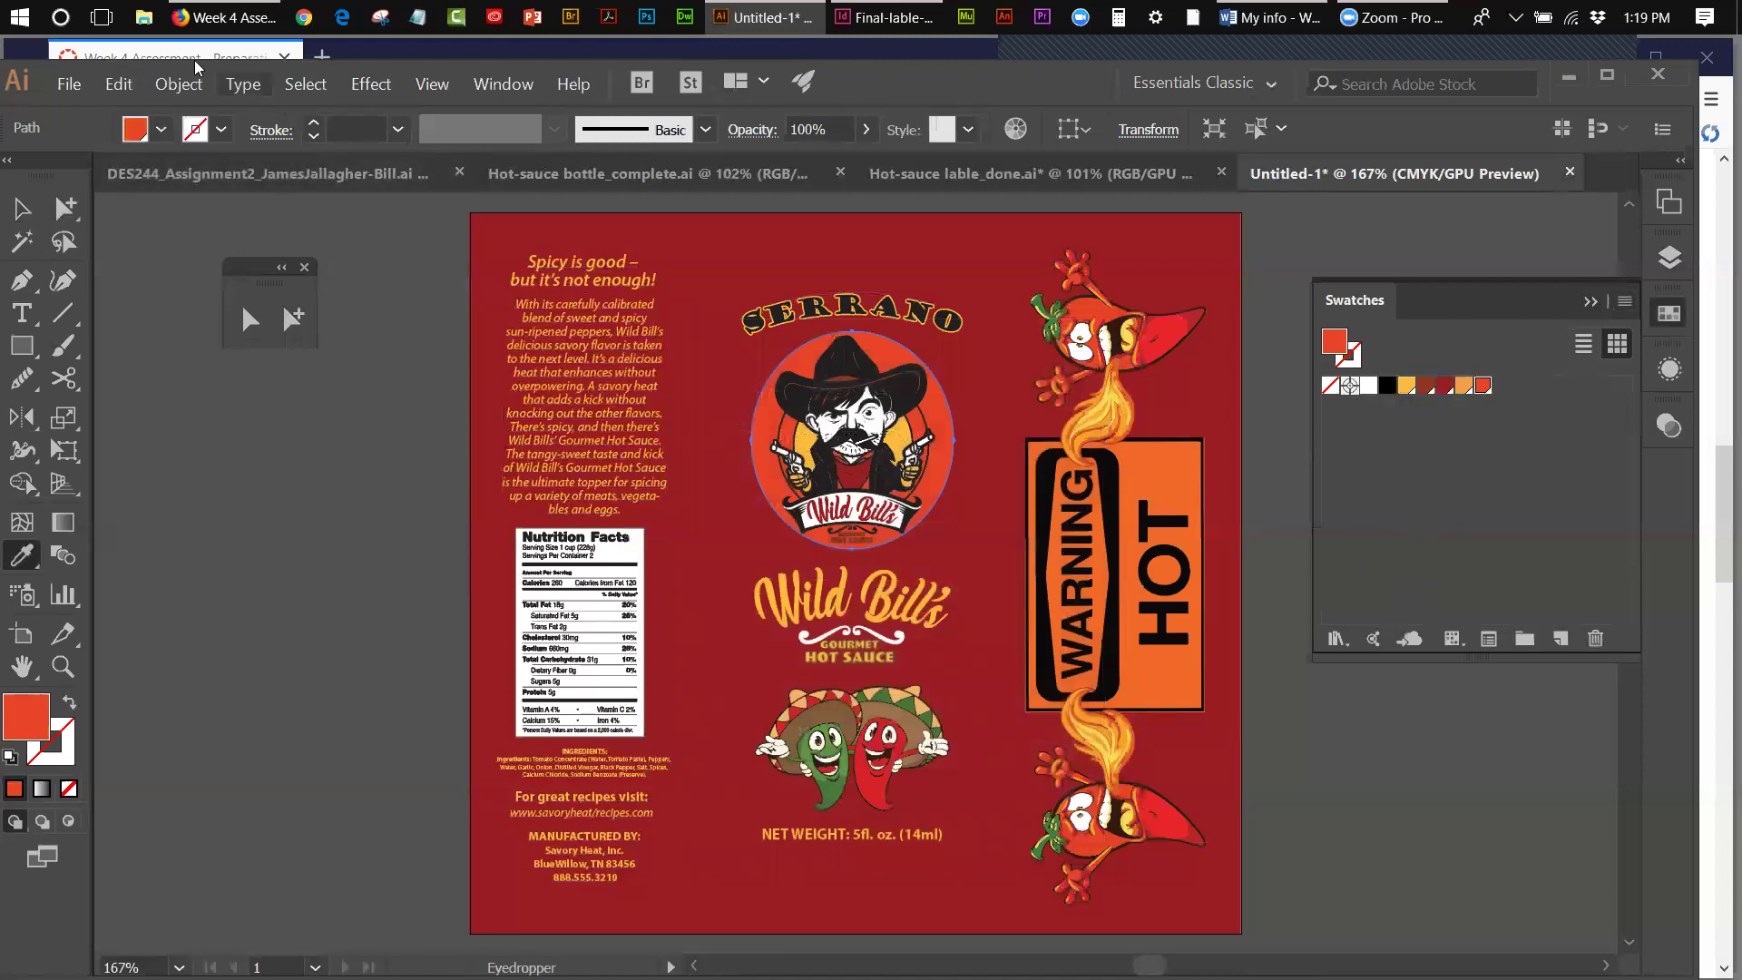
- Undo the red-orange swatch and the sampled fill, then deselect the circle
click(119, 83)
click(132, 108)
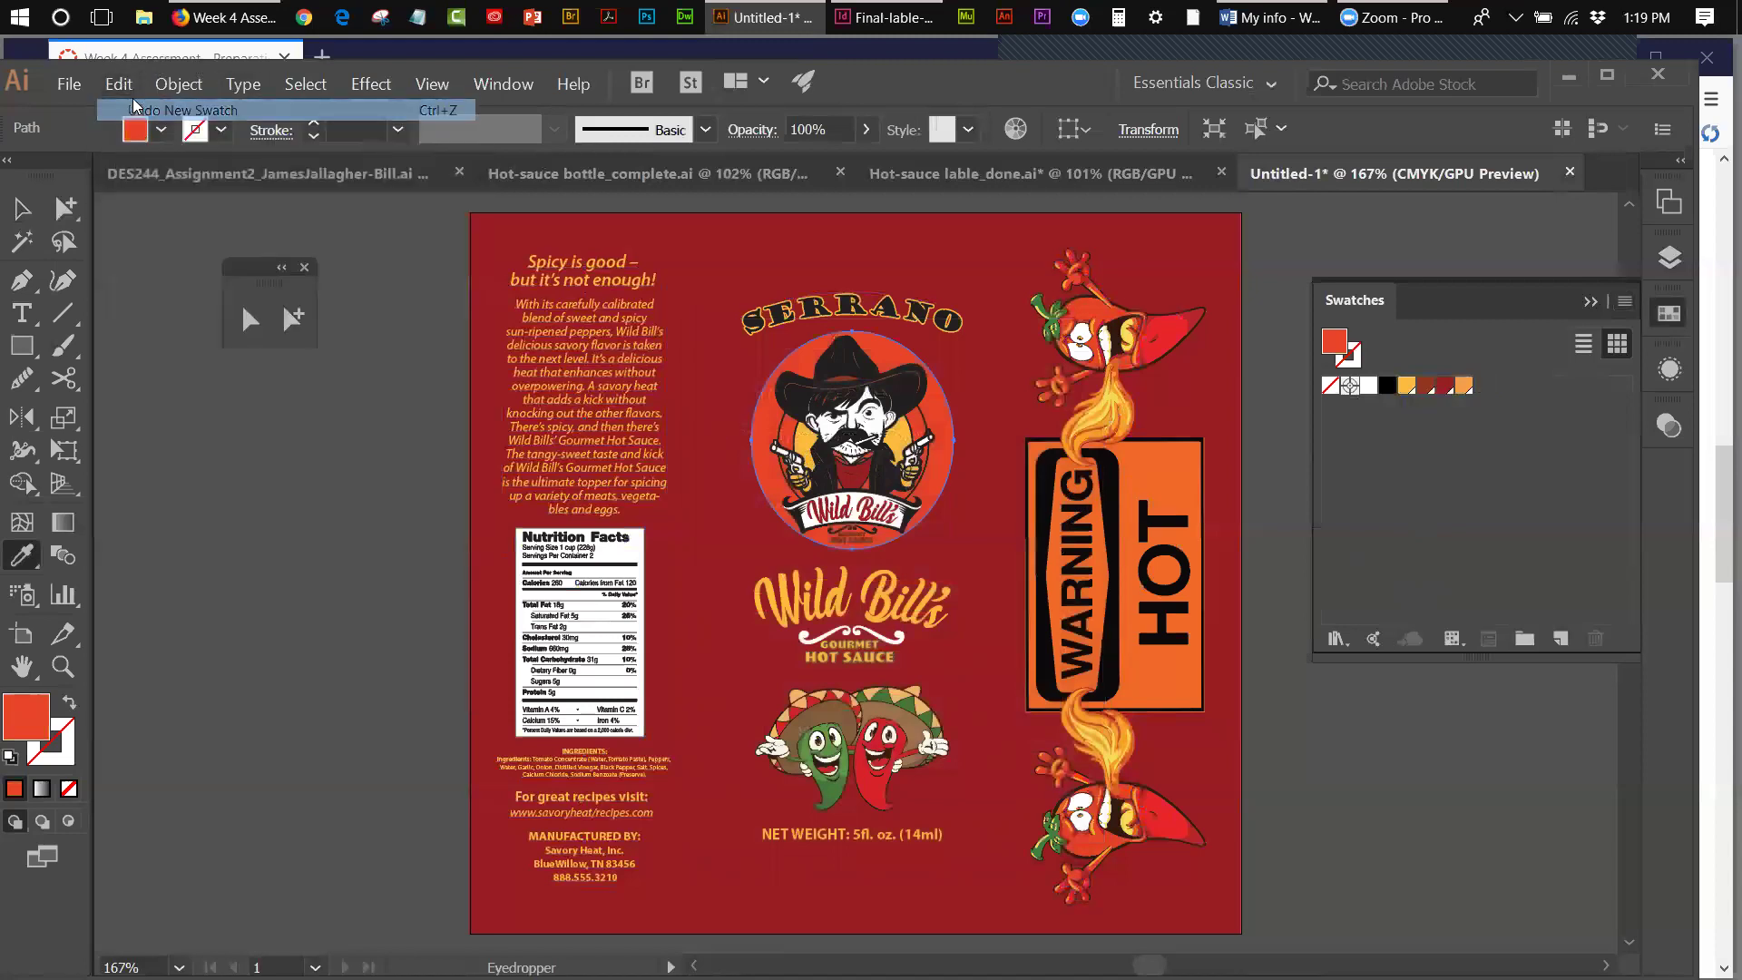
click(119, 83)
click(132, 109)
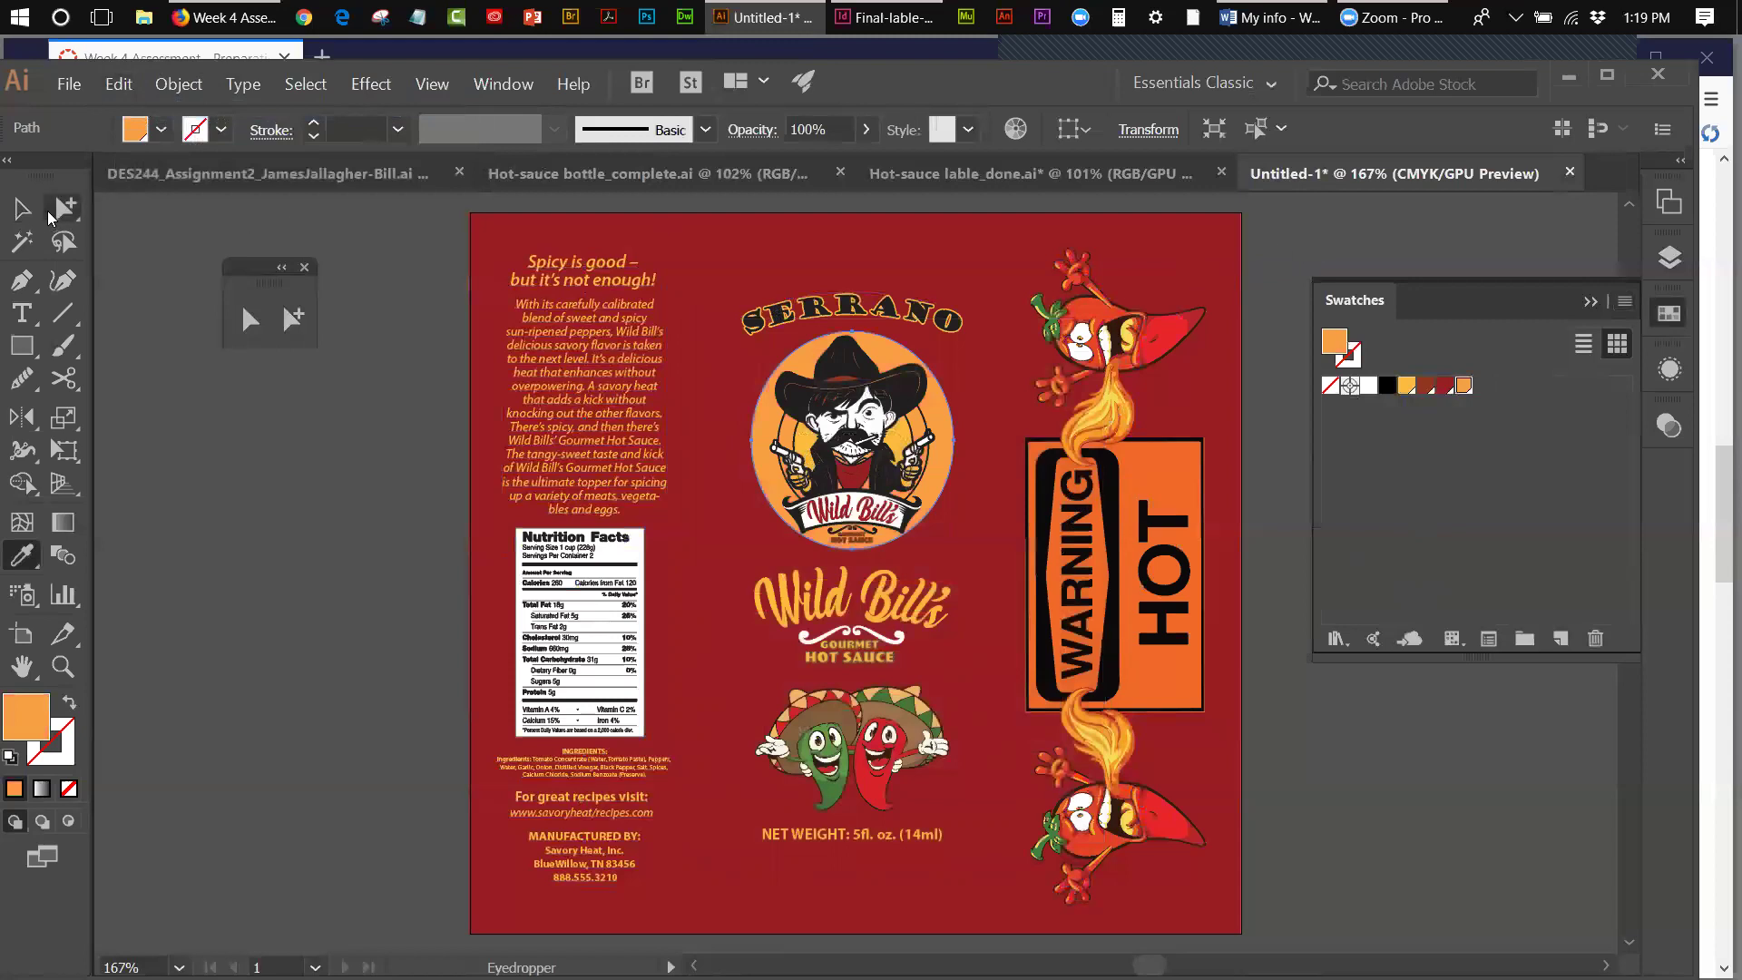
click(22, 209)
click(349, 328)
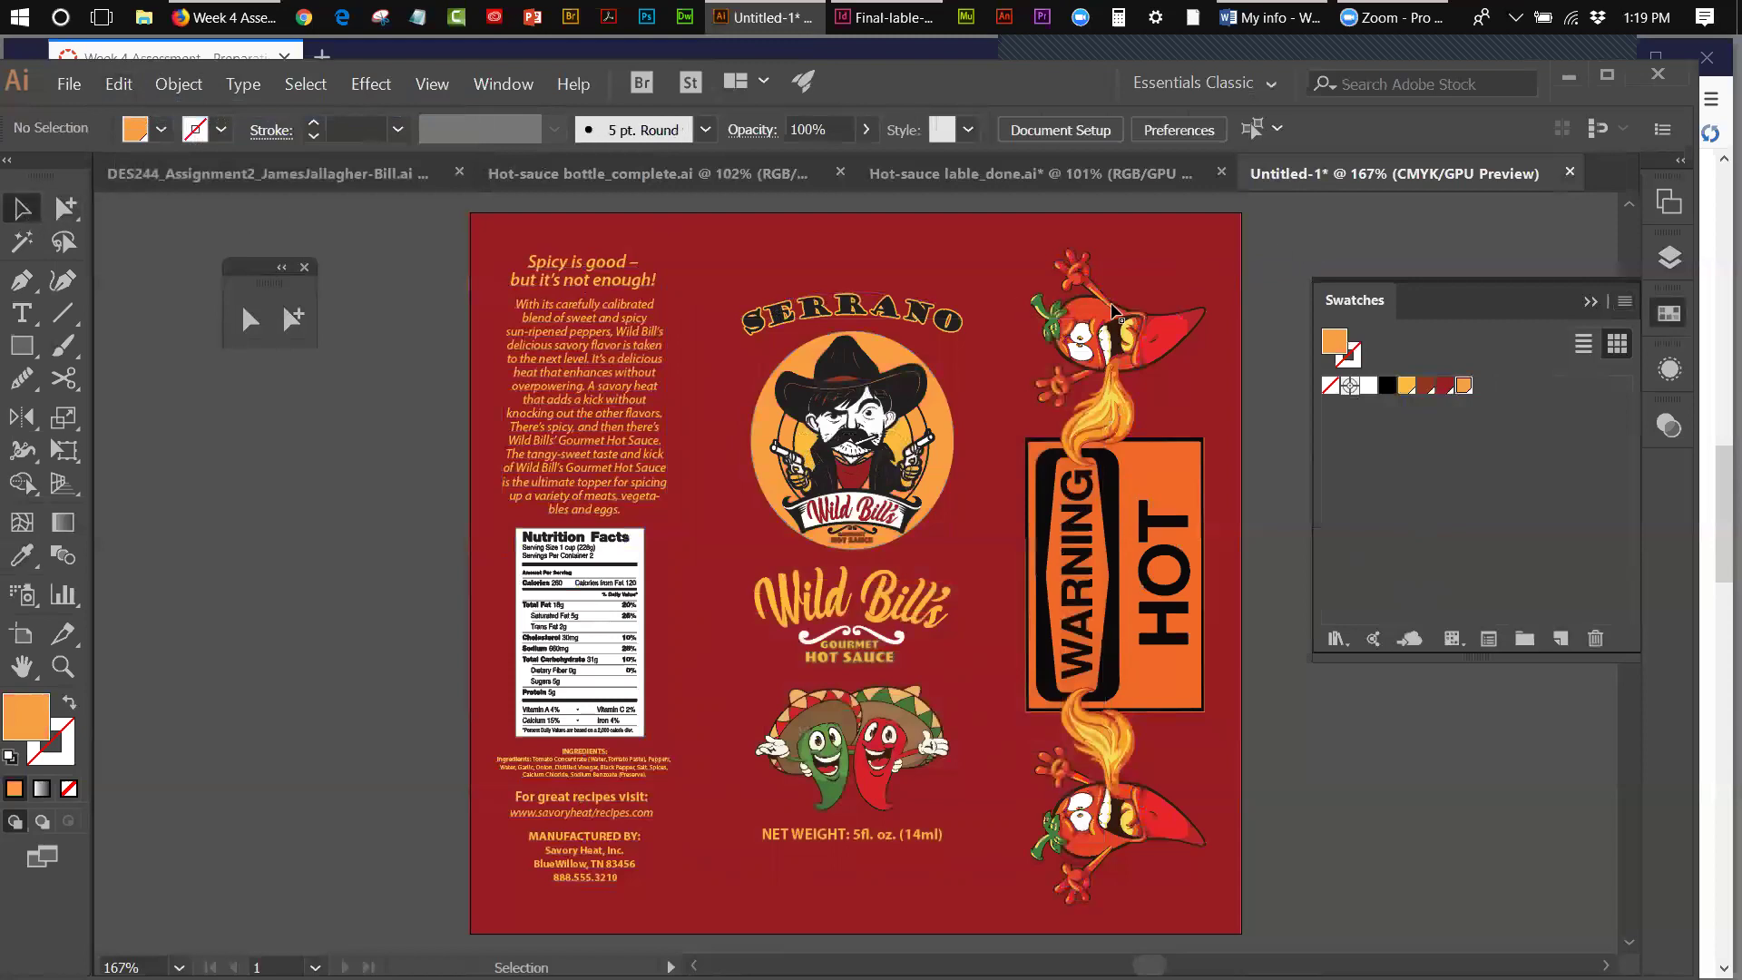
- Eyedrop the red pepper and save its red (C=3 M=89 Y=98 K=0) as a global swatch
click(22, 554)
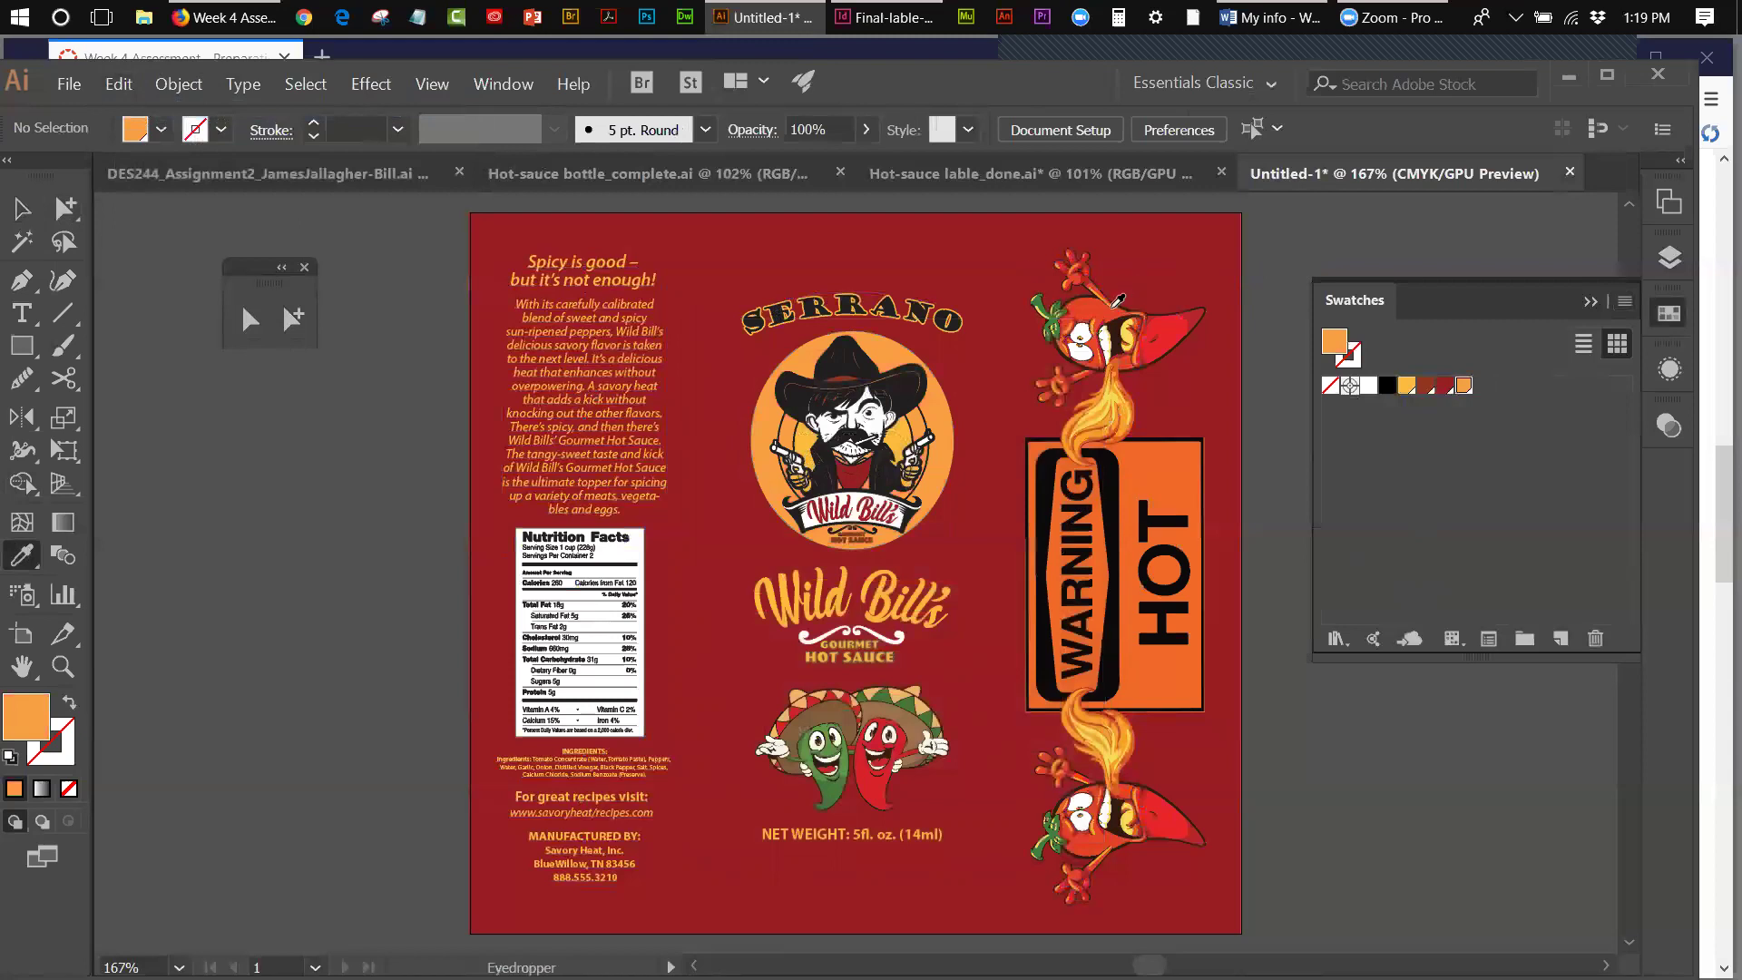
click(1107, 305)
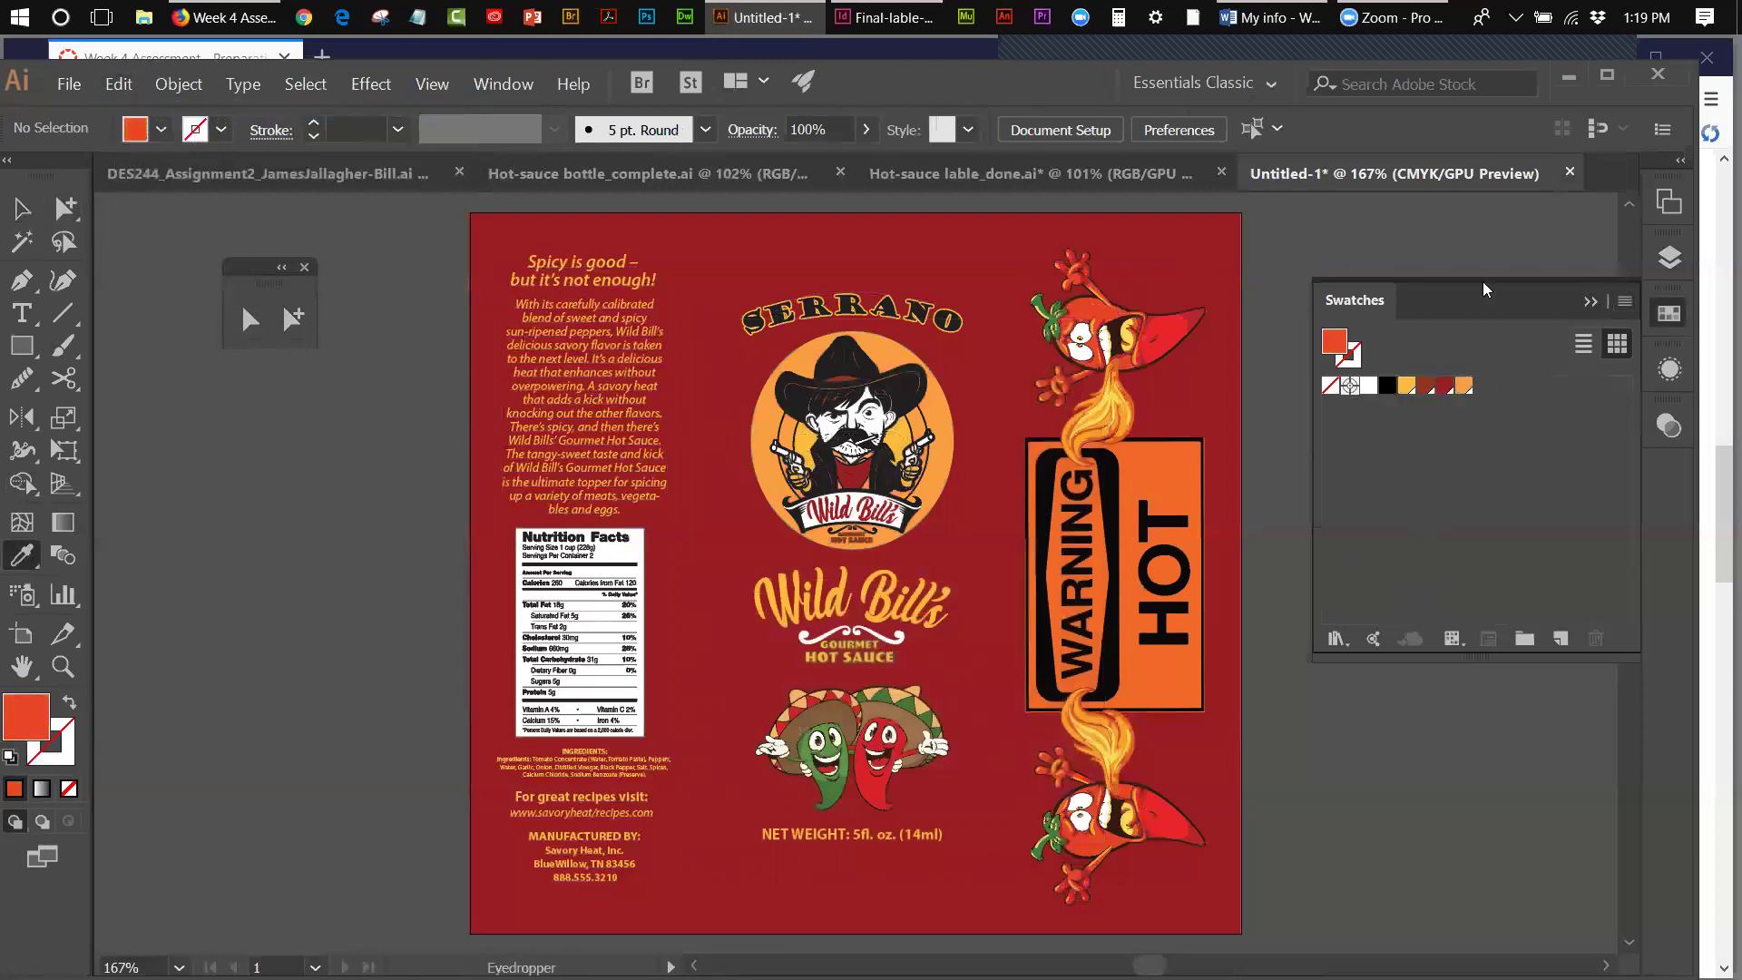
click(1624, 301)
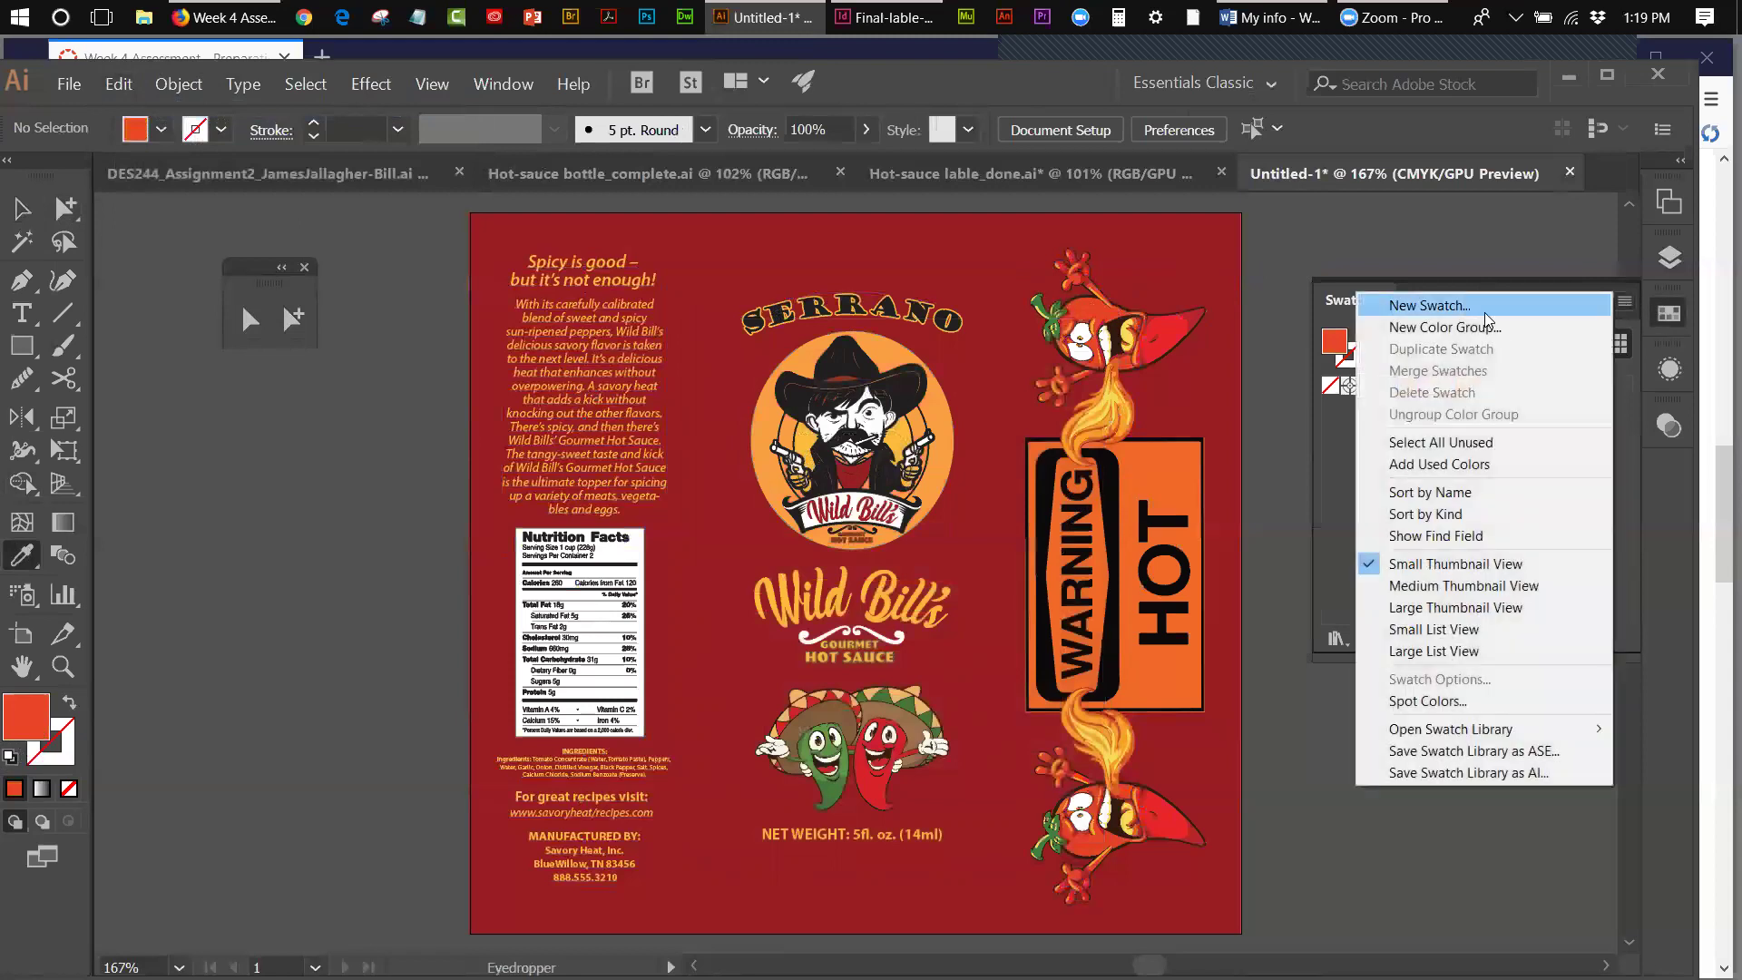
click(1460, 307)
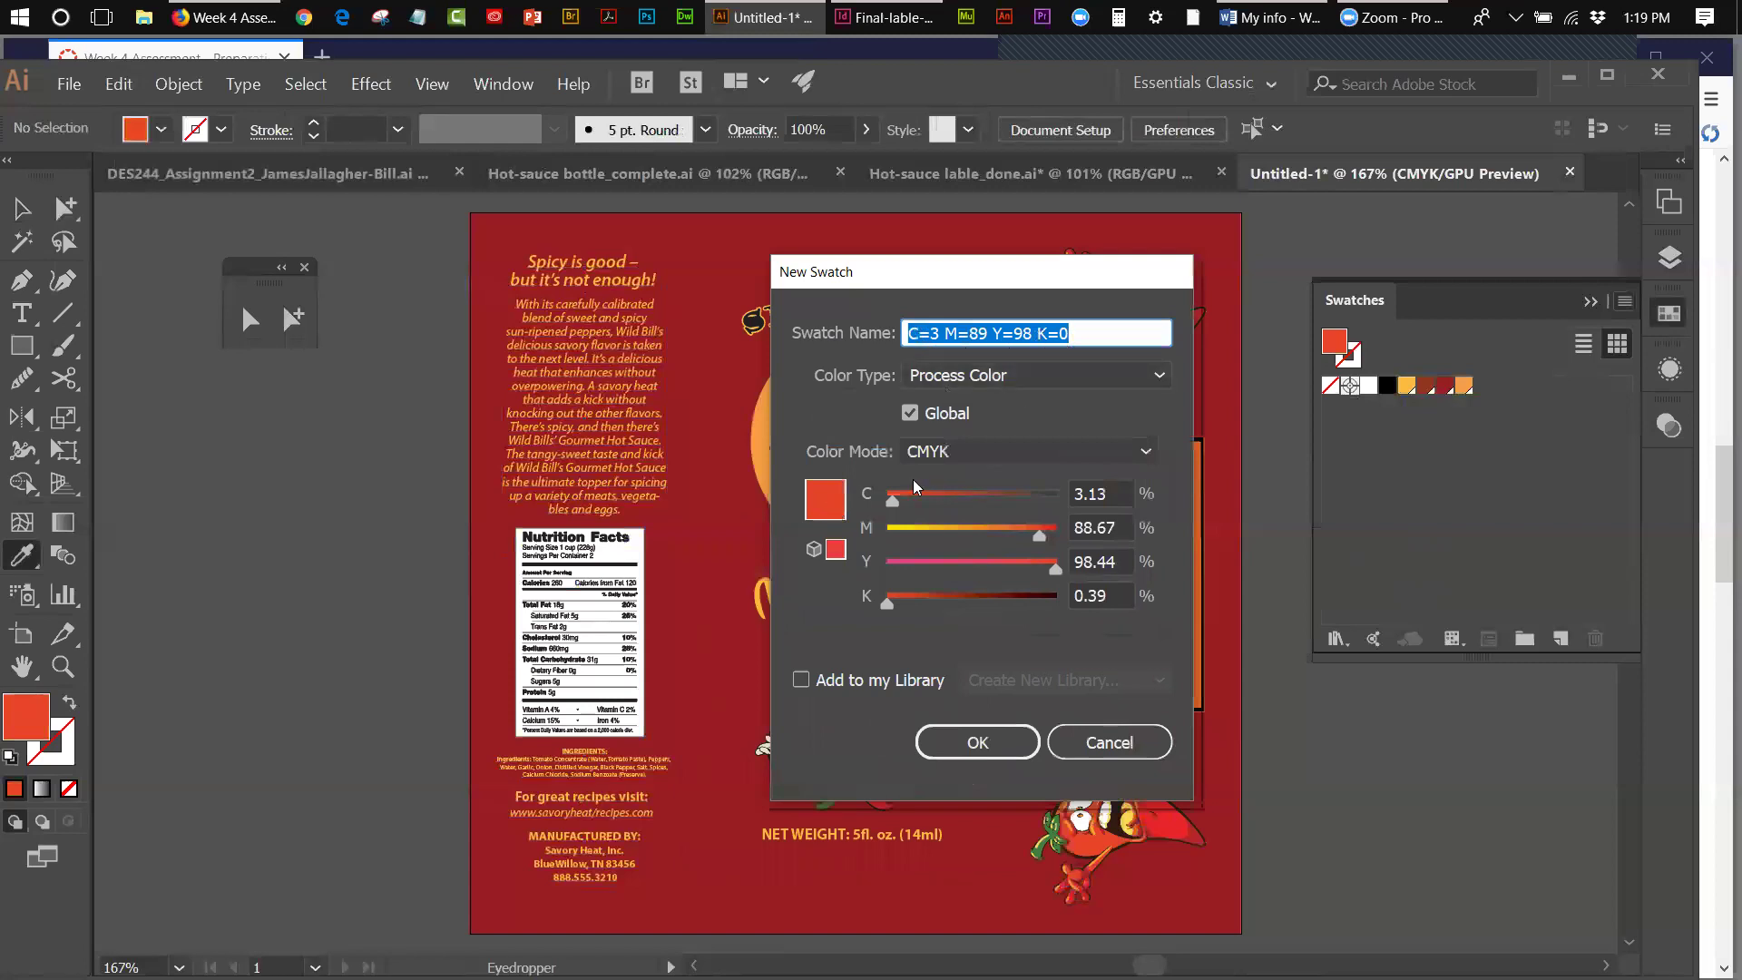
click(977, 742)
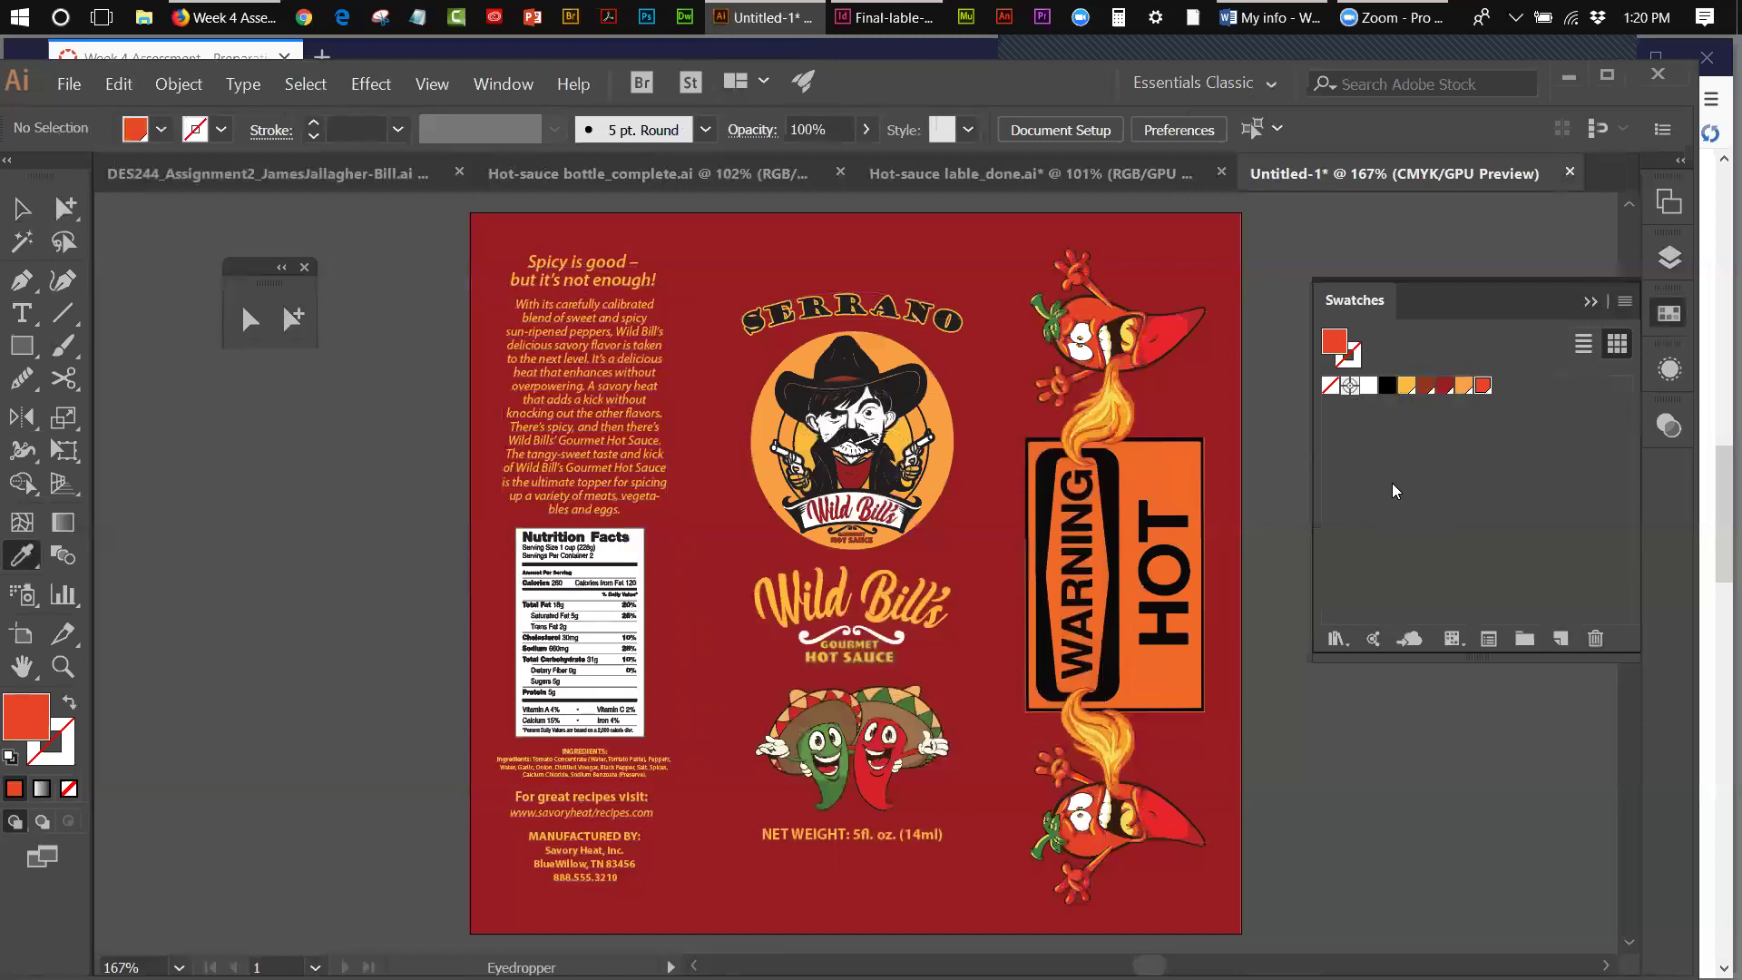
- Open and dismiss the Edit menu, then return to the Selection tool
click(68, 84)
mouse_move(119, 84)
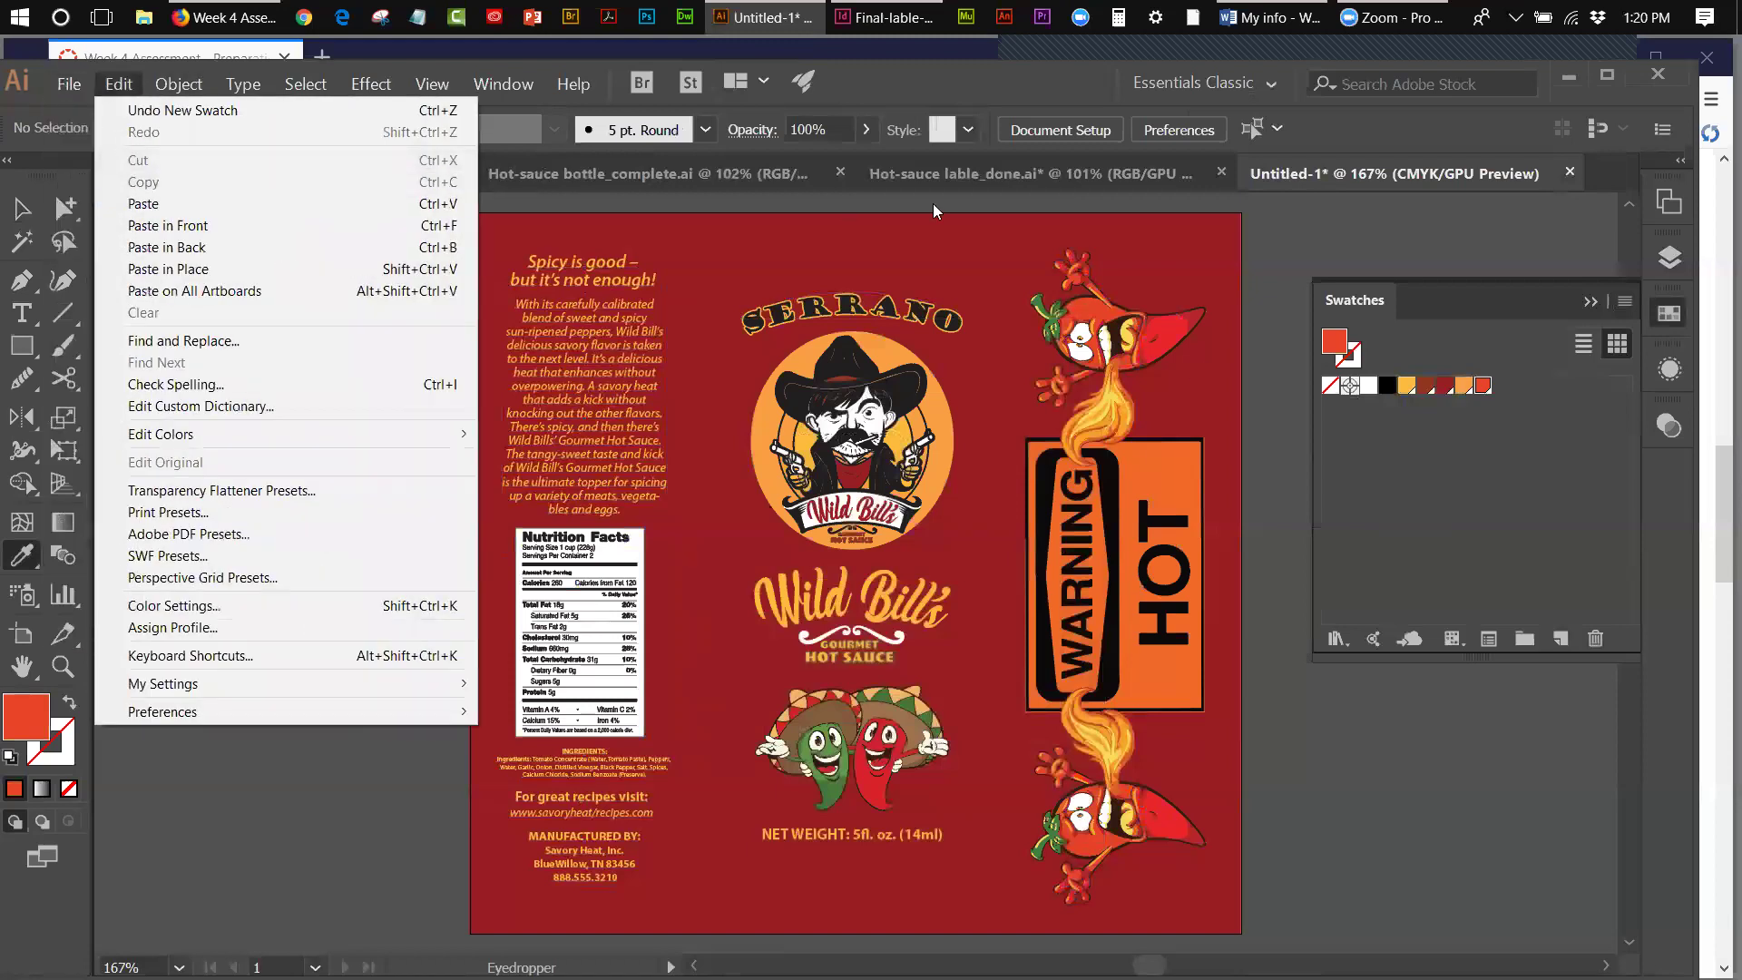
click(1315, 213)
click(1315, 212)
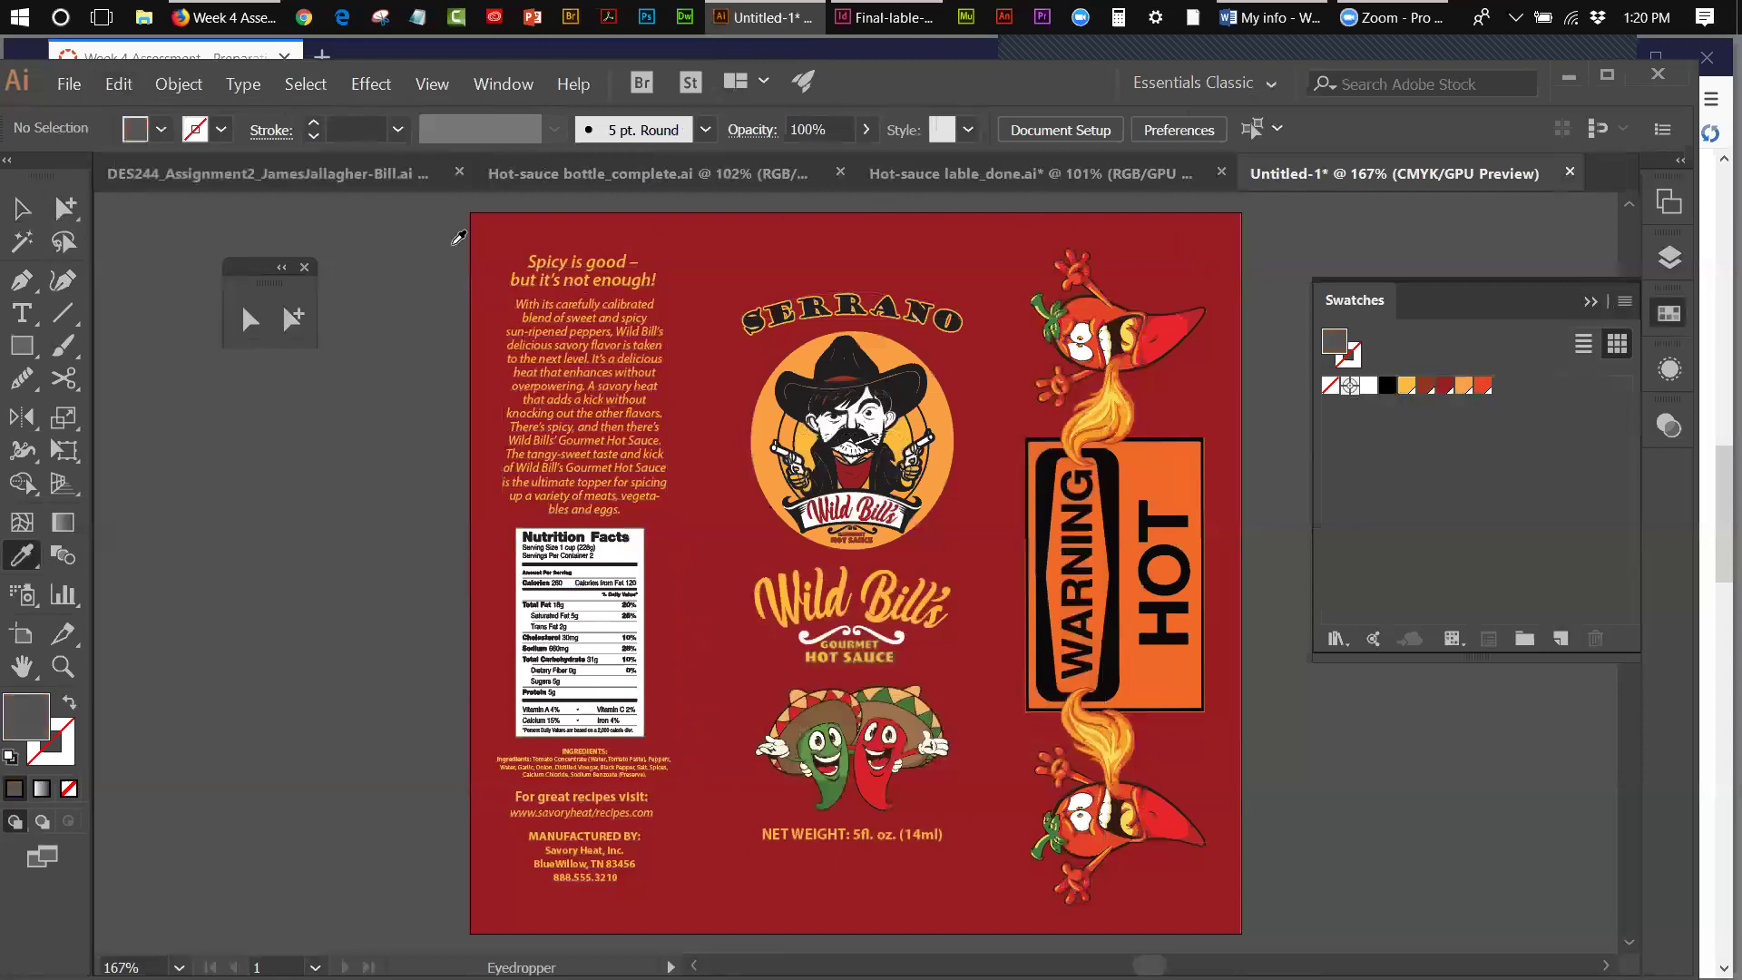
click(22, 211)
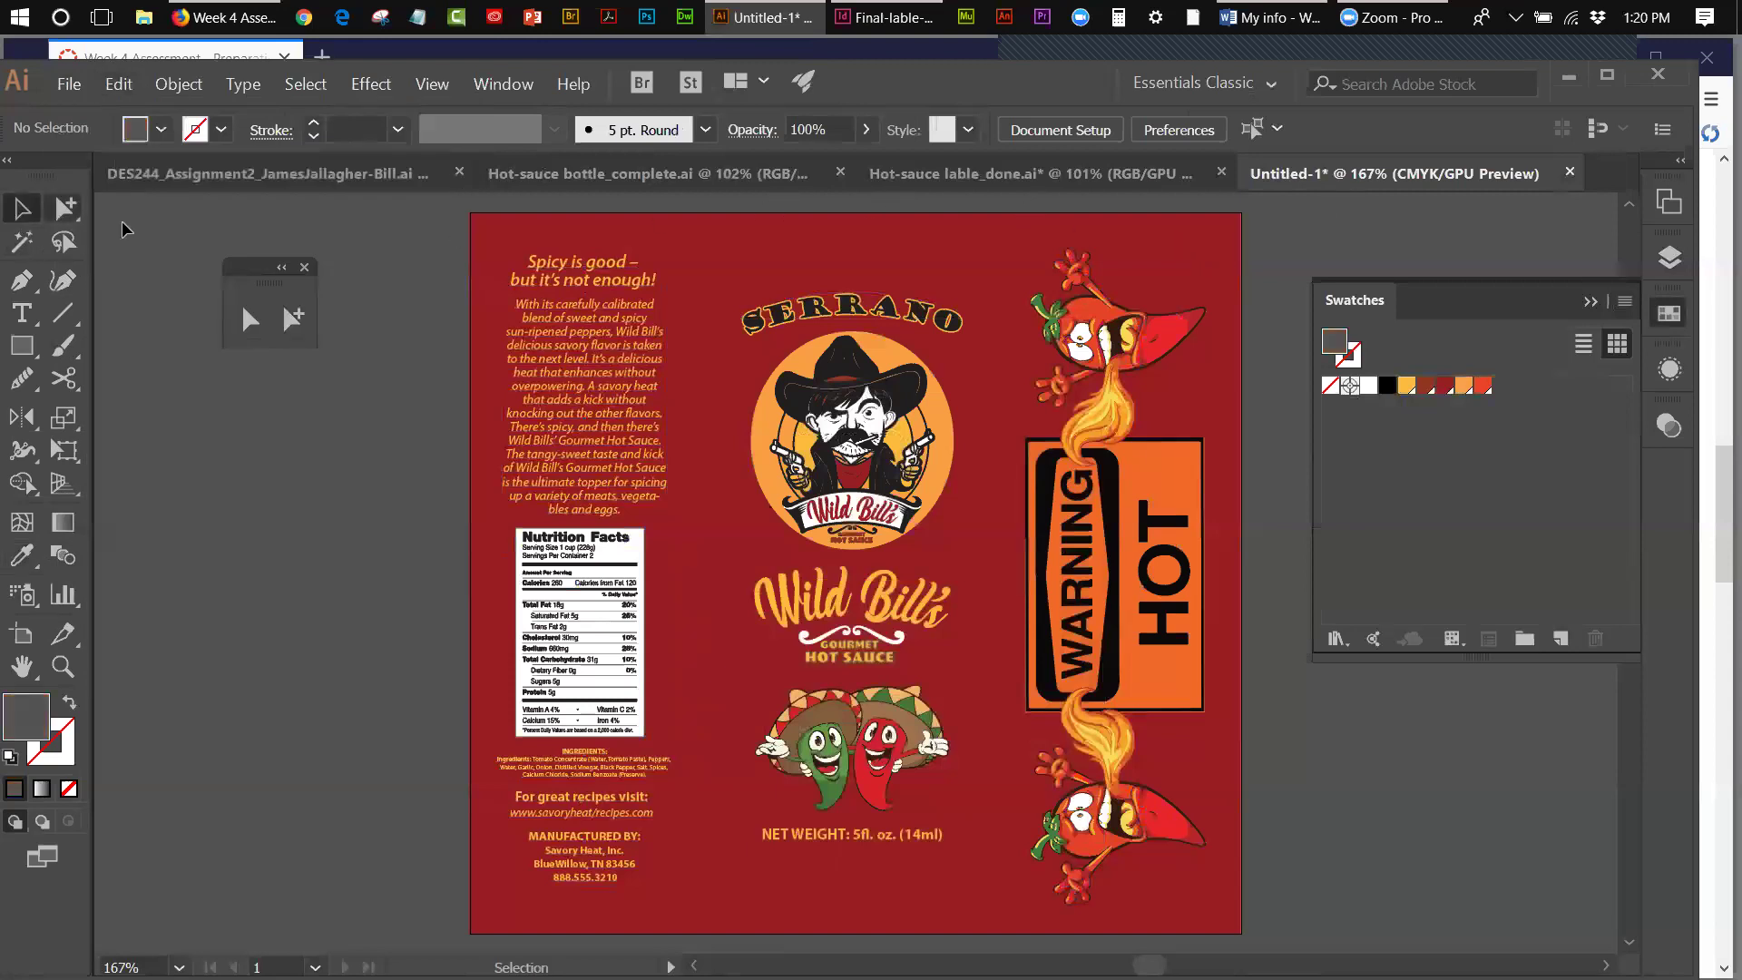
click(304, 267)
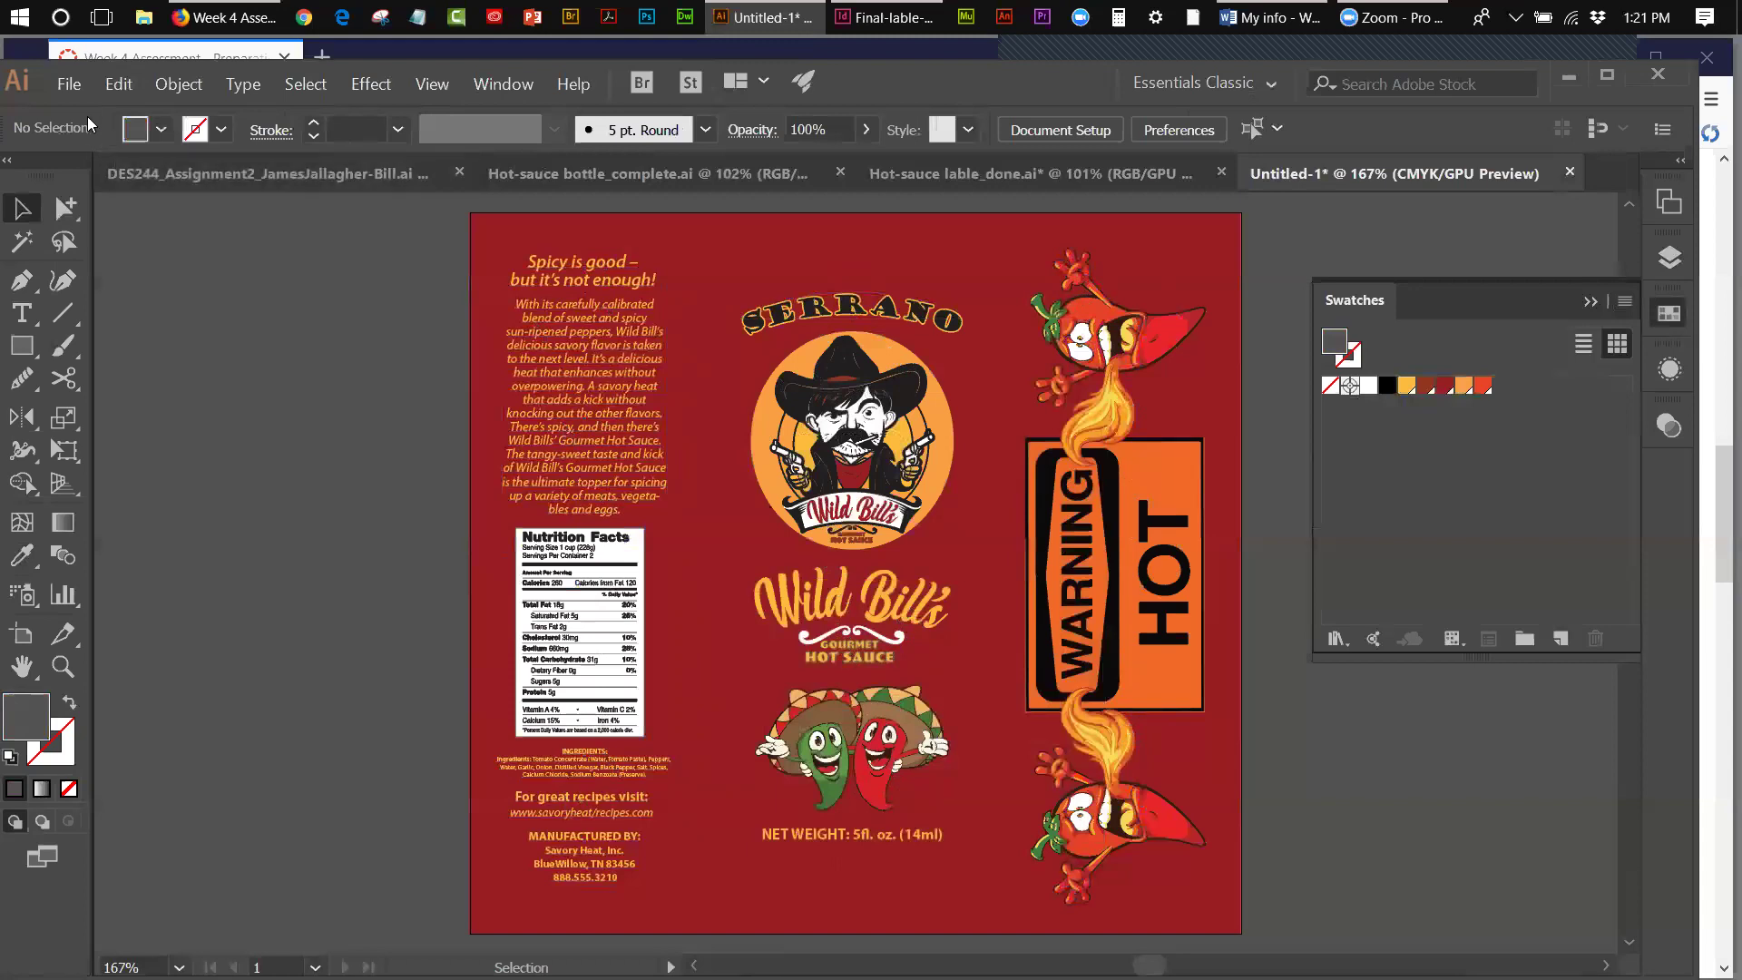
click(76, 83)
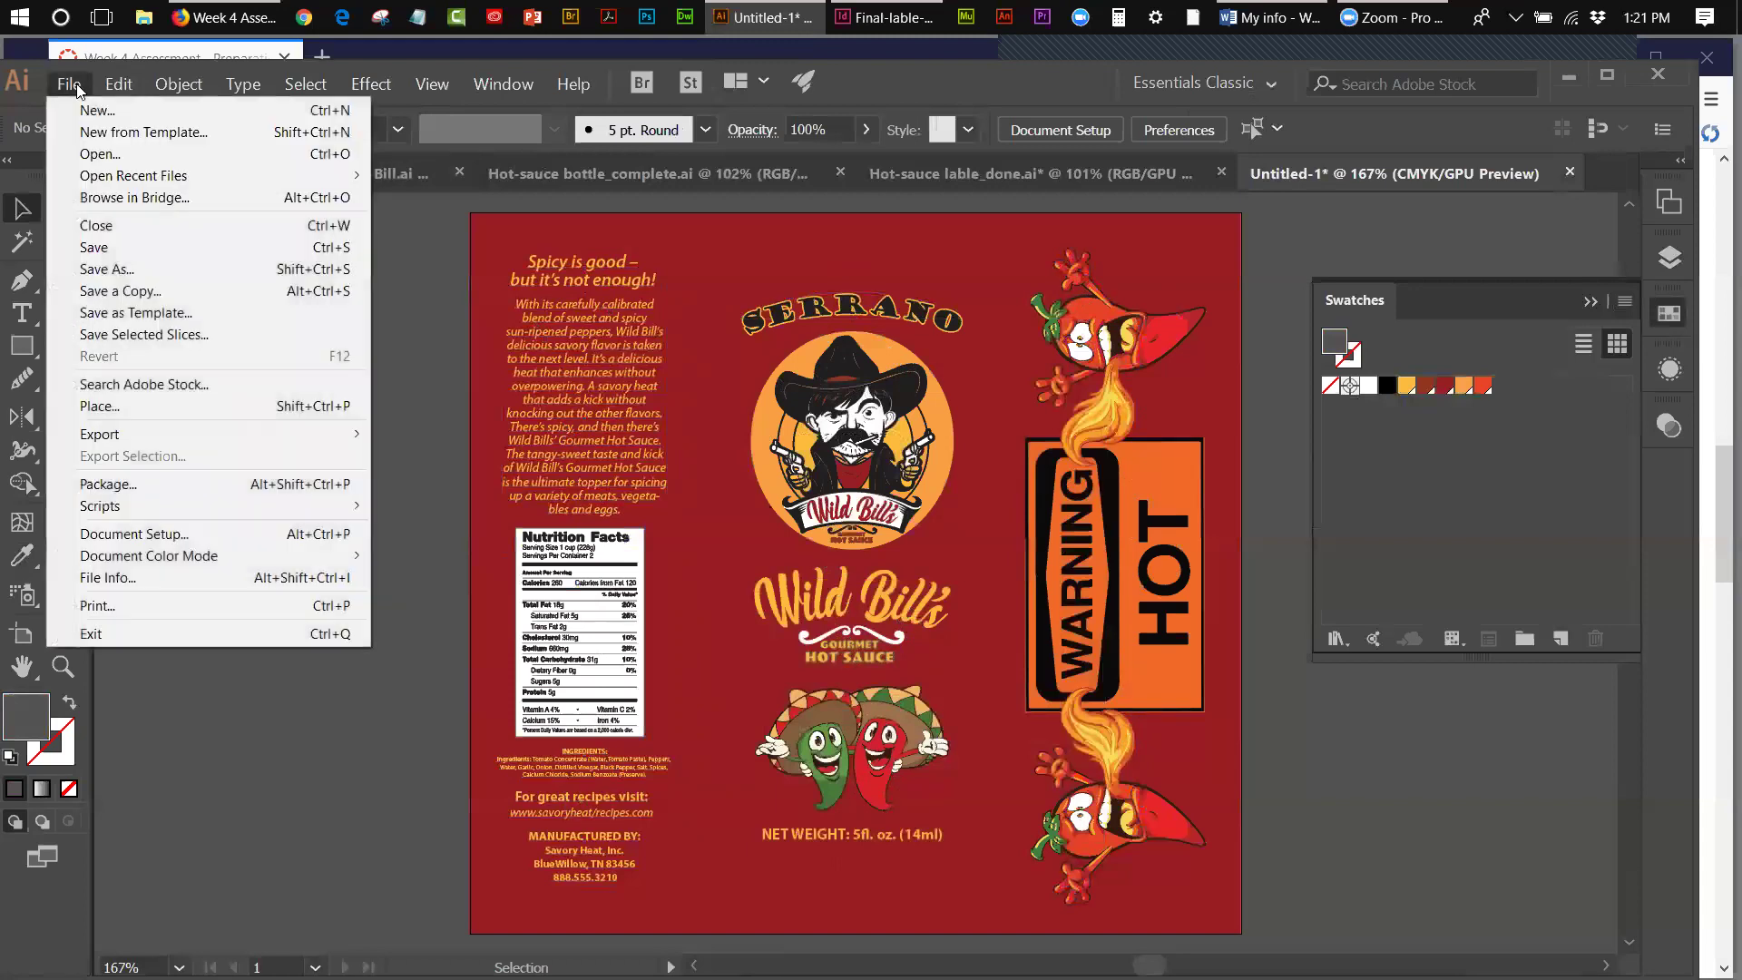
- Save the artwork as Final-Lable-Art in Adobe Illustrator (.AI) format with default options
click(91, 247)
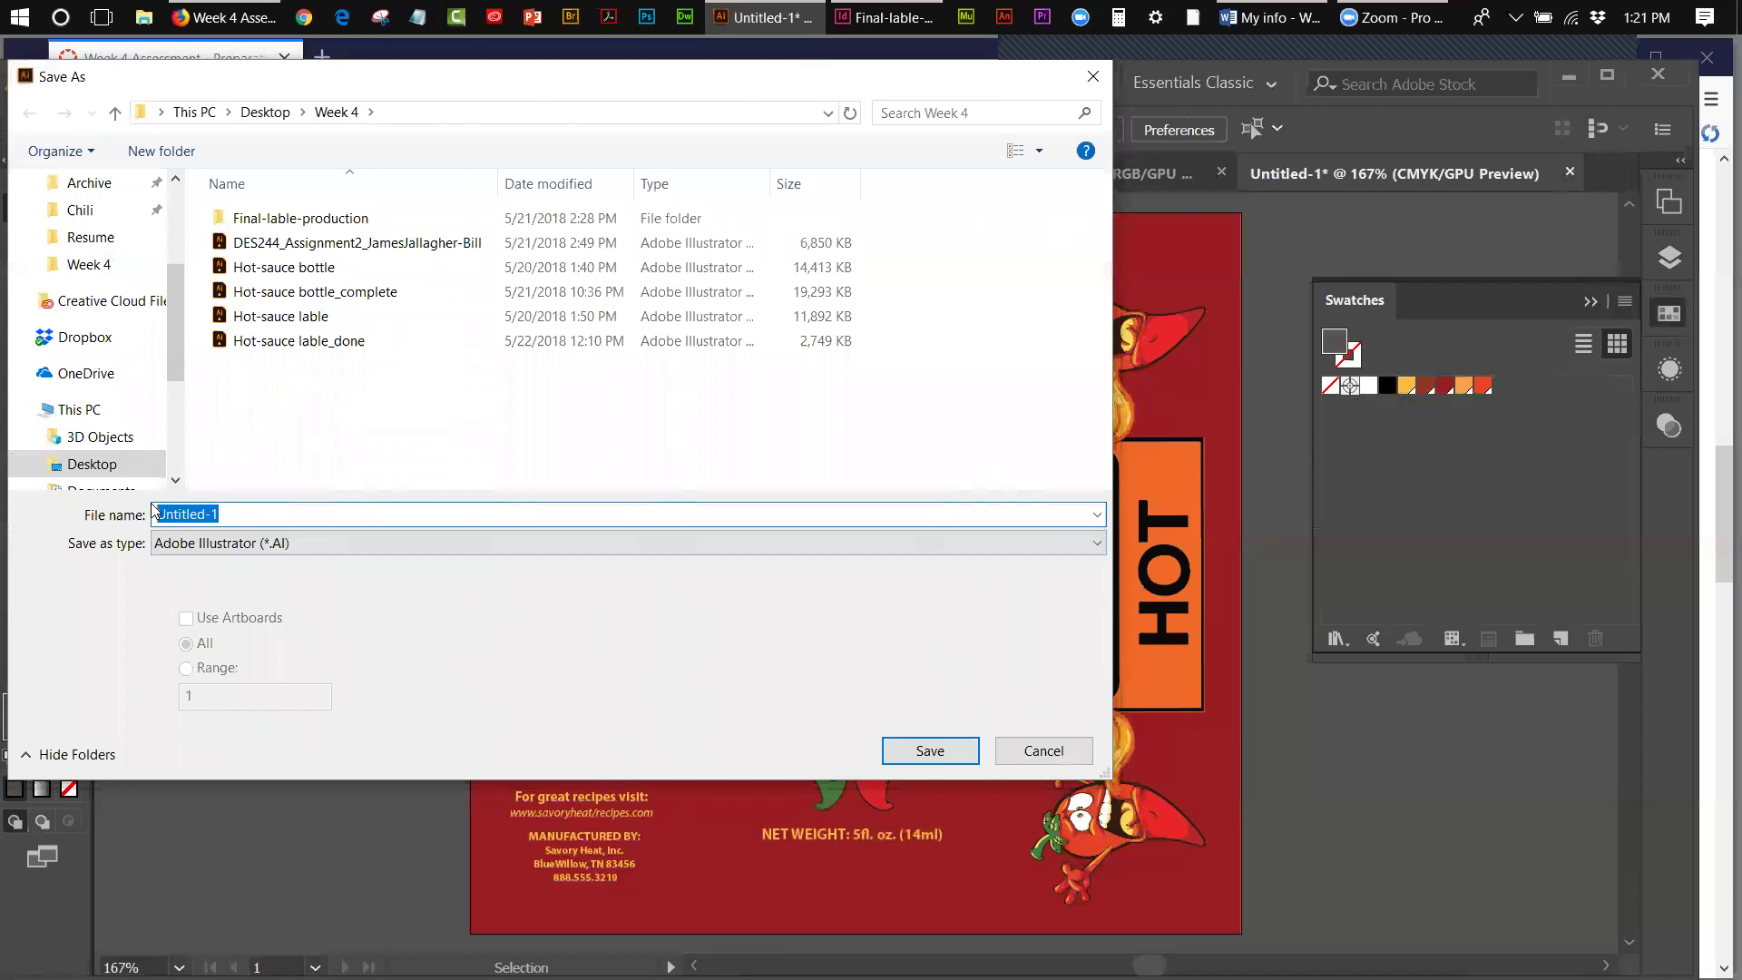
text(Fia)
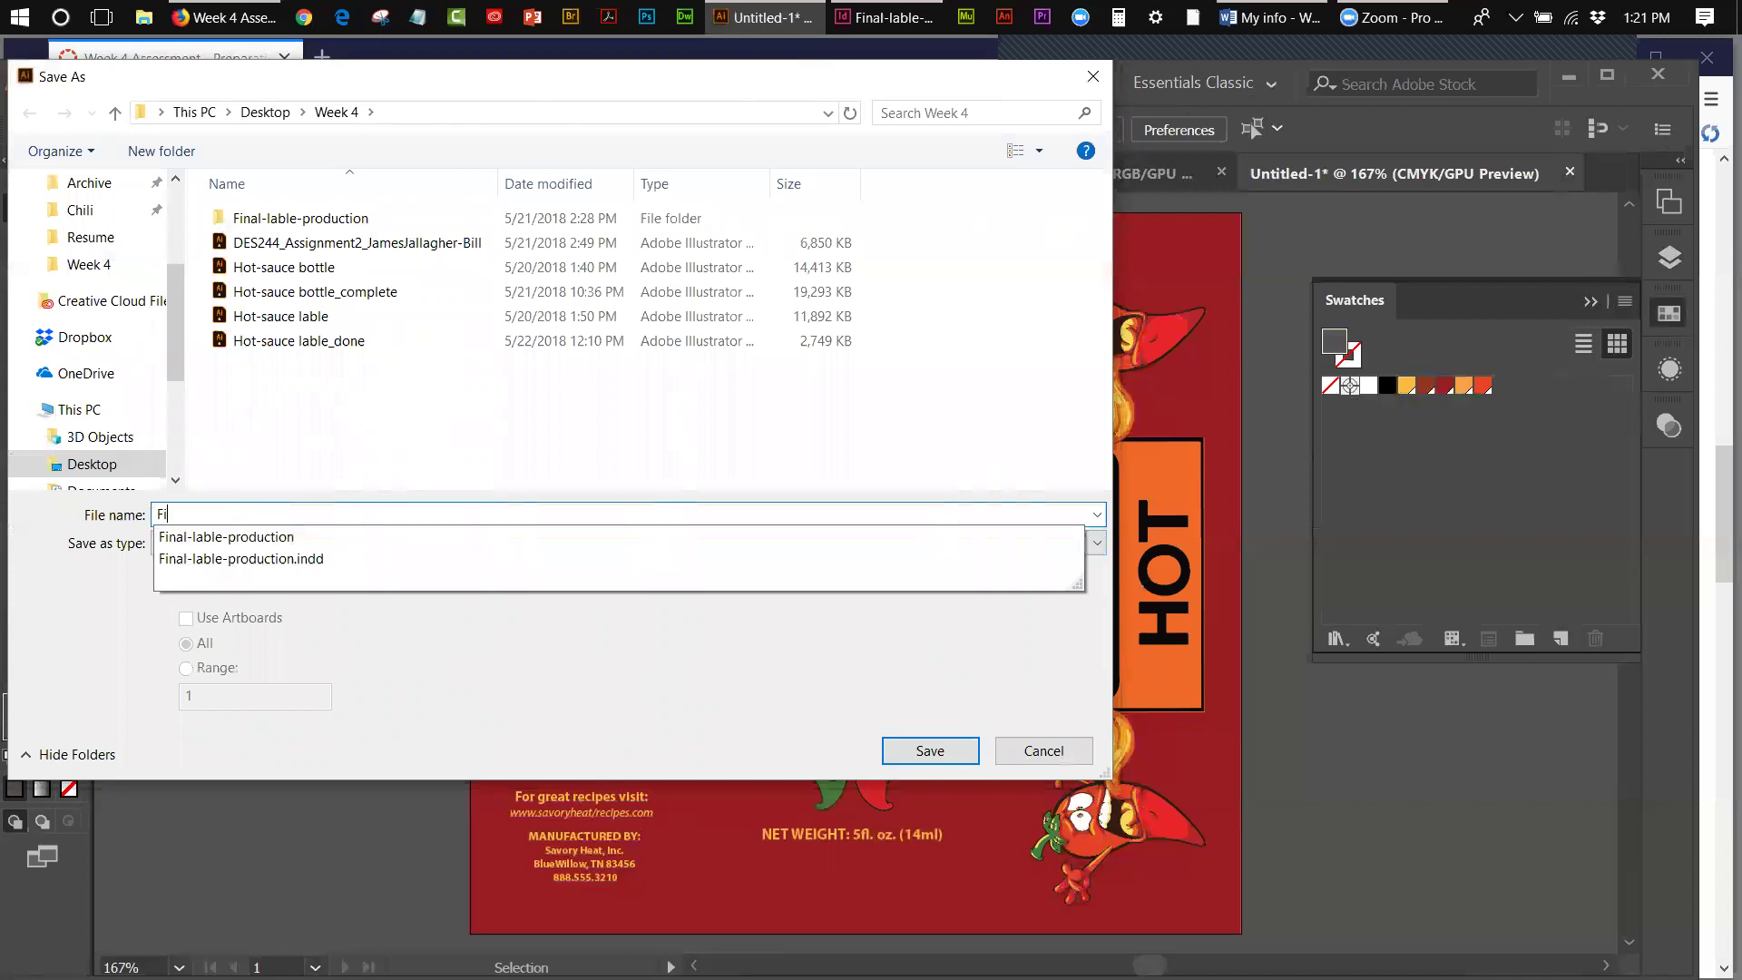
key(BackSpace)
text(nal)
text(-Lable)
text(_)
key(BackSpace)
text(-Art)
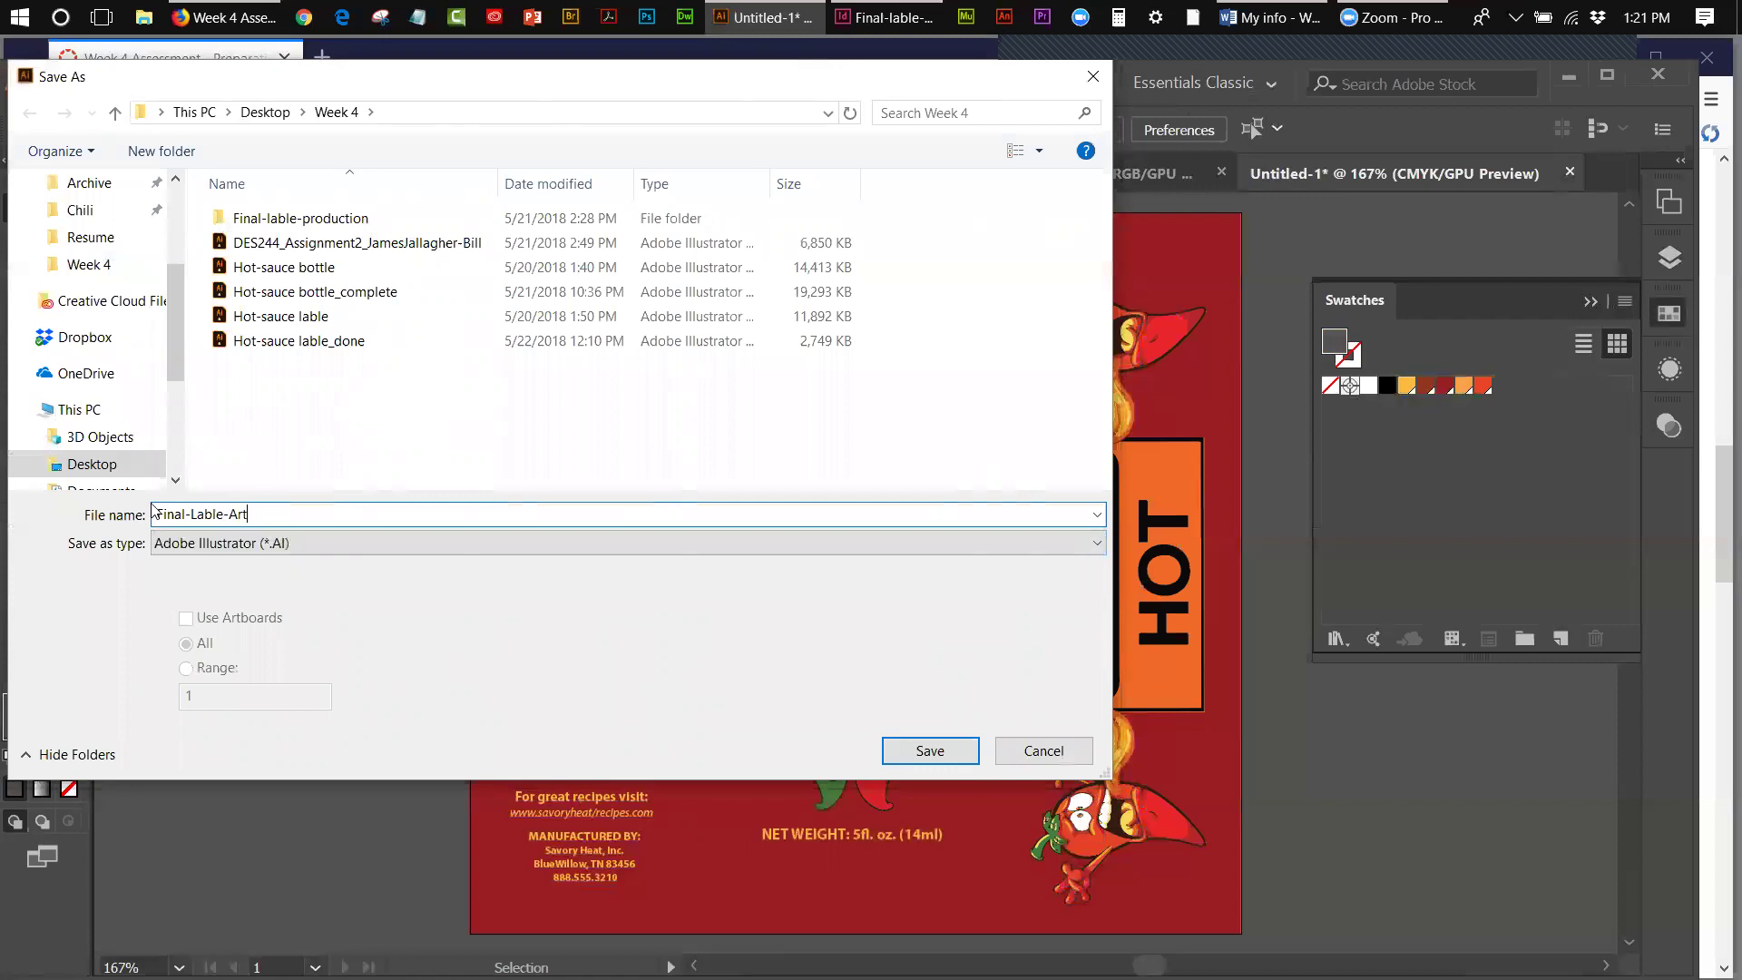
click(228, 543)
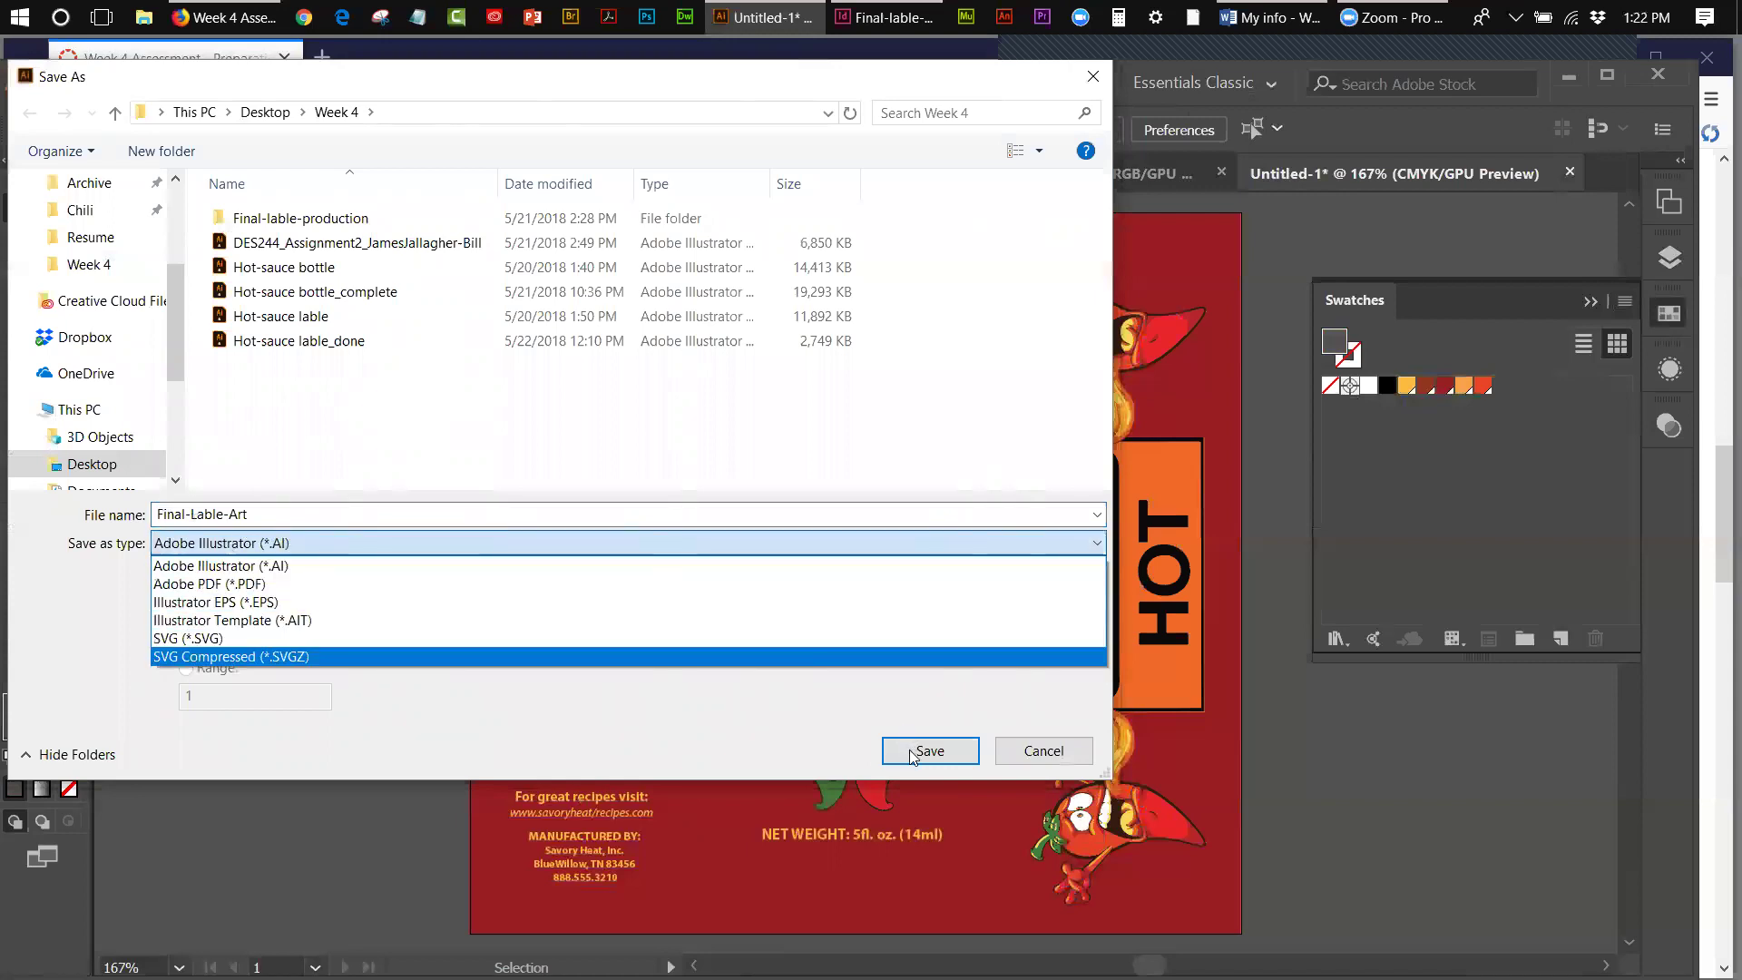
click(913, 757)
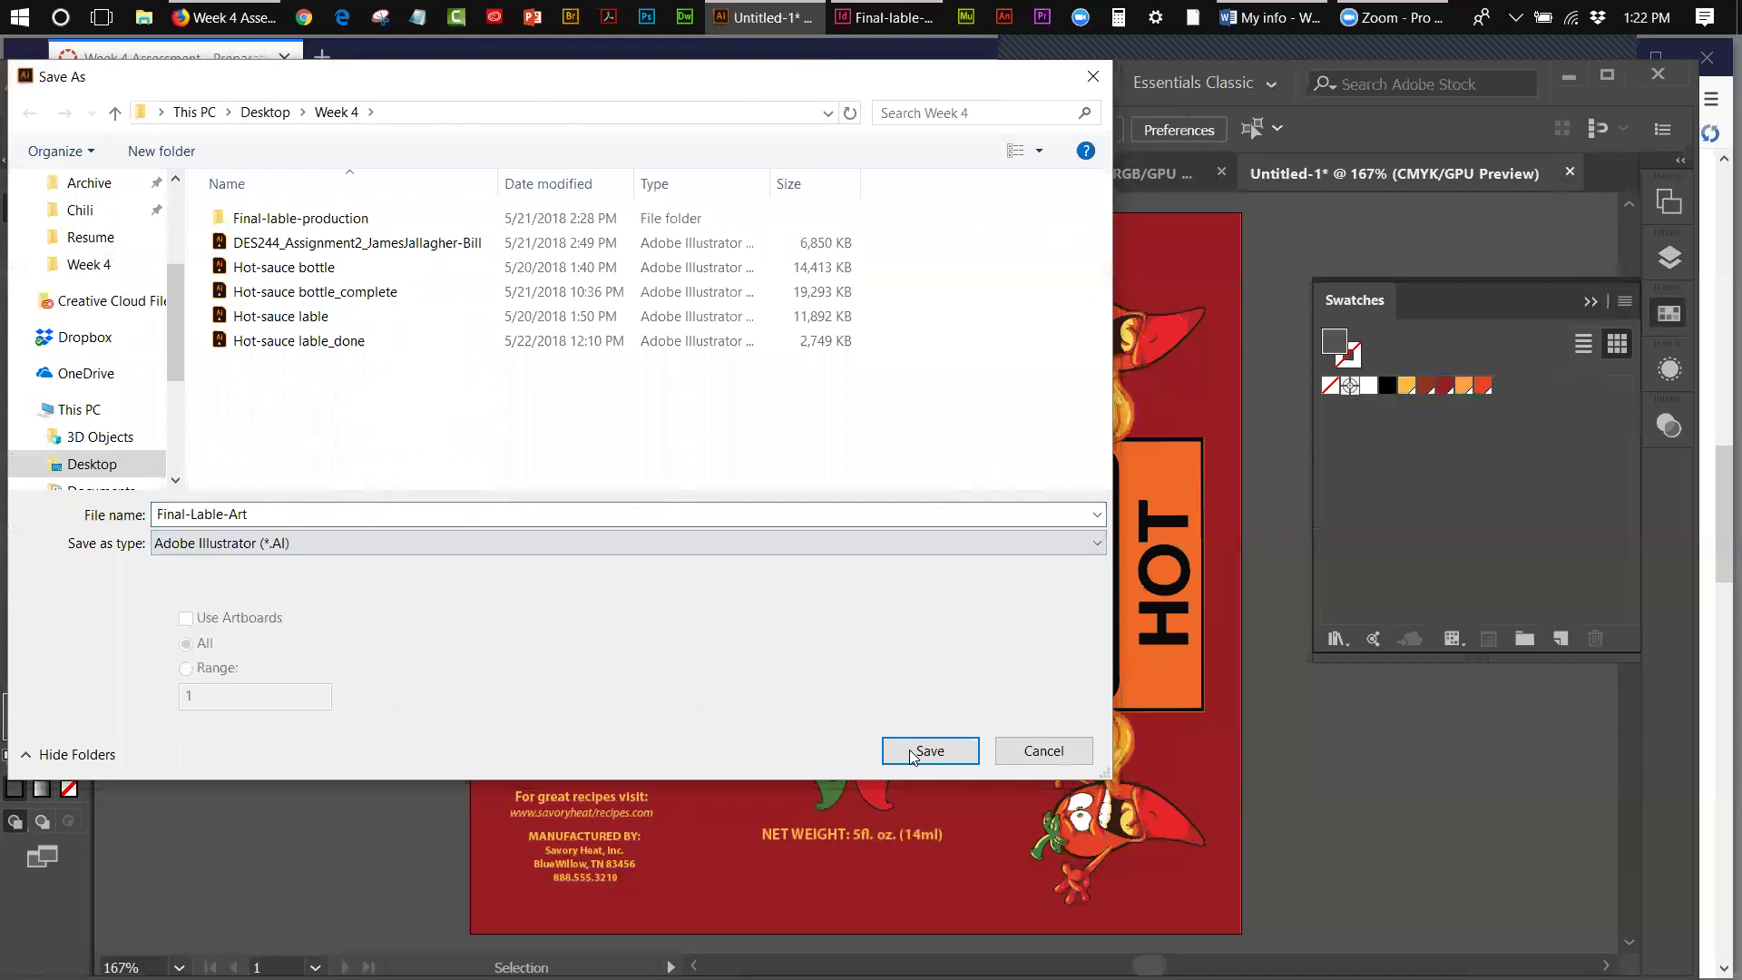
click(911, 756)
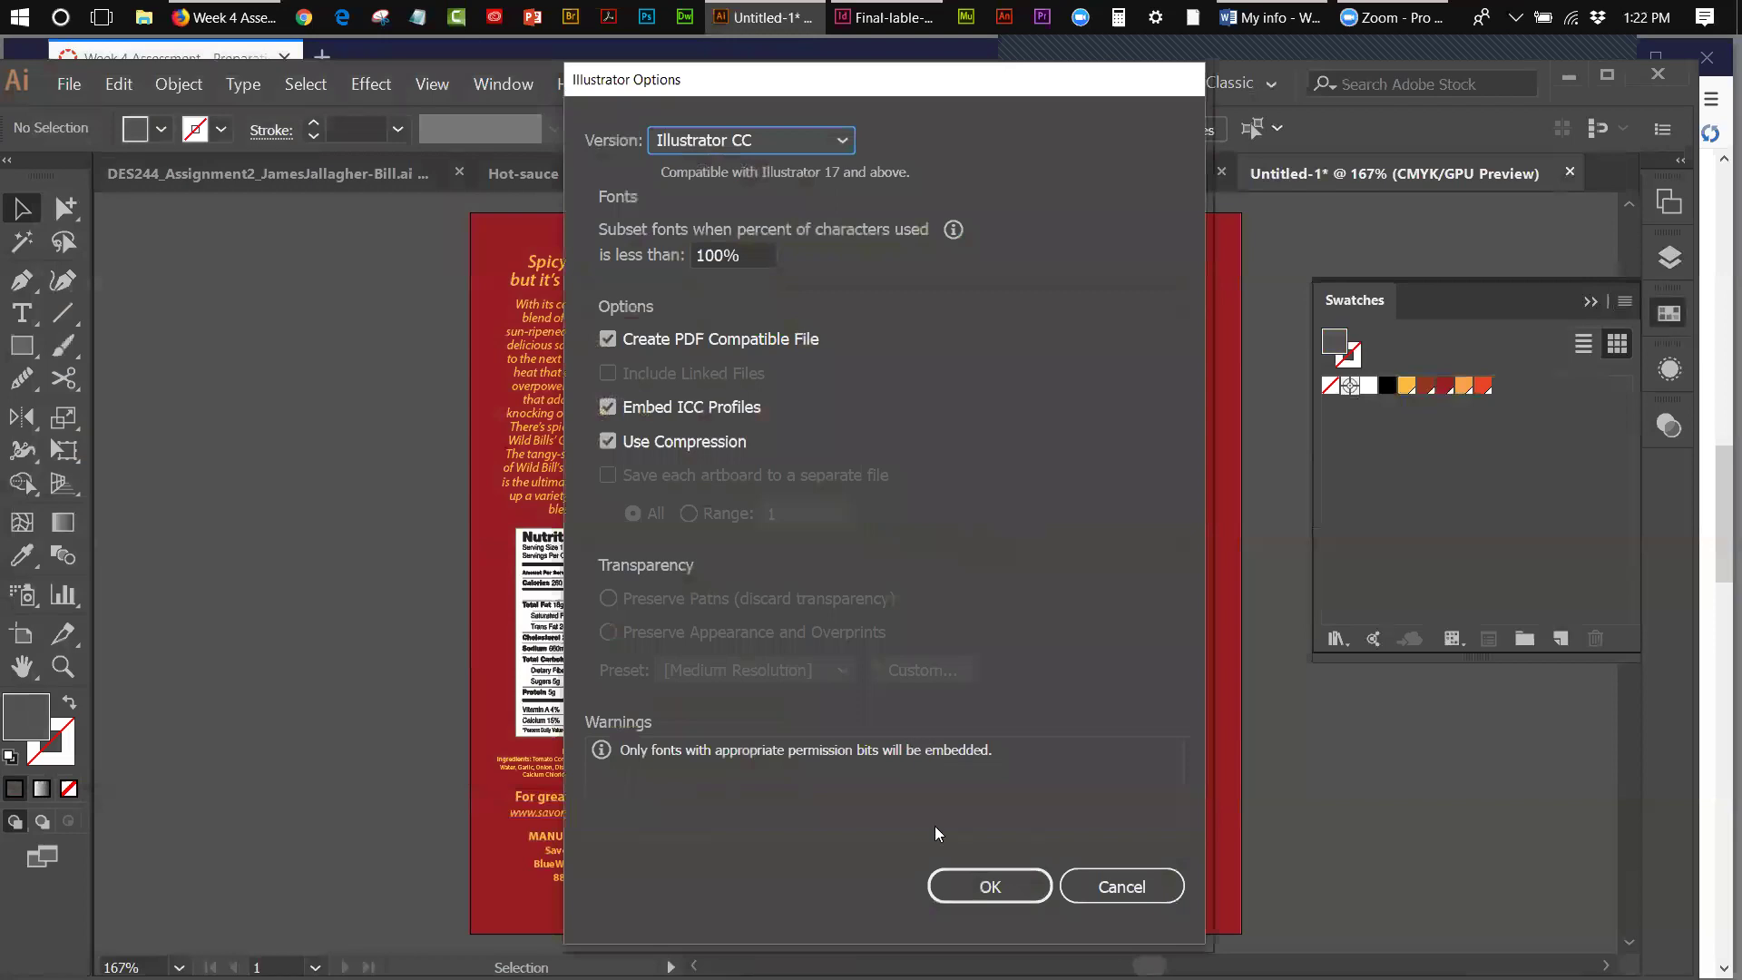
key(Return)
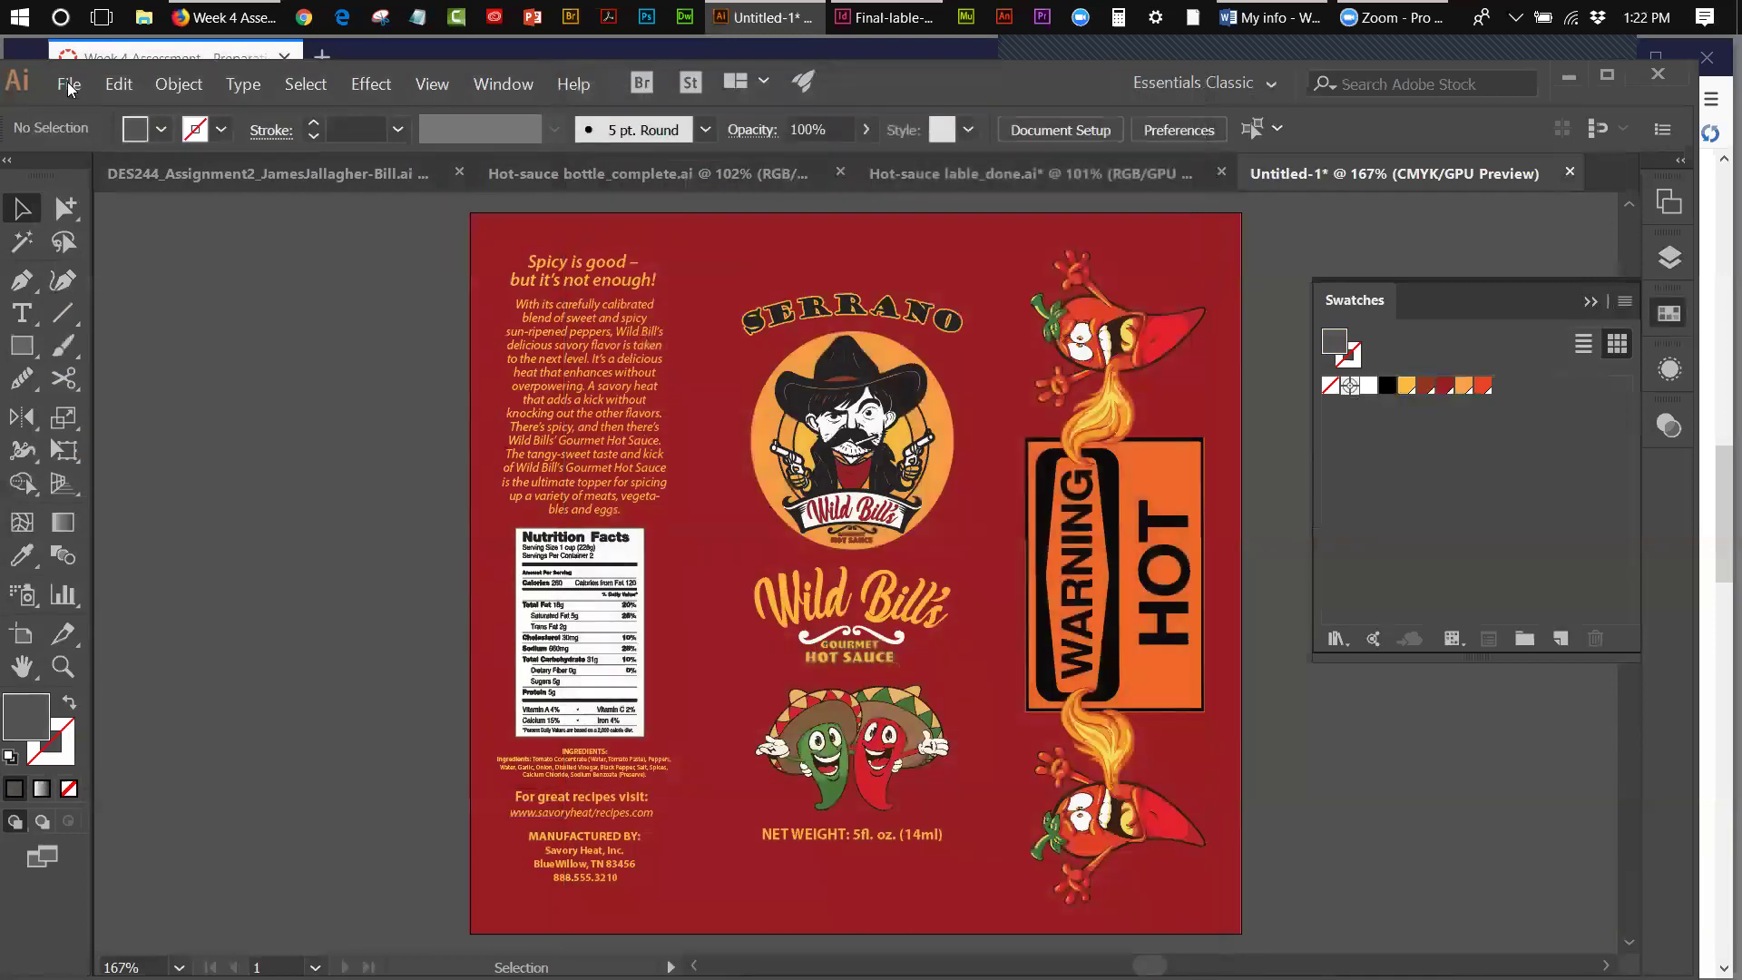
- Save a copy as Final-Lable-Art.pdf using the [Illustrator Default] PDF preset
click(69, 85)
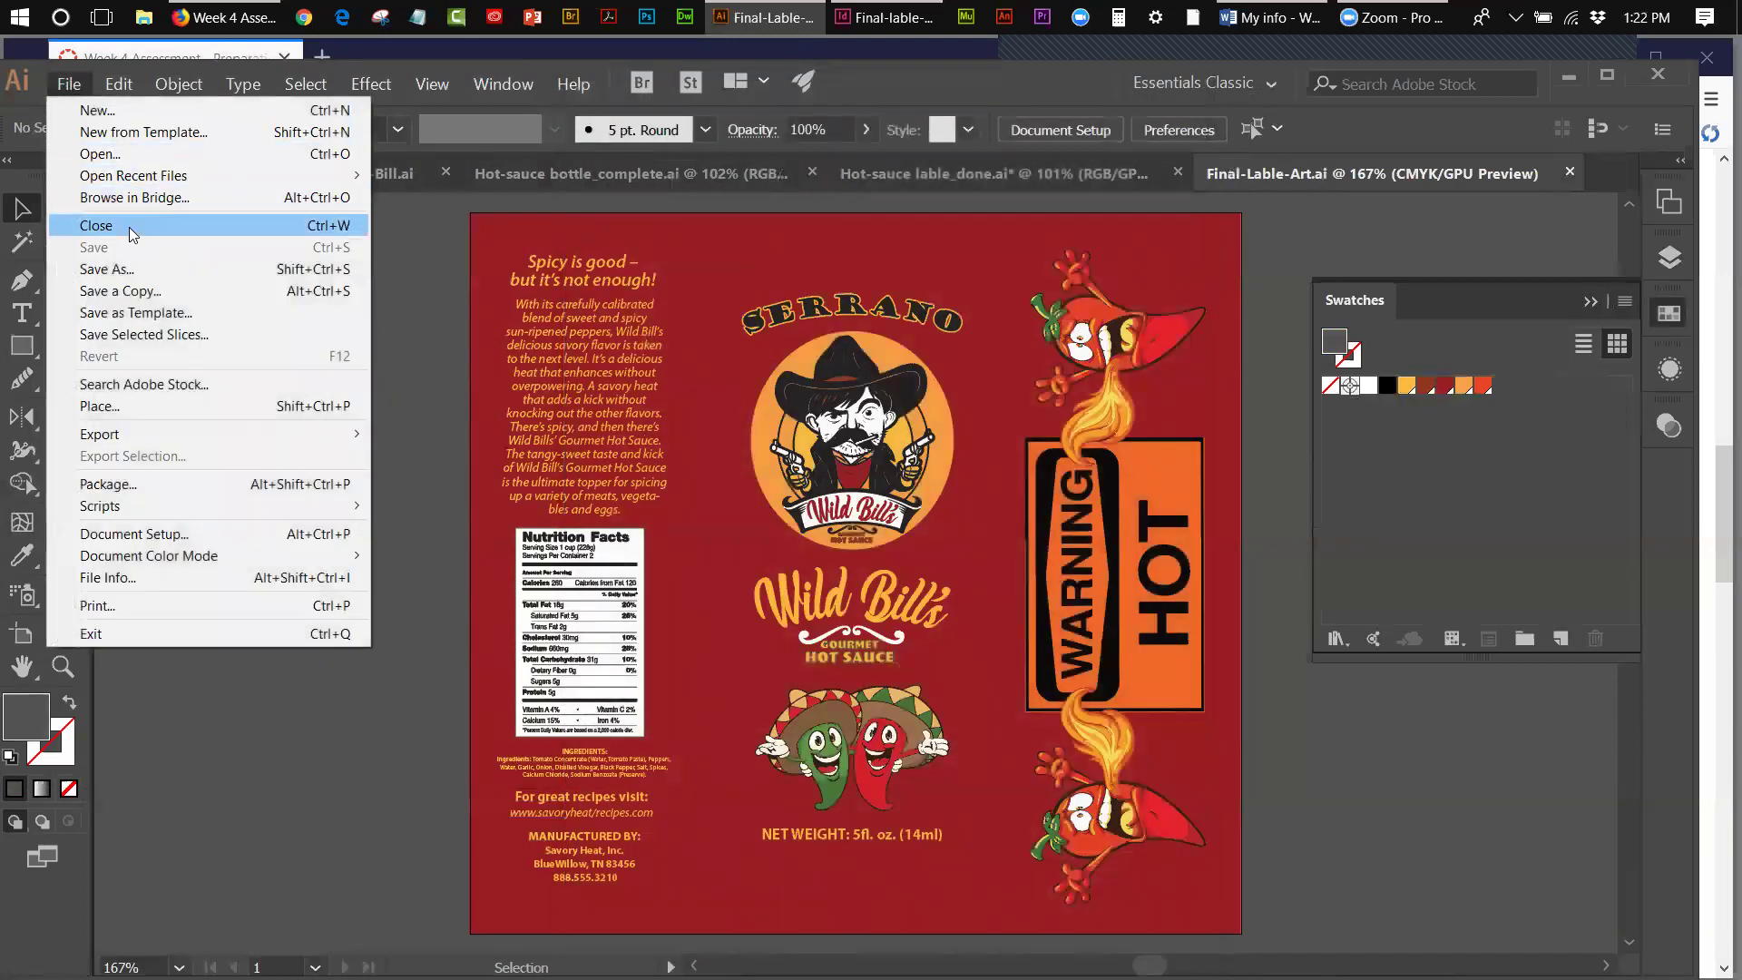
click(122, 268)
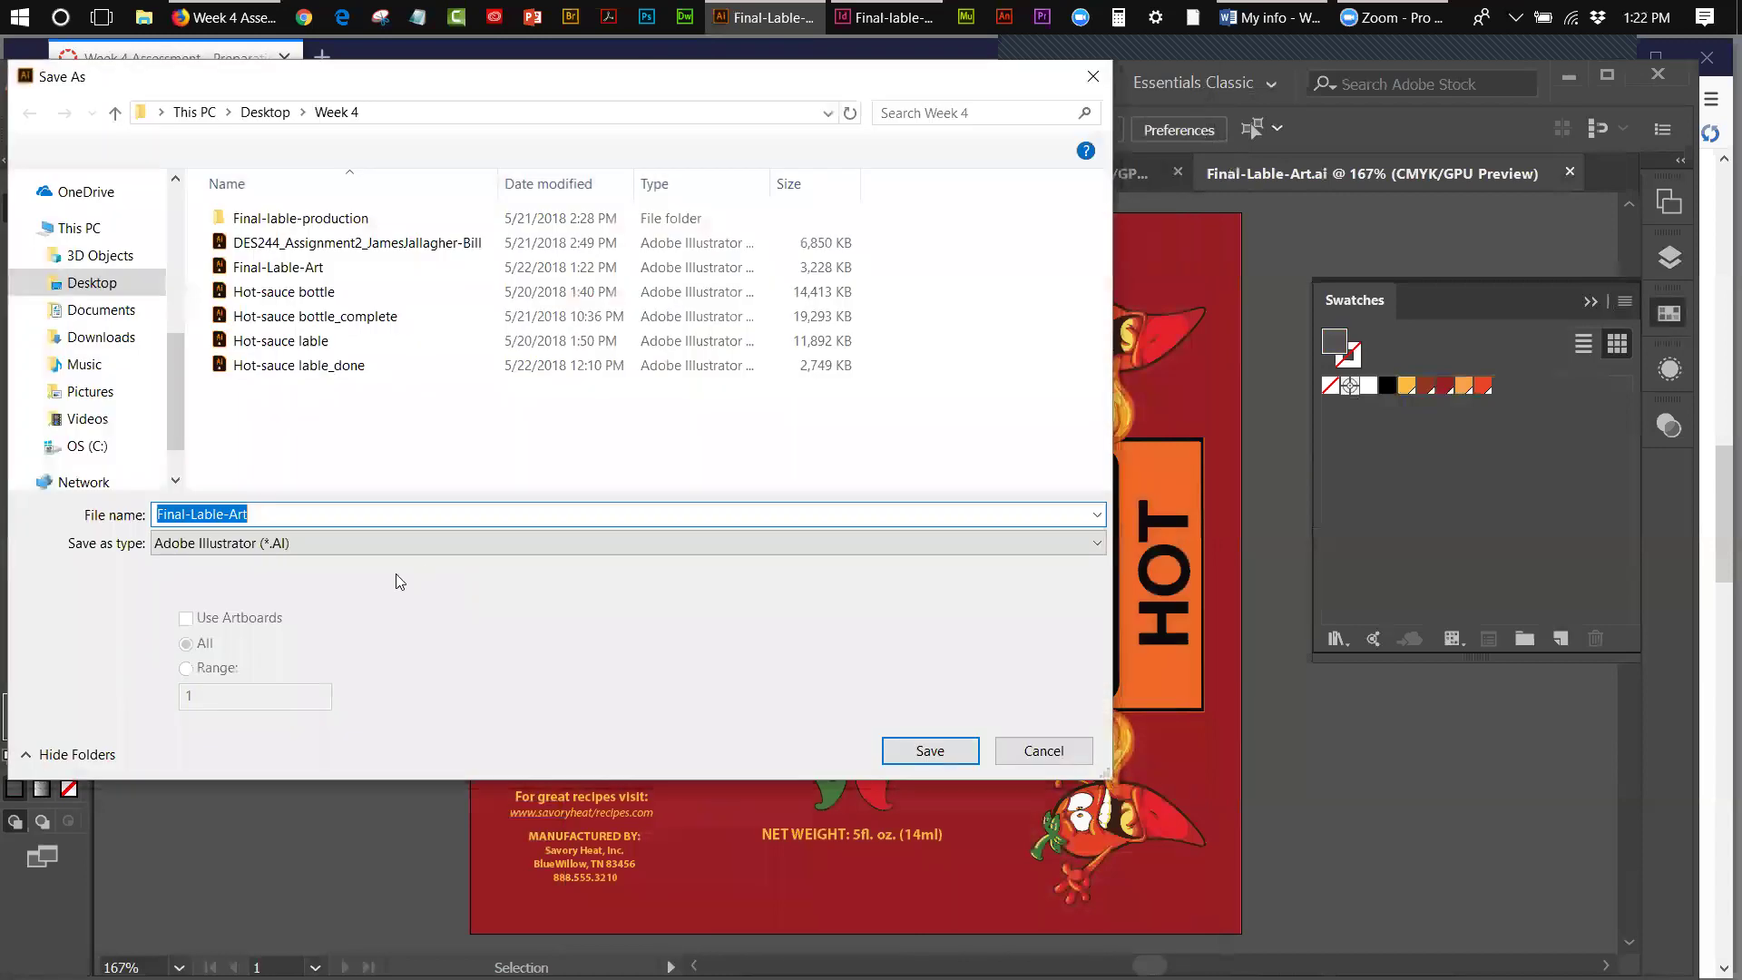
click(243, 541)
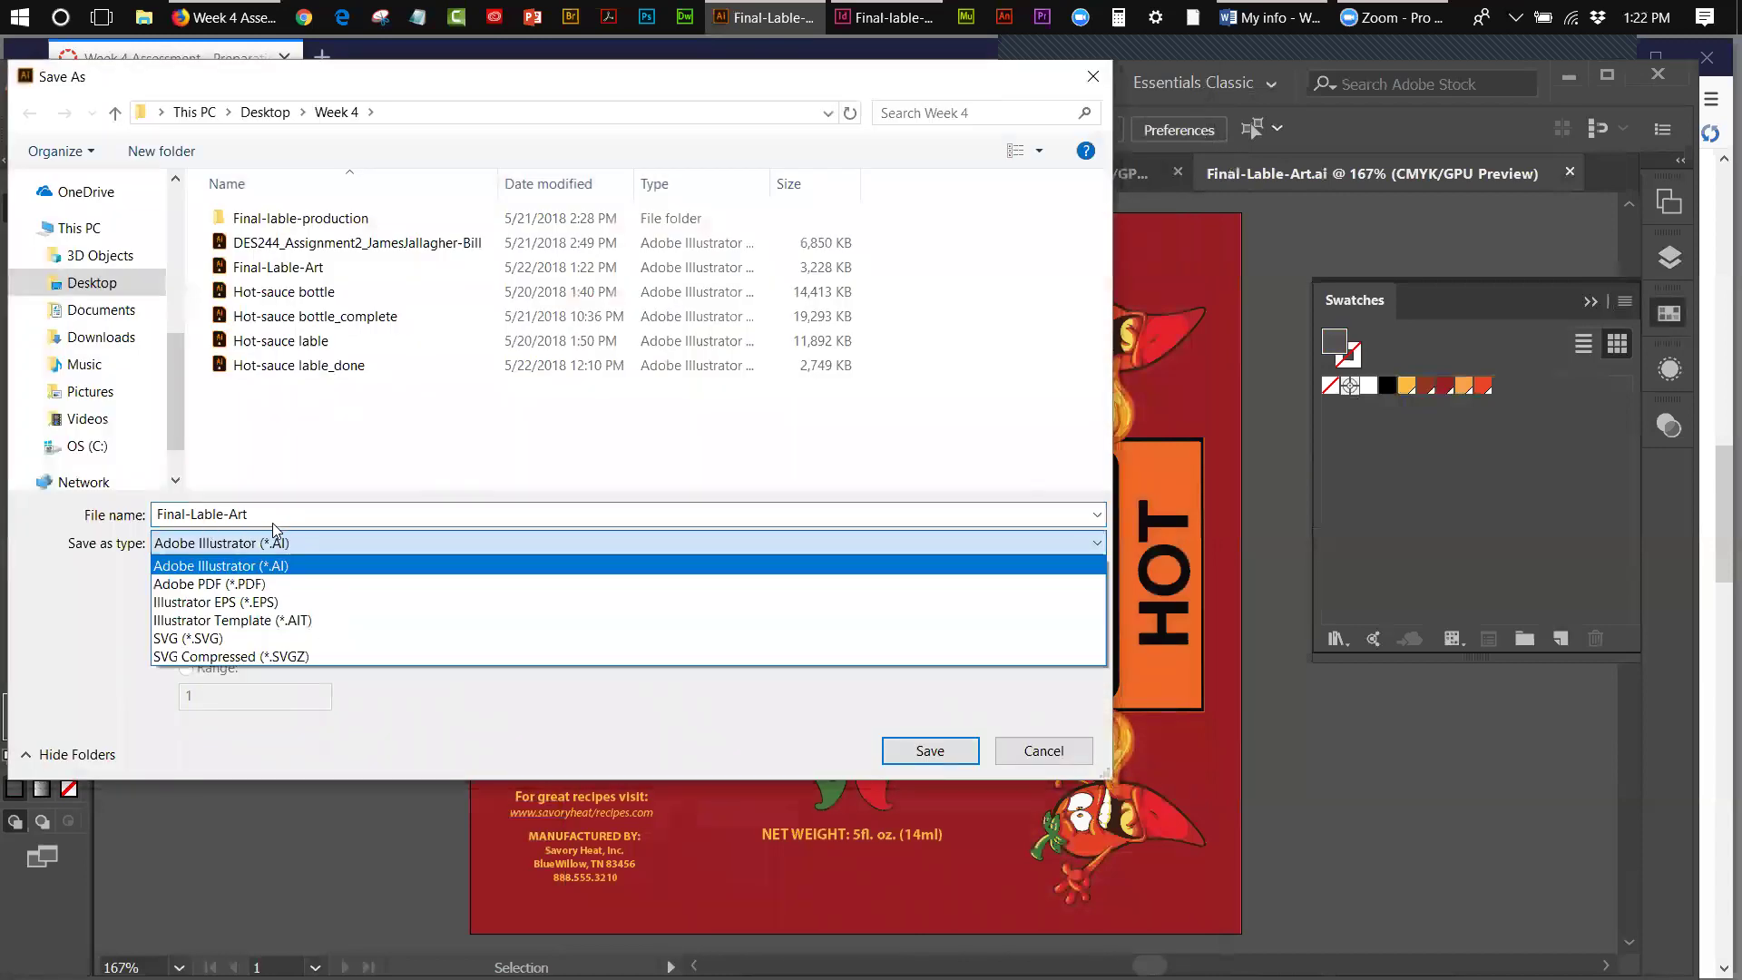
click(272, 585)
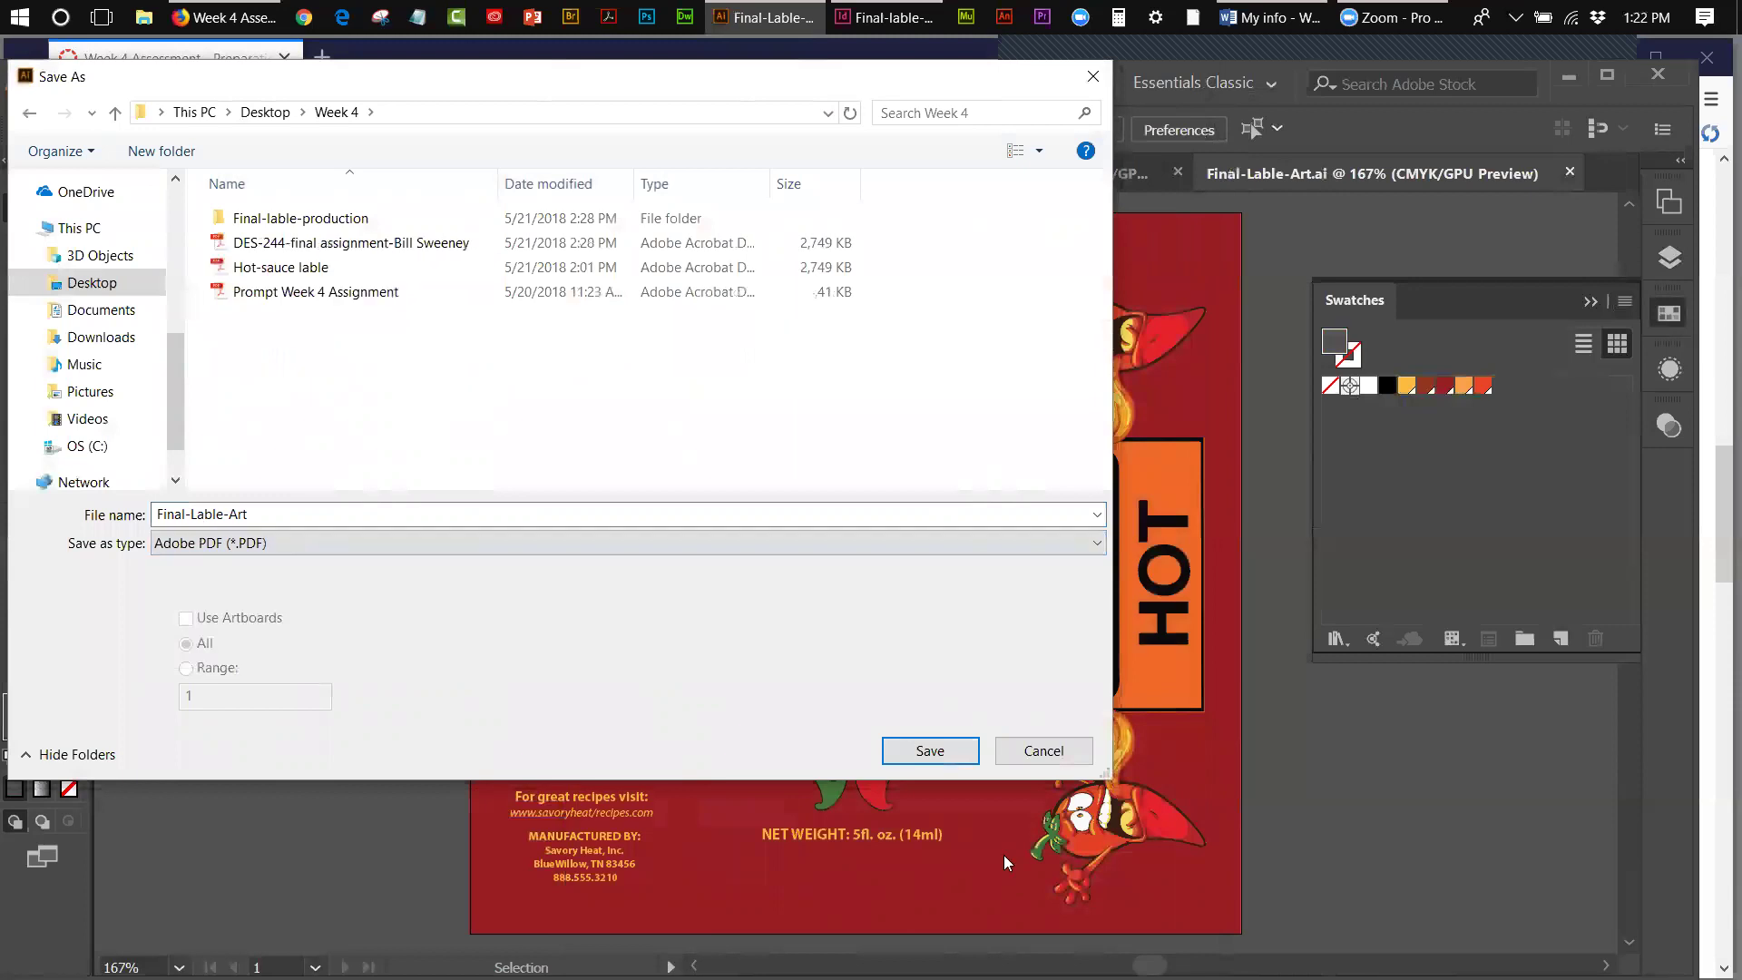
click(954, 753)
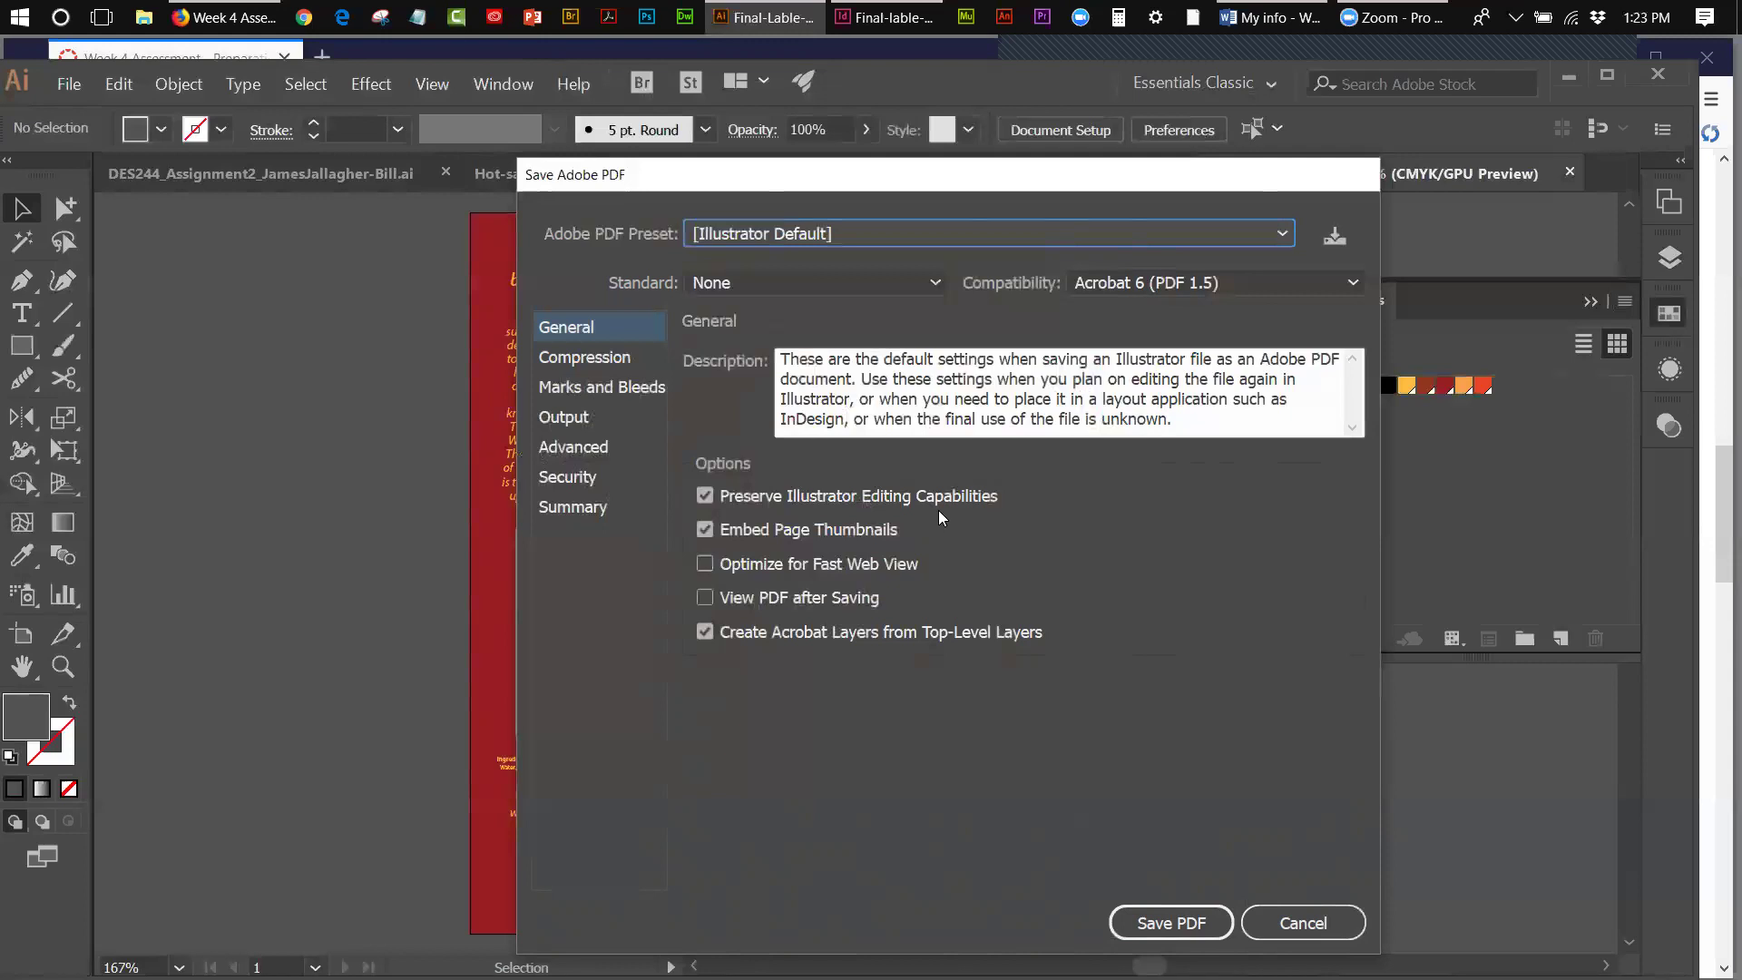
click(1190, 913)
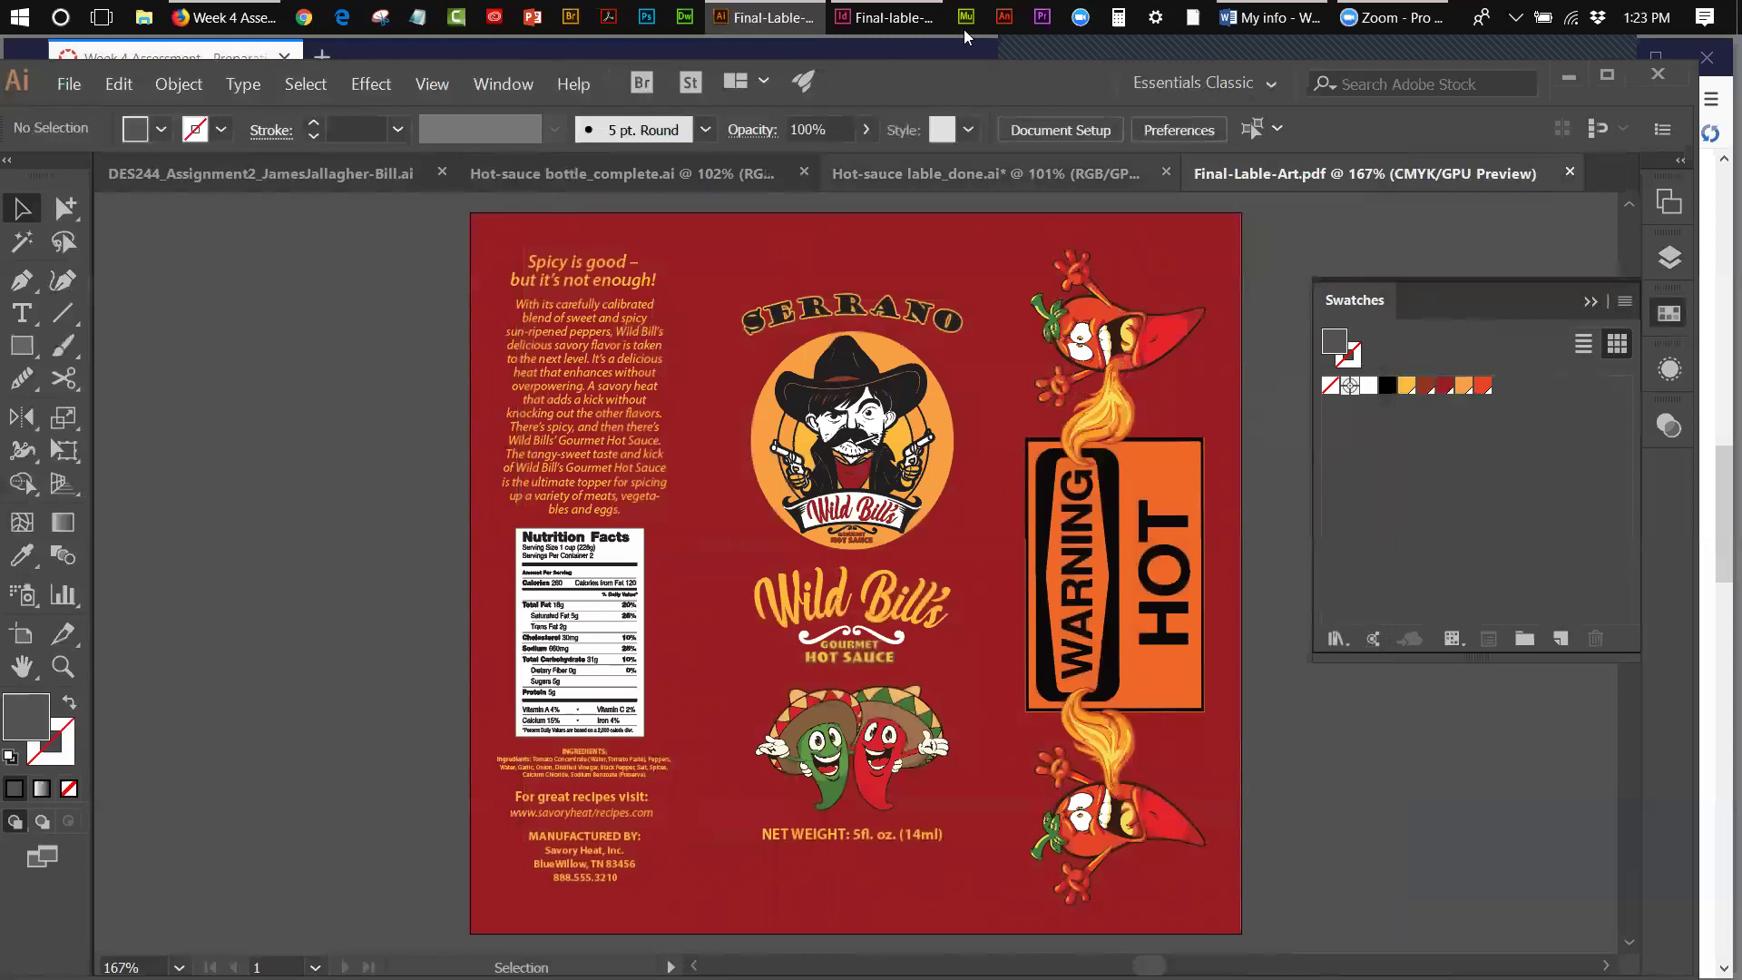
- Switch to InDesign's Final-lable-production.indd and select the placed hot-sauce label artwork
click(886, 22)
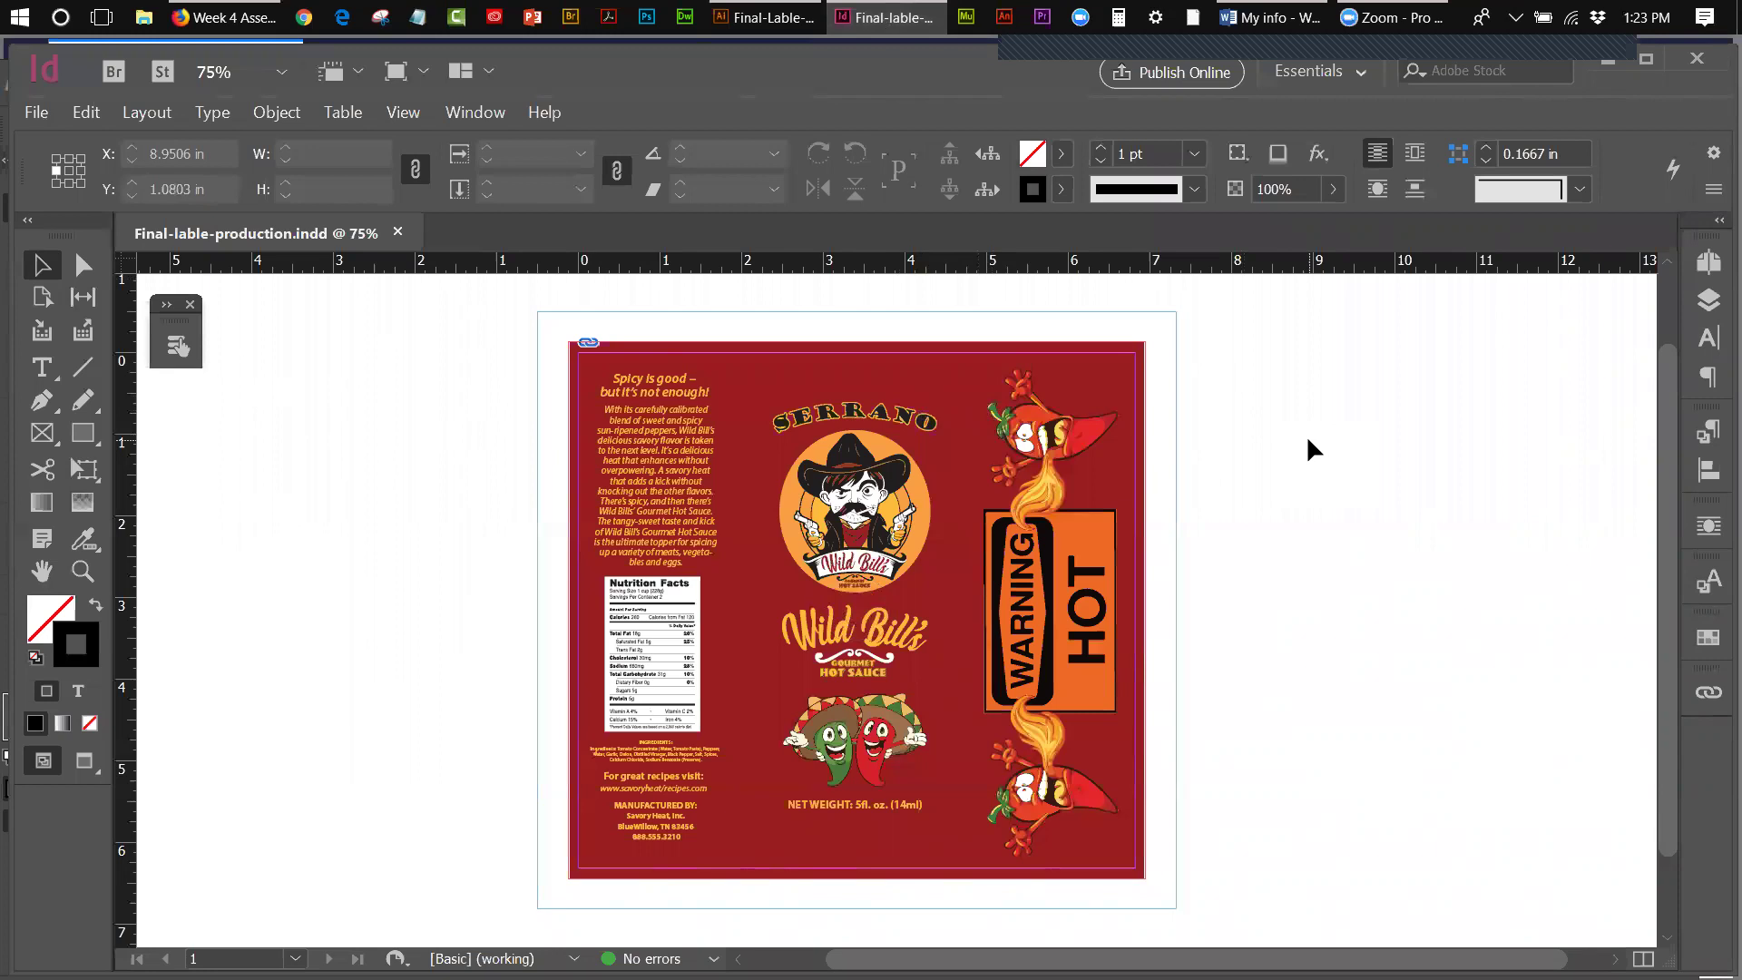
click(1124, 459)
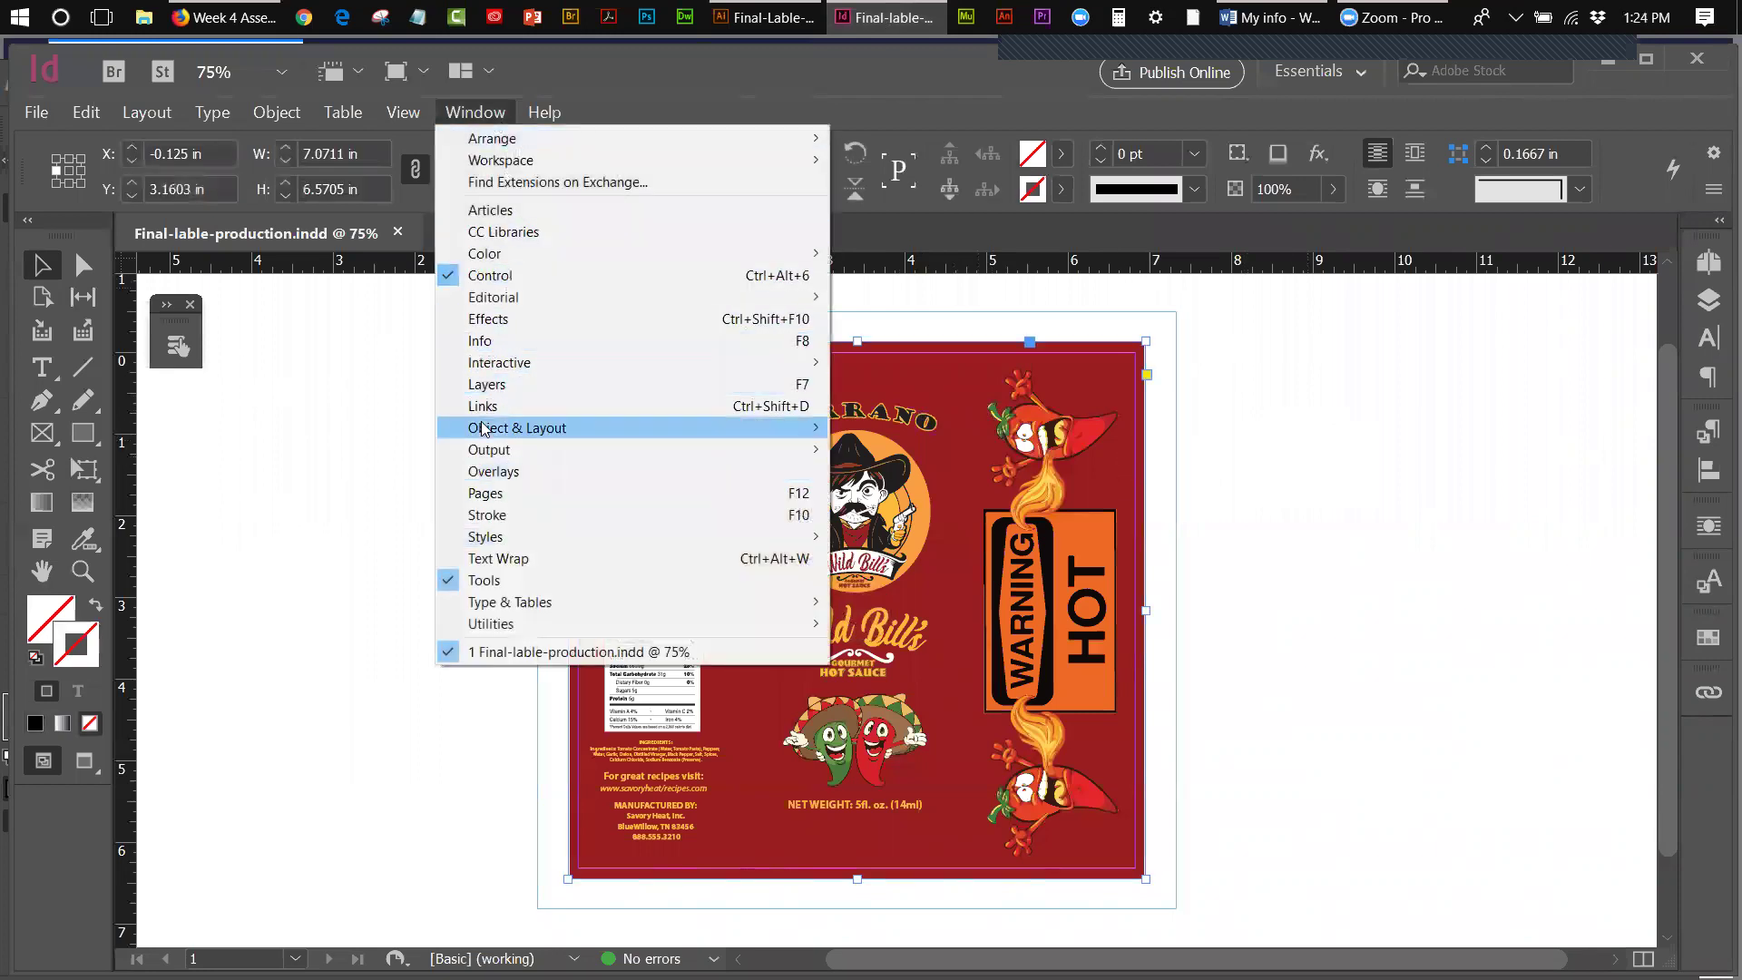
- Float the Links panel beside the label showing Hot-sauce lable.eps as OK, then choose File > Package
click(1201, 489)
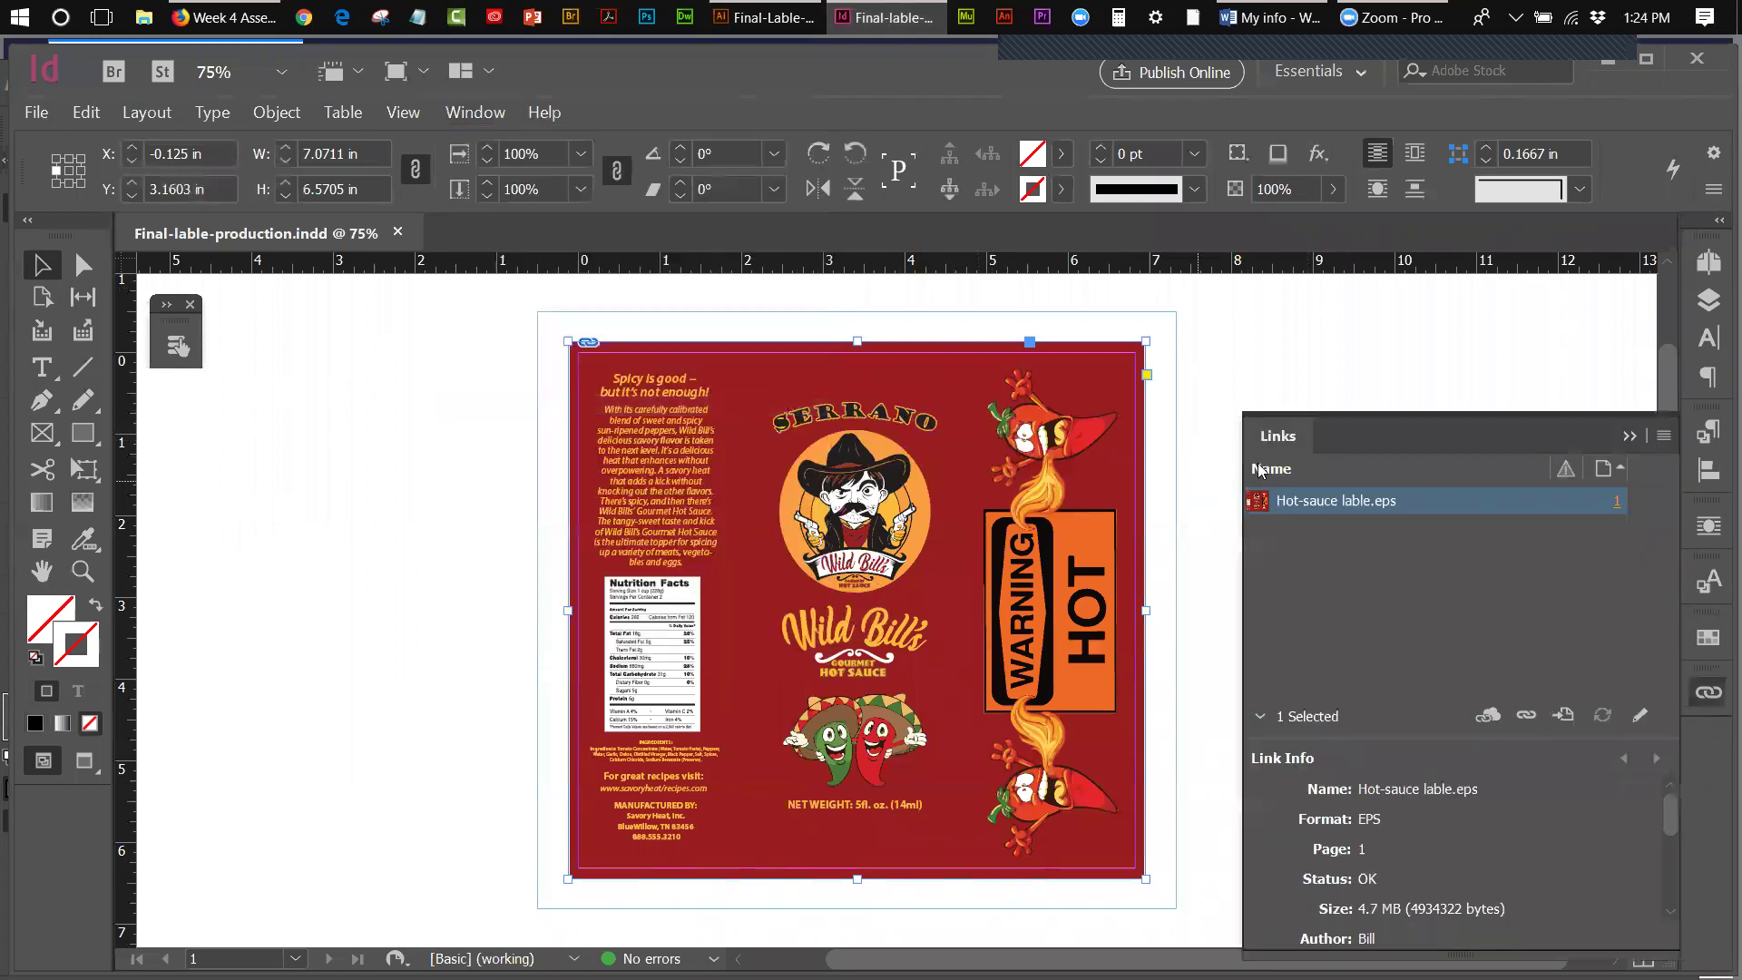
drag(1419, 419, 1343, 349)
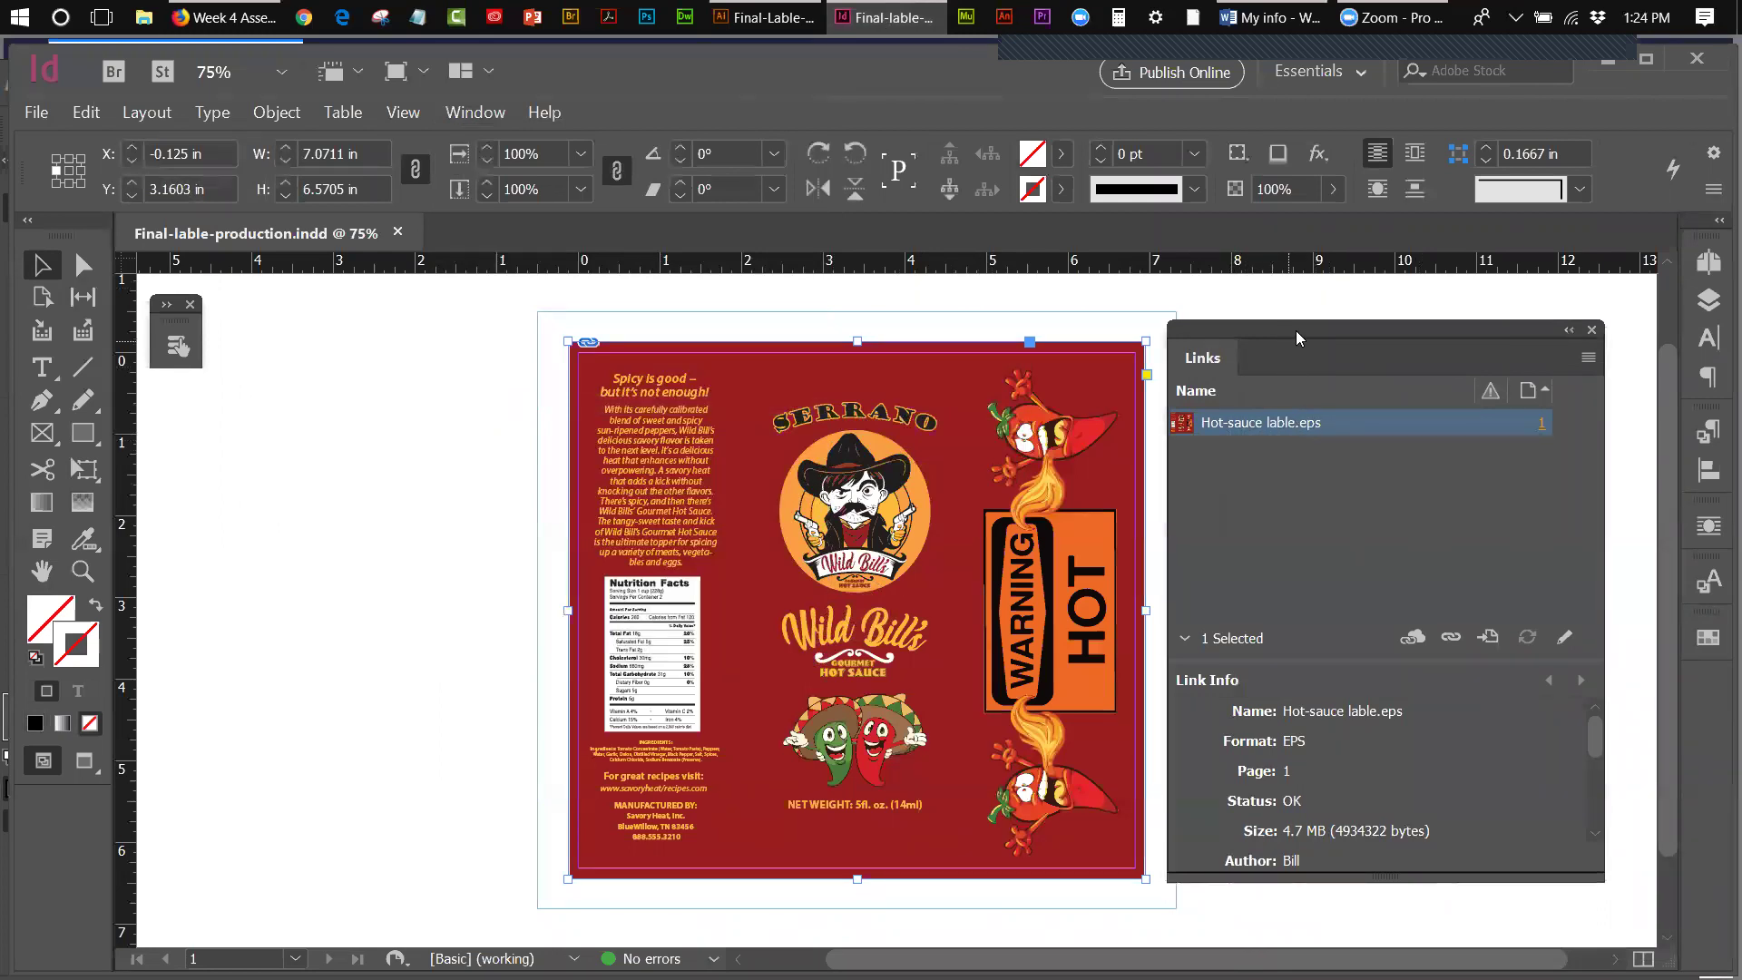
drag(1295, 332, 1330, 326)
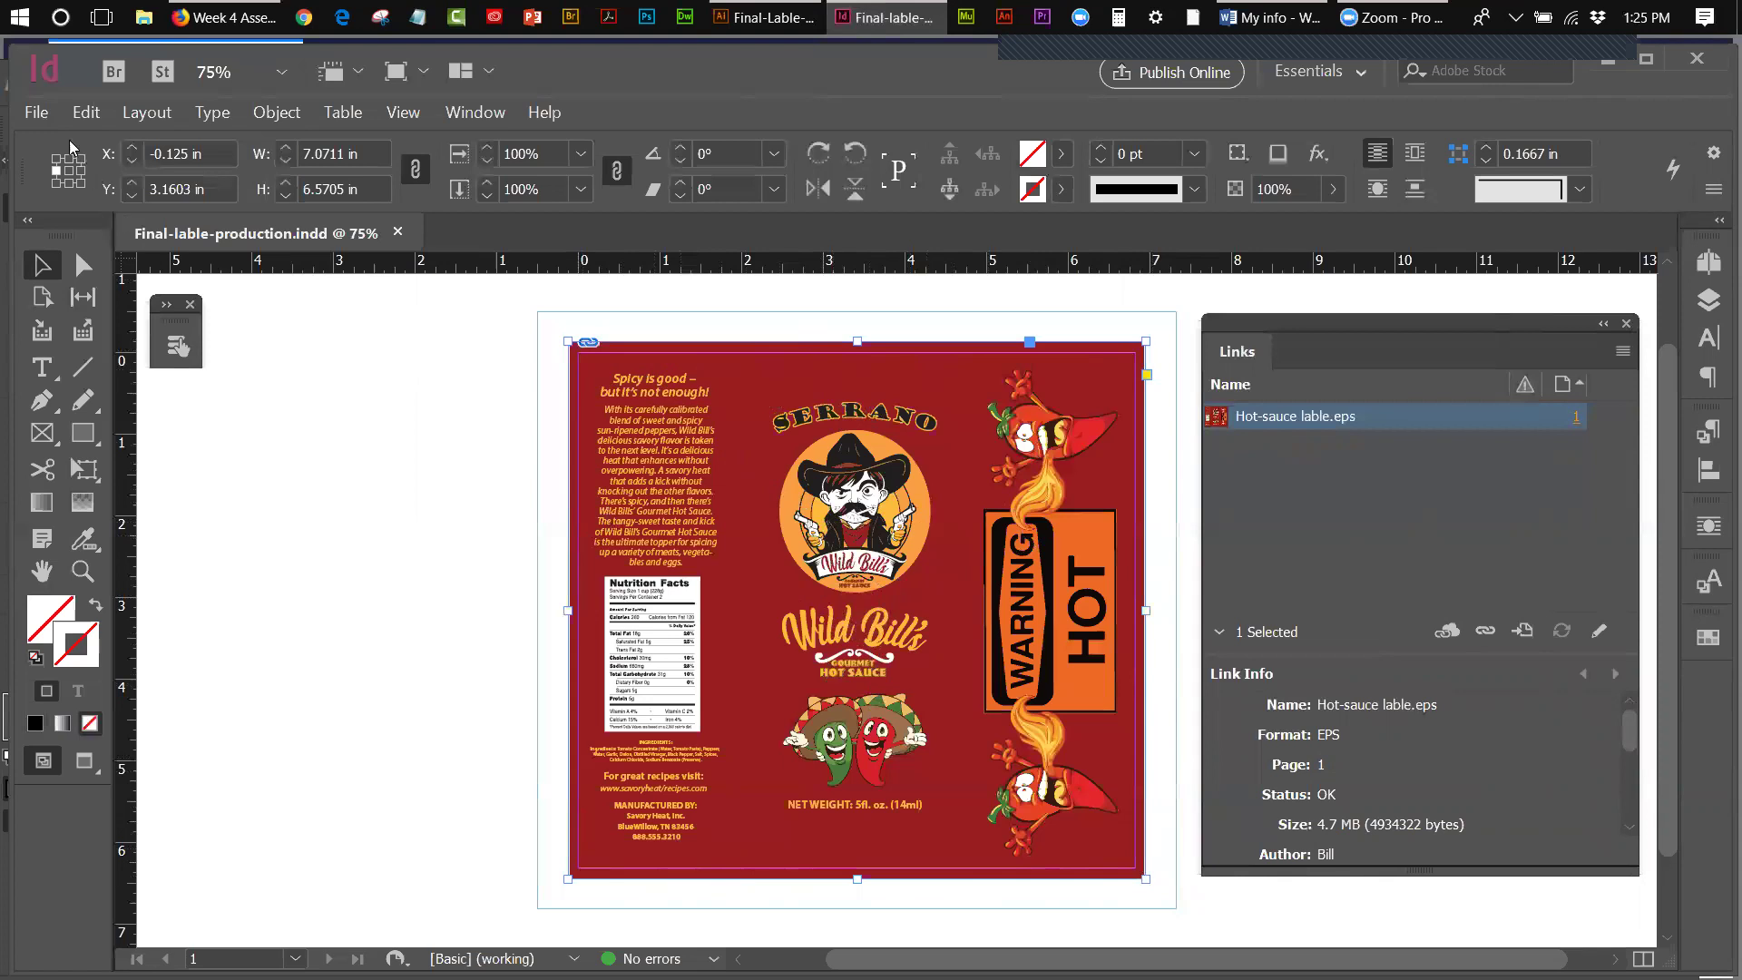
click(41, 117)
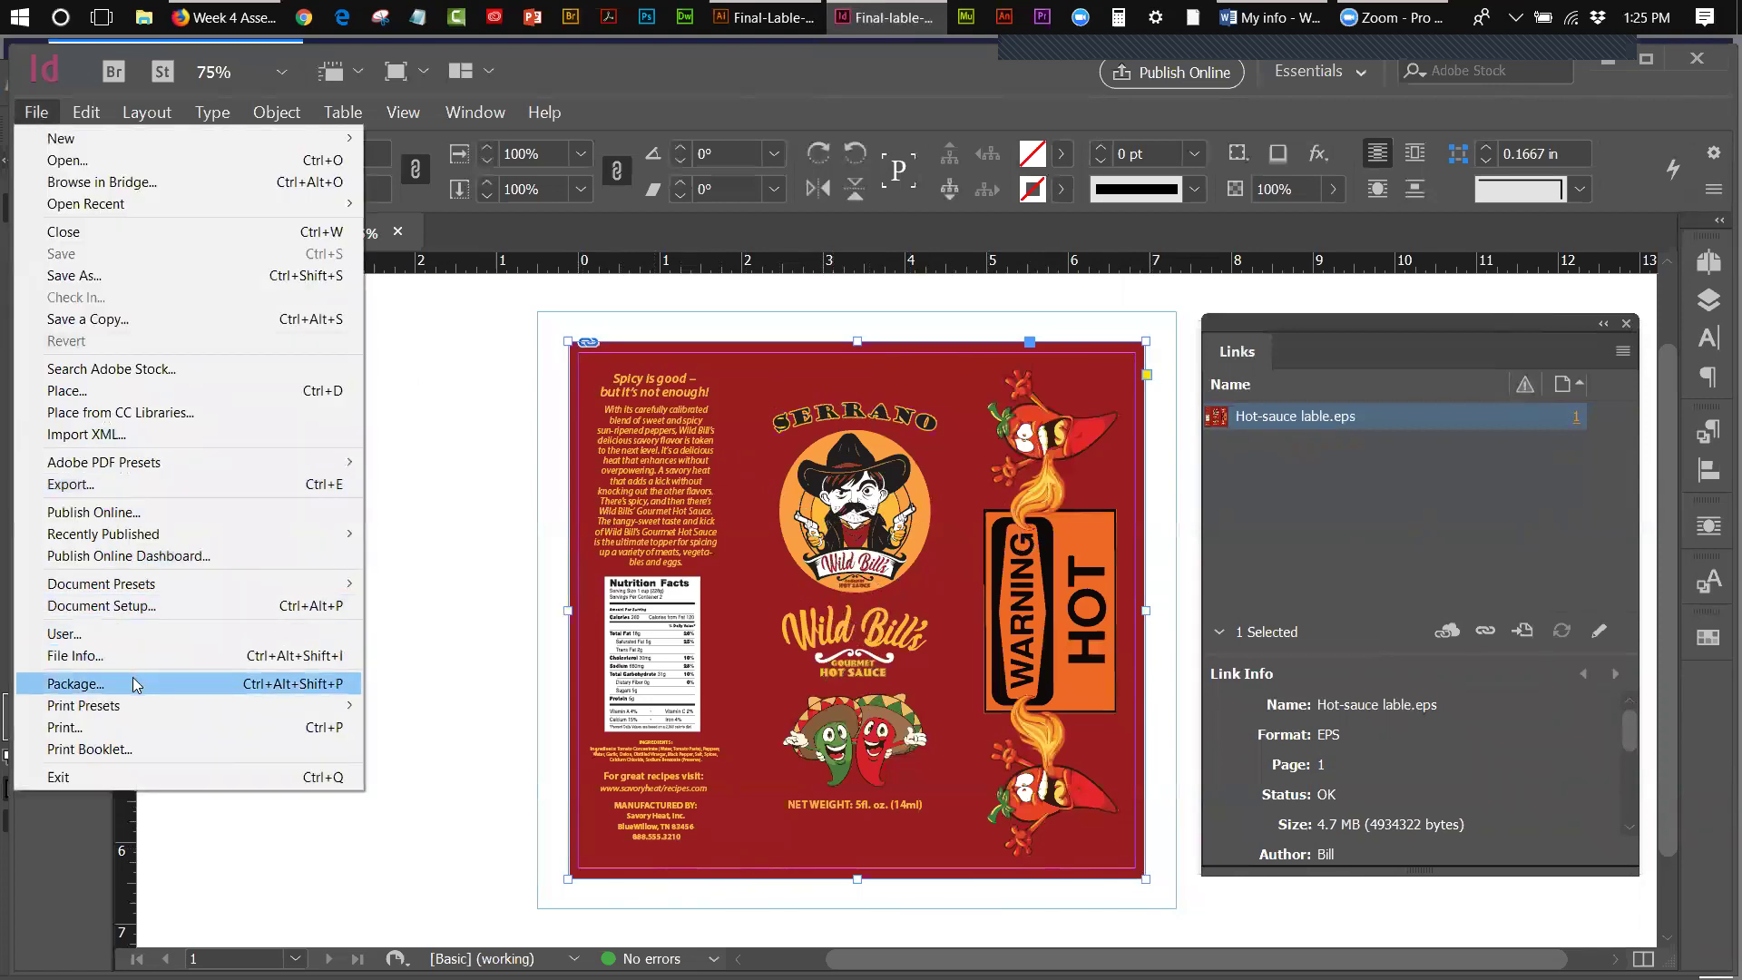
click(217, 683)
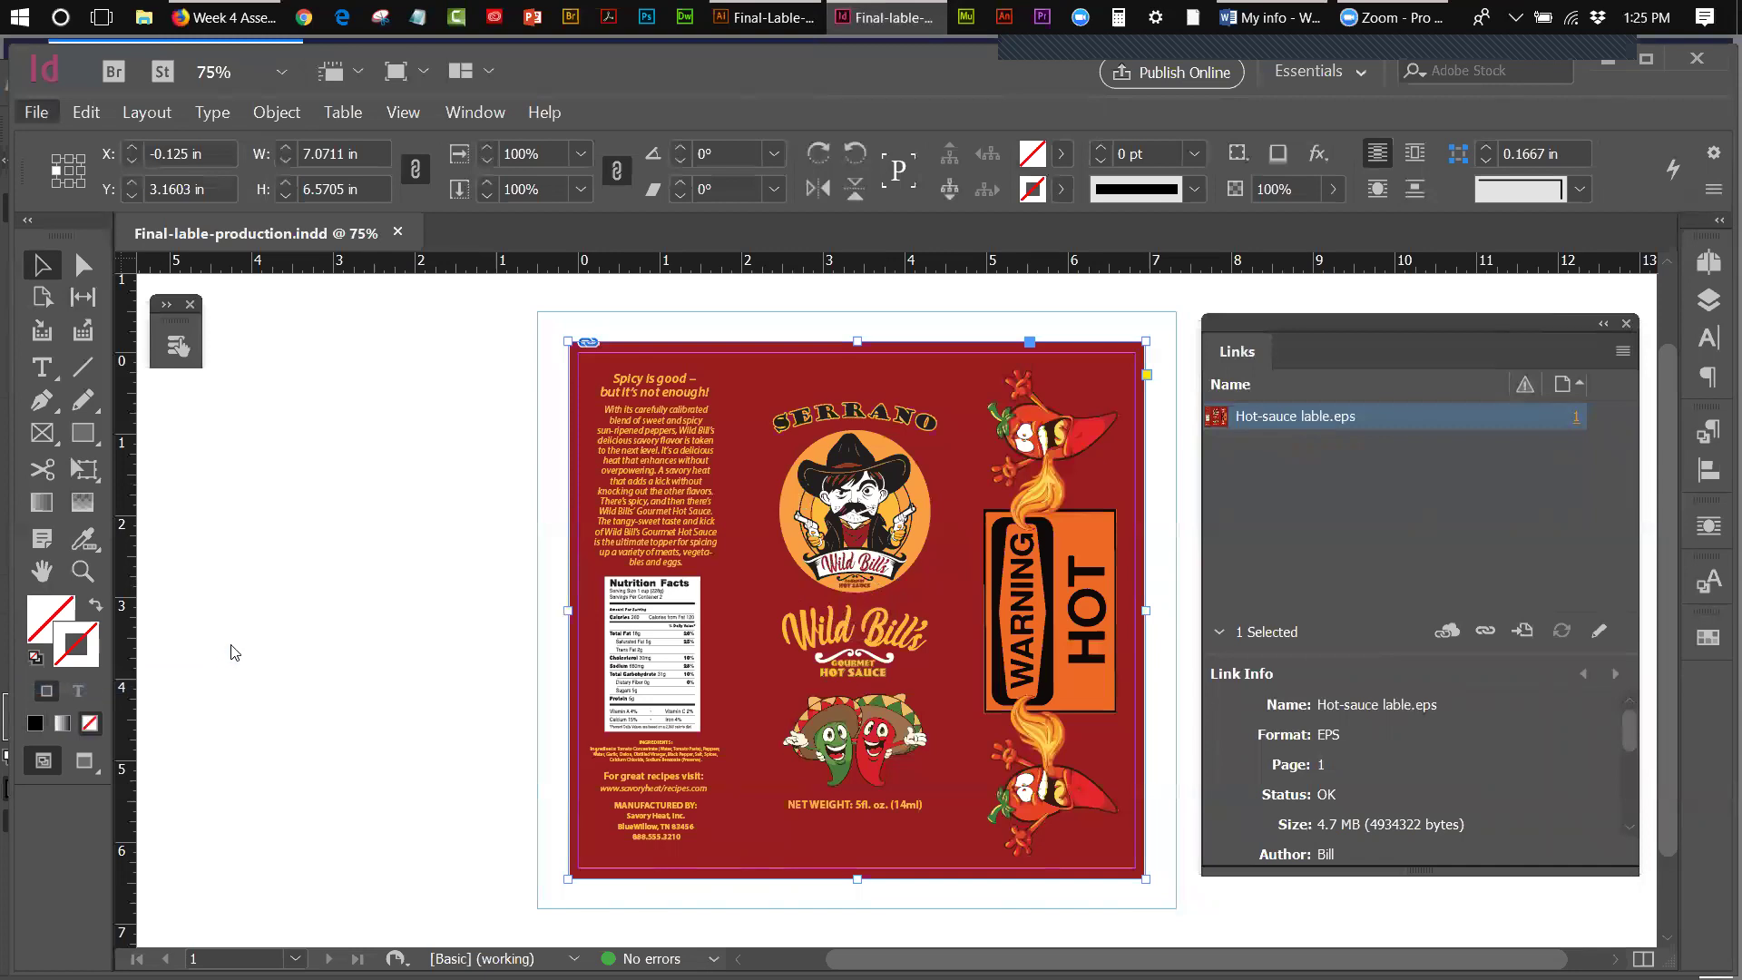
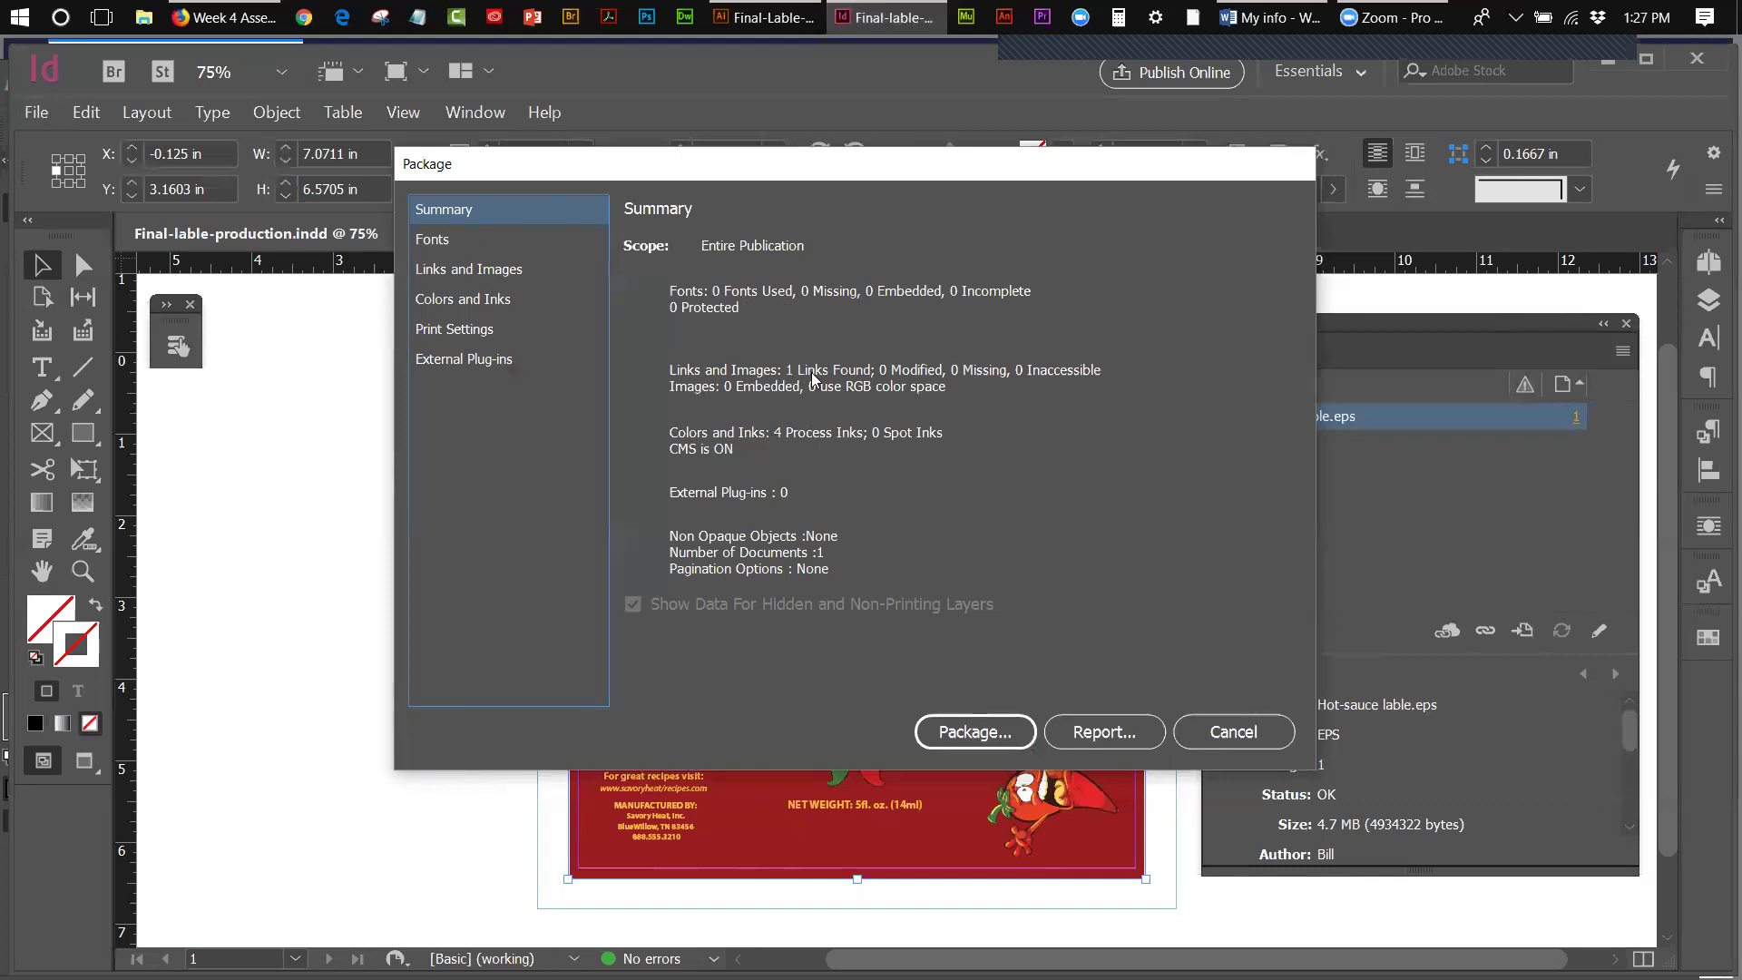
- Cancel the Package dialog and its summary so the label publication is not packaged
click(1248, 737)
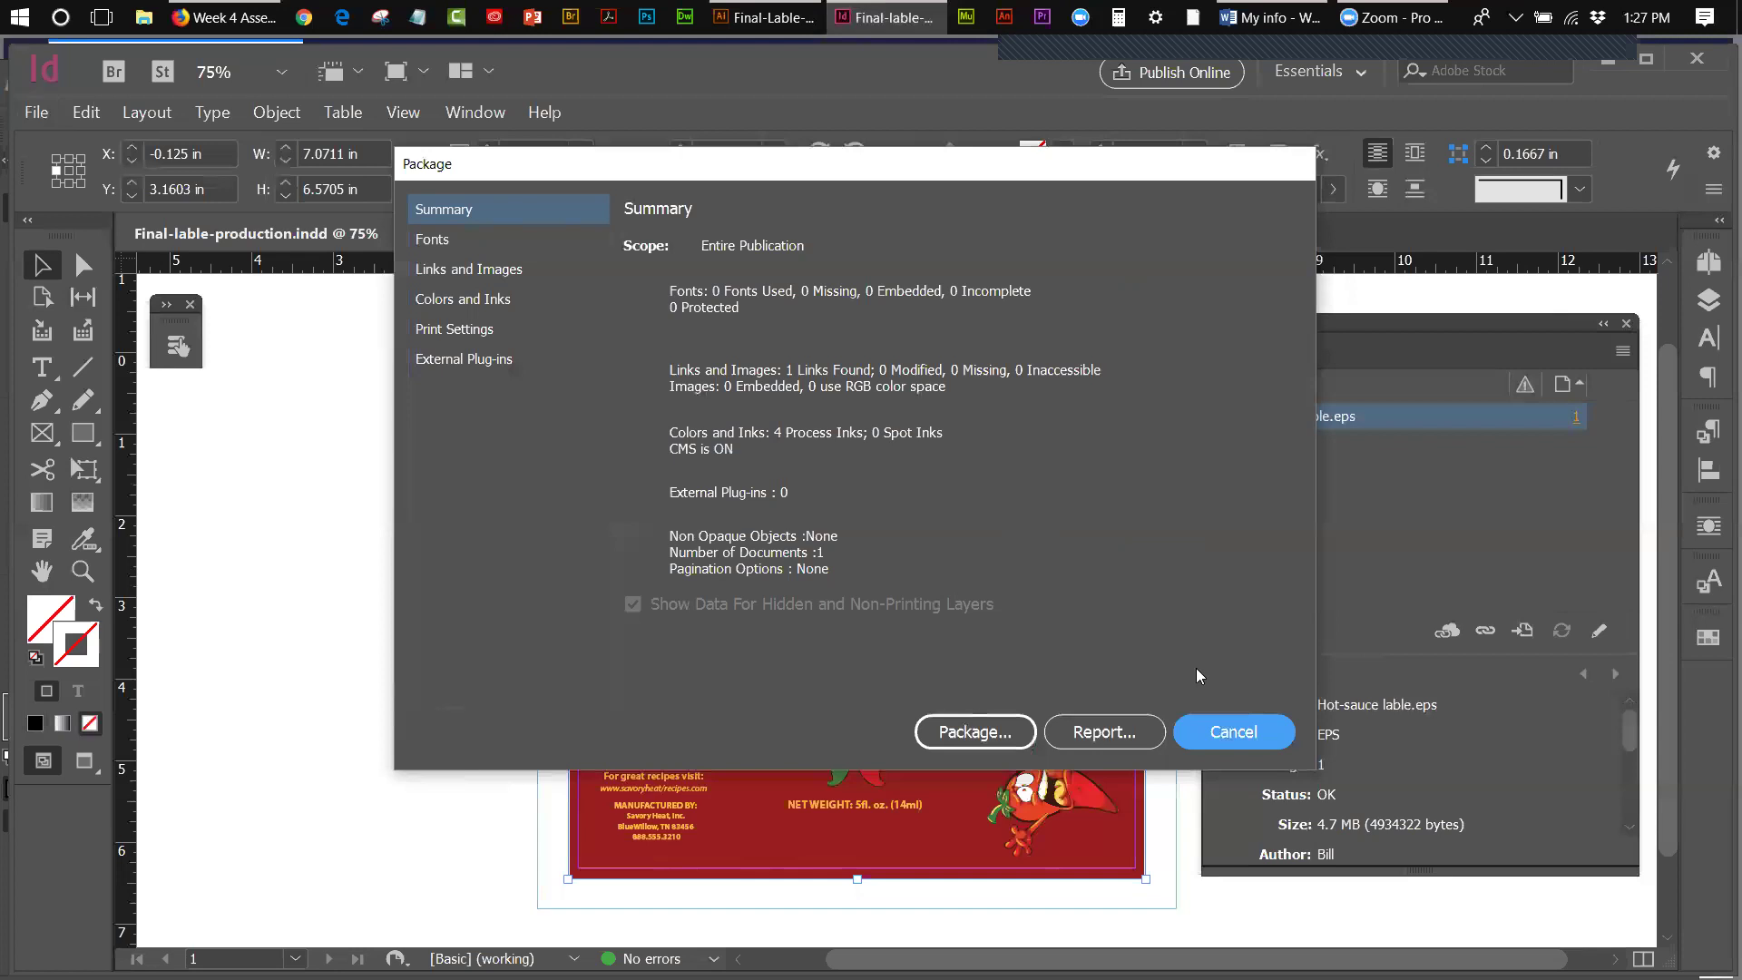
click(1213, 728)
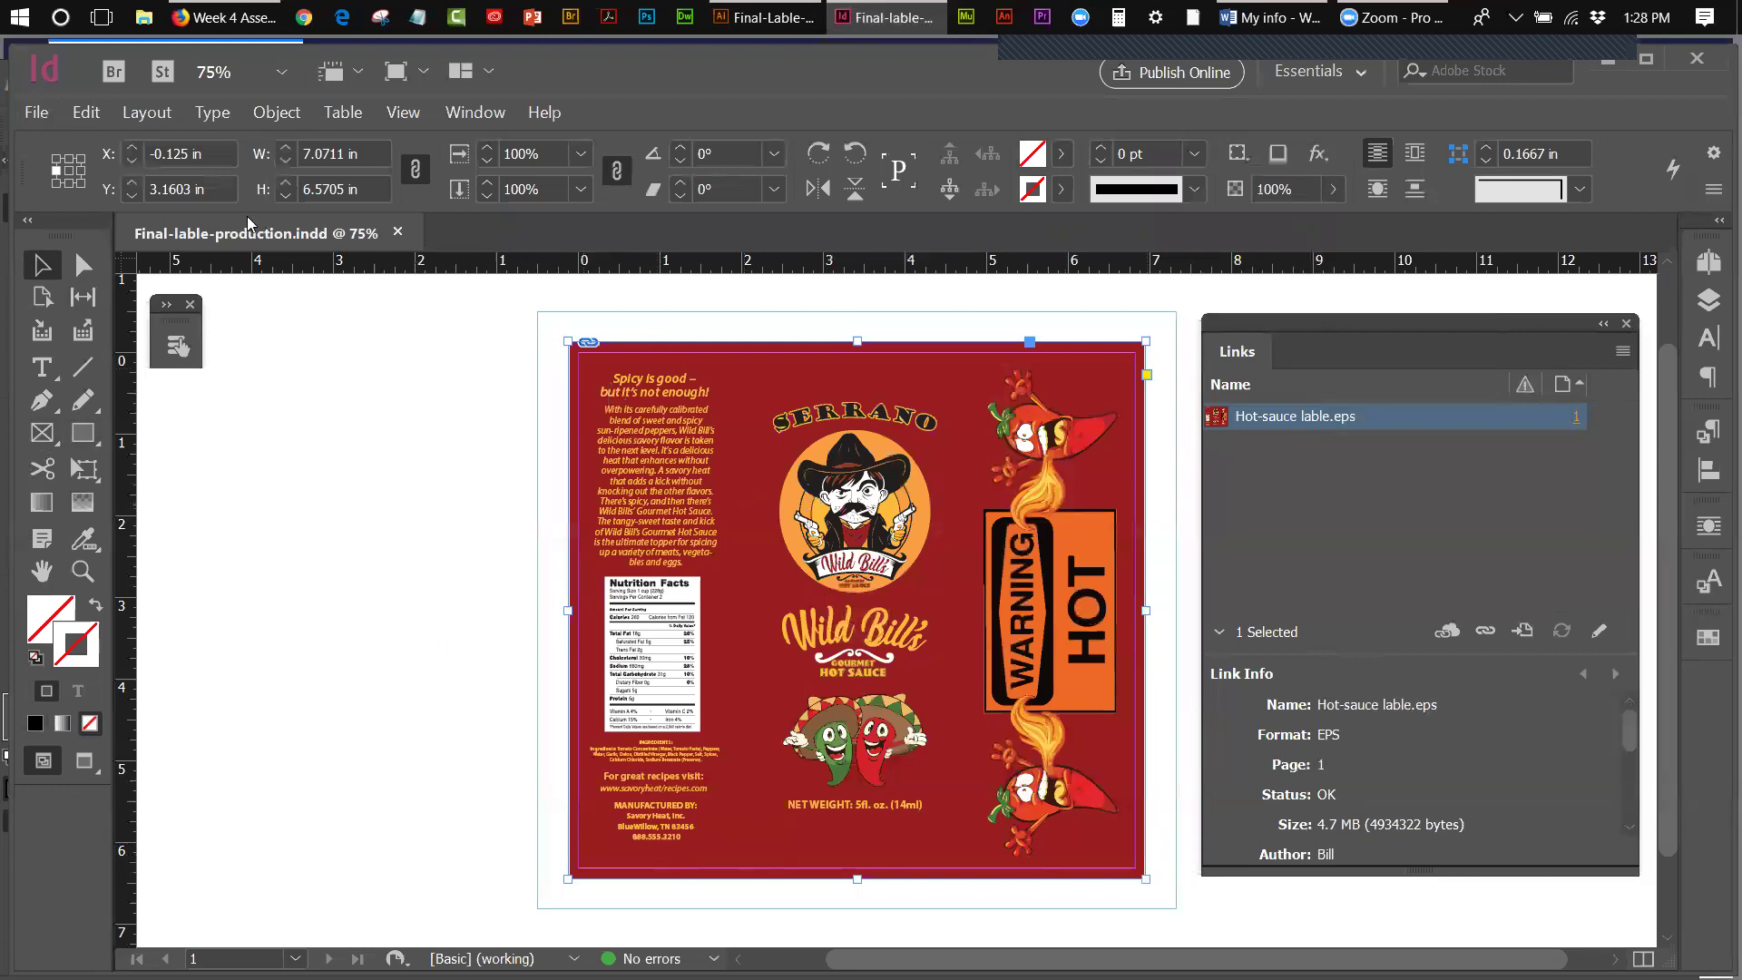
click(38, 113)
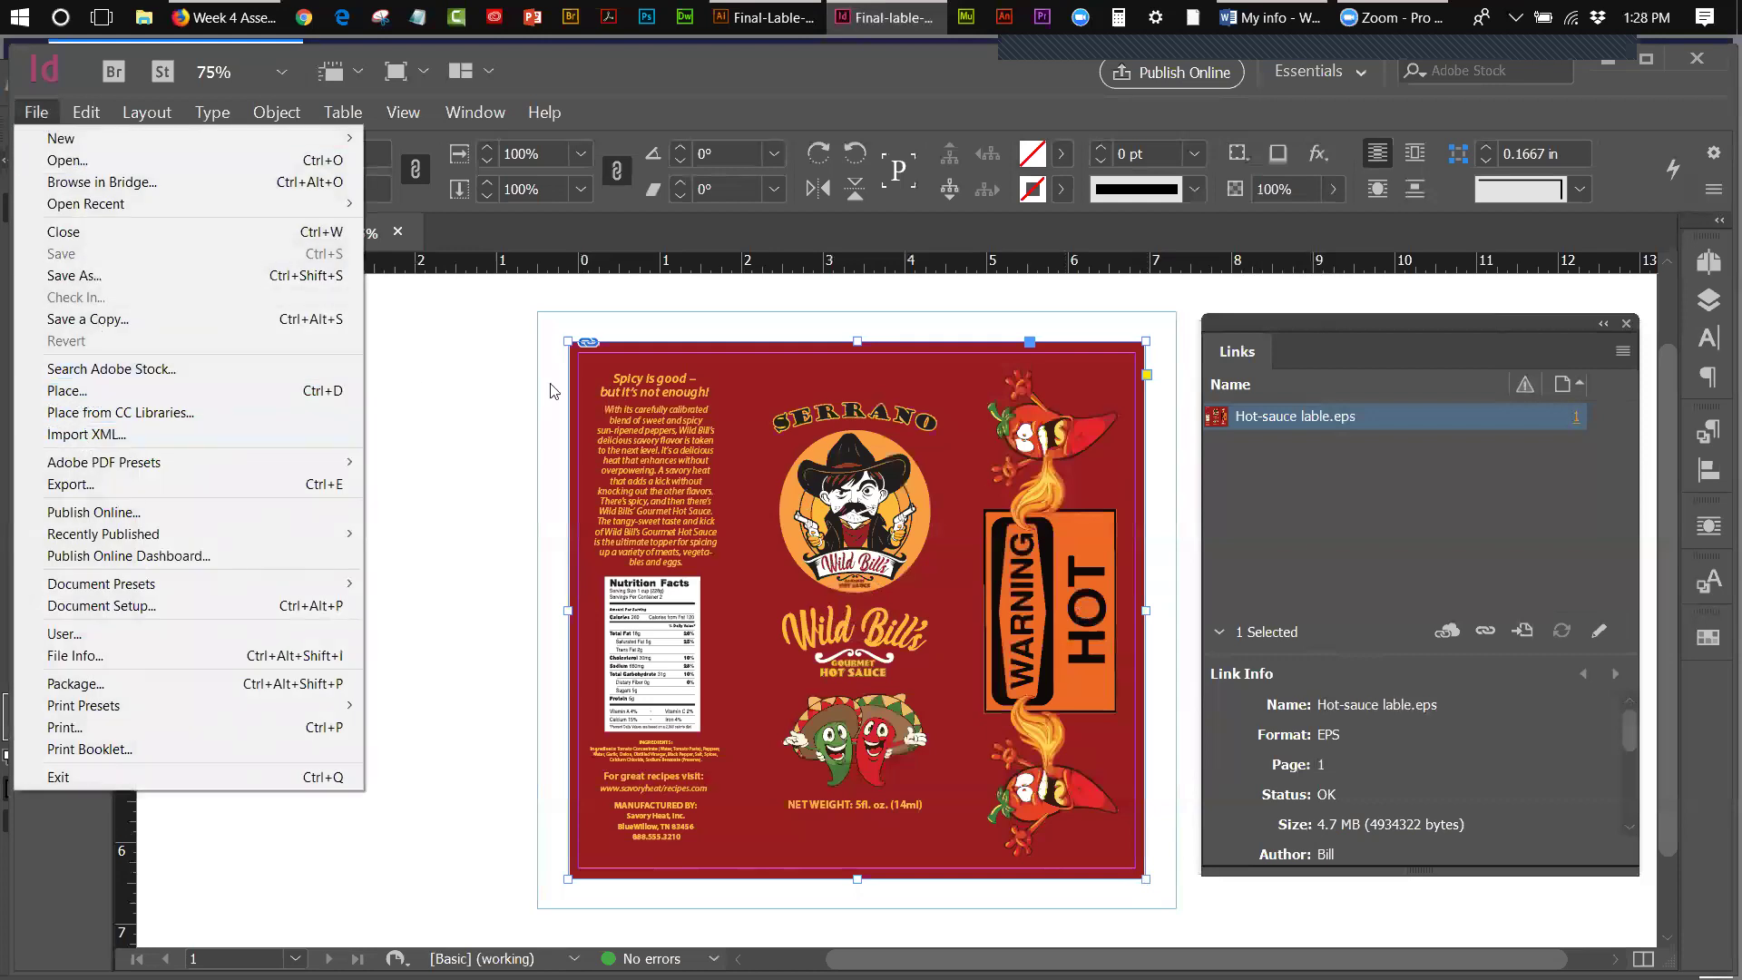
click(483, 404)
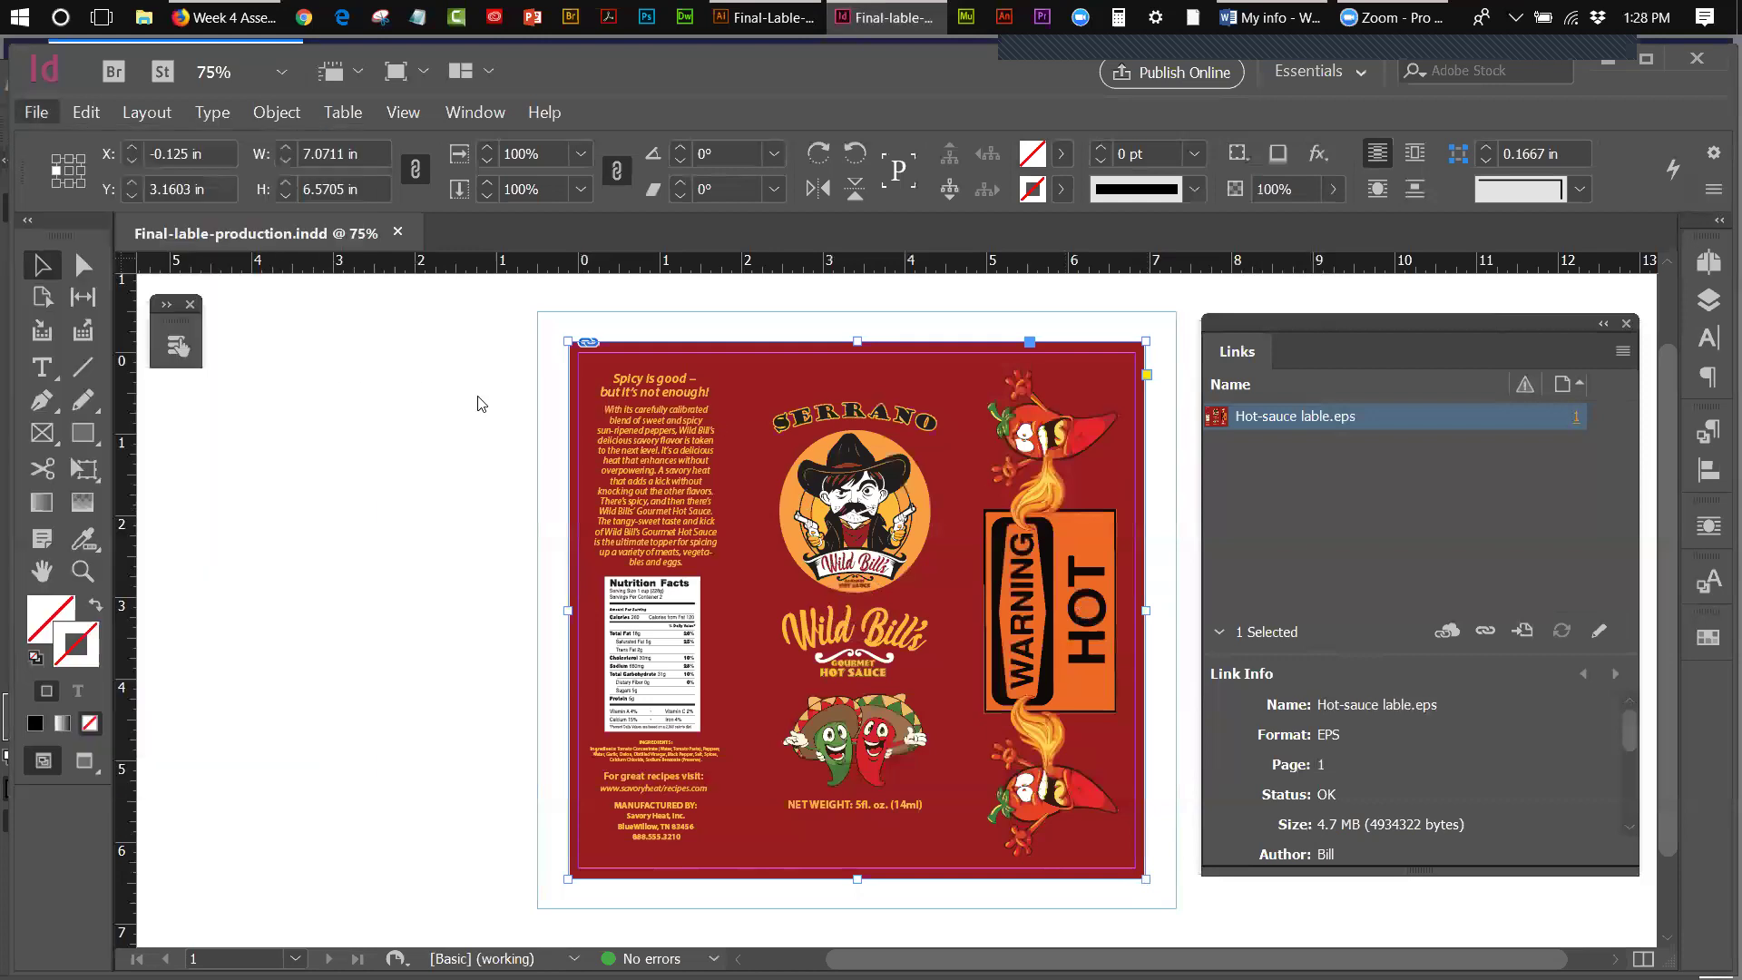
click(598, 413)
click(283, 117)
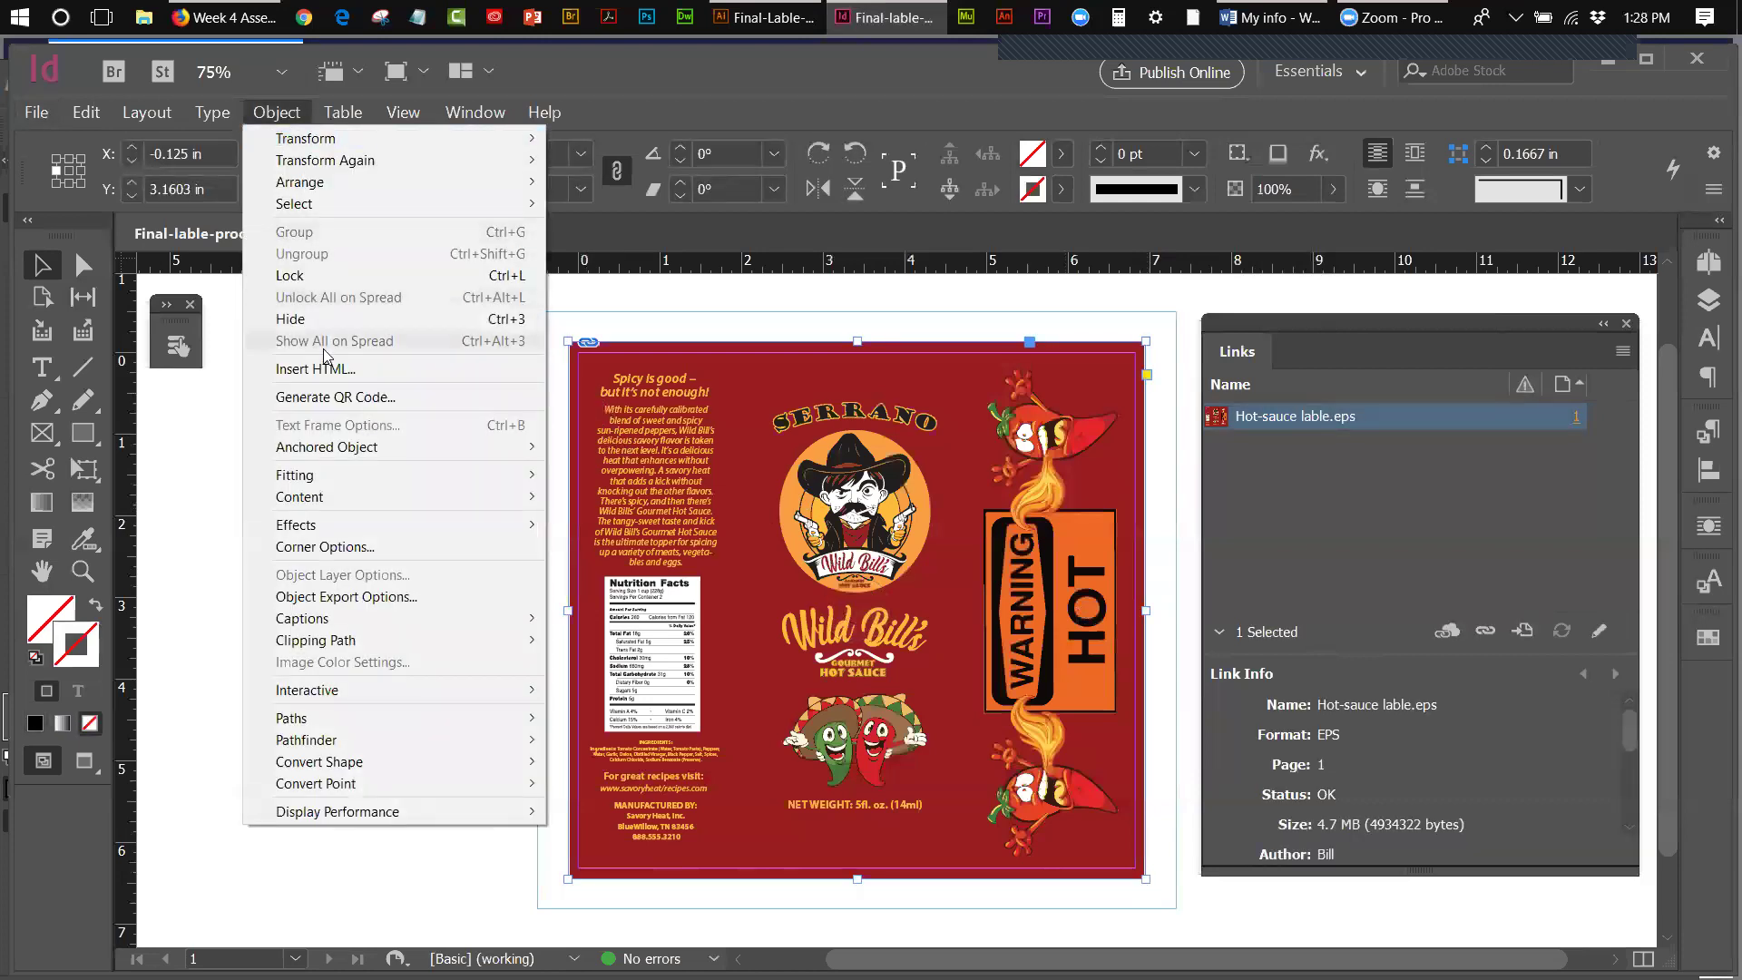
mouse_move(307, 476)
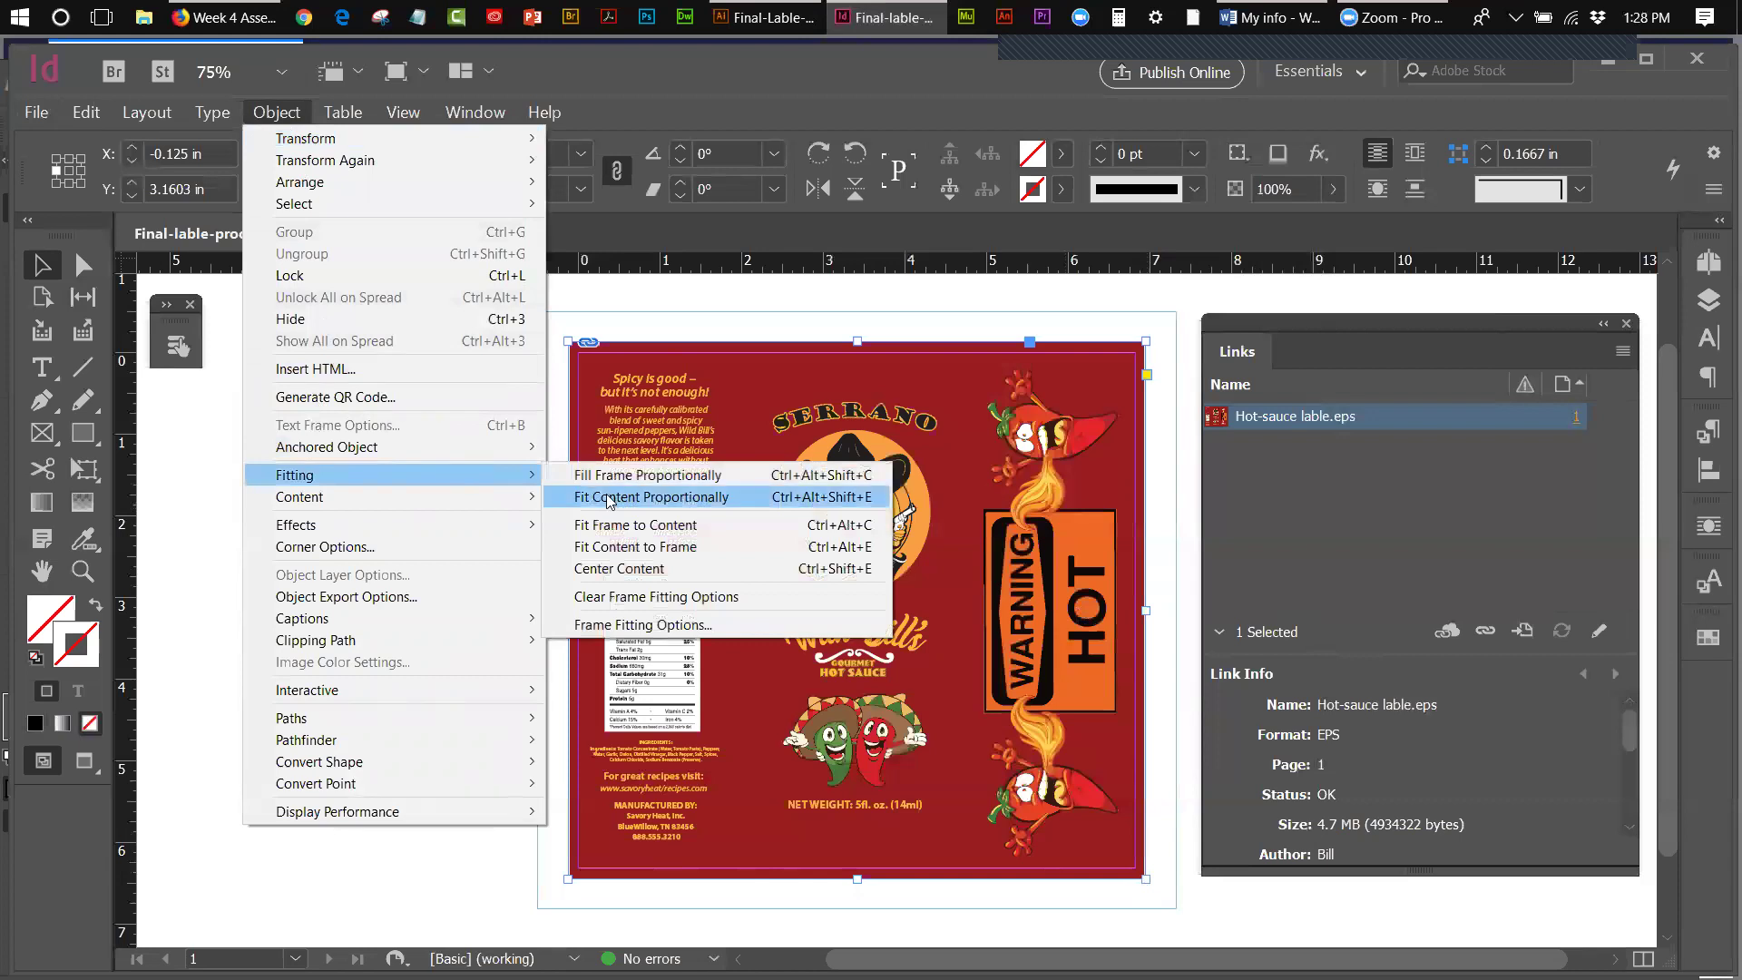
click(190, 461)
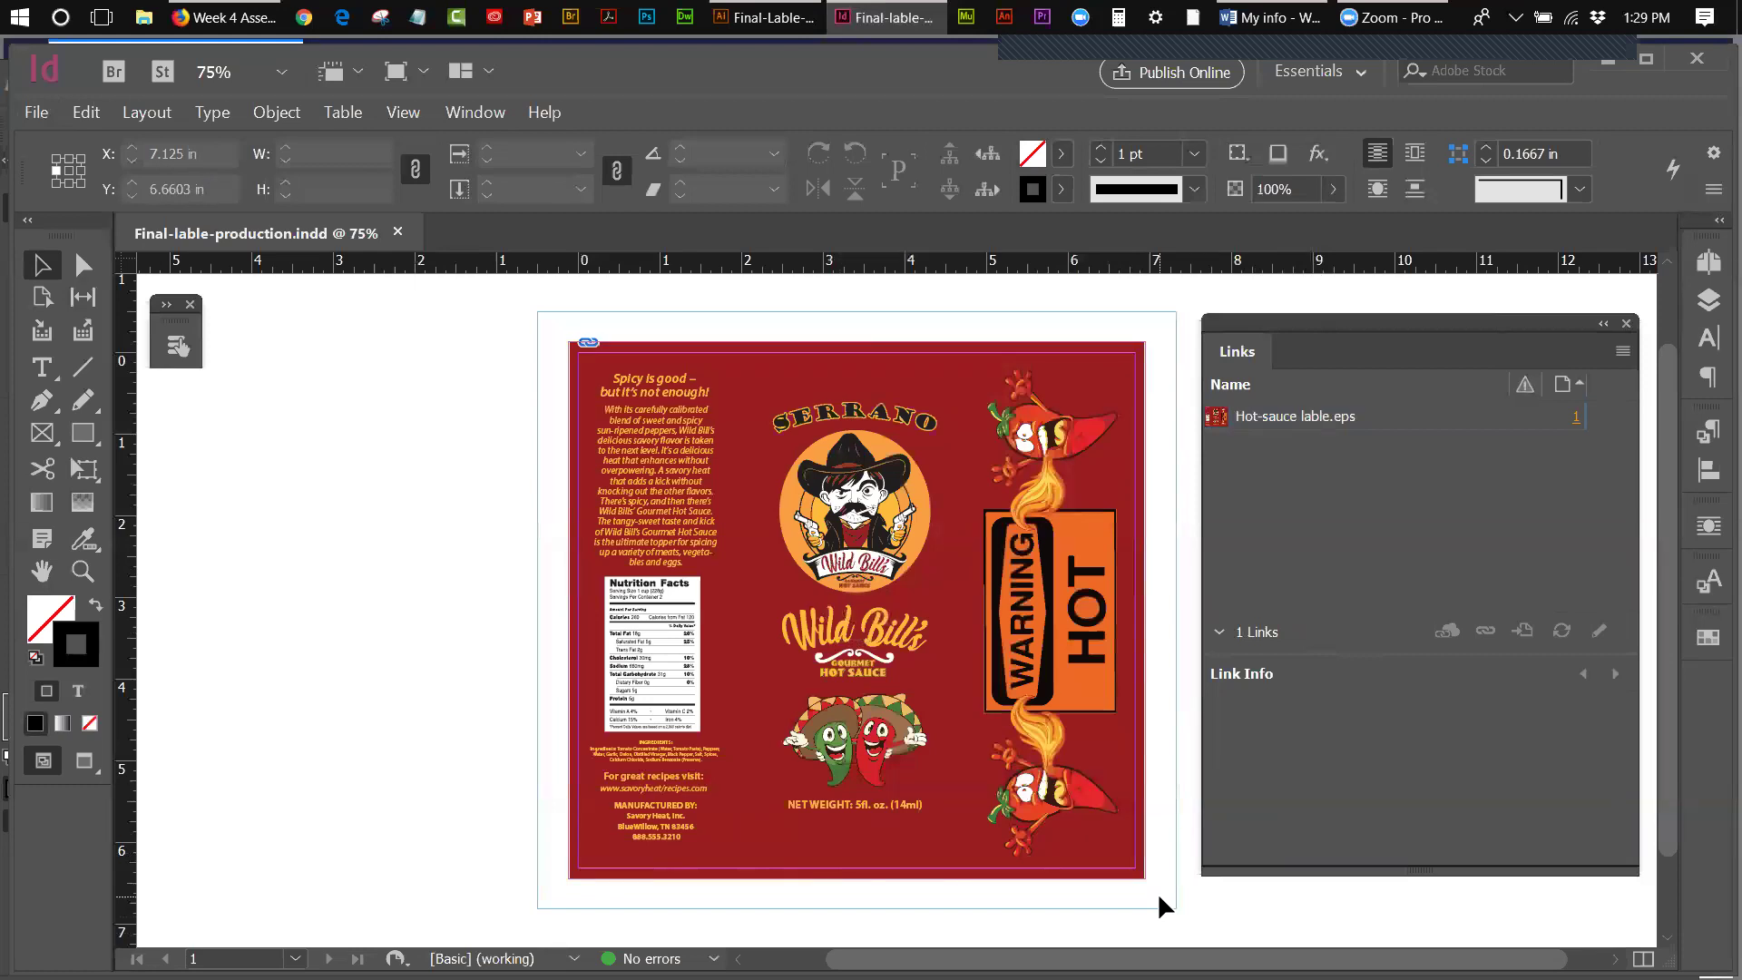
scroll(1160, 896, up, 1)
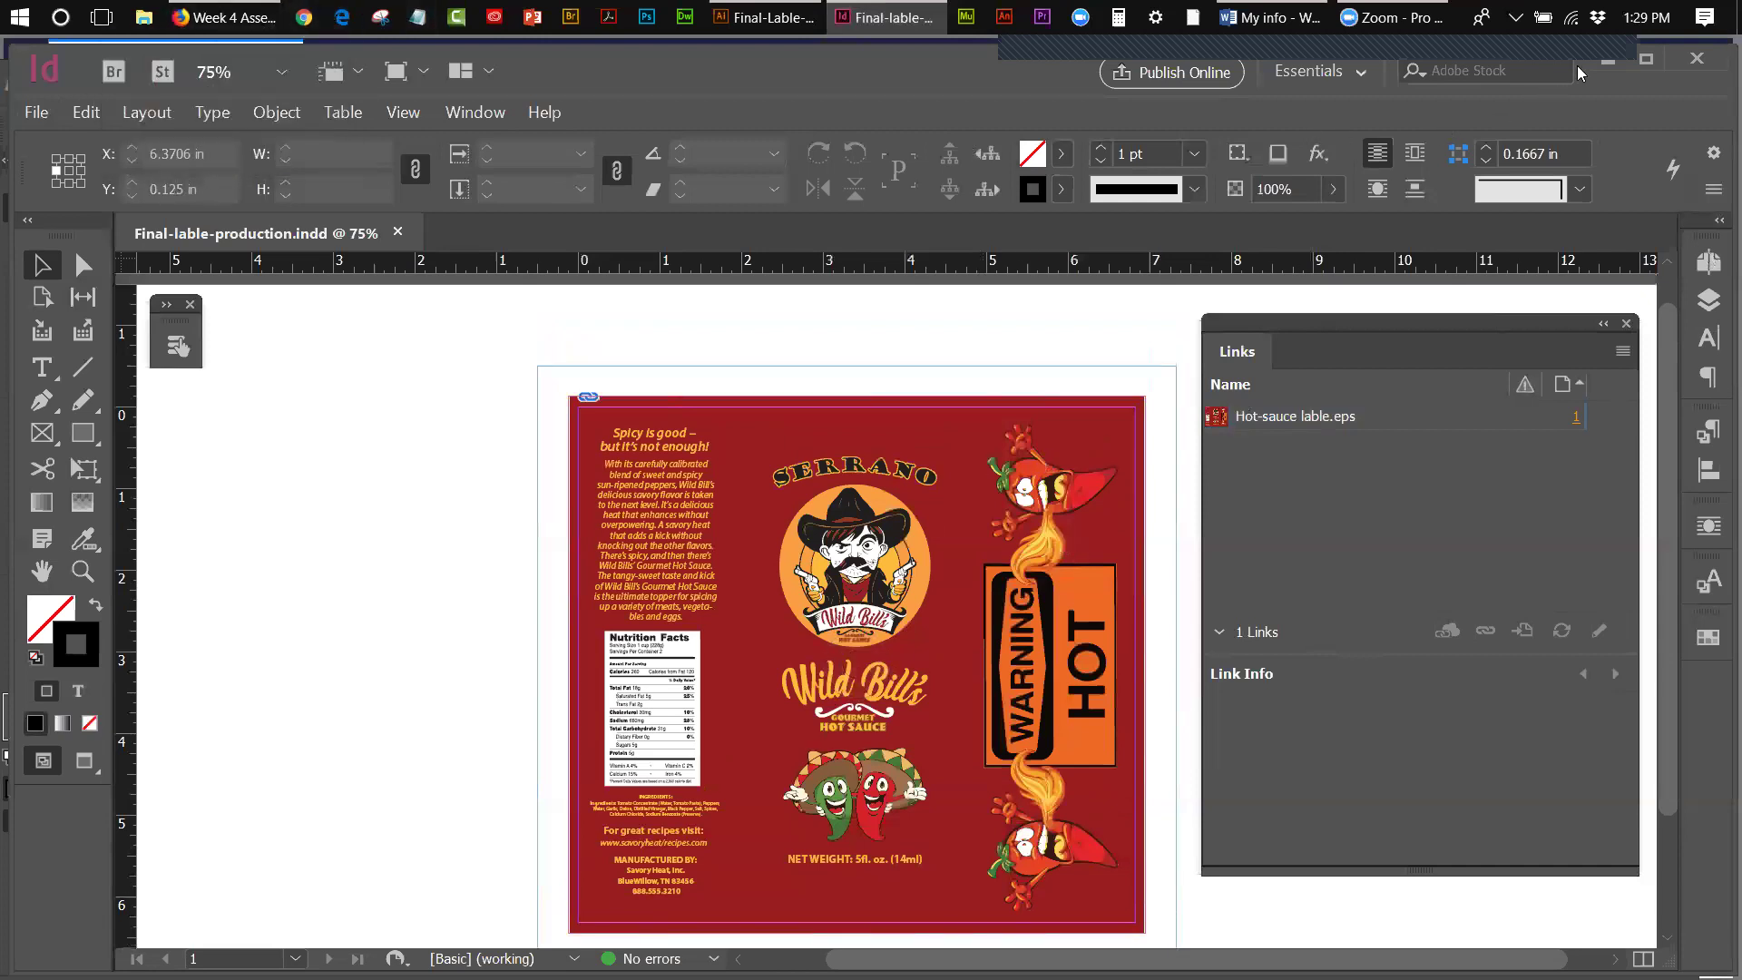
- Minimize InDesign, Illustrator and the browser, then open the Week 4 desktop folder
click(1605, 59)
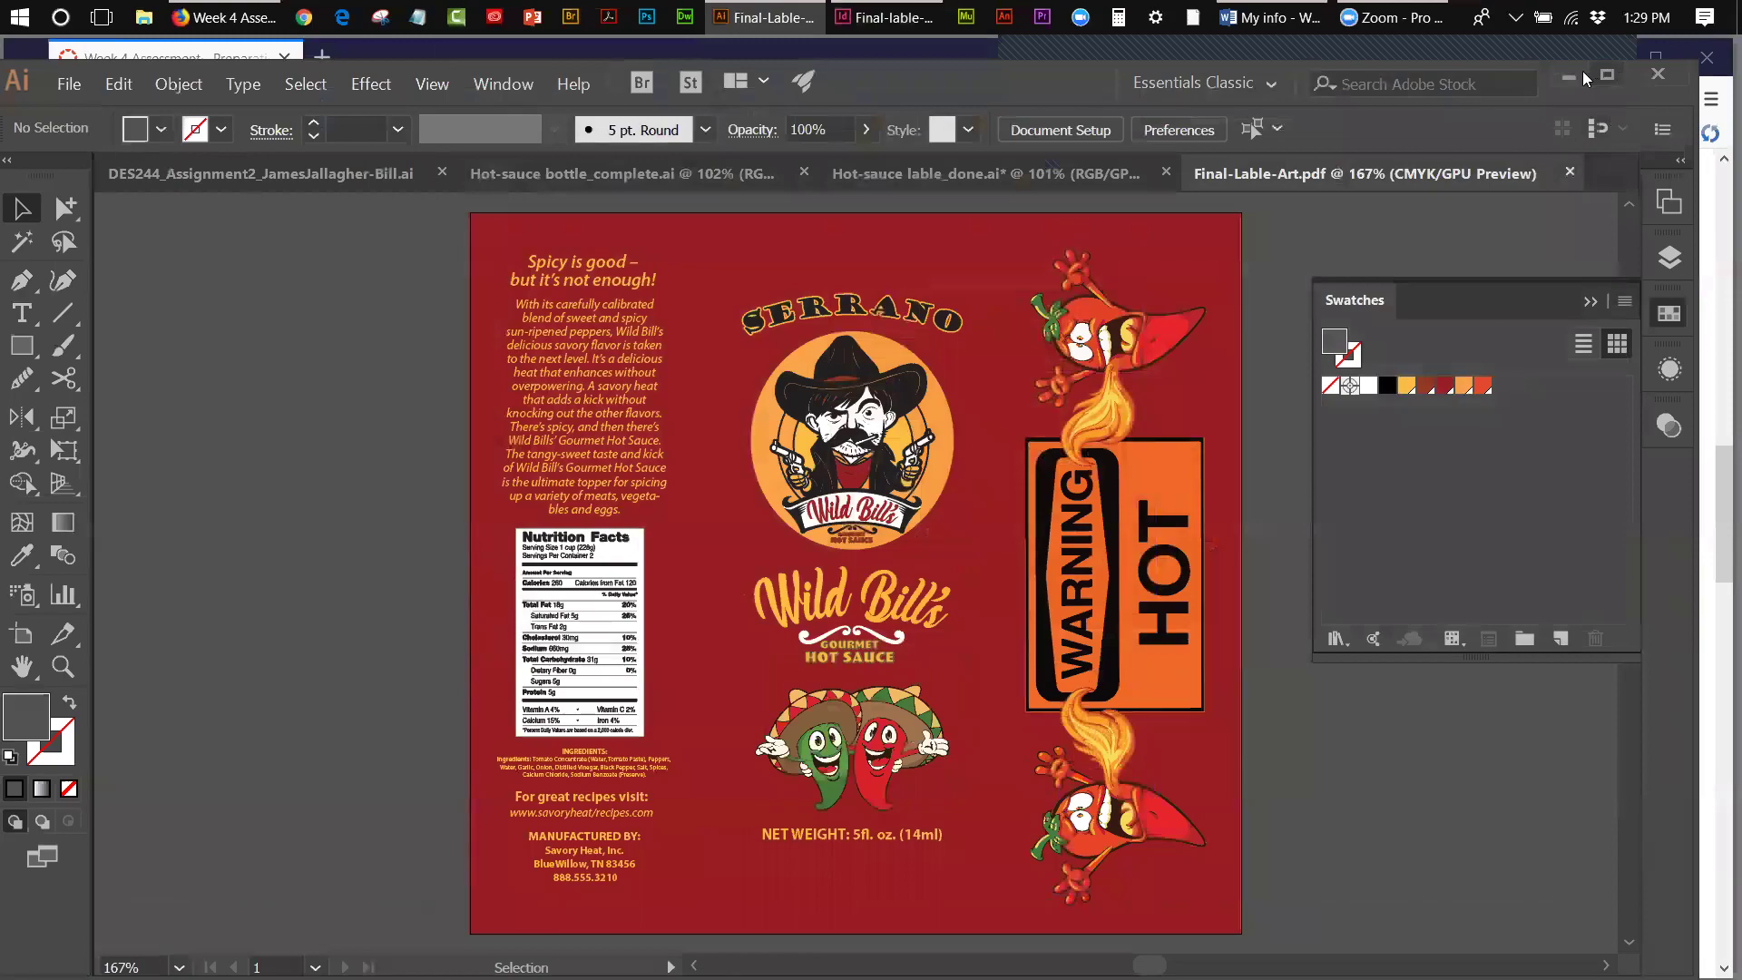
click(1571, 78)
click(1602, 60)
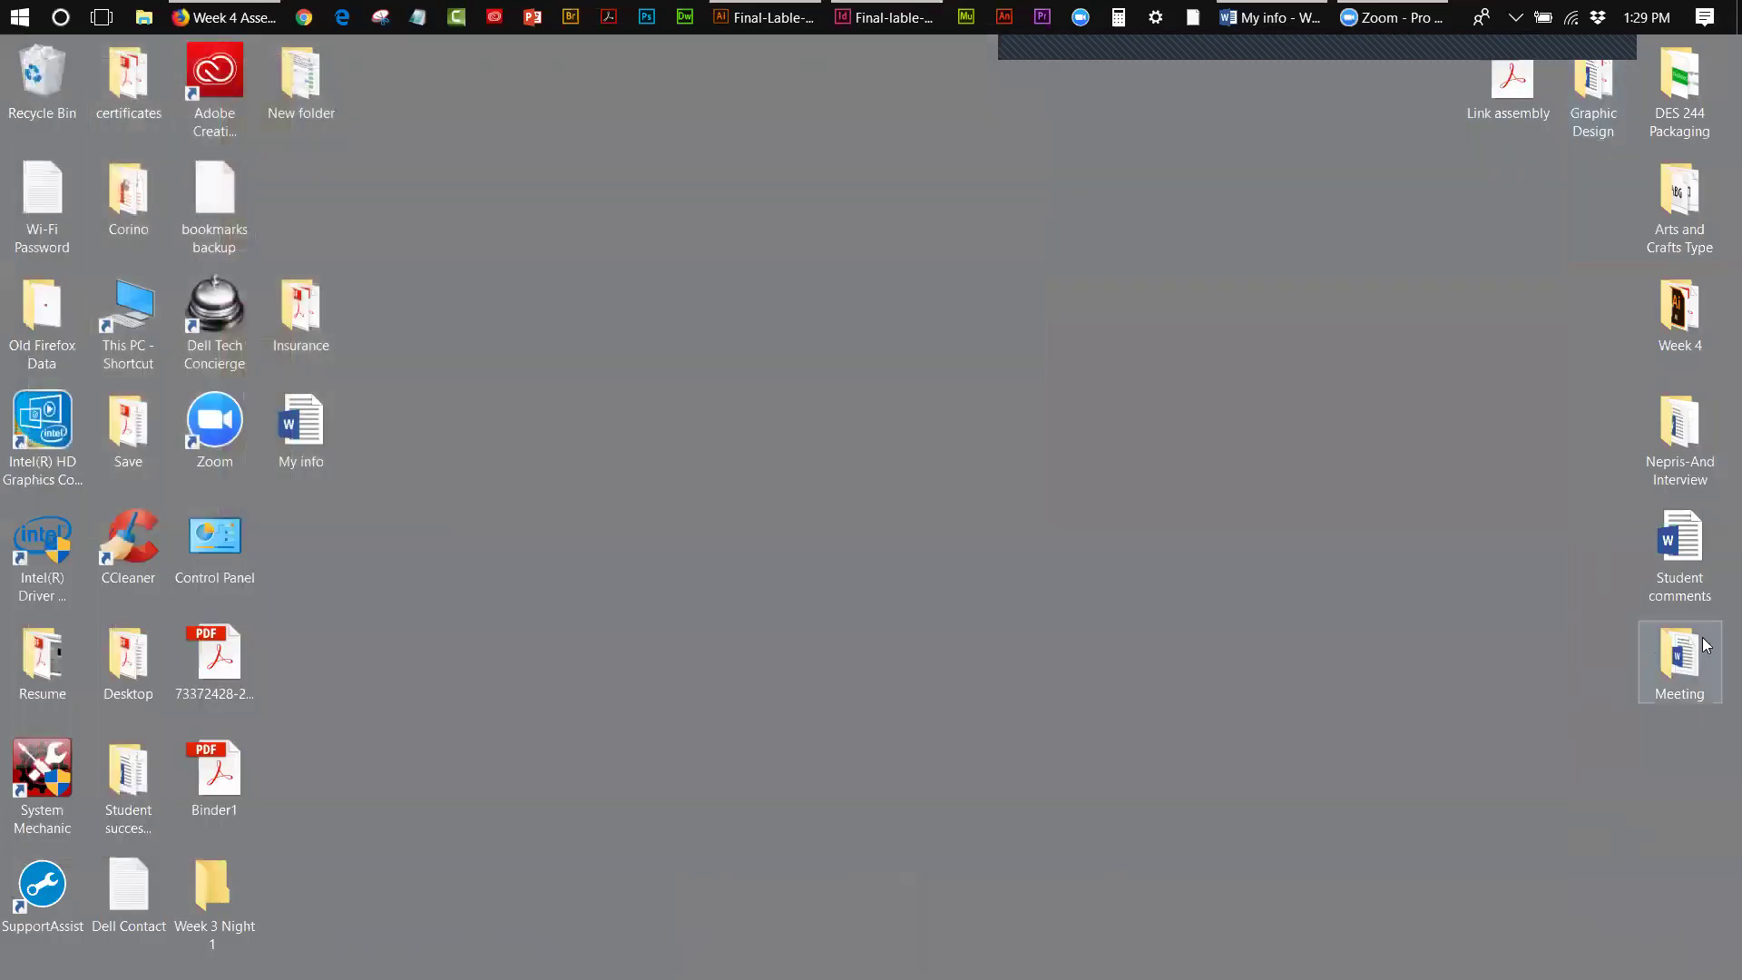
double_click(1680, 313)
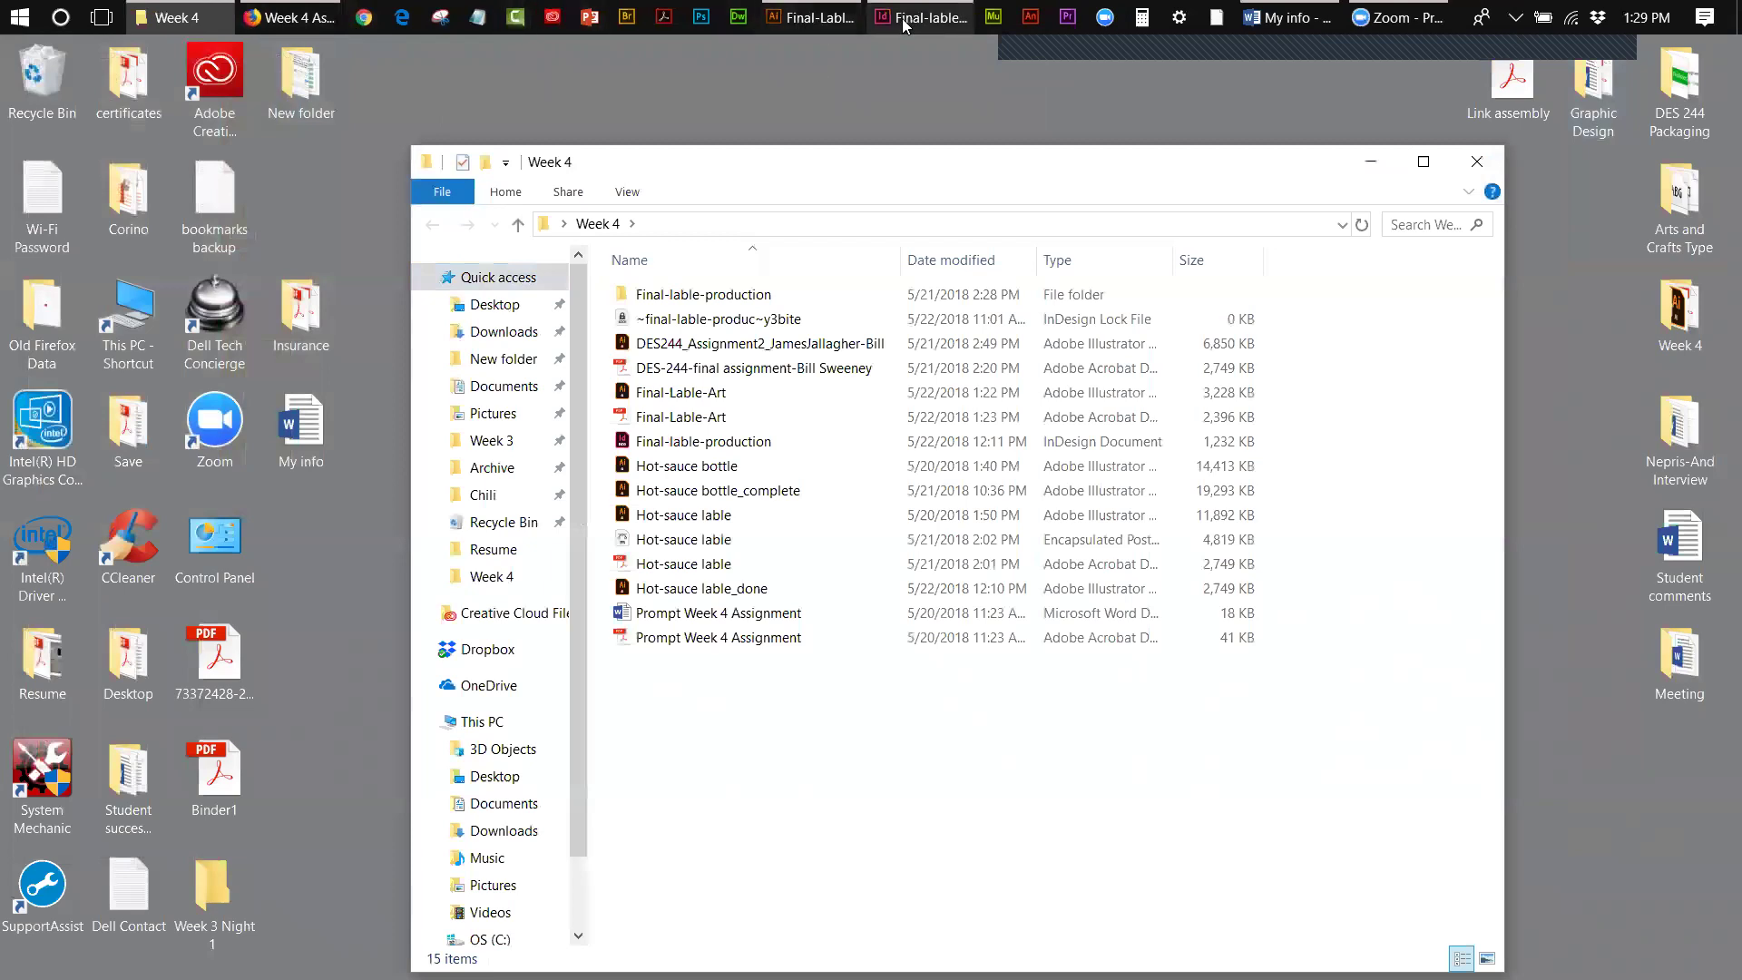
click(840, 22)
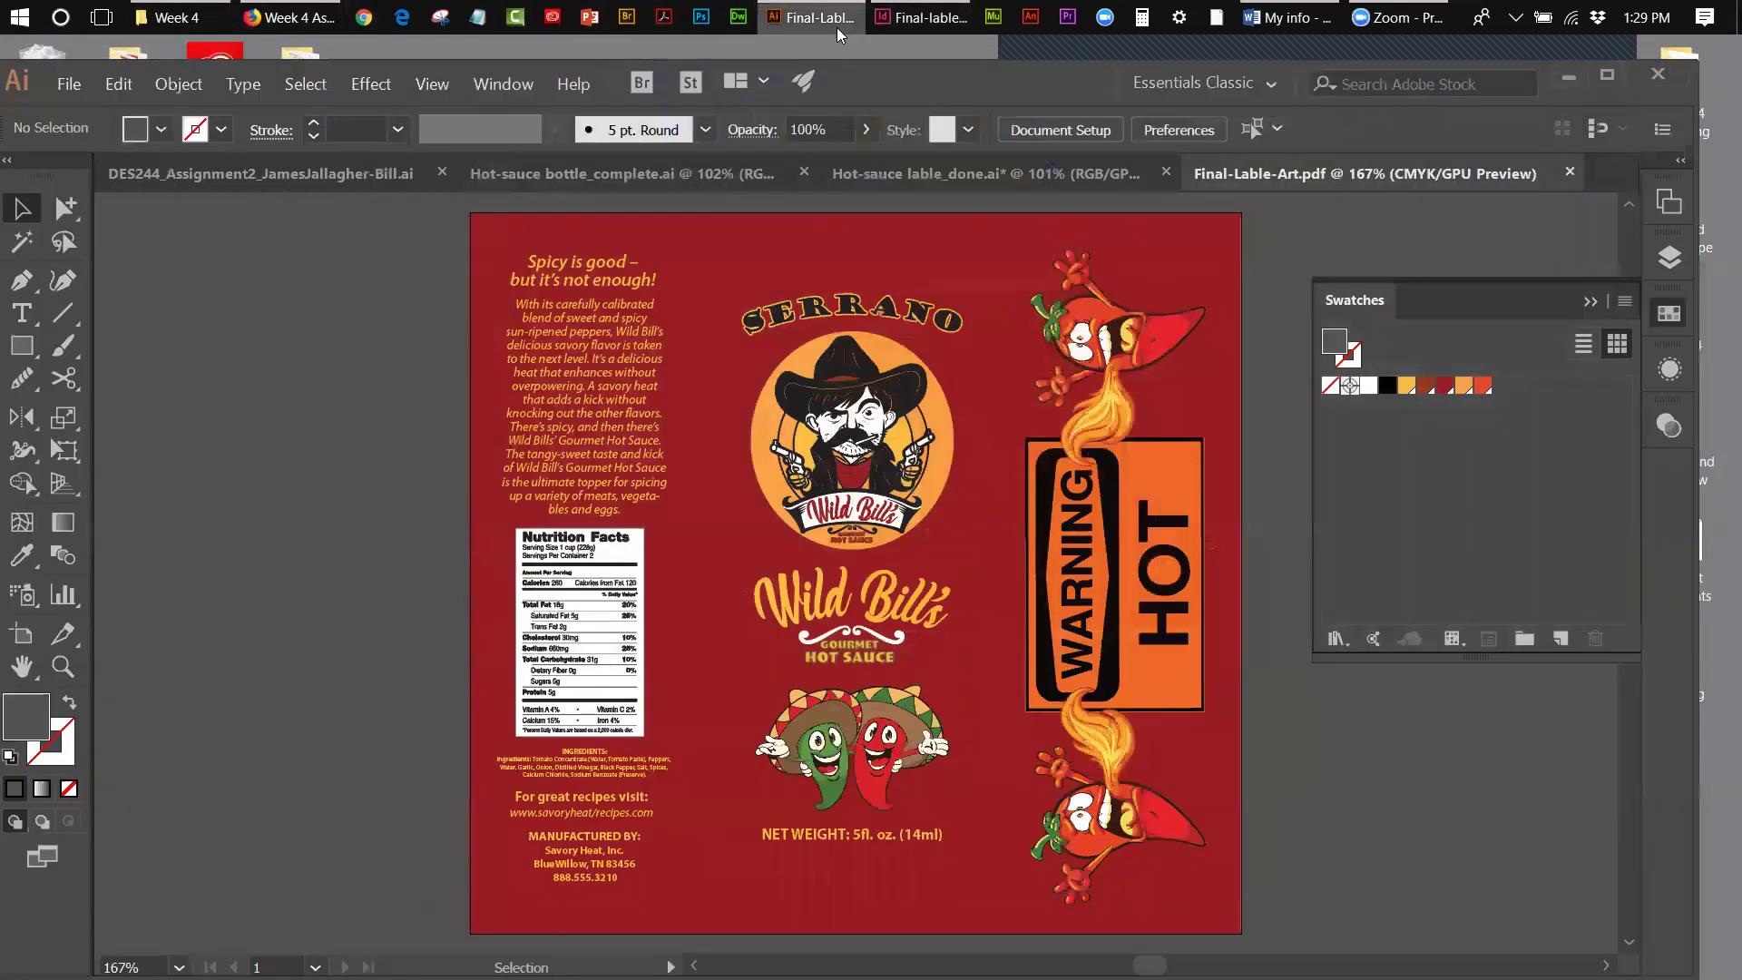
click(172, 19)
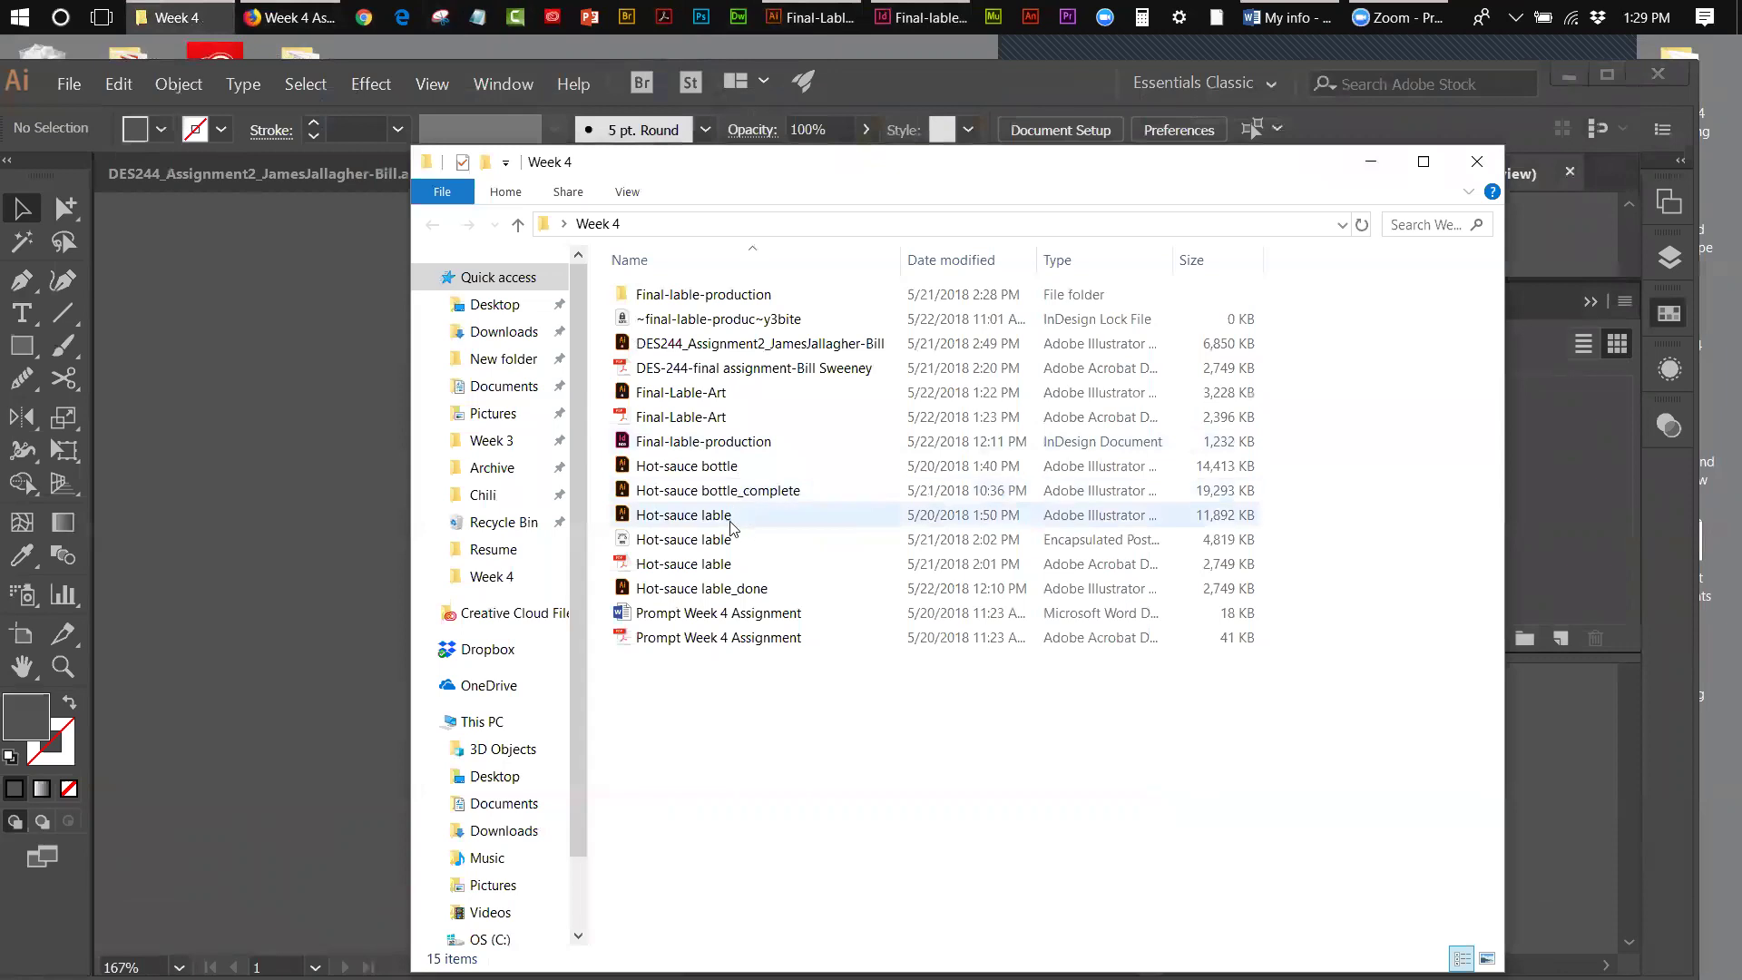
- Open Final-lable-production, check its Links folder, then return to the package folder
double_click(710, 307)
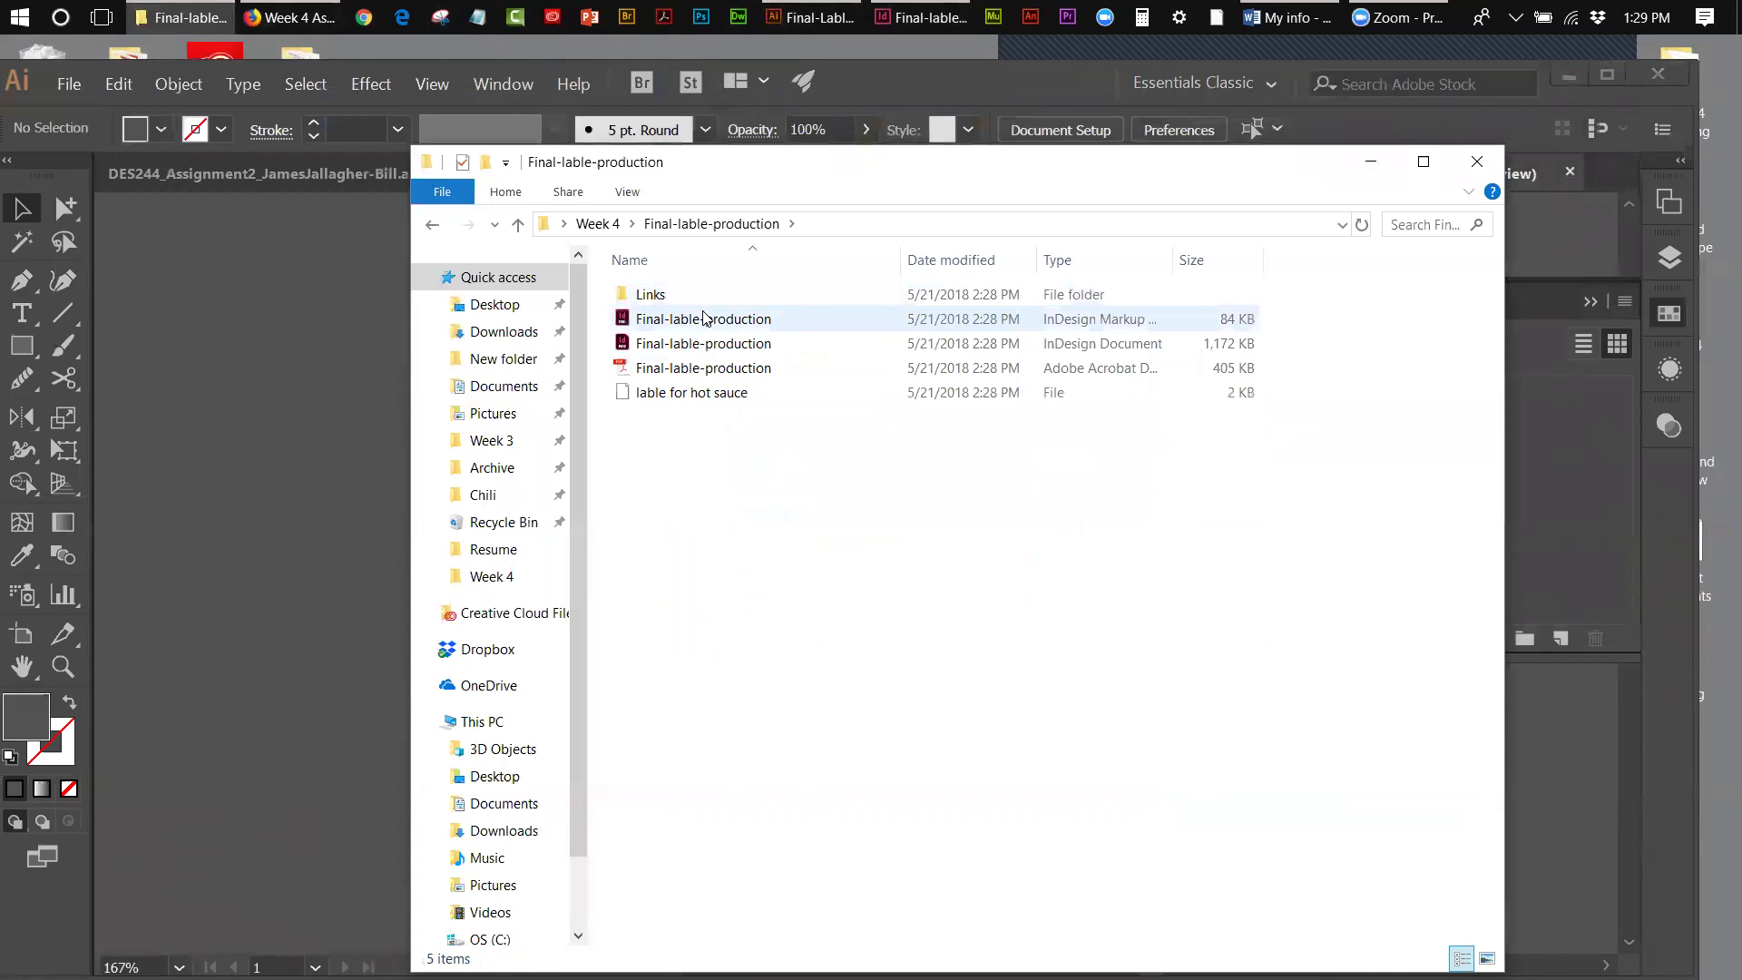
double_click(646, 298)
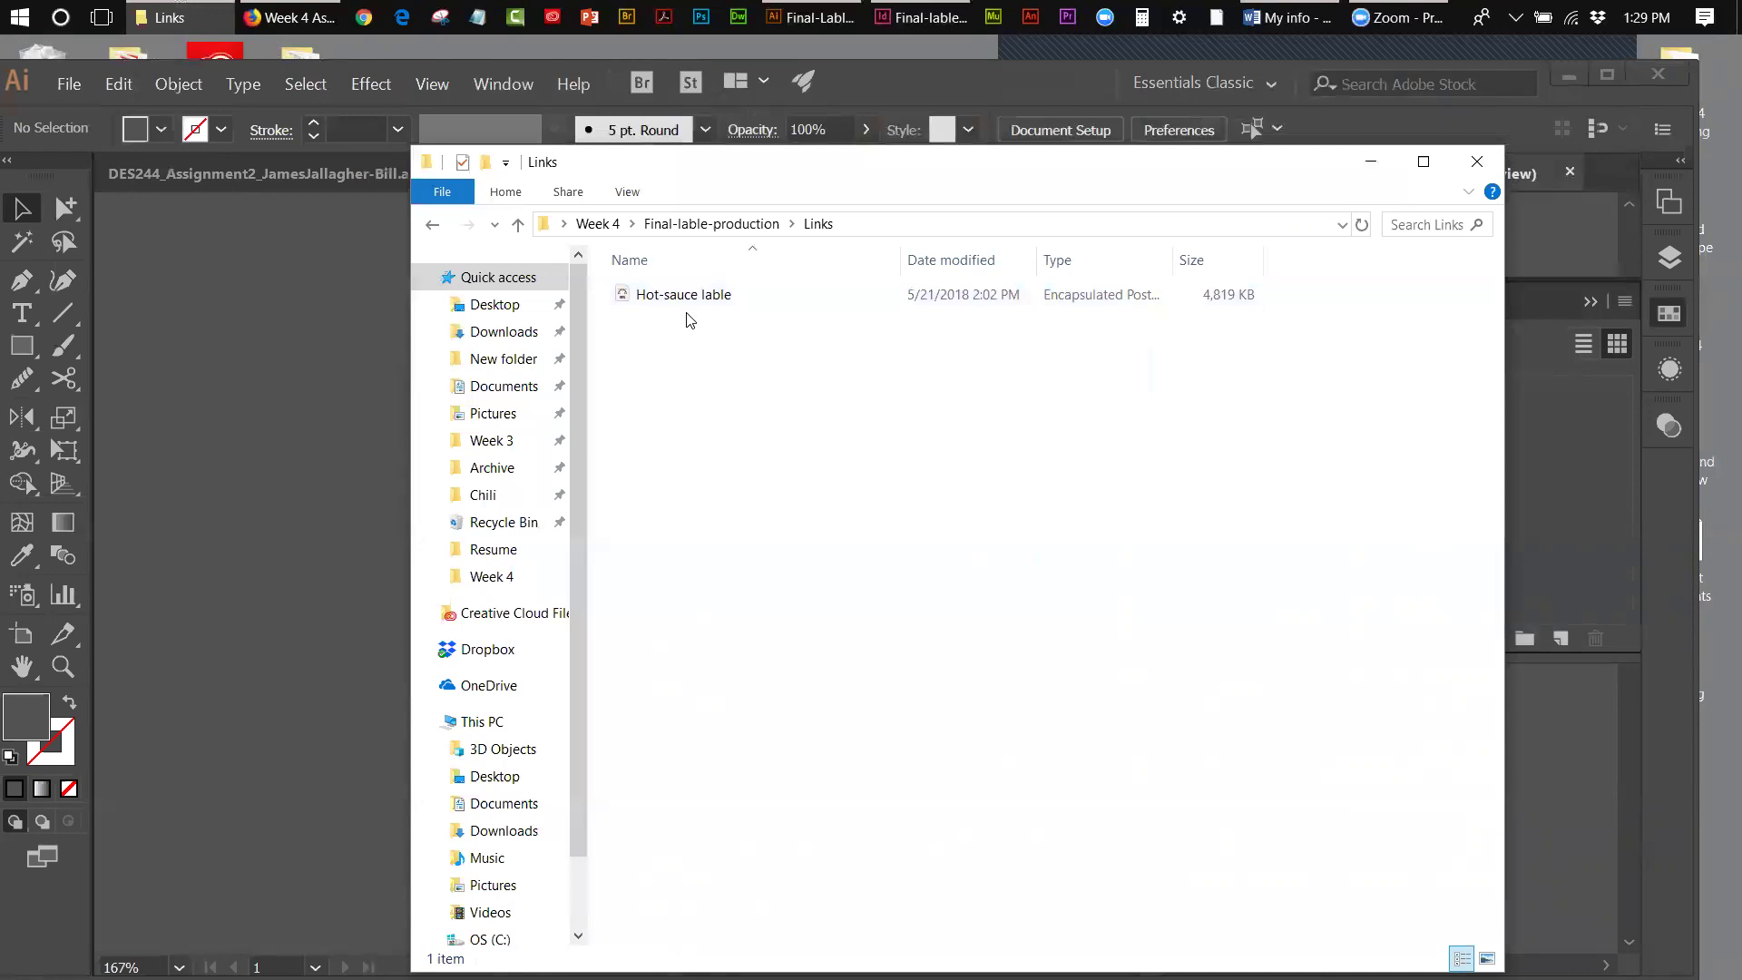
click(694, 224)
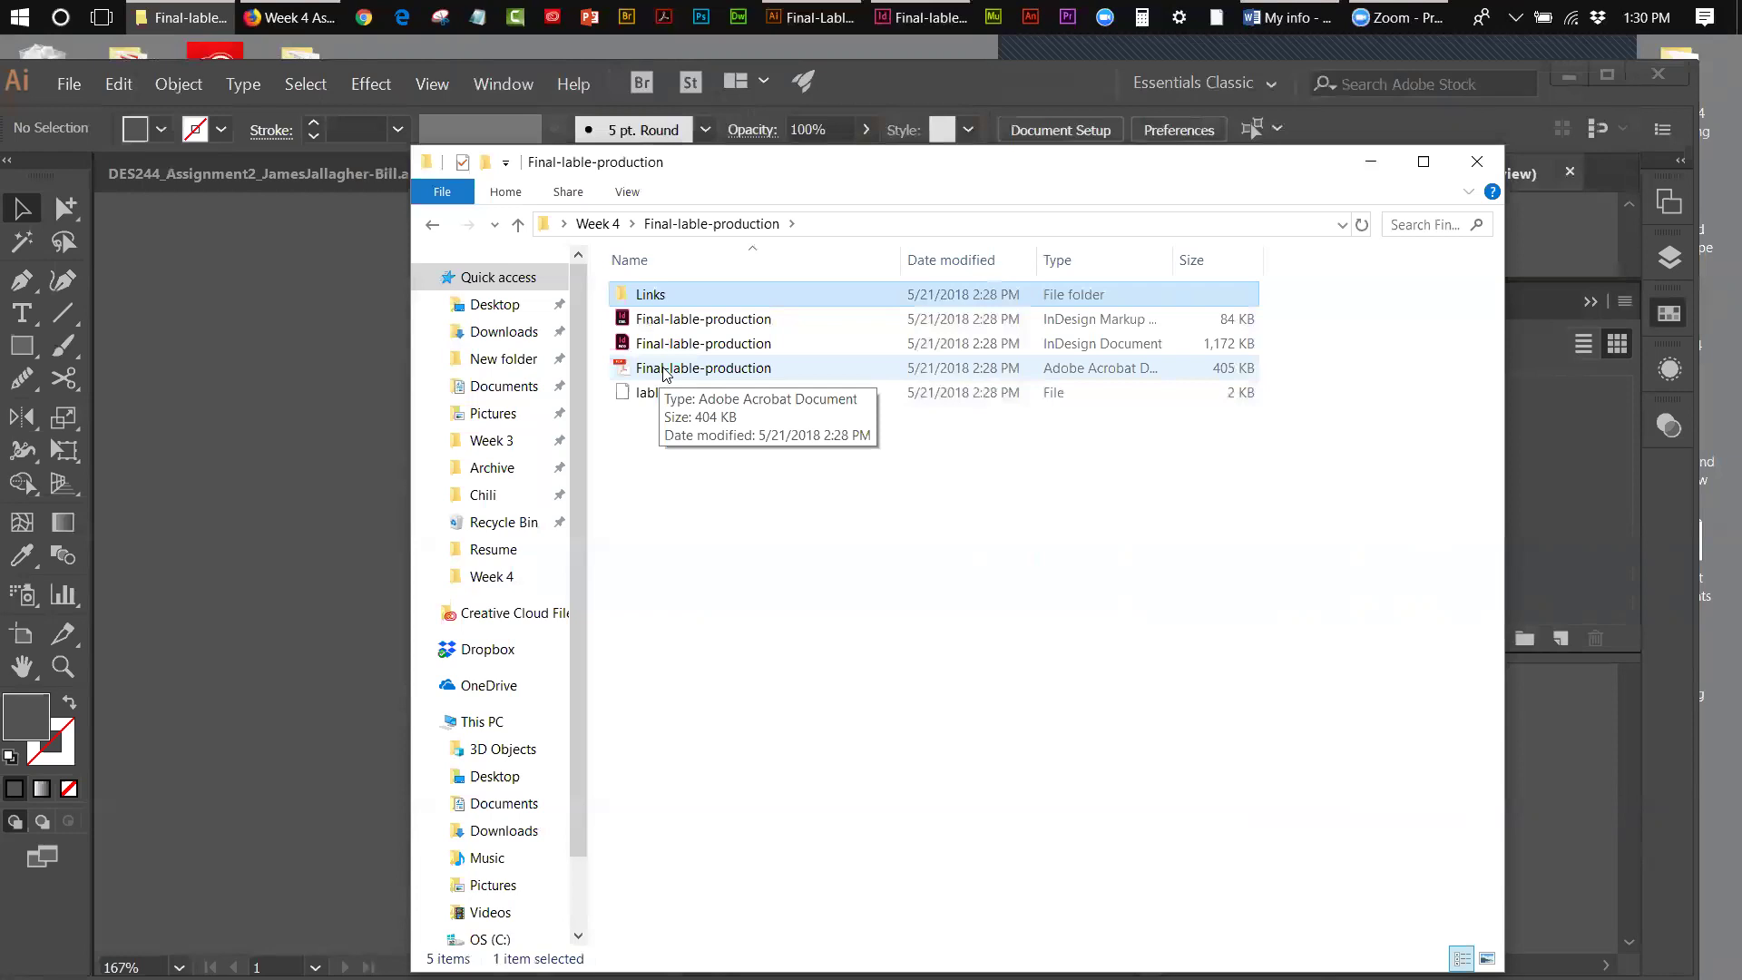
- Review the Final-lable-production PDF in Acrobat, then close Acrobat and the folder window
double_click(667, 368)
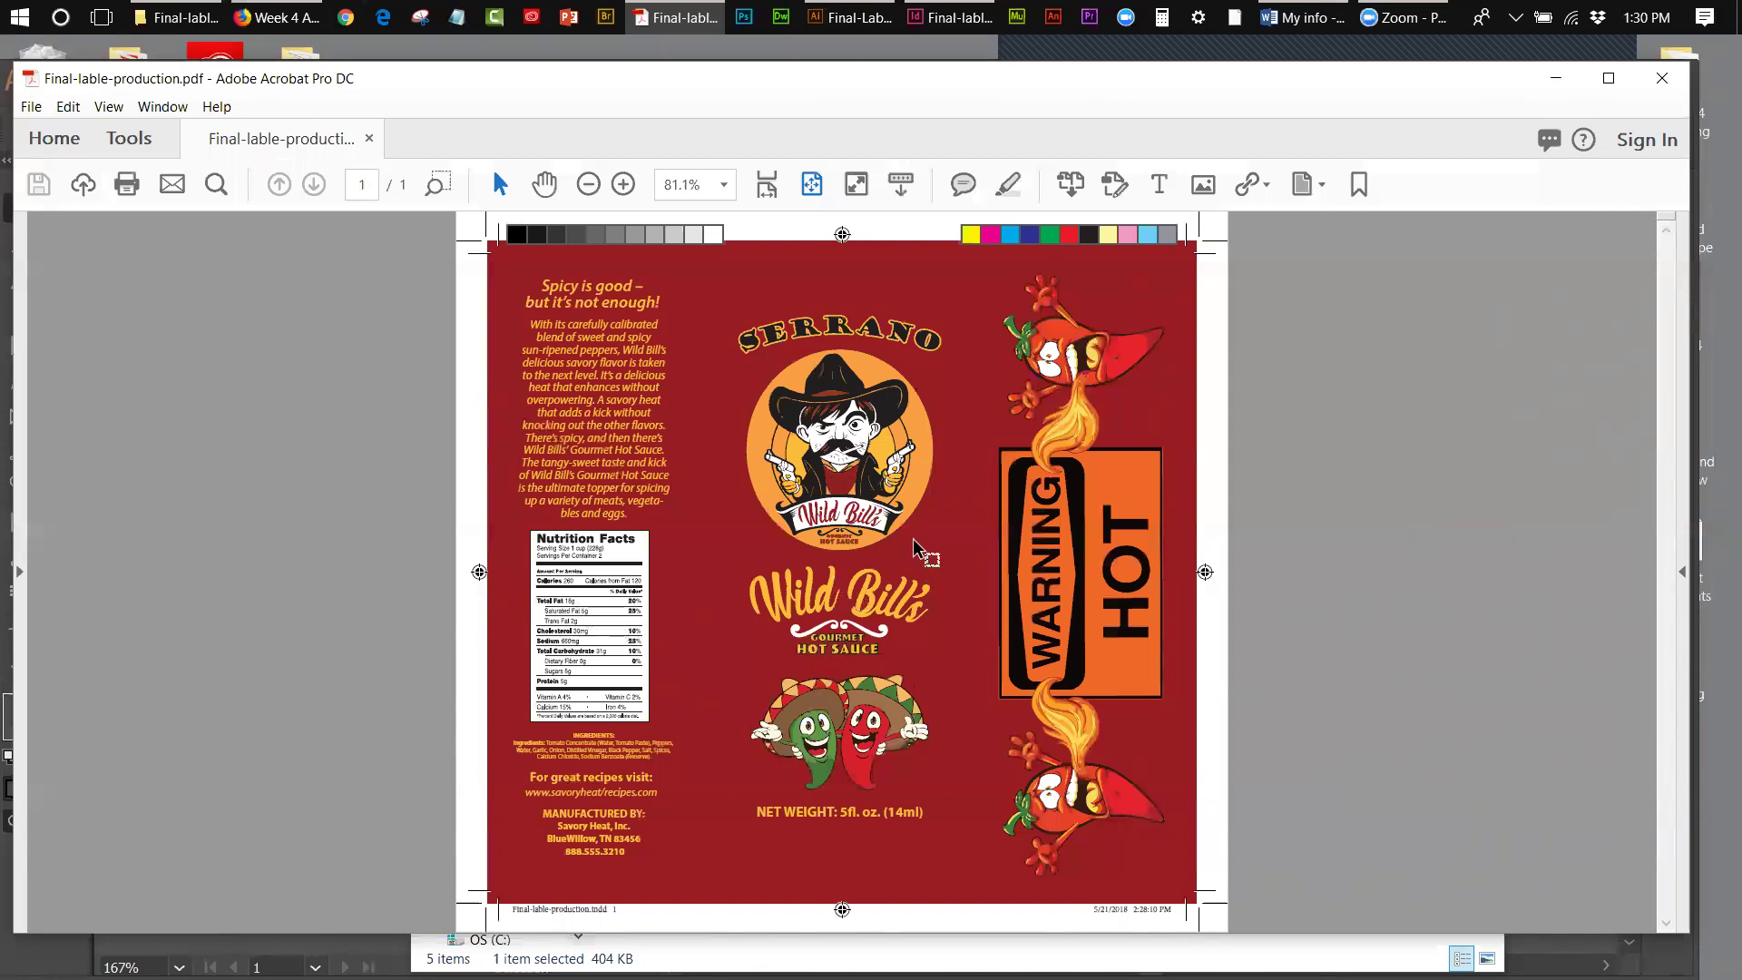
click(1656, 92)
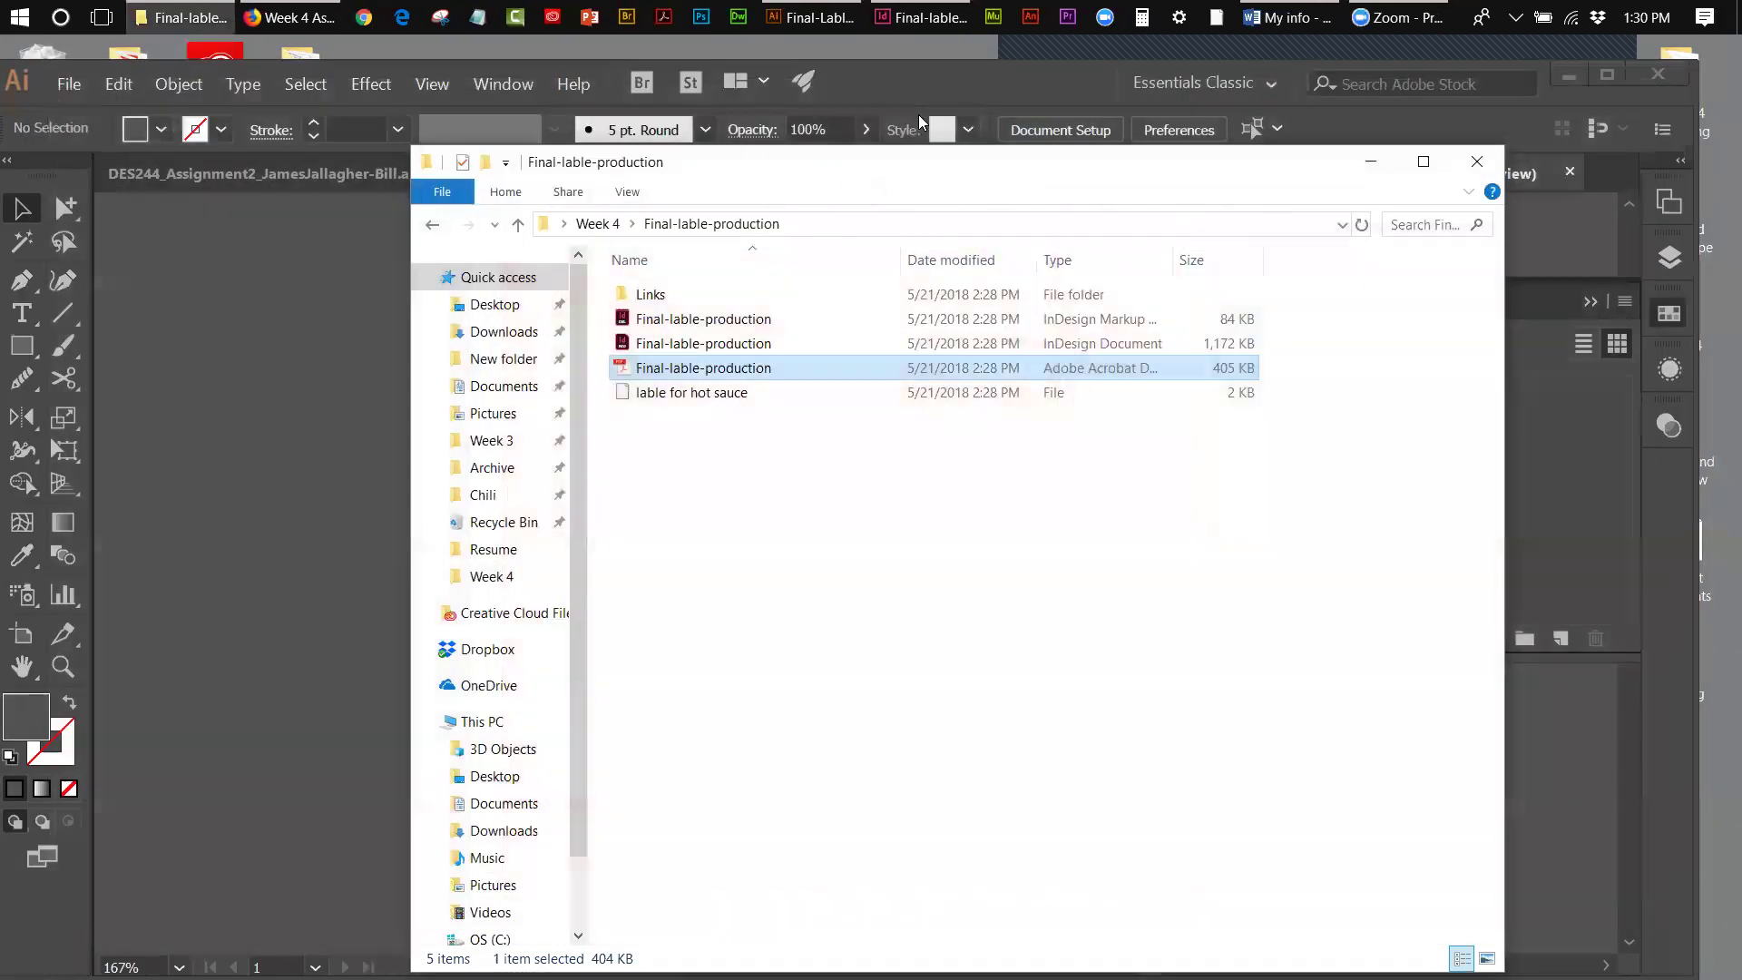
click(1477, 161)
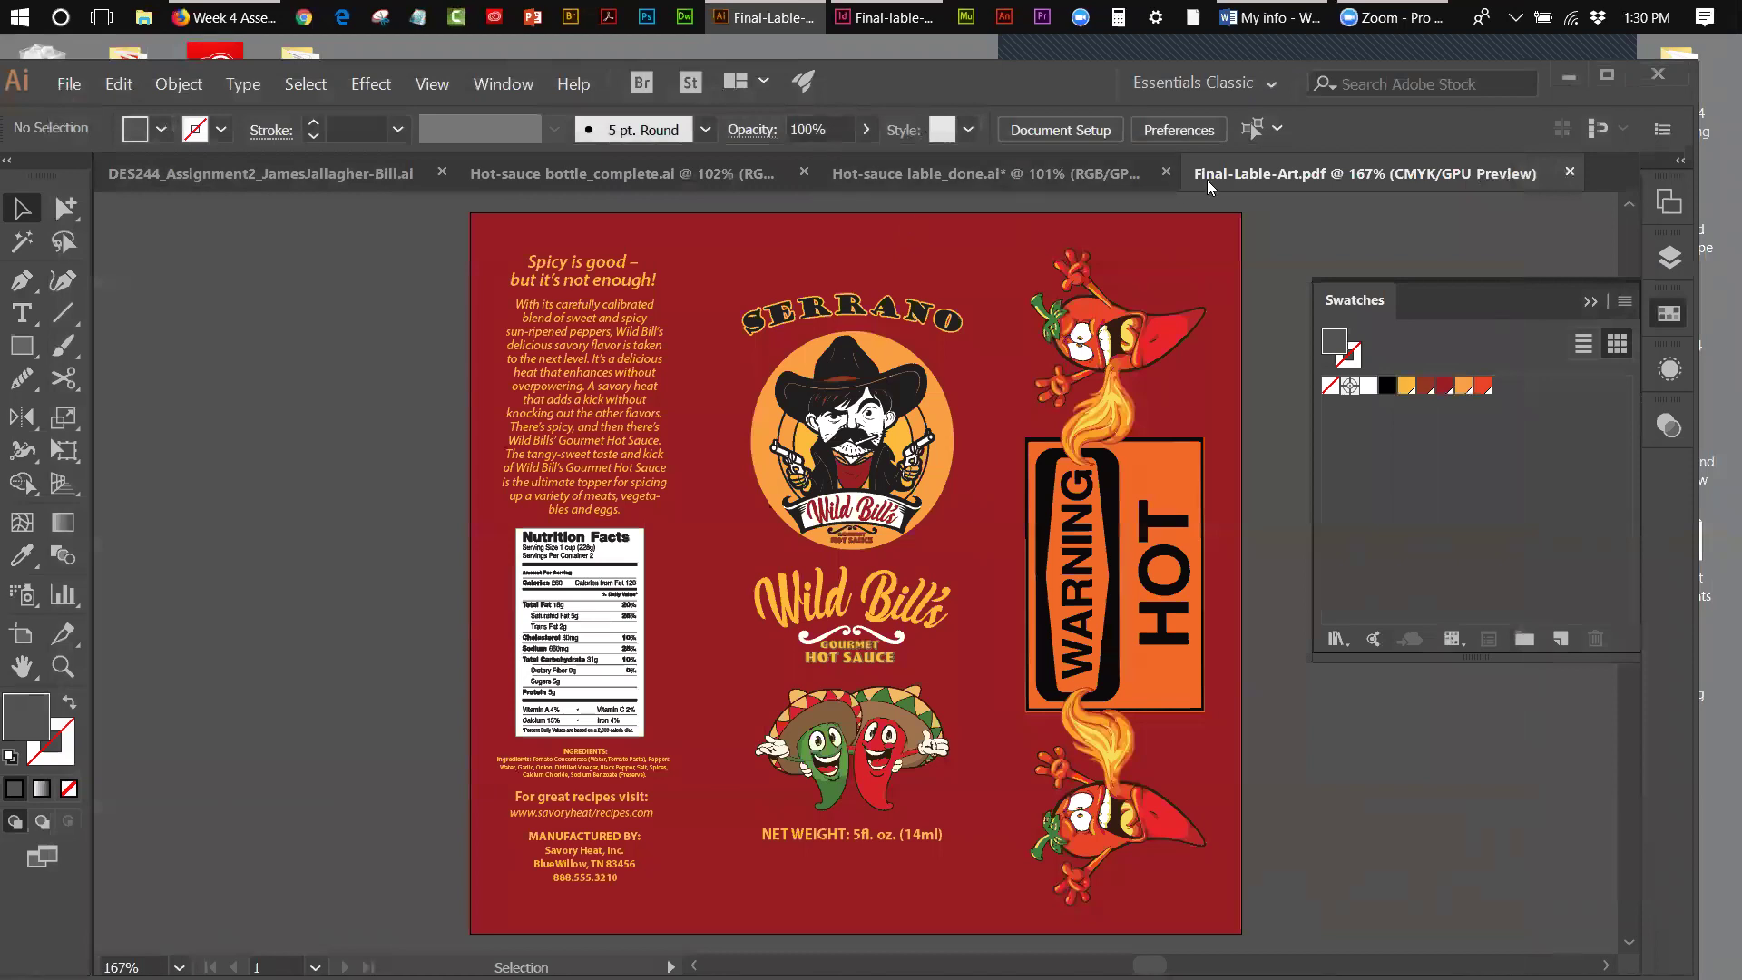
- Close Final-Lable-Art.pdf, then save and close Hot-sauce lable_done.ai
click(1571, 169)
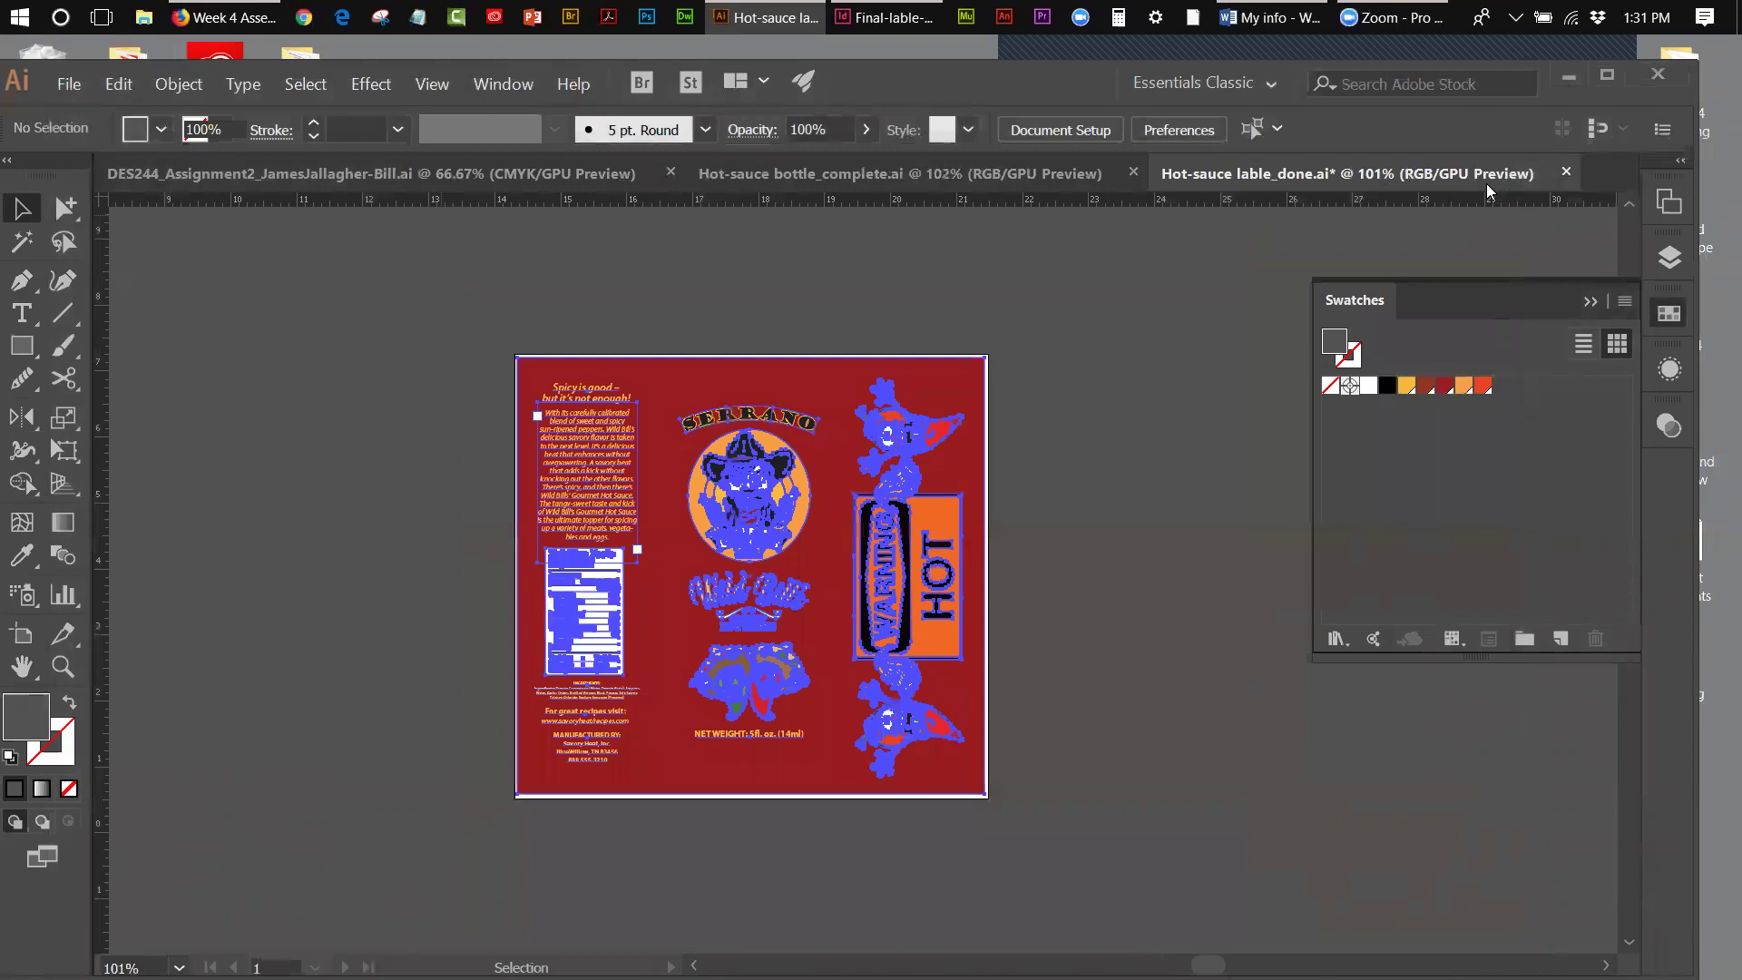
click(1034, 304)
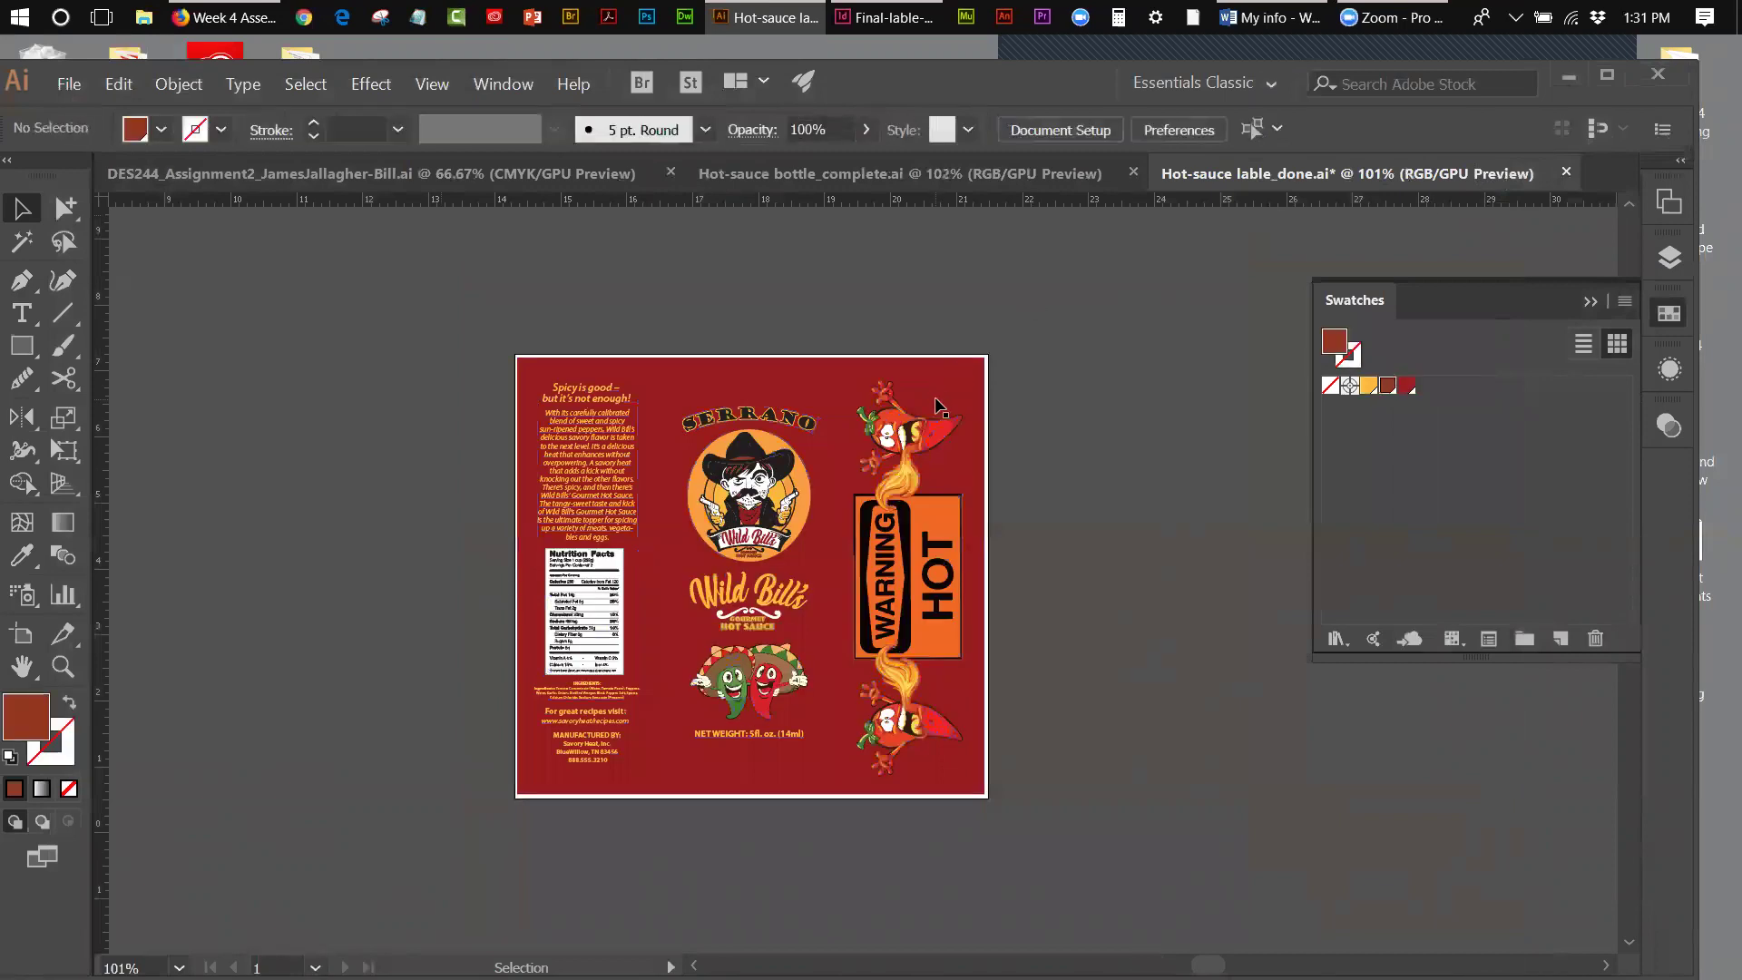
click(1566, 171)
click(878, 569)
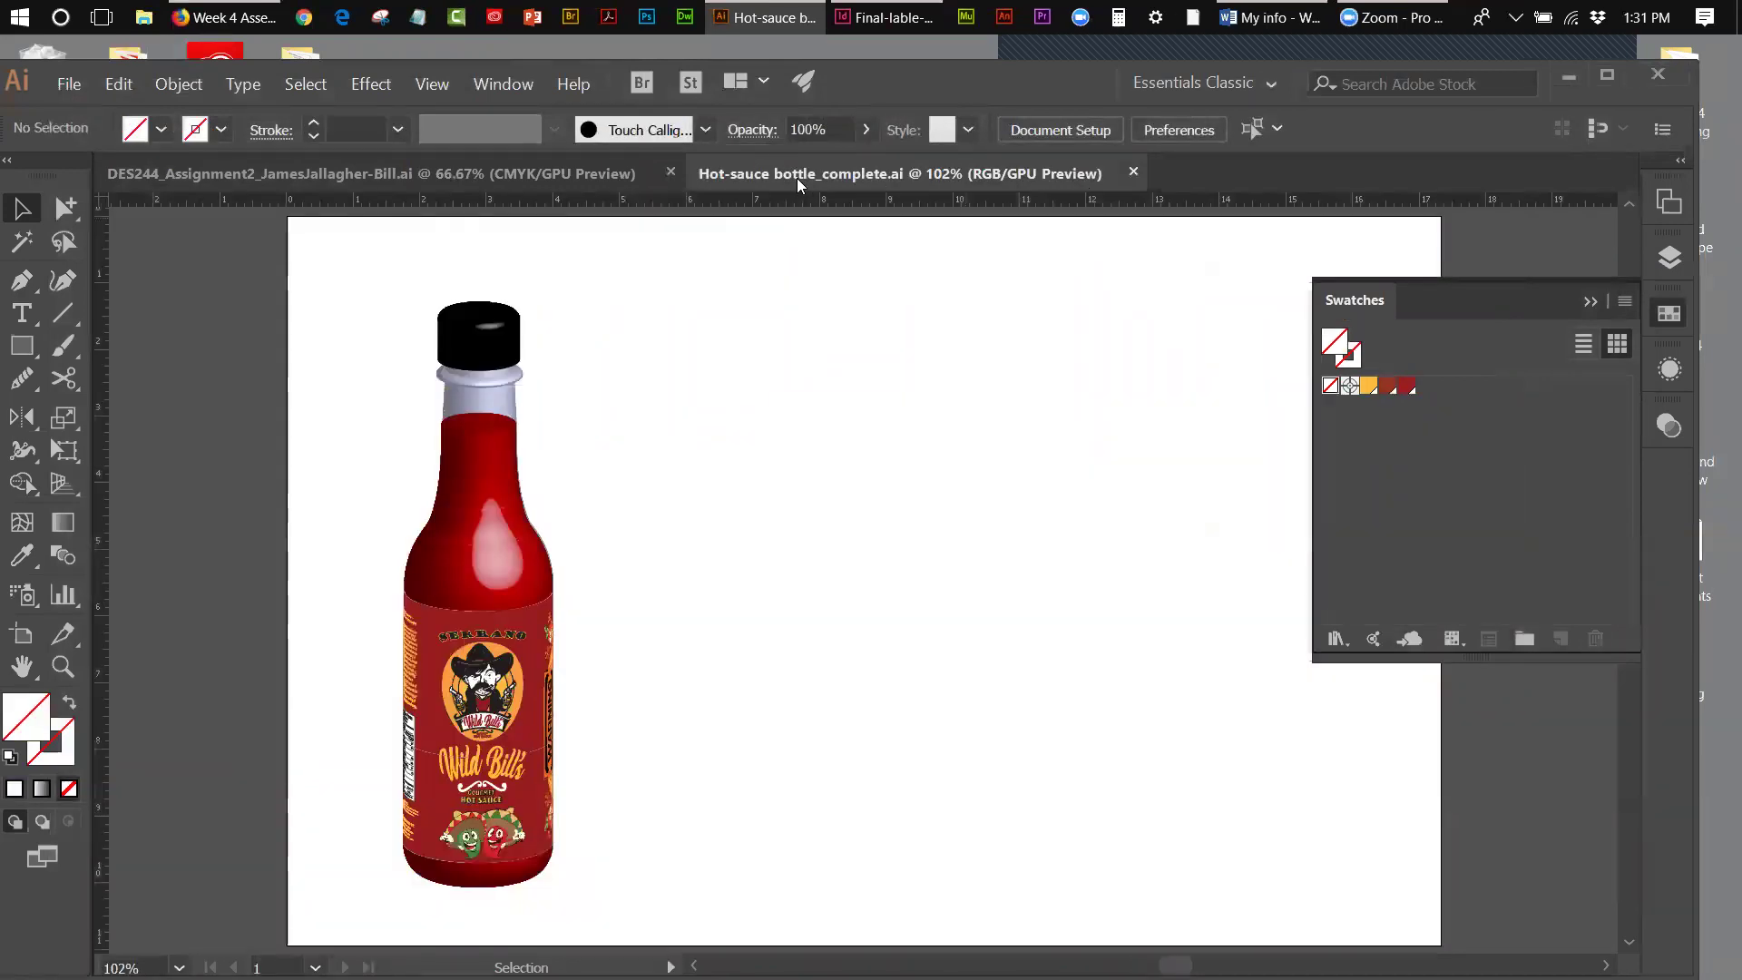
- Look over the red 3D box in DES244, then move to Hot-sauce bottle_complete.ai
click(409, 170)
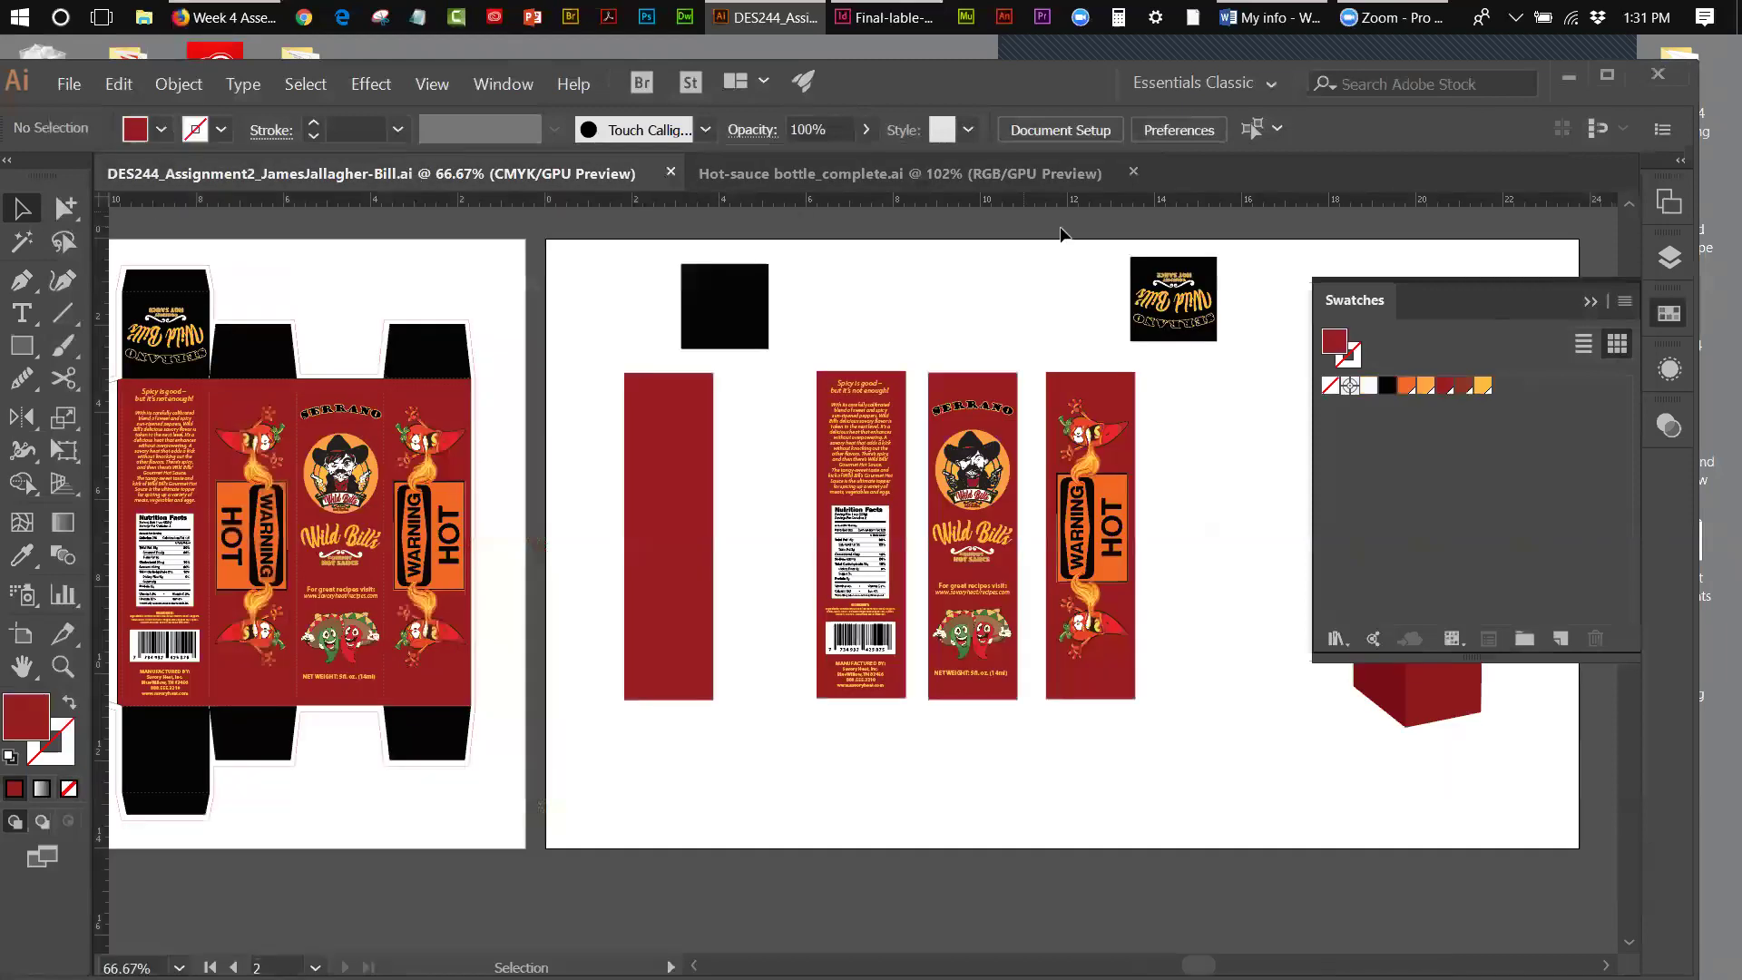
click(1586, 303)
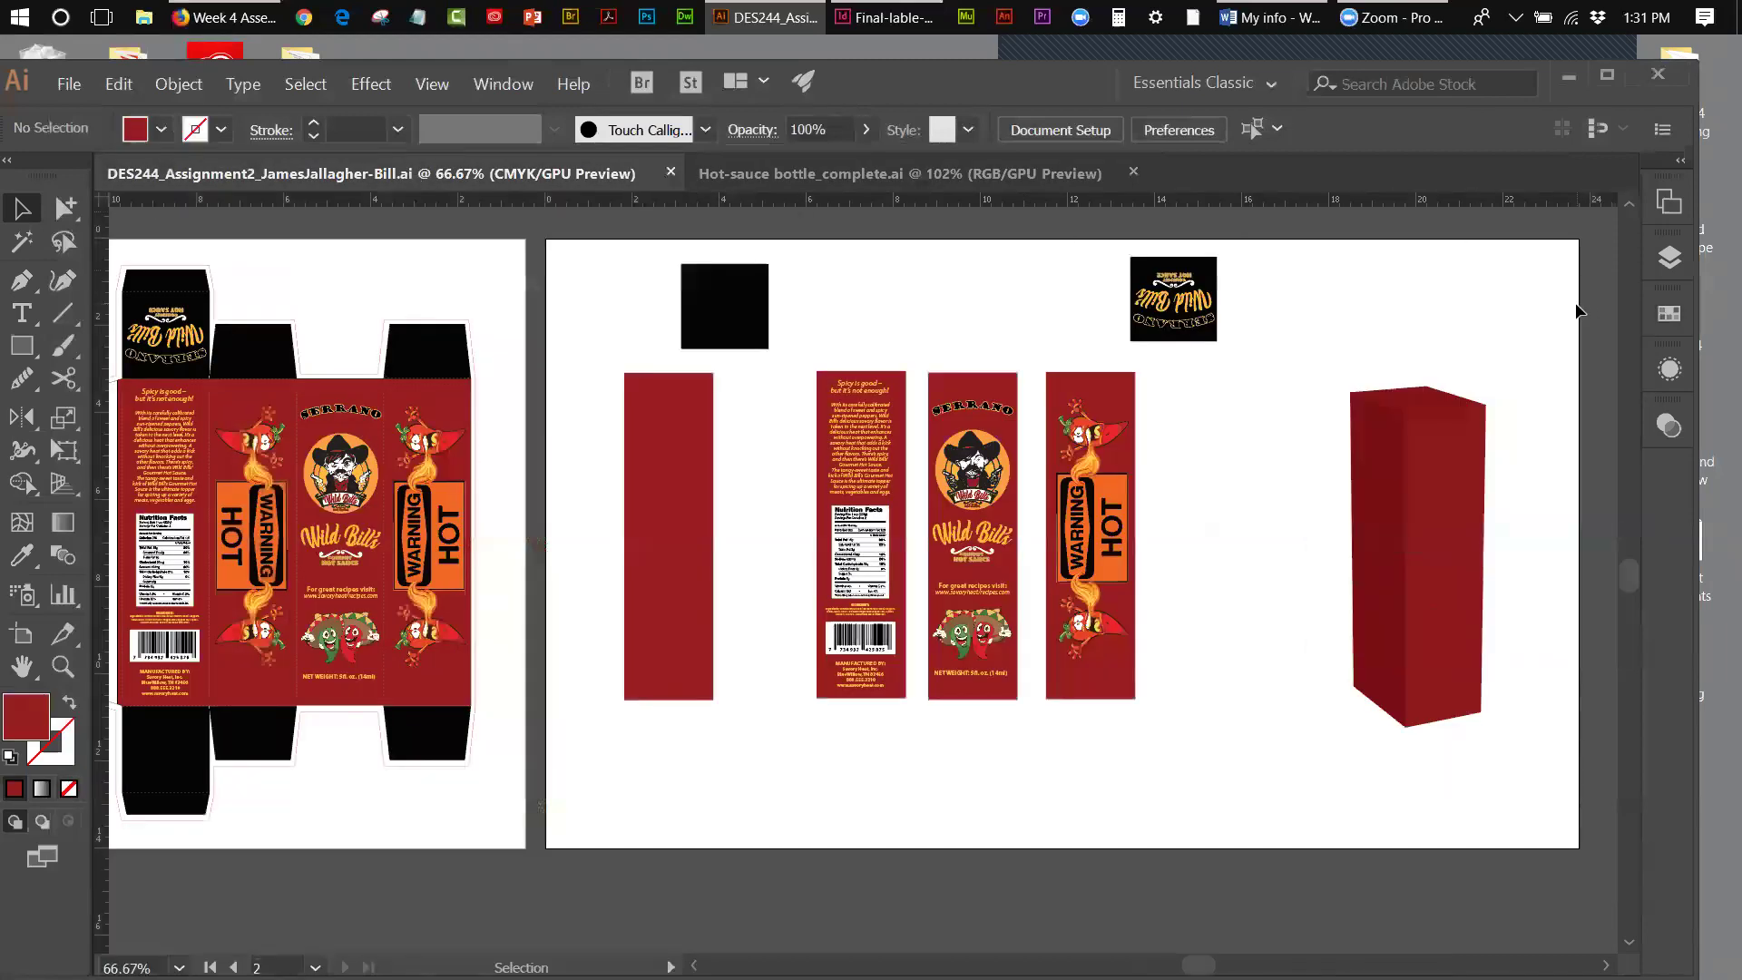
click(701, 185)
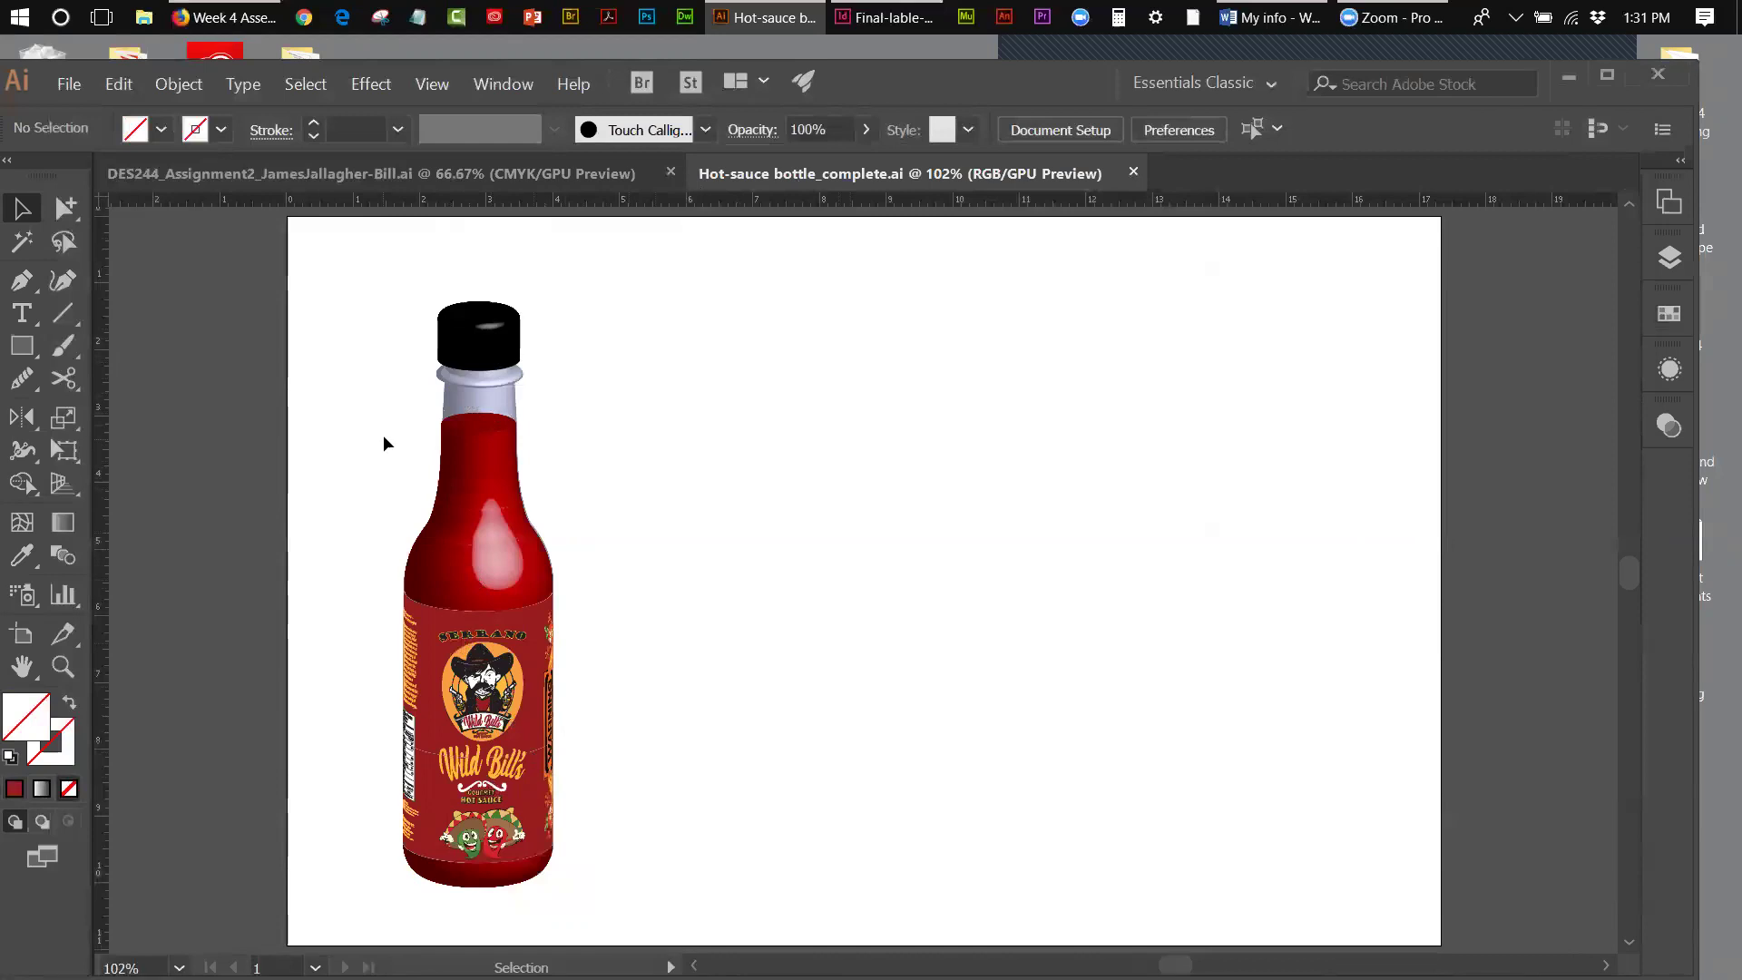
- Select the bottle cap and check the Symbols panel before collapsing it
click(508, 356)
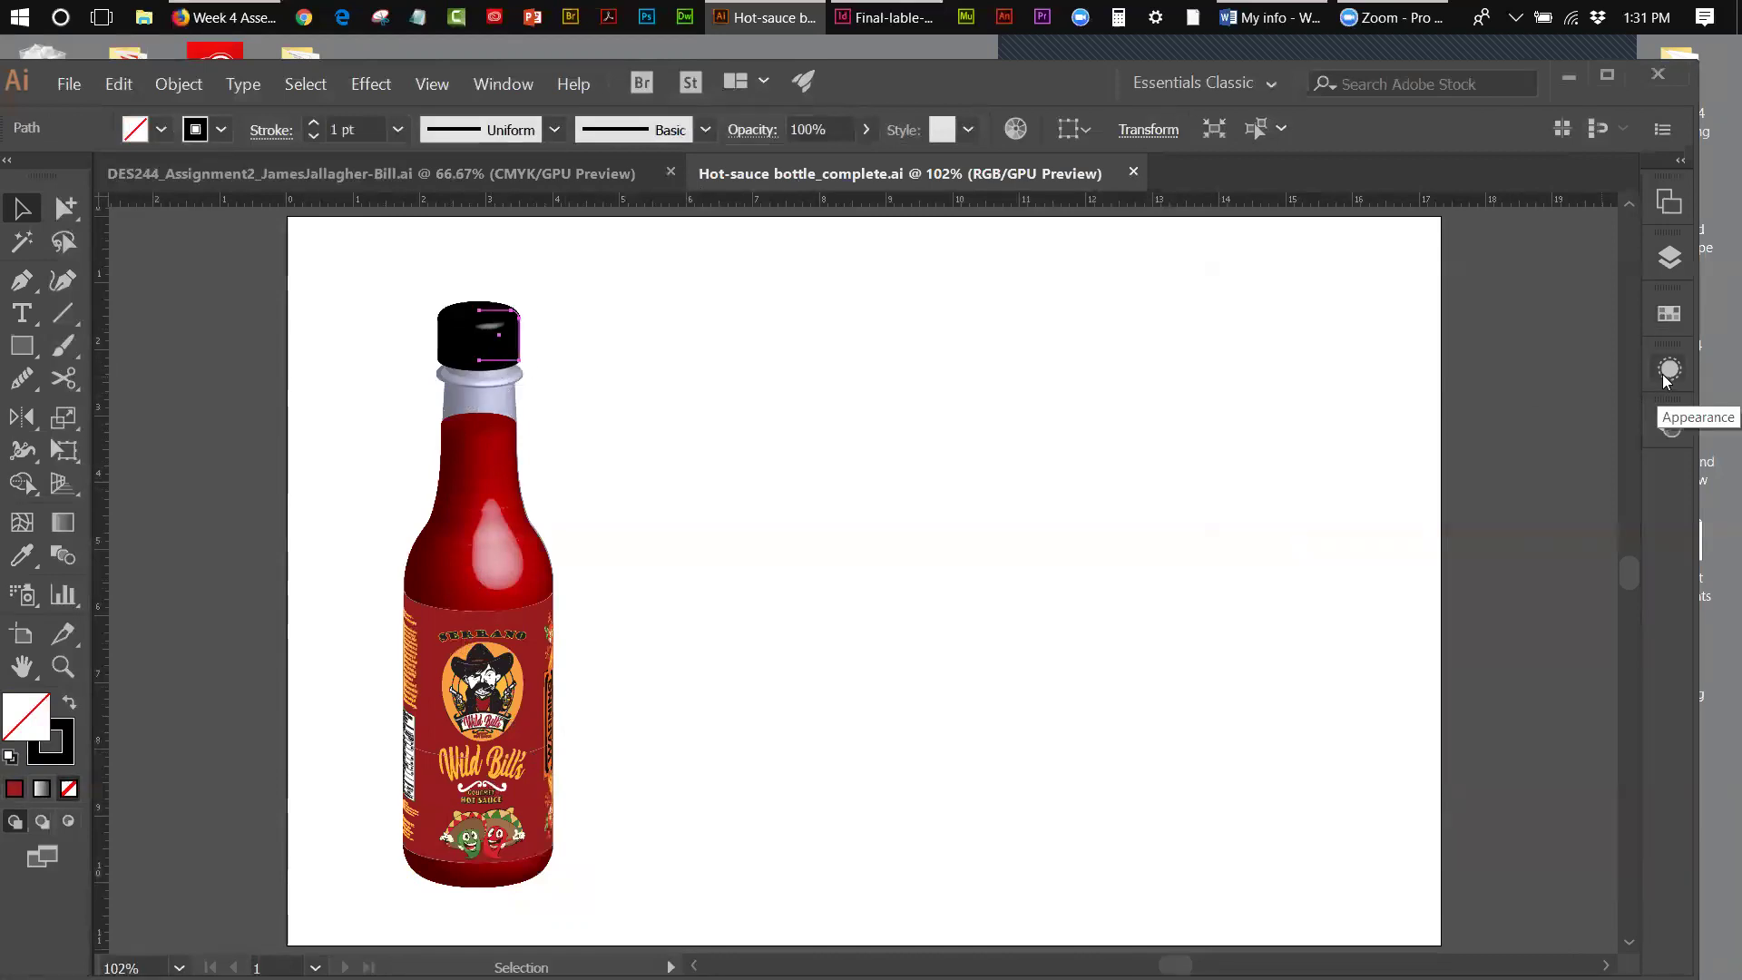
click(490, 86)
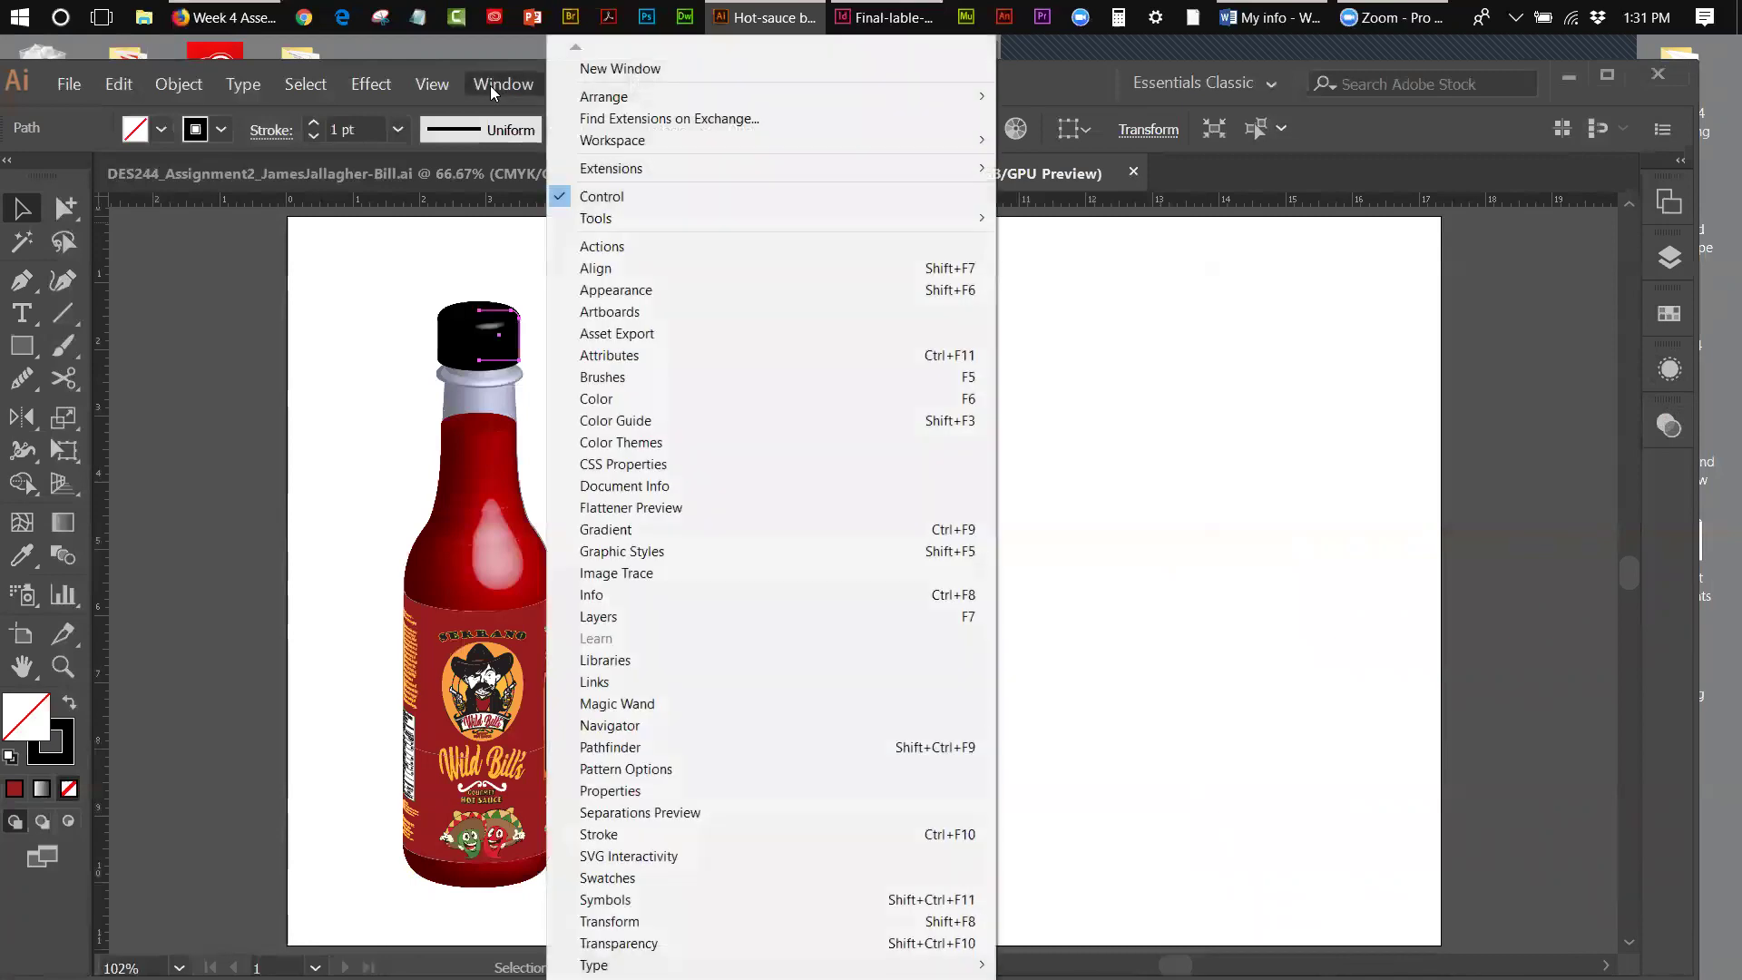
click(625, 900)
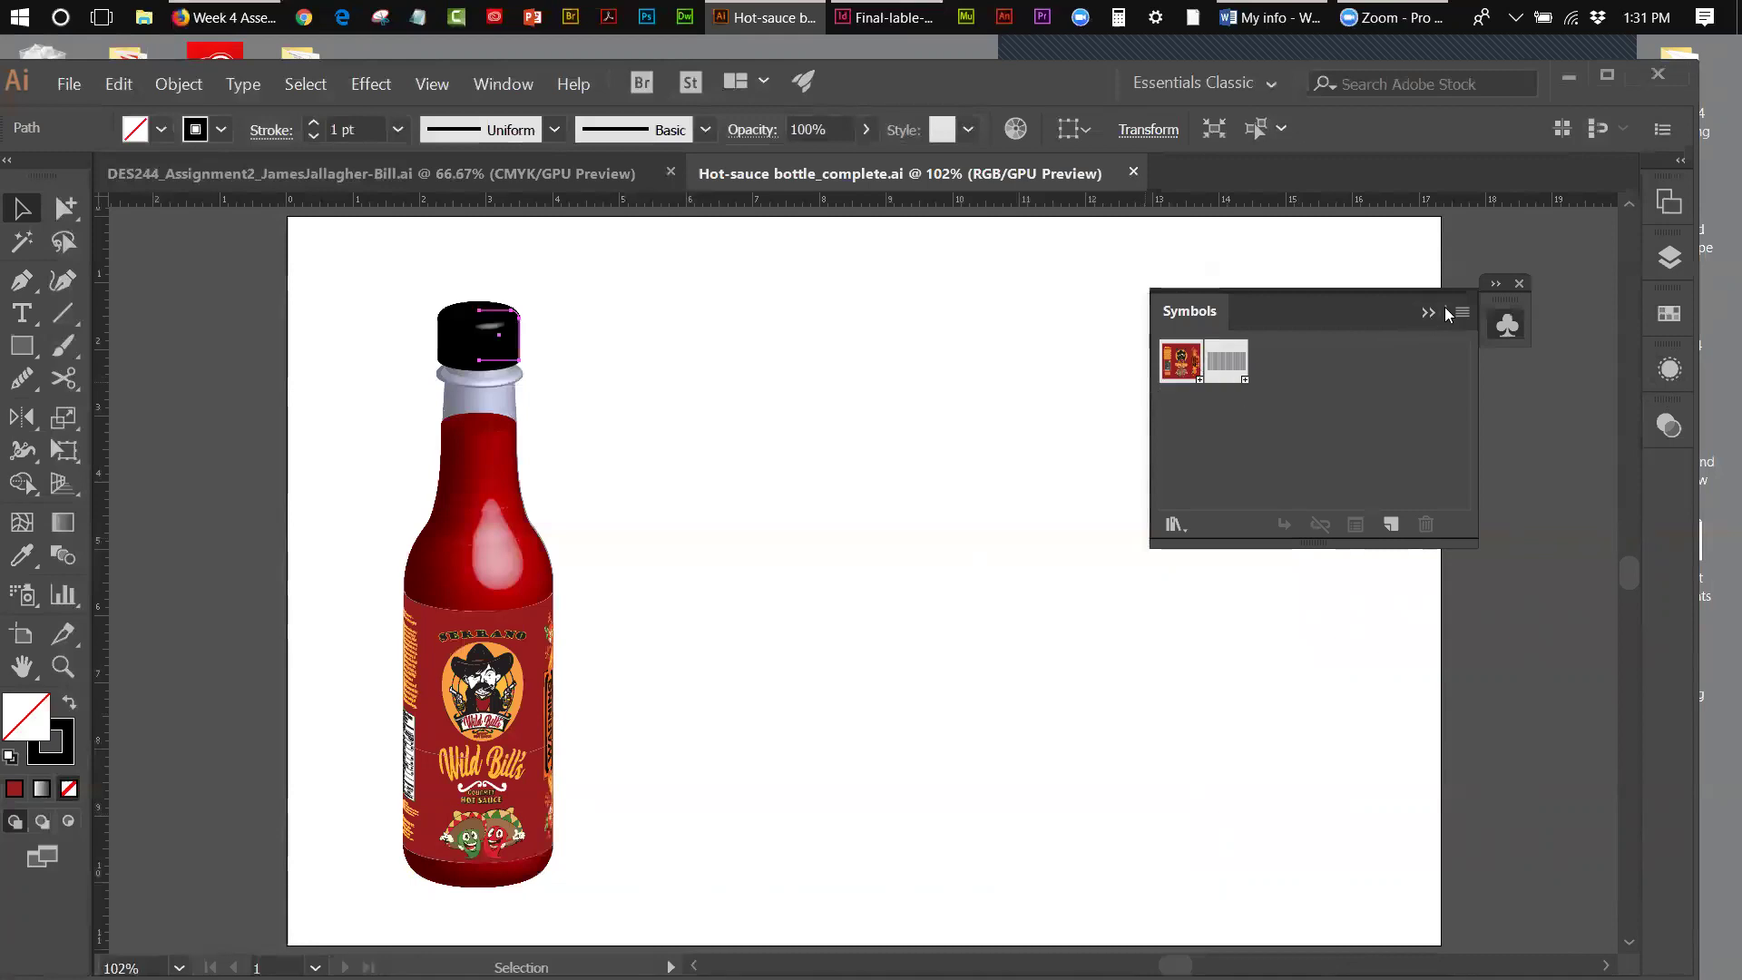
click(1616, 346)
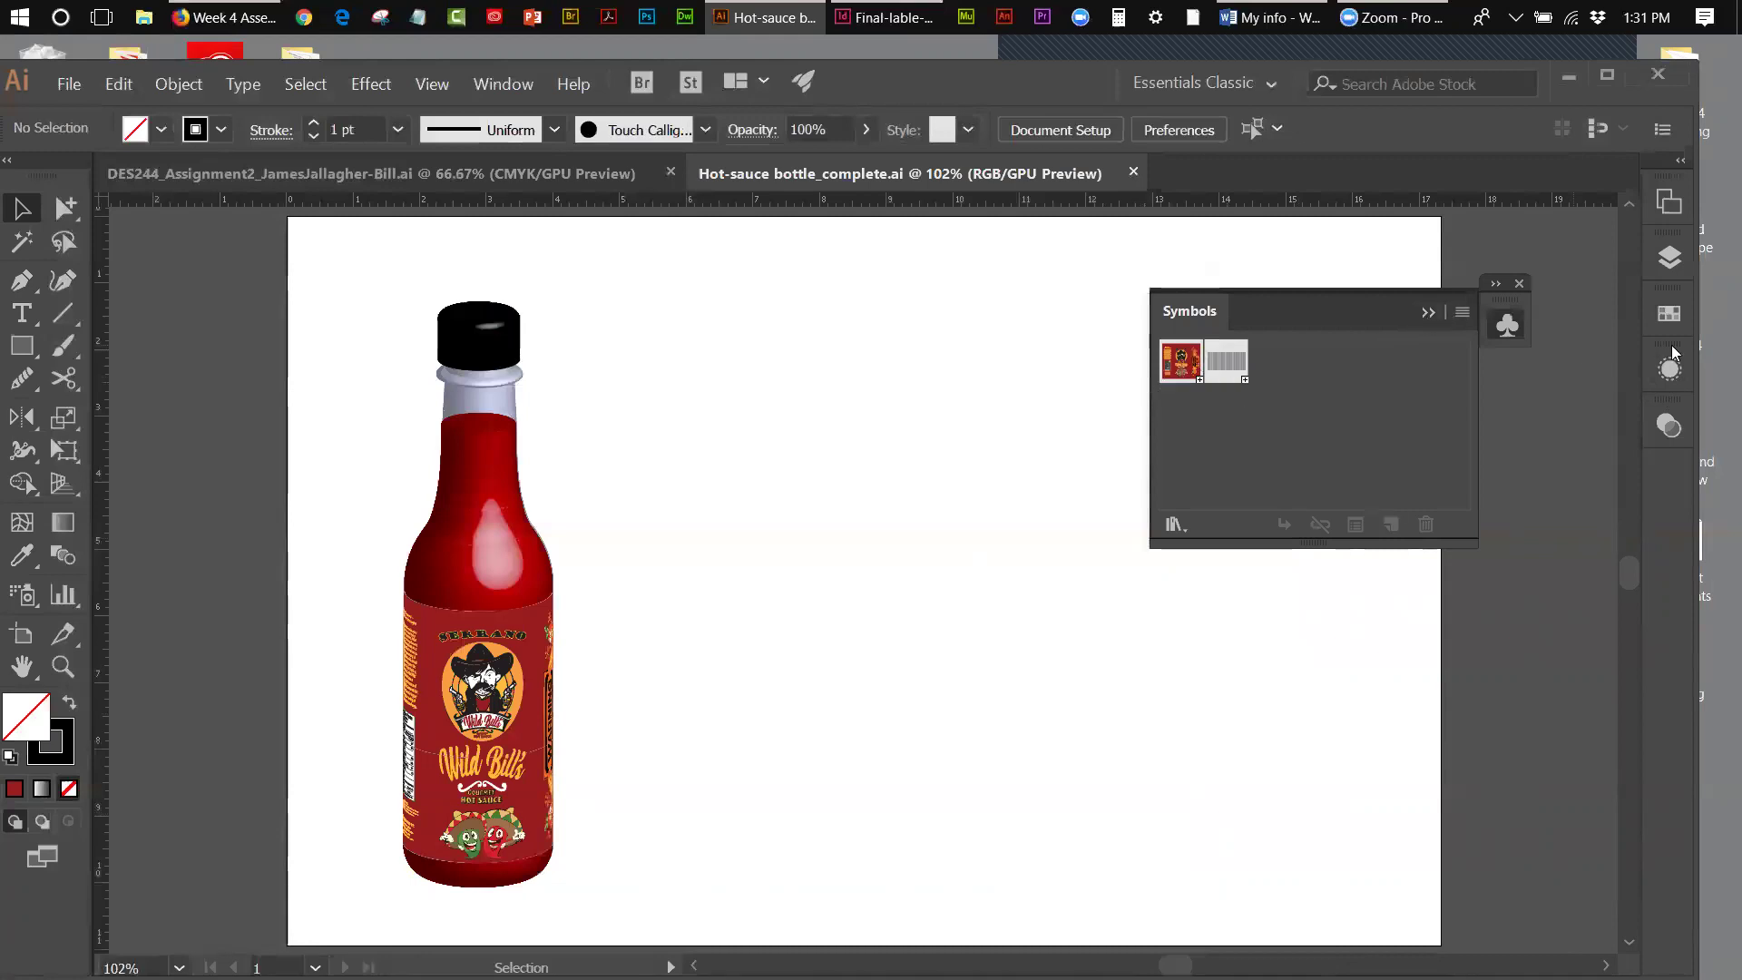
click(1430, 314)
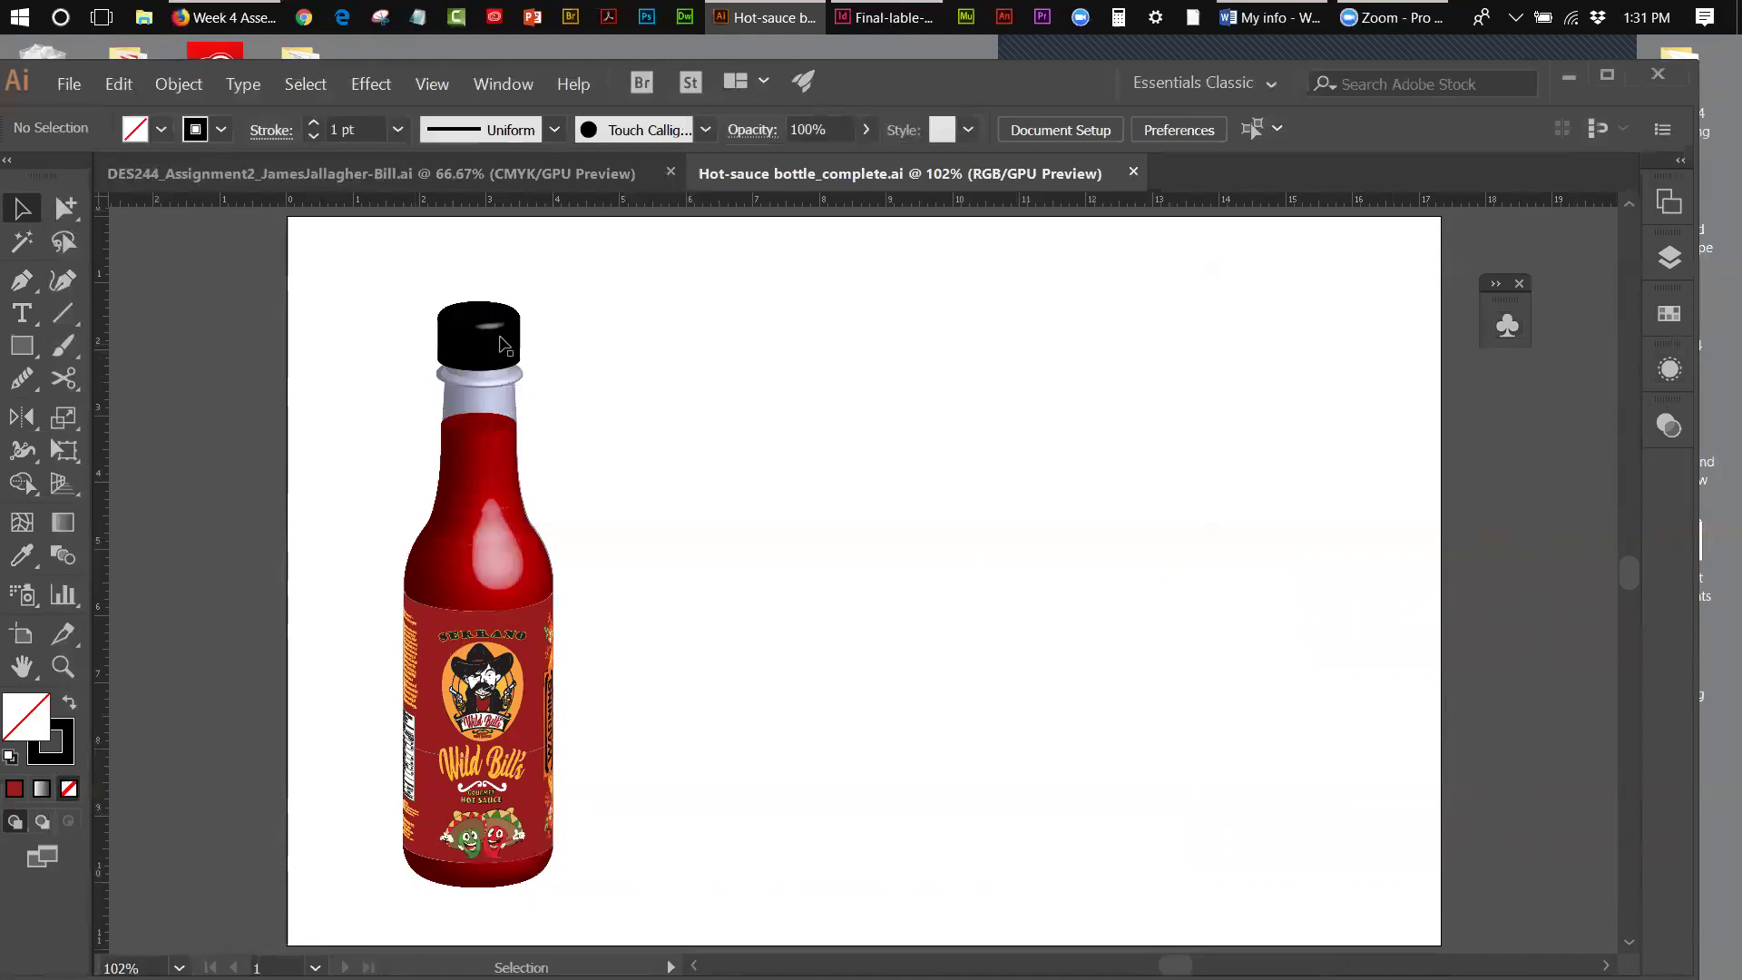
- Delete the cap's extra 3D Revolve in Appearance and enable 3D Revolve (Mapped)
click(547, 325)
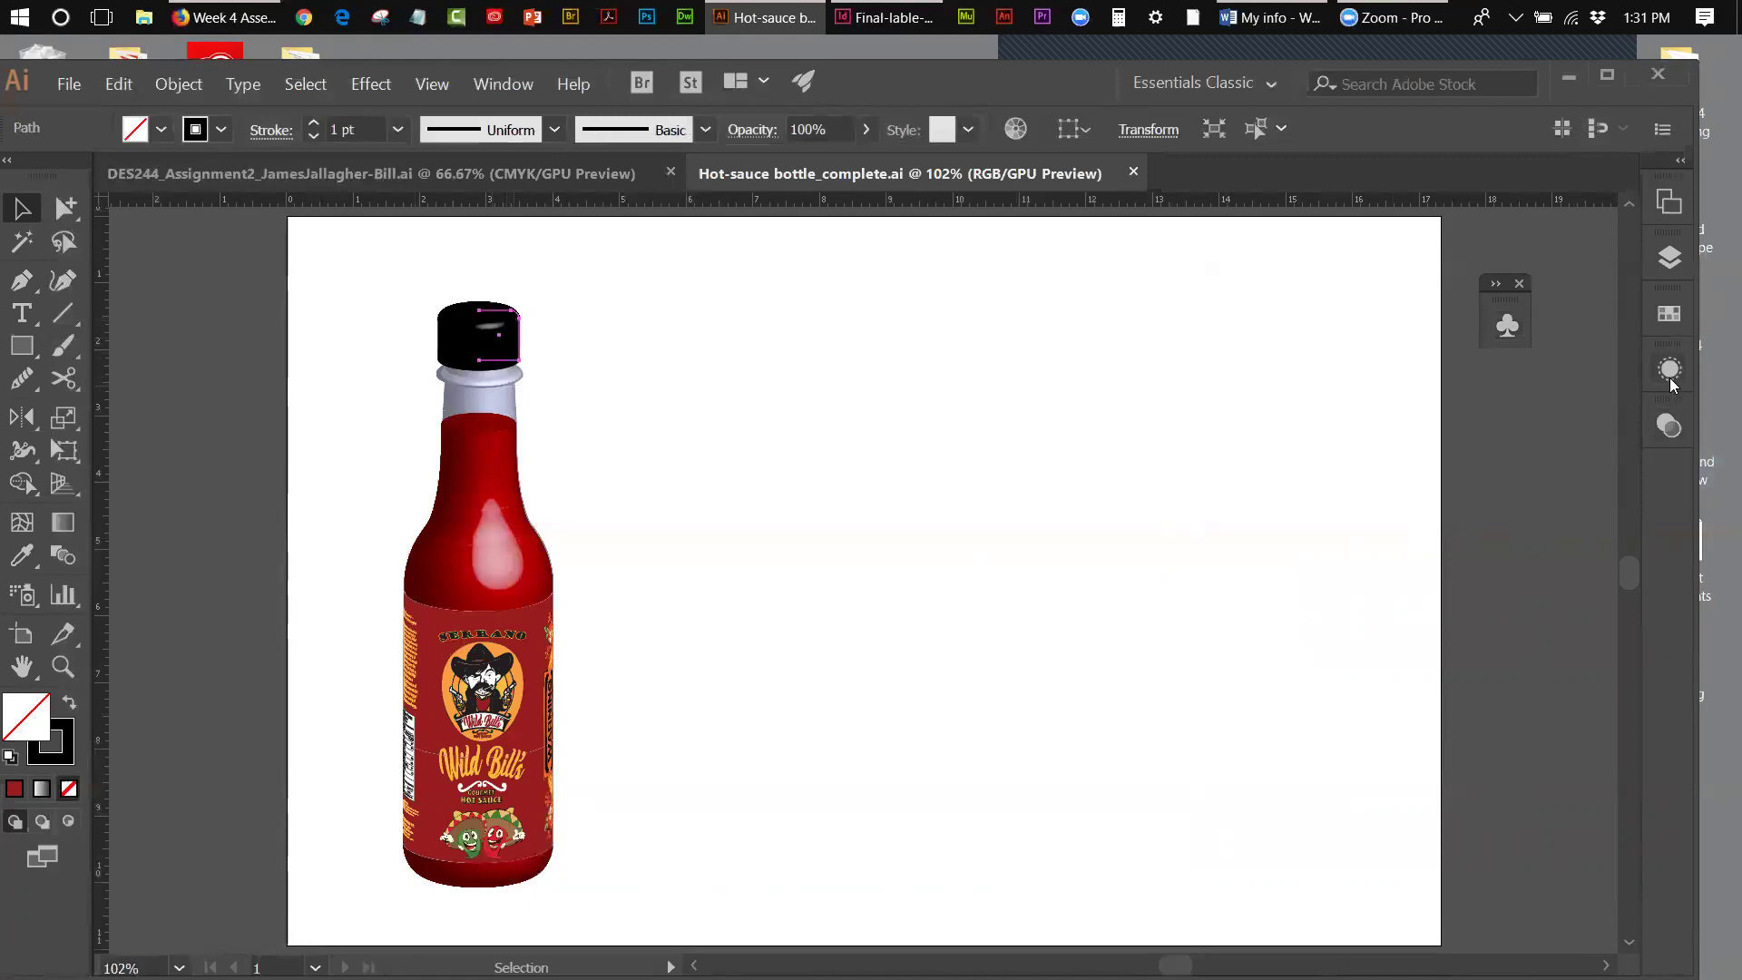
click(1669, 375)
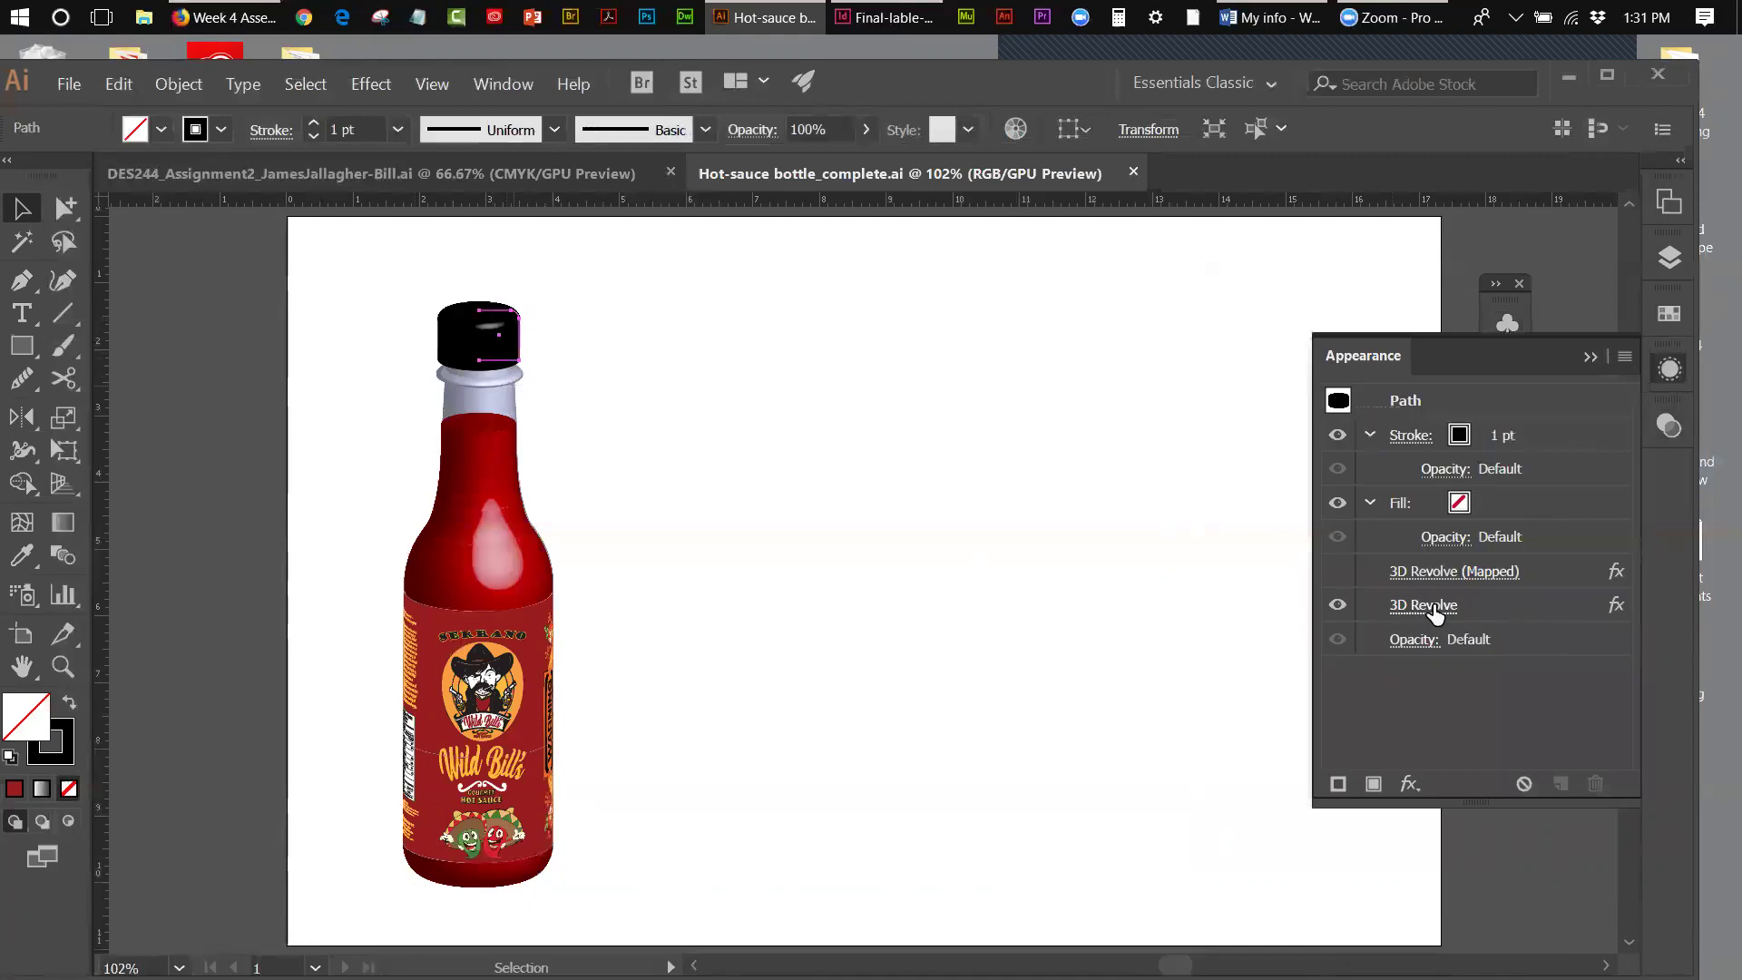
click(962, 586)
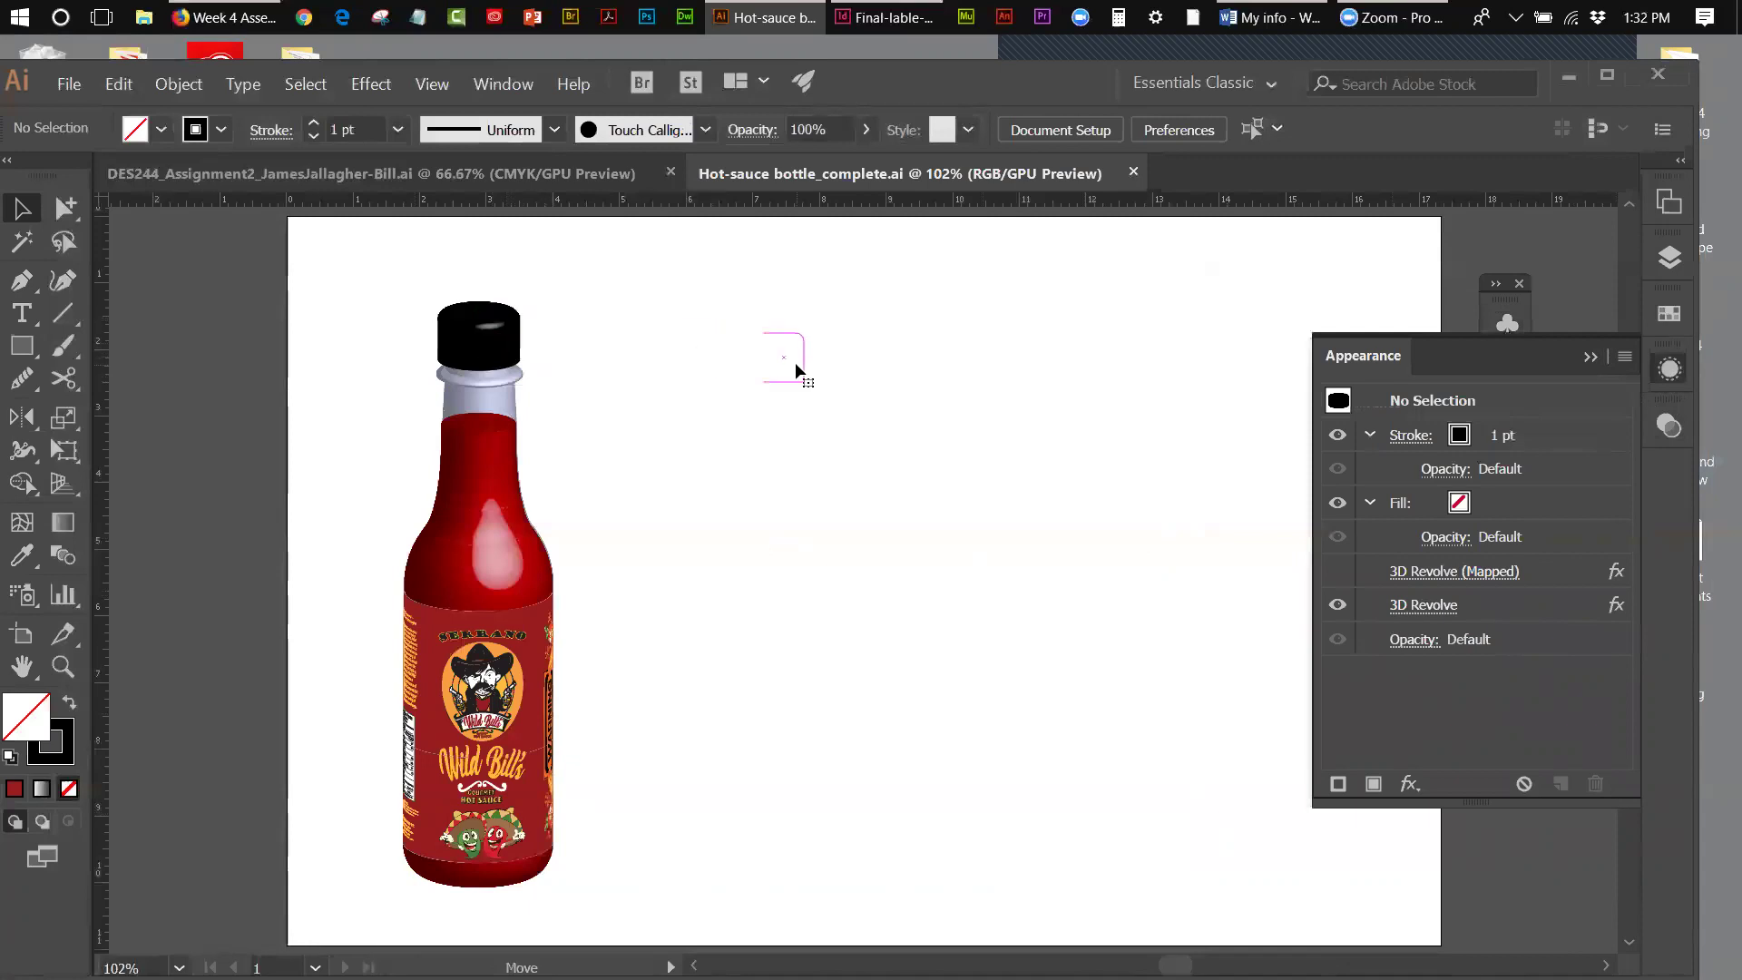
click(794, 362)
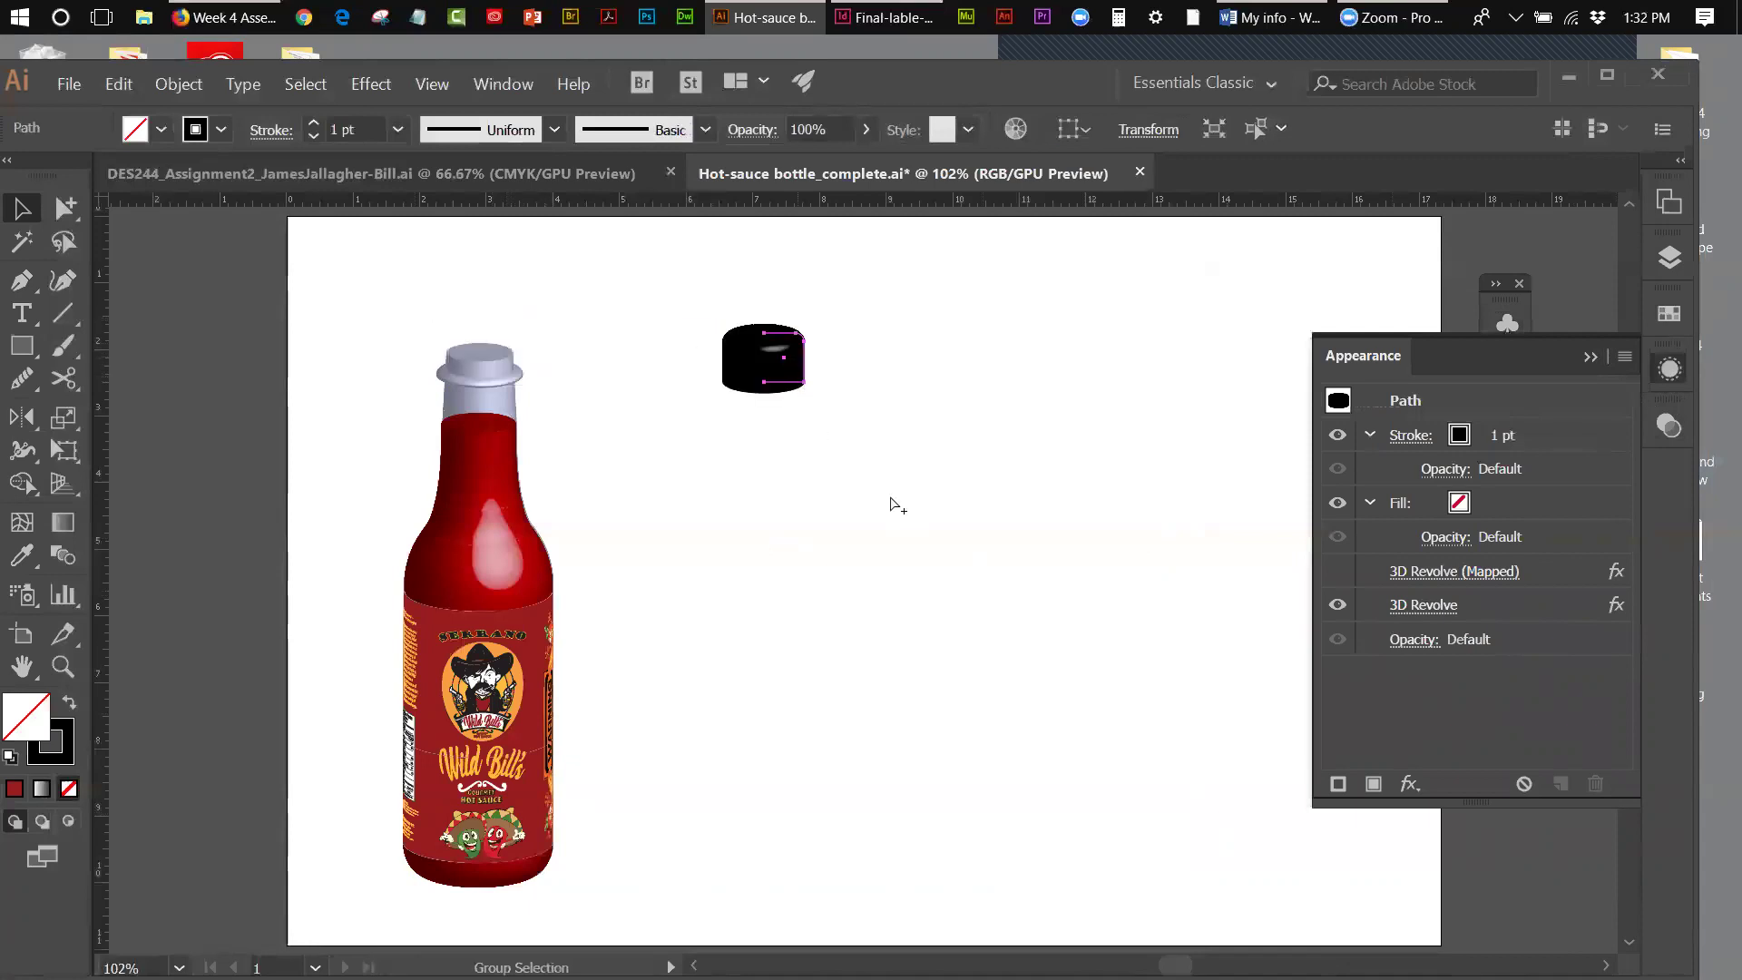
key(ctrl+z)
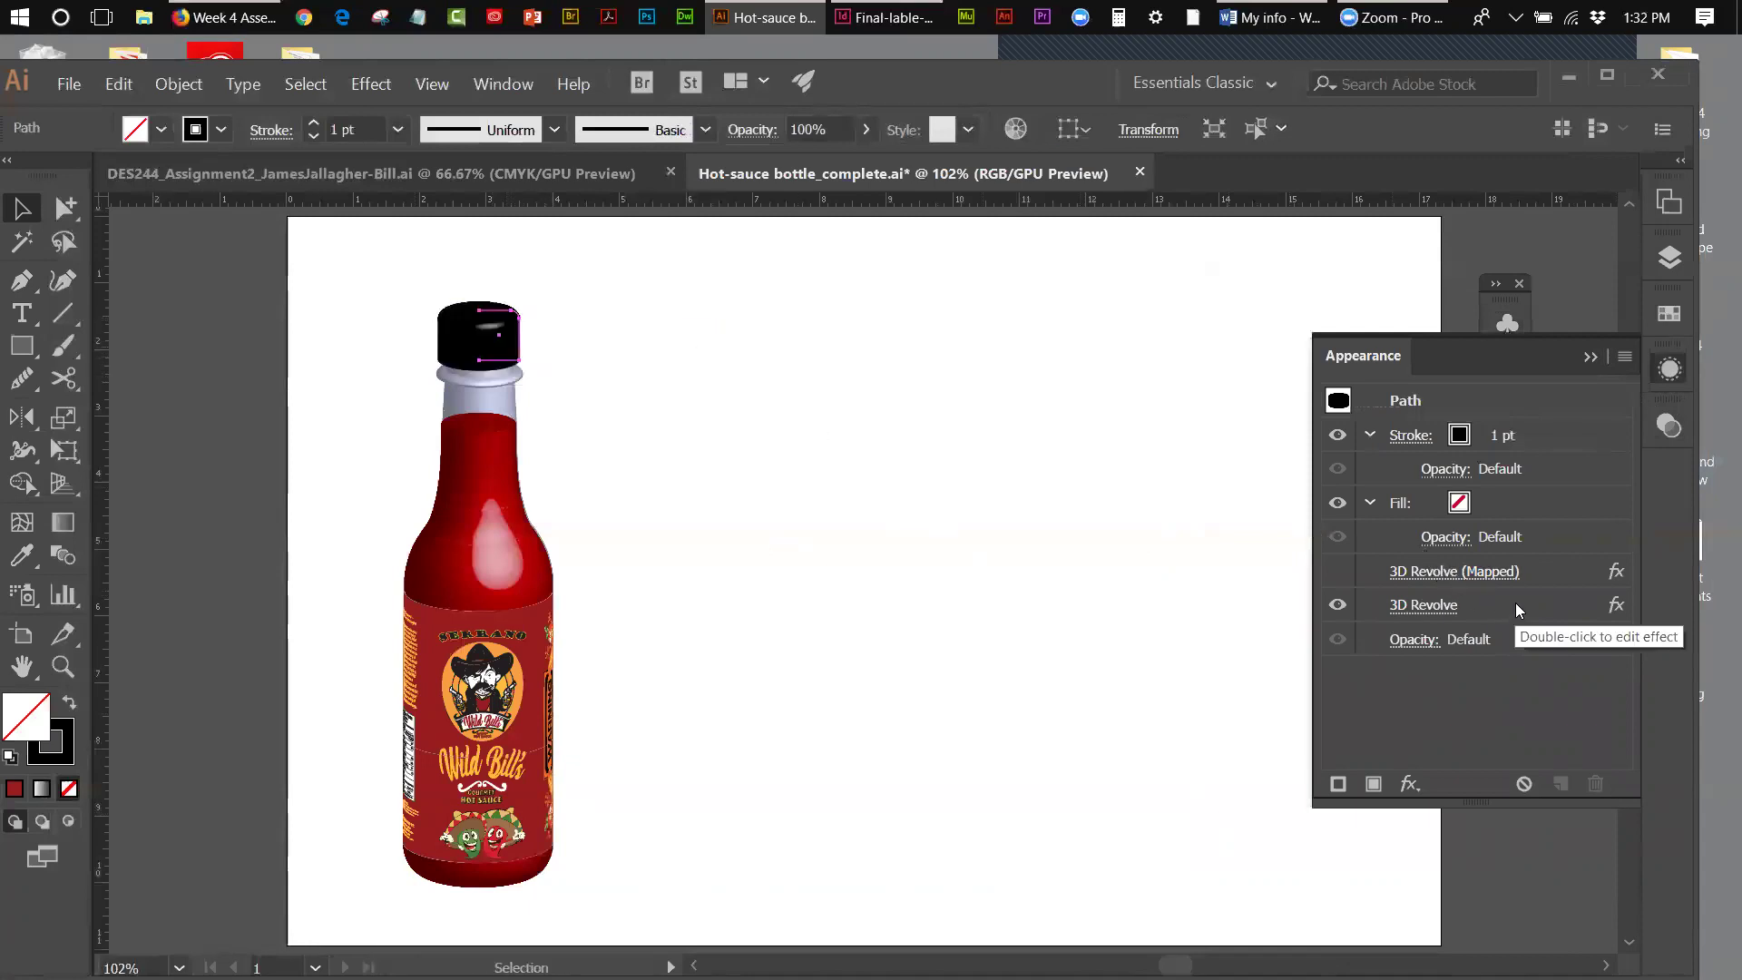
click(1515, 605)
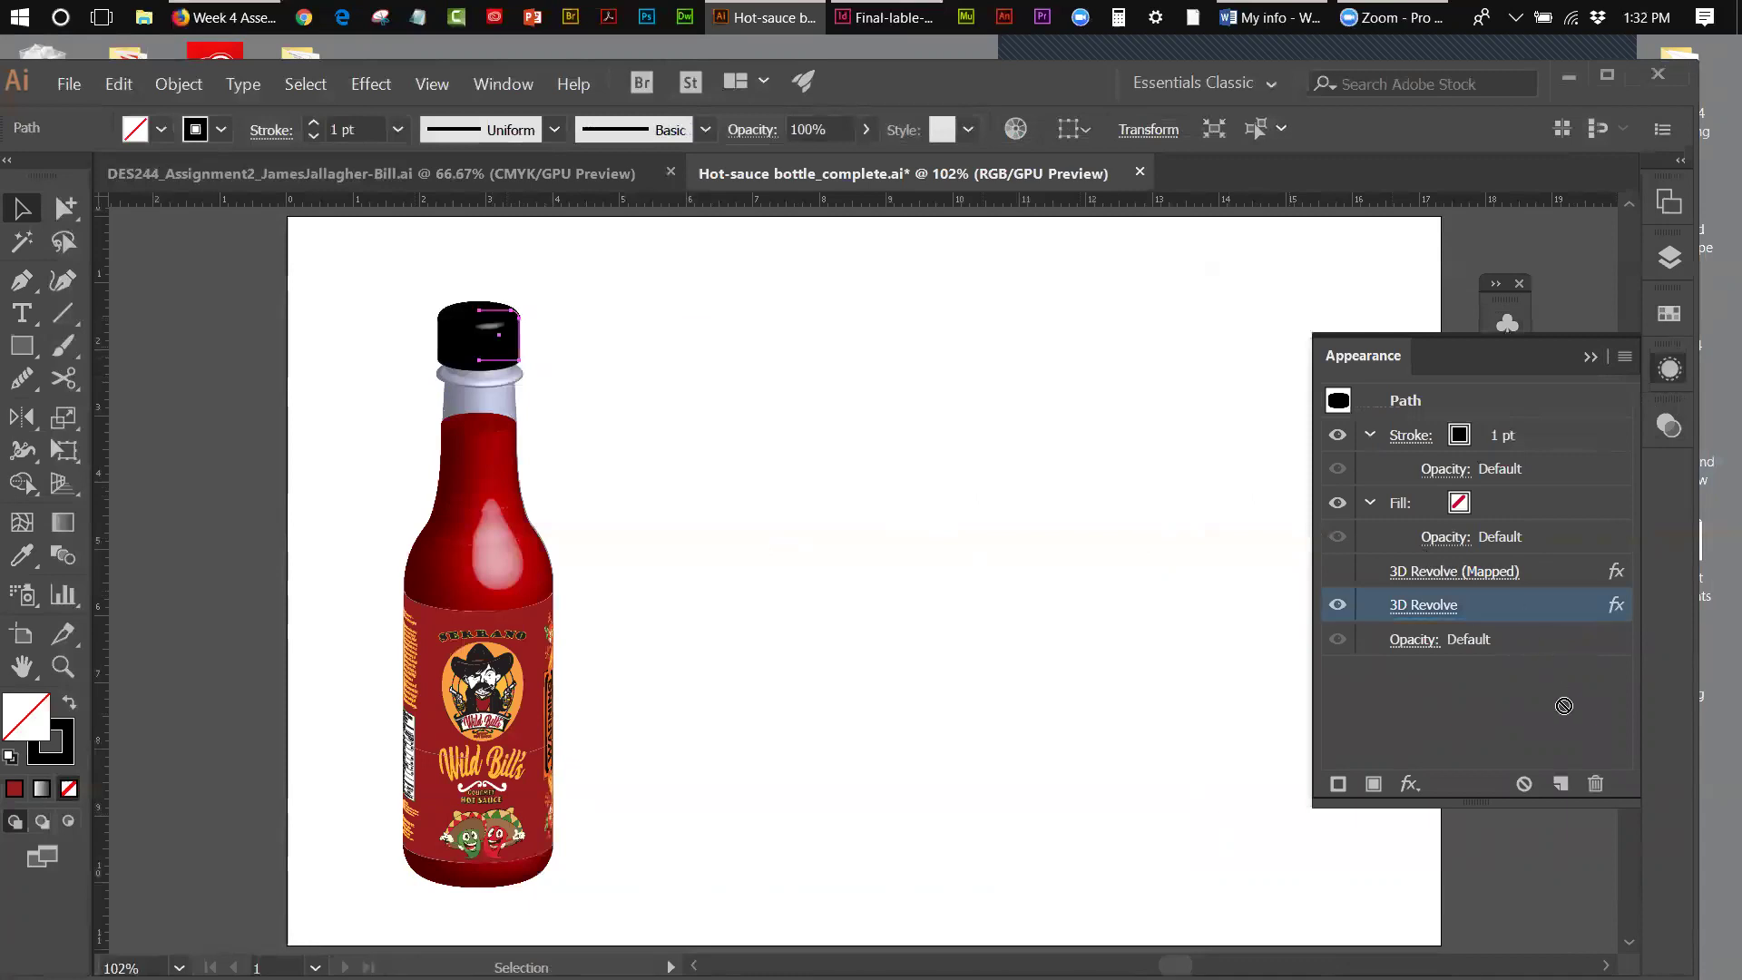
click(1594, 783)
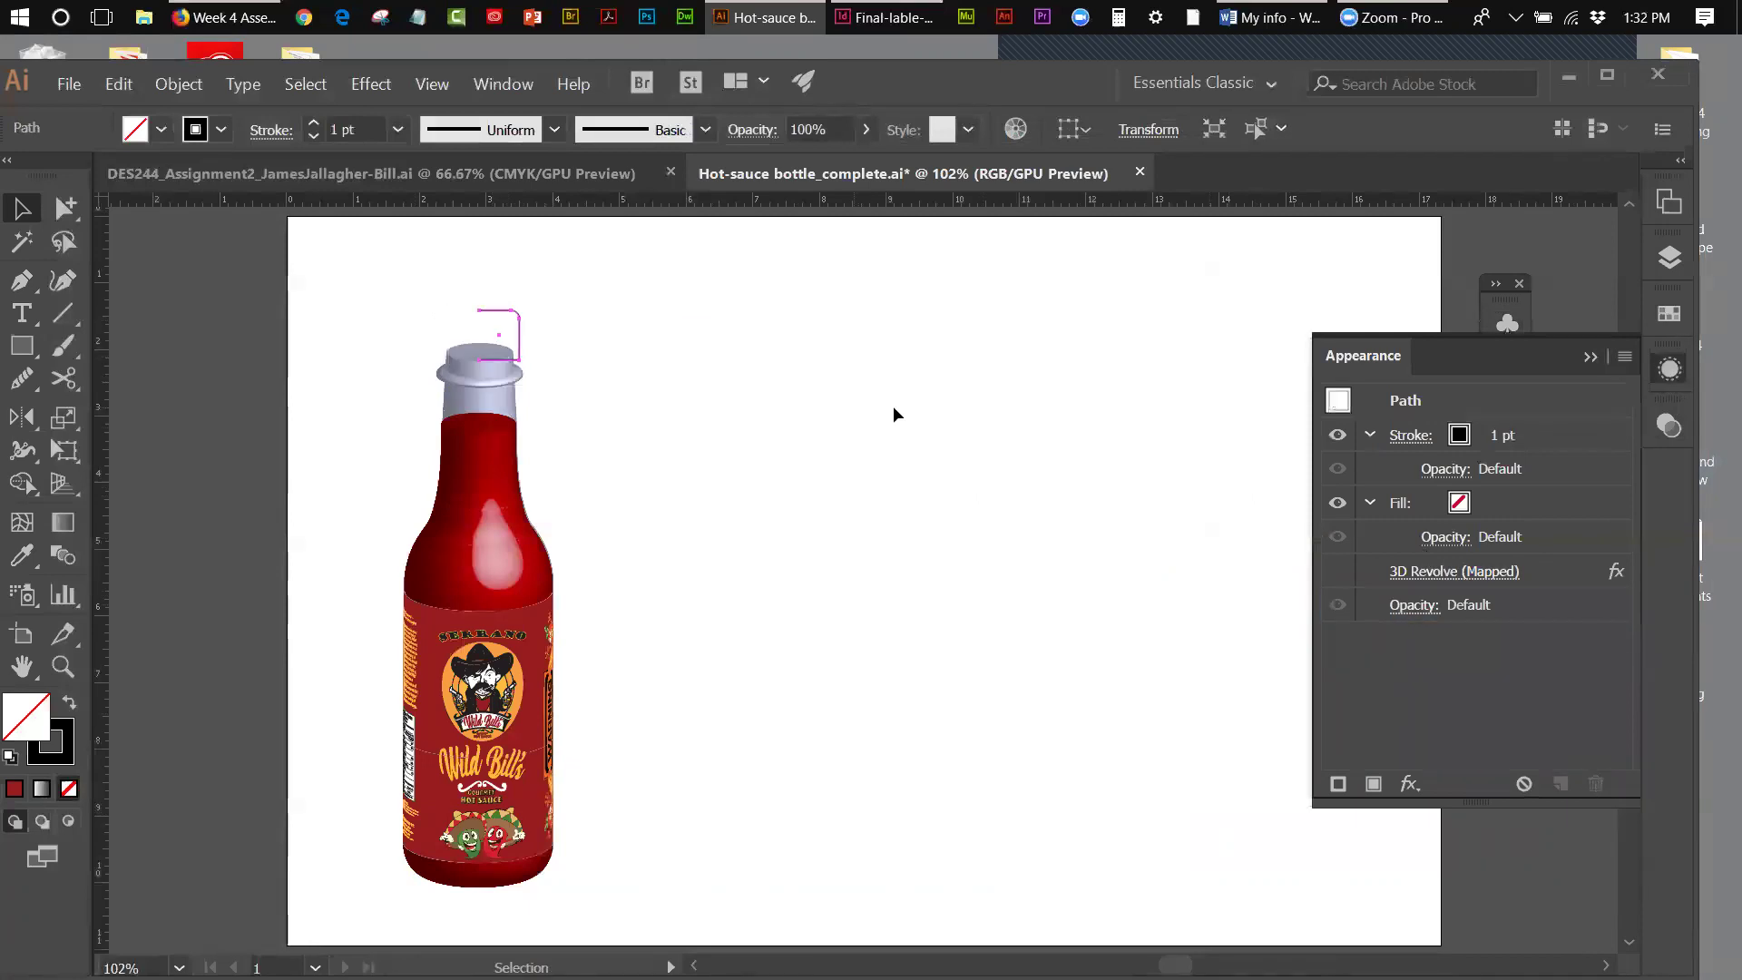
click(1339, 568)
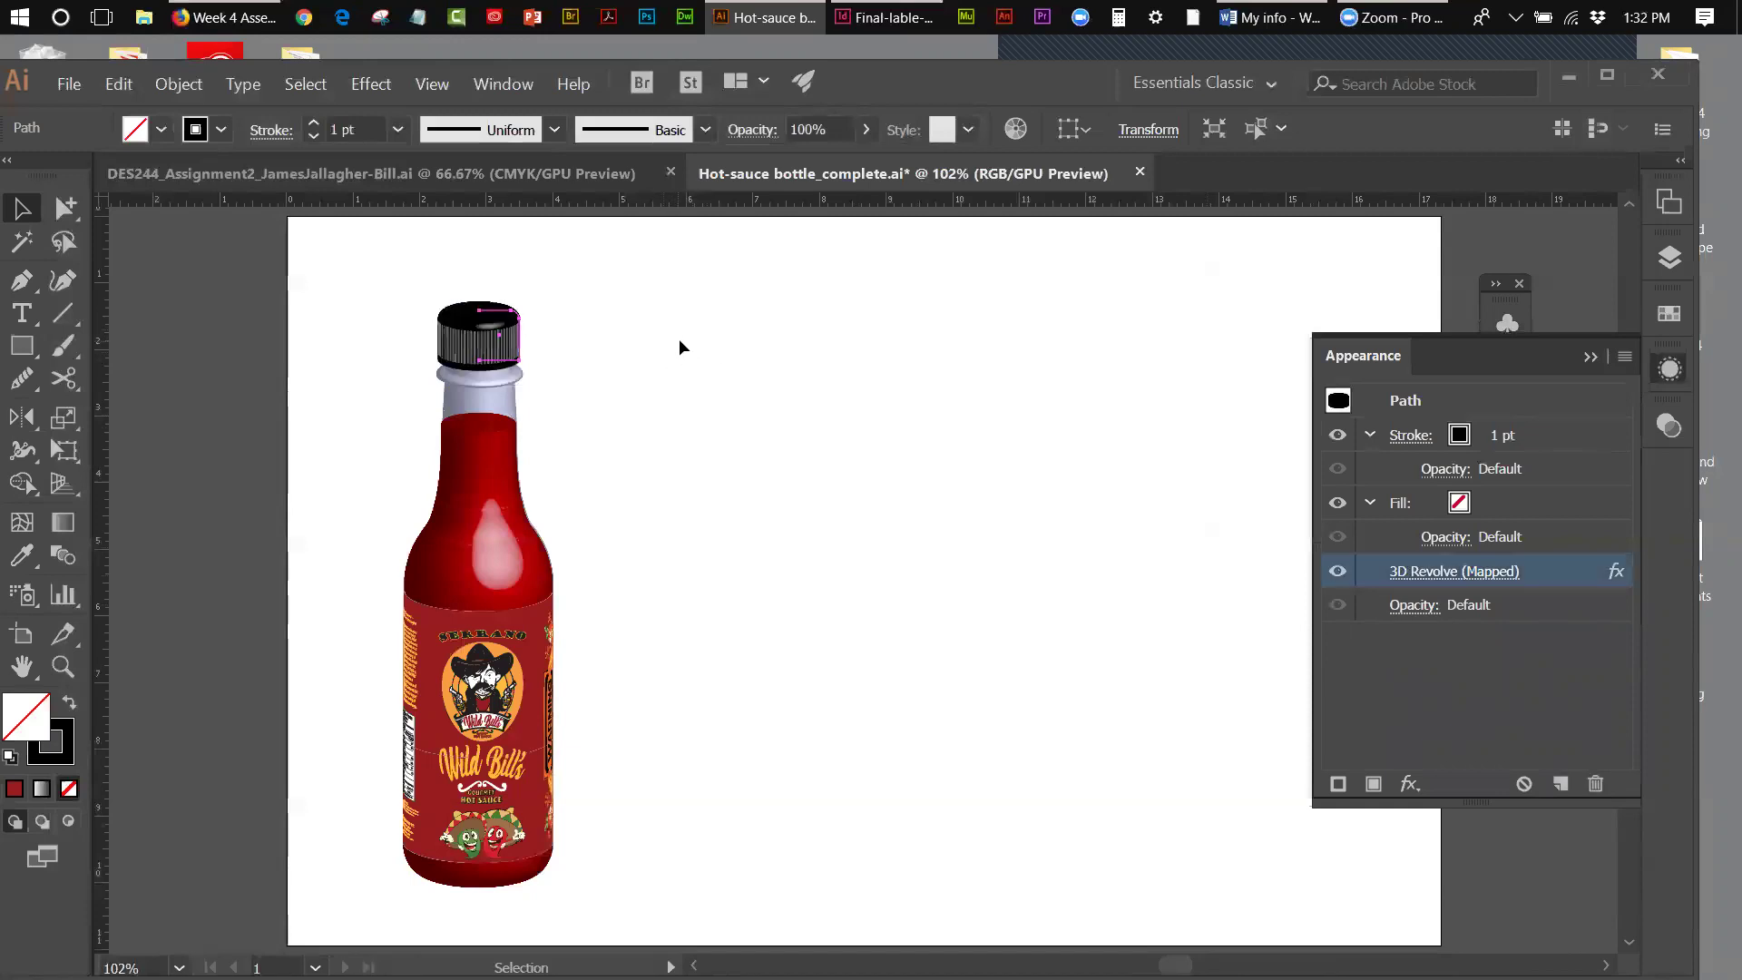
click(1589, 359)
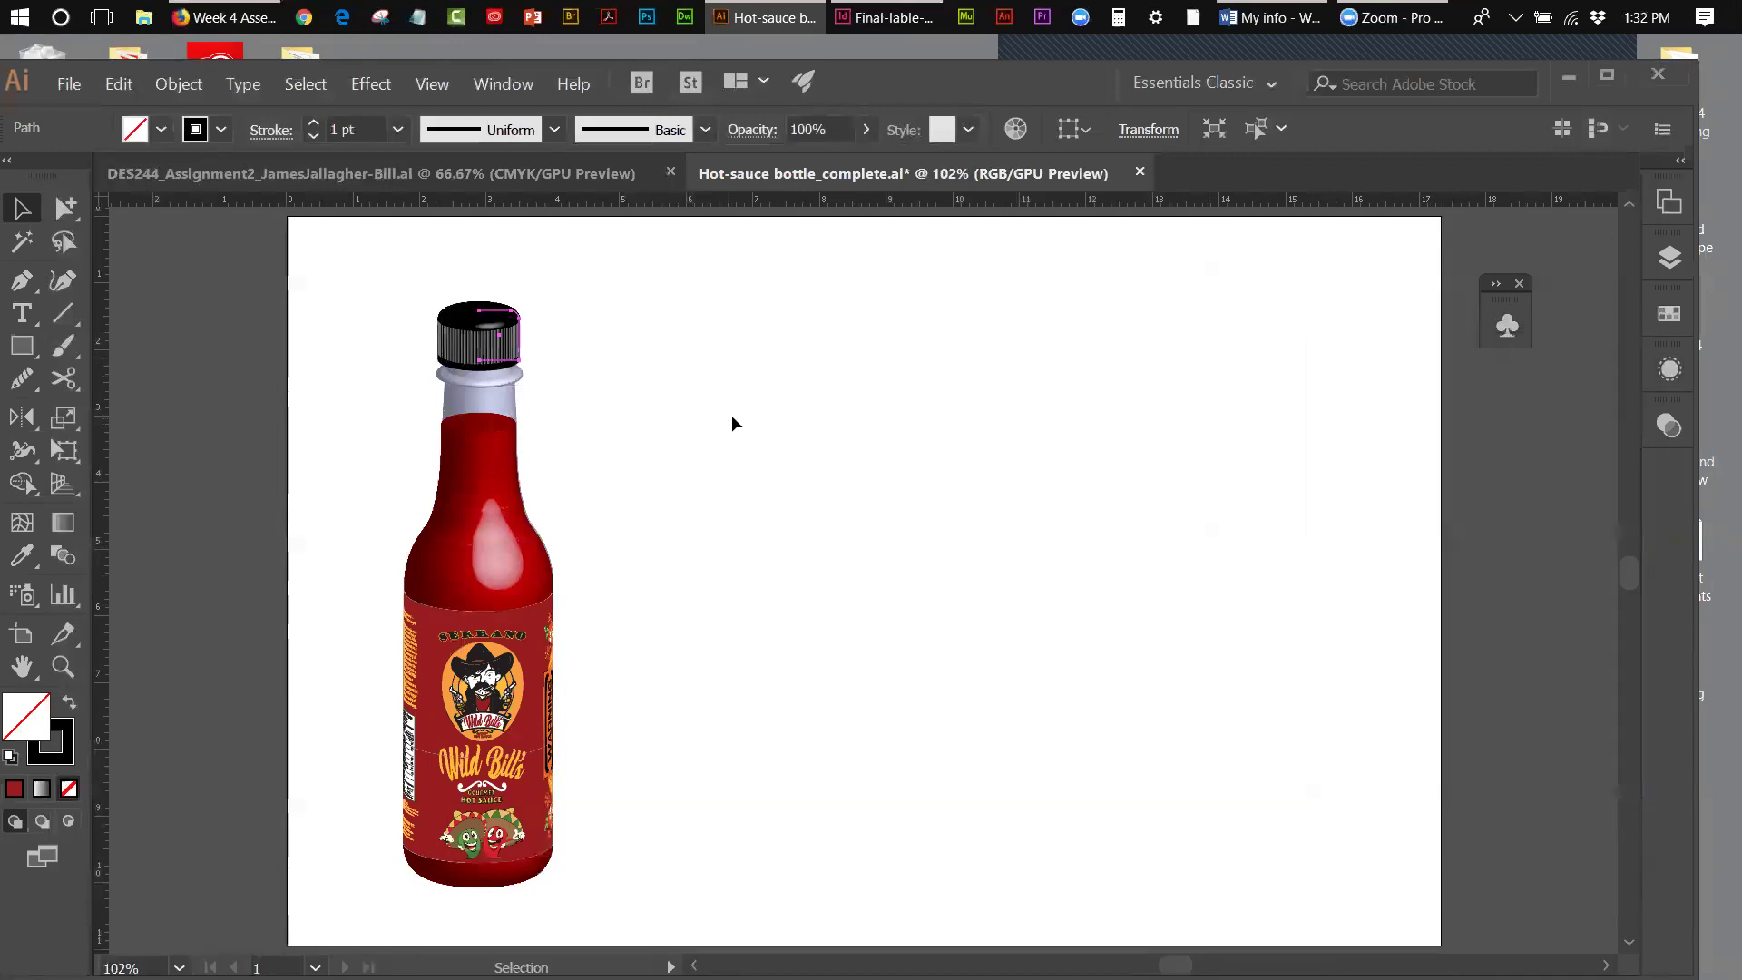
click(673, 404)
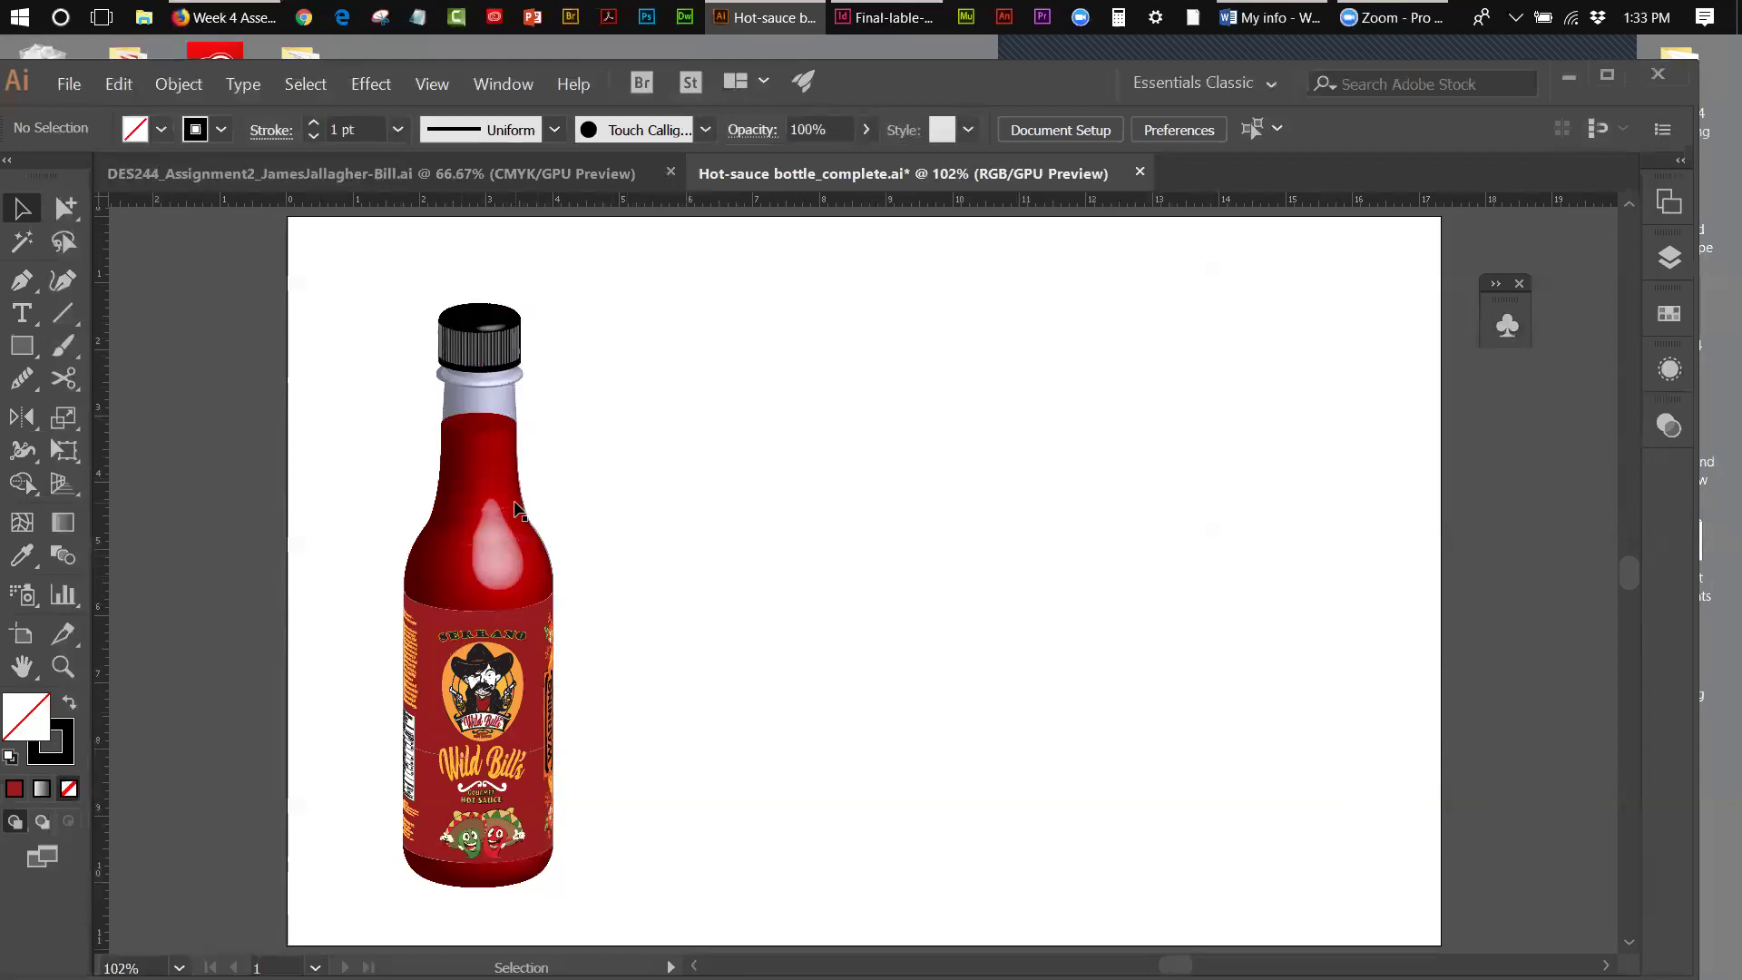
- Move the whole bottle mockup to the artboard's right side, then switch to DES244_Assignment2
drag(414, 283, 608, 891)
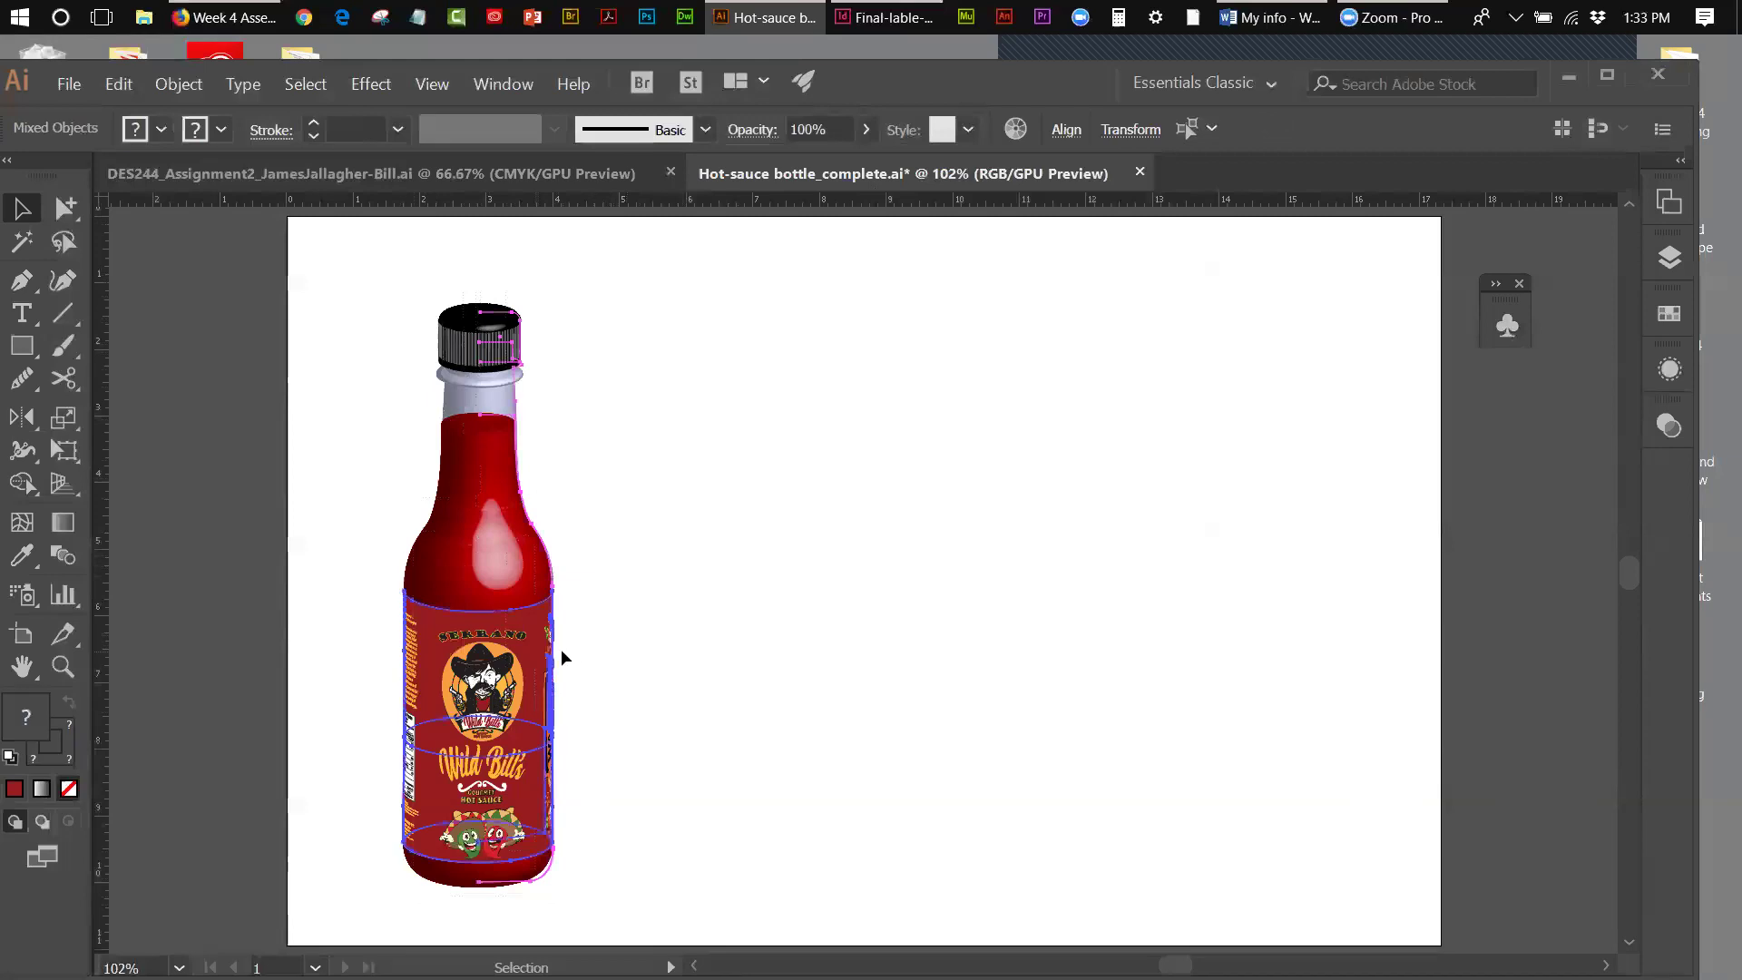
drag(554, 650, 1208, 650)
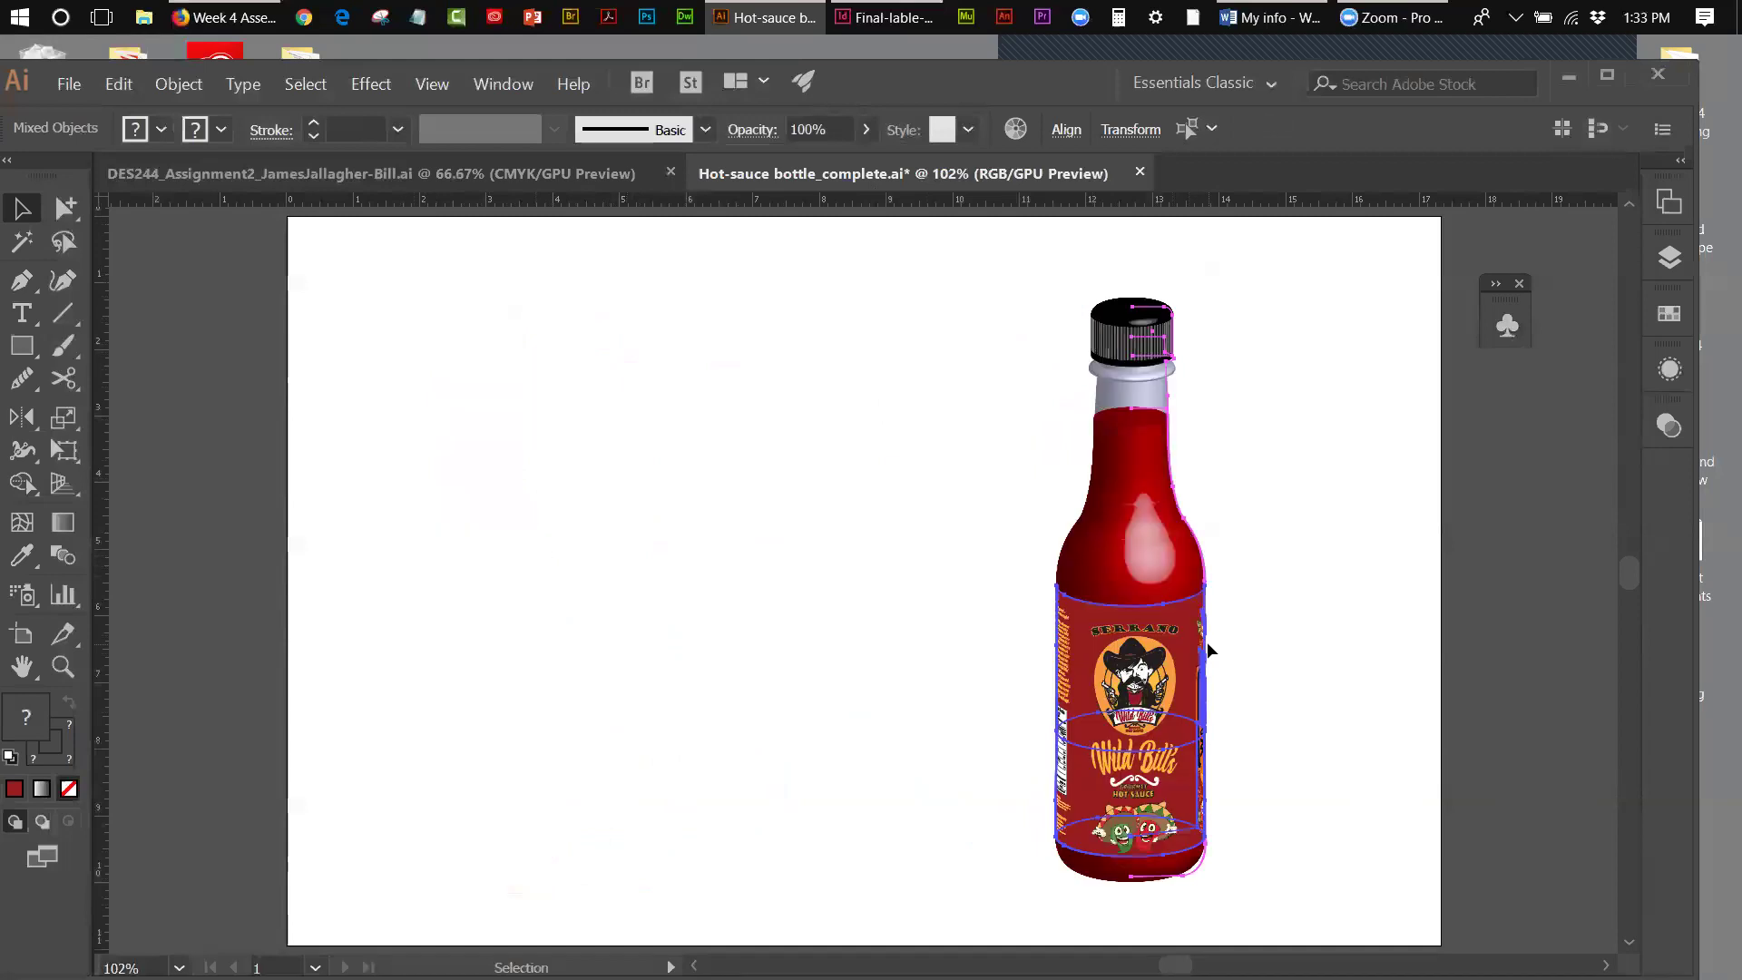
drag(1204, 636, 1225, 633)
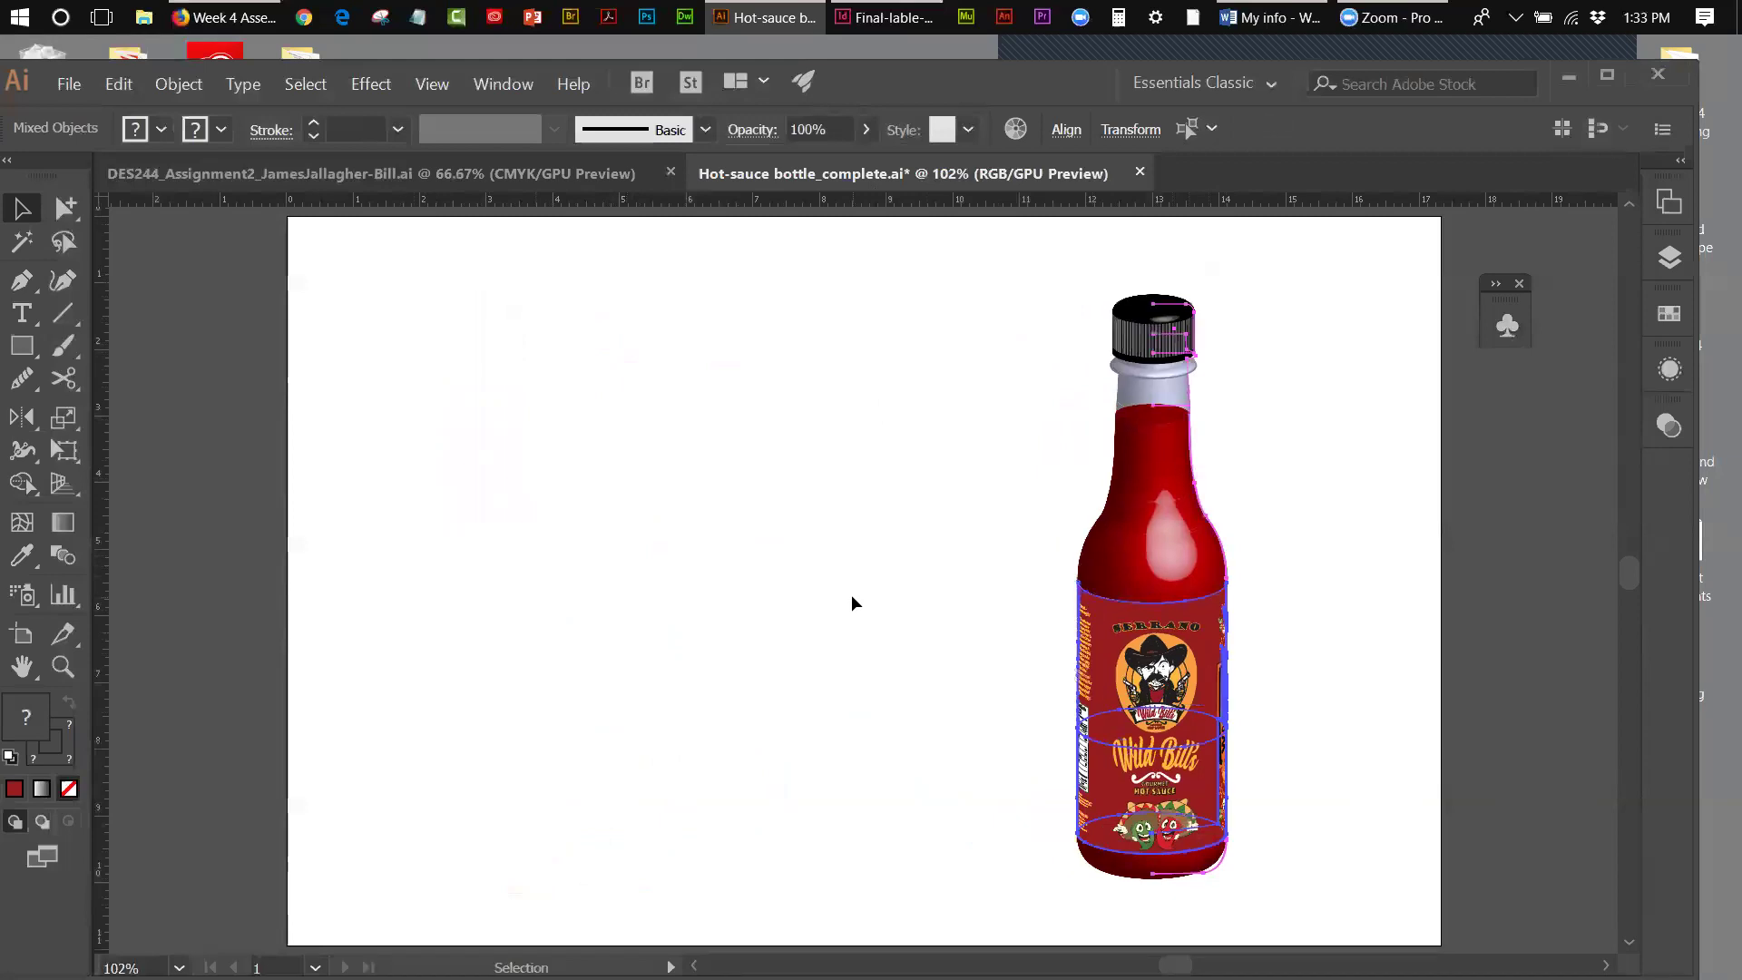
click(822, 317)
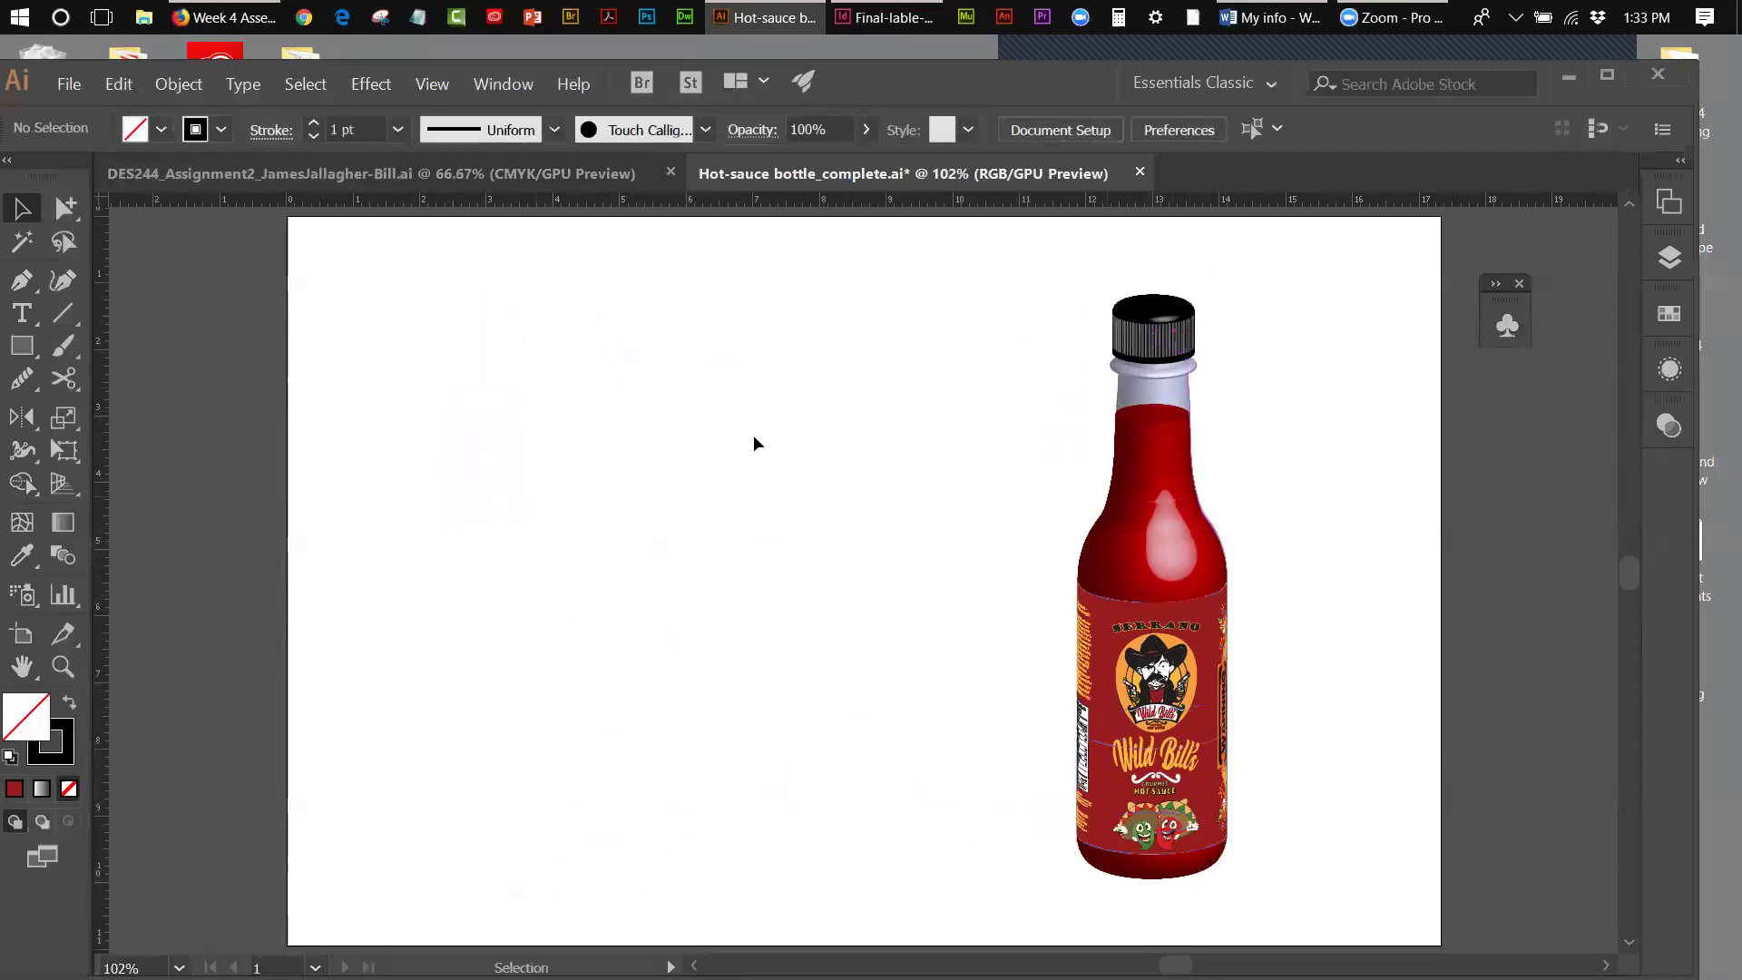
click(270, 172)
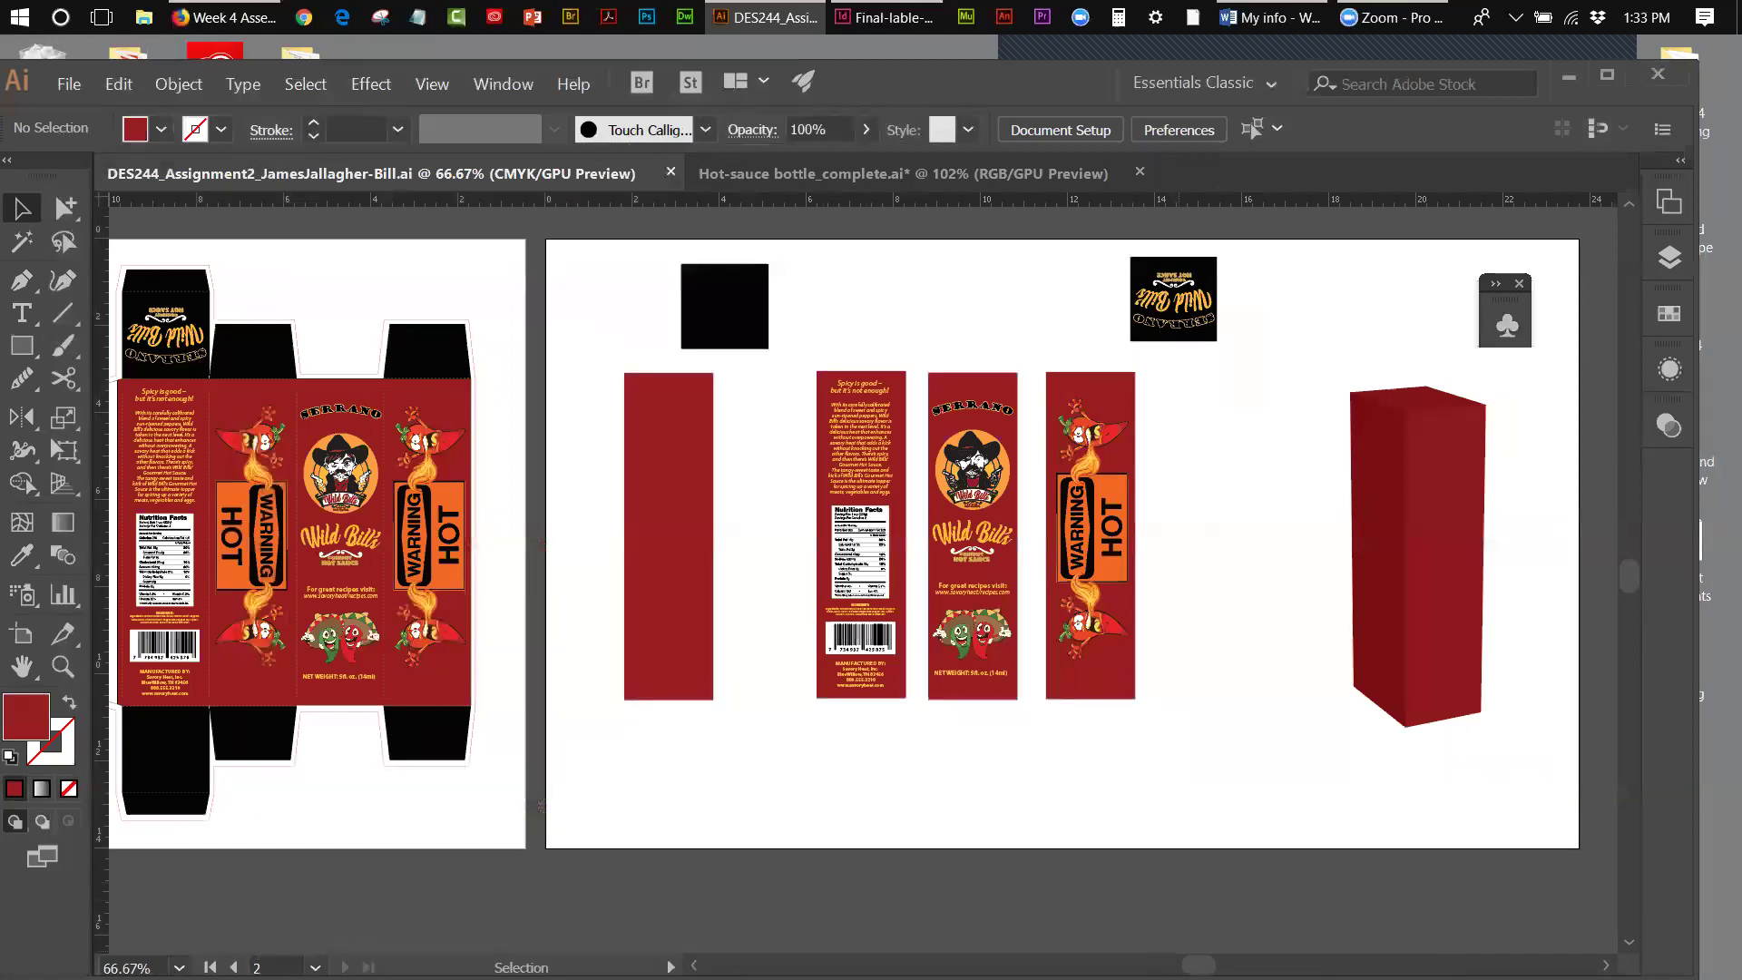
- Open the Layers panel listing mockup, folds, bleed, DIELINE, graphics and background
drag(1198, 965, 1191, 964)
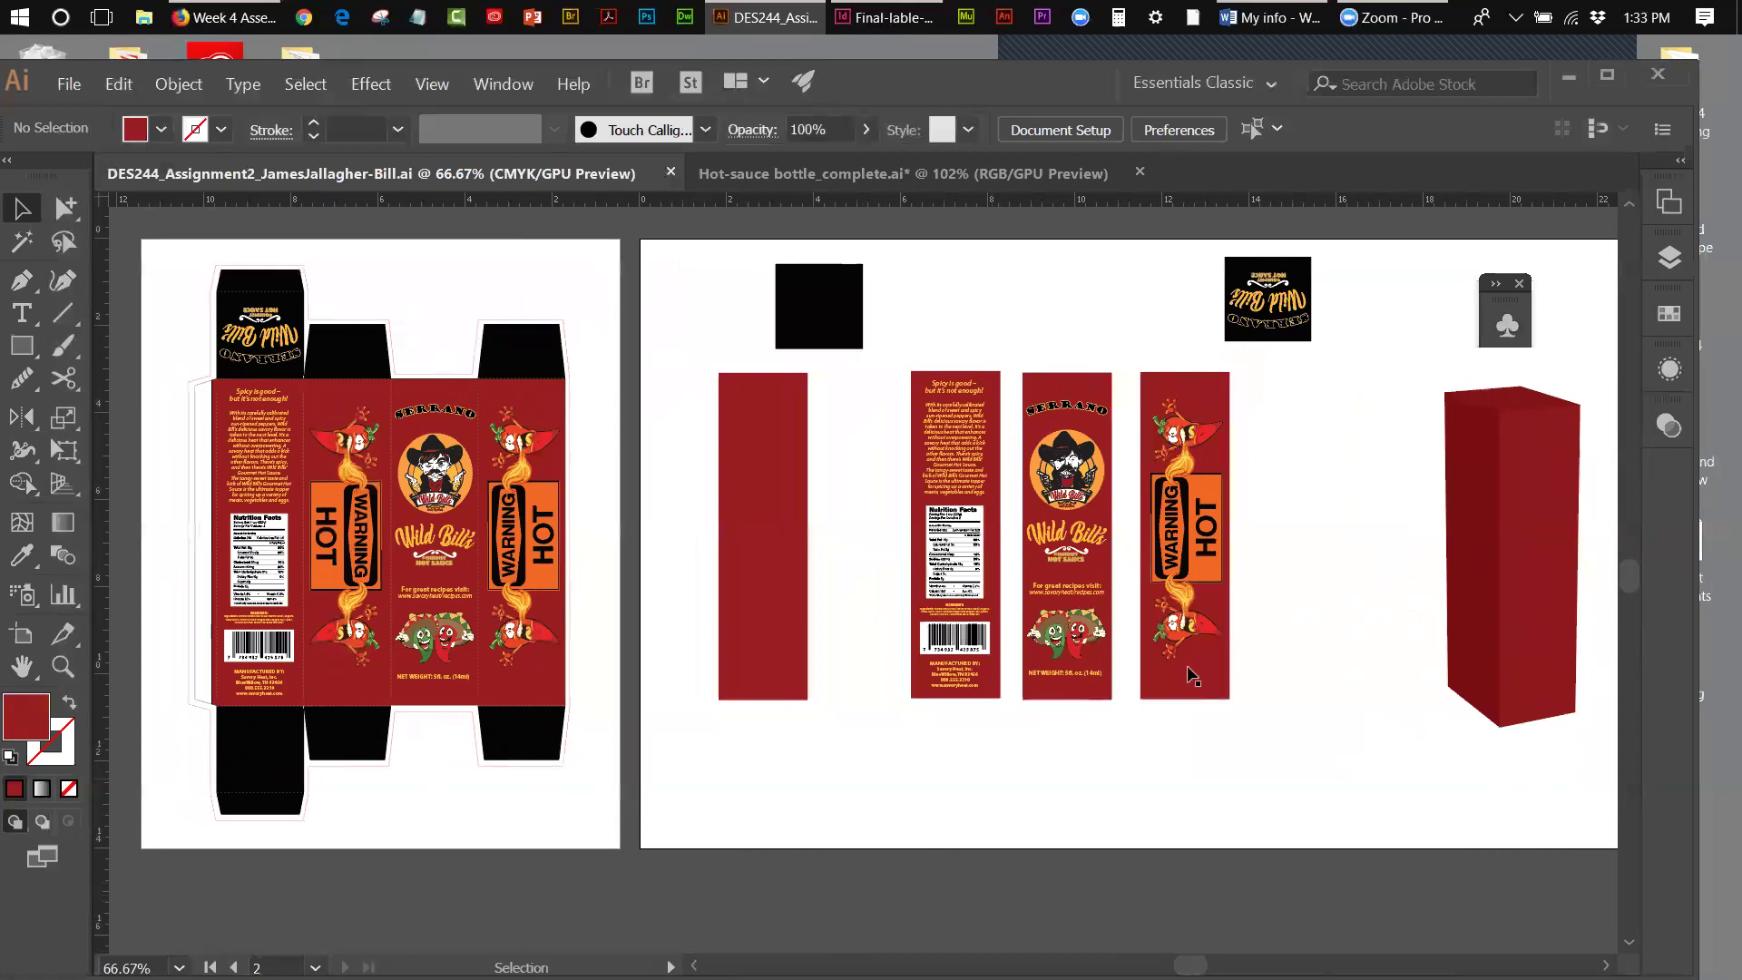
click(1662, 255)
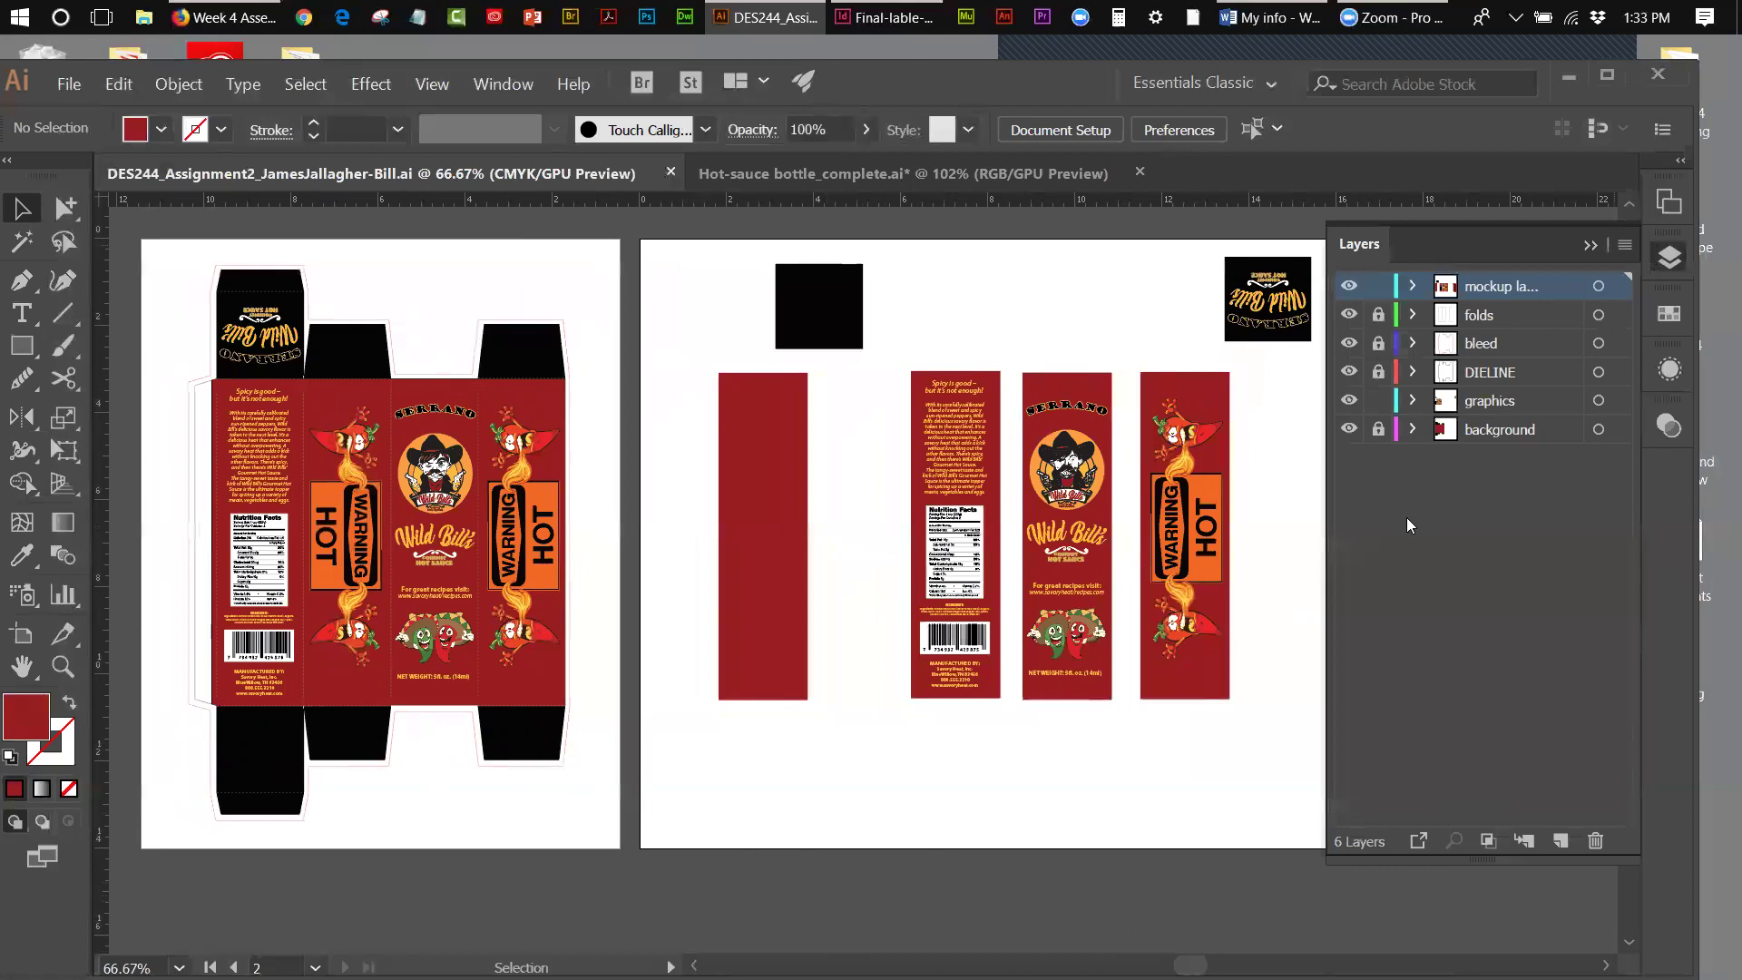
- Hide the mockup layer after toggling its visibility a few times
click(1350, 288)
click(1349, 288)
click(1349, 288)
click(1350, 288)
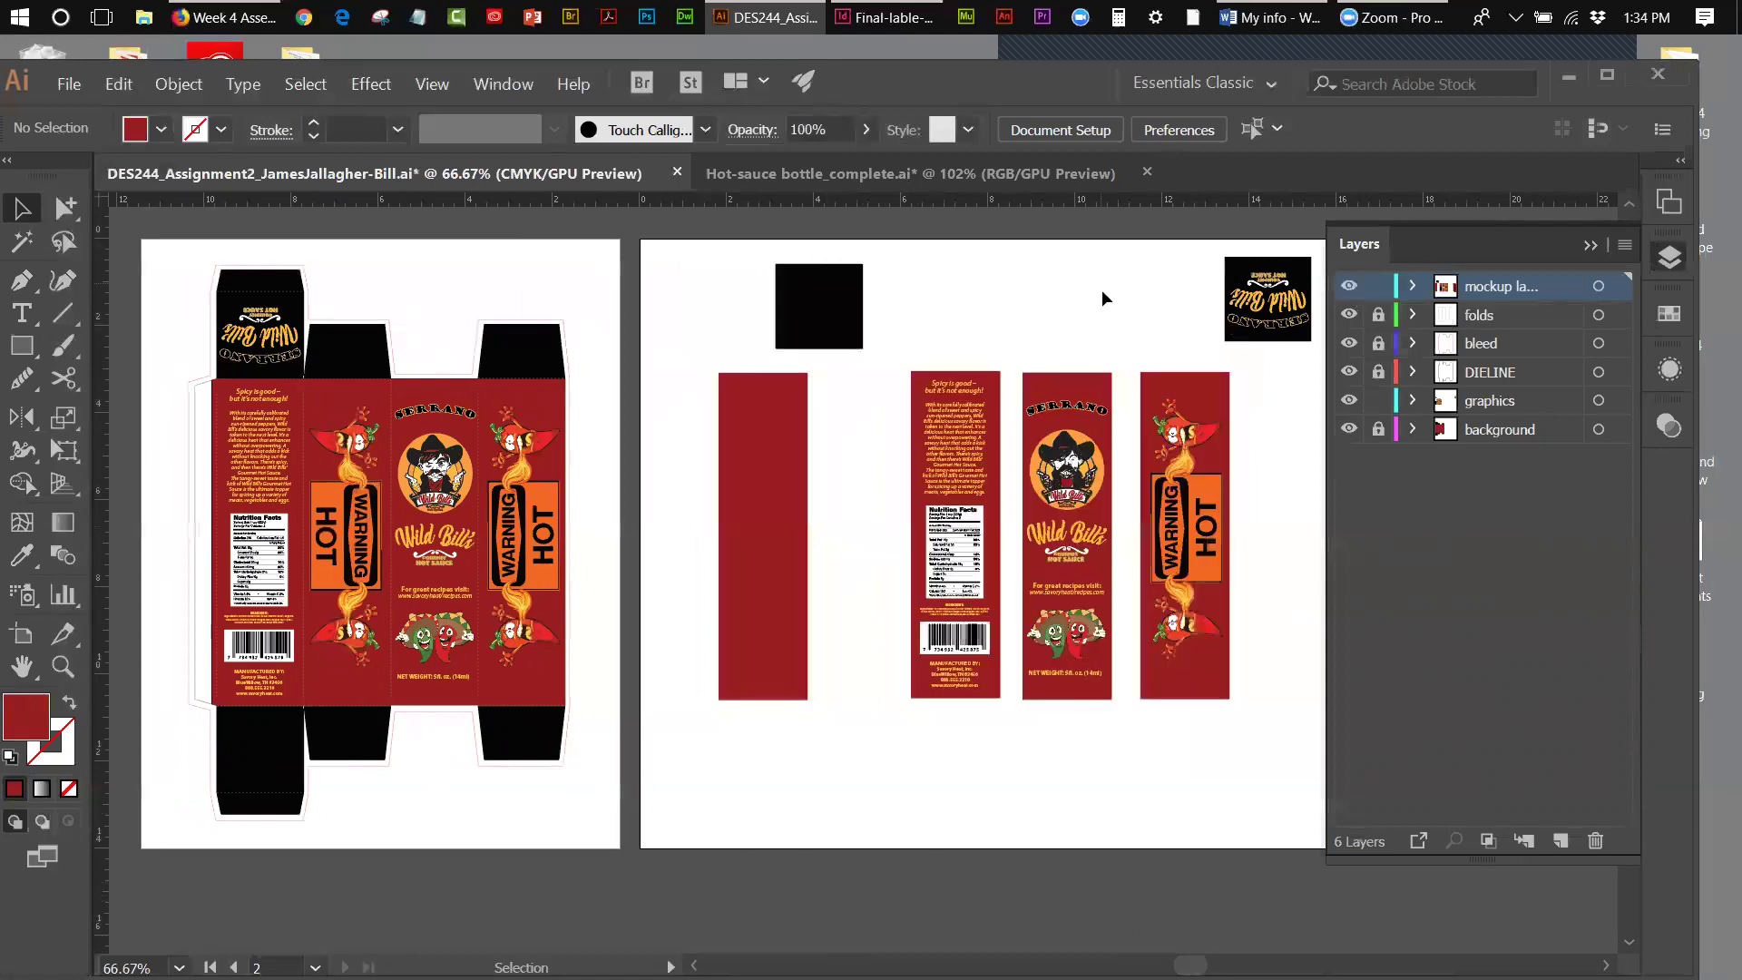
click(1348, 286)
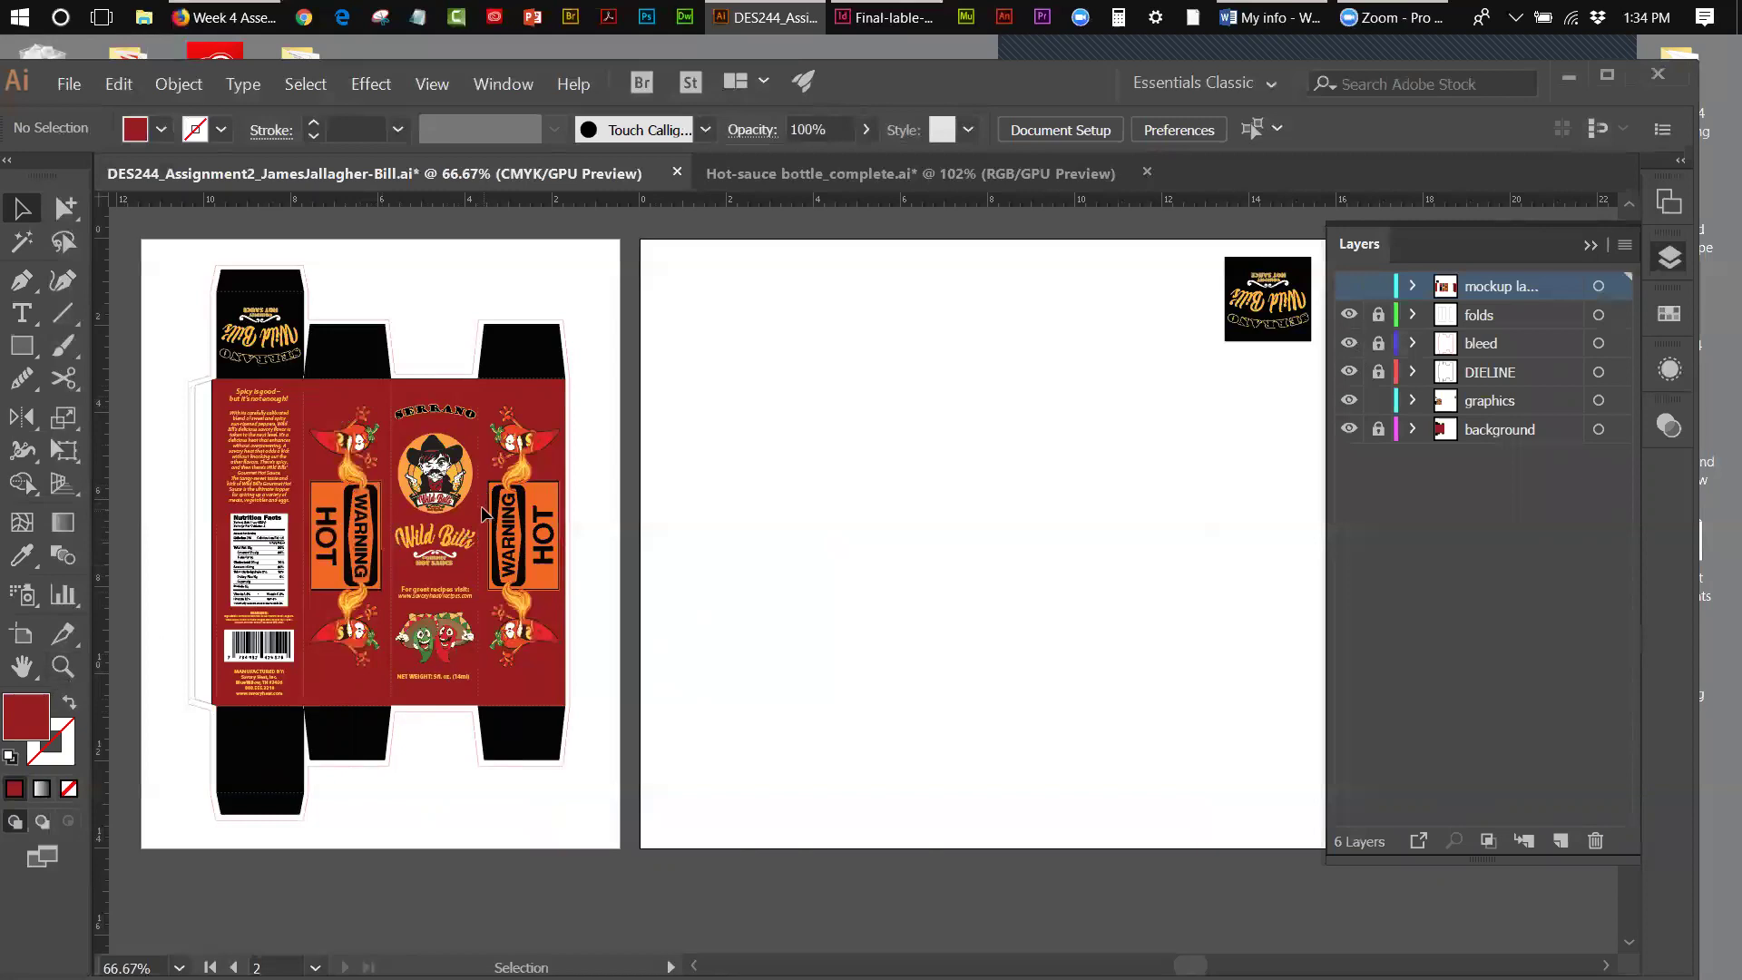
- Hide the folds layer so the fold lines disappear
click(1351, 315)
click(1350, 315)
click(1351, 315)
click(1351, 316)
click(1351, 315)
click(1350, 315)
click(1351, 316)
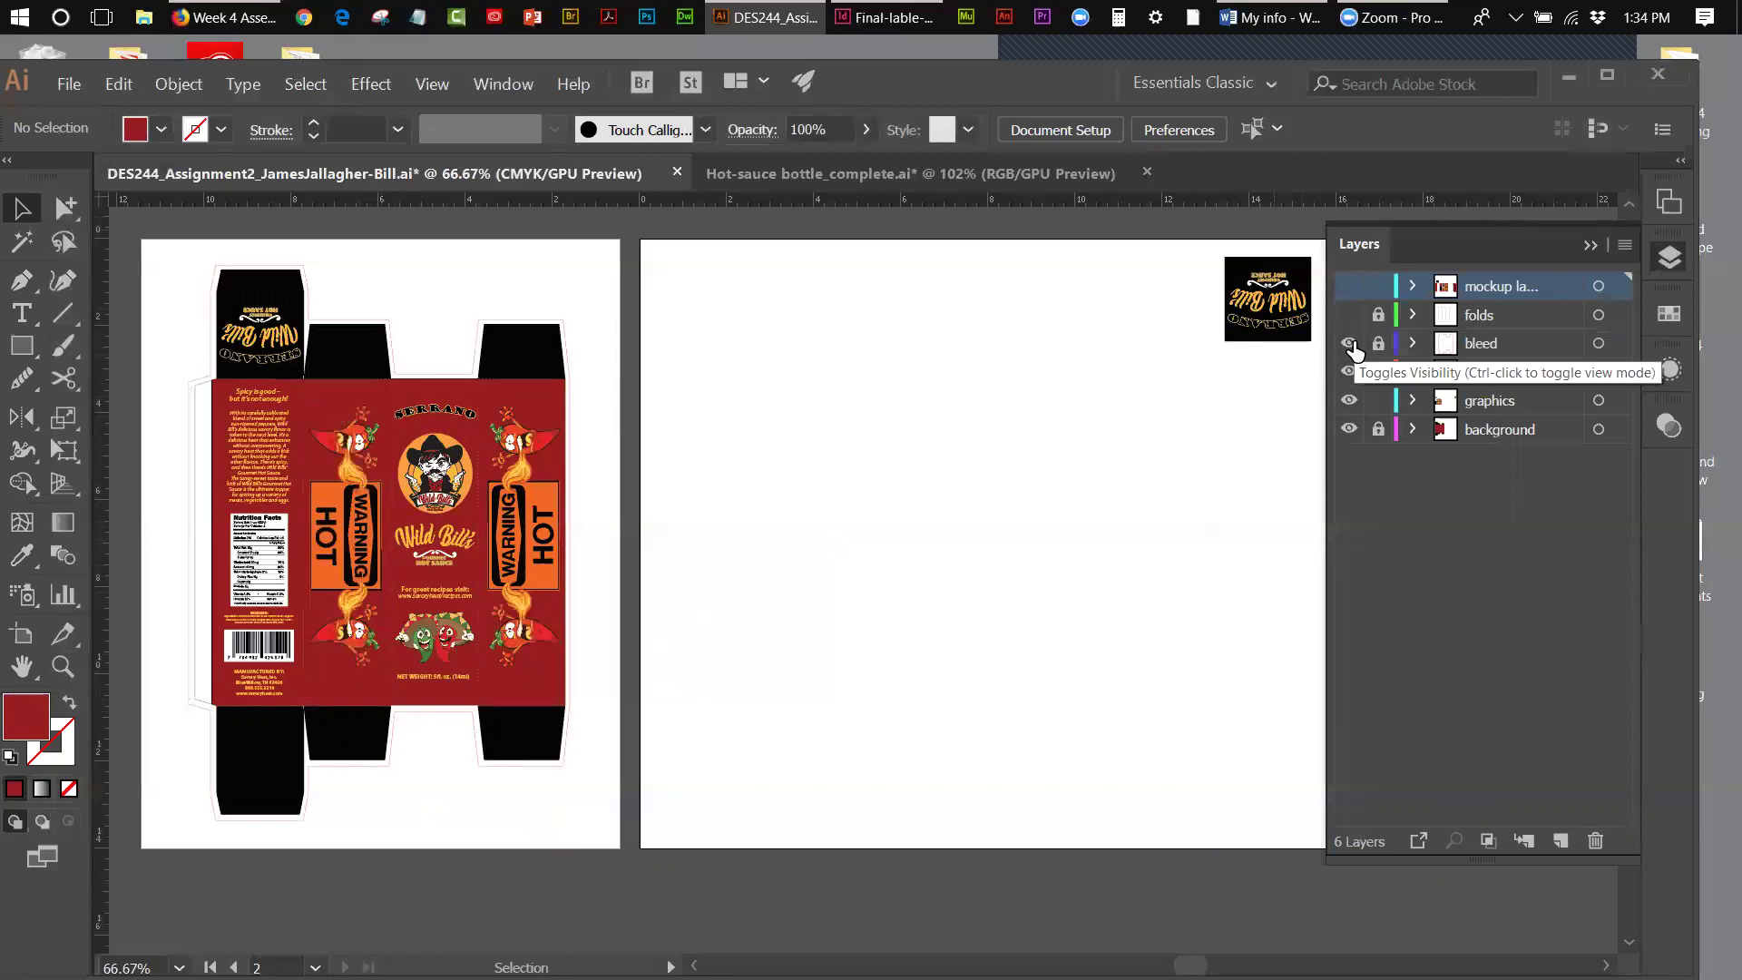
- Toggle the bleed layer's visibility to preview the box without the bleed outline
click(1351, 345)
click(1350, 345)
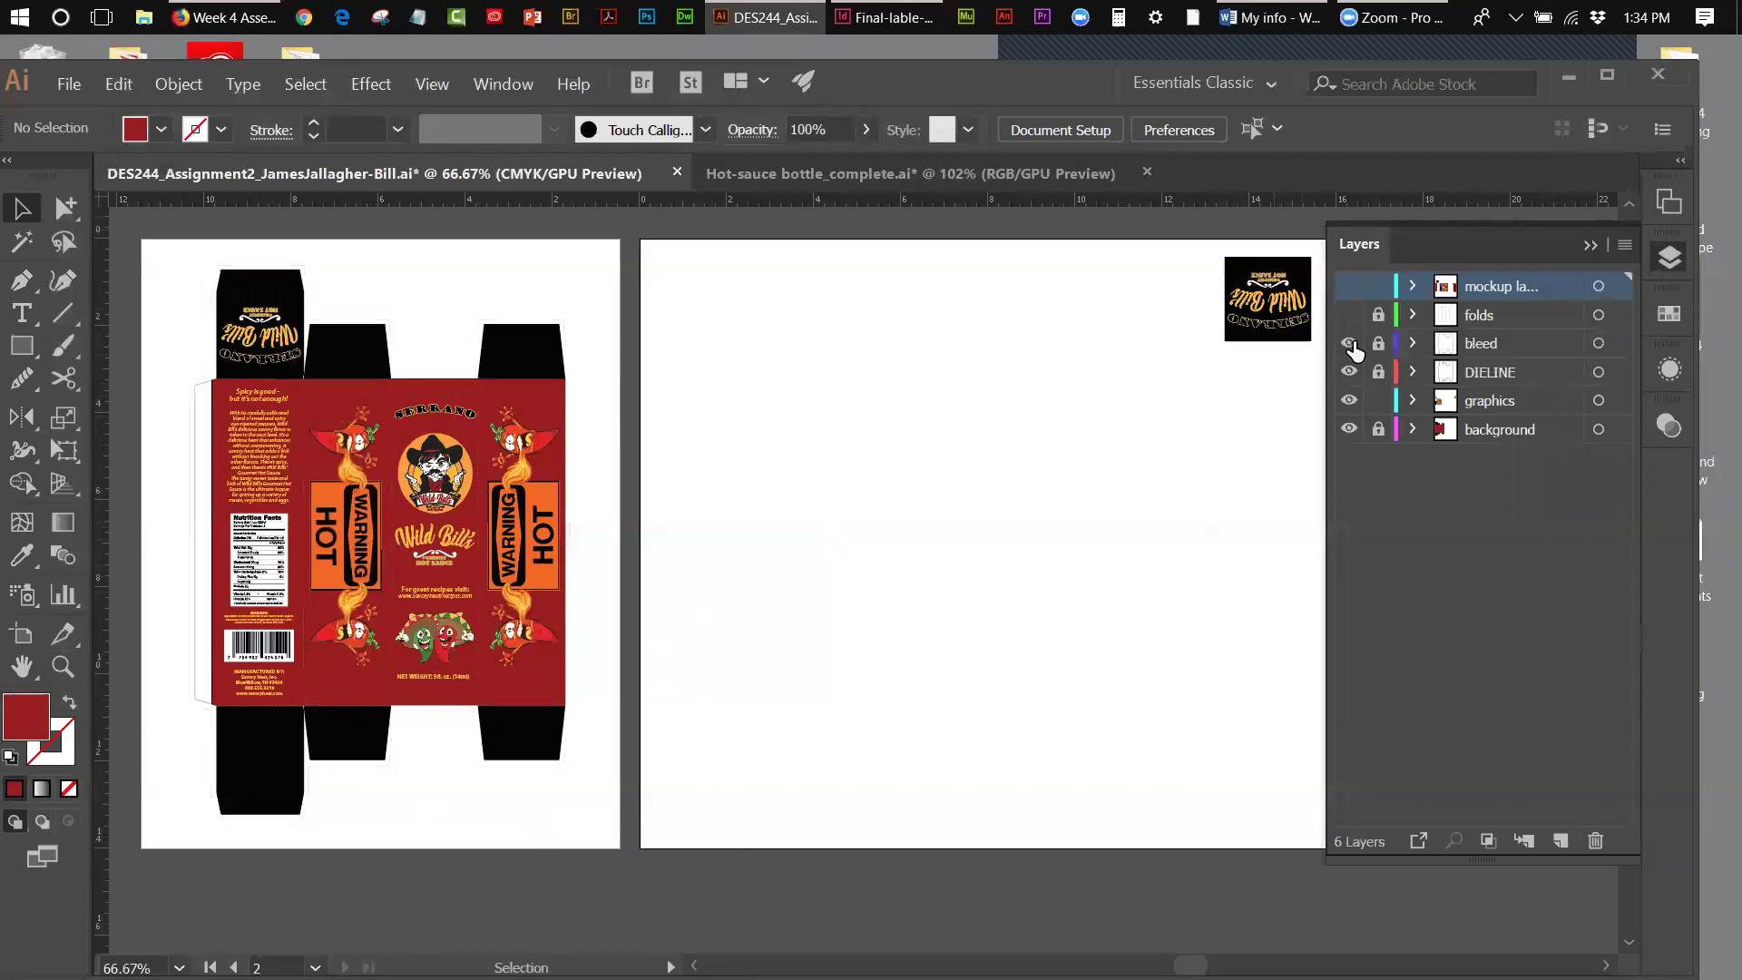
click(1351, 345)
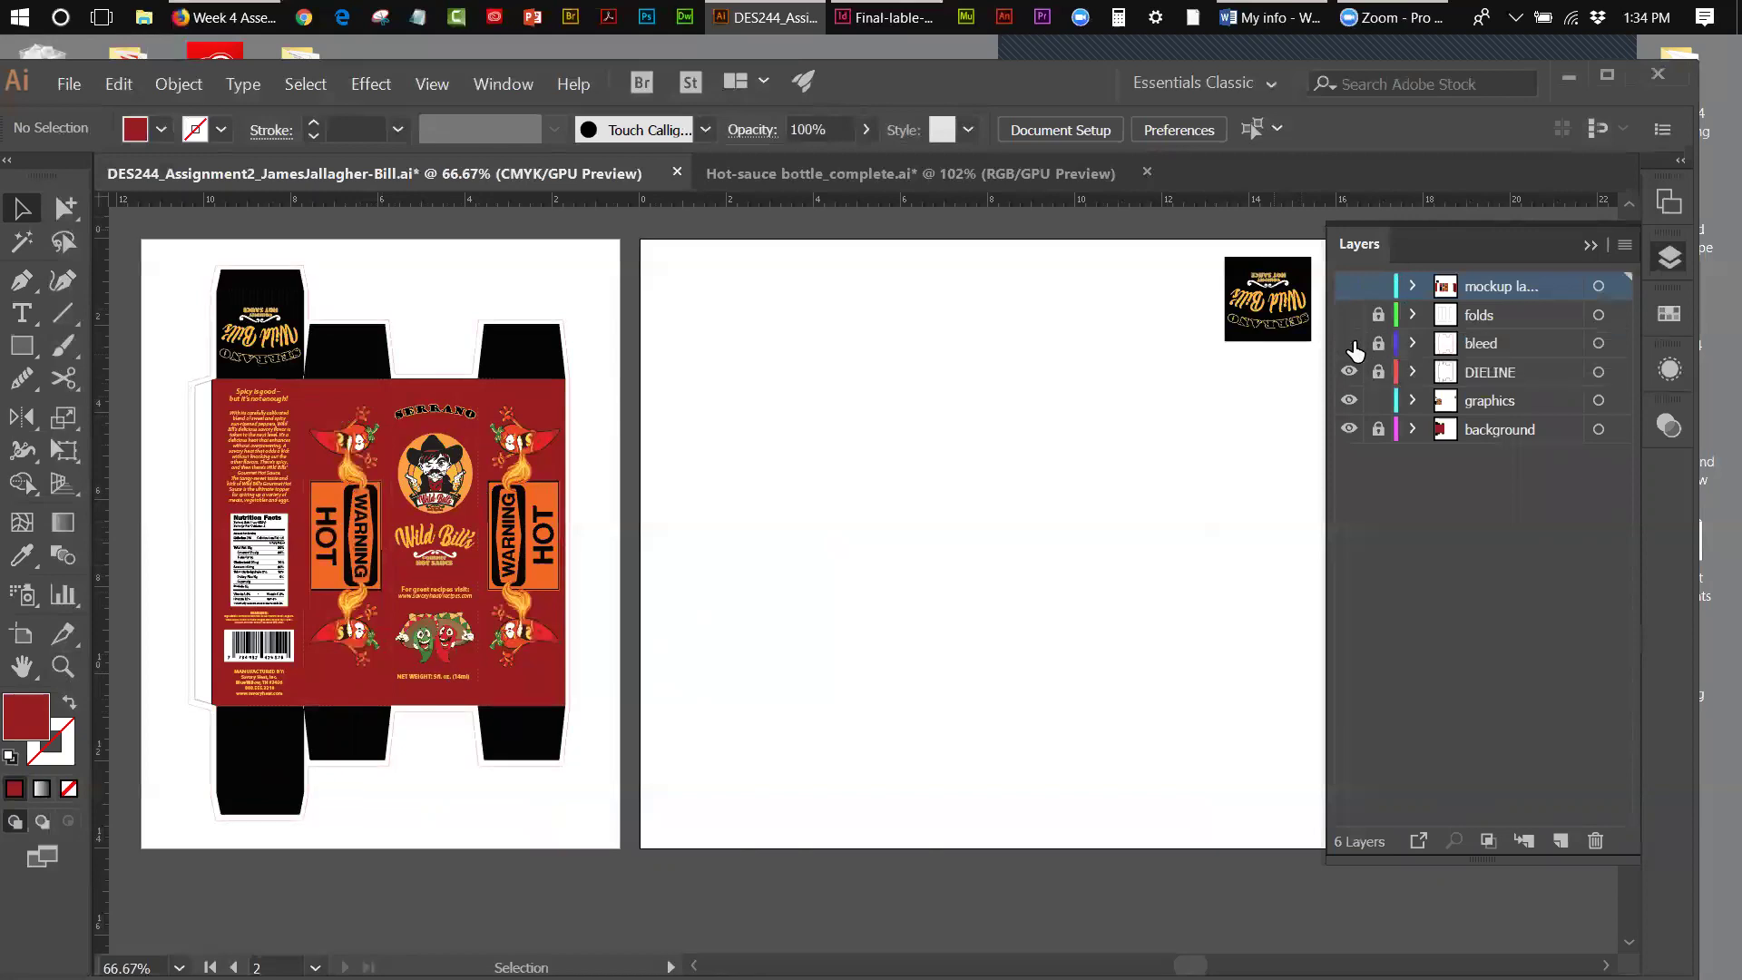
click(1350, 344)
- Hide the bleed layer and toggle DIELINE off and on to compare, leaving it visible
click(1349, 343)
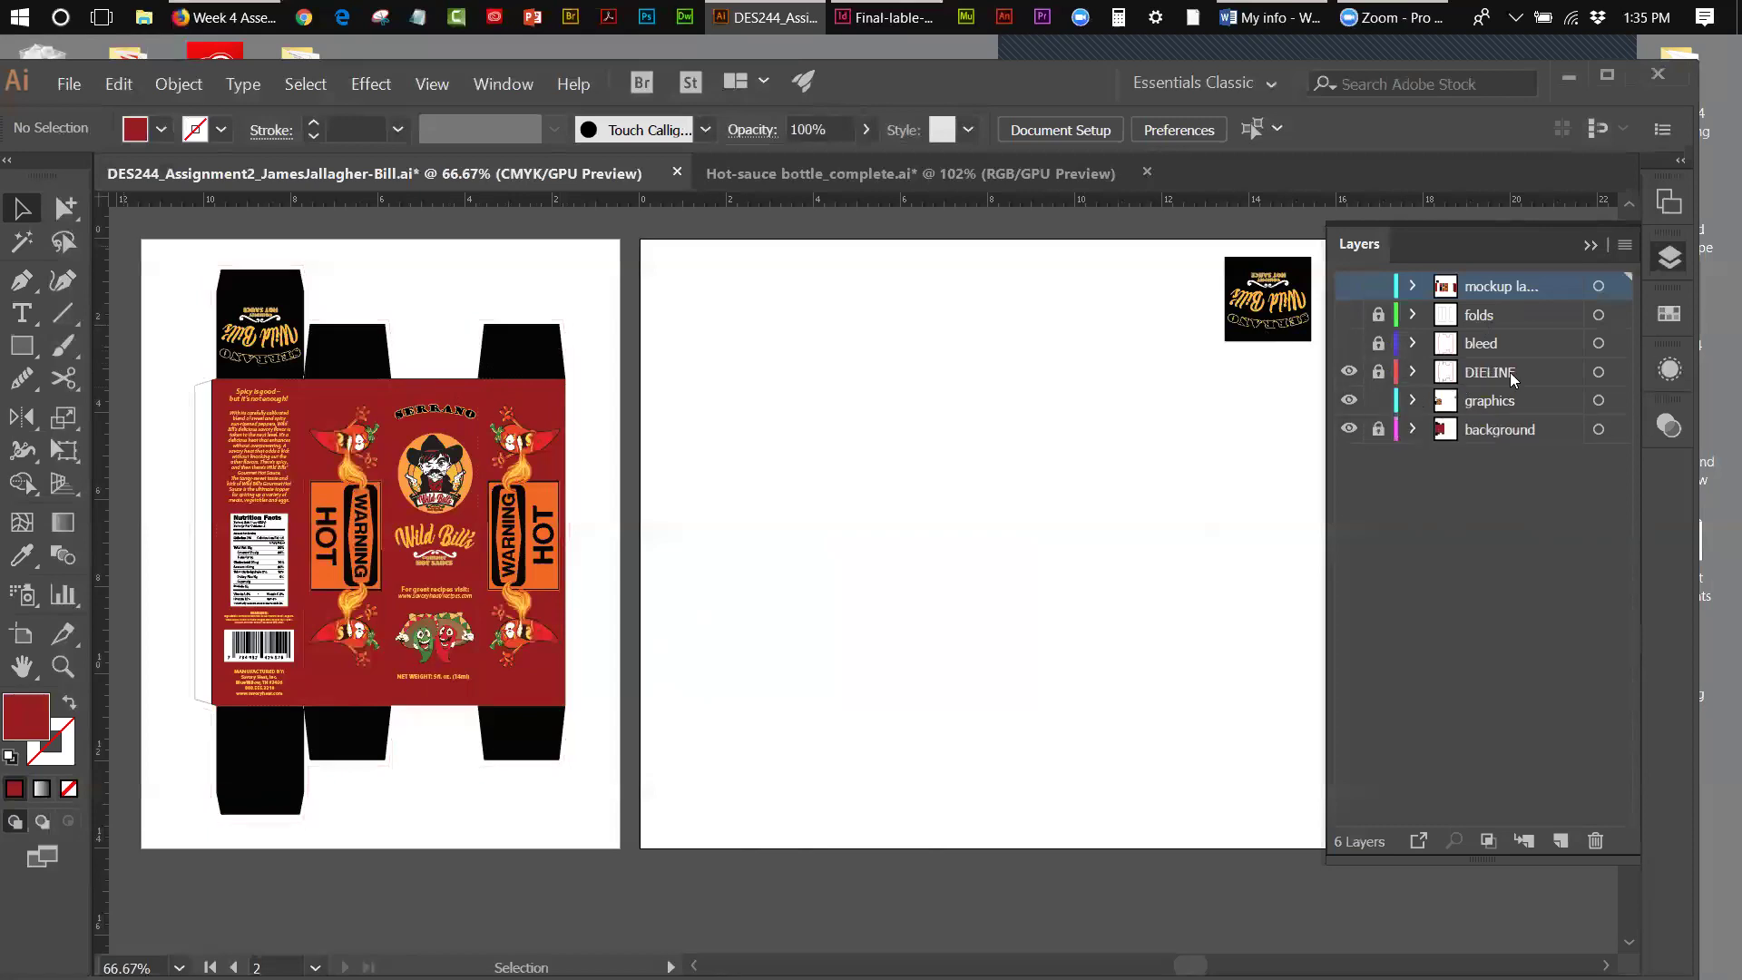
click(1349, 372)
click(1349, 374)
click(1349, 372)
click(1348, 372)
- Hide graphics and background, show bleed and folds, and lock the folds layer
click(1349, 401)
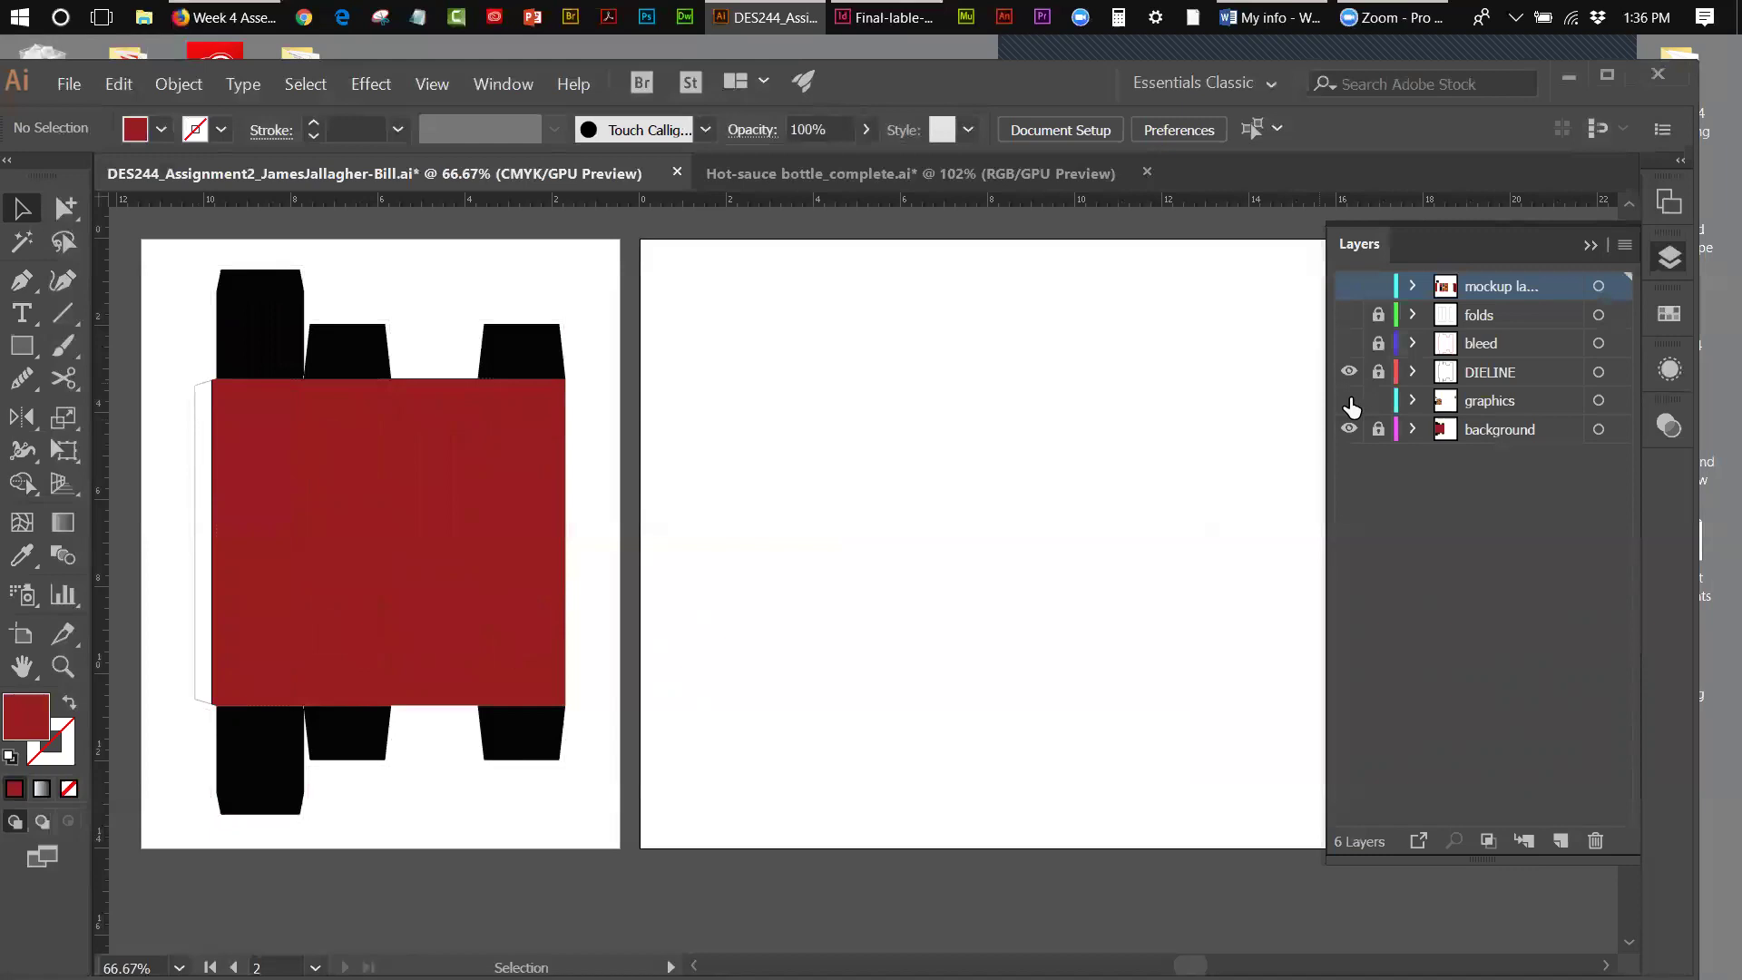
click(1350, 430)
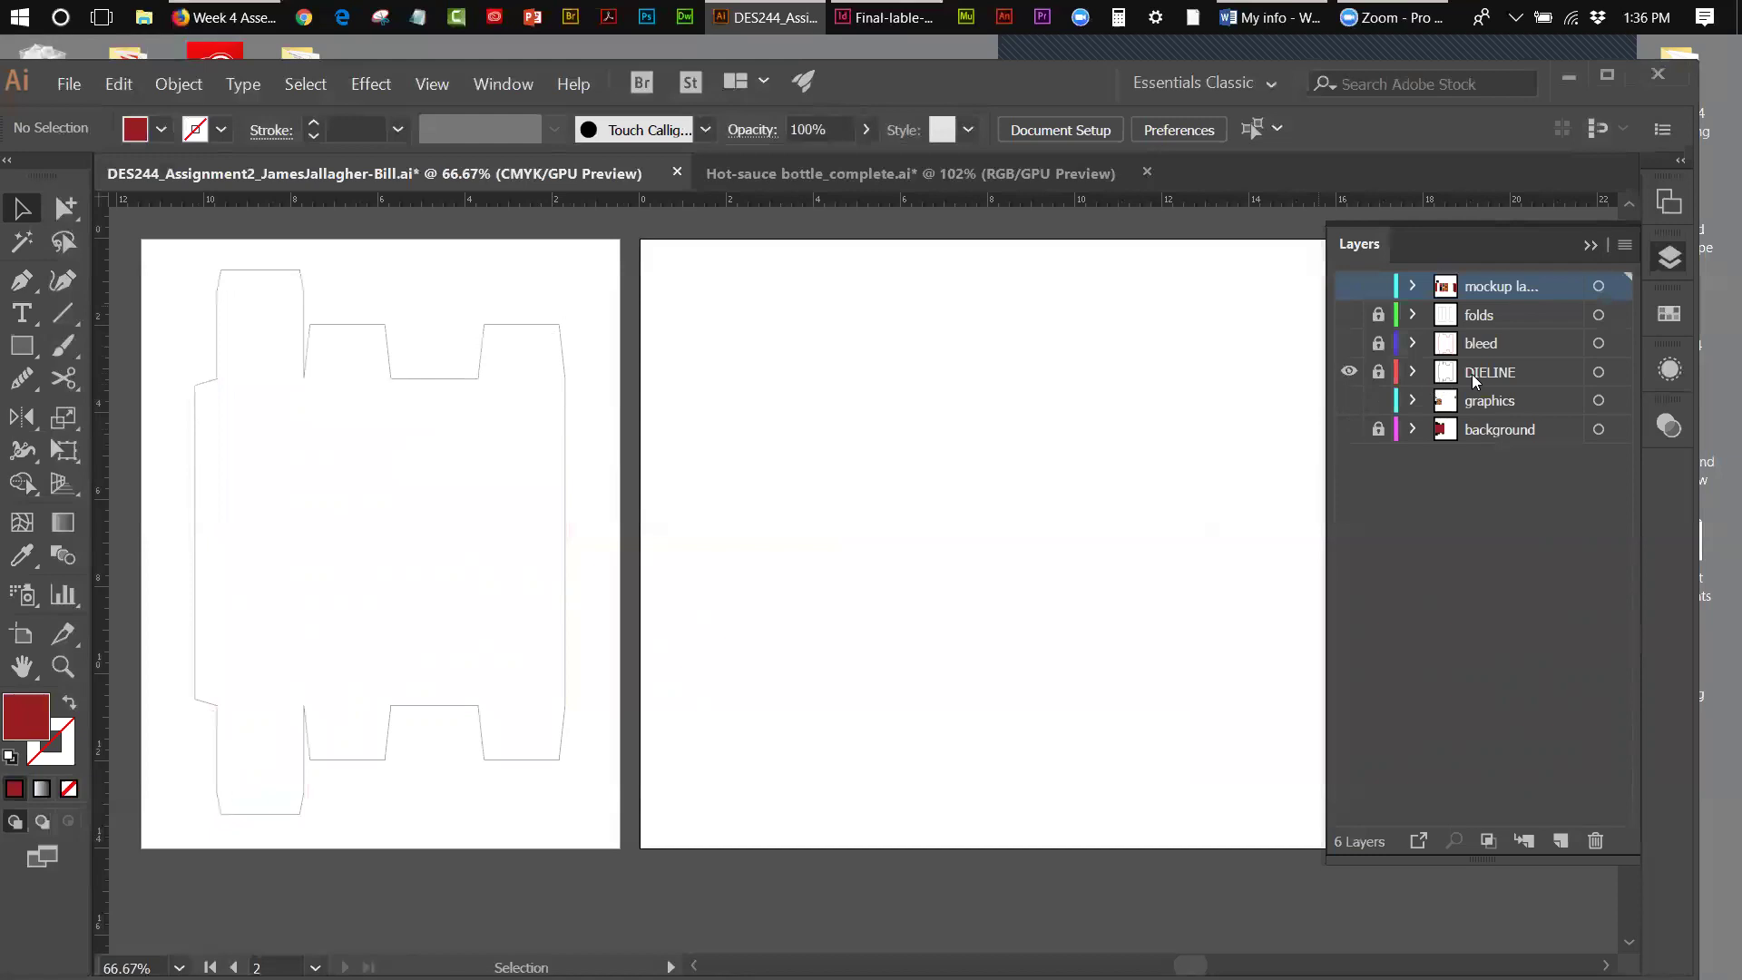
click(1349, 343)
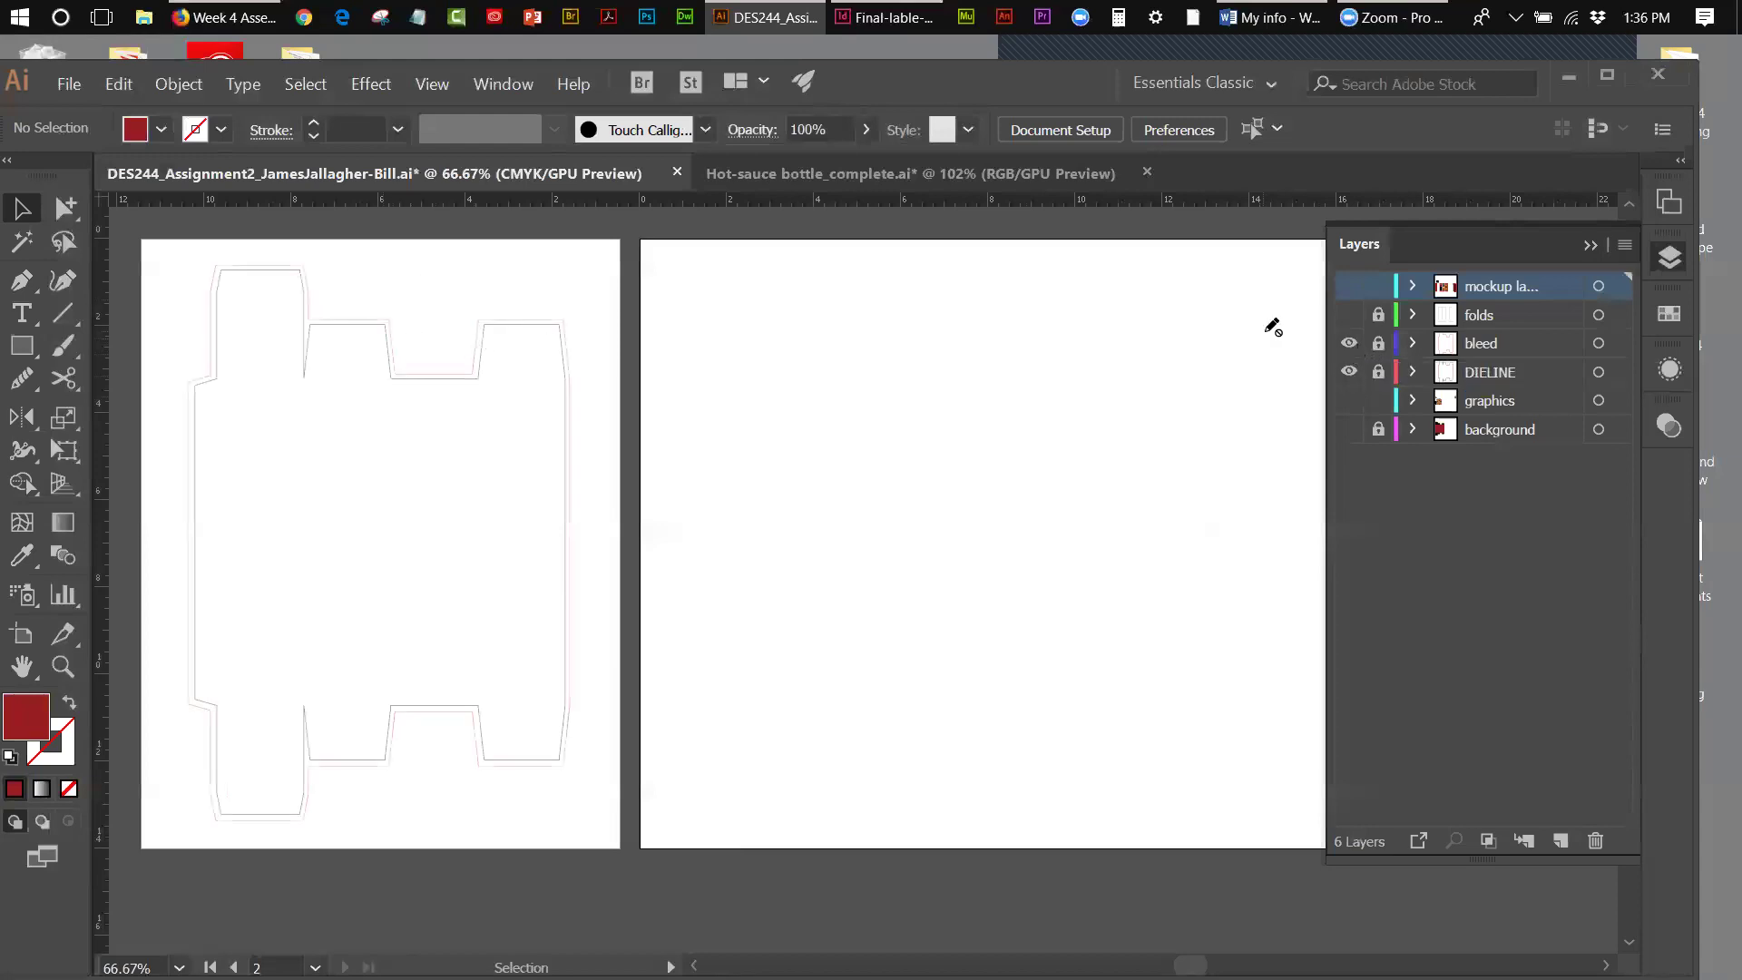
click(1350, 316)
click(22, 211)
click(1380, 314)
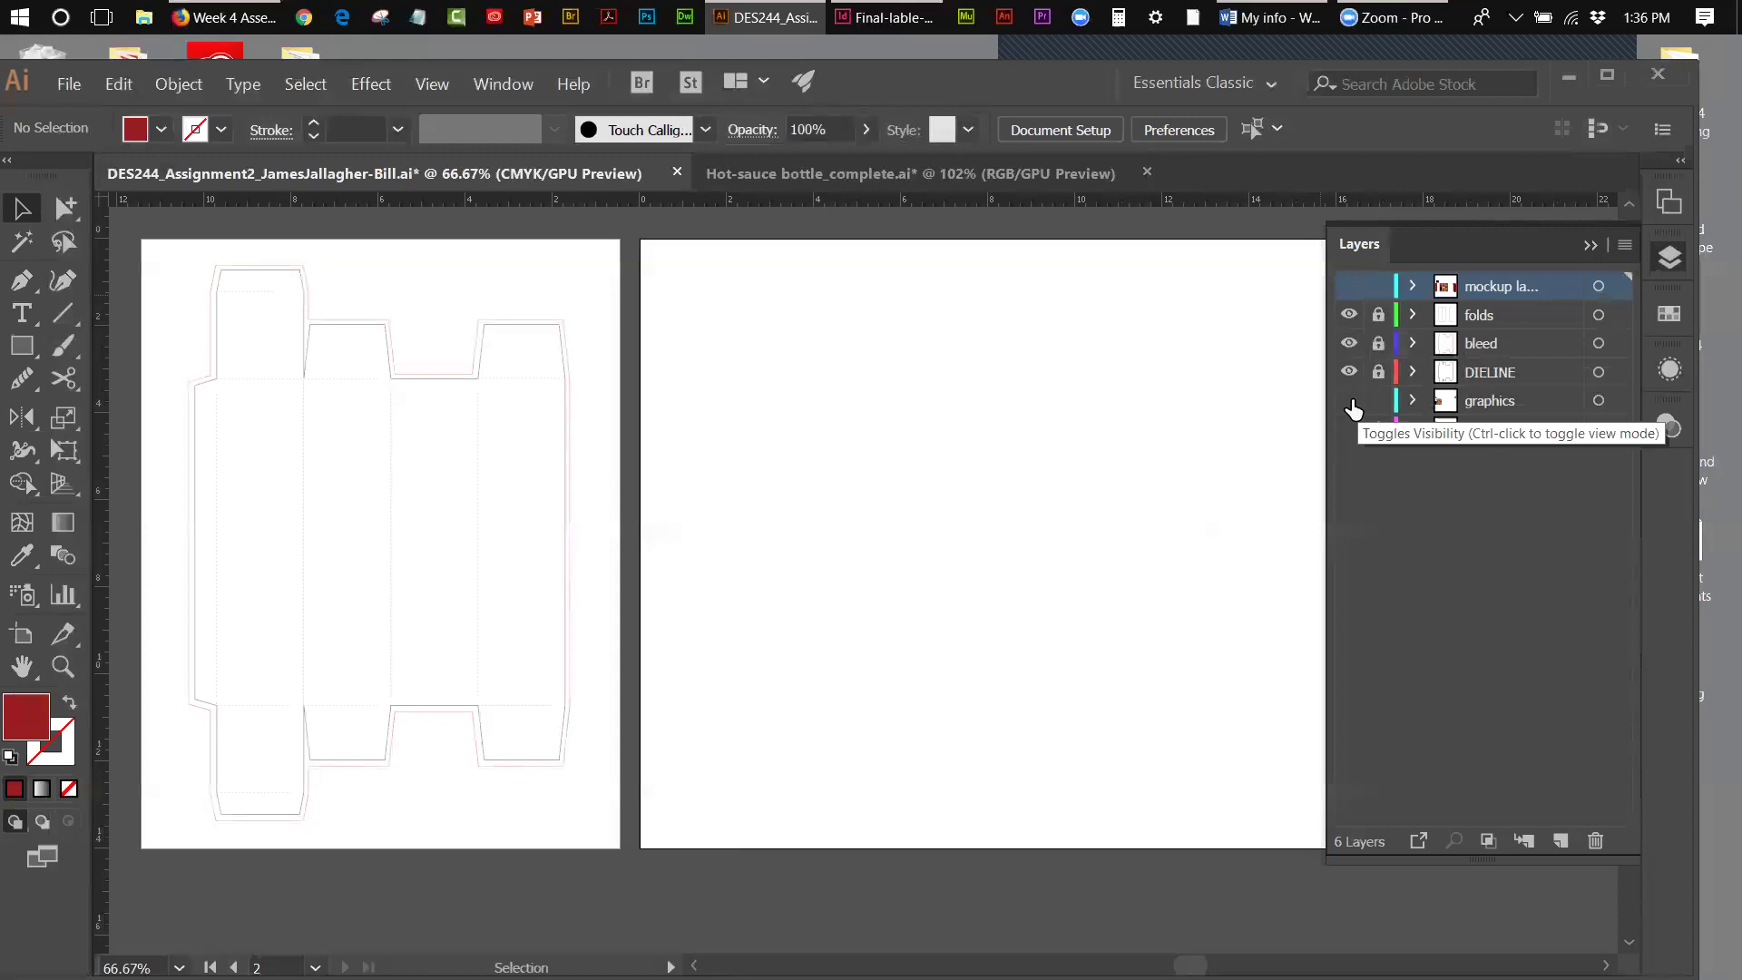
click(1349, 343)
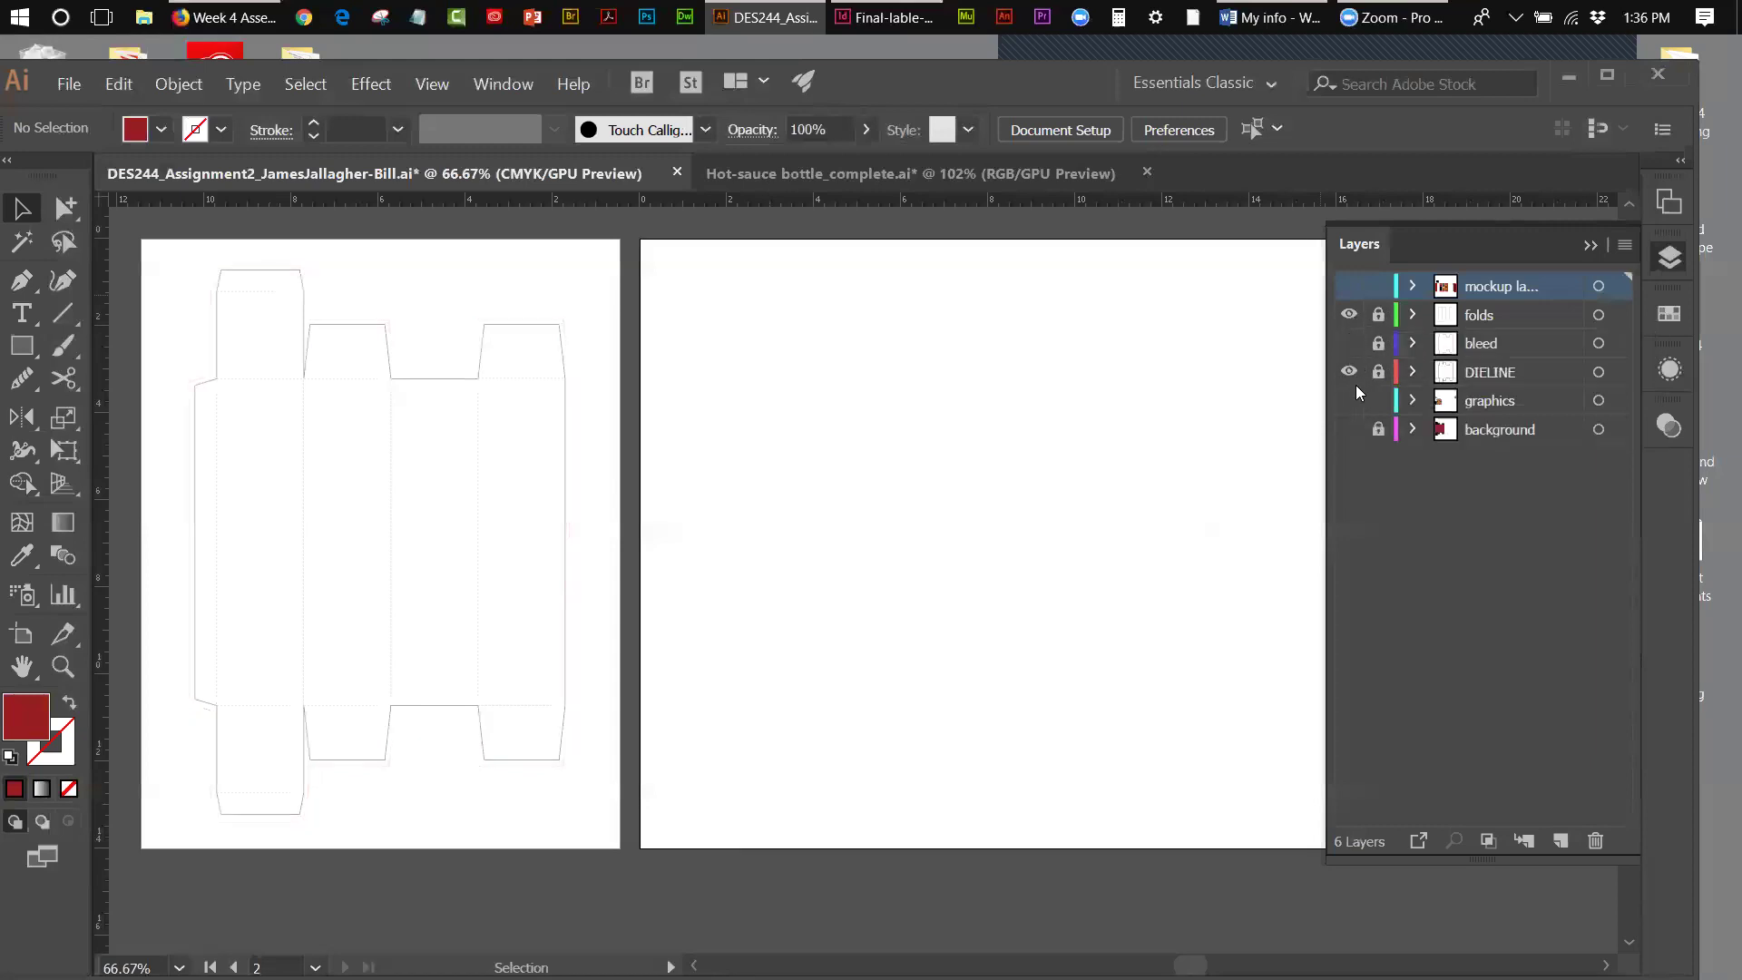
click(1351, 406)
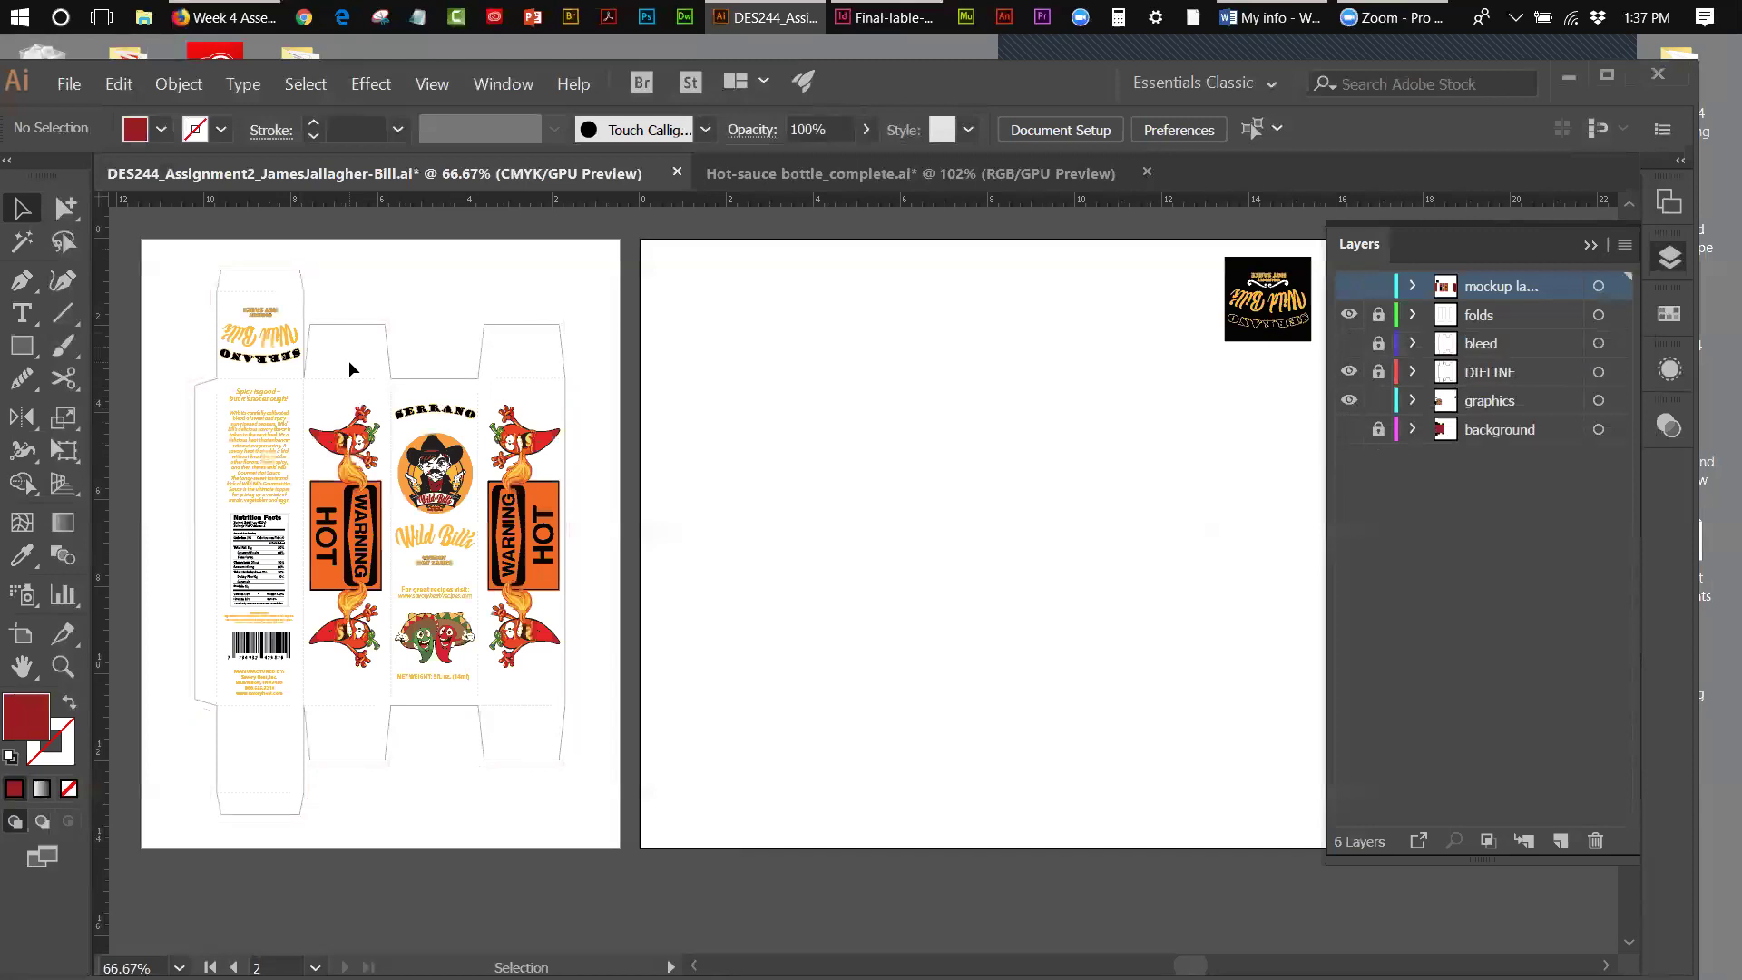
click(1349, 429)
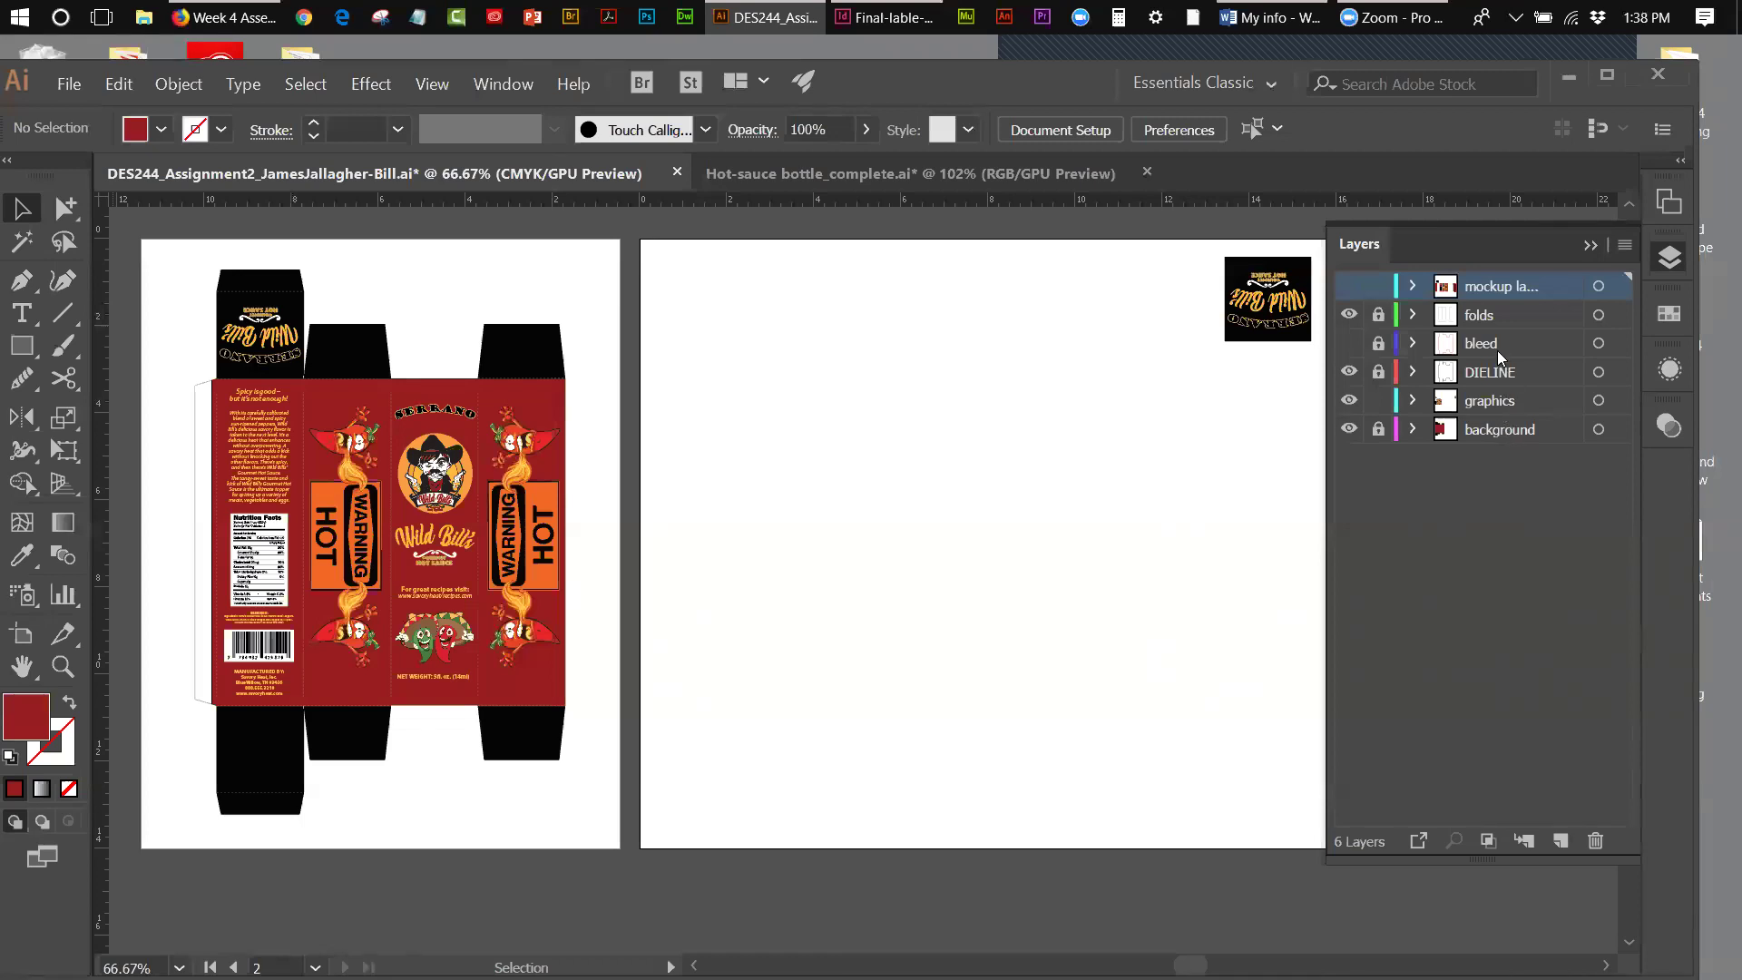
click(1351, 287)
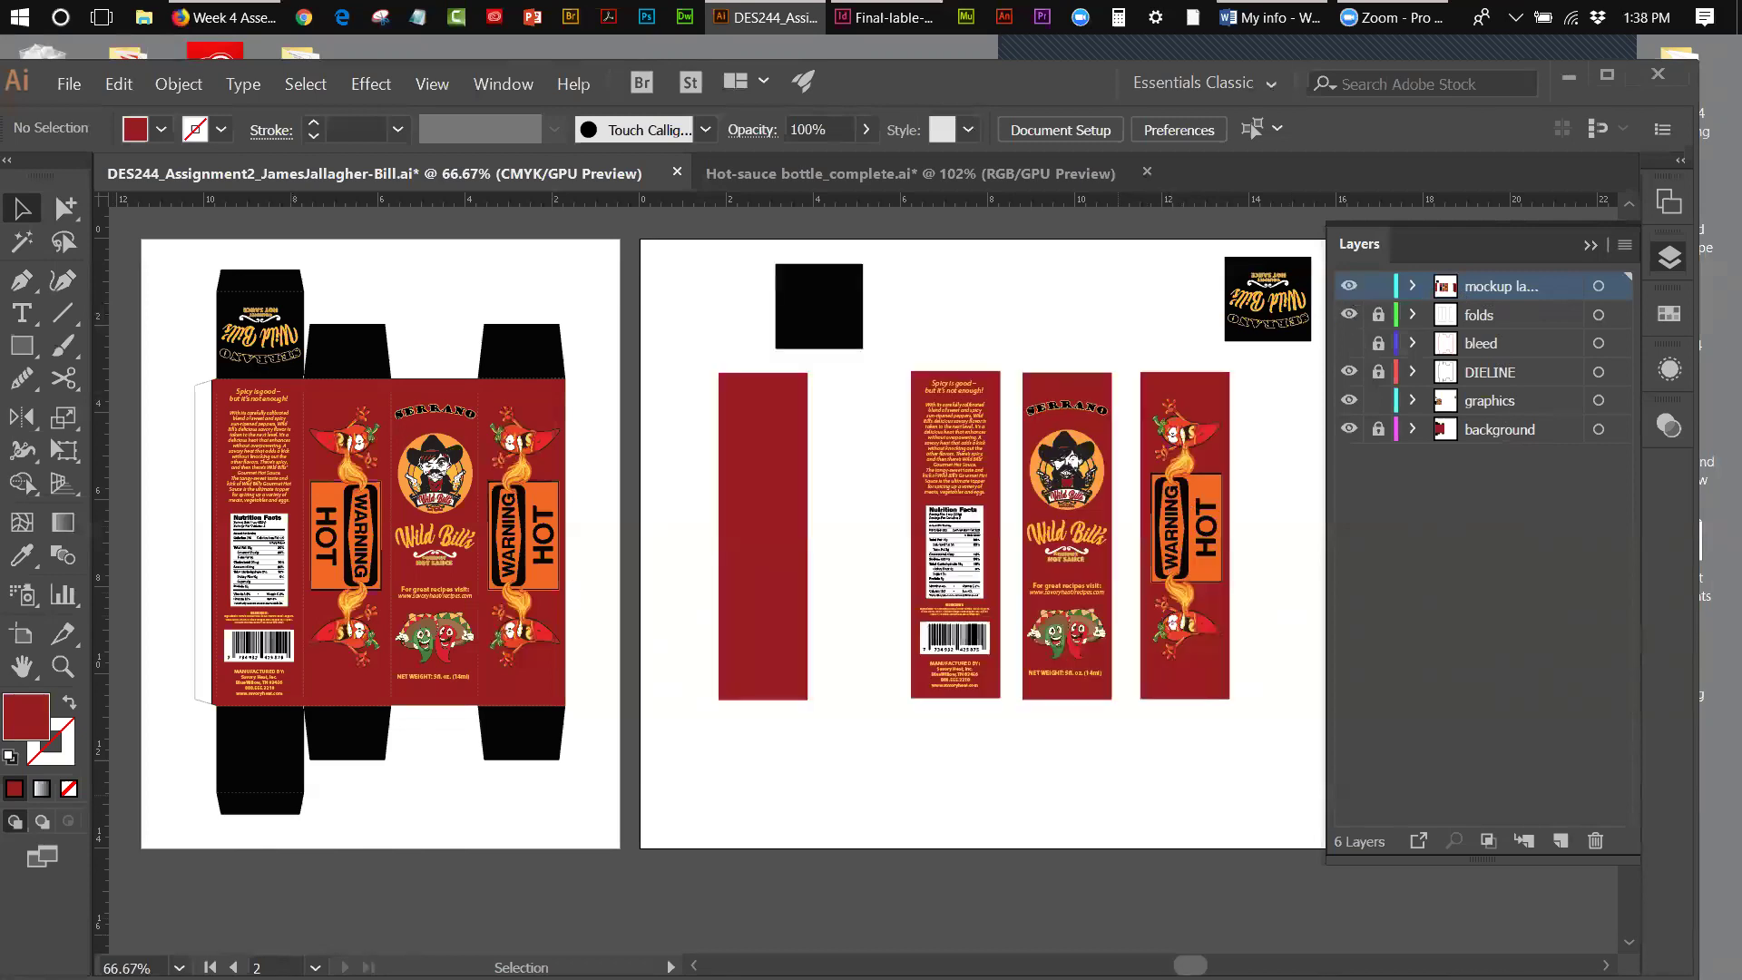
drag(1190, 964, 1218, 964)
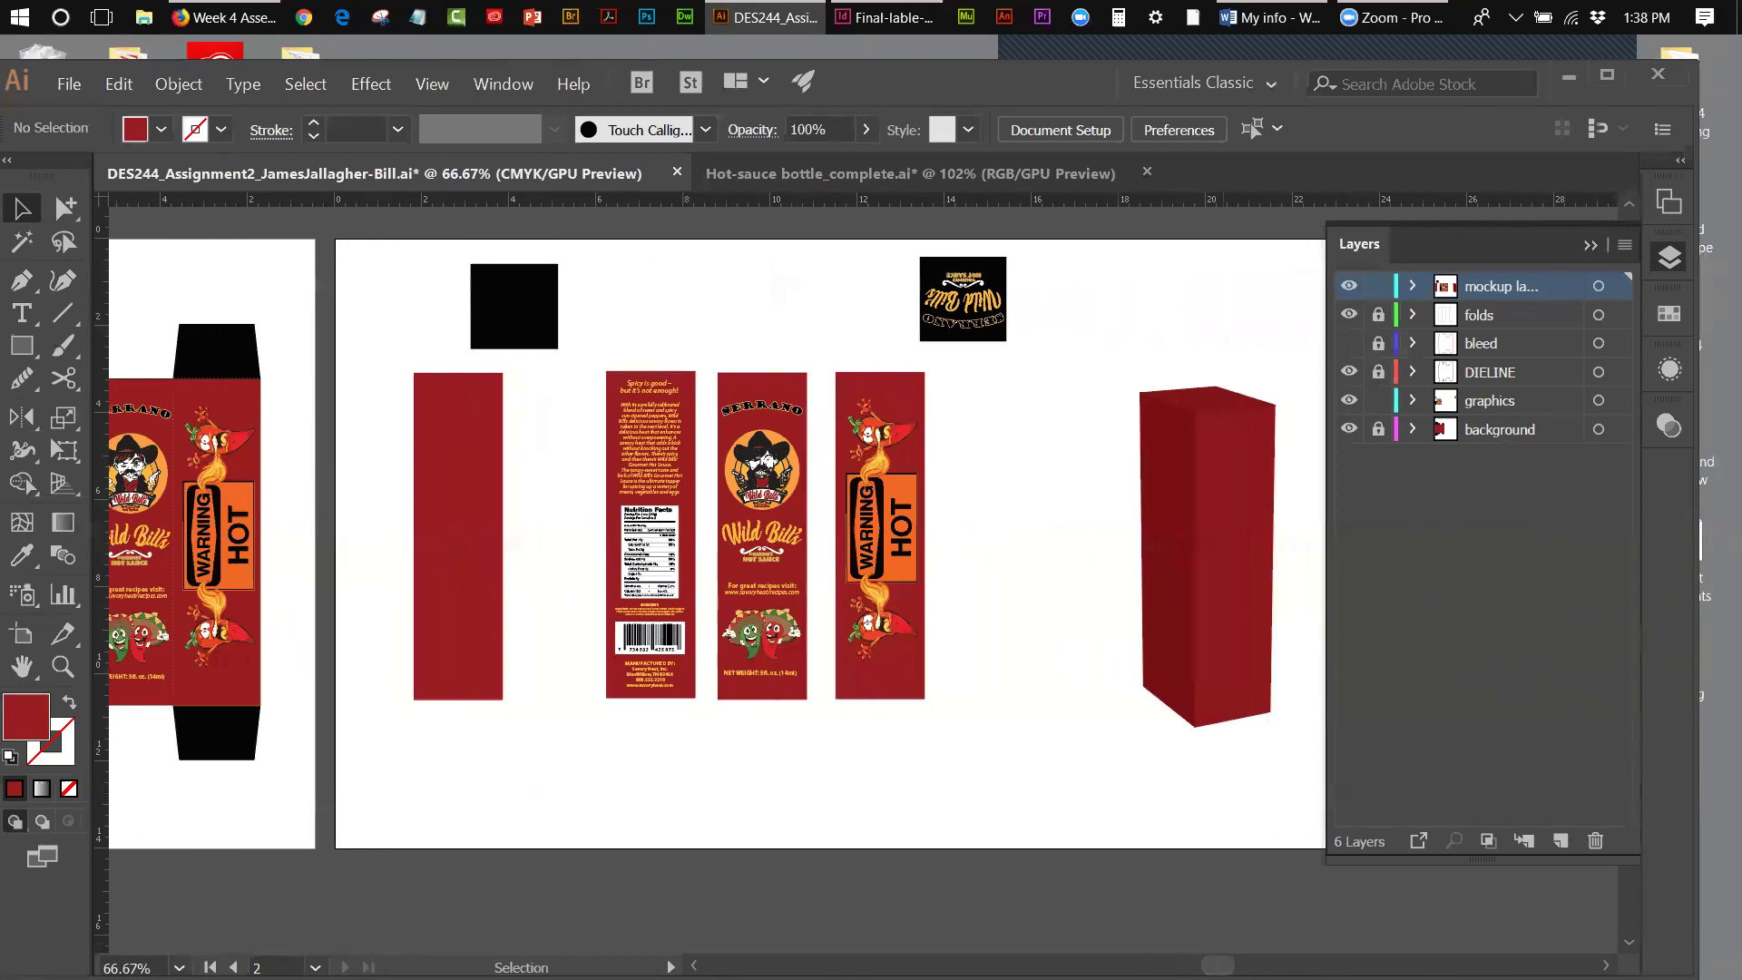
drag(1218, 964, 1232, 964)
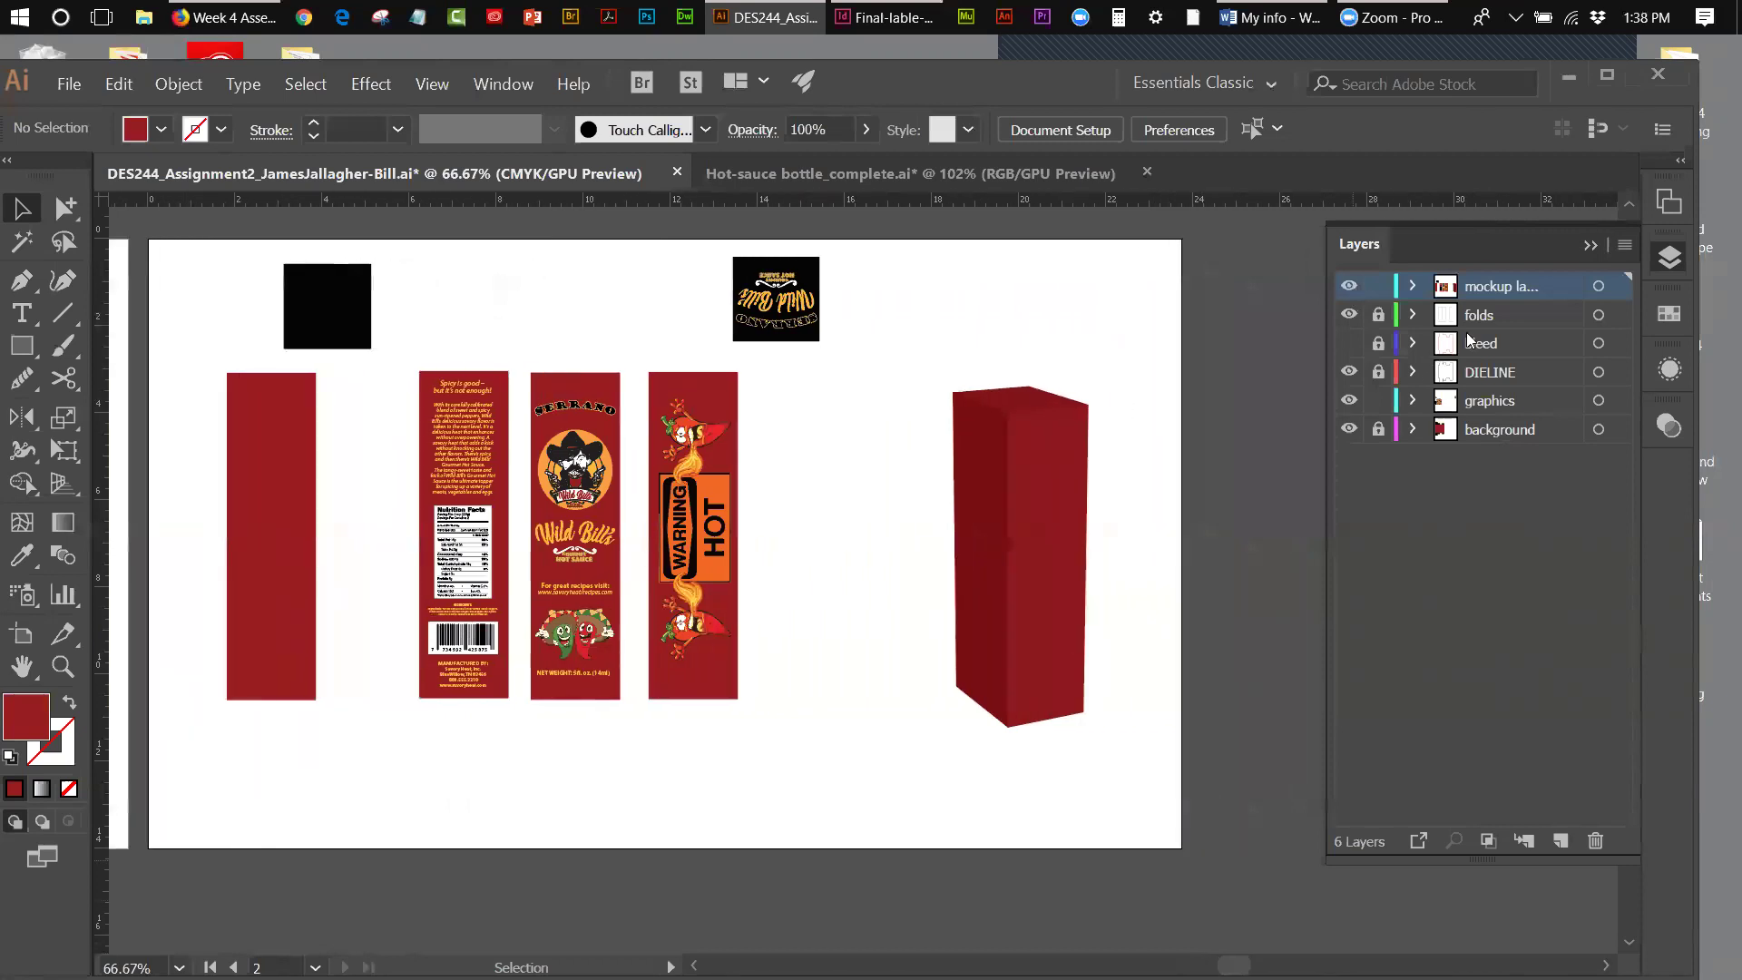
- Add Layer 7, renaming it 'Mockup-layer-2', and rename the old mockup layer 'mockup layer-1'
click(1559, 840)
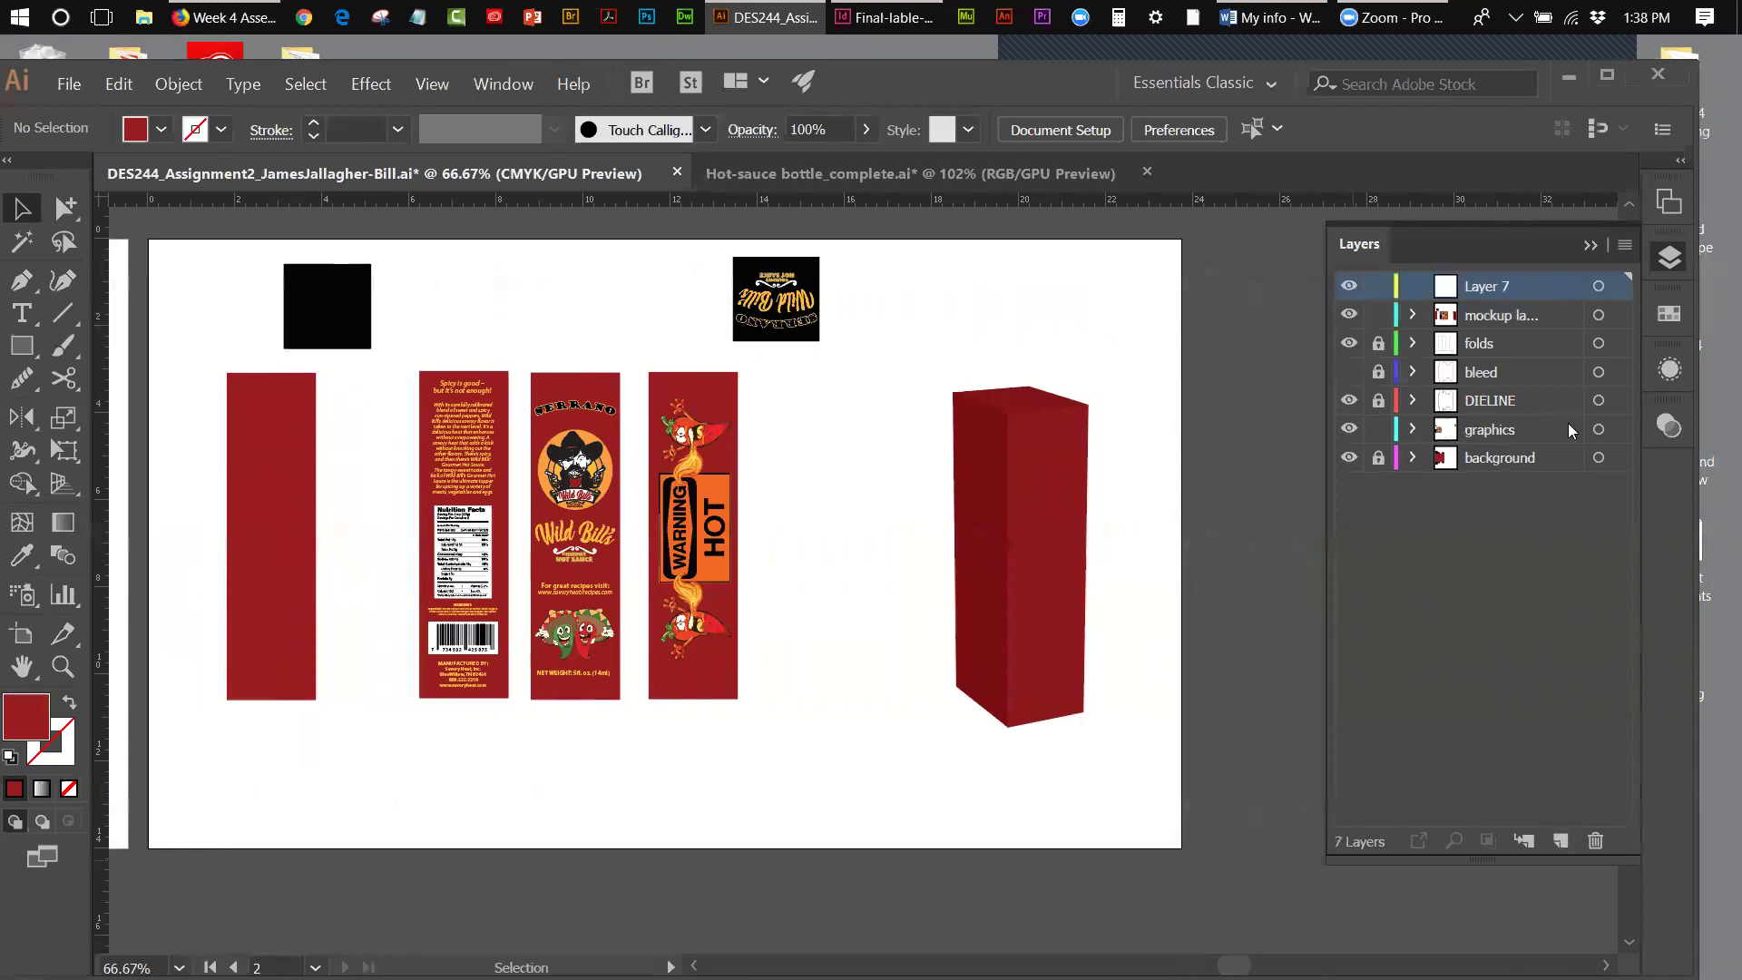
click(1533, 319)
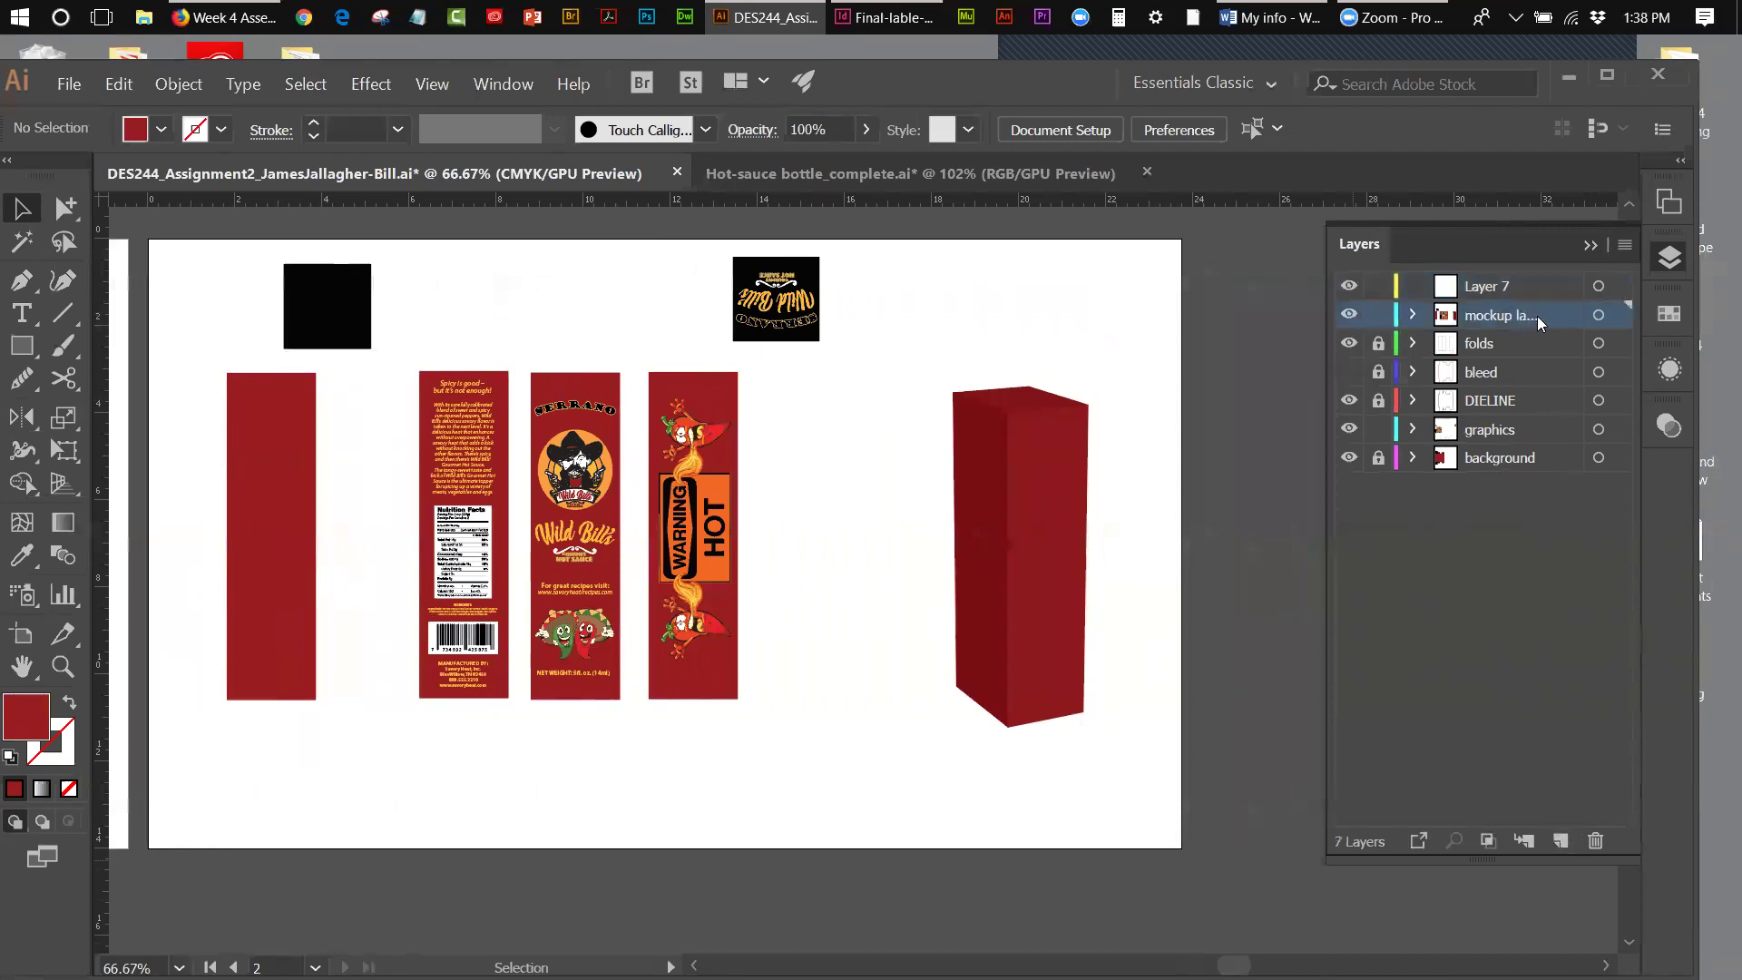
double_click(1533, 318)
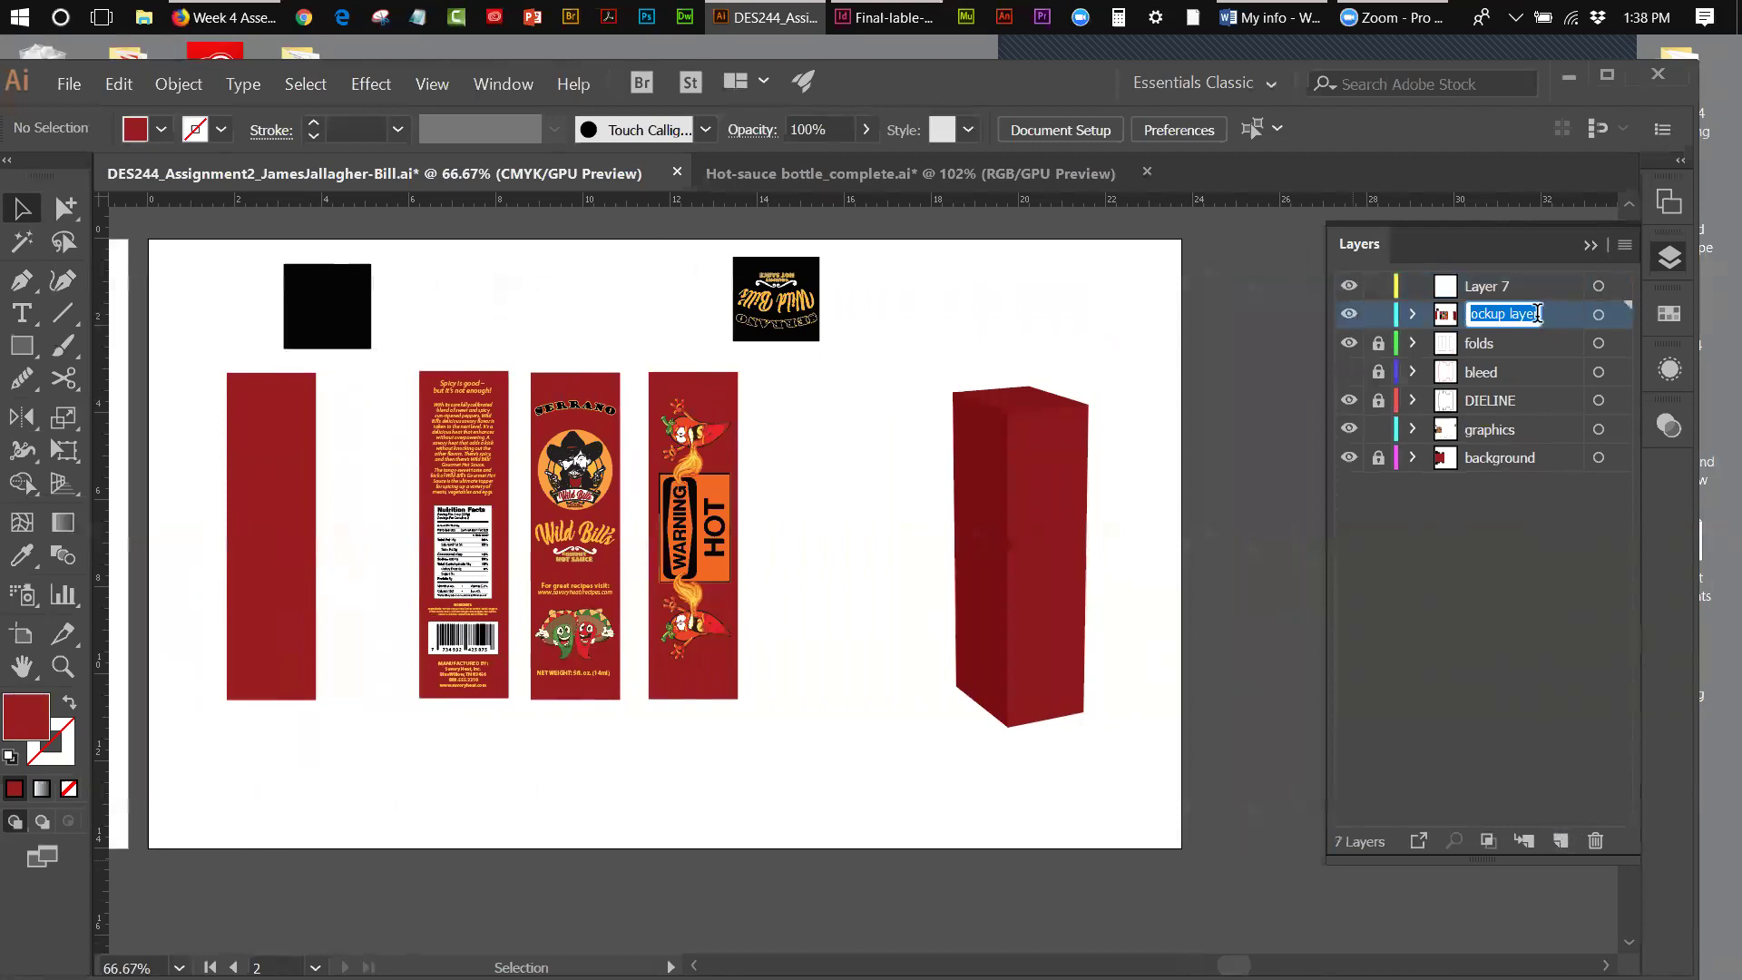
key(End)
text(-1)
double_click(1498, 286)
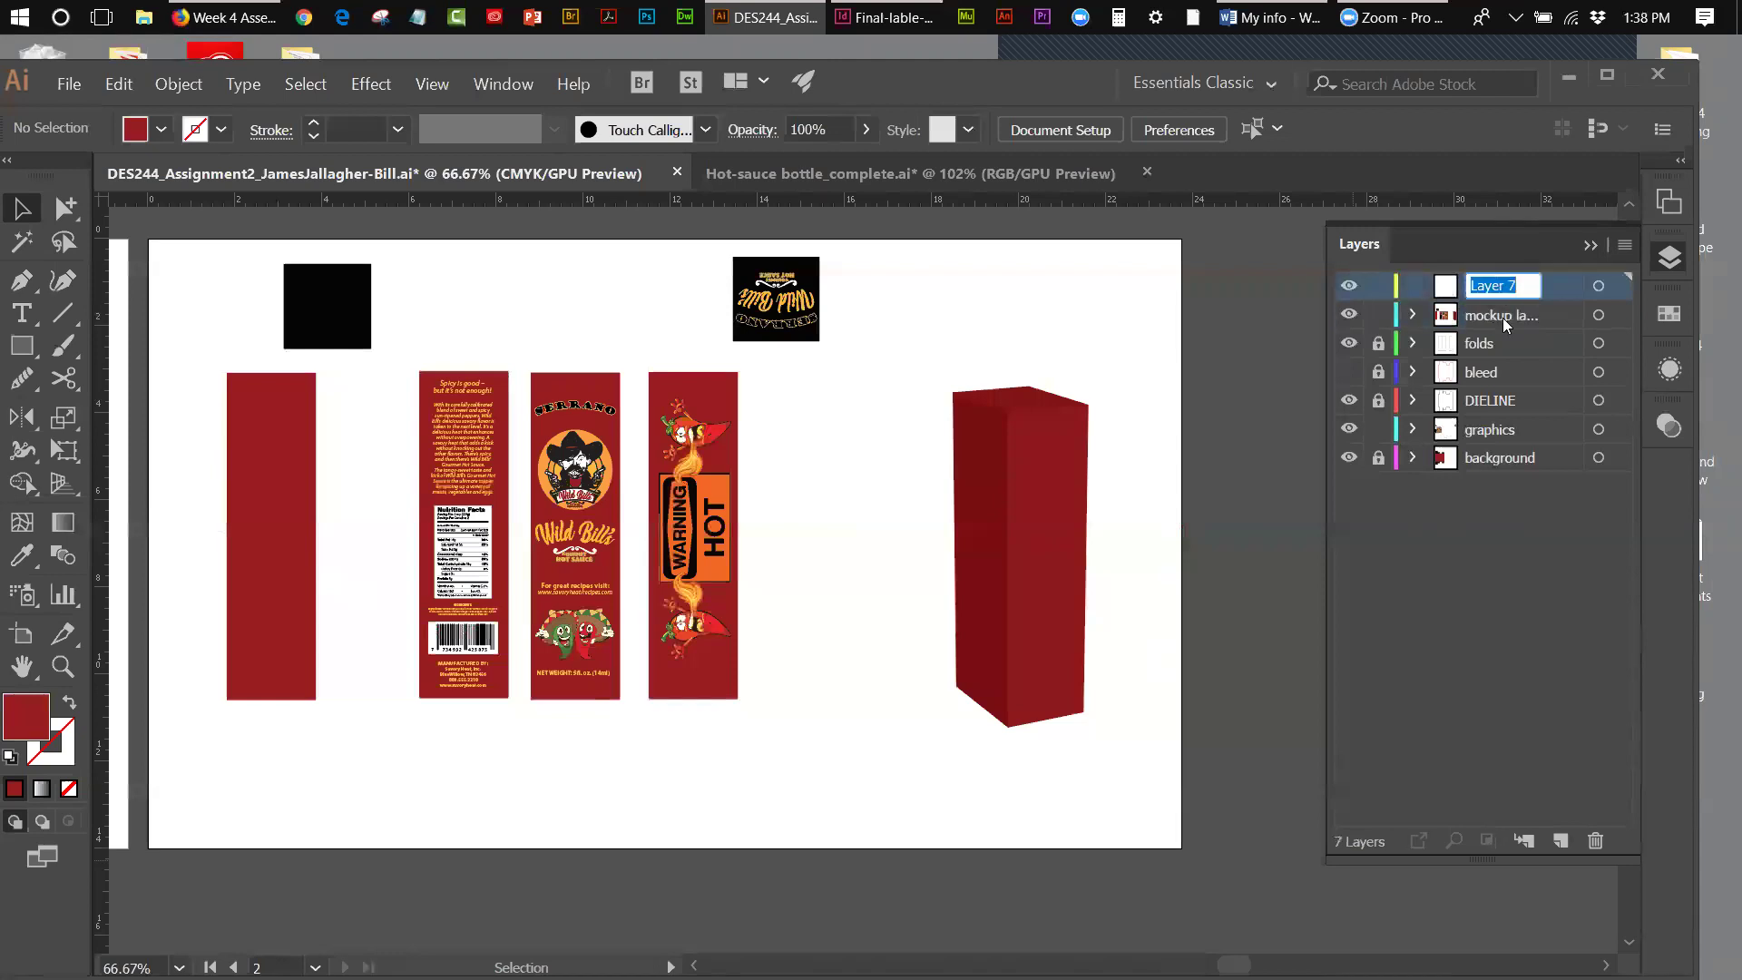
text(Mo)
text(ckup-)
text(layer)
text(-2)
- Move the label panels, black square and logo group onto Mockup-layer-2
click(1480, 567)
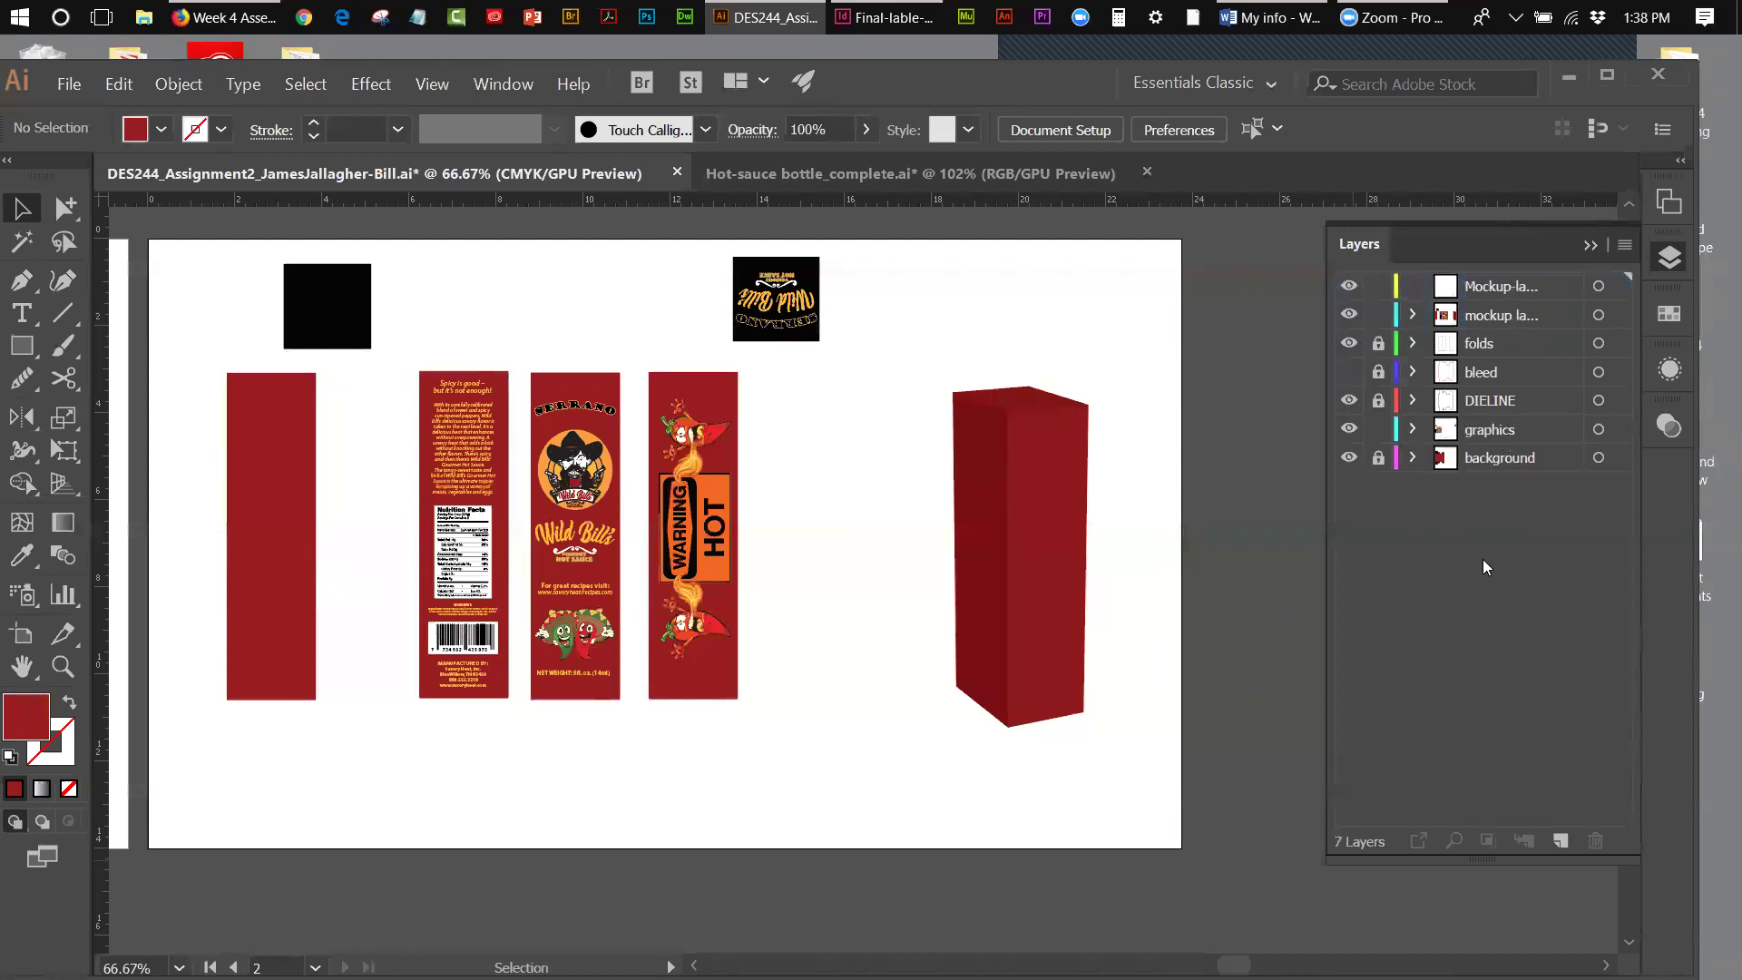
drag(213, 275, 799, 666)
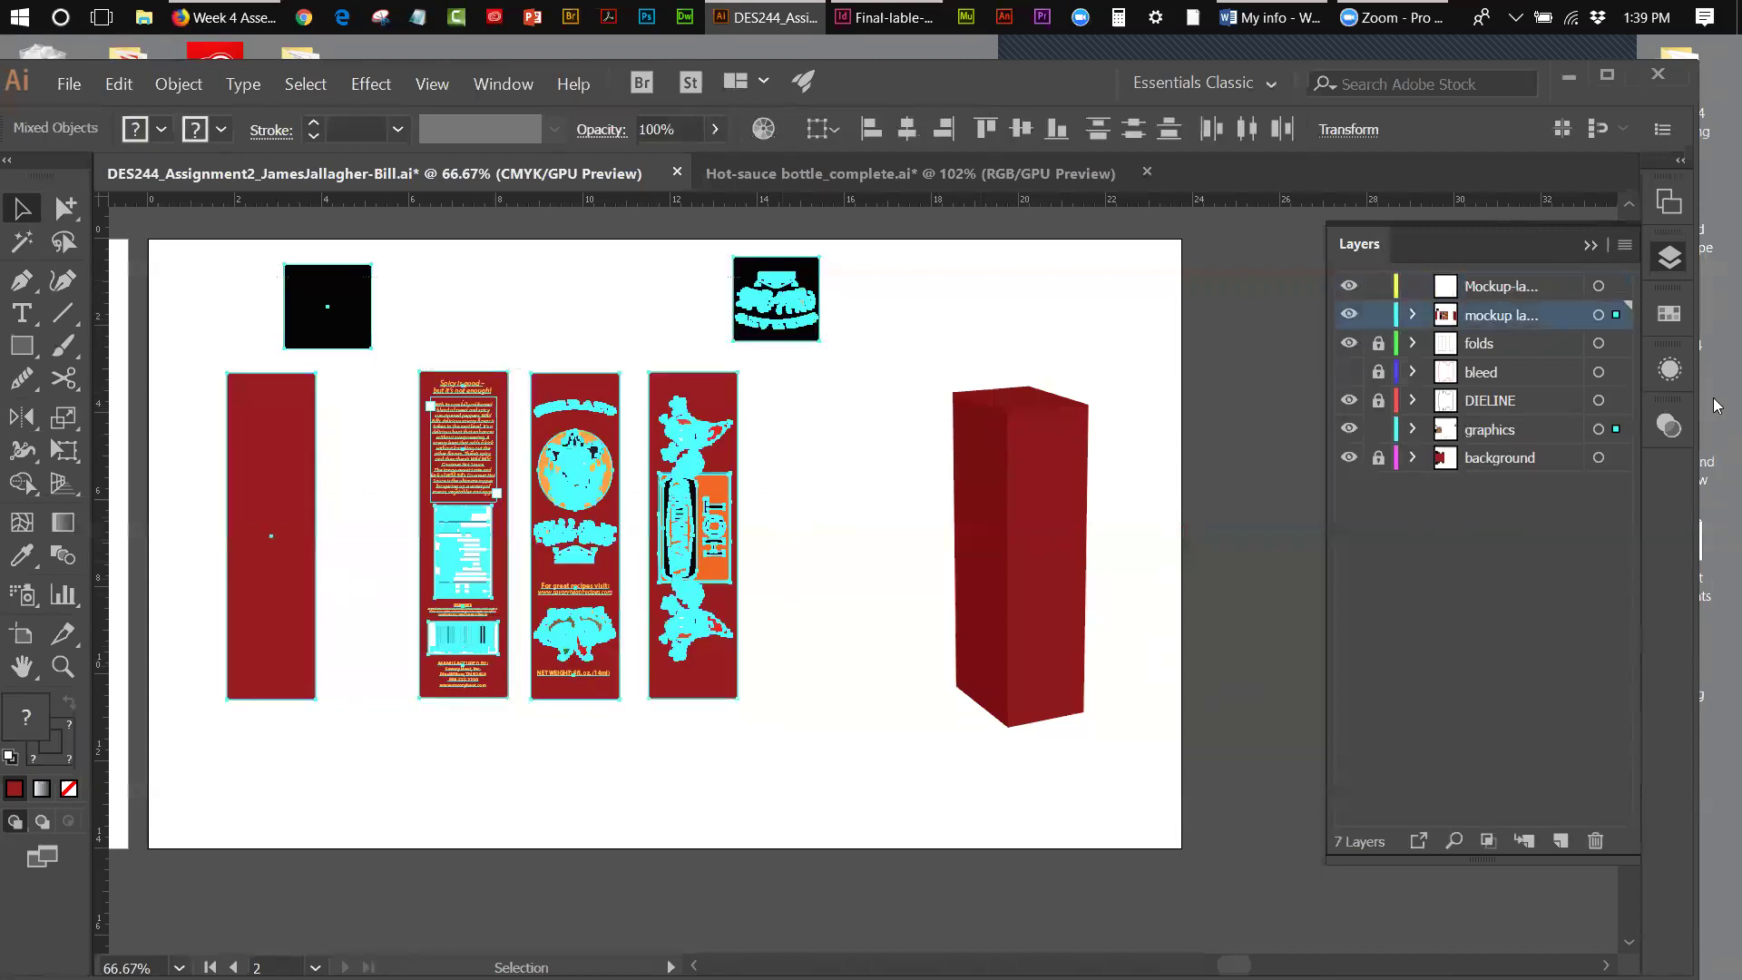
drag(1617, 322, 1616, 287)
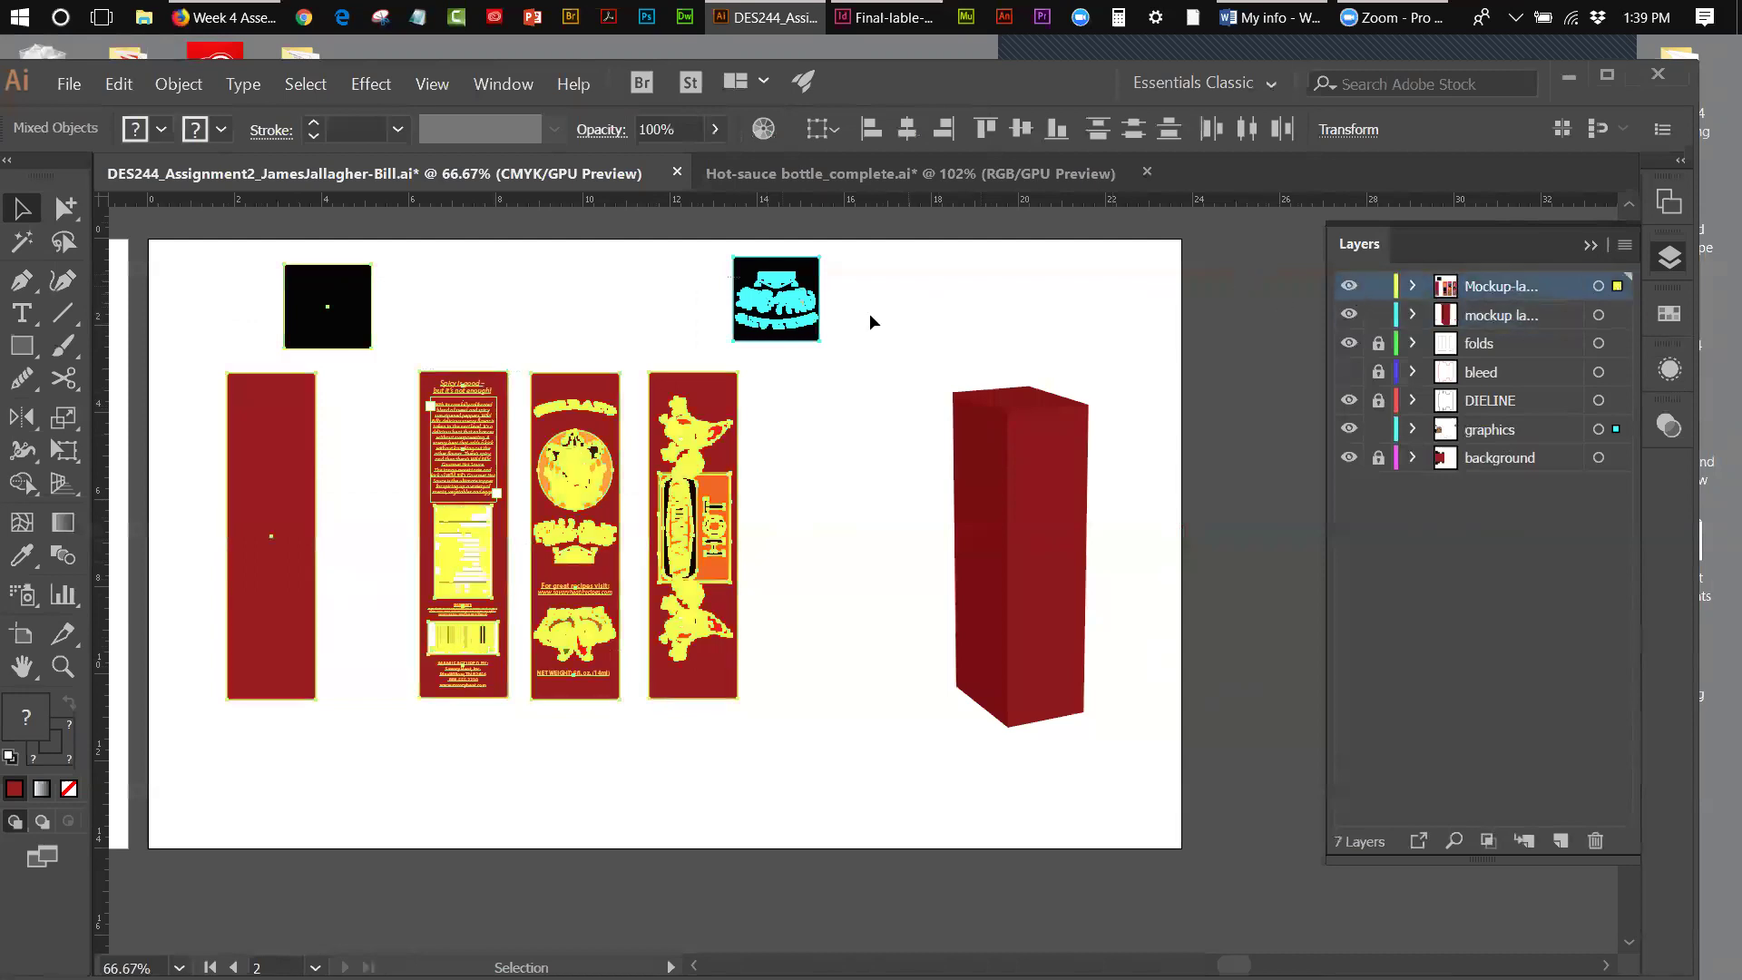
click(941, 303)
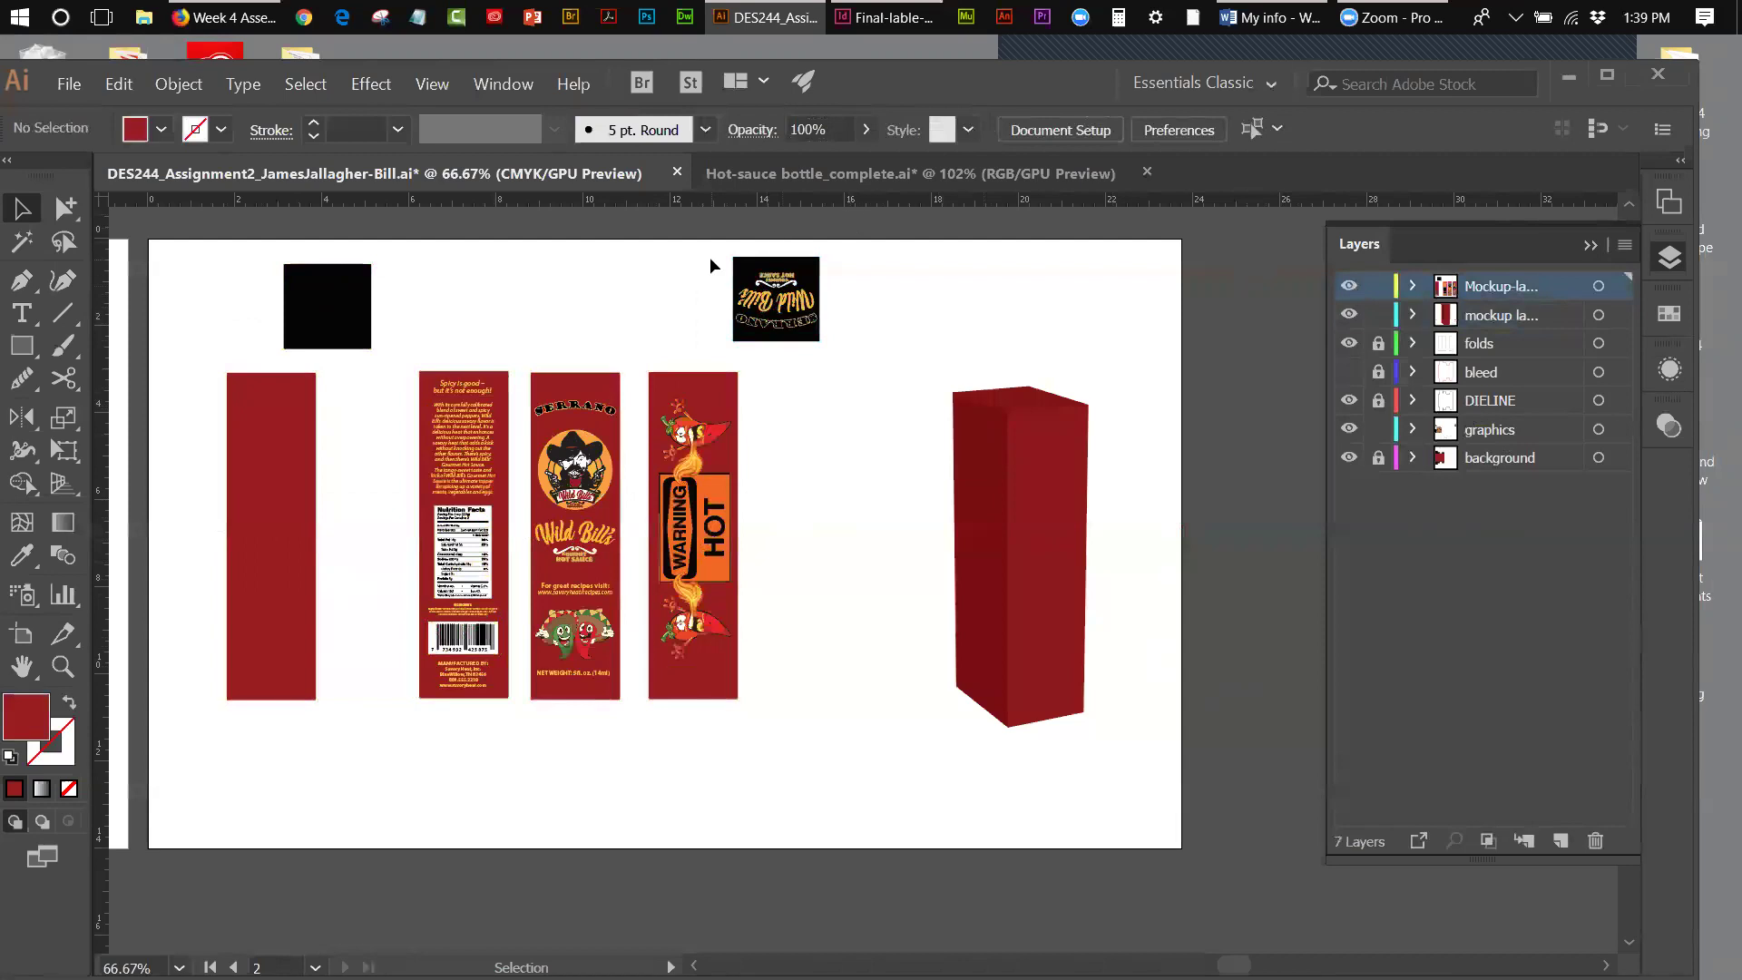
click(815, 318)
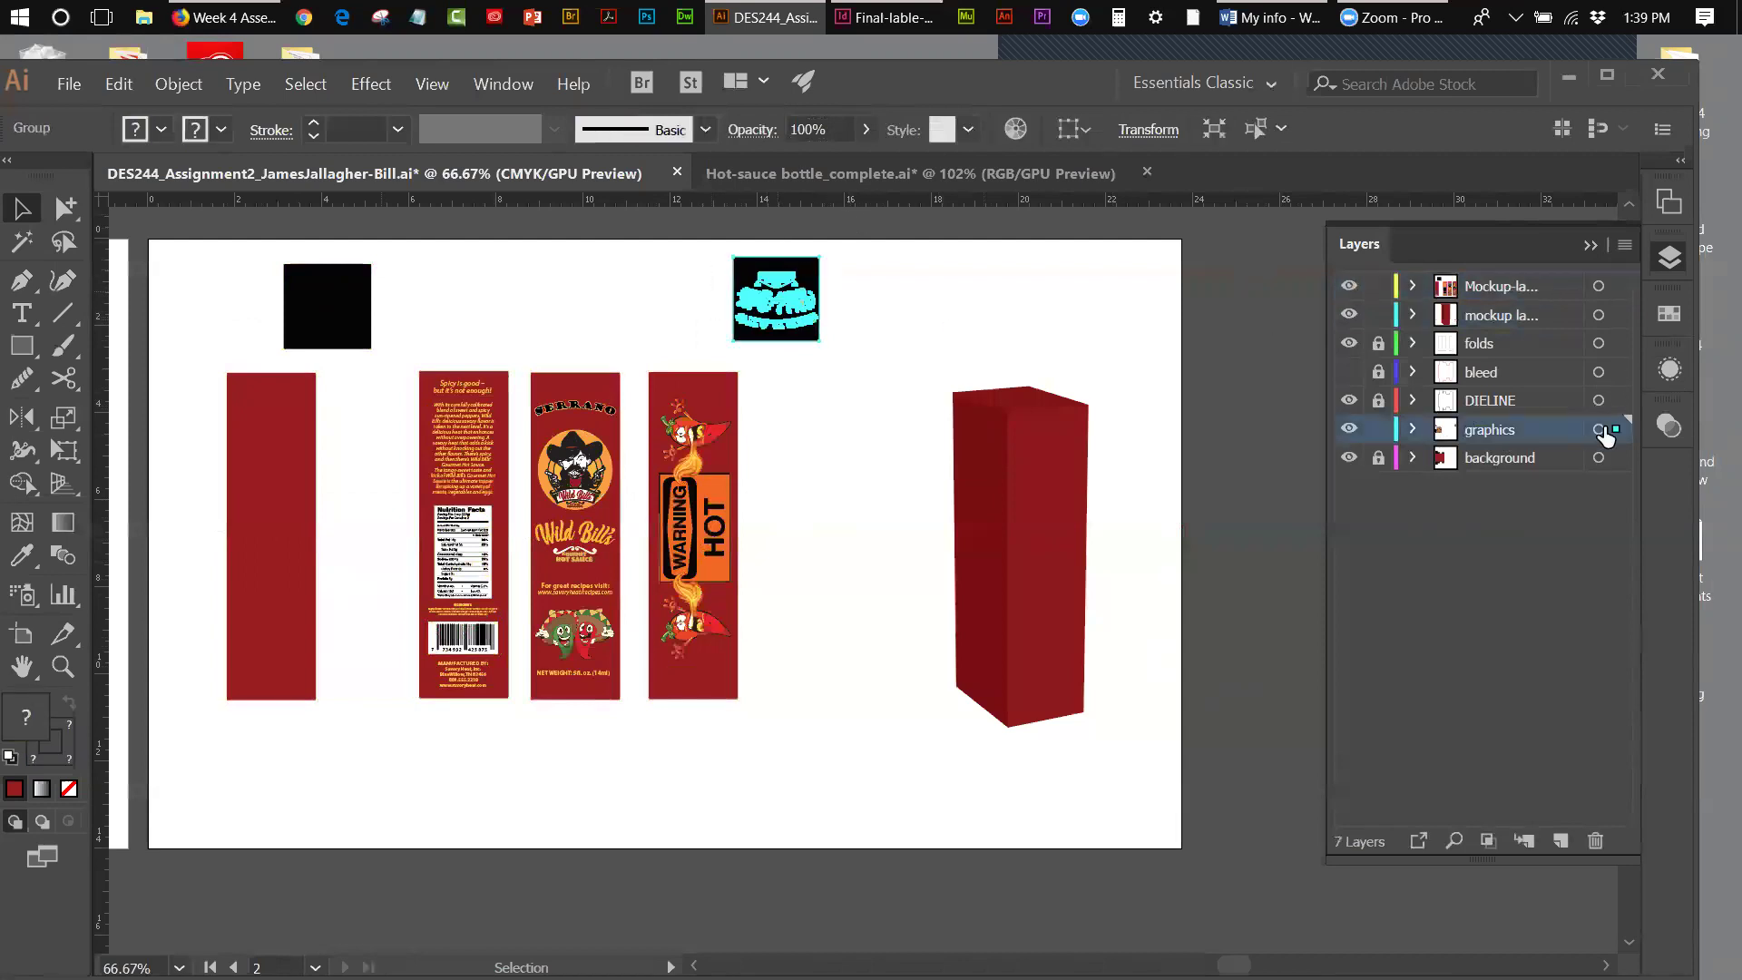
drag(1617, 436, 1616, 285)
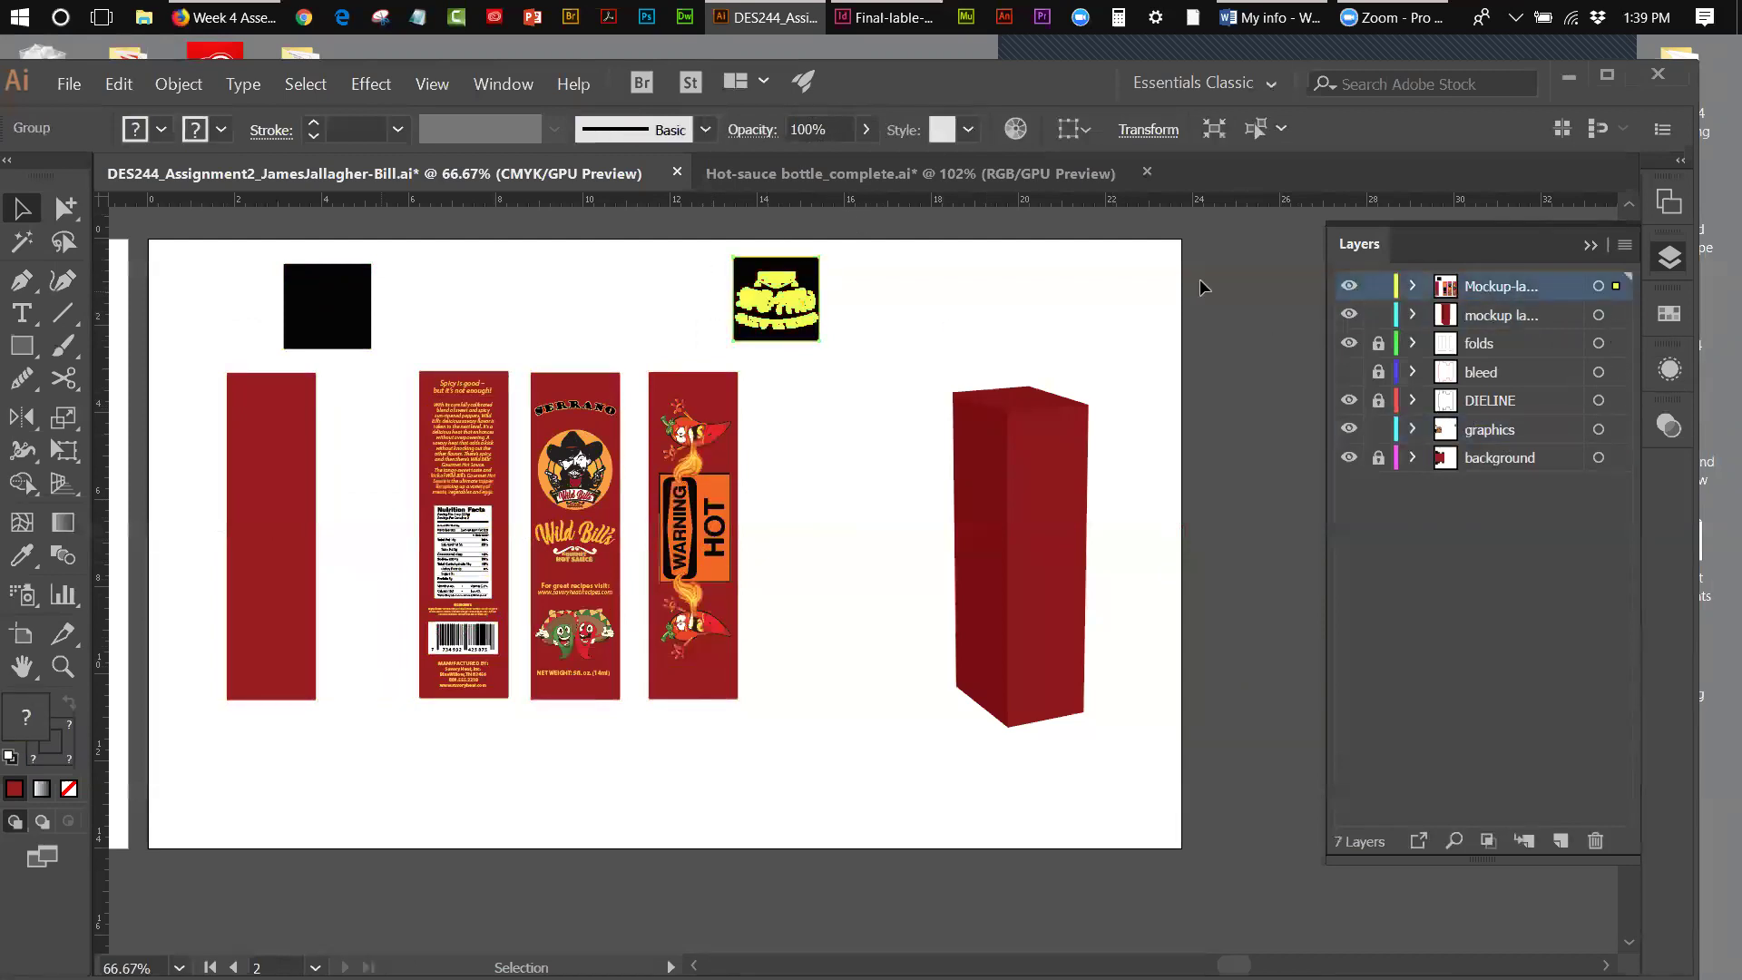
- Hide and lock Mockup-layer-2, shifting the red 3D box left on the artboard
click(1349, 286)
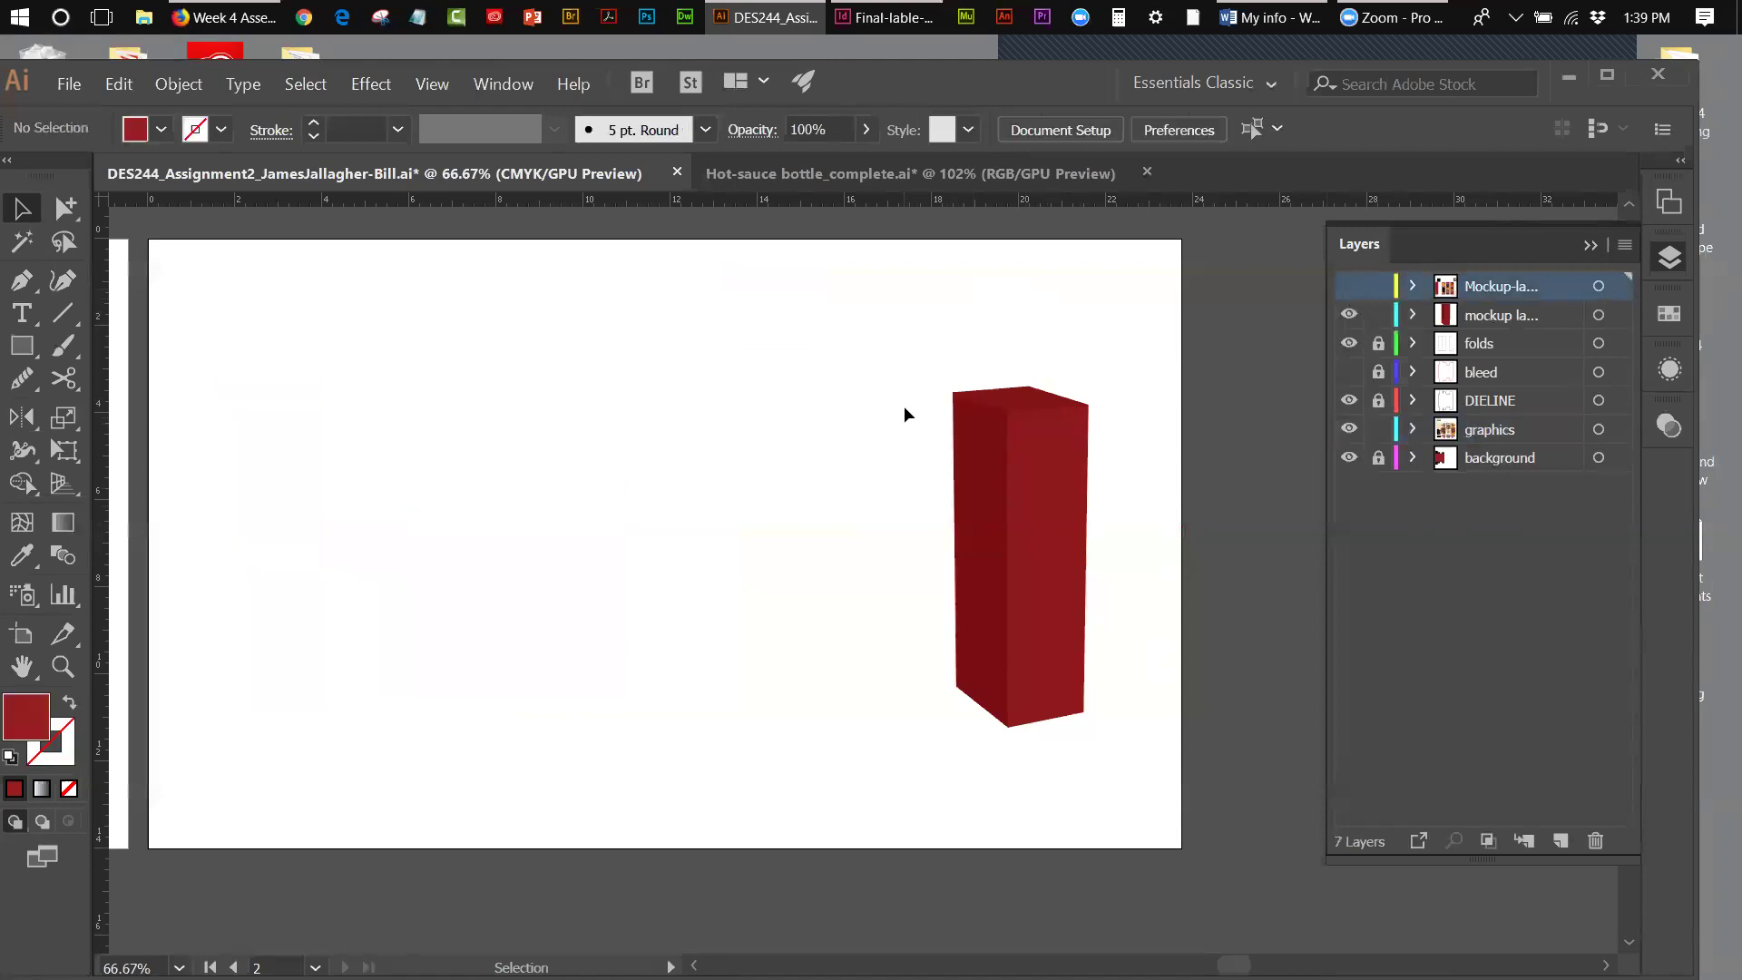
click(1052, 550)
drag(1034, 549, 882, 535)
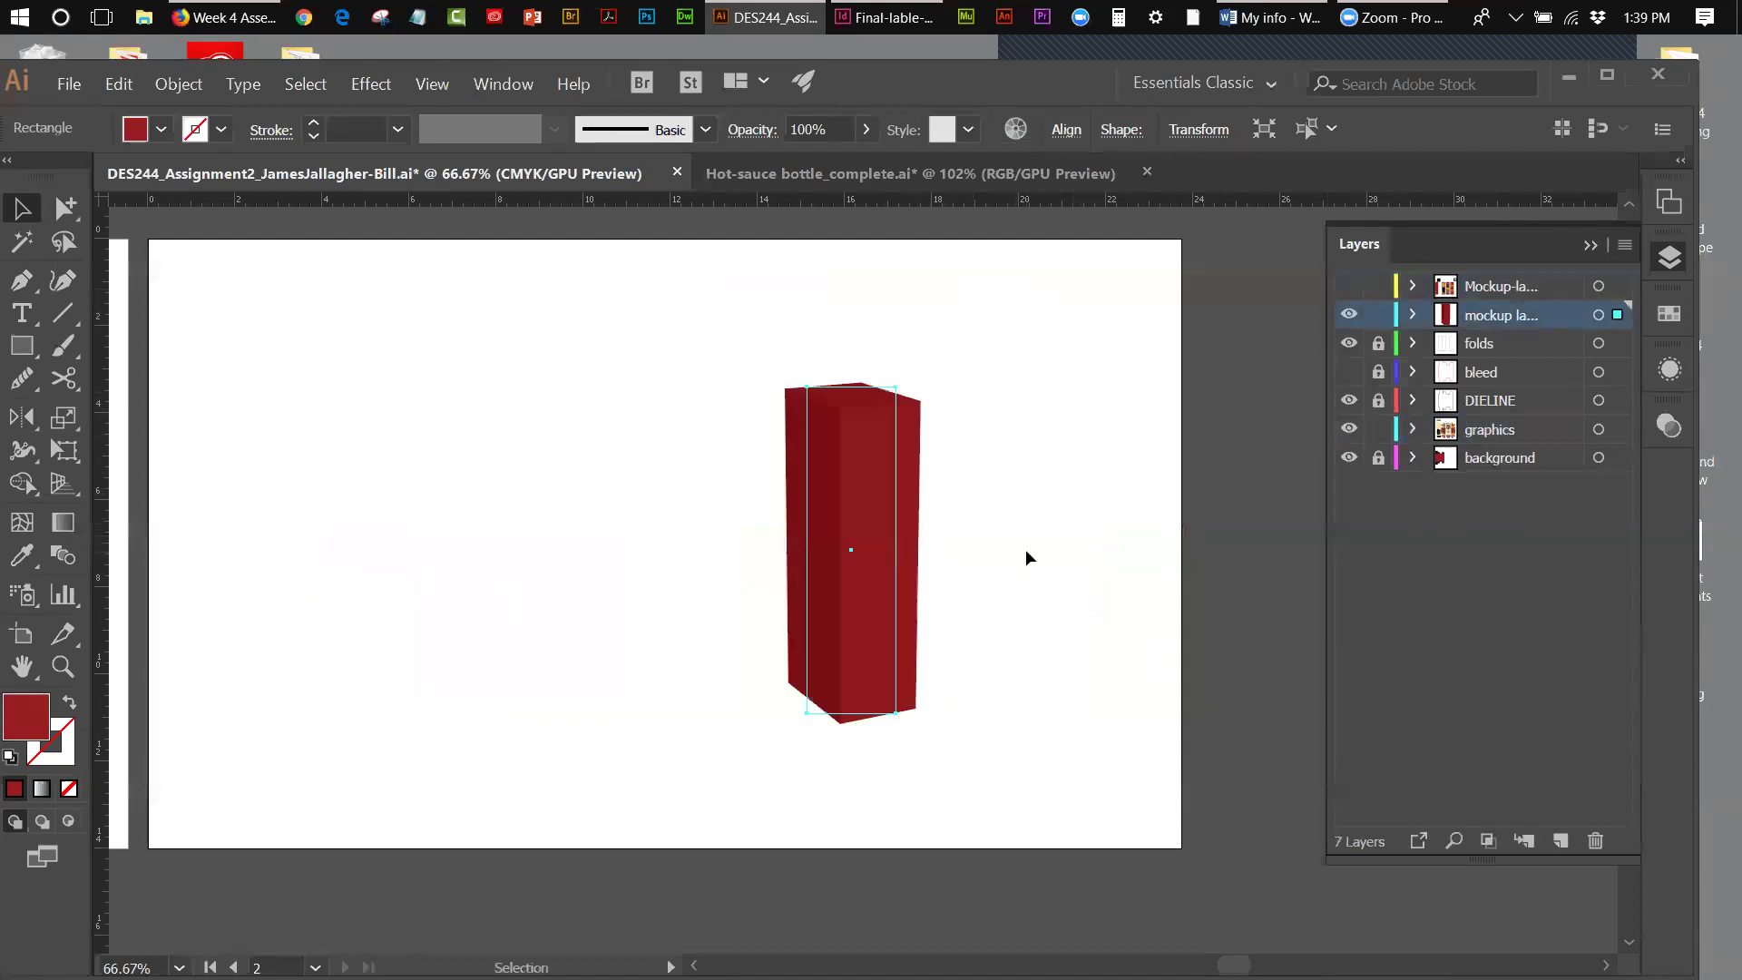
click(1025, 548)
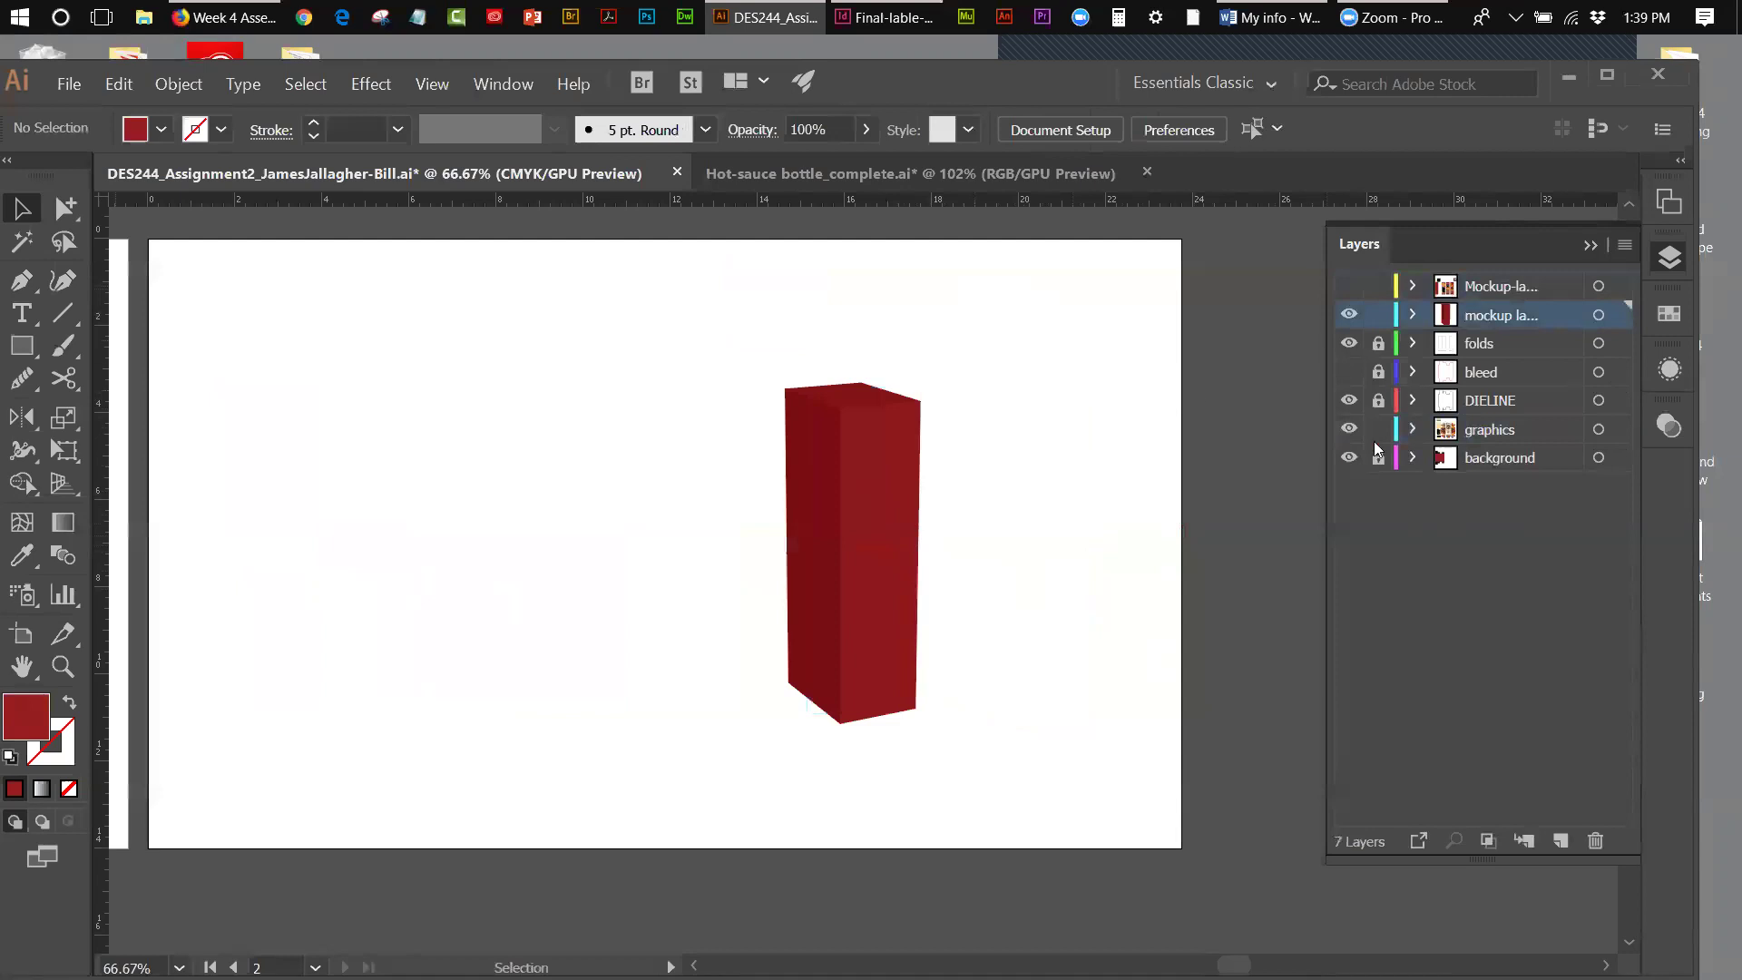
click(1378, 286)
- Dock the Symbols panel with the other panels and move the red box about 106 px right
click(1590, 250)
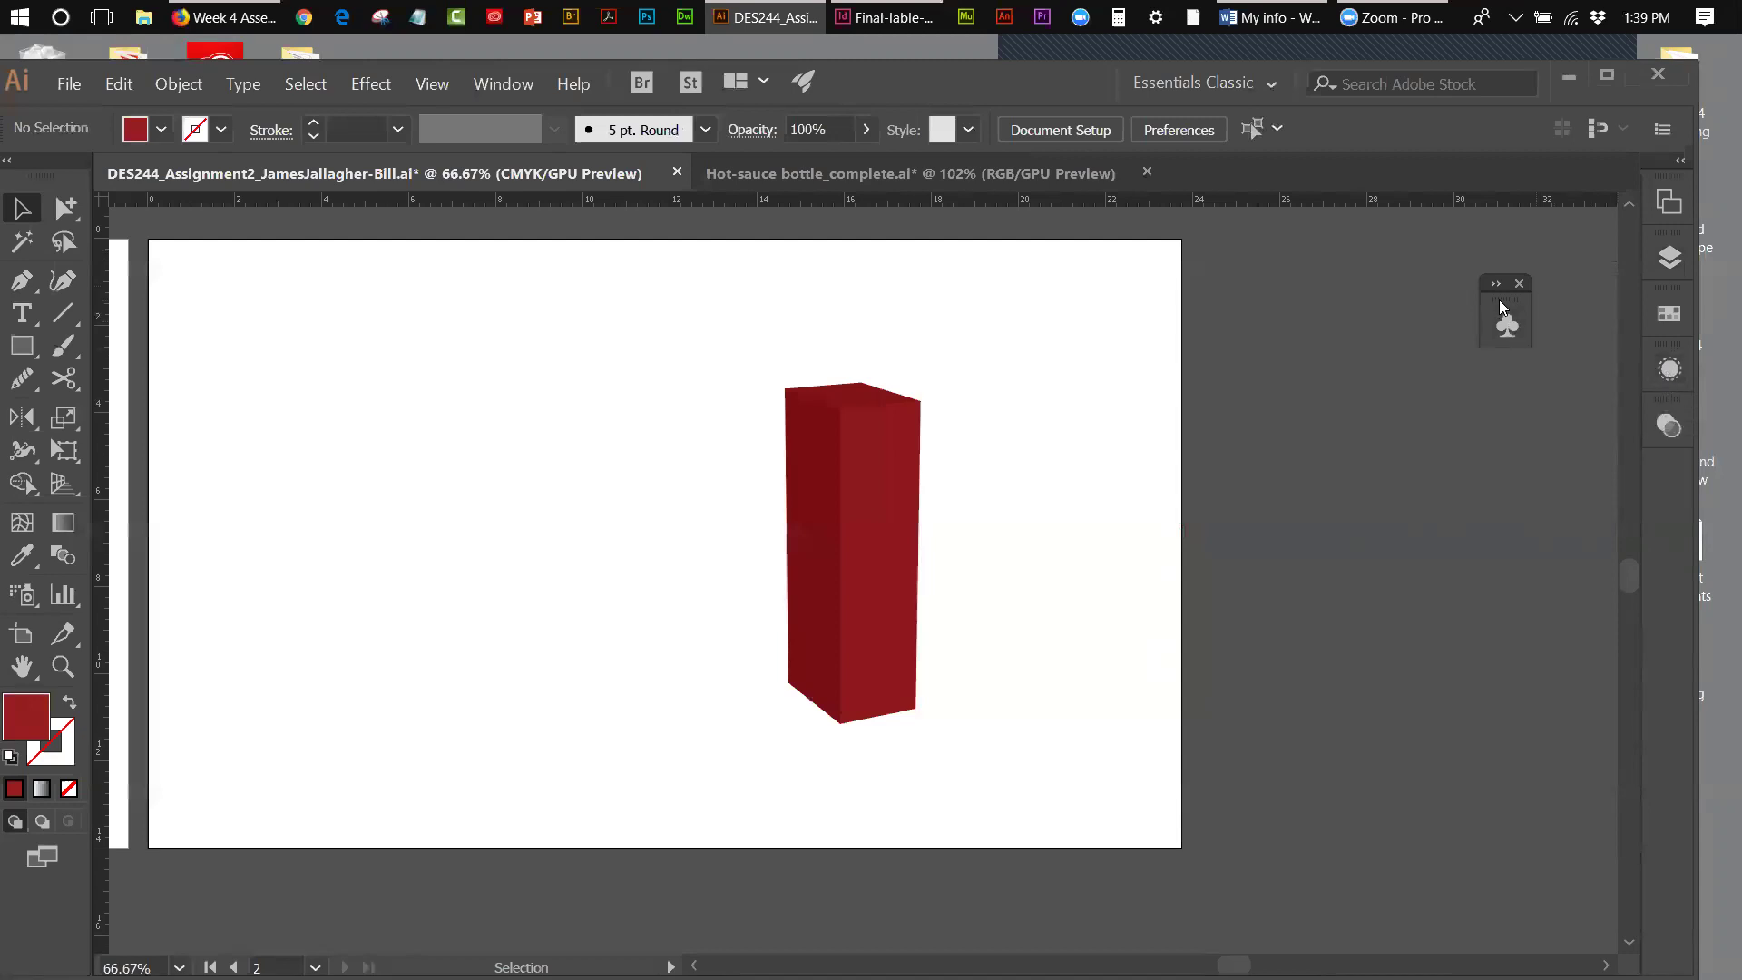
drag(1575, 355, 1674, 313)
click(1669, 316)
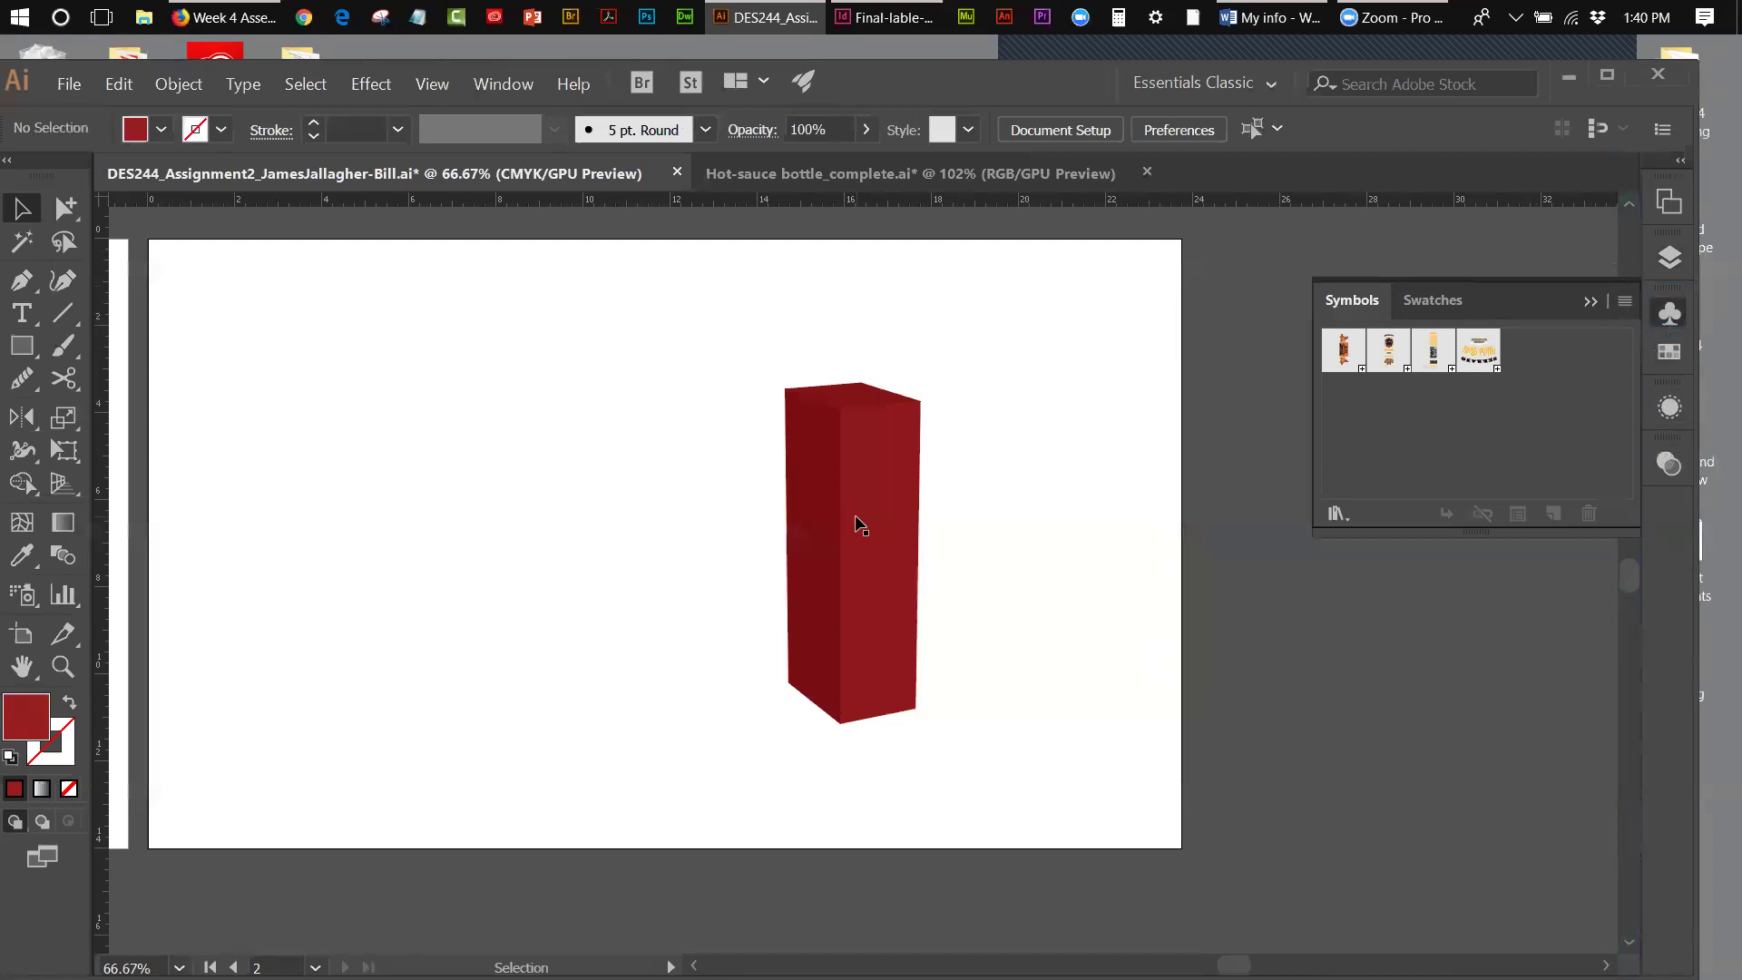
drag(903, 508, 962, 510)
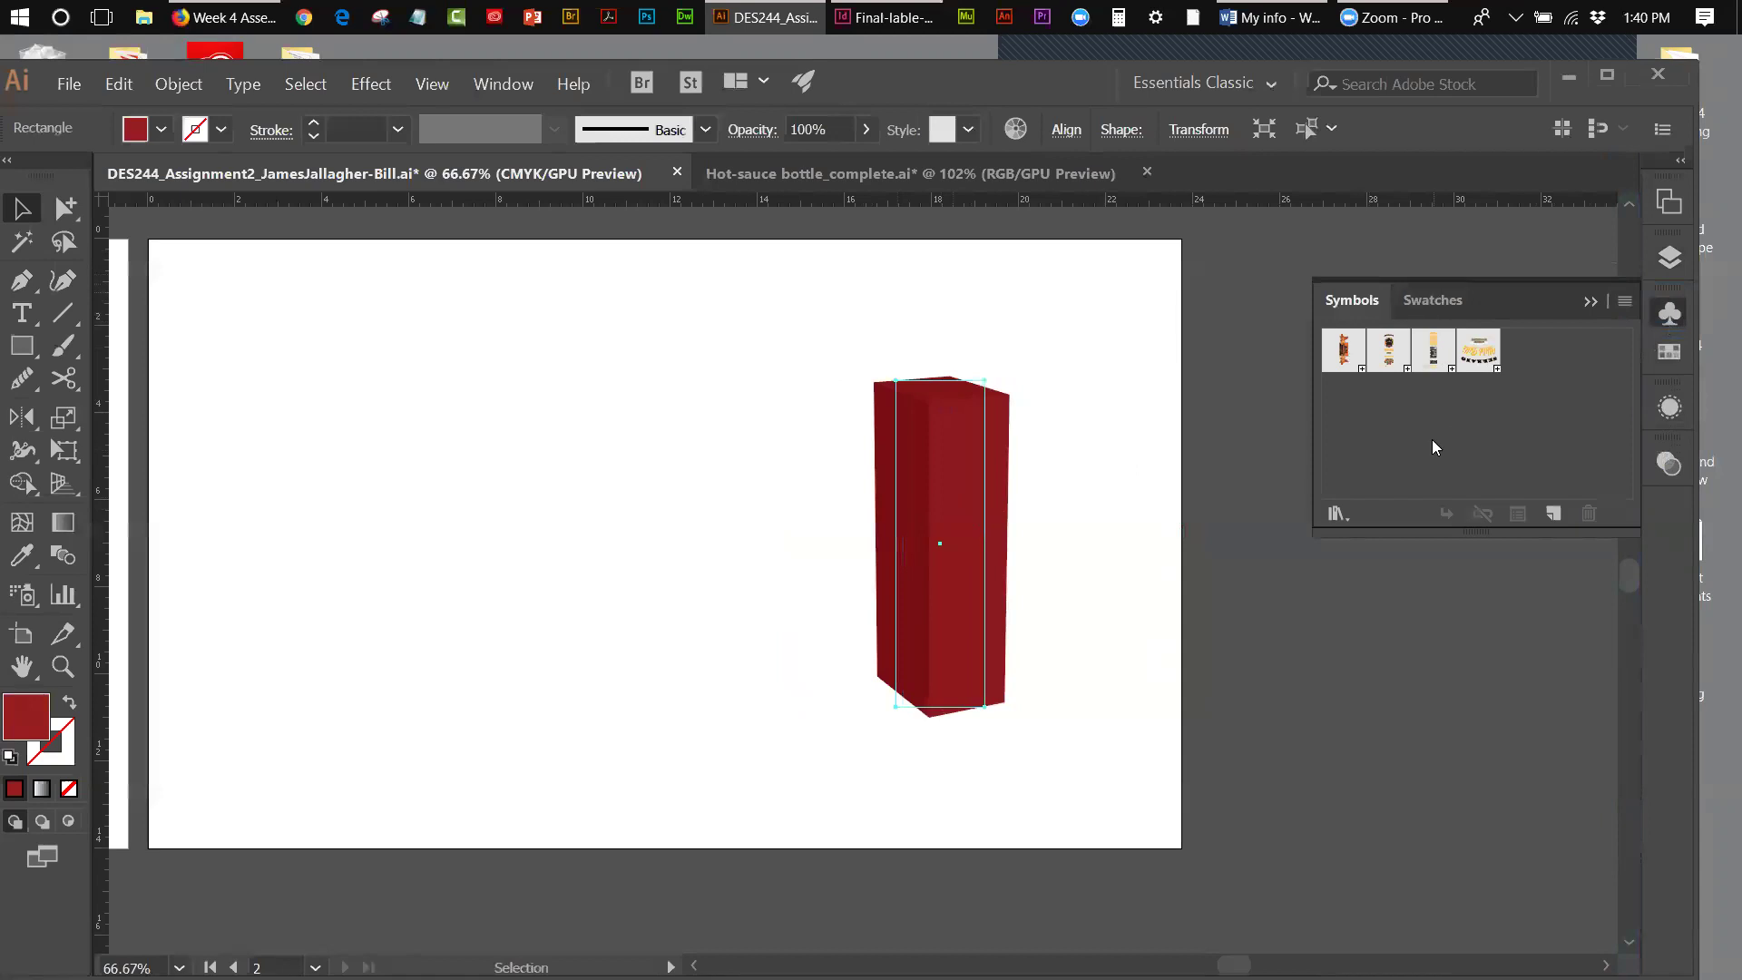
click(1143, 451)
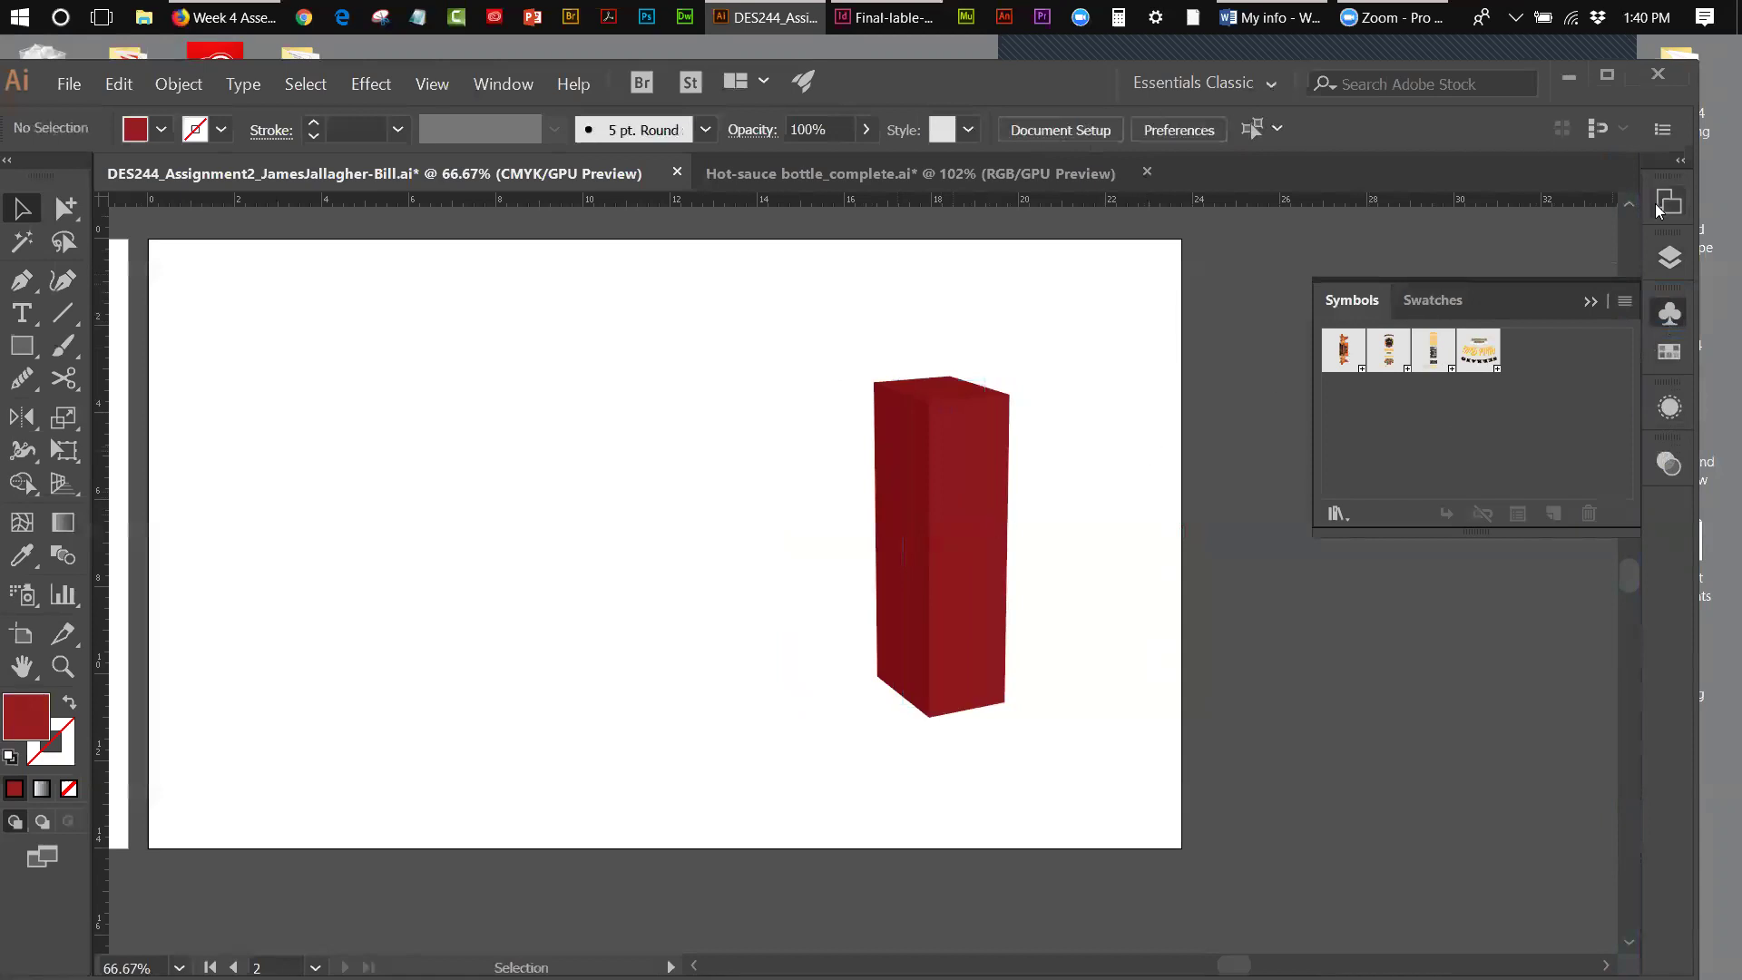
click(1665, 247)
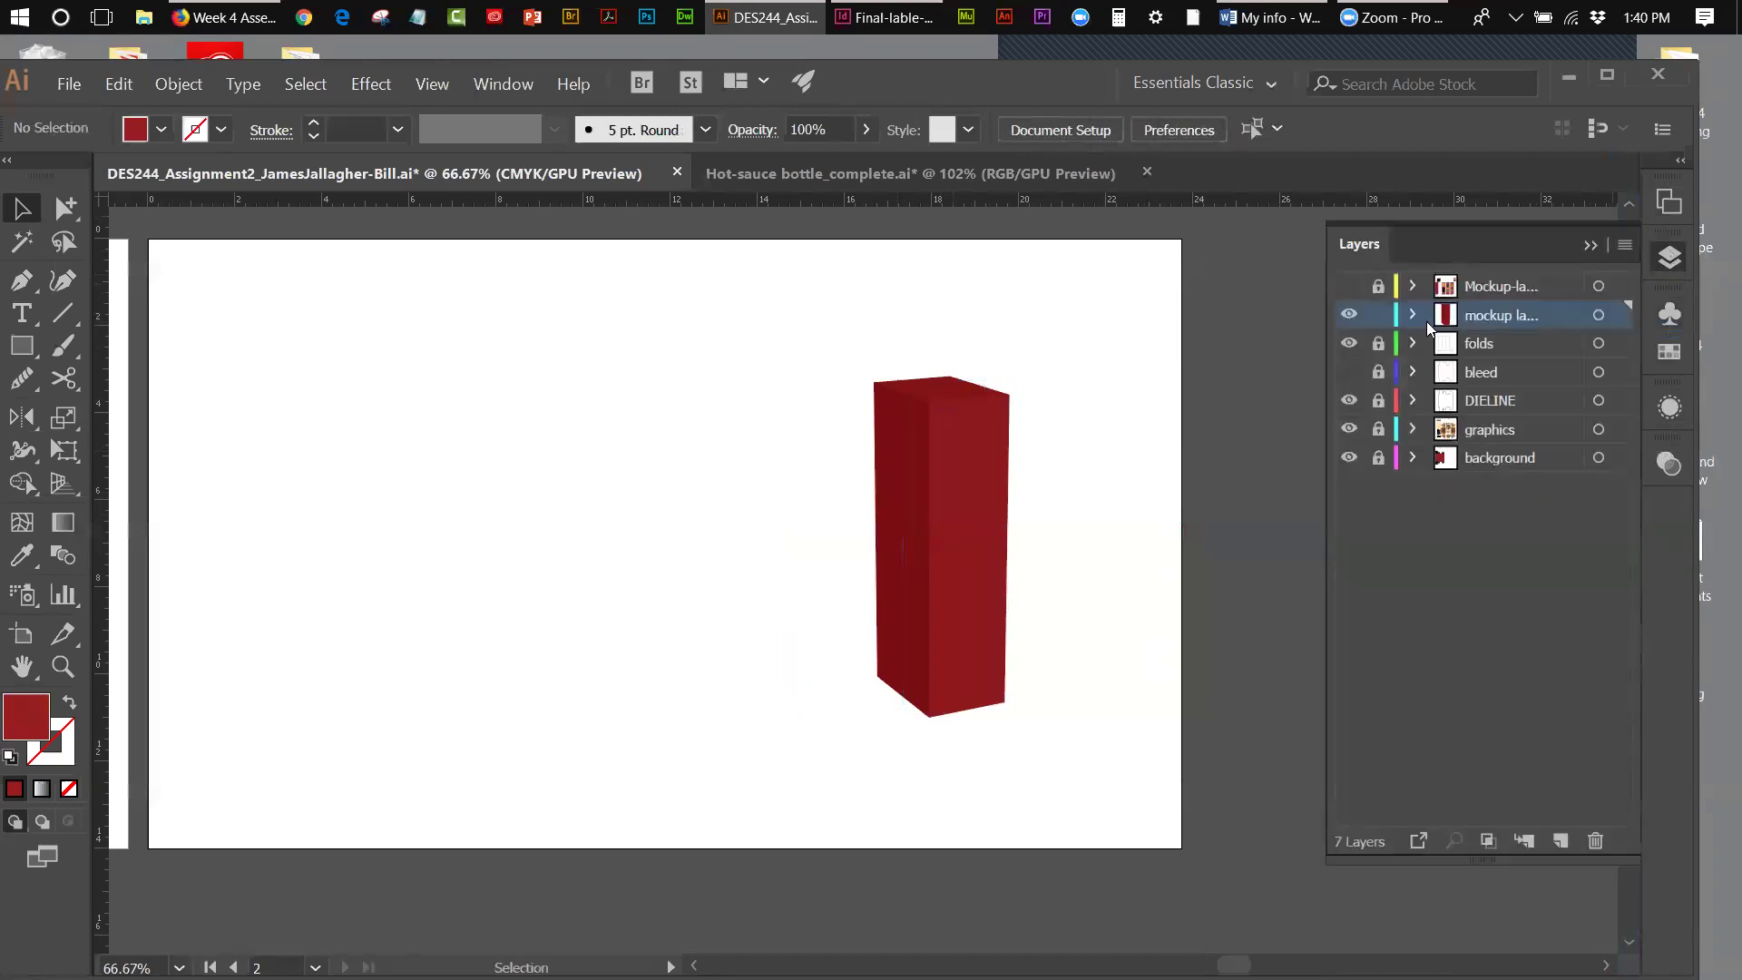
- Transfer the leftmost red rectangle to mockup layer-1, re-hide Mockup-layer-2, and slide the rectangle right
click(1349, 286)
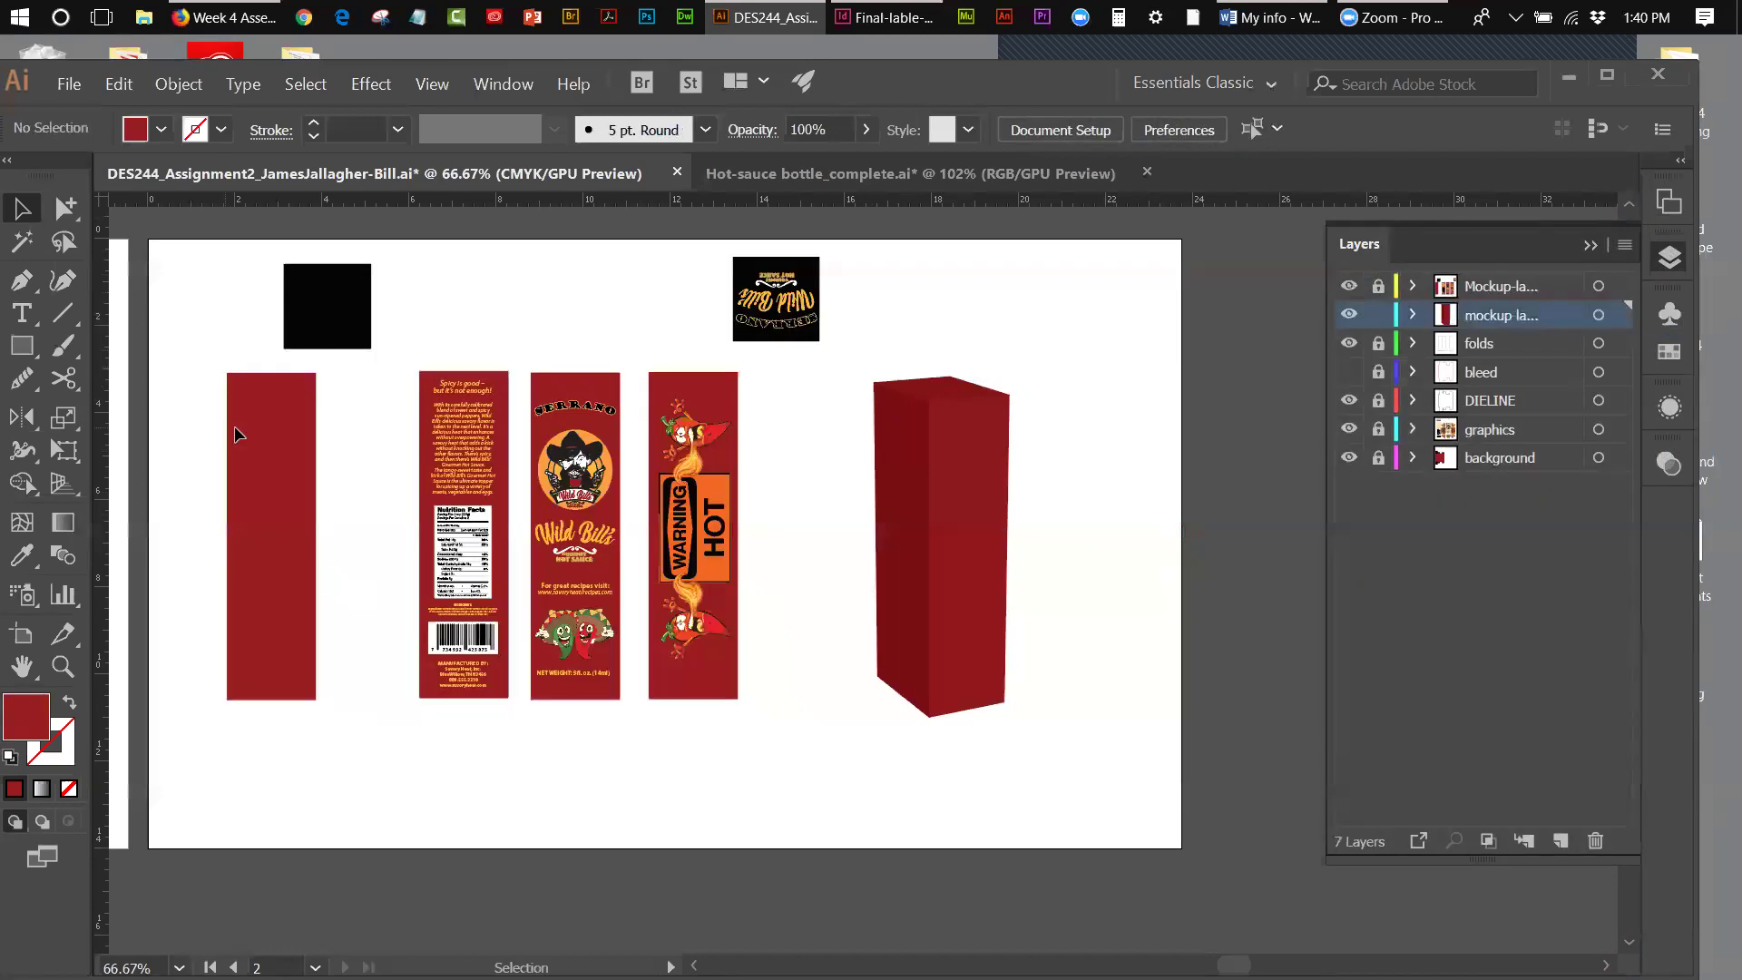
click(1378, 287)
click(278, 430)
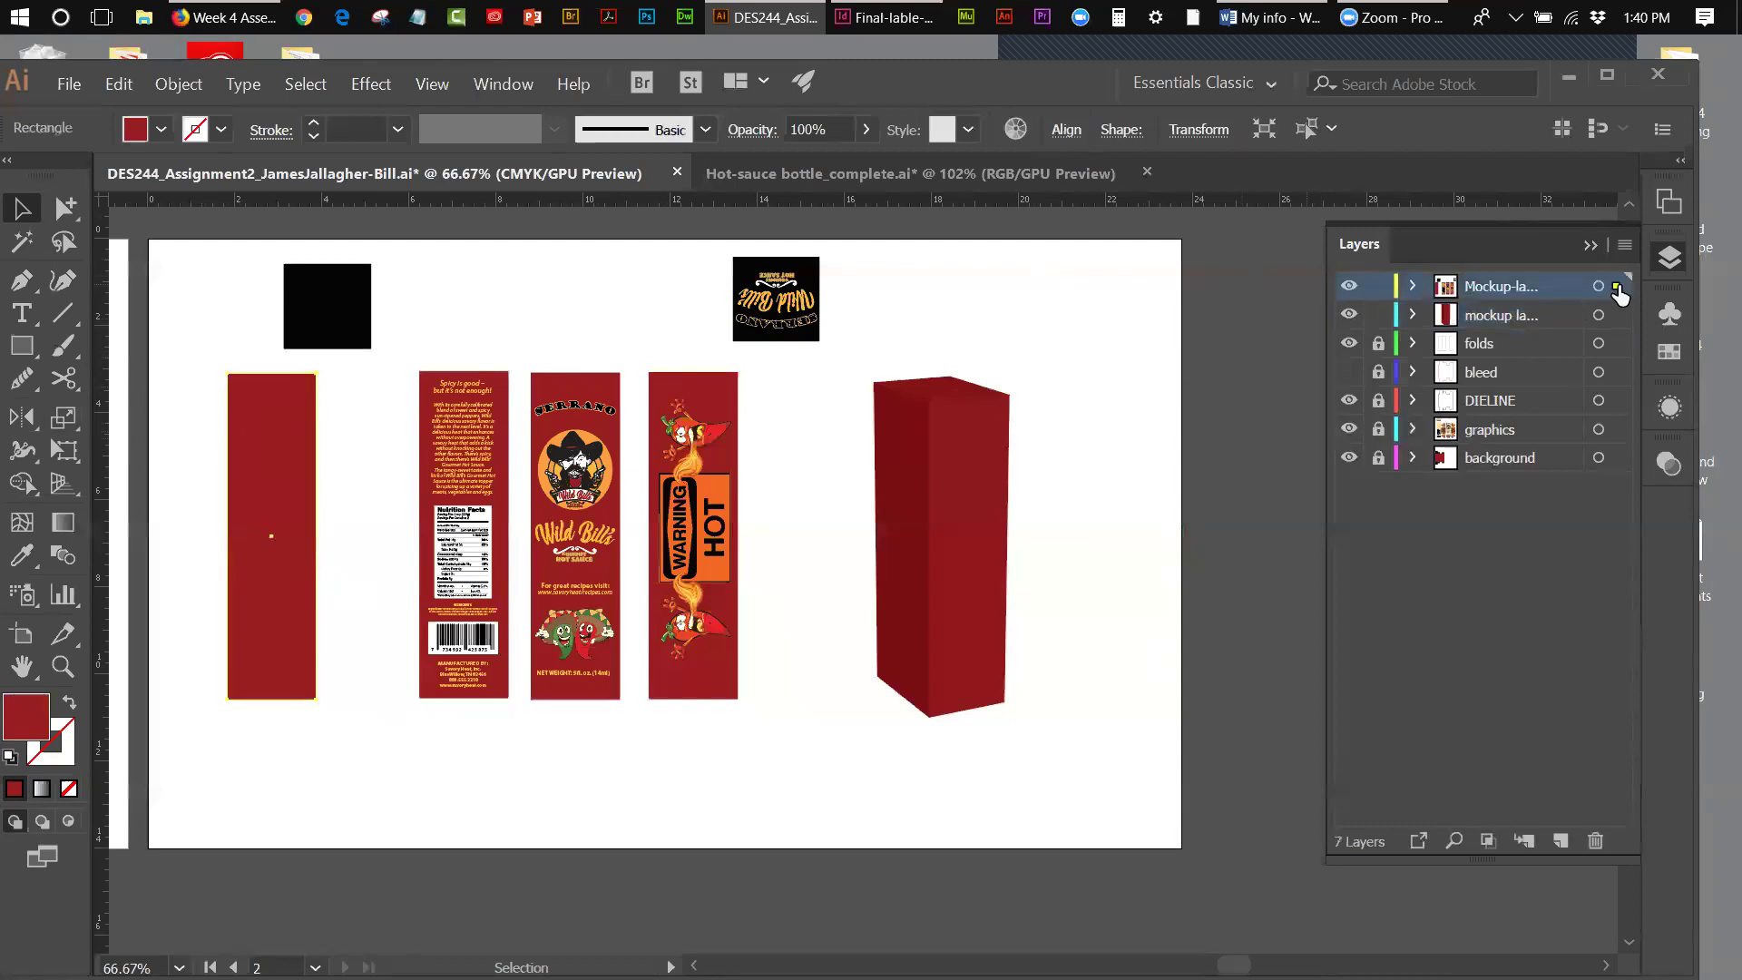
drag(1616, 285, 1616, 315)
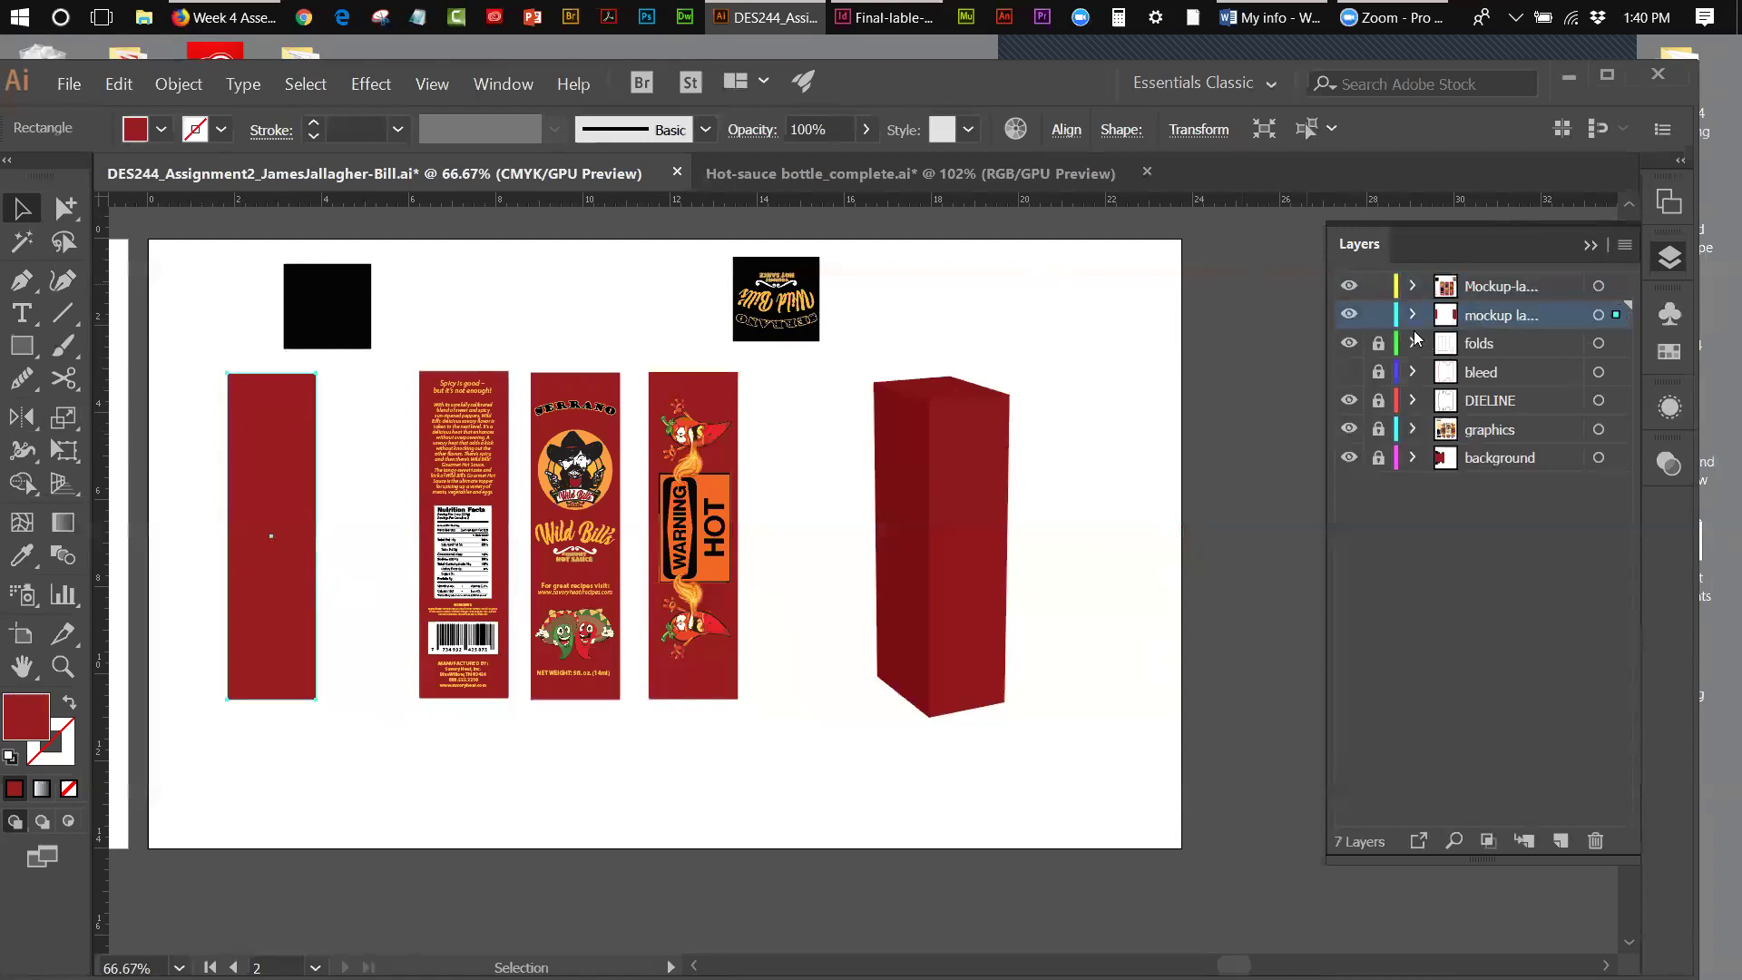
click(1349, 285)
drag(257, 577, 367, 581)
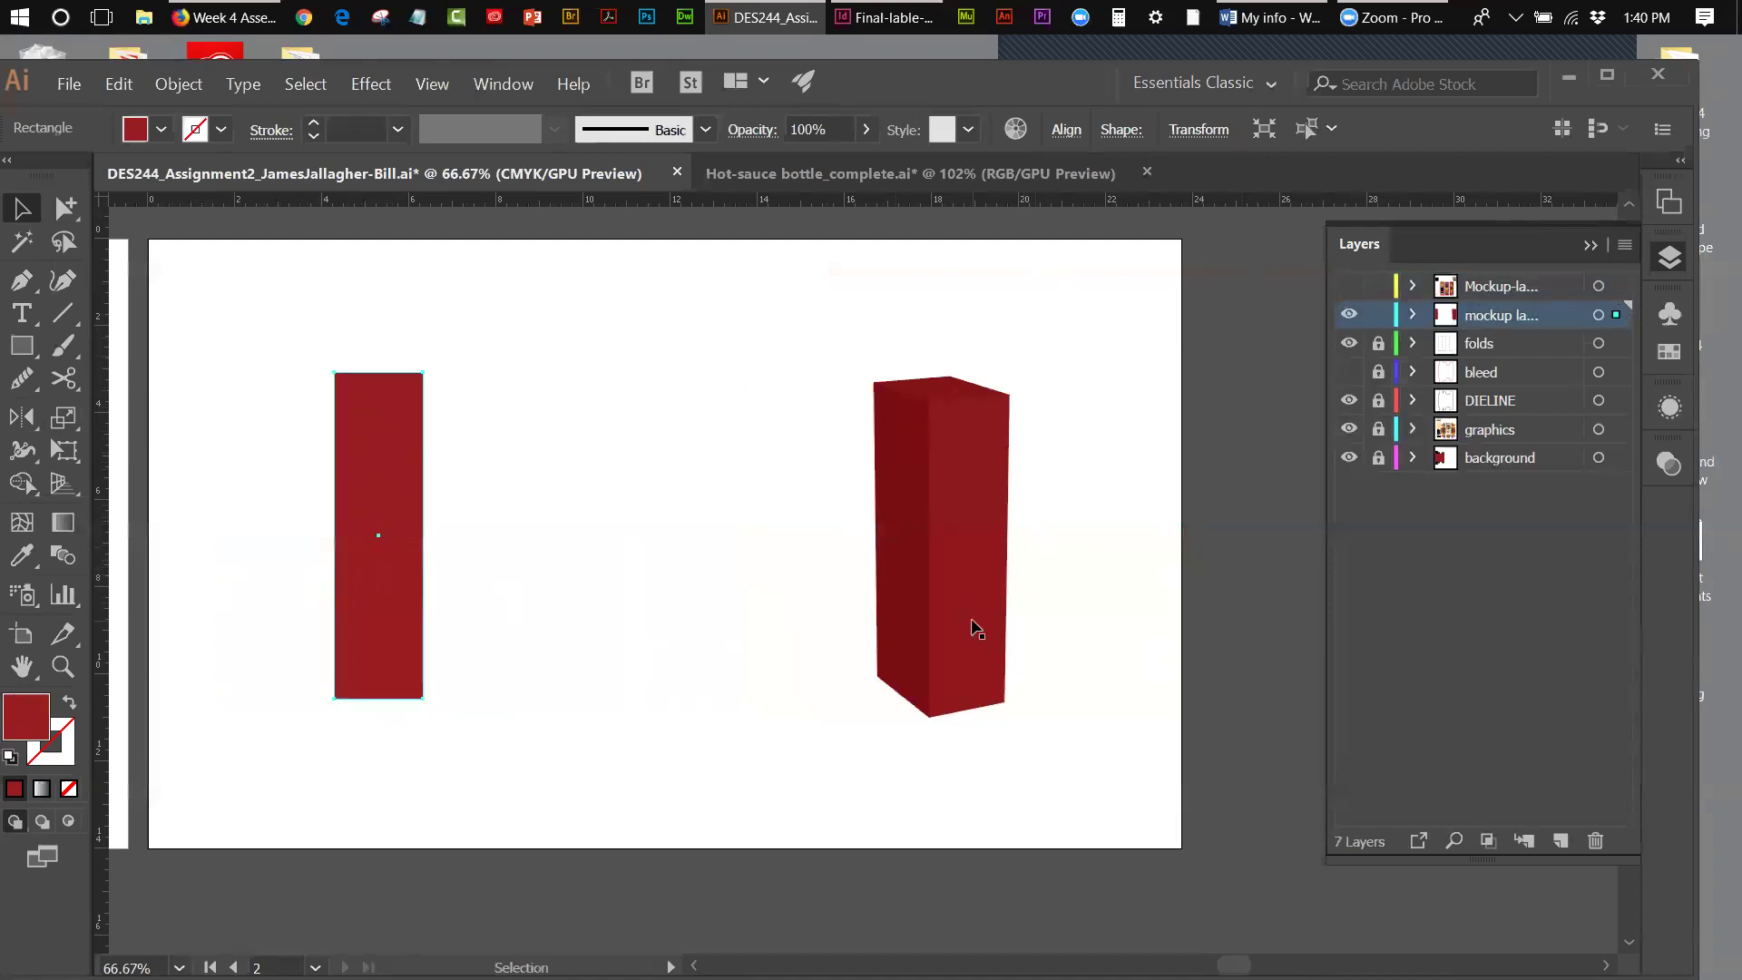
drag(464, 596, 481, 595)
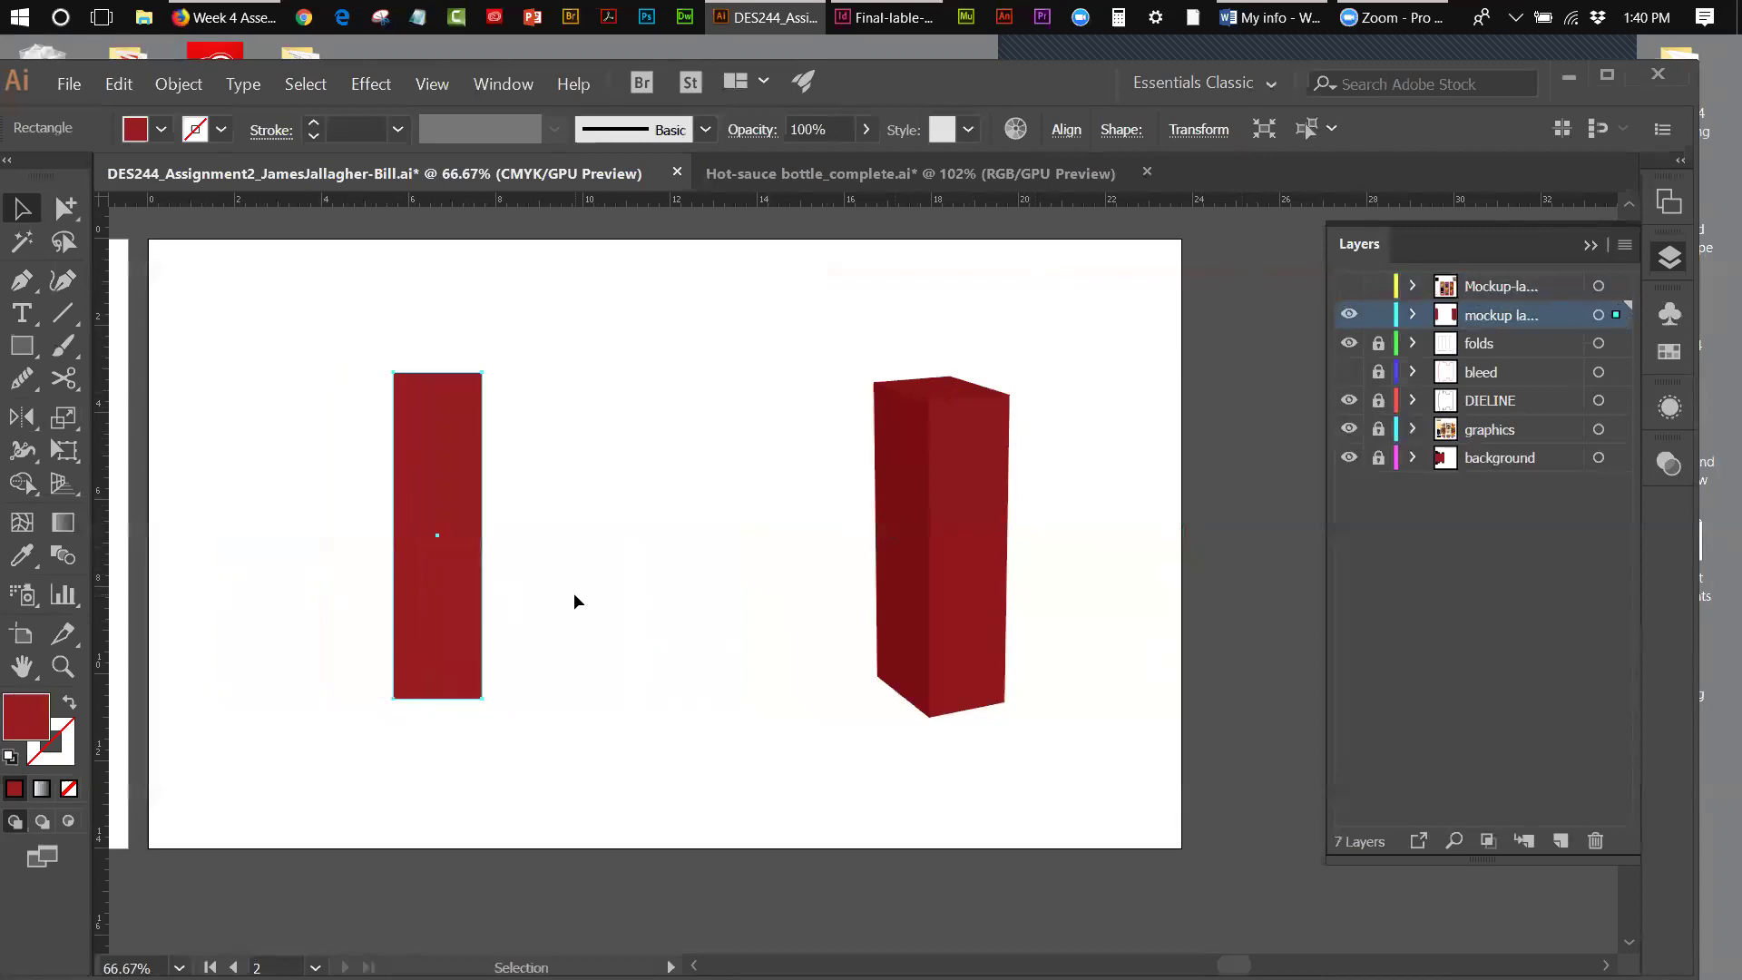
- Browse the Effect menu without applying anything and collapse the Layers panel
click(370, 85)
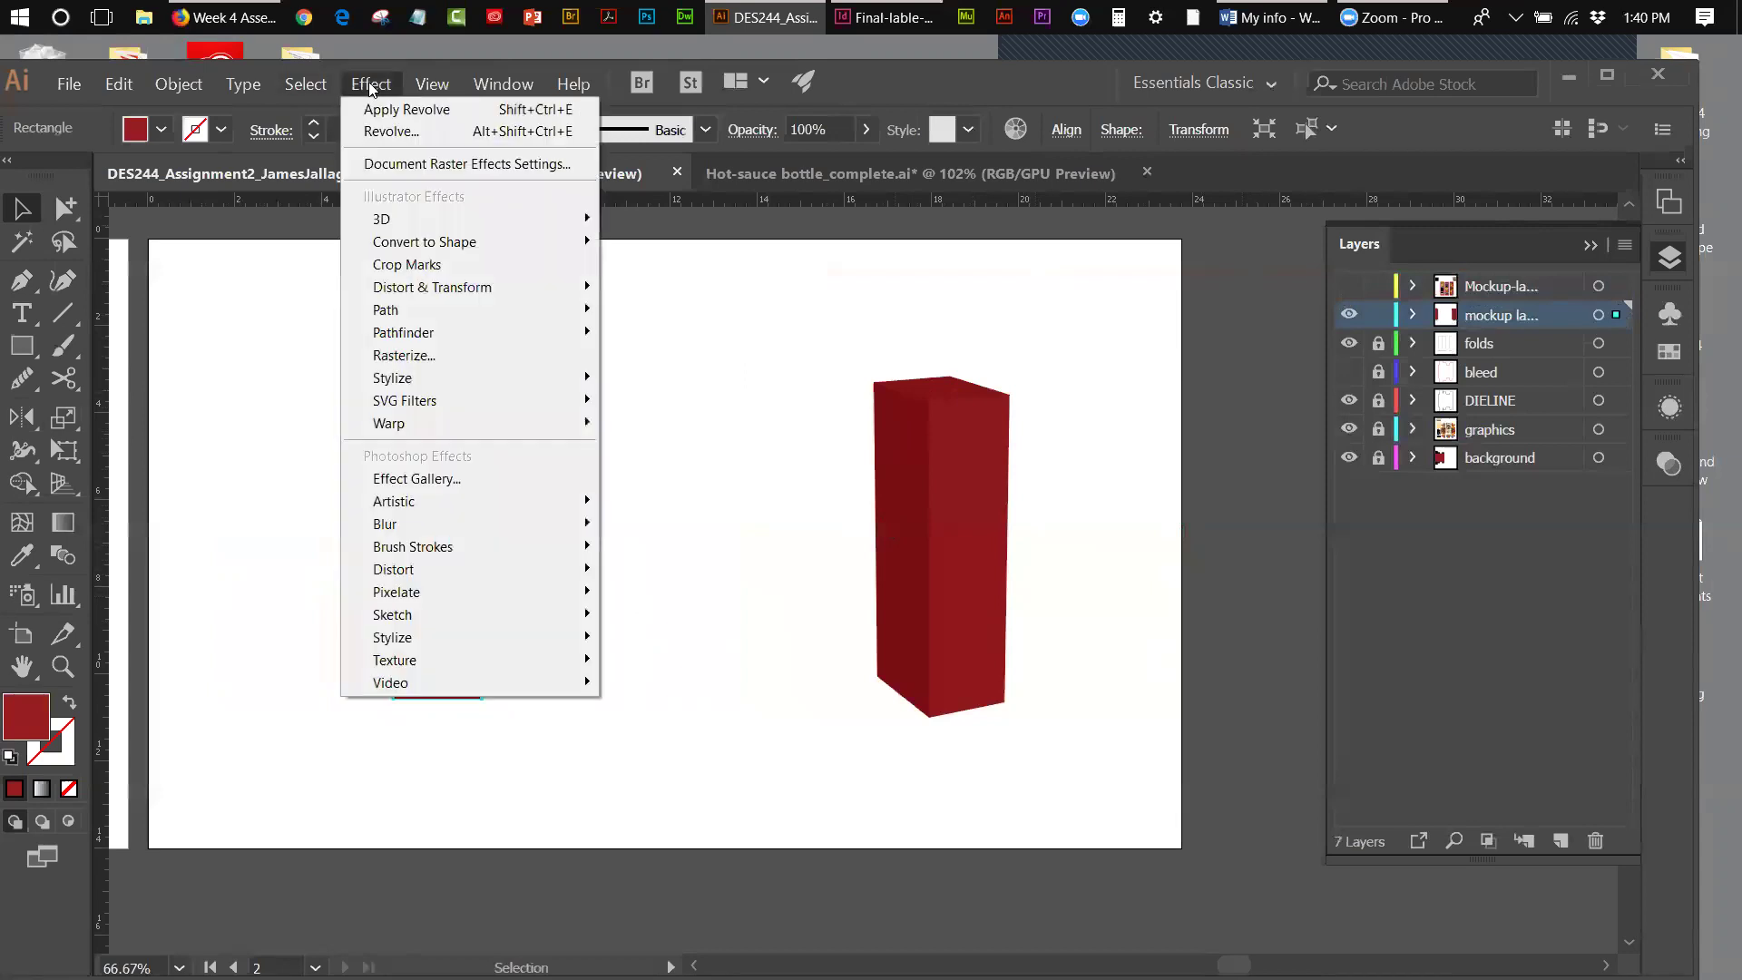
mouse_move(381, 225)
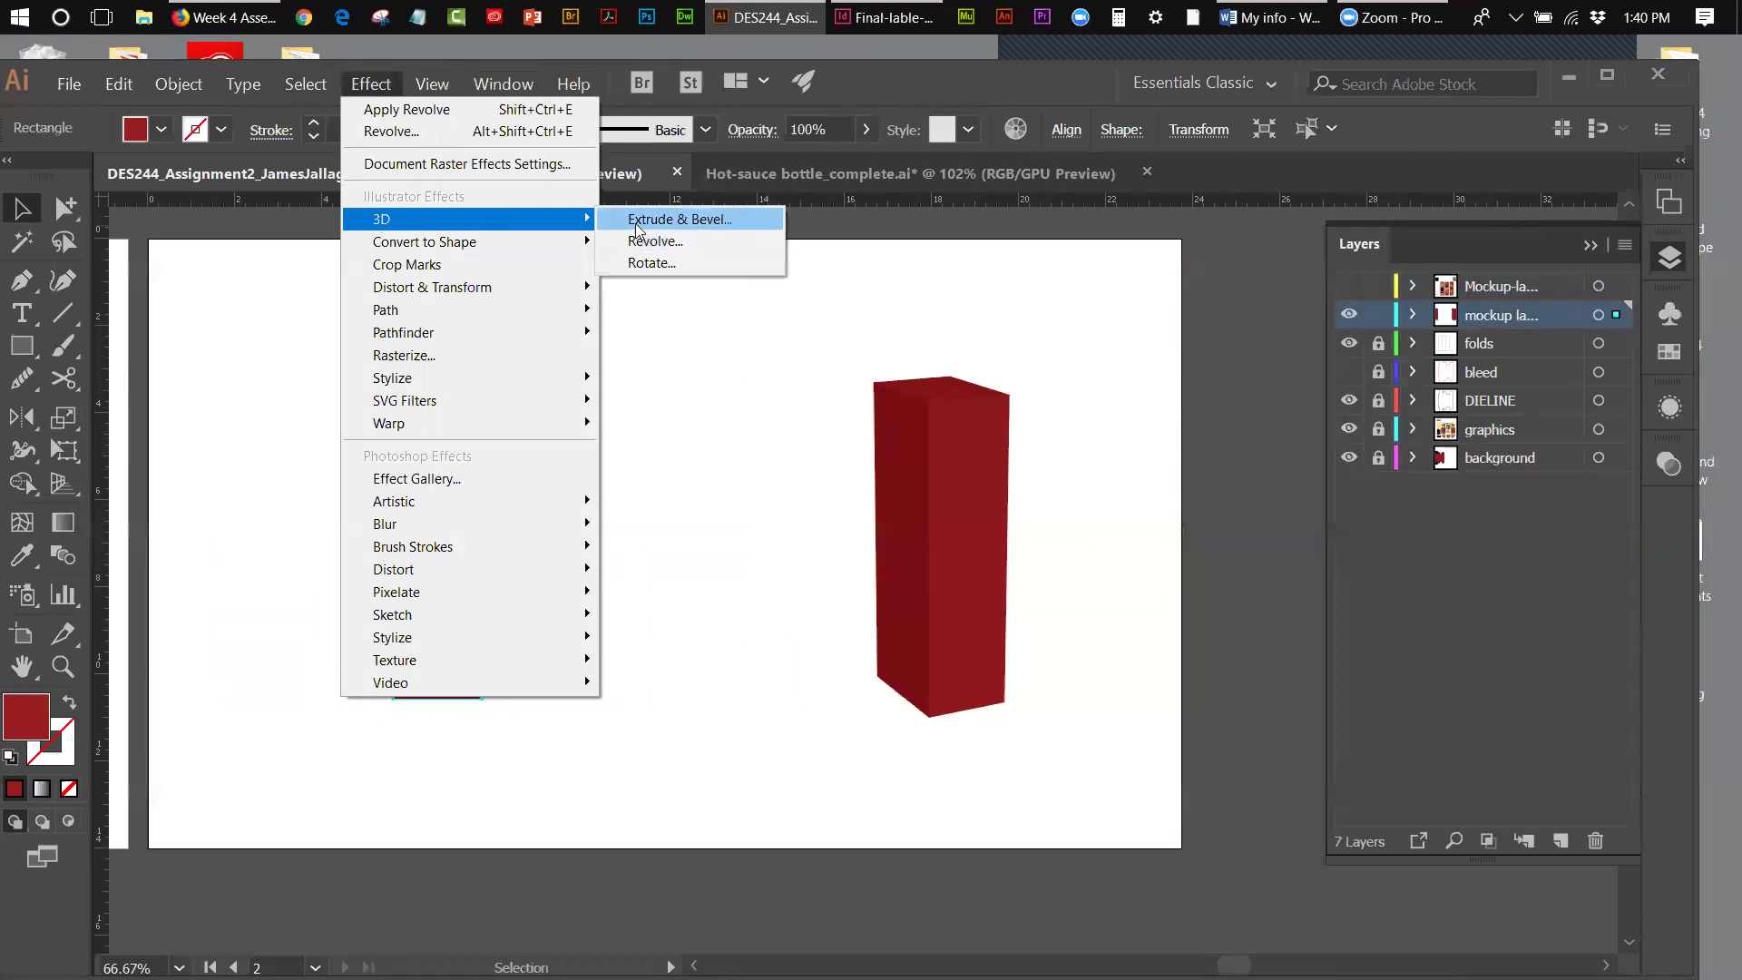
click(1590, 248)
click(1589, 247)
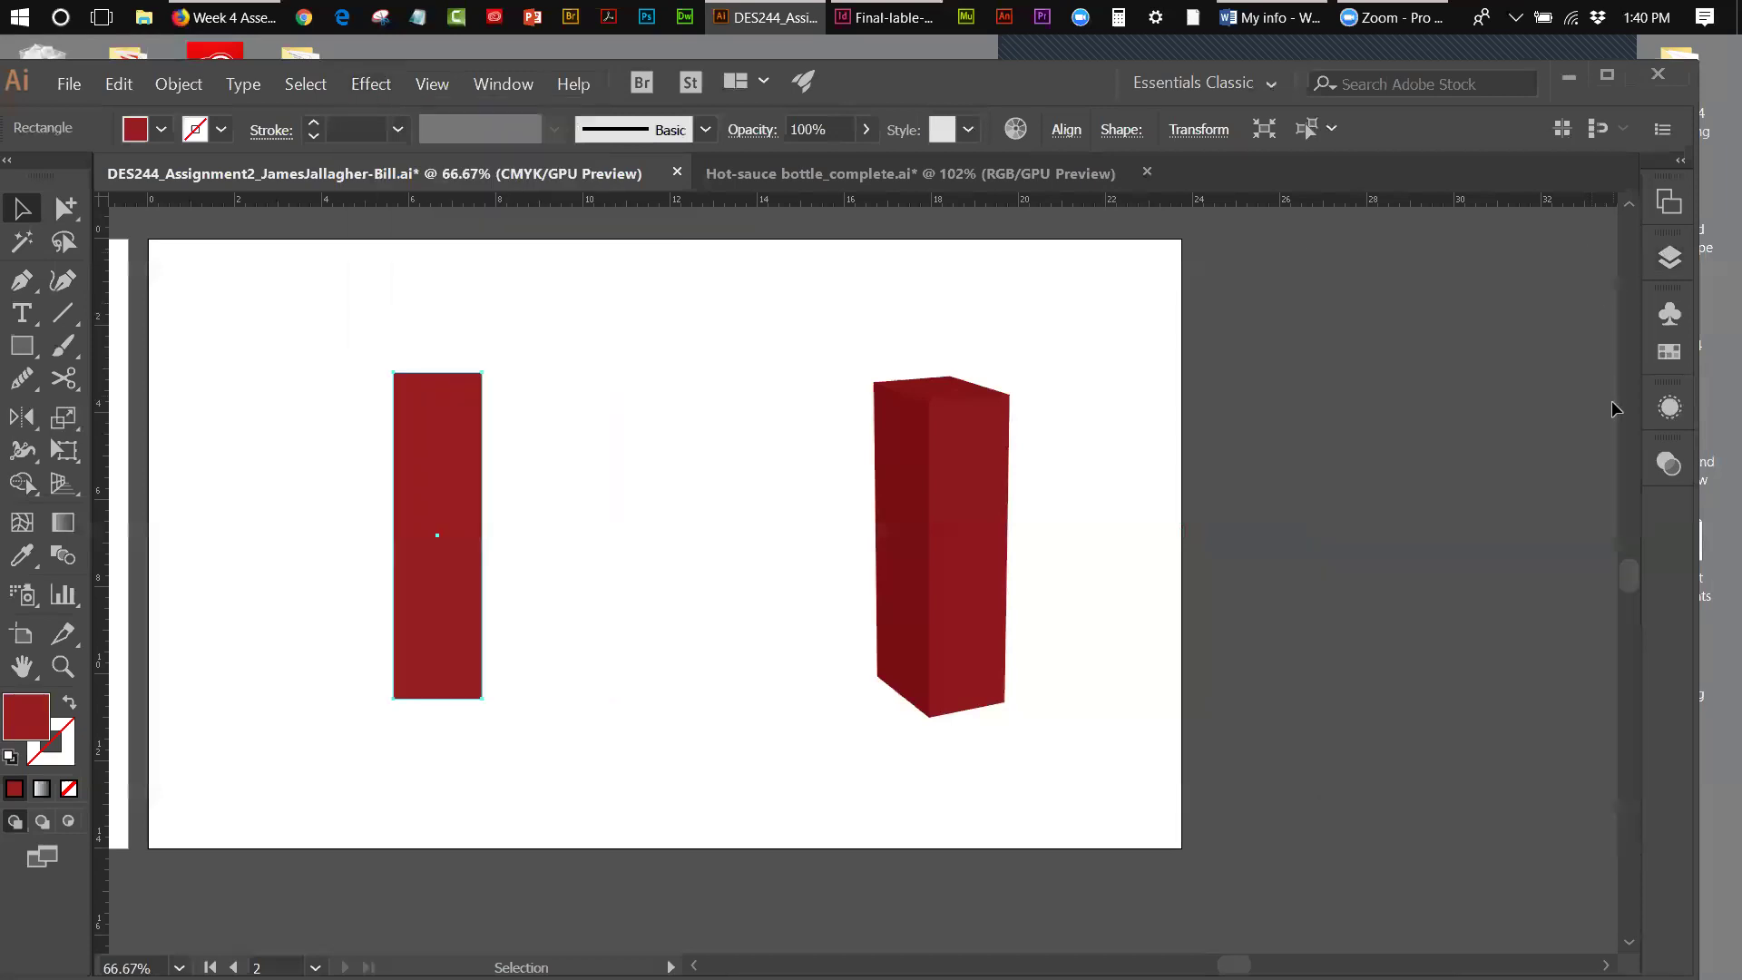
- Reopen the red box's 3D Extrude & Bevel settings with Preview, then cancel unchanged
click(1667, 411)
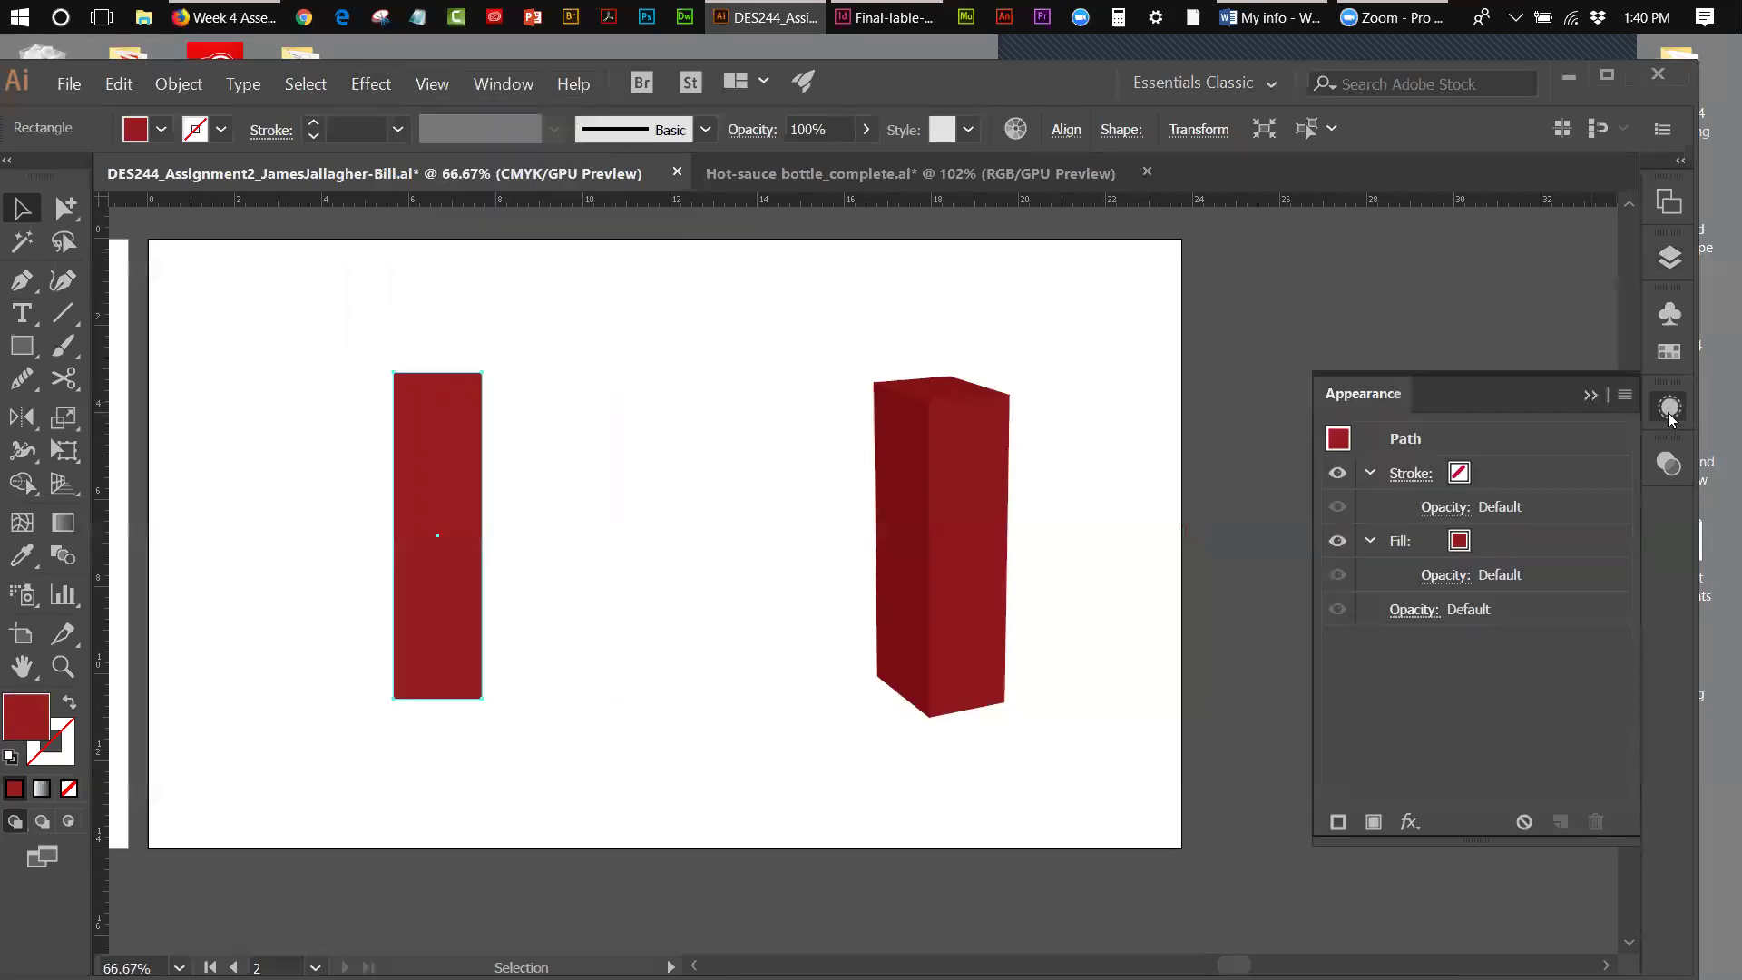
click(974, 508)
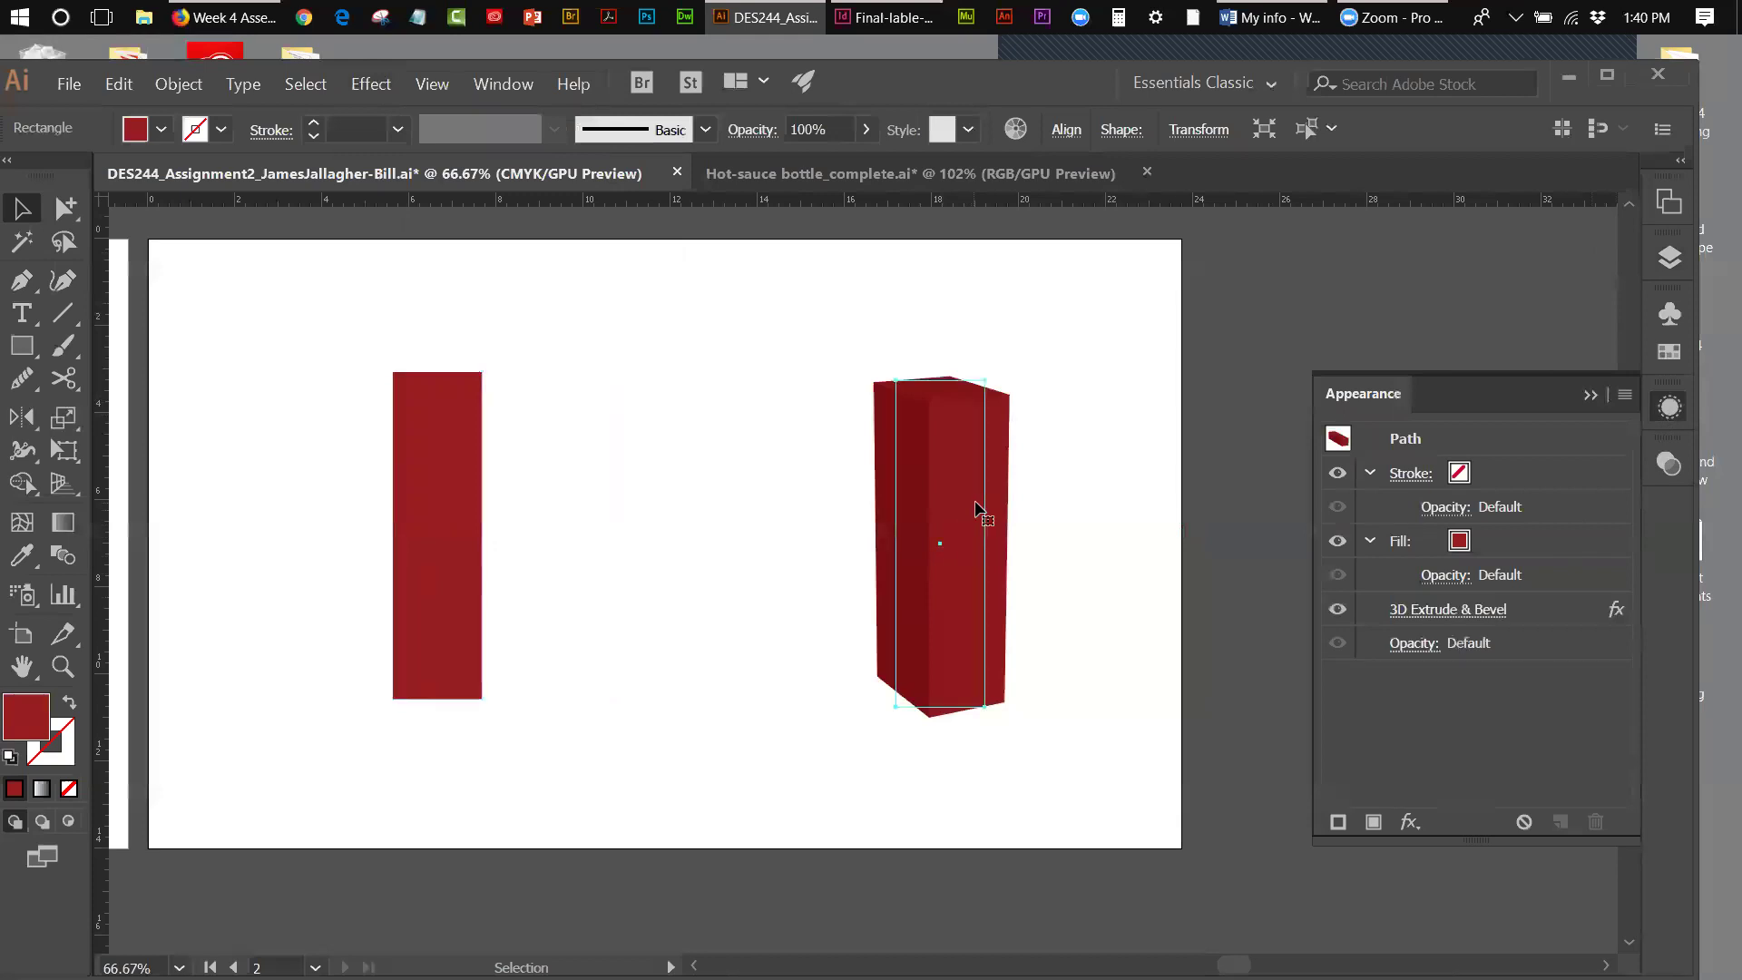
click(1435, 609)
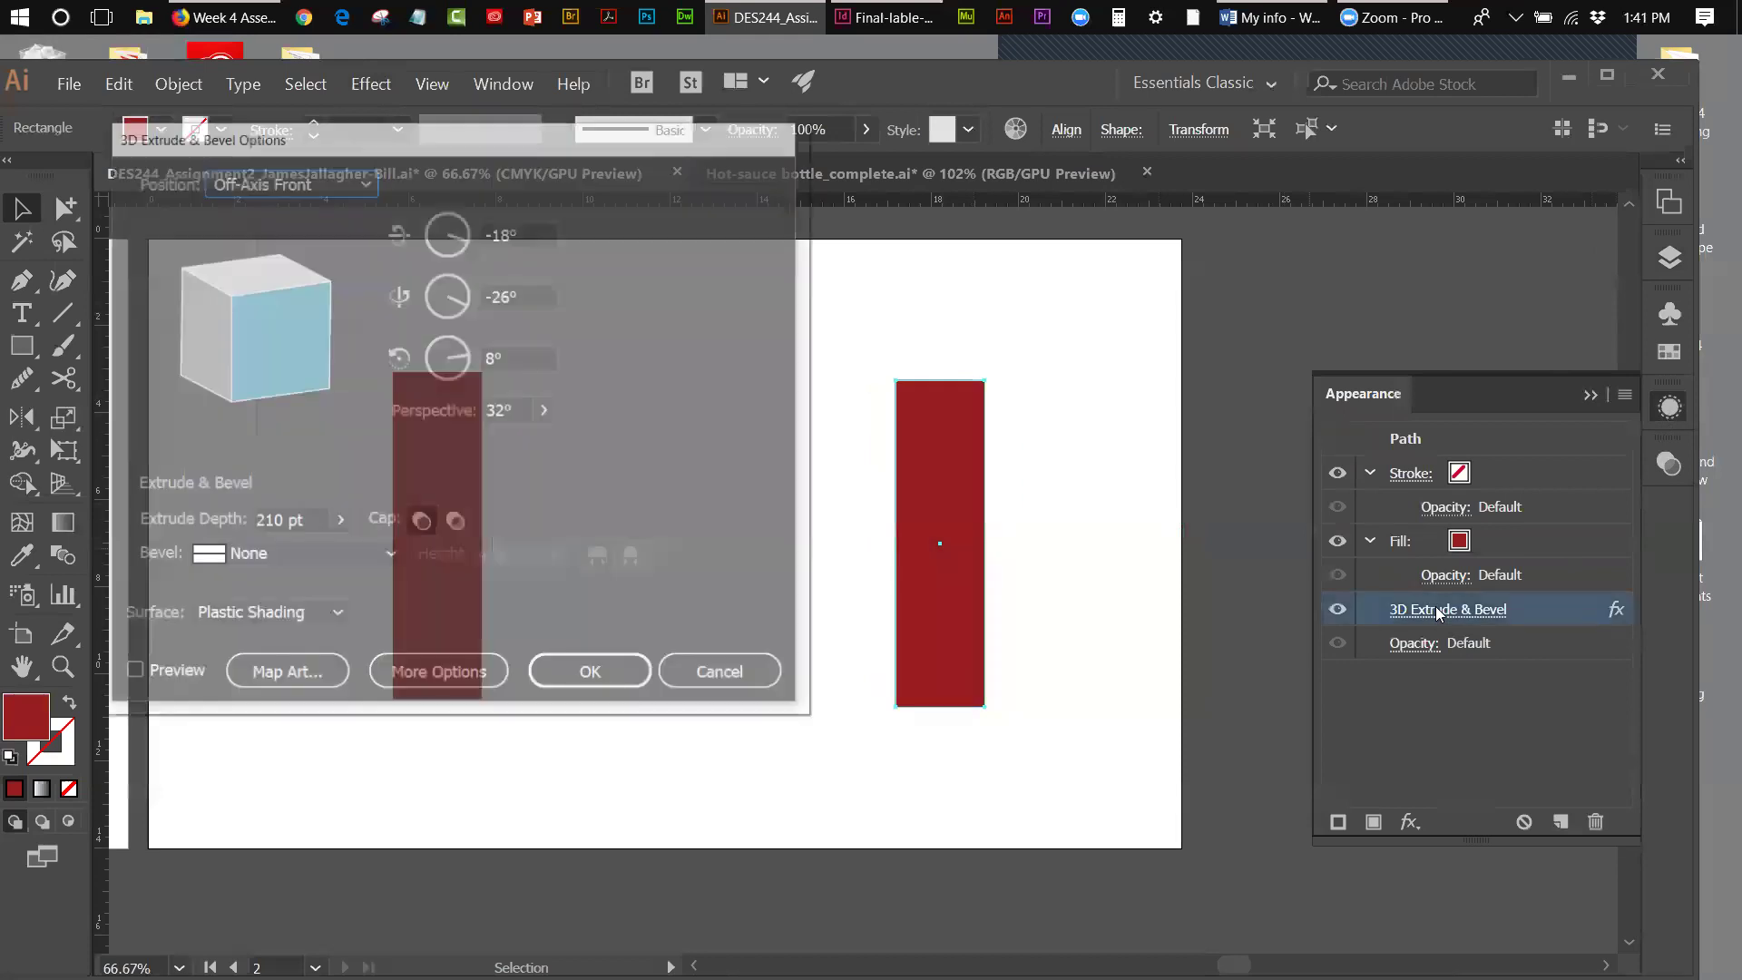
click(131, 674)
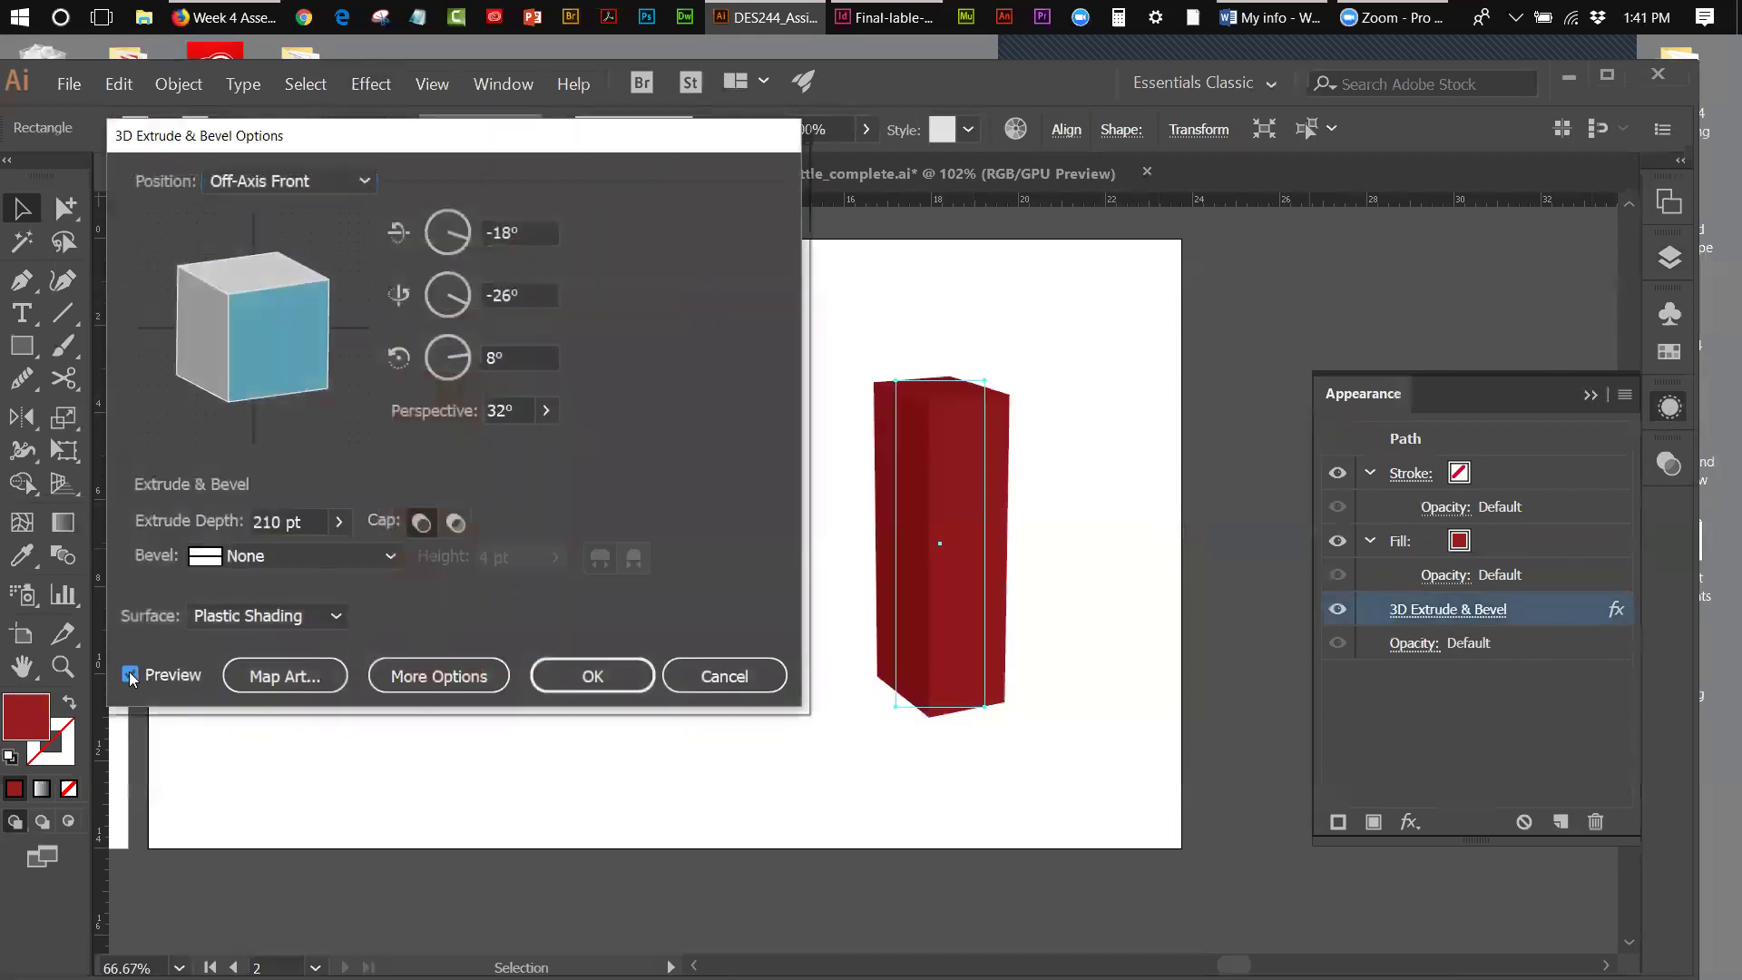
drag(304, 137, 296, 147)
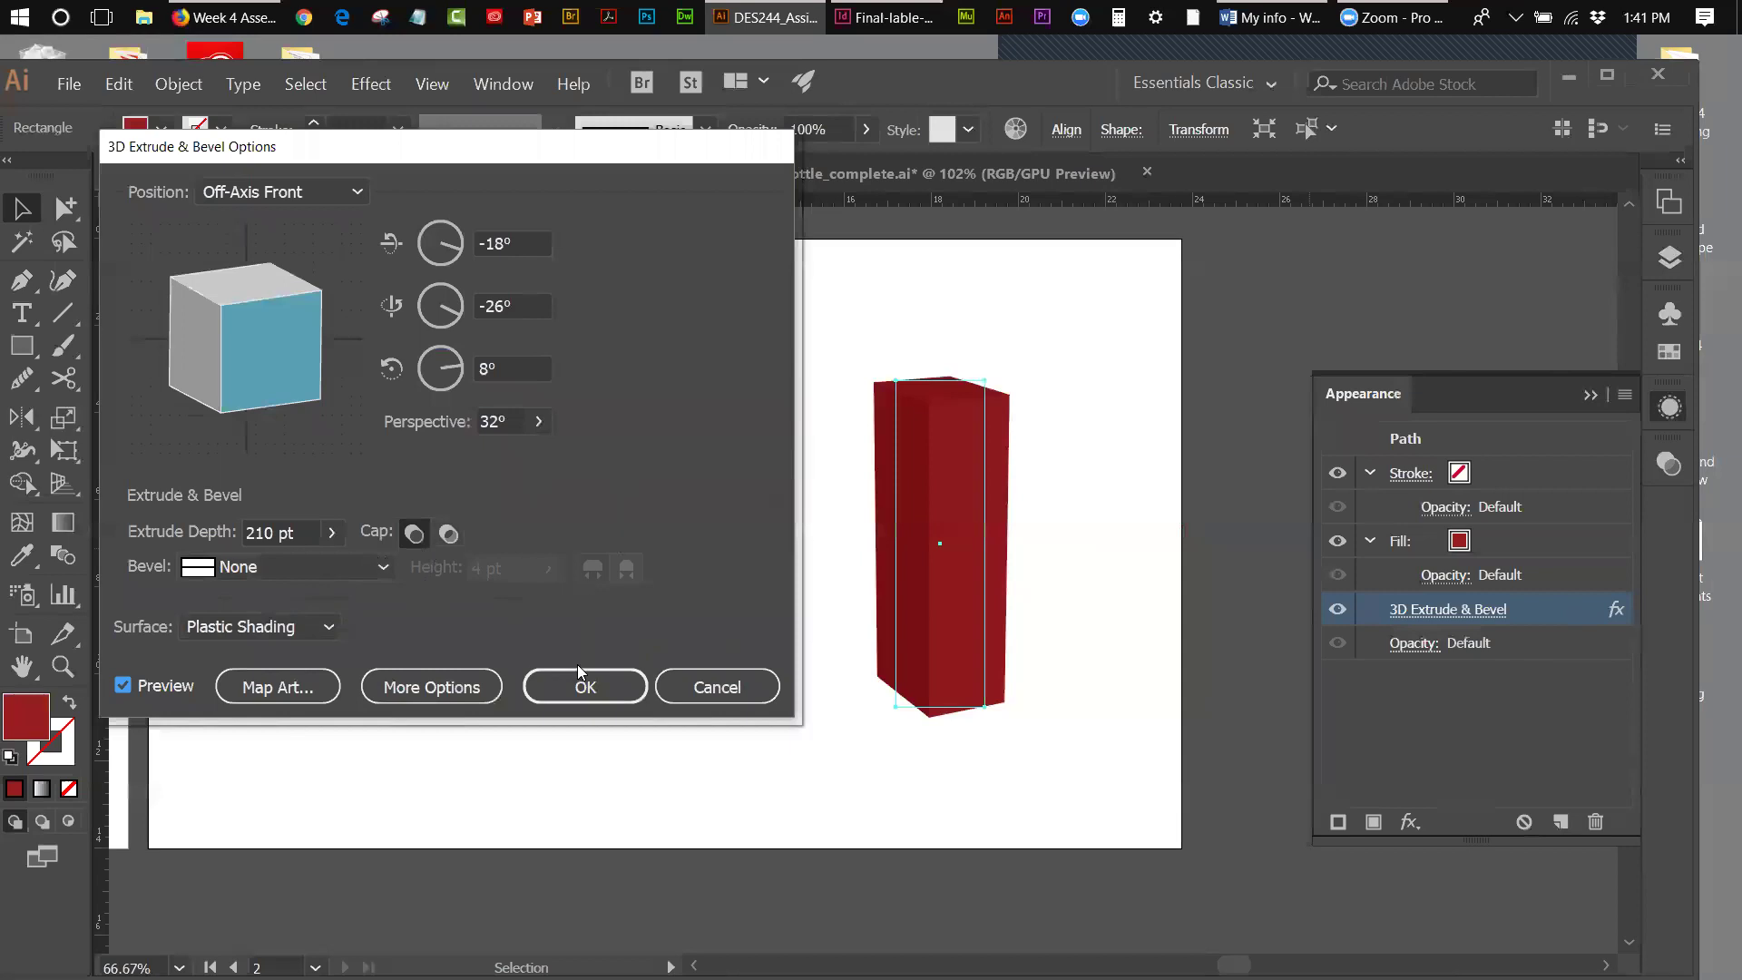
click(687, 688)
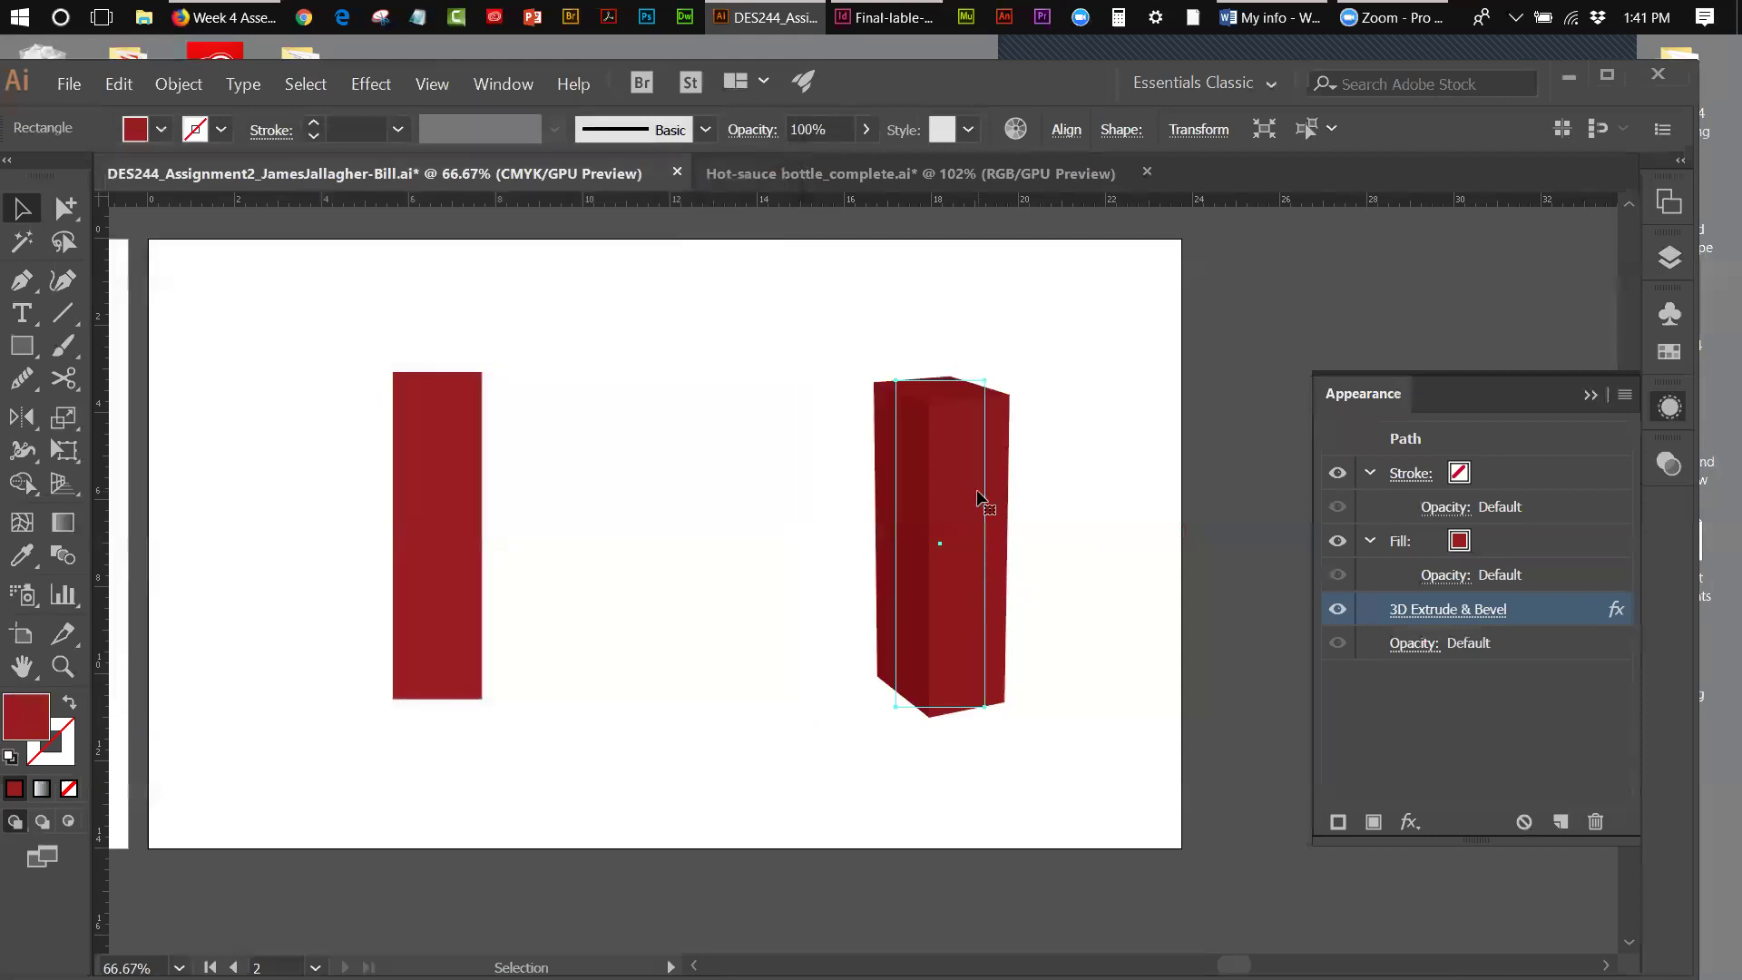
click(1074, 437)
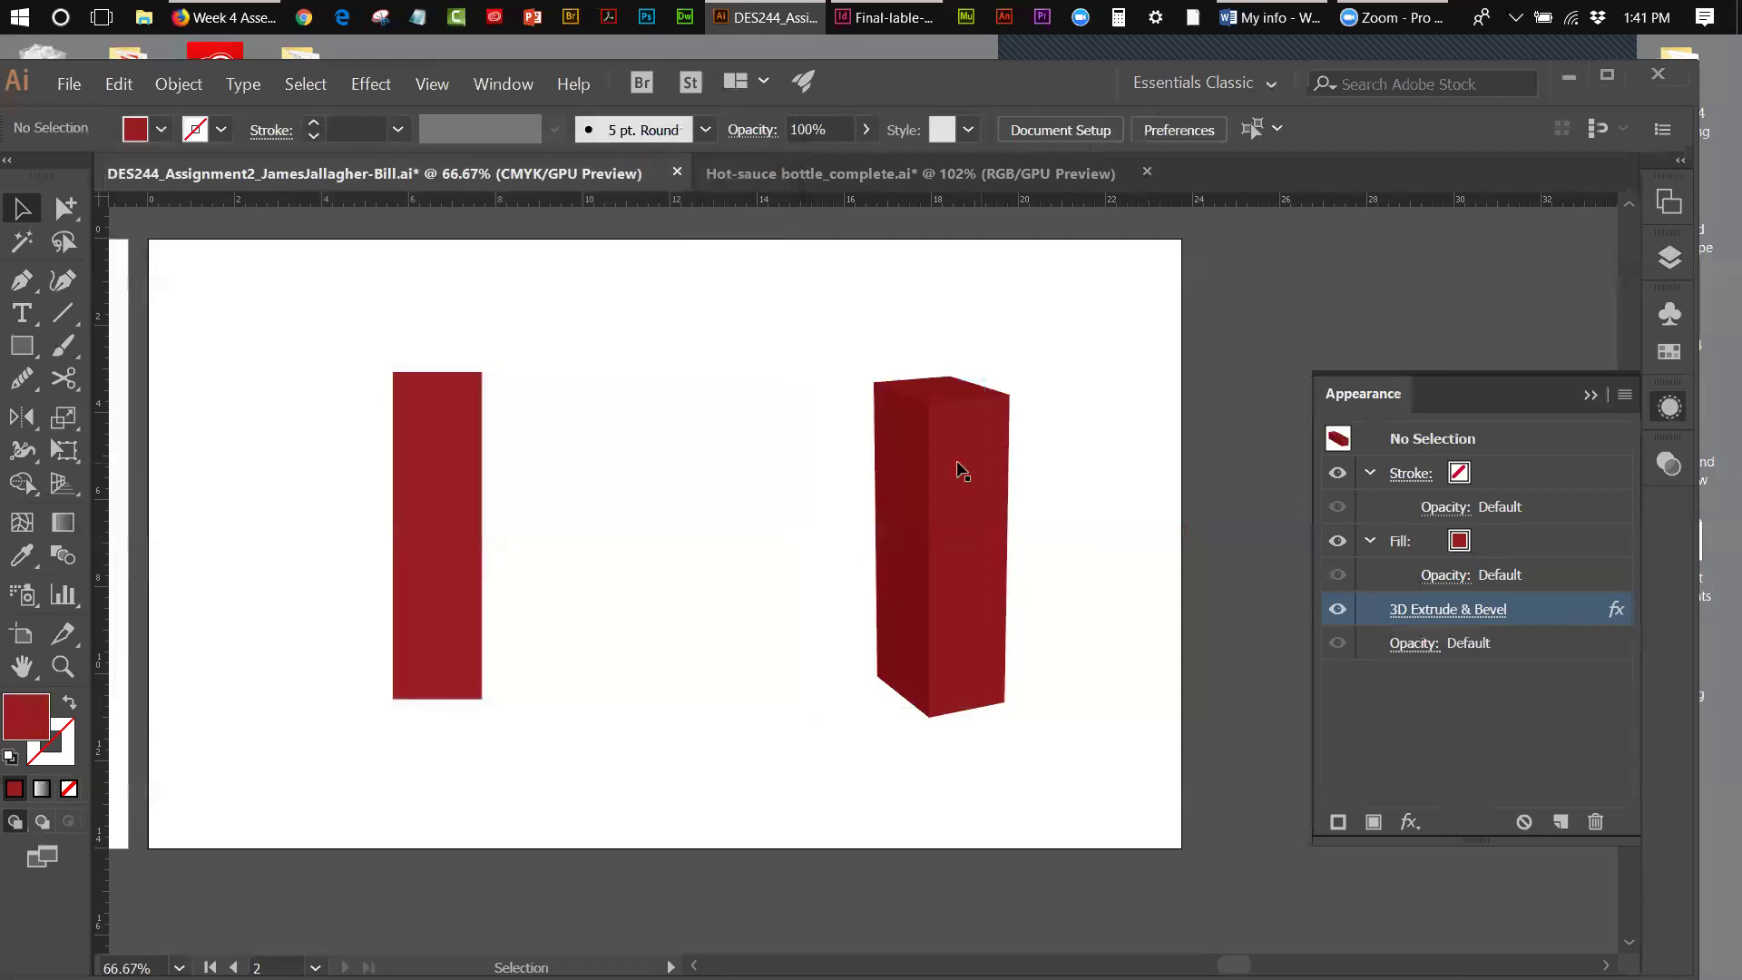
- Apply a 50 pt 3D Extrude & Bevel effect to the flat left red rectangle
click(430, 500)
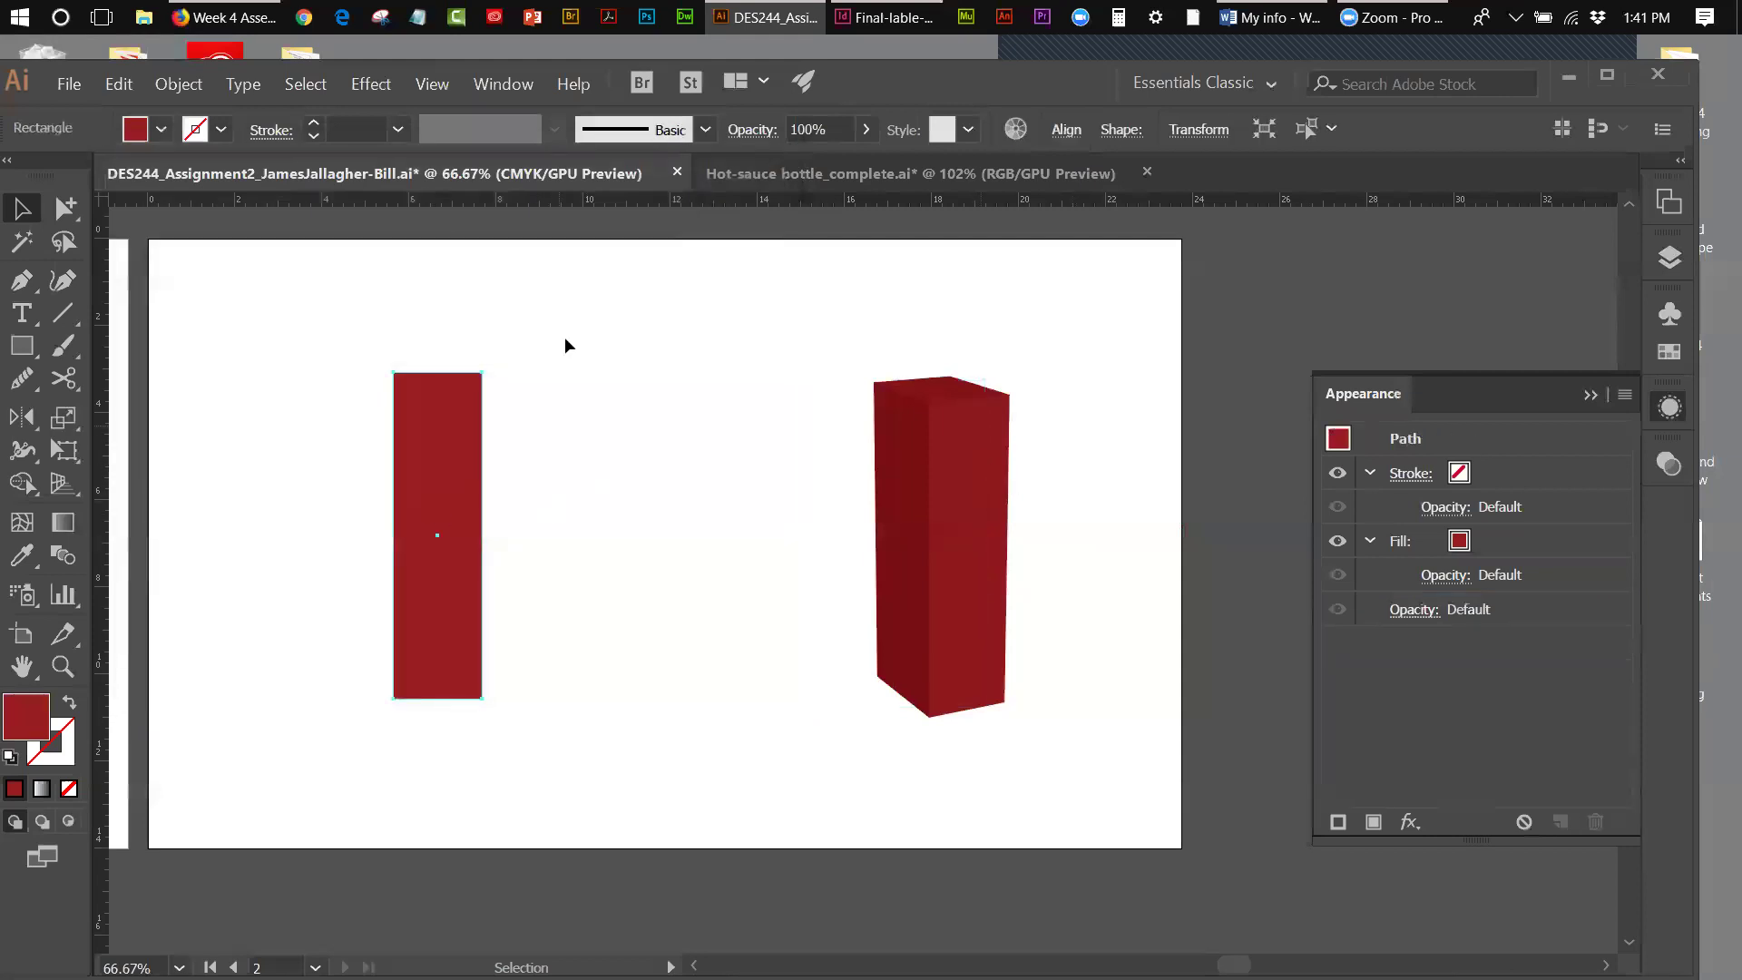
click(379, 83)
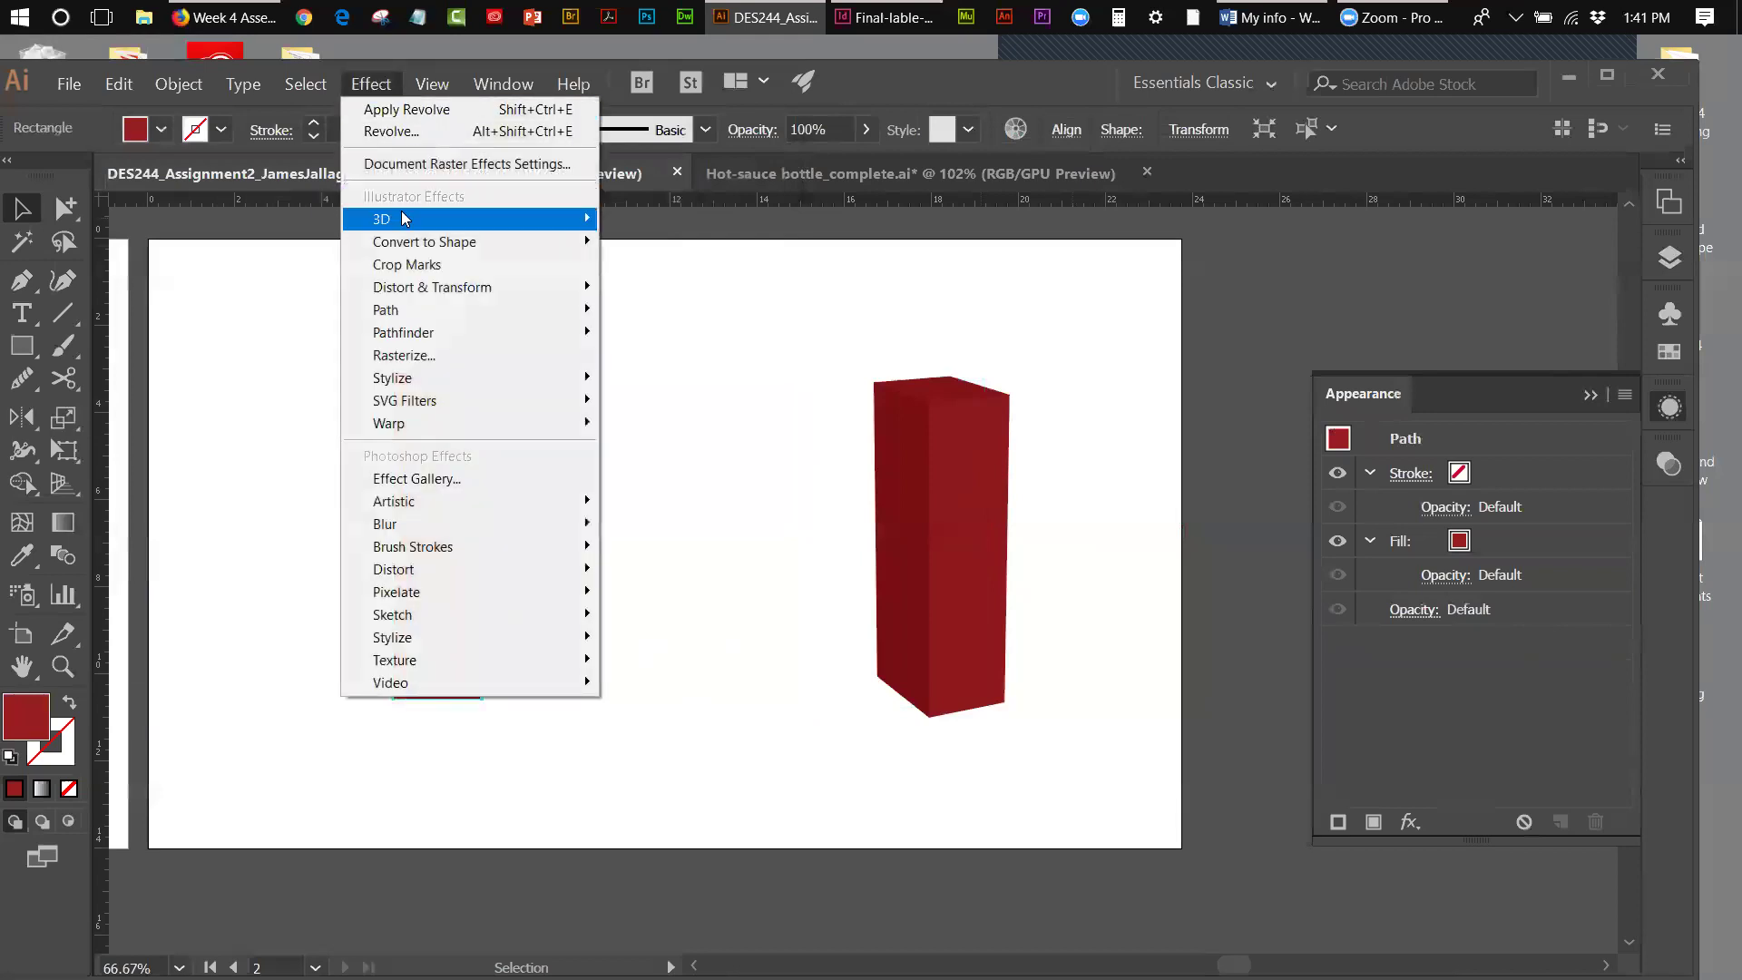
mouse_move(508, 219)
click(718, 219)
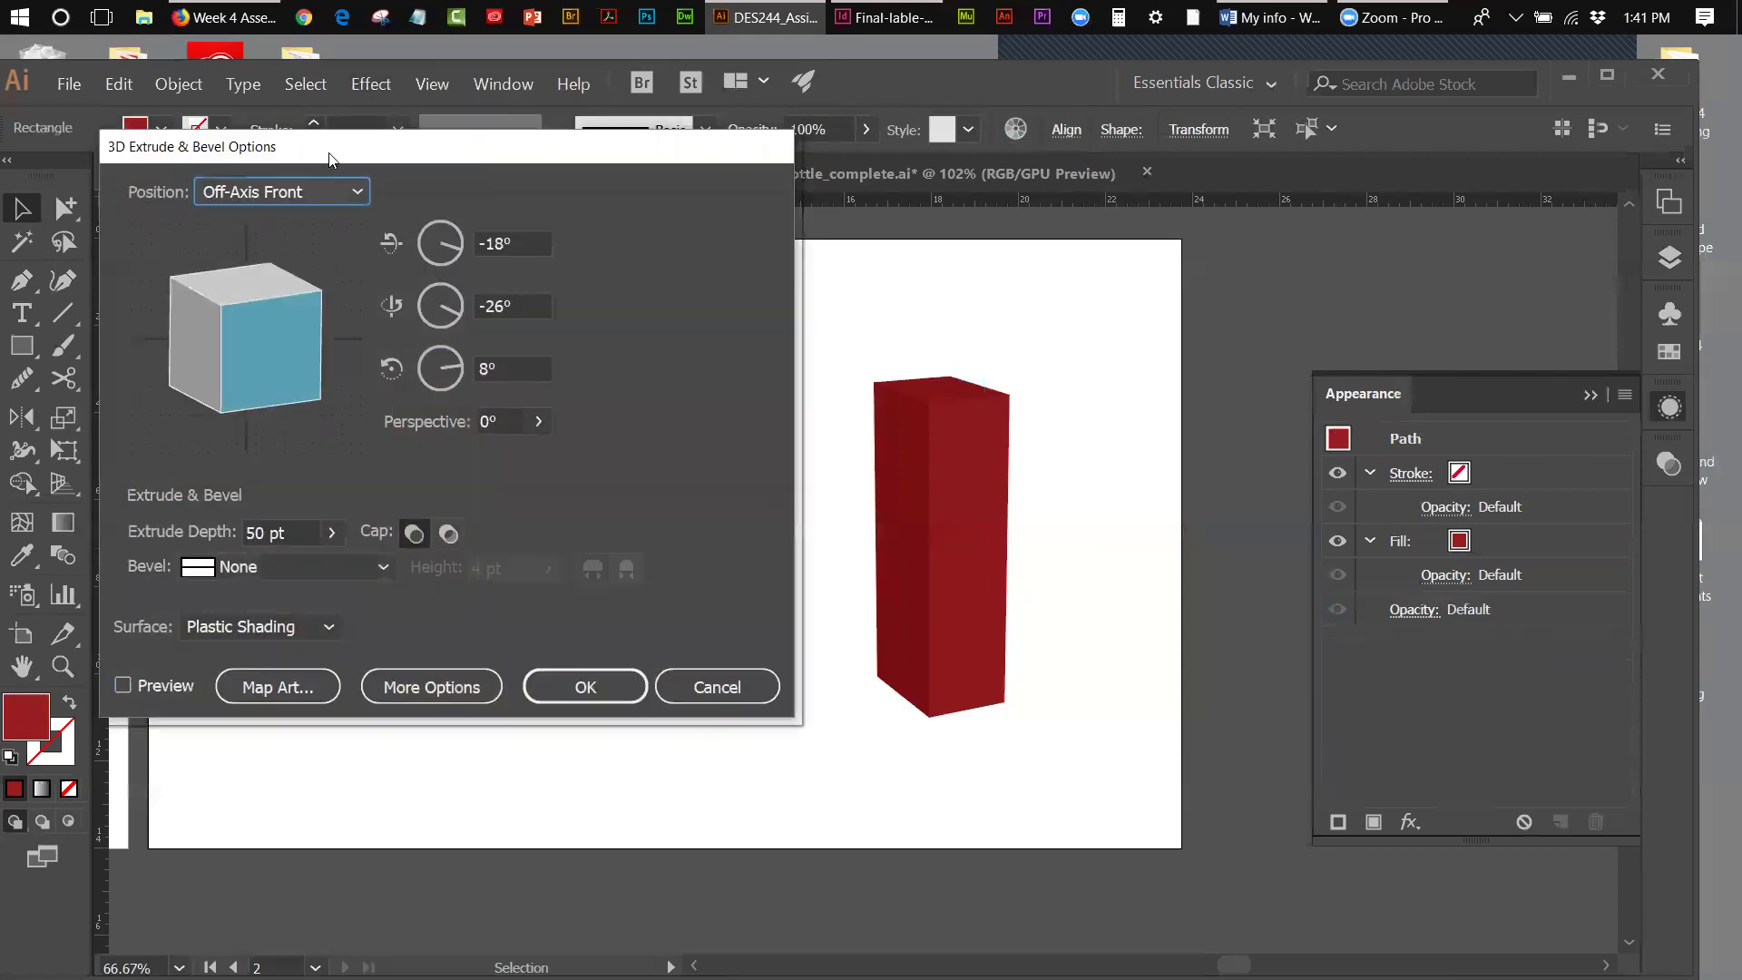
drag(329, 159, 1025, 211)
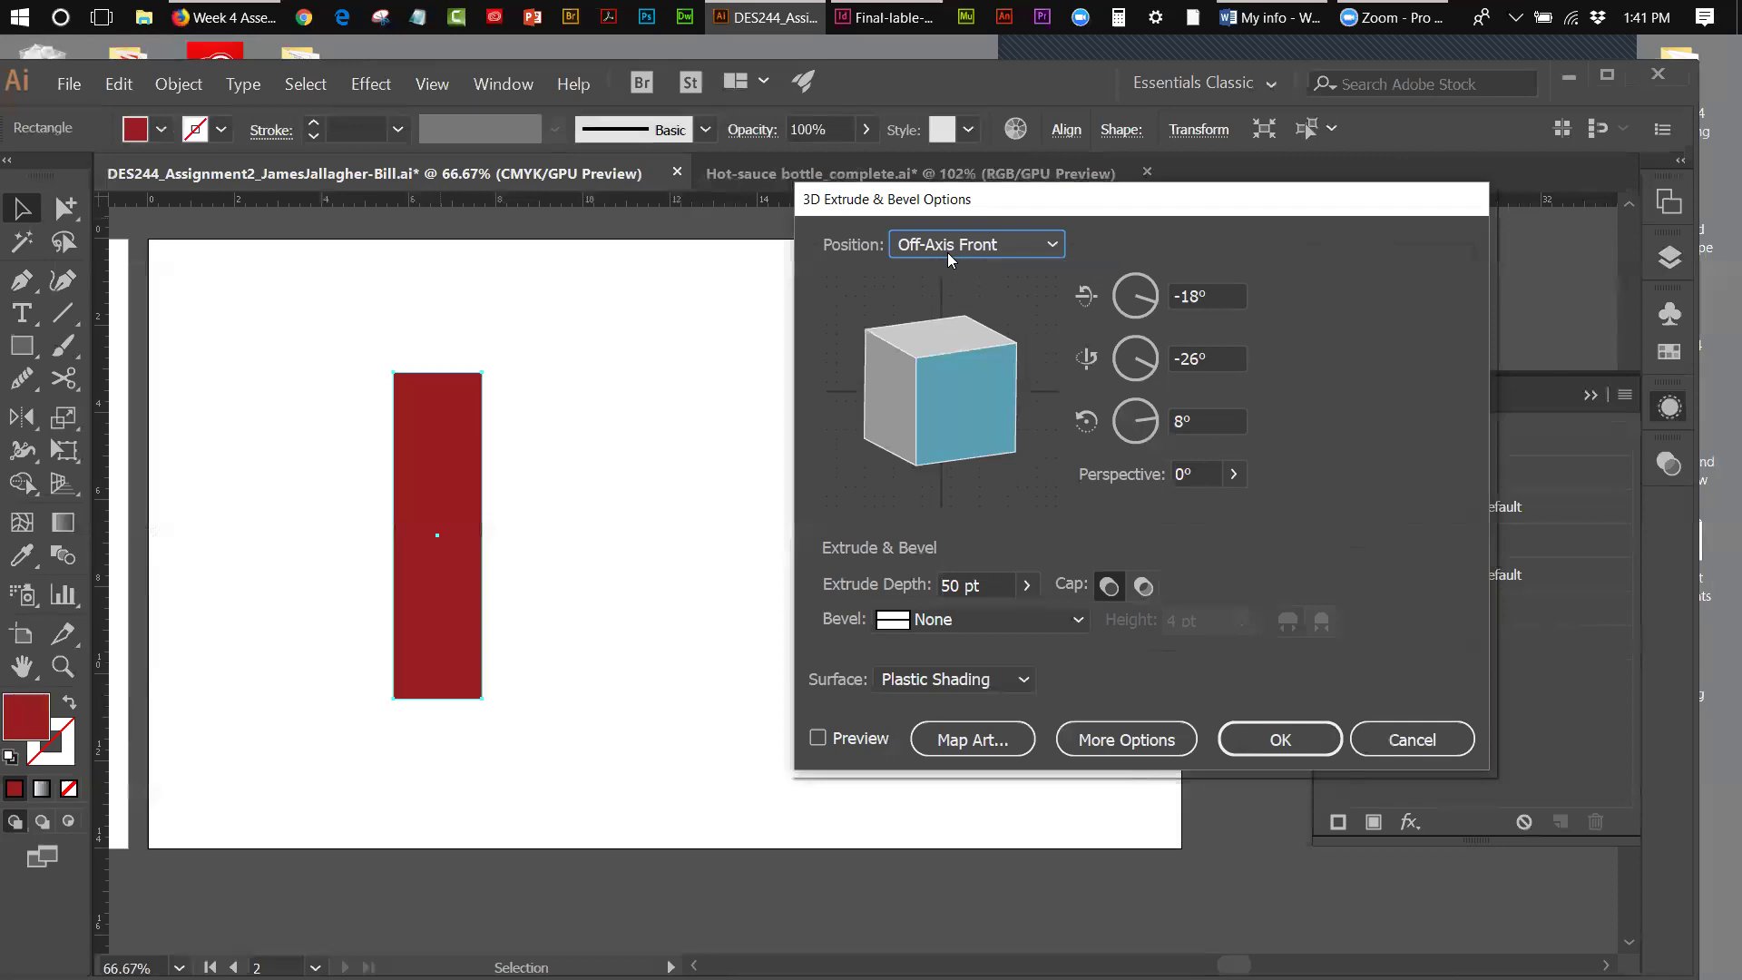
click(819, 742)
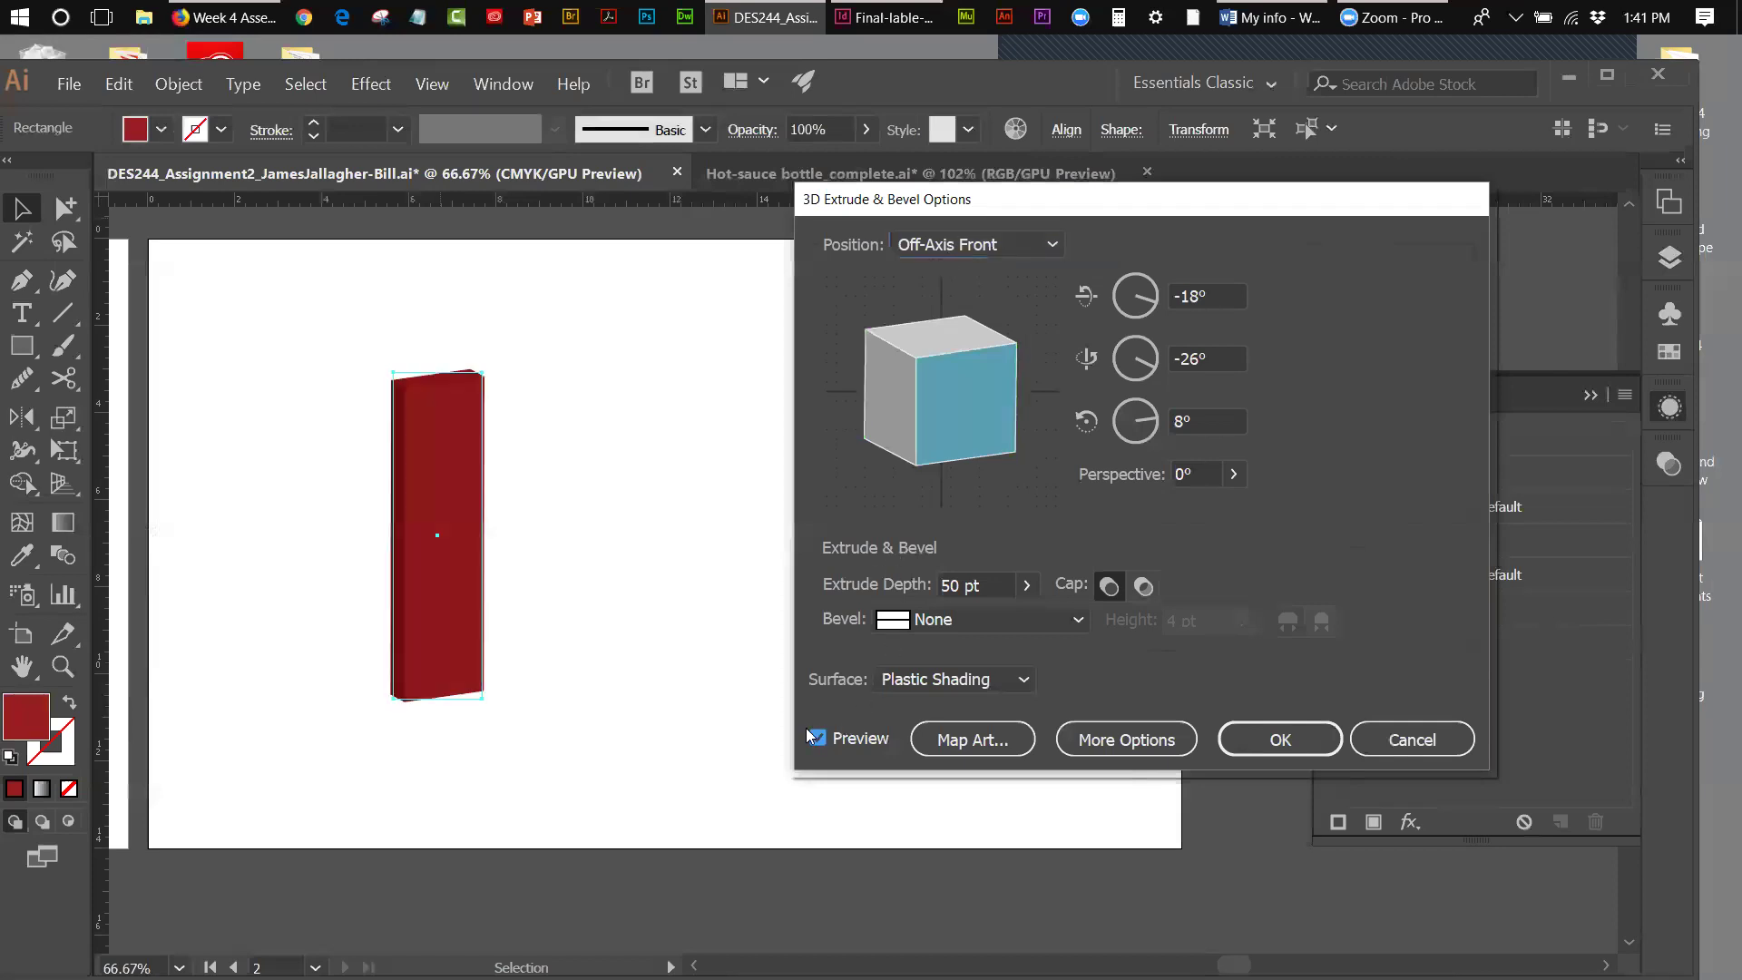
click(1279, 739)
- Move the new extruded box rightward, closer to the taller box
click(707, 593)
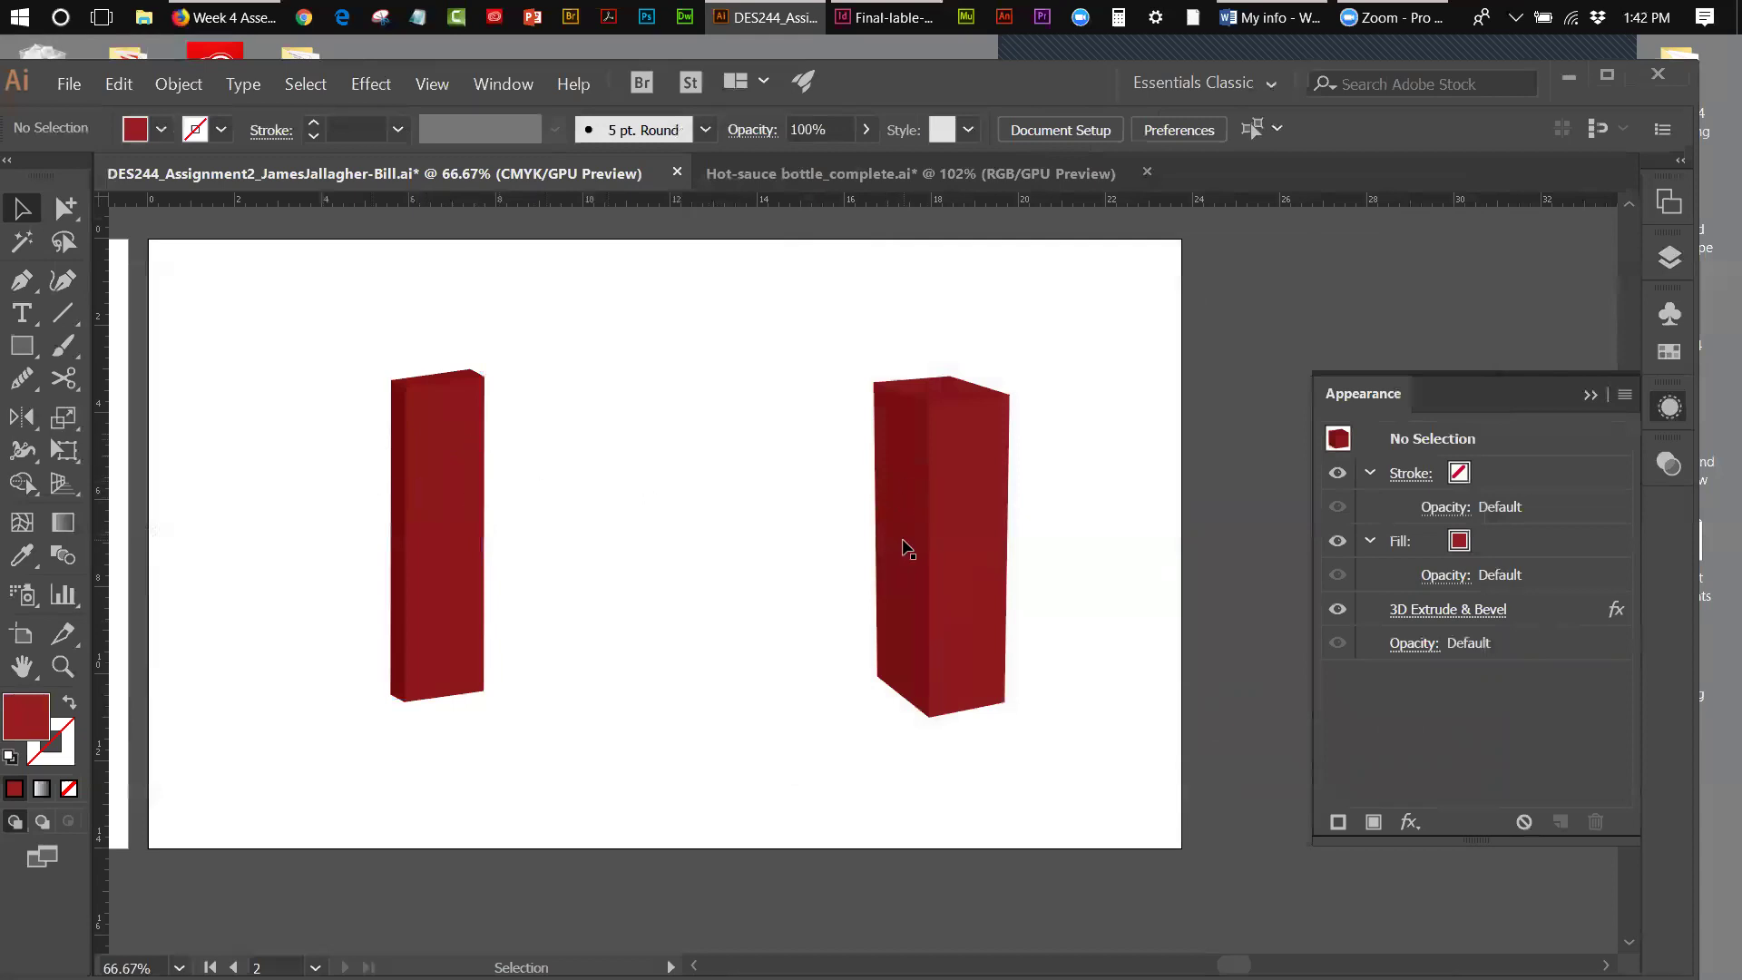
drag(453, 585, 673, 595)
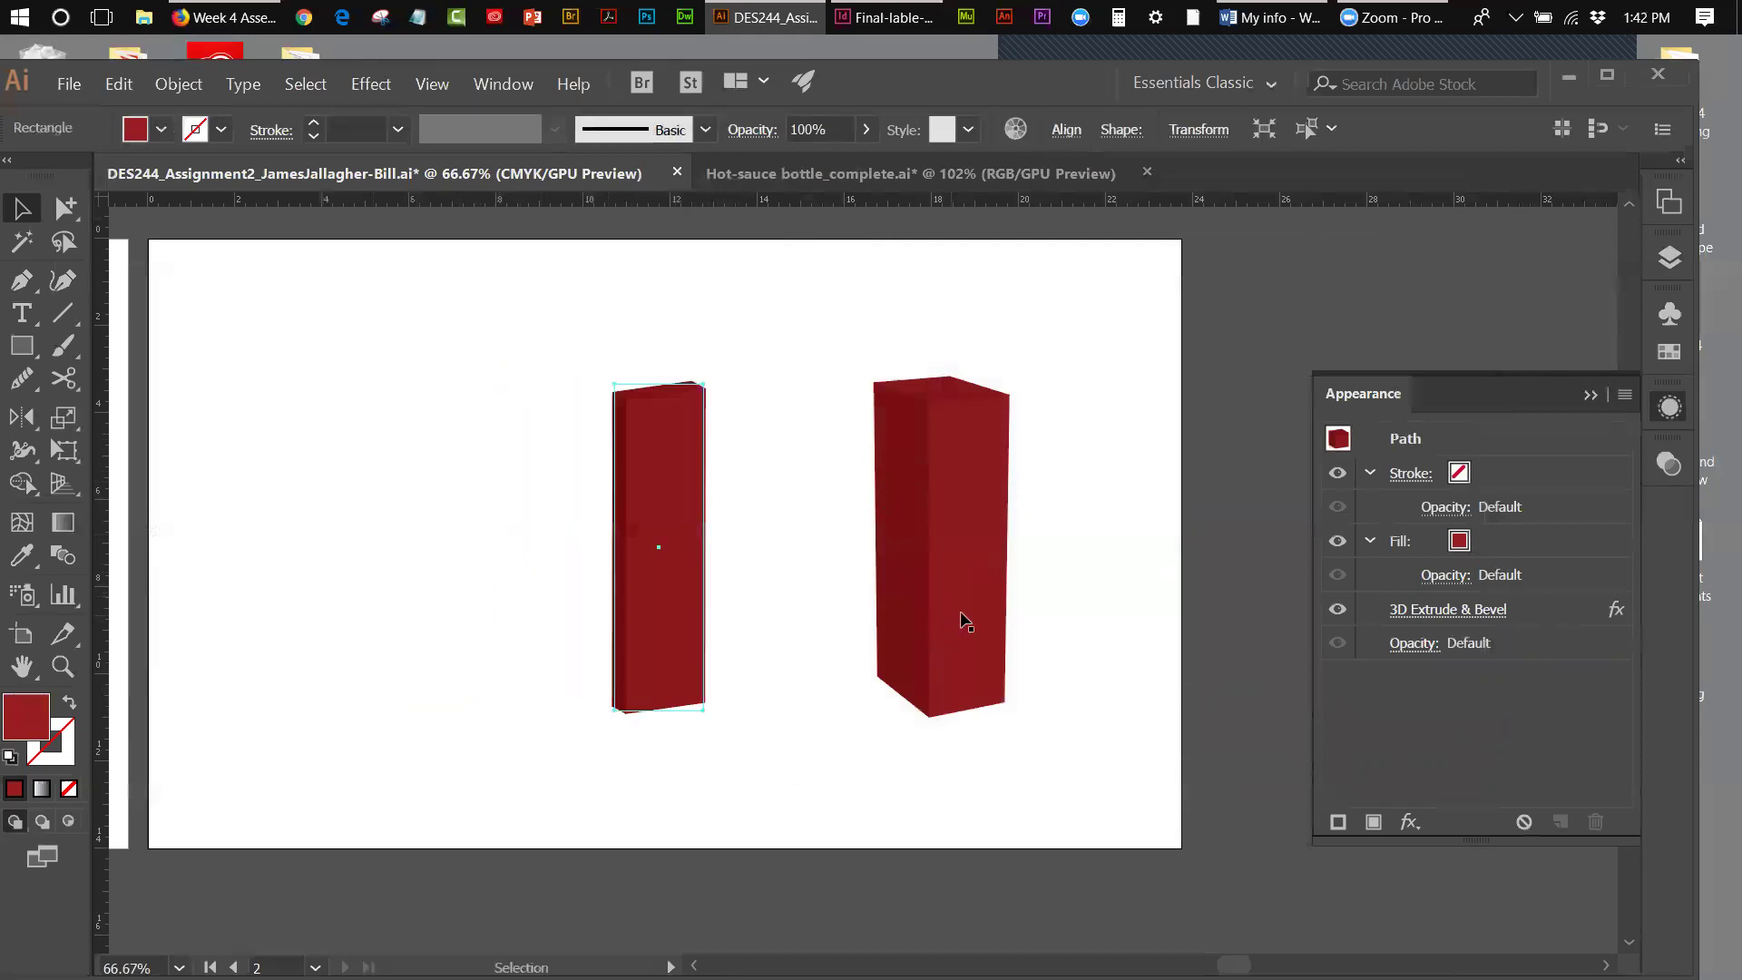
drag(1233, 965, 1266, 964)
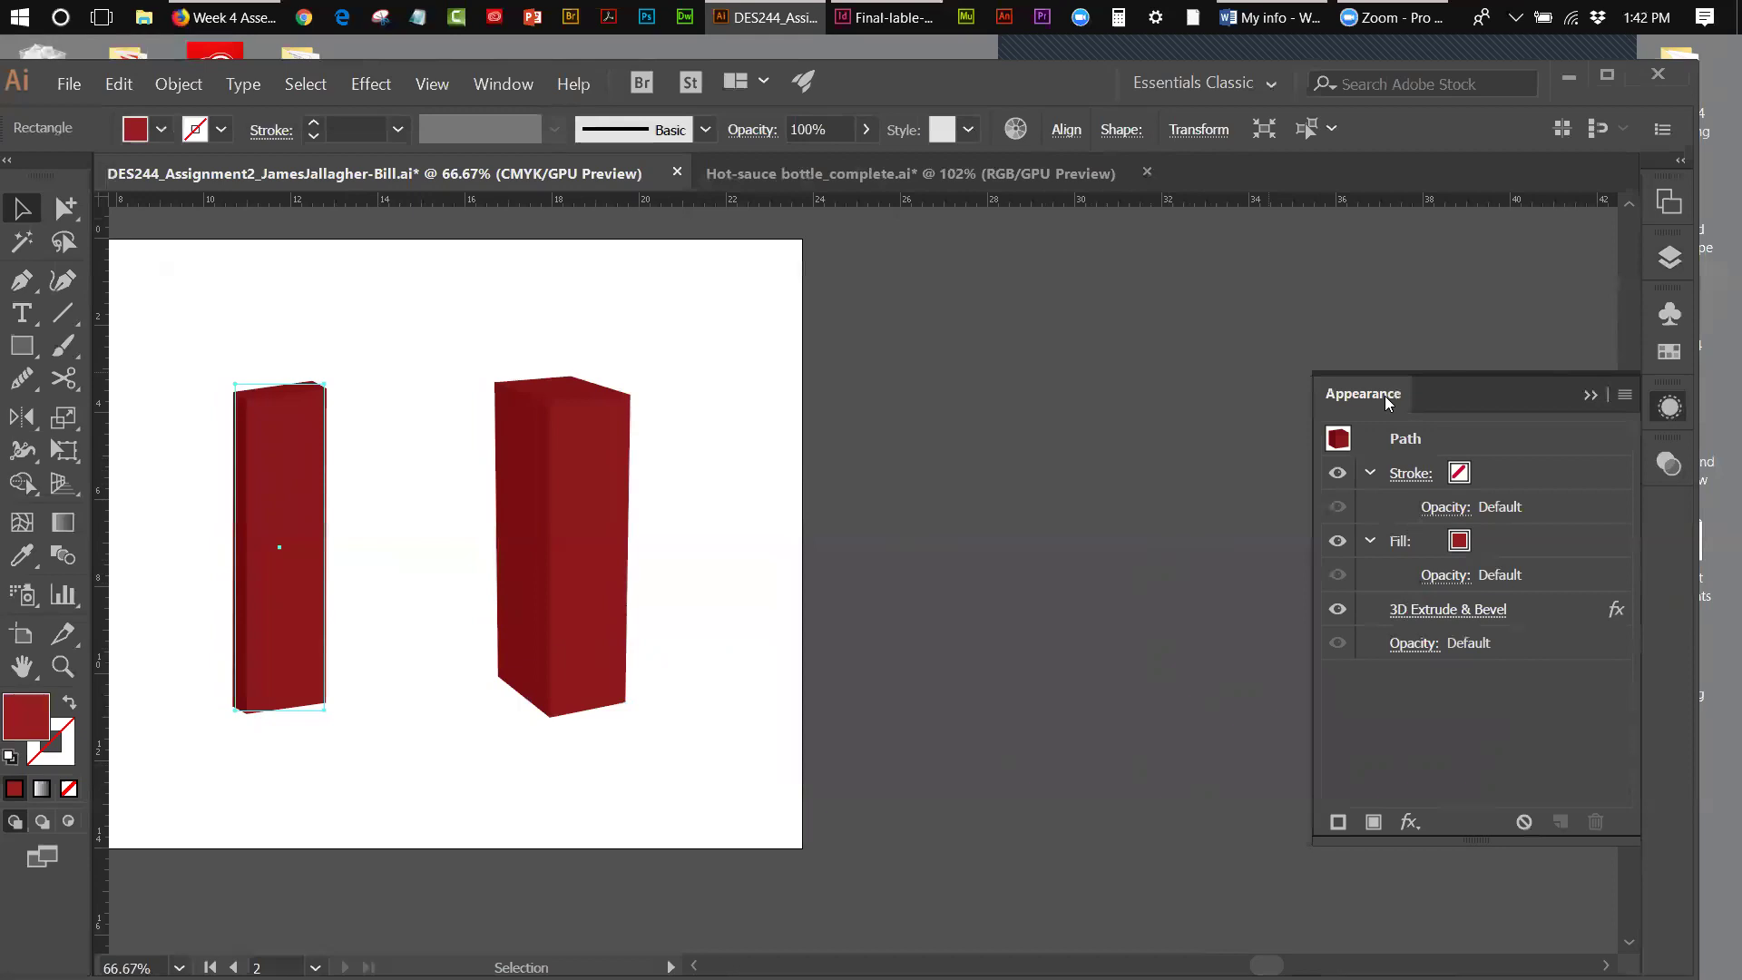
- Select the left box and reopen its 3D Extrude & Bevel settings with Preview on
click(522, 86)
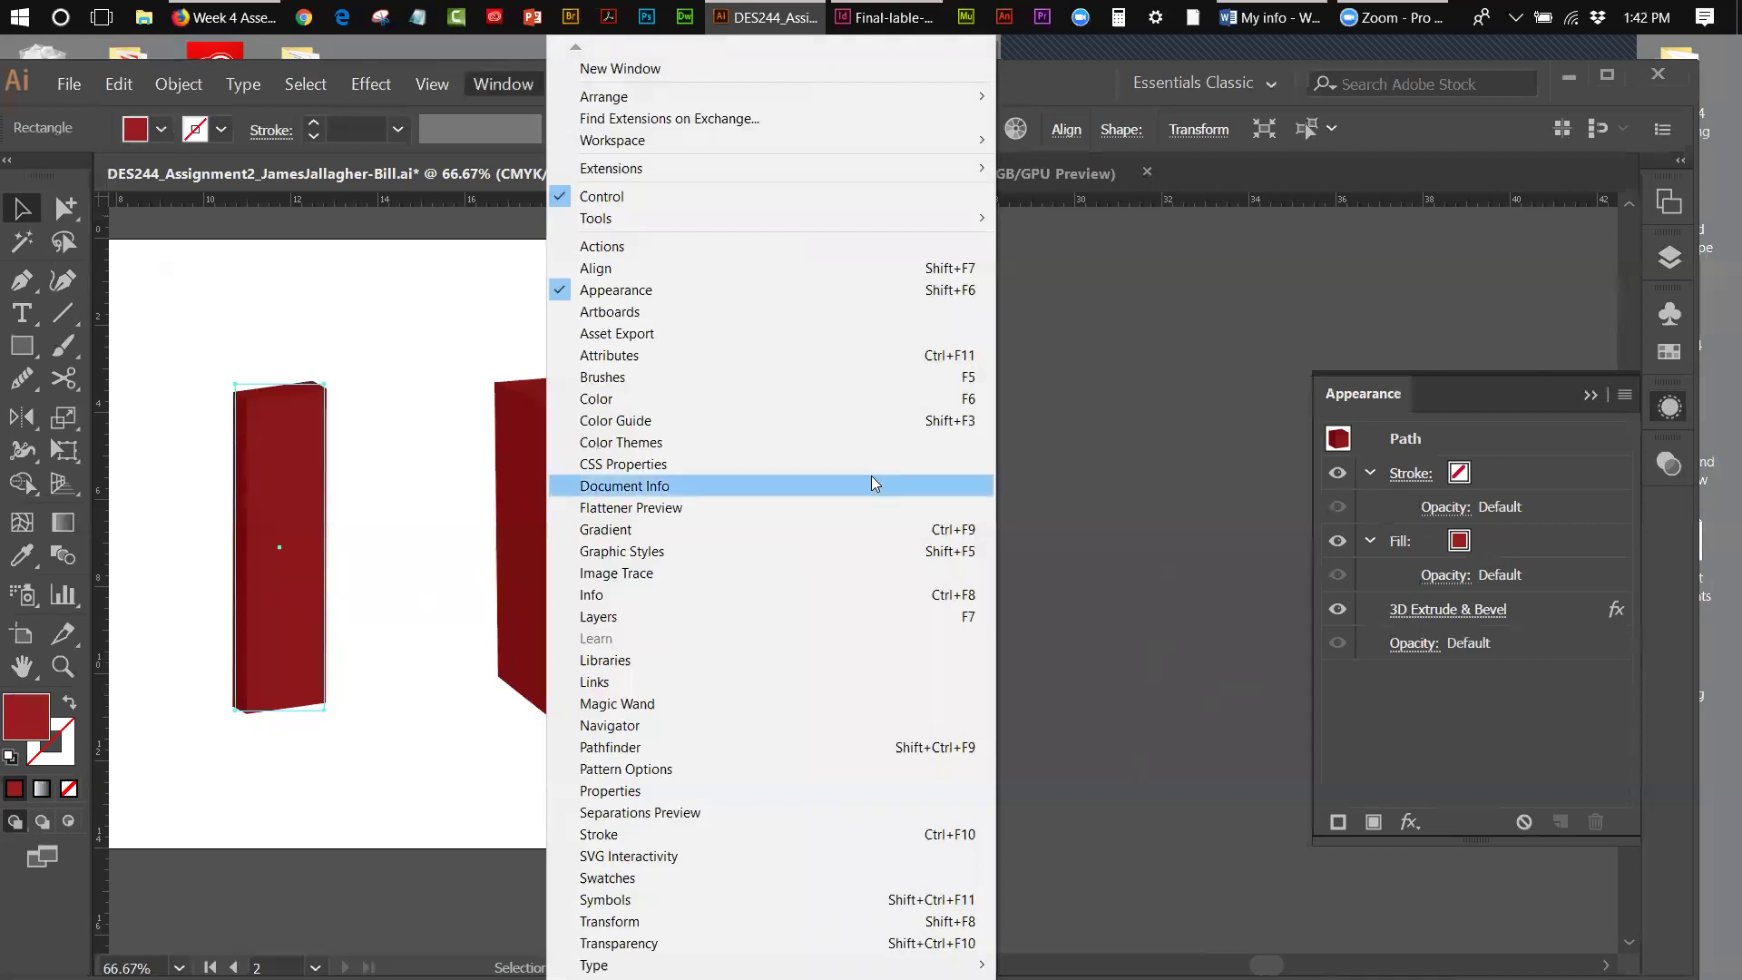
click(1043, 486)
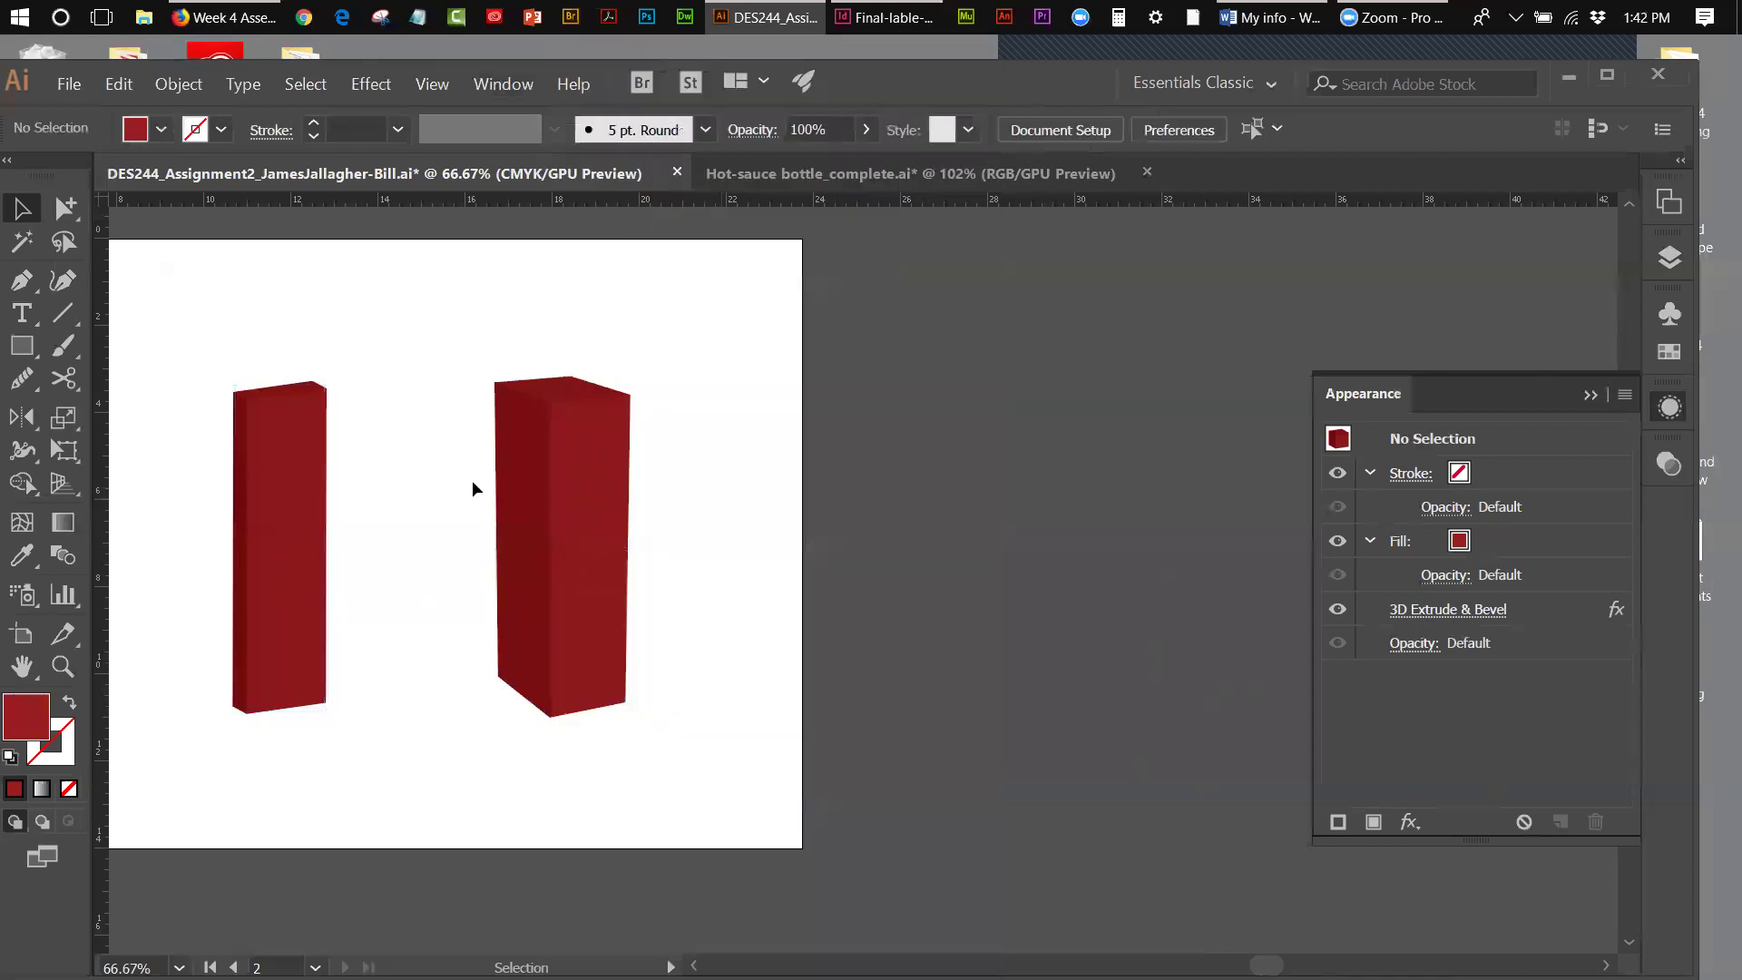
click(585, 480)
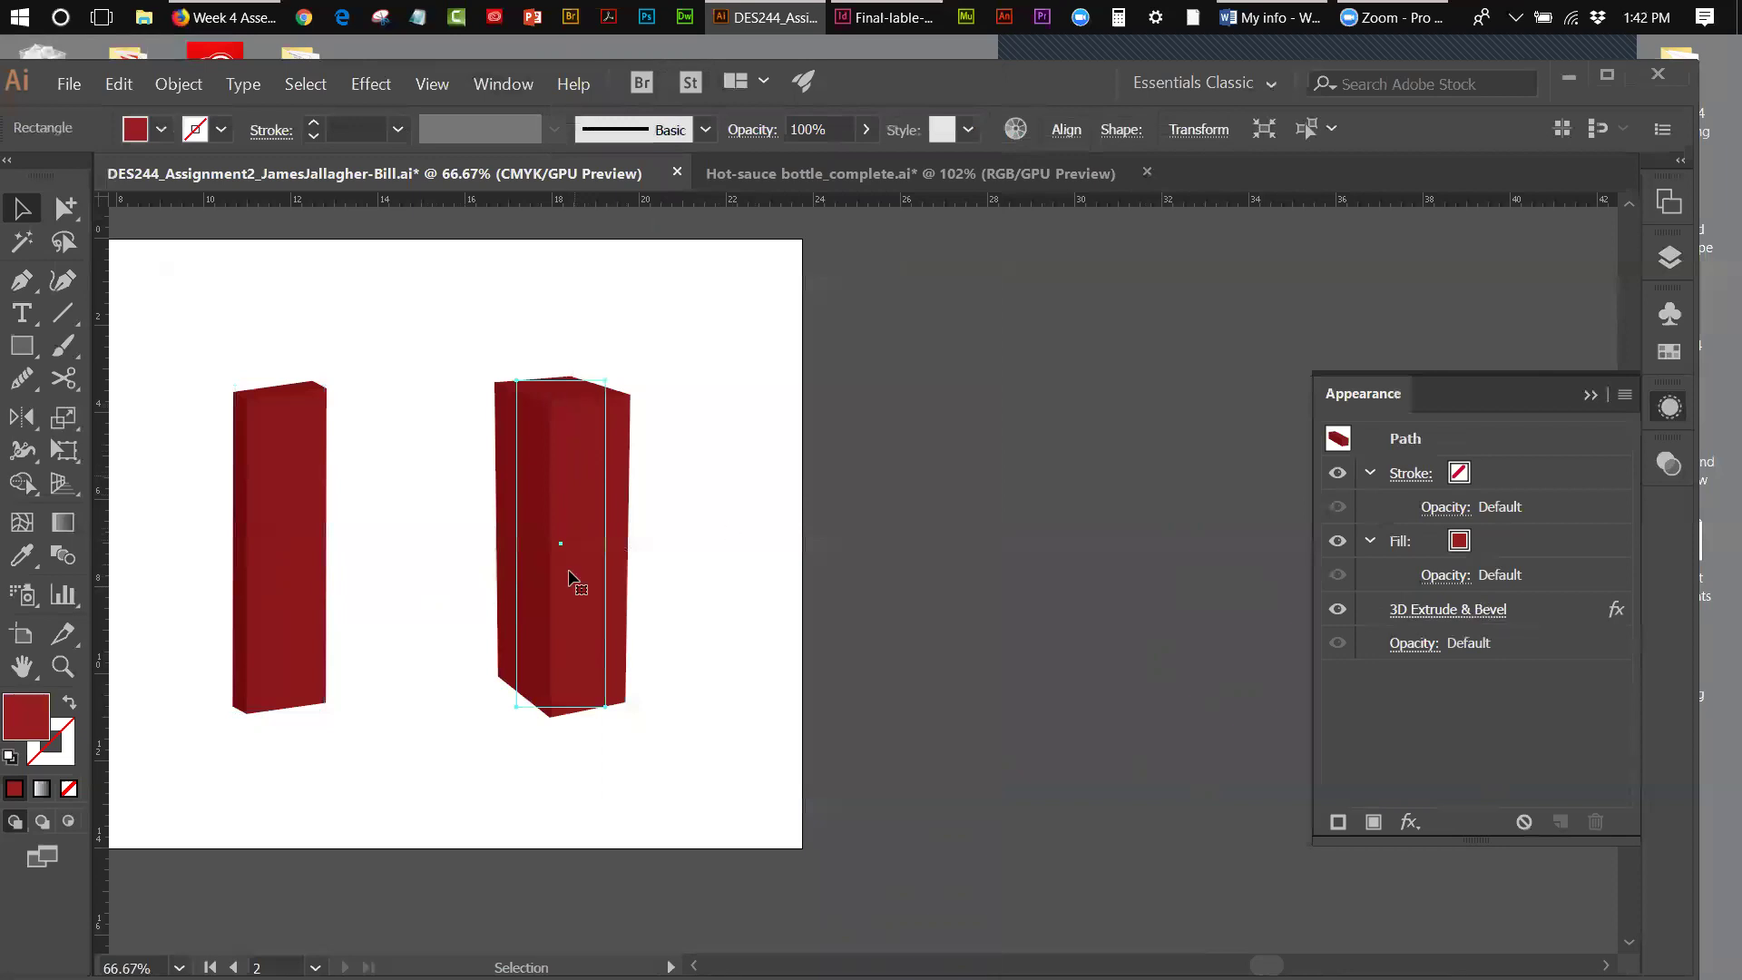
click(274, 579)
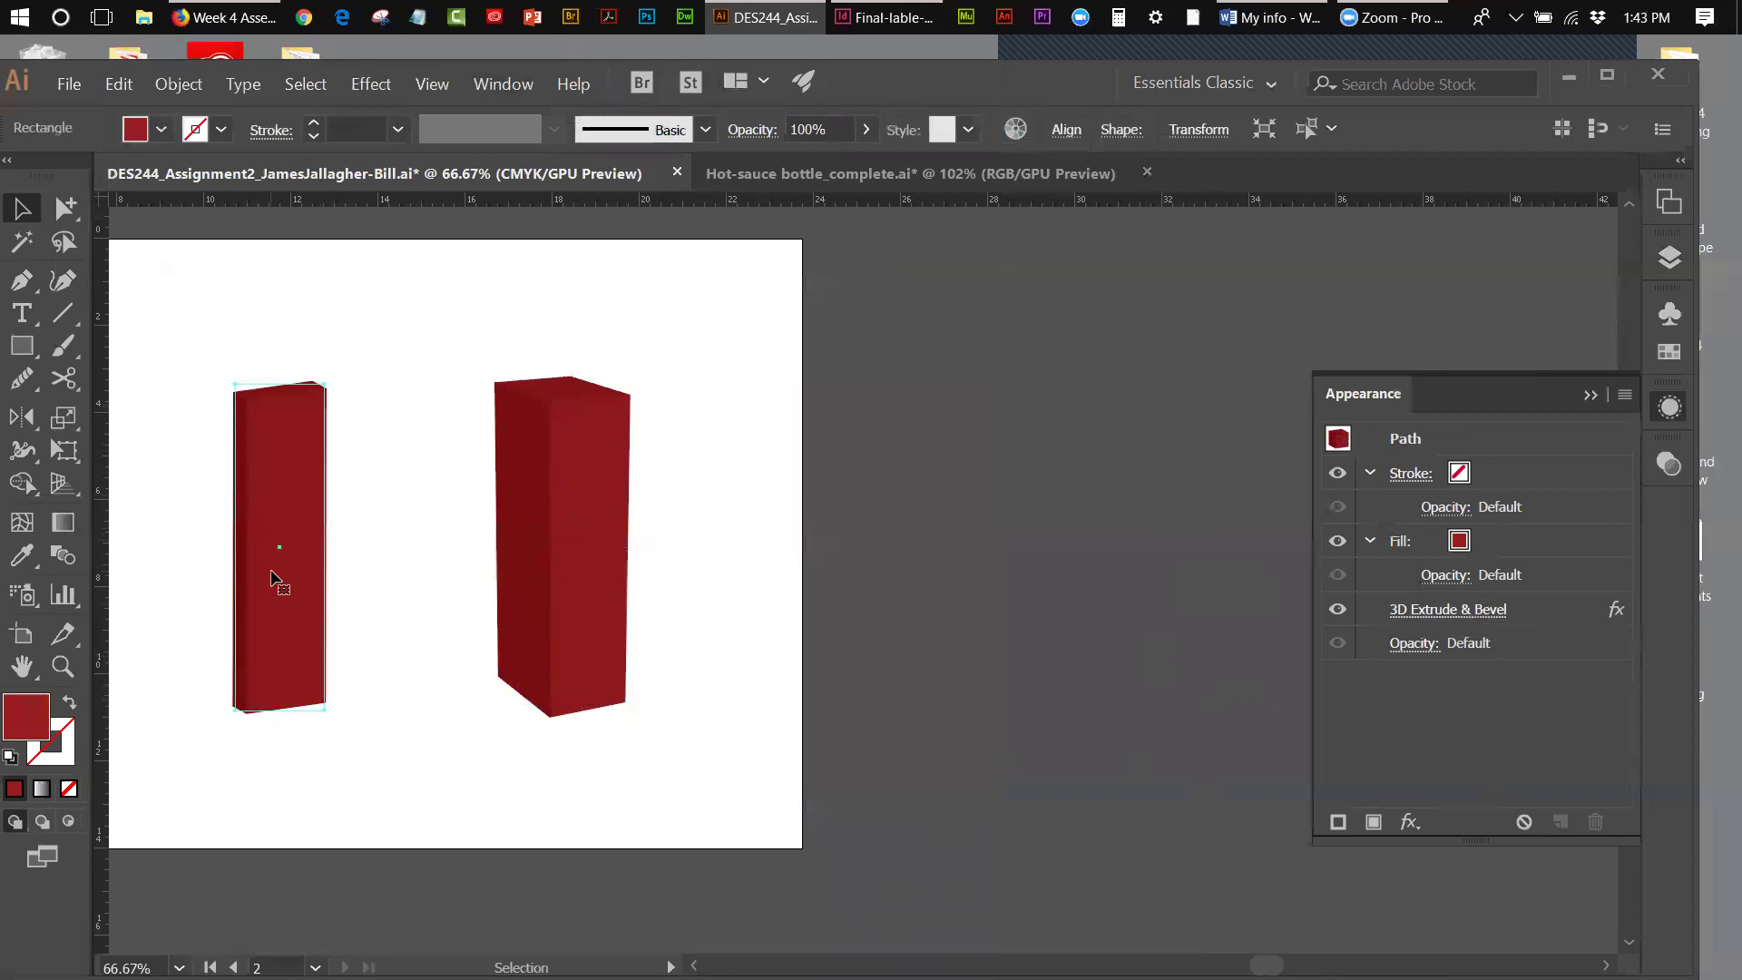
click(1407, 609)
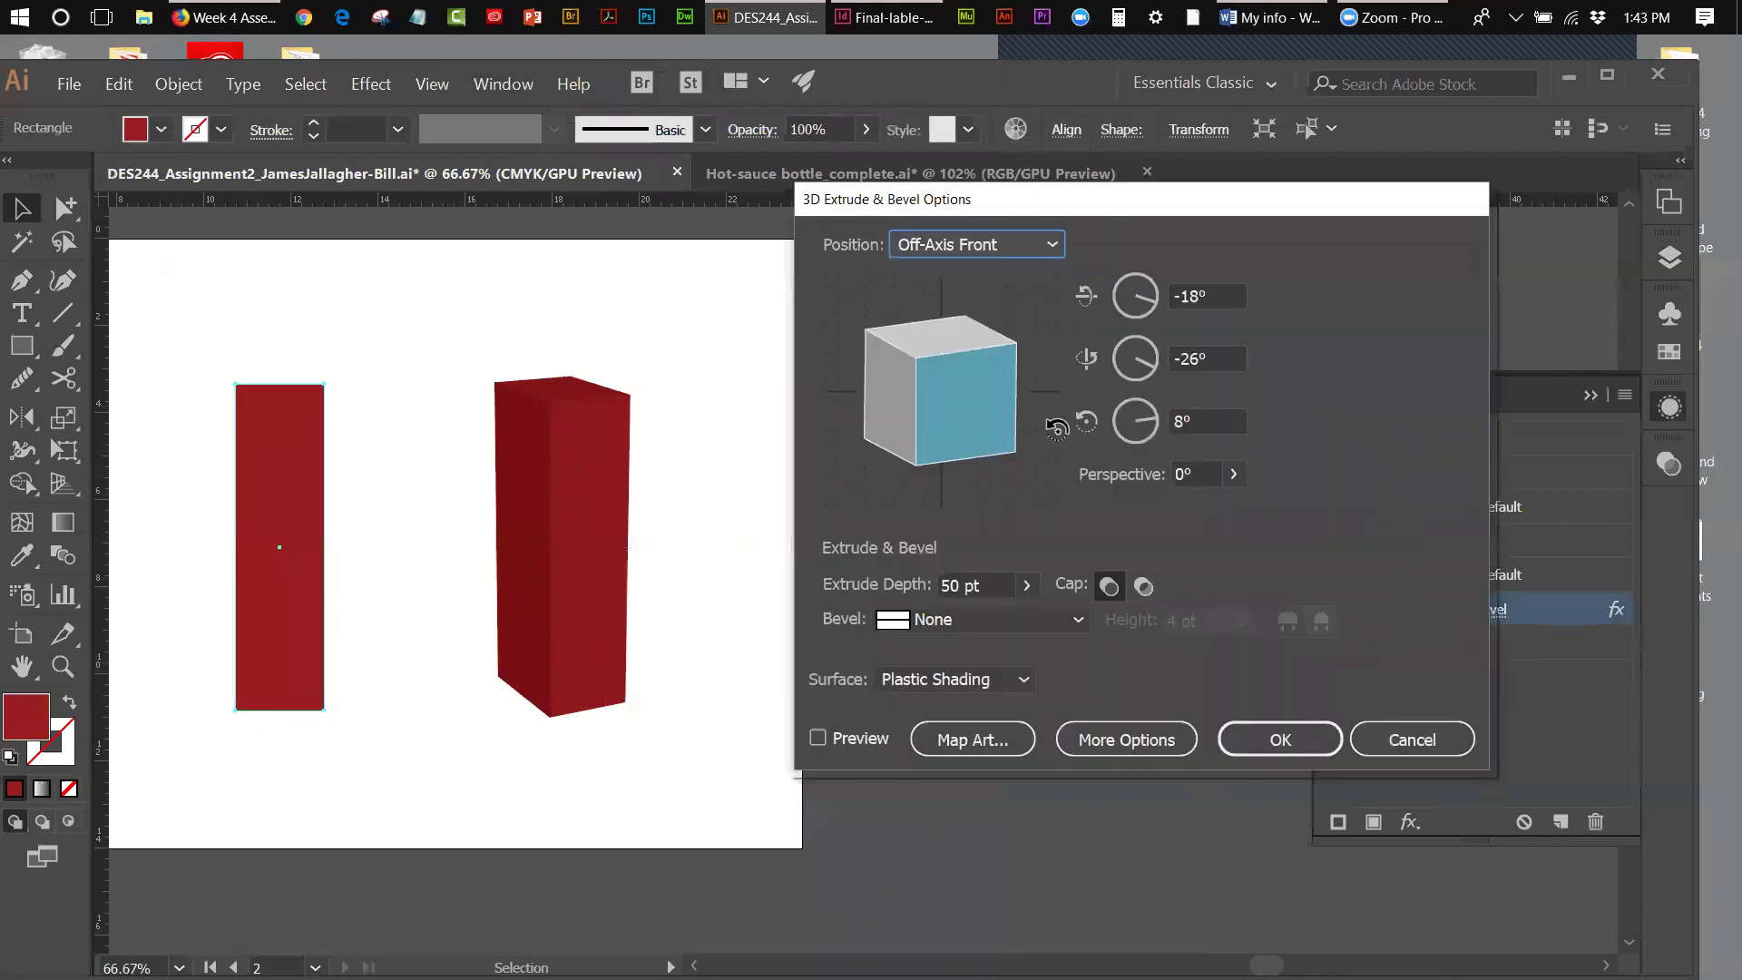
click(818, 739)
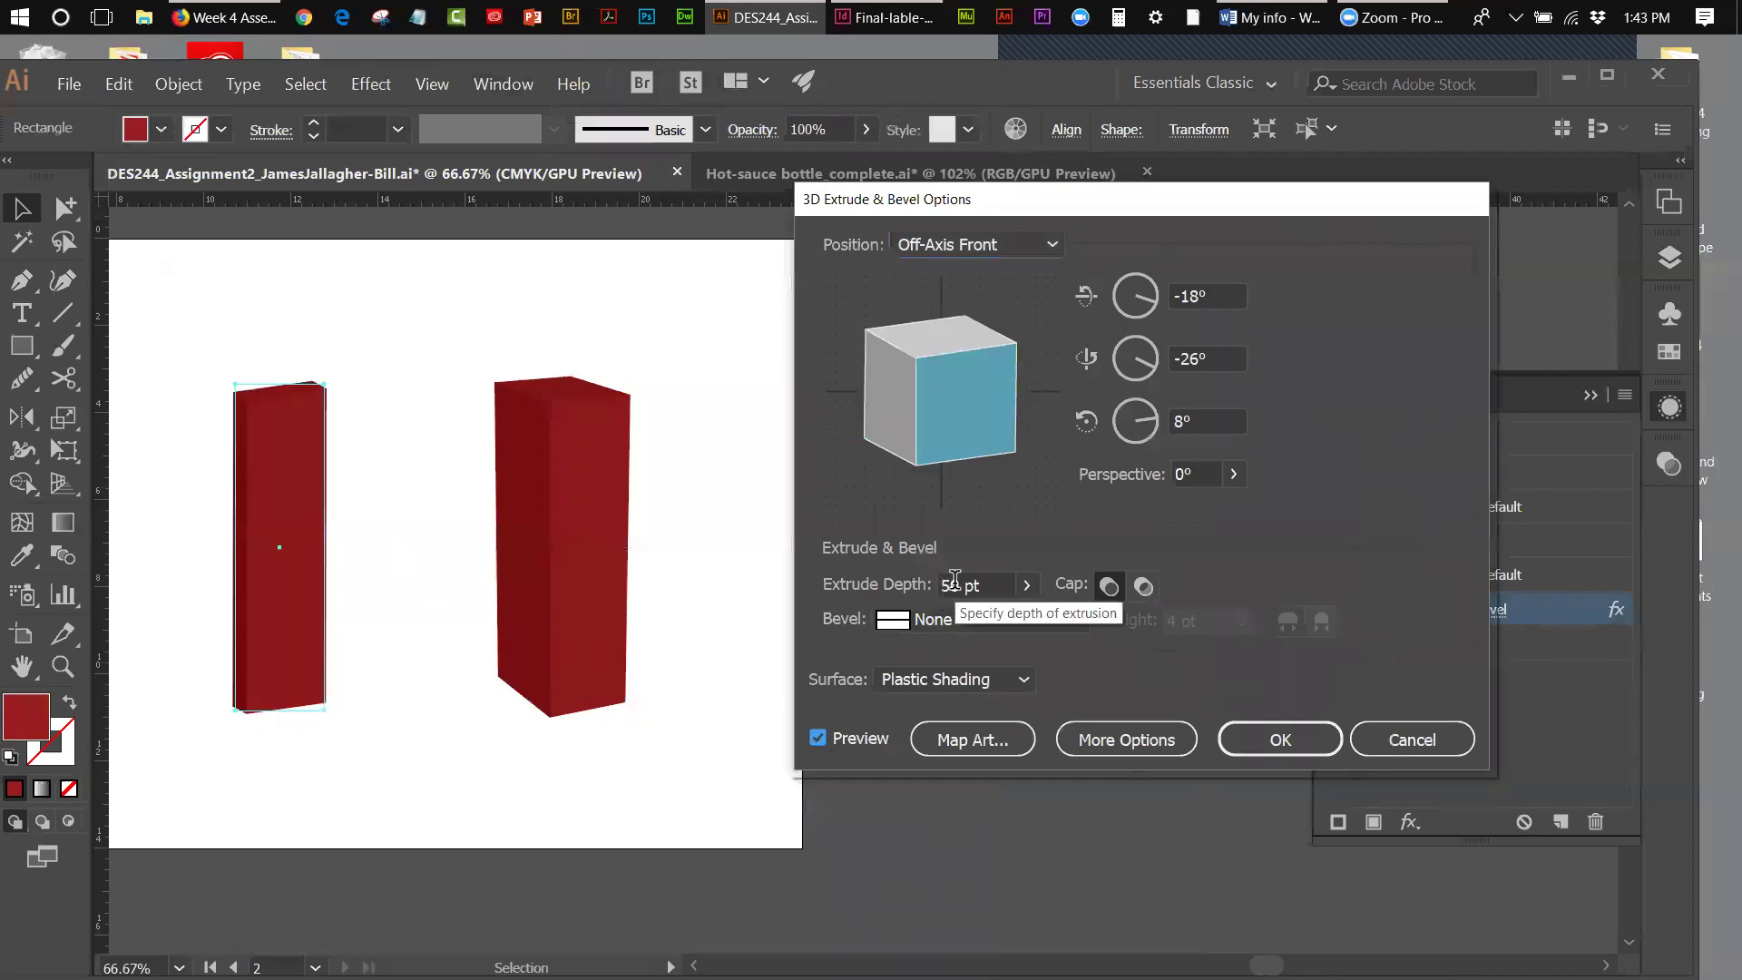
- Set Extrude Depth to 210 pt and Perspective to 32°, and confirm
drag(959, 585, 941, 586)
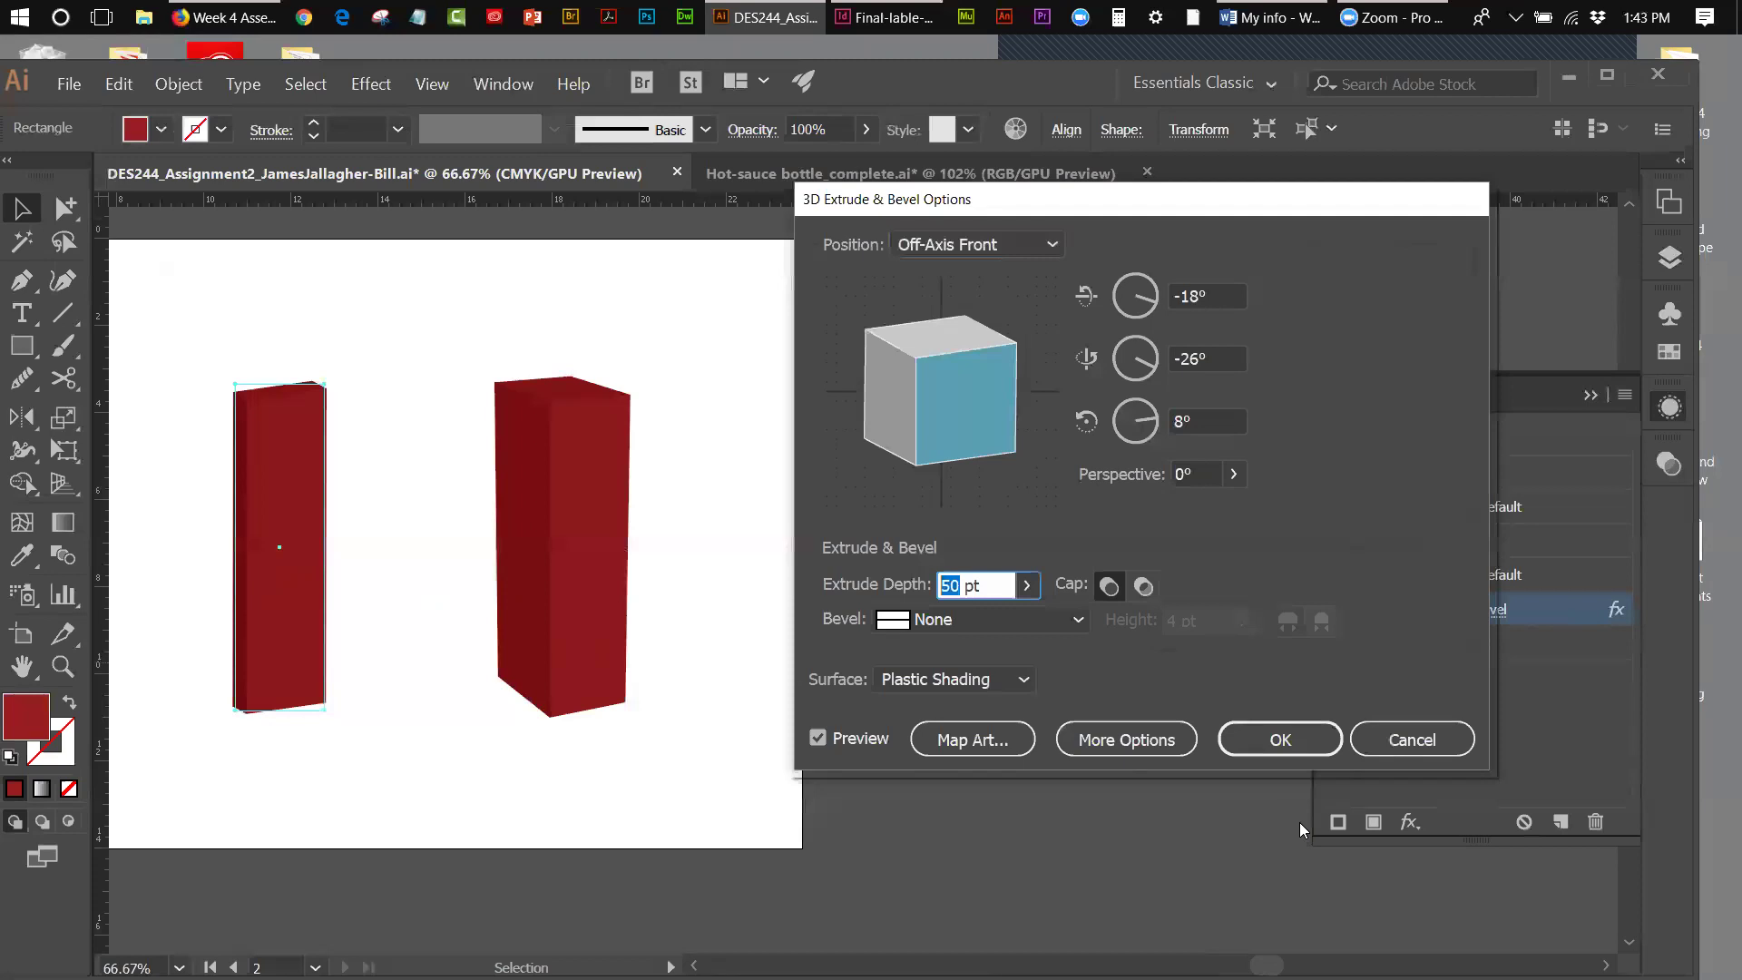
text(210)
click(1204, 474)
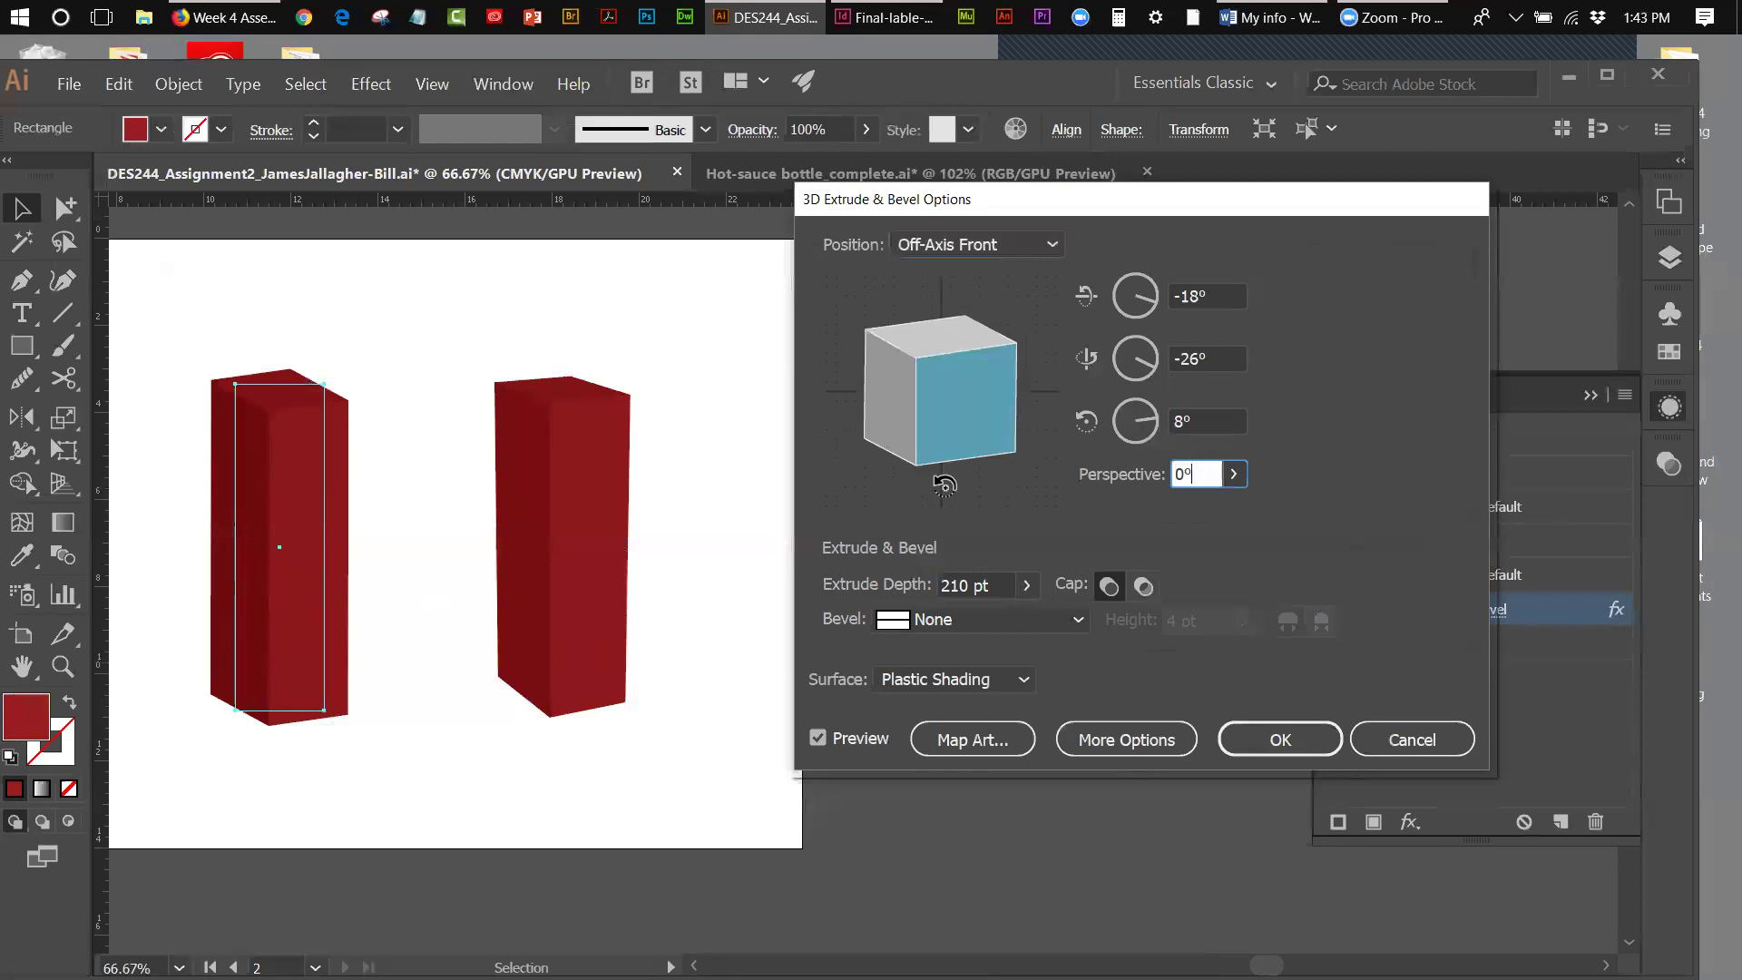
double_click(1183, 473)
text(32)
click(997, 585)
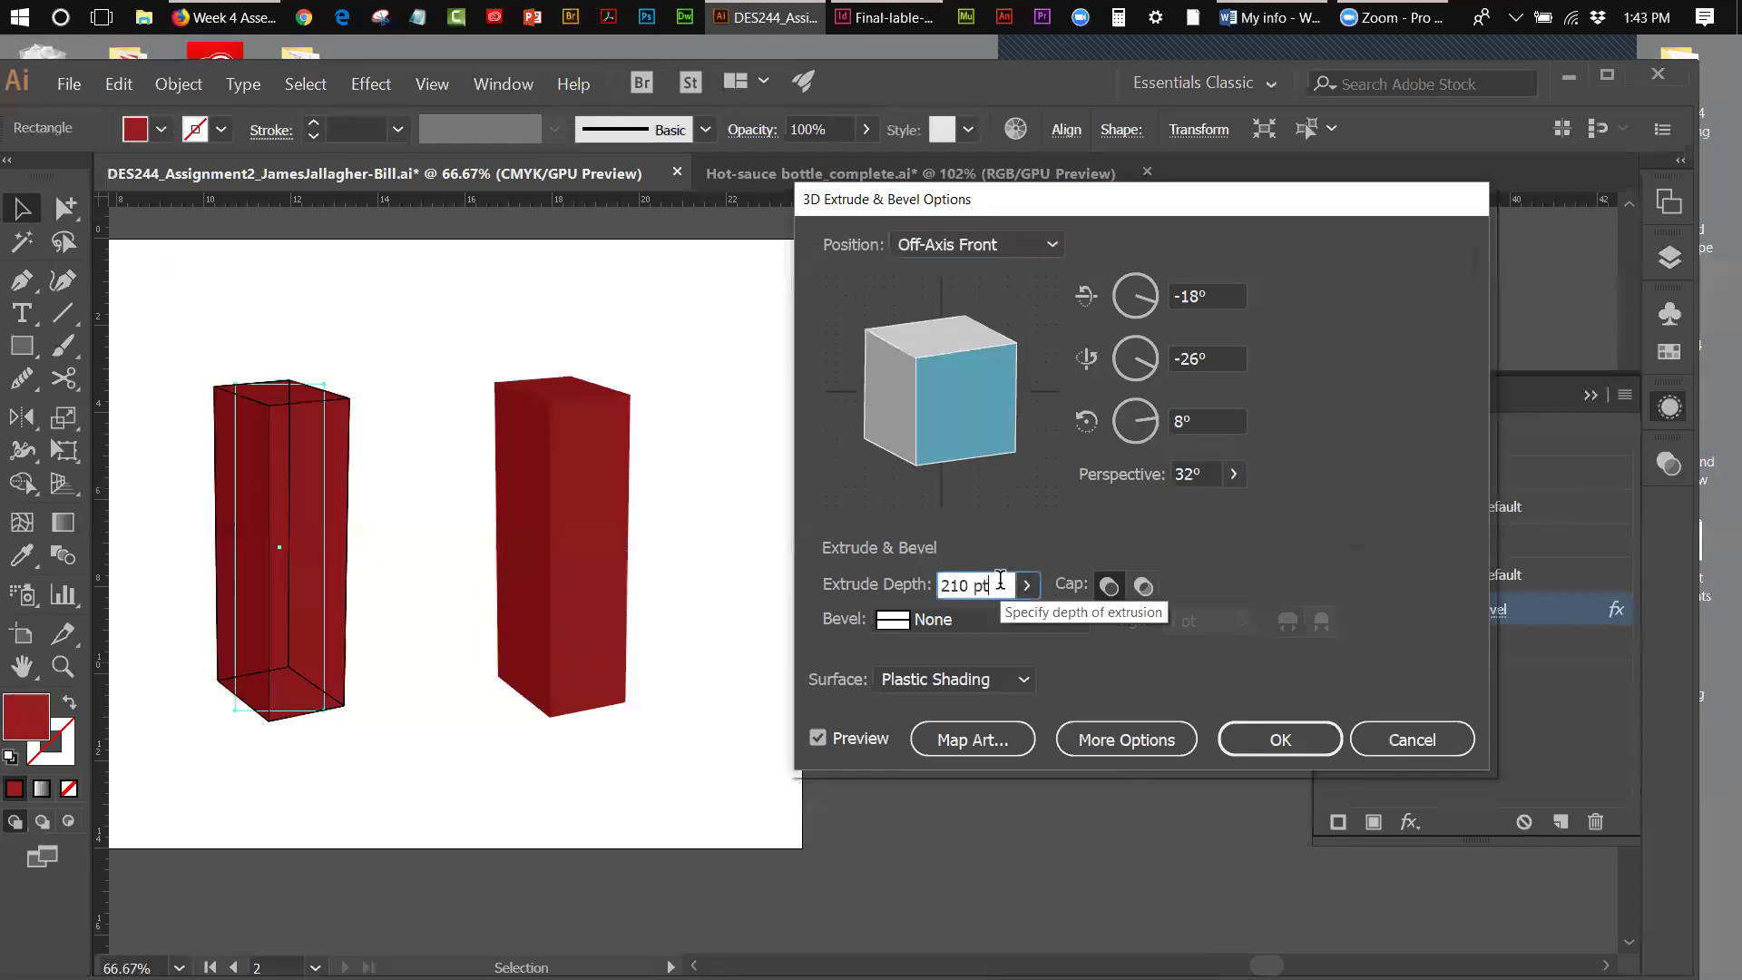
click(1280, 739)
click(423, 572)
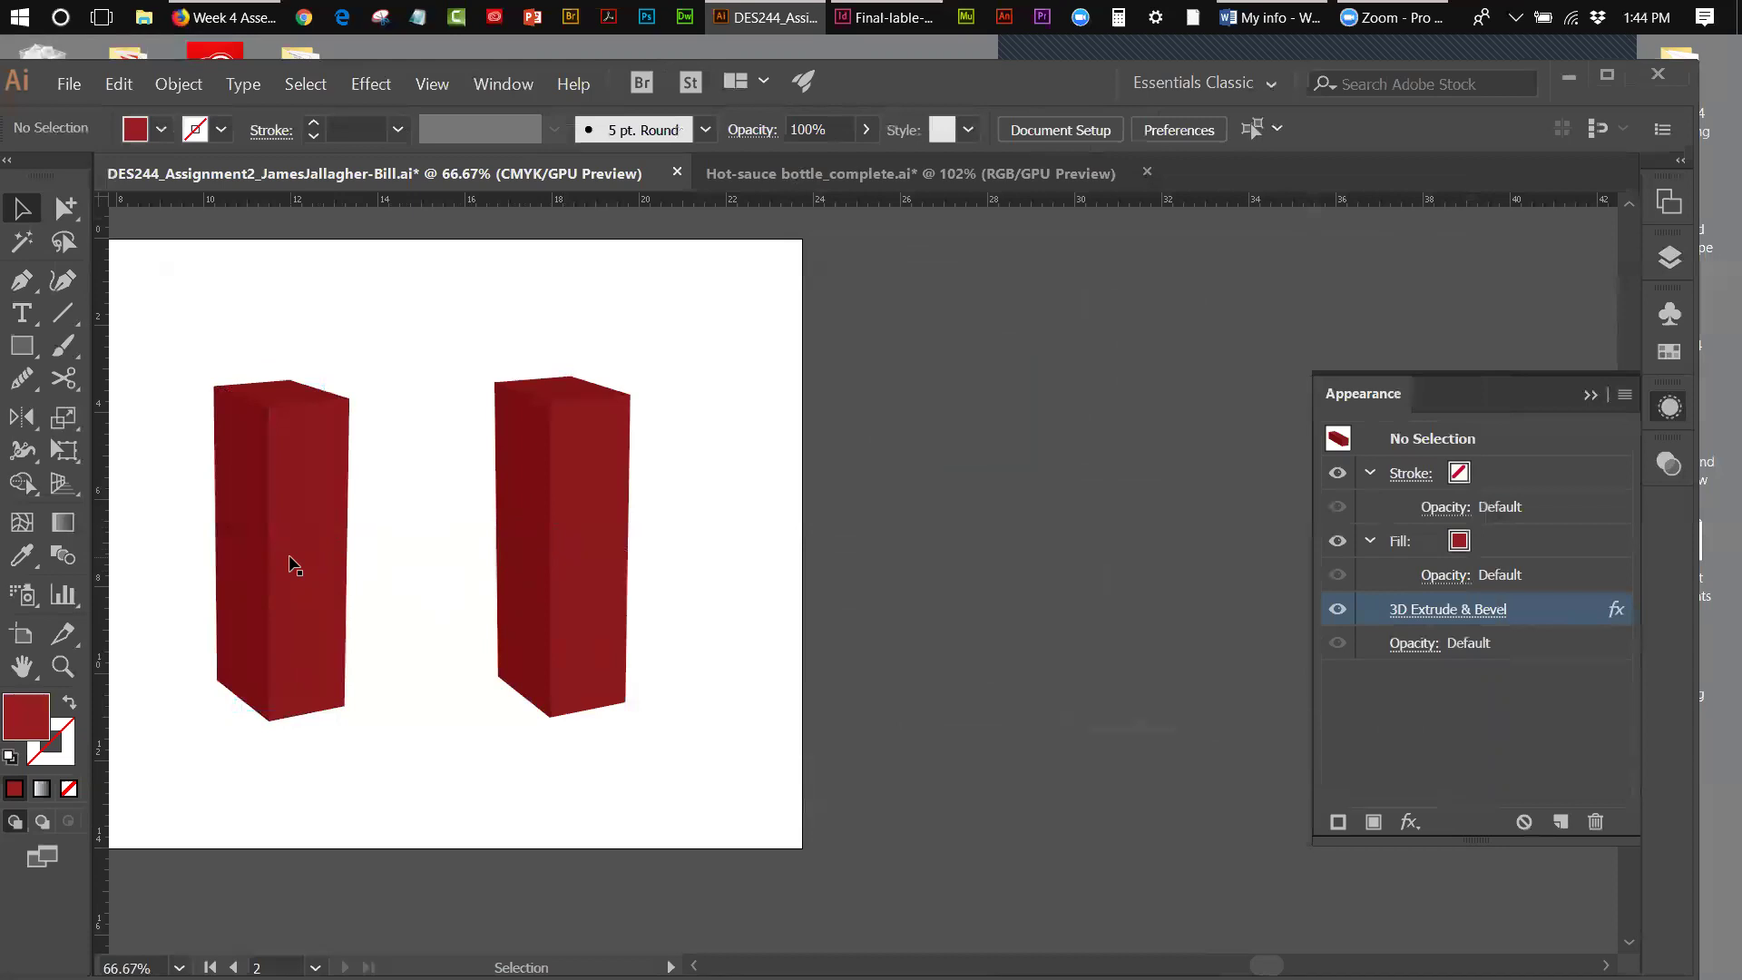
- Delete the left 3D box and swap the Appearance panel for the Symbols panel
click(289, 556)
key(Delete)
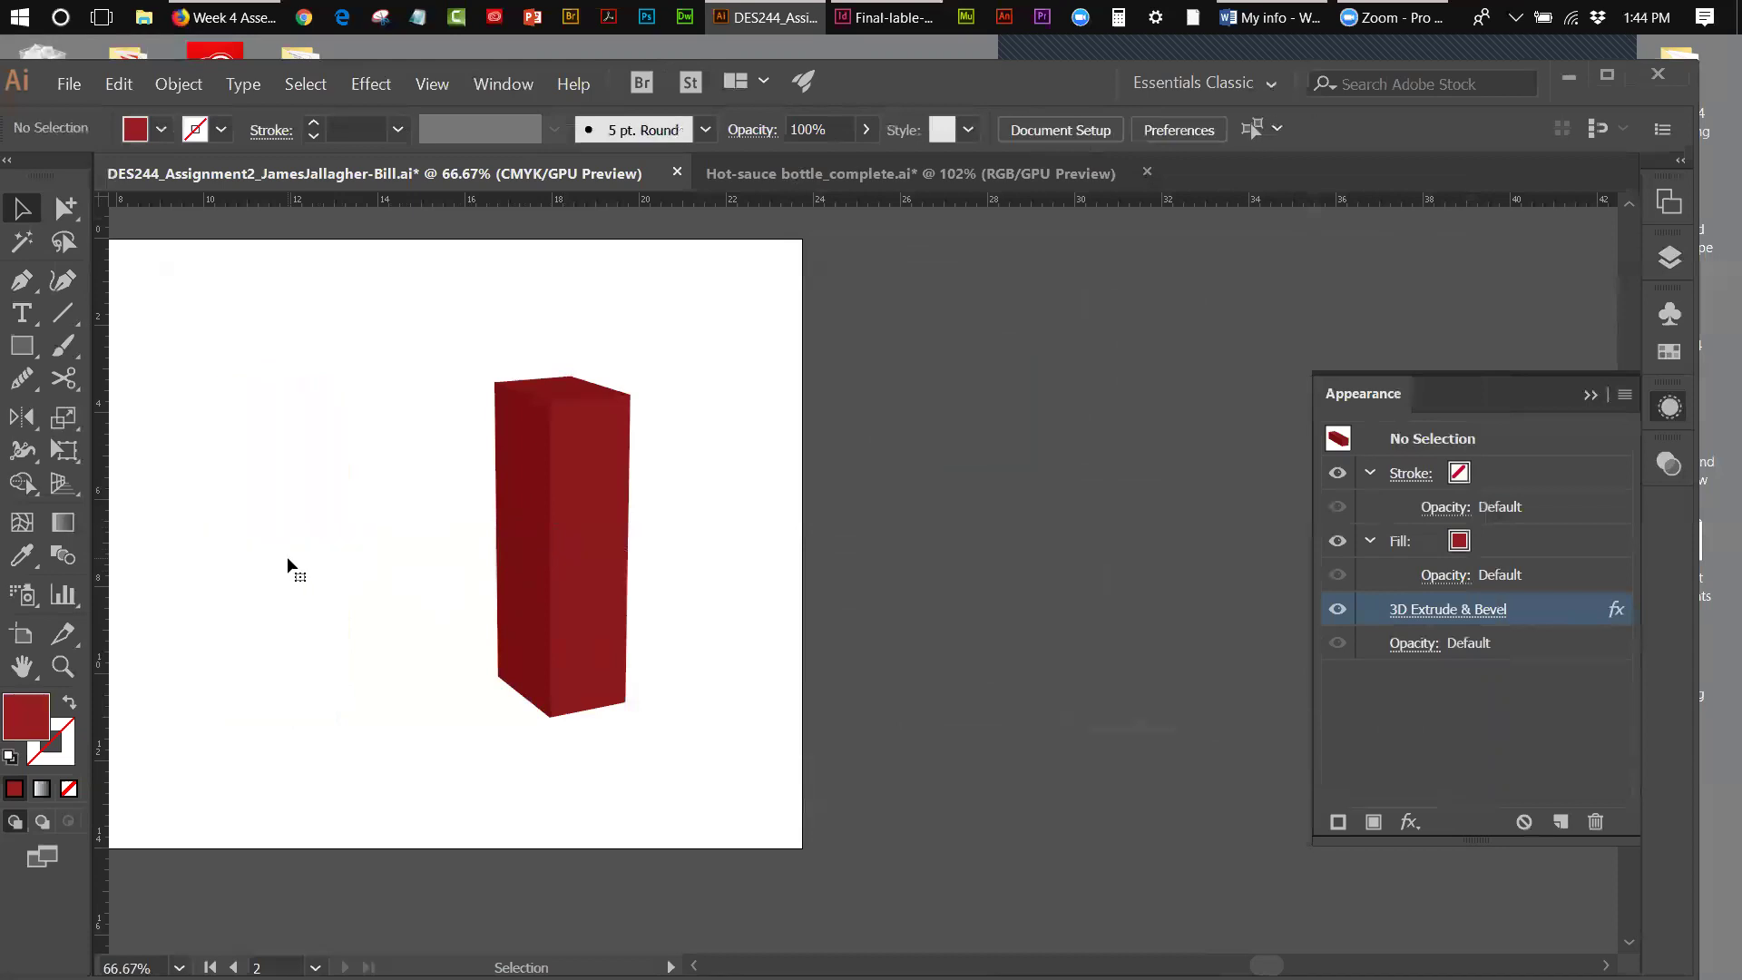
click(612, 581)
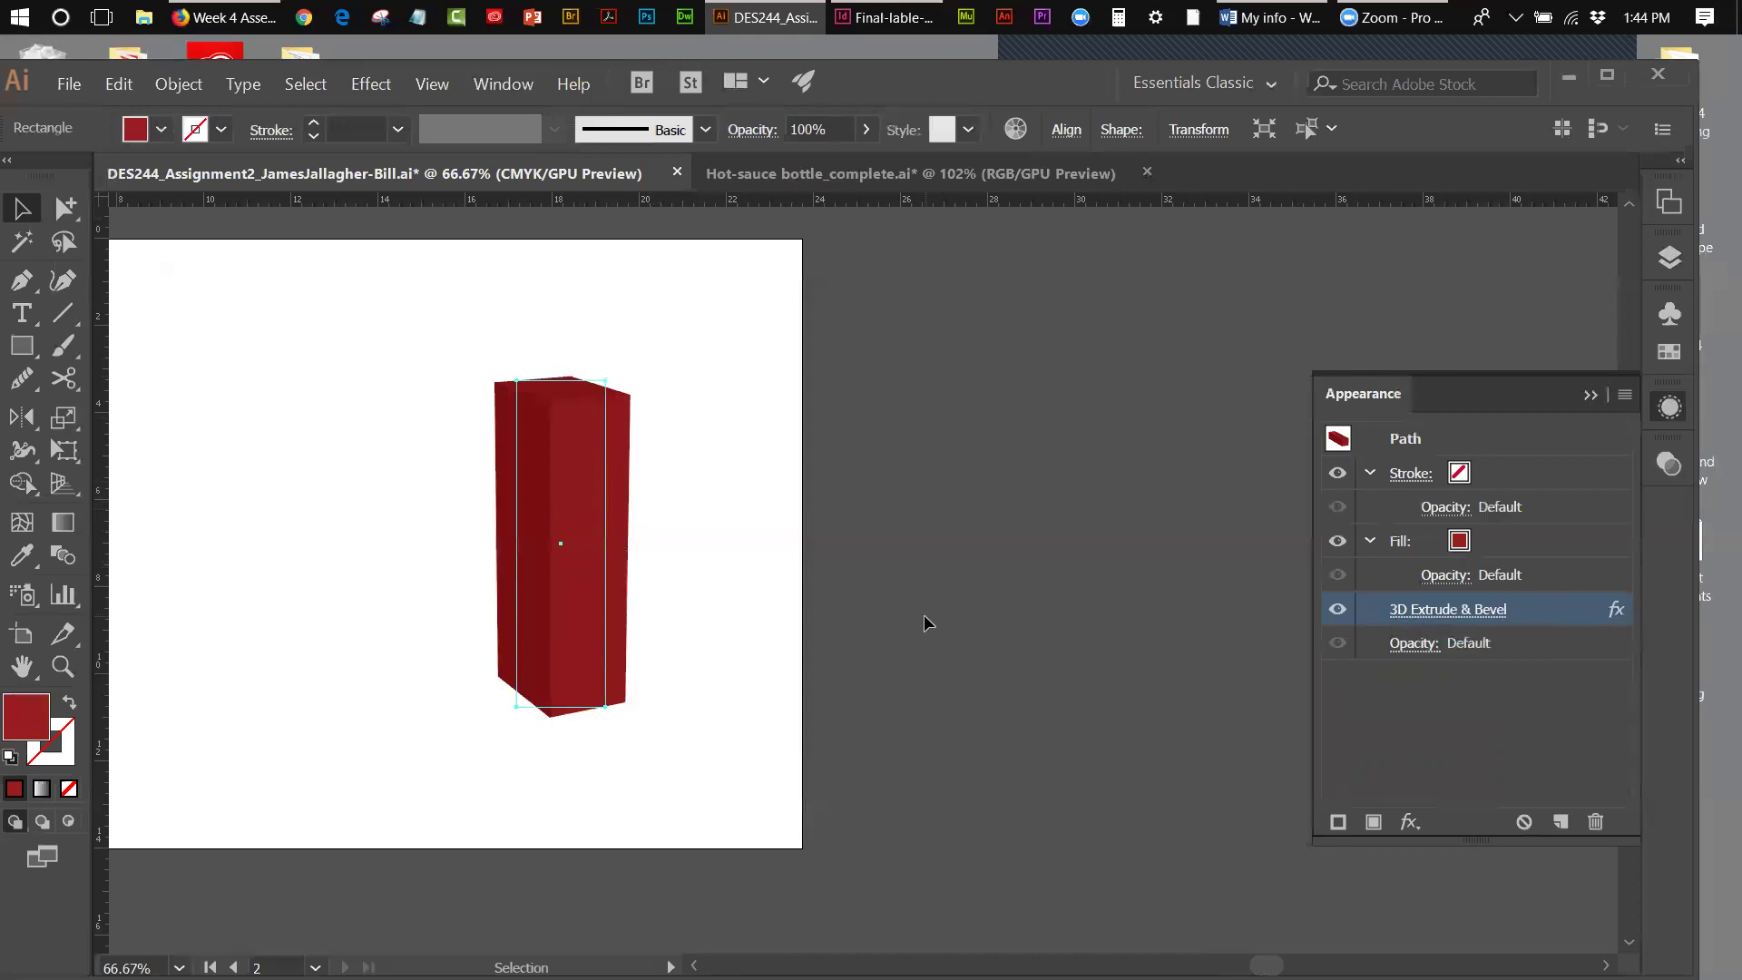
click(749, 432)
click(1592, 393)
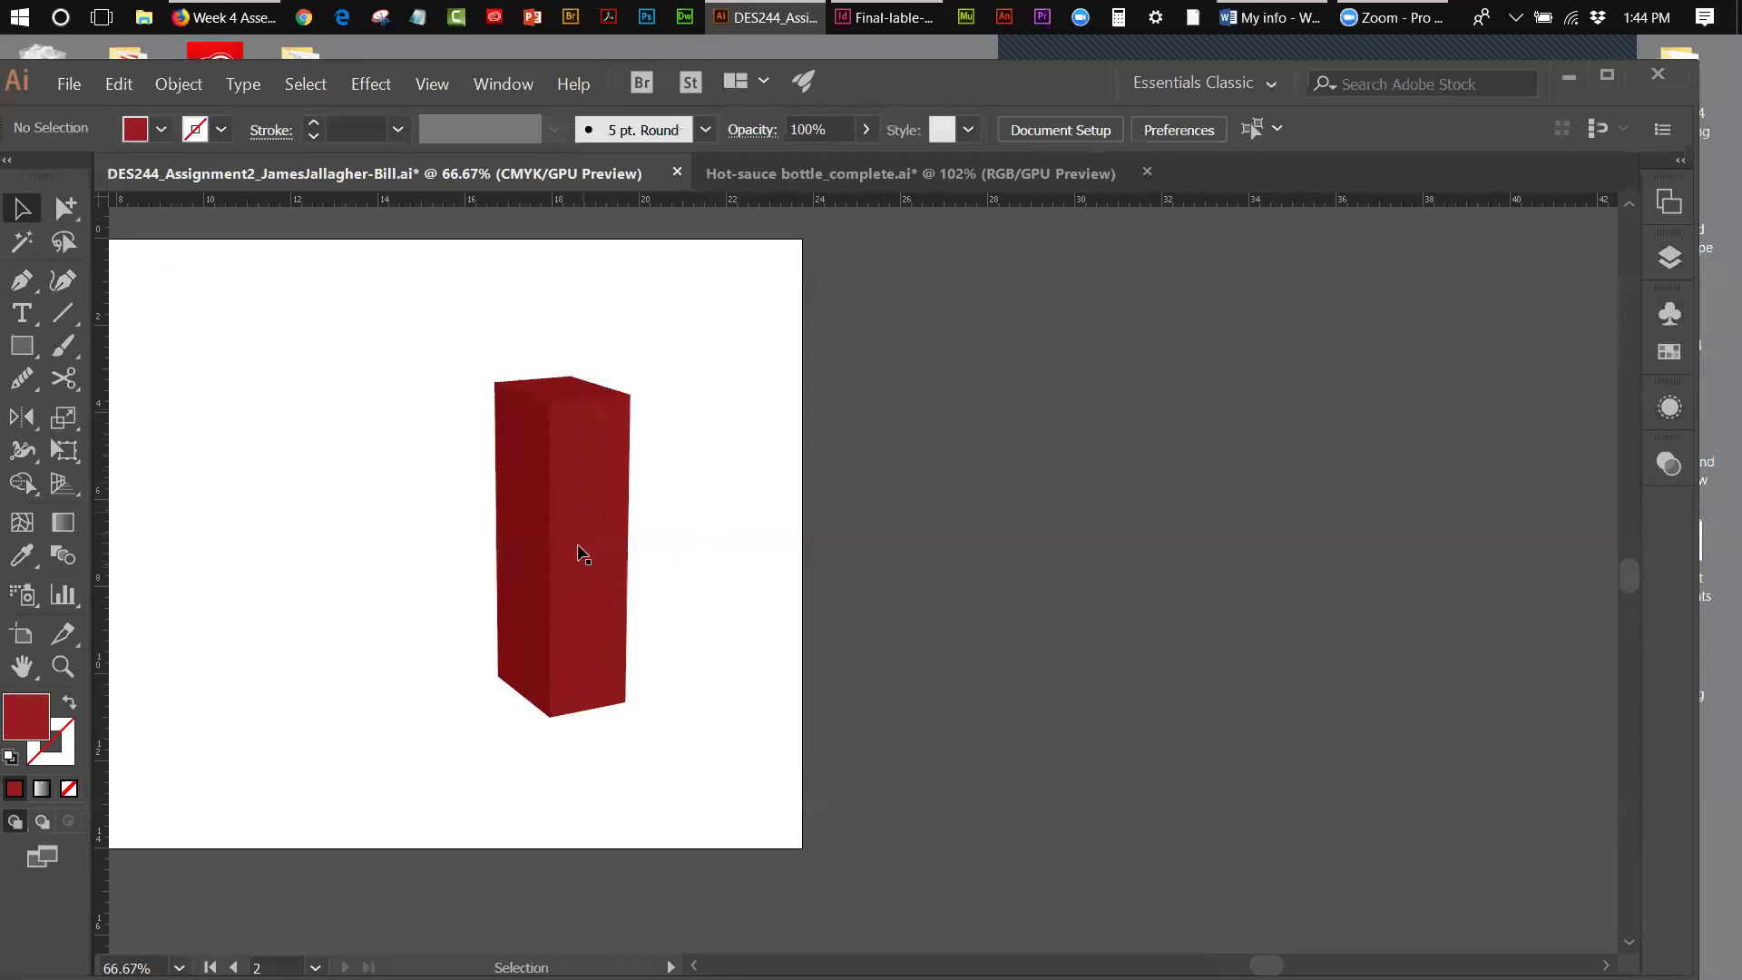
click(1667, 314)
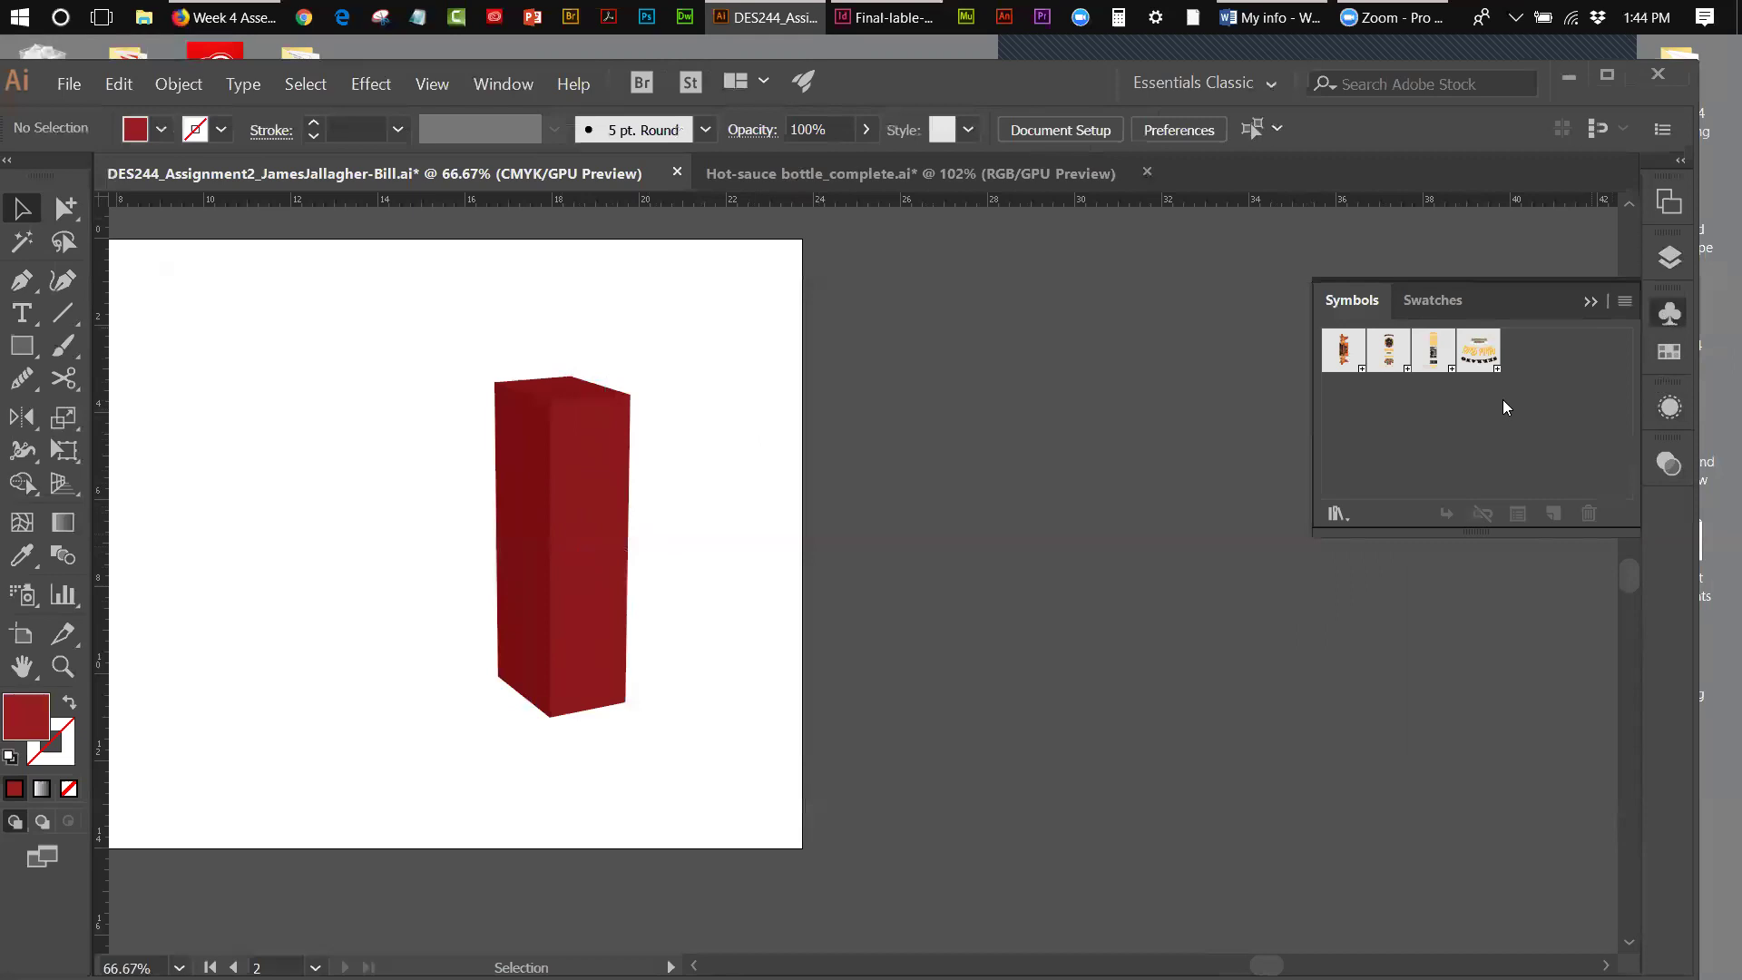
- Place the back label symbol on the artboard and inspect its artwork in symbol editing mode
drag(1434, 361, 296, 498)
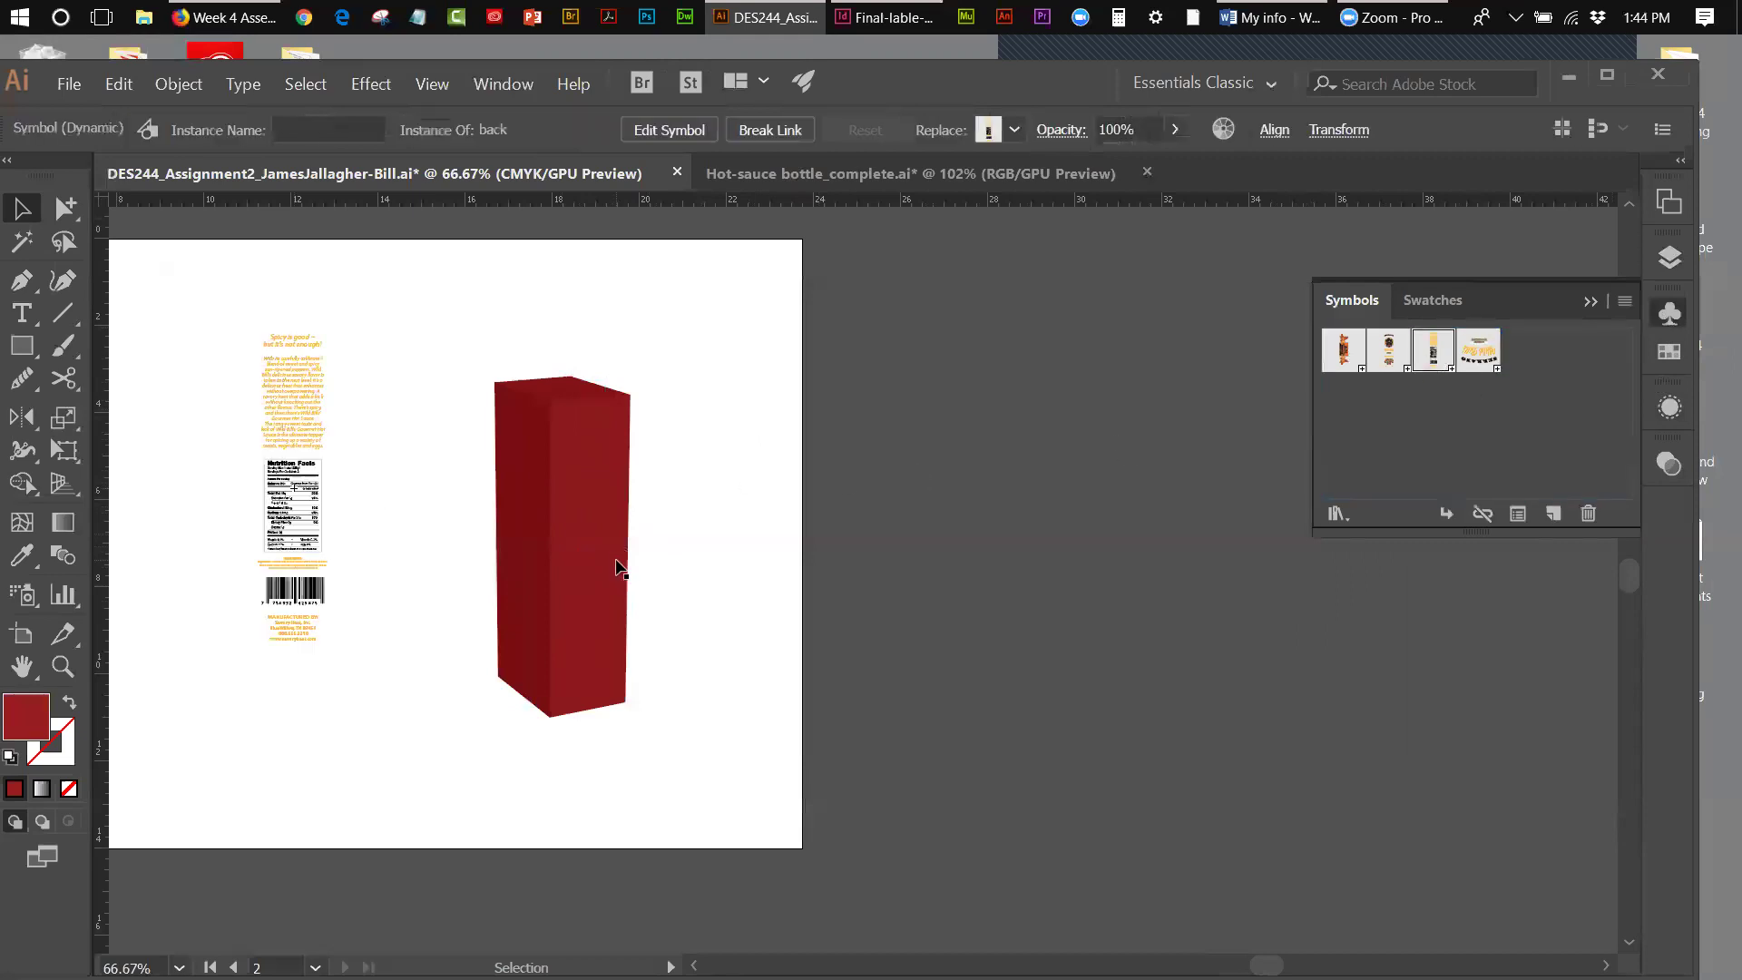
double_click(294, 362)
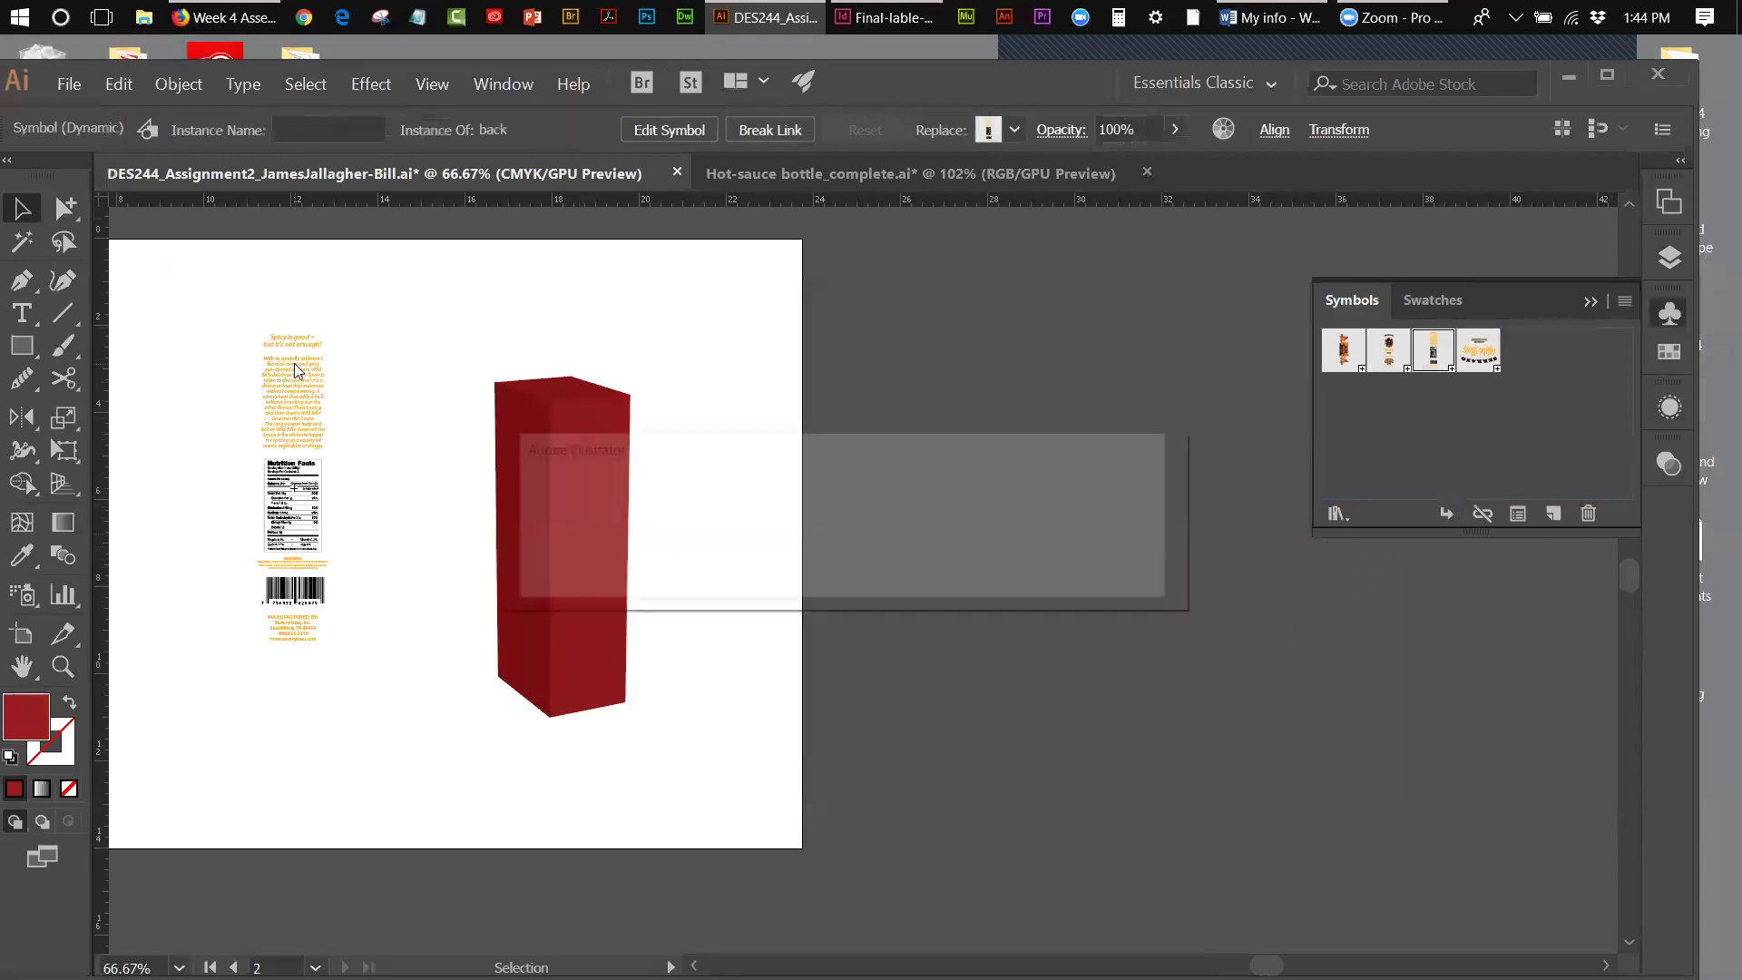
click(946, 569)
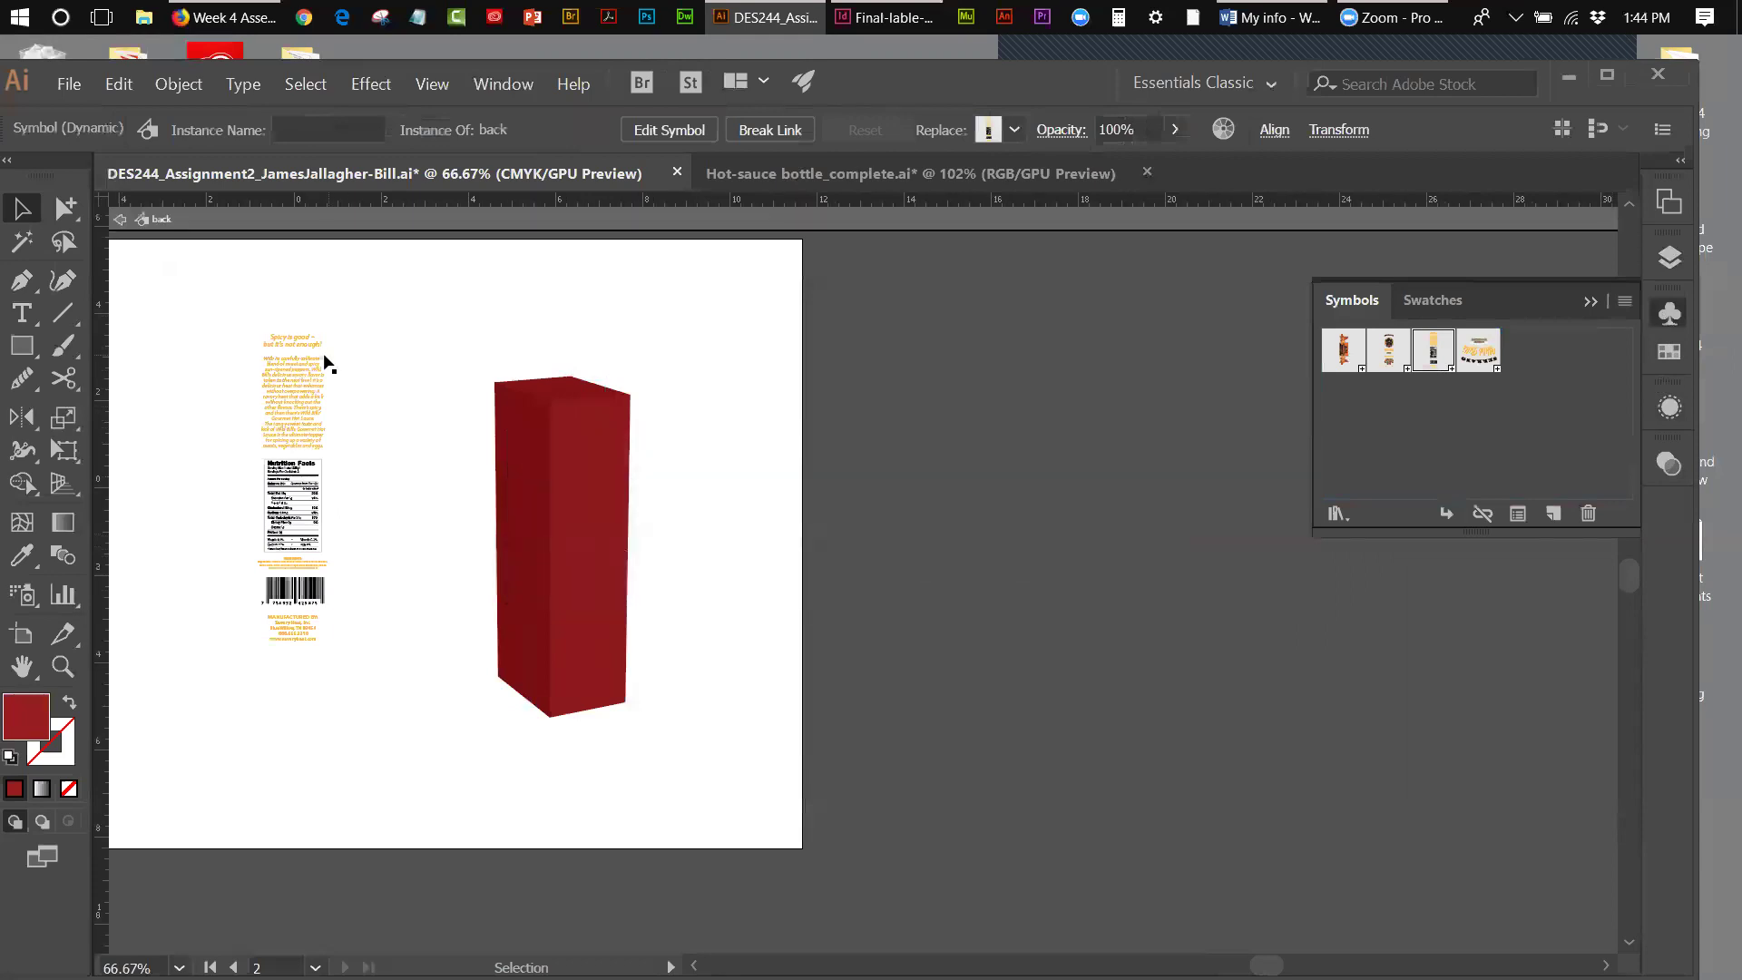
drag(227, 317, 362, 397)
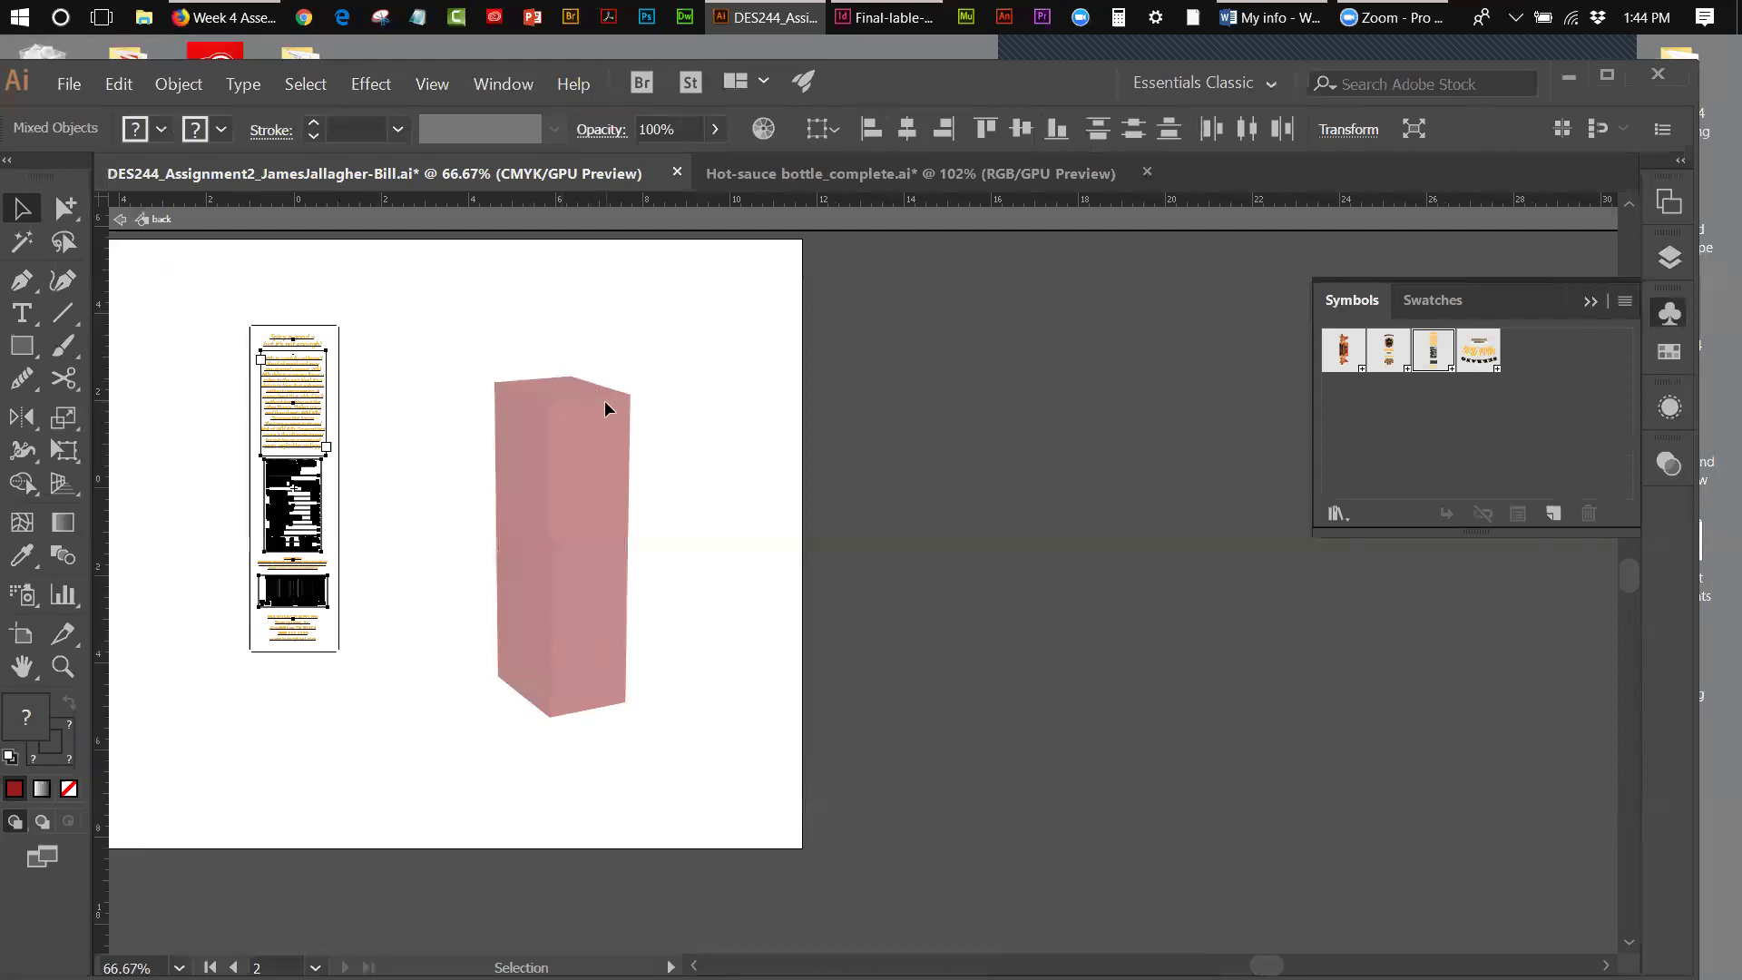
click(340, 340)
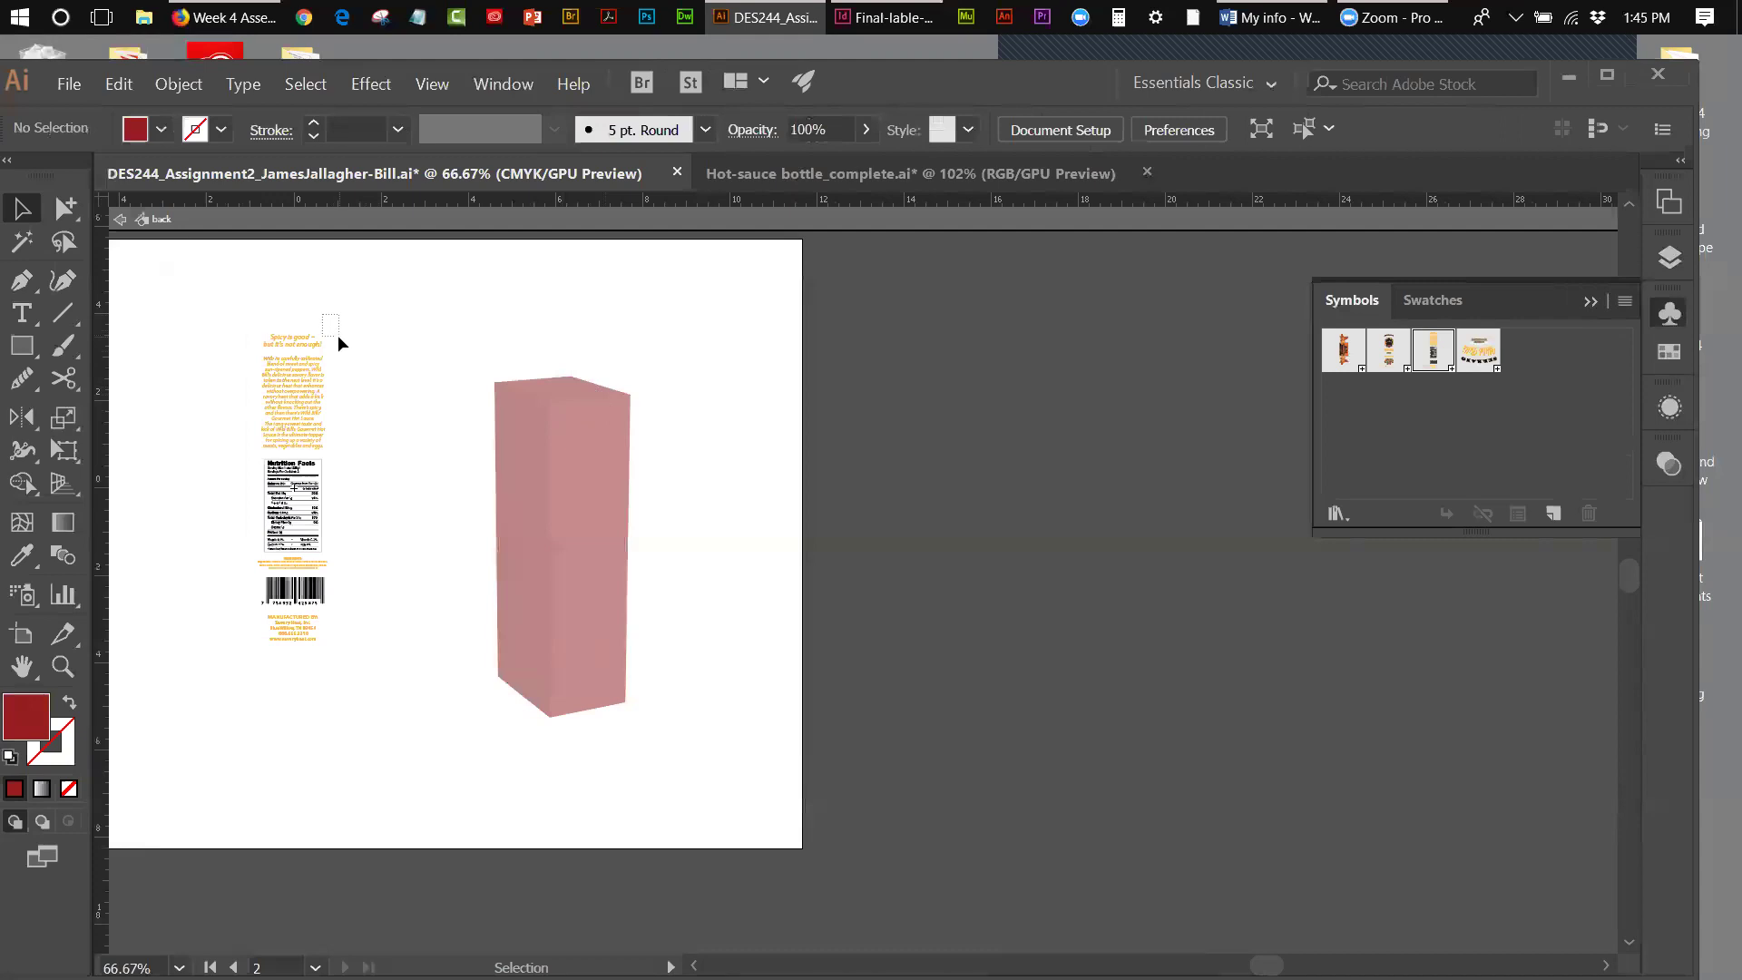
click(338, 334)
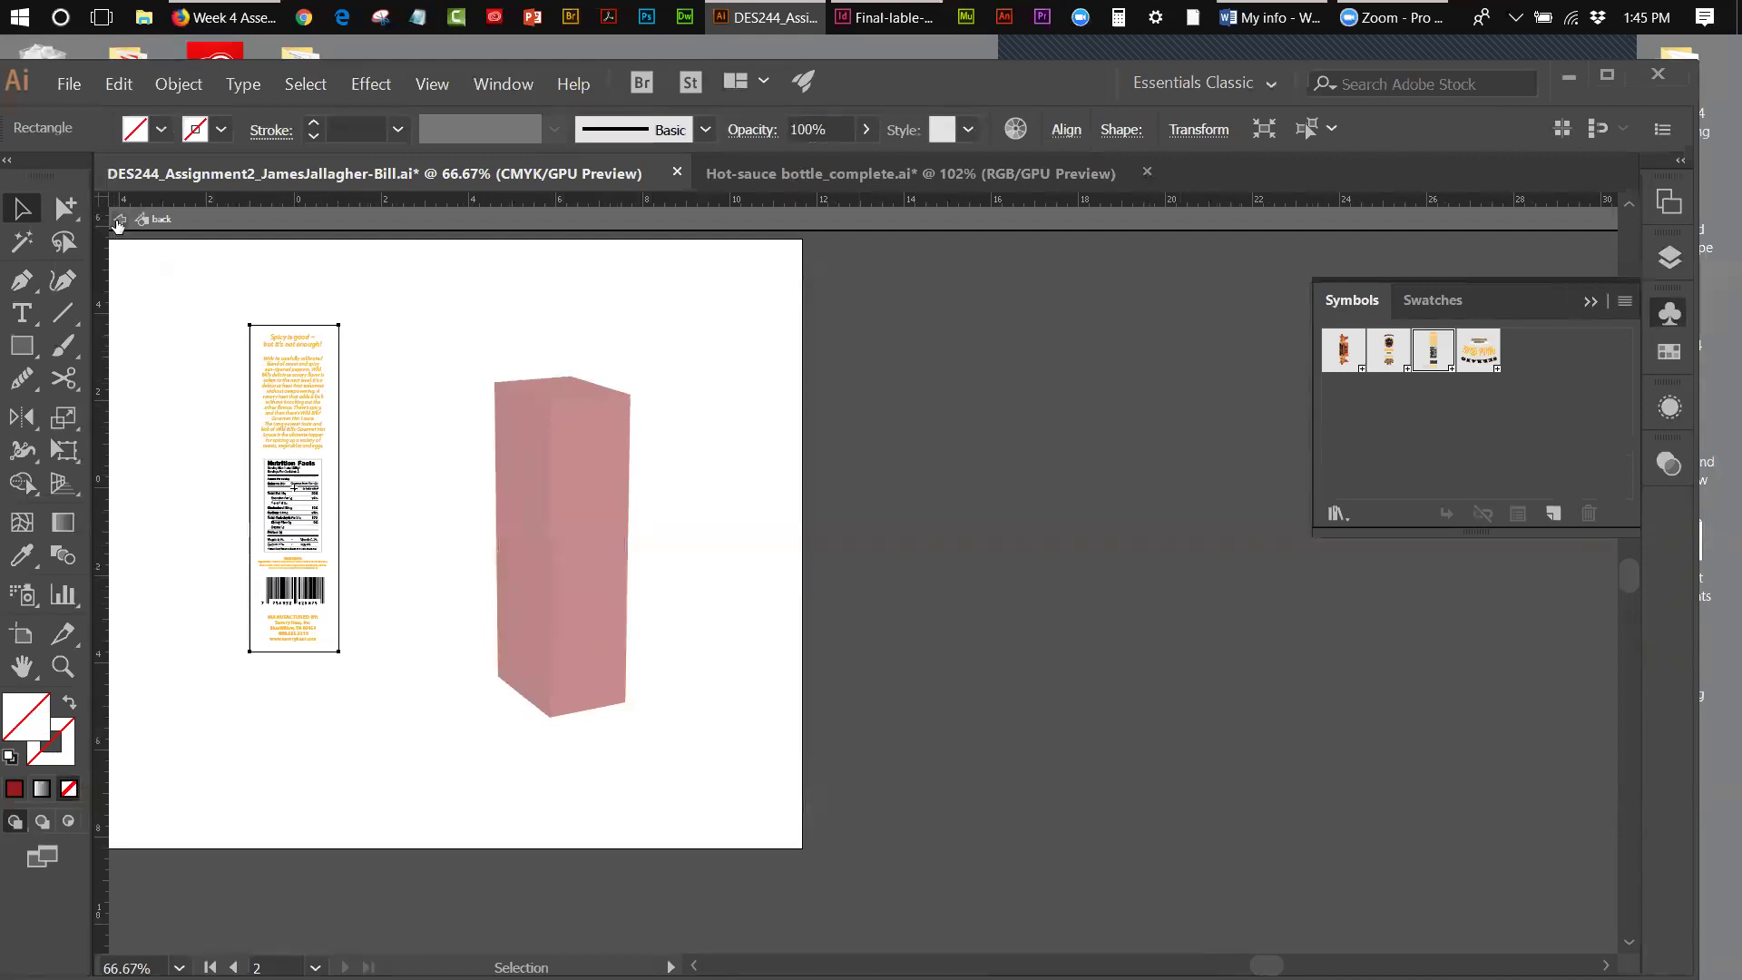
- Exit symbol editing and delete the placed back label instance
click(118, 219)
drag(172, 286, 334, 416)
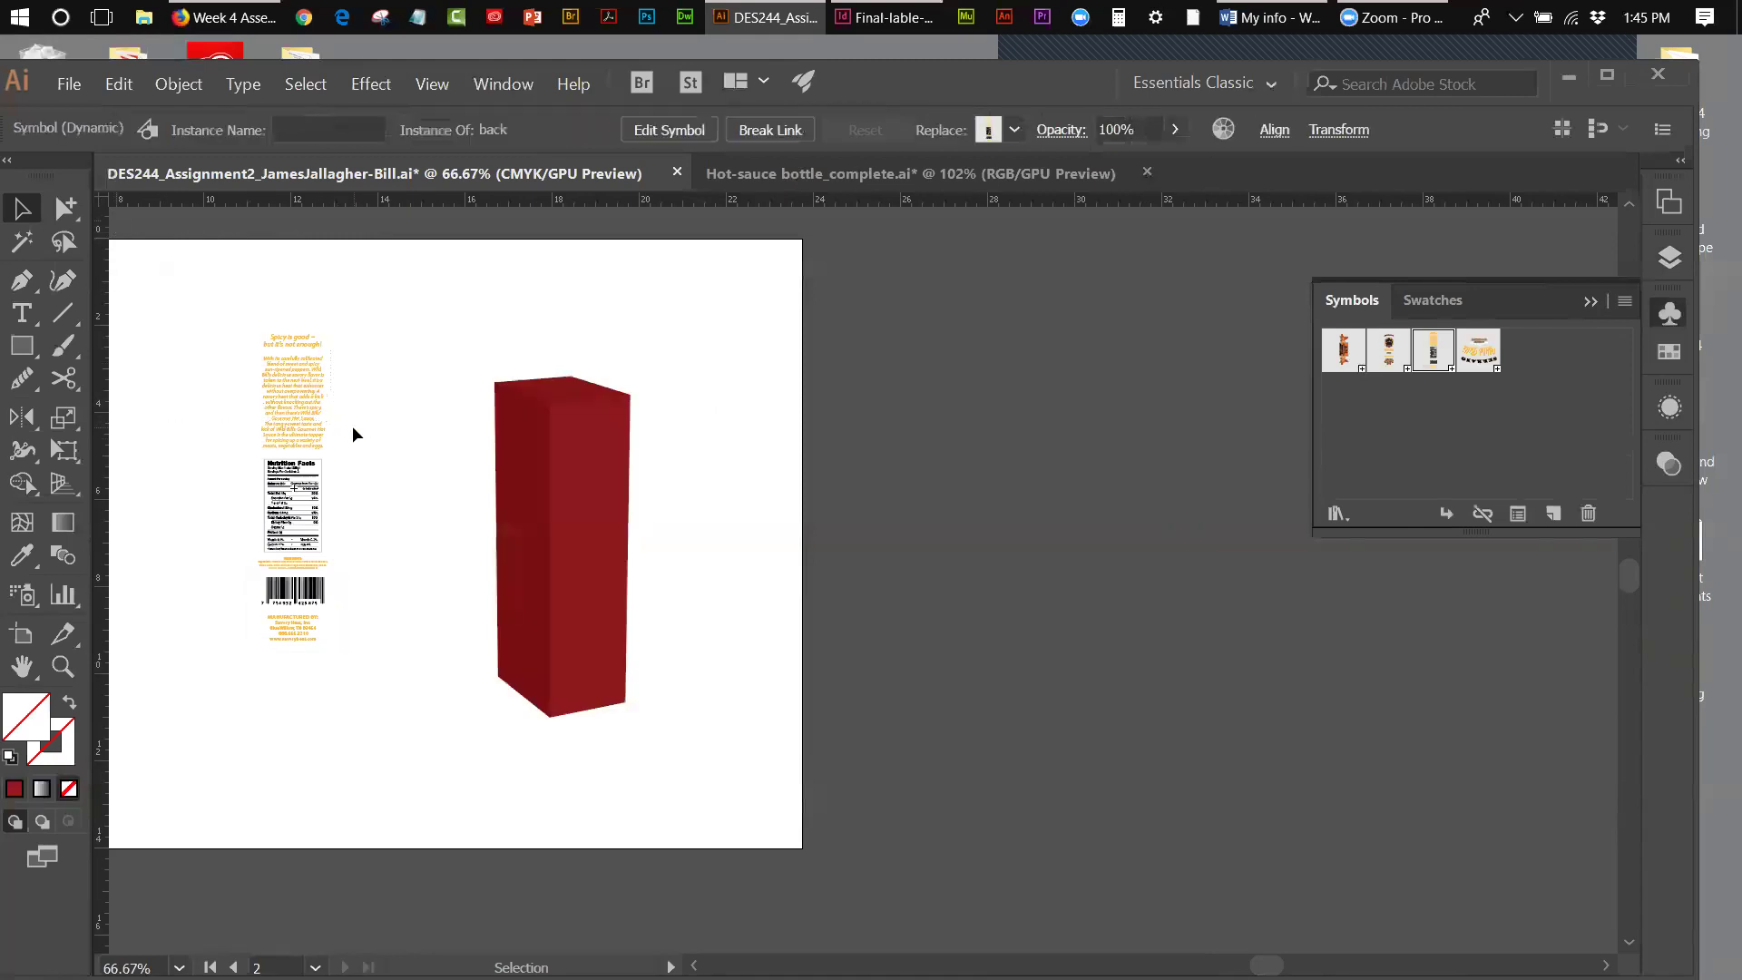
key(Delete)
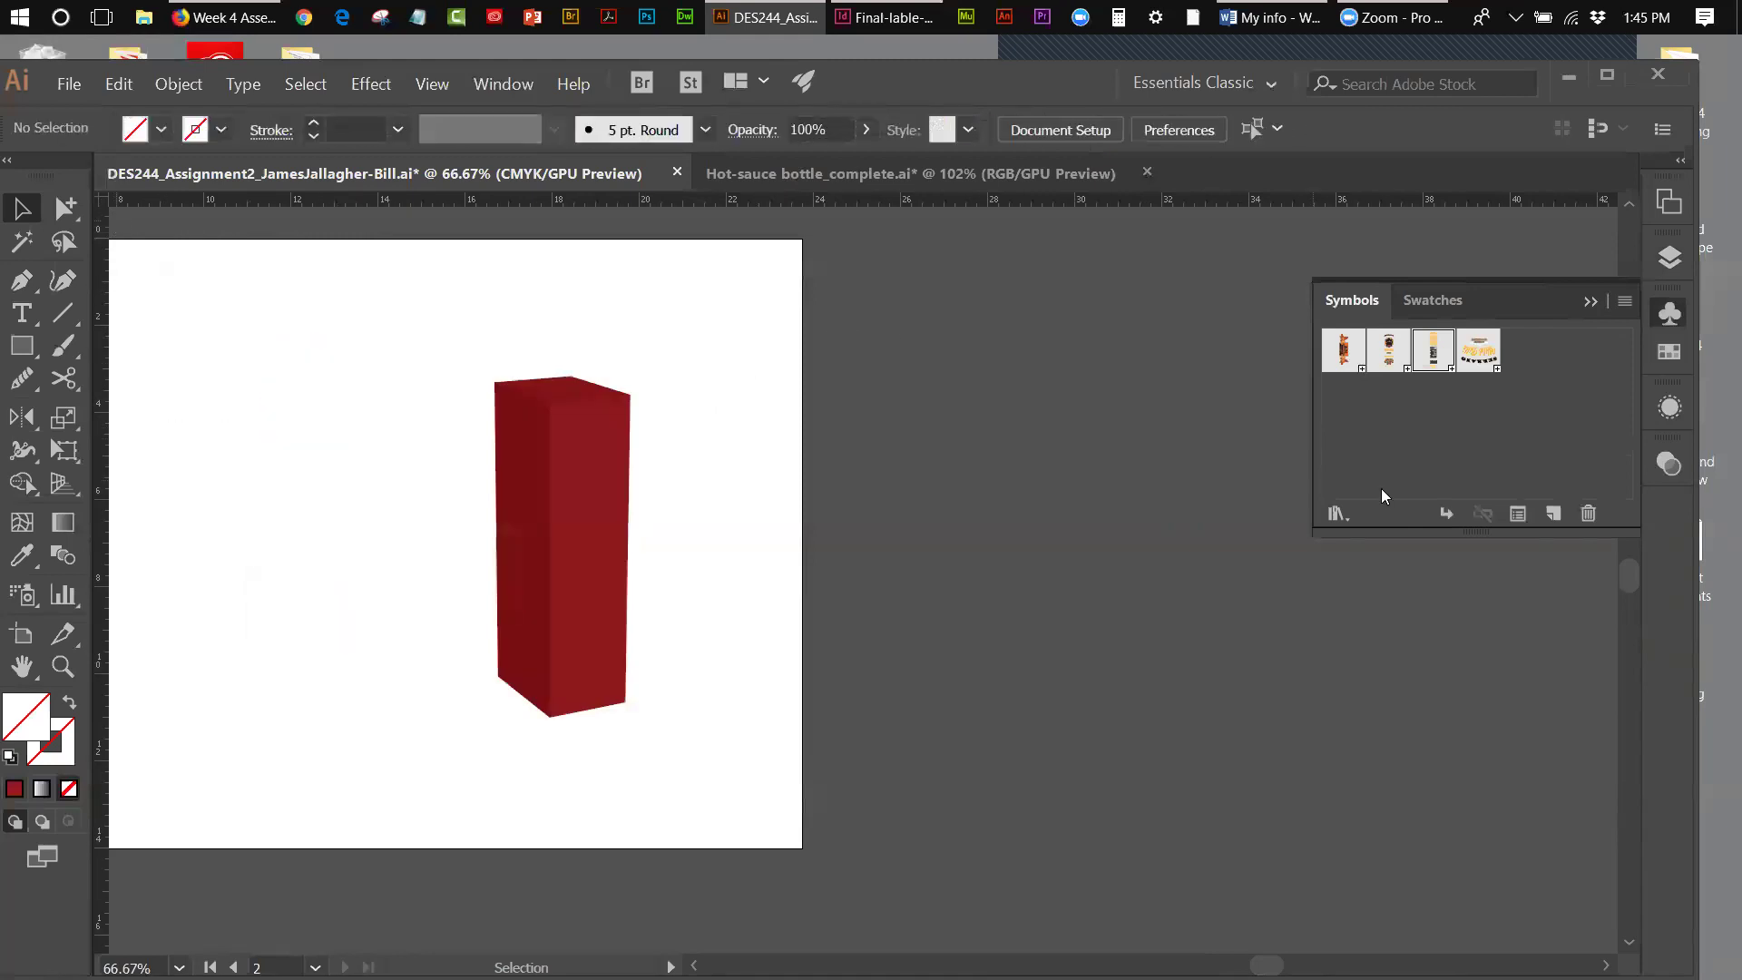
drag(1388, 352, 338, 476)
click(421, 494)
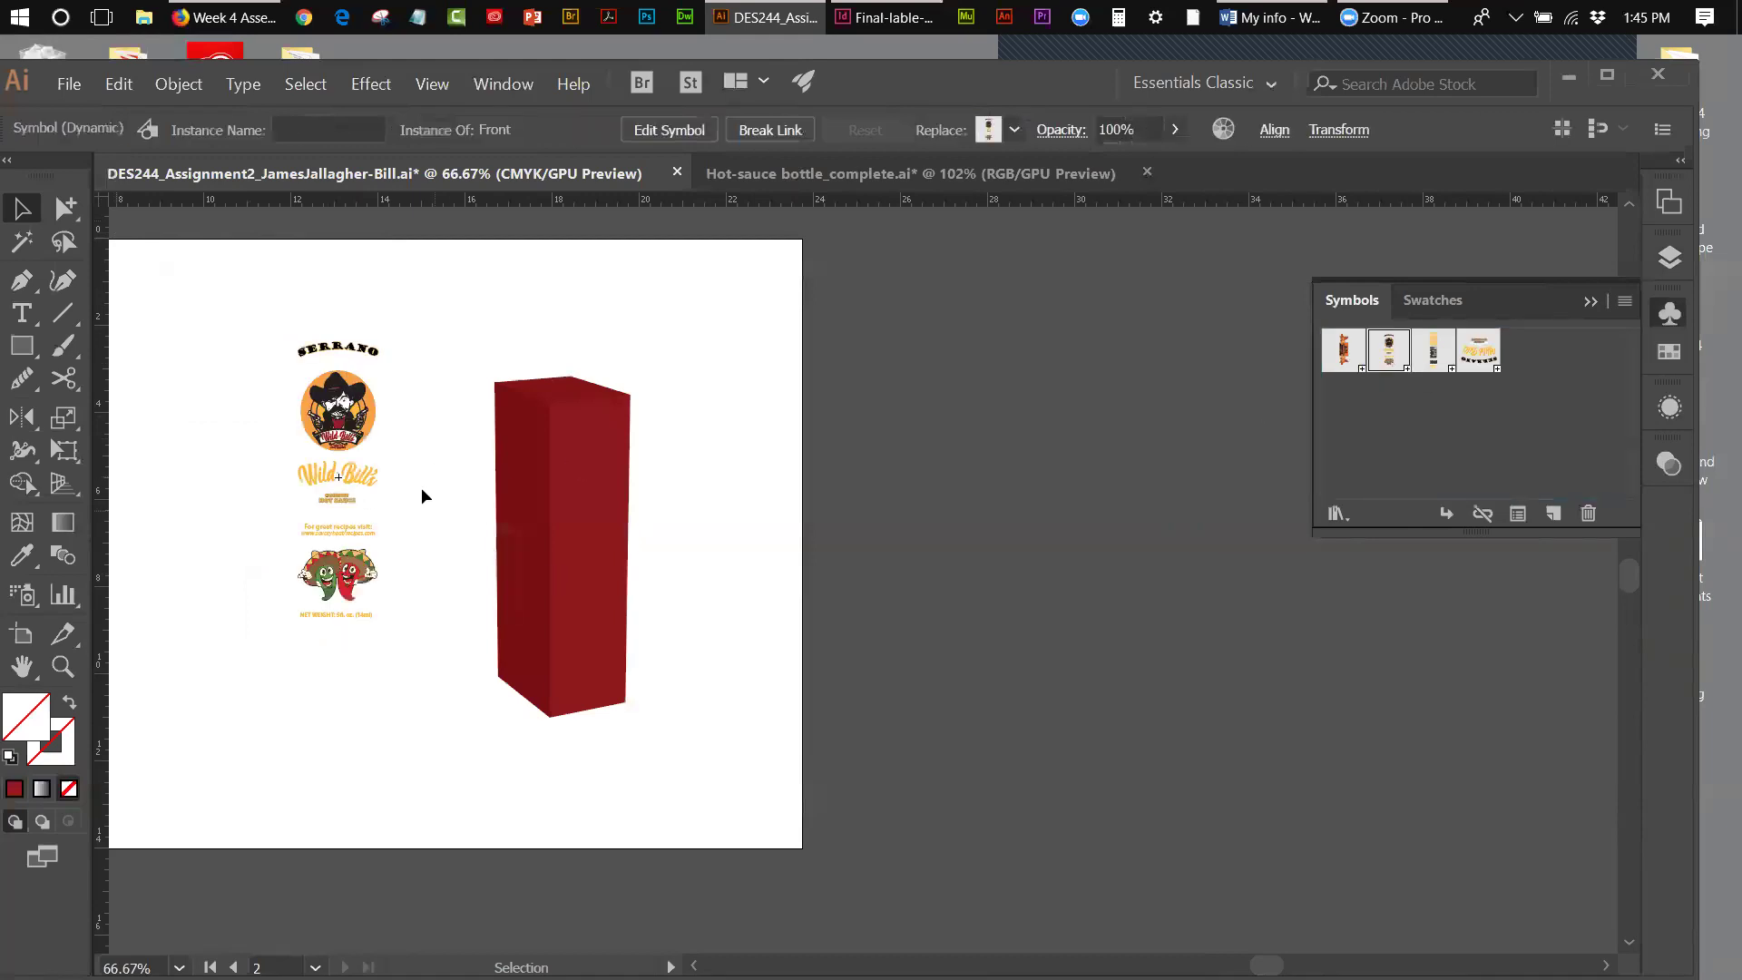
double_click(375, 434)
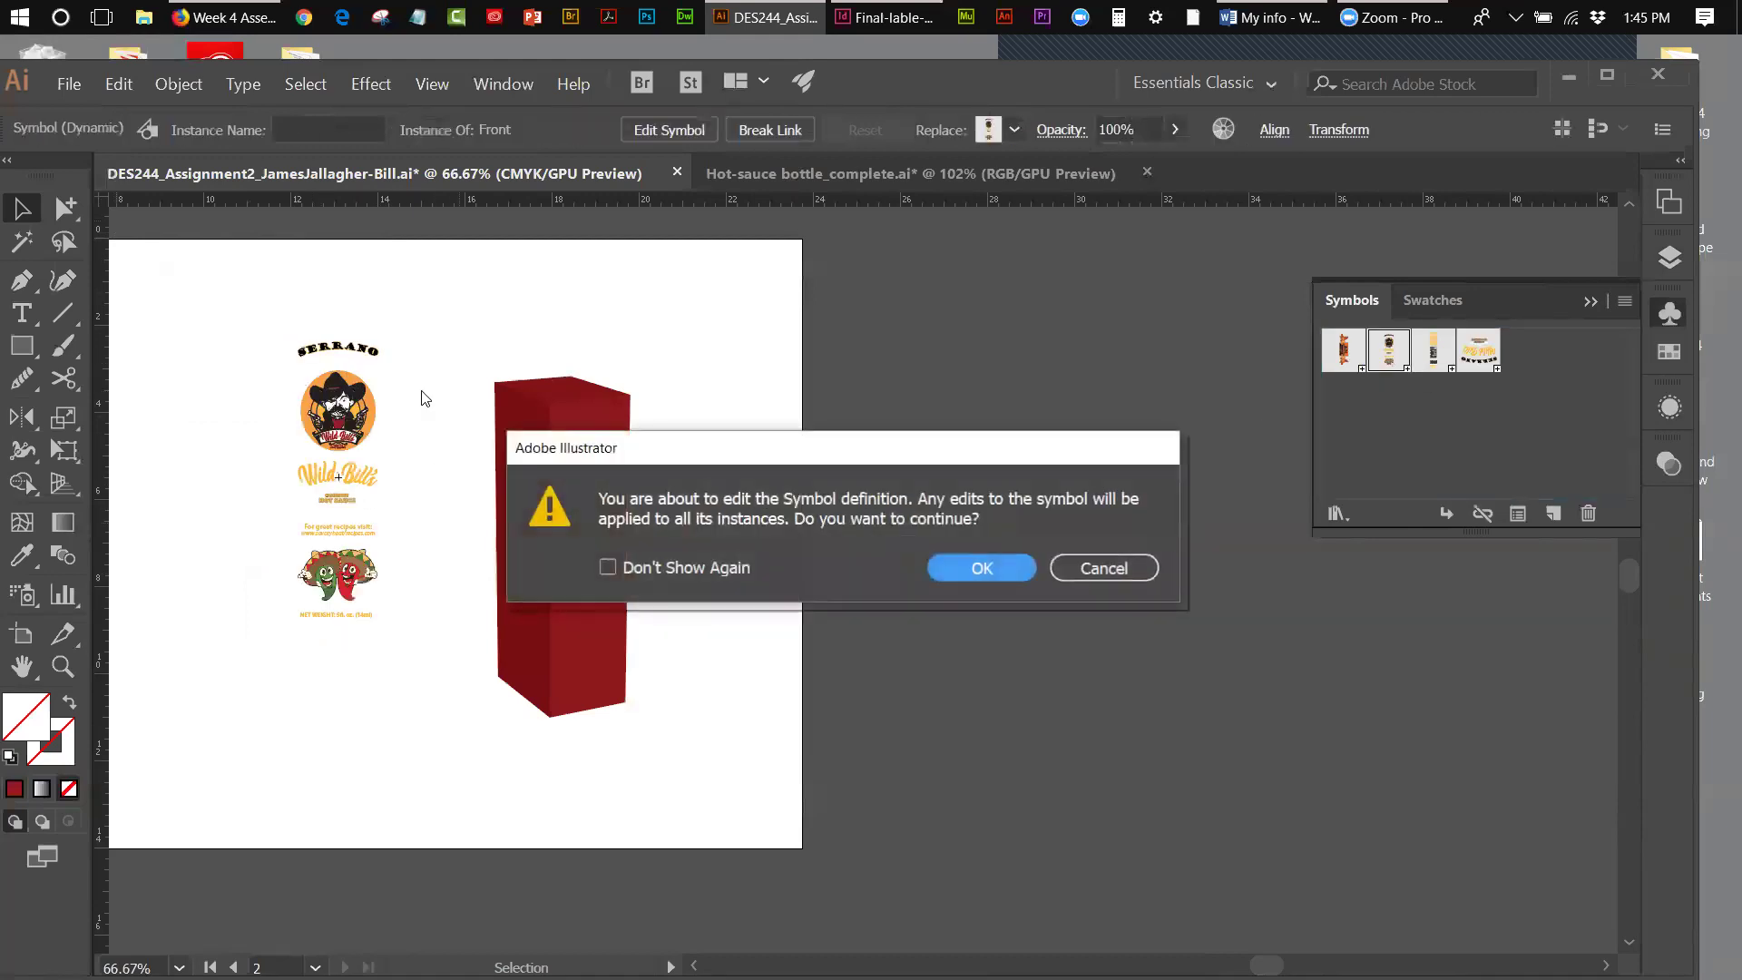
click(984, 568)
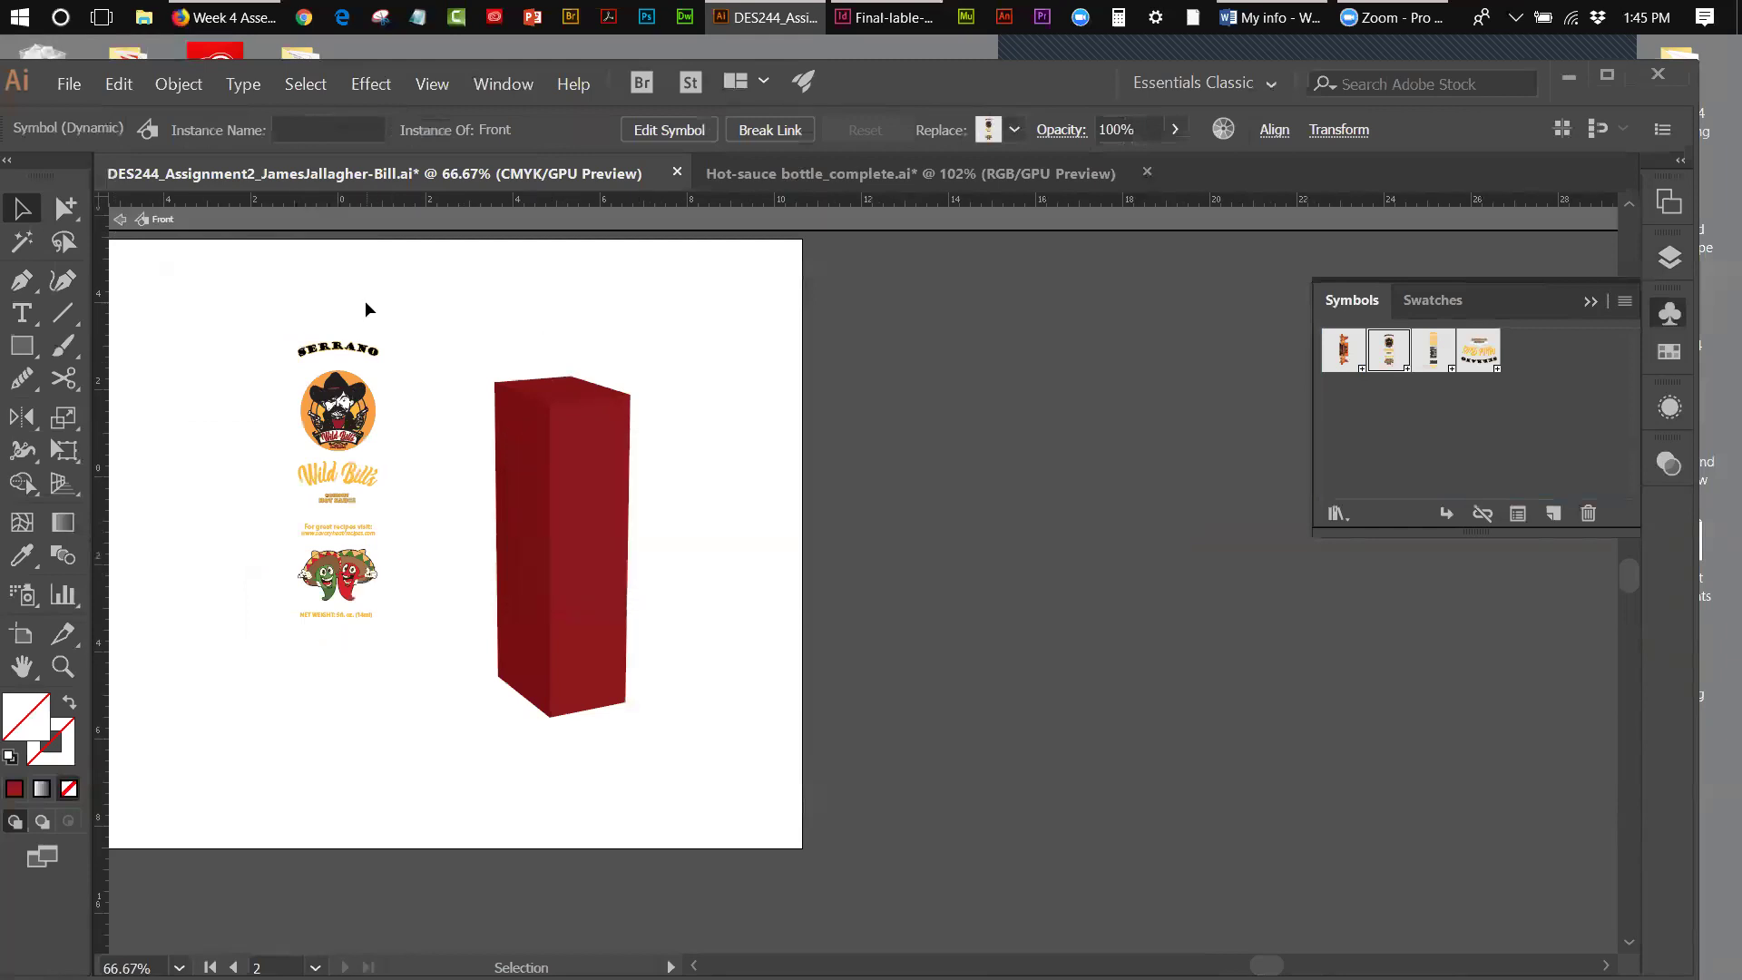
click(381, 334)
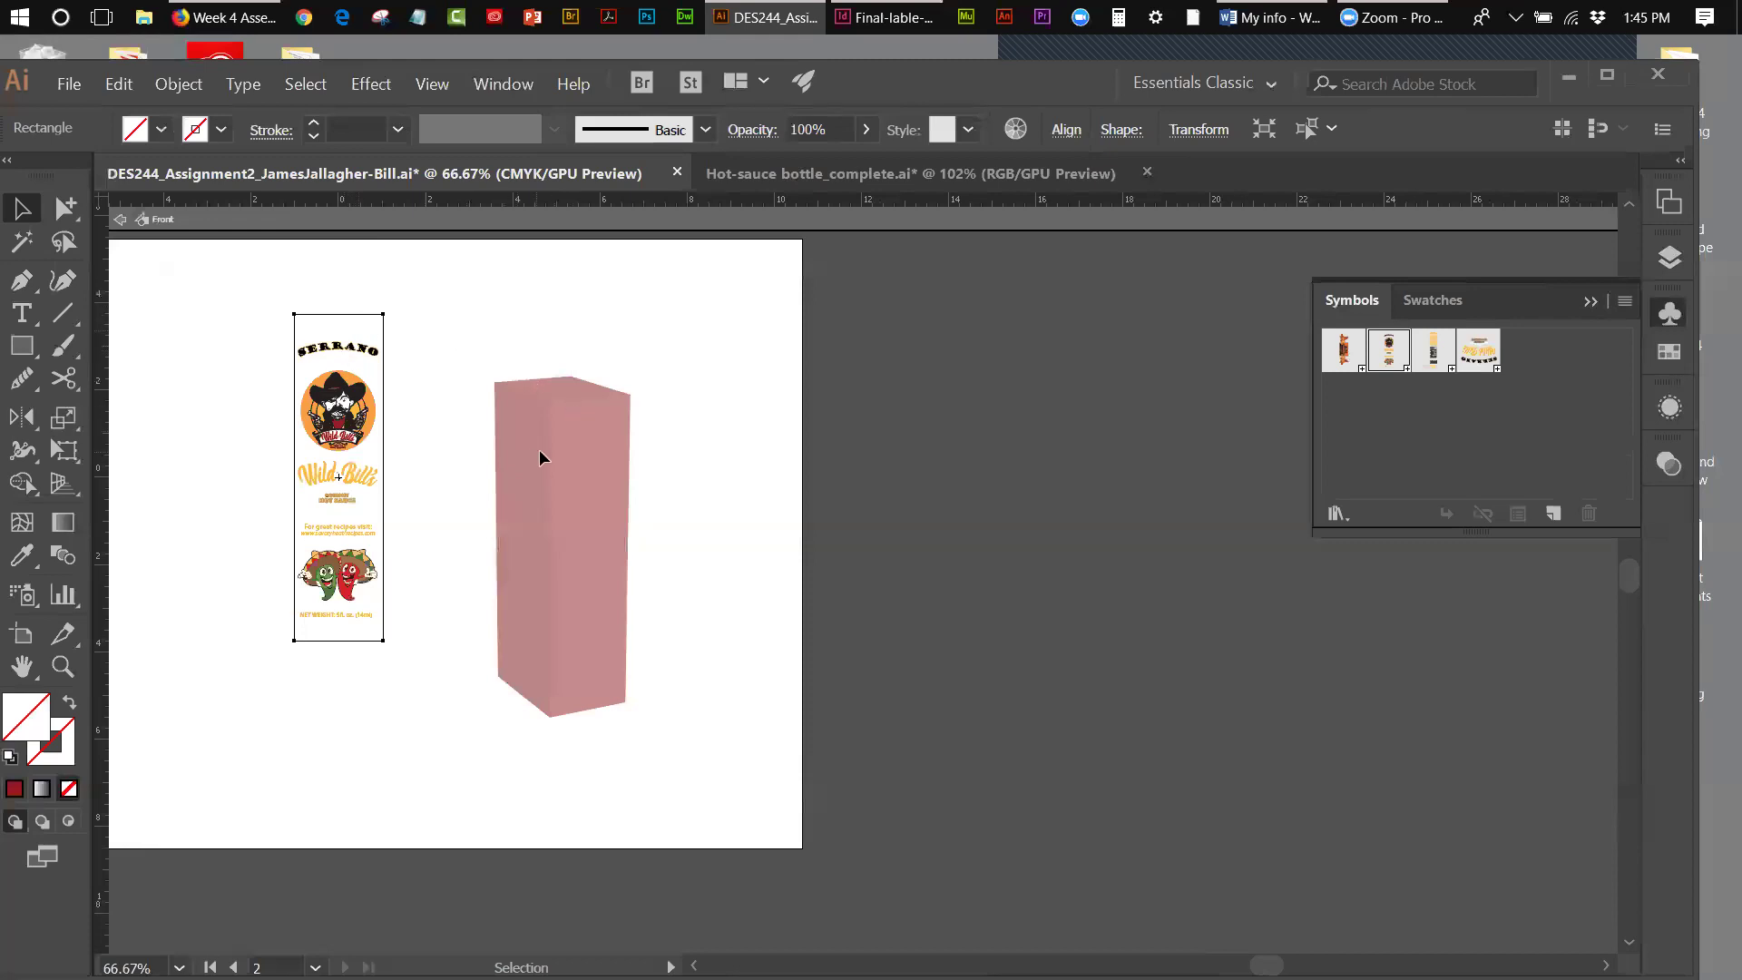
drag(259, 312, 390, 684)
key(Delete)
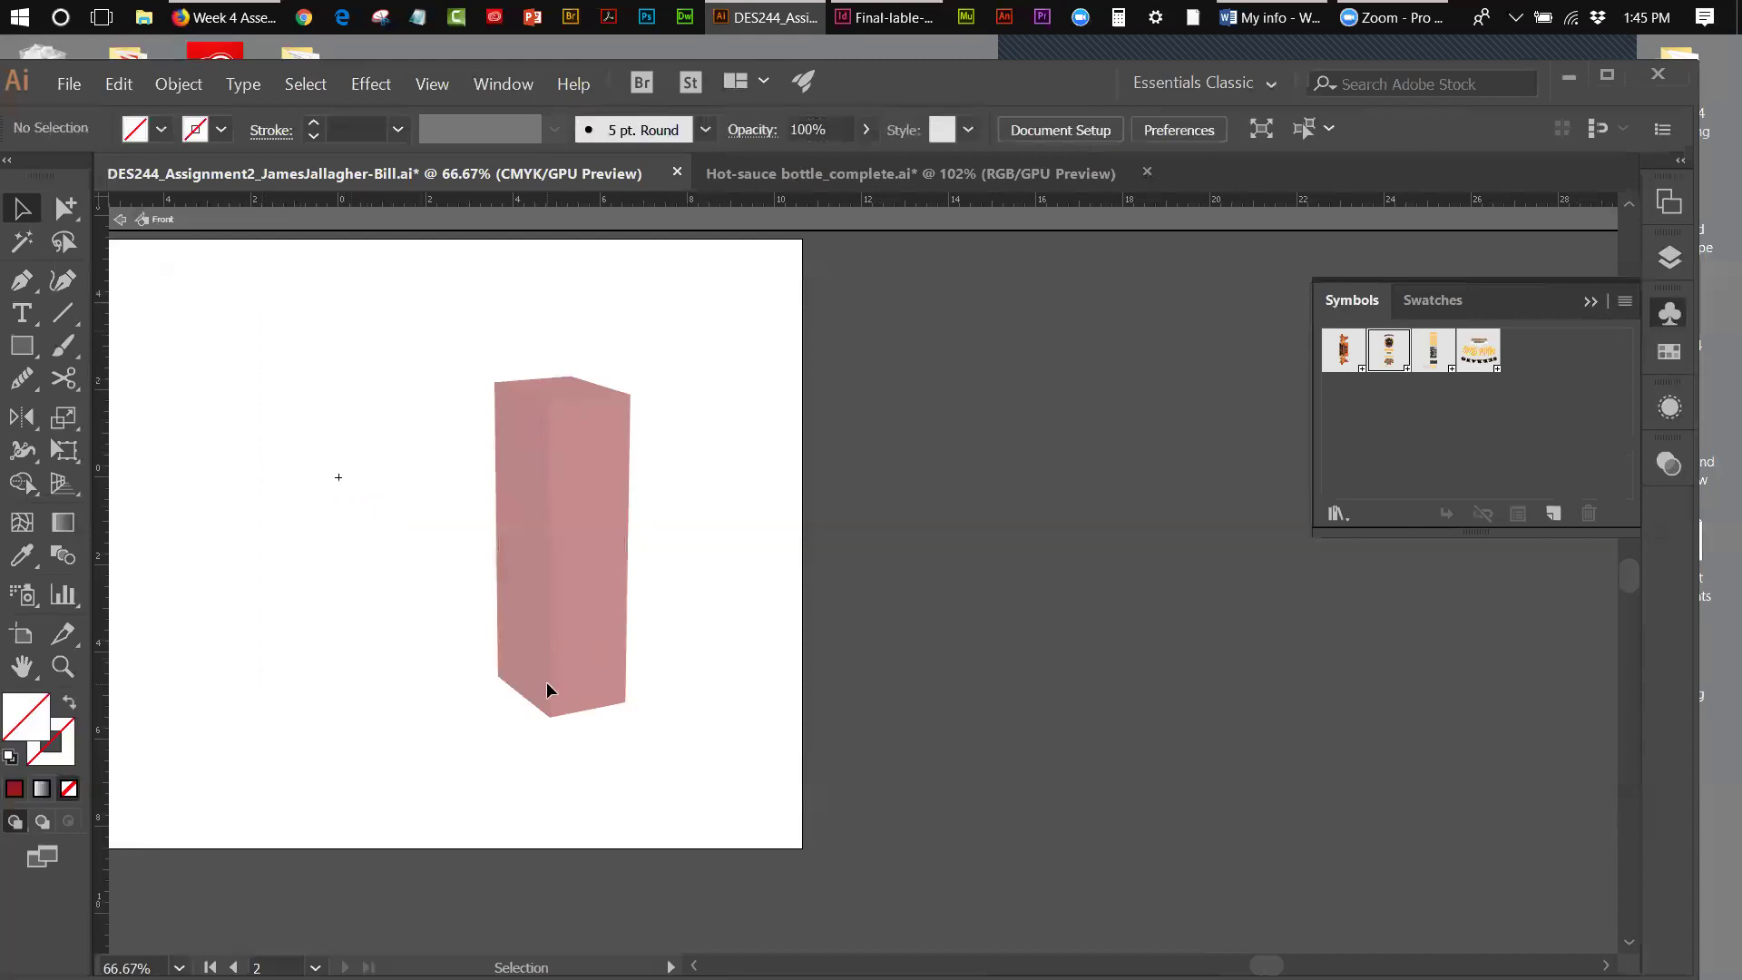
key(ctrl+z)
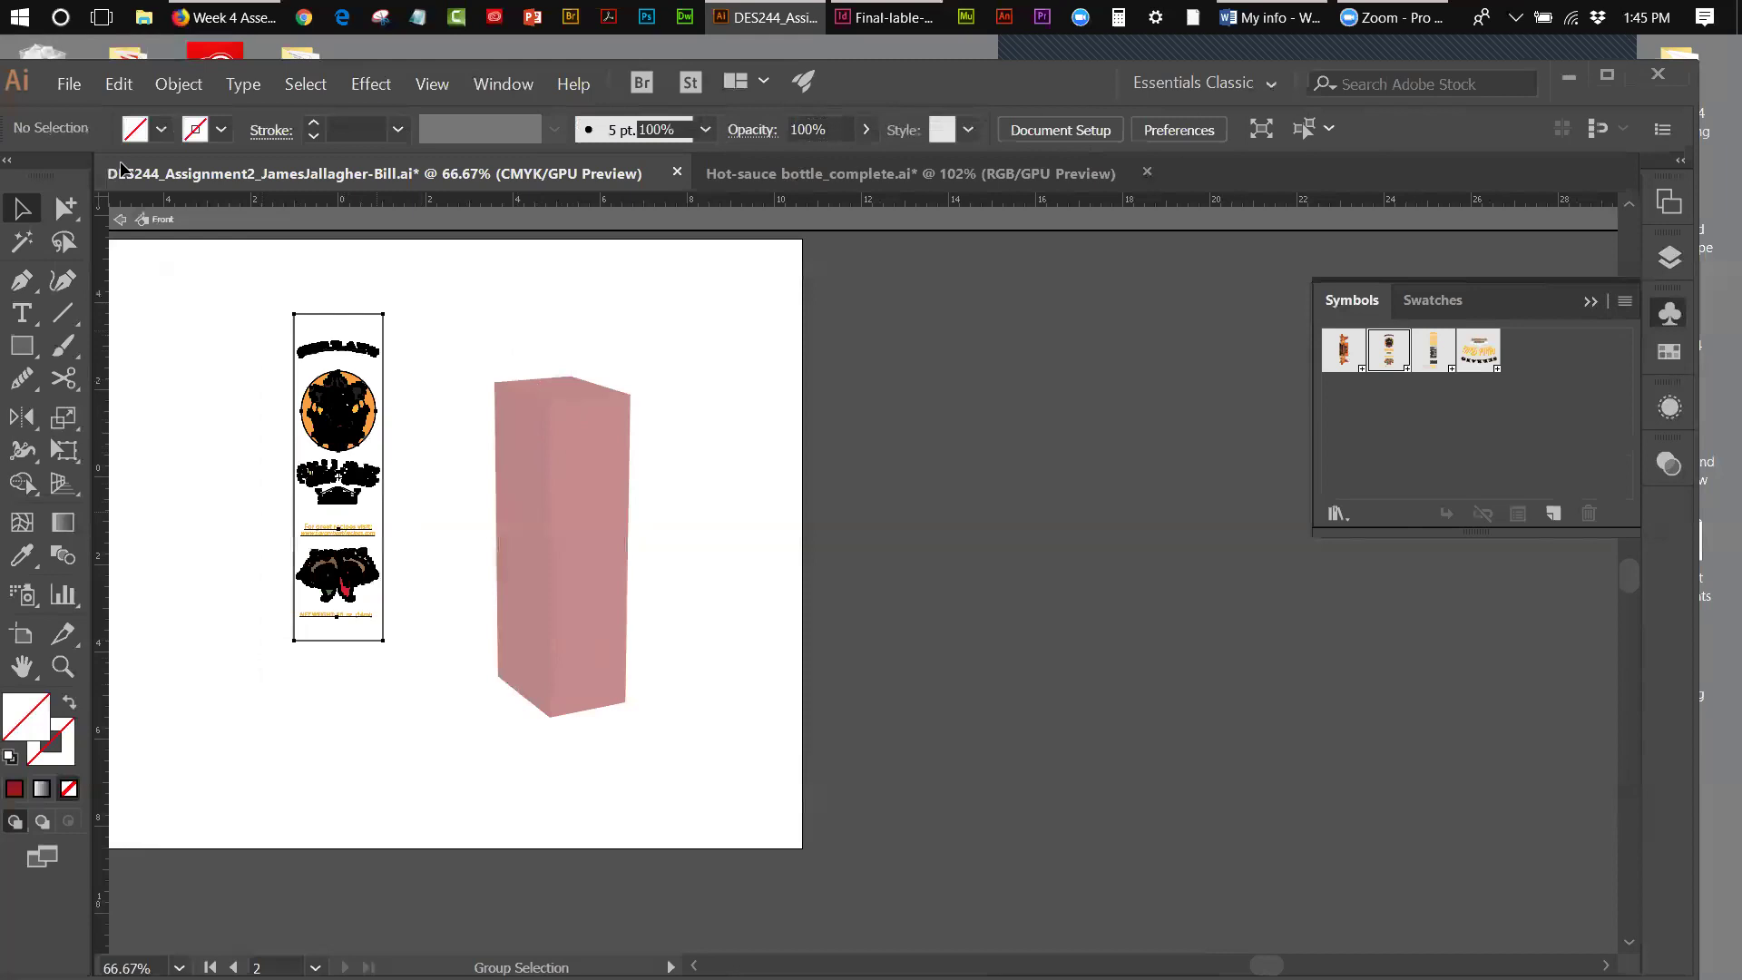
click(119, 219)
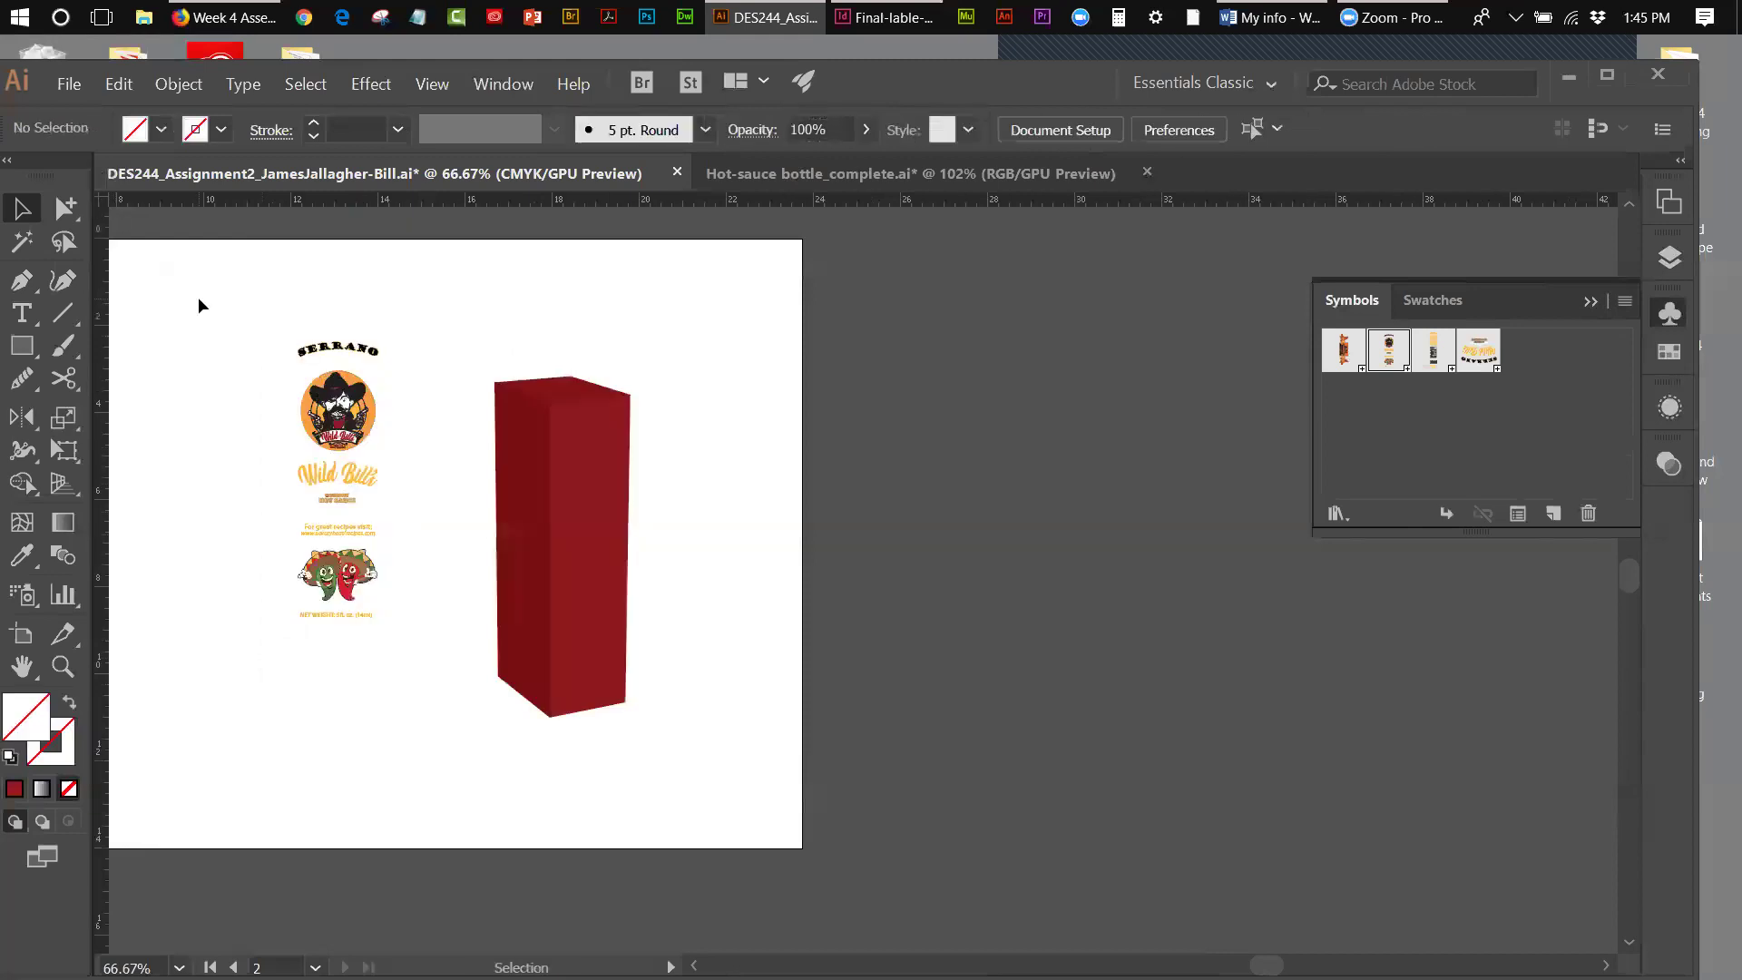
click(313, 415)
key(Delete)
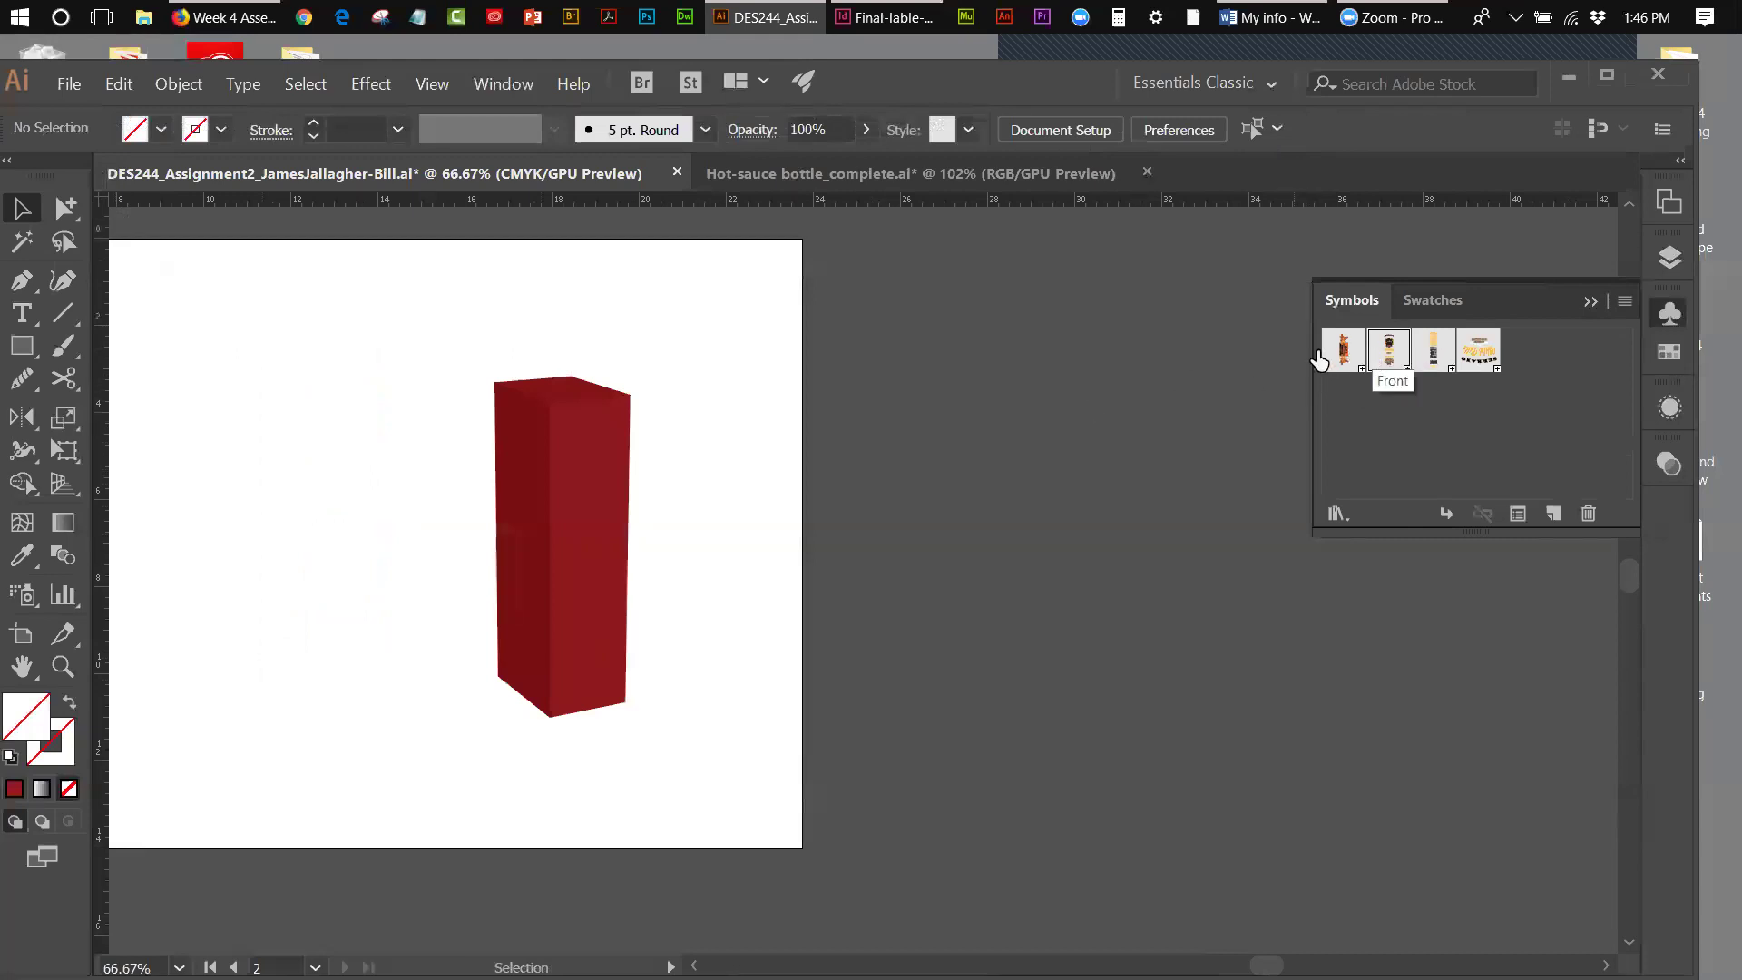
- Place trial Side and top logo symbol instances around the red box
drag(1338, 352, 325, 544)
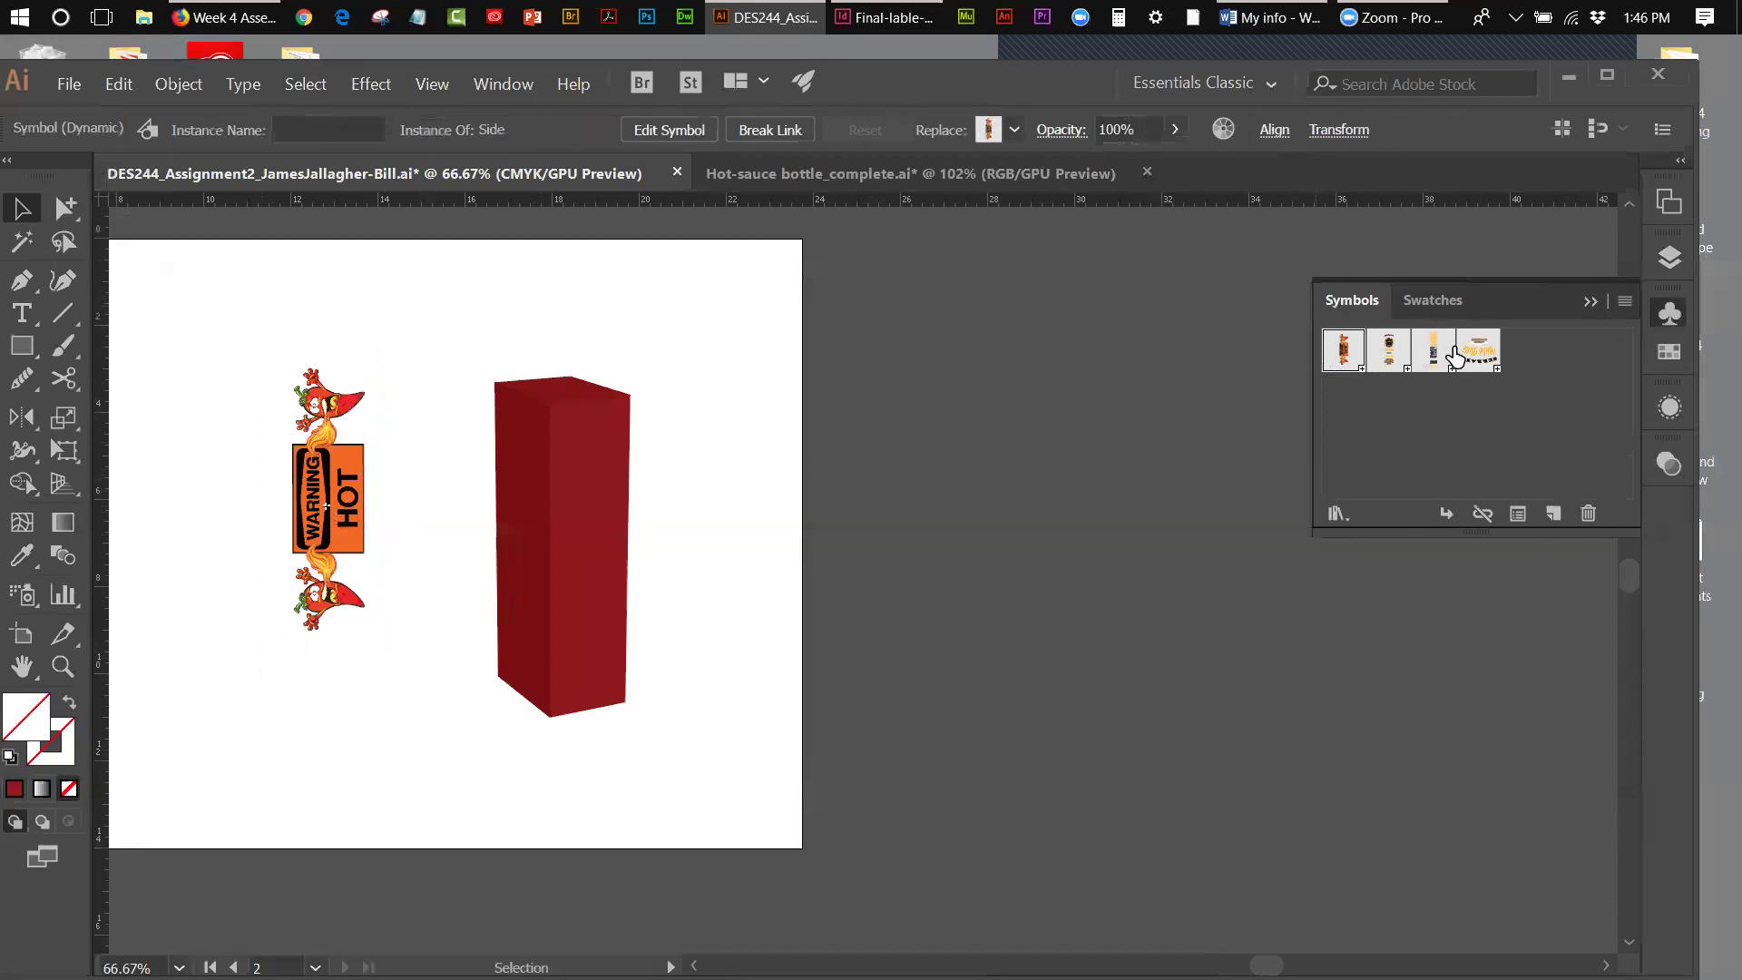
drag(1477, 354, 412, 322)
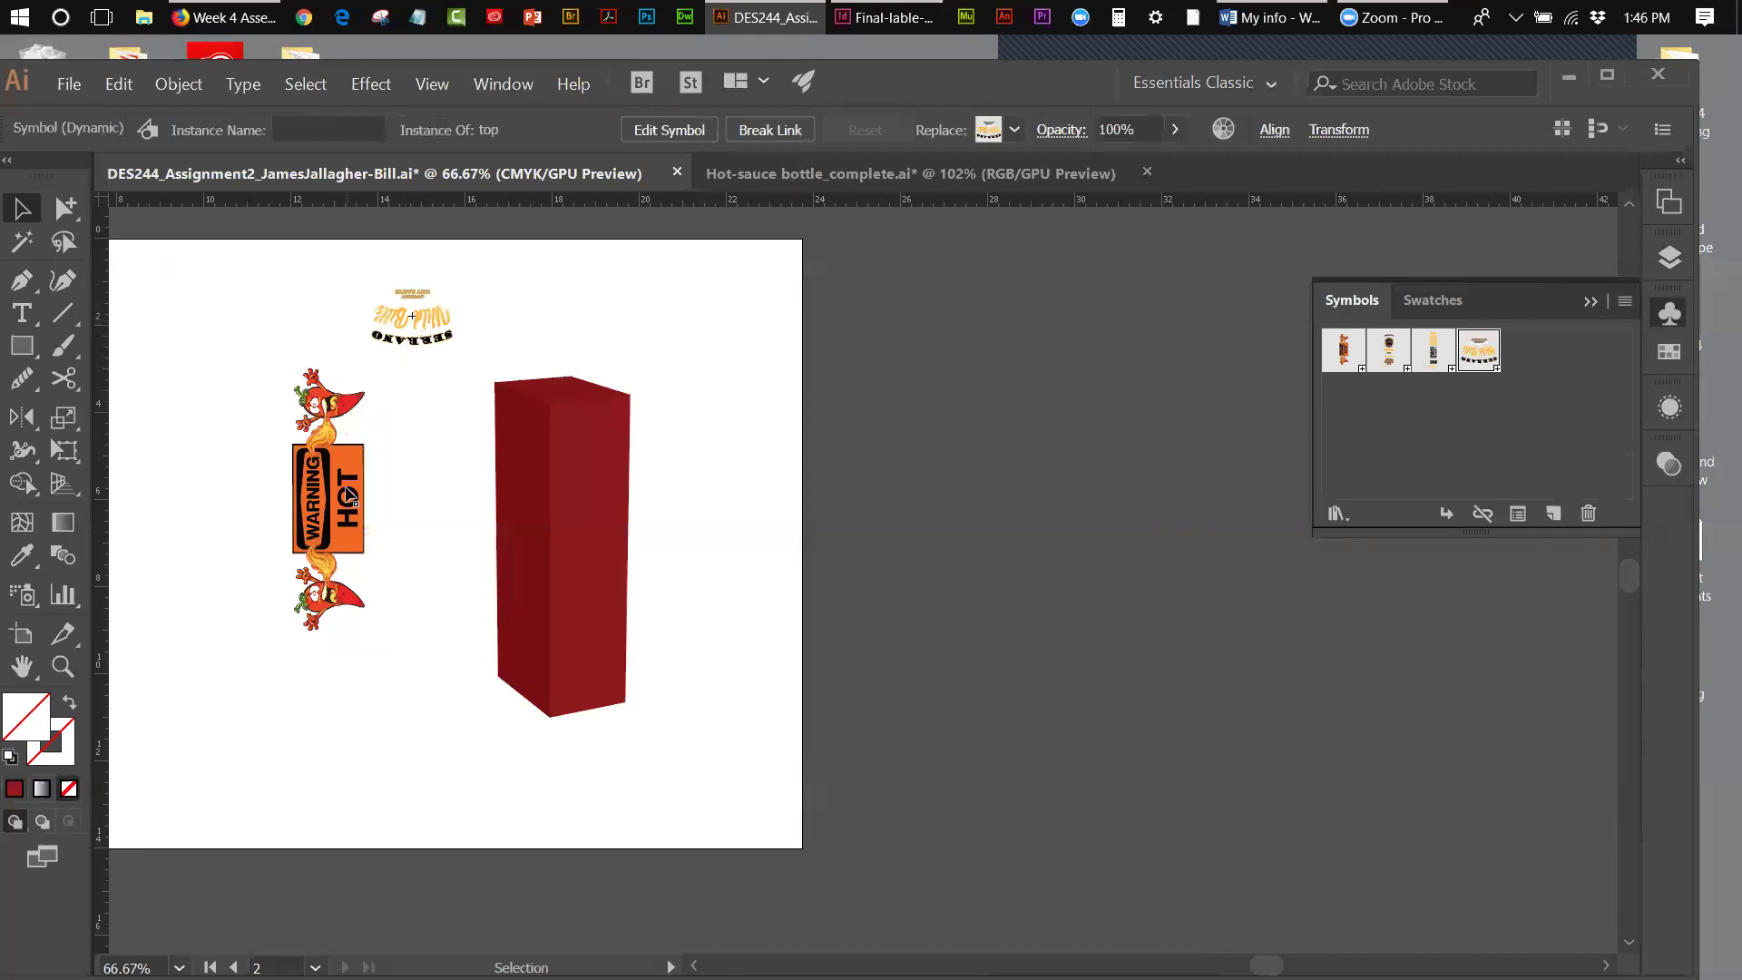
click(350, 495)
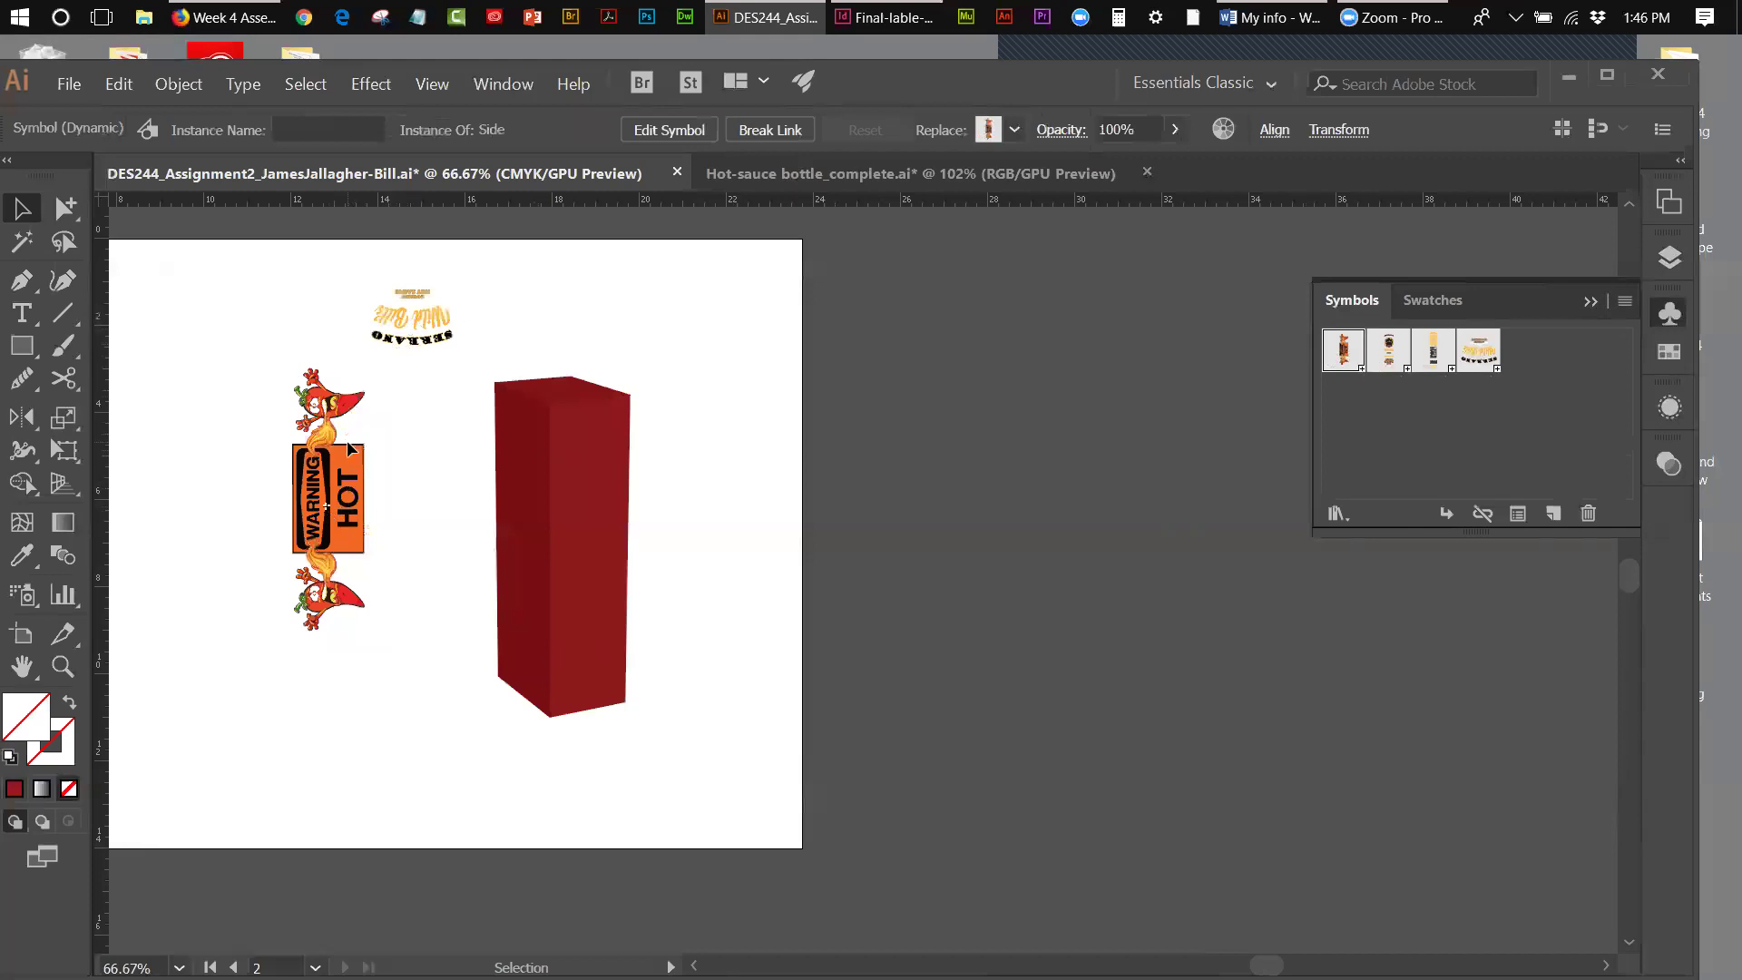
drag(1479, 350, 552, 292)
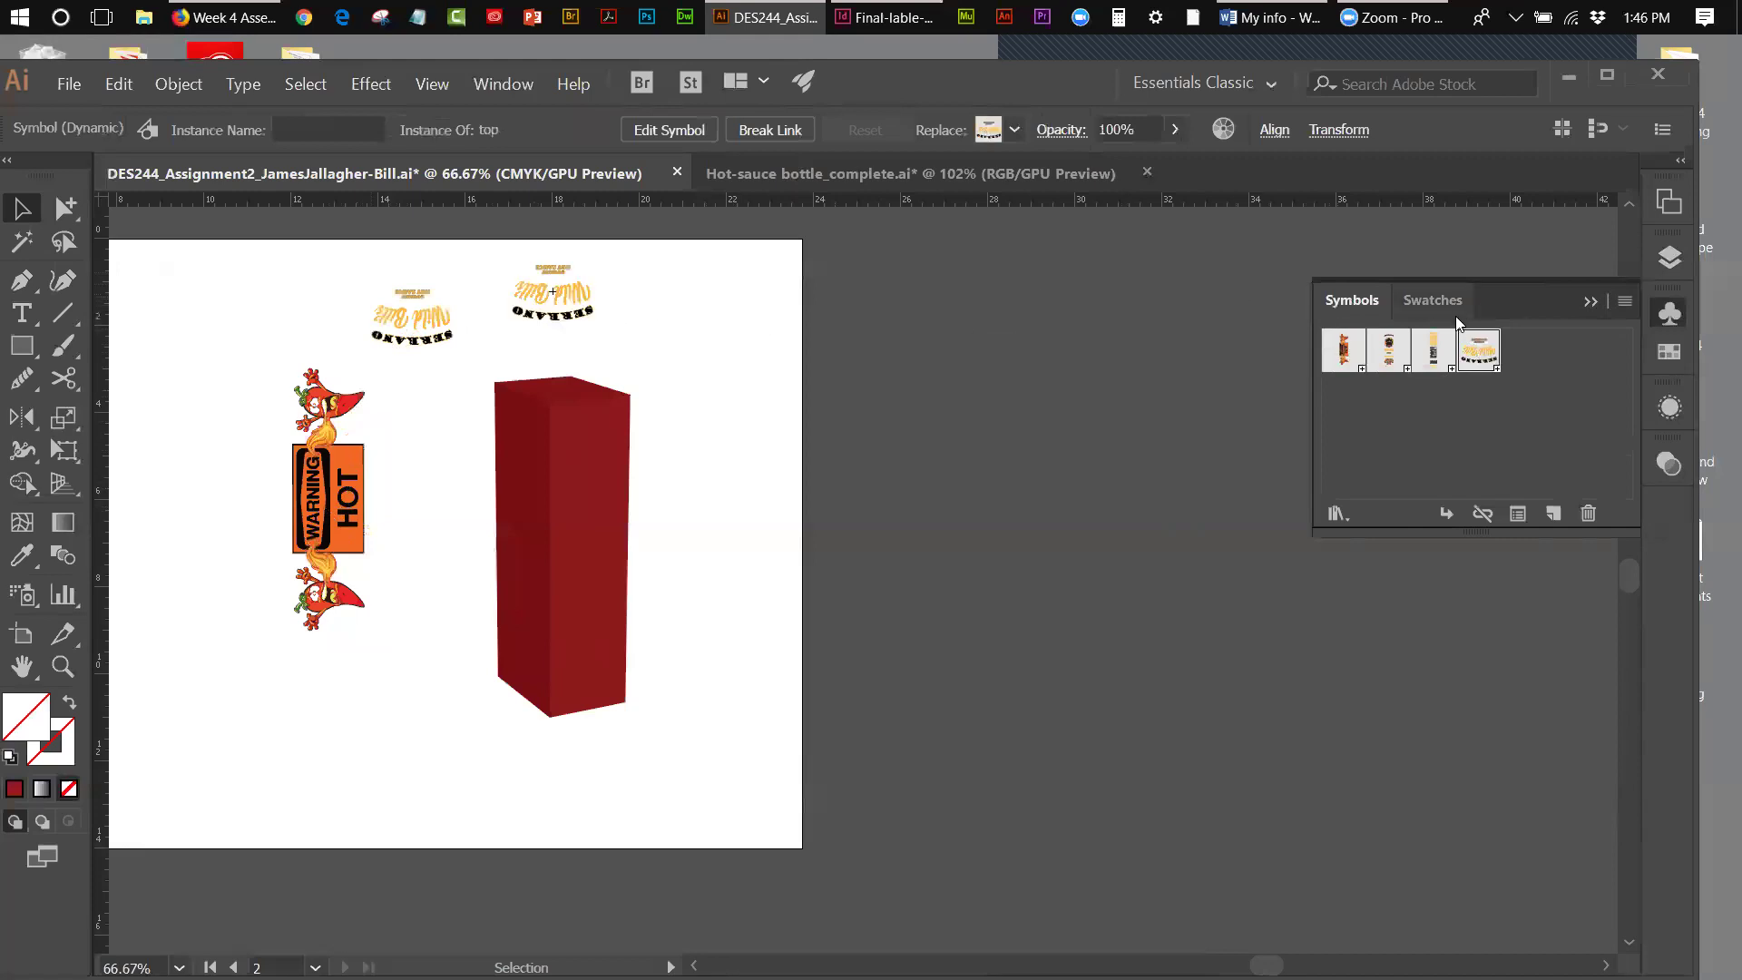
drag(1479, 349, 626, 303)
- Delete the trial top logo and side chili instances and scroll over to the dieline artboard
drag(322, 292, 718, 323)
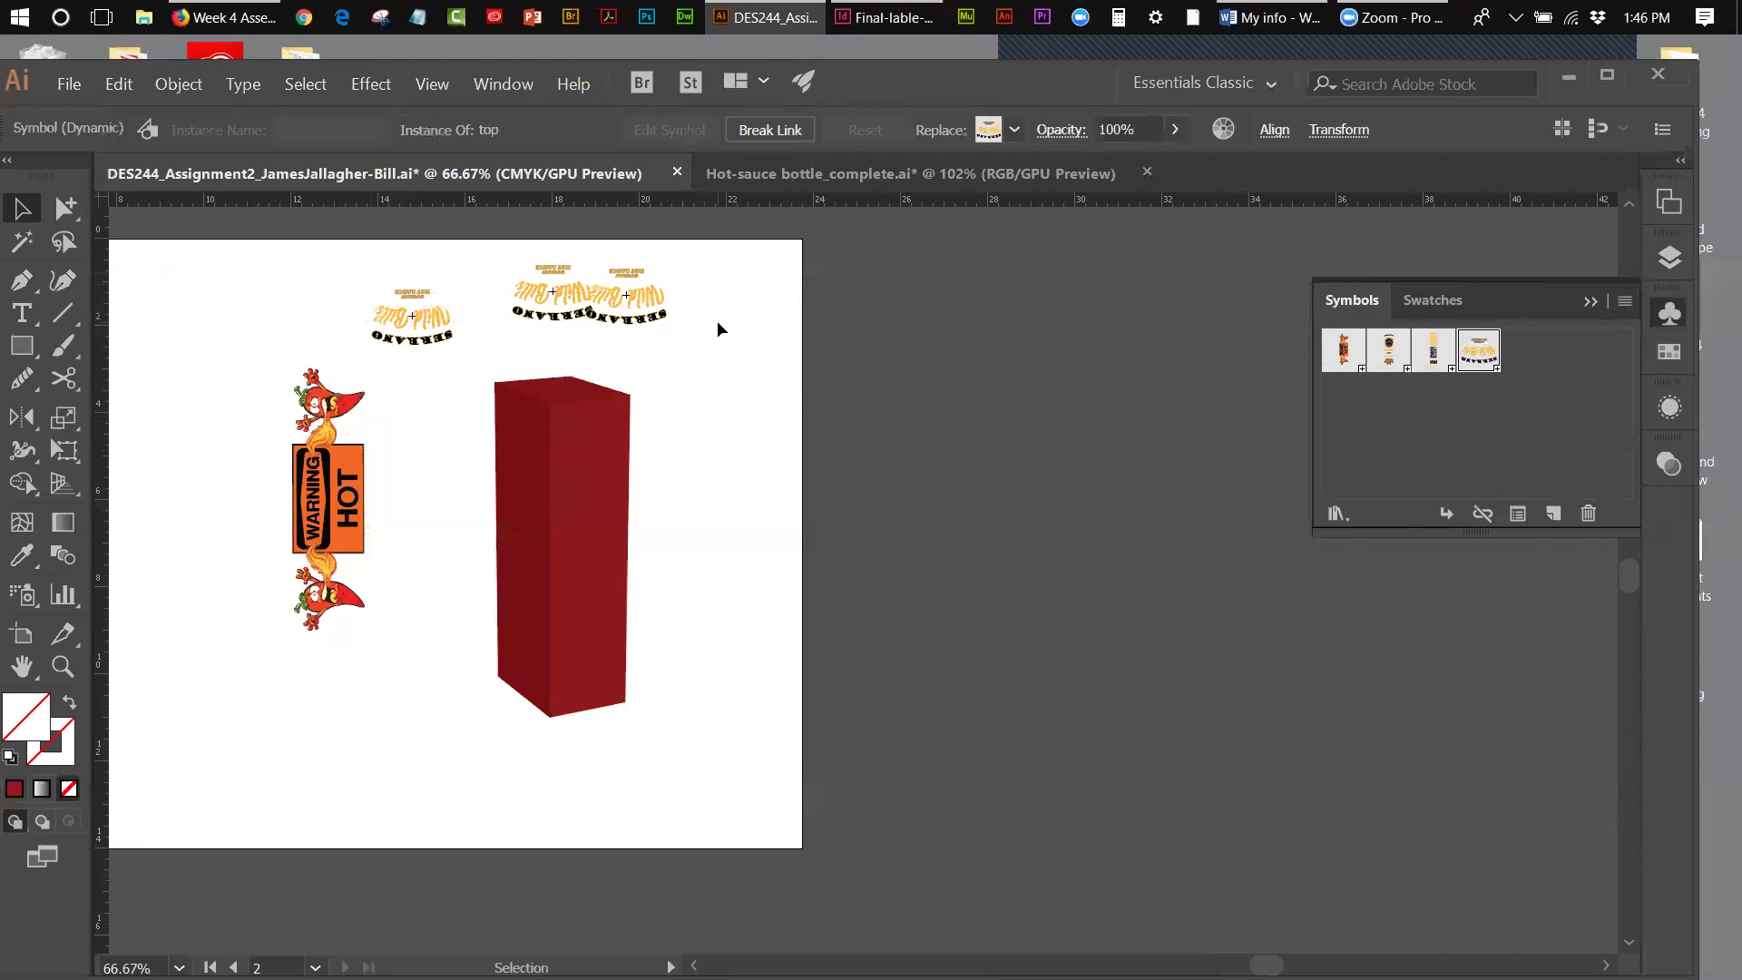
key(Delete)
drag(285, 571, 352, 666)
key(Delete)
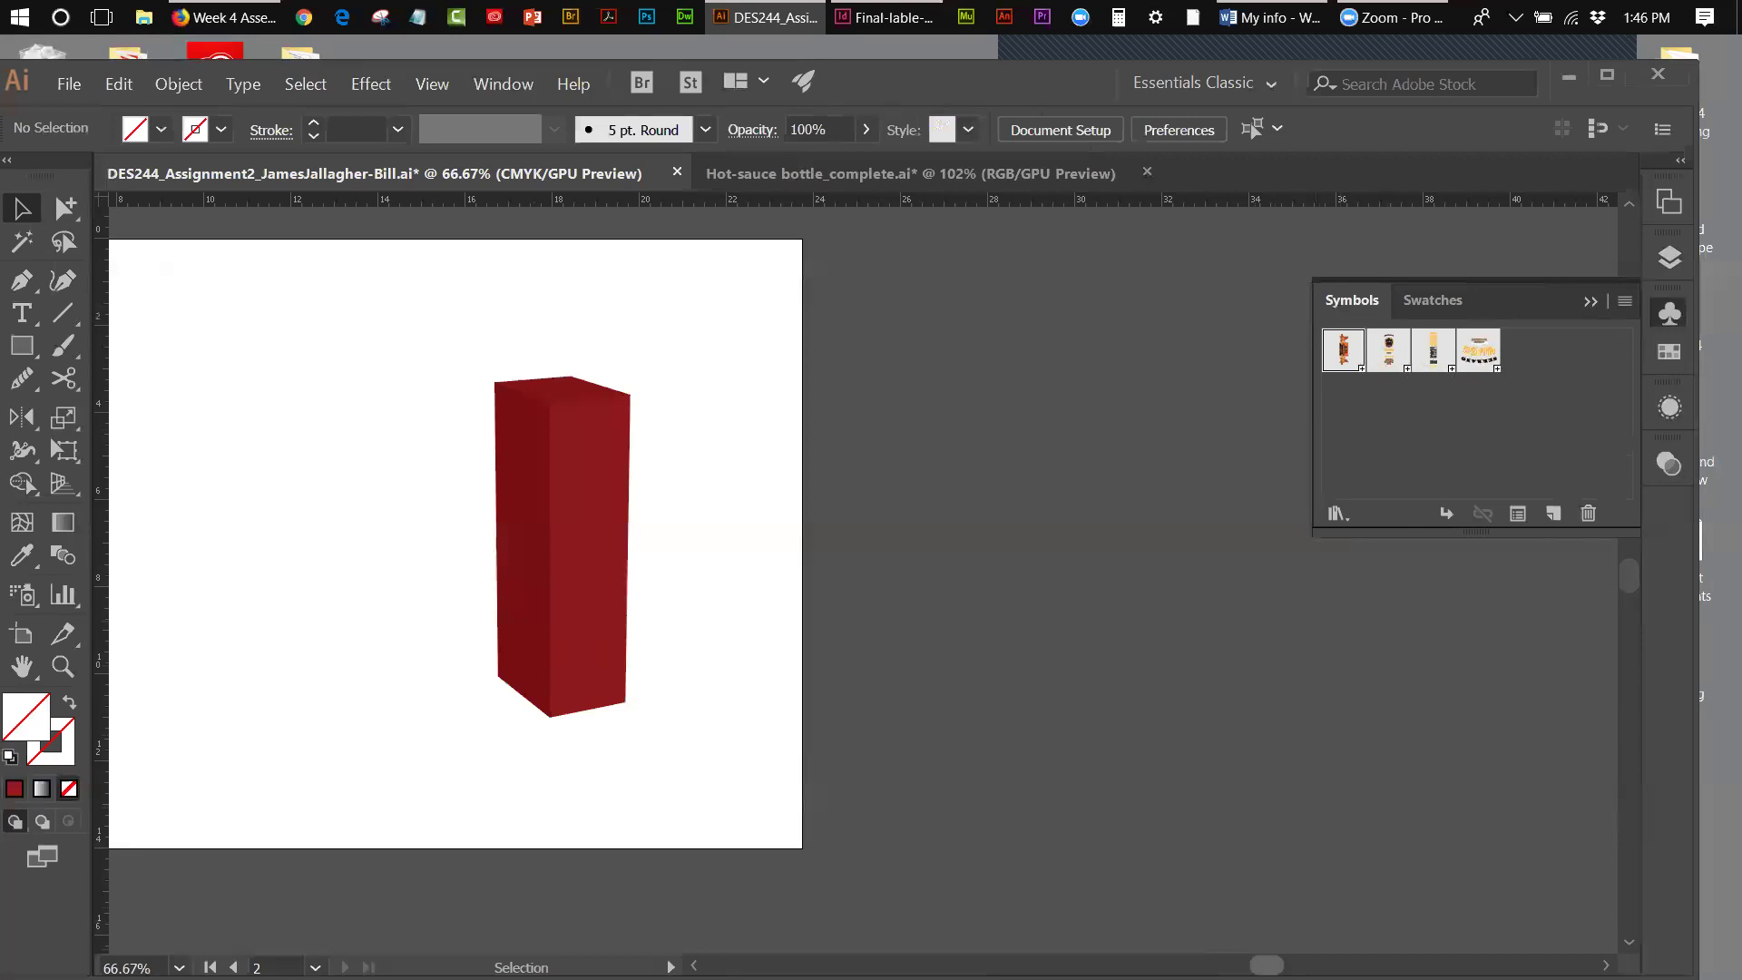
drag(1266, 965, 1190, 965)
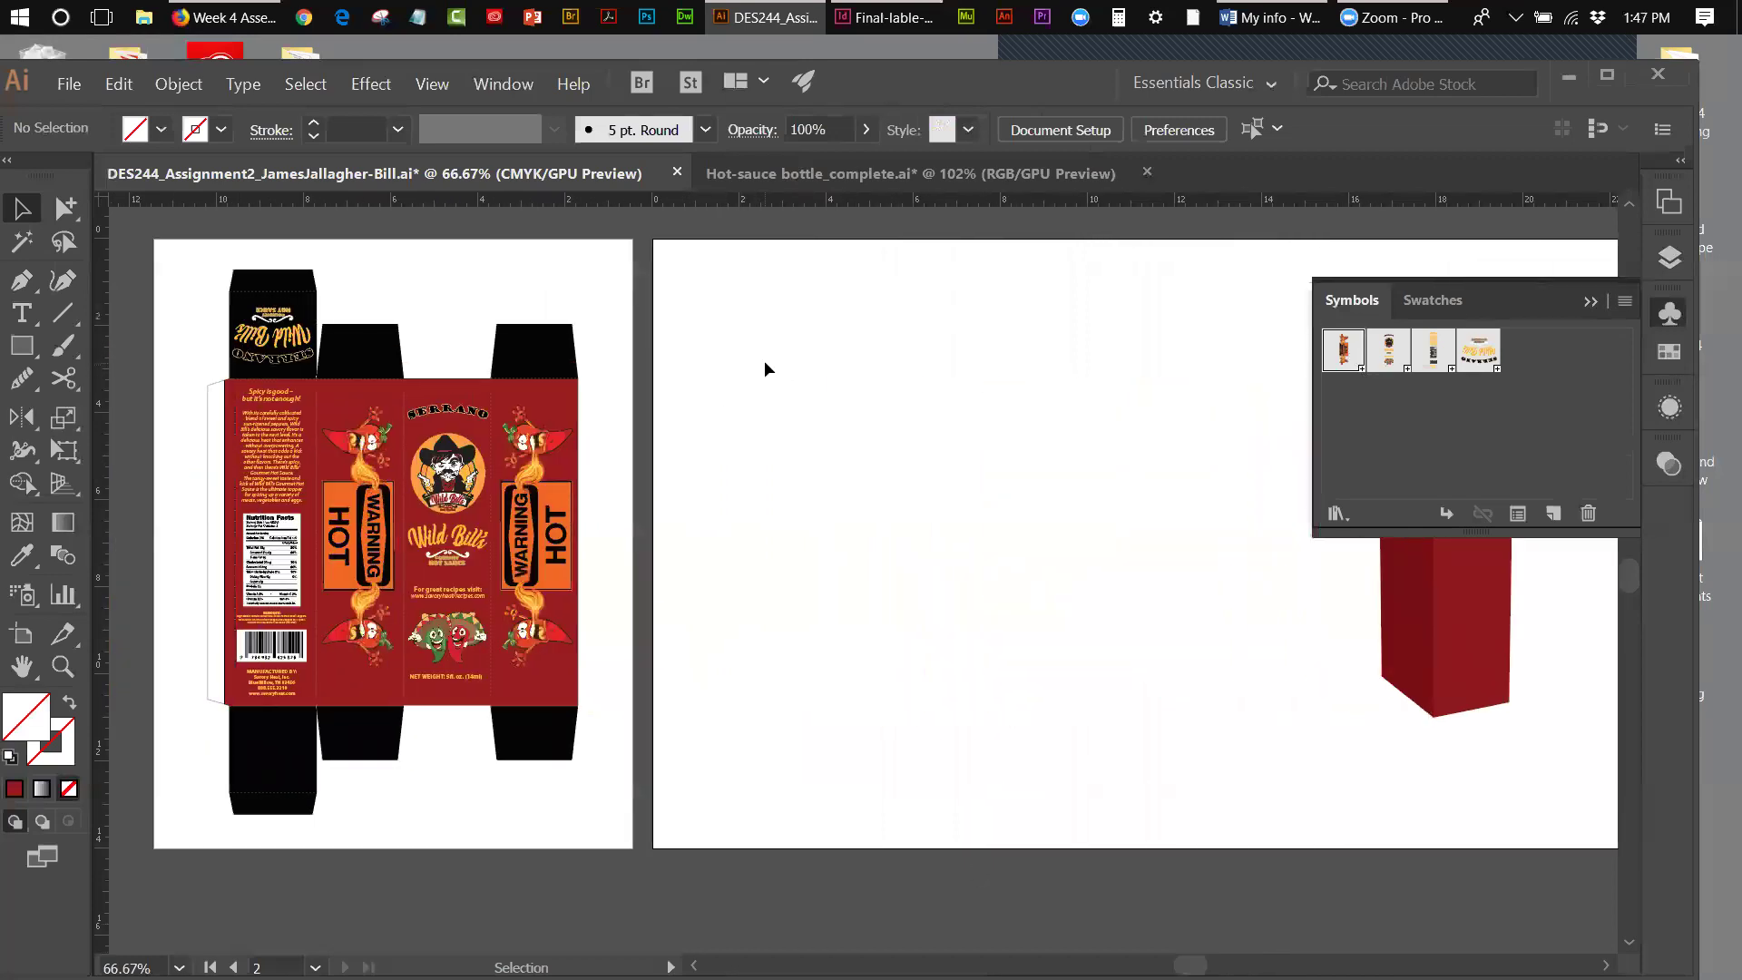
- Draw a tall rectangle over a dieline side panel and move it onto the mockup artboard
click(22, 345)
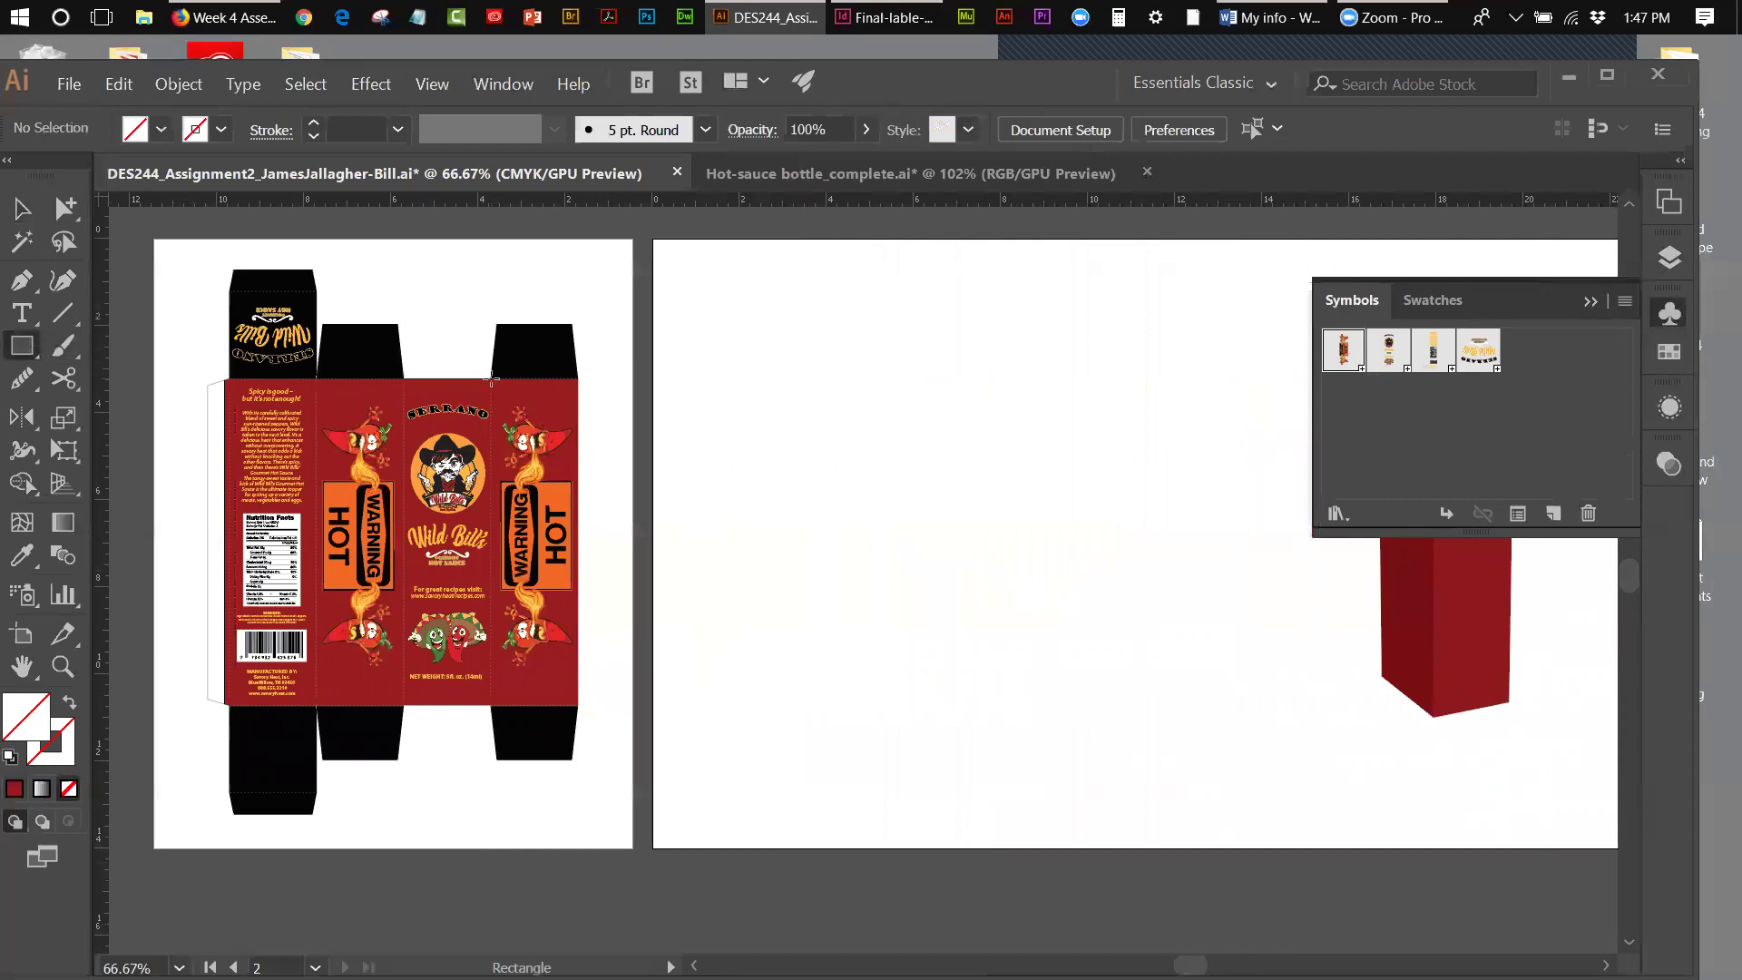
drag(490, 376, 578, 704)
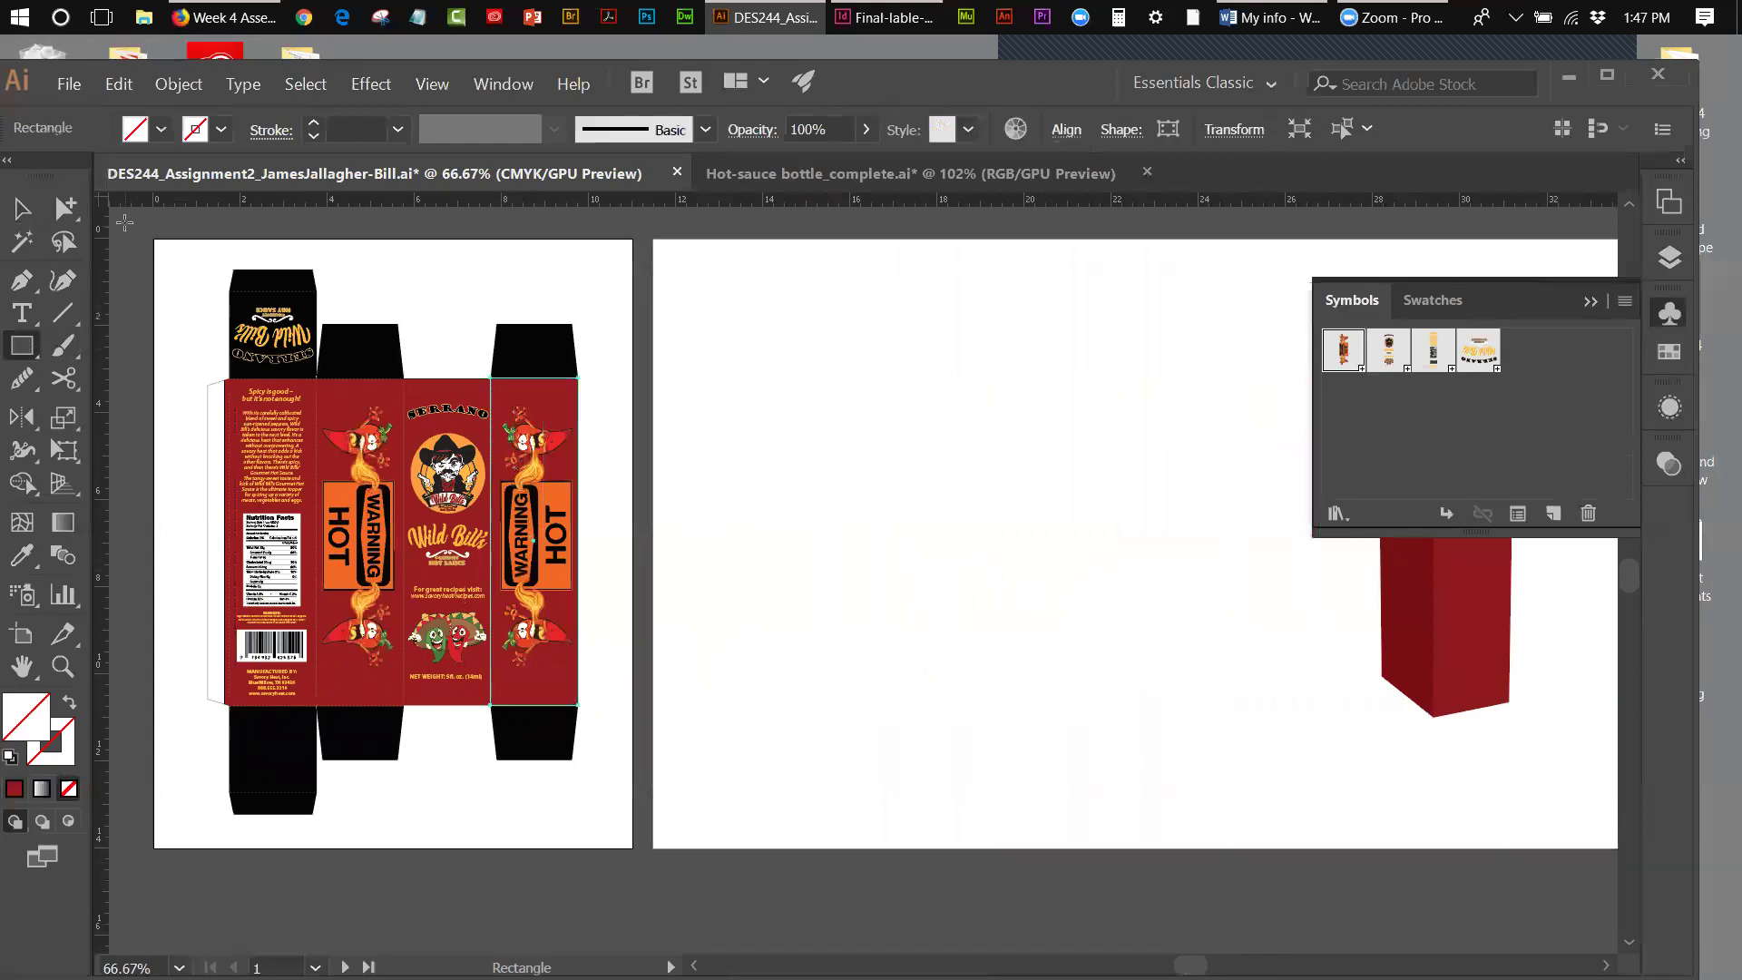
key(v)
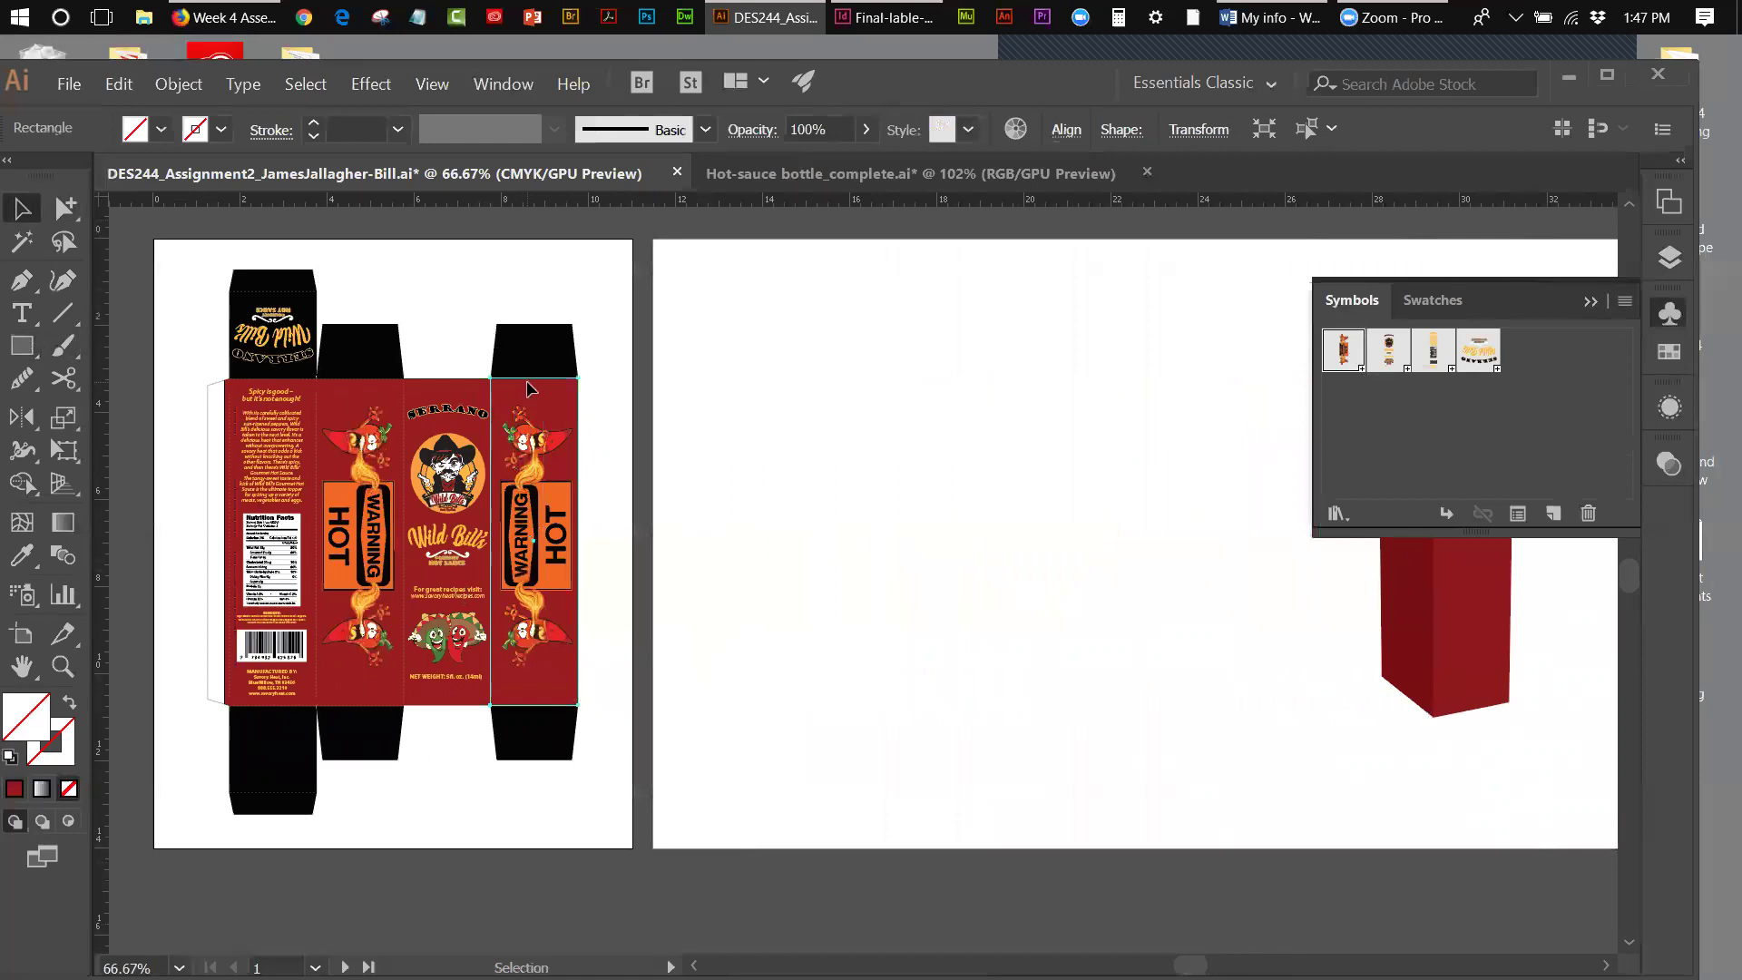
drag(548, 378, 866, 355)
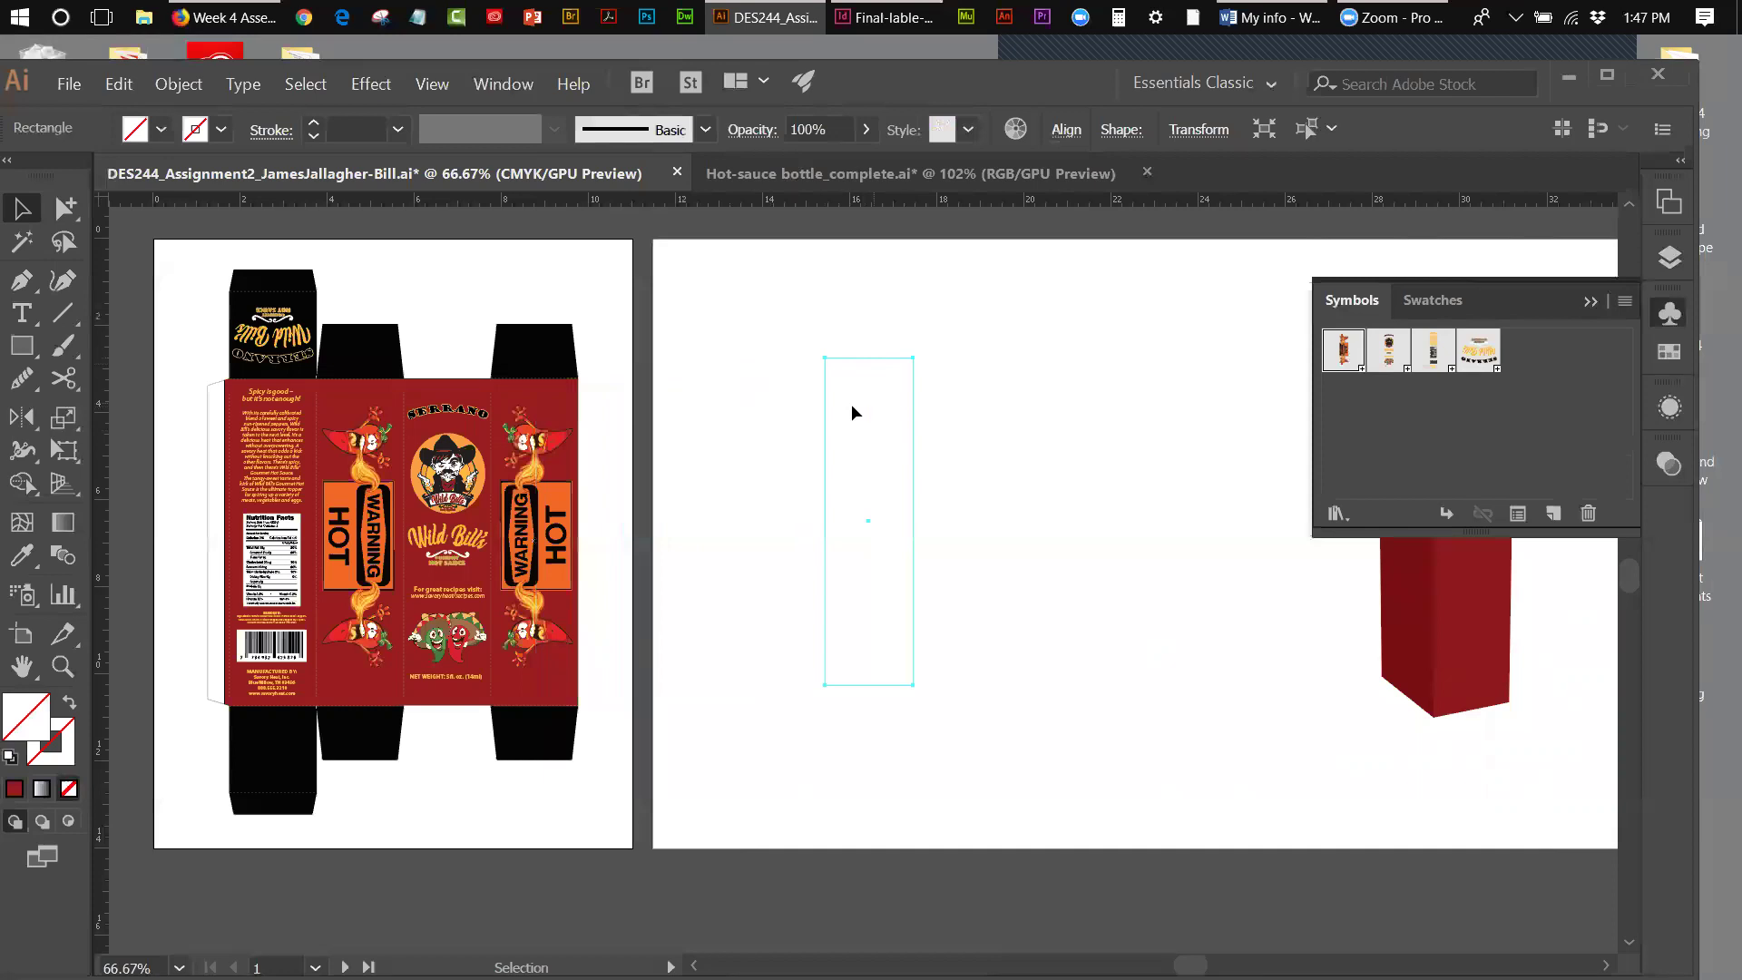
- Give the rectangle no fill and a thin black stroke, and display the Layers panel
click(14, 756)
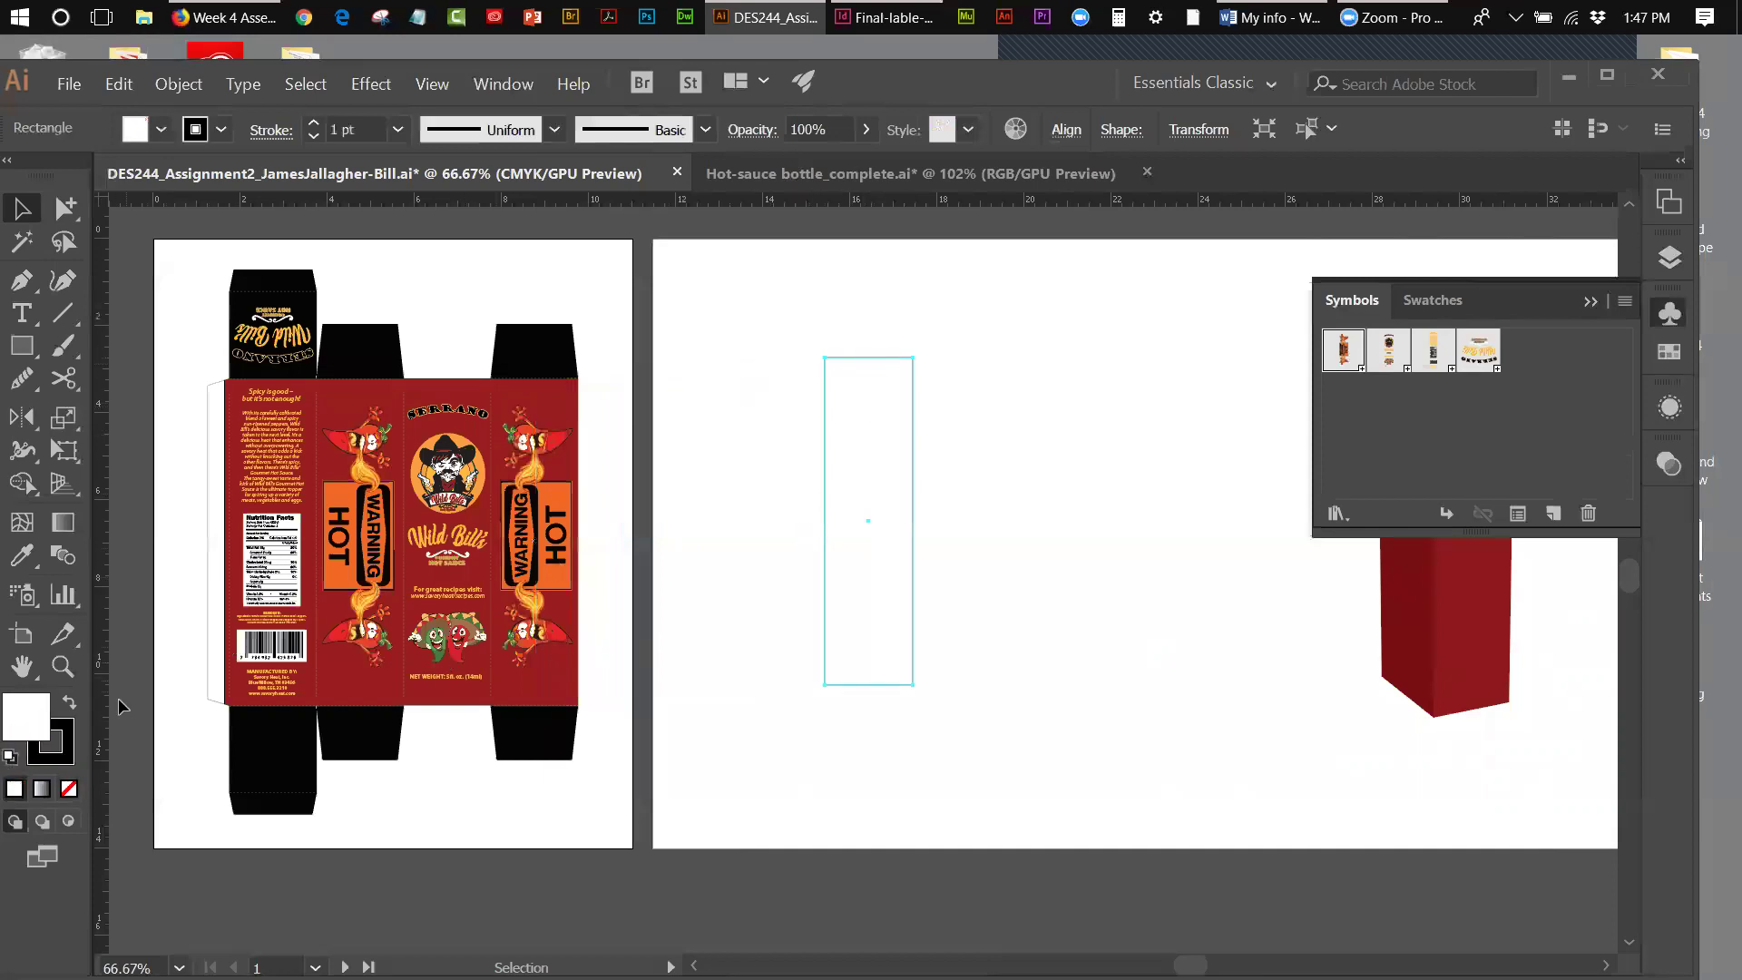
click(69, 788)
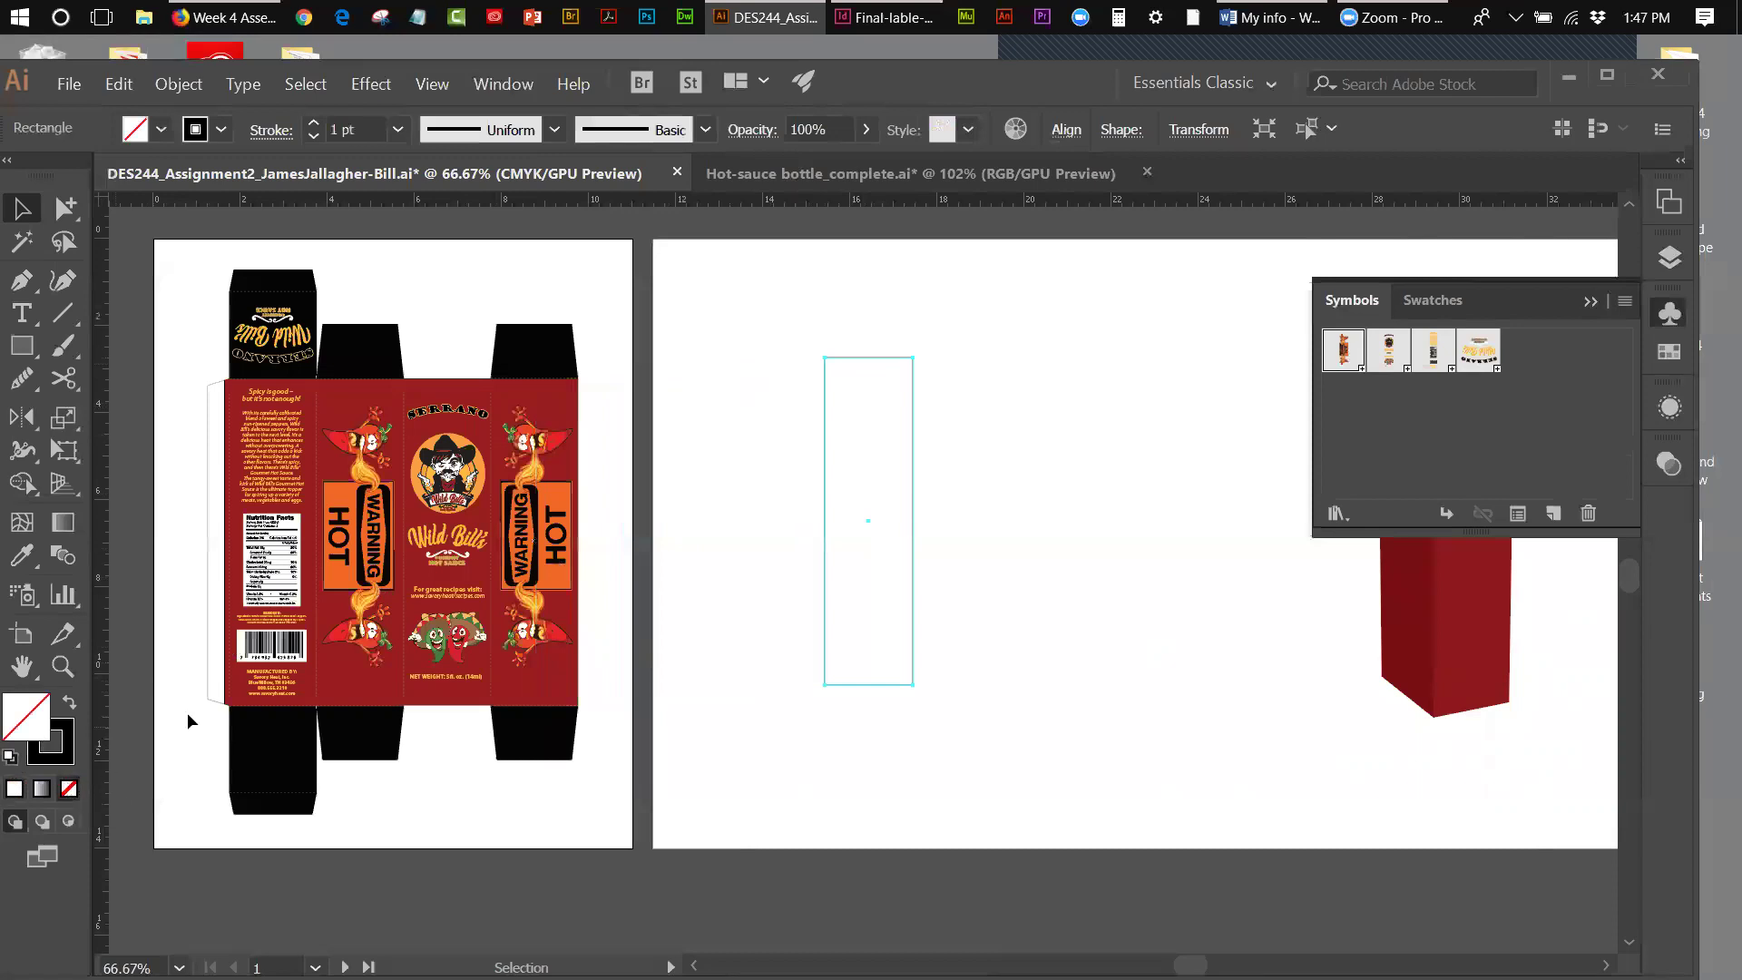
click(998, 411)
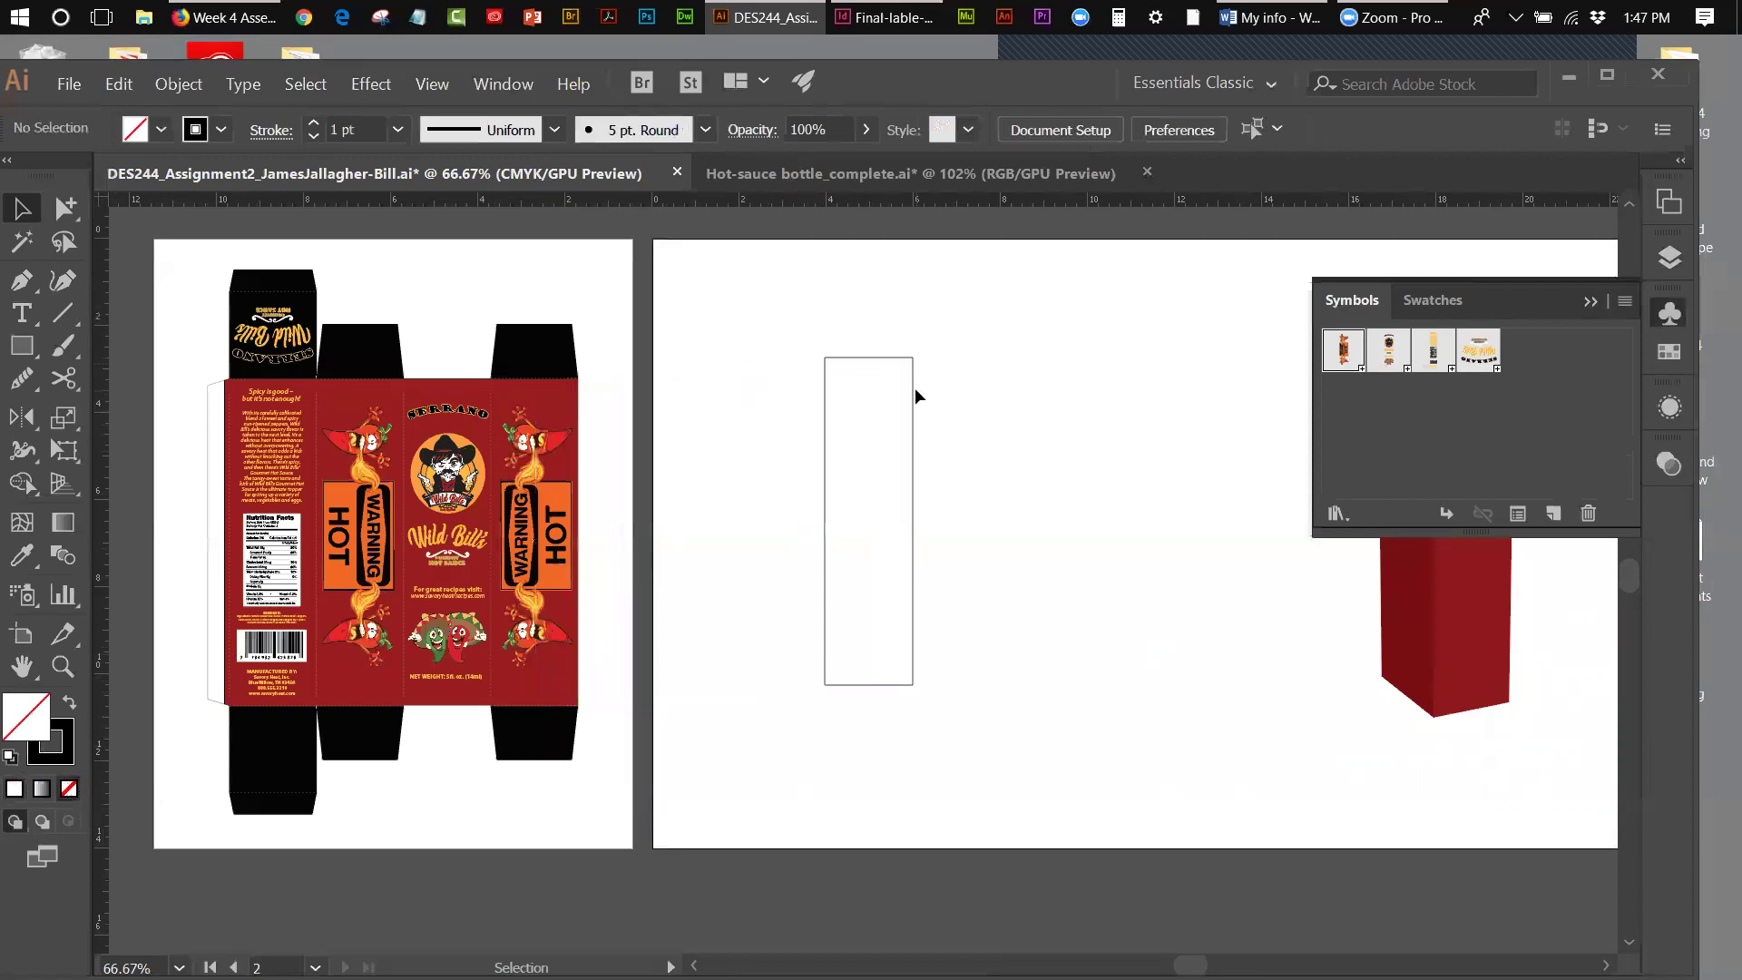
double_click(913, 390)
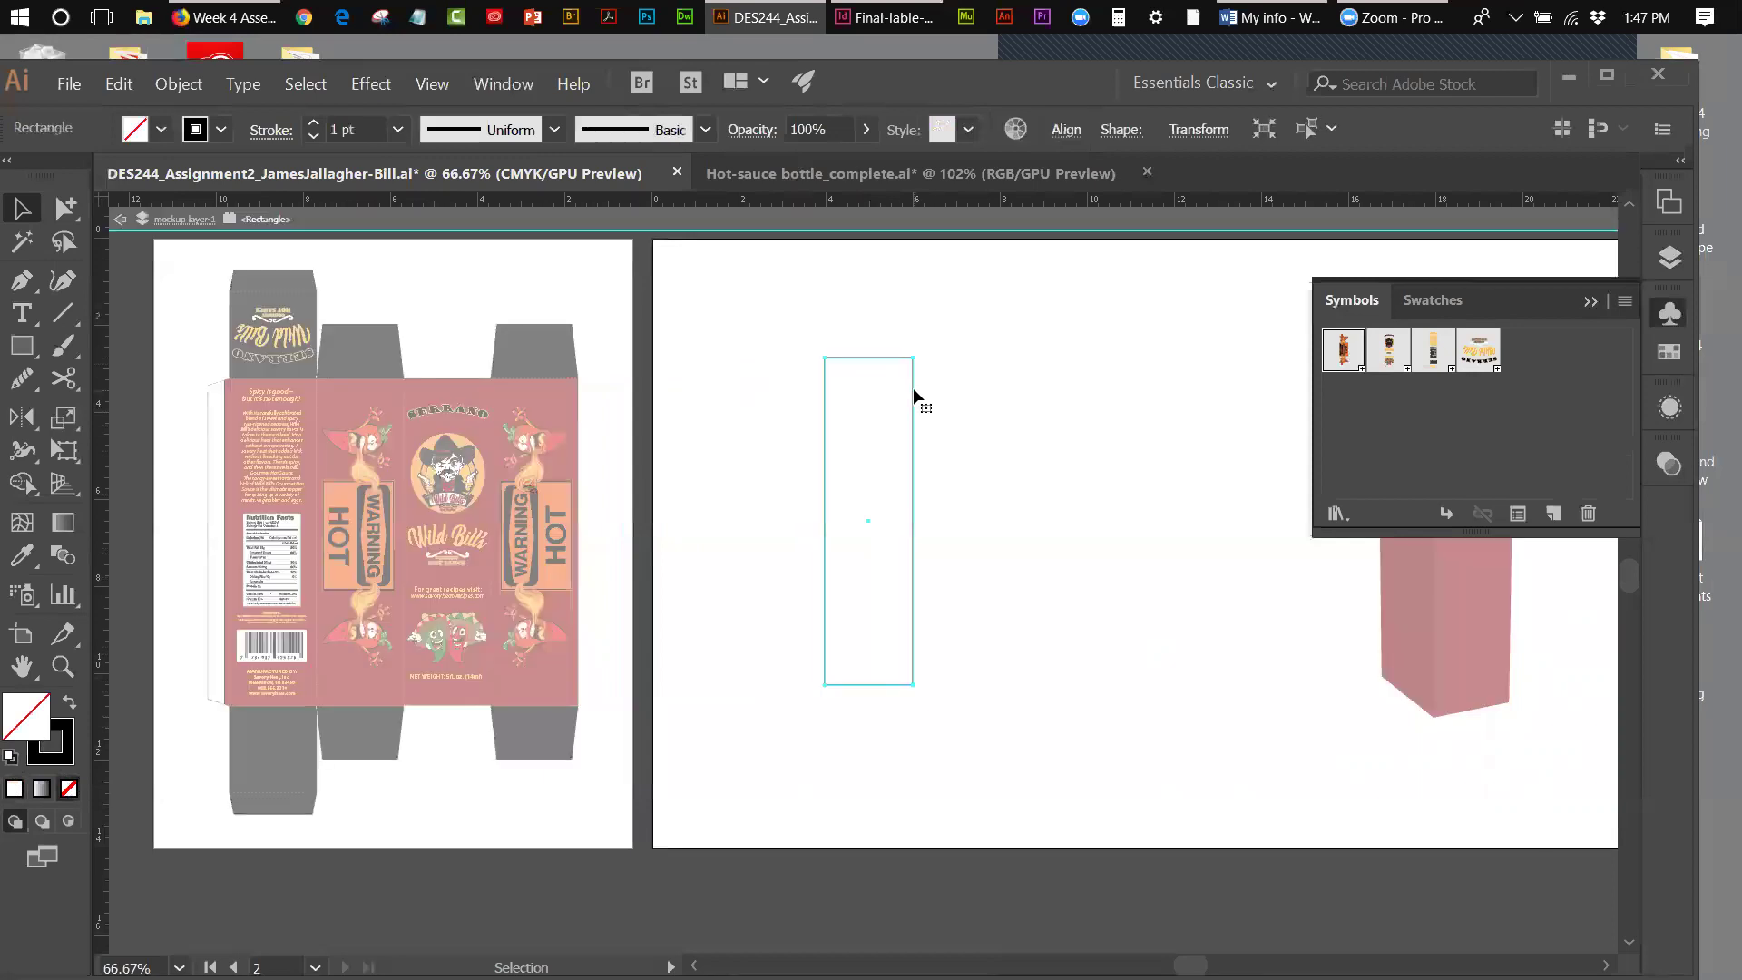
click(117, 219)
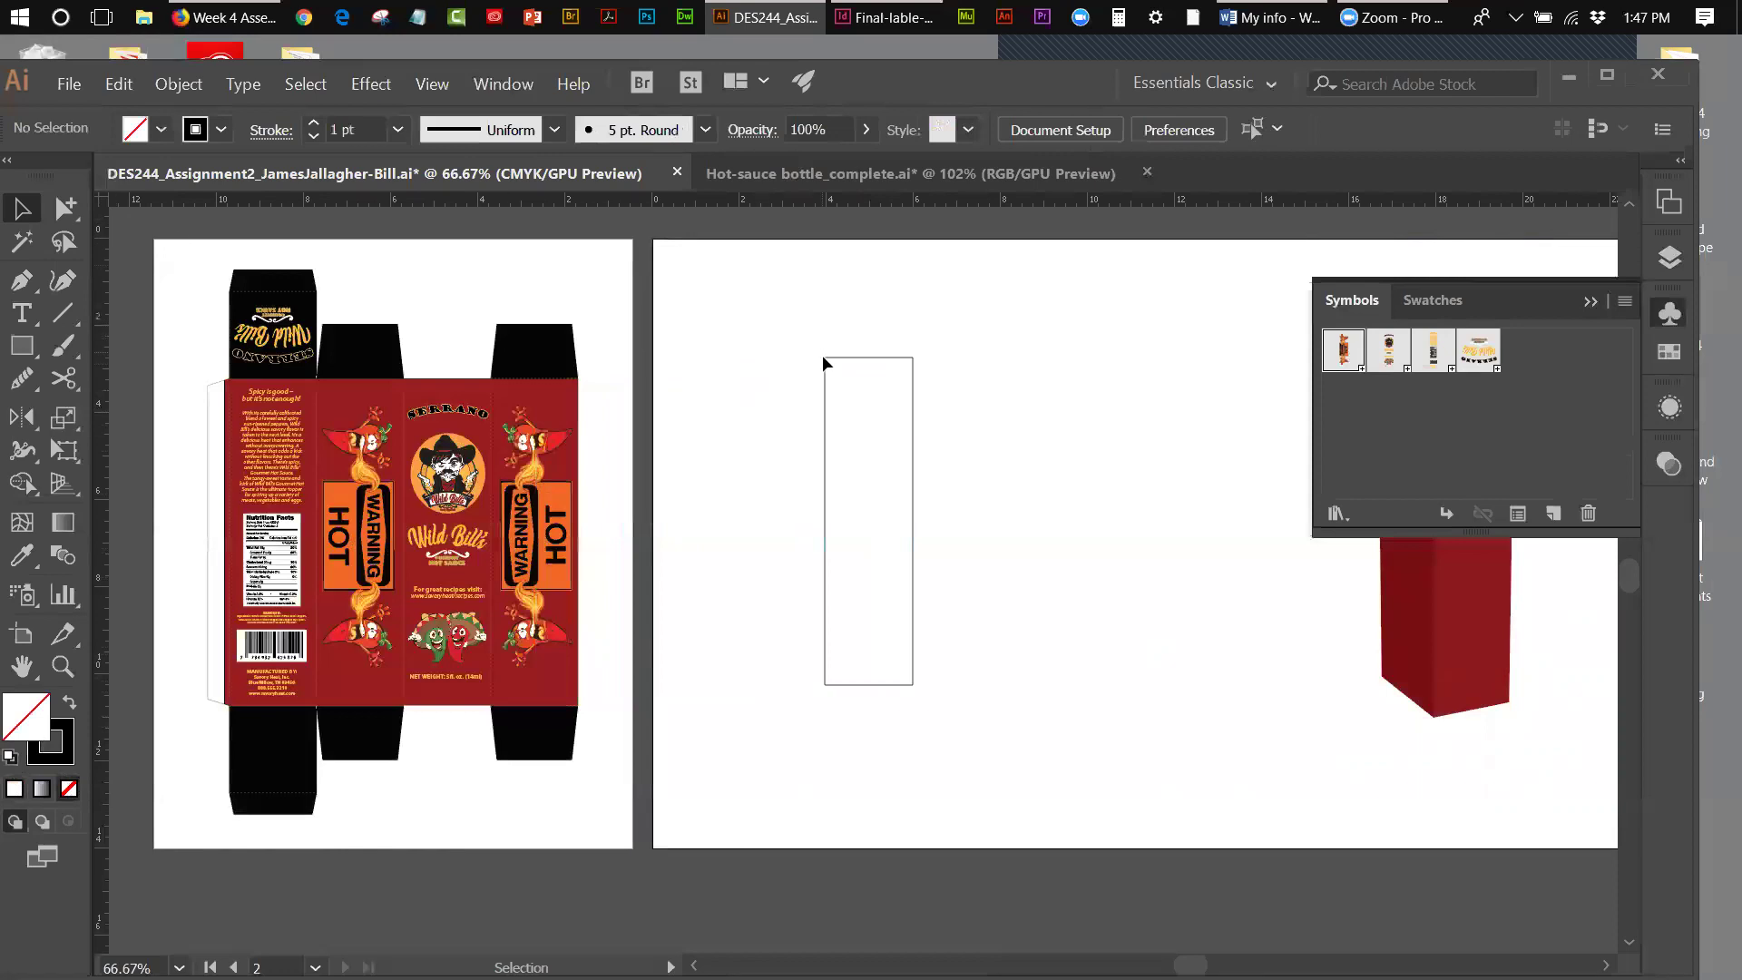
click(825, 454)
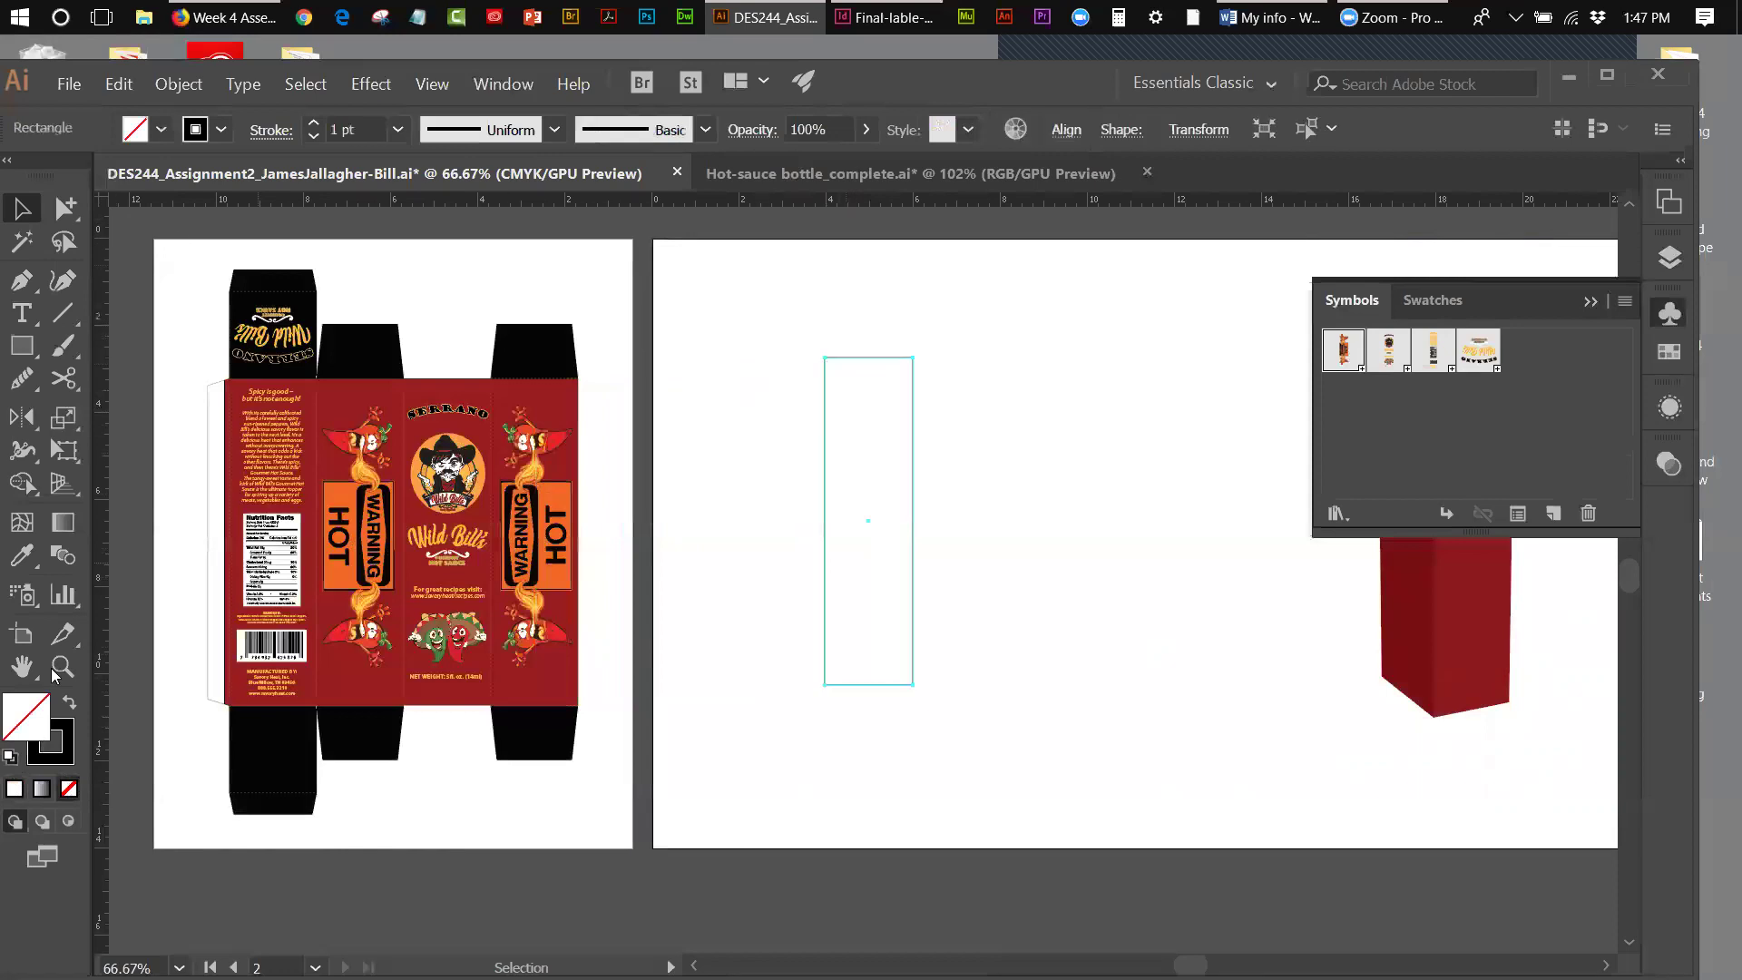
click(70, 731)
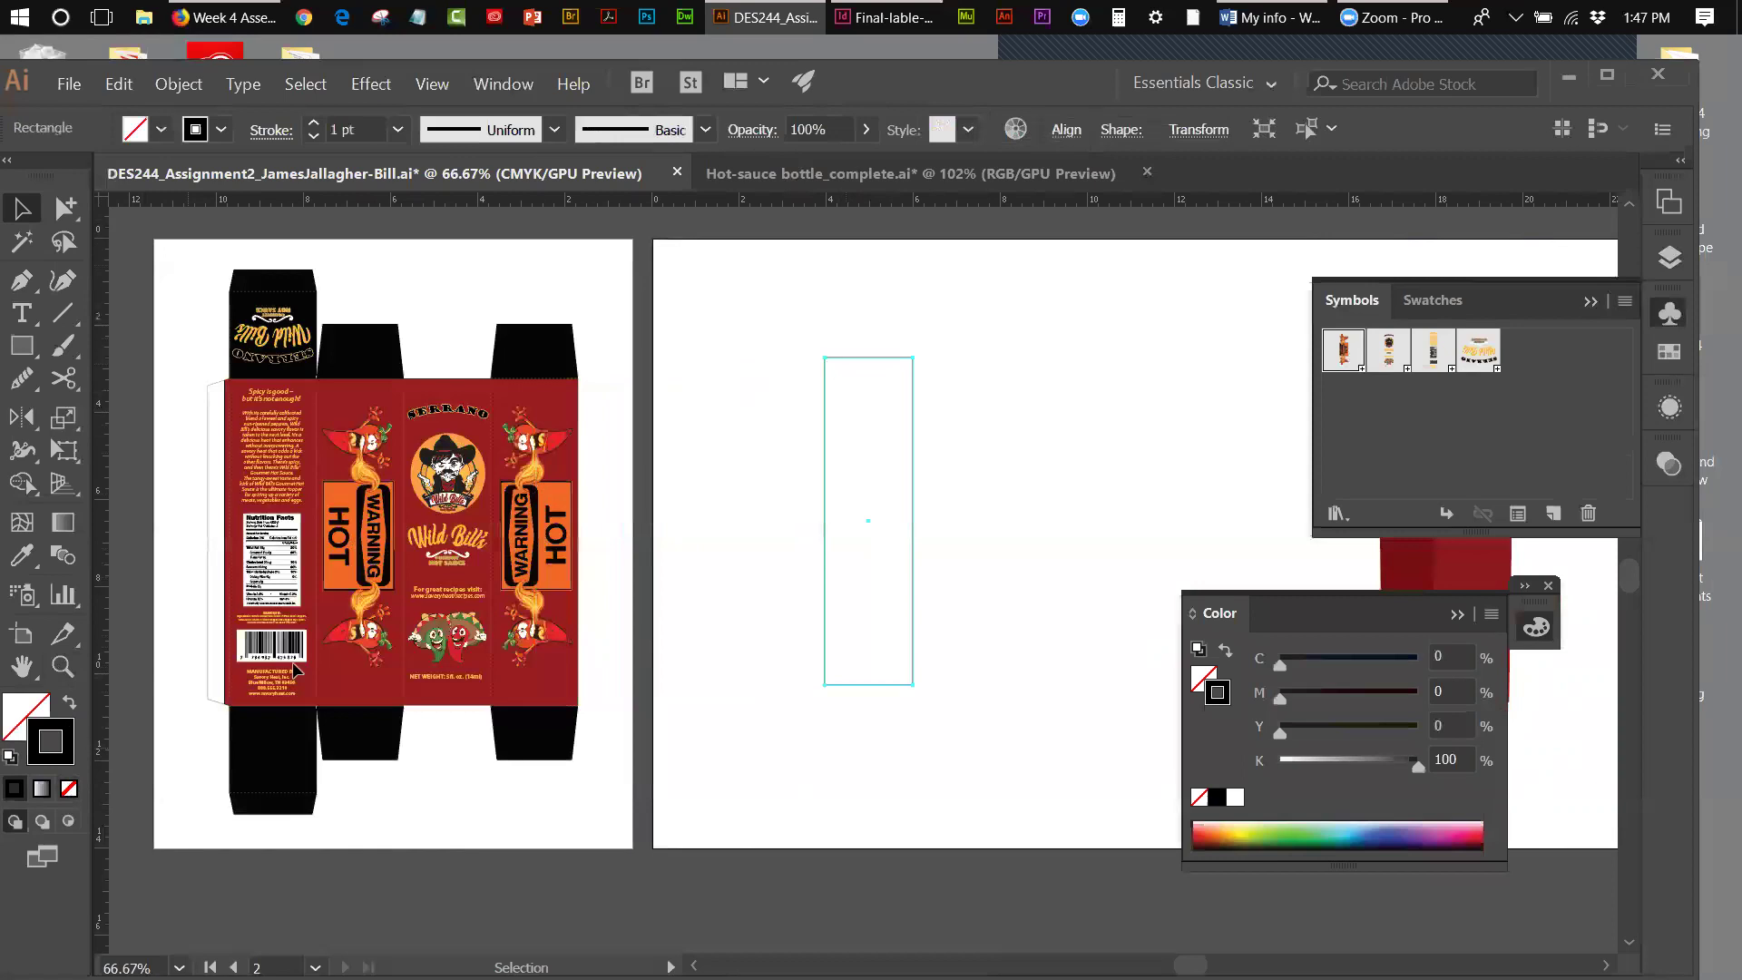
click(537, 465)
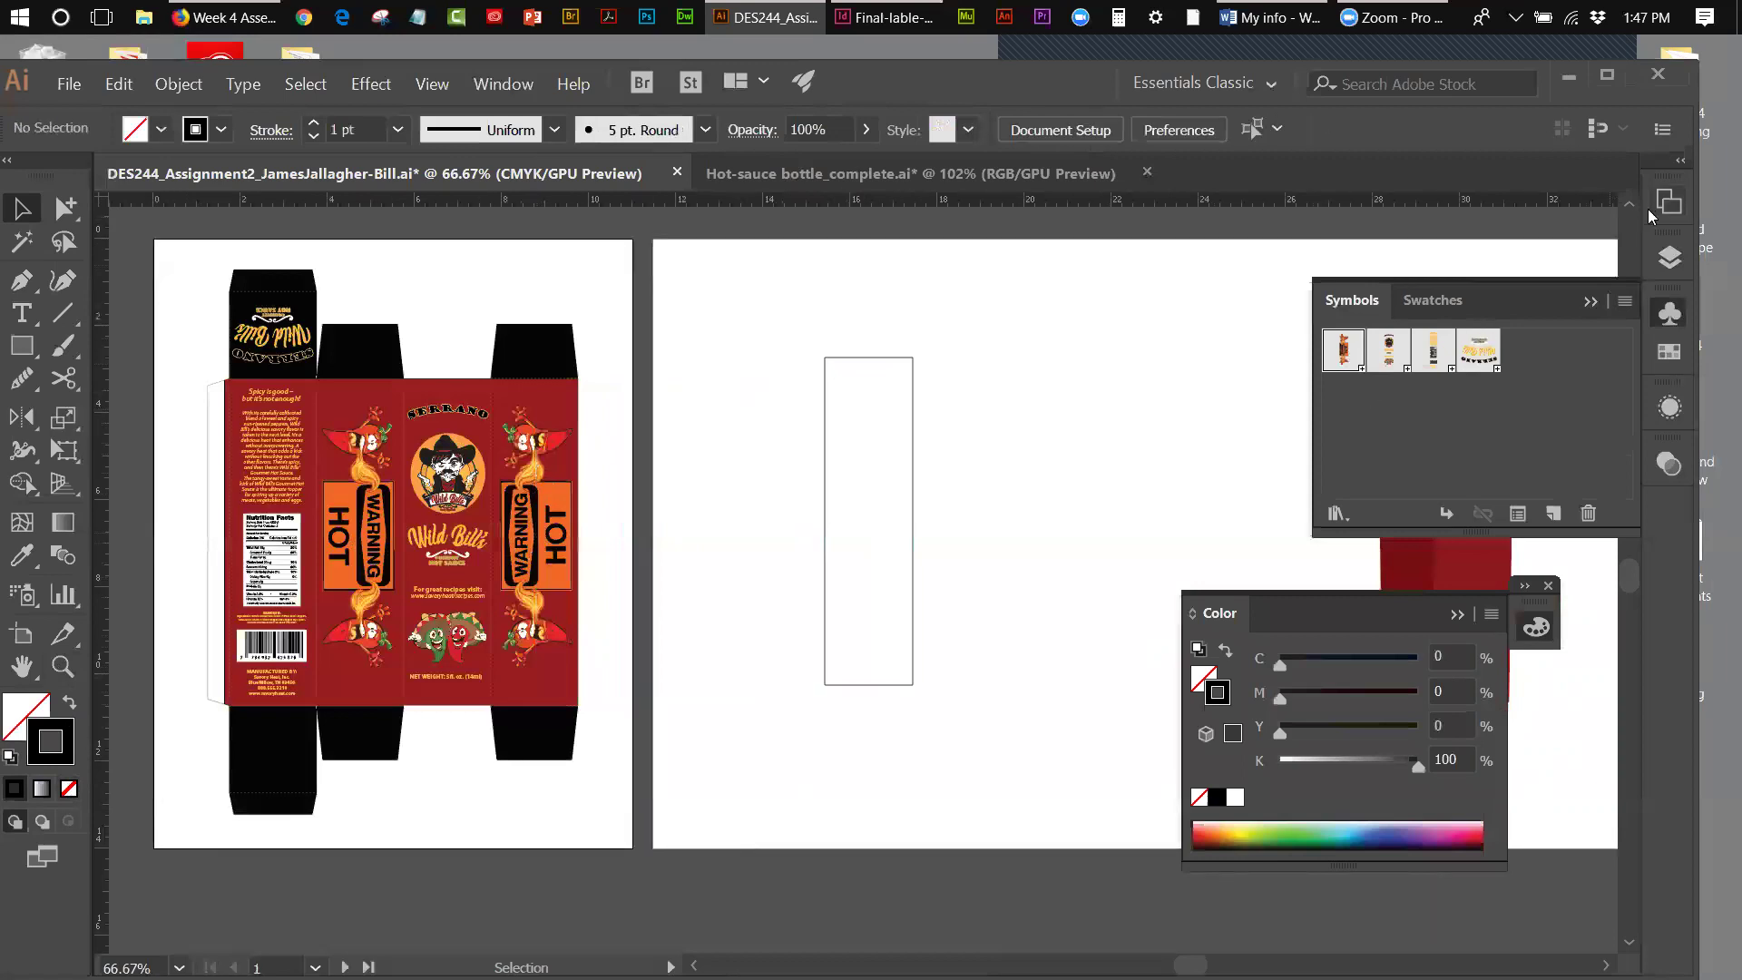
click(1668, 254)
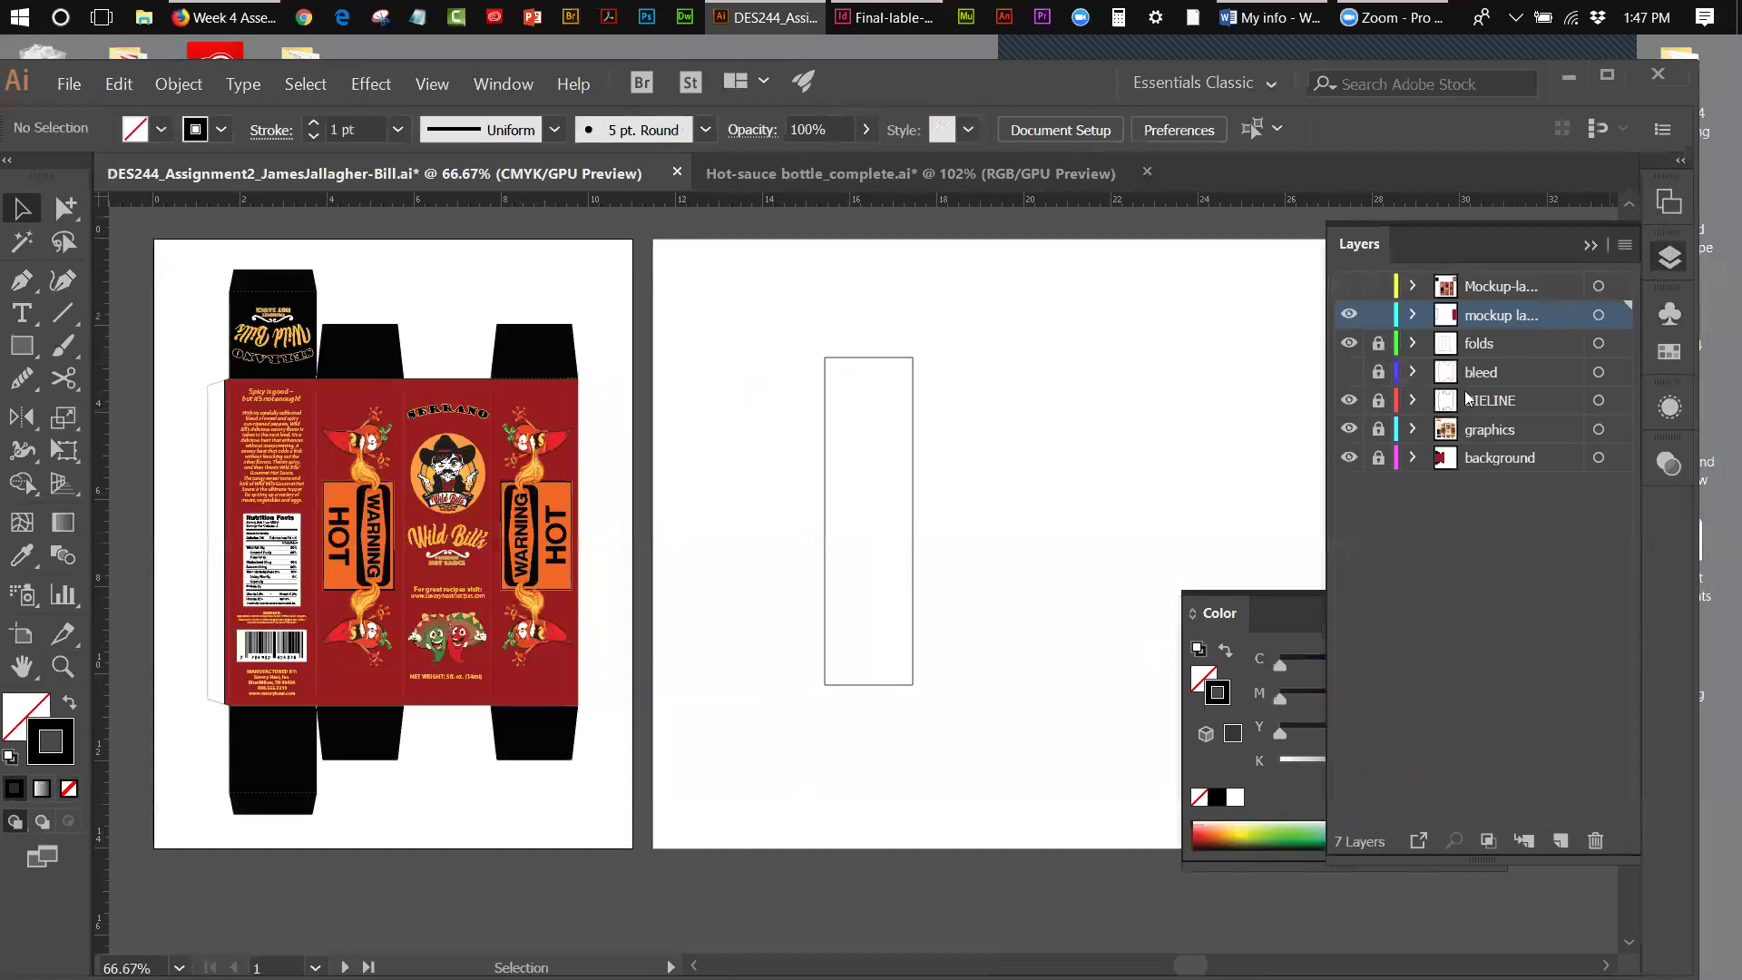
- Unlock the graphics layer and copy the dieline's right side-panel artwork
click(1378, 433)
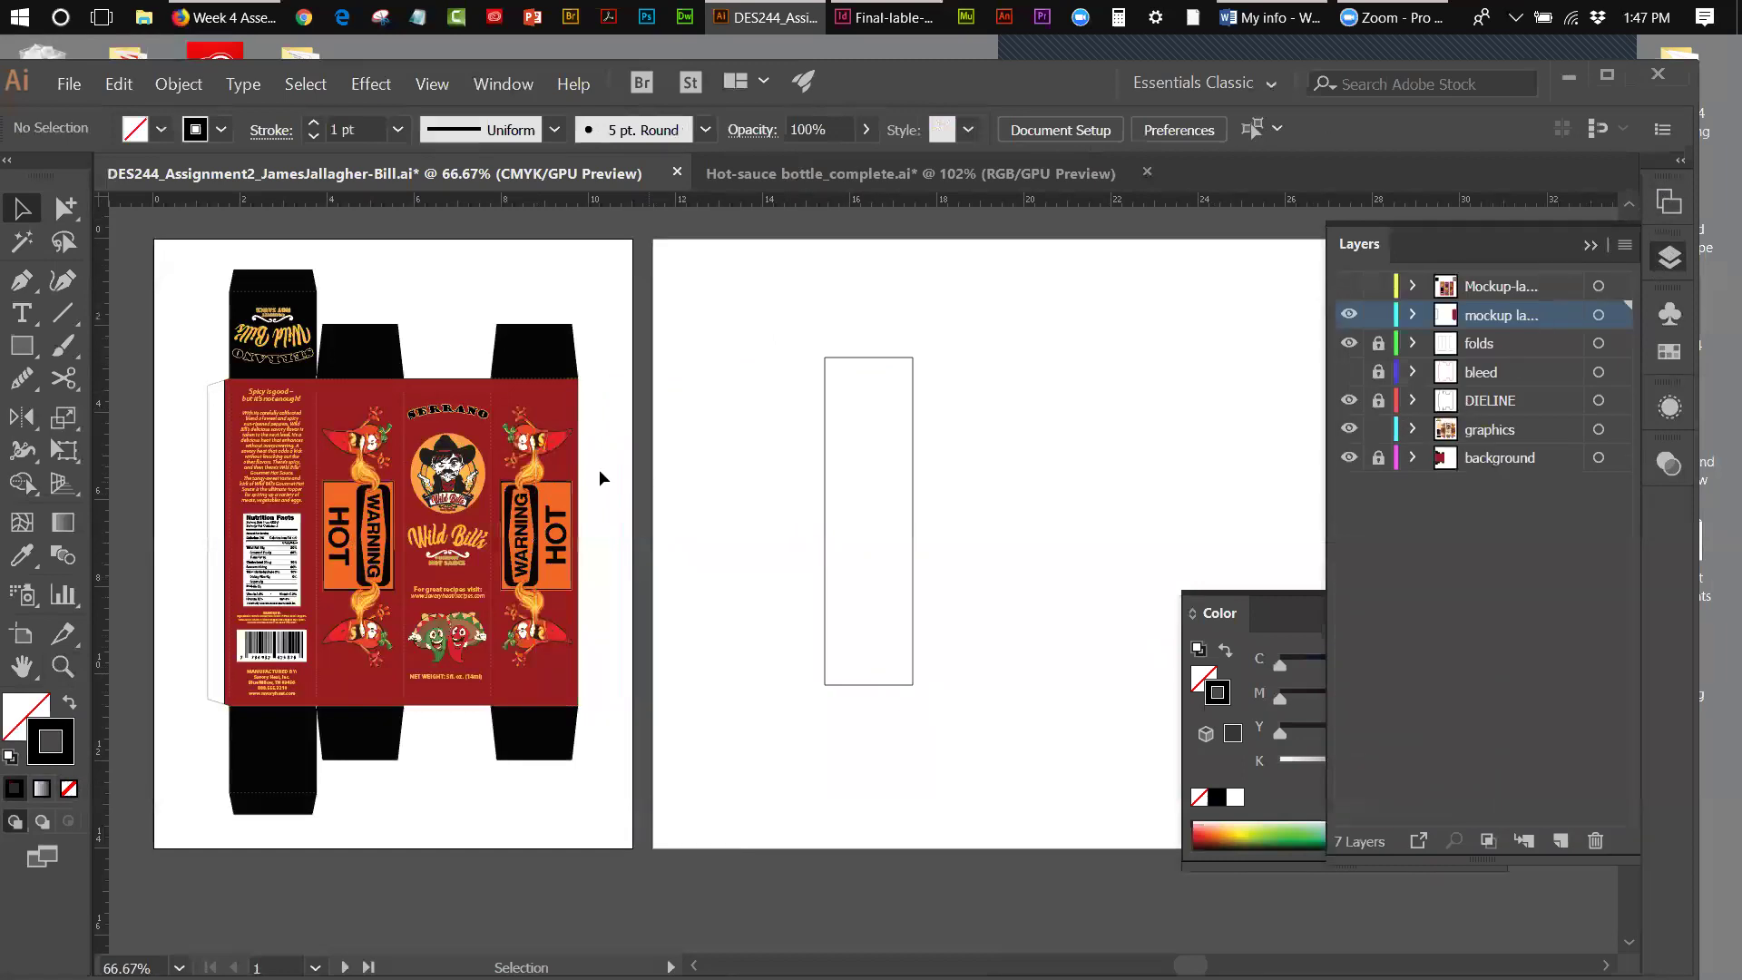
click(542, 490)
click(117, 84)
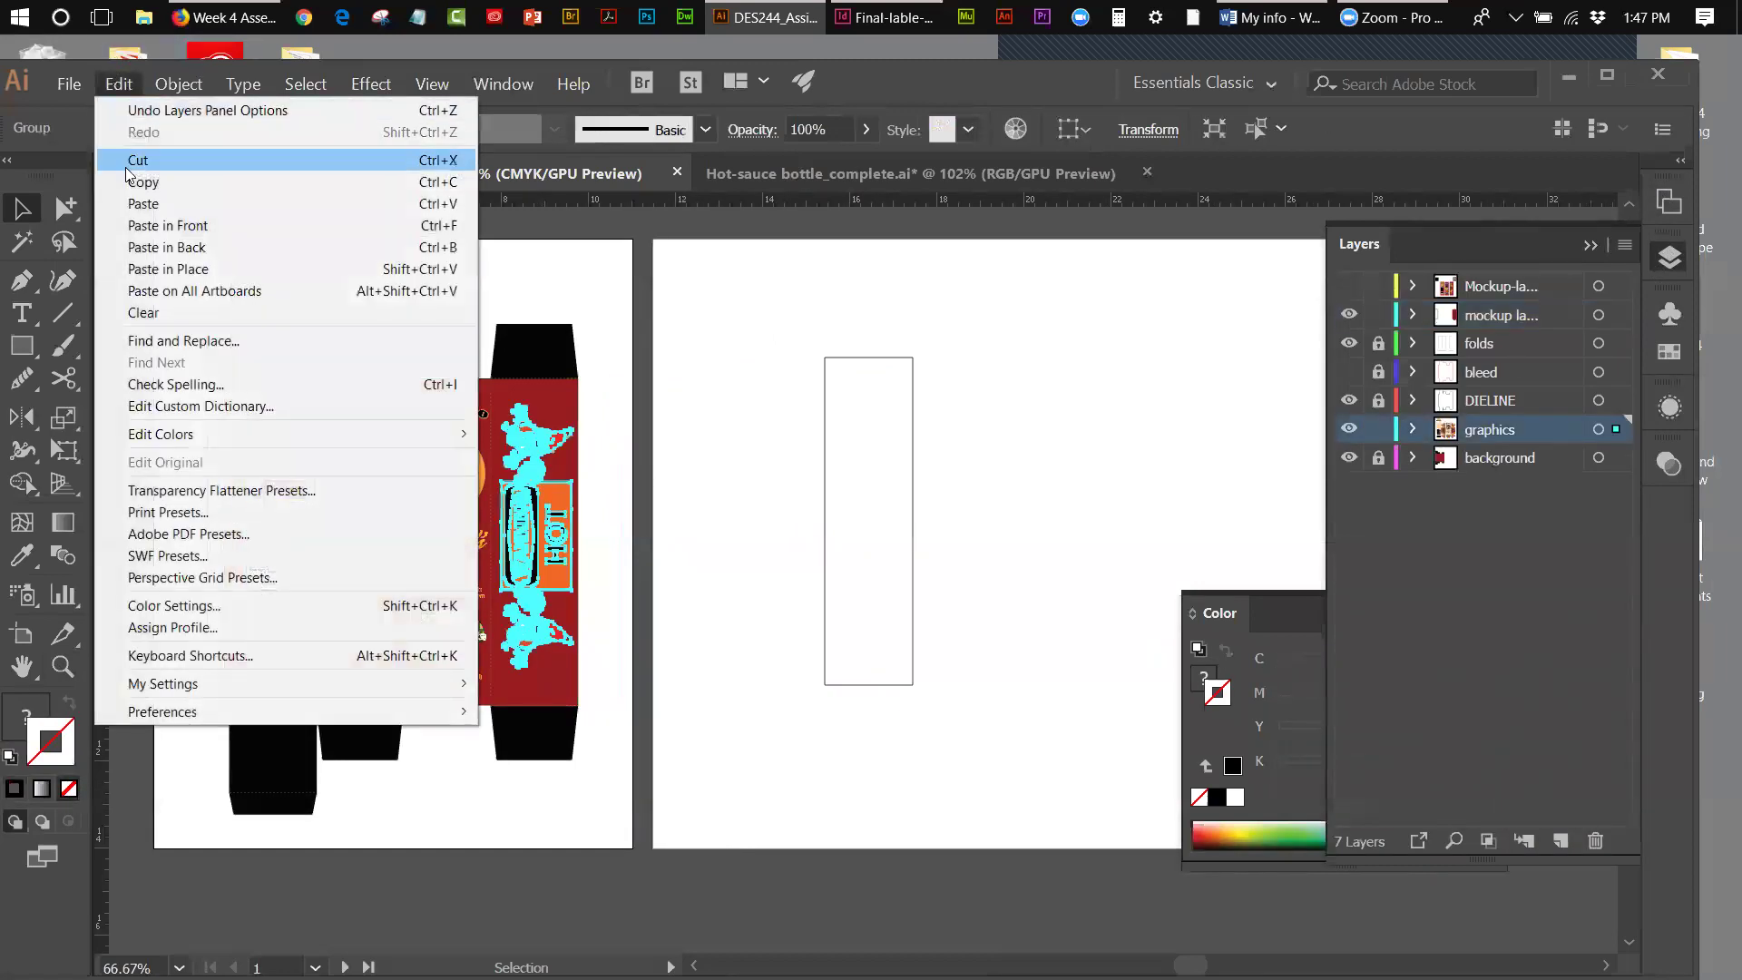
click(145, 163)
click(117, 85)
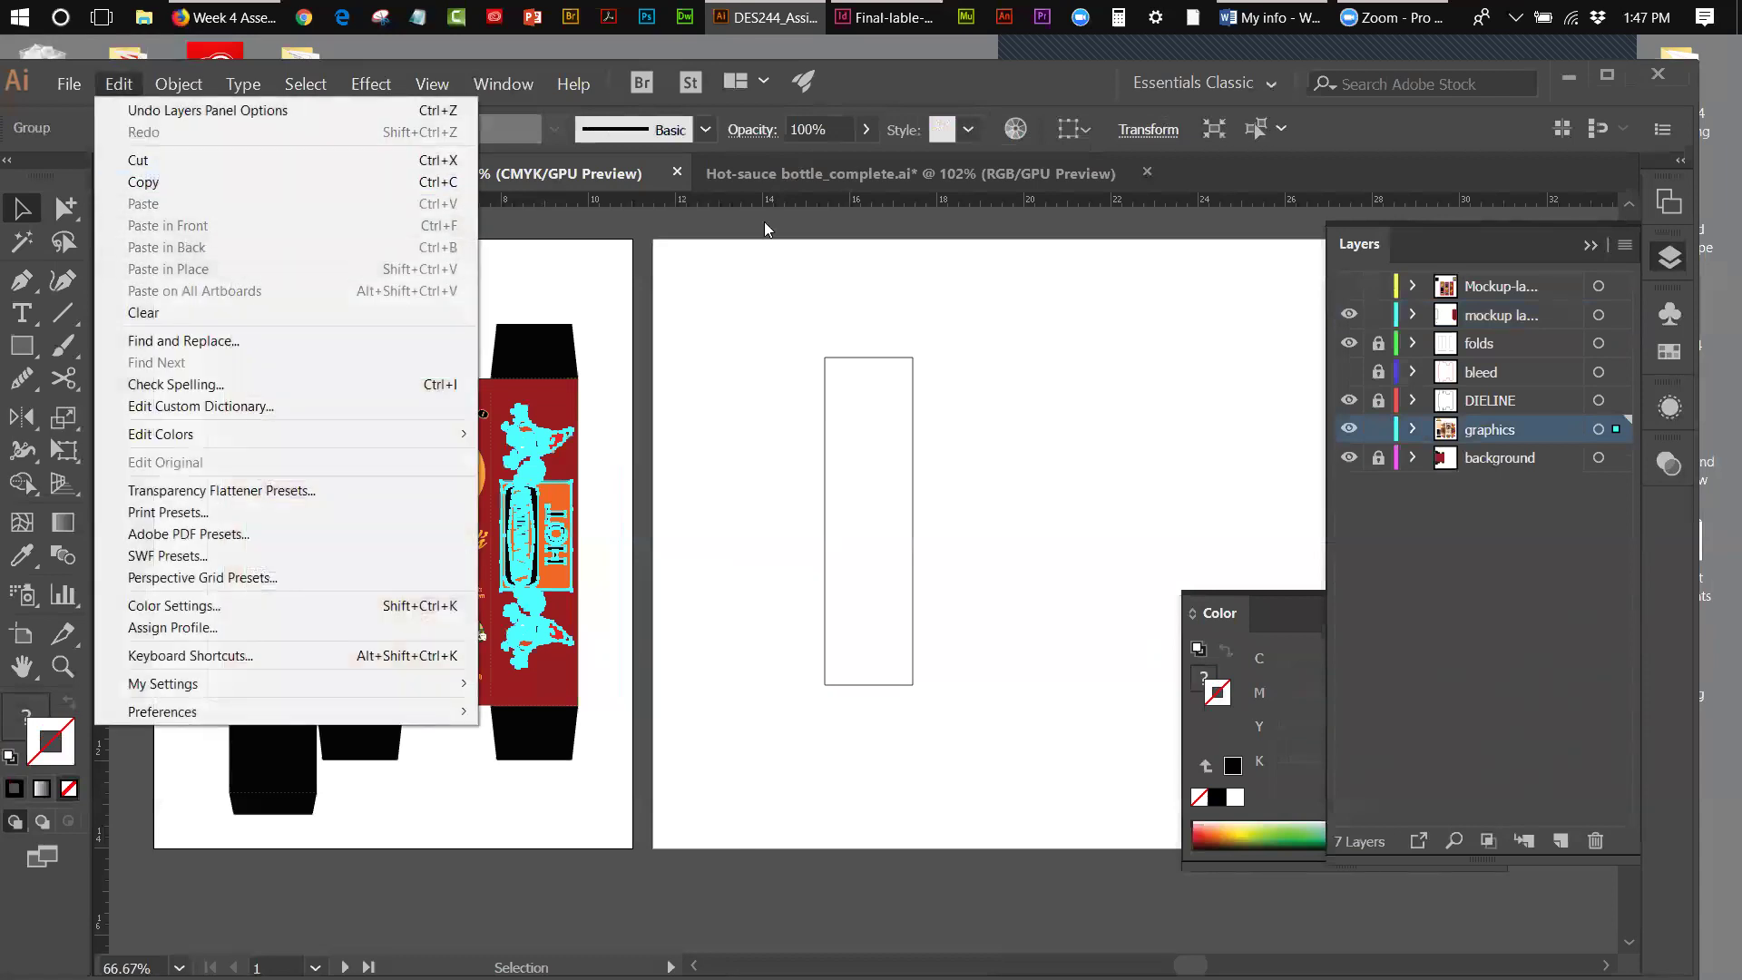
click(766, 246)
click(510, 264)
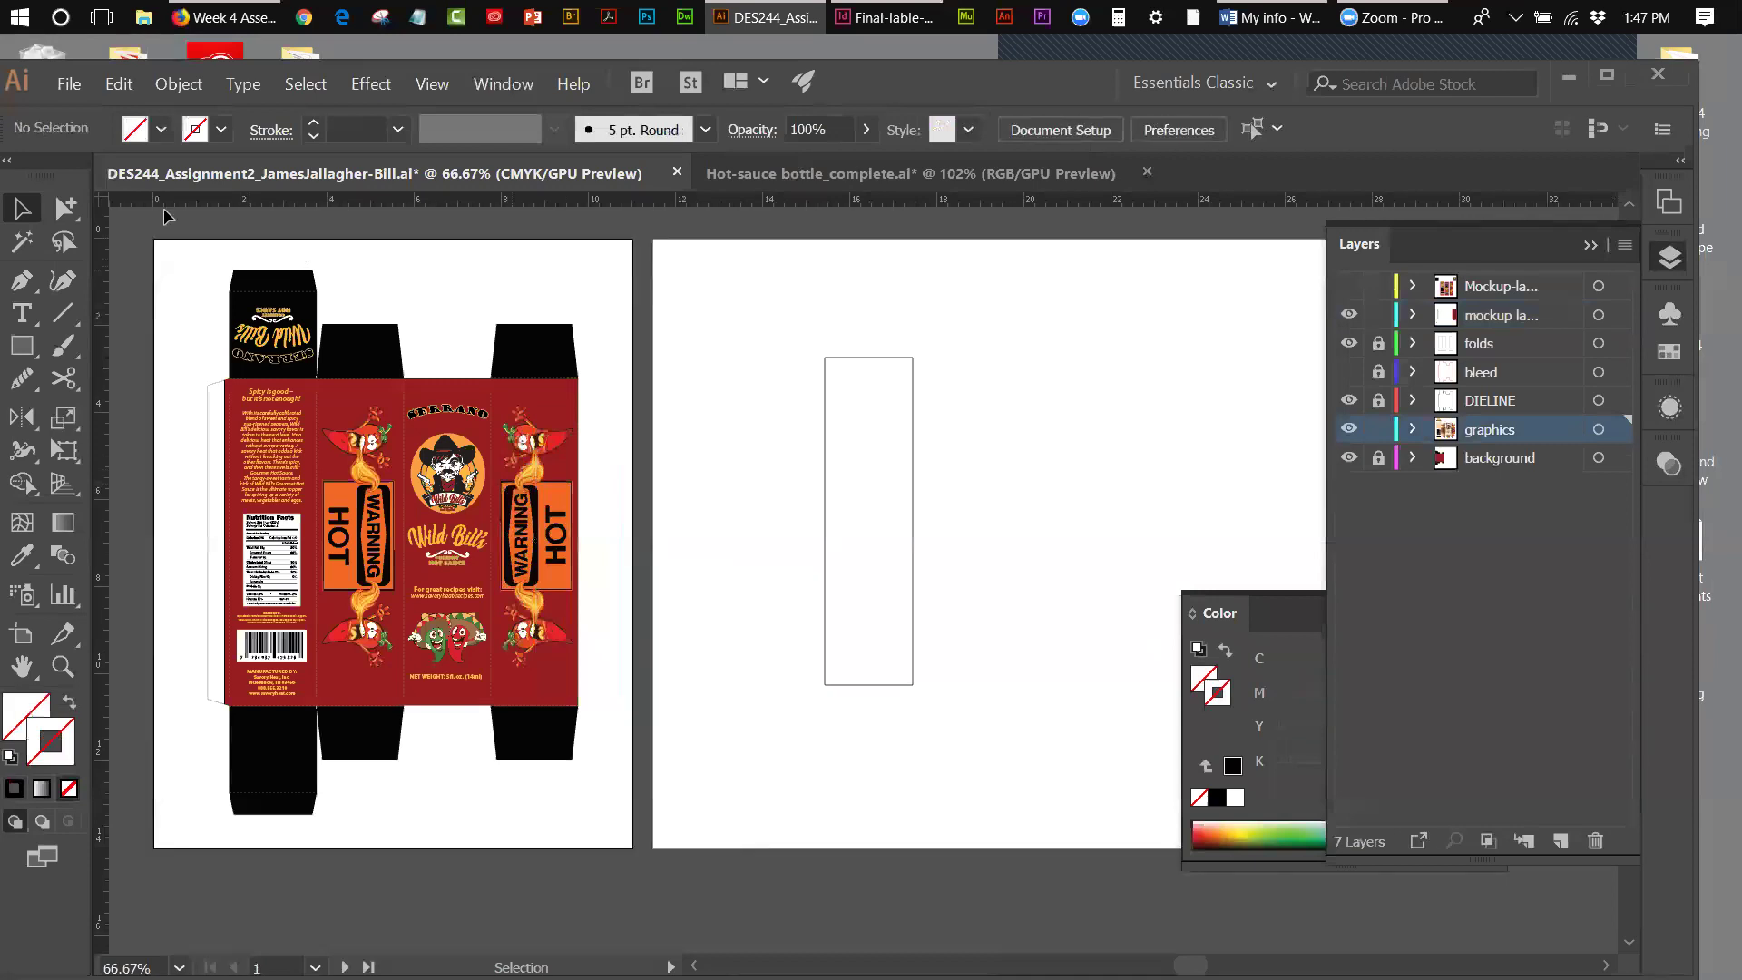
click(121, 87)
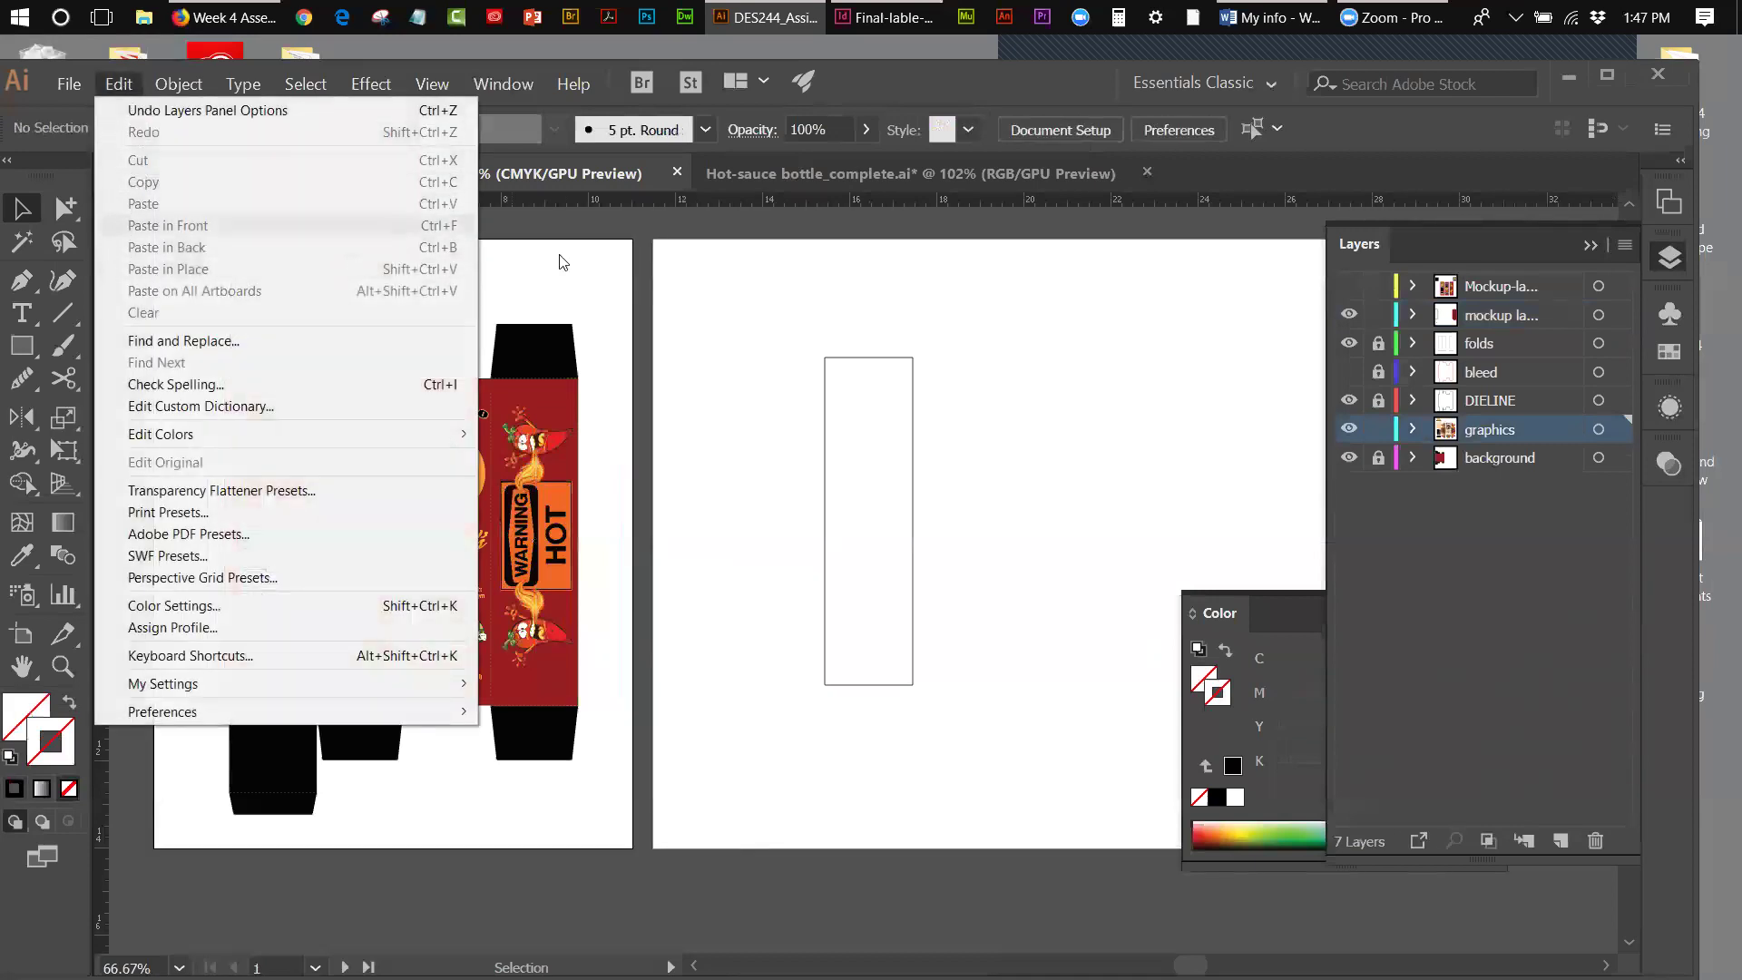
- Reselect and copy the WARNING HOT side-panel artwork, then paste it onto the second artboard
click(1495, 439)
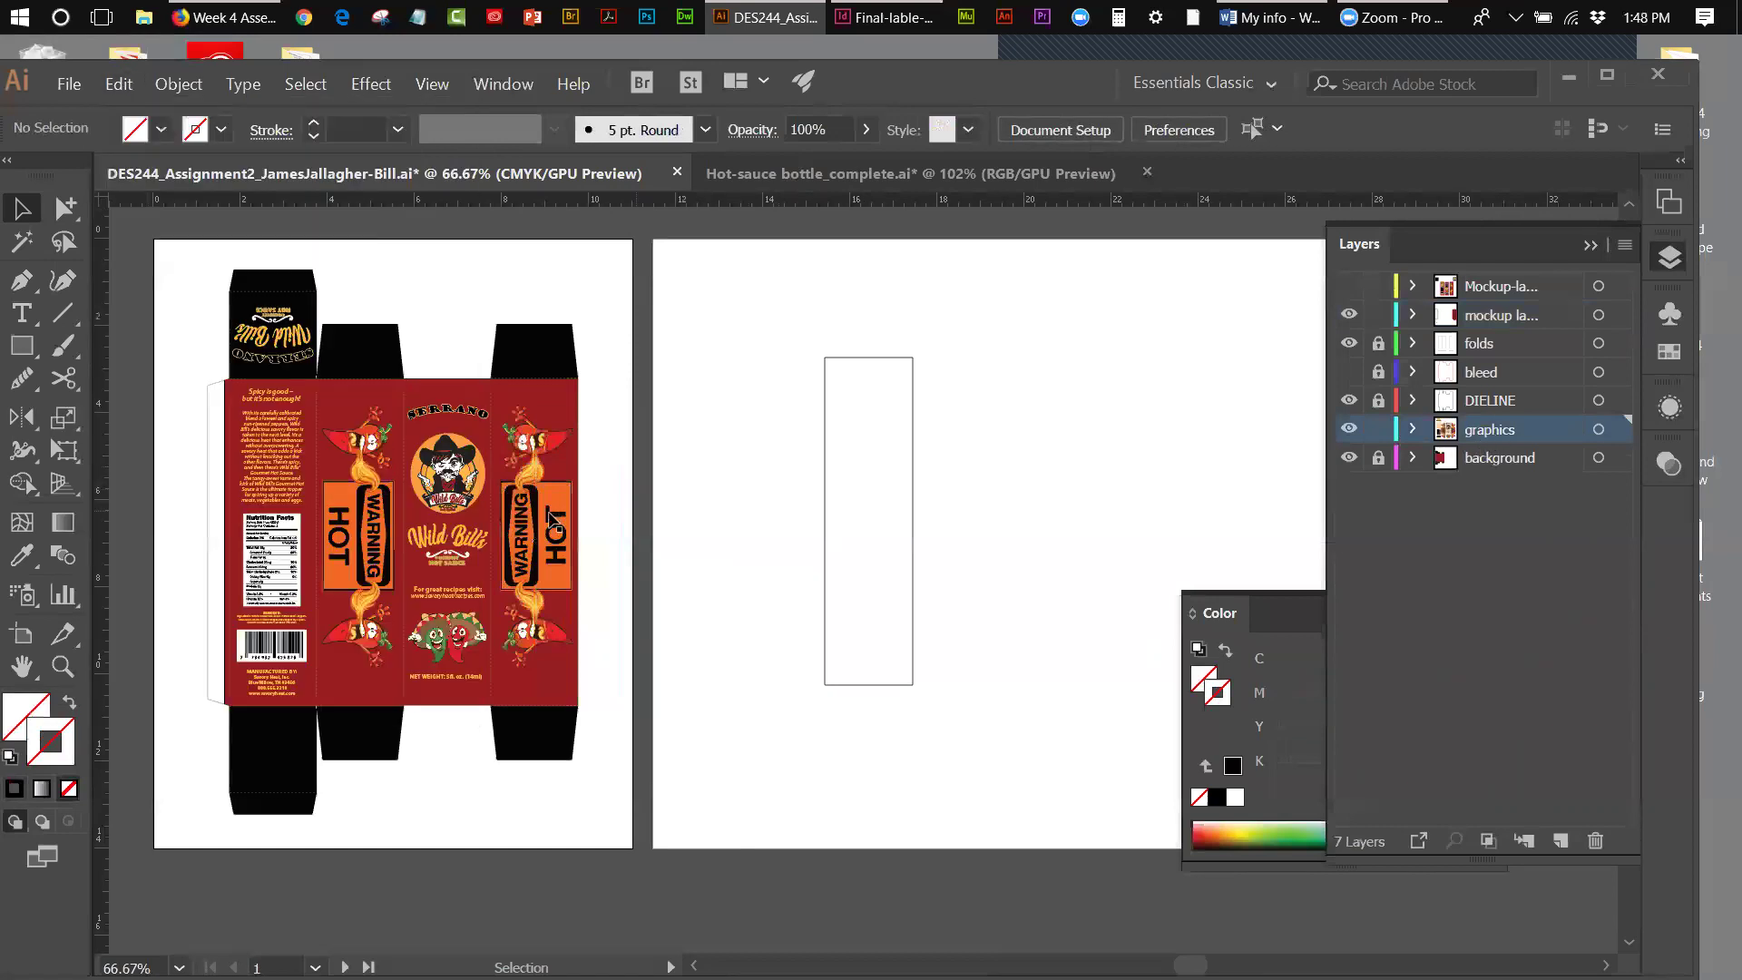
click(553, 524)
click(118, 83)
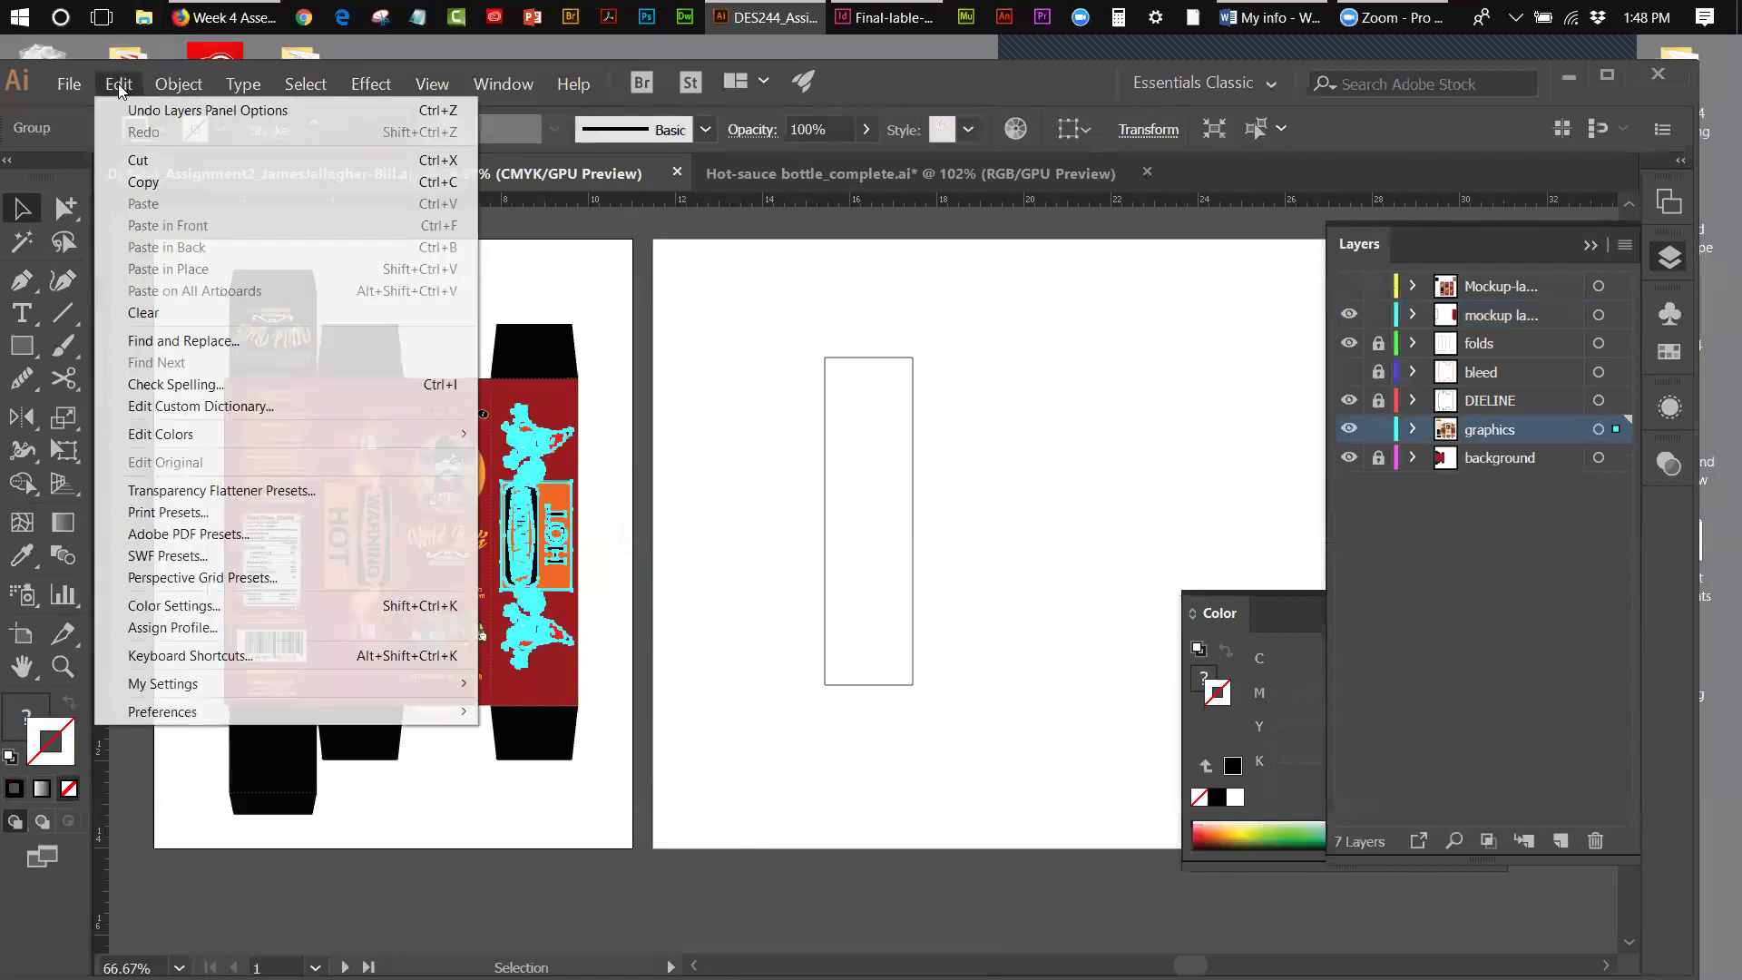
click(131, 181)
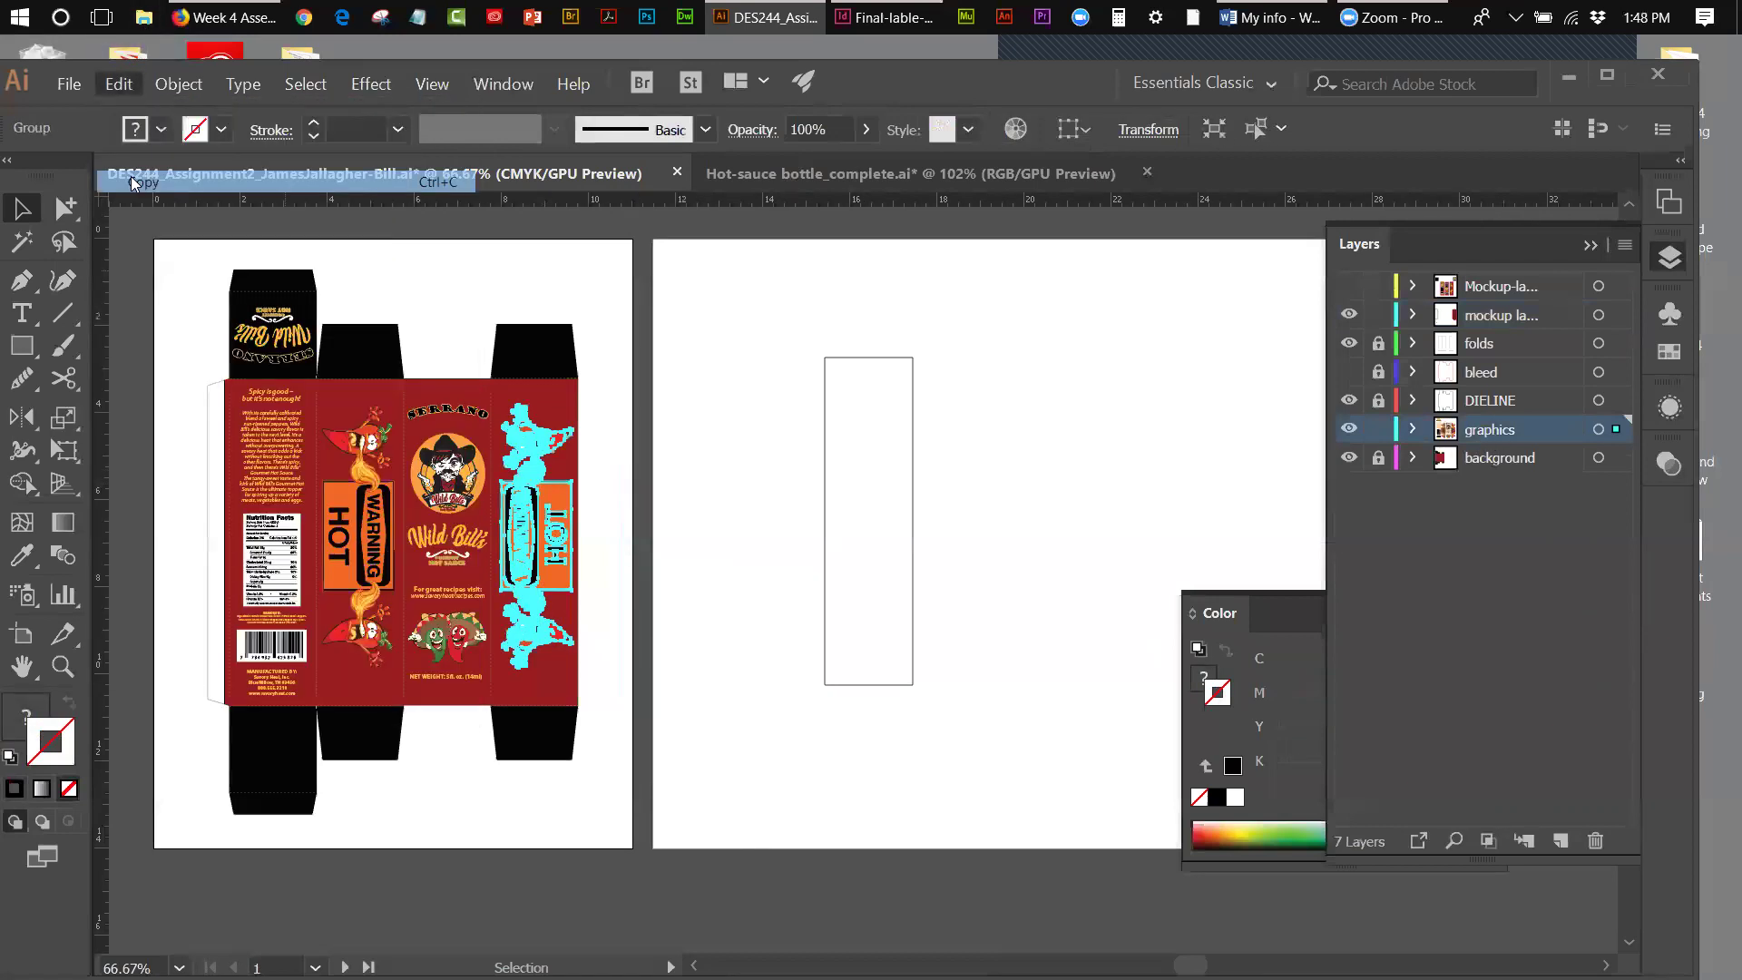
right_click(721, 249)
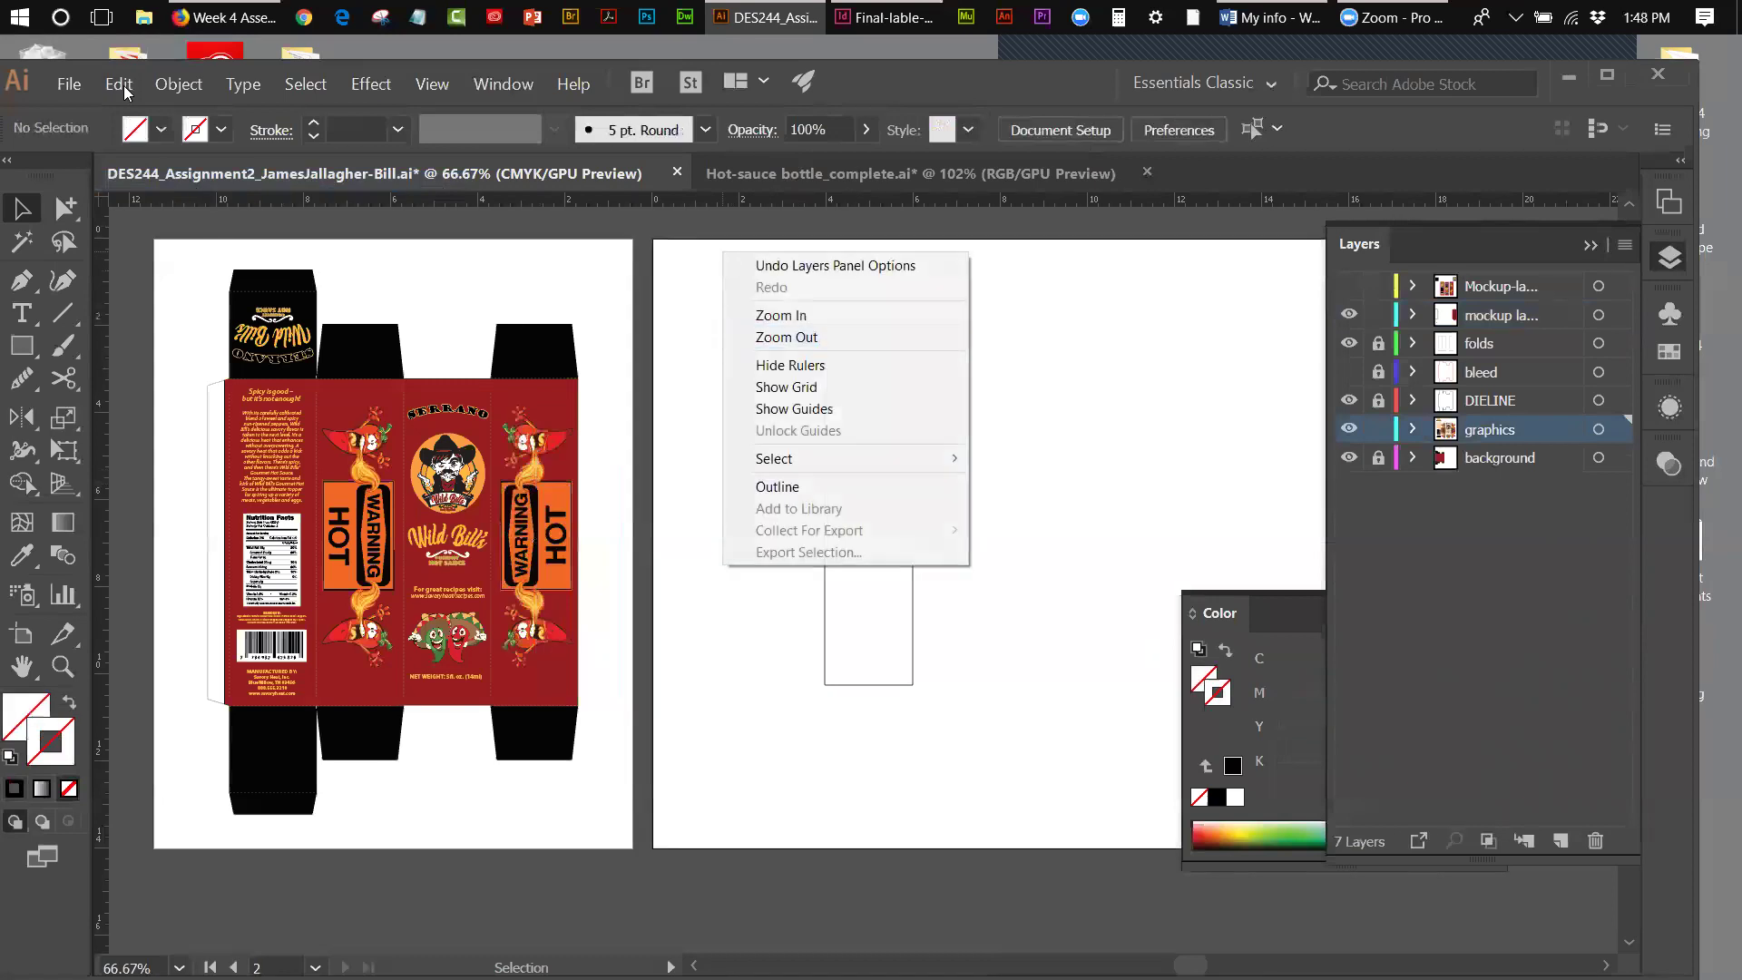
click(121, 86)
click(141, 203)
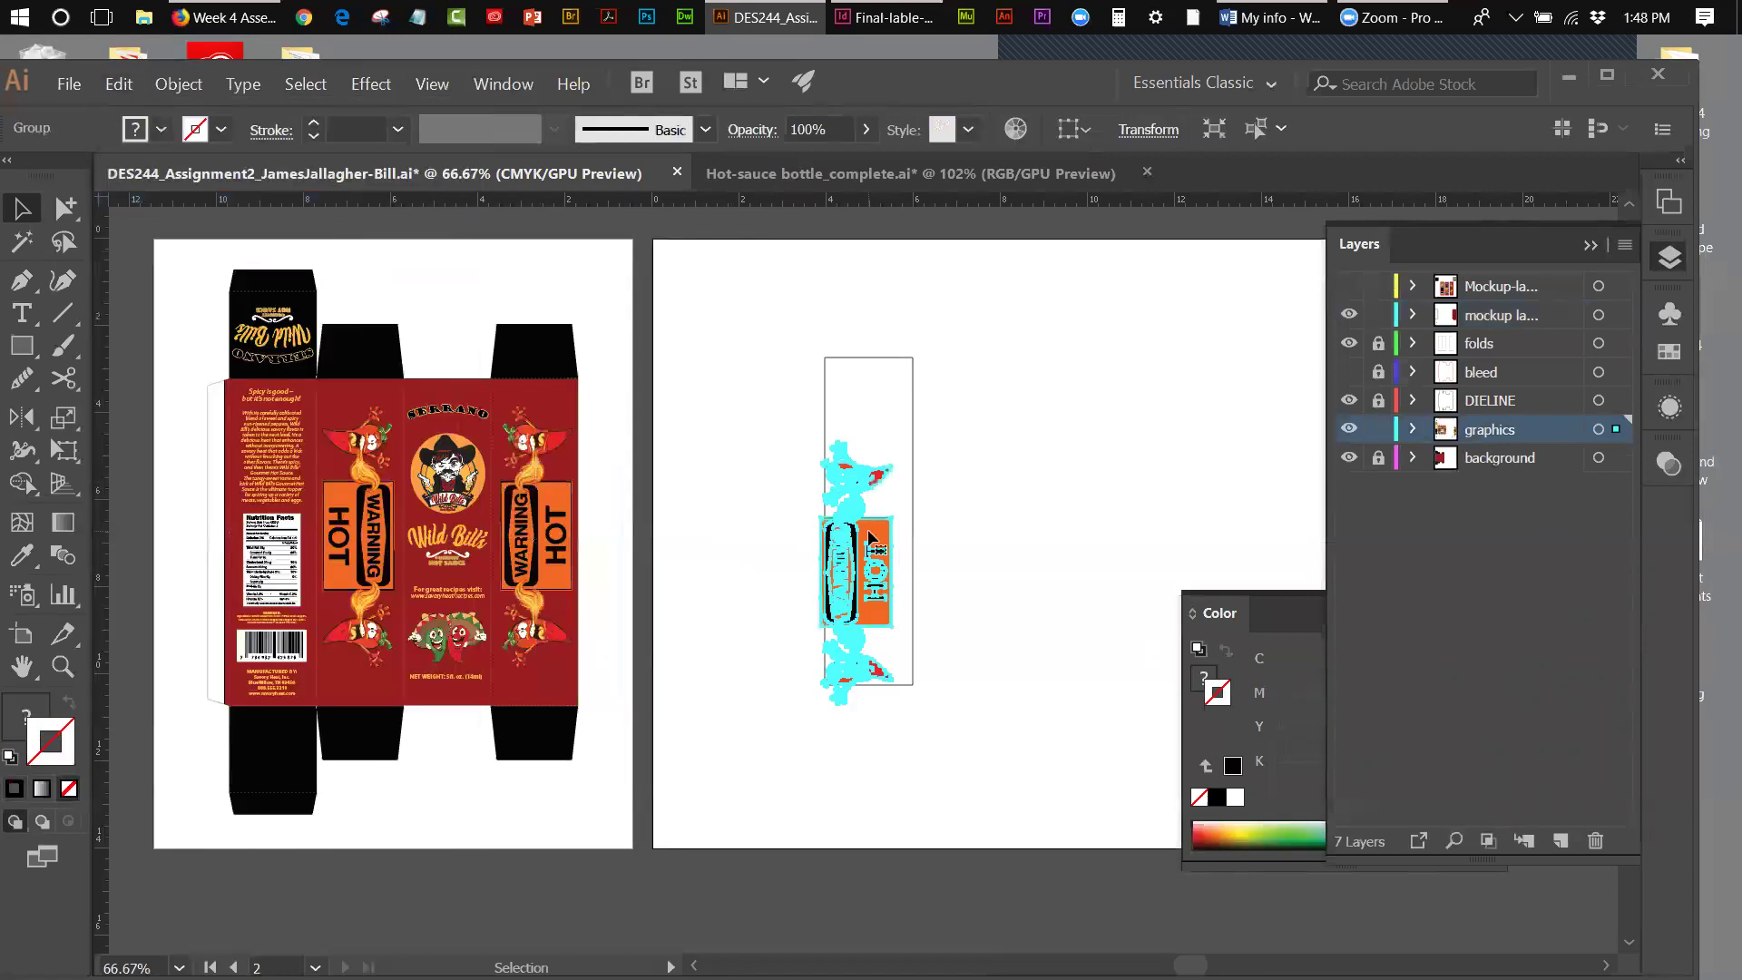
- Move the pasted WARNING HOT artwork into the tall rectangle
drag(878, 546, 887, 482)
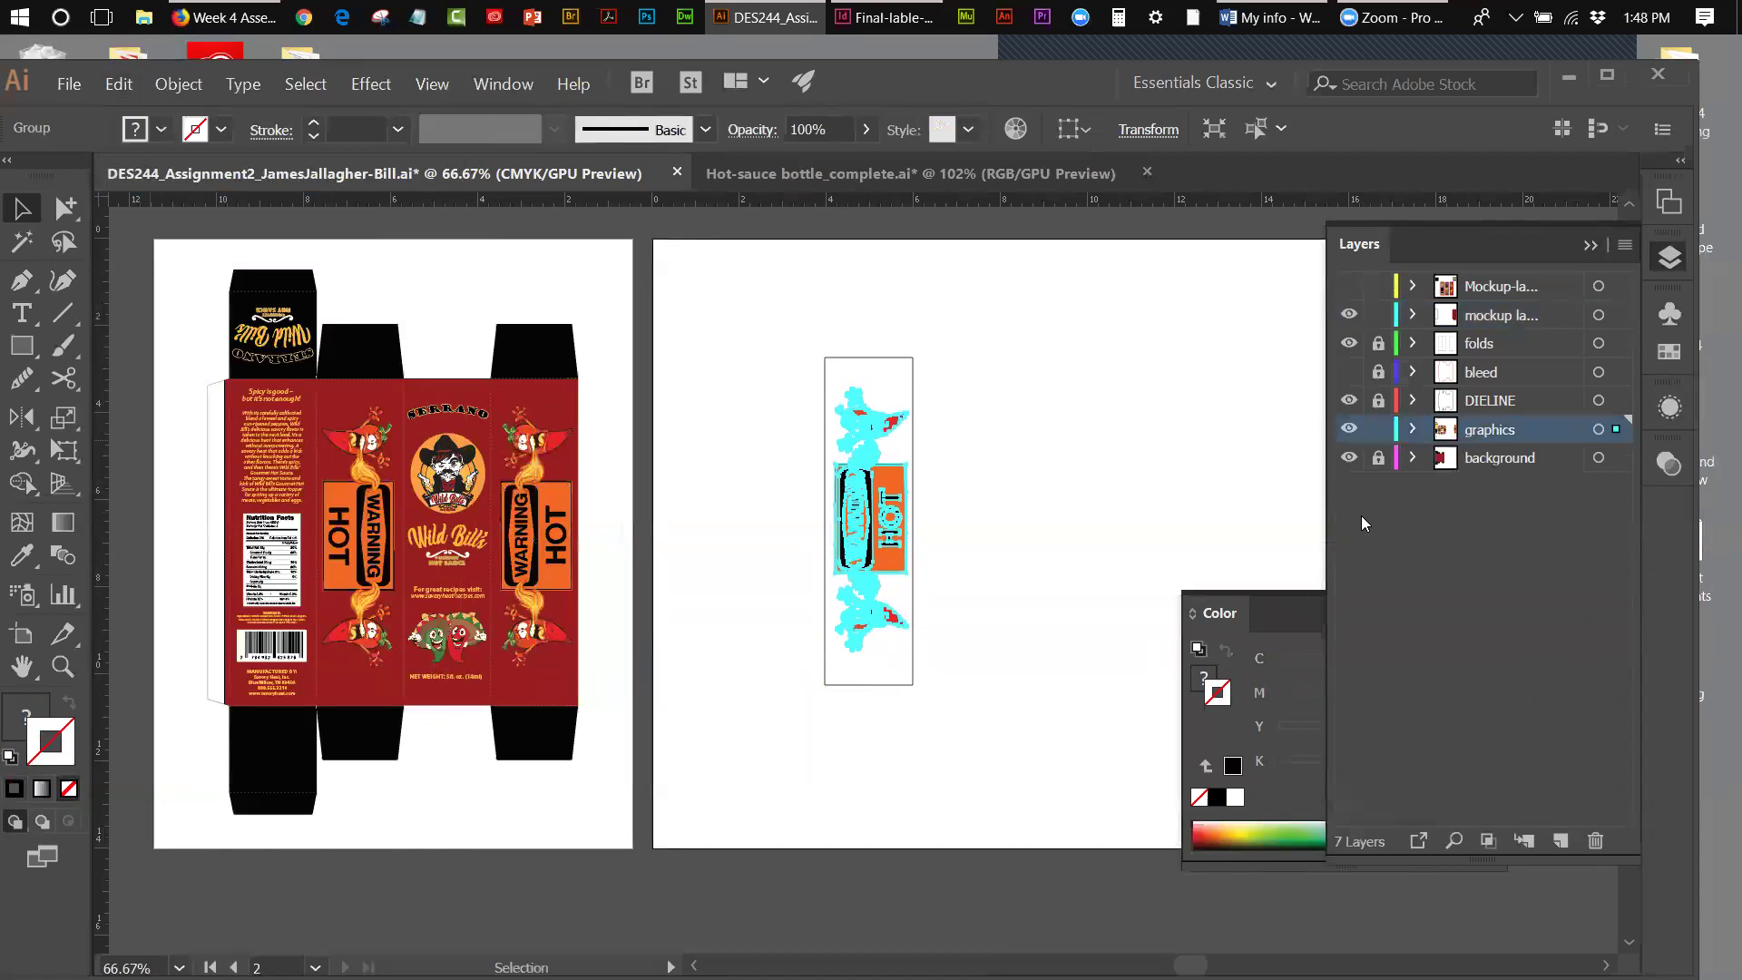
click(1187, 461)
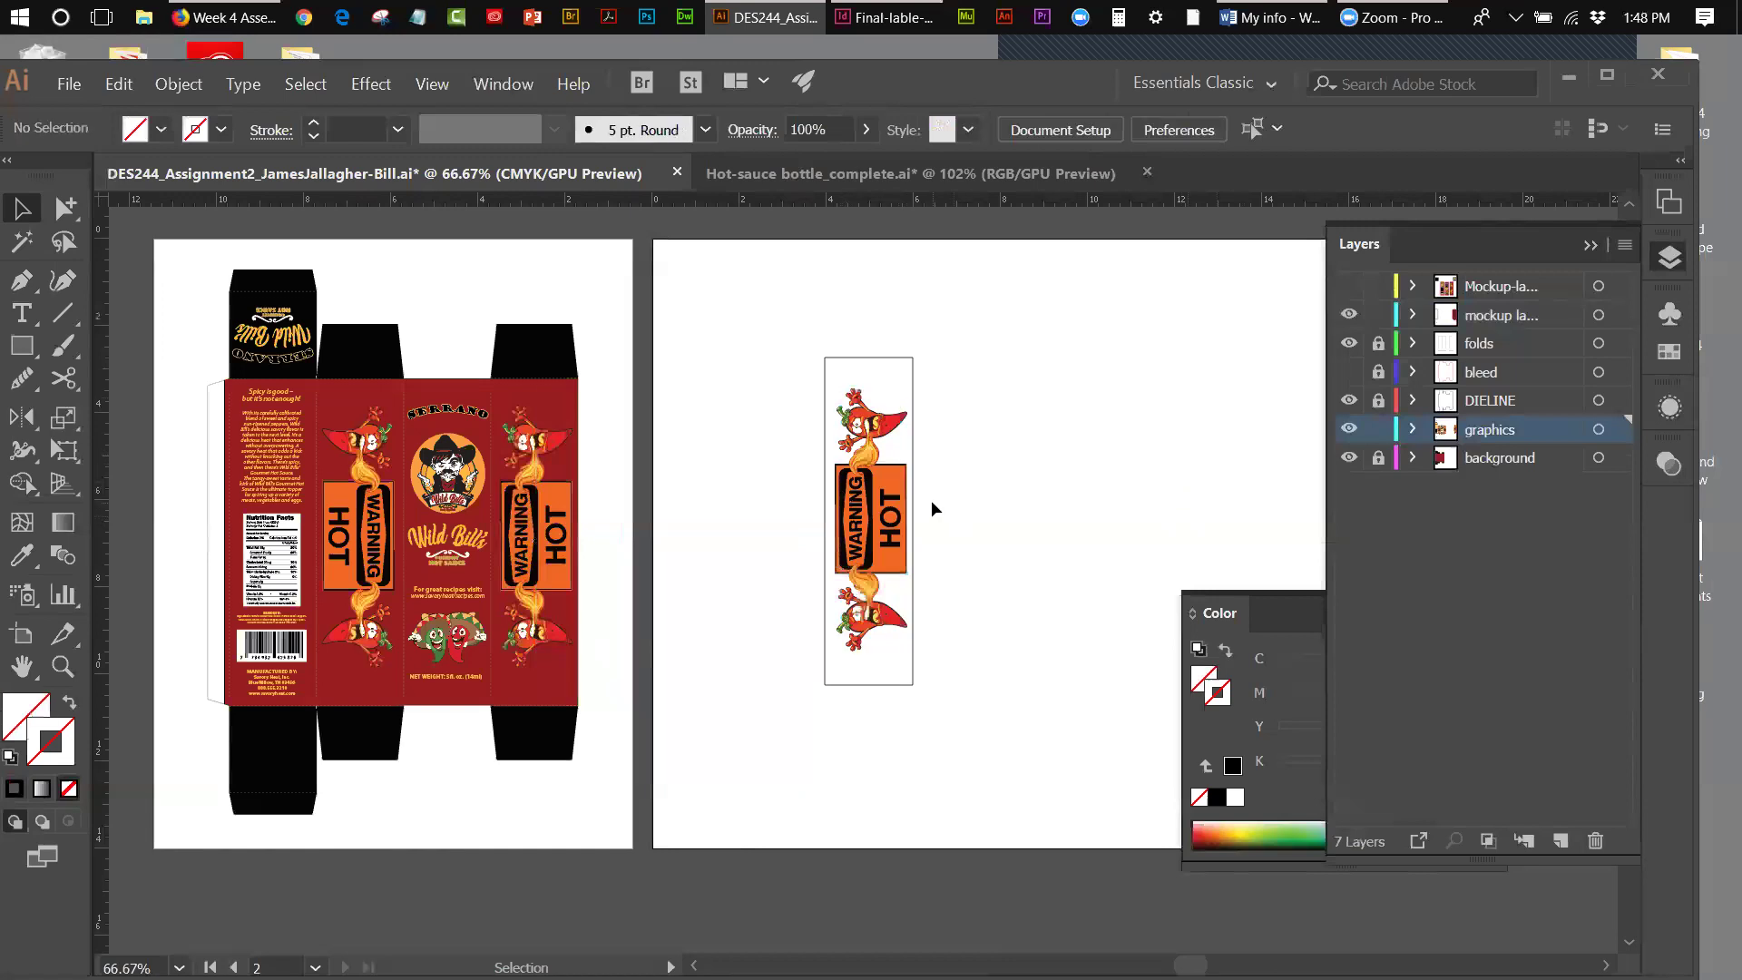
click(869, 496)
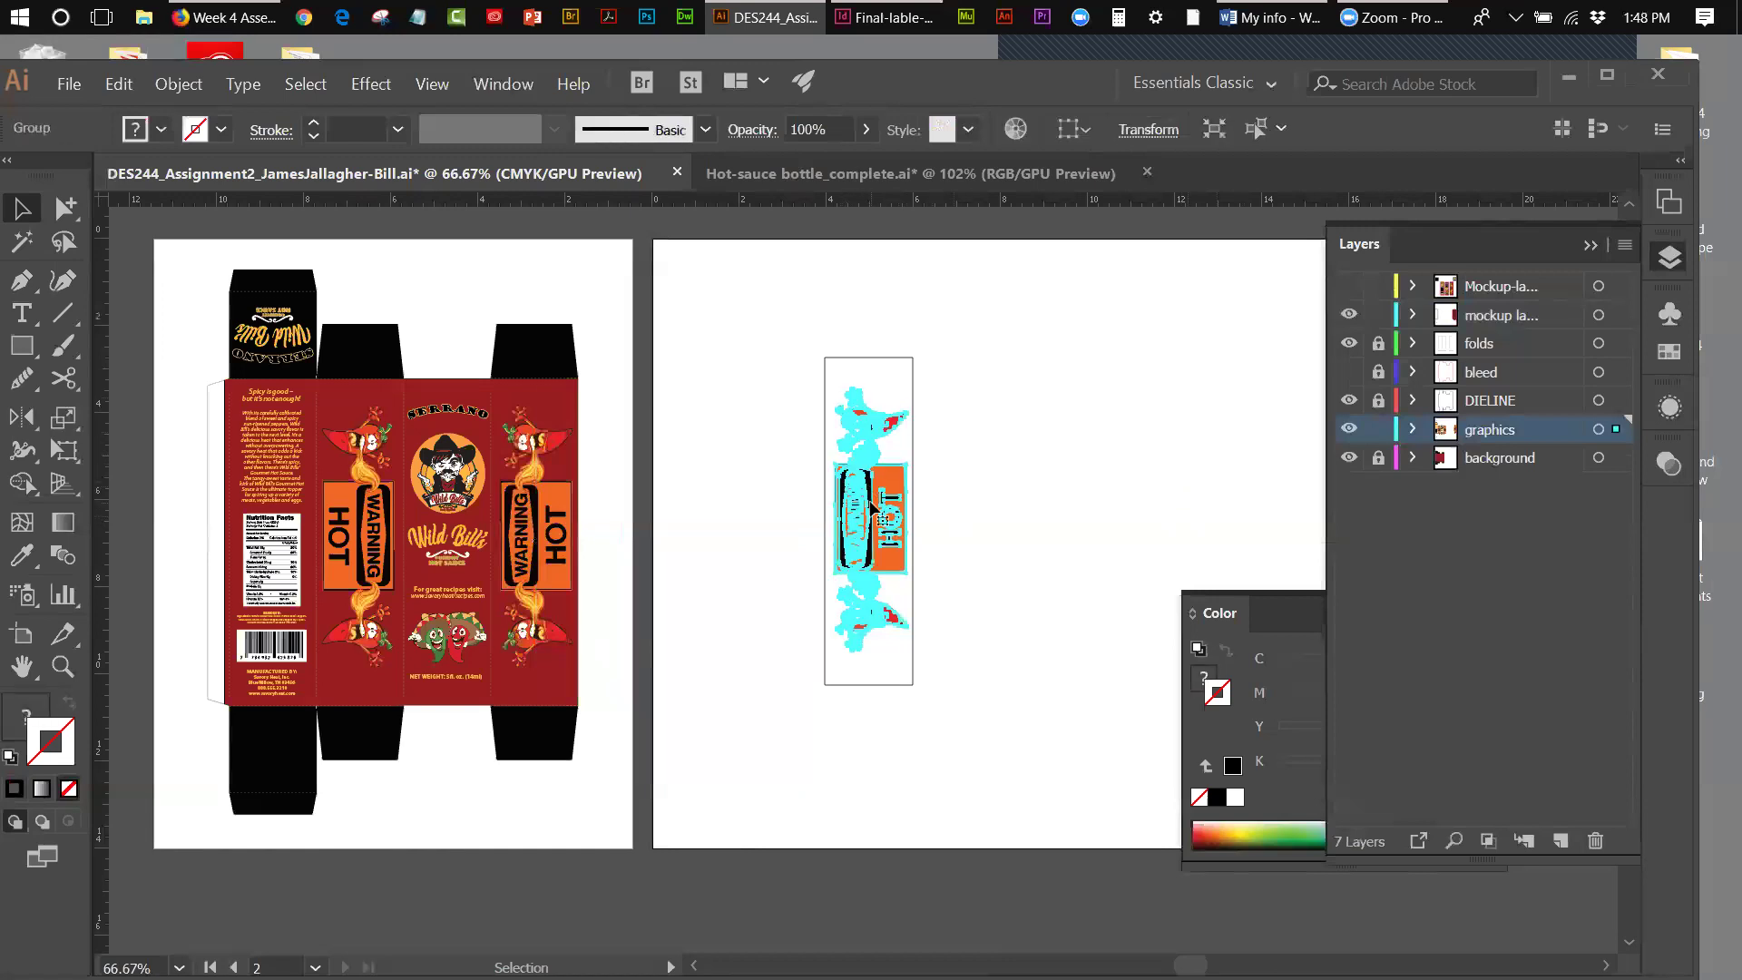
click(944, 488)
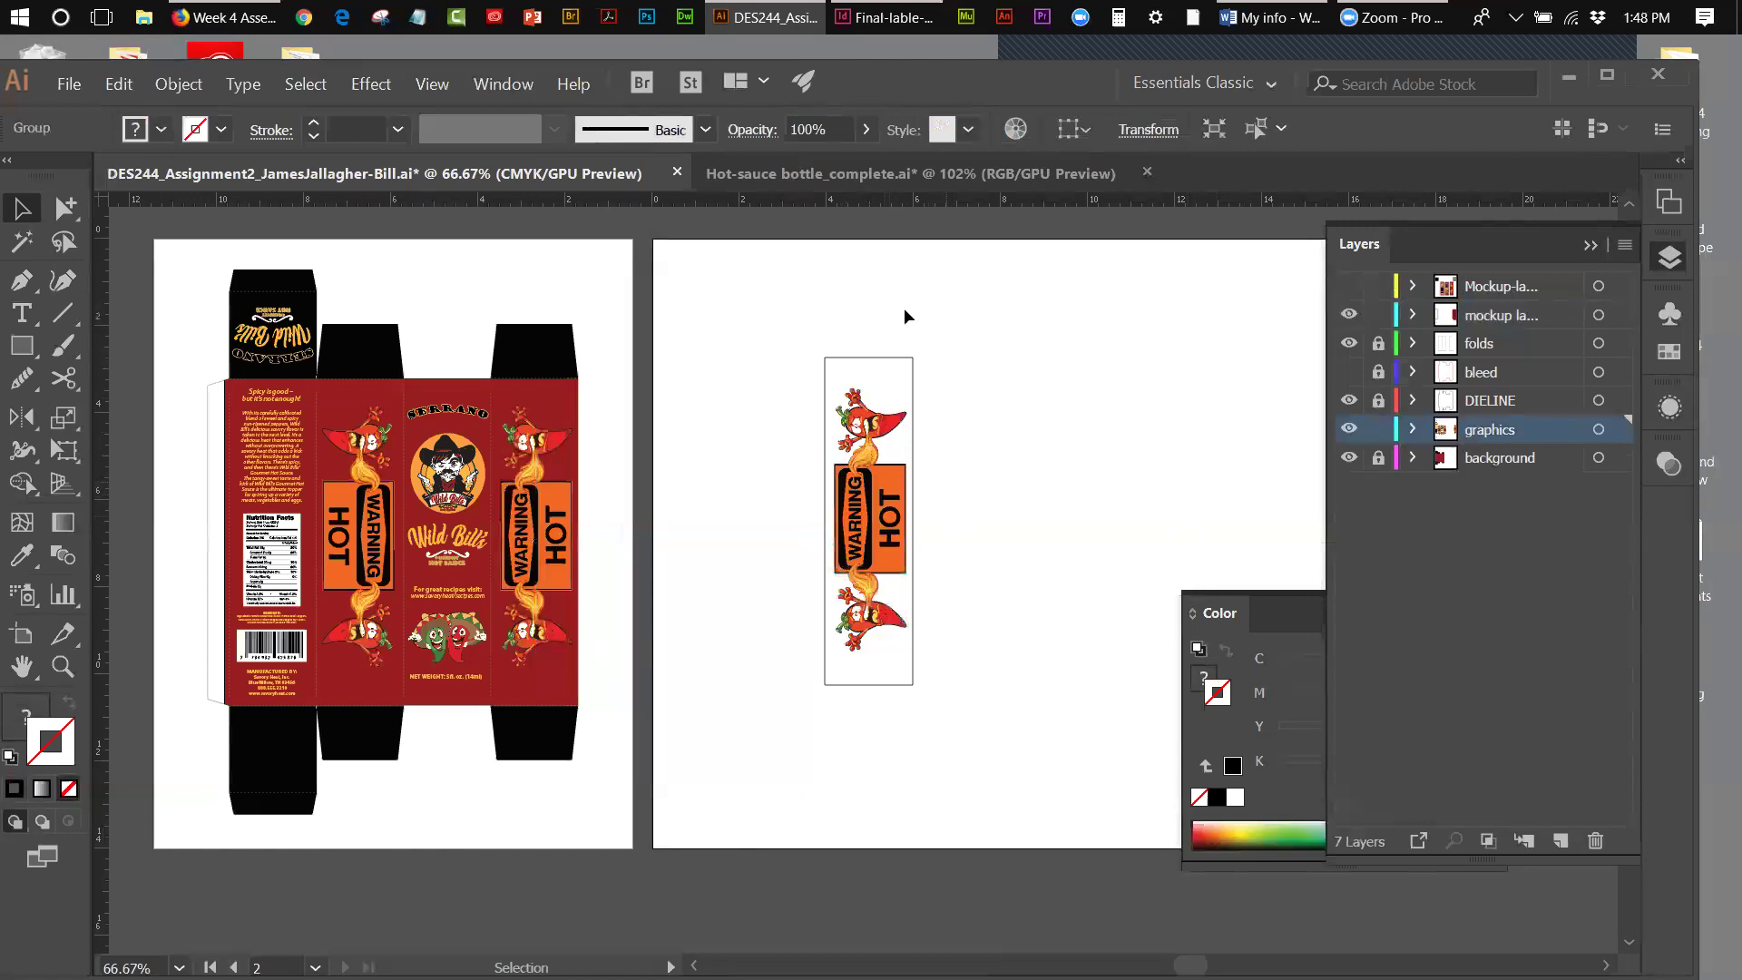
- Set the tall label rectangle's stroke to None
click(913, 360)
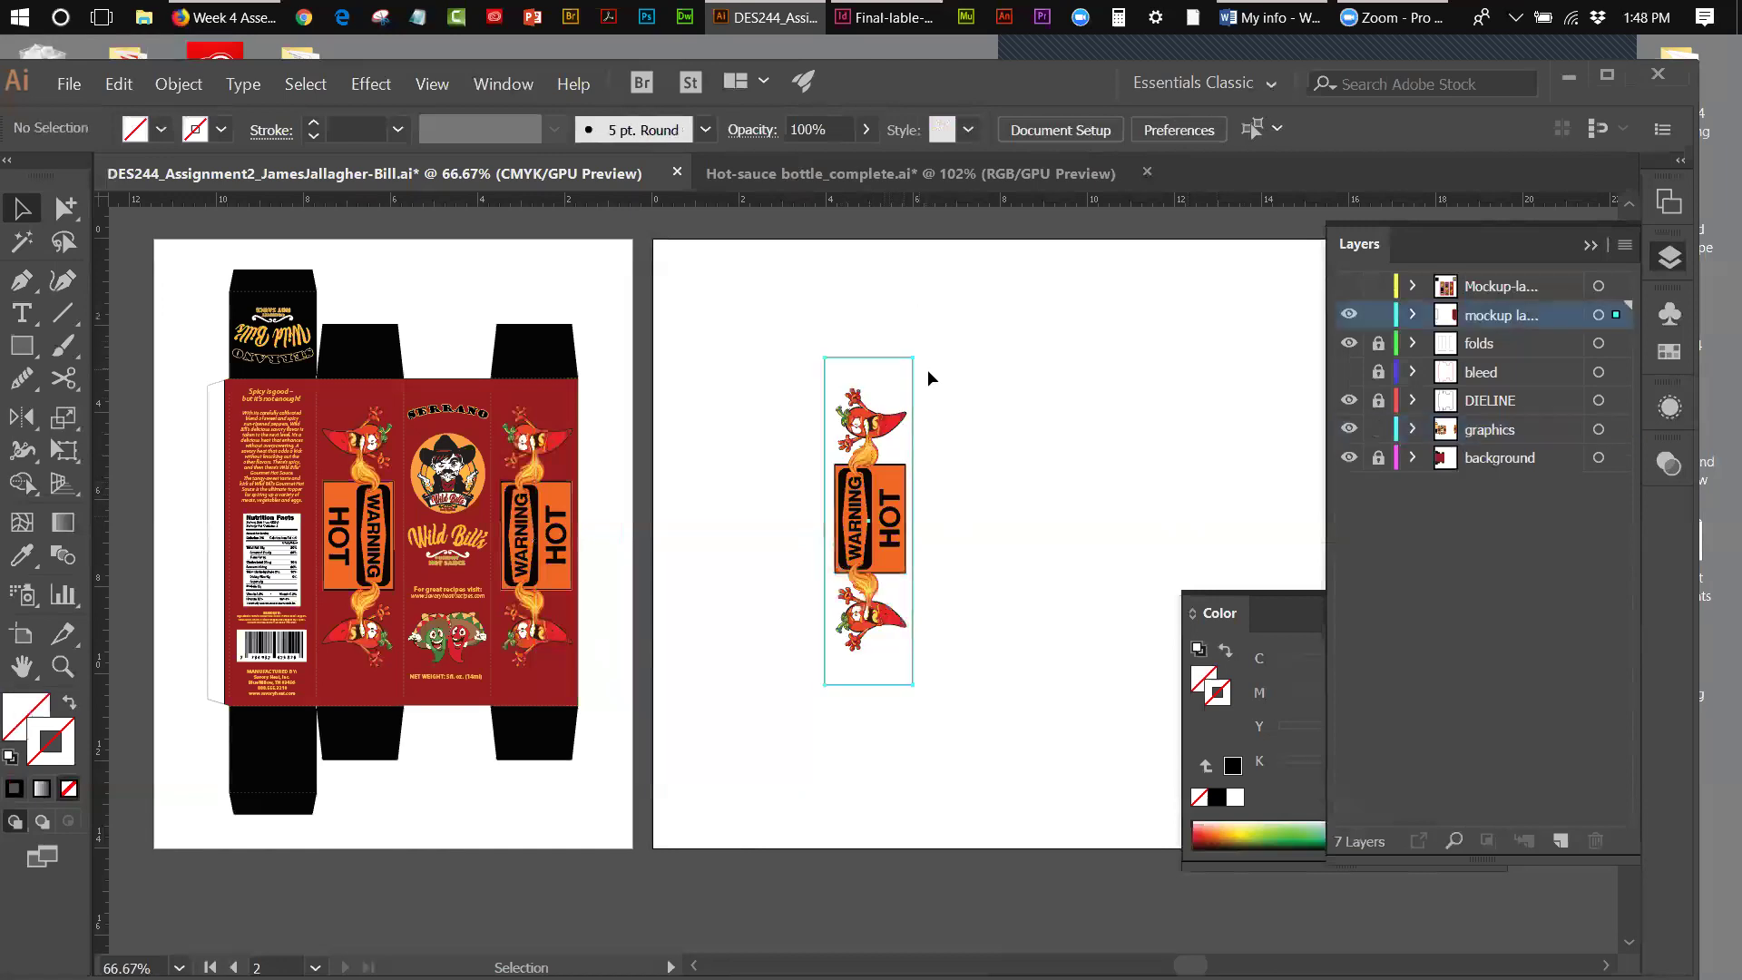
click(69, 788)
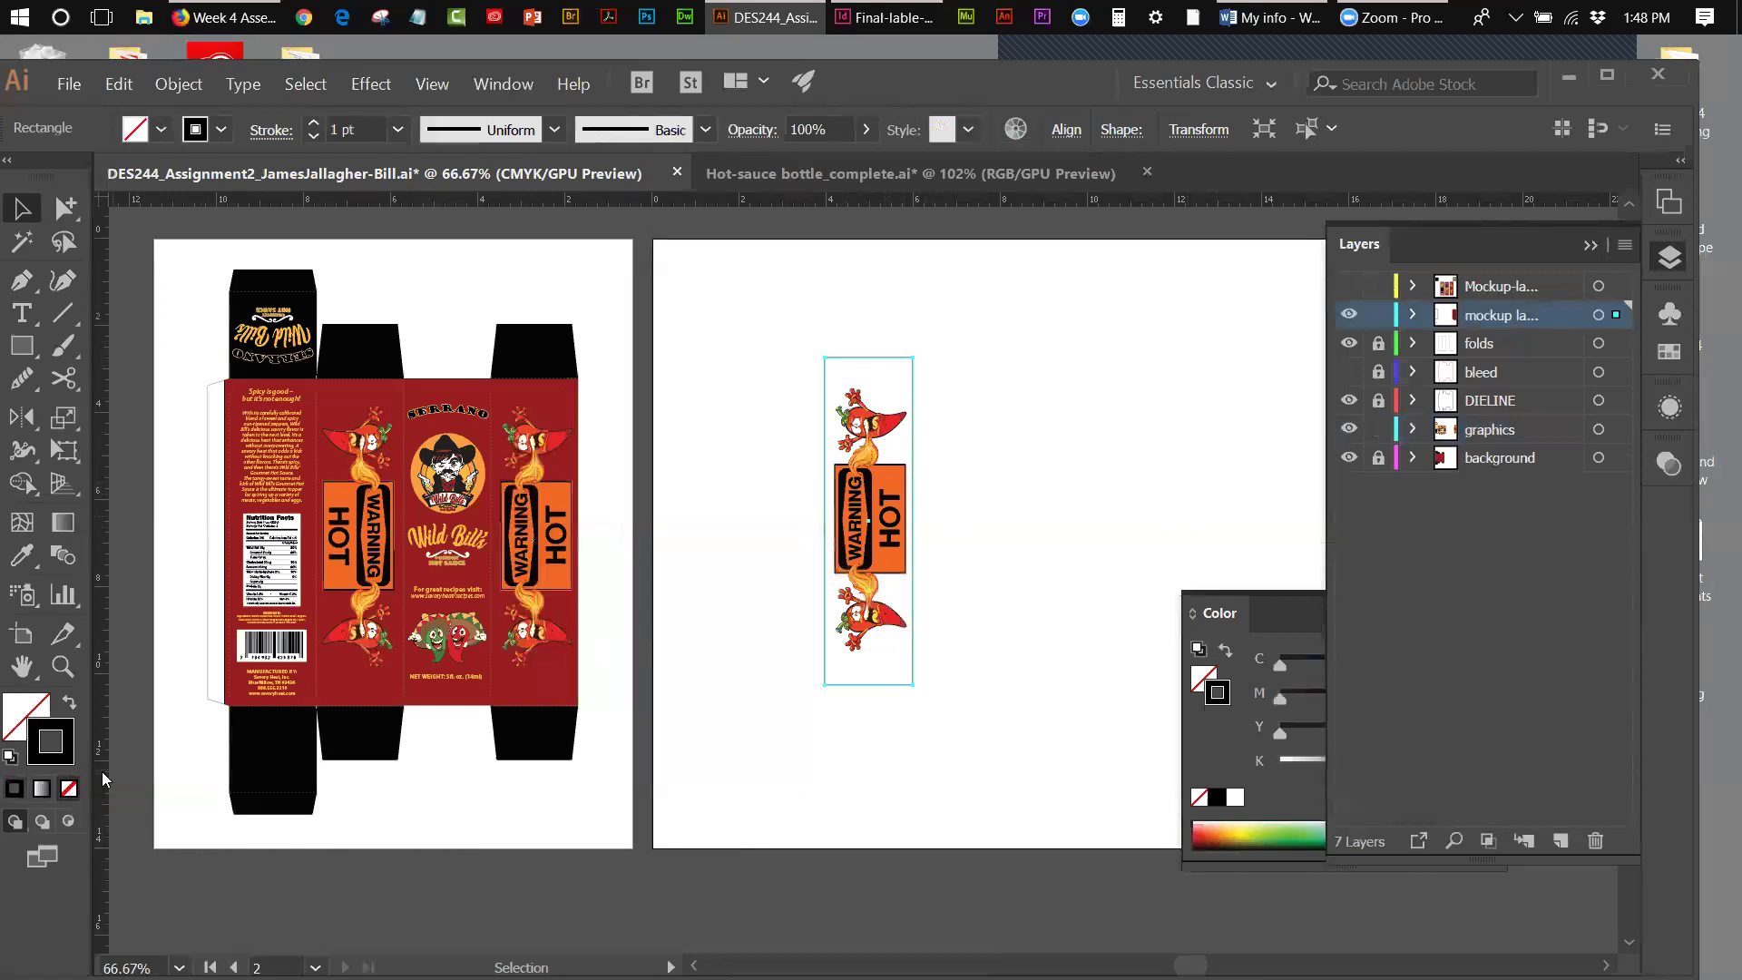
click(739, 433)
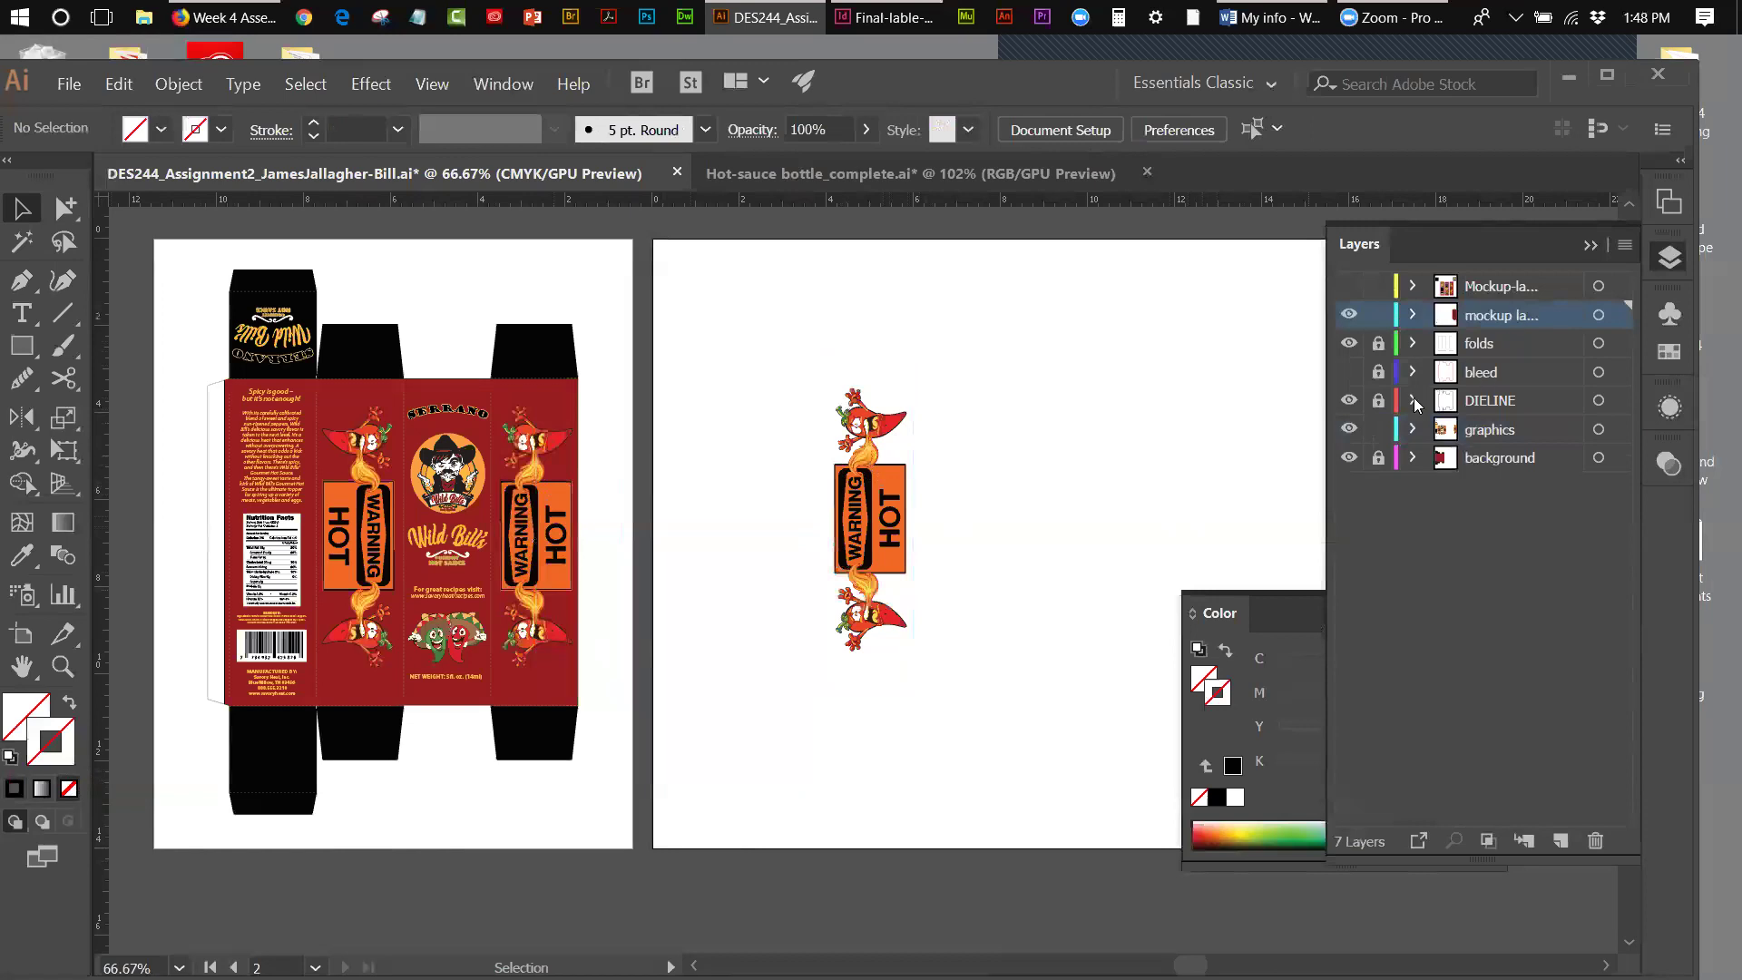
- Place a Side symbol on artboard 2, delete it with the pasted WARNING HOT artwork, and close the Symbols and Color panels
click(1669, 314)
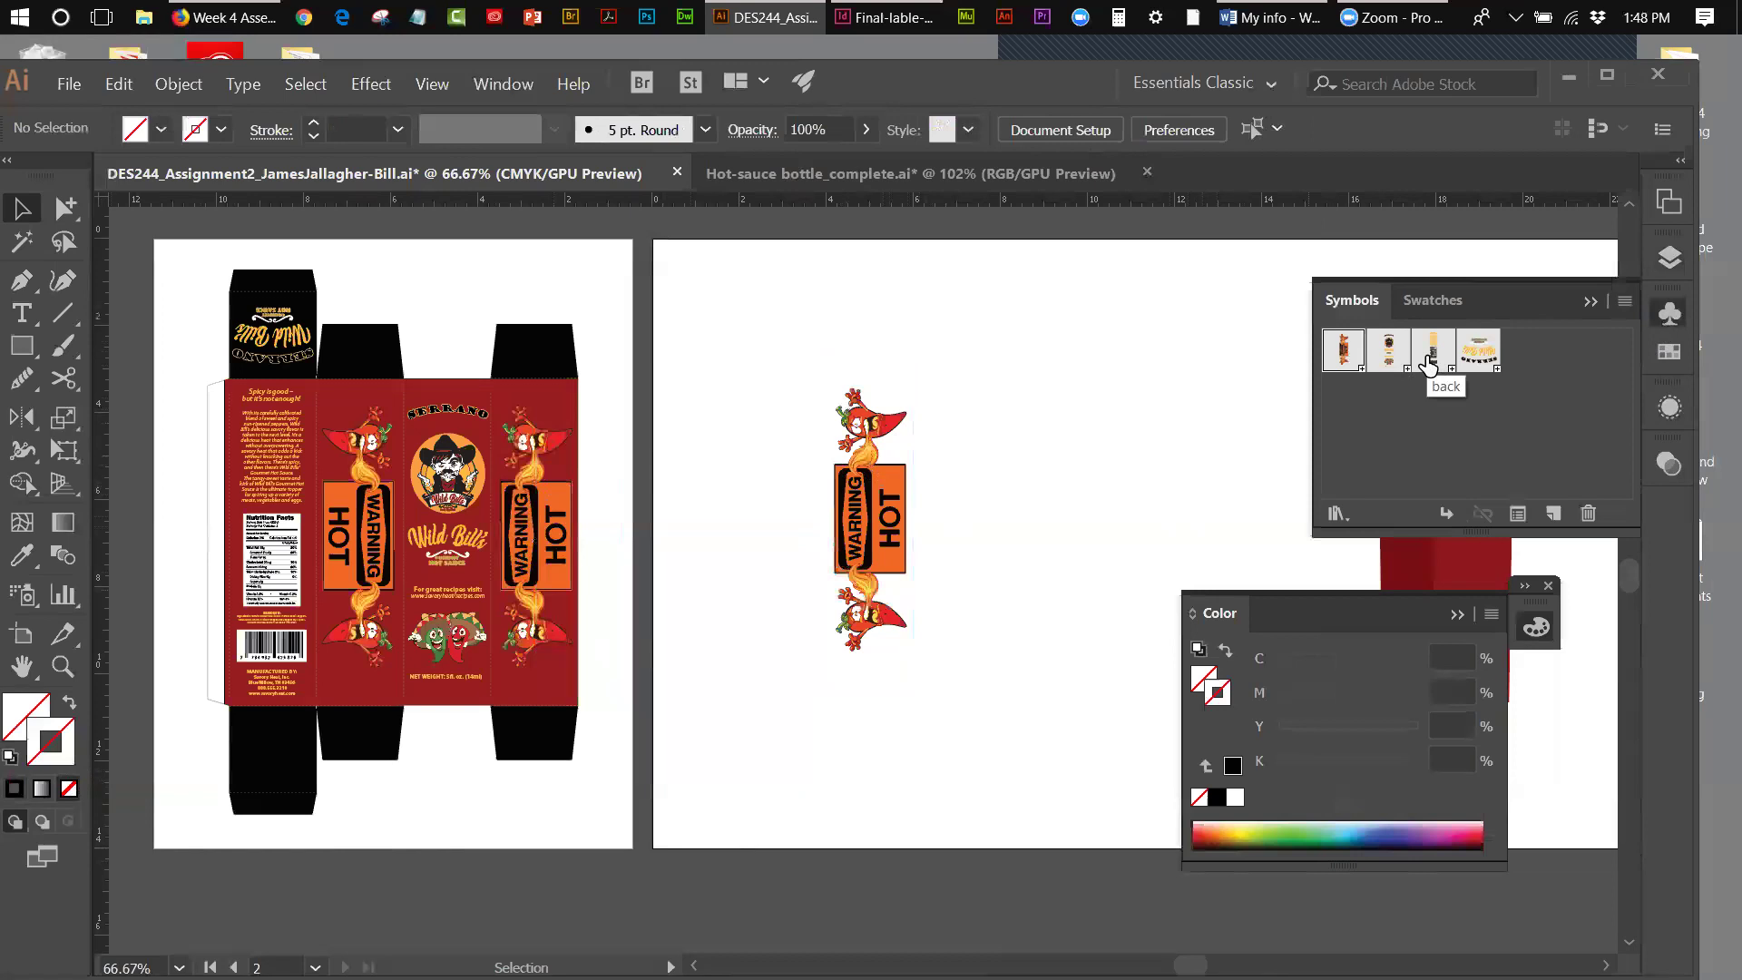
drag(1355, 361, 1066, 504)
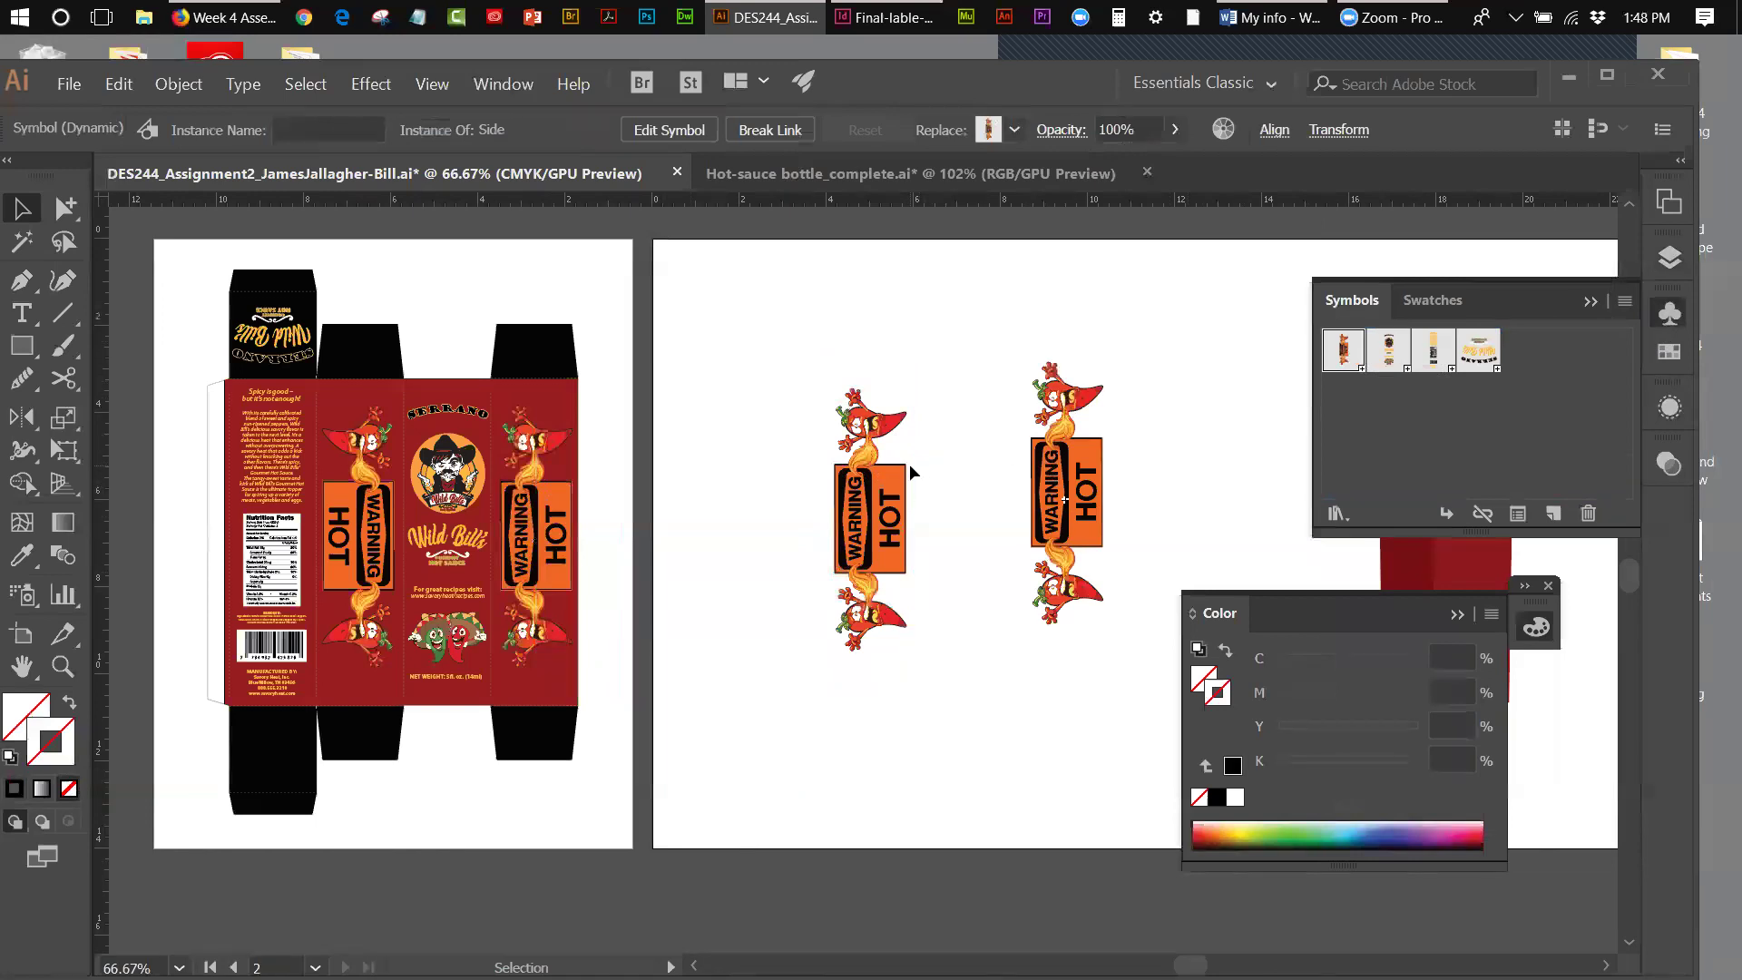
drag(719, 330, 918, 438)
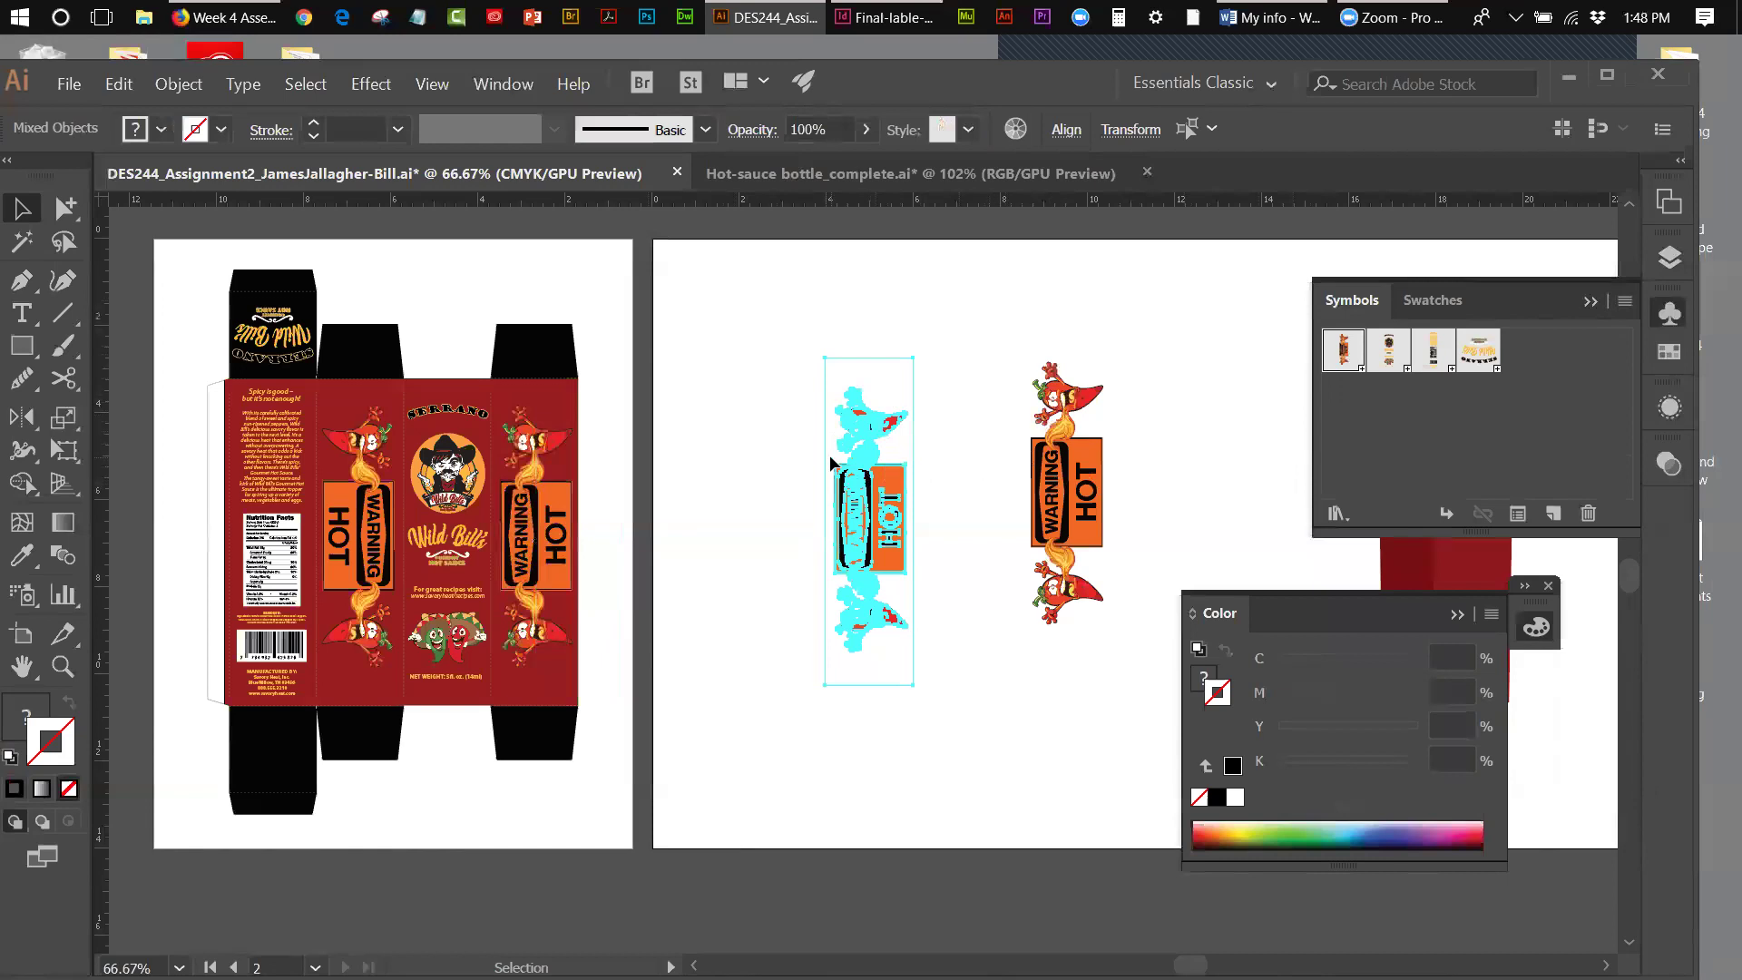
drag(793, 339, 1134, 626)
key(Delete)
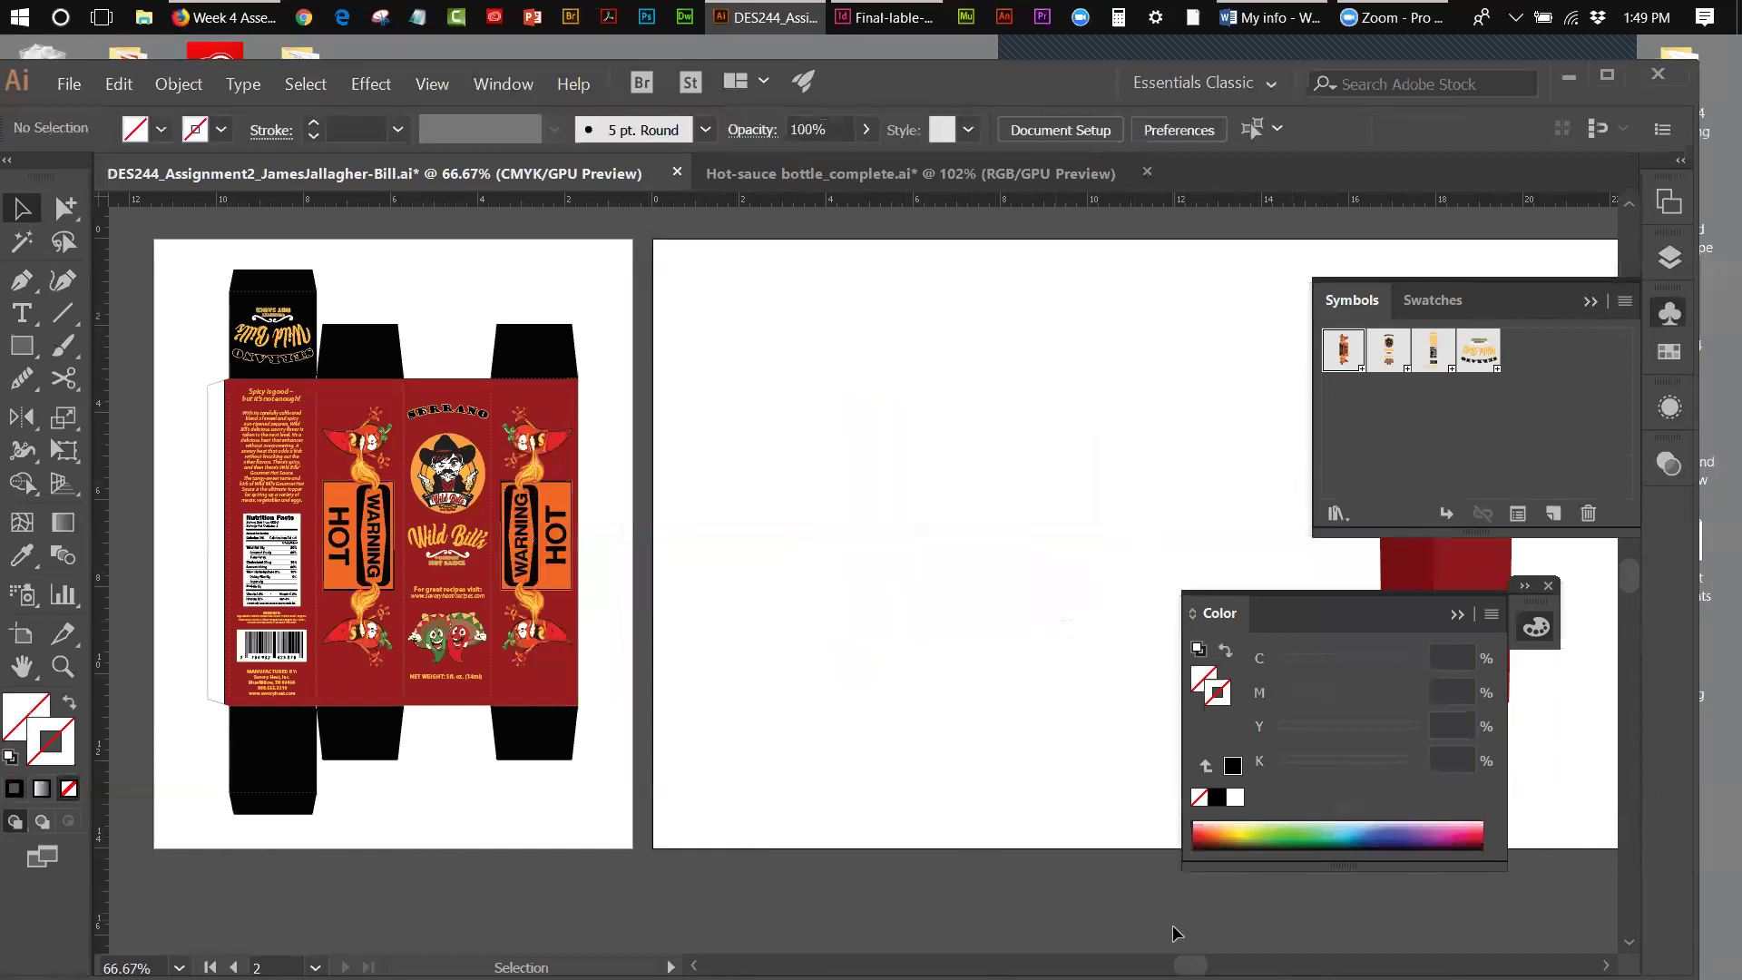
click(1590, 302)
click(1548, 585)
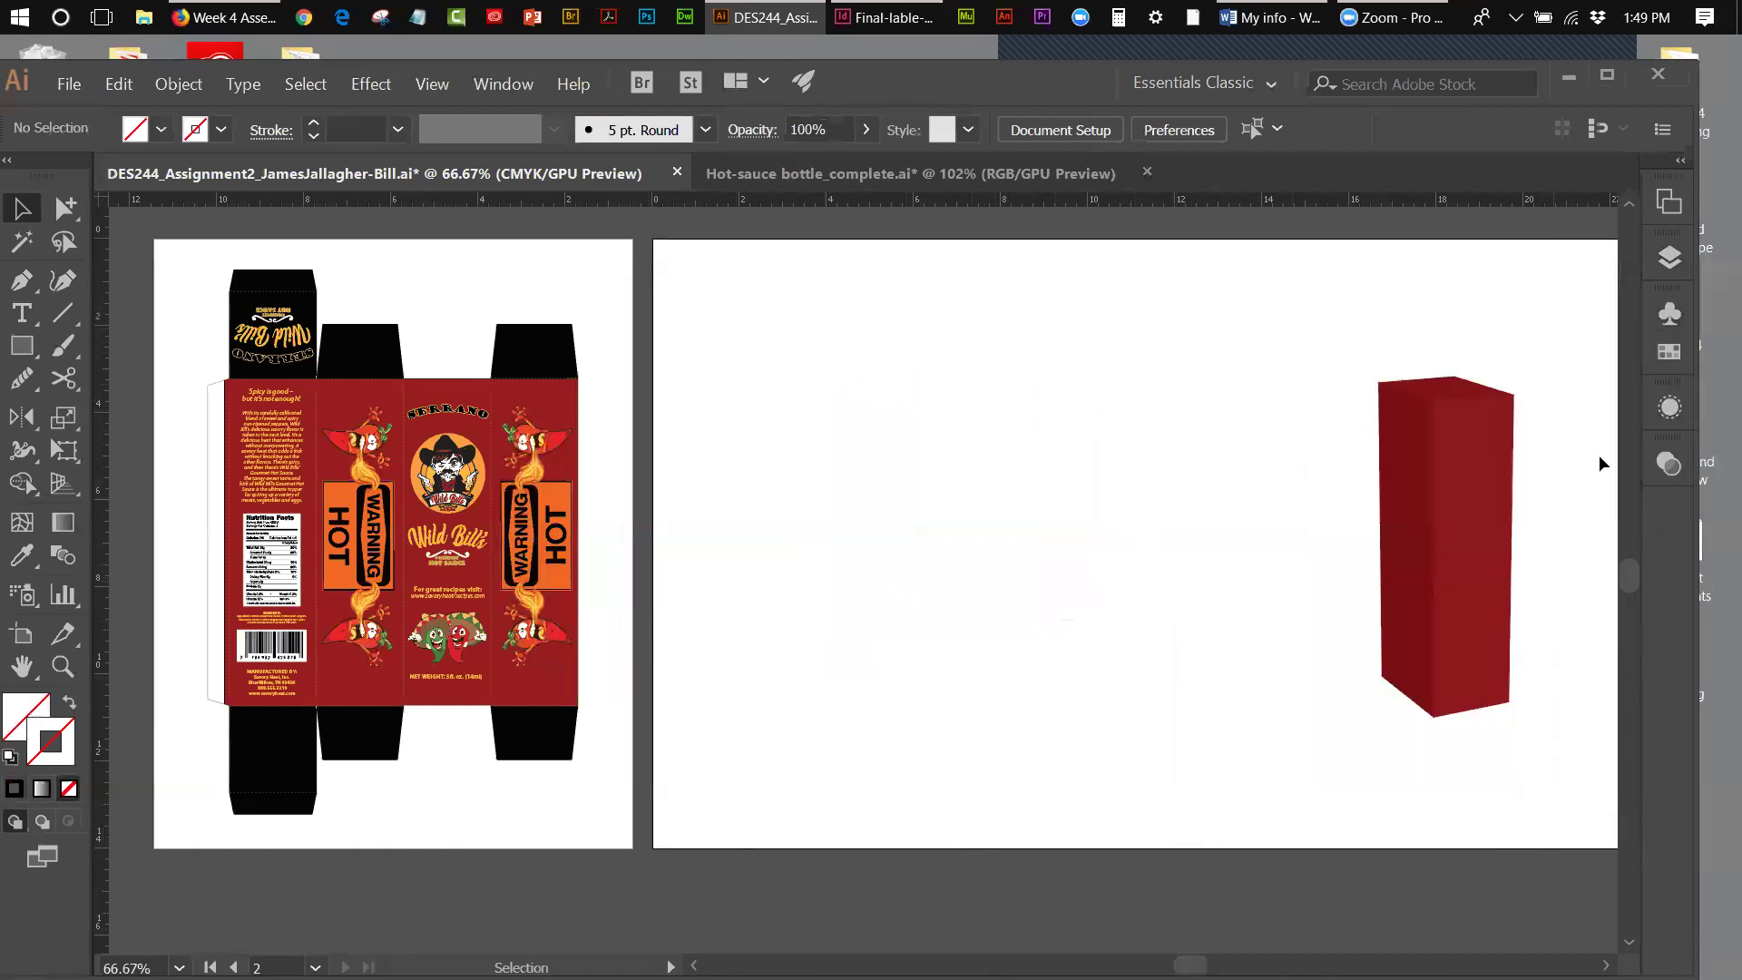
- Lock the graphics layer and the top Mockup layer in the Layers panel
click(1669, 257)
click(1381, 429)
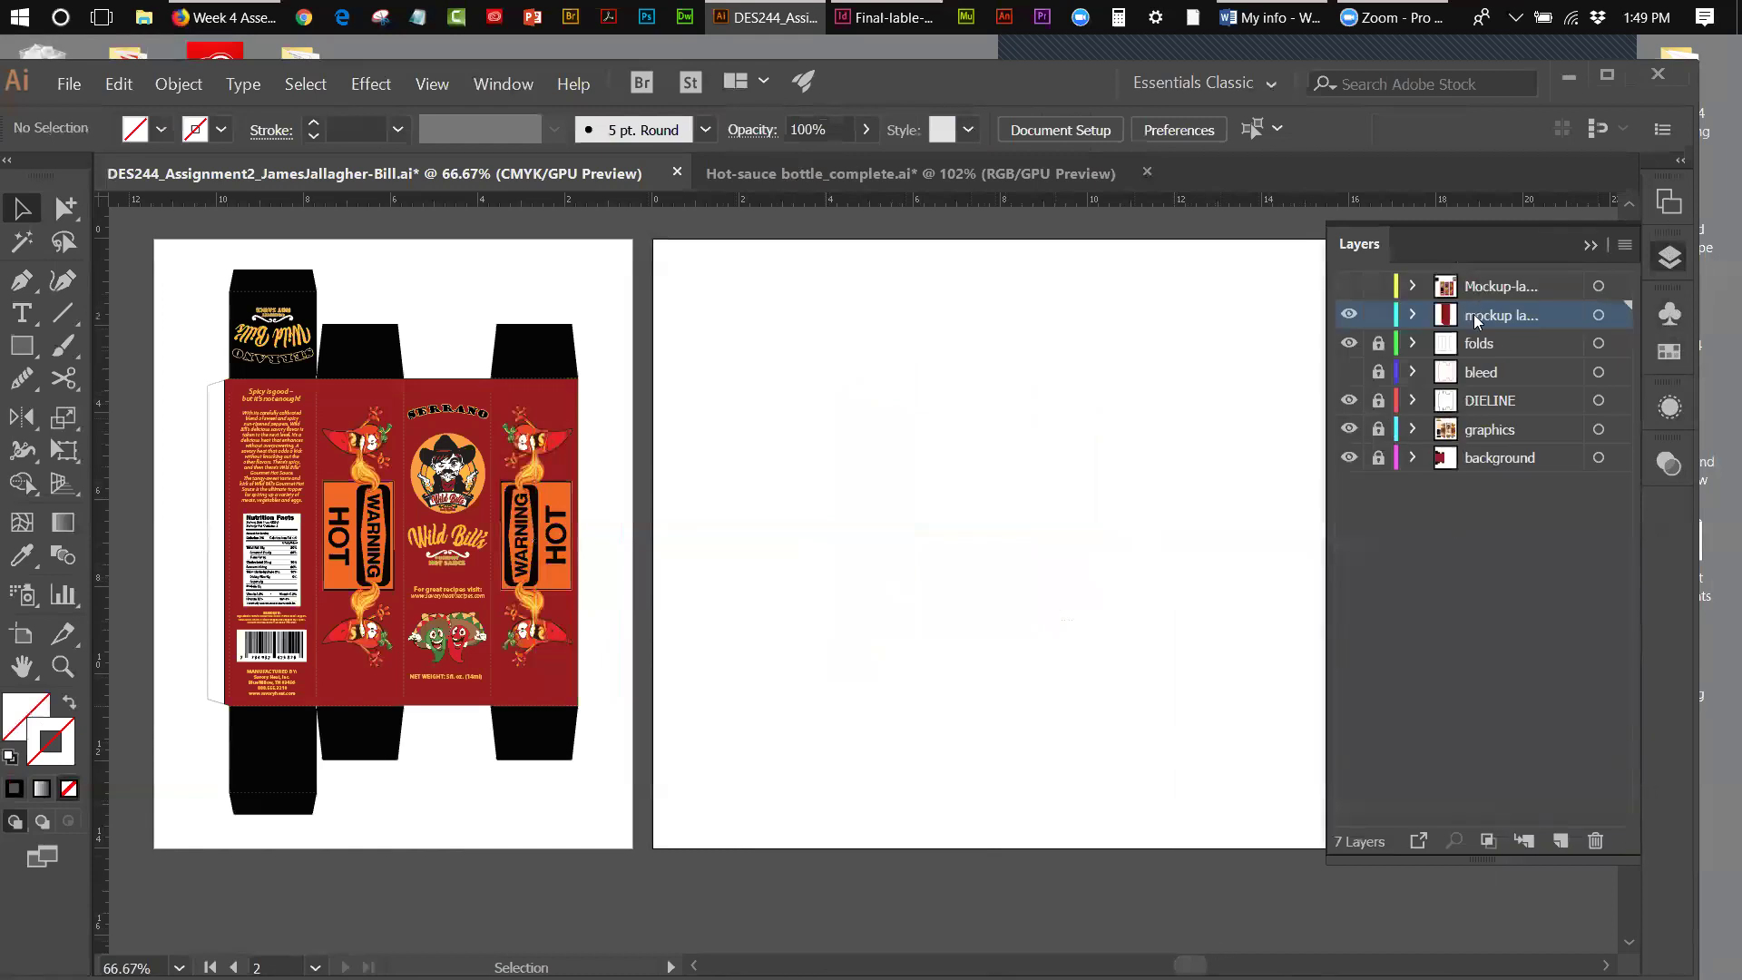
click(1375, 287)
drag(1190, 964, 1230, 964)
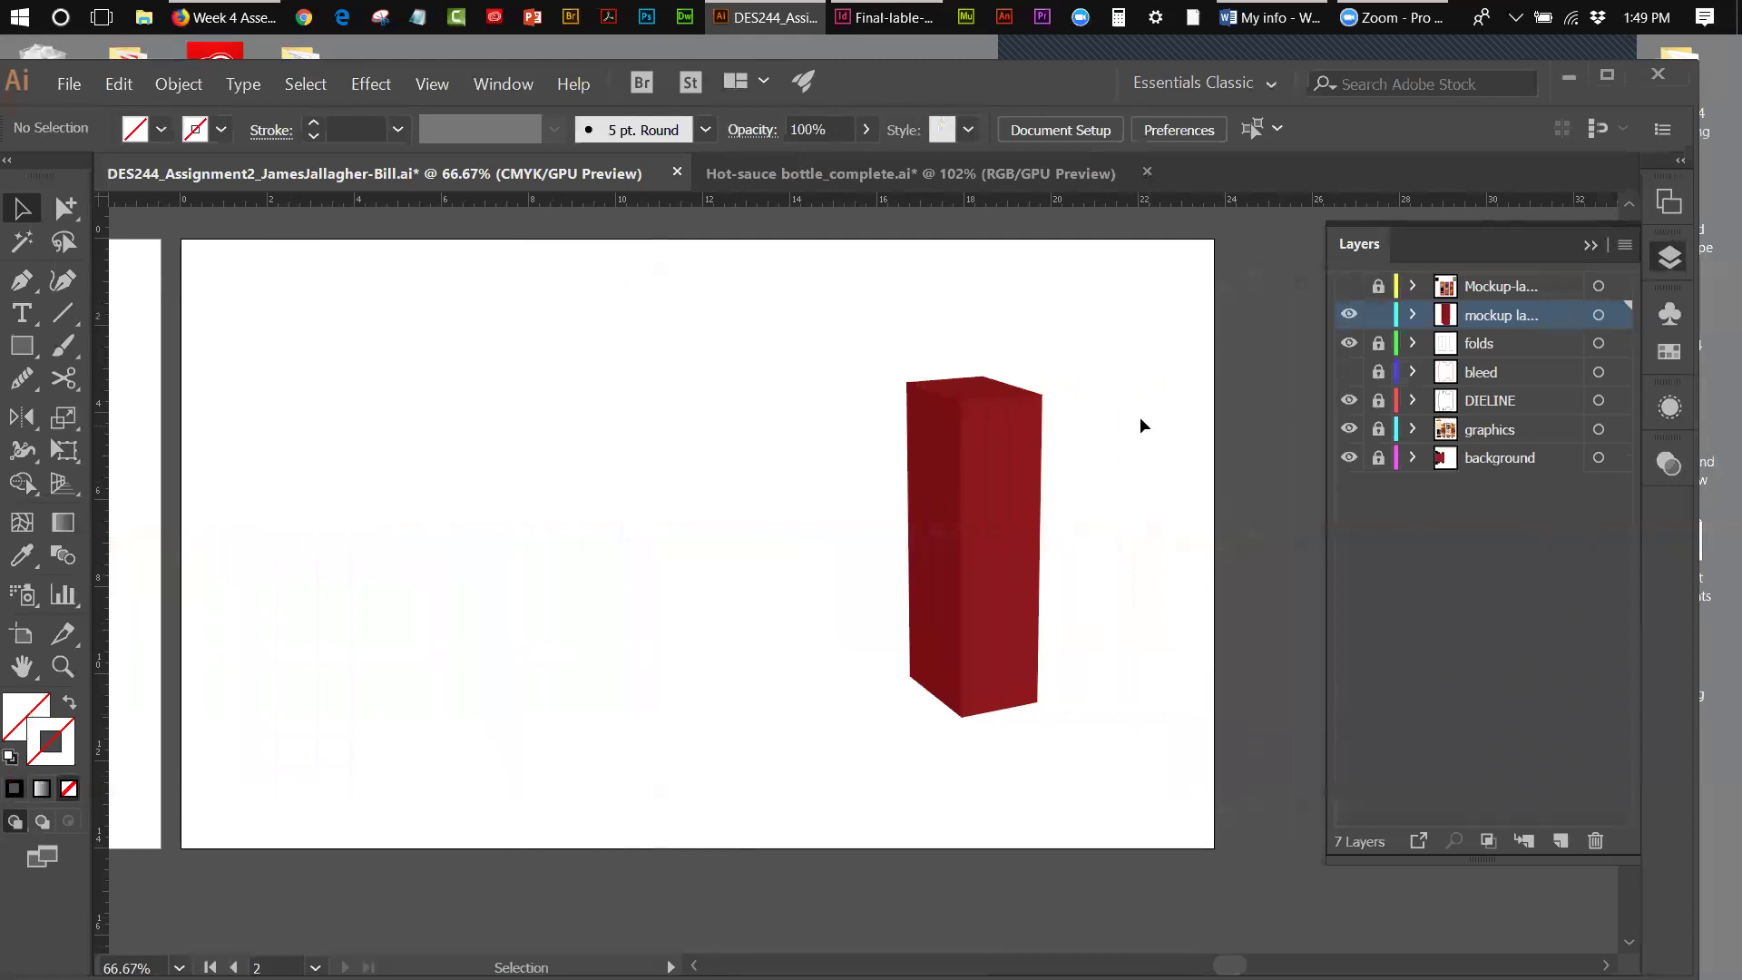
- Select the red 3D box and show its attributes in the Appearance panel
click(986, 507)
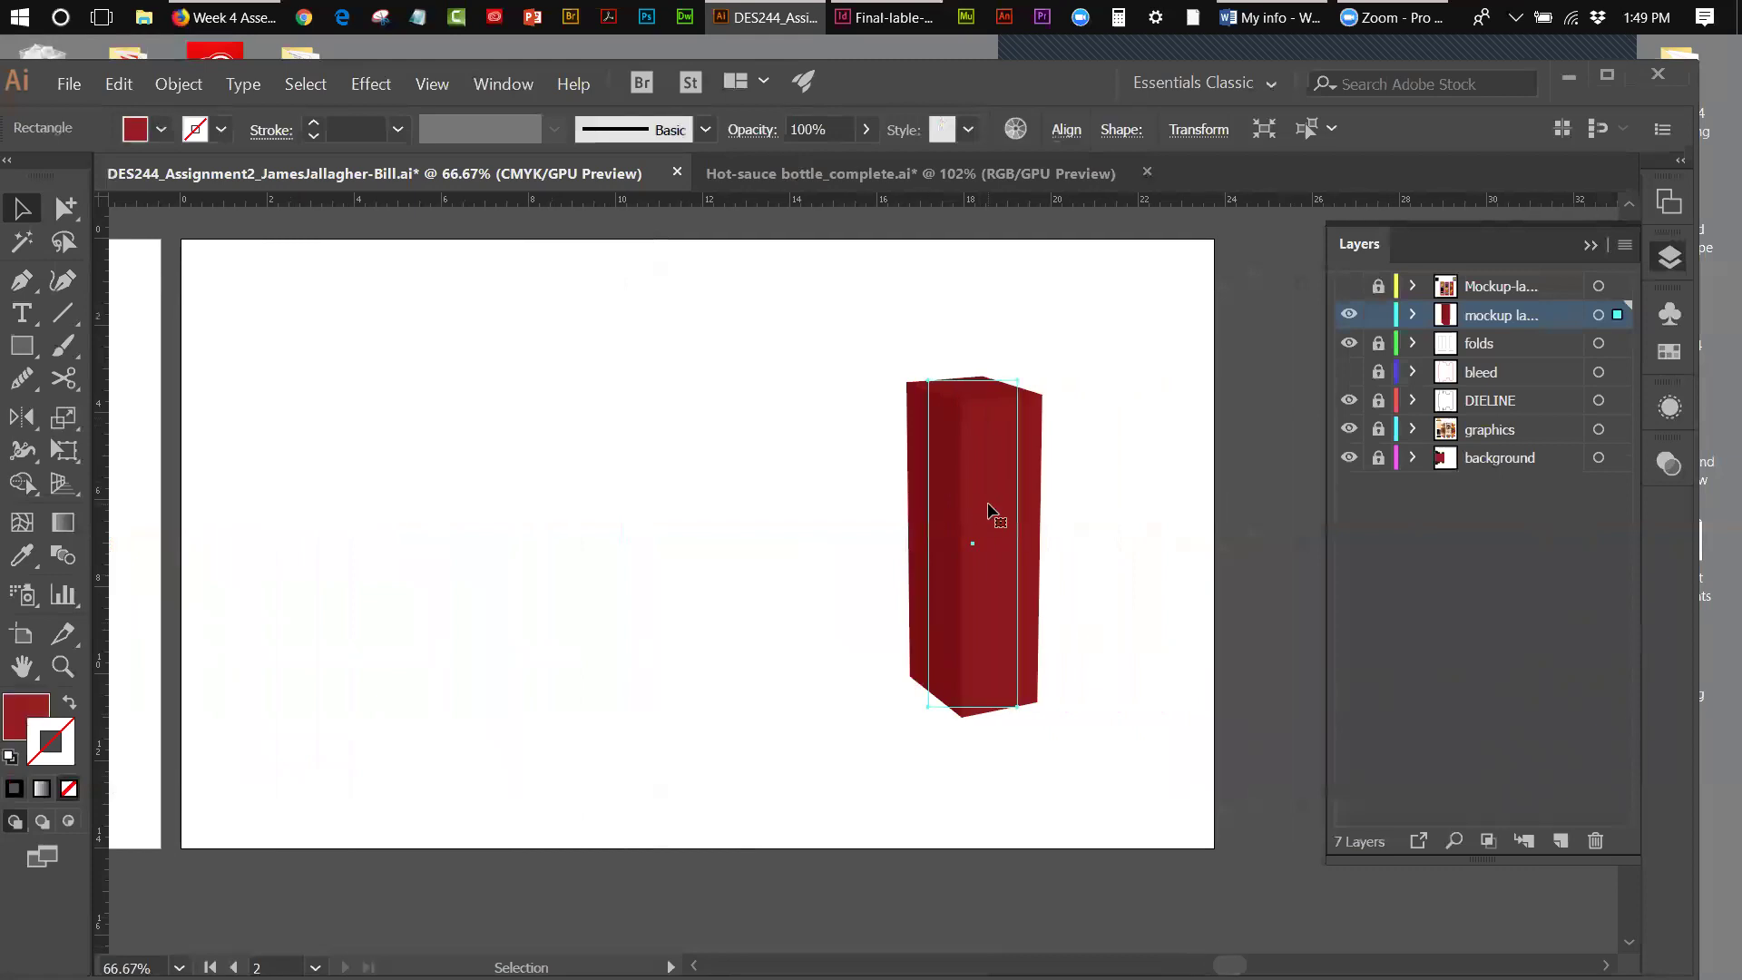
click(1589, 245)
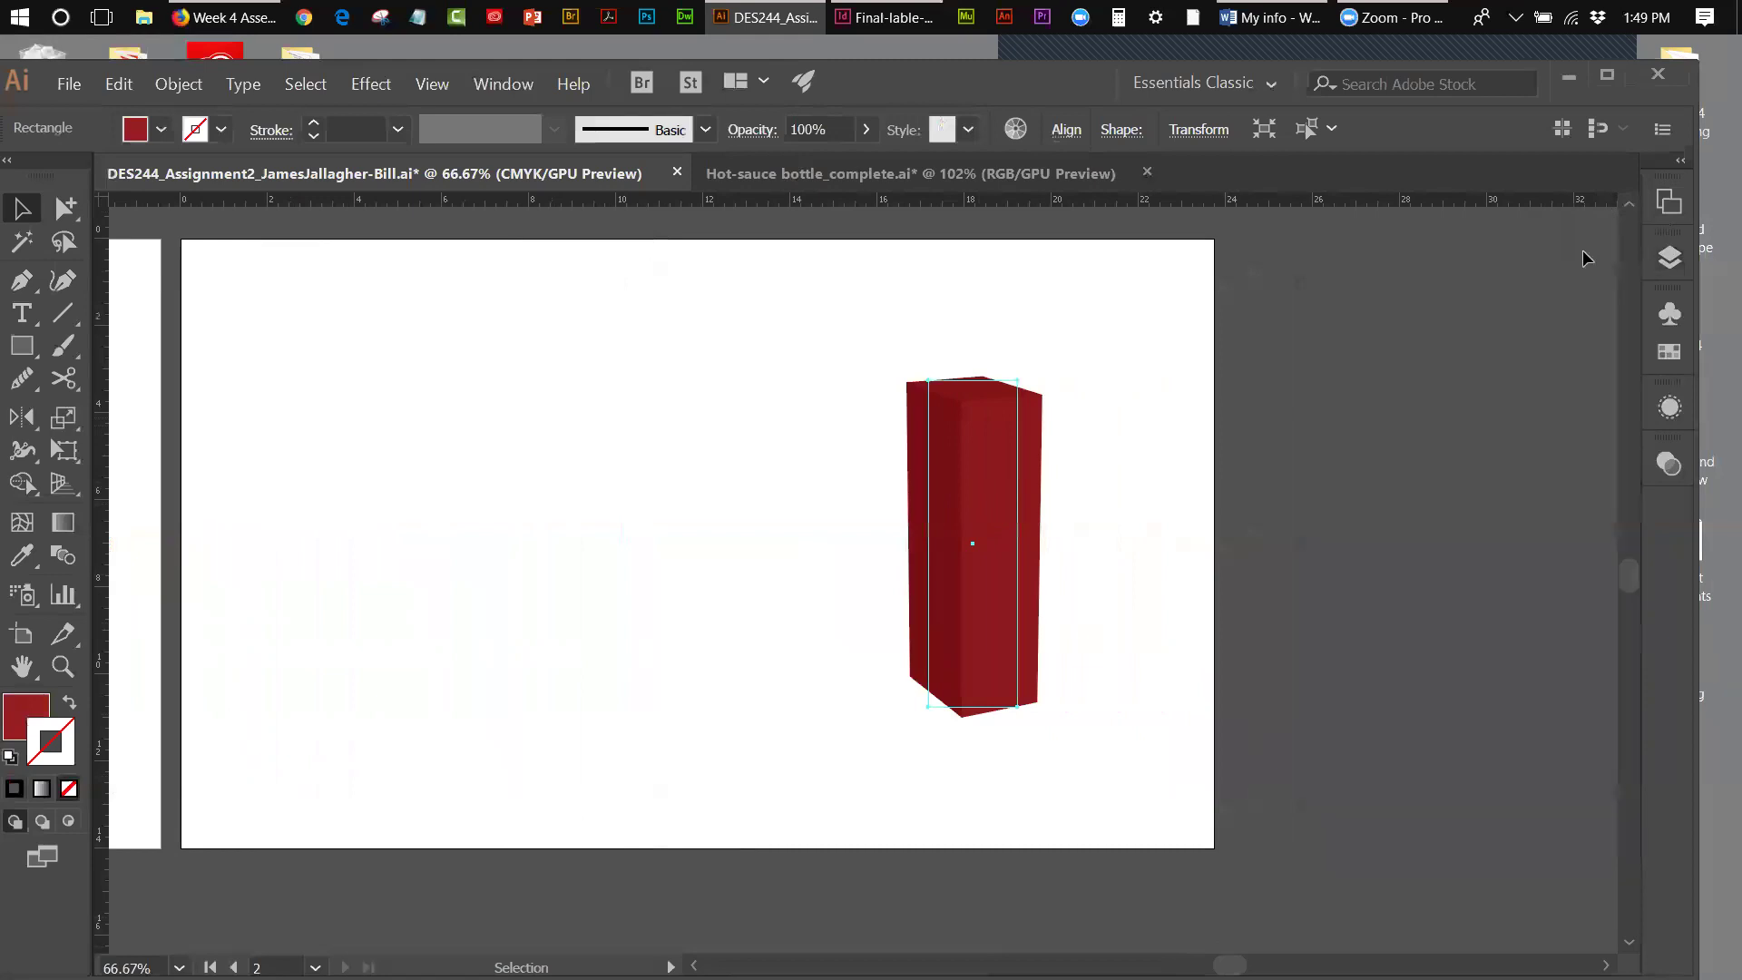
click(1669, 410)
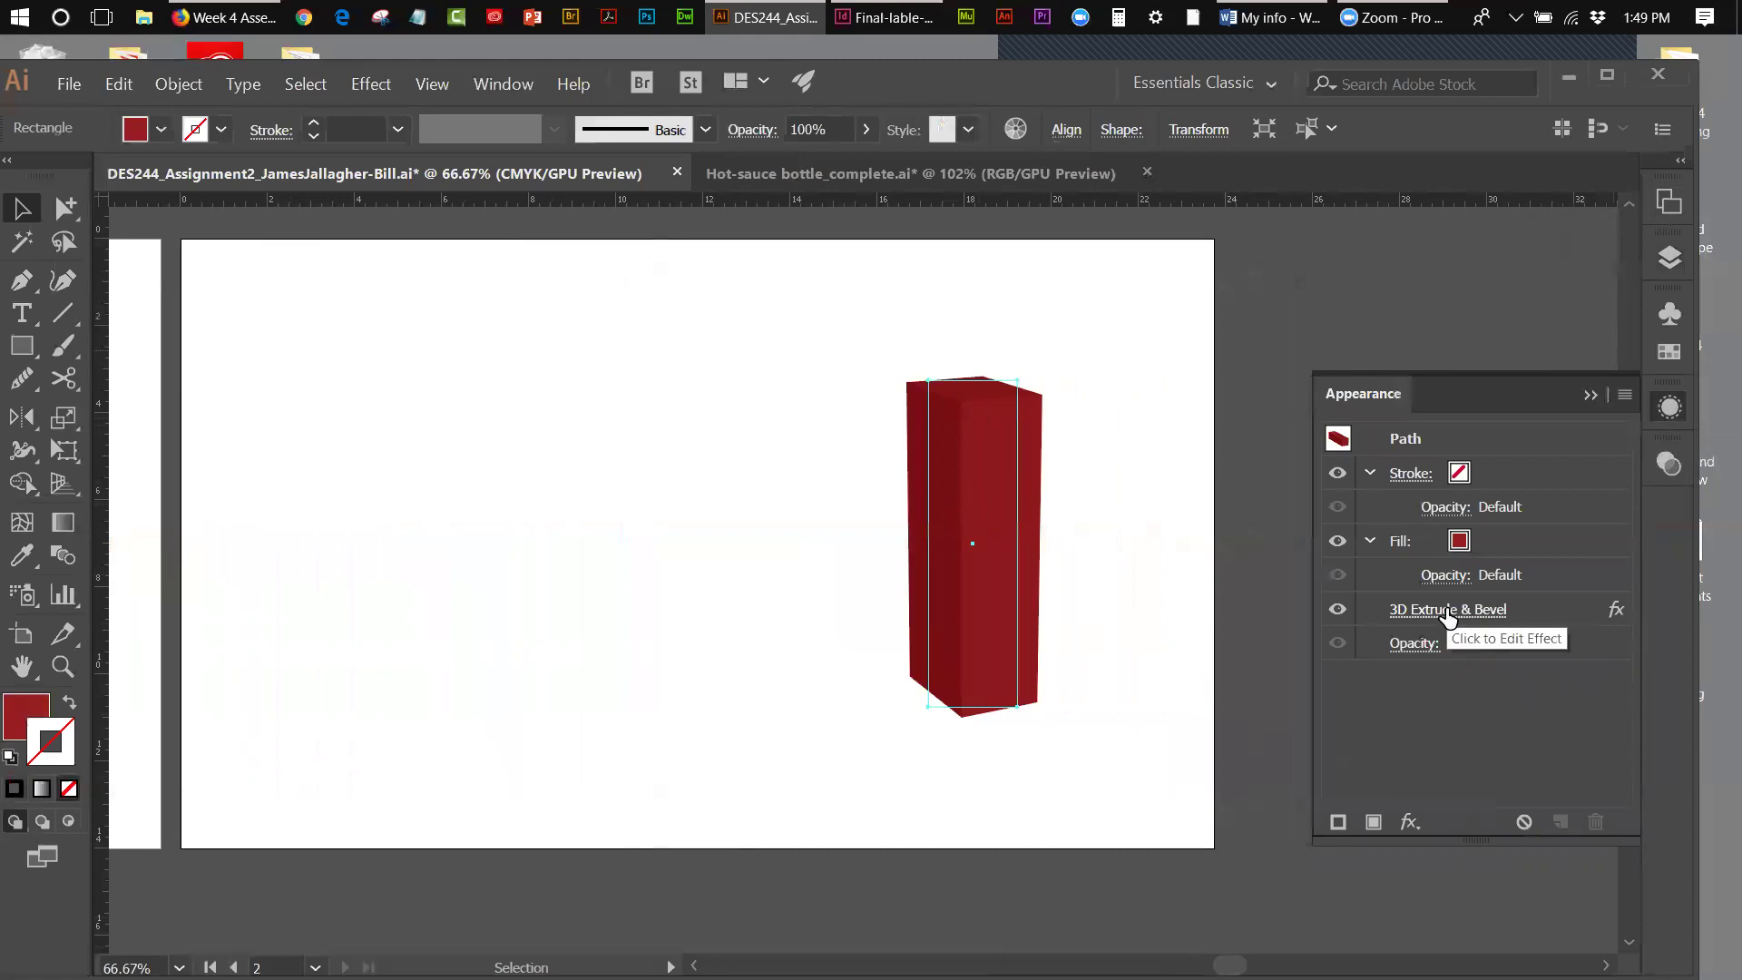
- Open the red box's 3D Extrude & Bevel options with Preview on, then open Map Art
click(1446, 609)
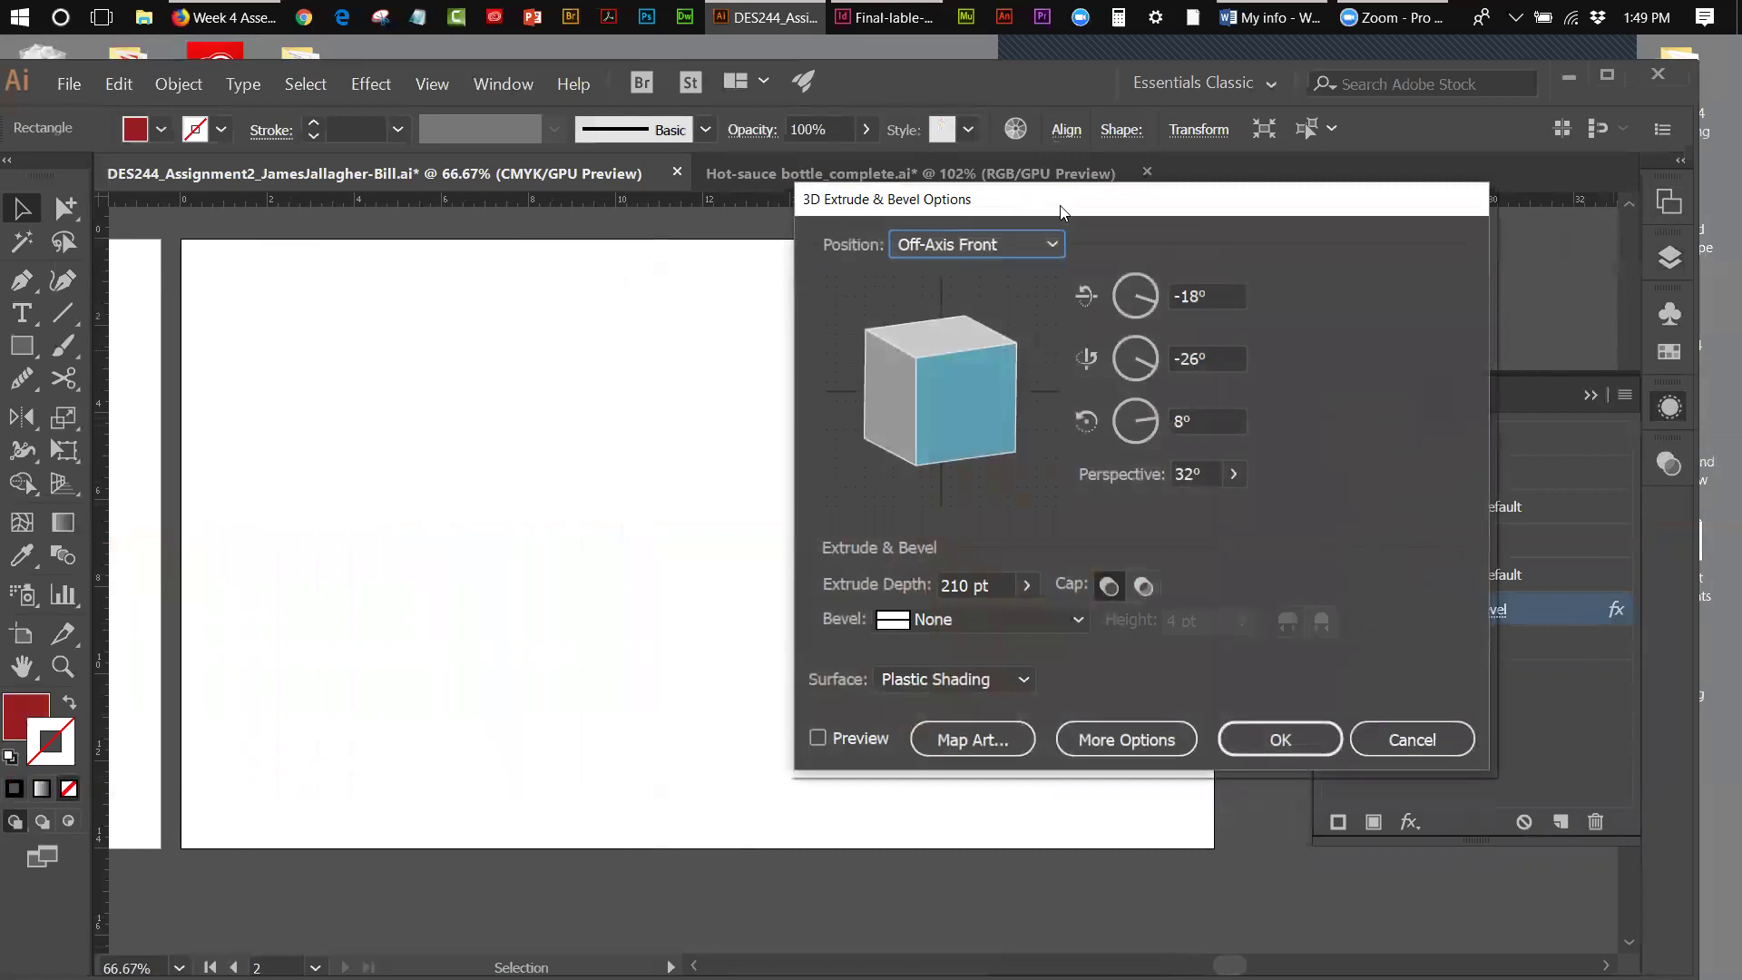
drag(1060, 211, 384, 253)
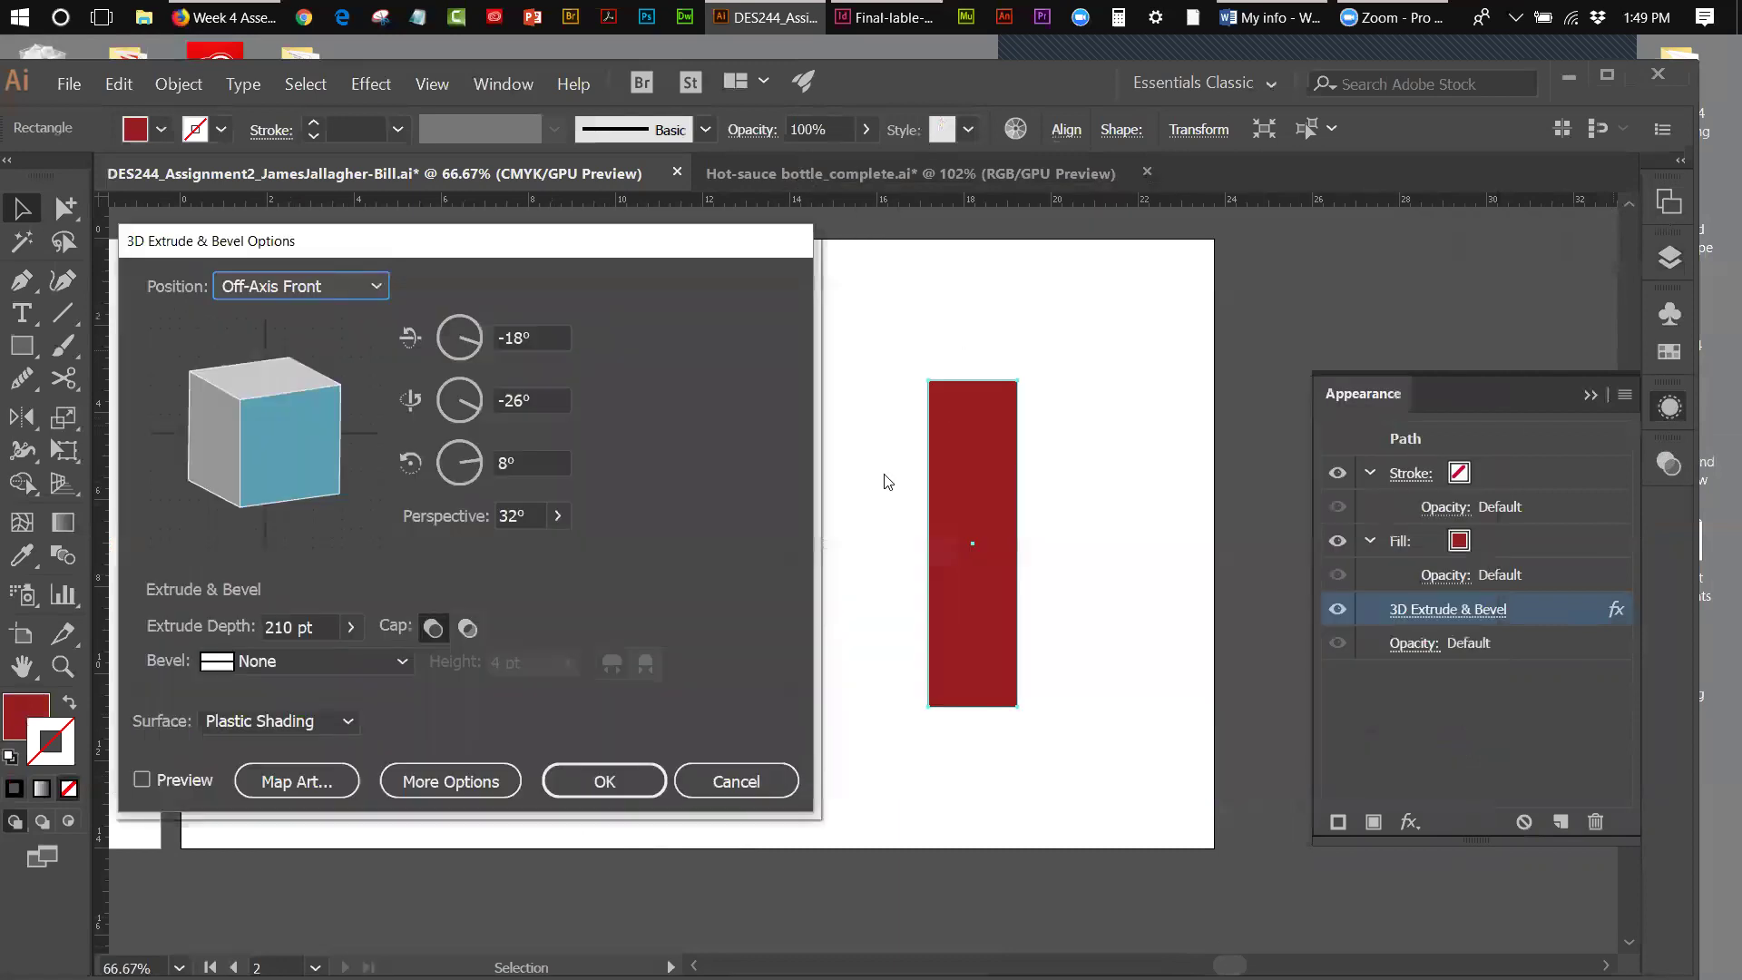
click(142, 780)
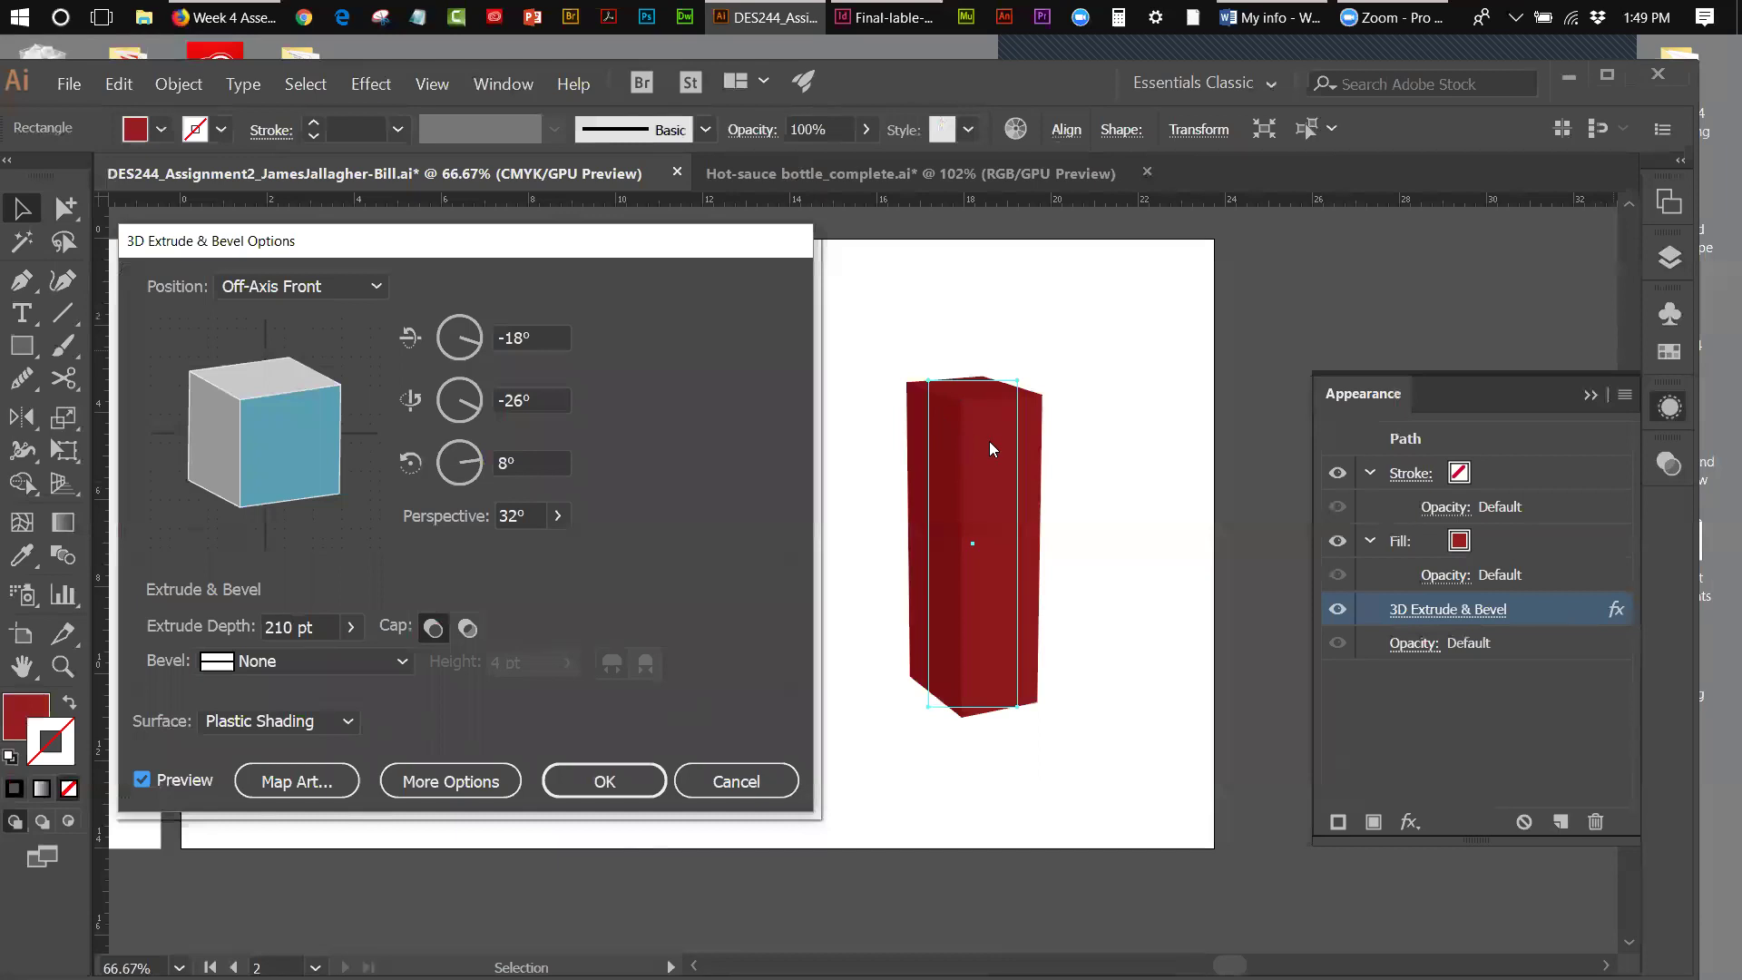
click(321, 788)
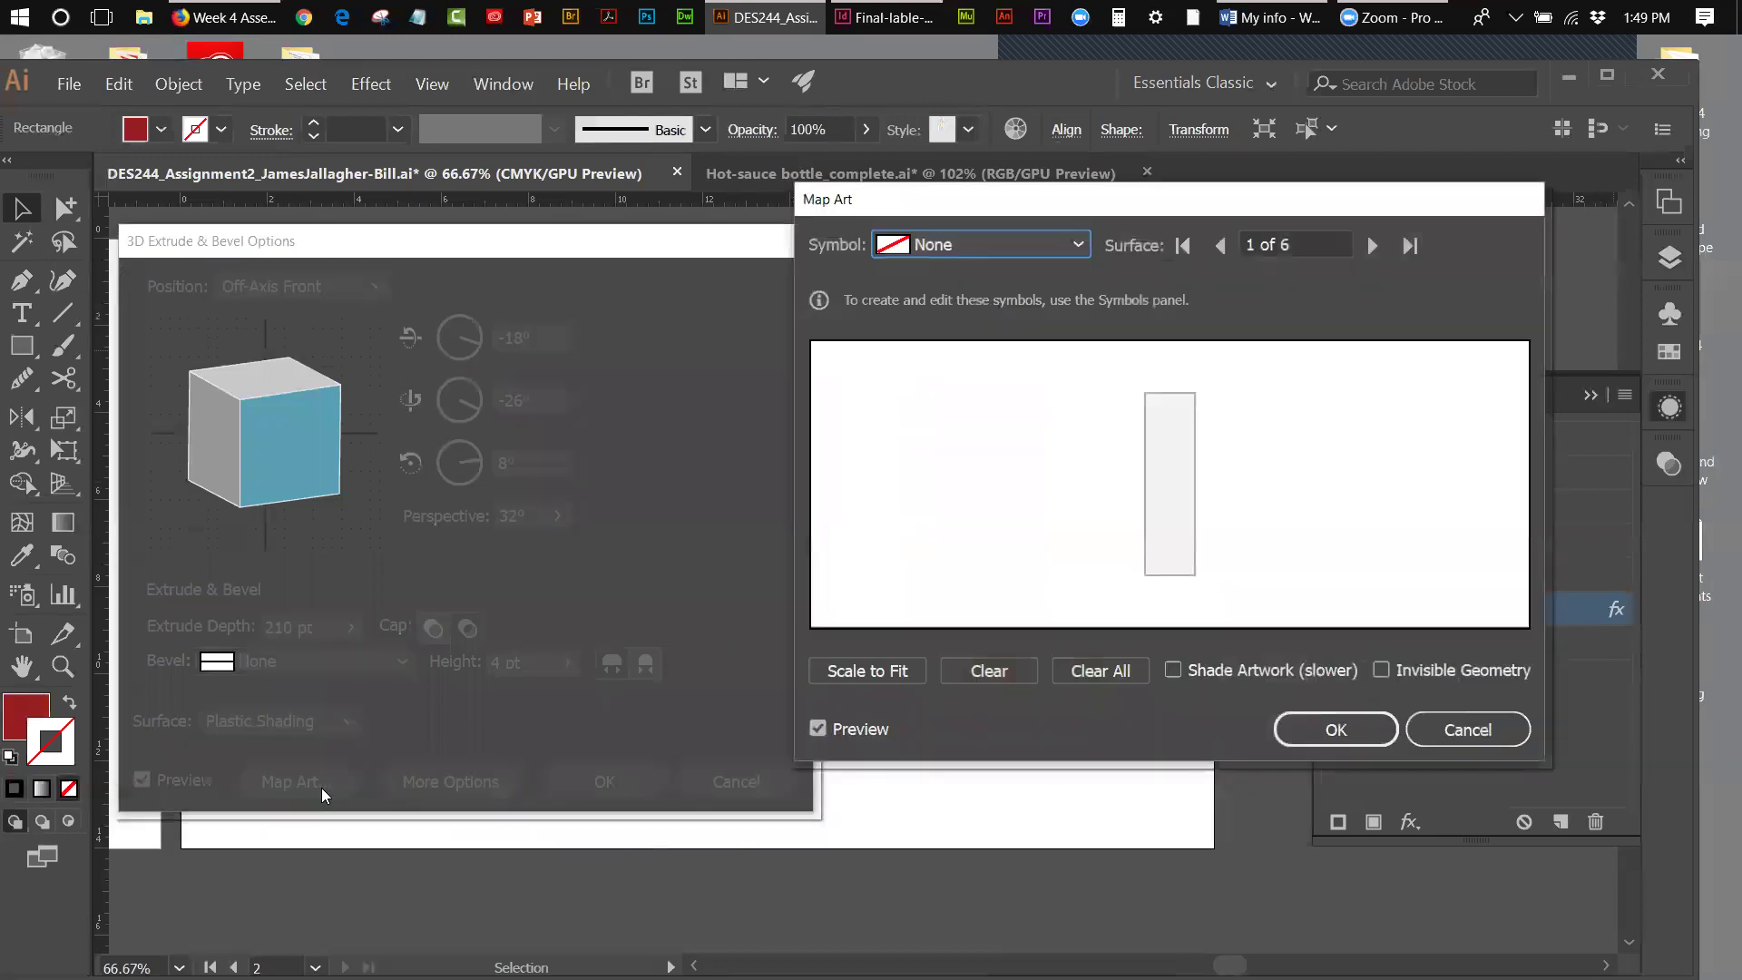
drag(1025, 211, 341, 214)
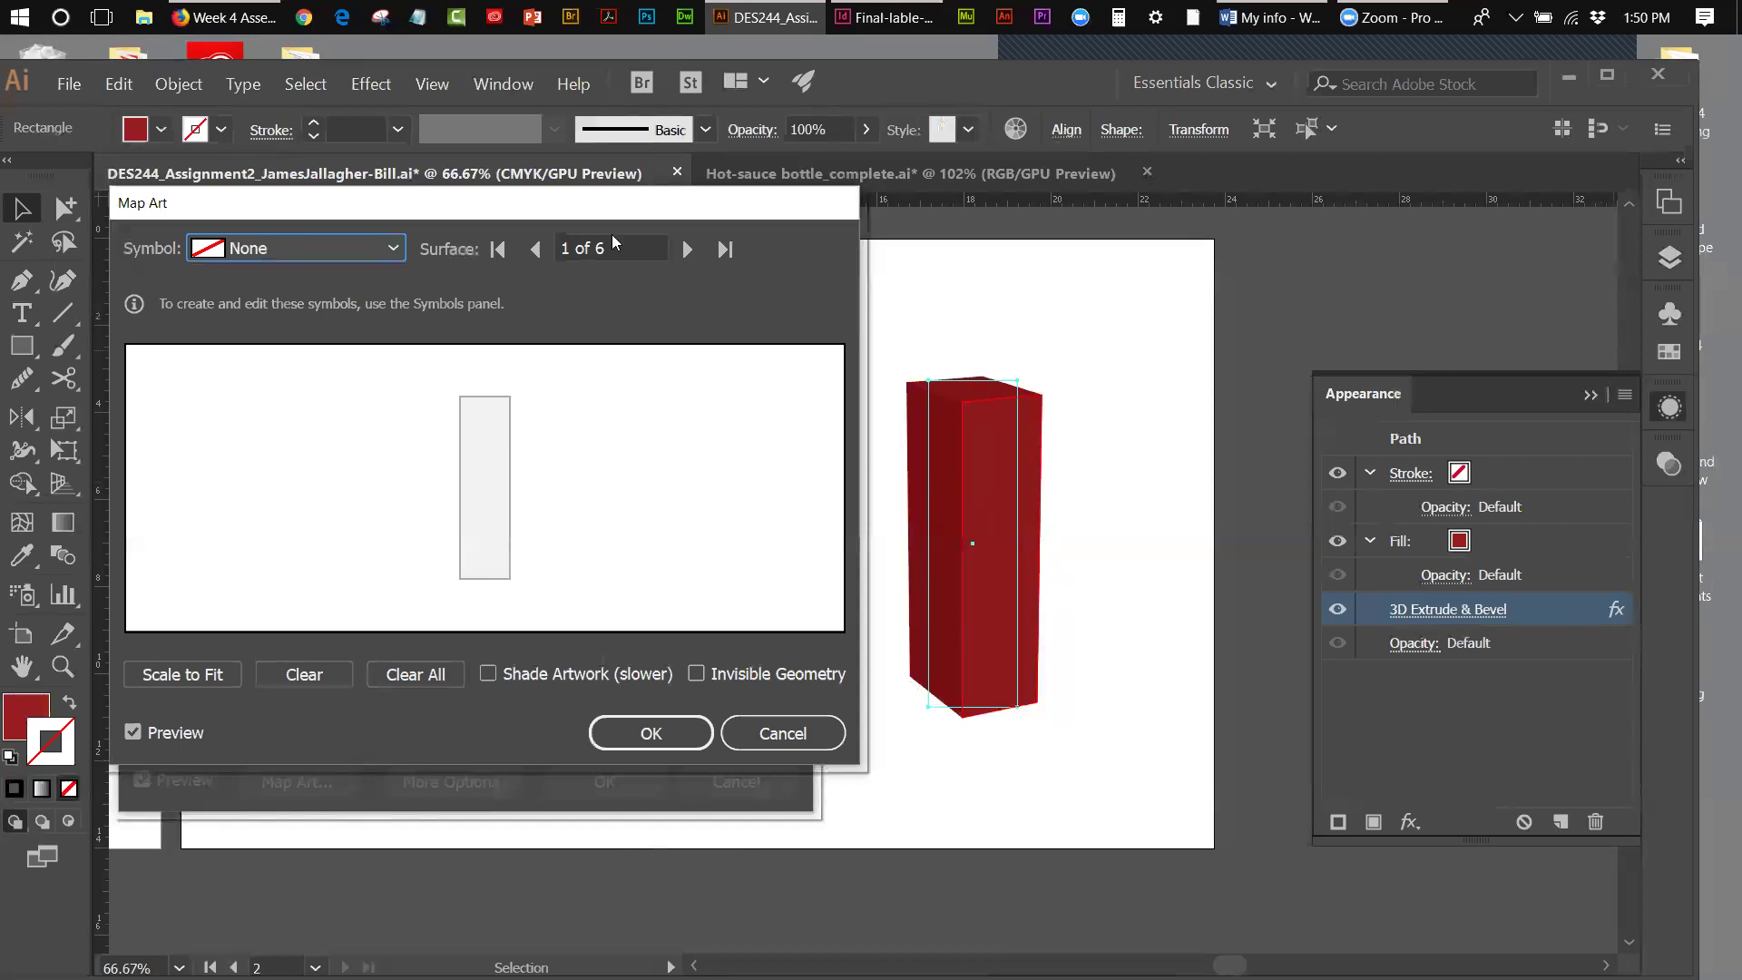
- Step through all six surfaces of the red box, then return to surface 1
click(685, 251)
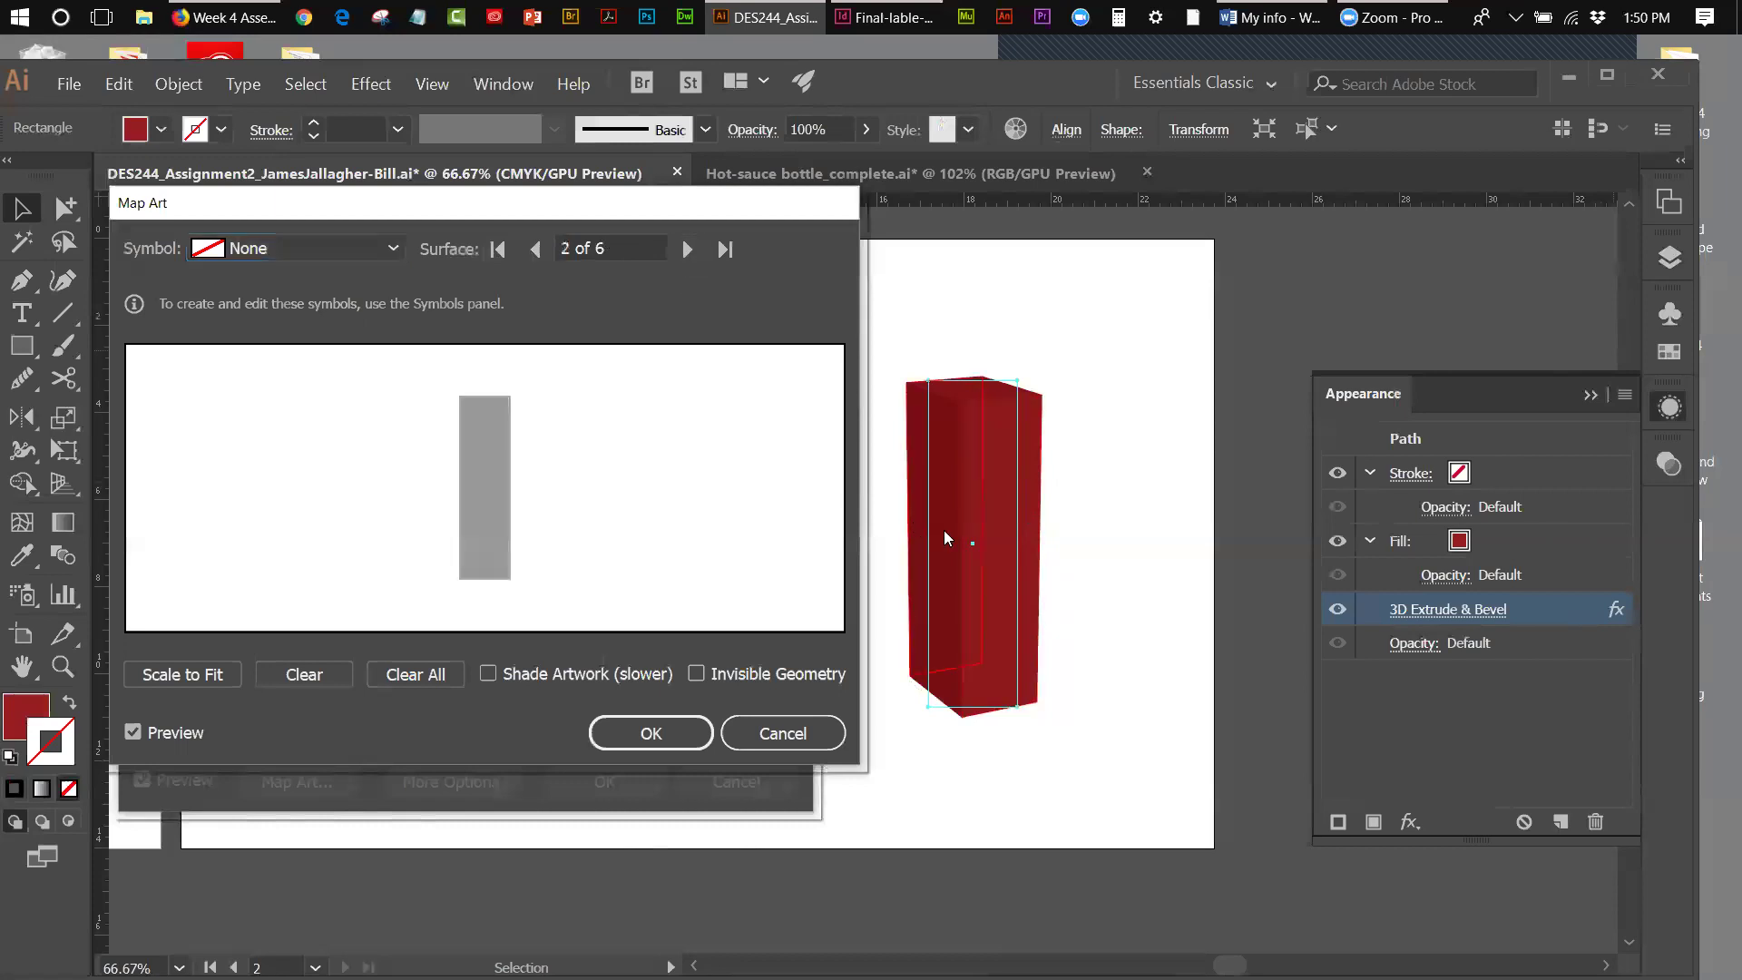
click(687, 250)
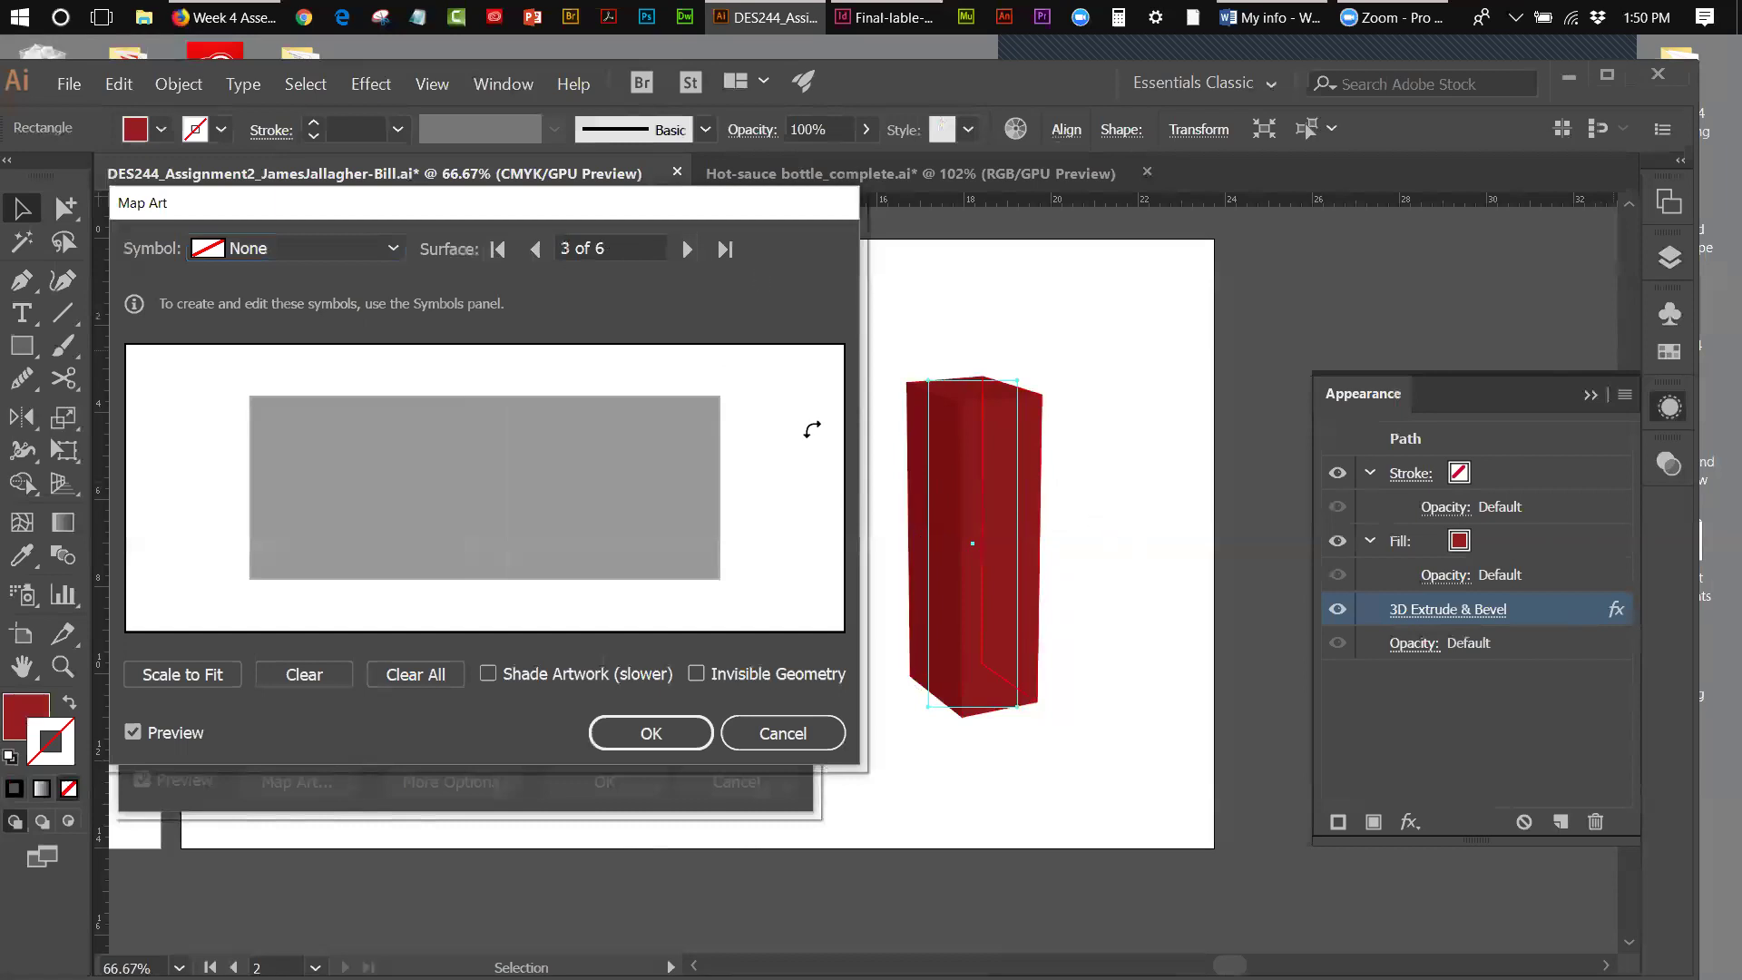
click(687, 252)
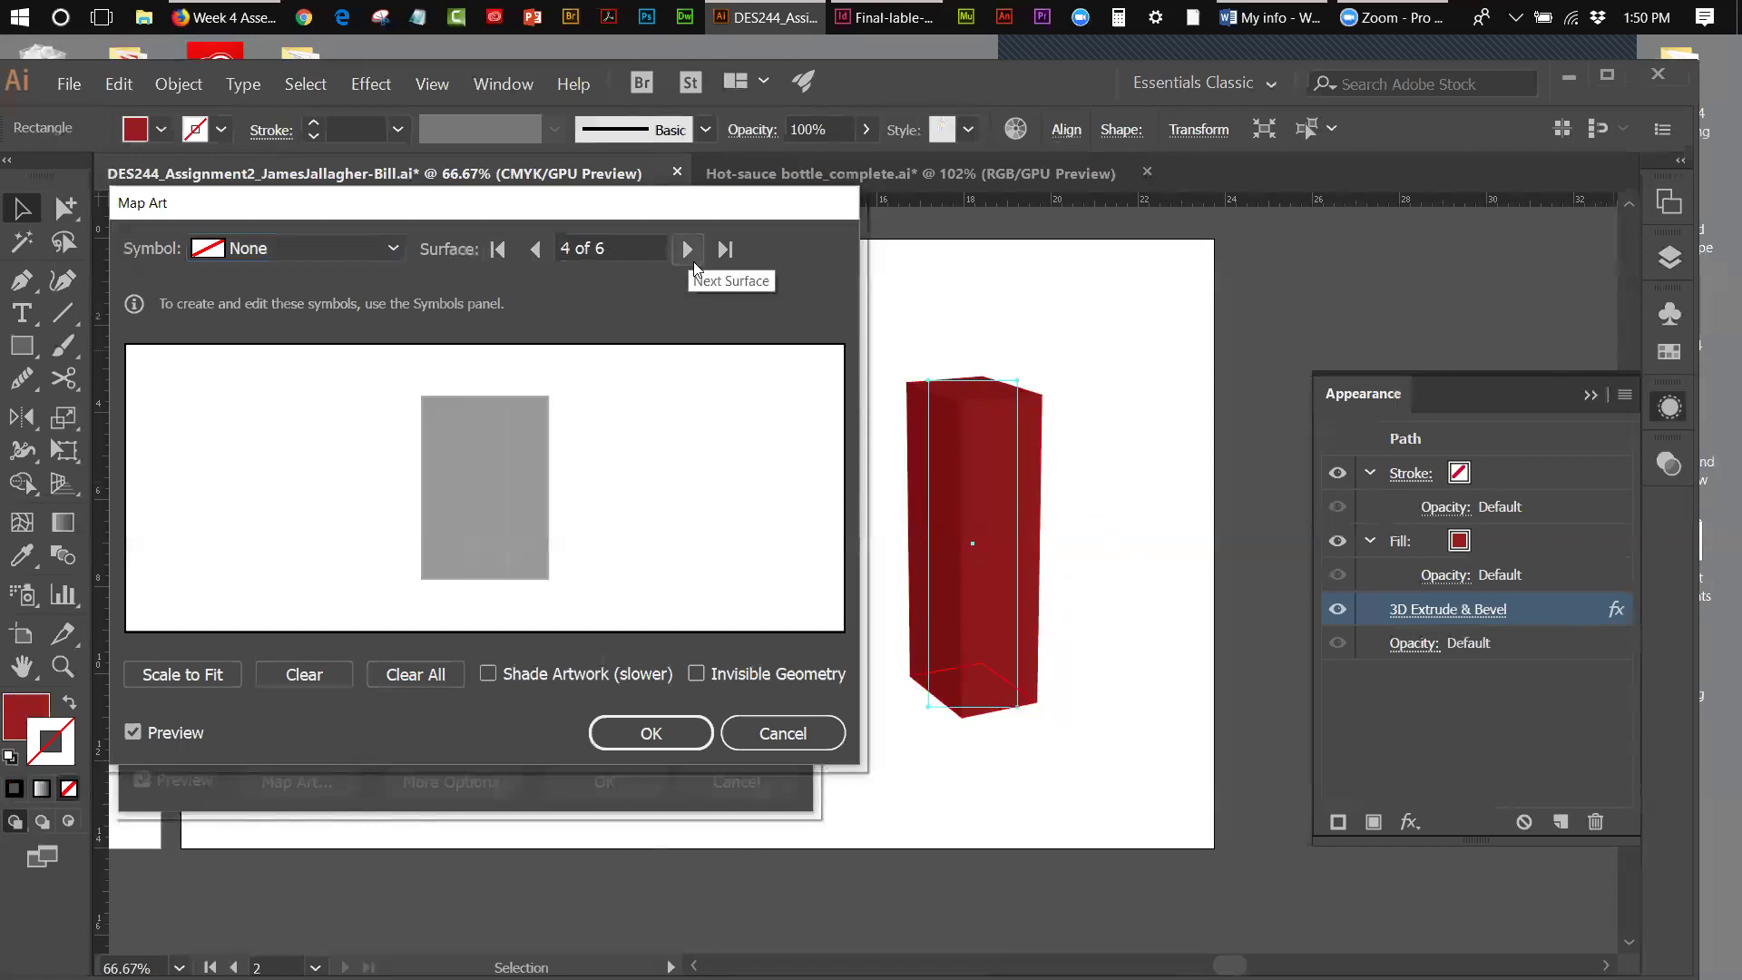
click(686, 248)
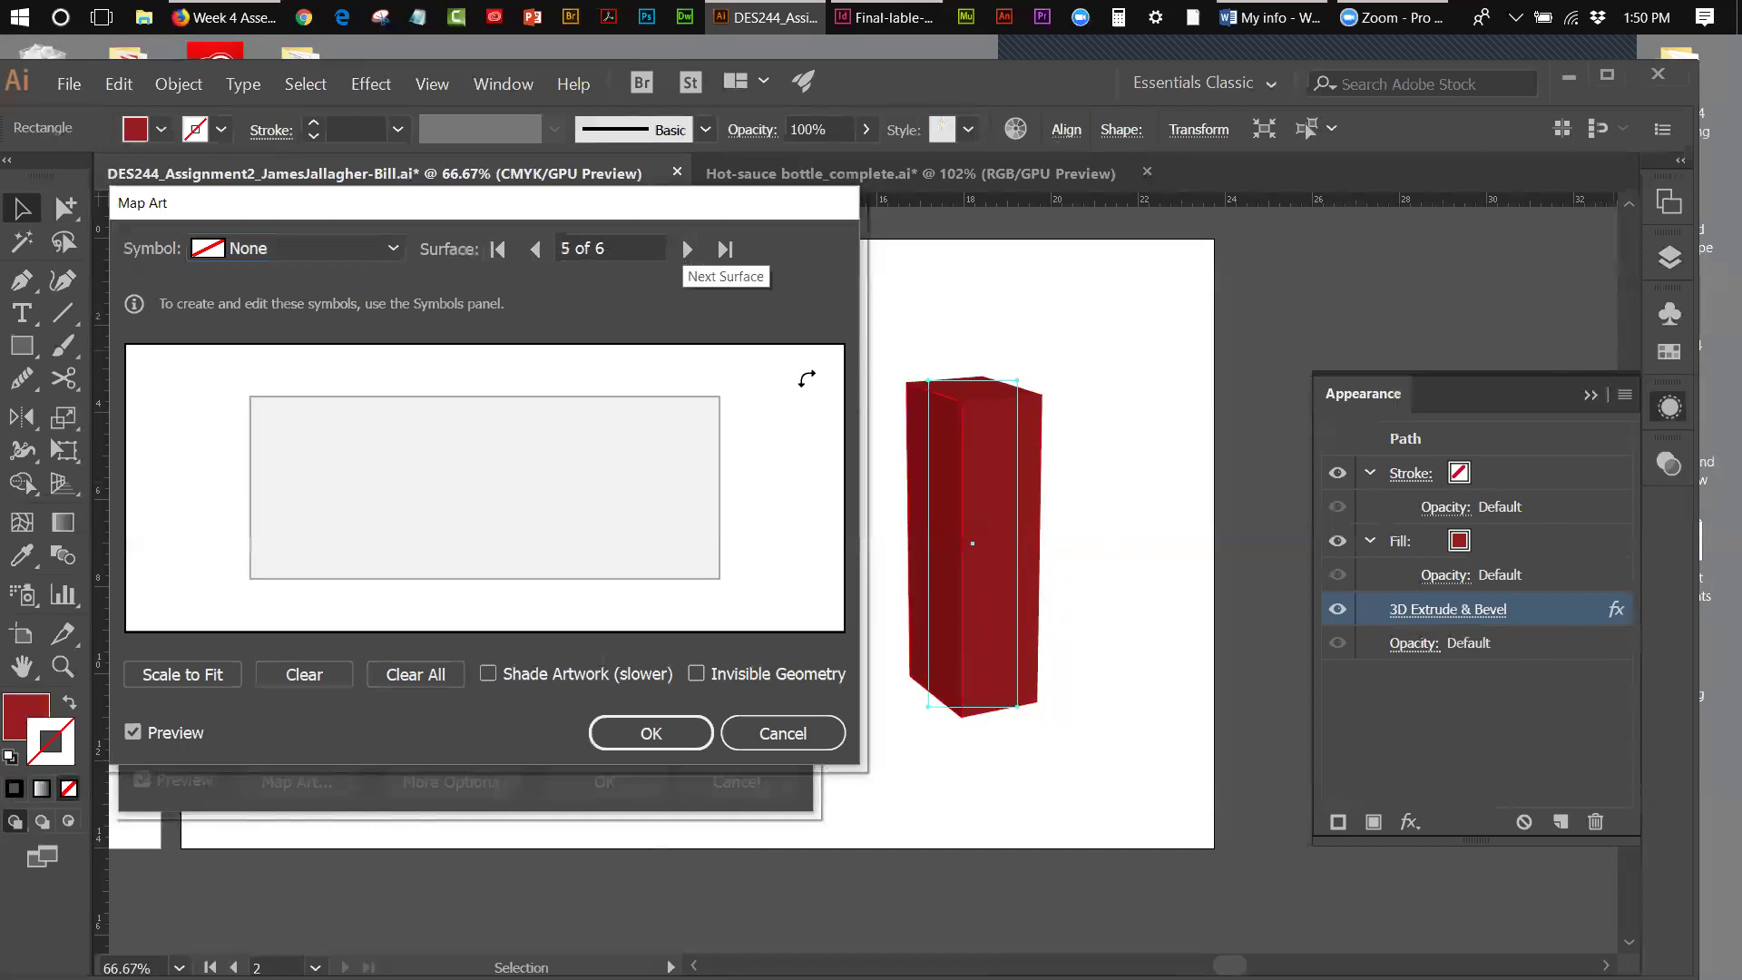
click(685, 257)
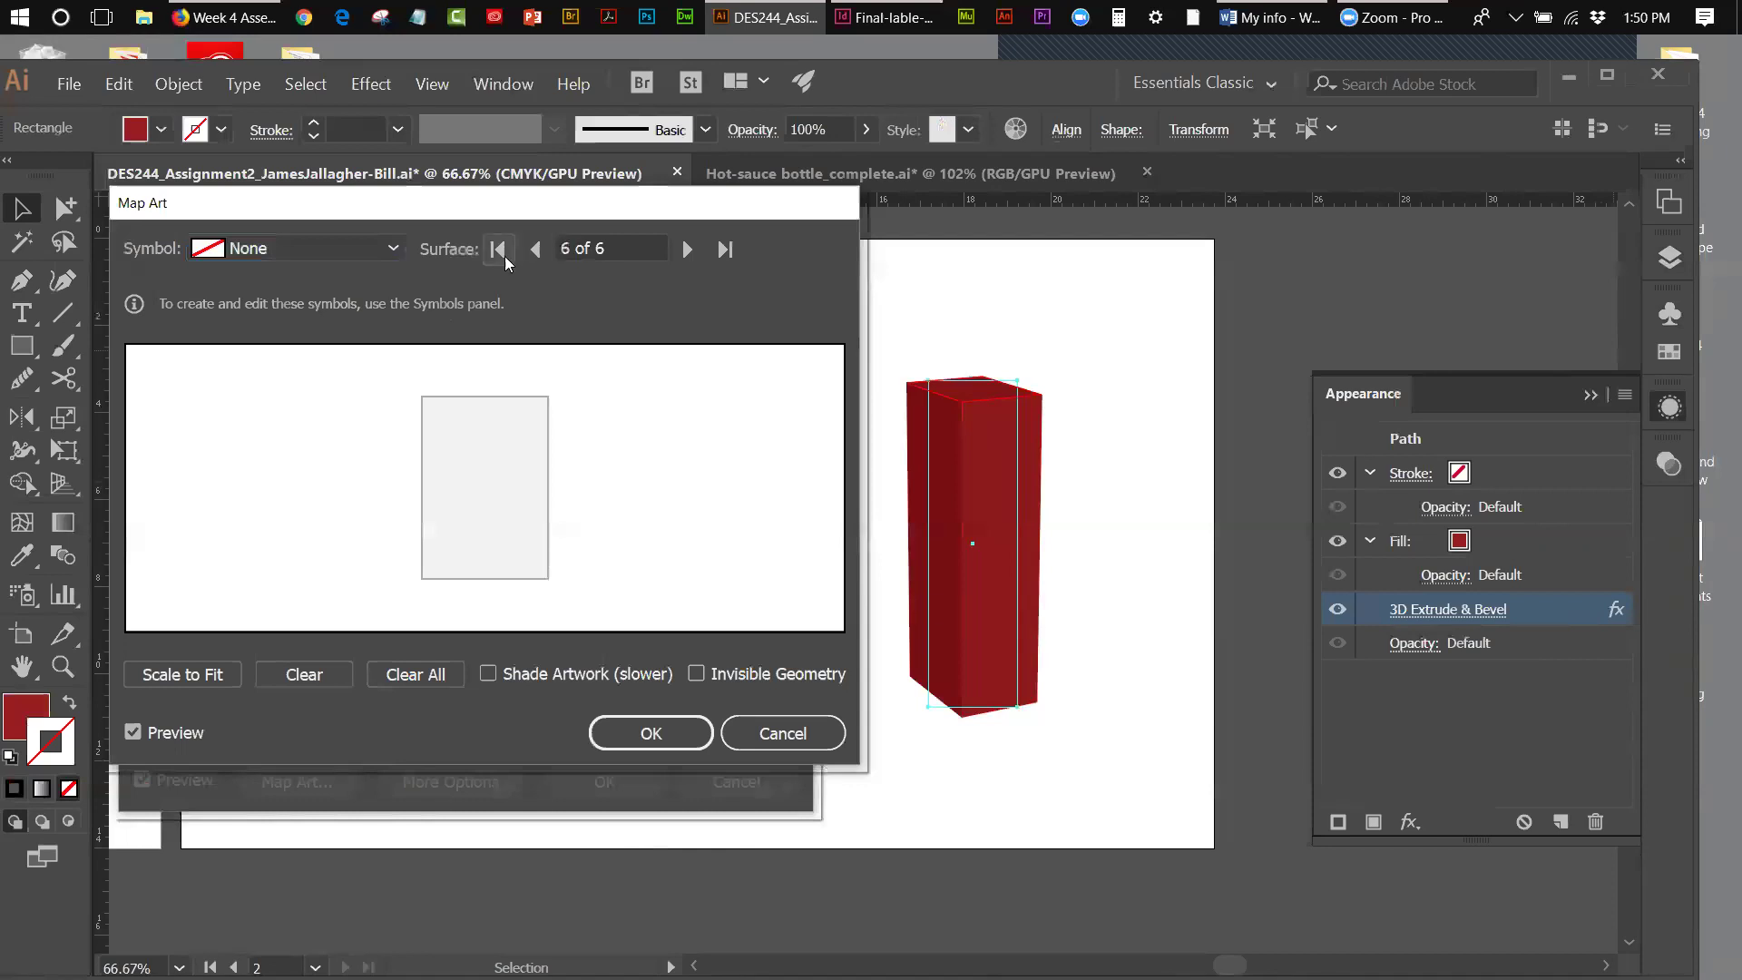
click(536, 249)
click(535, 249)
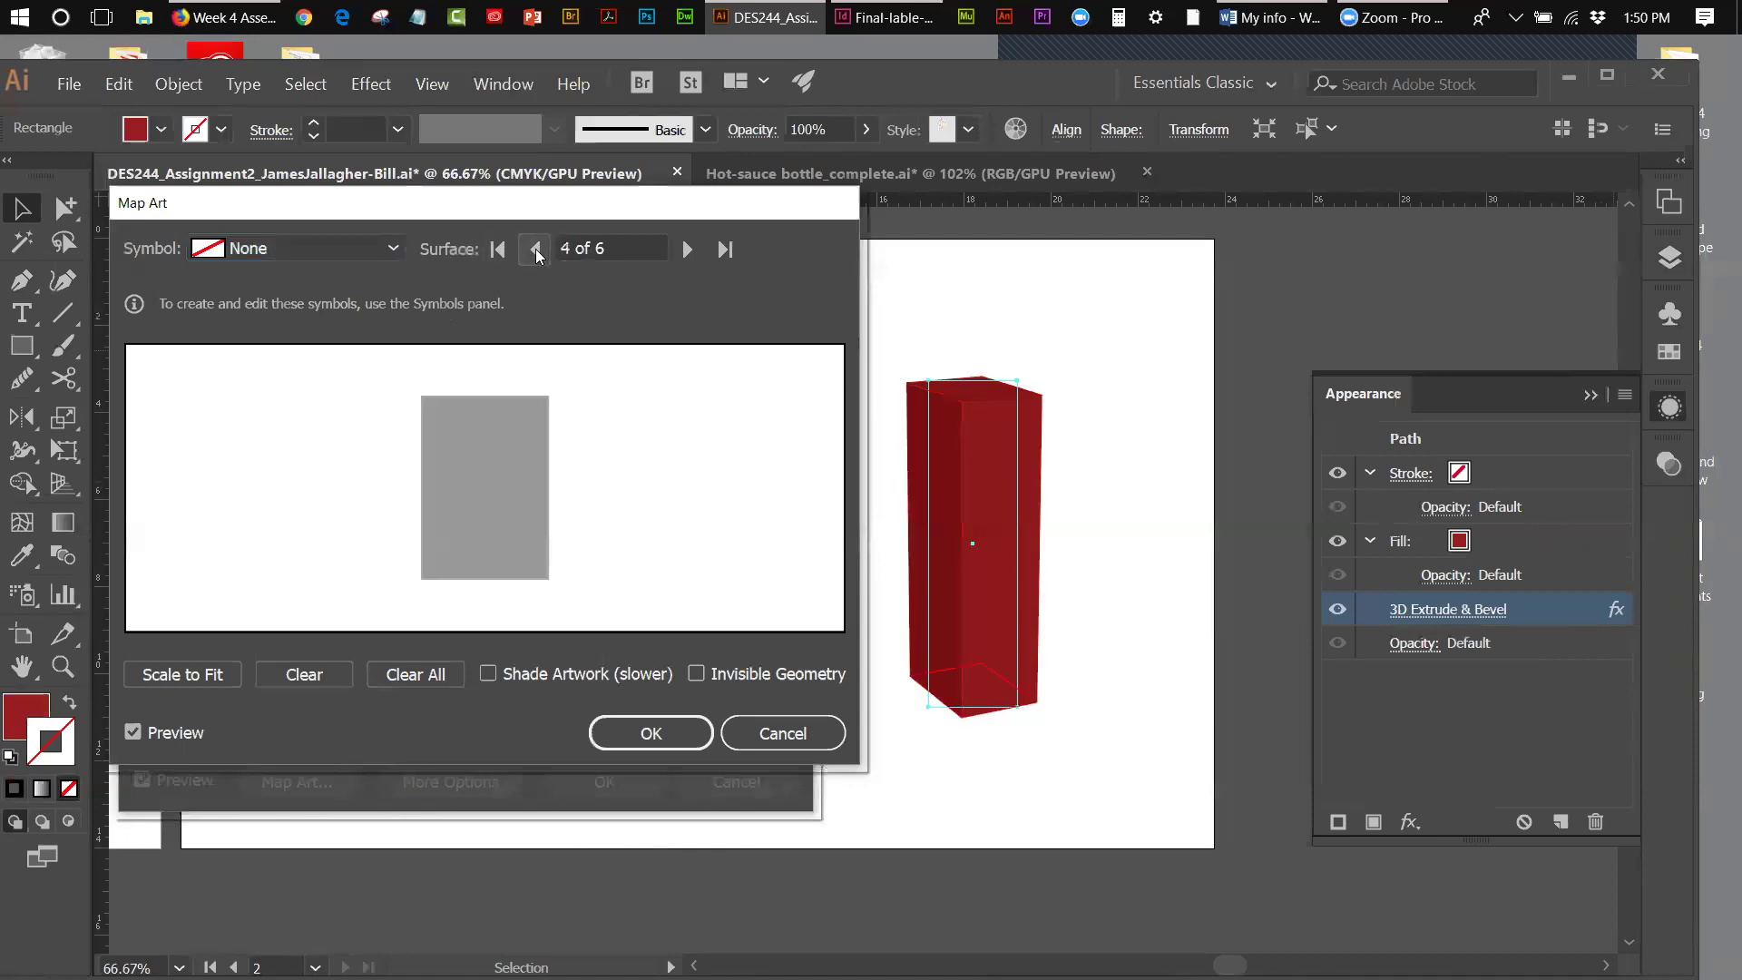
click(535, 249)
click(535, 248)
click(535, 248)
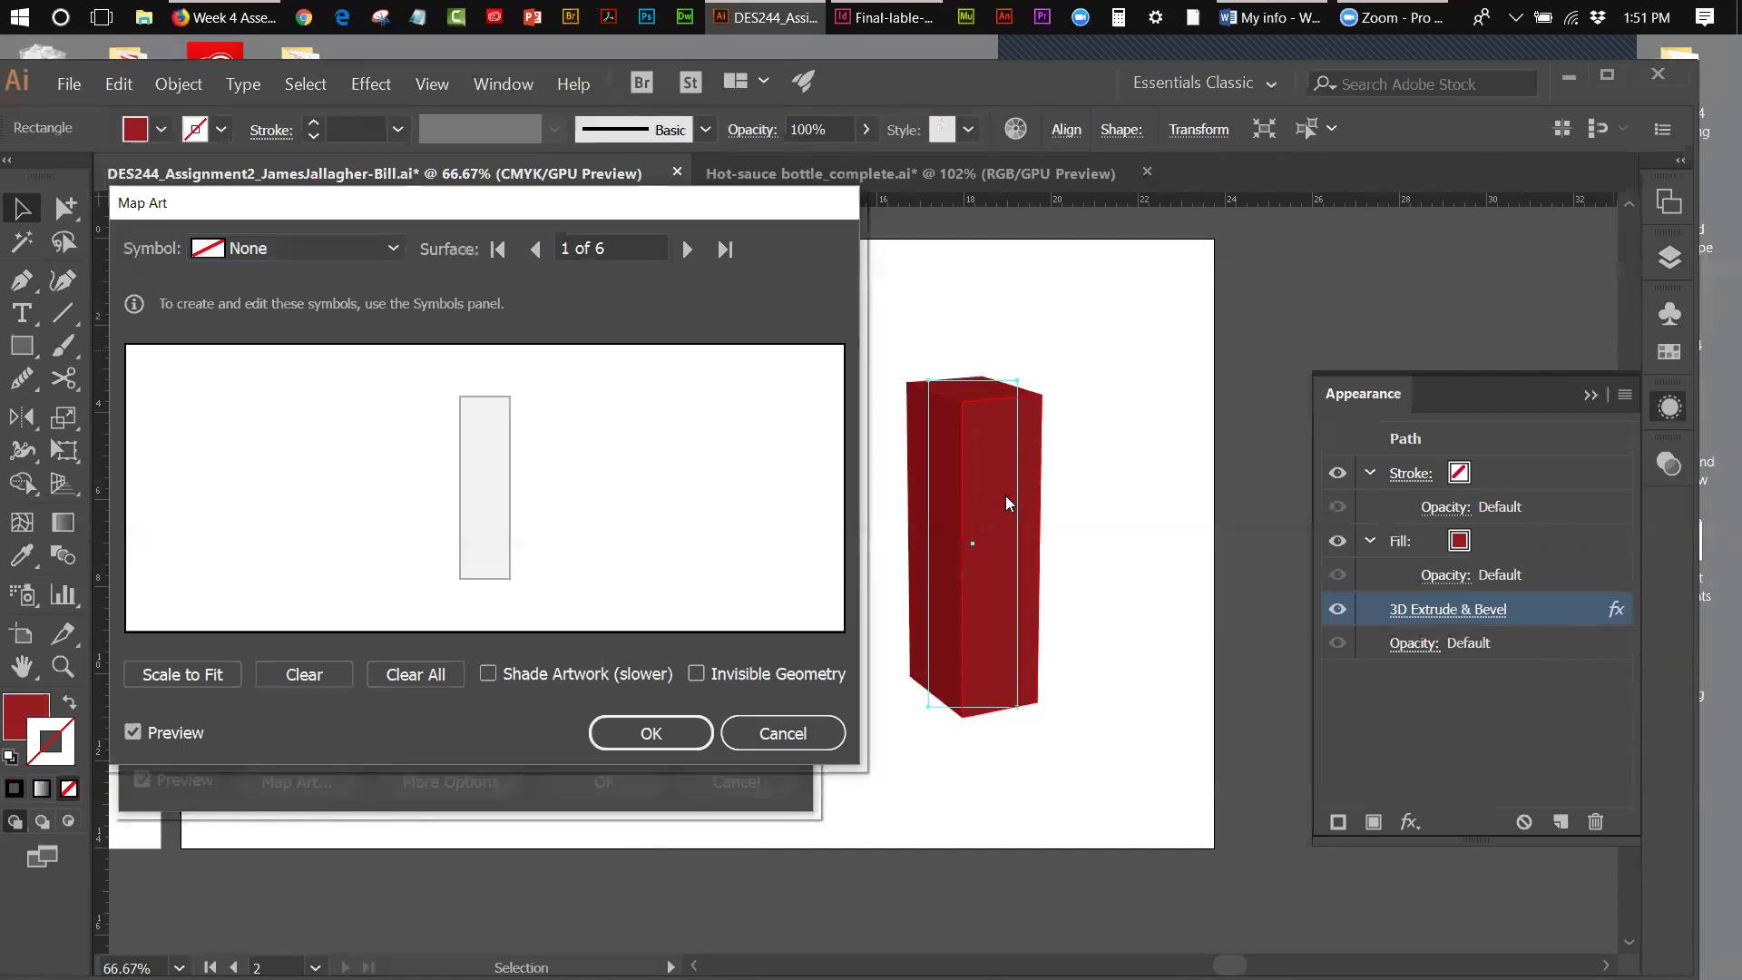
- Map the Front symbol onto surface 1, then confirm Map Art and the 3D Extrude & Bevel options
click(392, 250)
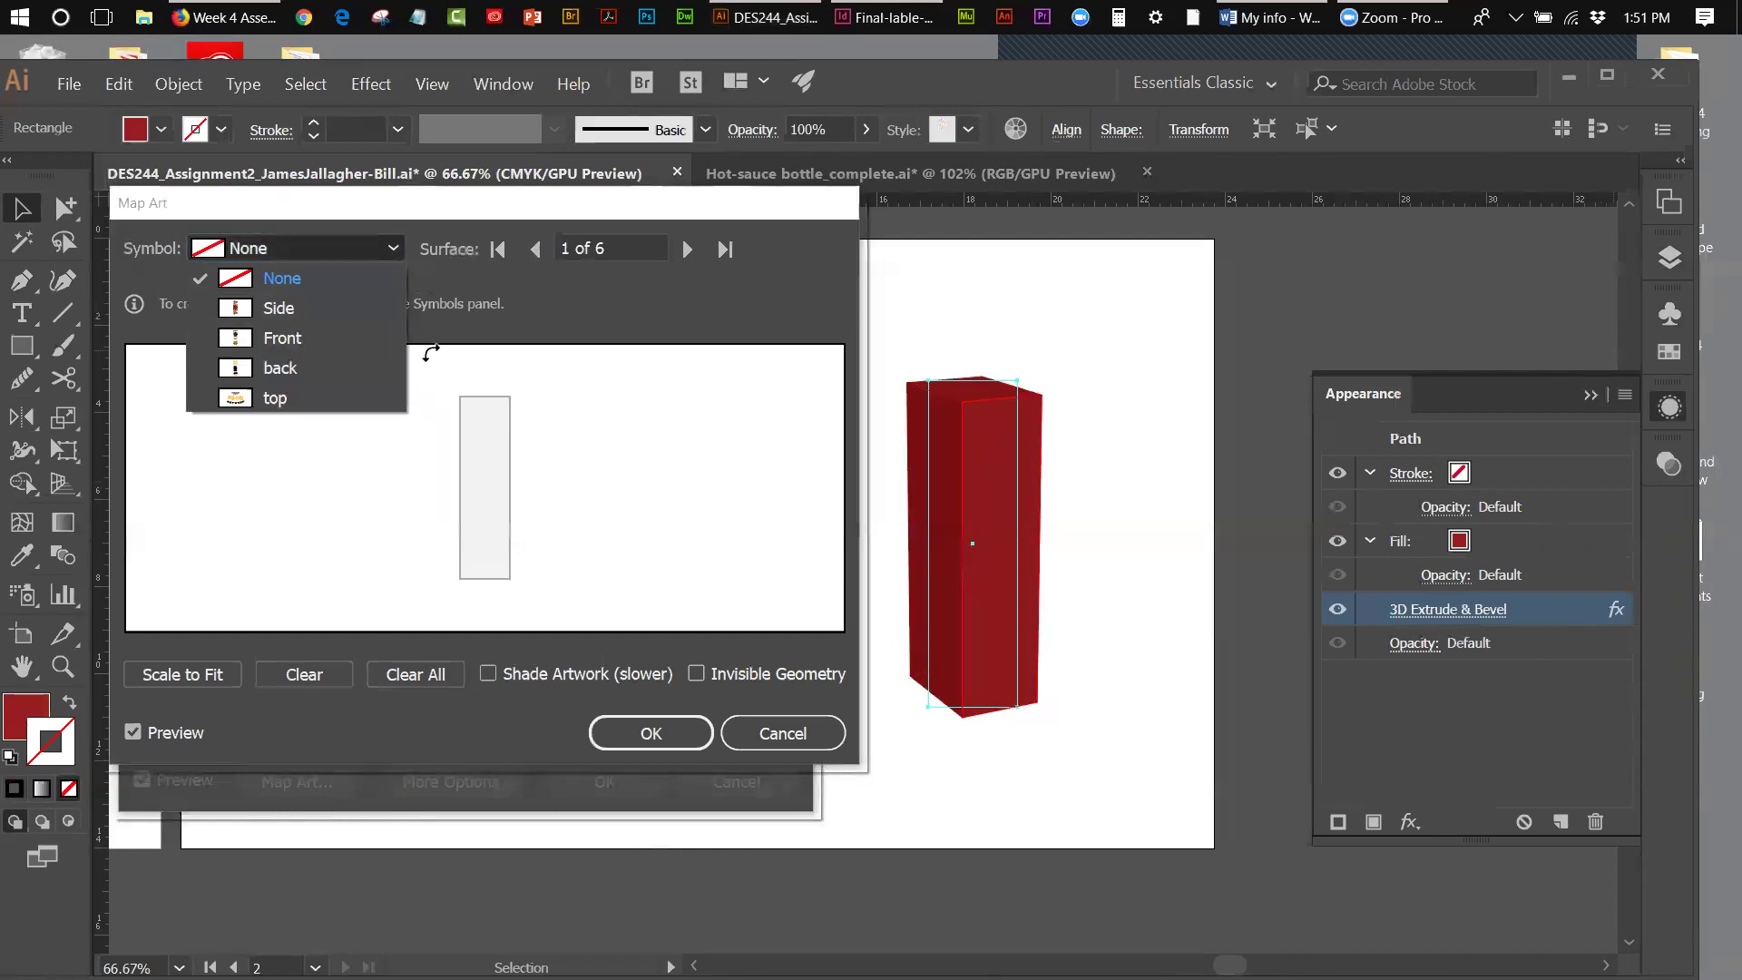
click(286, 339)
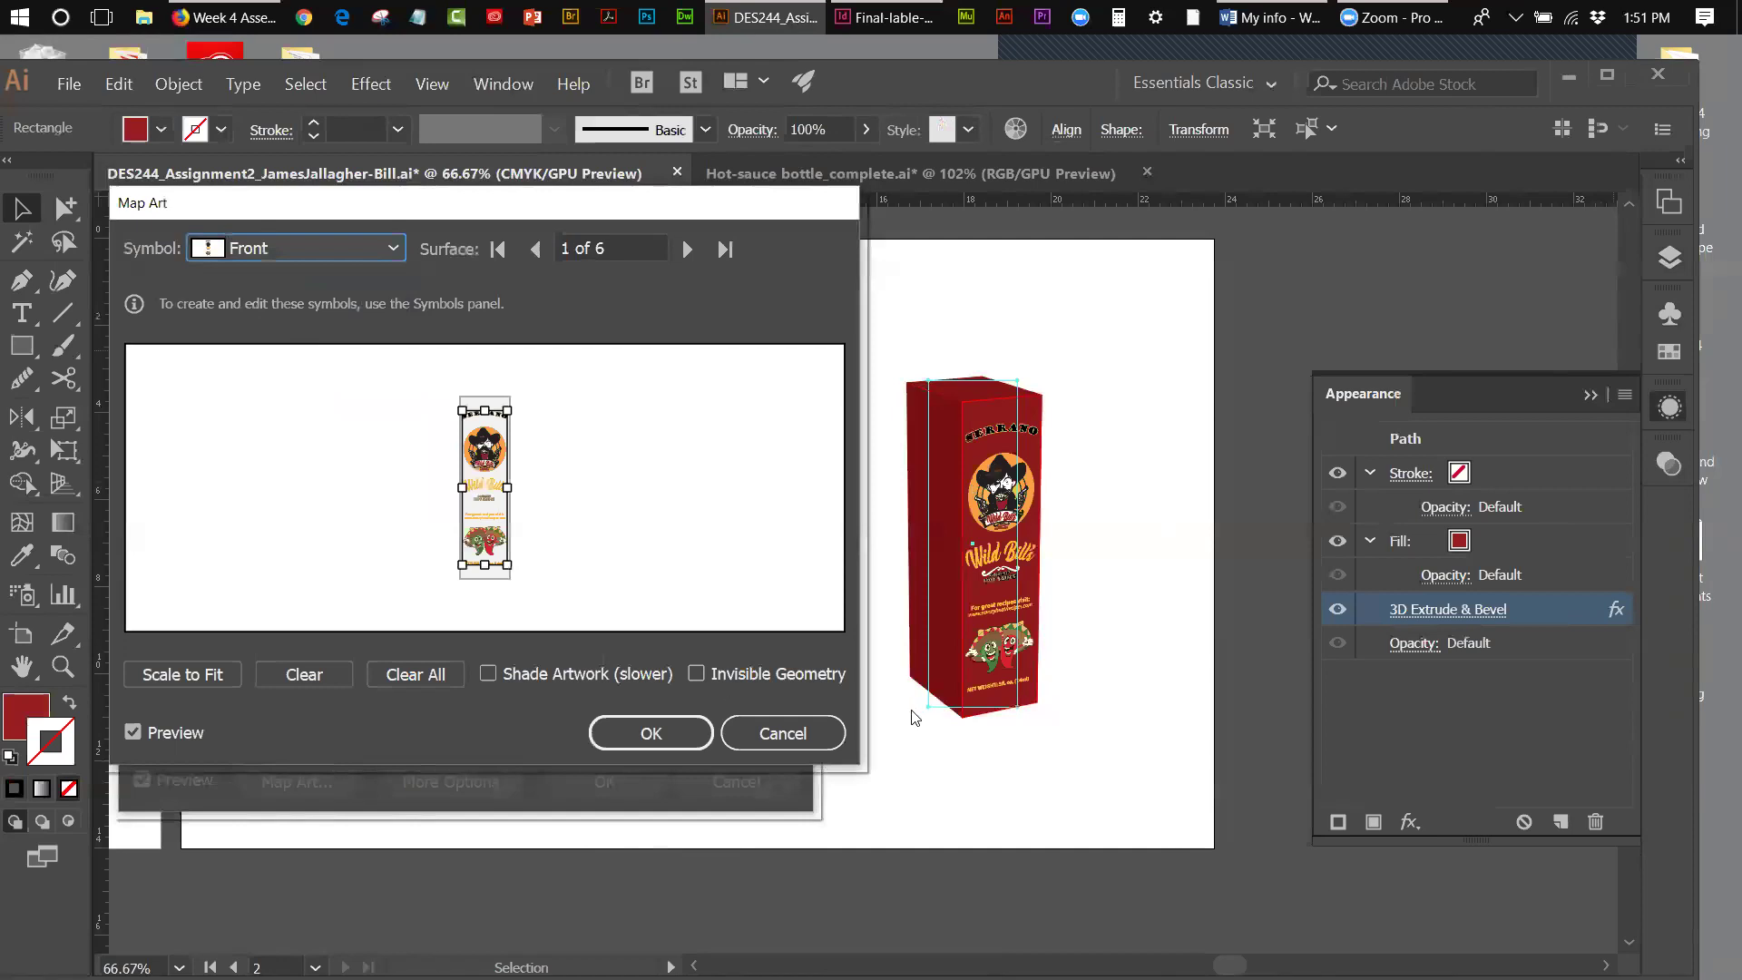
click(208, 678)
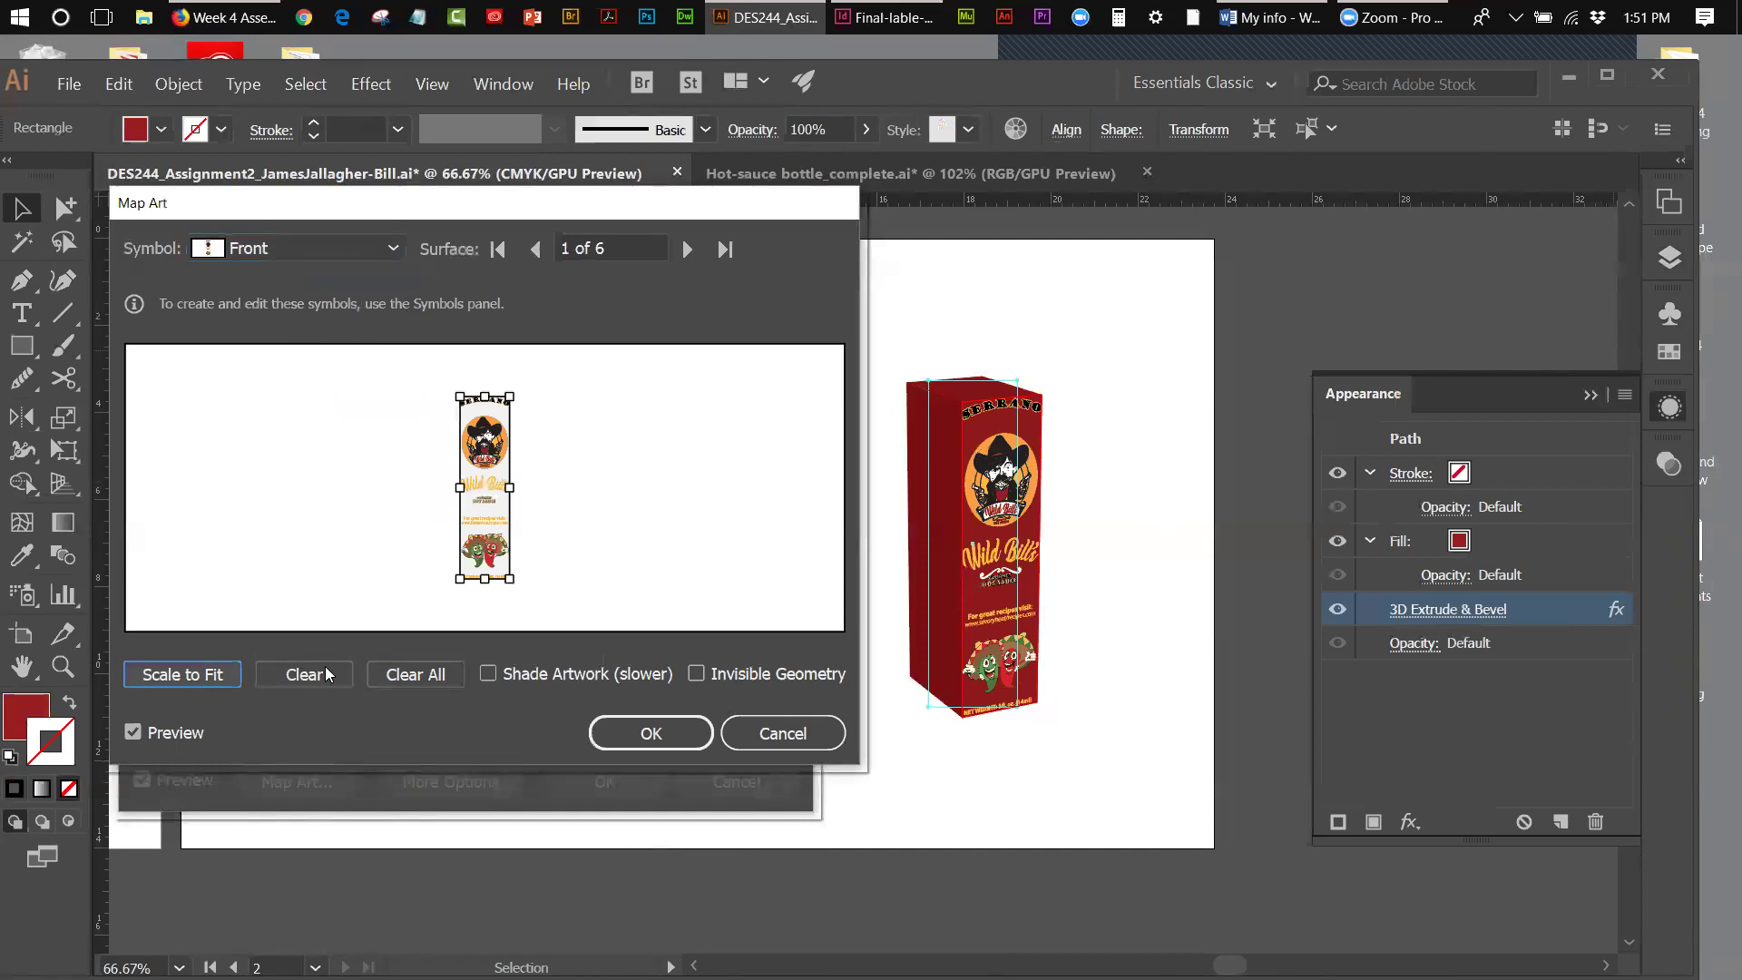
click(392, 252)
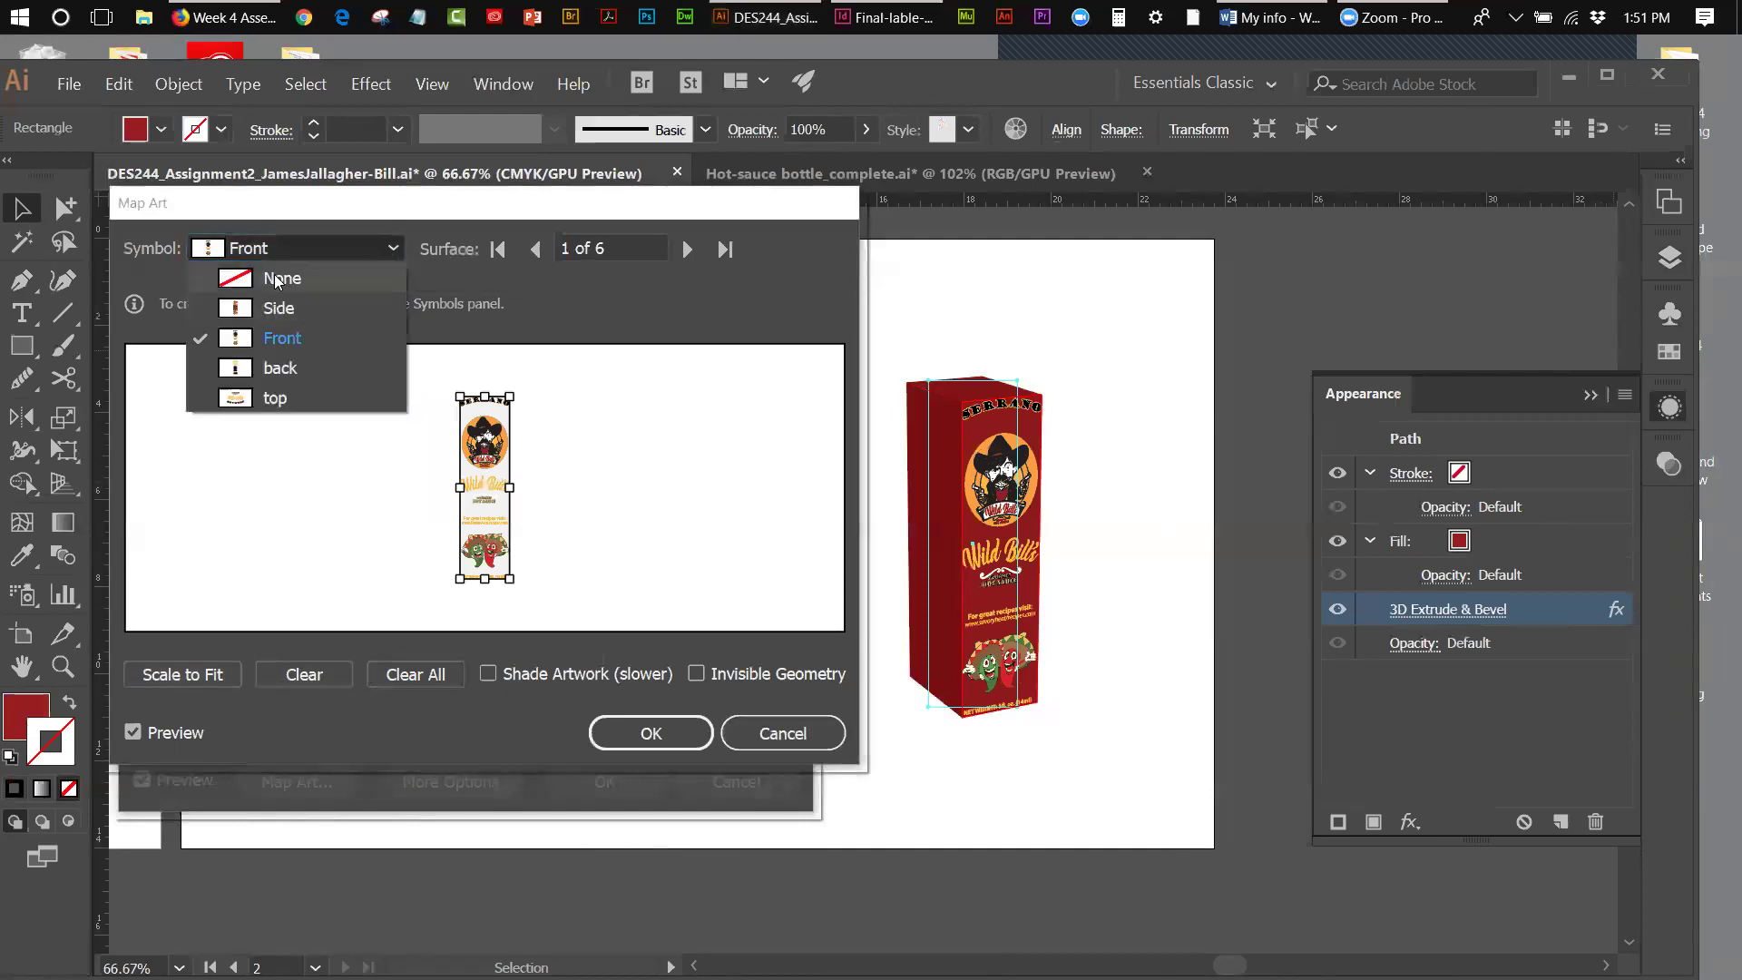
click(276, 274)
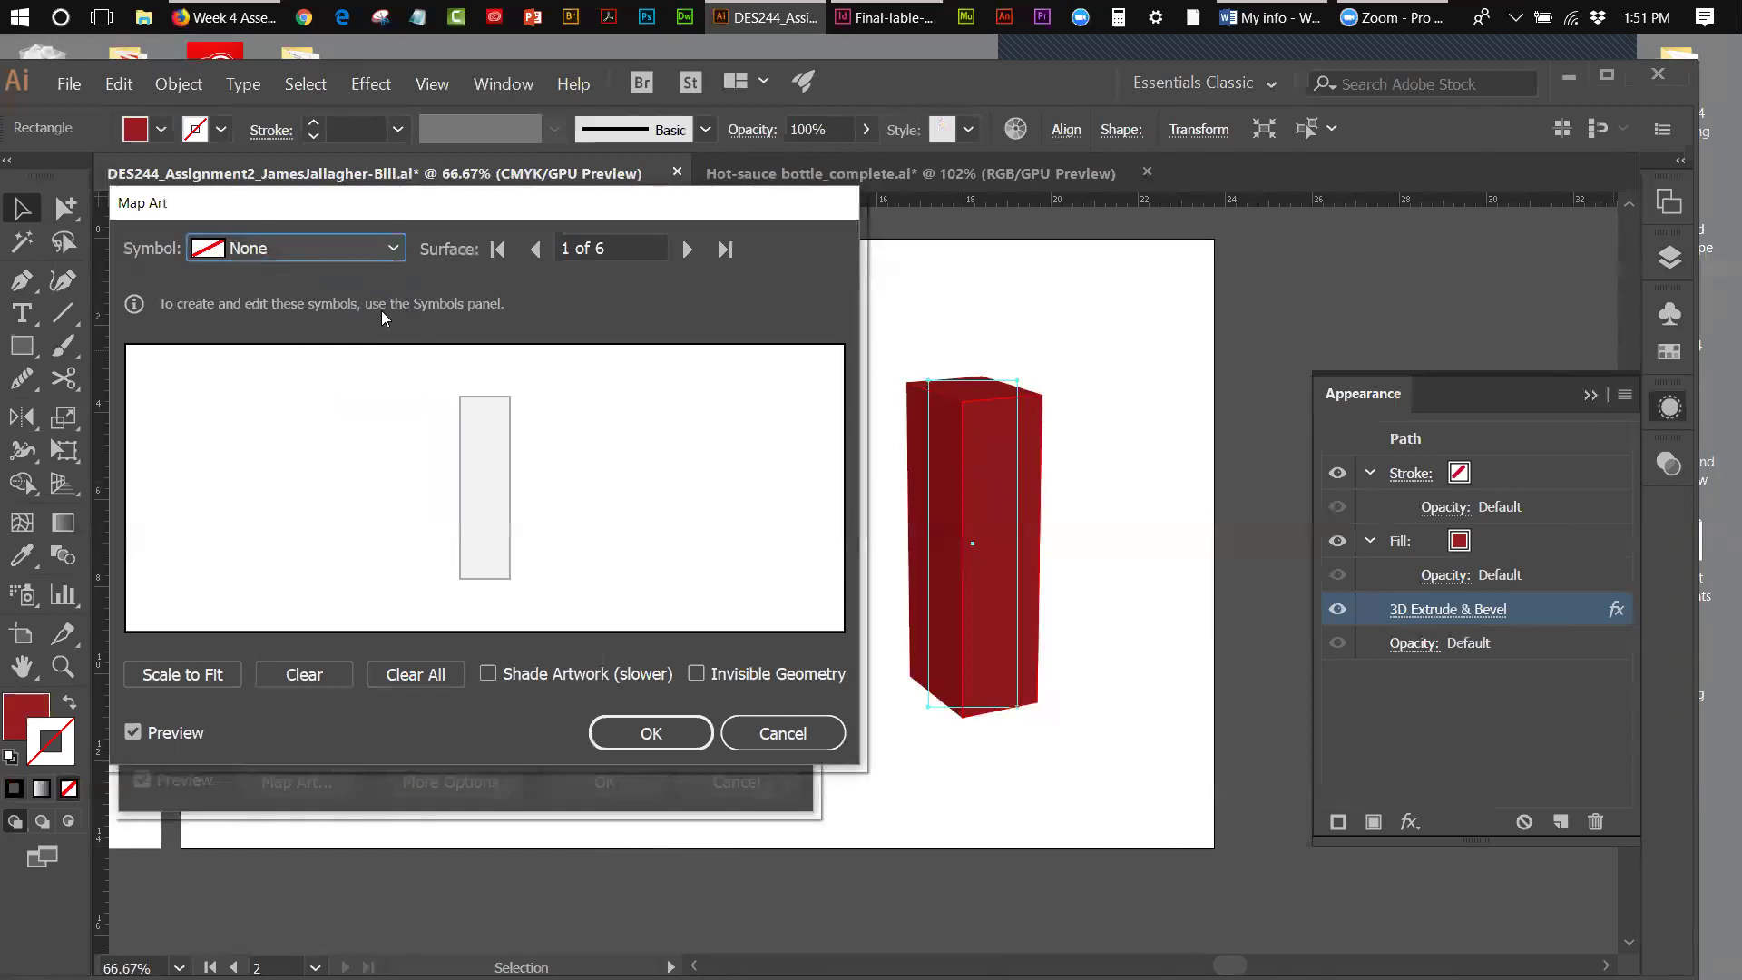
click(393, 254)
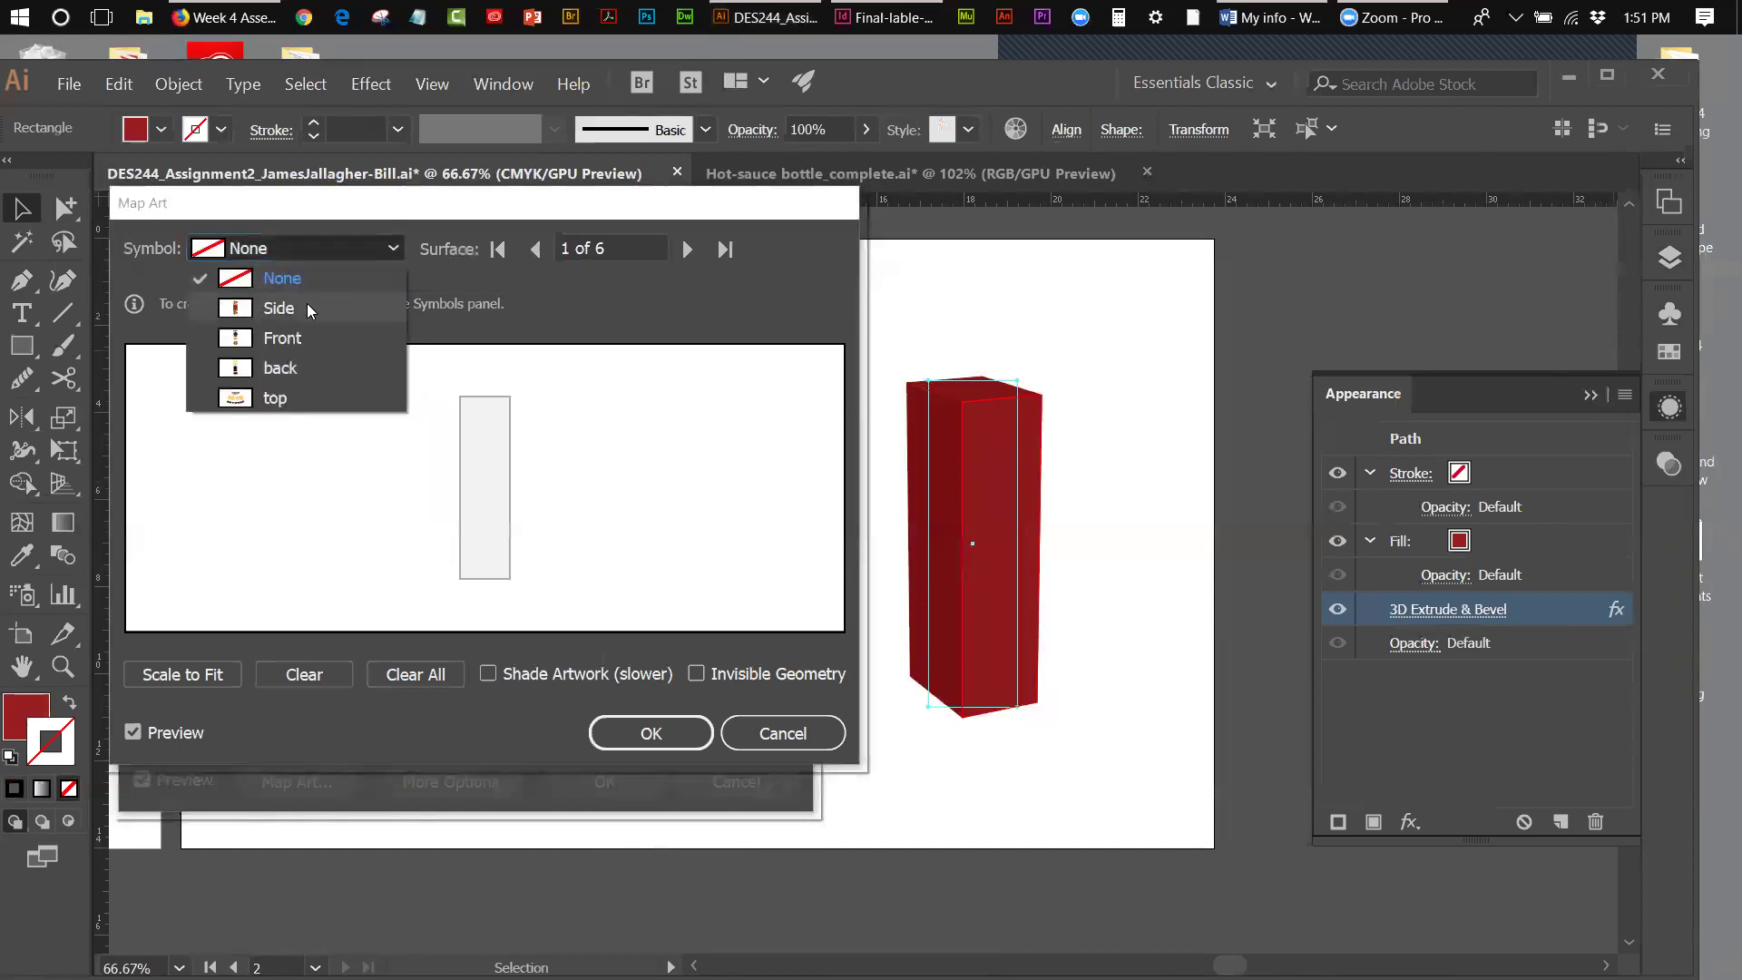
click(289, 339)
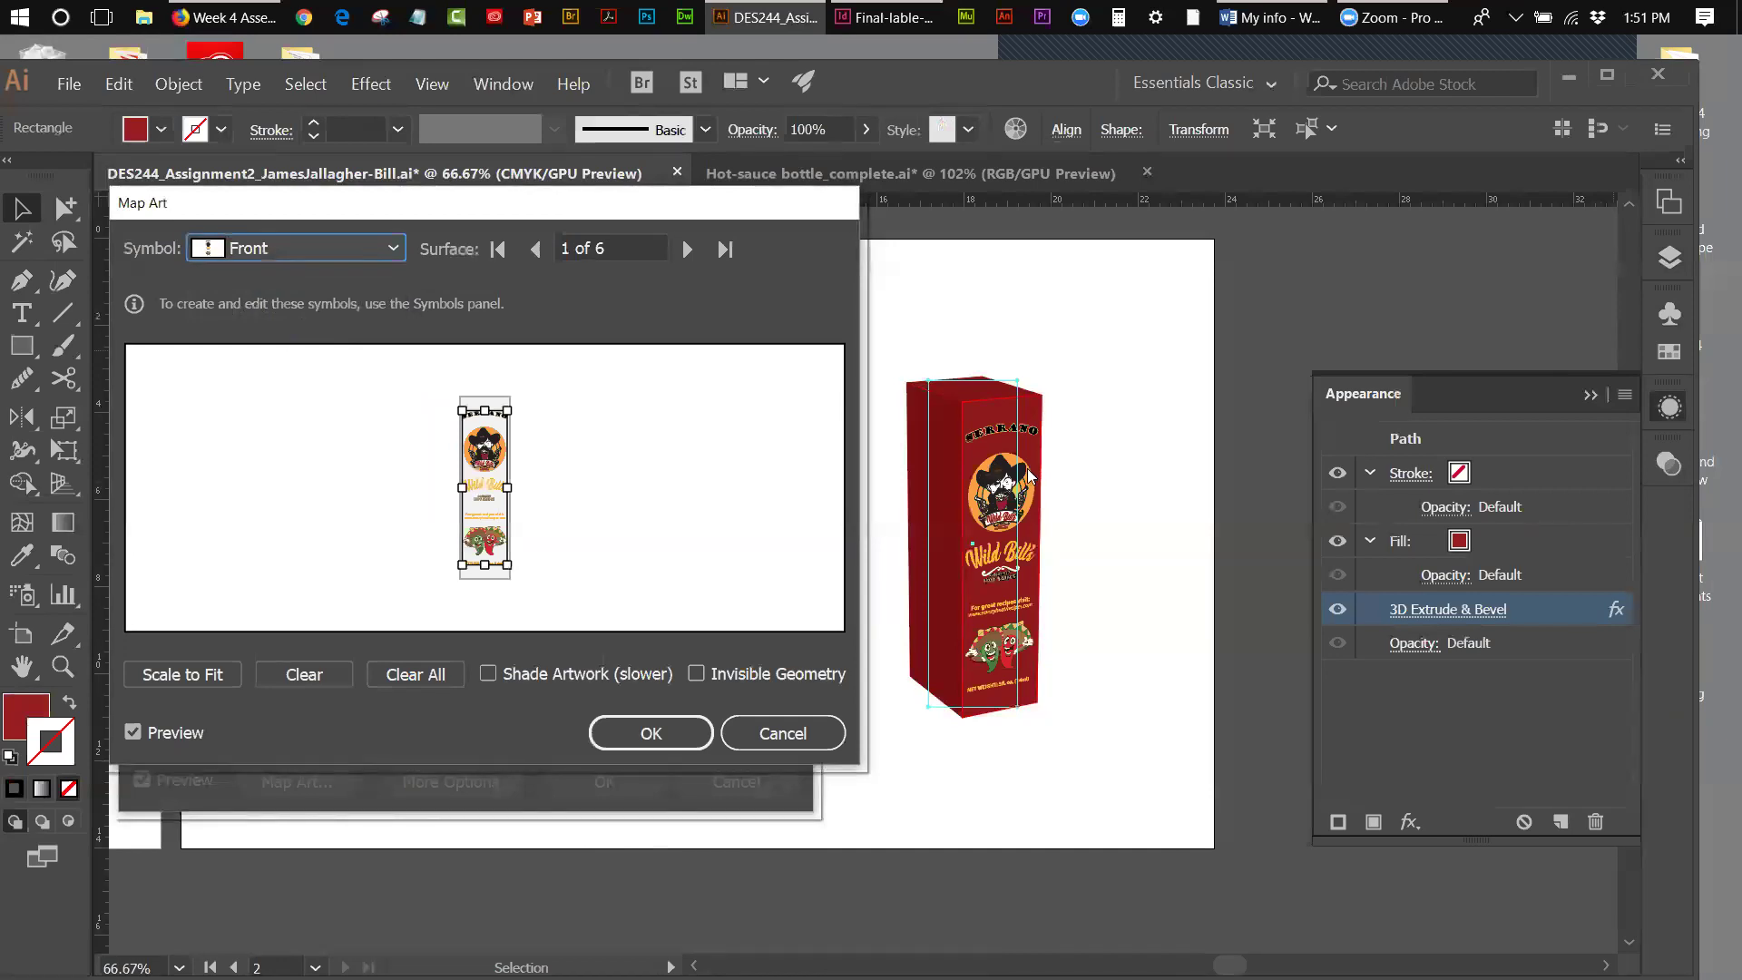
click(653, 736)
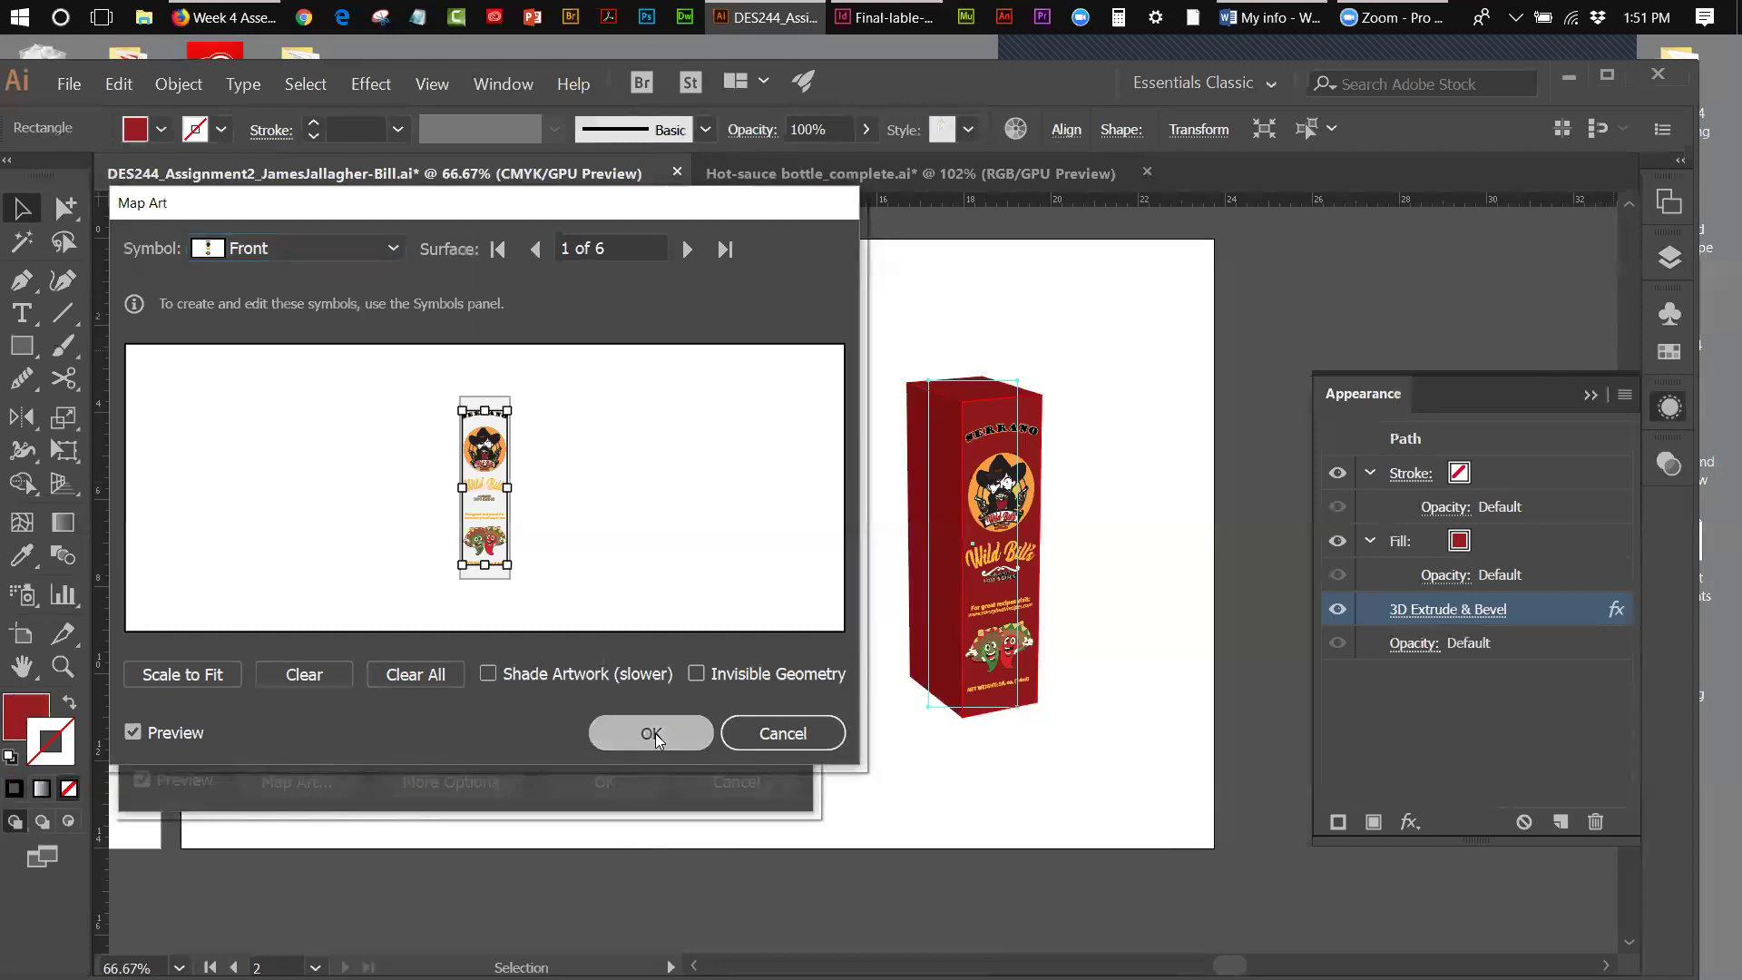
click(630, 771)
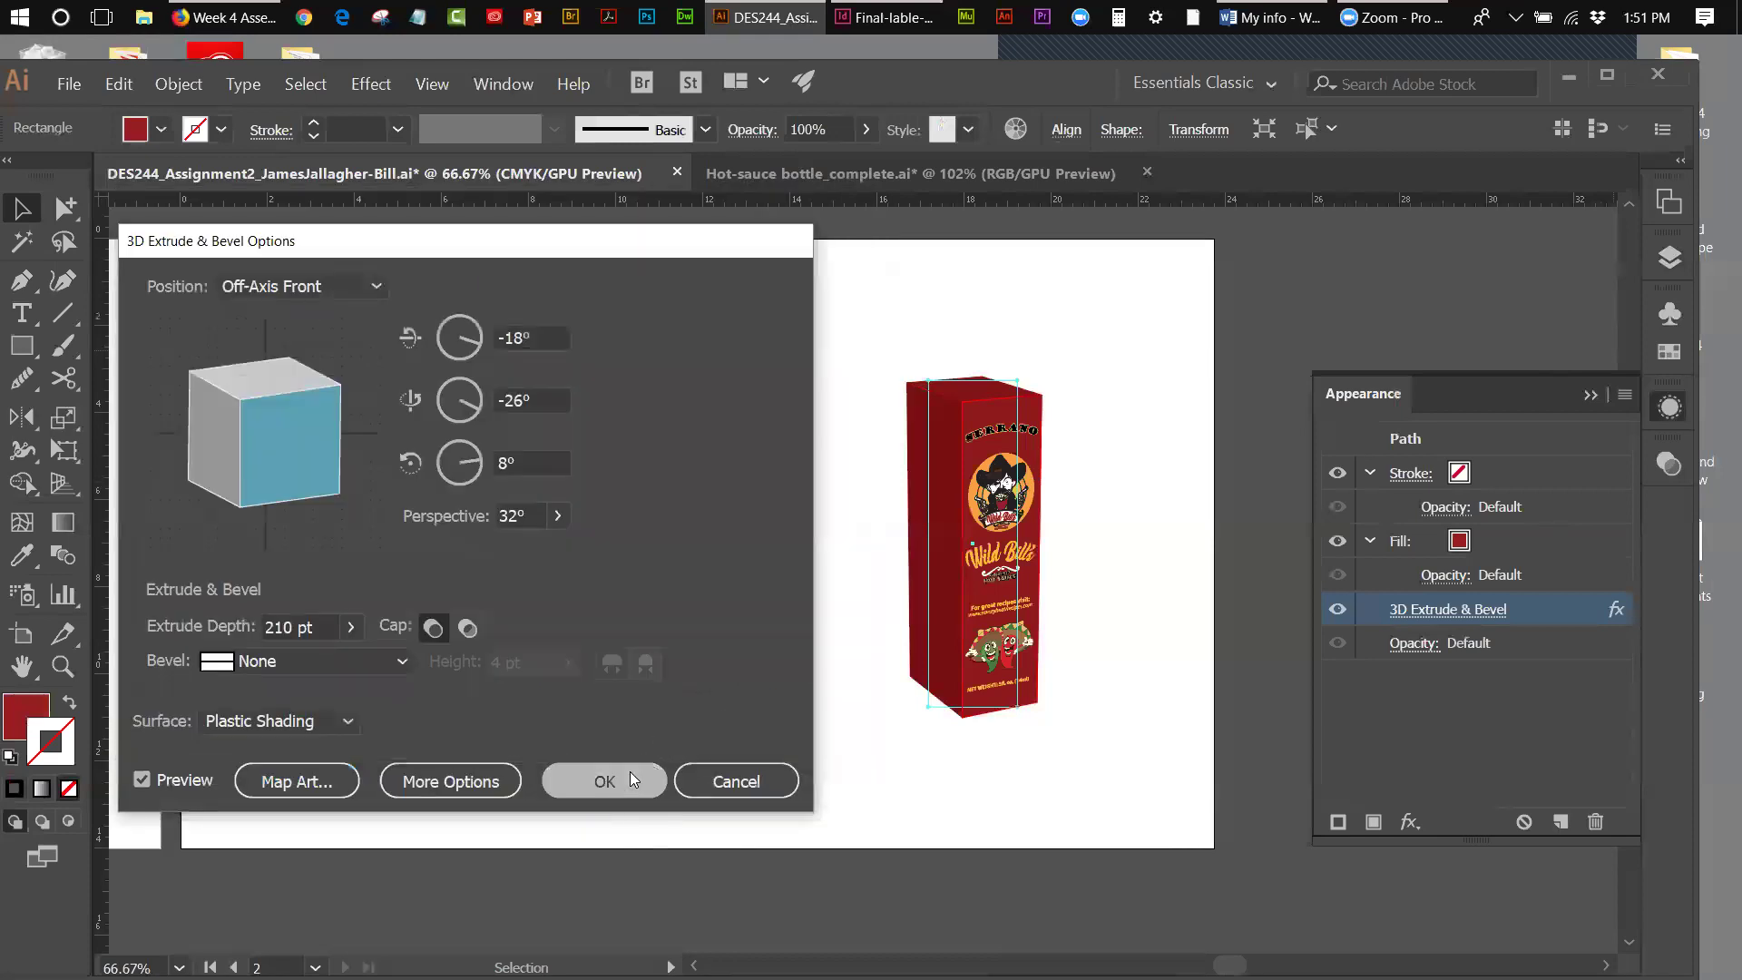
- Deselect and zoom in on the box to inspect the SERRANO front label
click(545, 672)
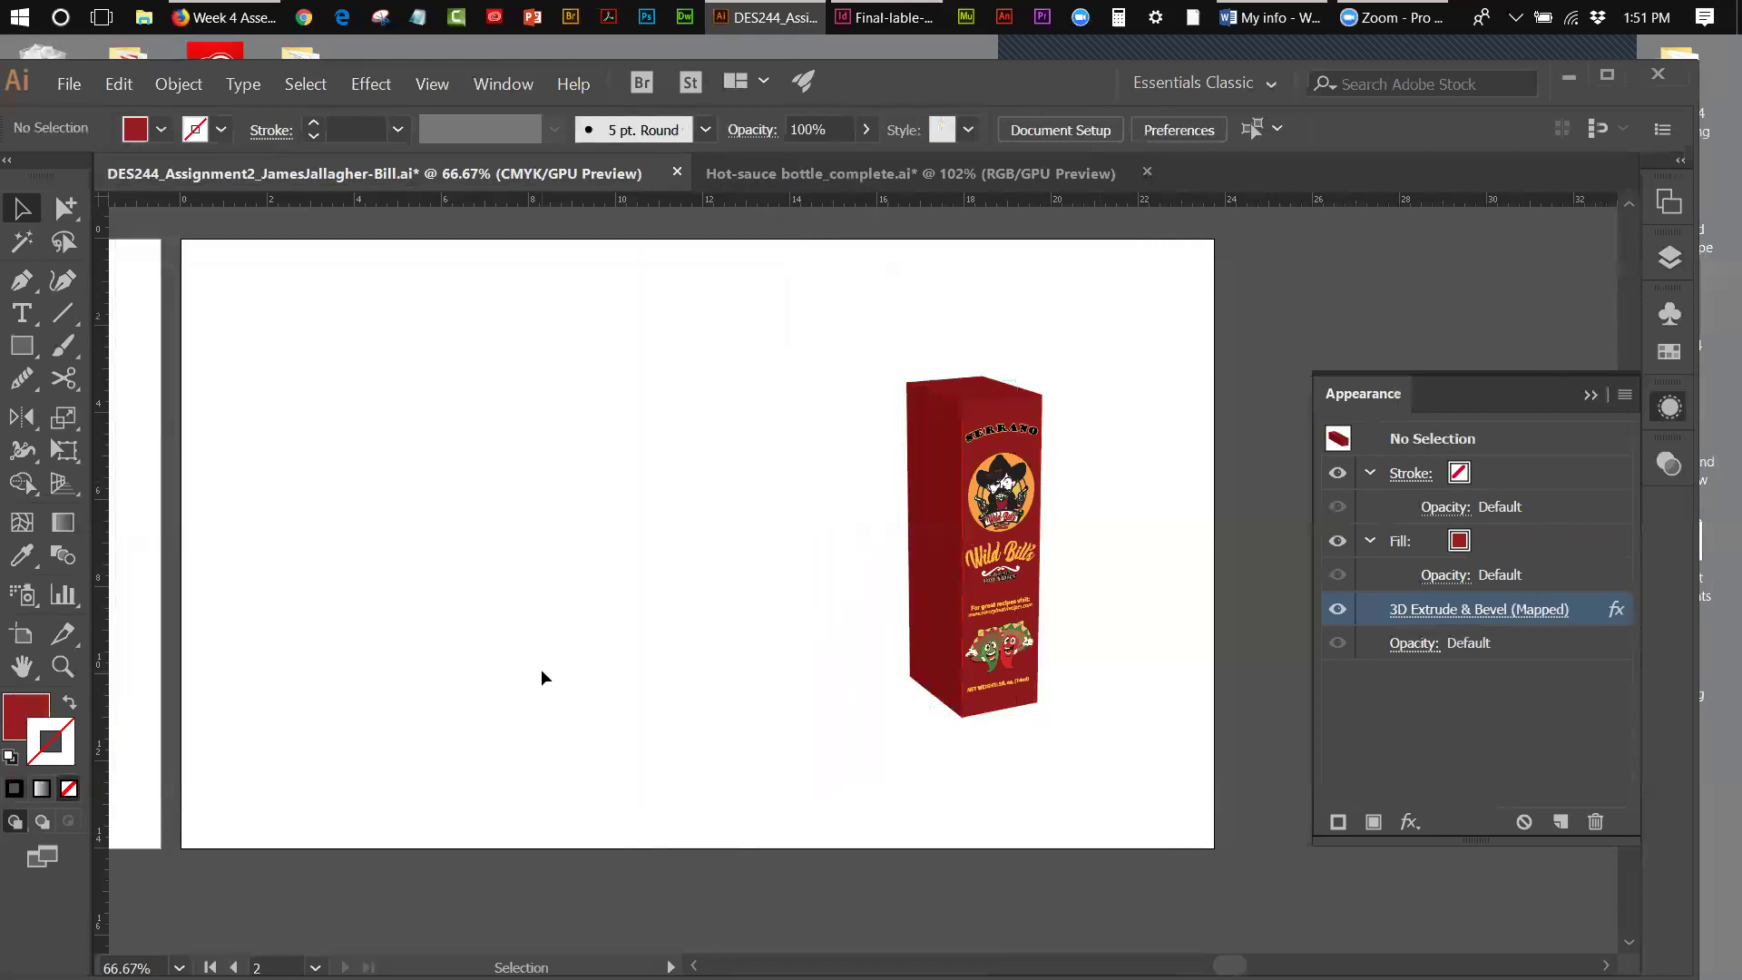
click(63, 666)
click(1050, 692)
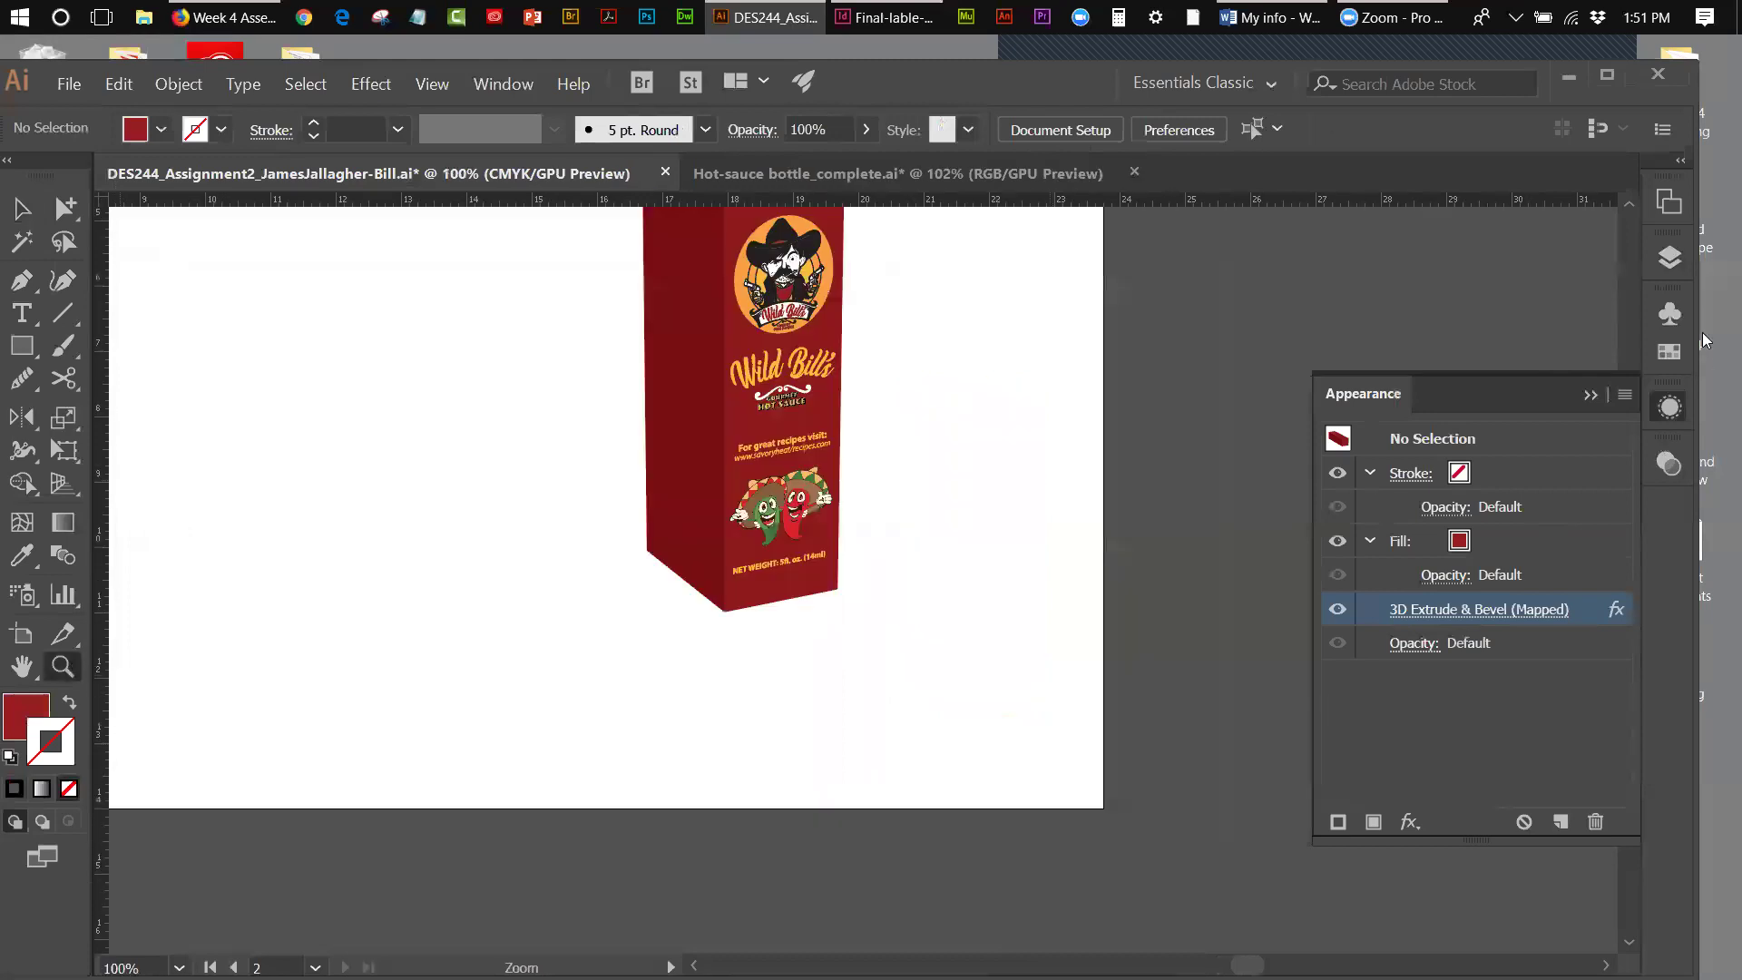
click(1592, 395)
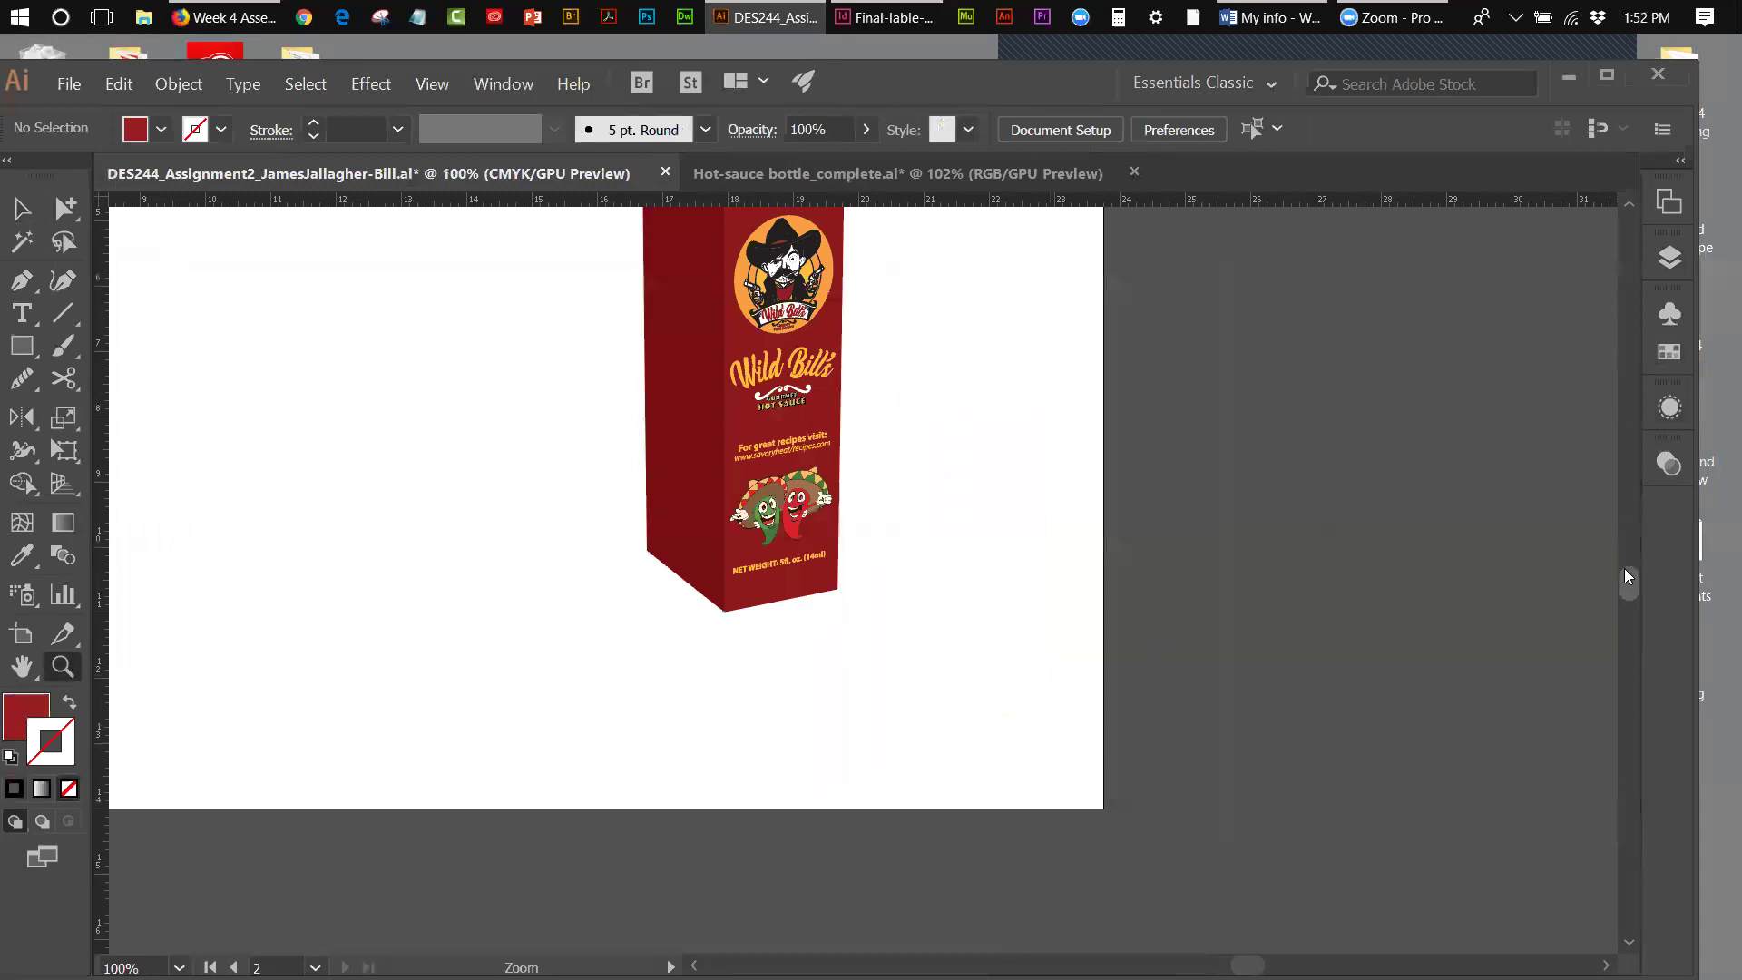
scroll(1630, 572, up, 1)
scroll(1630, 570, up, 5)
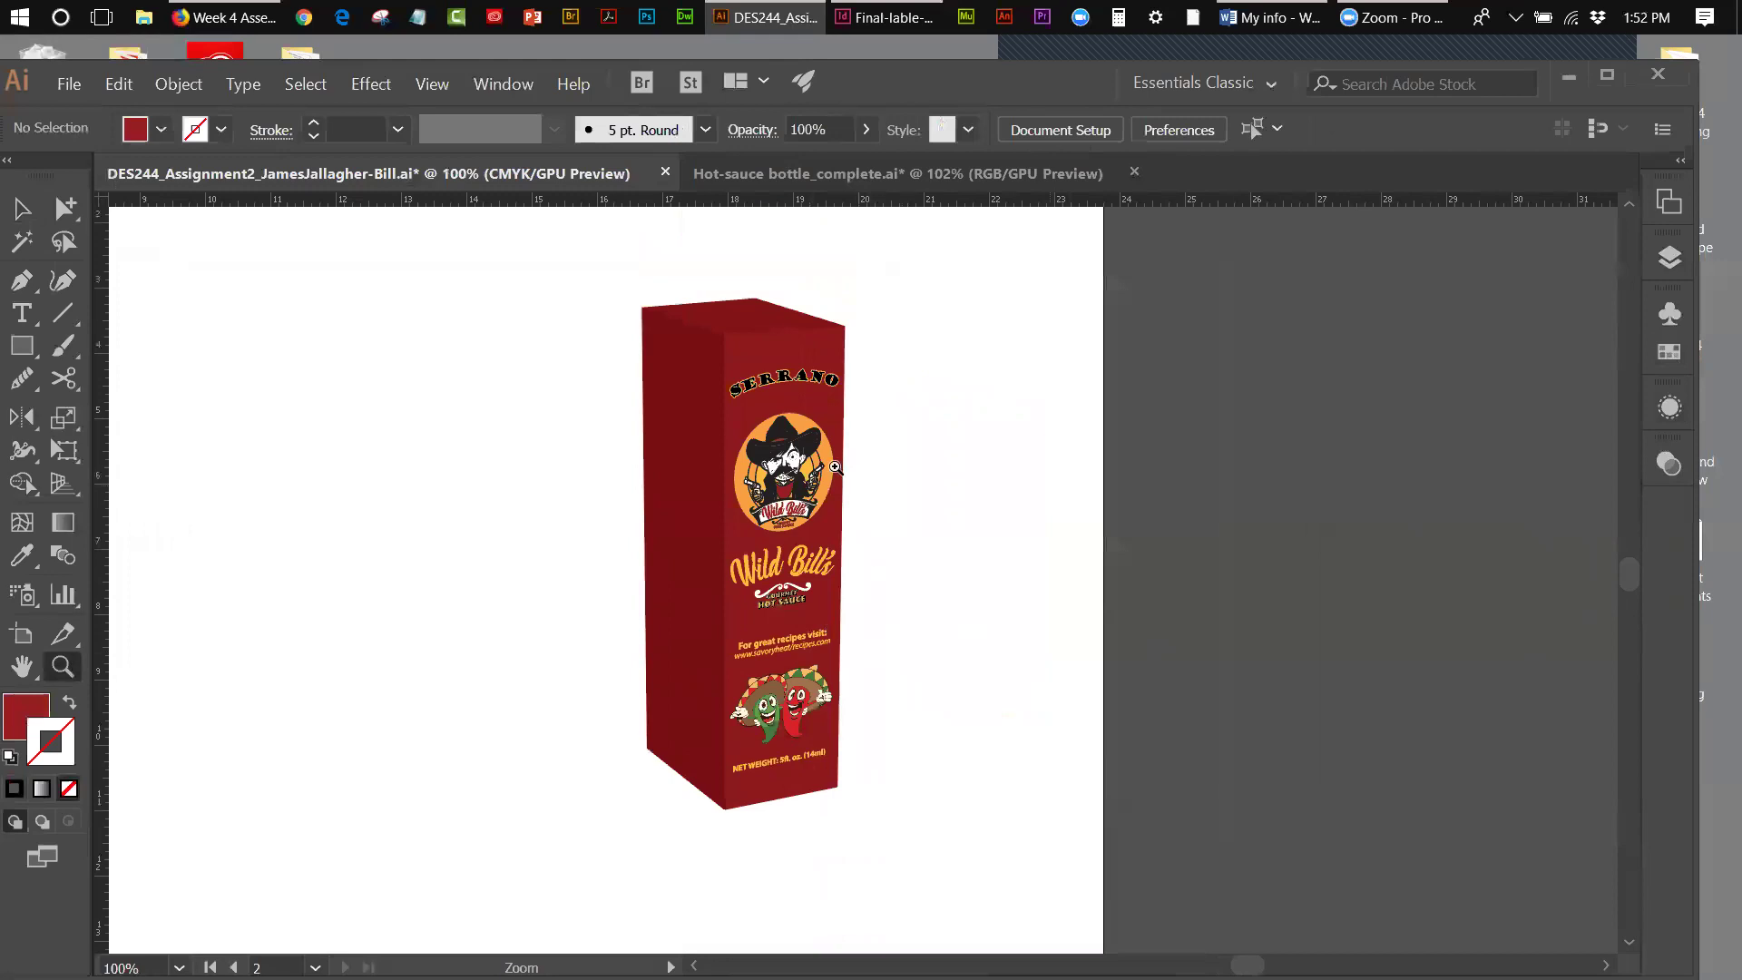
- Select the labelled 3D box and reopen its Appearance panel
click(28, 210)
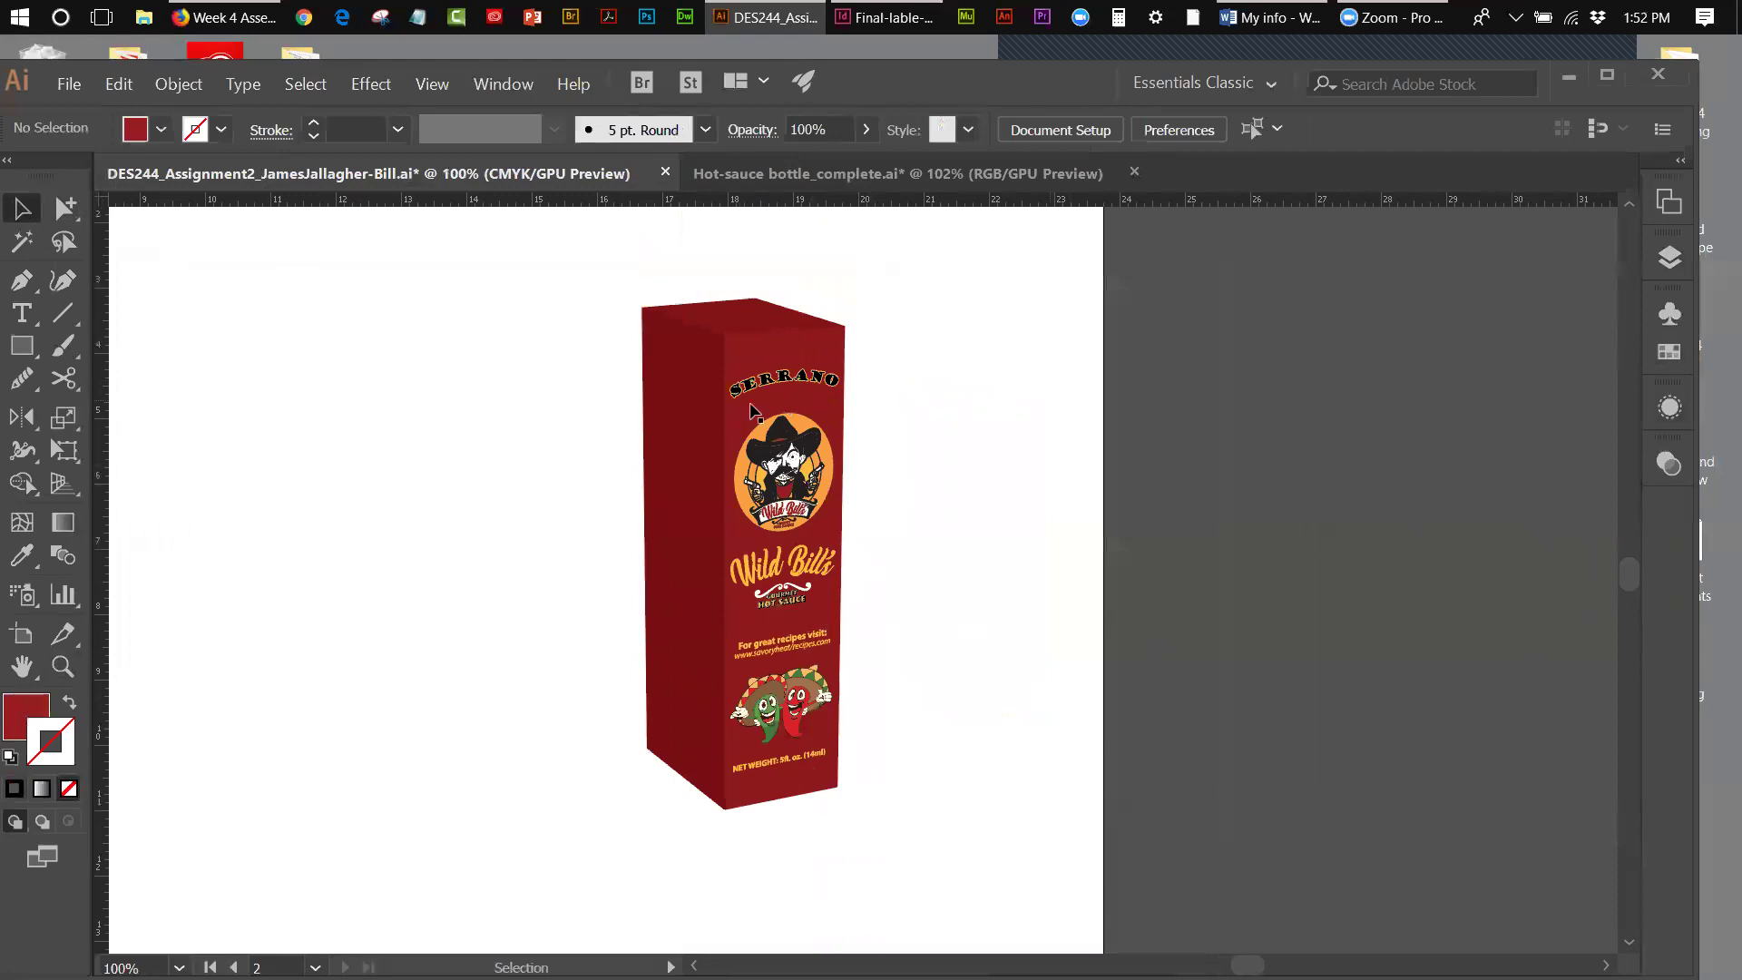
click(943, 450)
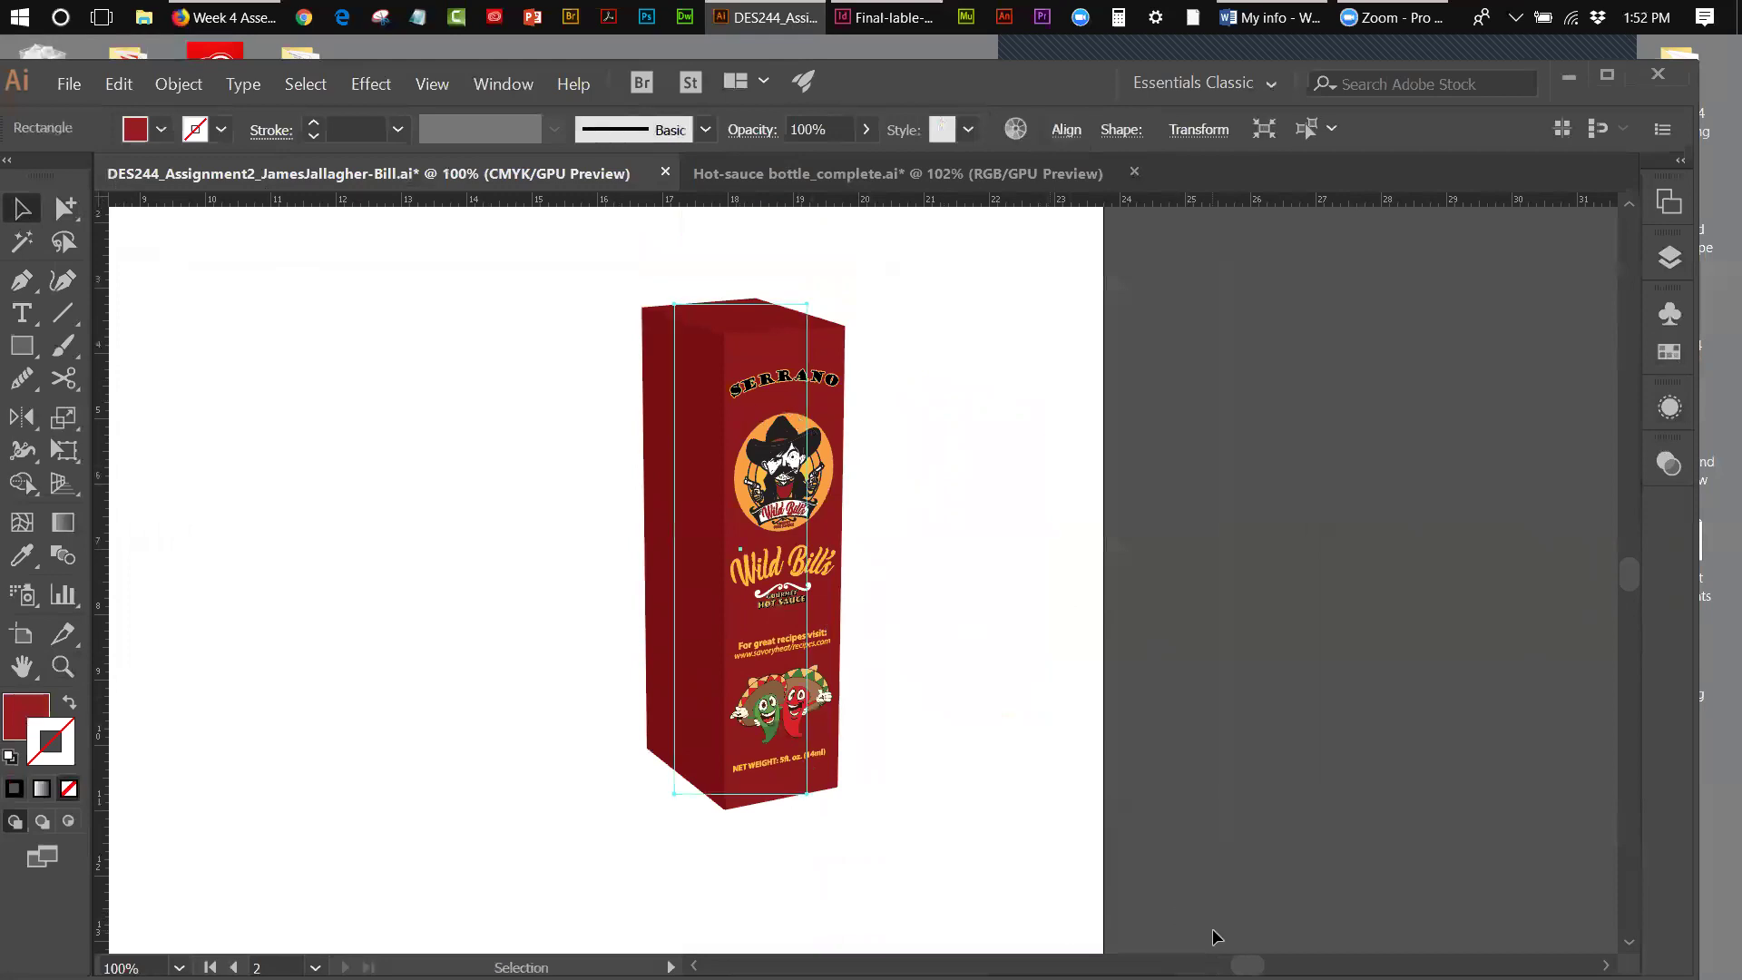
drag(1248, 965, 1215, 966)
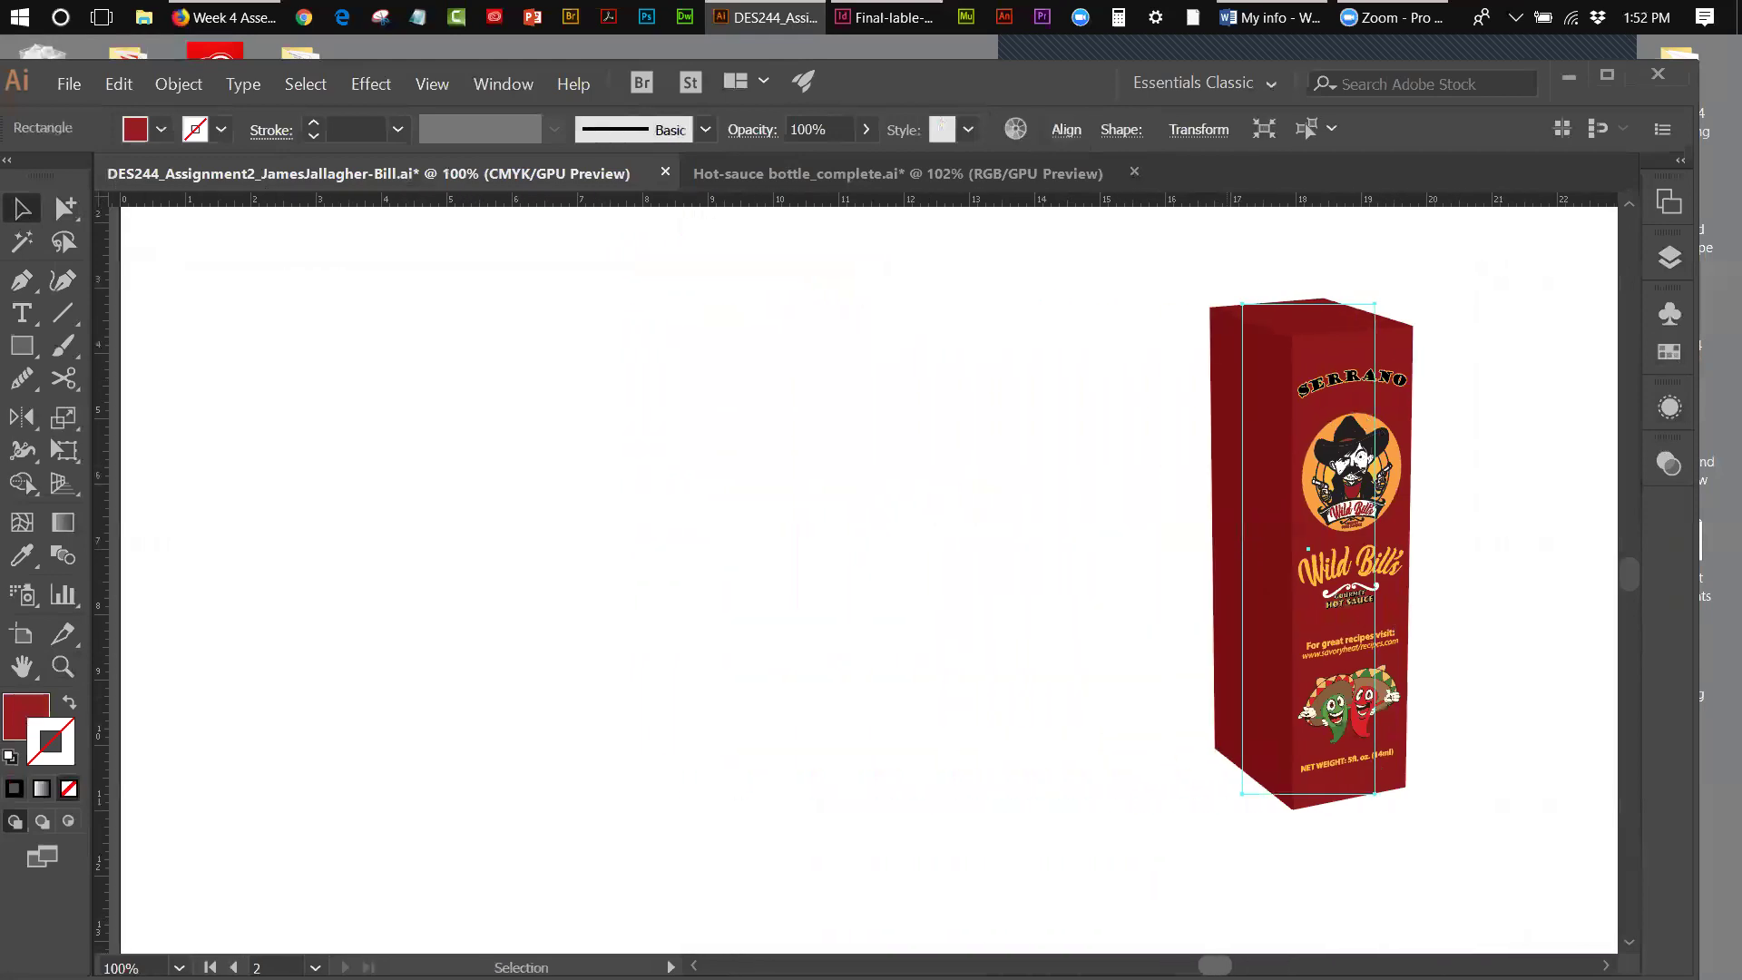
click(1671, 407)
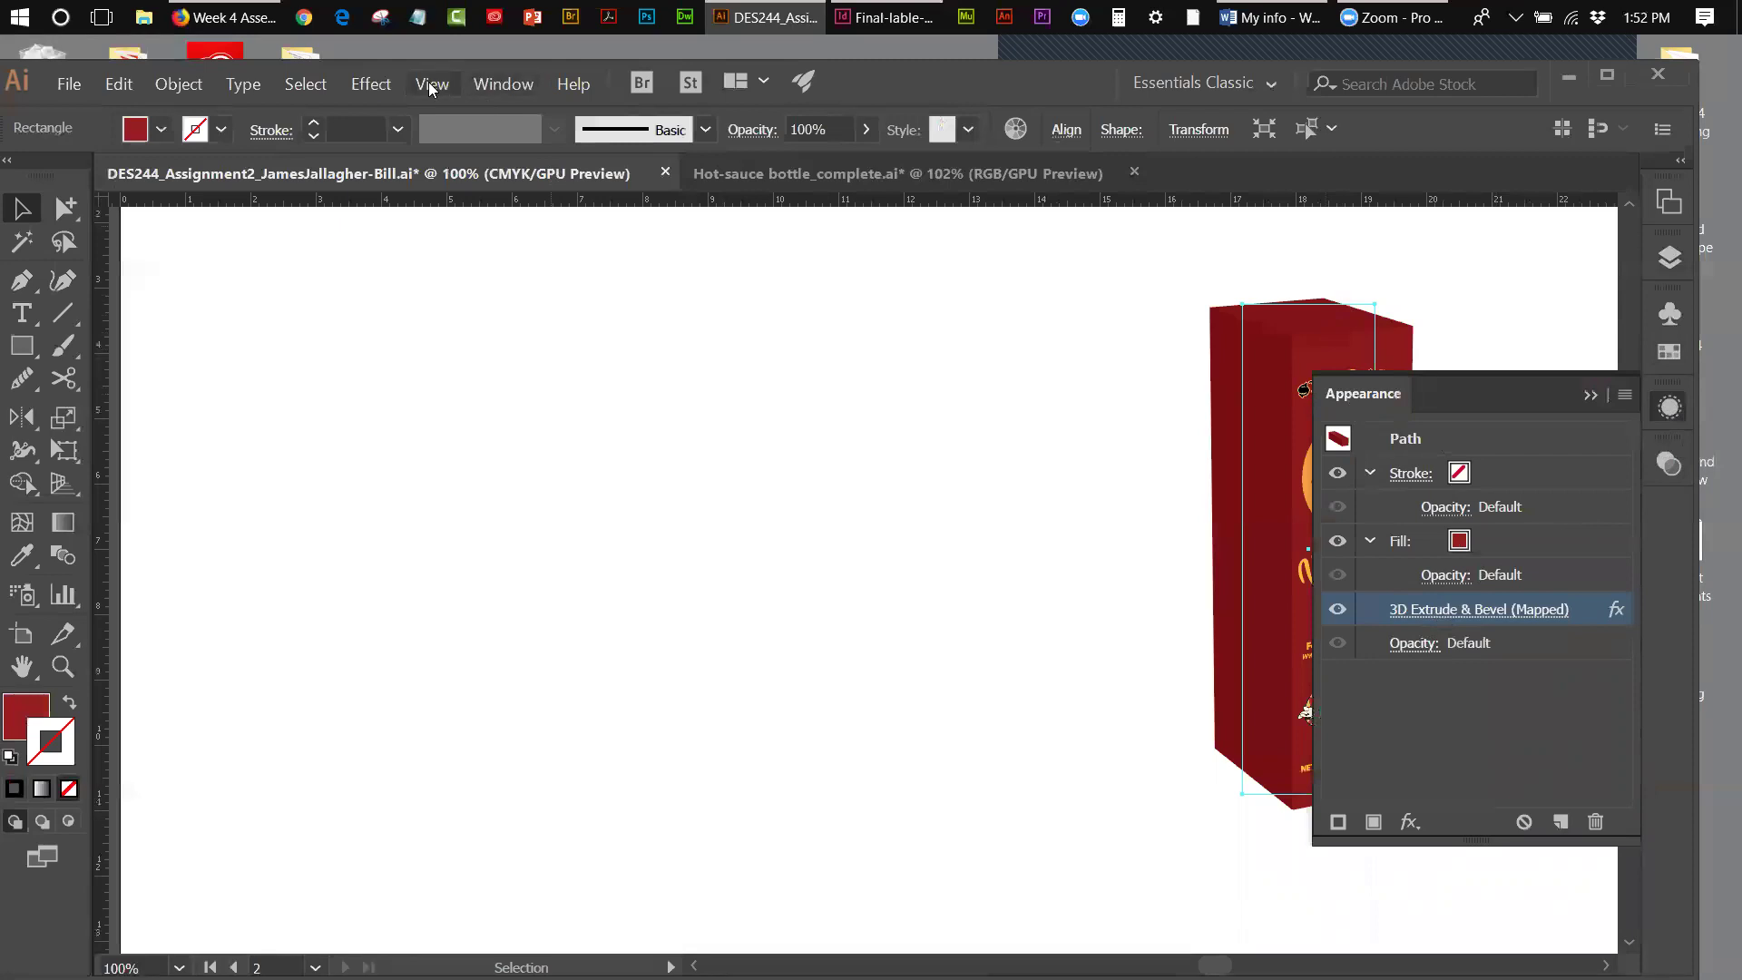
click(388, 92)
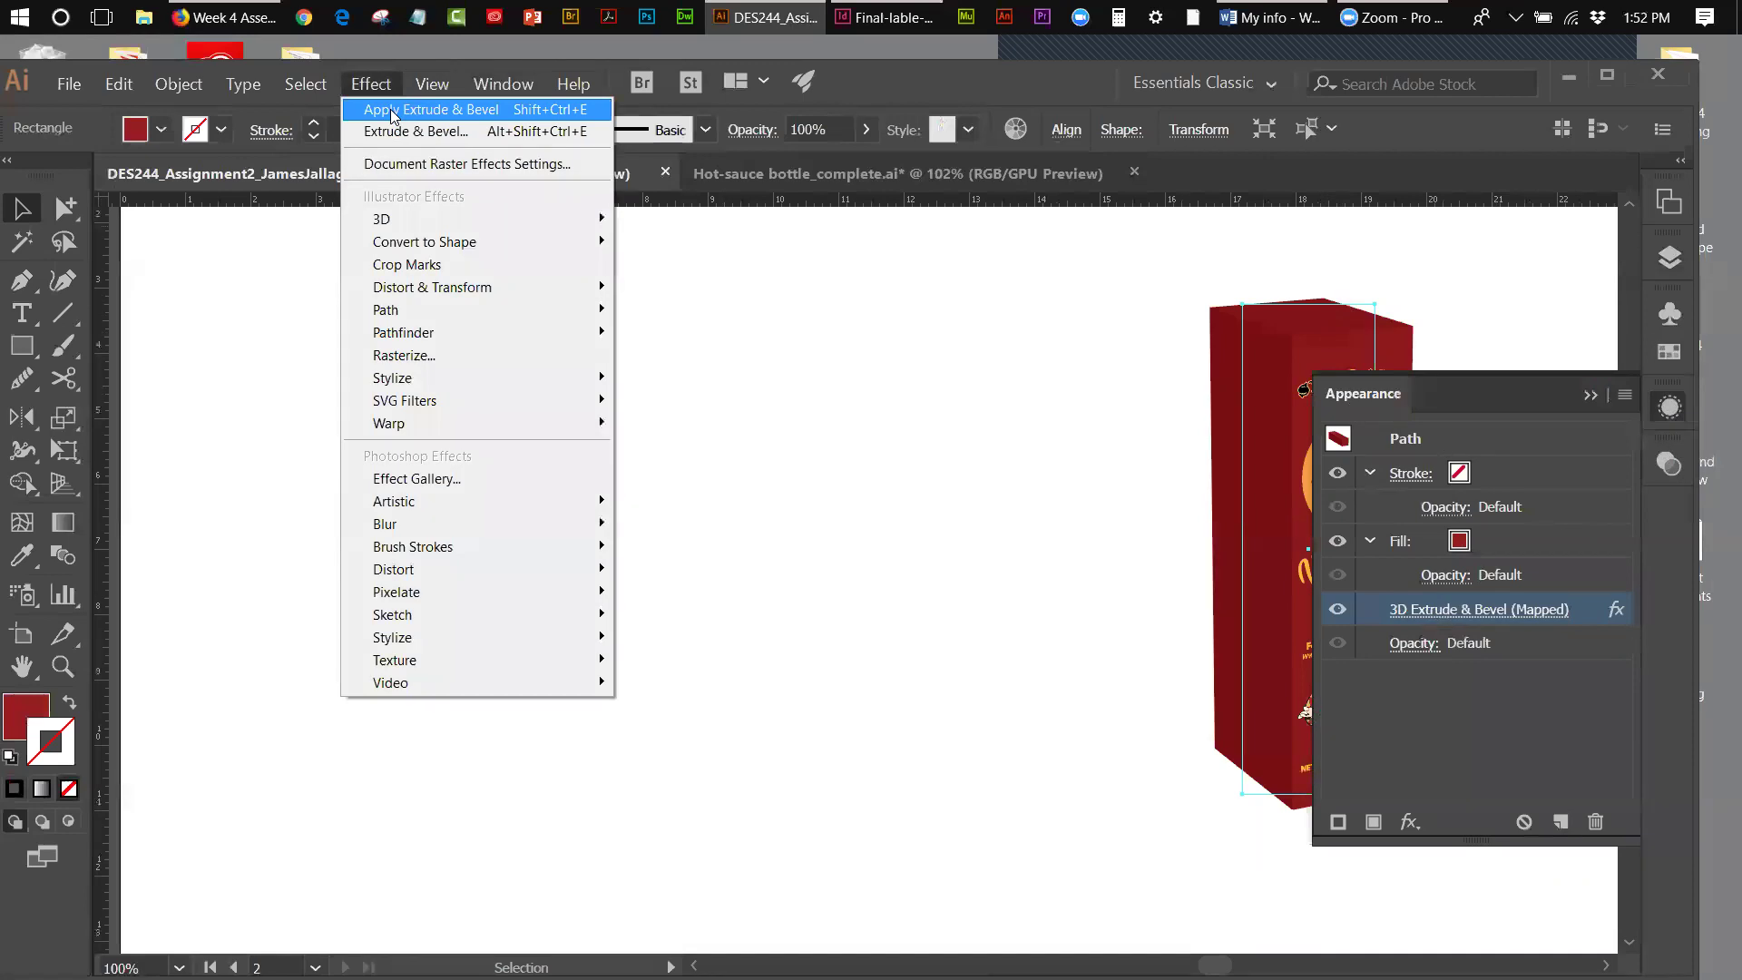
click(1529, 614)
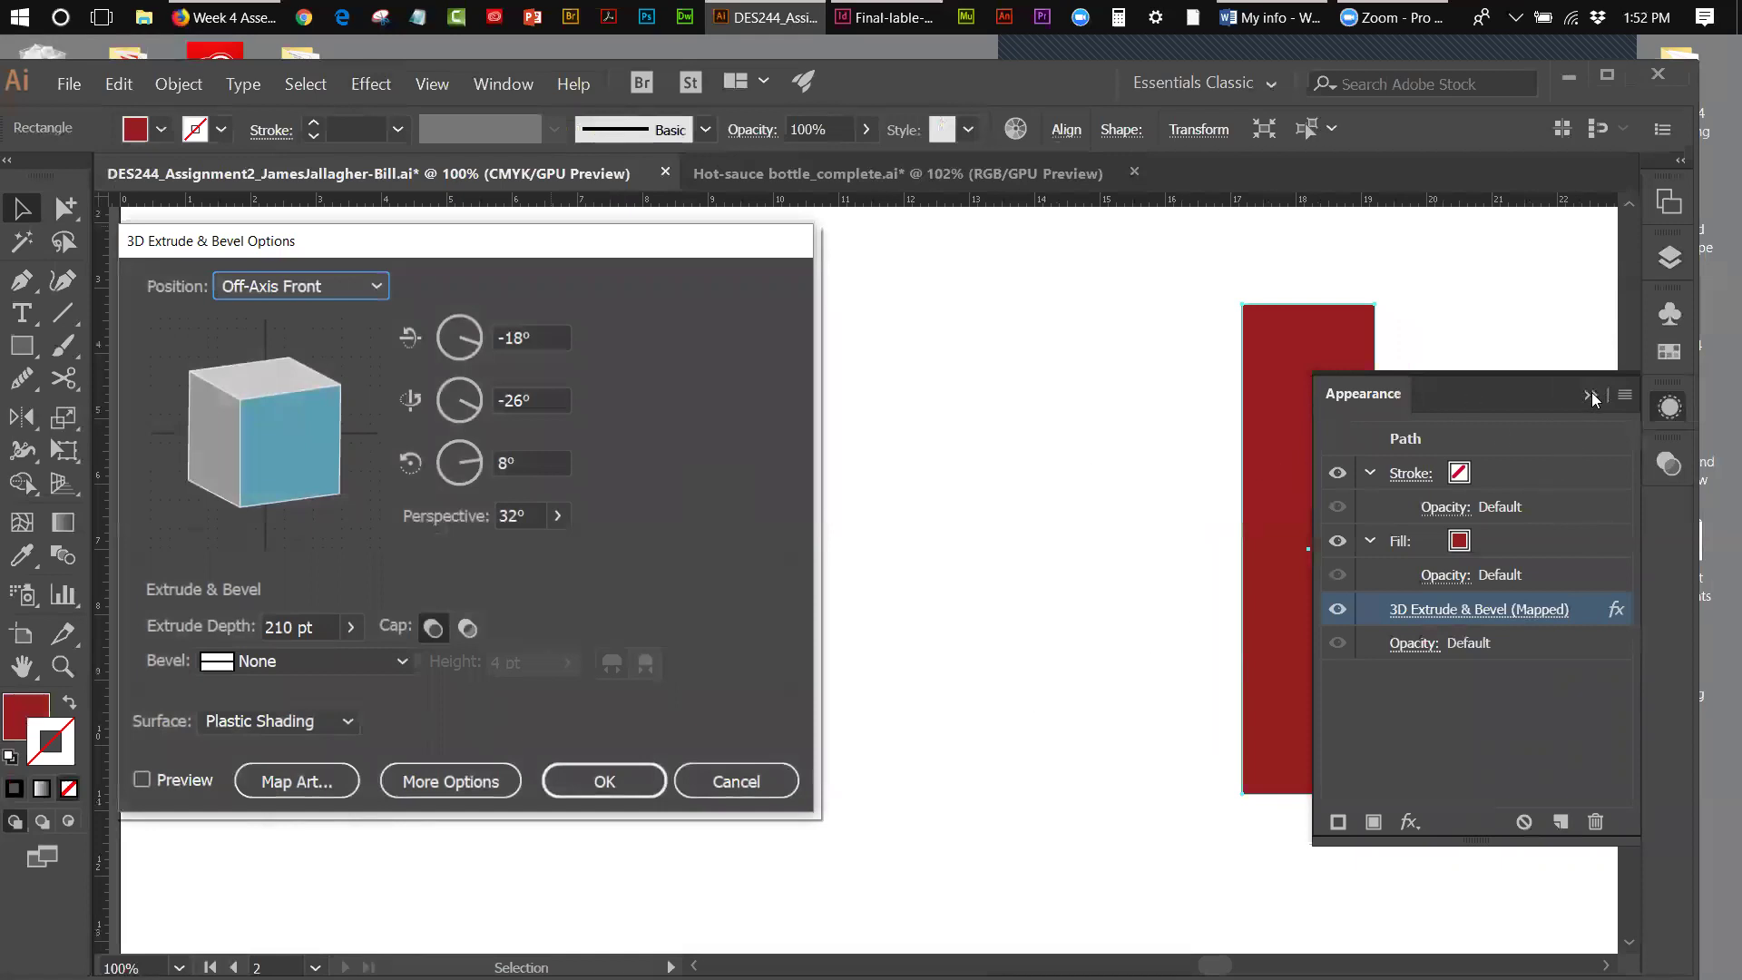
click(739, 774)
drag(1295, 362, 1162, 374)
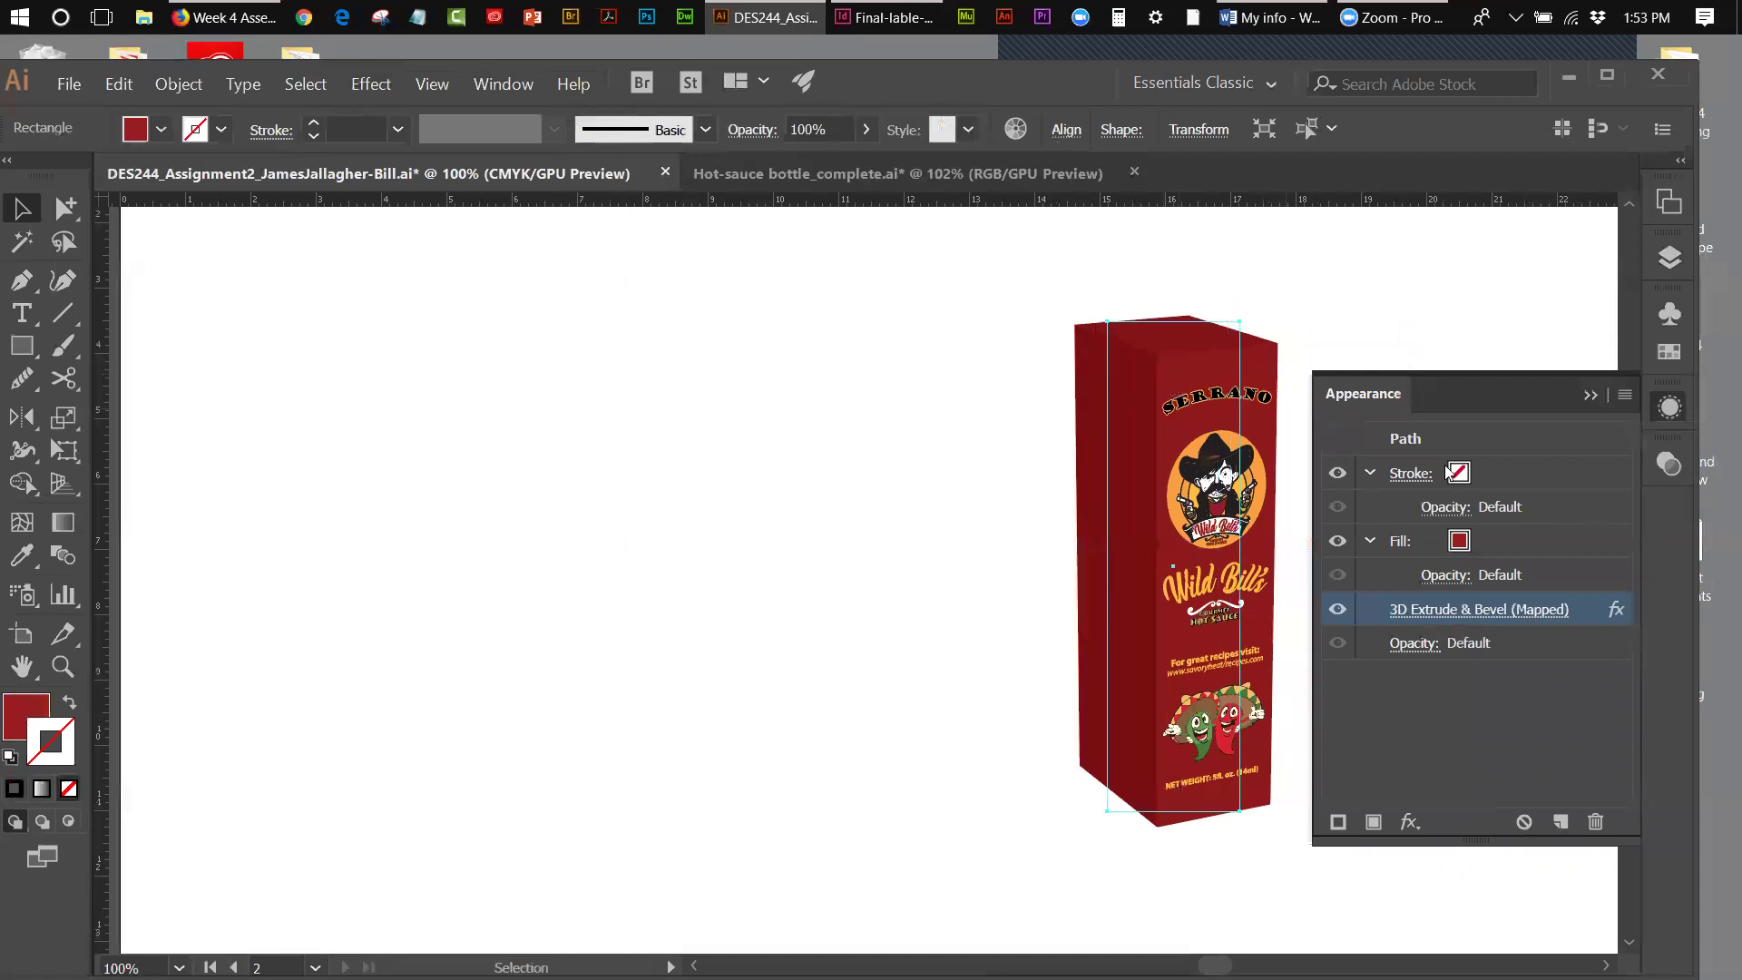
click(1449, 609)
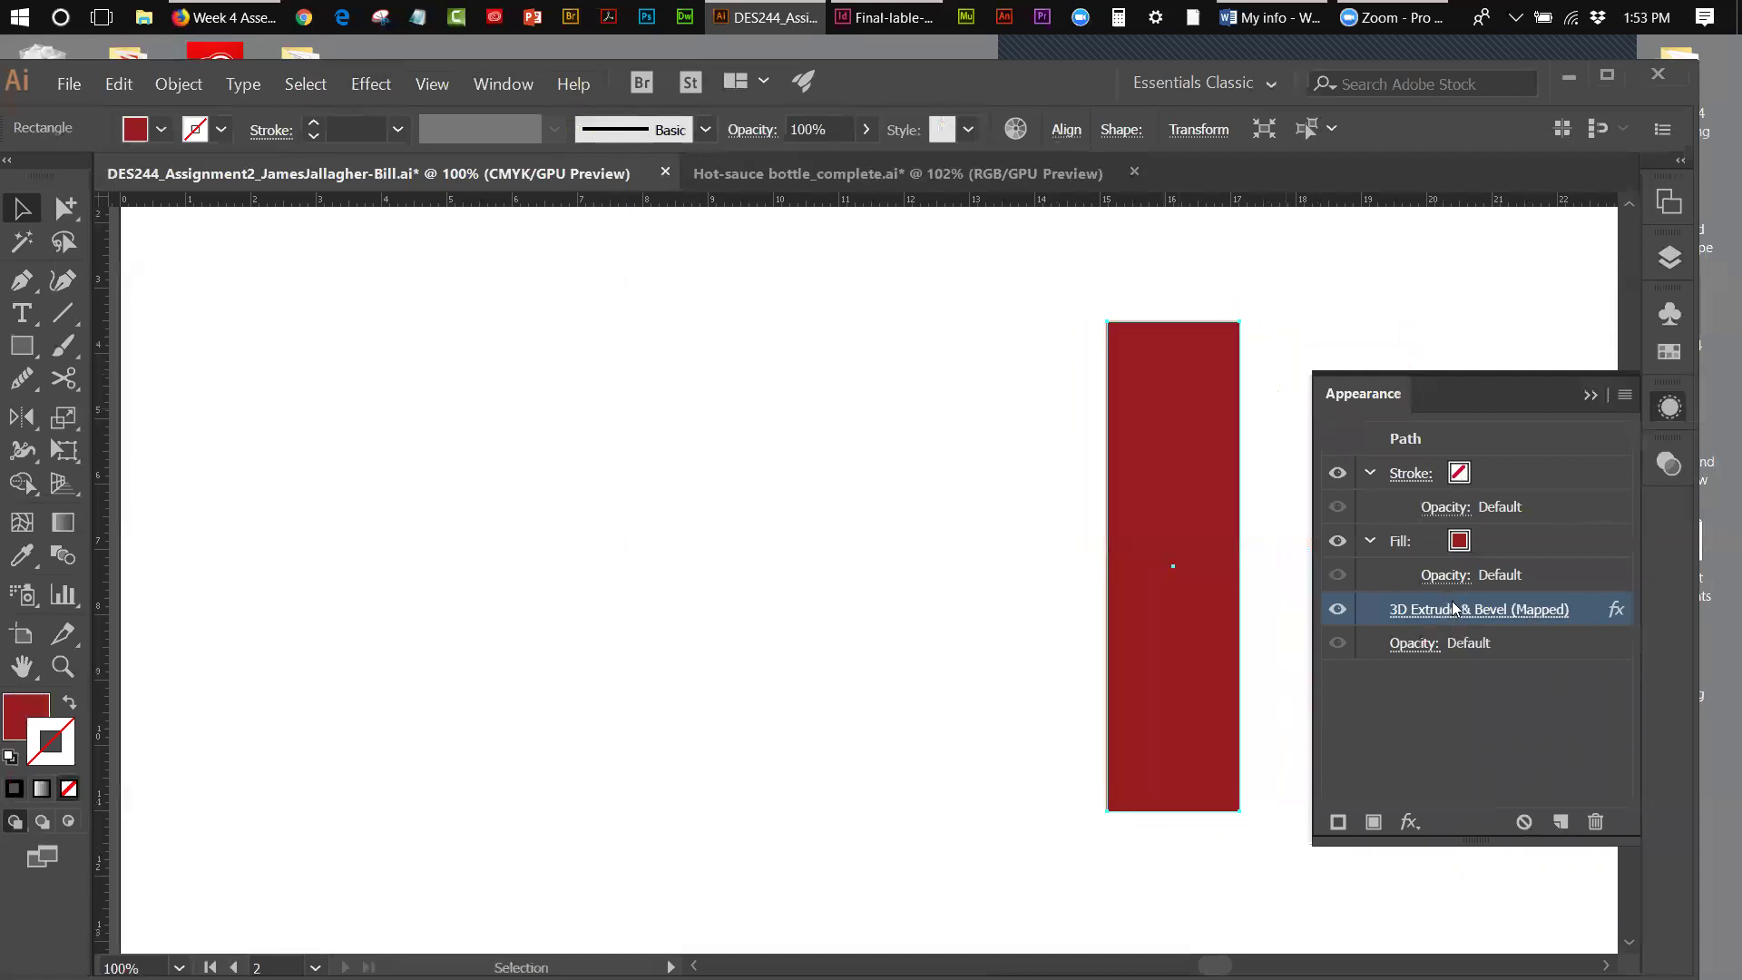
click(145, 784)
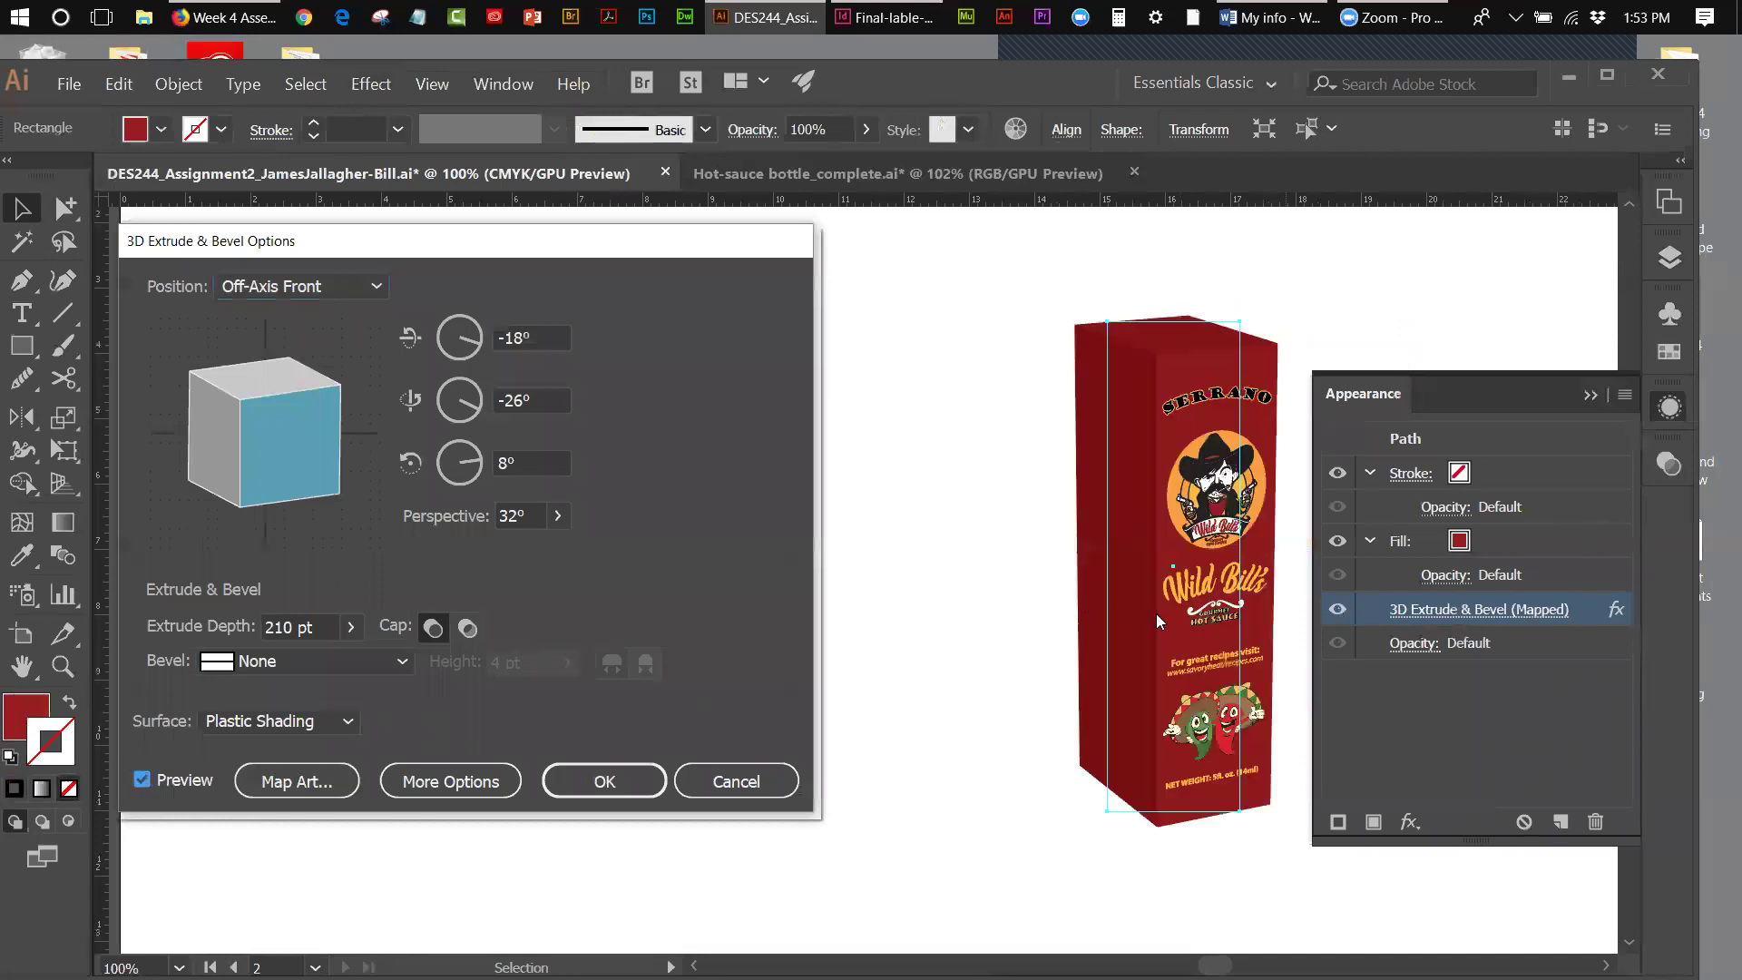
click(306, 789)
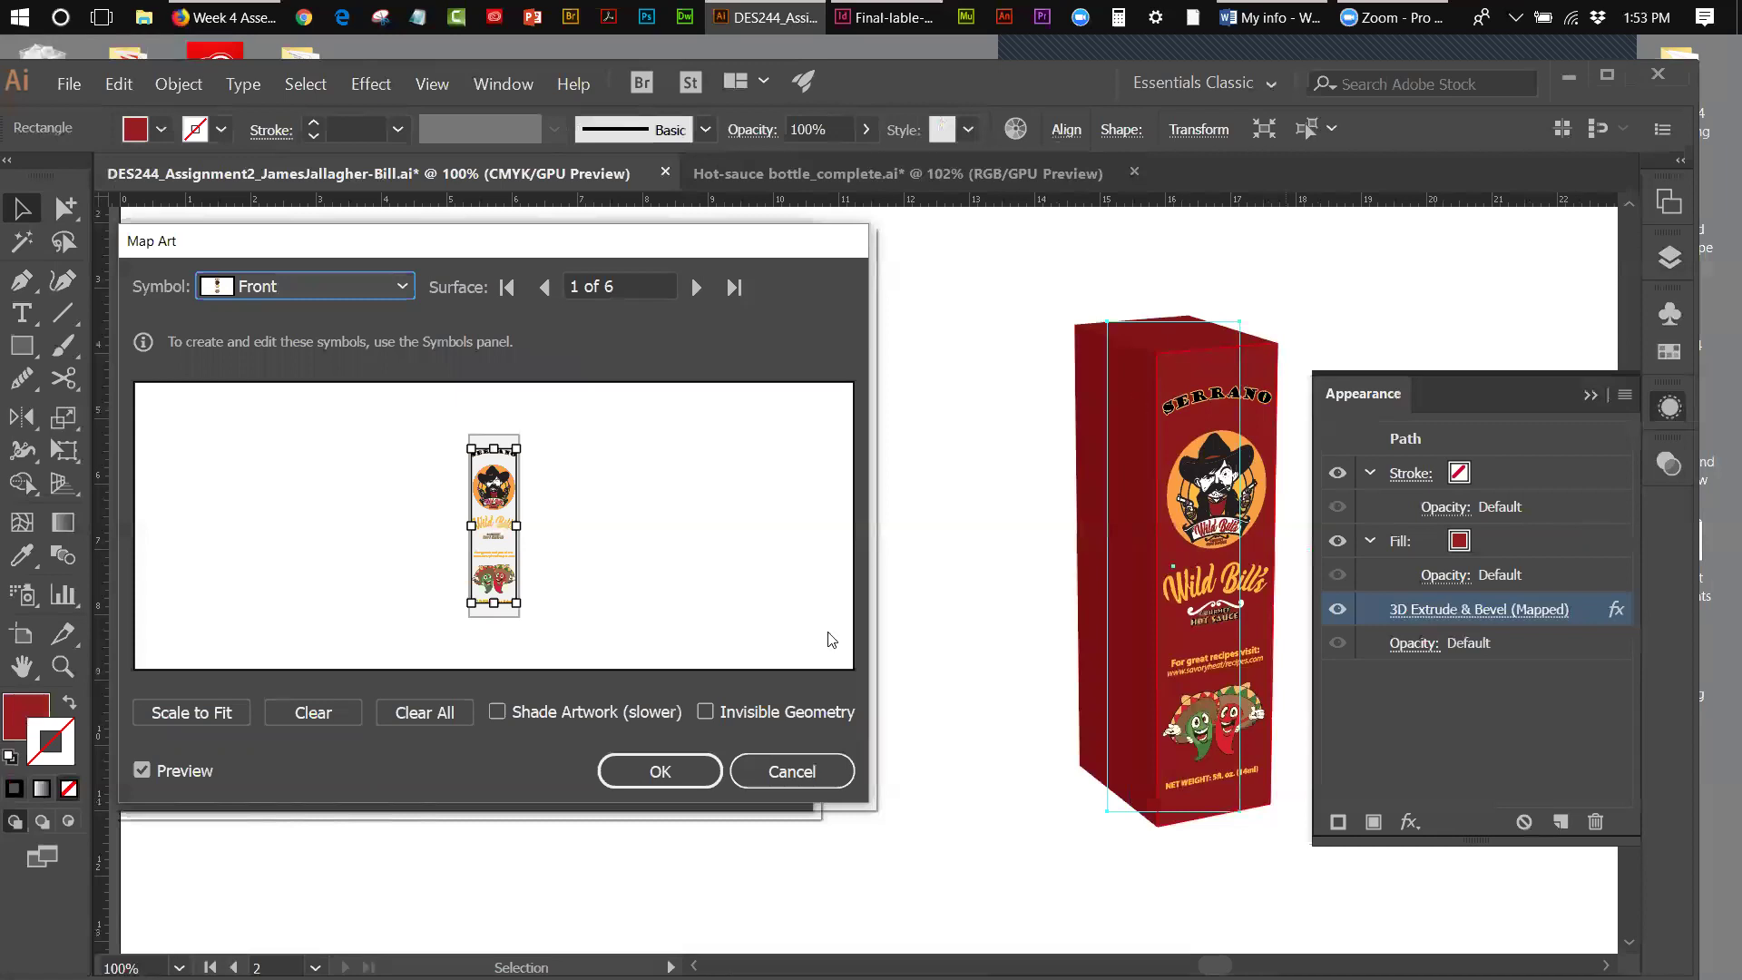
click(842, 769)
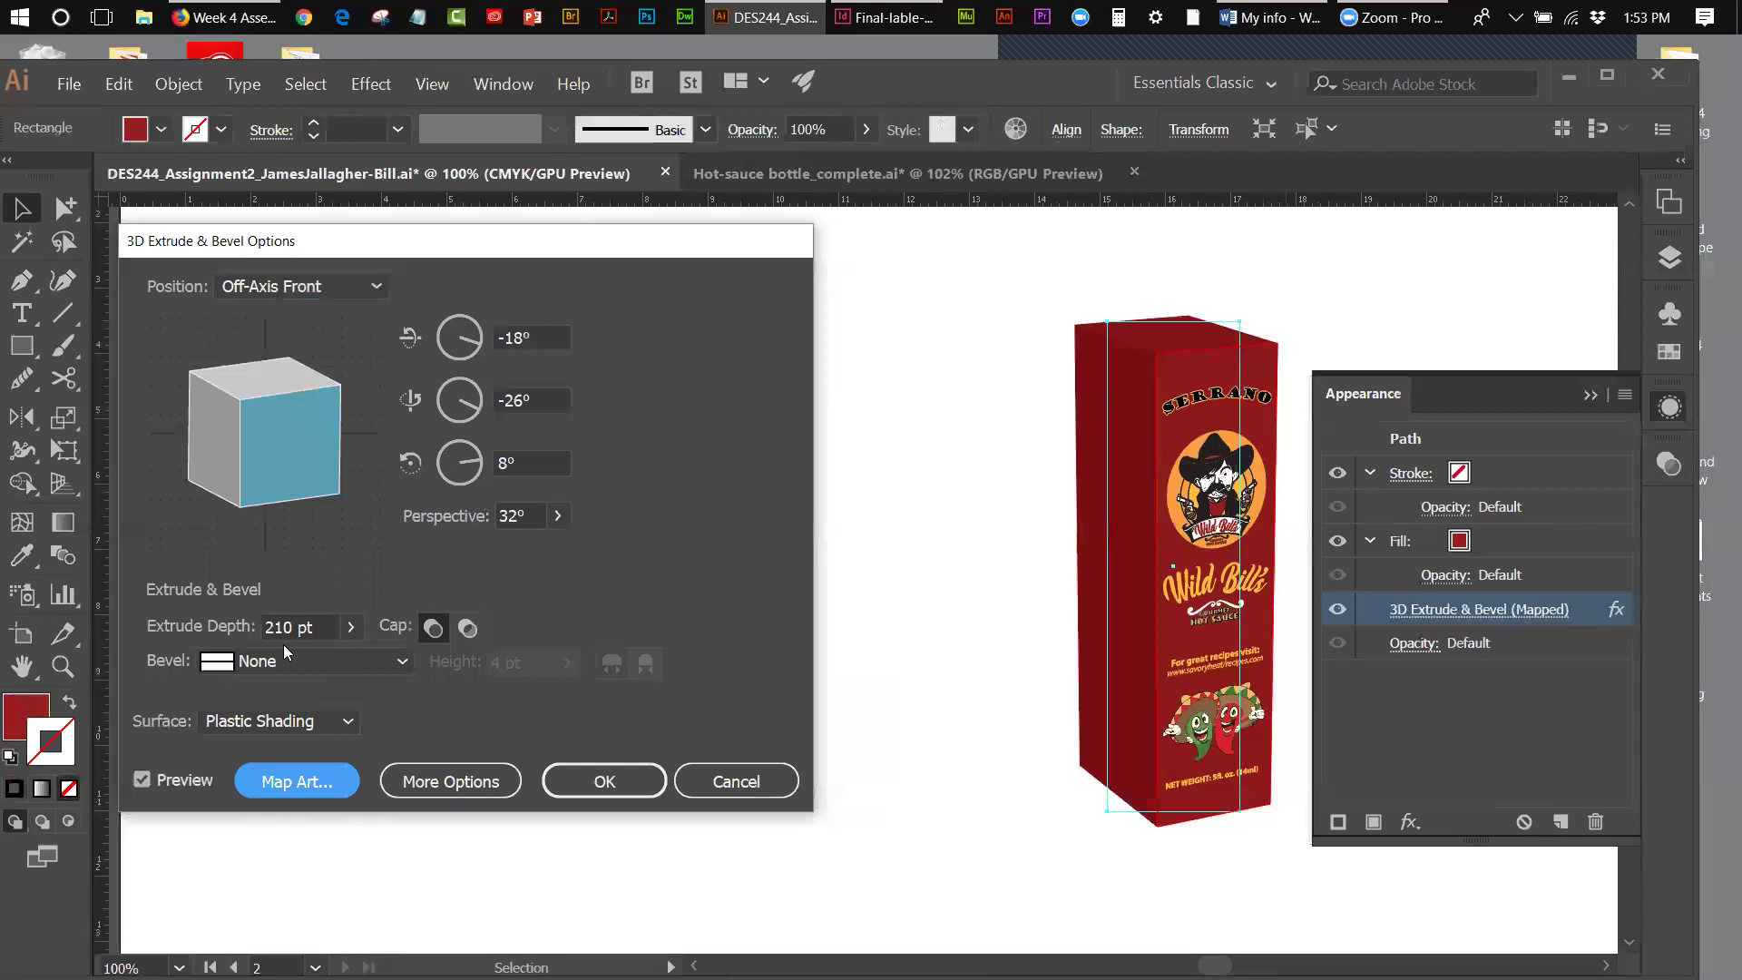
- Reopen Map Art for the box and advance to surface 5 of 6
click(306, 788)
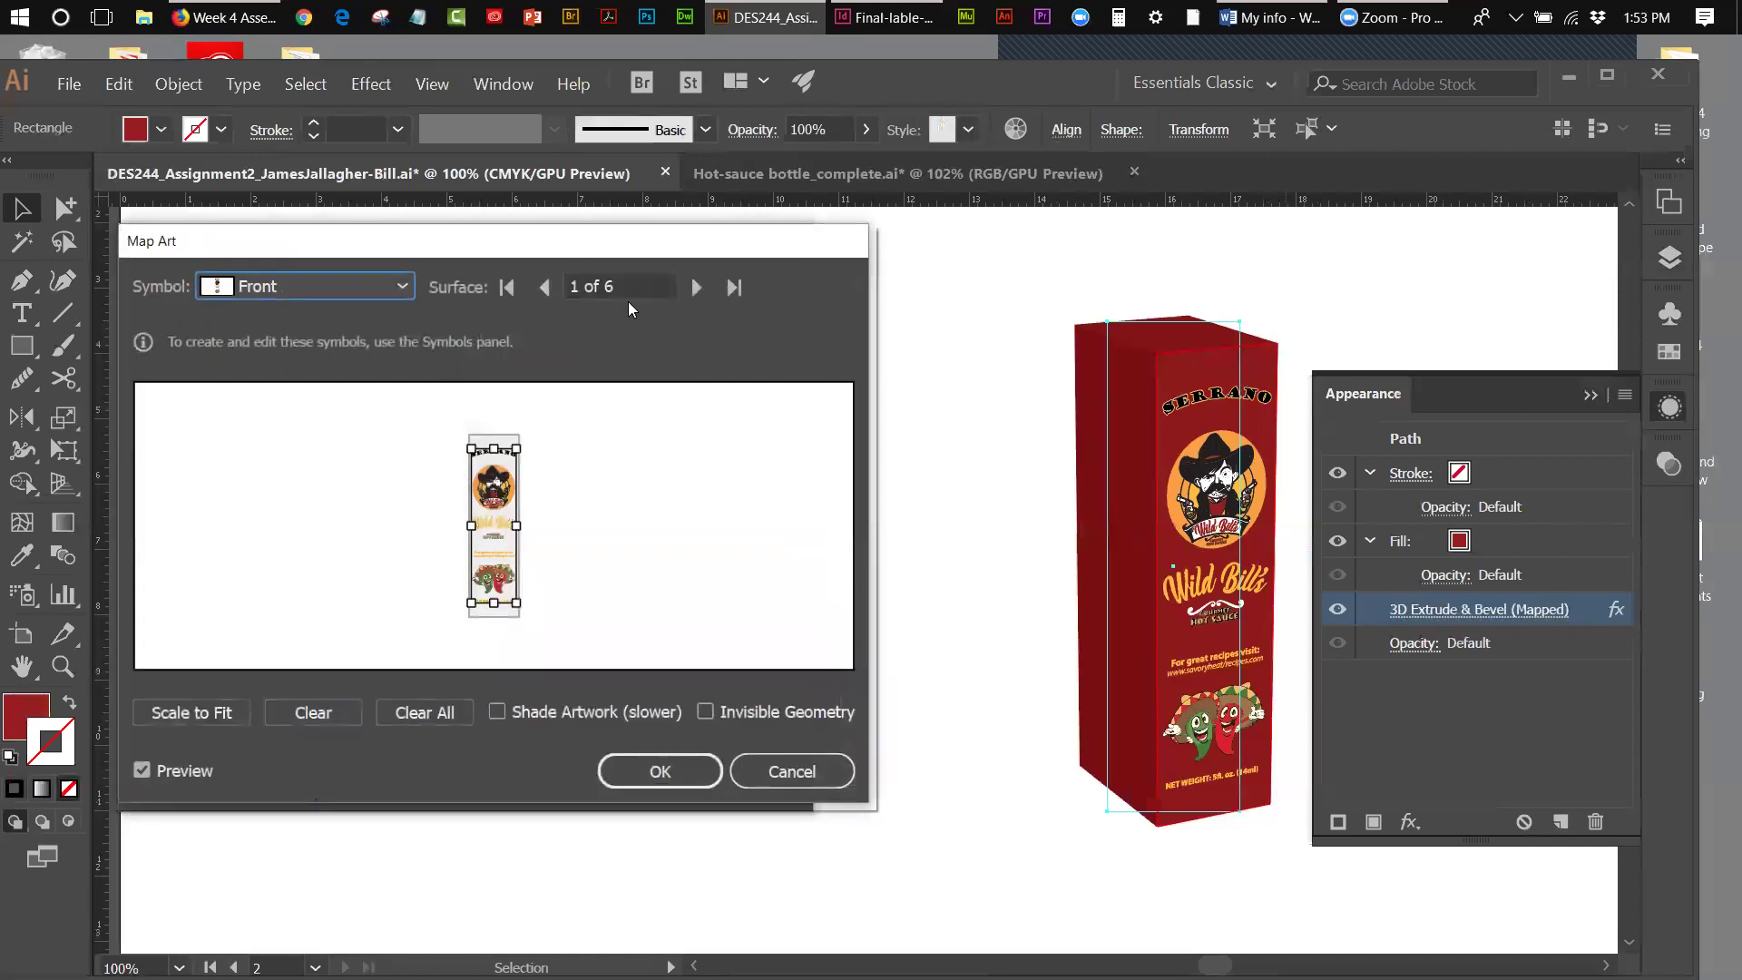
click(697, 287)
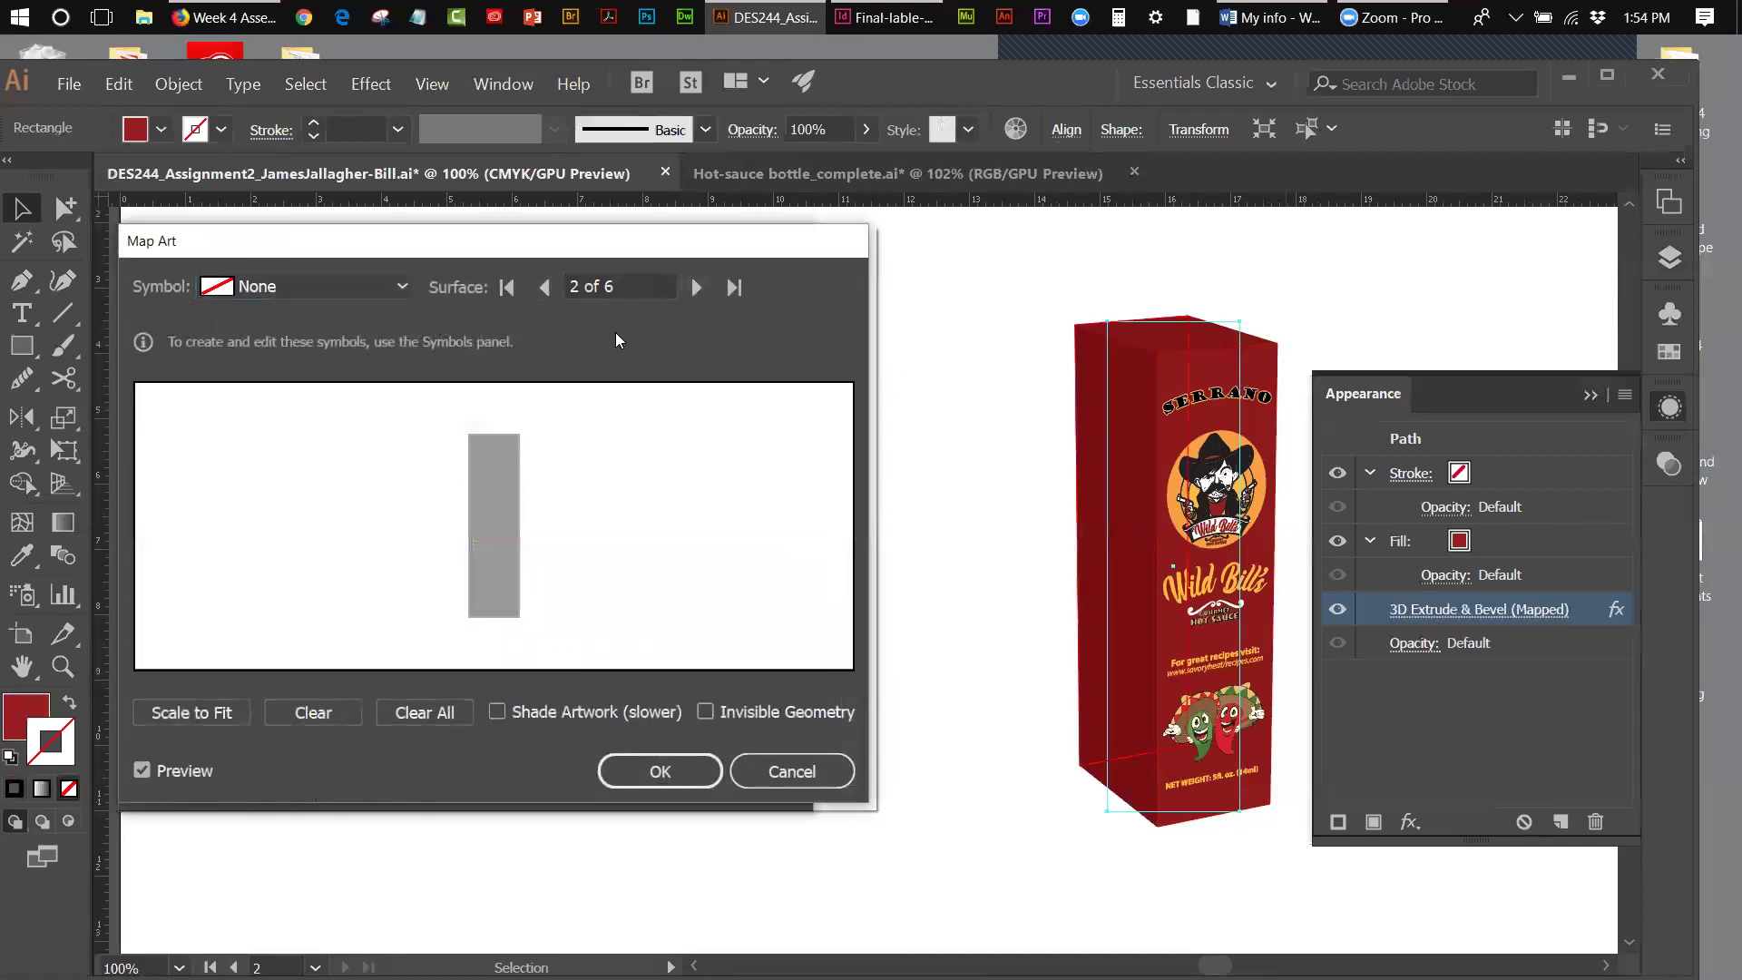
click(693, 292)
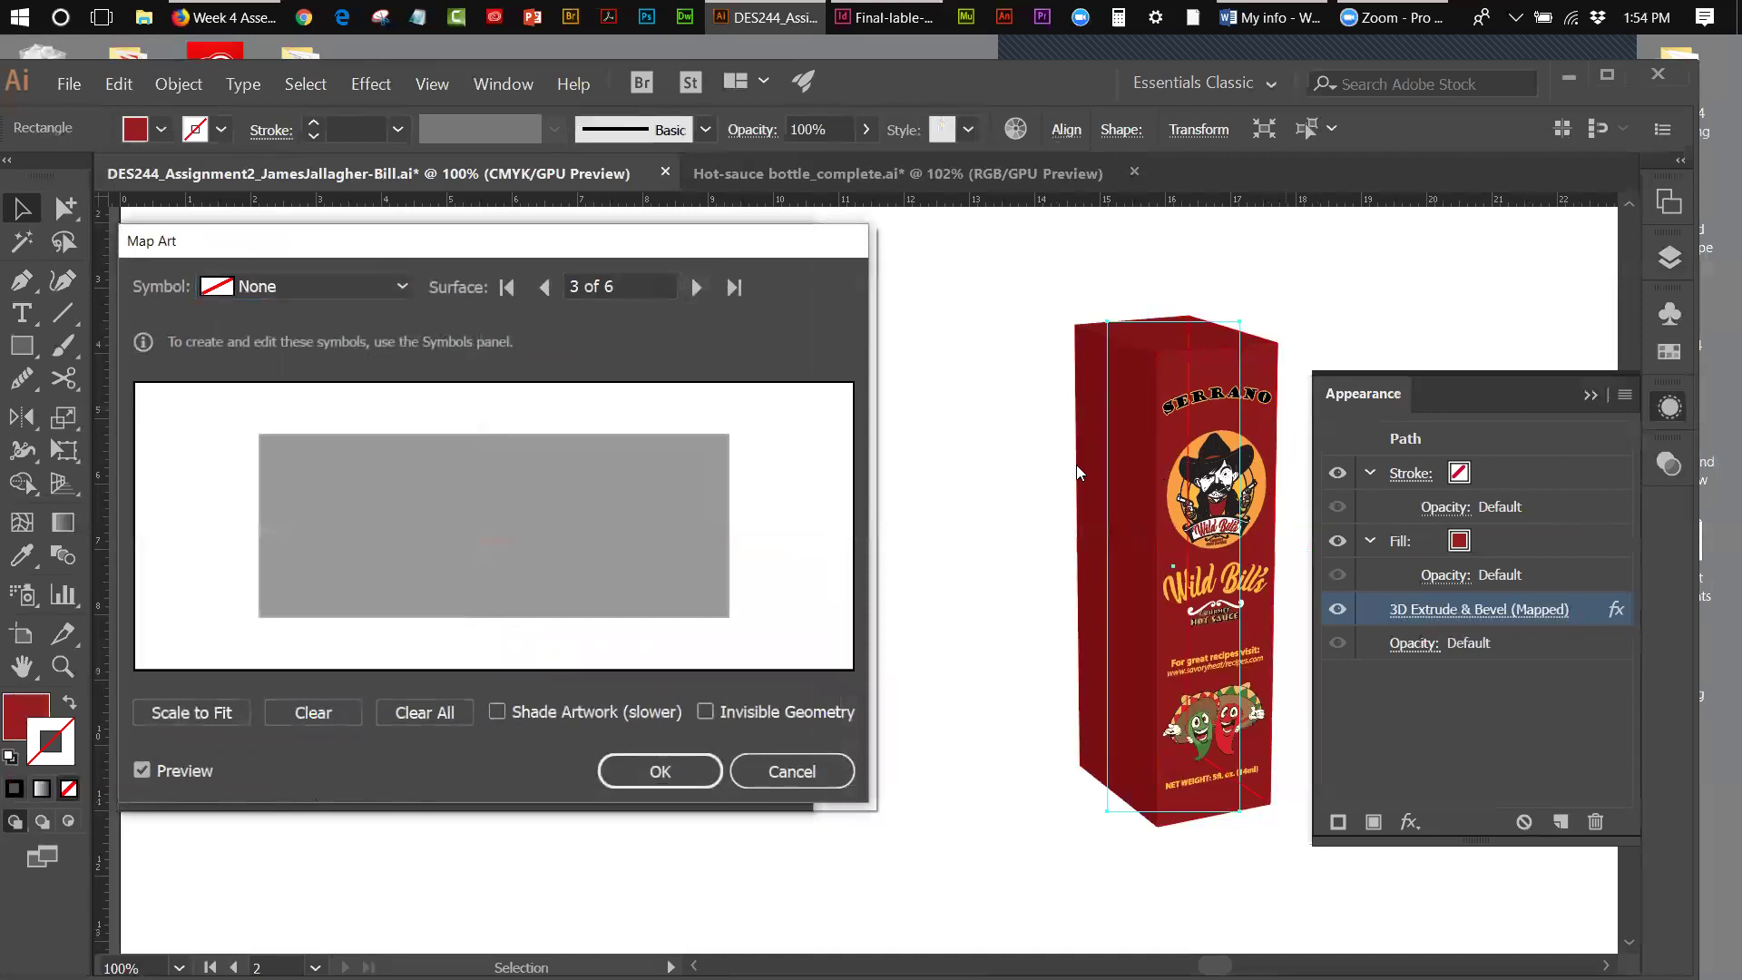
click(695, 288)
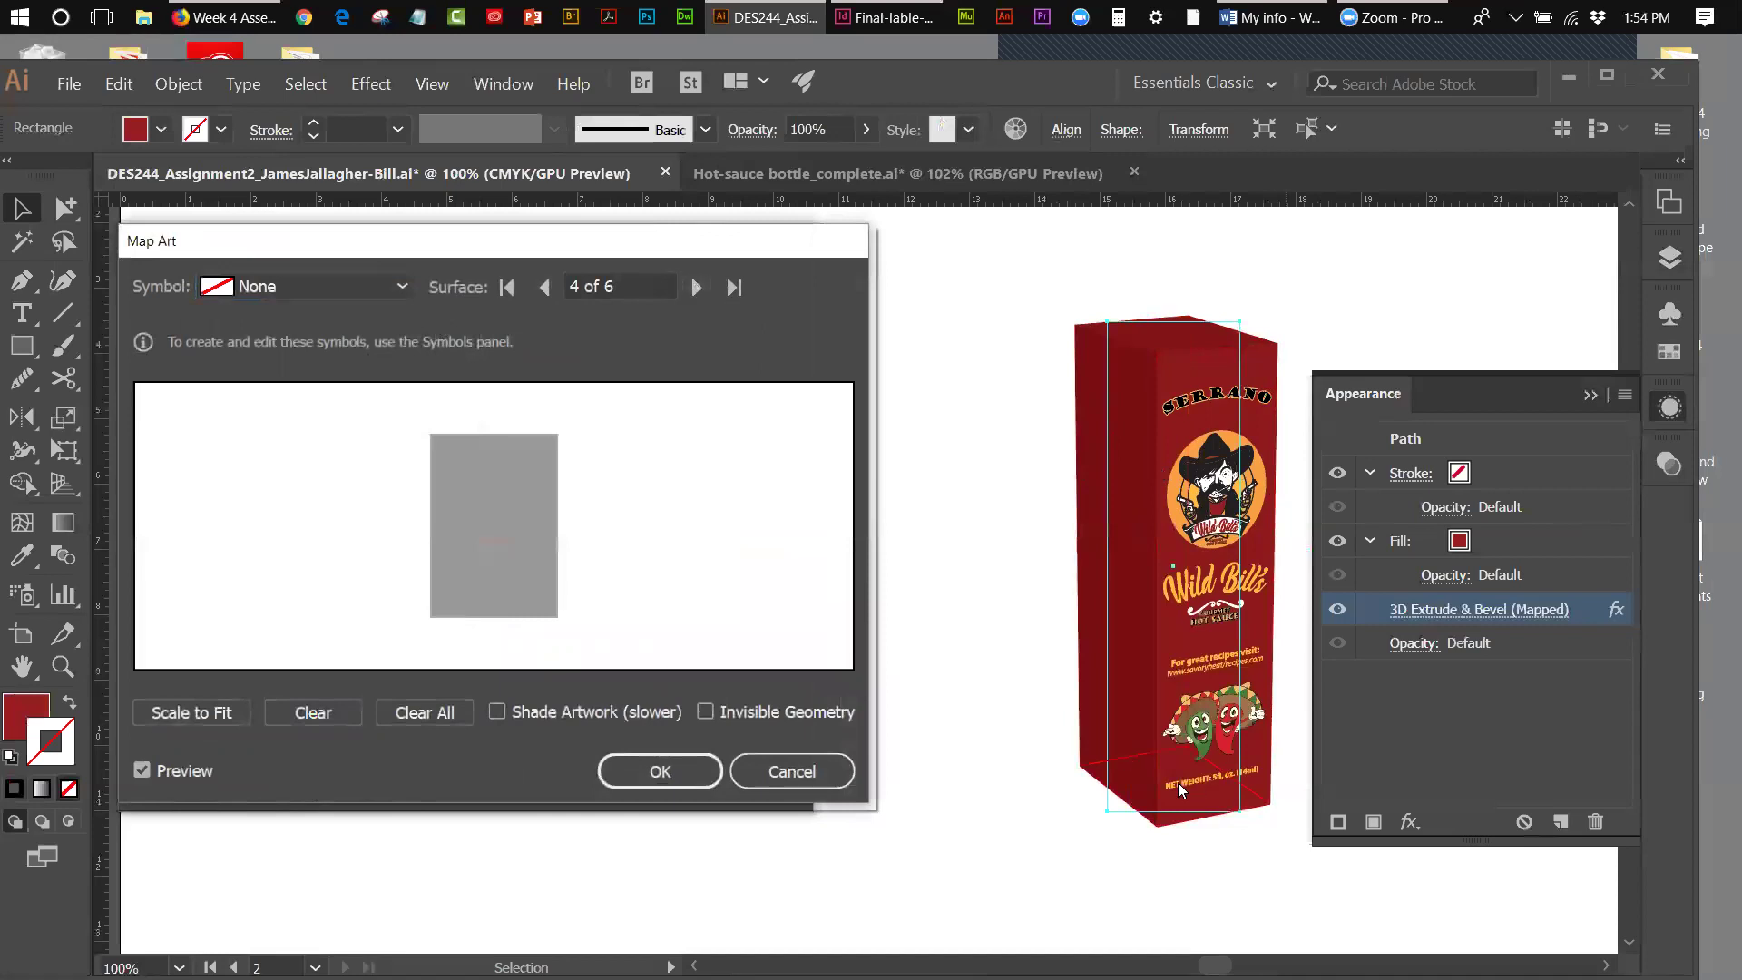
click(695, 292)
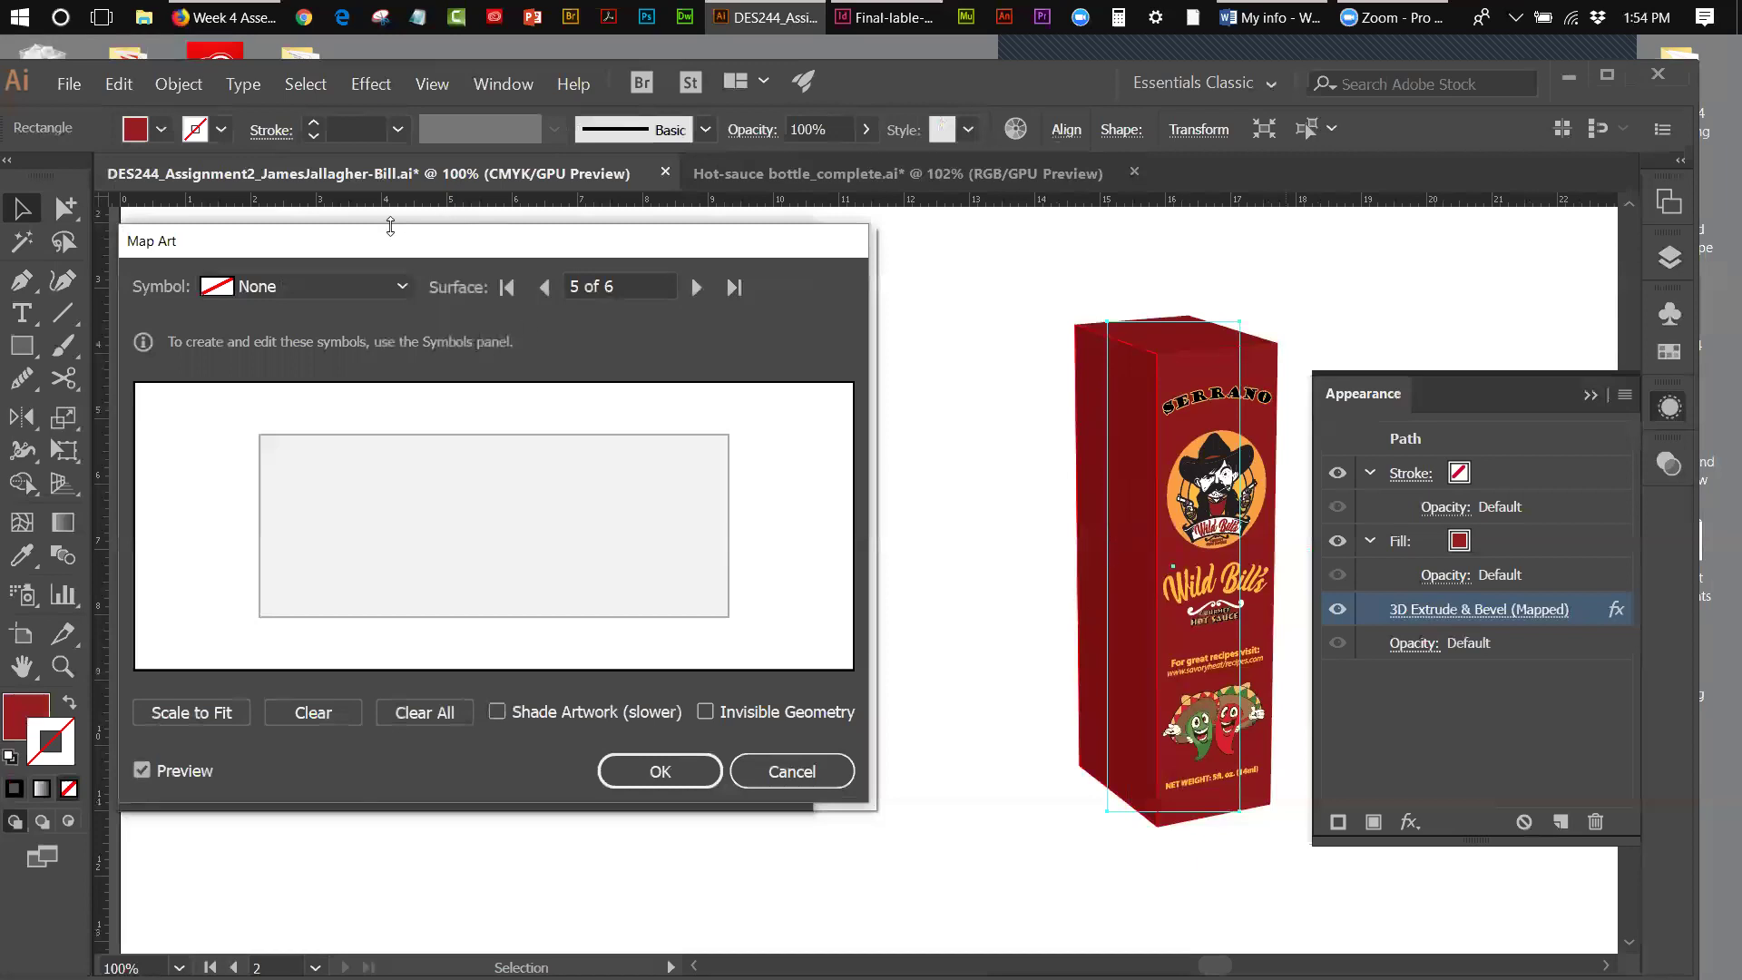
- Assign the Side symbol to surface 5, moving and rotating the WARNING HOT art level
click(401, 289)
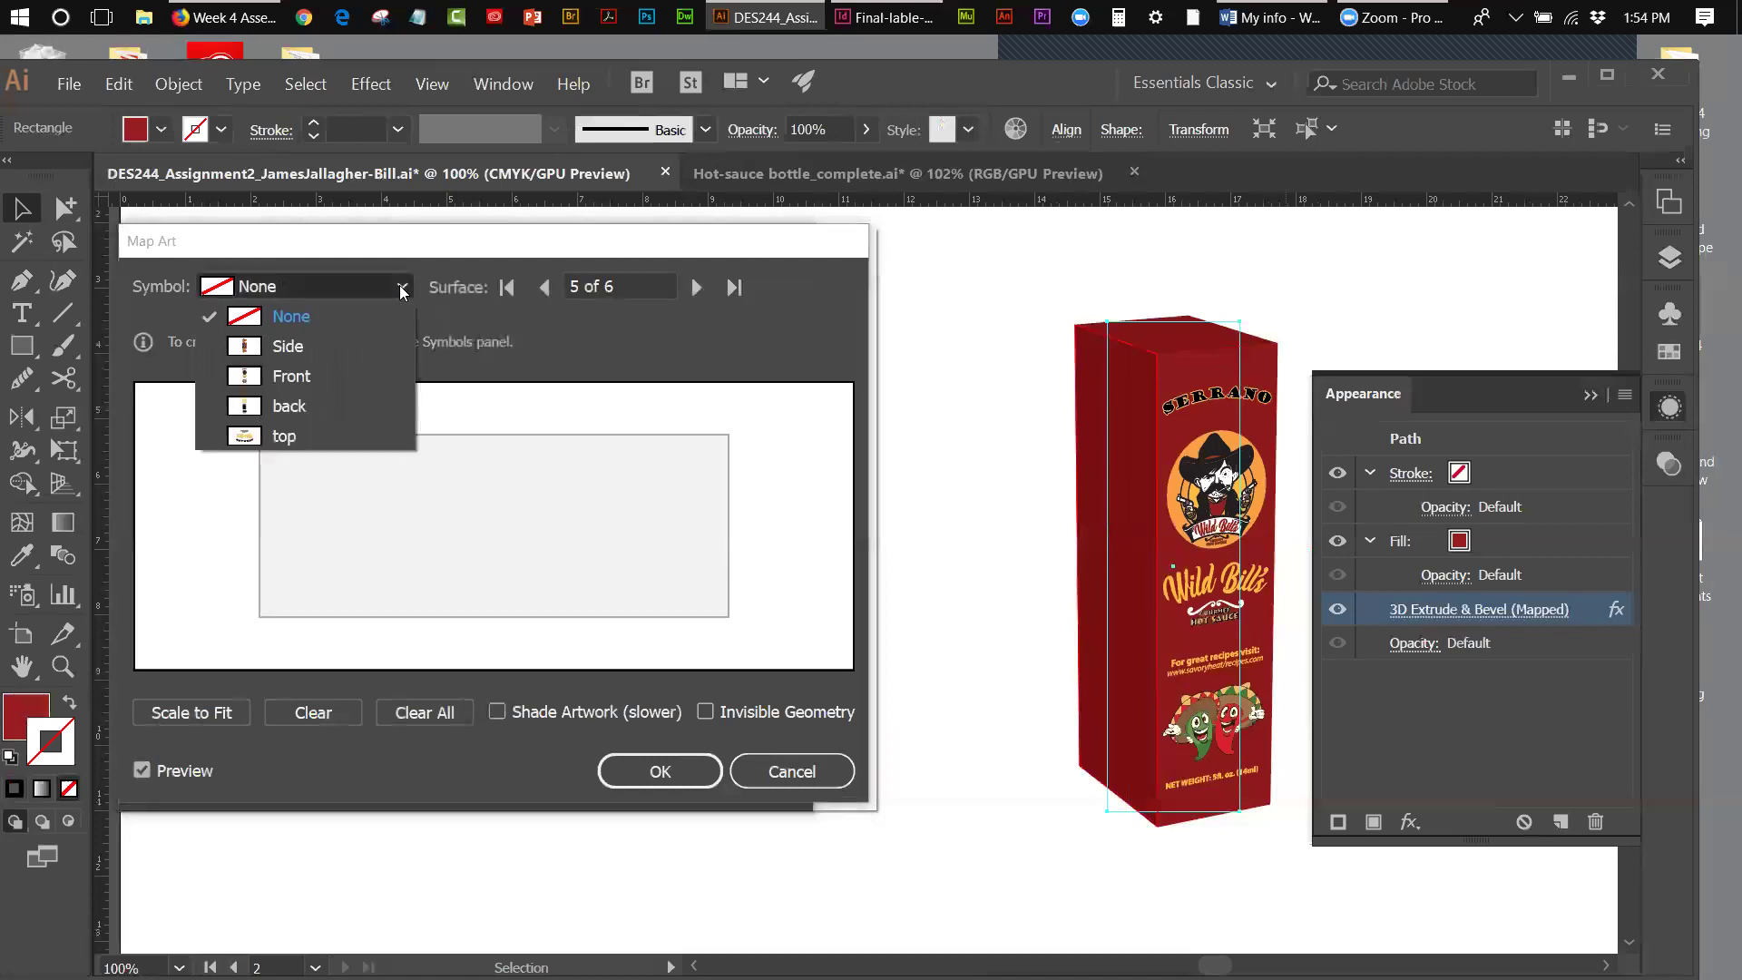
click(307, 350)
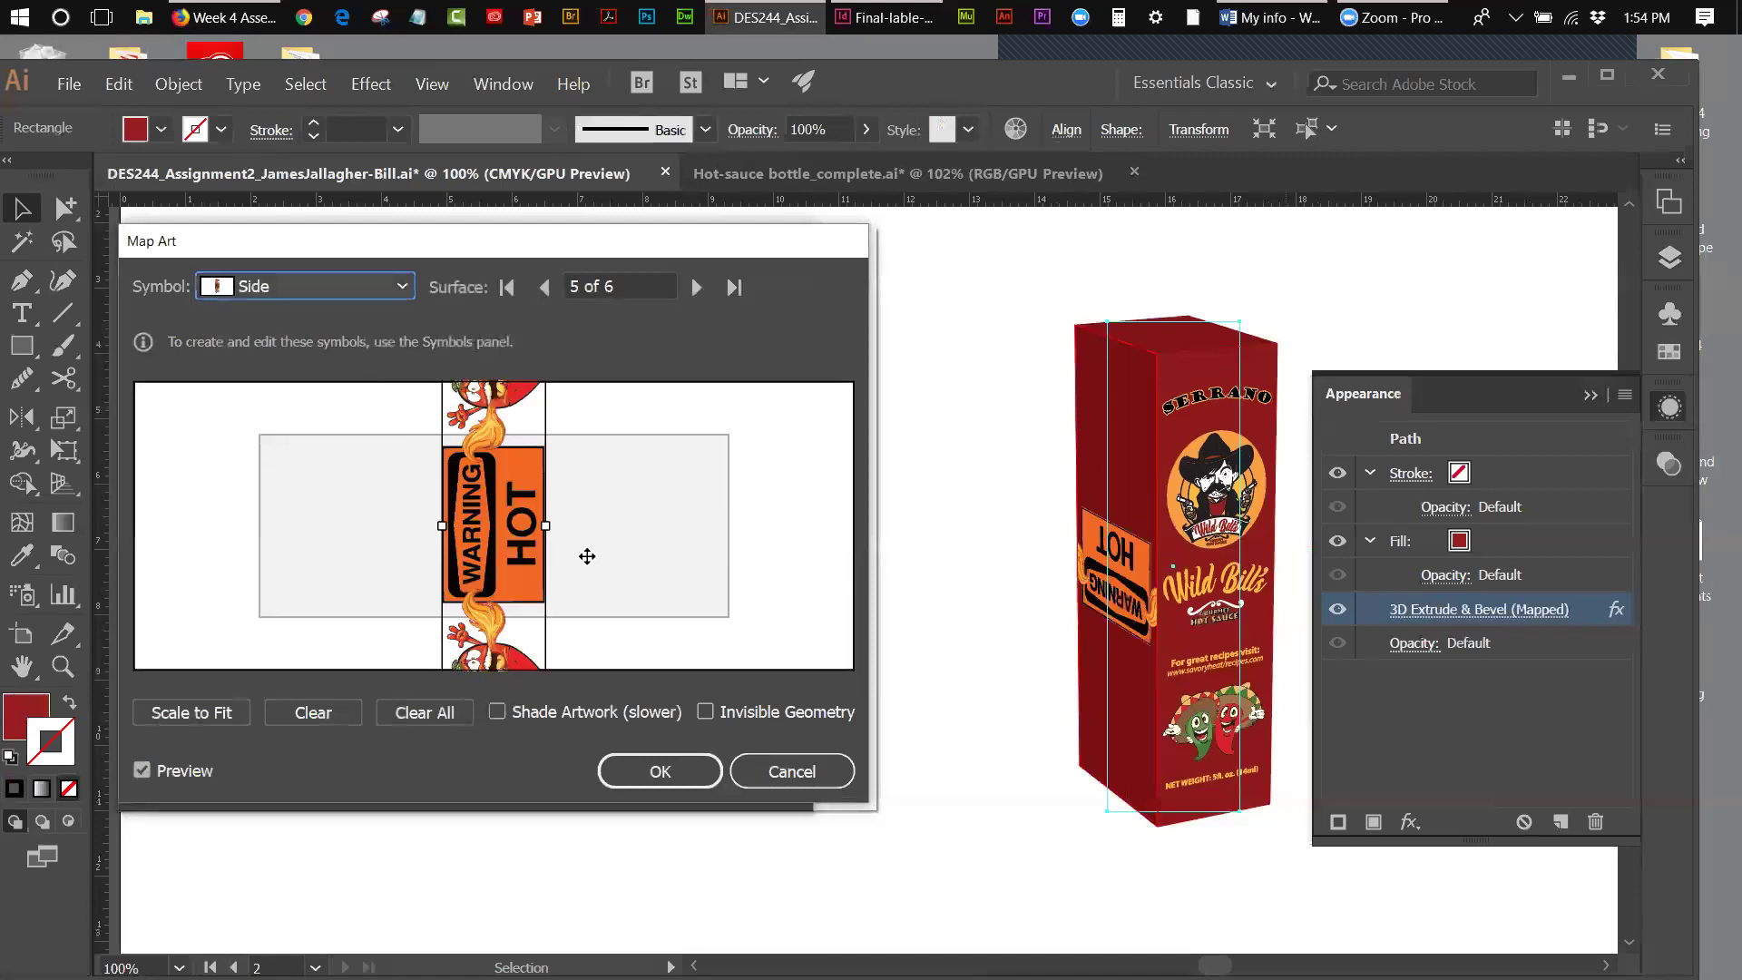
drag(512, 598, 585, 540)
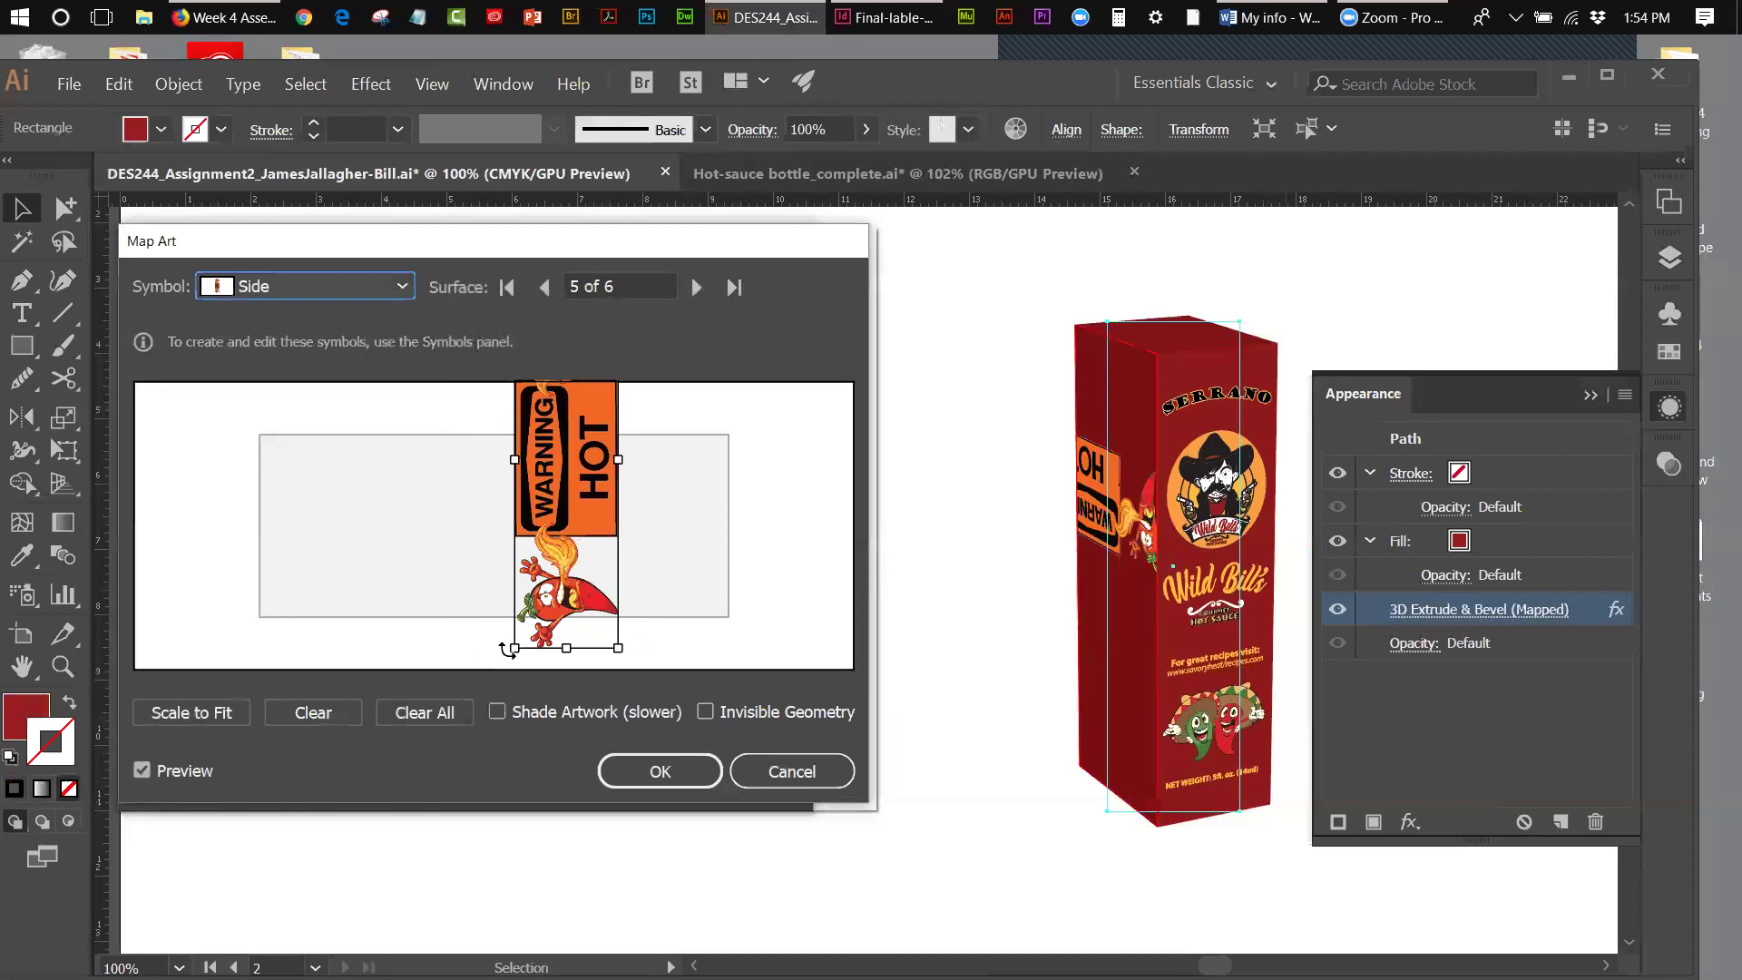
drag(506, 654, 369, 510)
drag(428, 413, 427, 415)
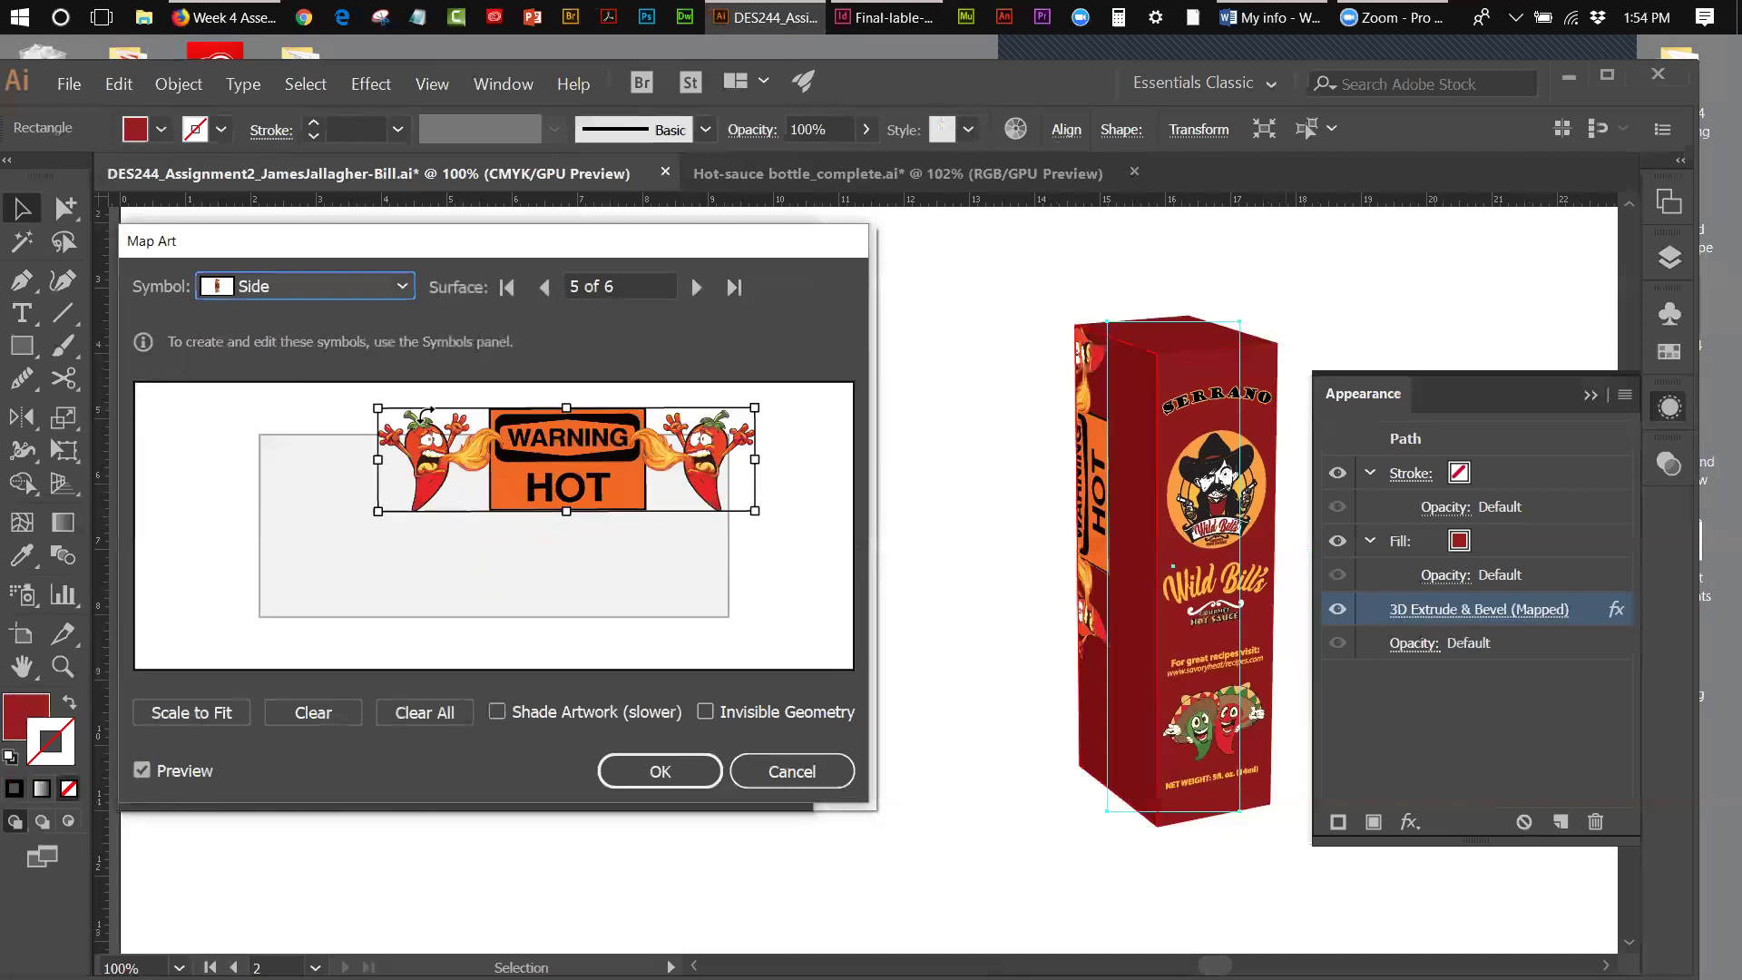
drag(567, 474, 497, 537)
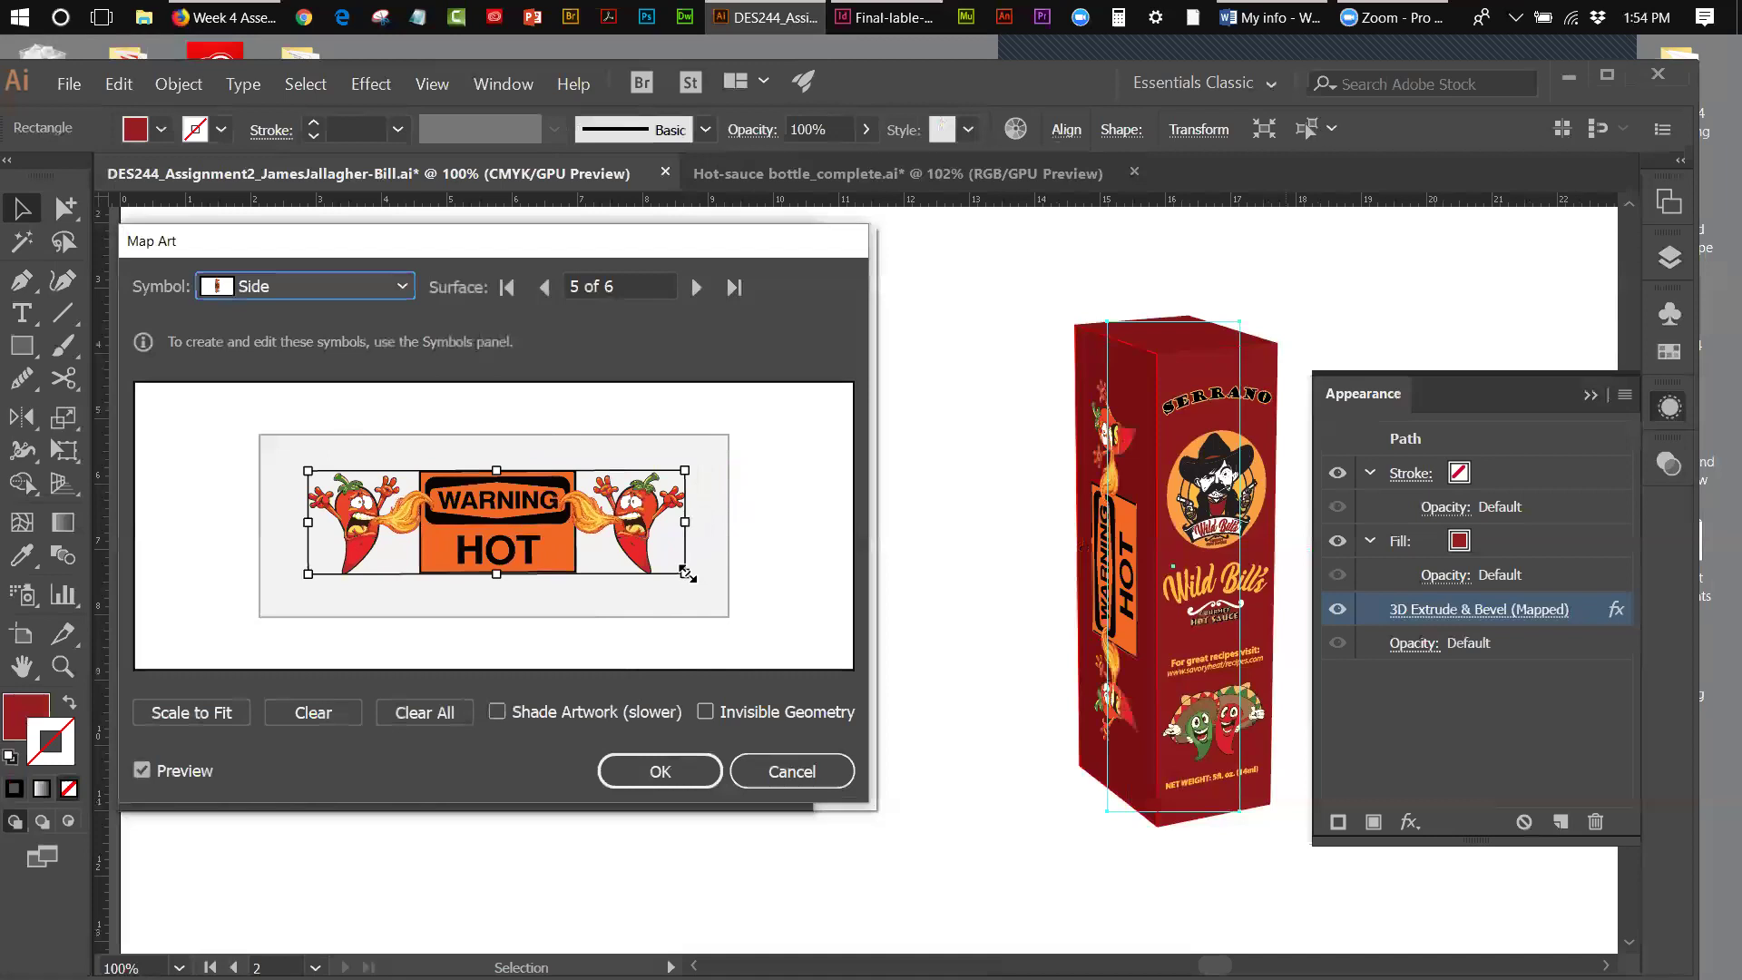
- Enlarge and fine-tune the WARNING HOT art to cover the side face, then go to surface 6
drag(686, 574, 712, 586)
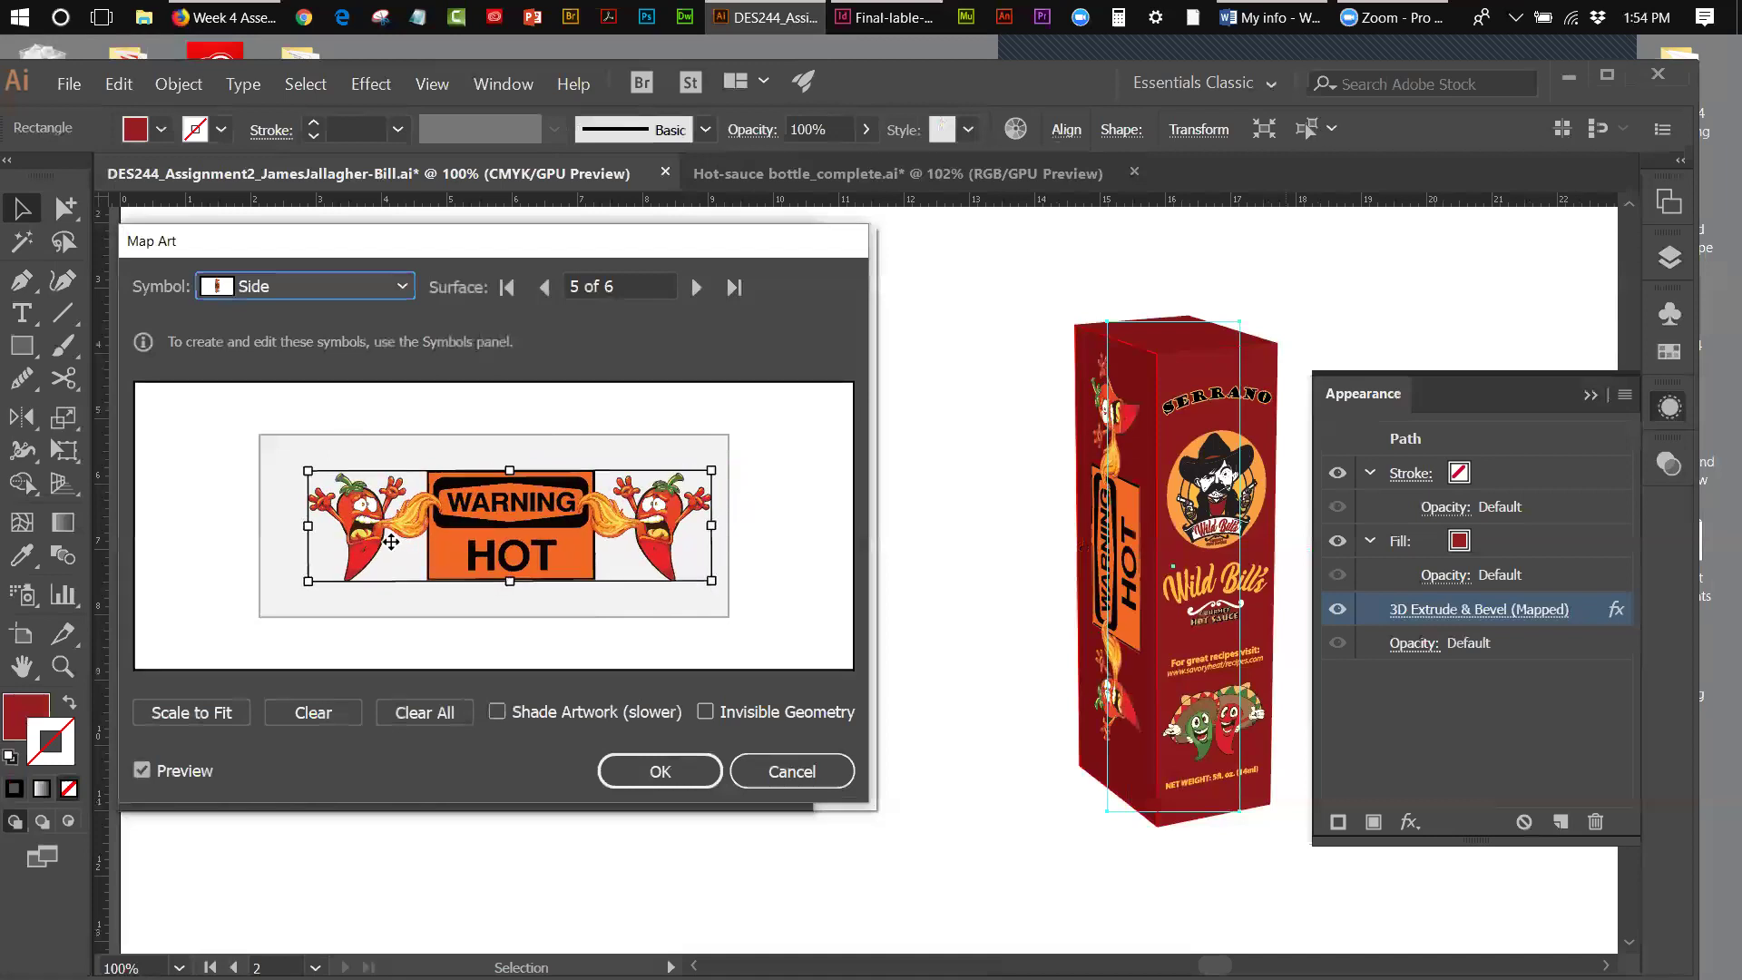
drag(504, 558, 494, 554)
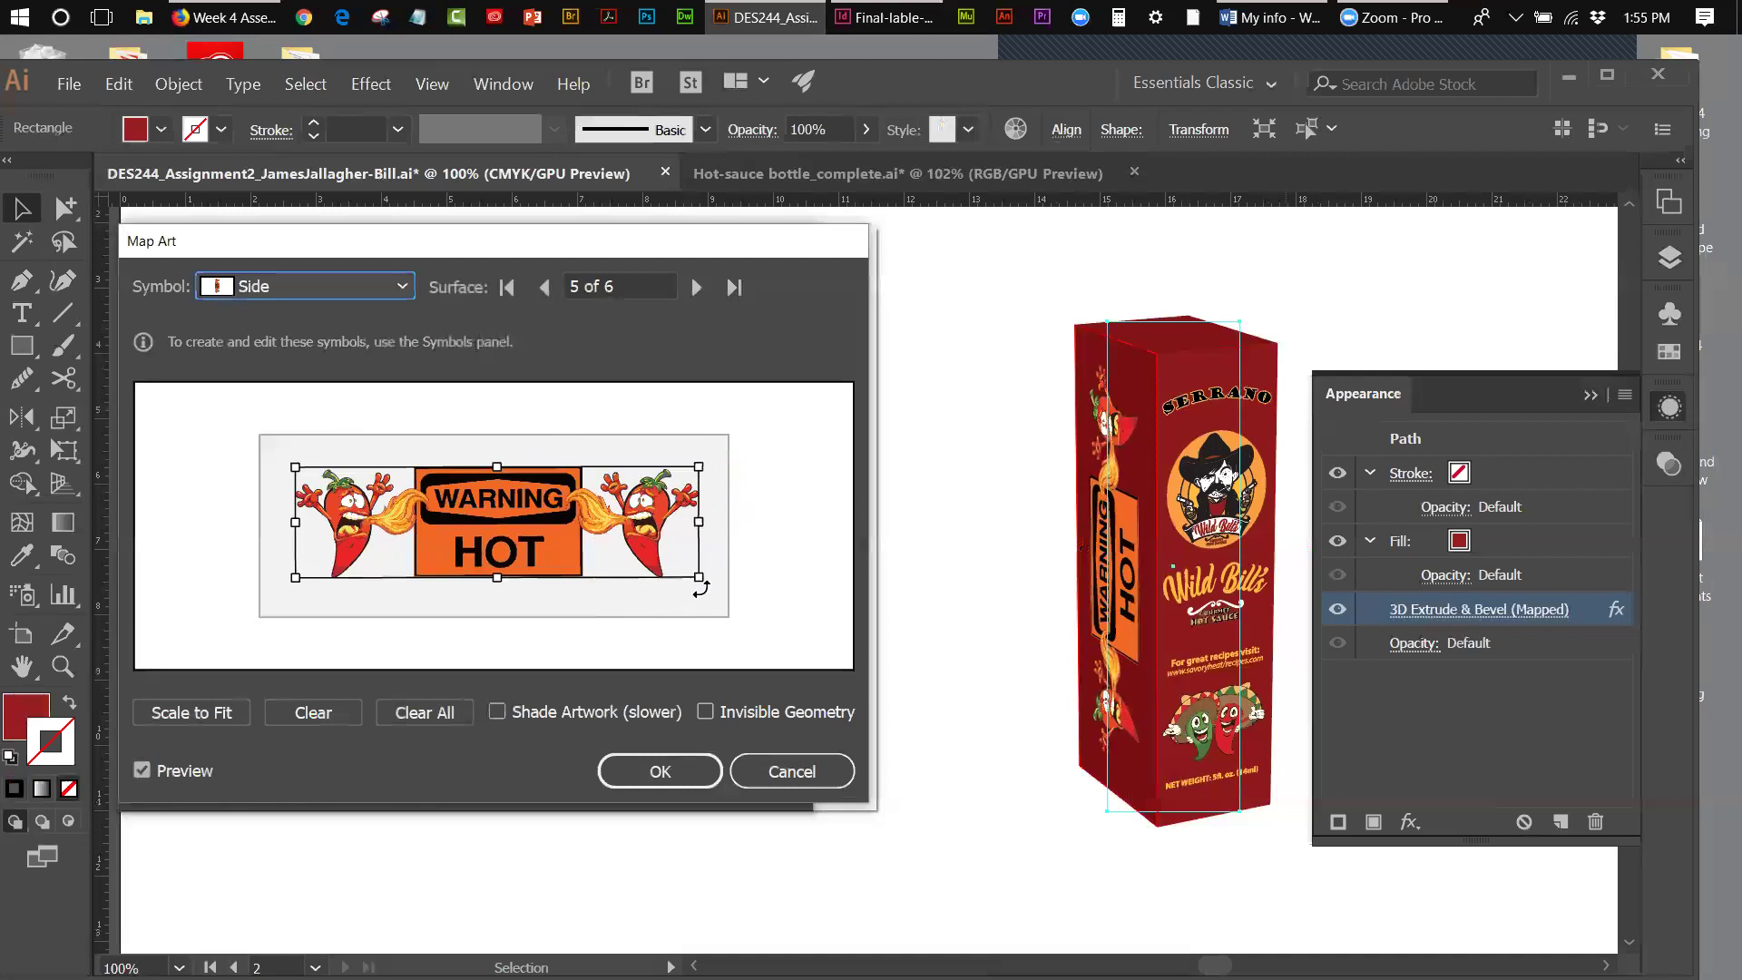
drag(708, 589, 707, 590)
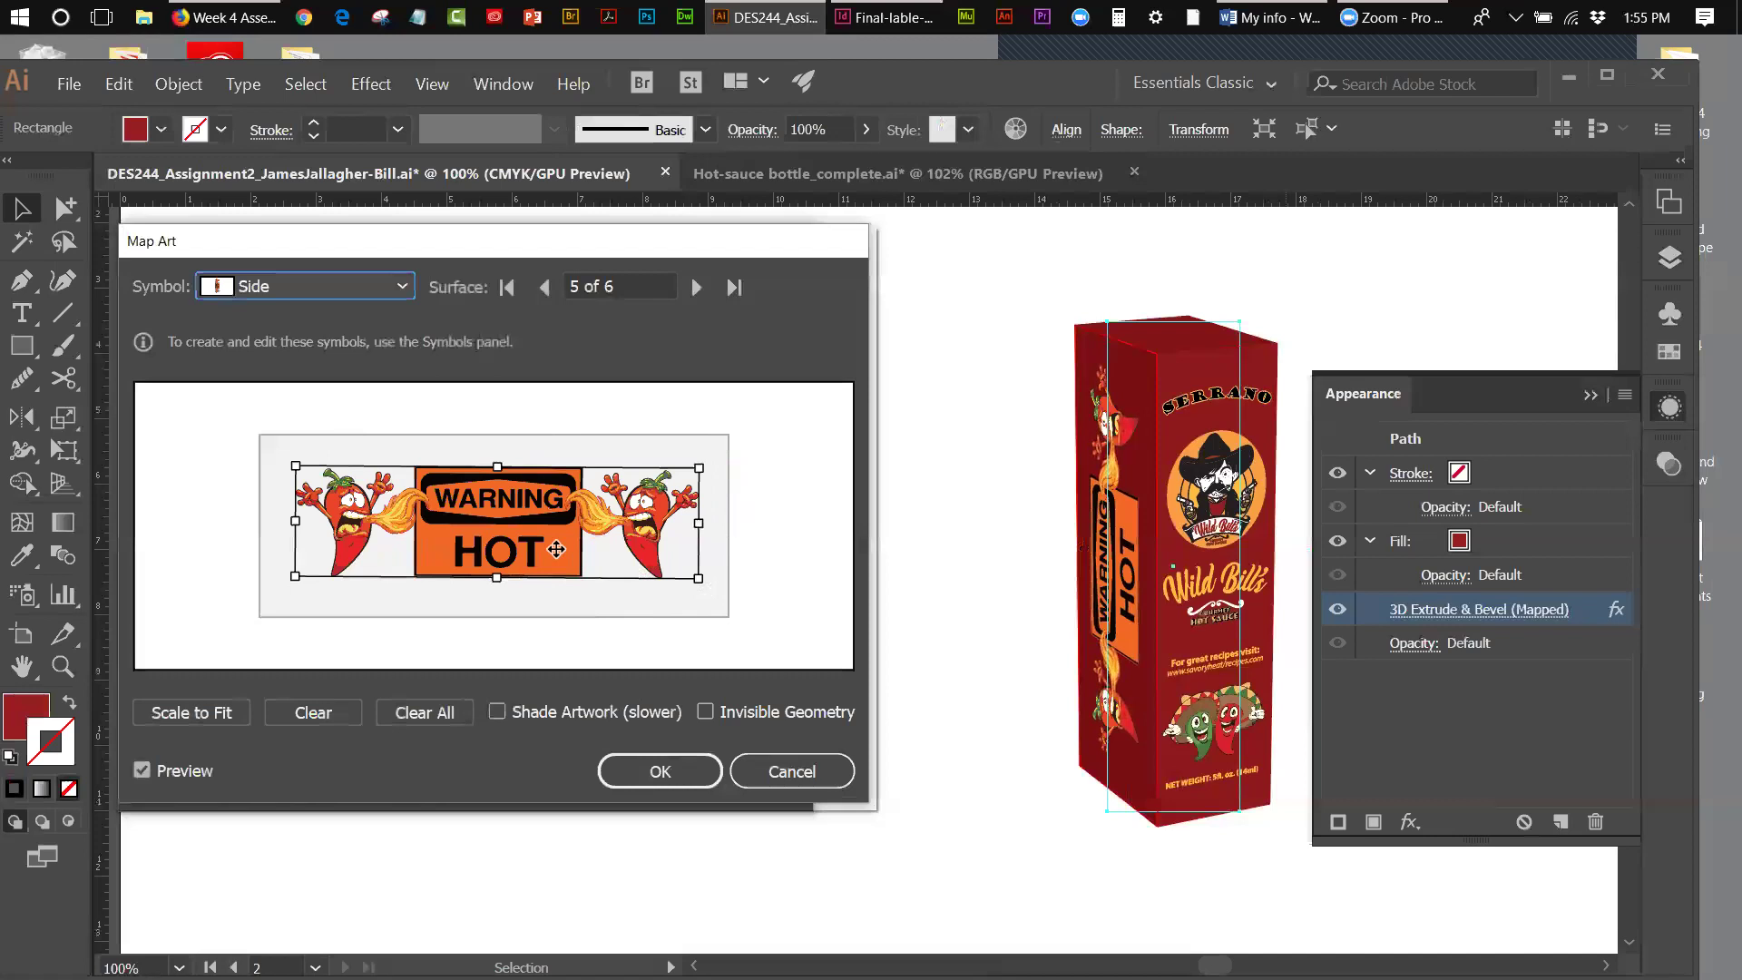
drag(555, 548, 556, 552)
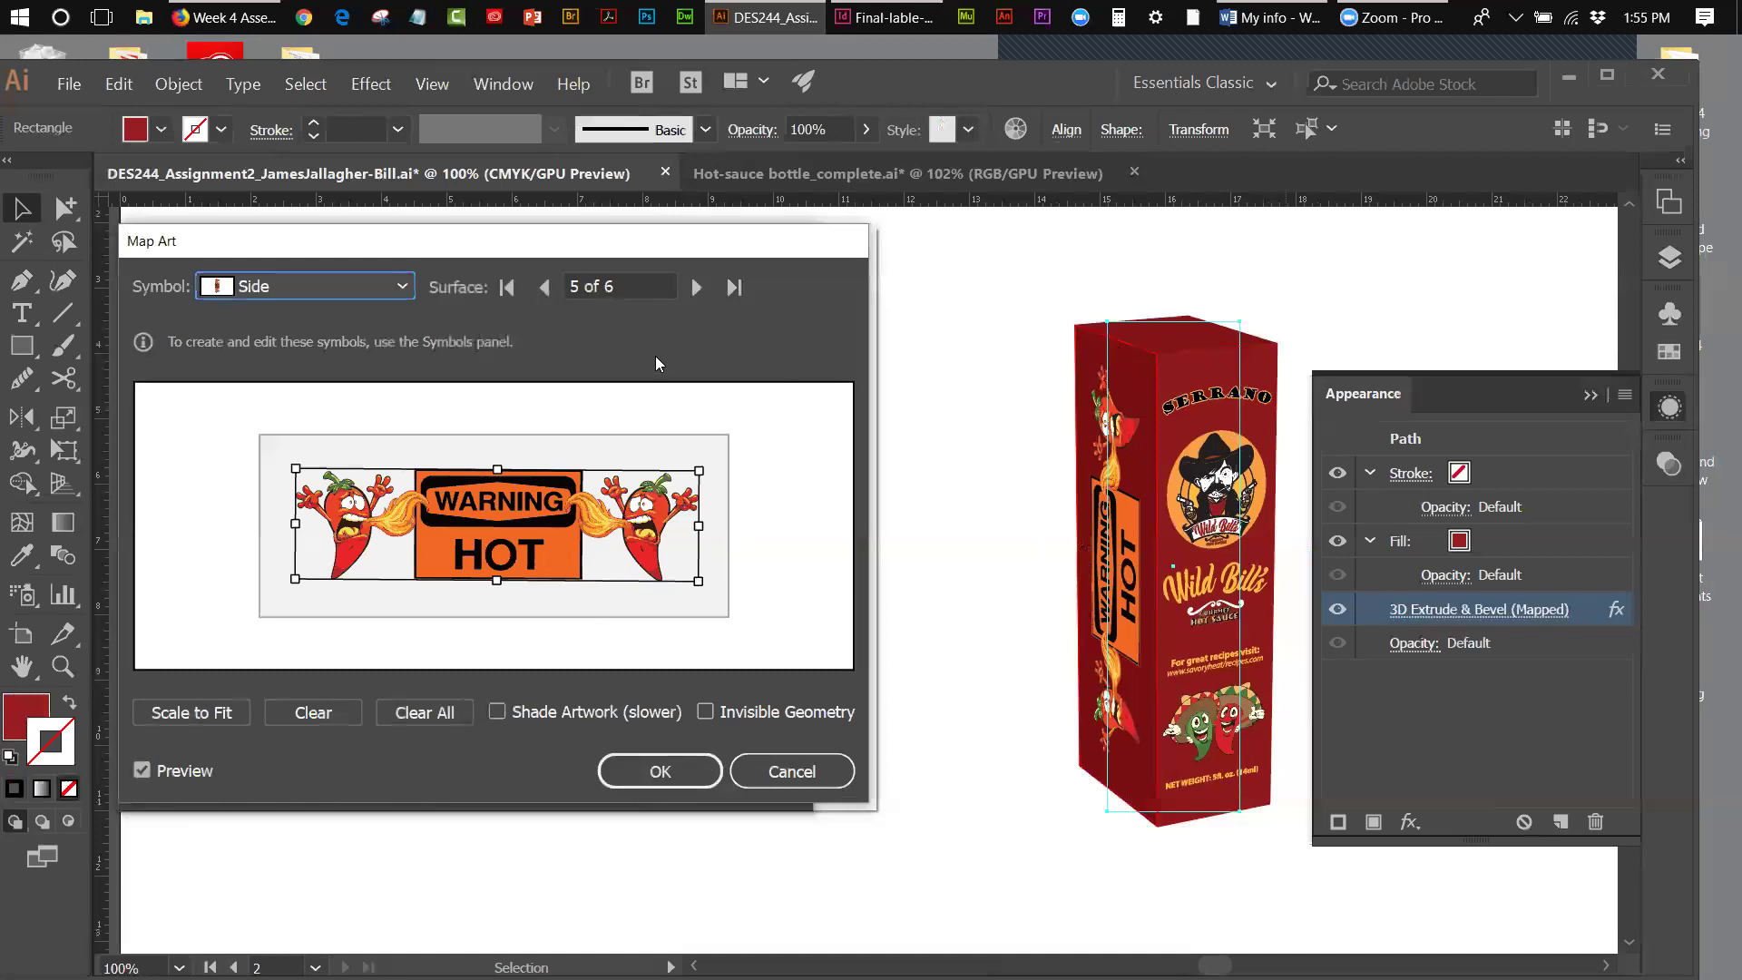
click(695, 287)
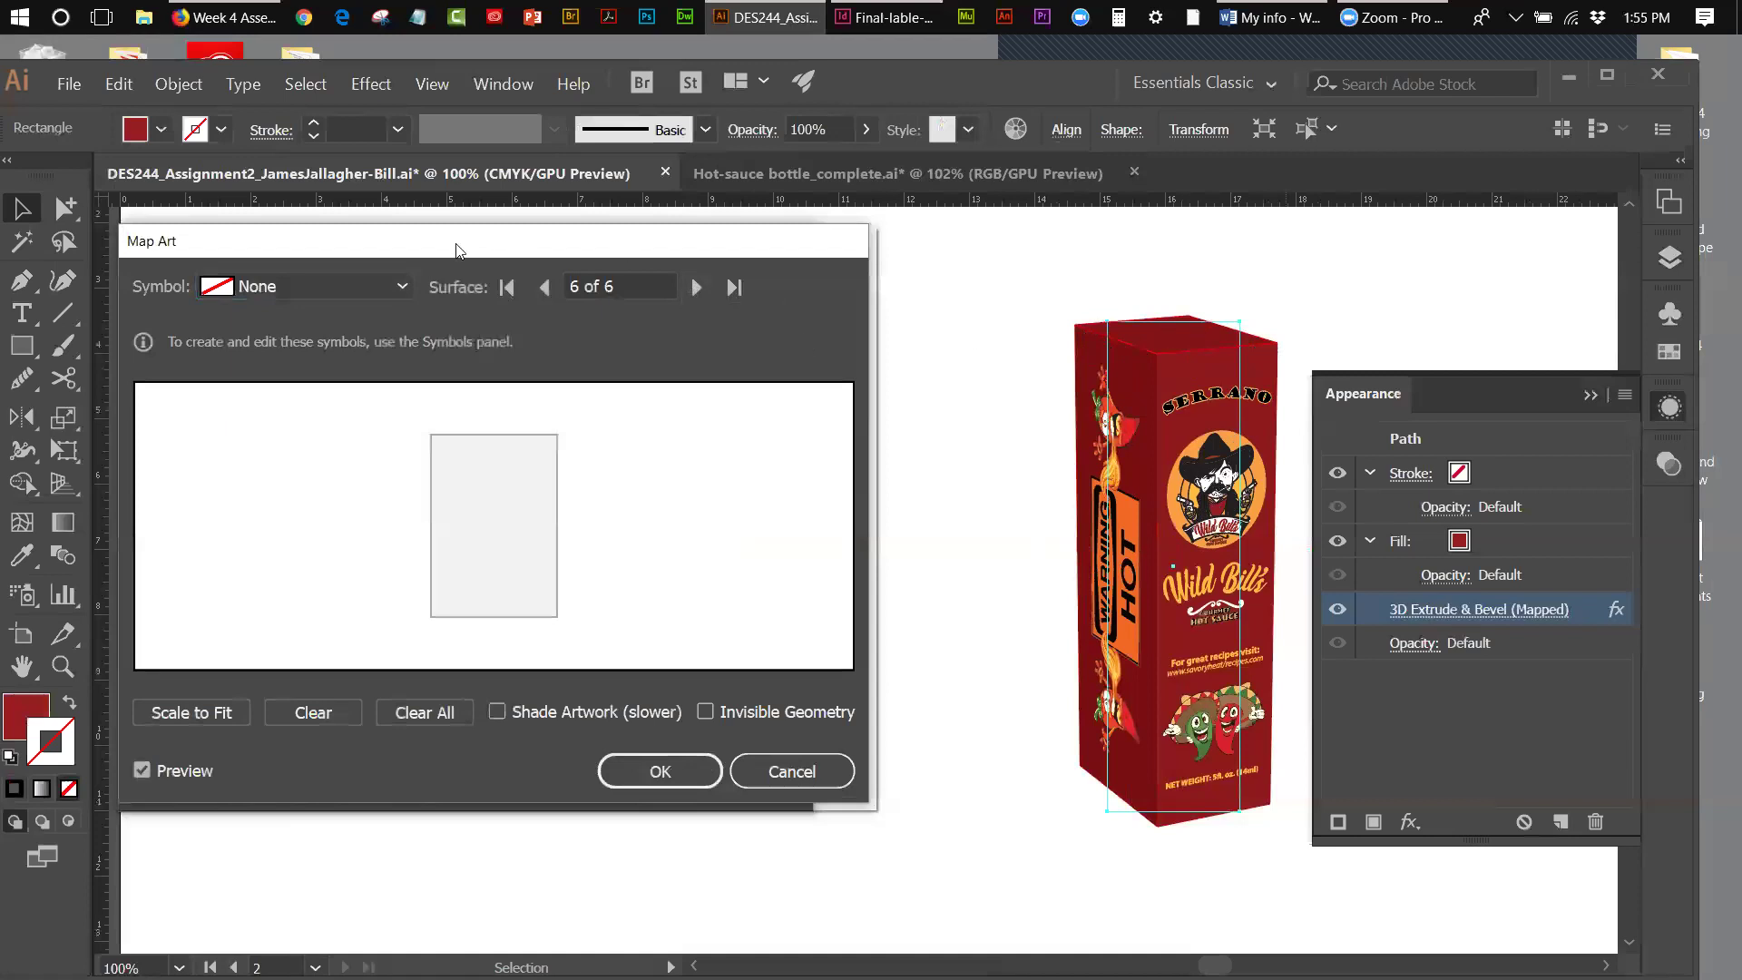
- Assign the top symbol to surface 6, scale and centre its SERRANO art, and confirm Map Art
click(399, 287)
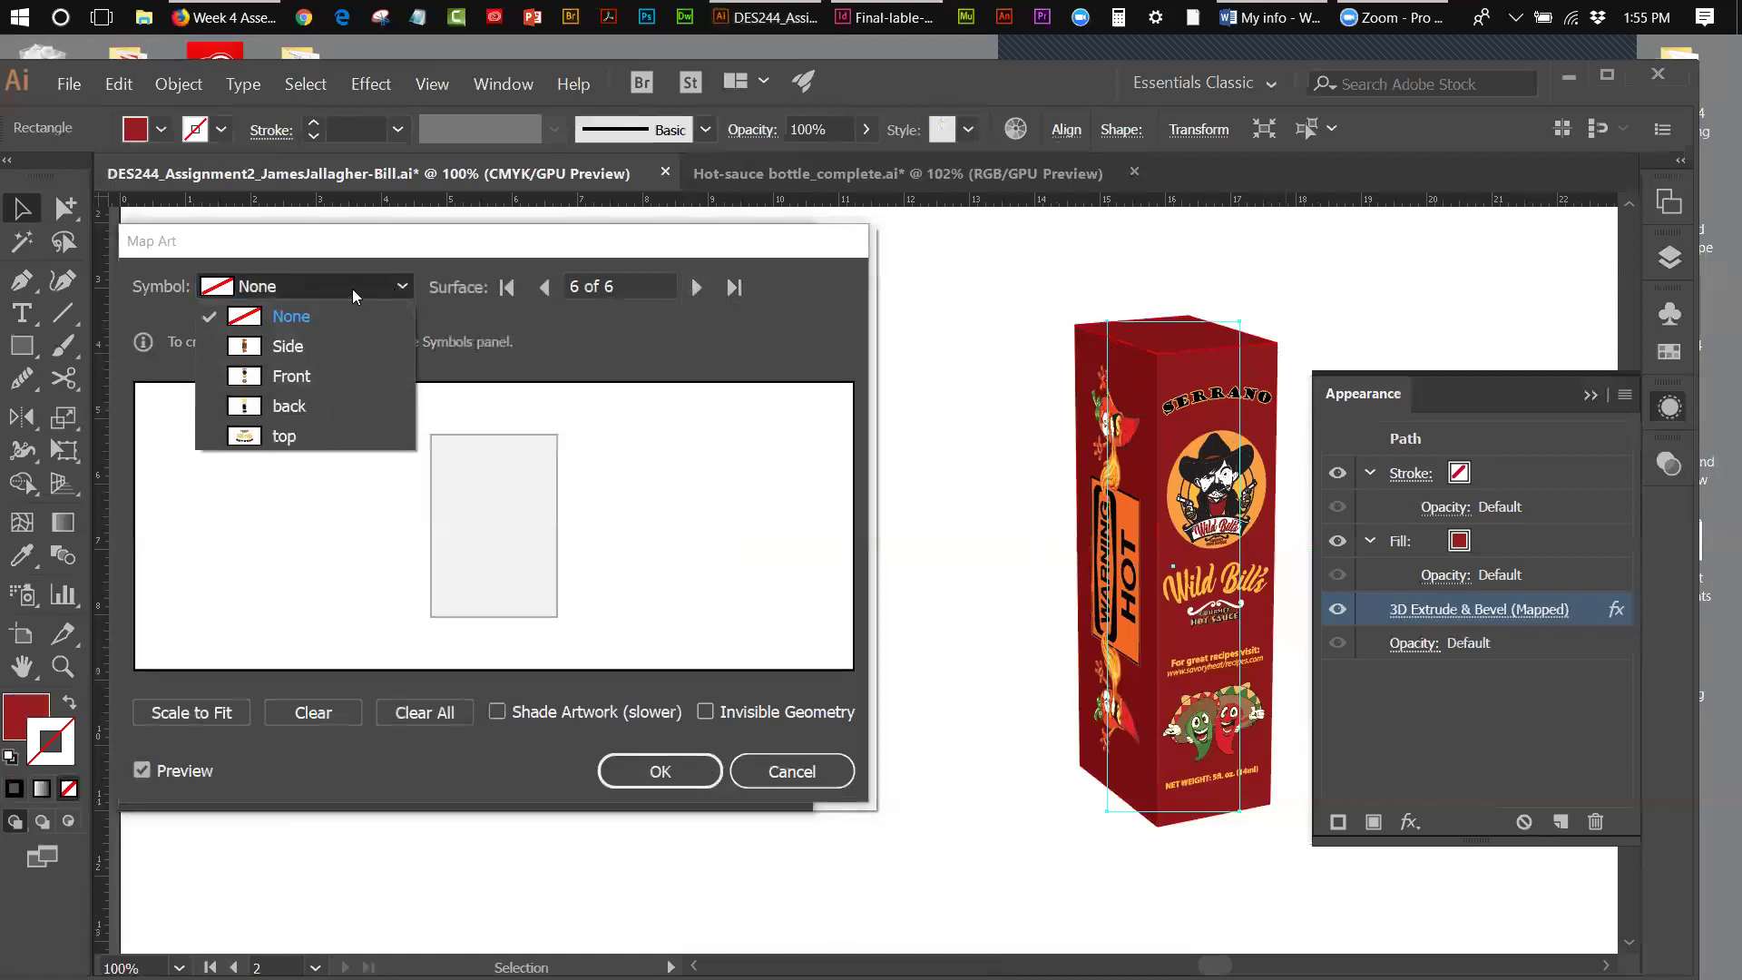
click(279, 440)
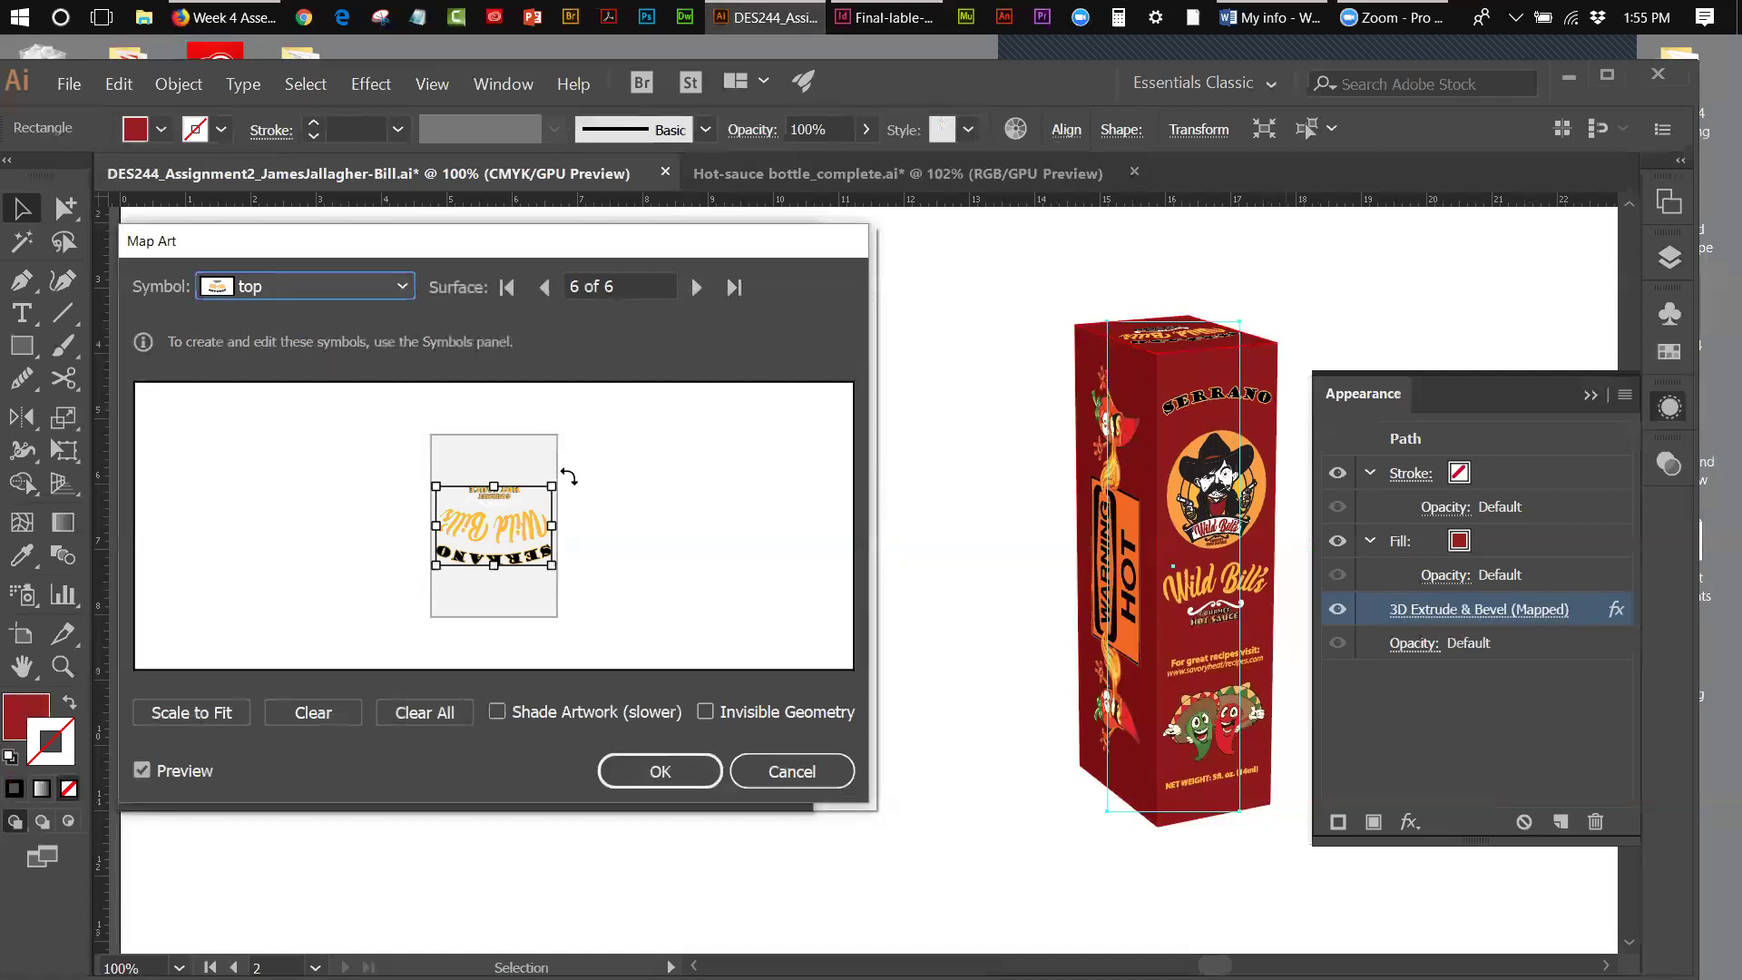
drag(557, 480, 413, 597)
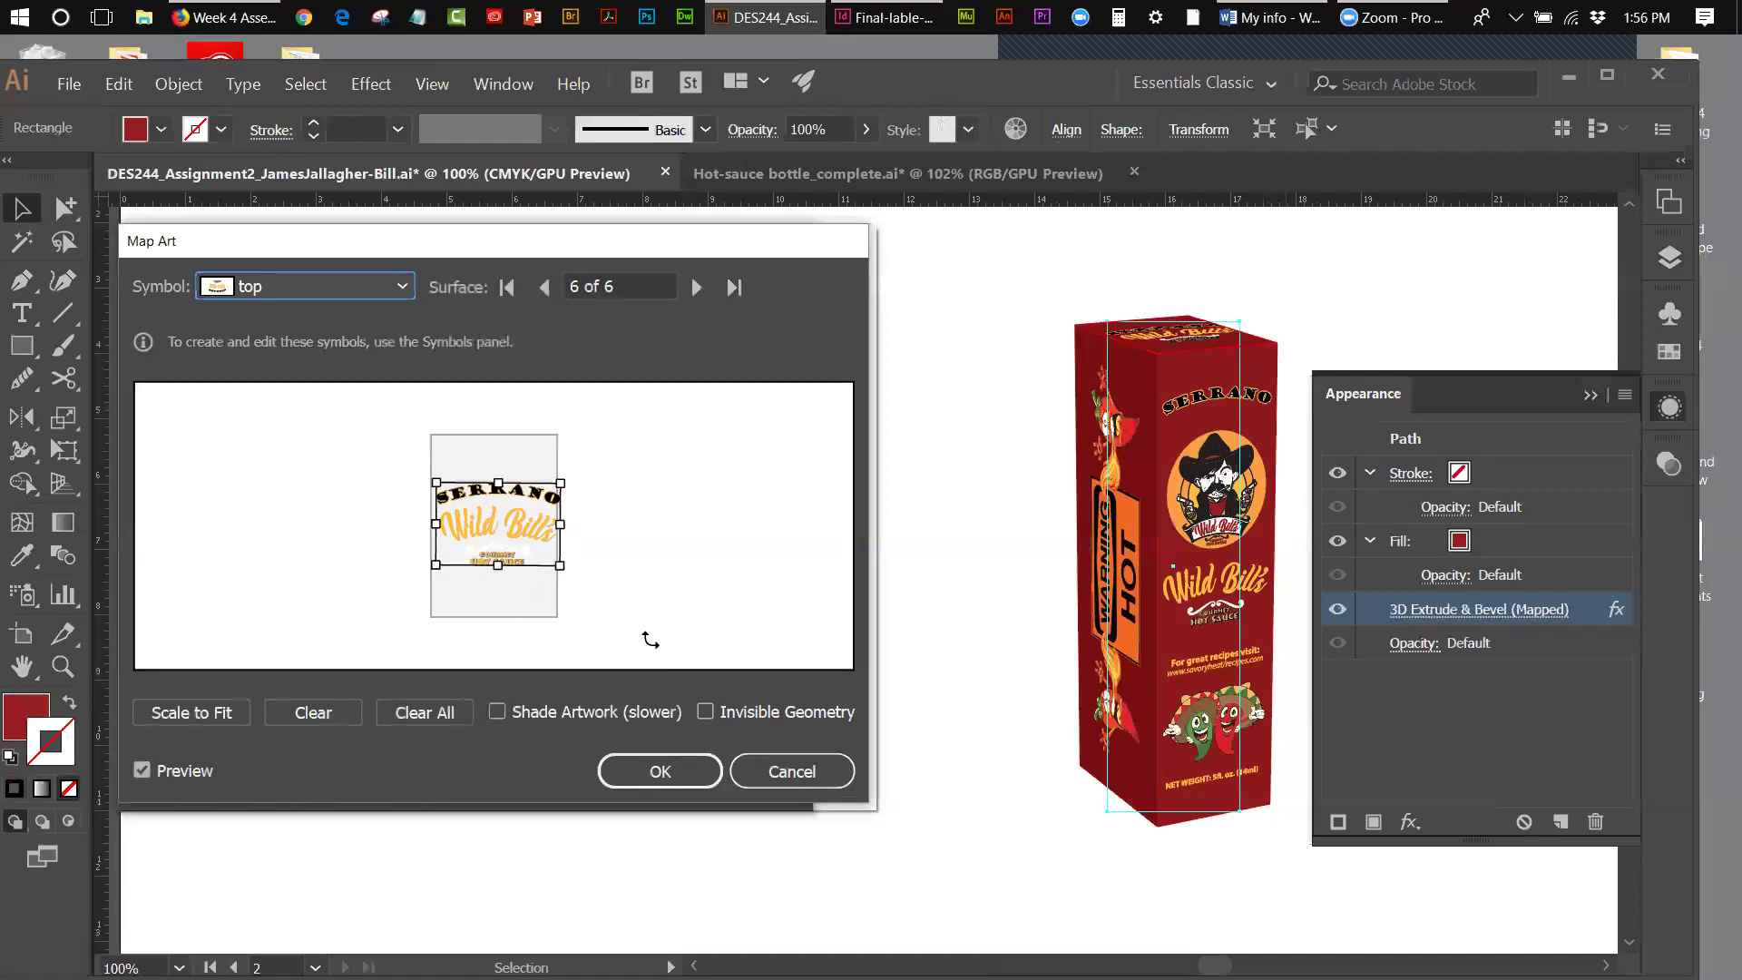
drag(542, 527, 553, 560)
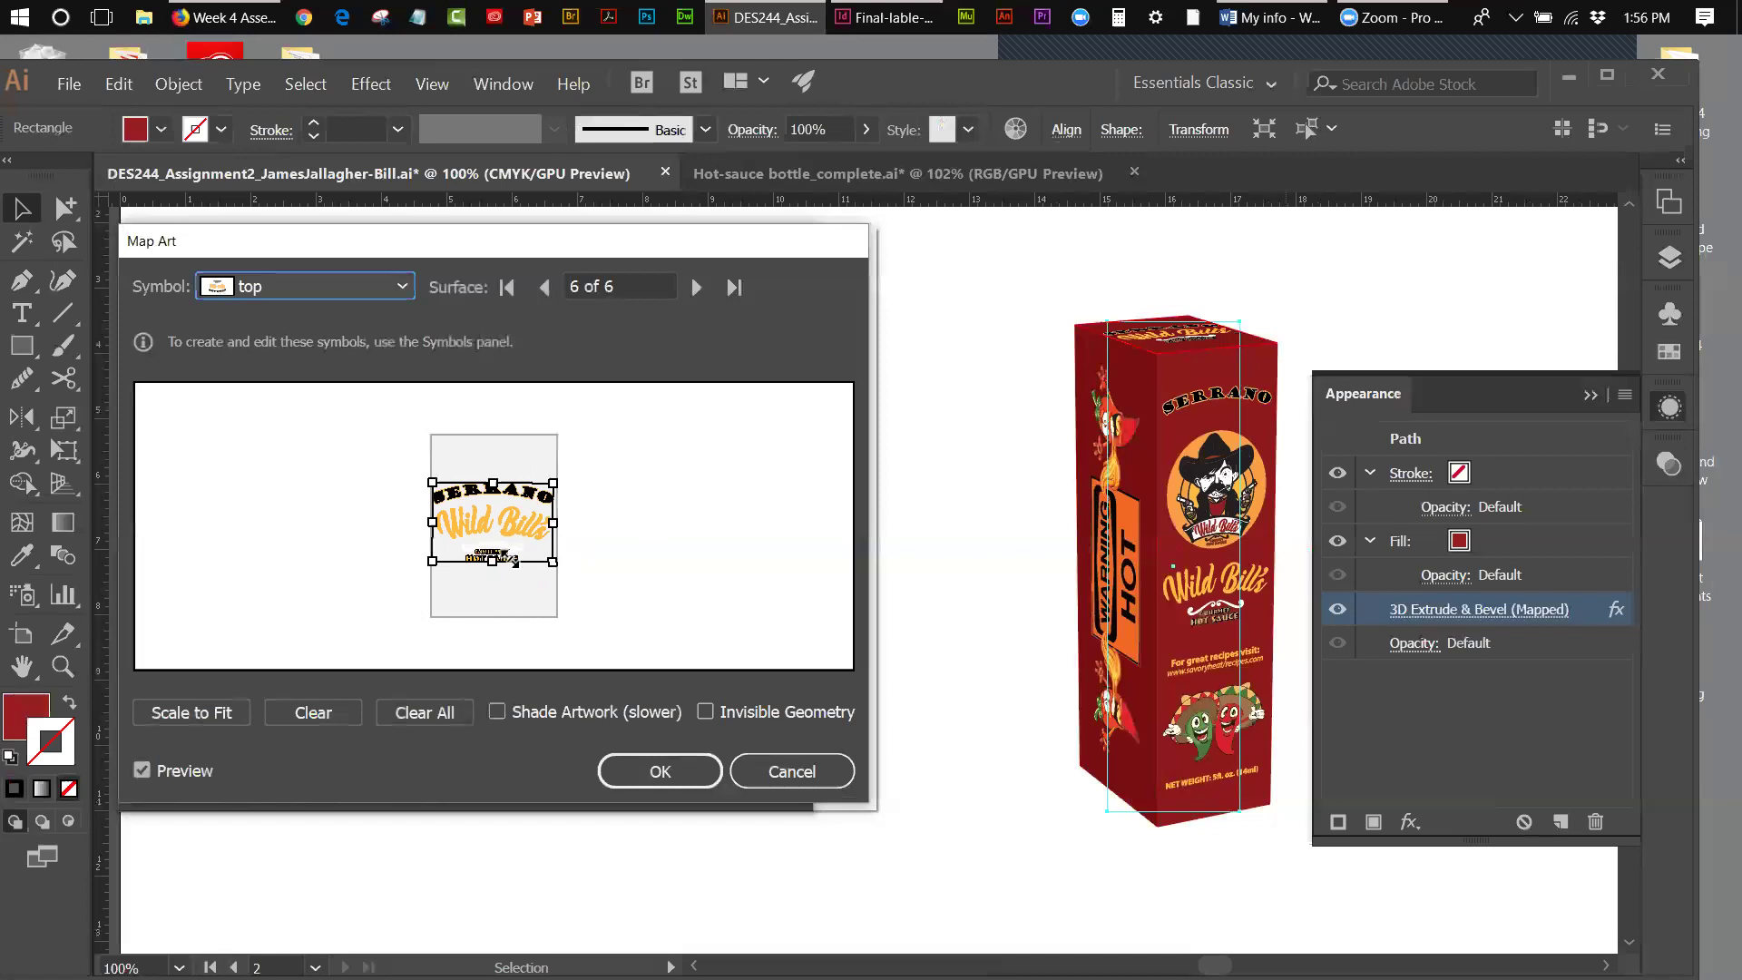
drag(434, 557, 437, 559)
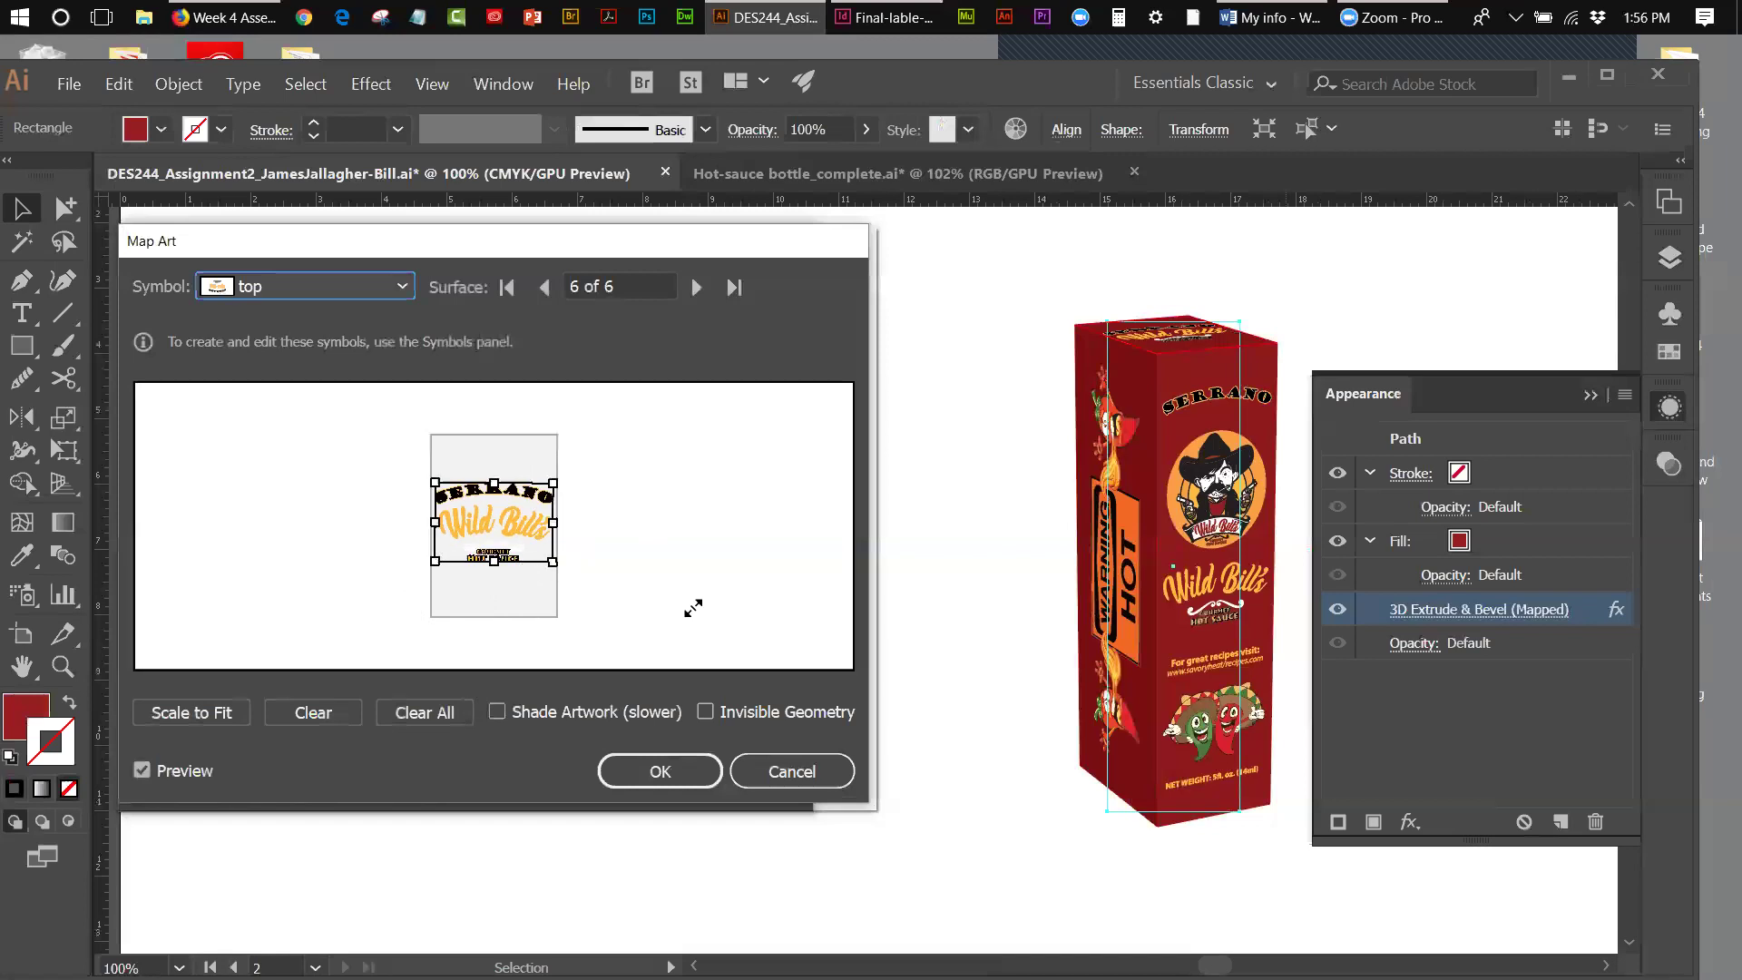
drag(504, 512, 500, 520)
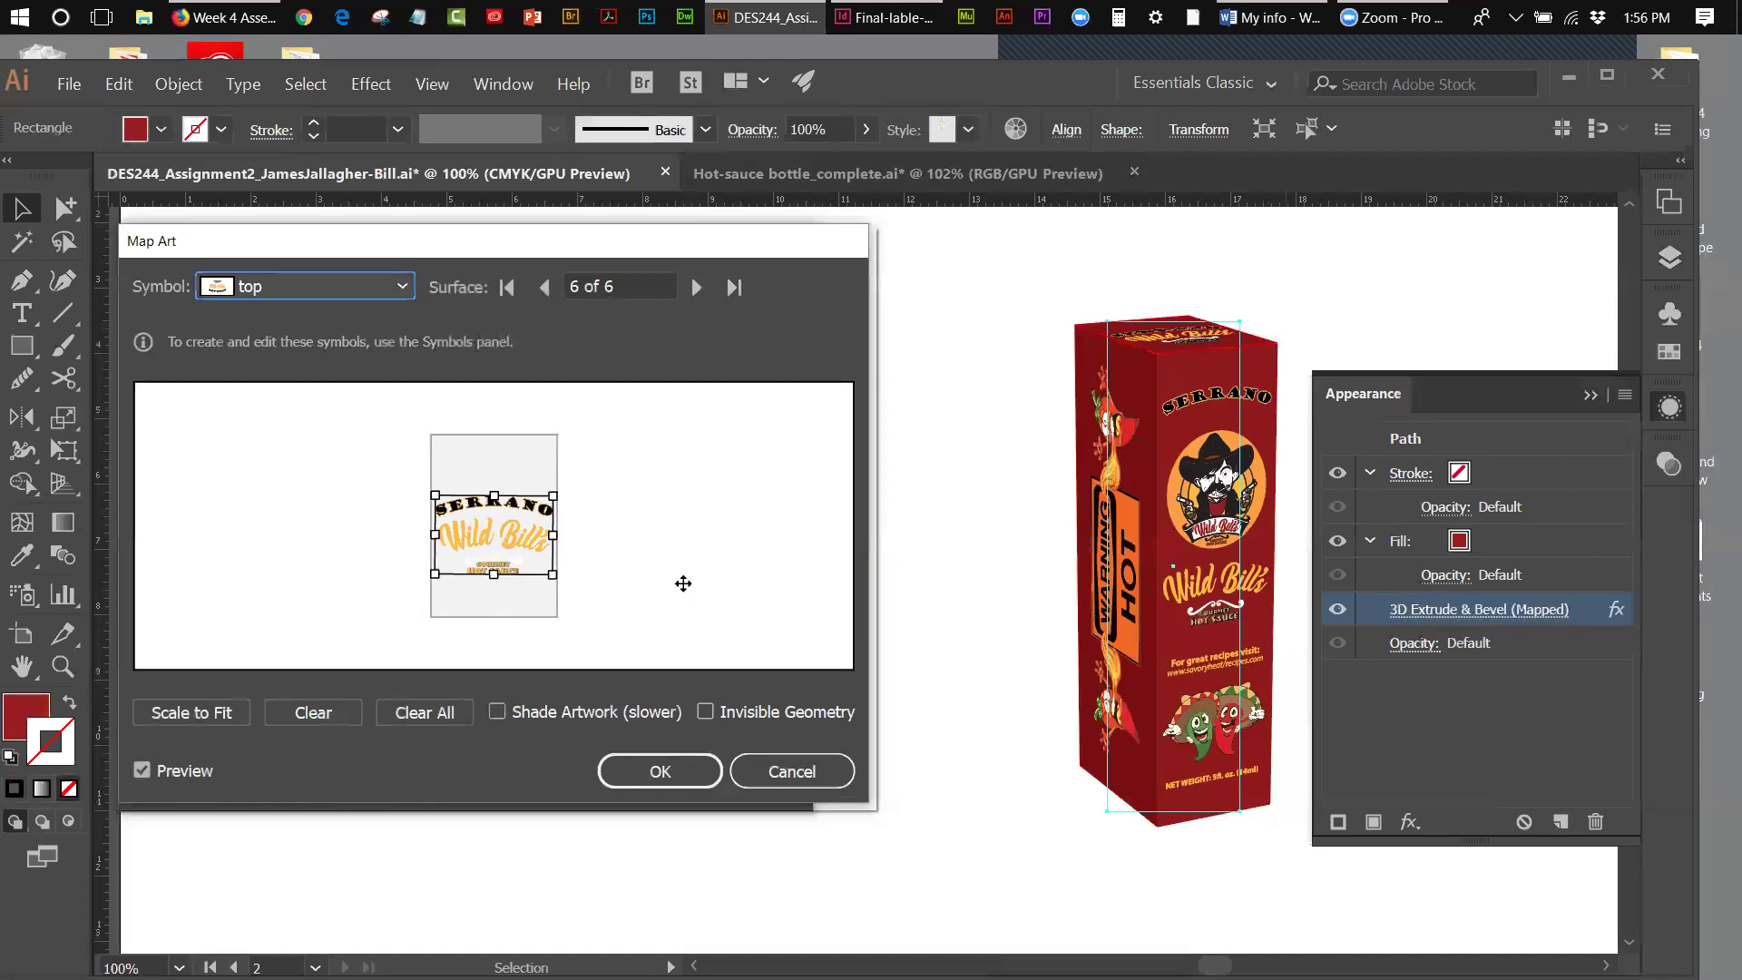
click(710, 778)
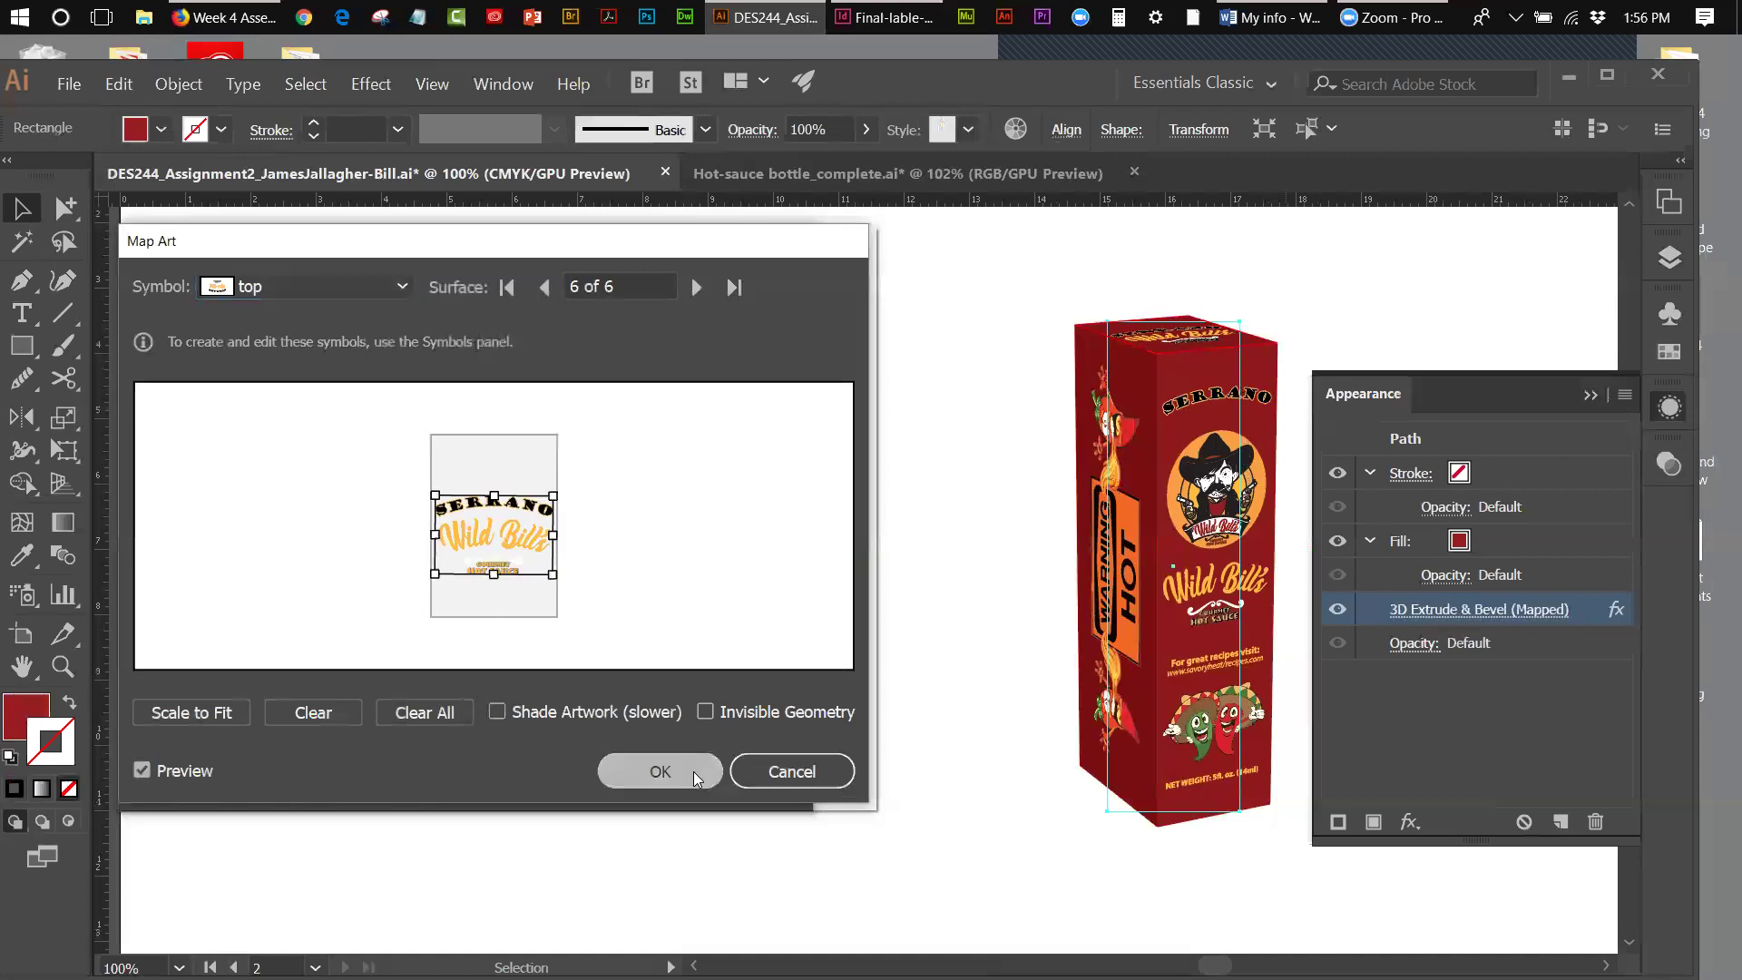
- Apply the 3D Extrude & Bevel settings, collapse the Appearance panel, and select the finished box
click(645, 782)
click(955, 411)
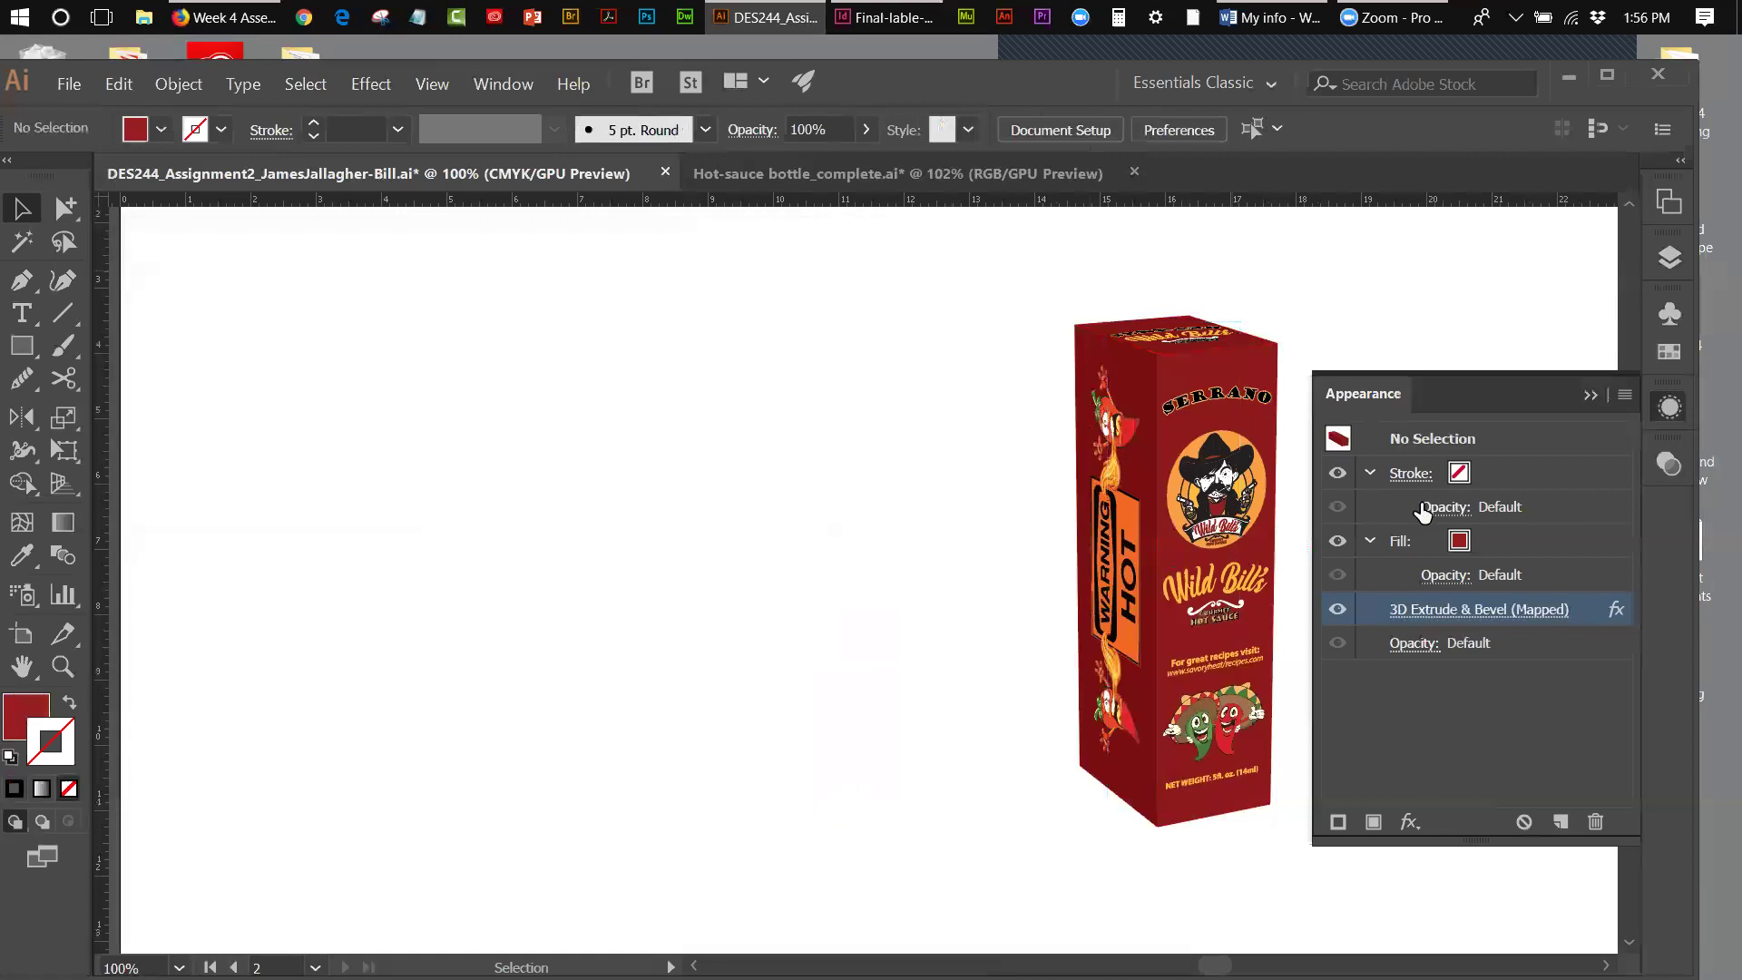
click(1589, 396)
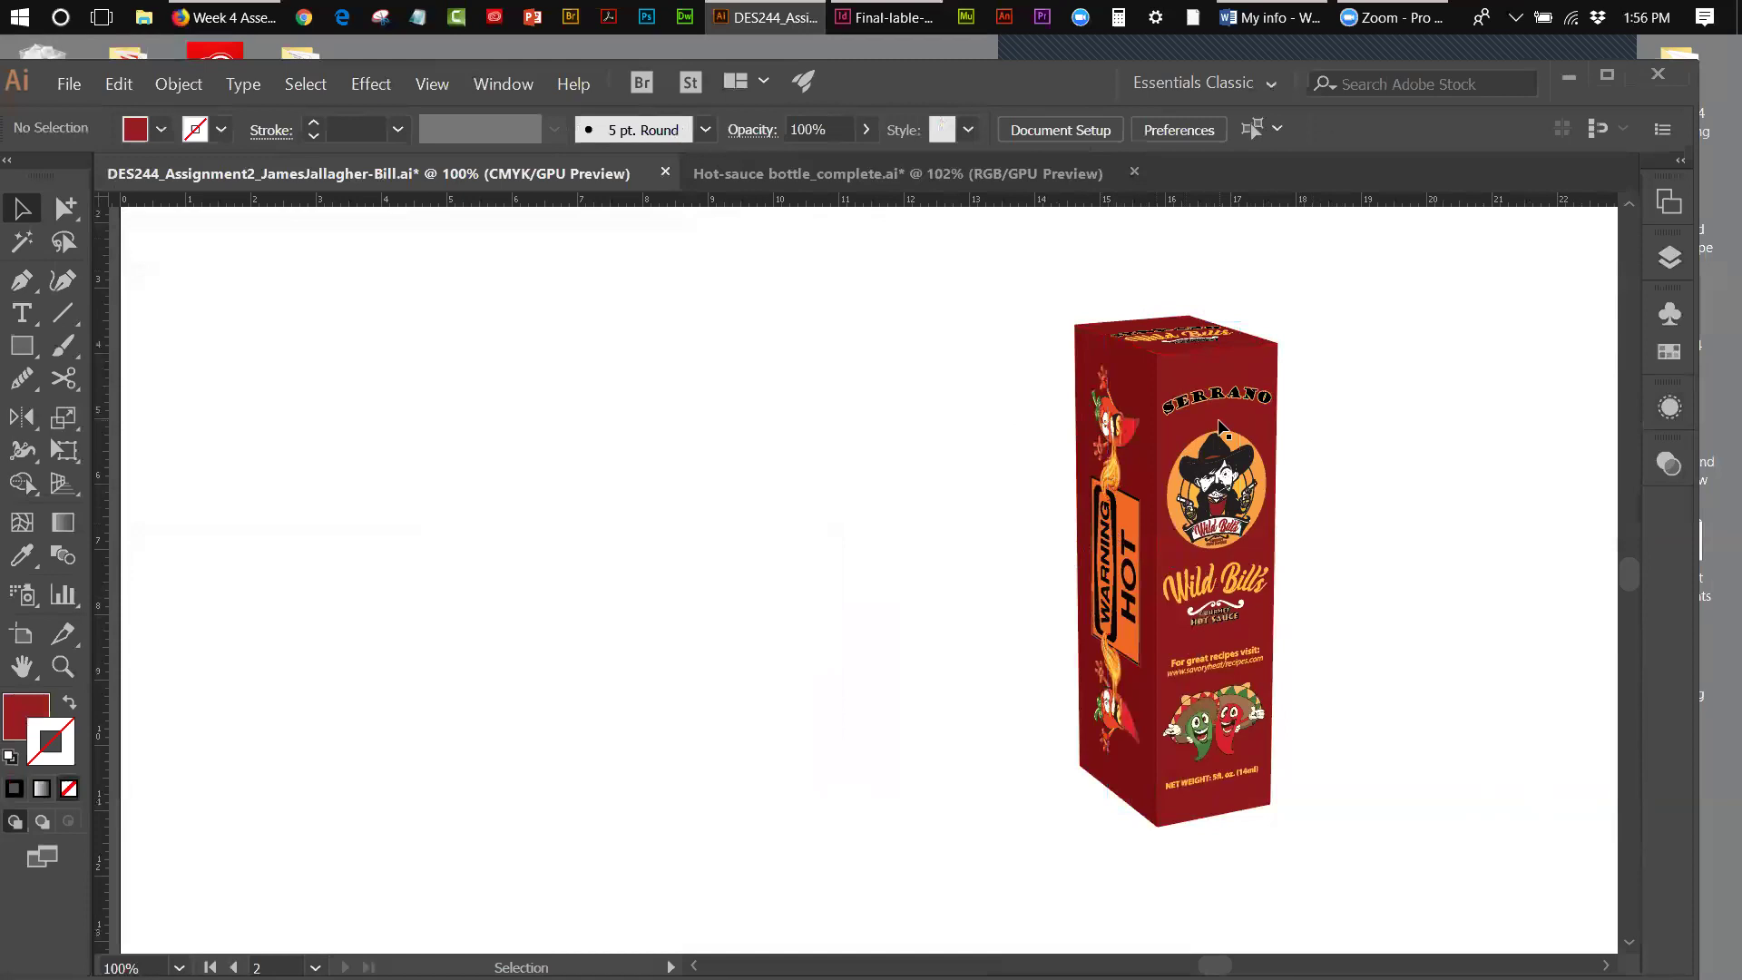
drag(1066, 317, 1283, 528)
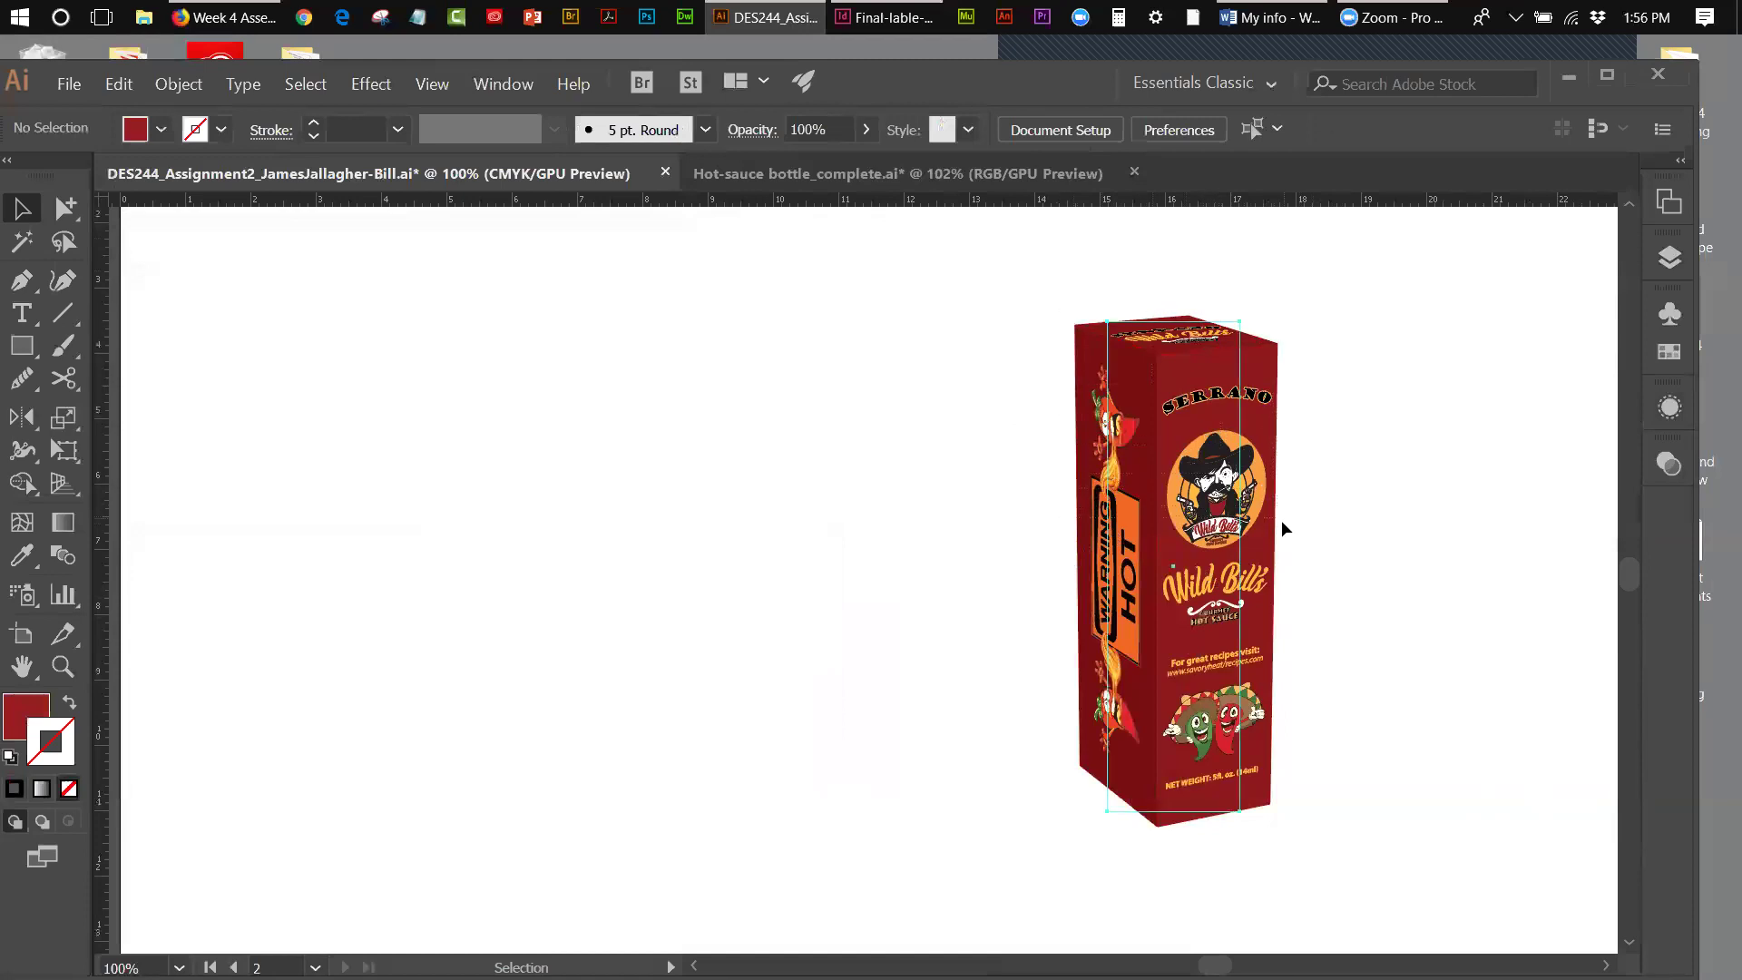
- Copy the 3D box, paste it in place, and drag the copy right of the original
click(119, 84)
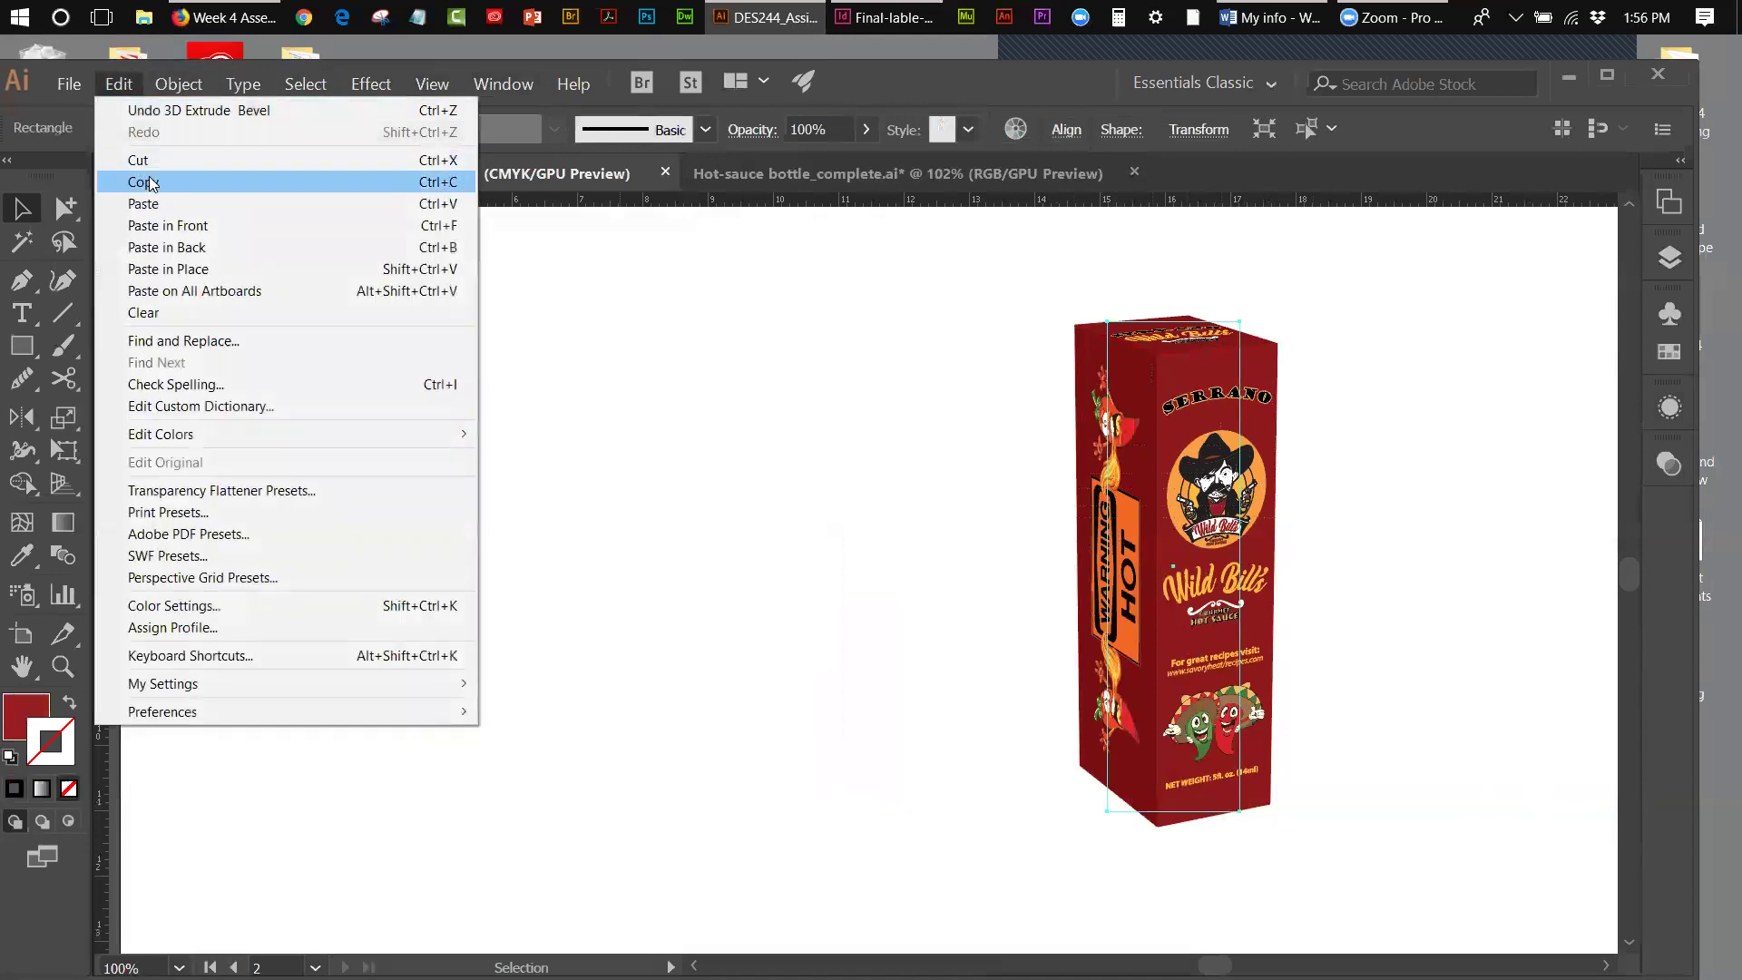
click(150, 183)
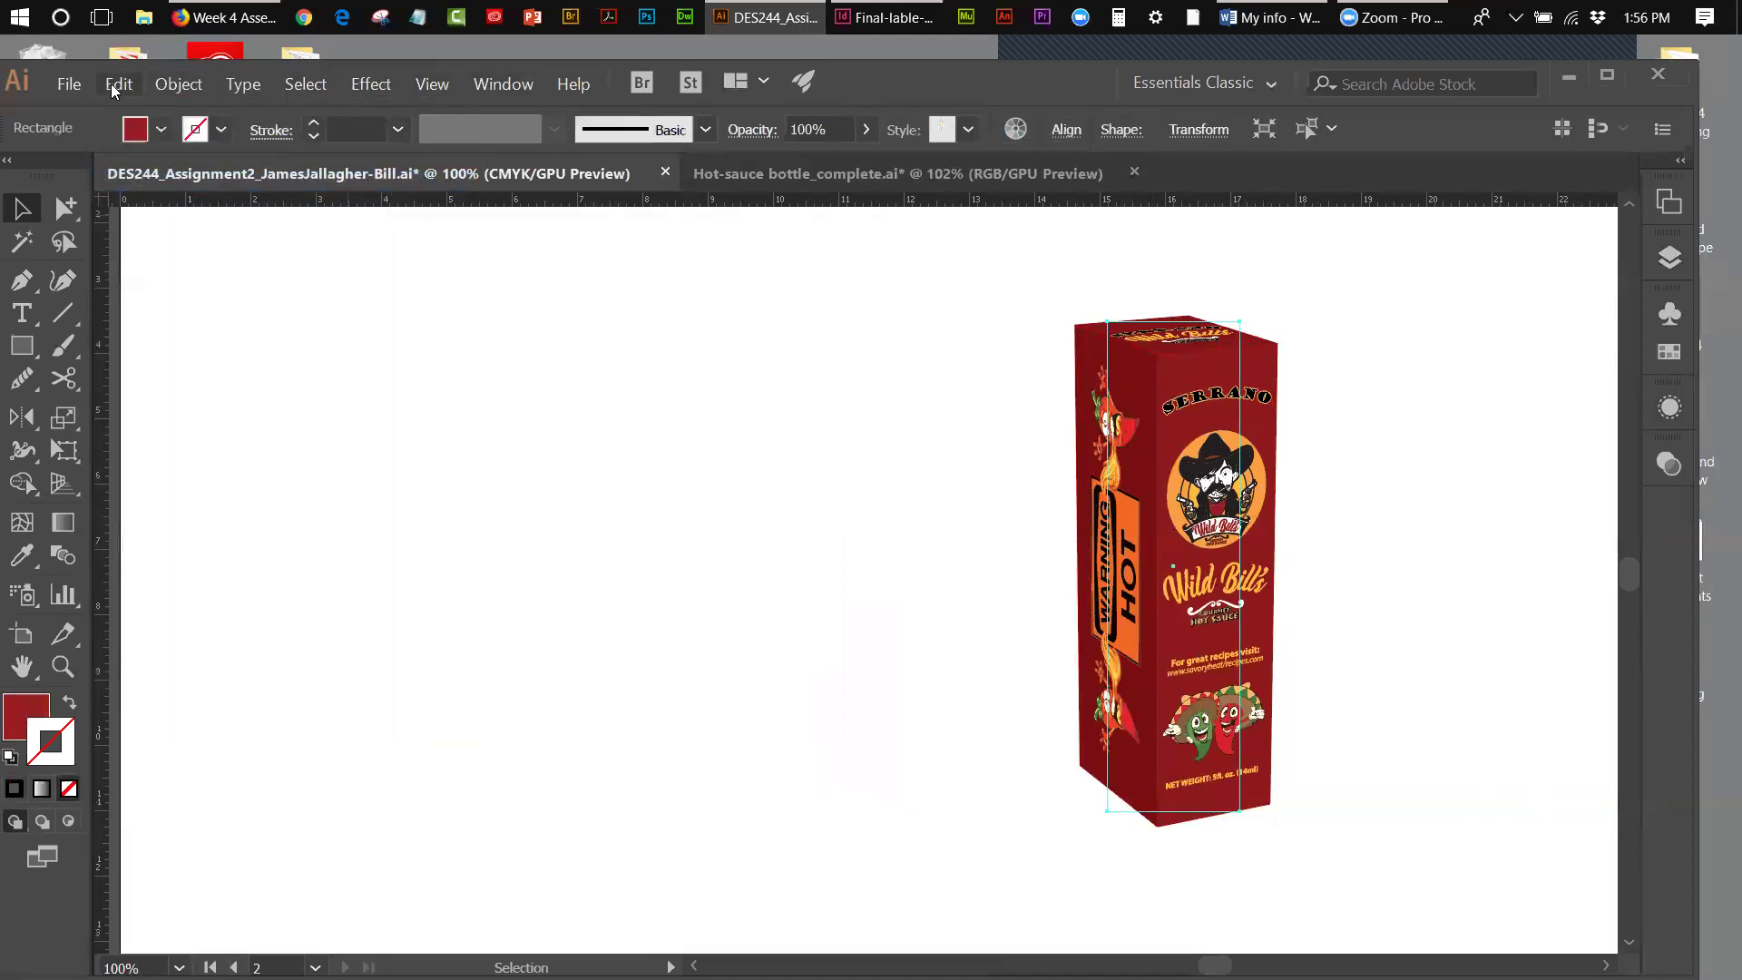
click(117, 85)
click(181, 269)
drag(1207, 534, 1428, 589)
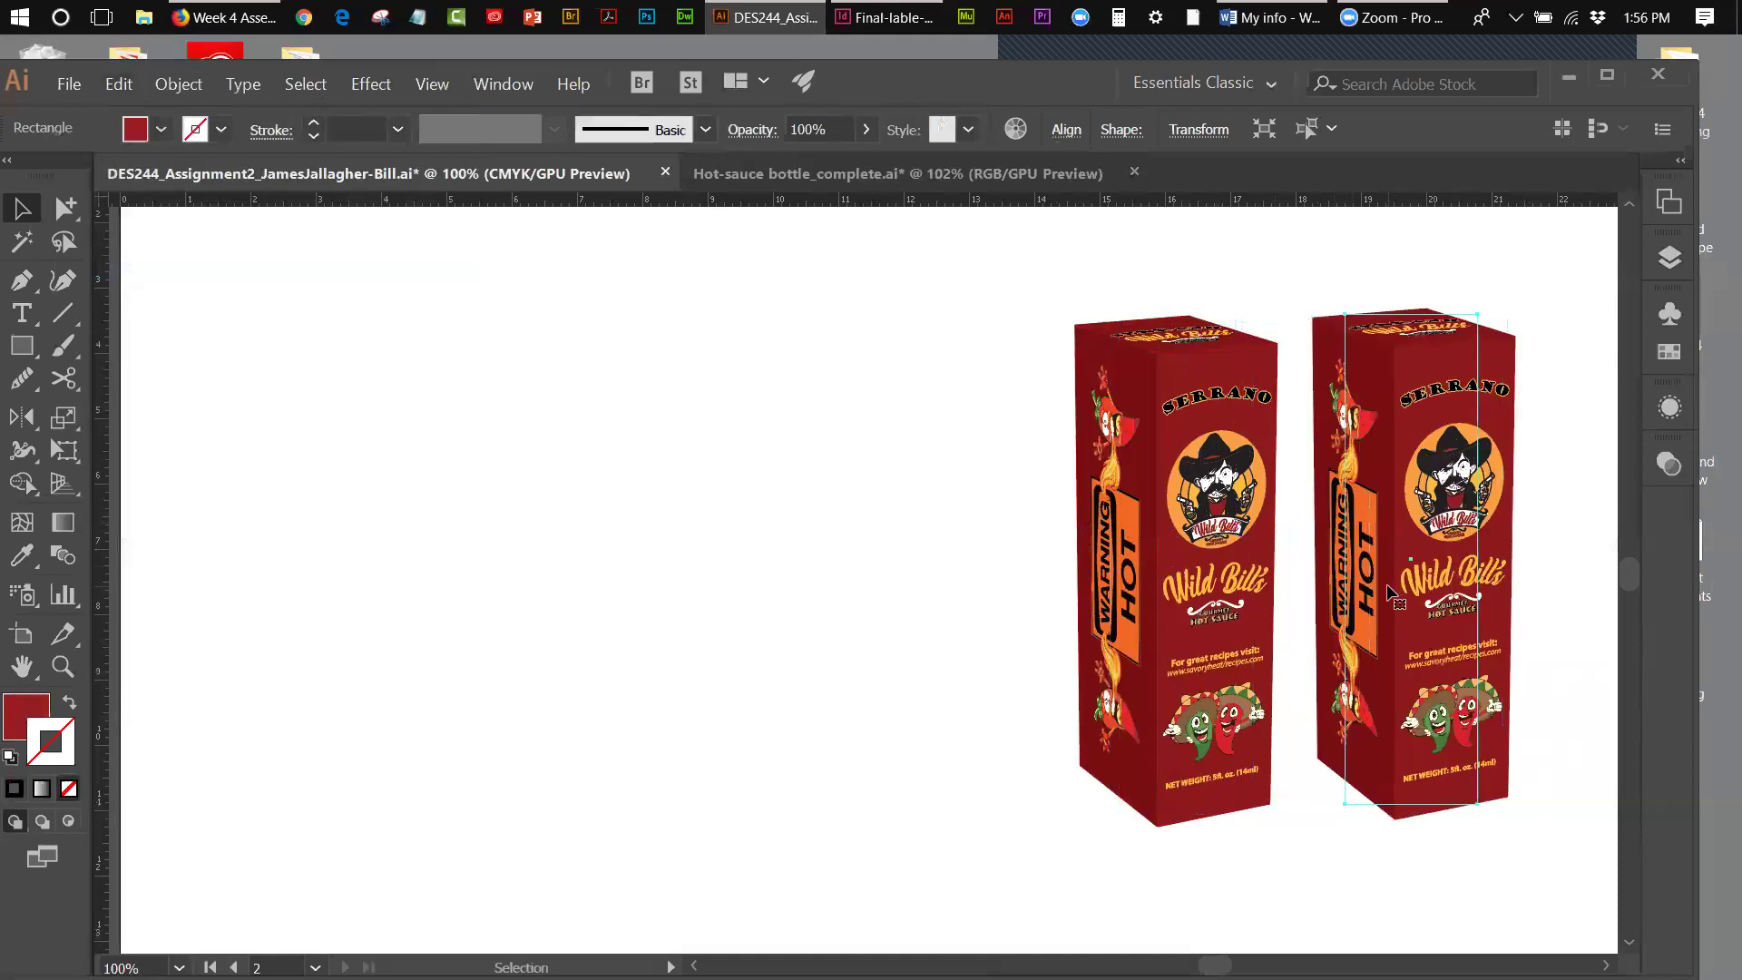
click(373, 306)
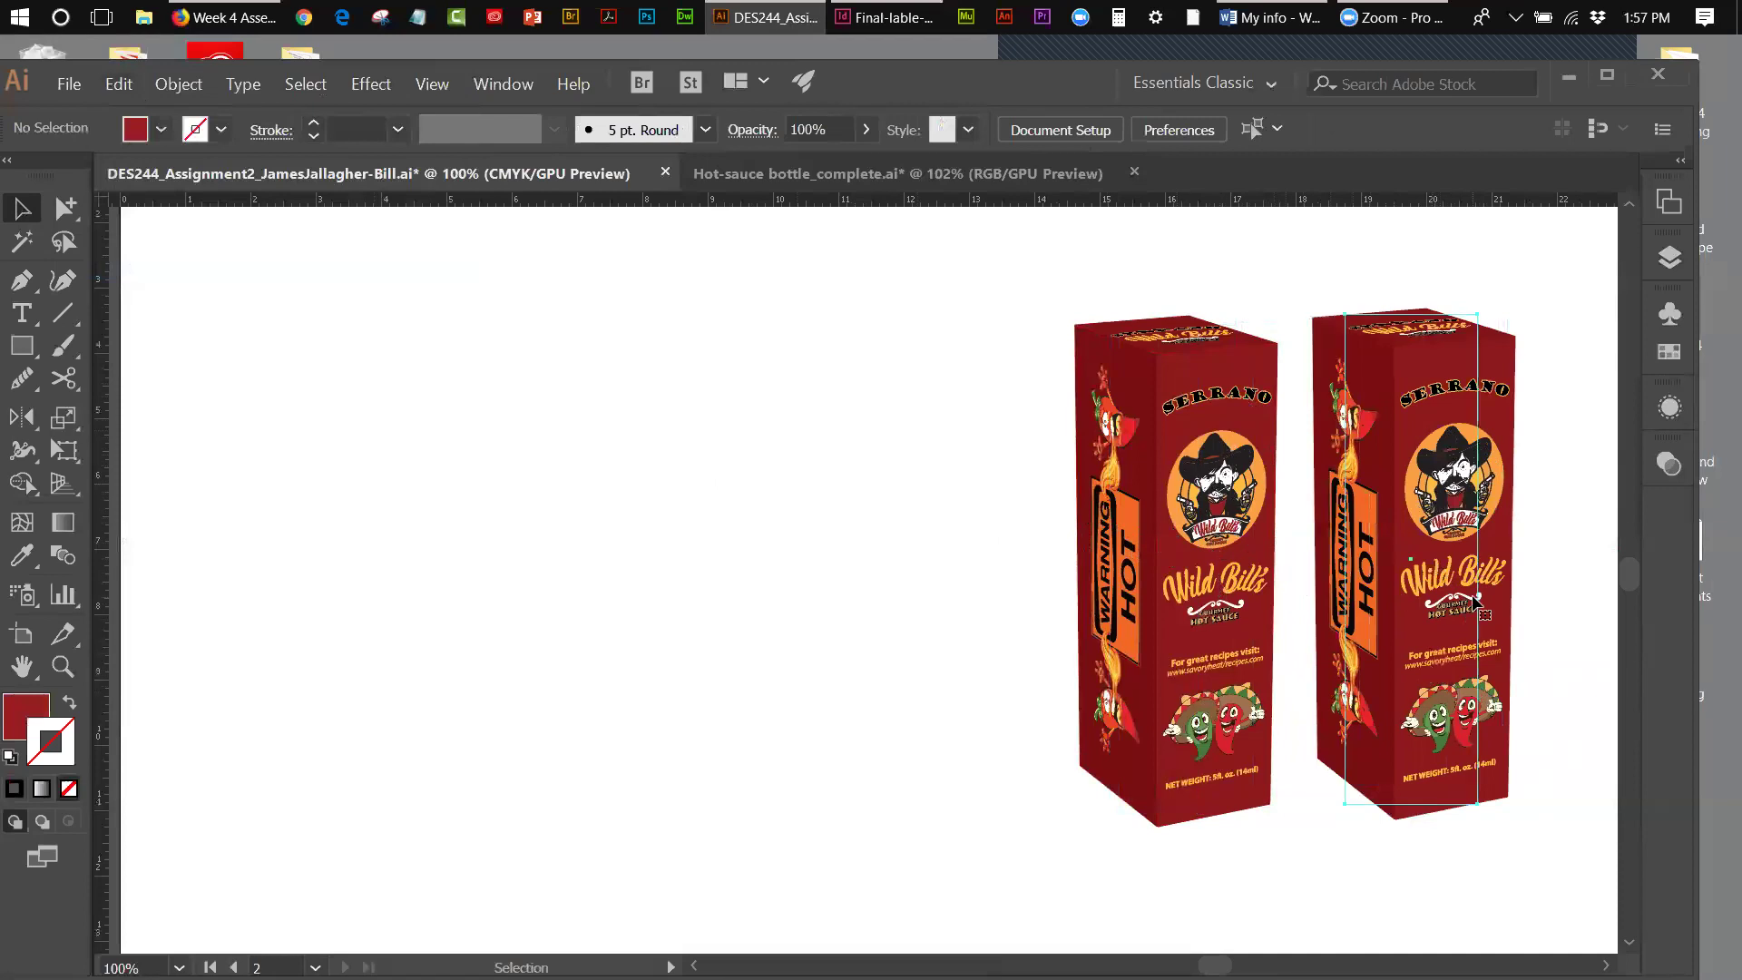
- Move both boxes left, open the Appearance panel, and select the right box alone
click(1474, 606)
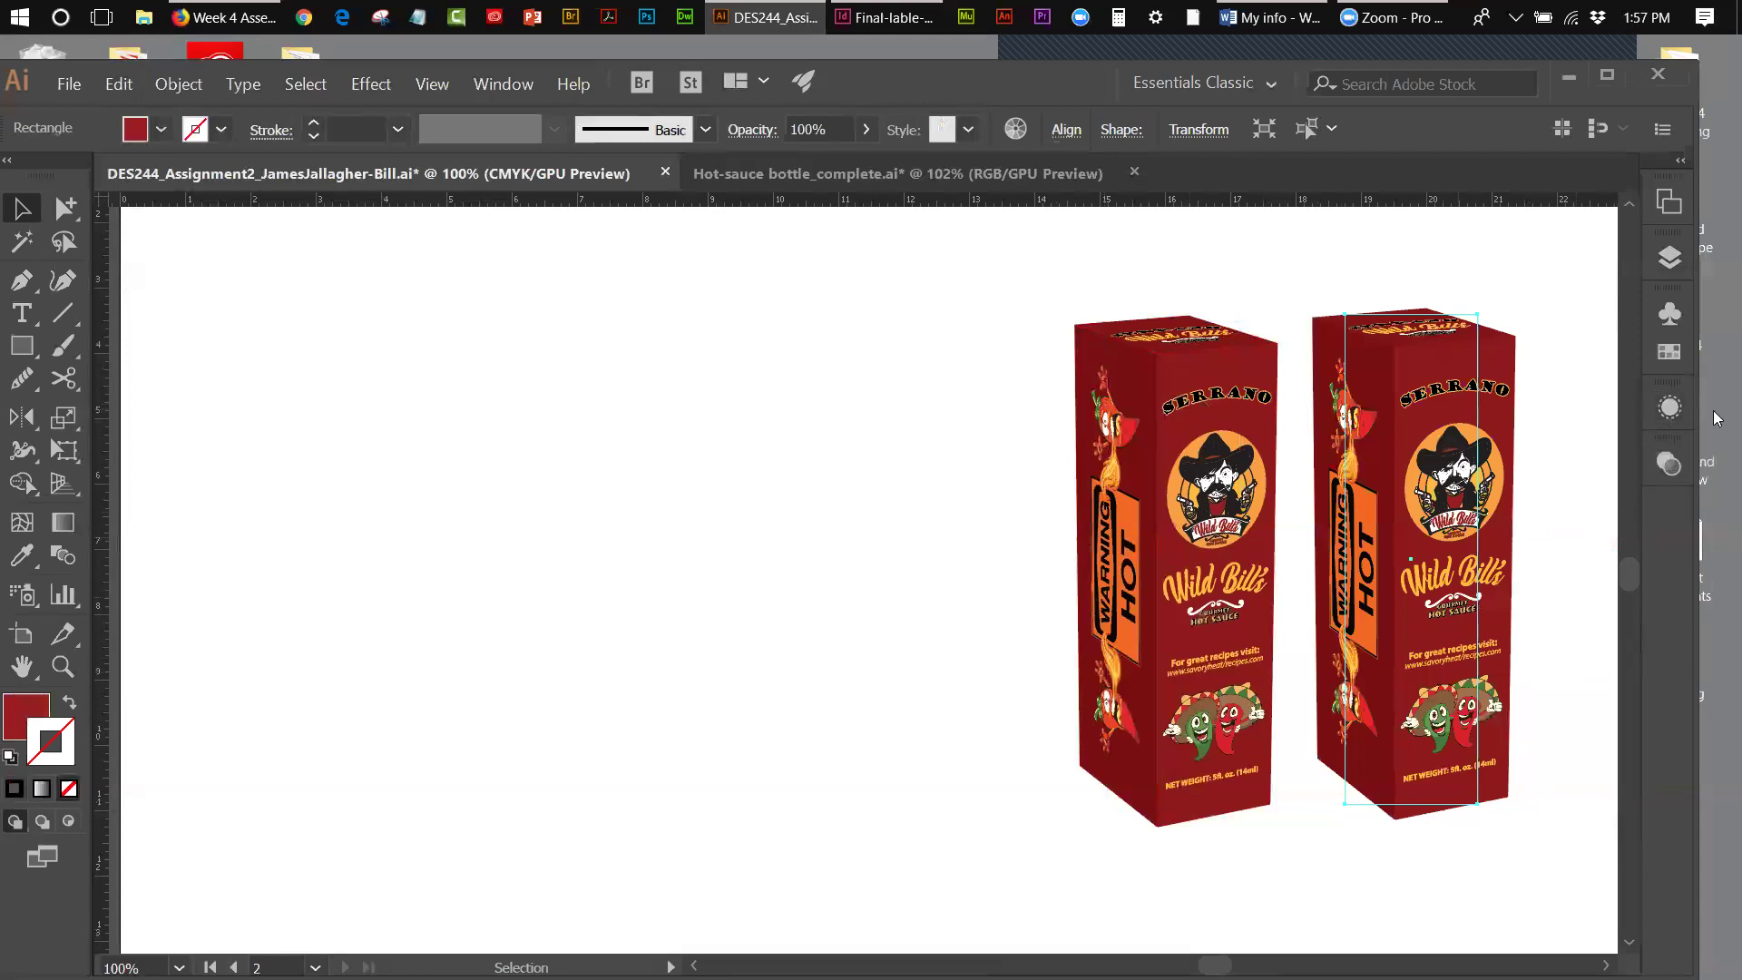
drag(1035, 357, 1115, 476)
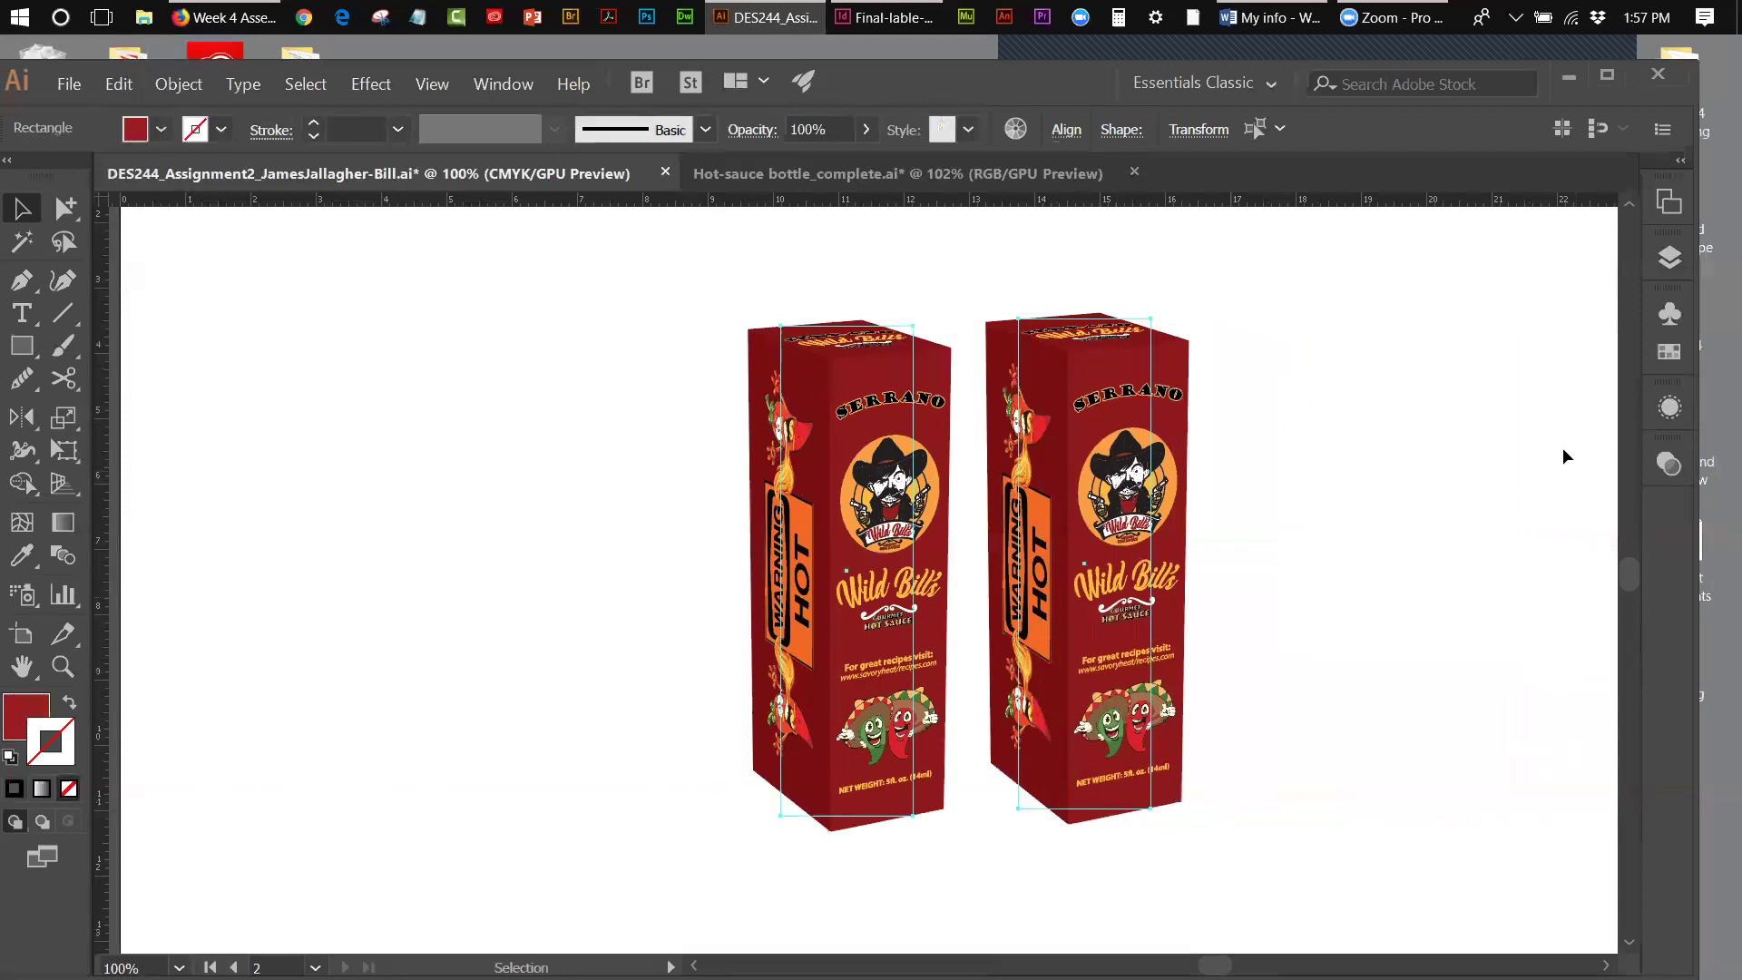
click(1669, 408)
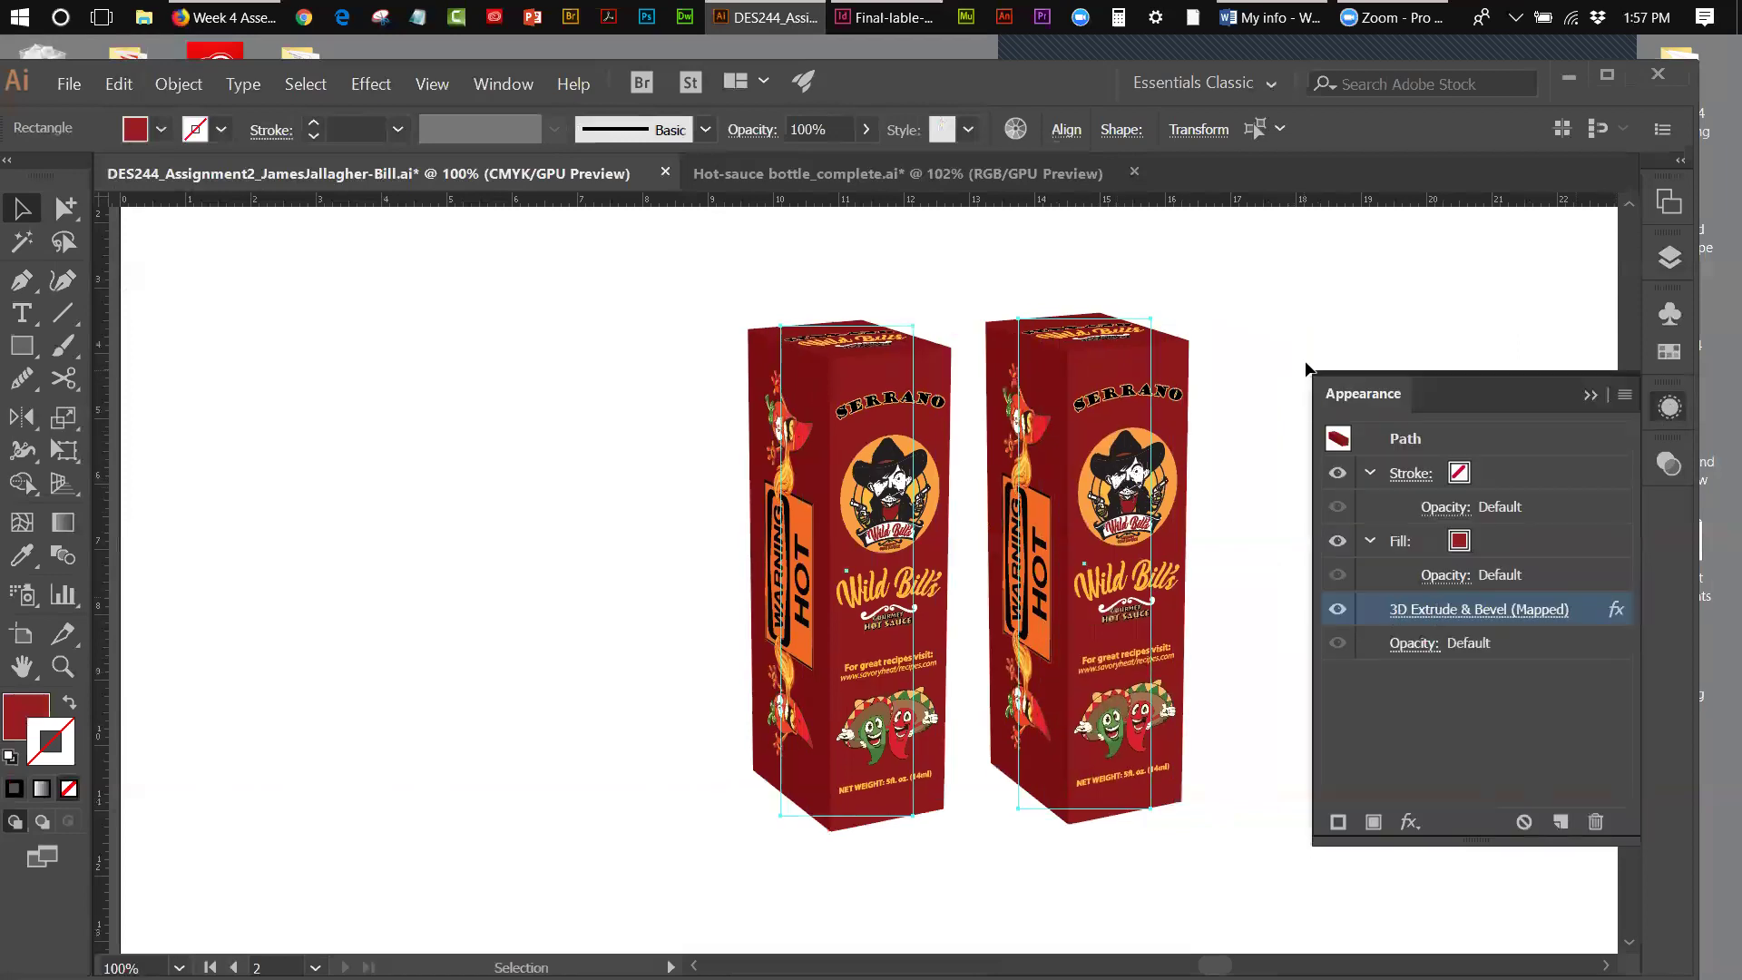
click(1205, 369)
click(1179, 409)
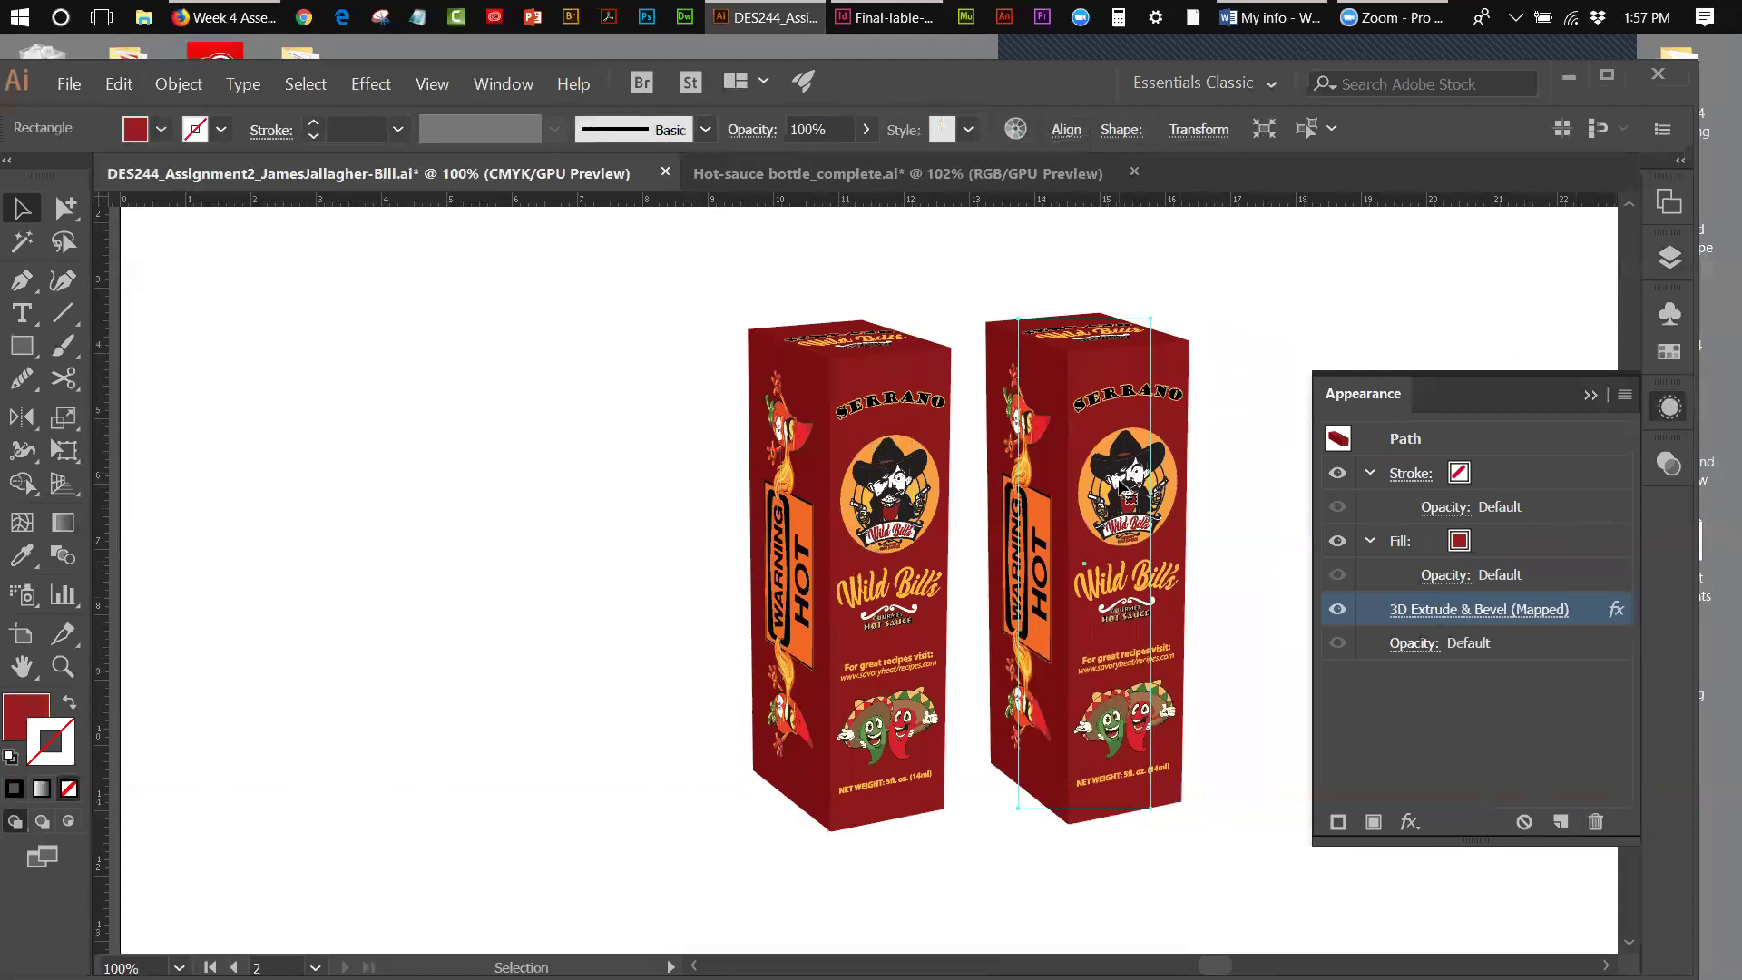
- Open the right box's 3D Extrude & Bevel with Preview and map the back symbol to surface 1
click(1492, 610)
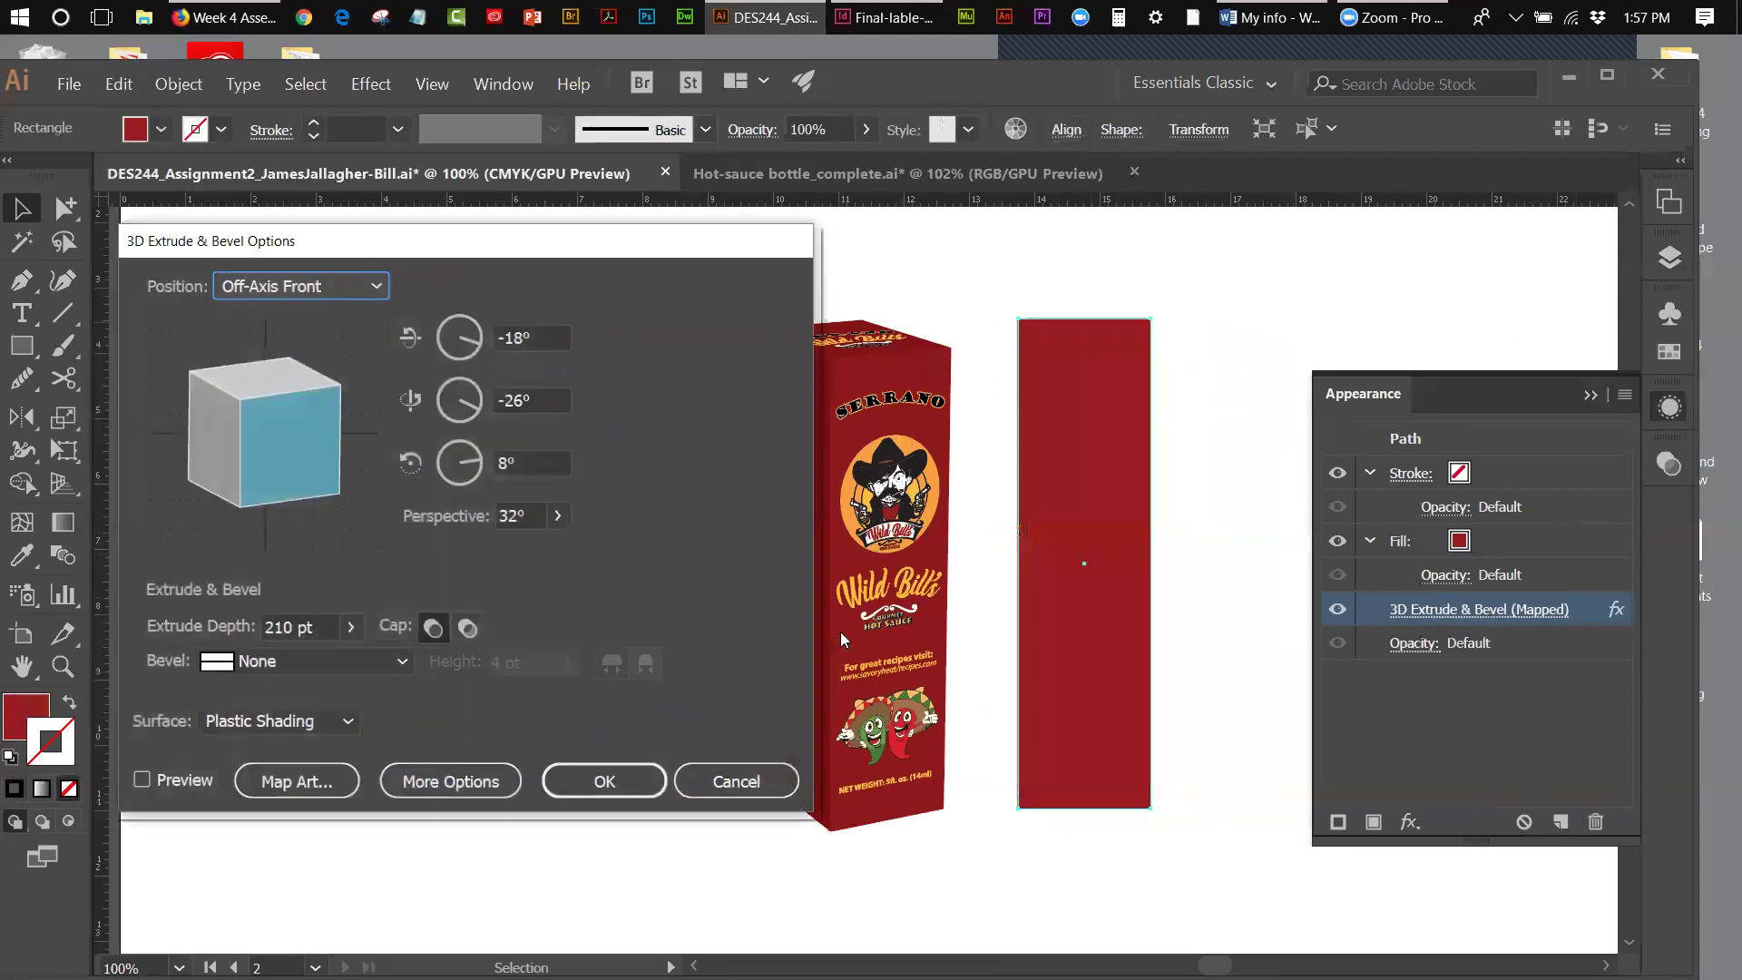
click(142, 780)
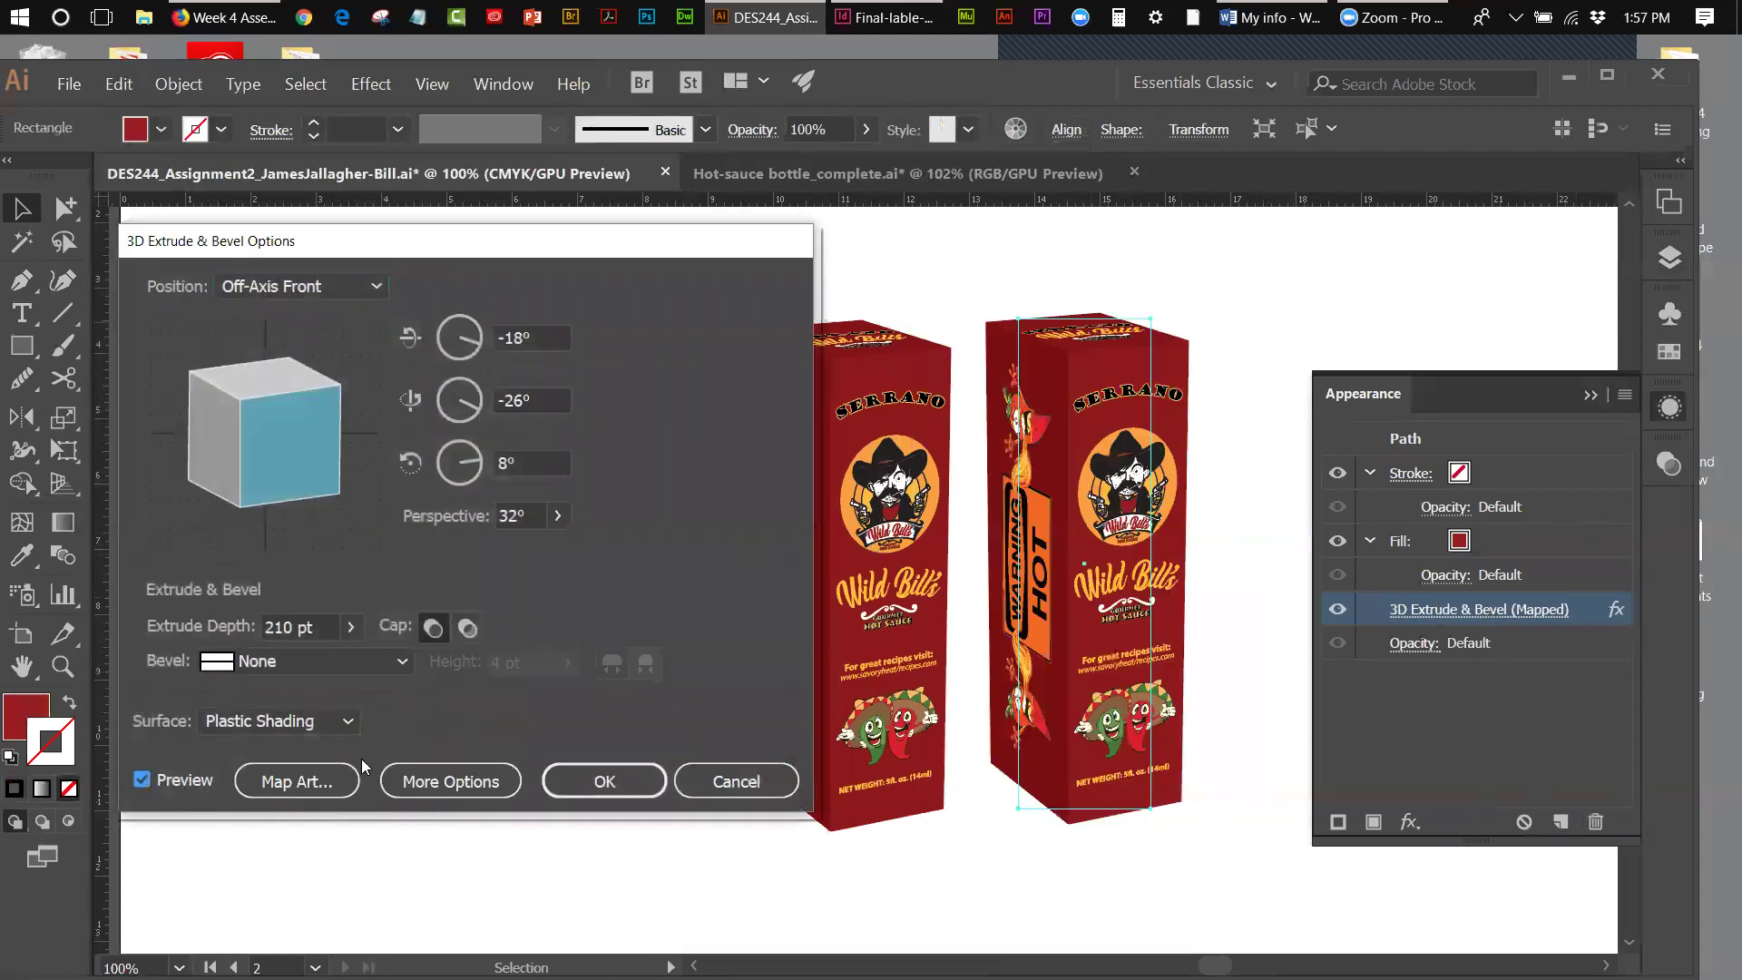
click(331, 776)
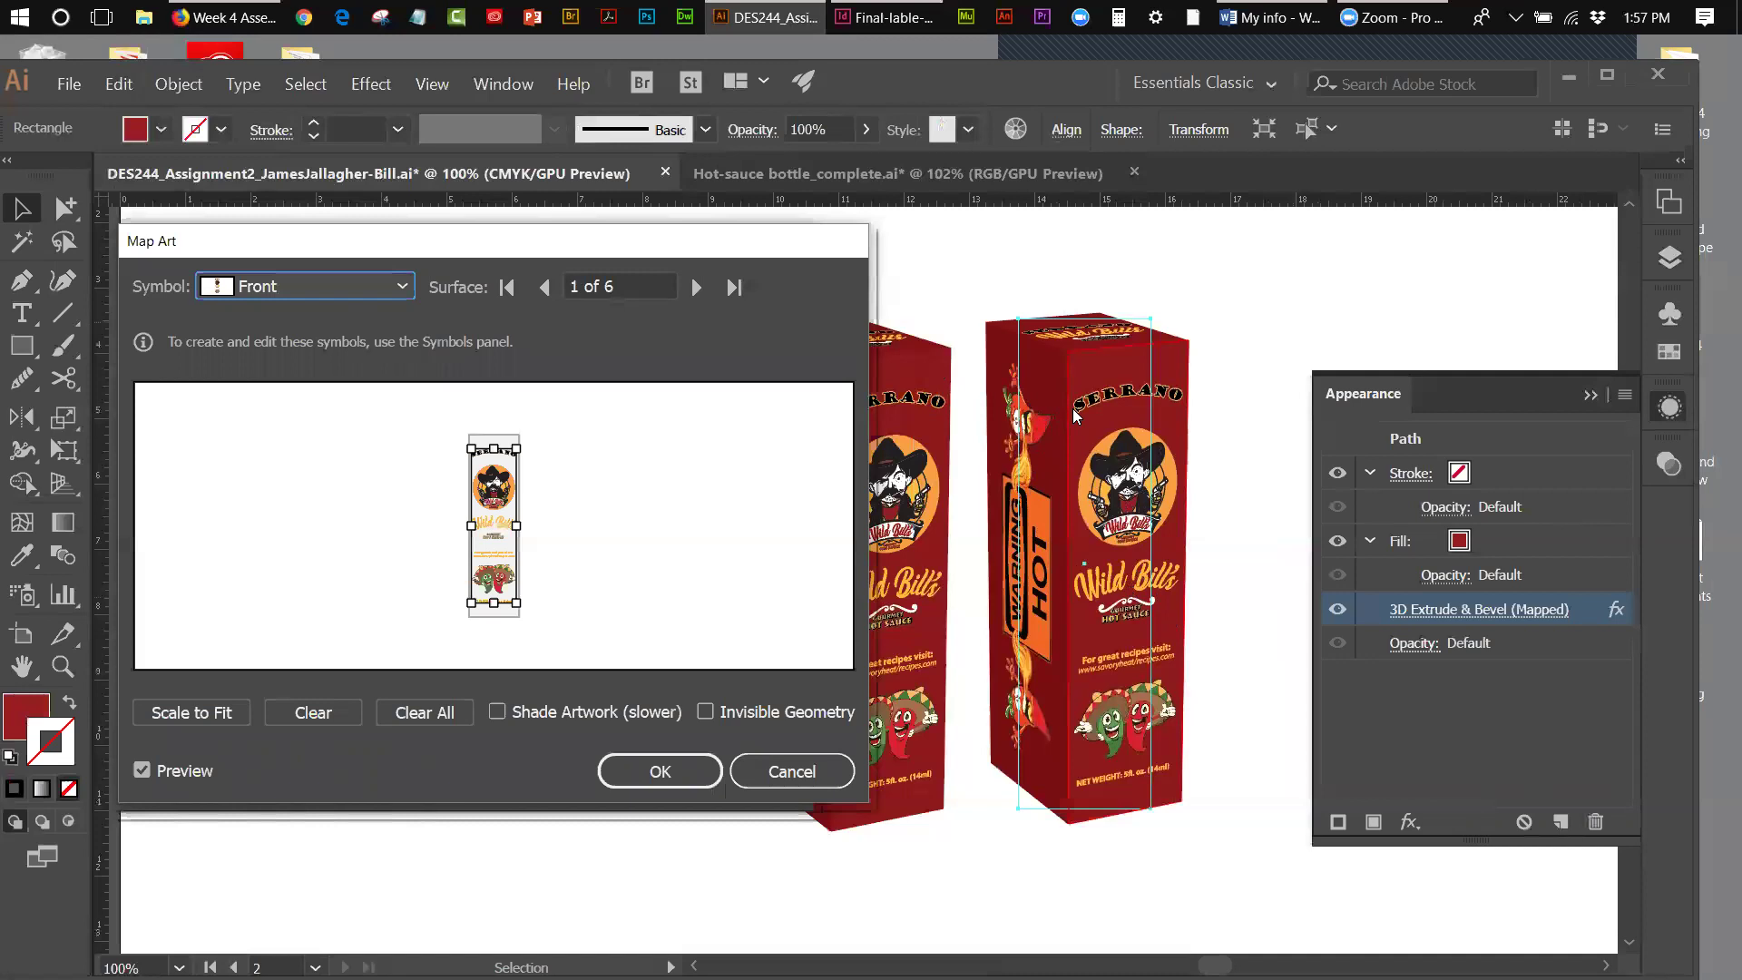
click(388, 290)
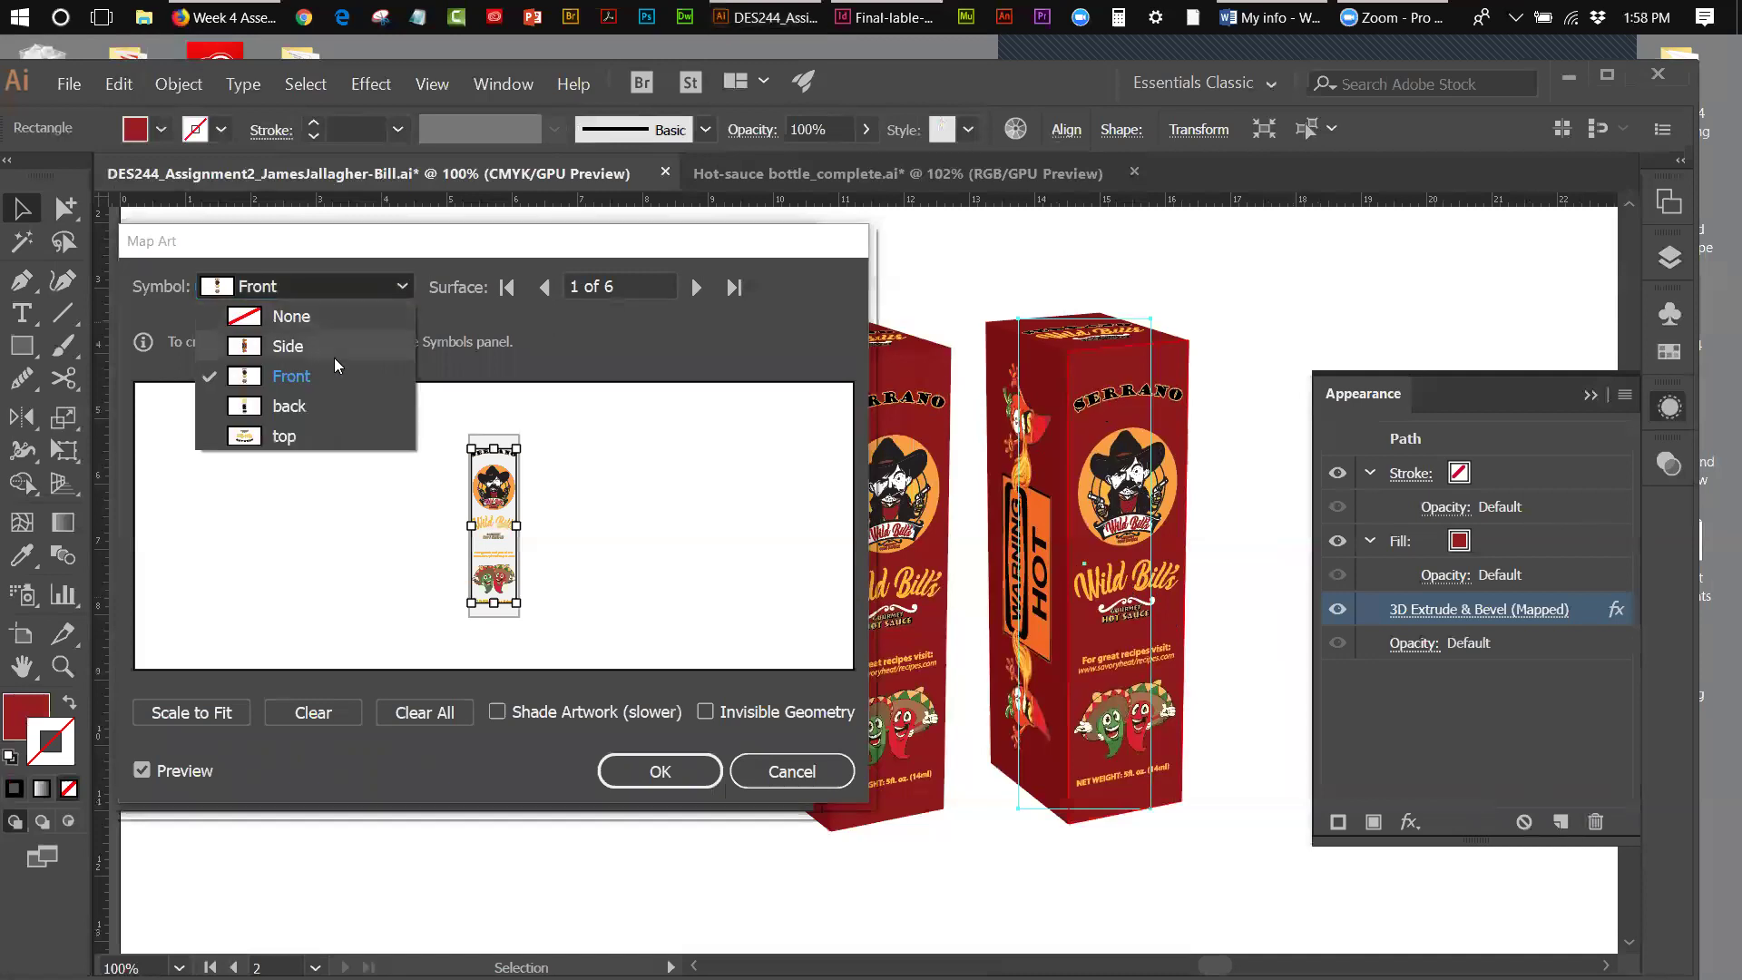
key(Escape)
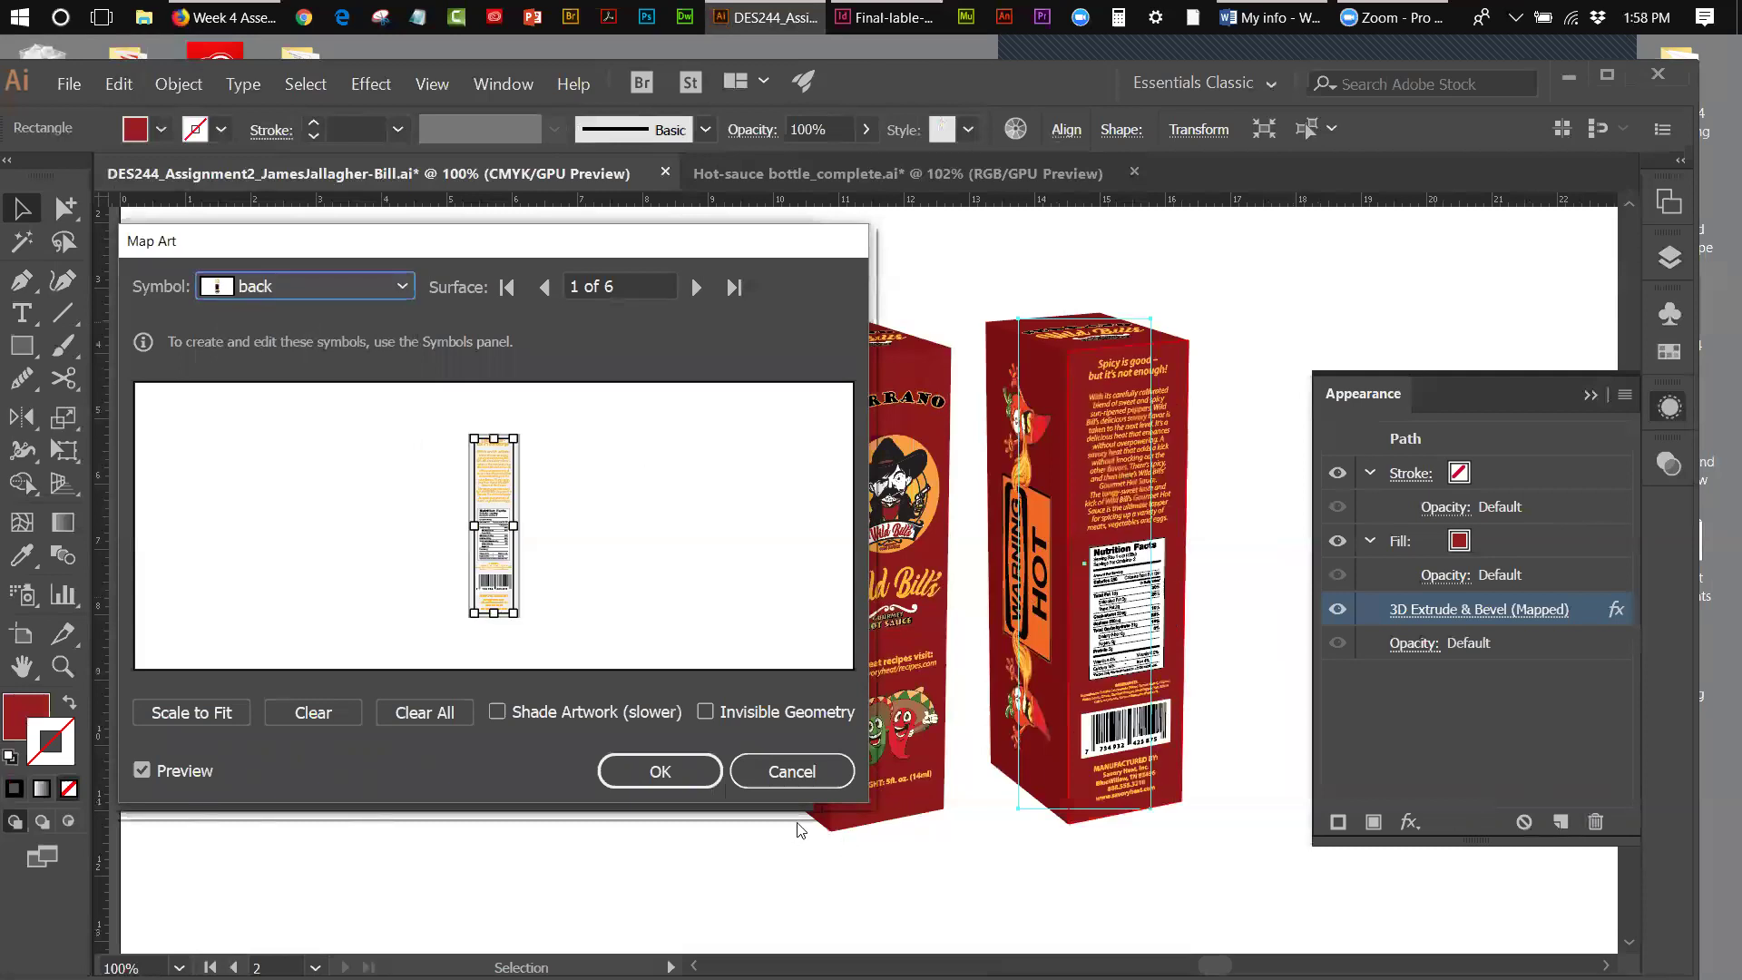
- On surface 5, rotate the right box's WARNING HOT side art 180°, then move to surface 6
click(695, 287)
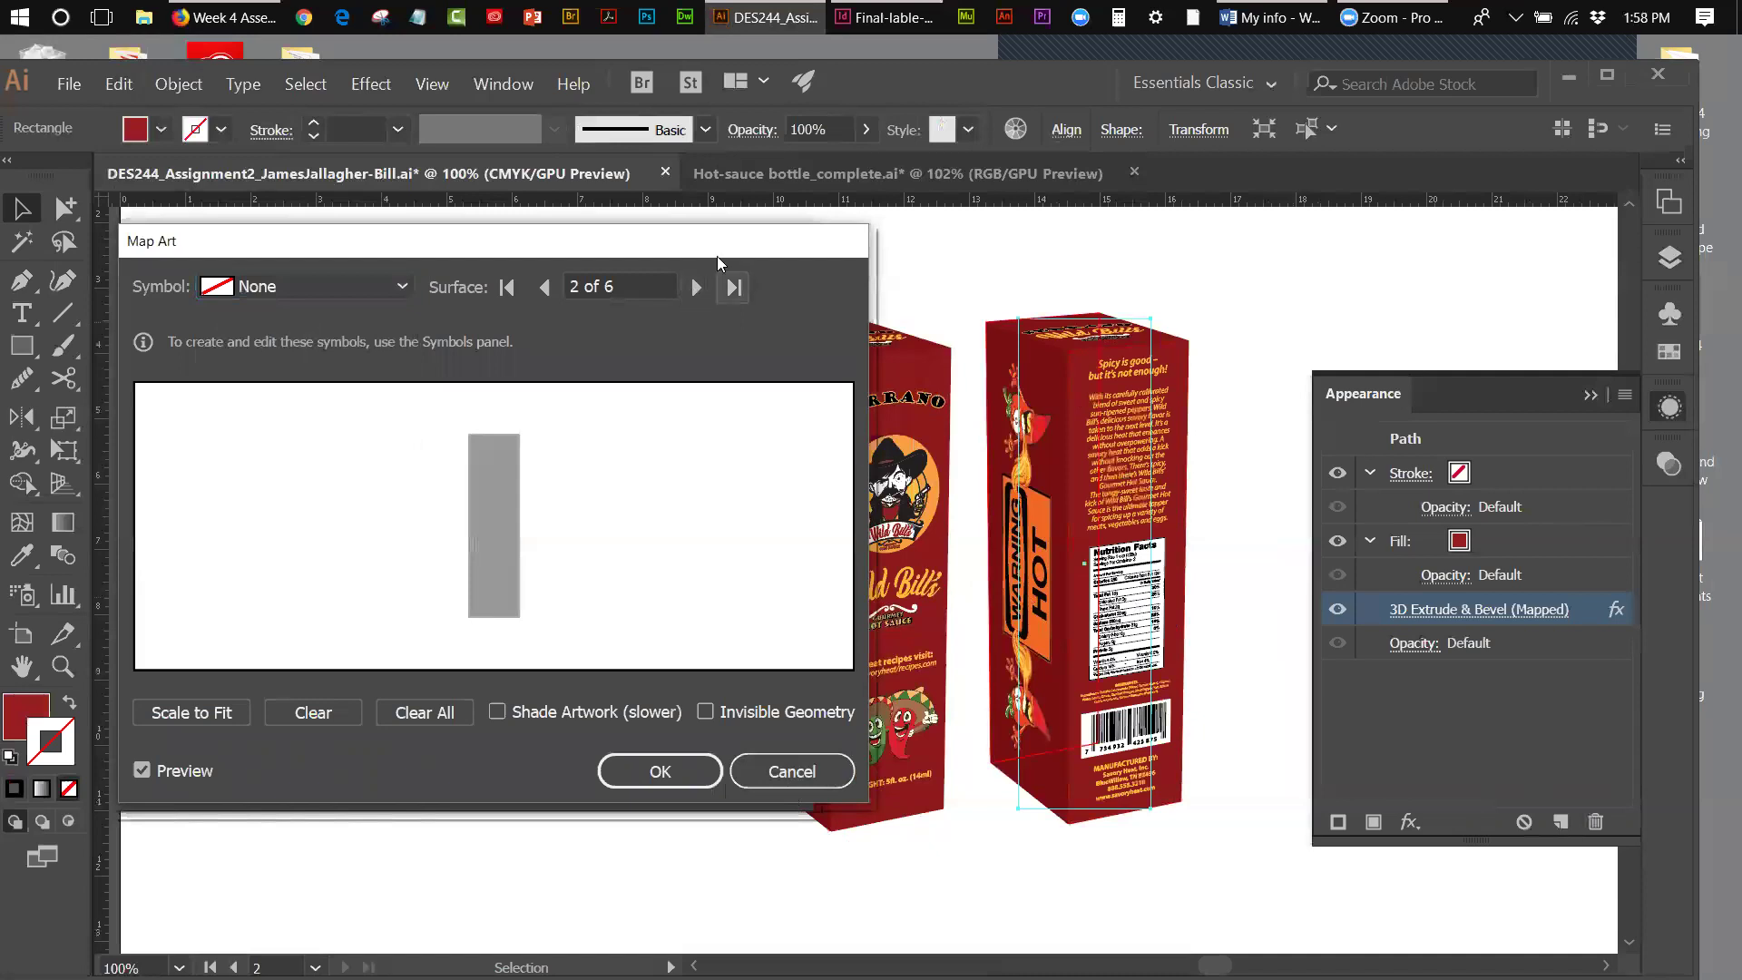
click(697, 288)
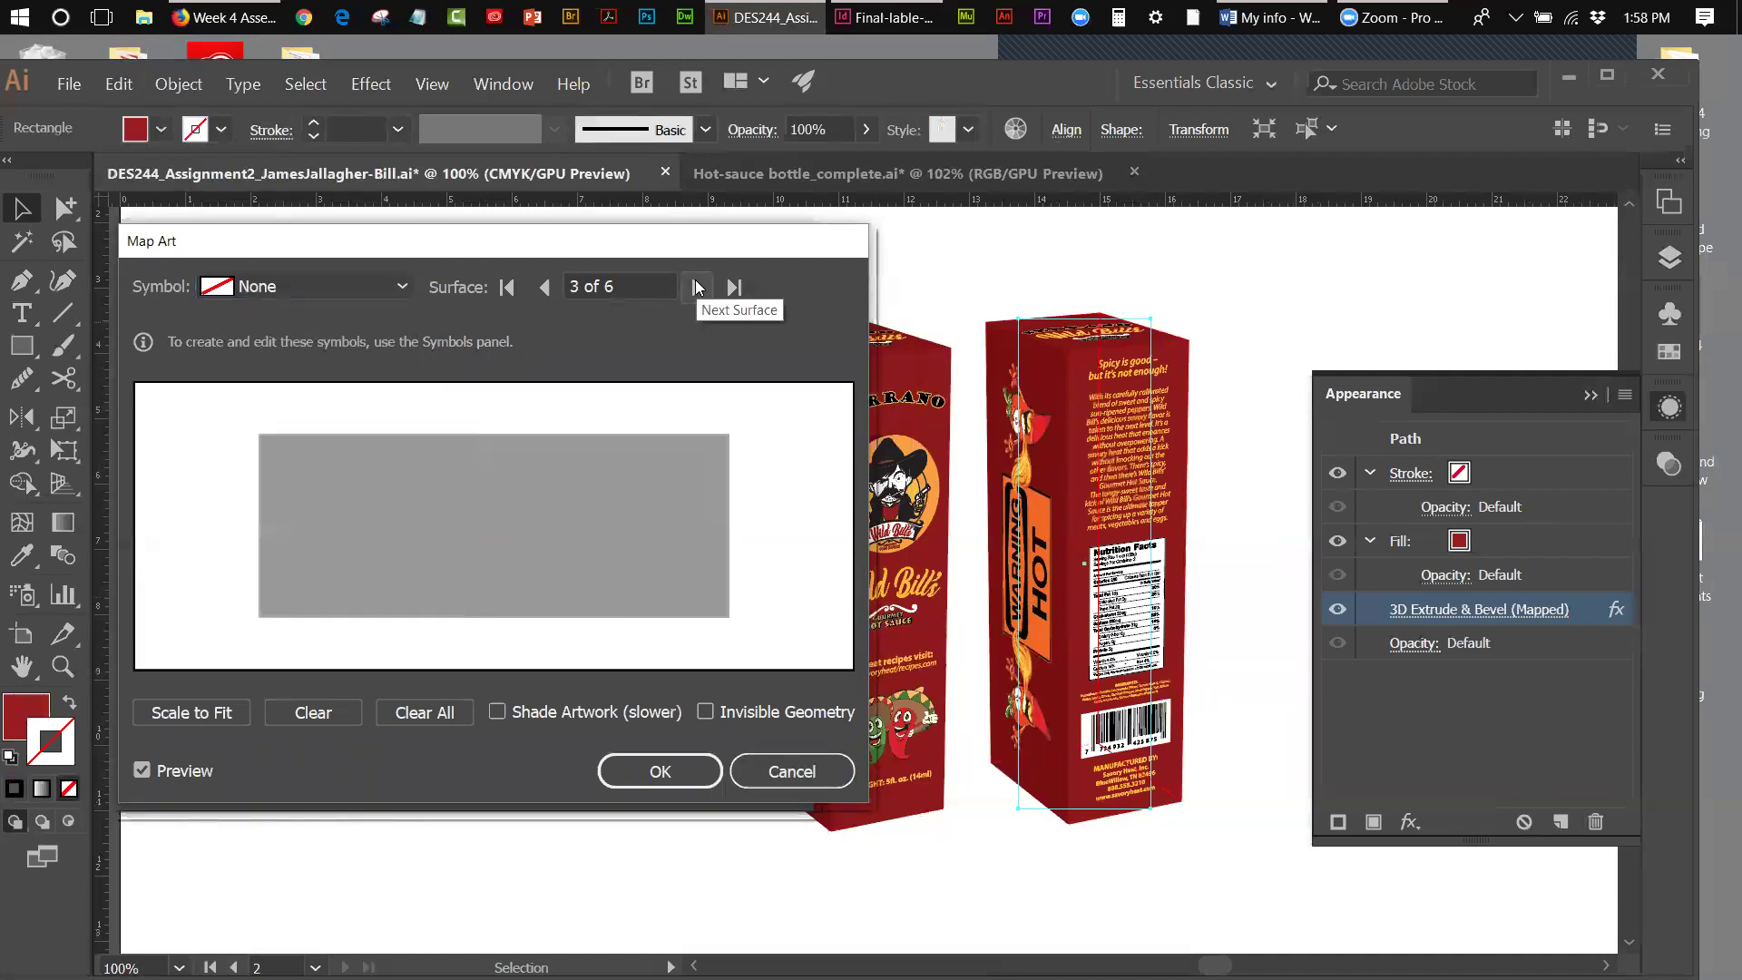
click(697, 287)
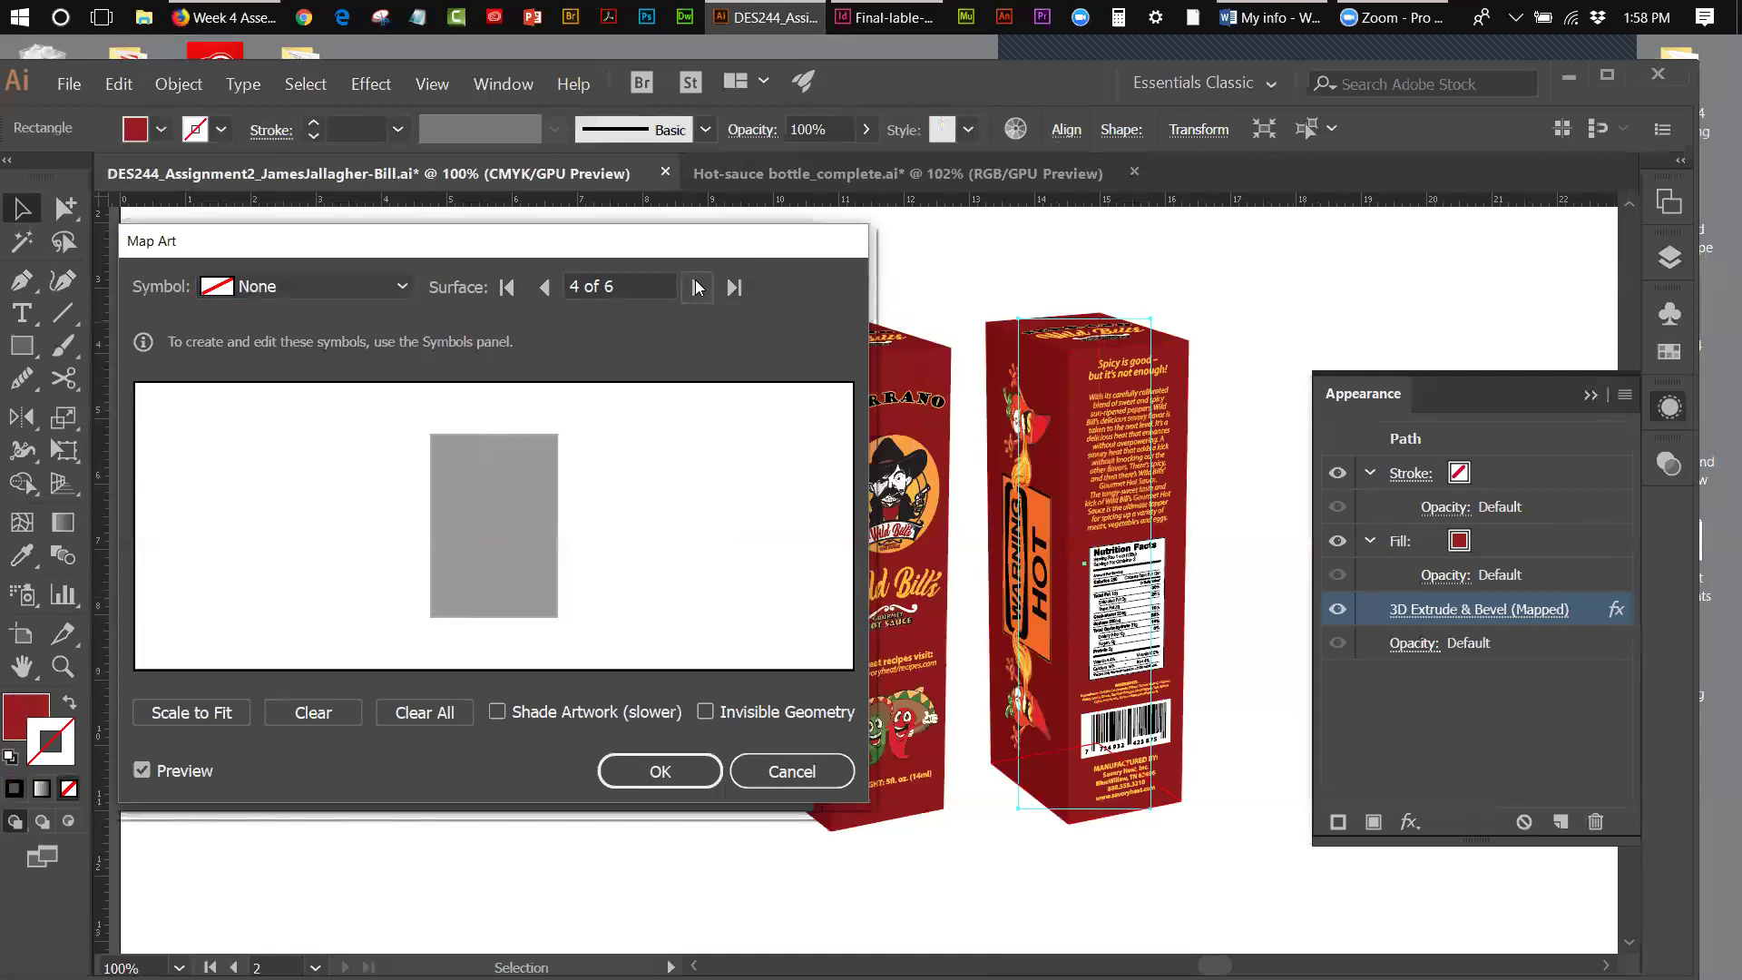
click(696, 287)
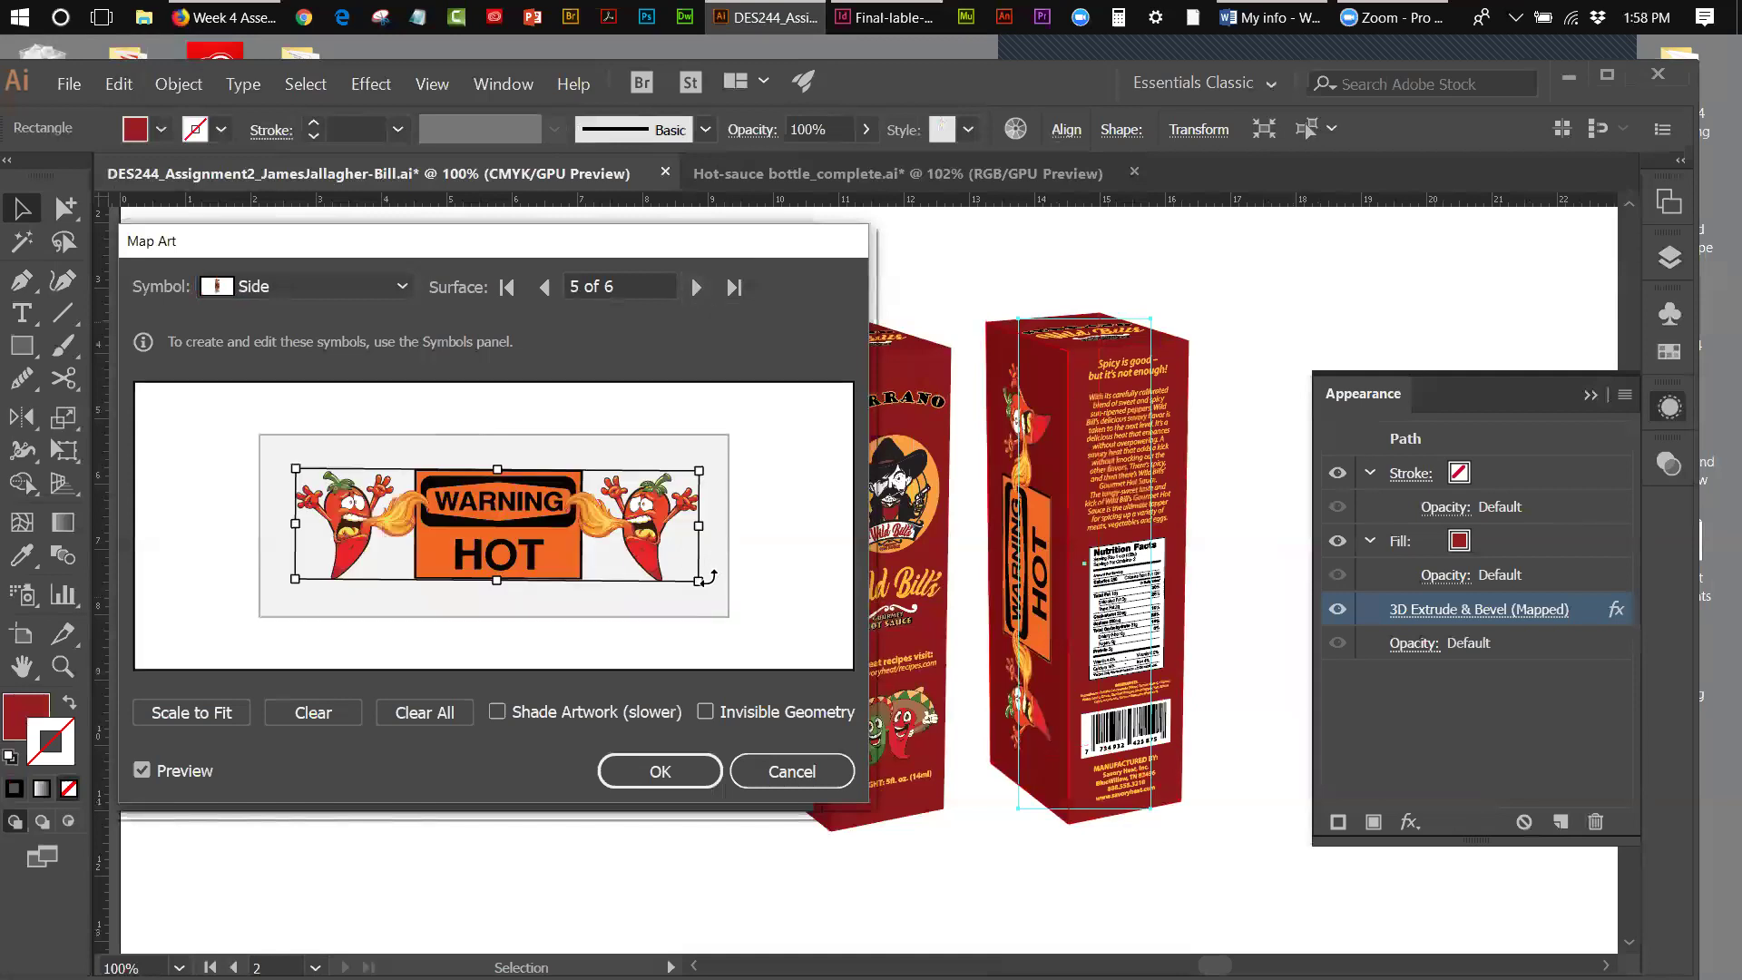
drag(706, 589, 335, 477)
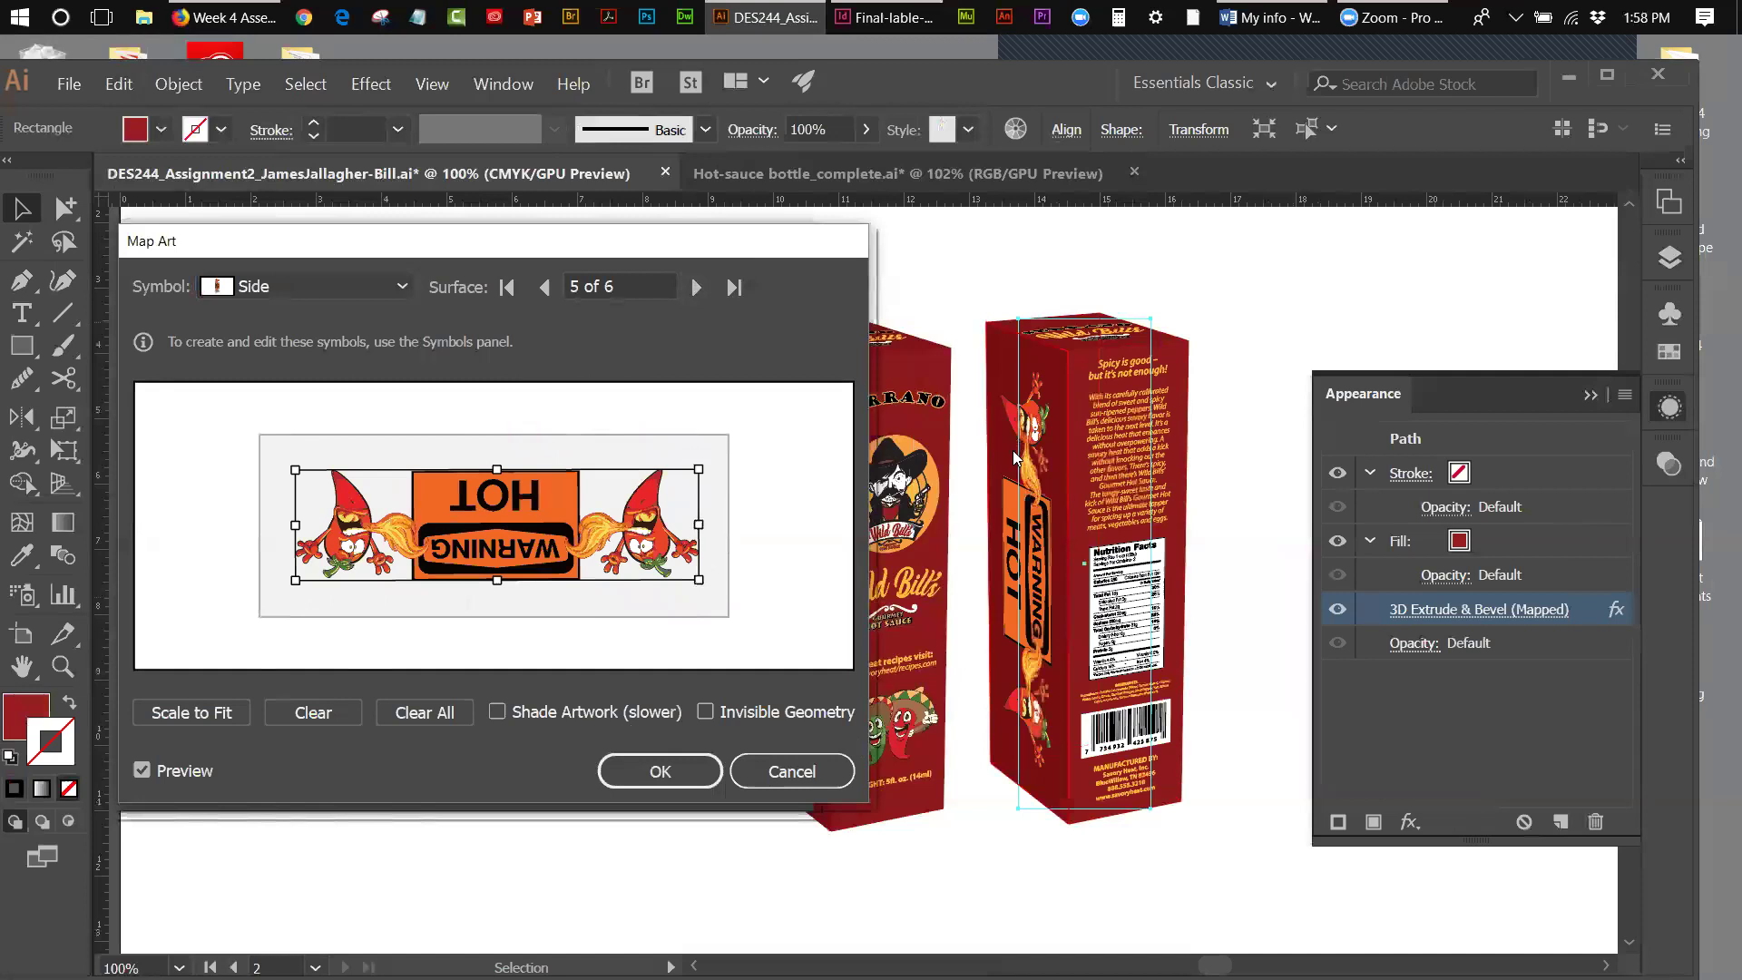
click(694, 291)
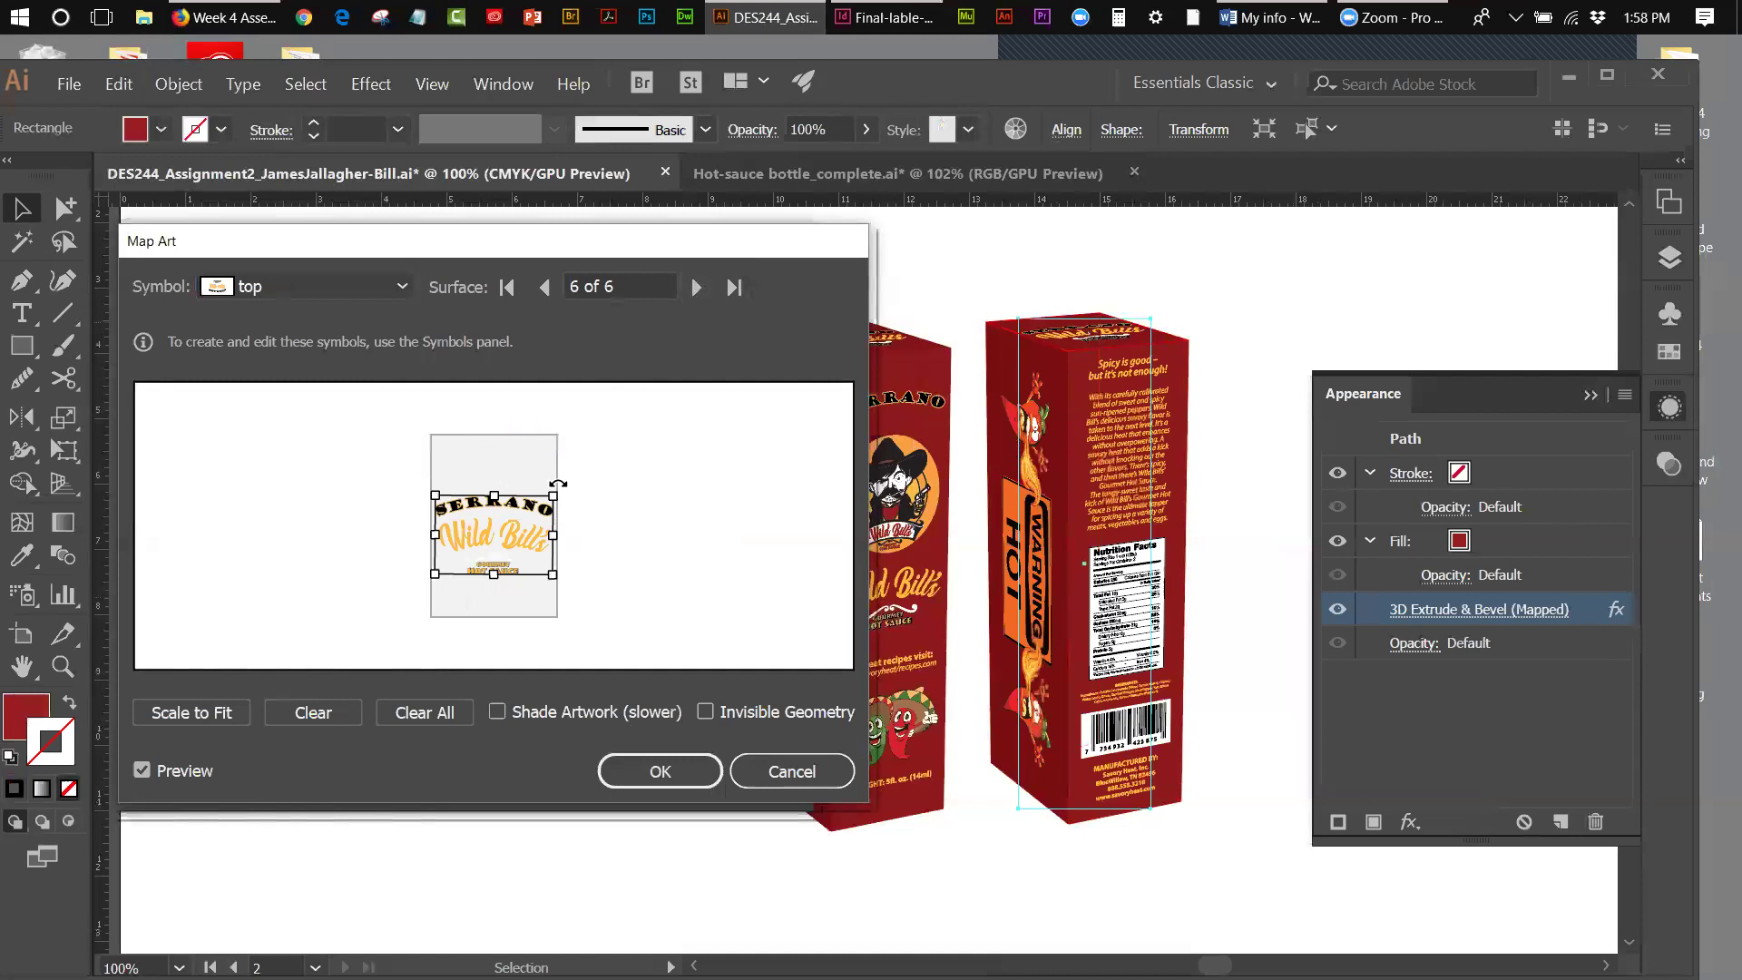
- Rotate the top SERRANO art 180°, reposition it, and confirm Map Art and the 3D options
drag(554, 483, 442, 577)
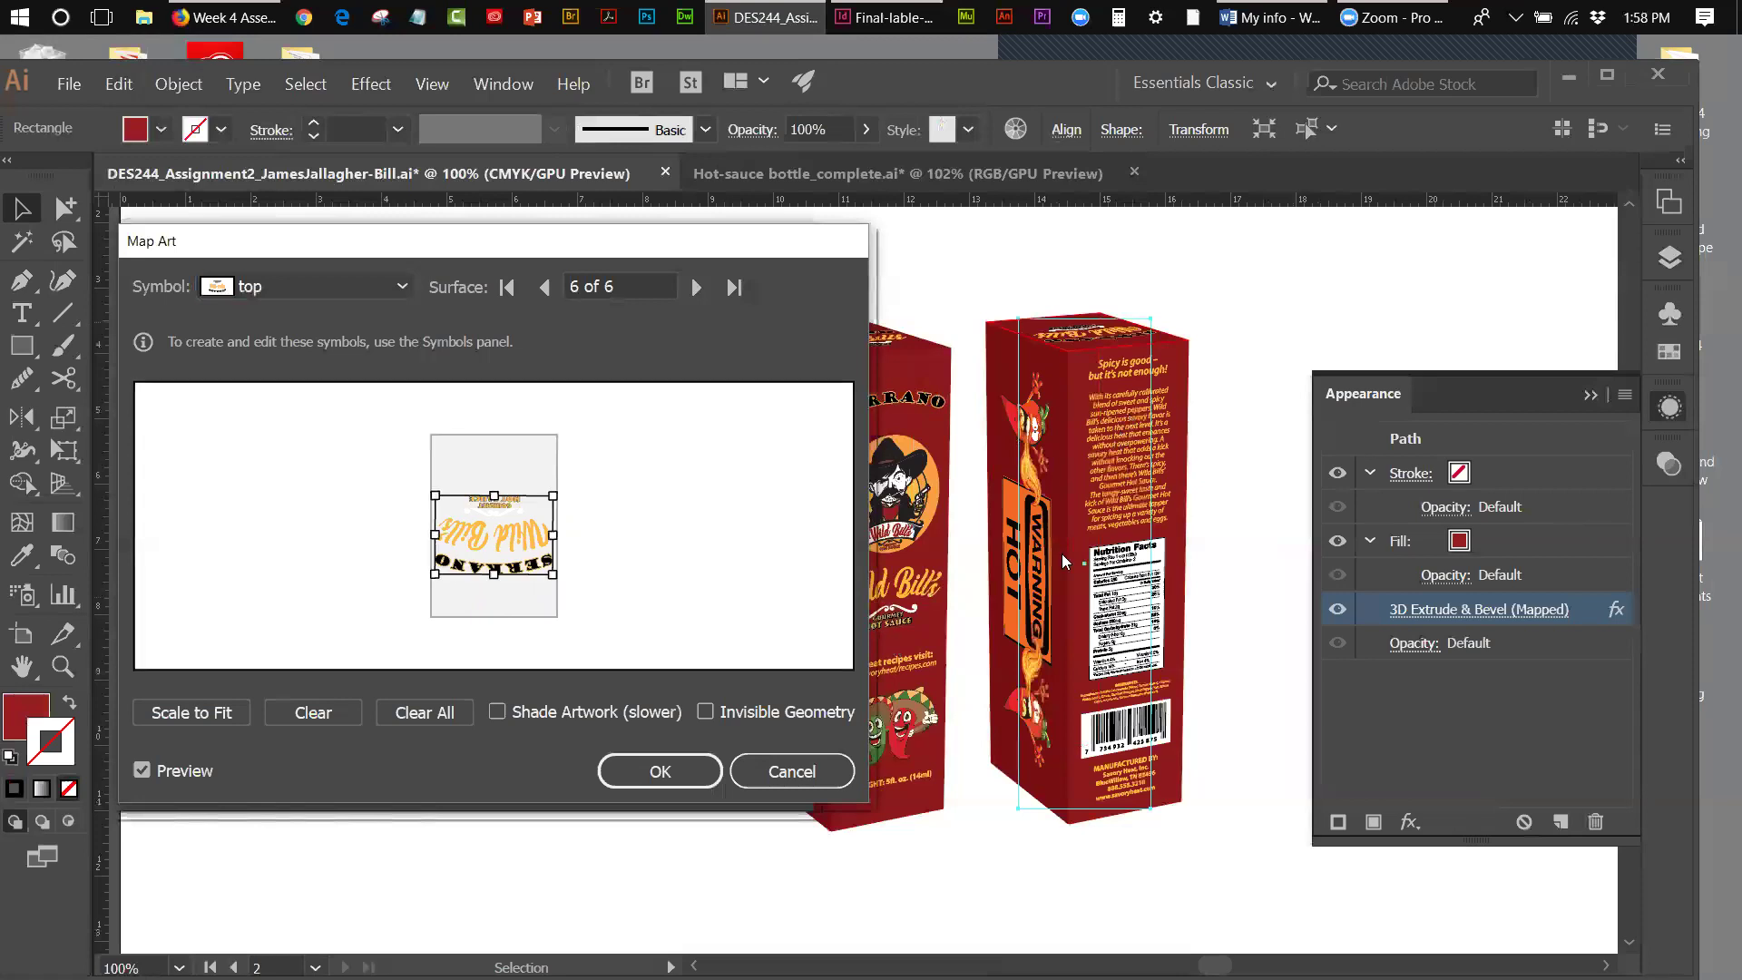
drag(507, 527, 507, 500)
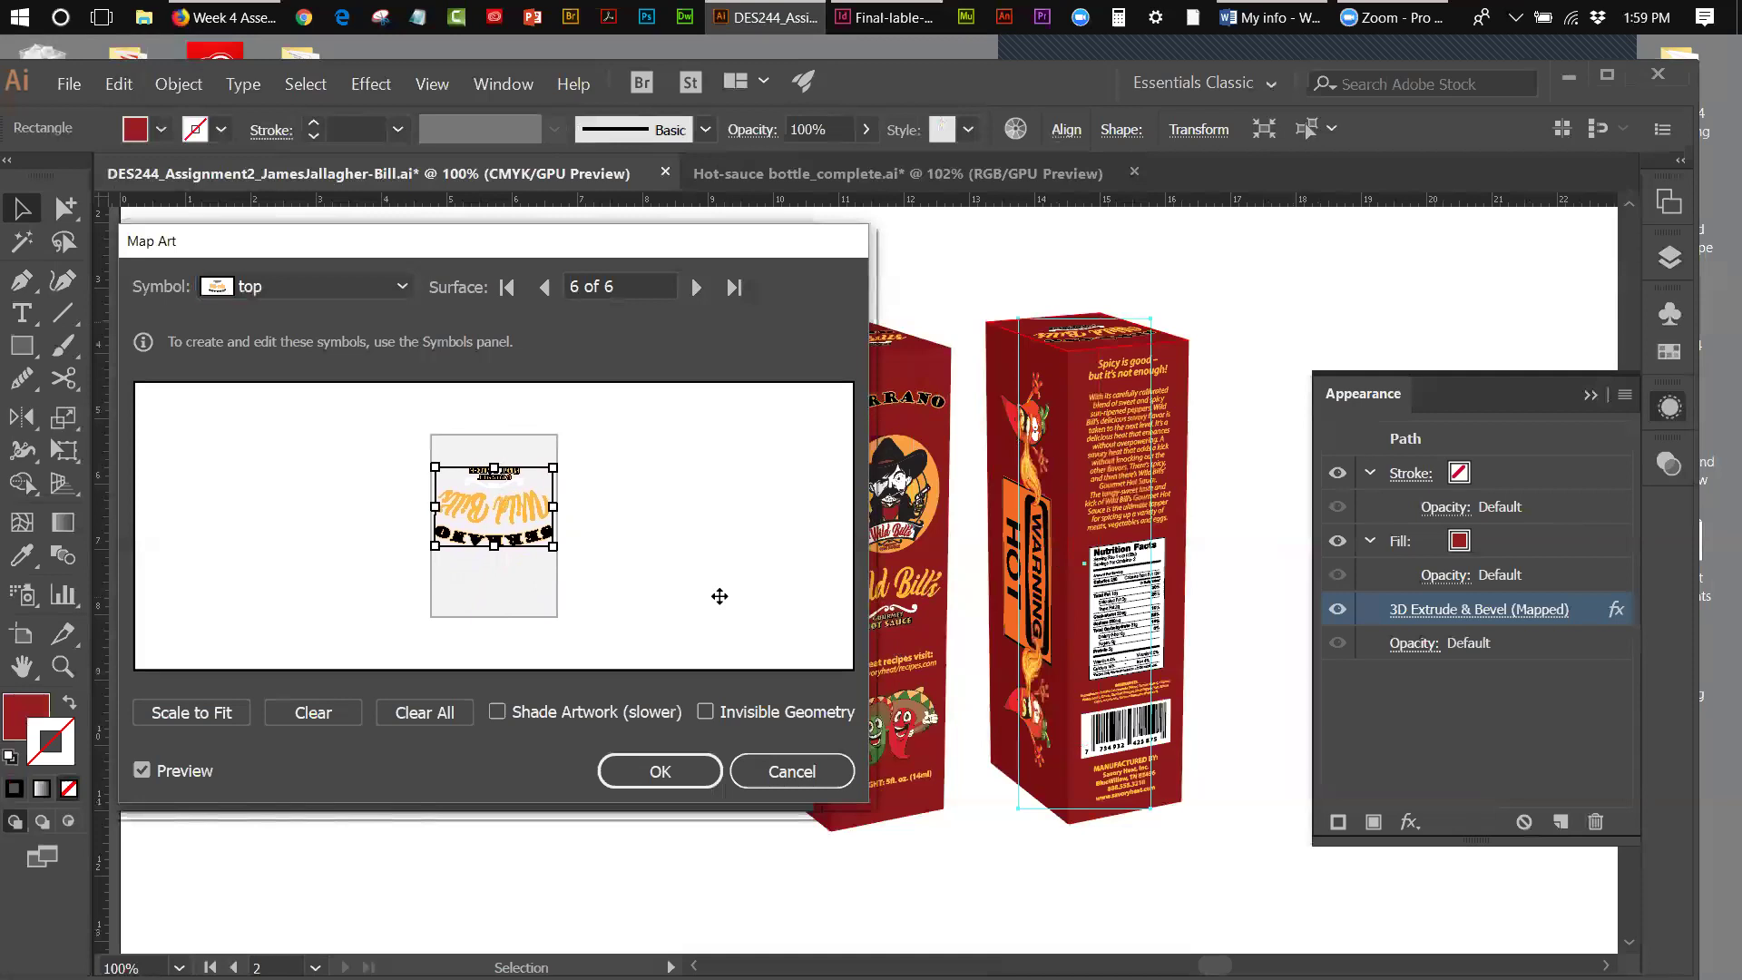
drag(514, 503, 514, 515)
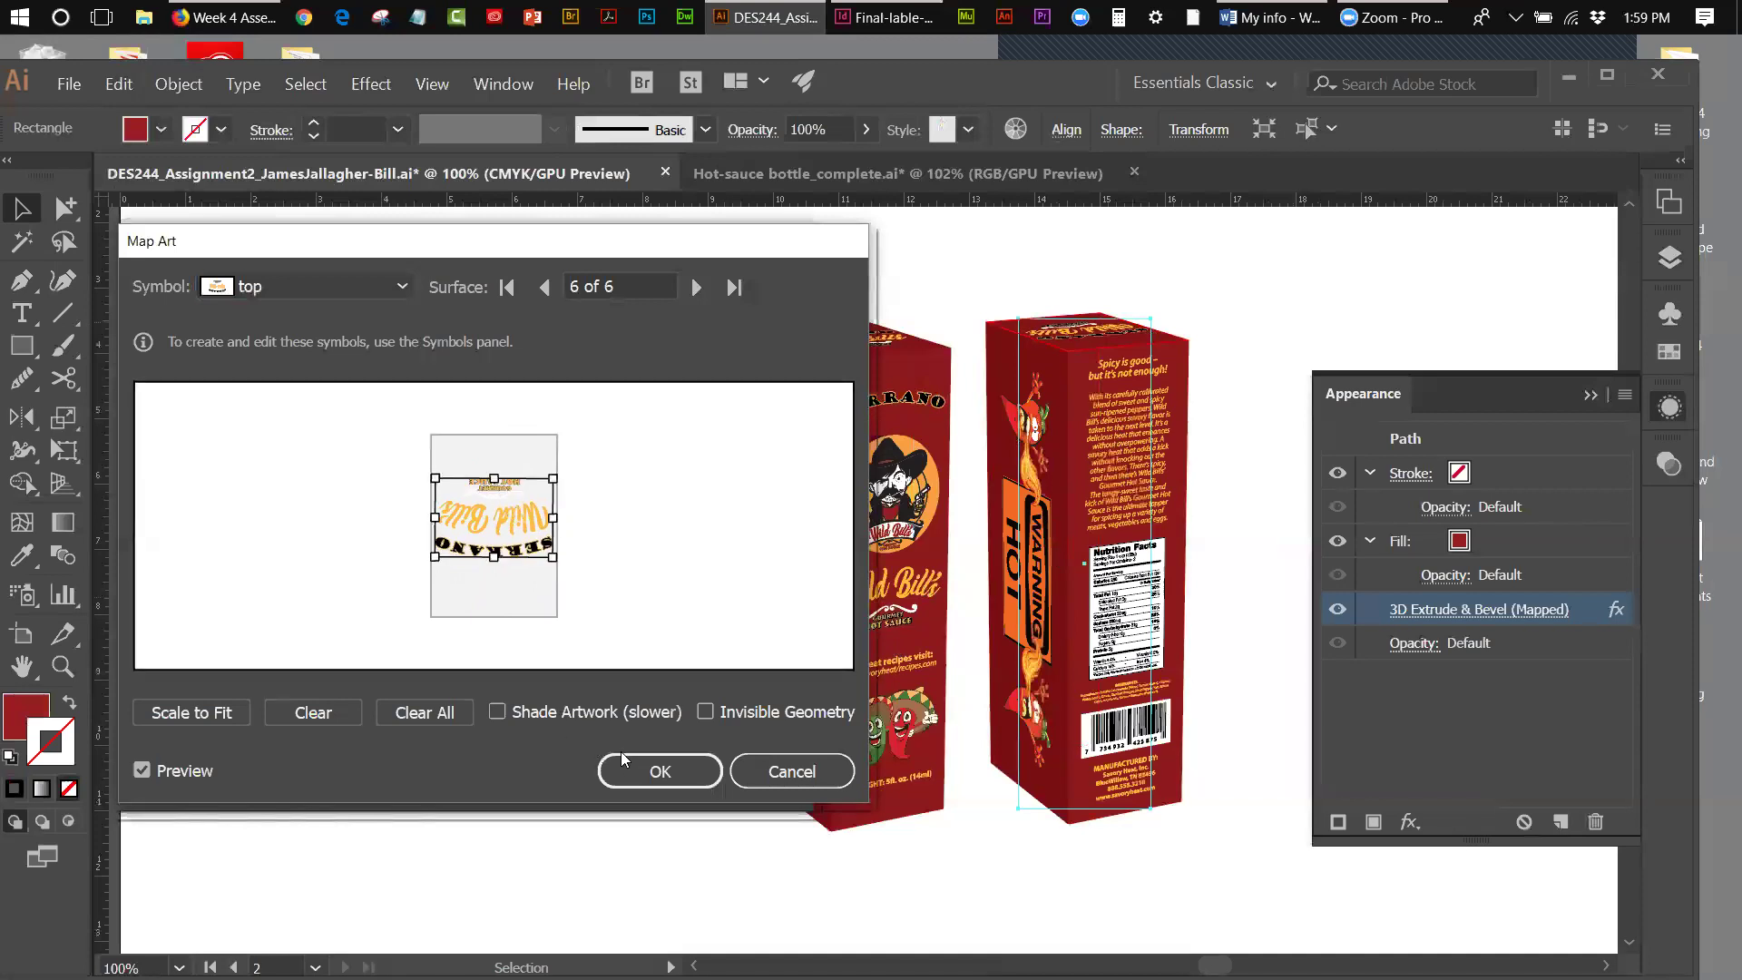
click(639, 771)
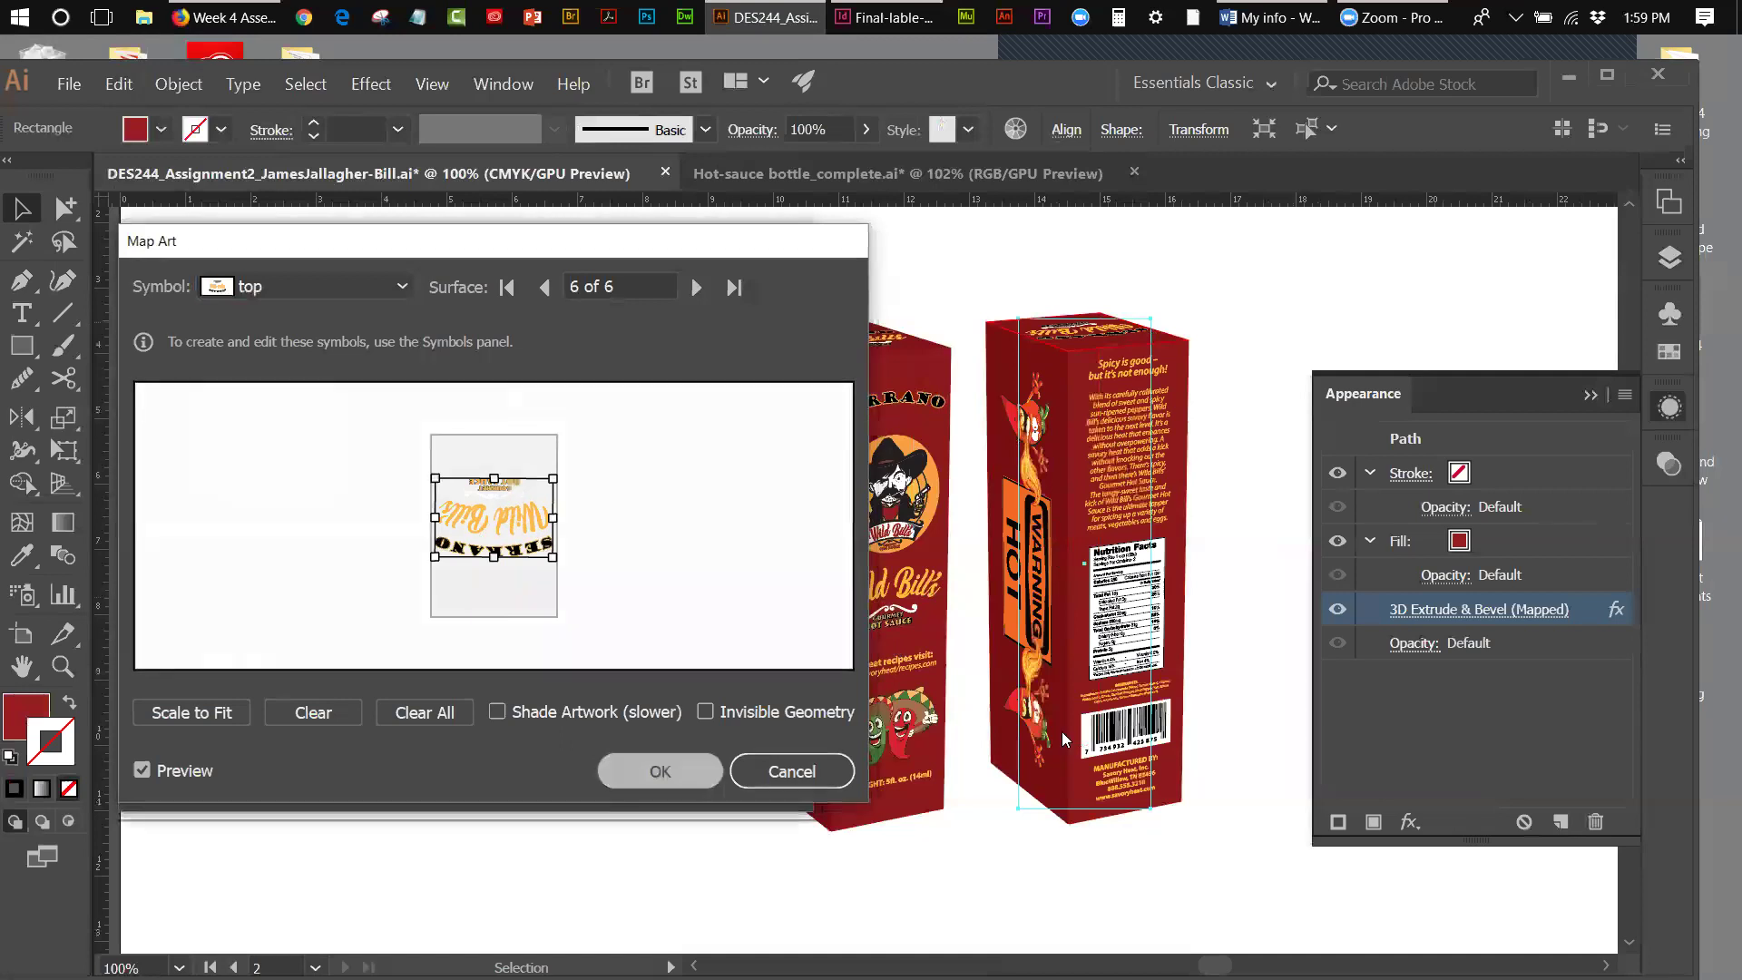
click(640, 781)
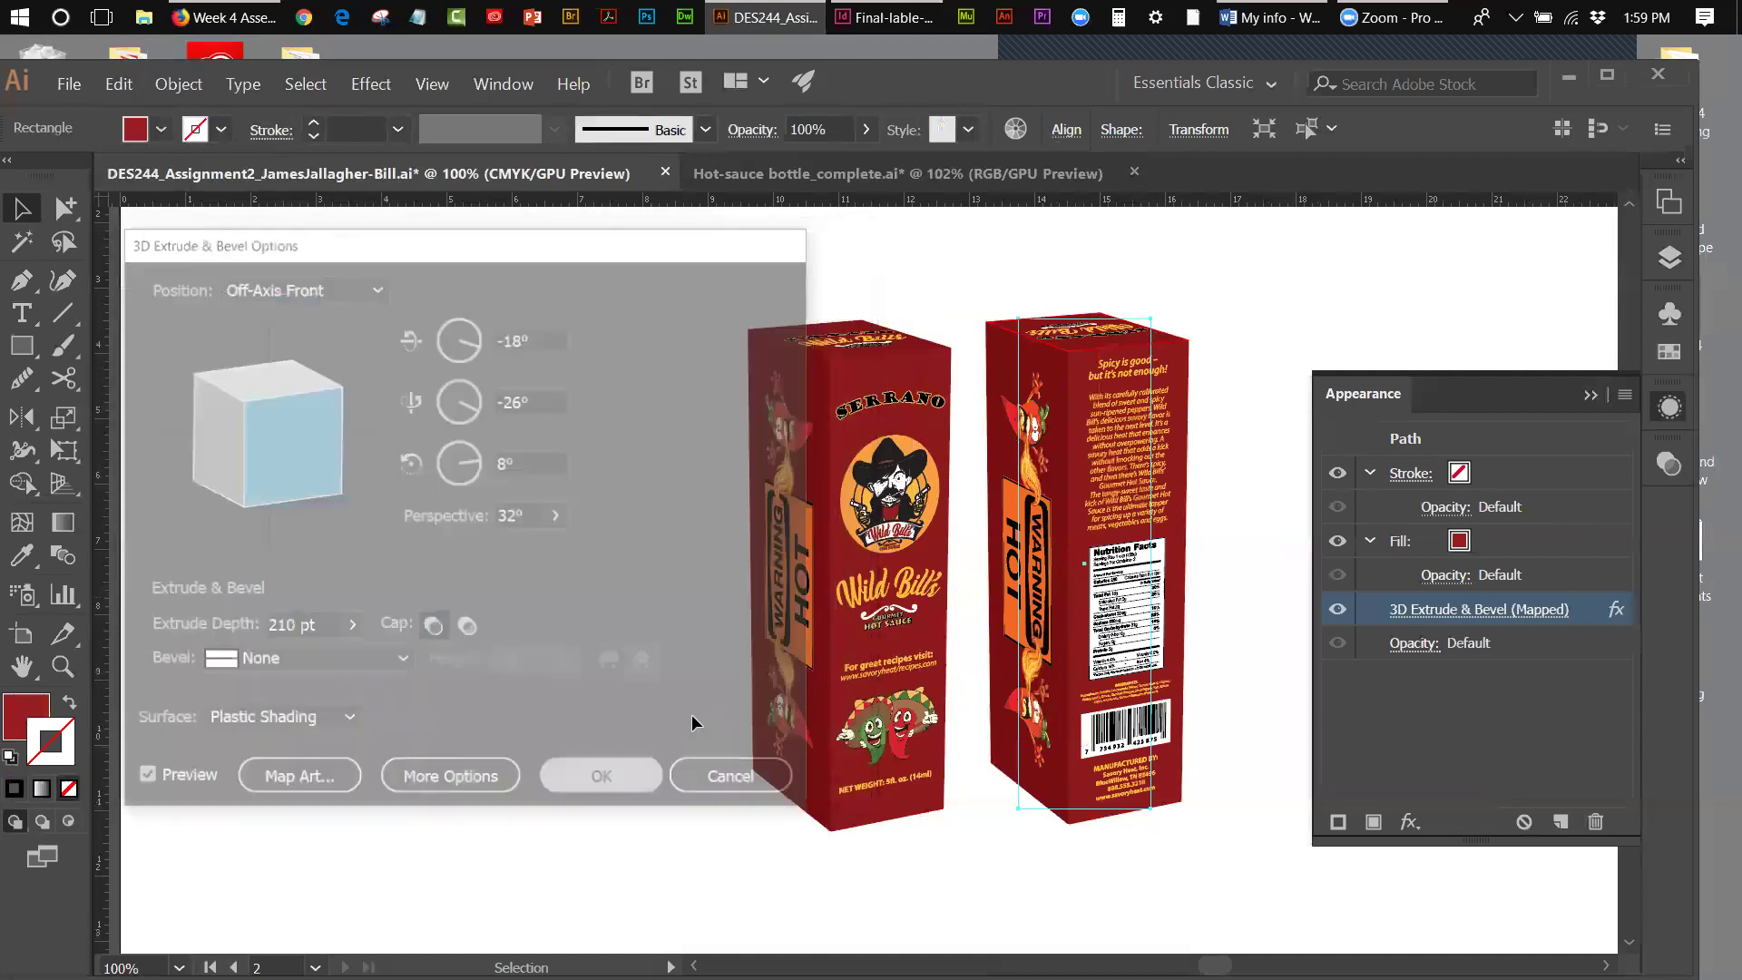
- Deselect the copied box and collapse the Appearance panel
click(603, 563)
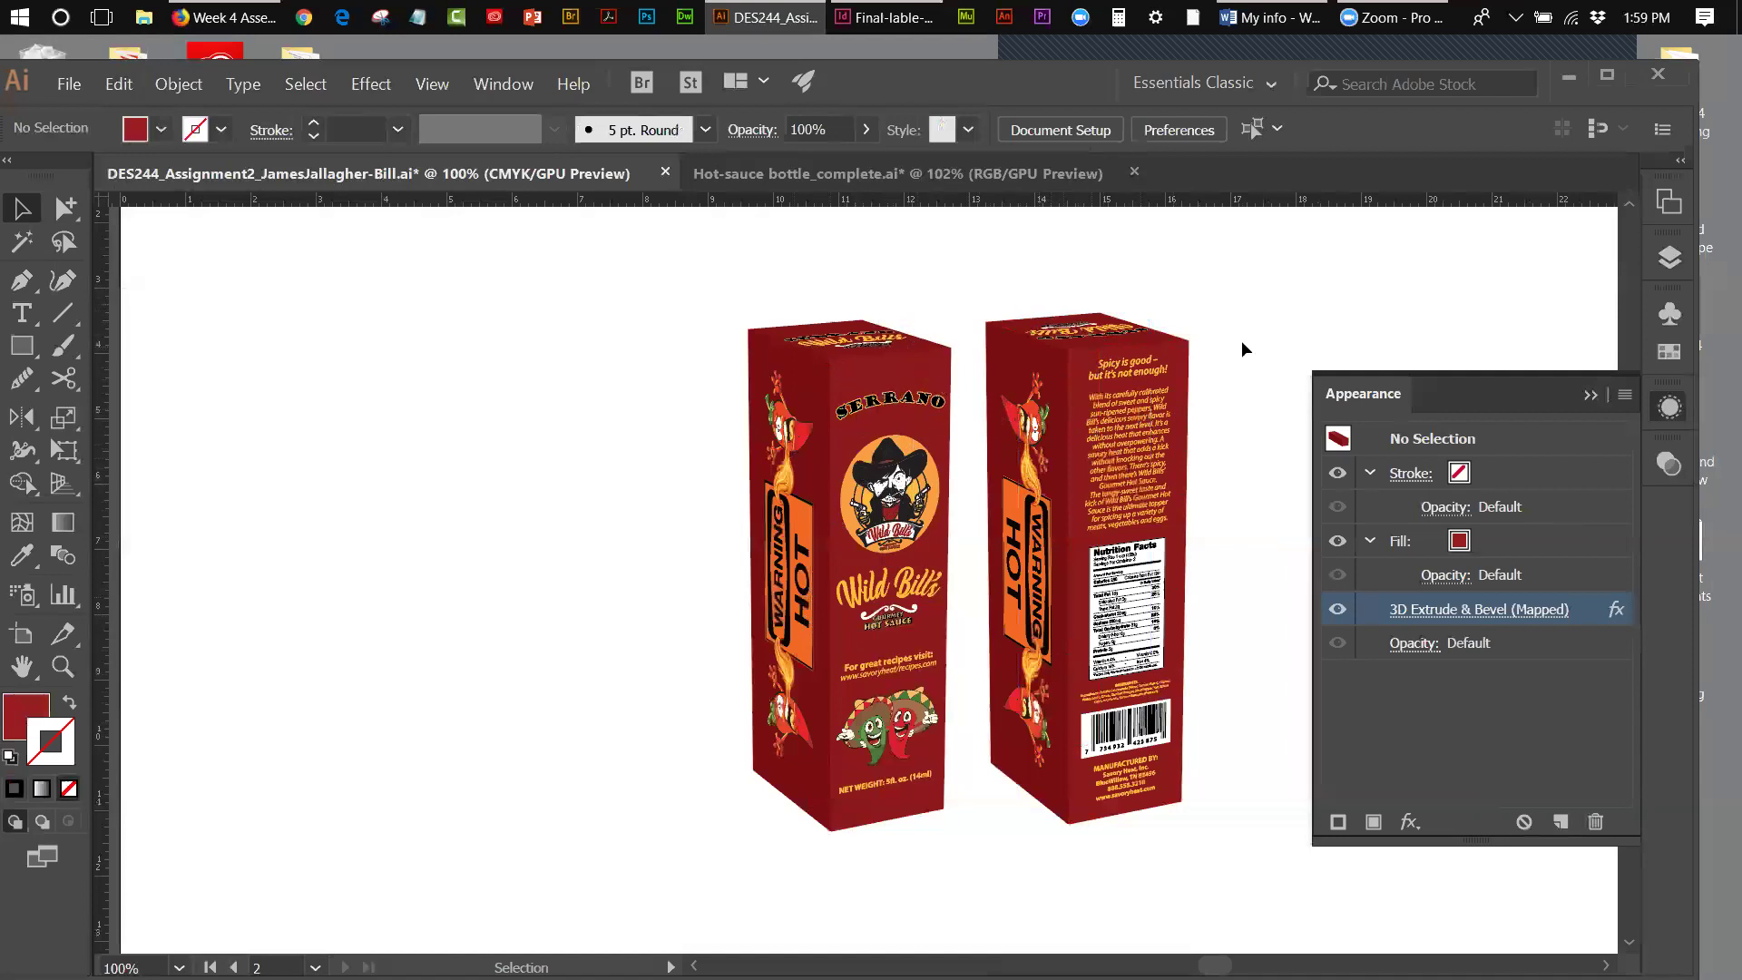
click(1589, 395)
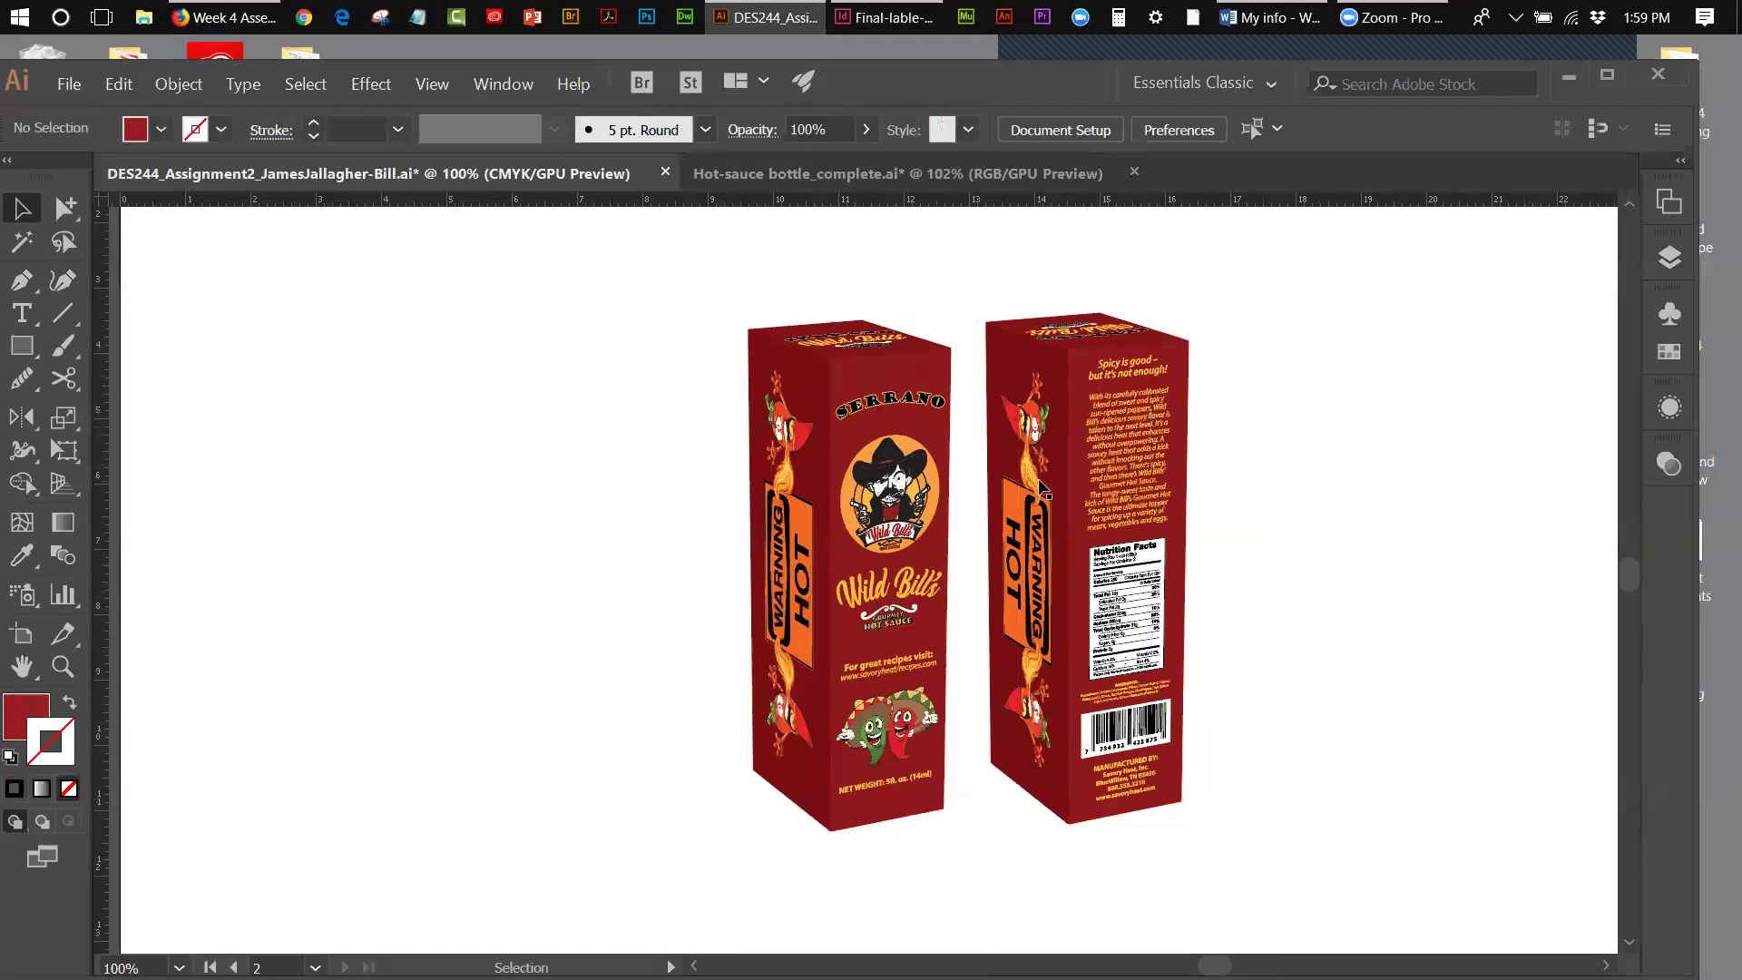
- Select and copy both finished 3D box mockups
drag(687, 299, 1224, 633)
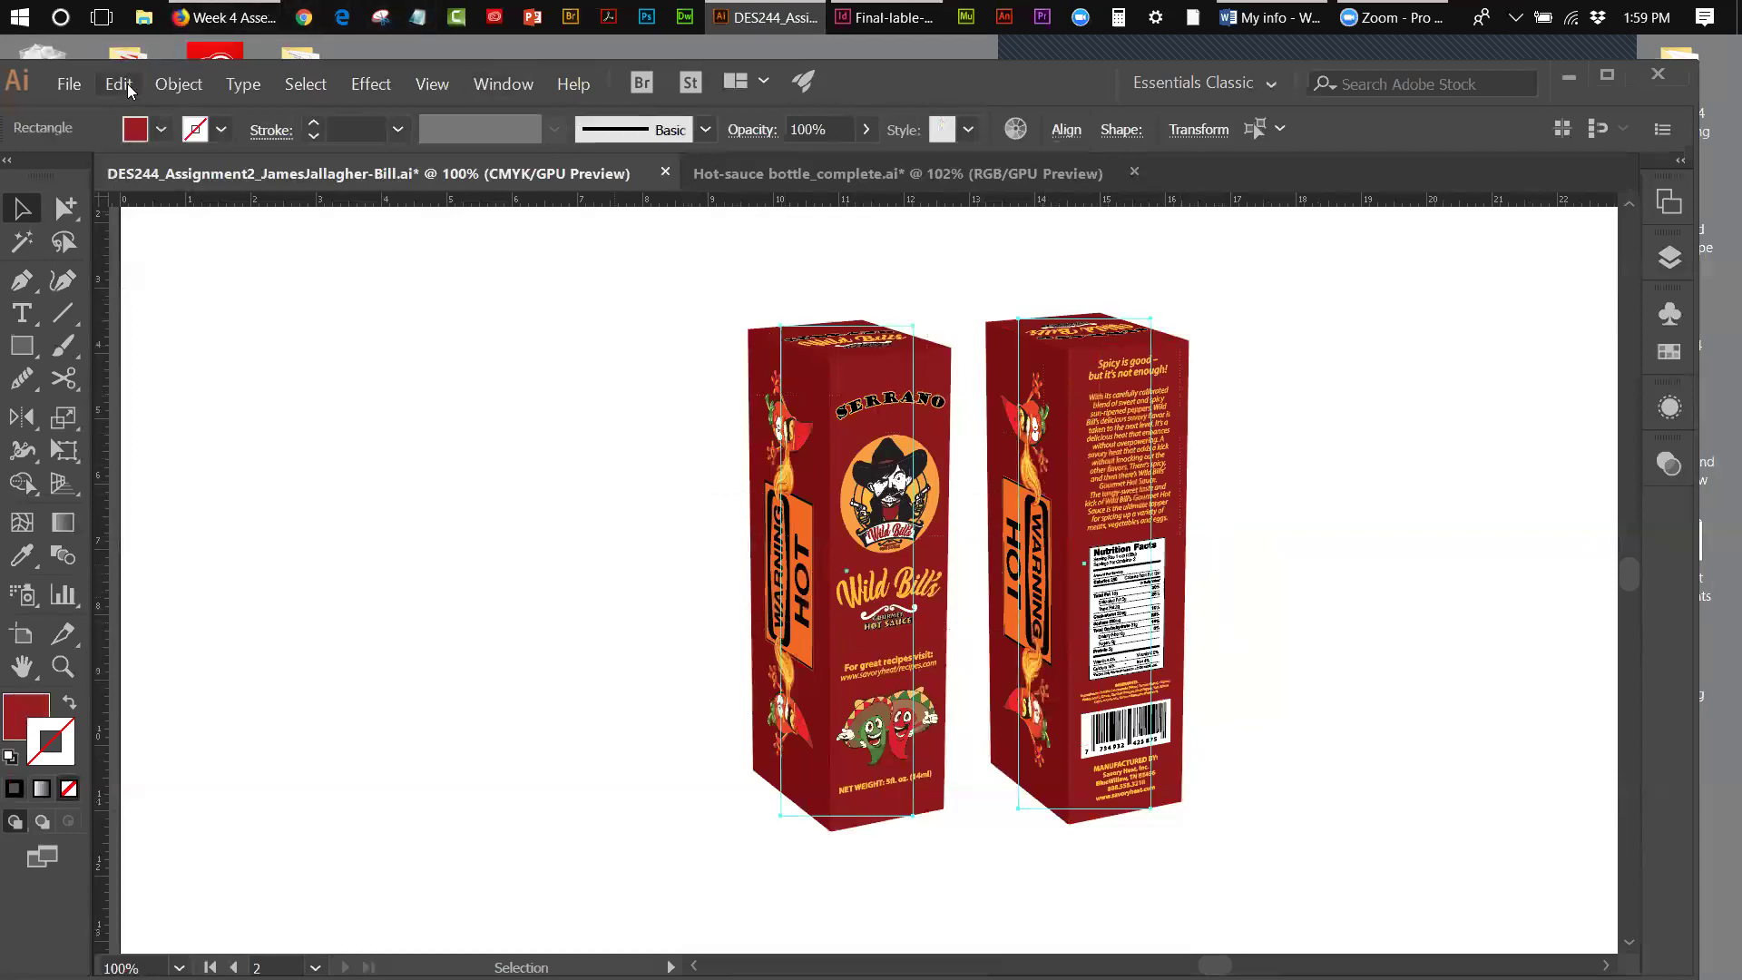
click(128, 90)
click(144, 182)
- In the Hot-sauce bottle_complete document, move the bottle toward the artboard's left side
click(775, 181)
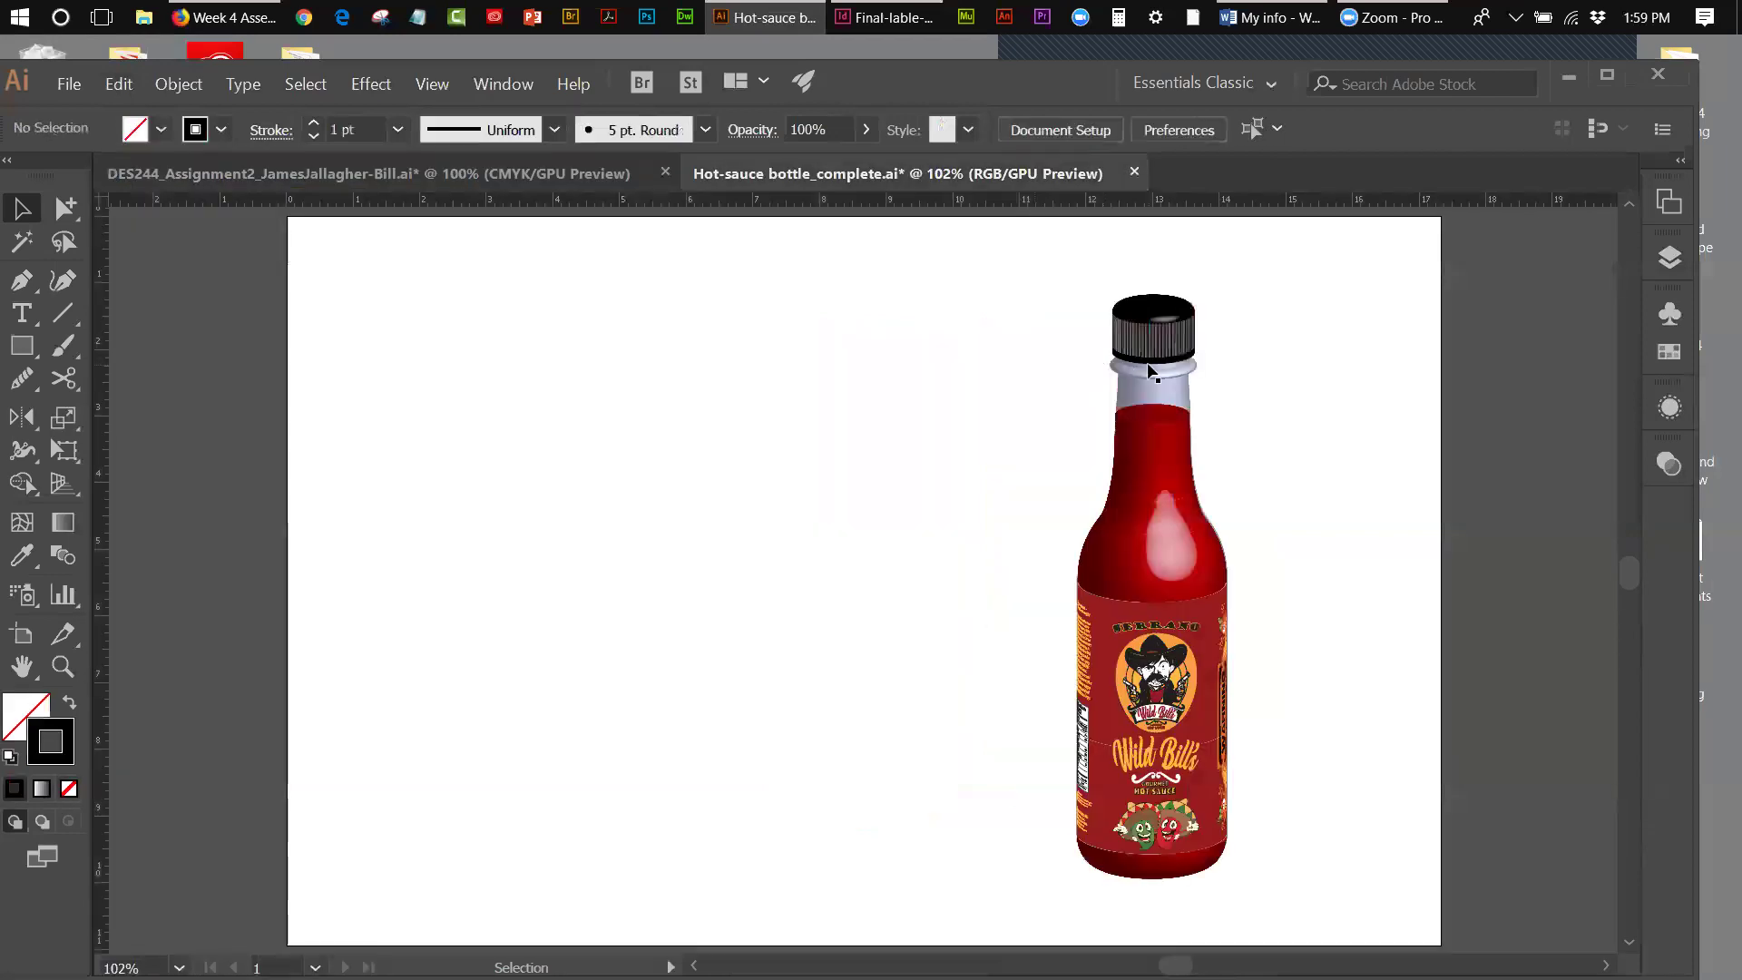
mouse_move(1074, 251)
mouse_down()
mouse_move(1265, 803)
mouse_move(1234, 906)
mouse_up()
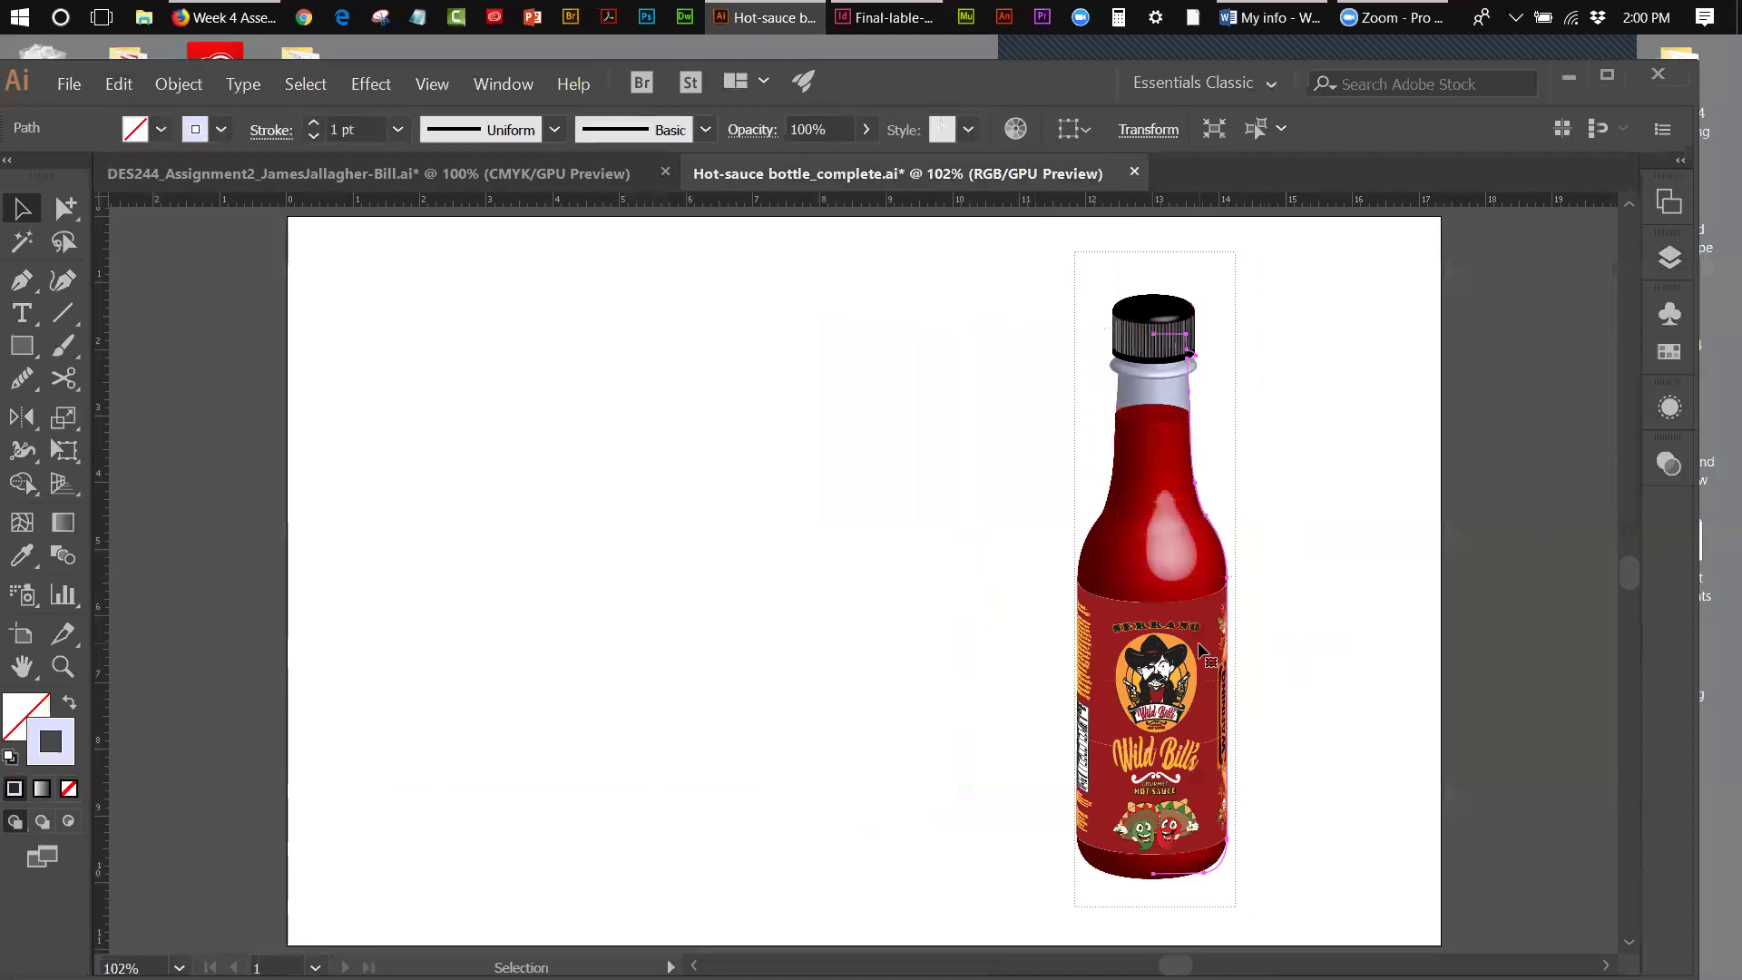
drag(950, 603, 575, 601)
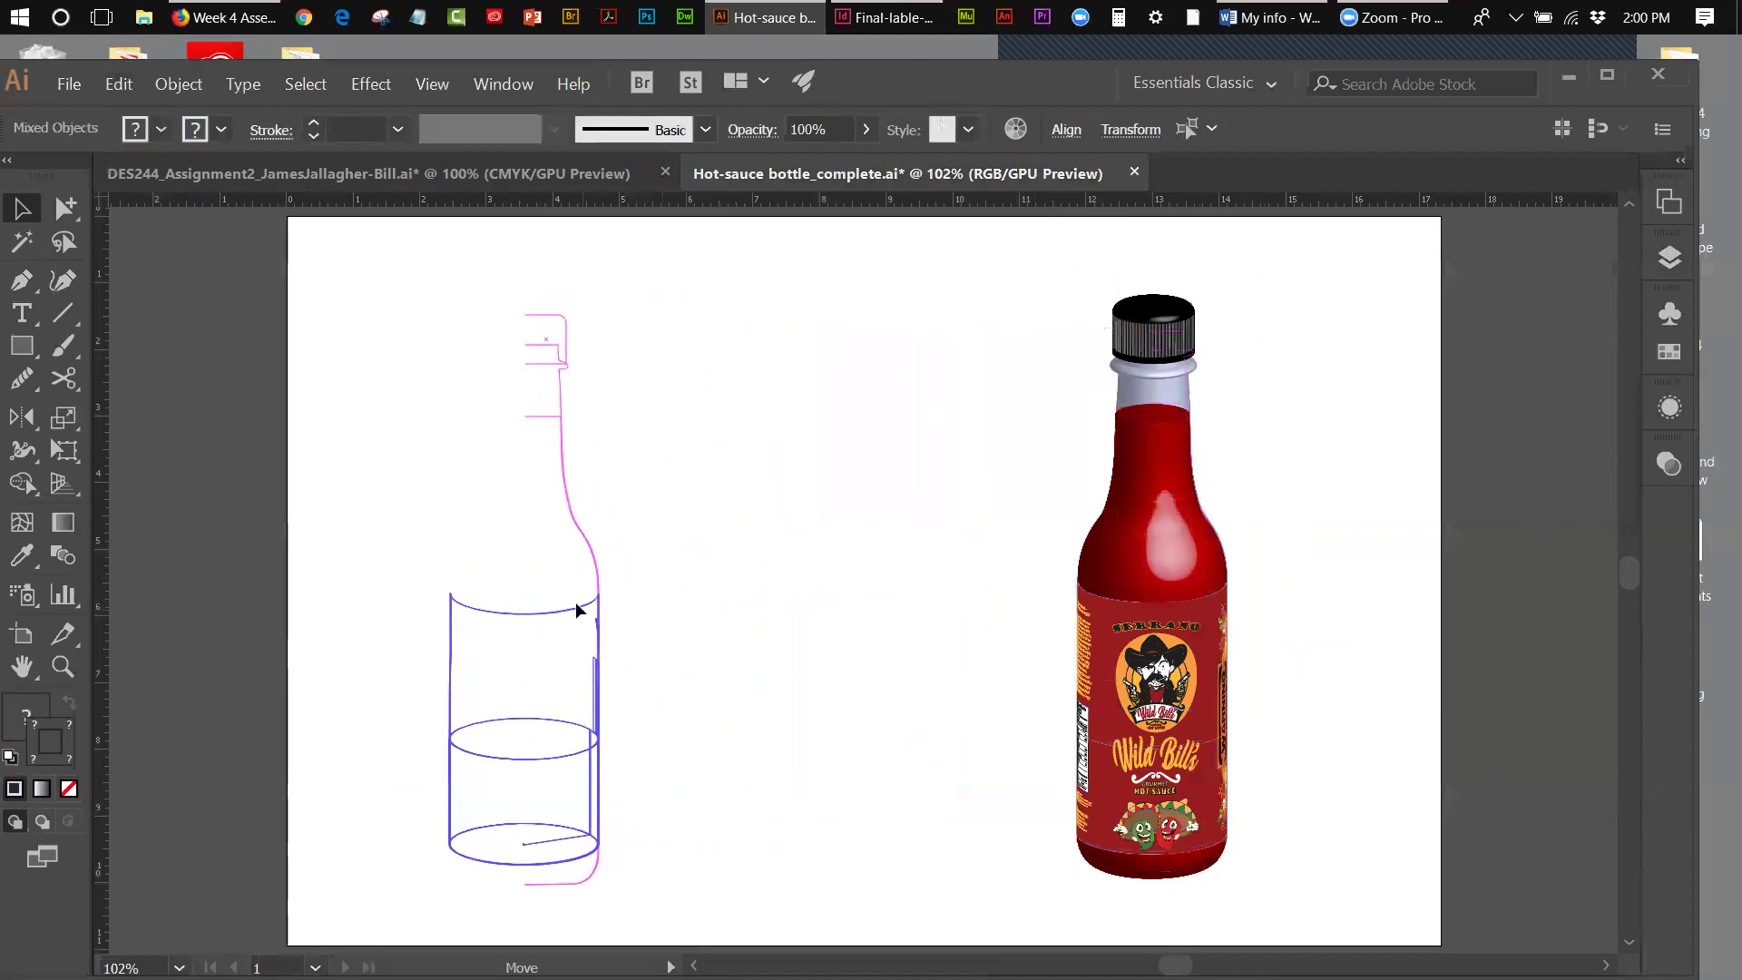
click(836, 490)
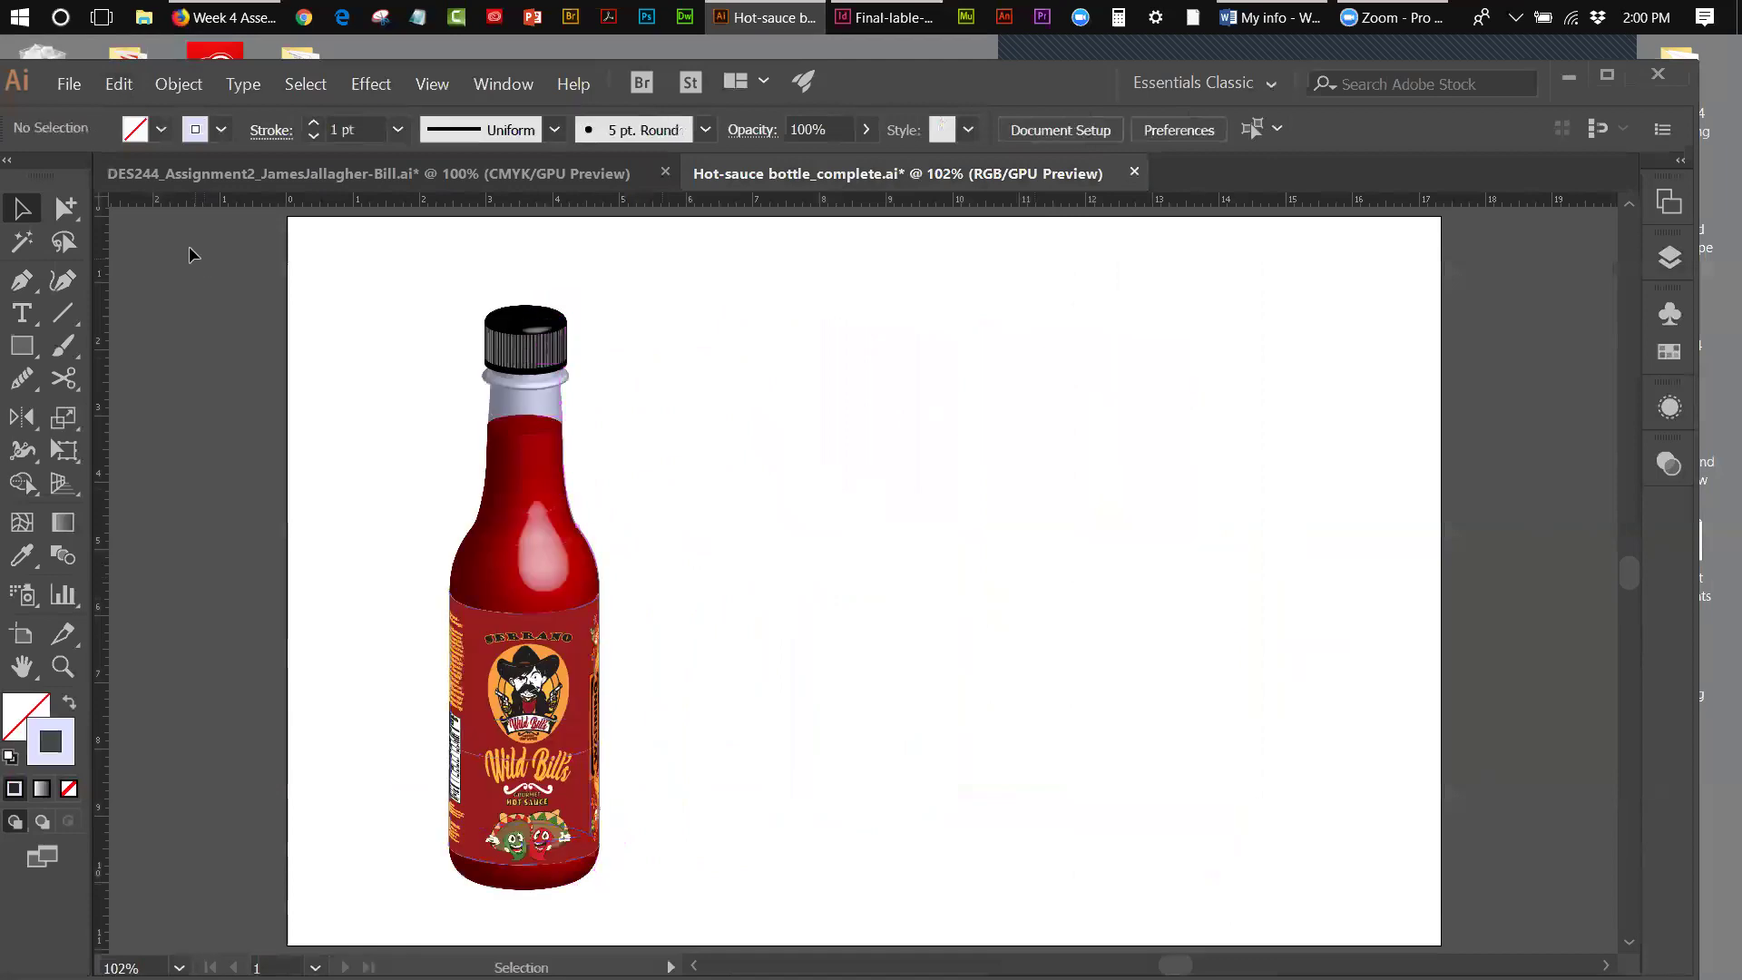
- Paste the two box mockups and move them right of the bottle
click(119, 84)
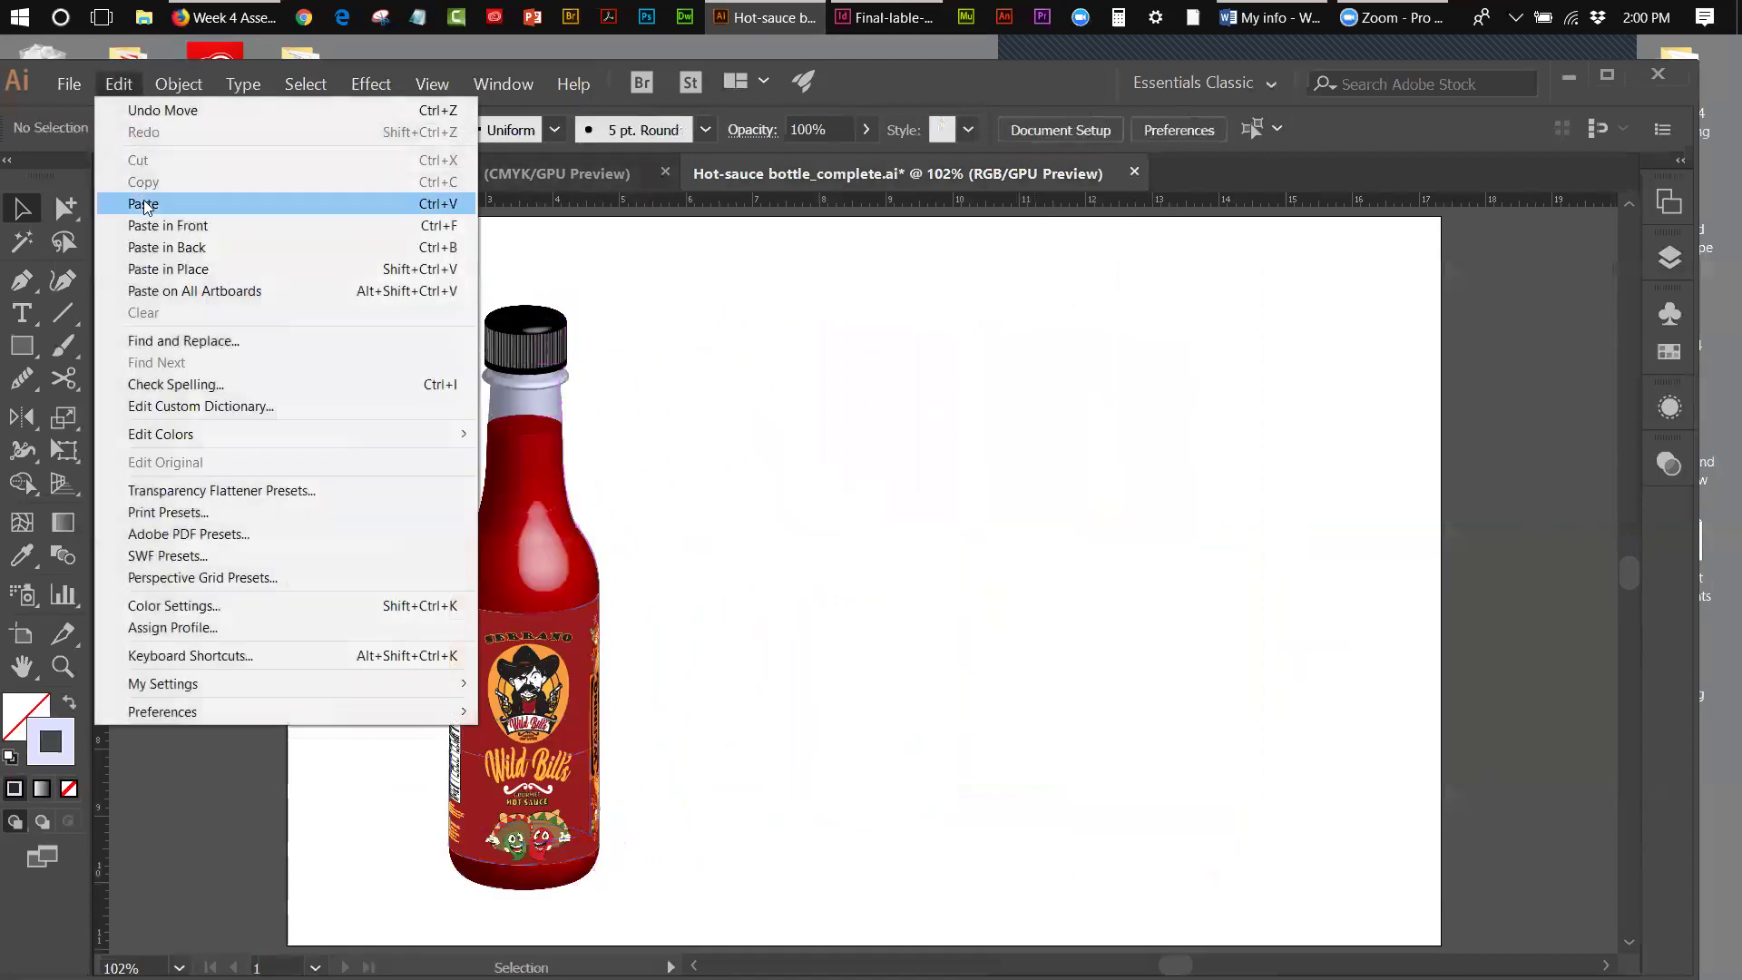
click(950, 605)
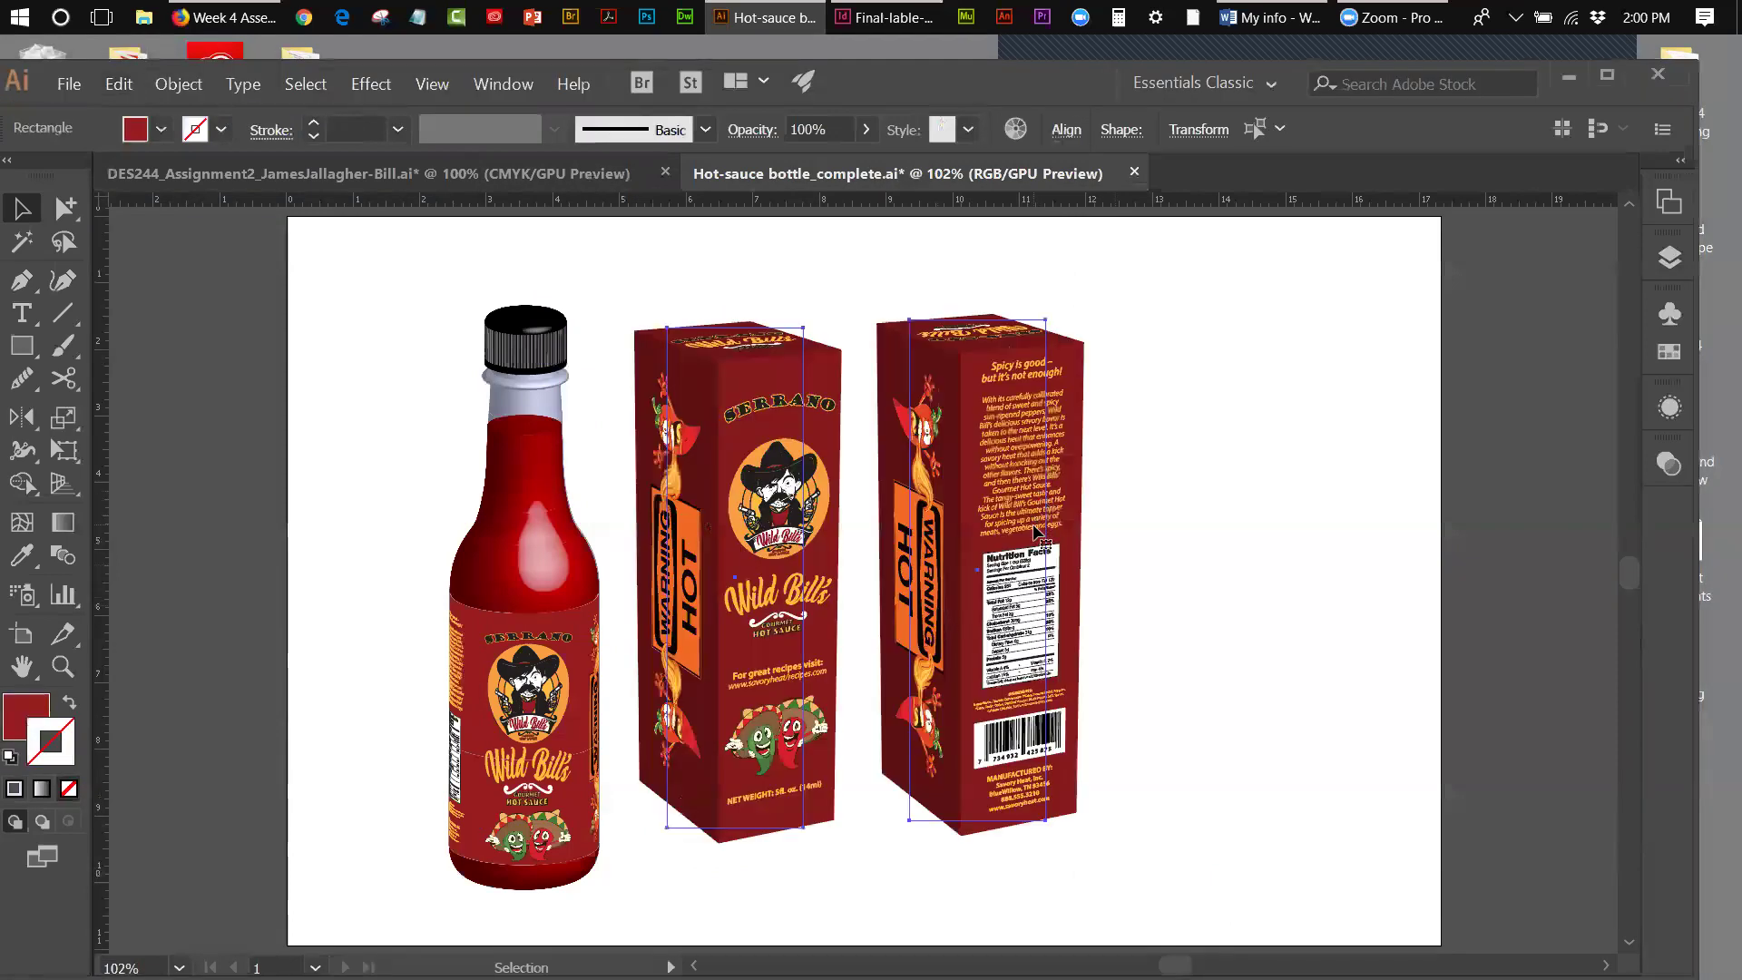
drag(1037, 551, 1223, 556)
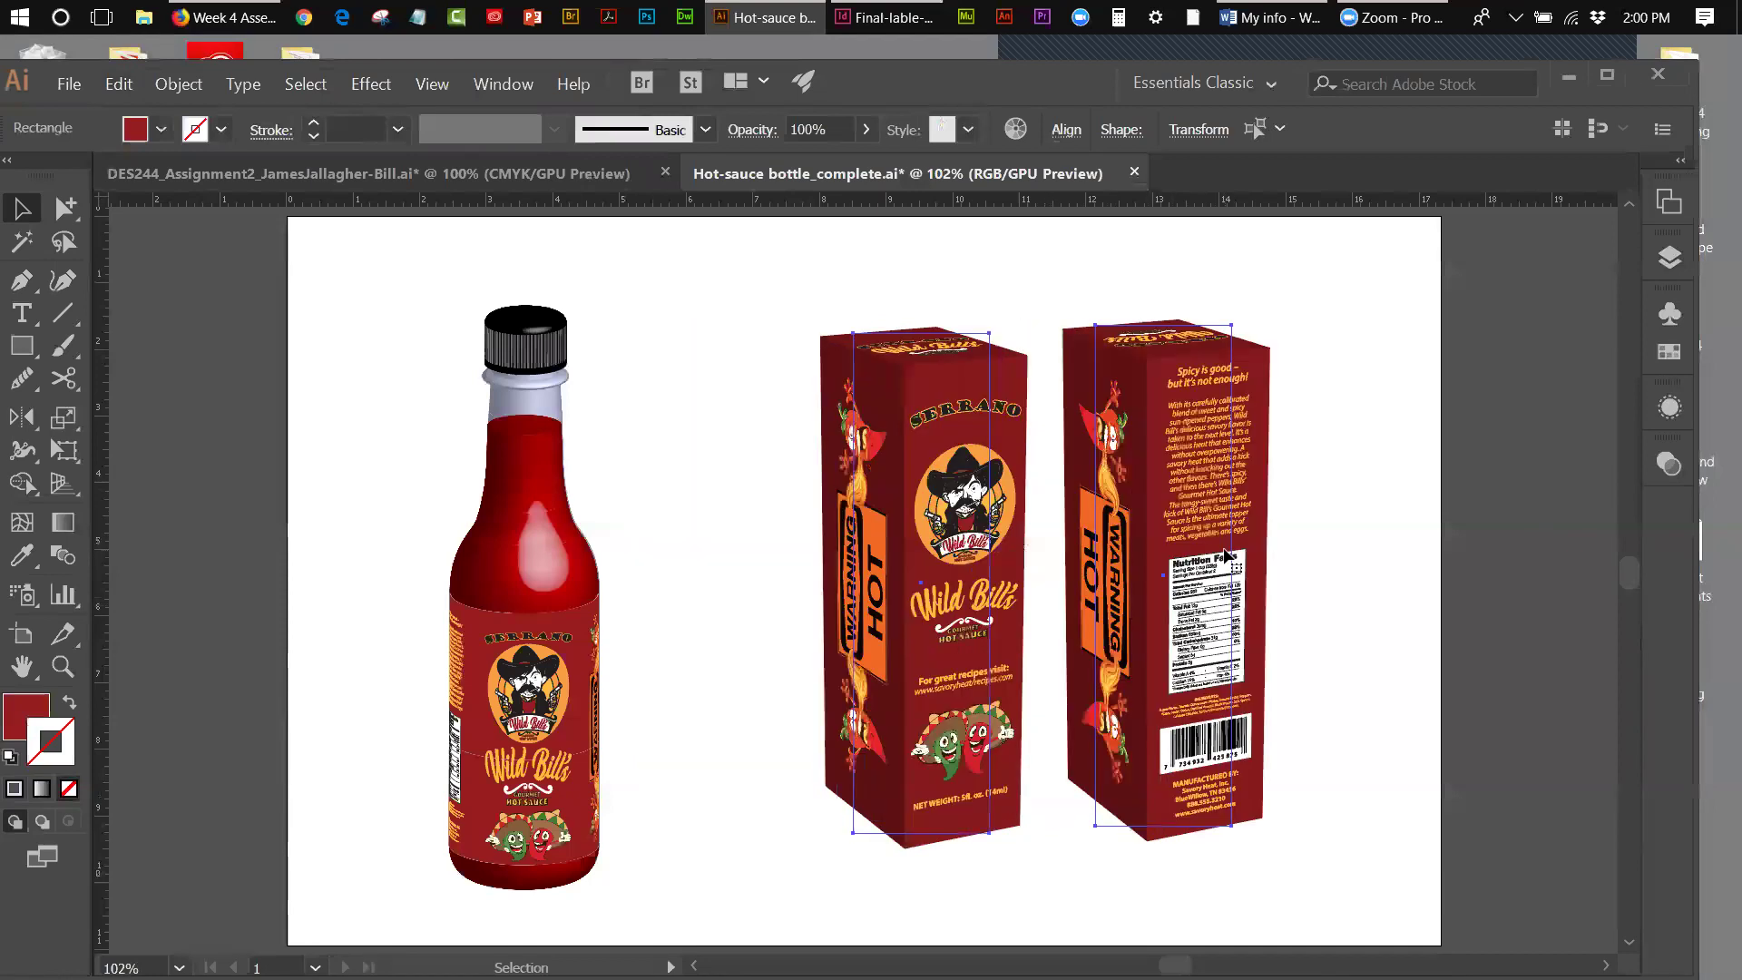
click(669, 486)
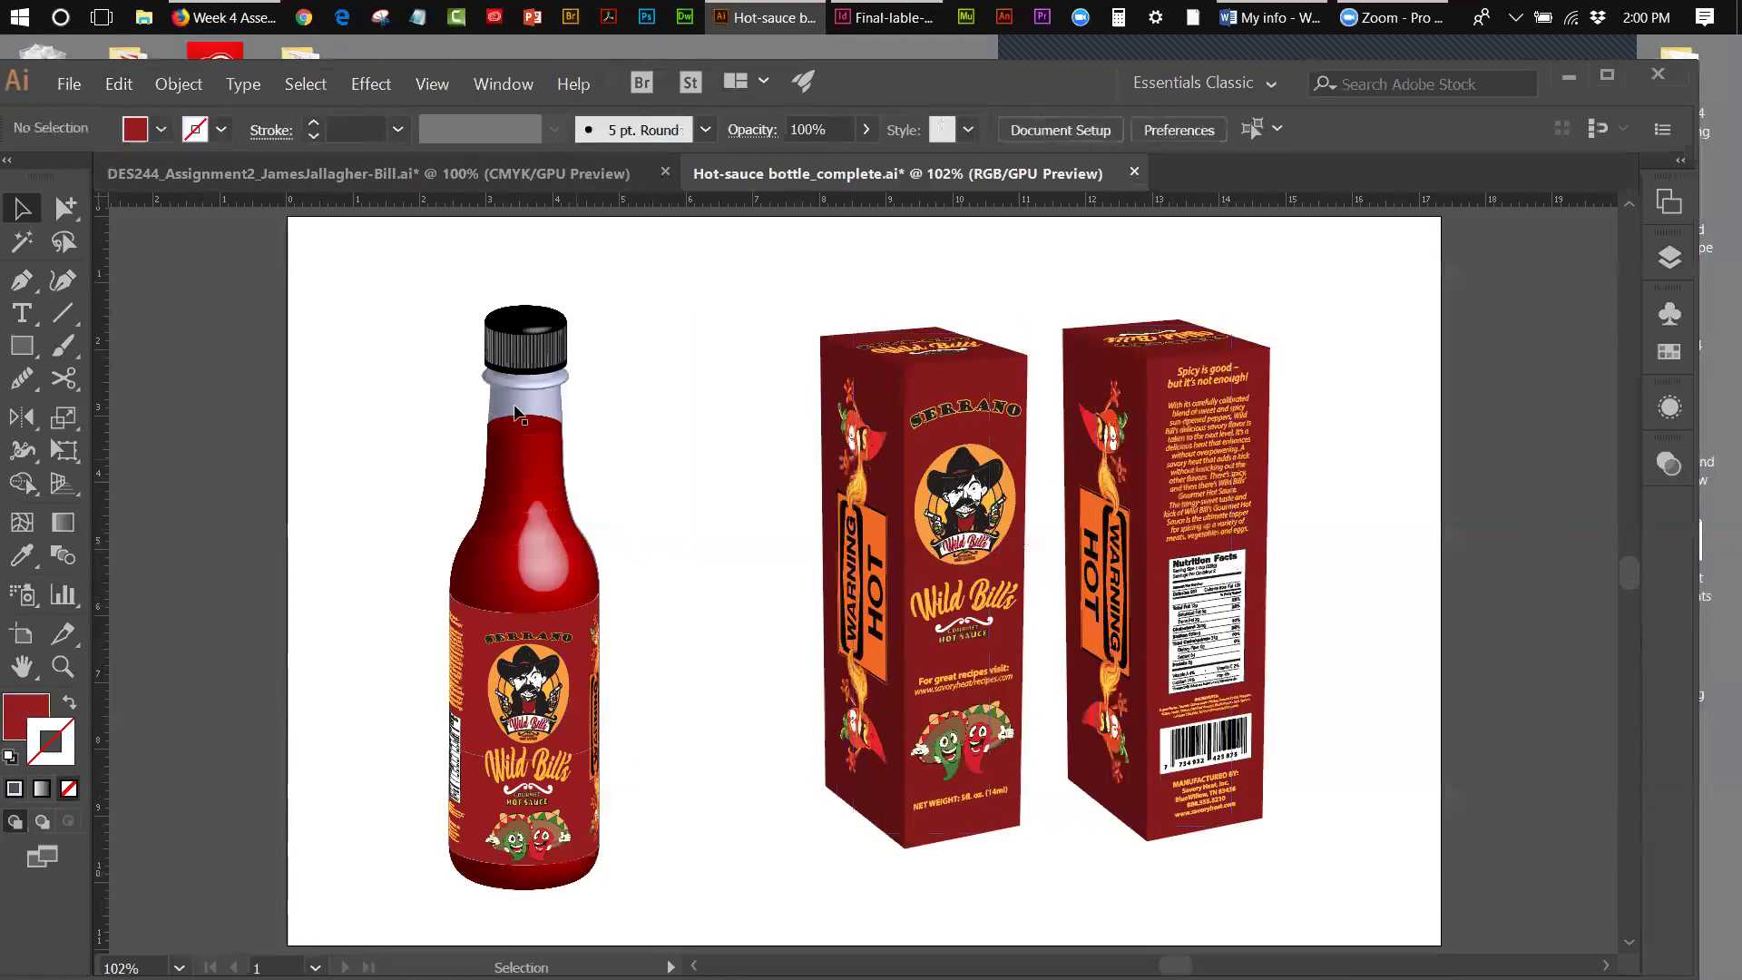
- Make a 75% uniformly scaled copy of the bottle after previewing 80%
drag(466, 262, 641, 890)
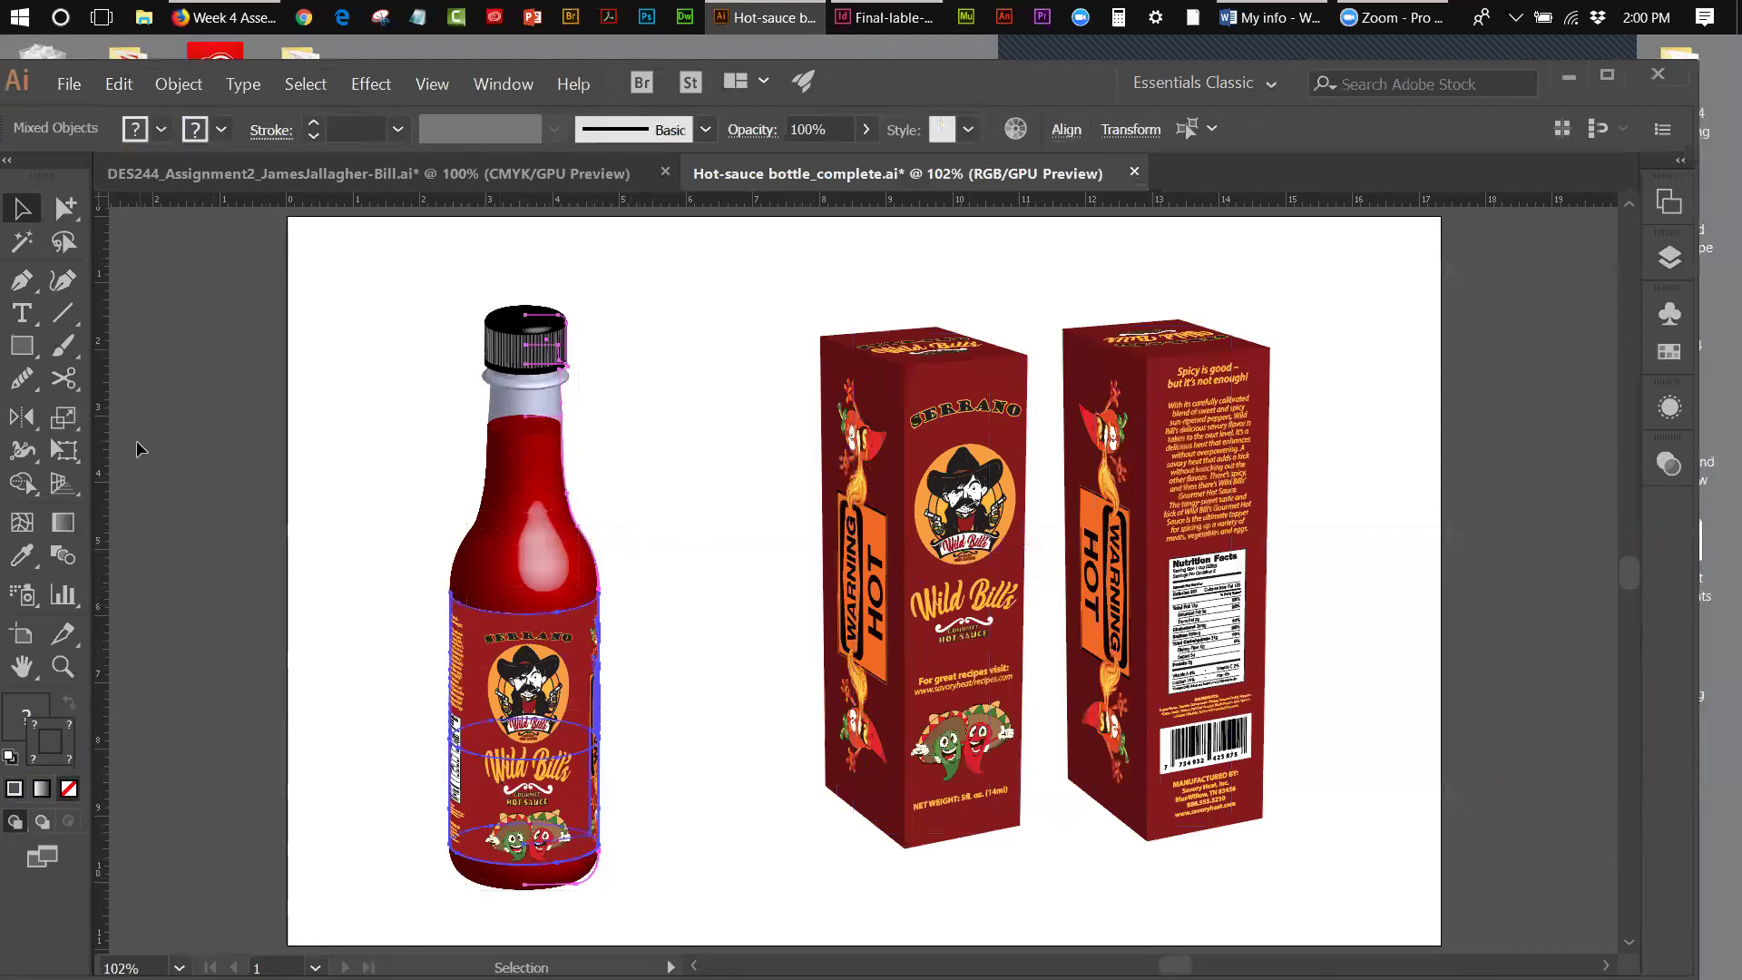
click(63, 417)
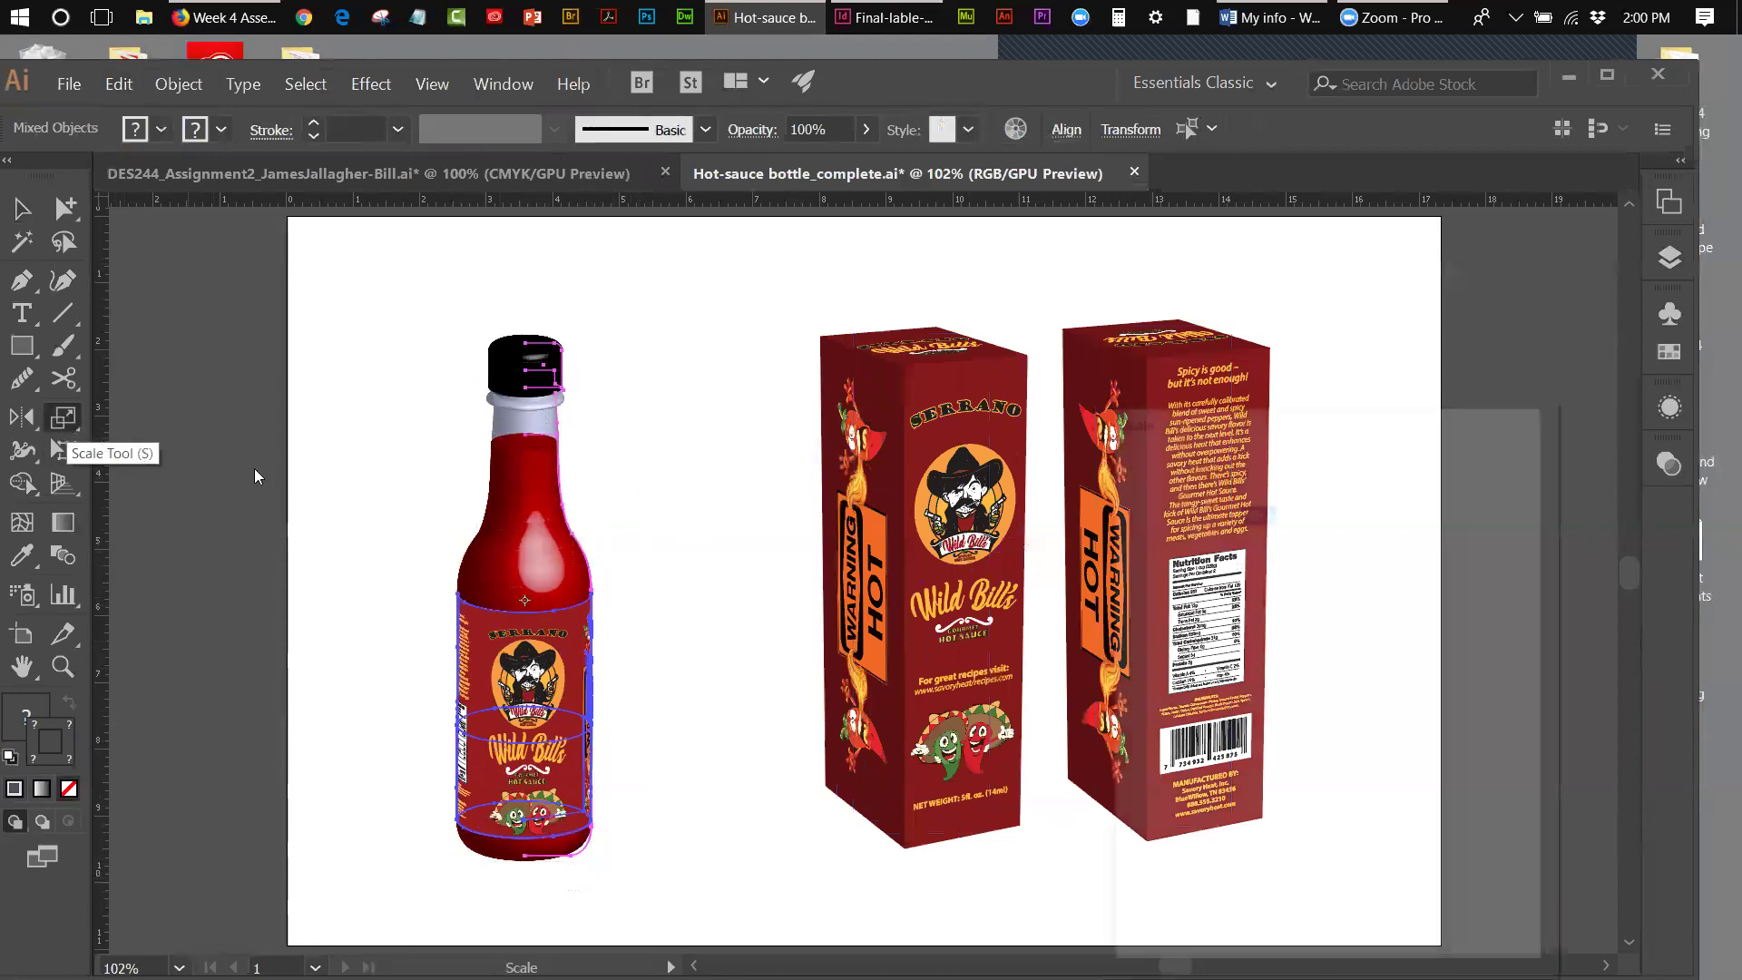
key(Return)
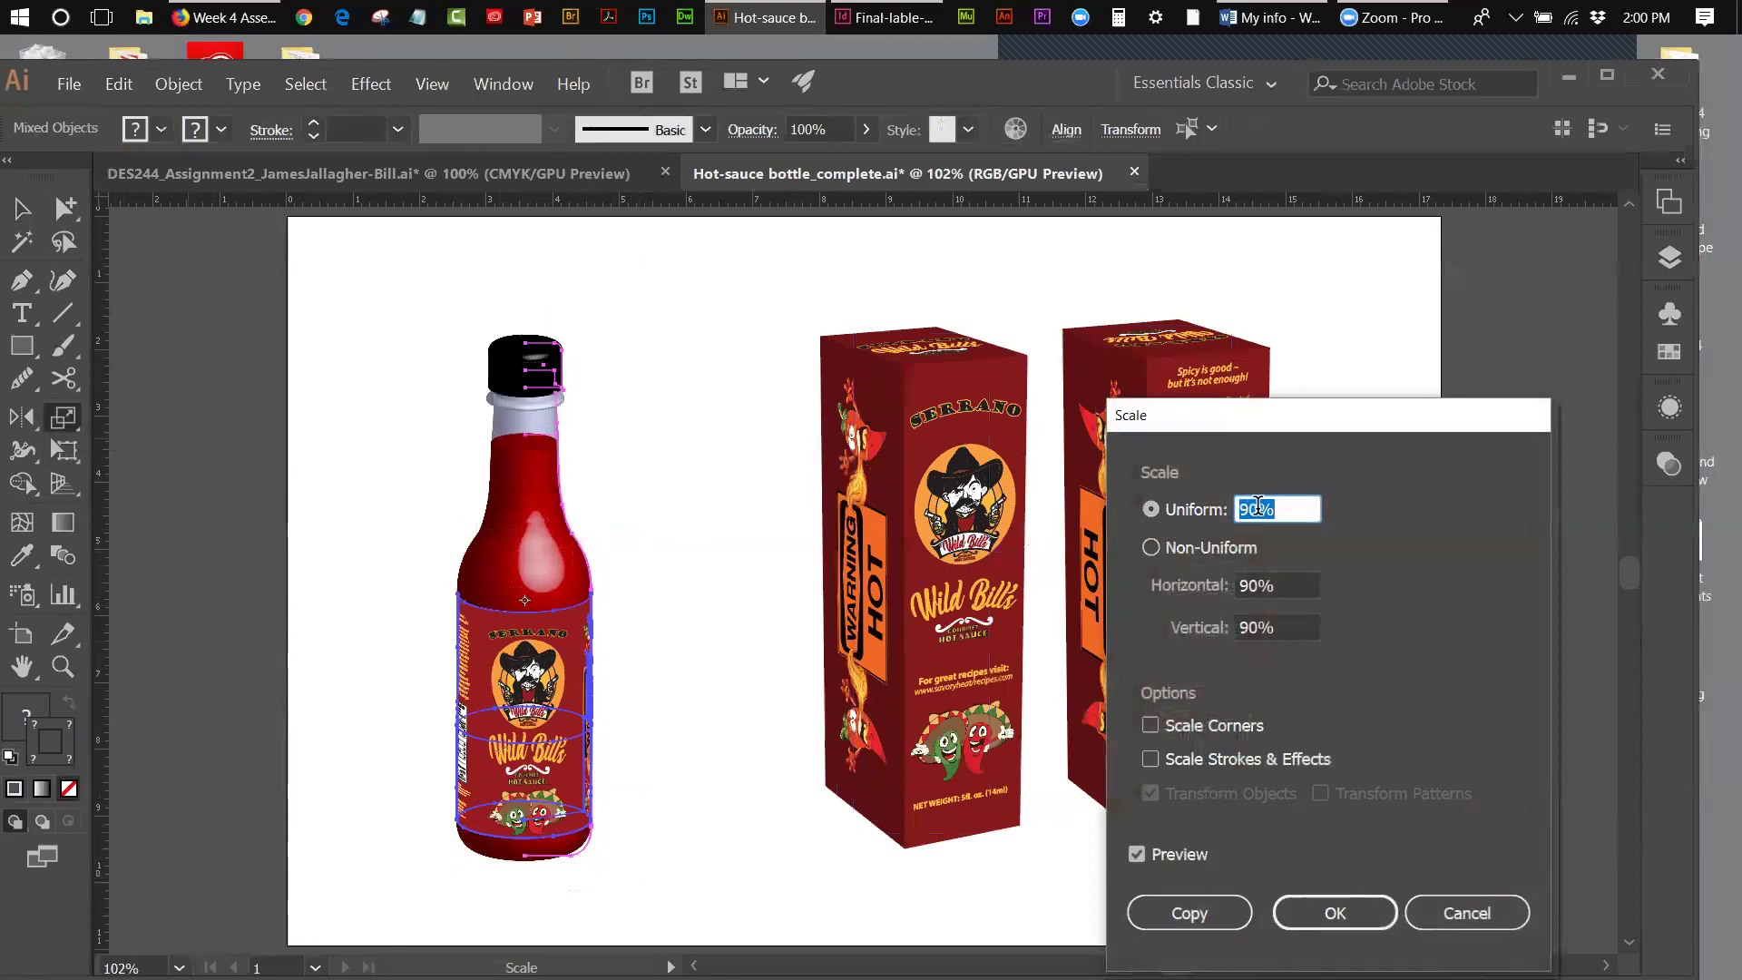
drag(1252, 511, 1212, 519)
text(80)
click(1135, 854)
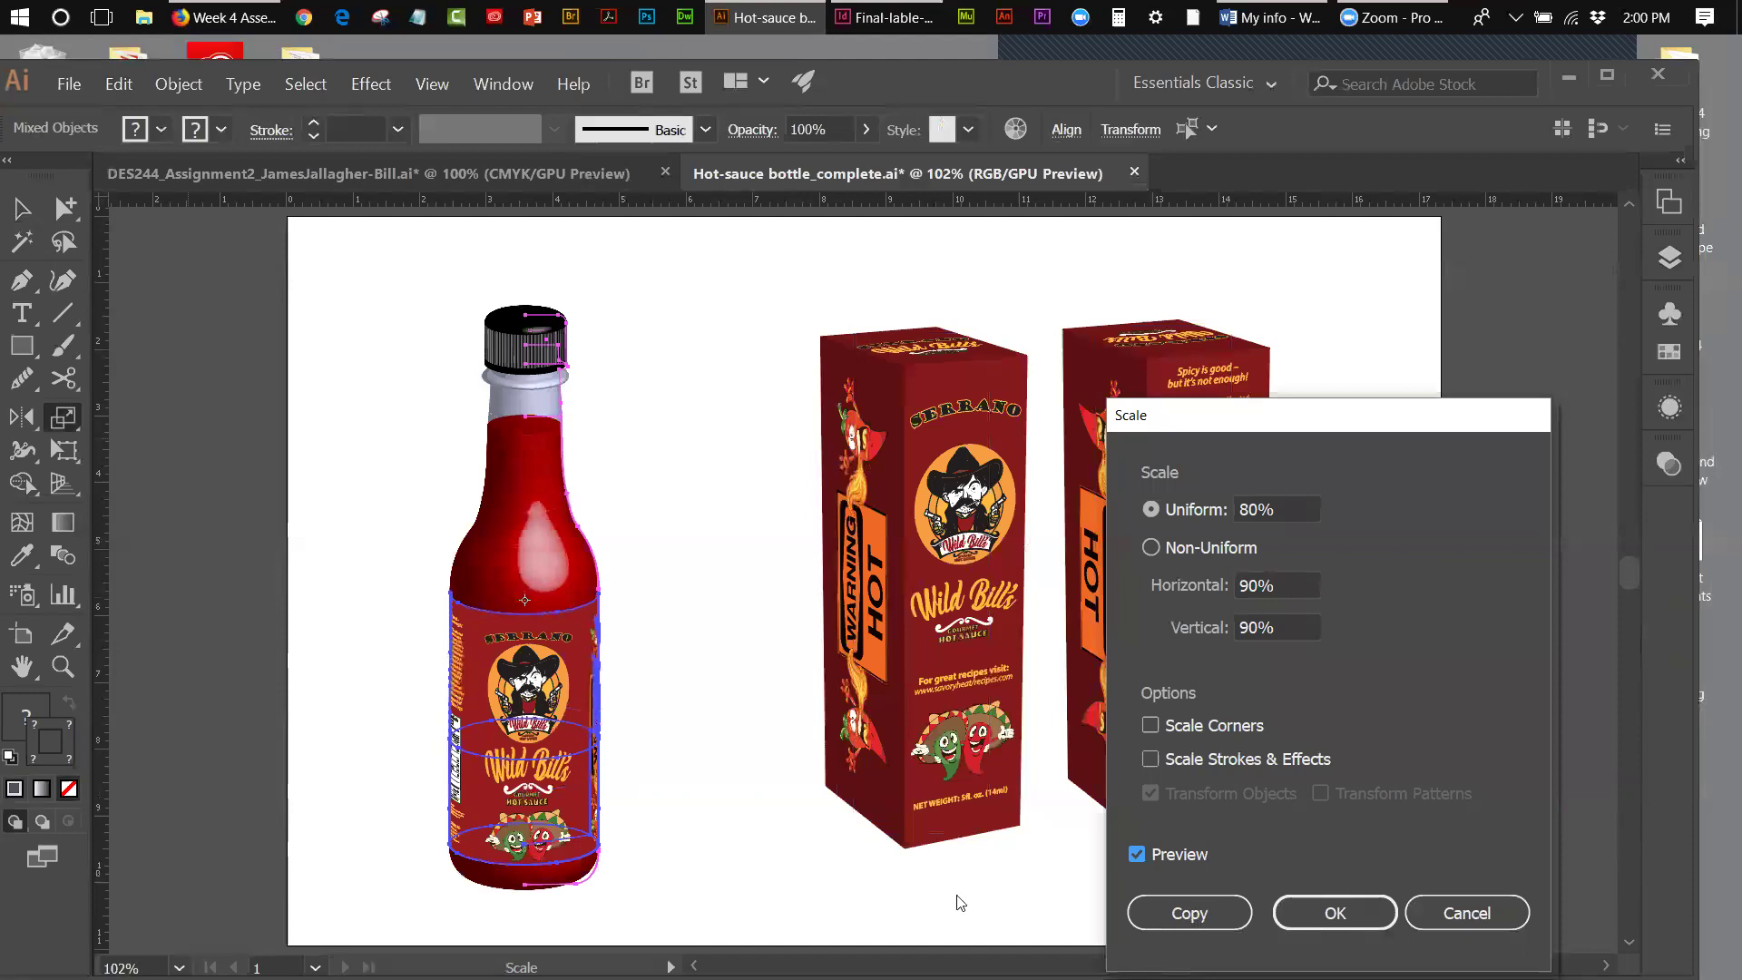
double_click(1237, 510)
text(75)
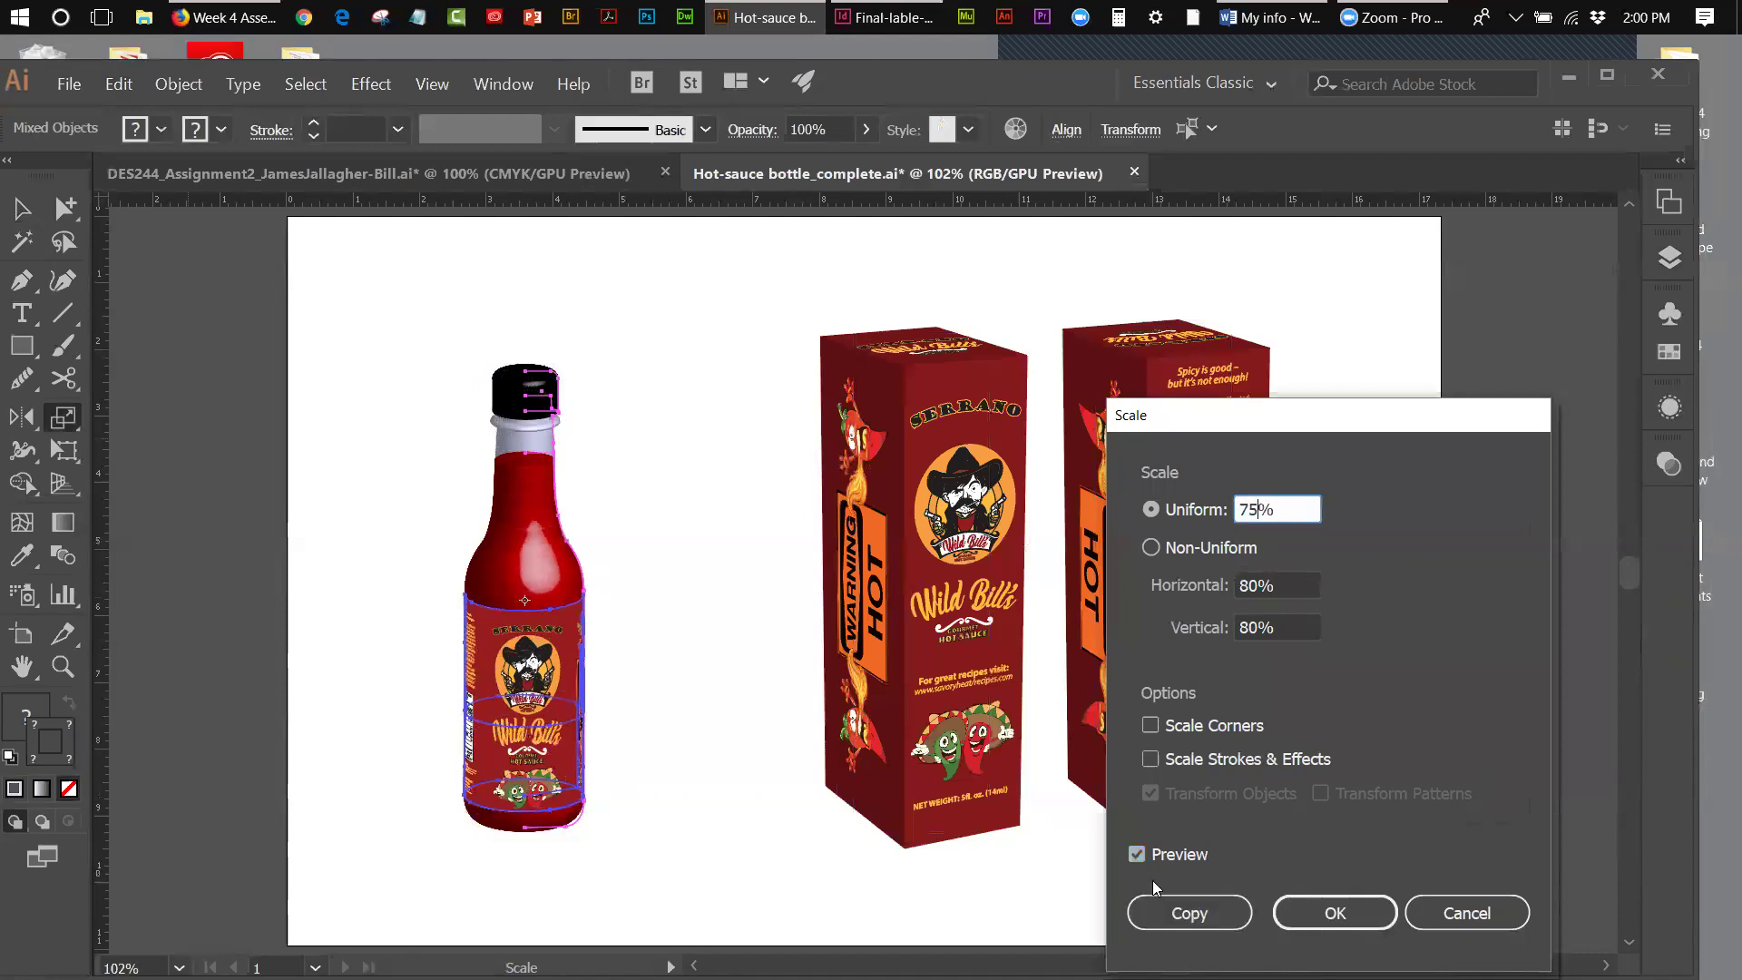
click(1137, 854)
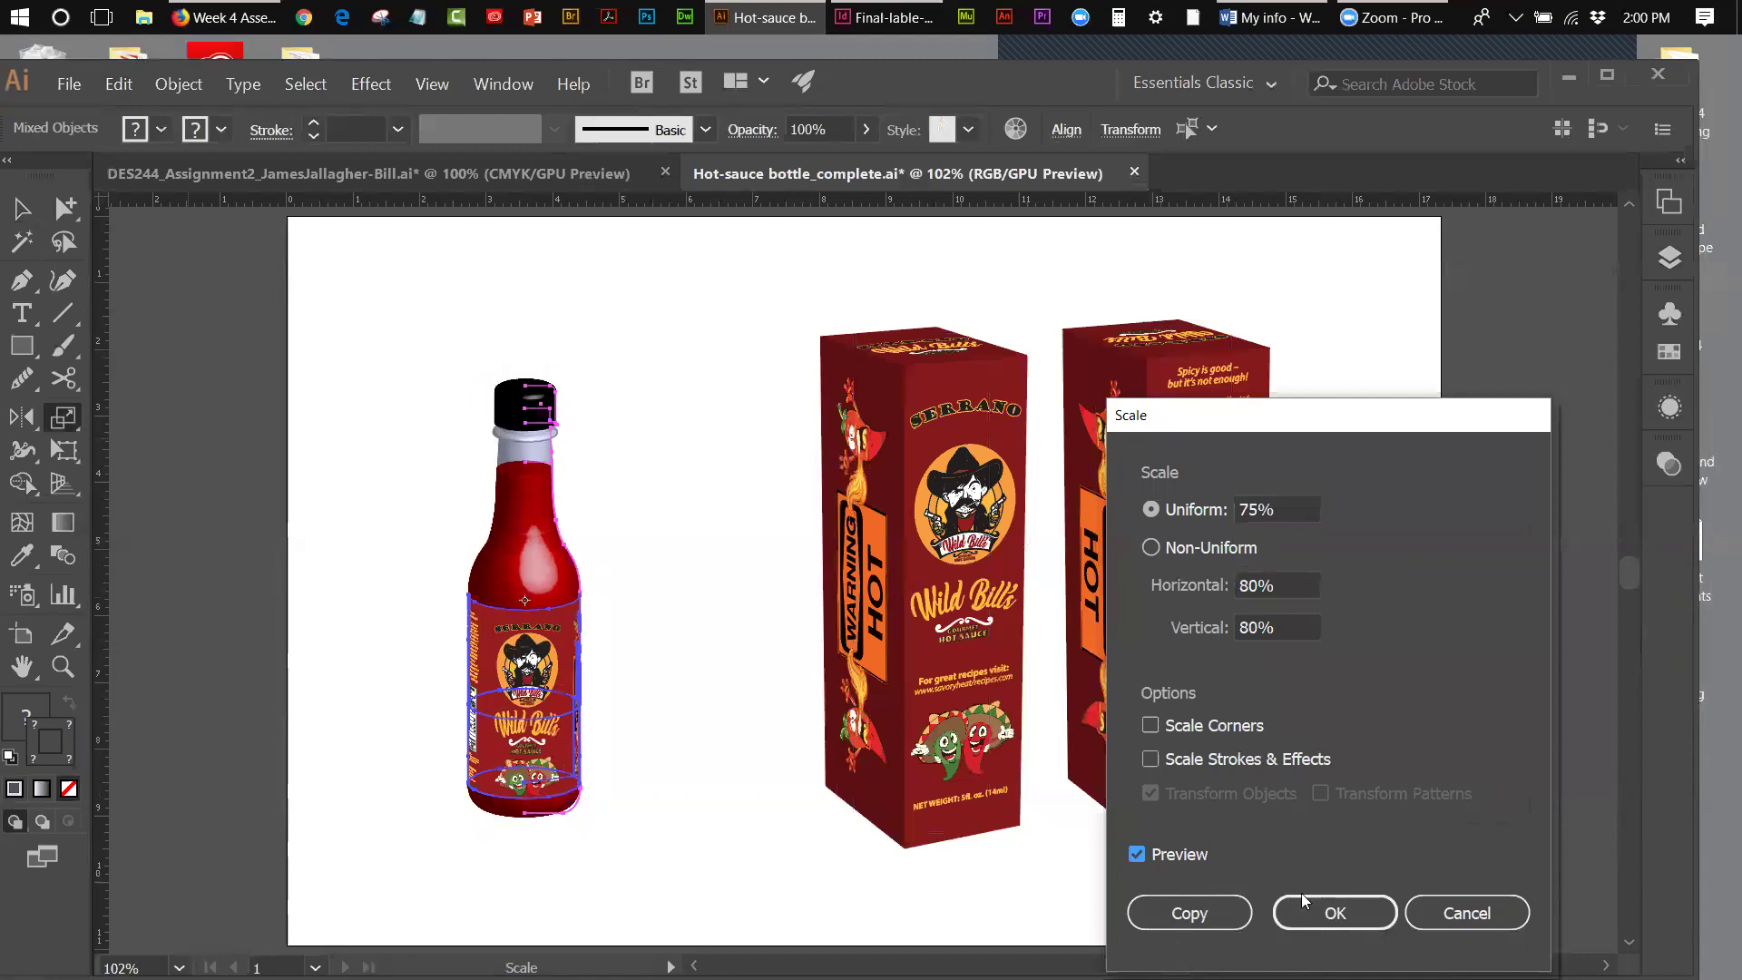
click(1333, 907)
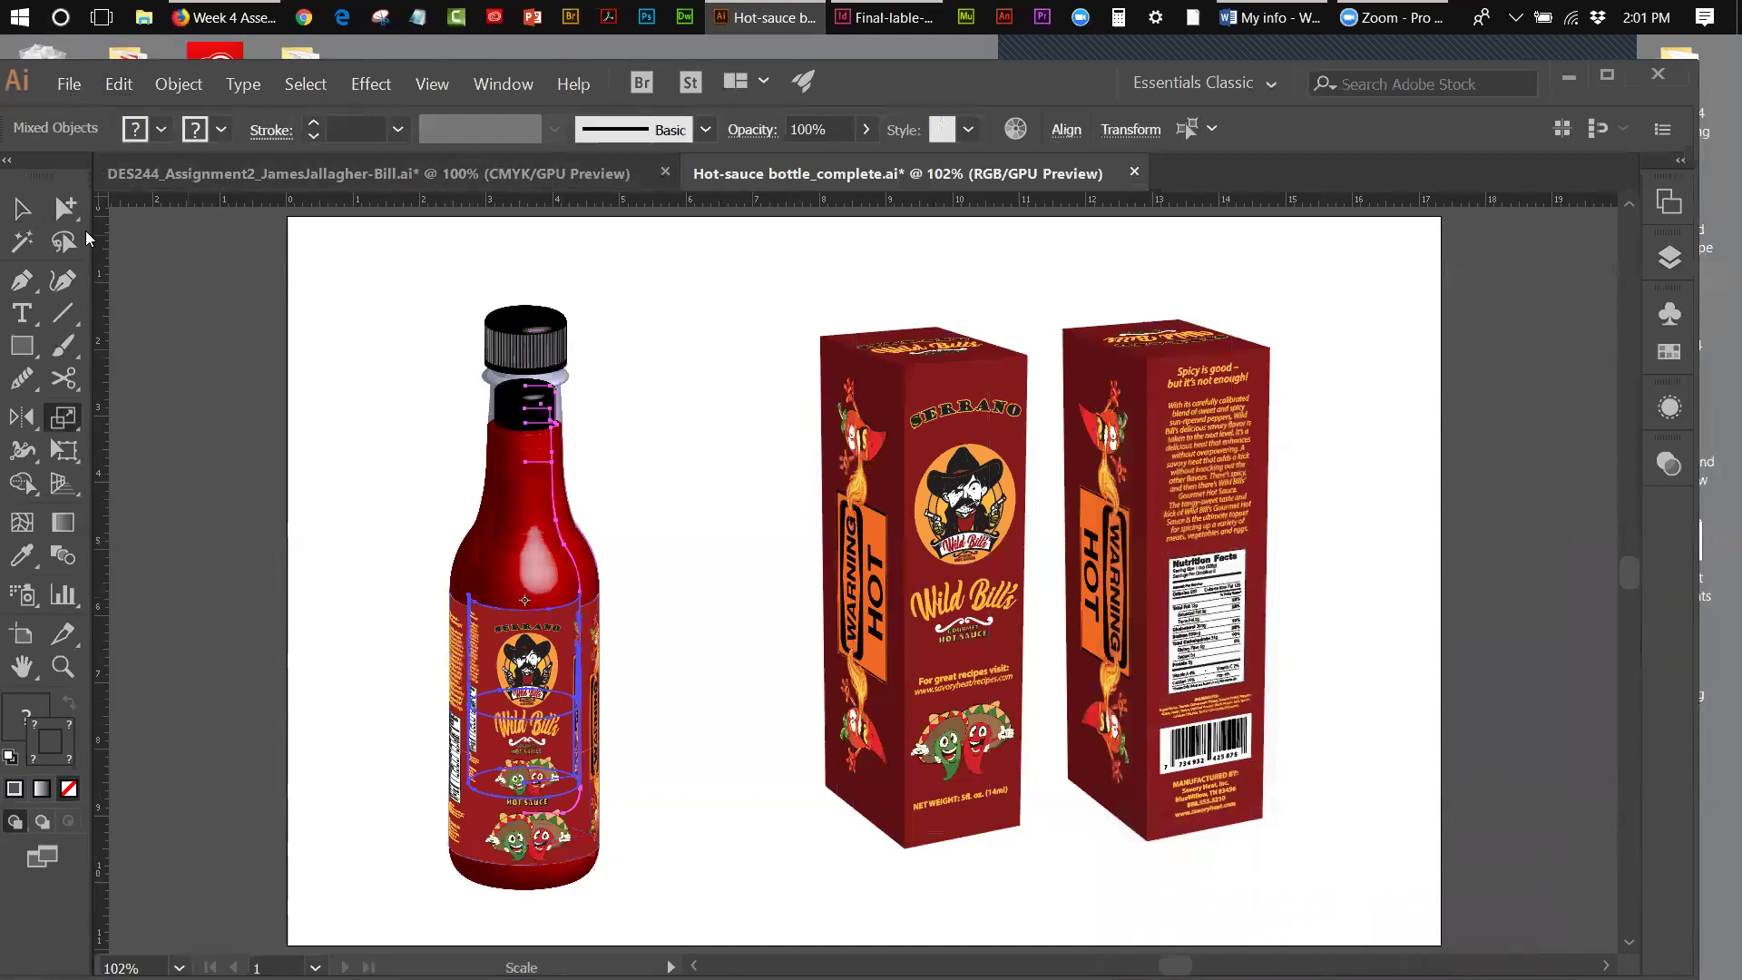
- Move the smaller bottle copy right of the original, then delete the large original bottle
key(shift+Right)
key(shift+Right)
key(shift+Right)
key(shift+Right)
key(shift+Right)
key(shift+Right)
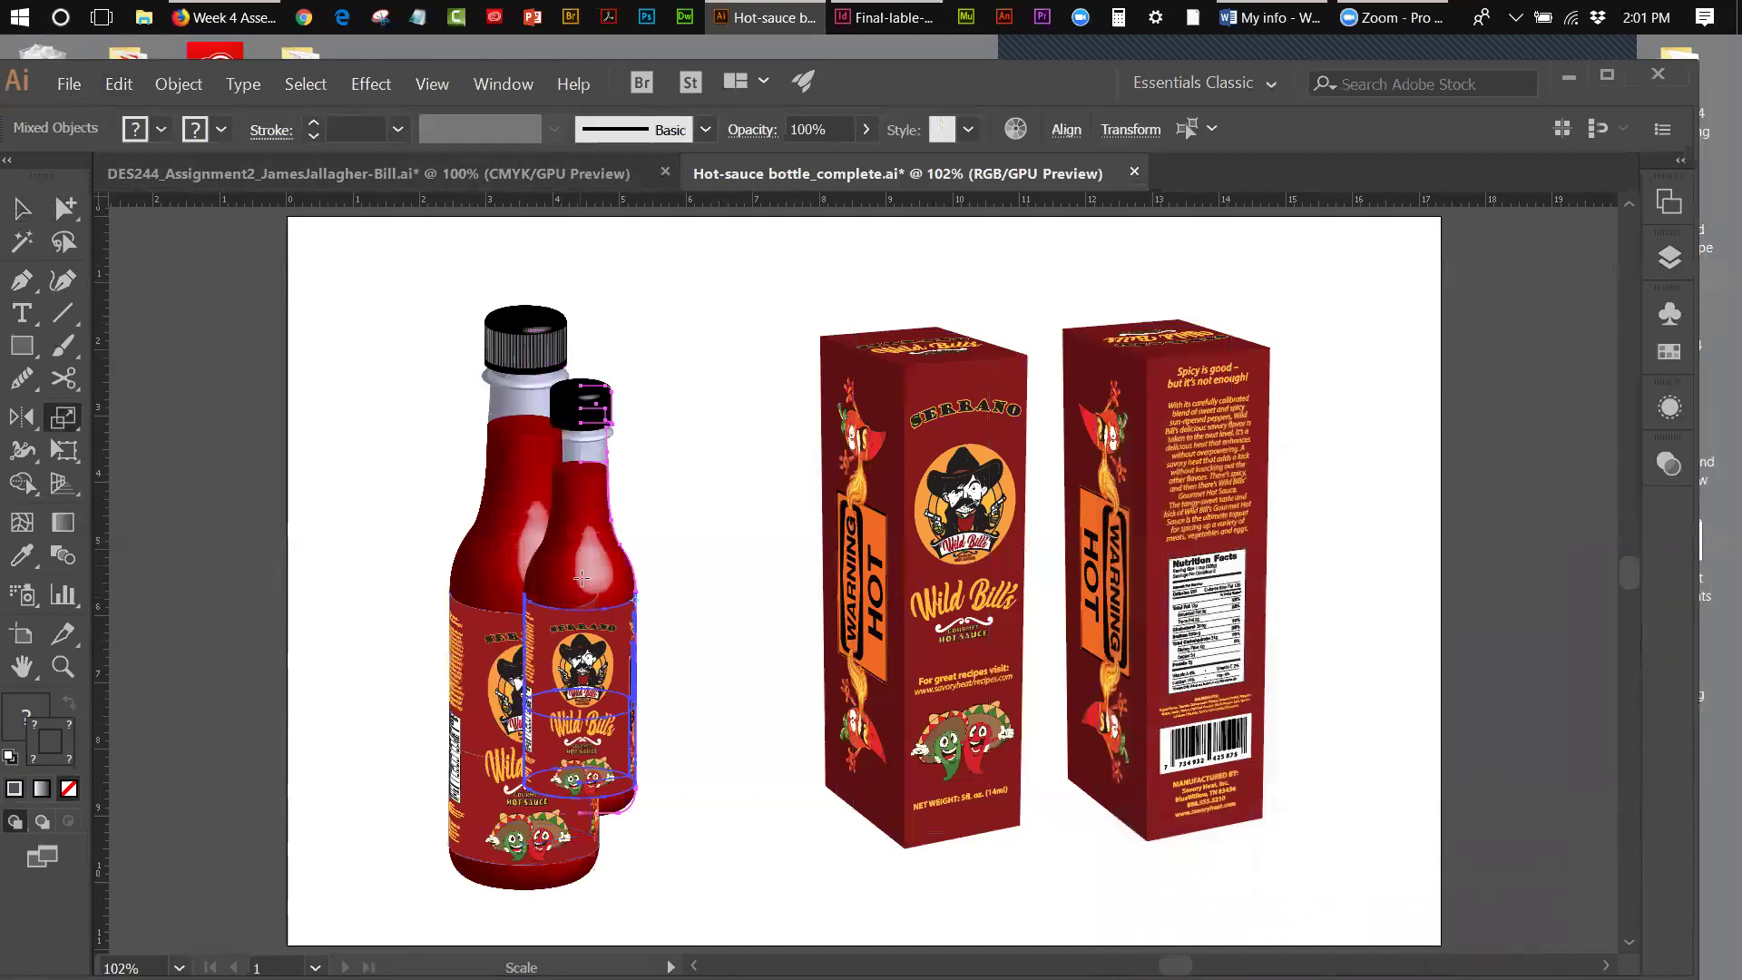
click(22, 208)
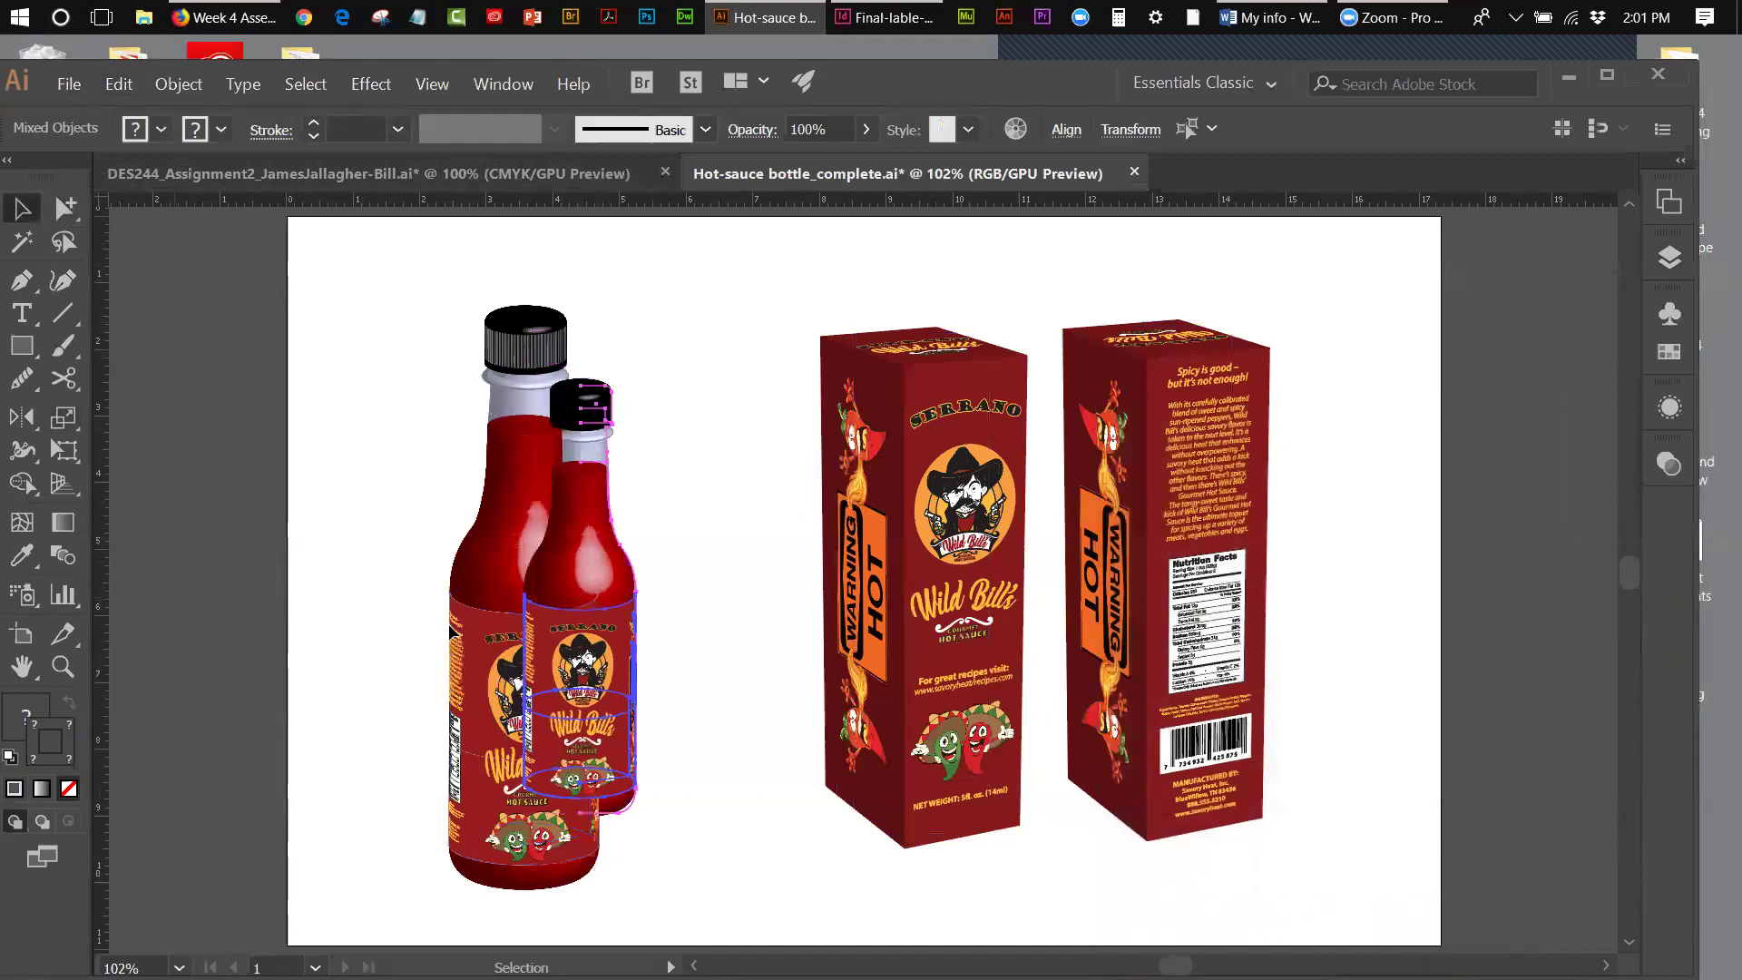
drag(644, 655, 764, 691)
drag(674, 645, 673, 647)
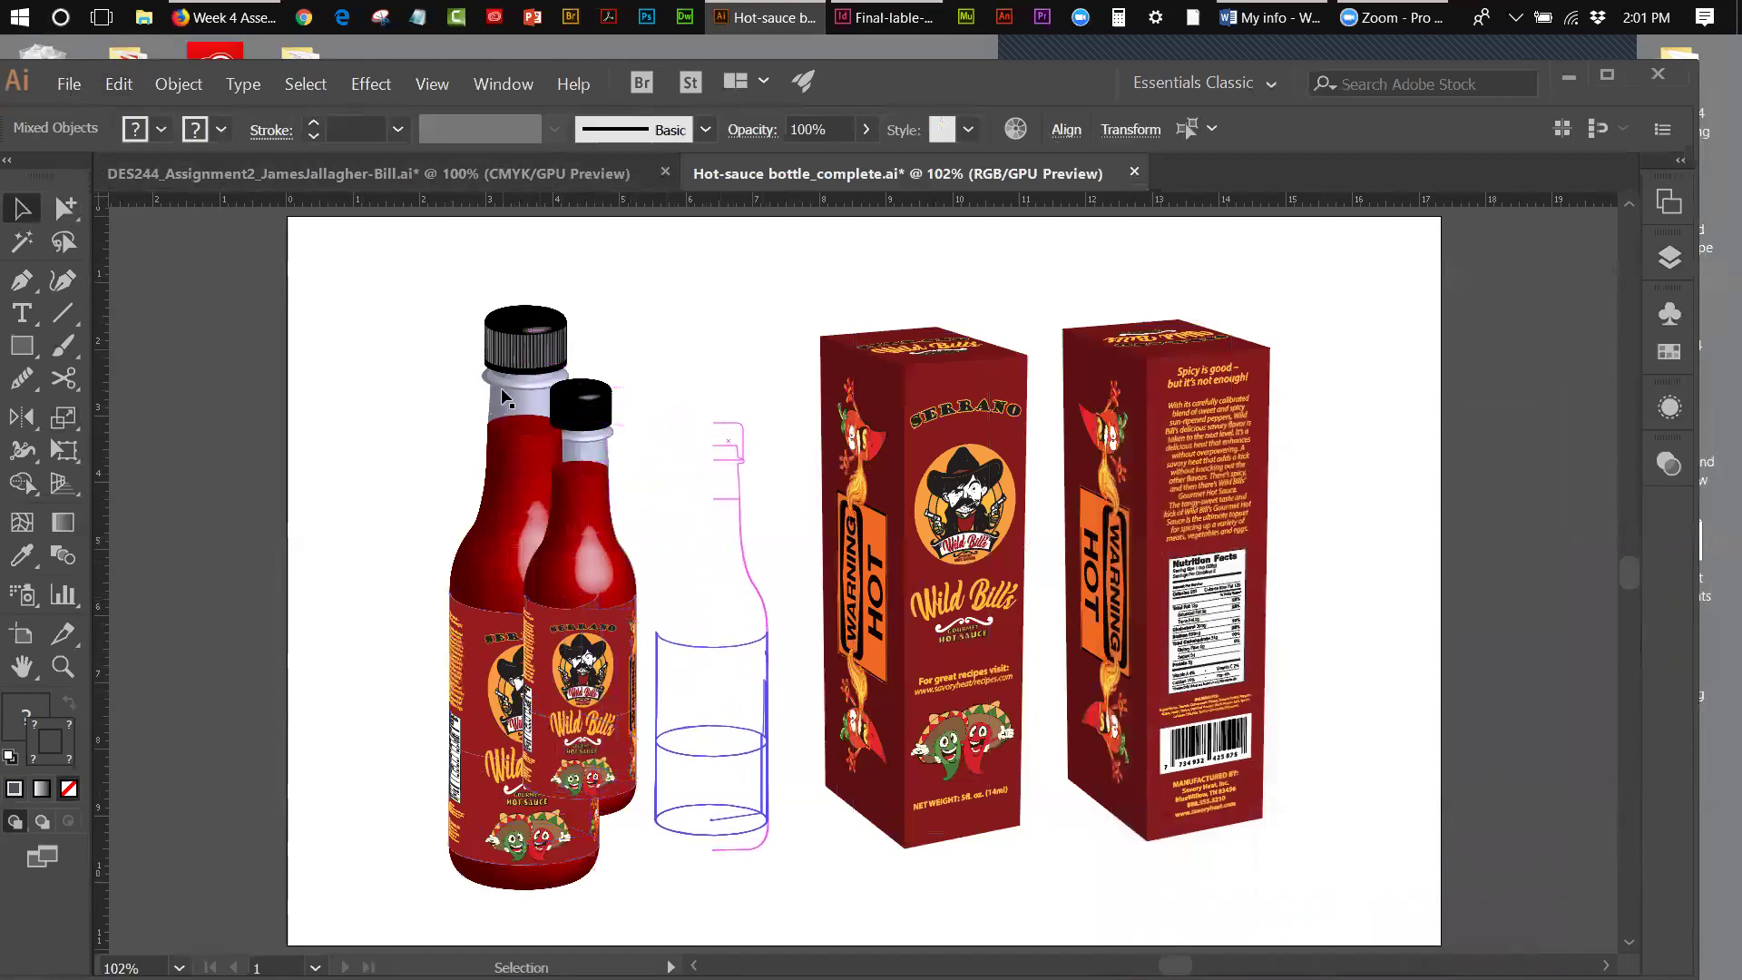
drag(476, 291, 582, 880)
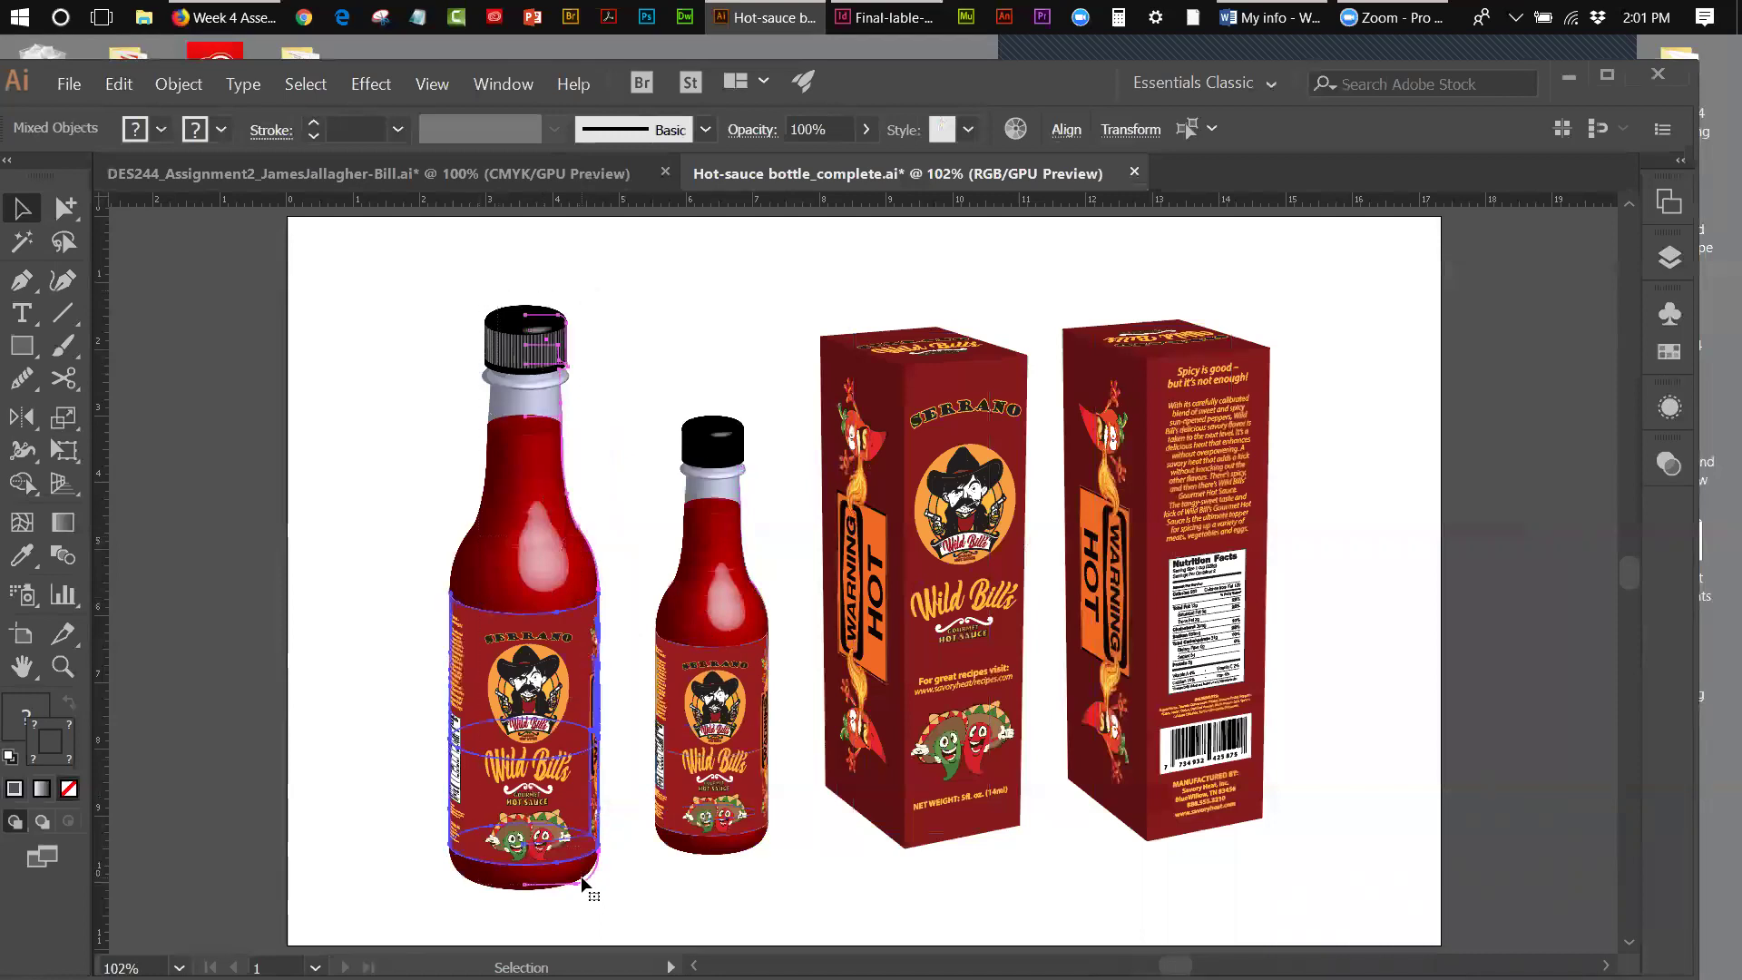
key(Delete)
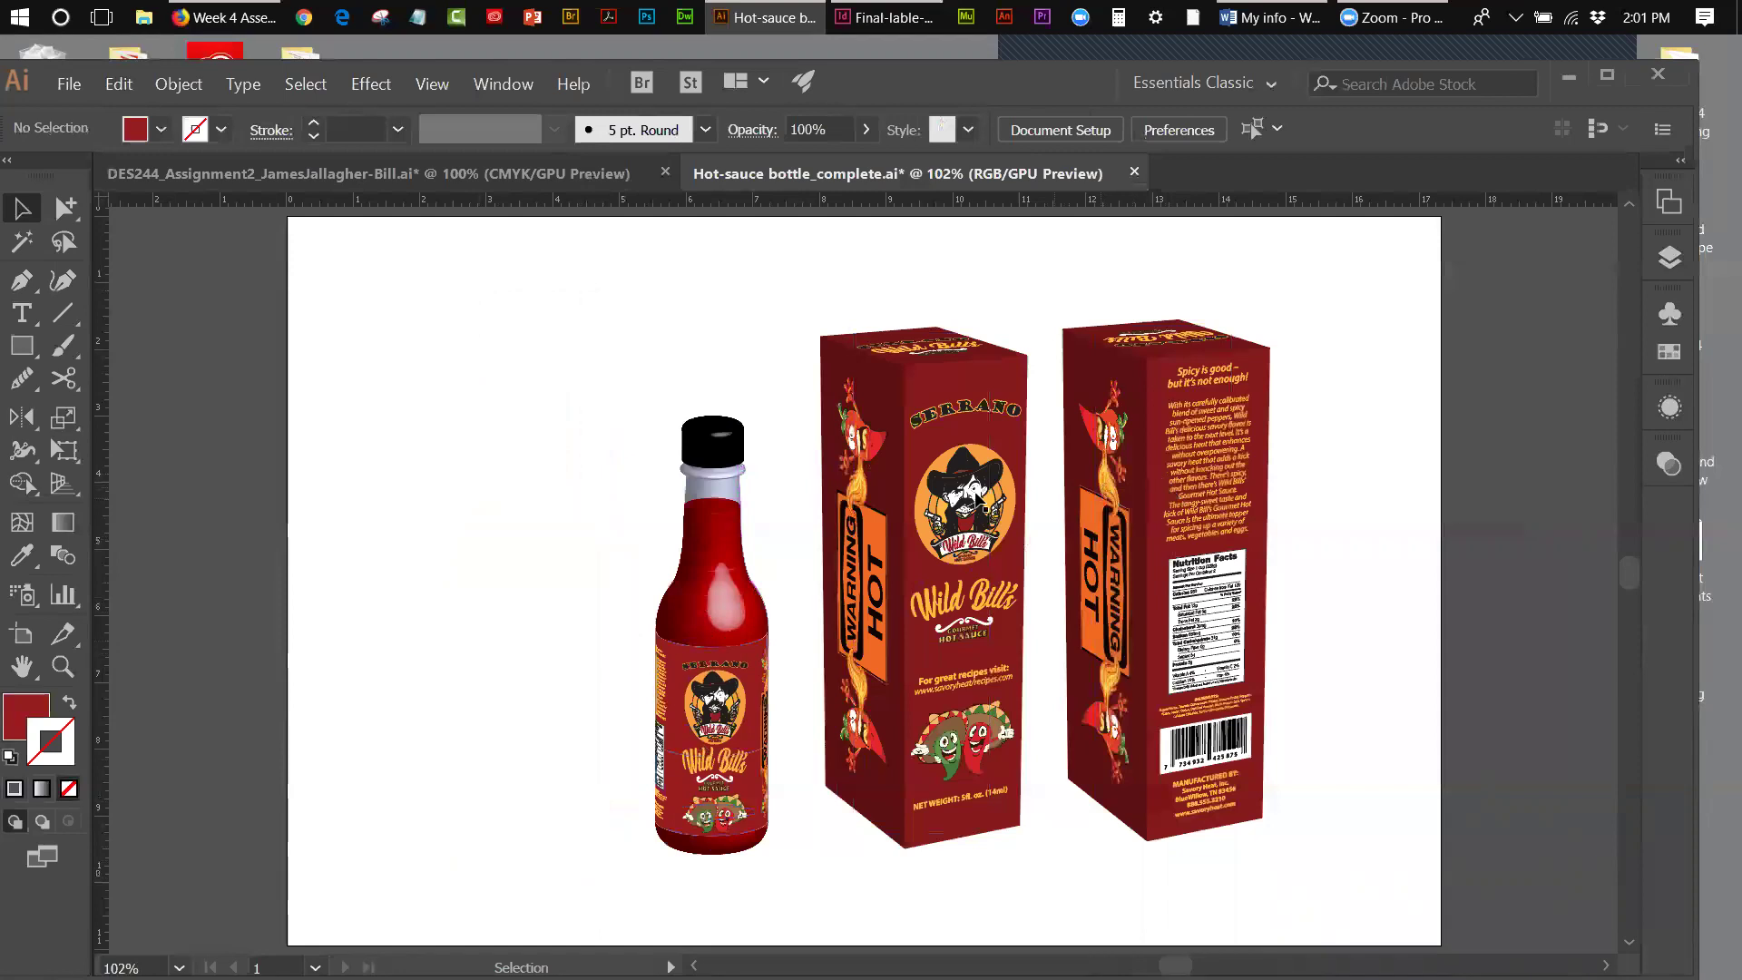
- Group the small bottle's parts and move it in front, between the boxes
drag(689, 372, 753, 901)
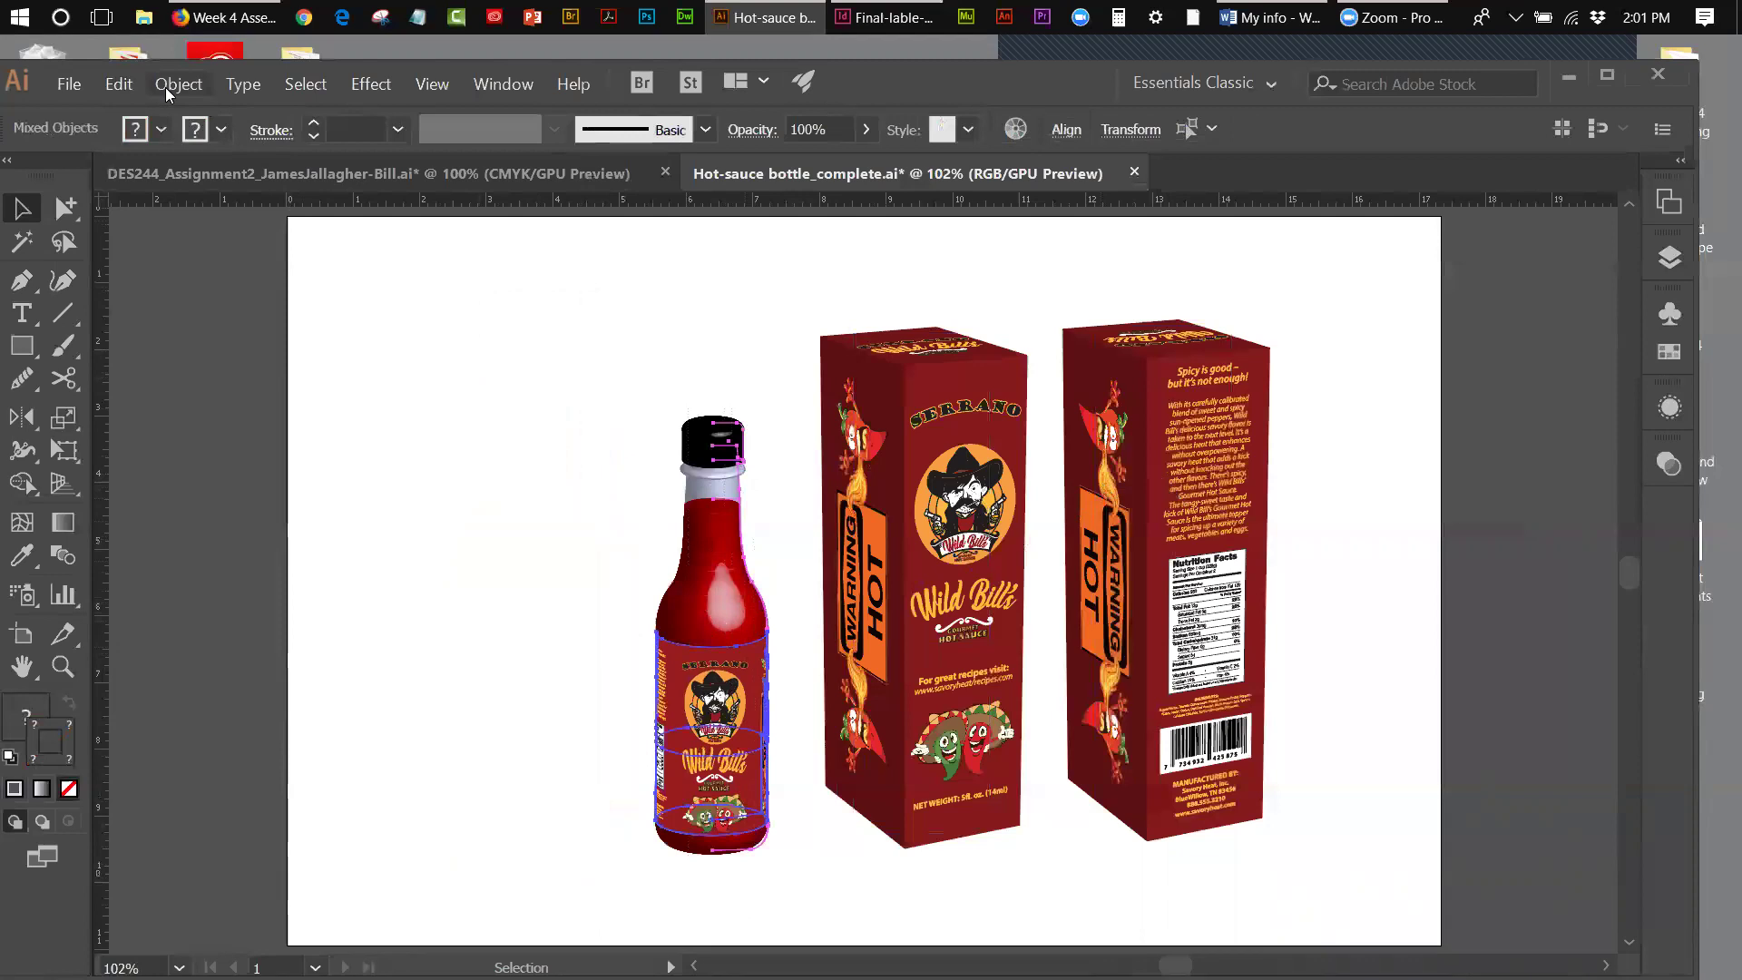
click(167, 85)
click(180, 160)
click(586, 486)
drag(708, 537, 1032, 607)
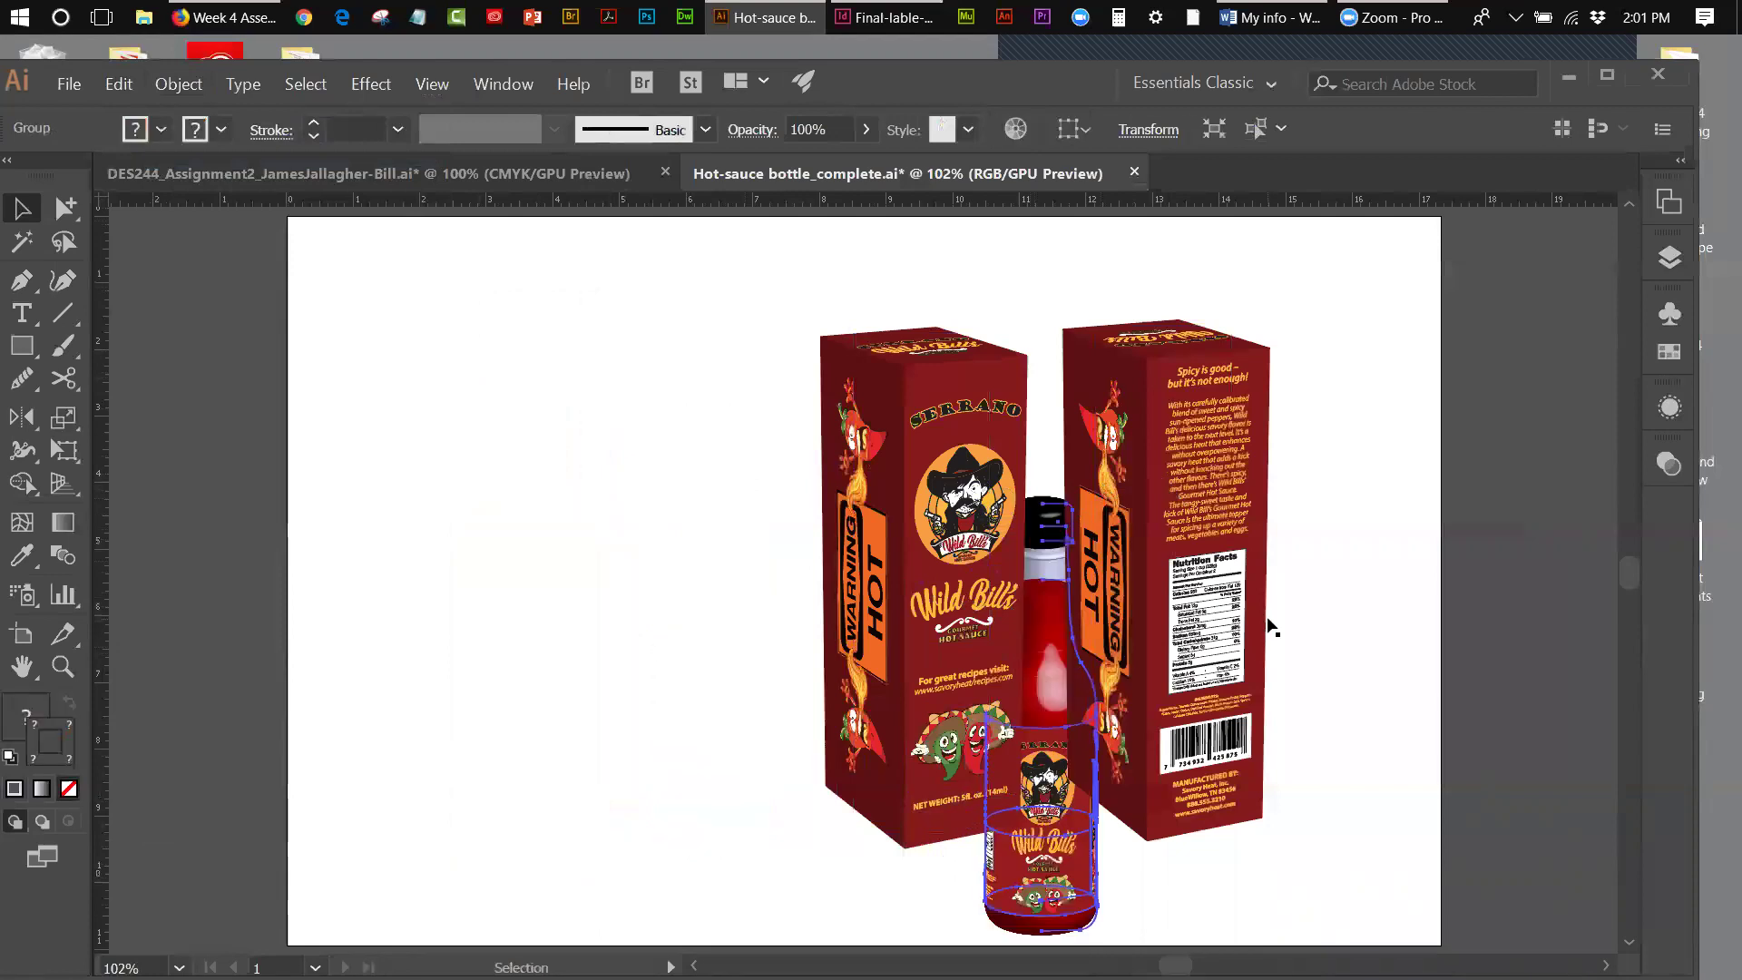
- Send both box artworks behind the bottle
drag(792, 332, 1243, 376)
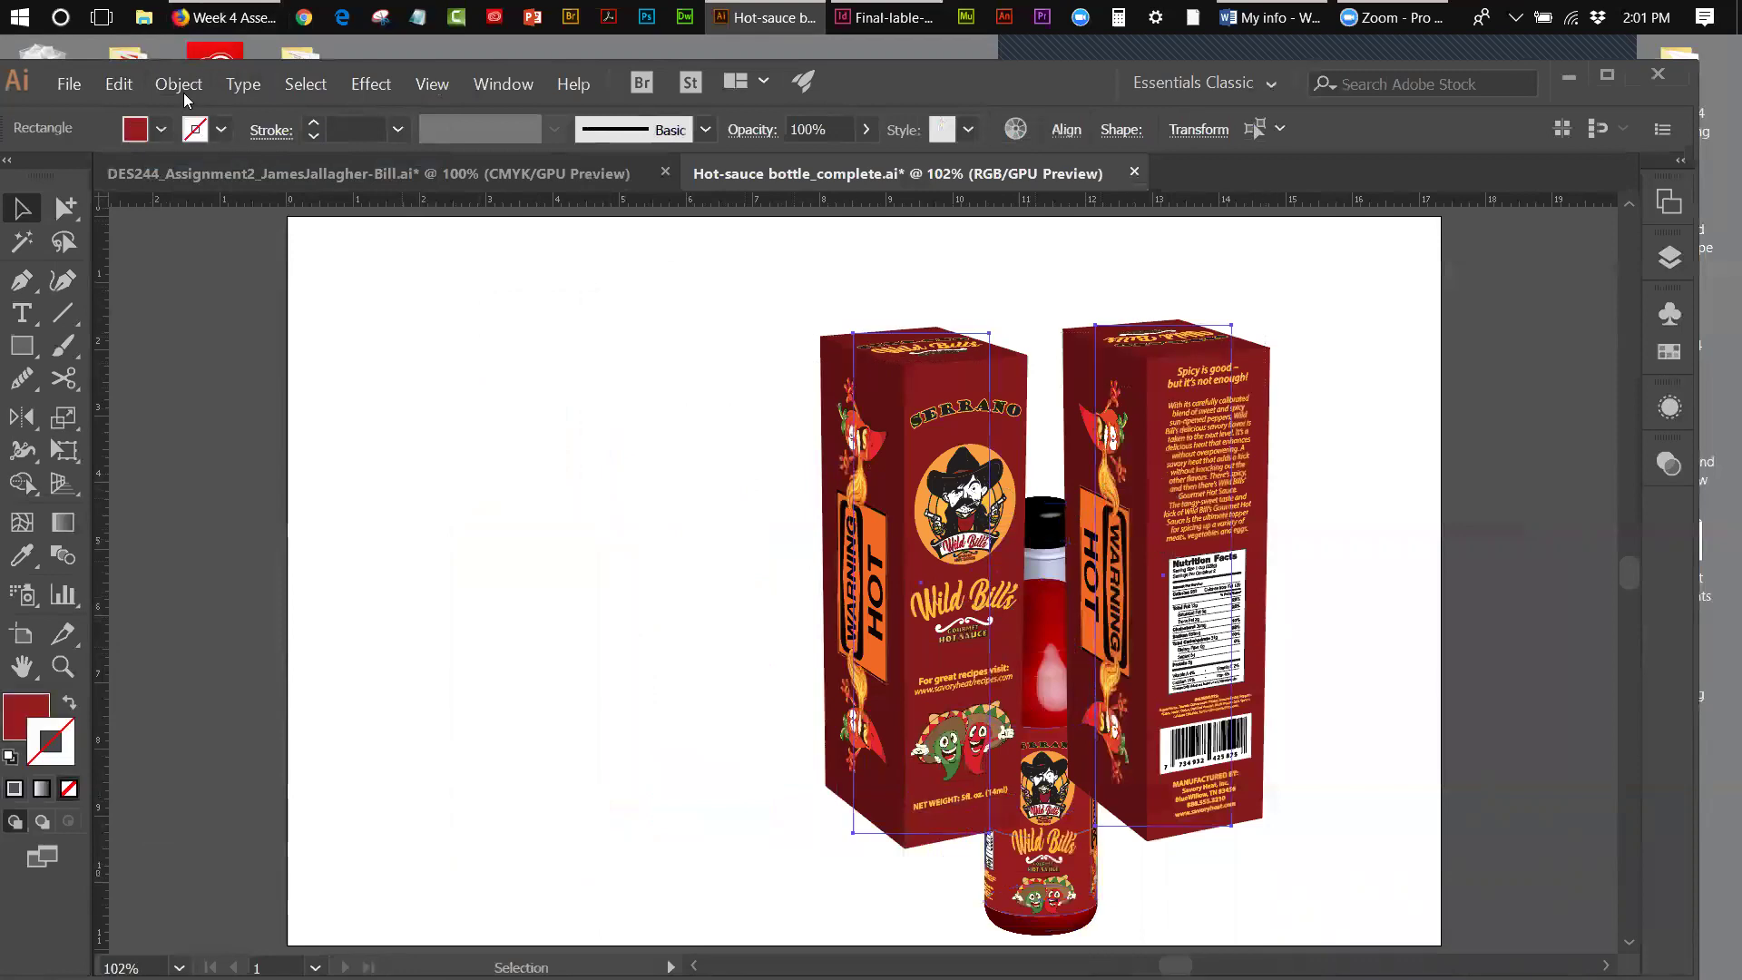
click(179, 84)
mouse_move(184, 133)
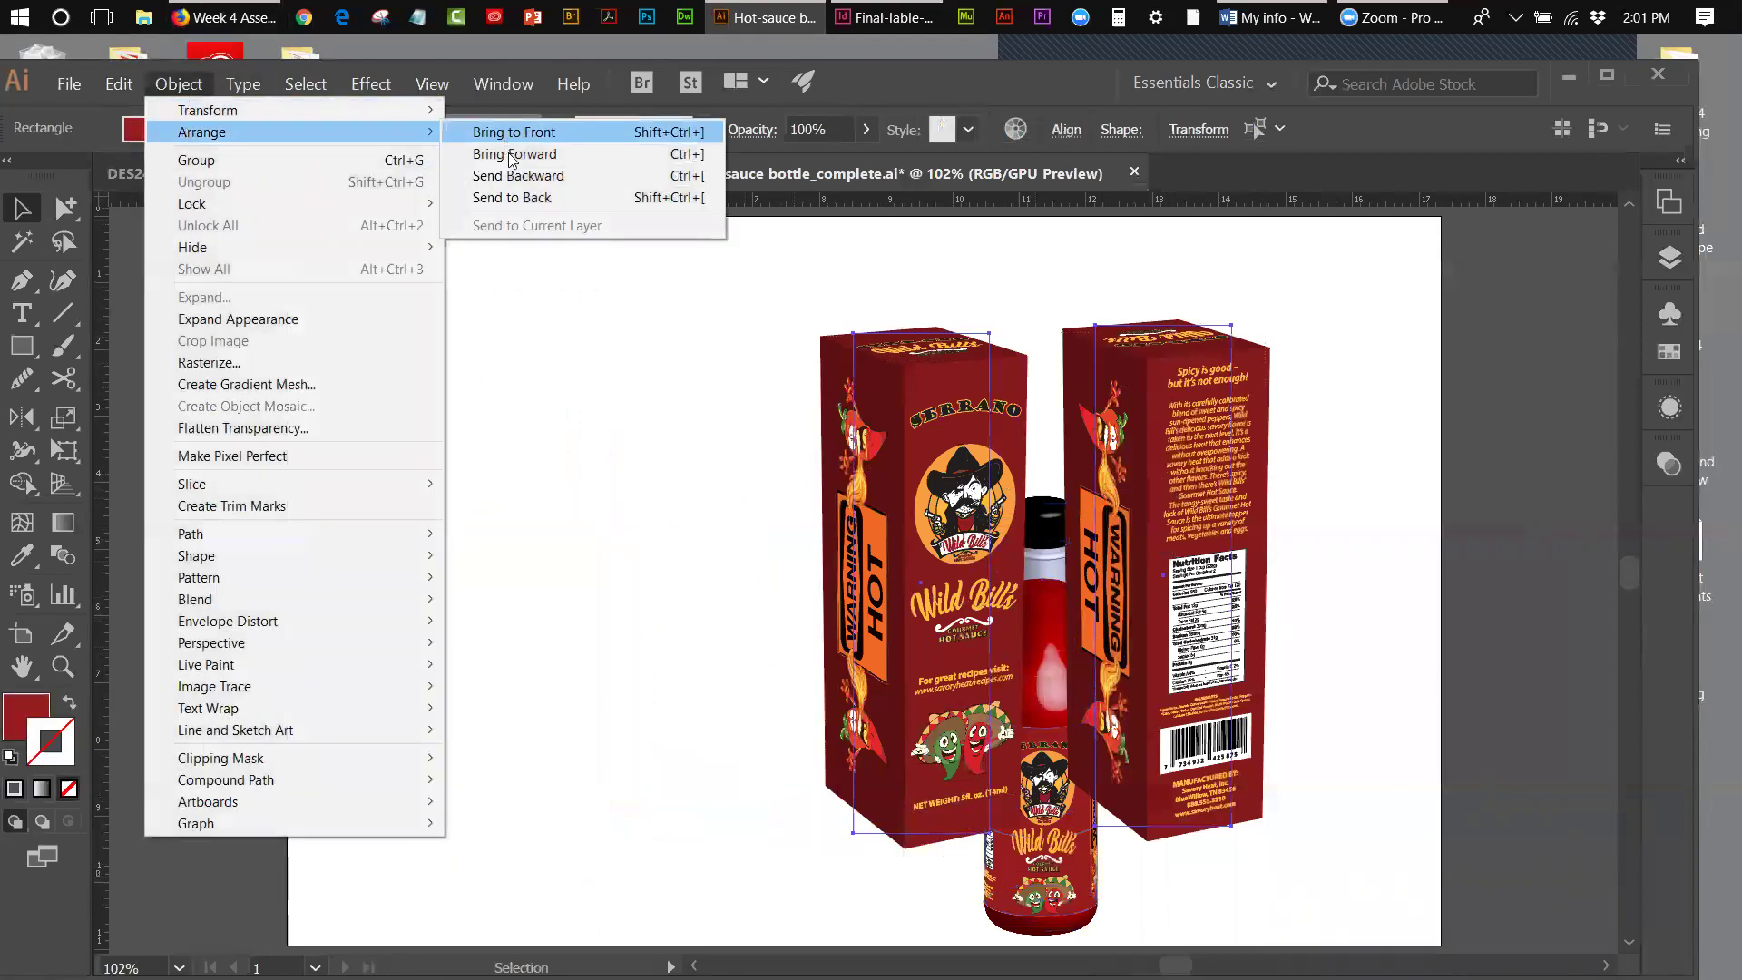
click(508, 198)
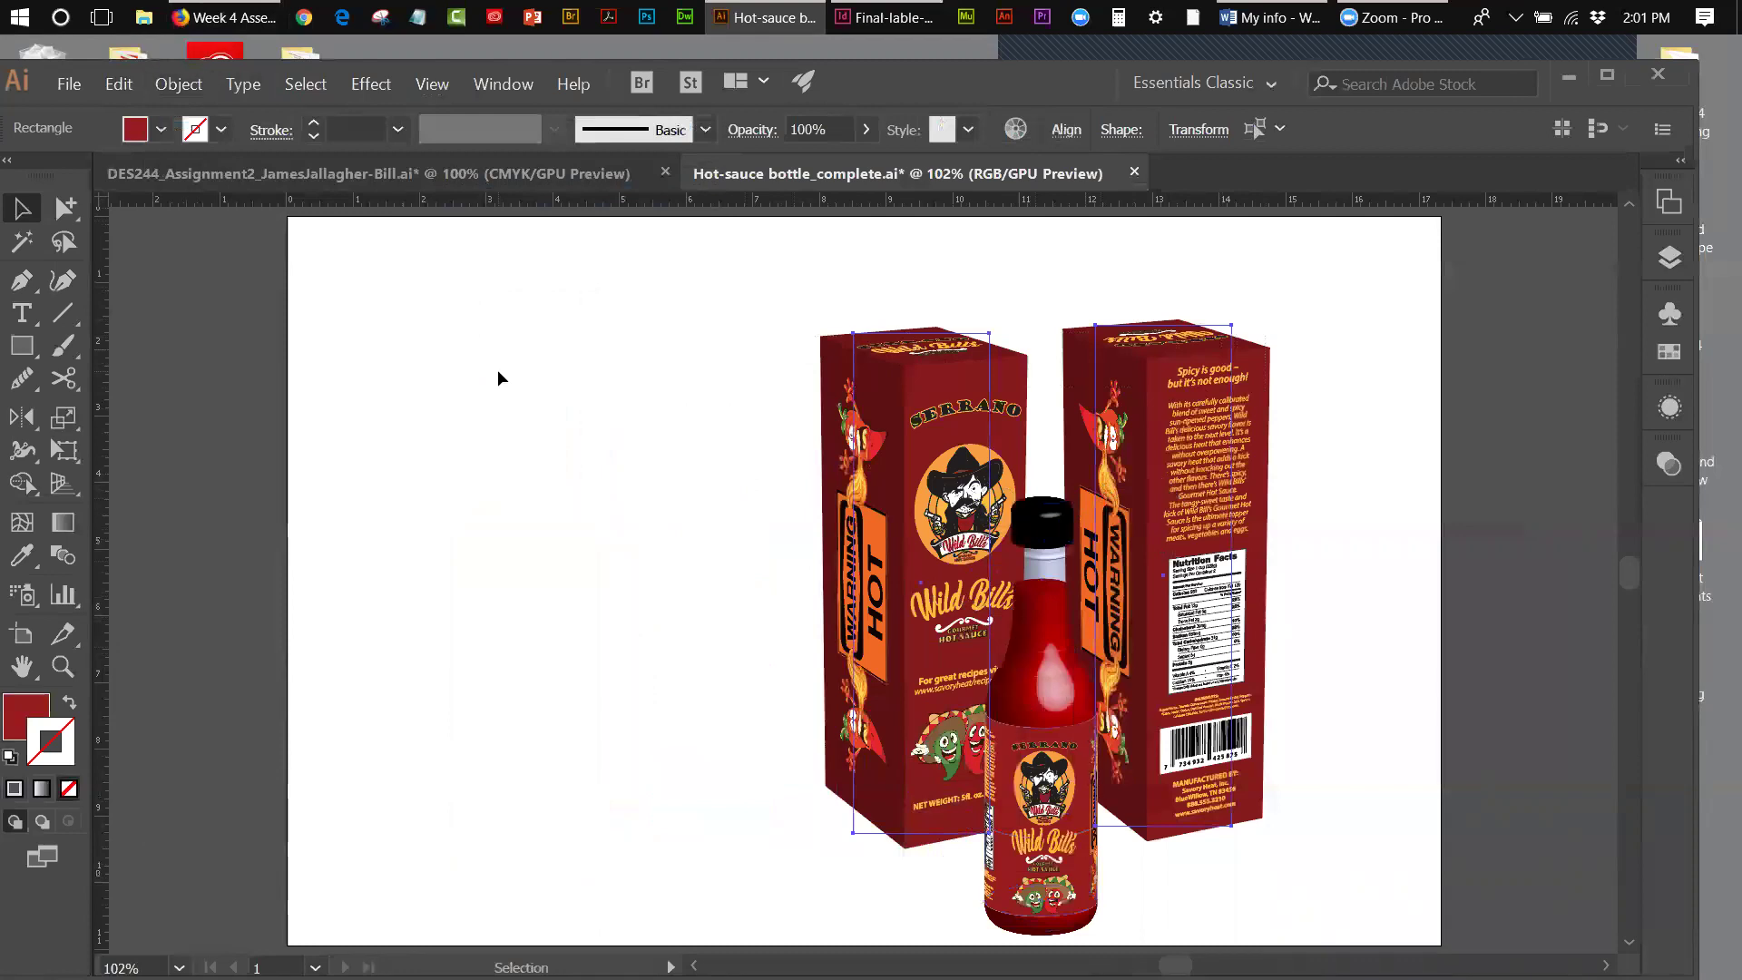
click(501, 368)
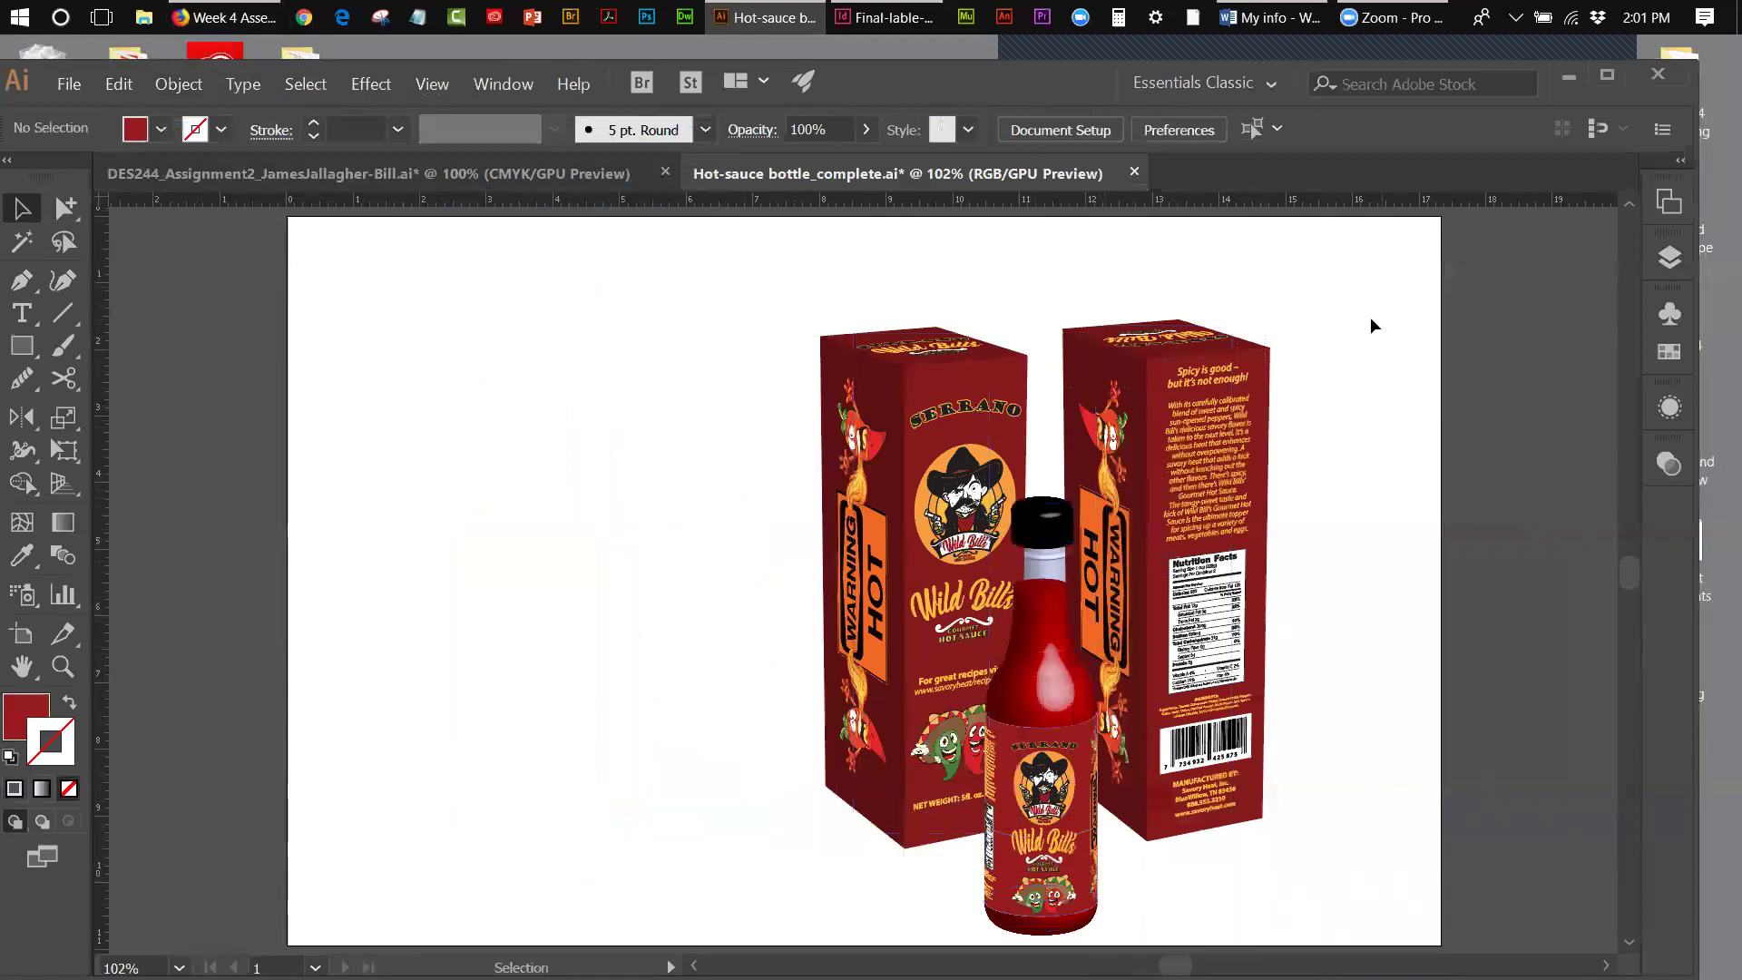
- Nudge the right box further right and the left box further left to spread them apart
drag(1048, 307, 1267, 417)
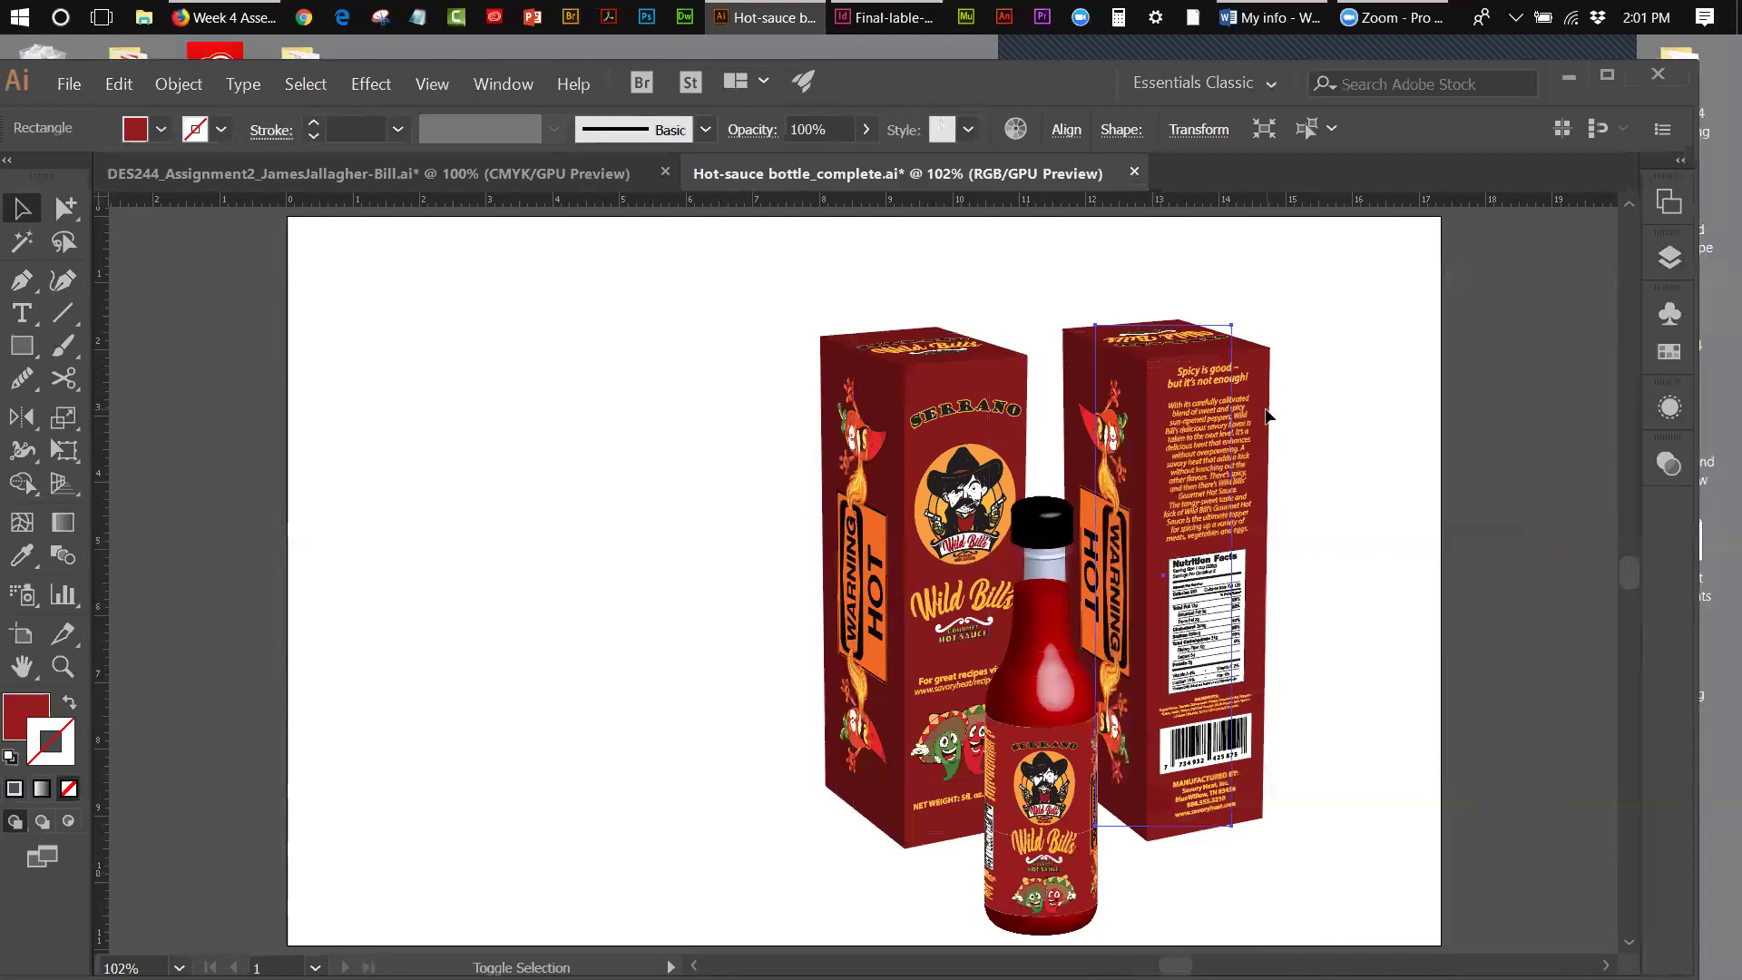
key(shift+Right)
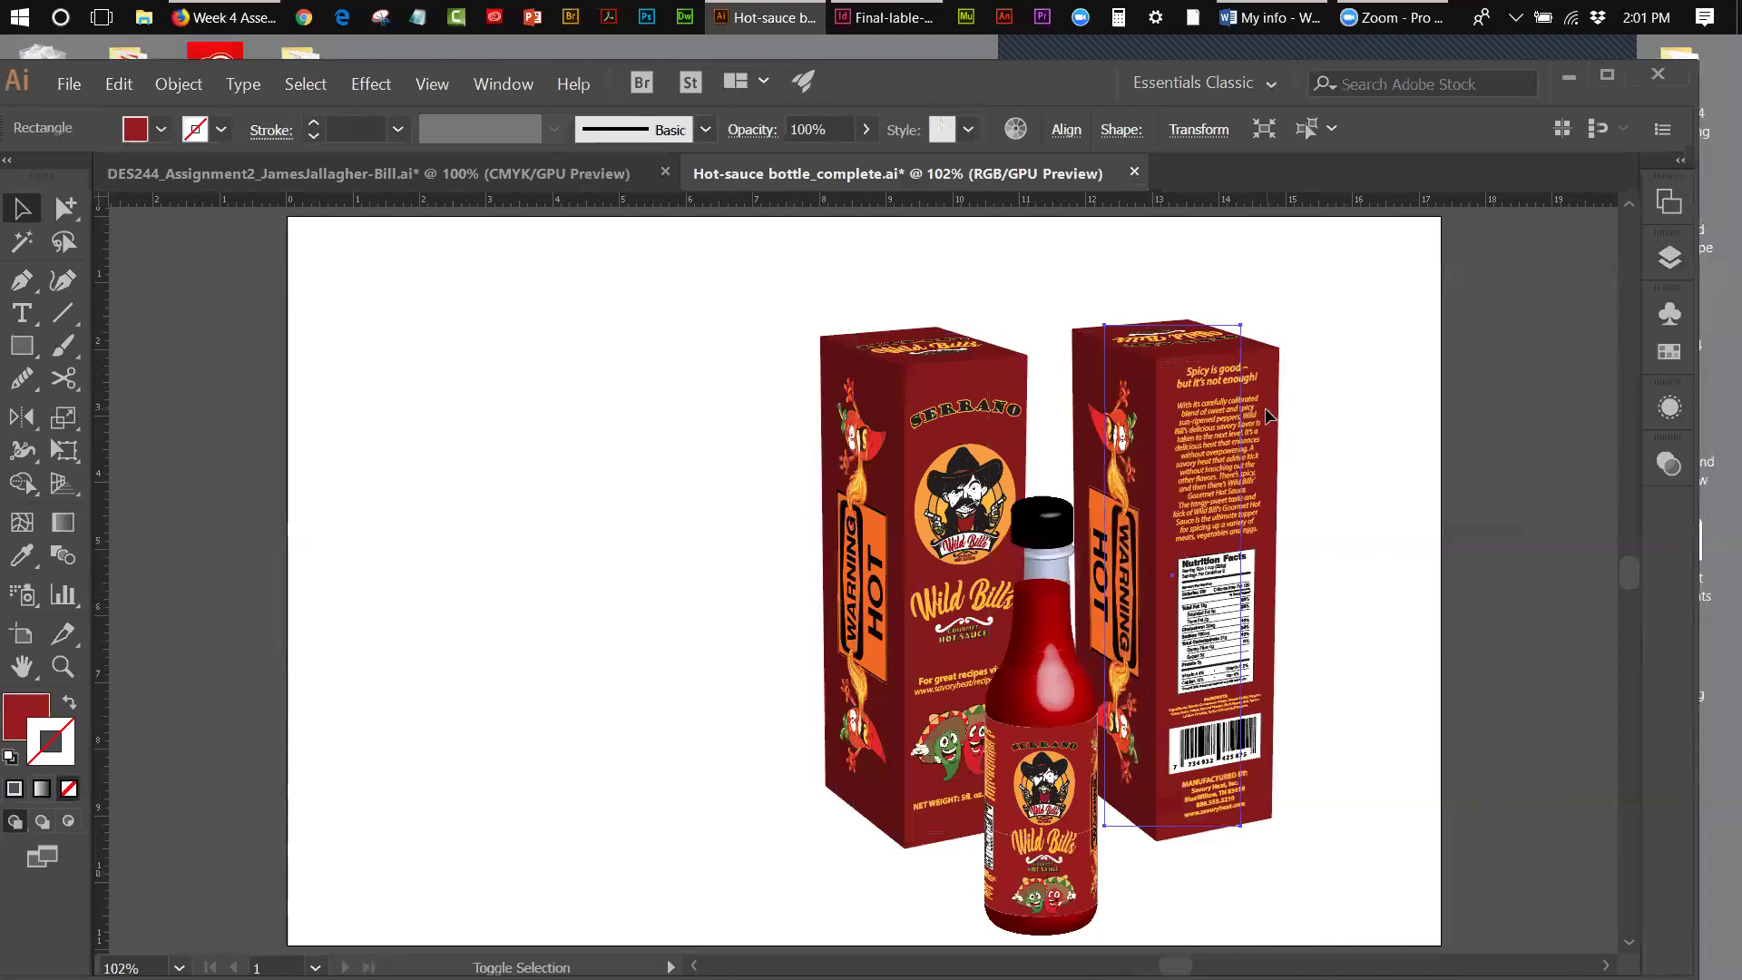
key(shift+Right)
drag(764, 357, 927, 439)
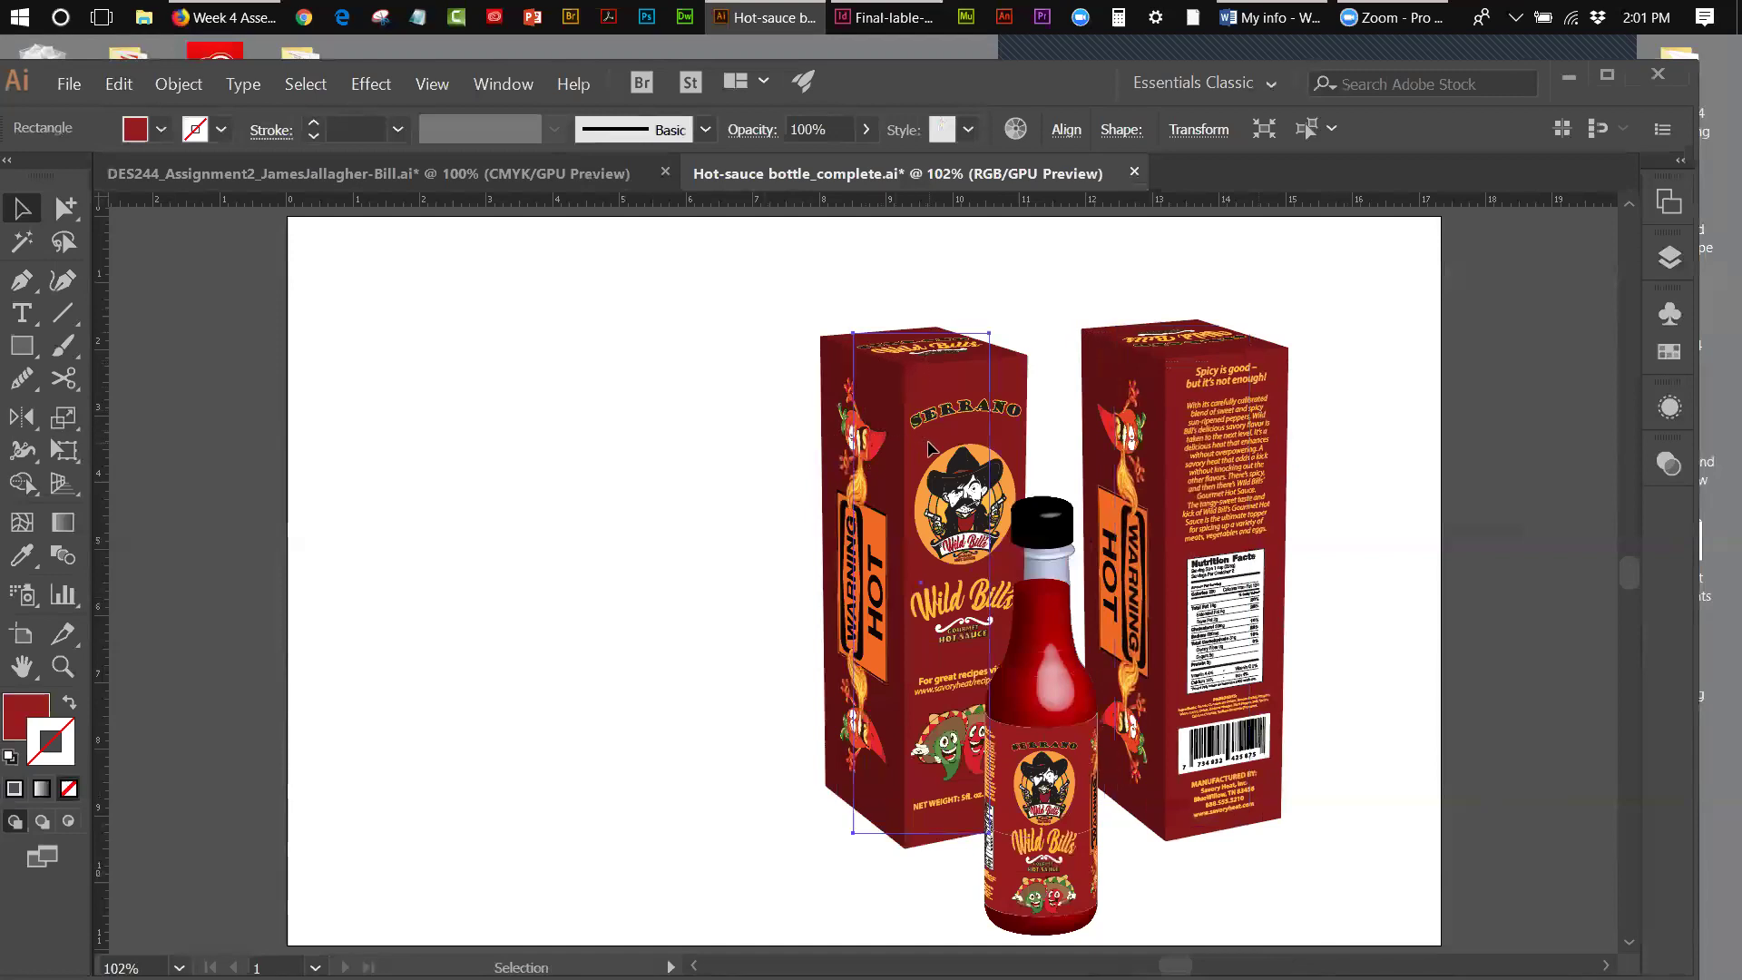
key(shift+Left)
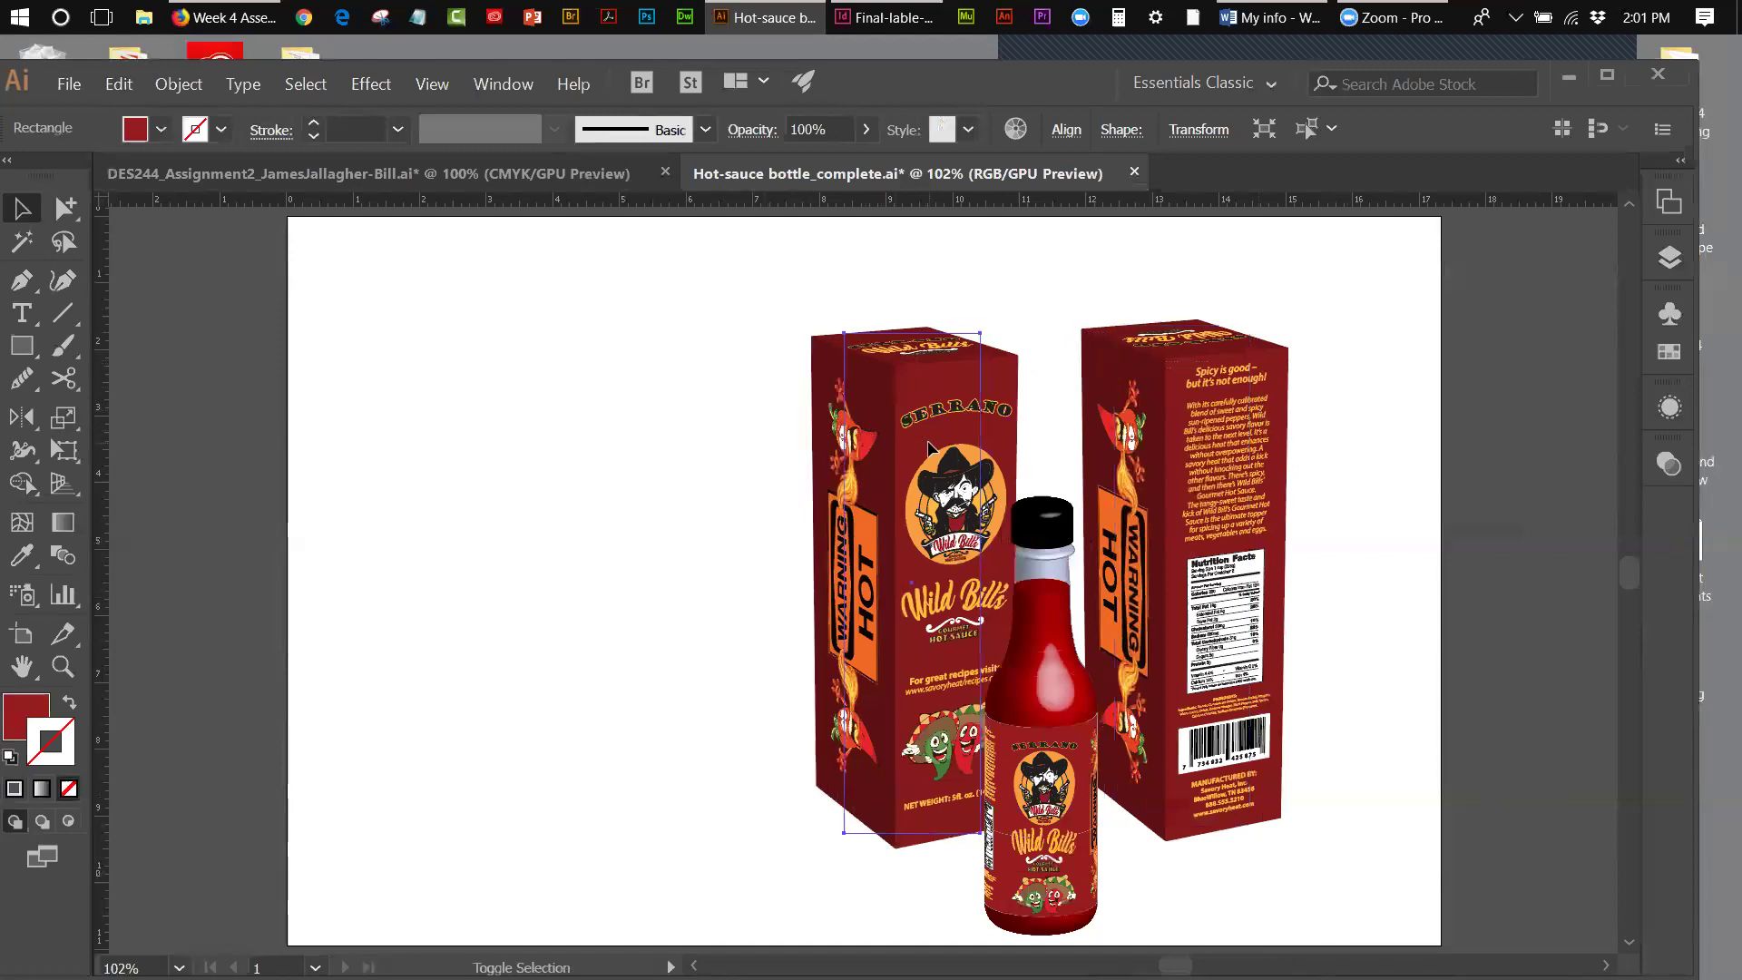
key(shift+Left)
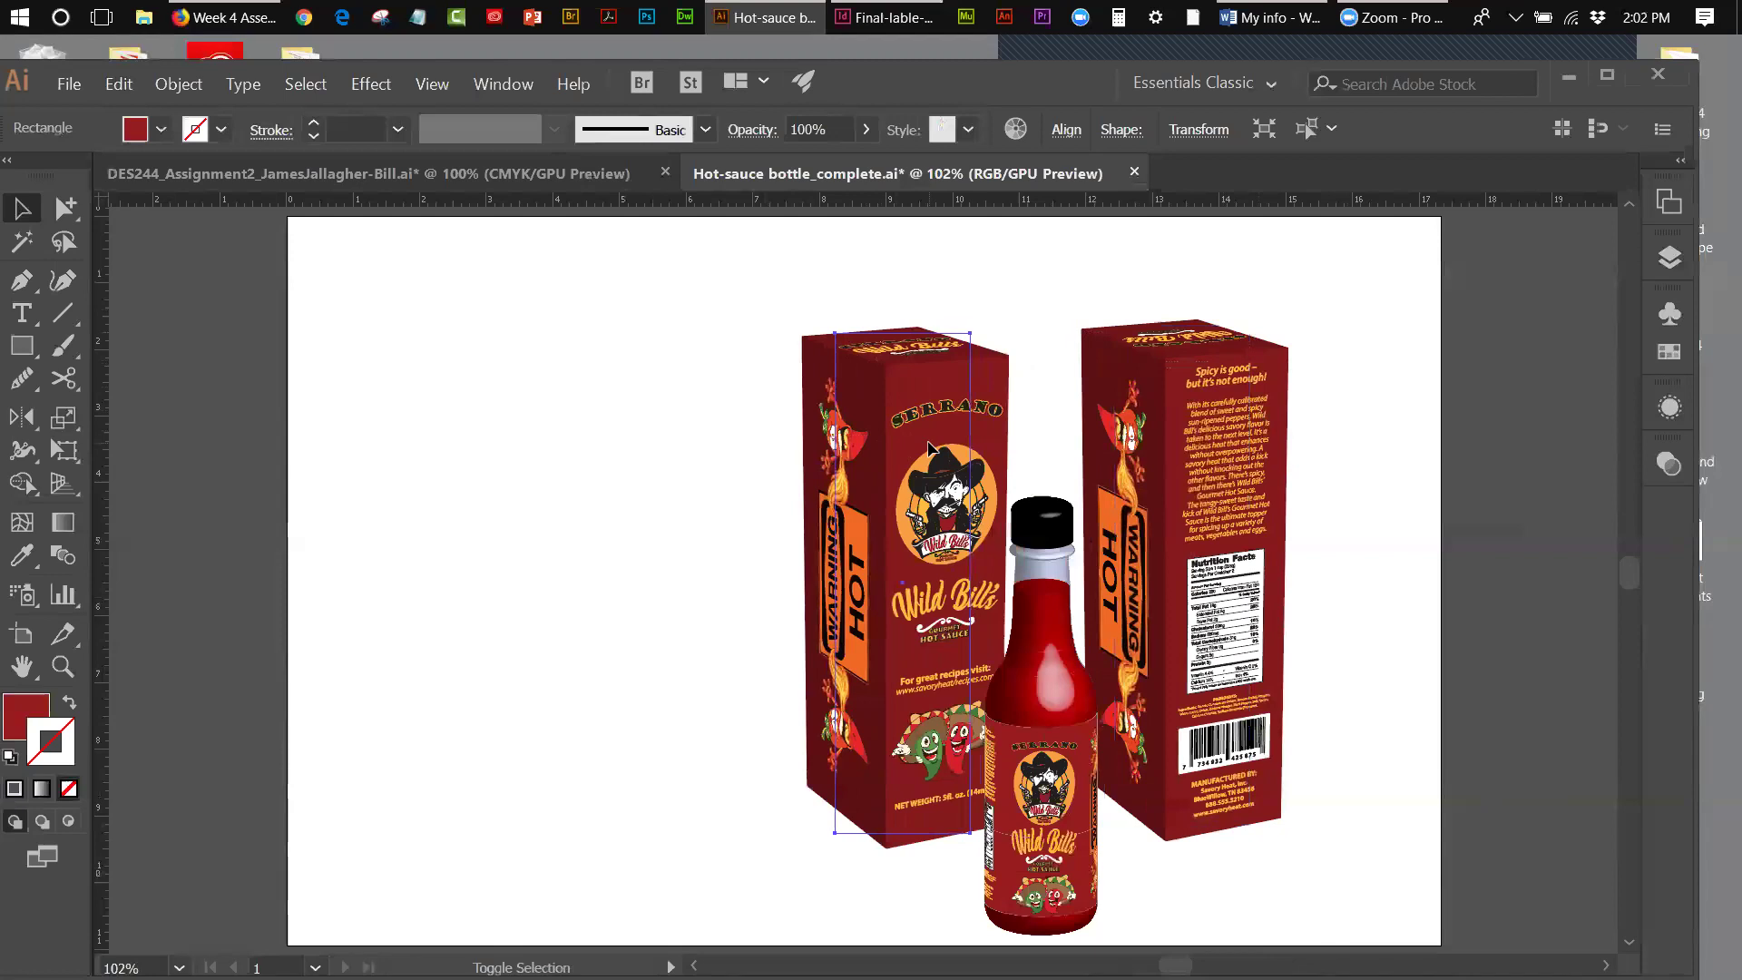
key(shift+Left)
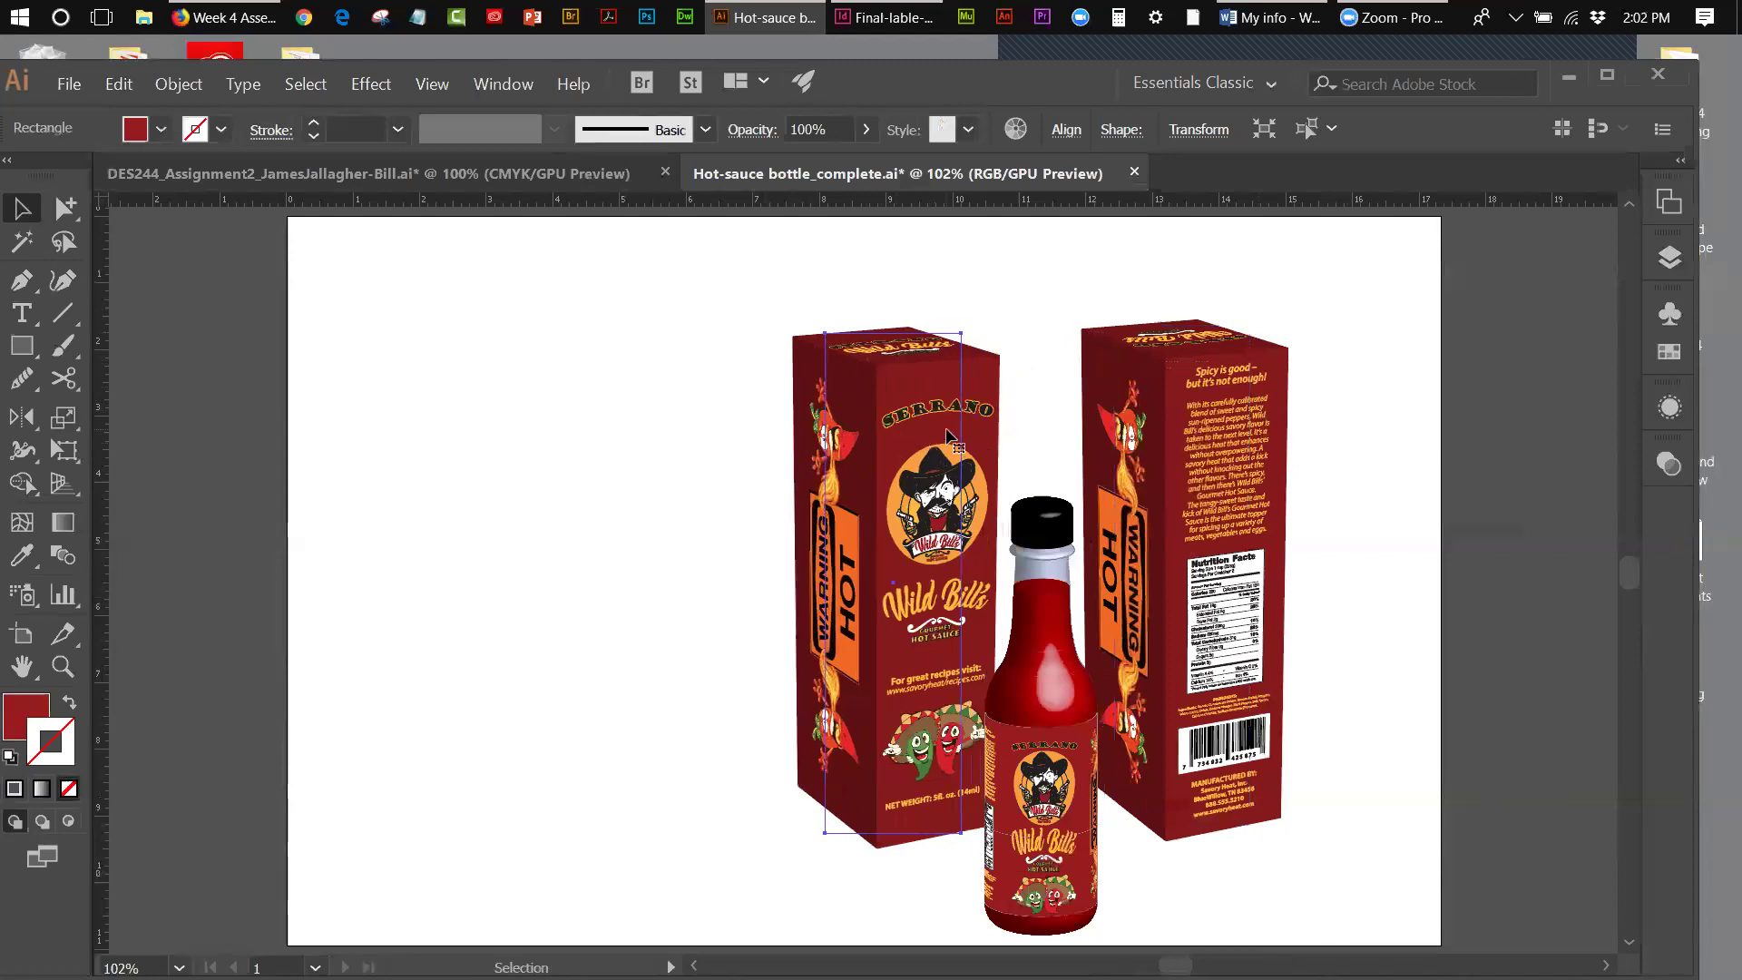
click(658, 400)
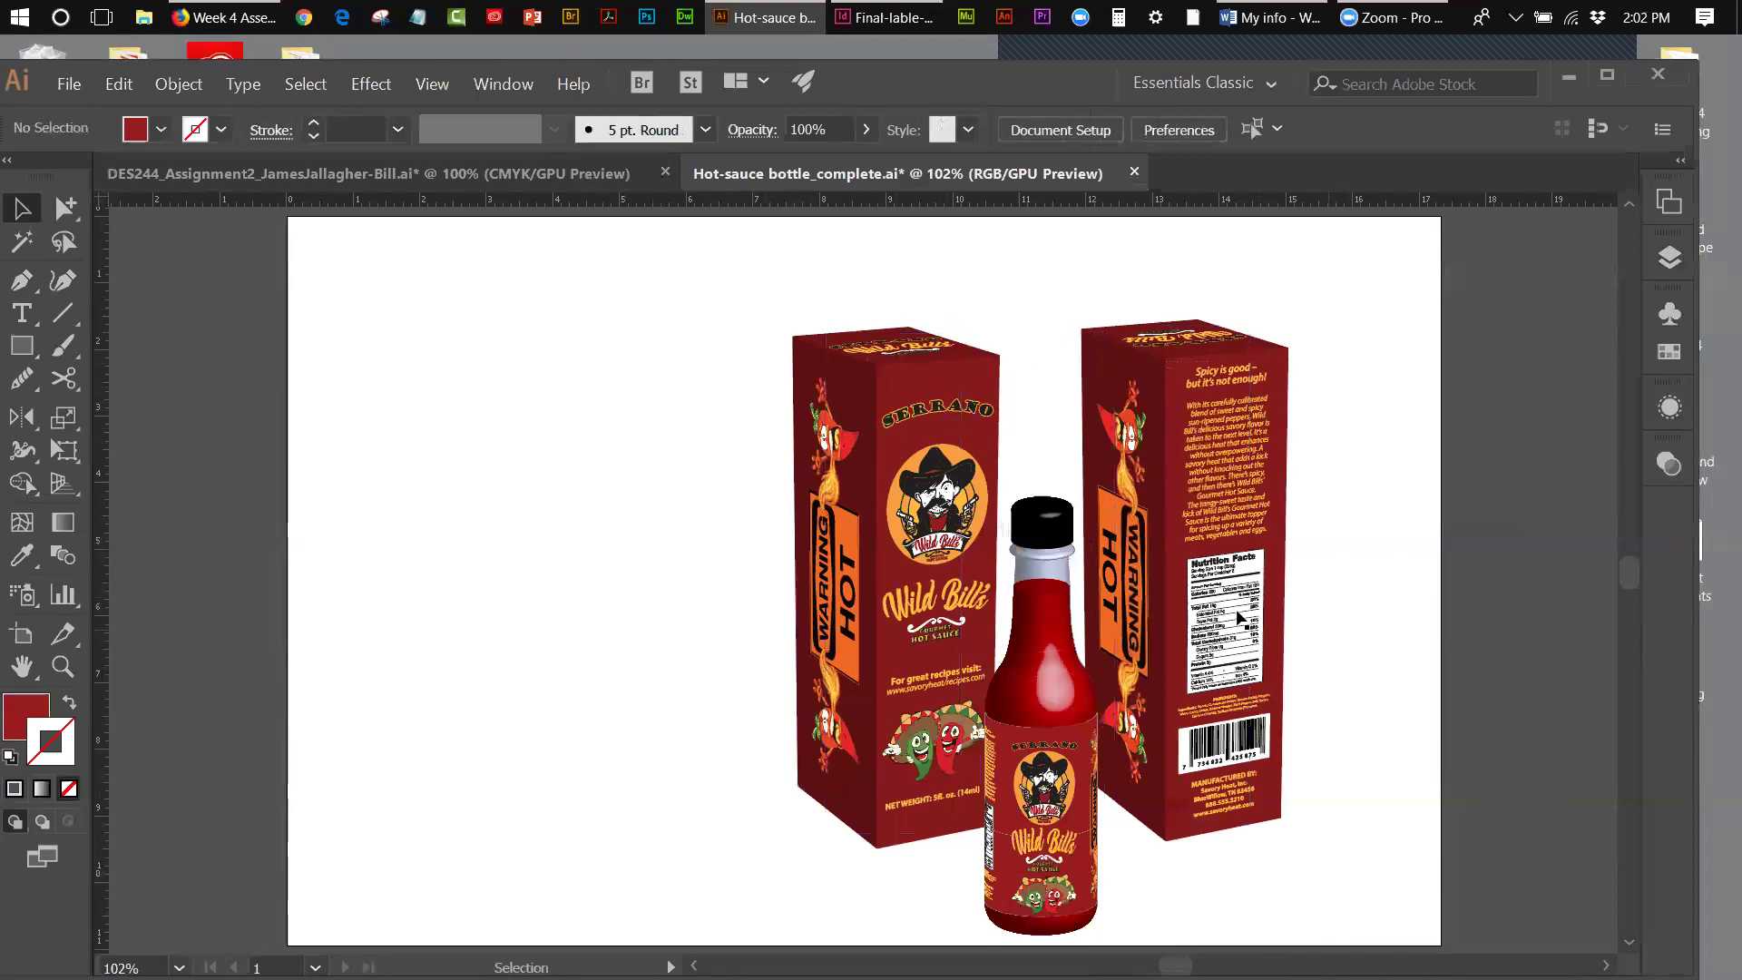
- Pull the artboard's left and right edges in close to the artwork
click(21, 633)
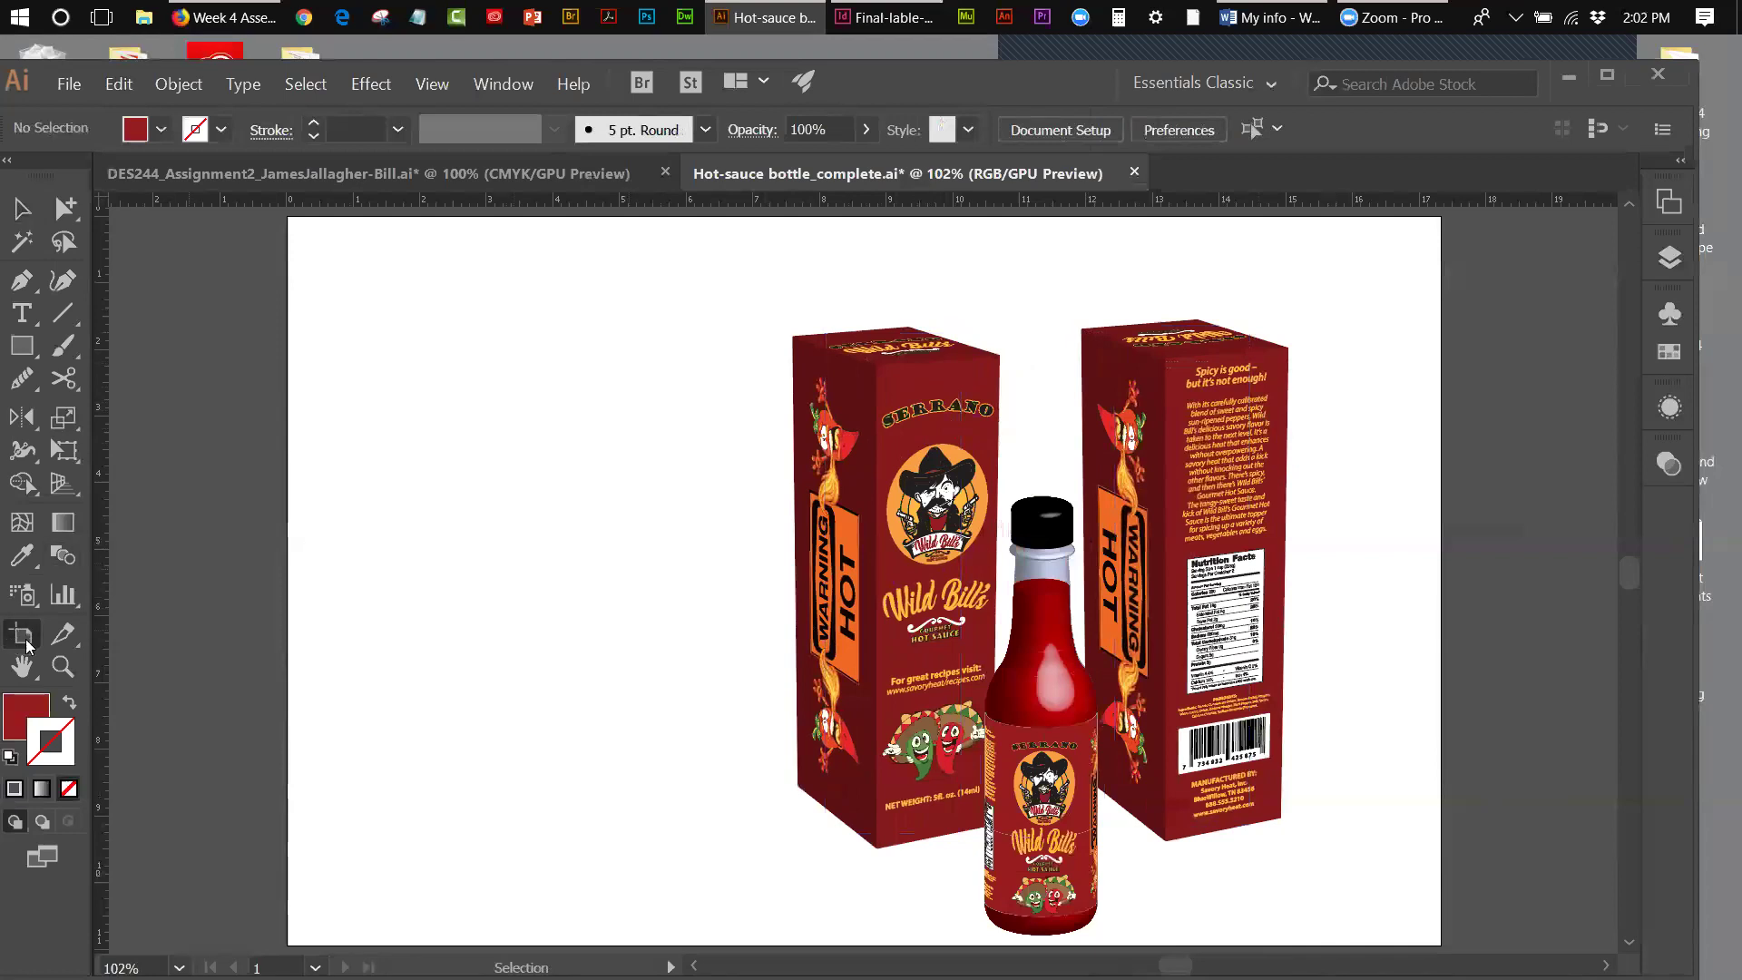
drag(287, 580, 757, 585)
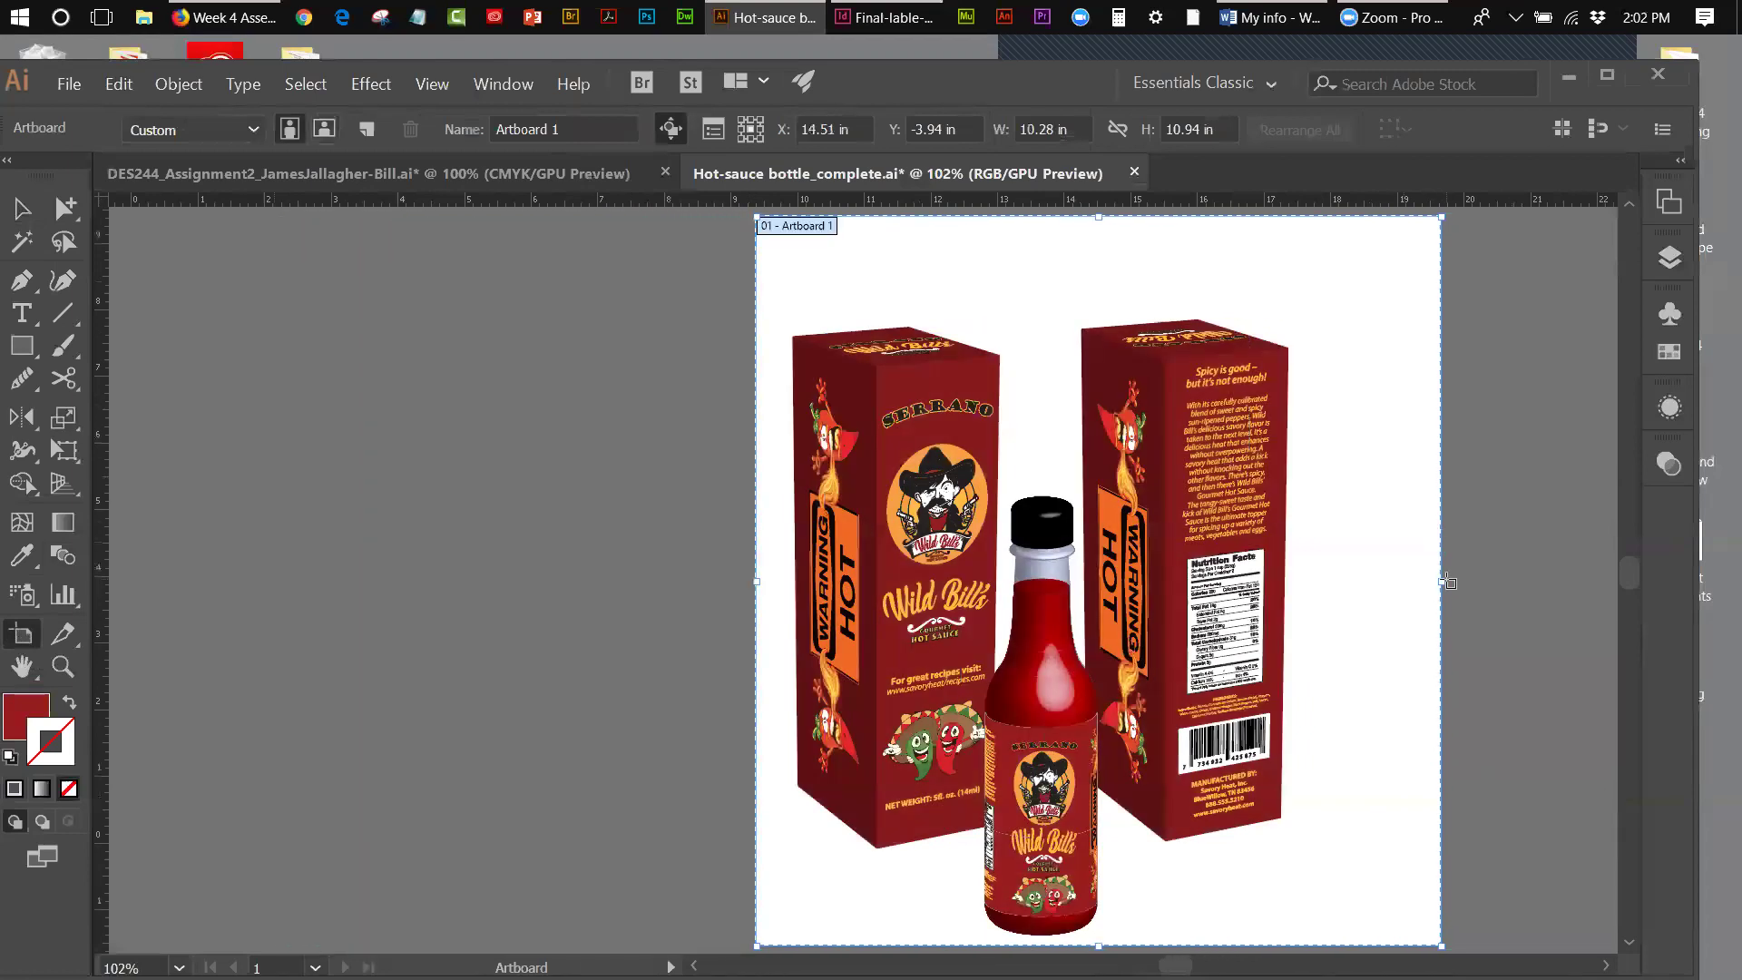
drag(1441, 580, 1325, 580)
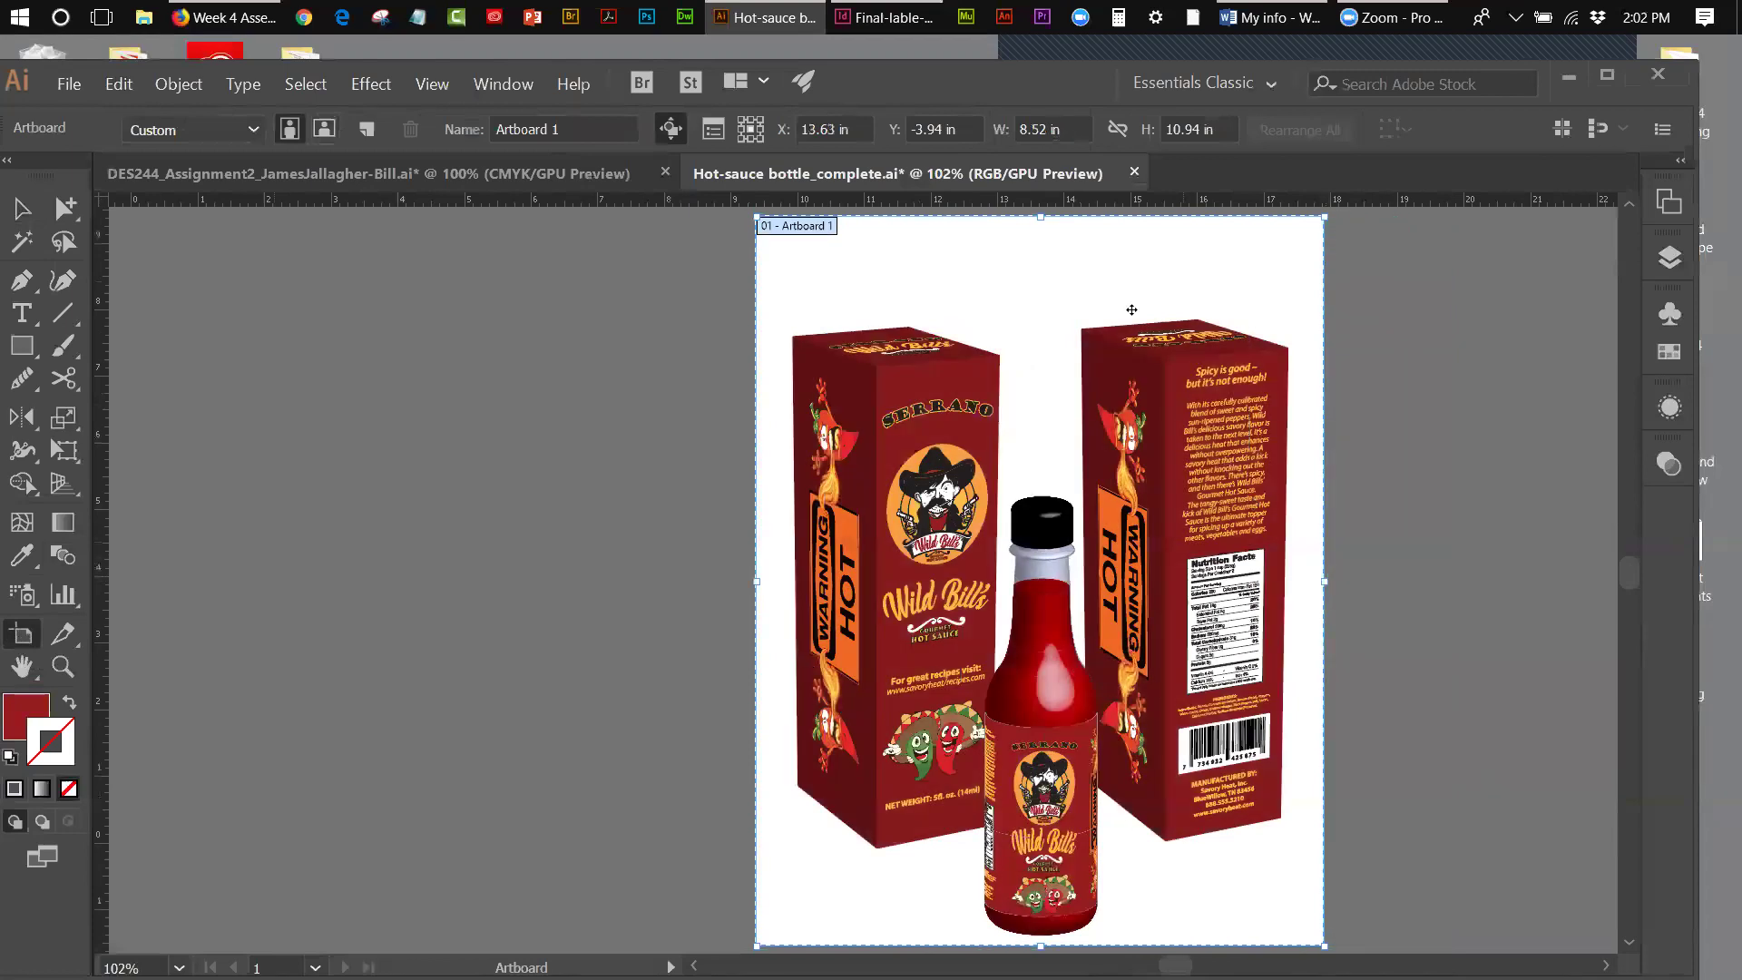
click(22, 207)
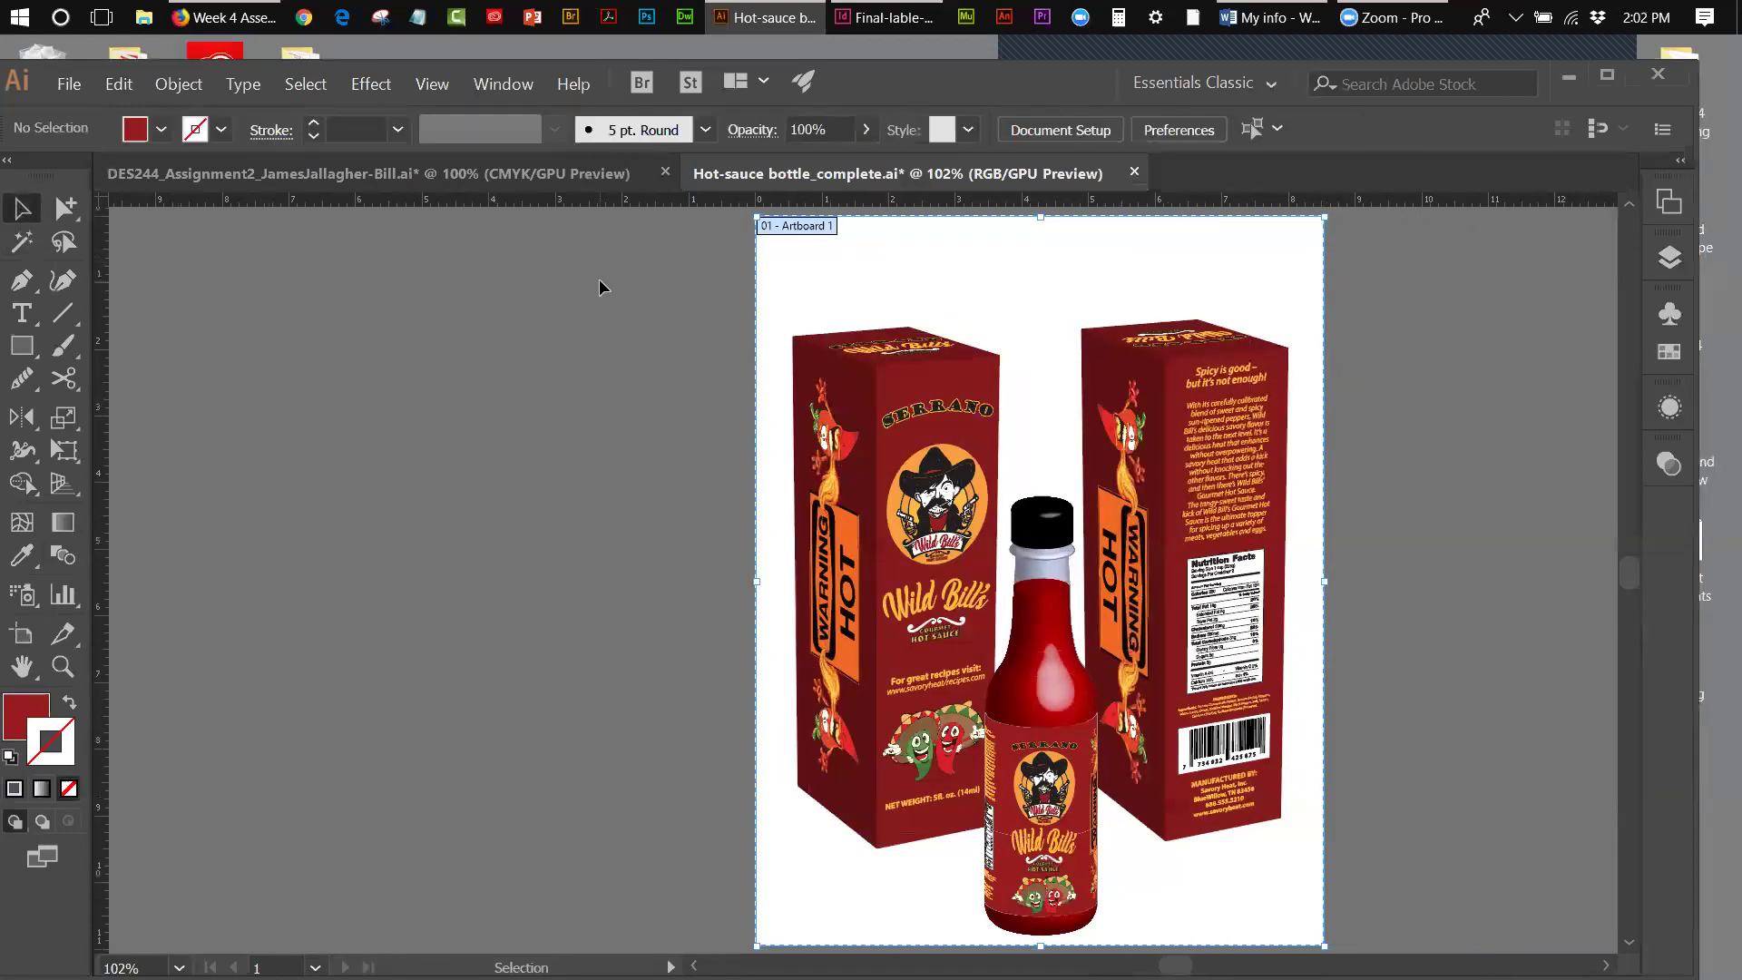
- Select the boxes and bottle together and nudge them upward twice
drag(684, 313, 1306, 859)
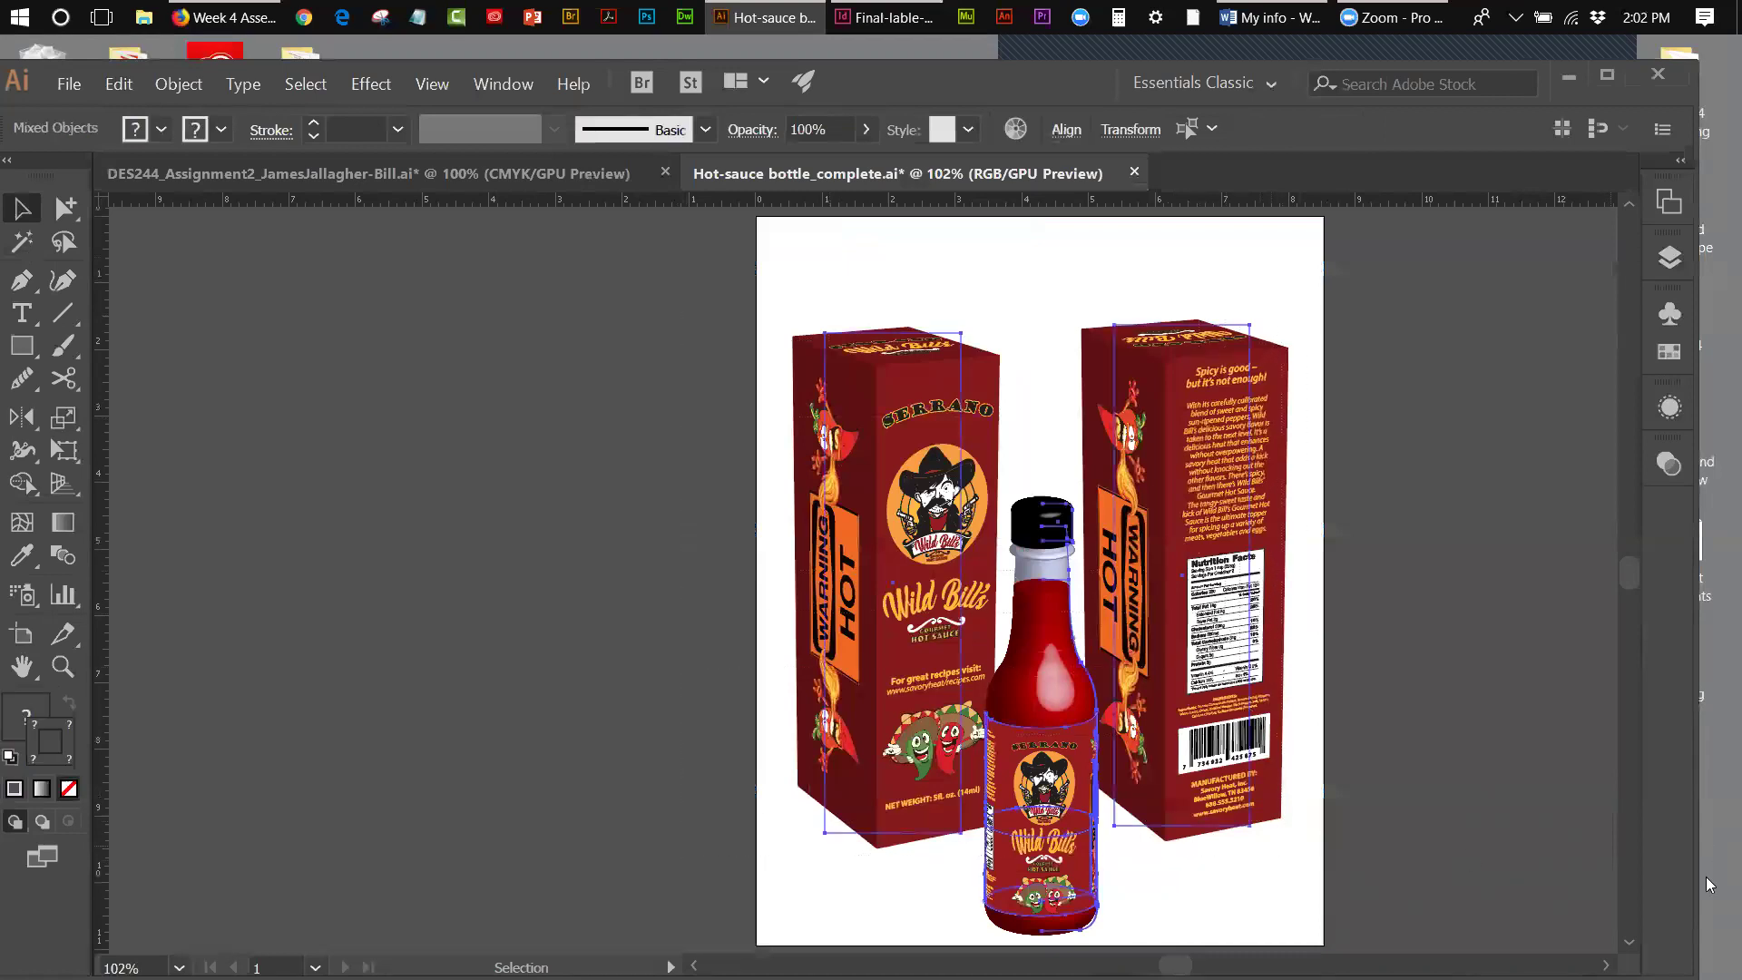
key(shift+Up)
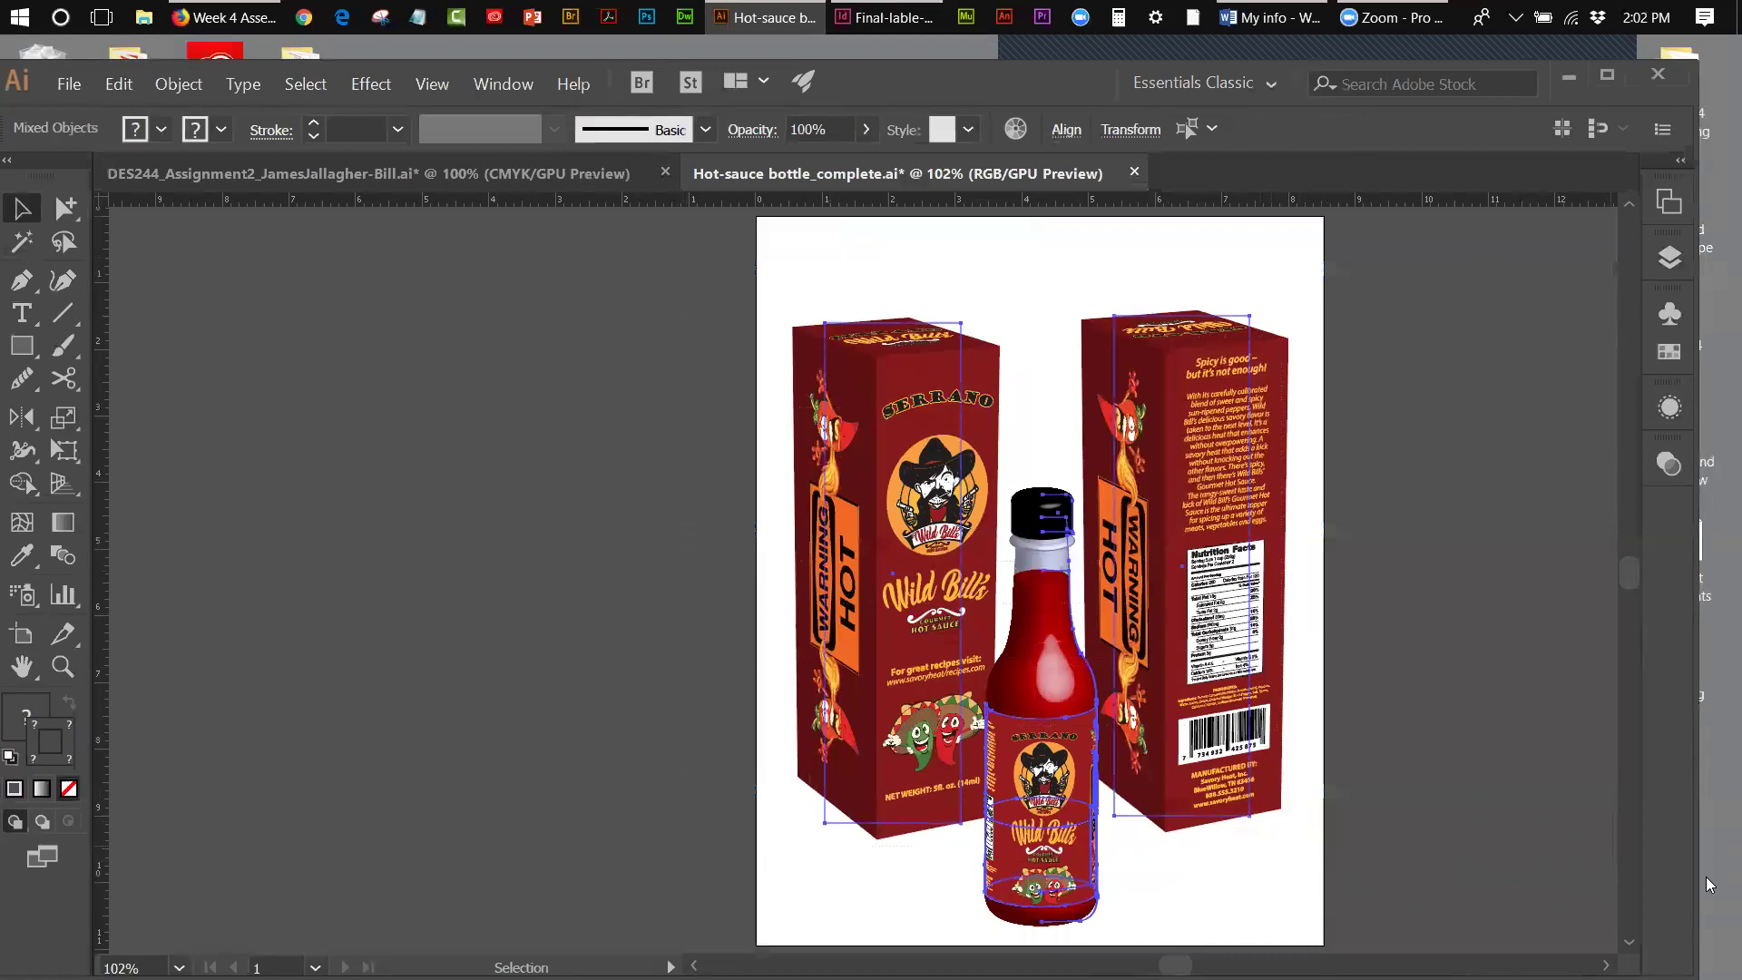
key(shift+Up)
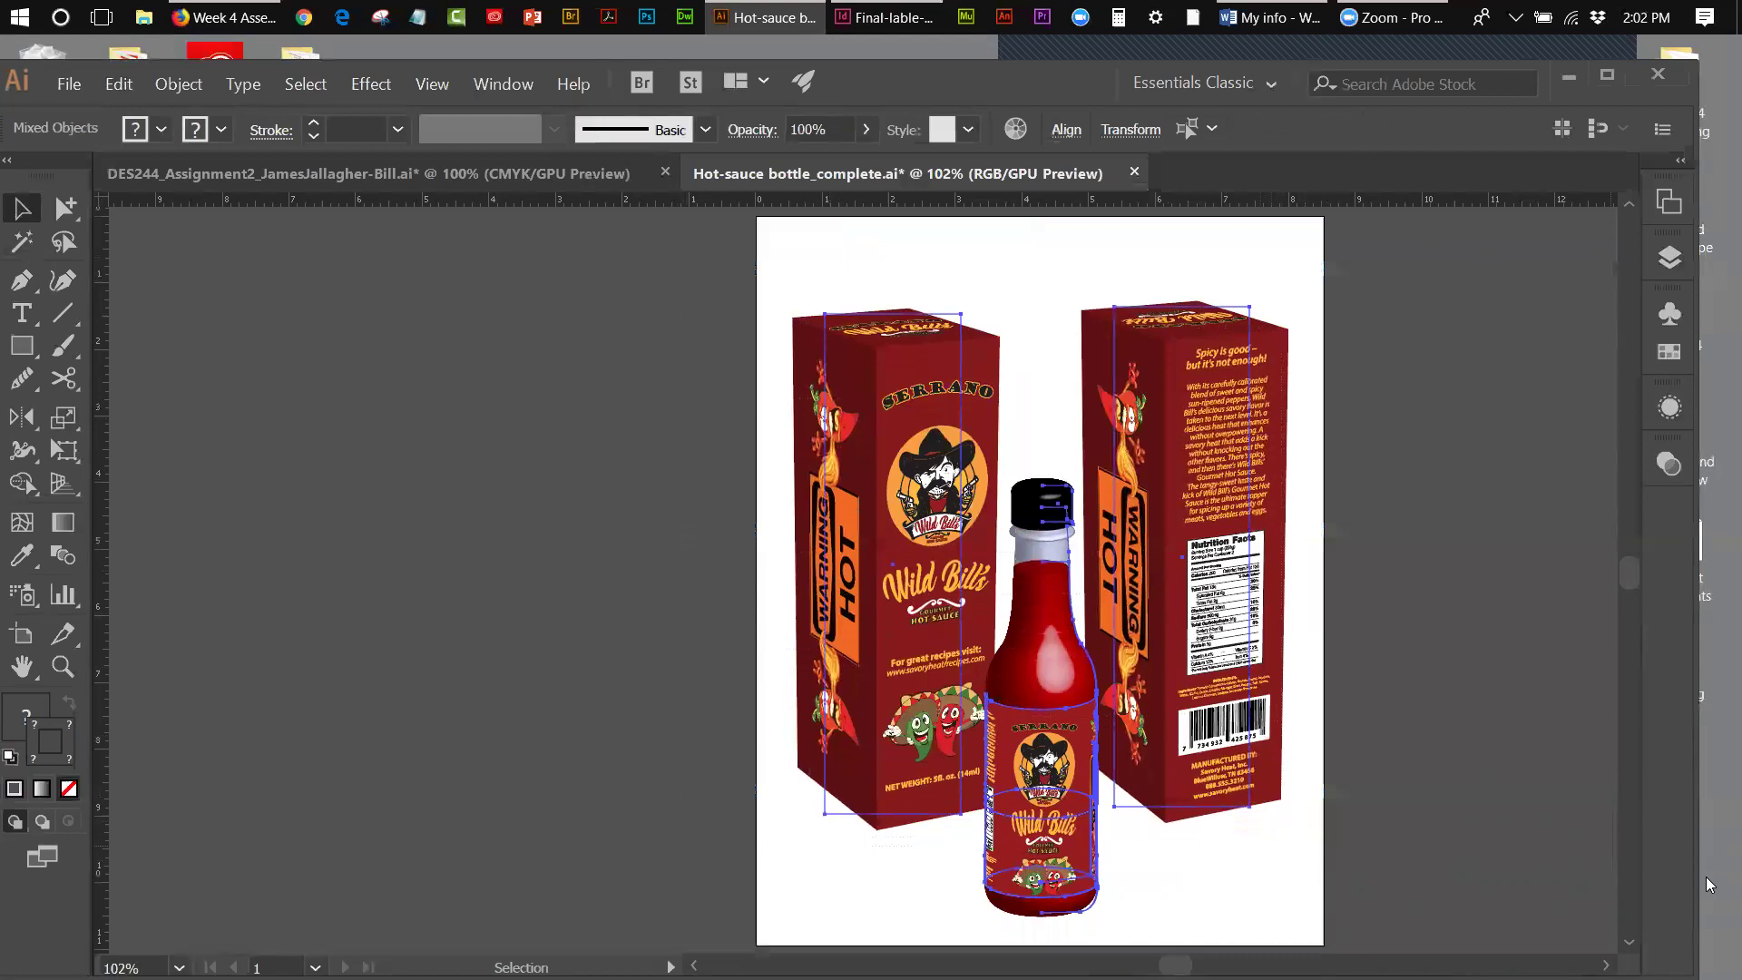
- Nudge the artwork up once more and save it as 'Hot-sauce bottle-box-complete.ai' with default options
key(shift+Up)
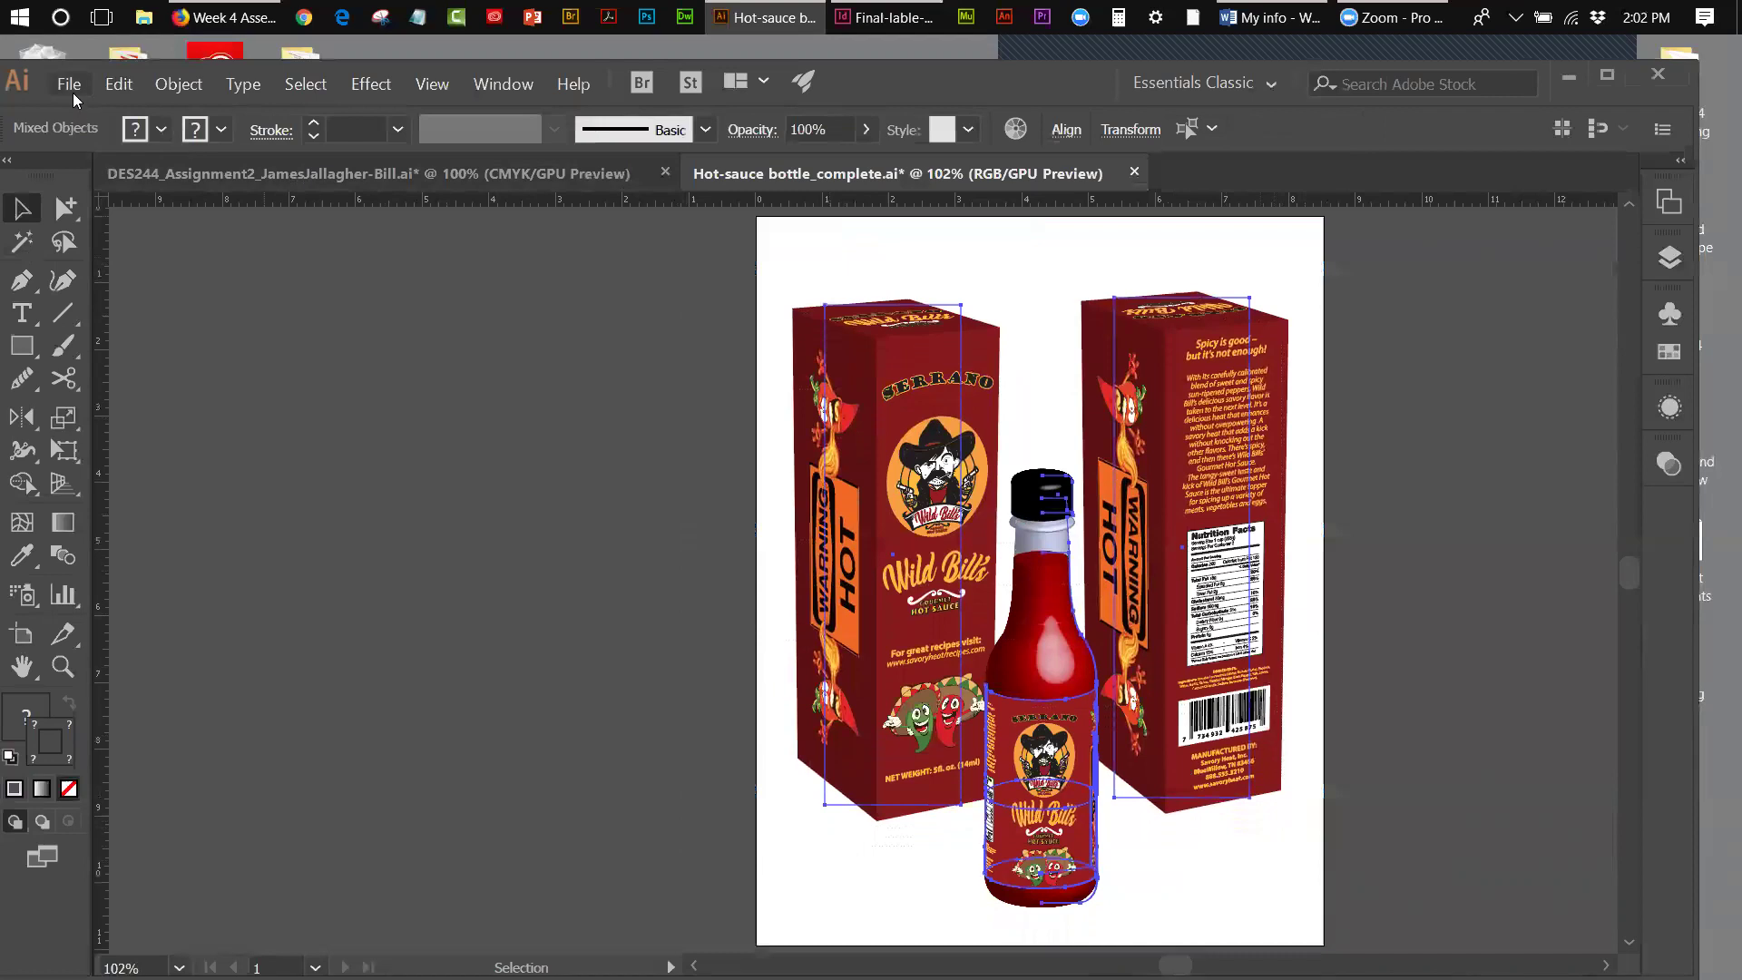
click(70, 85)
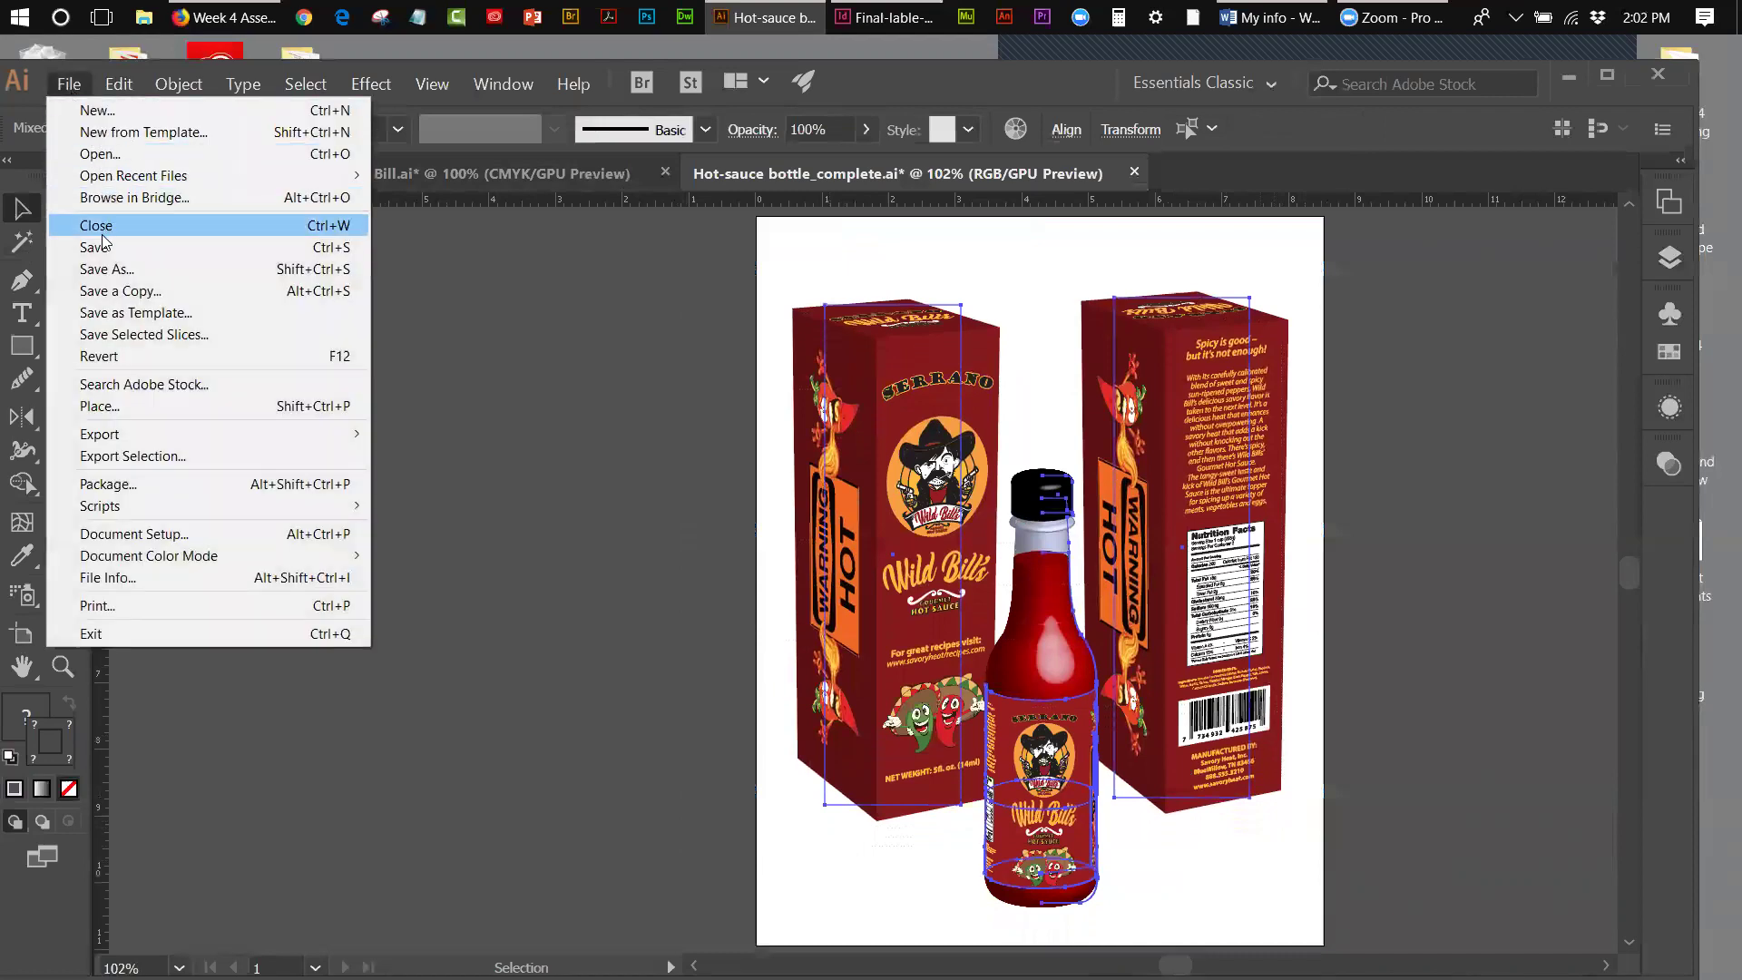
click(103, 268)
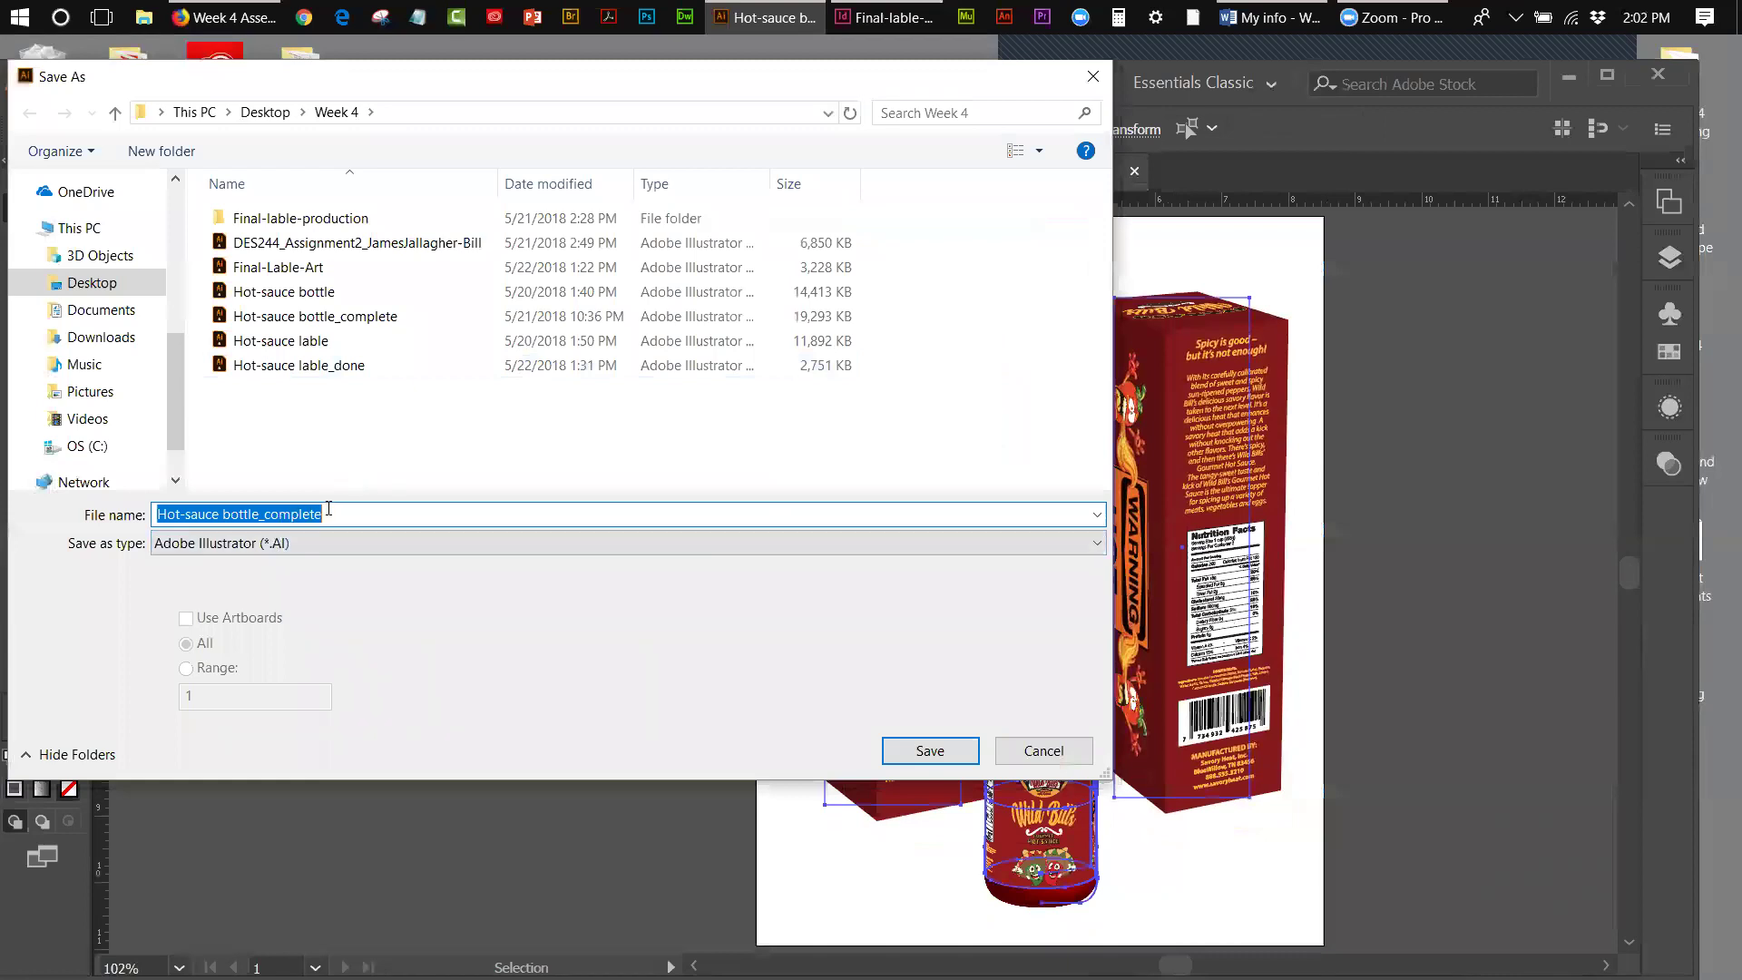
click(327, 512)
drag(266, 516, 259, 516)
text(-bo)
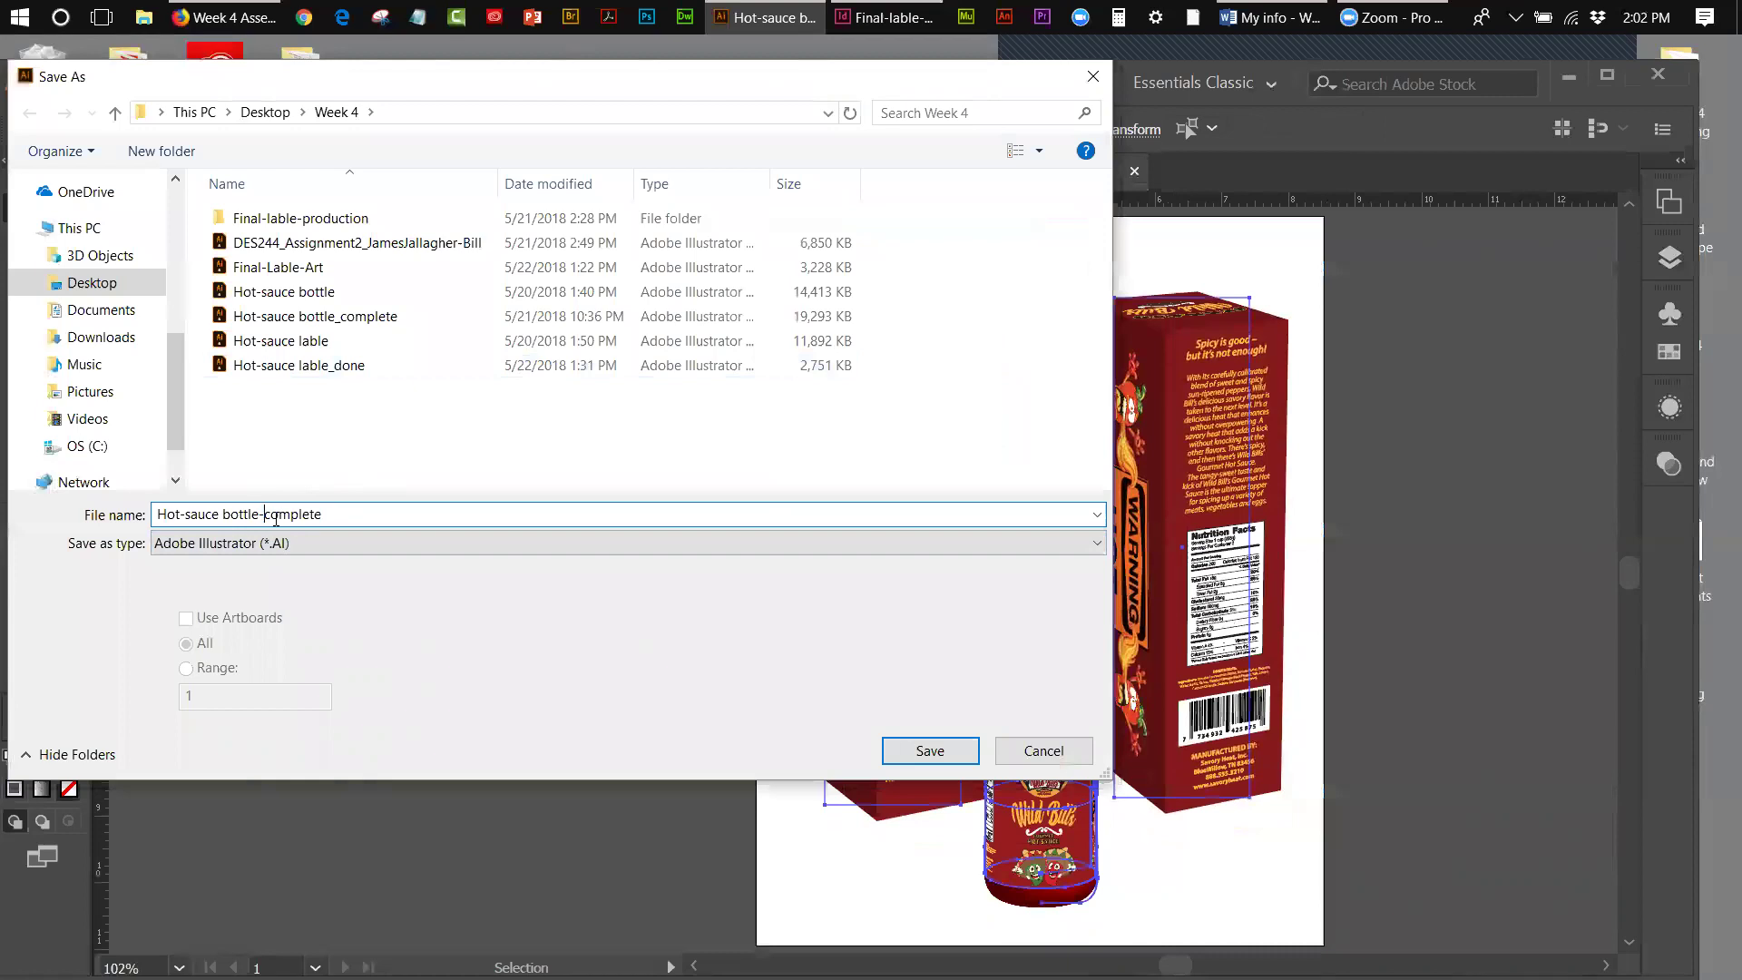
text(x-)
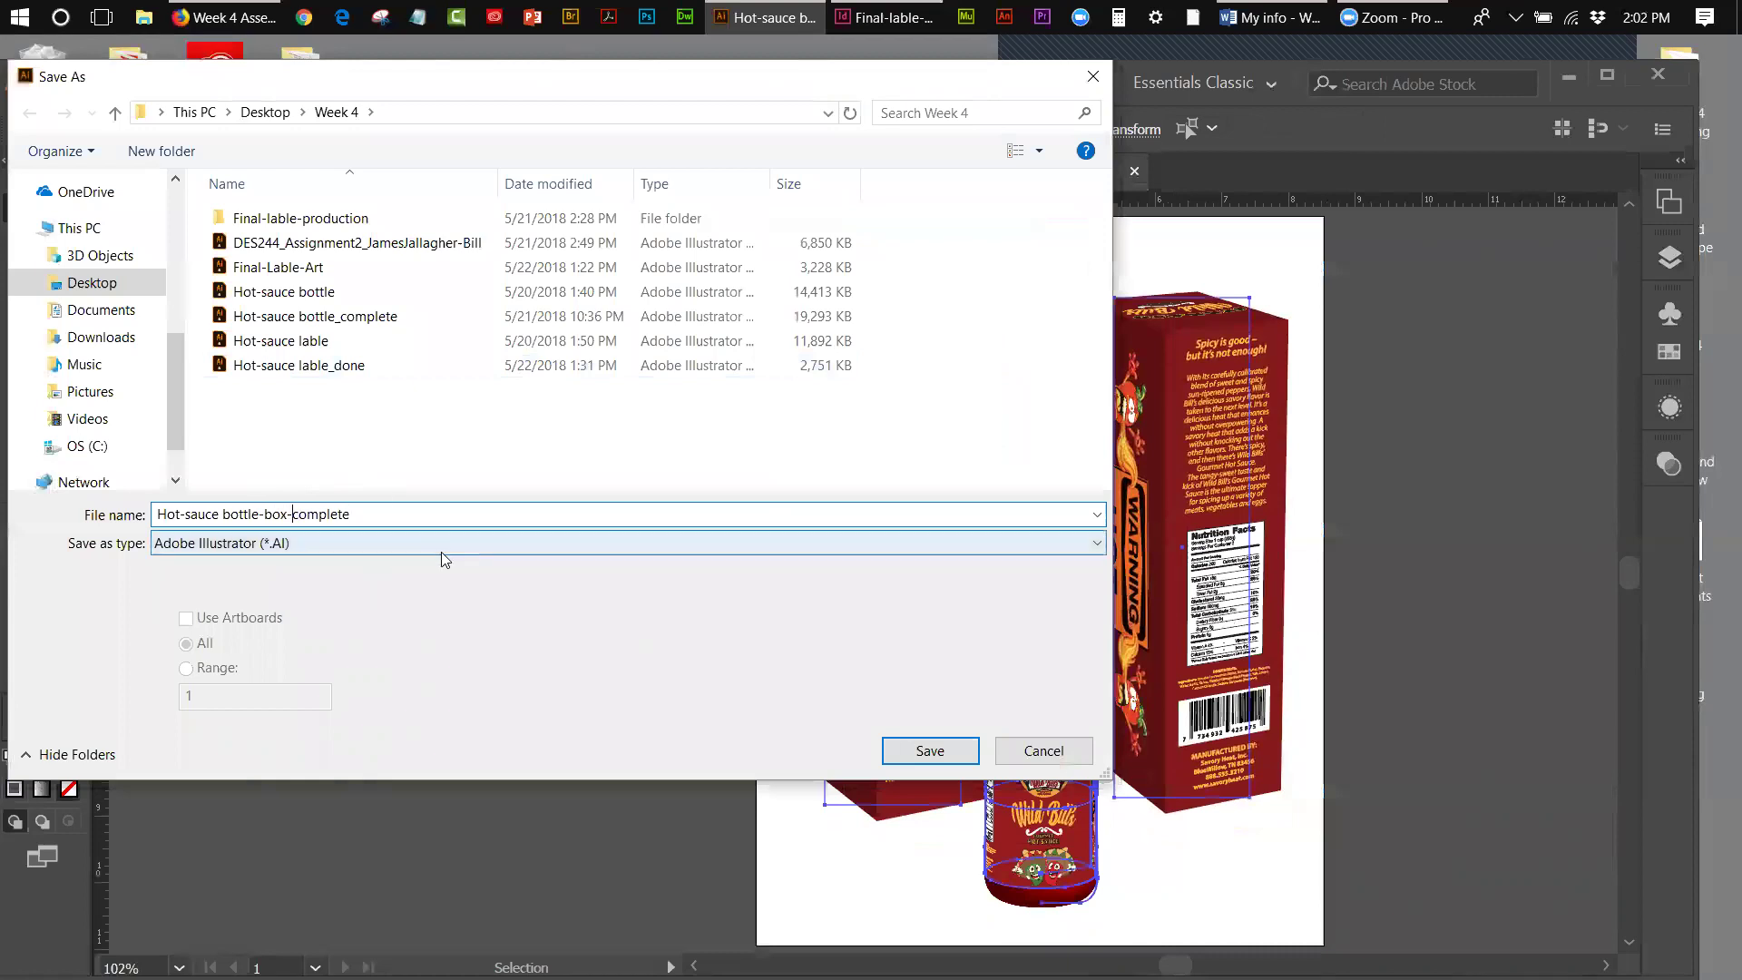
click(916, 749)
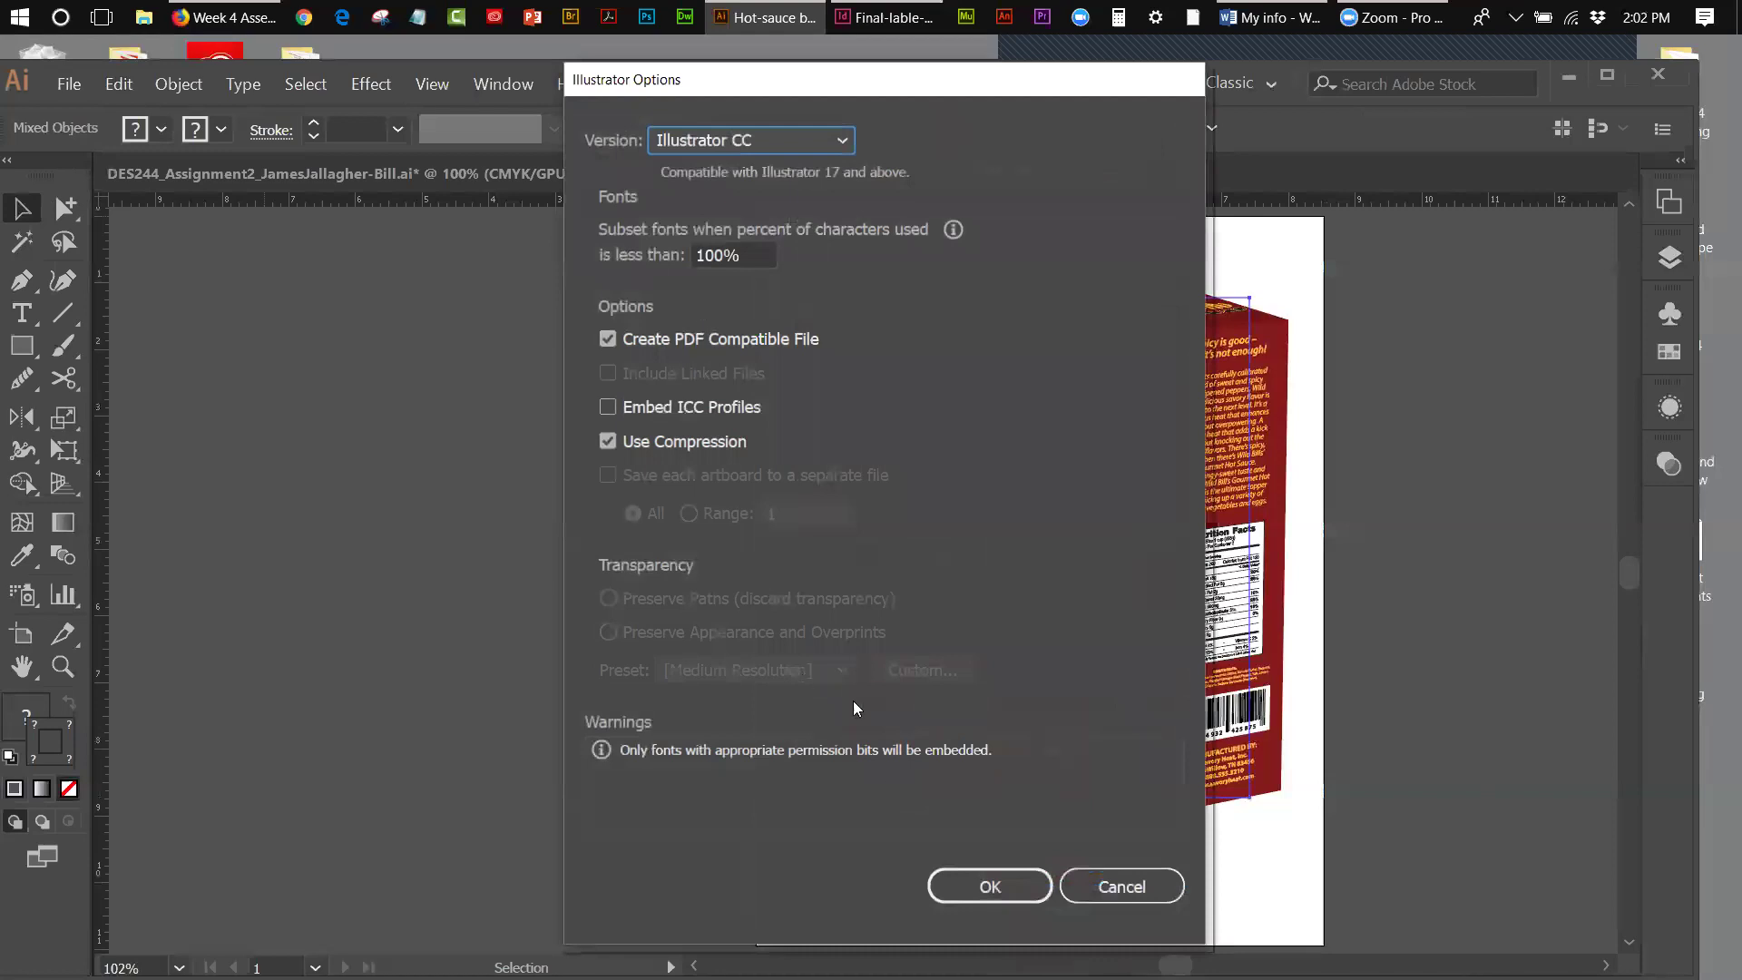
click(964, 889)
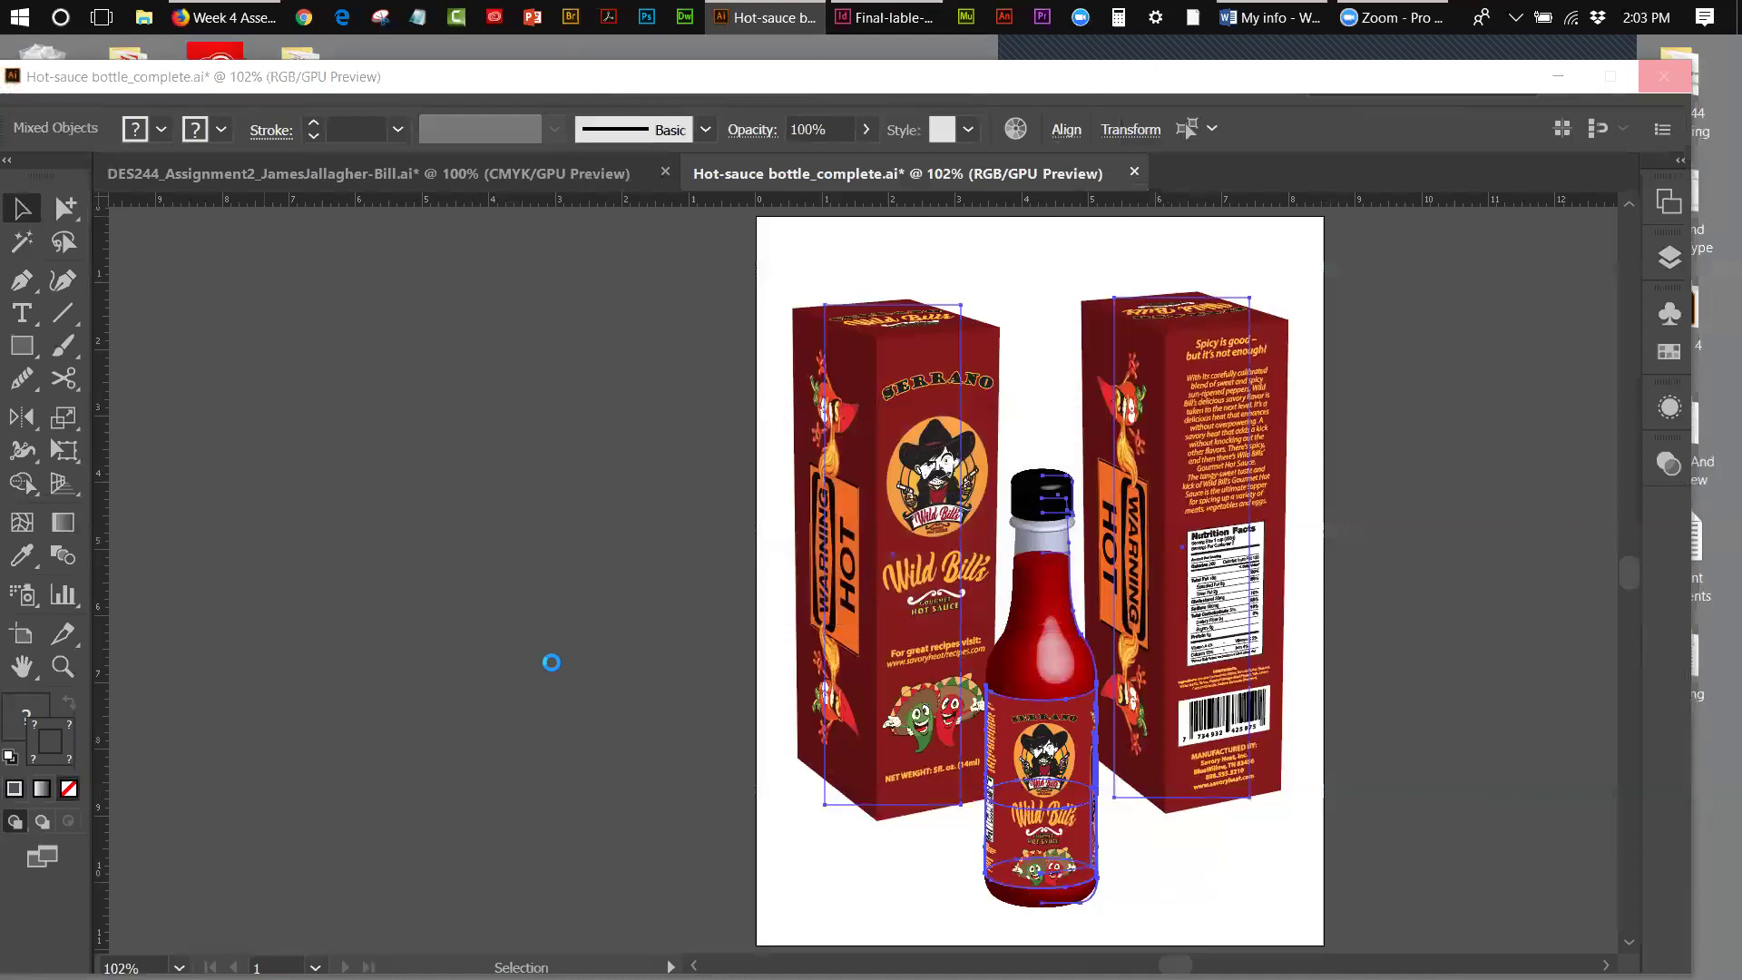
click(410, 268)
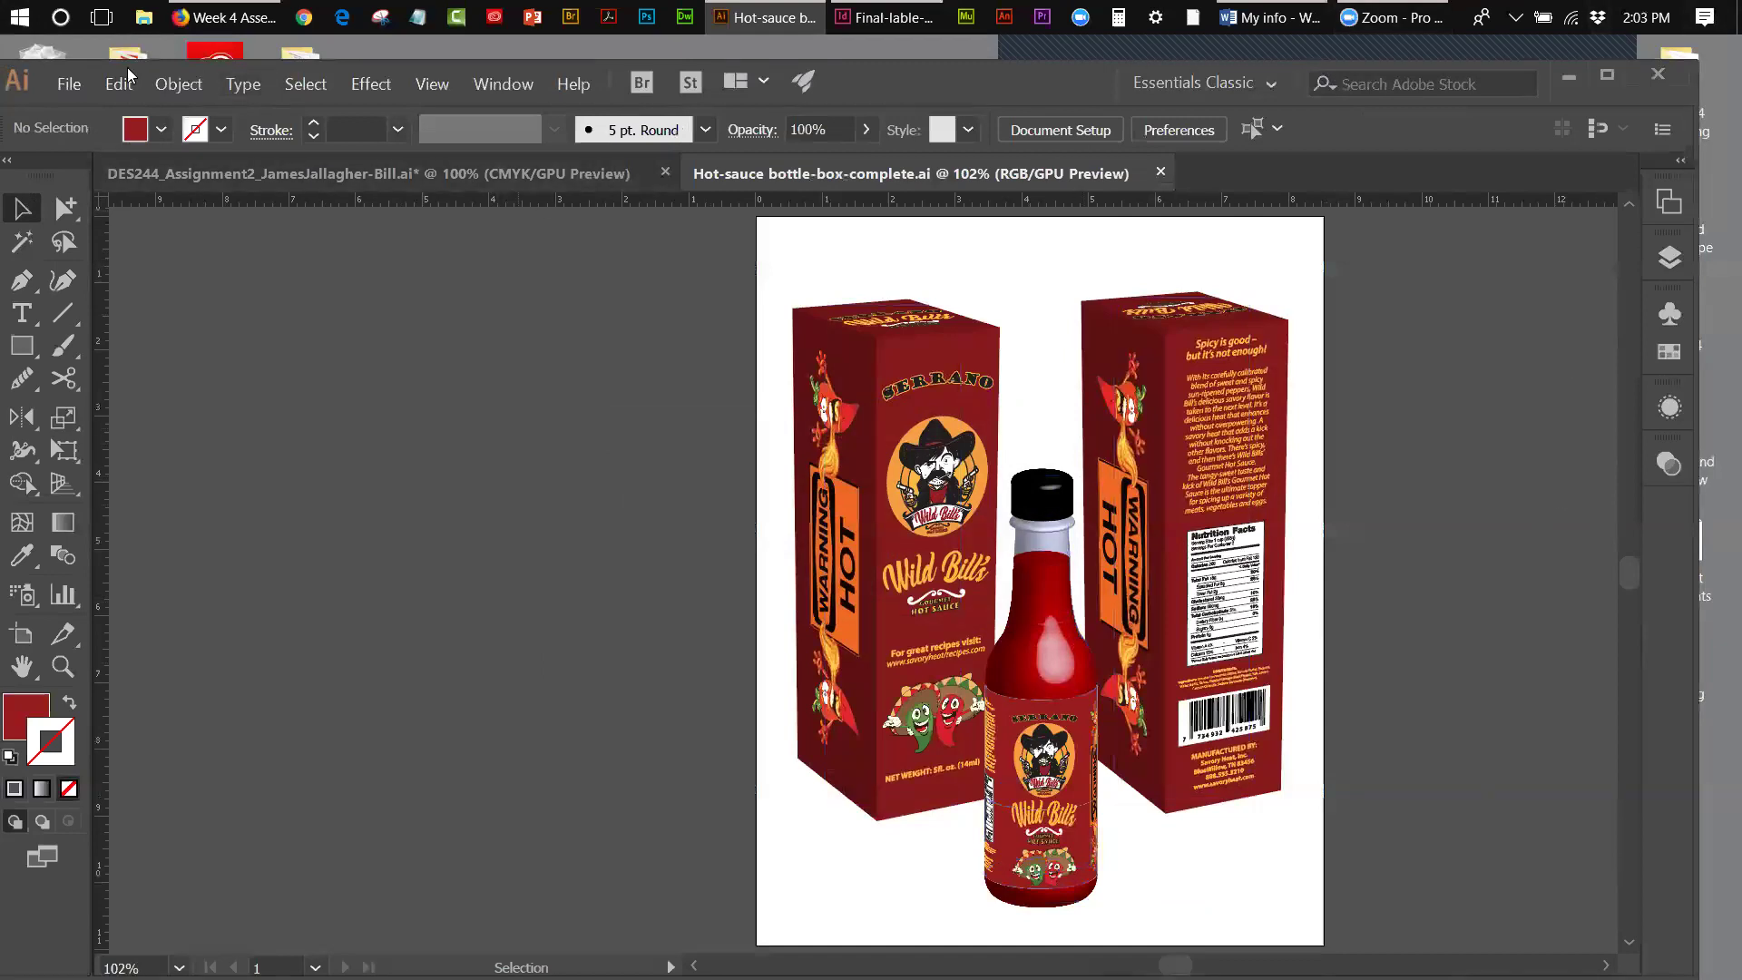
- Export As JPEG into Week 4, choosing Screen (72 ppi) resolution in JPEG Options
click(64, 84)
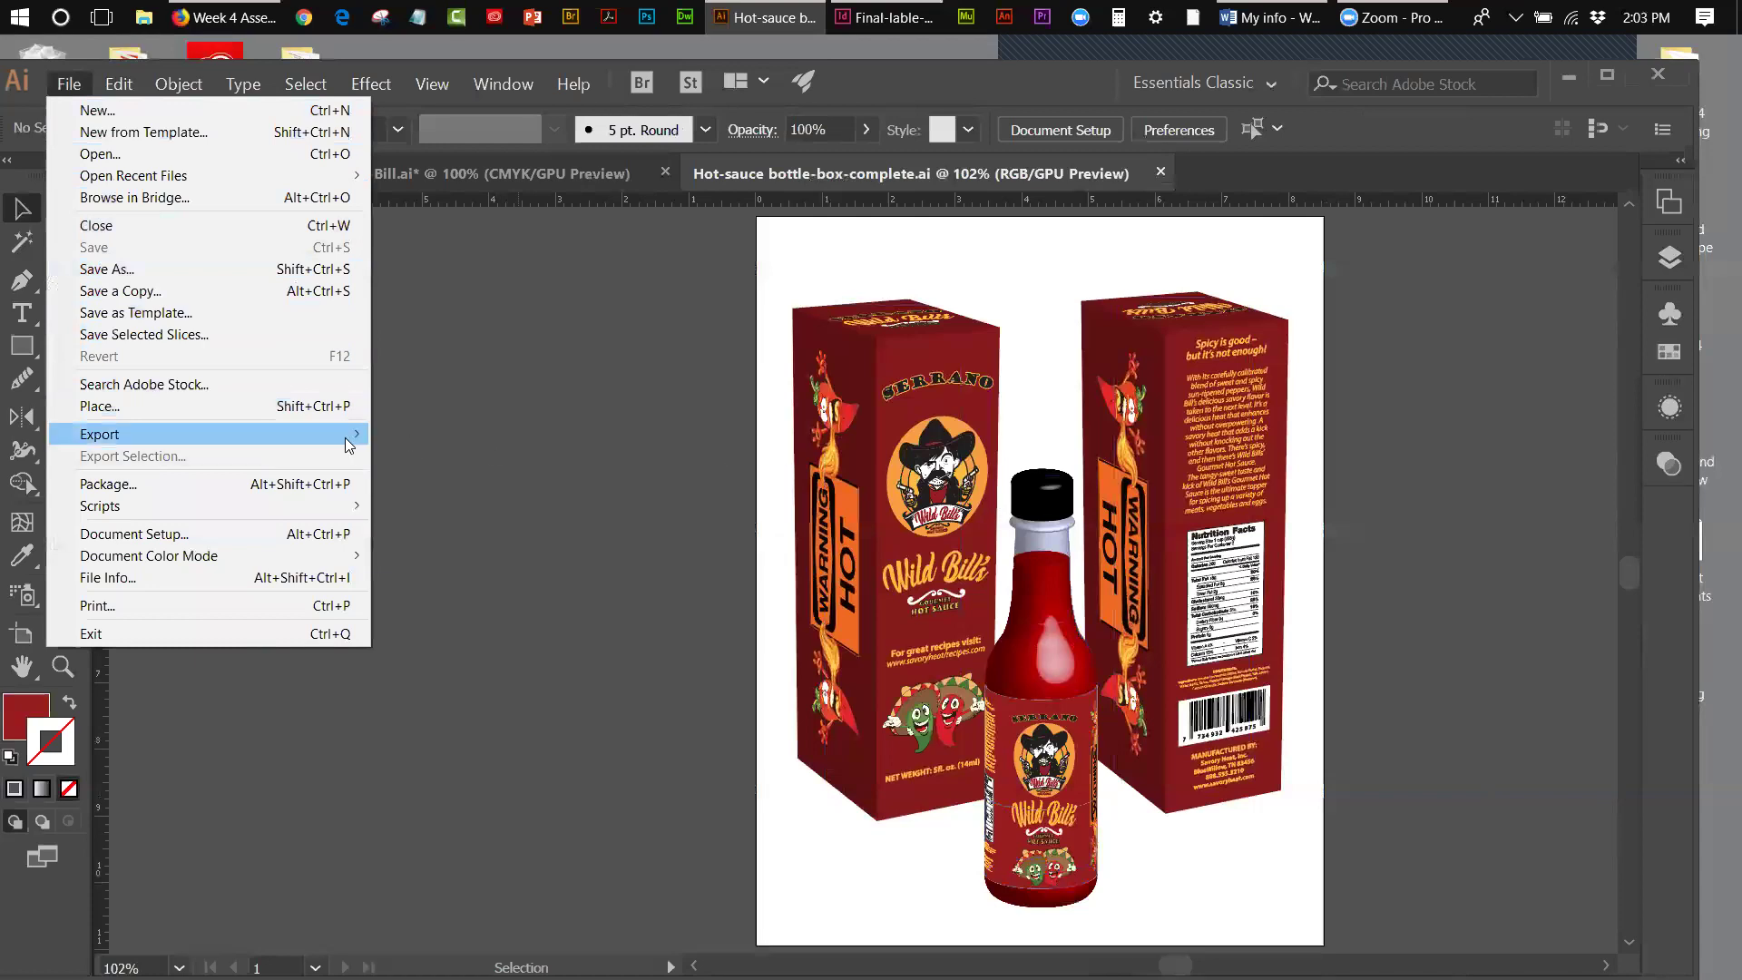
mouse_move(344, 437)
click(408, 455)
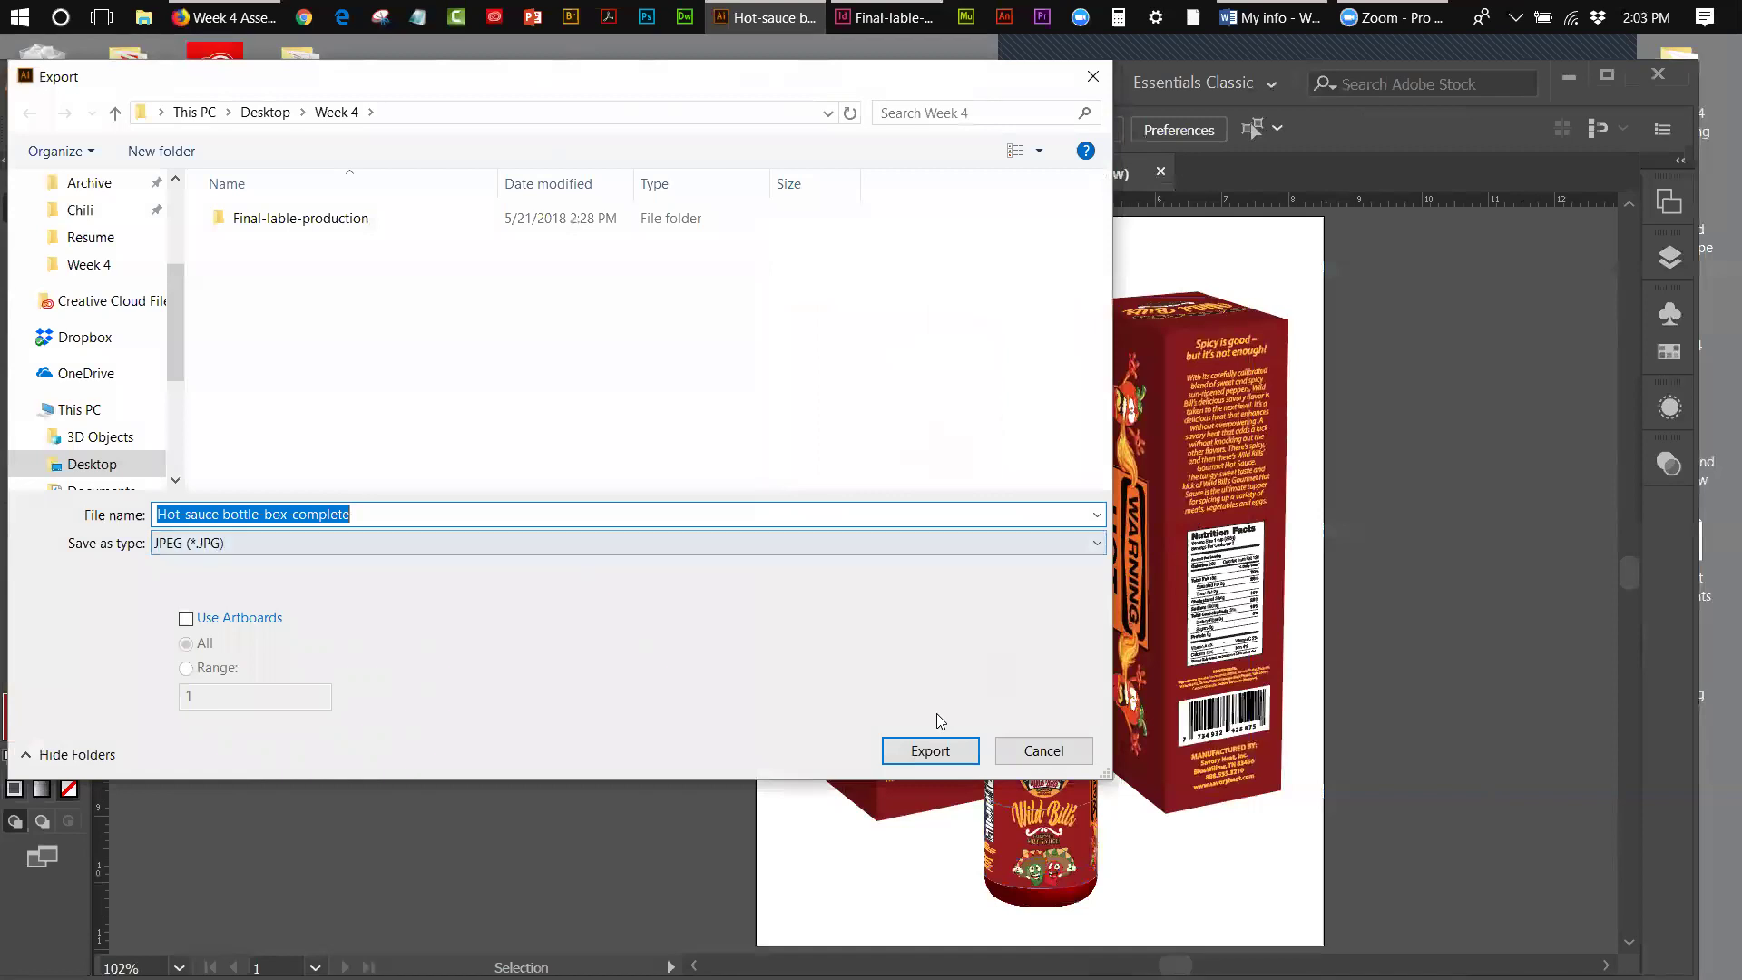
click(938, 747)
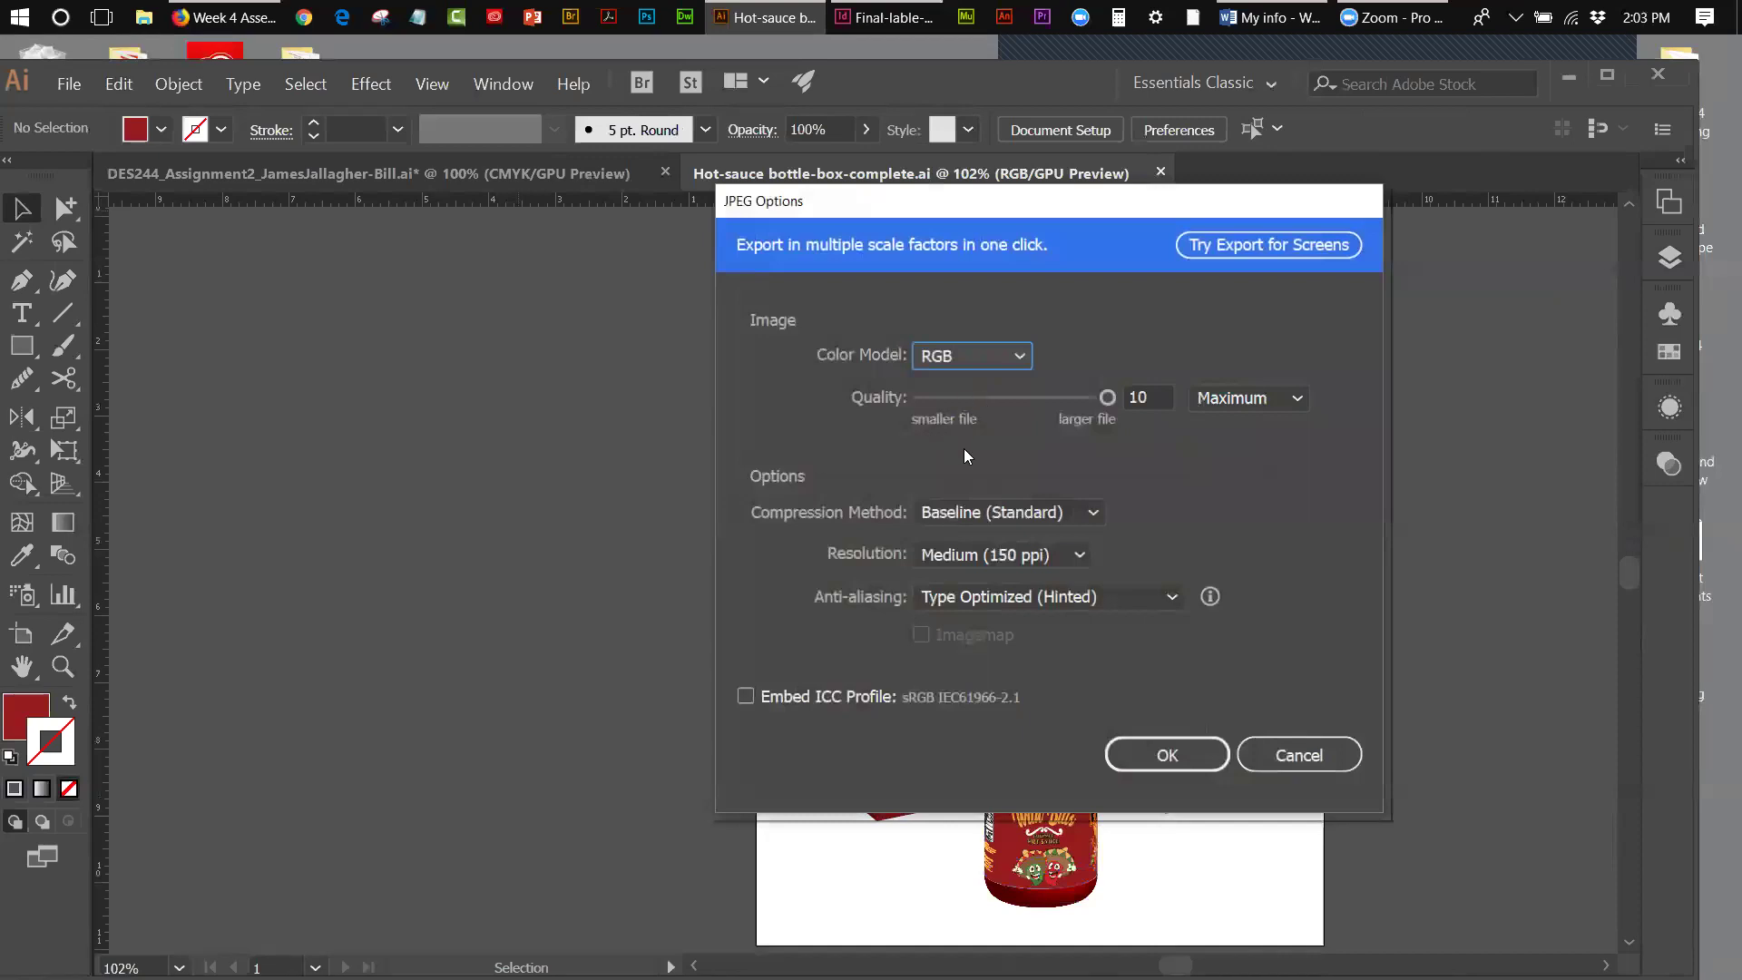
click(1079, 556)
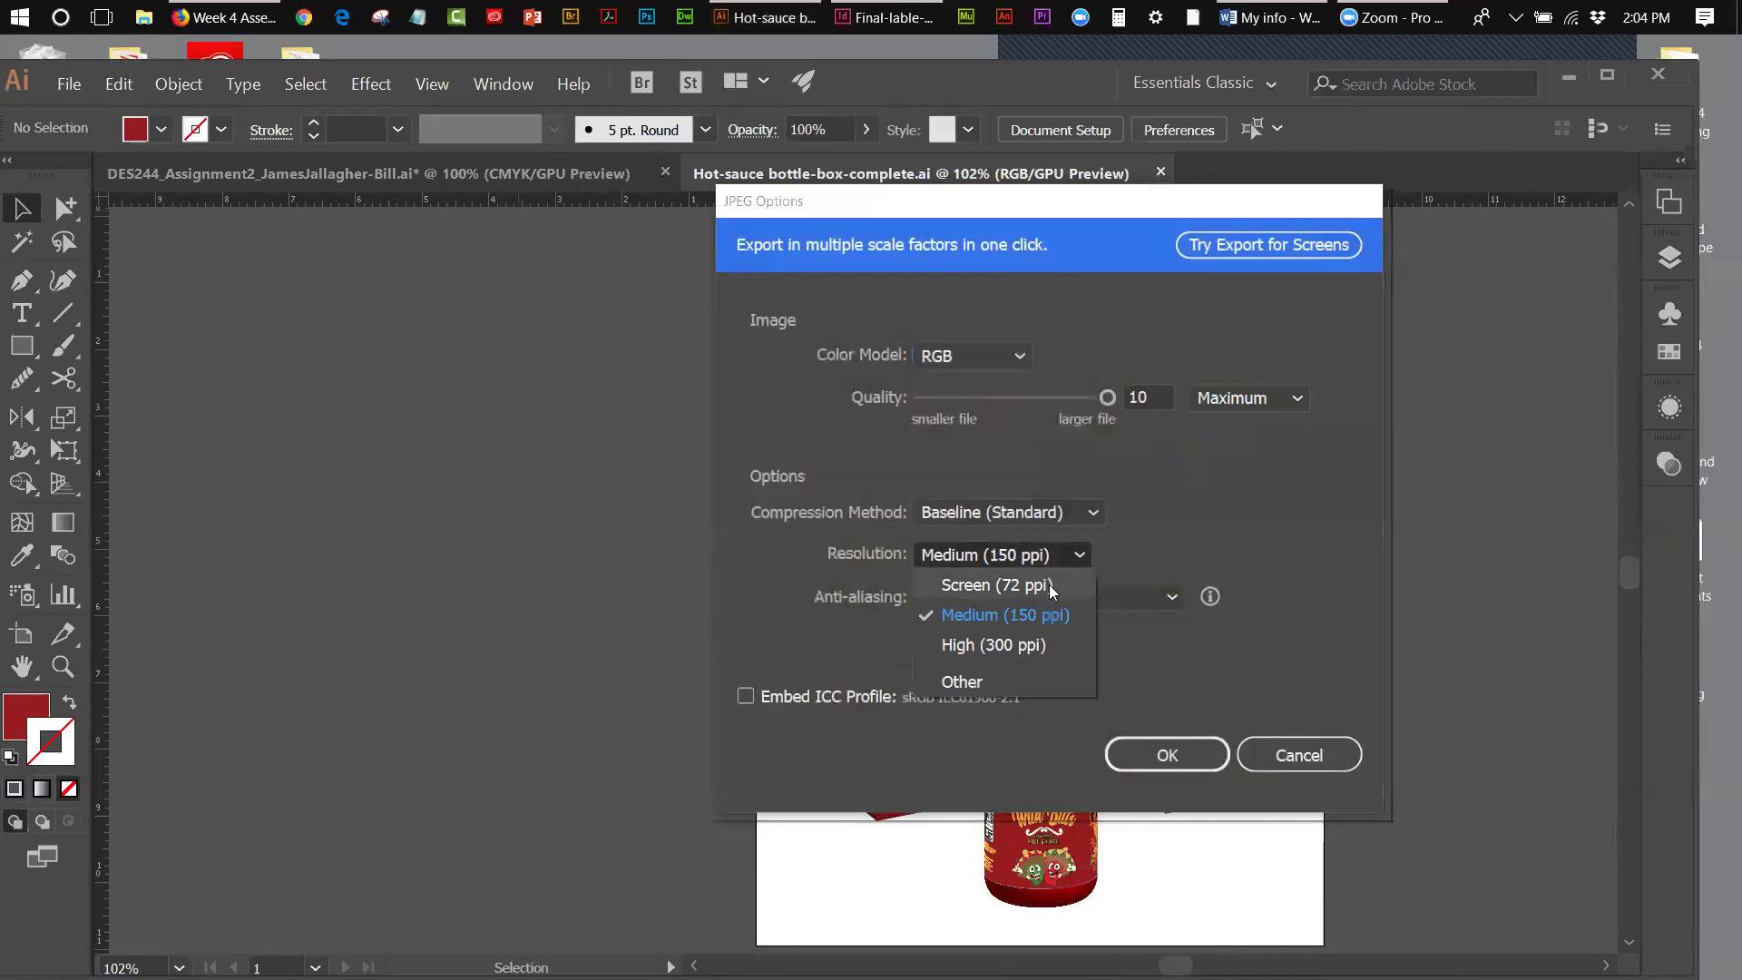
click(1051, 588)
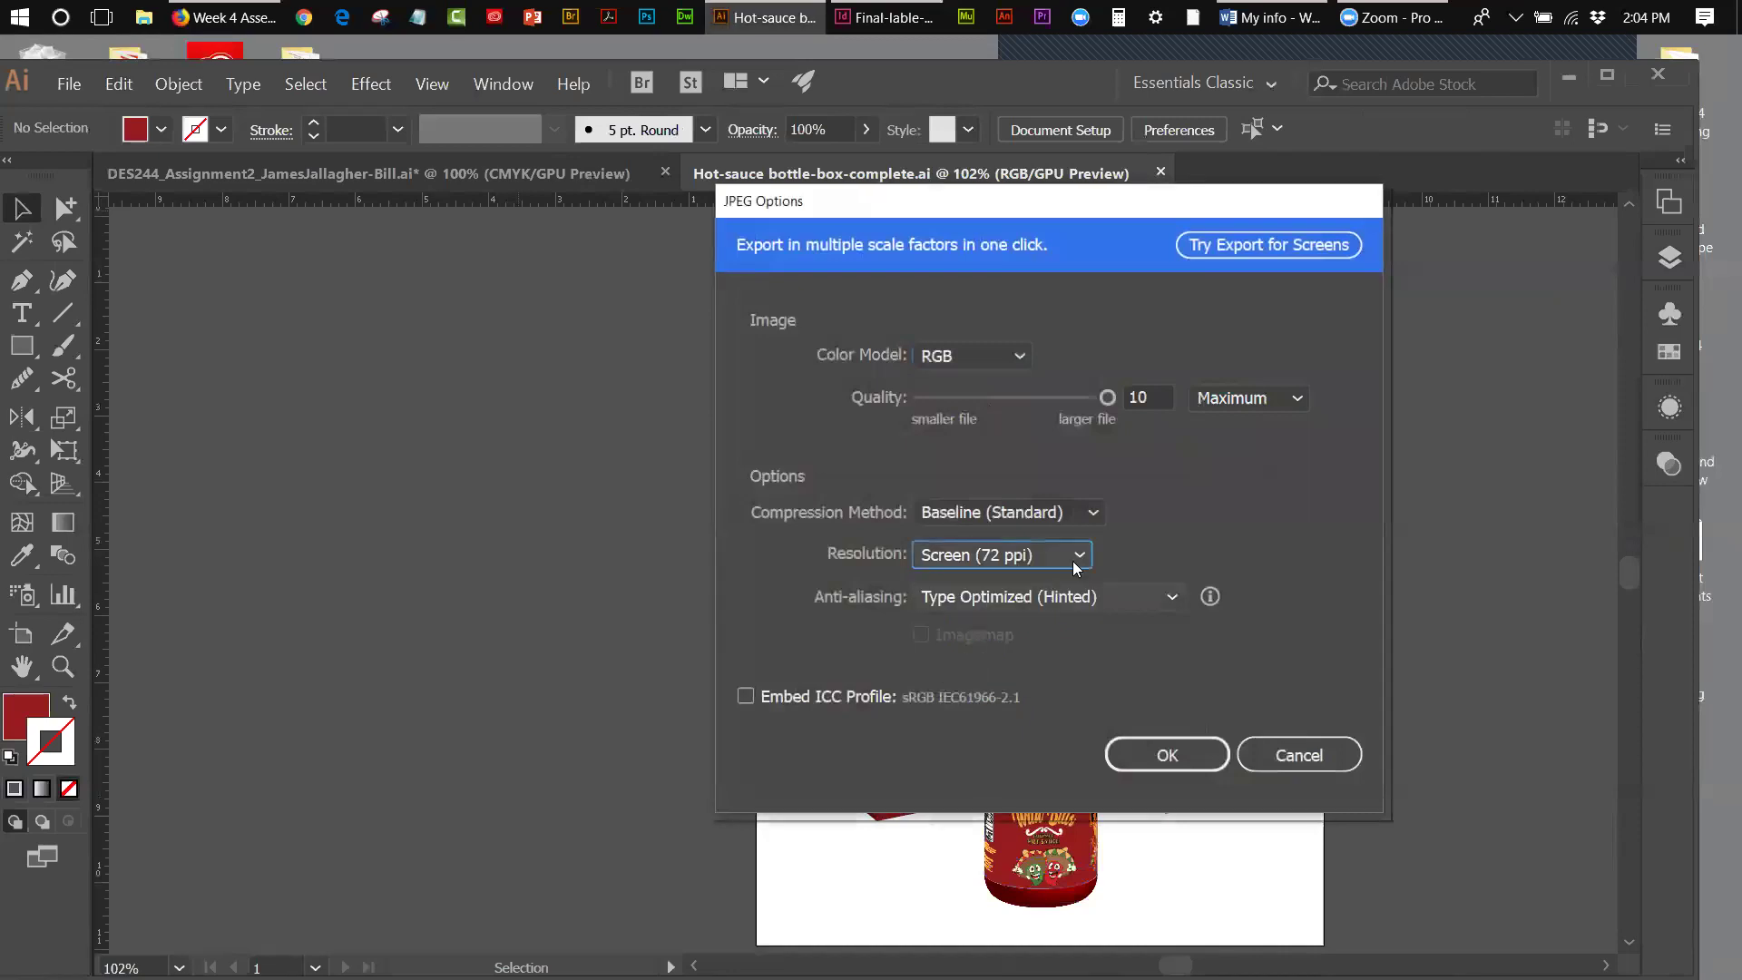
click(1165, 755)
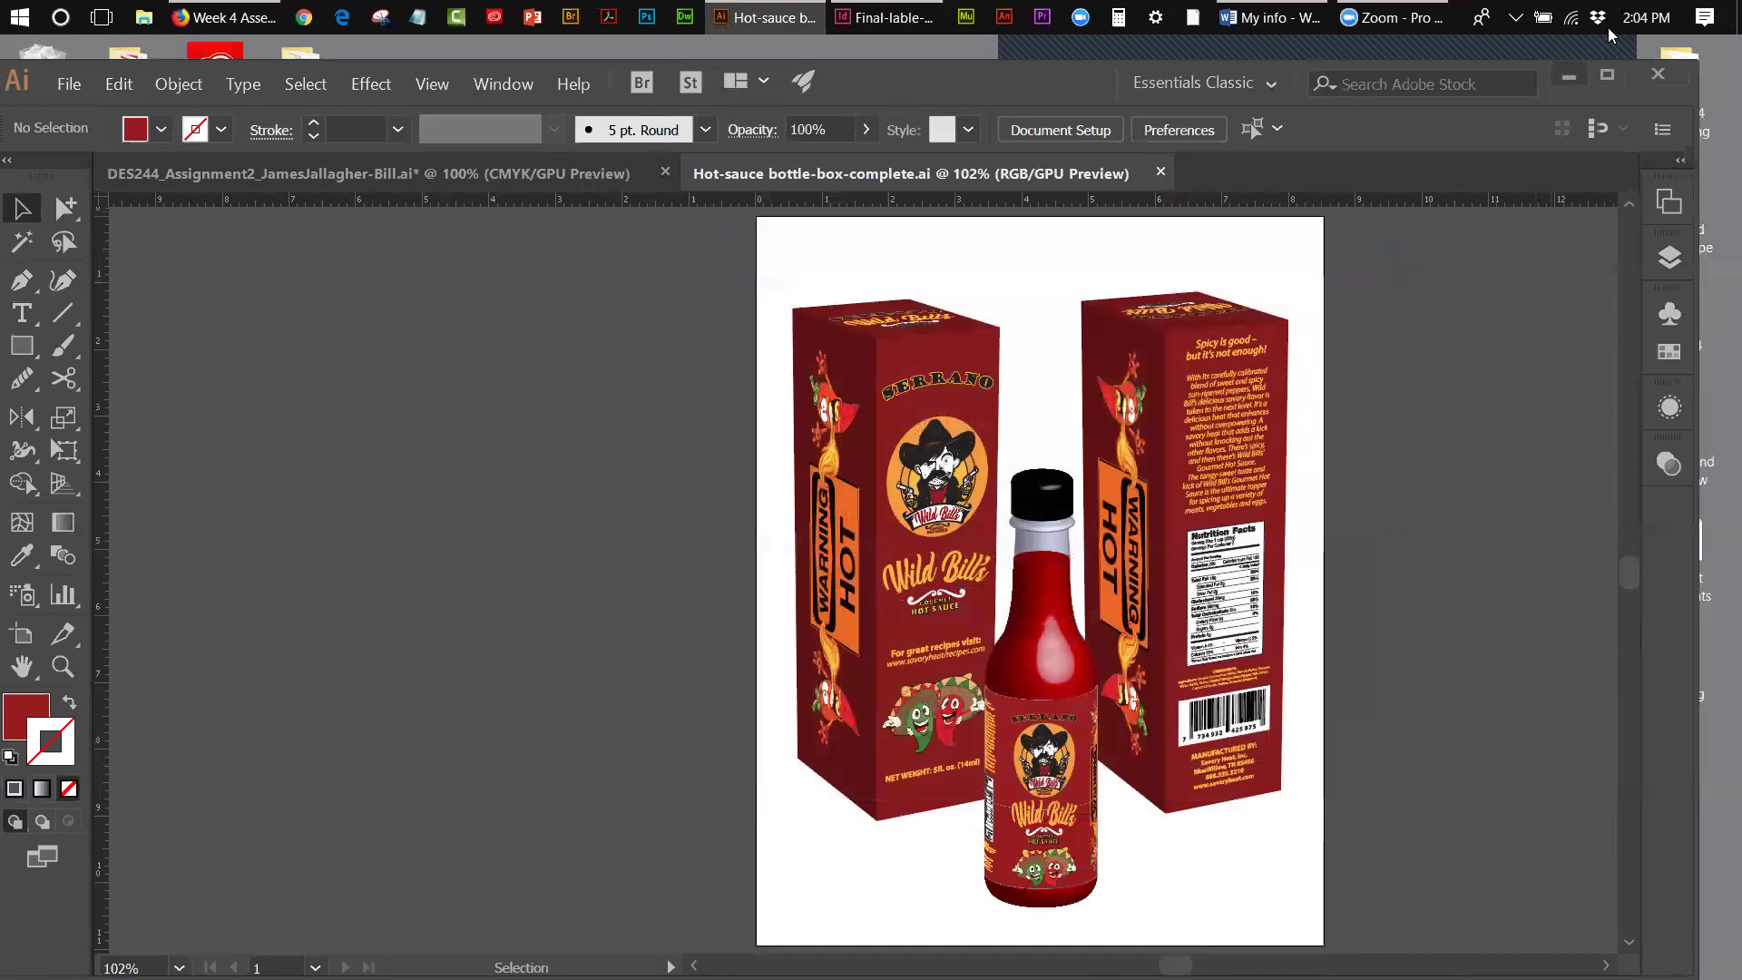
drag(1048, 82, 969, 84)
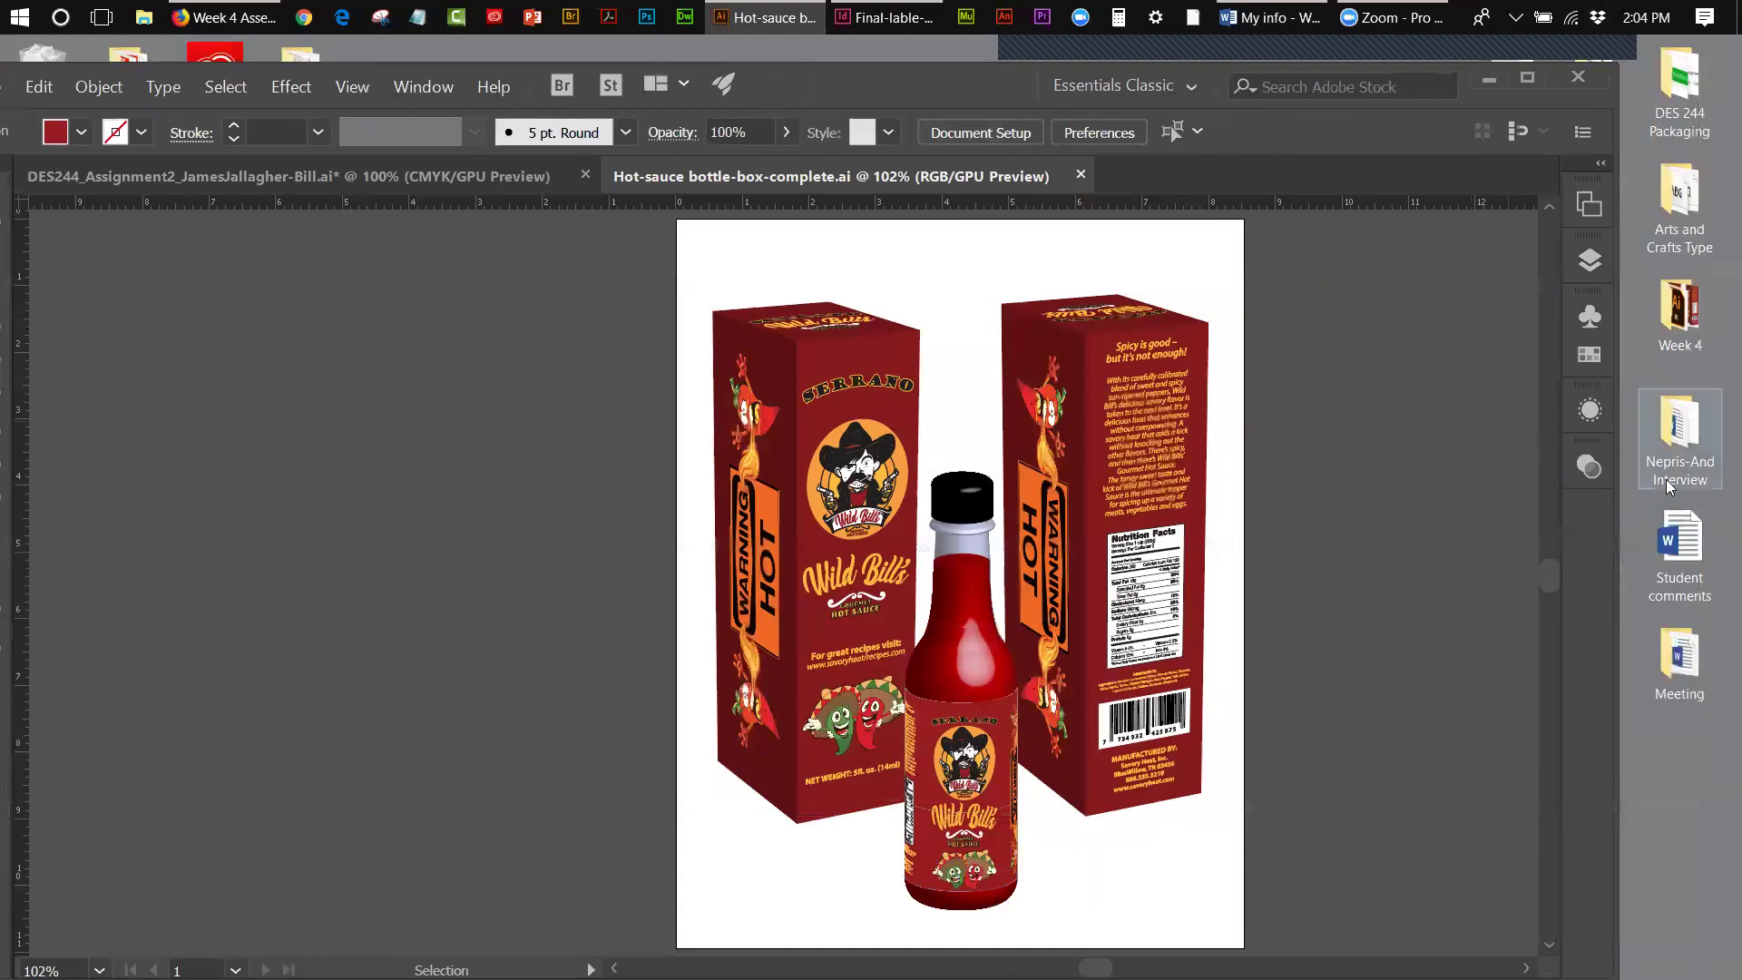
double_click(1681, 300)
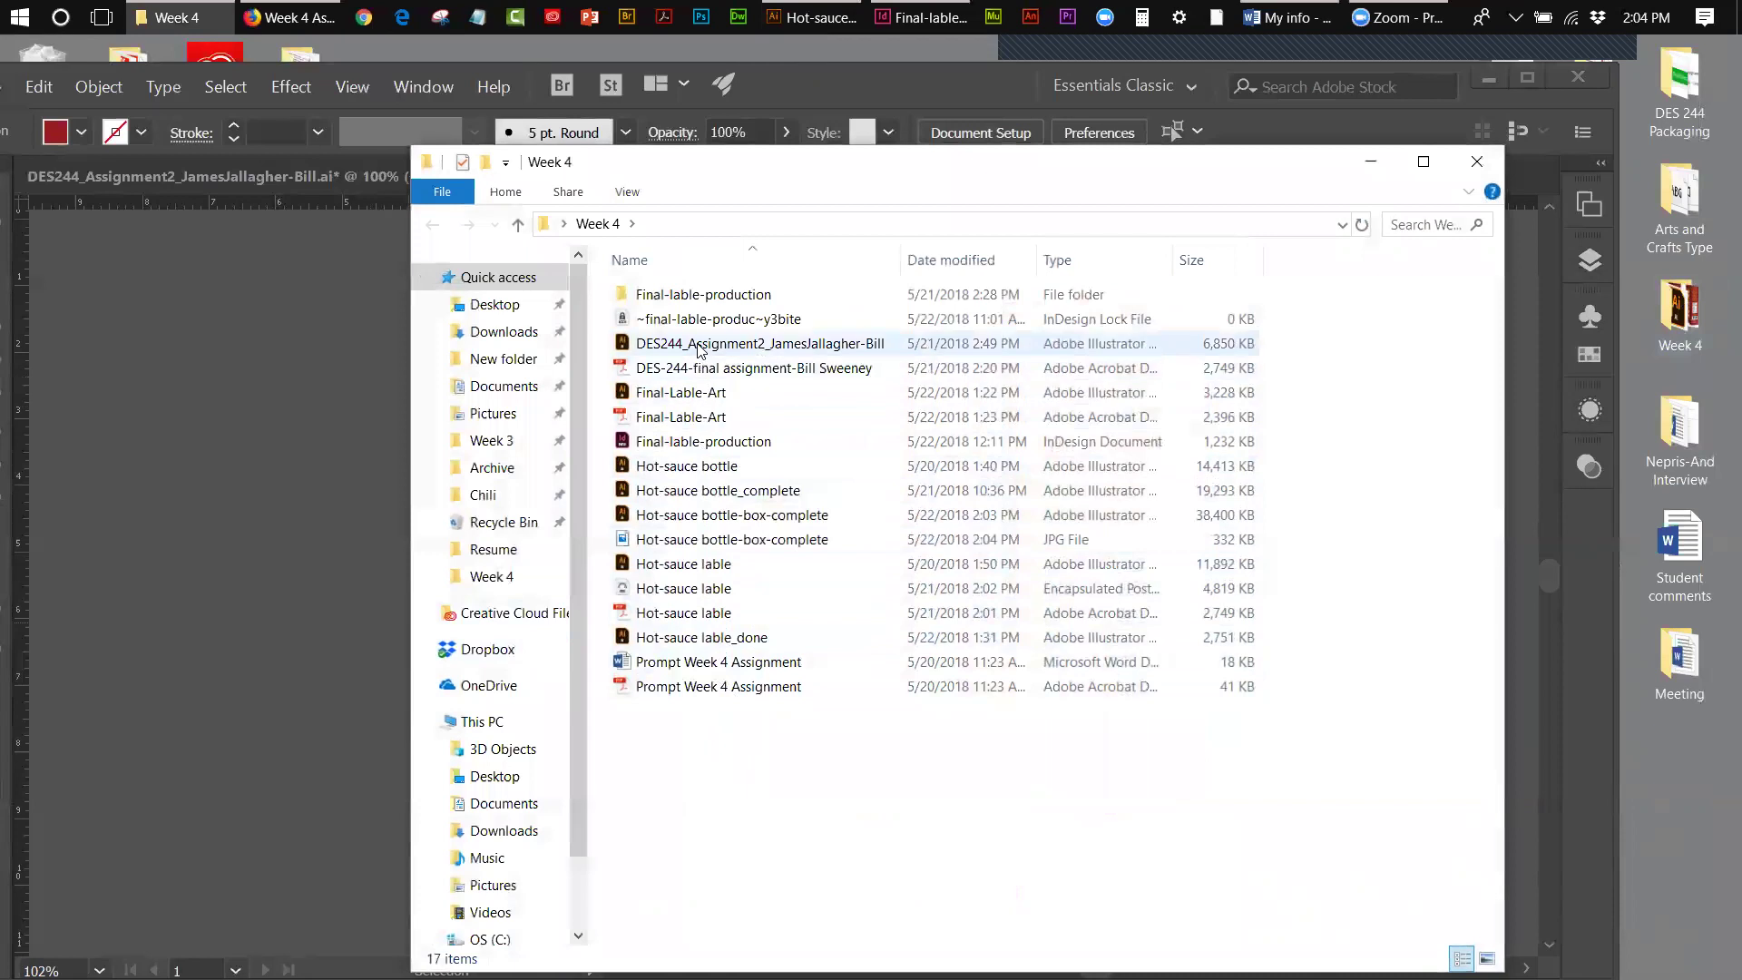
double_click(761, 542)
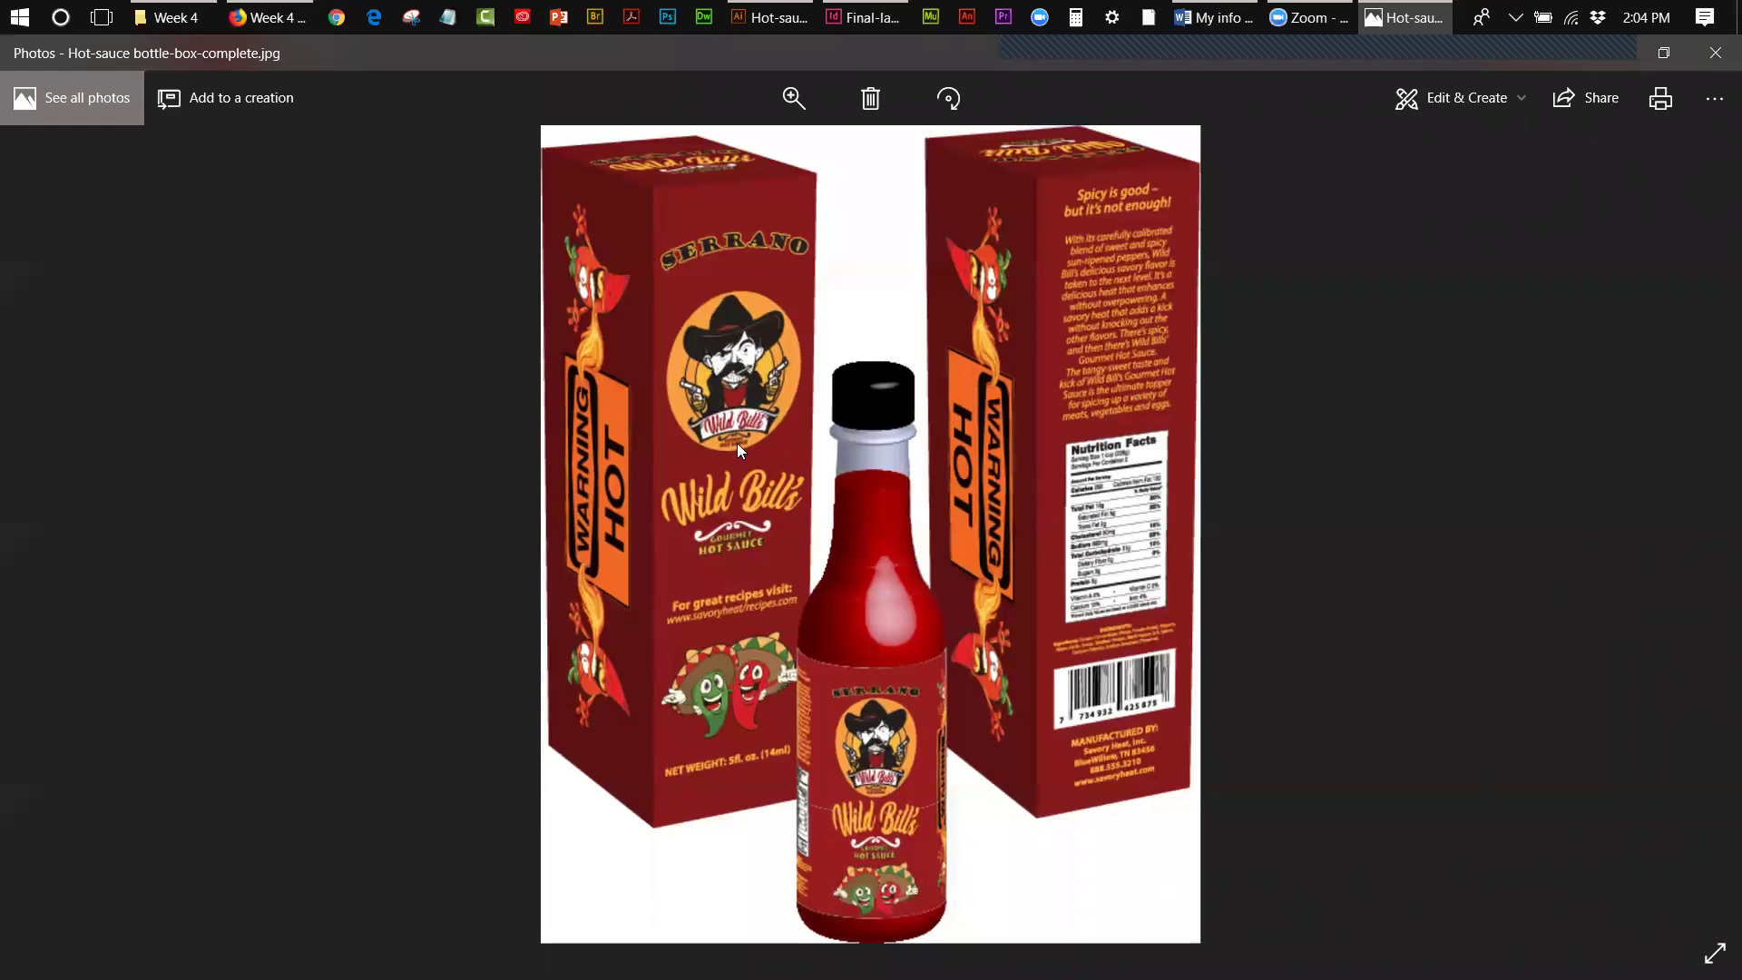
click(1715, 52)
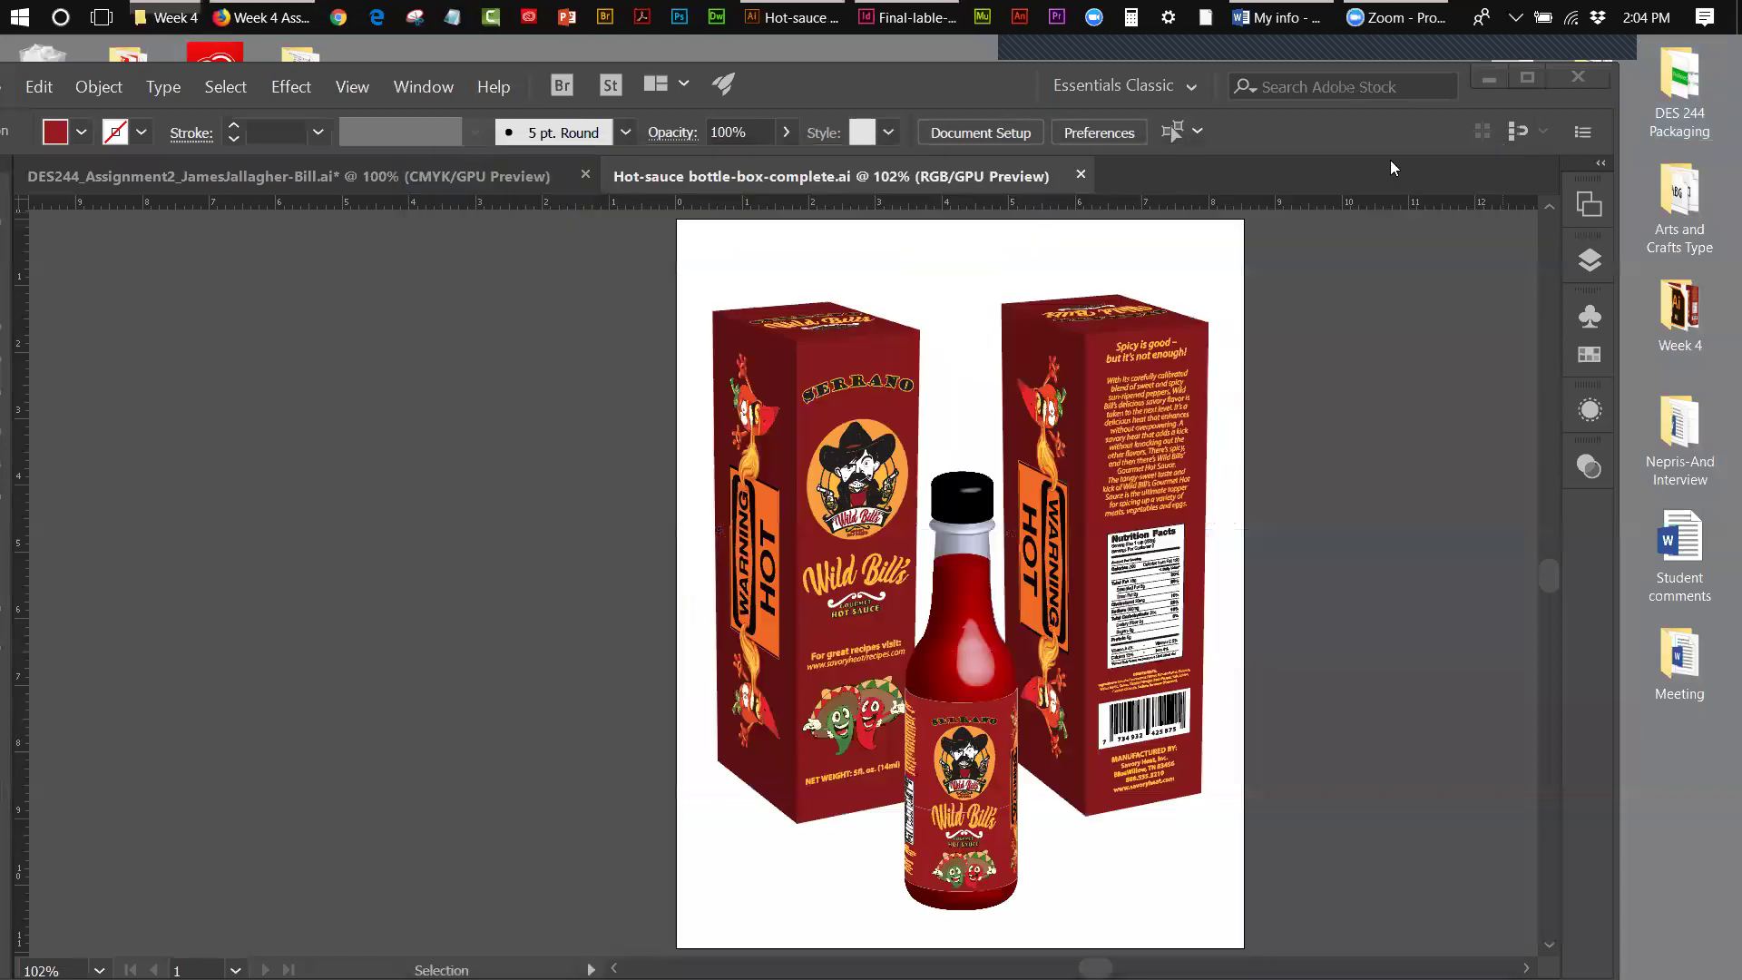
click(1477, 161)
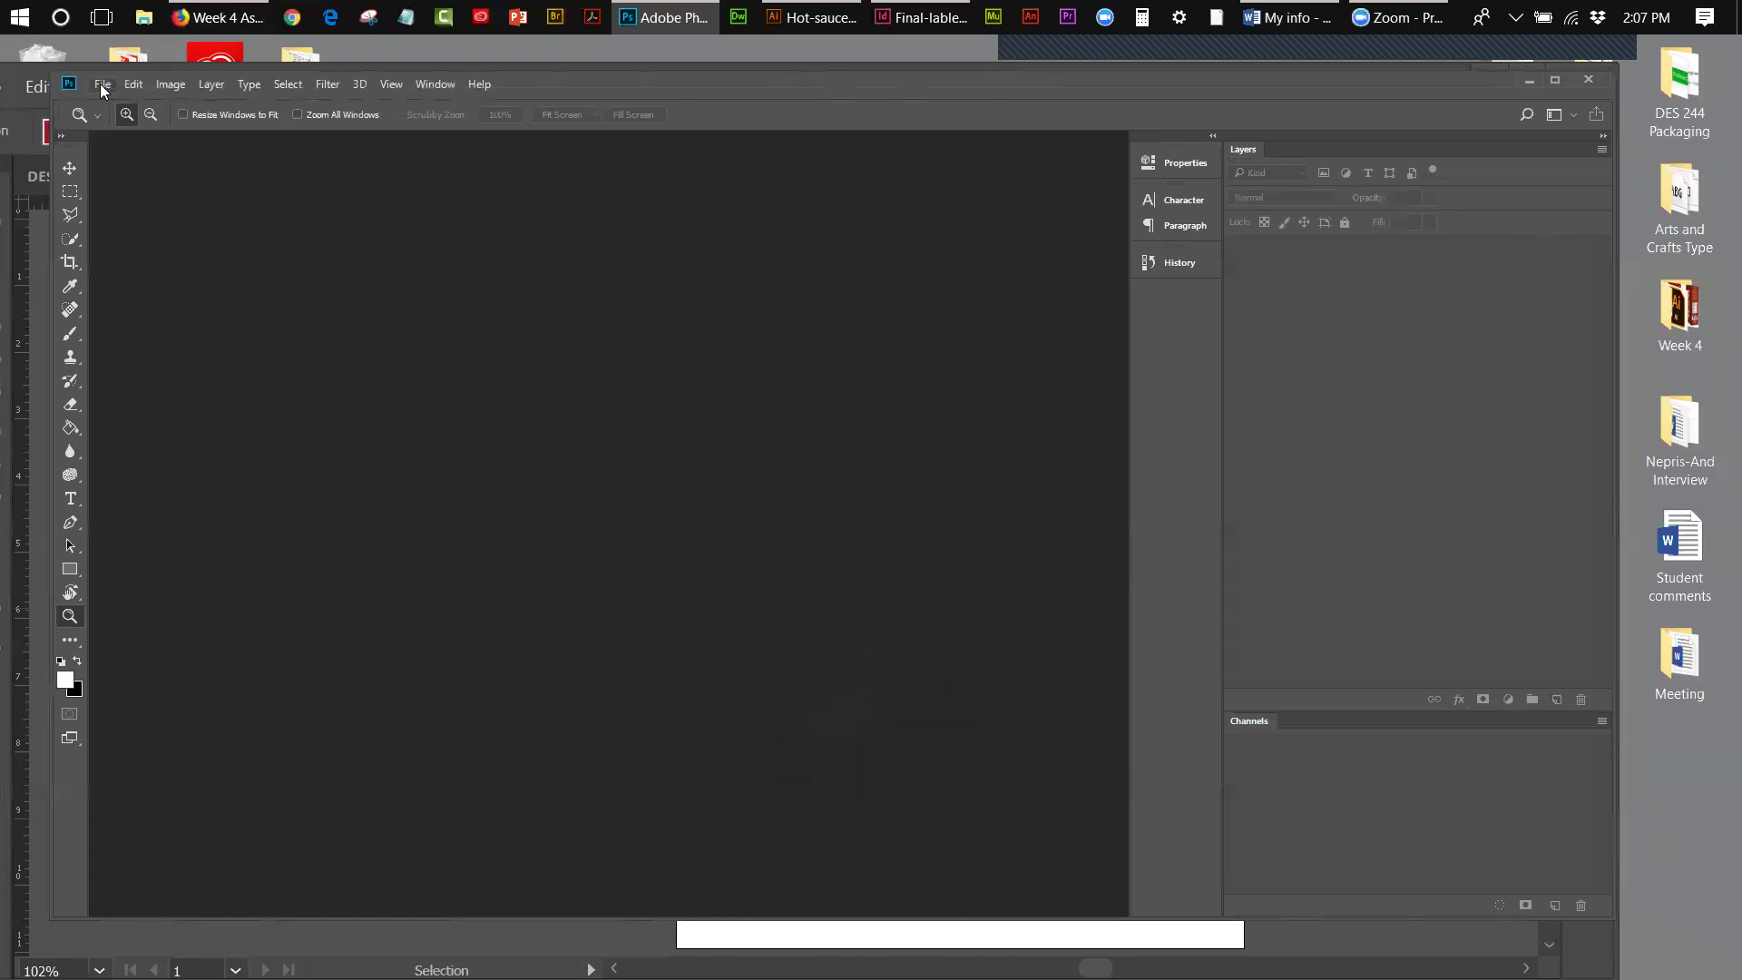
- Open Hot-sauce bottle-box-complete.jpg from the Week 4 folder via File > Open
click(101, 85)
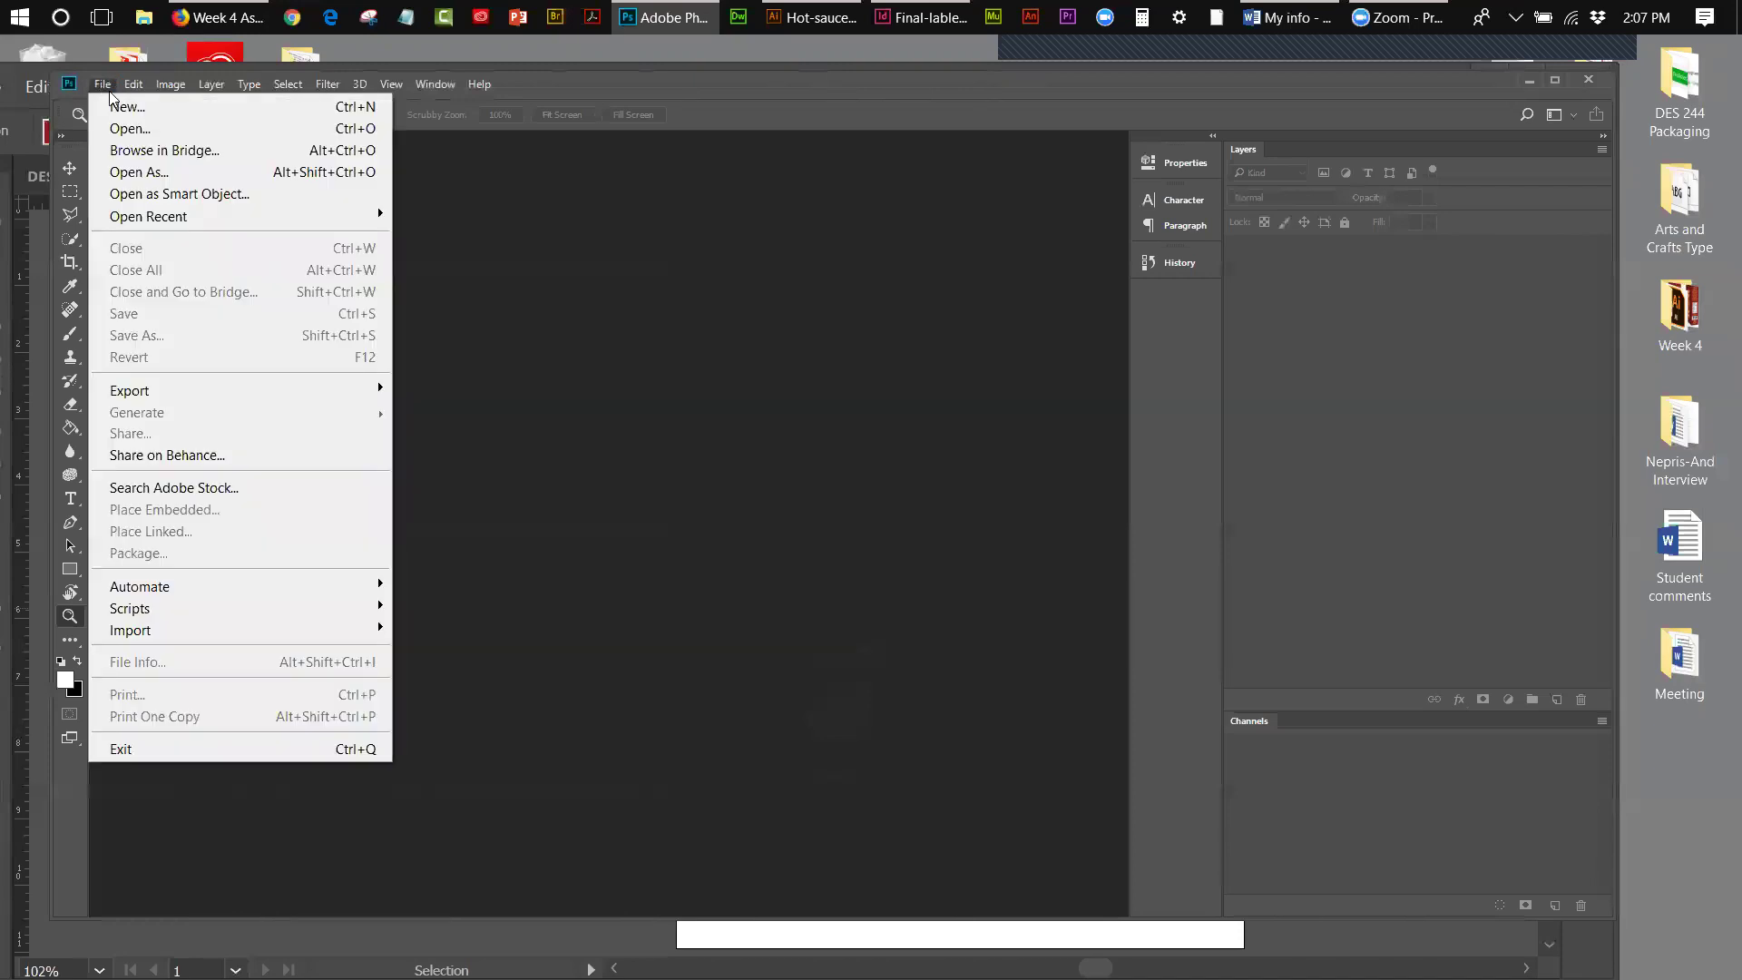
click(127, 128)
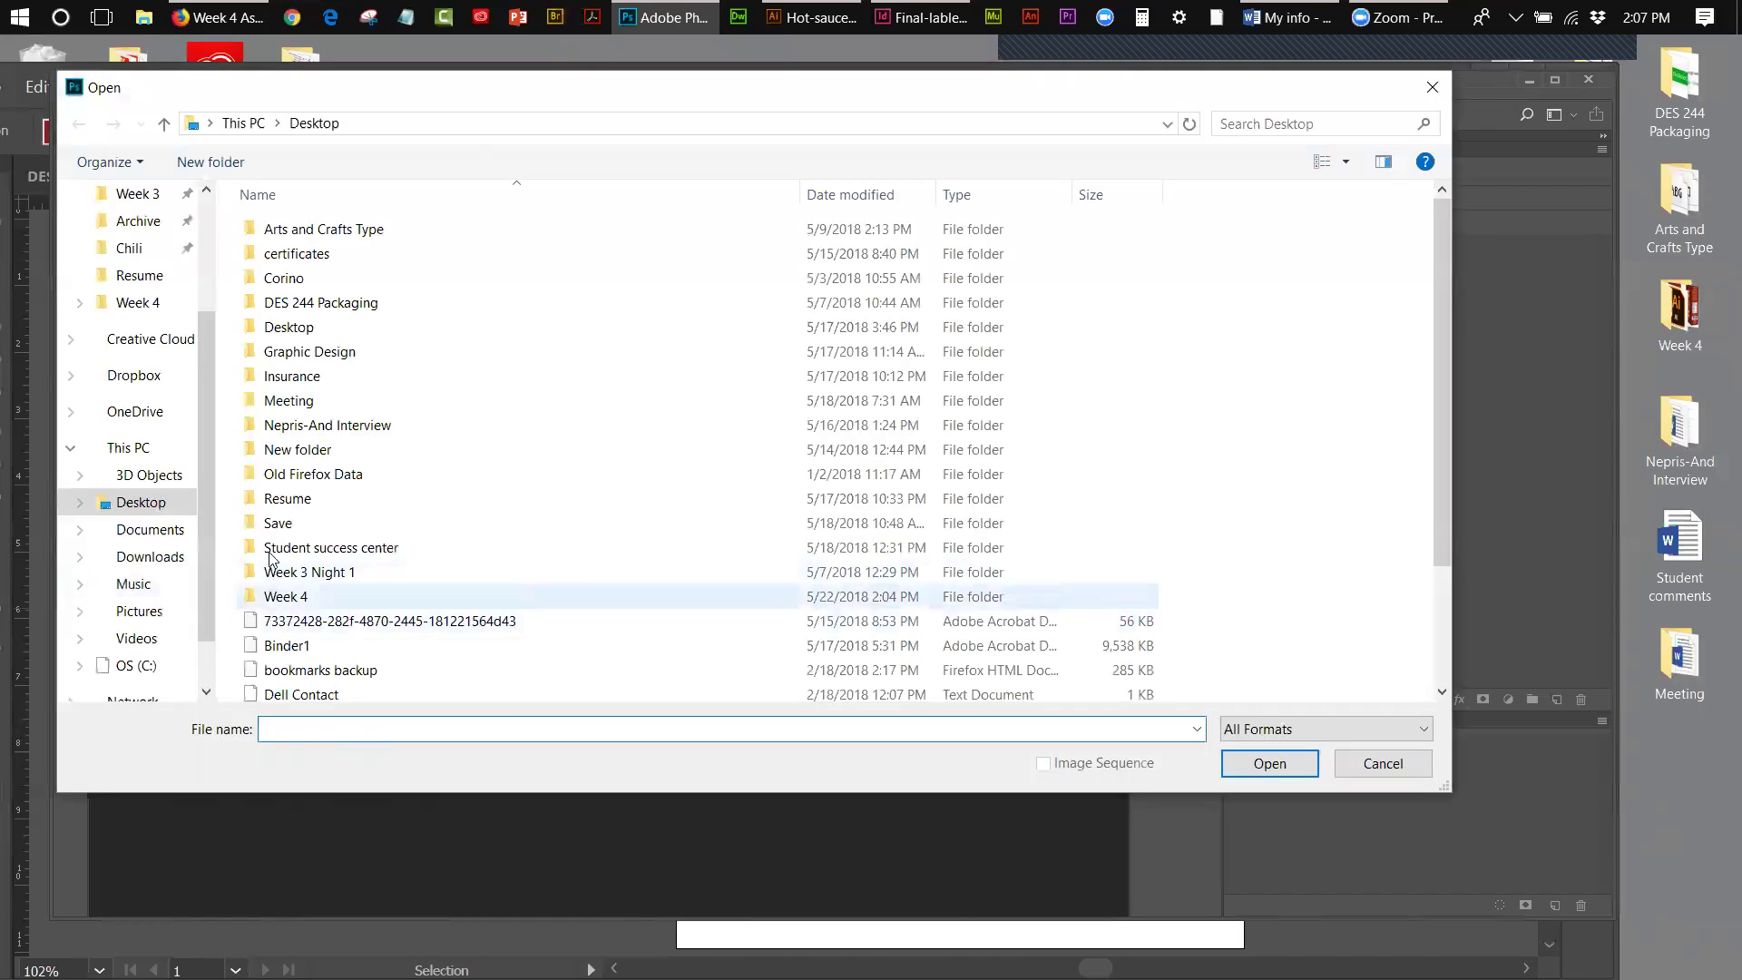
drag(207, 466, 209, 241)
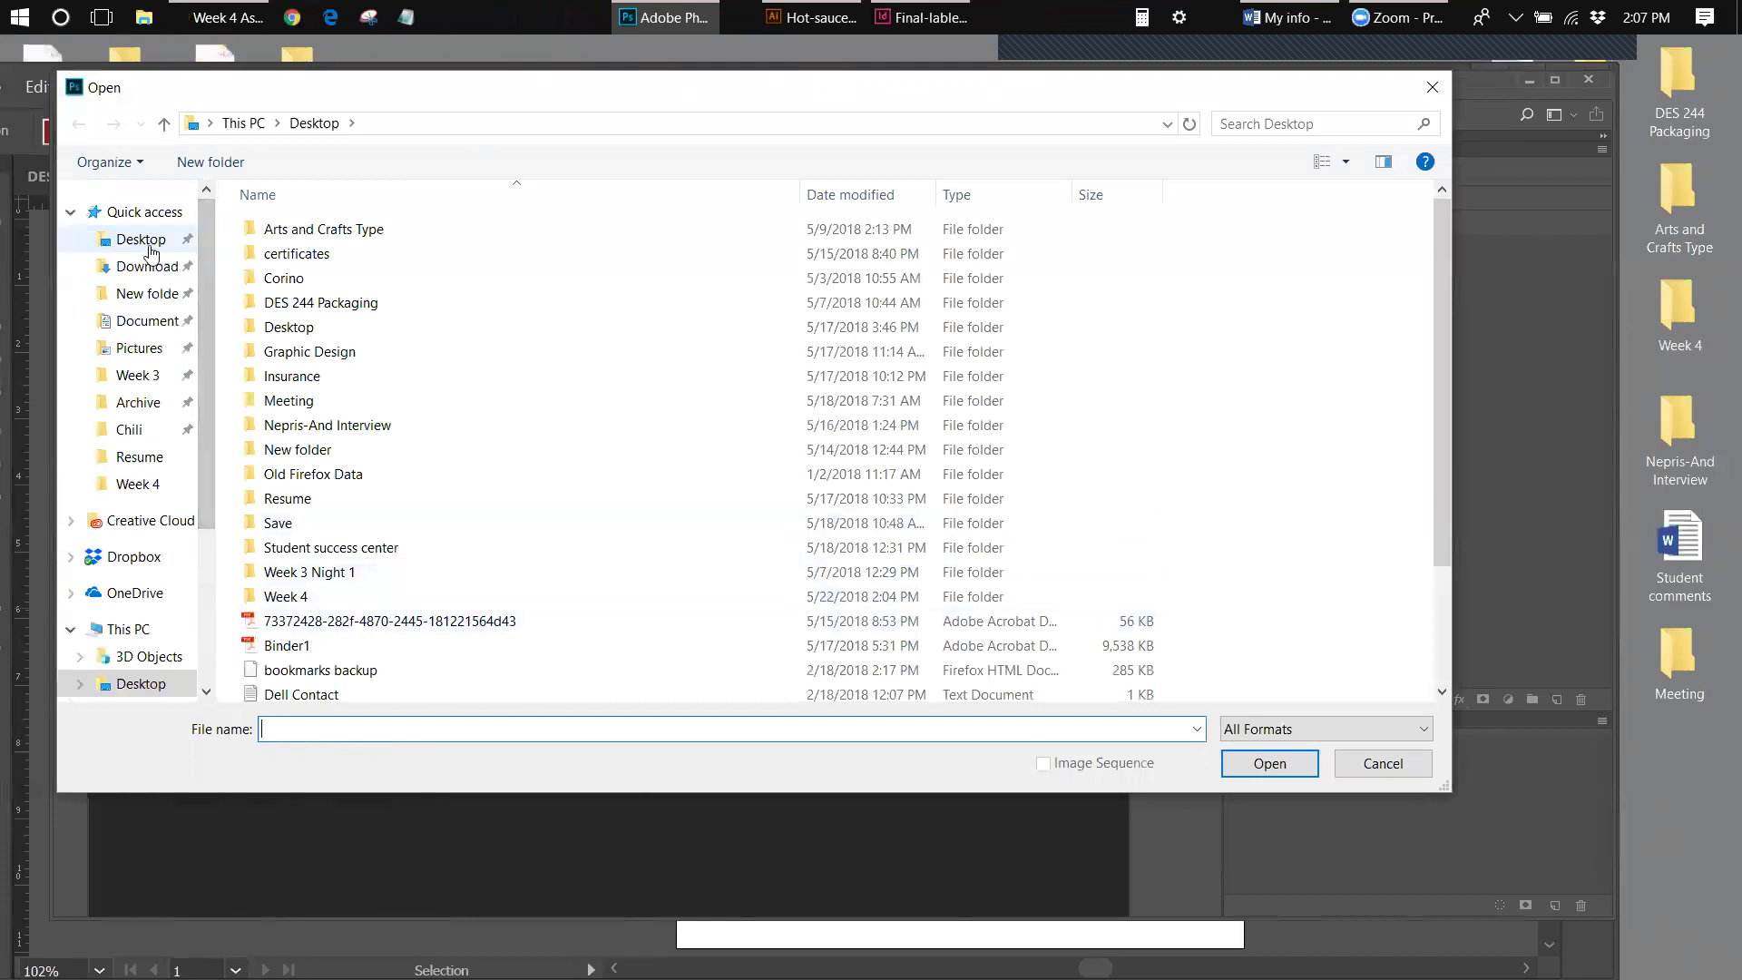
double_click(427, 599)
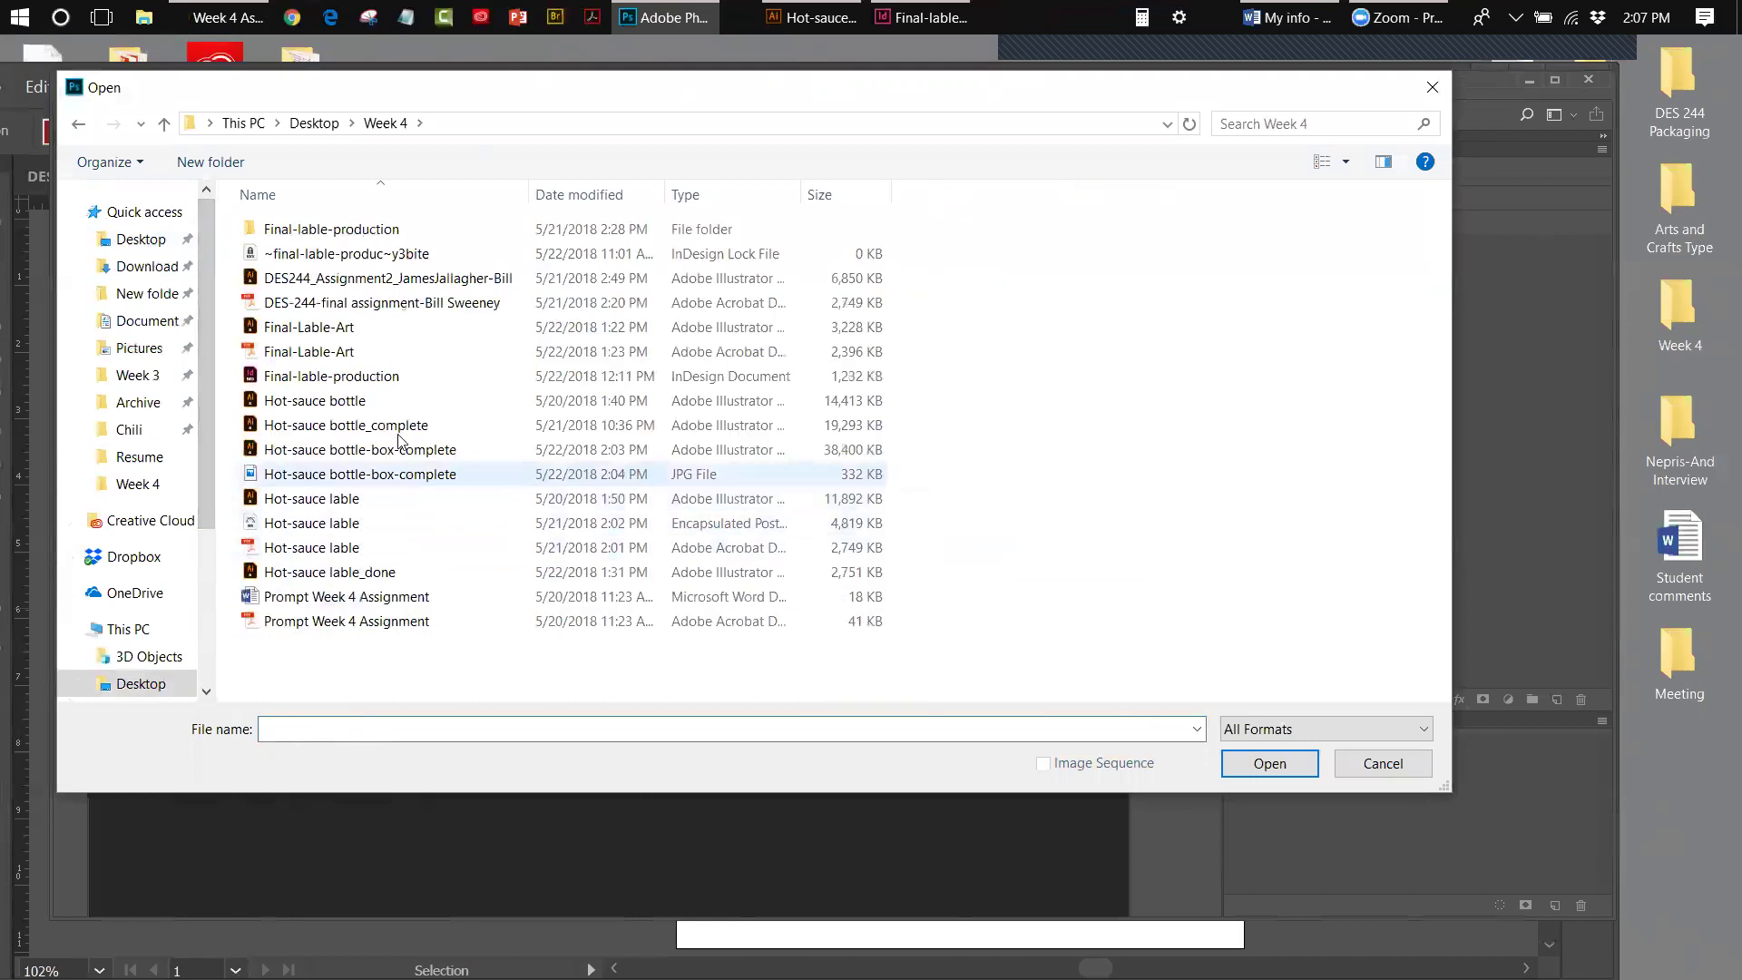
click(349, 473)
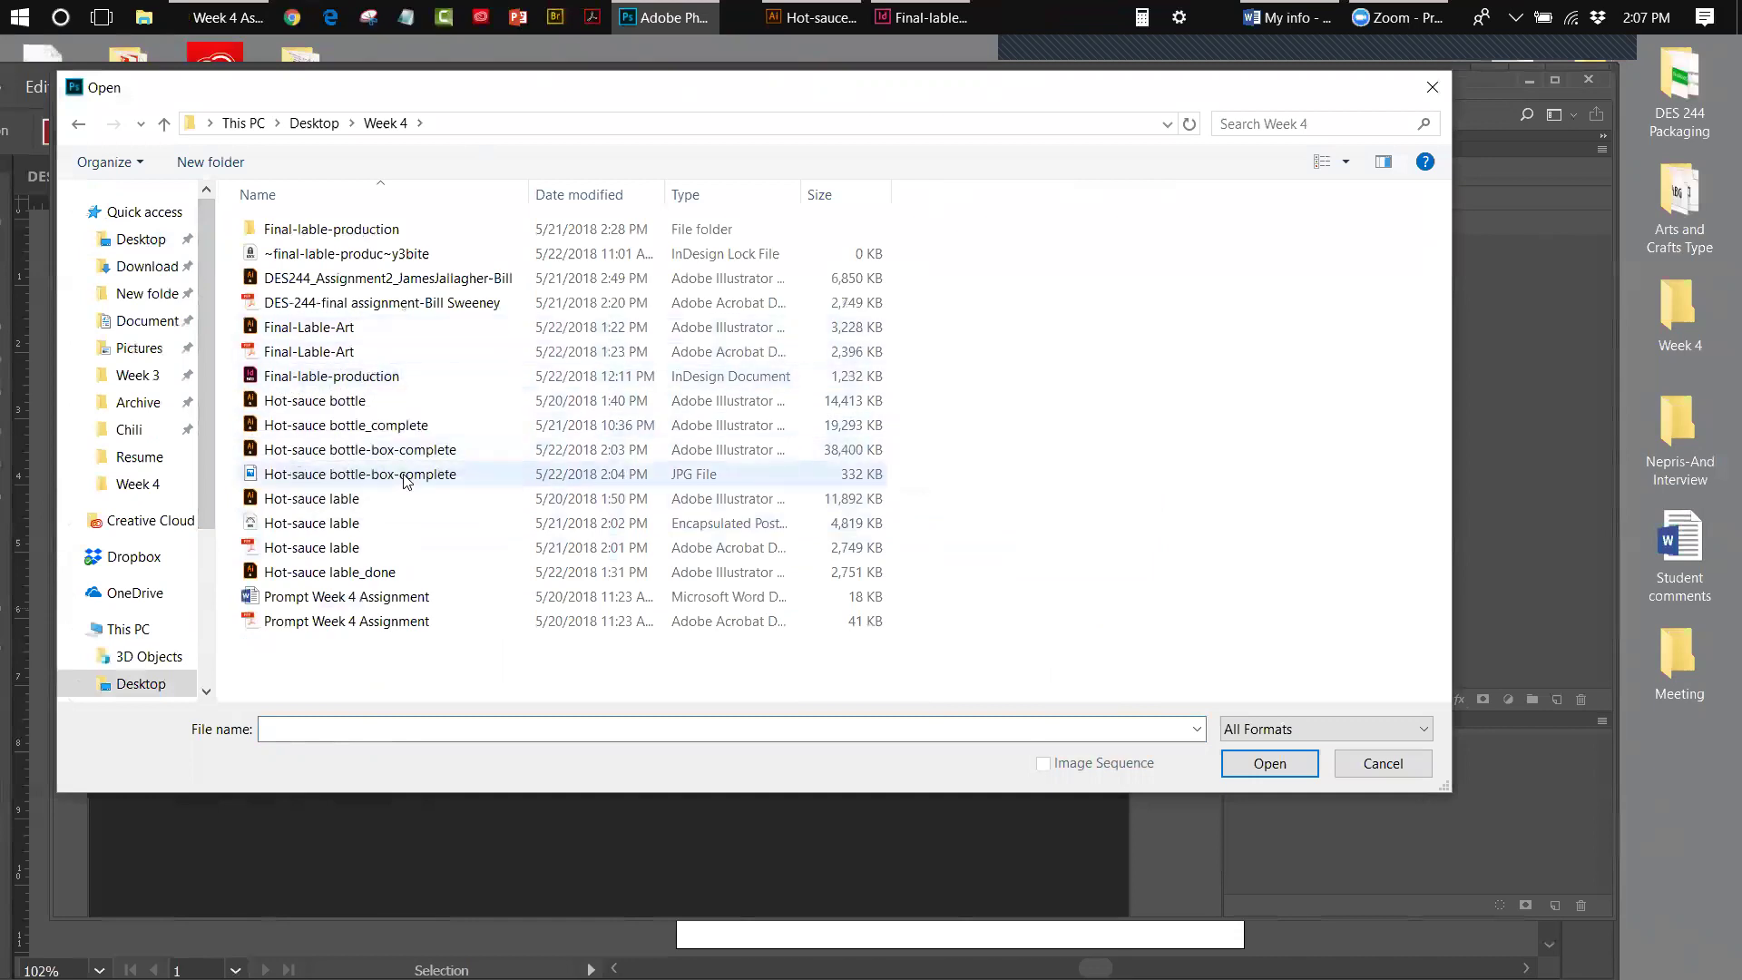
click(1245, 767)
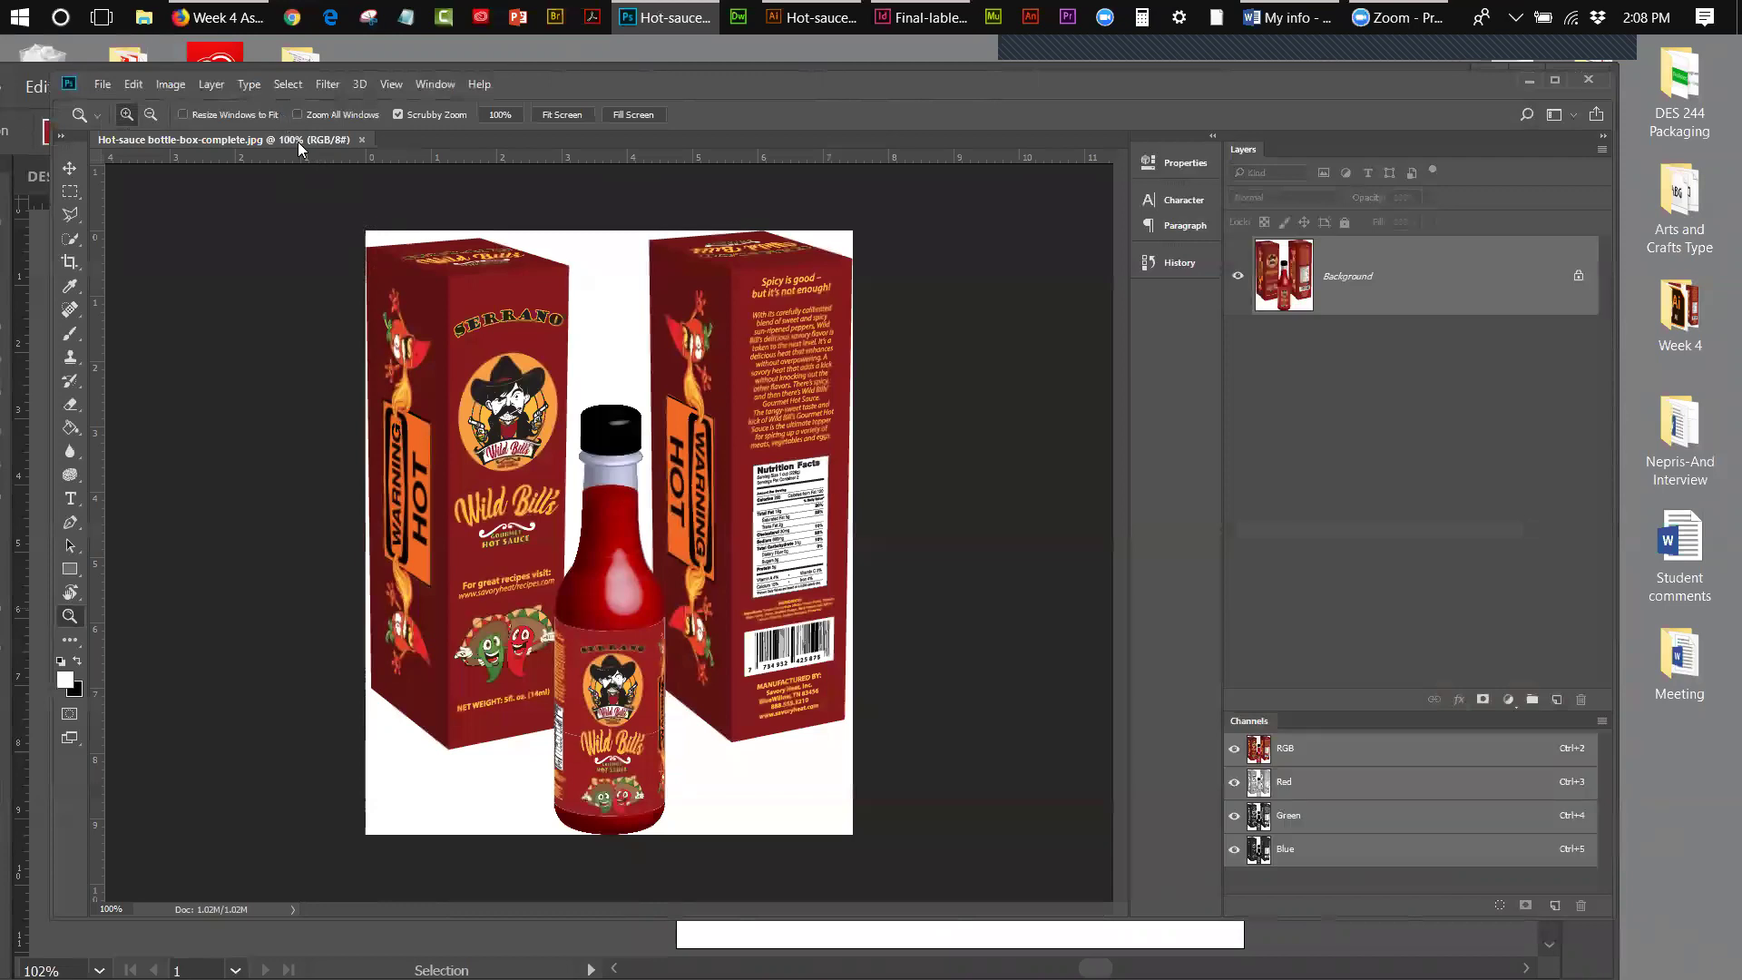
- In Image Size, keep units in pixels and set Height to 500 (403 × 500) proportionally
click(178, 87)
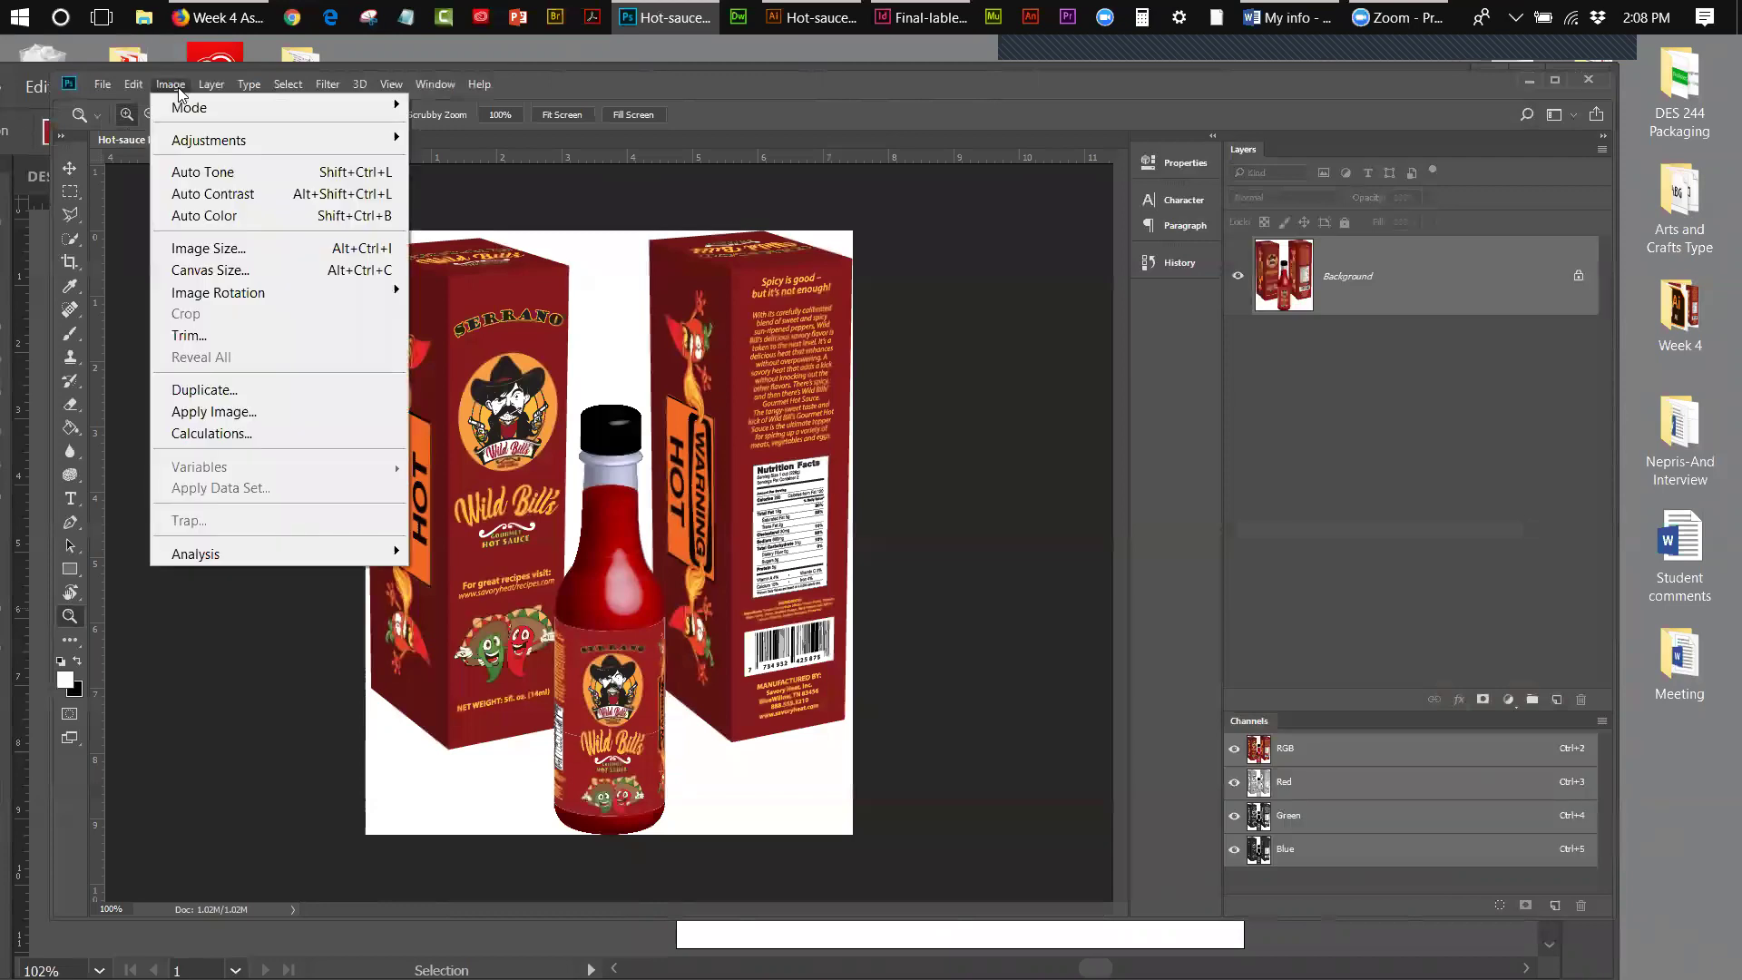
click(214, 250)
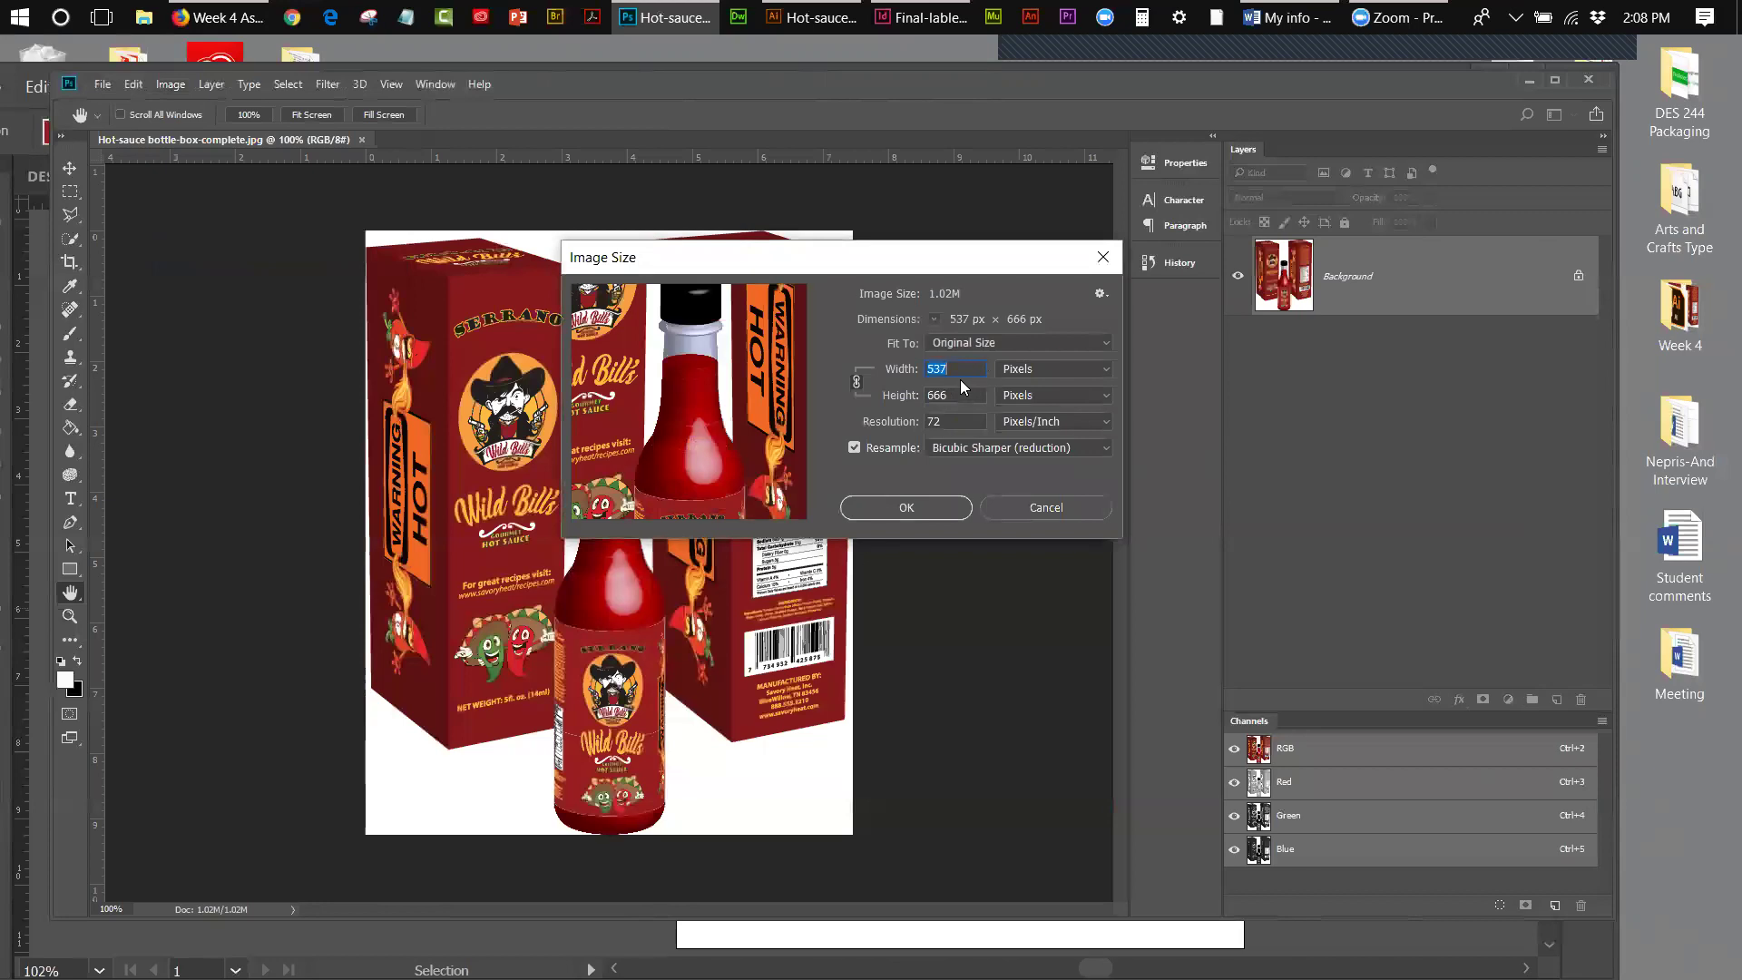
click(1039, 370)
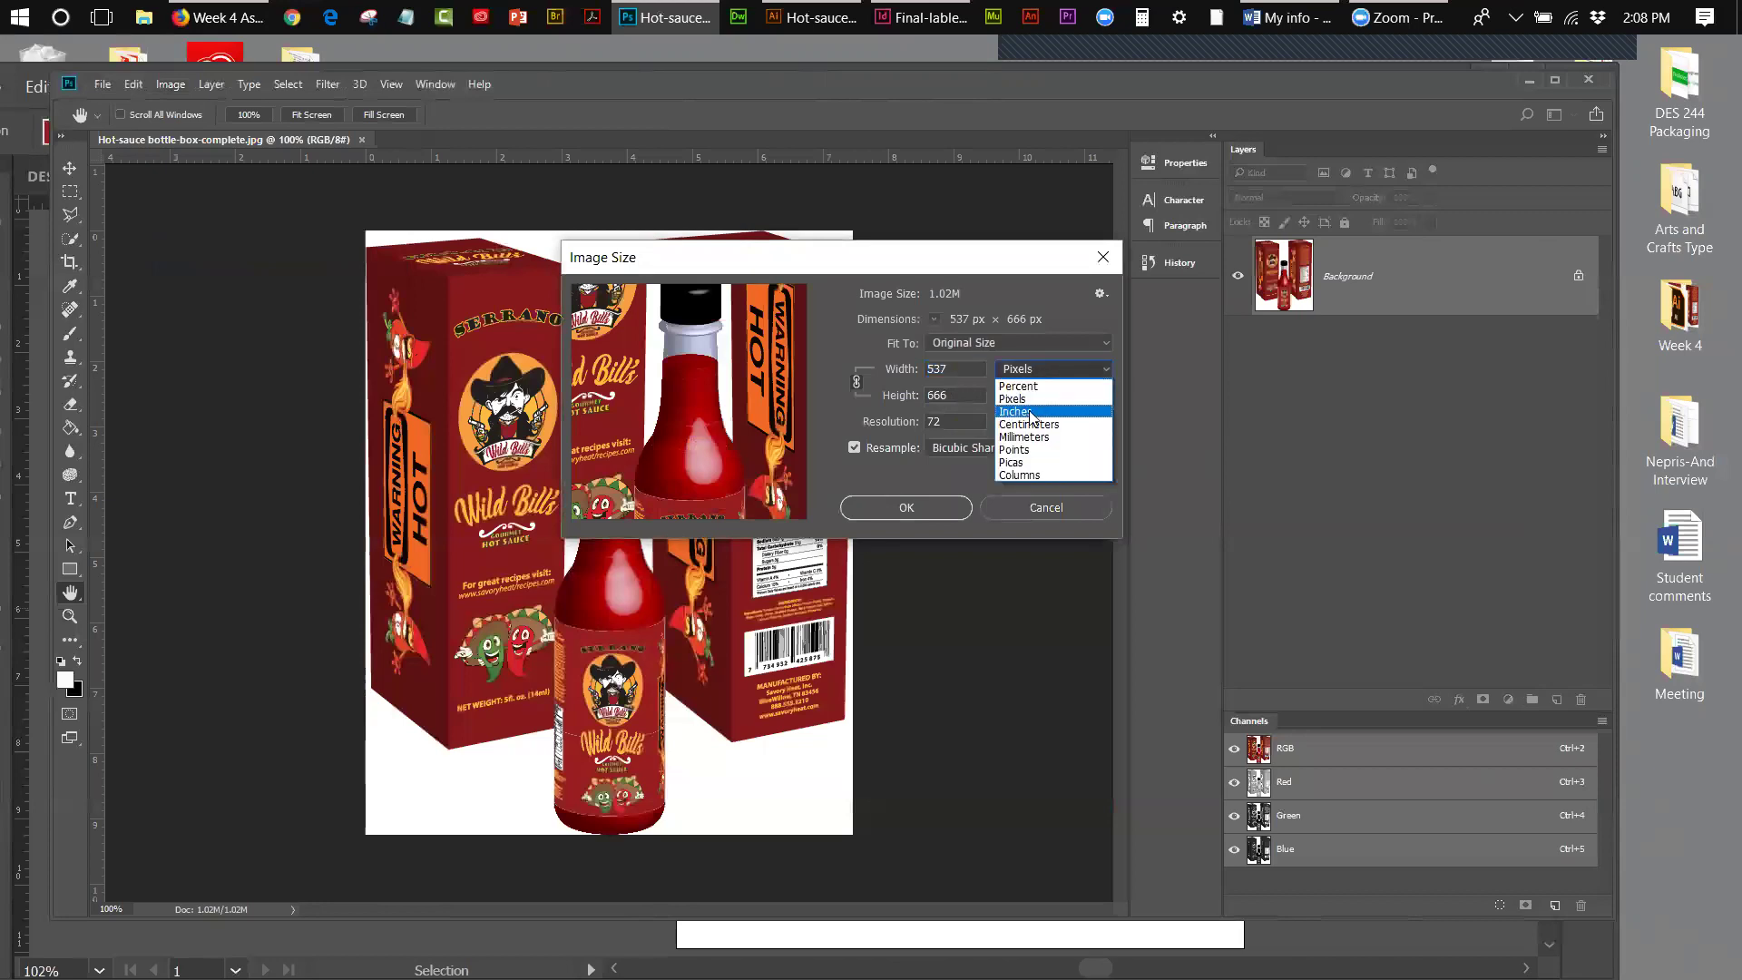
click(1031, 413)
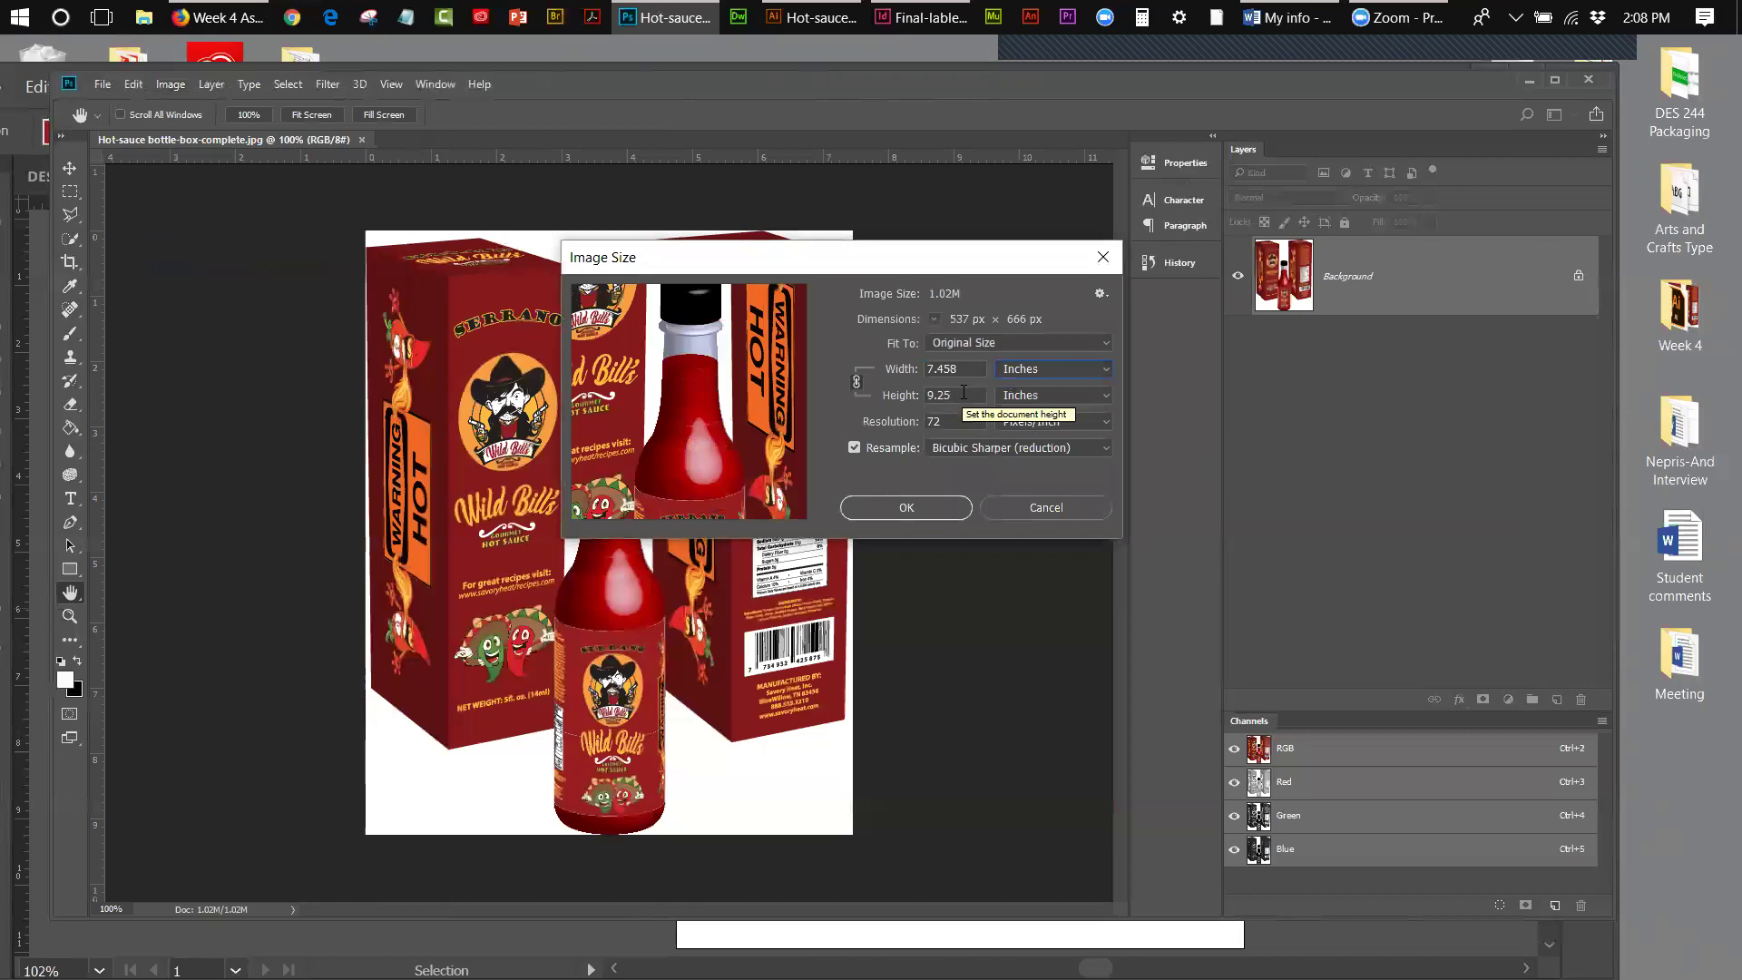
click(1040, 372)
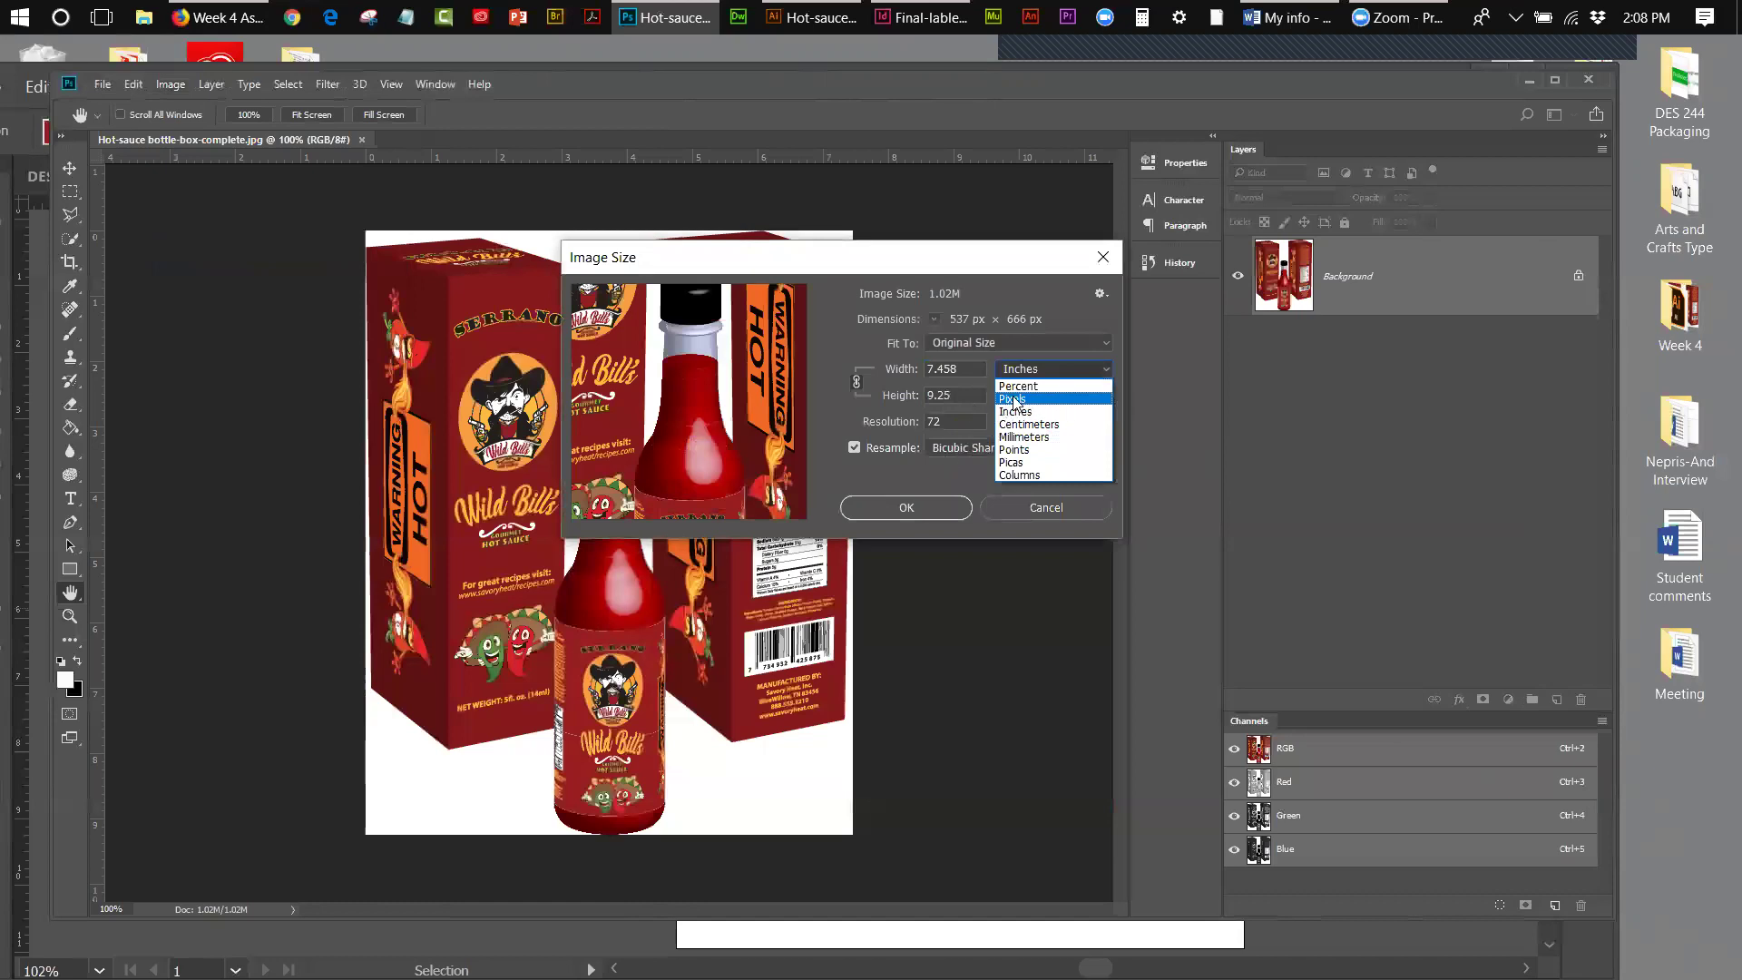
click(1014, 401)
click(1014, 397)
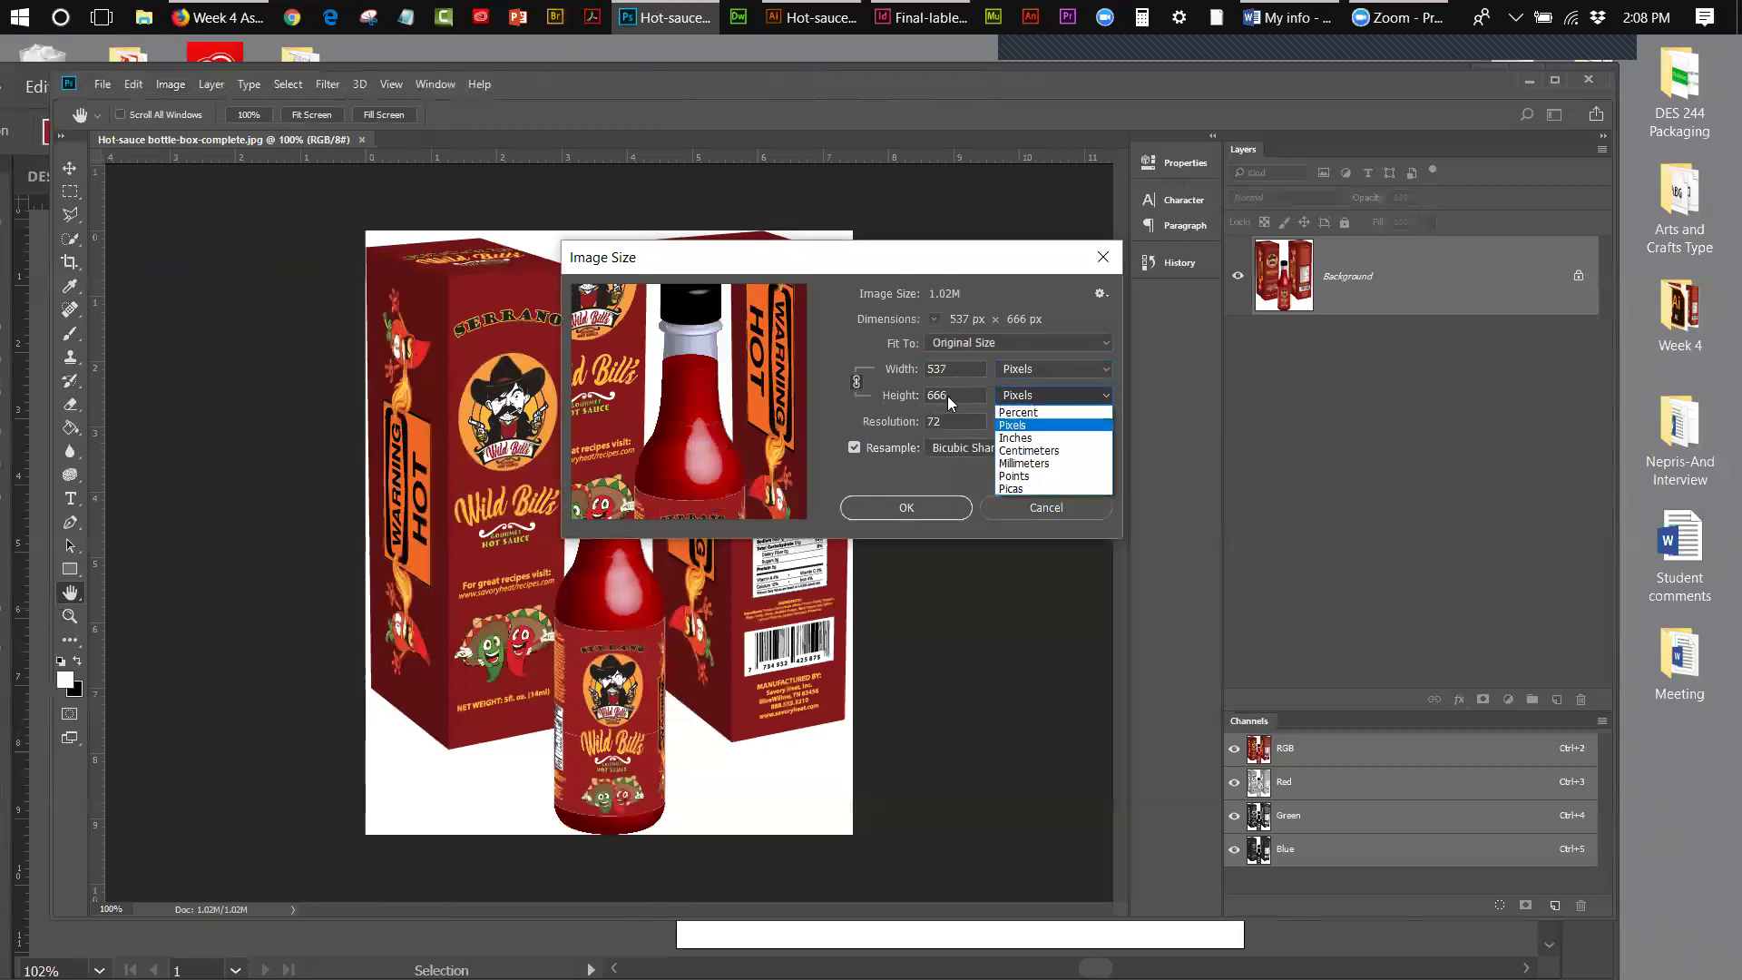
click(949, 397)
double_click(949, 397)
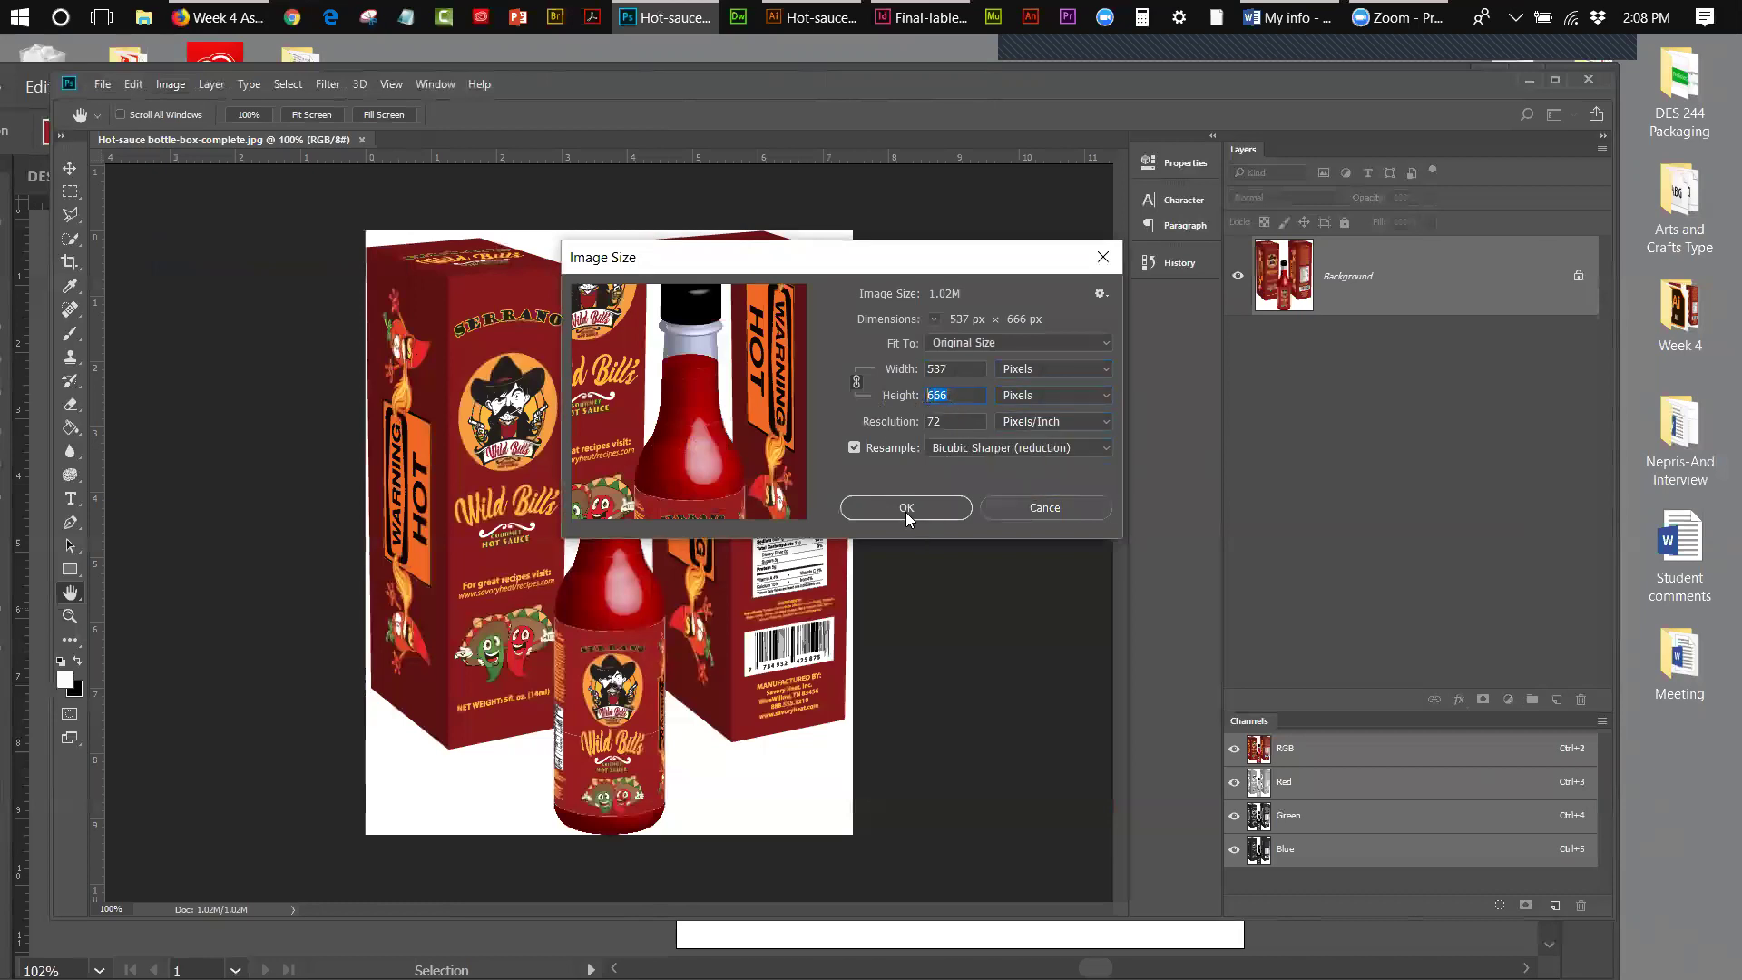
text(500)
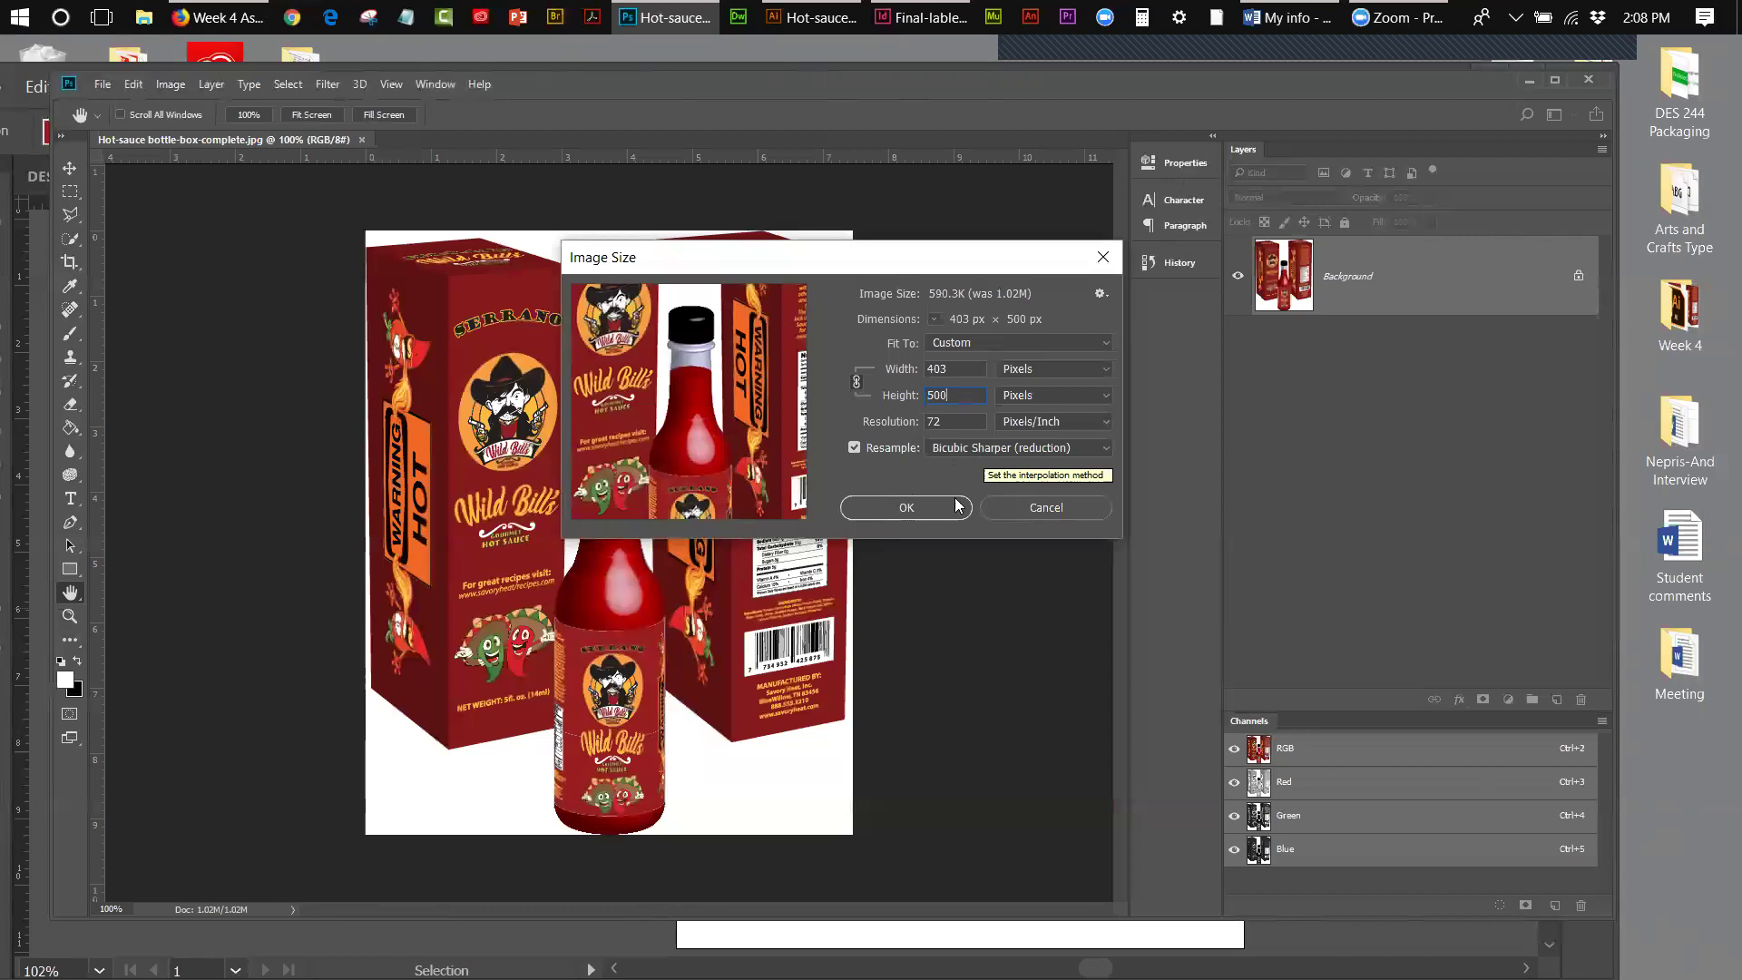
click(957, 508)
key(z)
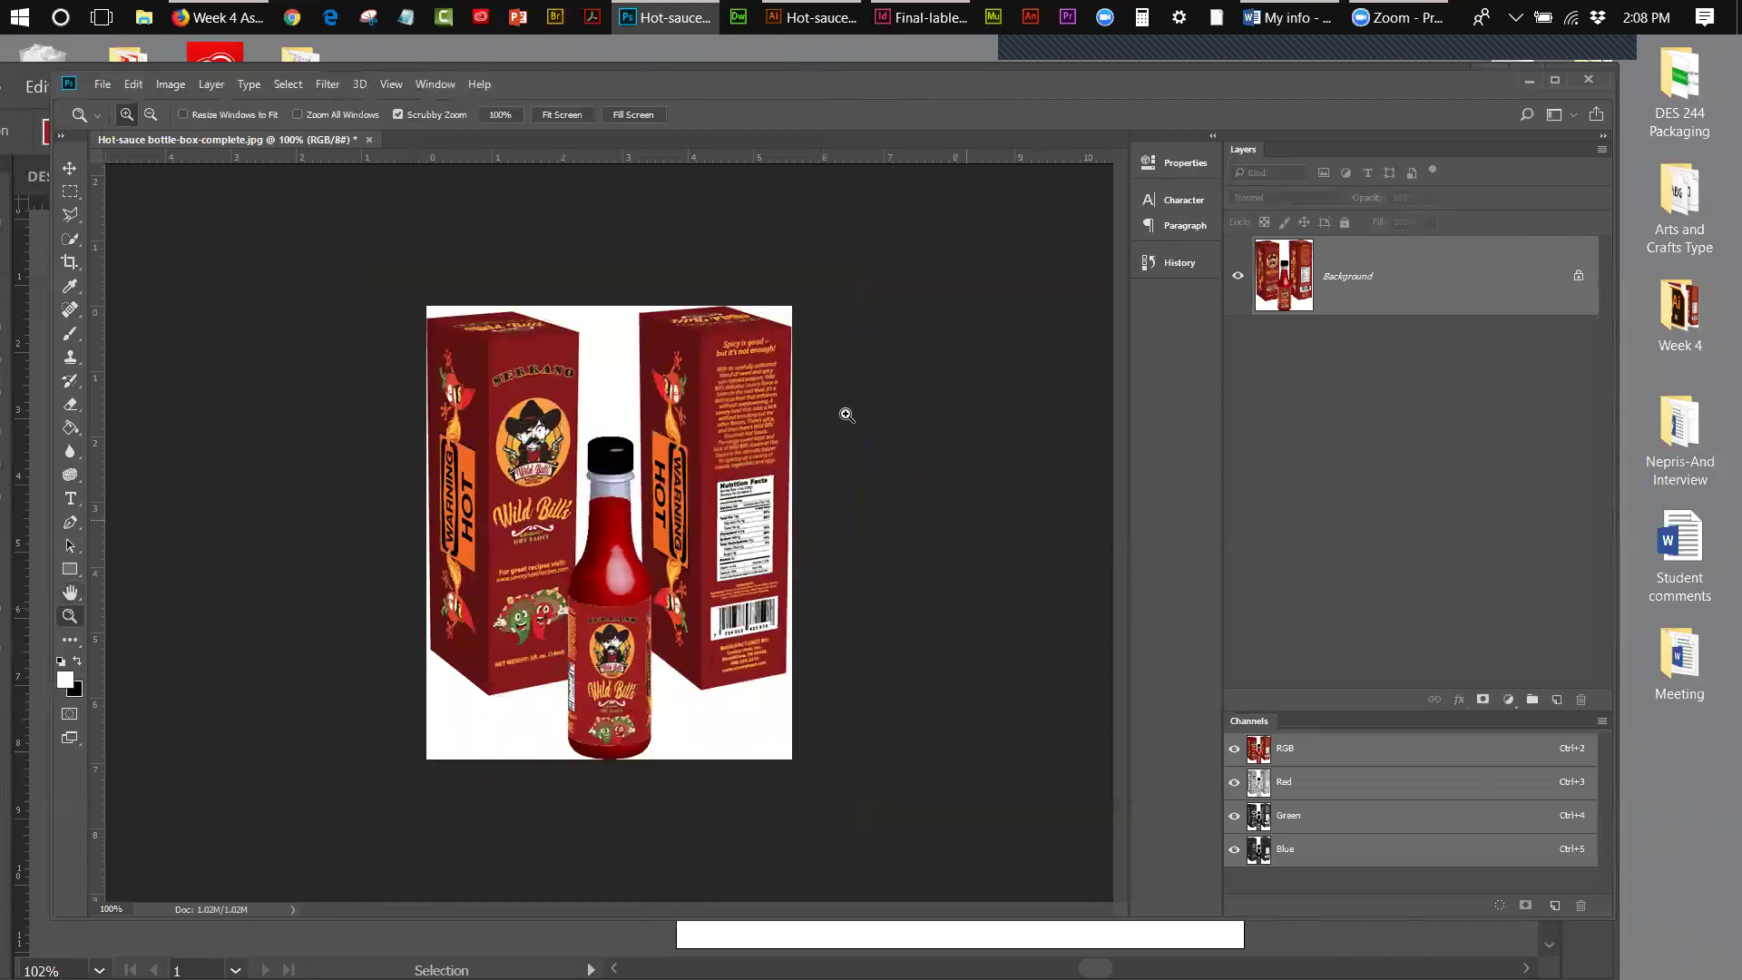
- Save the resized JPG over the original at Quality 12 (Maximum)
click(100, 85)
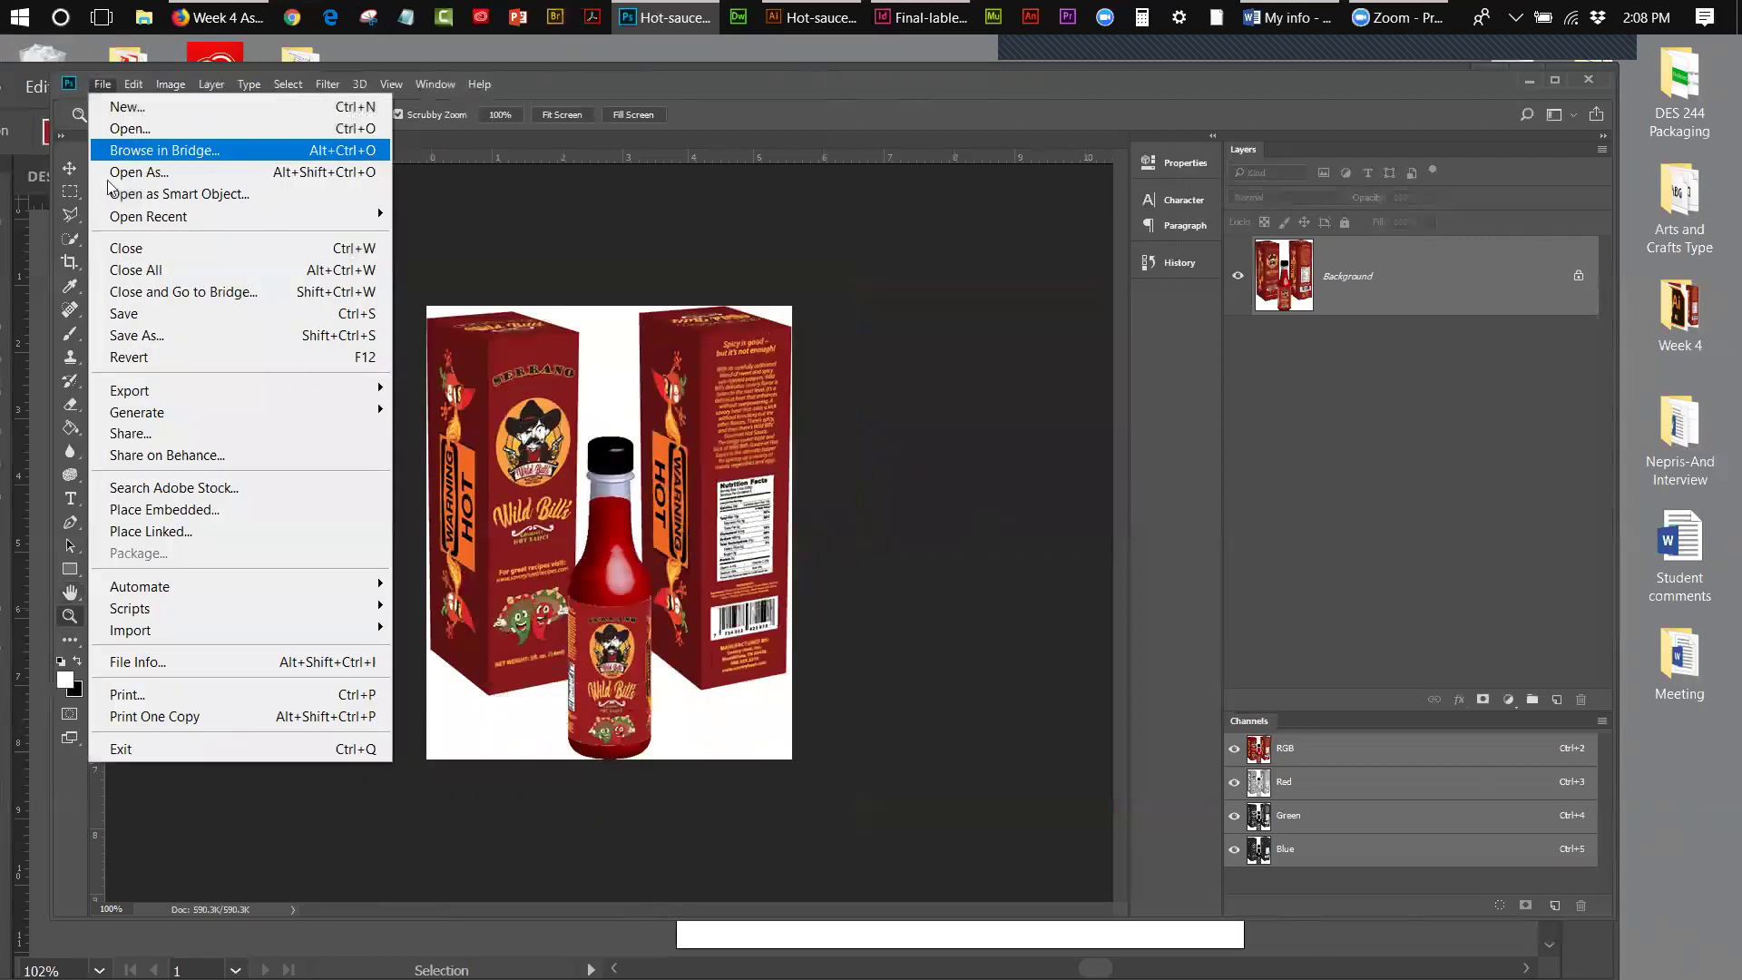
click(163, 313)
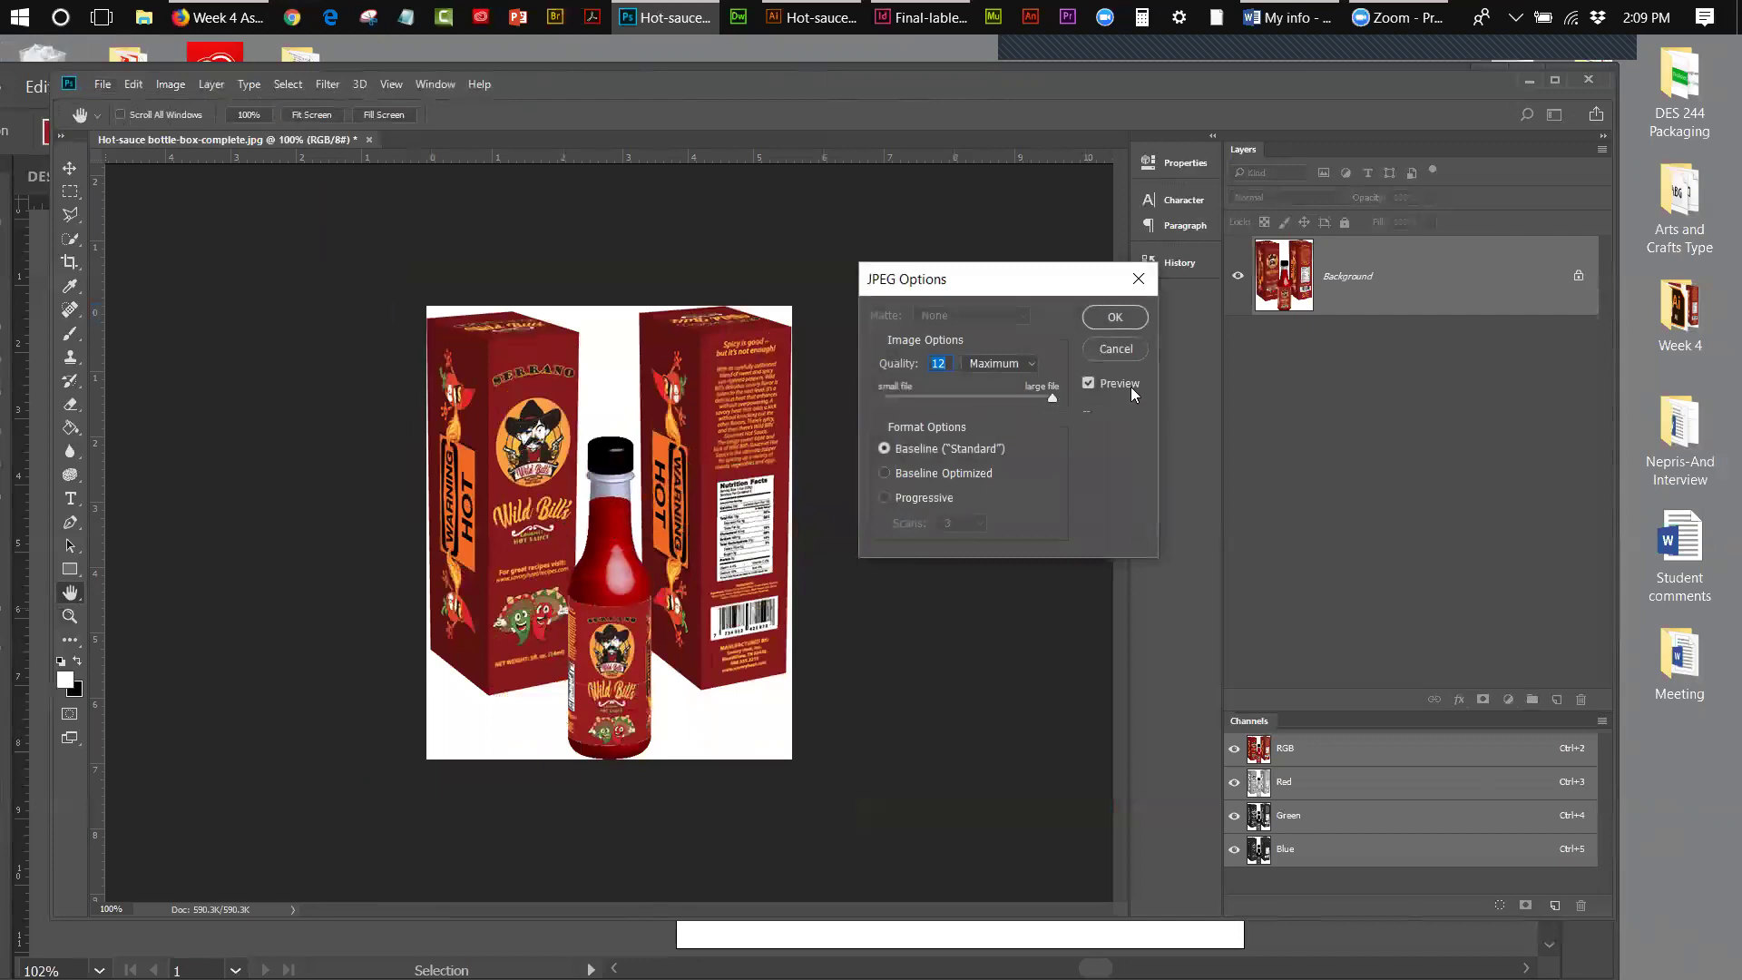
click(1114, 317)
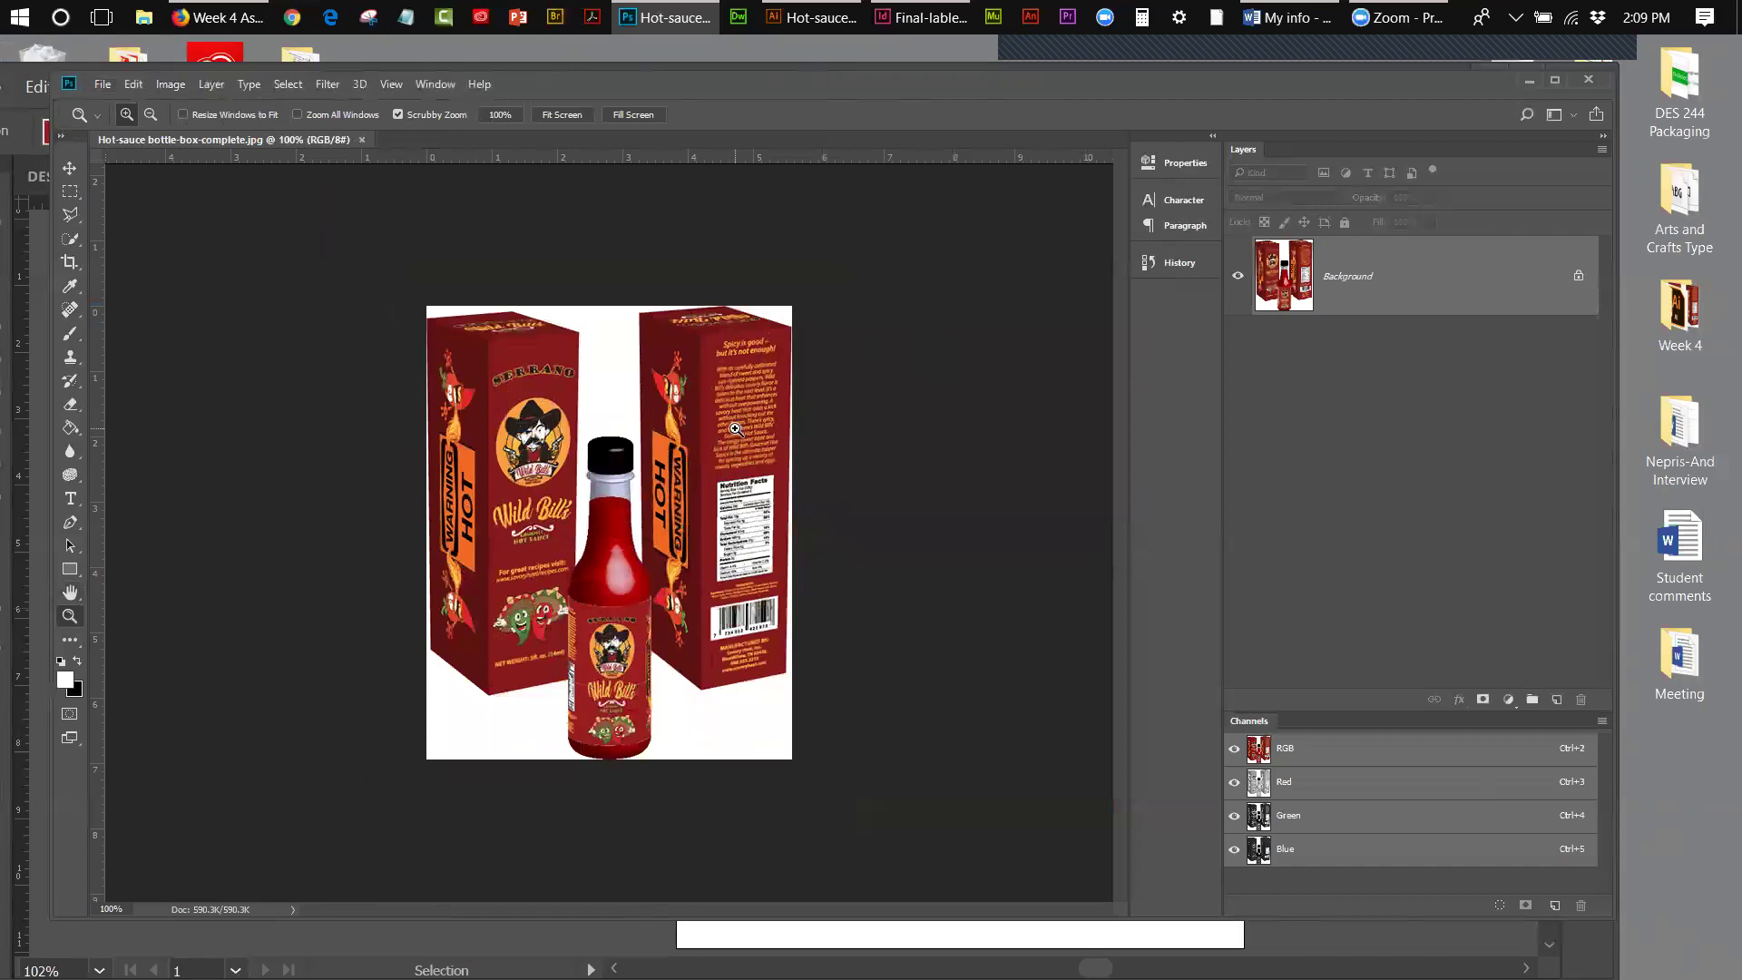
- In Firefox, open the Behance project editor bookmark and sign in with the saved account
click(209, 20)
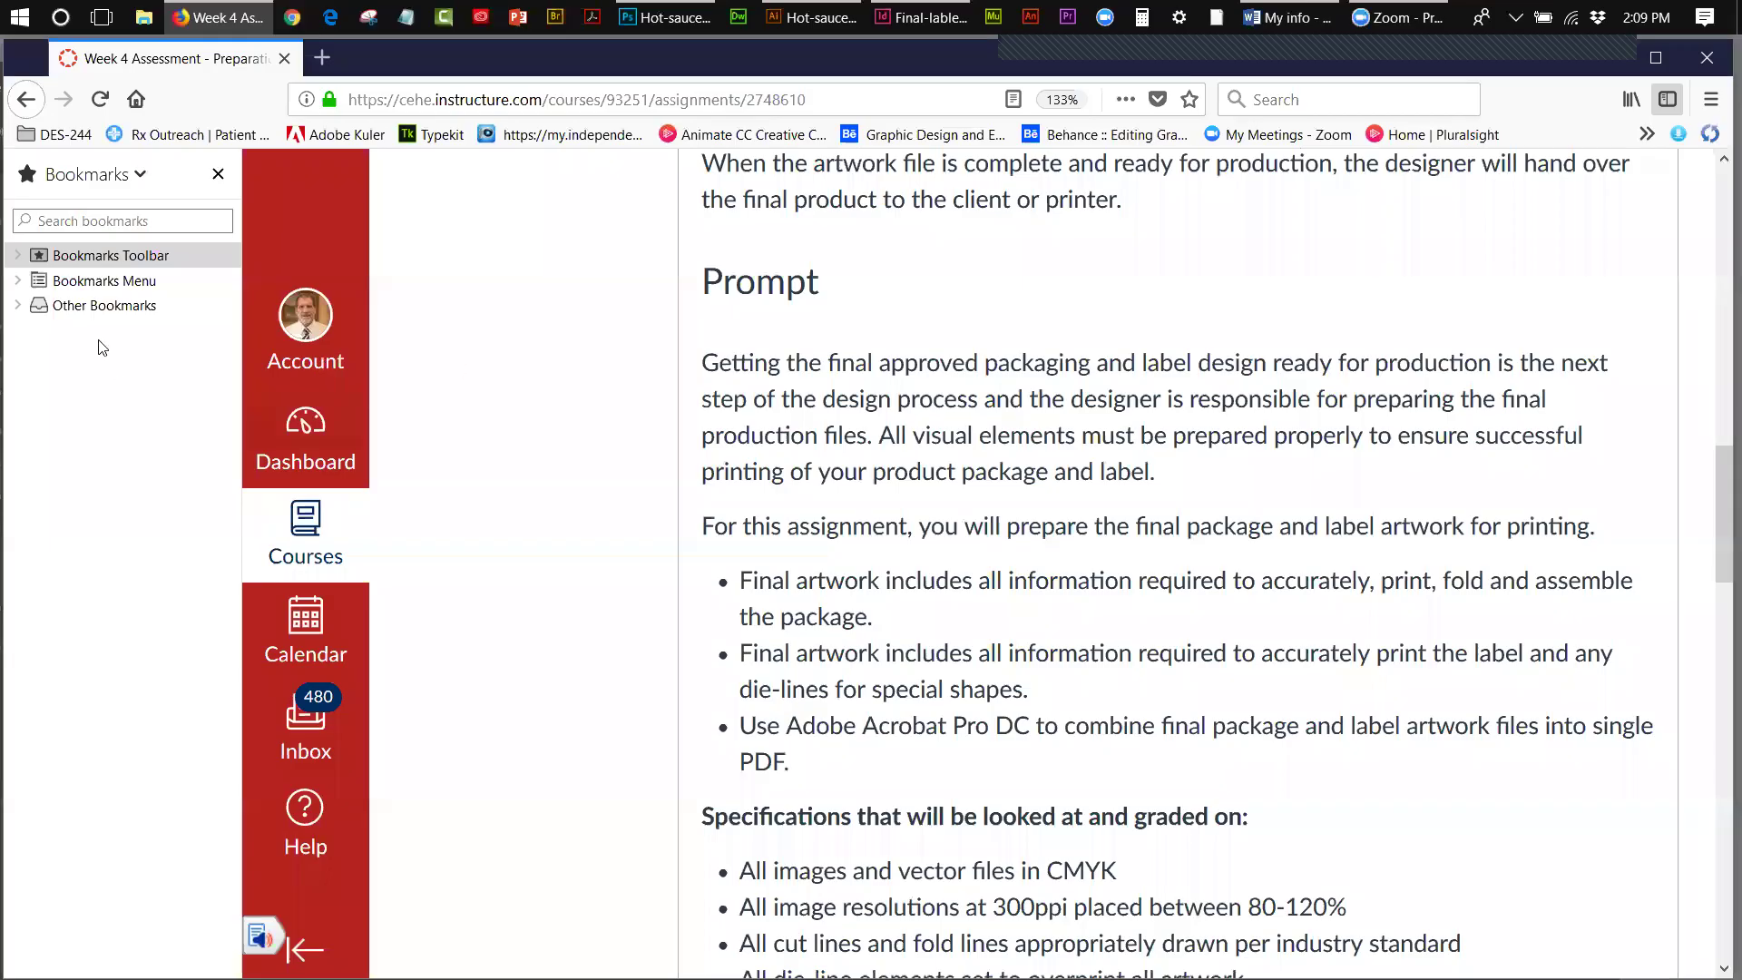
click(19, 256)
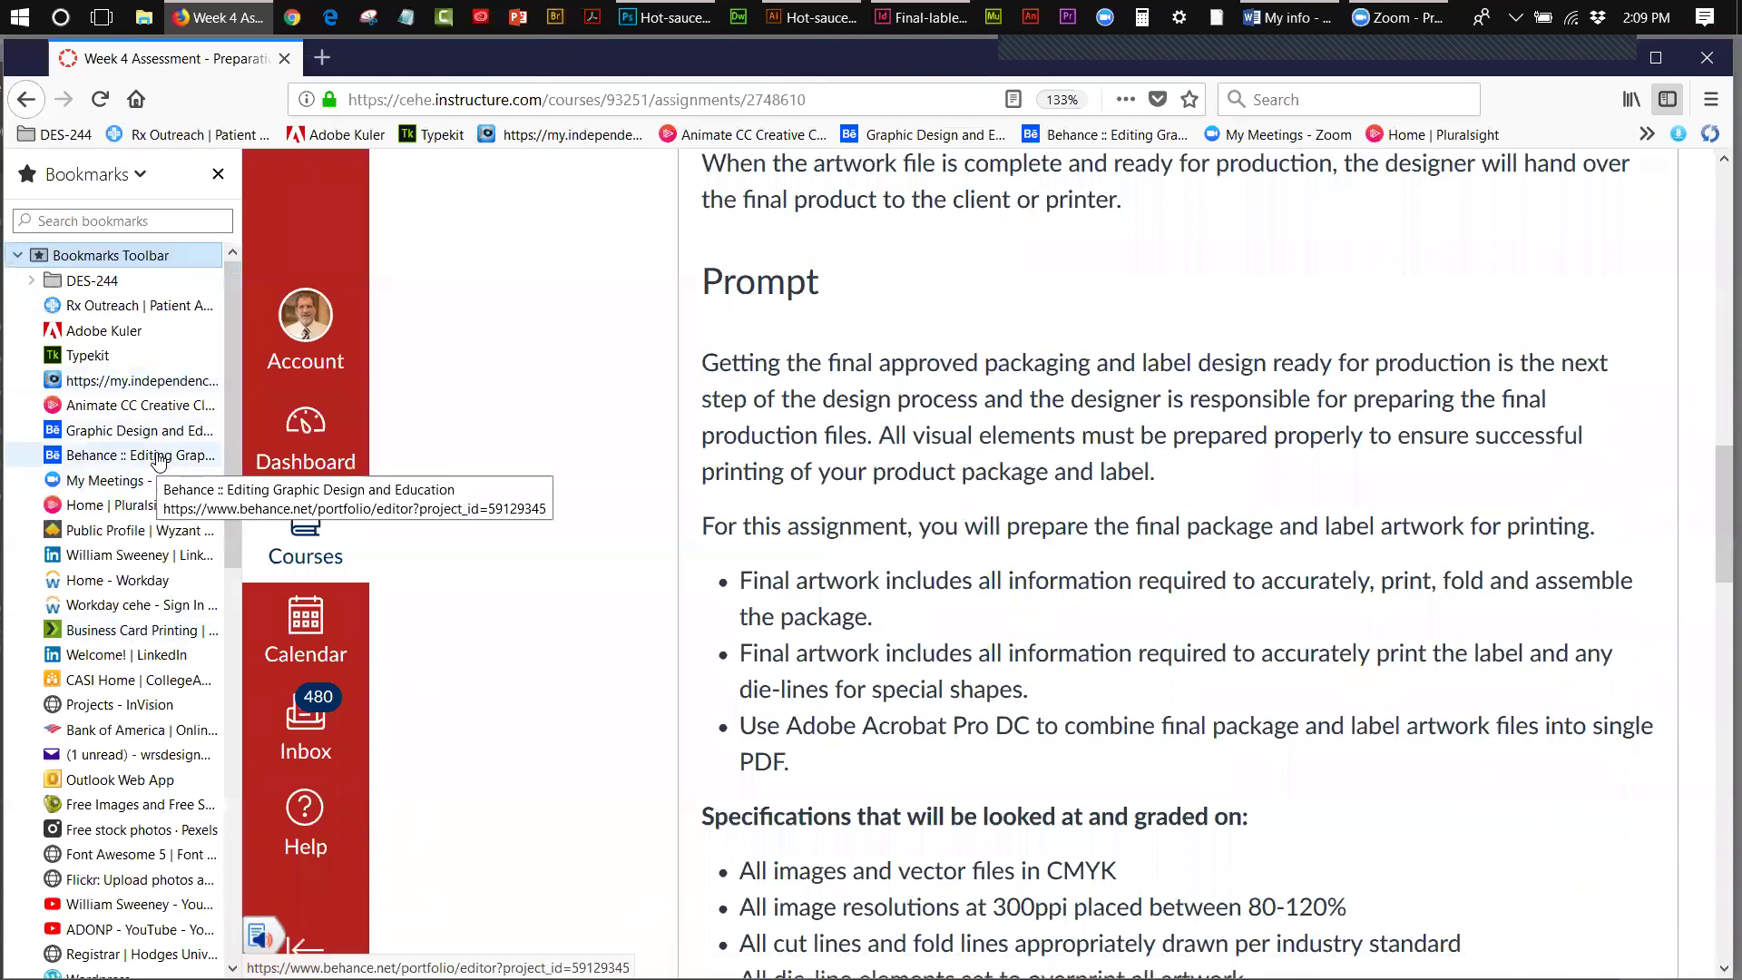
click(158, 456)
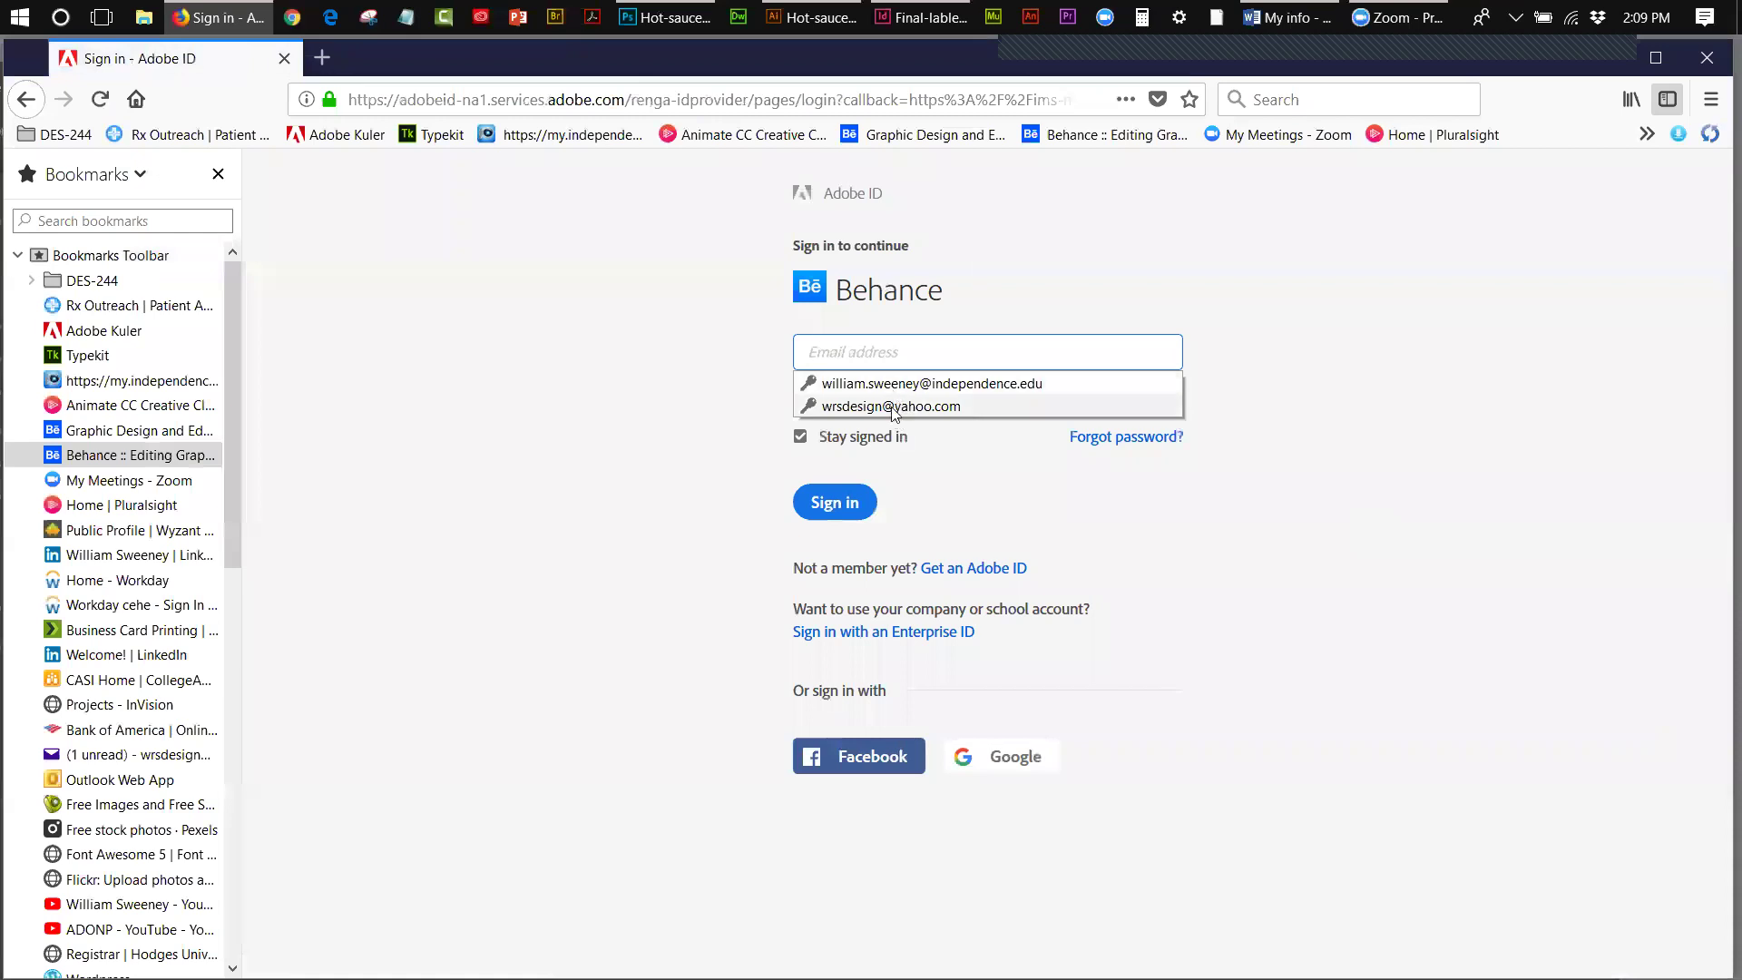
click(893, 384)
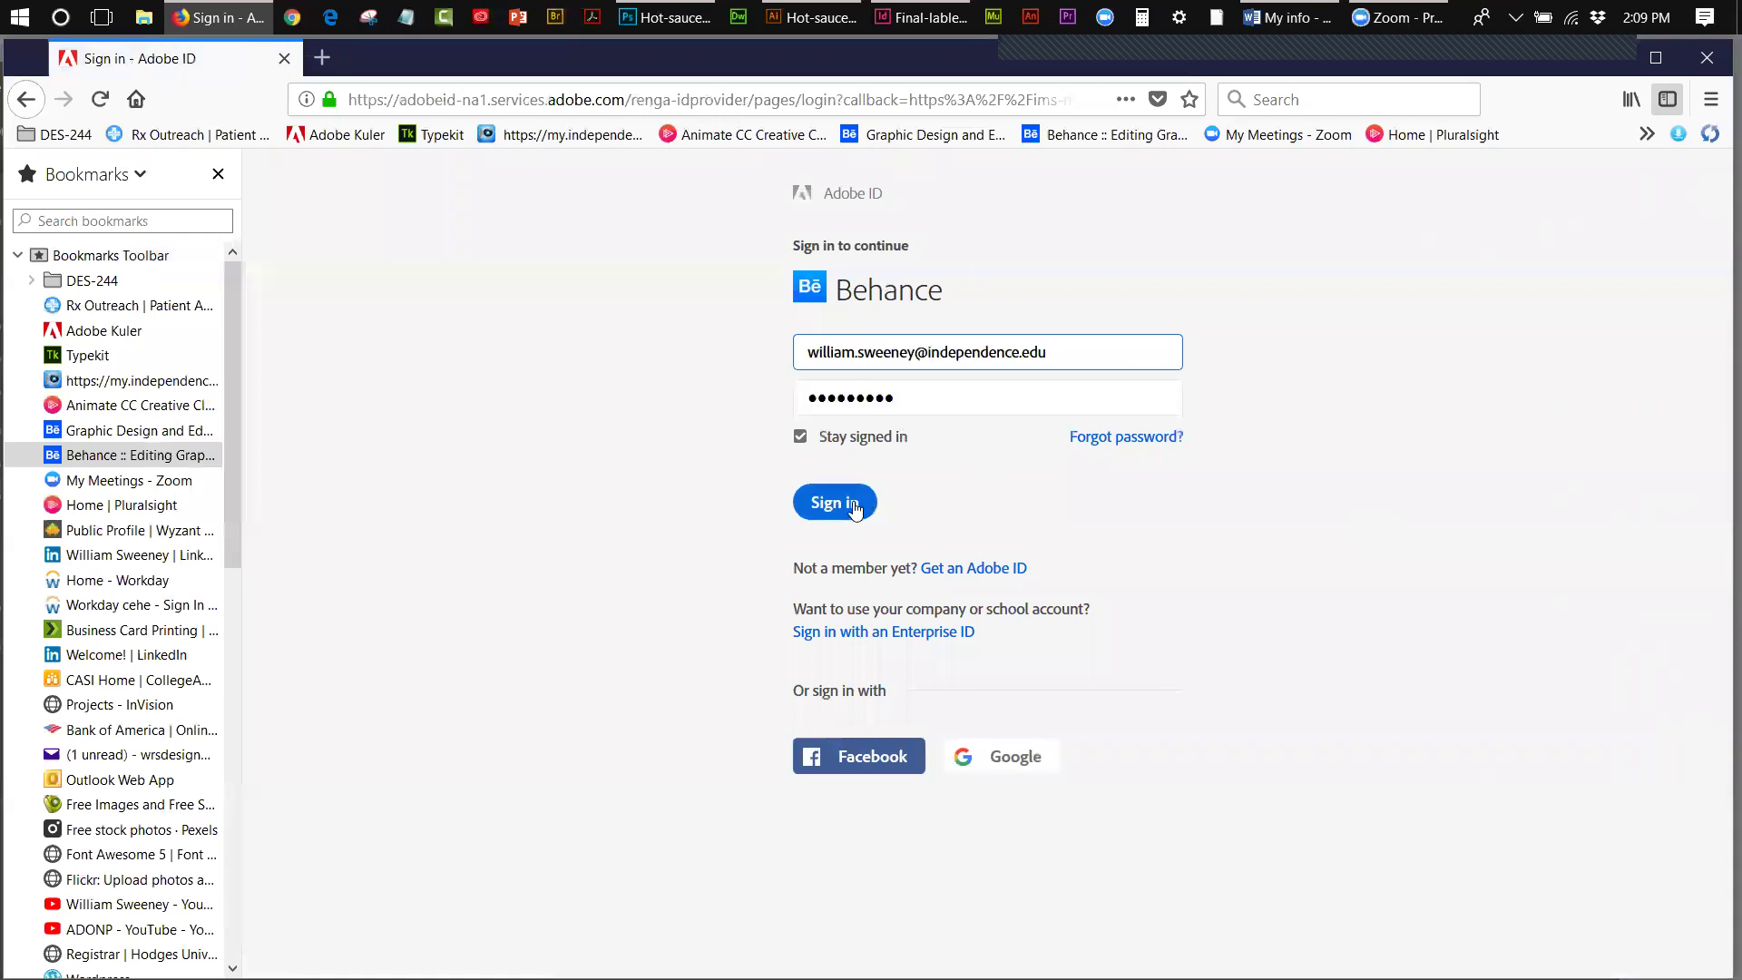
click(854, 510)
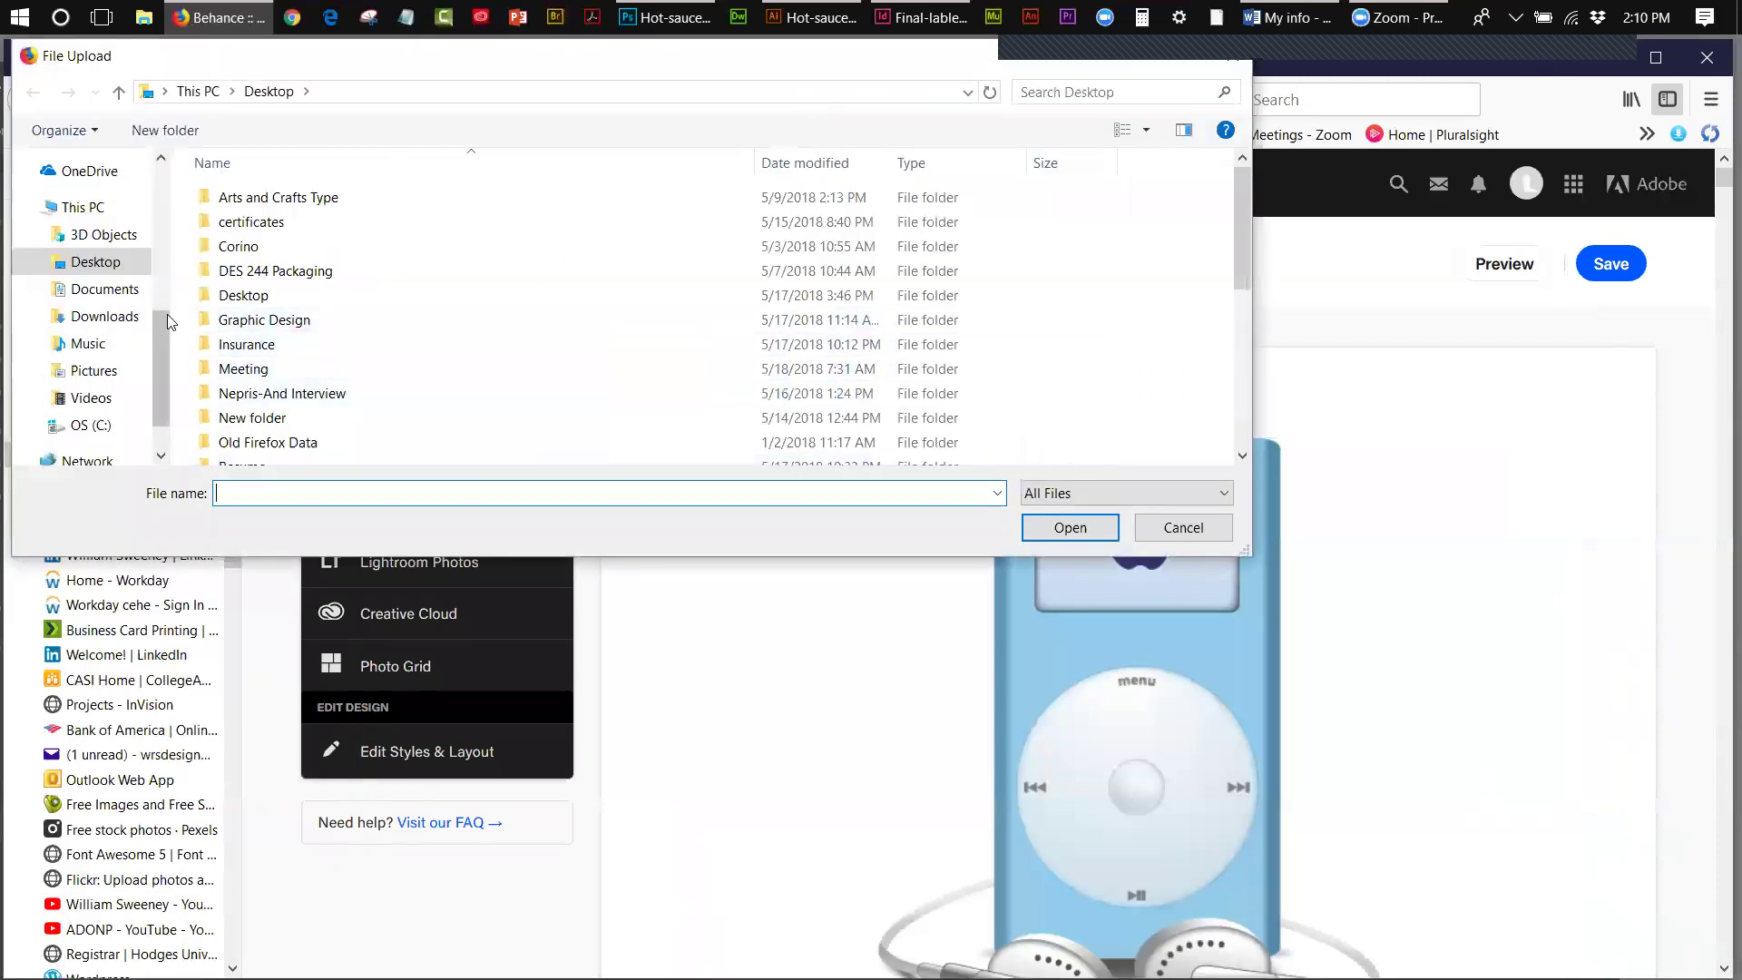
- Upload the resized Hot-sauce bottle-box-complete JPG from Desktop > Week 4
scroll(109, 208, up, 5)
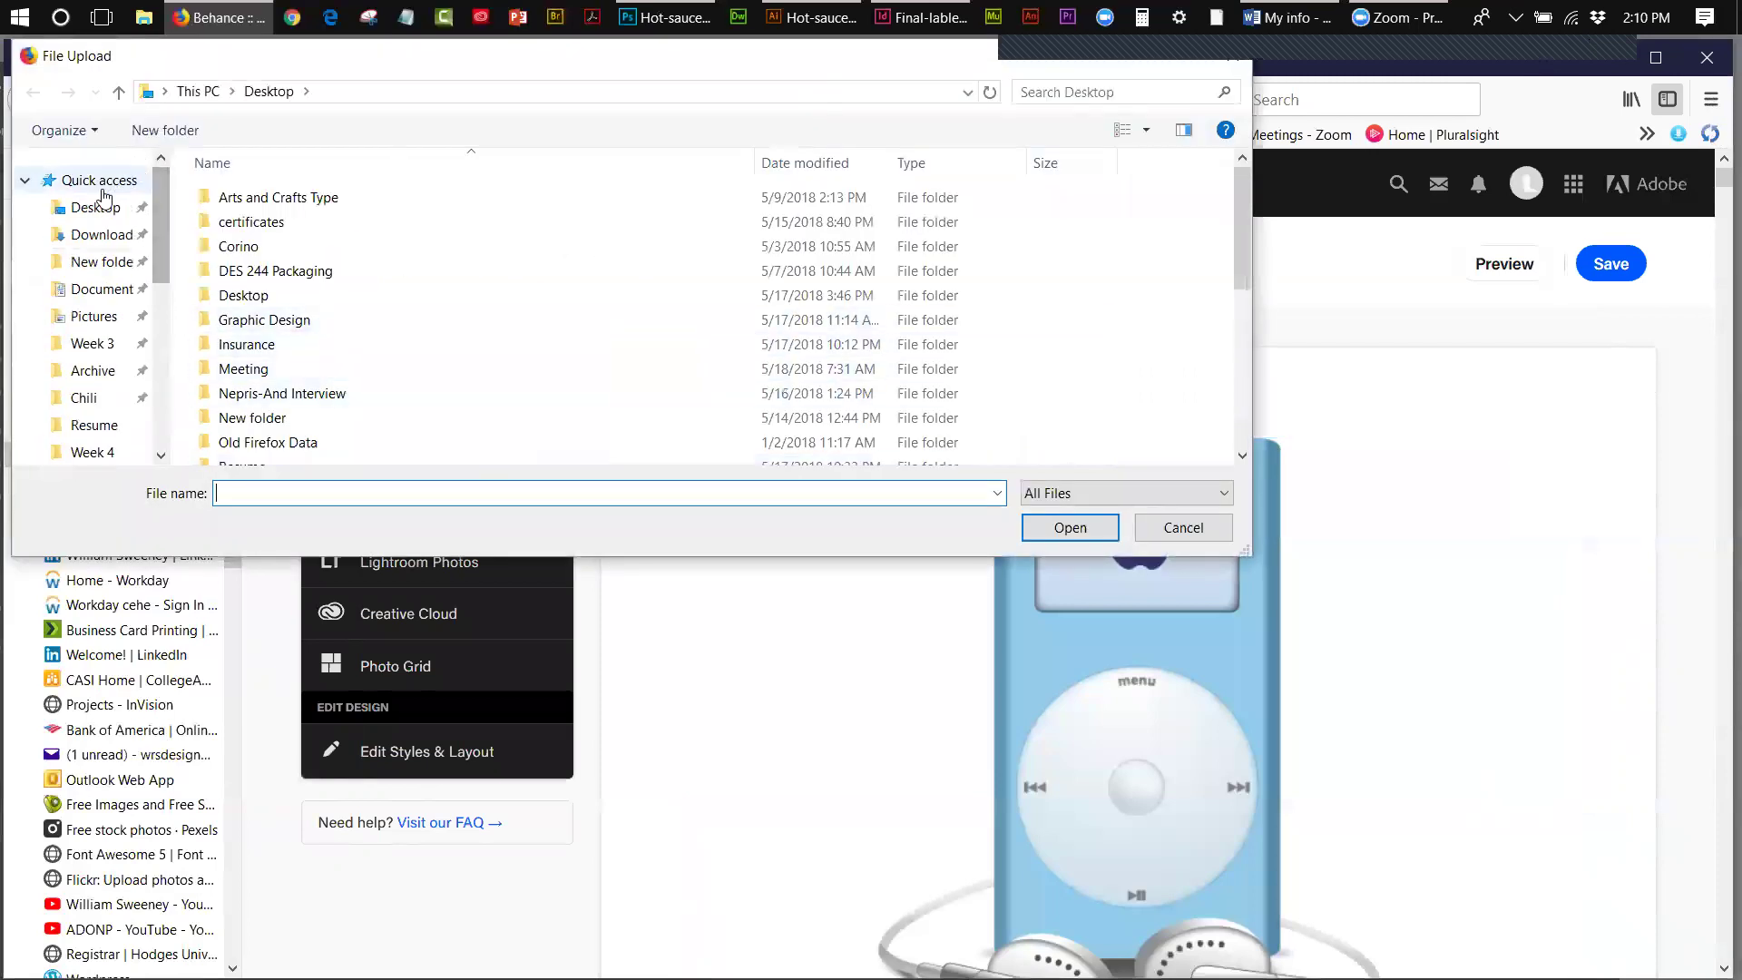
click(100, 206)
drag(1243, 266, 1246, 328)
double_click(254, 415)
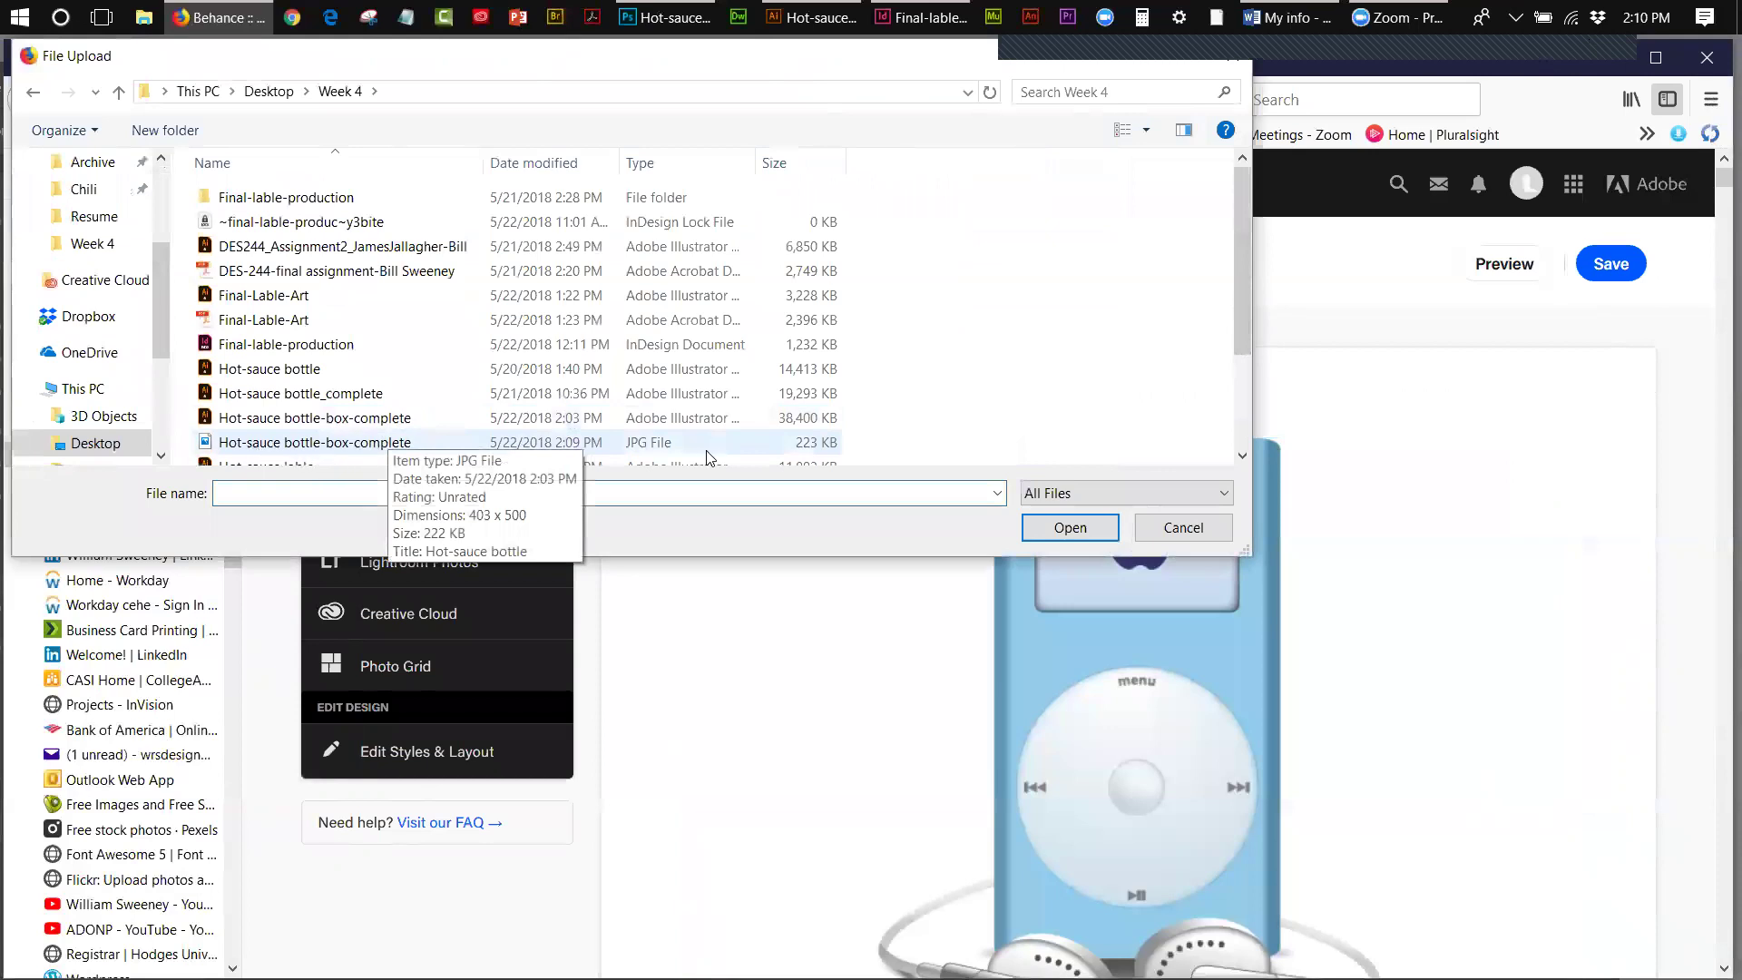
click(403, 447)
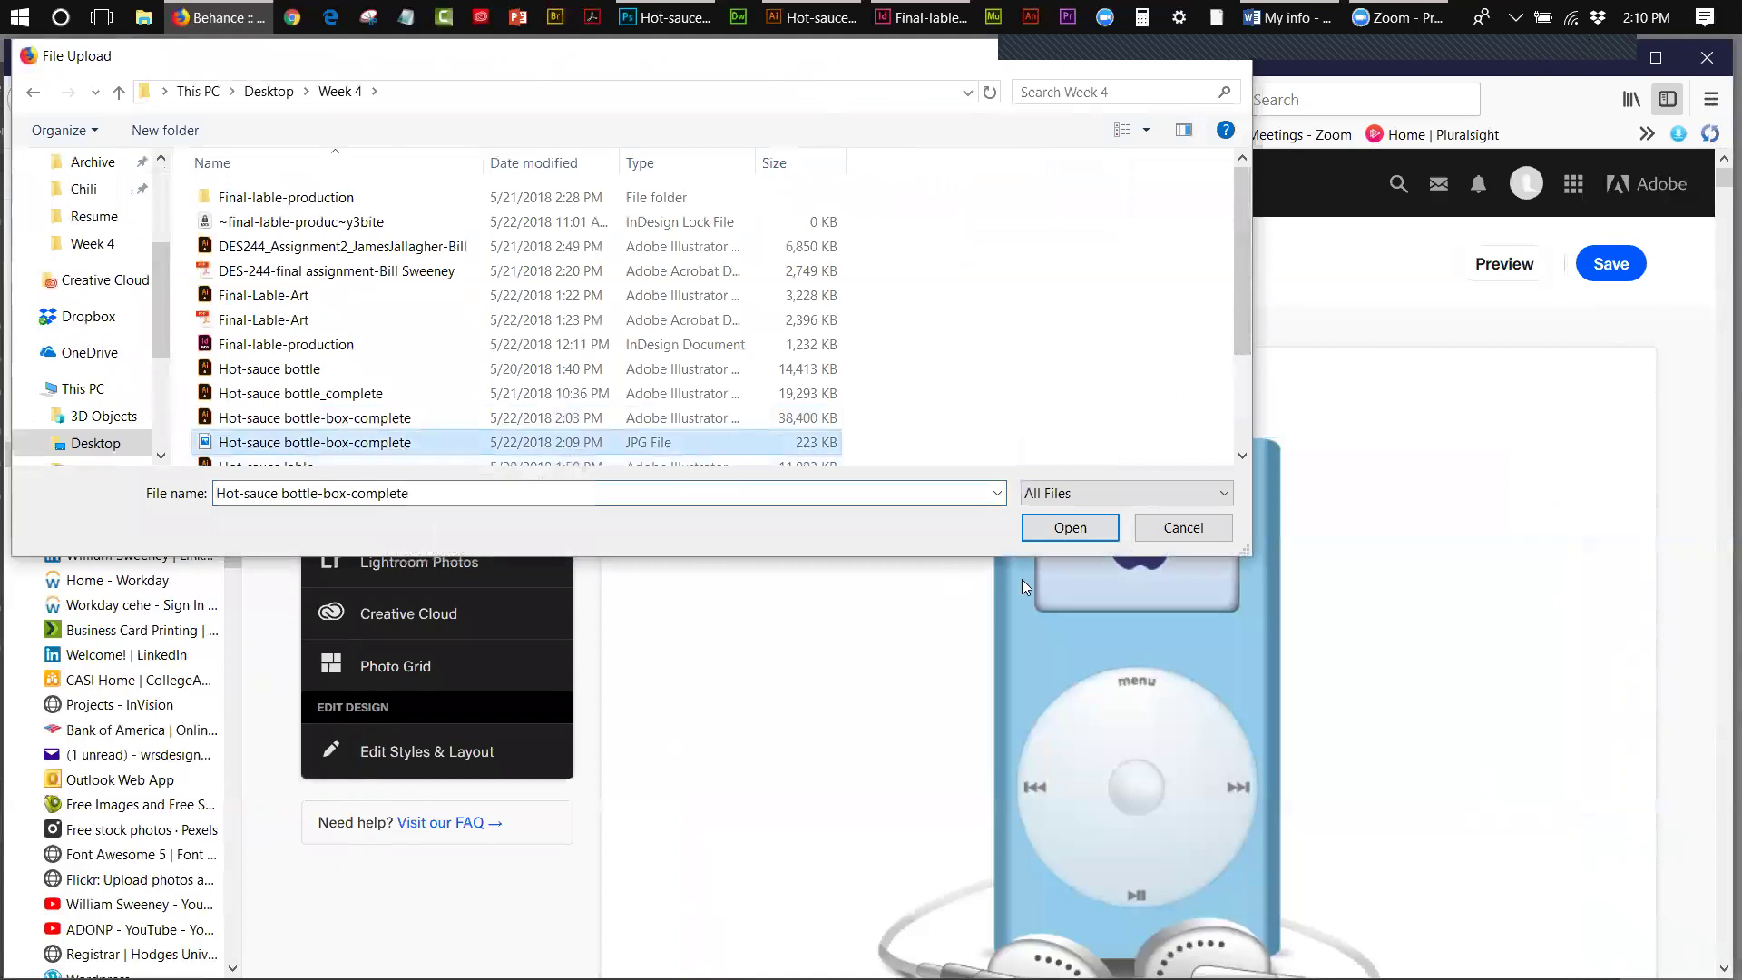
click(1069, 528)
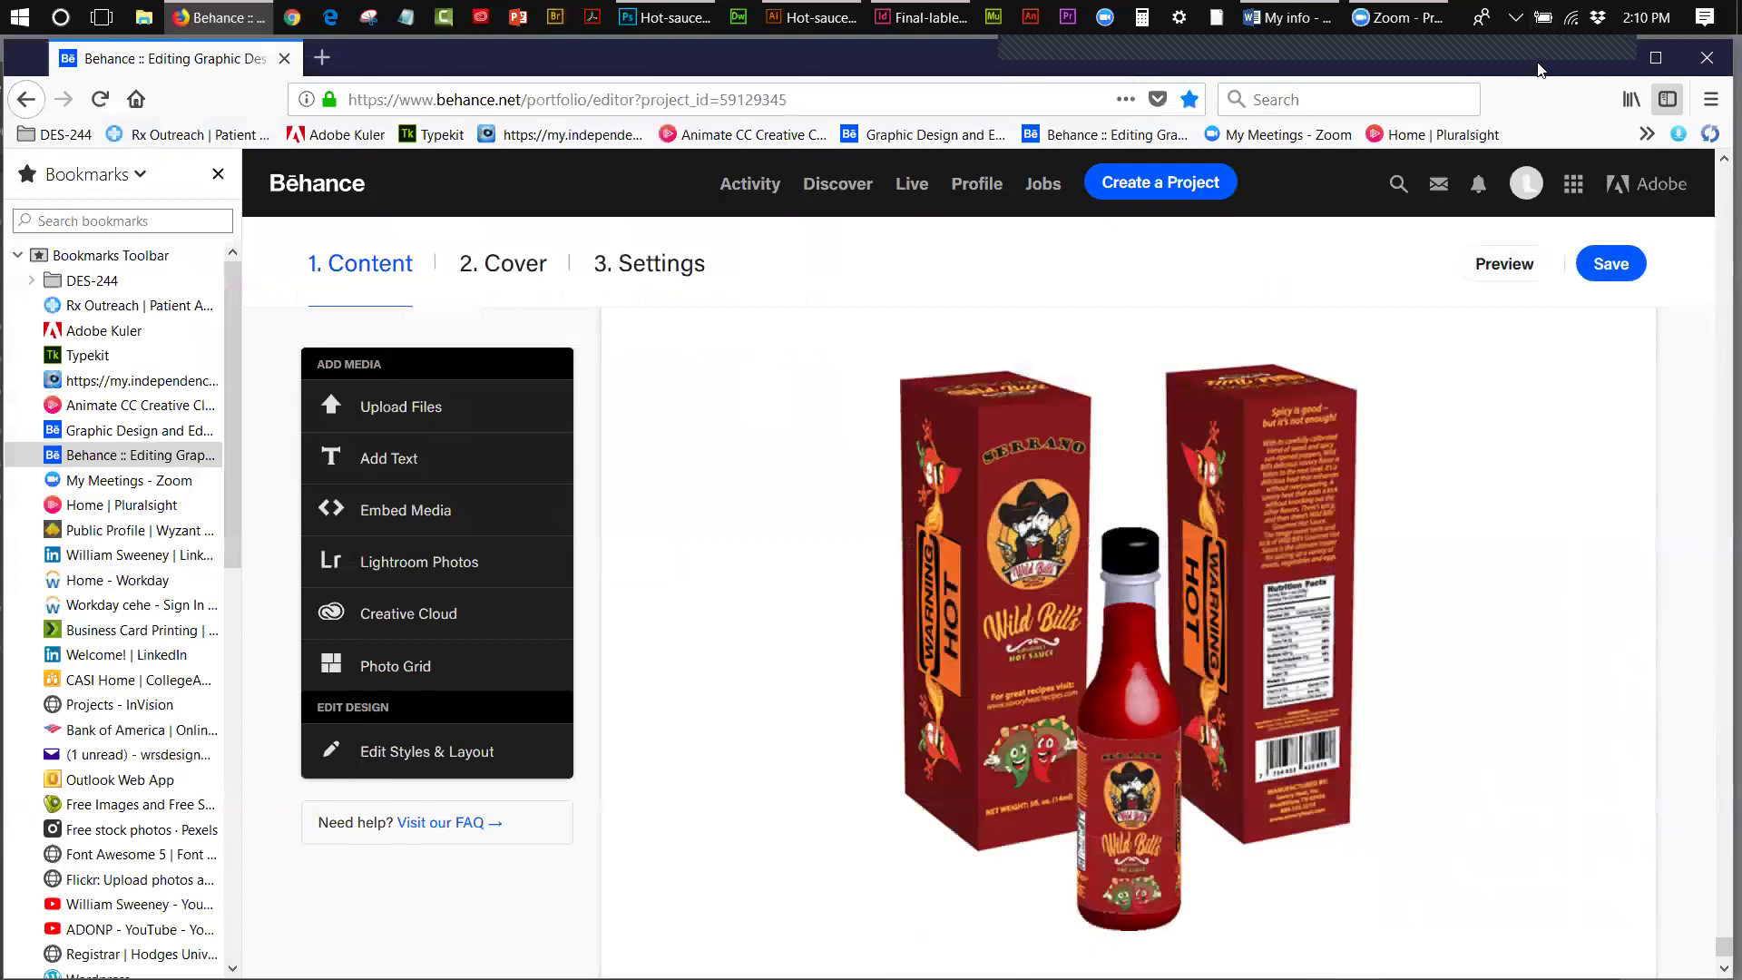
- Add a text block under the mockup reading 'Final project DES-244 Packaging mock-ups for hot sauce bottle and packag…'
drag(1531, 56, 1483, 55)
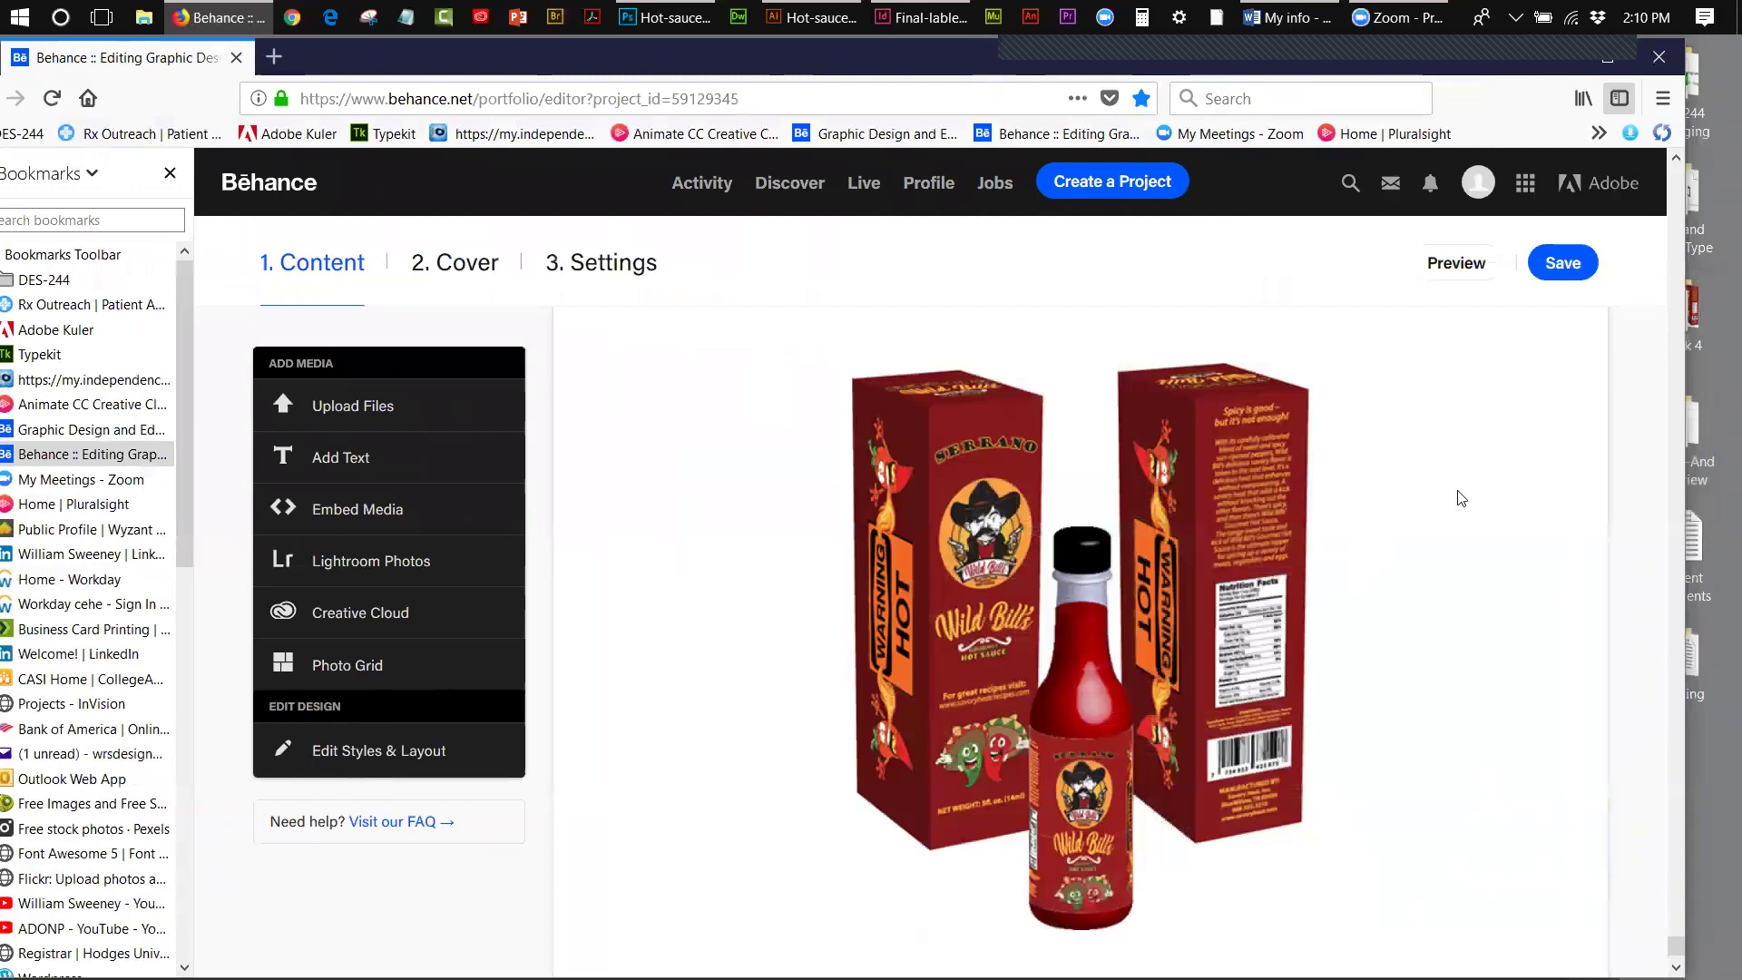
mouse_move(1310, 585)
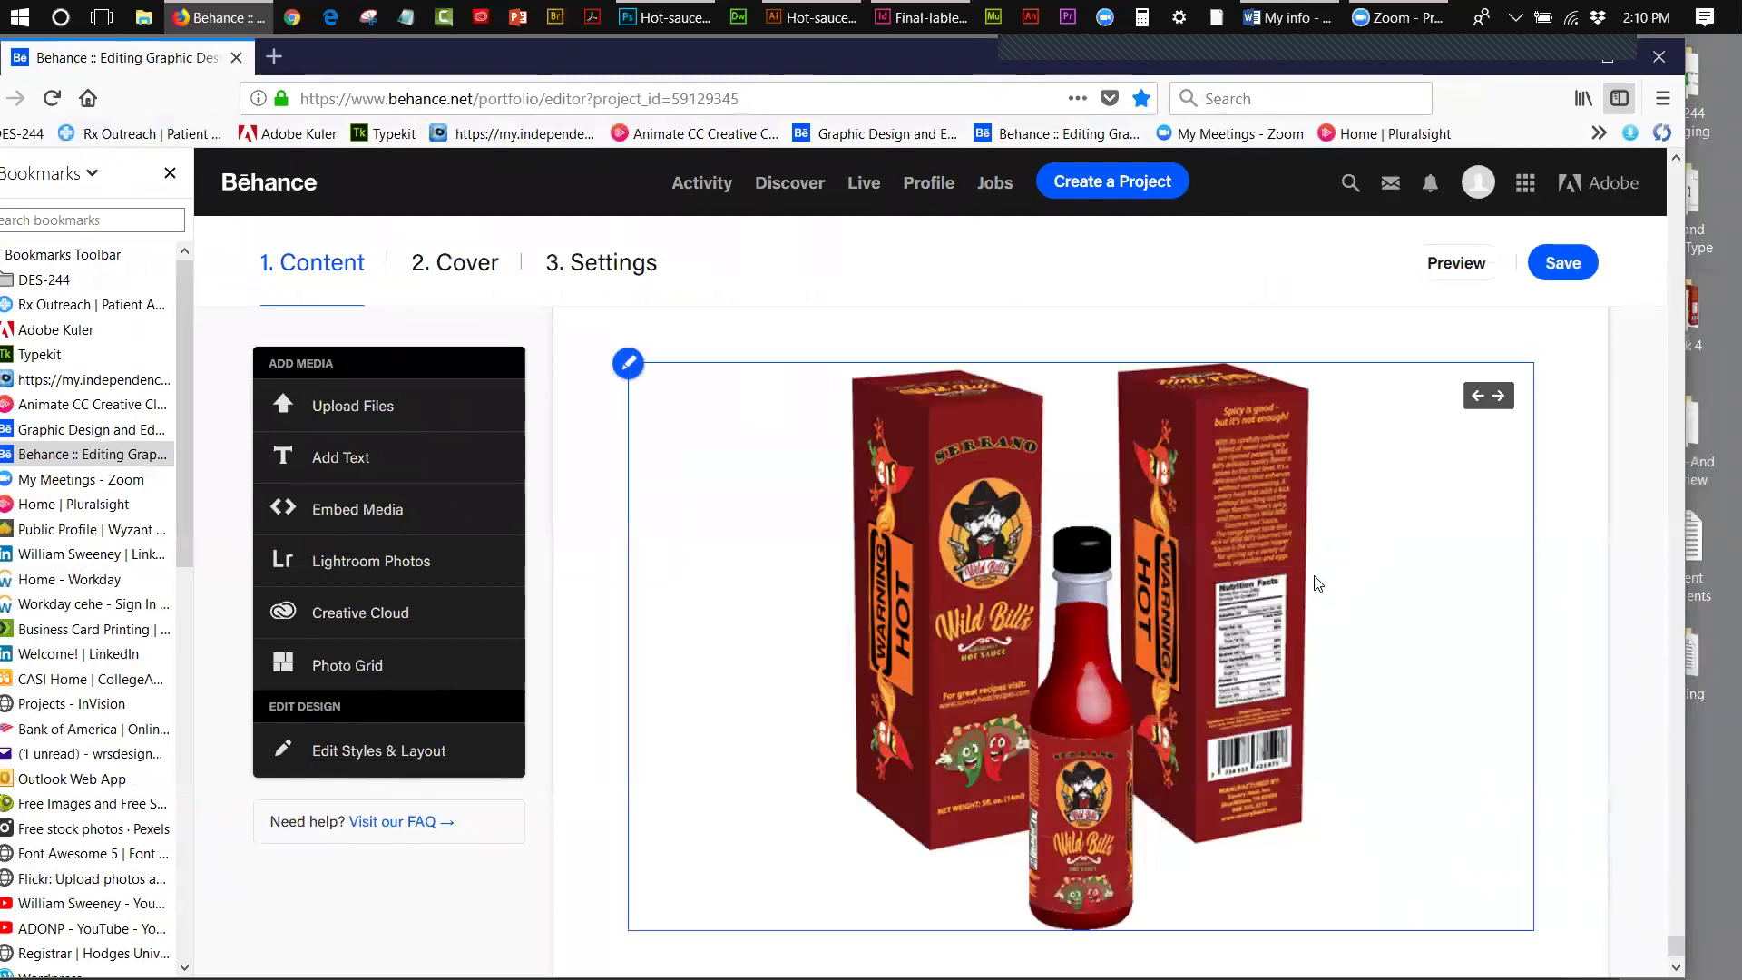
click(328, 463)
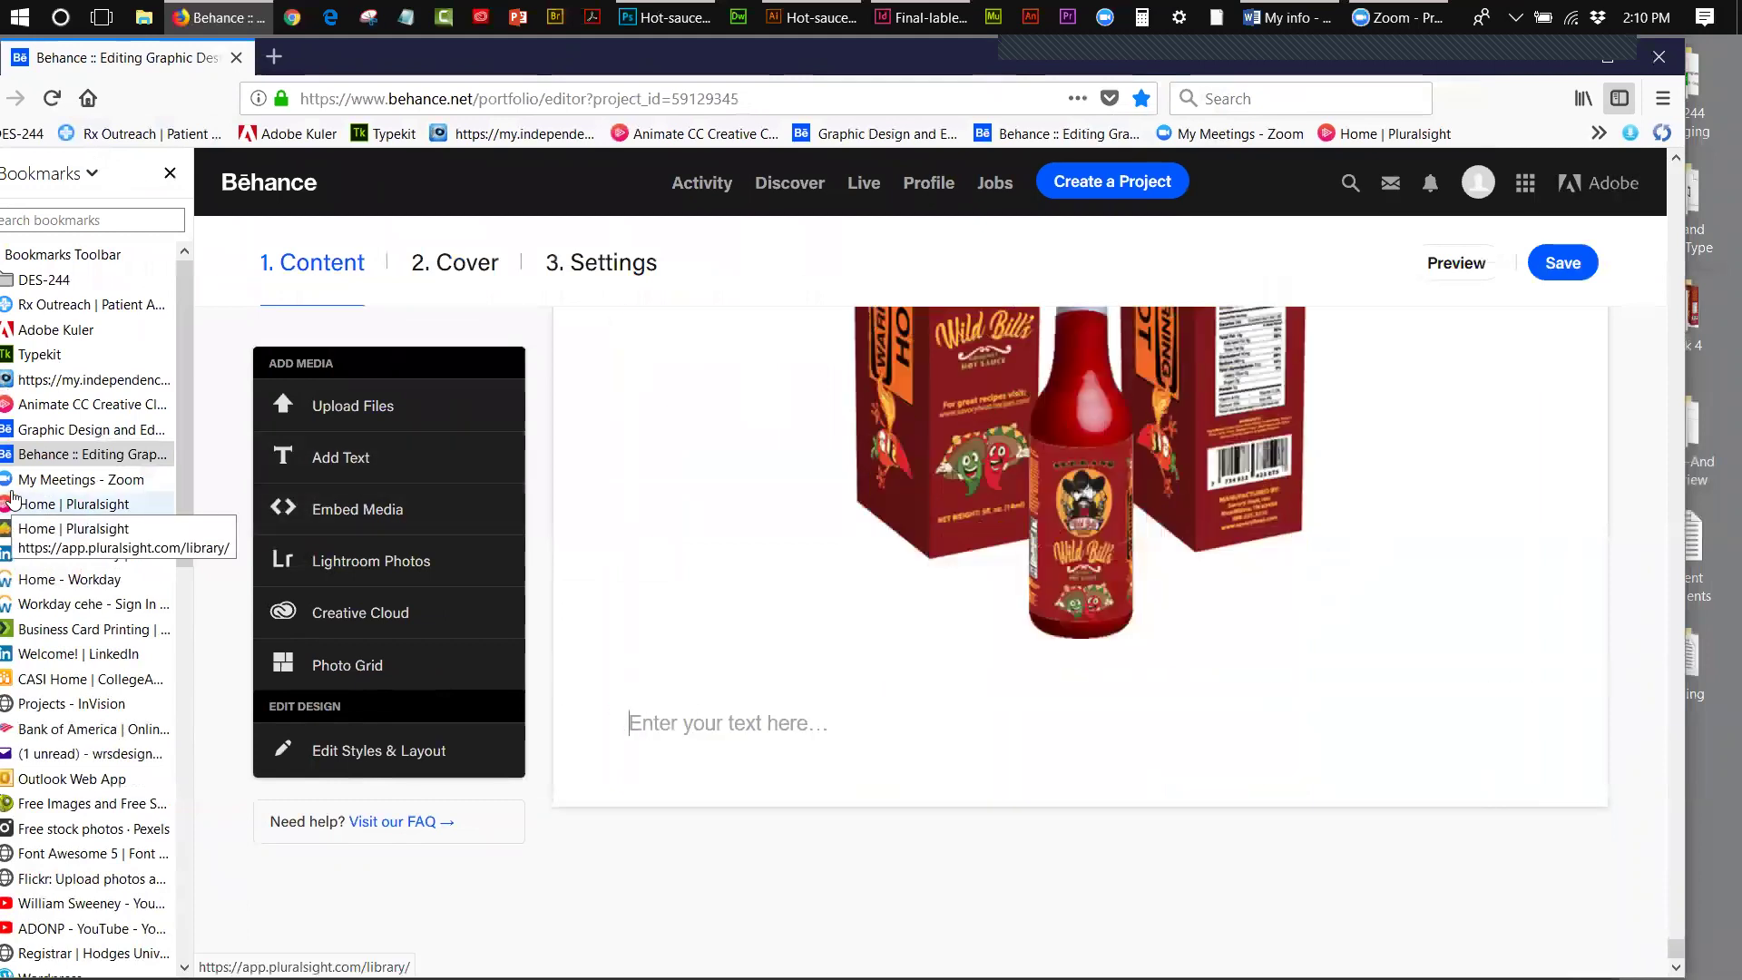
text(Final p)
text(roject)
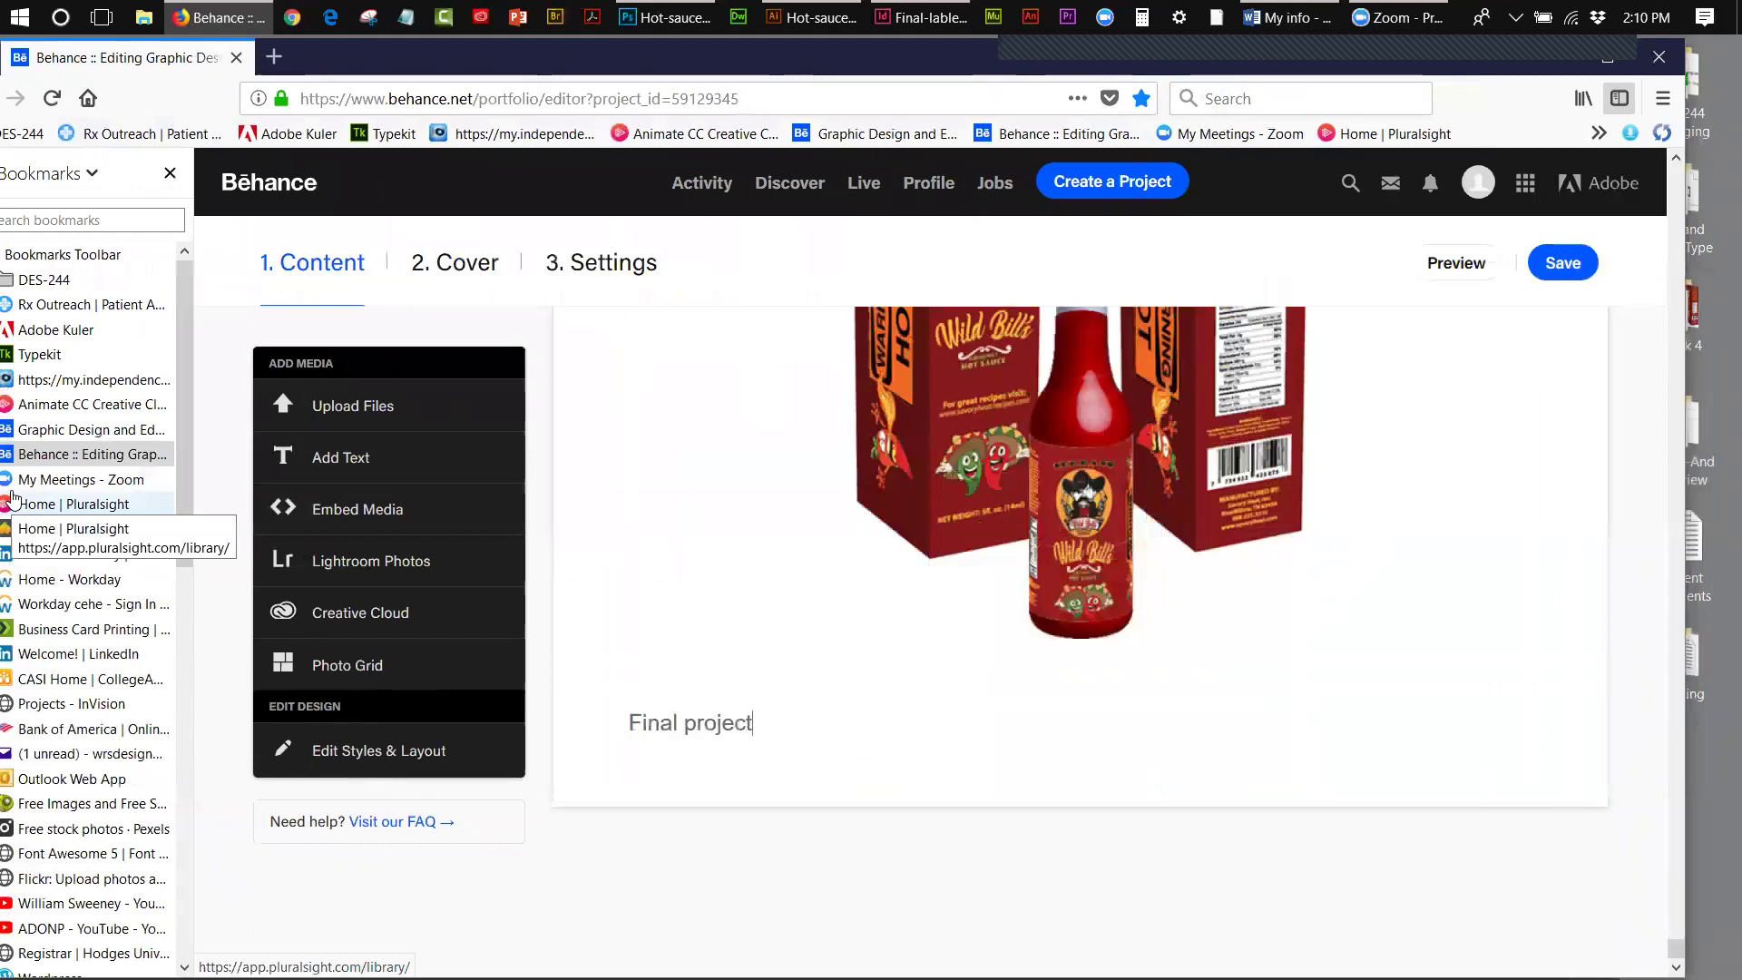
text( DES-244 Pa)
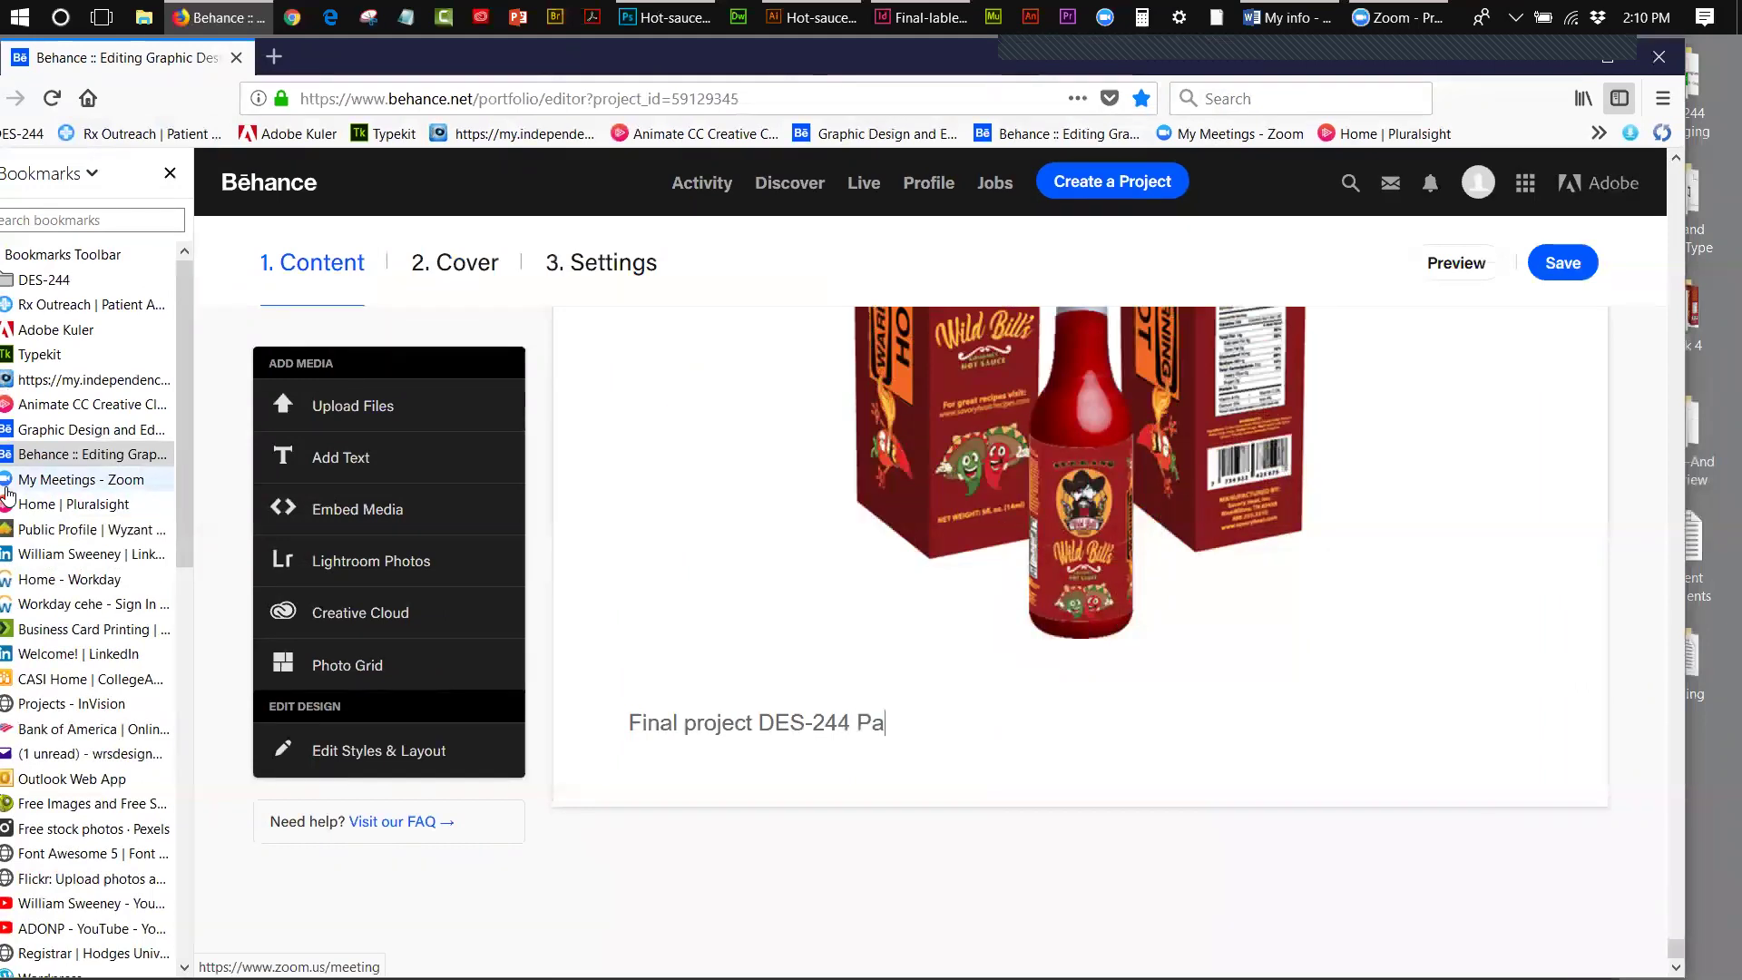
text(ckaging mockups)
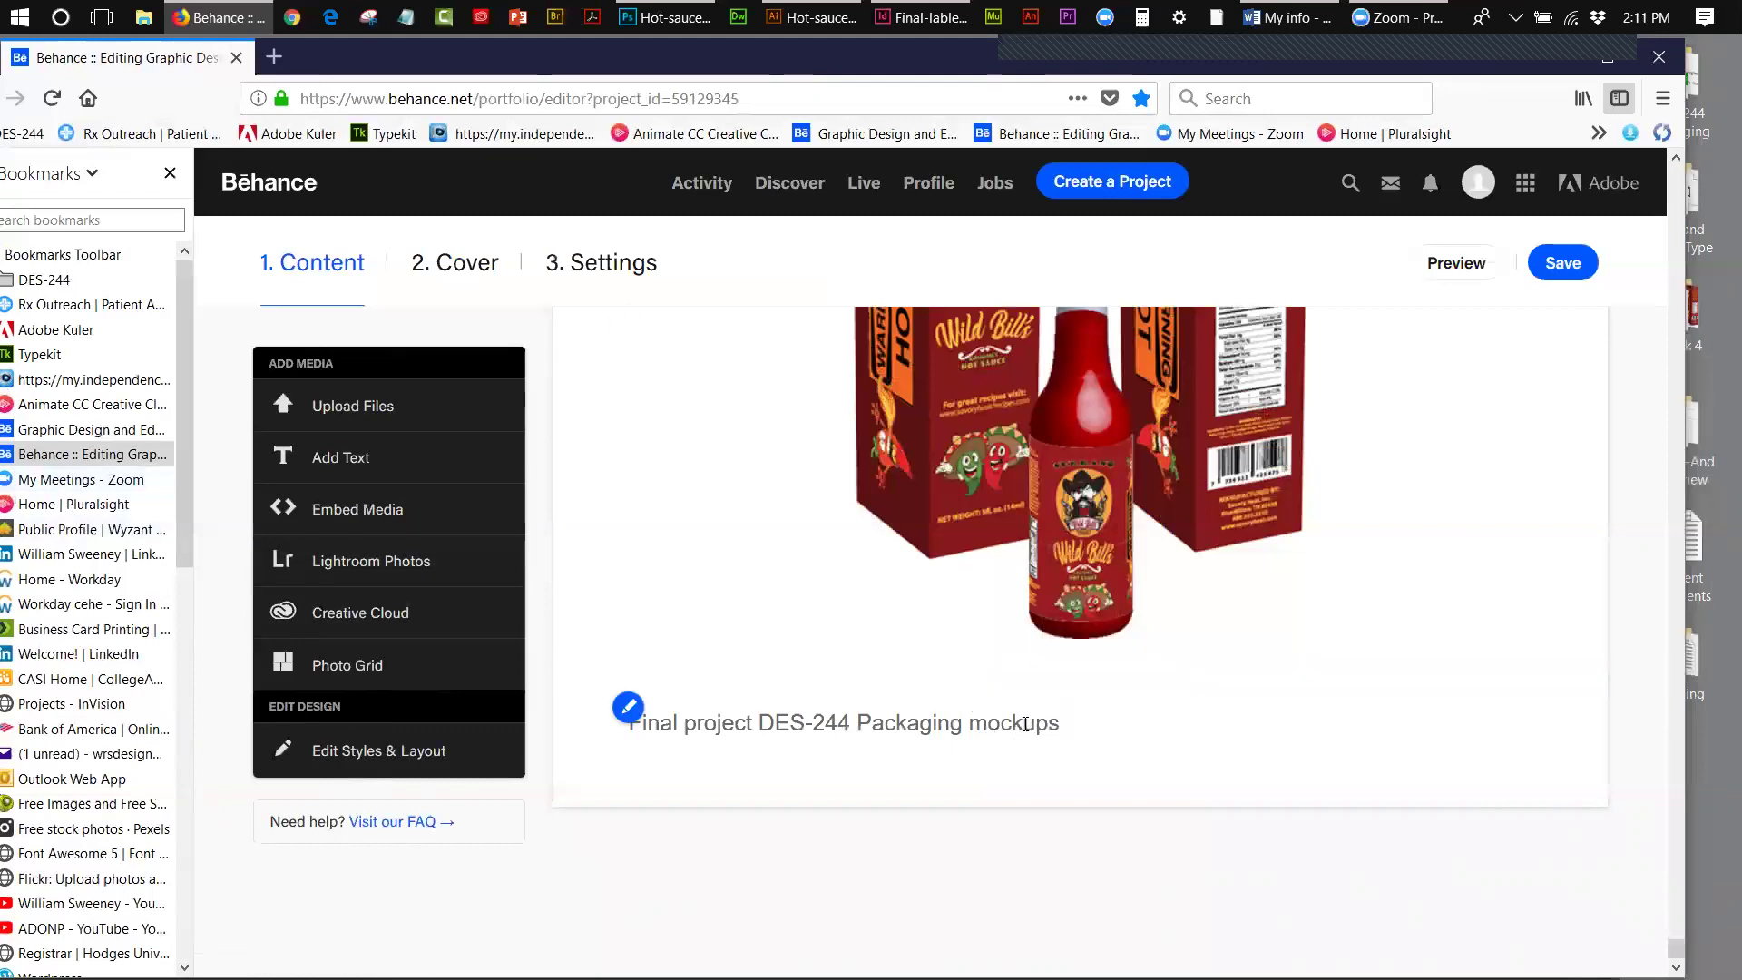
text(-)
right_click(1079, 737)
click(1100, 718)
text(for hot sauce bo)
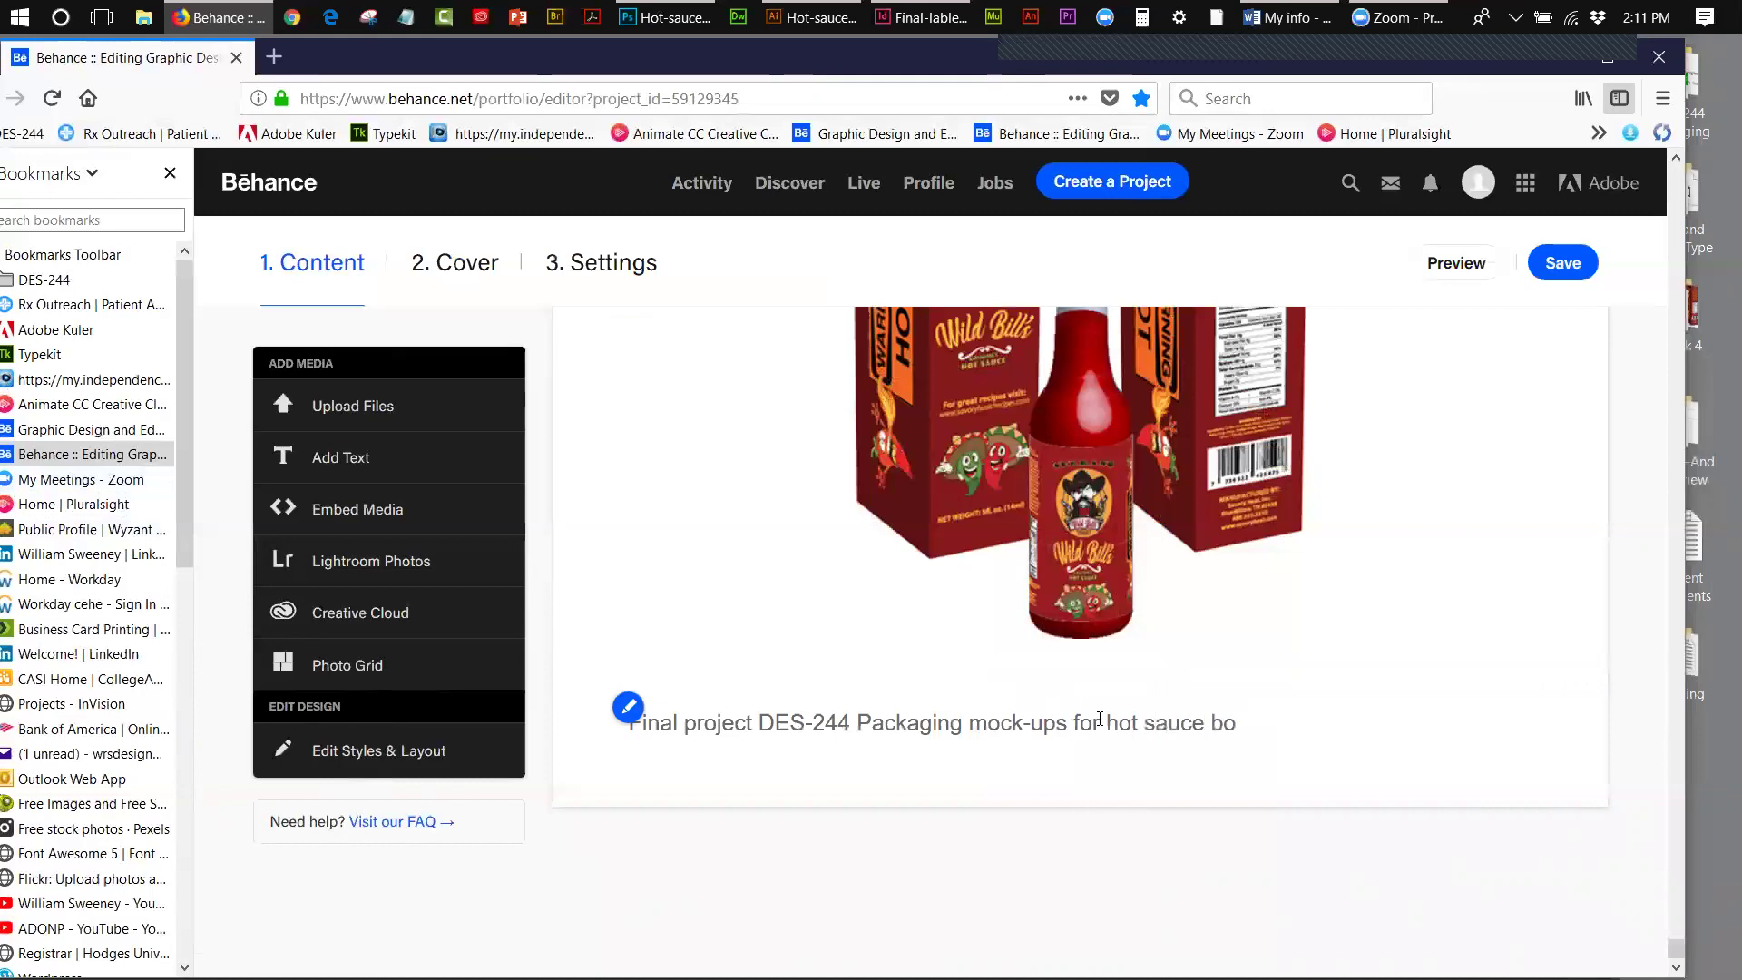
text(ttle and packaging.)
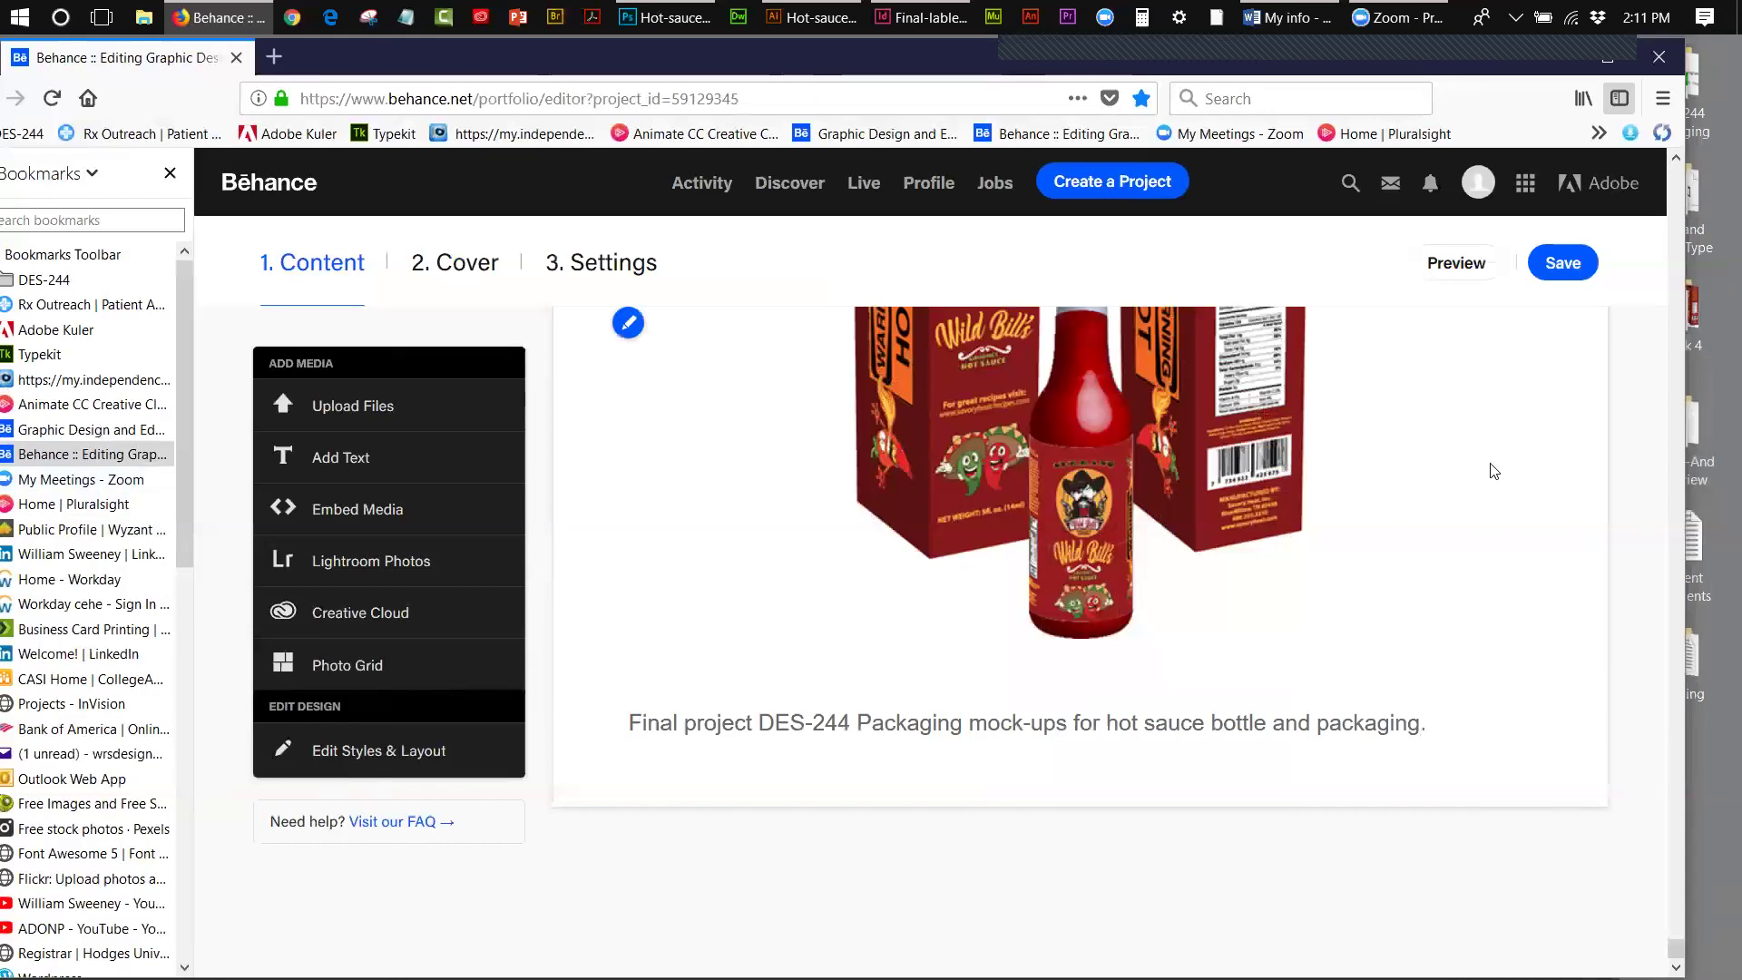
- Save the Behance project, then scroll through the page to review it
click(1560, 272)
scroll(1676, 944, up, 2)
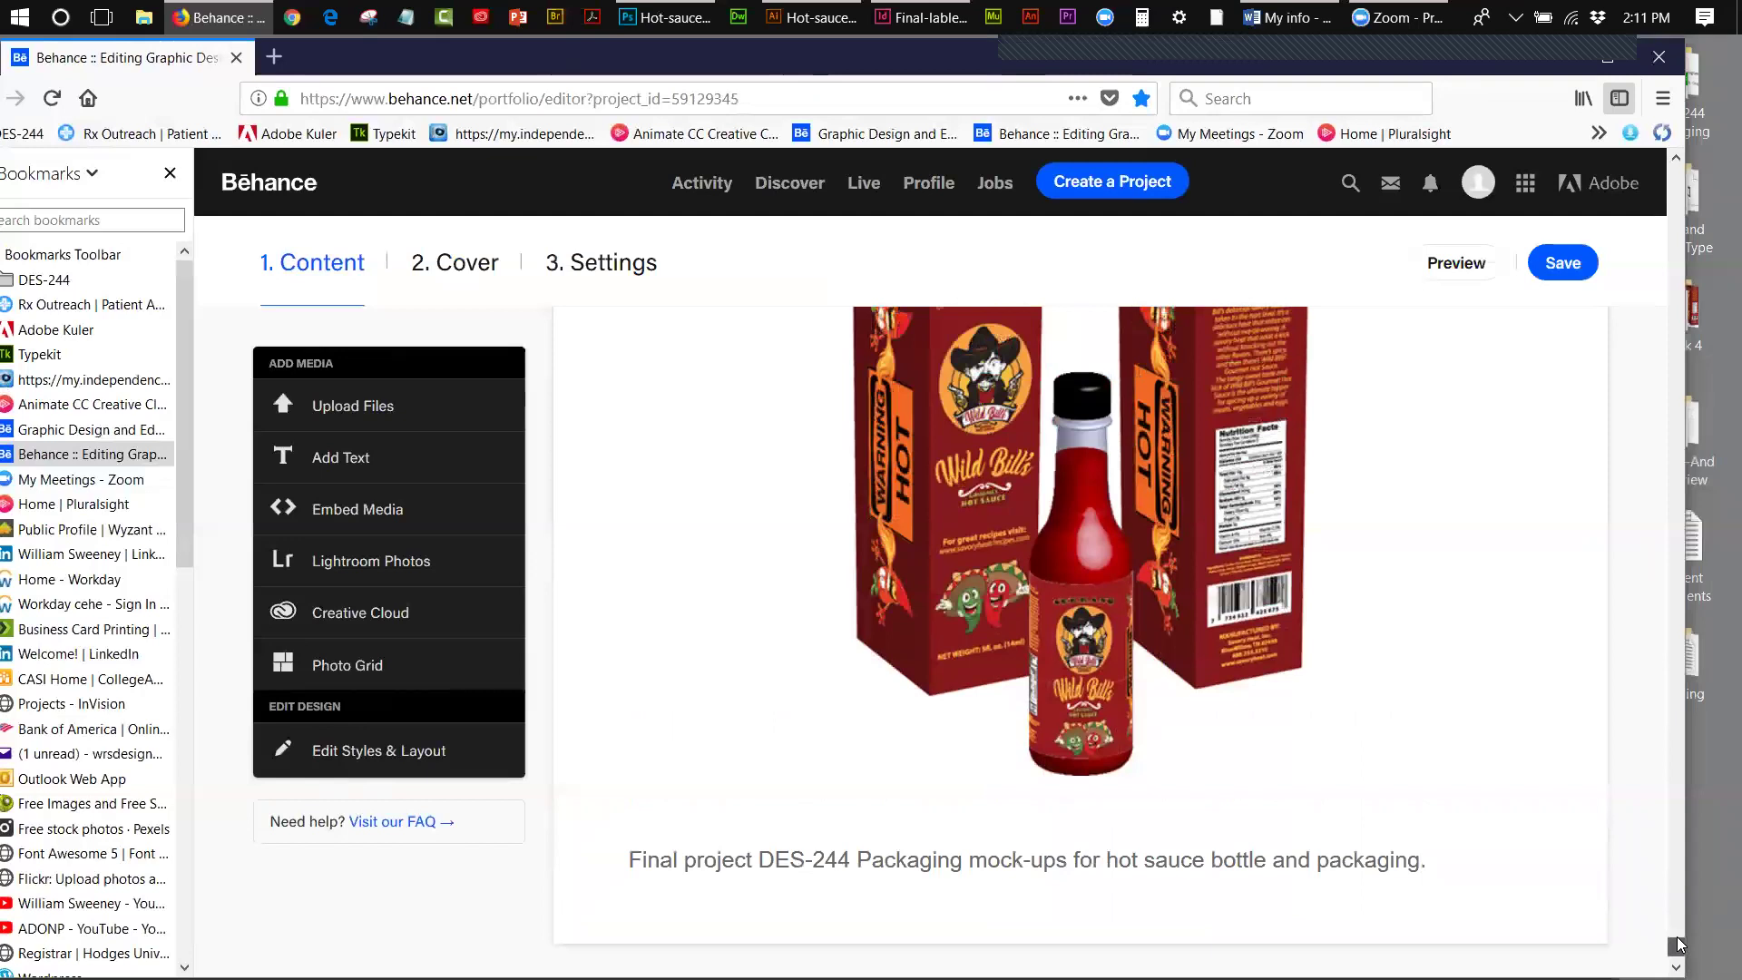
scroll(1676, 944, up, 3)
scroll(1677, 944, up, 5)
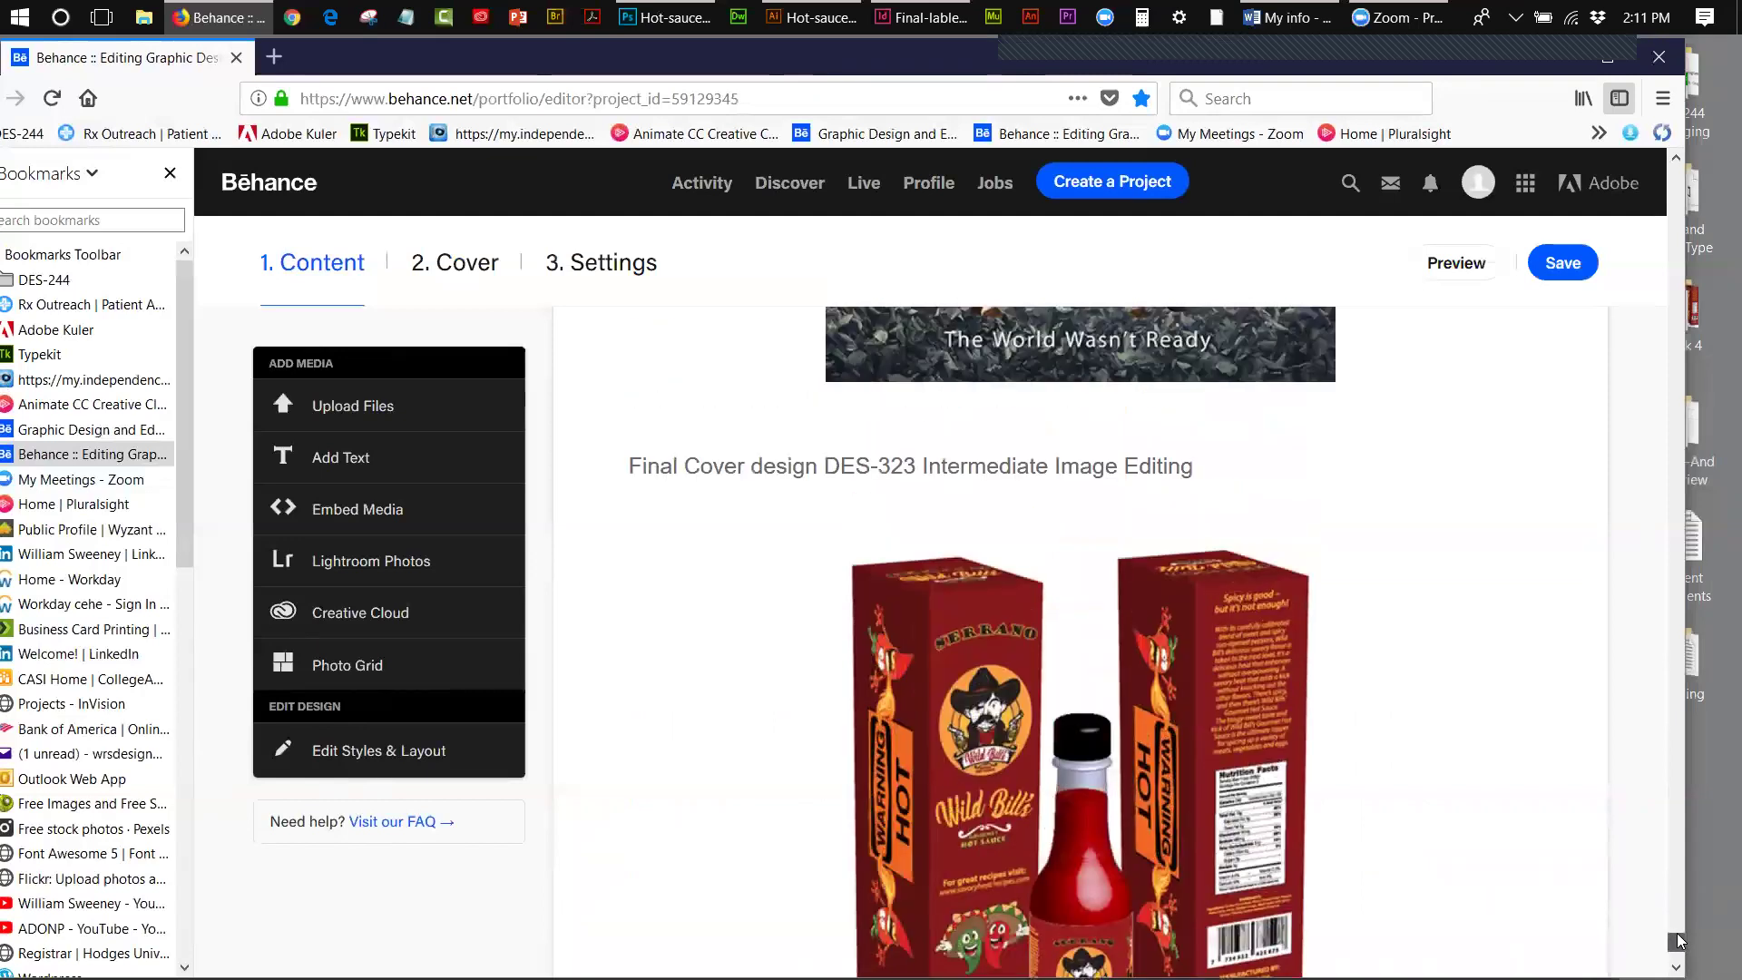
scroll(1680, 948, down, 10)
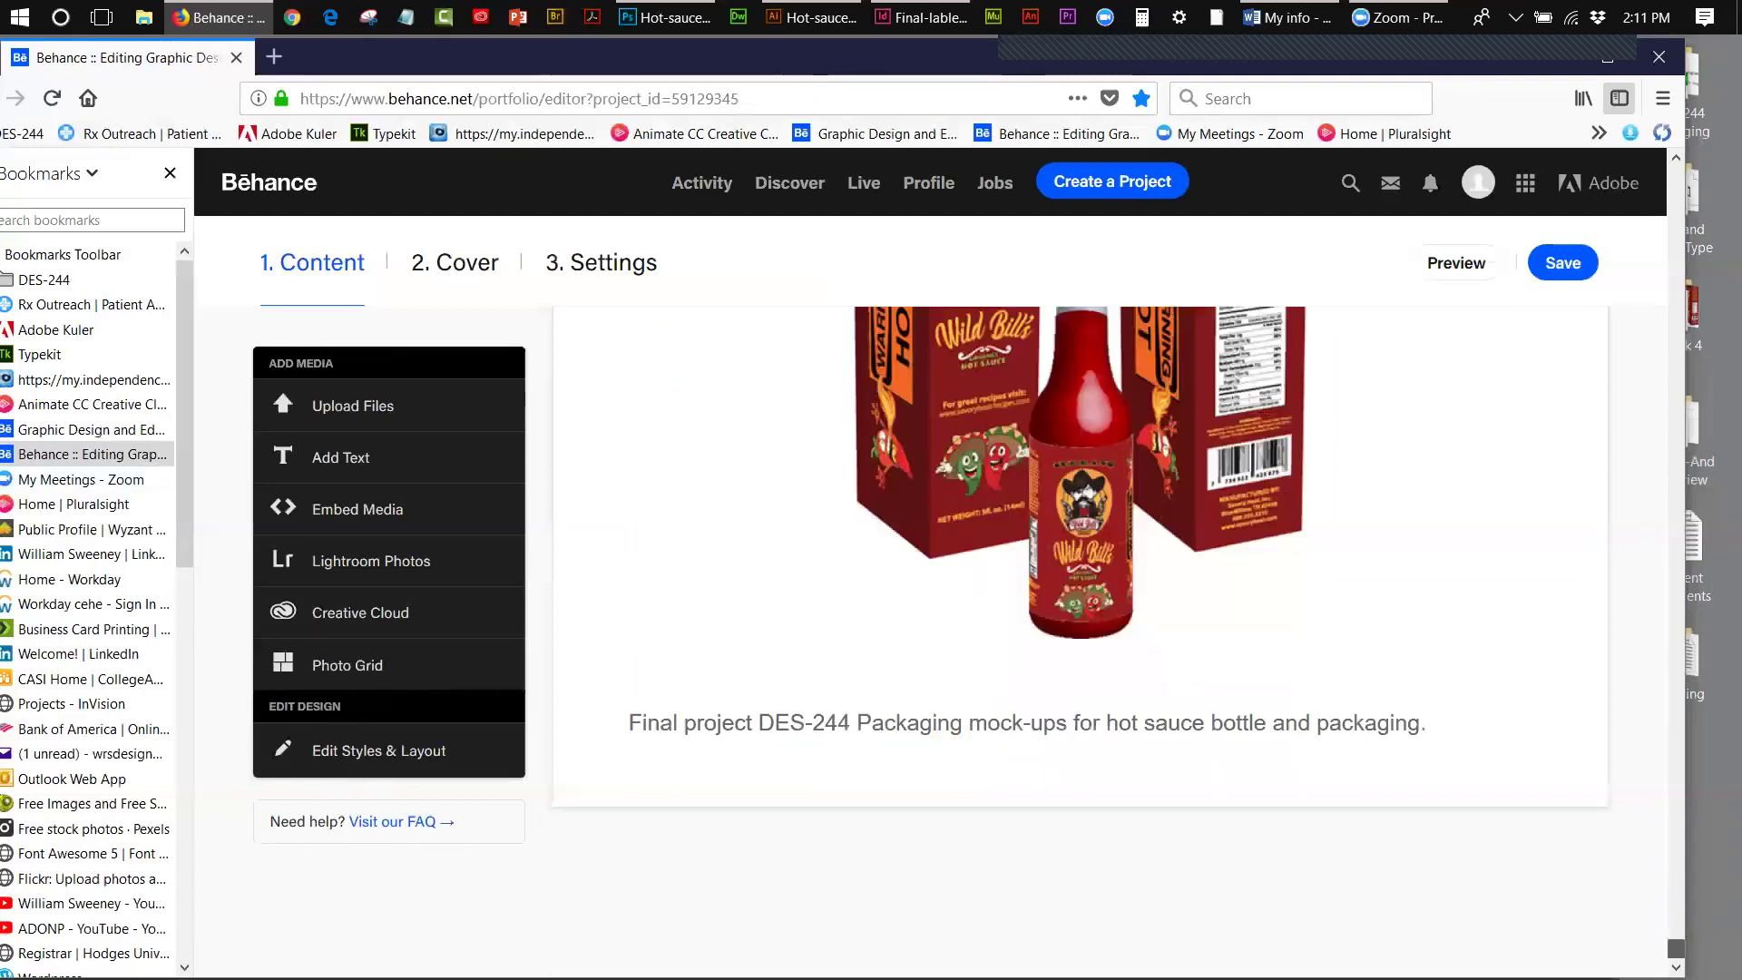
mouse_move(1679, 947)
mouse_down()
mouse_move(1687, 896)
mouse_move(1693, 939)
mouse_up()
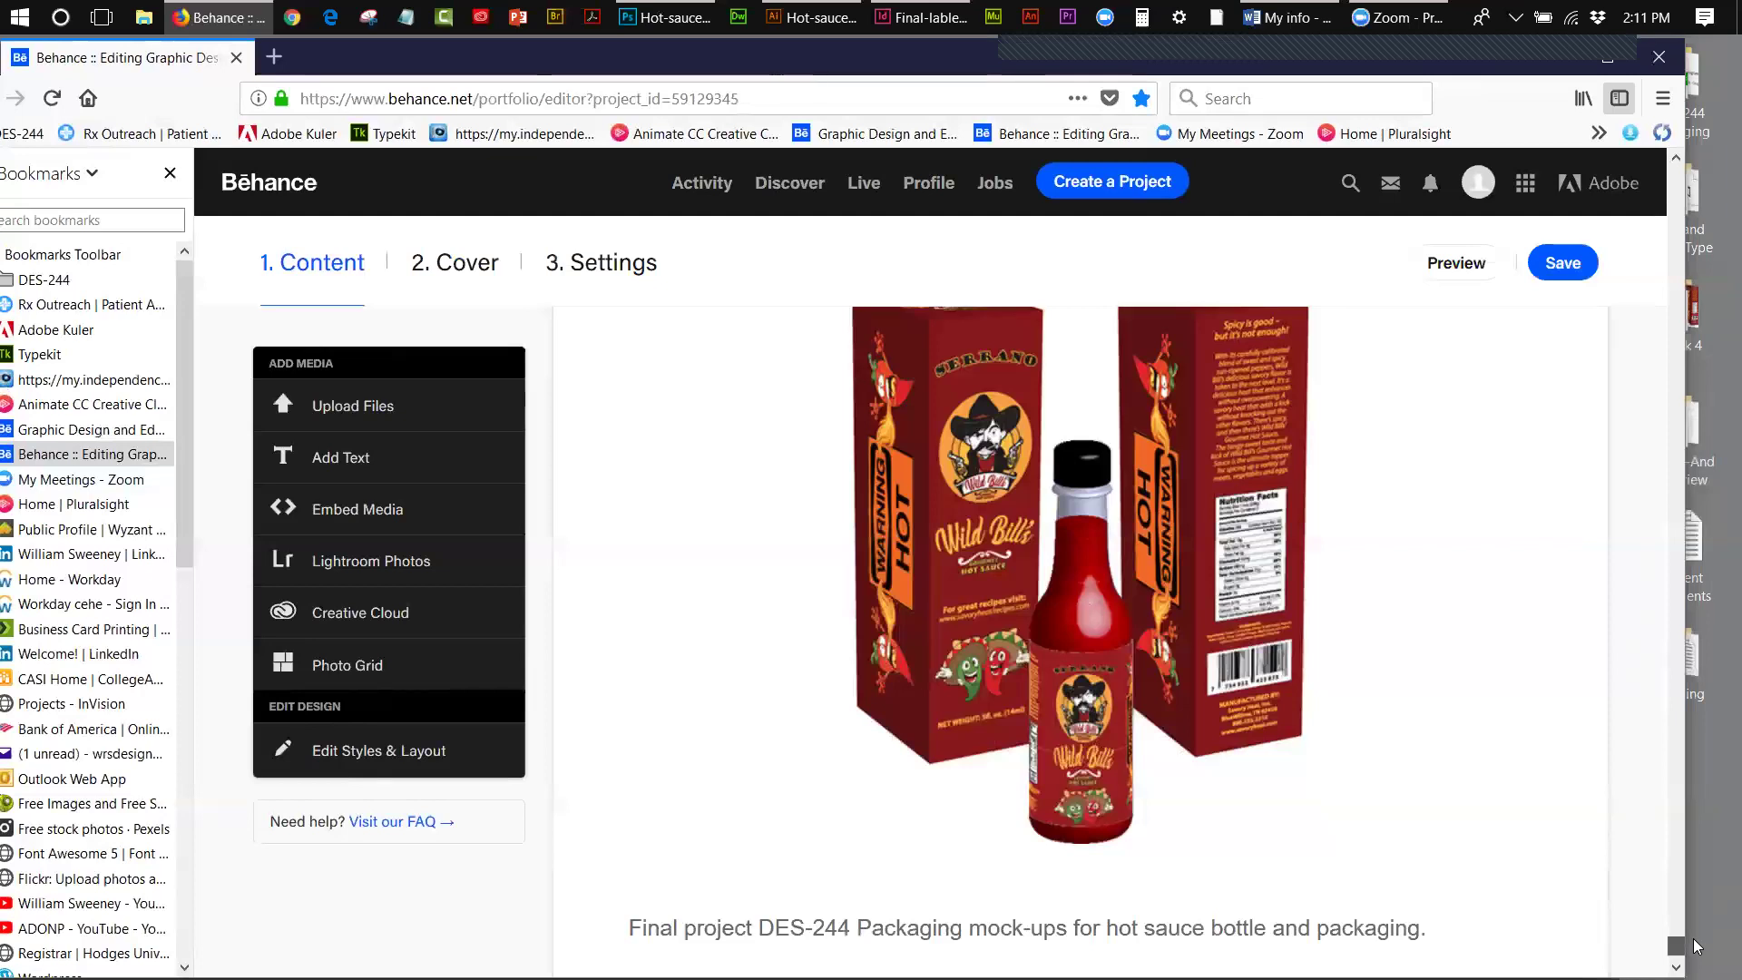
mouse_move(1693, 936)
mouse_down()
mouse_move(1707, 849)
mouse_move(1713, 945)
mouse_up()
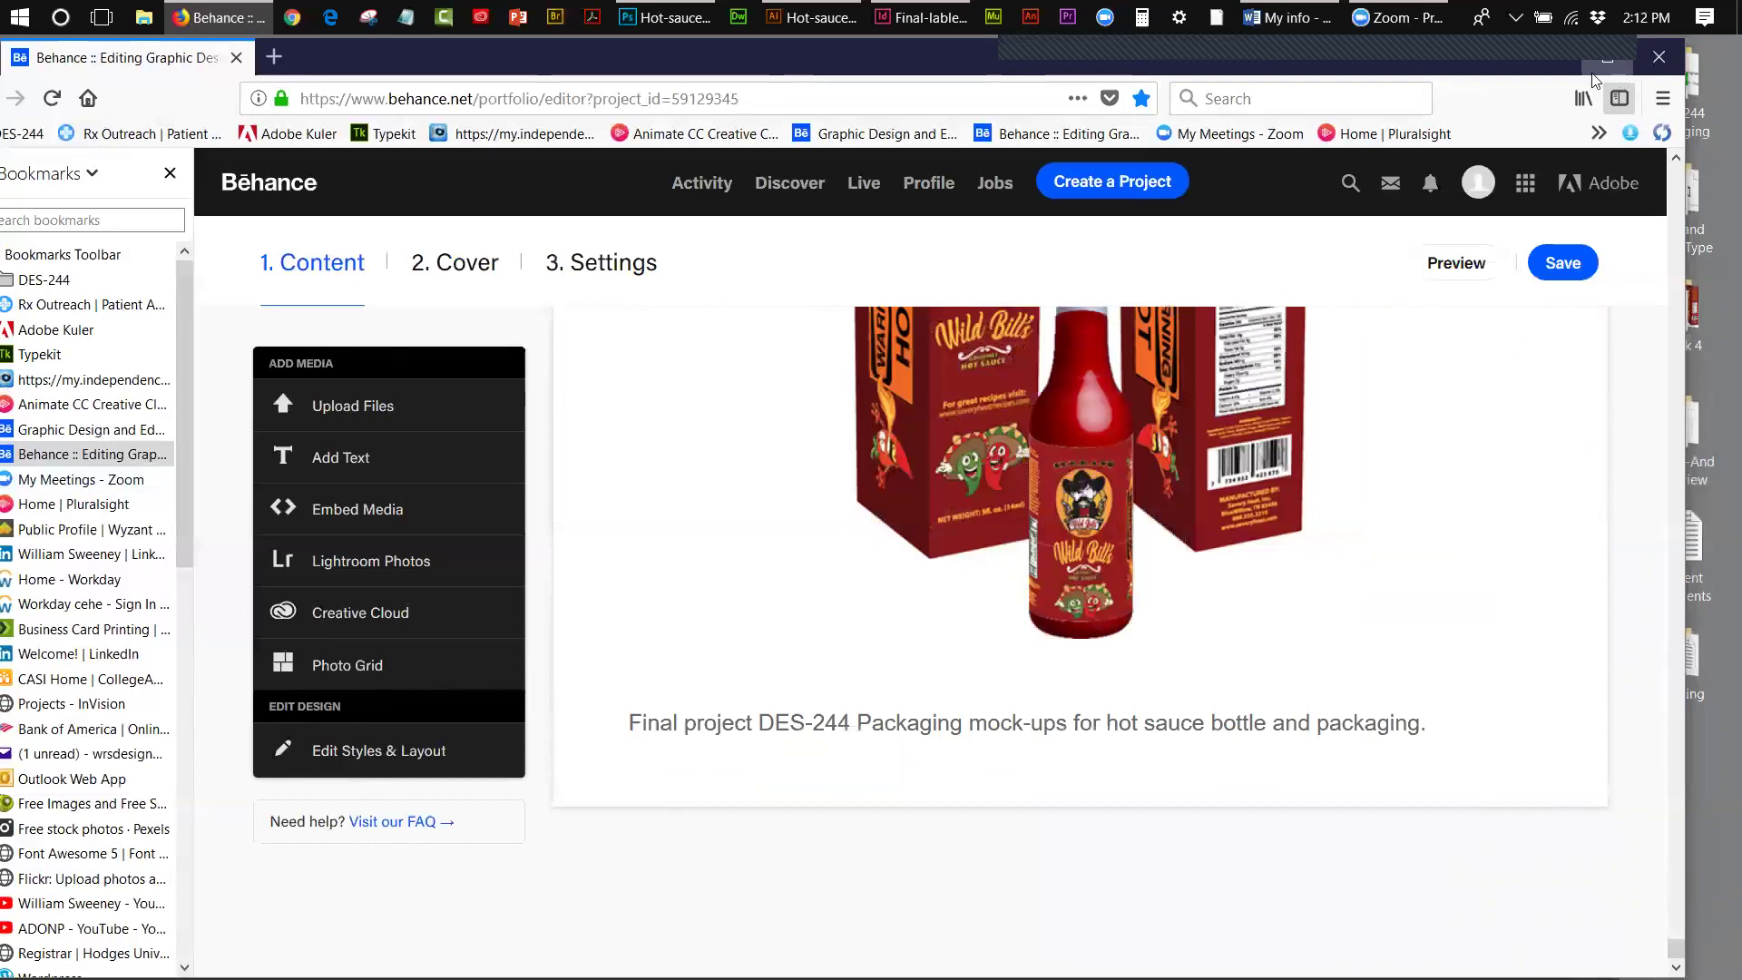
- Minimize Firefox and close Hot-sauce bottle-box-complete.jpg in Photoshop
click(1548, 71)
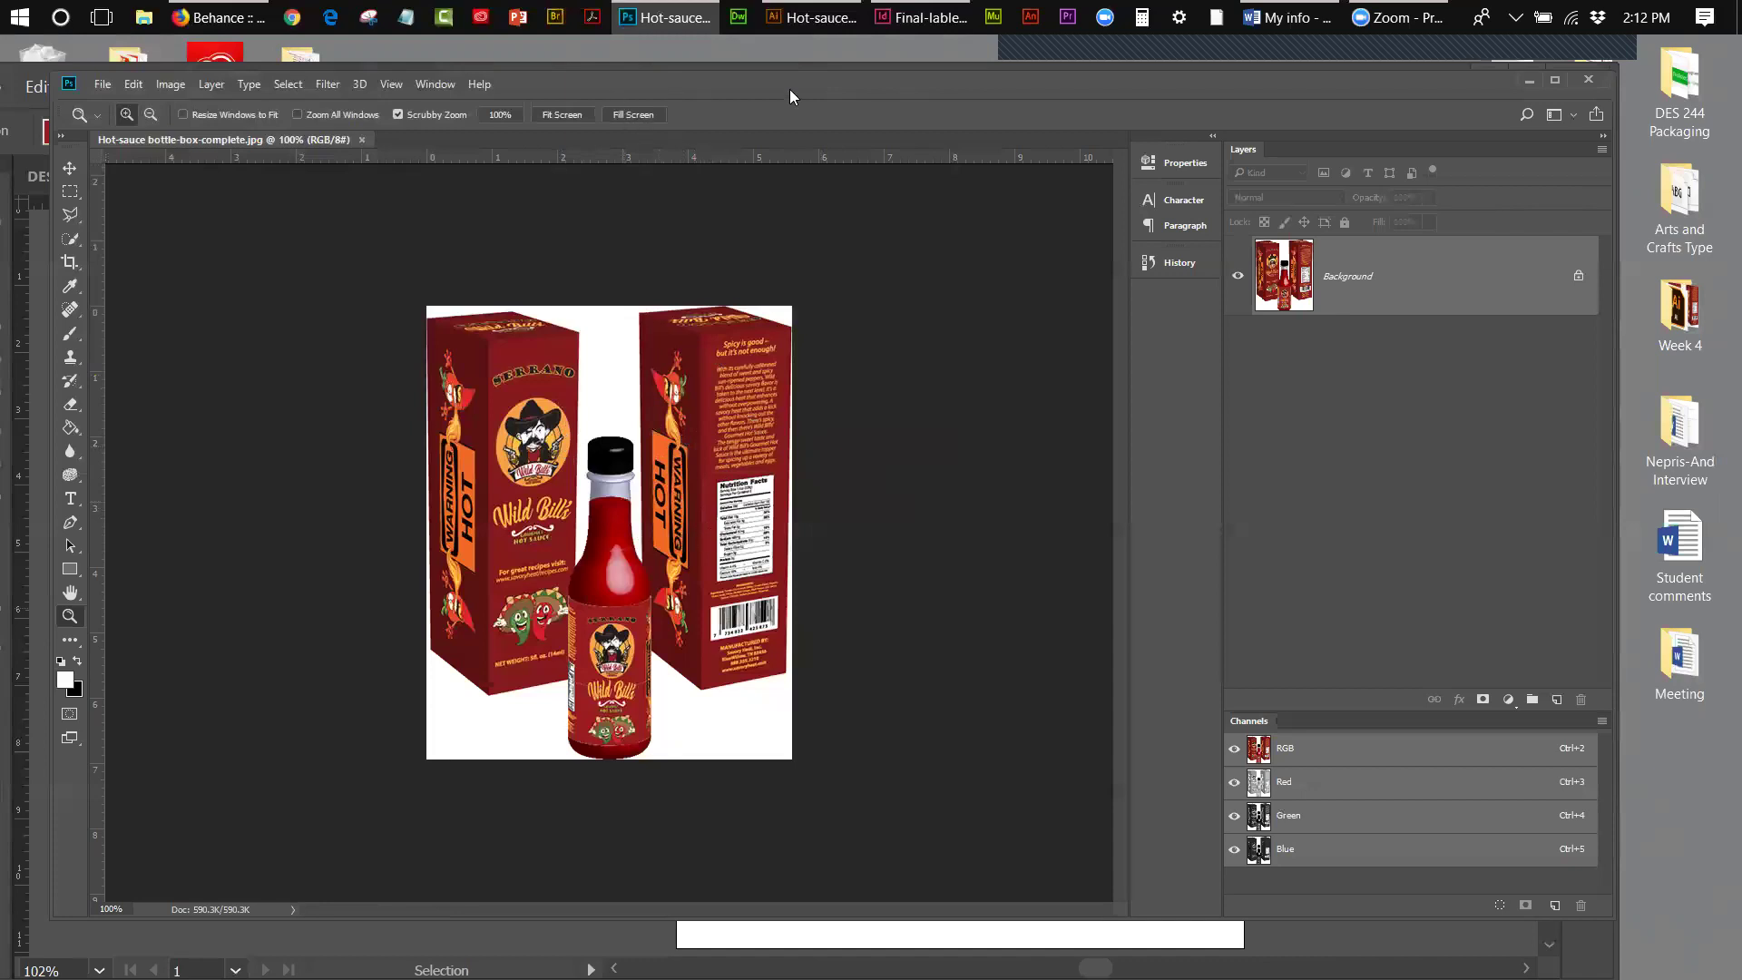
click(361, 139)
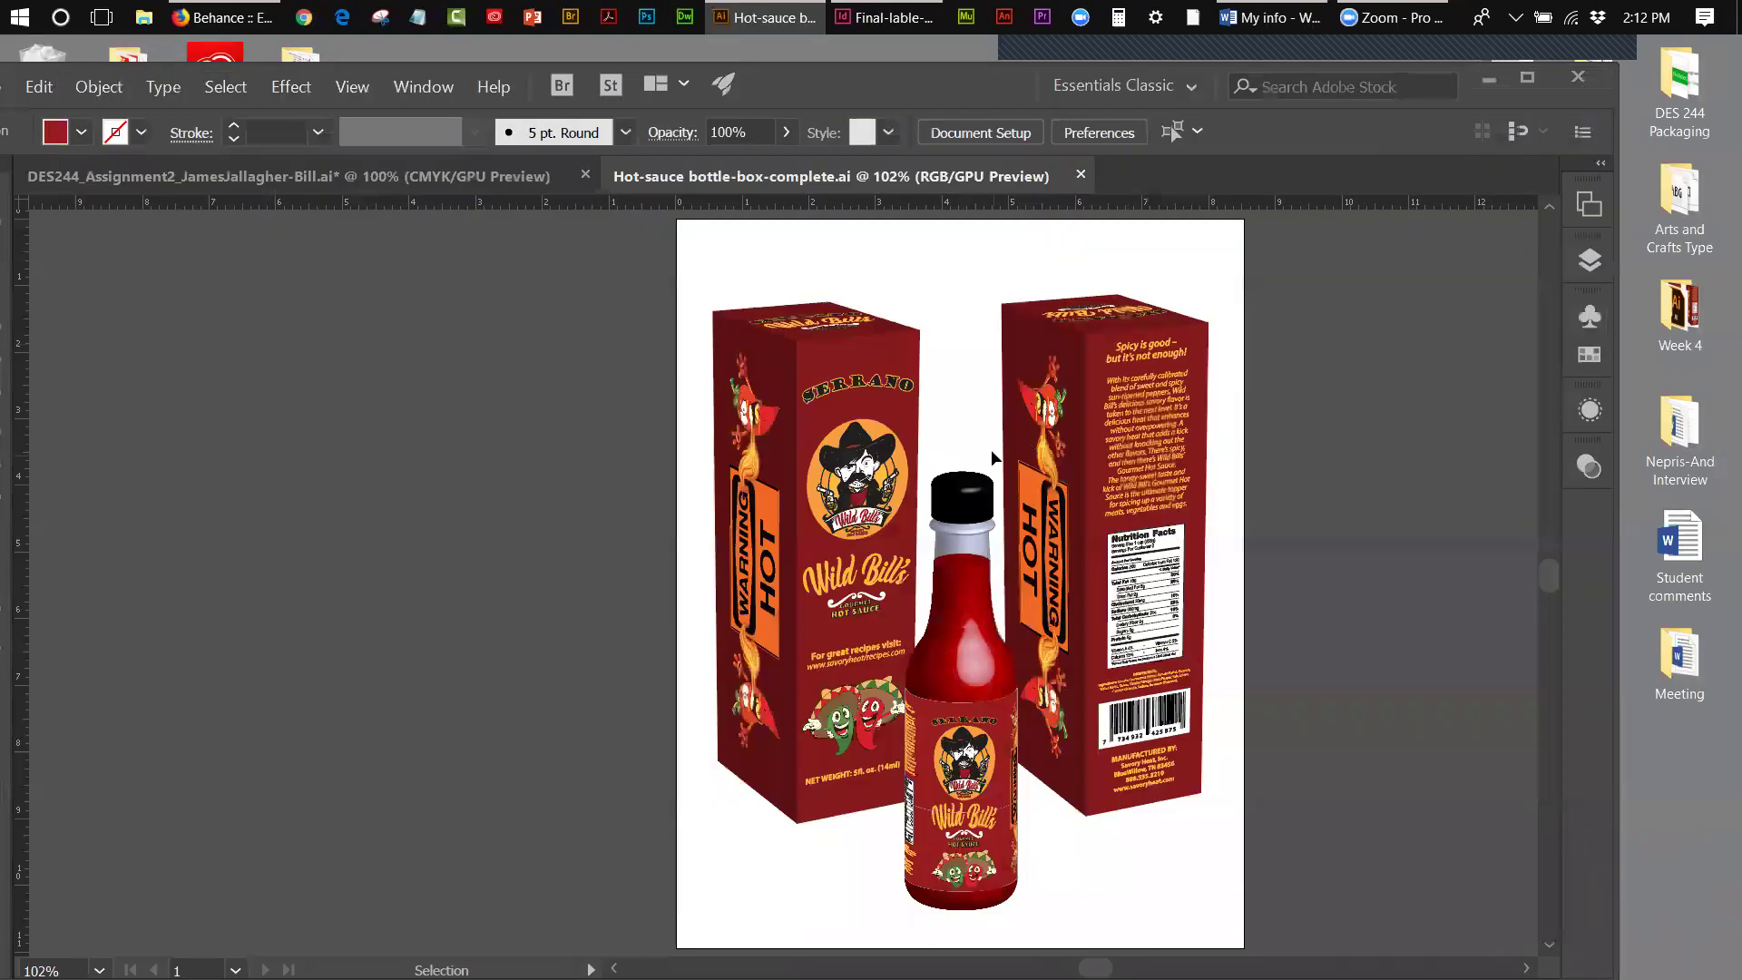
- In DES244_Assignment2, hide the 3D box mockup layer and show the flat label-panel layer
click(209, 176)
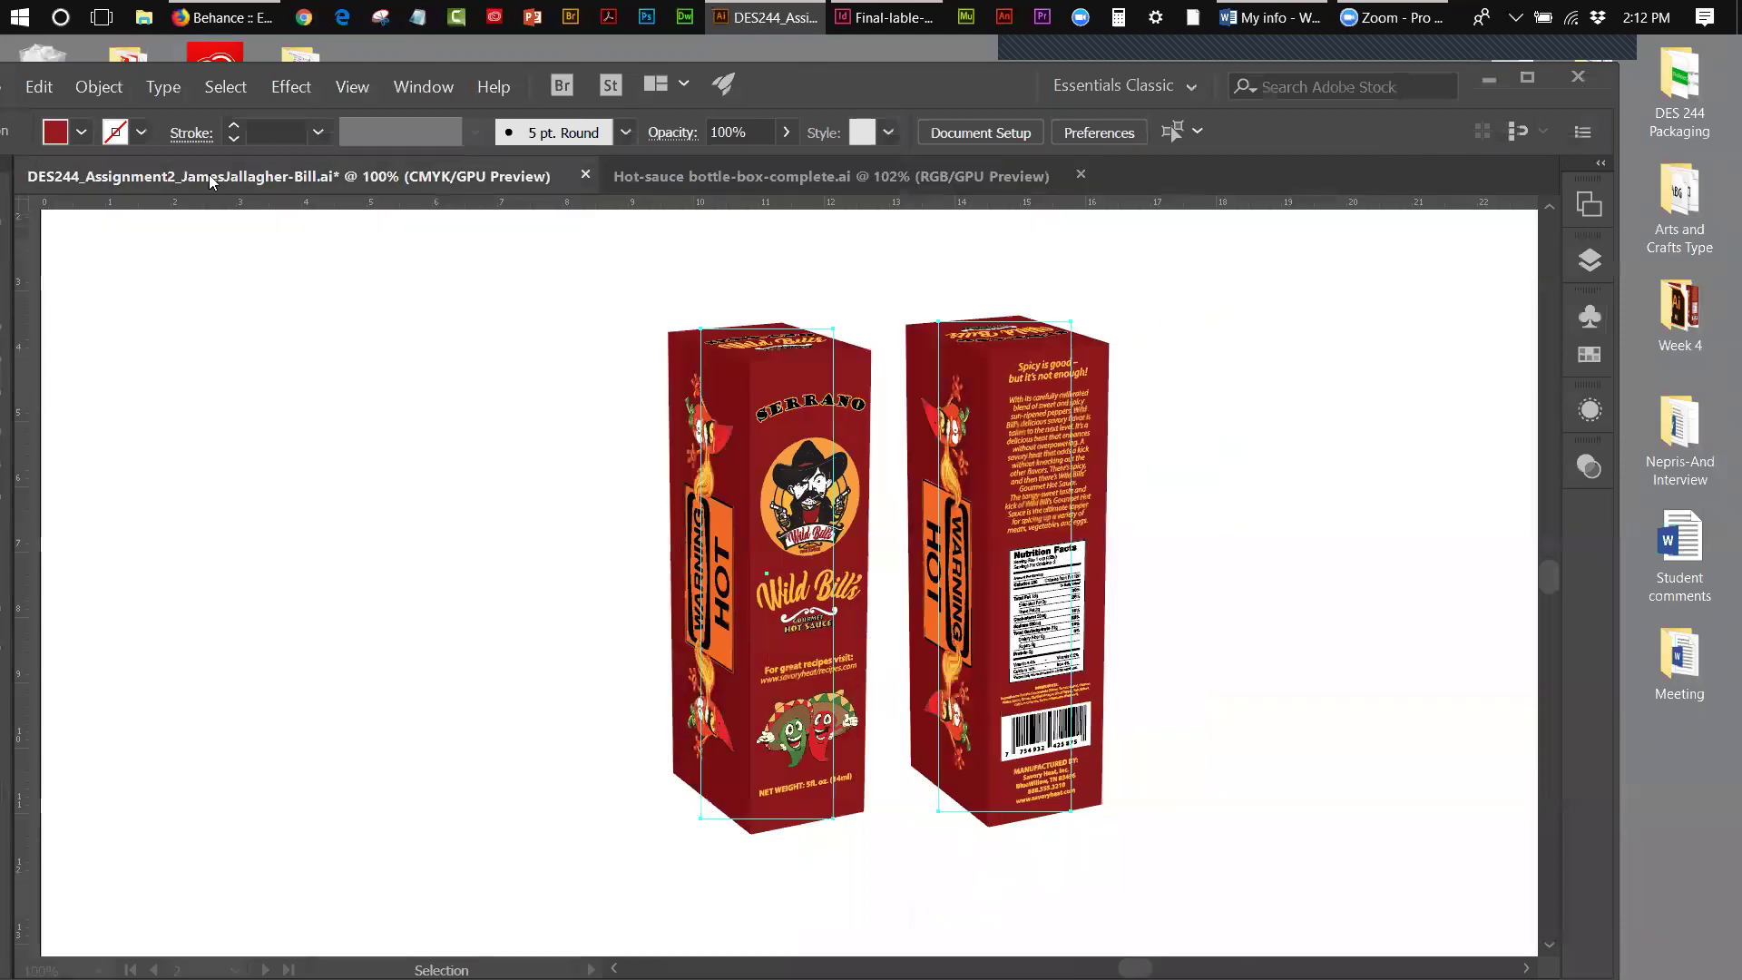
click(536, 421)
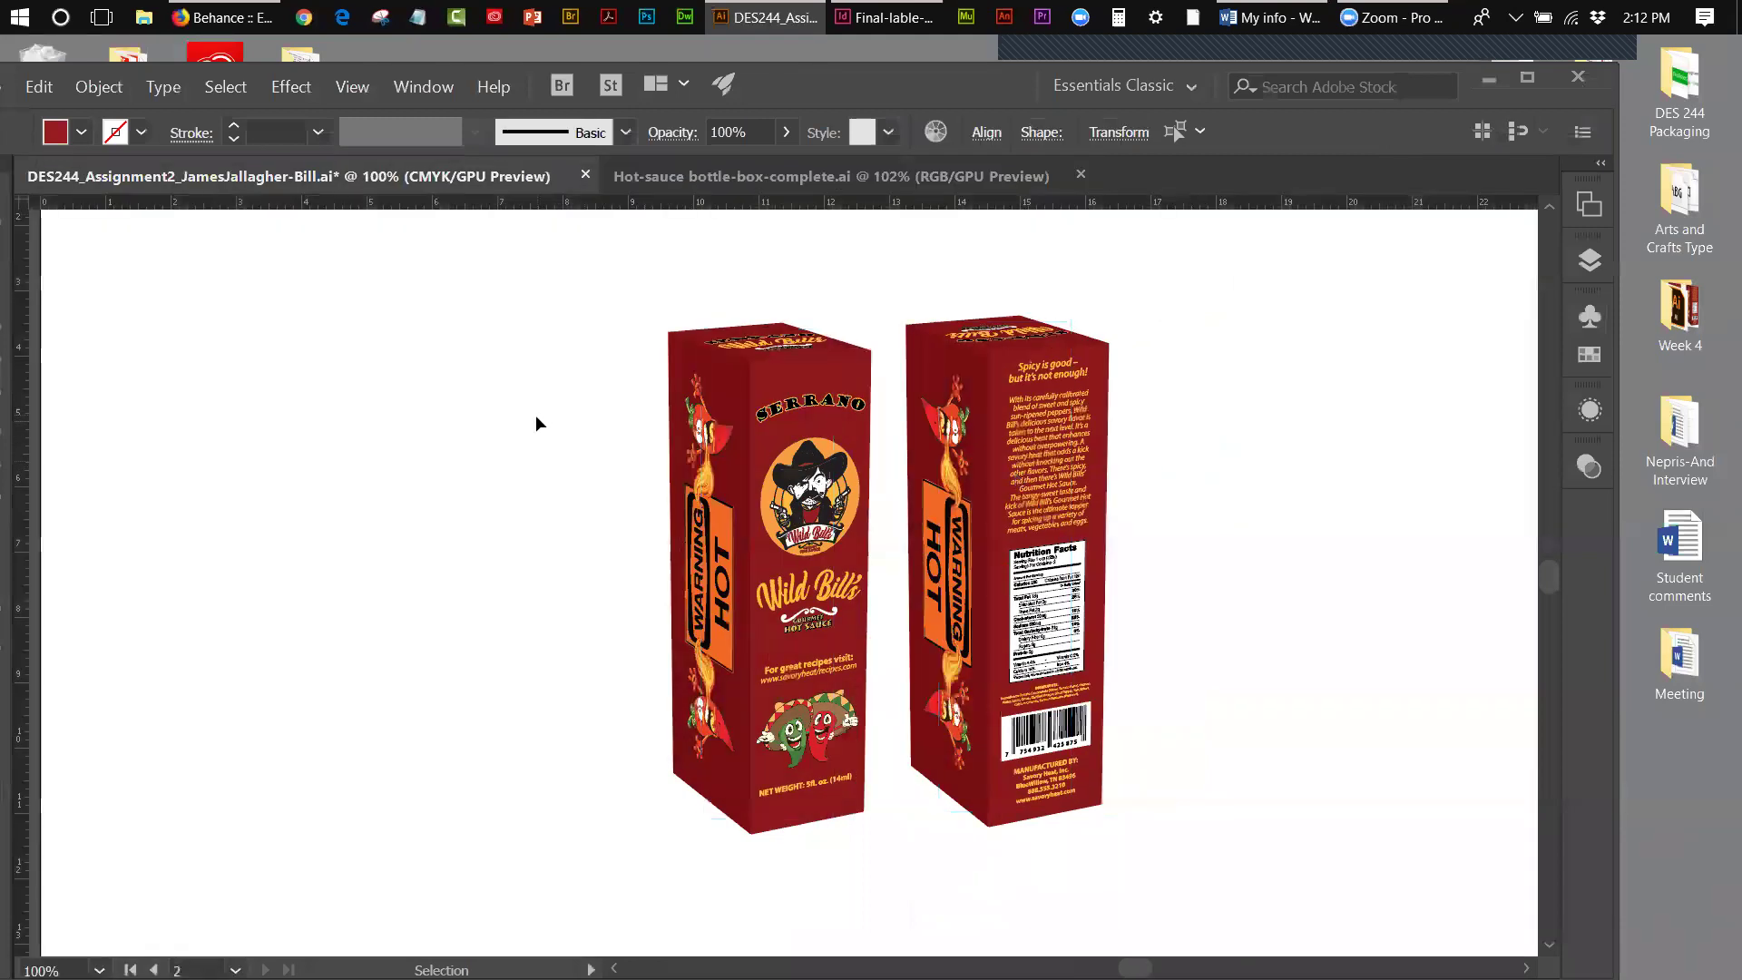
click(1583, 256)
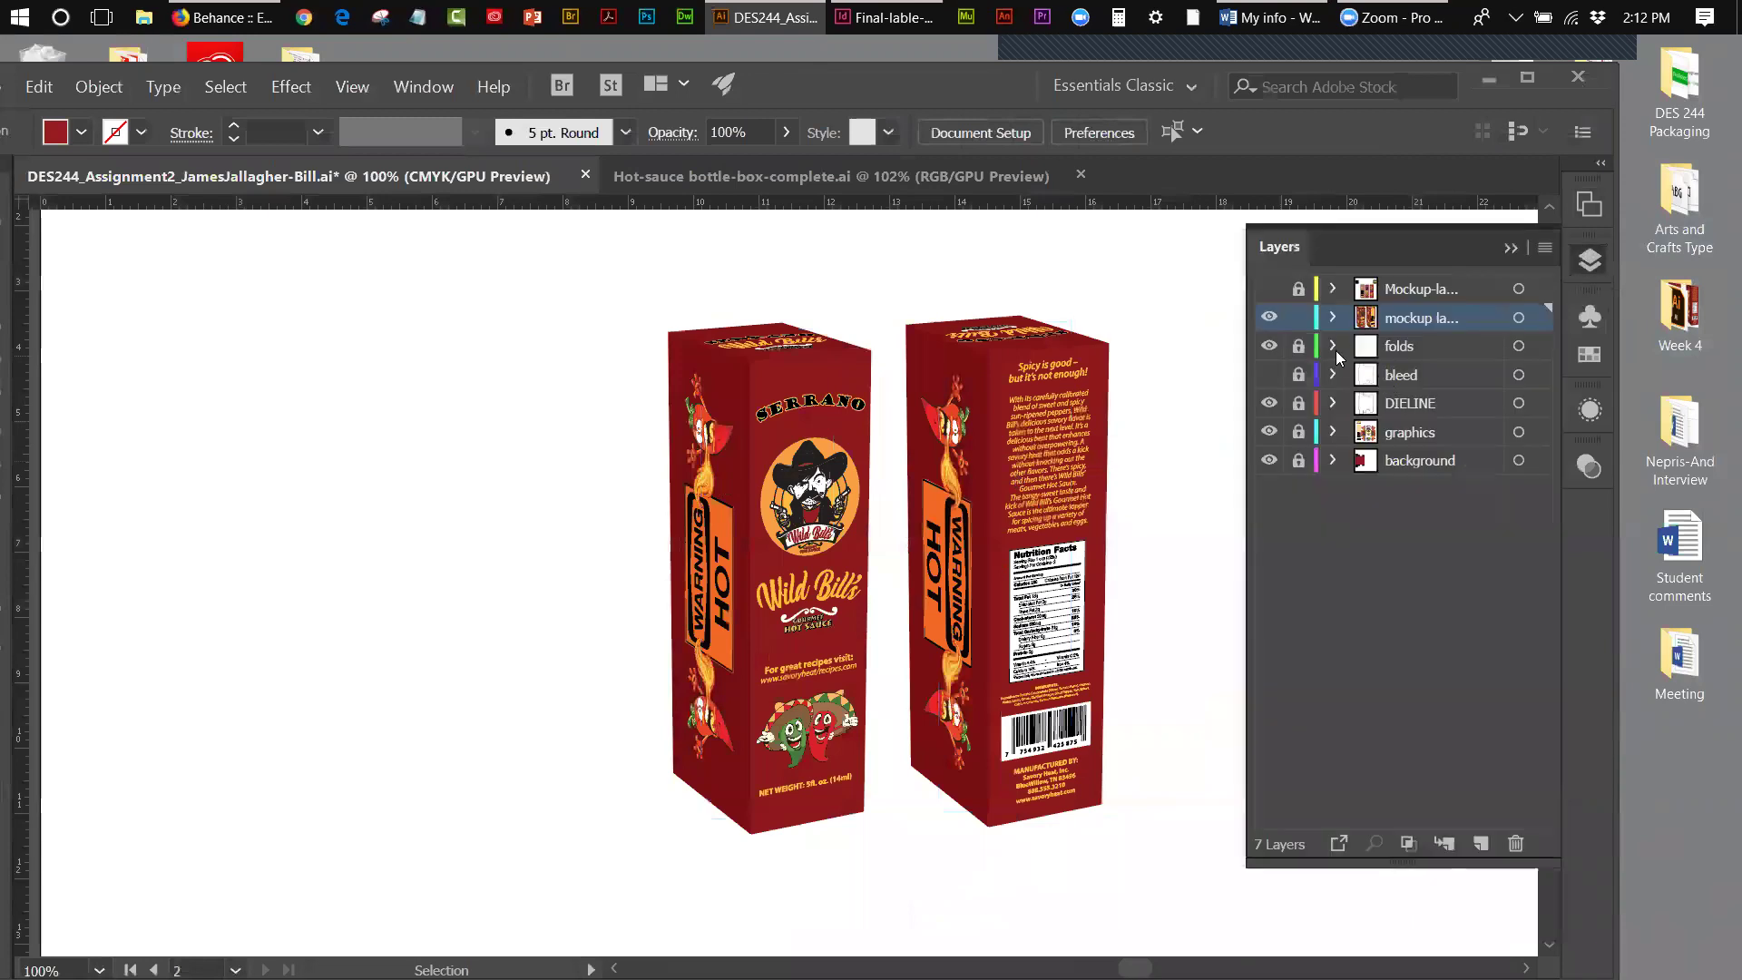
click(1266, 325)
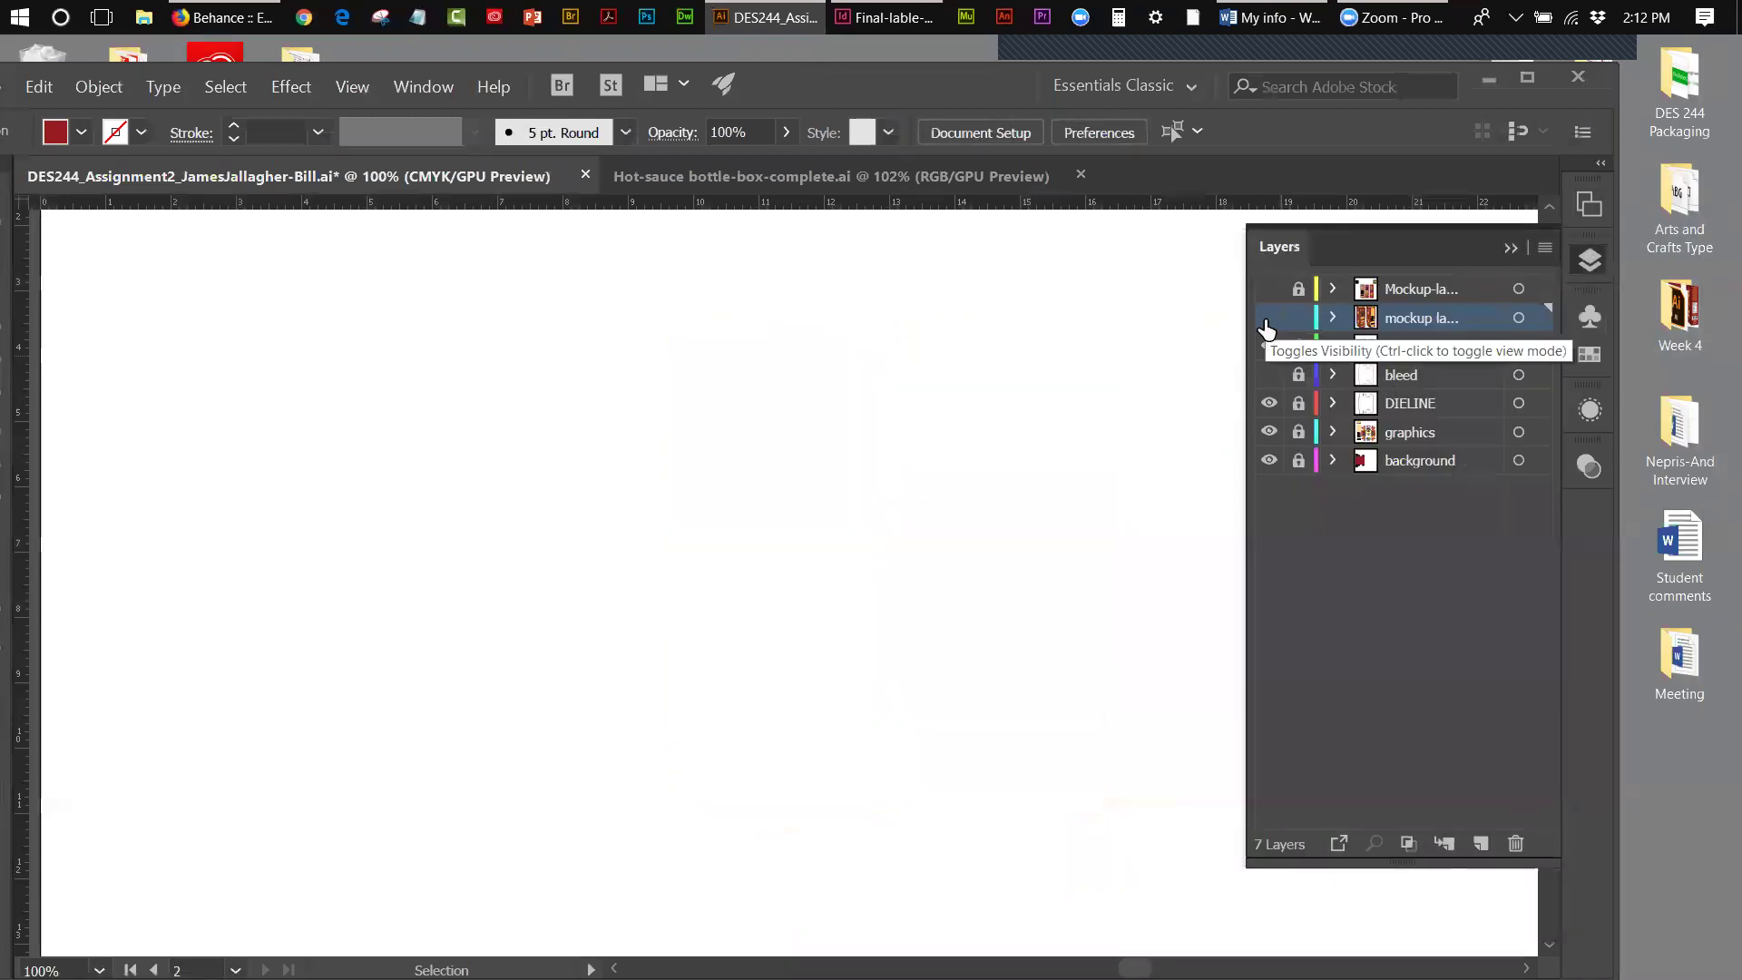
click(1268, 289)
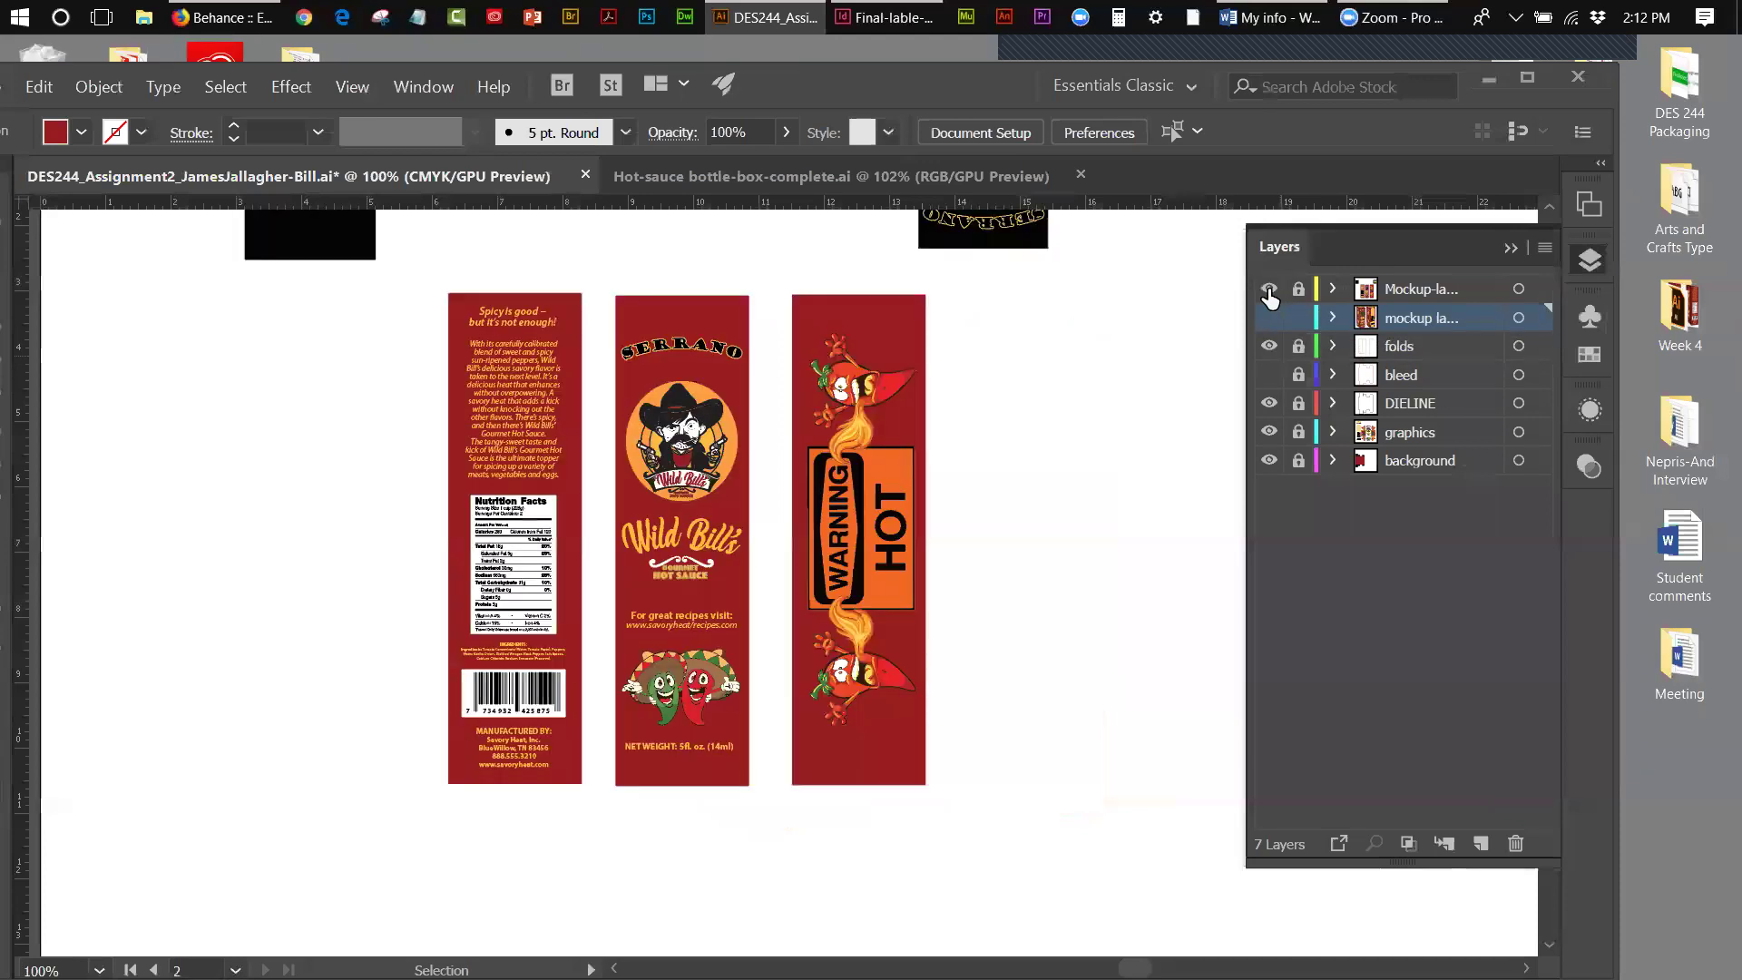
click(1507, 249)
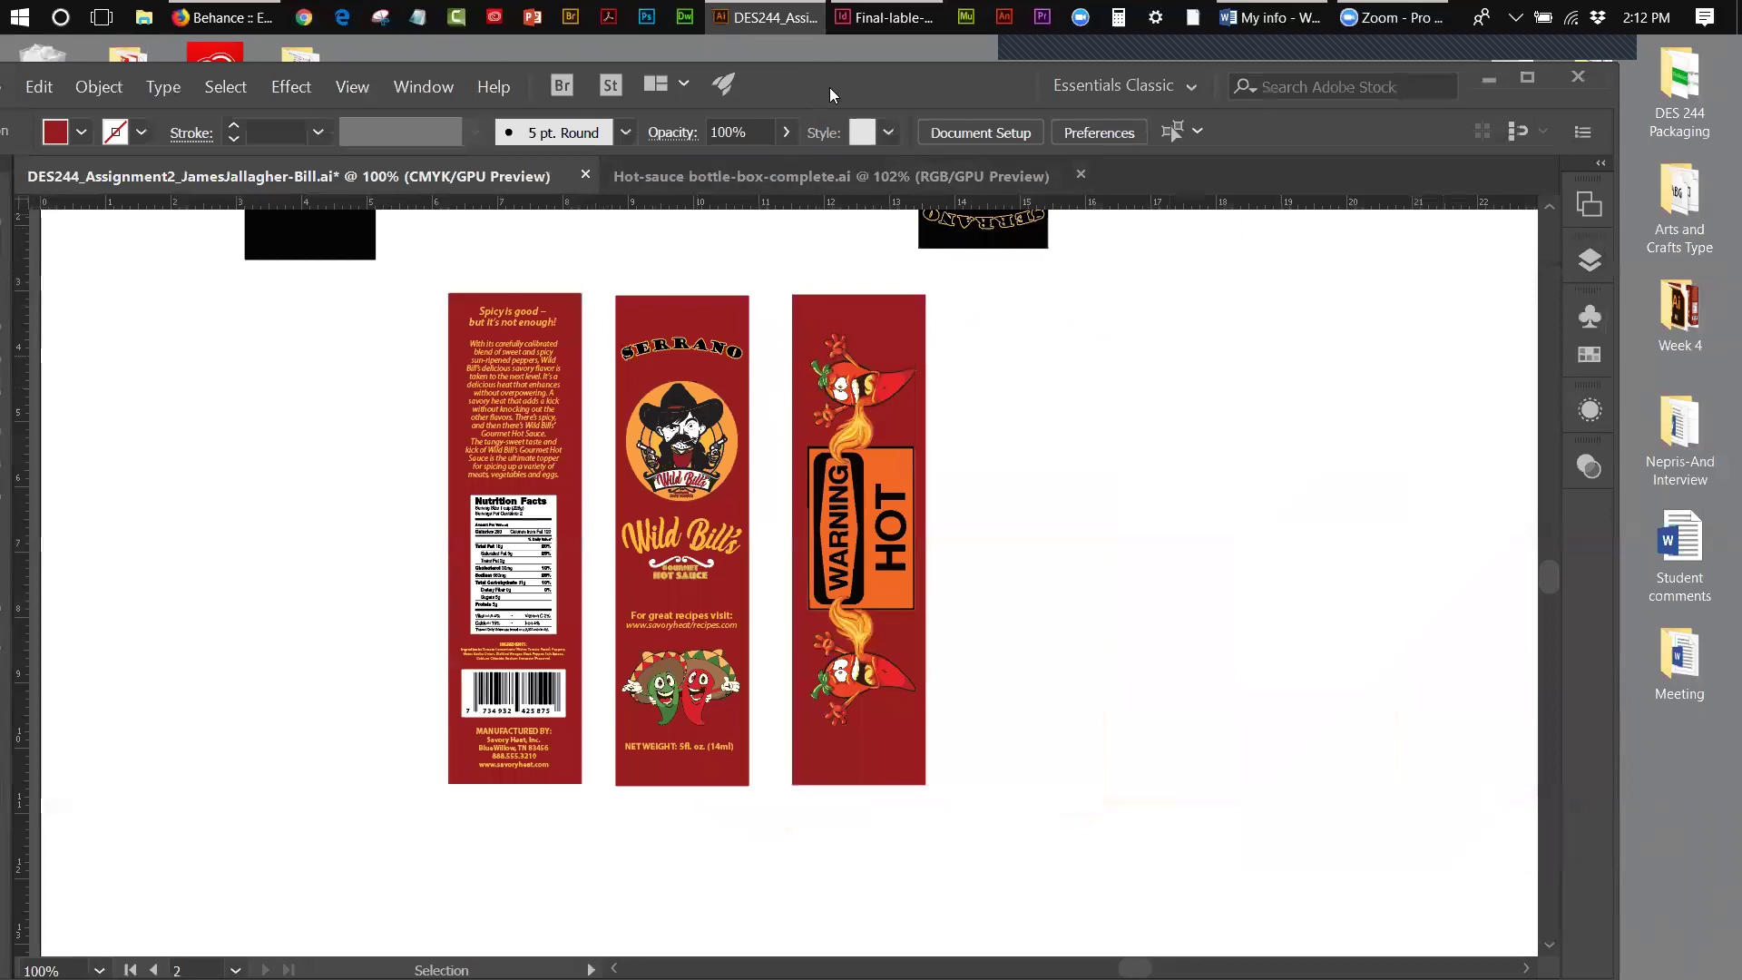
drag(829, 87, 958, 71)
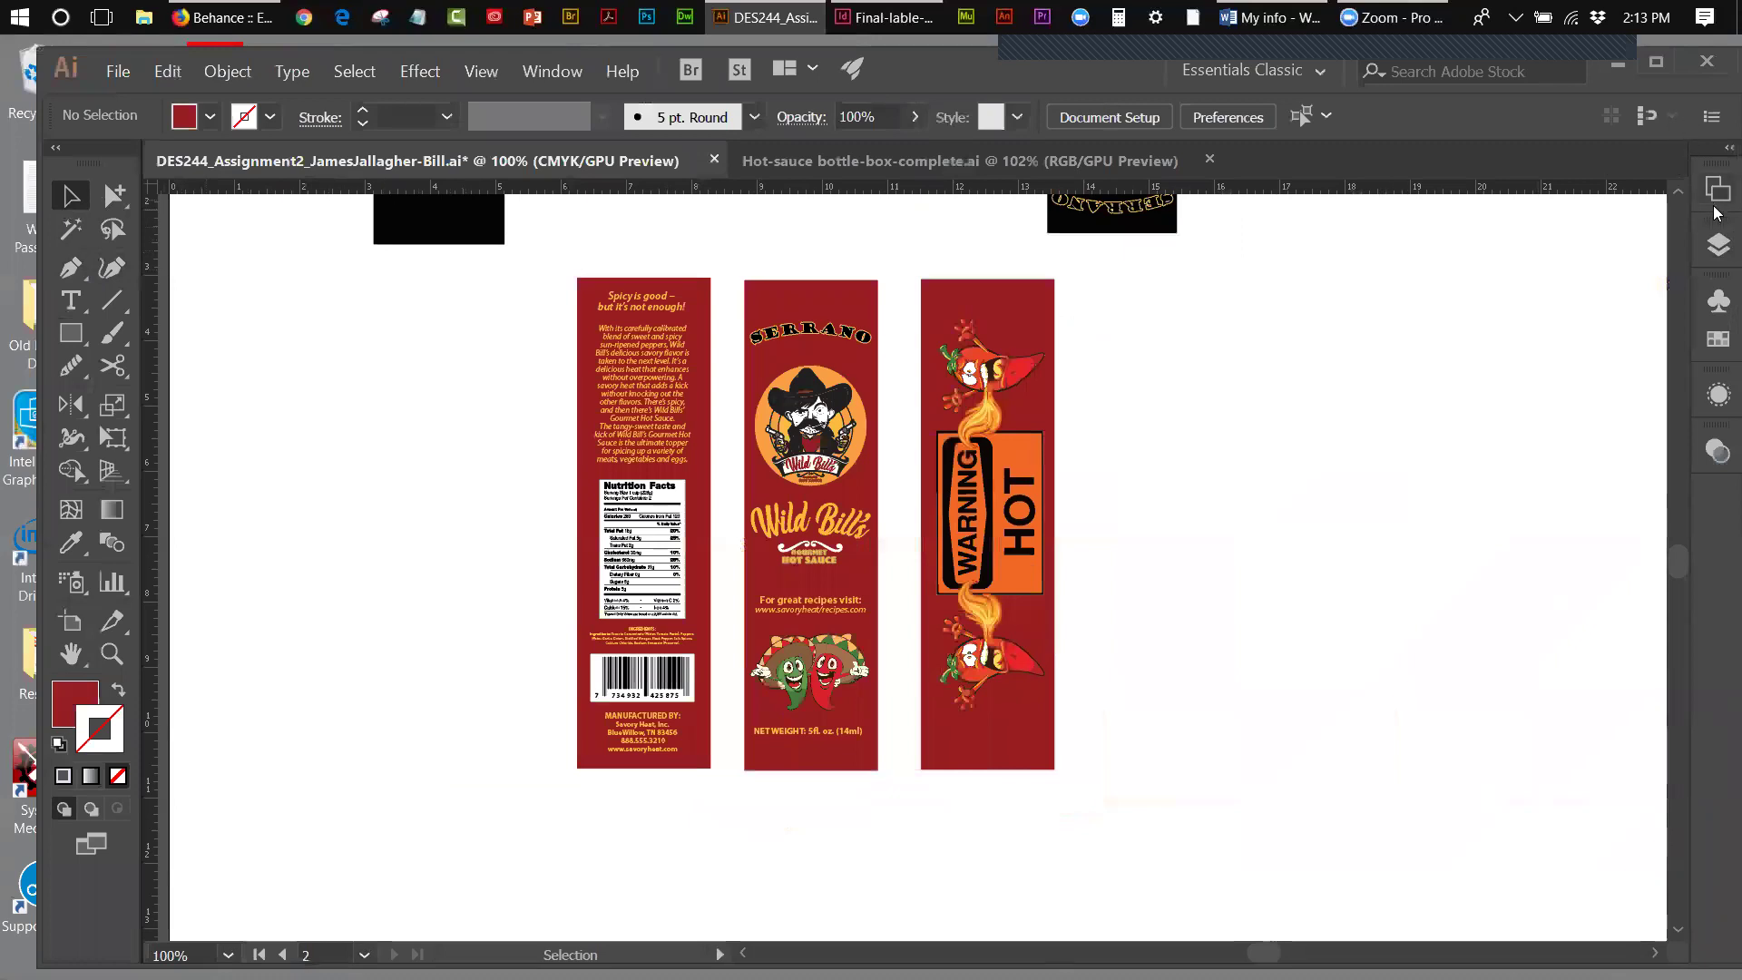
- Unlock the label-panel layer, lock the box mockup layer, and delete the black rectangle
click(1717, 245)
click(1429, 275)
click(1420, 304)
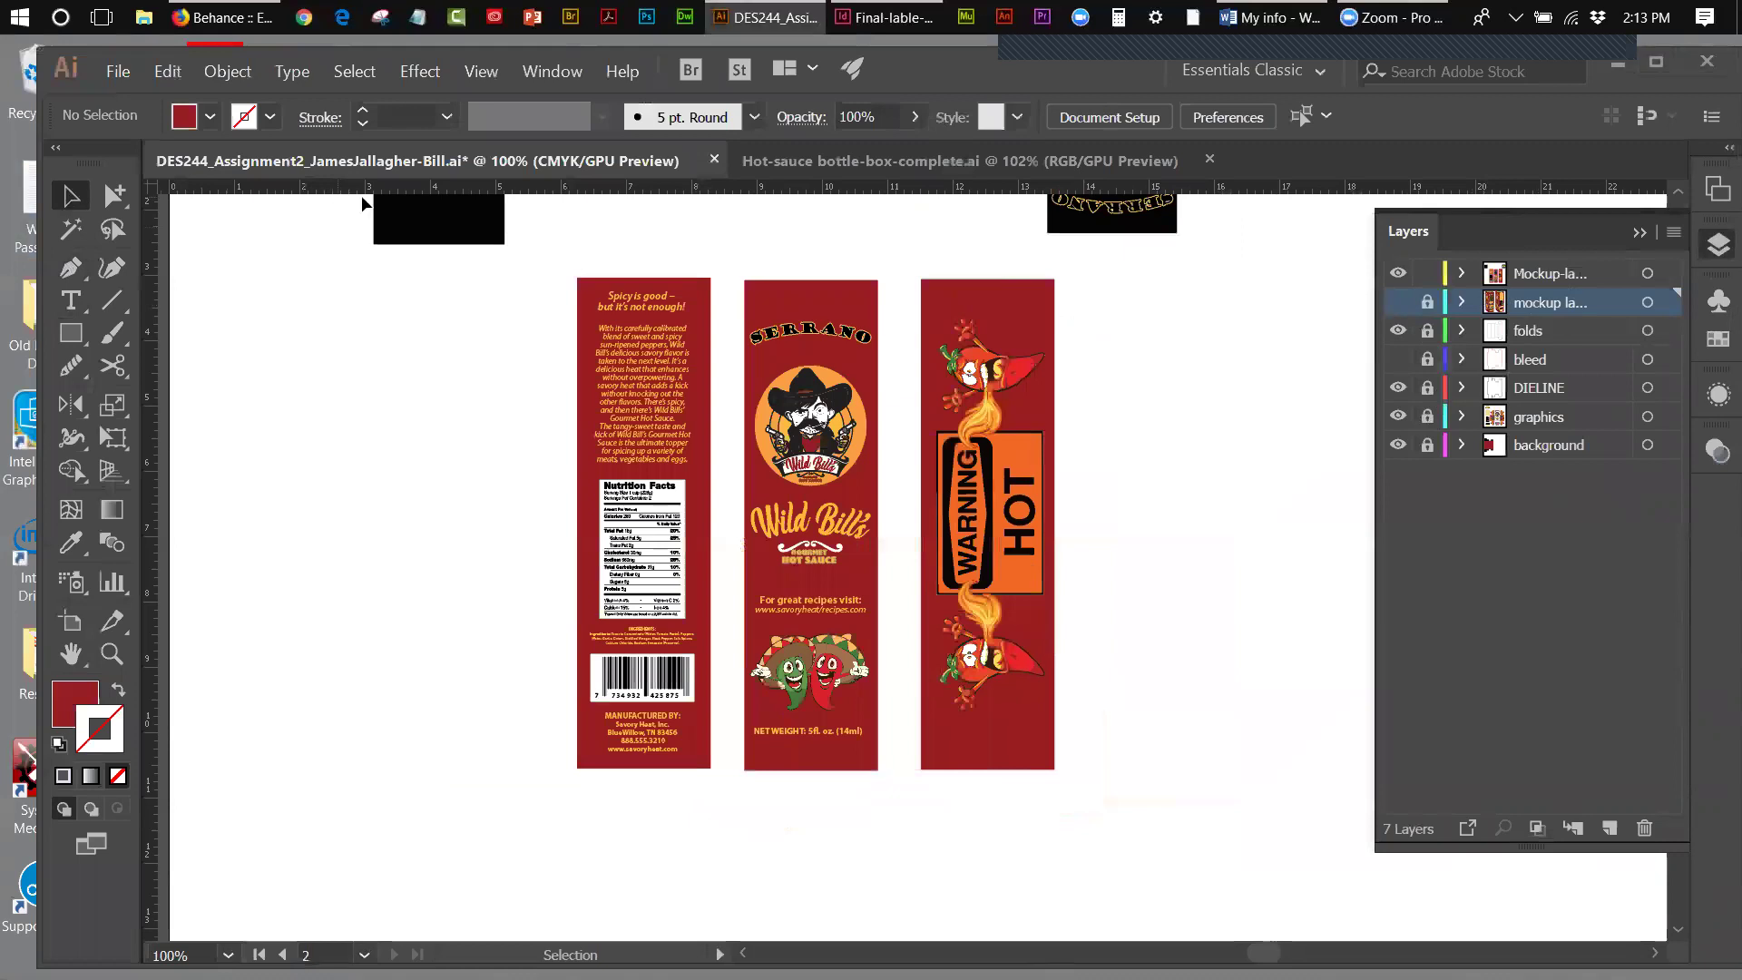
click(413, 234)
key(Delete)
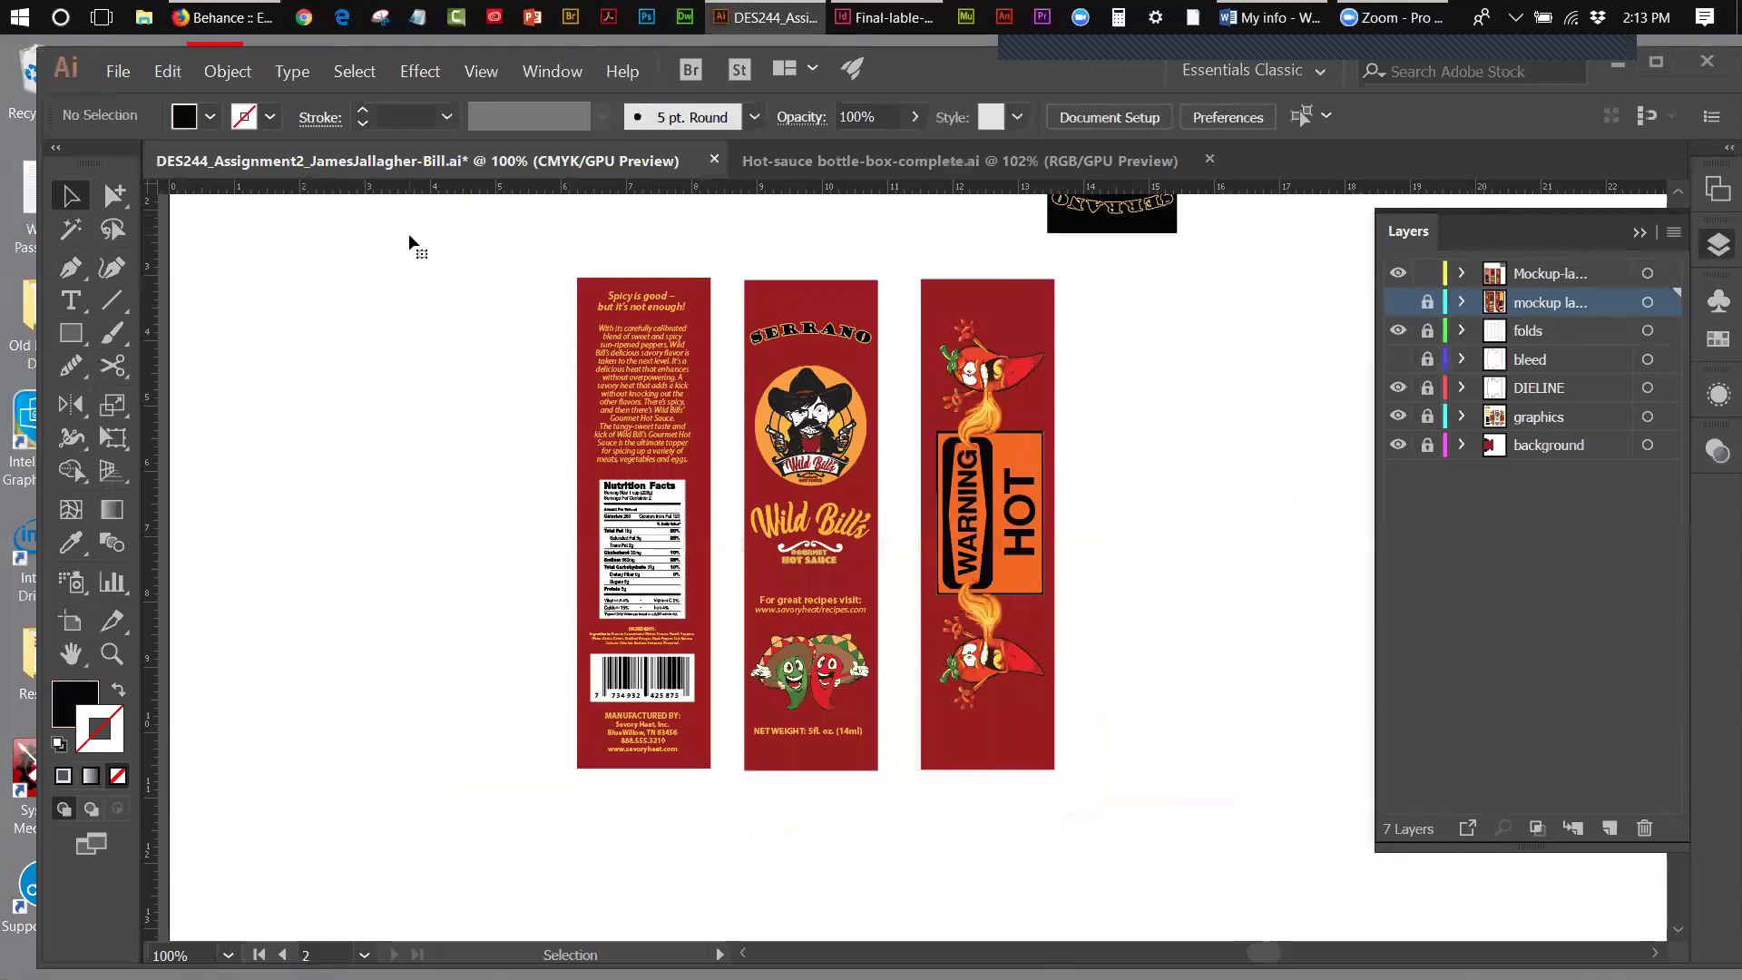
click(1649, 224)
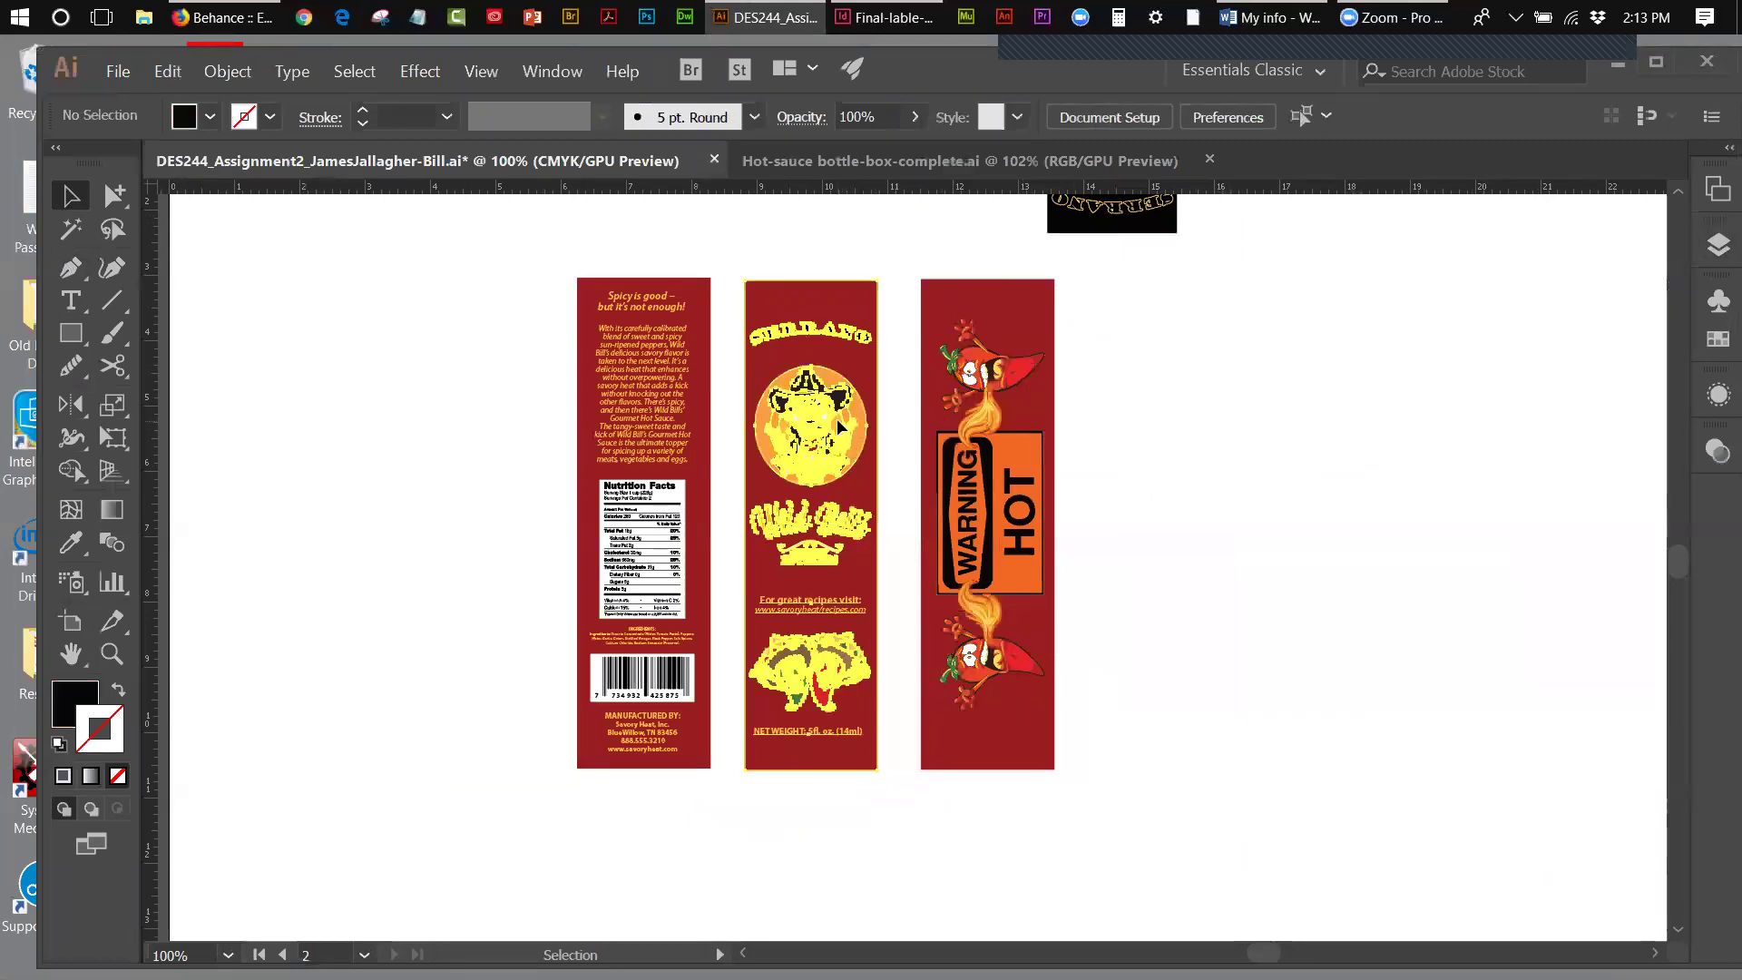
- Place copies of the SERRANO front and WARNING HOT side panels flush together at right
click(838, 424)
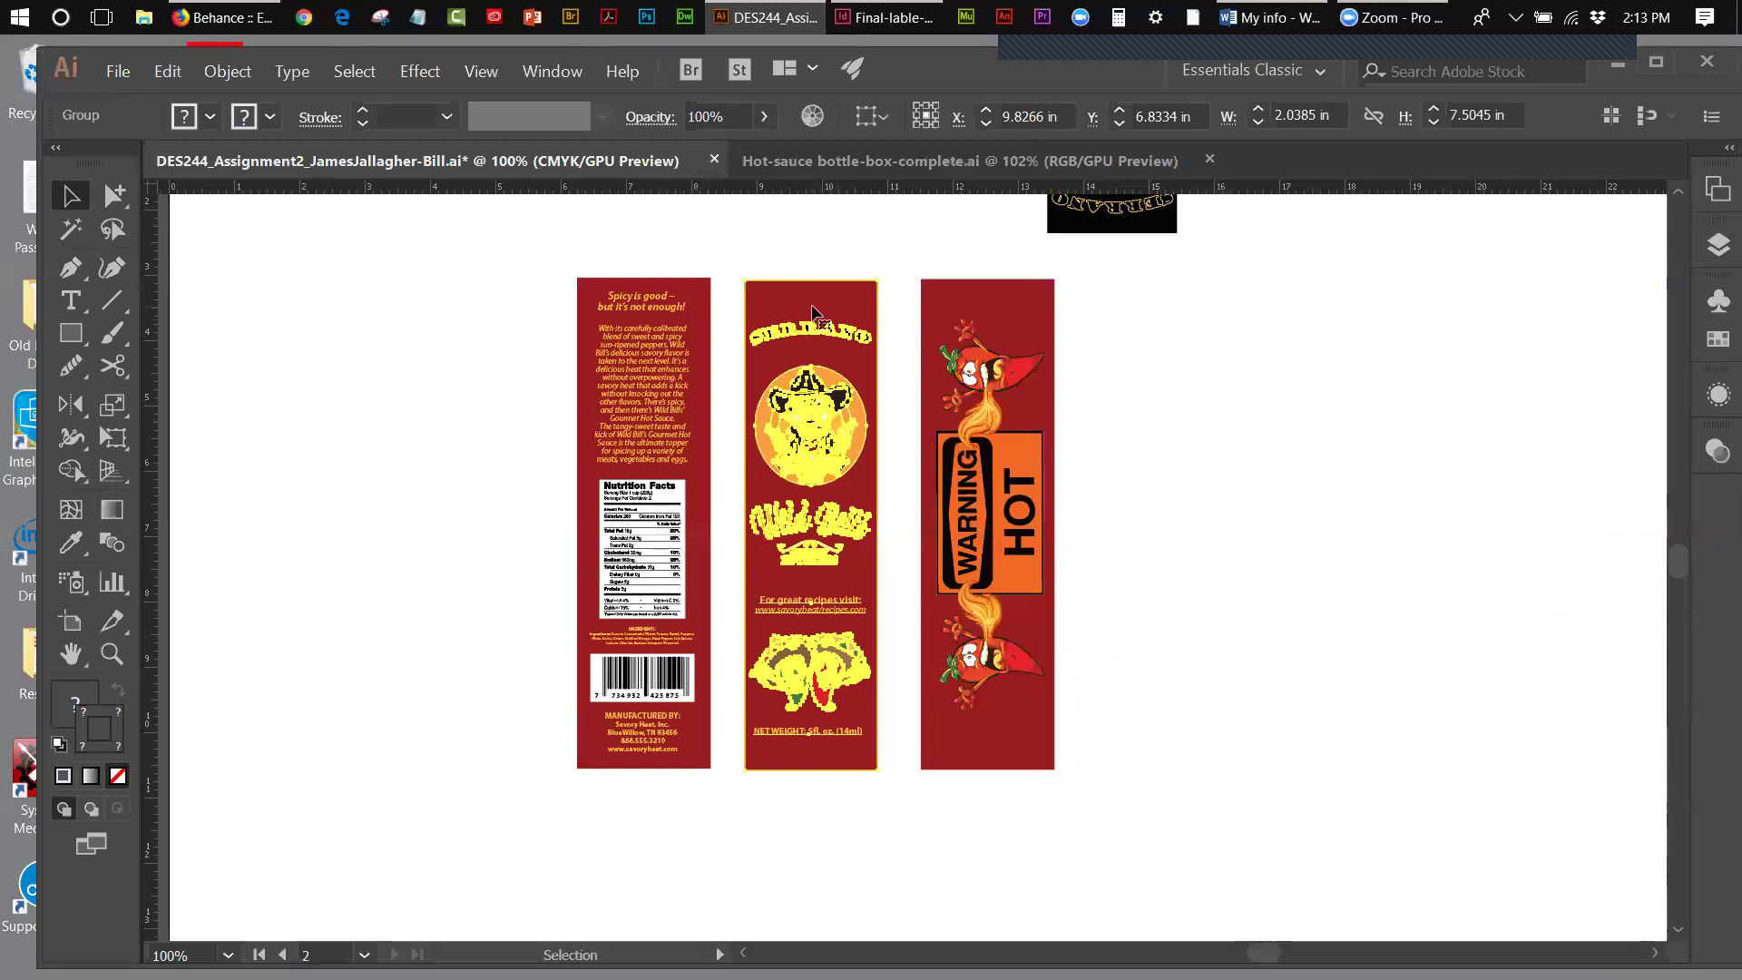
drag(815, 311, 1430, 343)
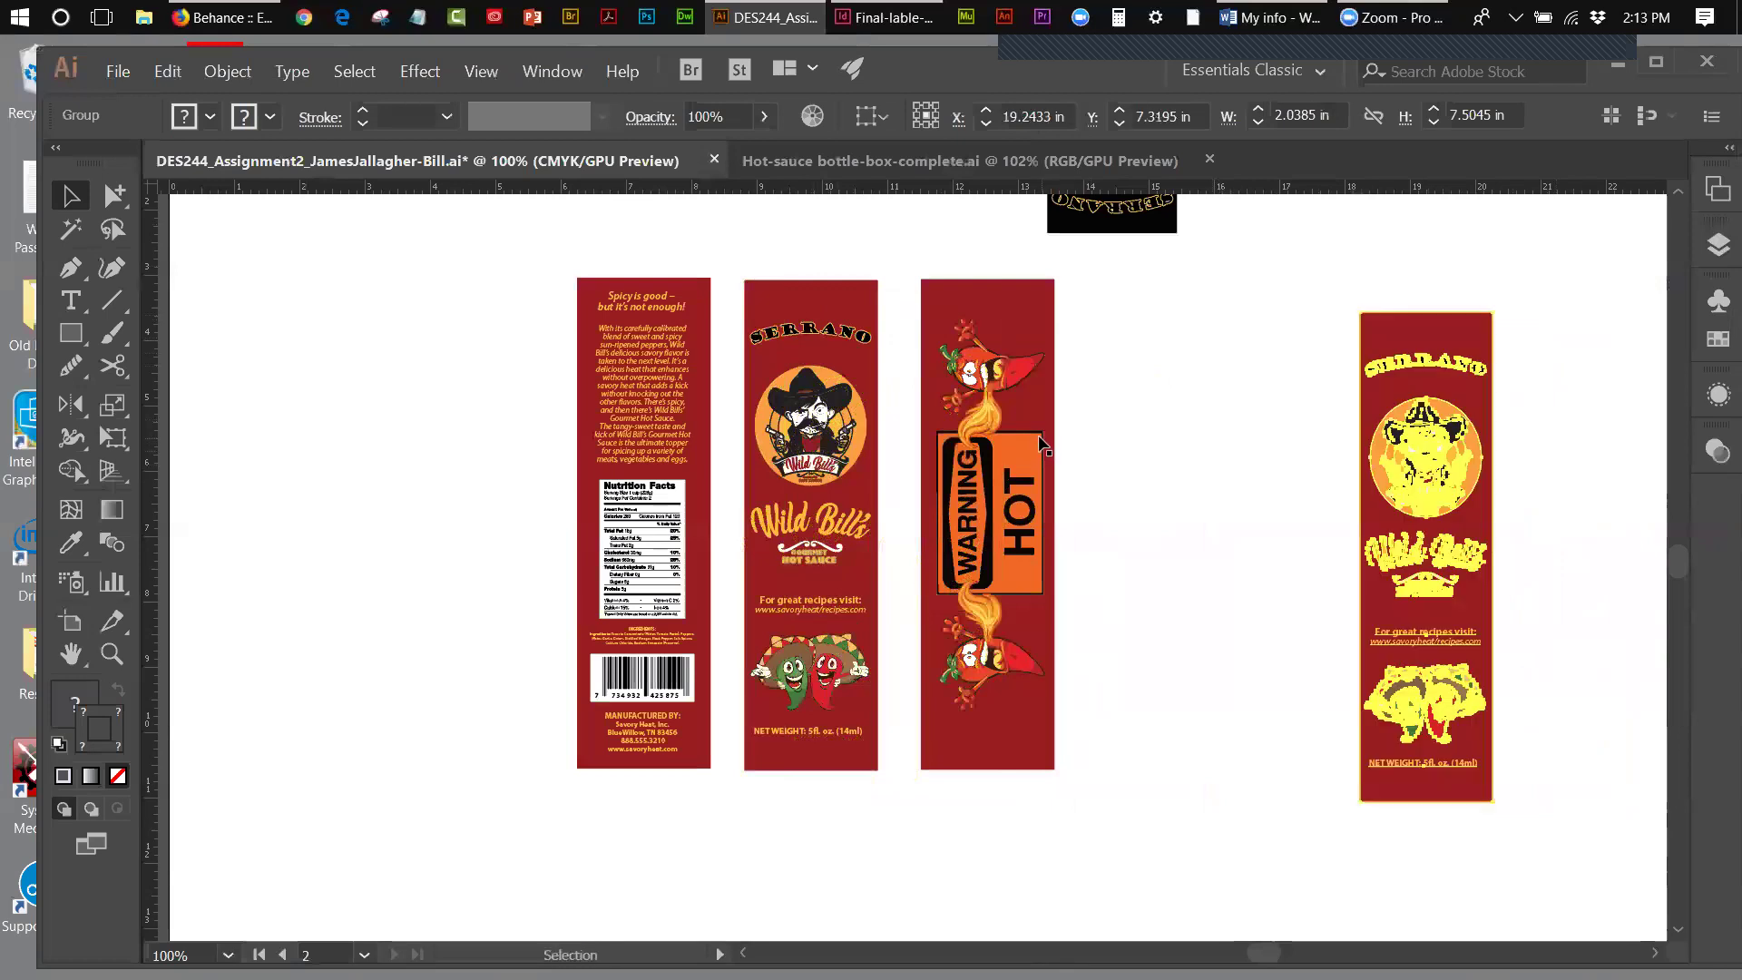
drag(1041, 430, 1348, 456)
key(Right)
key(Right)
key(Right)
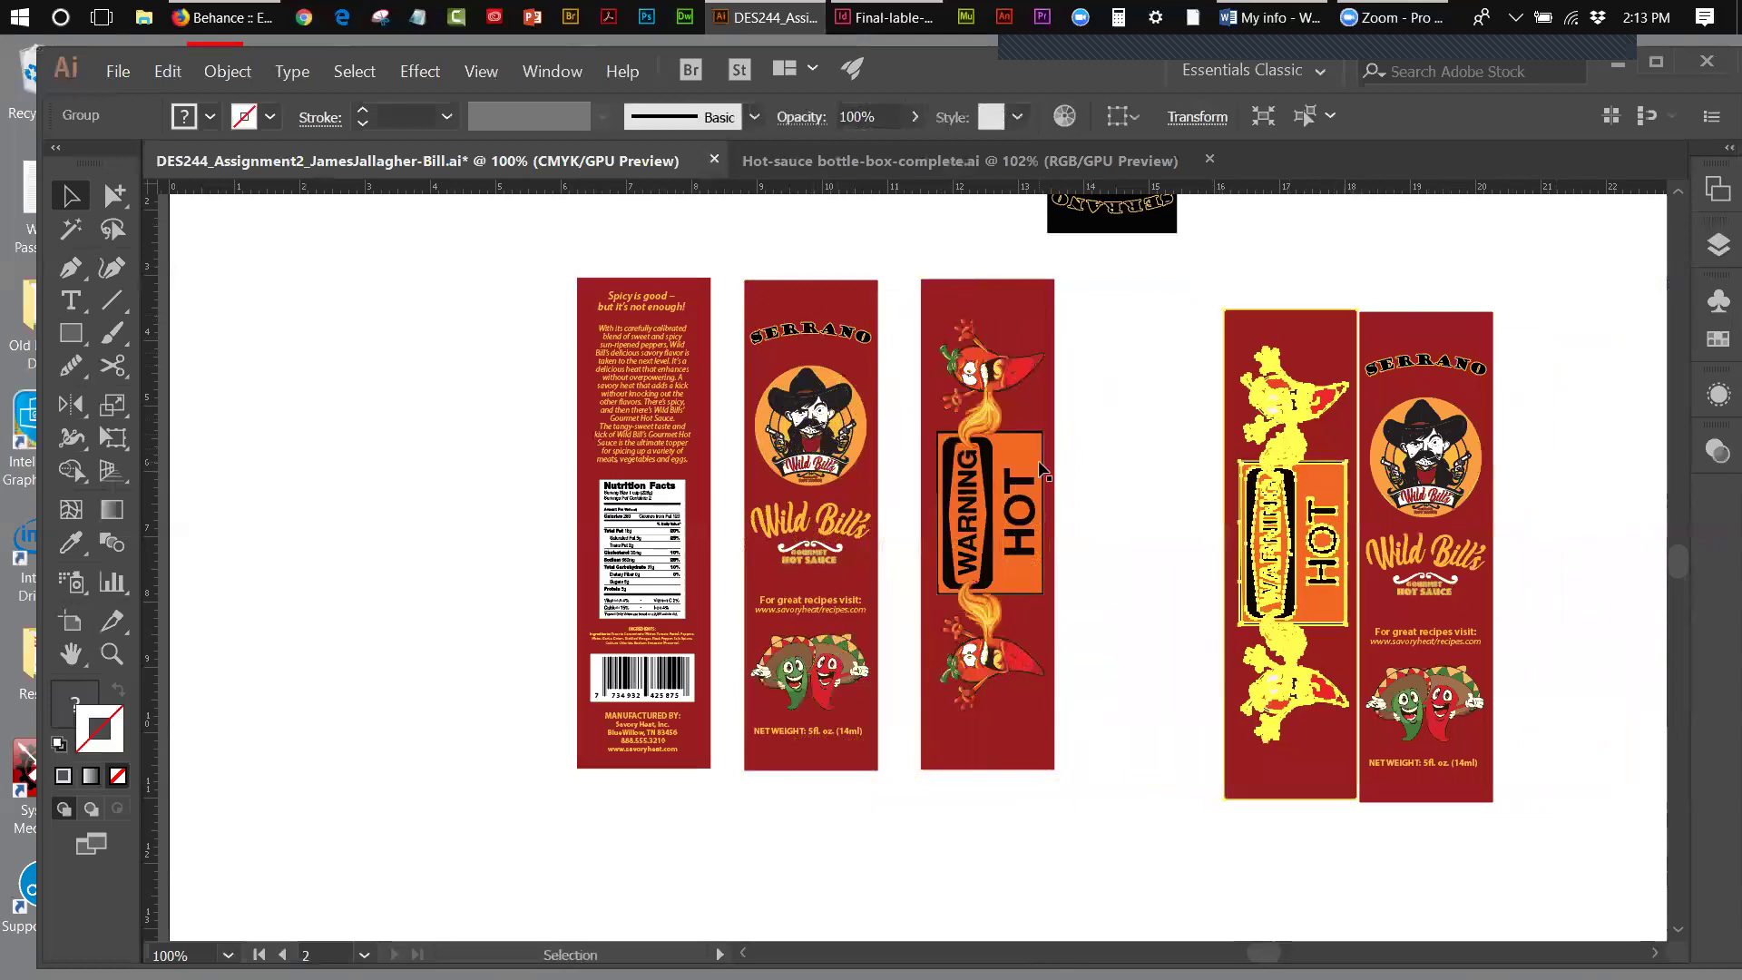
key(Down)
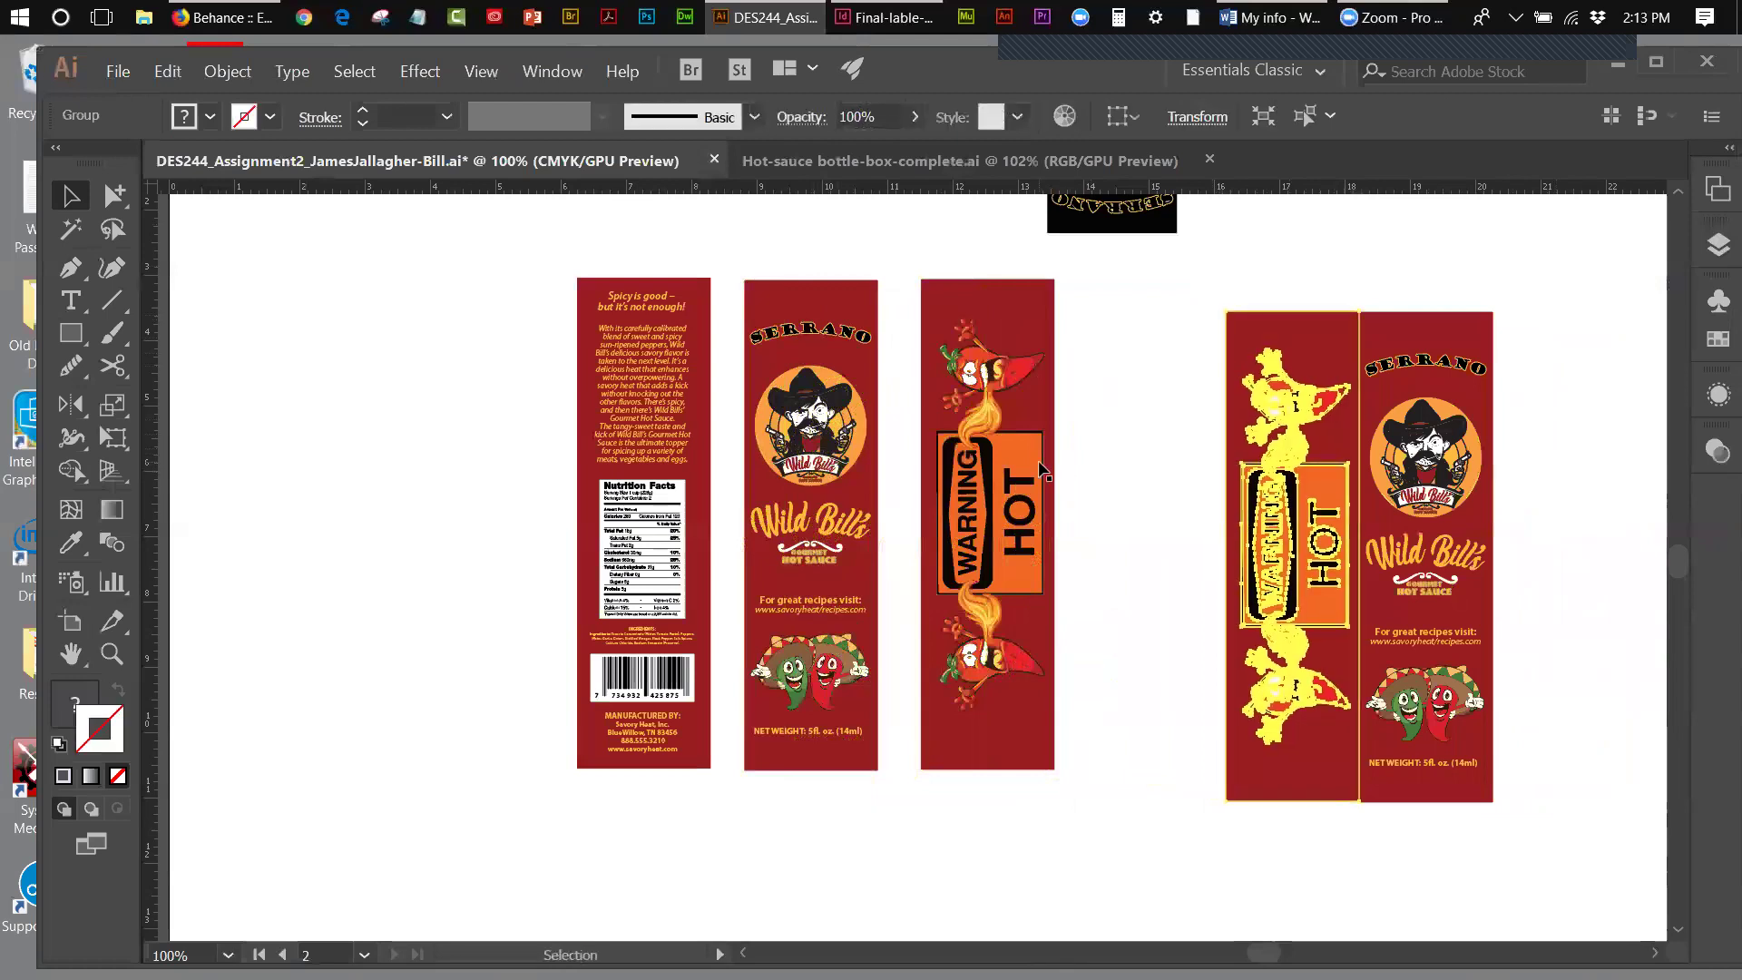
key(Down)
key(Right)
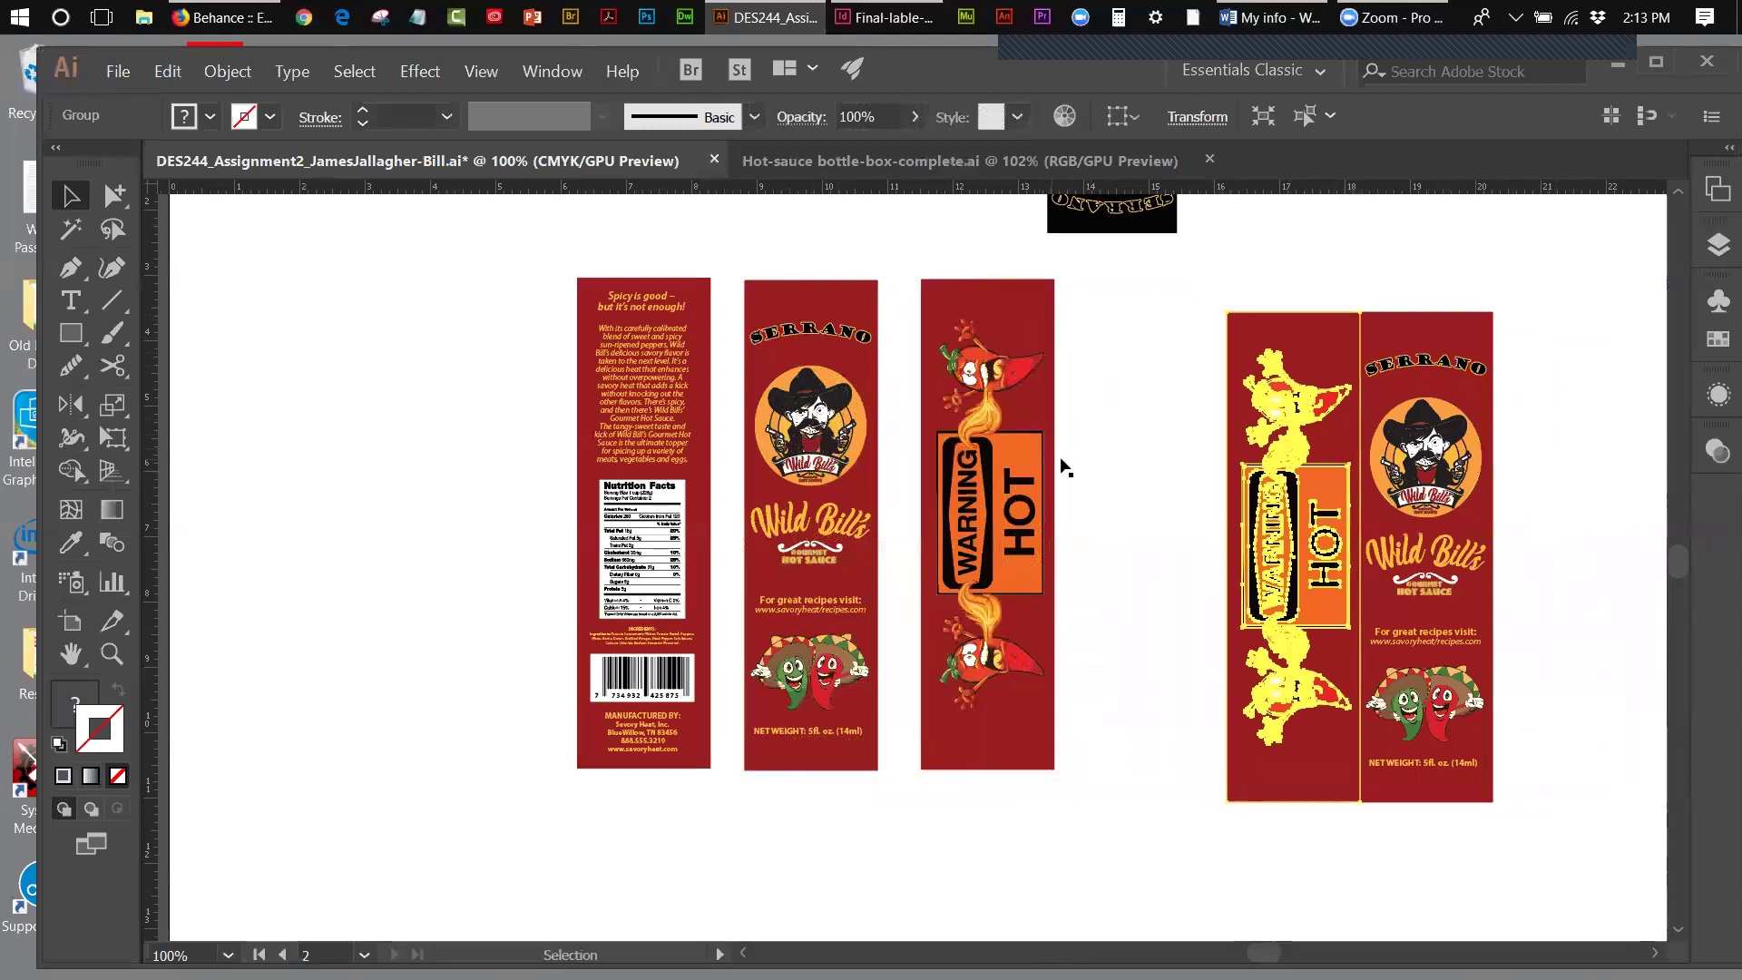
click(1623, 503)
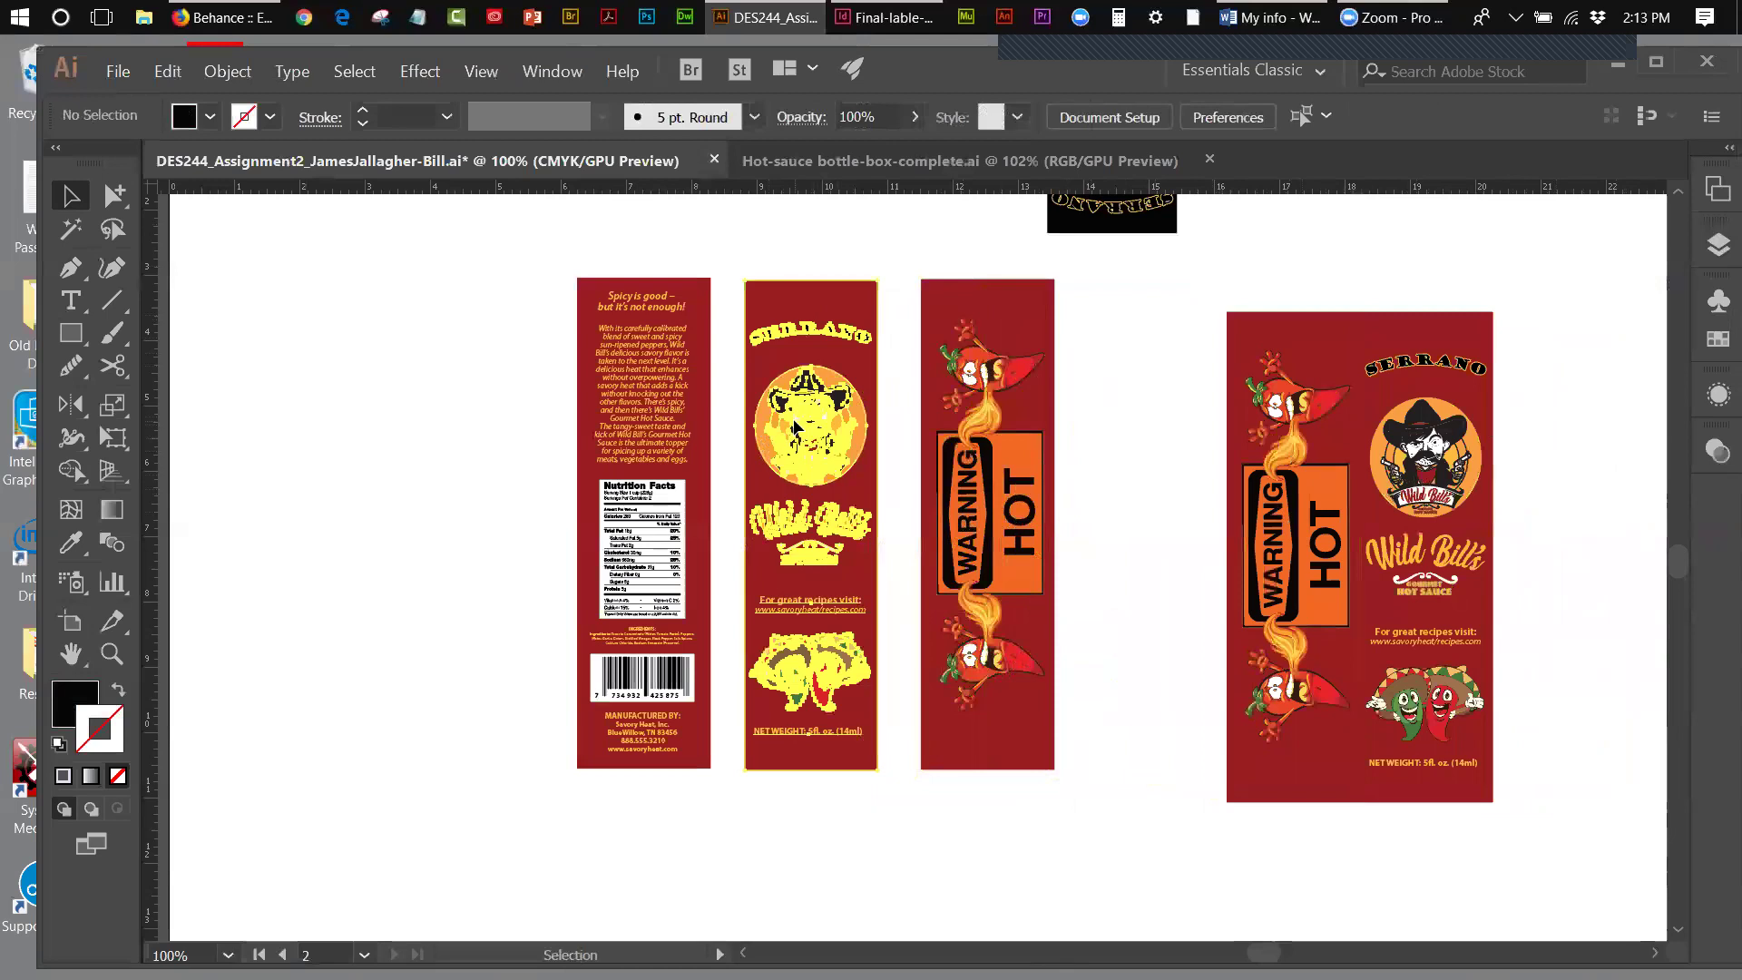
- Hide the original SERRANO panel and butt the WARNING HOT panel against the nutrition-facts panel
click(795, 426)
click(225, 70)
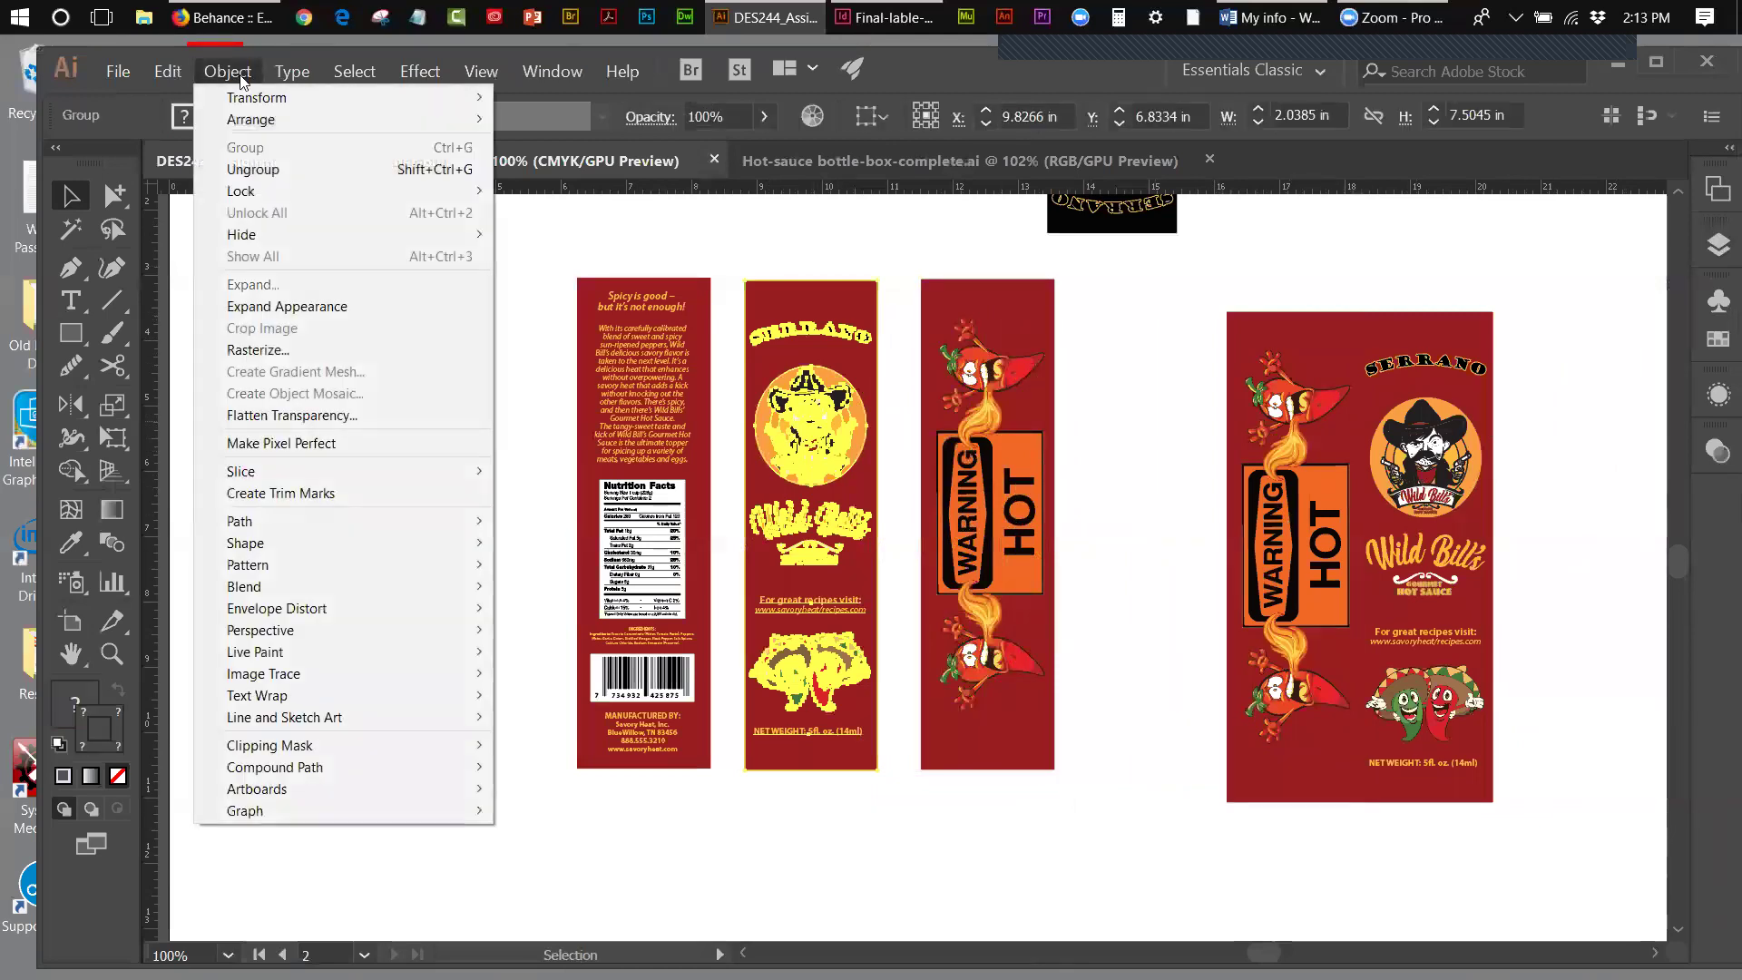
mouse_move(334, 234)
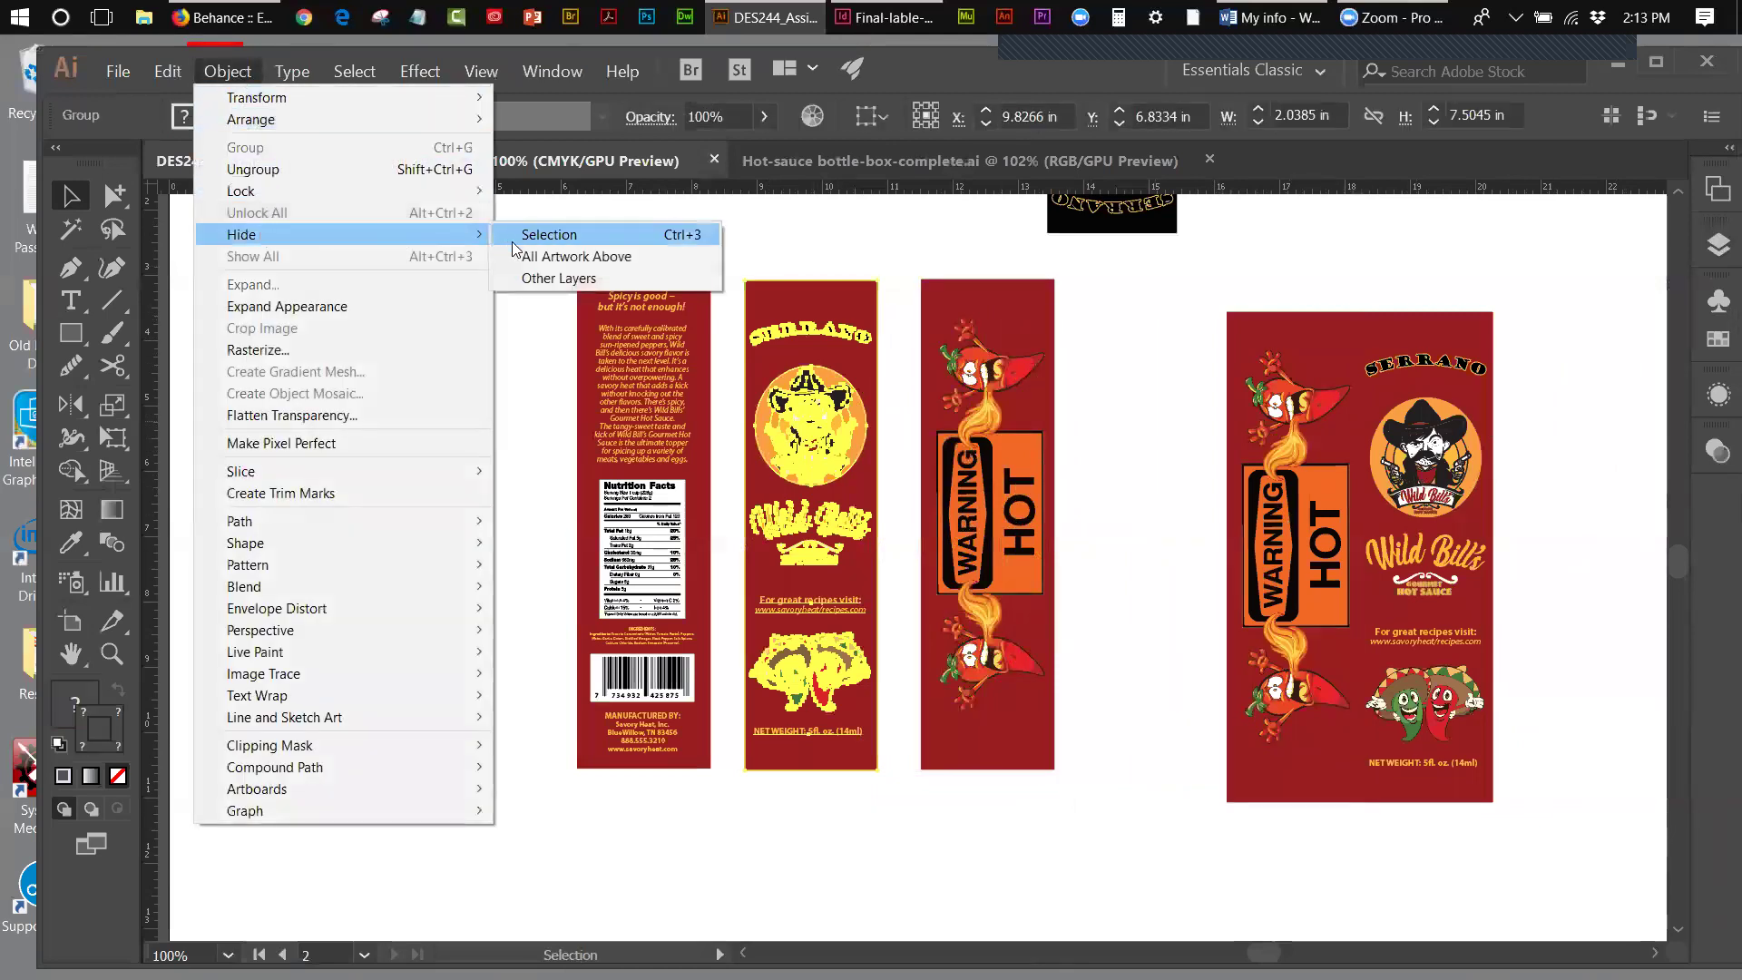
click(510, 236)
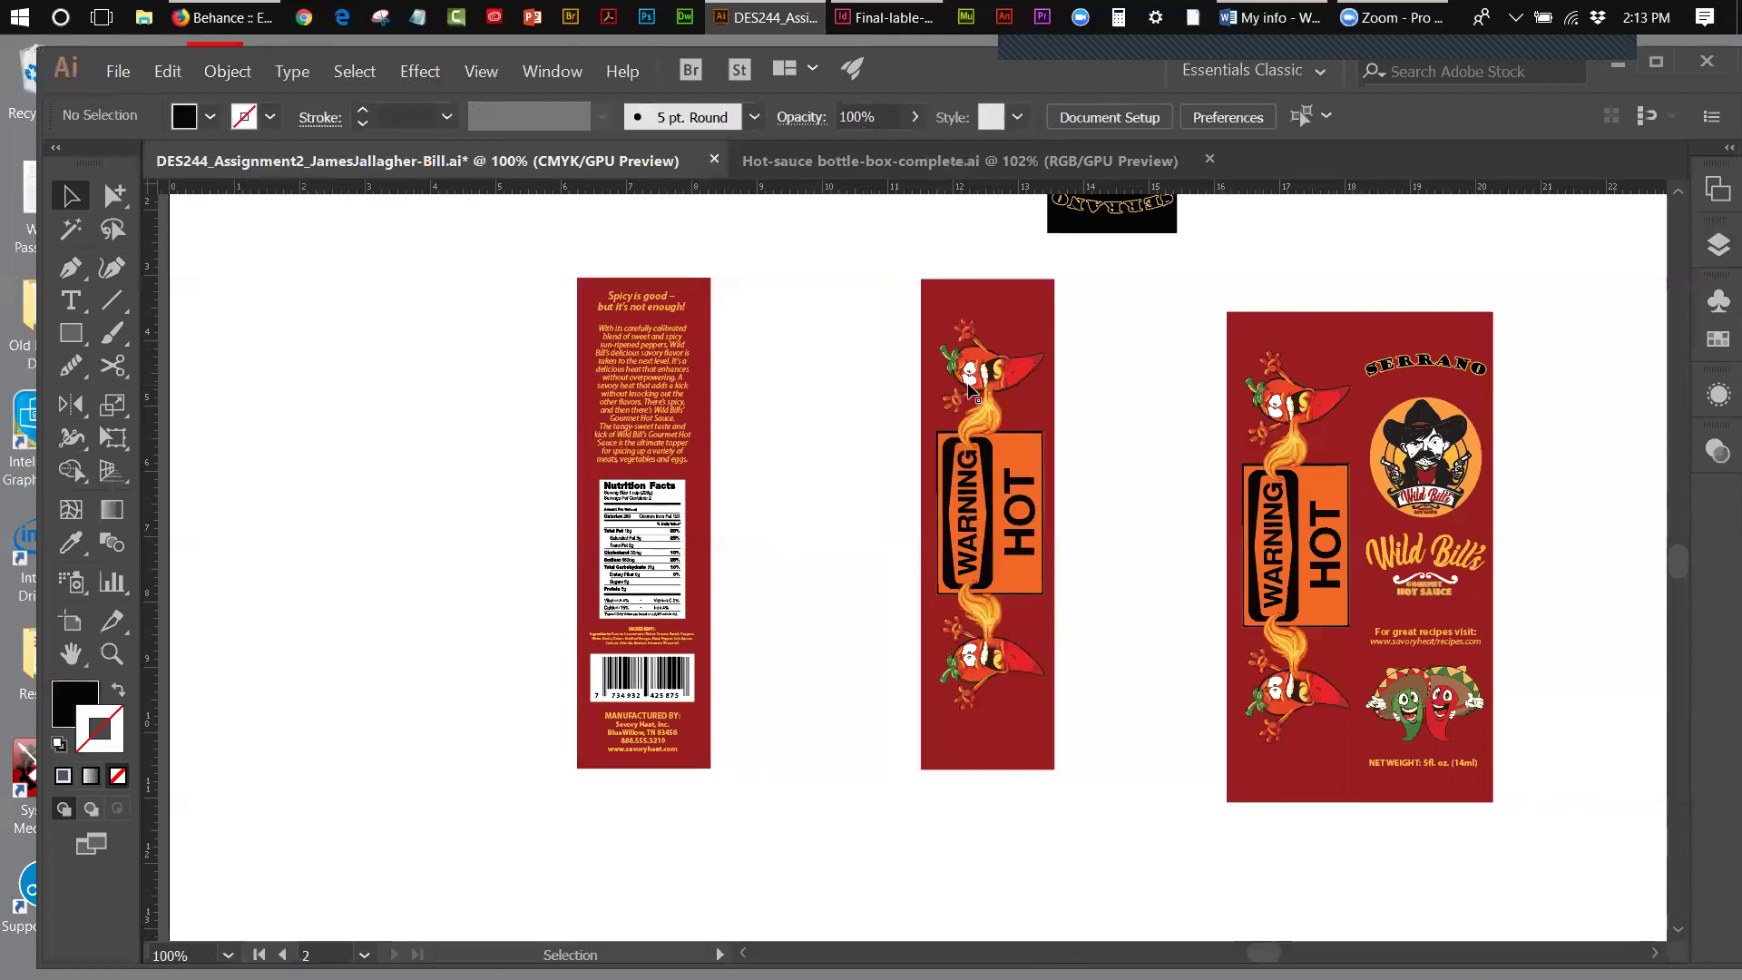
drag(676, 394, 852, 400)
drag(969, 385, 694, 399)
click(1003, 414)
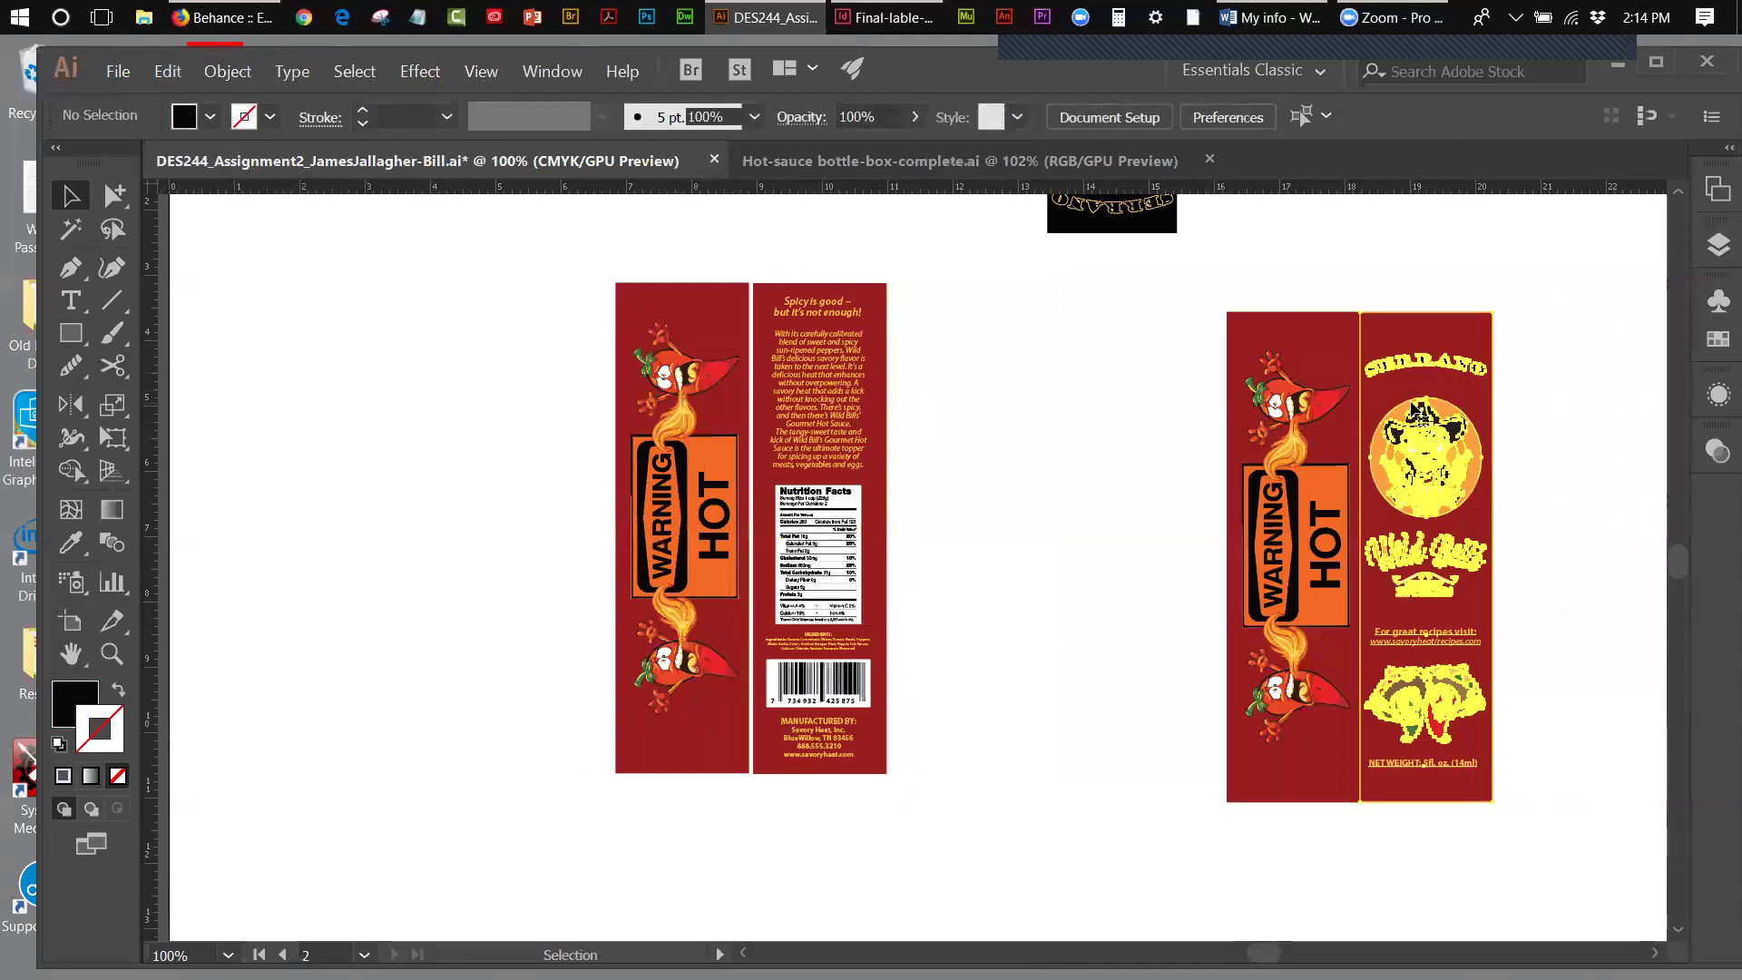
- Shift the Serrano front copy slightly right so it no longer overlaps
click(1459, 423)
drag(1459, 423, 1464, 423)
click(341, 442)
- Draw a rectangle over the side panel, then undo it
click(72, 333)
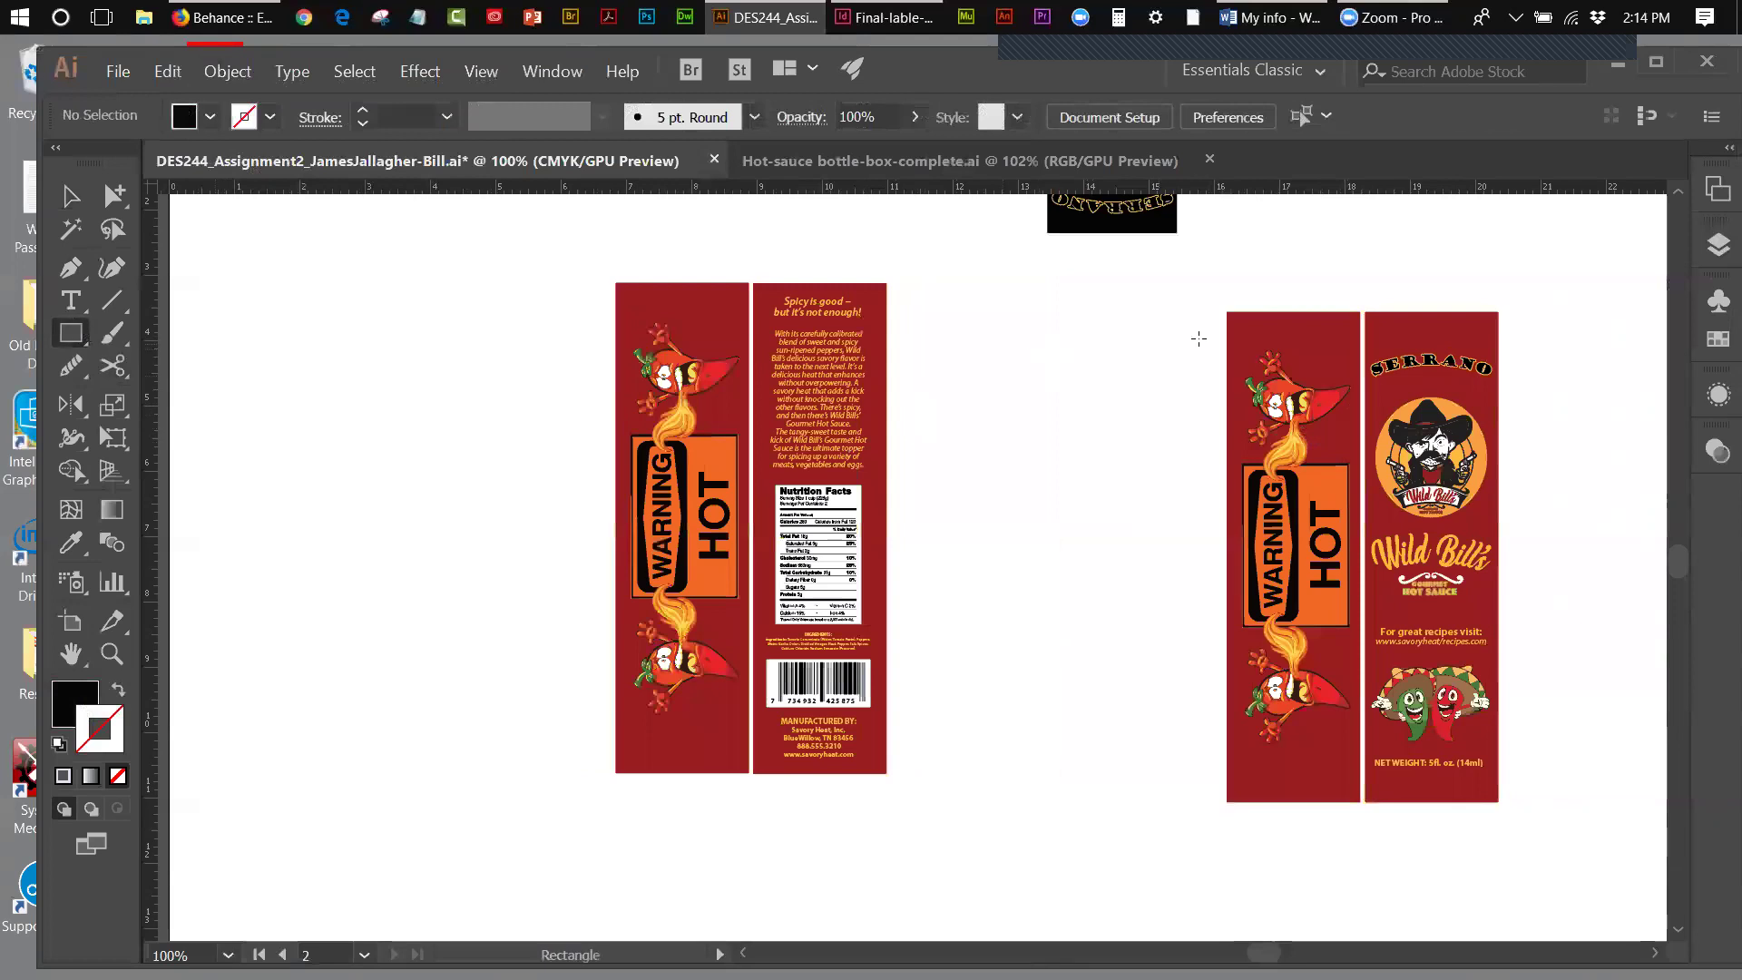
drag(1227, 314, 1360, 800)
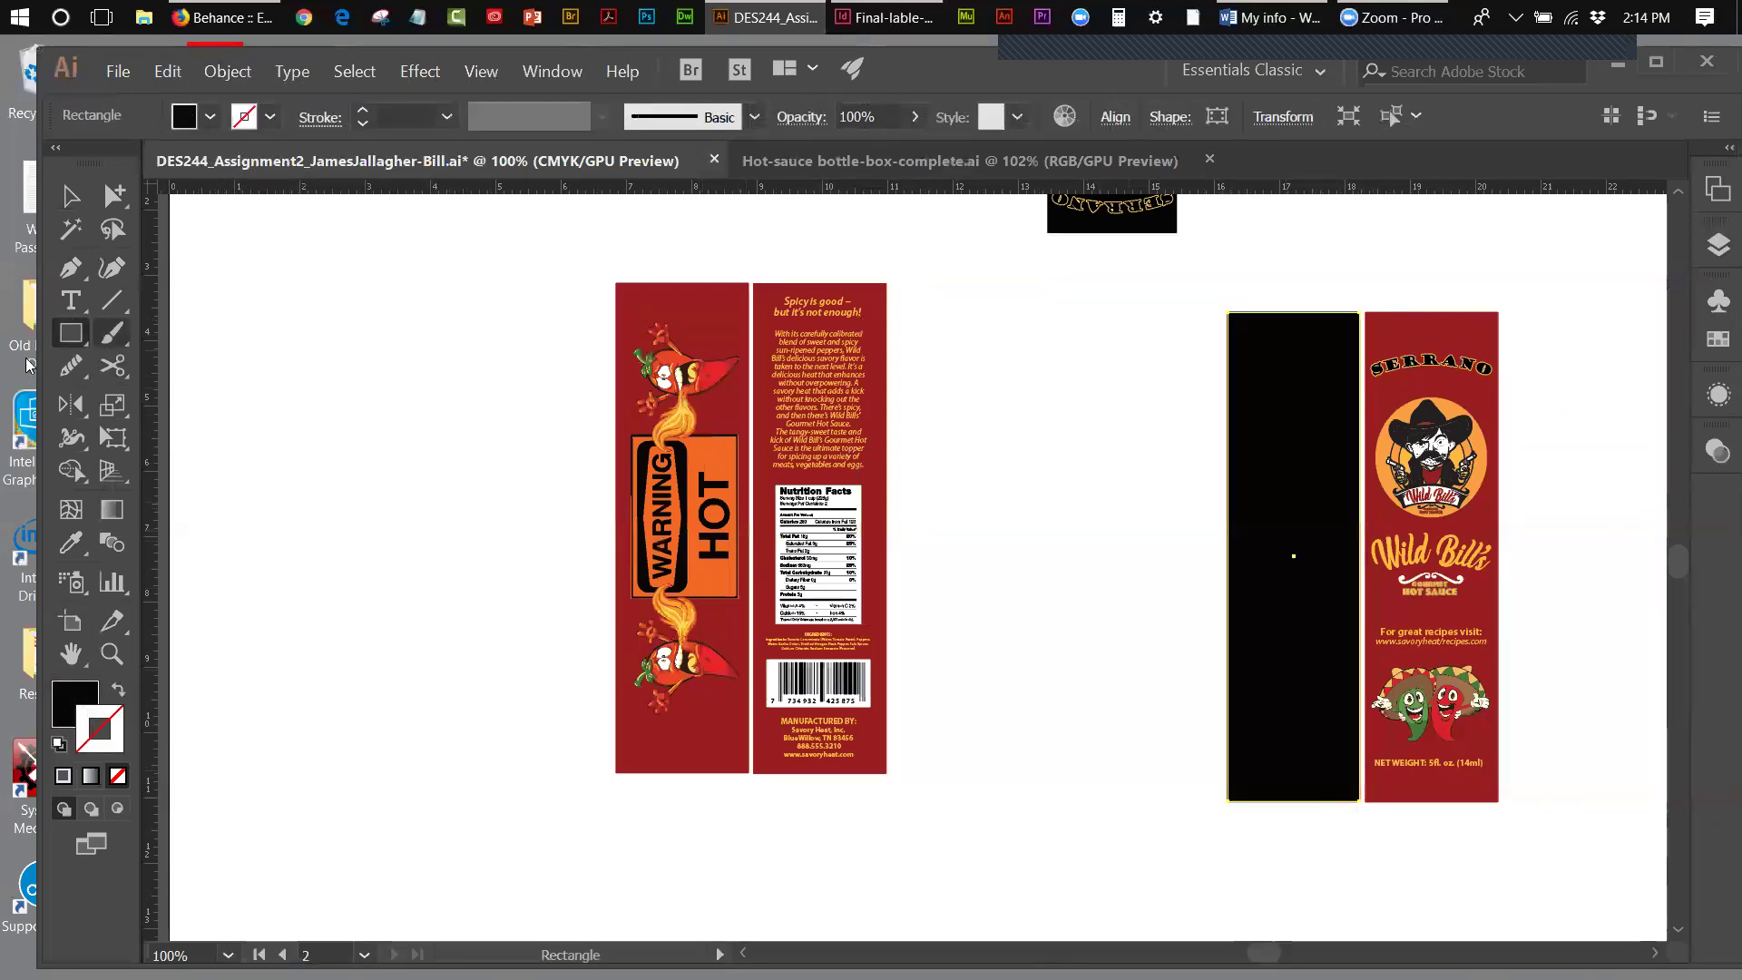
click(167, 70)
click(165, 97)
click(167, 73)
click(168, 97)
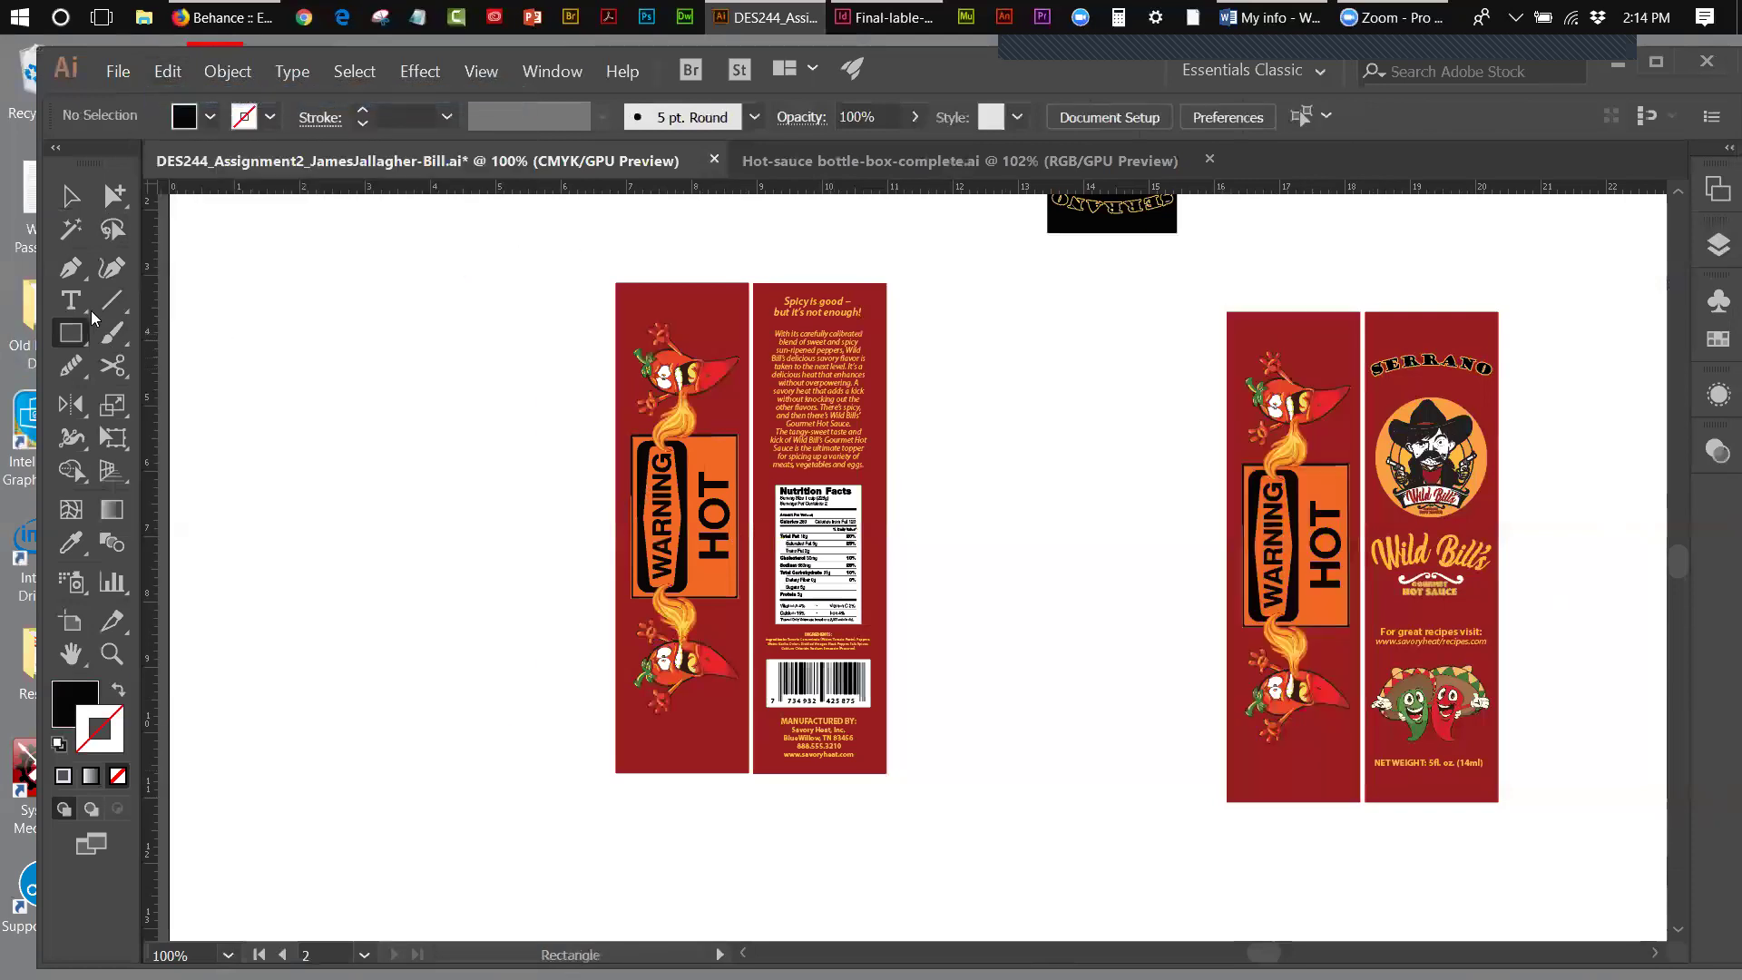
- Copy the side panel's red background rectangle and paste it in front over the right-hand side panel
drag(130, 211, 176, 227)
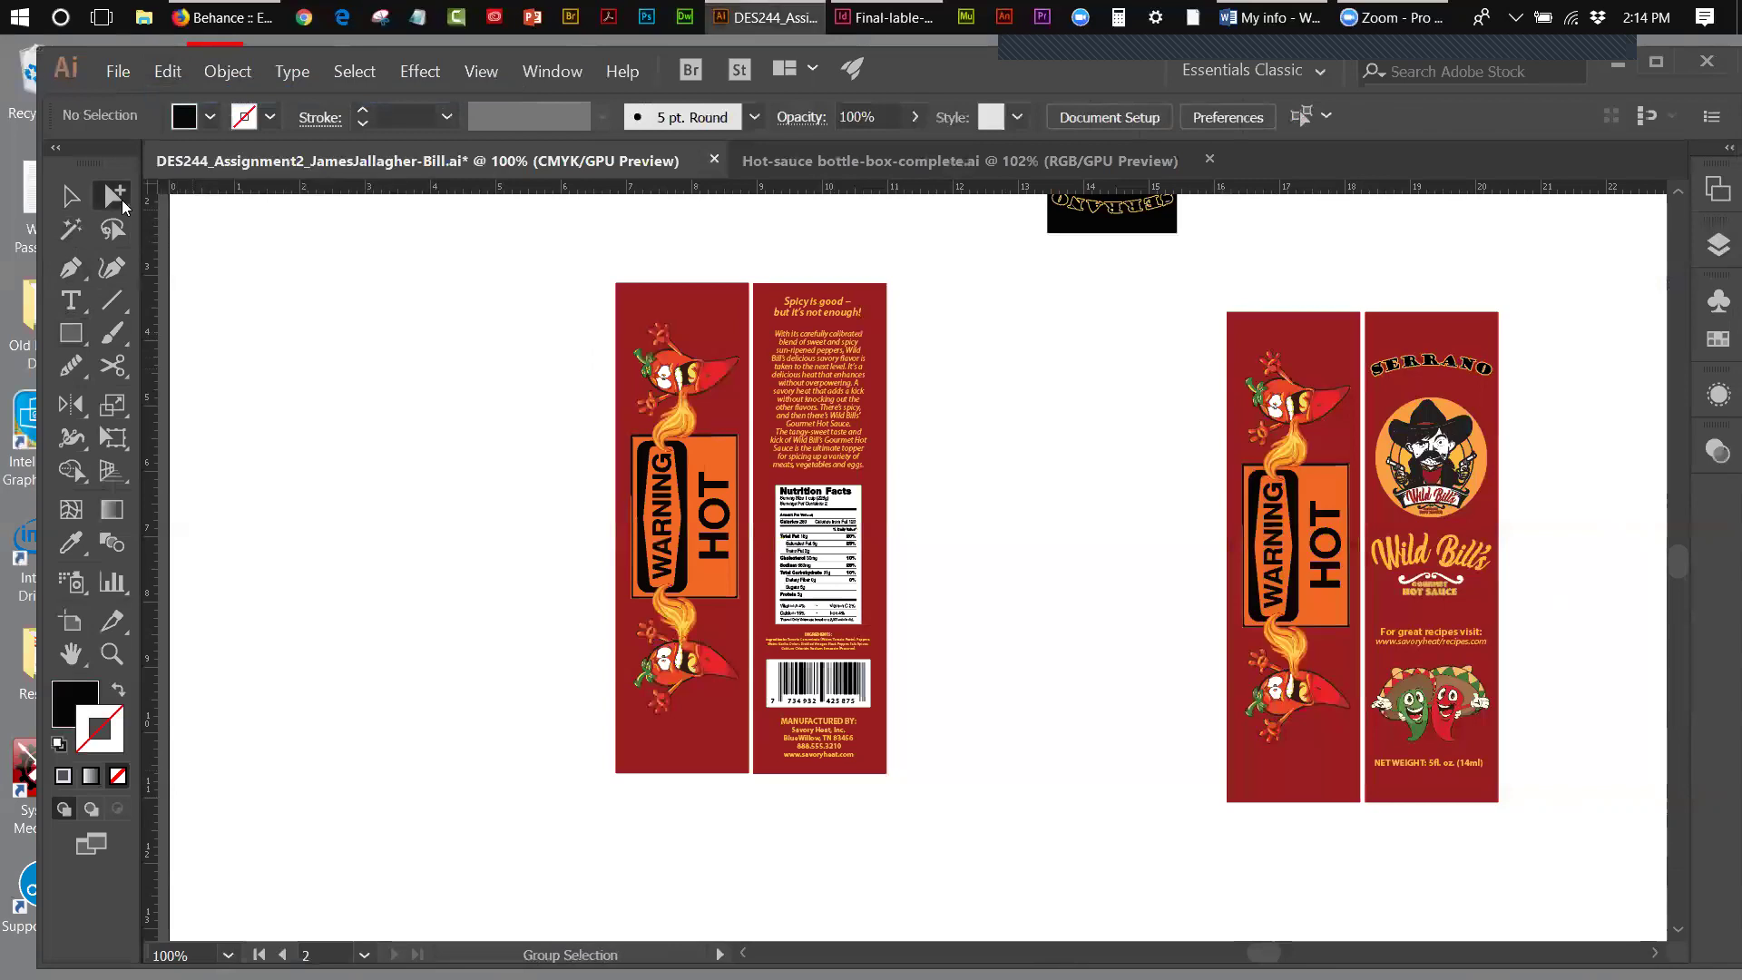
click(1306, 375)
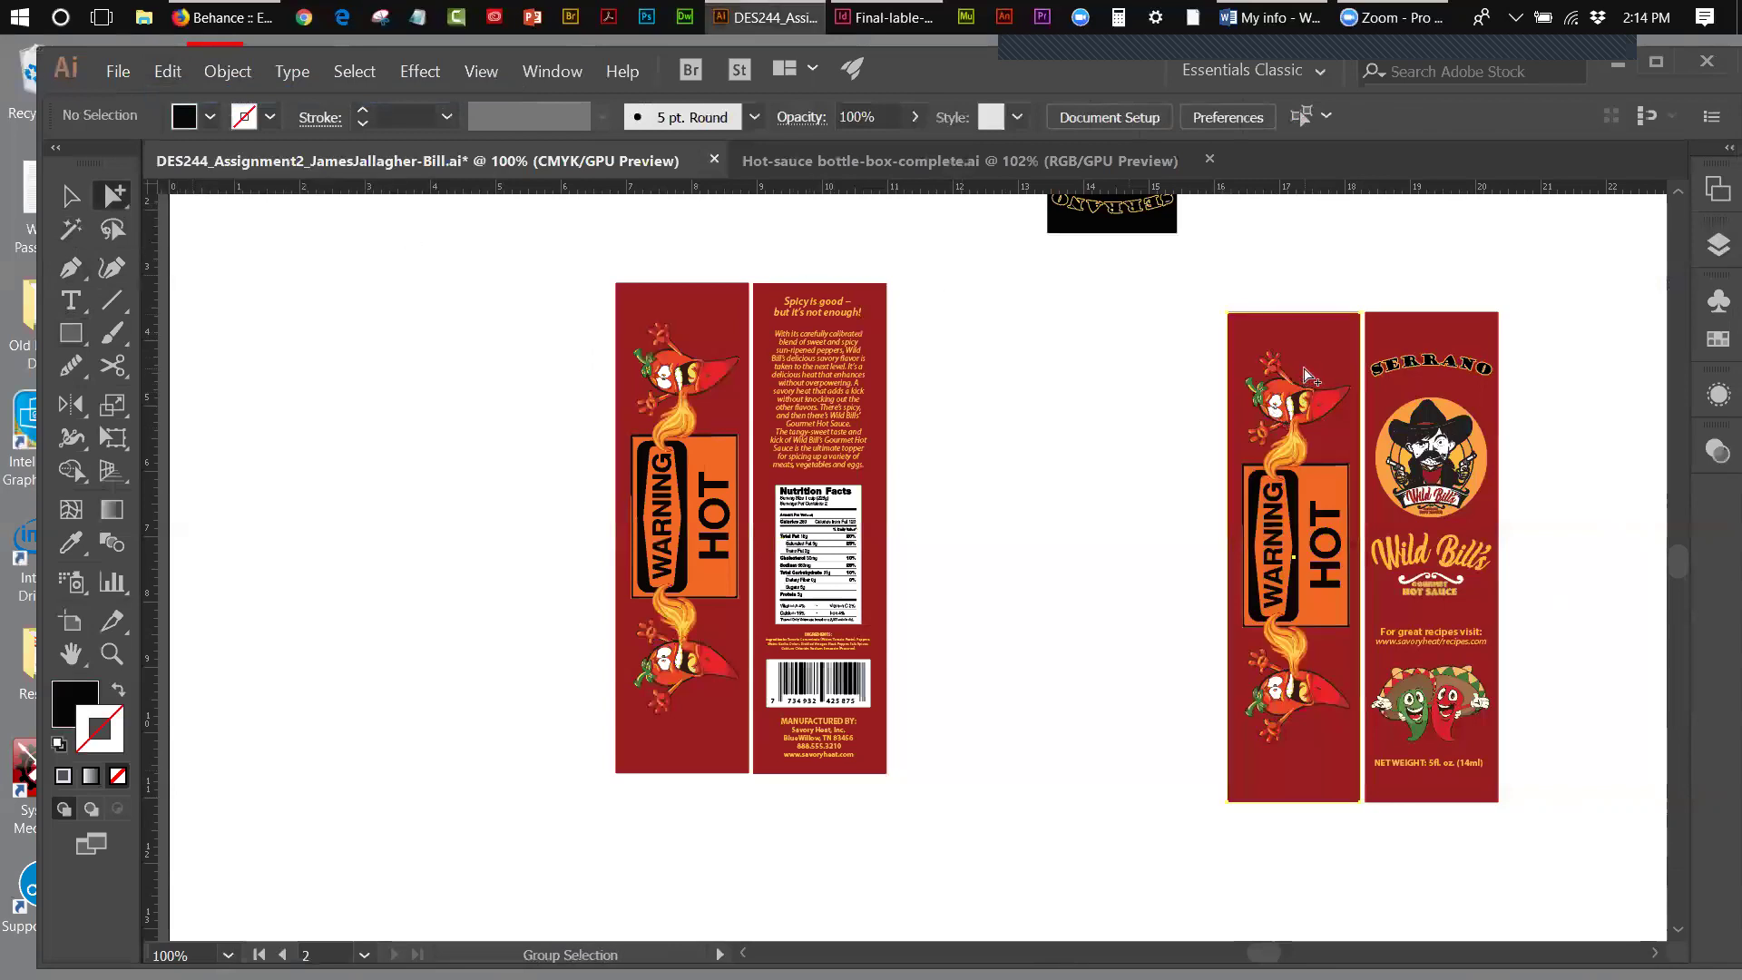
click(174, 80)
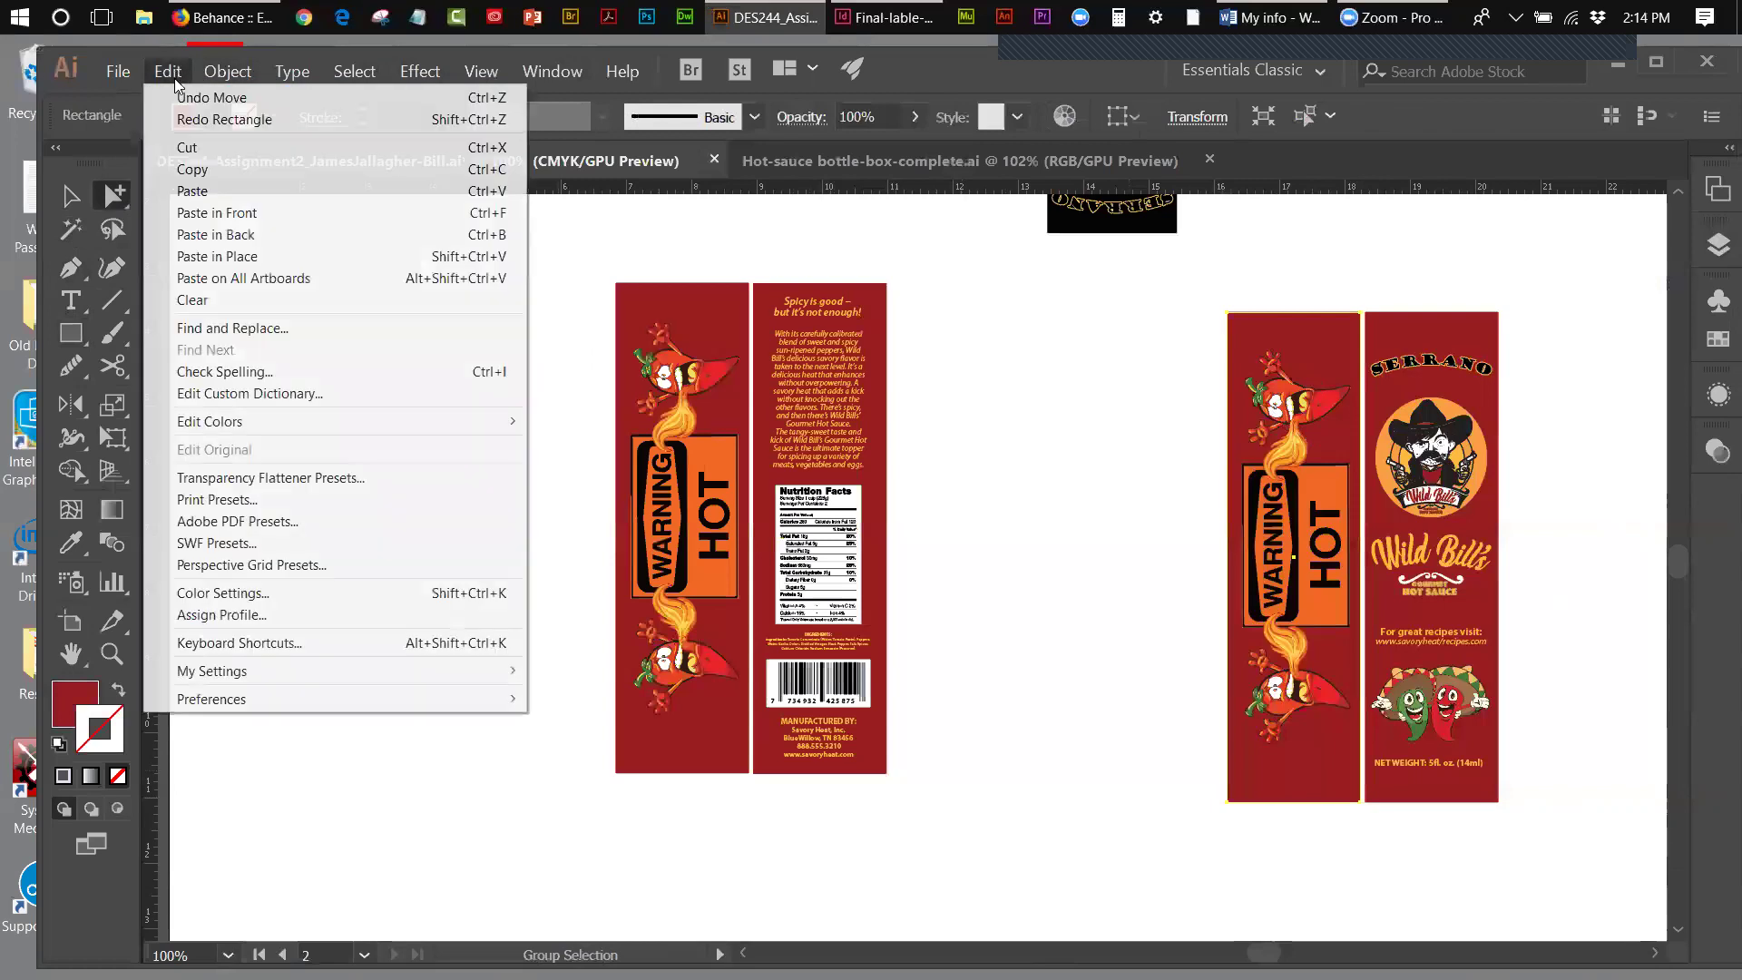
click(192, 169)
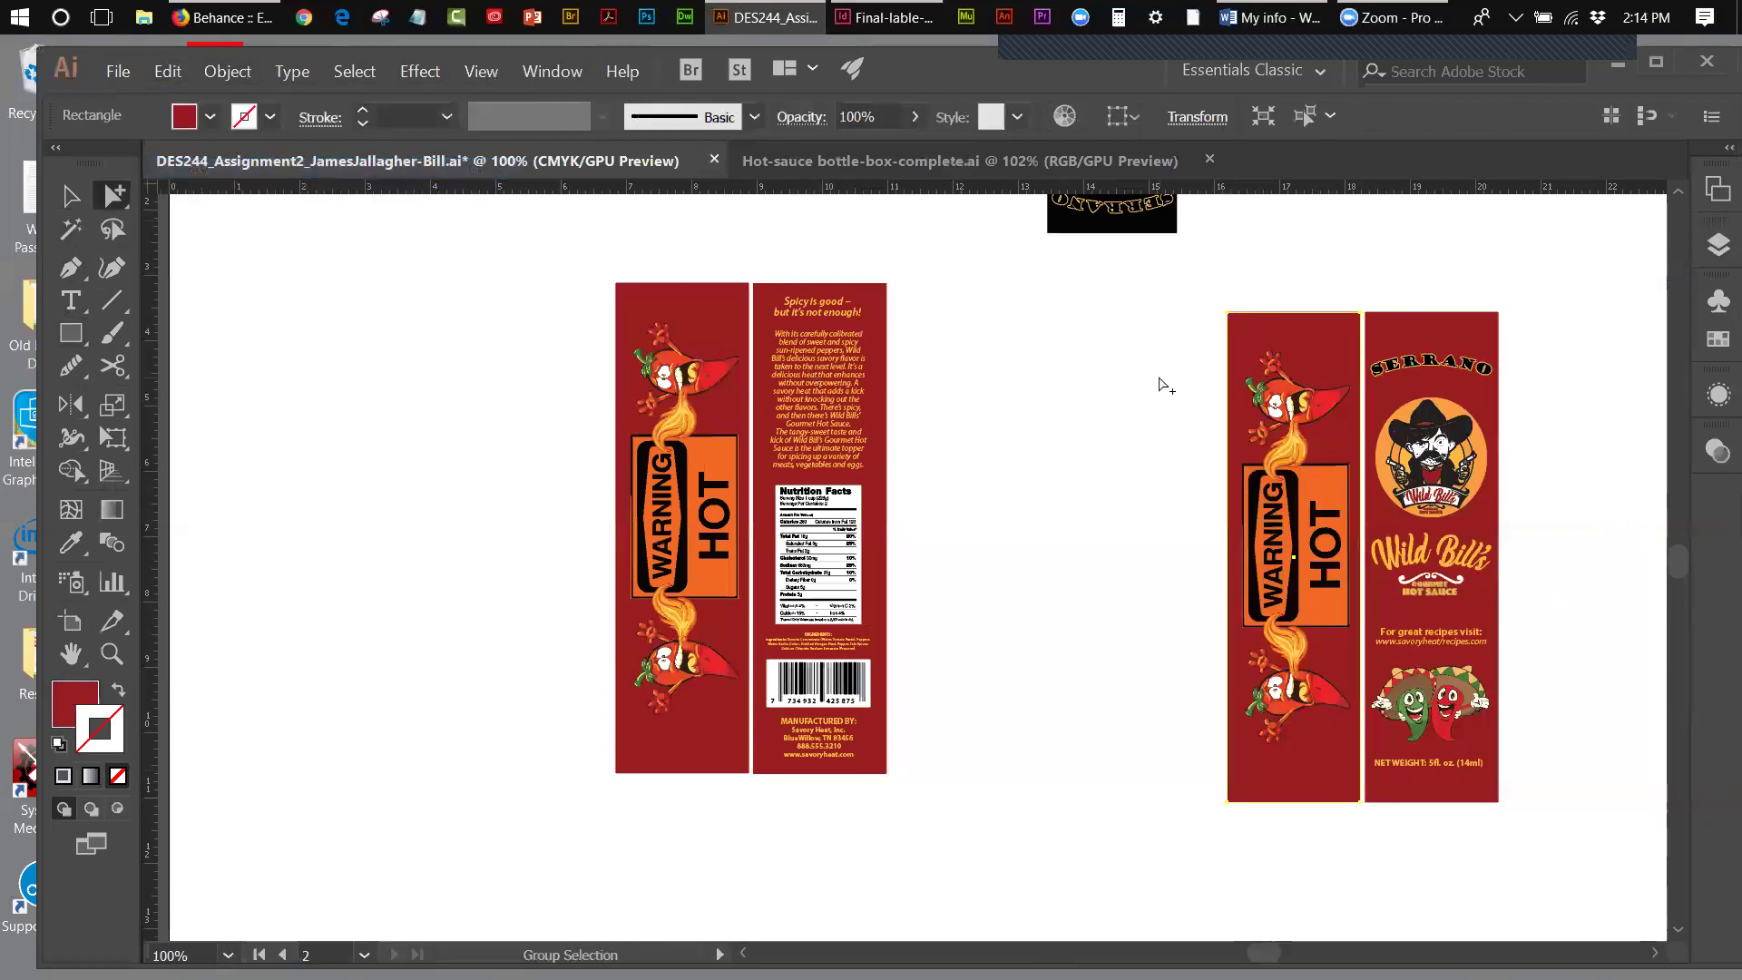
drag(1216, 283, 1340, 803)
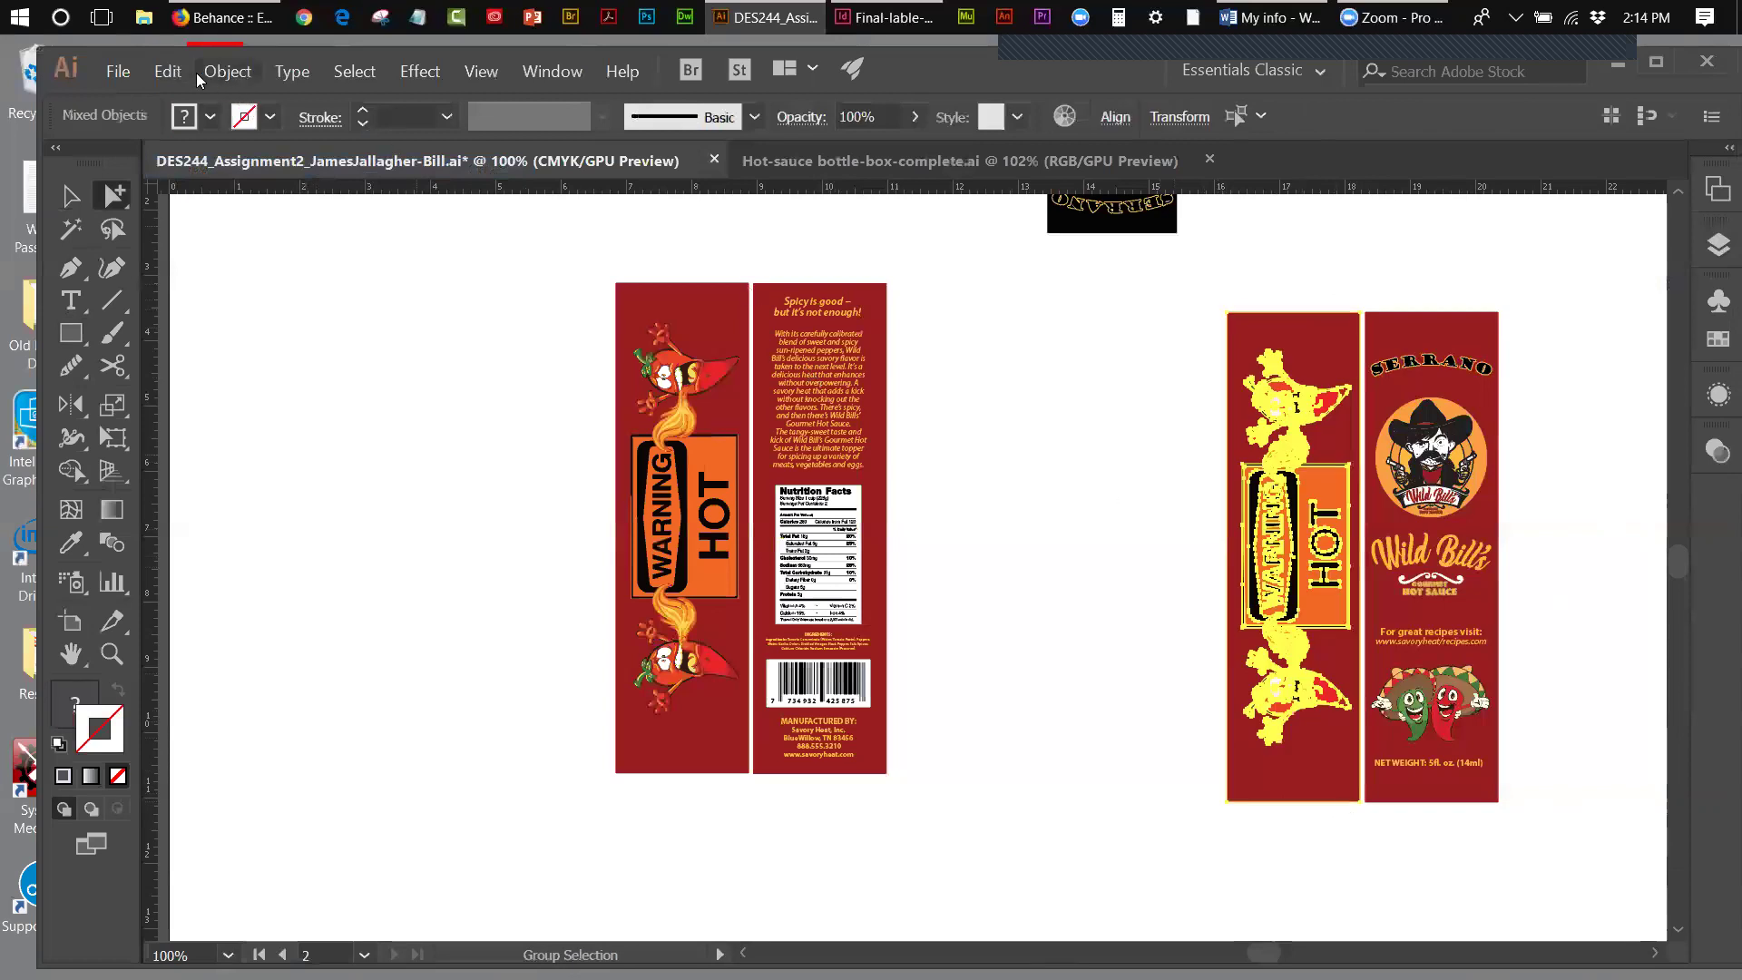
click(166, 72)
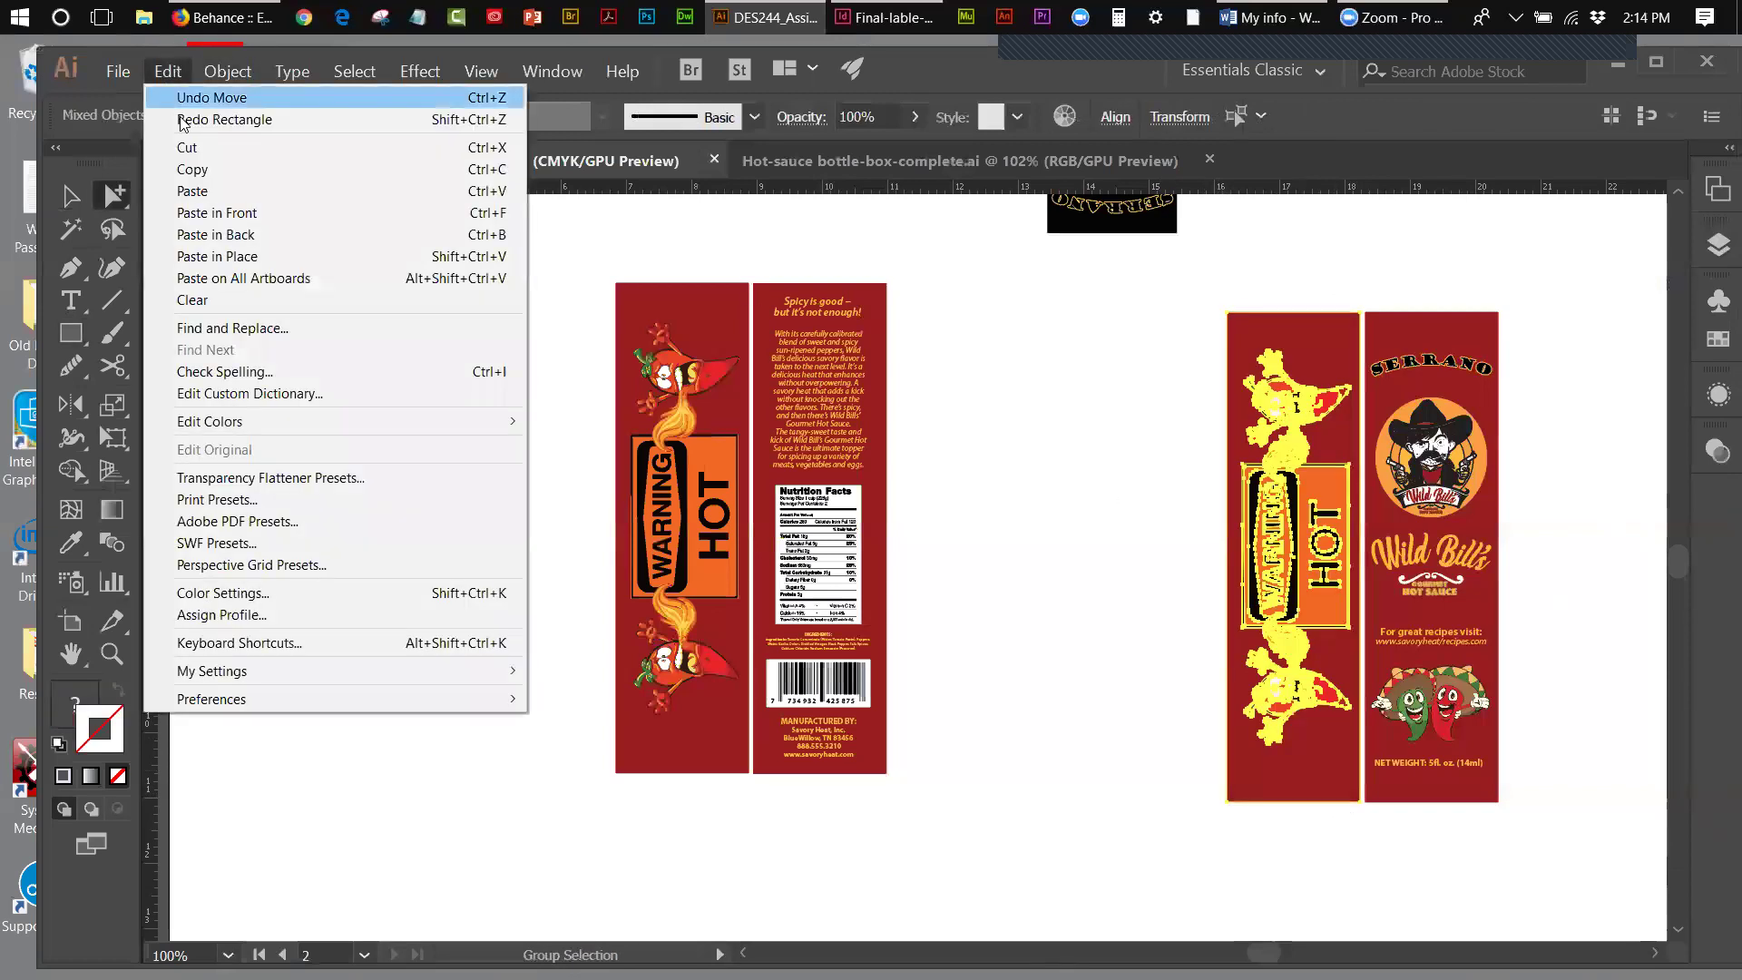
click(210, 235)
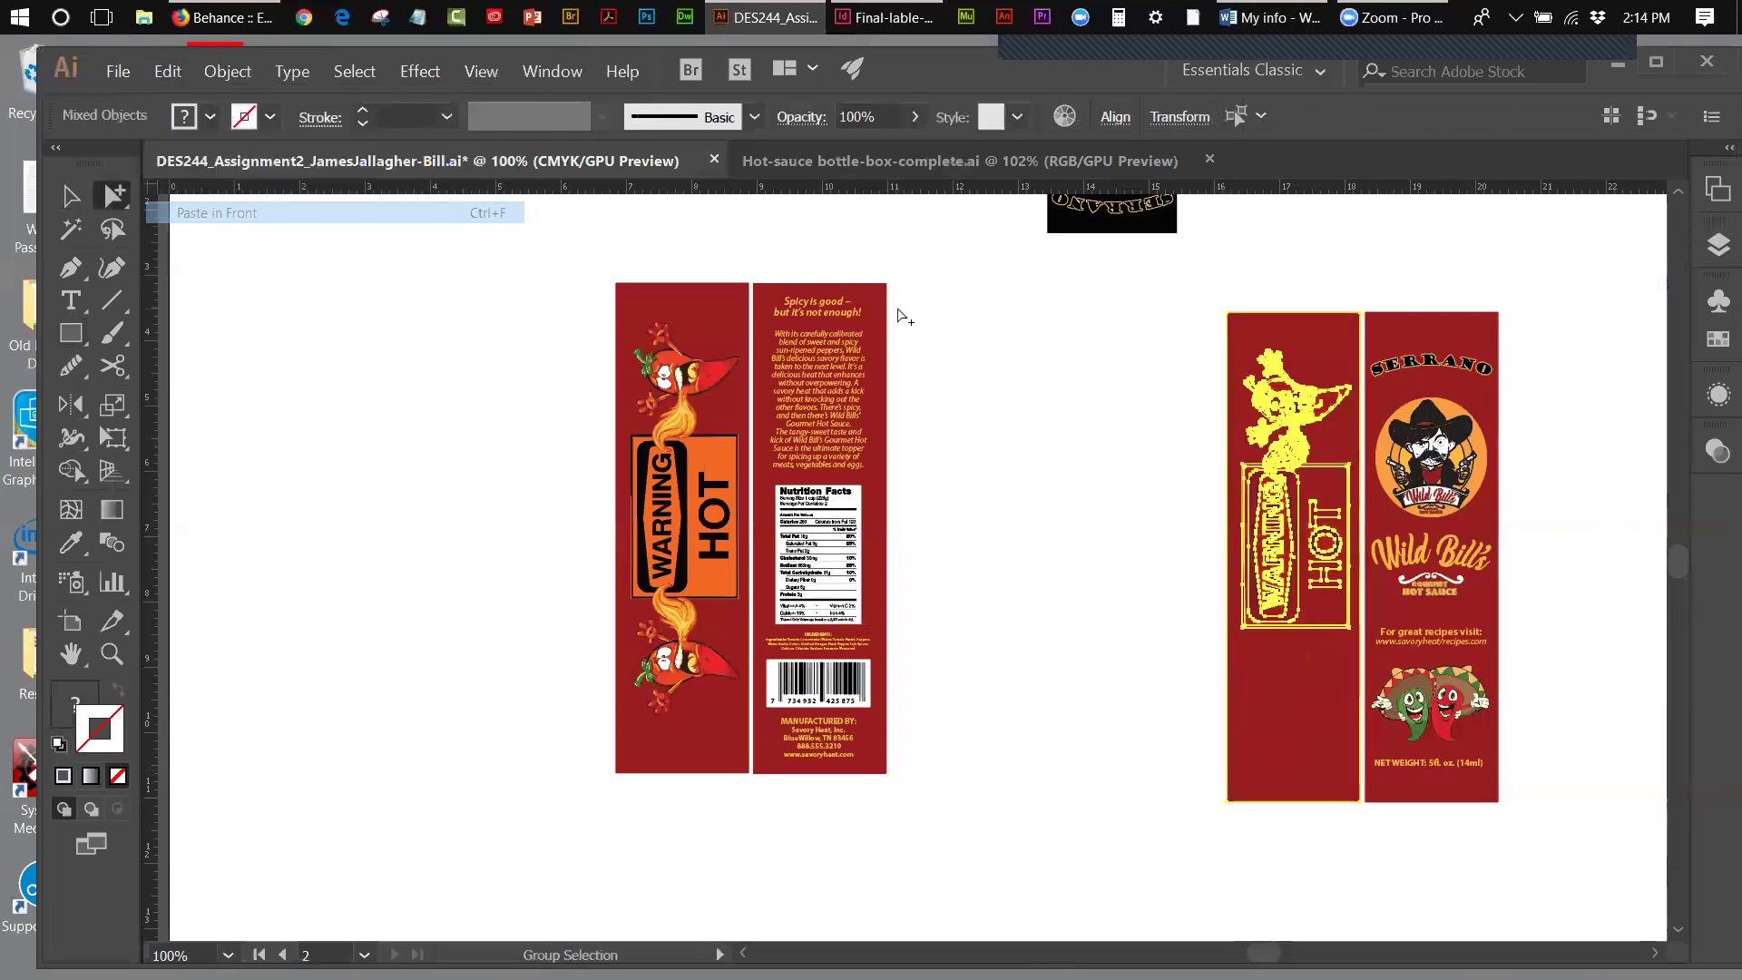
click(1032, 349)
click(1249, 349)
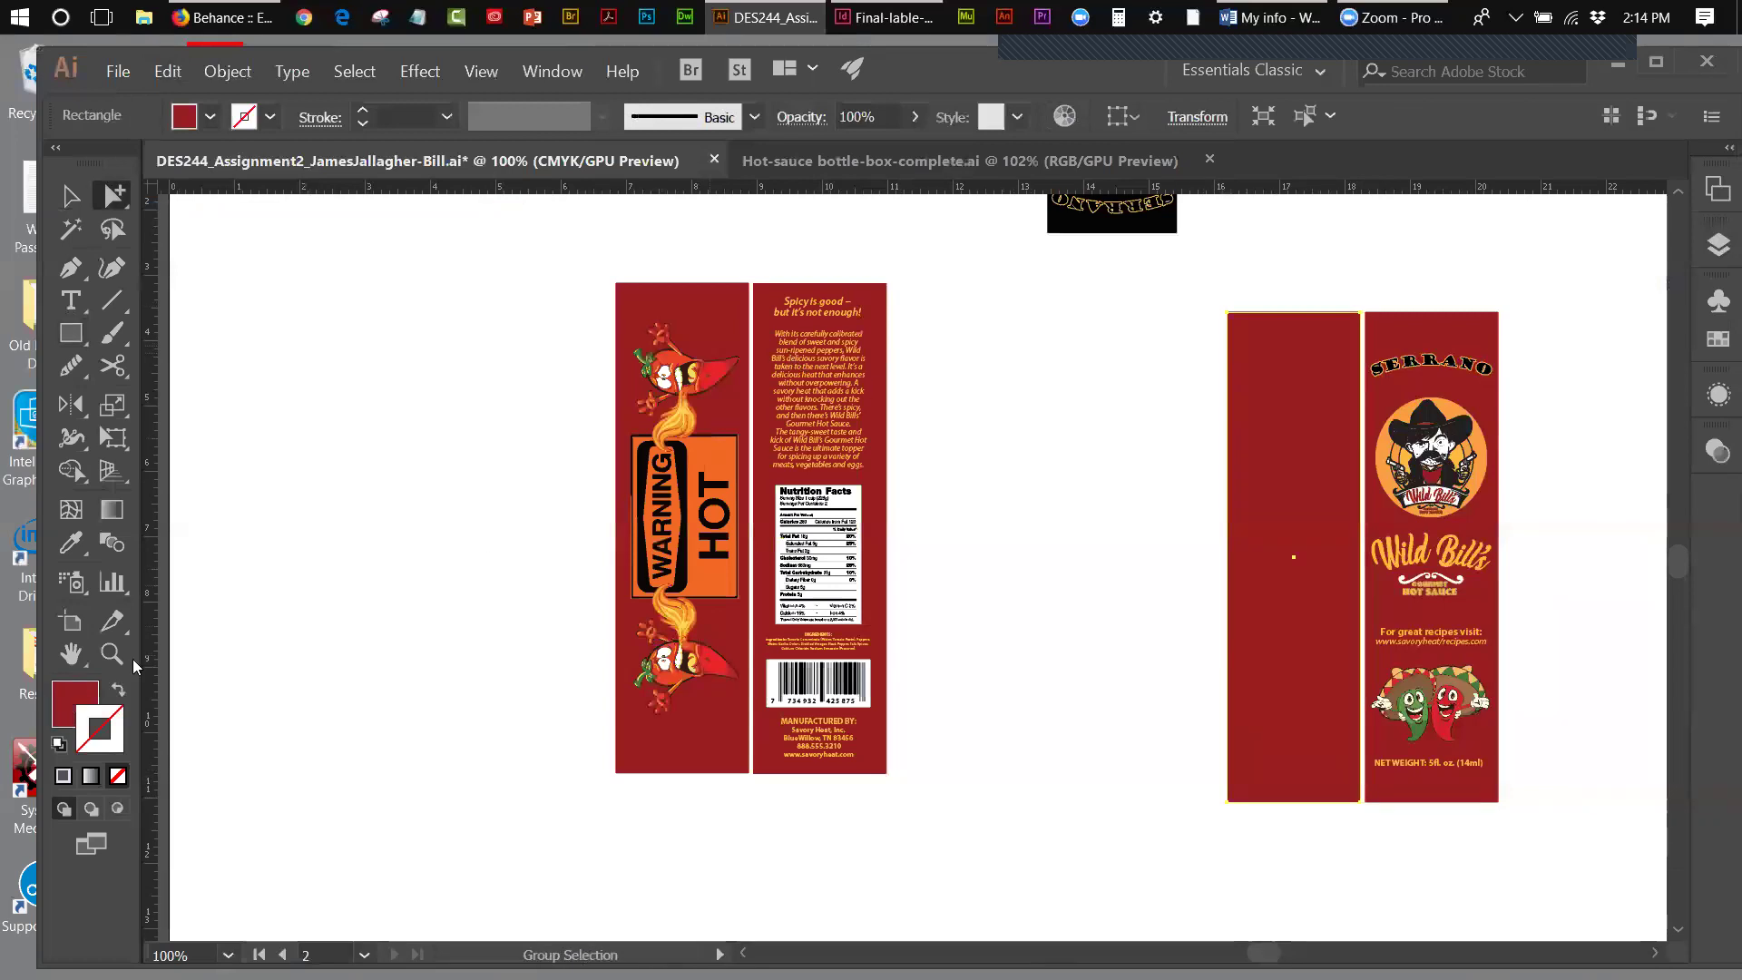
- Give the pasted rectangle a black fill and no stroke
click(59, 746)
click(117, 693)
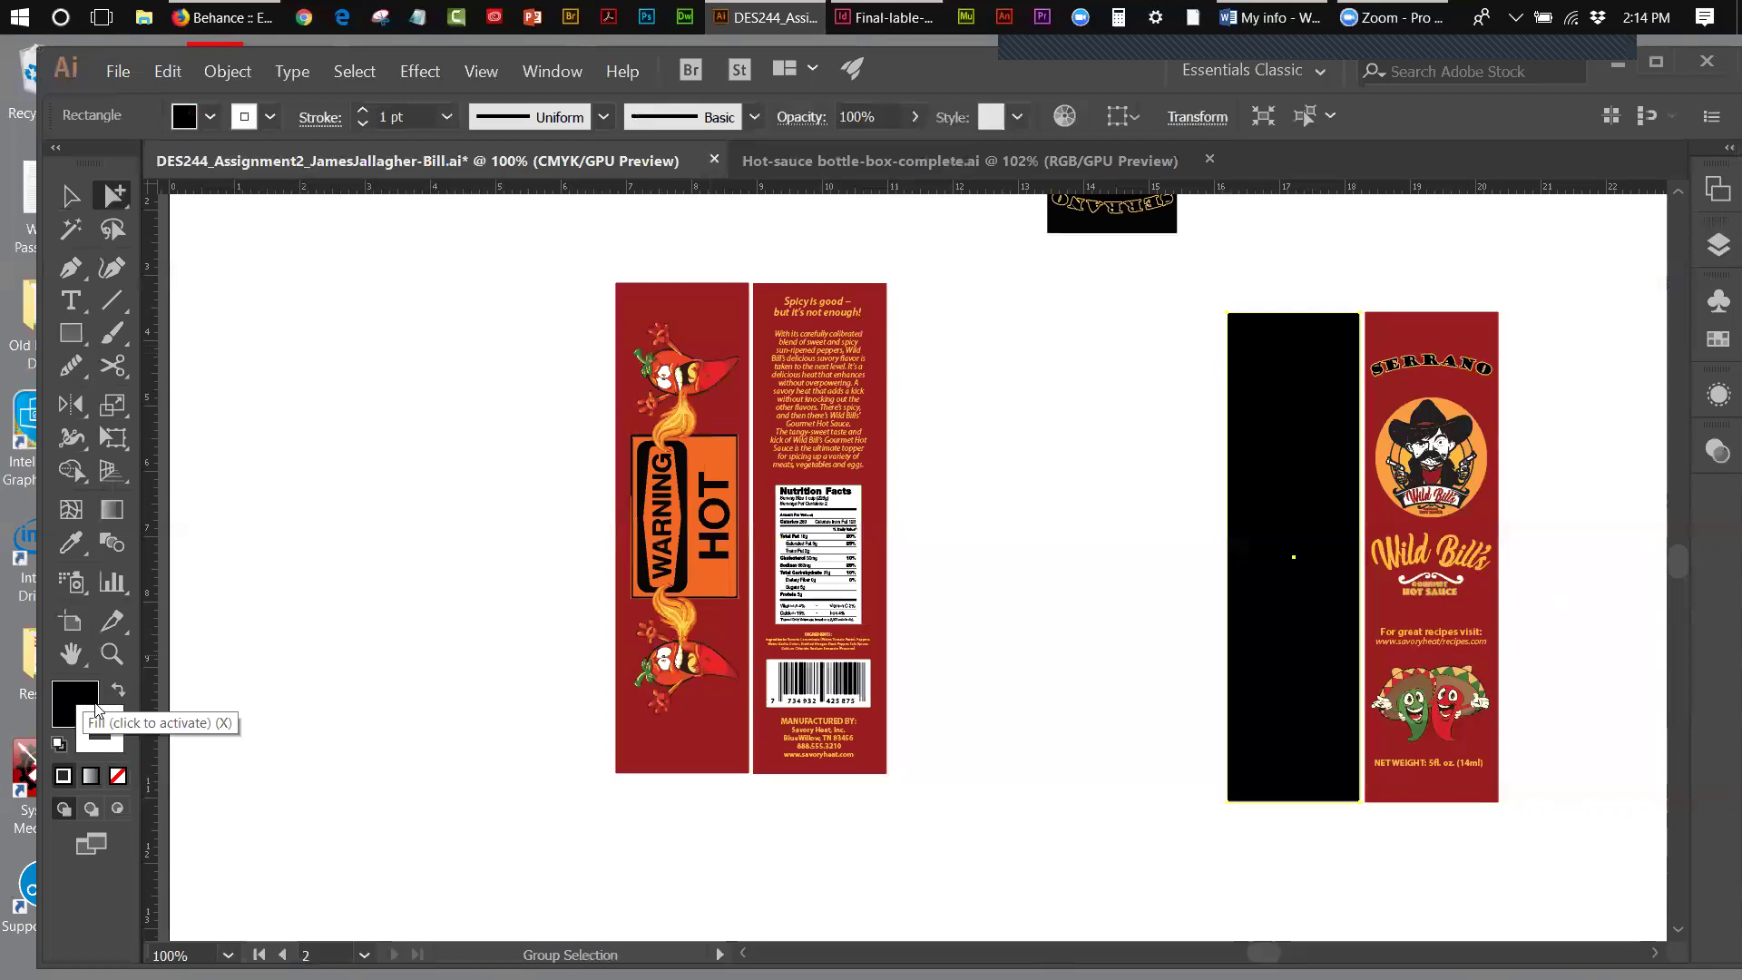
click(118, 776)
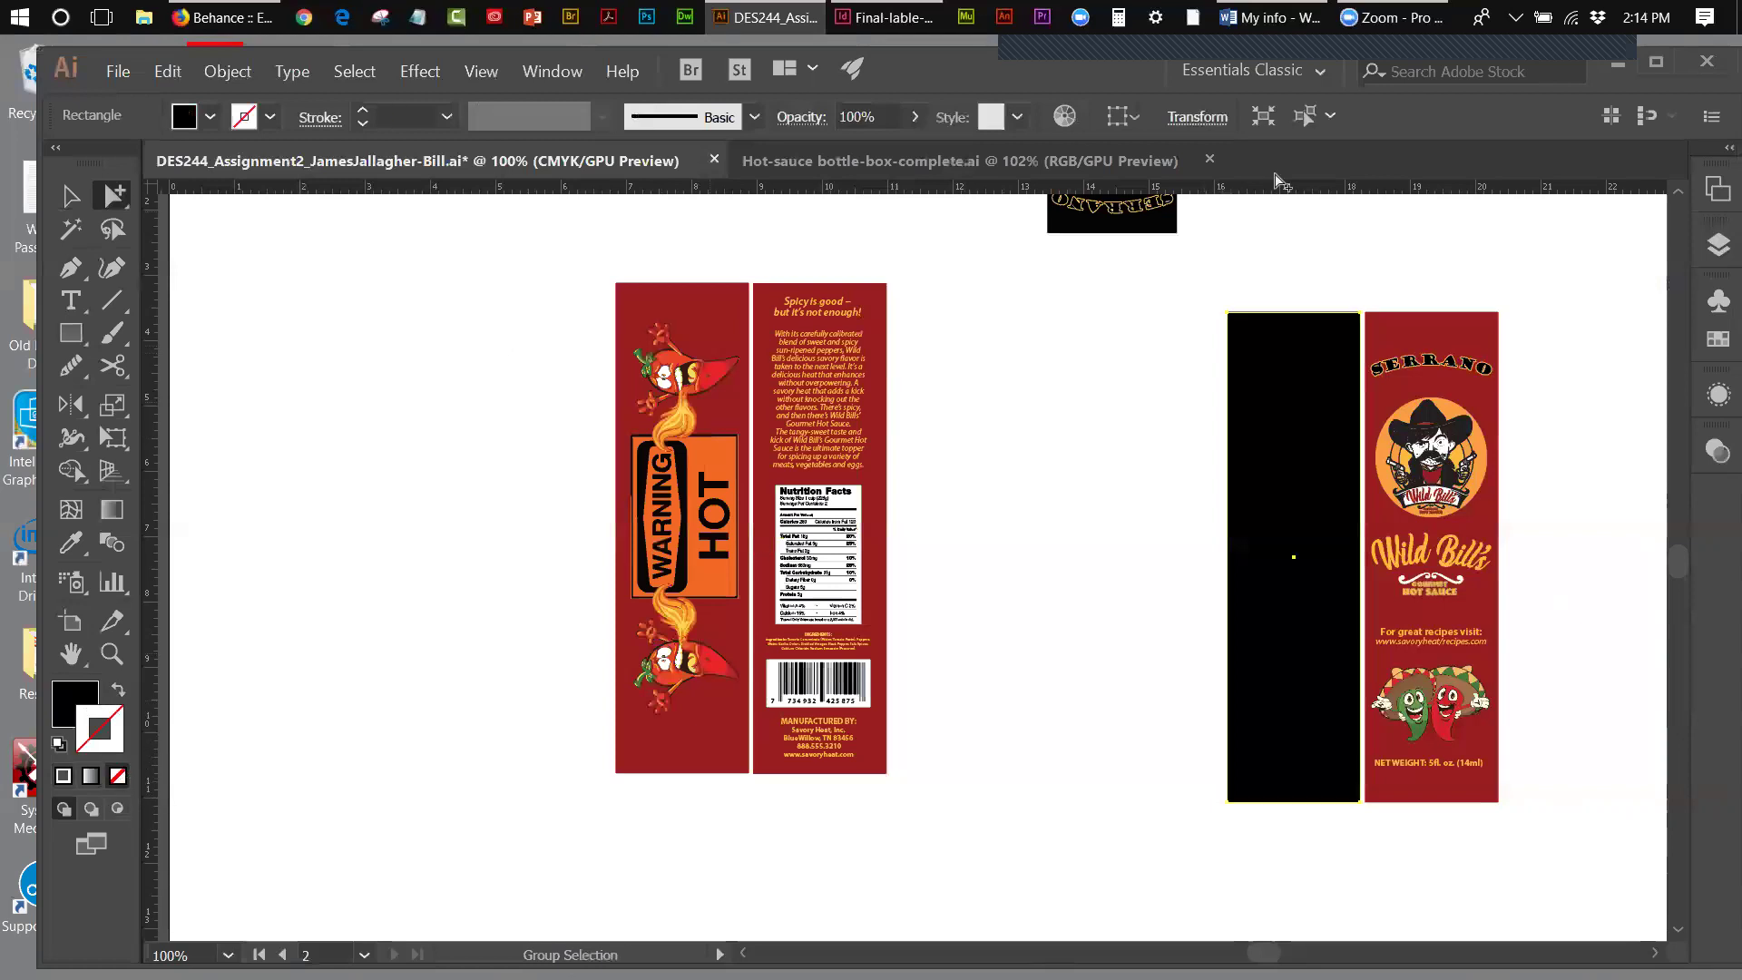
- Set the black rectangle to Multiply blend mode at about 25% opacity
click(555, 71)
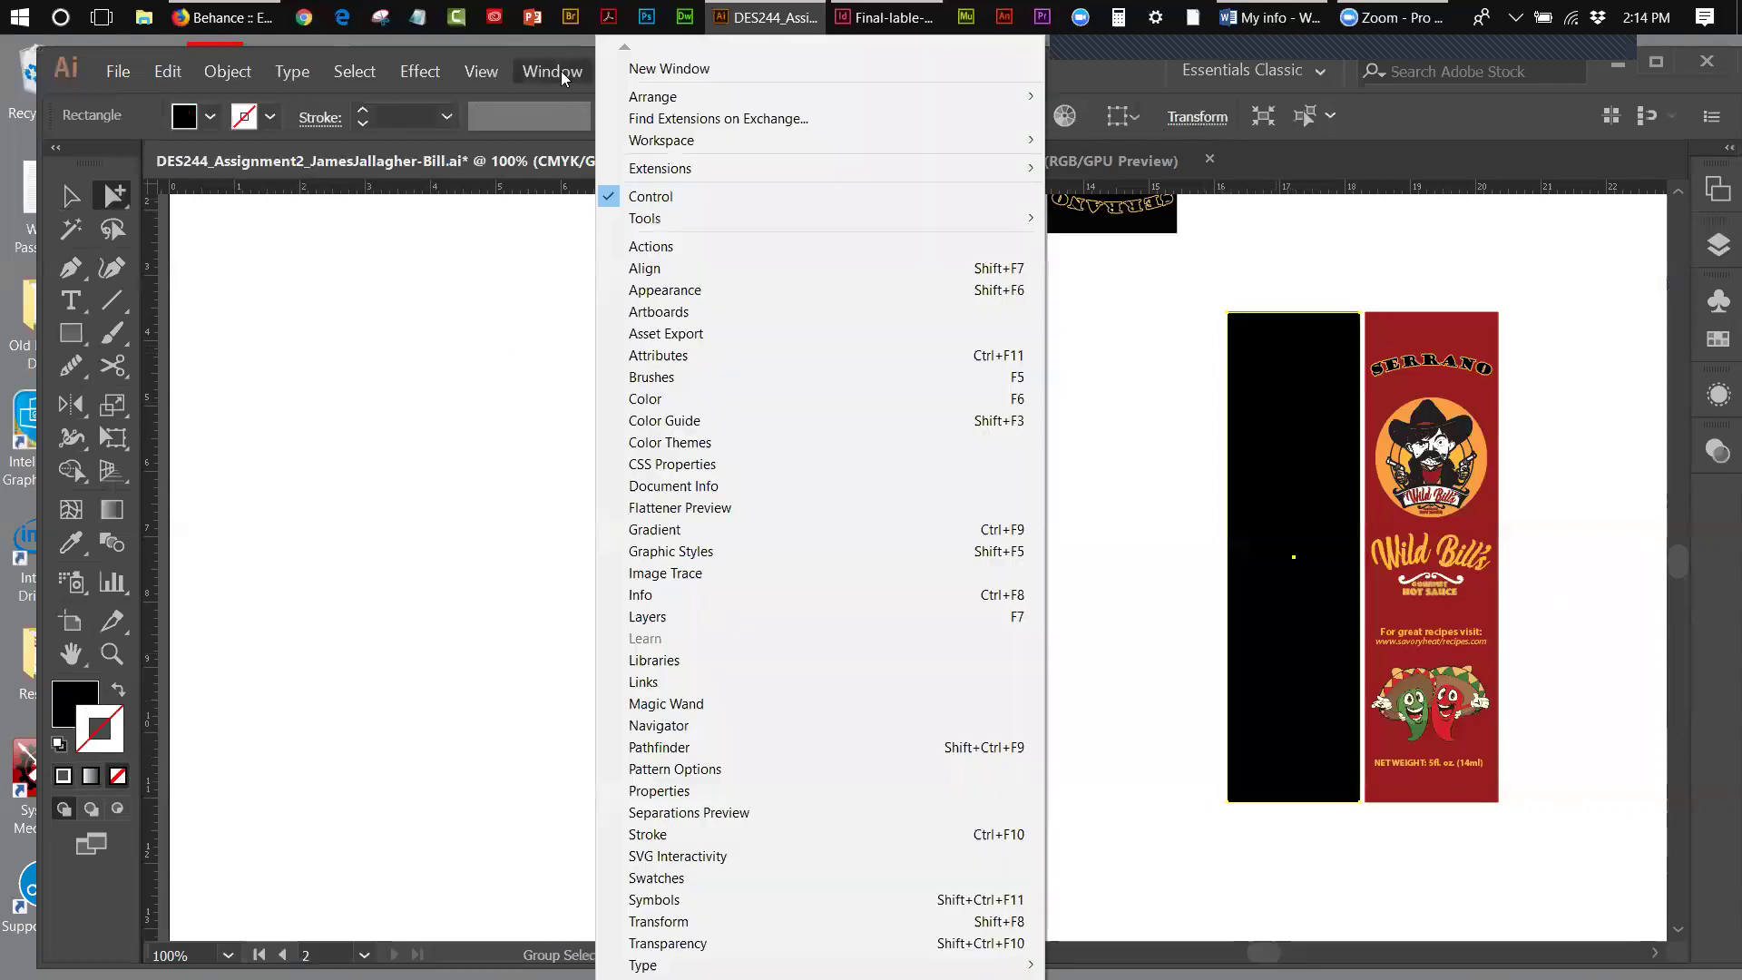
click(705, 943)
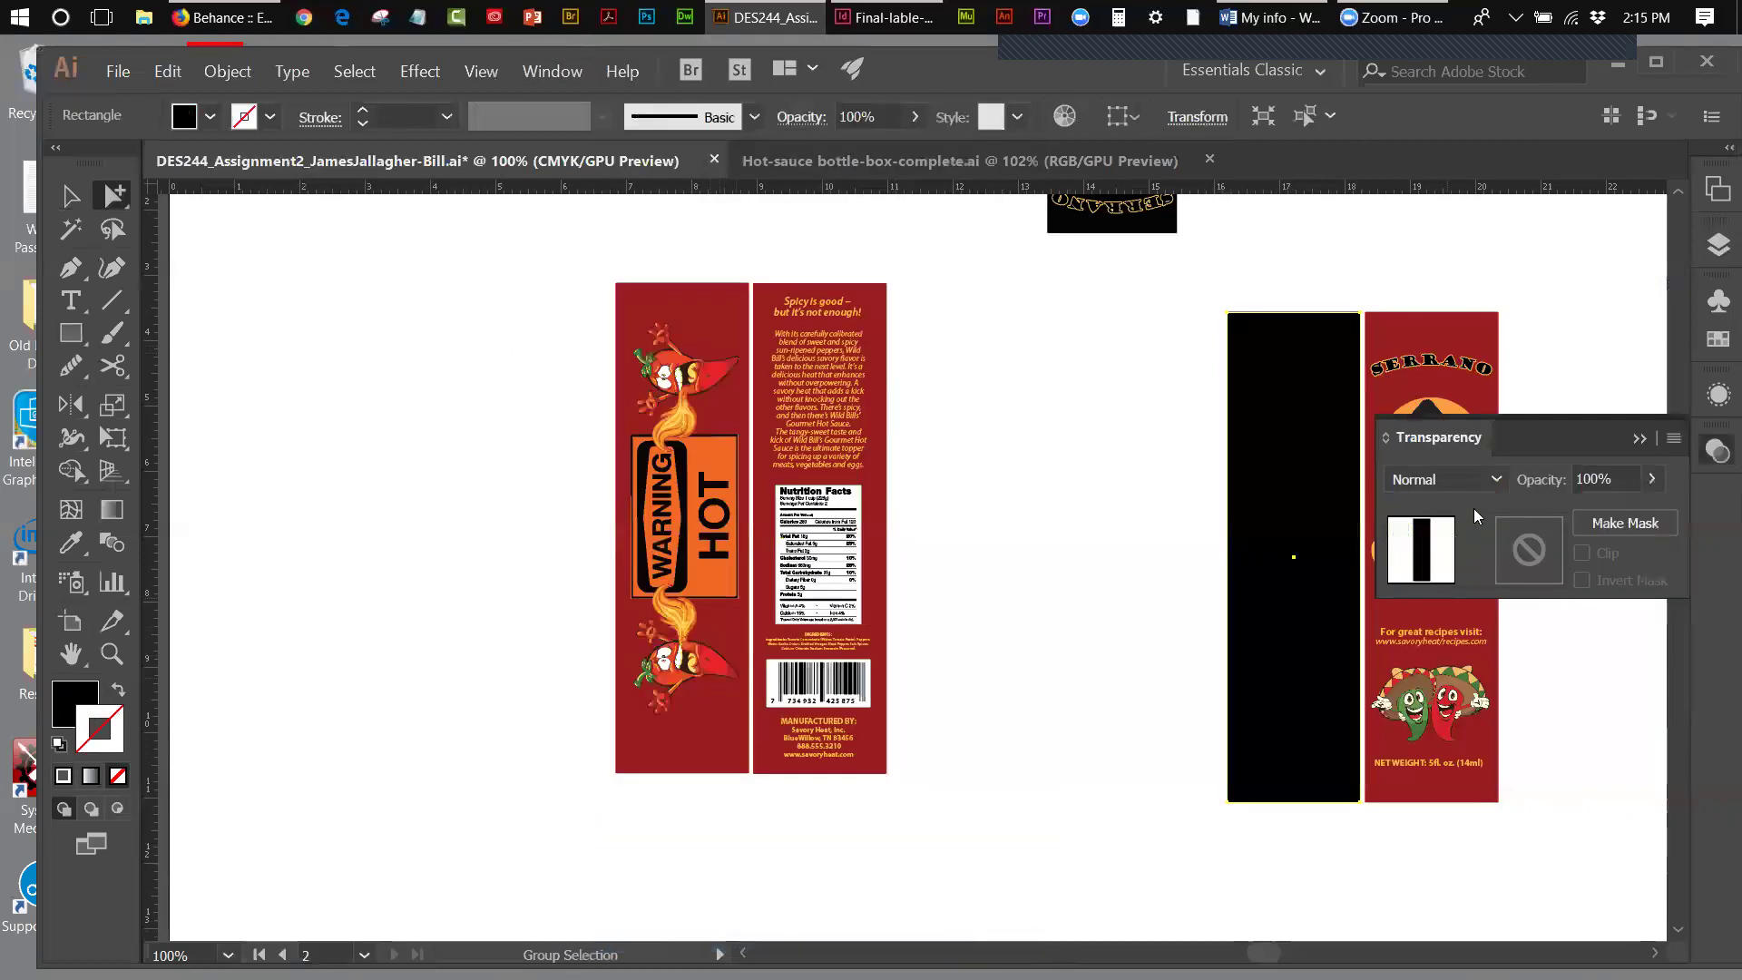
click(1493, 479)
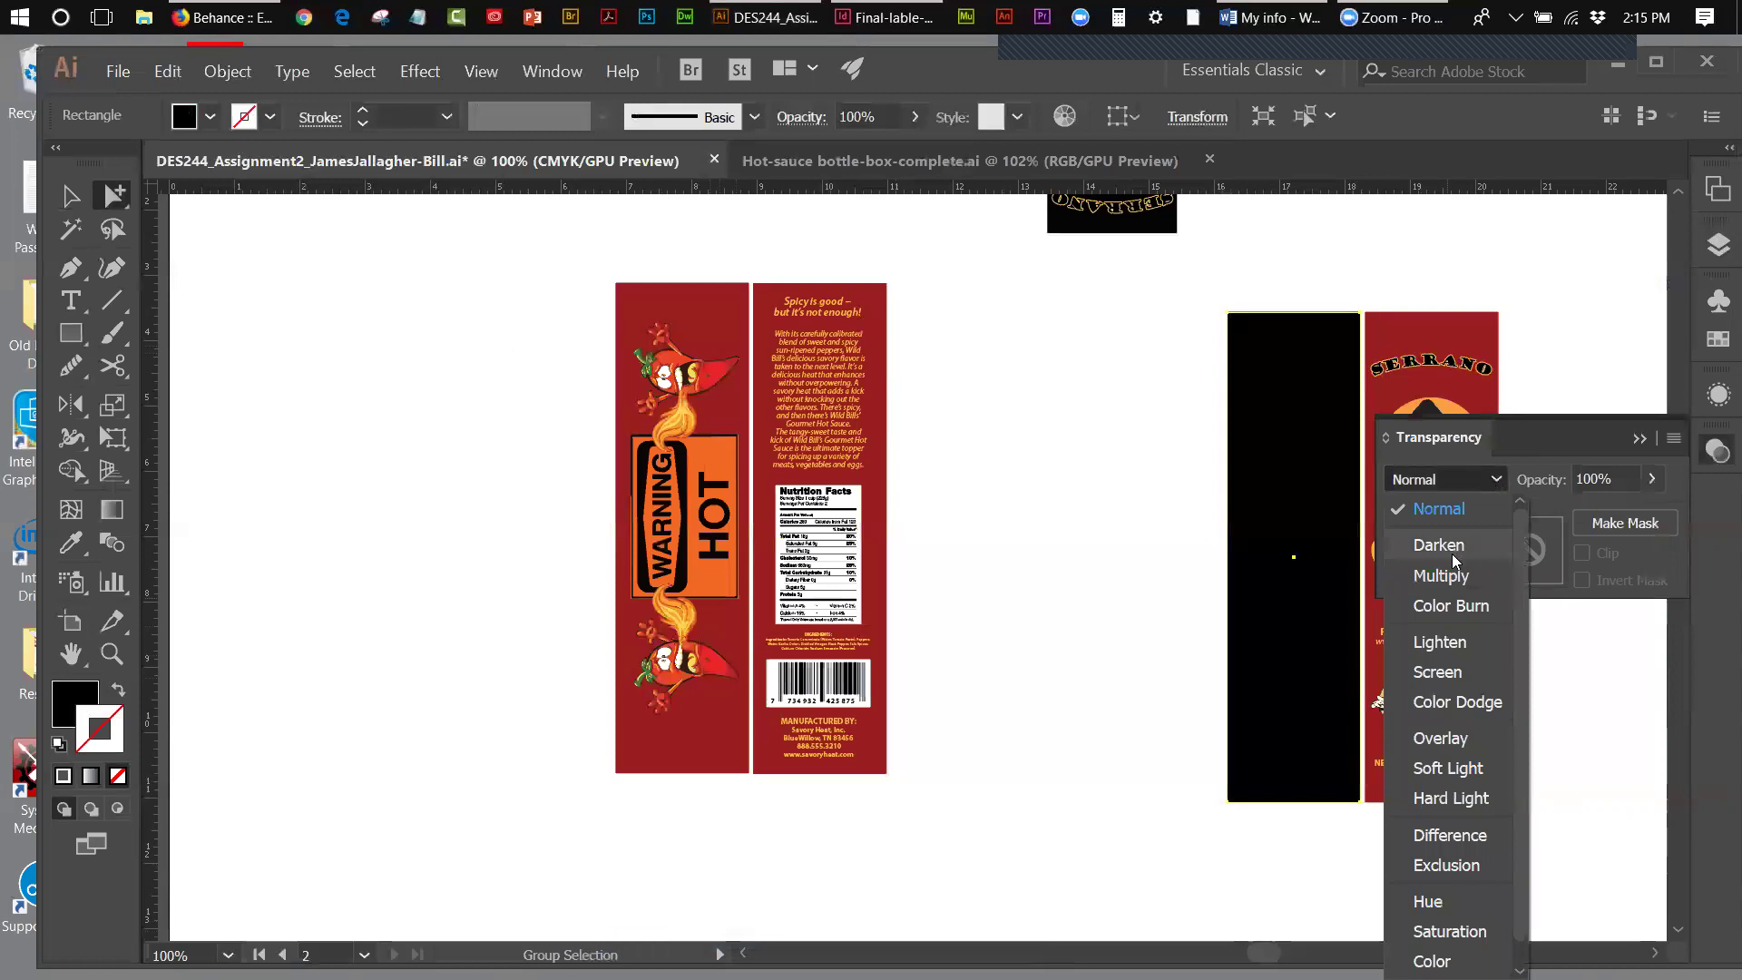
click(1451, 571)
click(1652, 479)
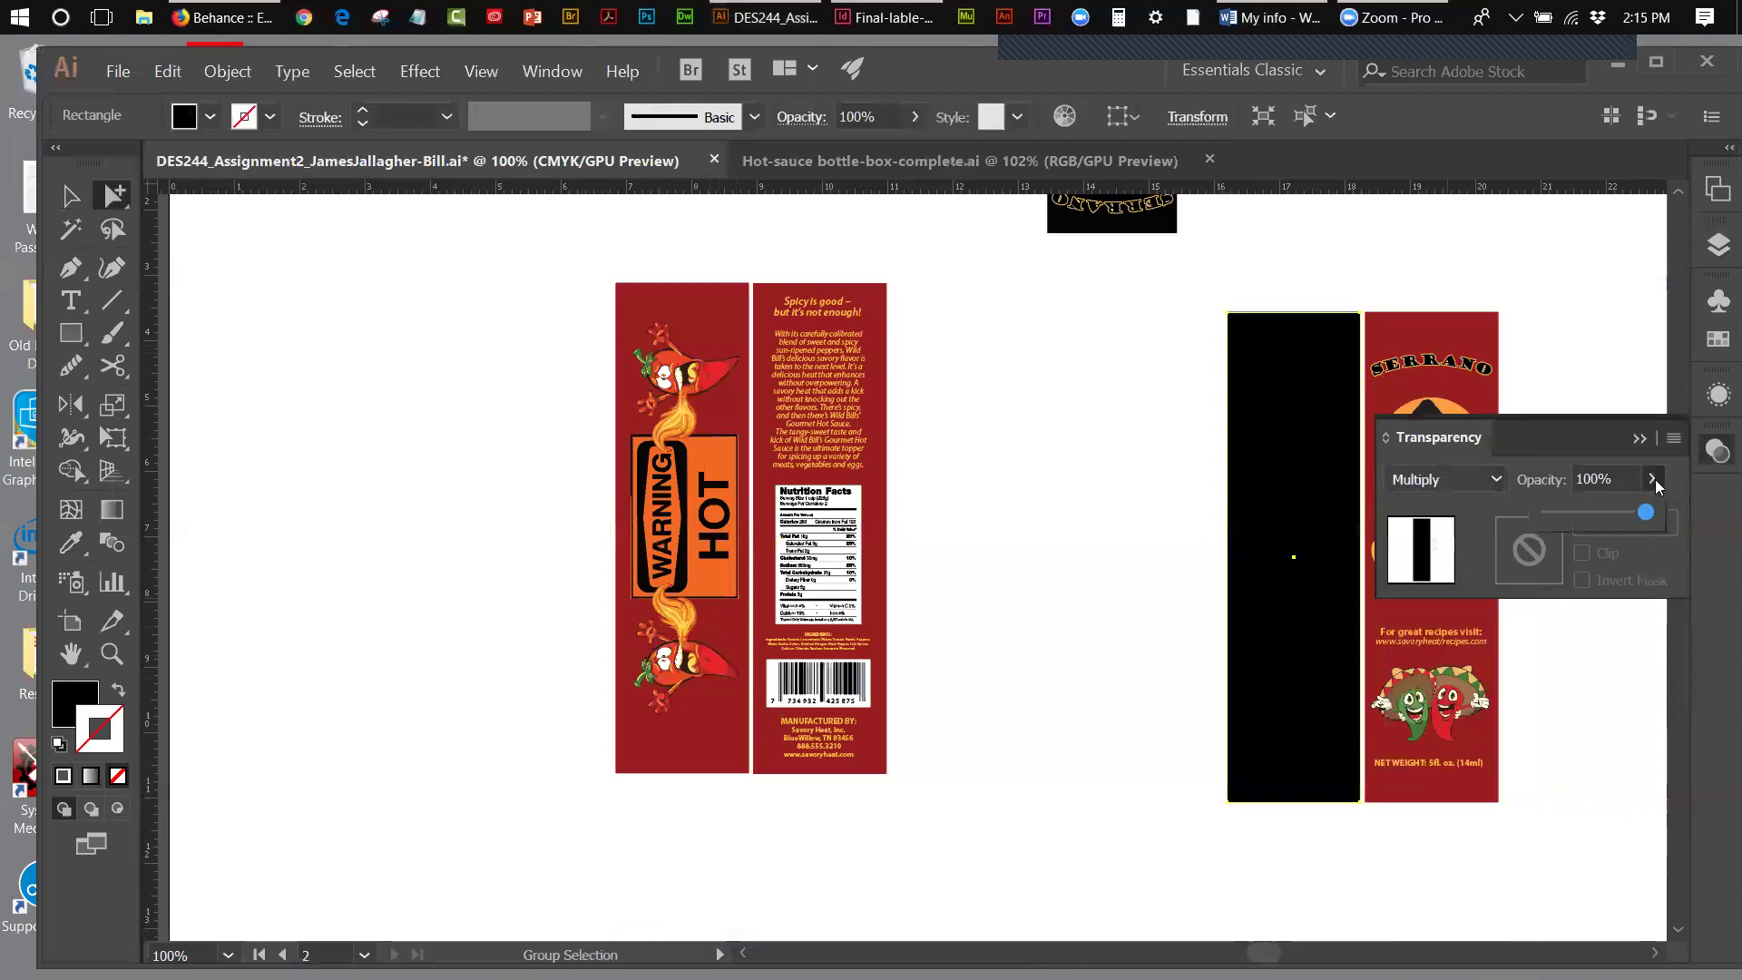
drag(1649, 517, 1574, 506)
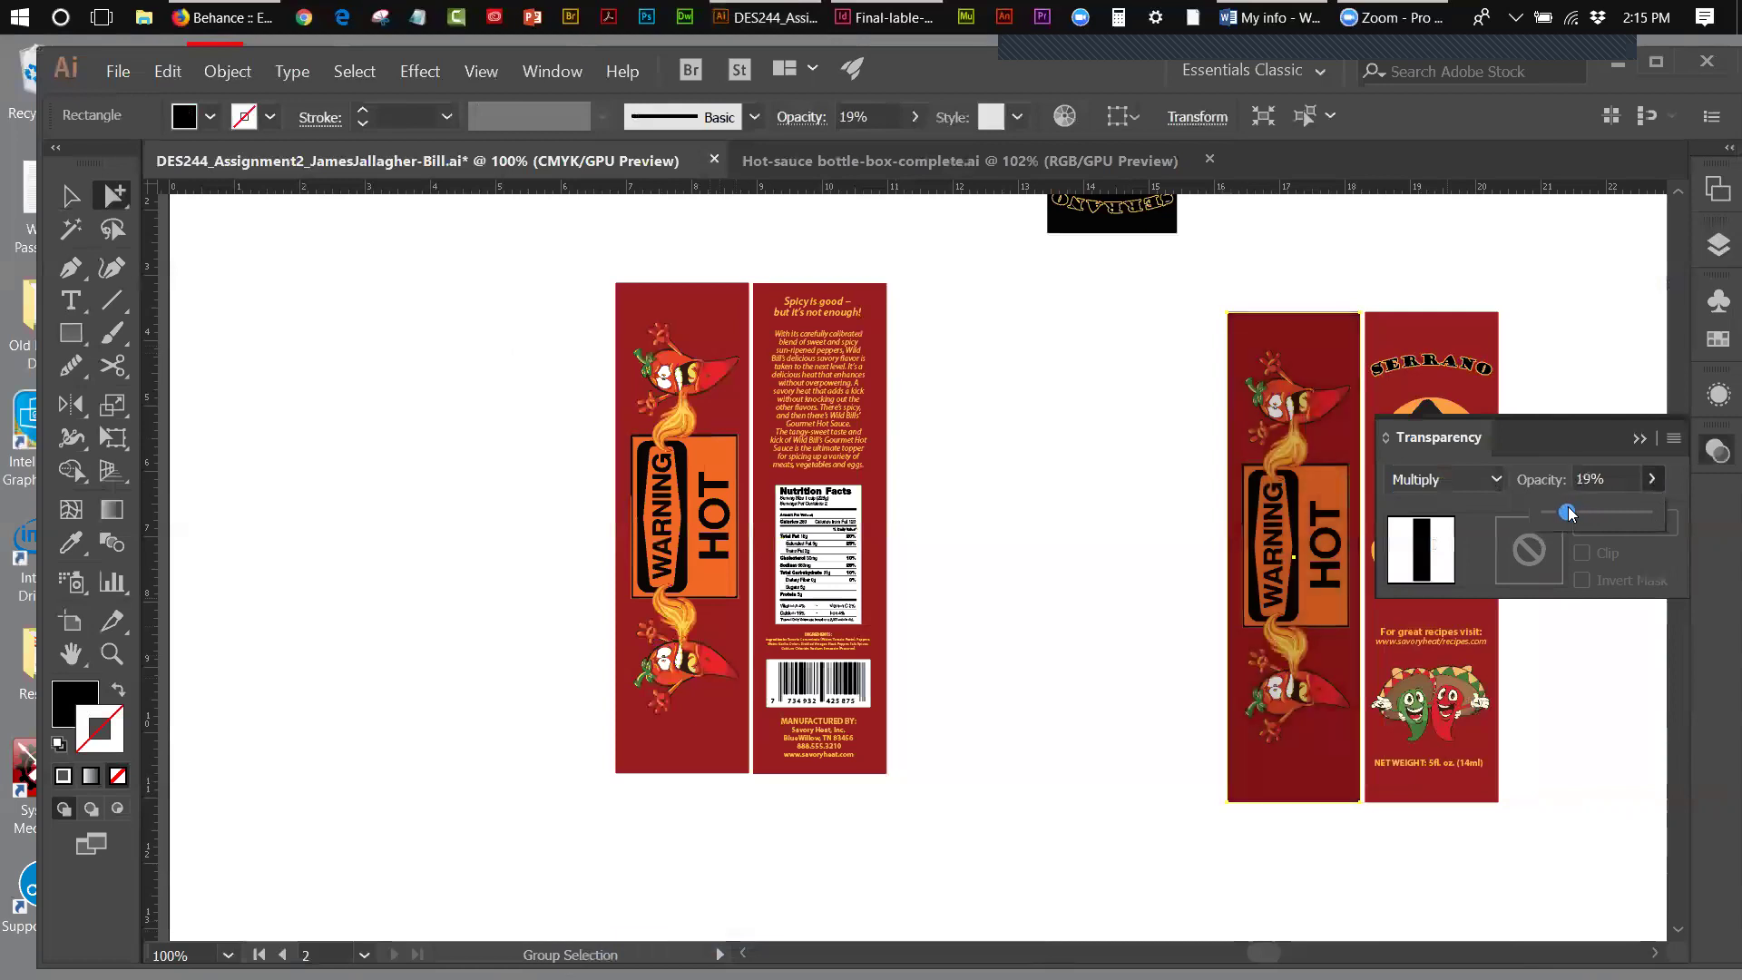
click(1638, 439)
click(66, 195)
click(1069, 367)
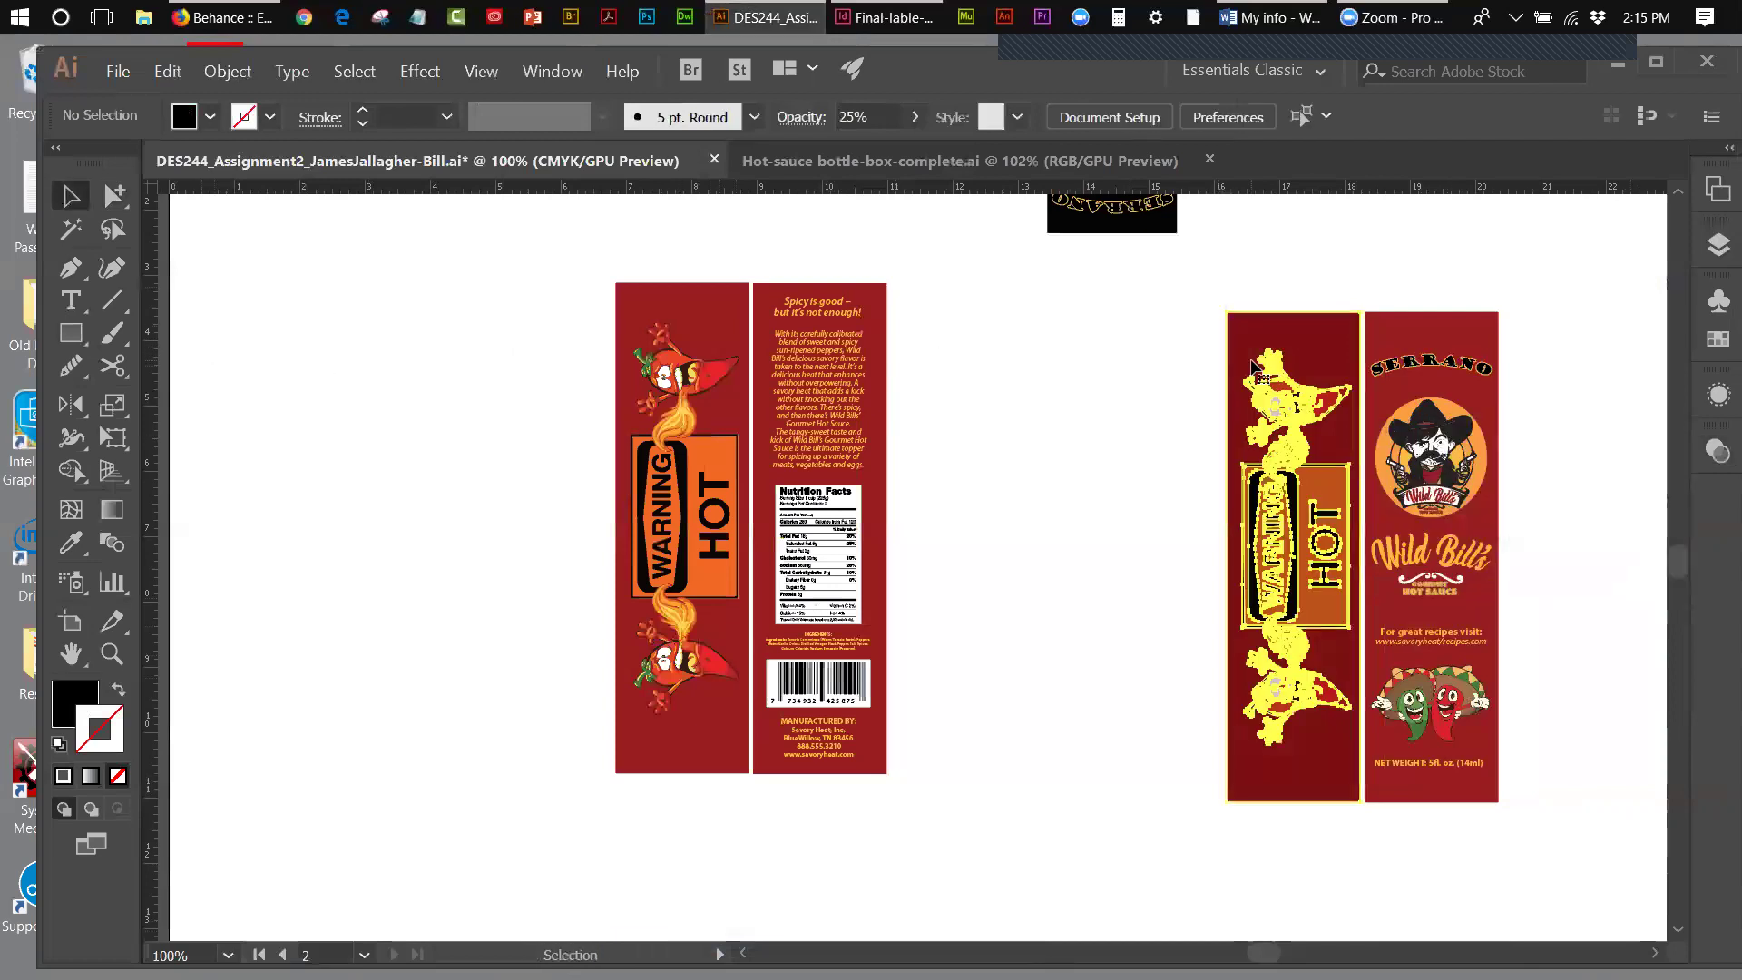
click(1252, 365)
- Nudge the side panel group into alignment with the SERRANO front panel
mouse_move(1251, 366)
mouse_down()
mouse_move(1133, 365)
mouse_move(1270, 347)
mouse_up()
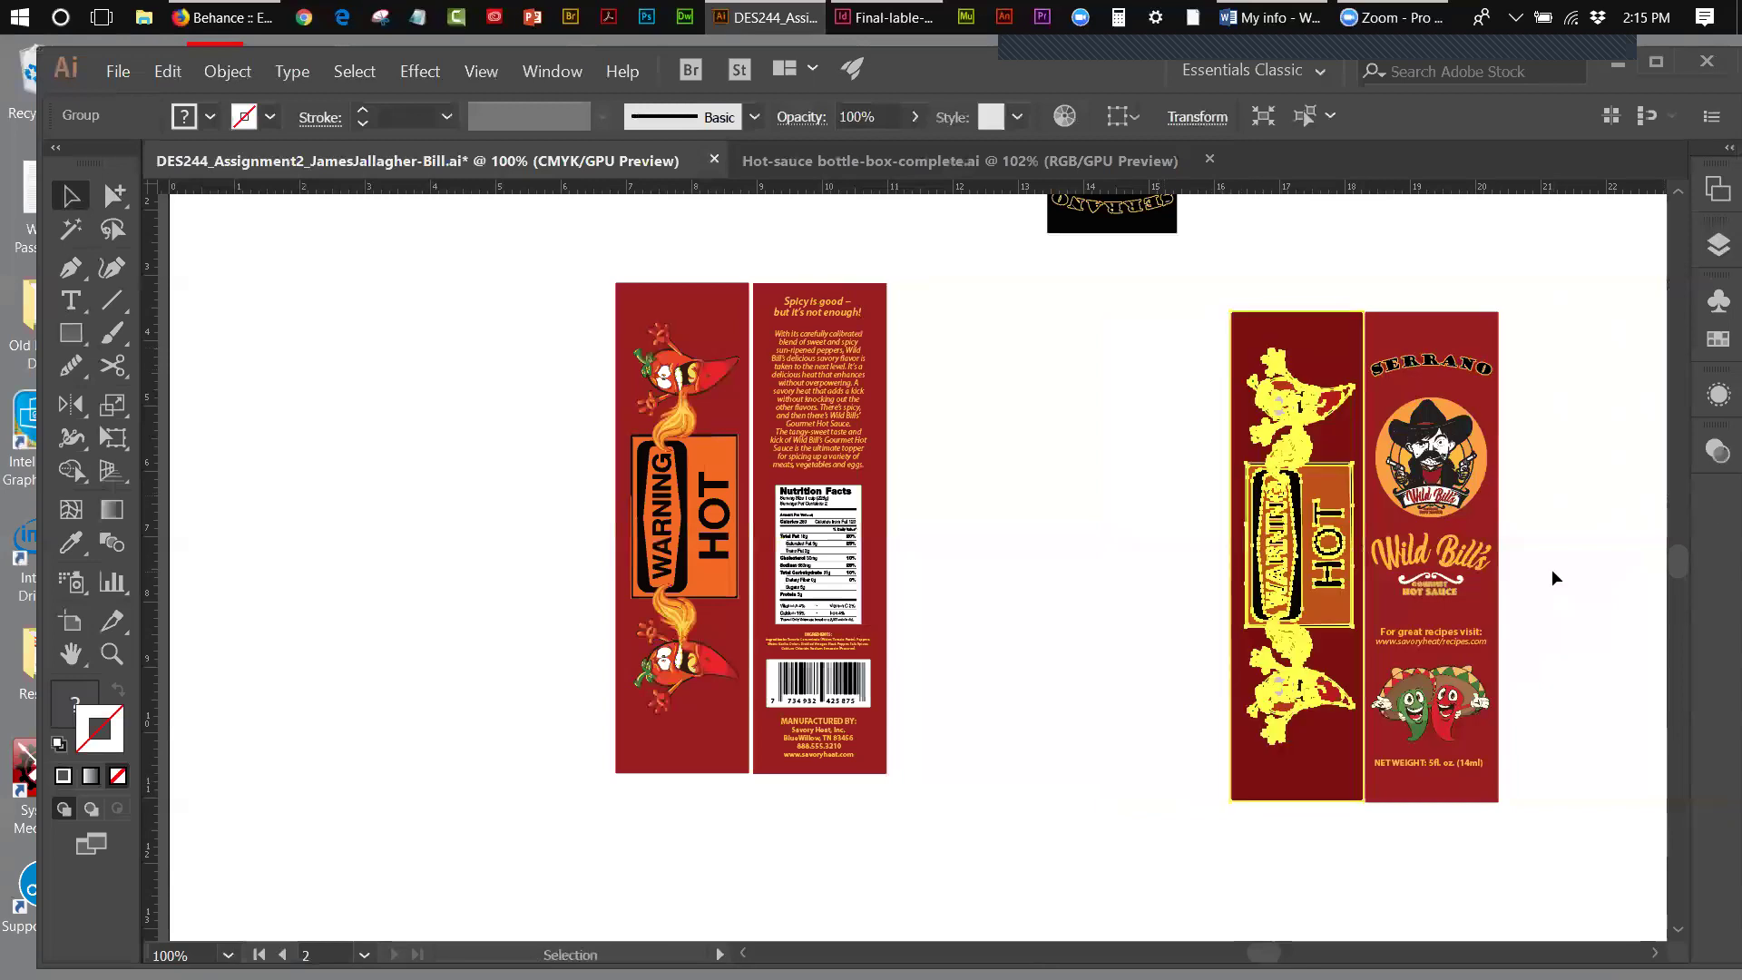
key(Right)
key(Down)
key(Down)
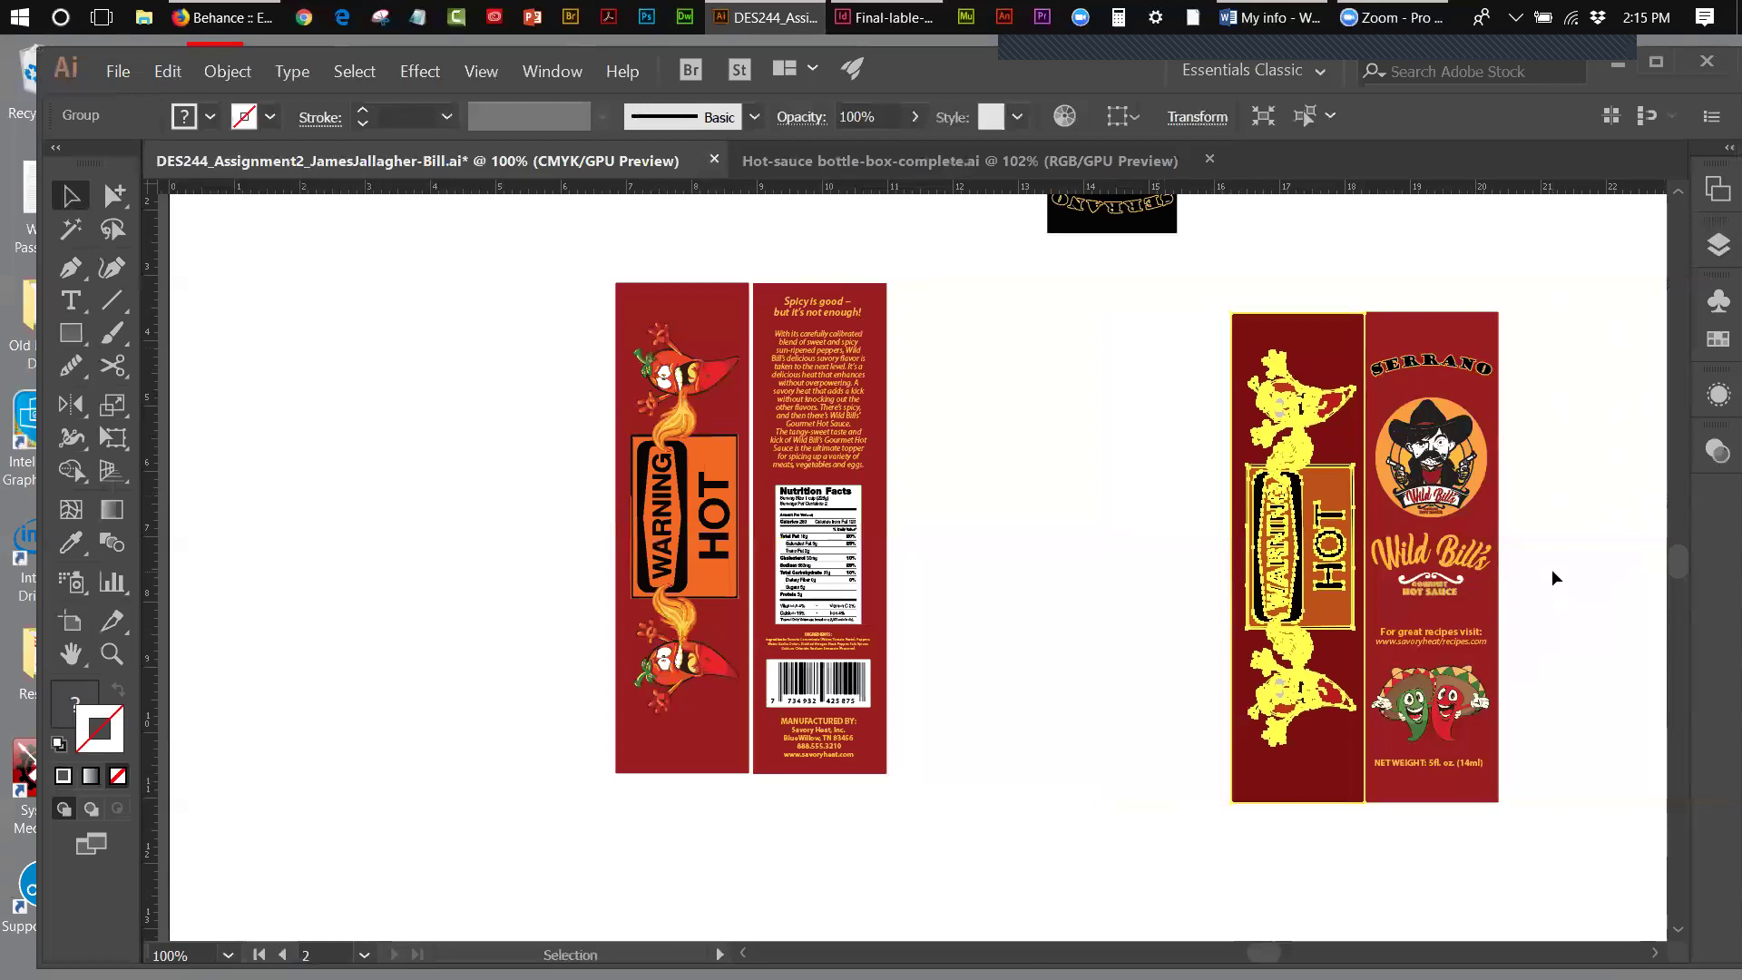
key(Right)
key(Right)
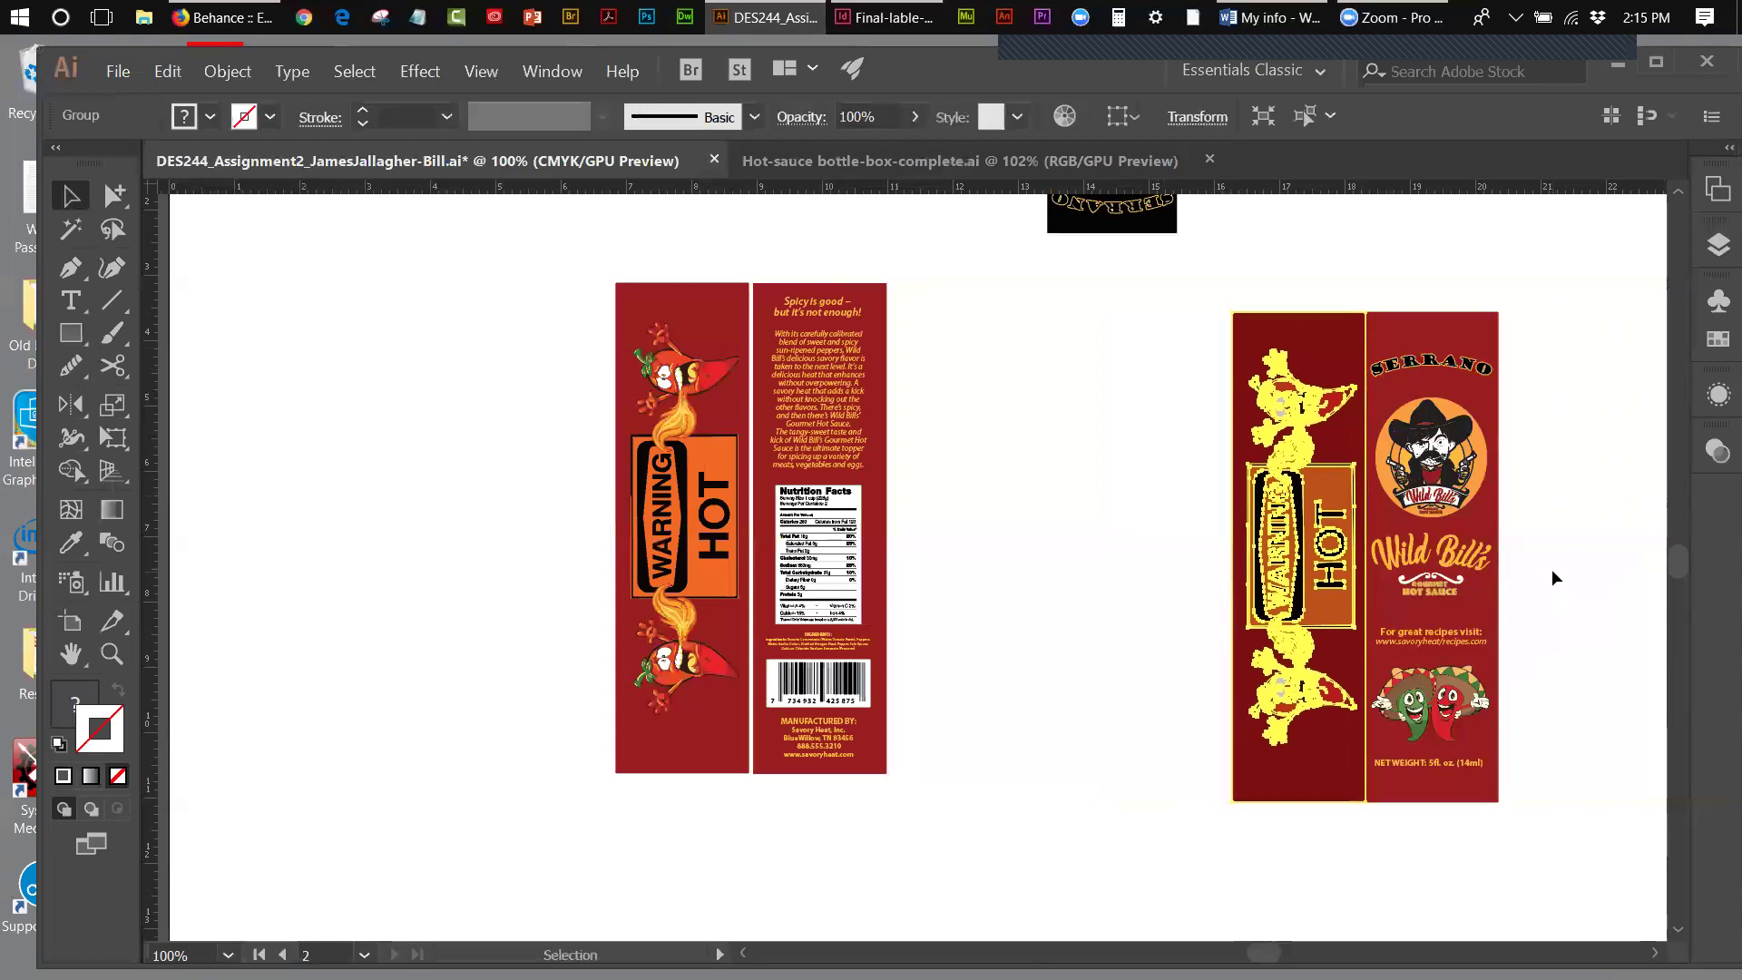
click(1560, 574)
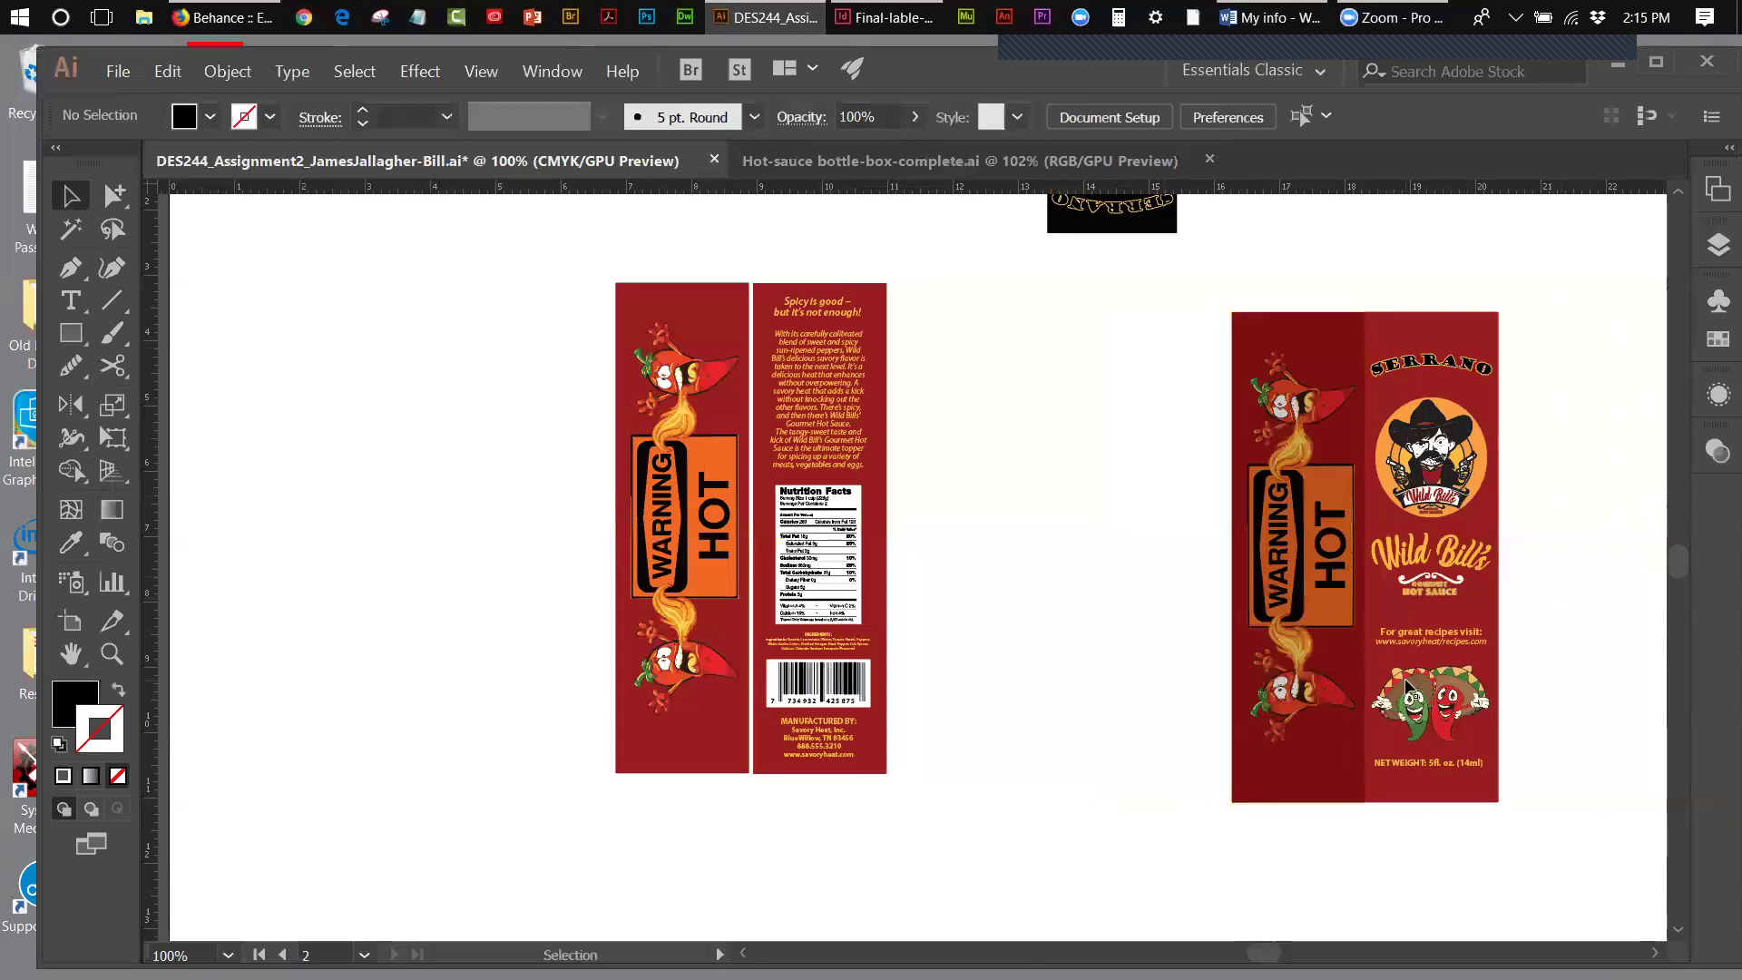
click(1359, 660)
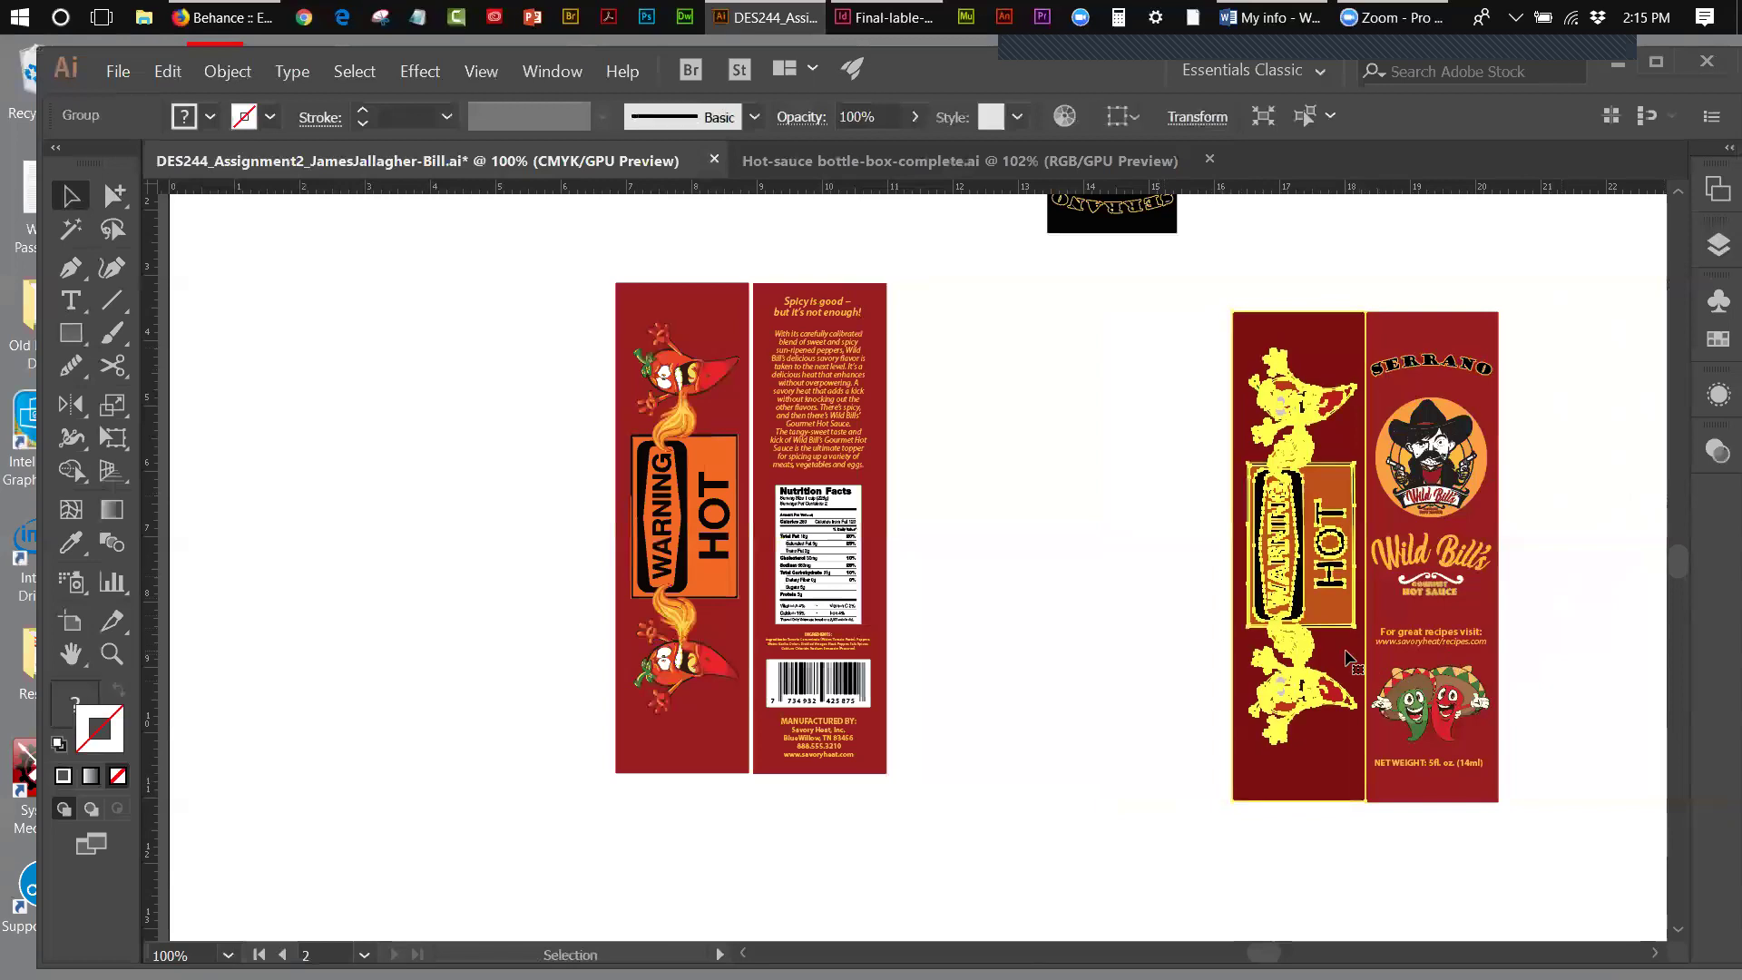
click(1560, 622)
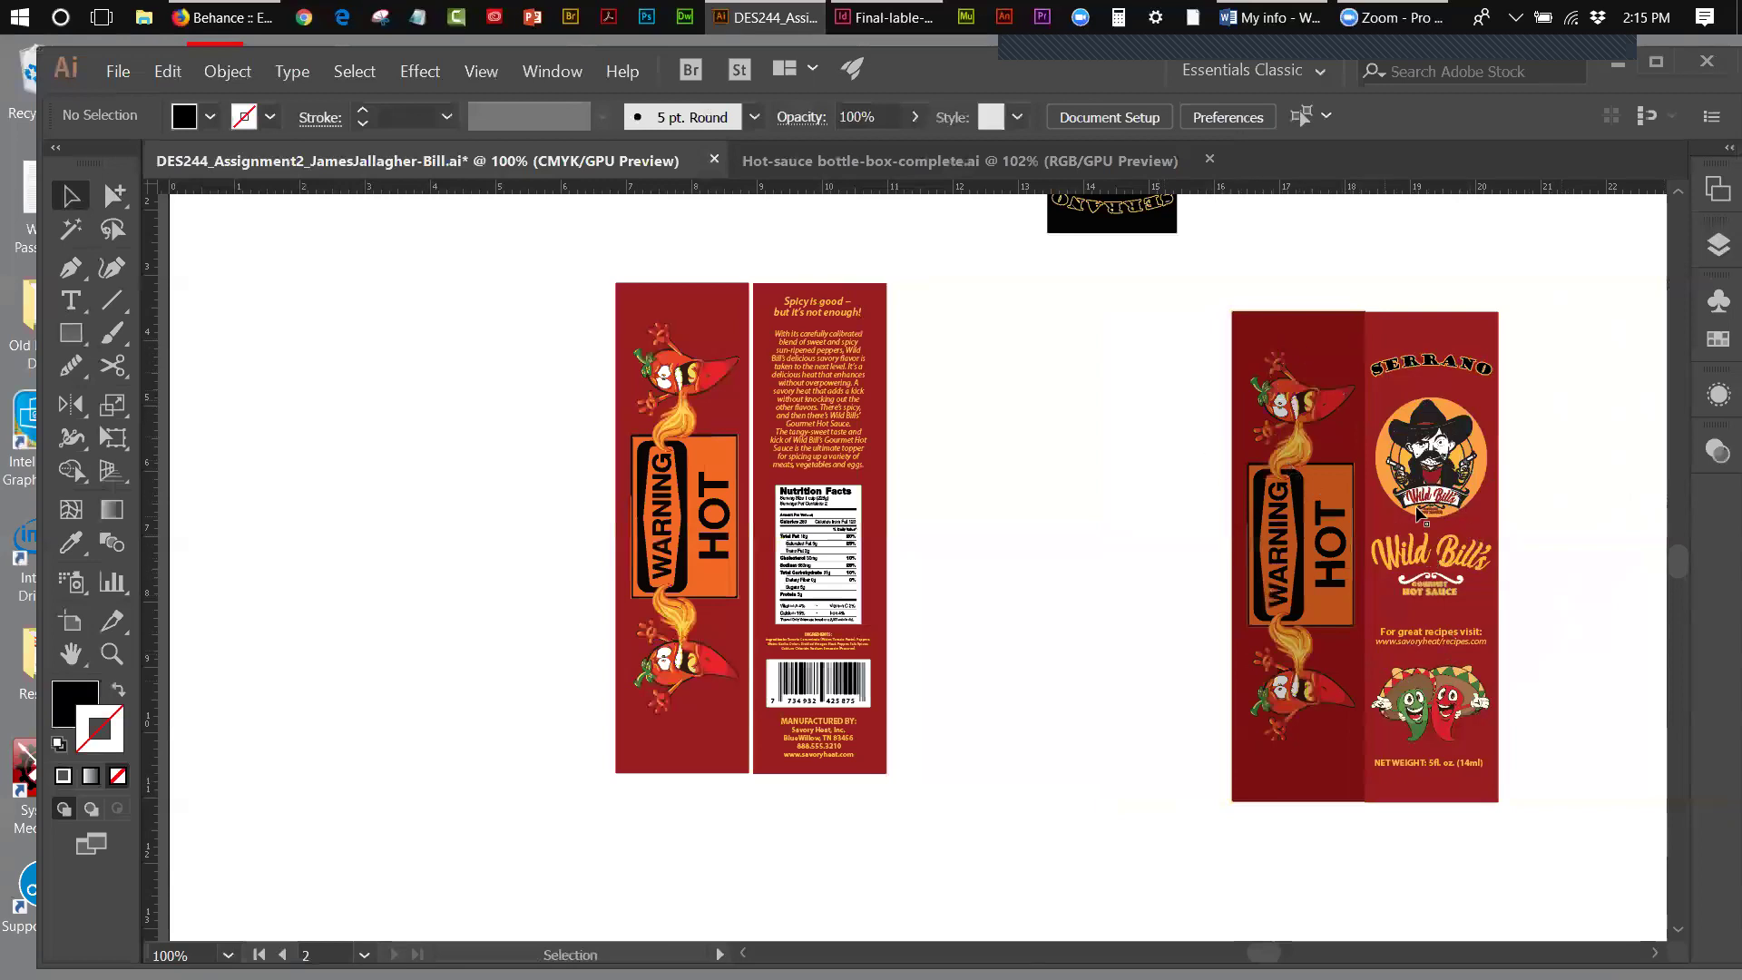
- Select the Serrano front panel artwork and open the Object menu
drag(1189, 344, 1426, 494)
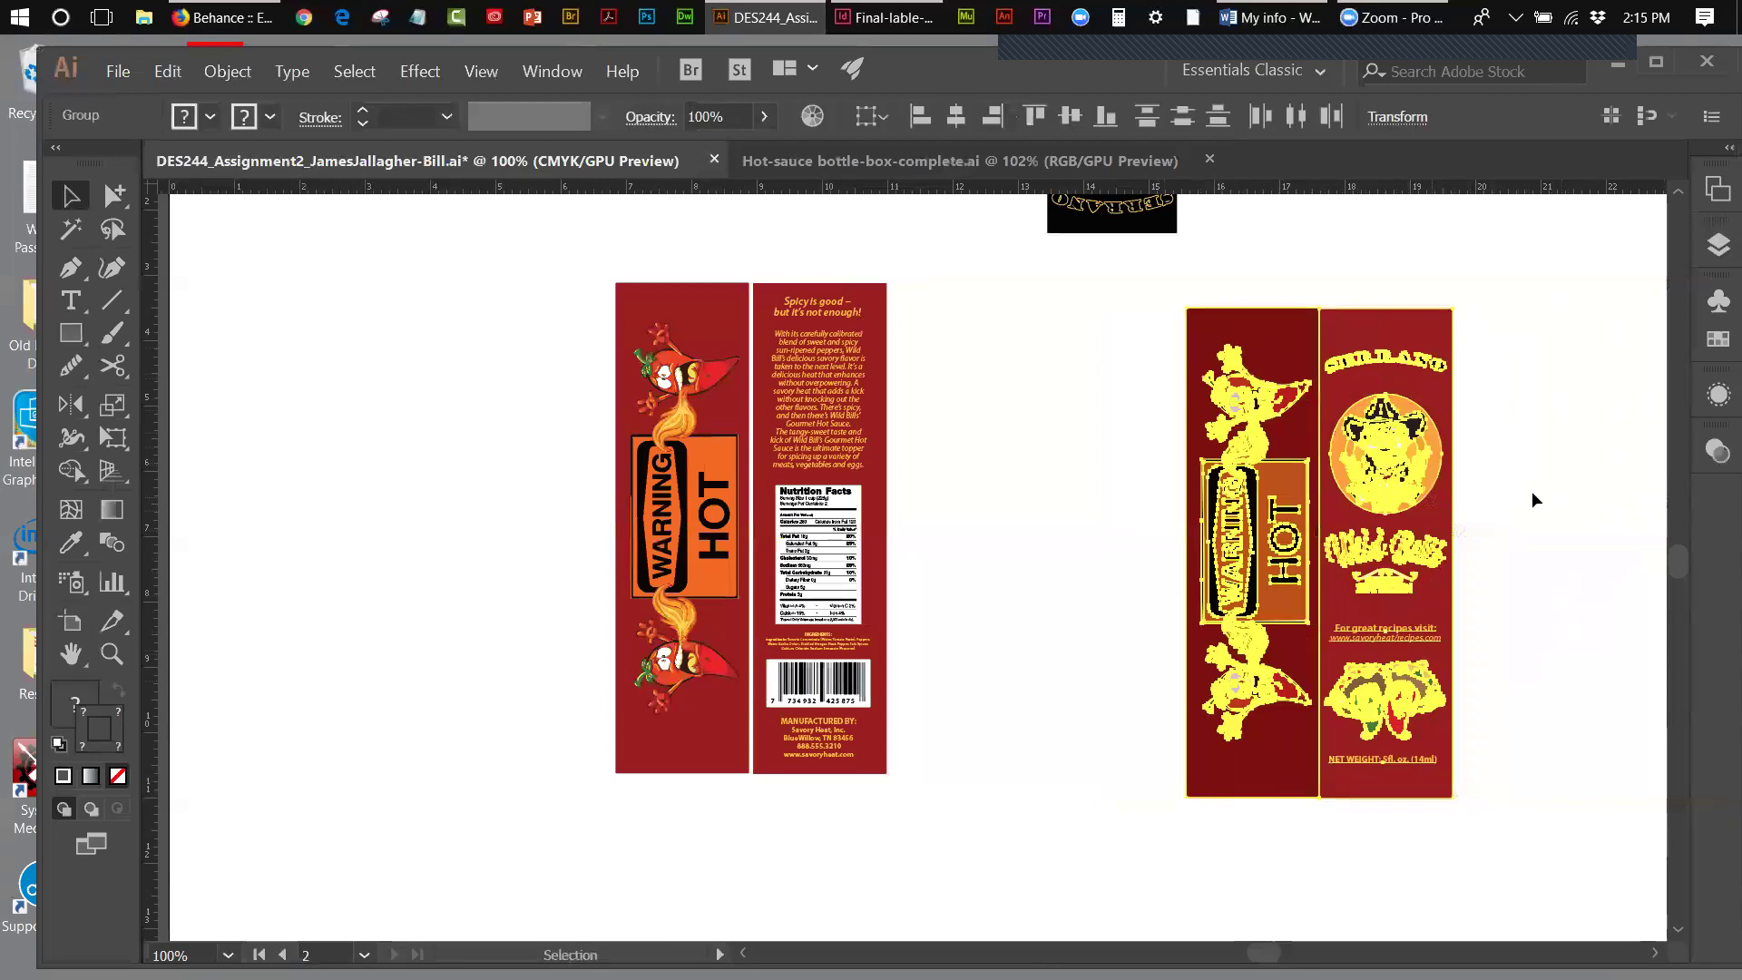
click(1589, 481)
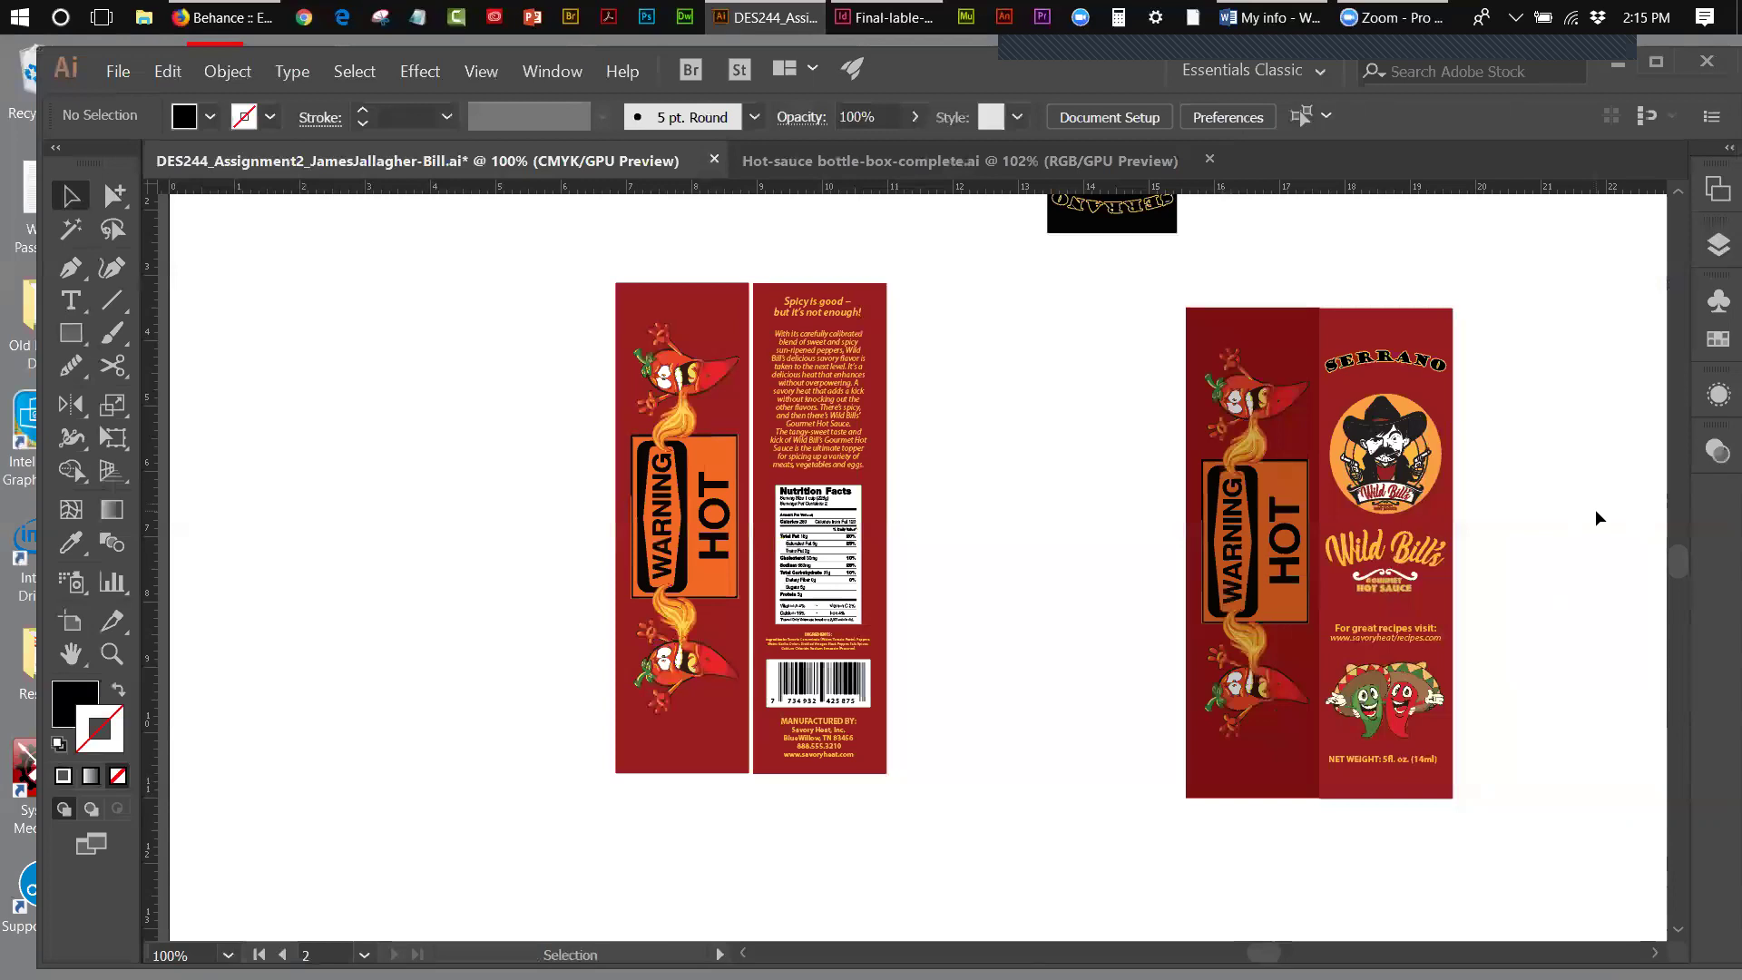
click(1435, 375)
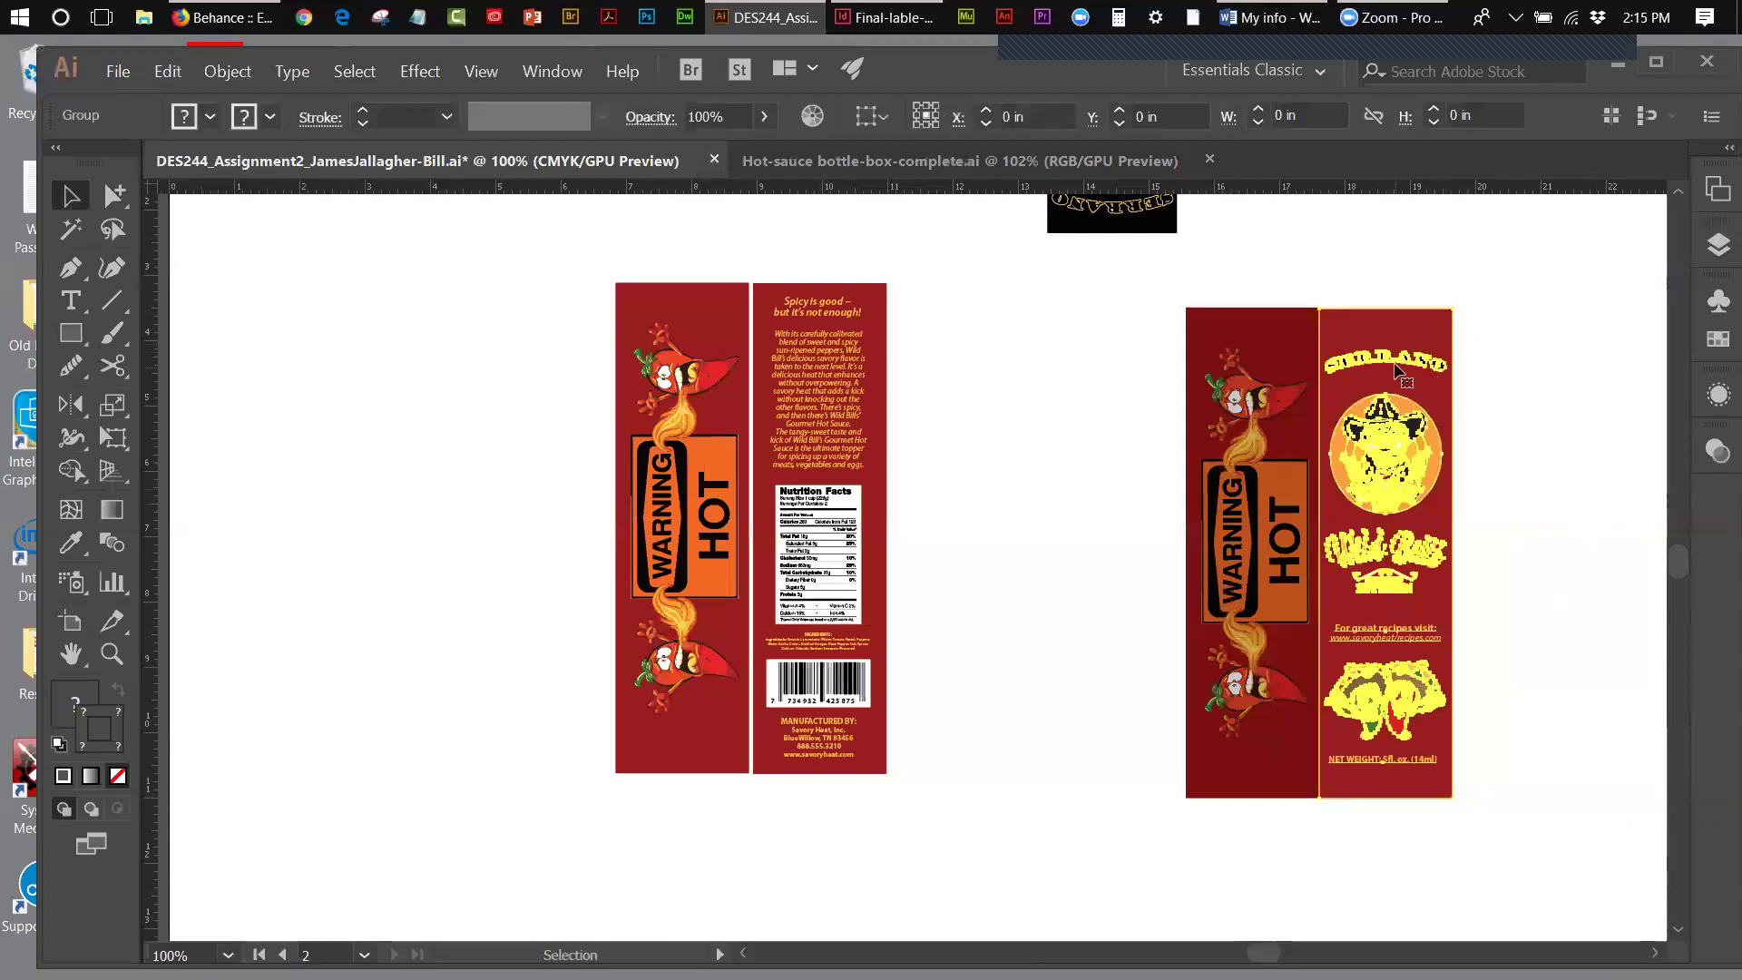
click(226, 72)
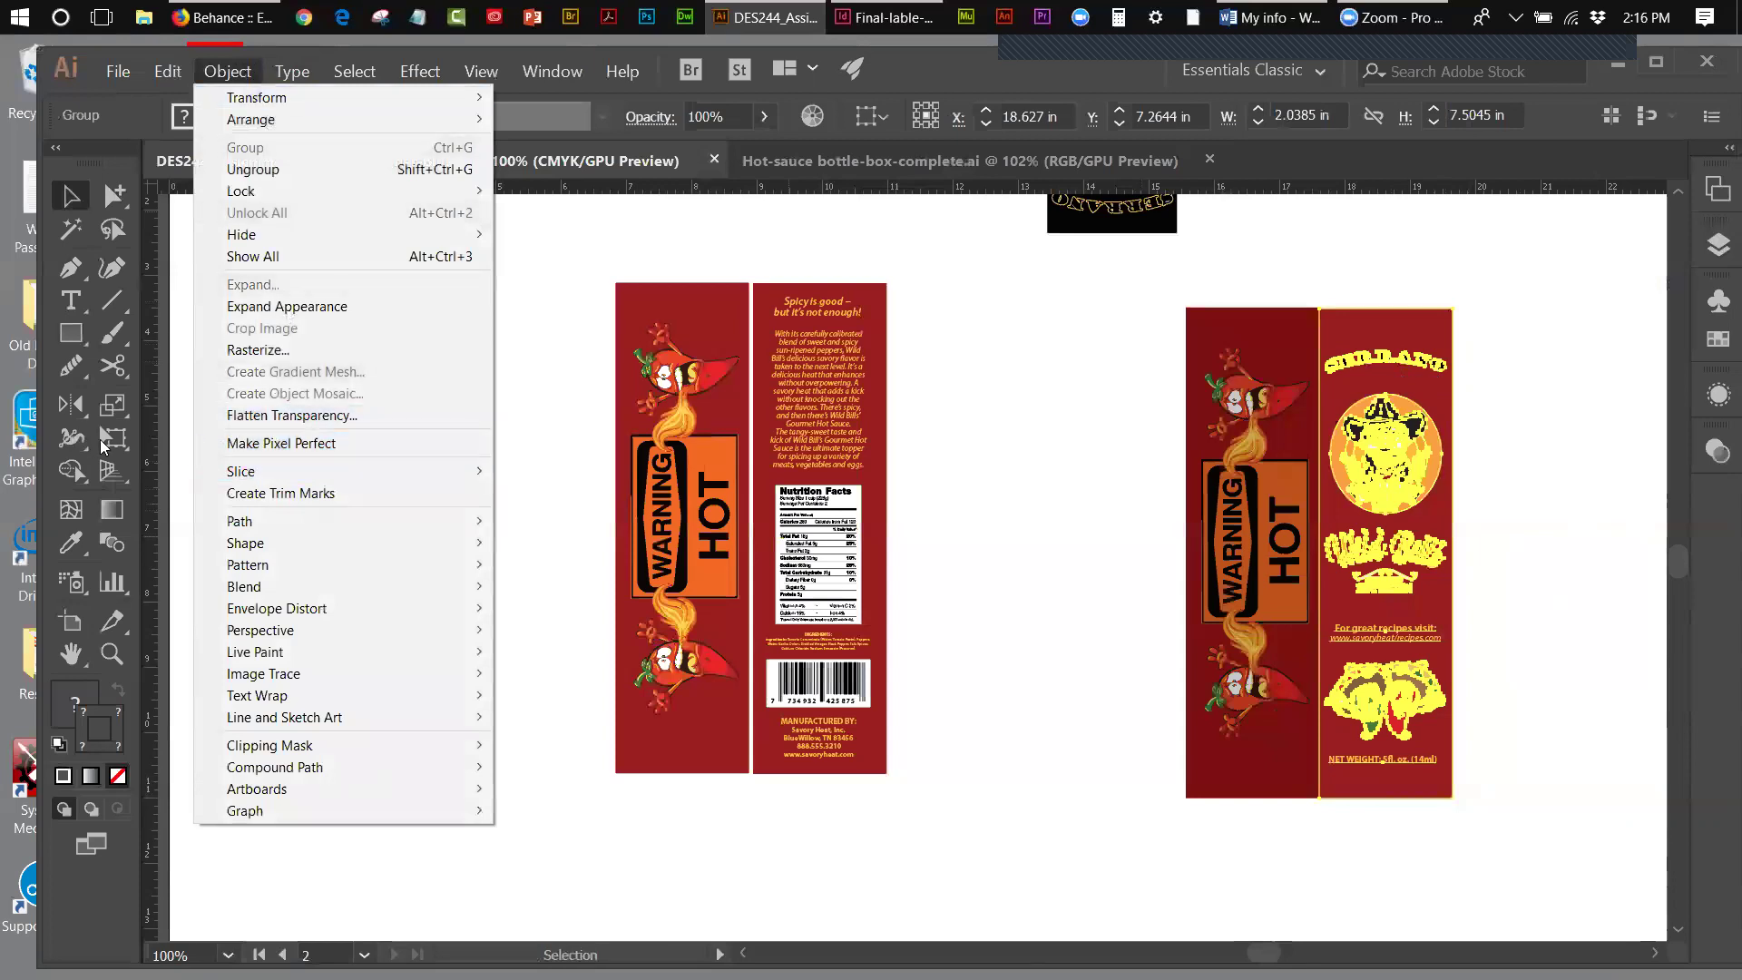
- Free-transform the SERRANO front panel: lower its top-right corner and adjust its bottom-right corner to taper it
click(105, 439)
drag(107, 439, 207, 470)
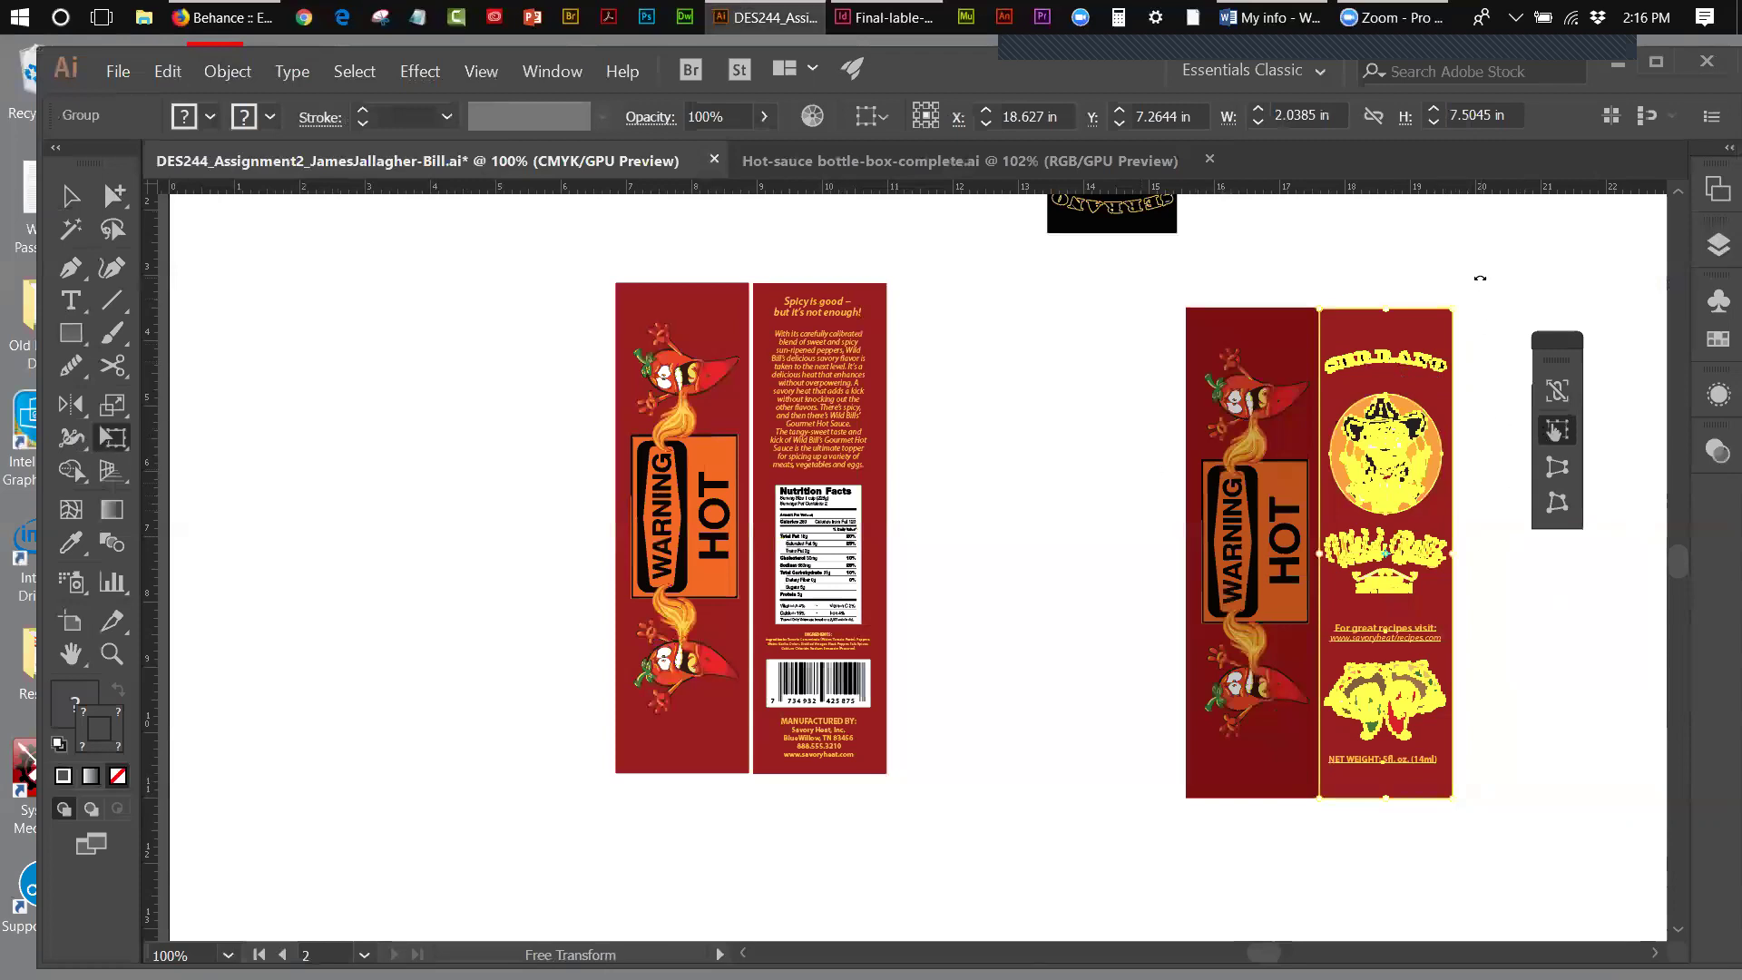
drag(1450, 308, 1450, 309)
drag(1451, 308, 1451, 318)
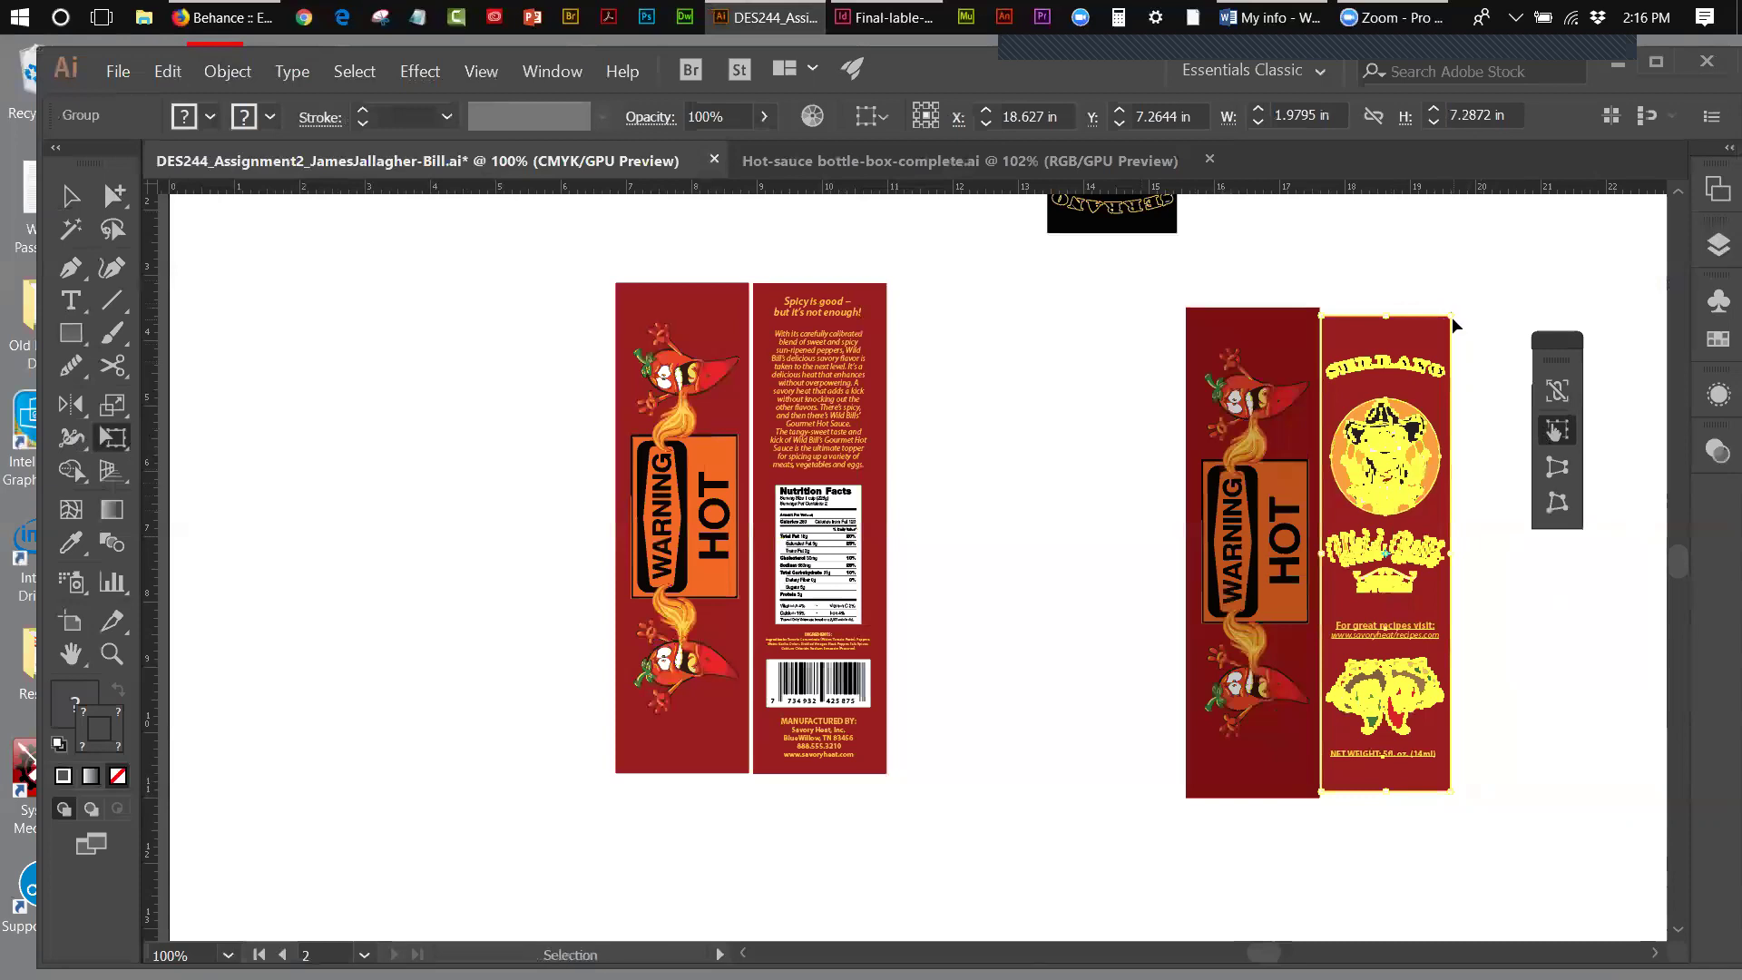
key(ctrl+z)
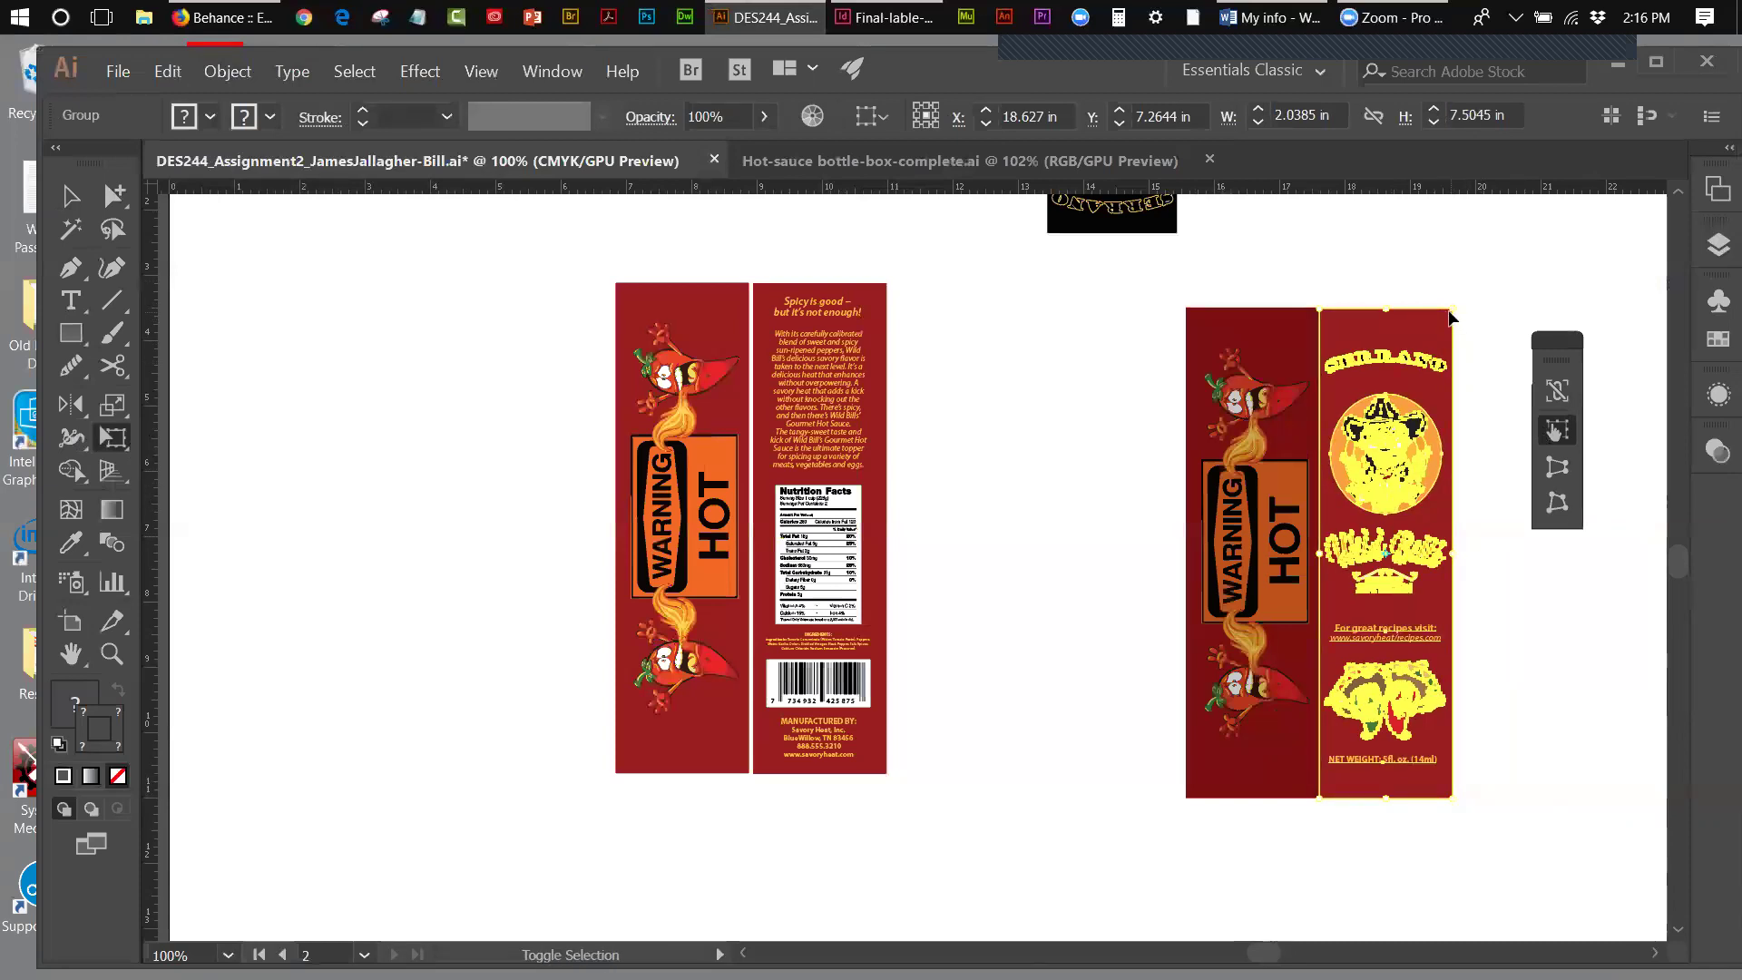
drag(1449, 308, 1450, 315)
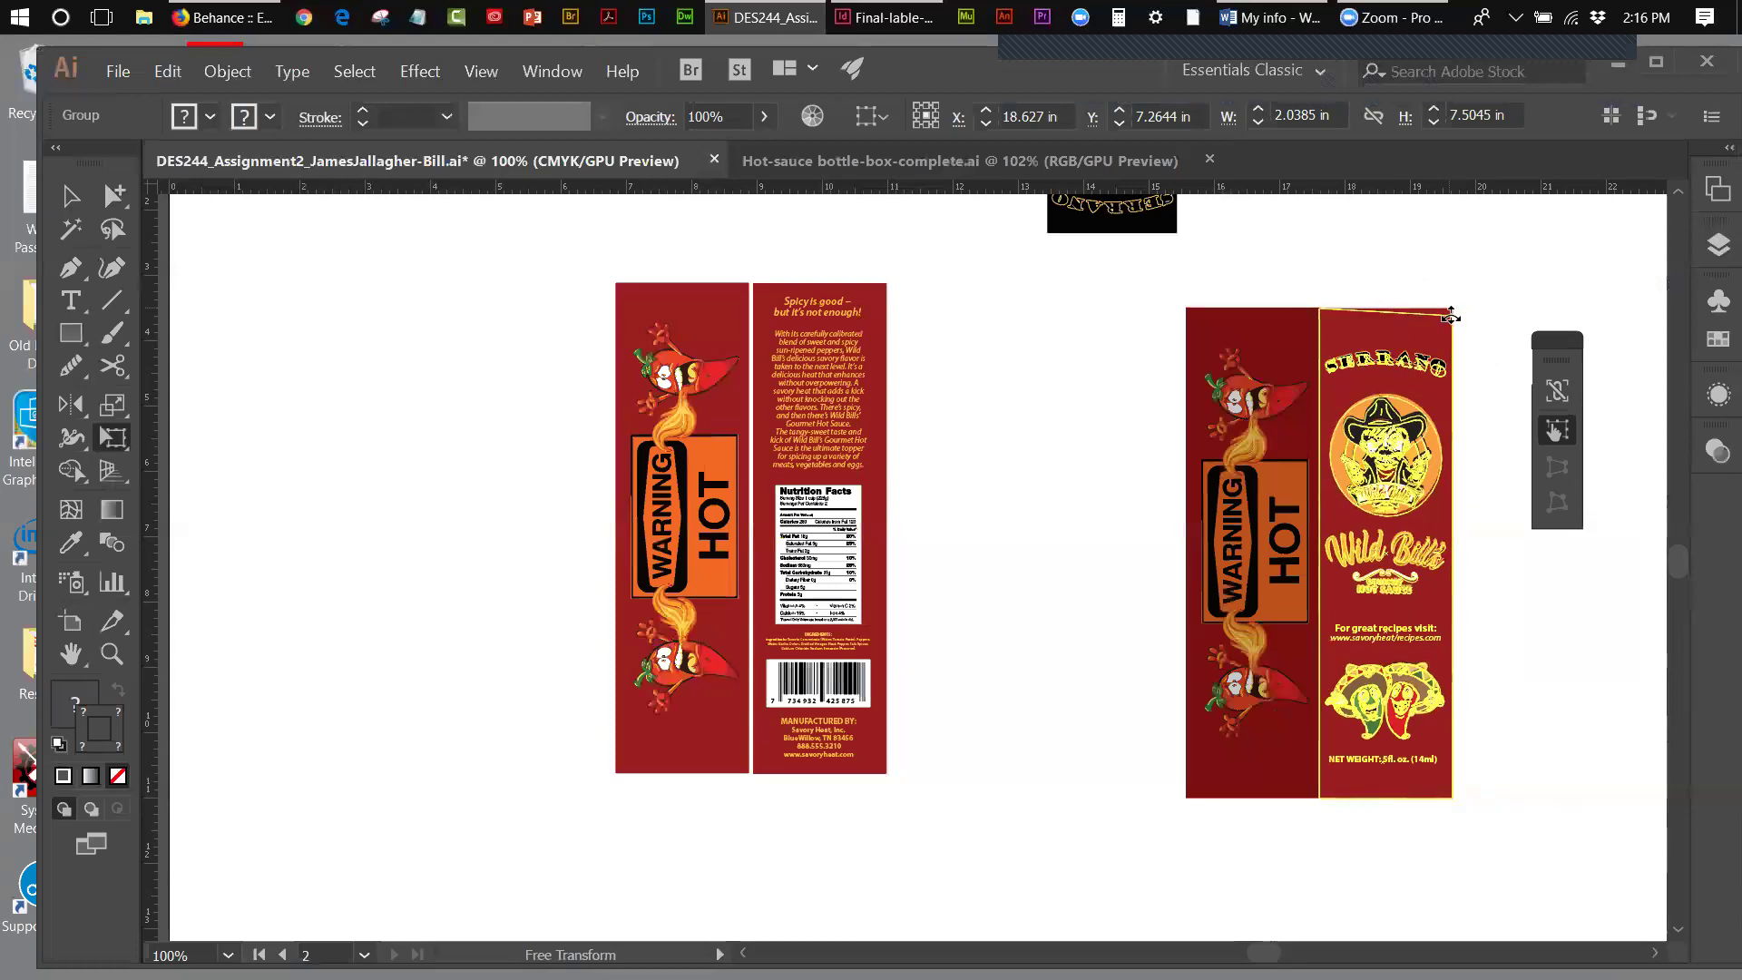
drag(1450, 315, 1450, 315)
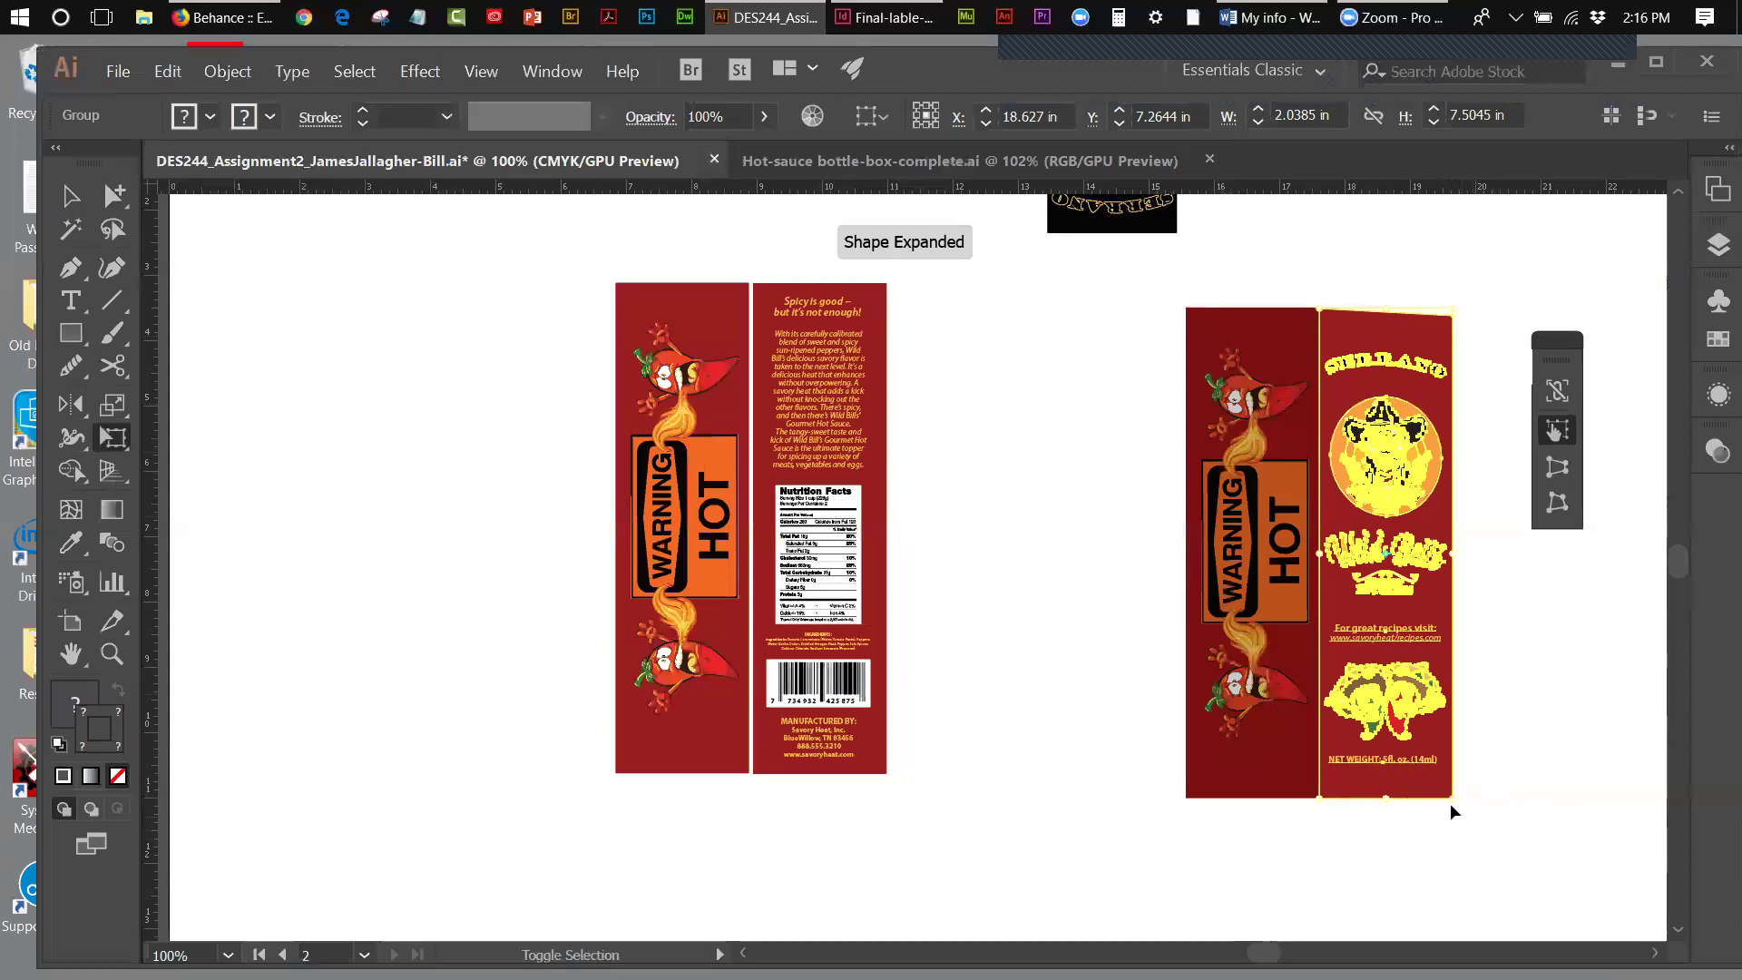
drag(1448, 800, 1451, 794)
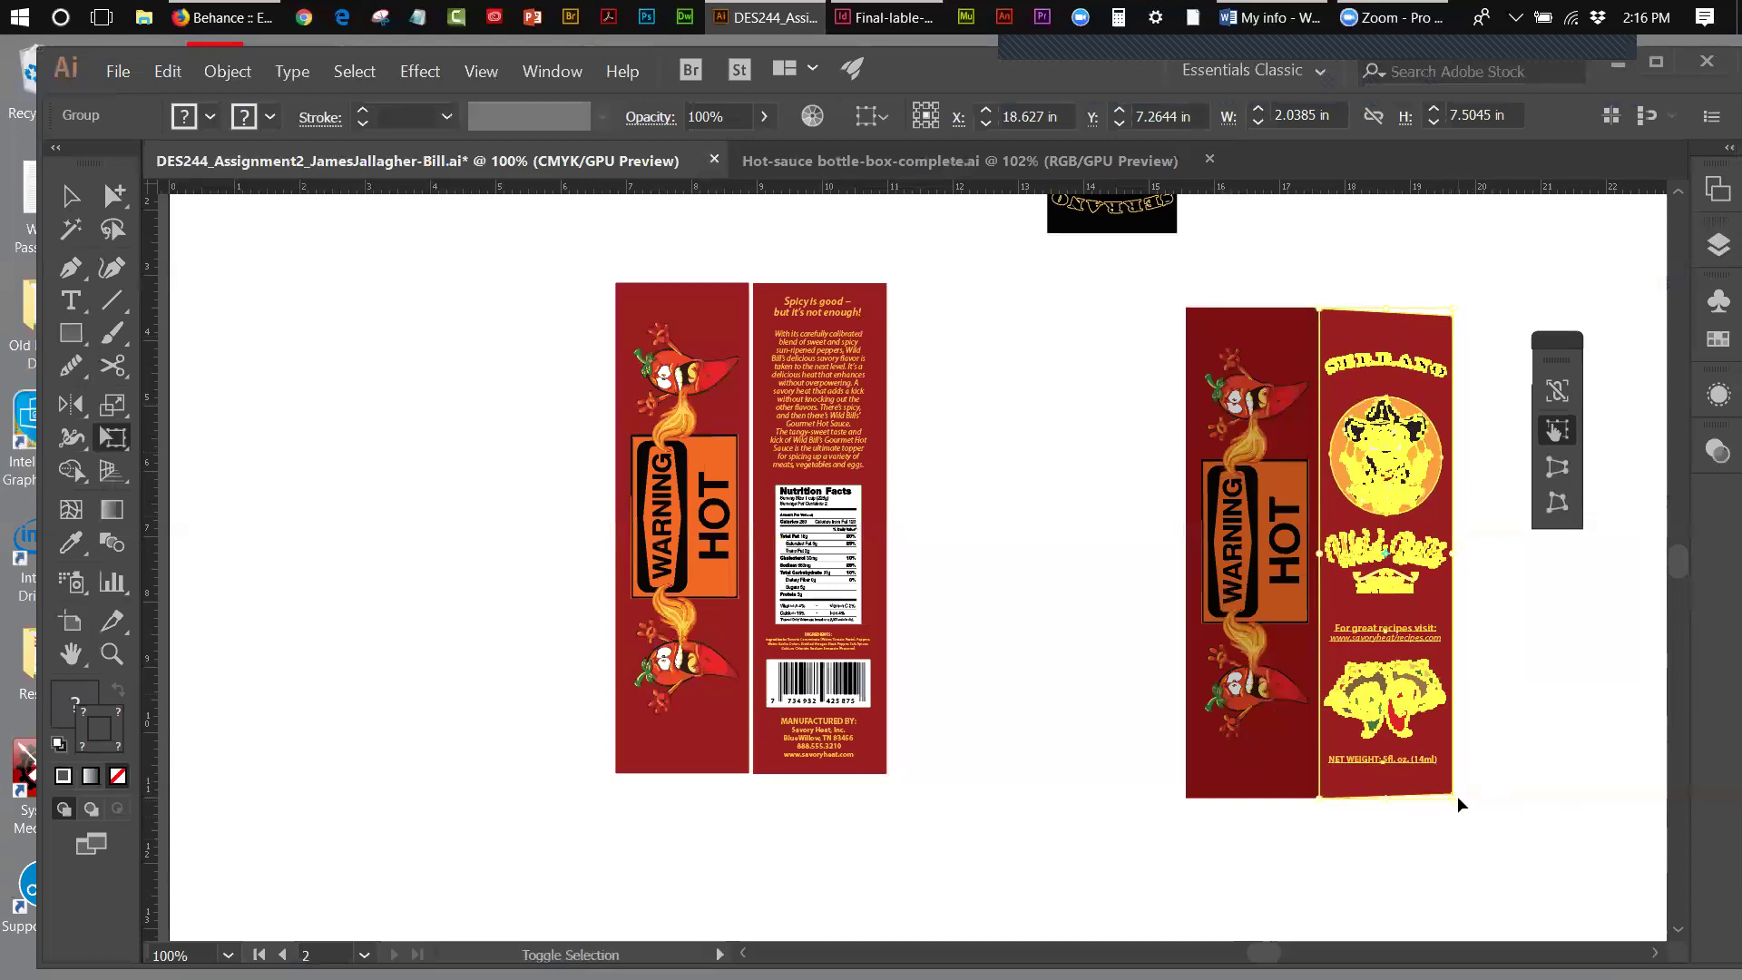
click(80, 197)
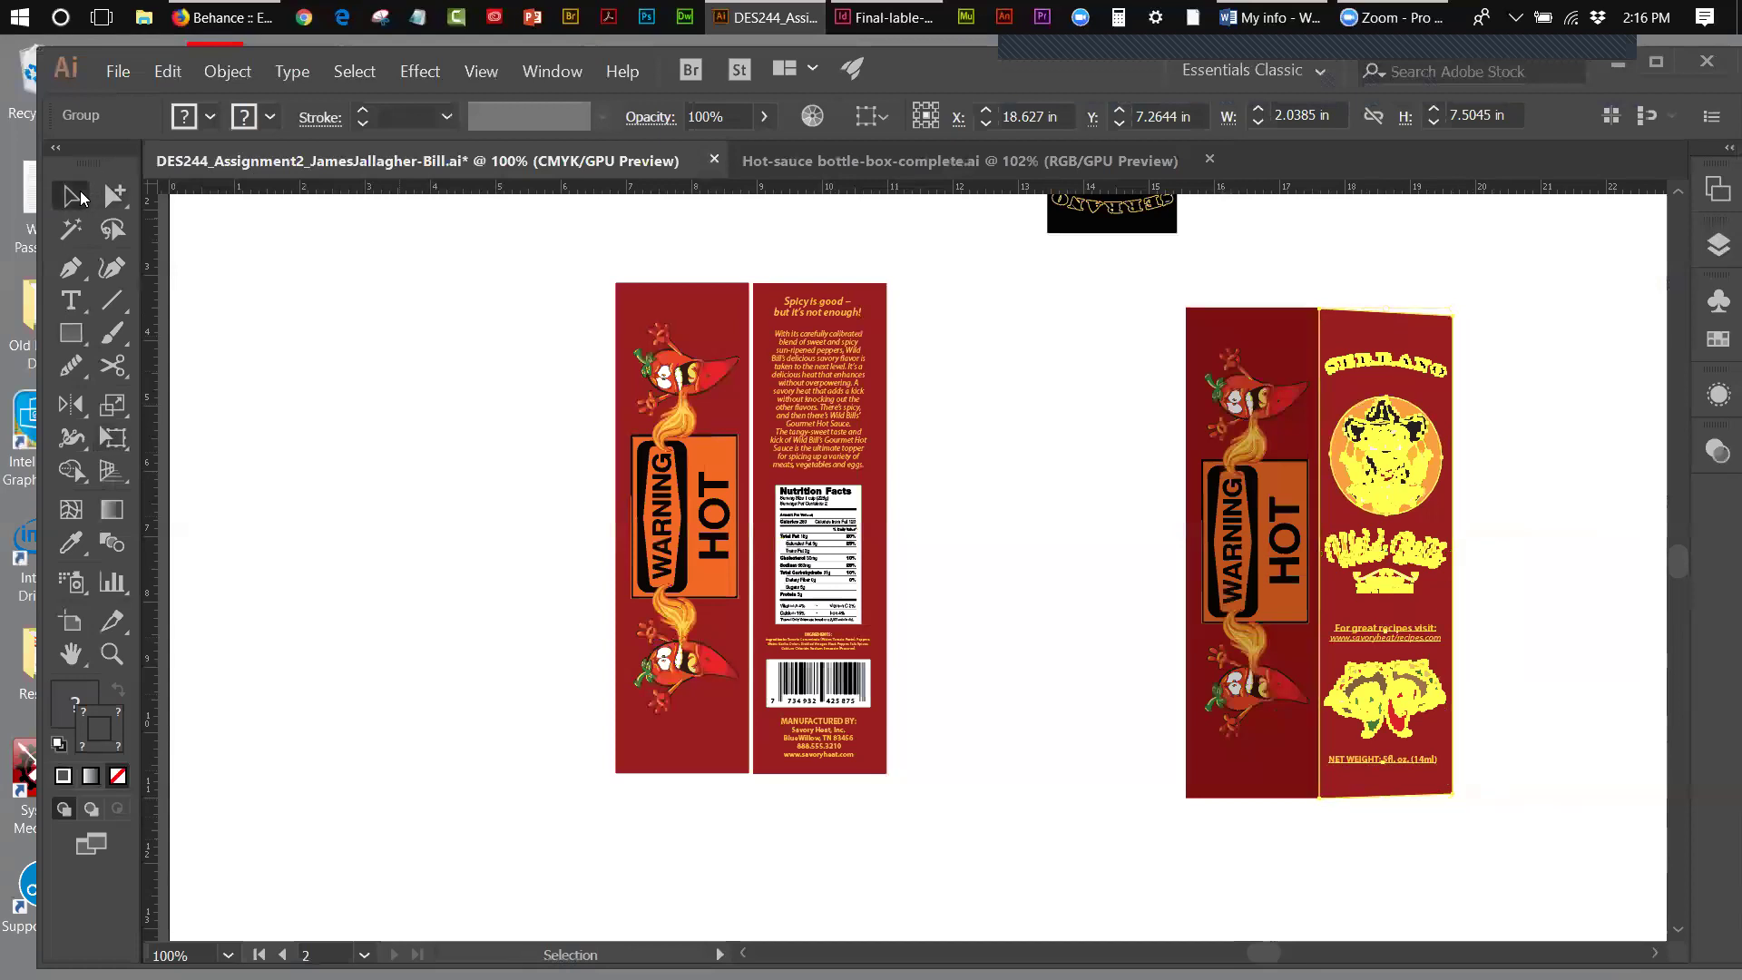
click(1044, 323)
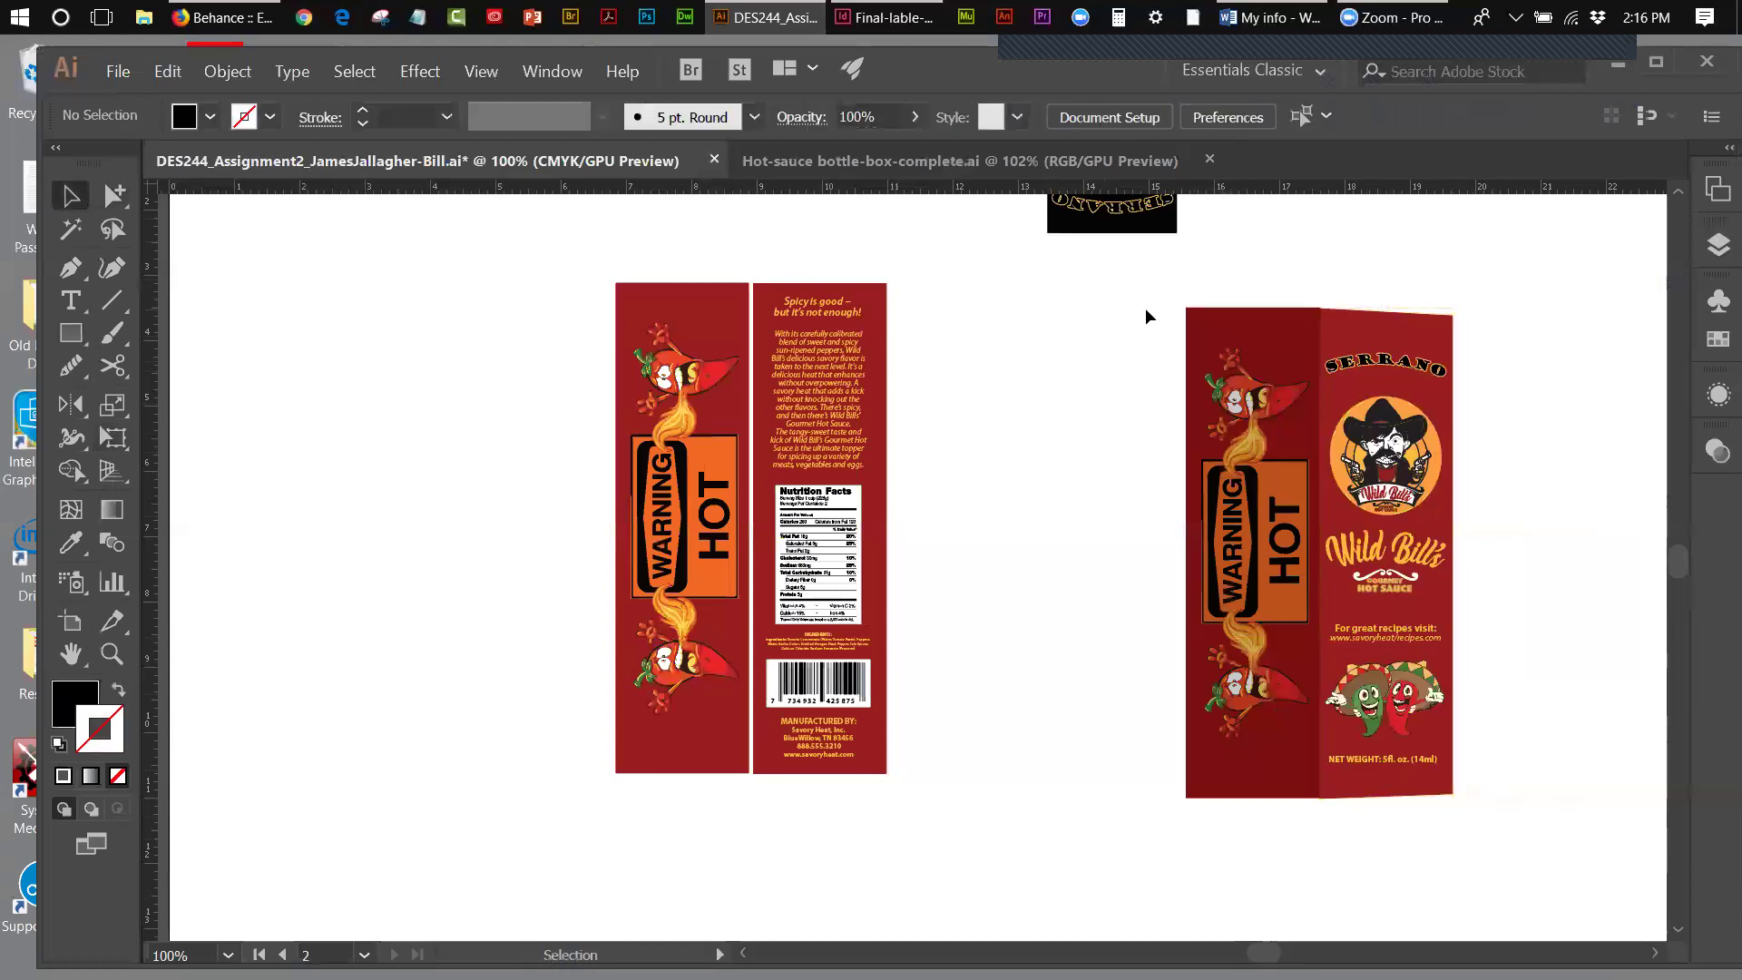
click(1226, 345)
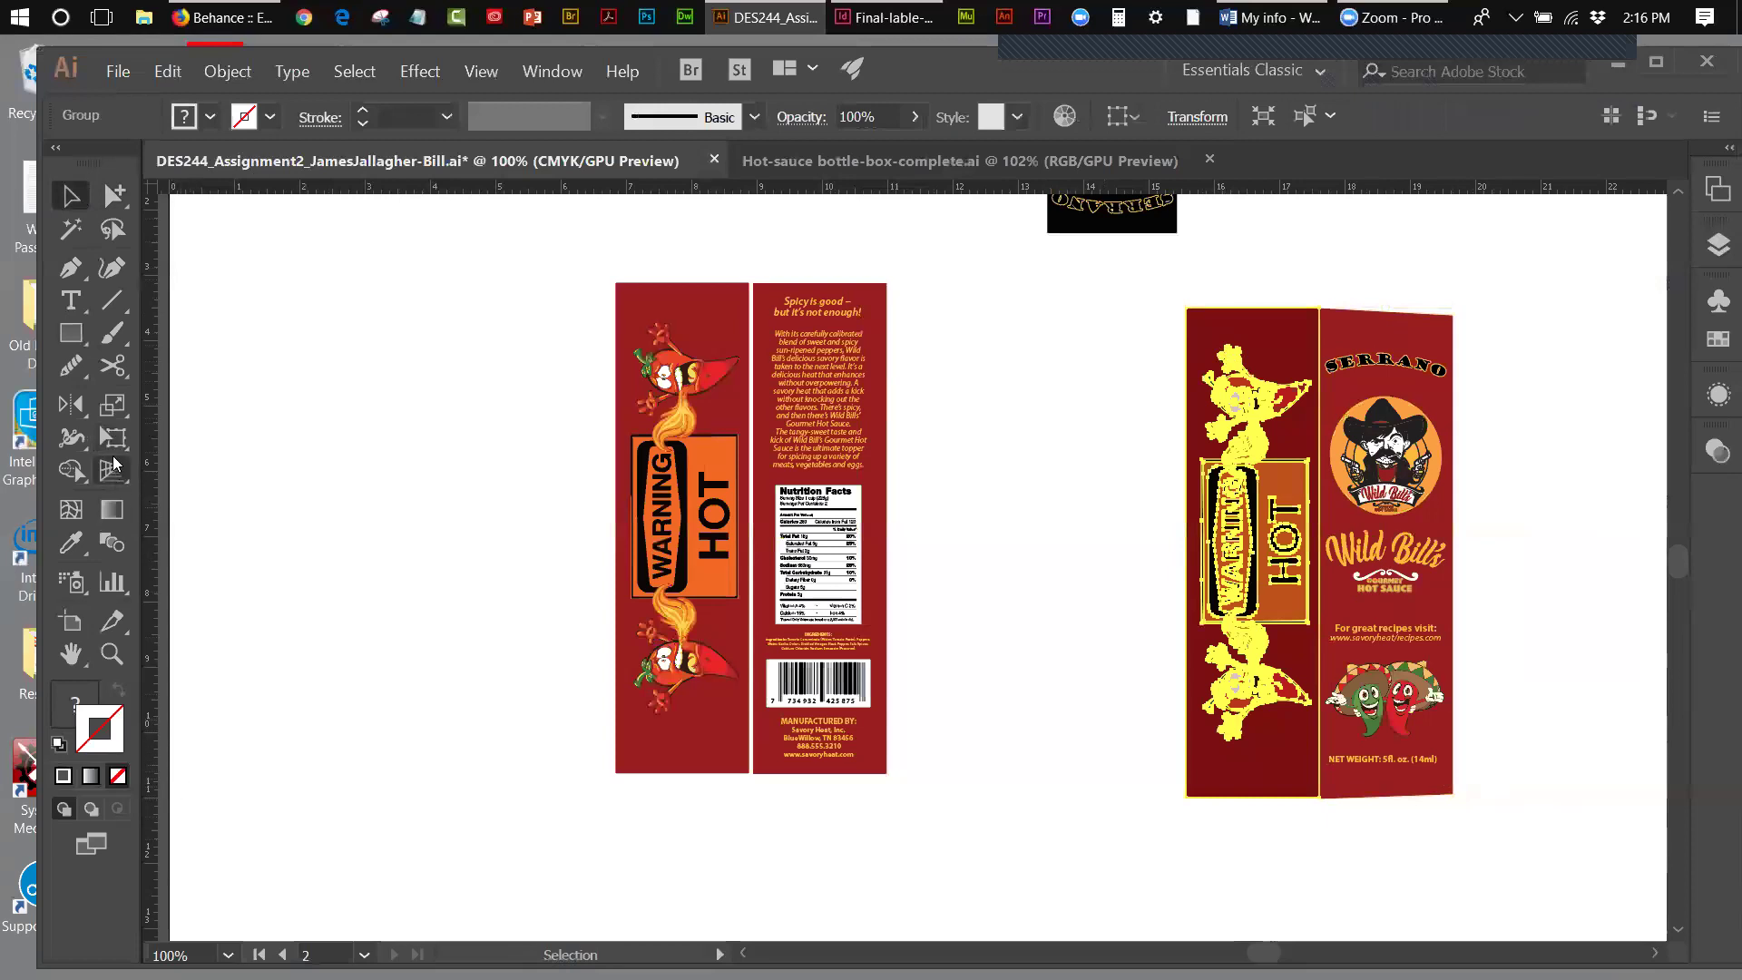
- Pull the WARNING HOT side panel's top-left corner down and adjust its bottom-left corner
click(115, 444)
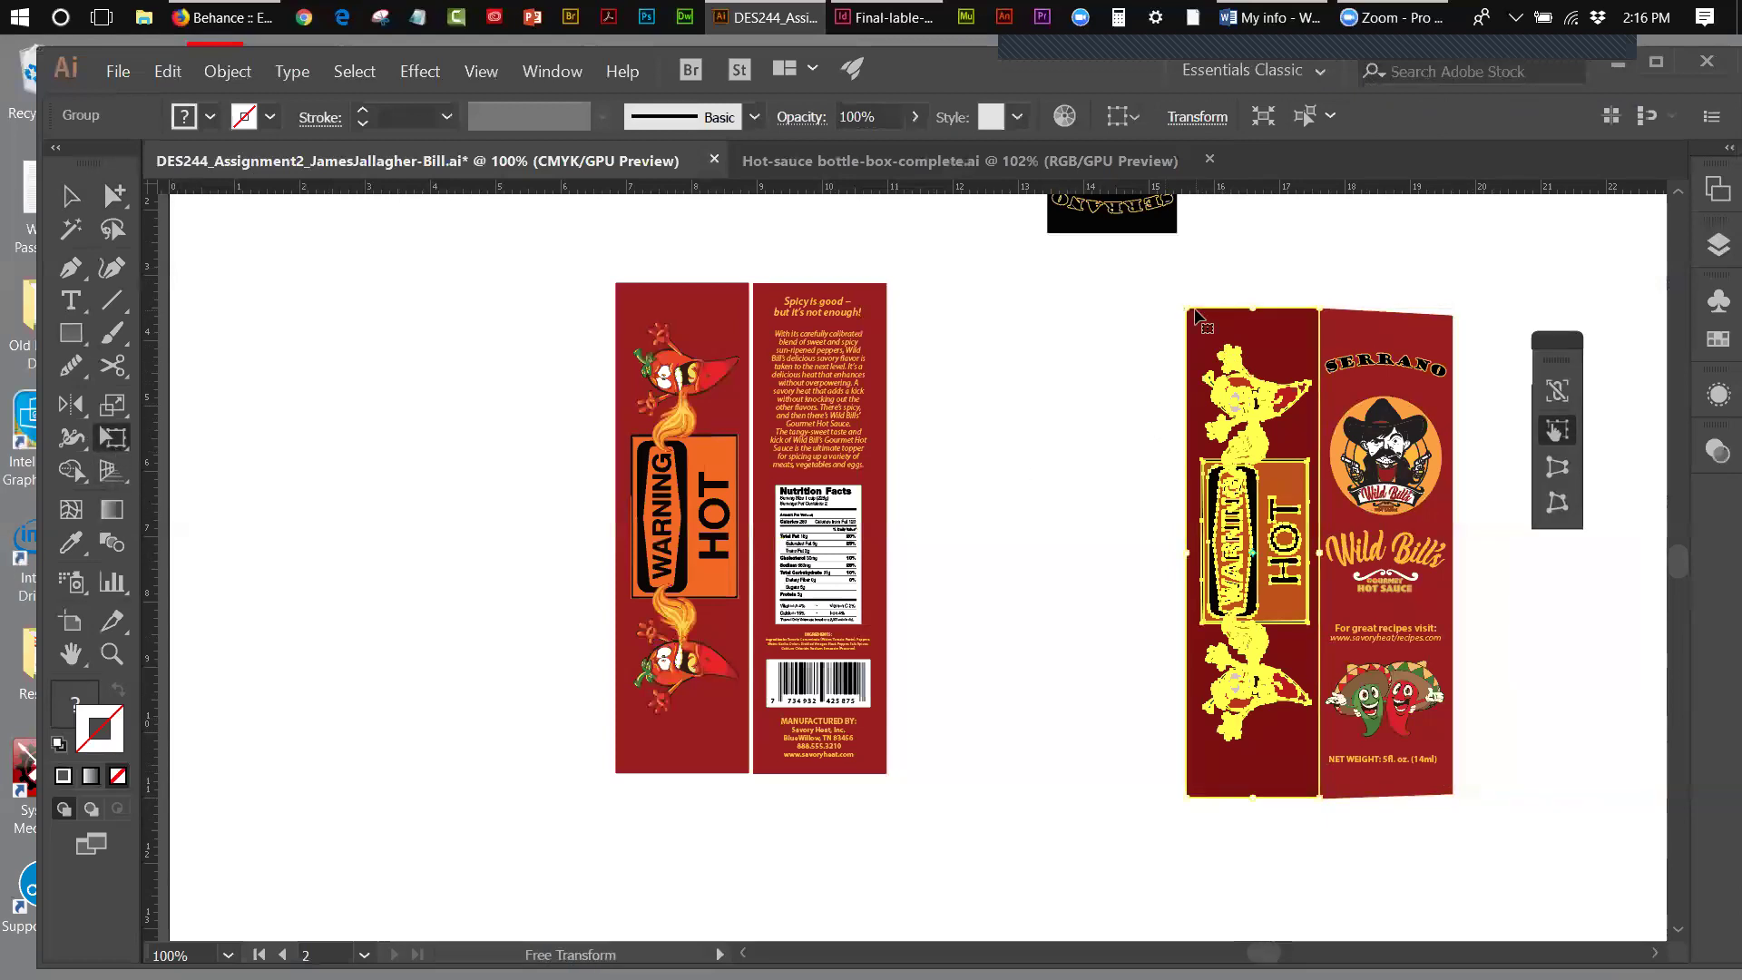
drag(1187, 308, 1187, 323)
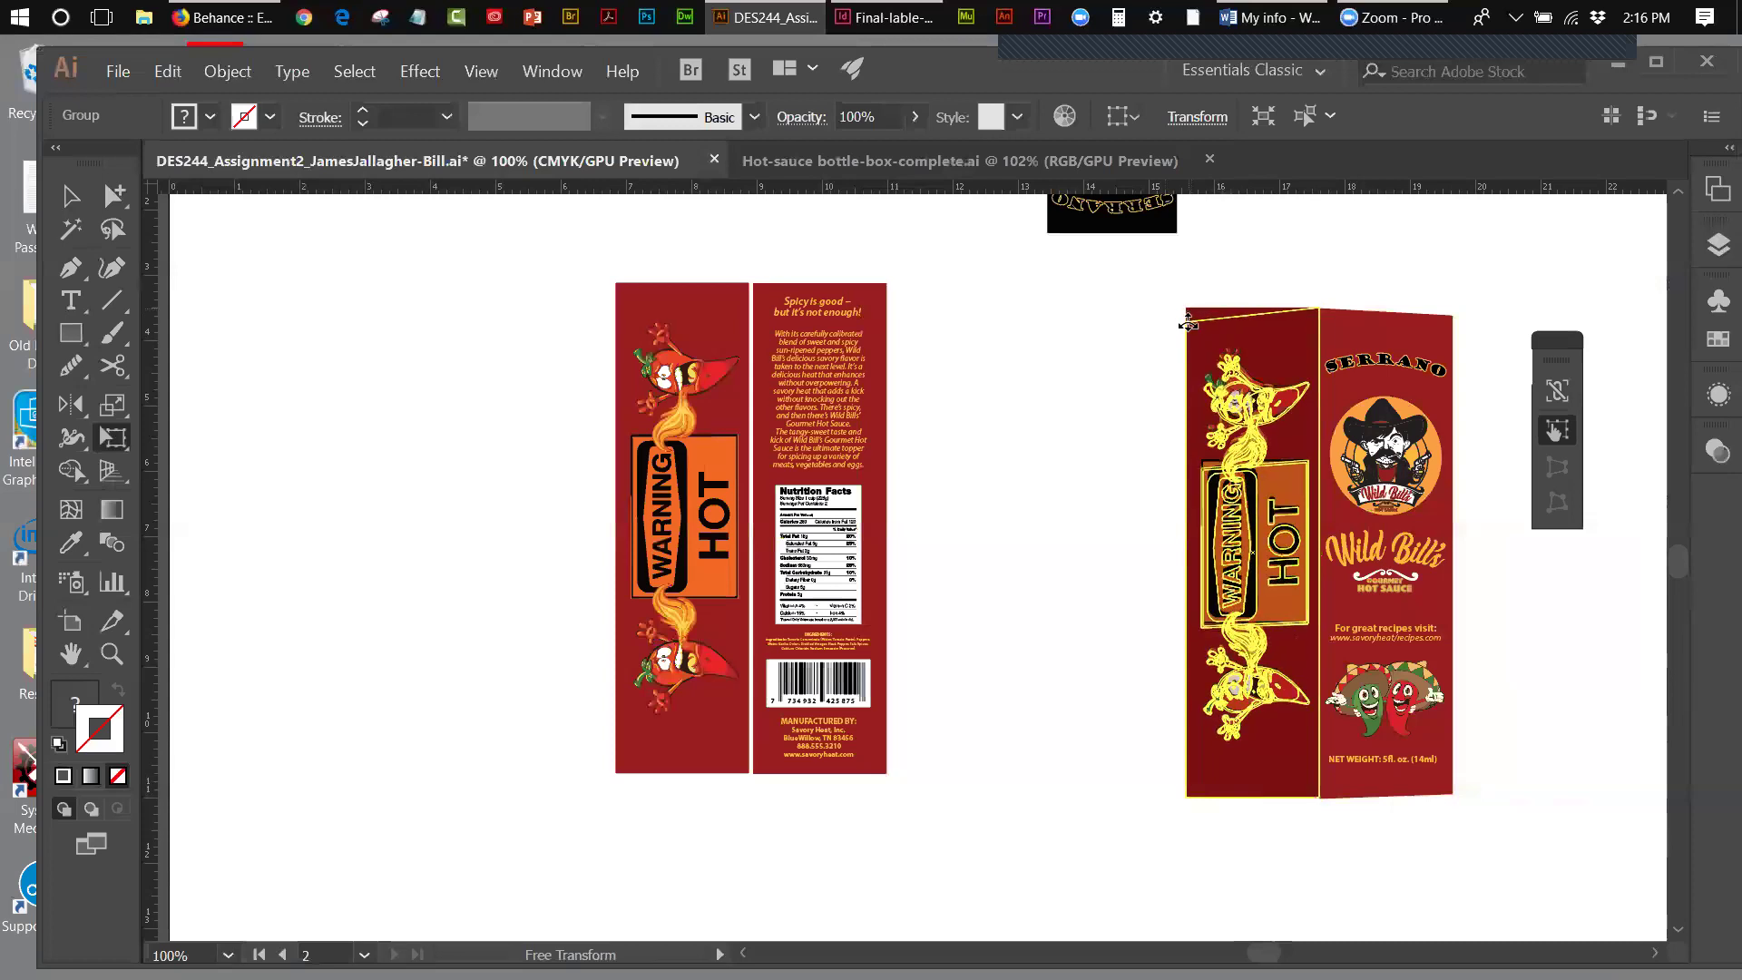
drag(1188, 322, 1189, 326)
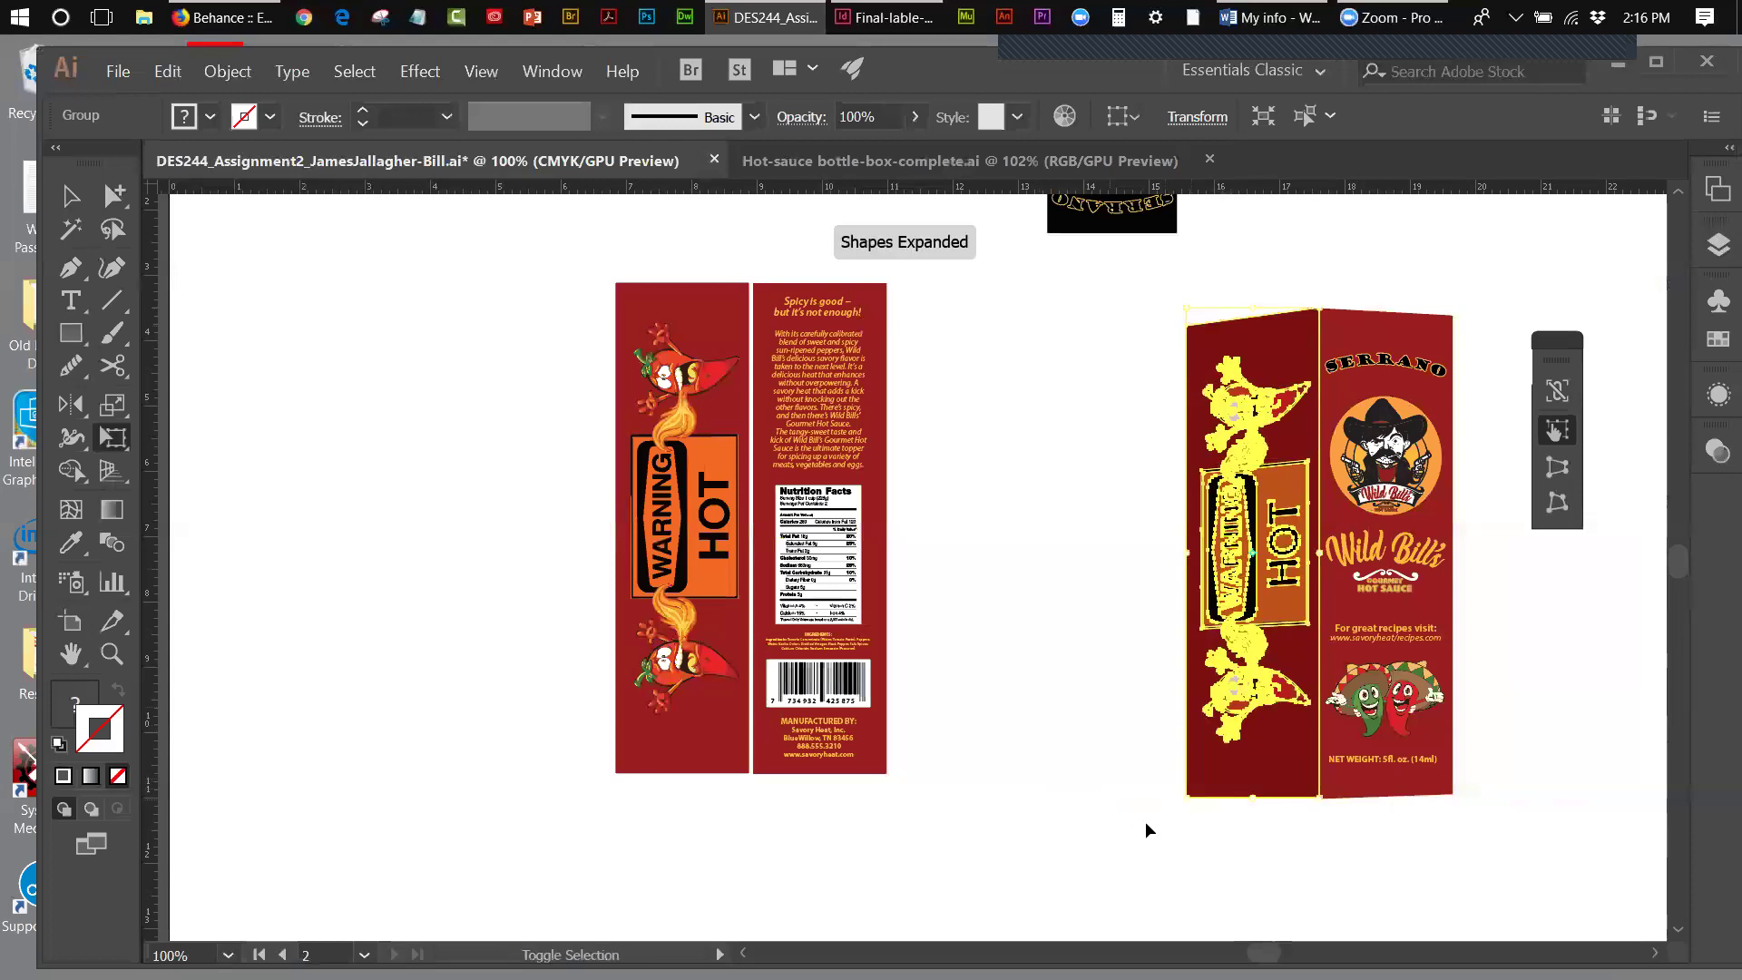
drag(1189, 795, 1189, 777)
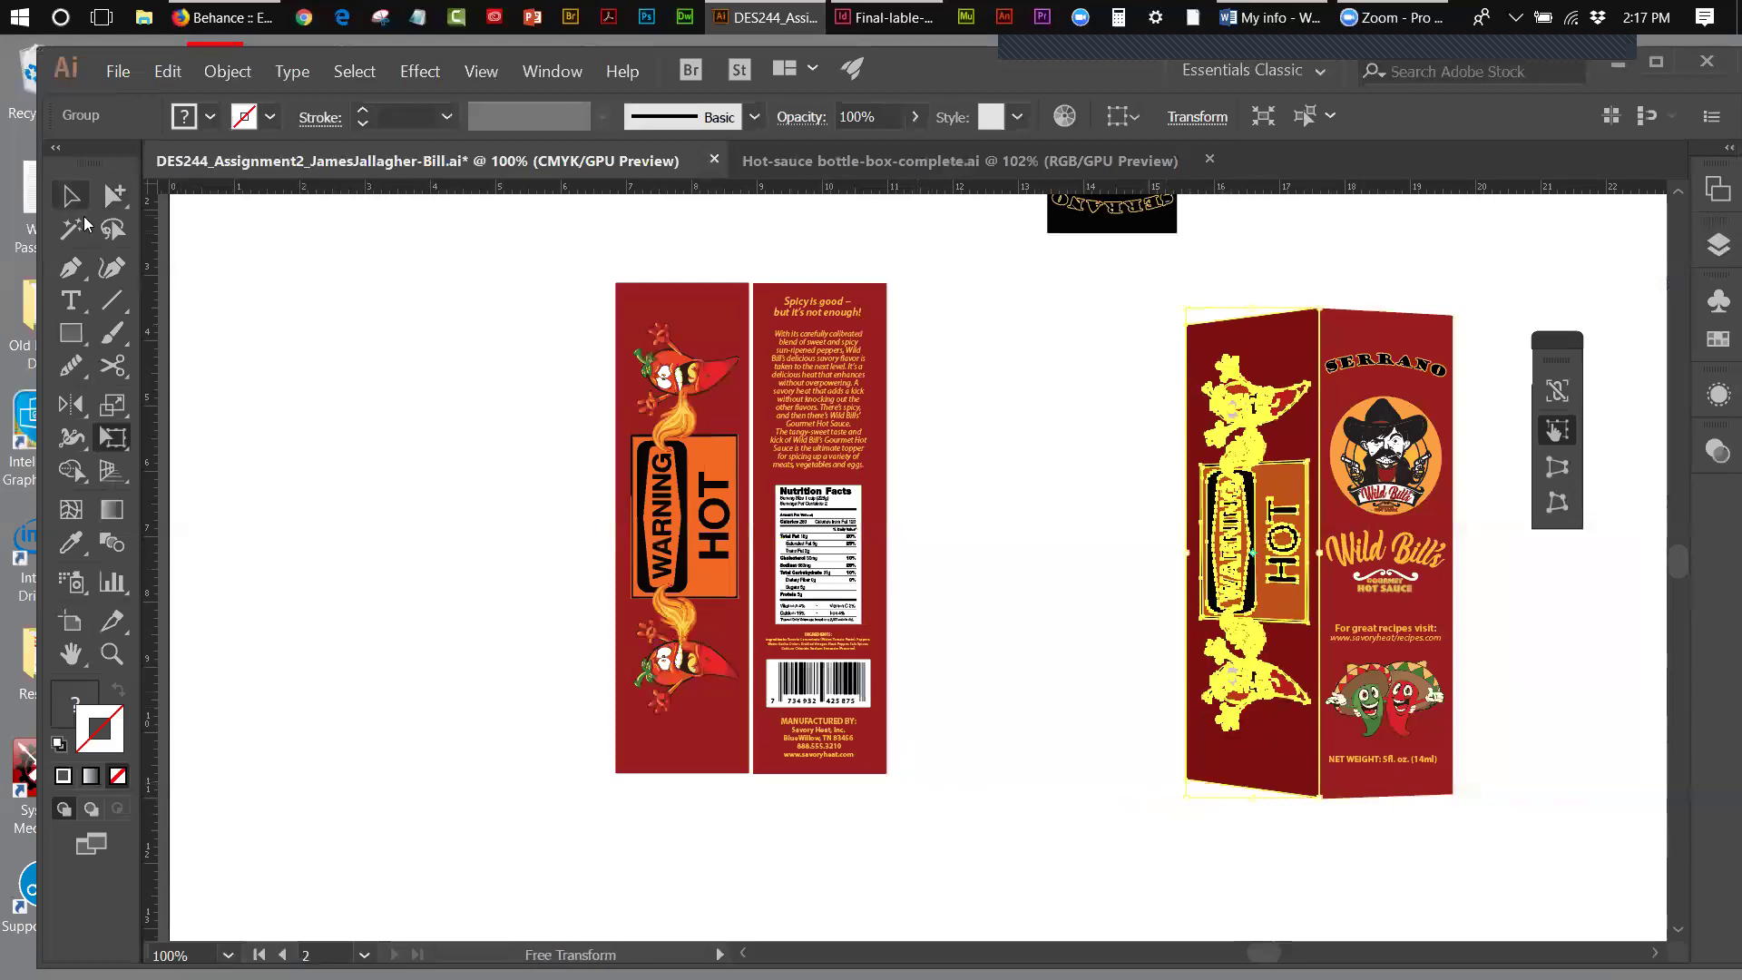
click(70, 198)
click(1163, 580)
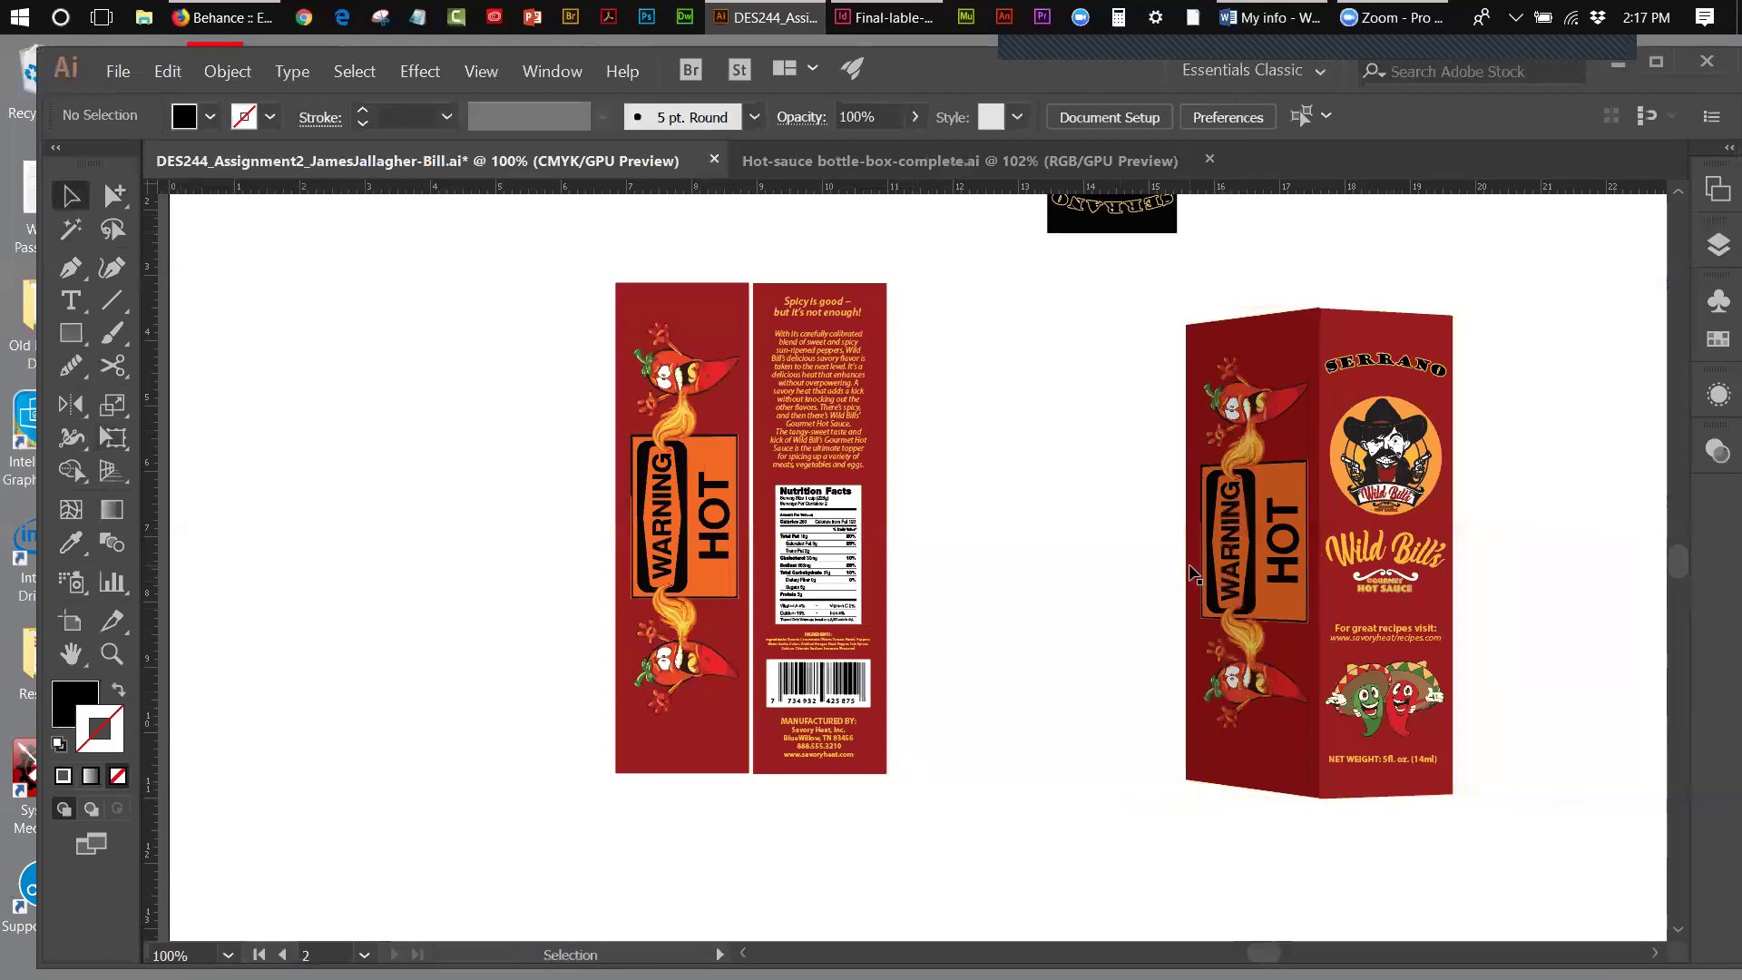
- Drag the side panel's left edge inward to narrow it, then deselect
click(1191, 573)
click(113, 437)
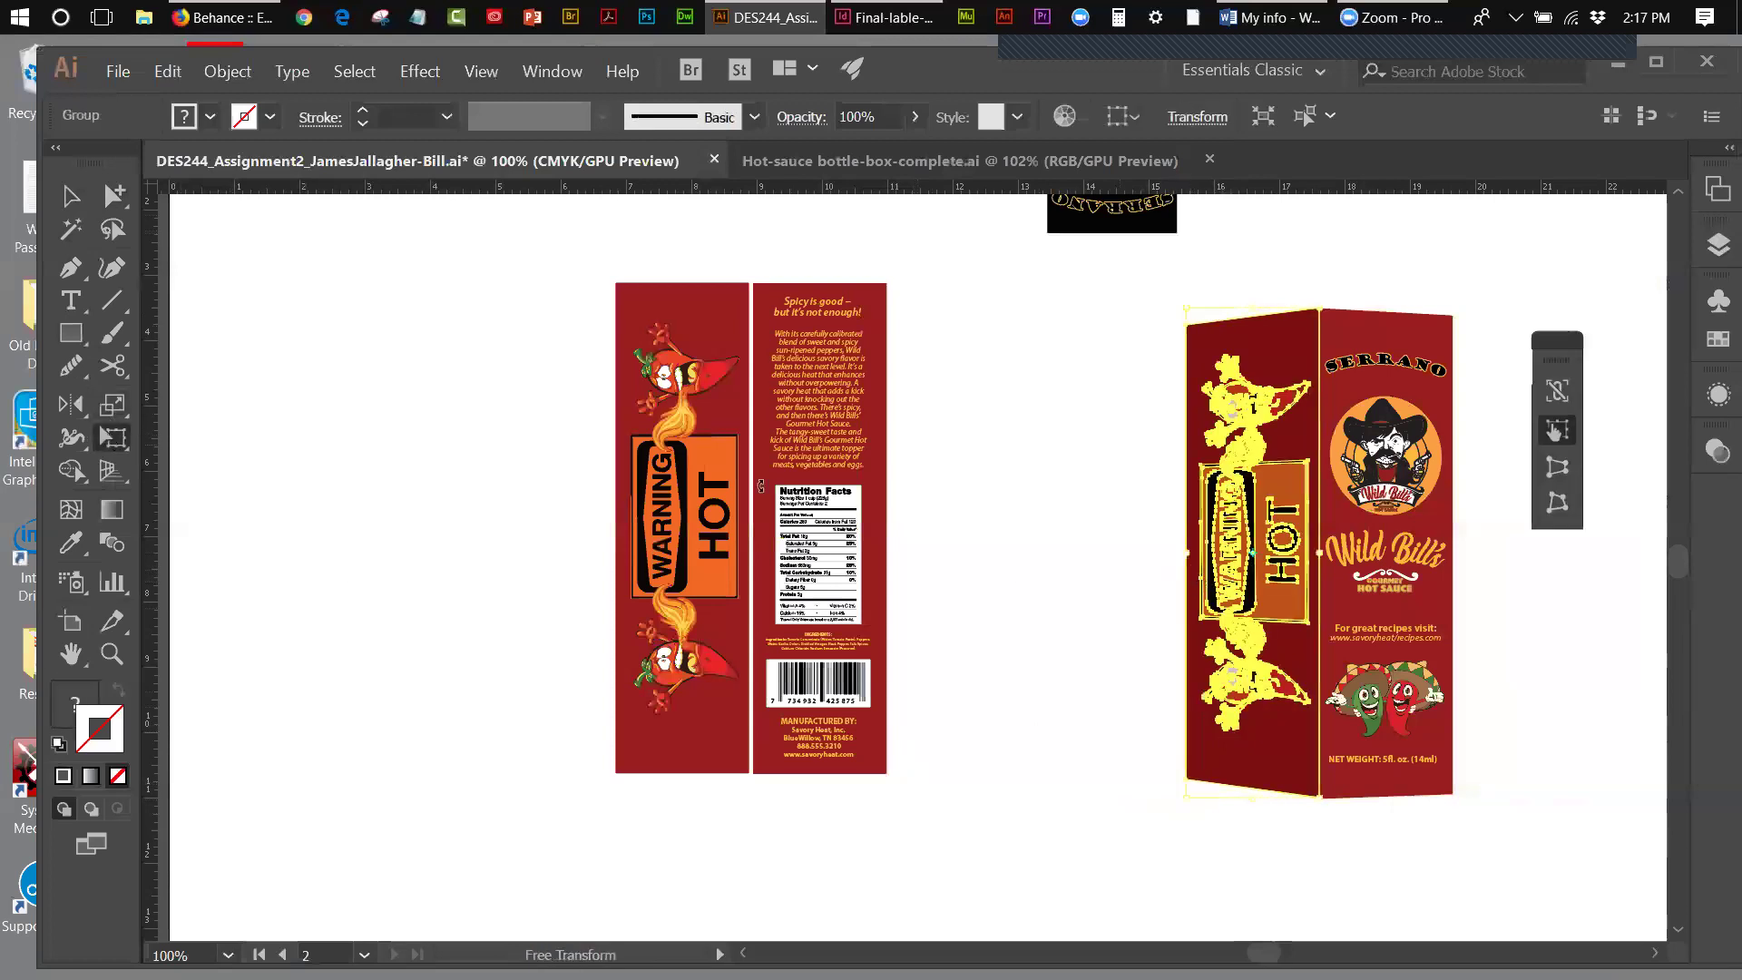
drag(1188, 551, 1194, 550)
drag(1196, 549, 1207, 548)
click(71, 195)
click(1000, 399)
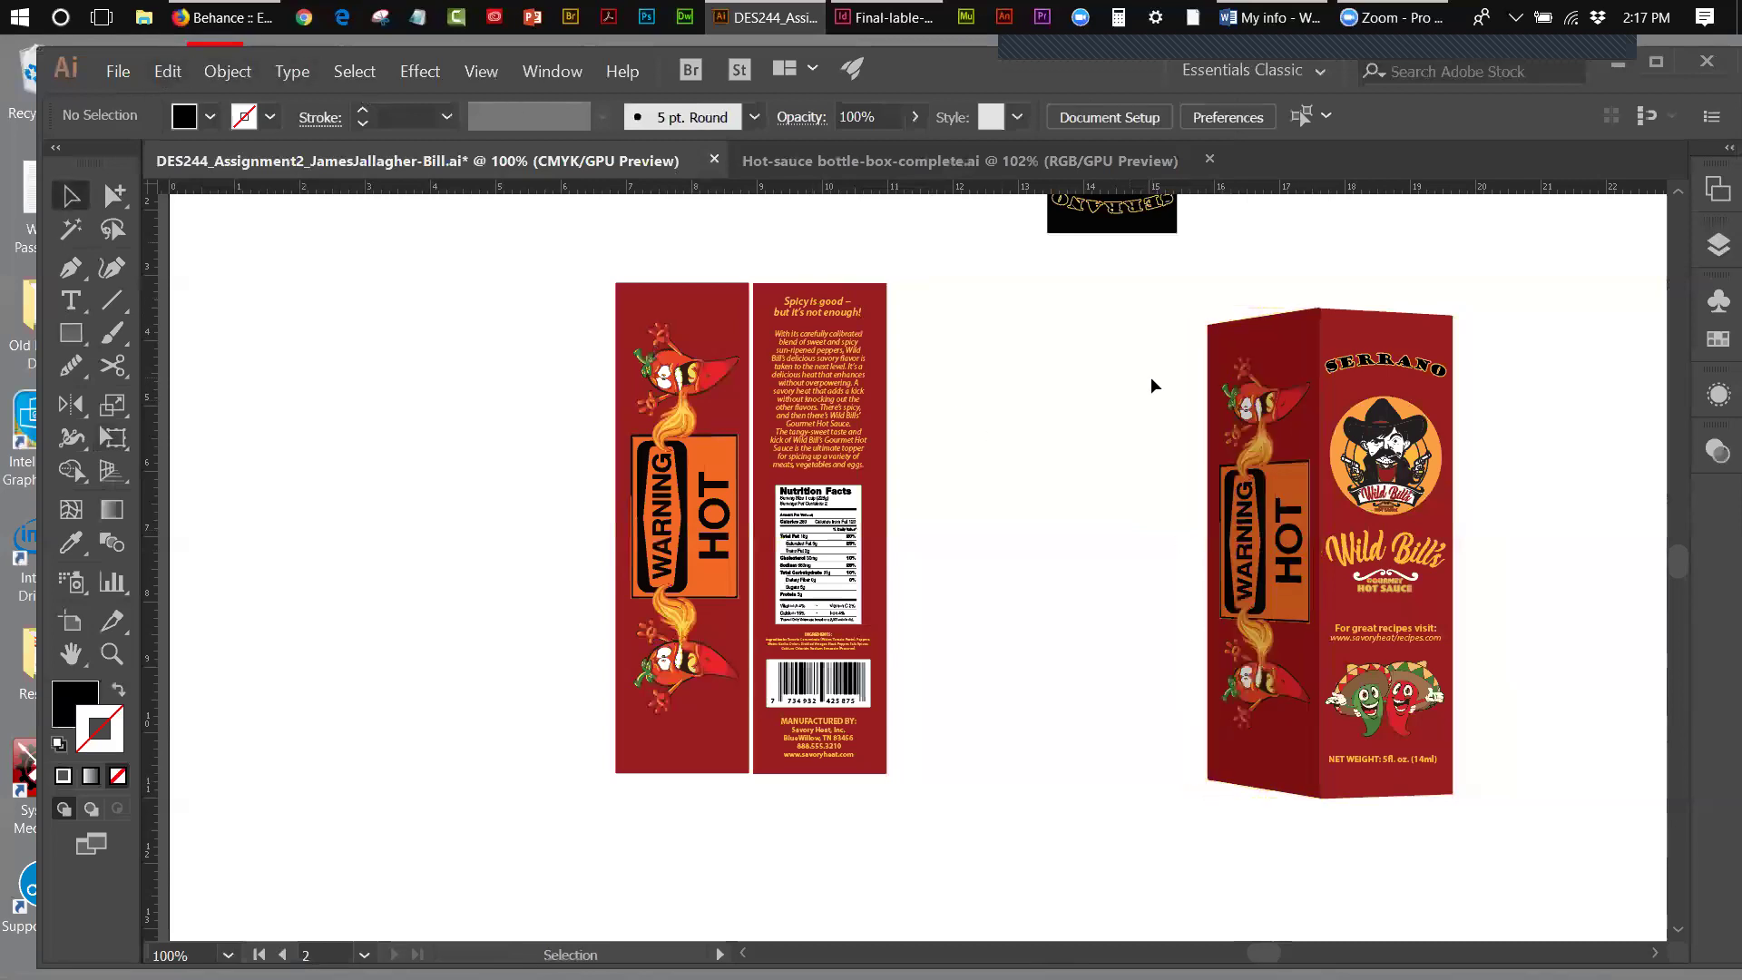
- Move the whole box artwork slightly to the right
drag(1172, 339, 1456, 739)
drag(1363, 791, 1391, 799)
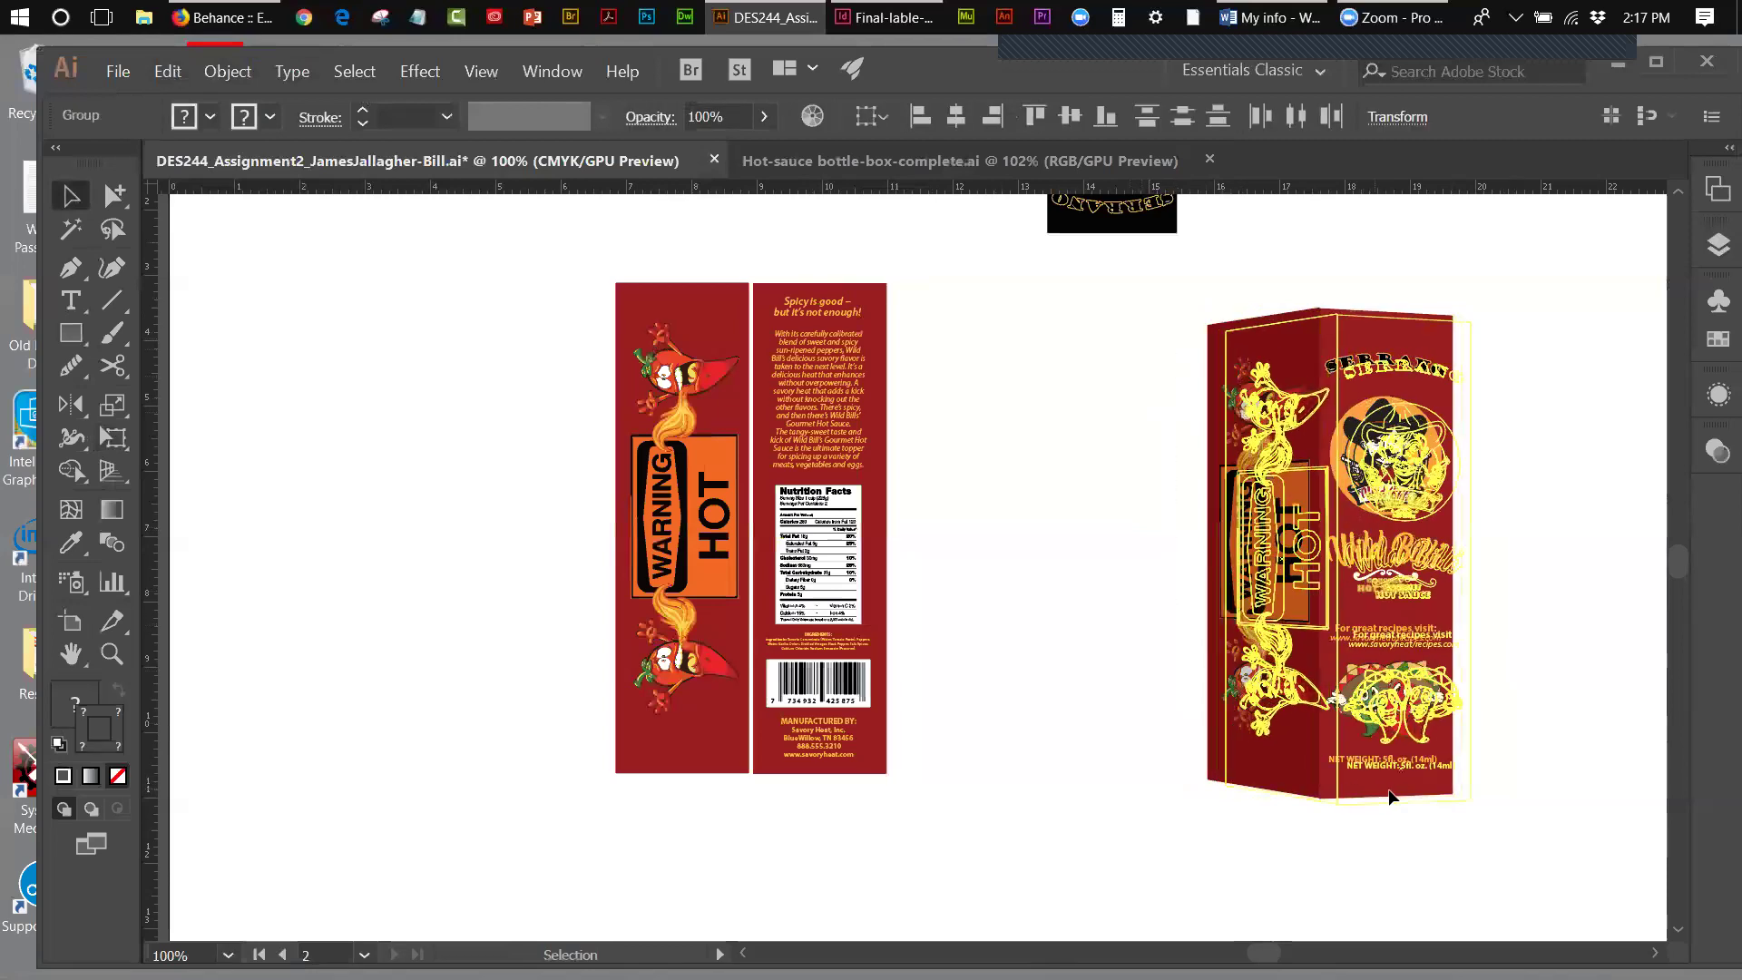
click(943, 668)
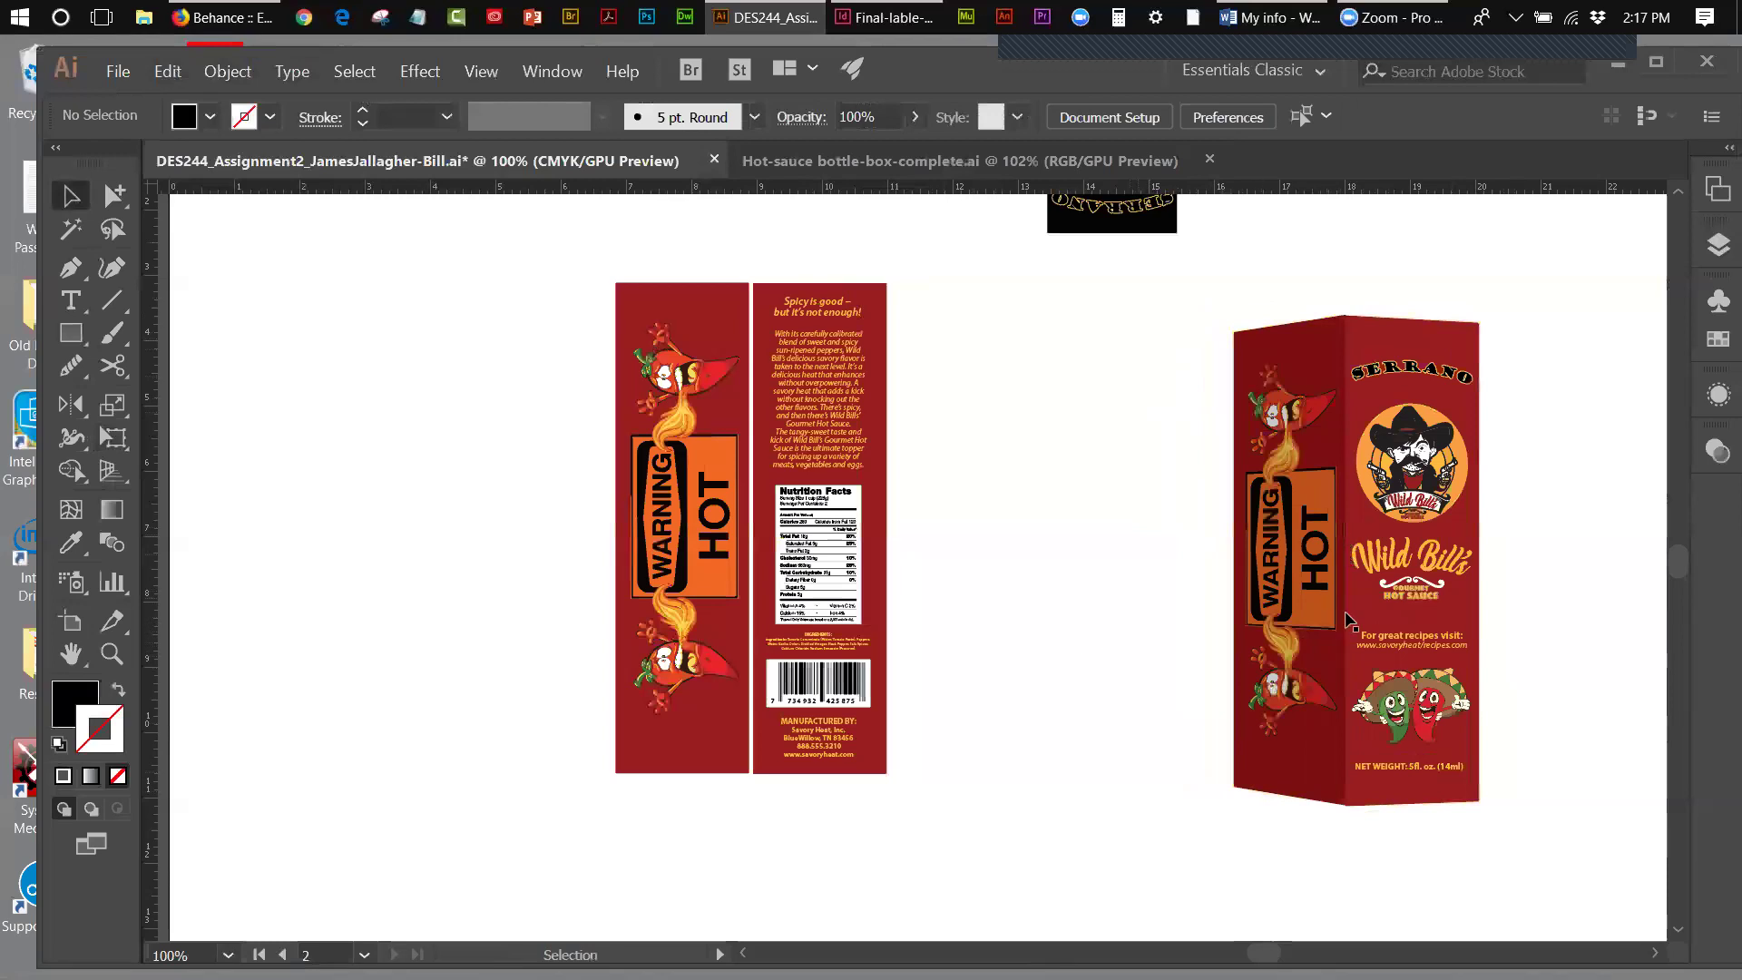
click(1309, 512)
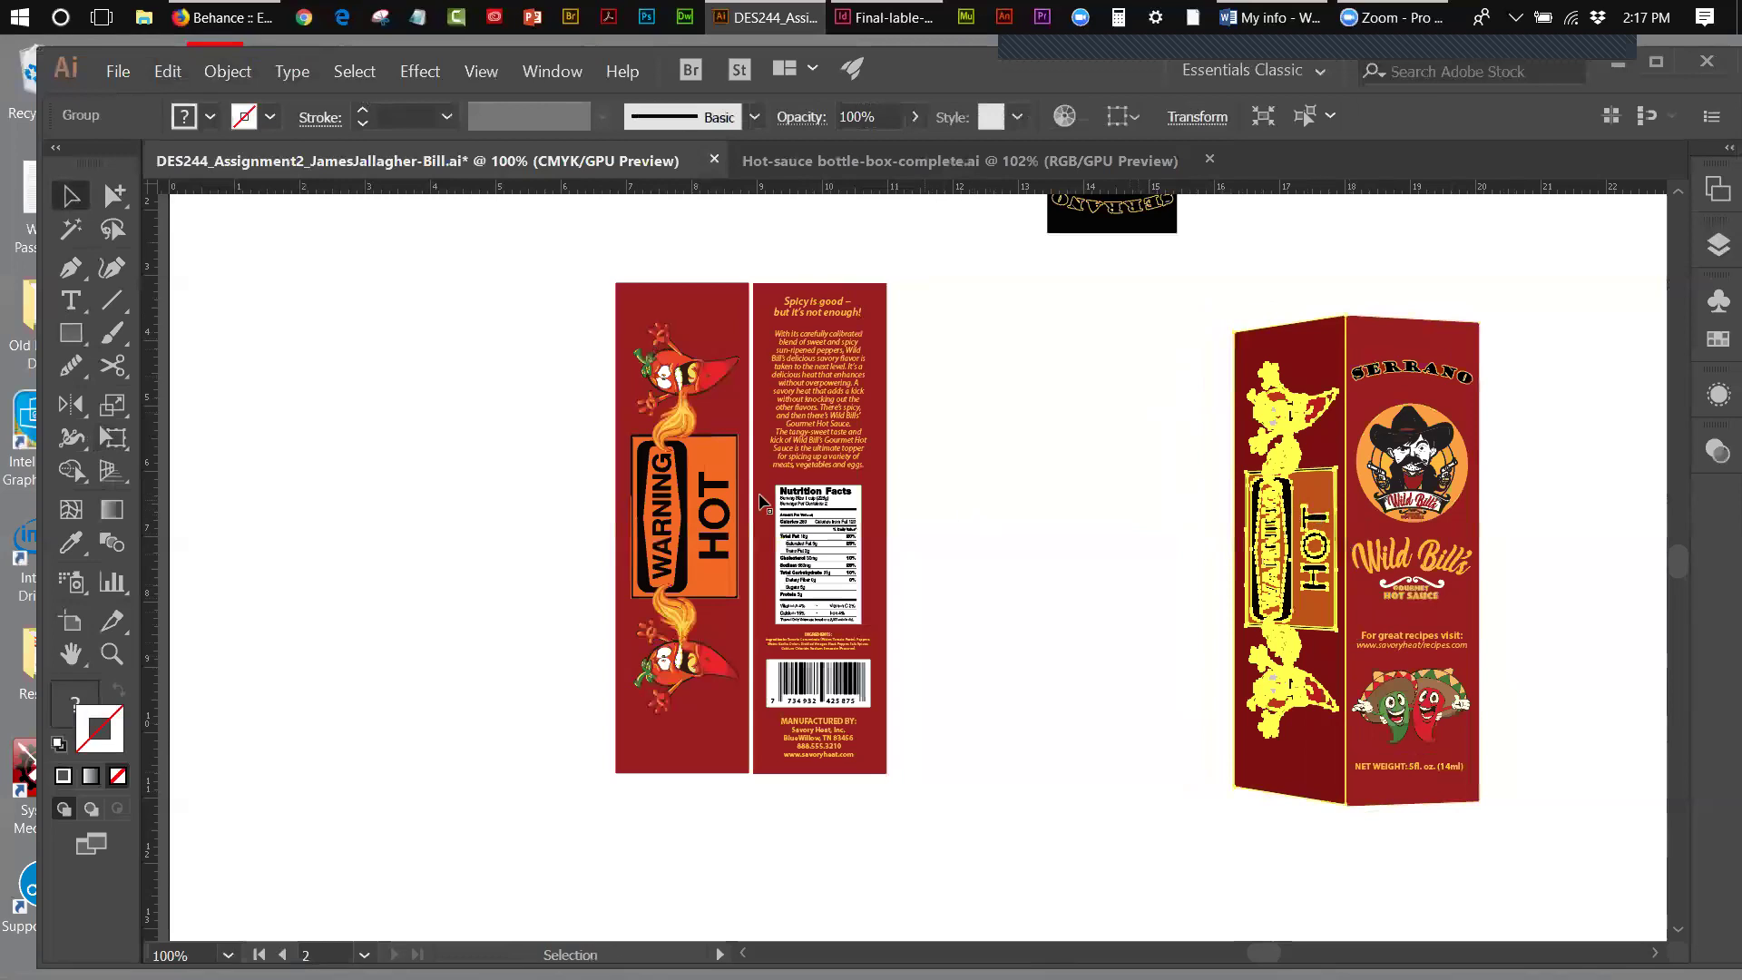
click(175, 433)
click(125, 436)
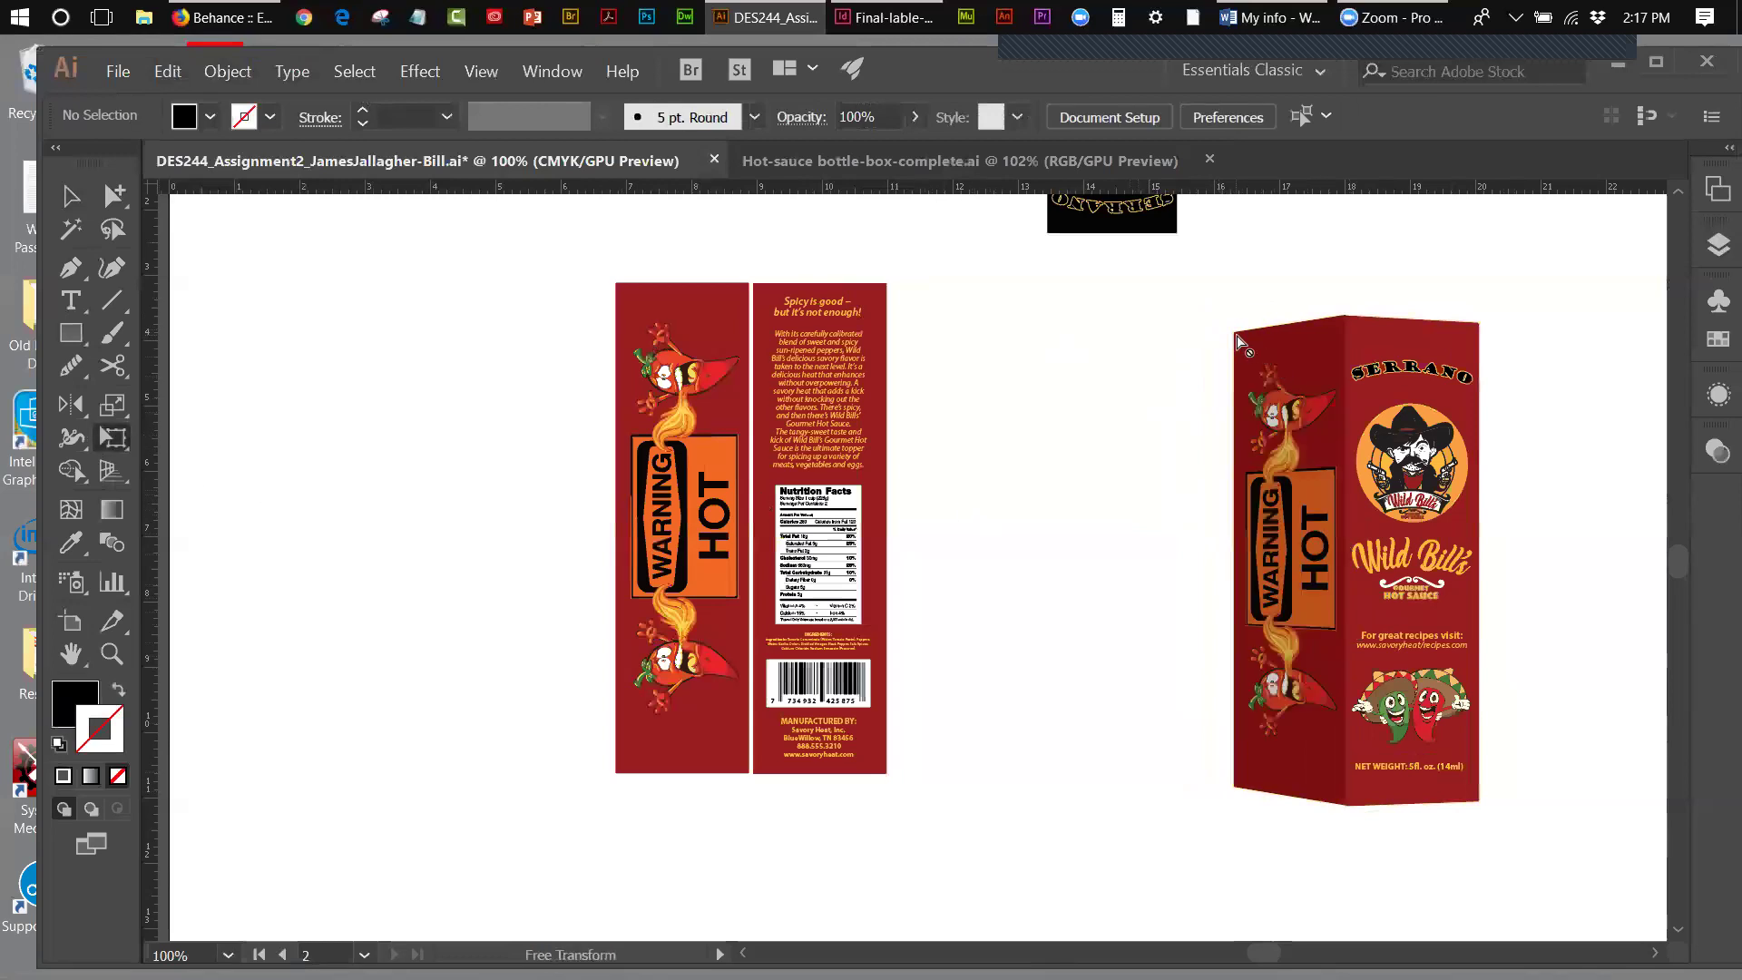
click(73, 198)
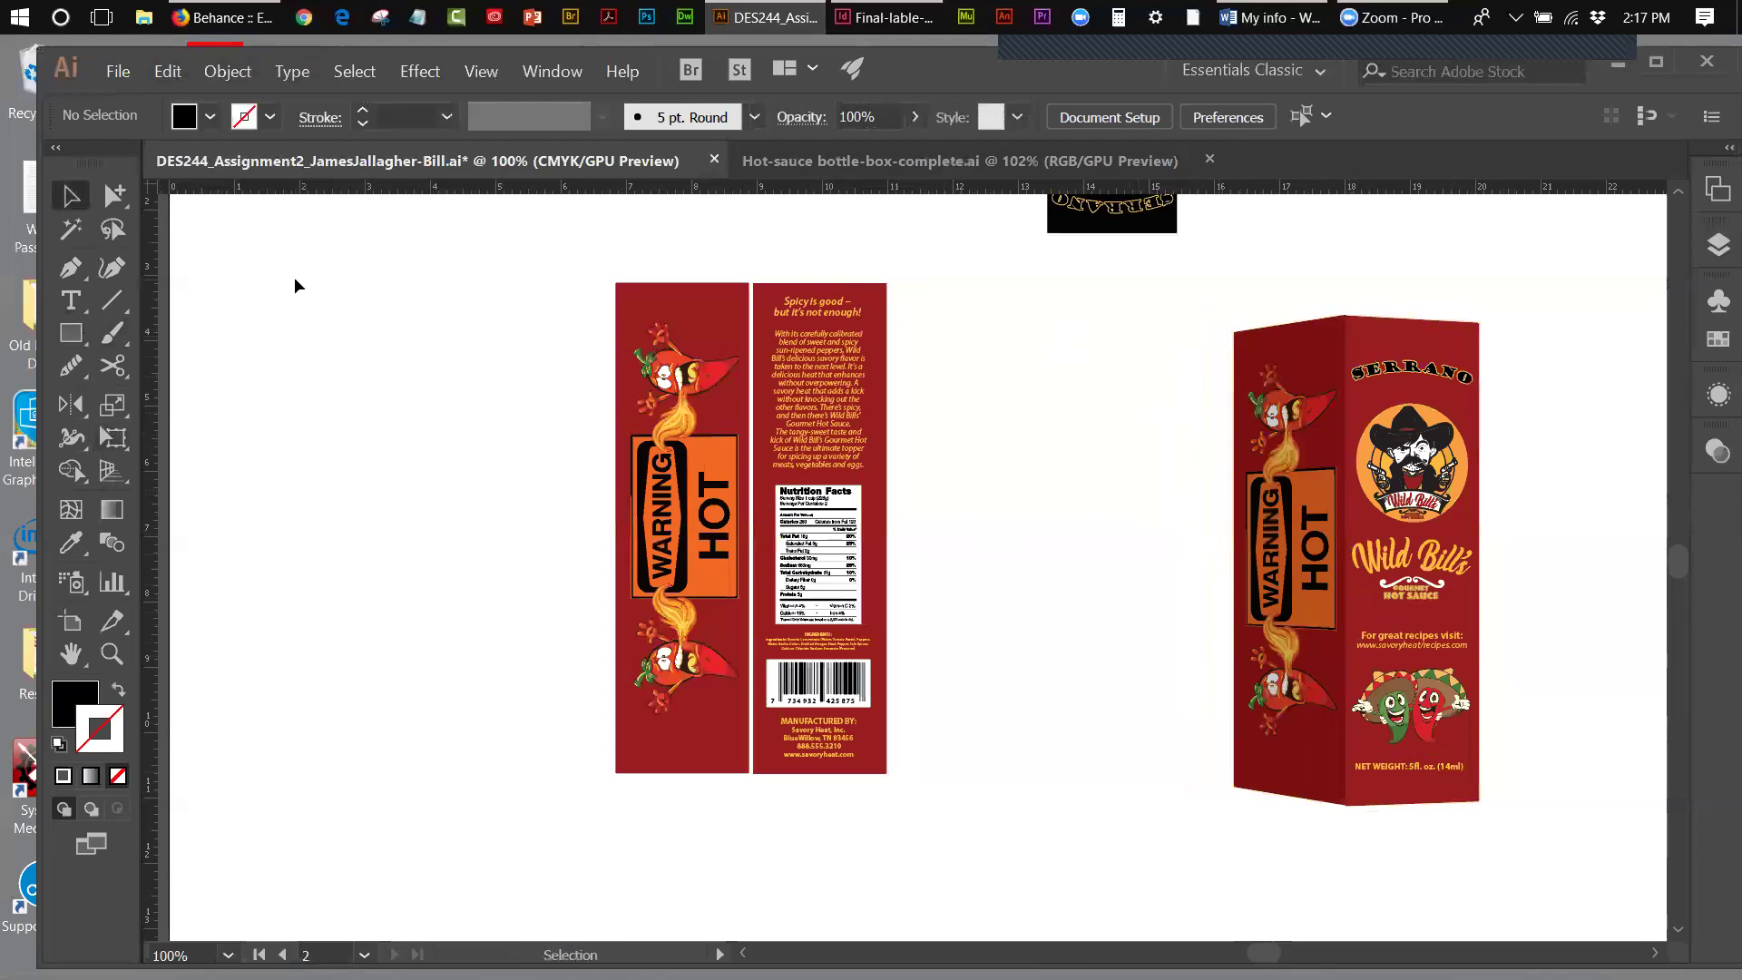
- Perspective-distort the side panel's top-left corner and nudge its left edge further inward
click(1301, 532)
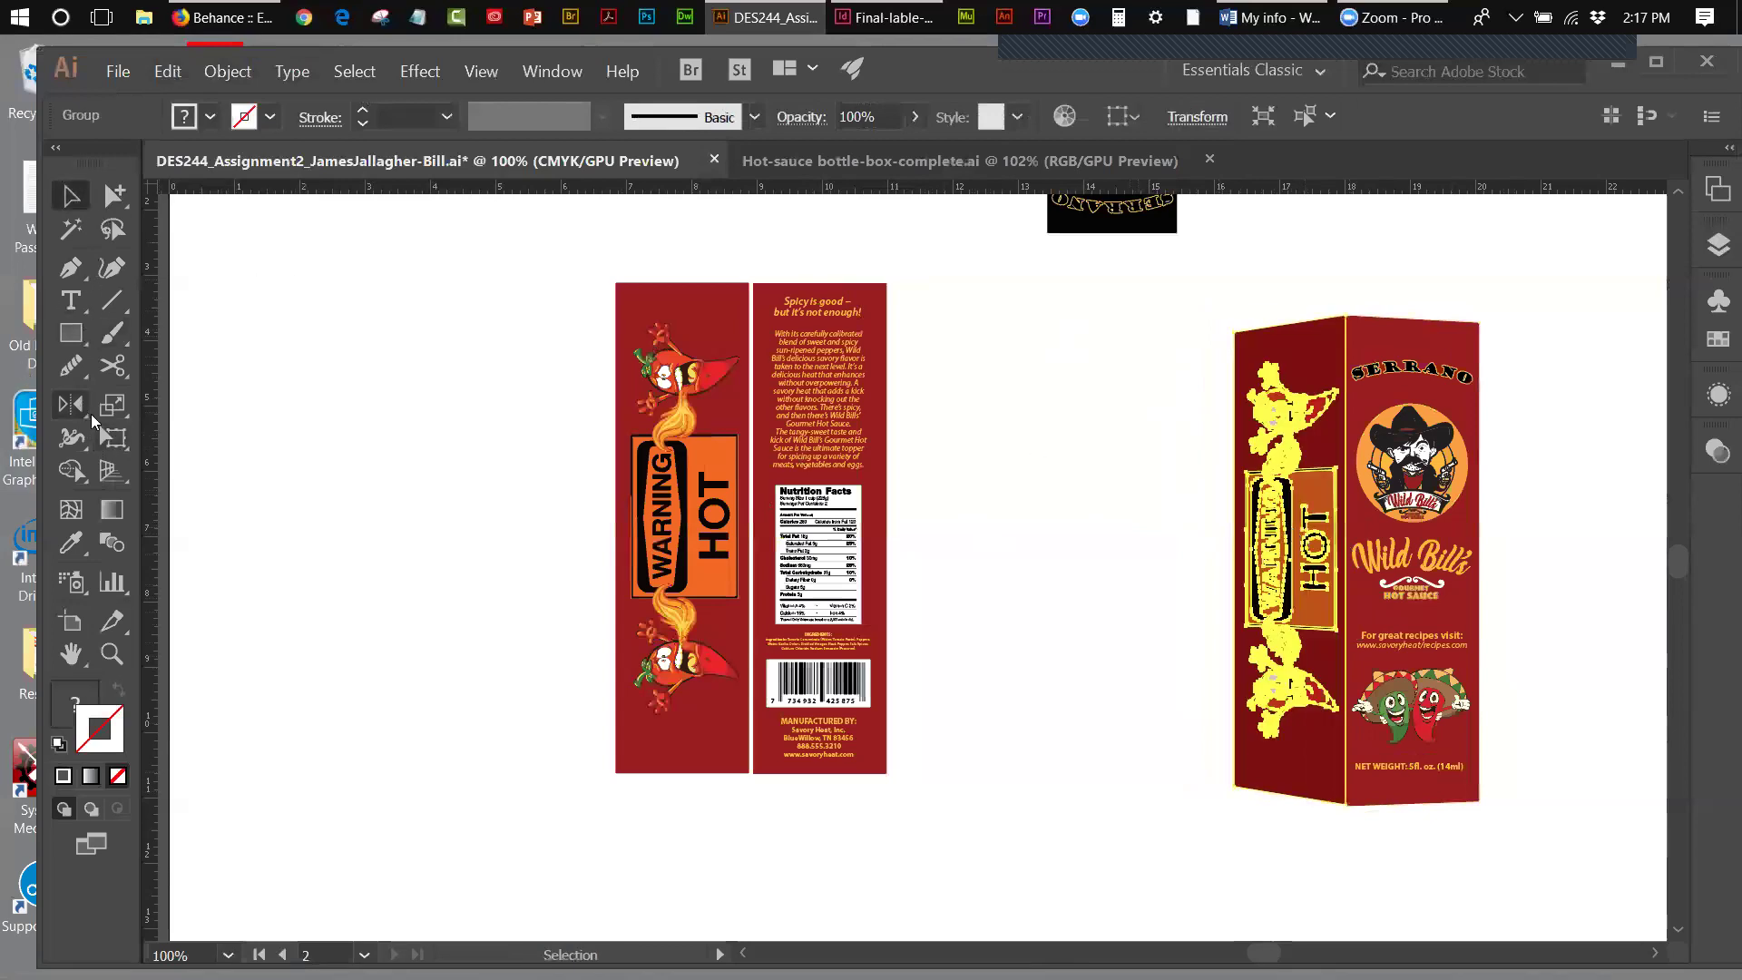
click(110, 438)
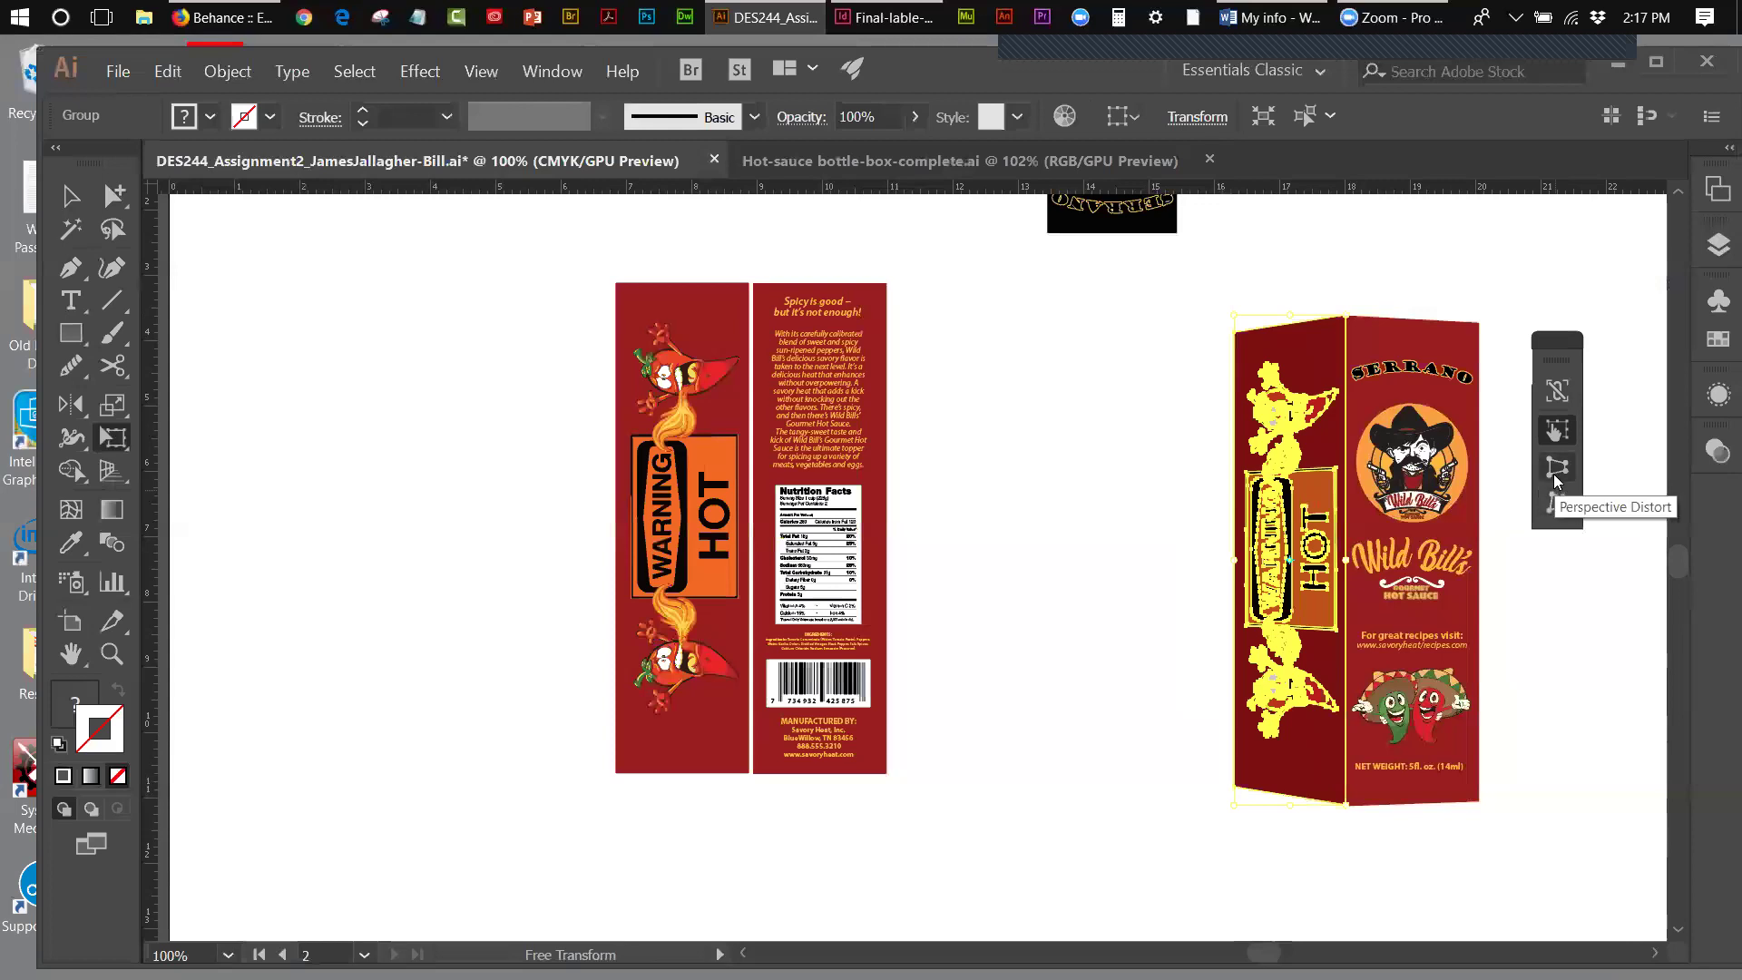
click(1554, 474)
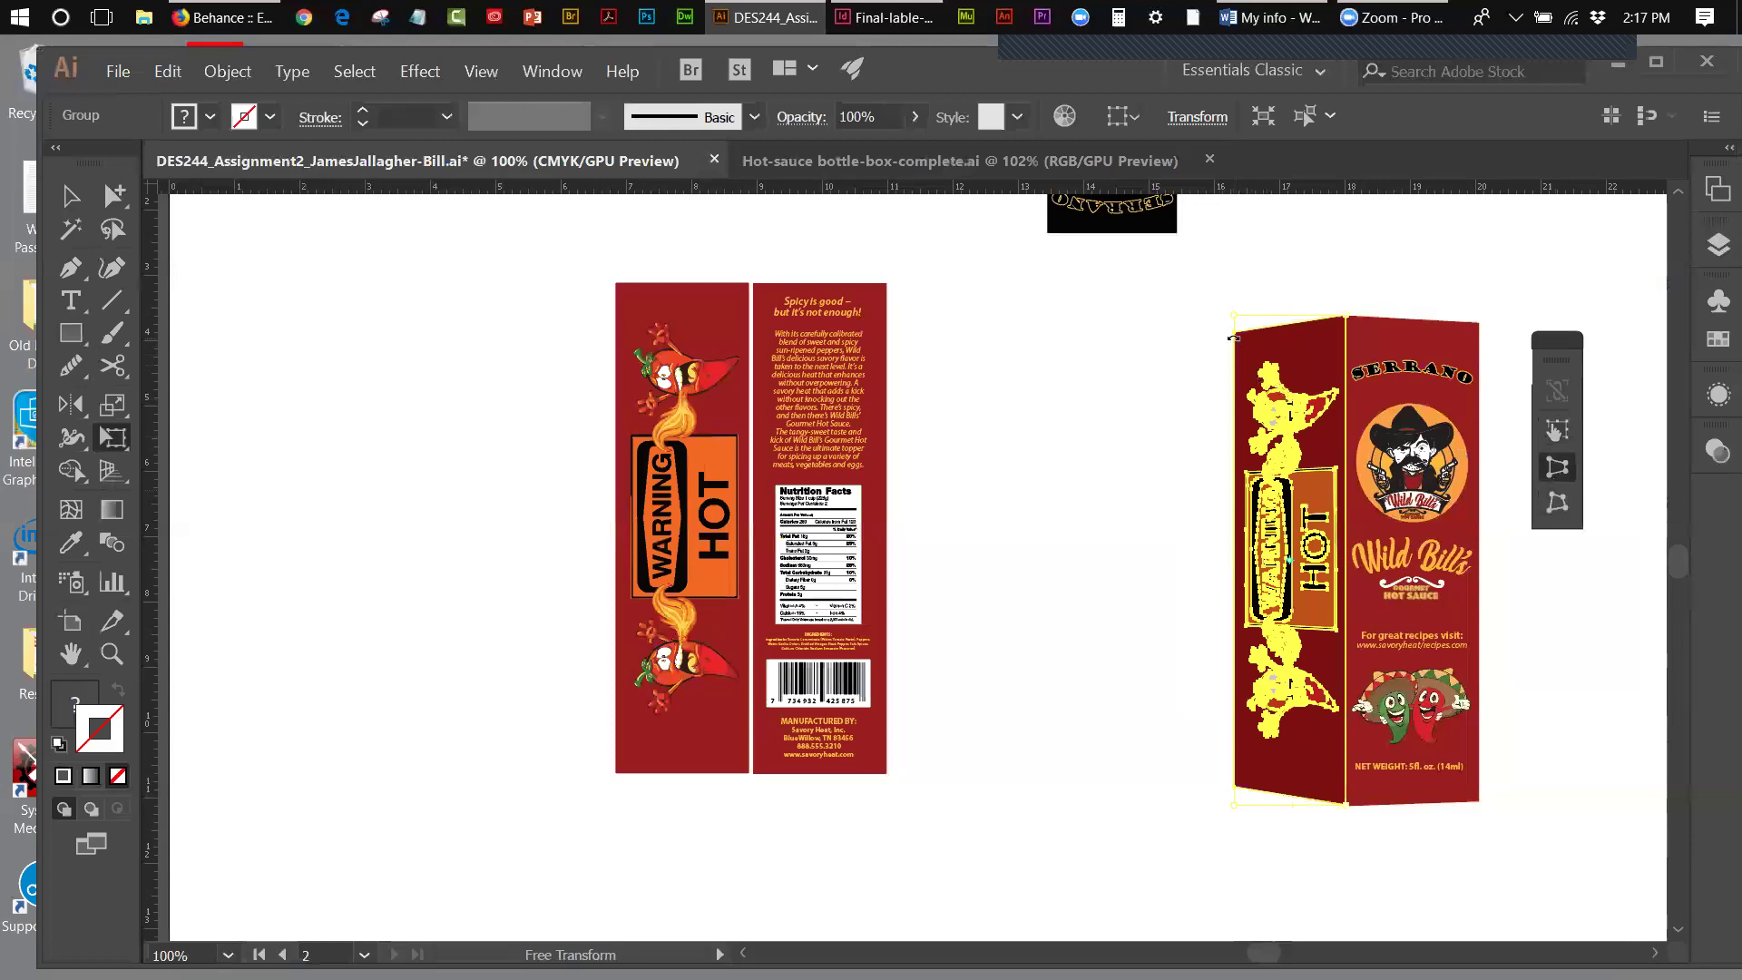
drag(1234, 315, 1235, 329)
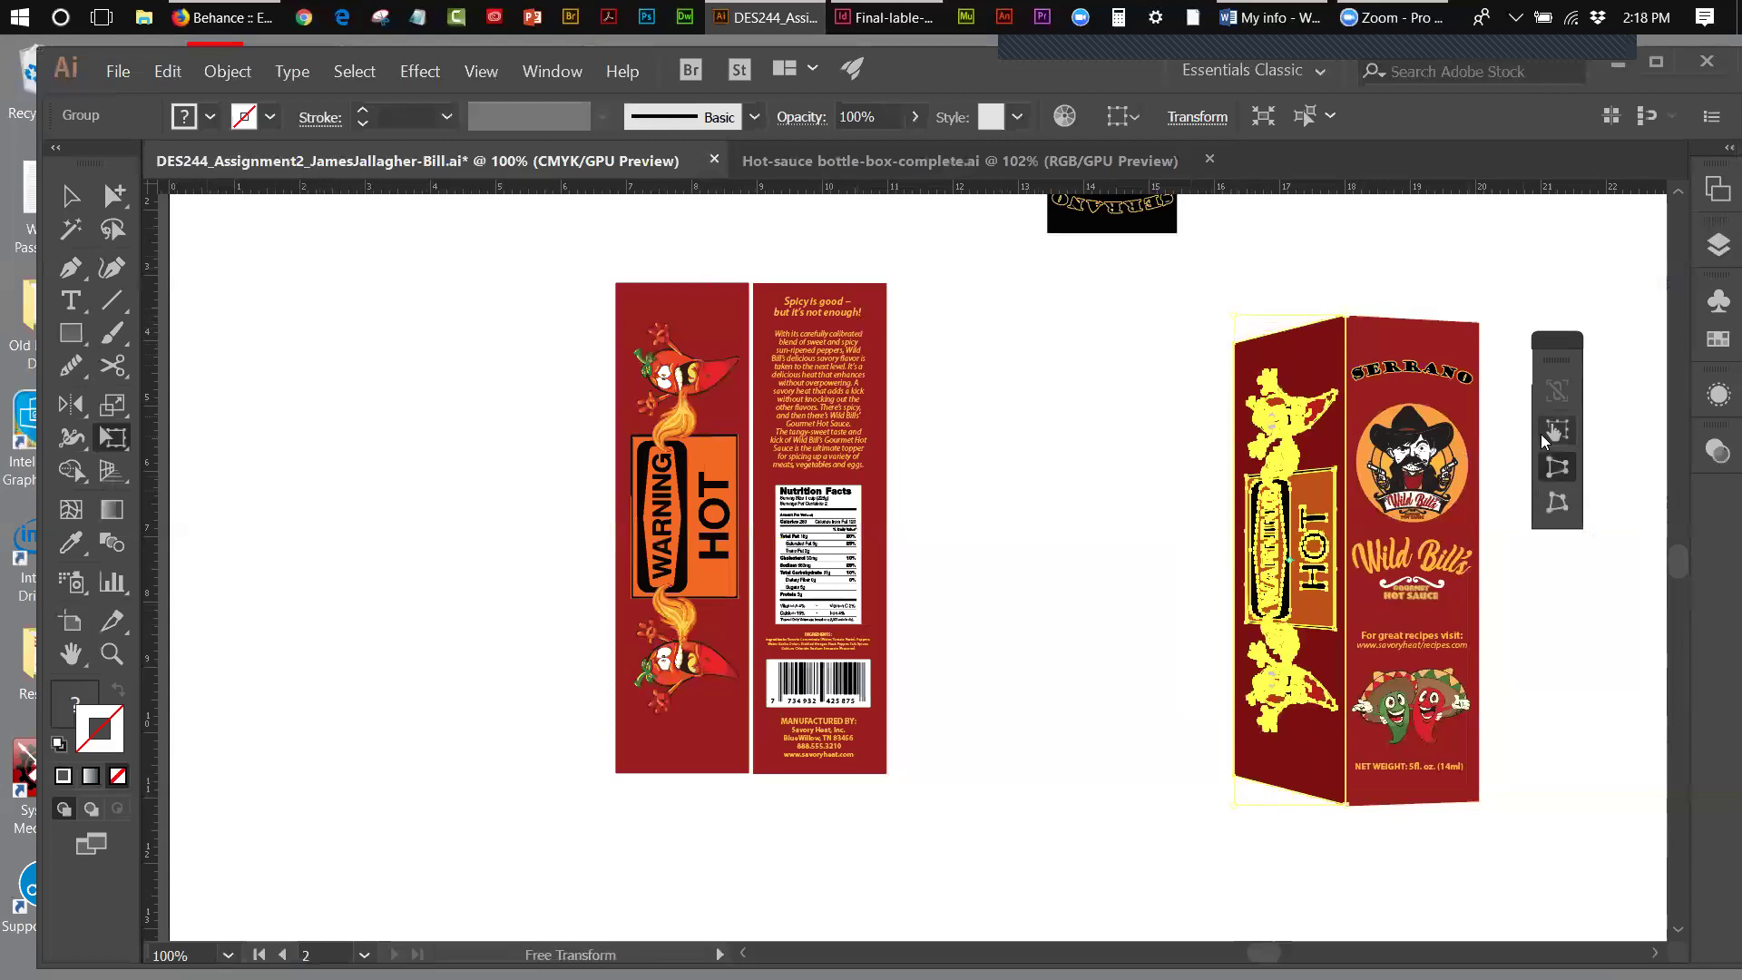
click(1543, 434)
drag(1237, 560, 1246, 561)
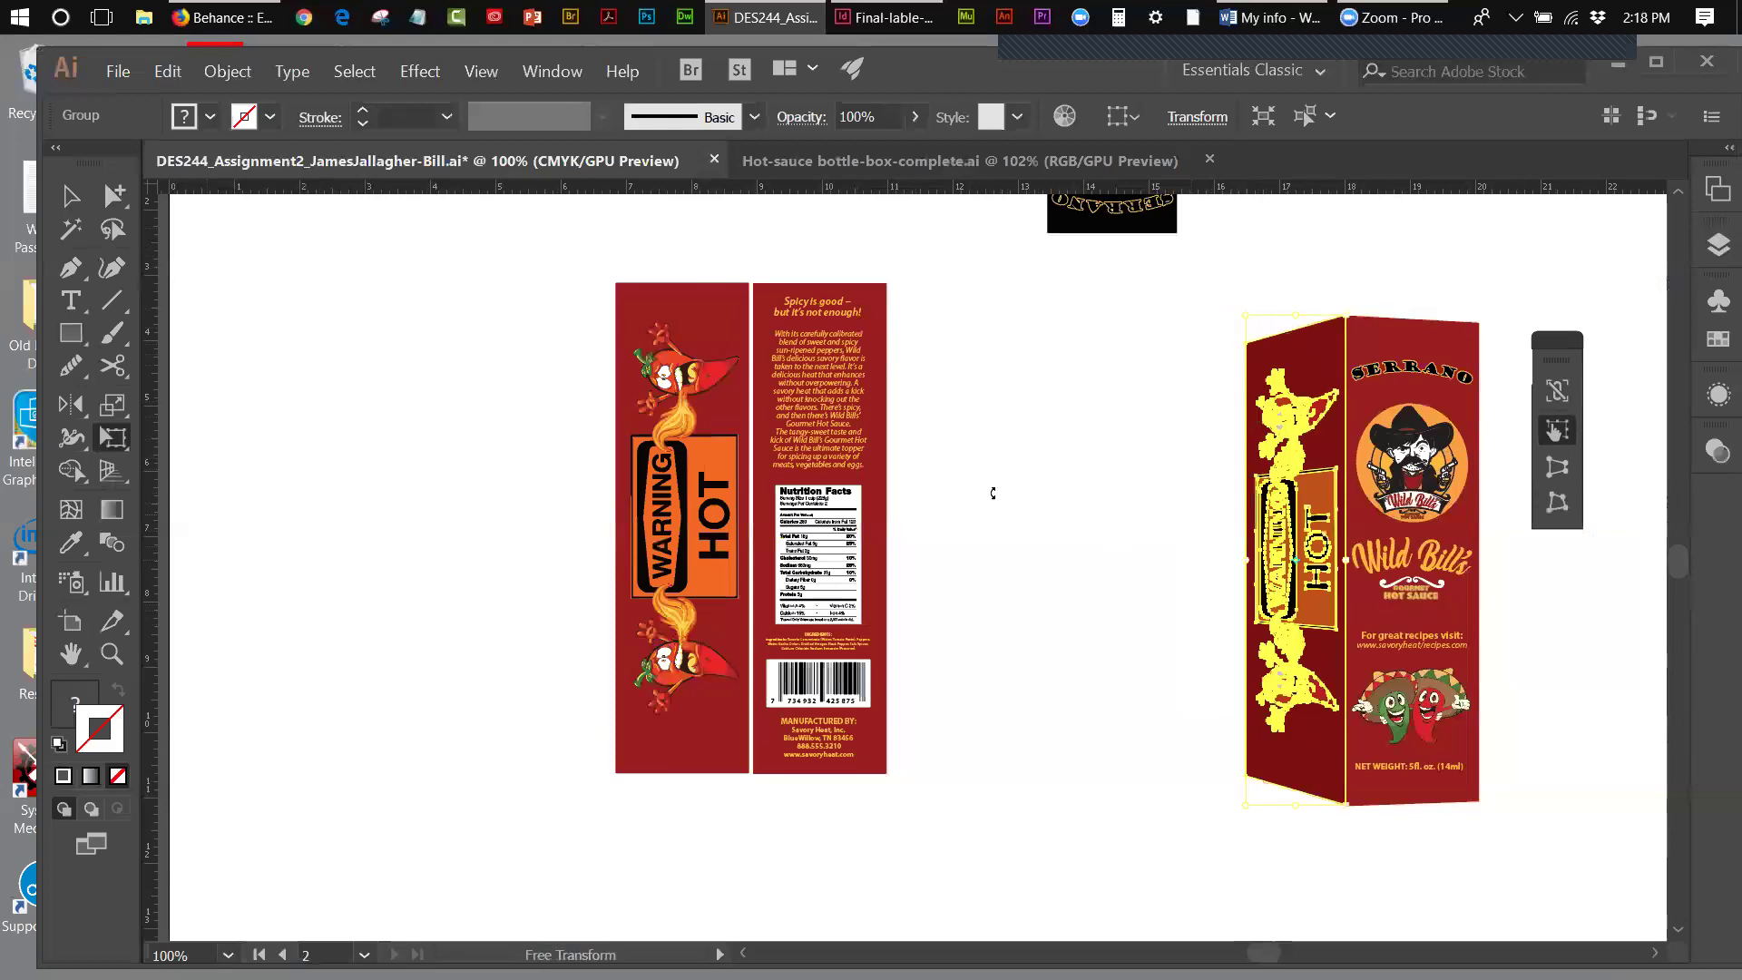
click(71, 195)
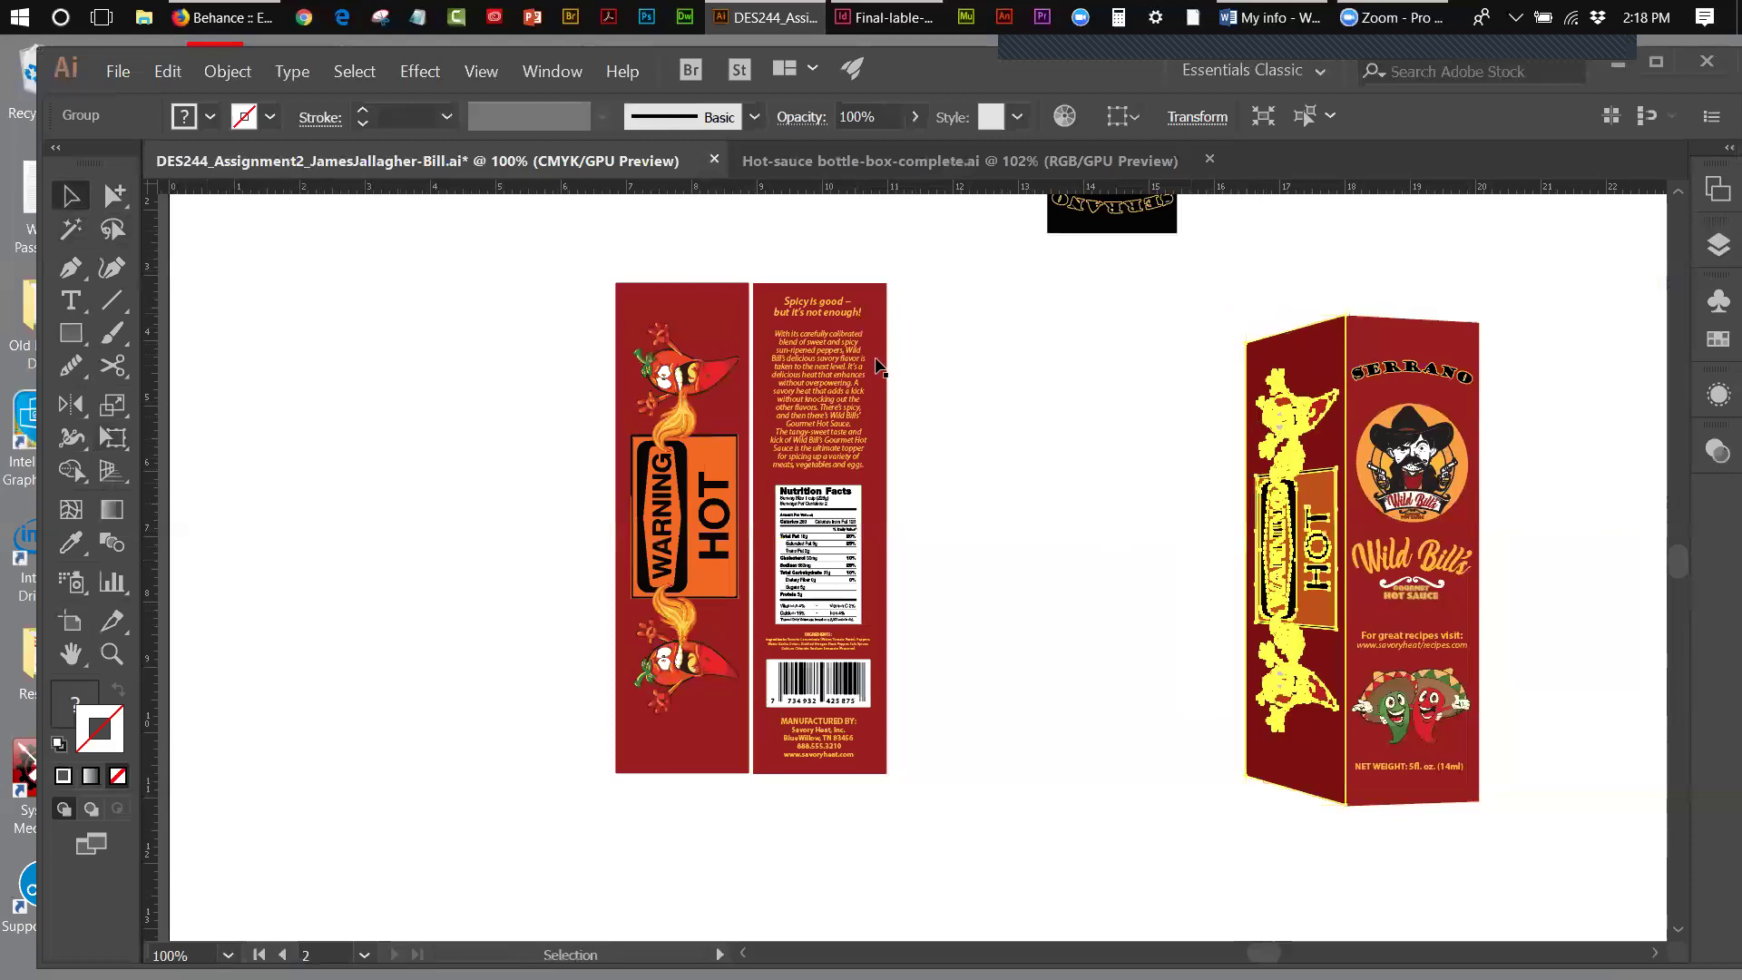
click(968, 372)
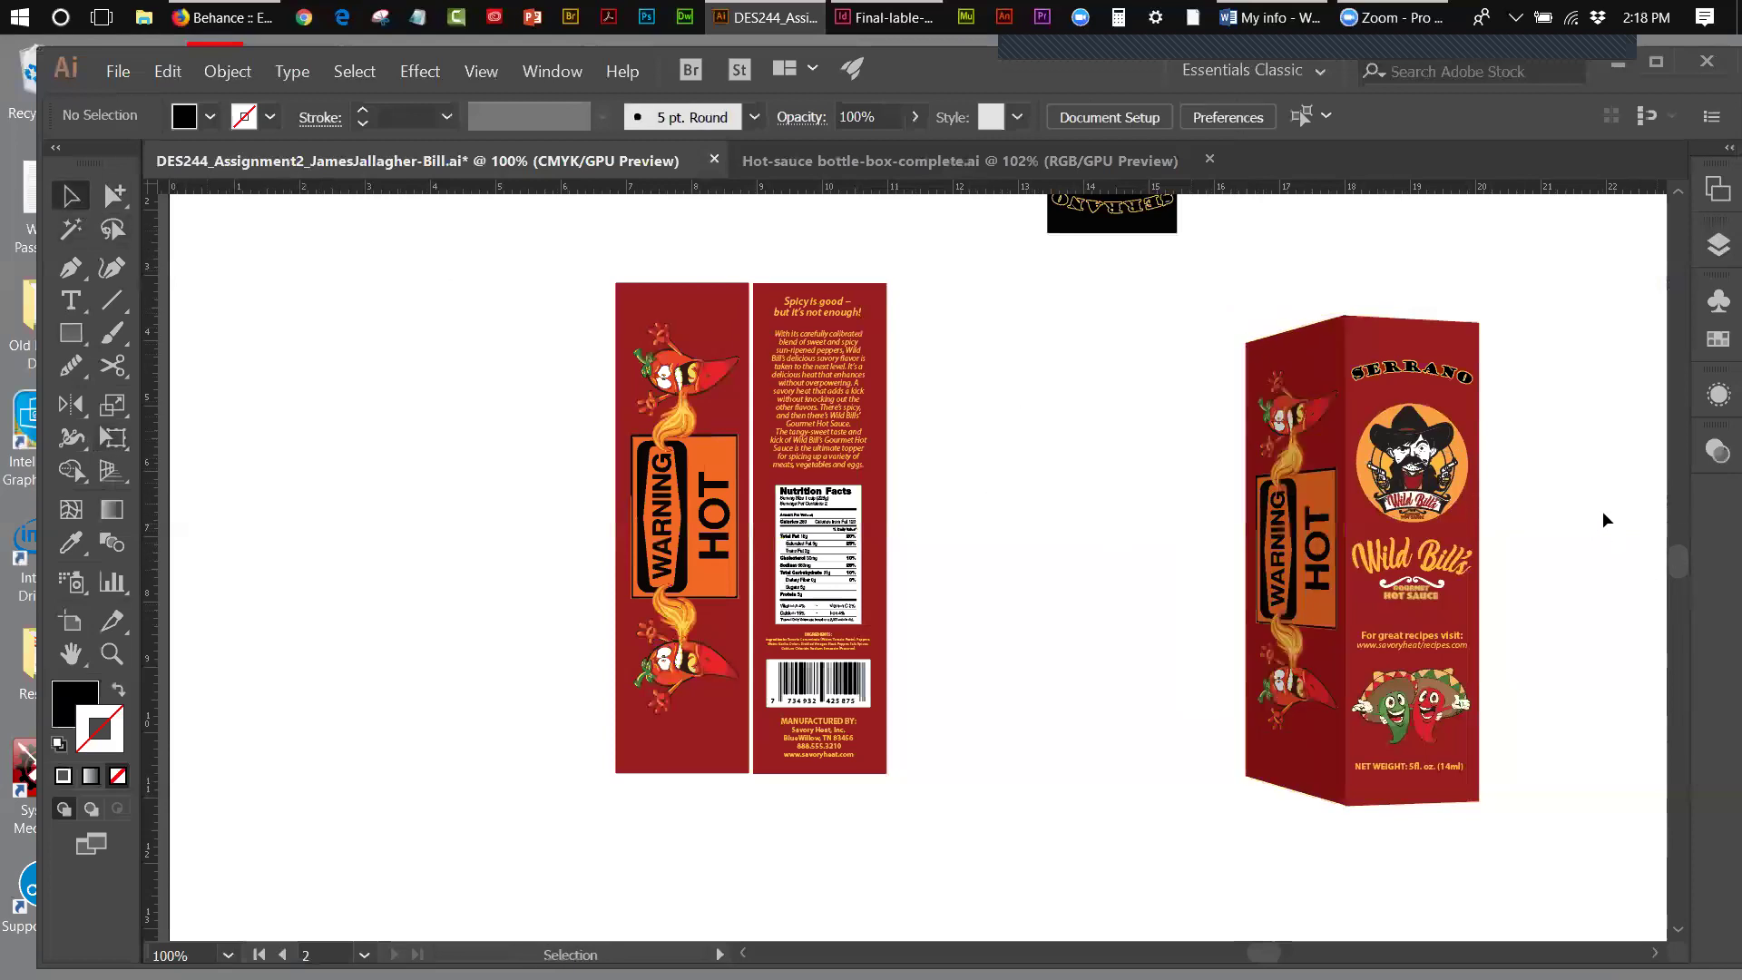
- Lower the SERRANO front panel's top-right corner with Perspective Distort, then select the whole box
click(1412, 486)
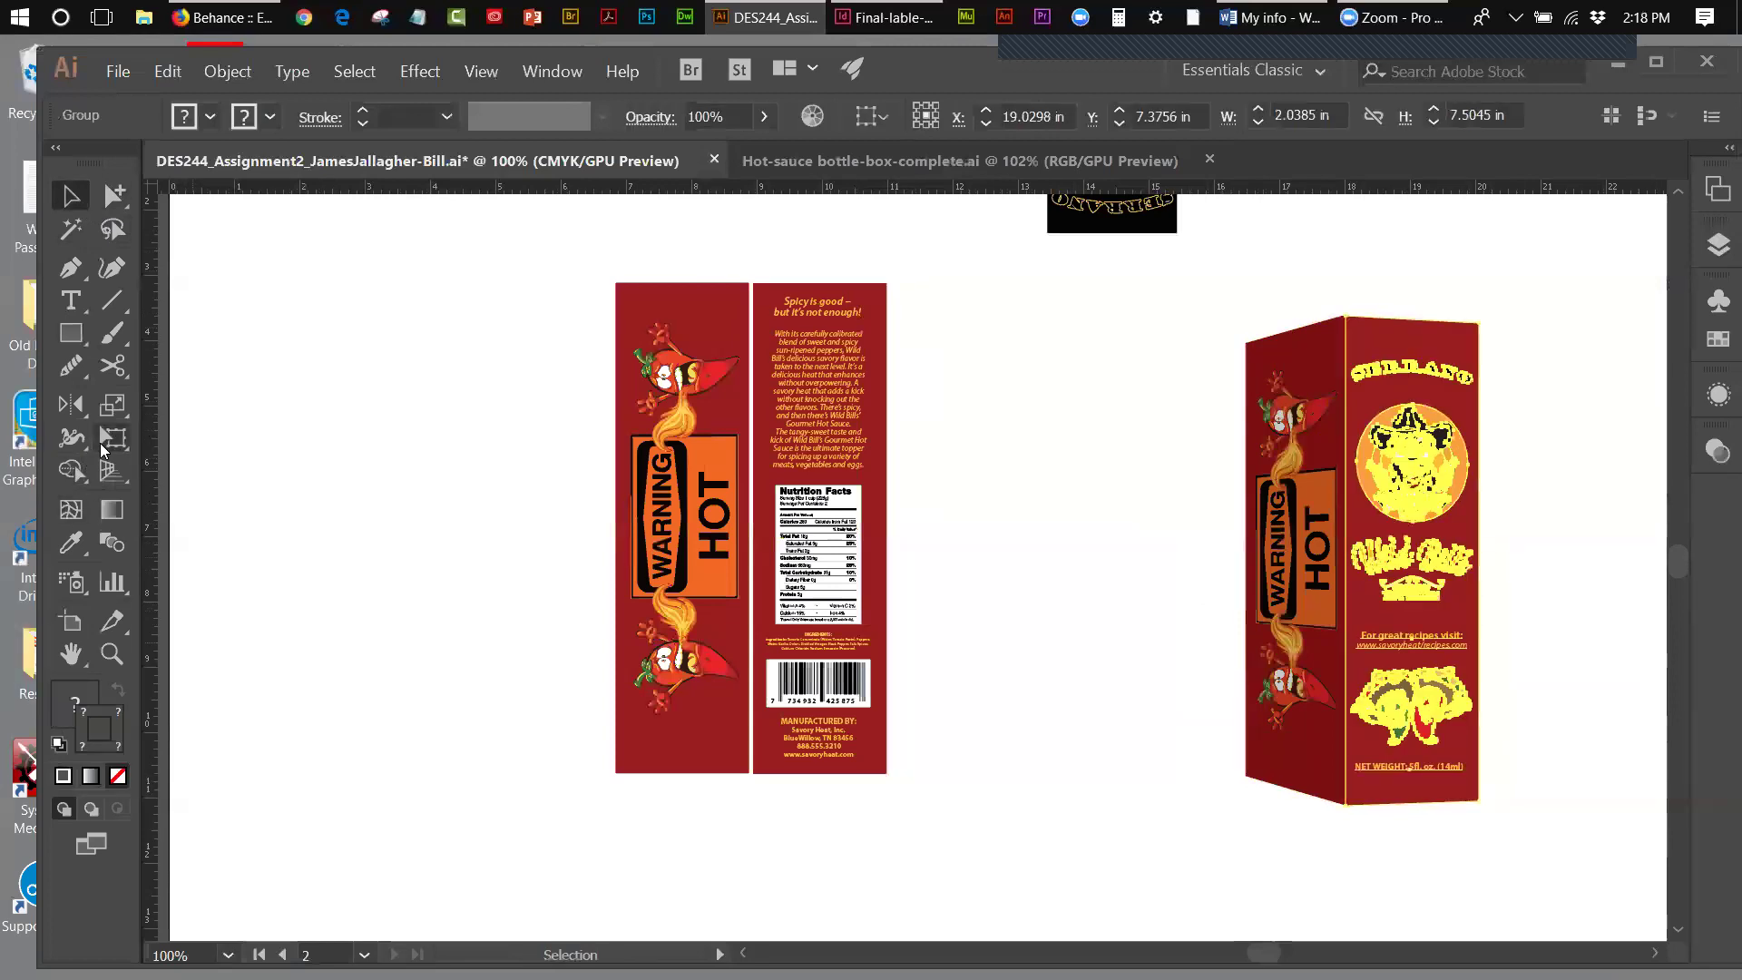
click(105, 444)
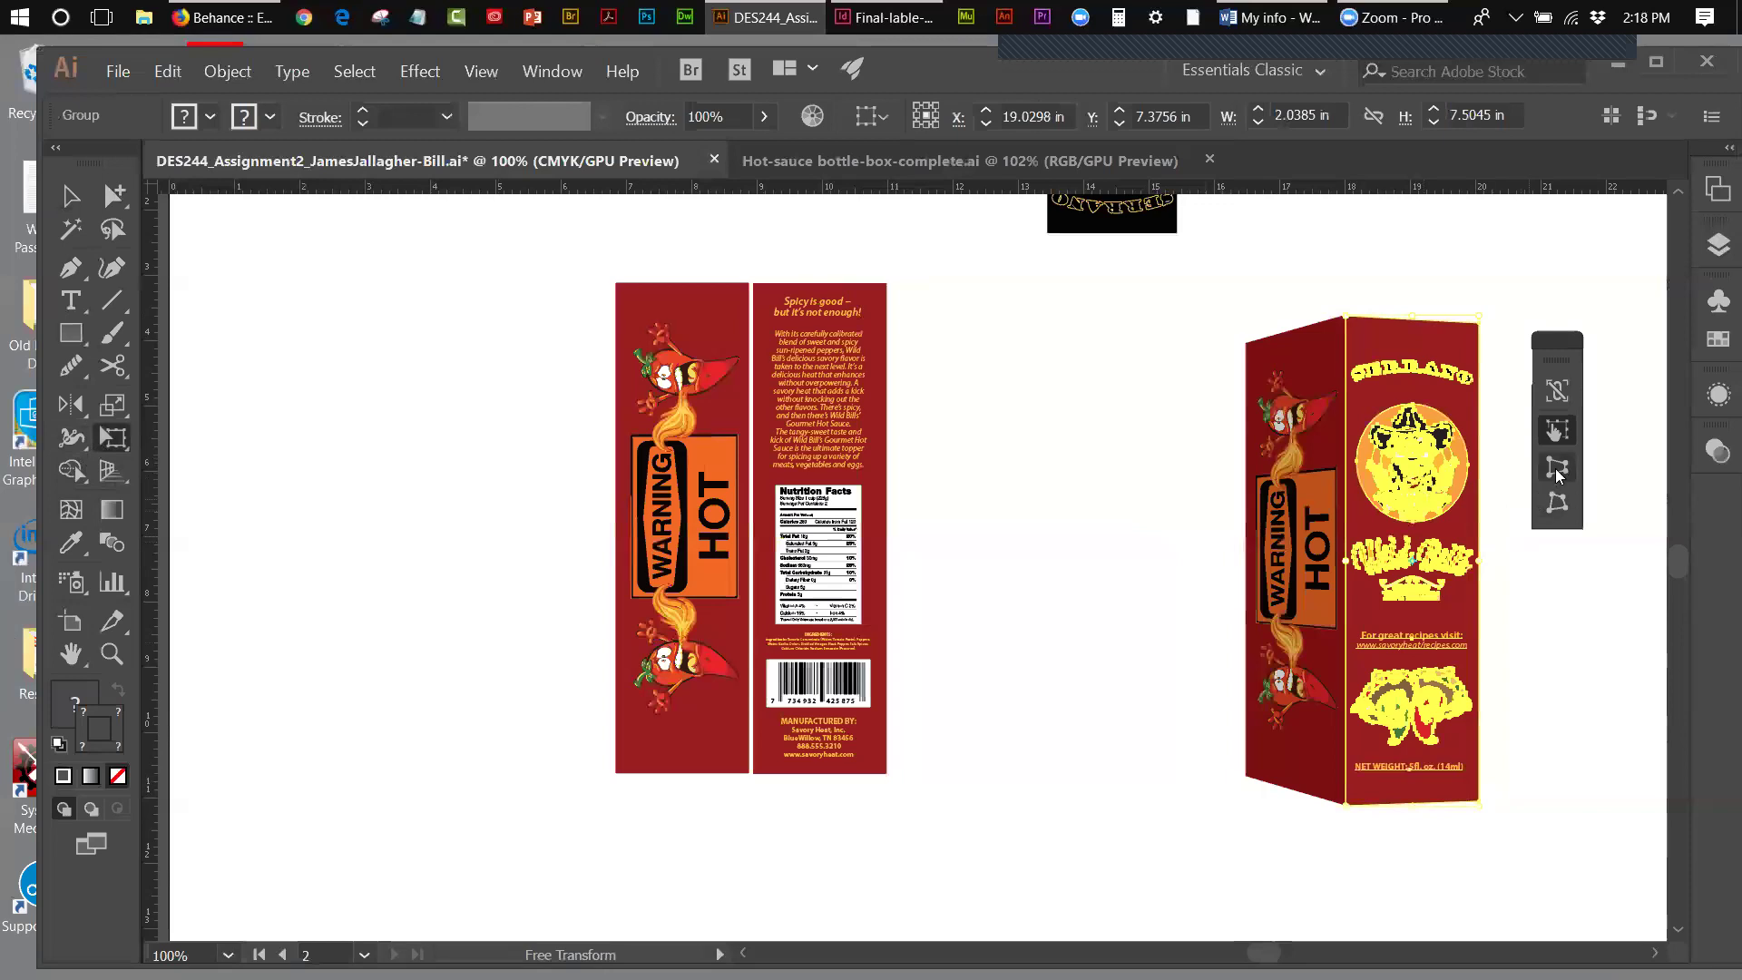
click(1556, 466)
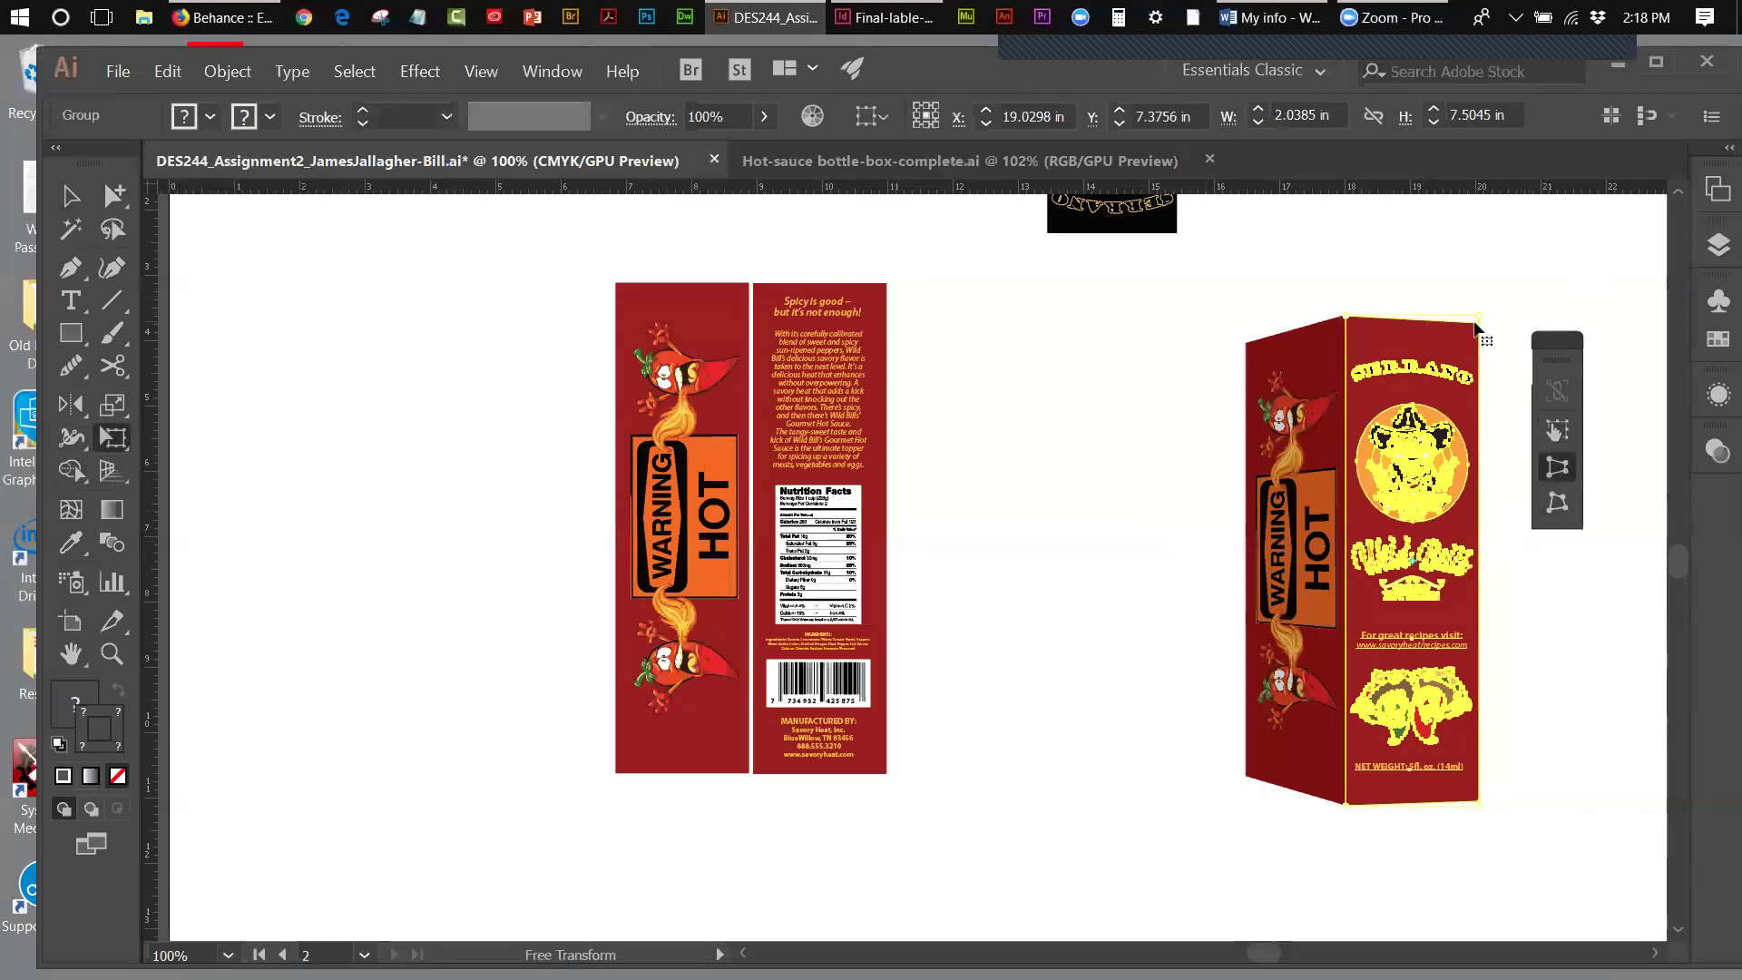
drag(1479, 319, 1477, 324)
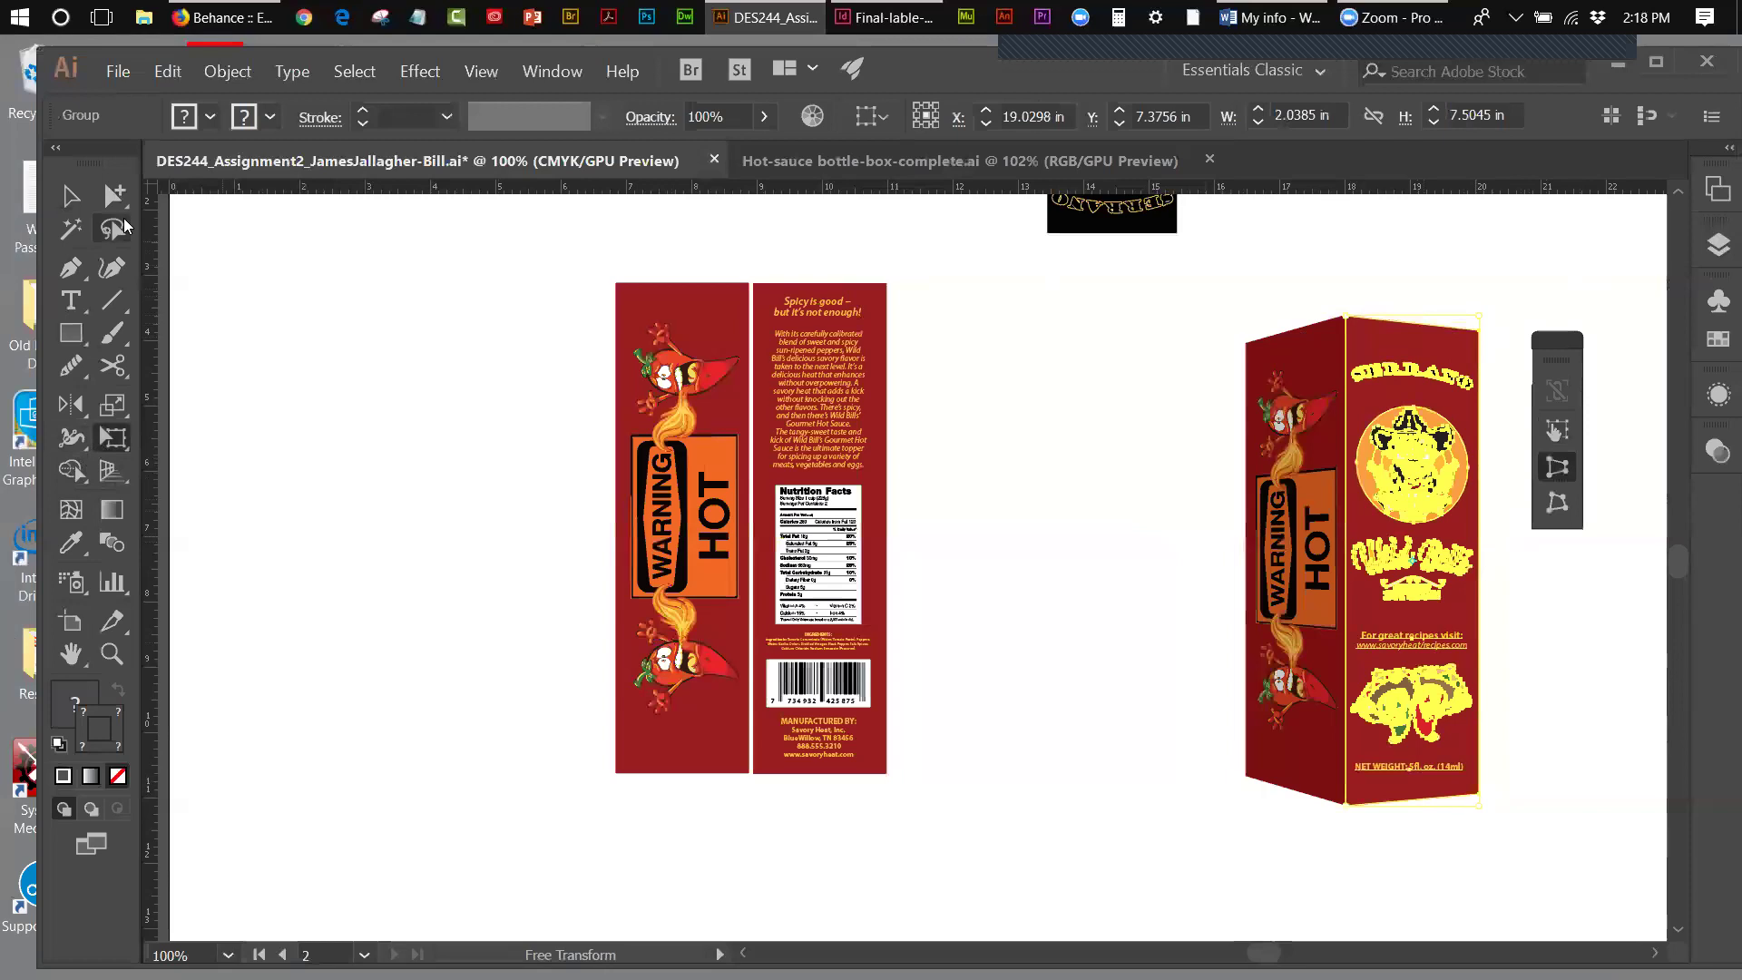
click(72, 198)
click(1029, 314)
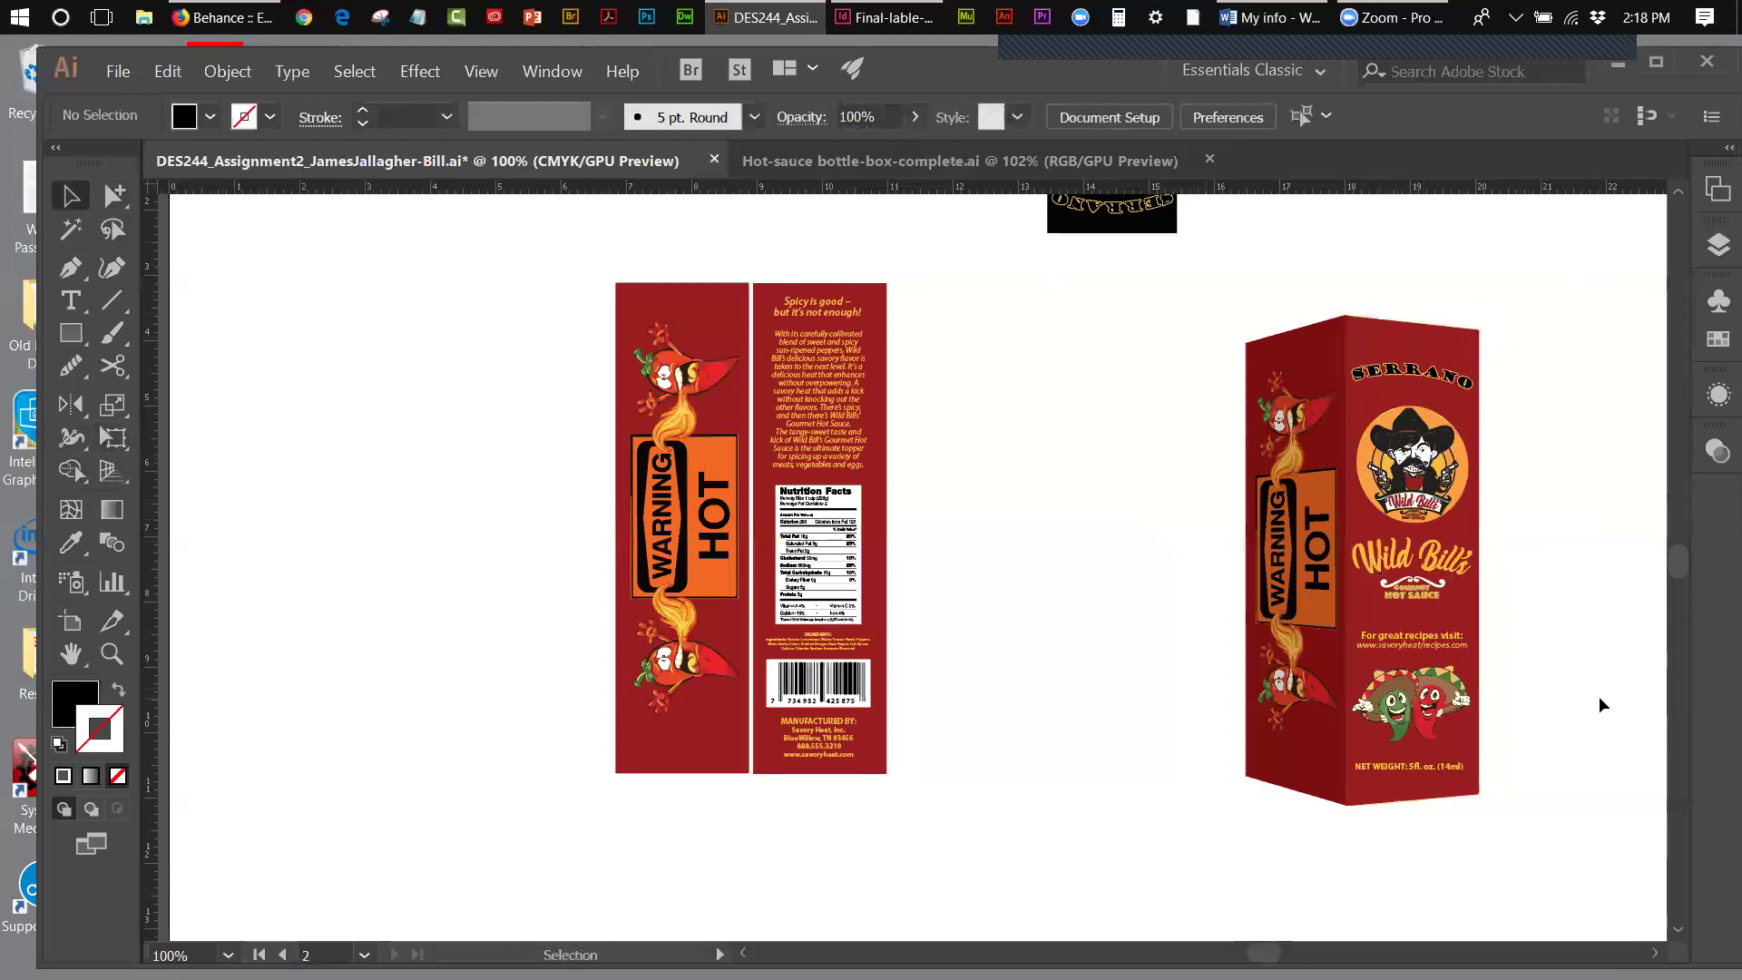
drag(1159, 508, 1564, 569)
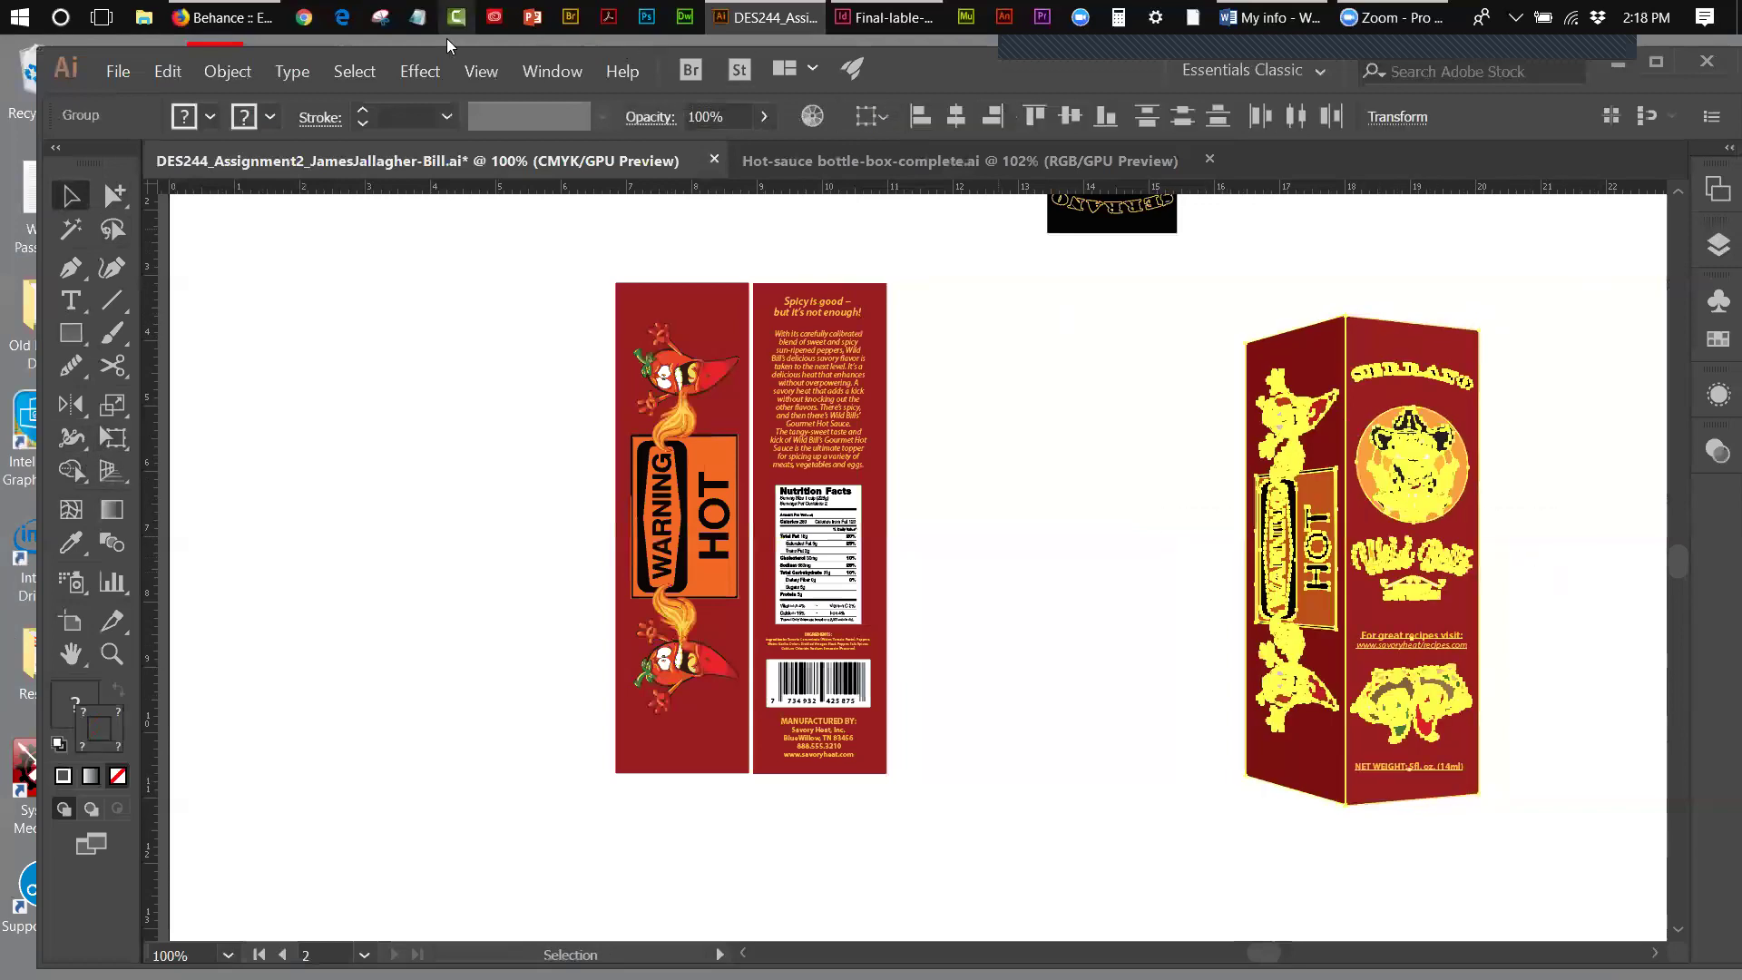
- In the bottle-box mockup, extend Artboard 1 leftward to 16.86 in wide
click(168, 71)
mouse_move(227, 72)
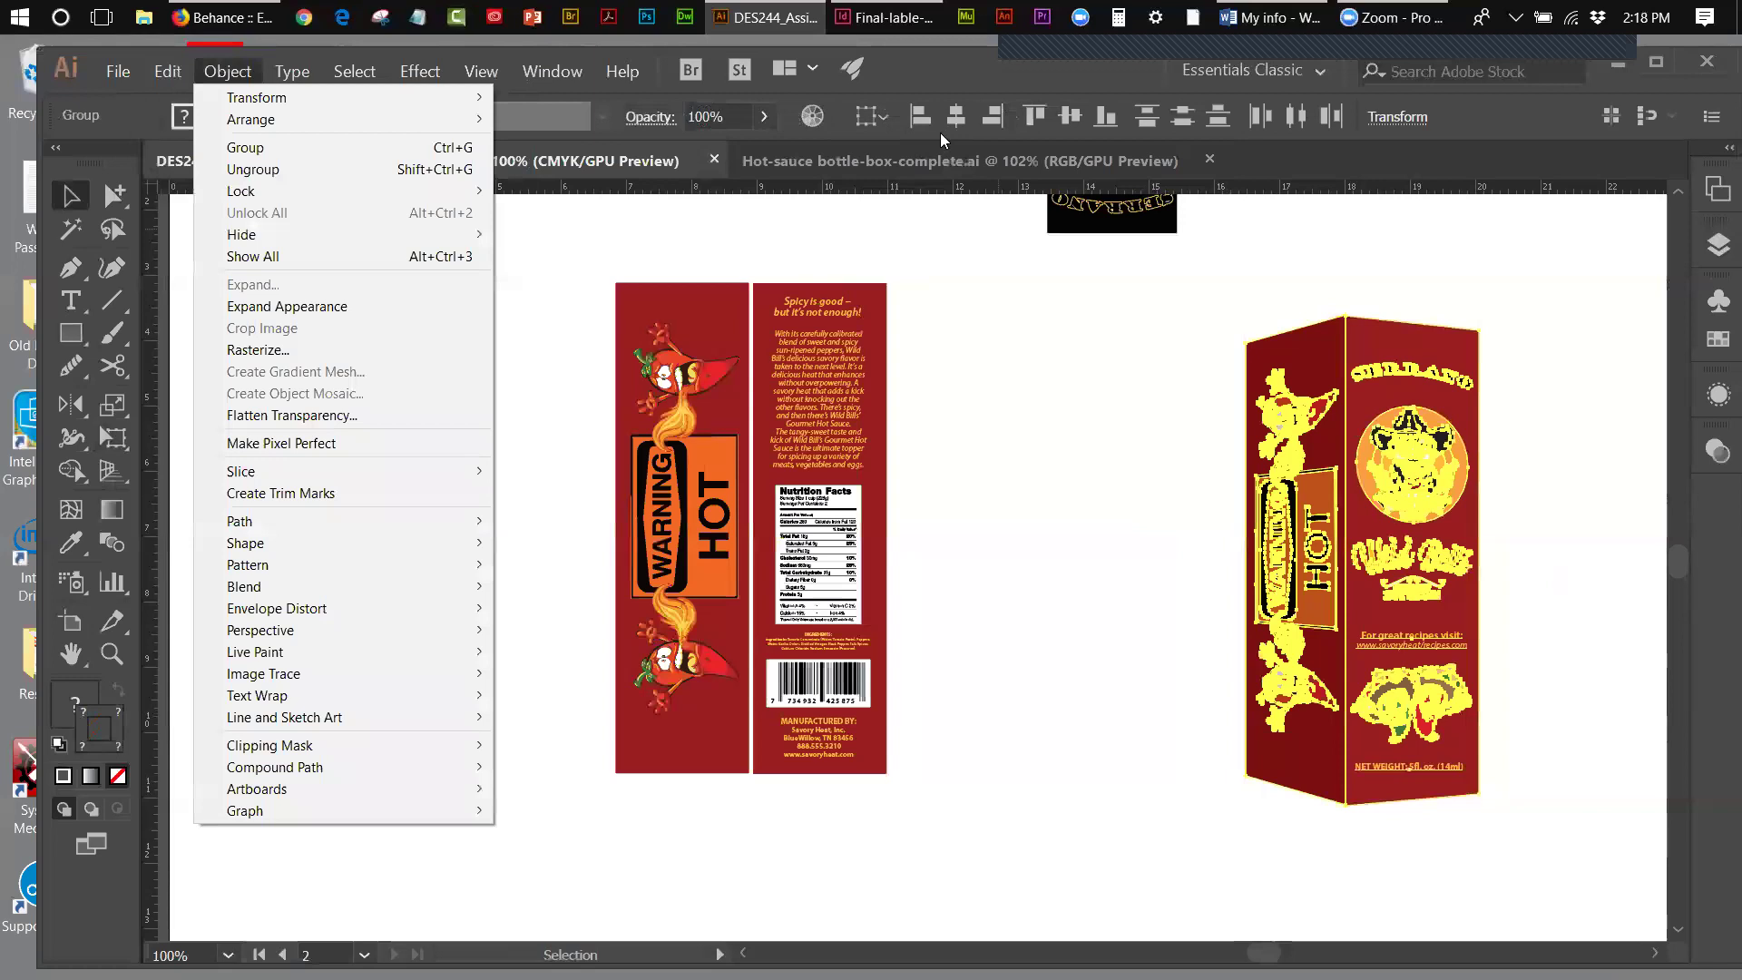
click(839, 167)
click(833, 161)
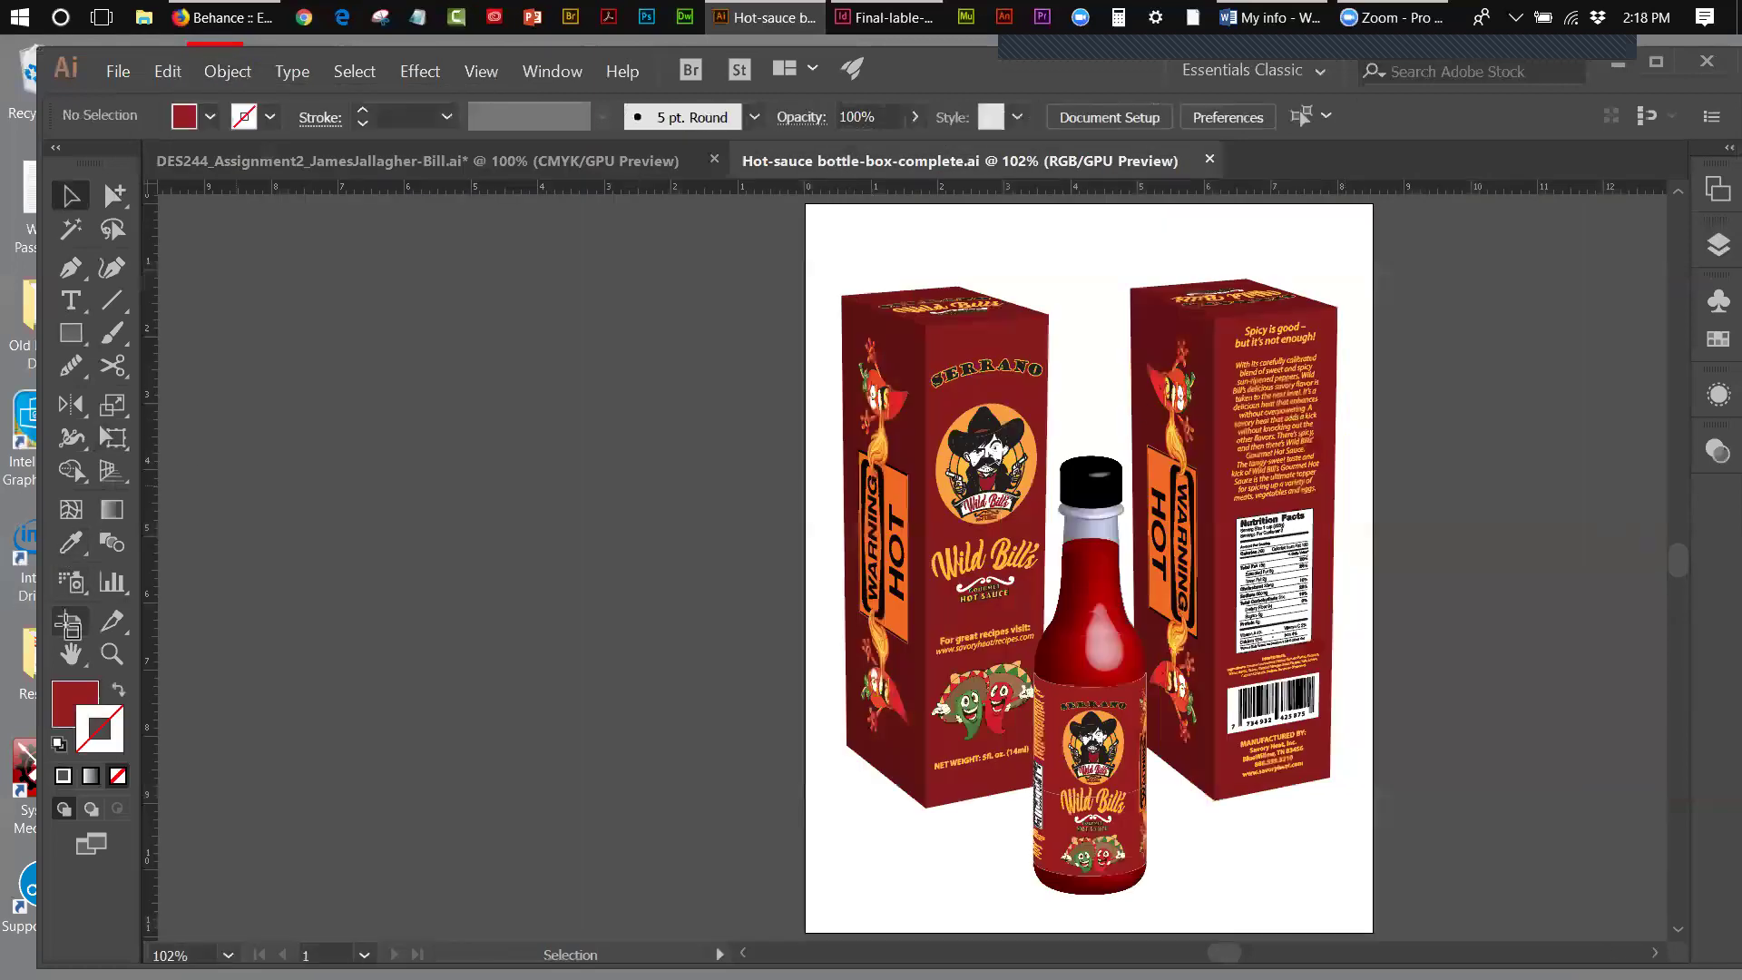
click(71, 622)
drag(806, 567, 245, 558)
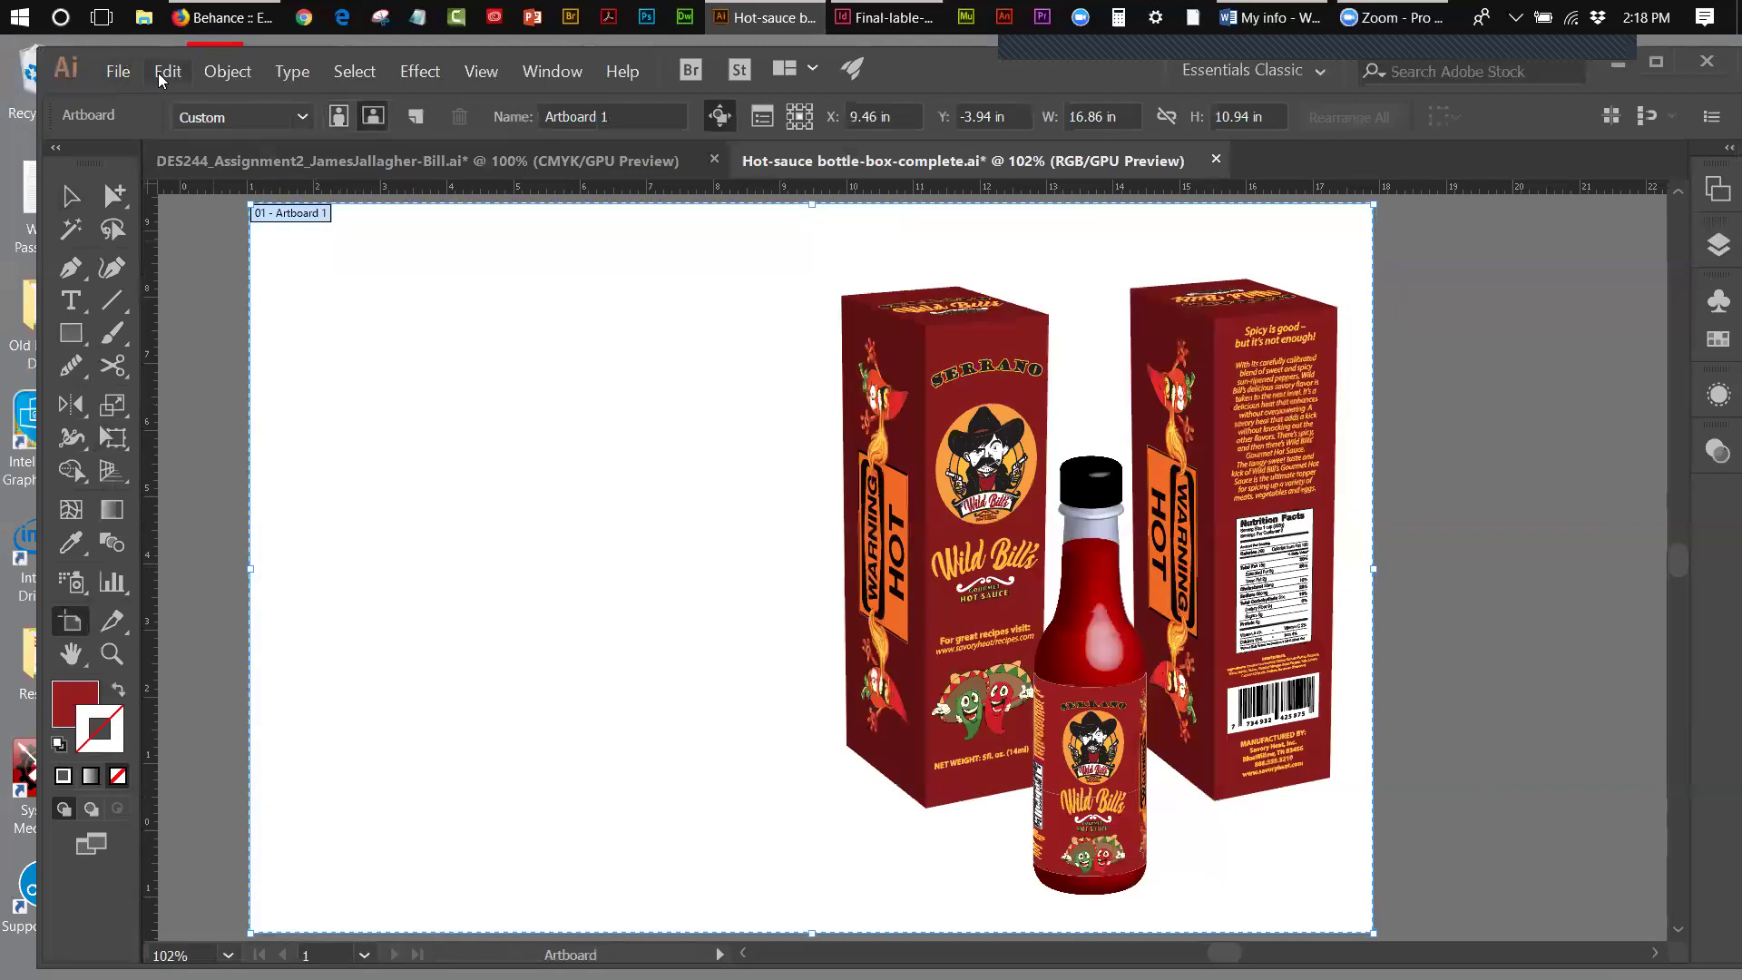
- Undo an unwanted red-rectangle paste and copy the whole 3D box from the DES244 document
click(167, 71)
key(Escape)
key(ctrl+v)
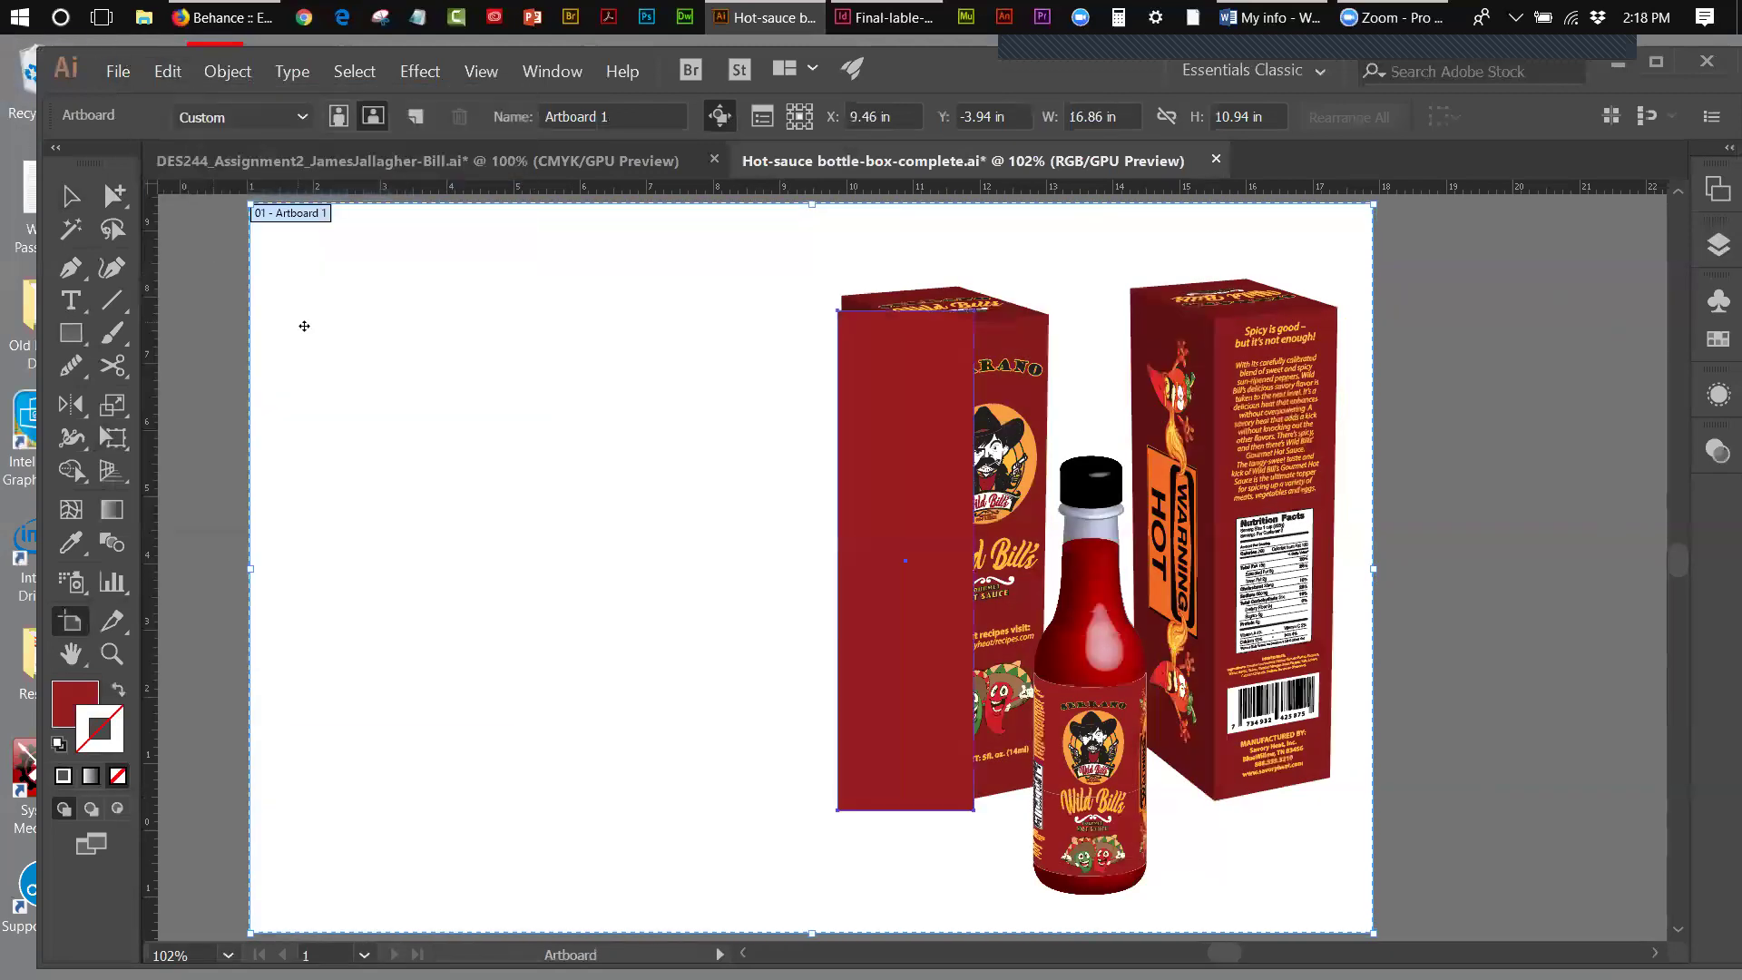
key(ctrl+z)
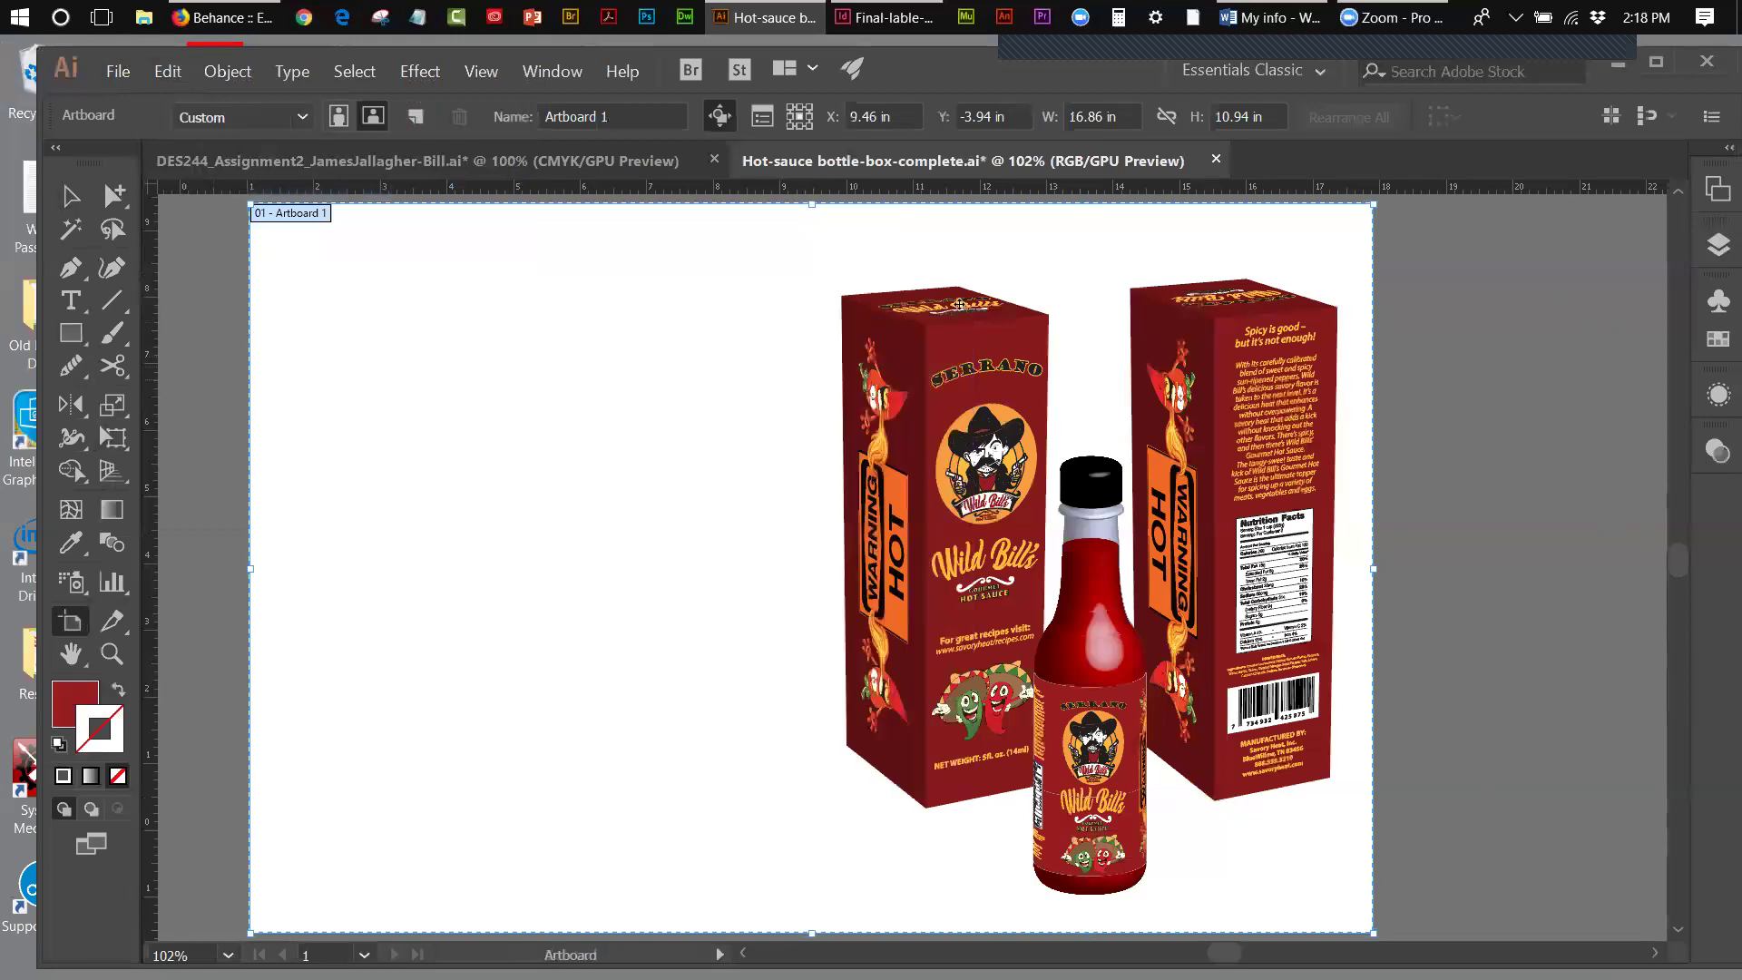
click(563, 167)
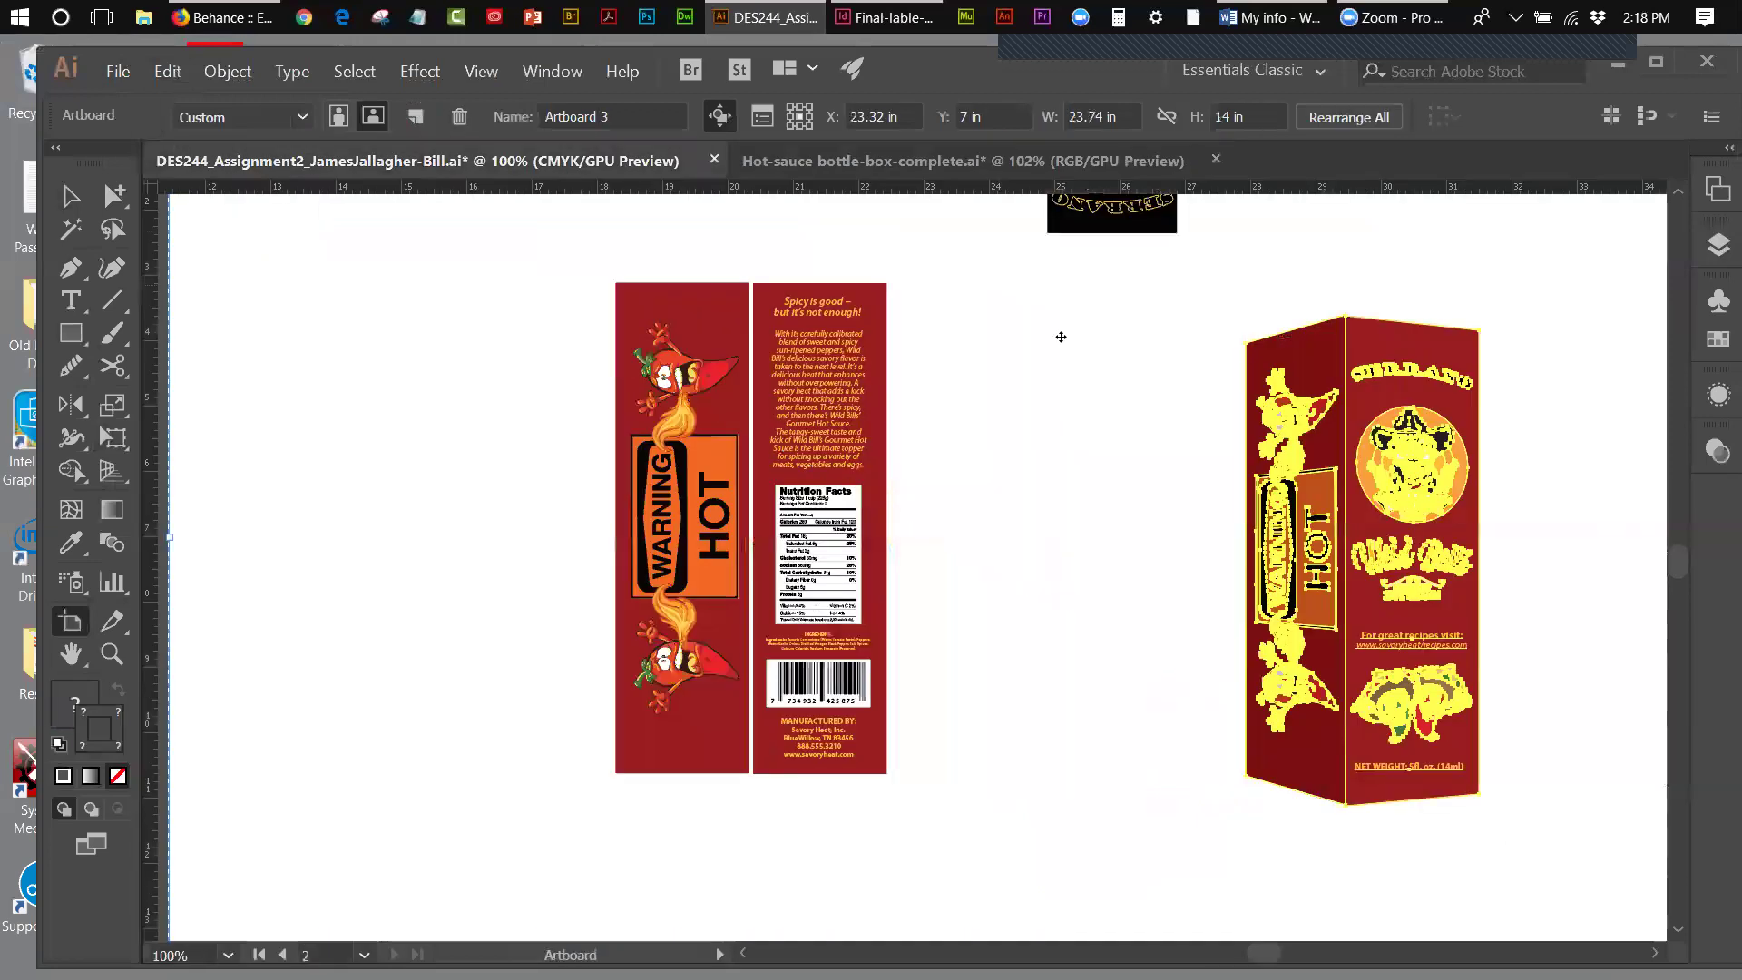
click(71, 196)
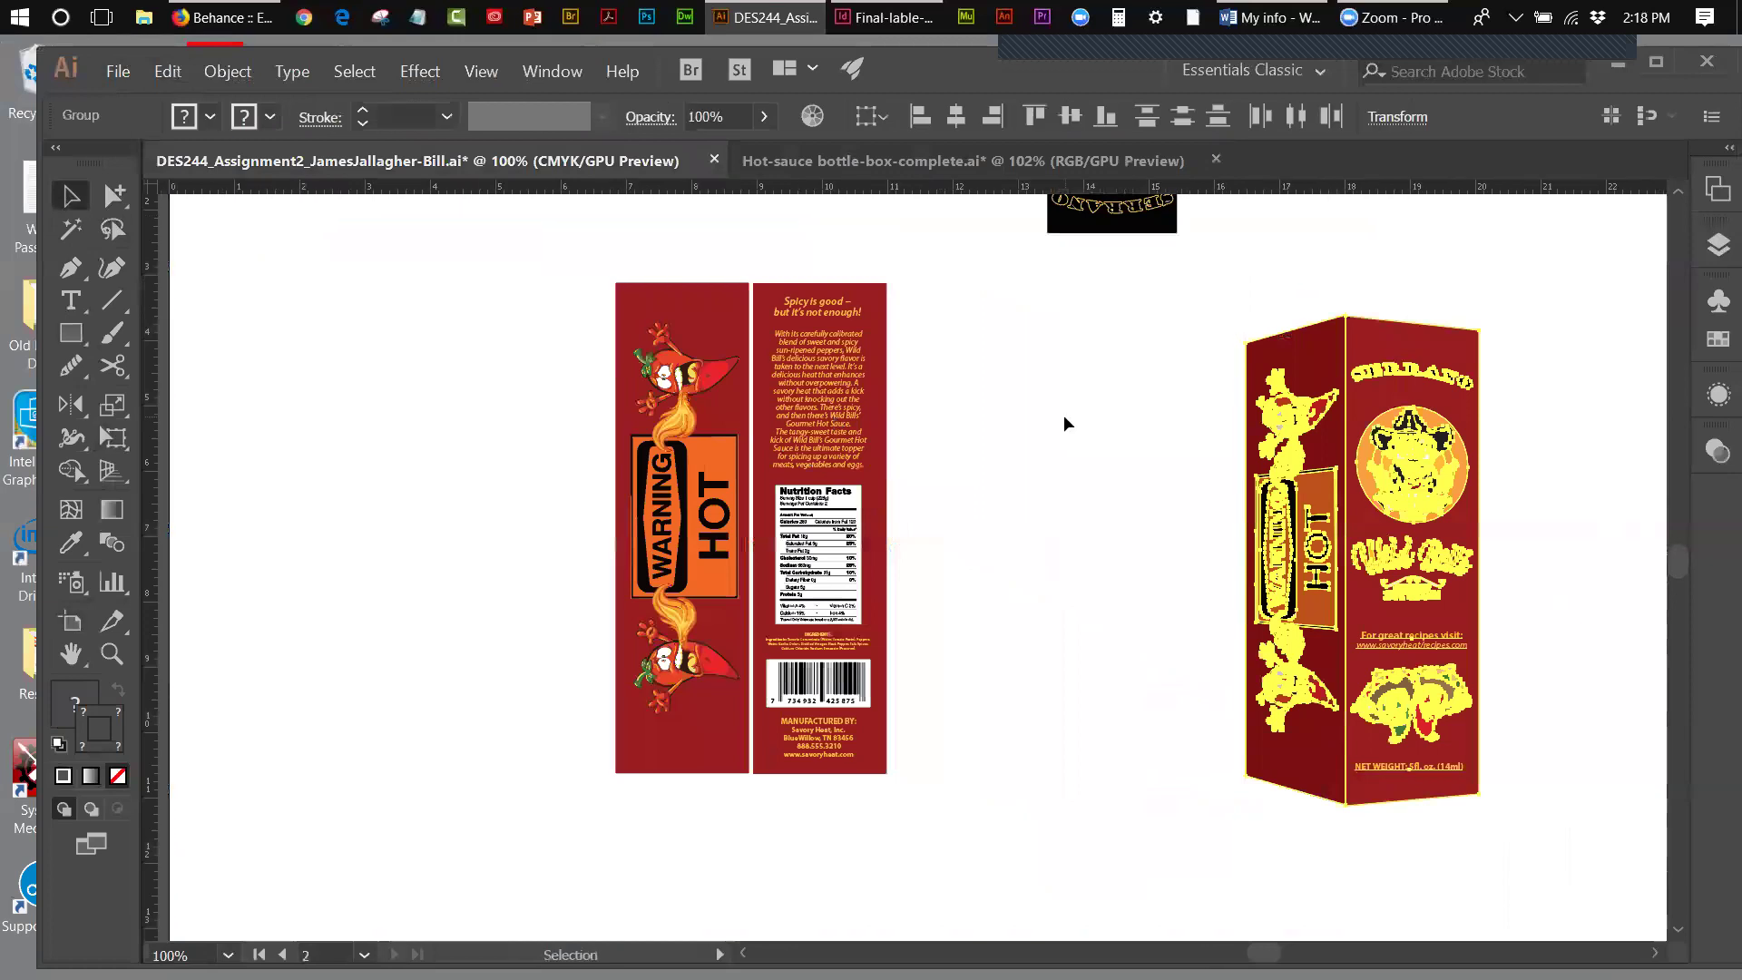
drag(1200, 314, 1577, 580)
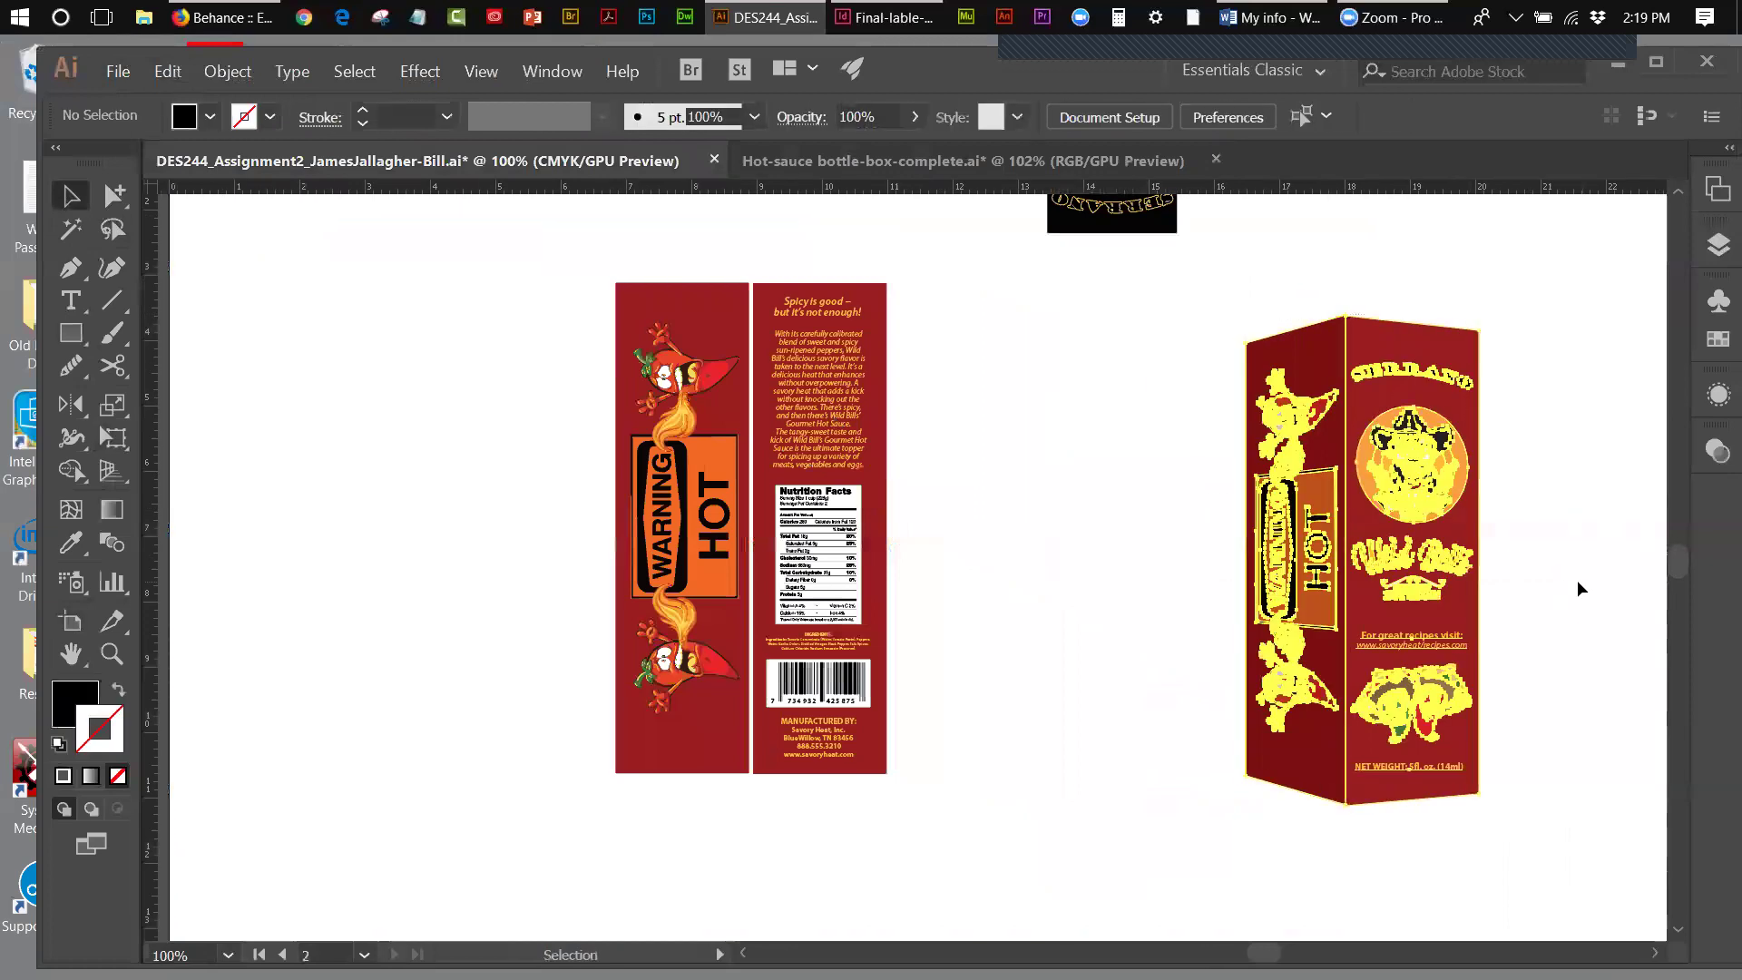
click(164, 73)
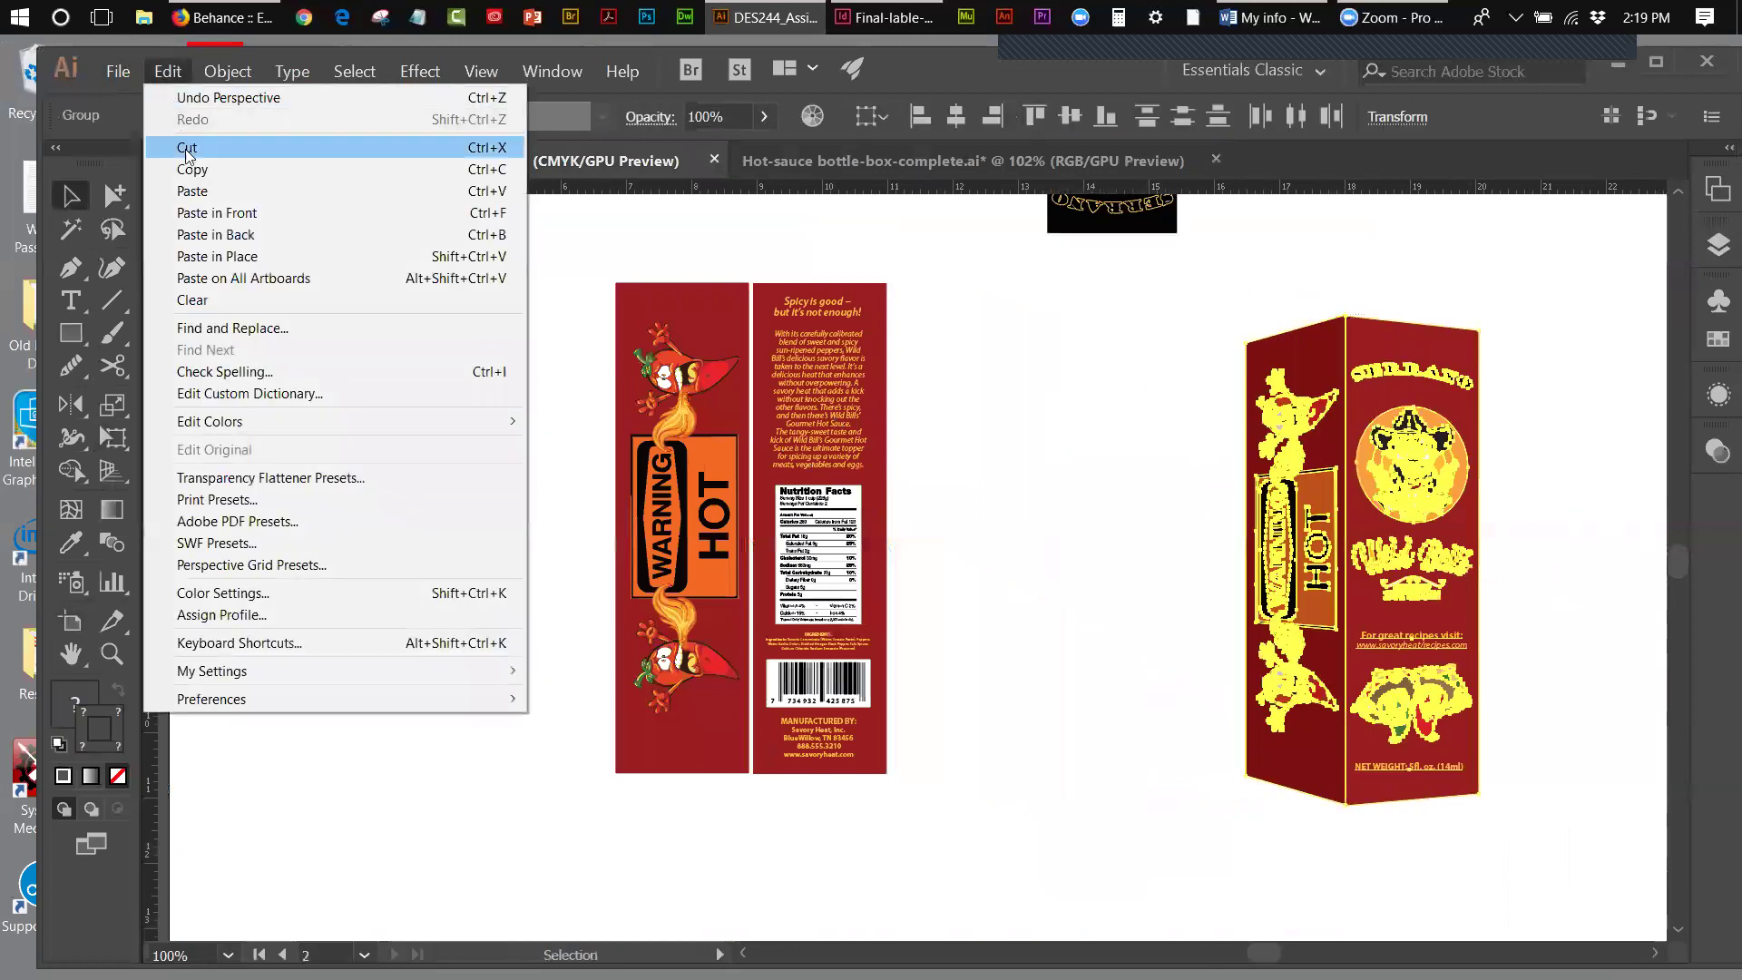
click(191, 167)
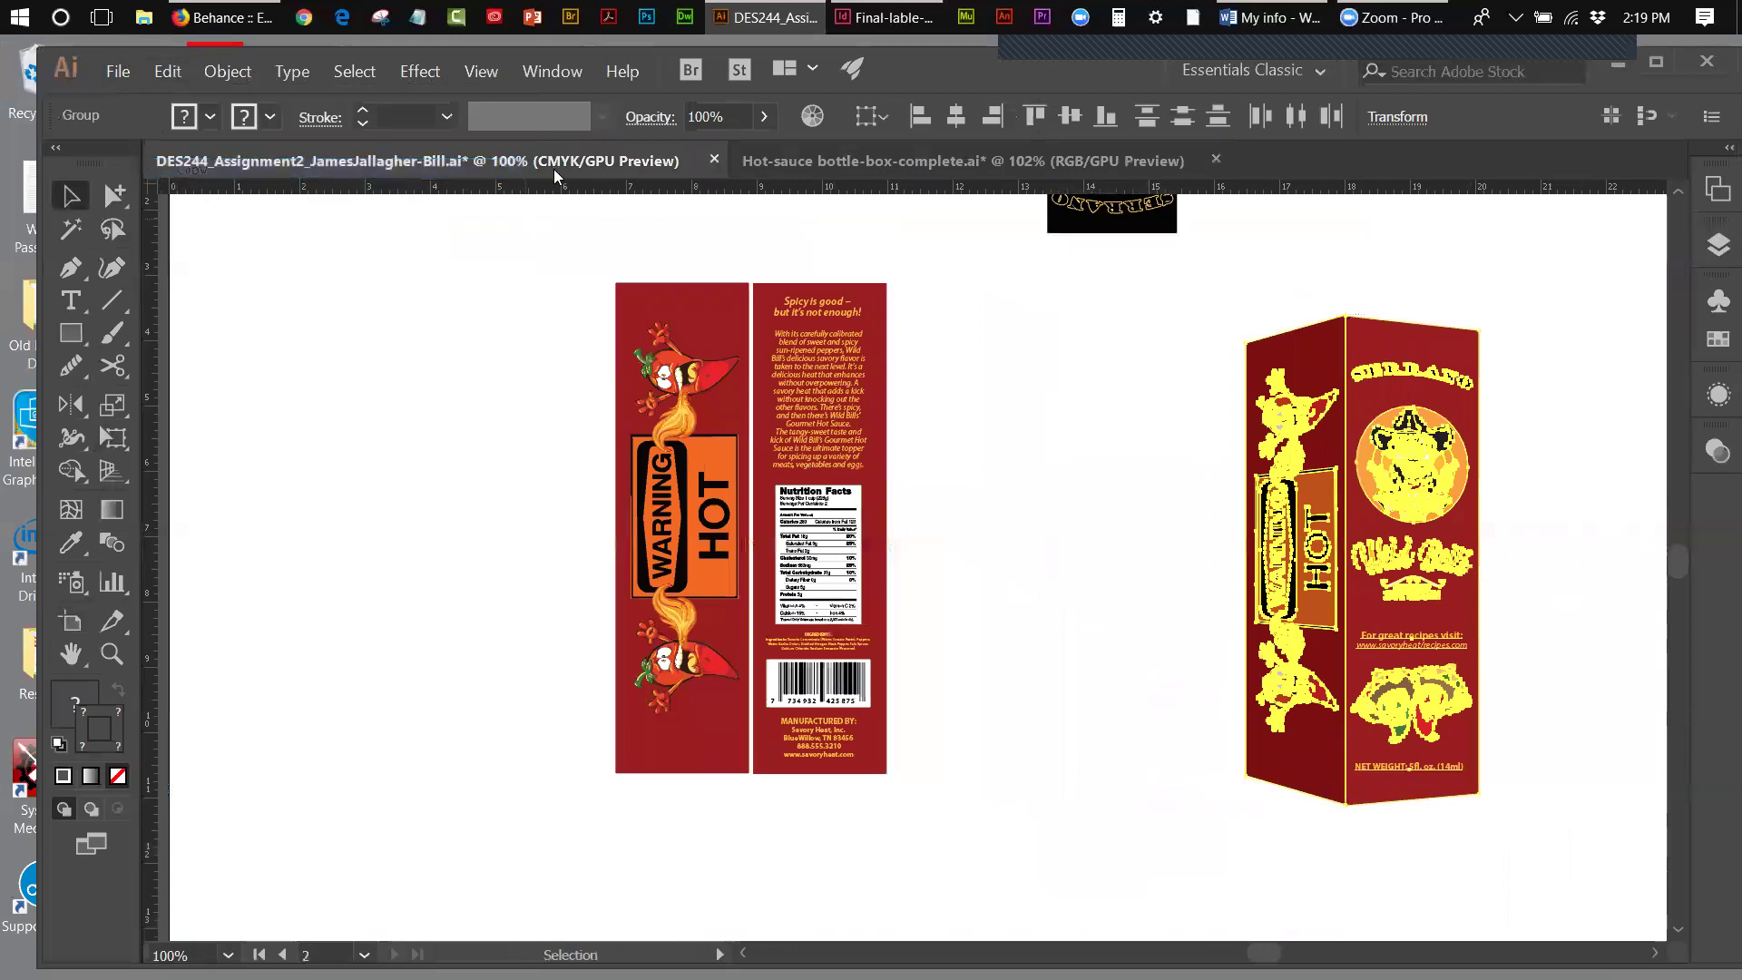
- Paste the 3D box into the mockup's empty left area, then delete it again
click(826, 163)
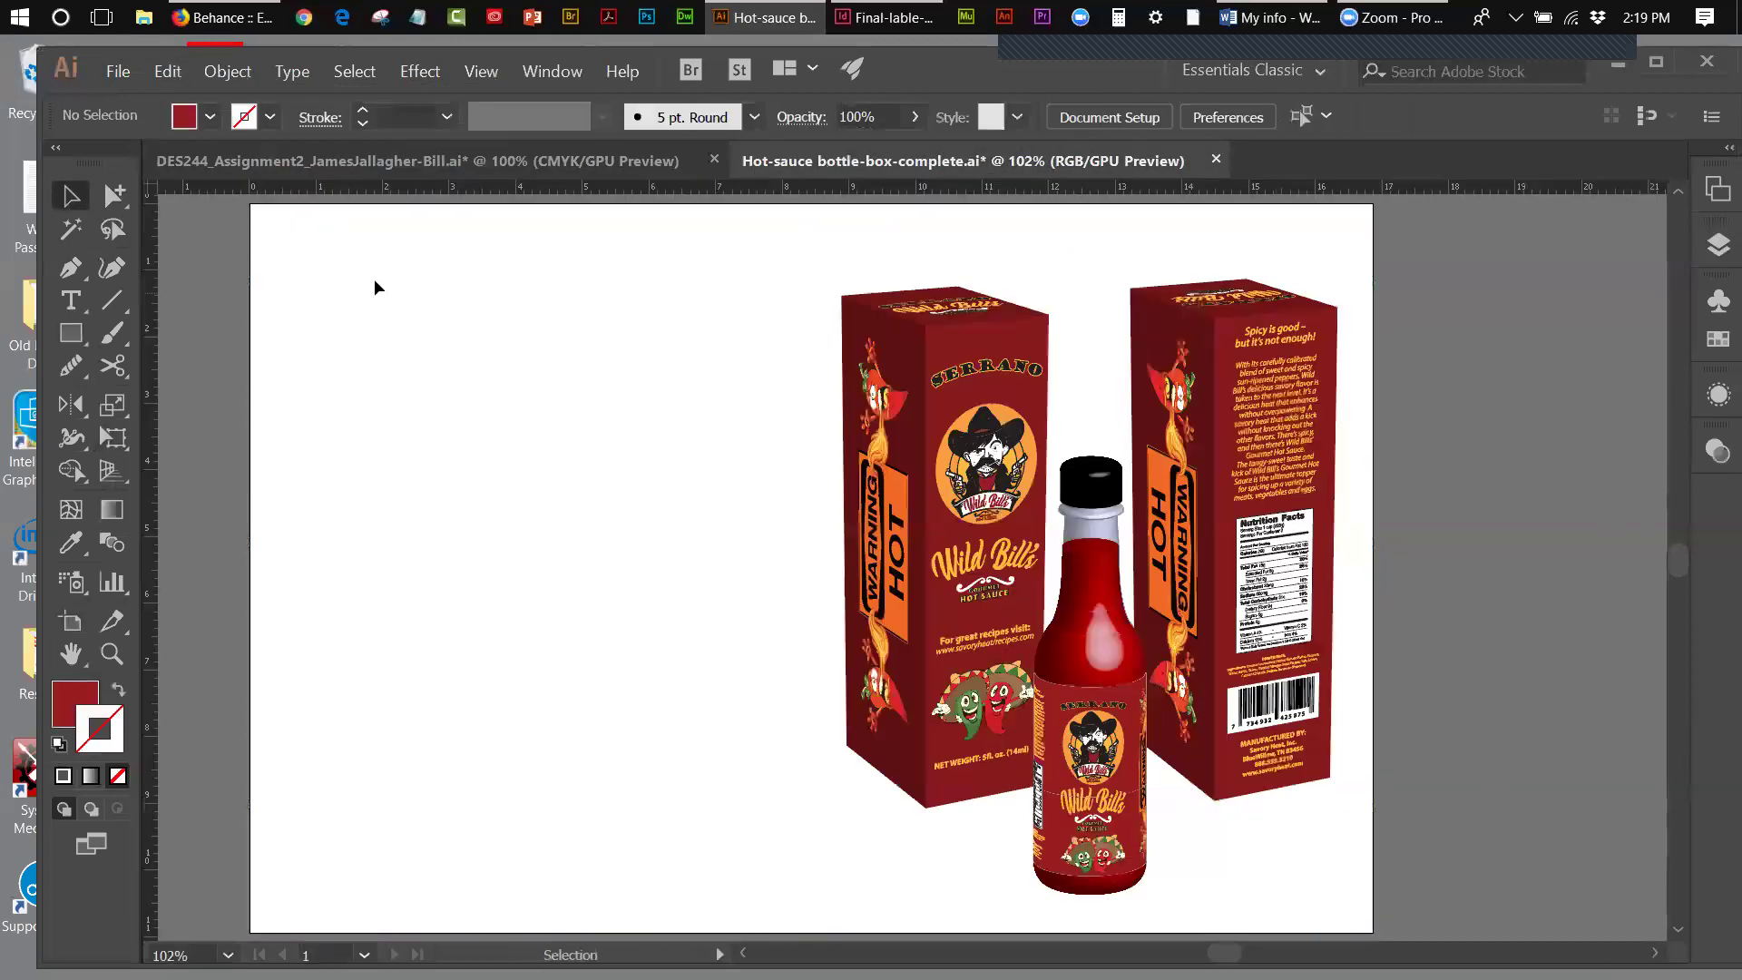
click(165, 72)
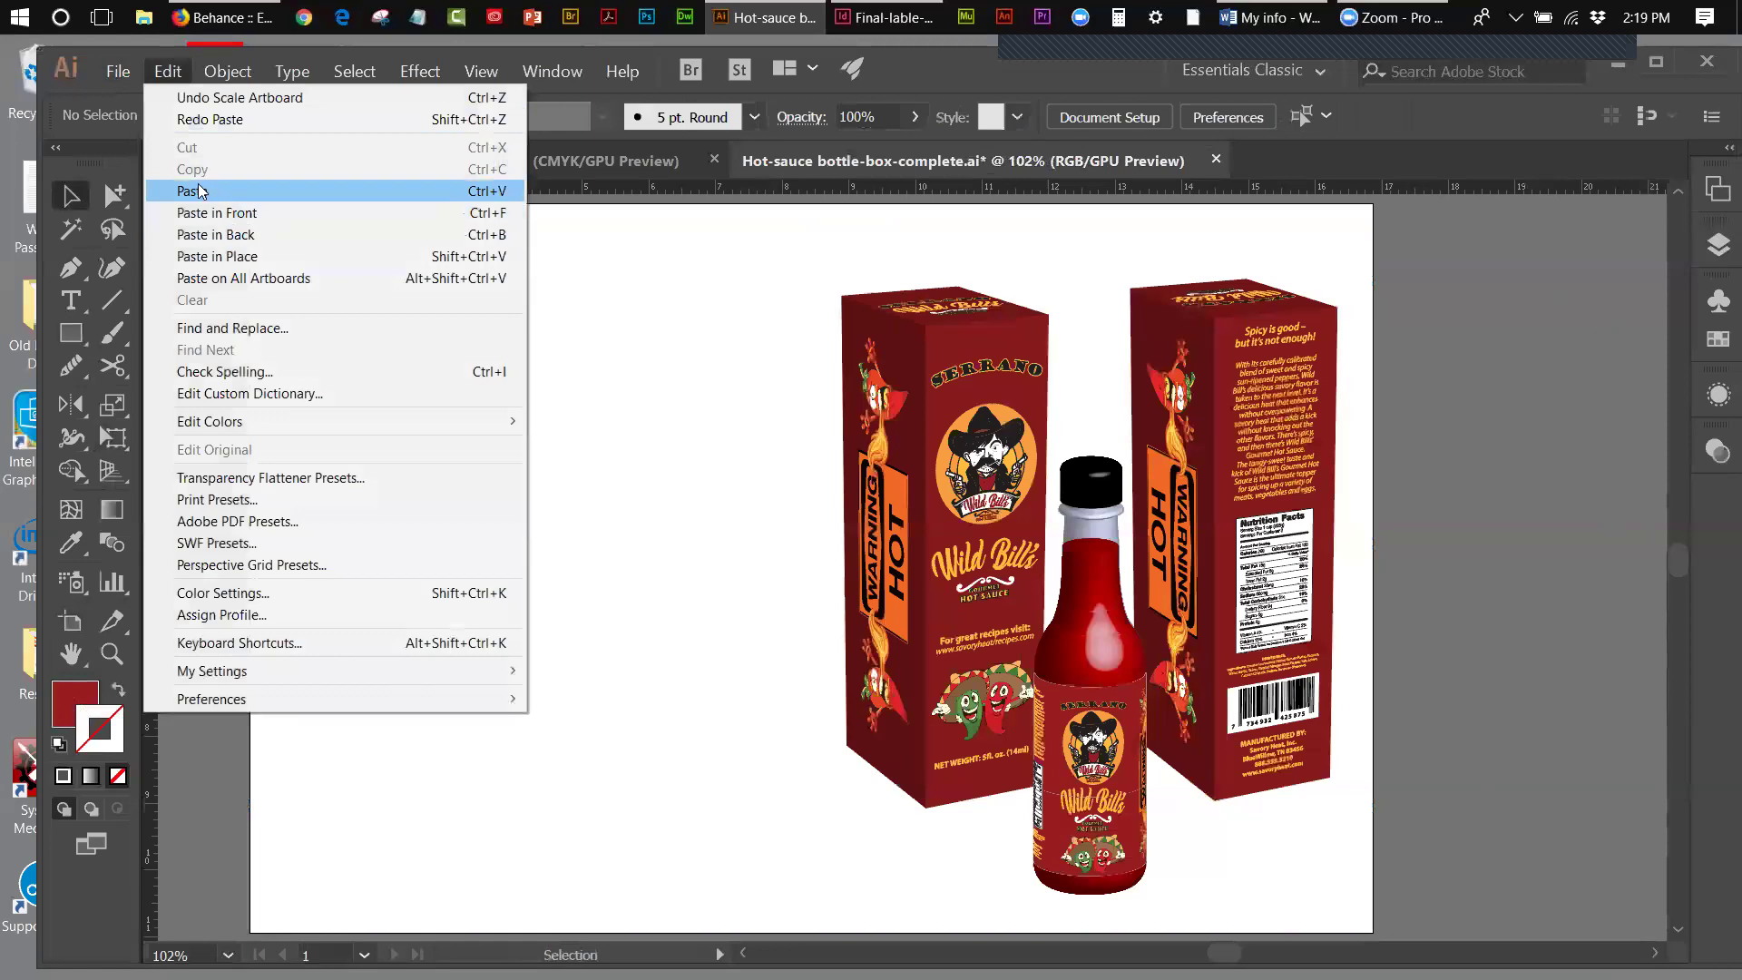
click(199, 192)
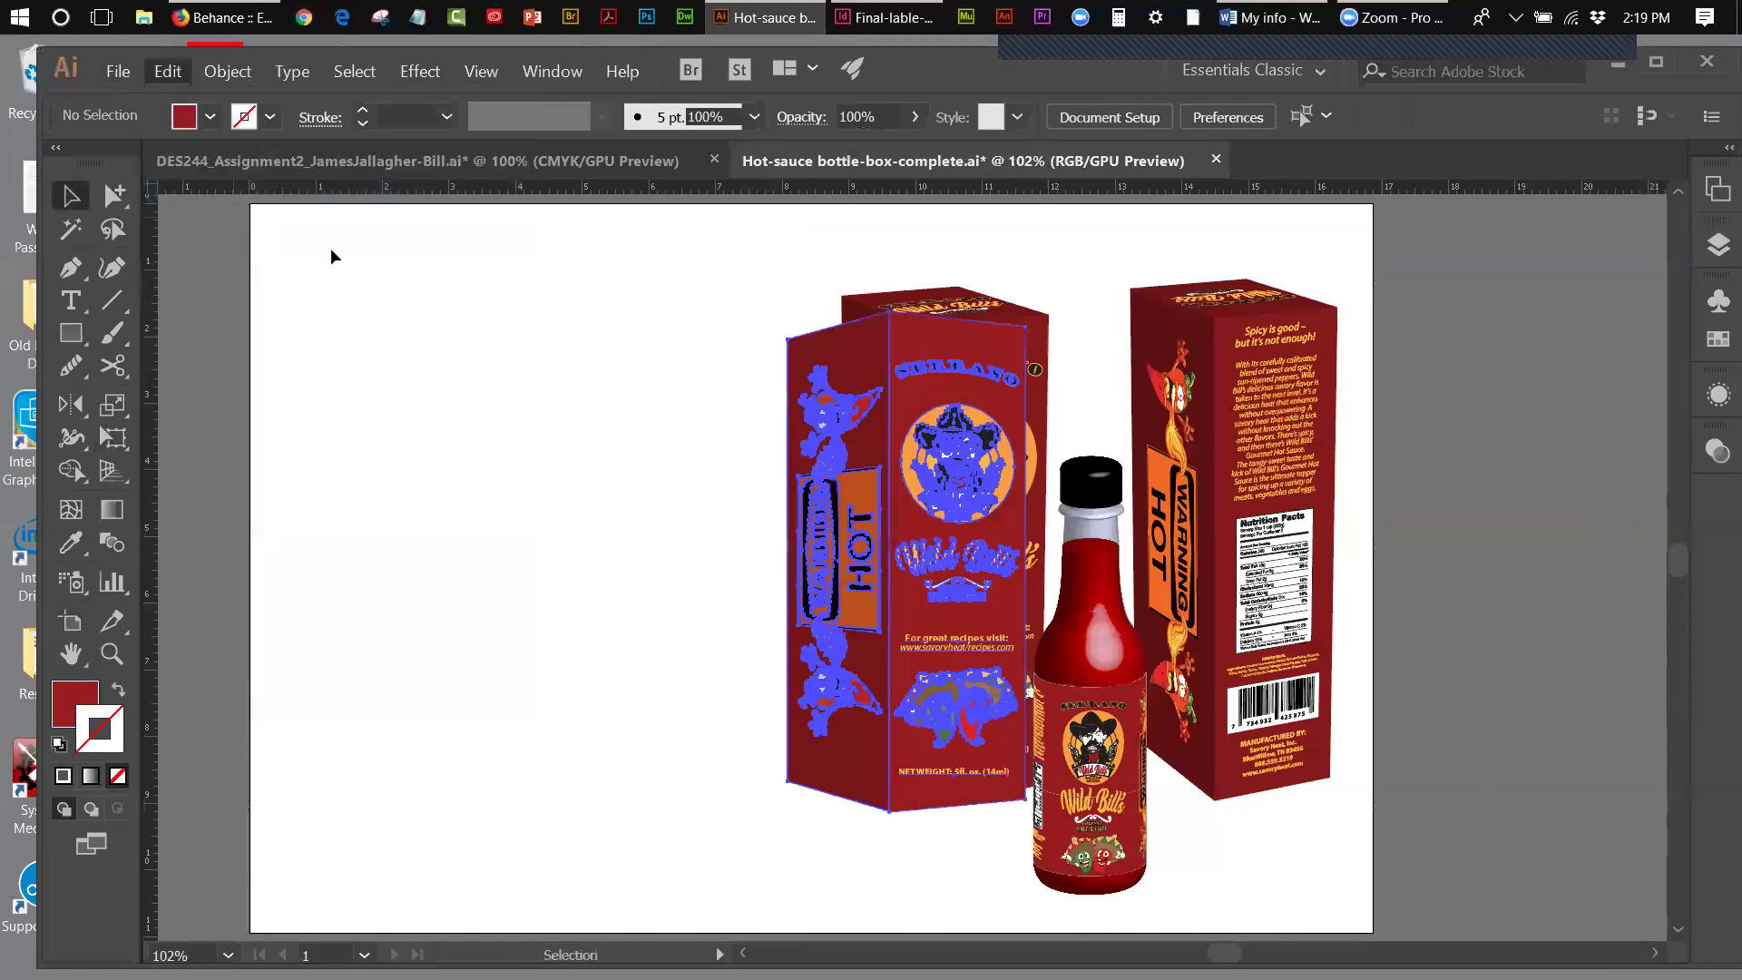
drag(884, 434, 483, 436)
click(231, 373)
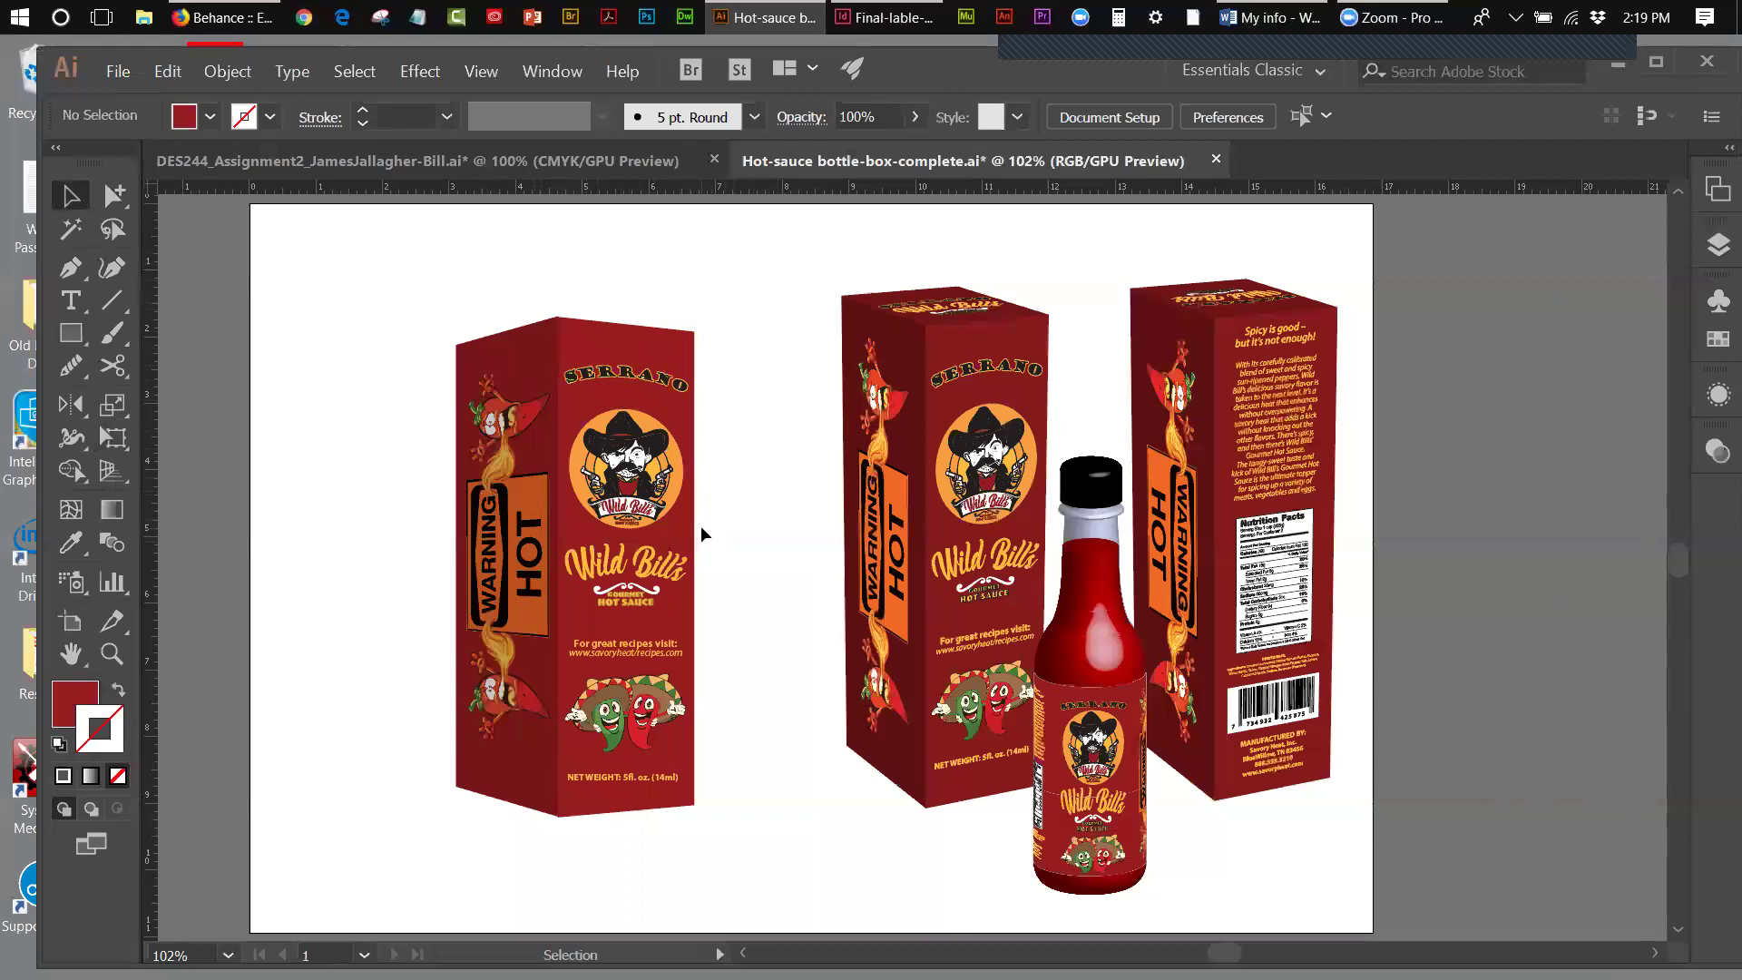
drag(398, 376, 726, 510)
key(Delete)
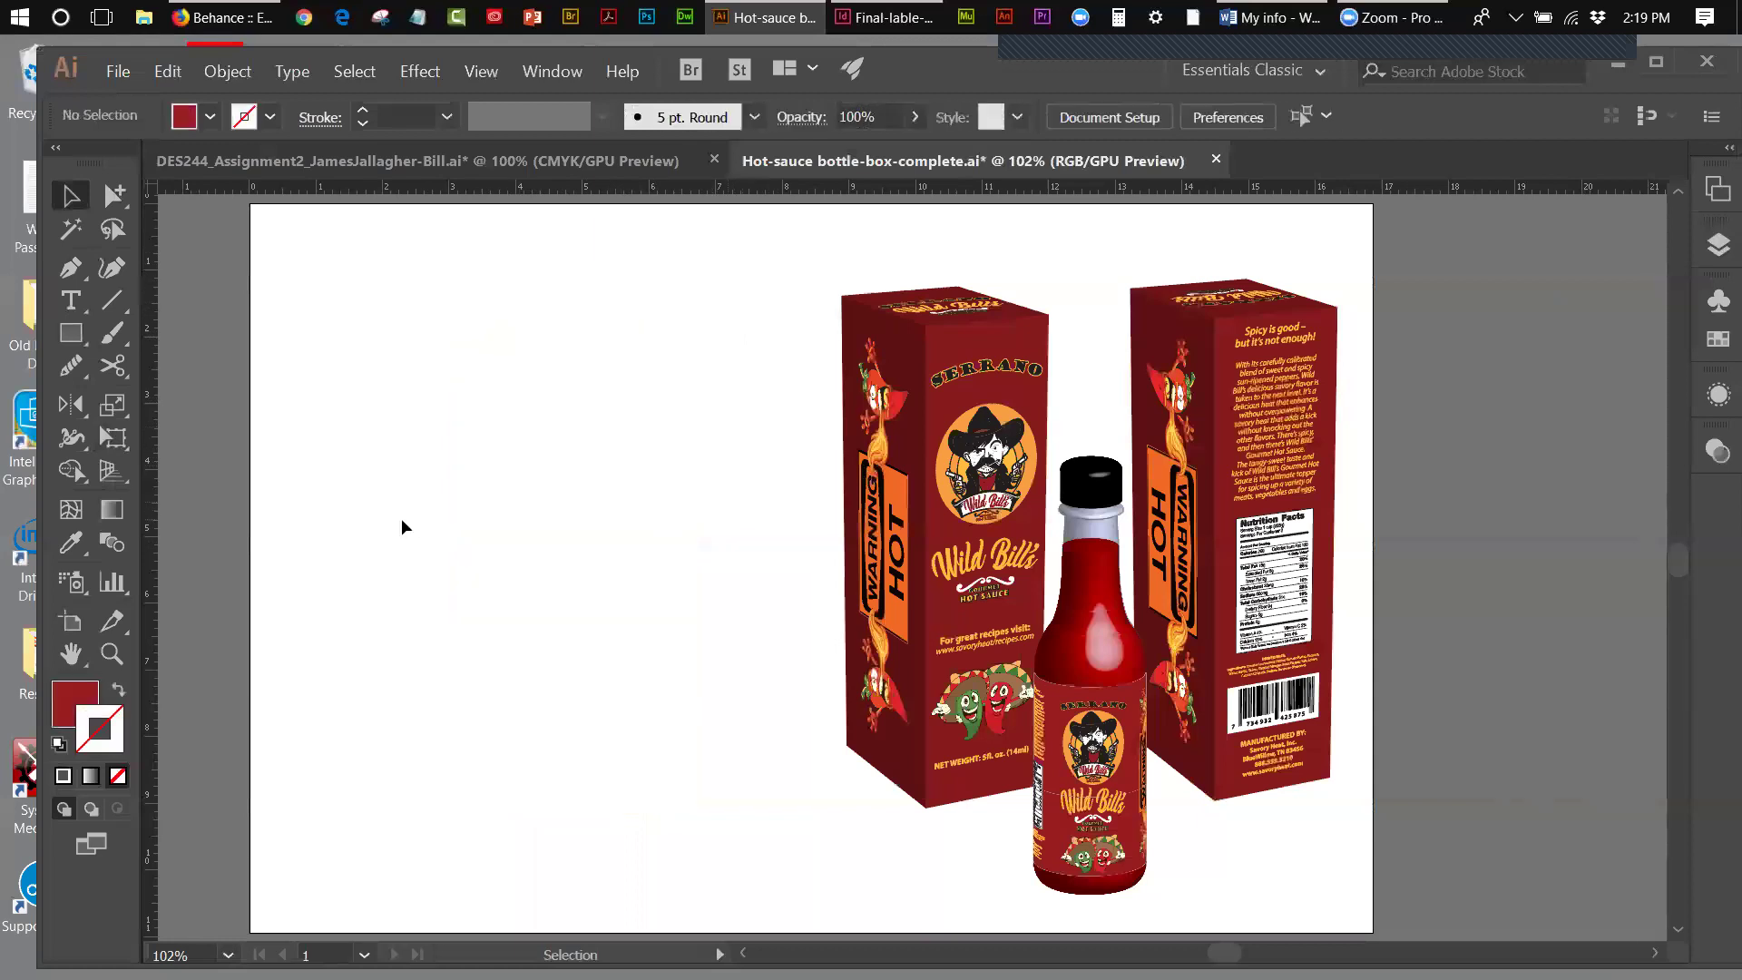
- Trim Artboard 1 back to 8.73 in wide around the boxes and bottle, then save
click(73, 621)
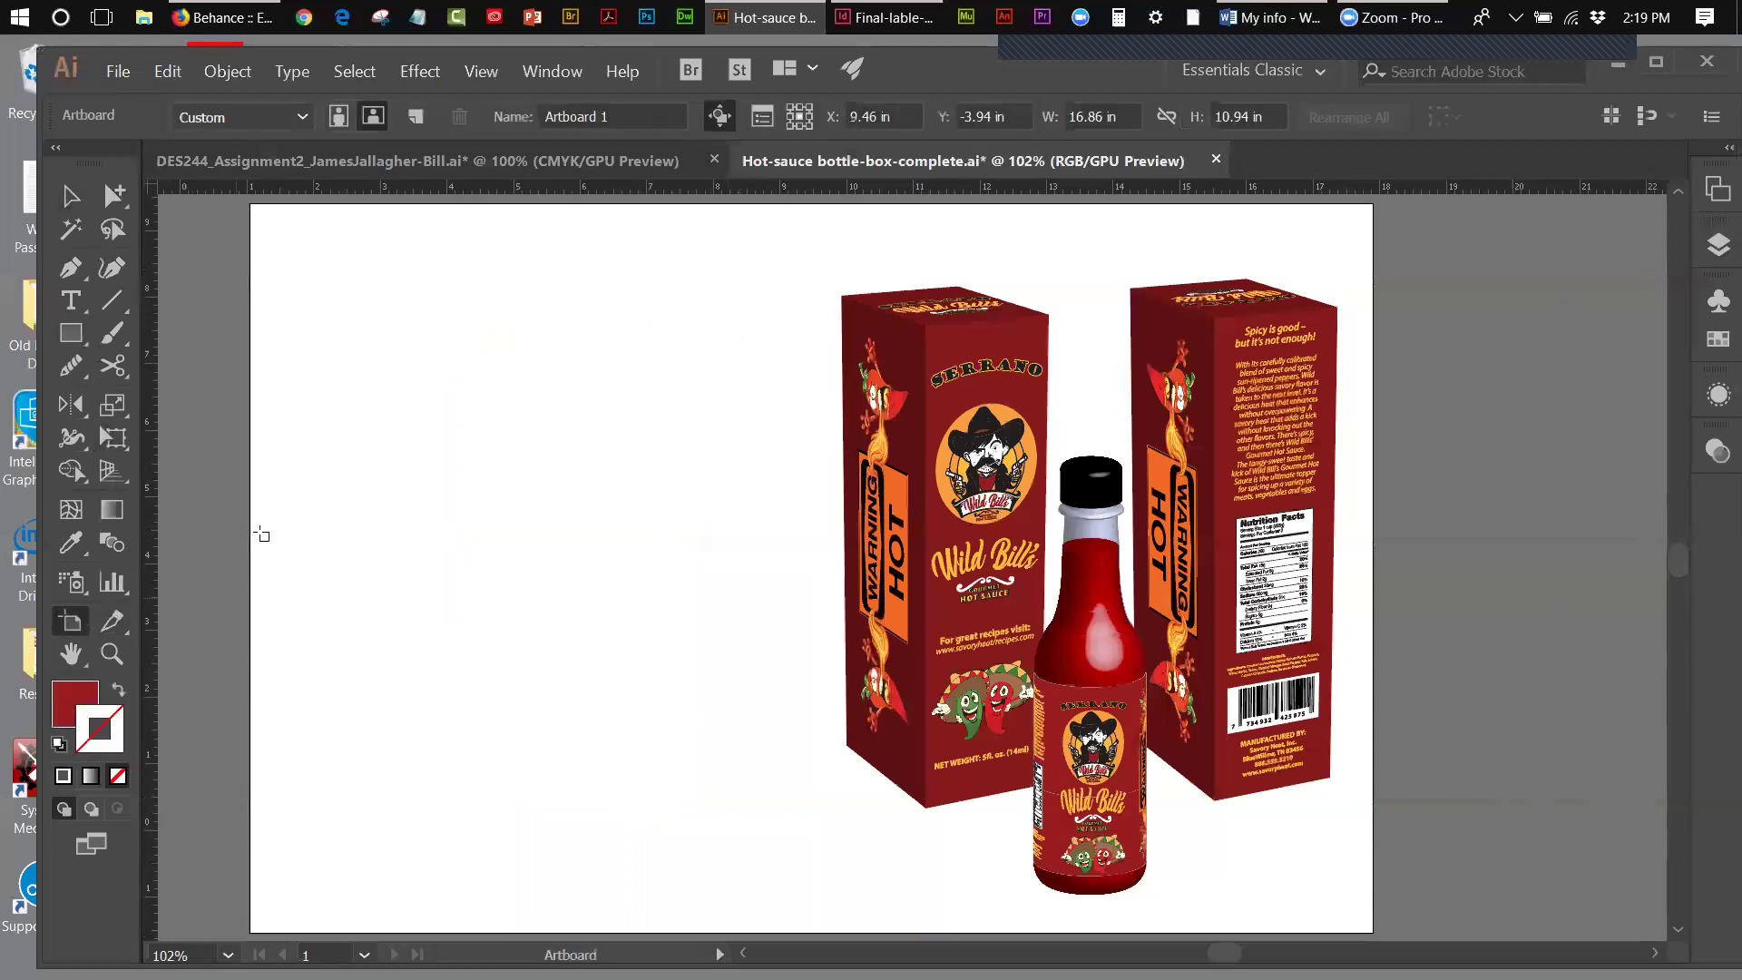
click(262, 535)
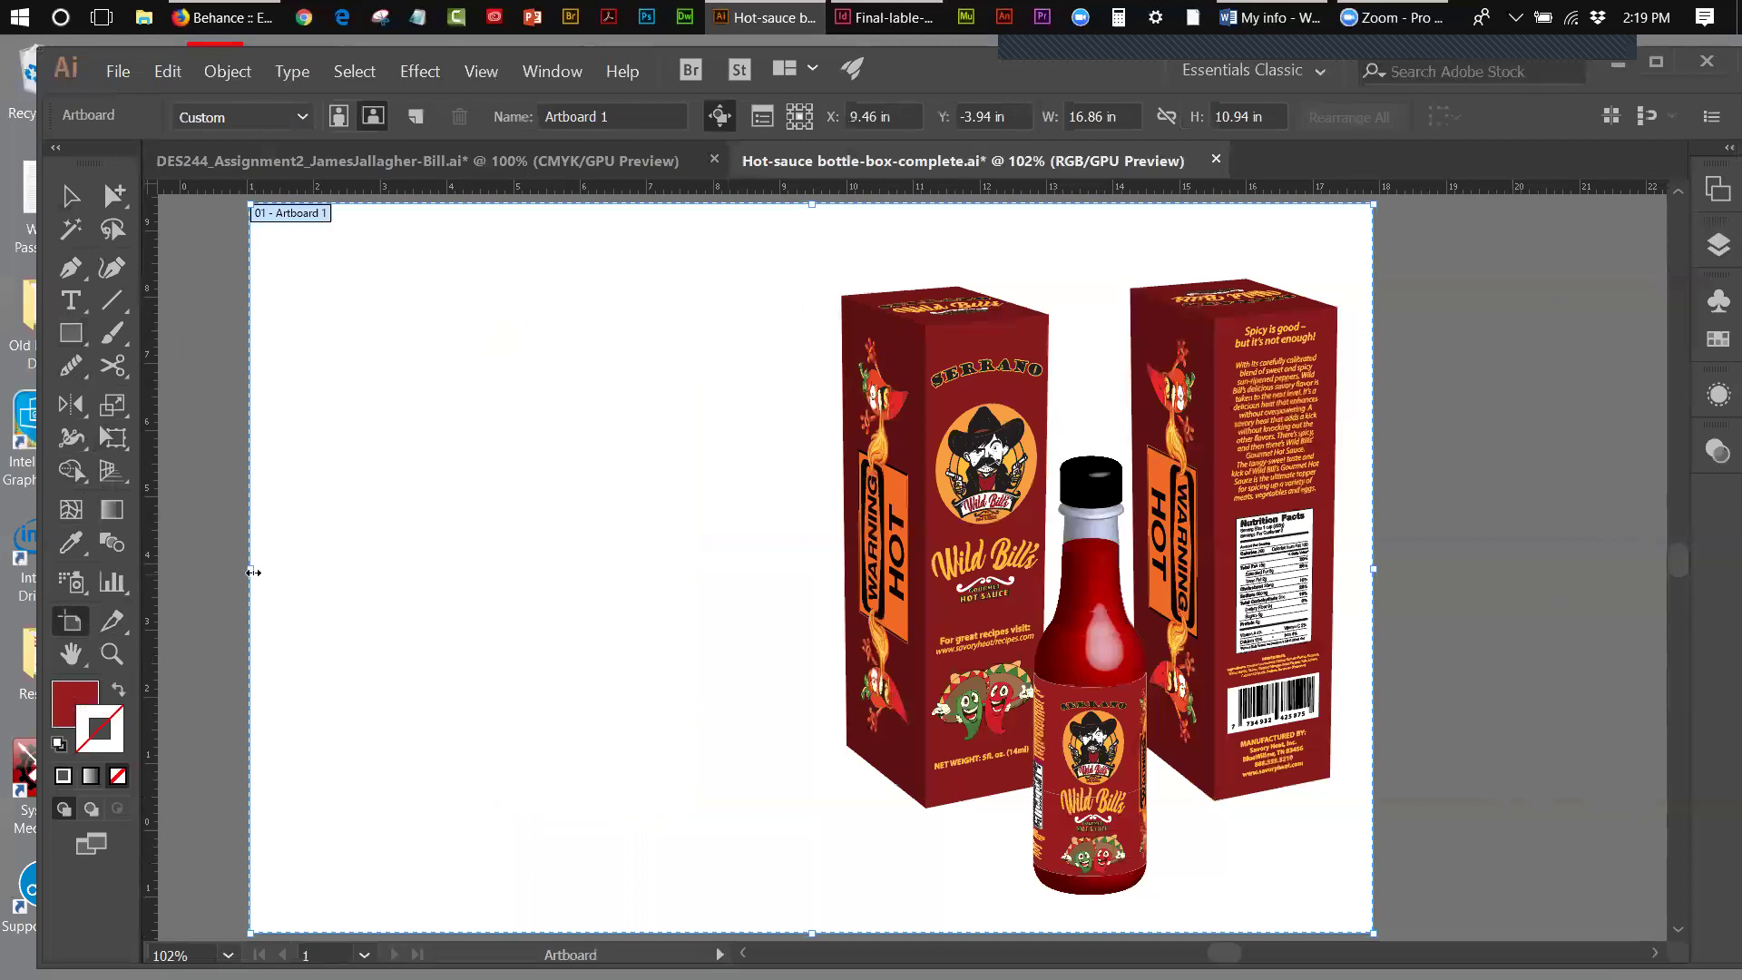
drag(249, 569, 746, 597)
click(116, 73)
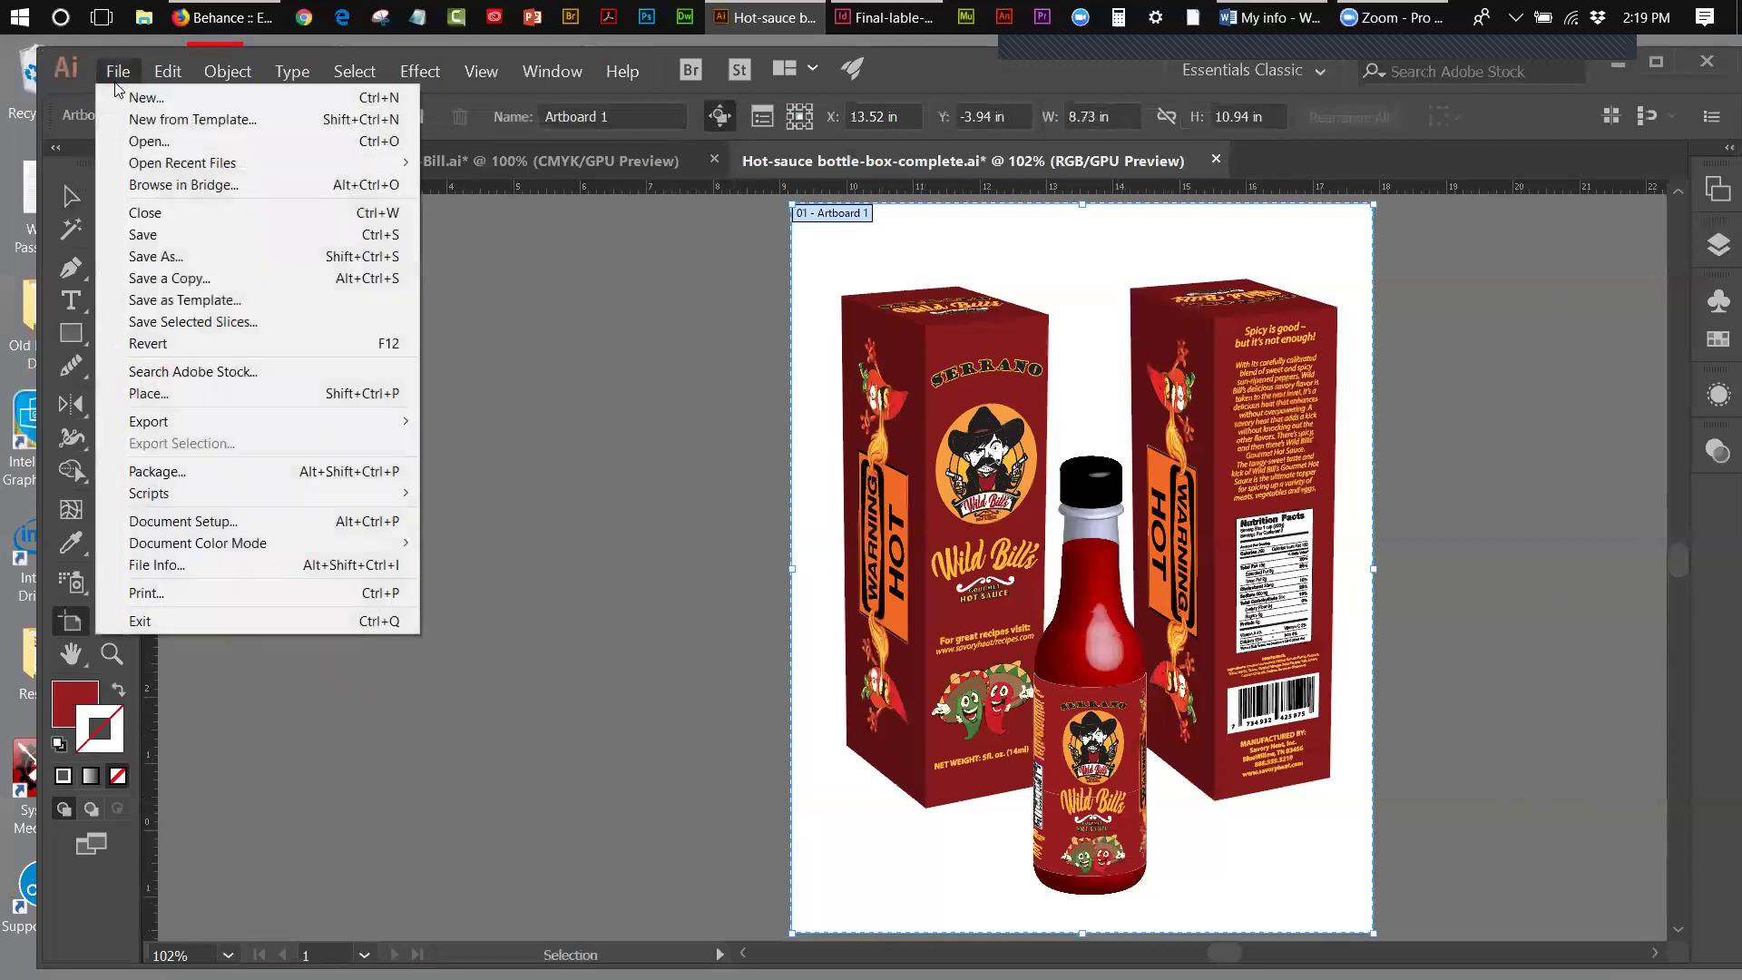
click(149, 235)
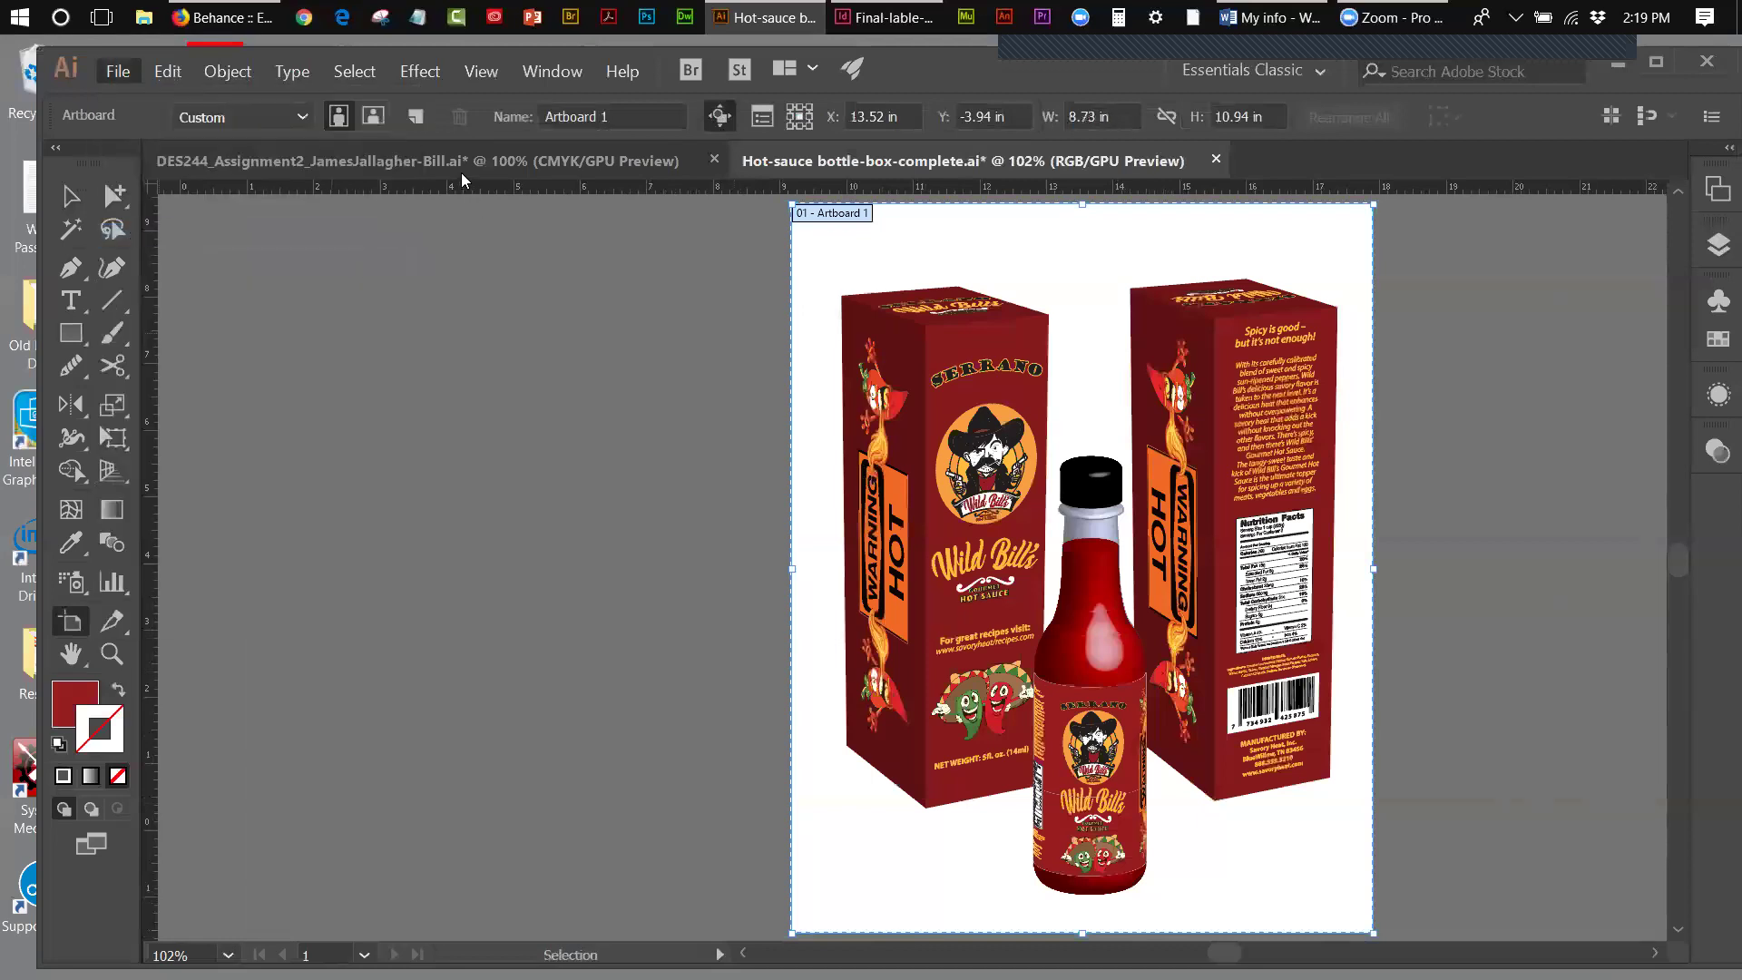
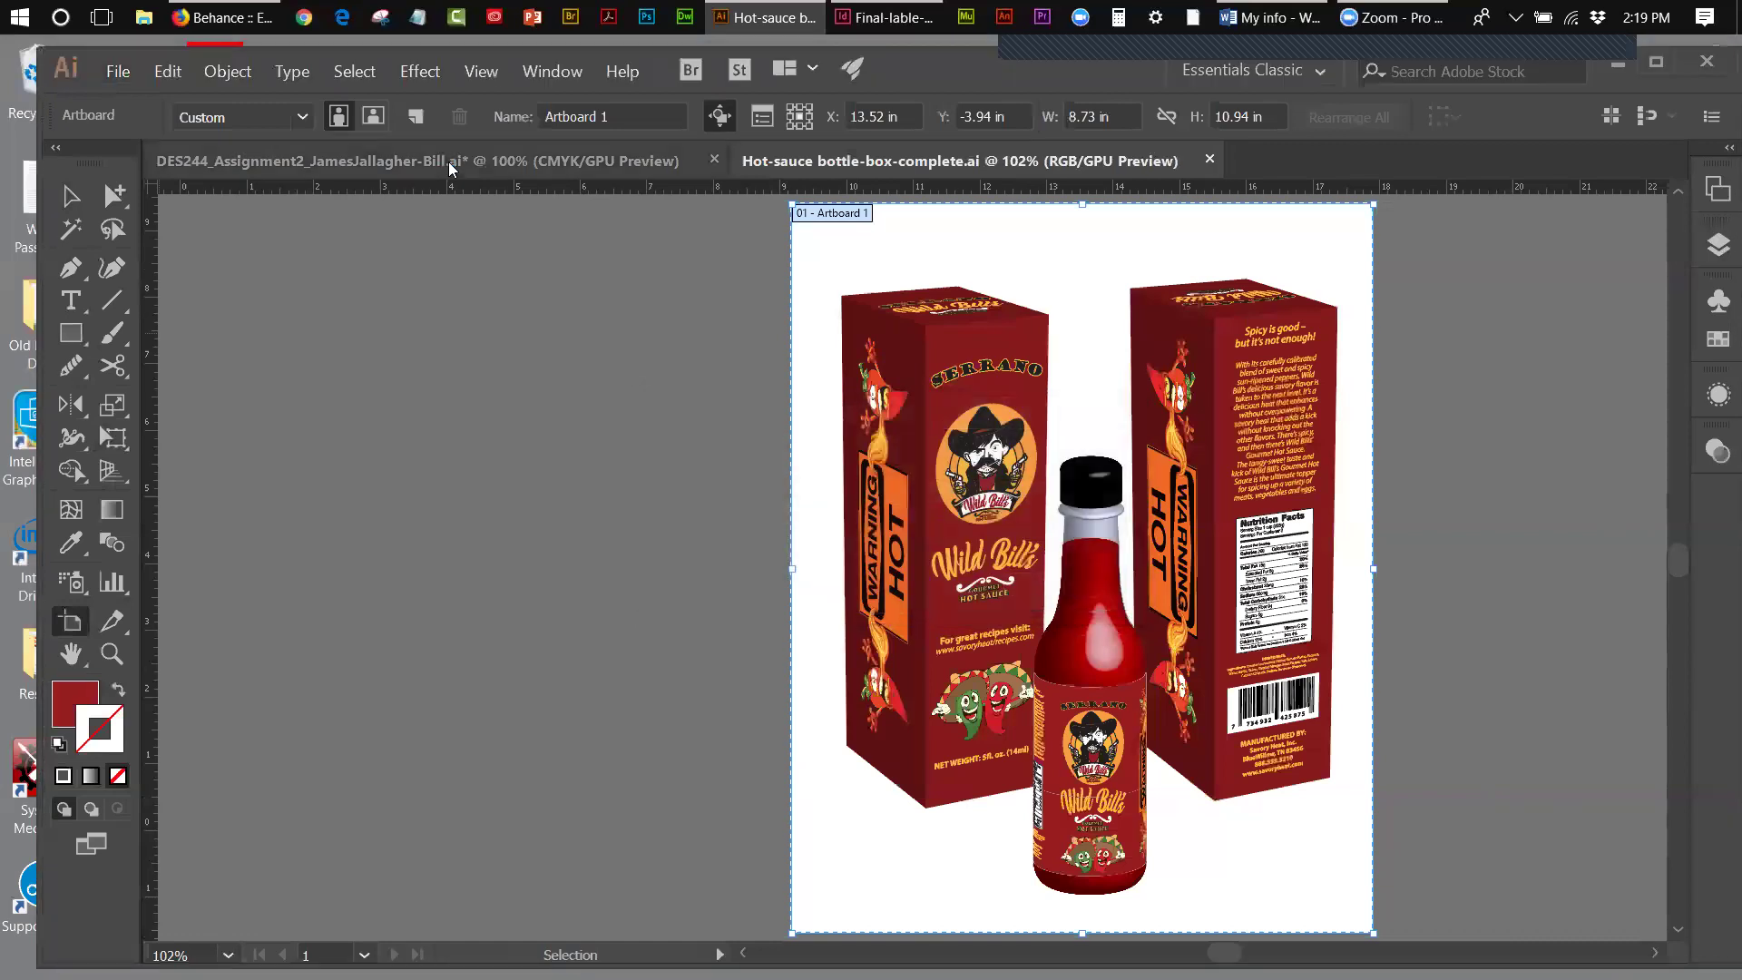
- In the DES244 document, pull the nutrition back panel right, away from the WARNING HOT panel
click(449, 164)
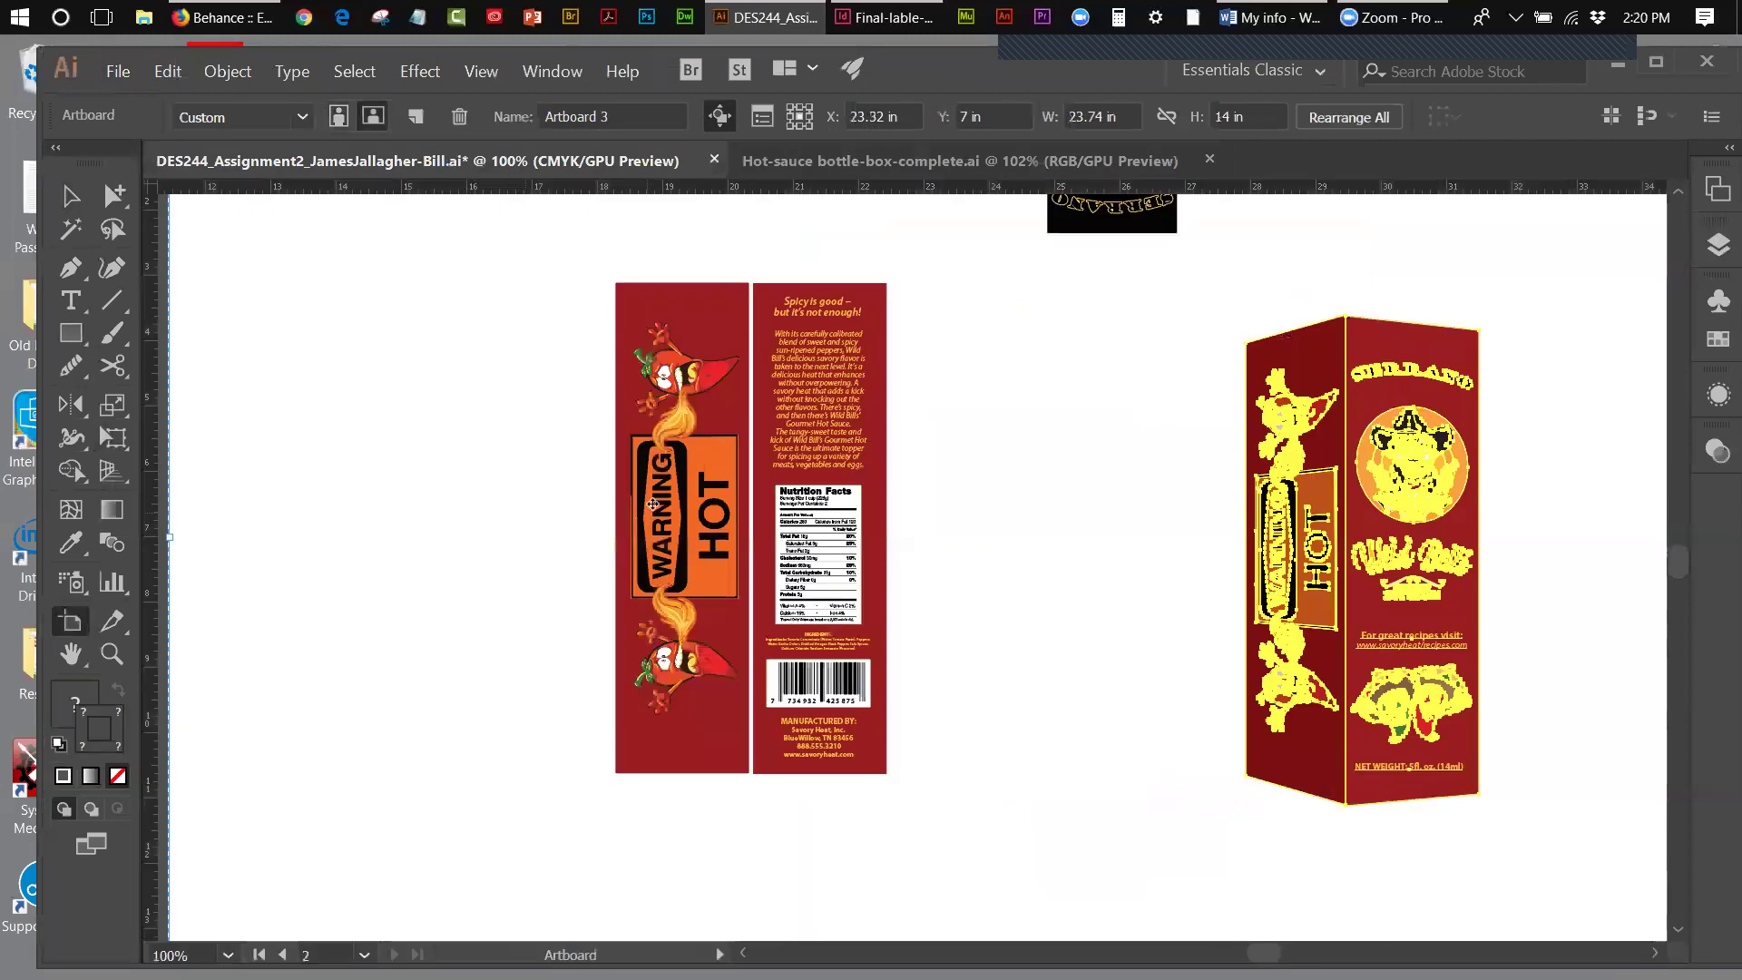
click(71, 196)
drag(569, 402, 956, 551)
click(592, 459)
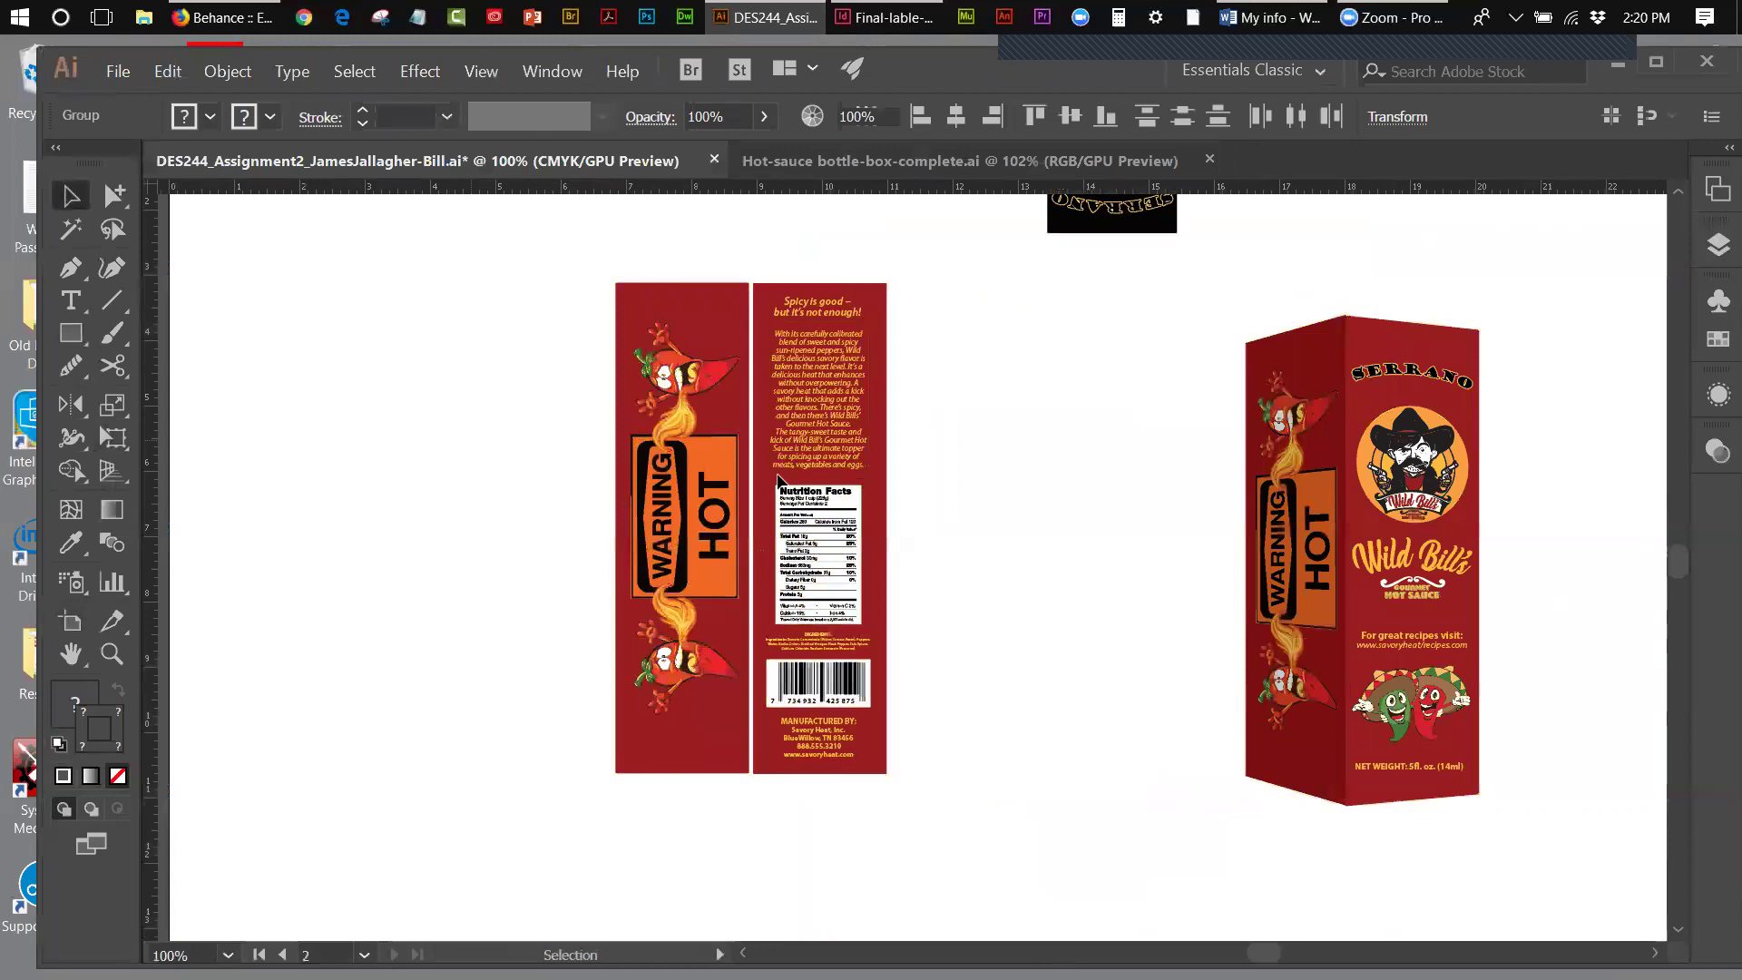
click(842, 497)
drag(841, 498, 1125, 532)
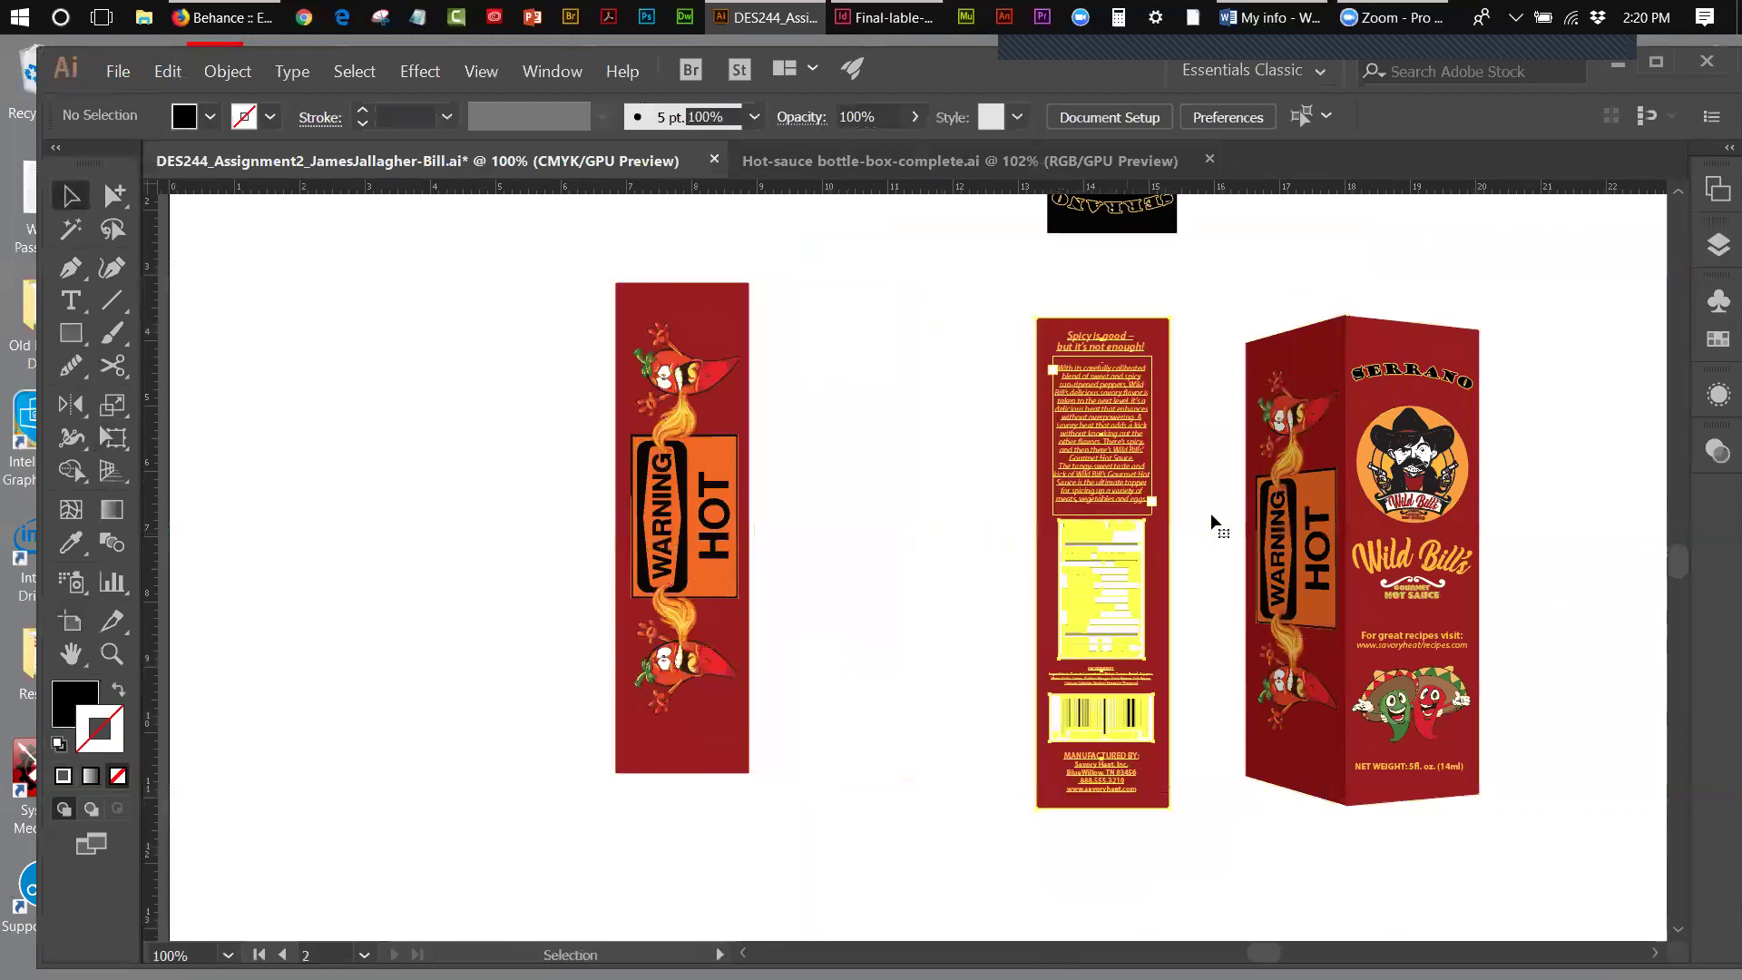
- Shift the 3D box further right and space the WARNING HOT and nutrition panels apart
click(1442, 697)
drag(1318, 721, 1488, 727)
drag(687, 476, 375, 478)
drag(1164, 504, 1100, 473)
drag(416, 510, 429, 514)
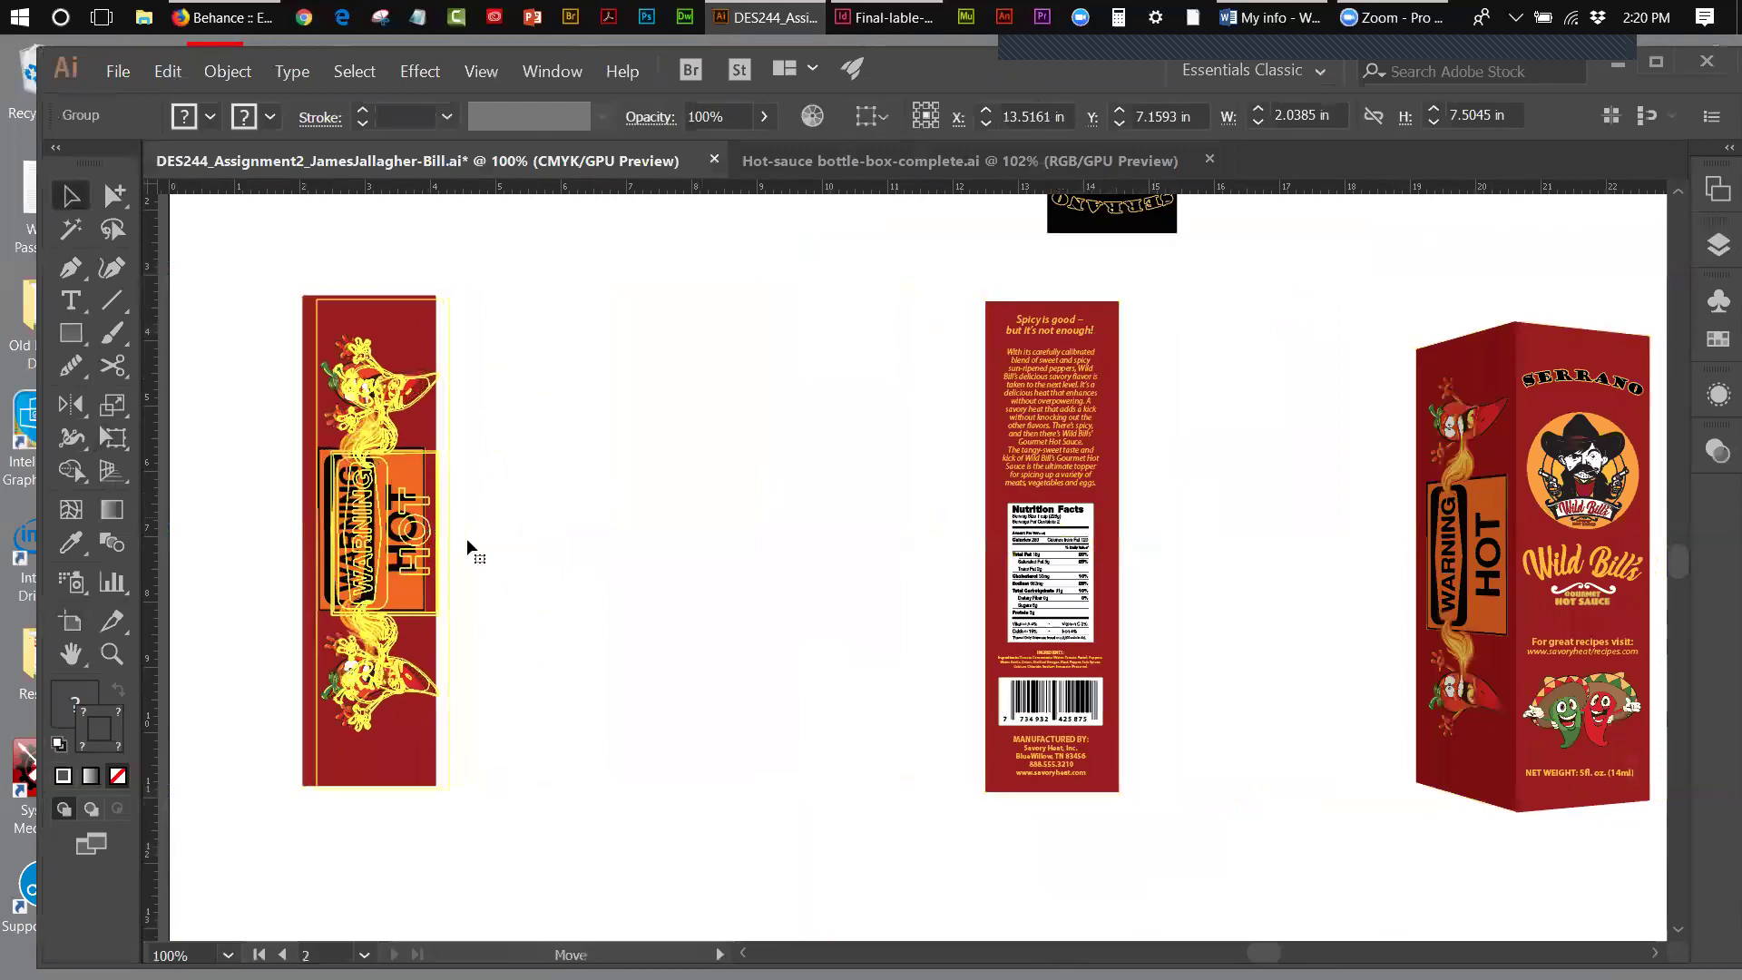
- Hide the perspective grid using View > Perspective Grid > Hide Grid
click(111, 470)
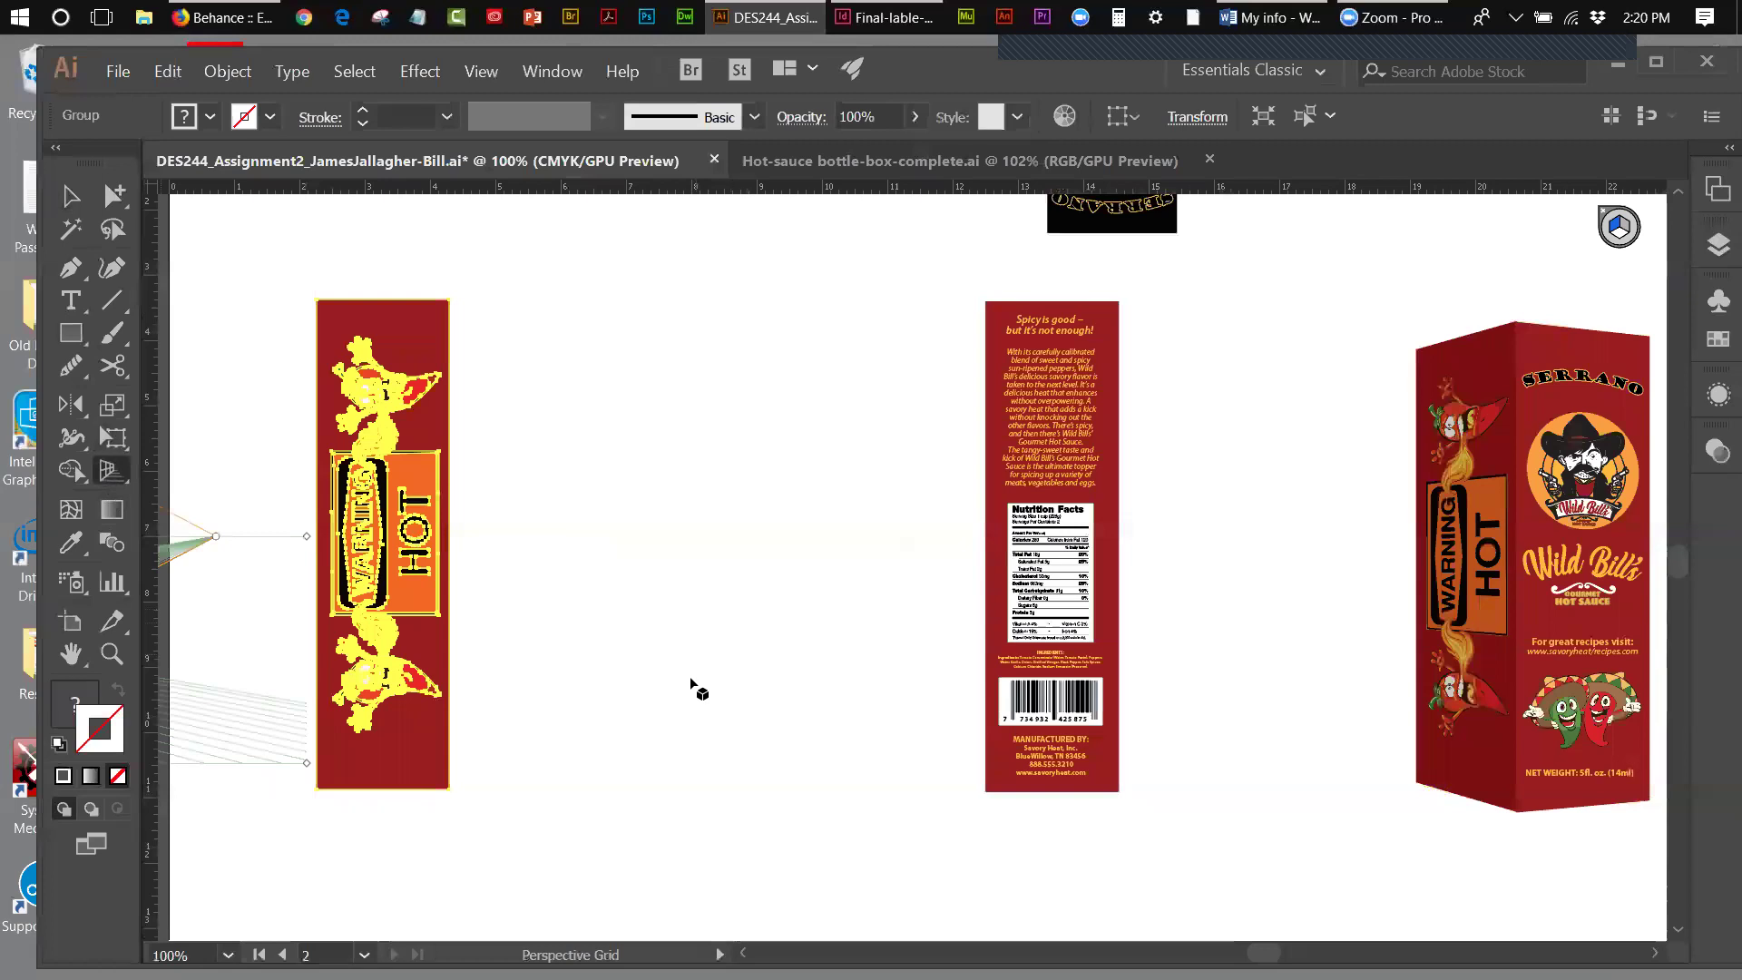
drag(1264, 953, 1234, 952)
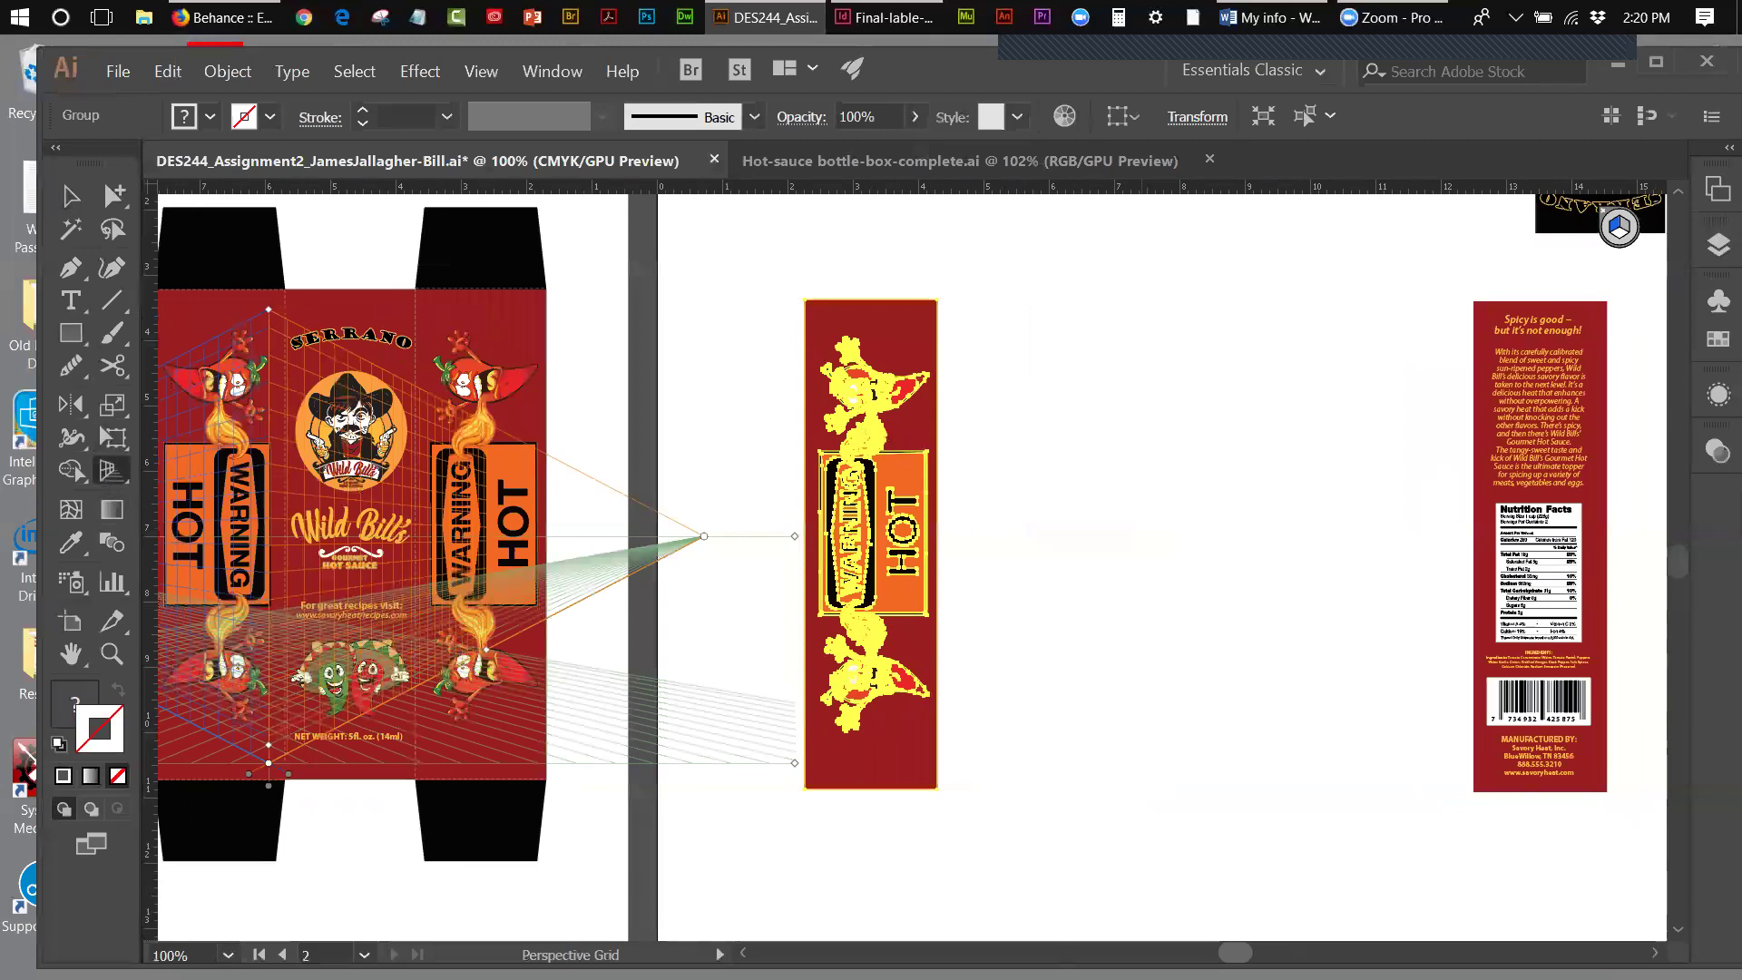
click(173, 73)
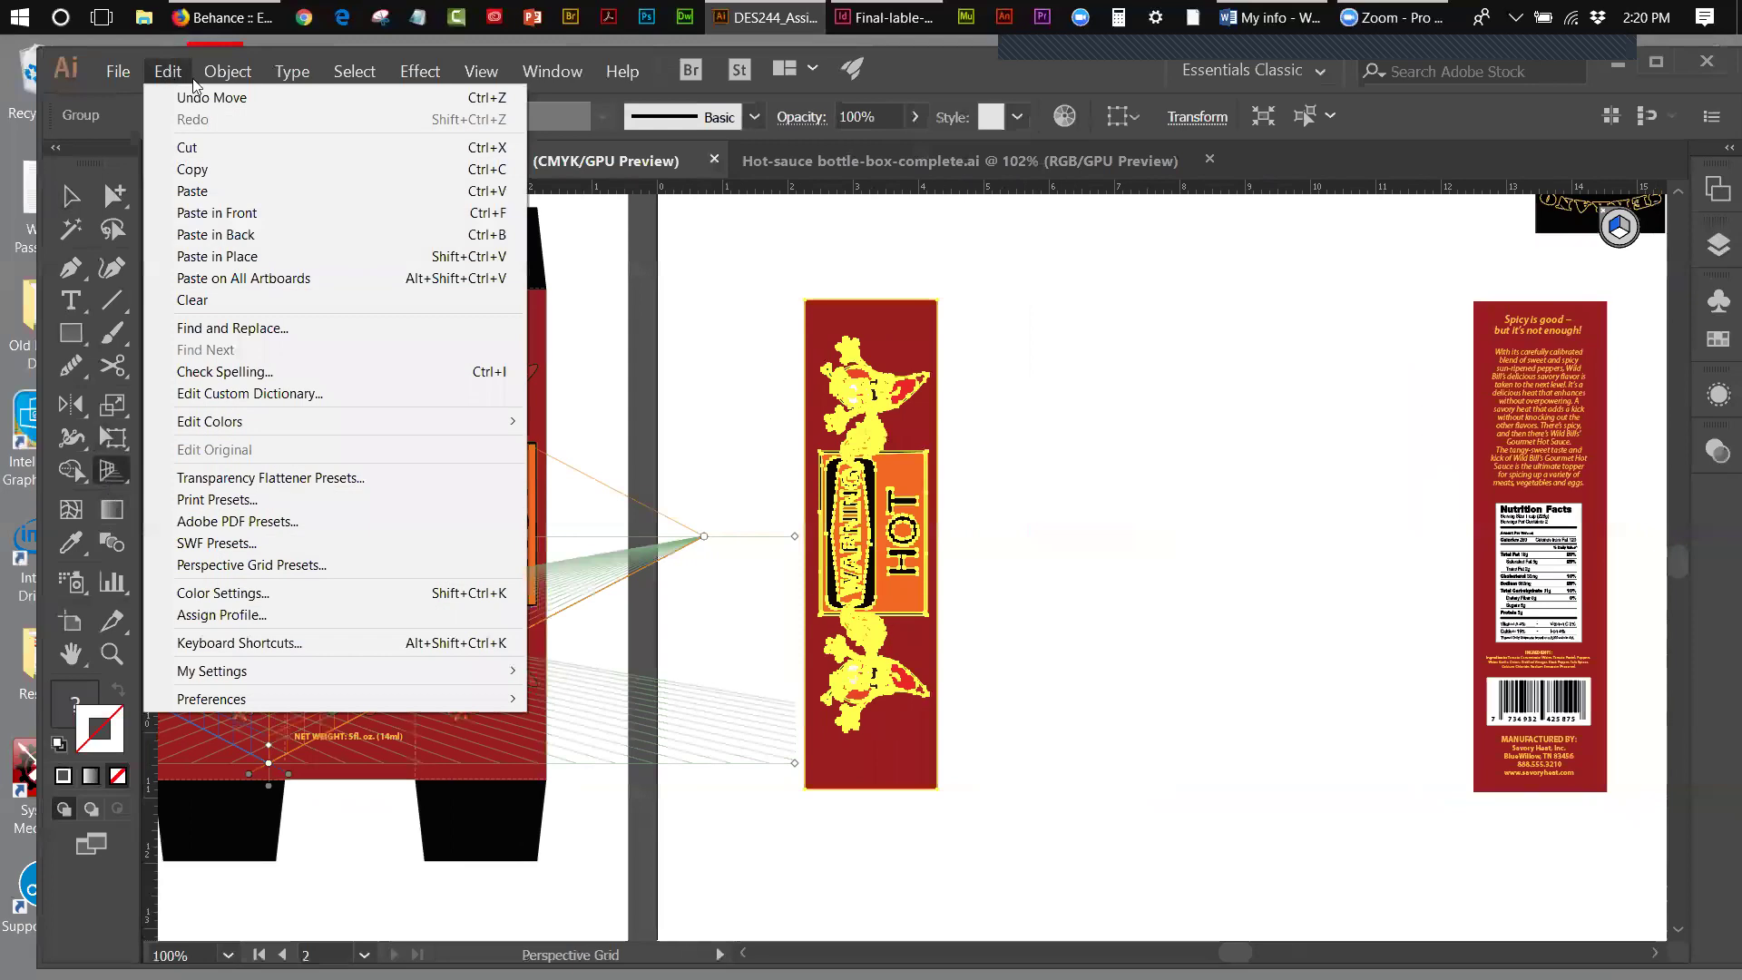
mouse_move(481, 72)
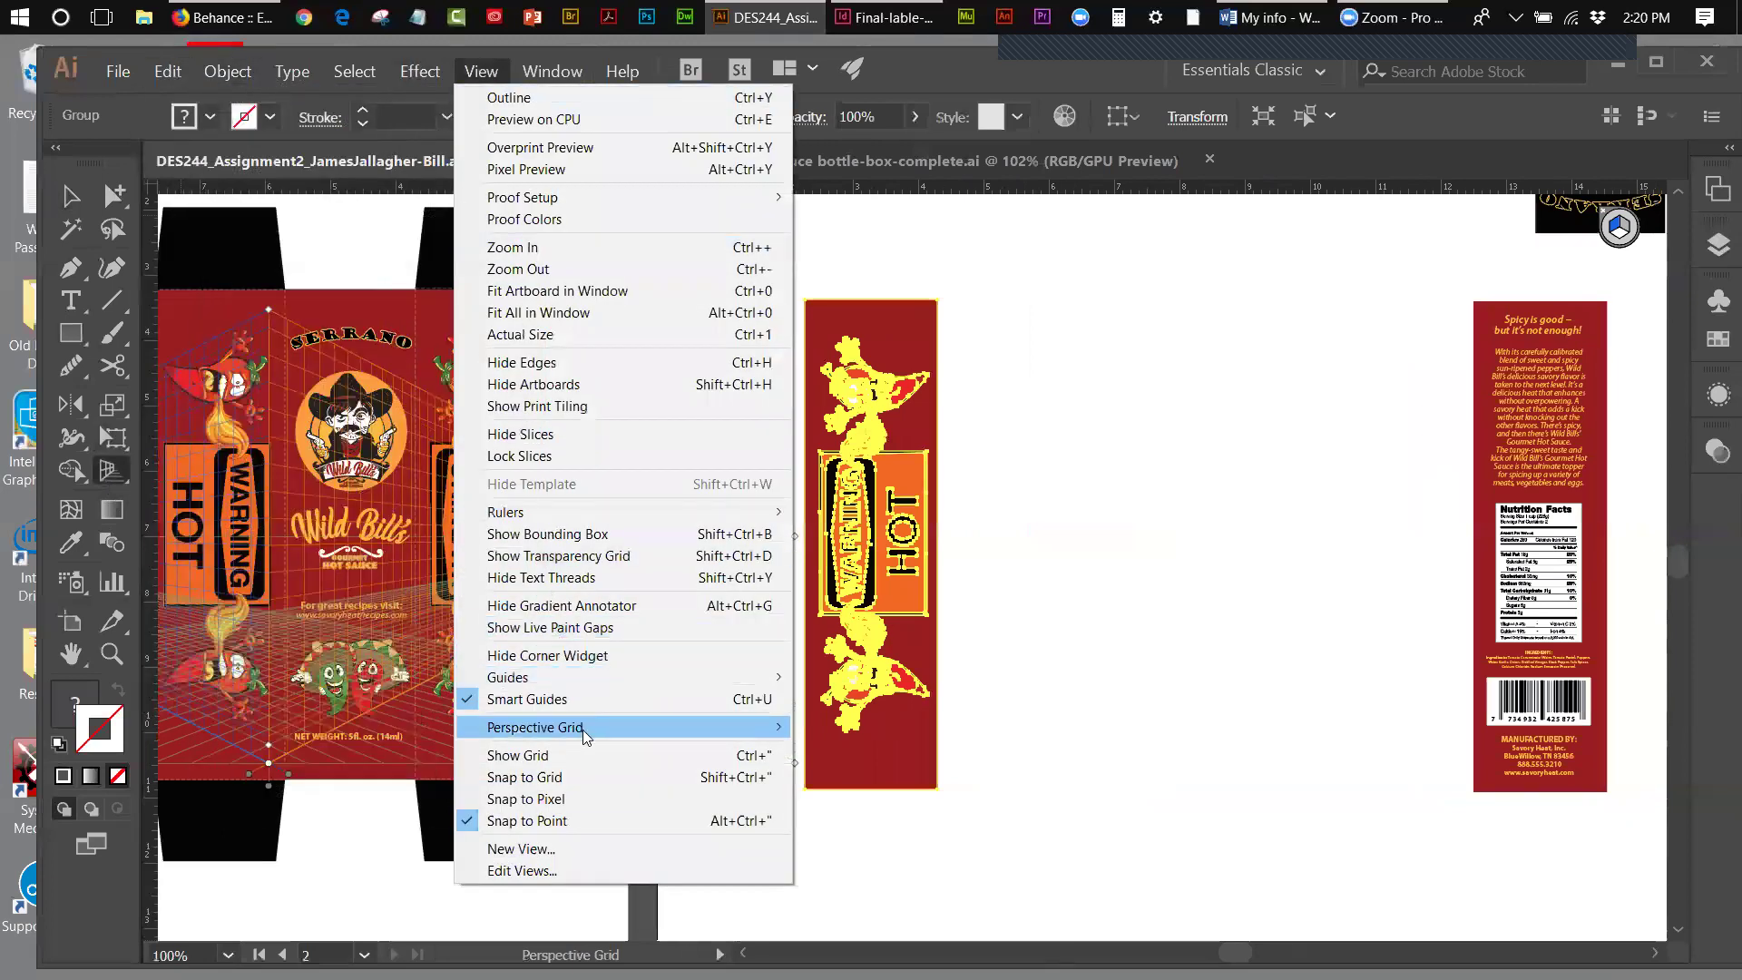
mouse_move(731, 726)
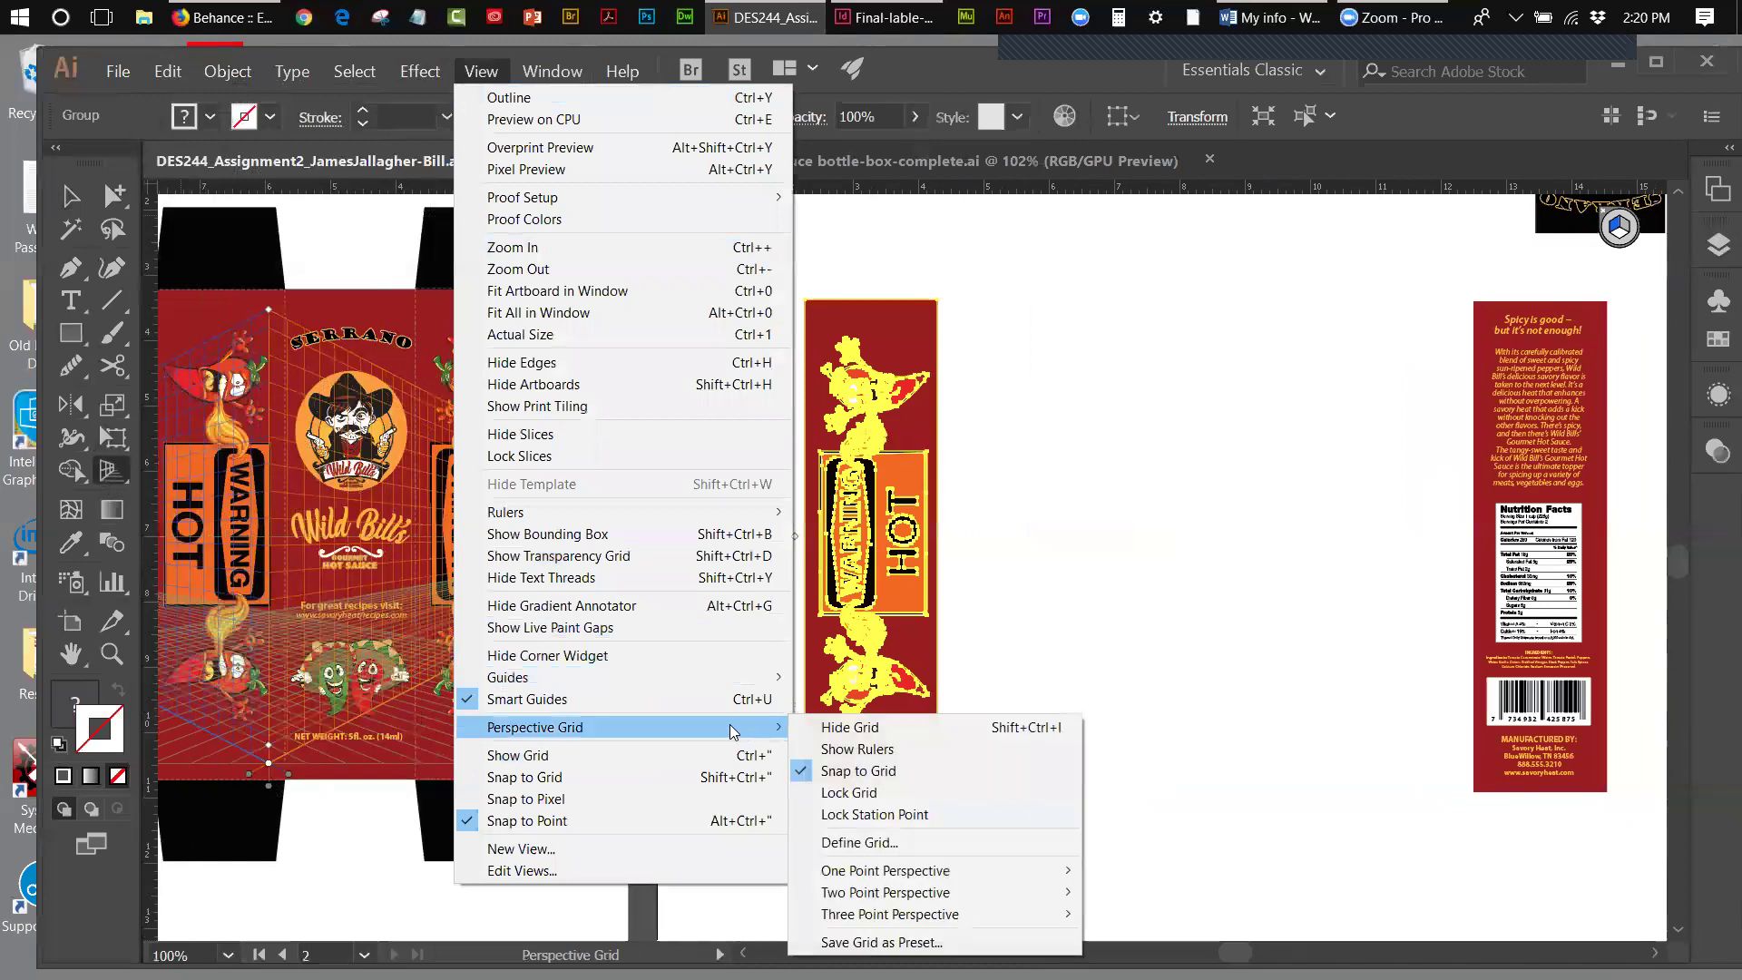
click(848, 727)
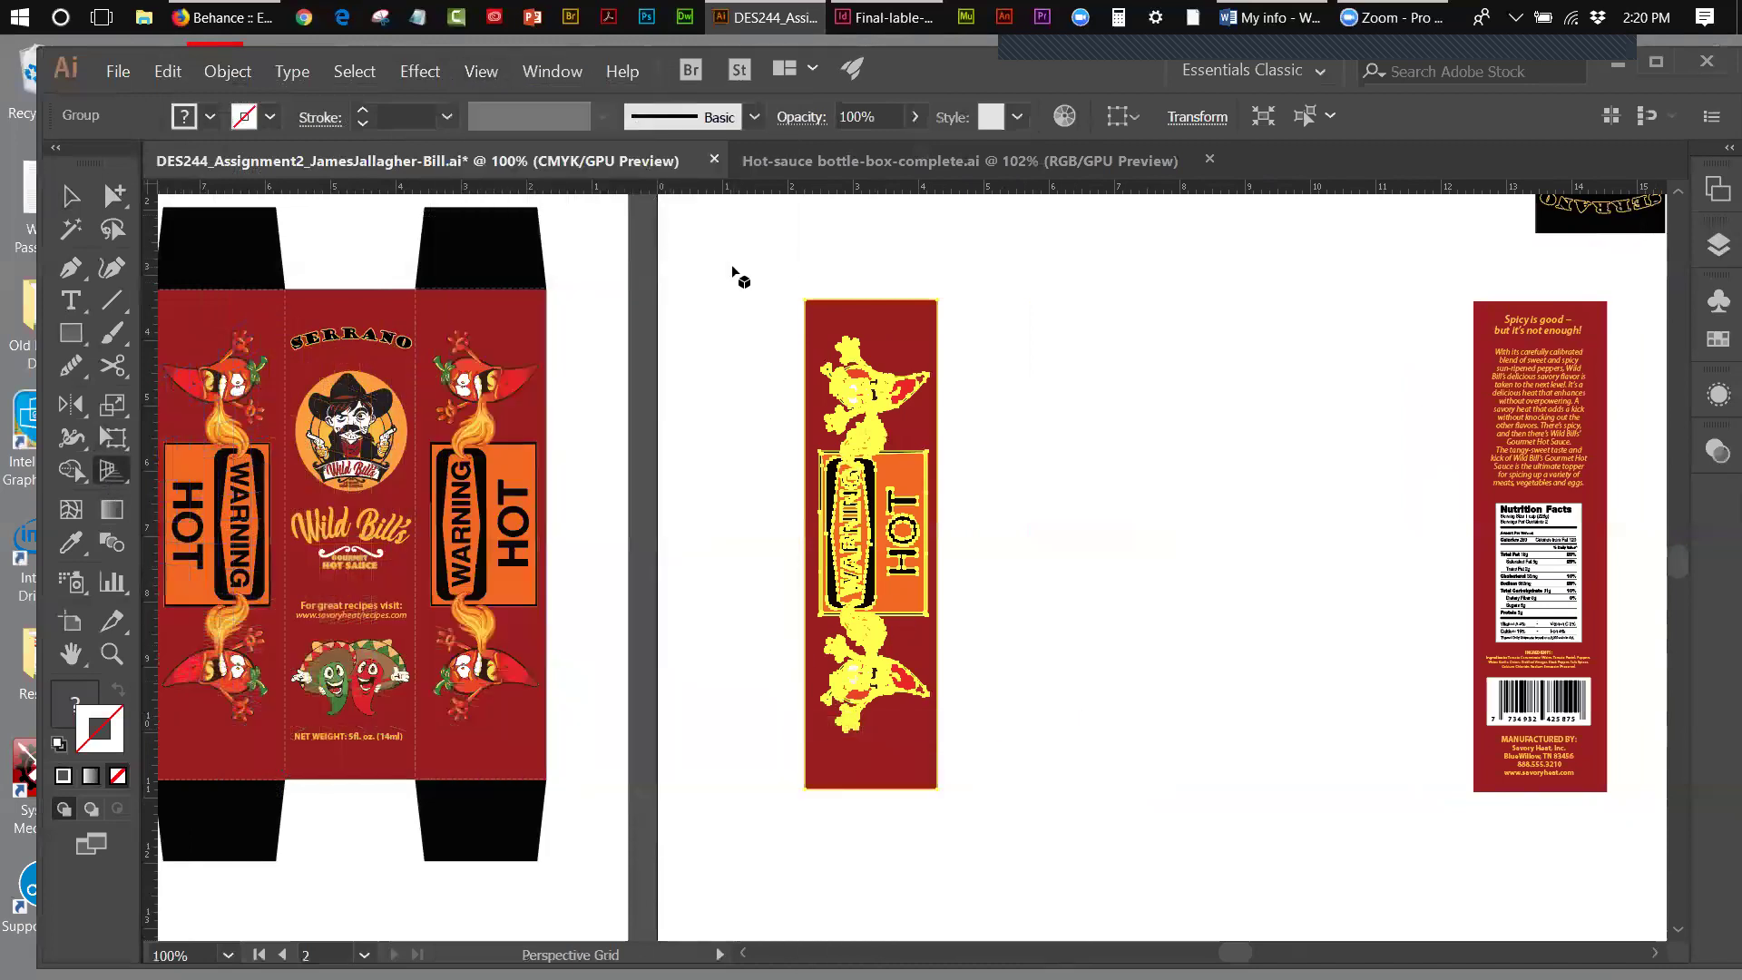
- Copy the WARNING HOT side panel and nutrition back panel together
key(v)
drag(766, 261, 1610, 564)
click(168, 72)
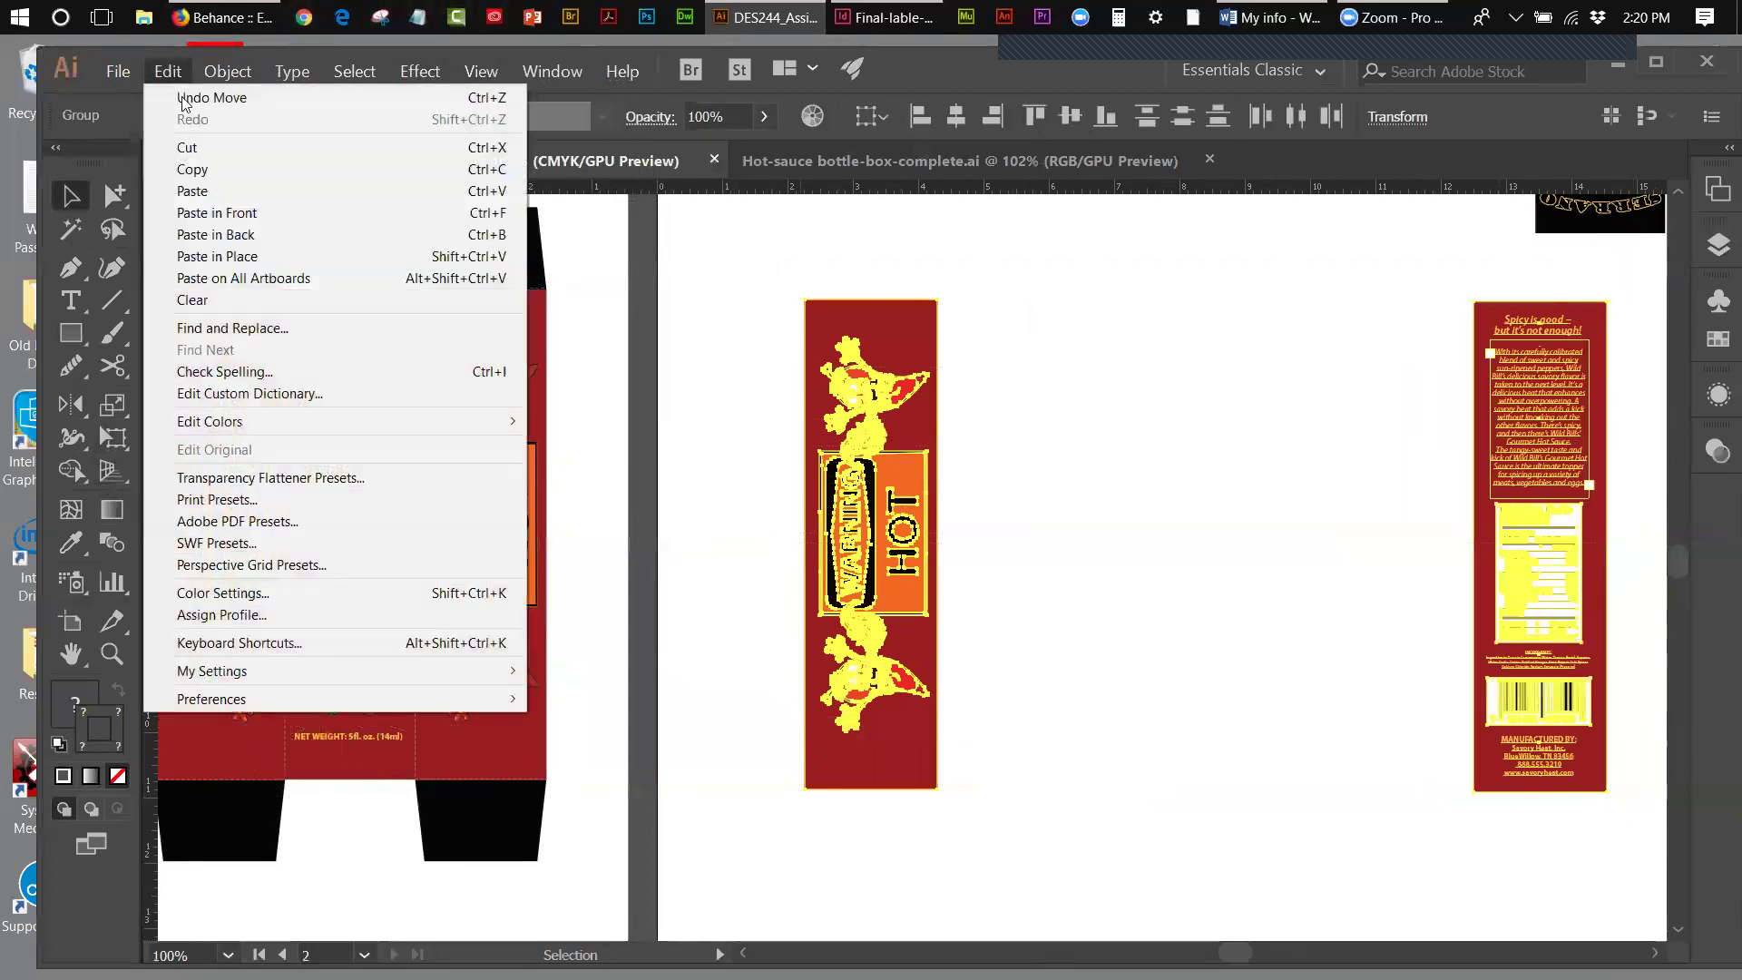
click(201, 169)
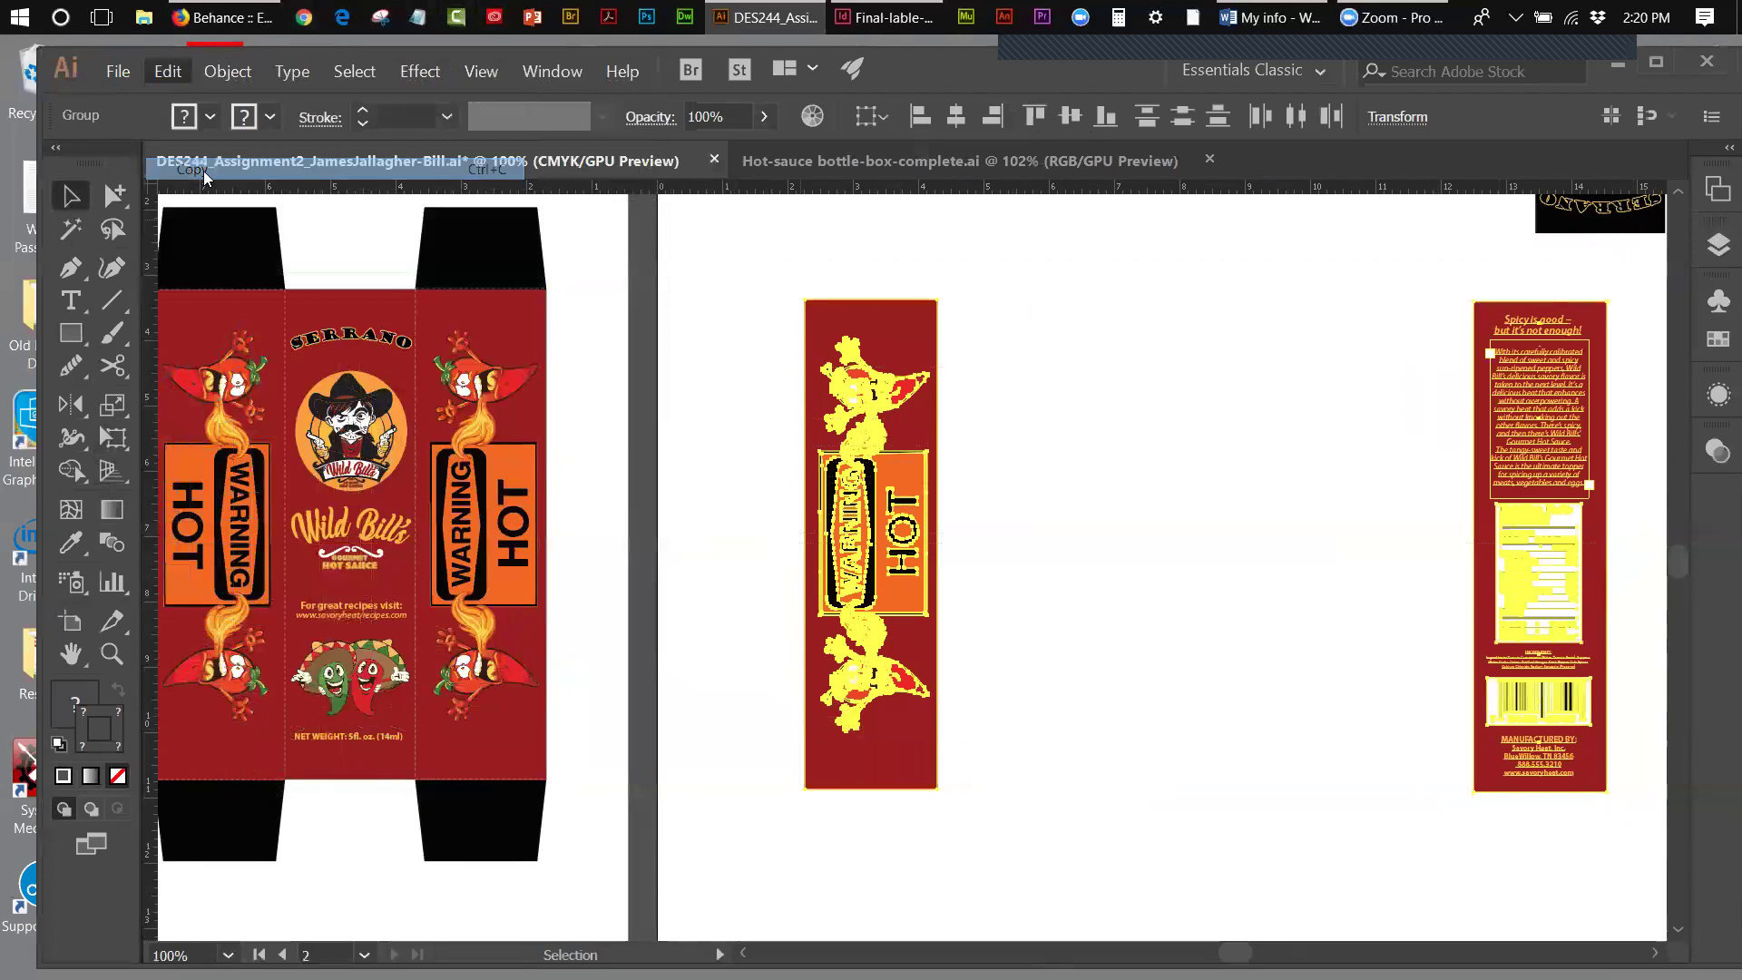
- Create a new blank CMYK document, Untitled-2, from the 7.07 x 6.61 in custom preset
click(118, 72)
click(118, 72)
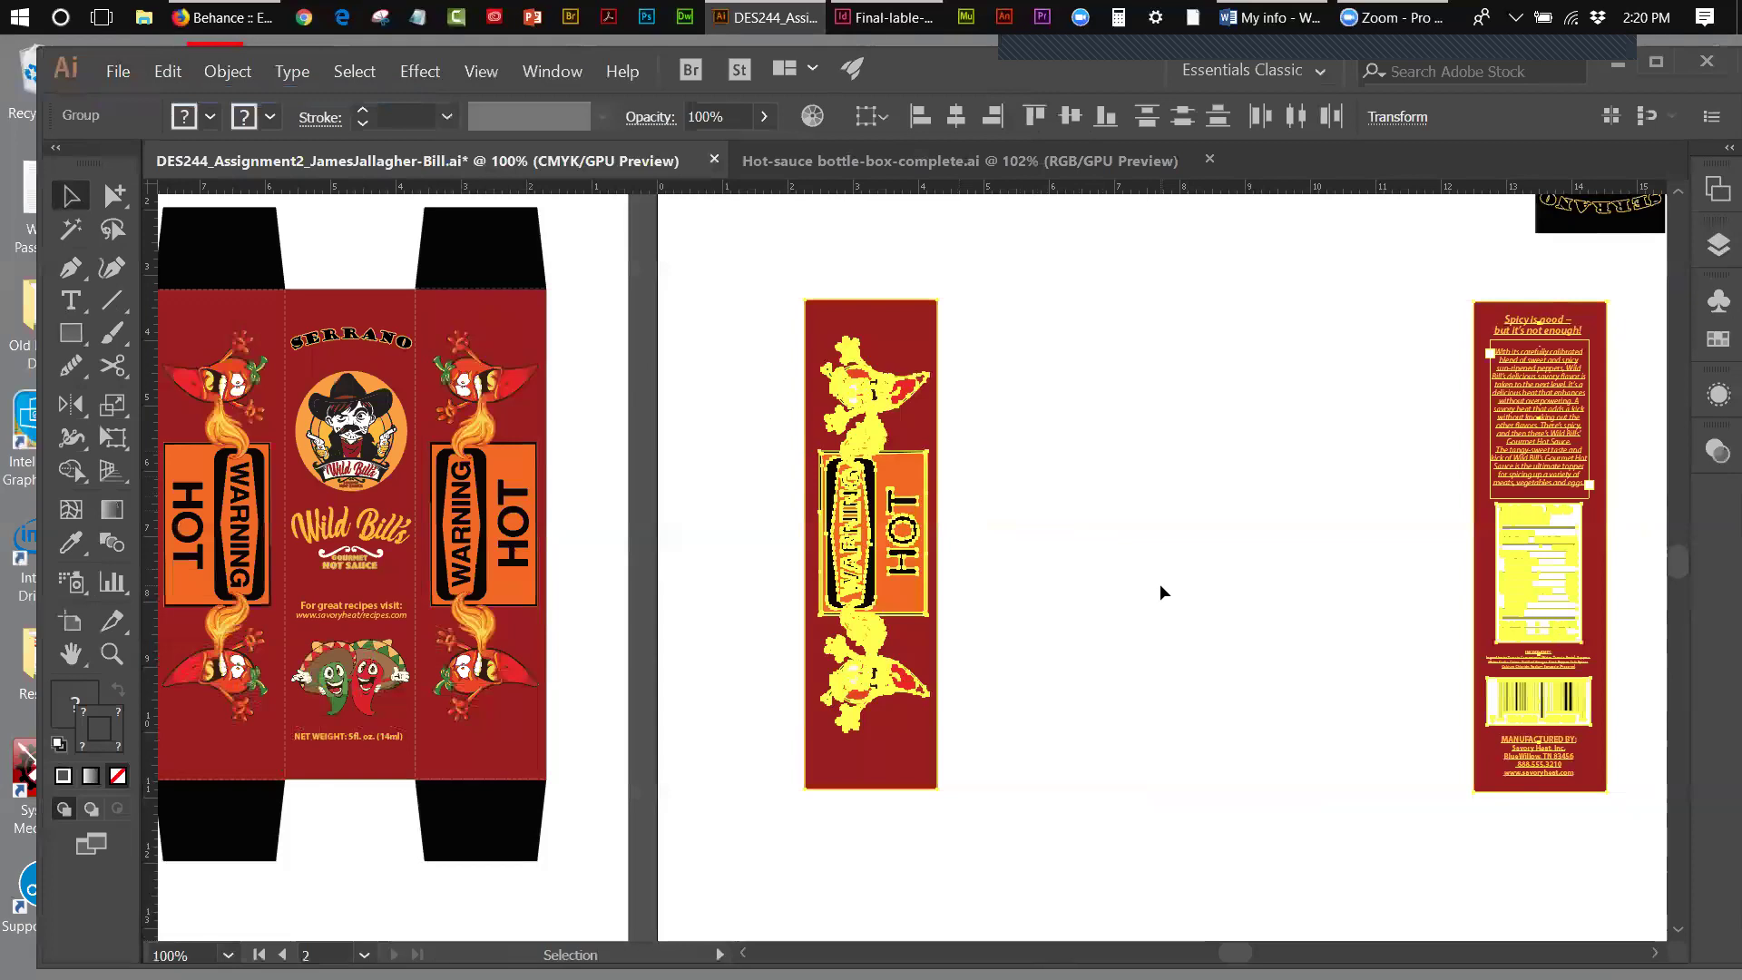
key(ctrl+n)
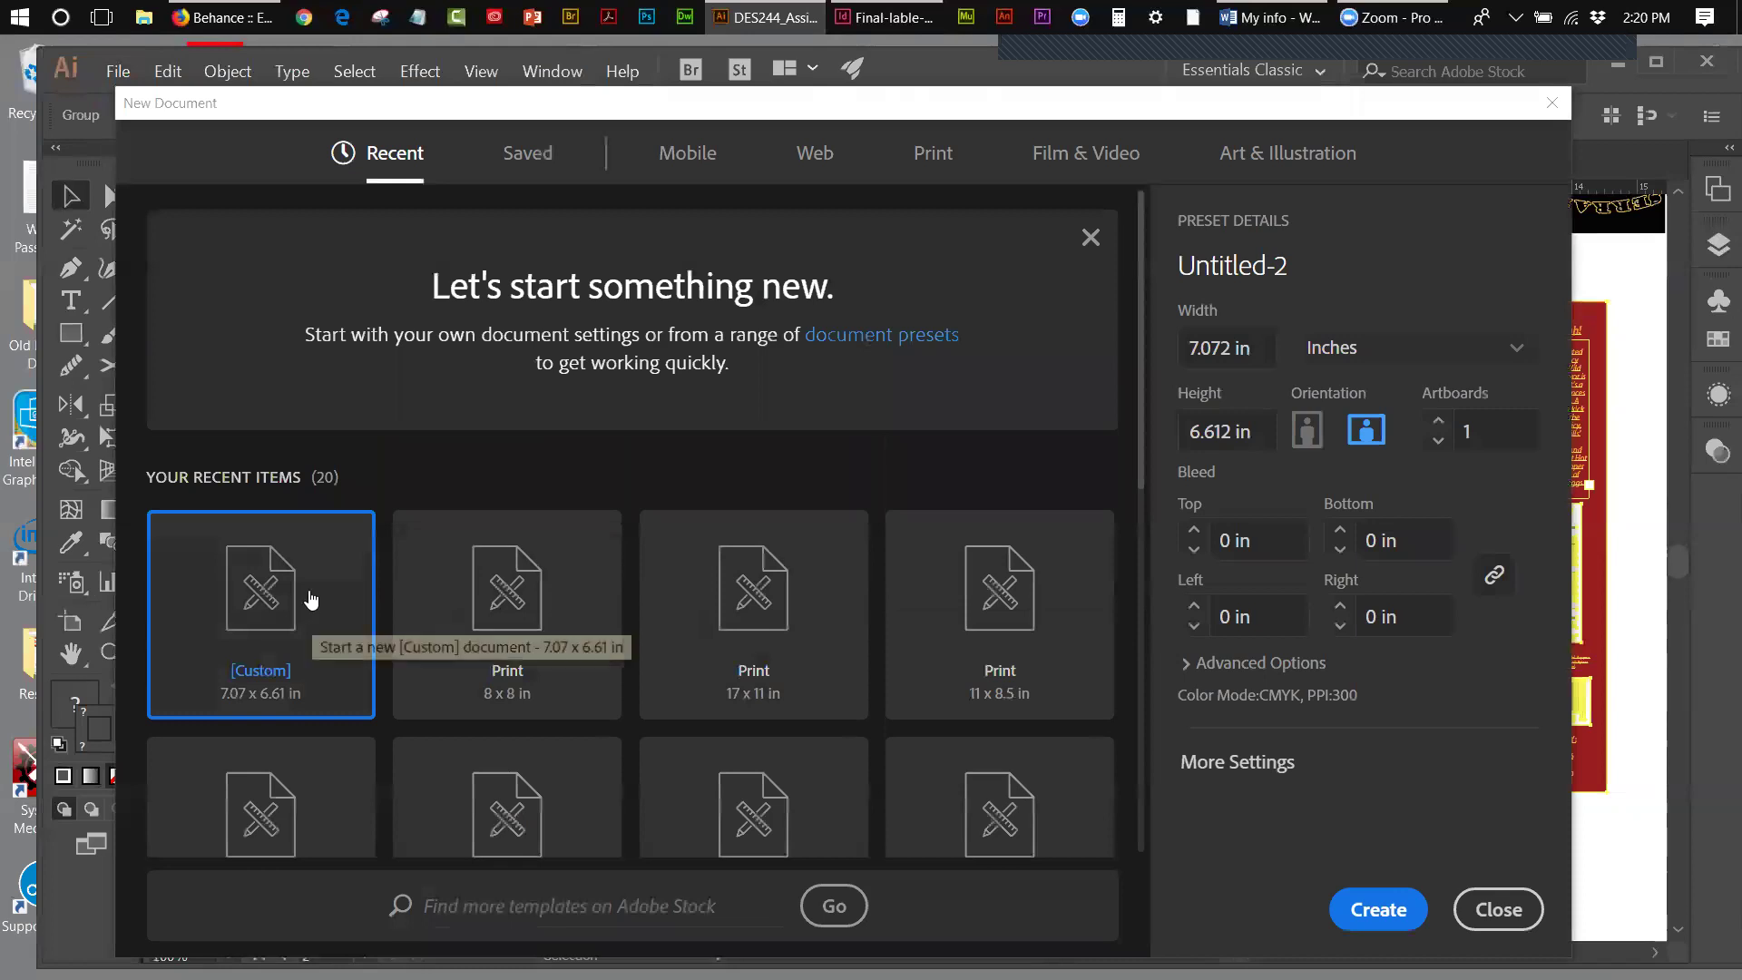
click(1378, 909)
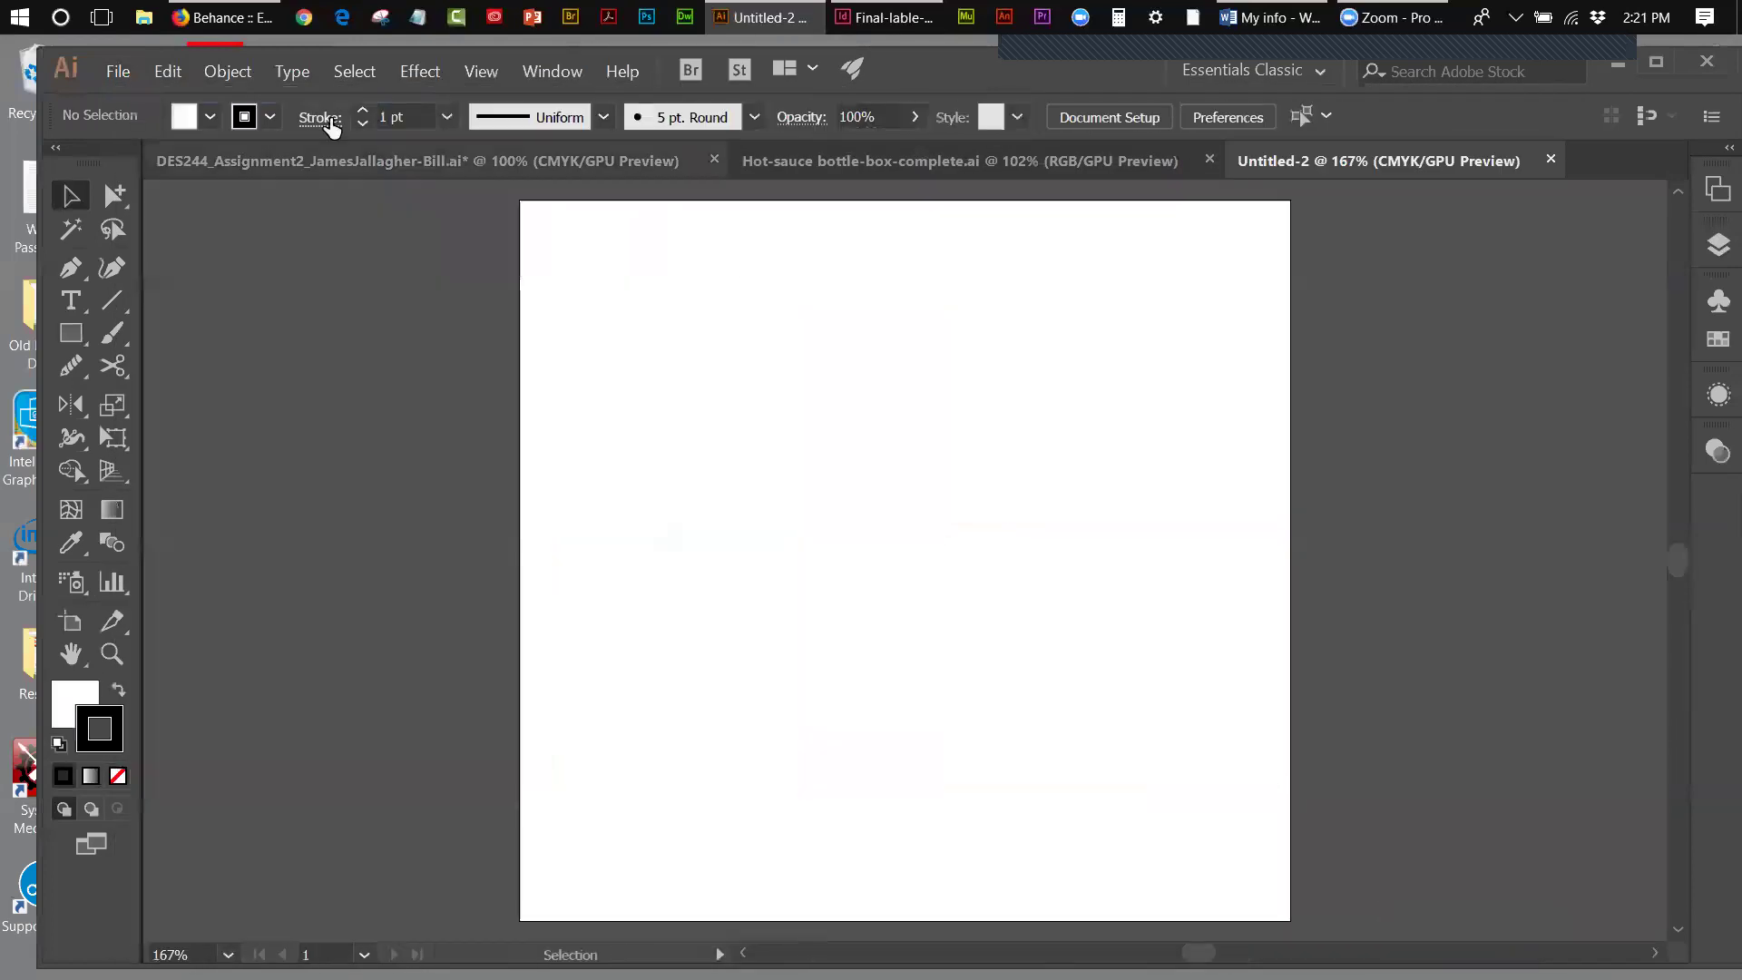
- Paste the two label panels into Untitled-2 and zoom out to see them
click(168, 71)
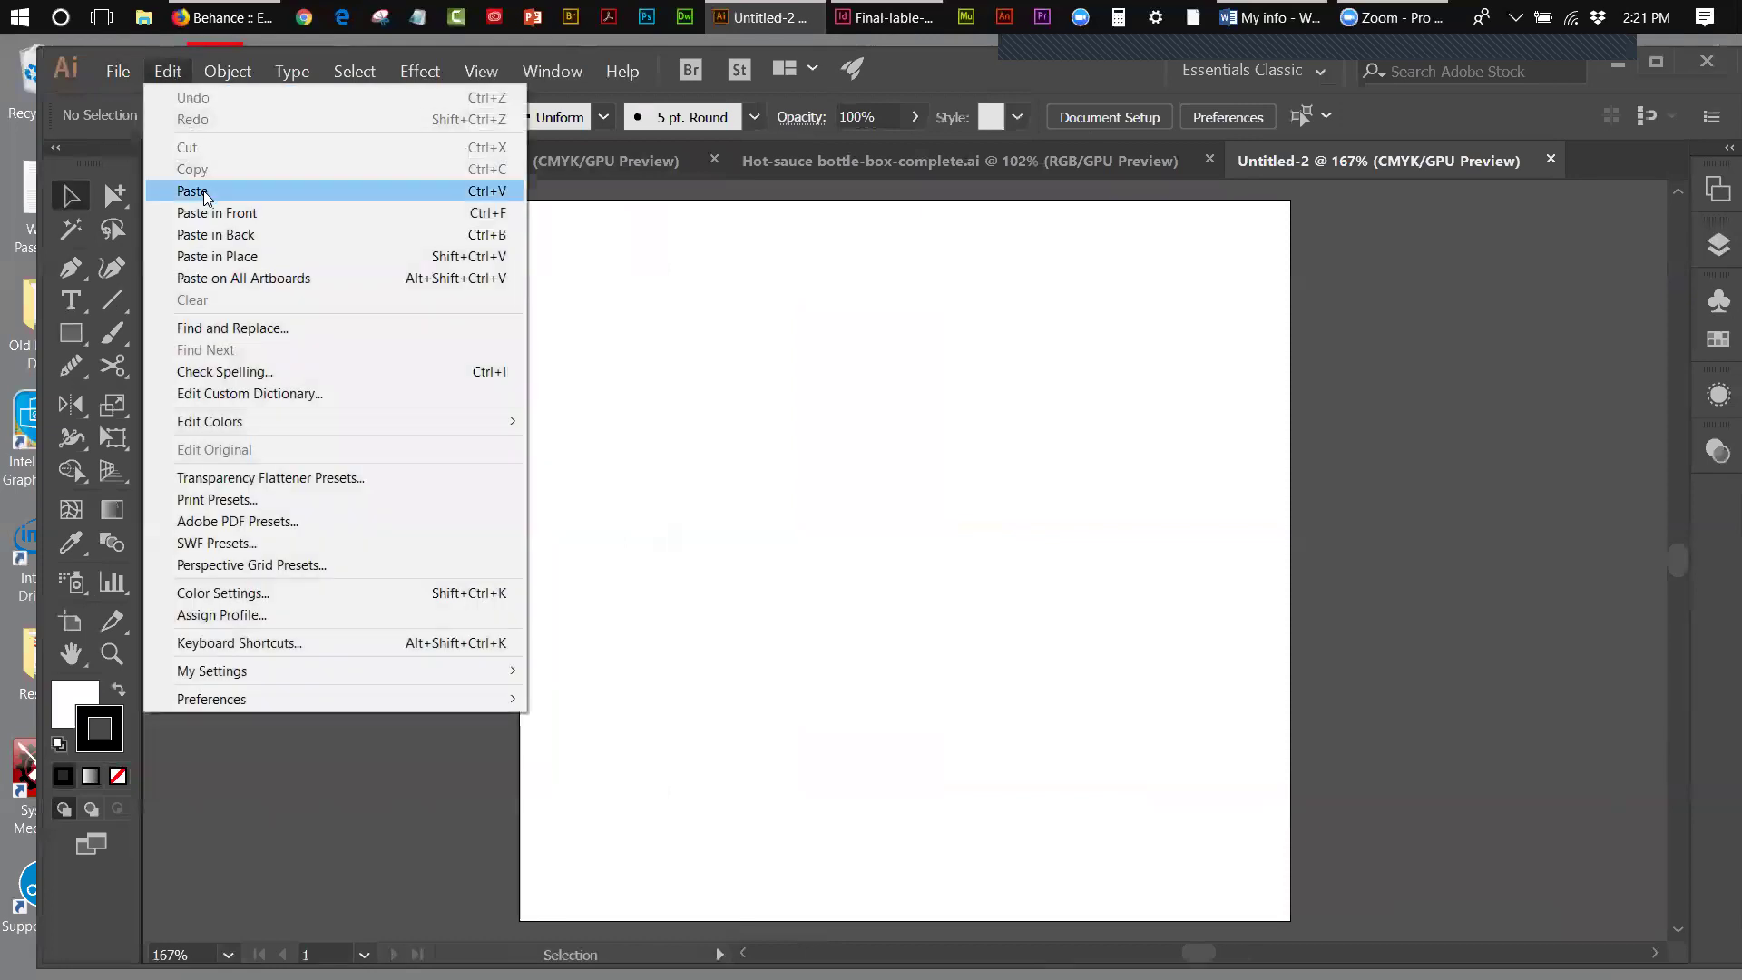
click(203, 190)
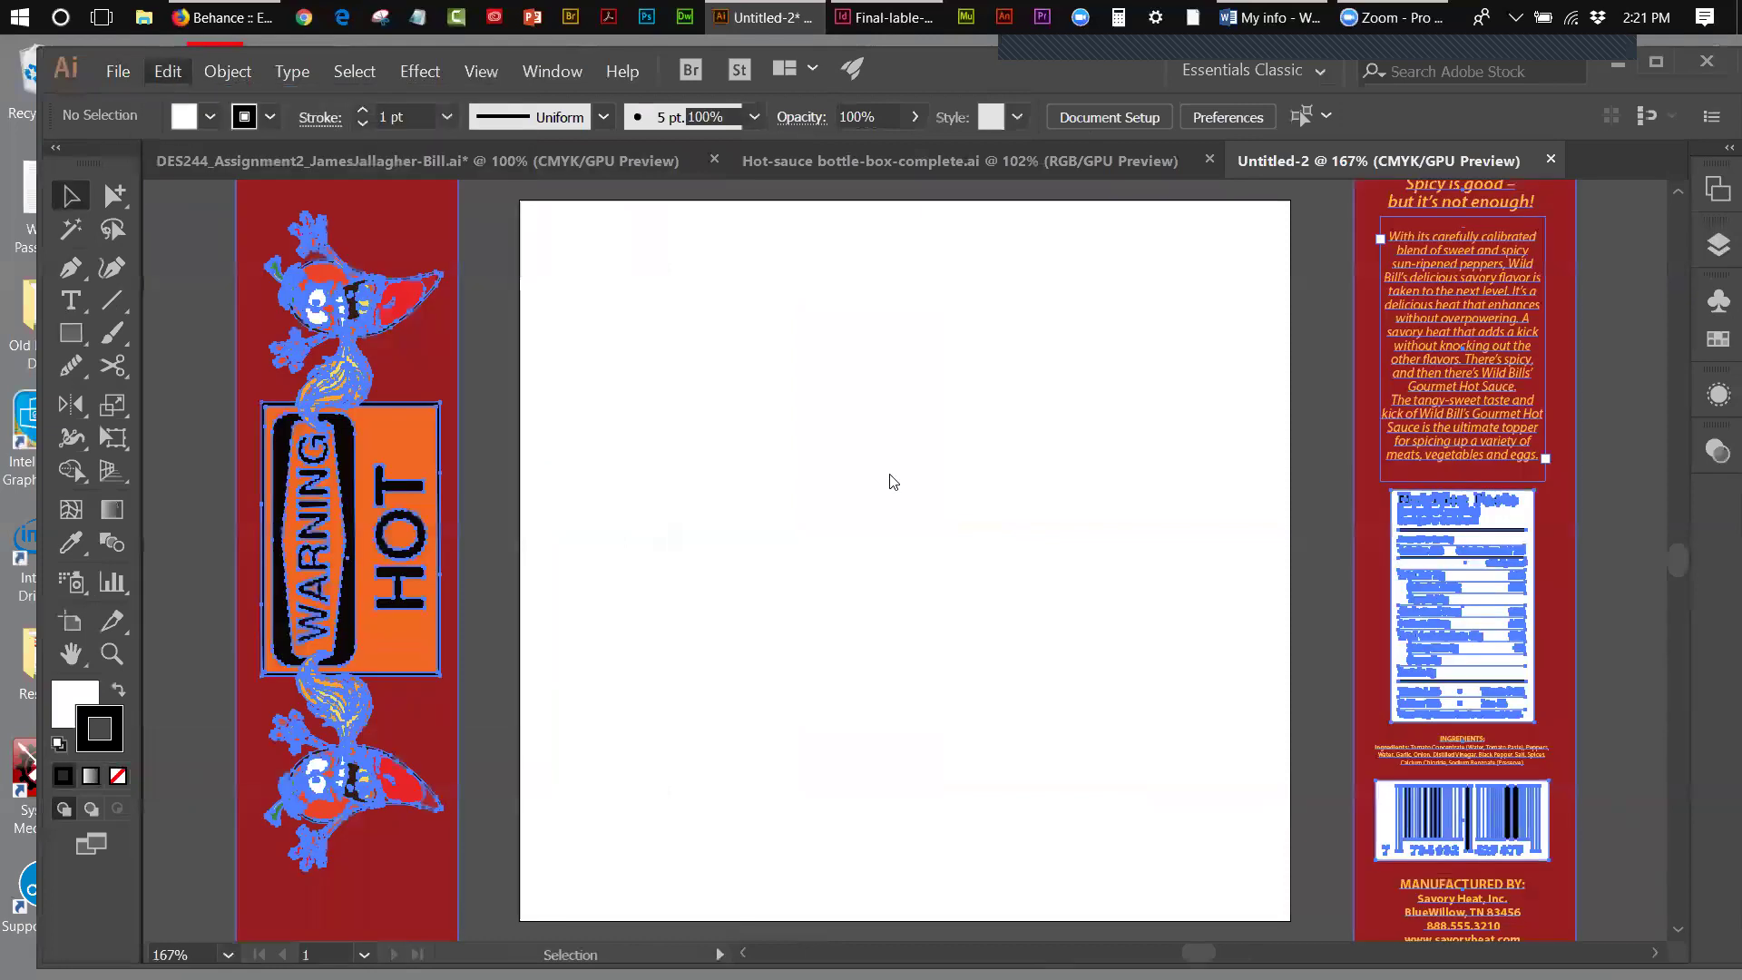
click(112, 438)
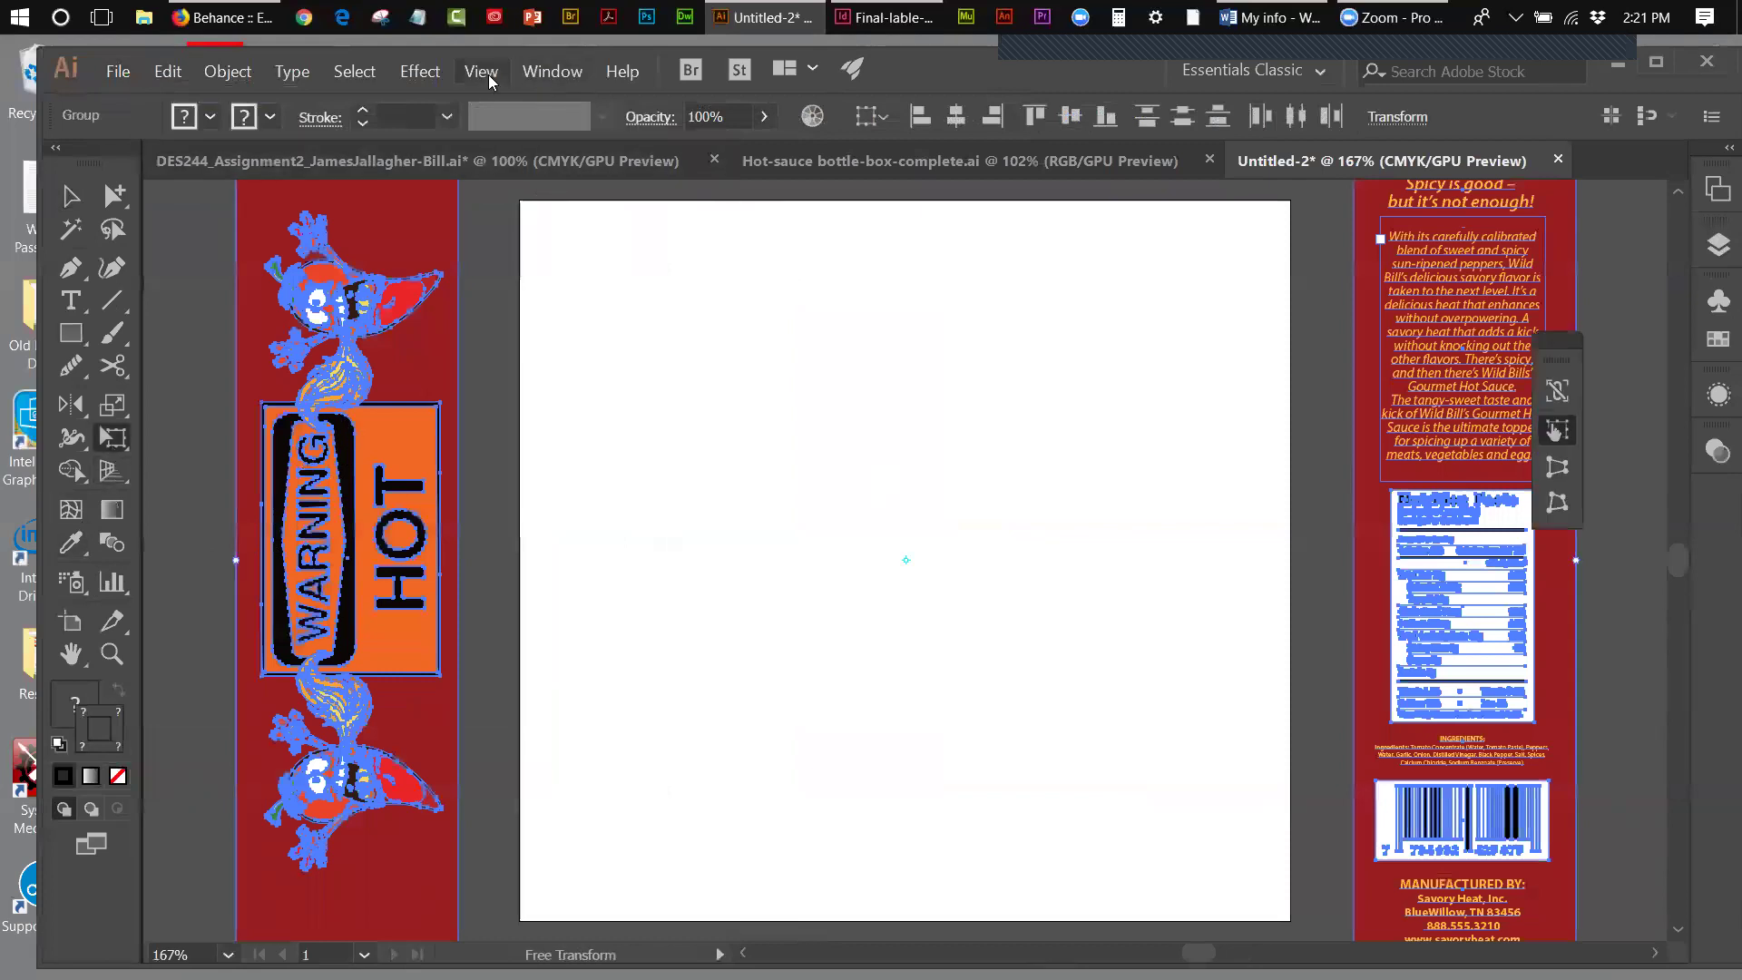
click(481, 73)
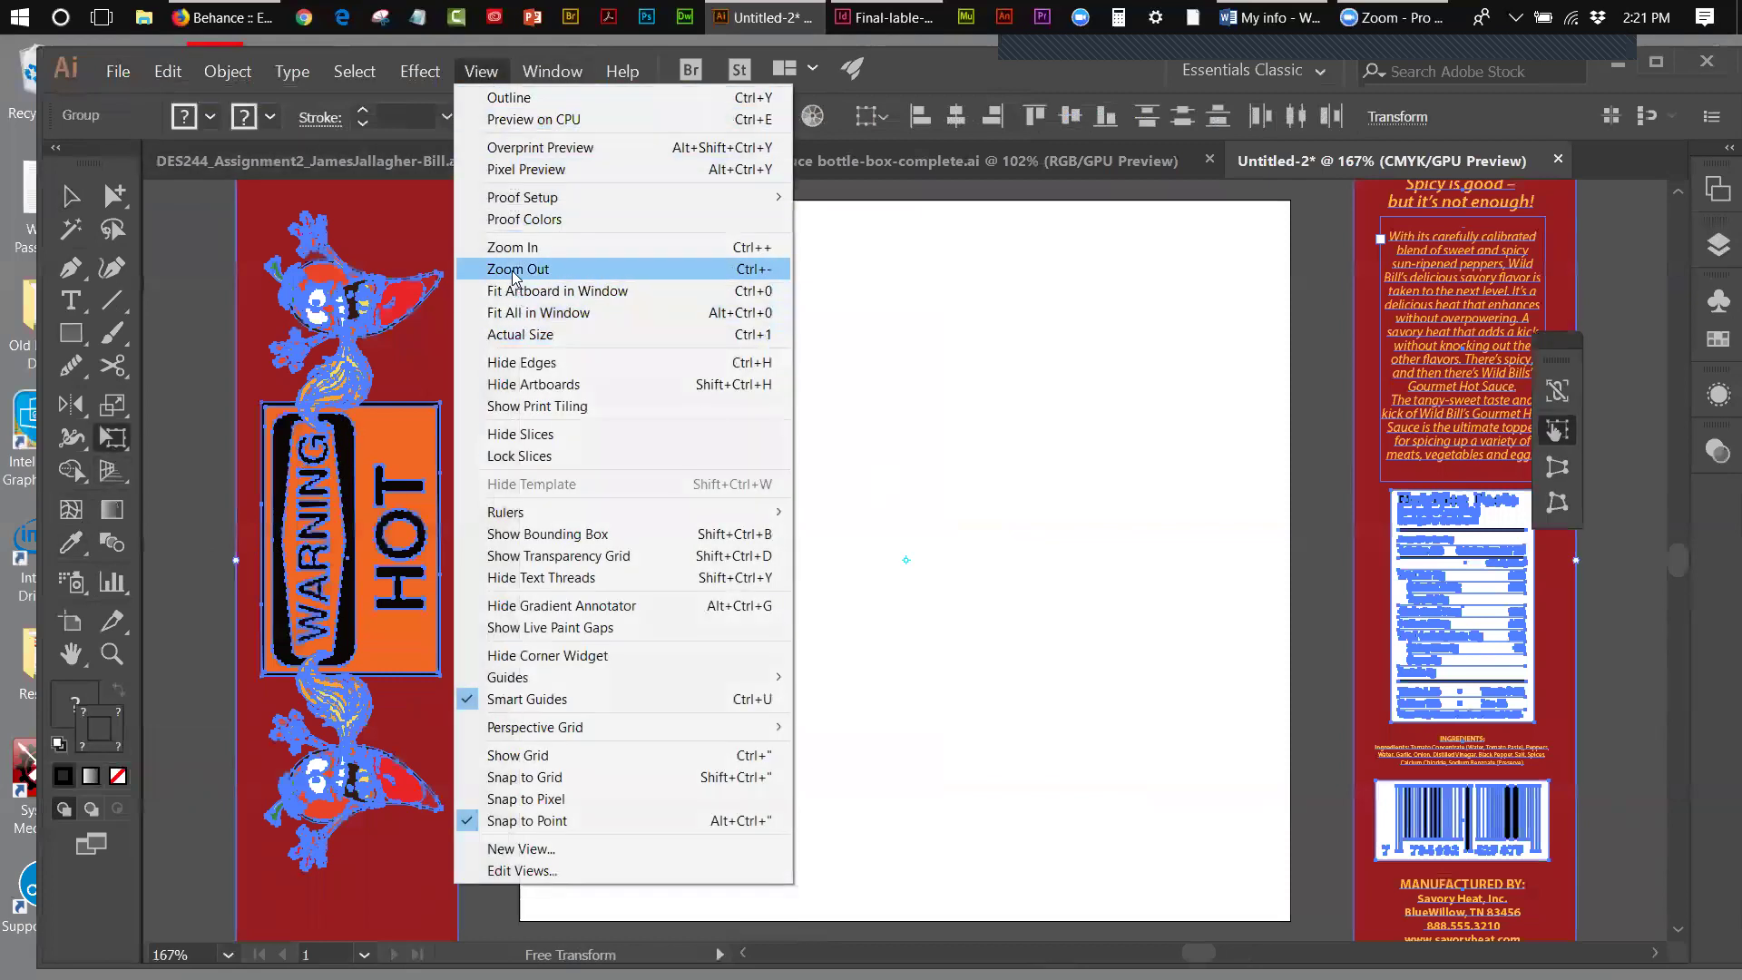
click(515, 271)
drag(306, 192, 309, 354)
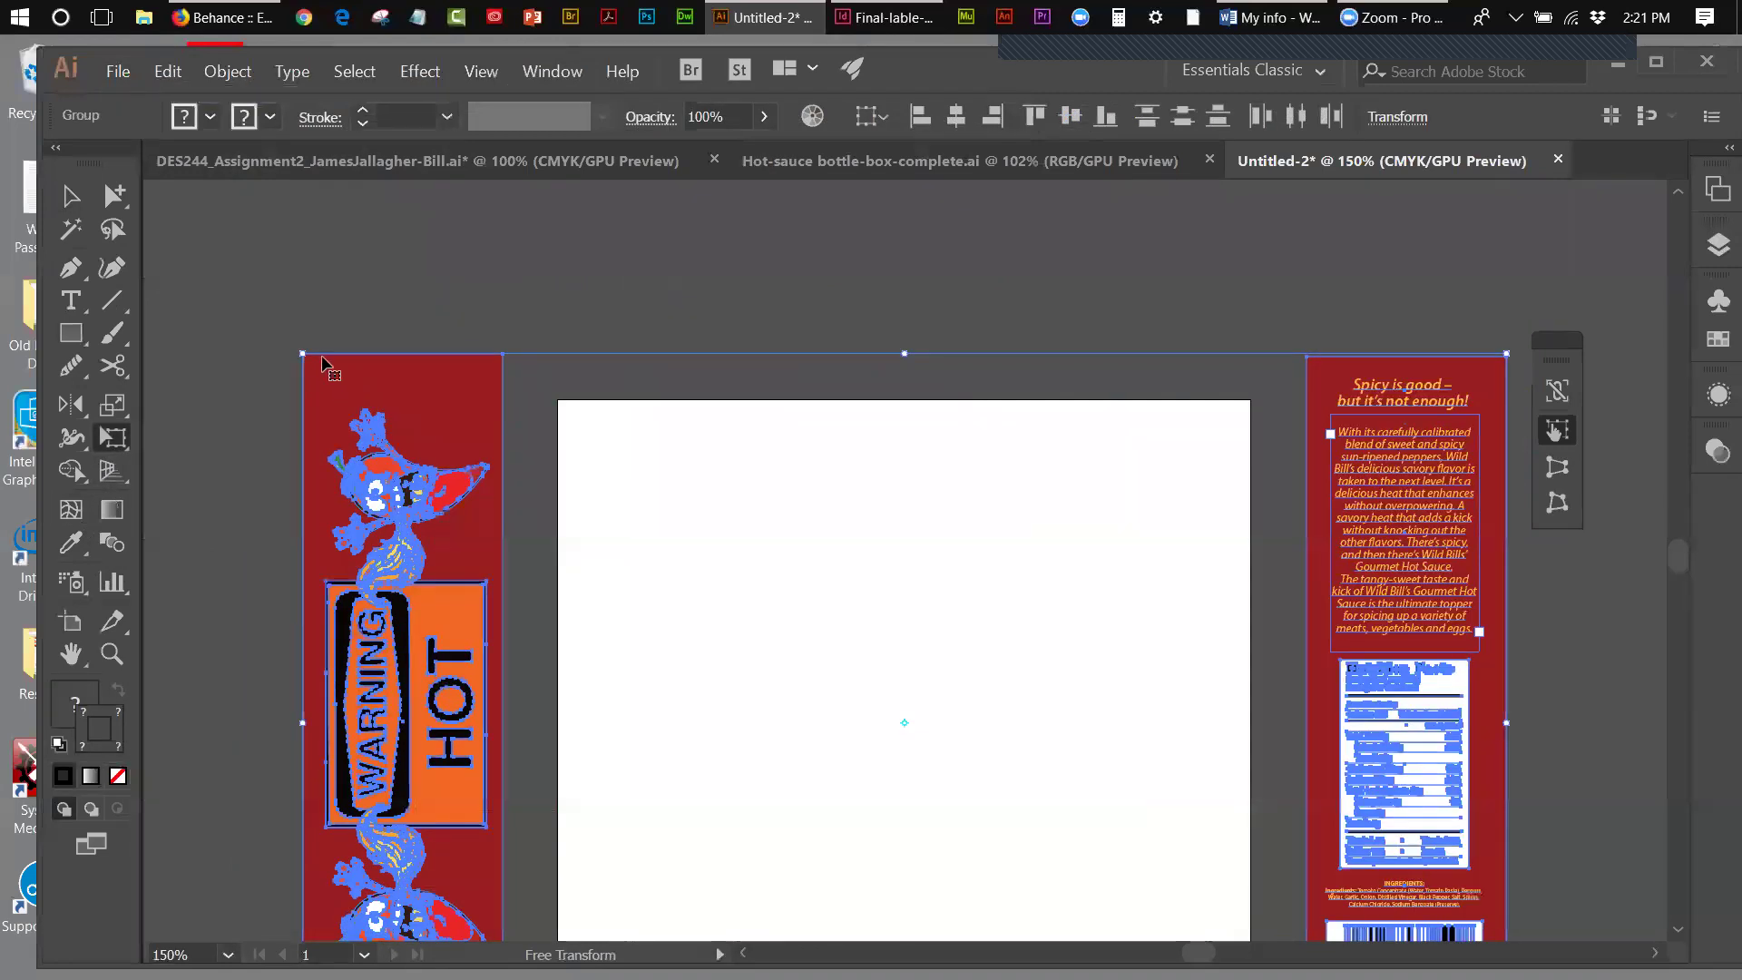
drag(303, 355, 519, 415)
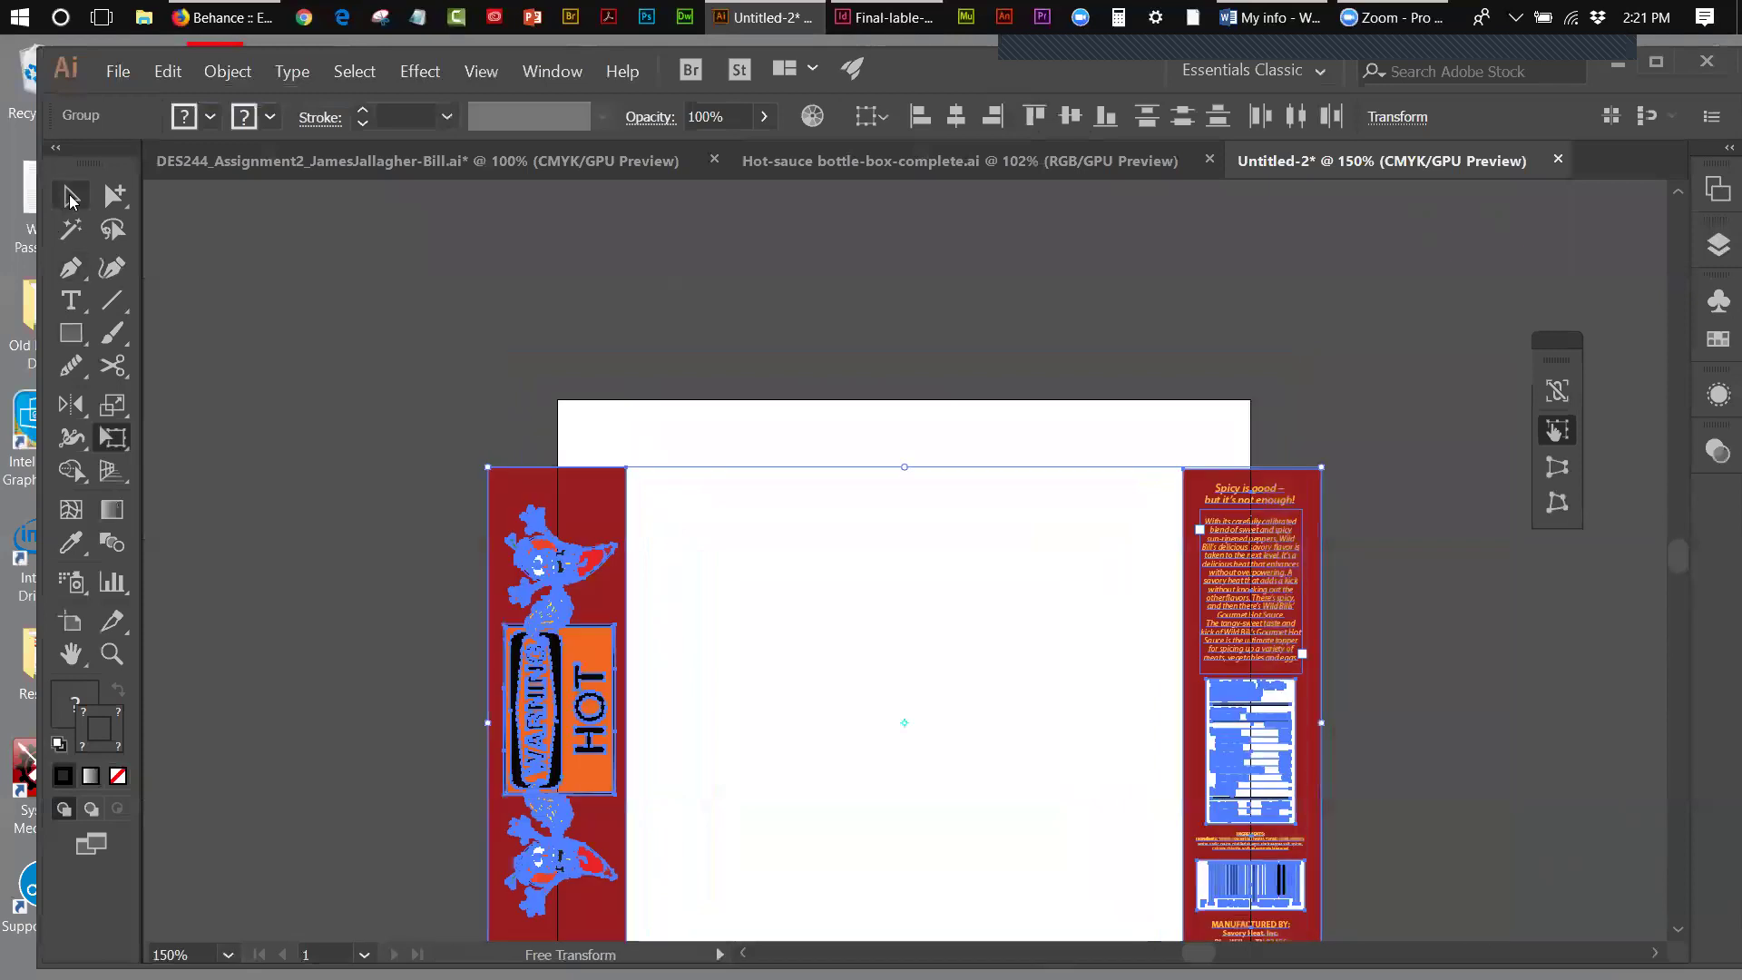
- Move both label panels onto the artboard, fit it in the window, and show the perspective grid
click(71, 200)
drag(612, 646, 740, 610)
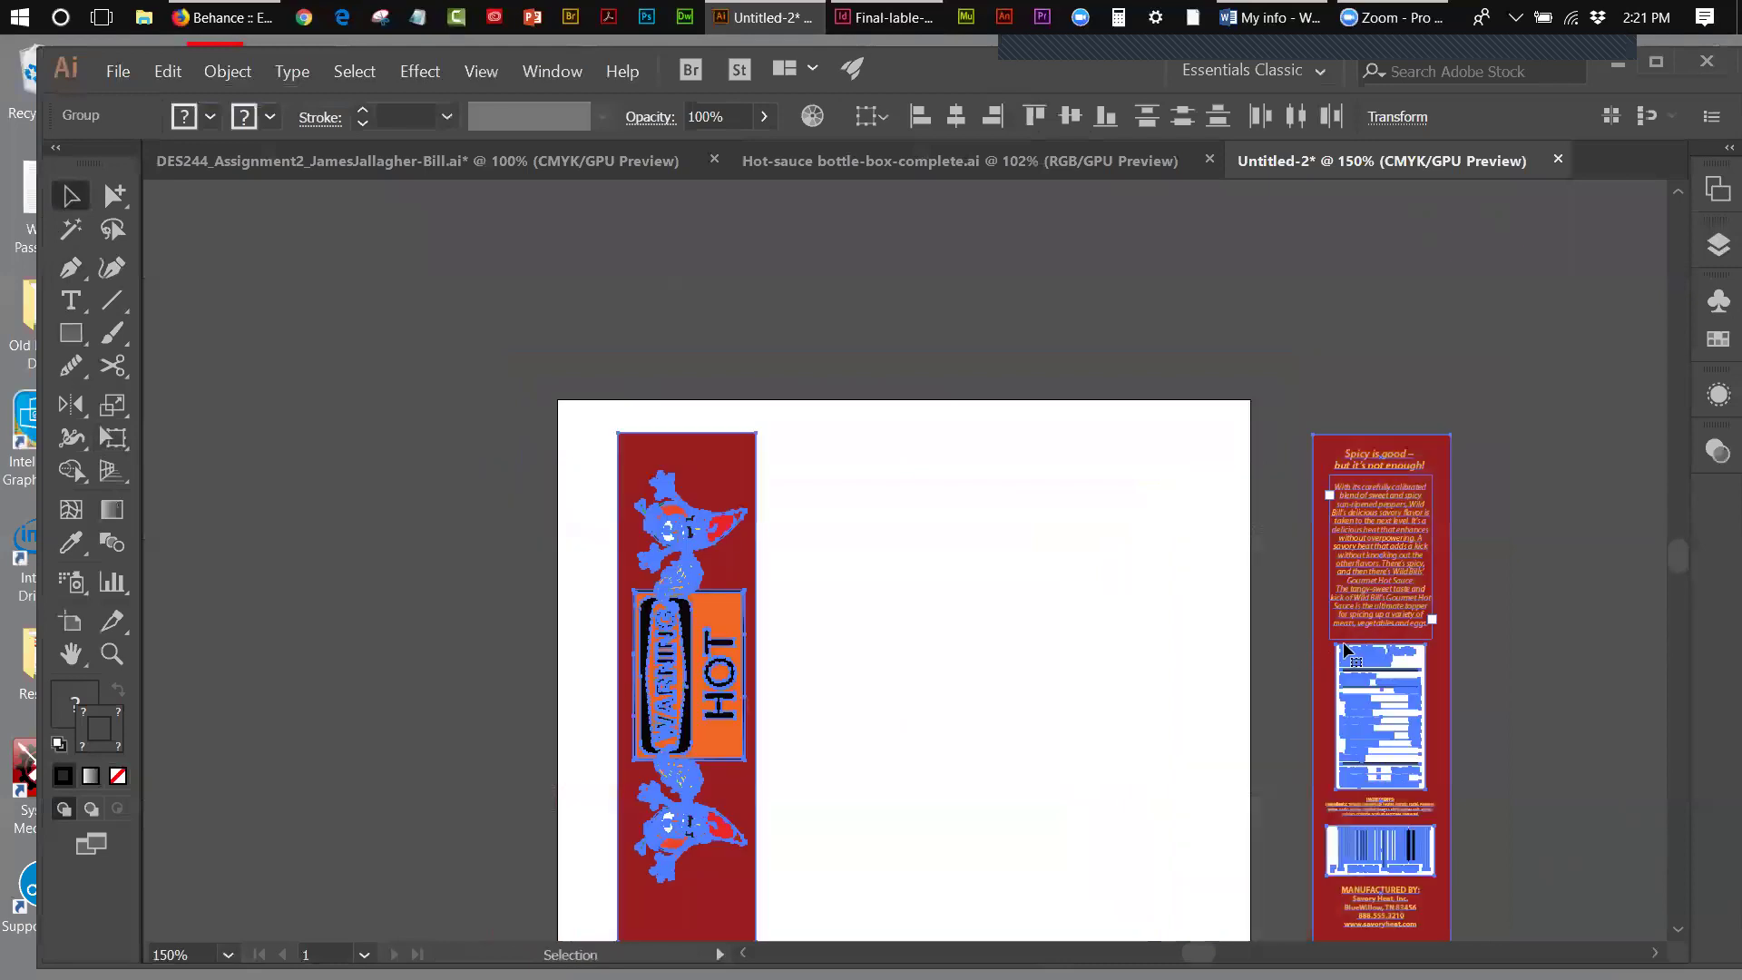
click(1264, 646)
drag(1372, 661, 1092, 656)
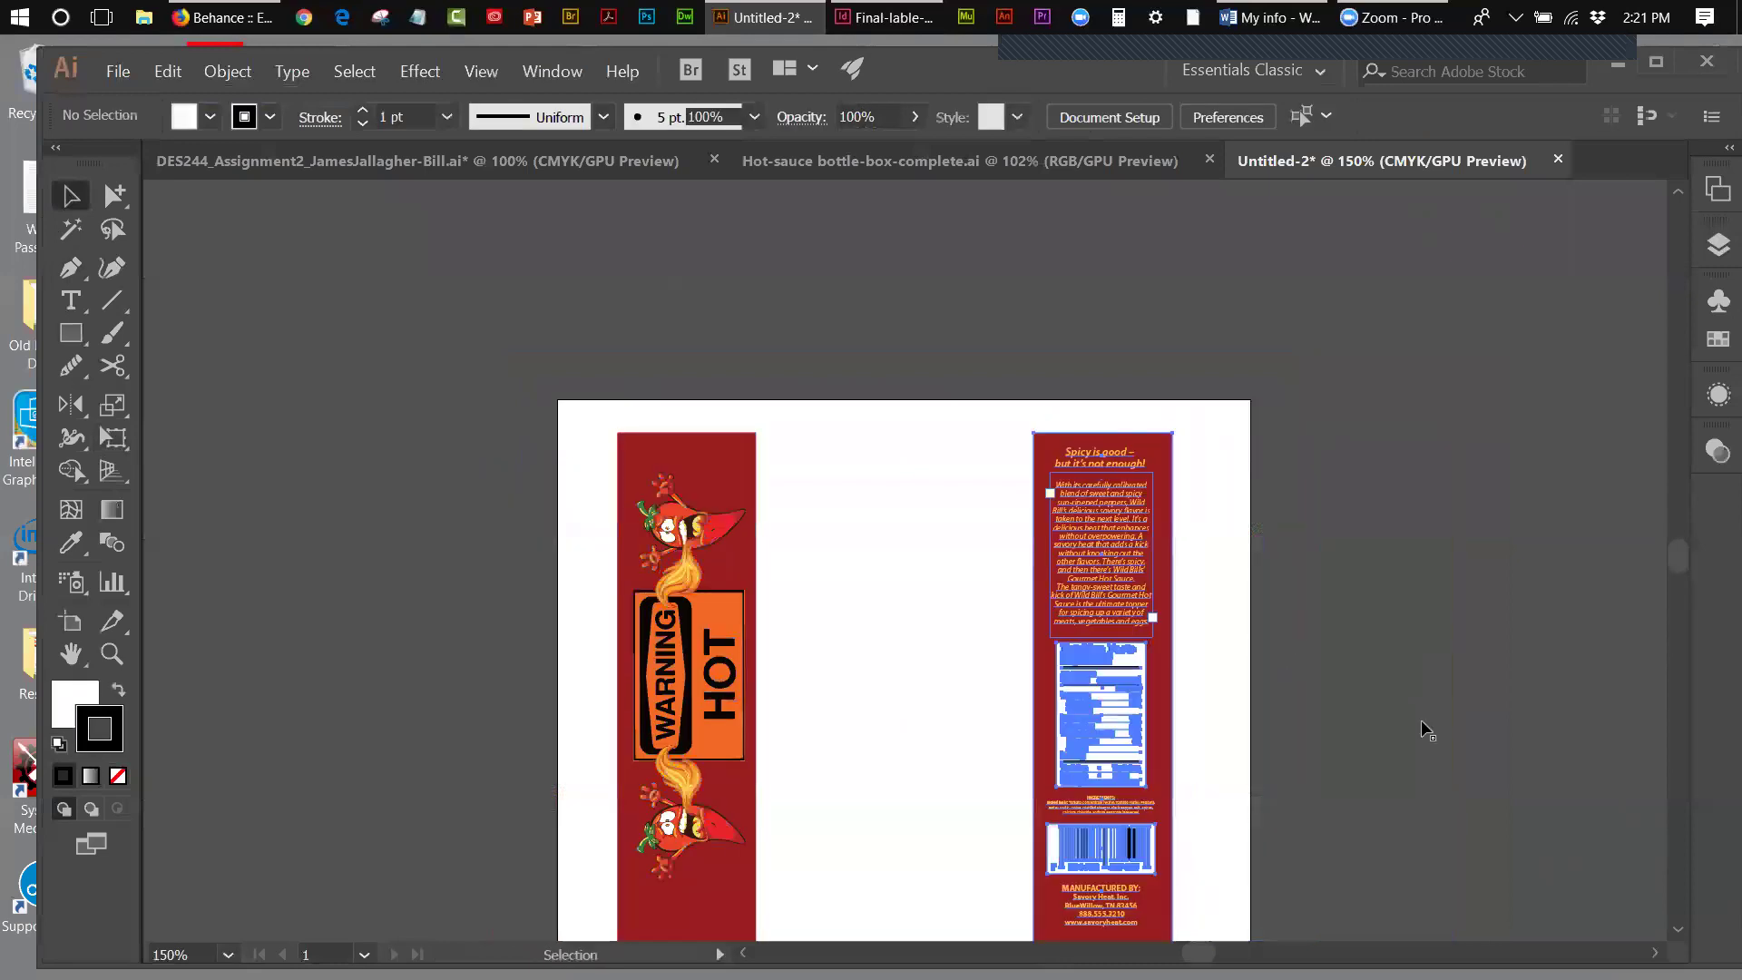
click(481, 71)
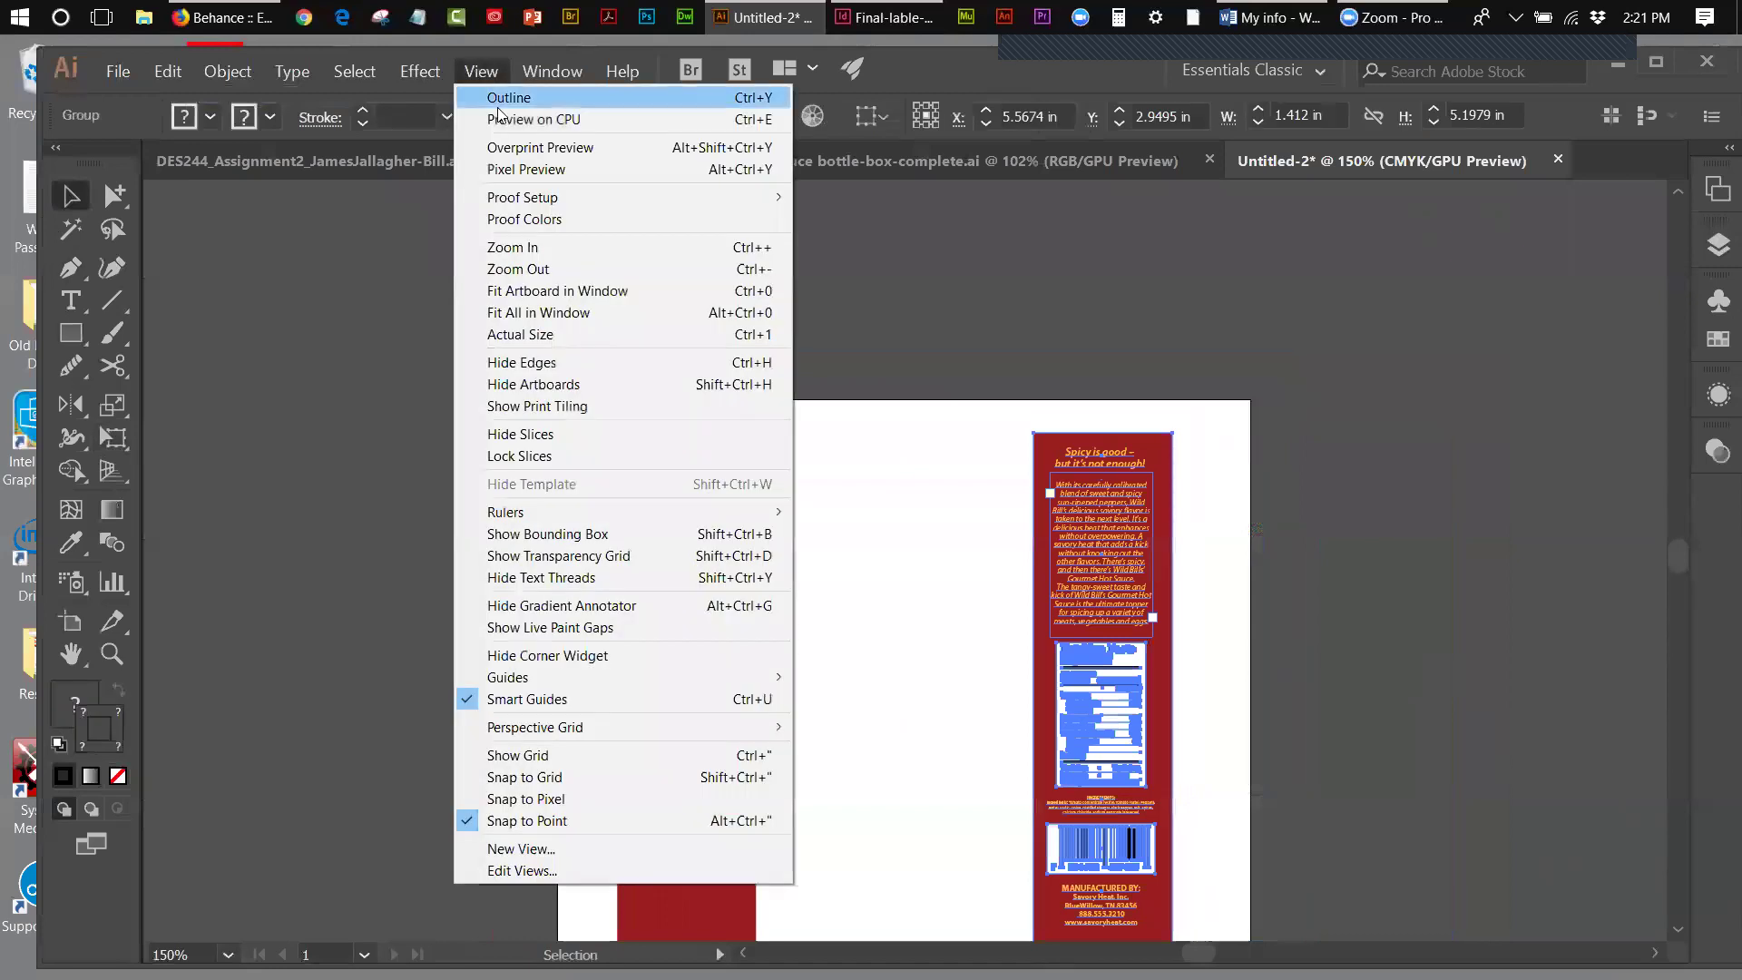
click(544, 290)
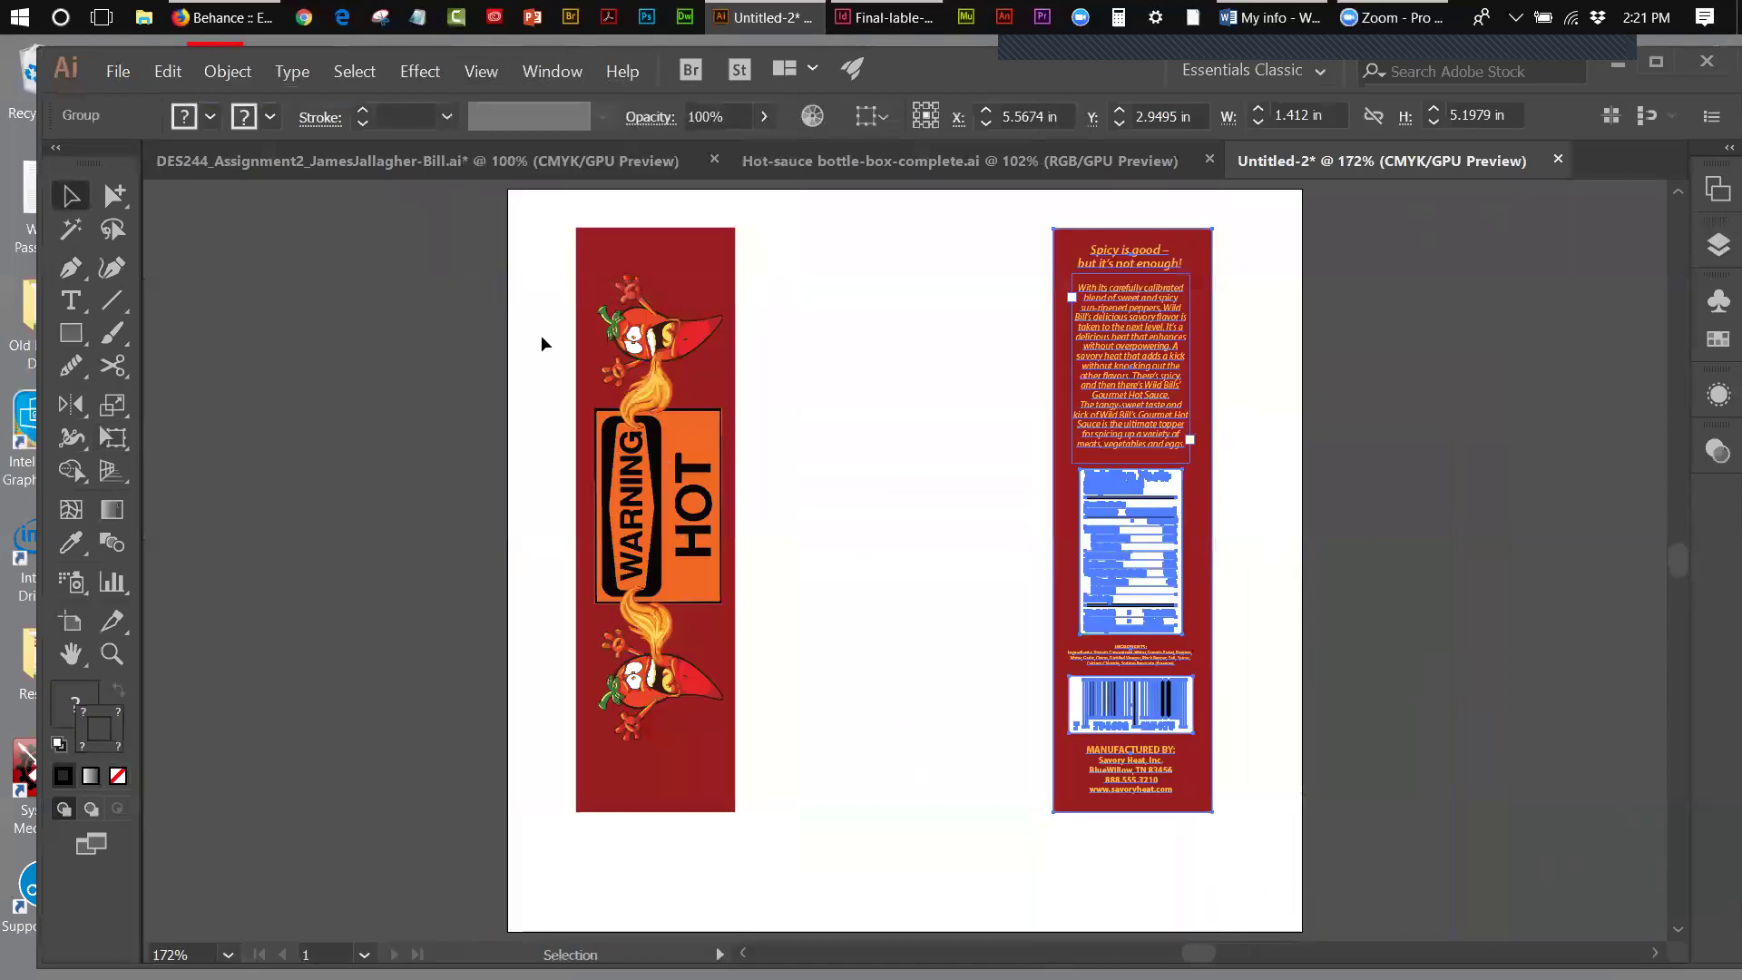
shift+click(617, 374)
drag(1121, 715, 1126, 750)
click(1395, 681)
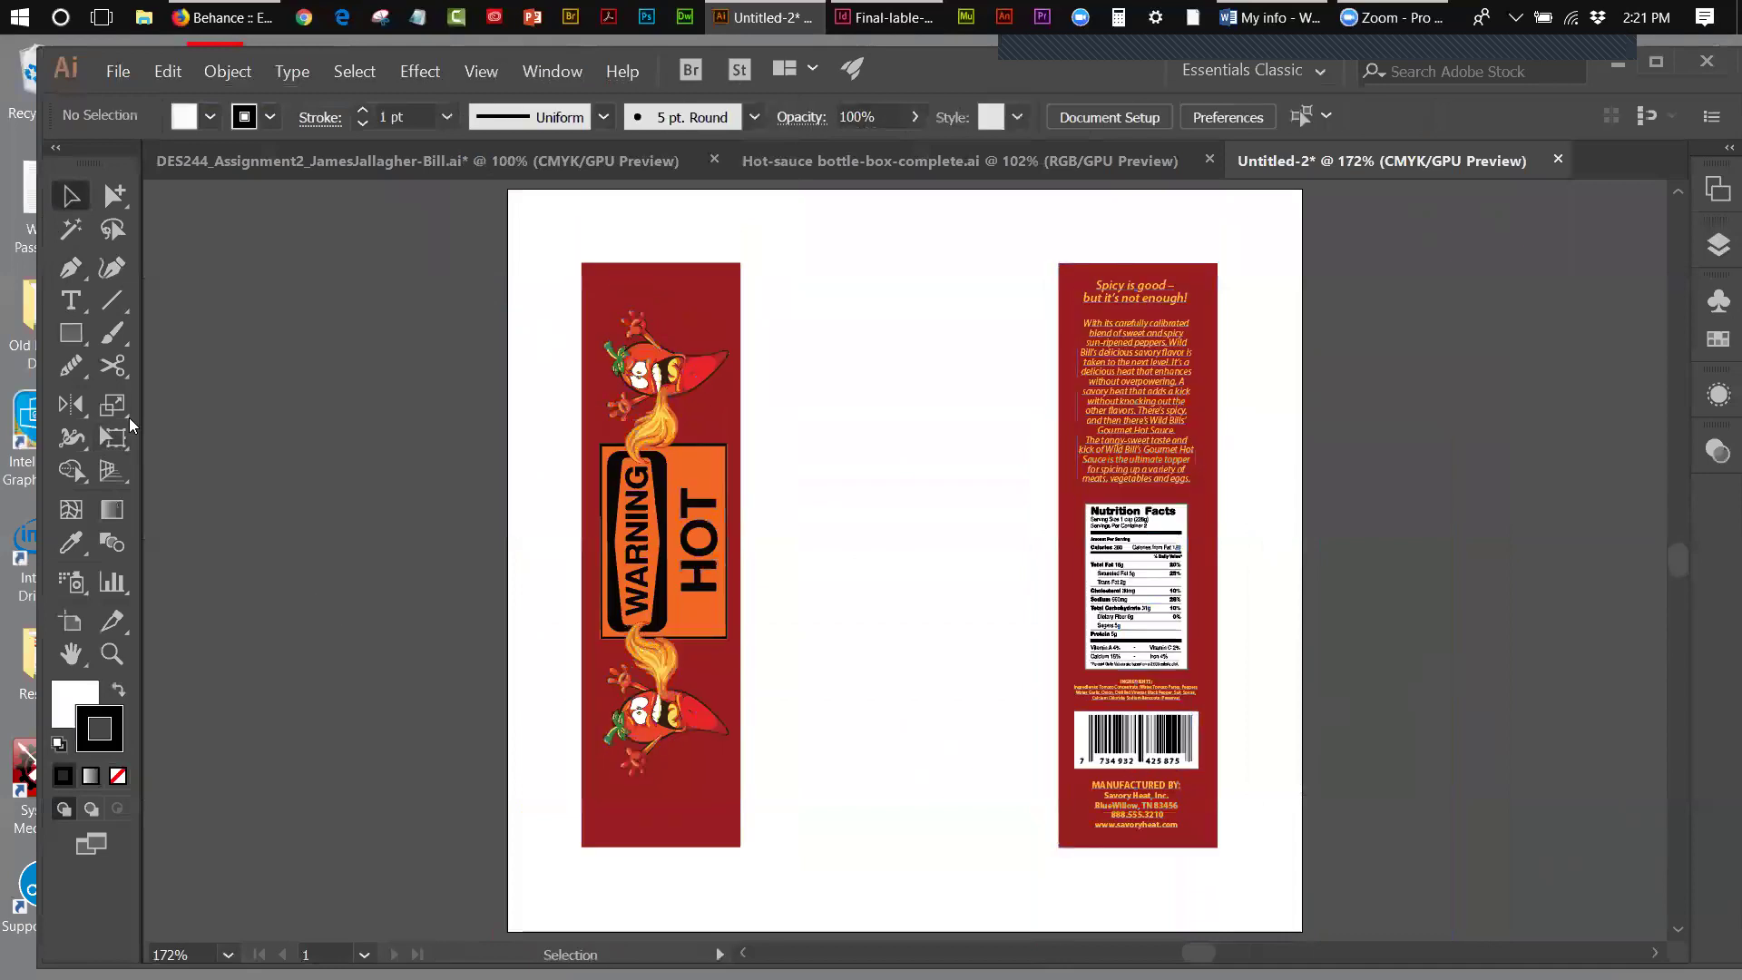
click(108, 472)
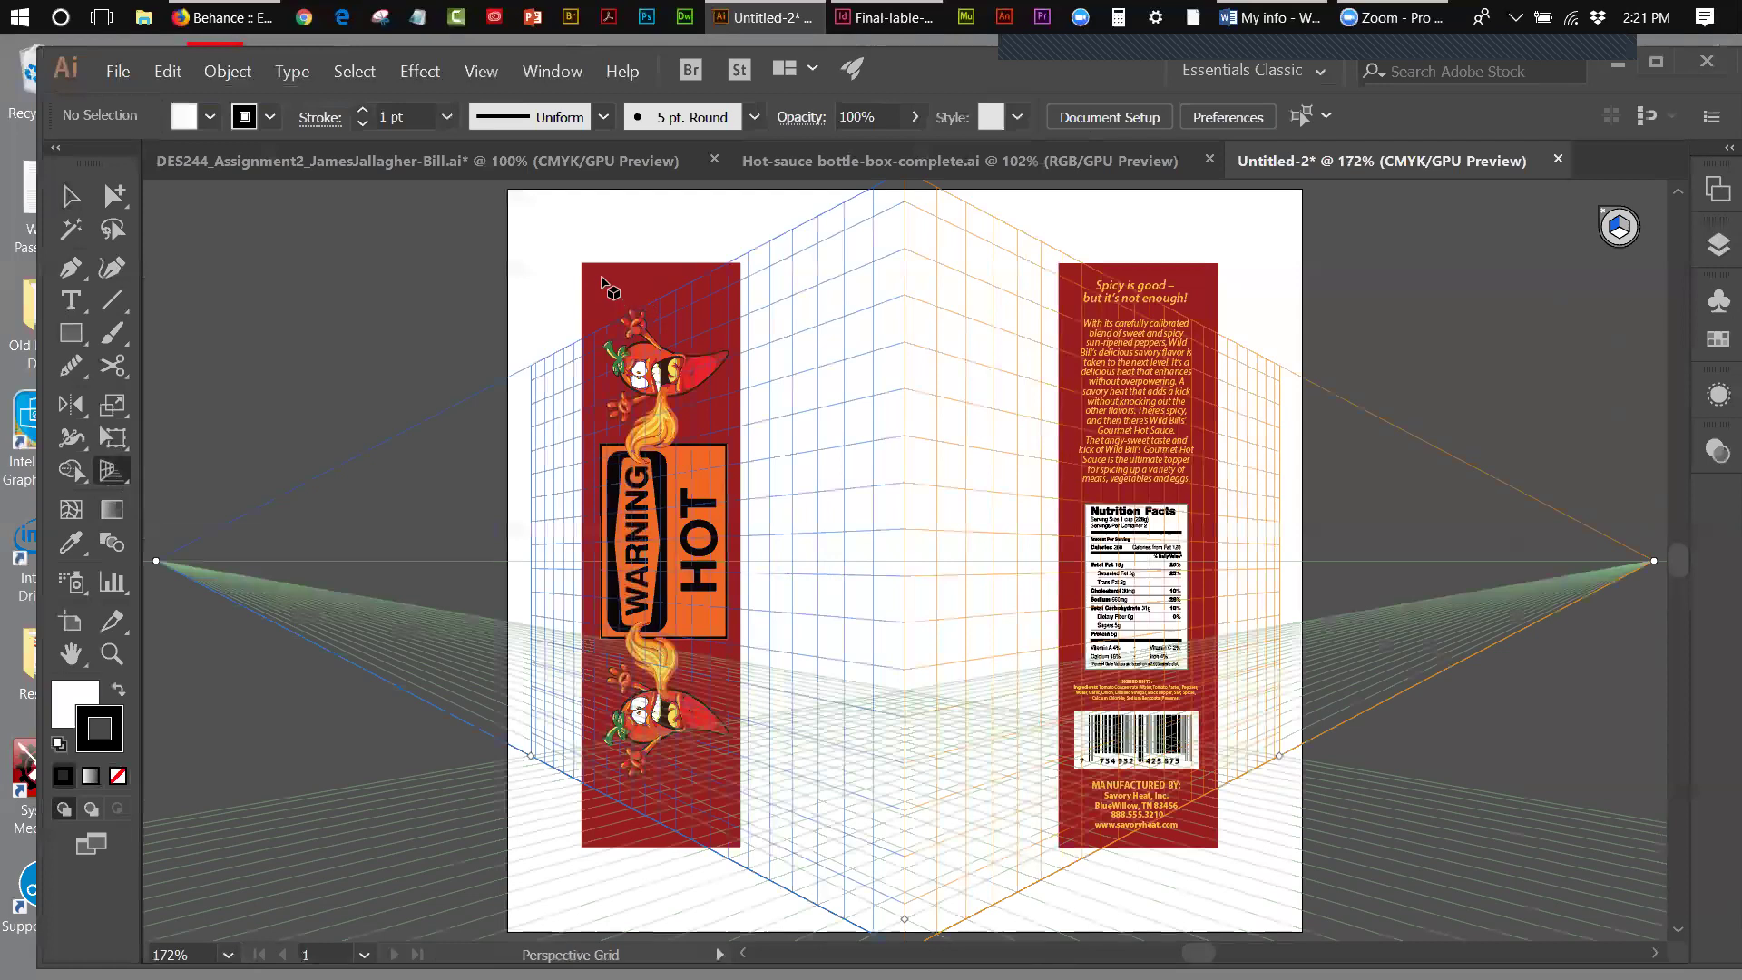
- Attach the WARNING HOT panel to the left perspective plane and try the nutrition panel on the right
click(54, 197)
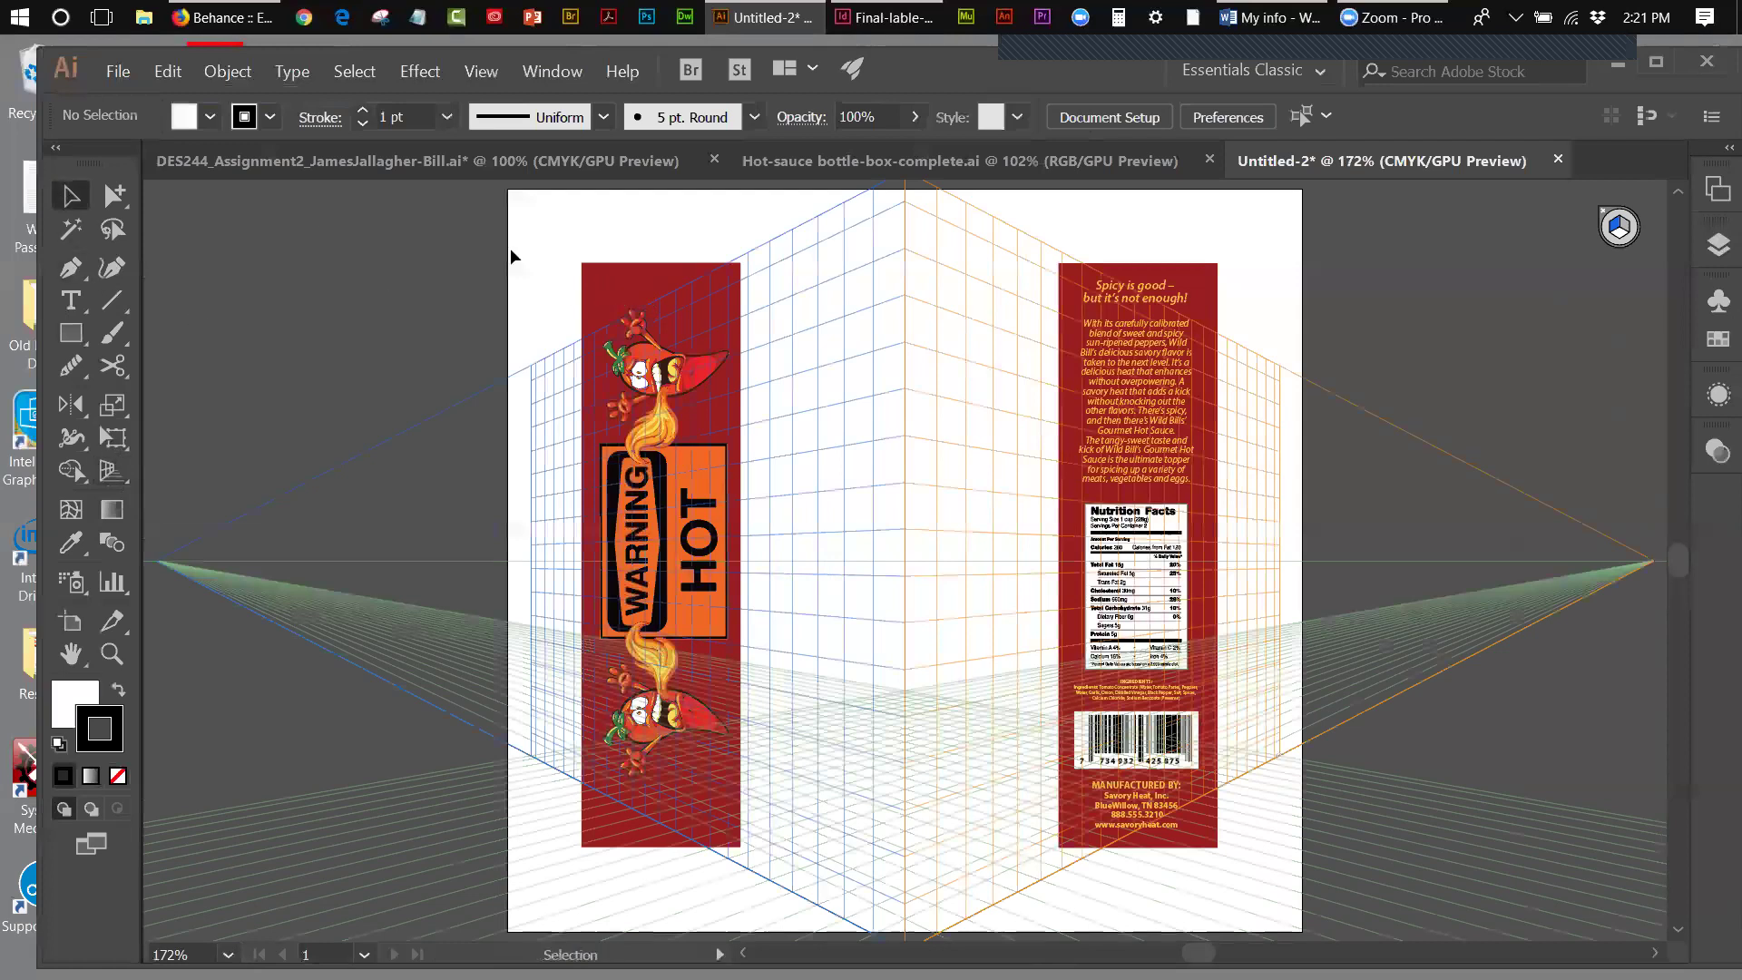
click(622, 268)
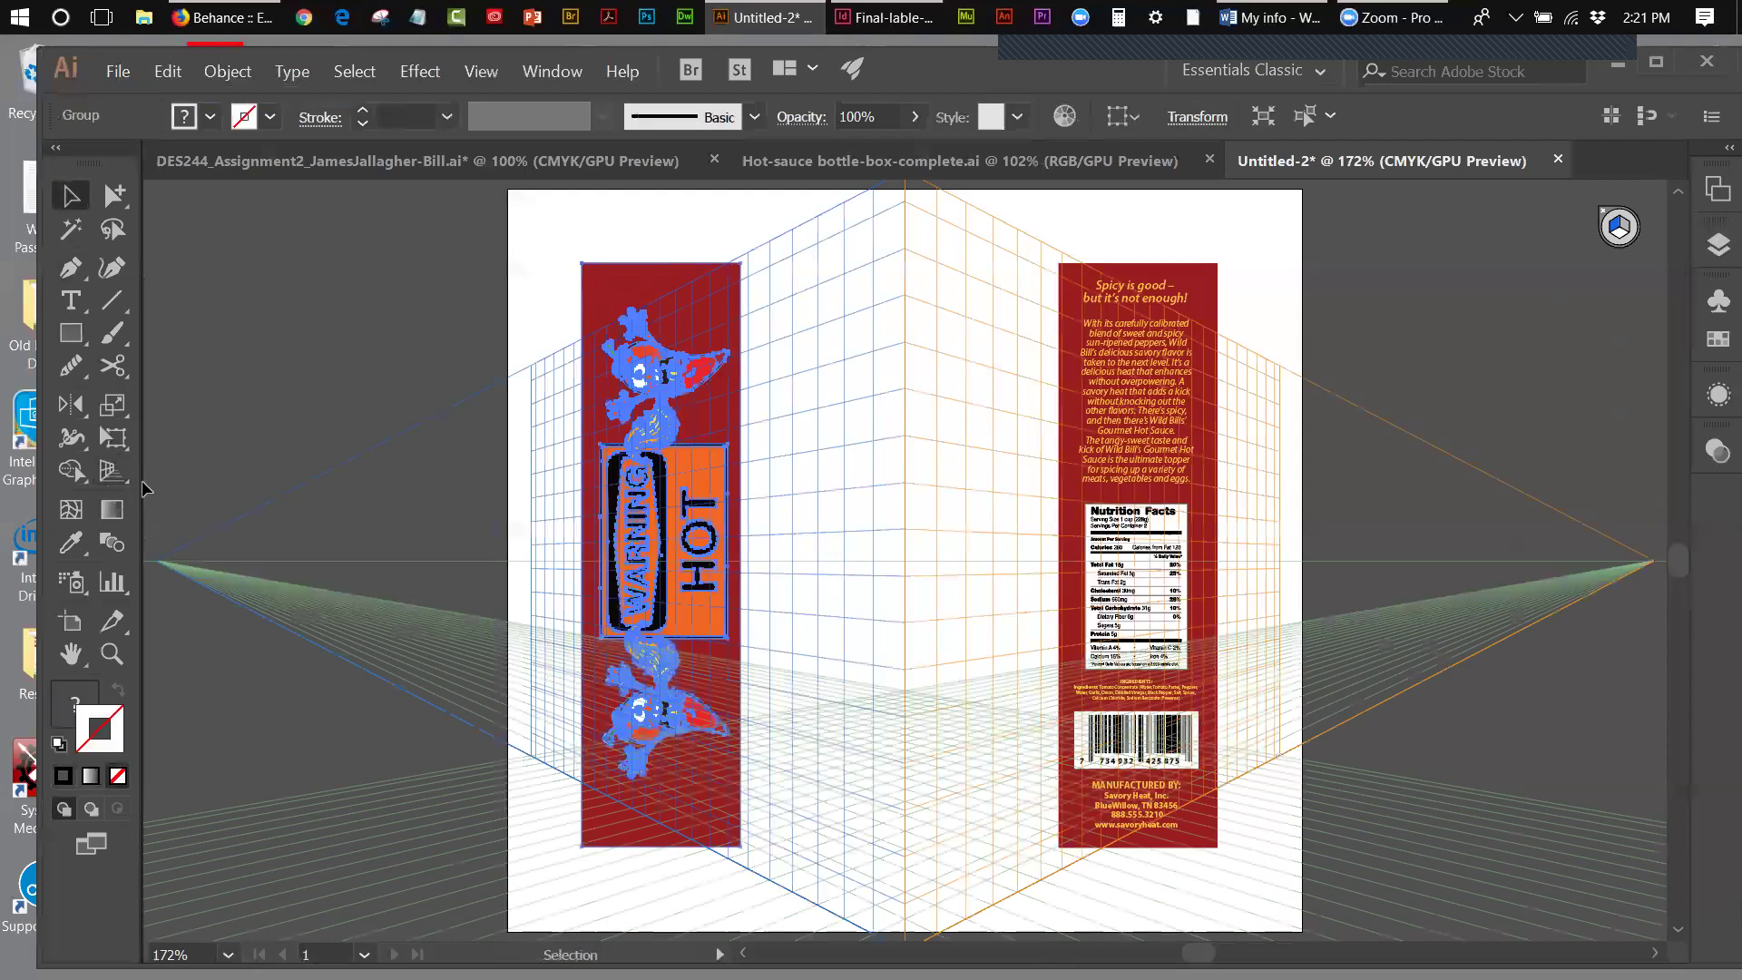
click(113, 477)
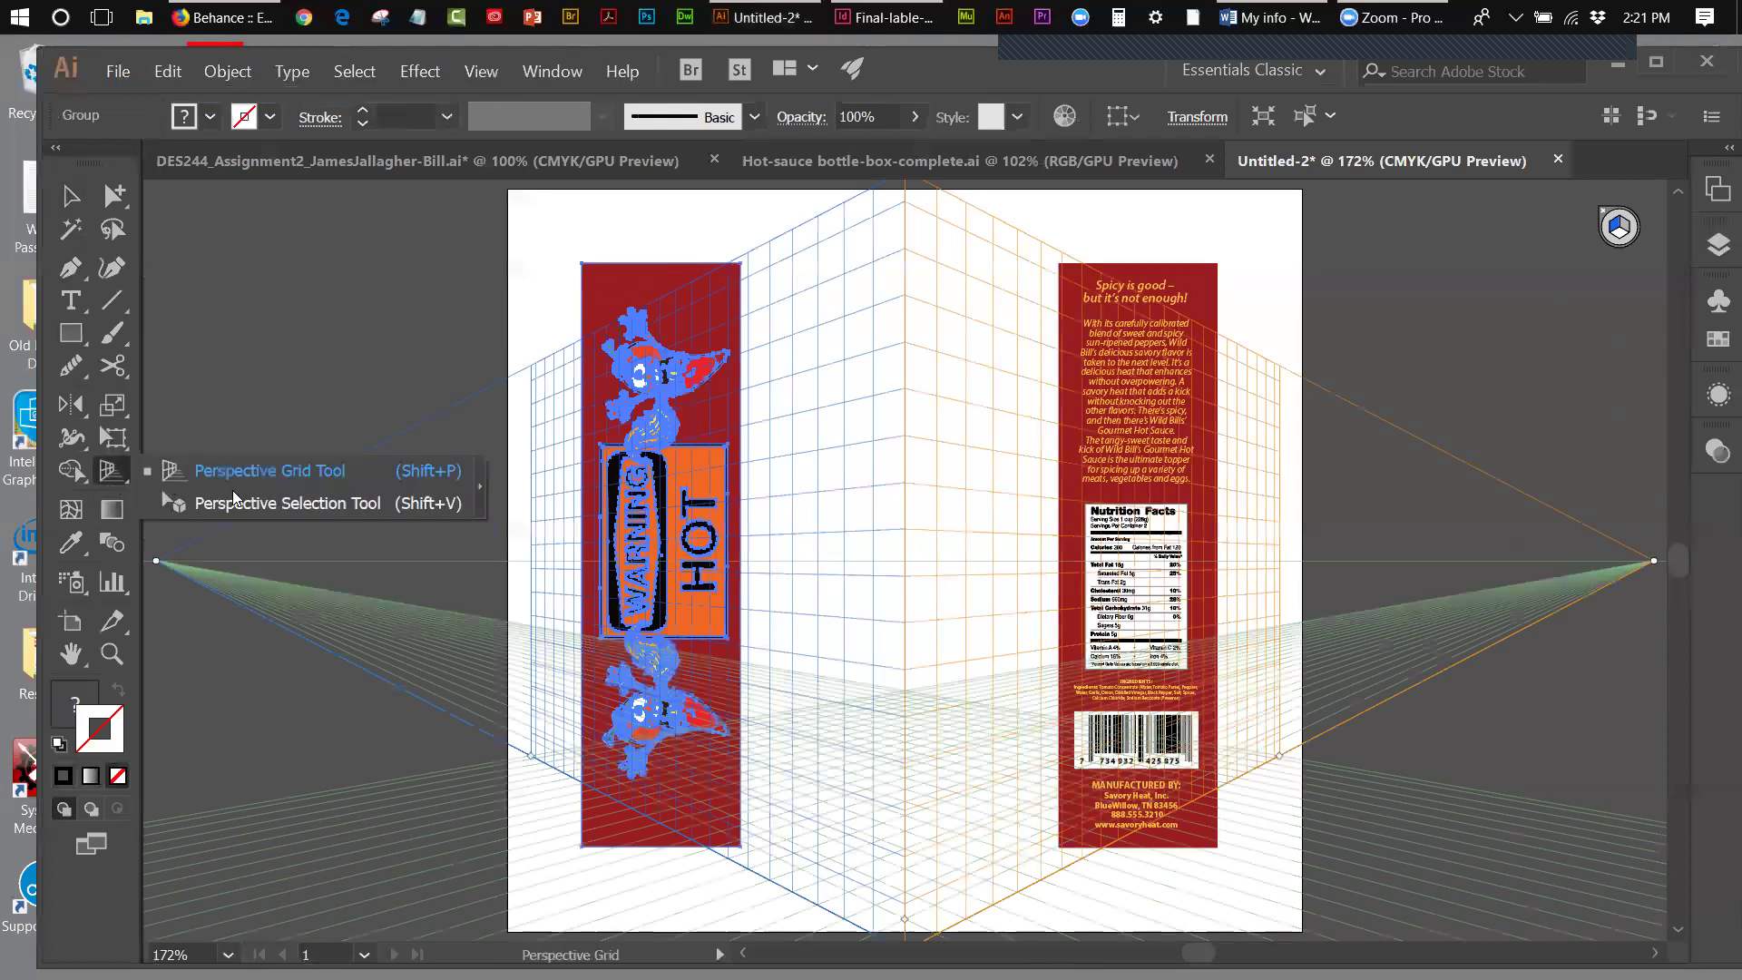
click(236, 501)
drag(592, 284, 815, 339)
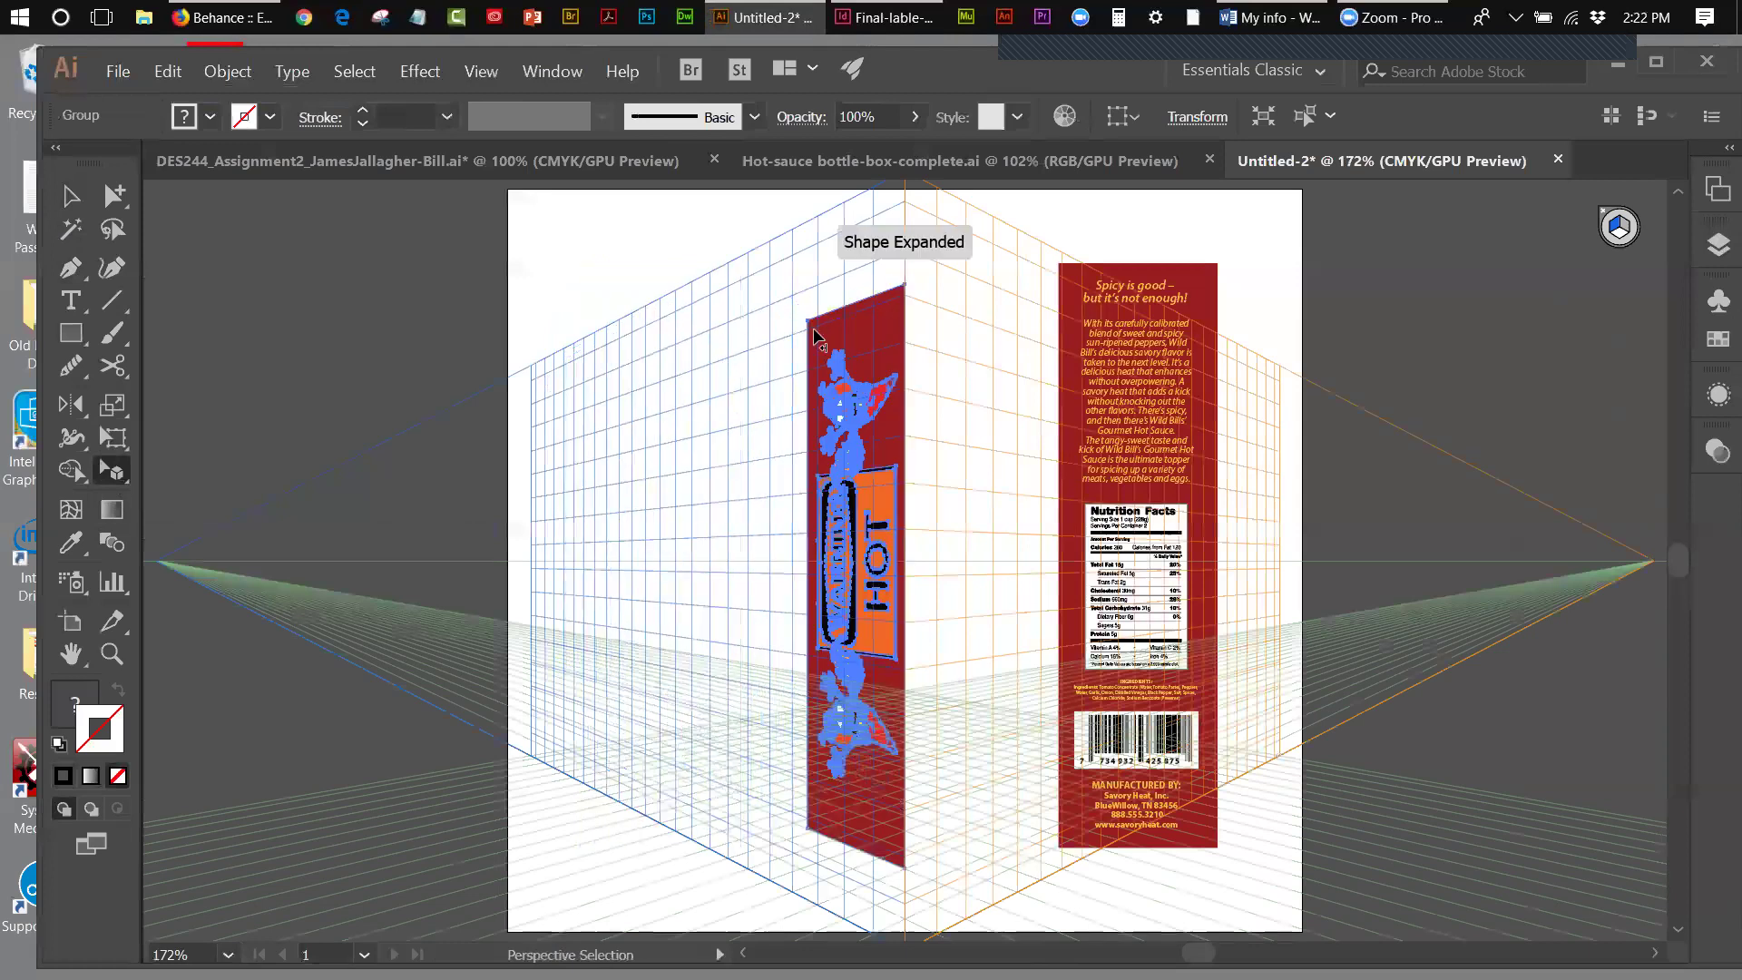
click(1210, 292)
drag(1210, 292, 1133, 295)
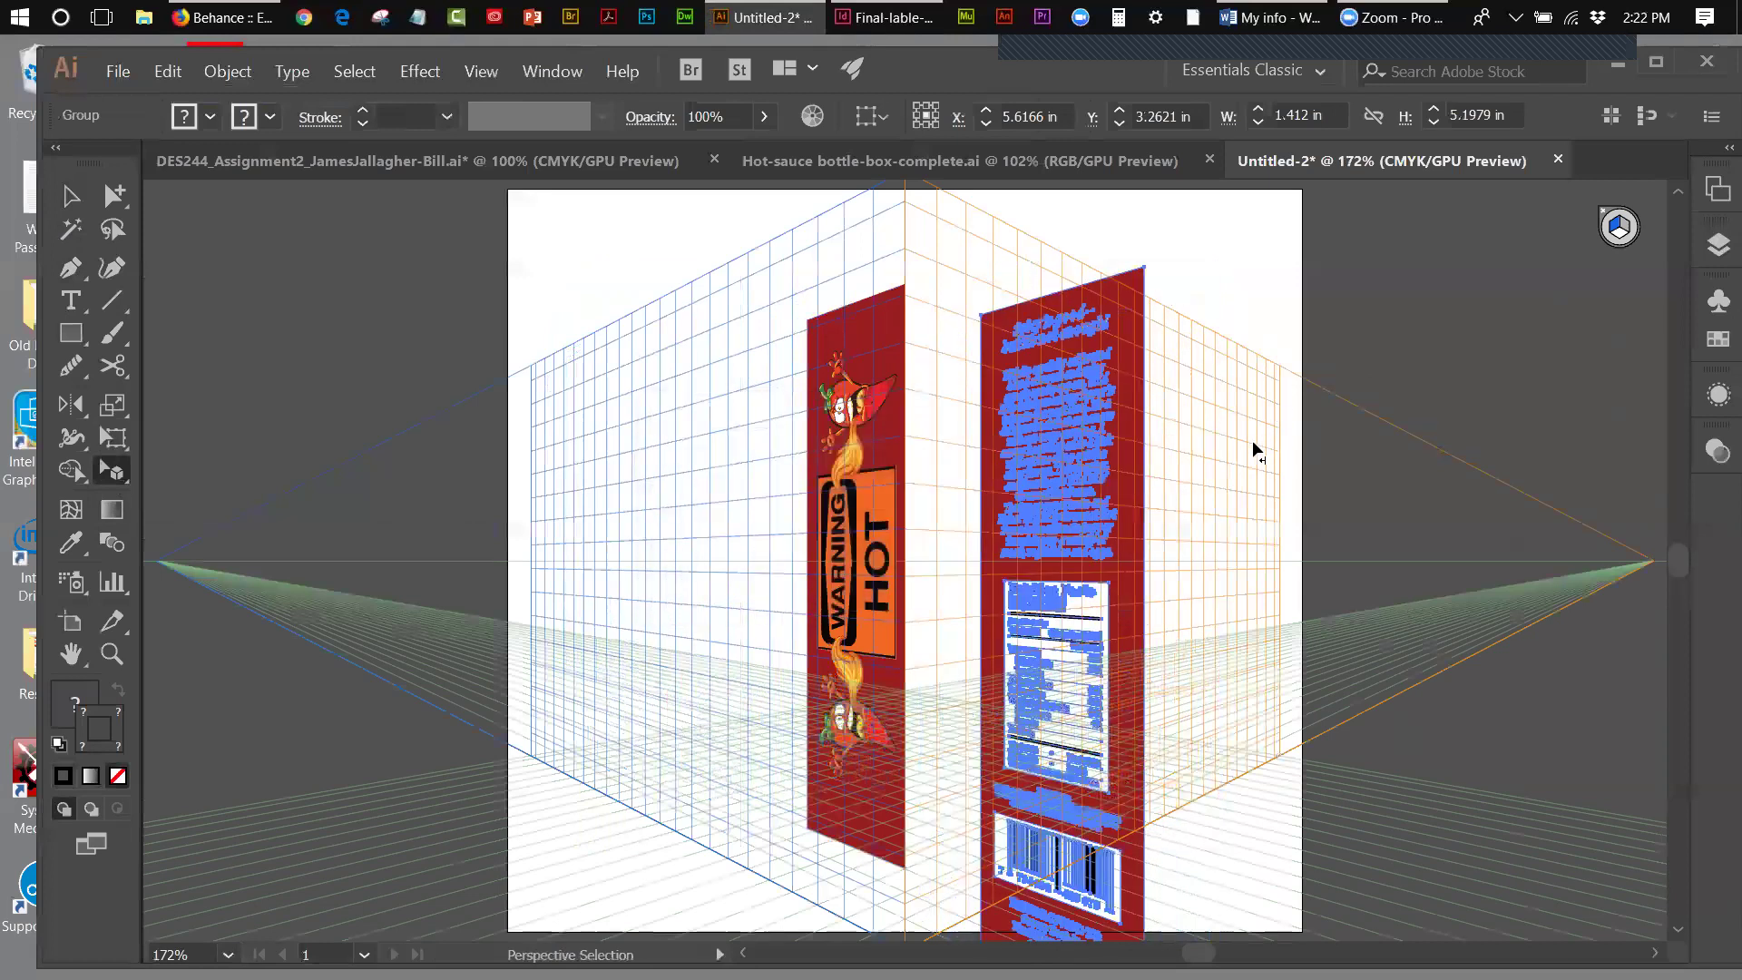
- Undo the flattened back label and place it on the right plane against the front panel
key(ctrl+z)
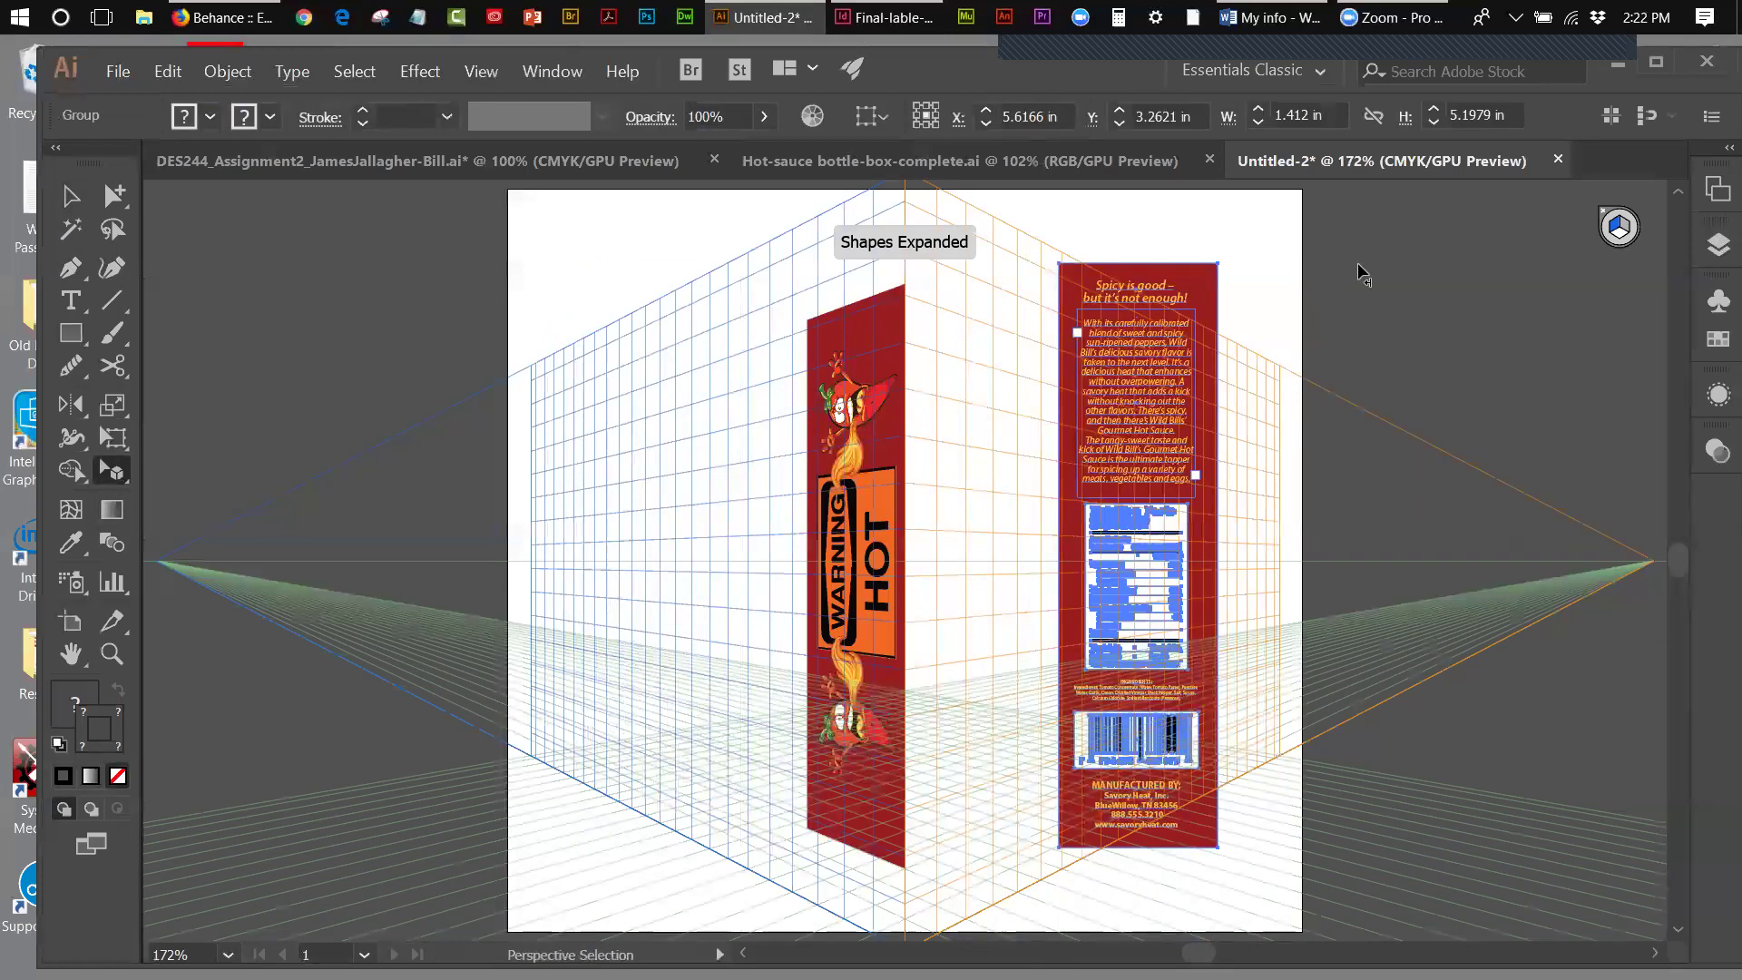
click(1621, 227)
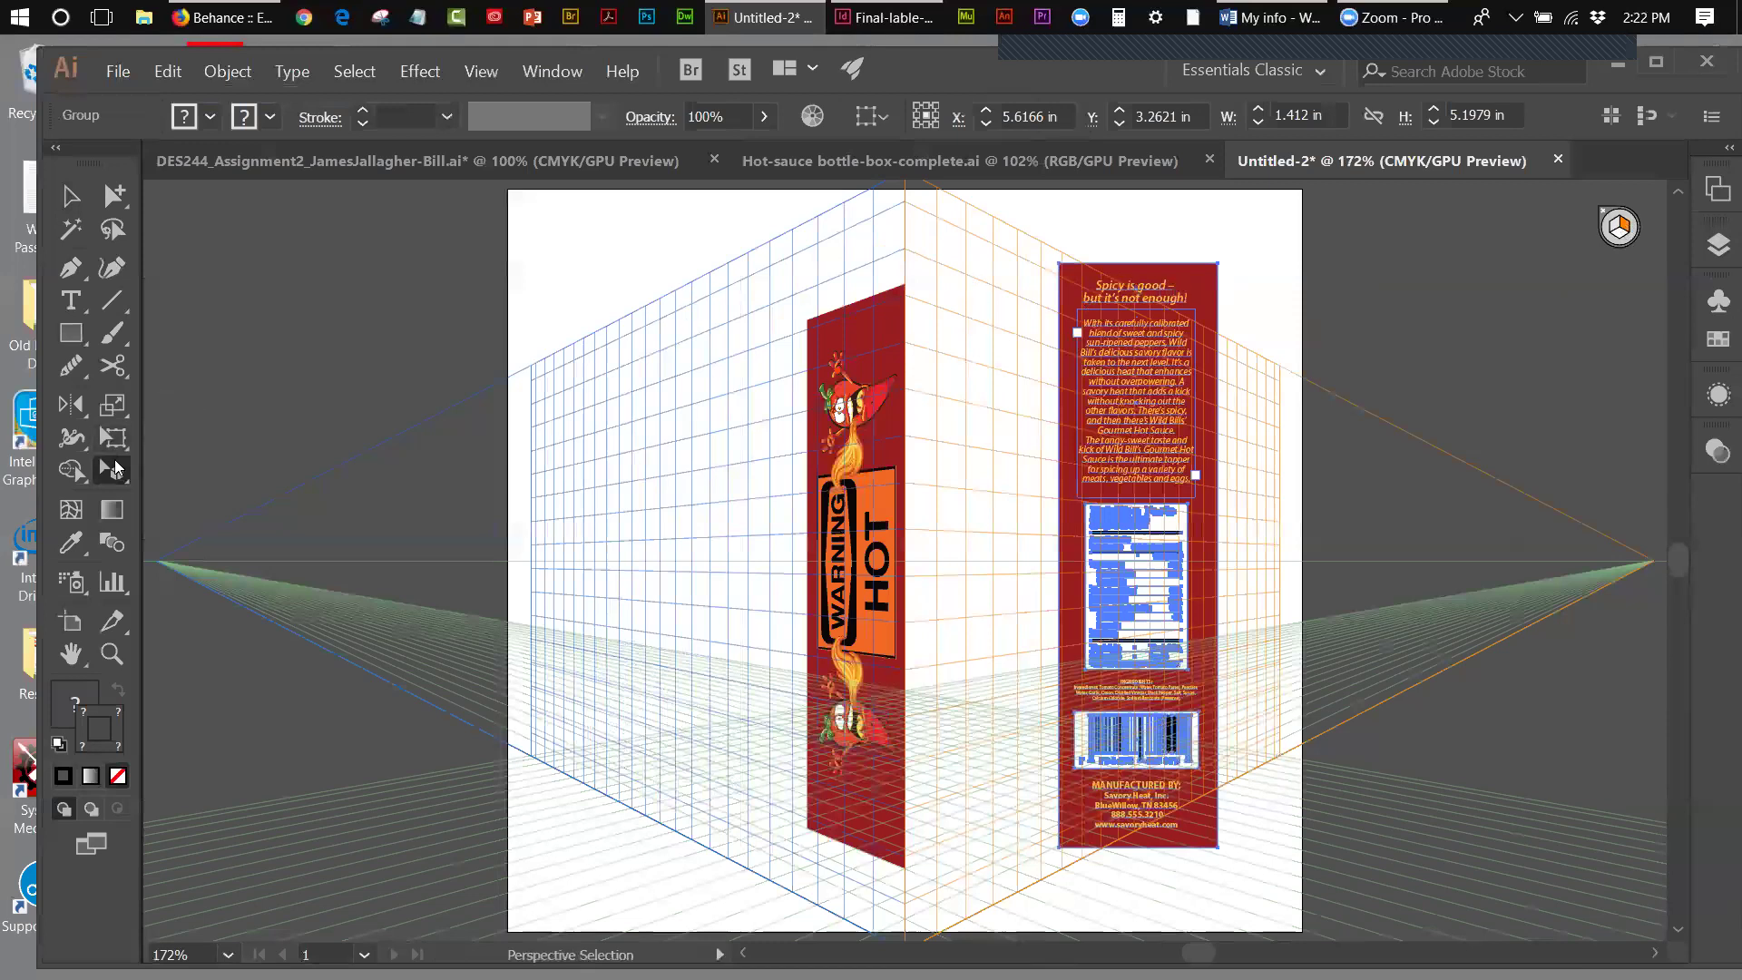
drag(1161, 345, 988, 336)
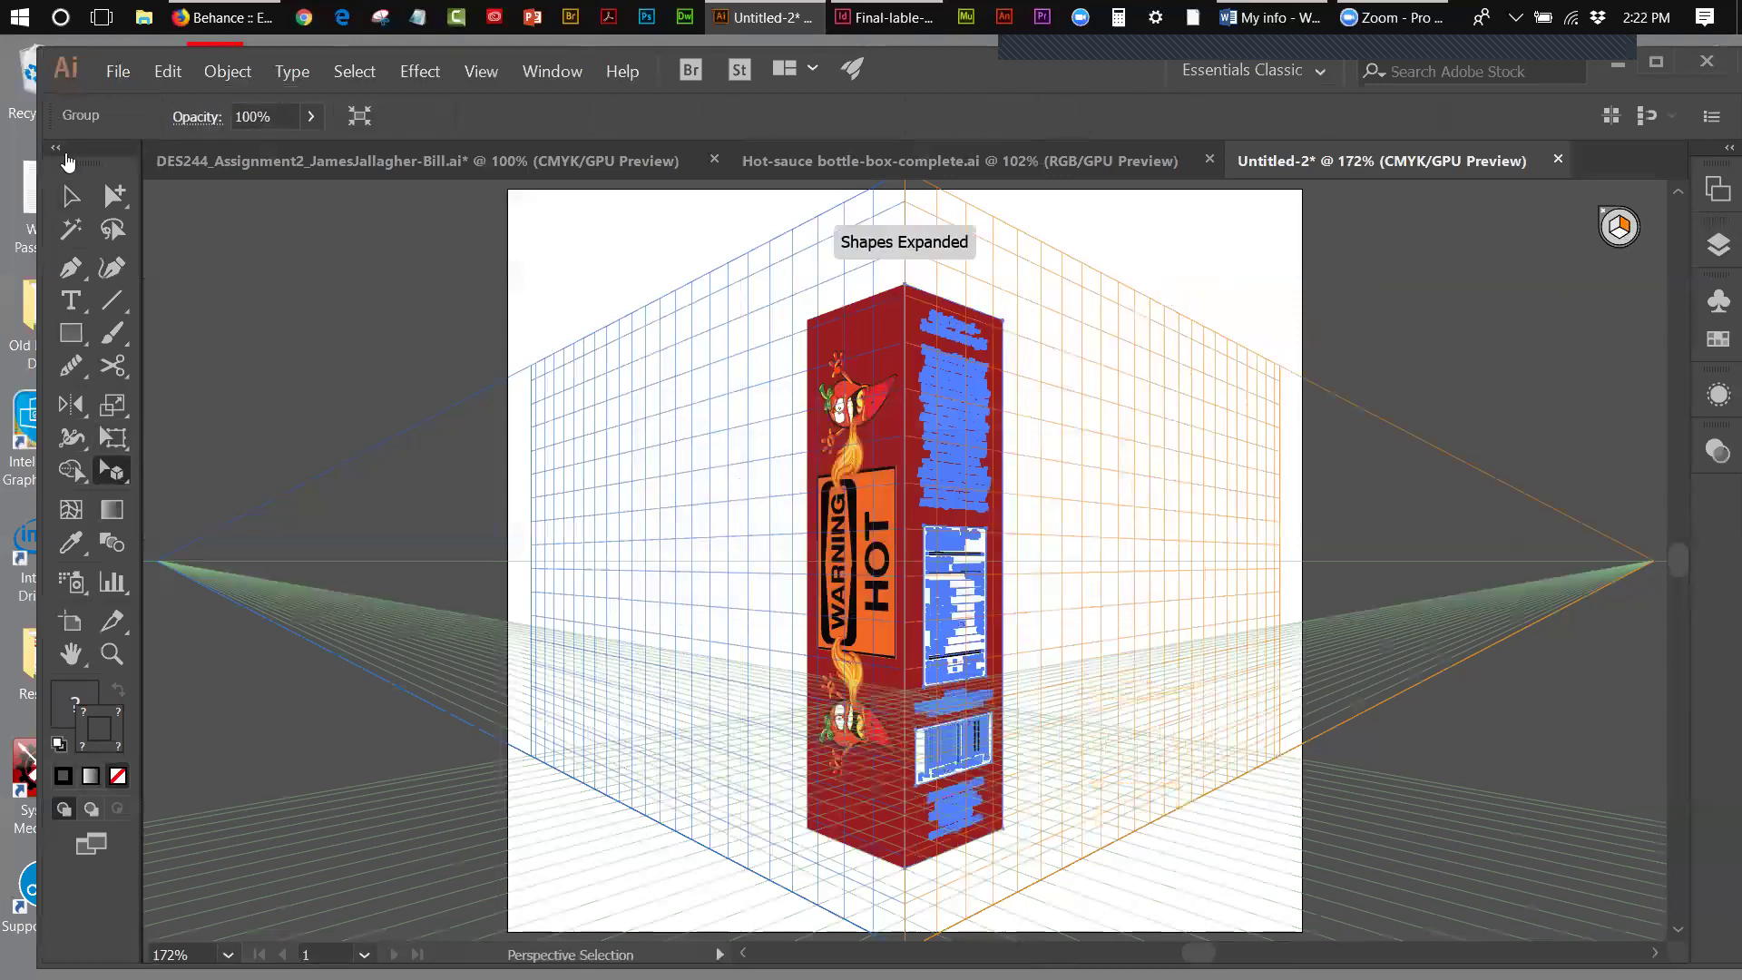
click(71, 195)
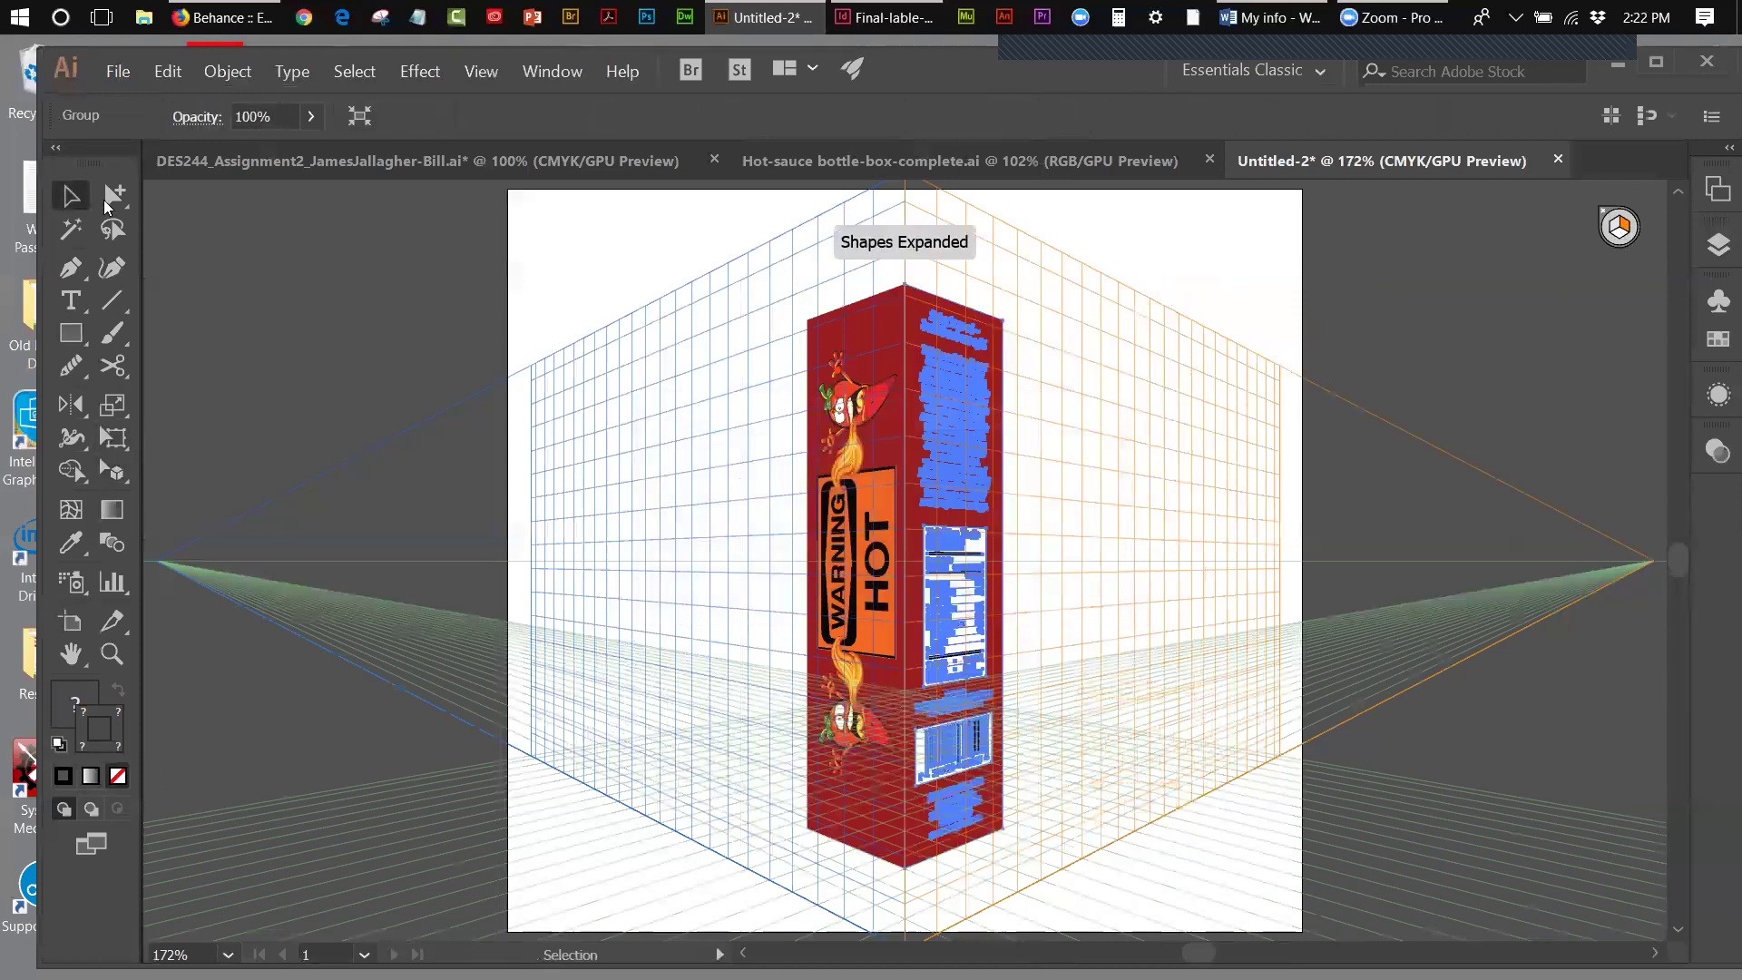
click(317, 231)
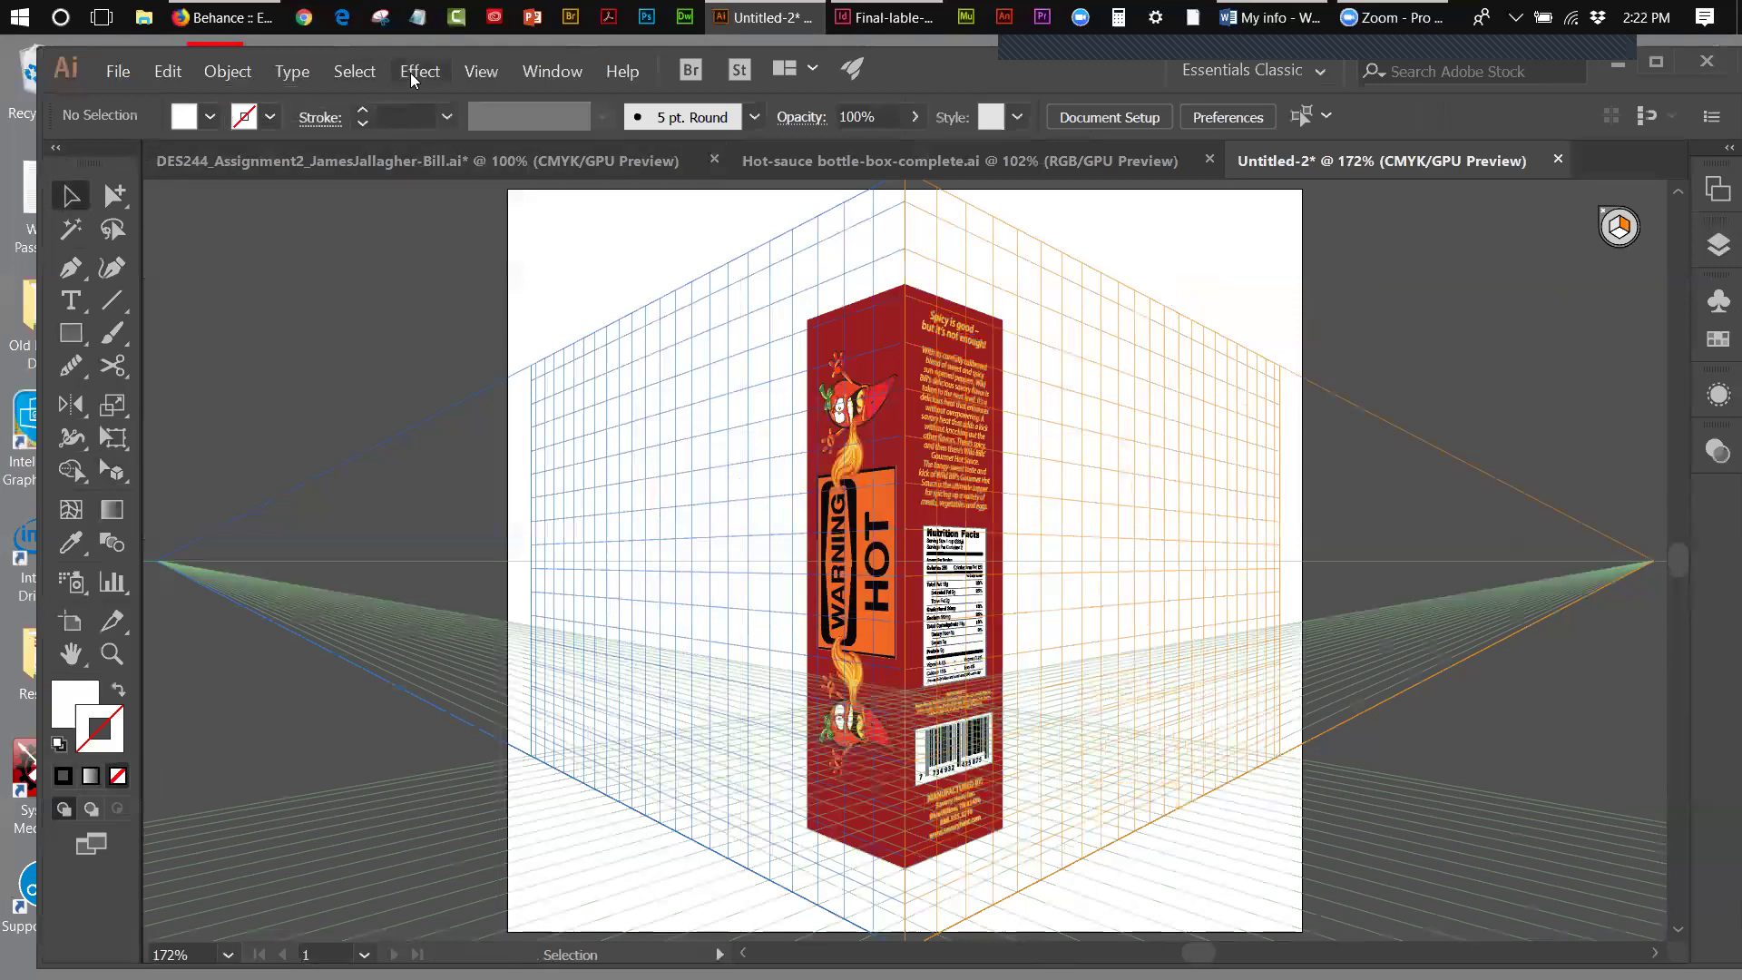
- Hide the perspective grid via View > Perspective Grid > Hide Grid
click(466, 74)
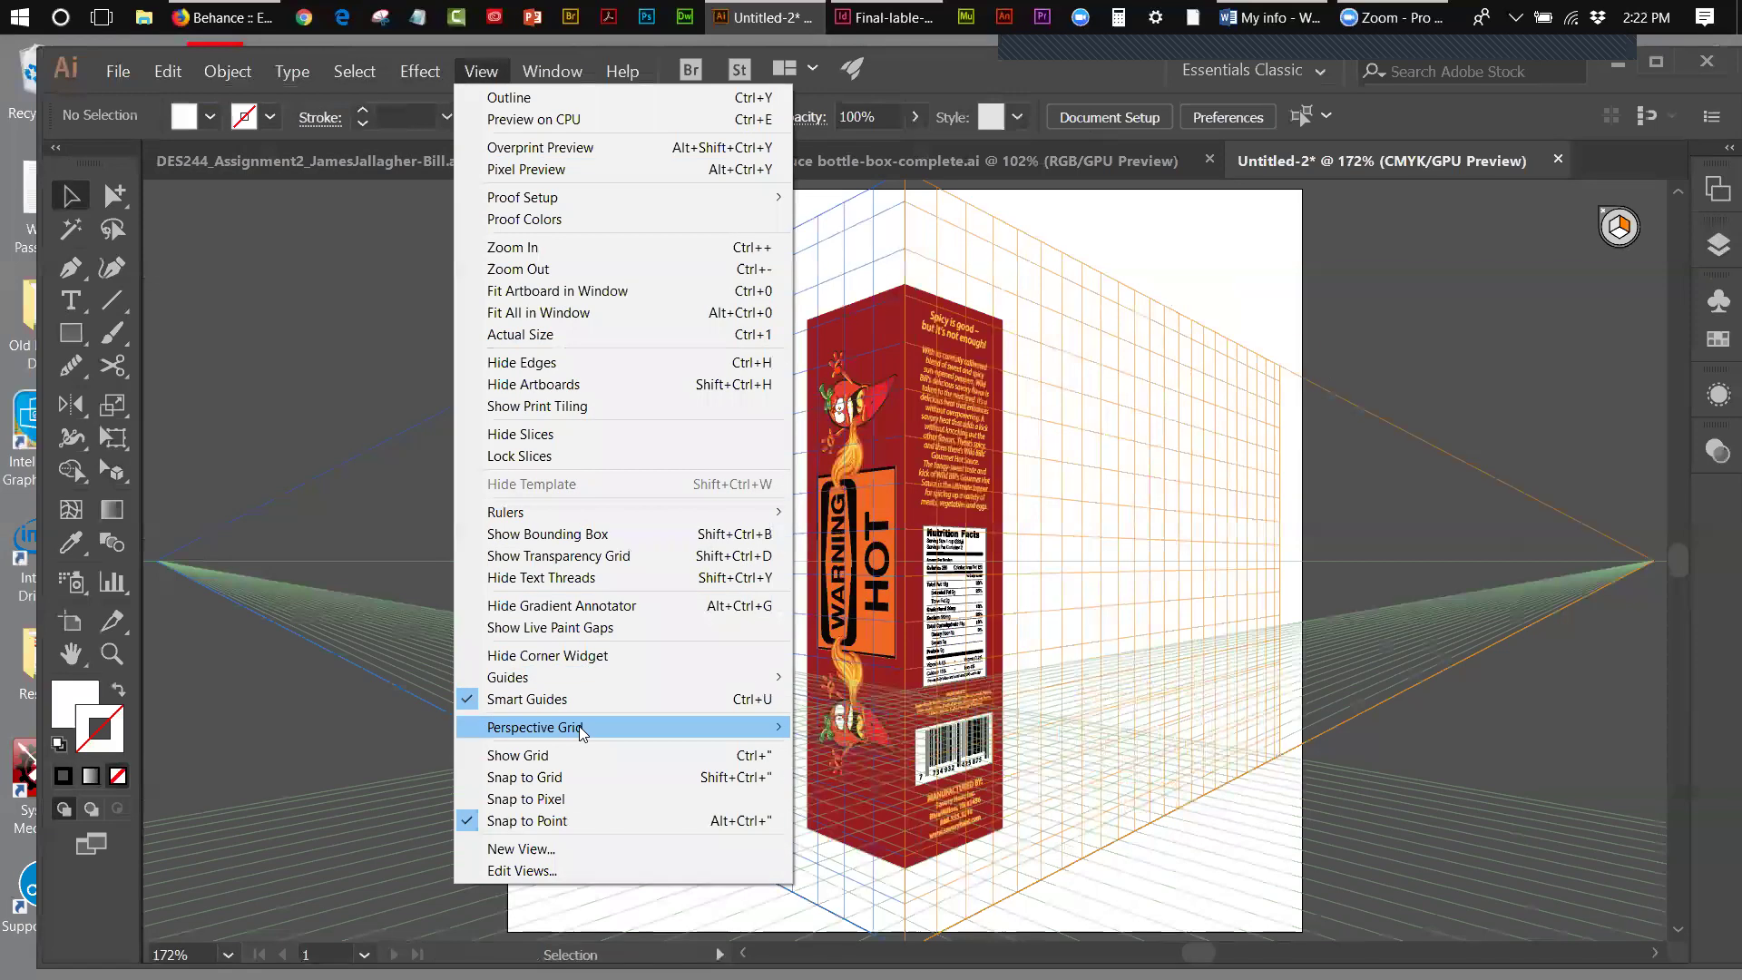
mouse_move(579, 727)
click(843, 729)
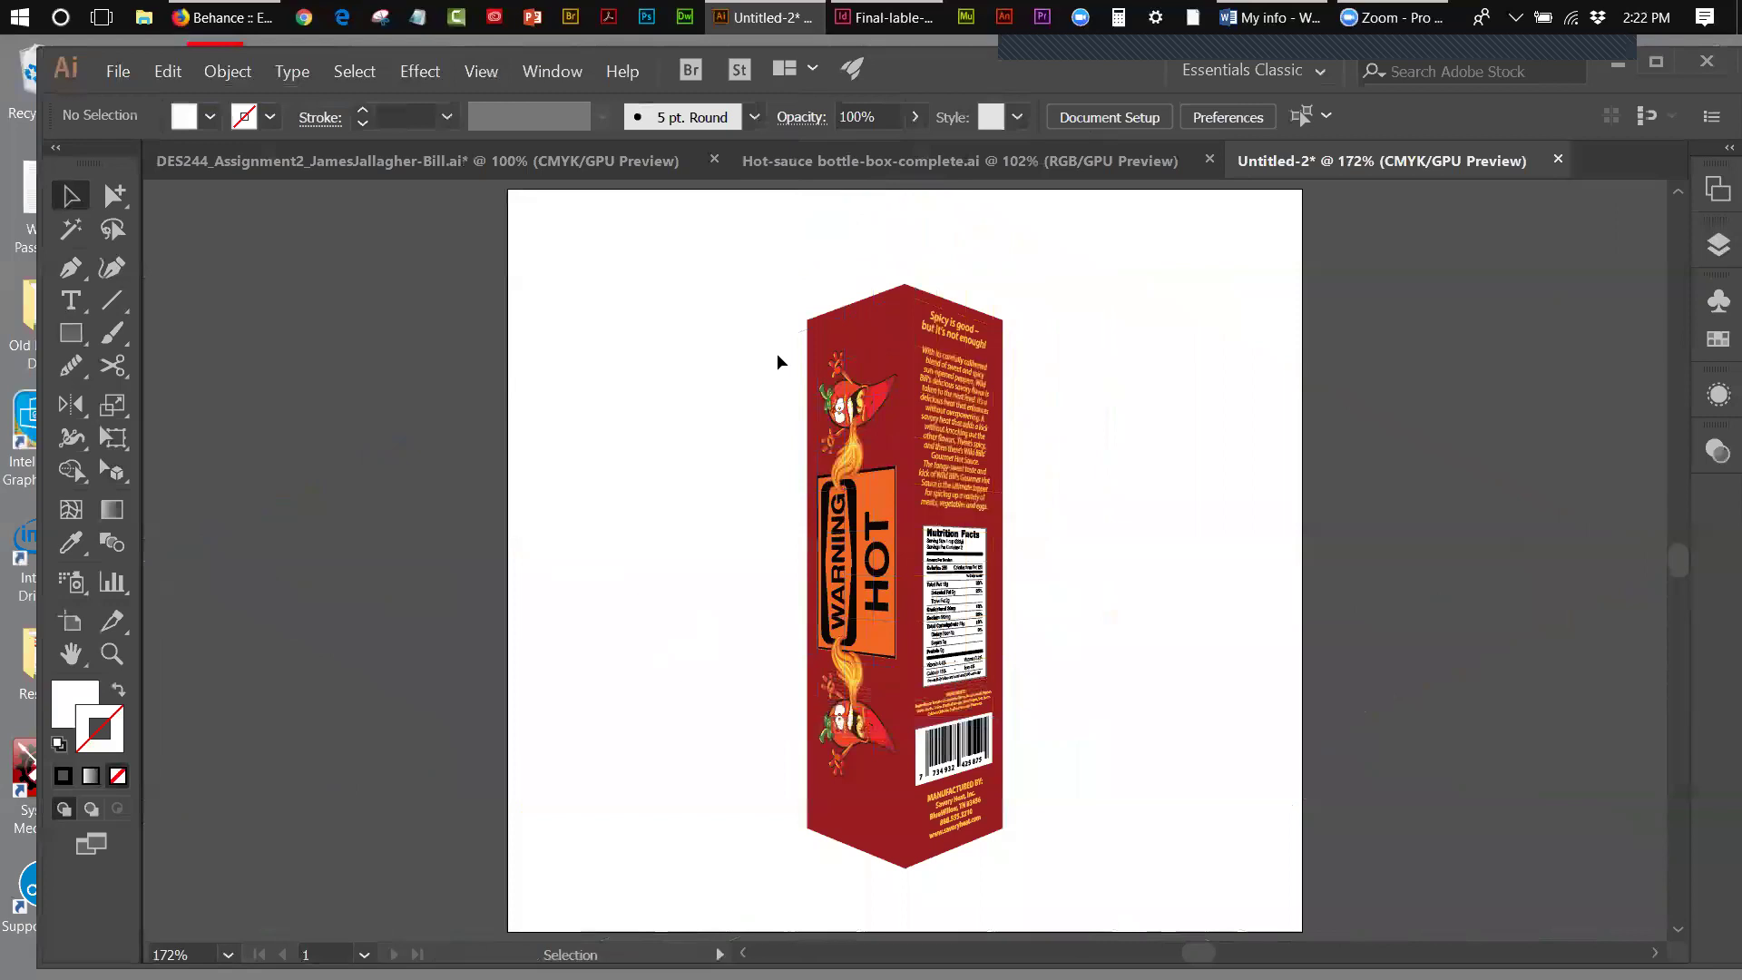
- Copy all the box artwork and go to Hot-sauce bottle-box-complete.ai
key(ctrl+a)
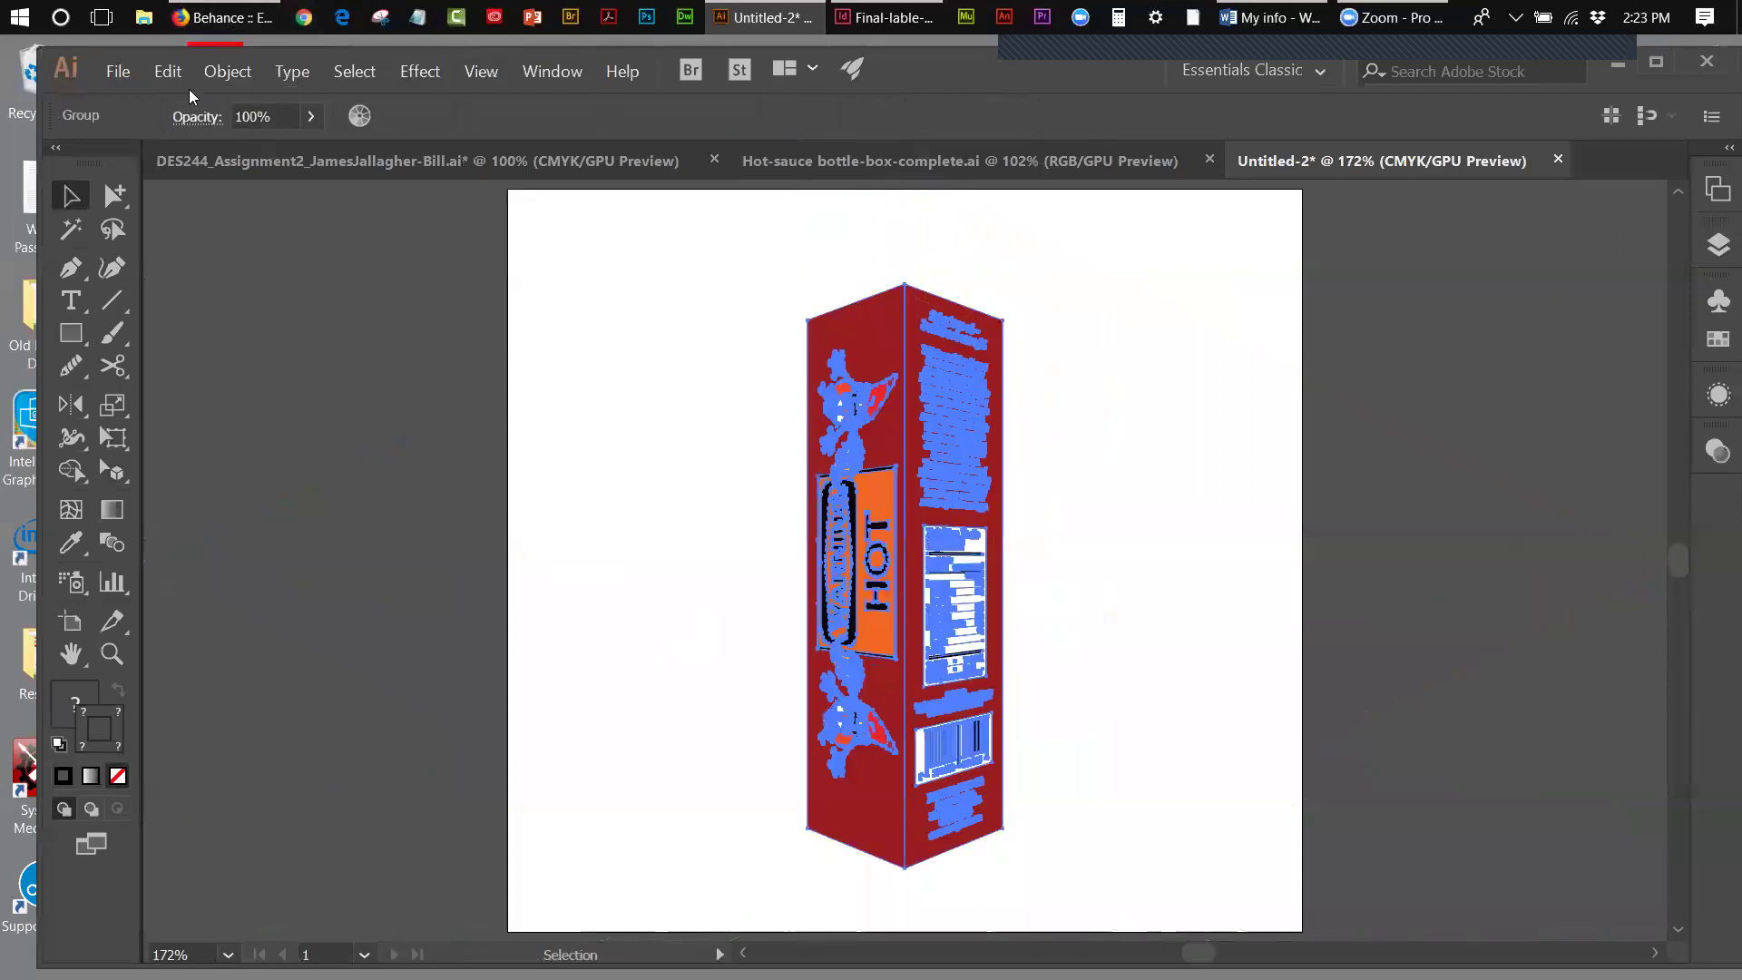
click(174, 69)
click(207, 173)
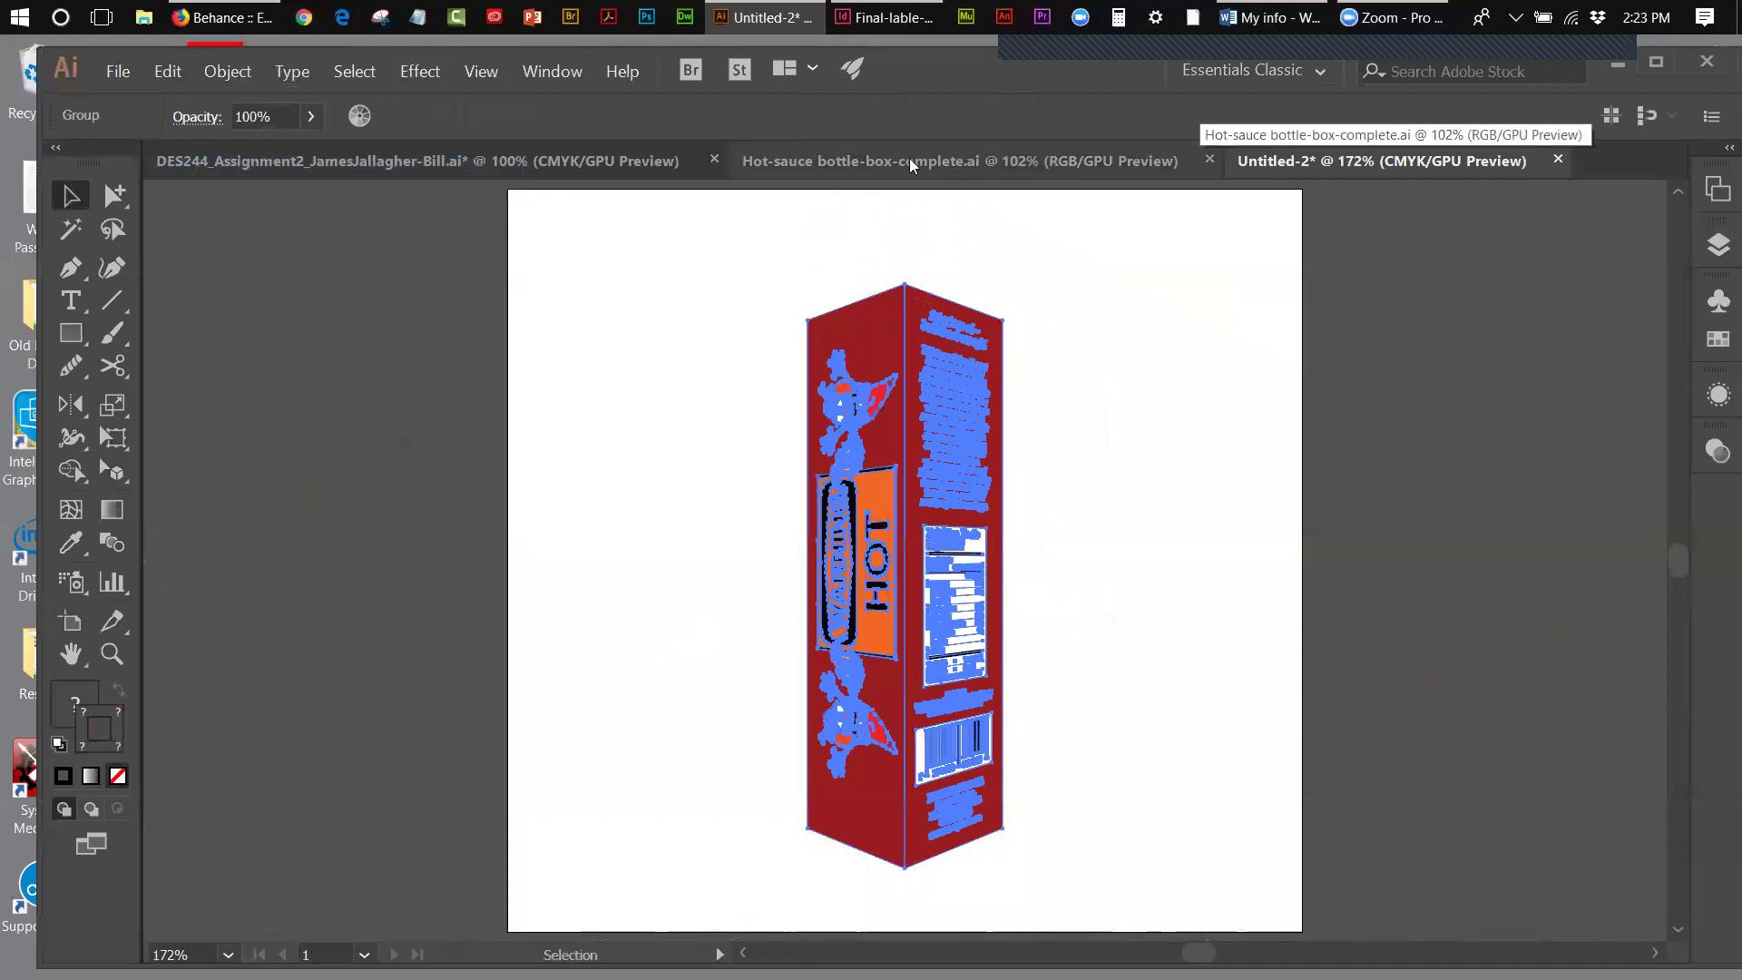
click(908, 161)
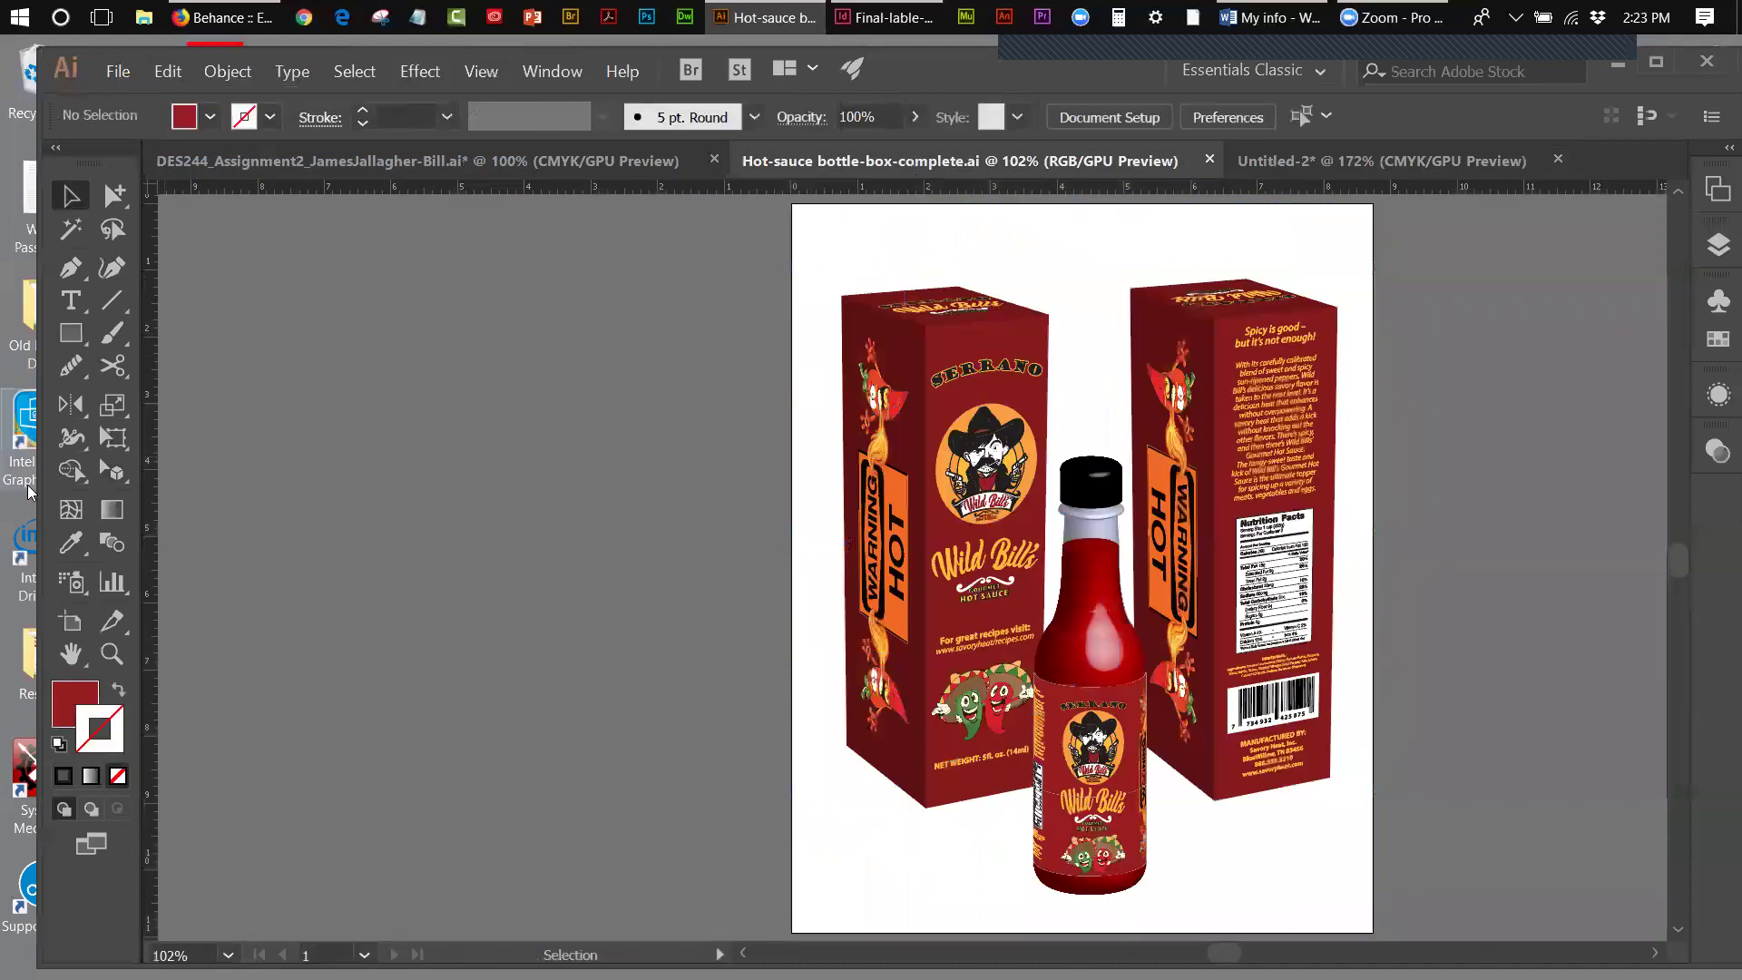
- Widen Artboard 1 leftward to 16.23 in
click(71, 620)
click(803, 585)
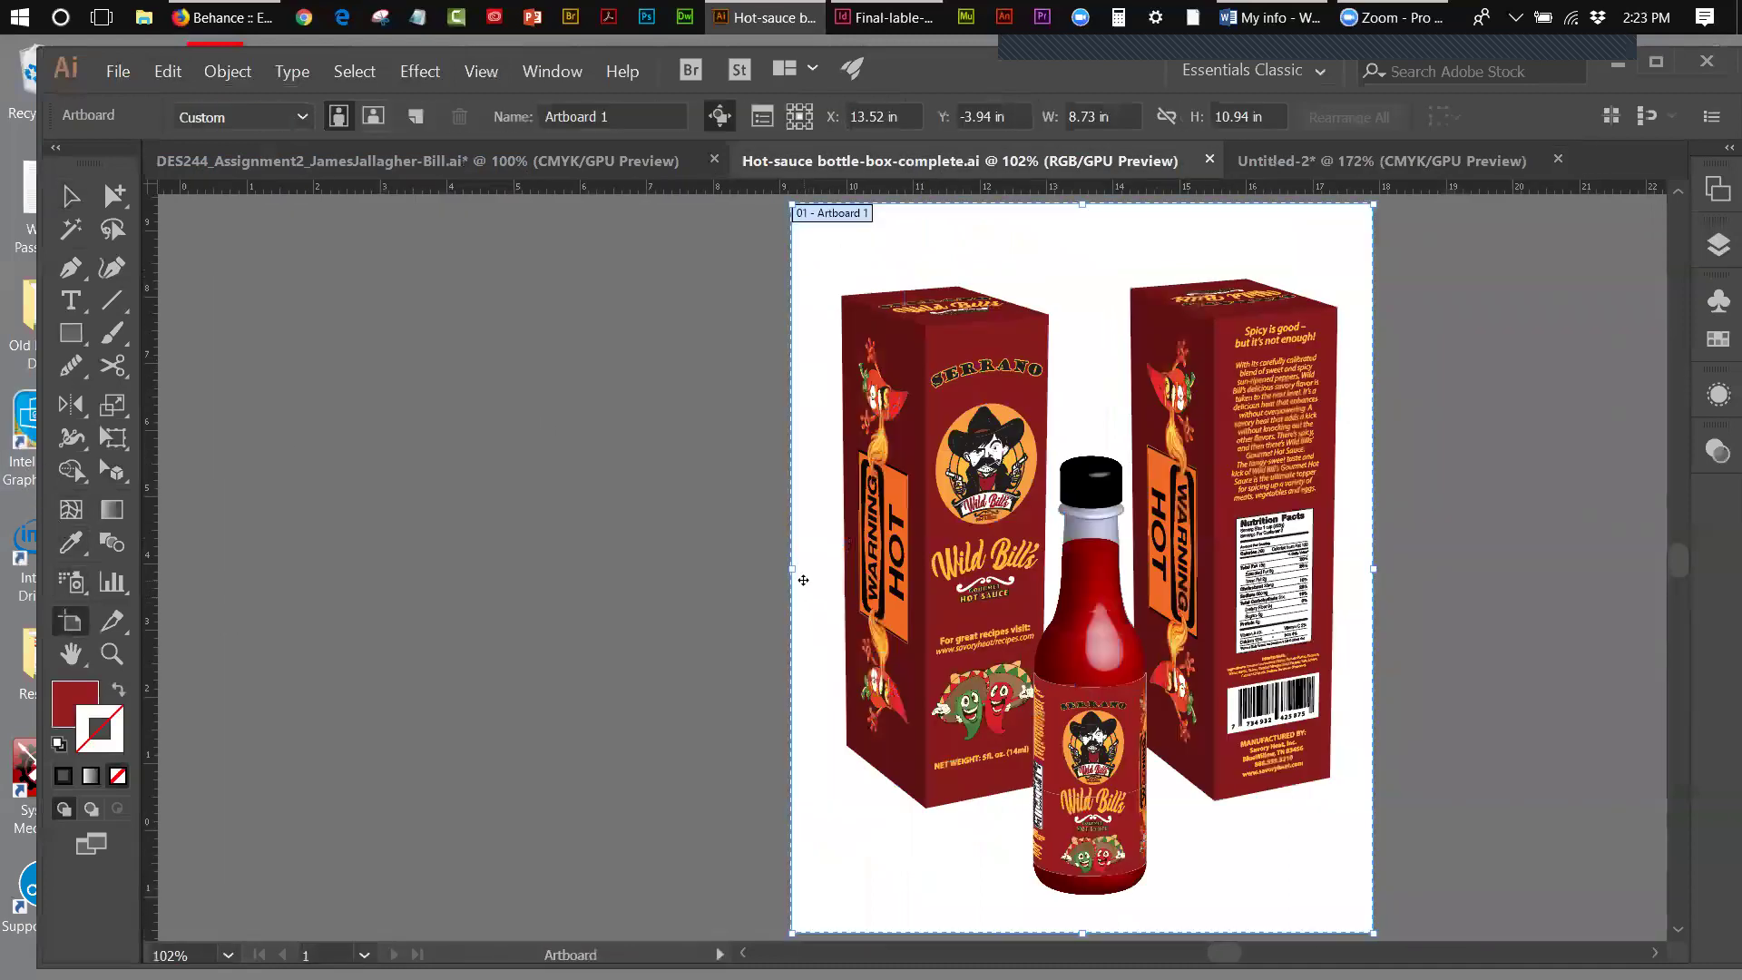
drag(790, 567, 291, 567)
- Paste the two-sided box and move it into the empty left area of the artboard
click(168, 71)
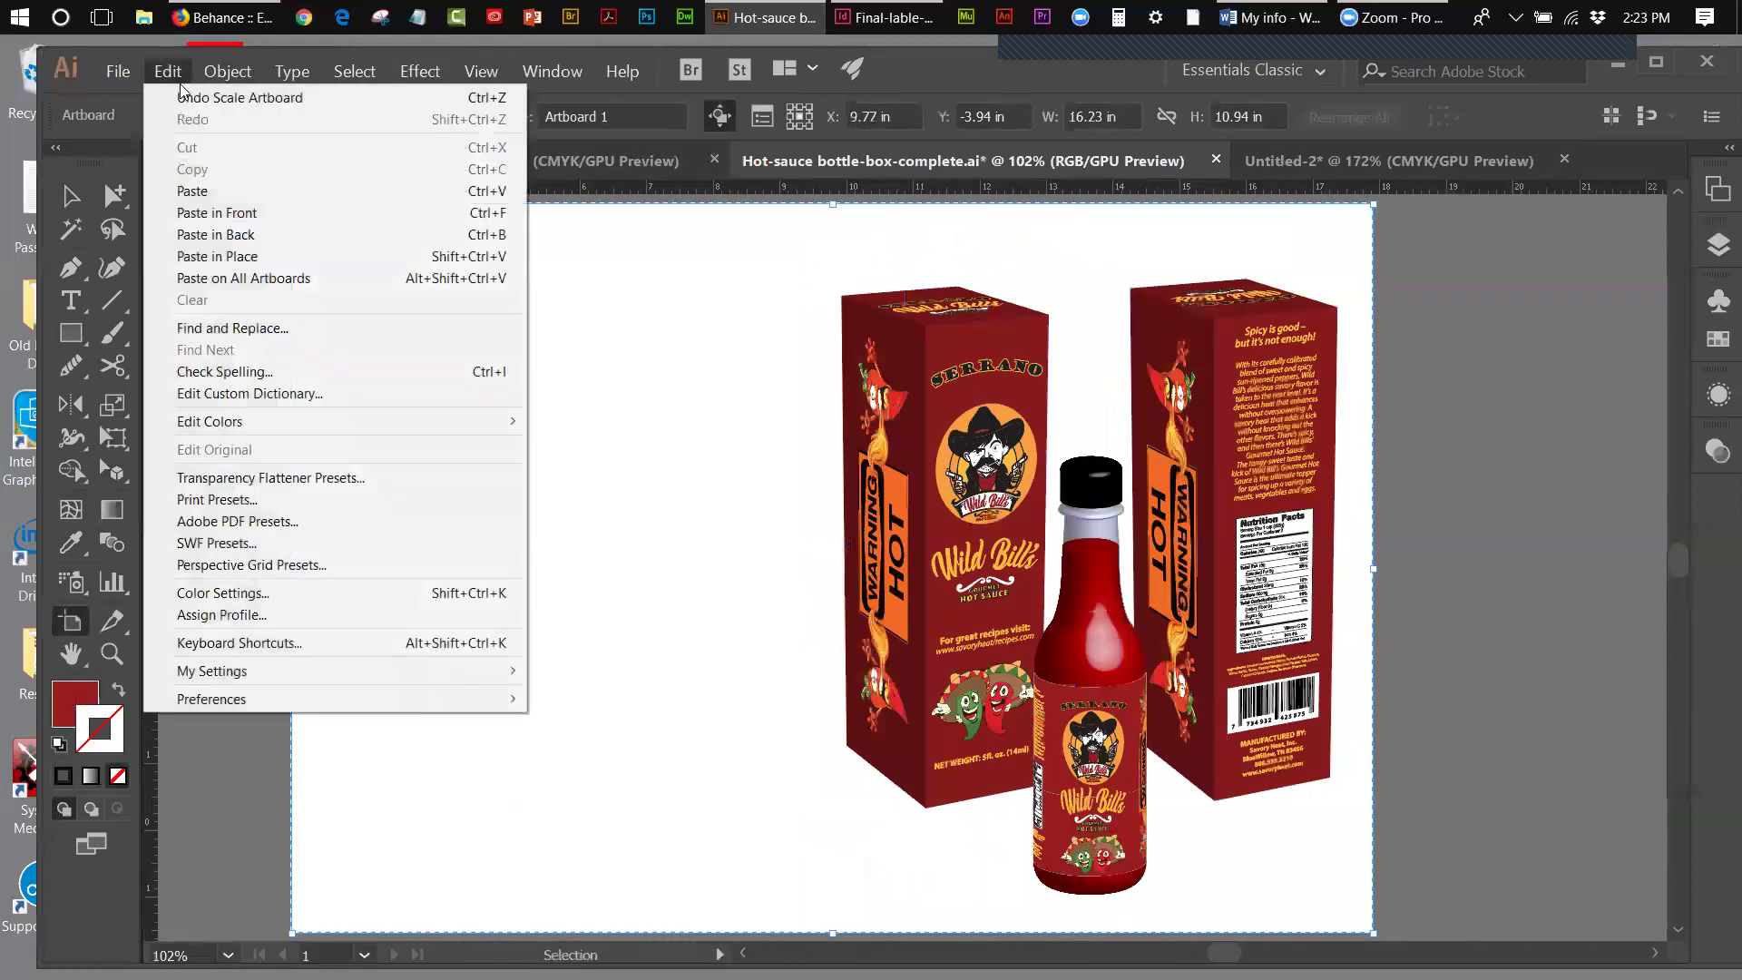
key(Escape)
key(ctrl+v)
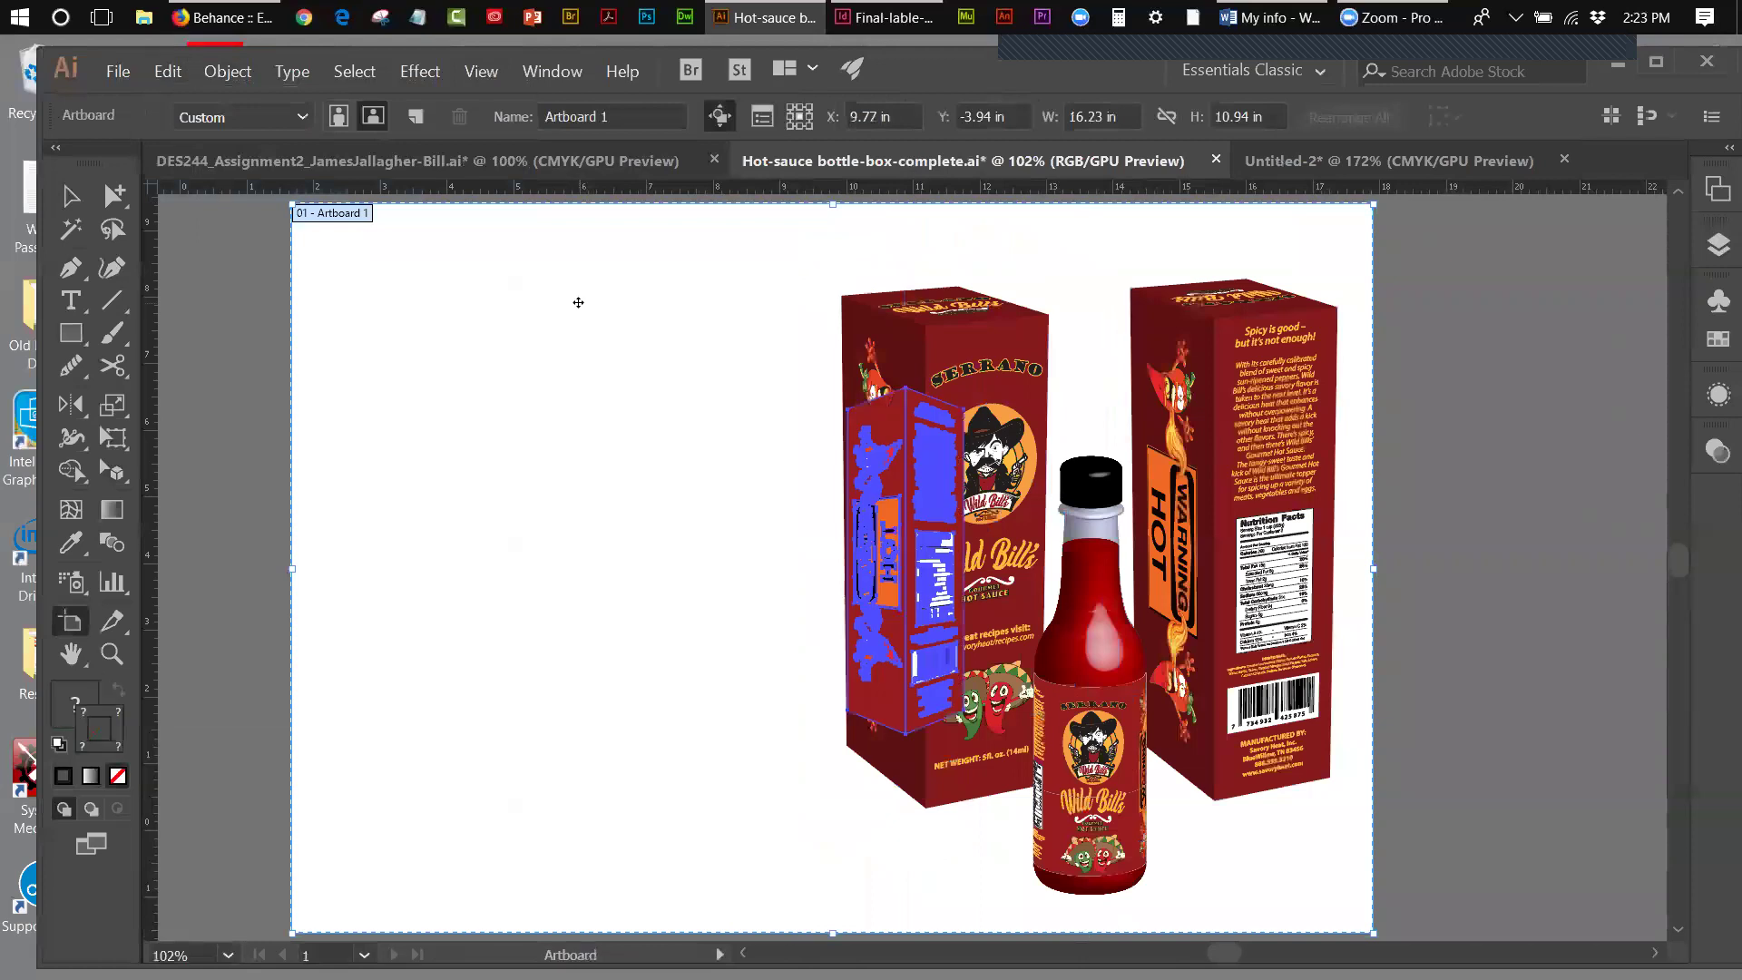
click(63, 200)
drag(875, 549, 569, 524)
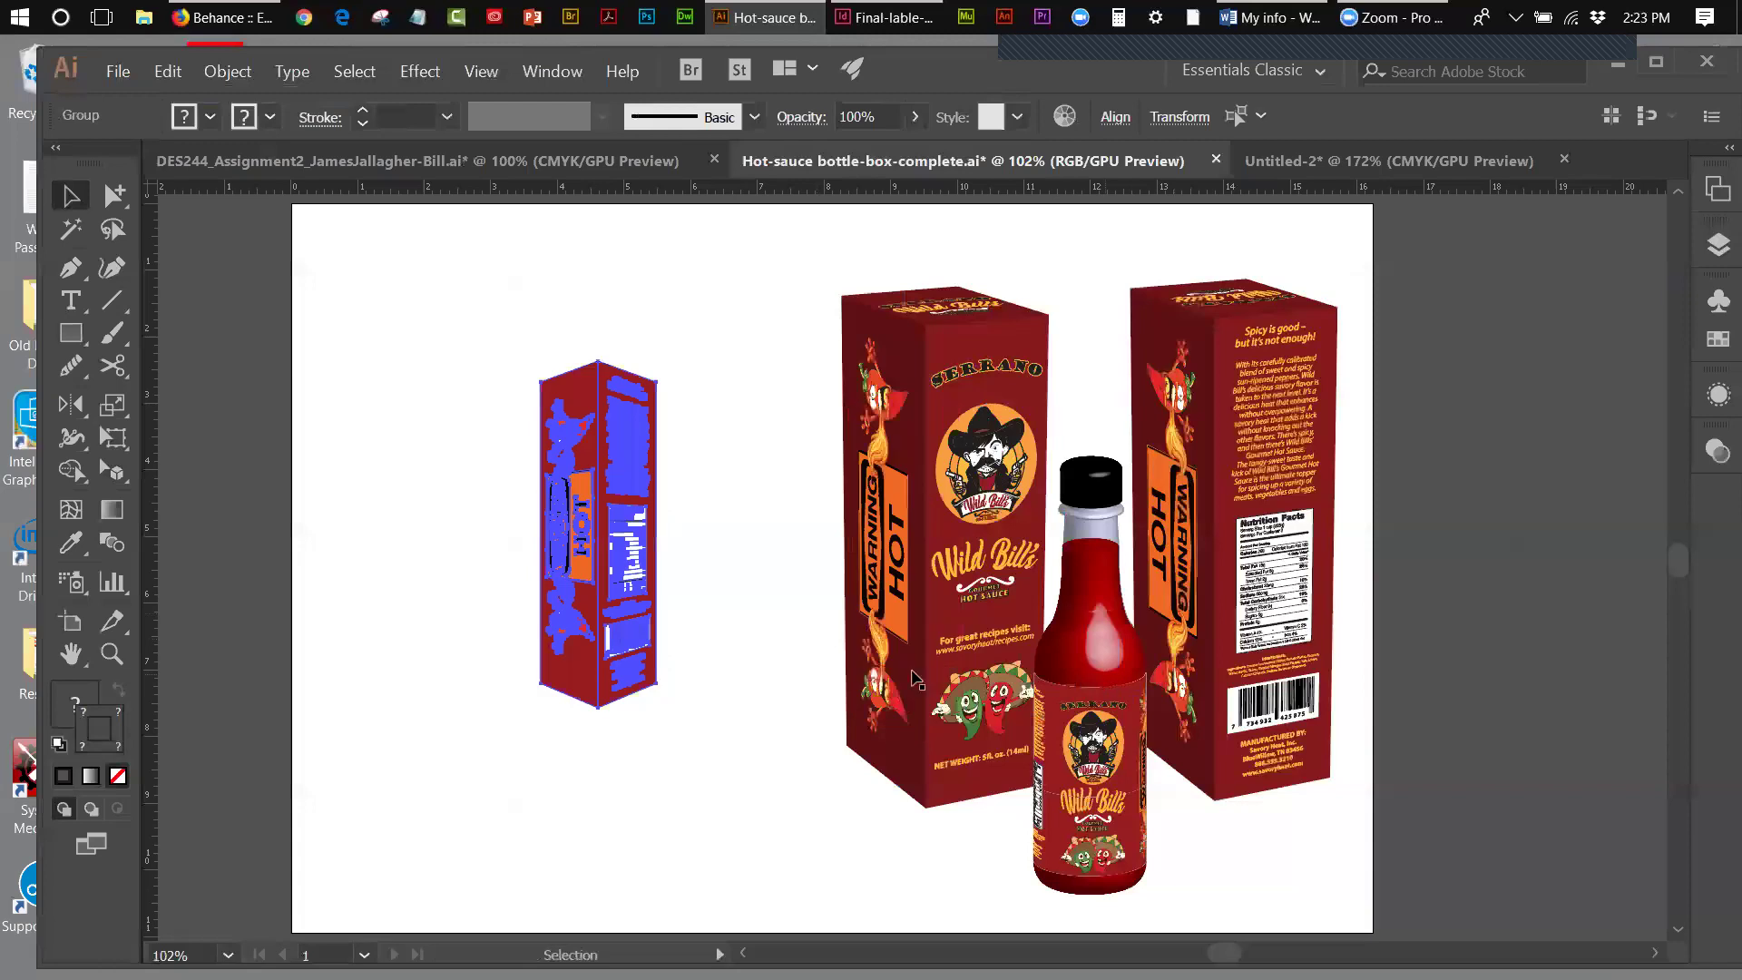
click(450, 454)
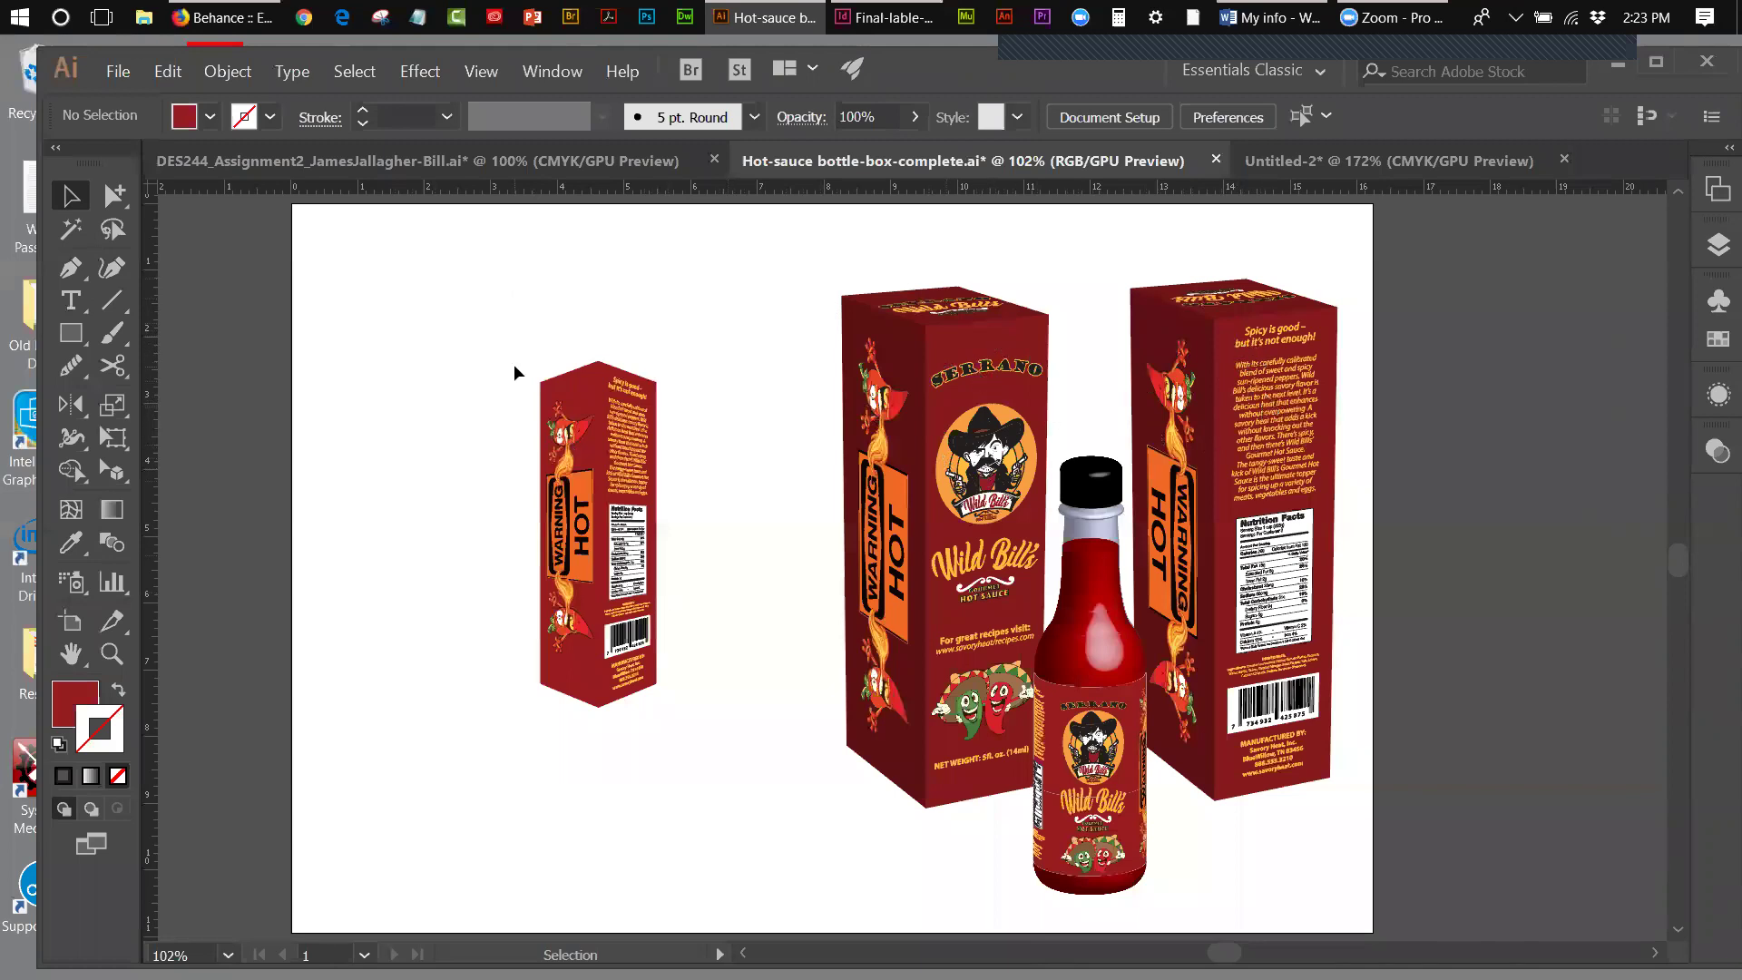
drag(728, 531, 727, 531)
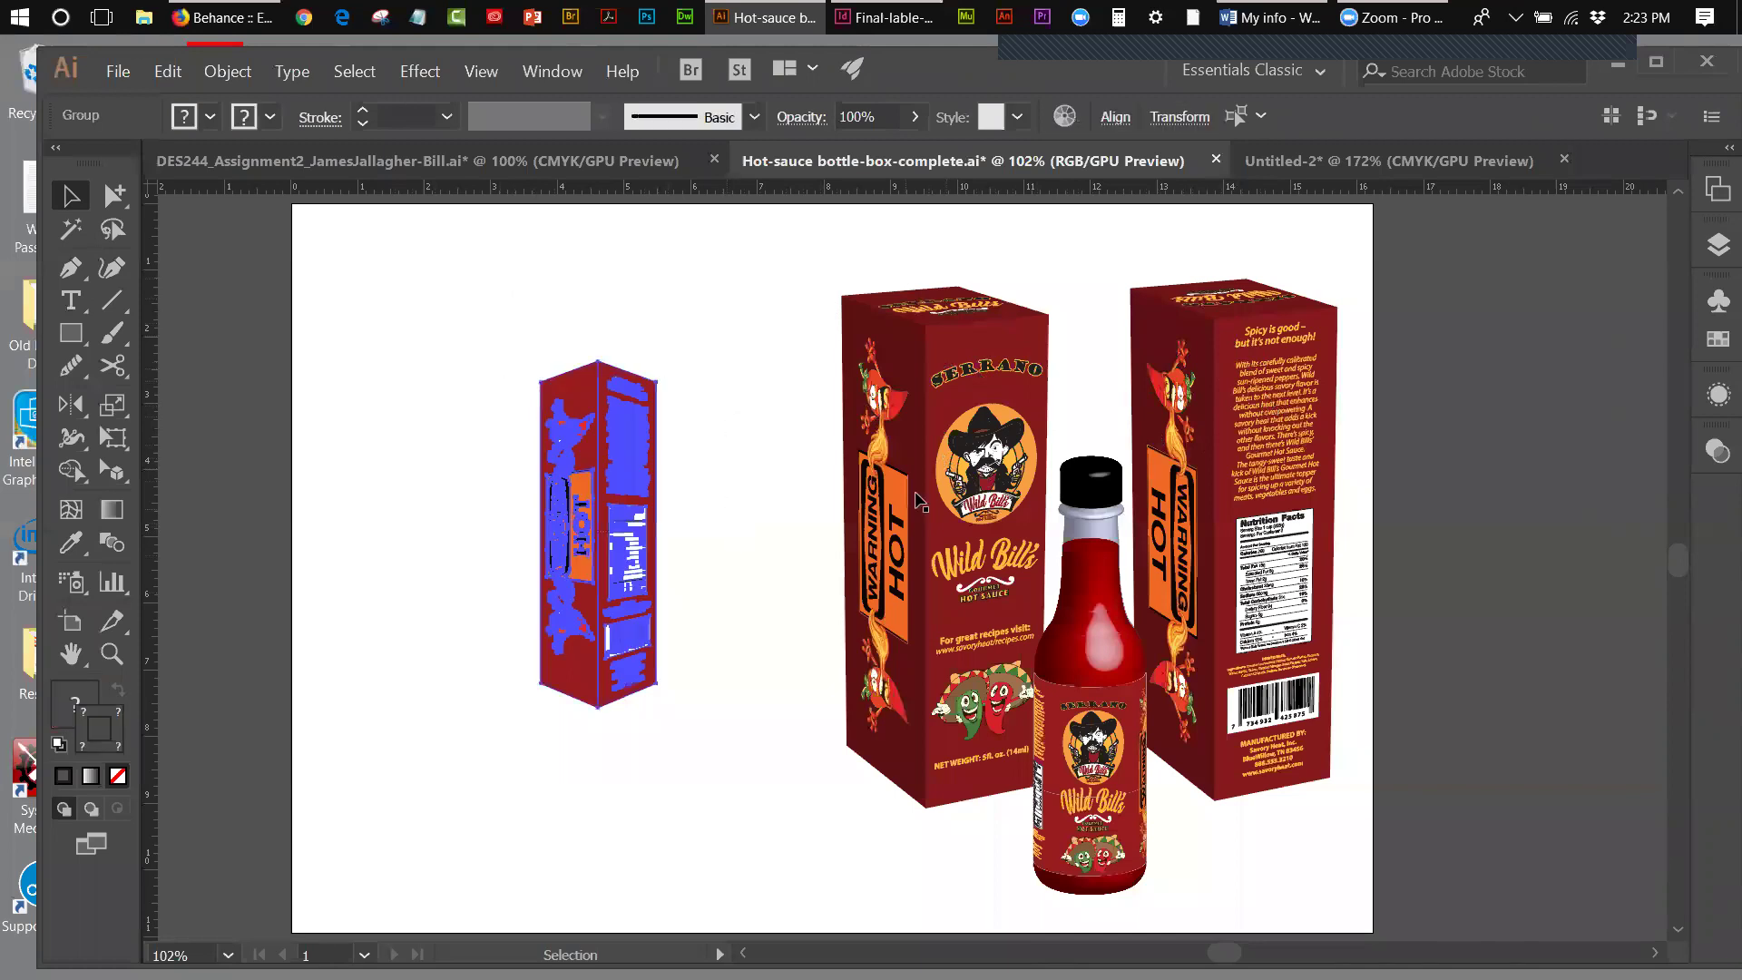
- Delete the small box and save Hot-sauce bottle-box-complete.ai
key(Delete)
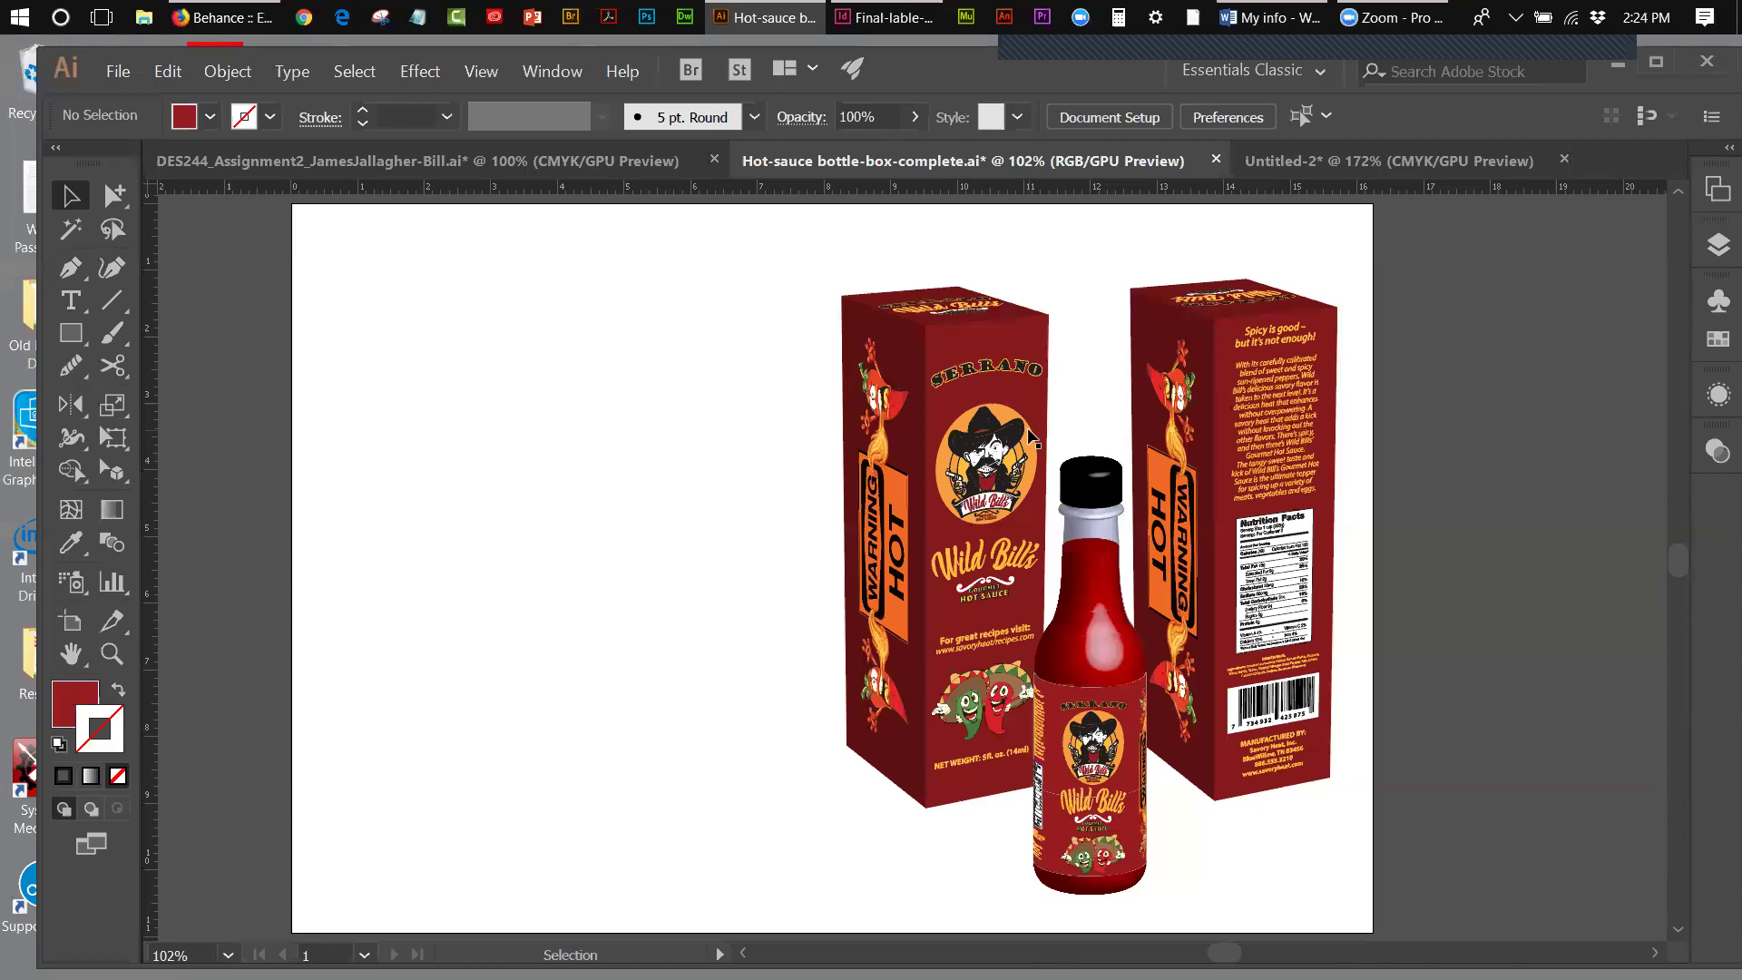
click(123, 71)
click(147, 234)
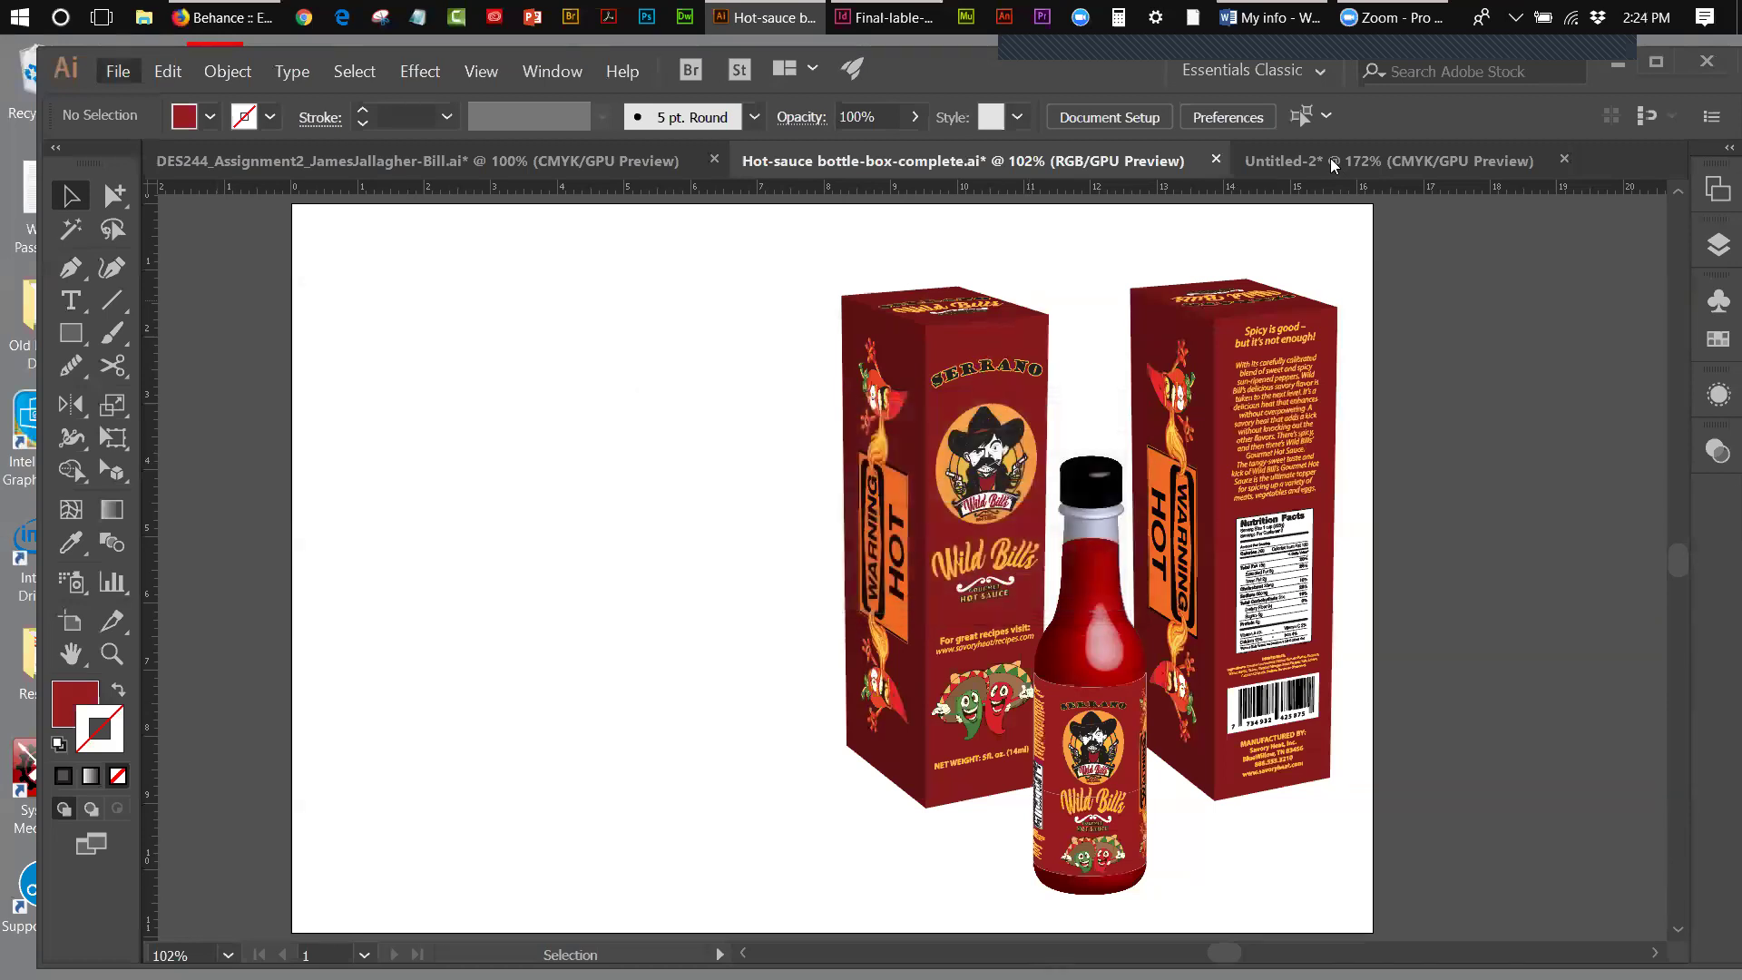
- In Untitled-2, show the perspective grid again
click(1330, 161)
key(shift+o)
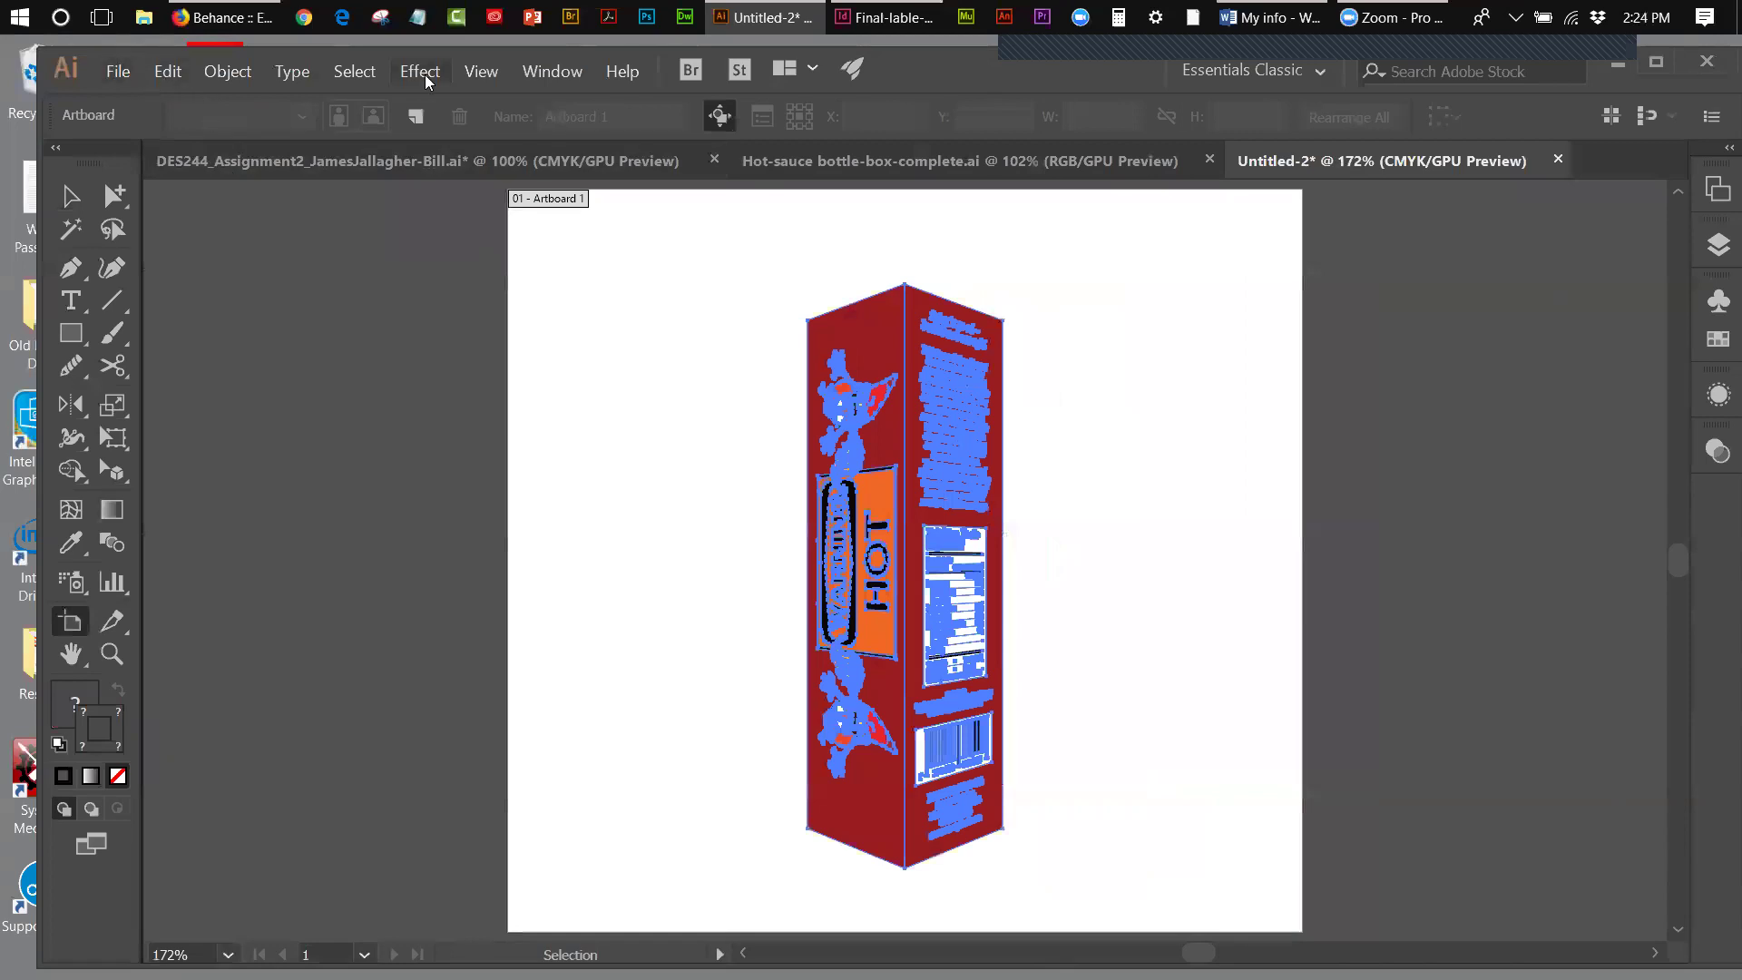
click(479, 71)
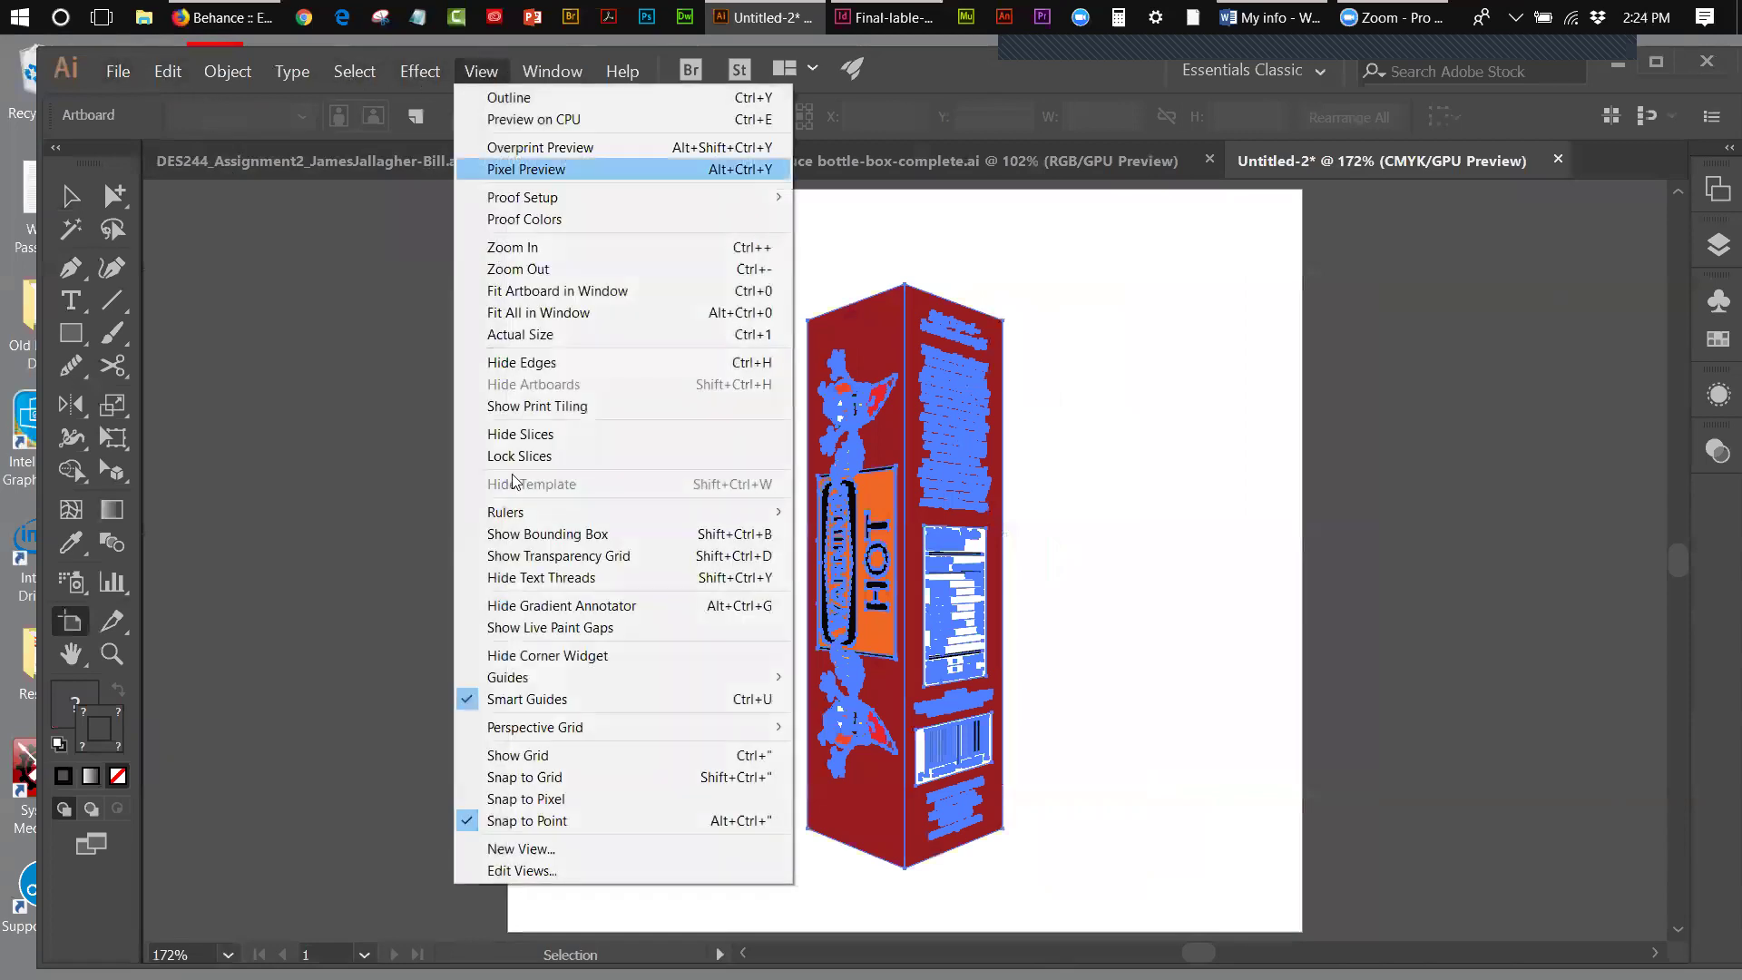
mouse_move(526, 726)
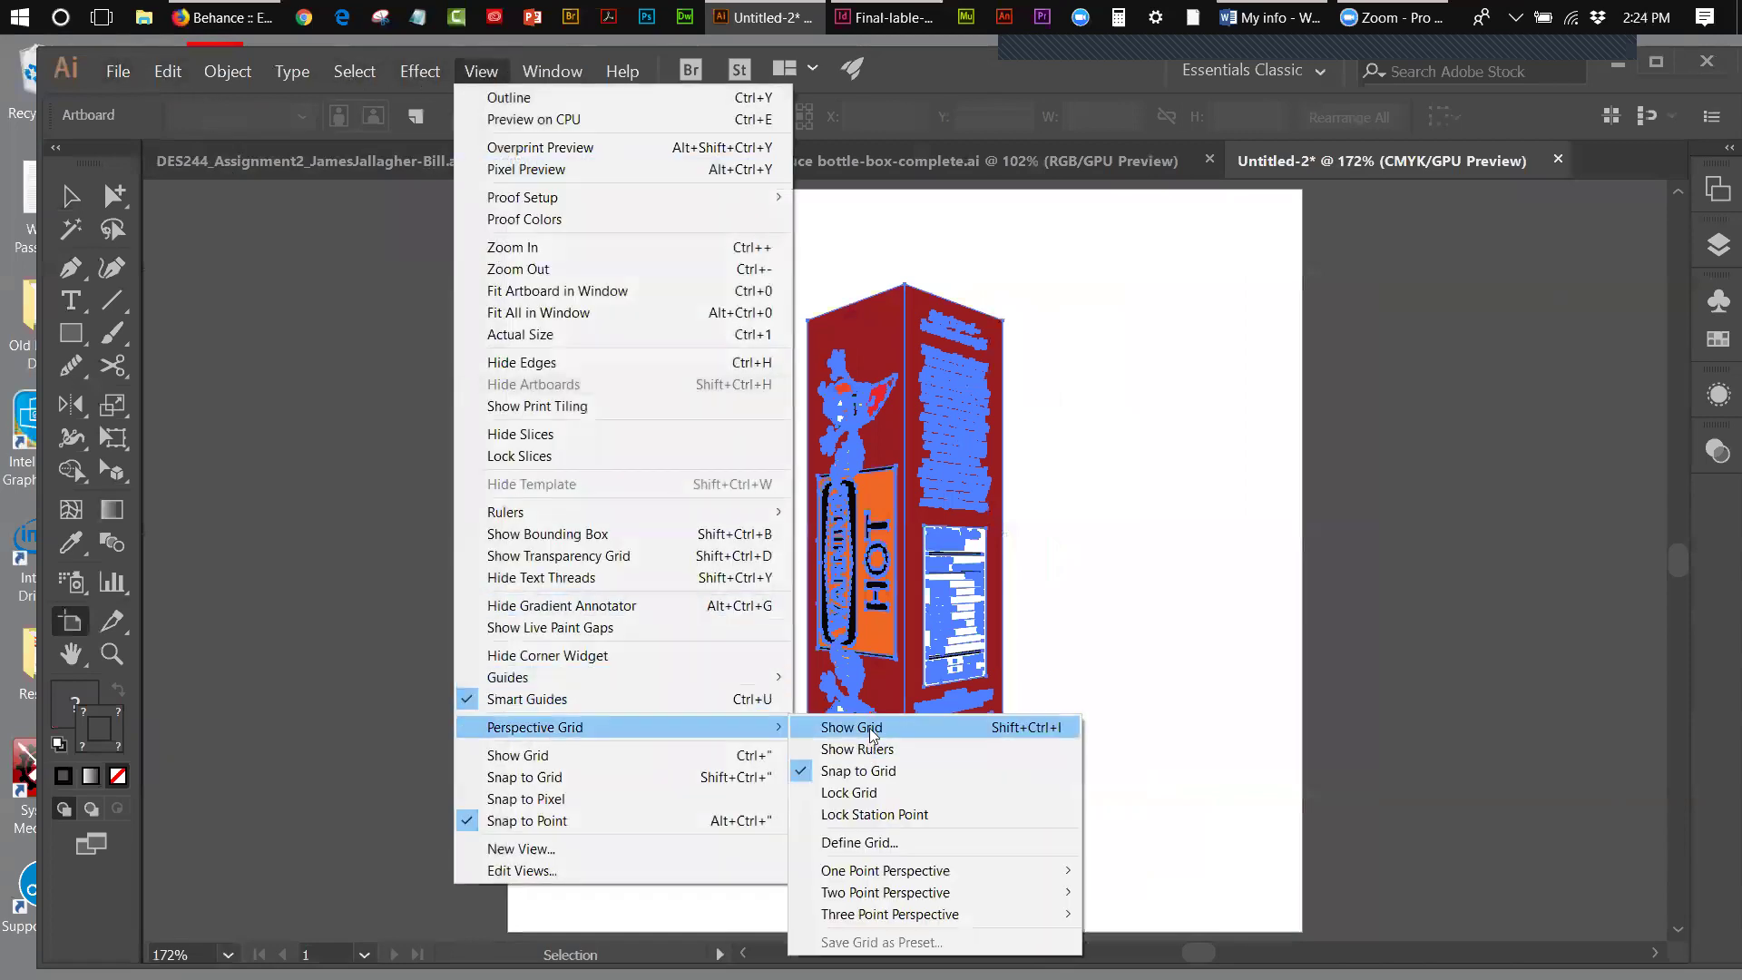
click(851, 727)
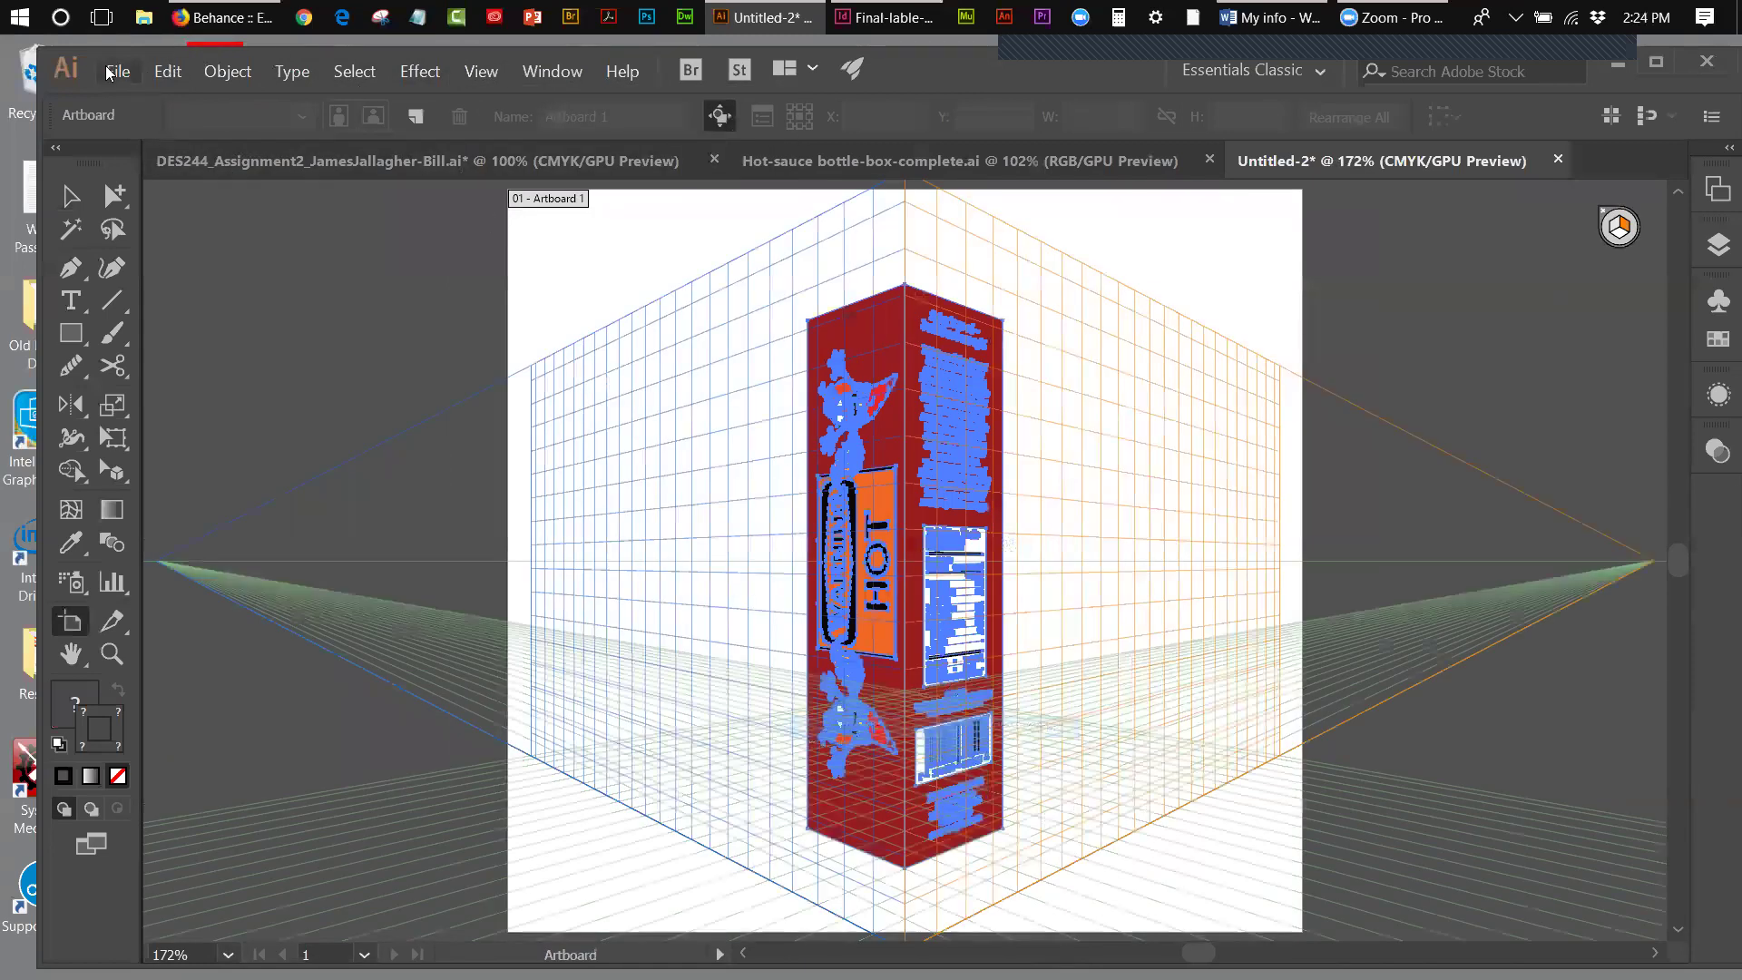
- Save the box document as Prespective.ai with default Illustrator options
click(116, 72)
click(142, 235)
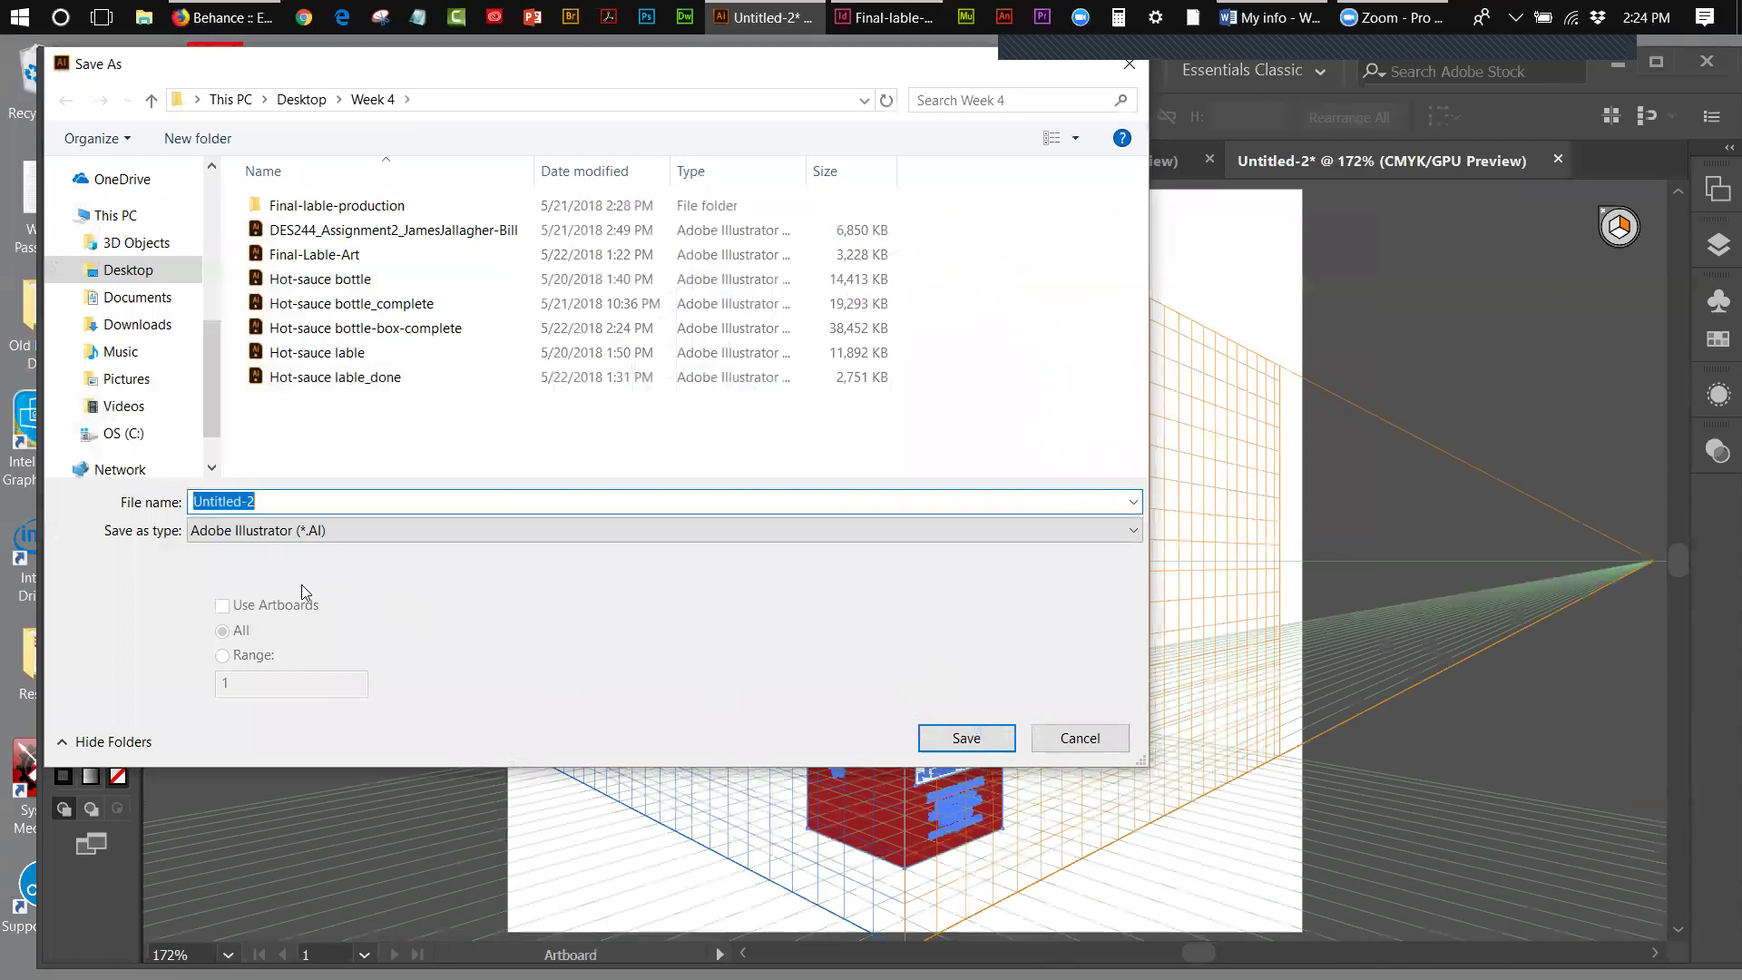
text(Prespective)
click(981, 737)
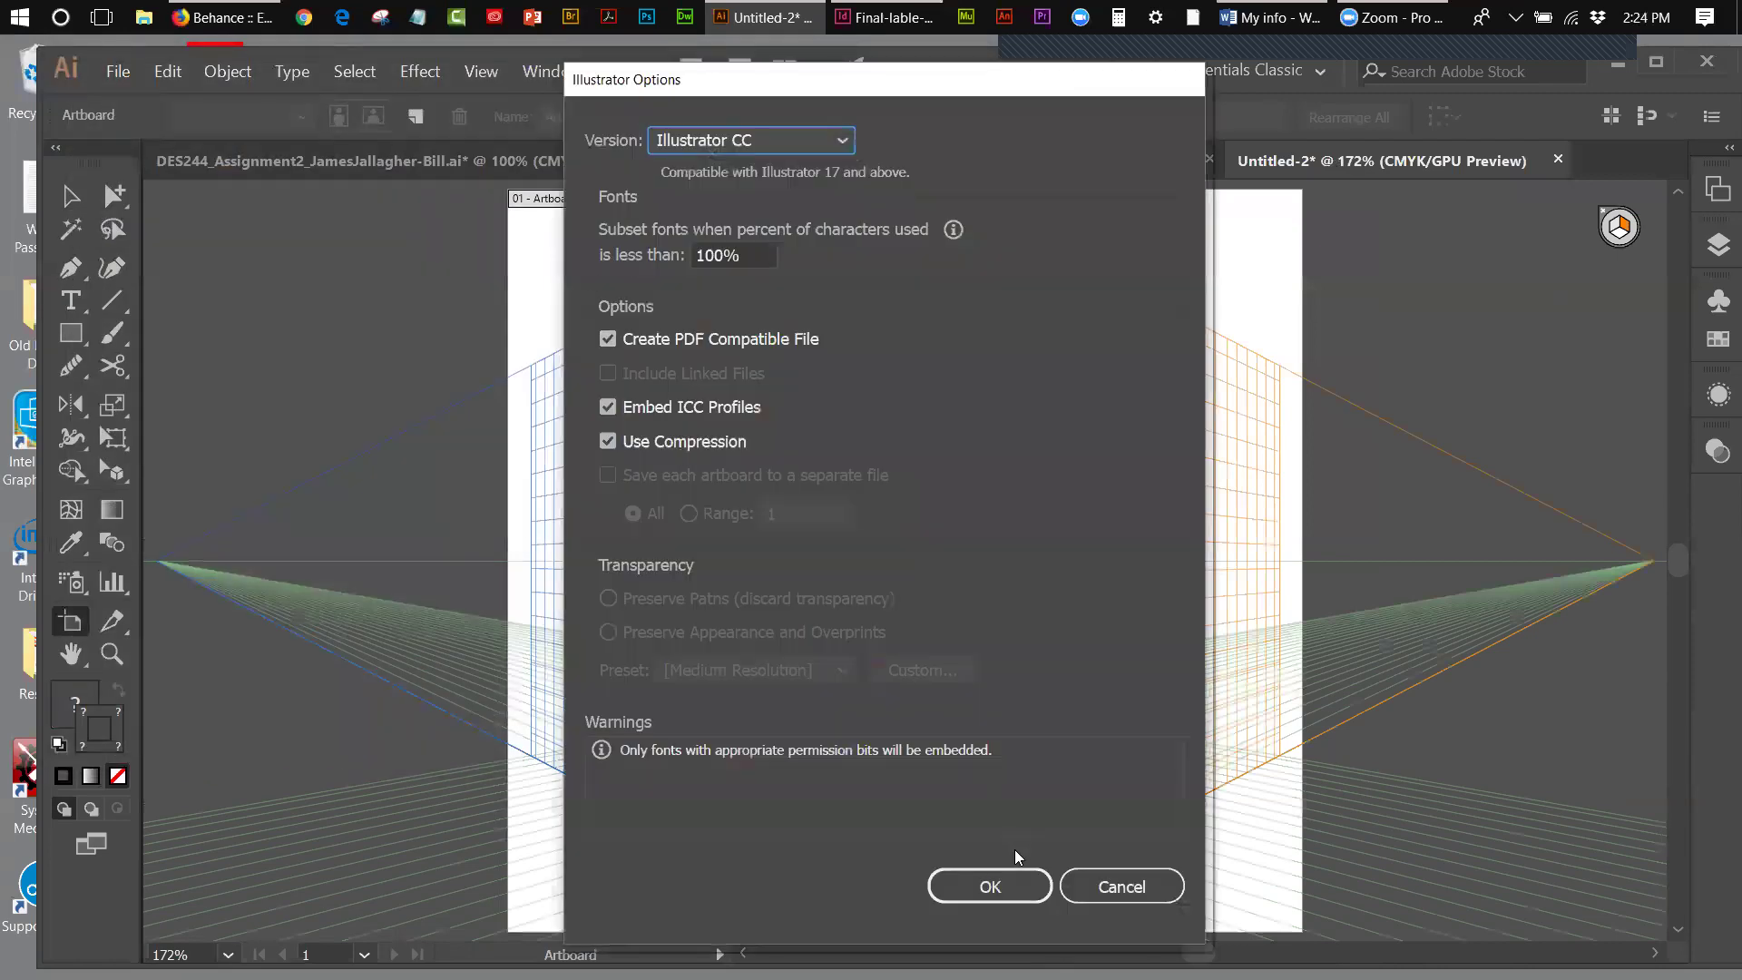
click(989, 885)
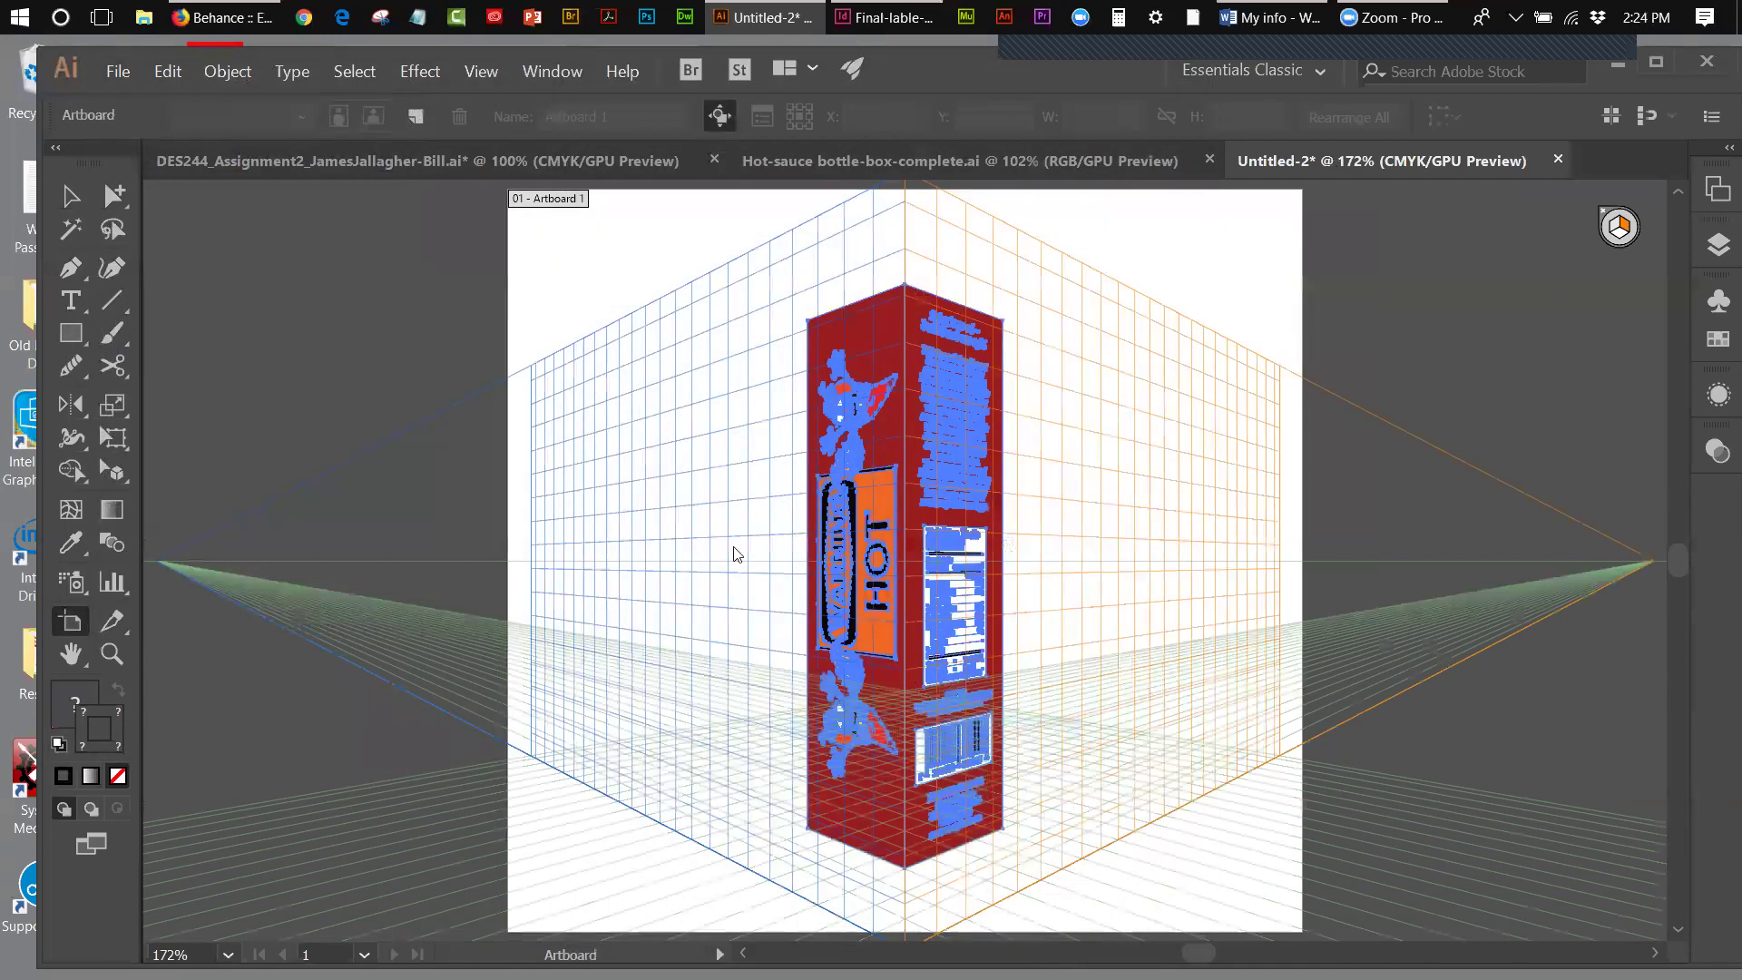
click(71, 195)
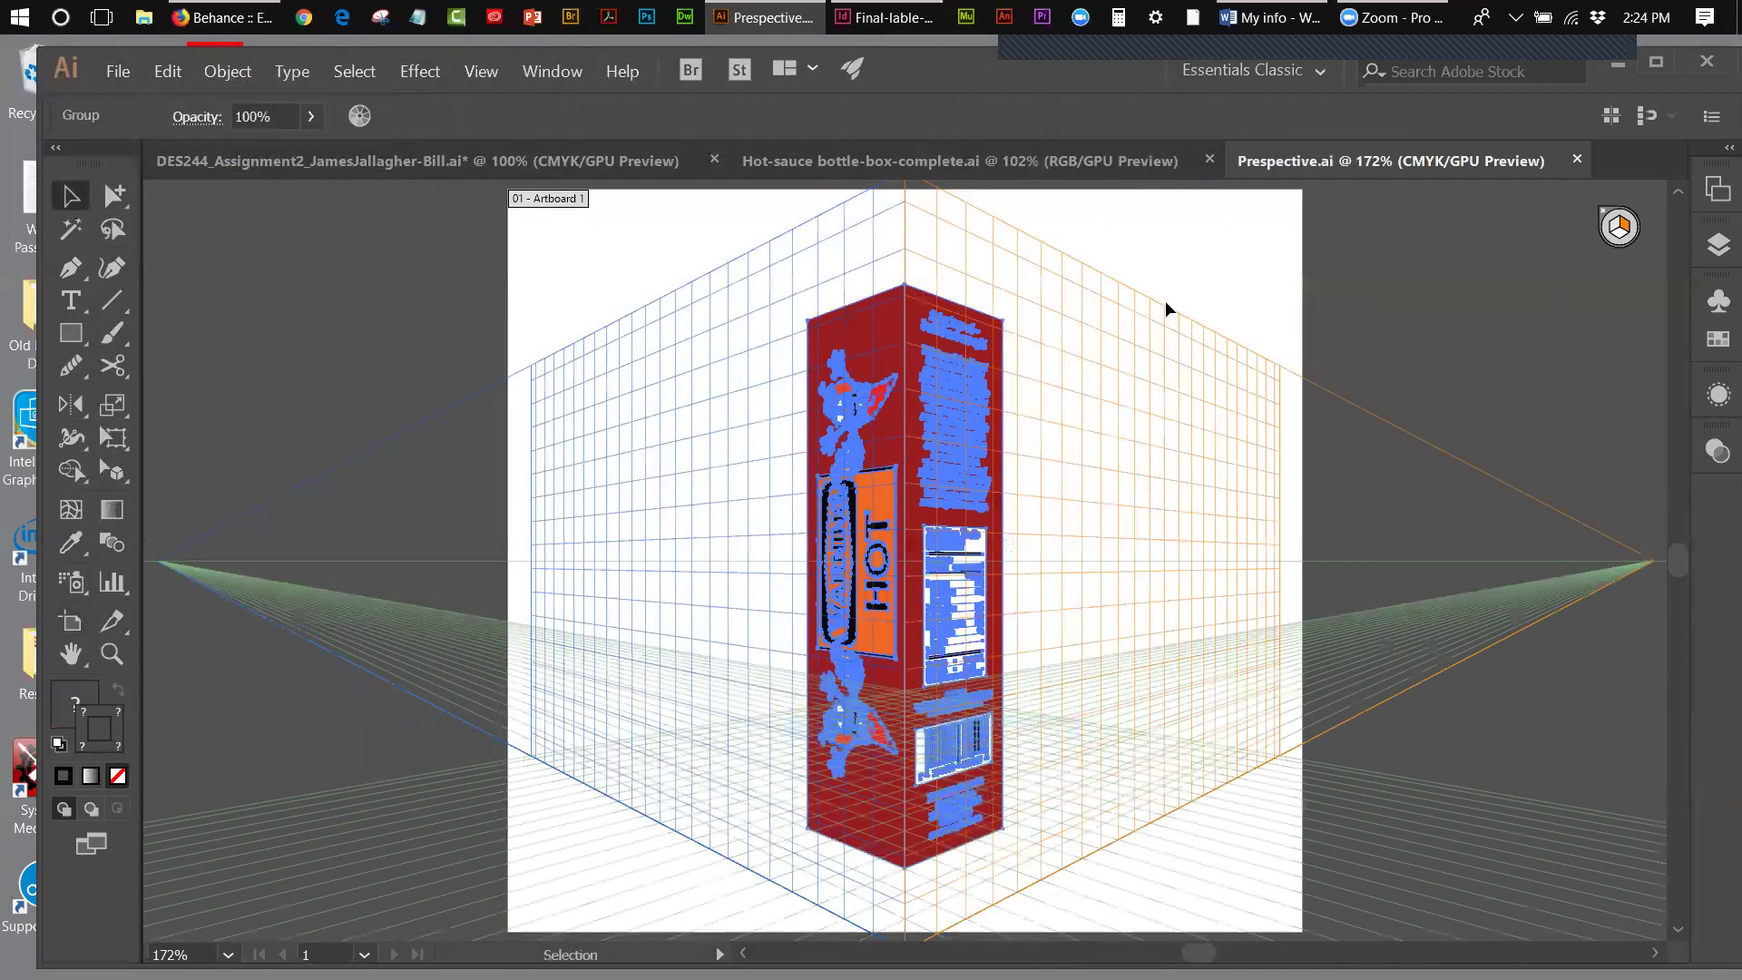
click(1265, 296)
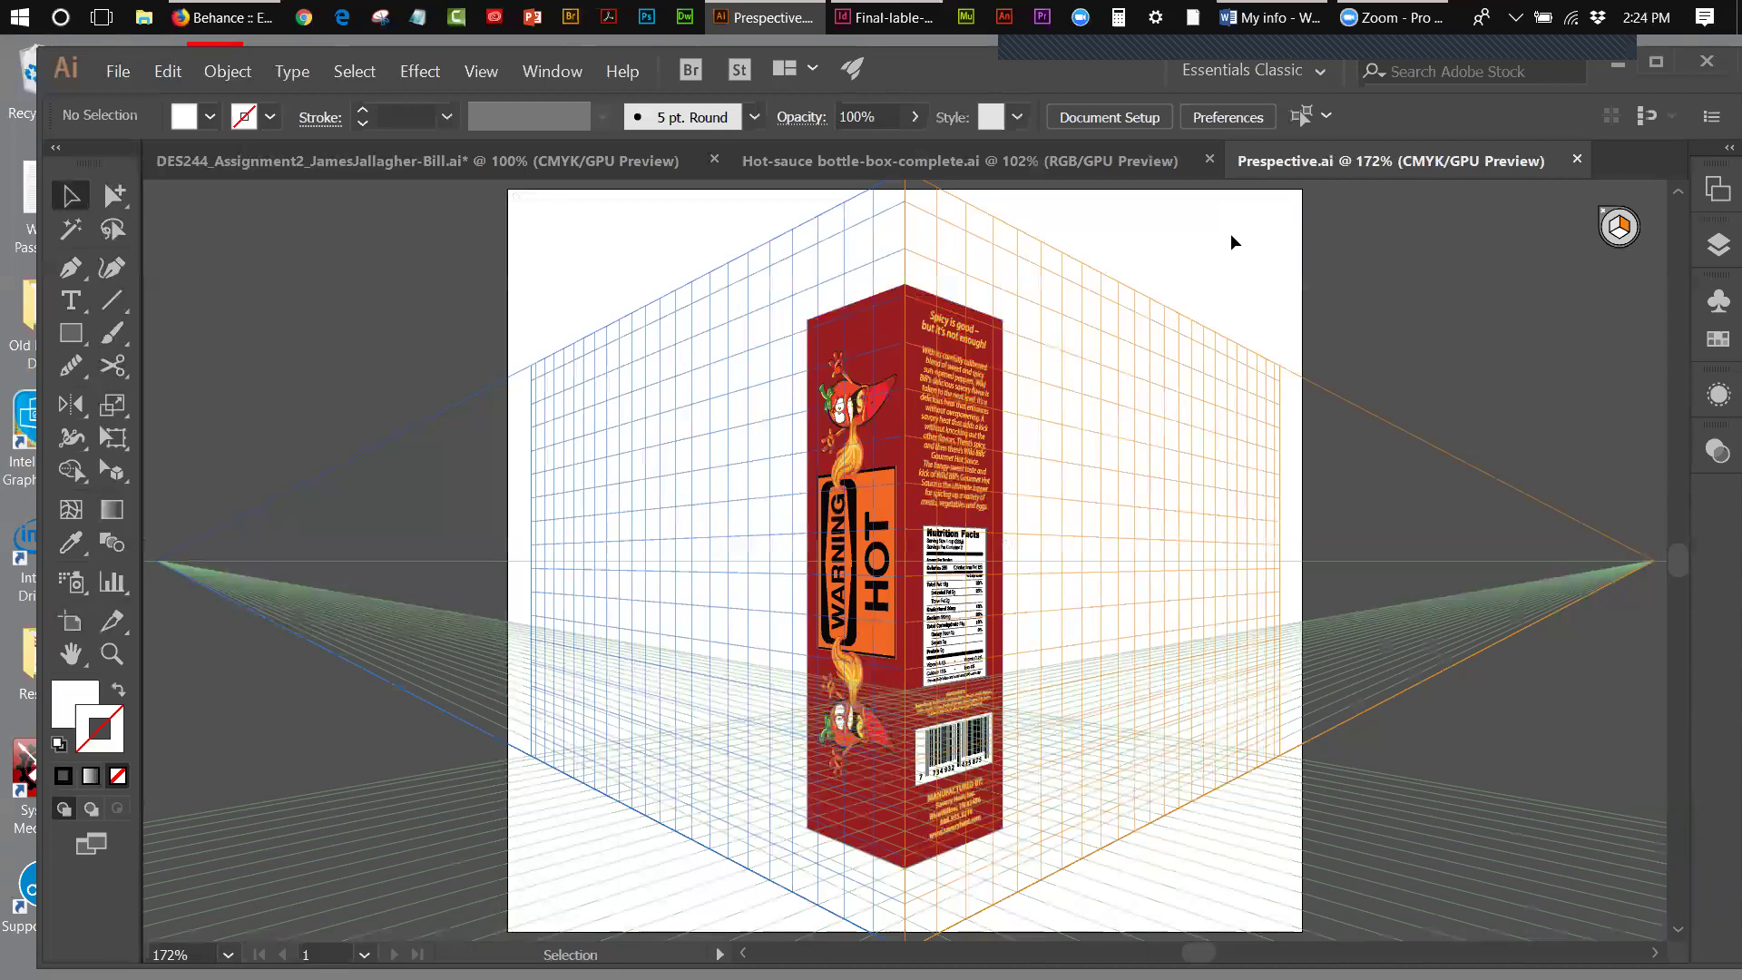
- Close Prespective.ai and shrink the mockup artboard back to fit its contents
click(1578, 161)
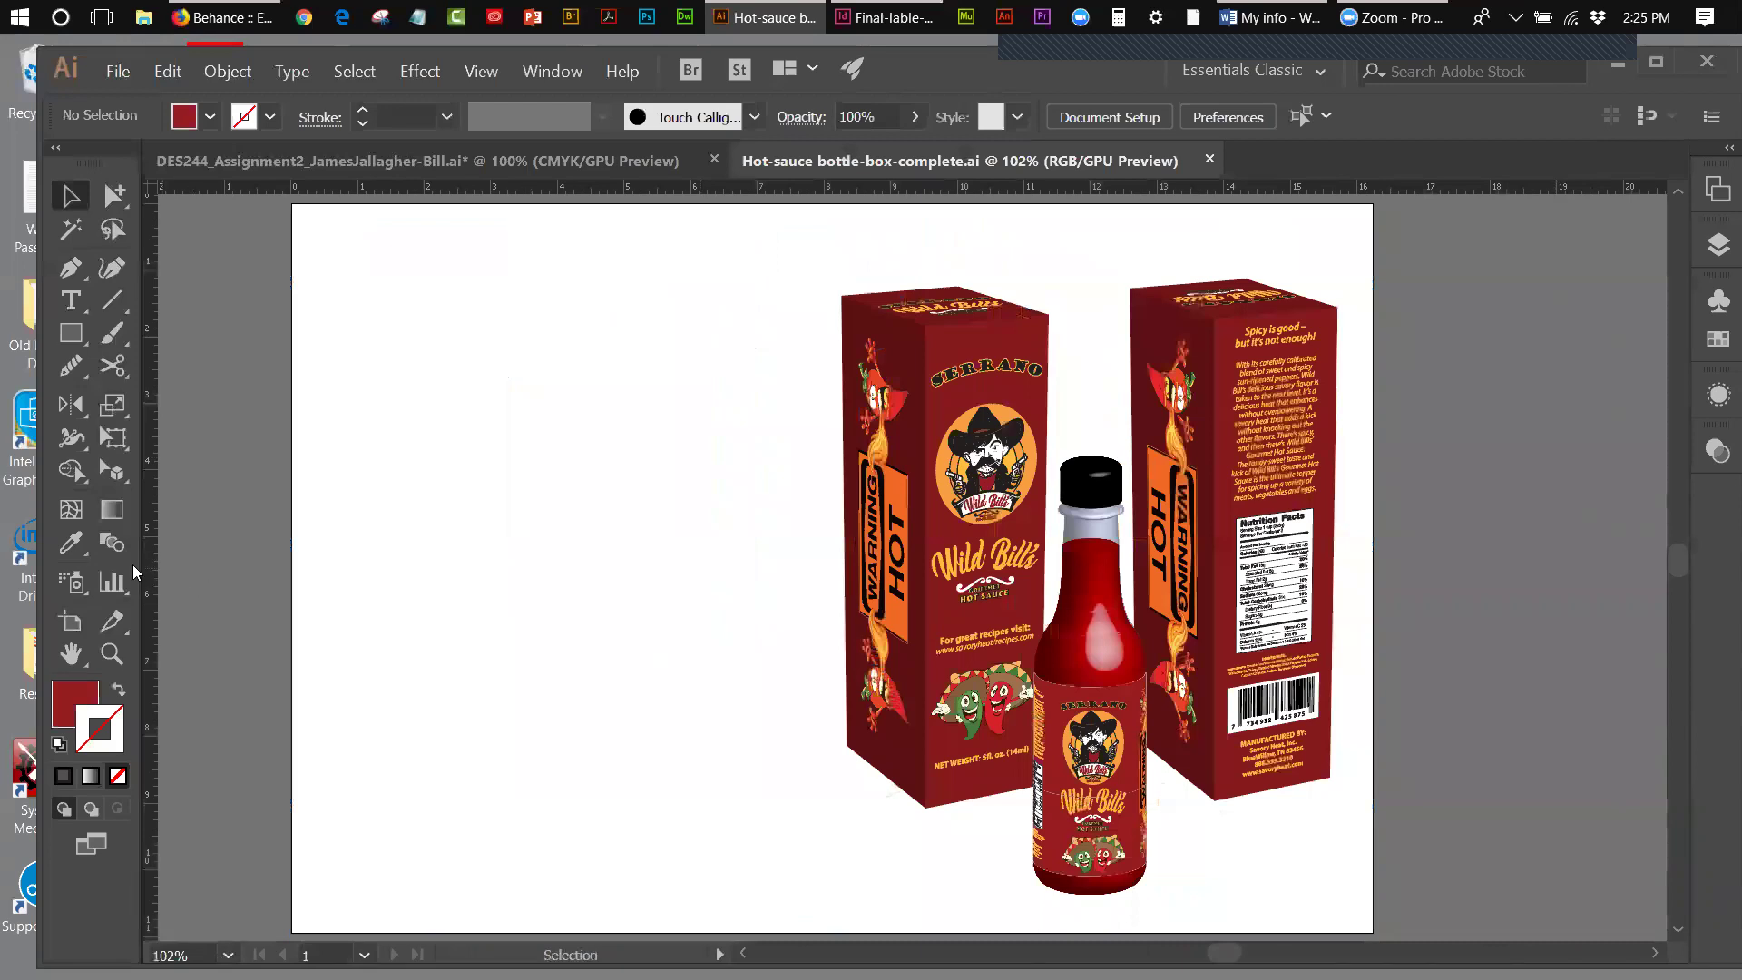
click(71, 621)
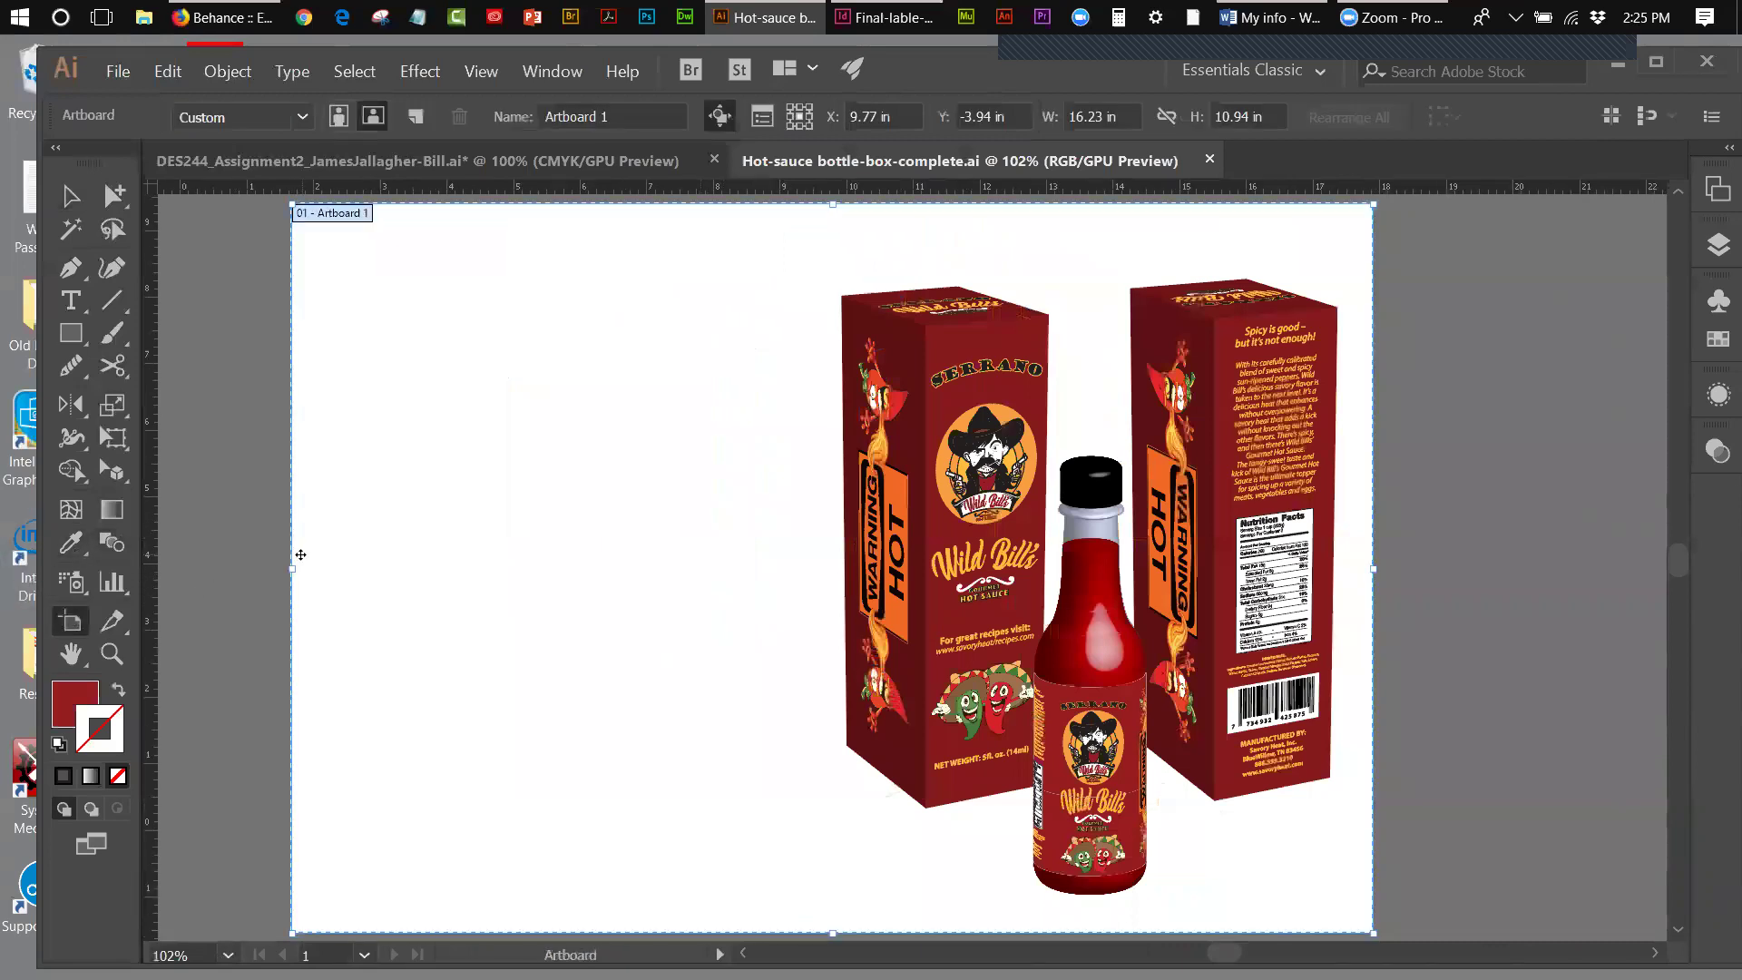
drag(291, 570, 784, 572)
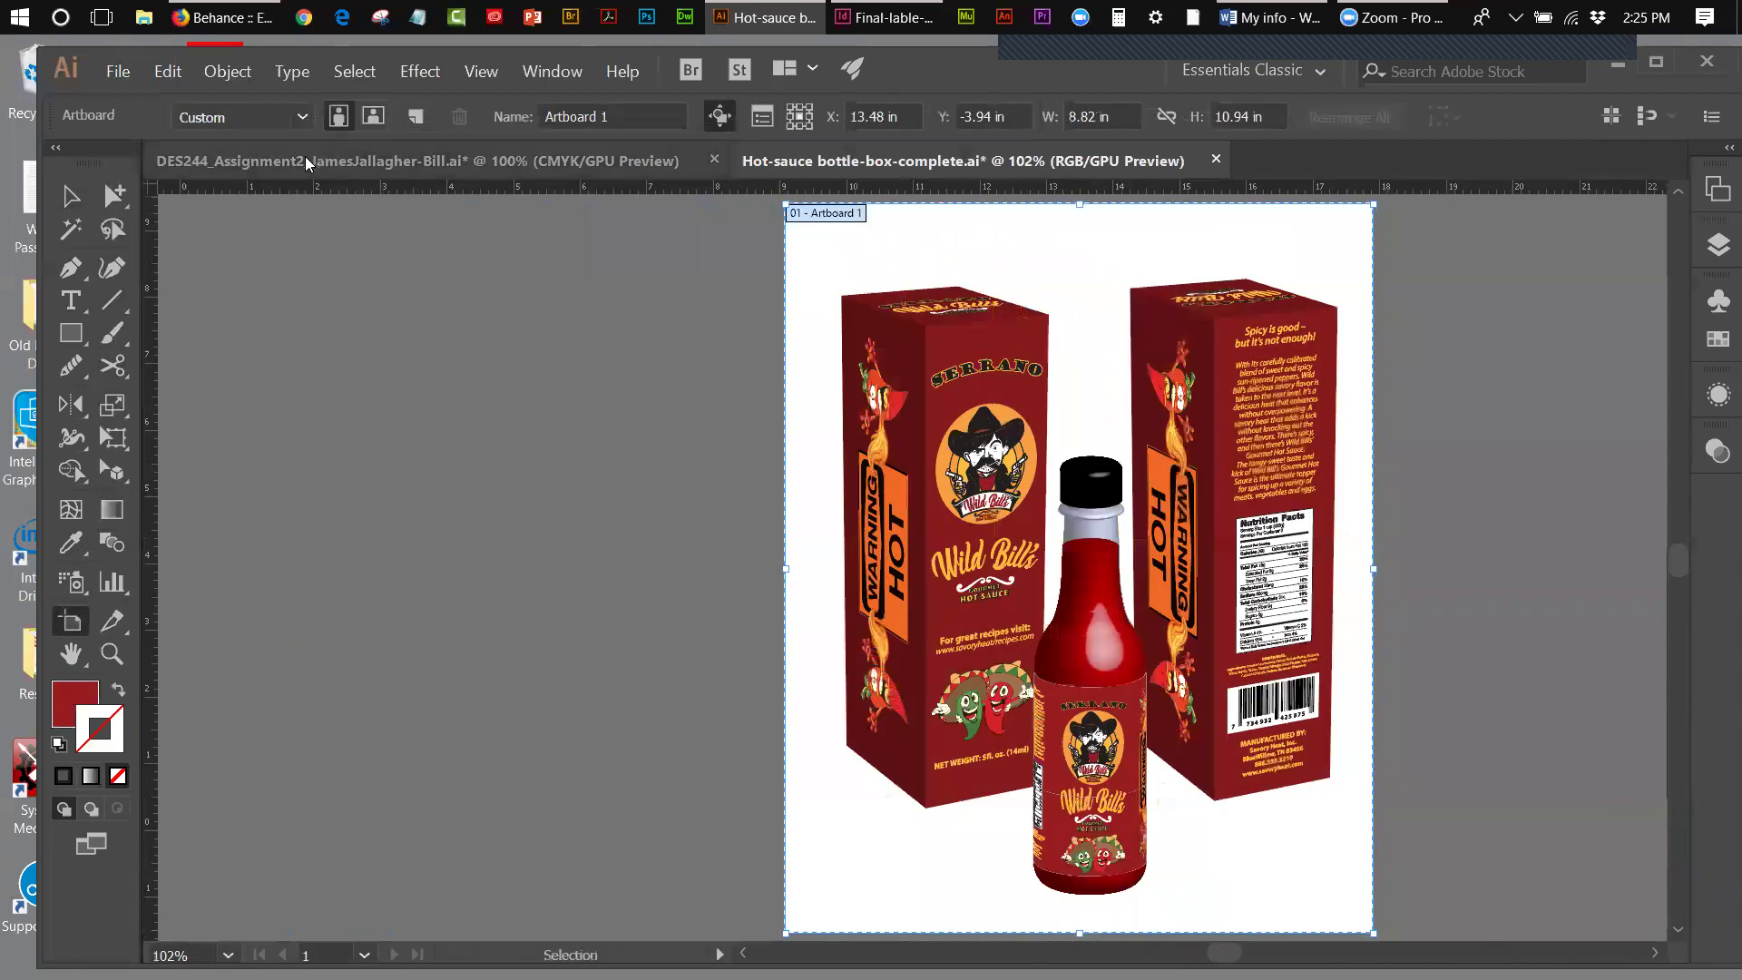
- Cut the 3D box mockup from DES244's third artboard, then open the Week 4 folder in the Open dialog
click(305, 159)
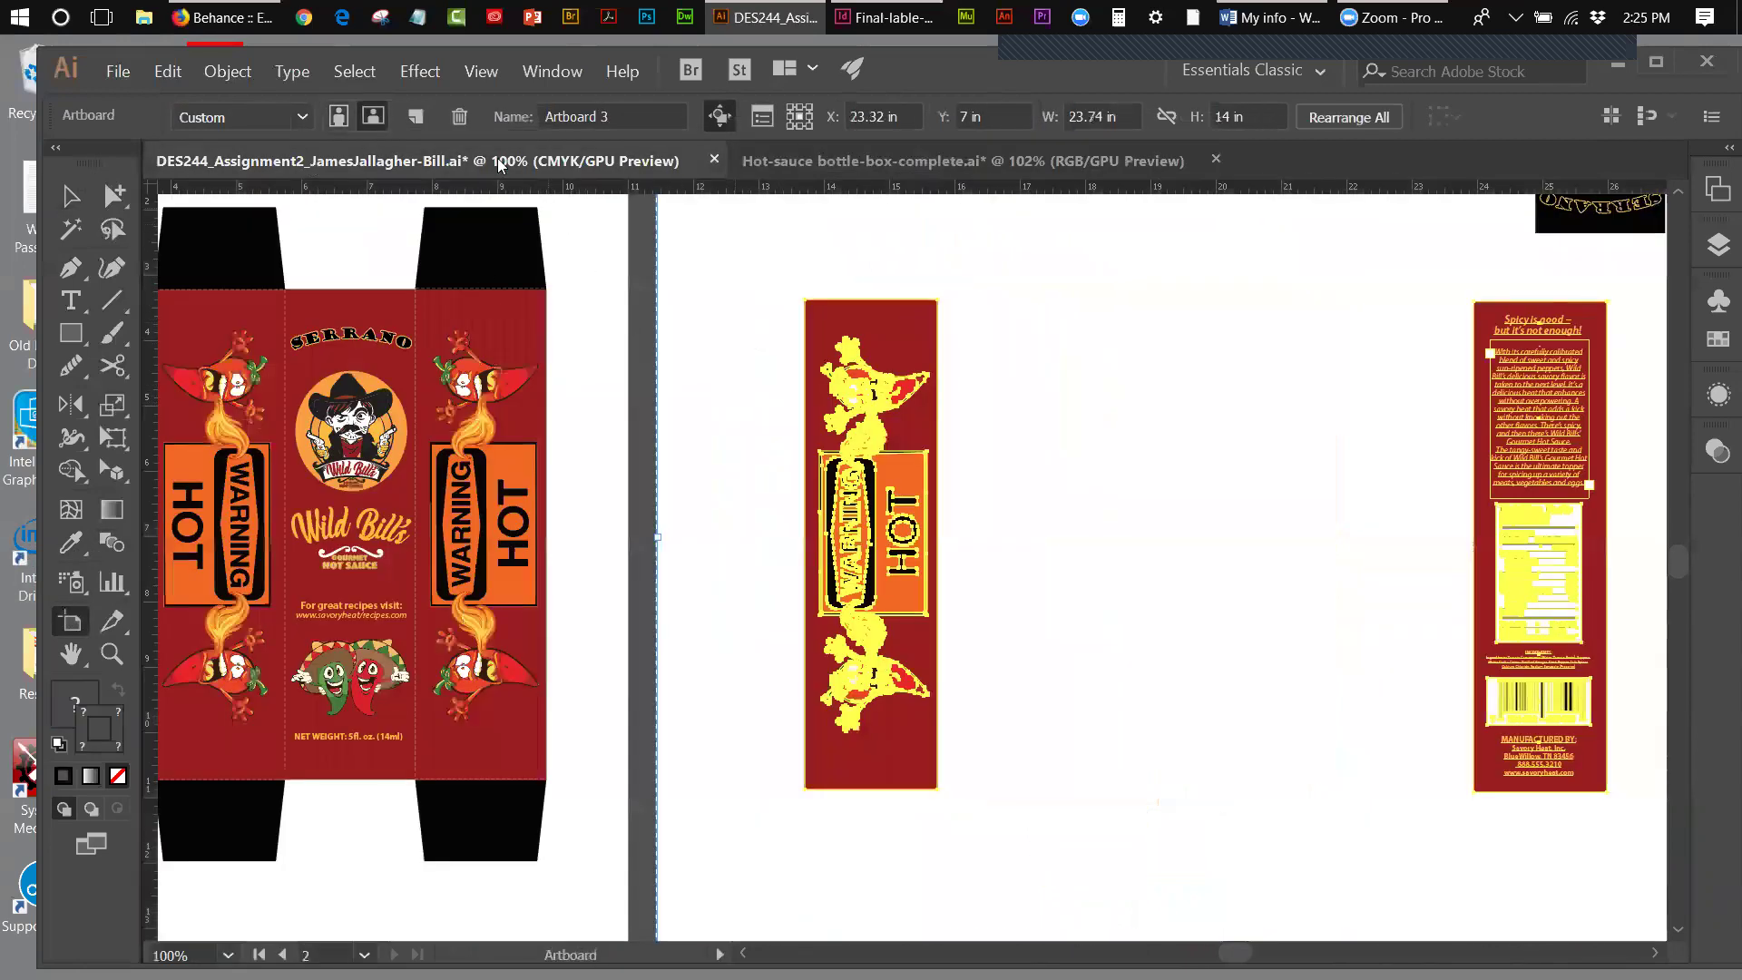
click(480, 72)
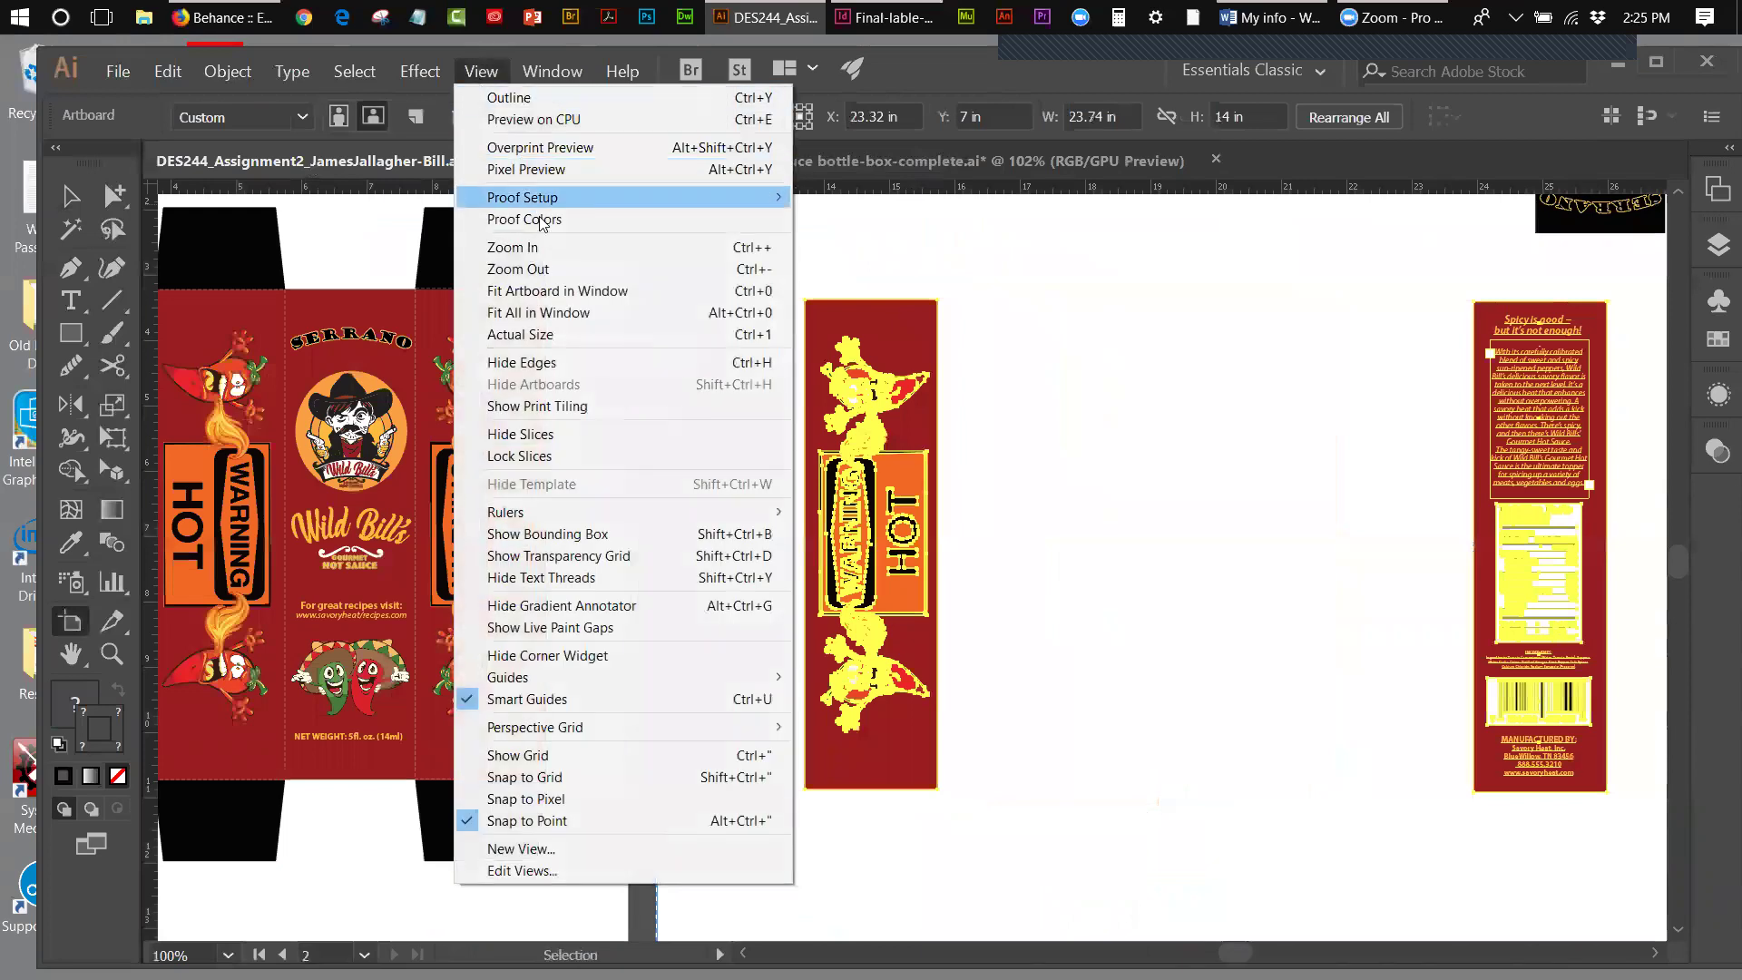
click(556, 292)
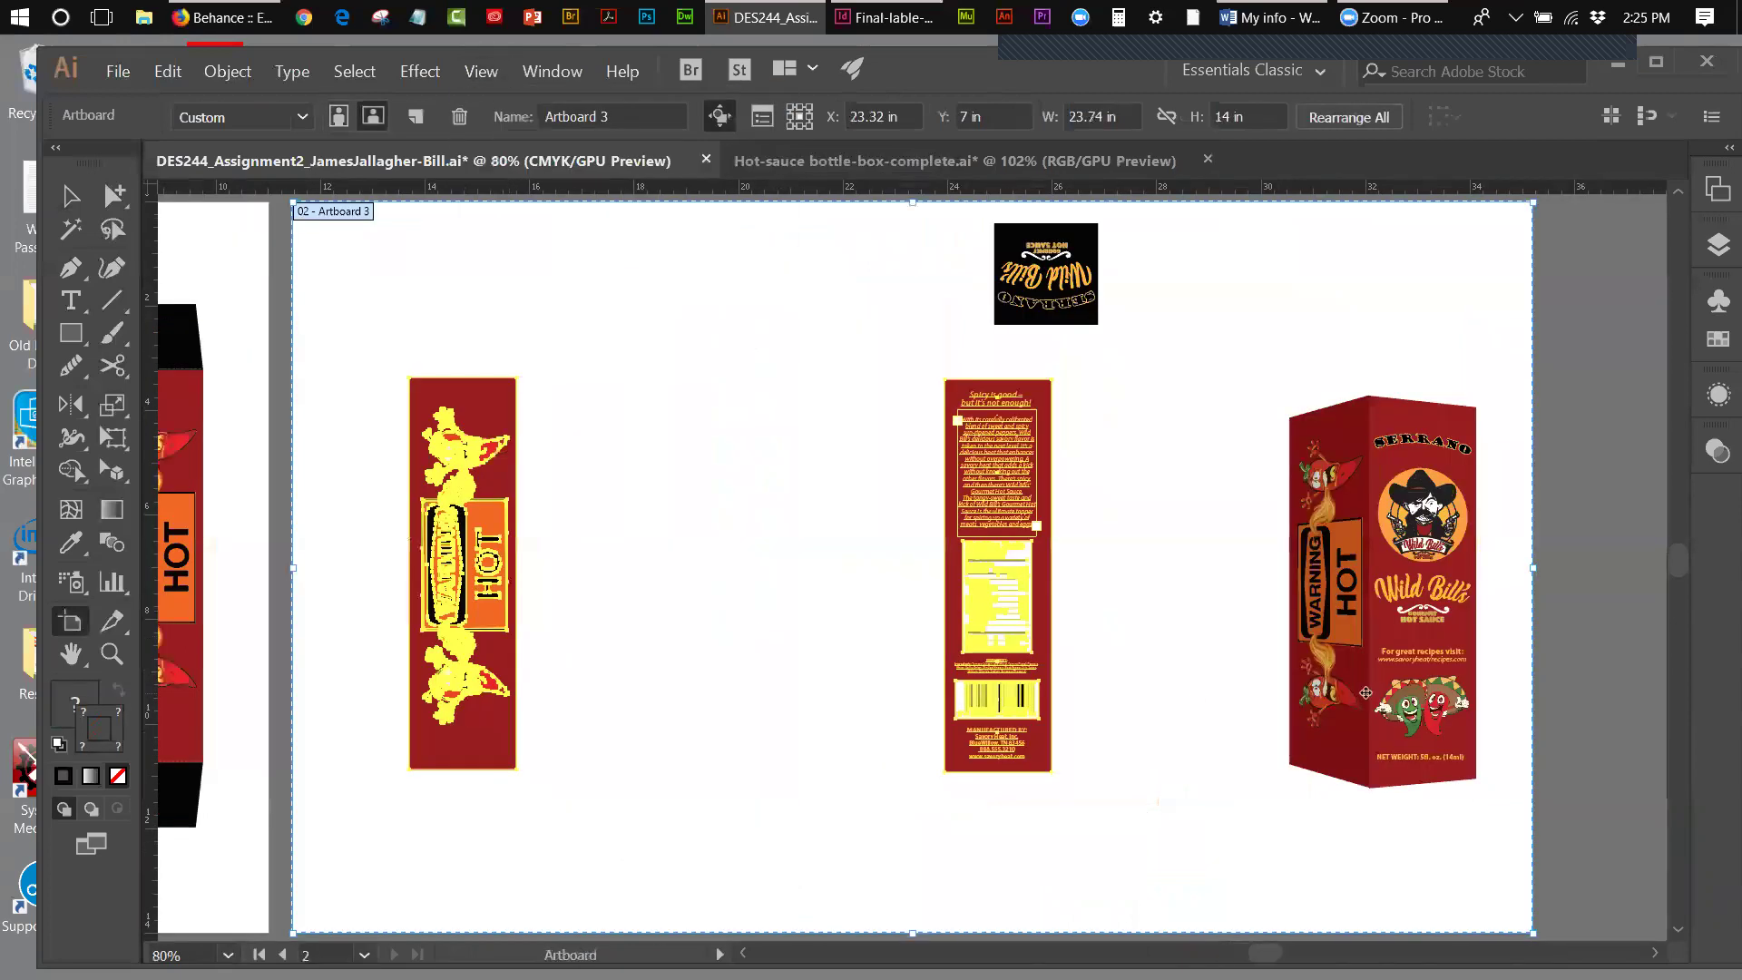
click(74, 183)
click(1297, 472)
drag(1266, 373, 1530, 595)
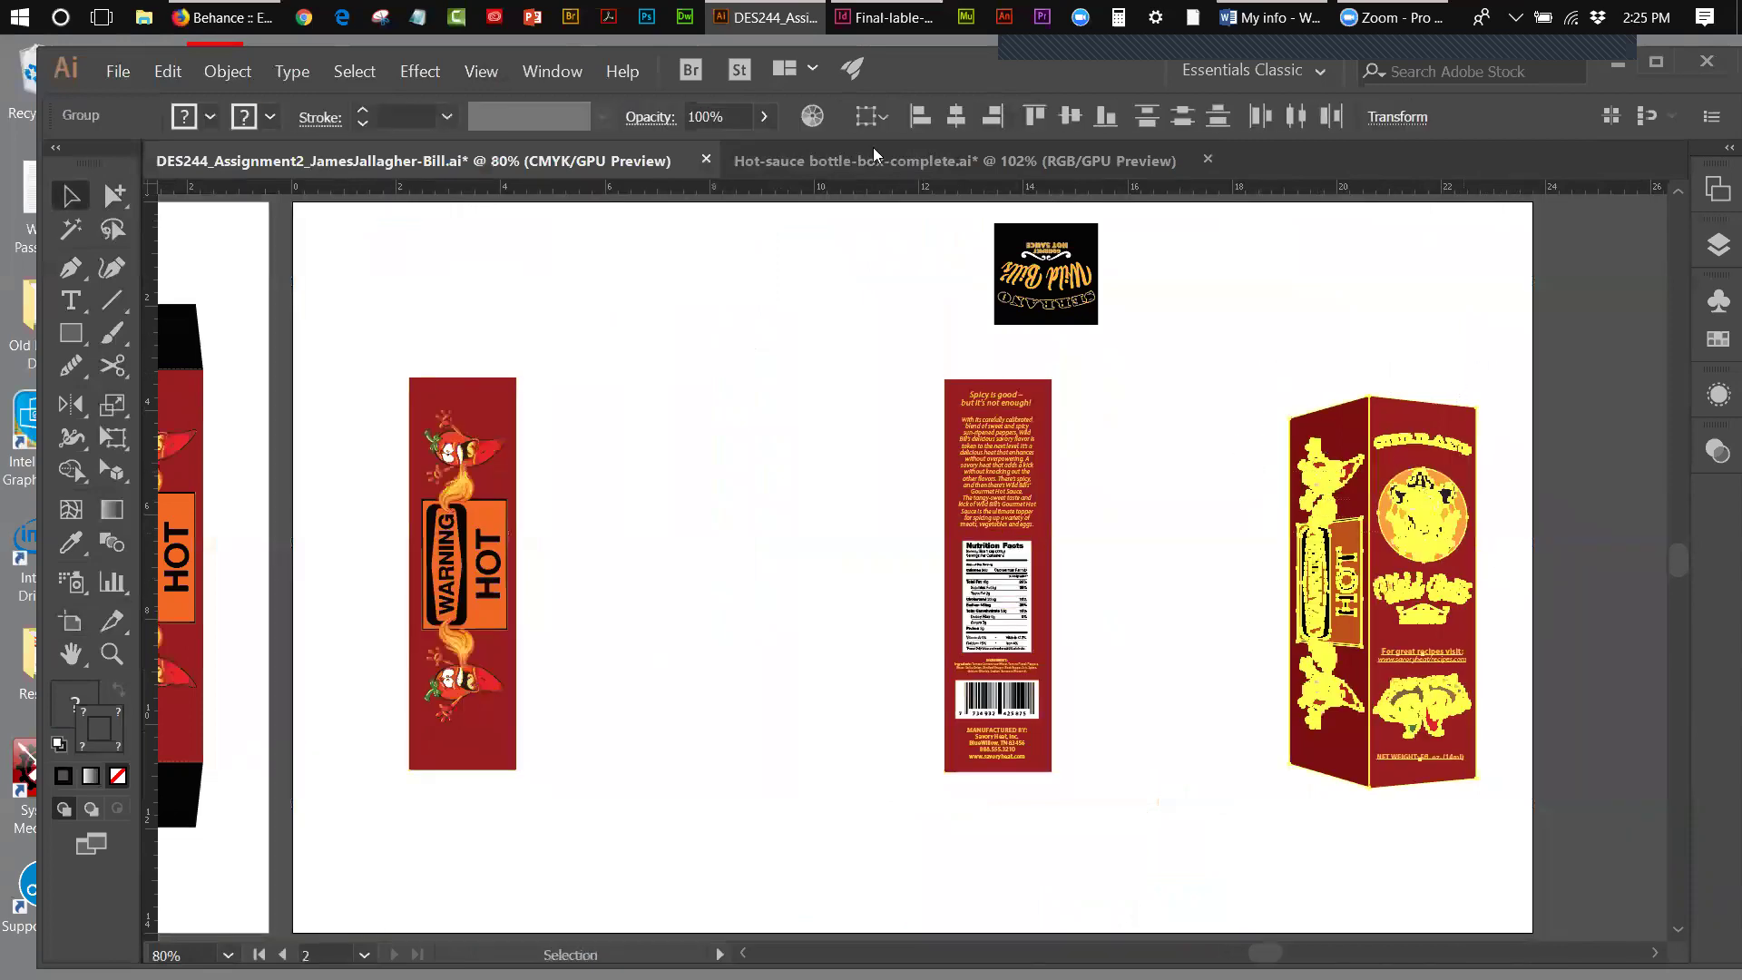
click(166, 72)
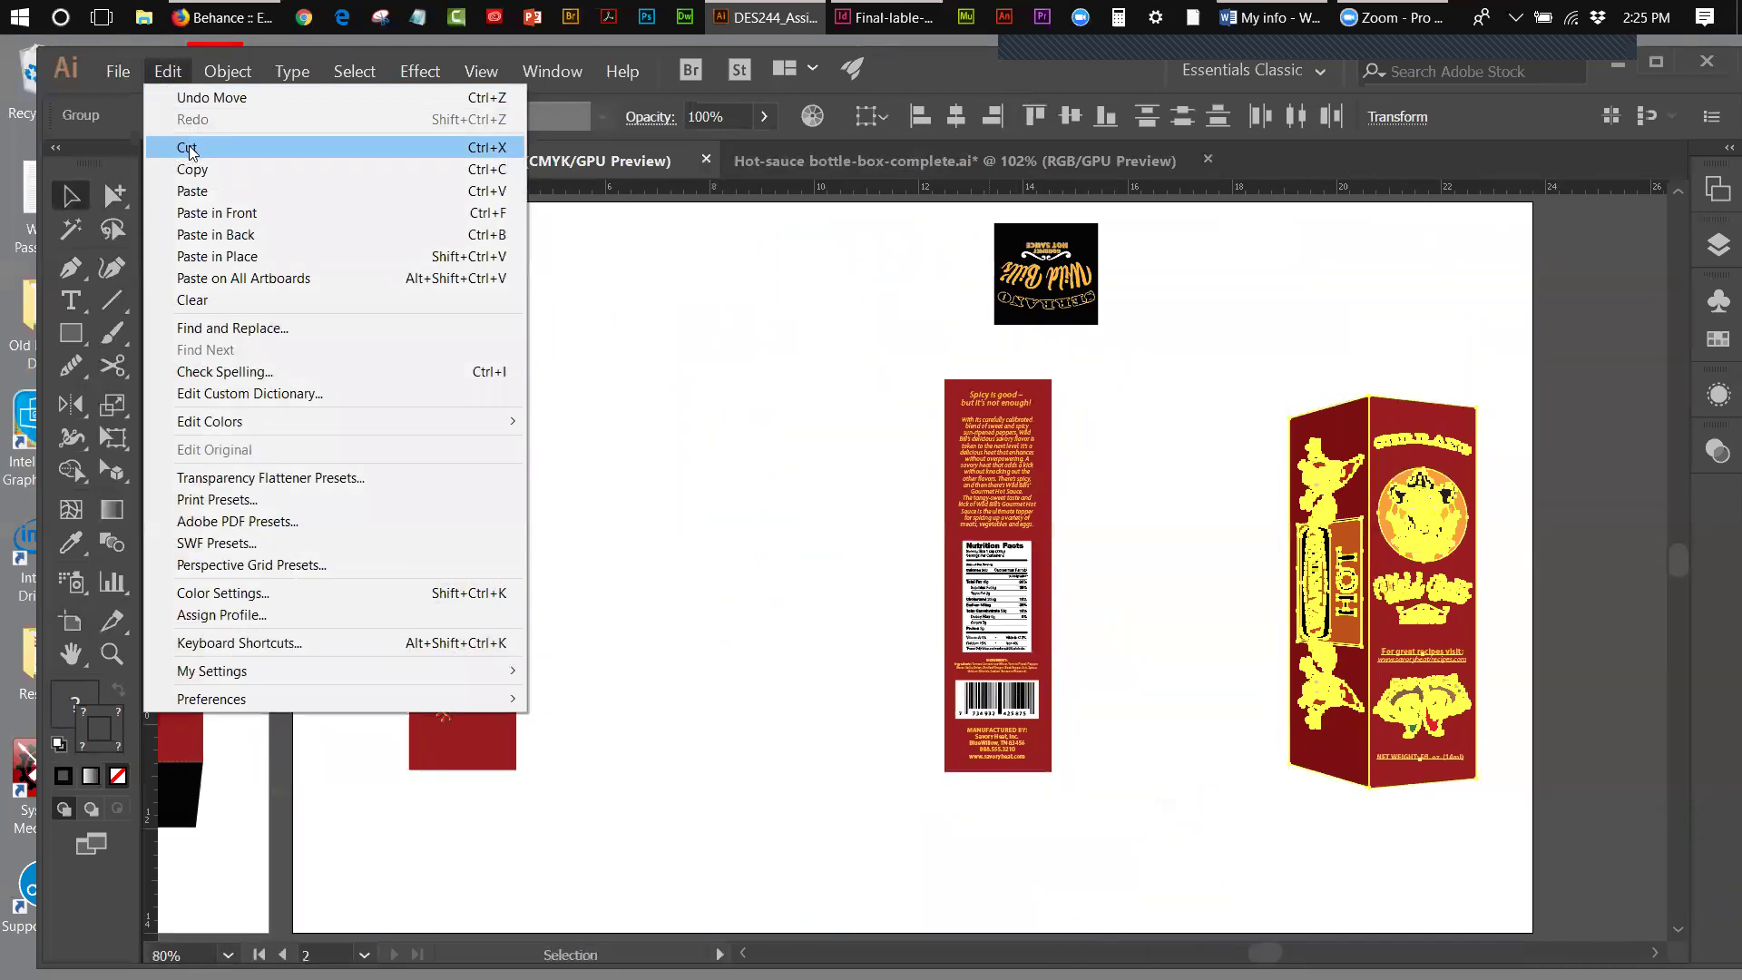
click(189, 151)
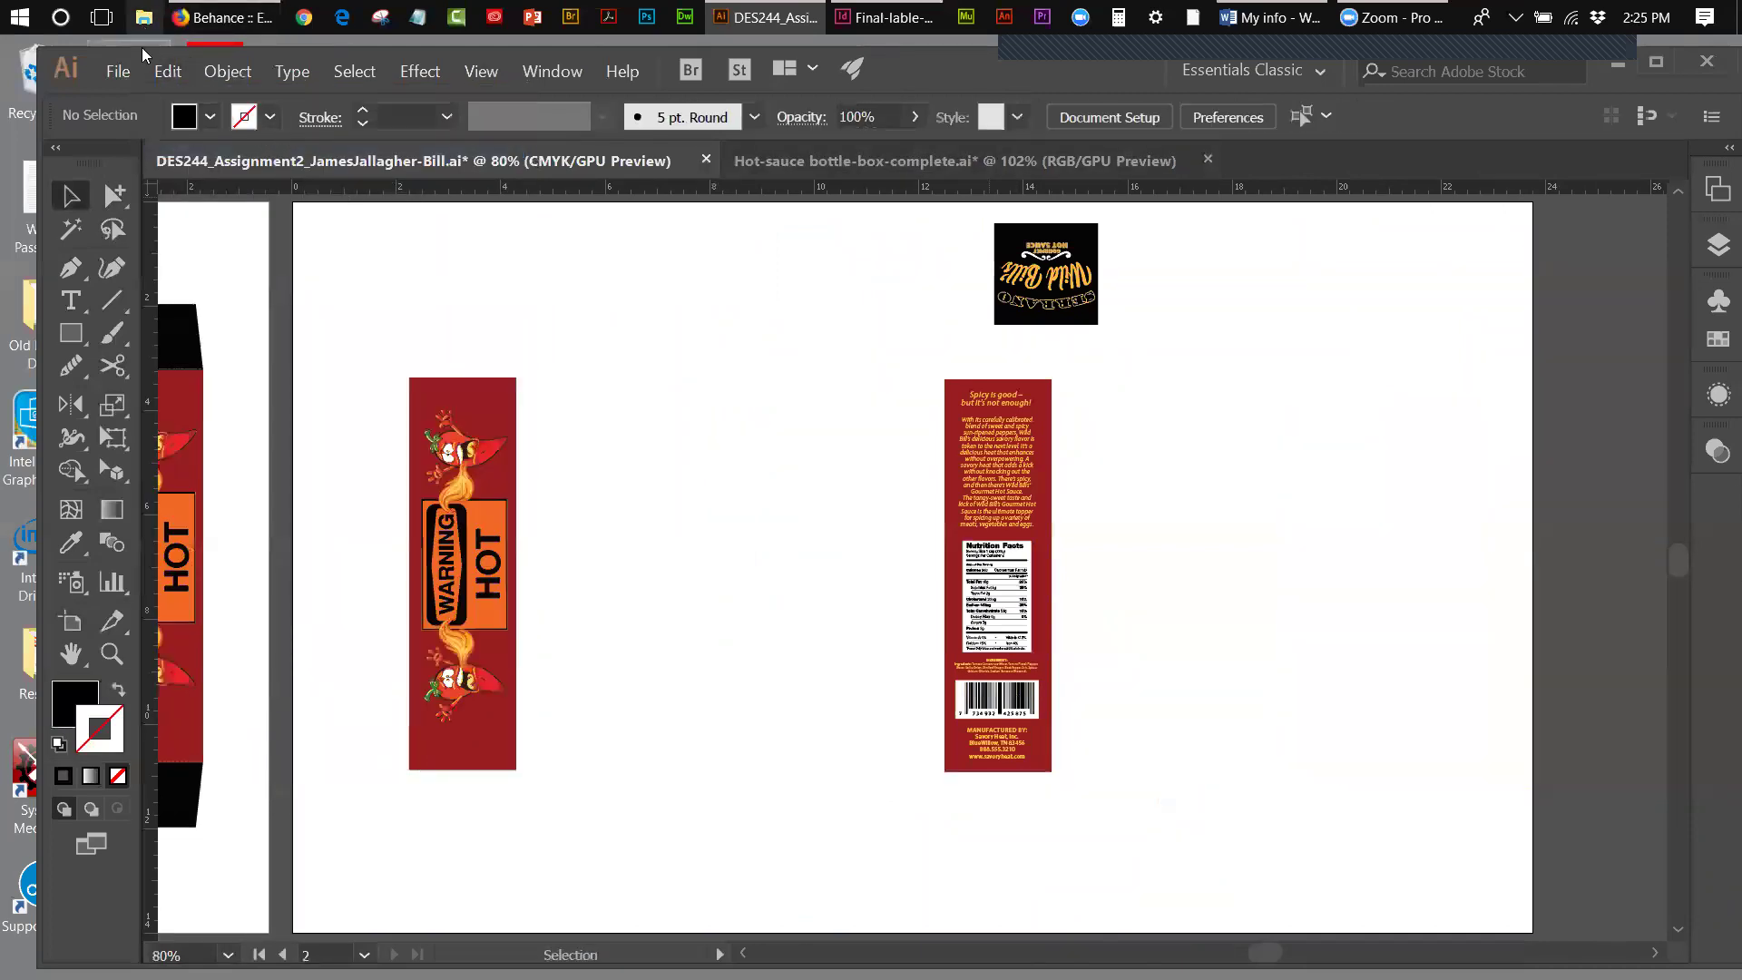
click(127, 71)
click(151, 134)
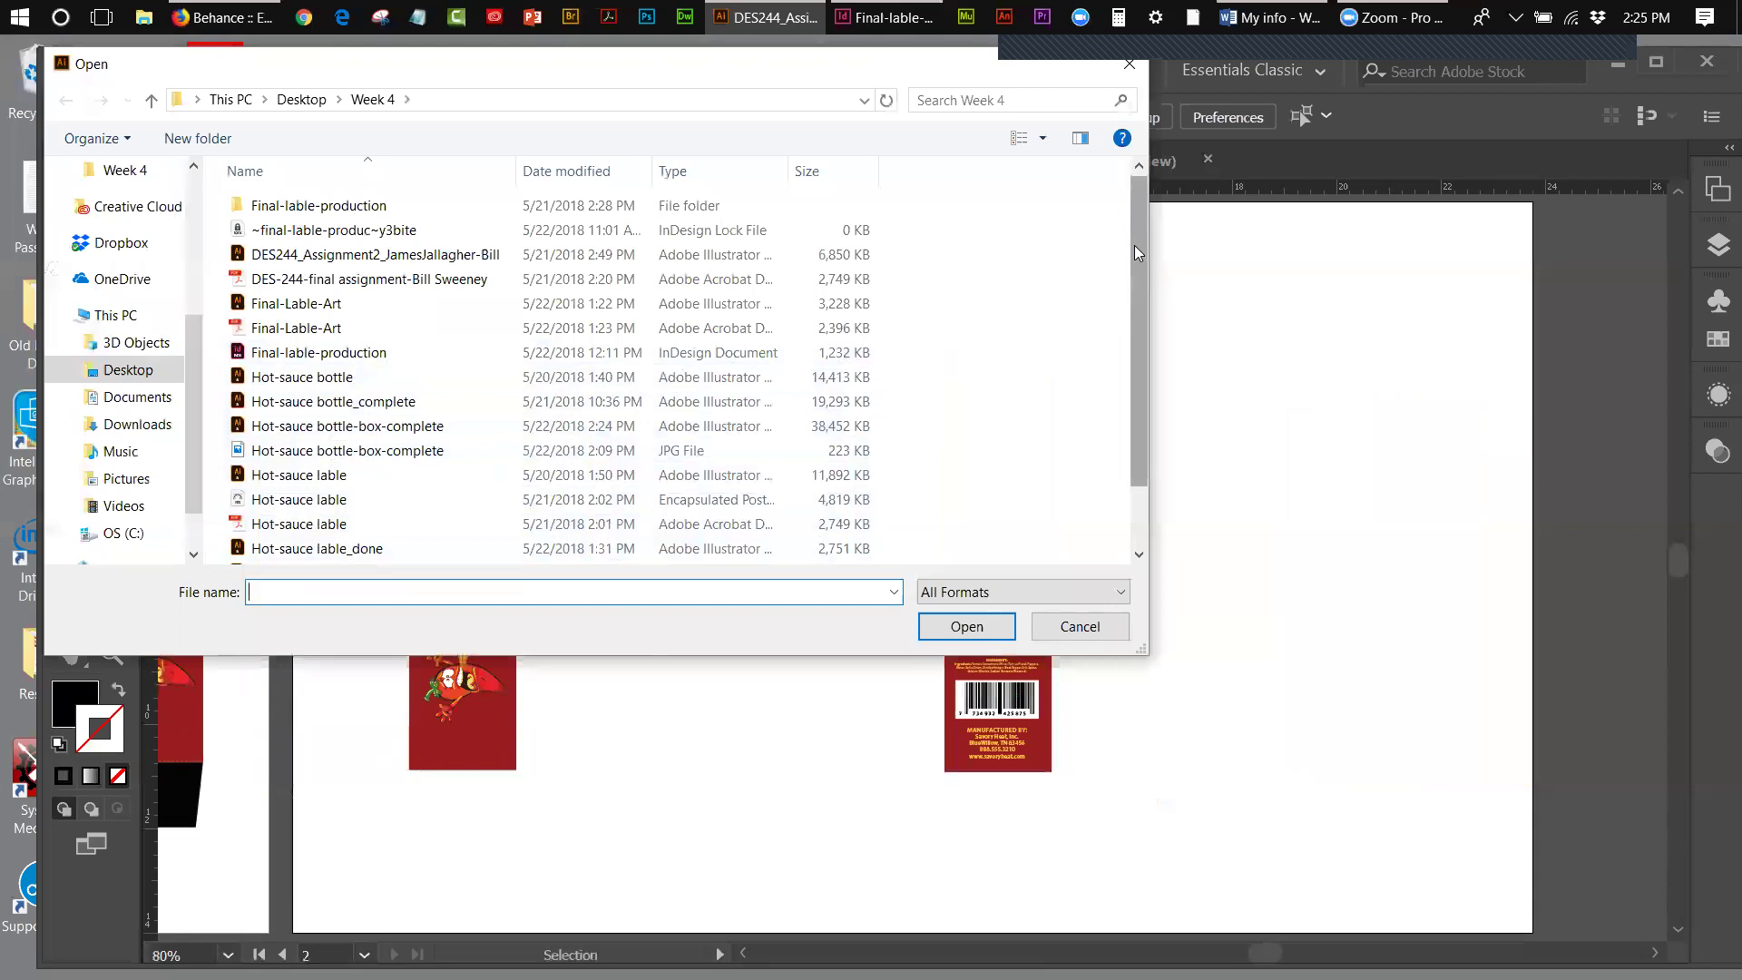
- Open Prespective and paste the 3D box artwork to the right of the perspective grid
drag(1134, 244, 1139, 361)
double_click(272, 504)
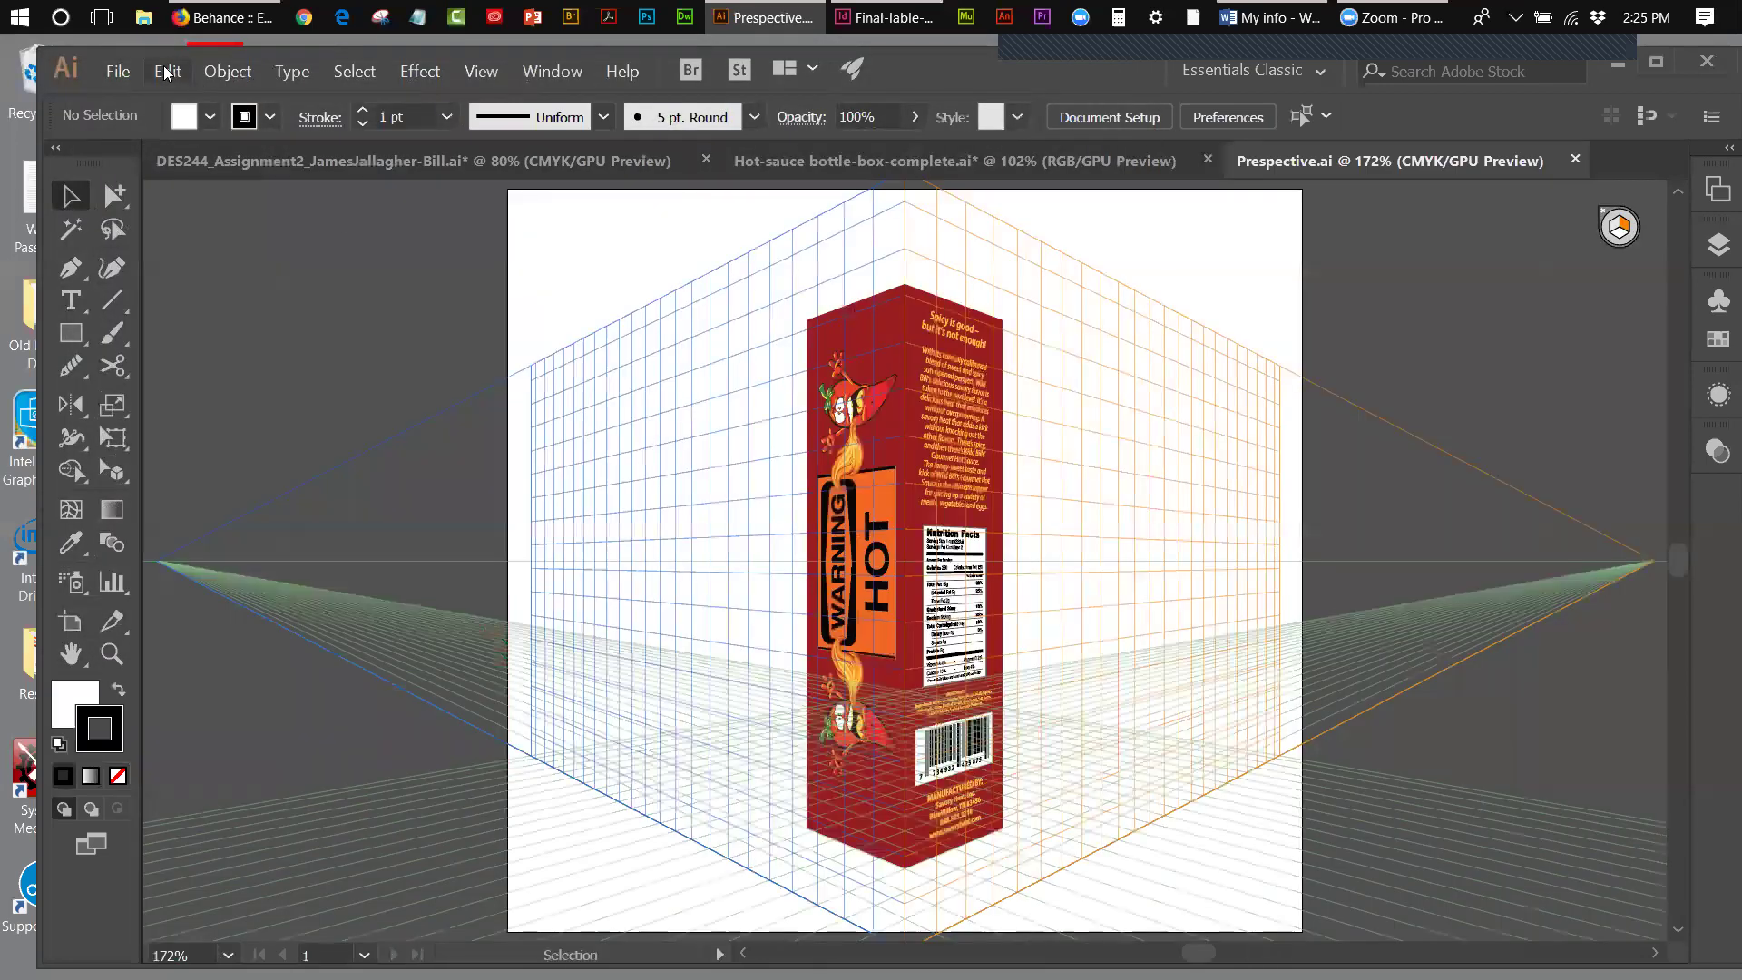
click(163, 72)
click(186, 183)
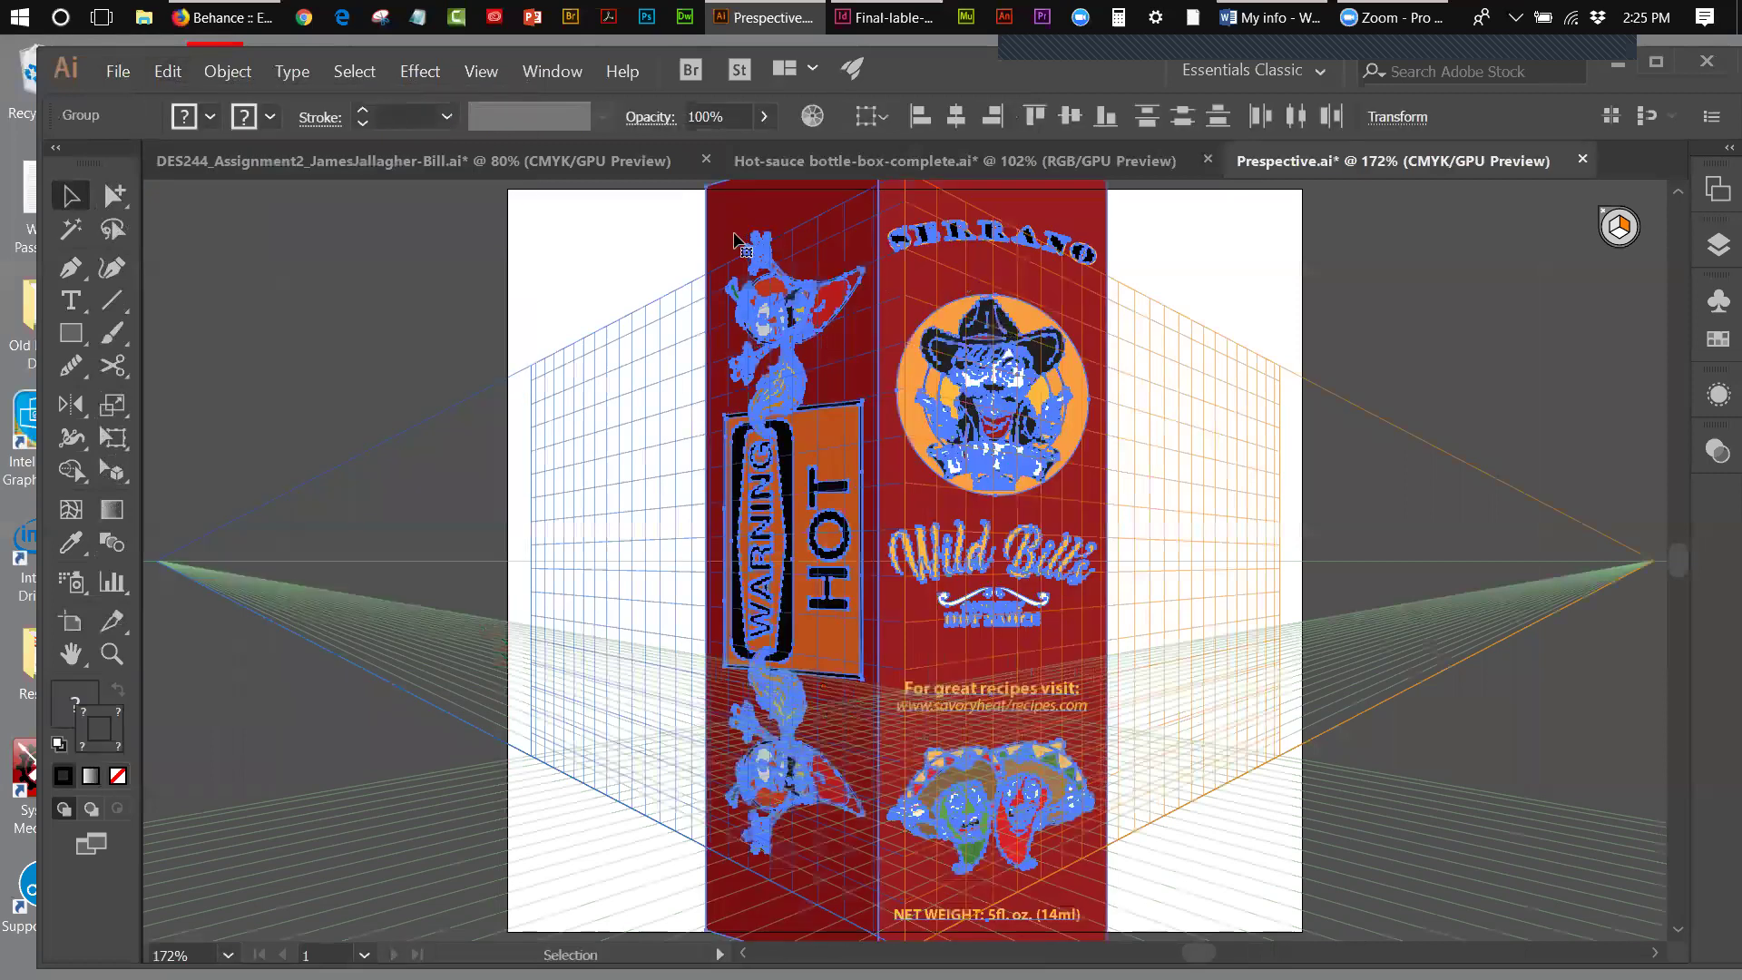
drag(1166, 280, 1255, 406)
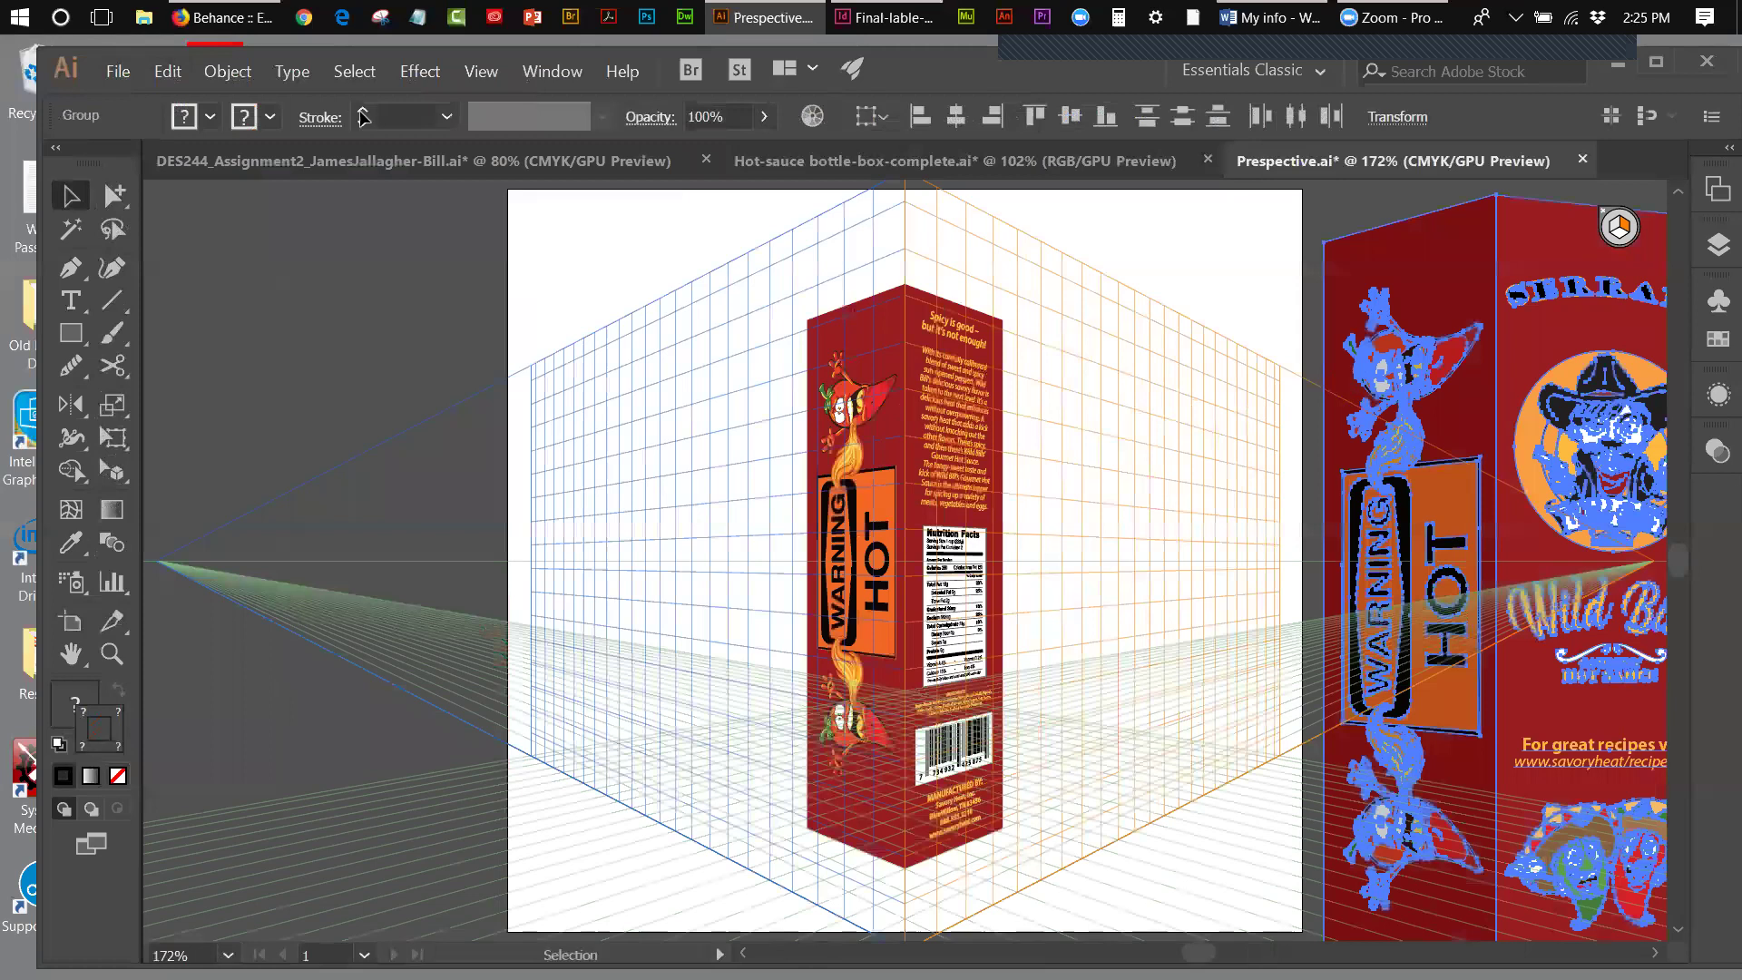
- Save Prespective.ai and close the document
click(127, 73)
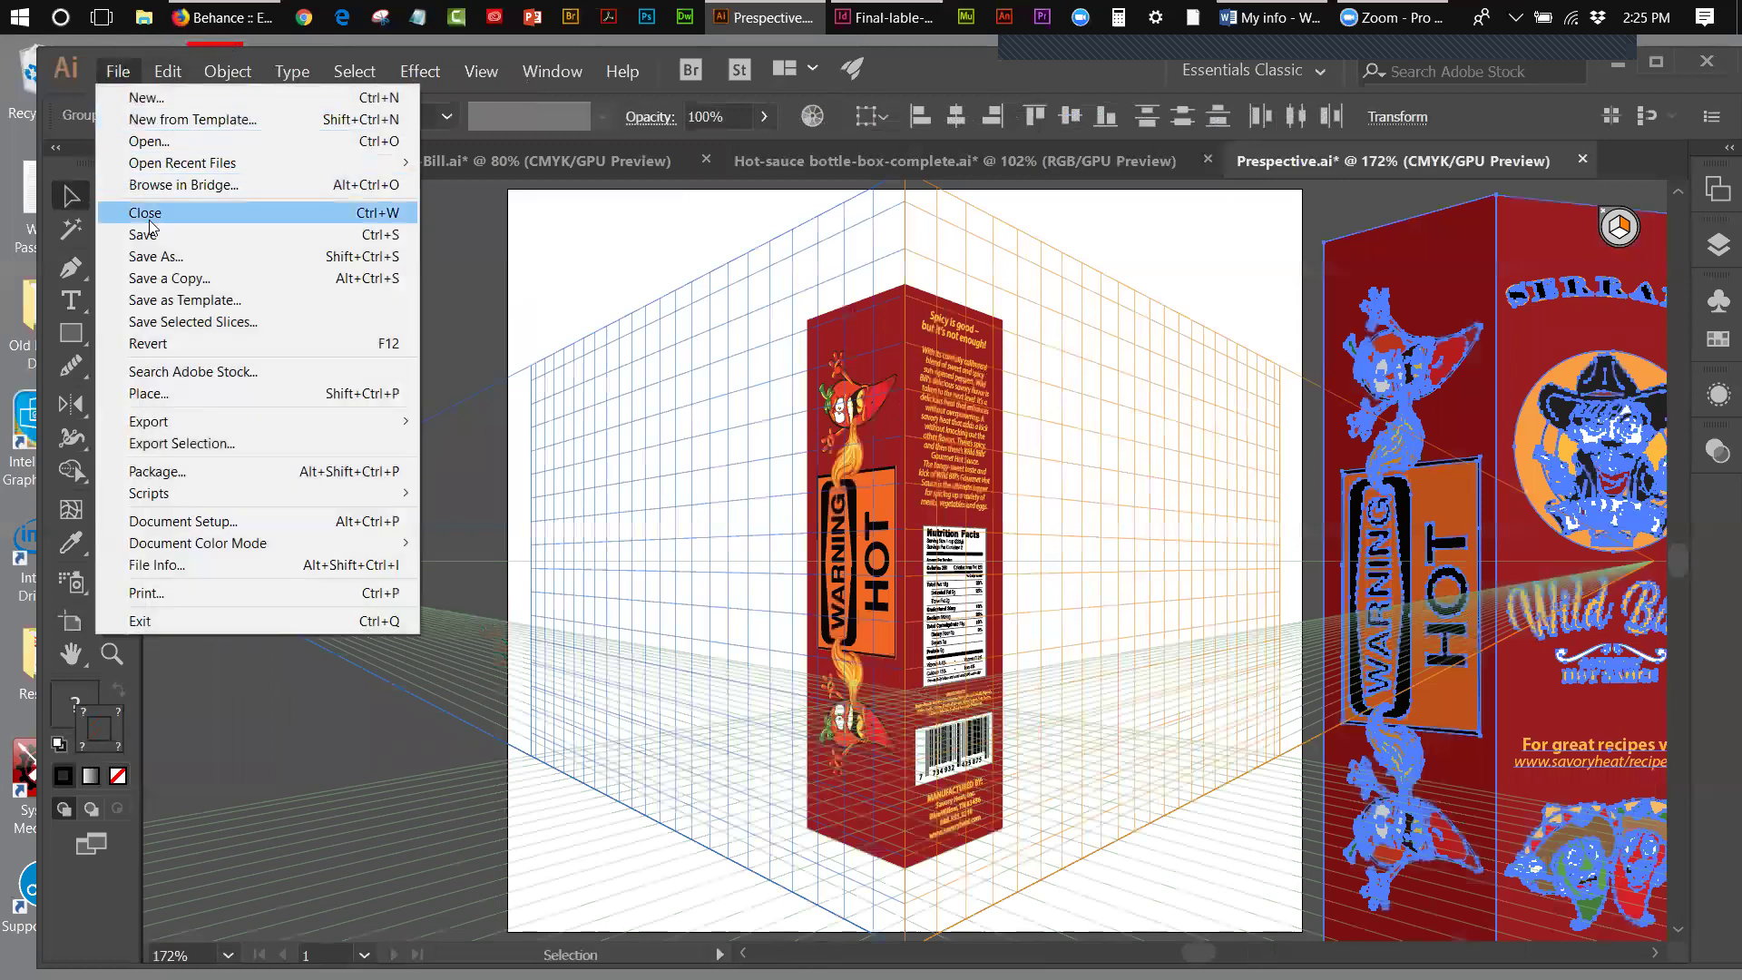
click(148, 234)
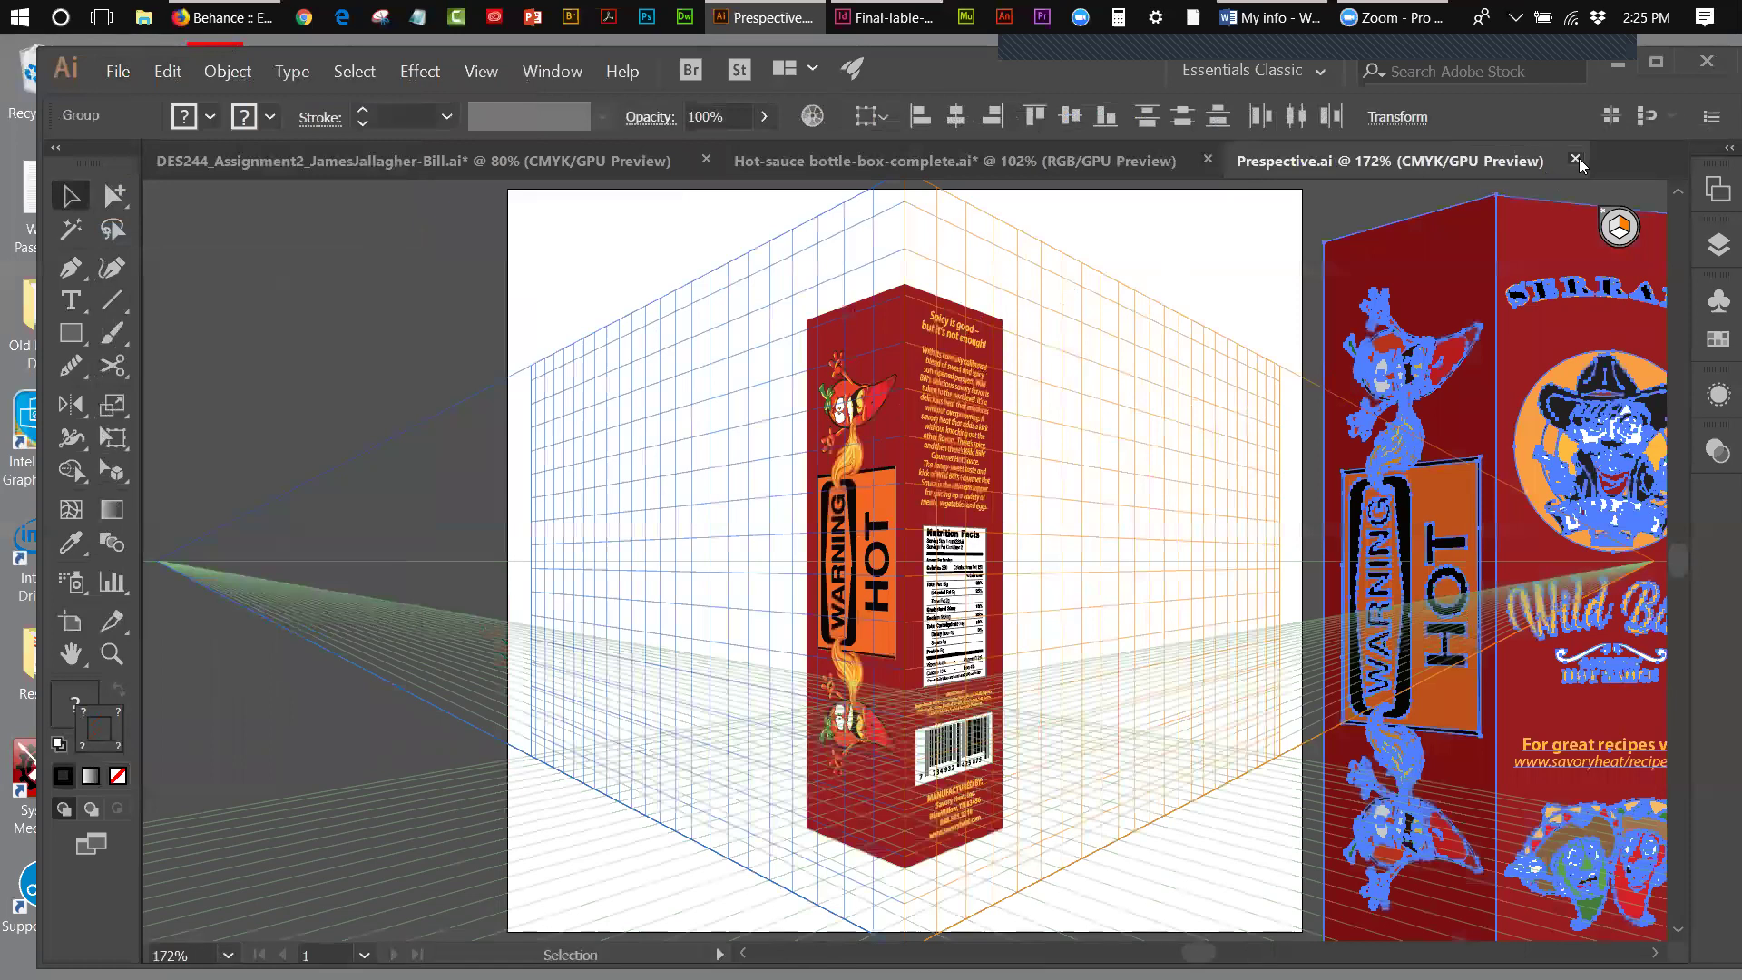
click(1576, 159)
- Delete the logo and both label panels, then delete the empty third artboard
drag(426, 333, 1223, 680)
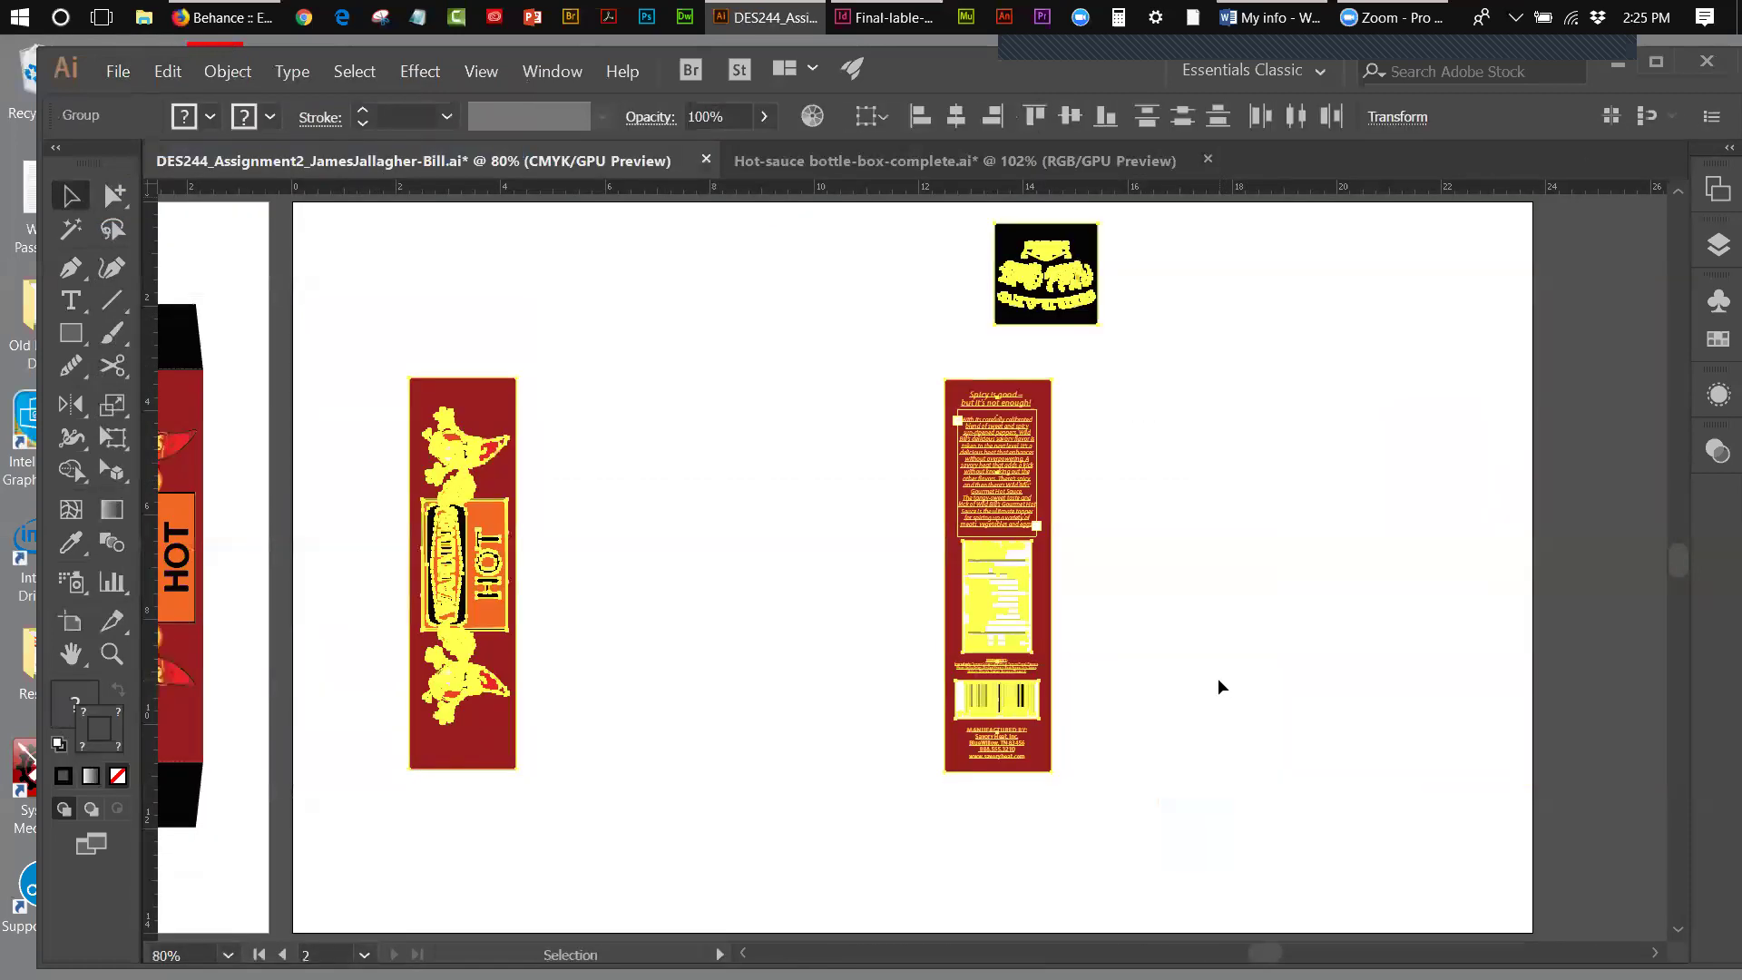
key(Delete)
click(71, 621)
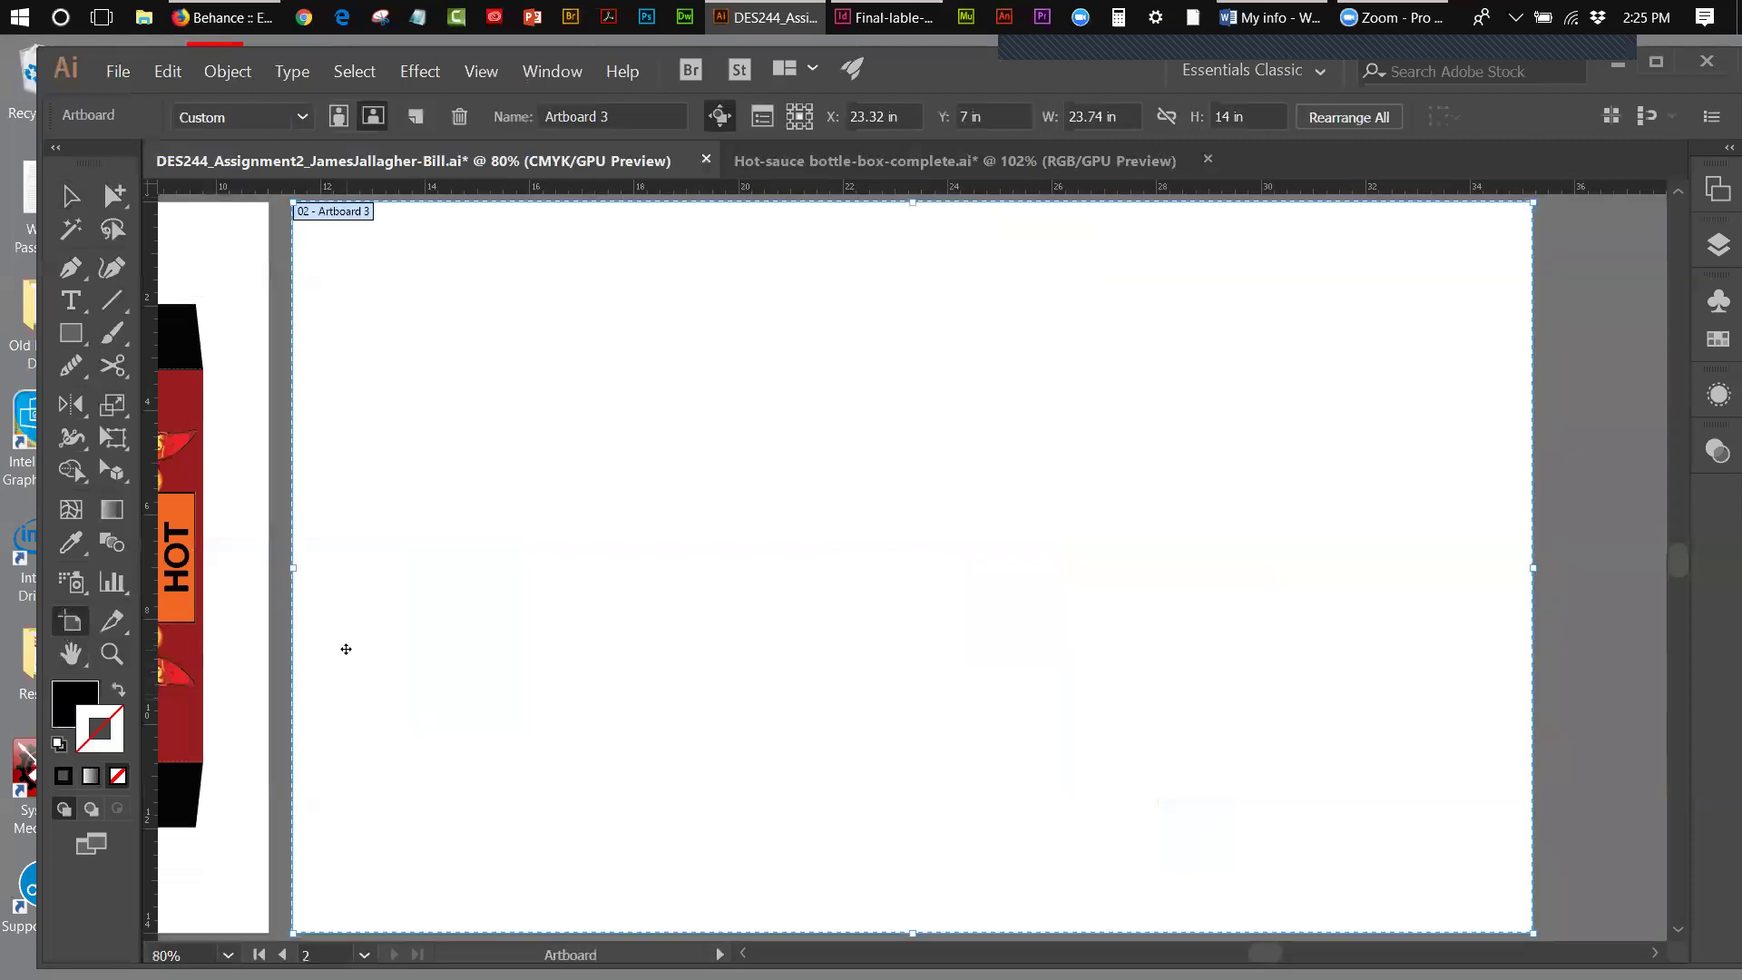
key(Delete)
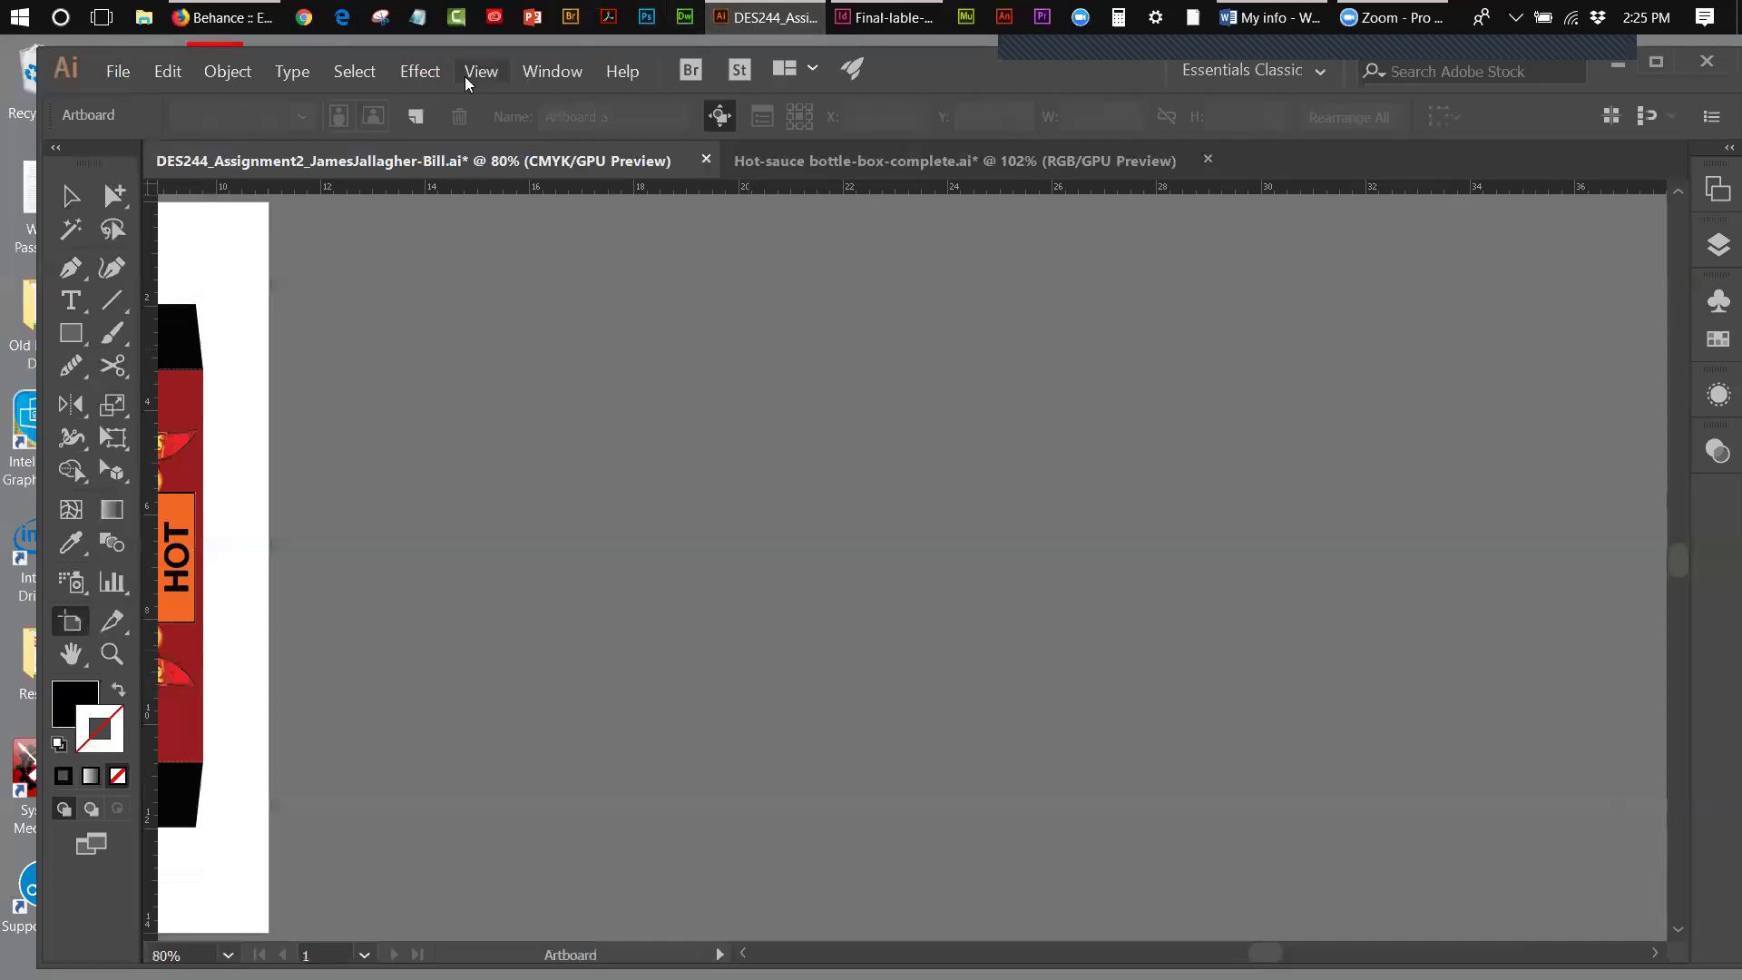
- Fit the remaining dieline artboard in the window, check Hot-sauce bottle-box-complete, return to DES244
click(467, 74)
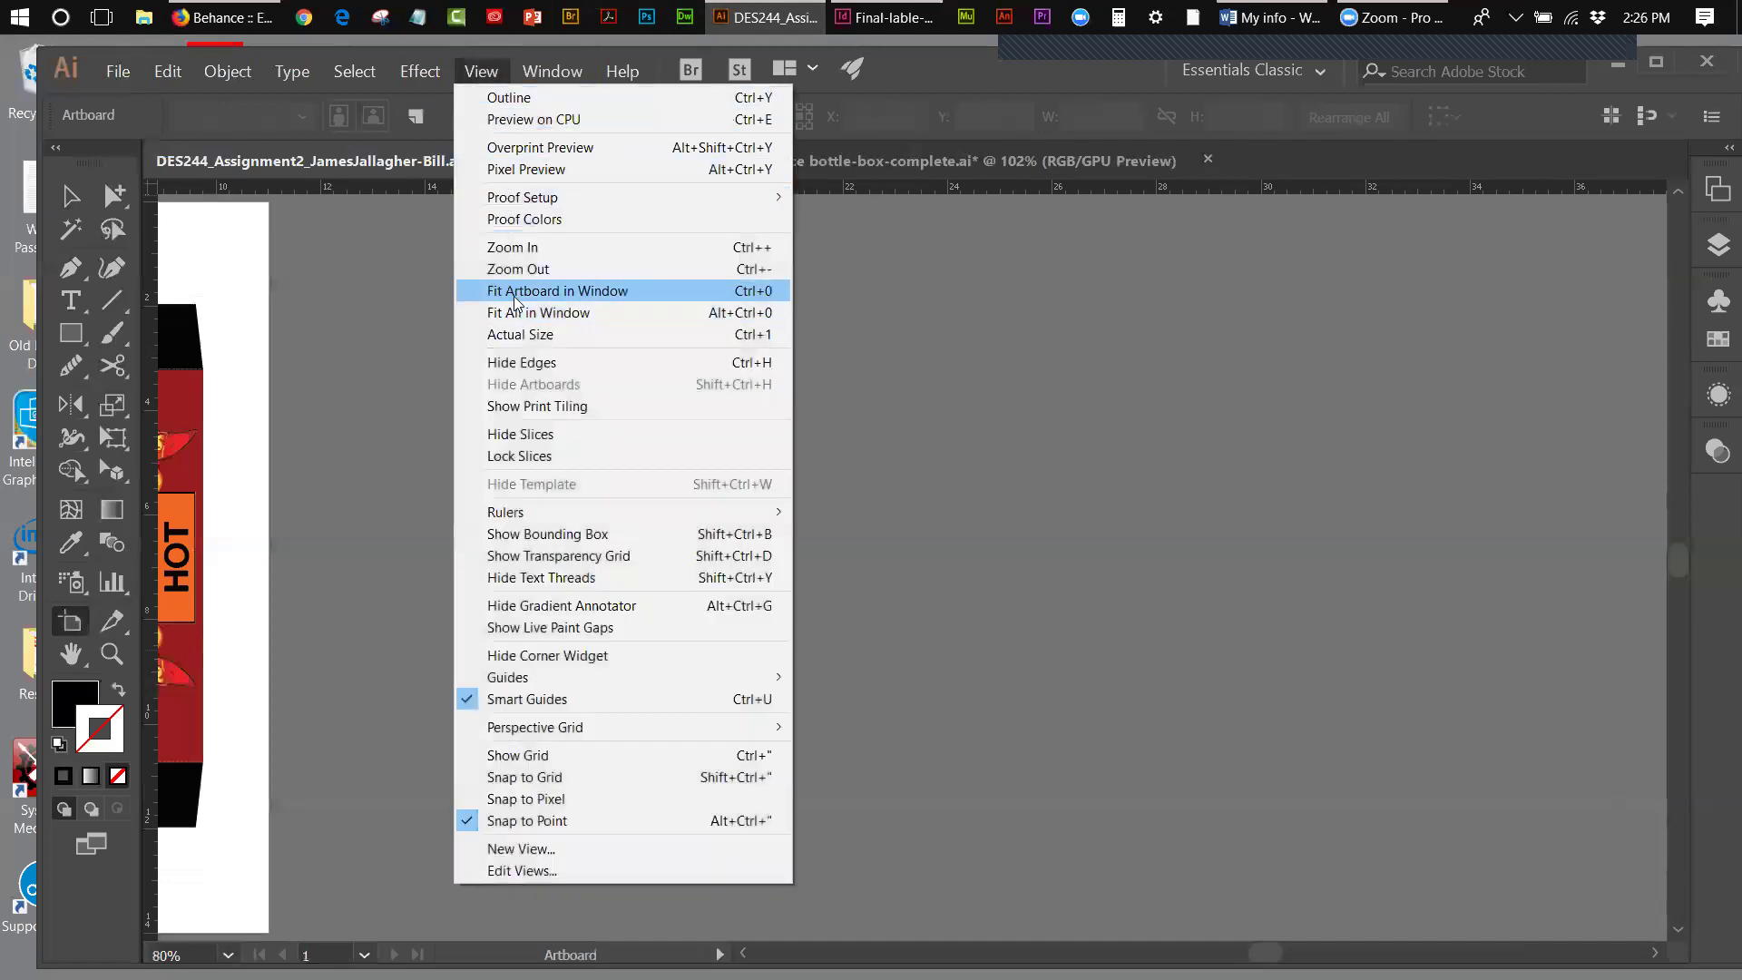
click(514, 295)
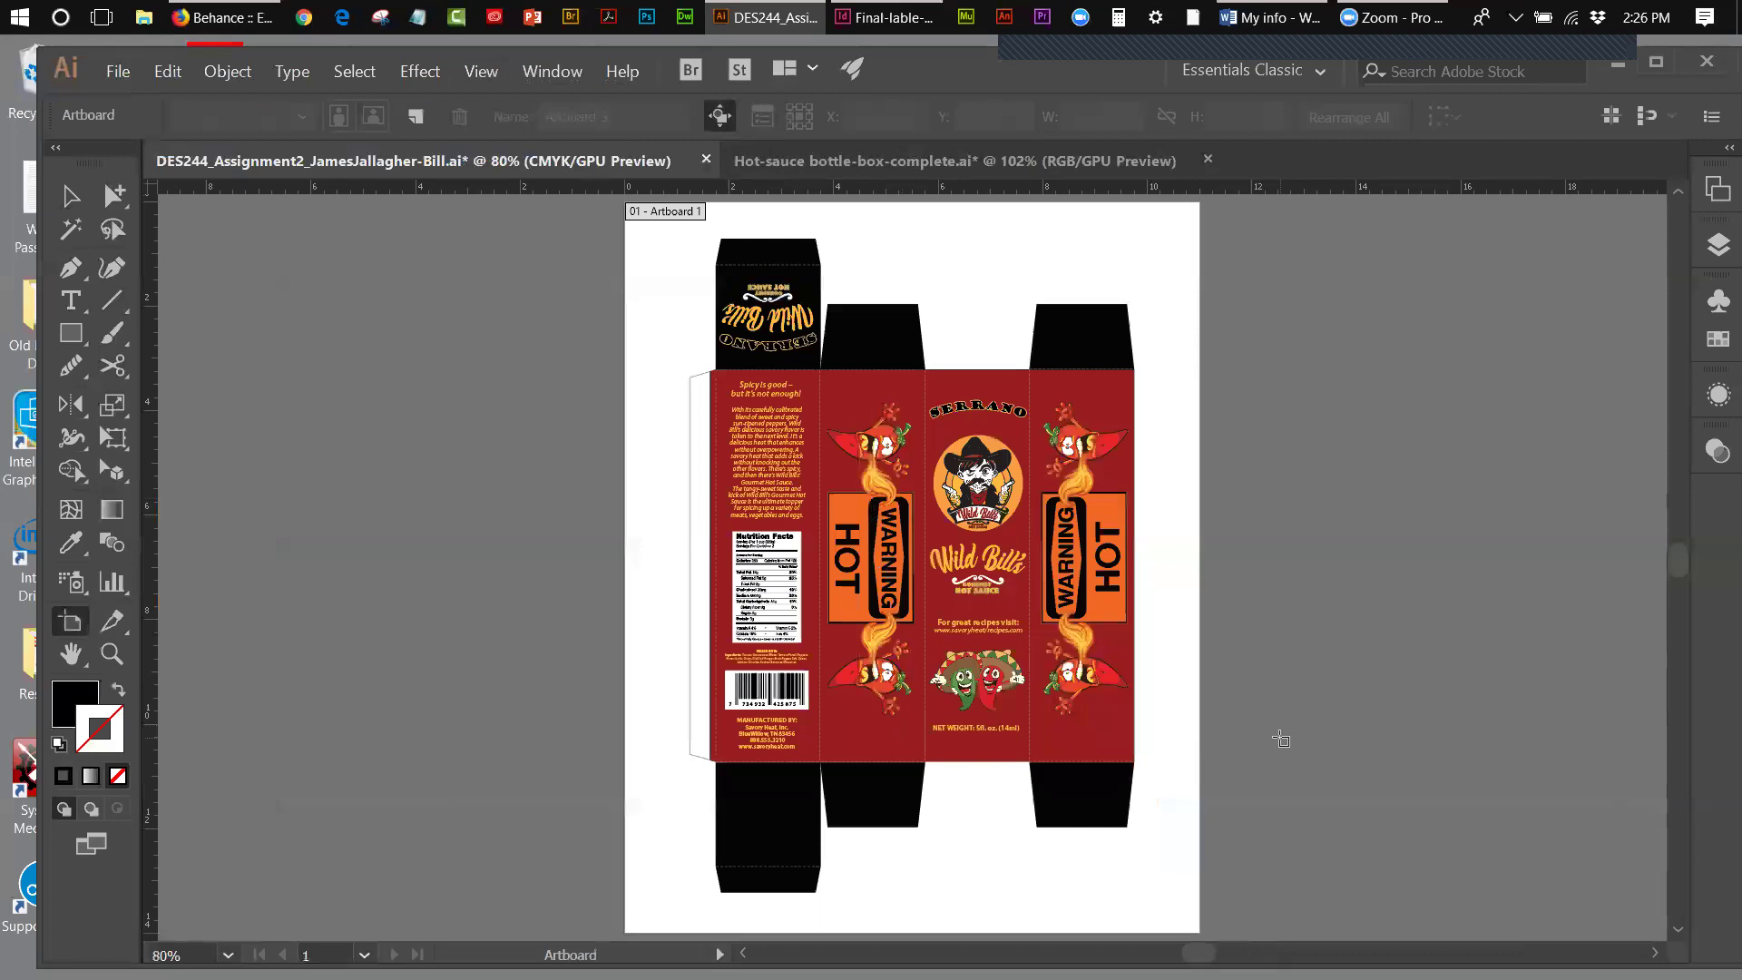
click(814, 162)
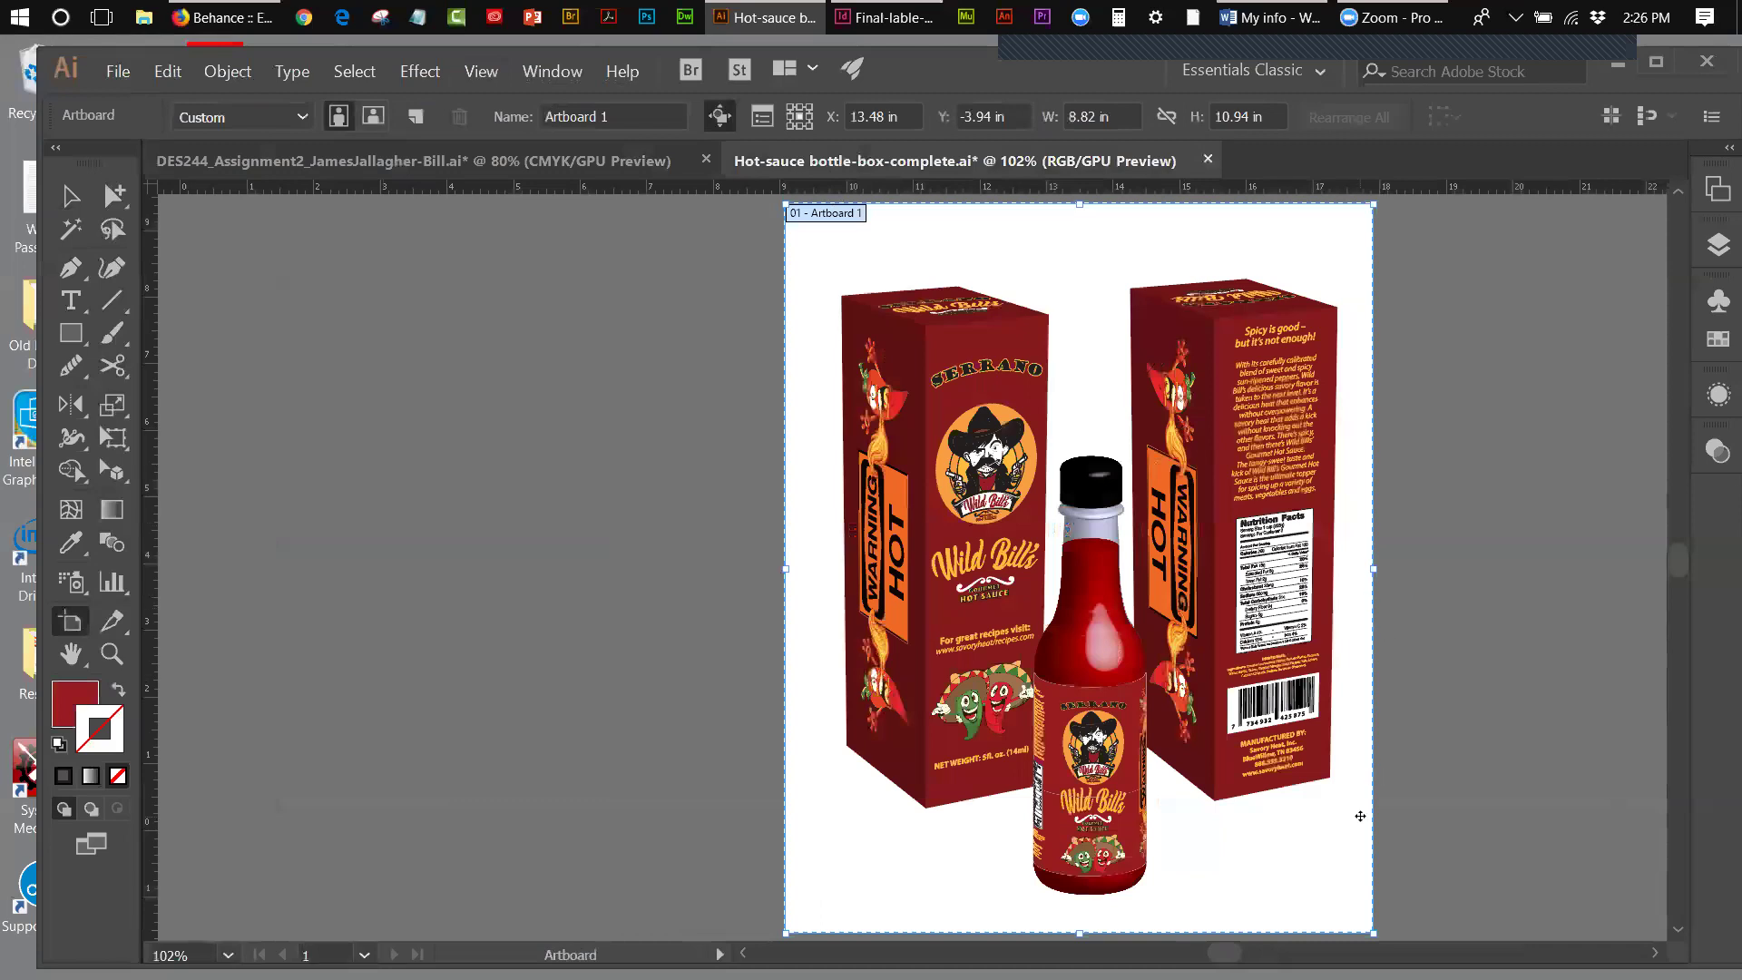
click(70, 195)
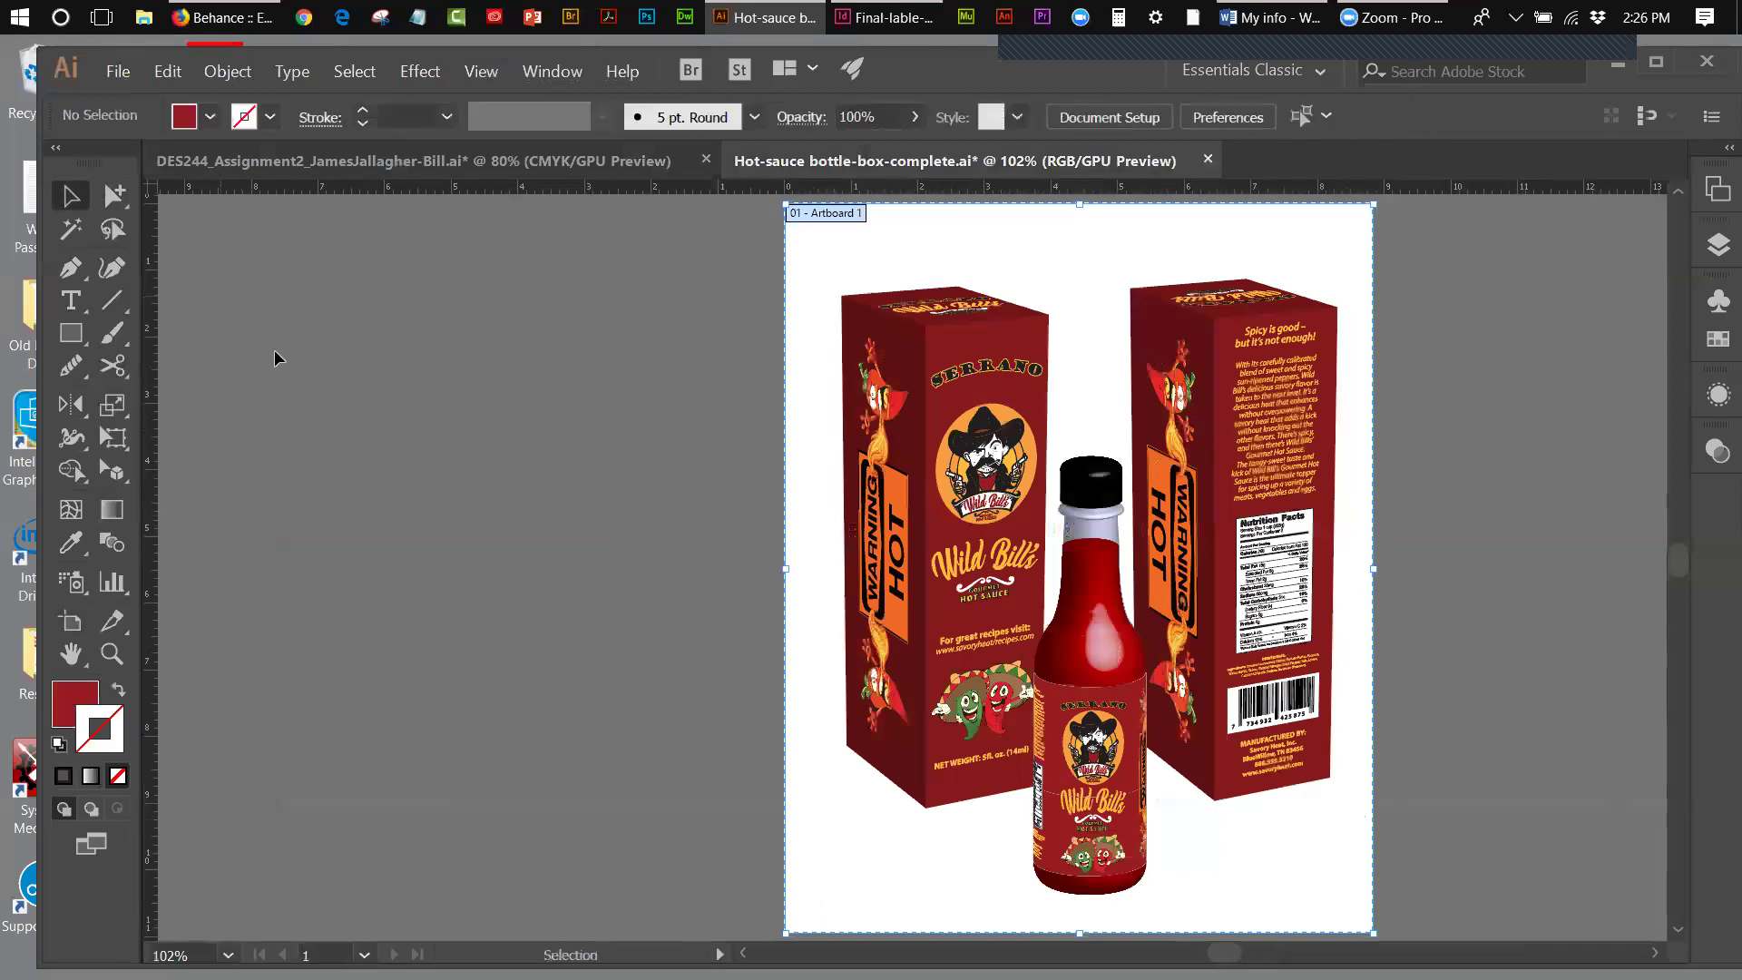
scroll(1096, 515, right, 5)
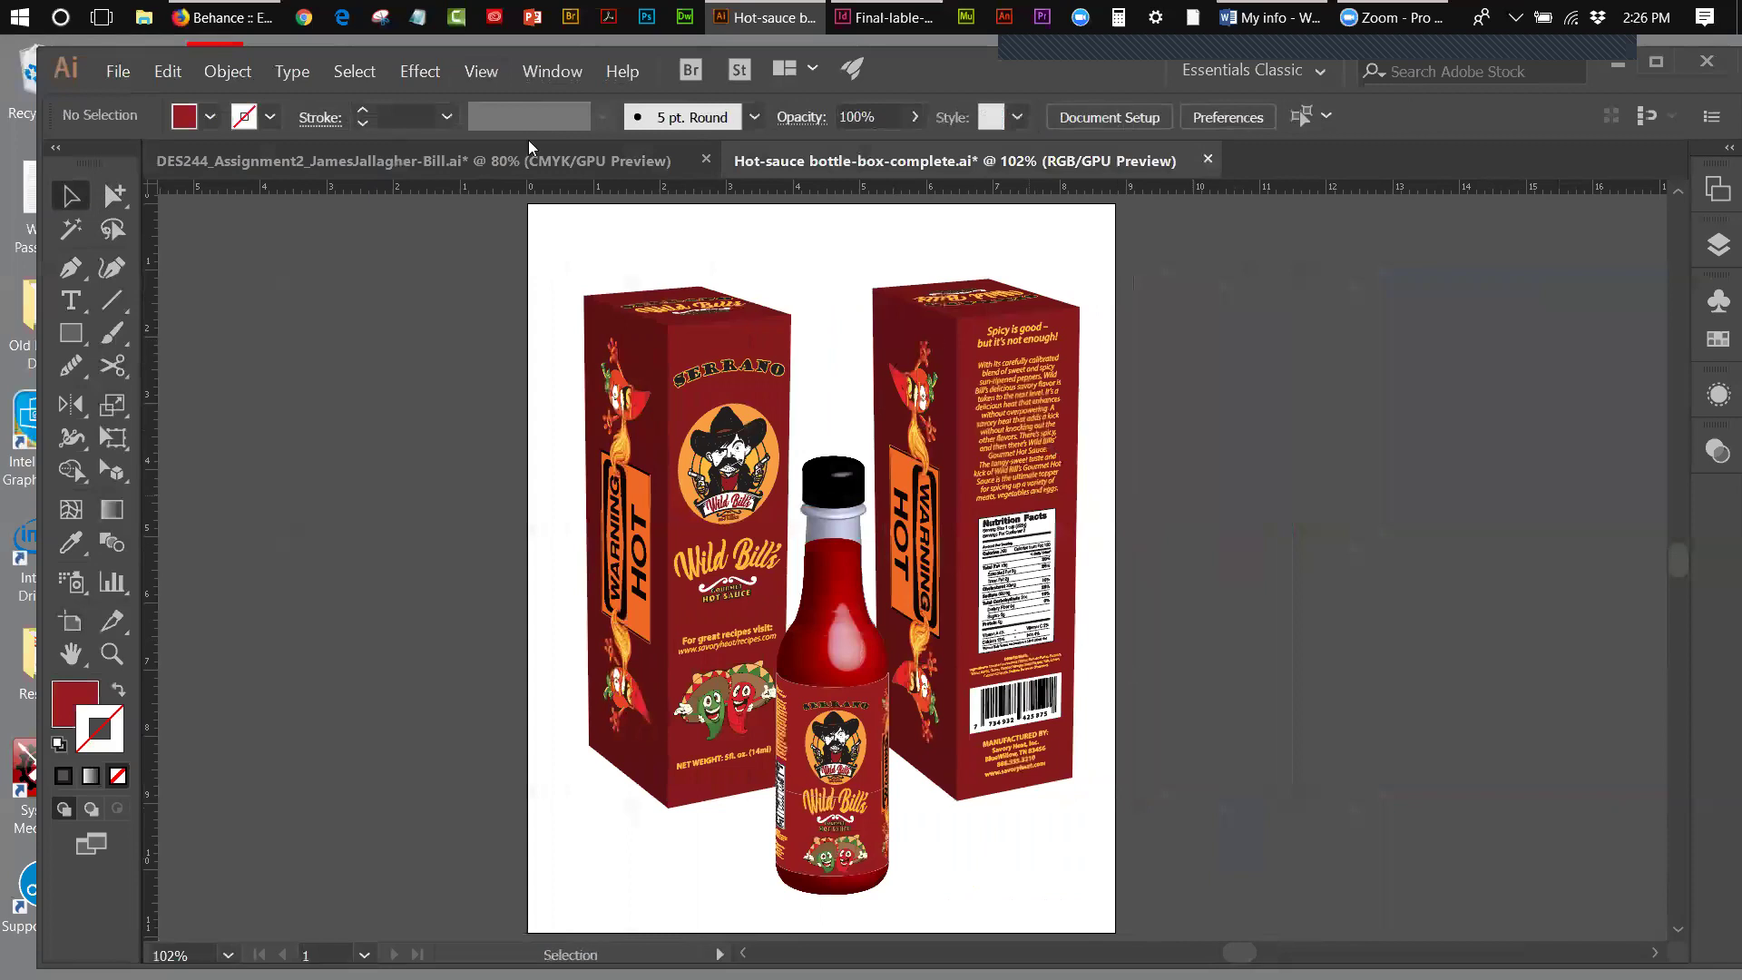
click(330, 154)
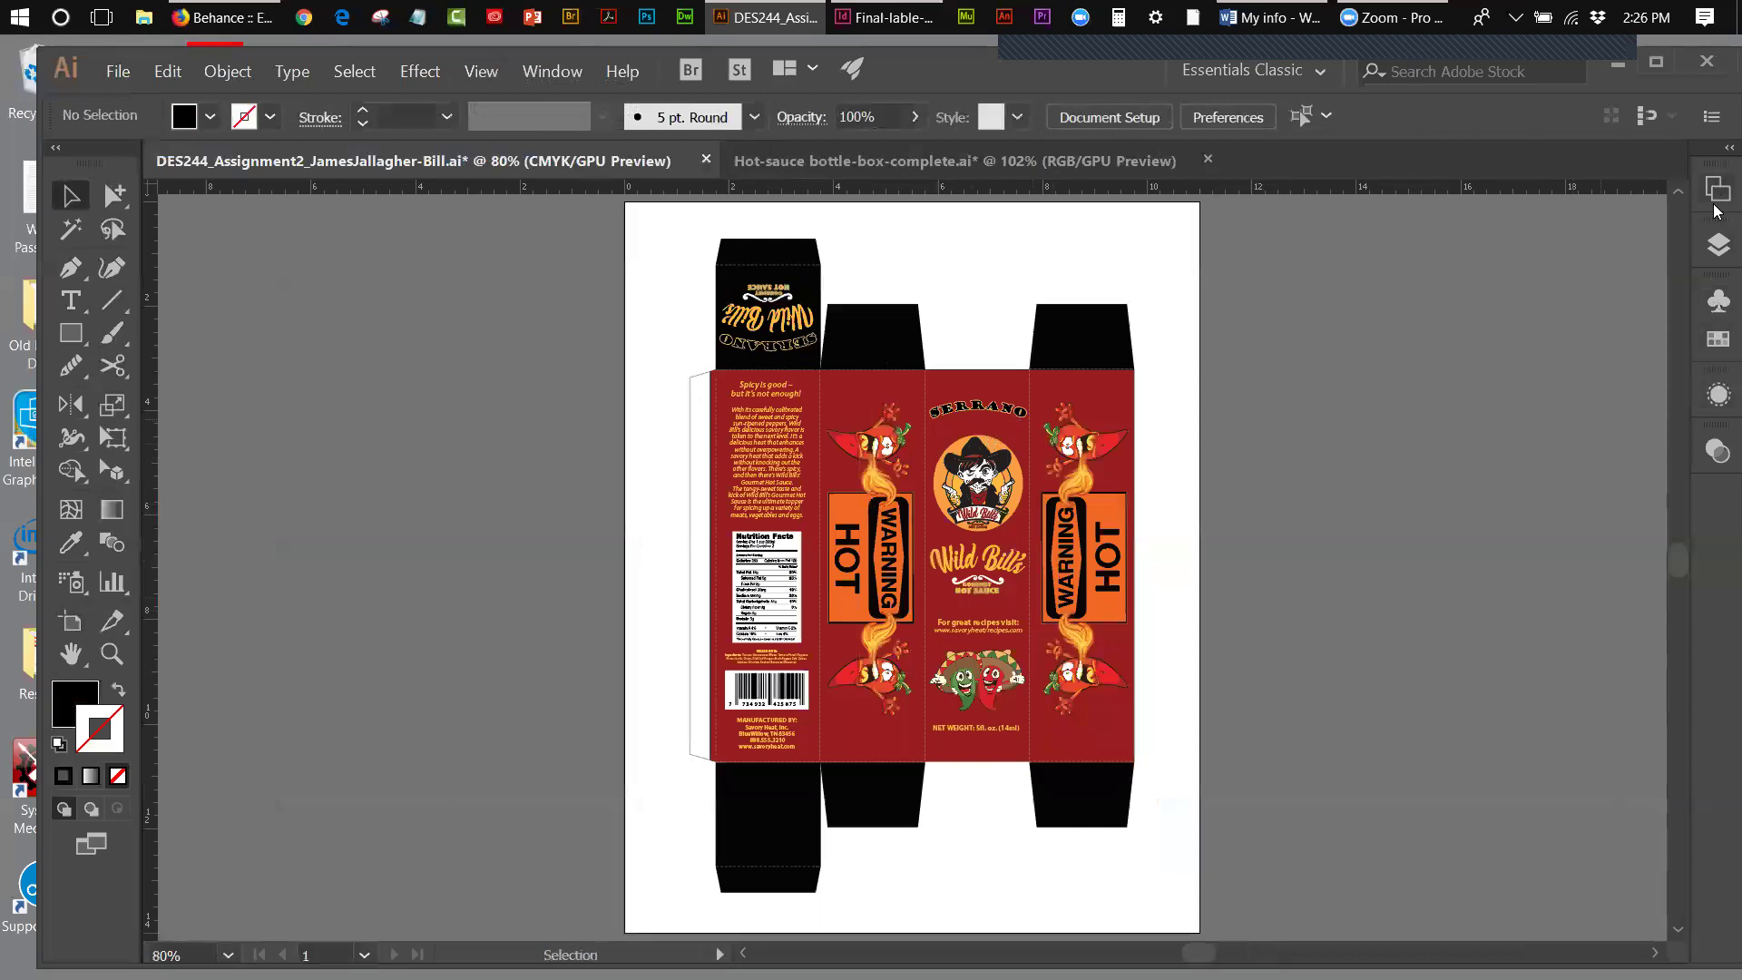
- Toggle the background, graphics and DIELINE layers on and off to inspect each one
click(1717, 243)
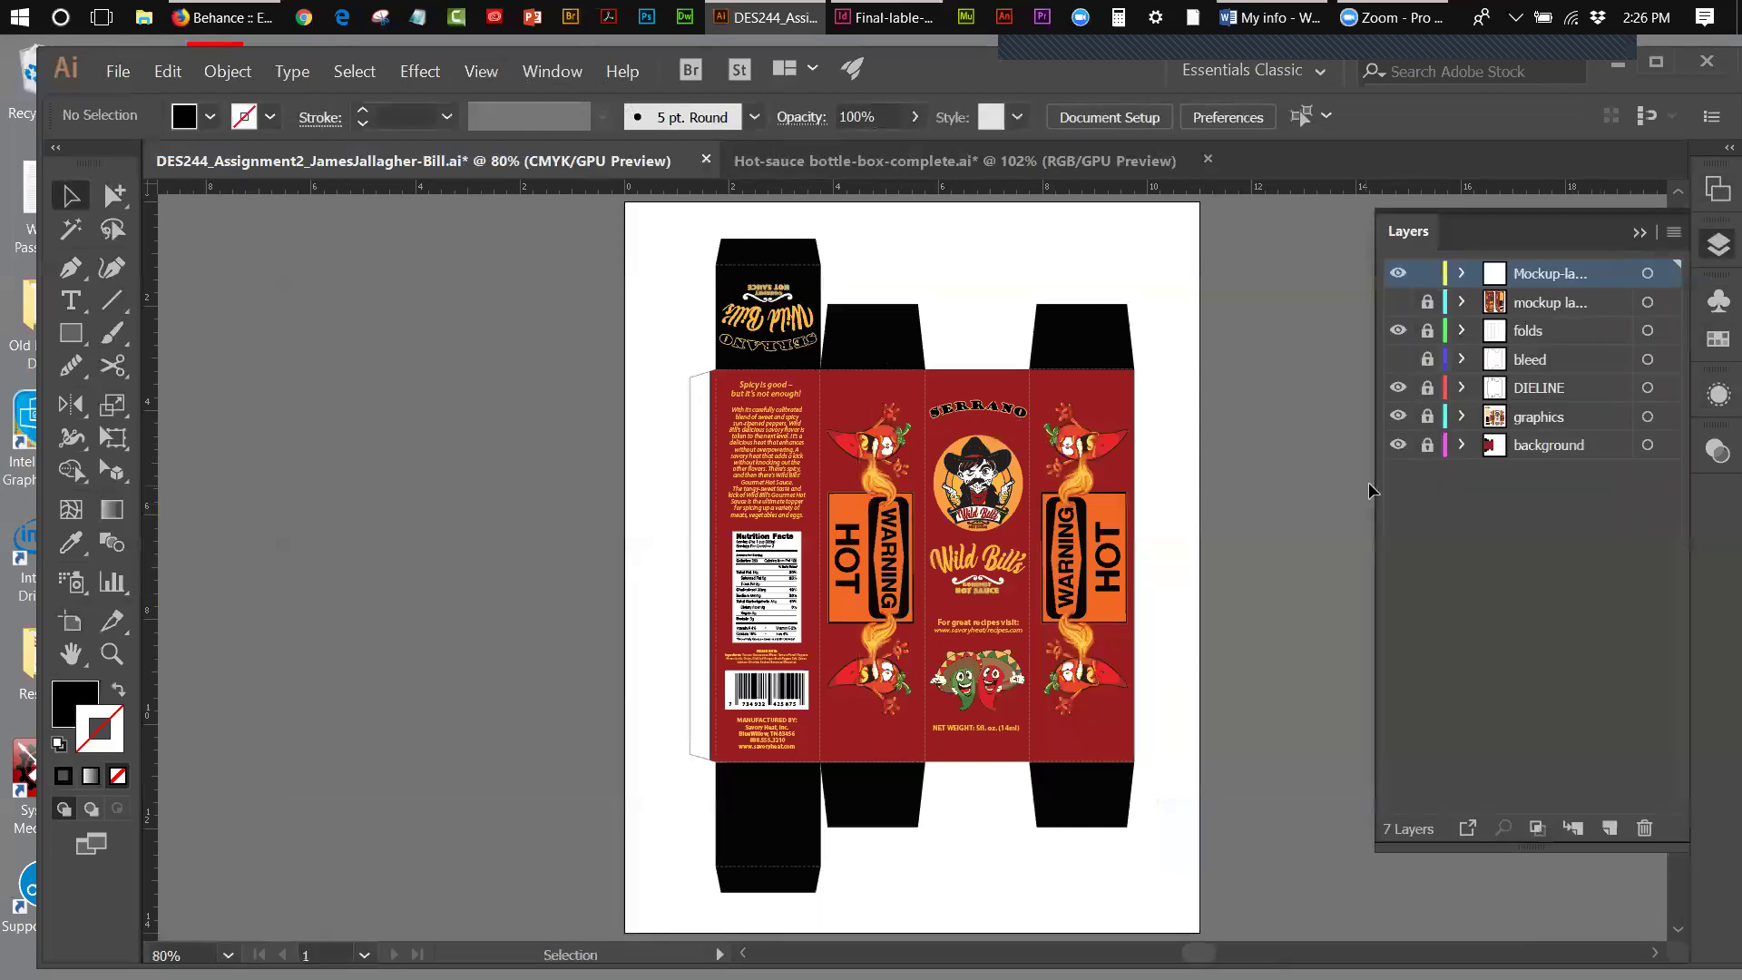
click(1398, 444)
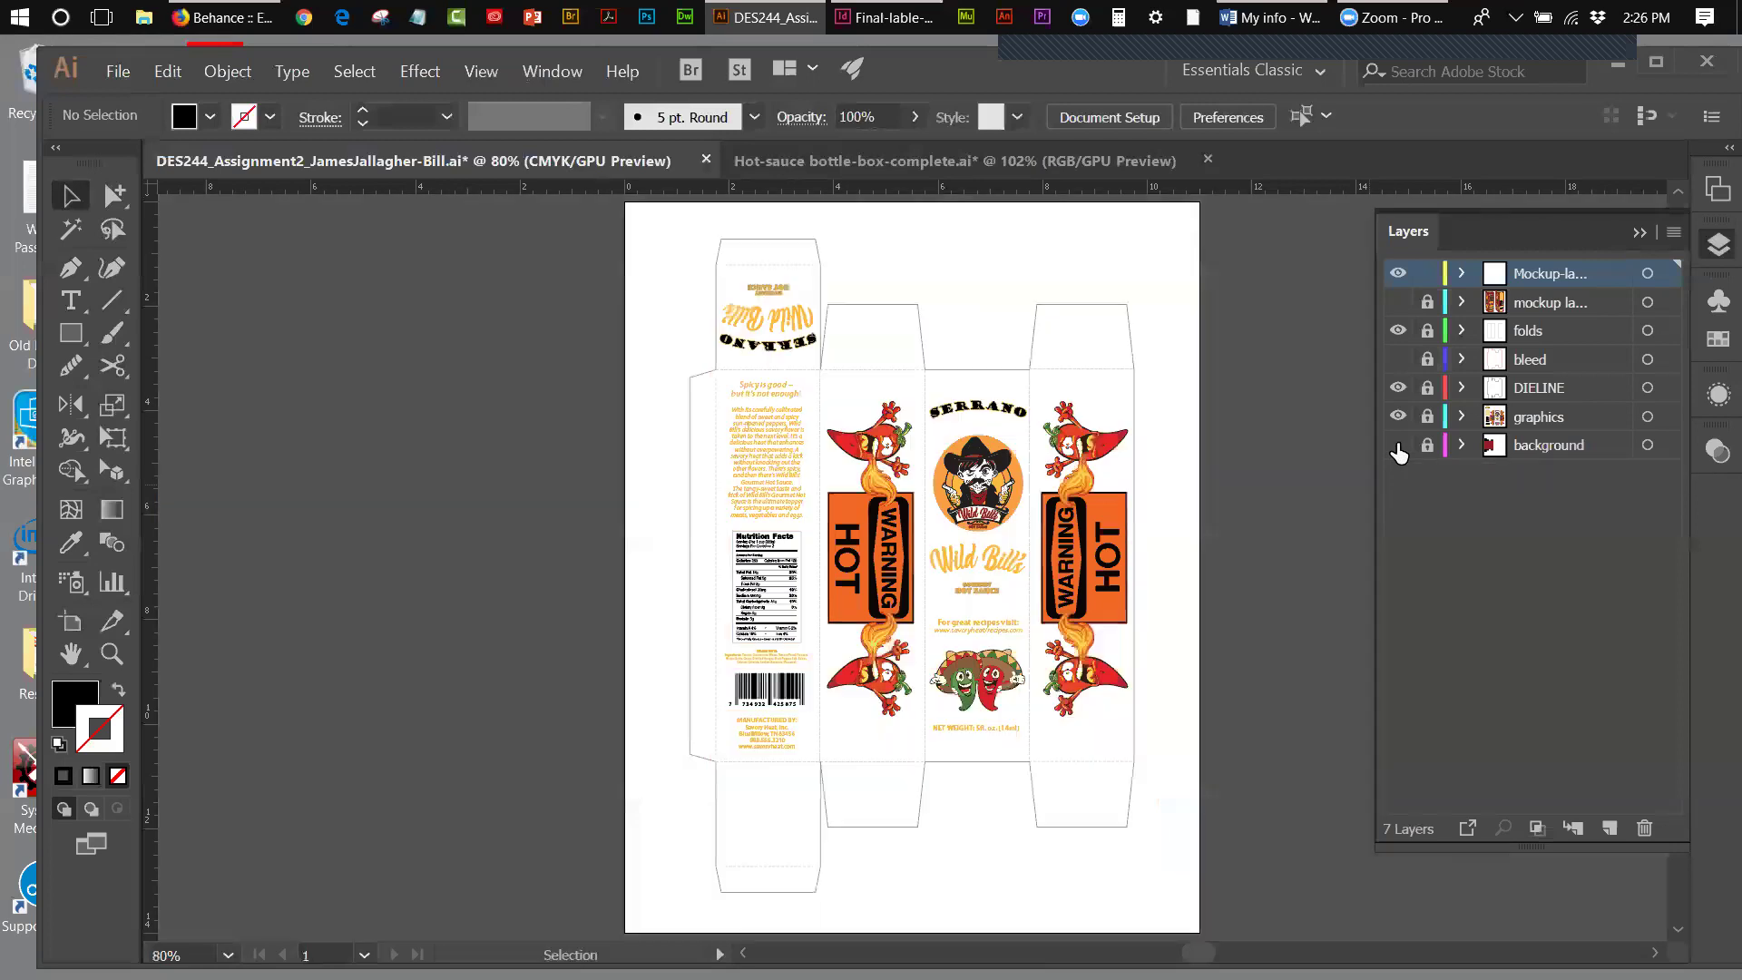
click(1398, 444)
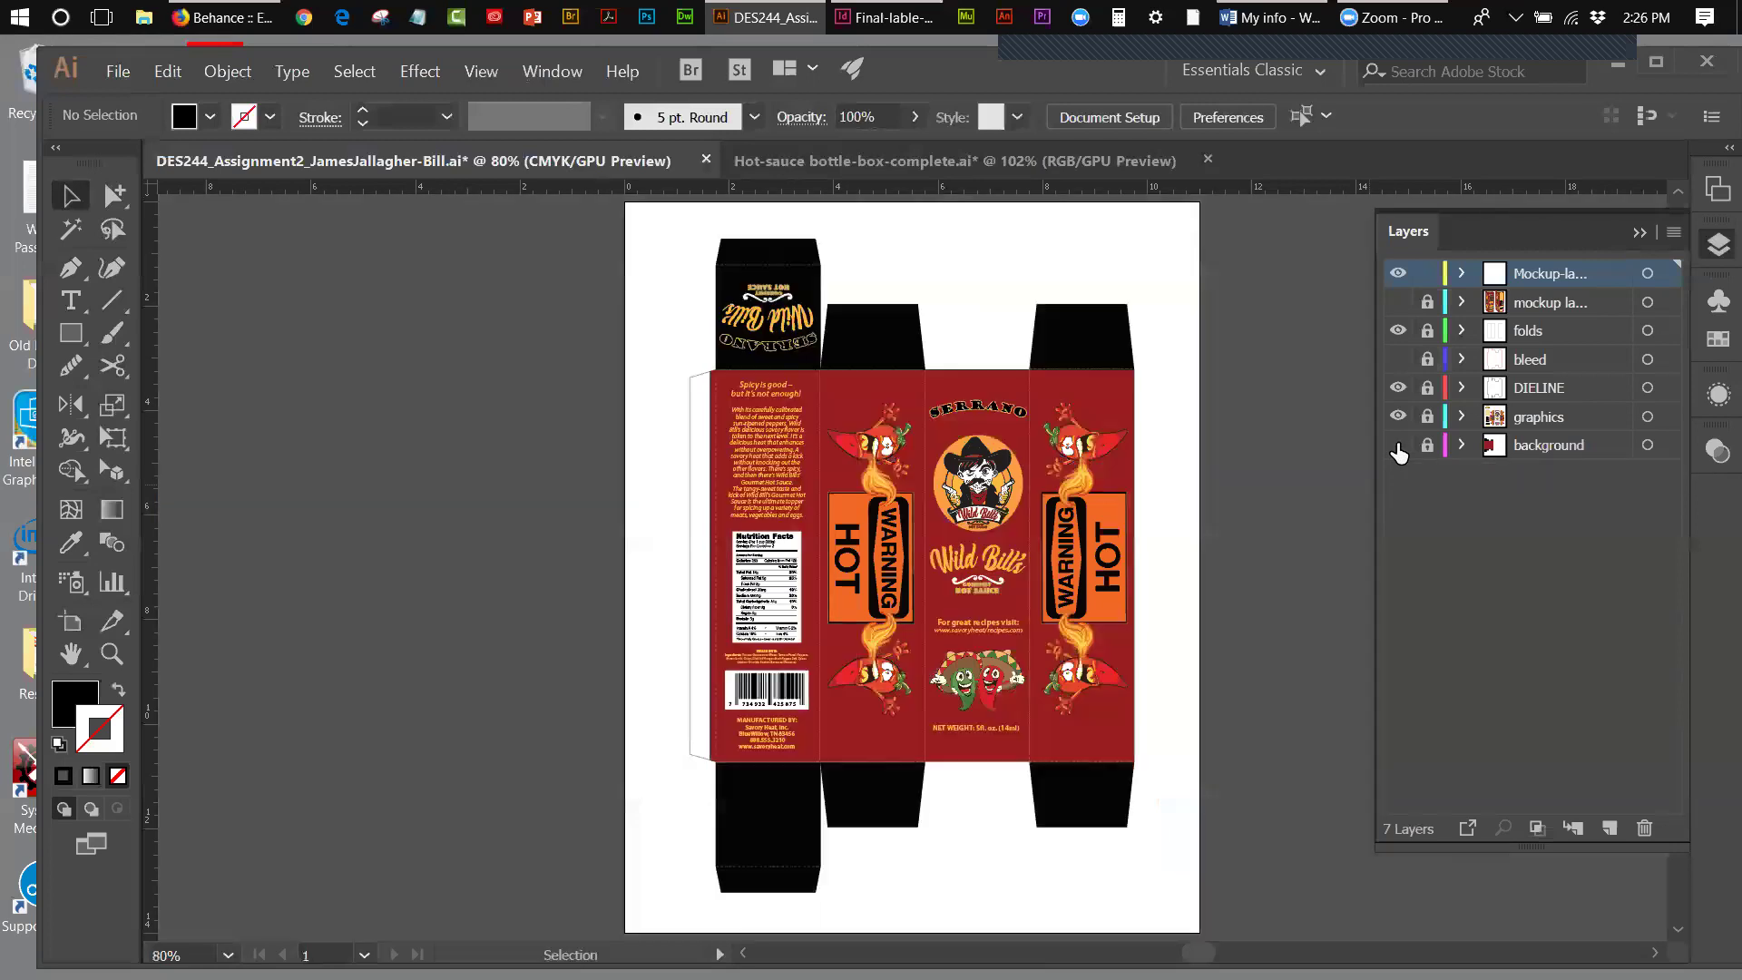
click(1398, 444)
click(1397, 445)
click(1398, 416)
click(1398, 445)
click(1398, 416)
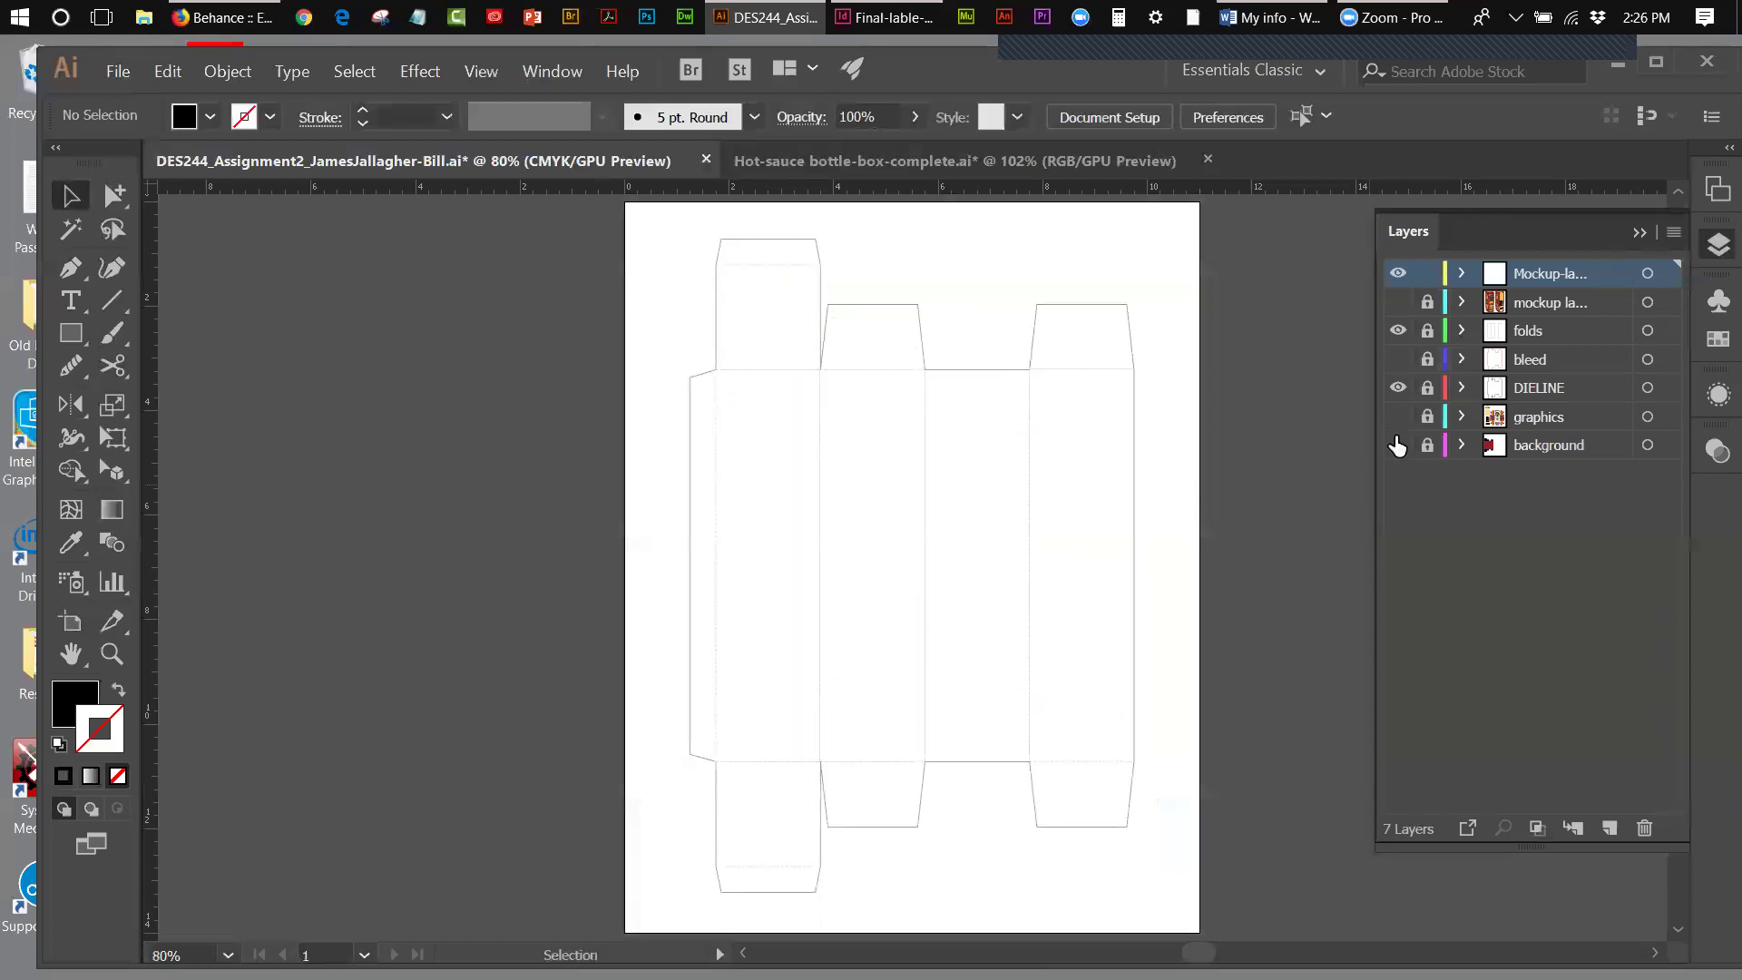
click(1396, 388)
click(1396, 388)
click(1396, 388)
click(1396, 388)
- Toggle the bleed and folds layers' visibility to compare them
click(1399, 360)
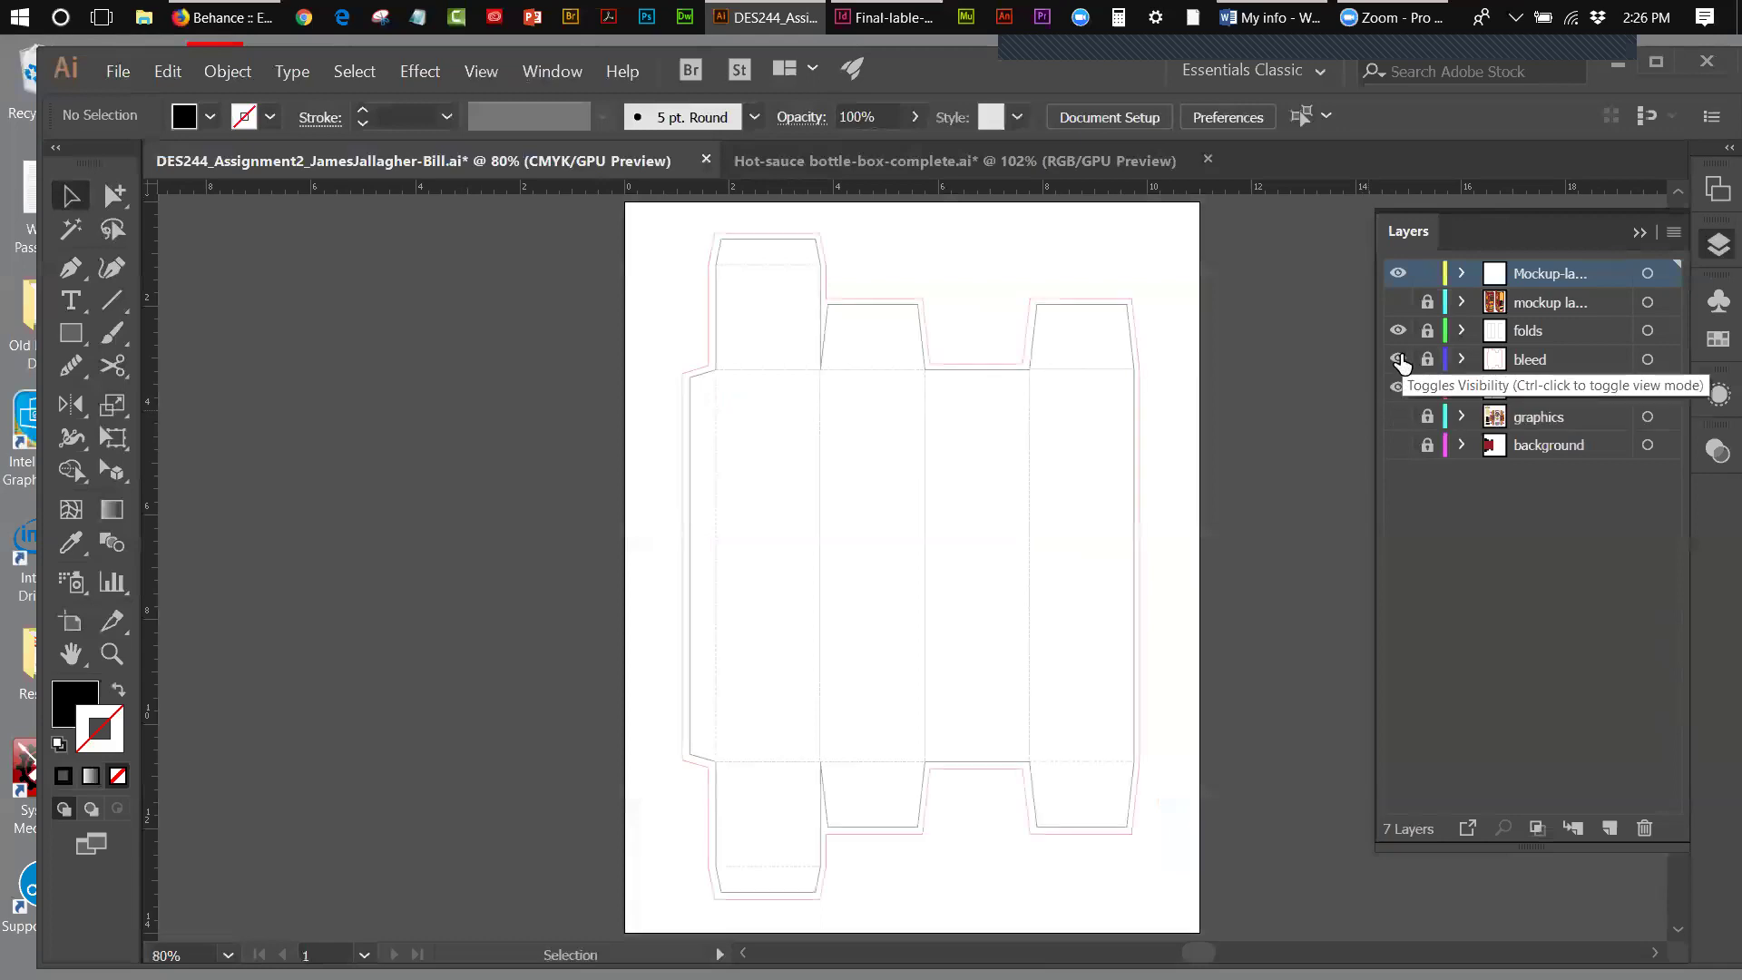
click(1399, 360)
click(1399, 360)
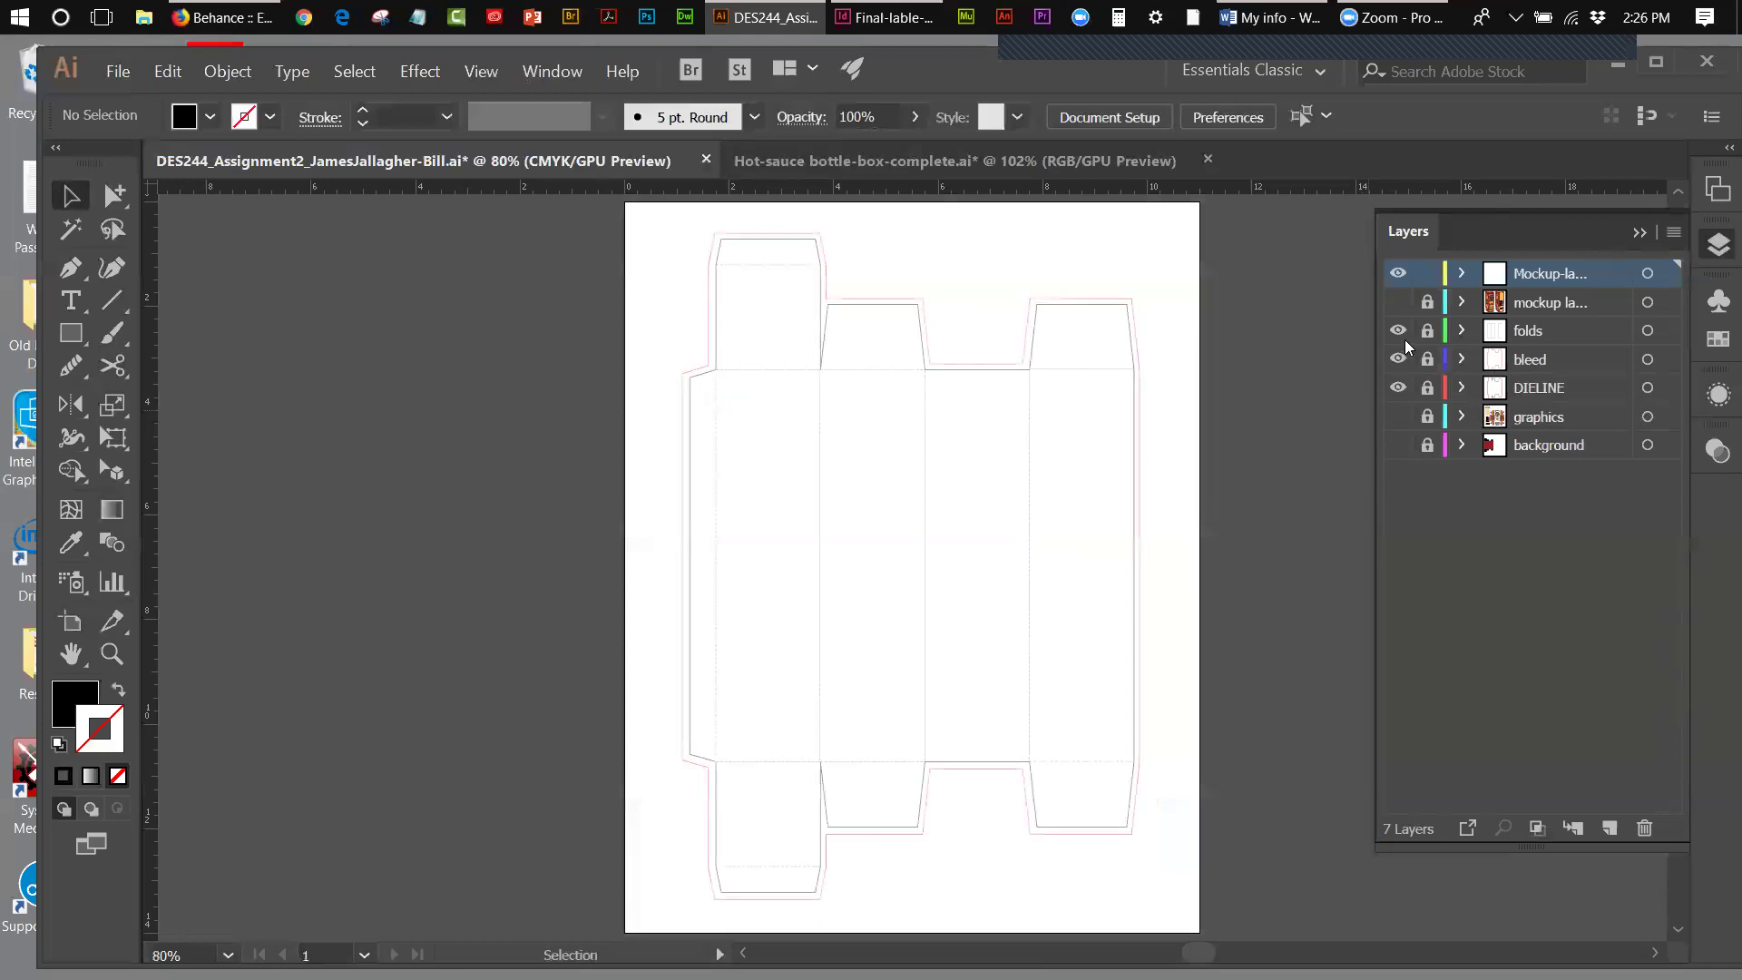
click(1401, 335)
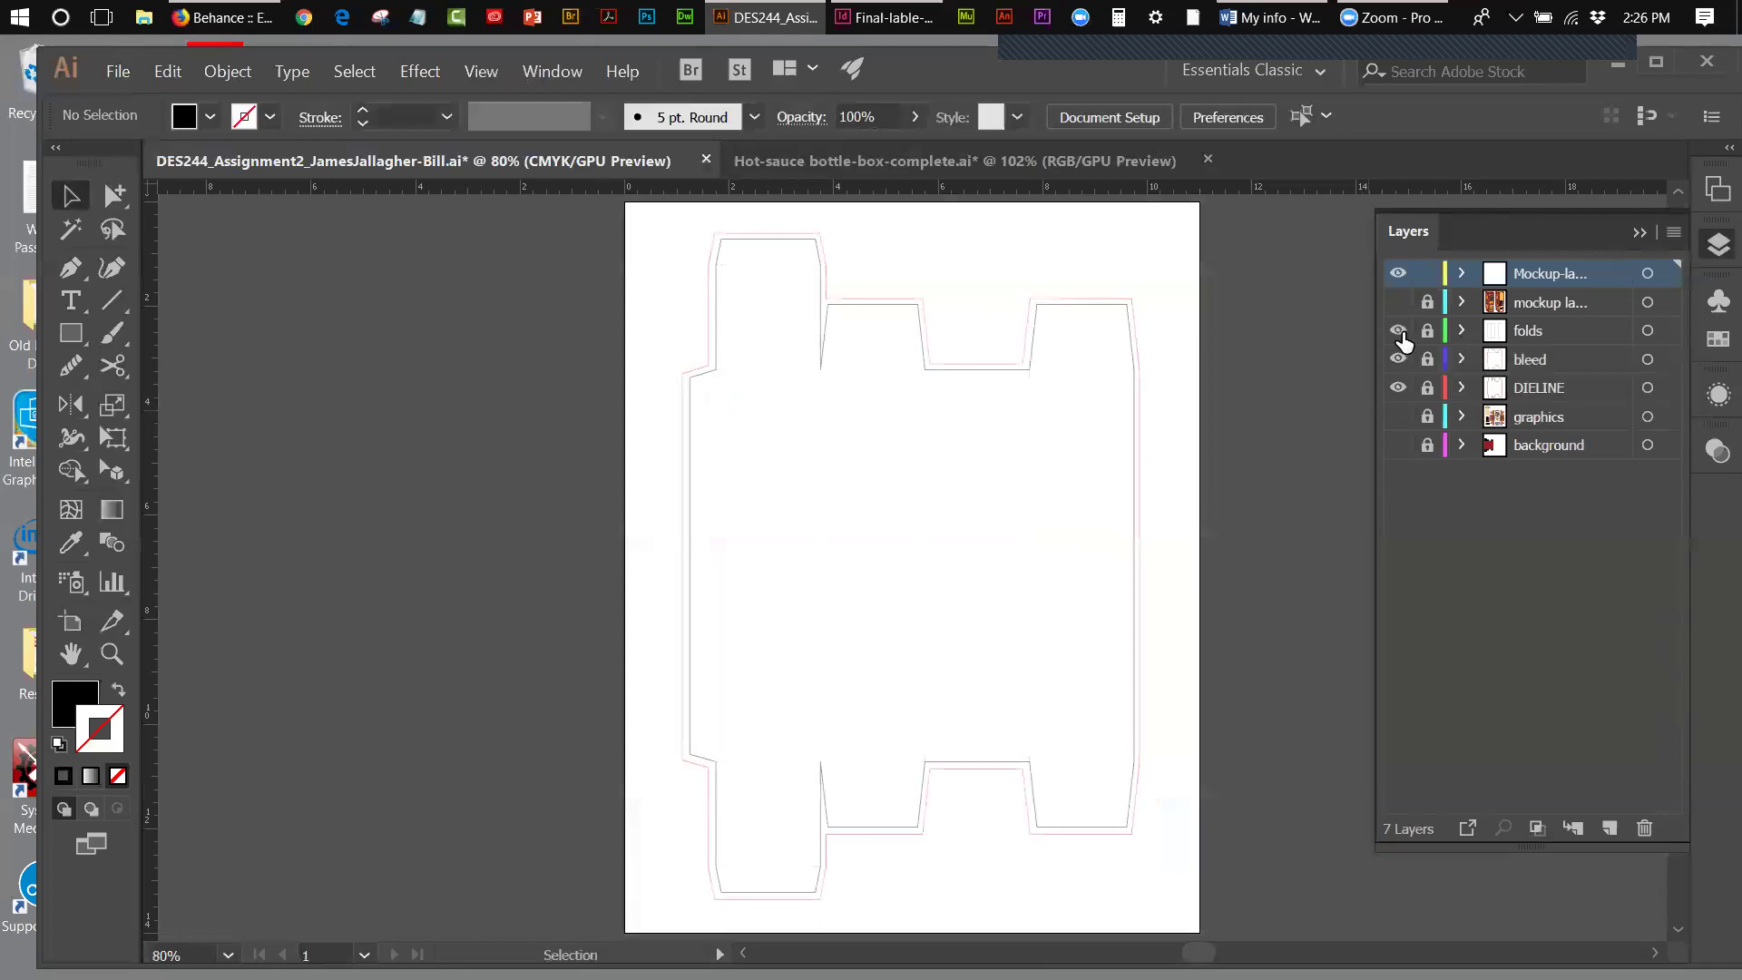
click(1401, 335)
- Delete both mockup layers, then show folds, graphics and background with bleed hidden
drag(1602, 301, 1644, 828)
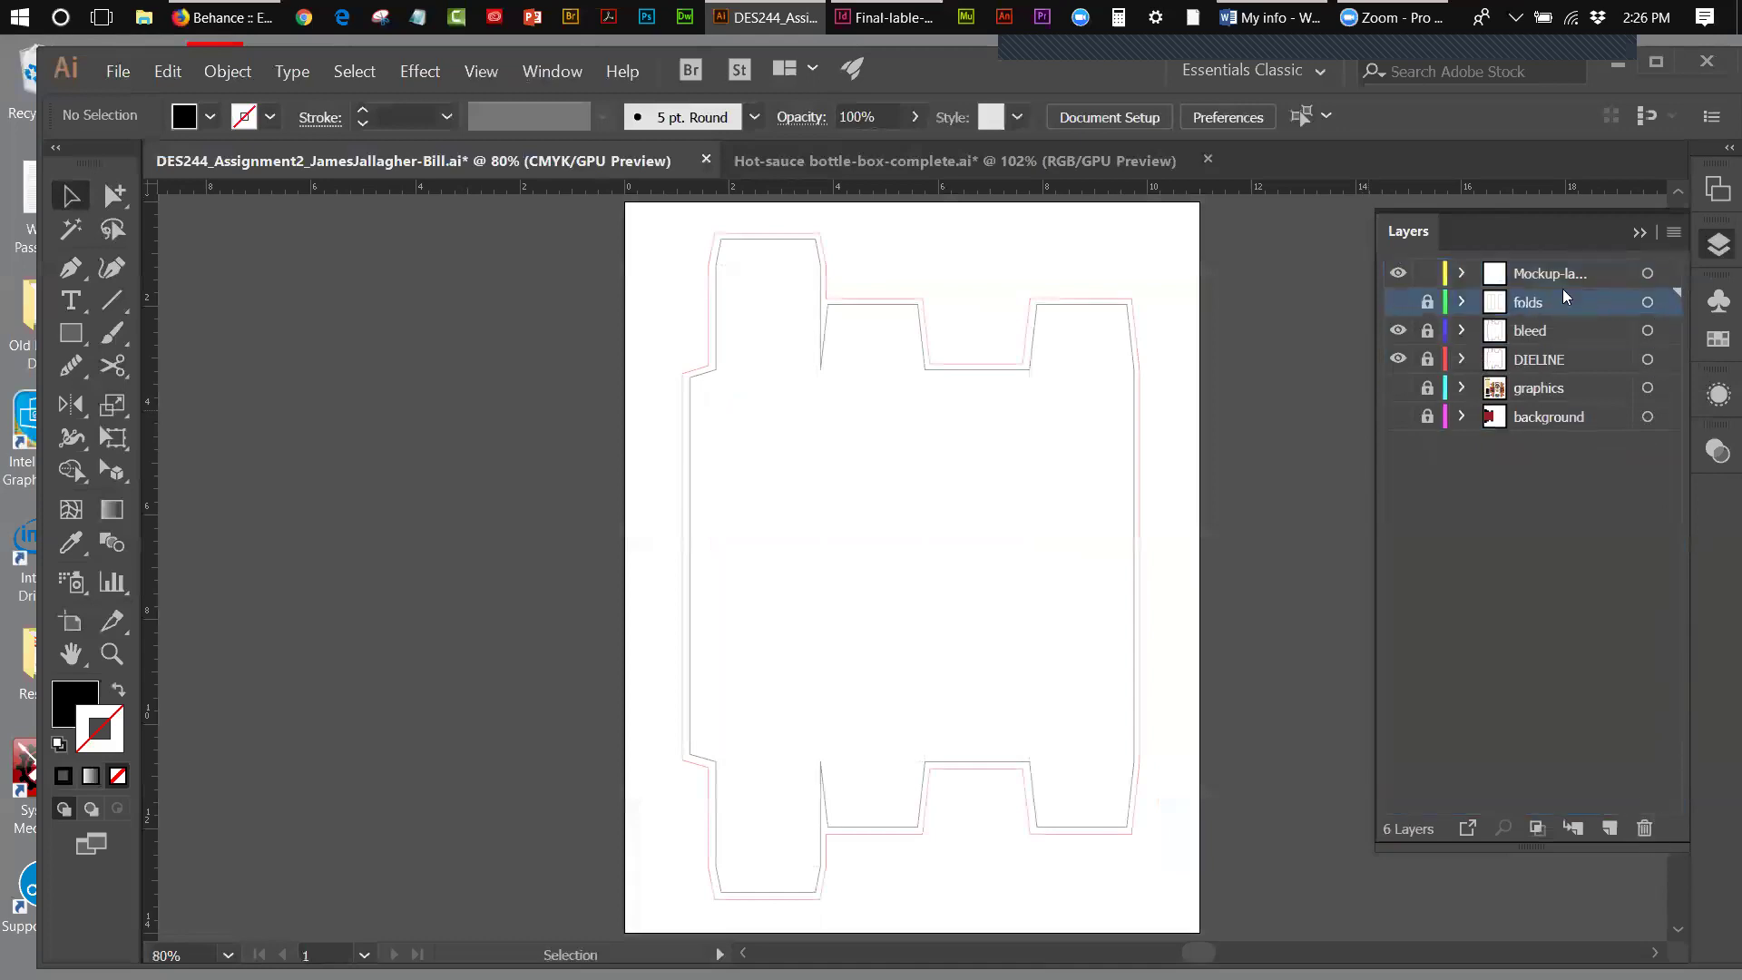
drag(1560, 268, 1640, 829)
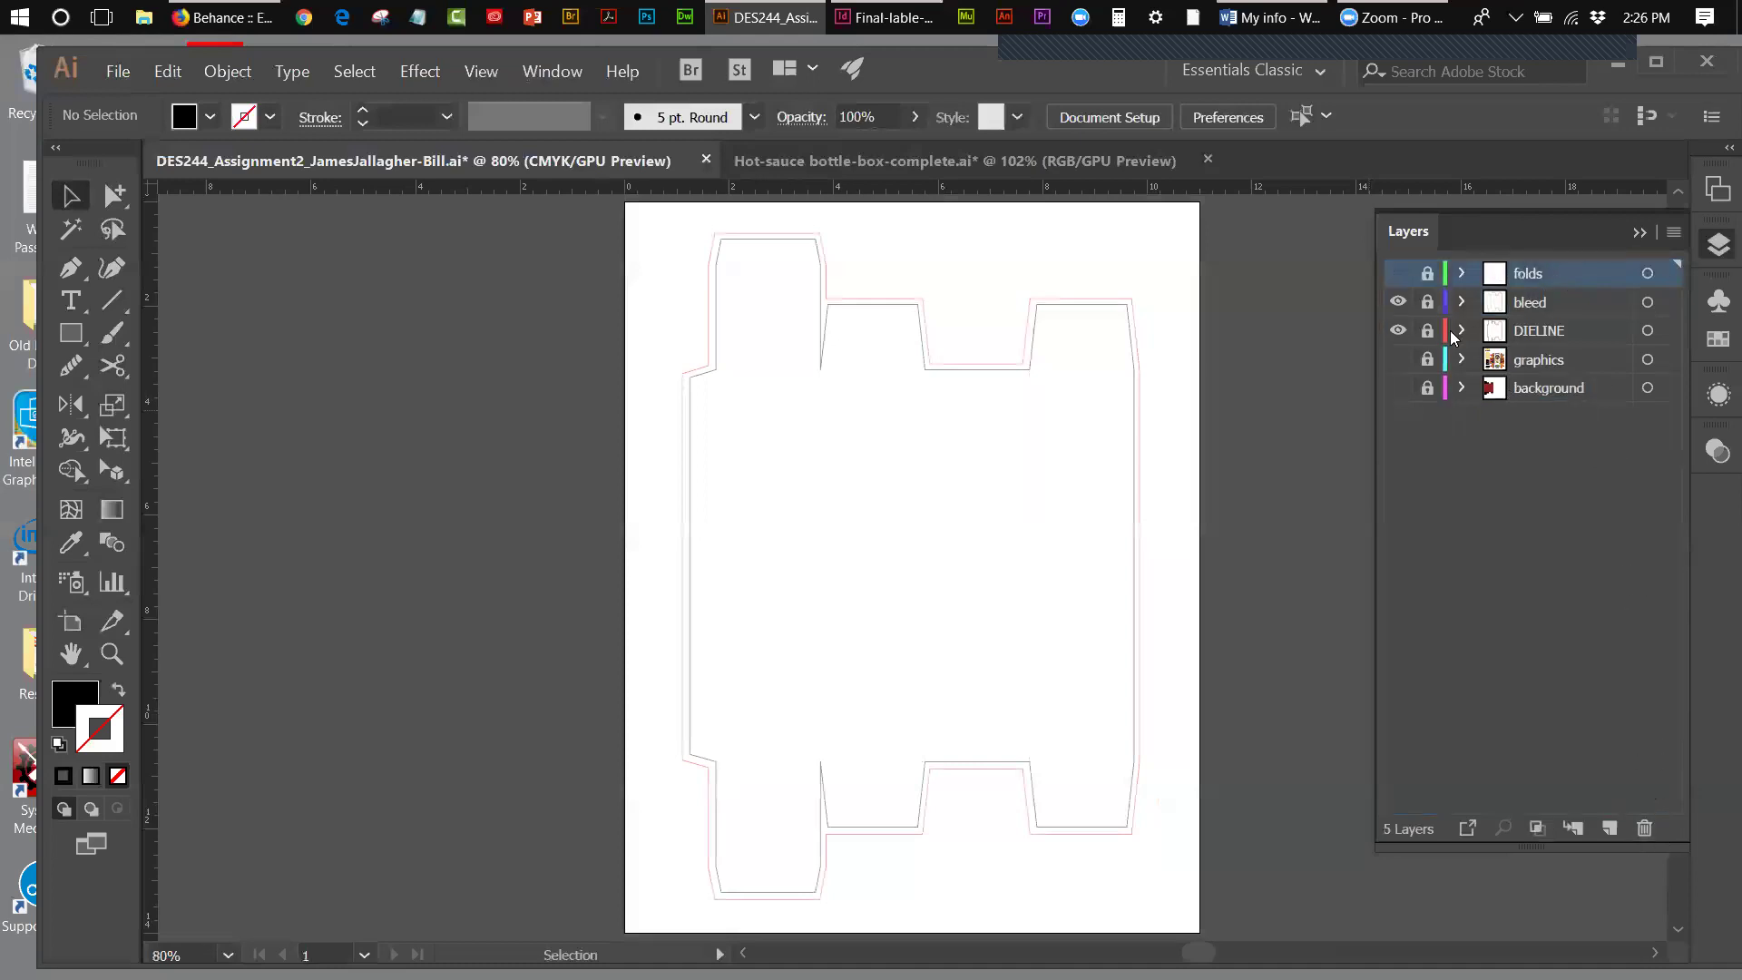
click(1432, 451)
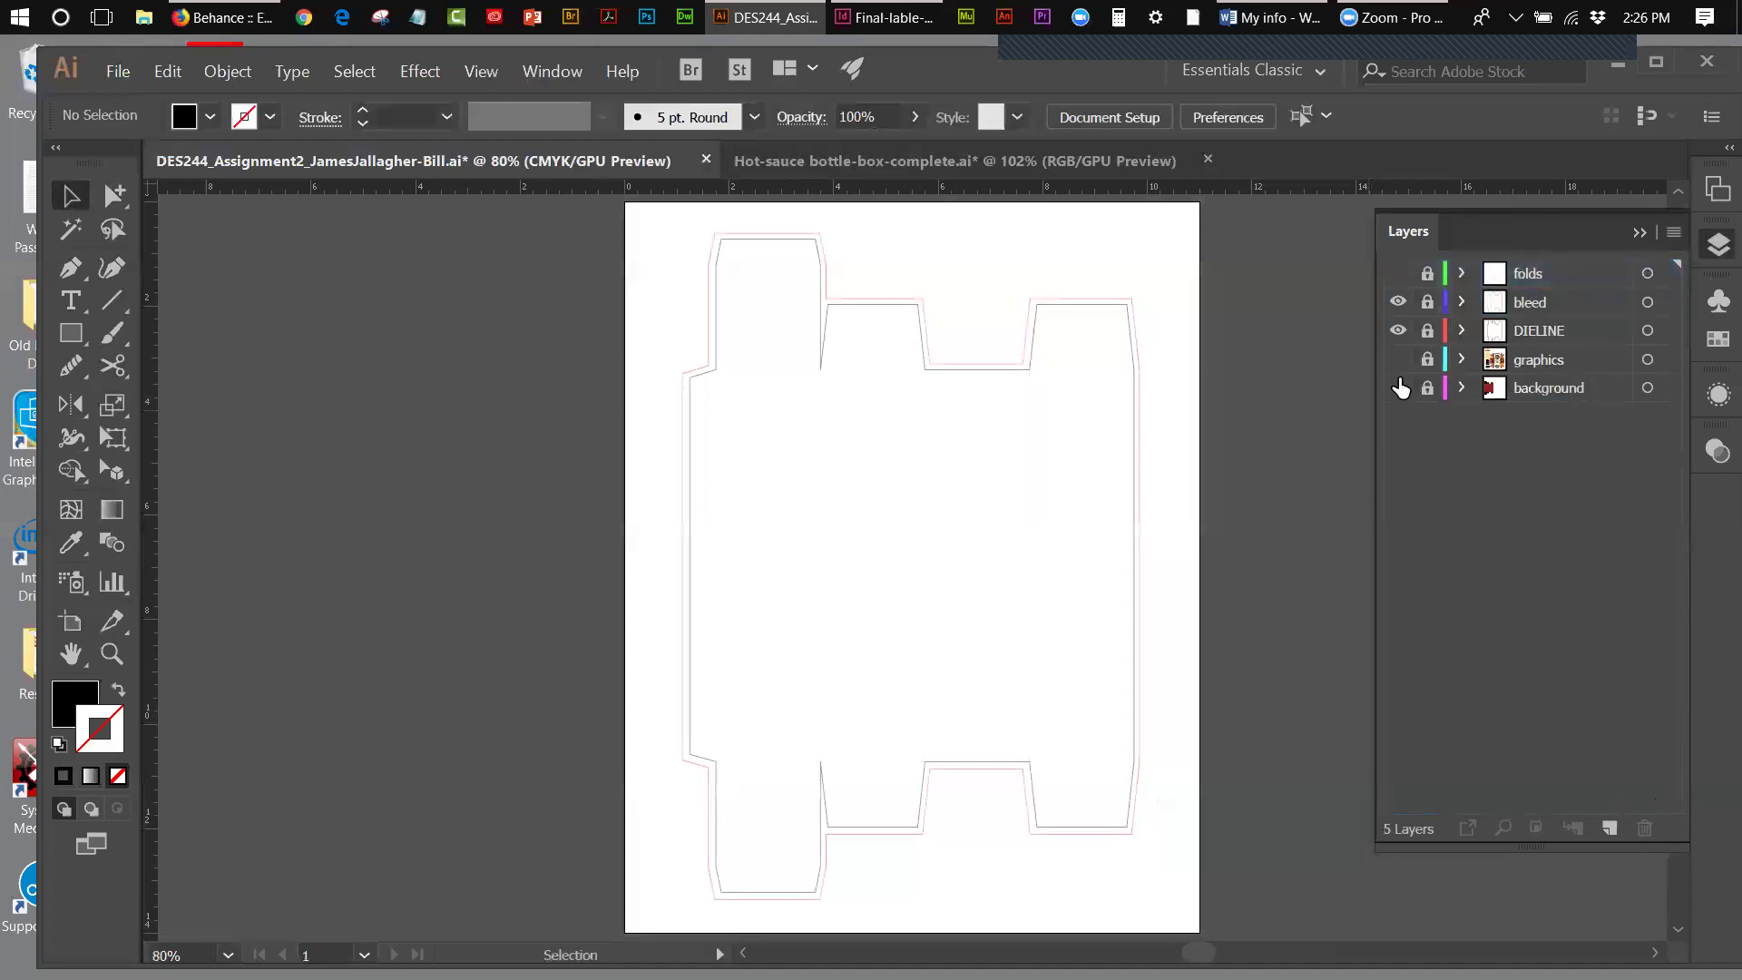
click(1399, 274)
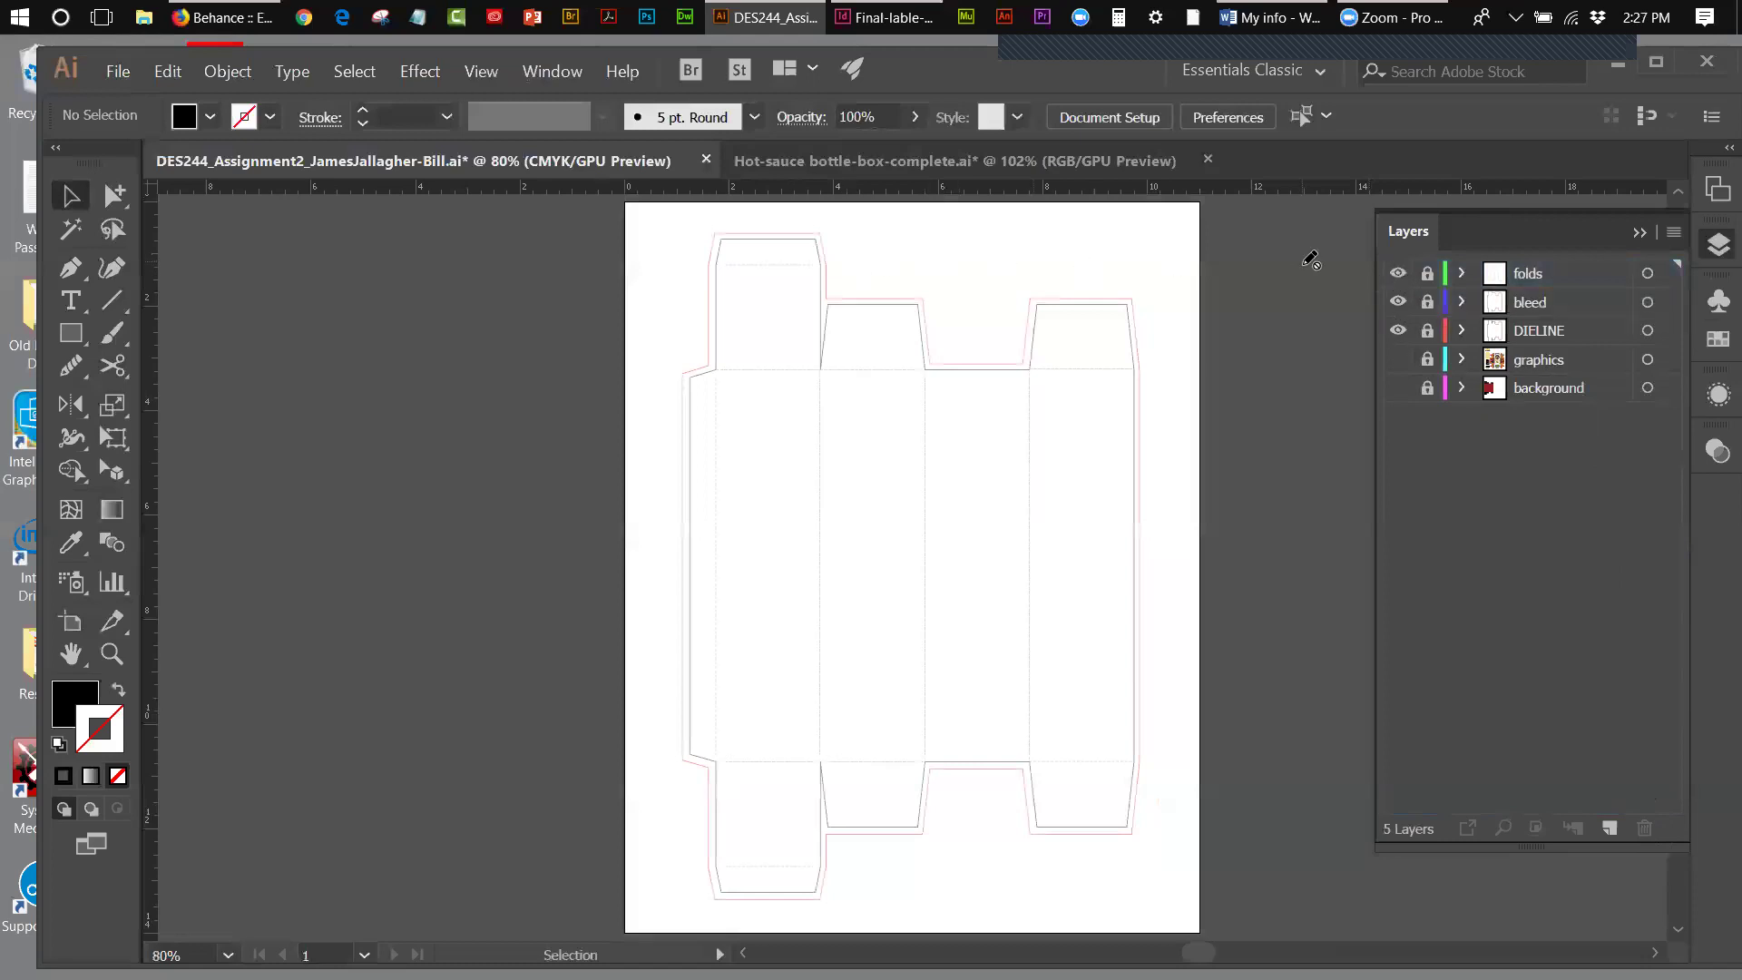
click(1398, 302)
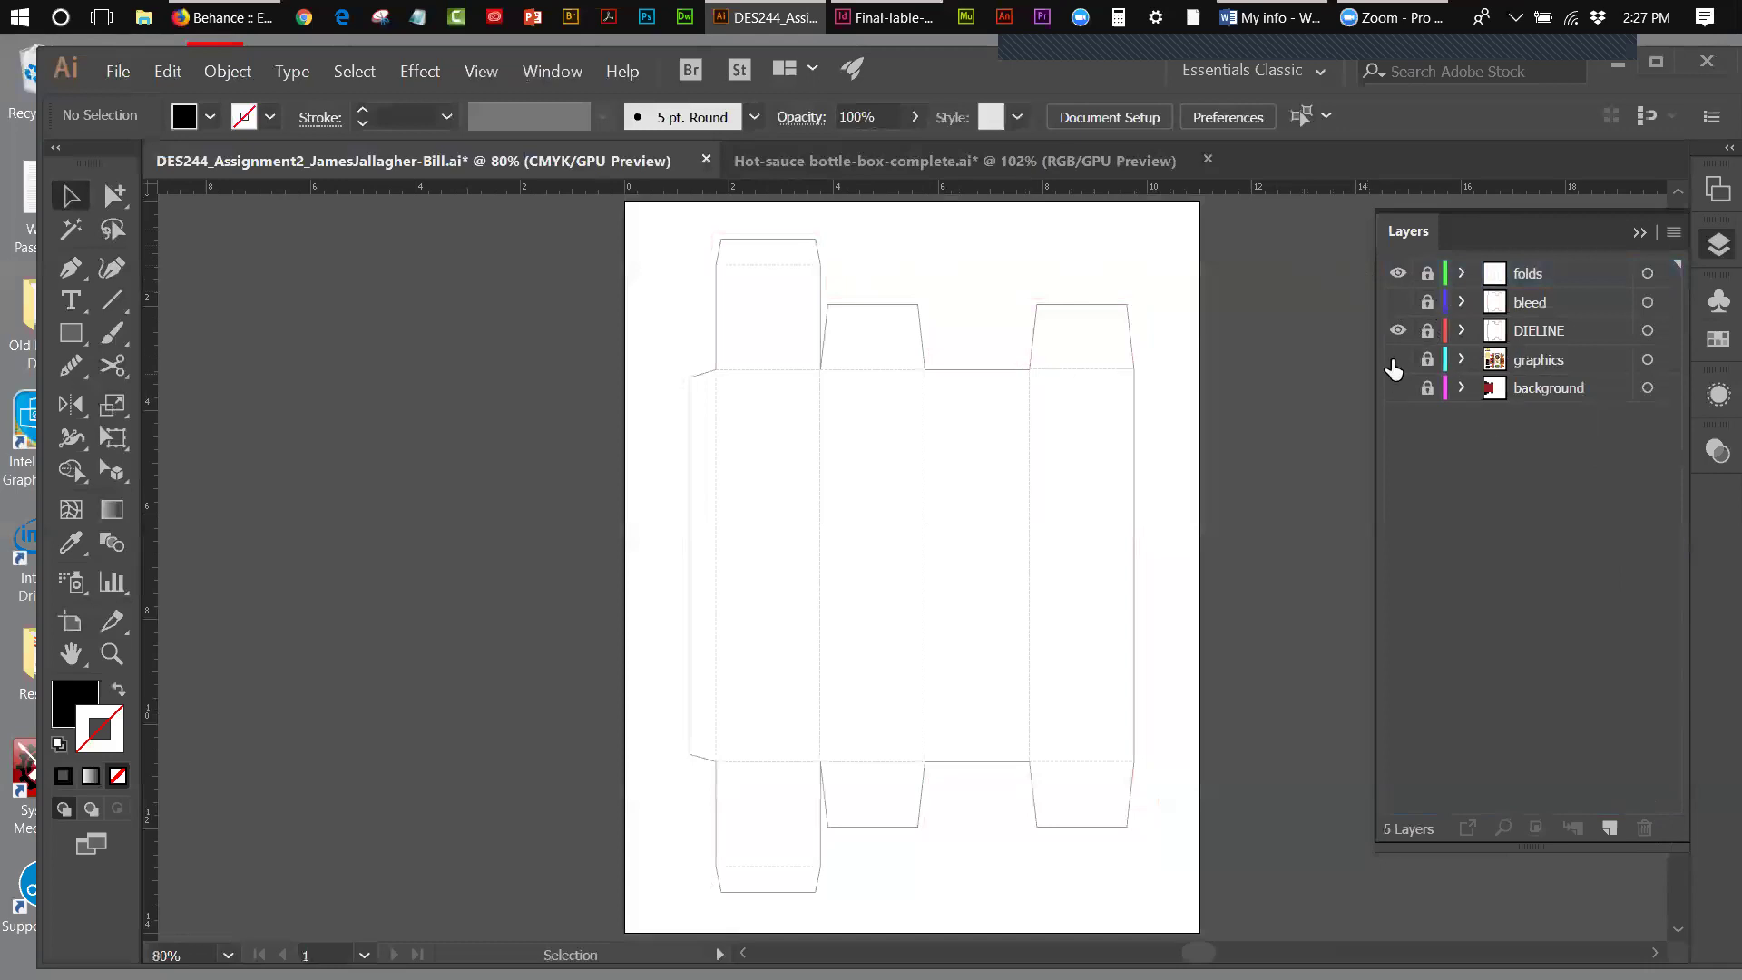
click(1398, 359)
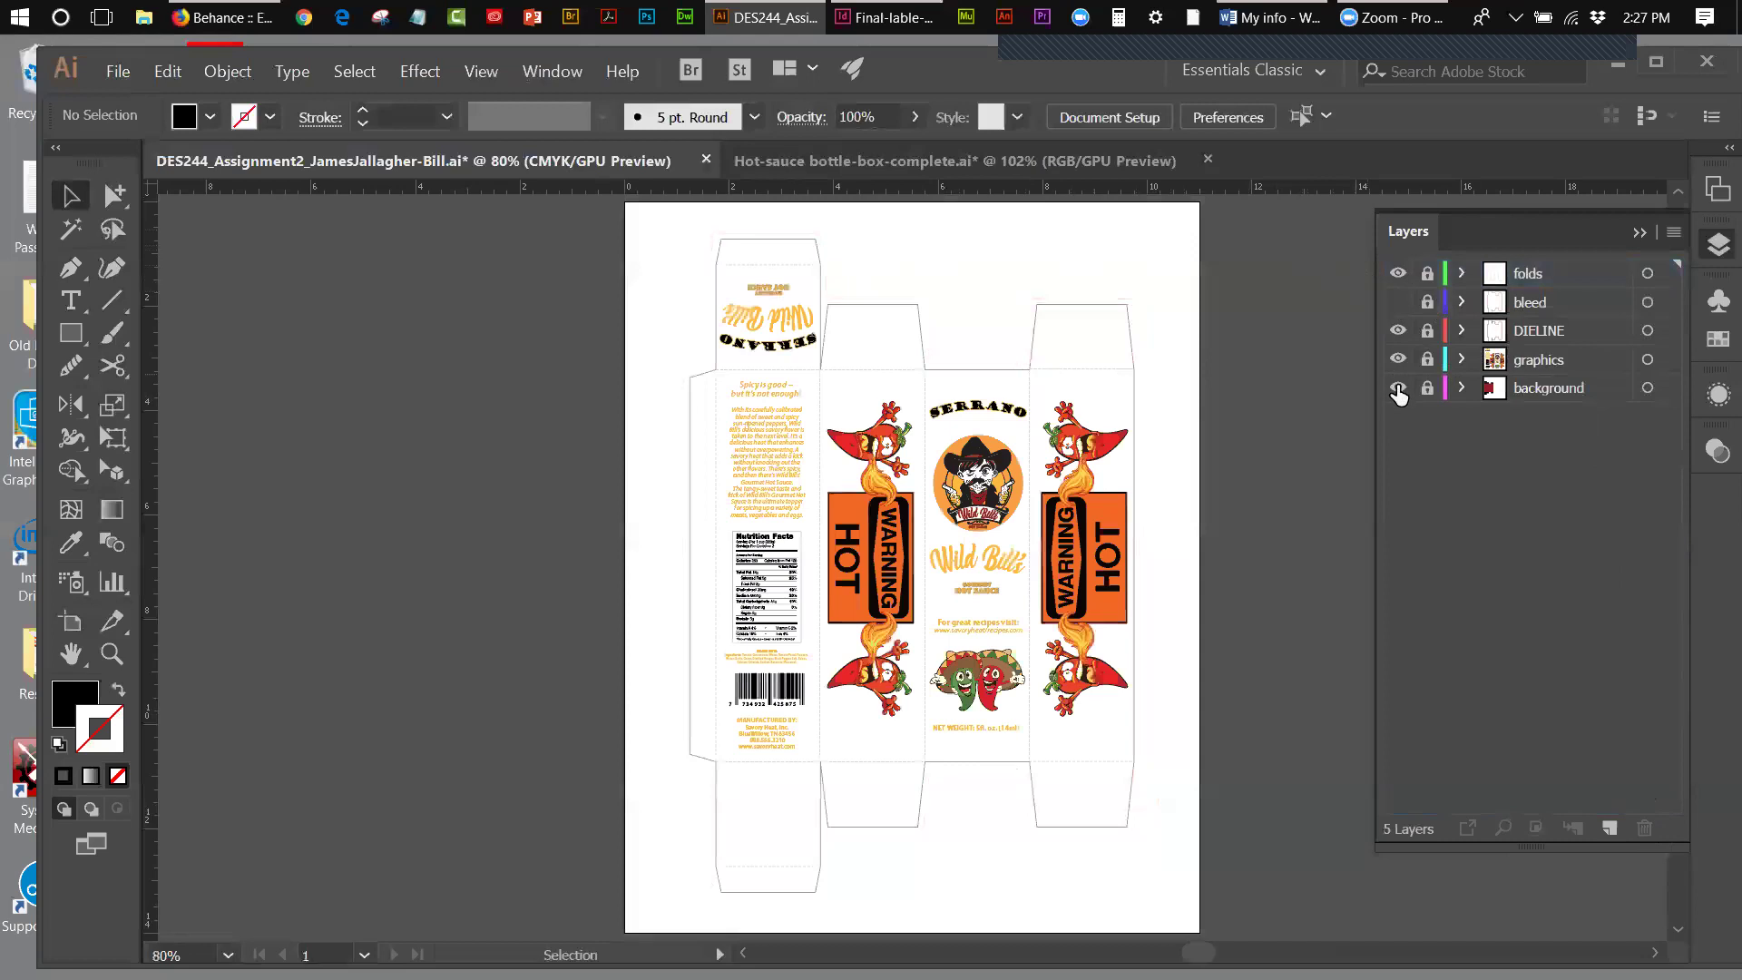
click(1398, 388)
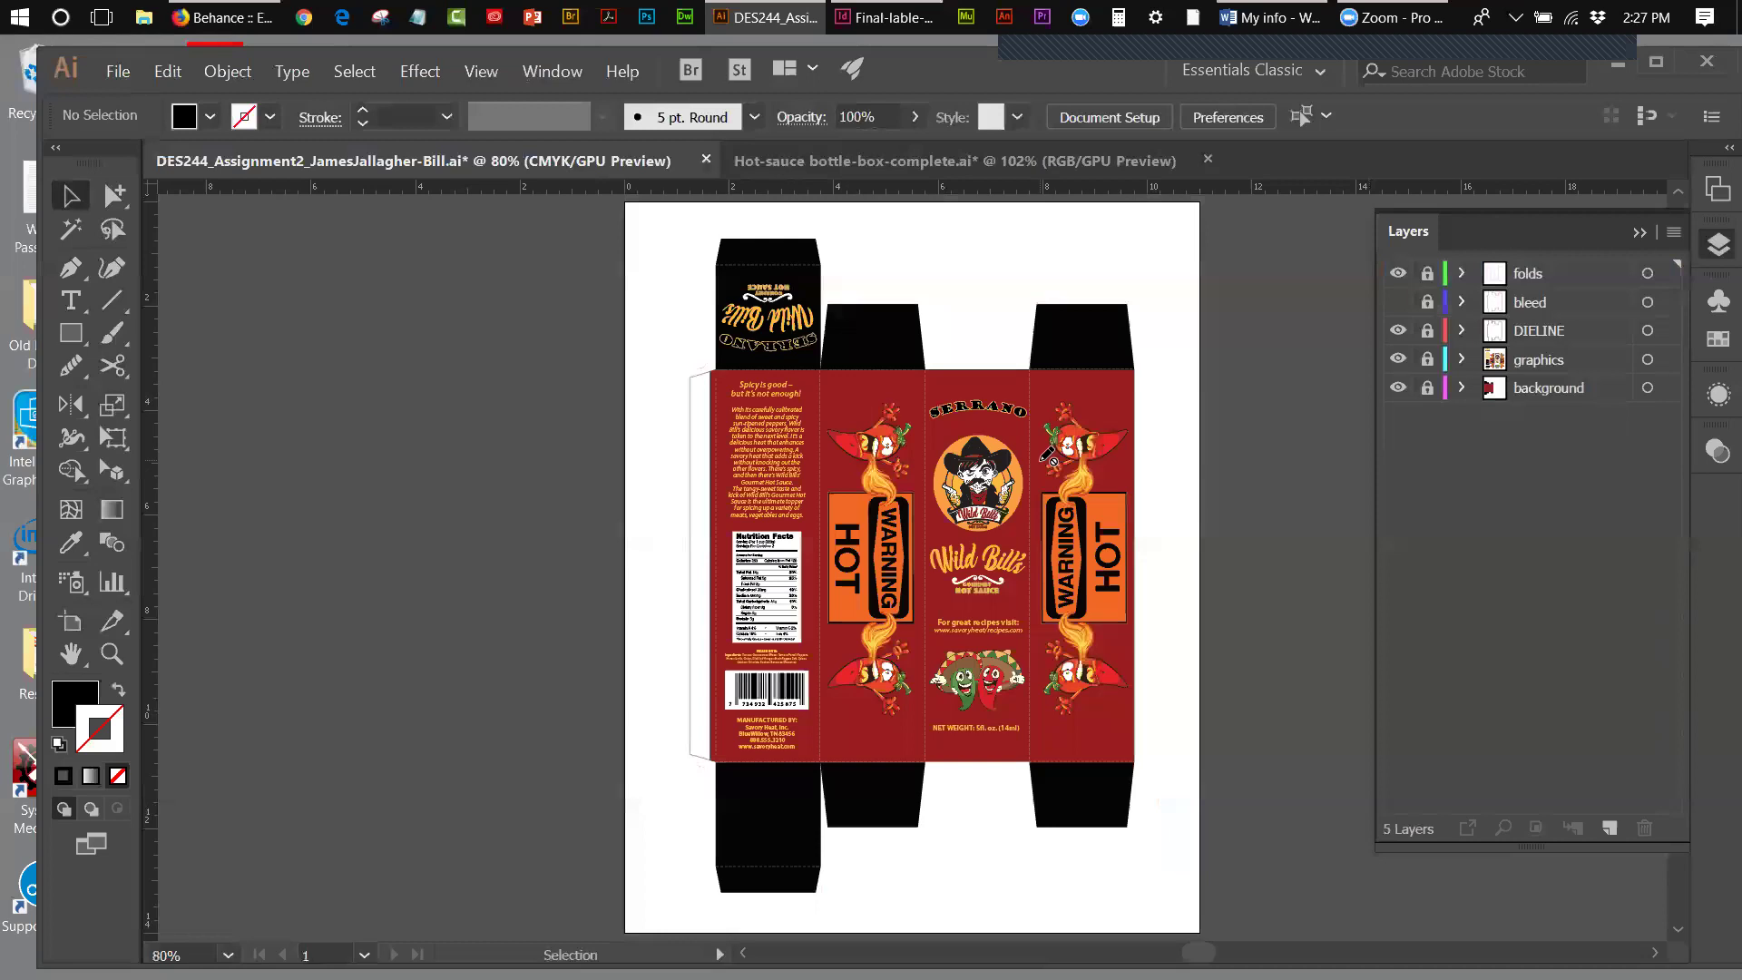
- Save As under the name DES244_Final Assignment with the student's name, format Adobe PDF
click(125, 77)
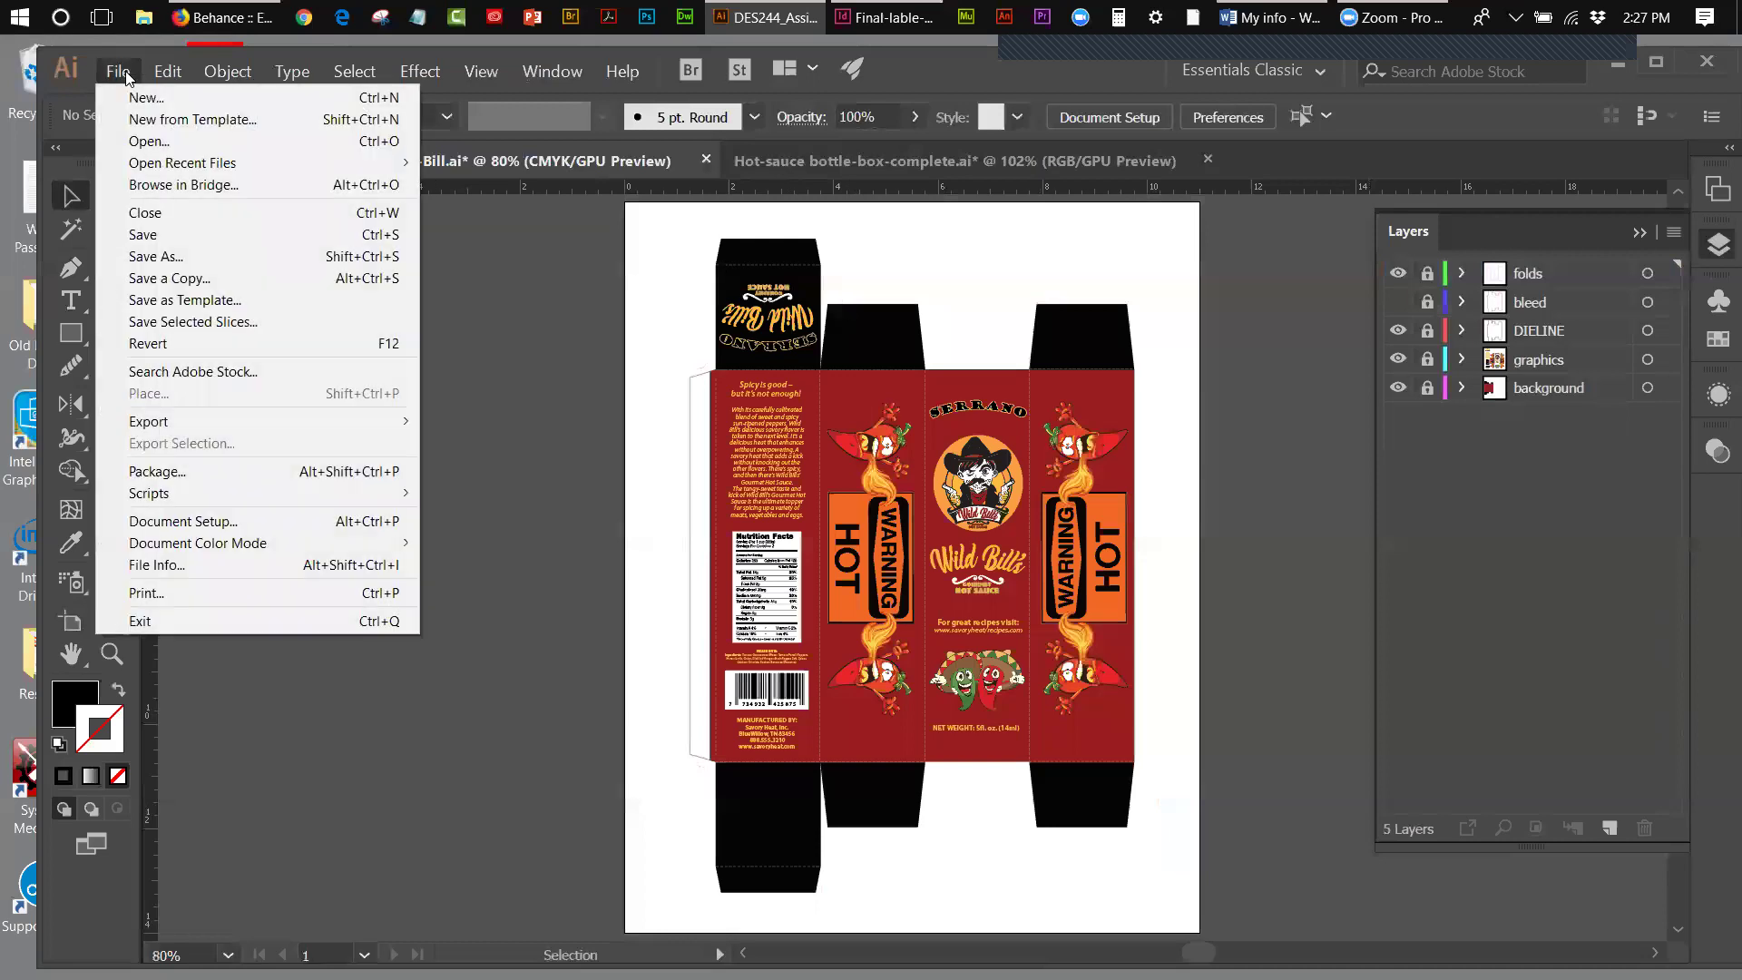
click(169, 257)
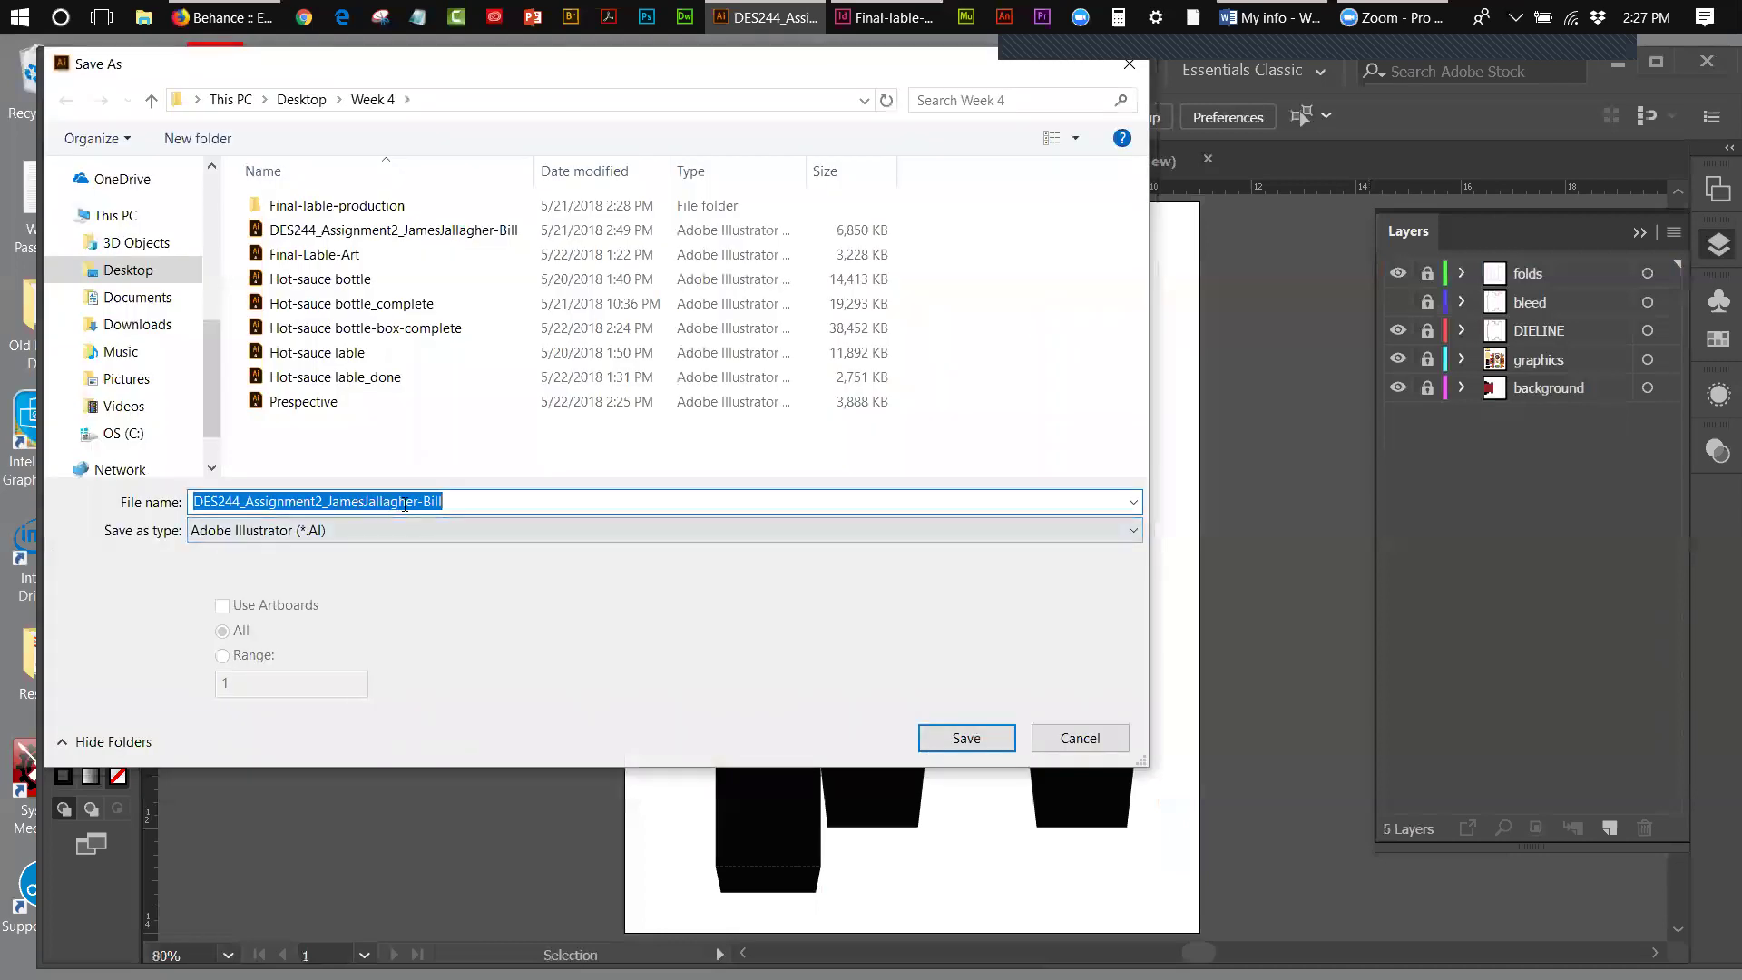
drag(465, 498, 340, 498)
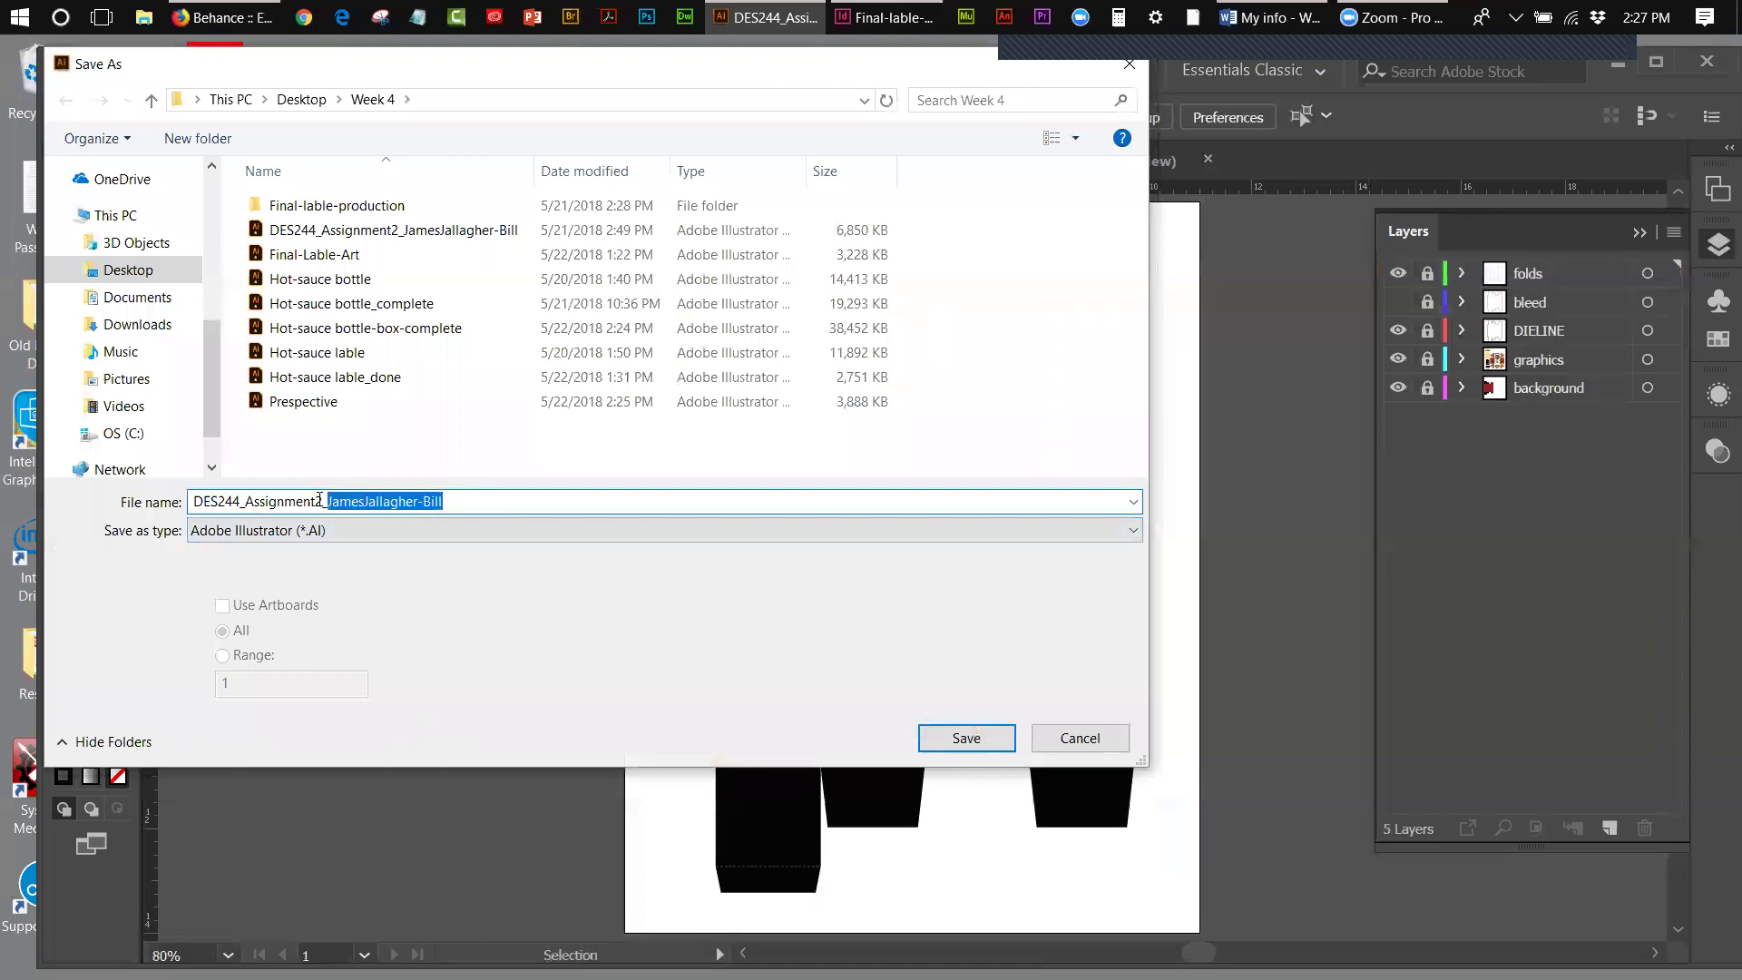
click(319, 499)
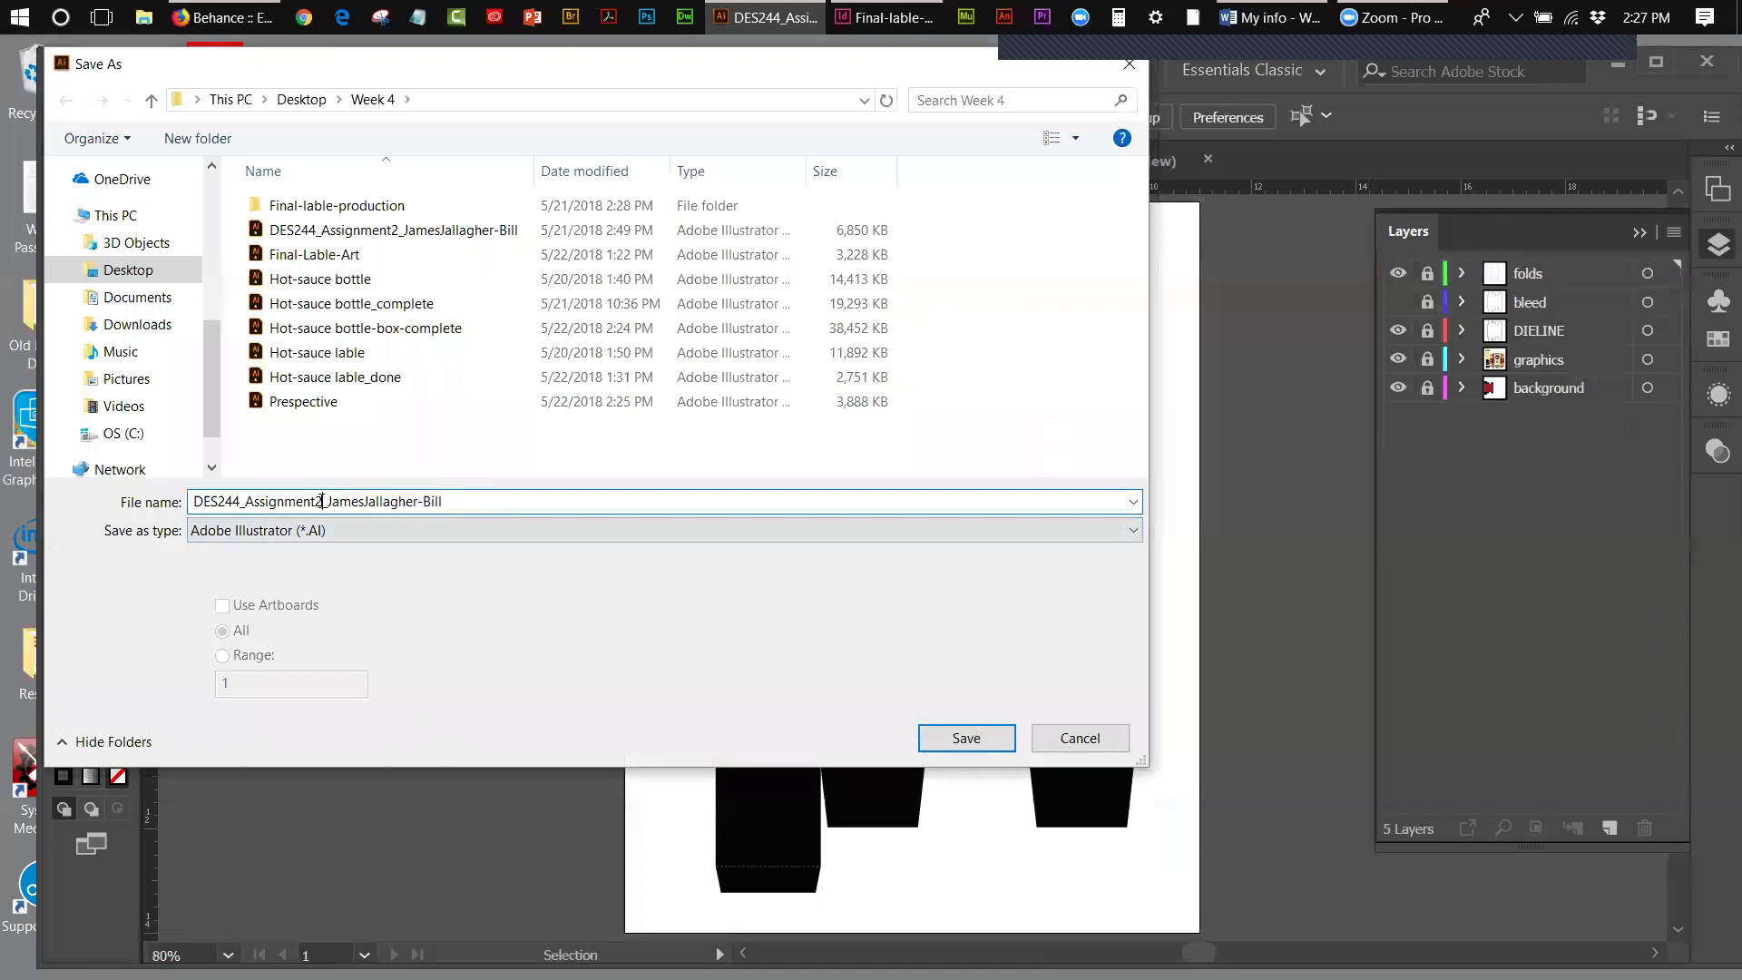
key(BackSpace)
text(Final)
drag(464, 502, 446, 501)
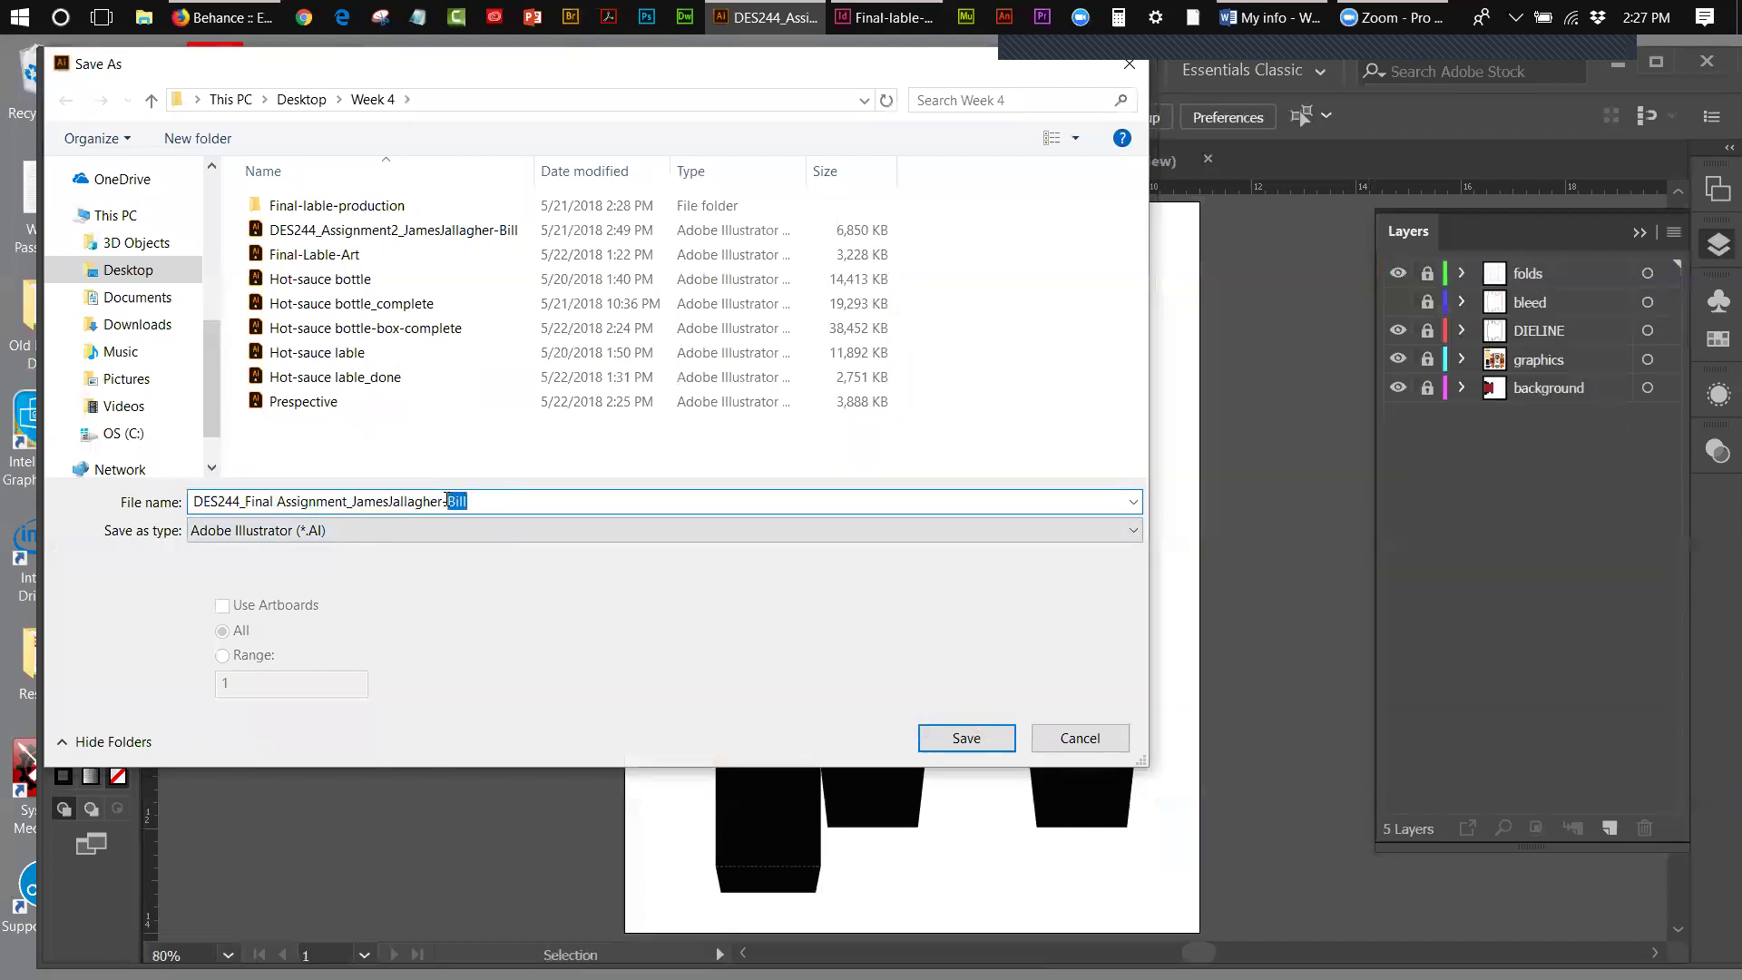
key(BackSpace)
click(311, 533)
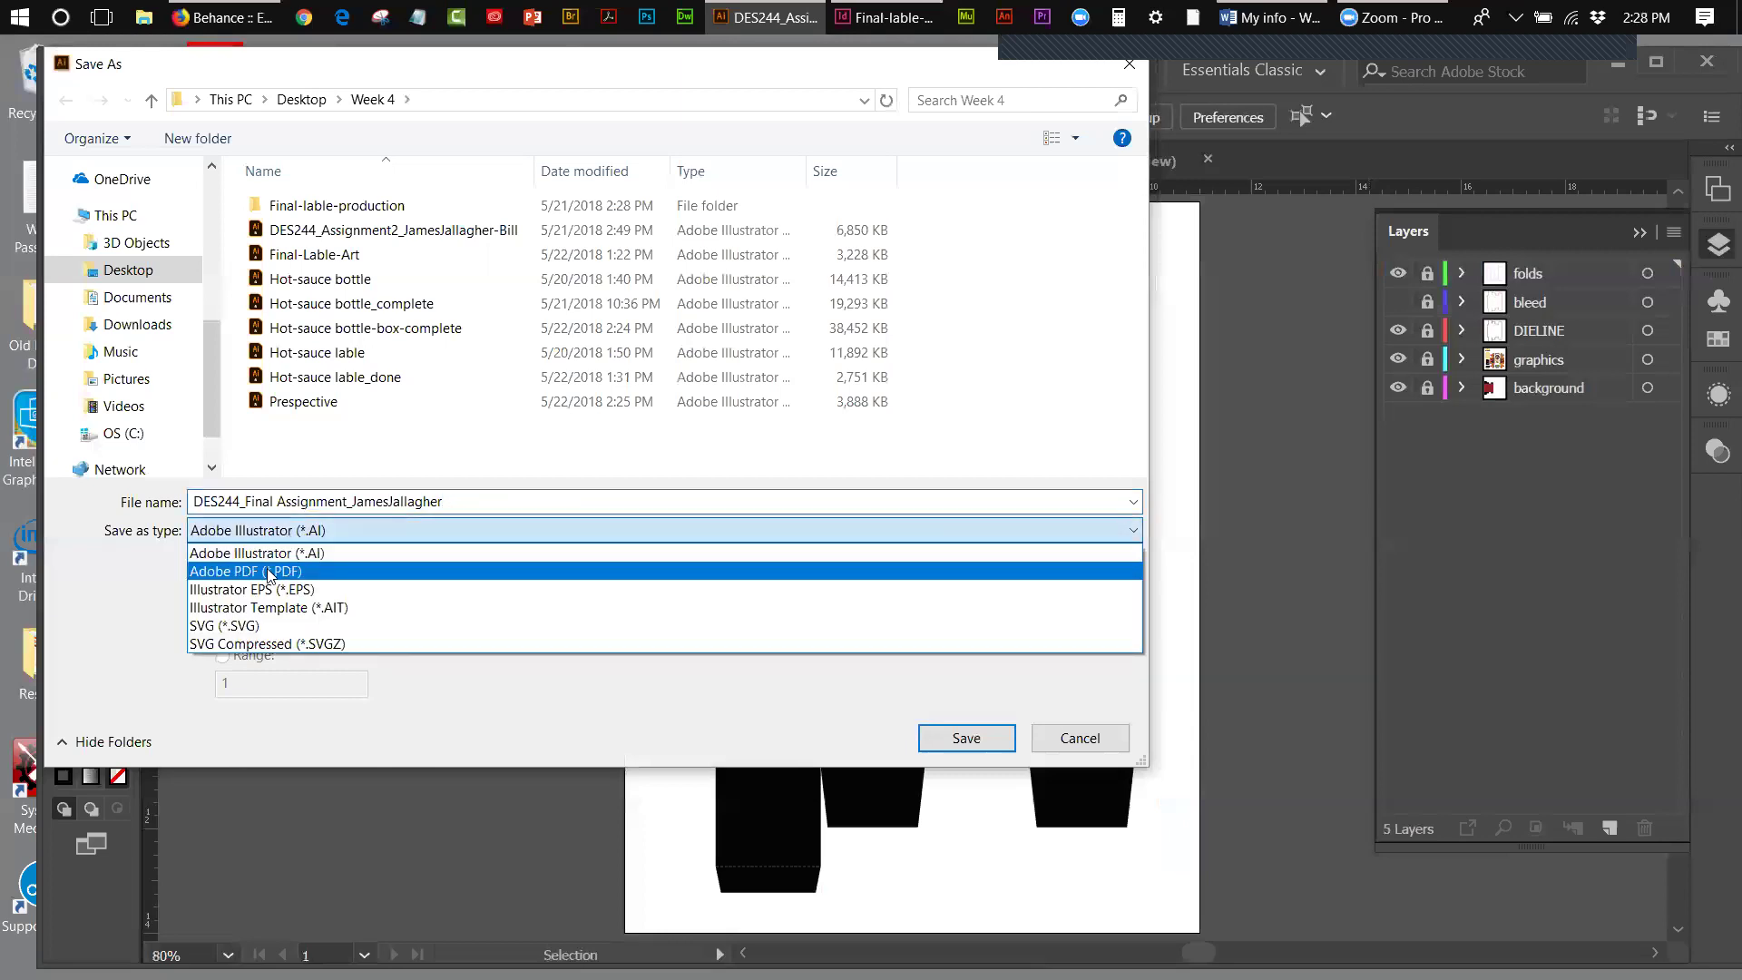
click(269, 572)
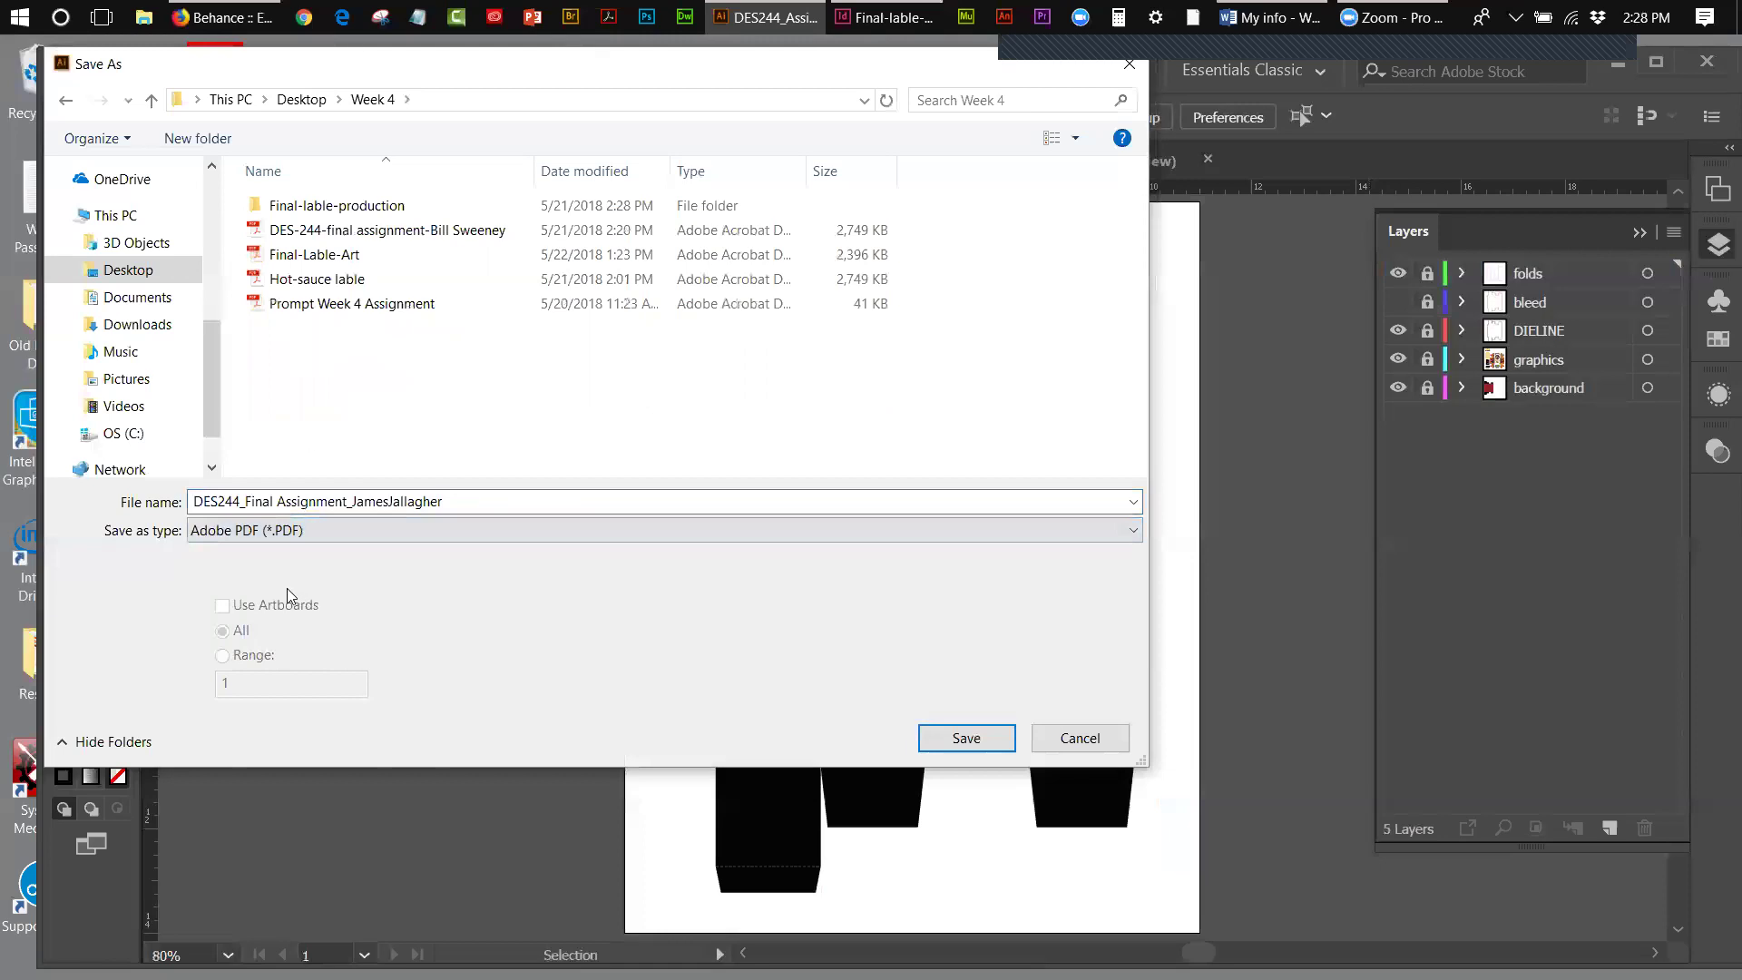
- Create a new Final folder inside Week 4 and save the PDF there
click(107, 744)
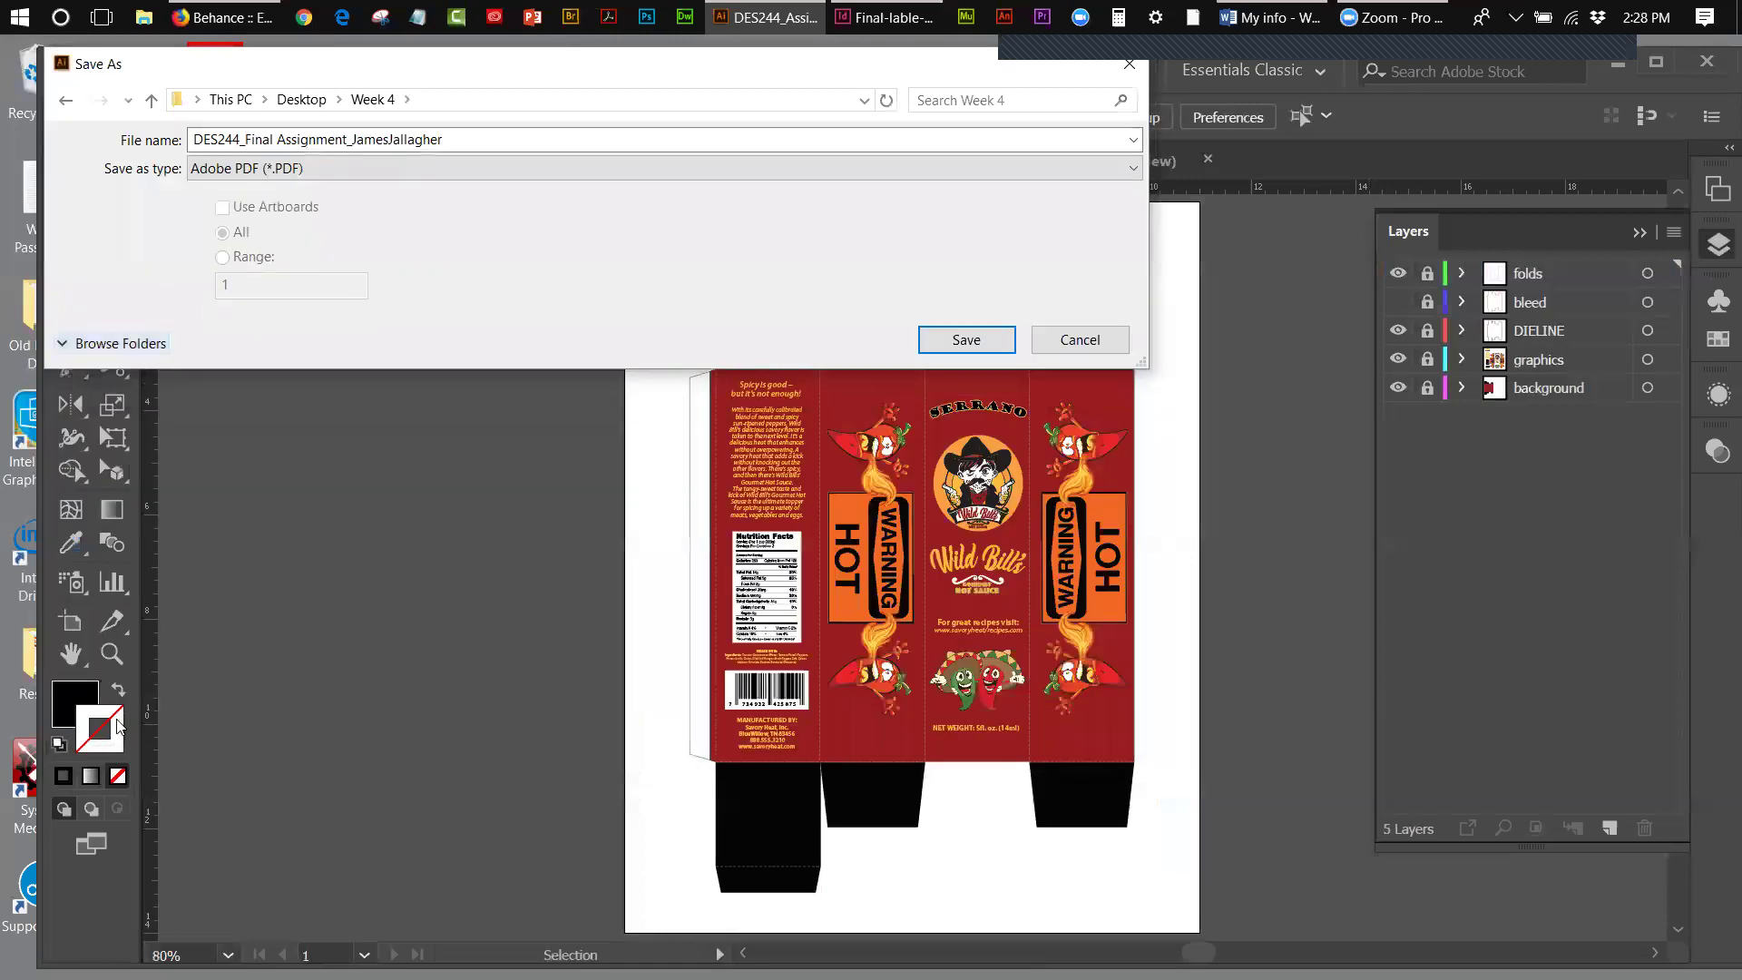
click(107, 345)
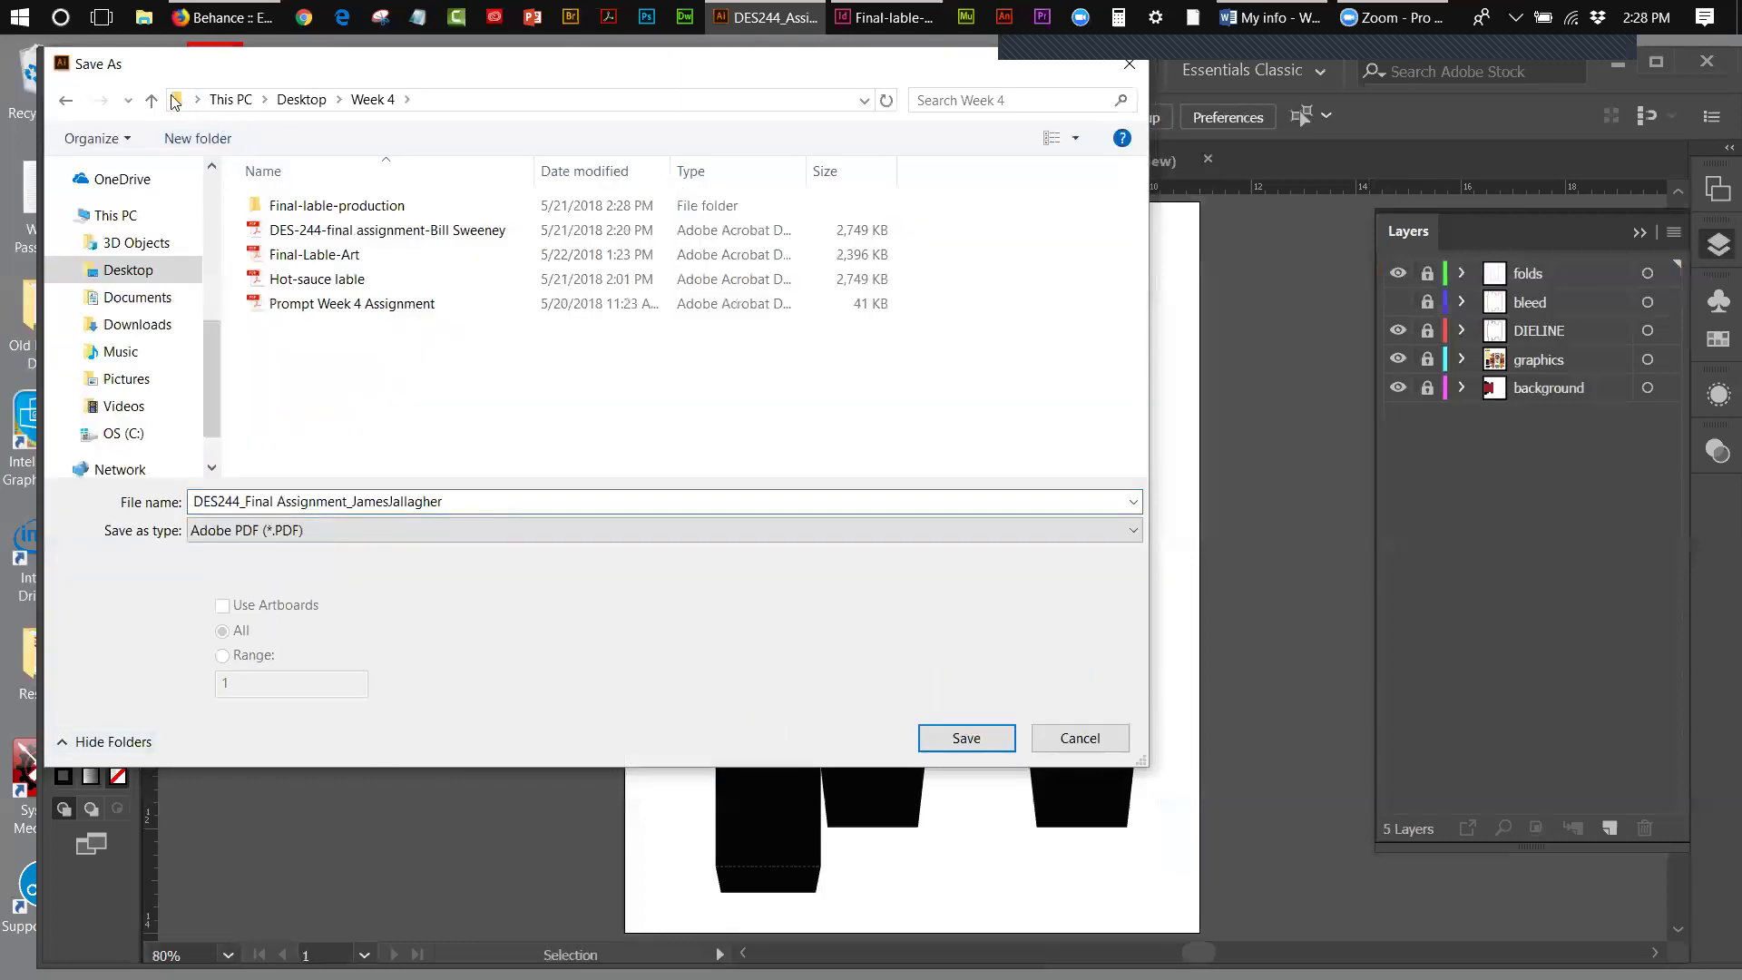
right_click(461, 357)
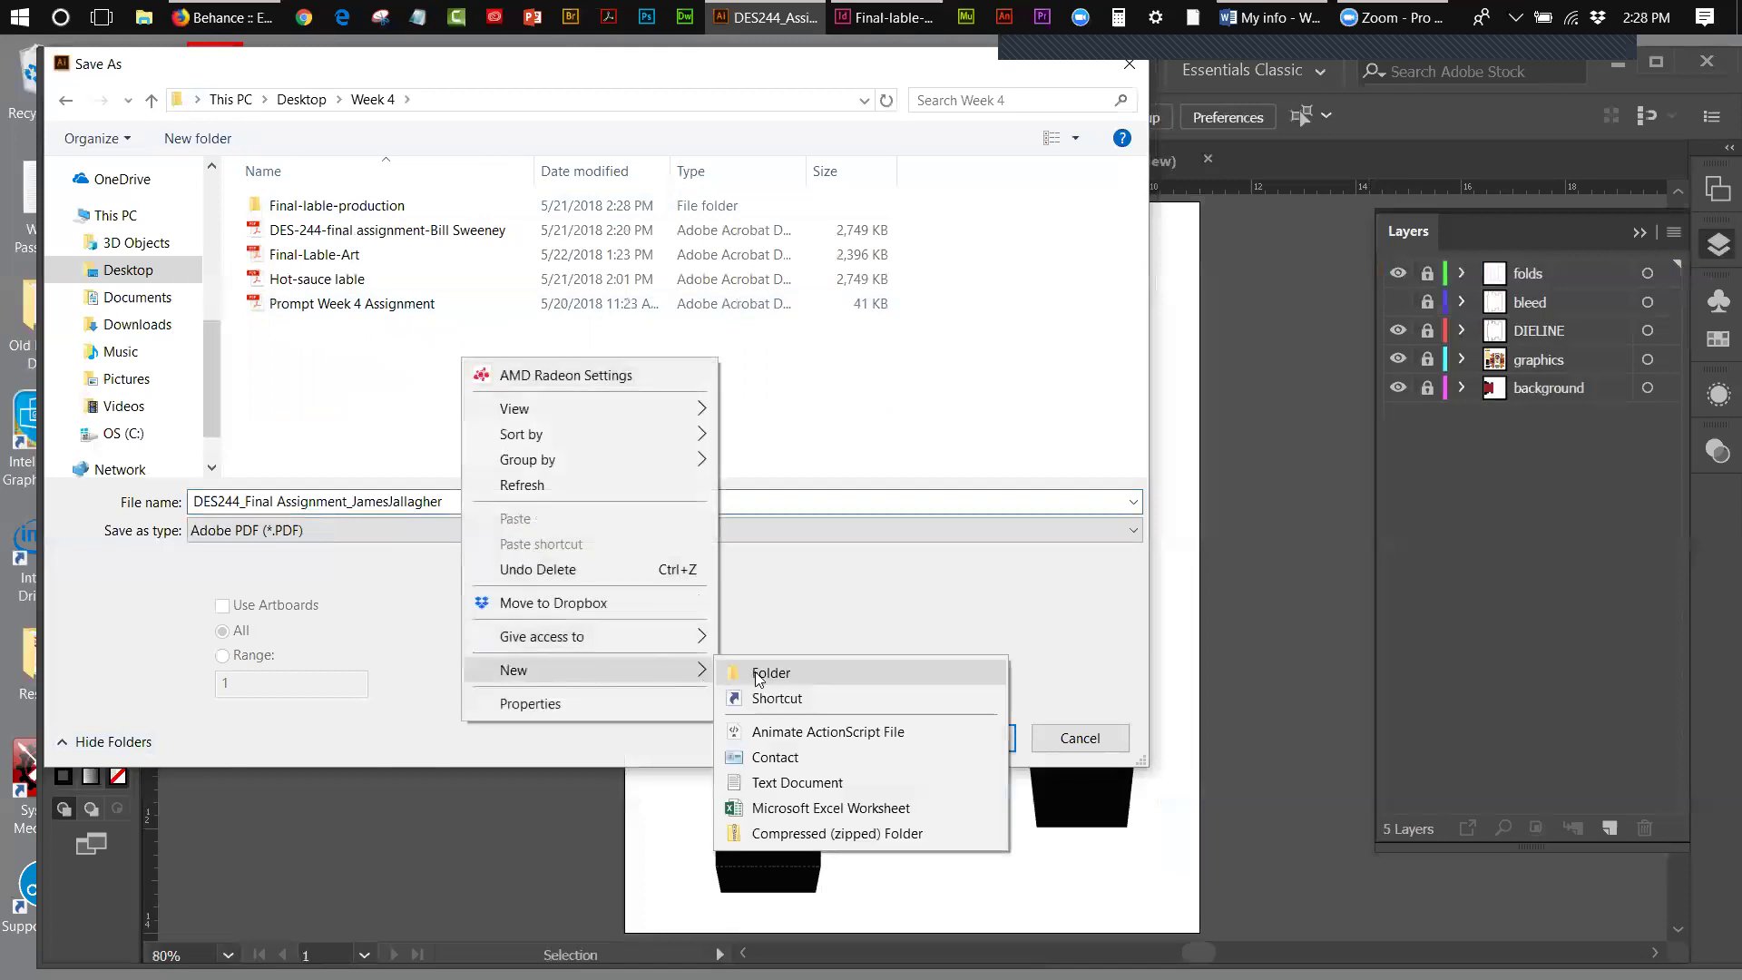
click(729, 676)
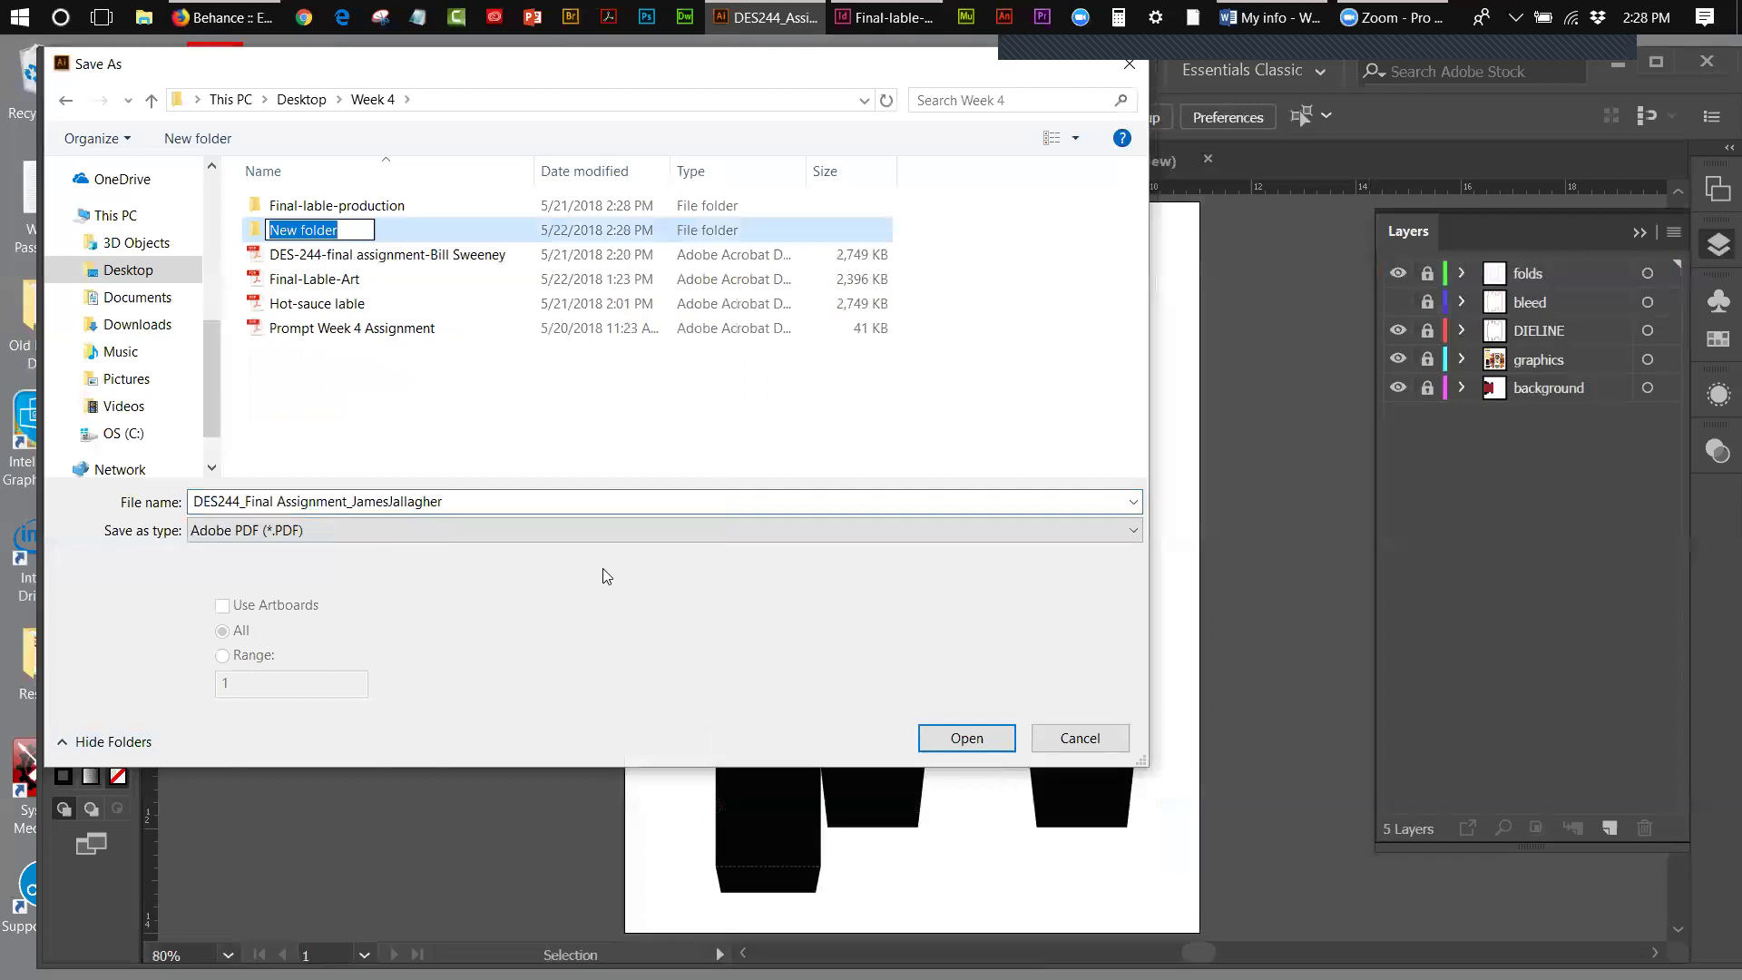
text(Final)
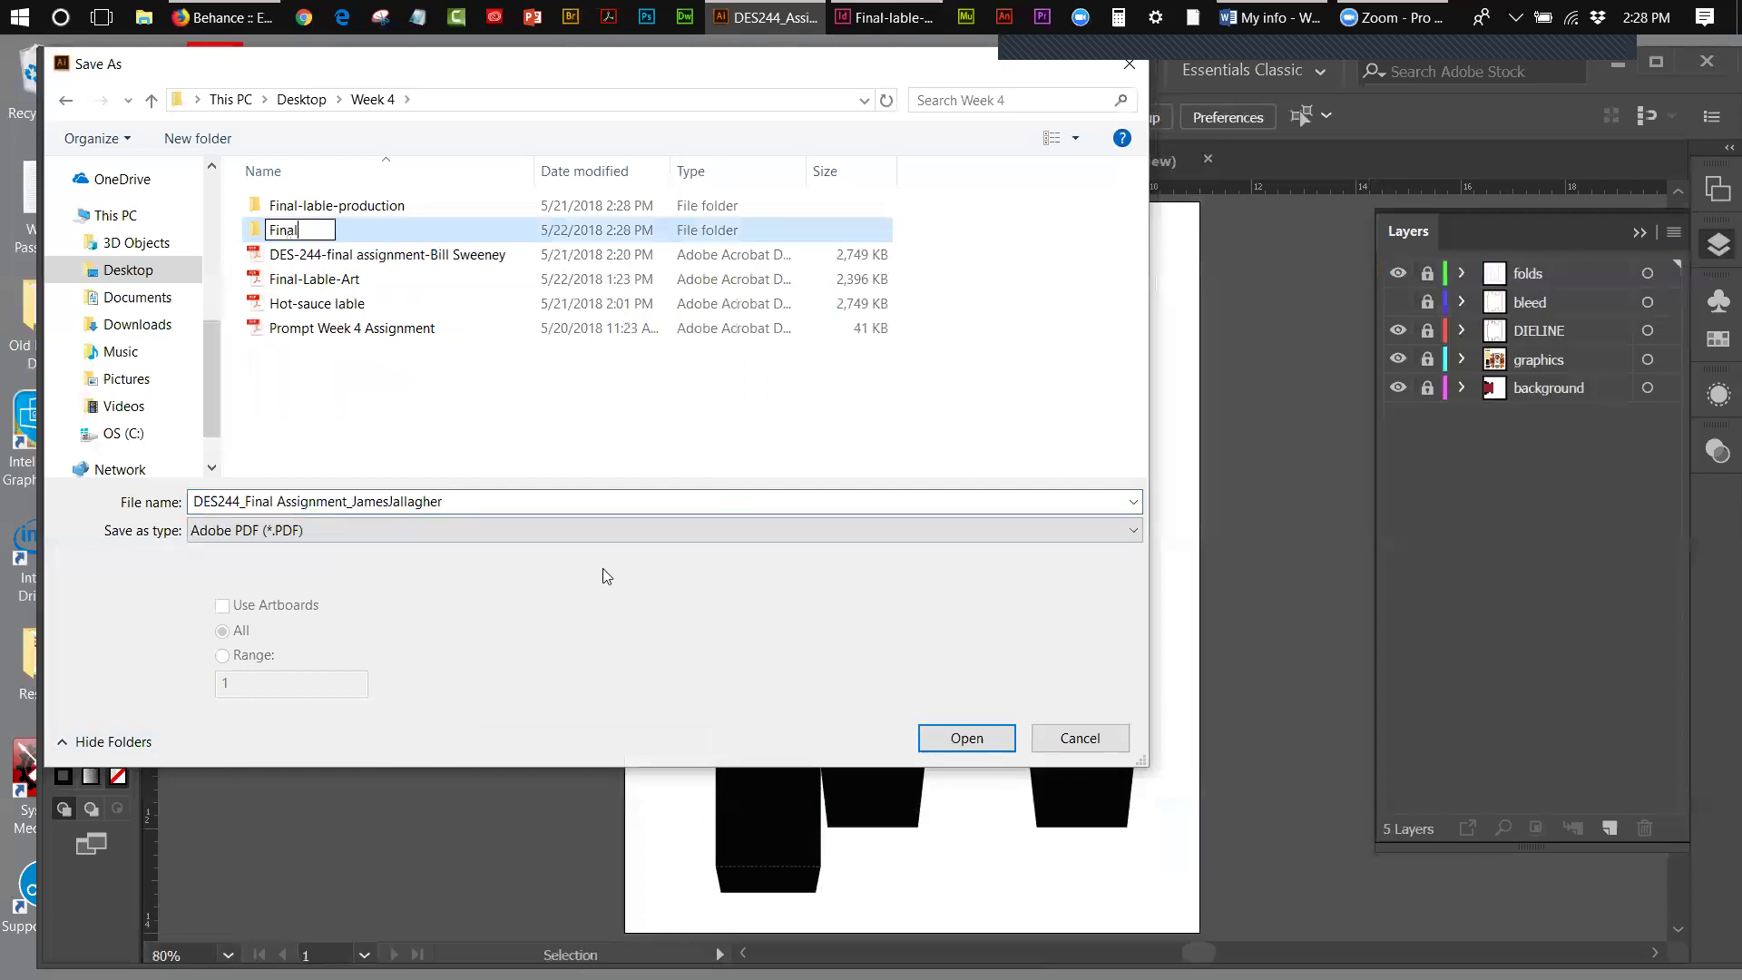
double_click(261, 231)
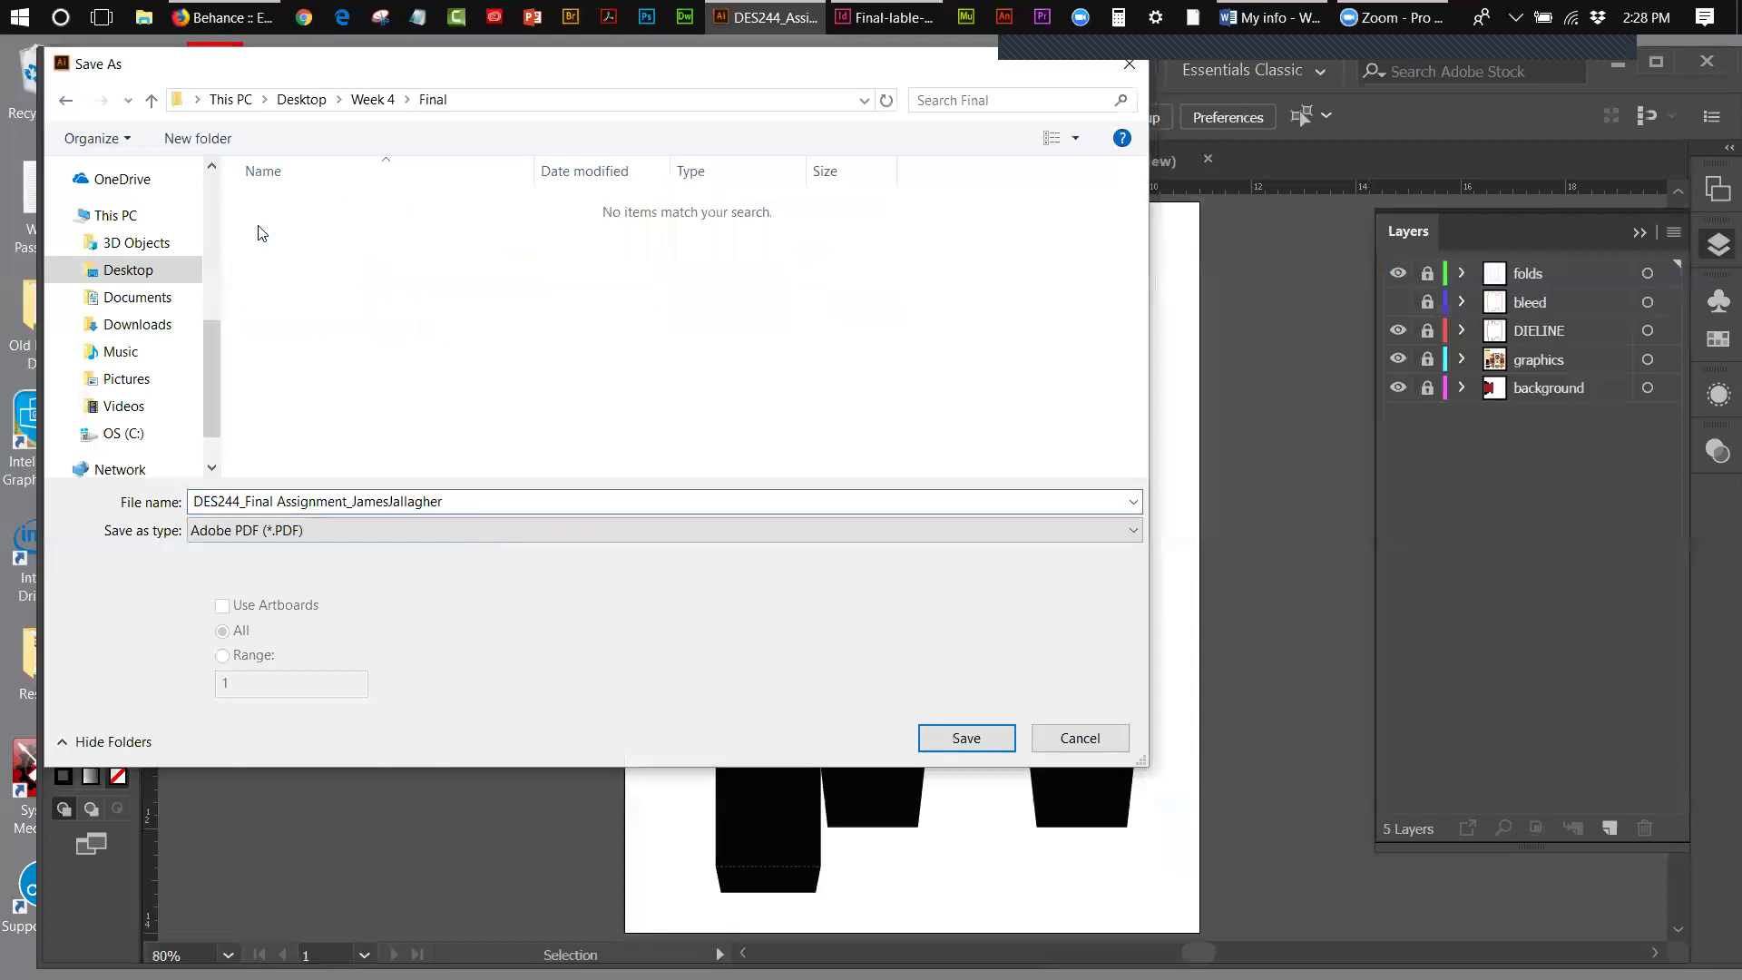
click(965, 740)
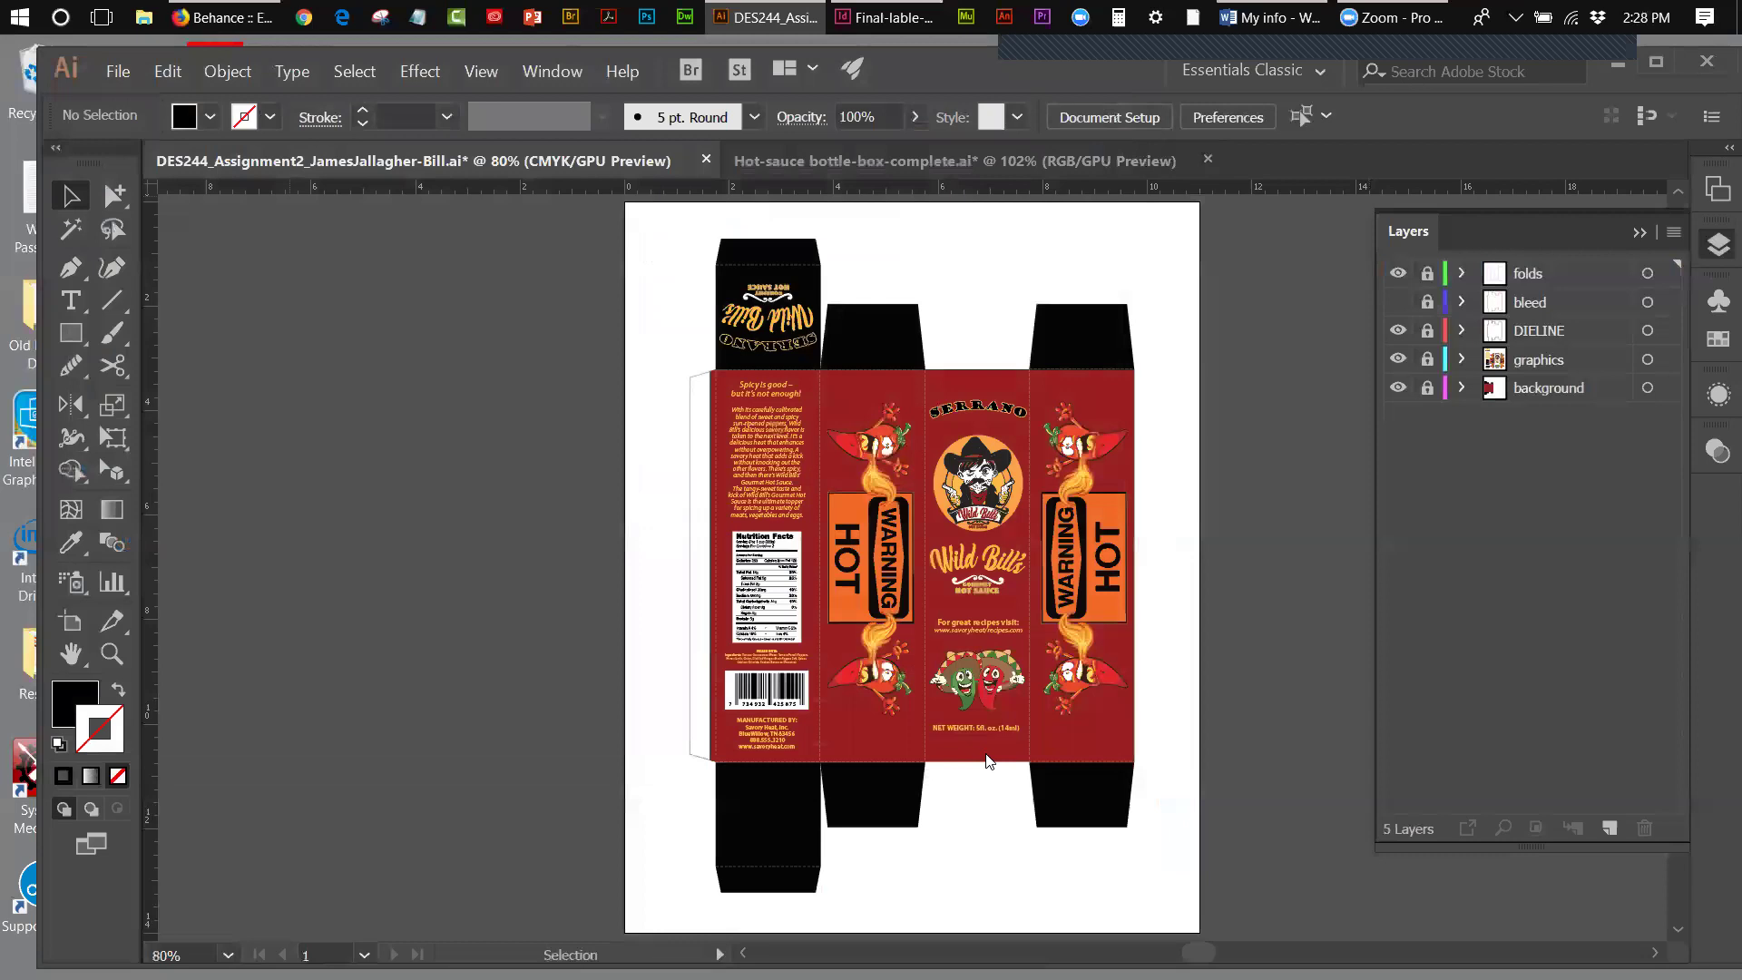
- Write the DES244 Final Assignment PDF, then save Hot-sauce bottle-box-complete as a PDF in Final
click(1186, 939)
click(767, 165)
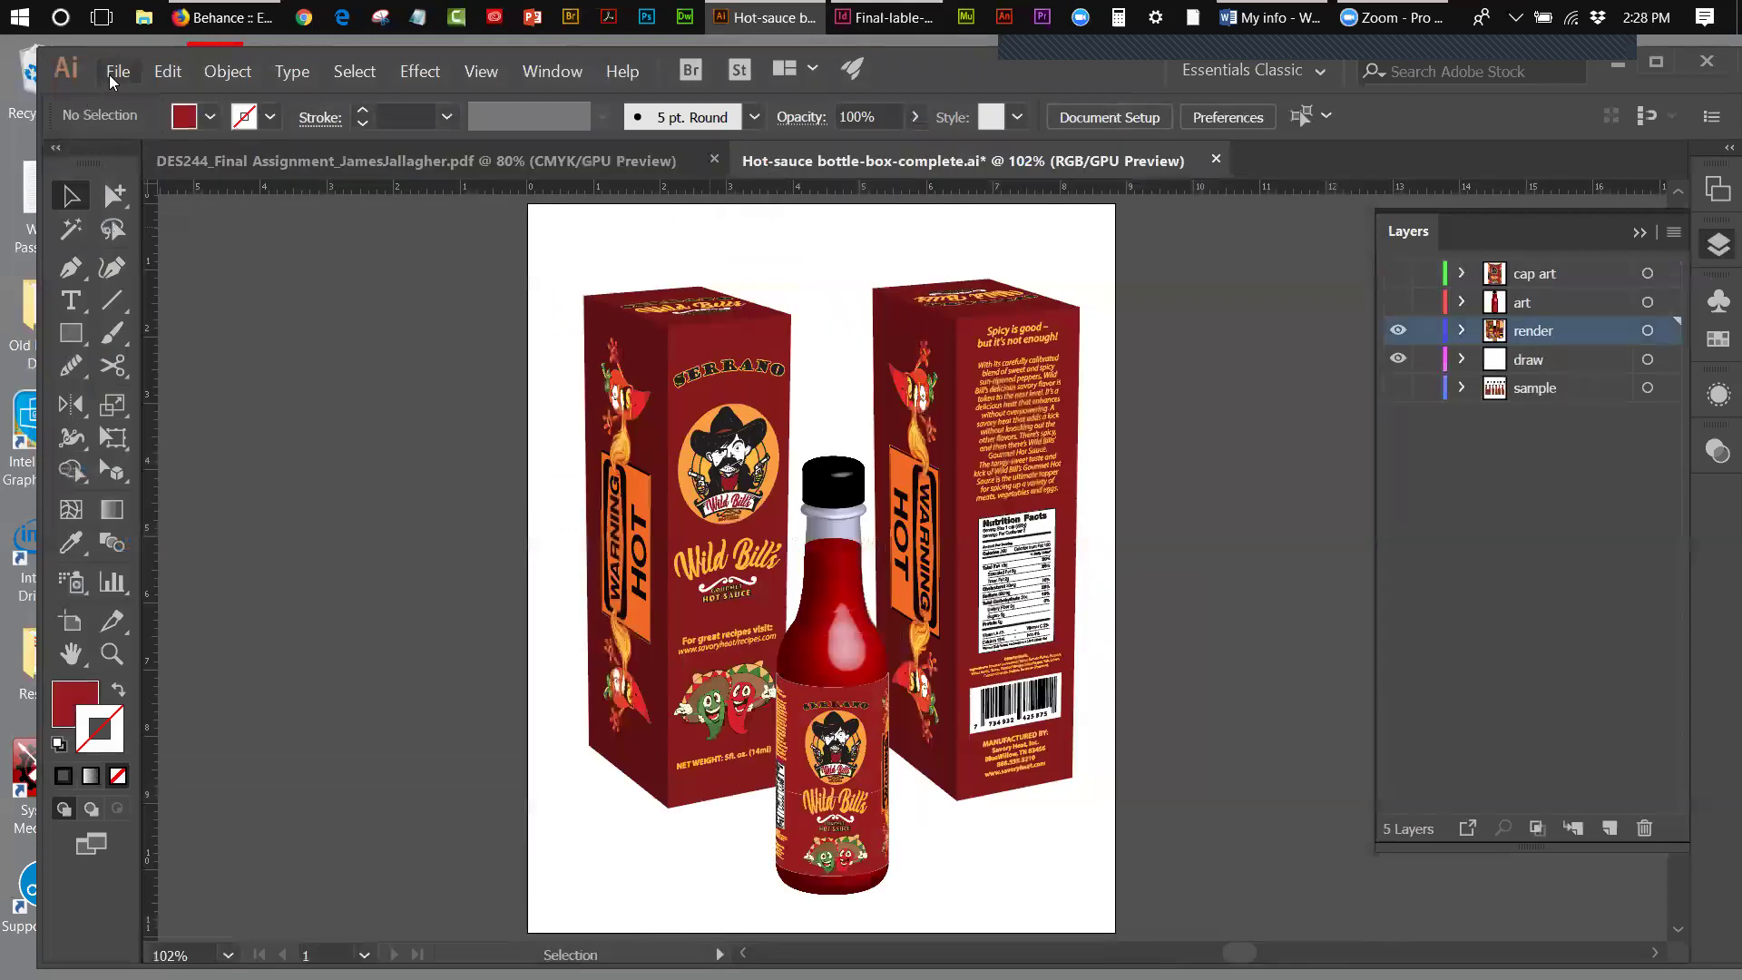
click(113, 78)
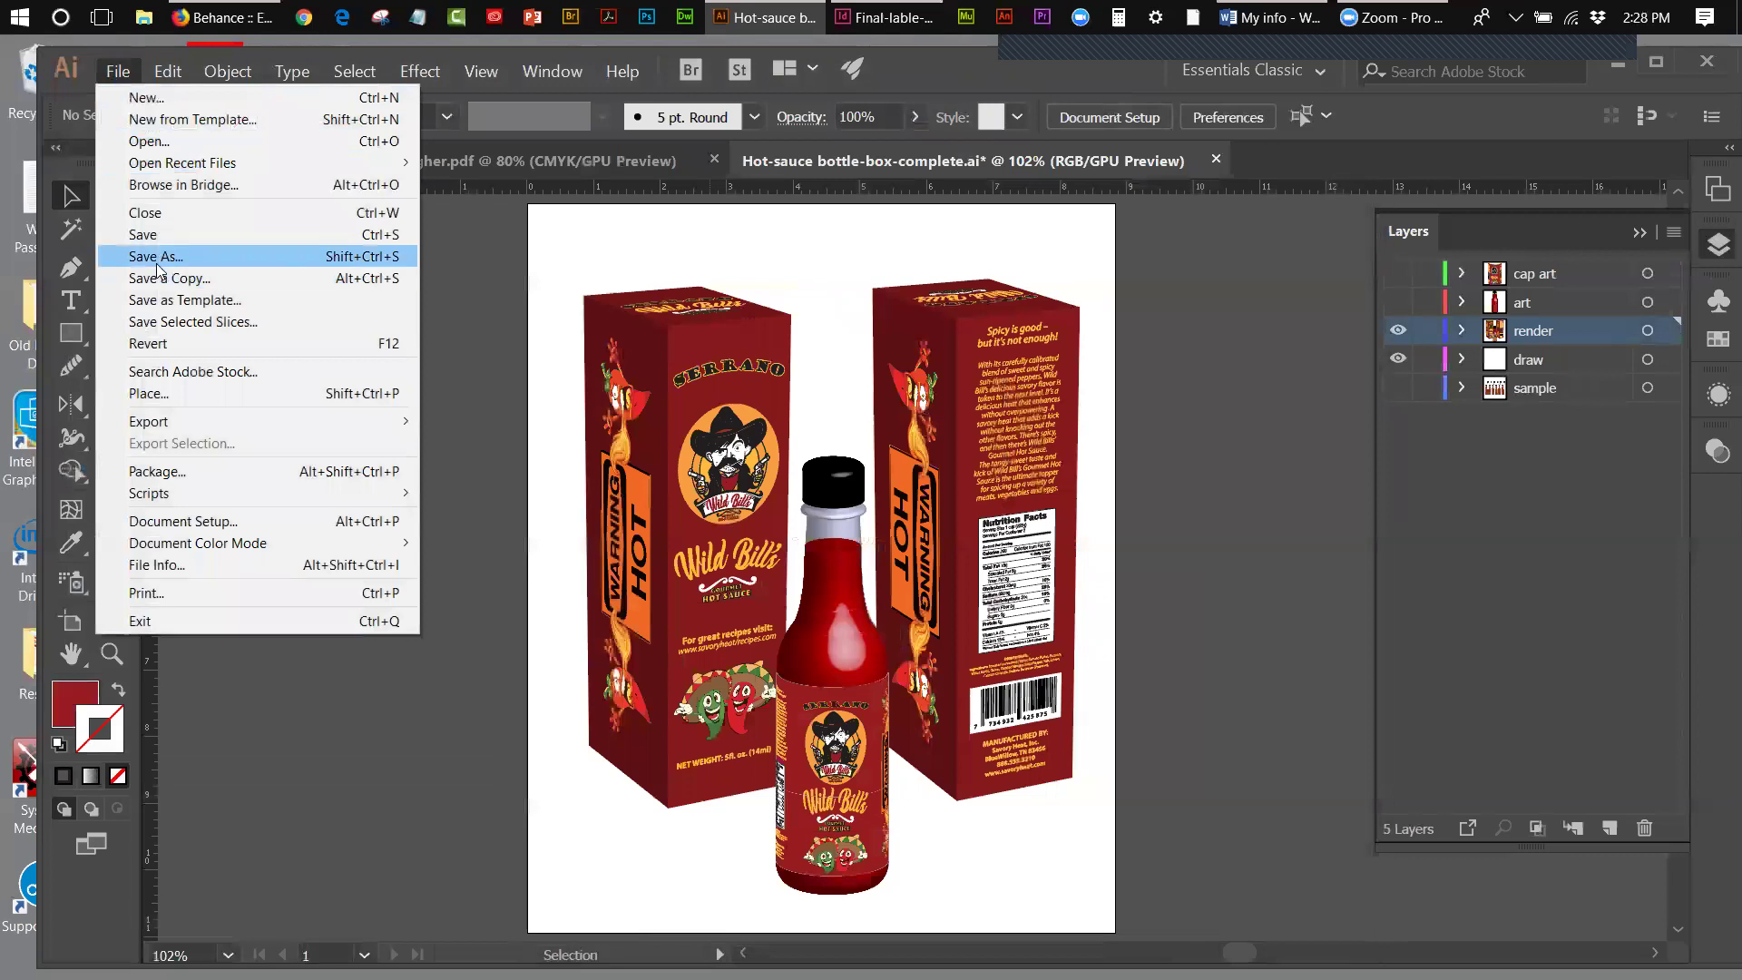
click(157, 260)
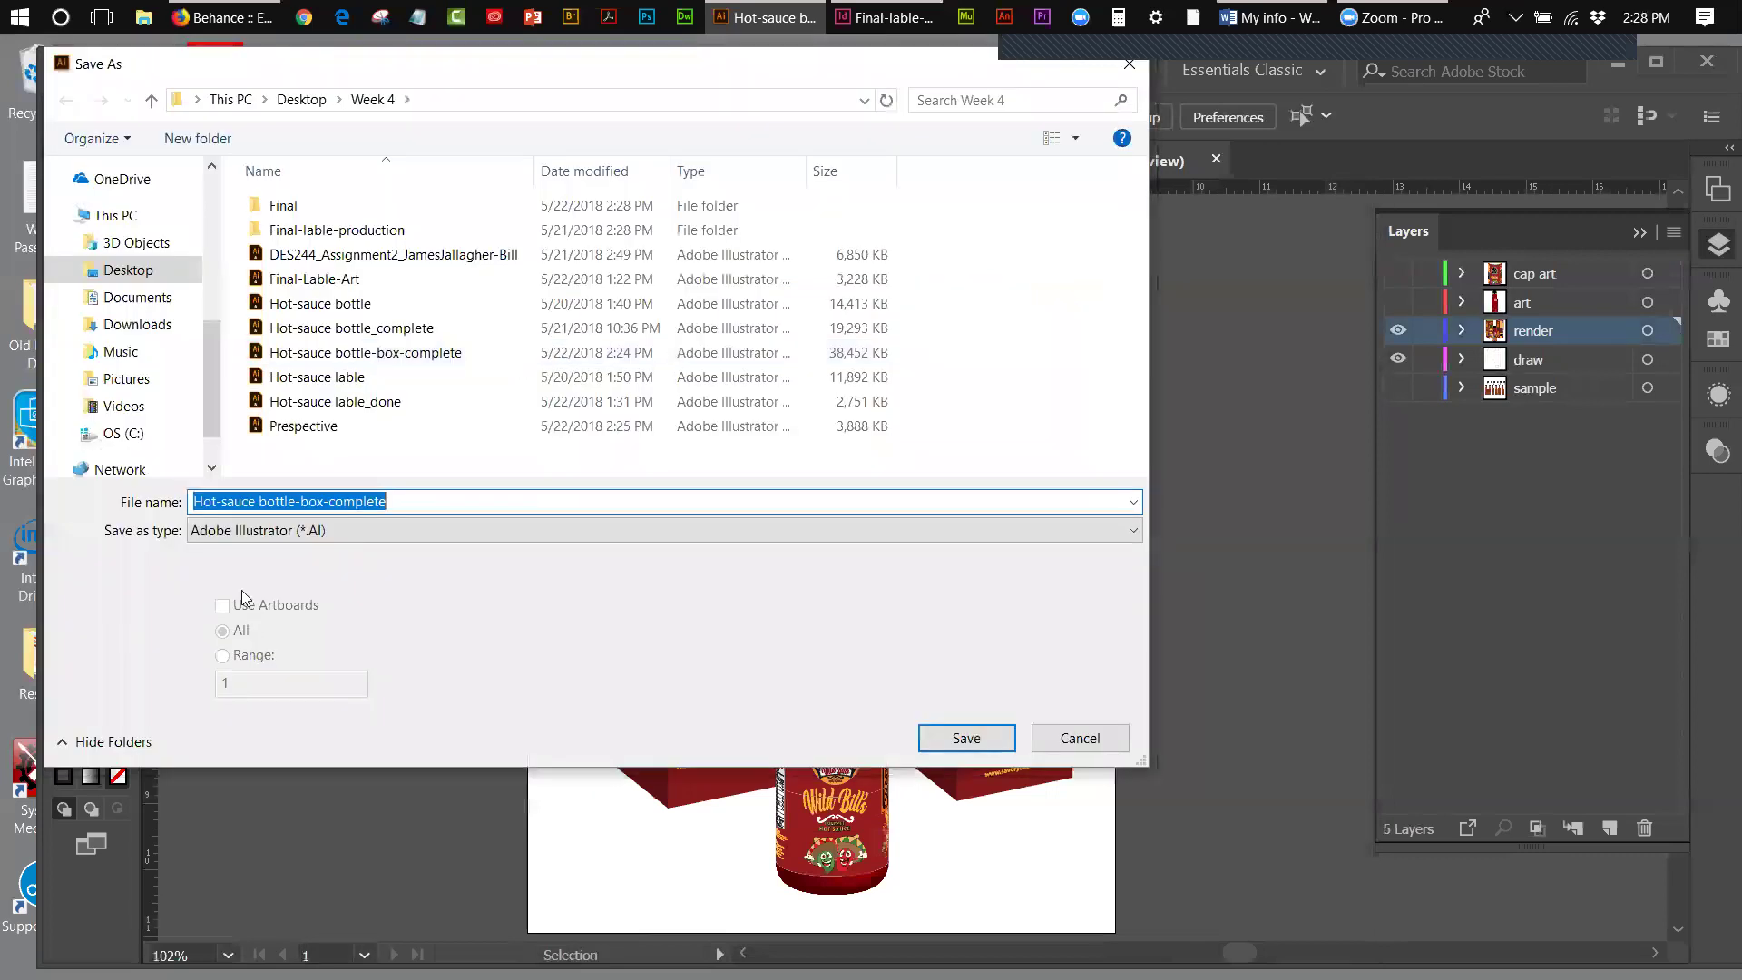
click(431, 501)
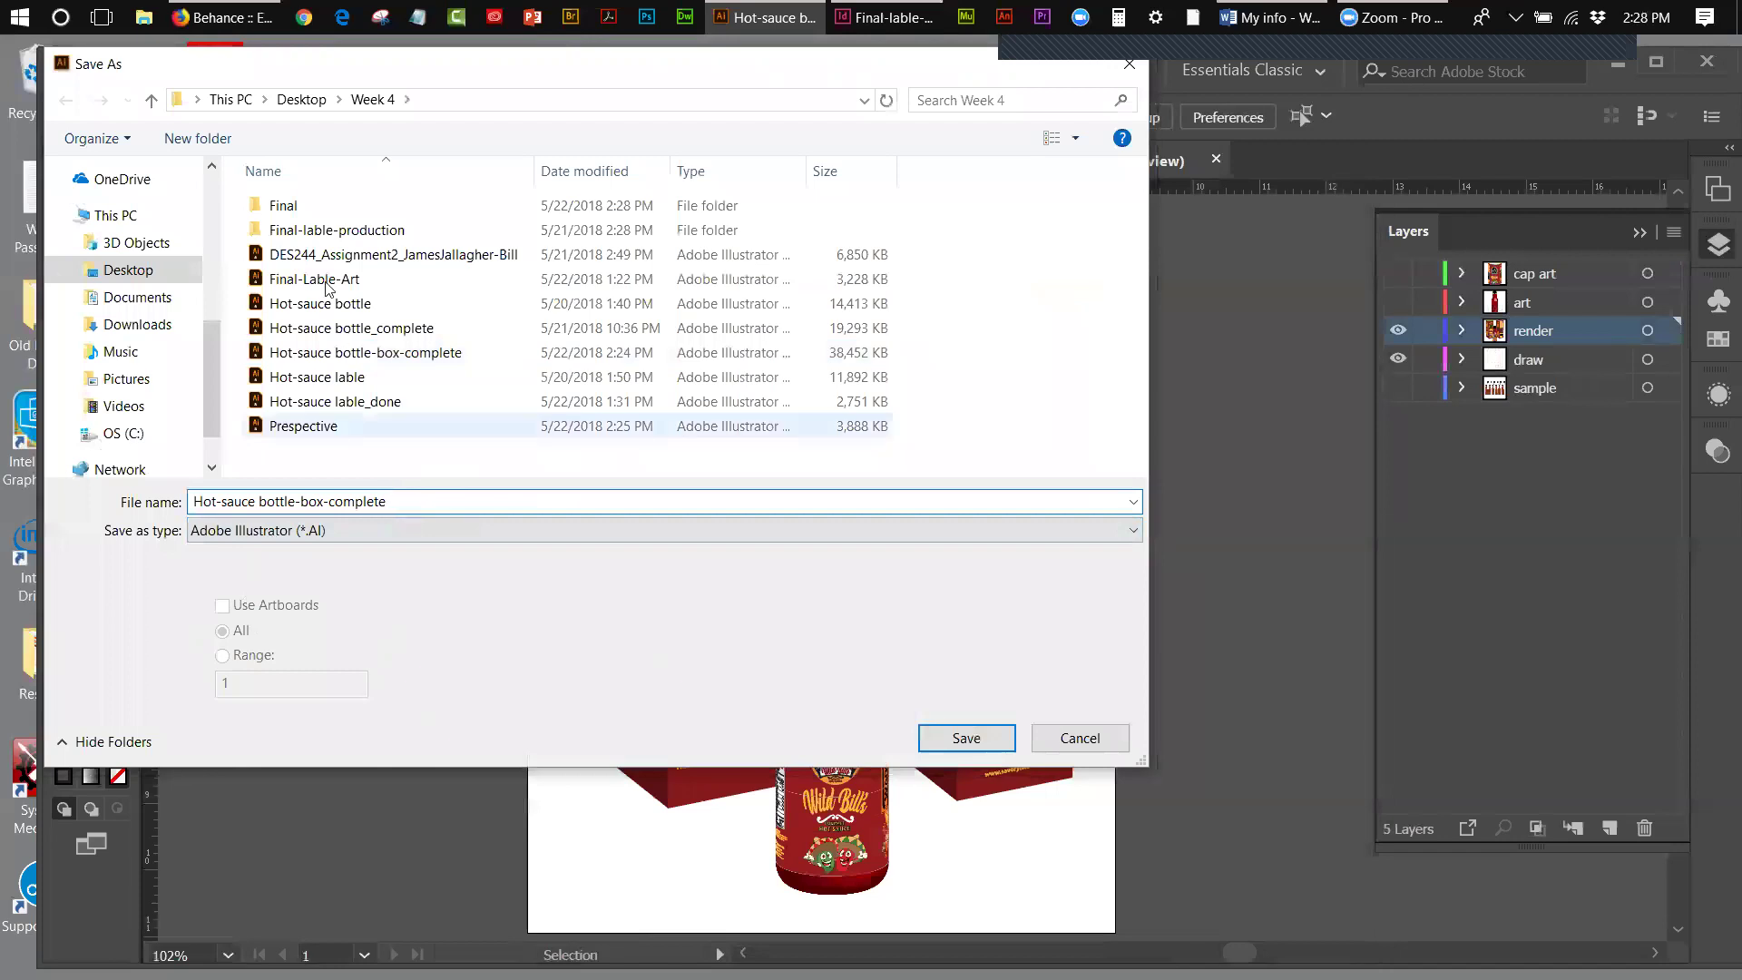
double_click(293, 207)
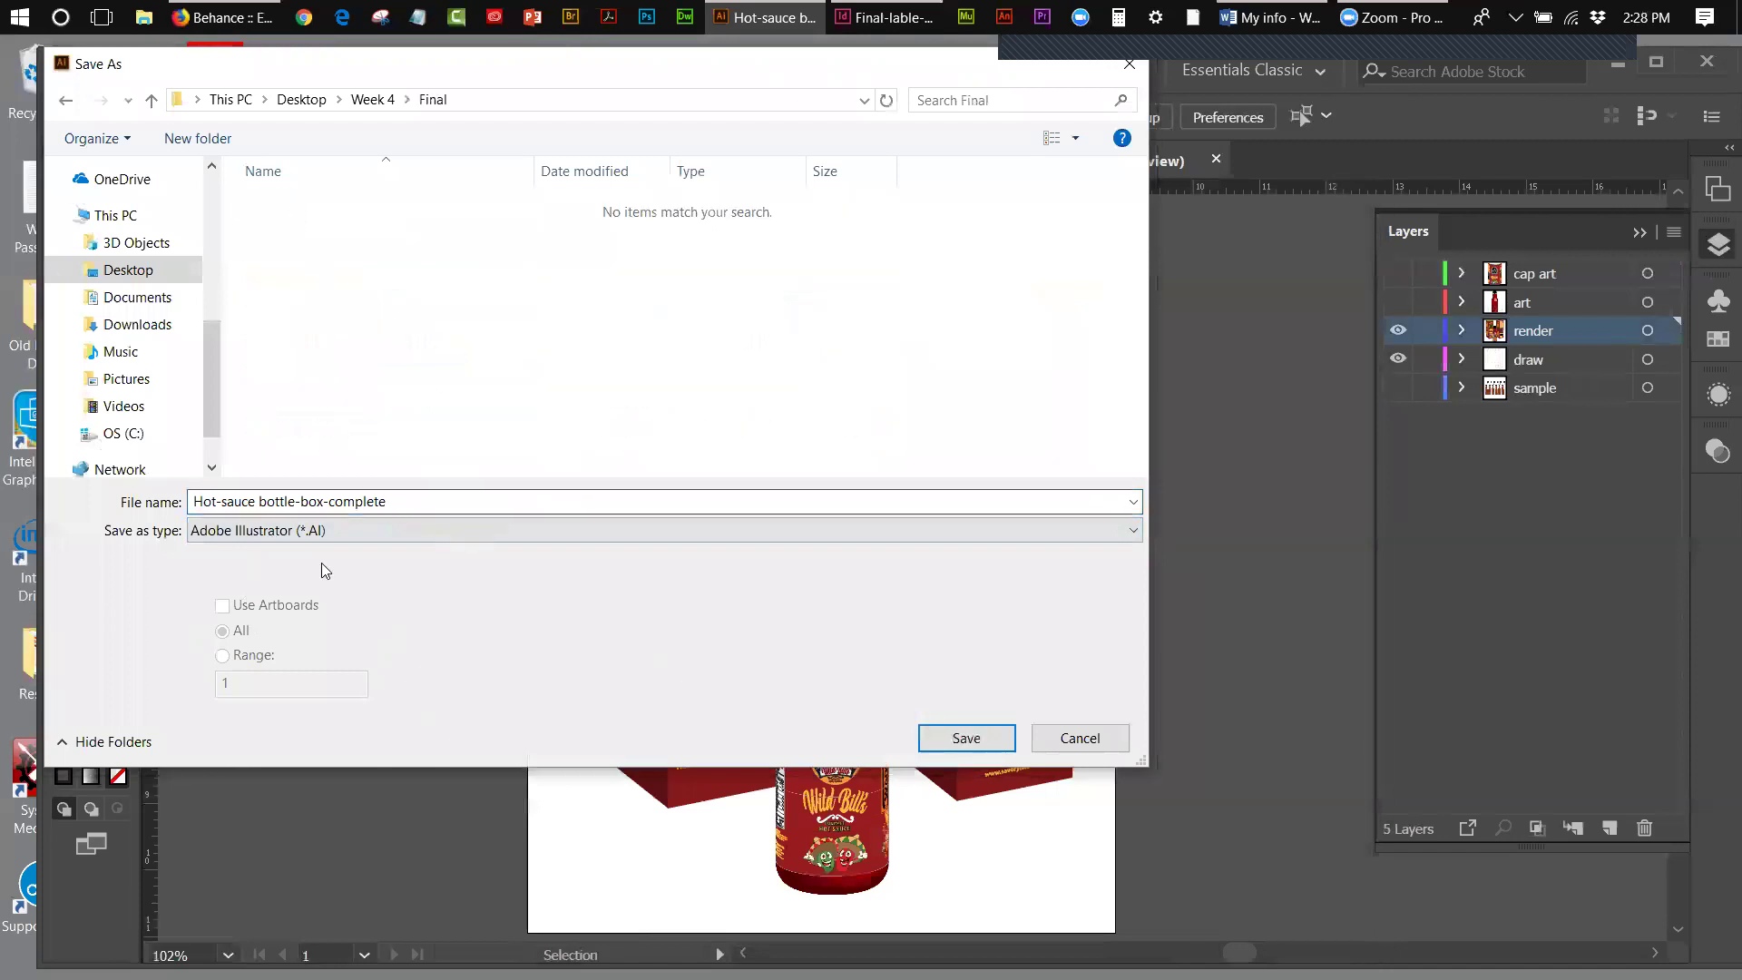
click(278, 533)
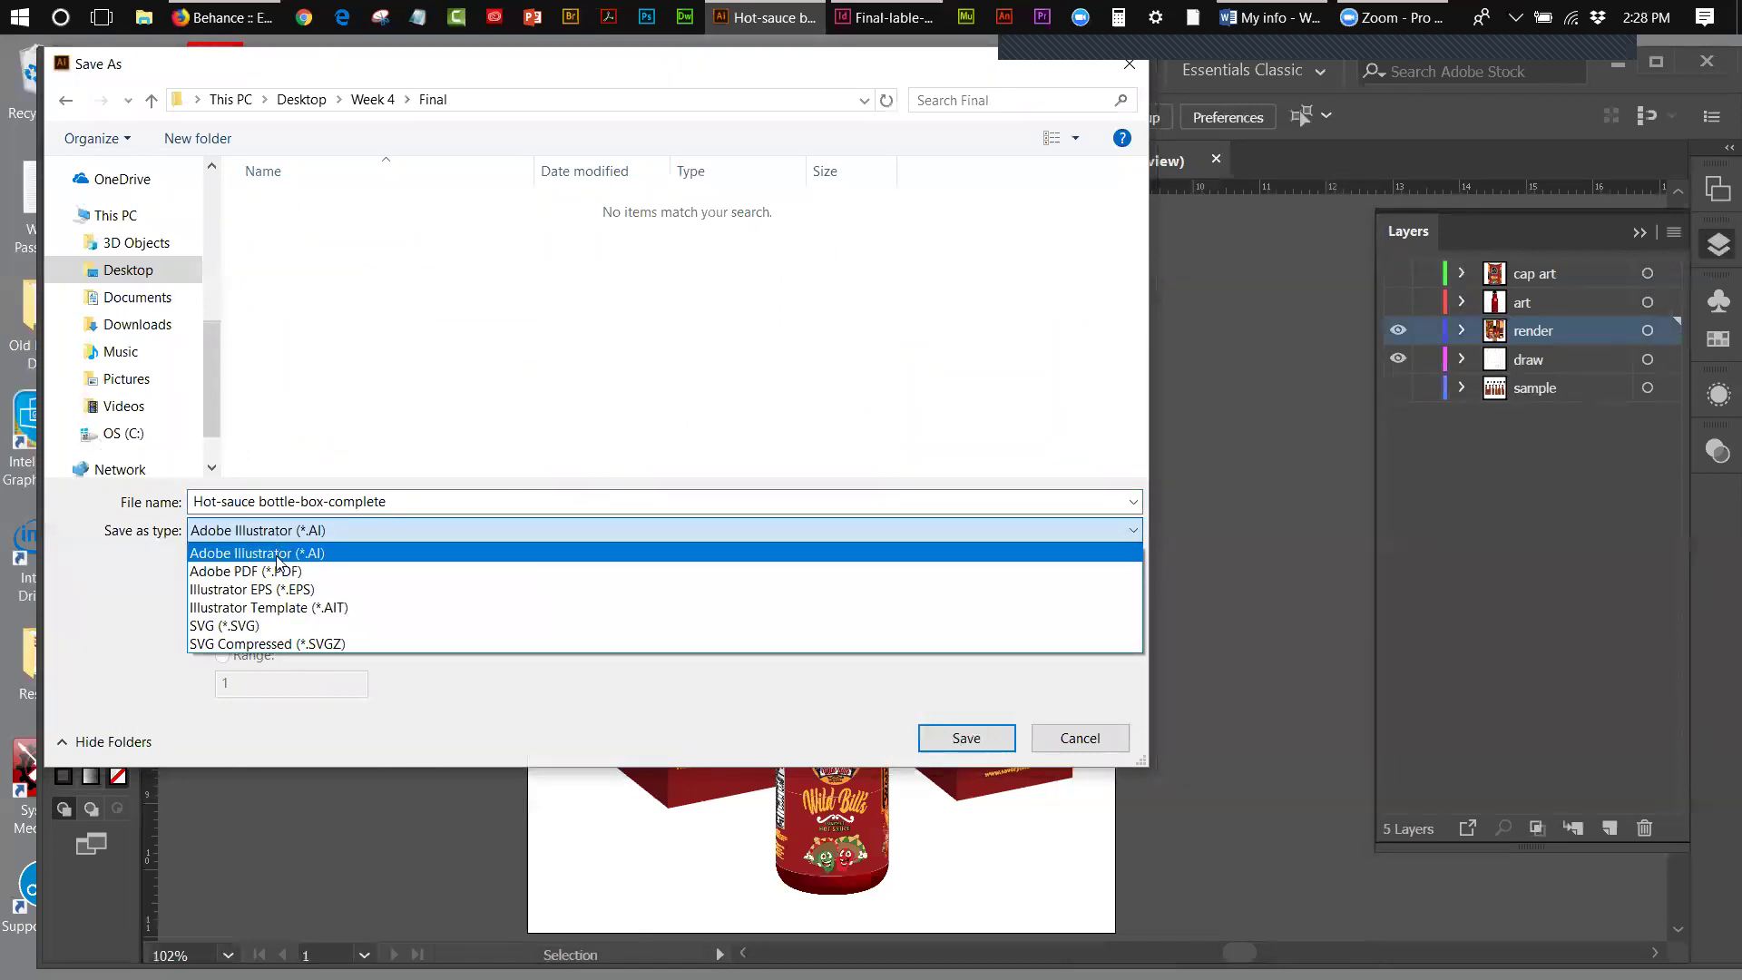
click(280, 572)
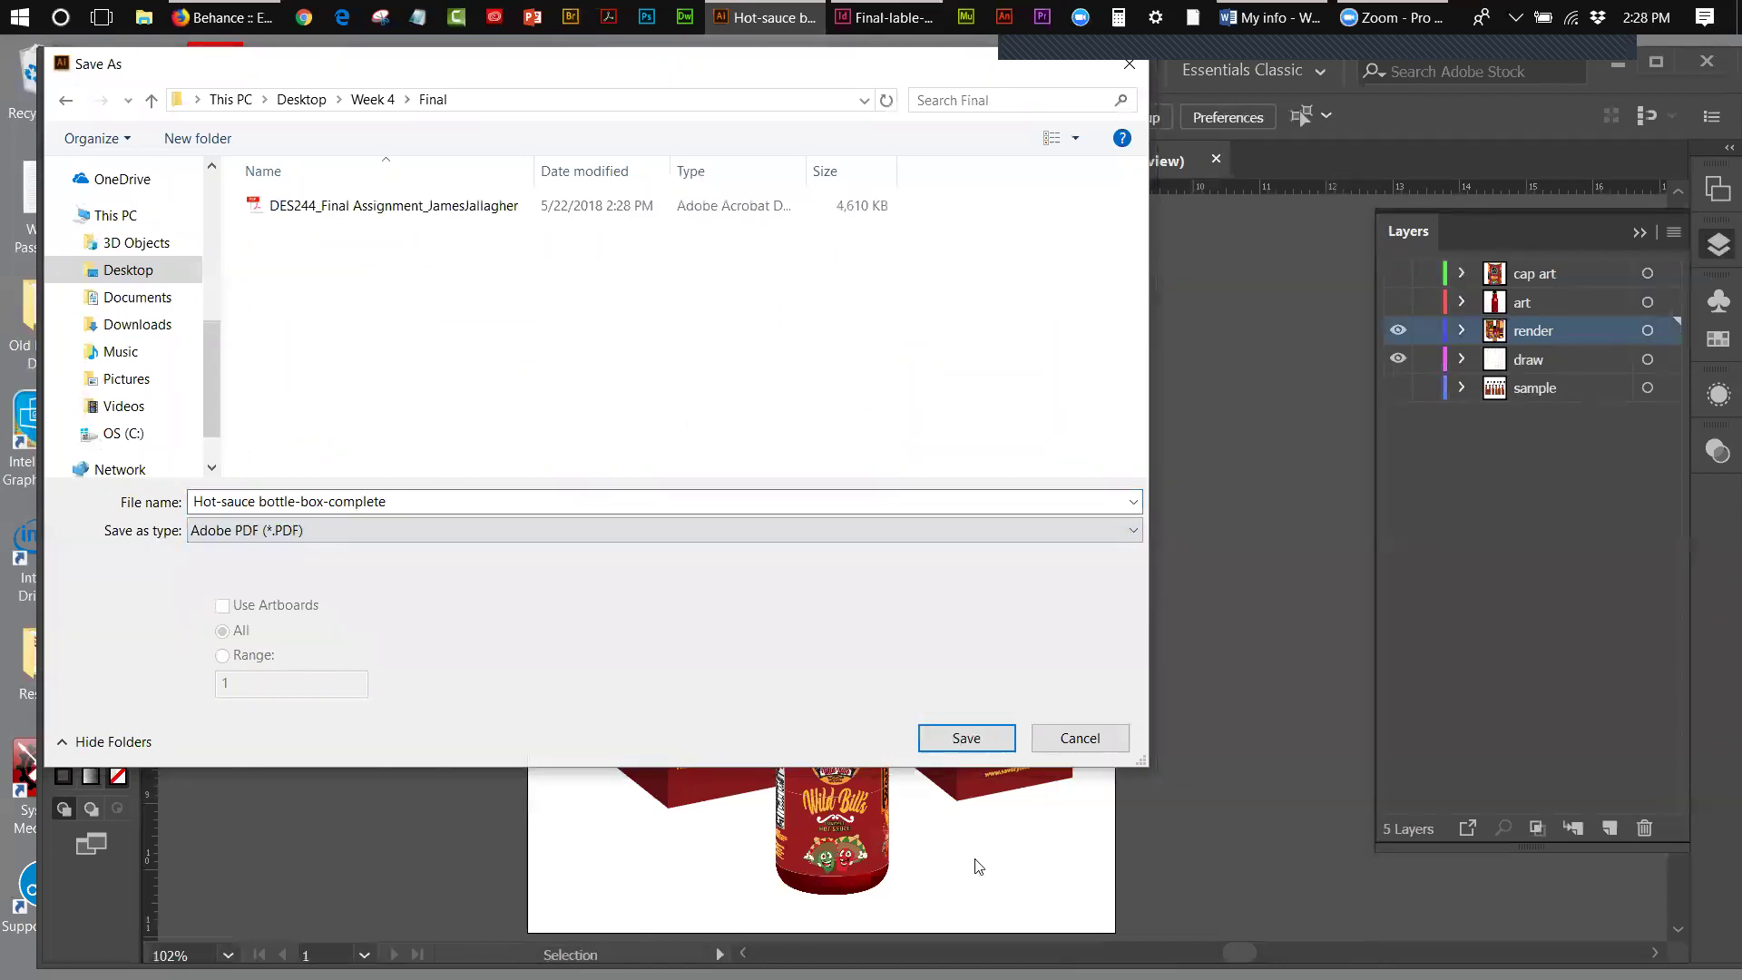
click(968, 739)
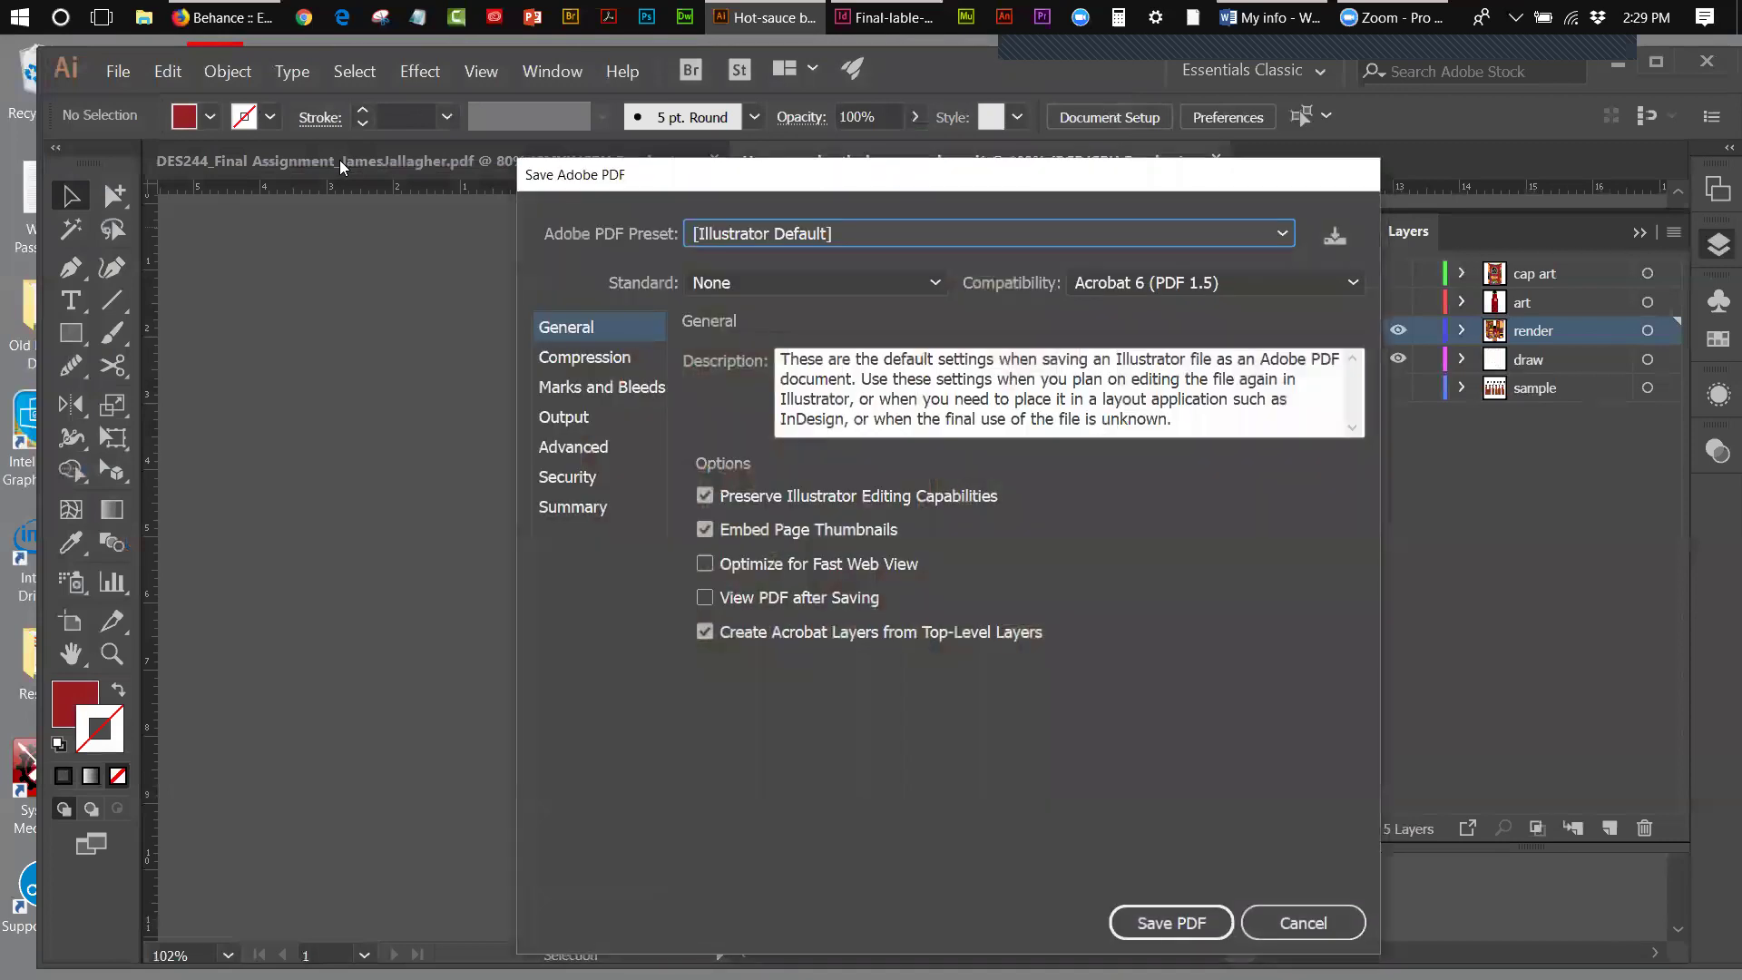
click(1177, 923)
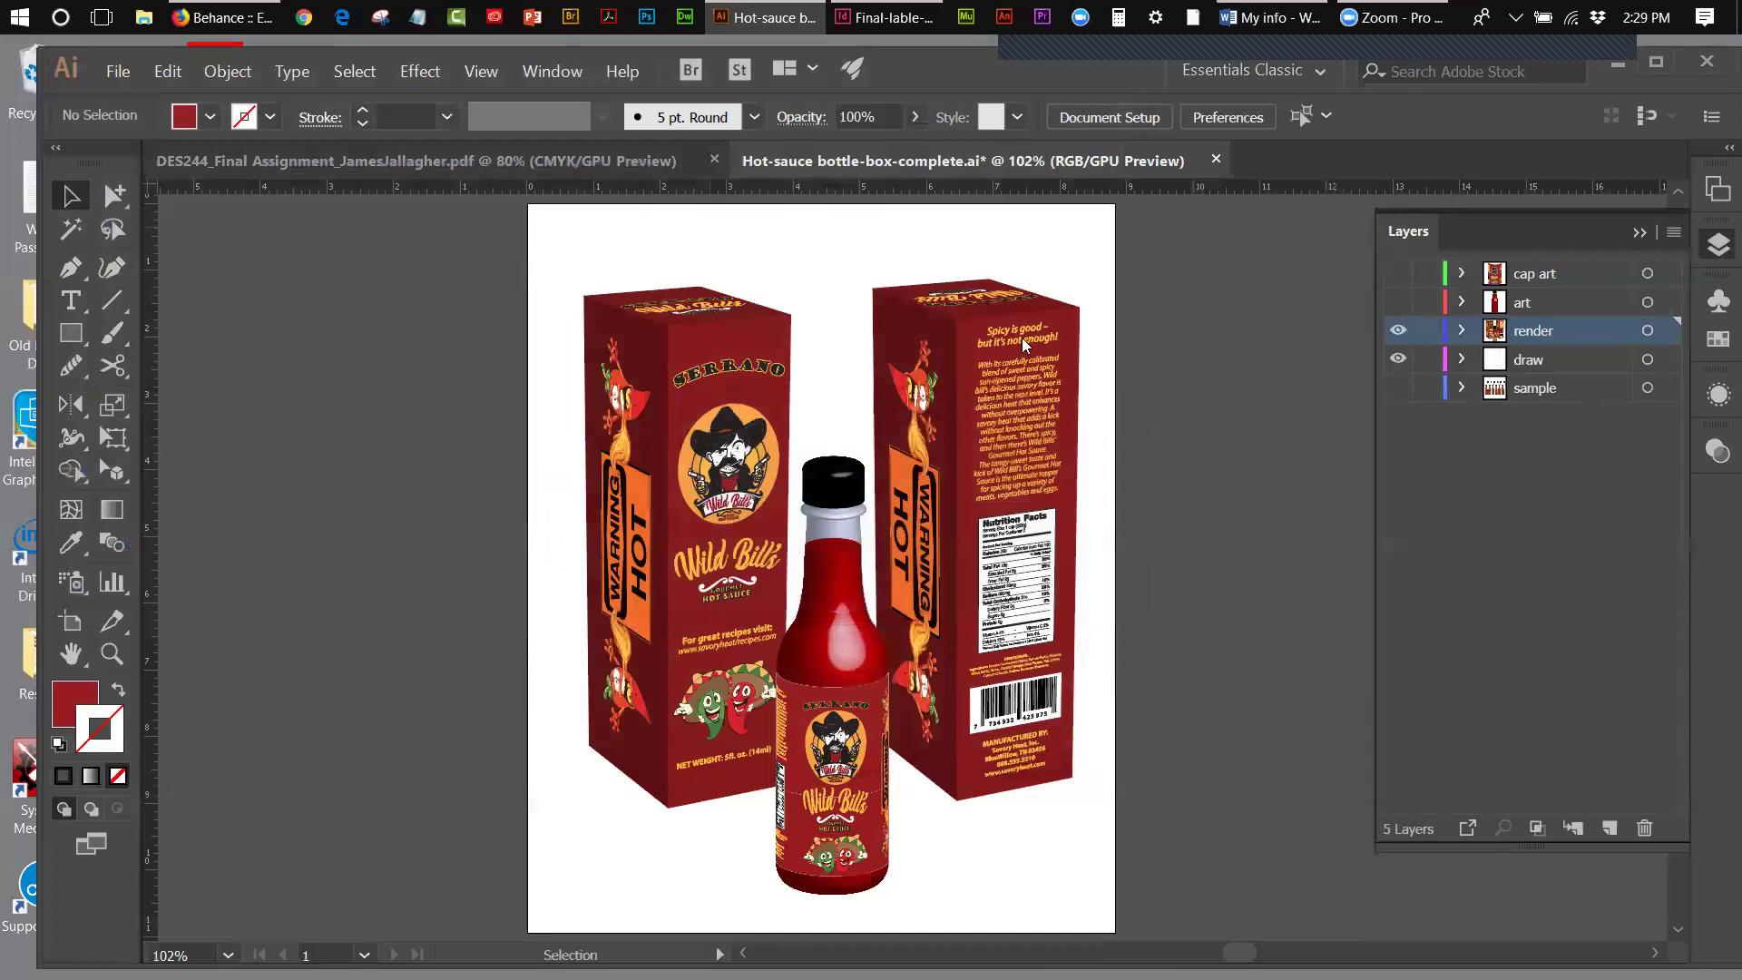
- Save the DES244 Final Assignment dieline as an Illustrator .ai copy in Final, then minimize Illustrator
click(292, 162)
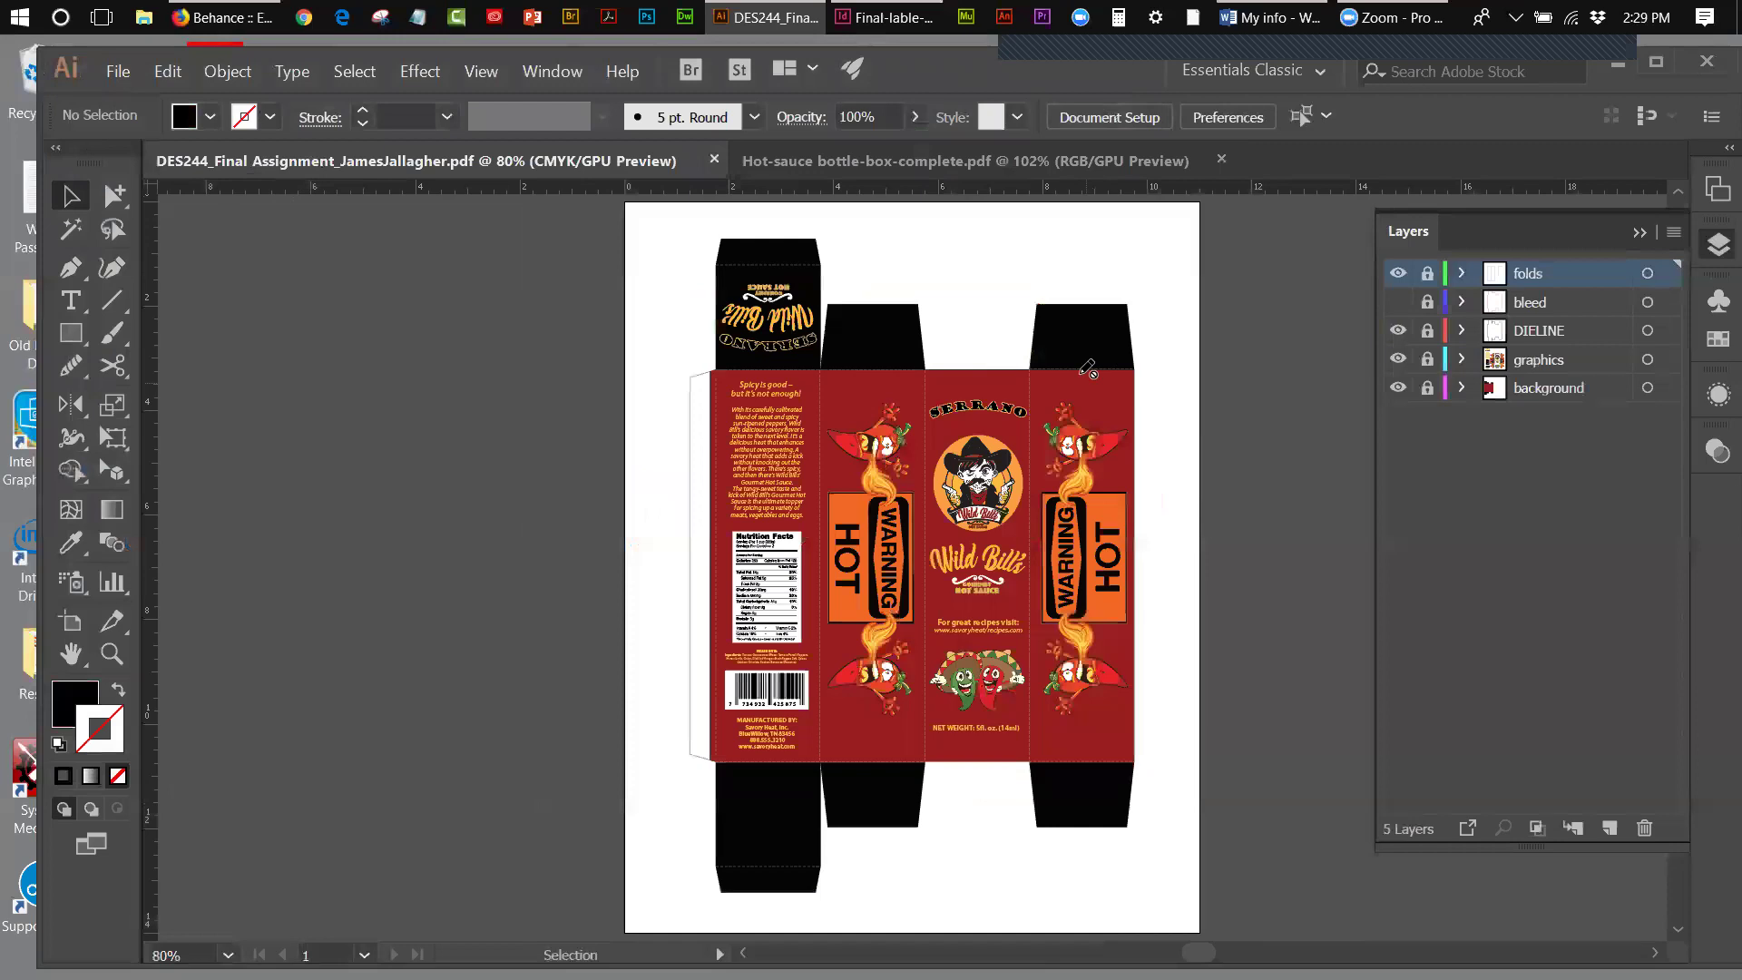
click(120, 72)
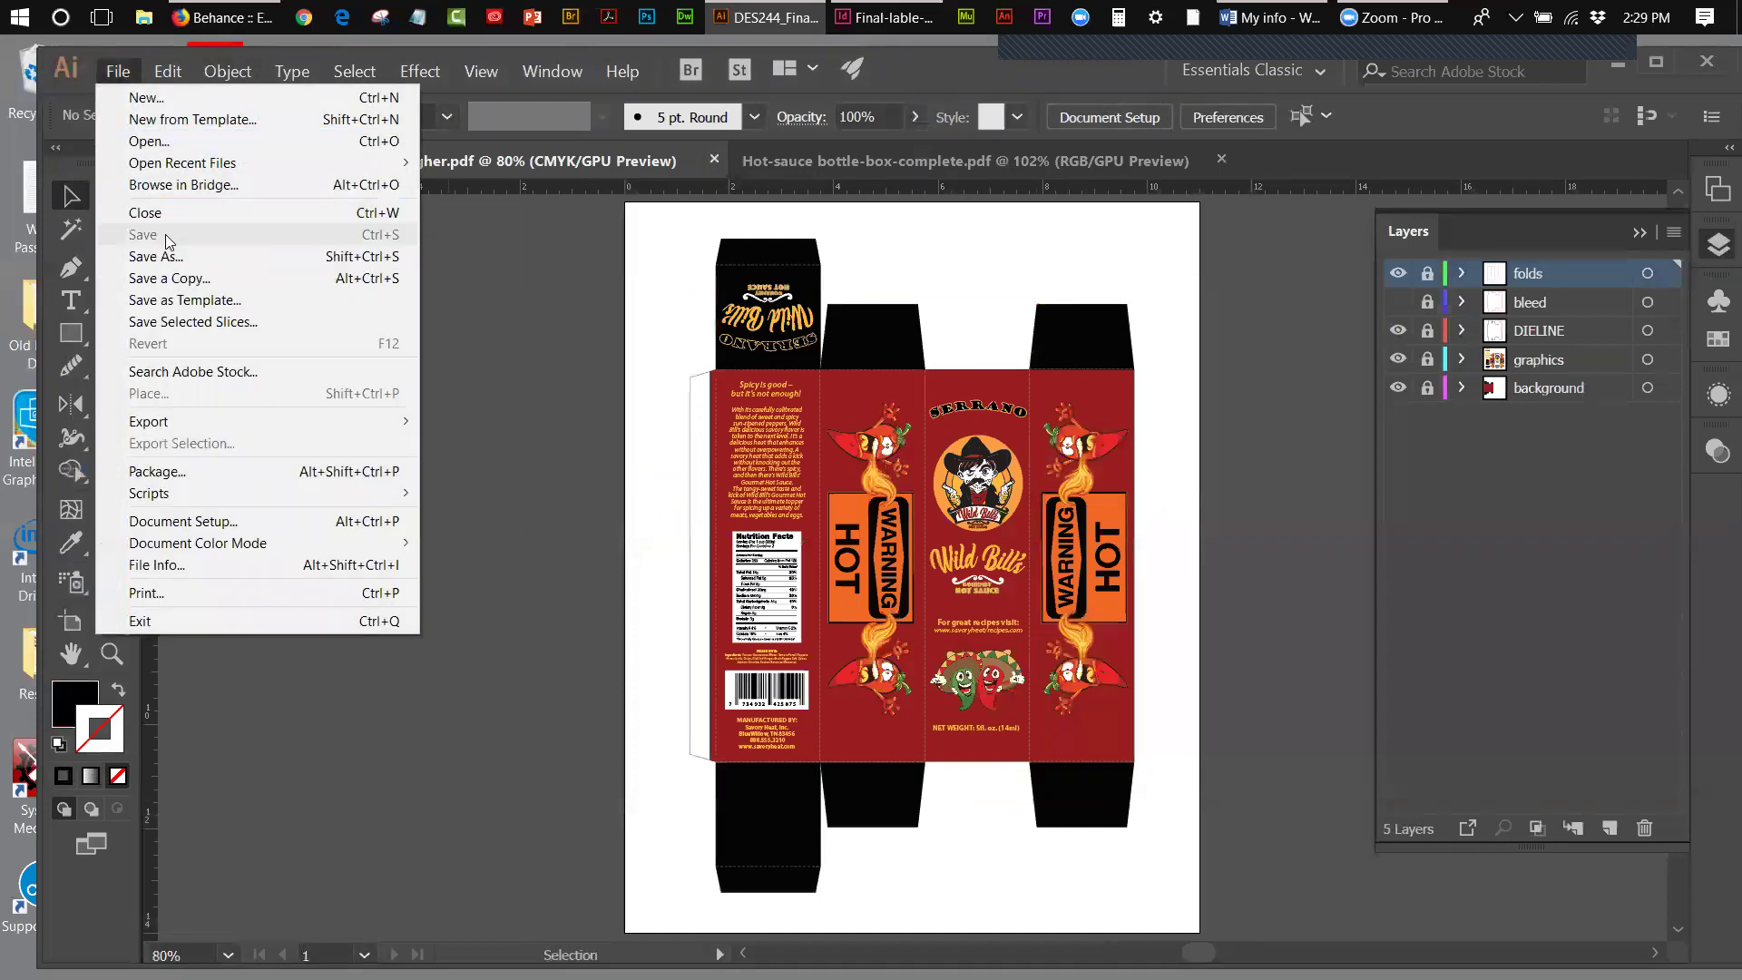
click(245, 260)
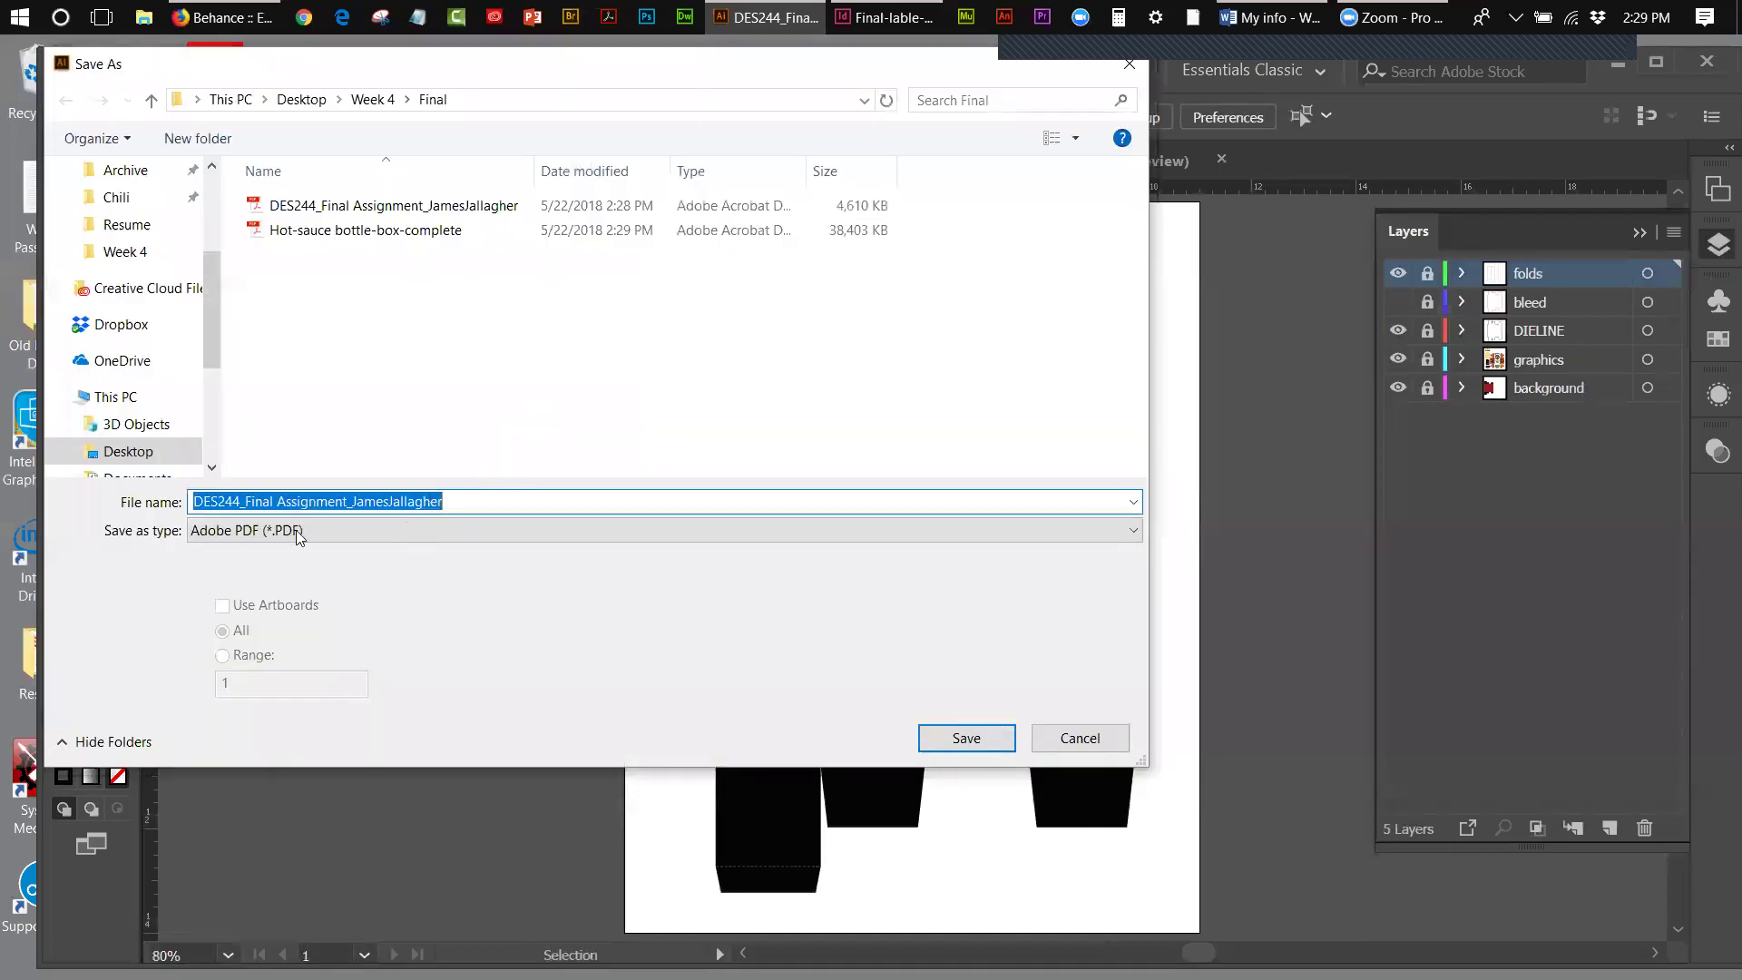
click(299, 535)
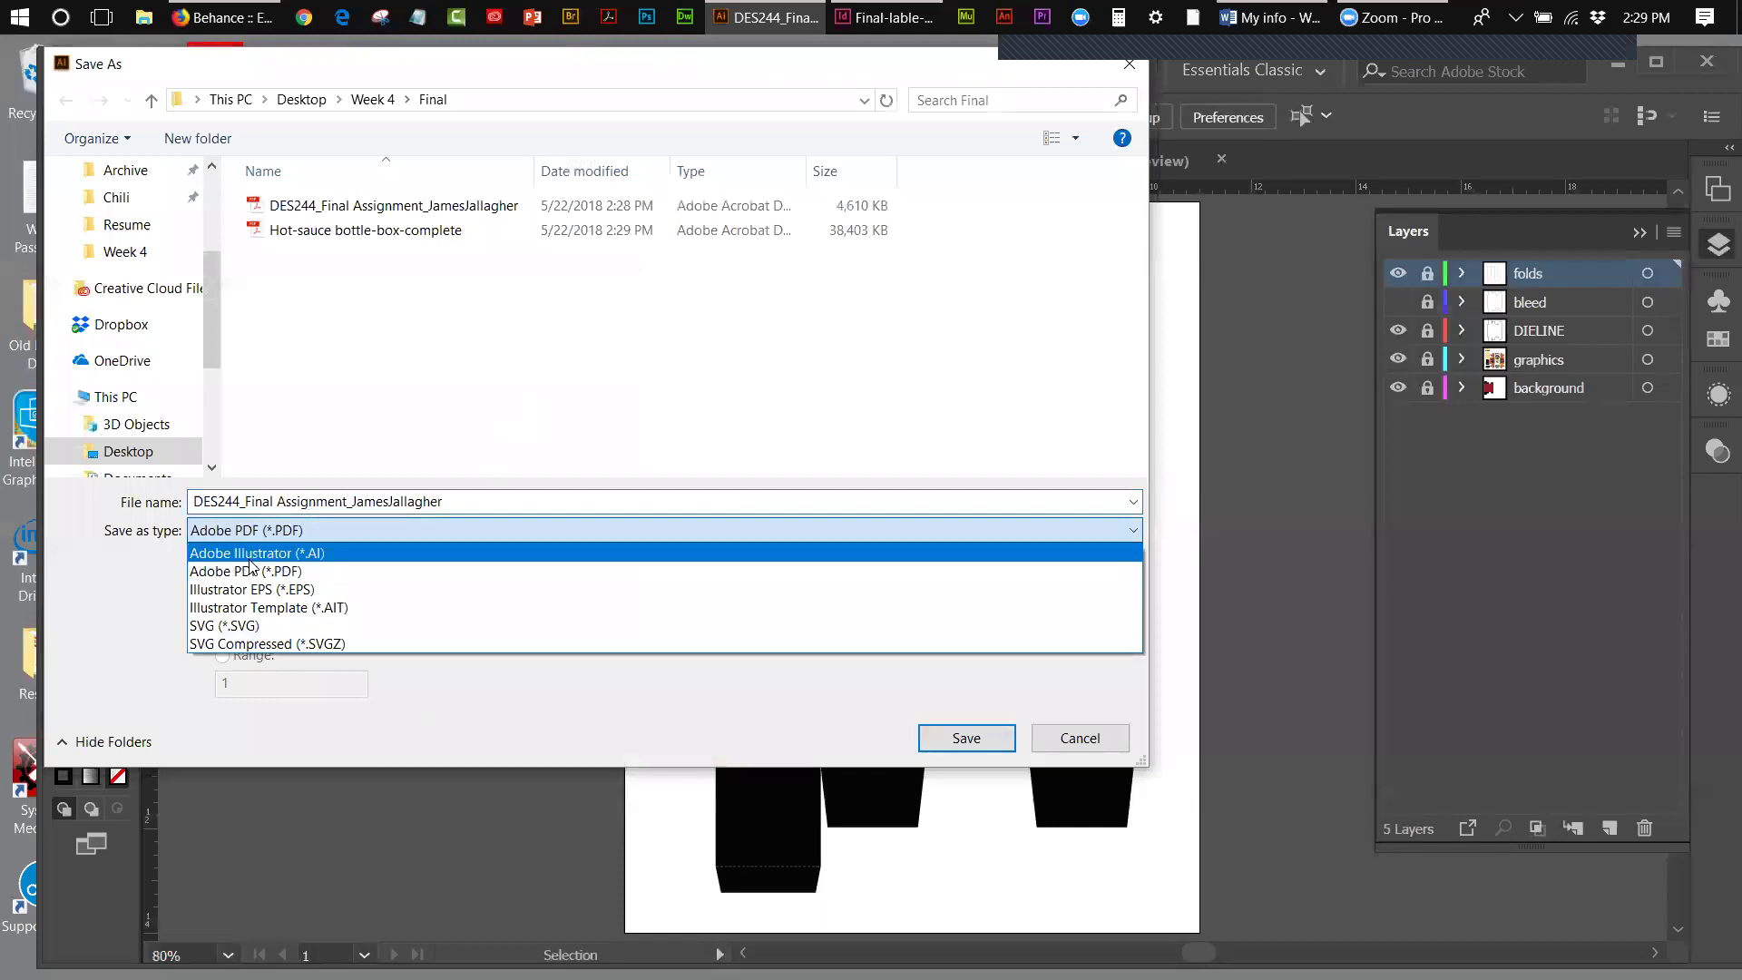
click(251, 555)
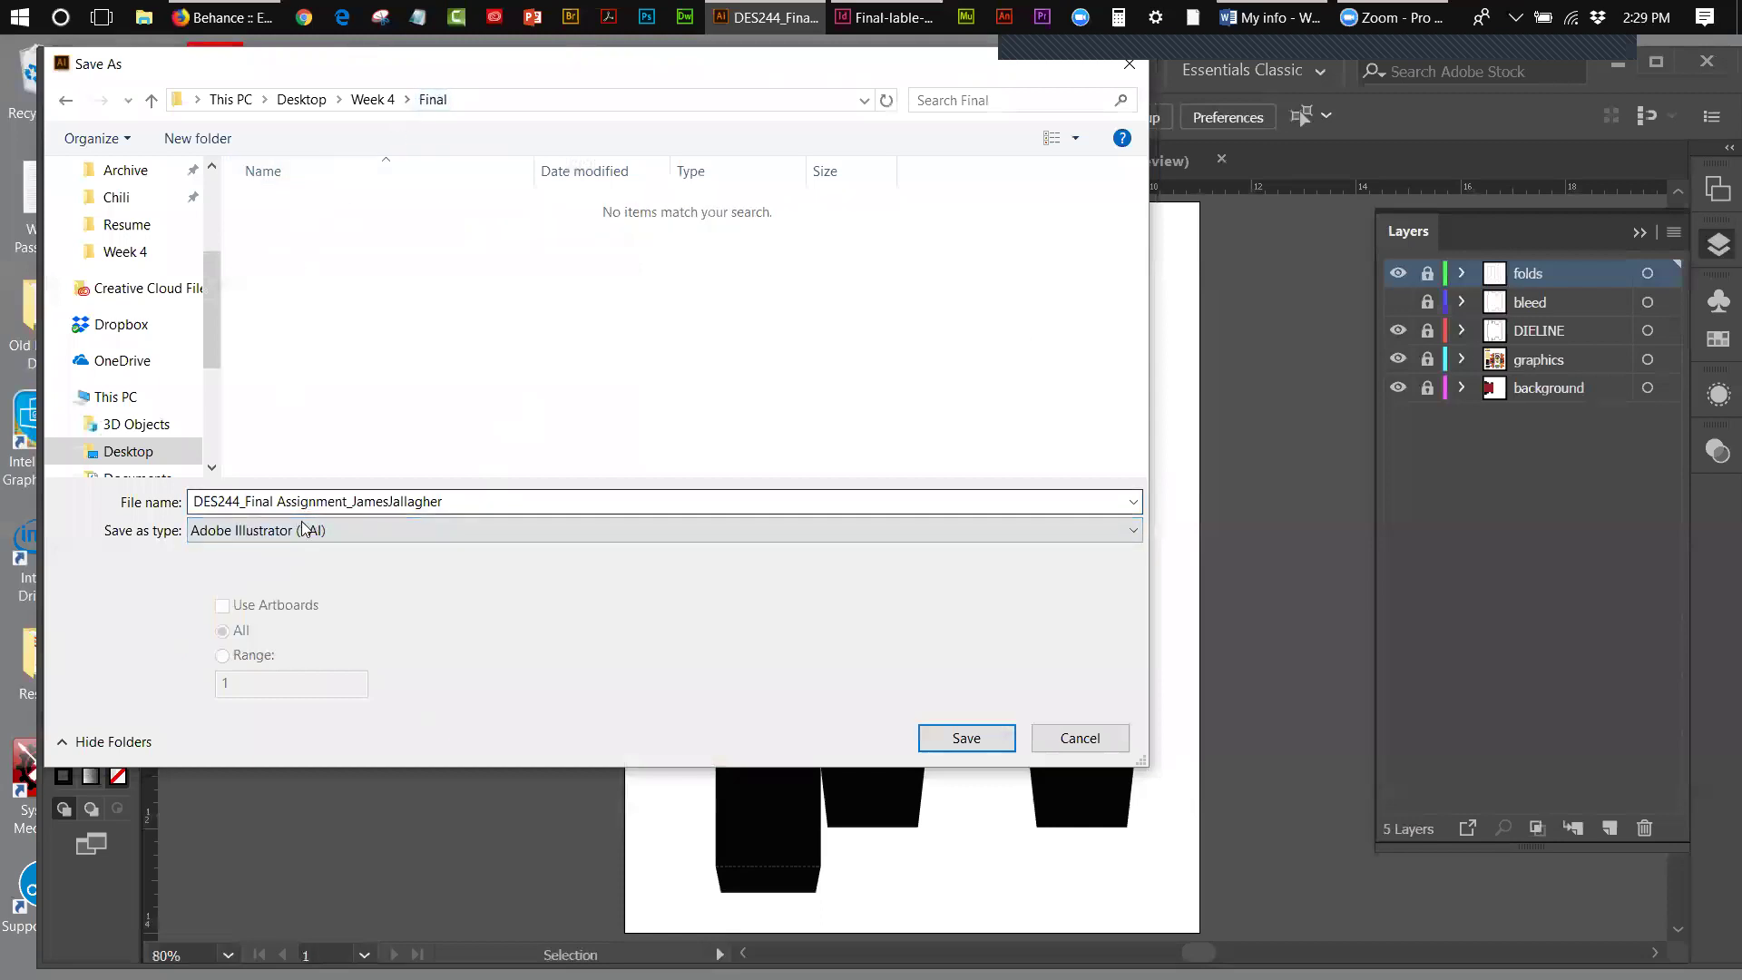
click(987, 739)
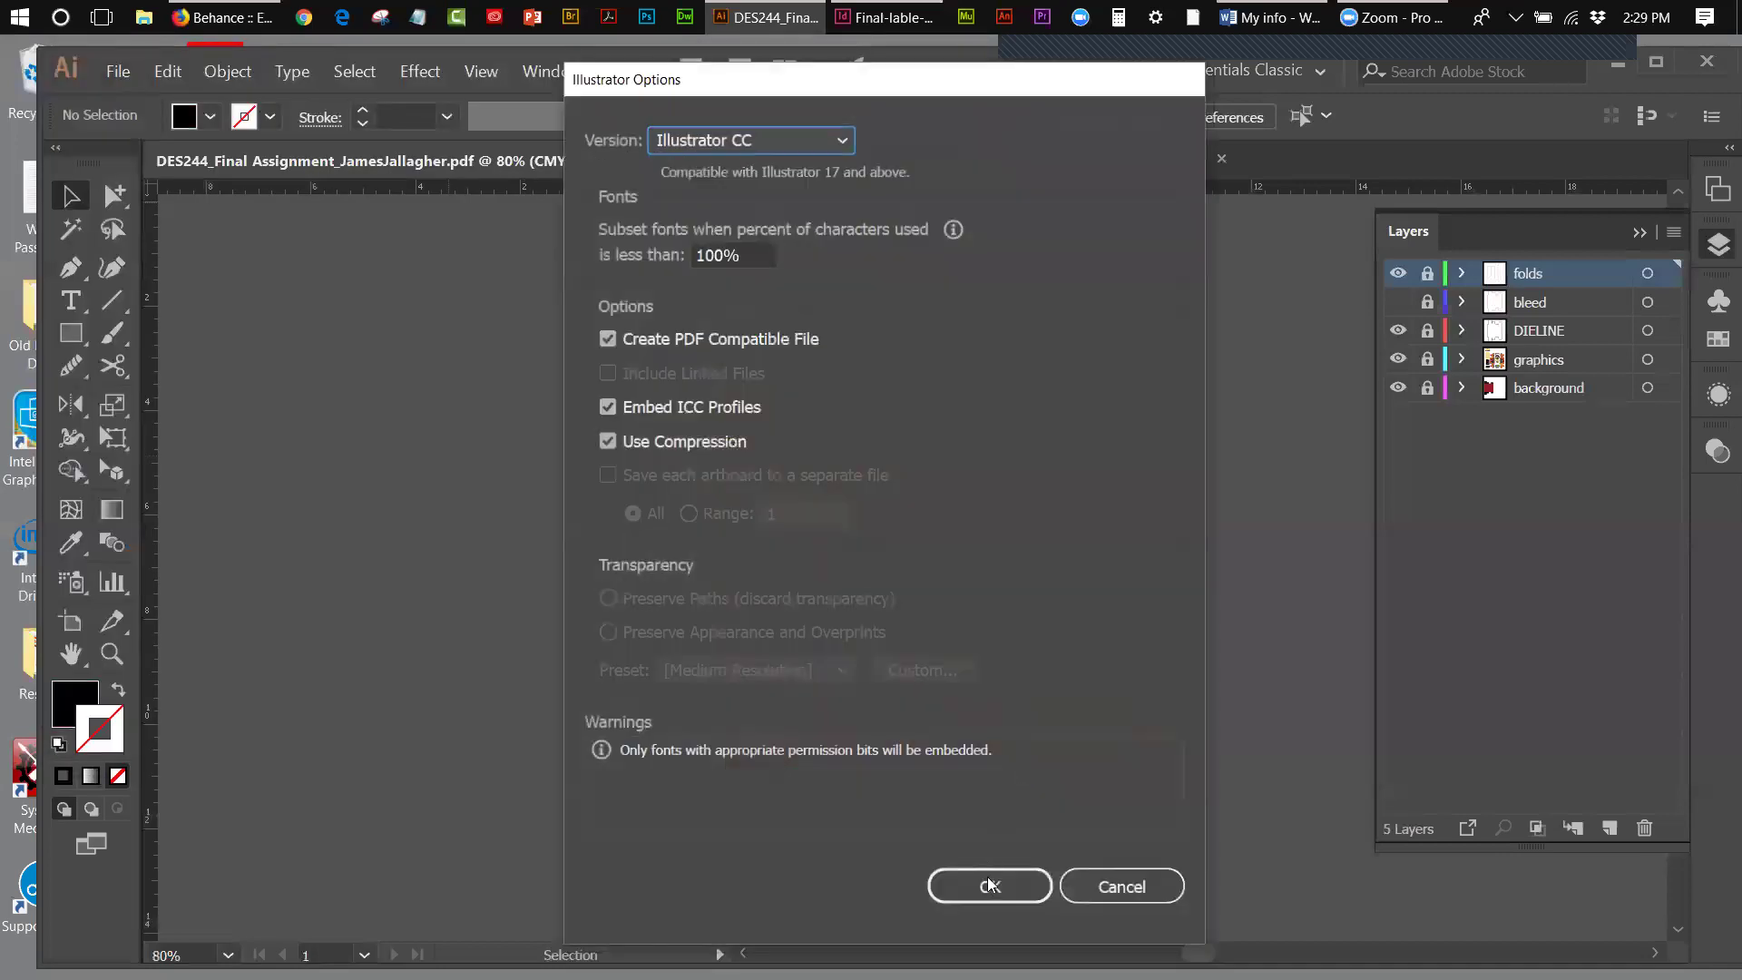
click(989, 887)
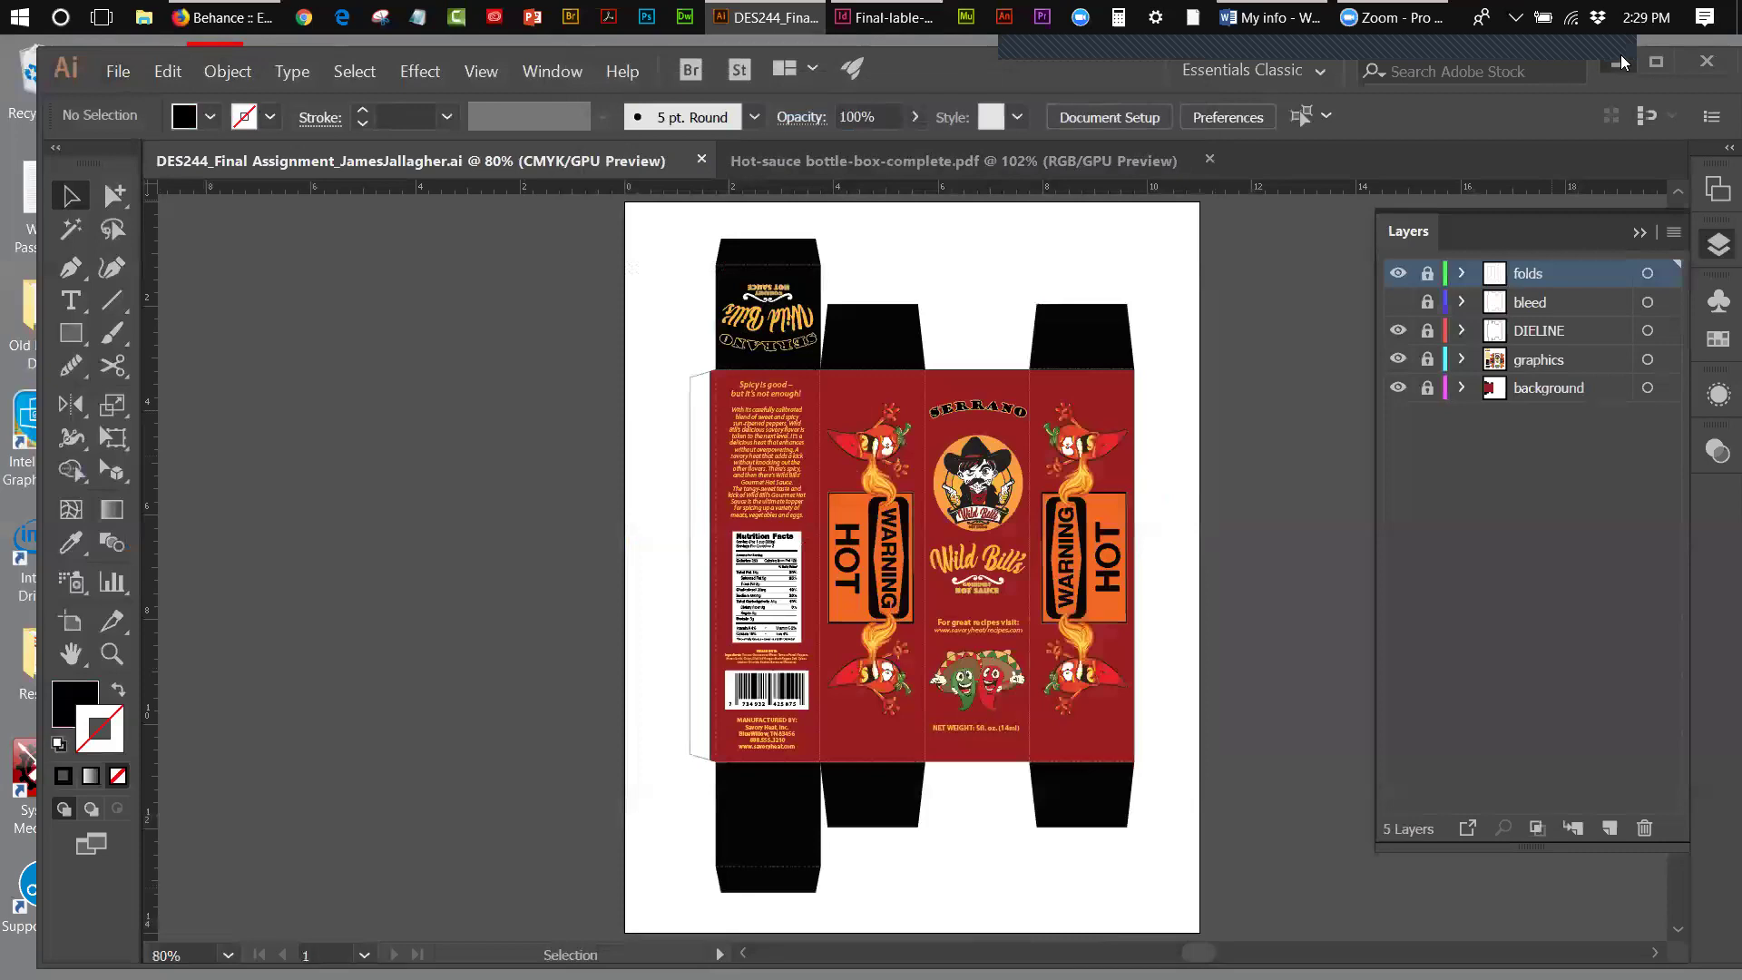
click(1620, 62)
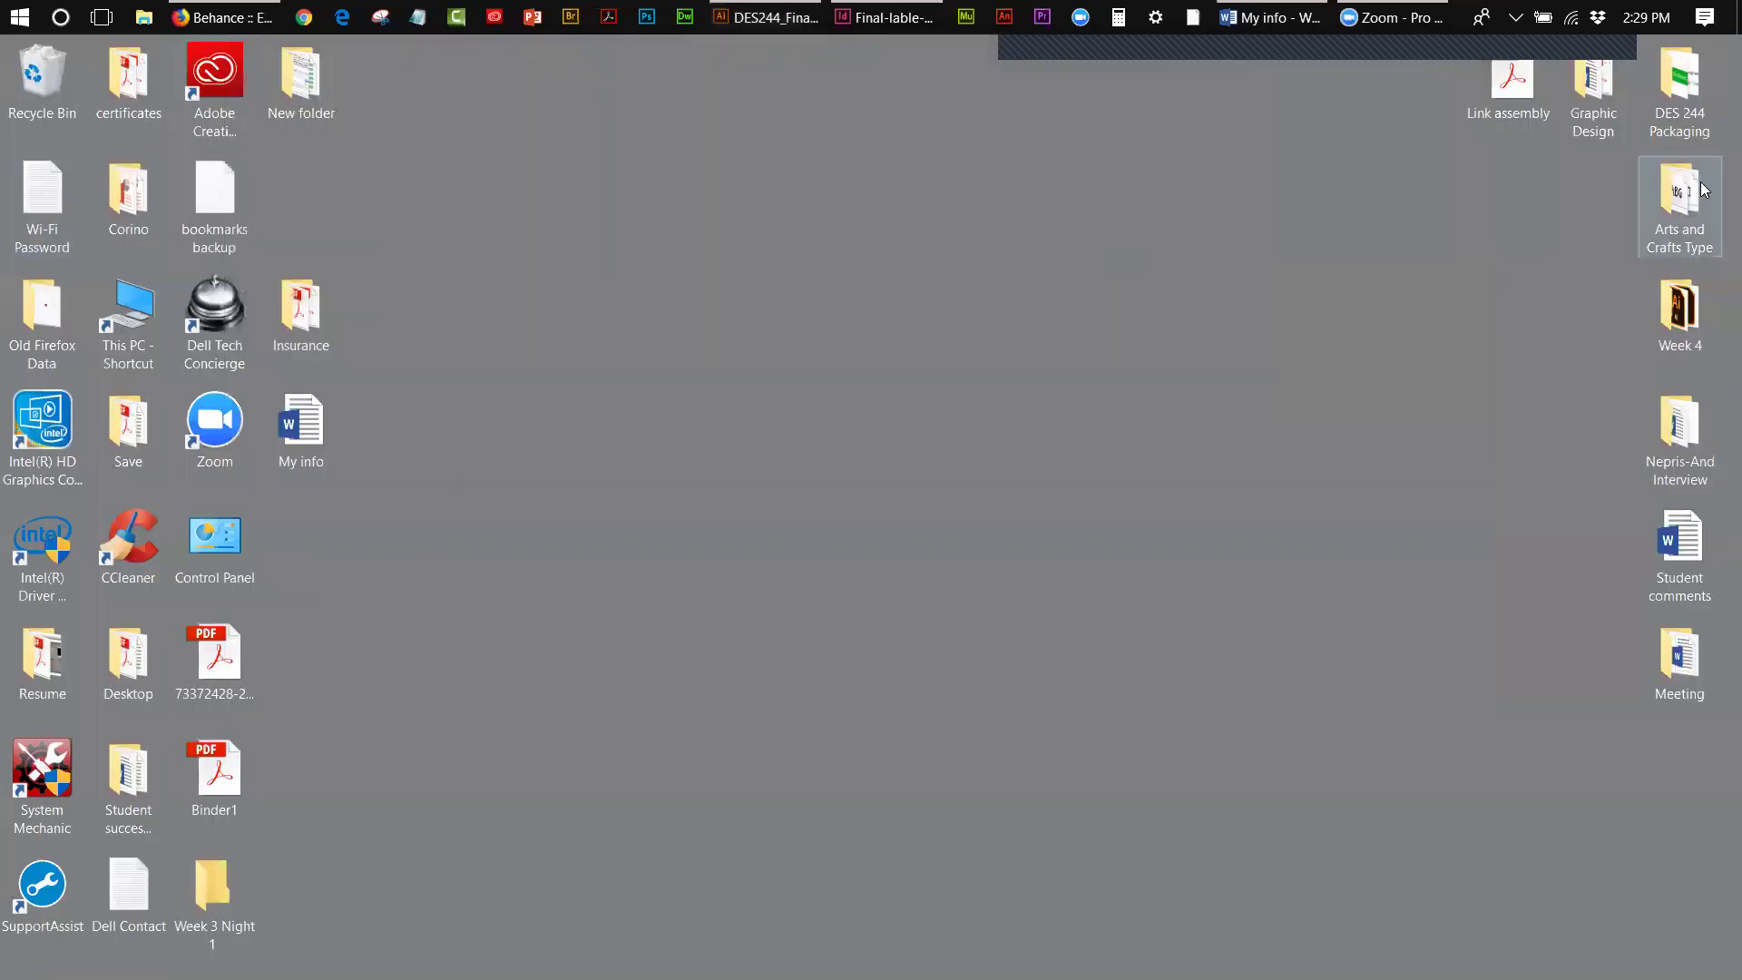
- Open Week 4 and copy the PDF inside the Final-lable-production folder
double_click(1681, 296)
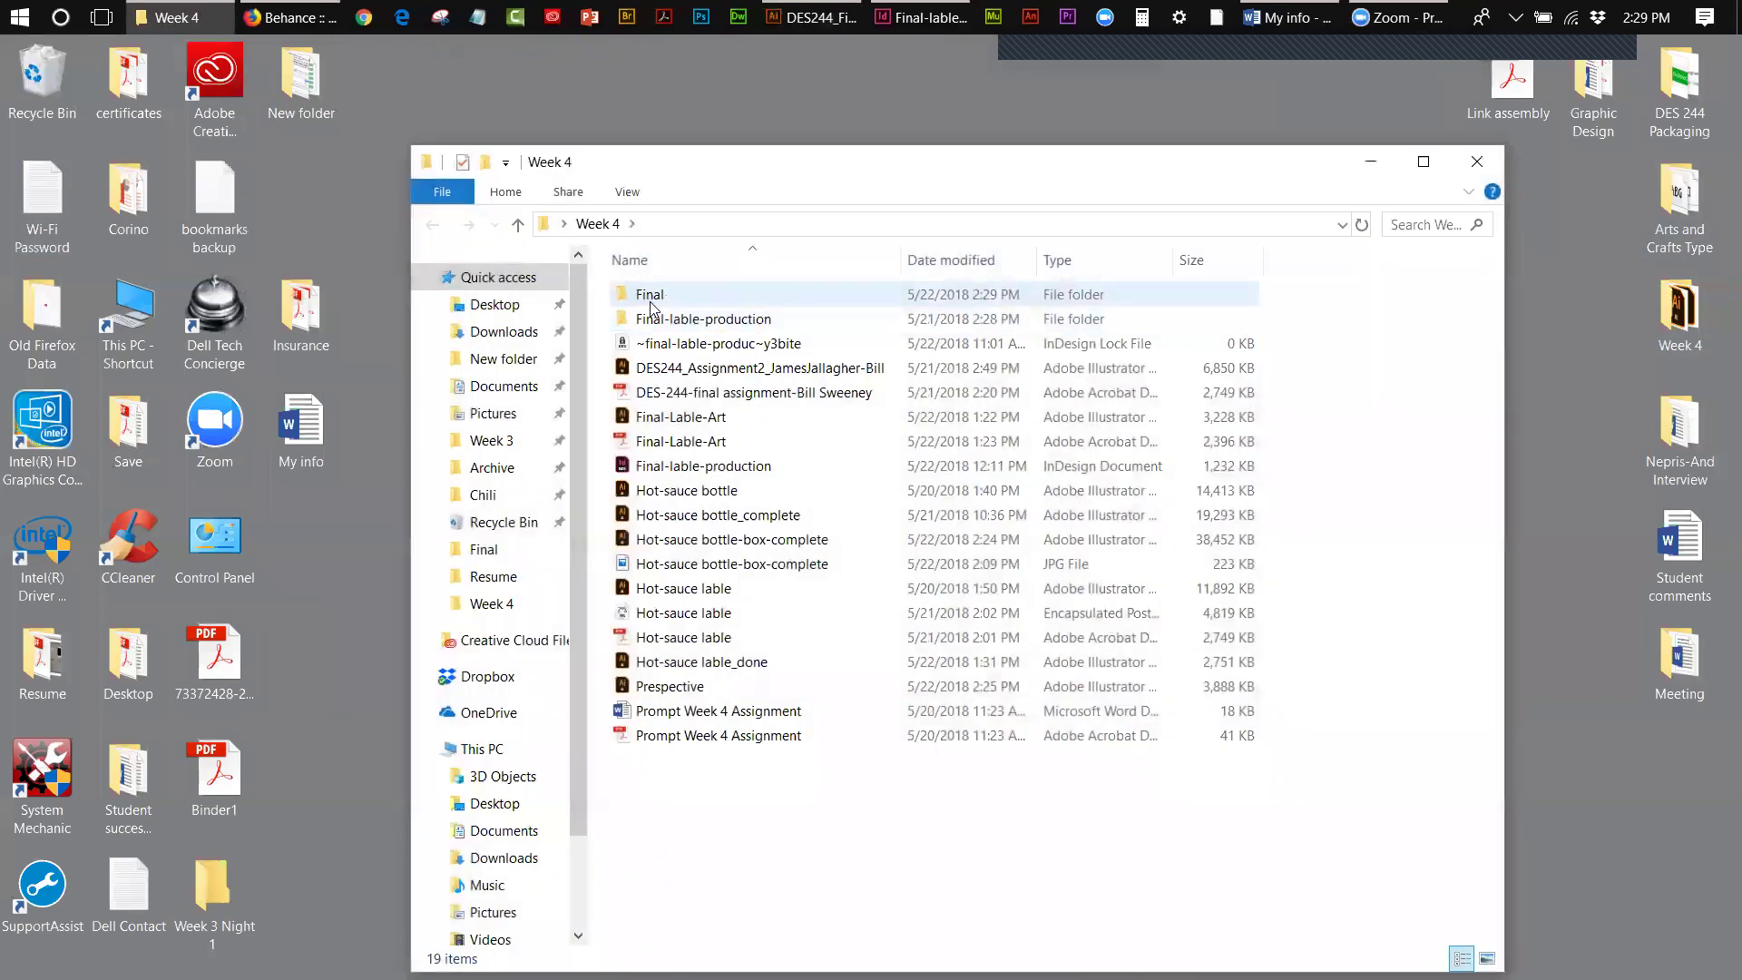
double_click(714, 321)
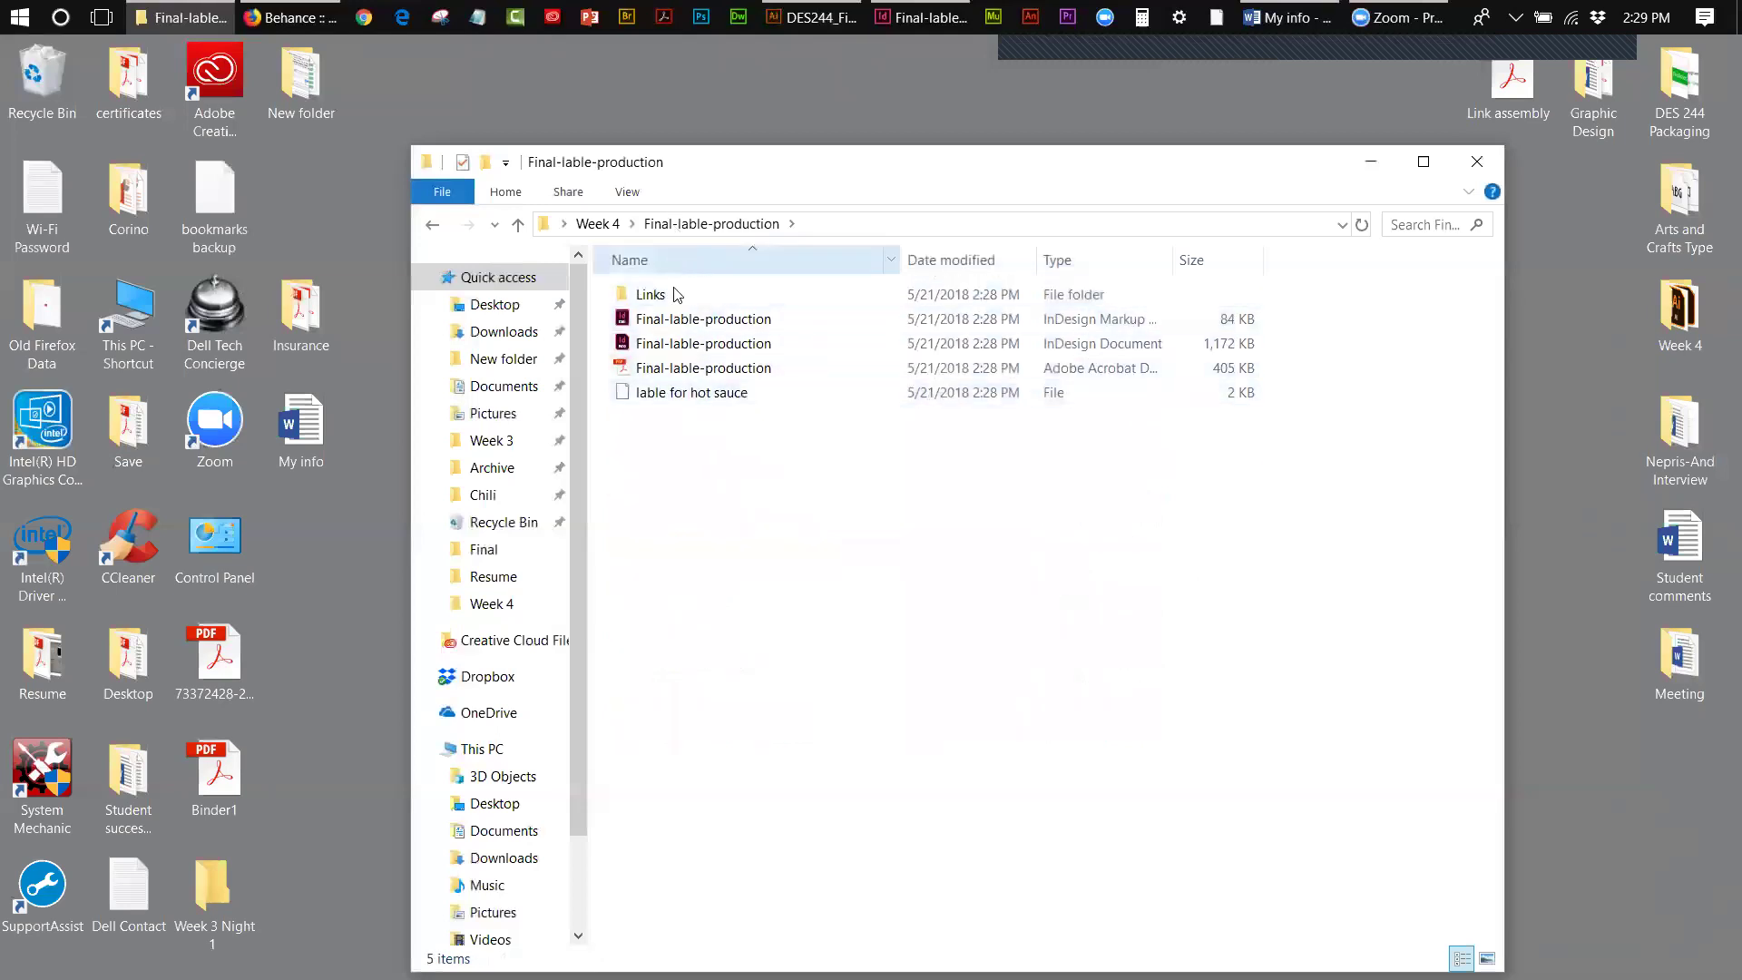
click(681, 371)
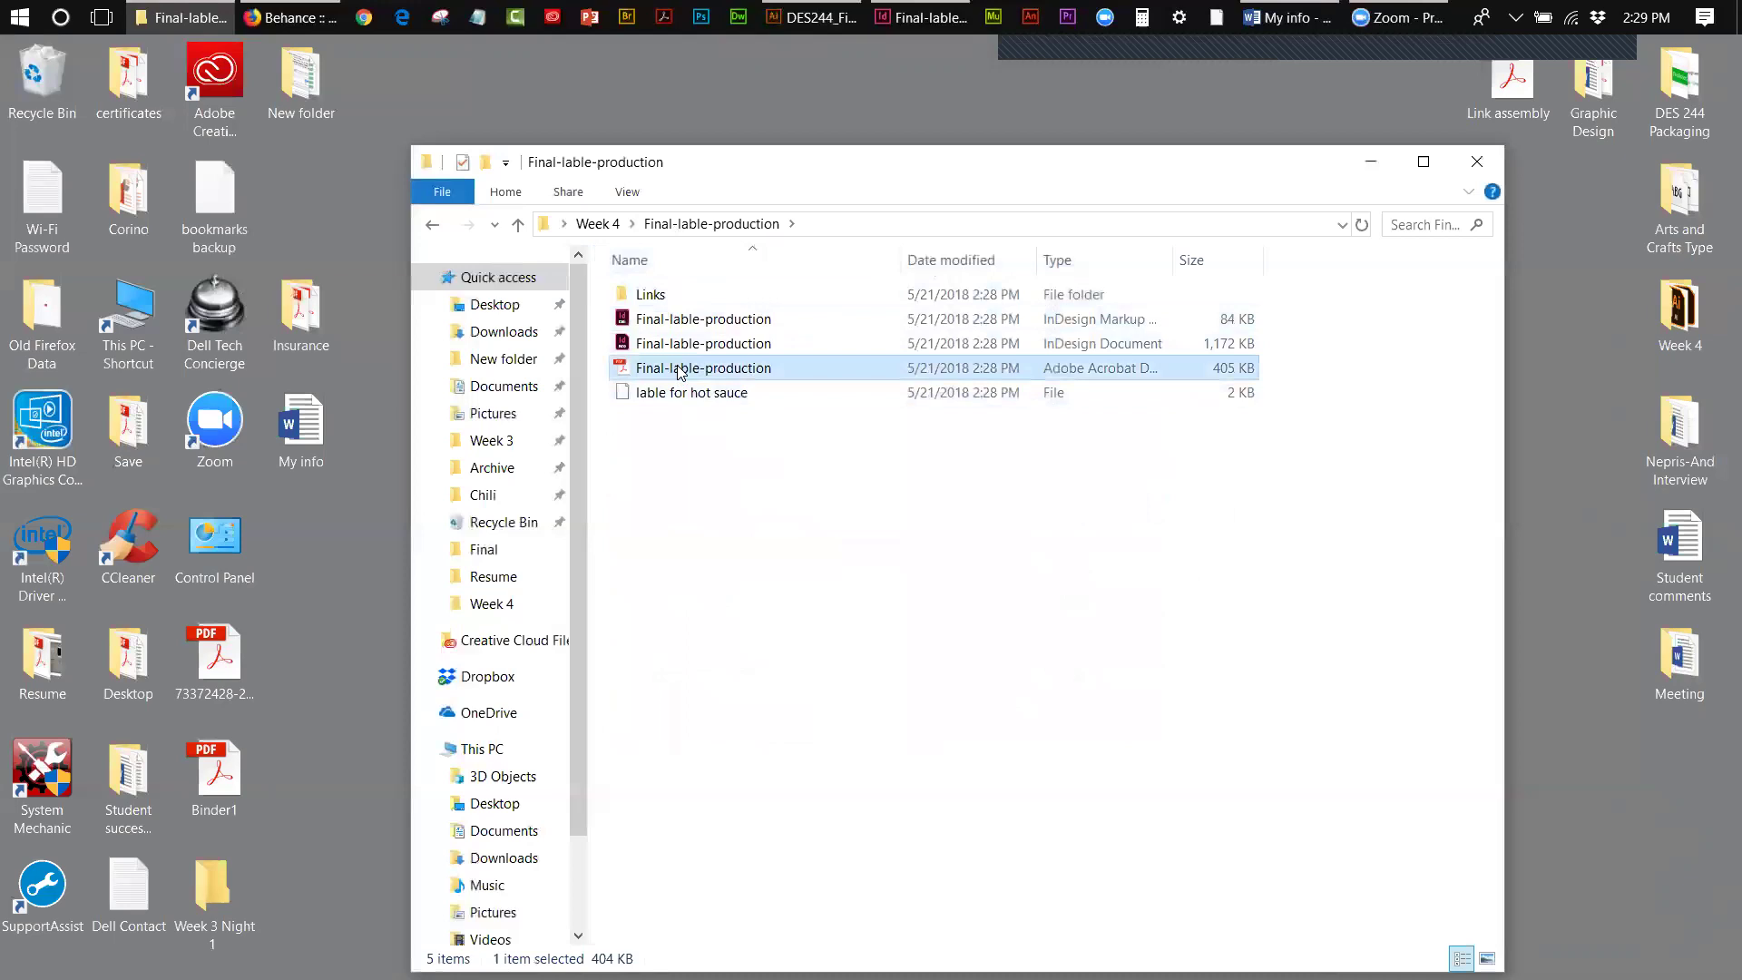
right_click(675, 372)
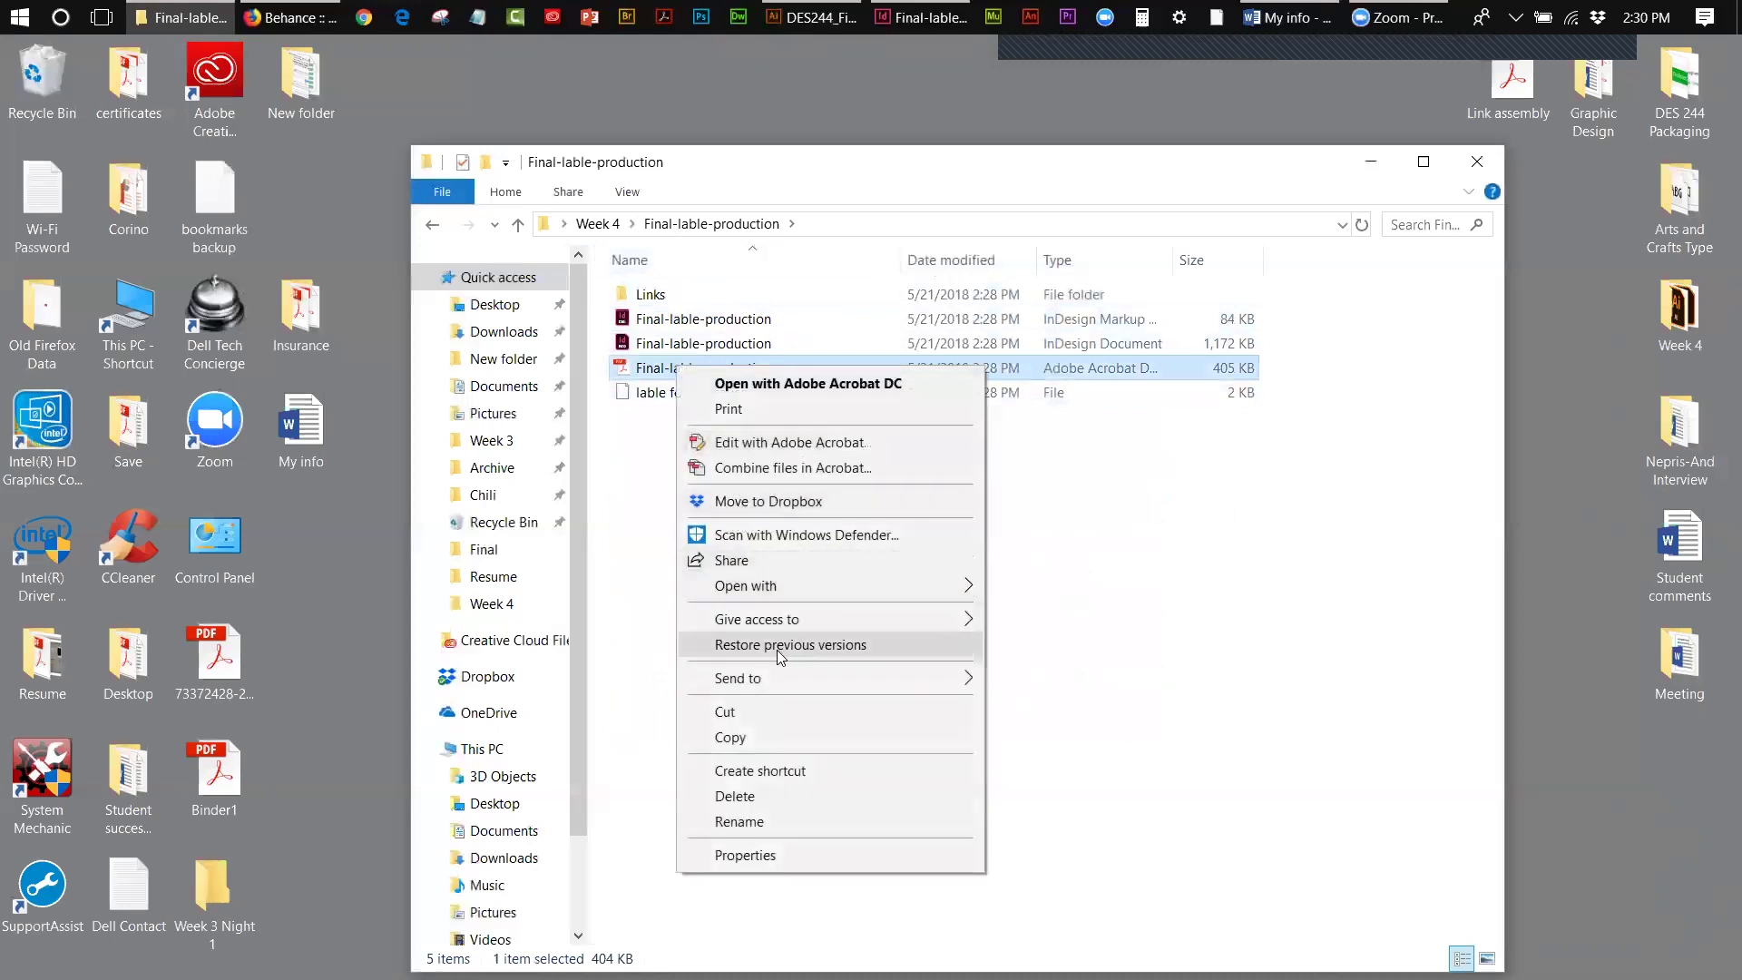
click(728, 731)
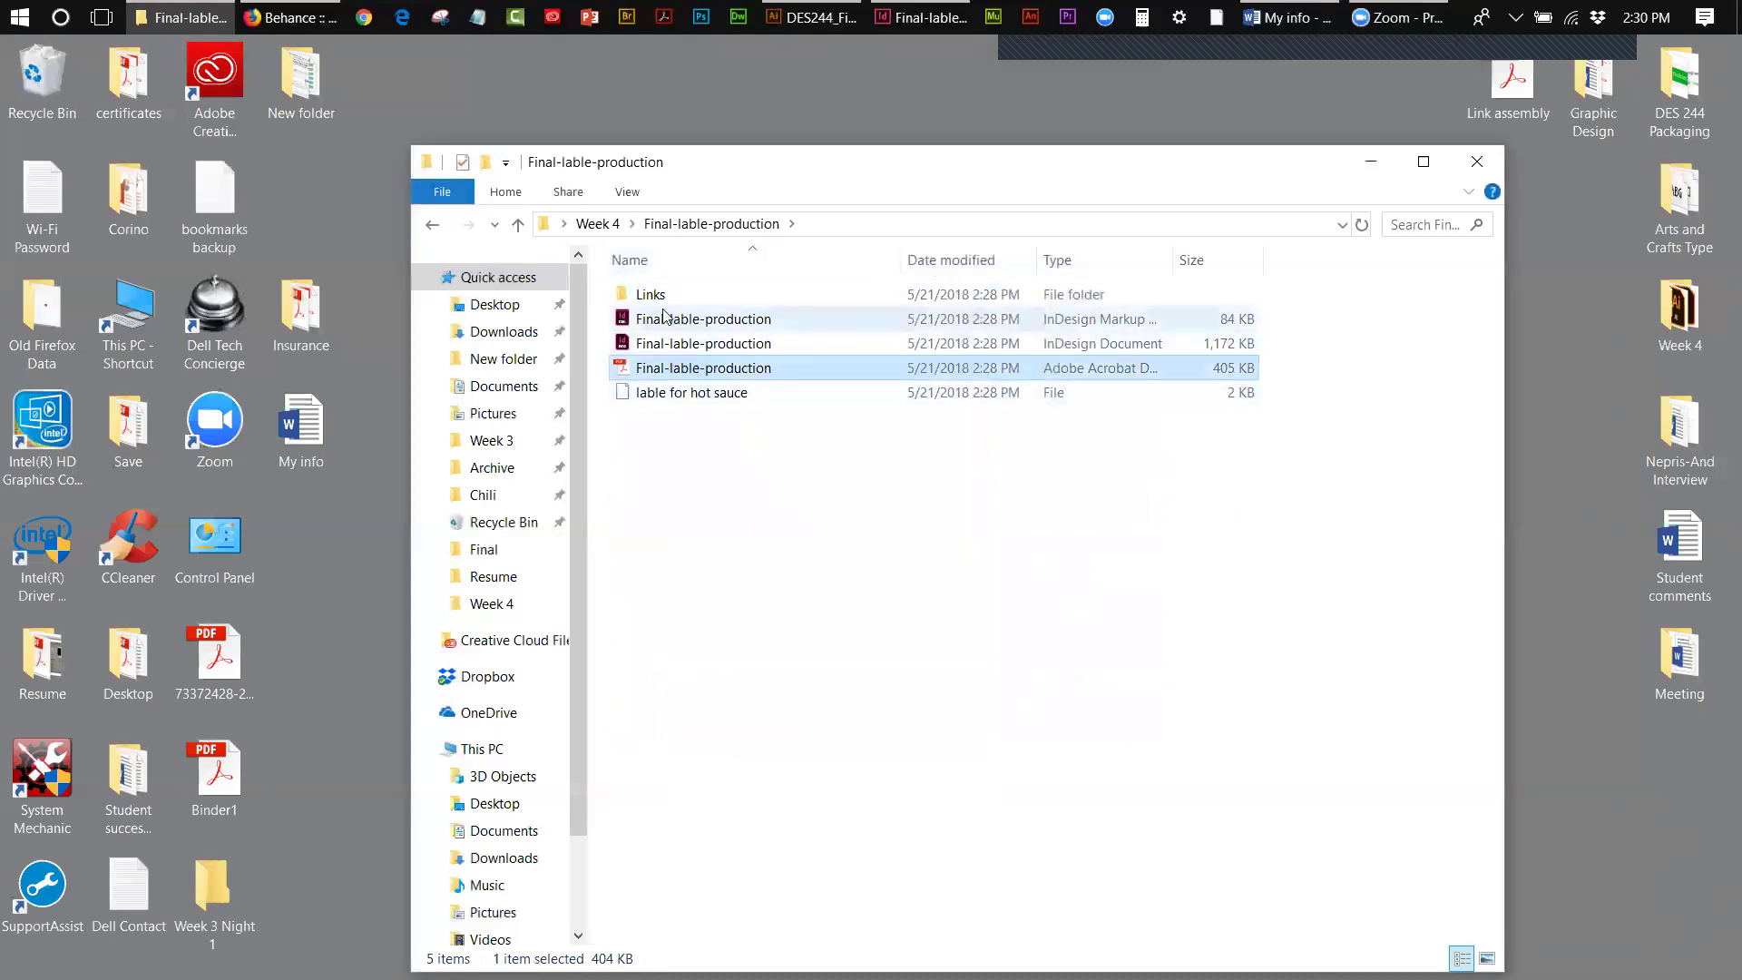
- Move Final-lable-production into the Final folder; pasting the old PDF copy fails with item-not-found
click(601, 223)
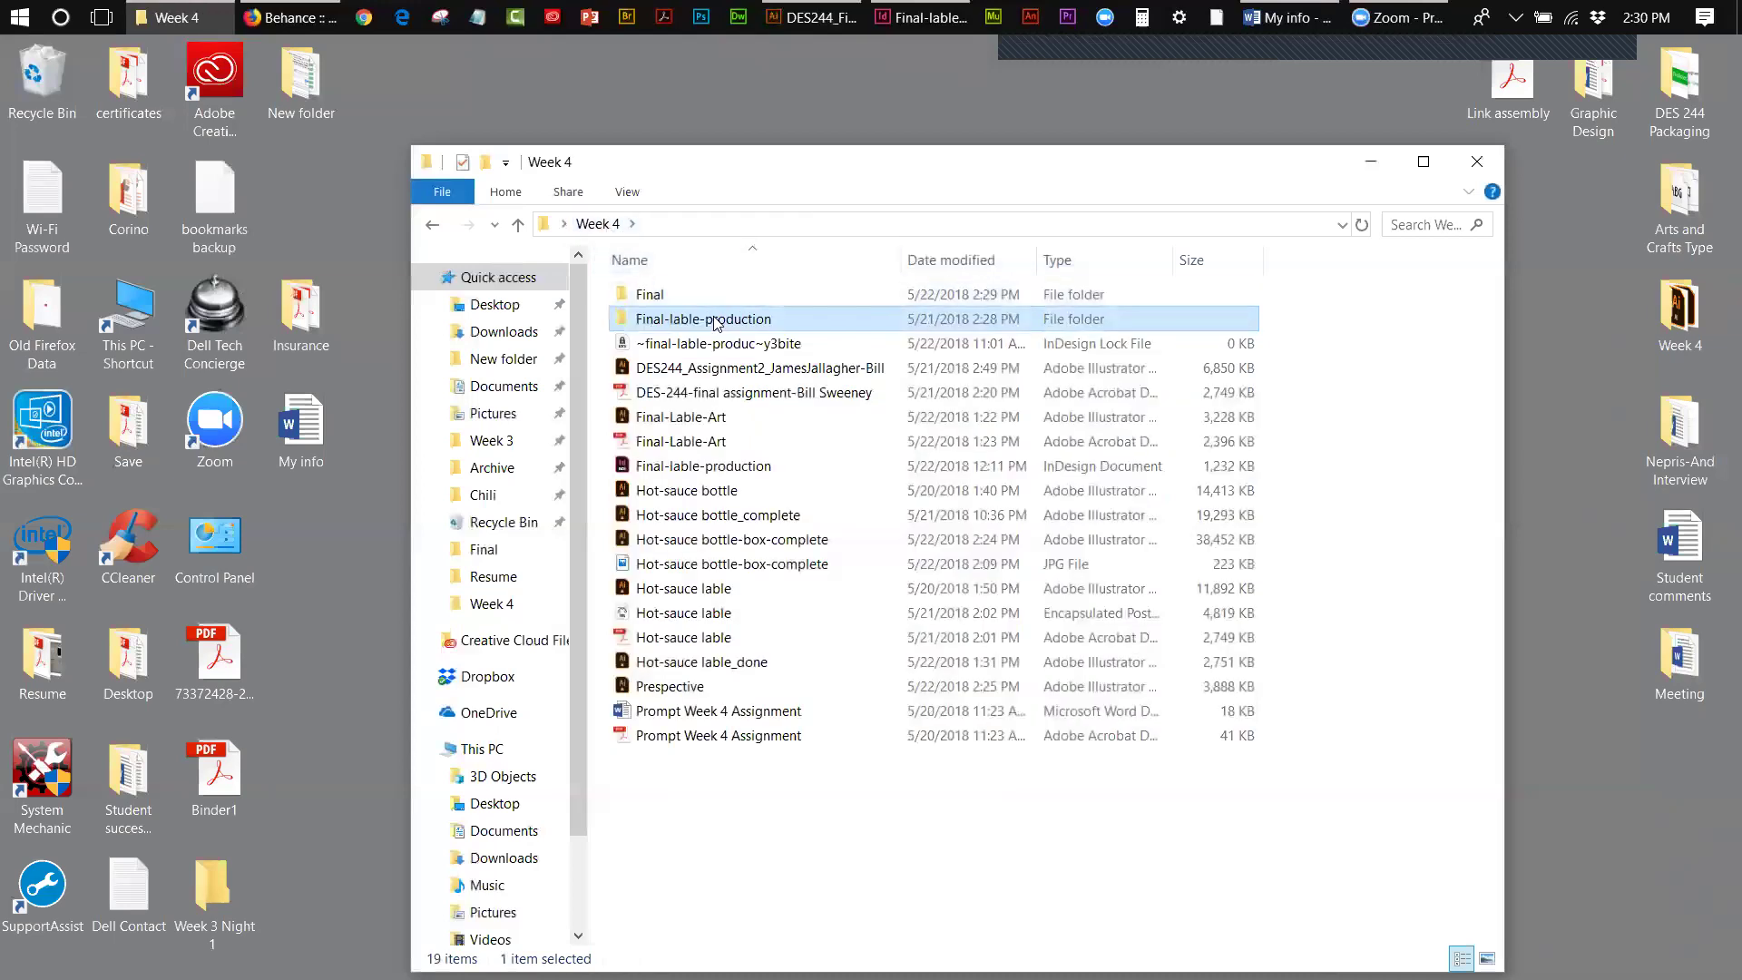
drag(711, 324, 663, 298)
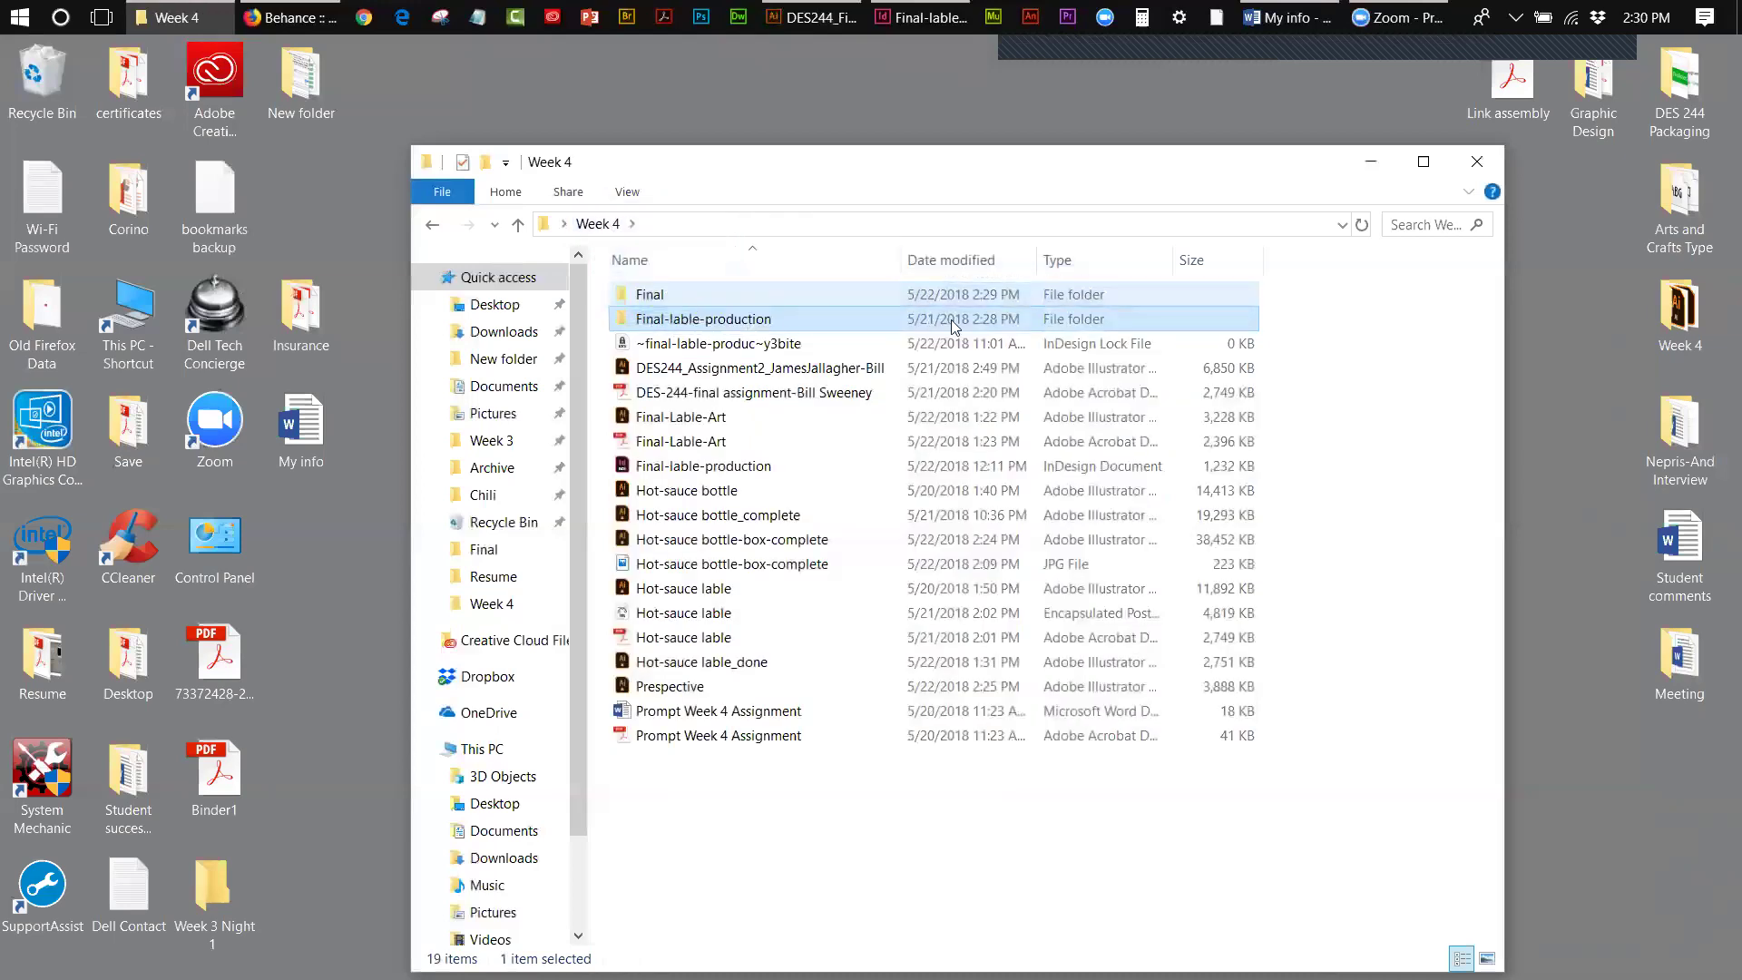
double_click(661, 299)
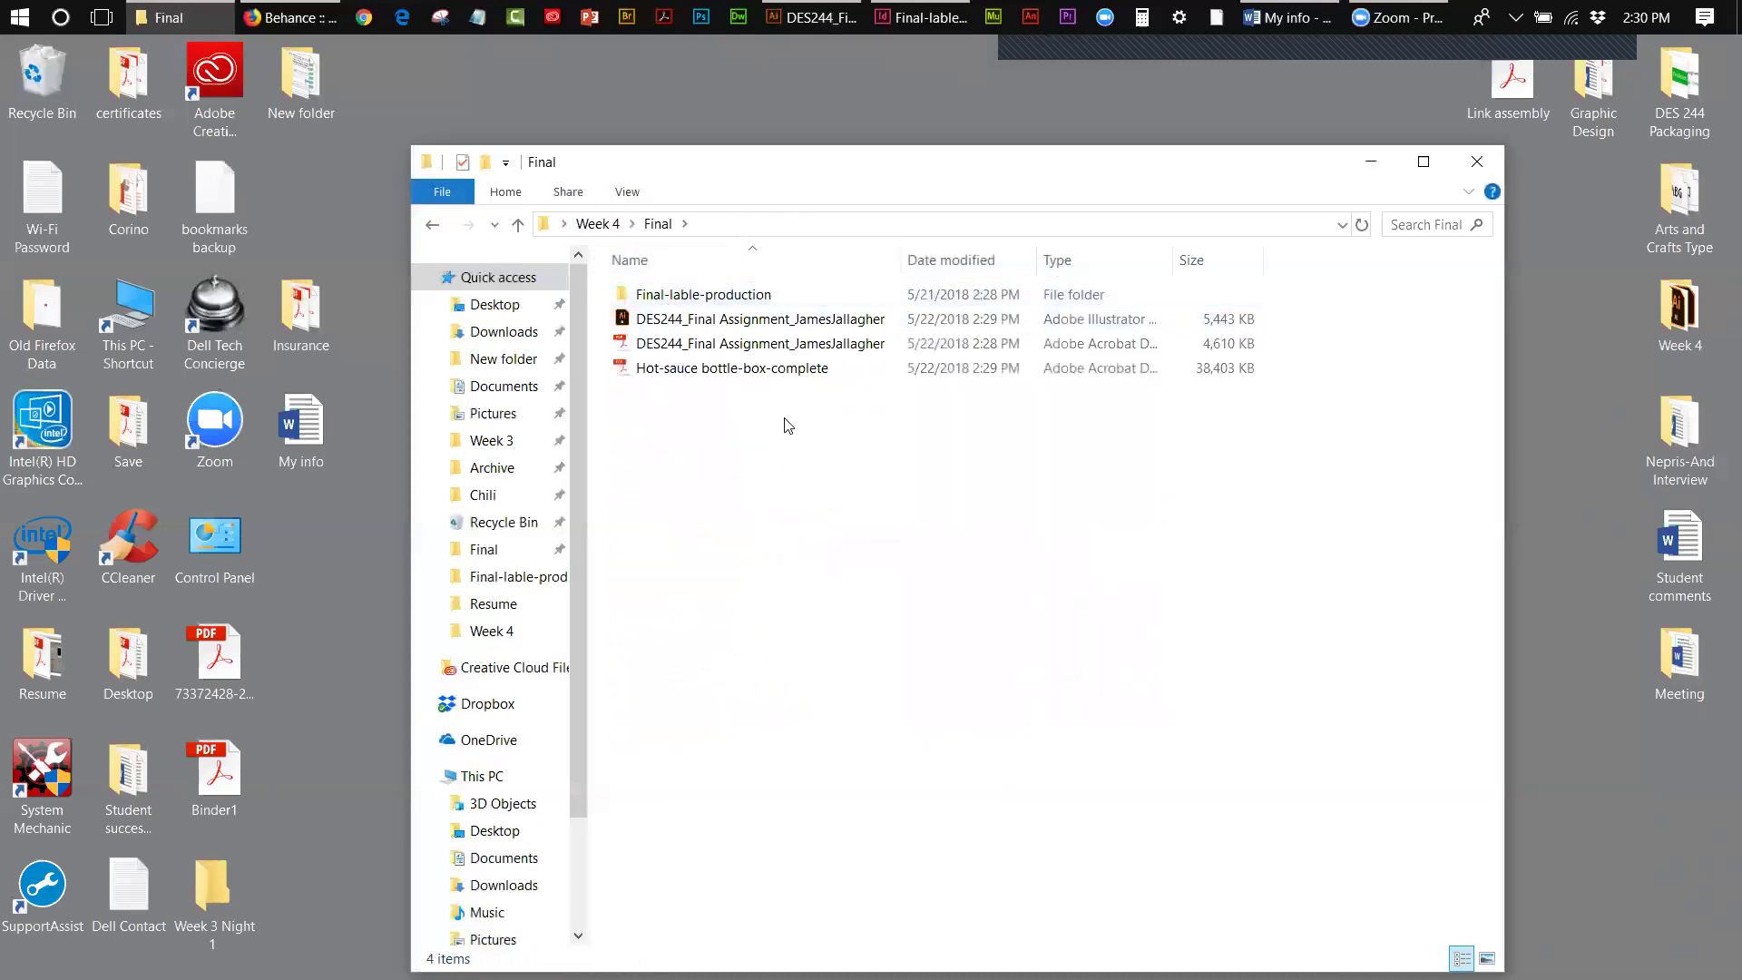
right_click(761, 434)
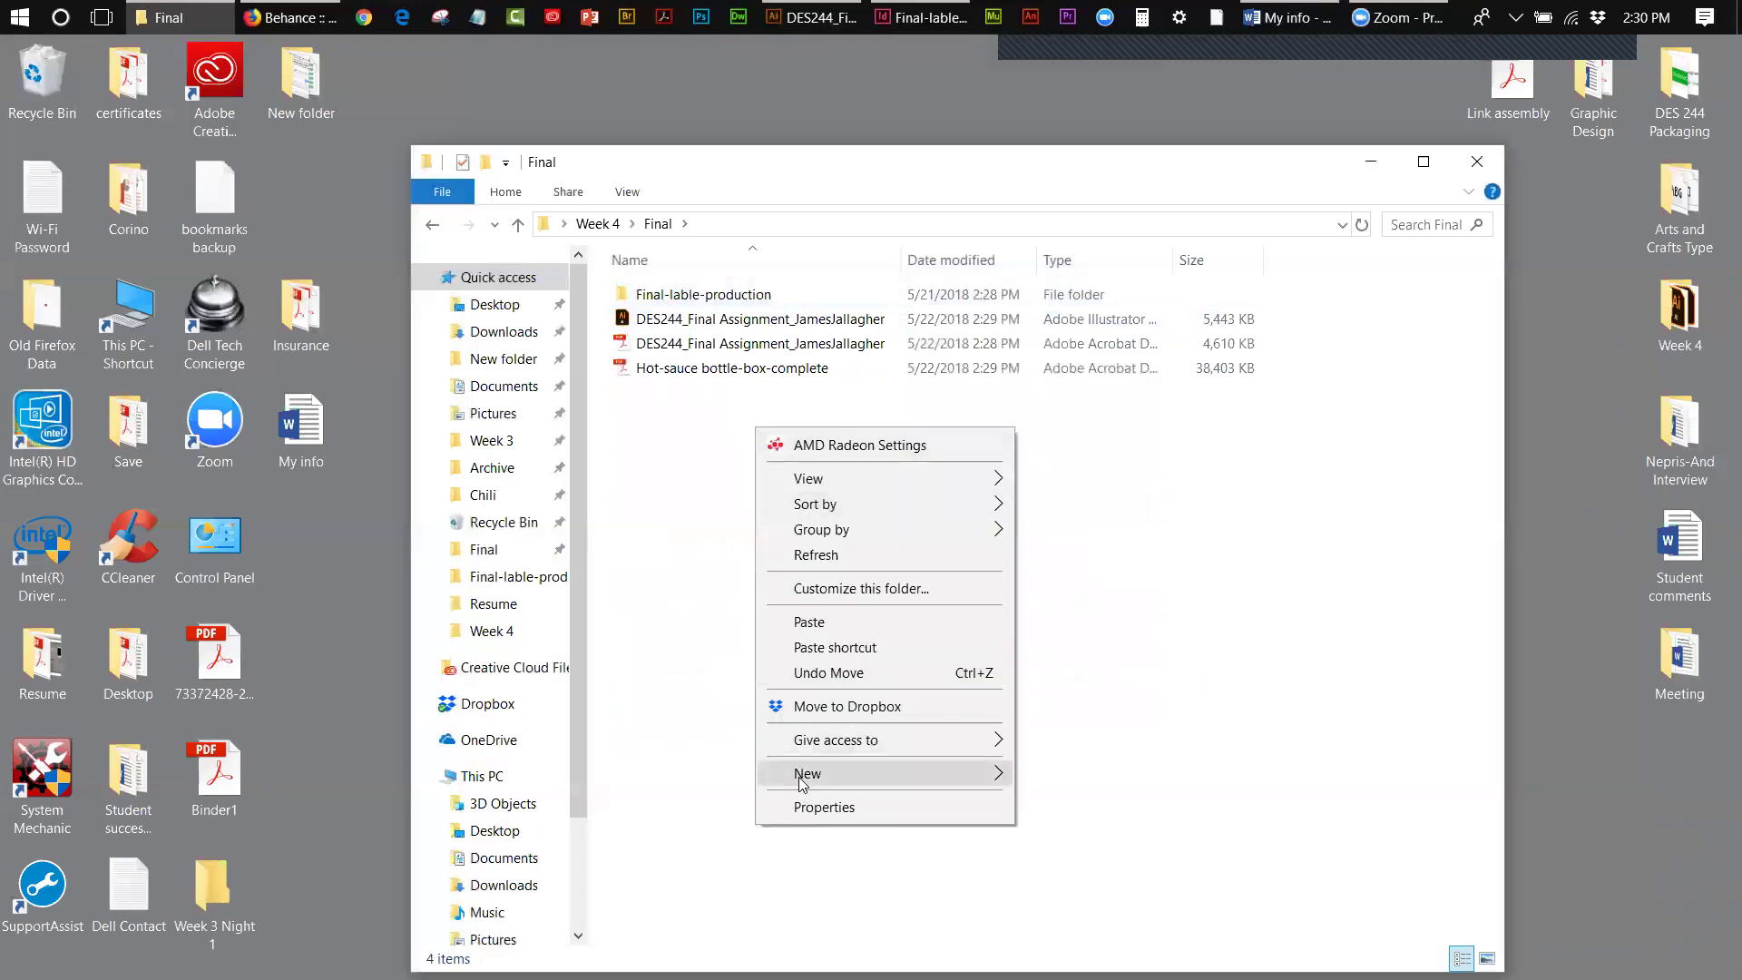
click(805, 621)
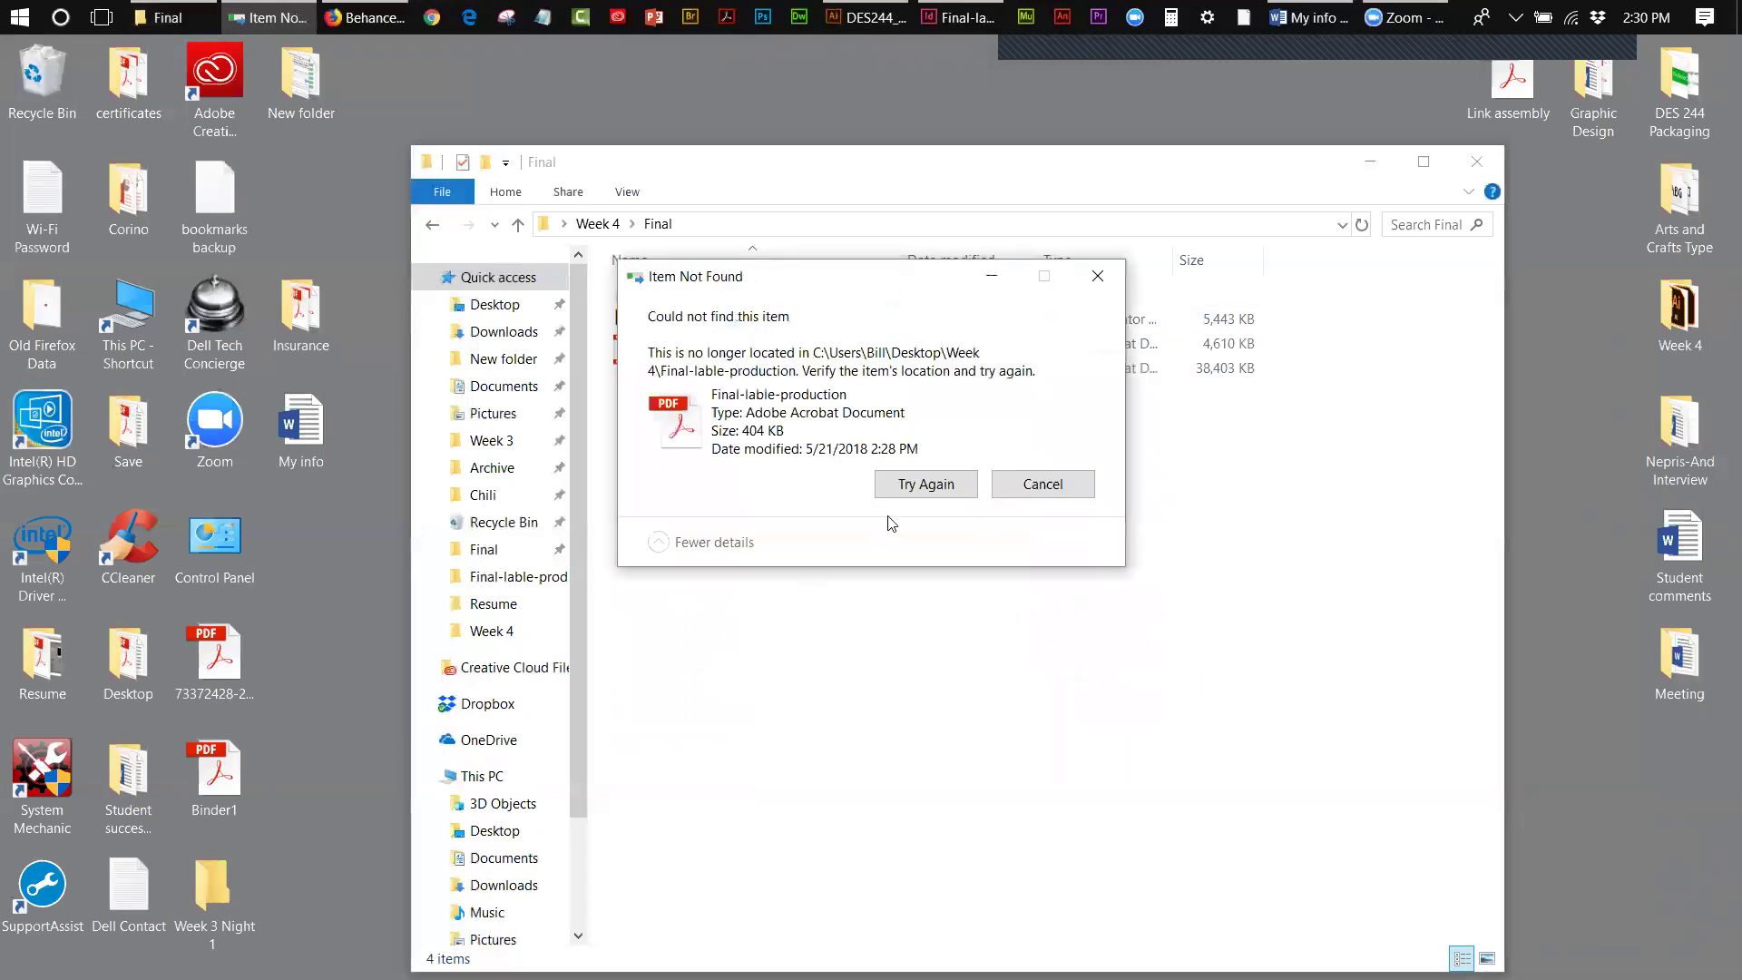
click(905, 490)
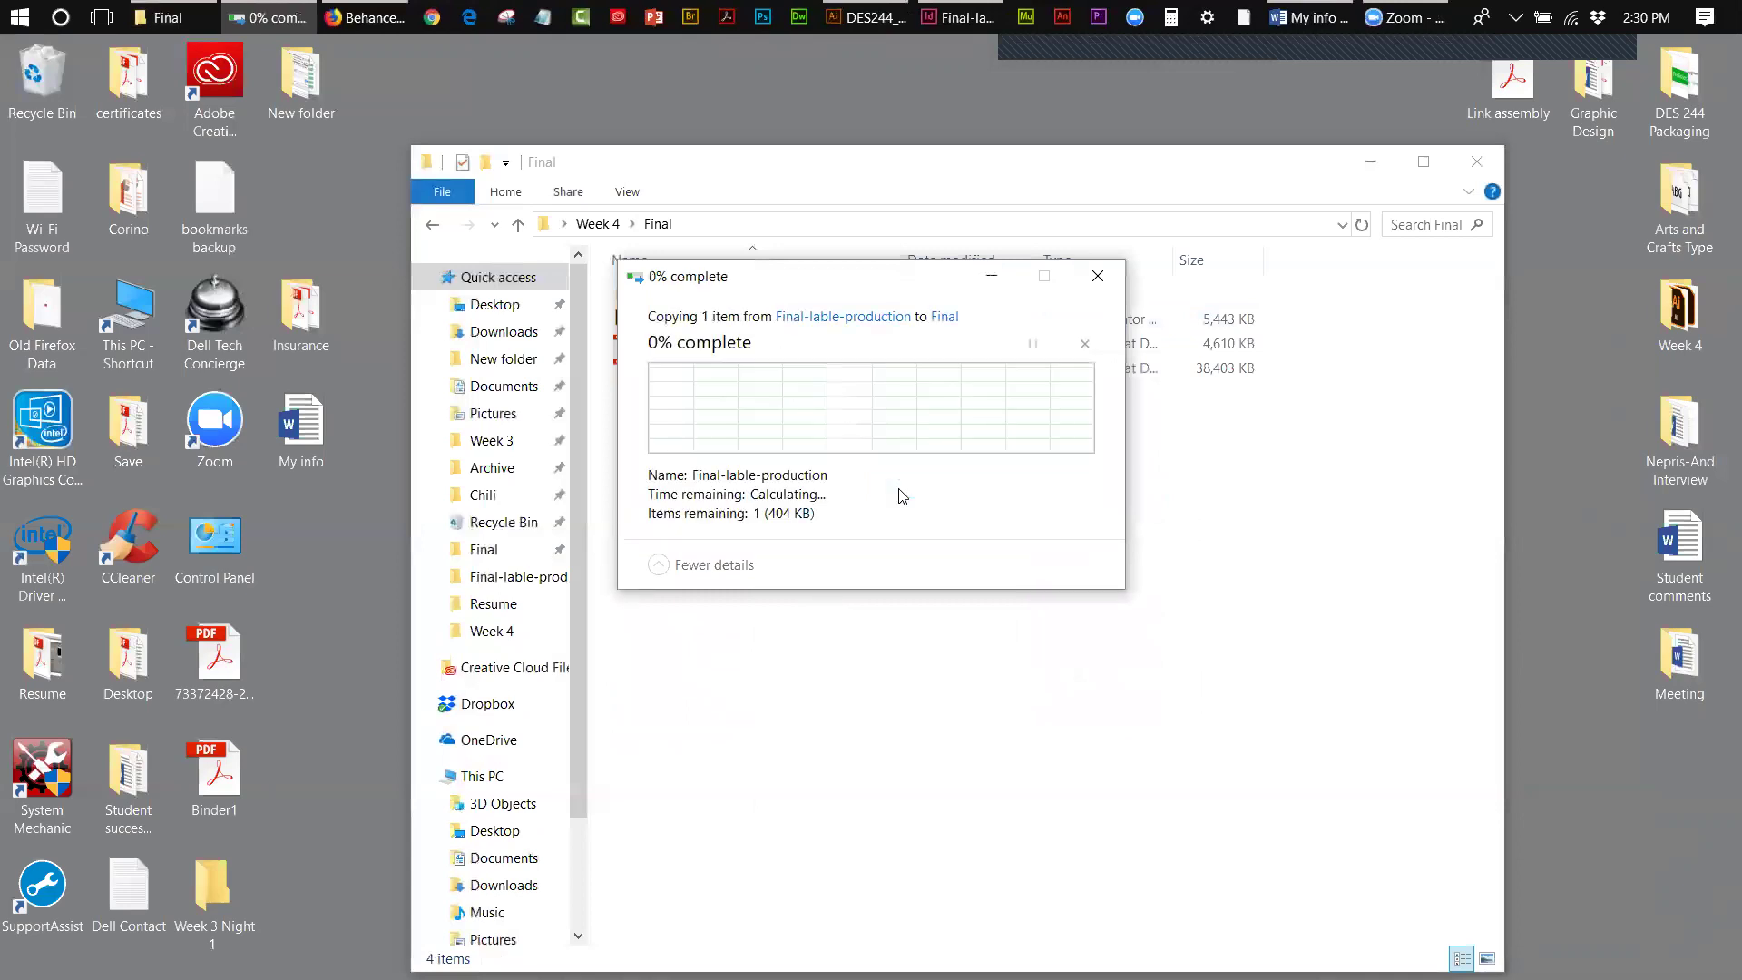
click(1042, 484)
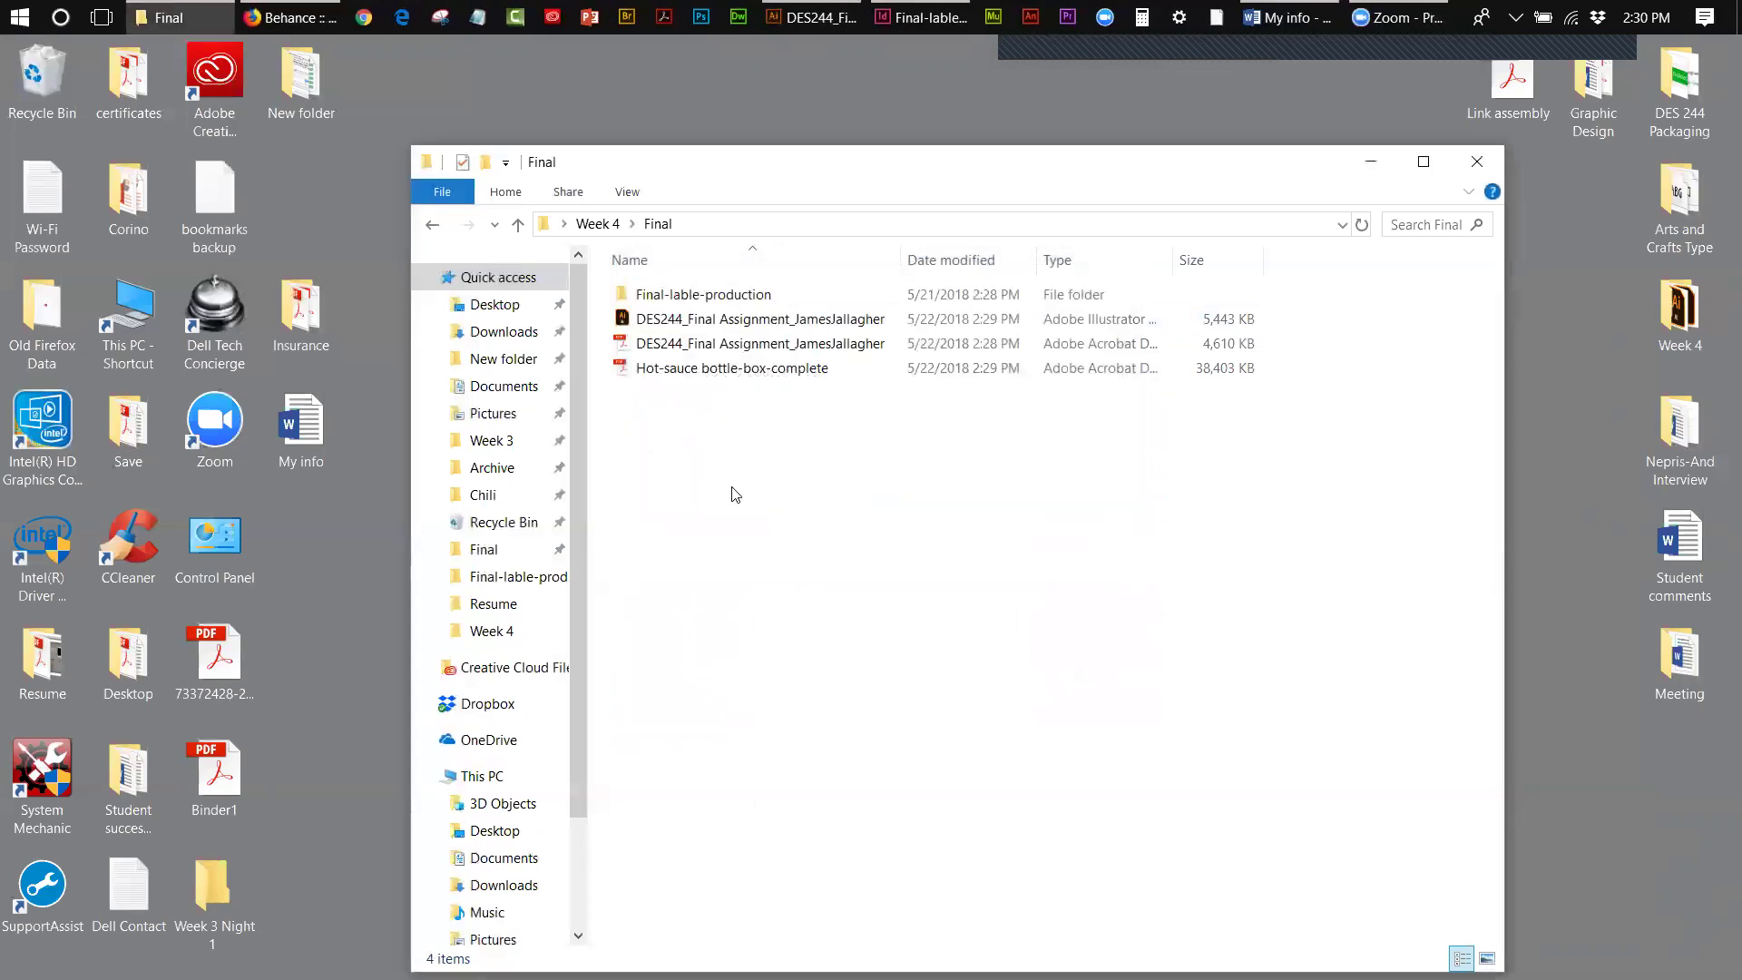
right_click(732, 488)
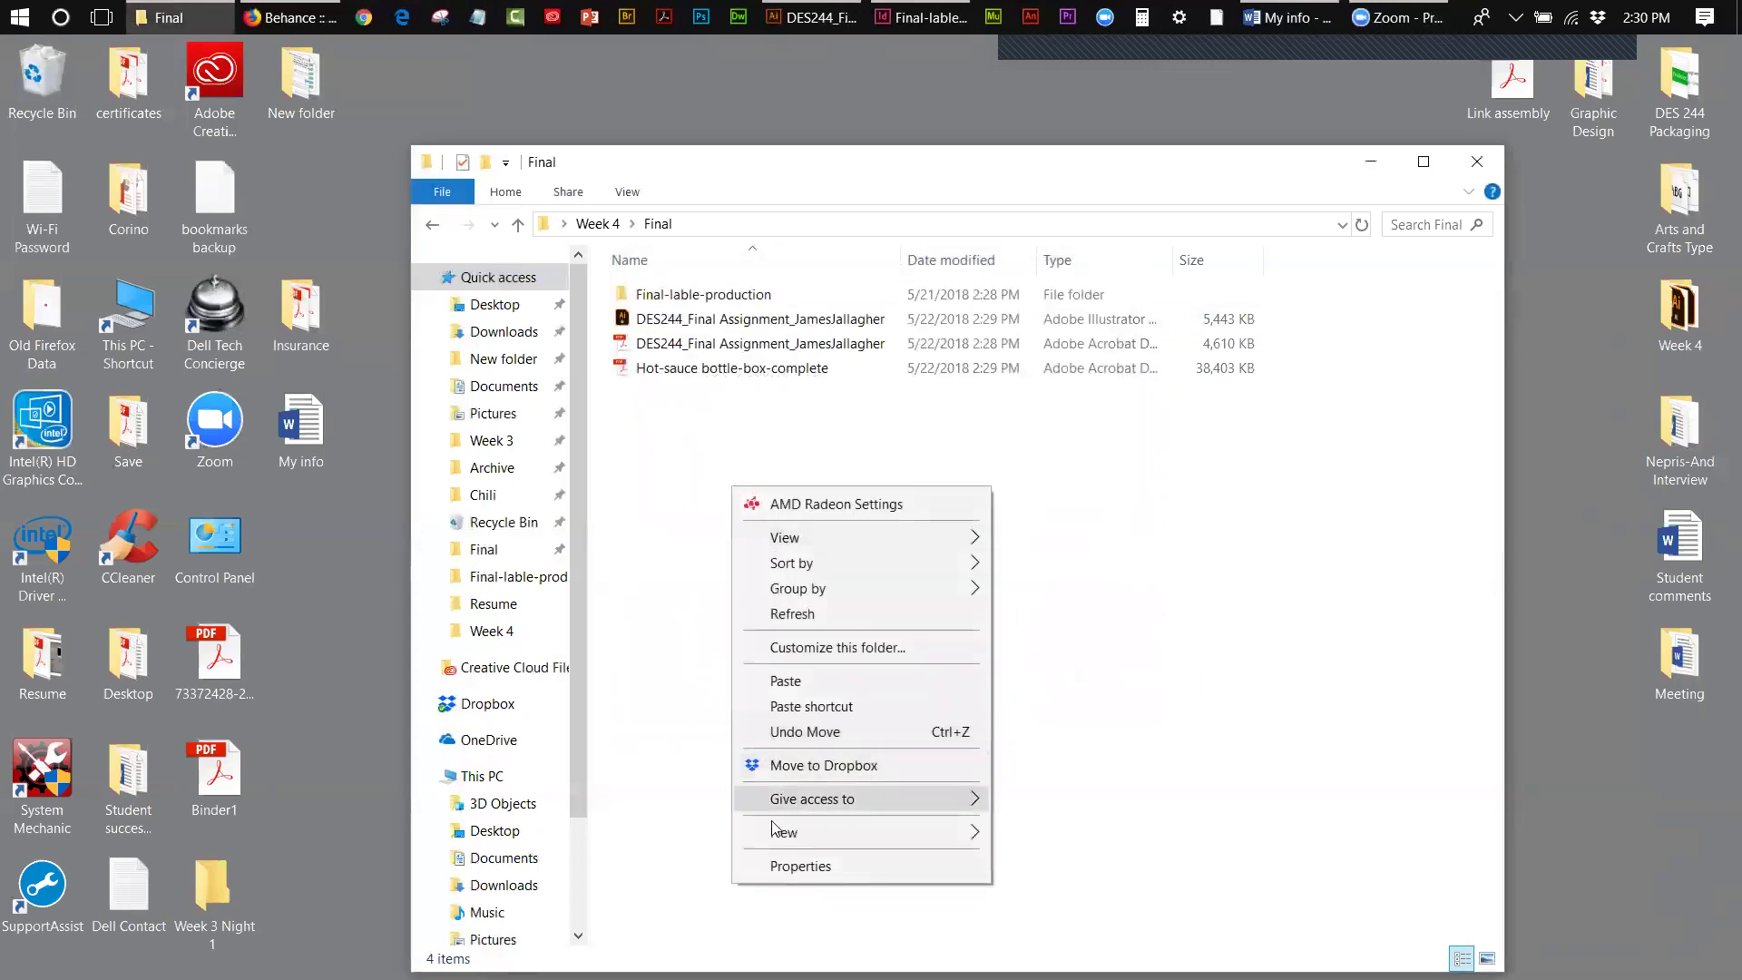
click(768, 682)
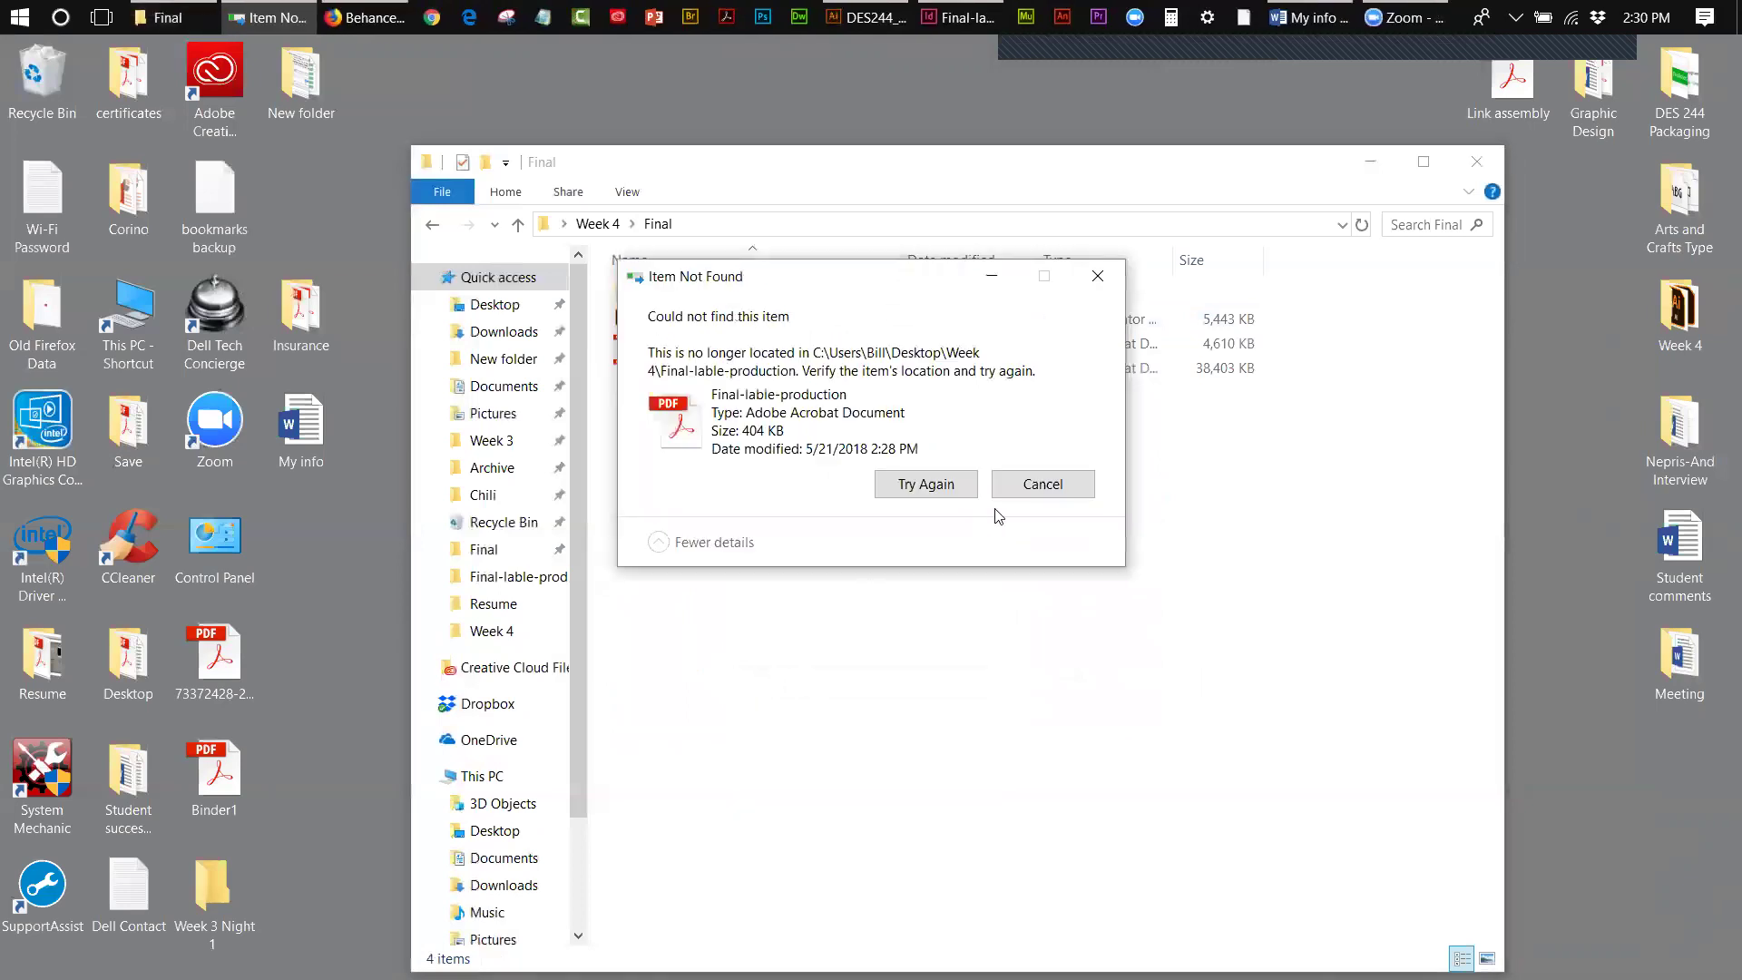
click(1026, 502)
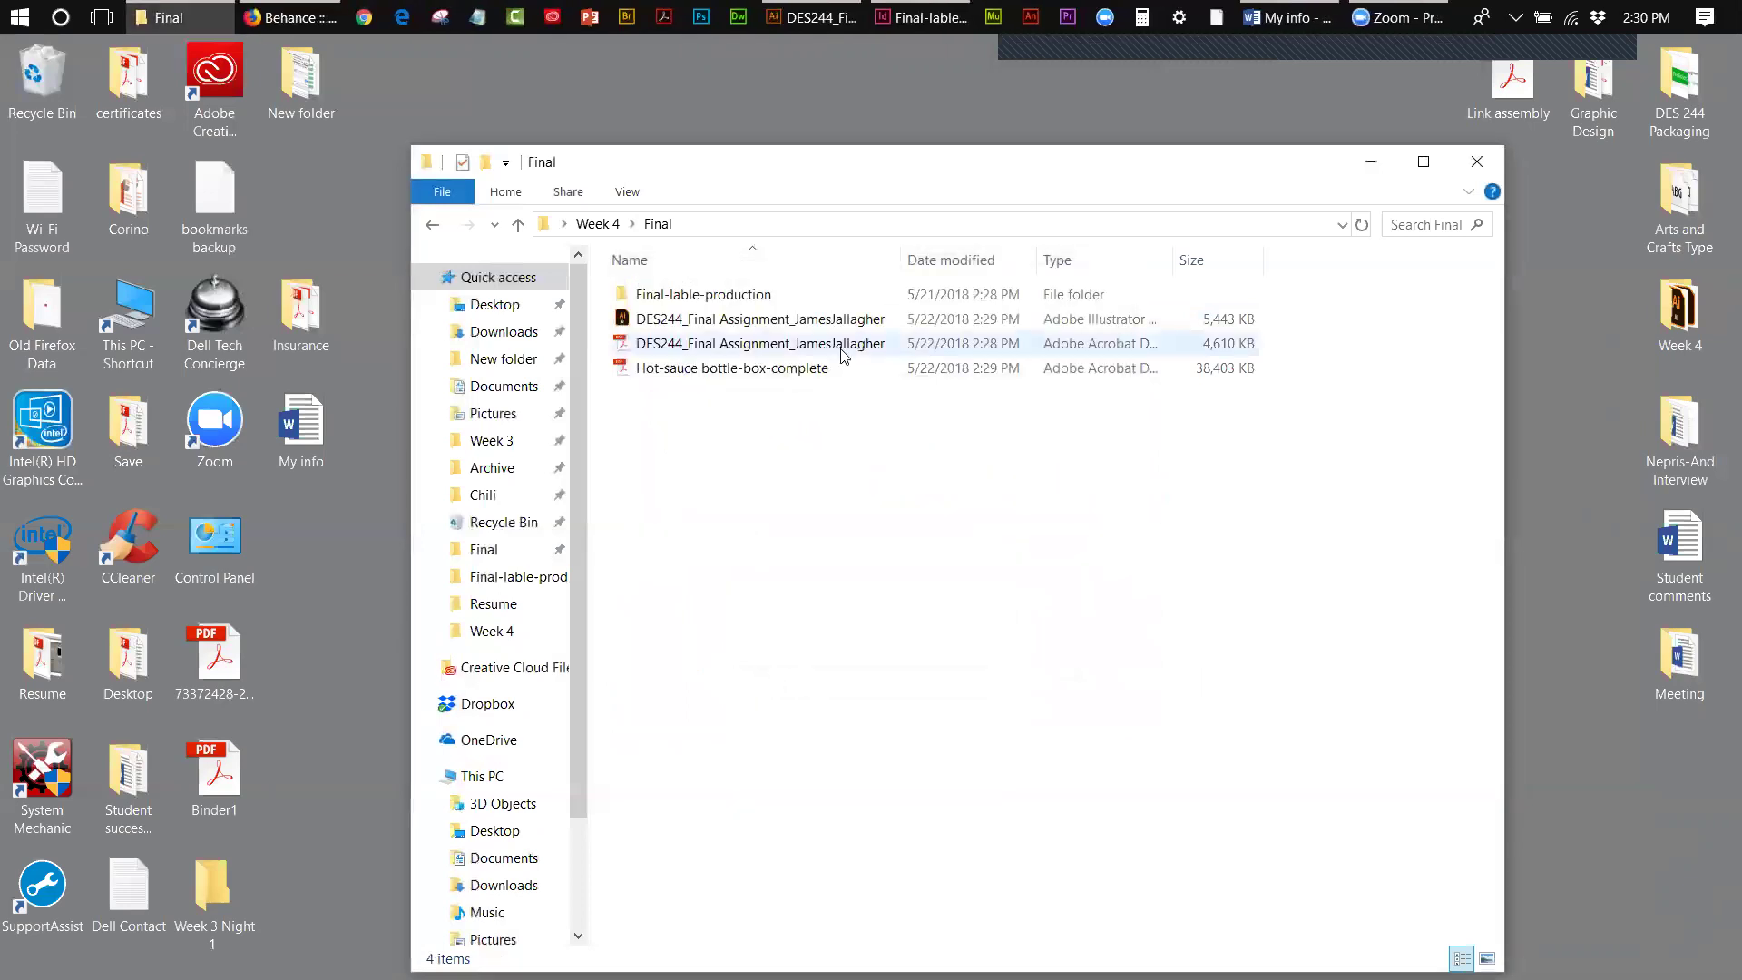
- Copy the label PDF from its new location and paste it directly into Final
double_click(699, 295)
right_click(696, 366)
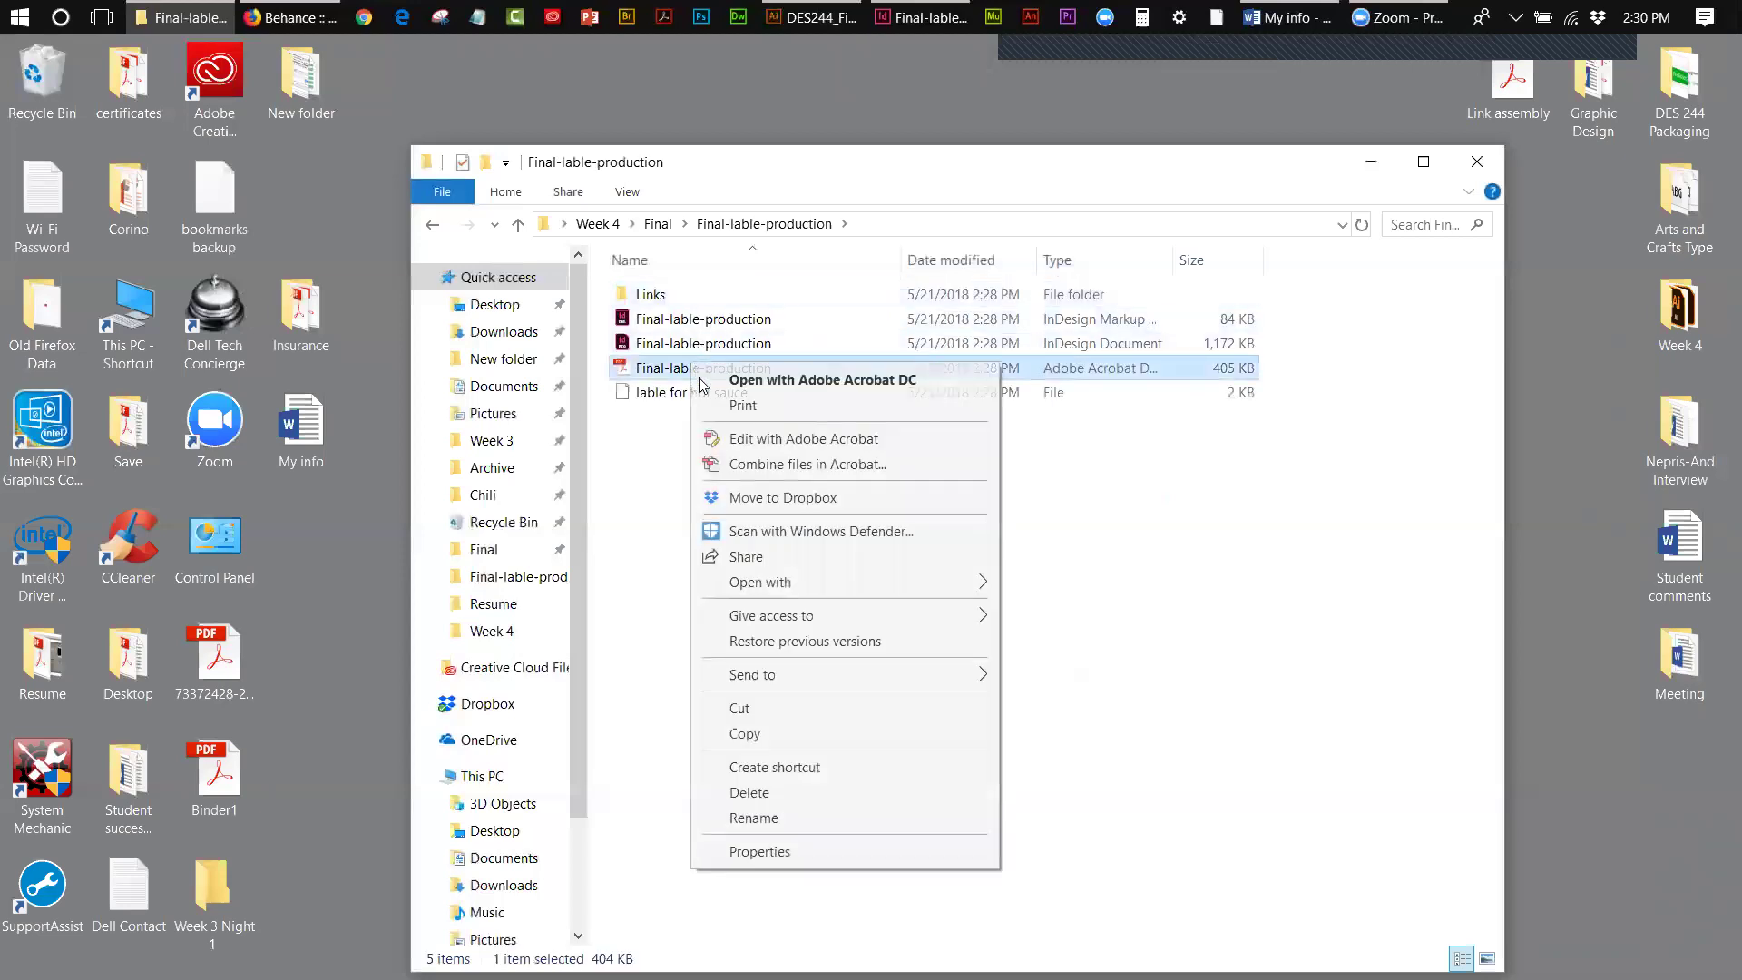
click(750, 732)
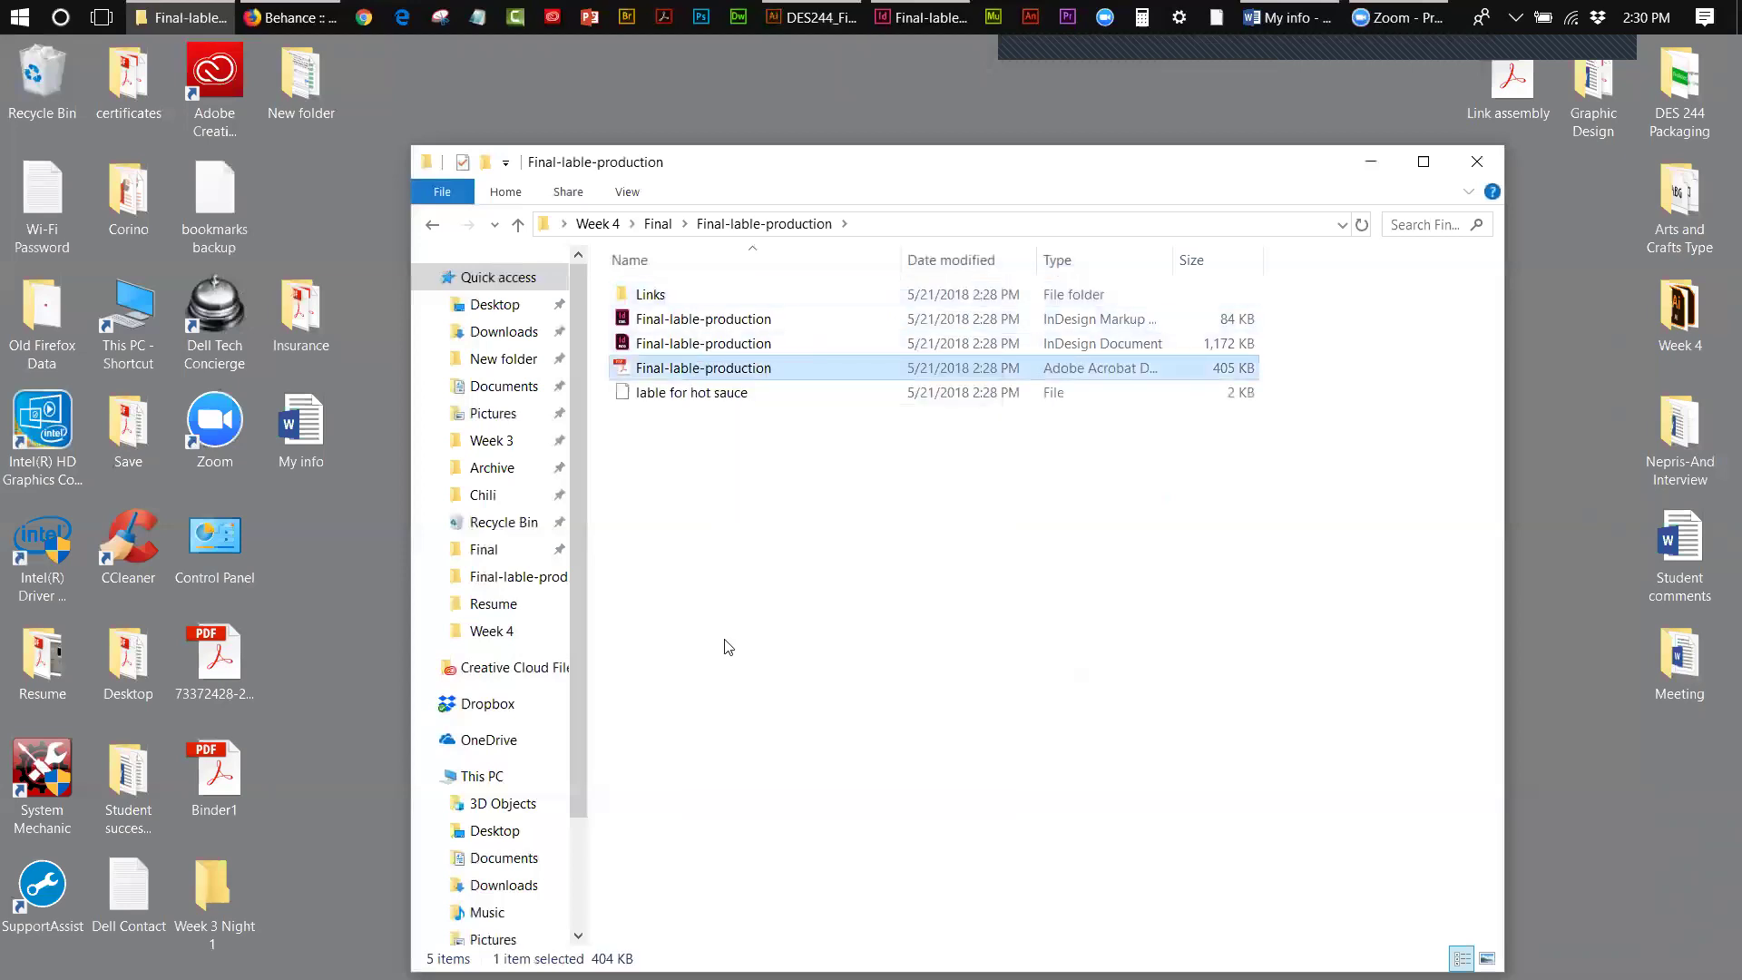
click(659, 224)
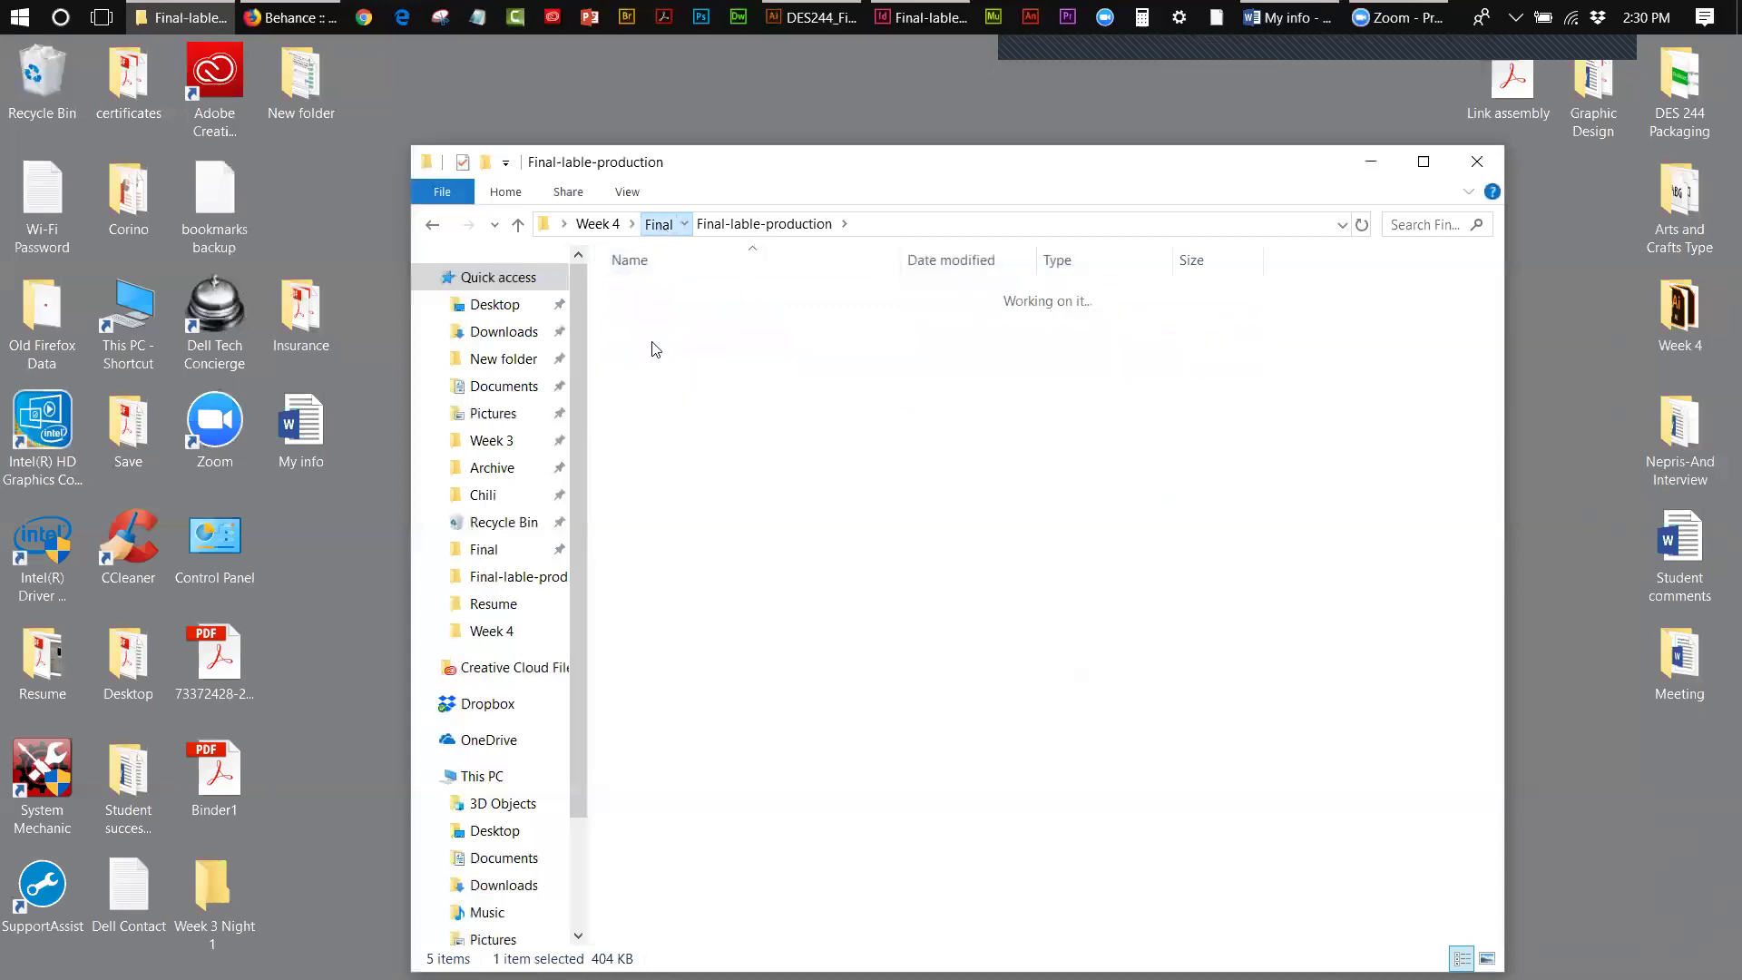
right_click(655, 513)
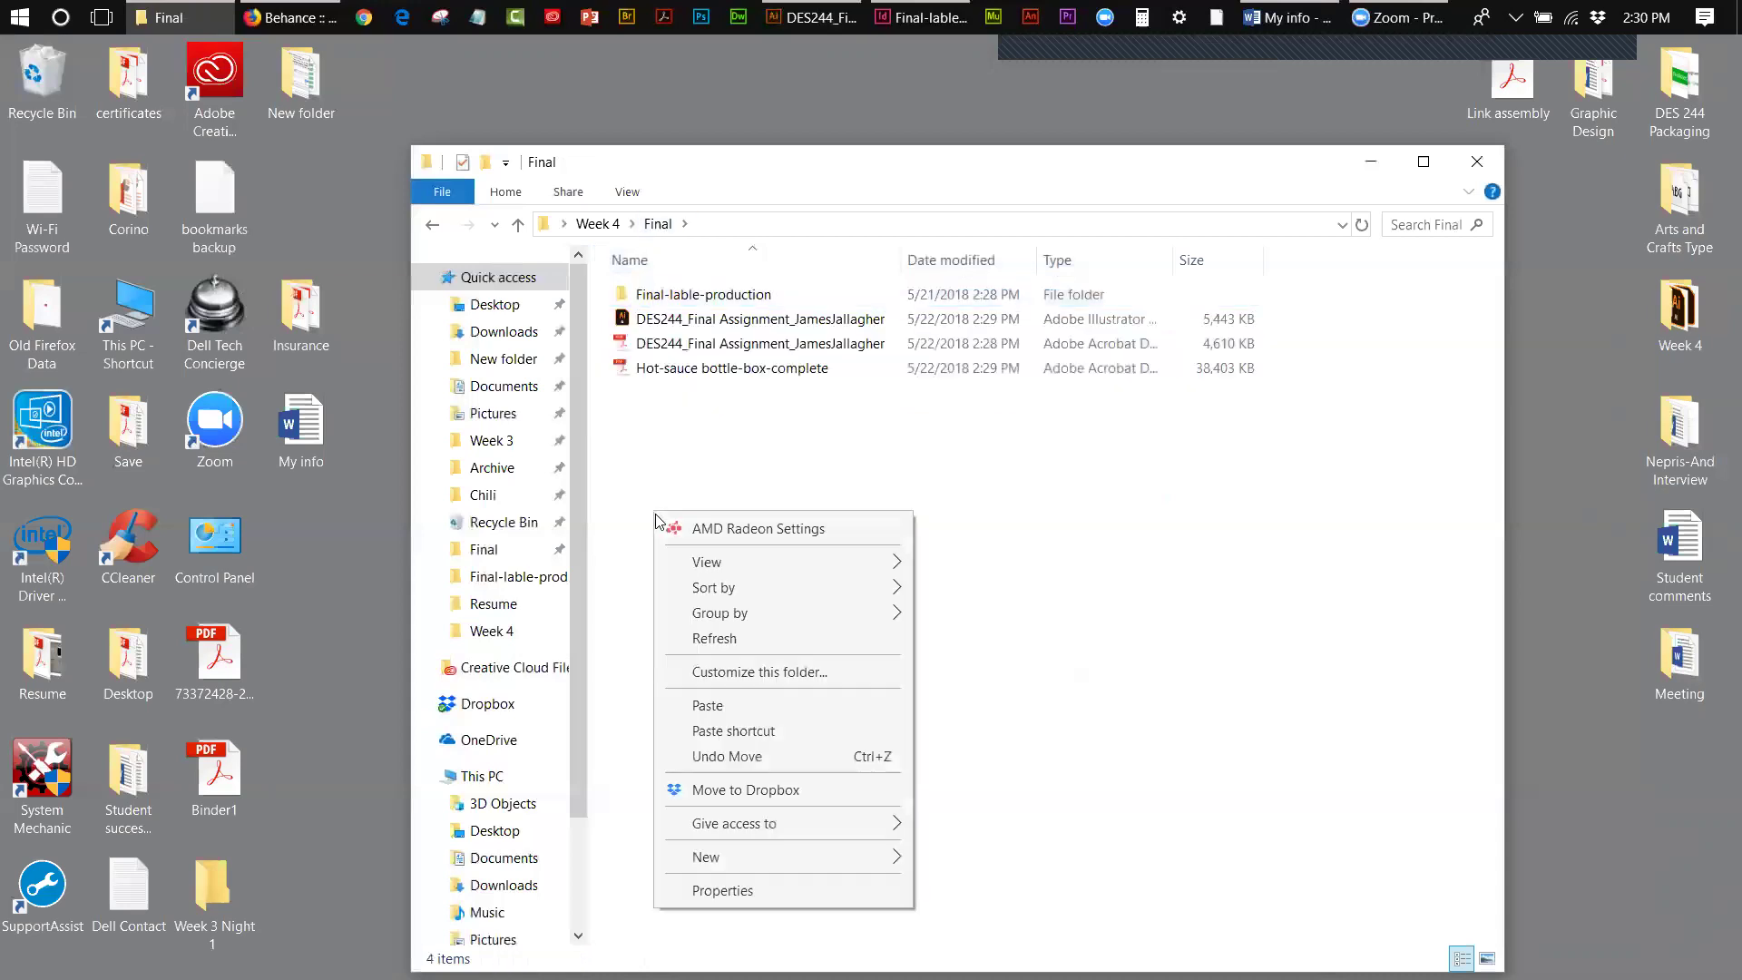
click(707, 706)
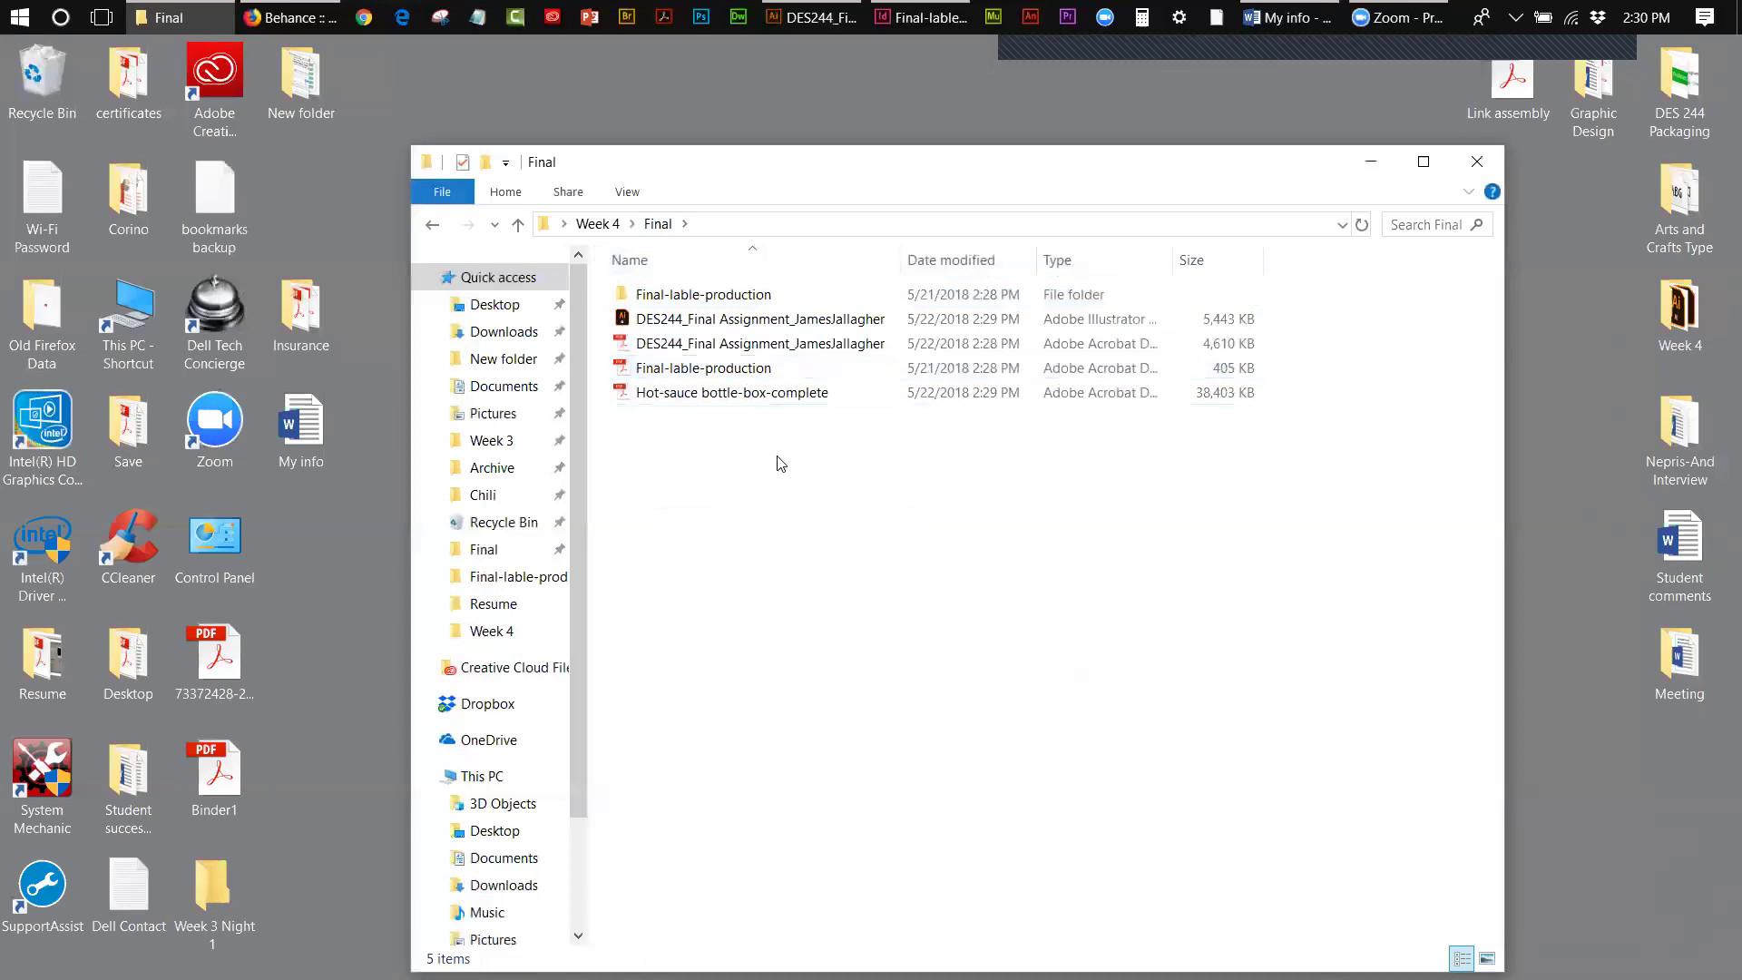
double_click(741, 298)
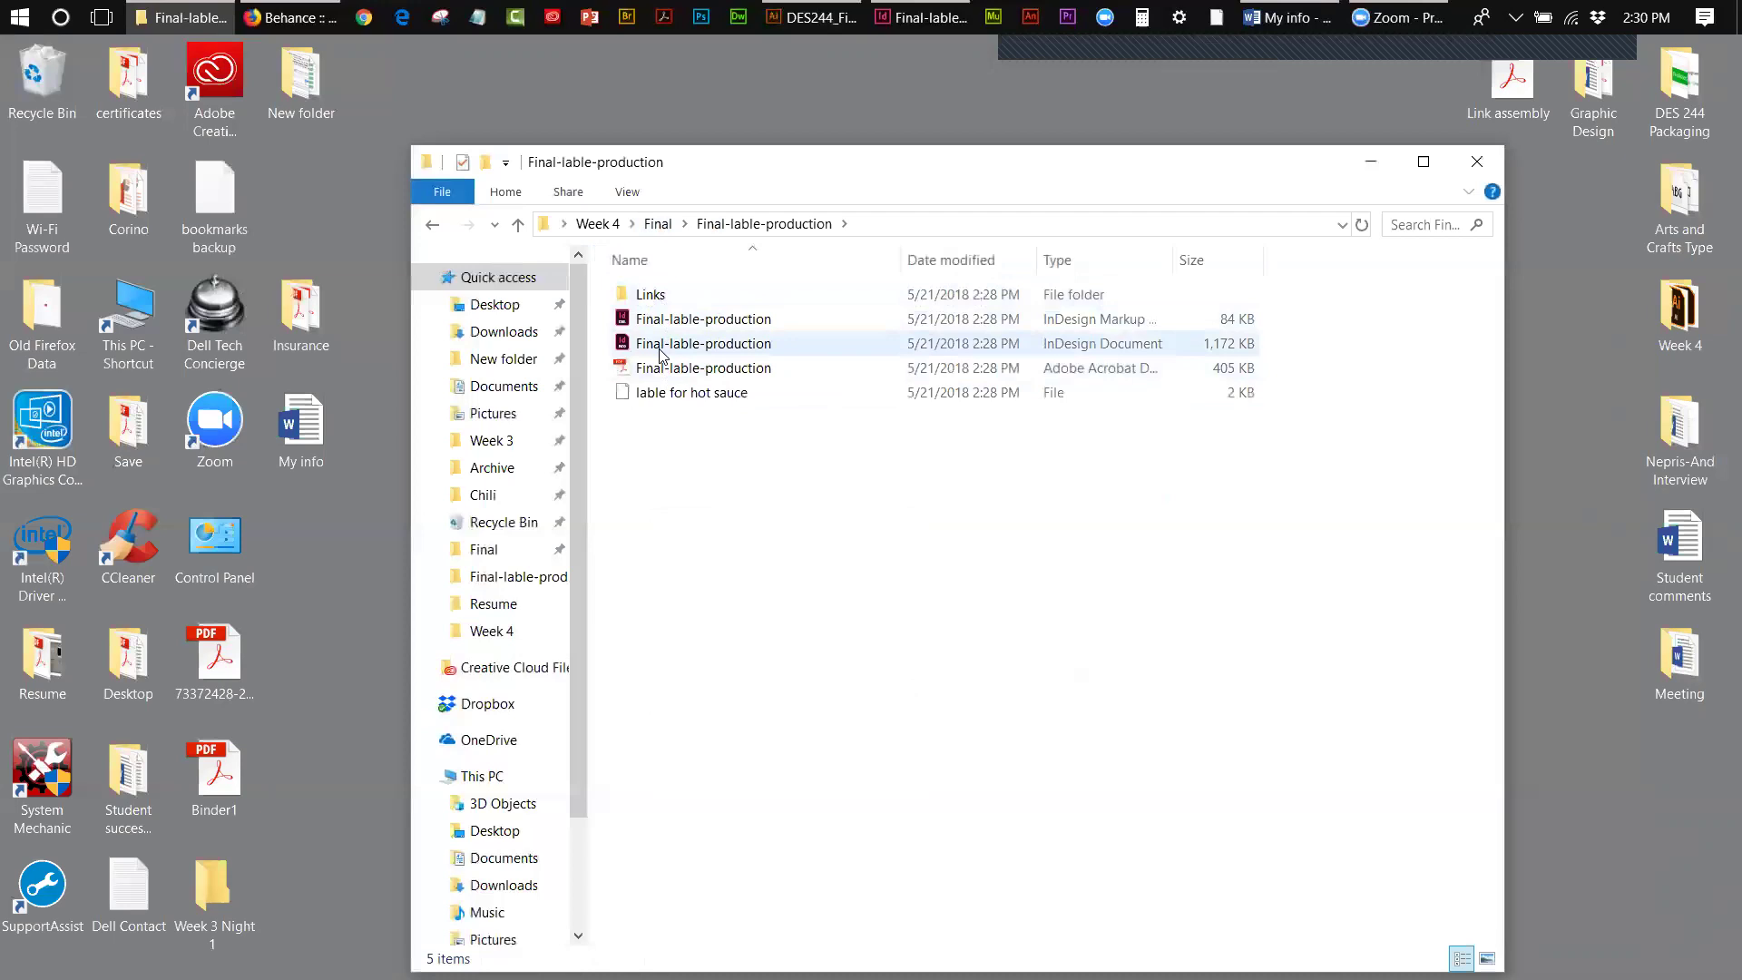
click(658, 225)
- Rename the DES244 Illustrator file, replacing 'Assignment' with 'Box' to get DES244_Final Box
click(681, 497)
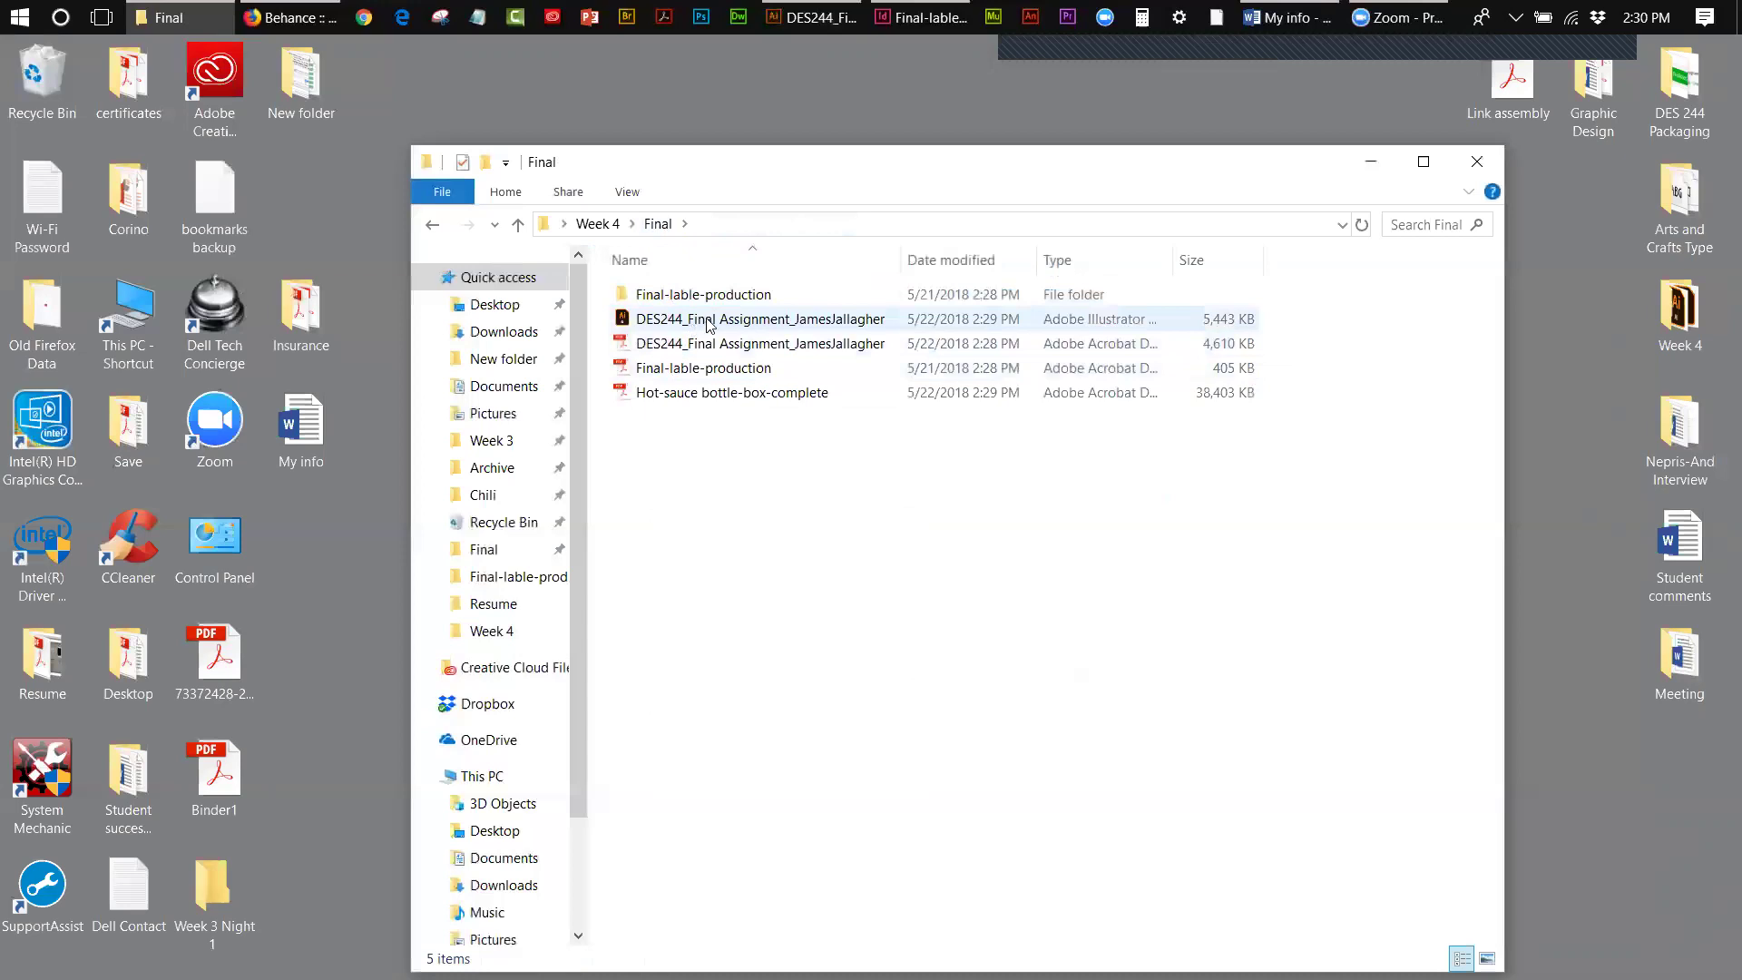
click(758, 325)
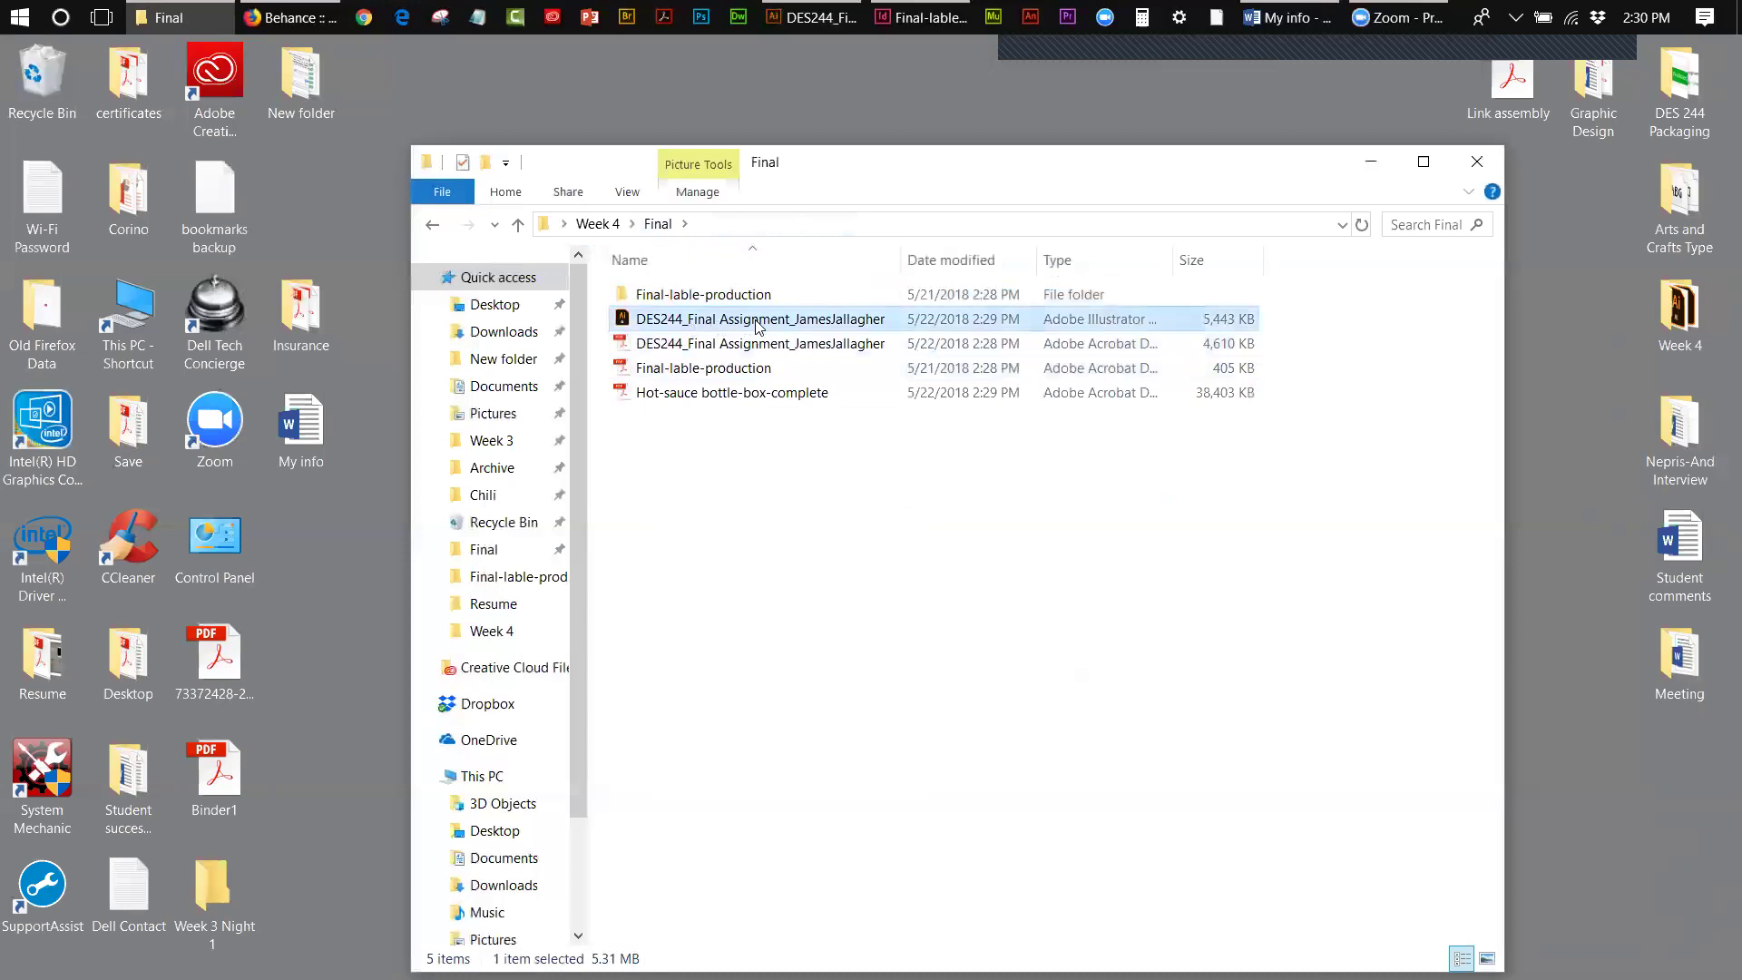
click(758, 322)
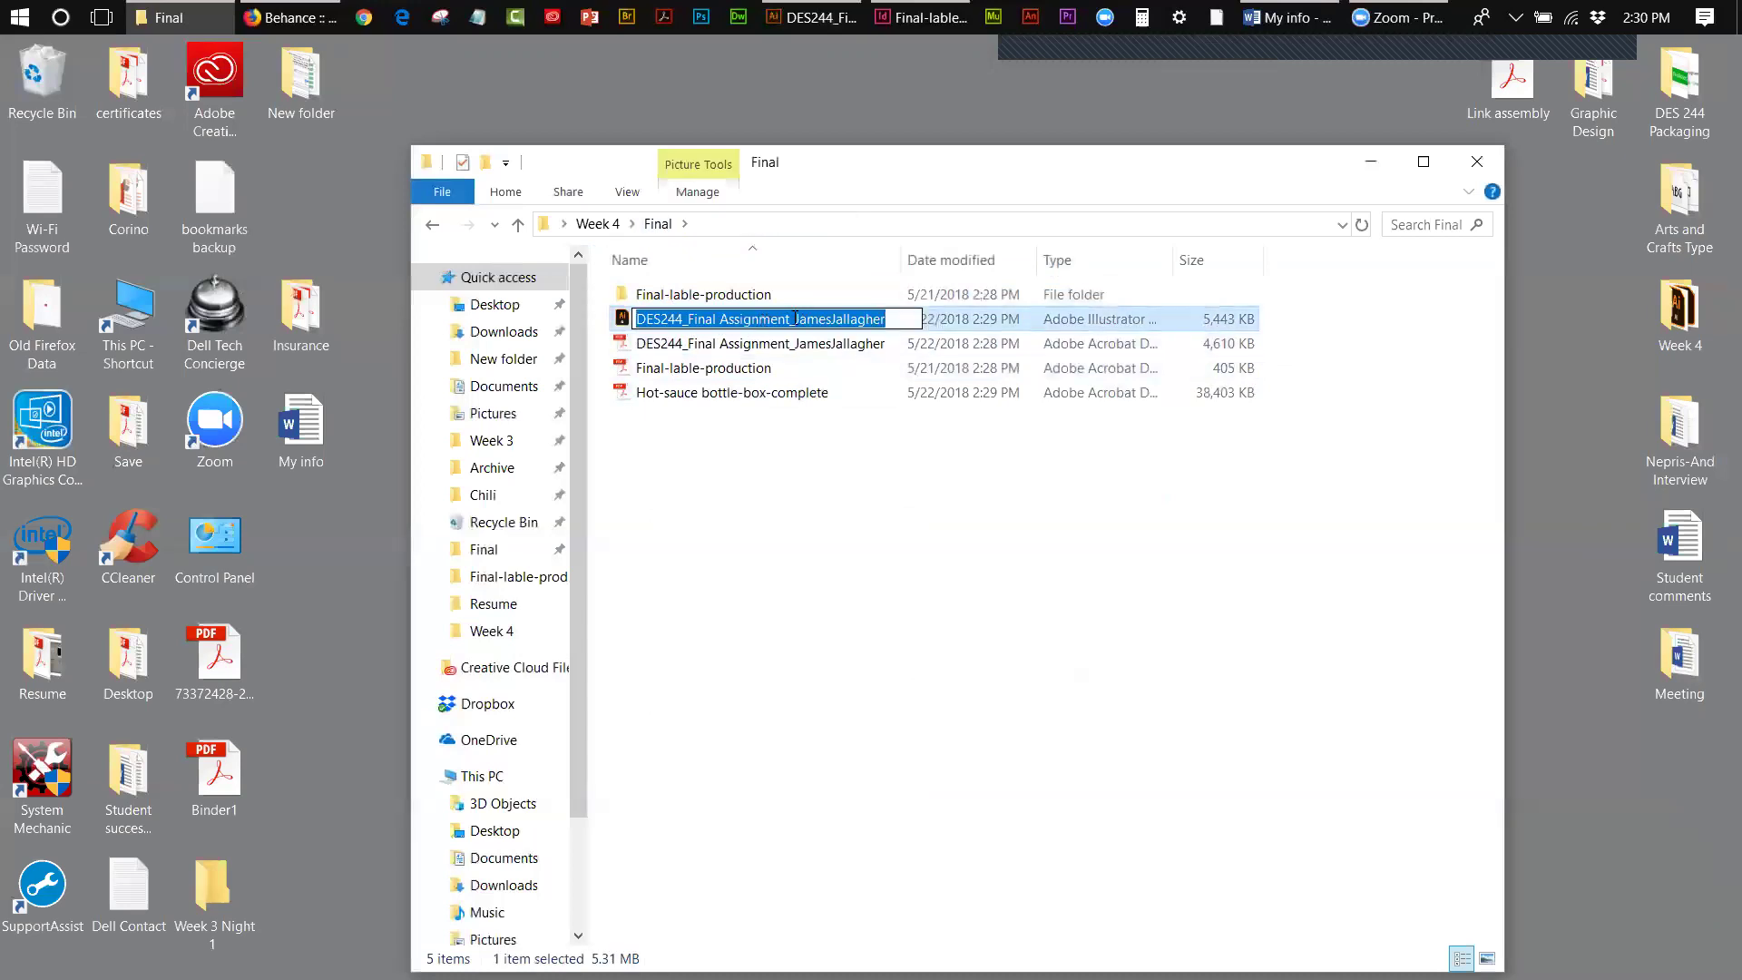
drag(787, 319, 719, 319)
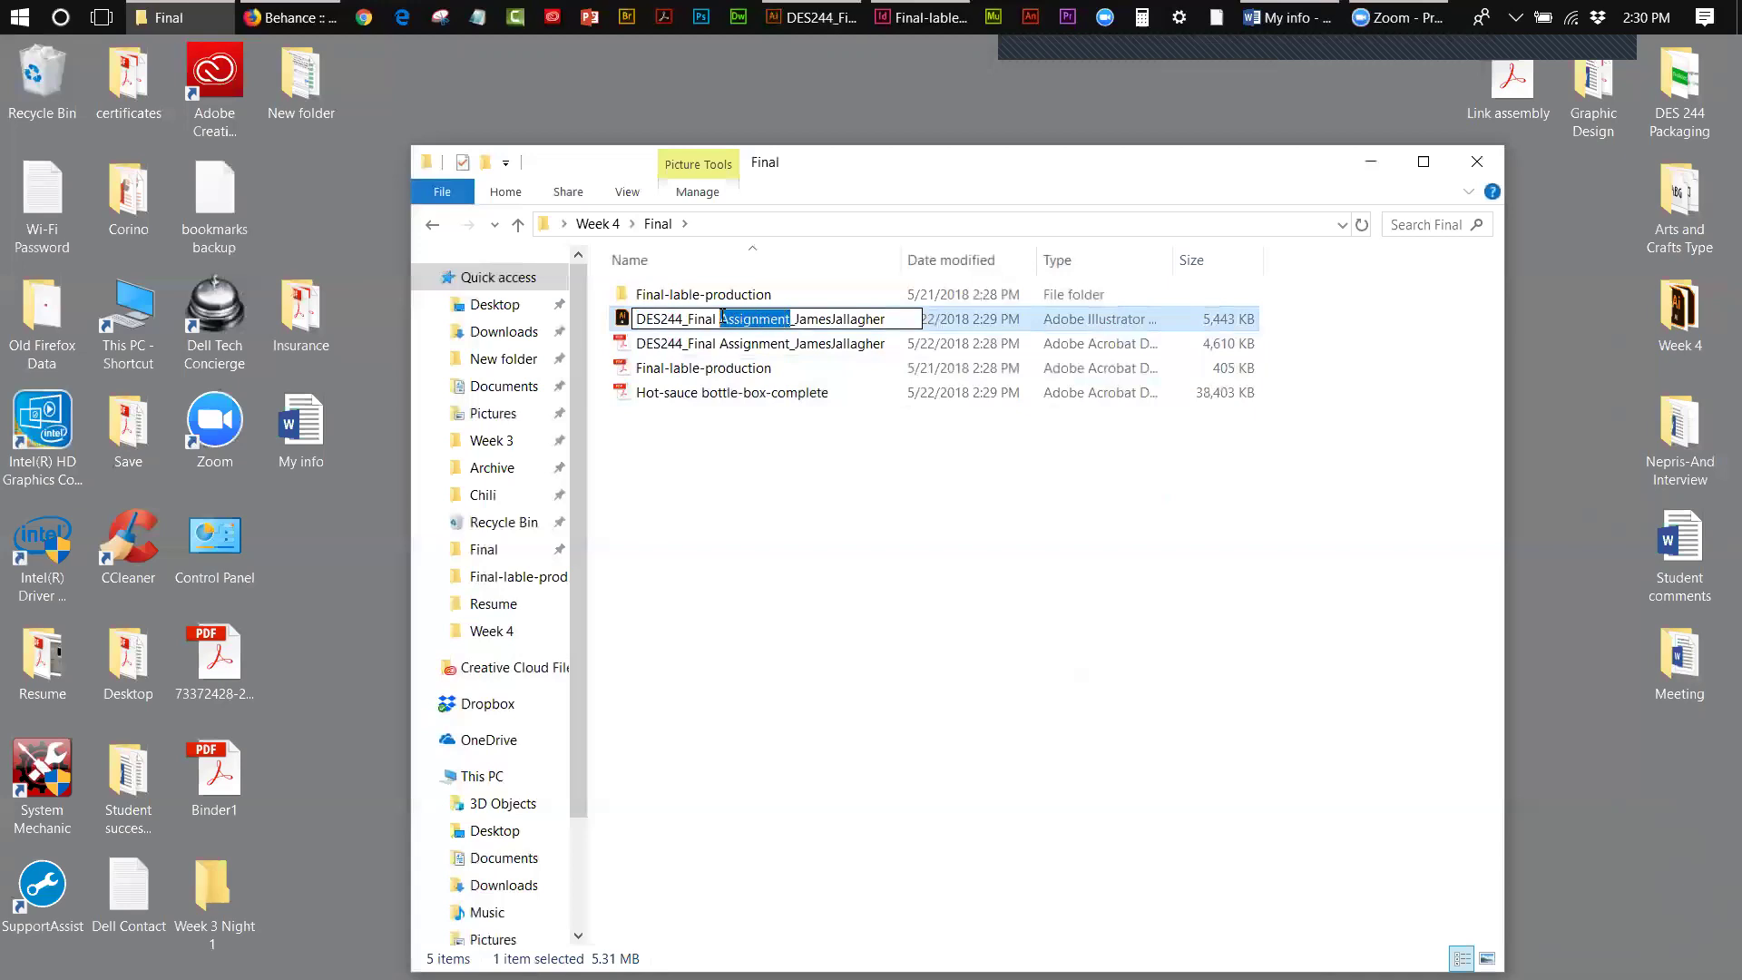
text(Box)
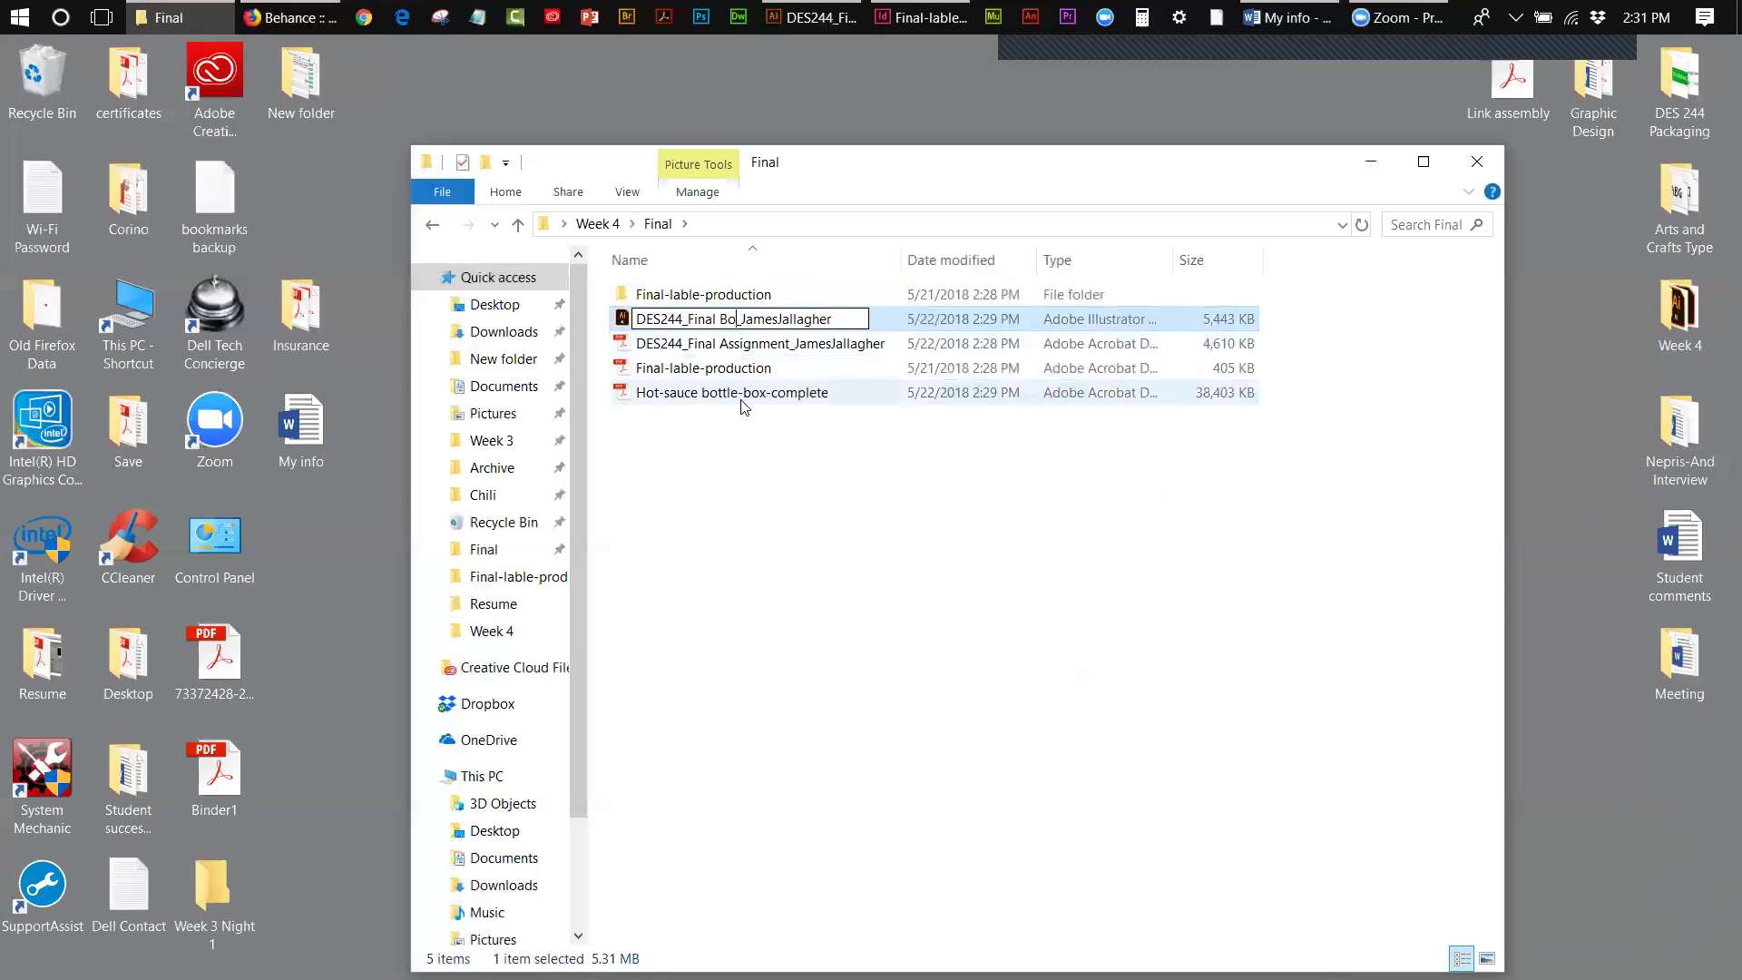
click(675, 521)
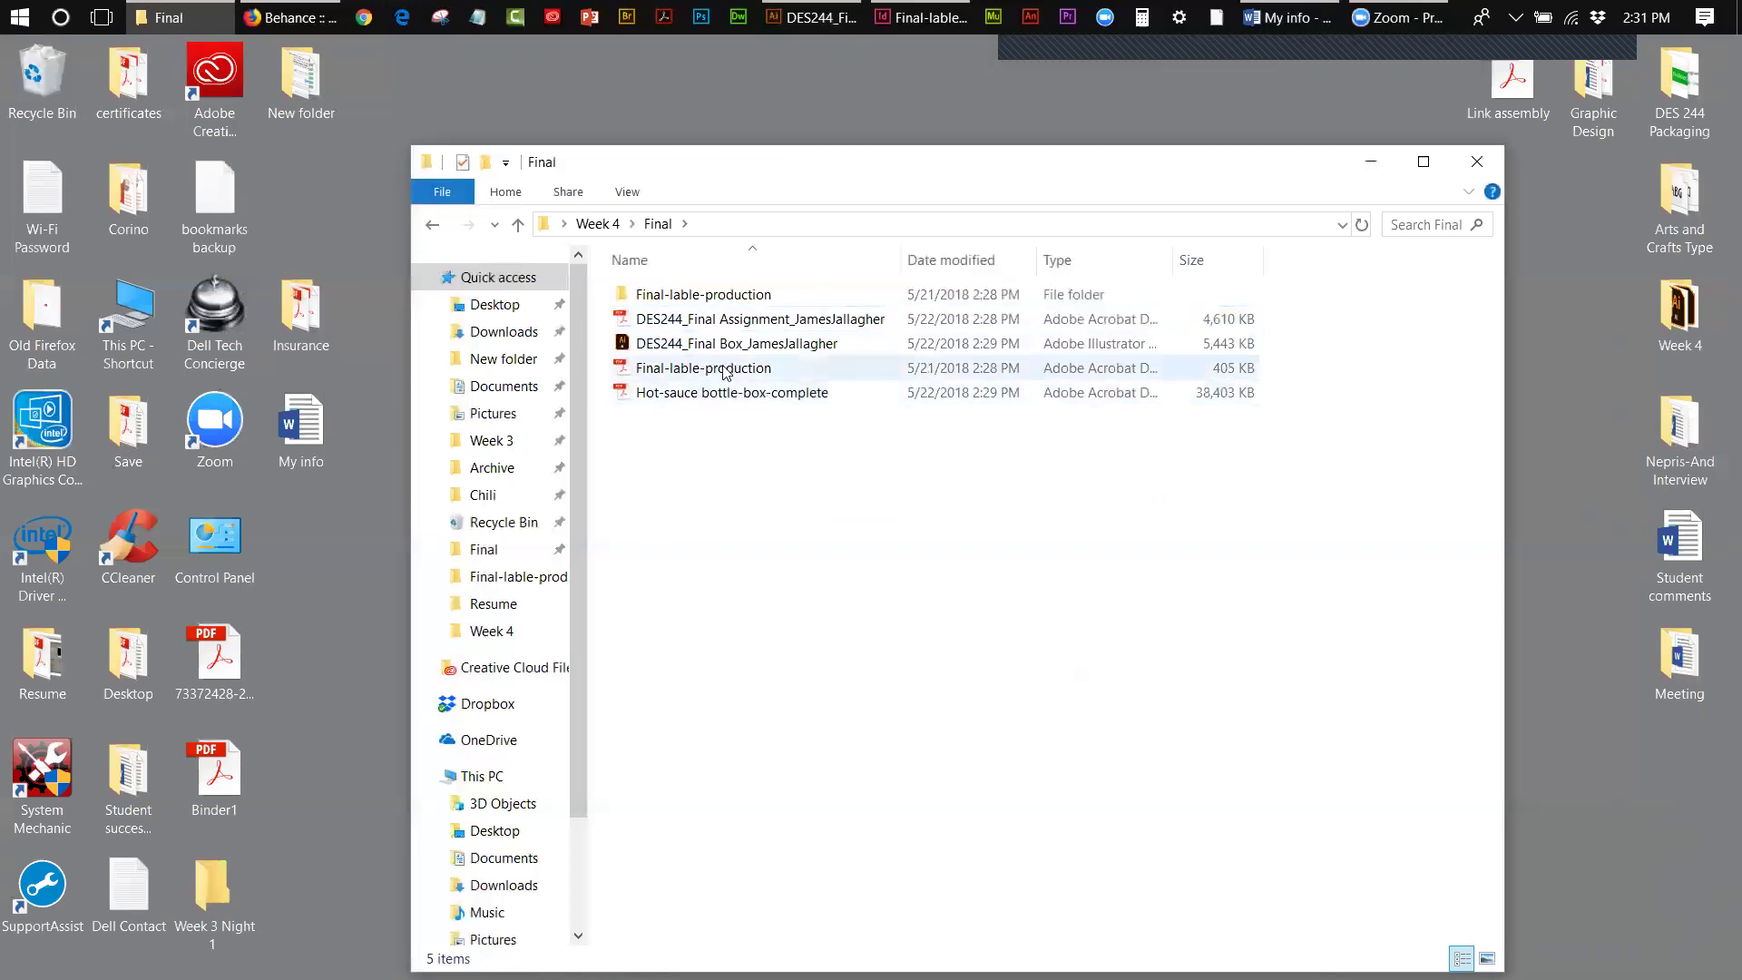
- Rename the DES244 PDF the same way, replacing 'Assignment' with 'Box'
click(727, 324)
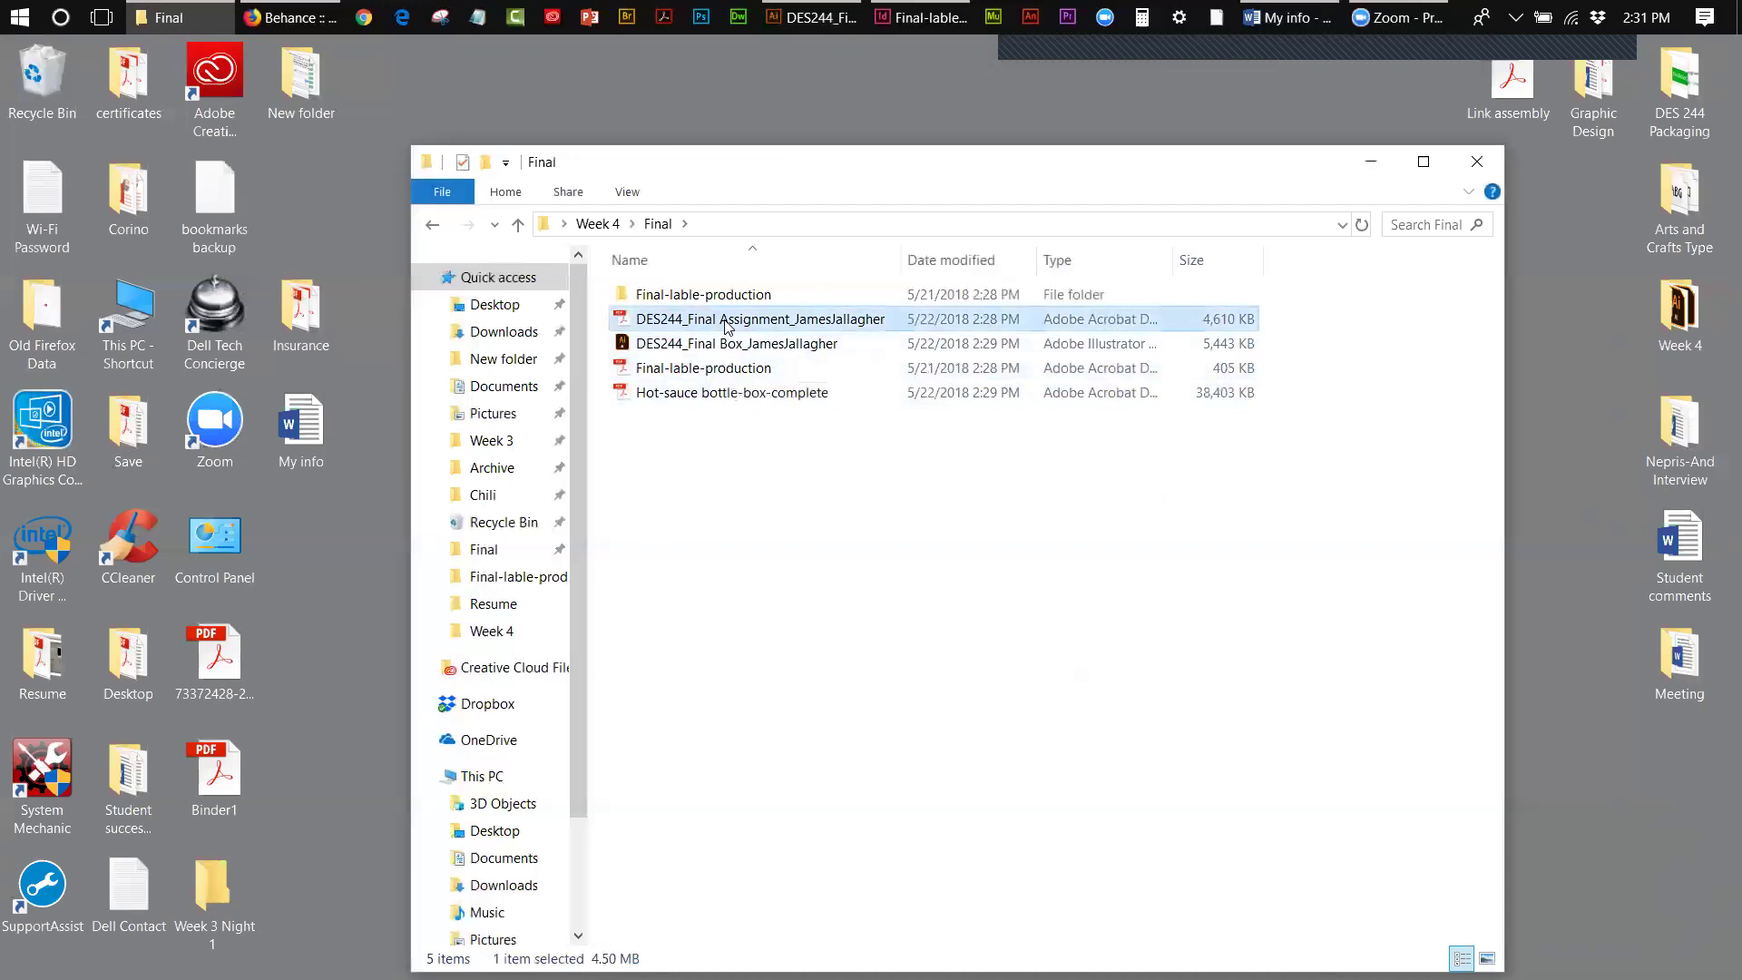
click(780, 322)
drag(790, 319, 722, 312)
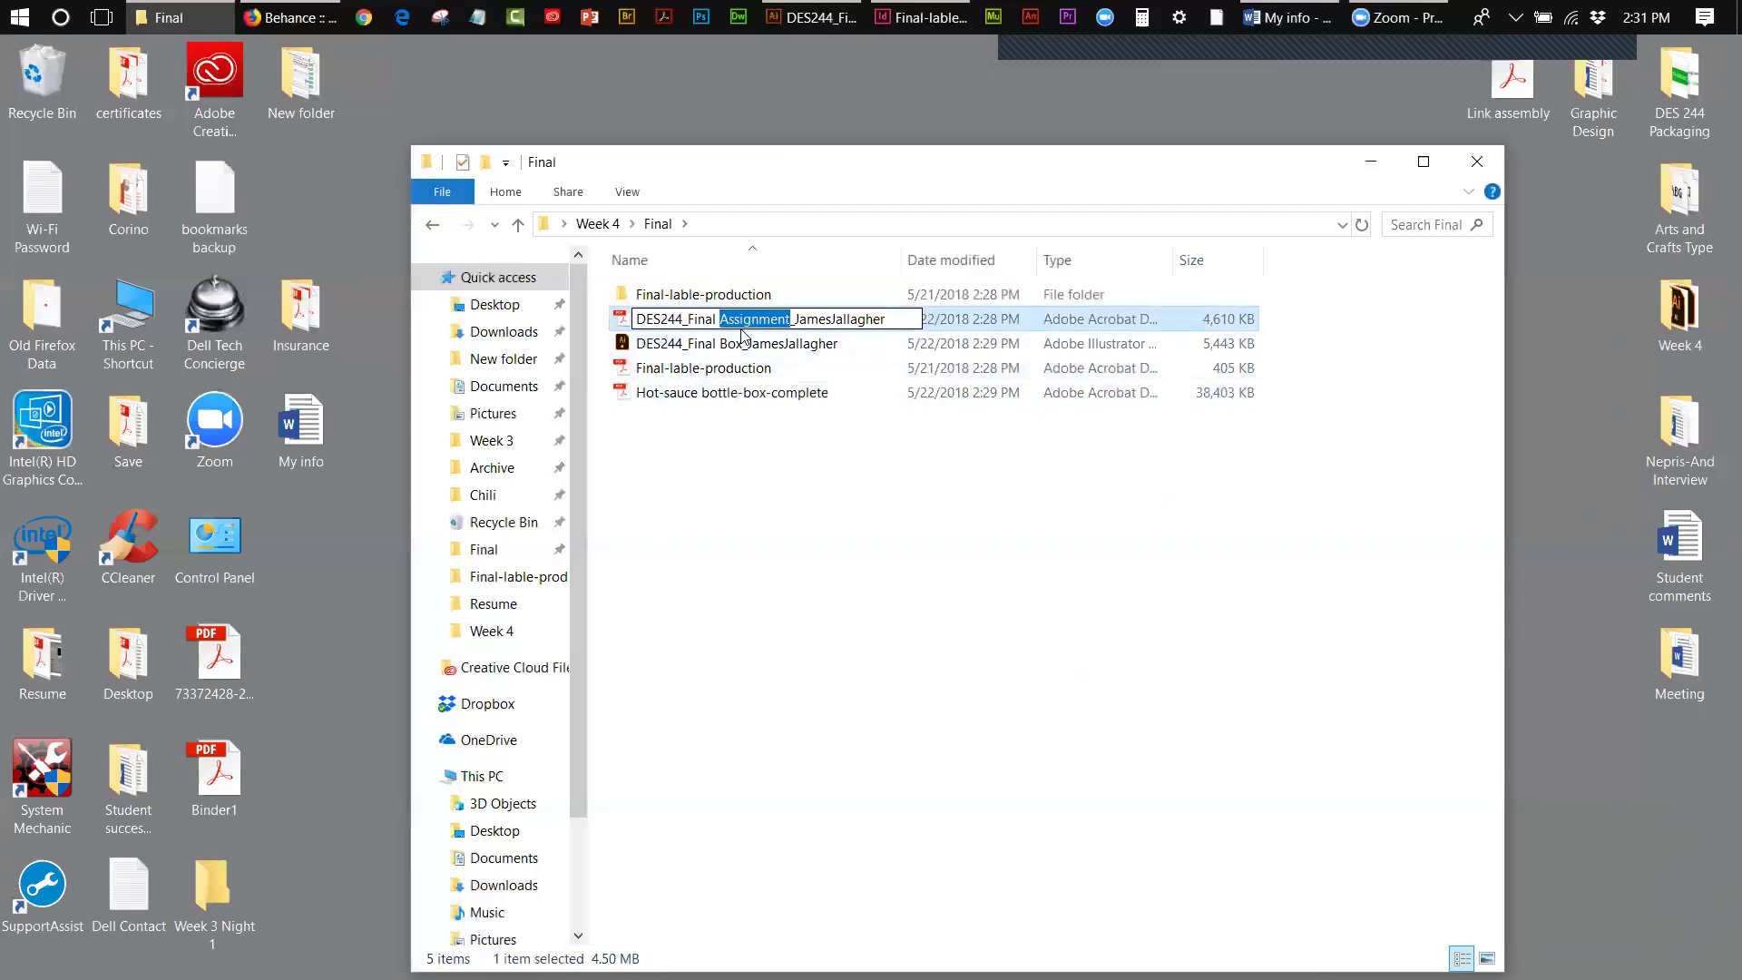
text(Box)
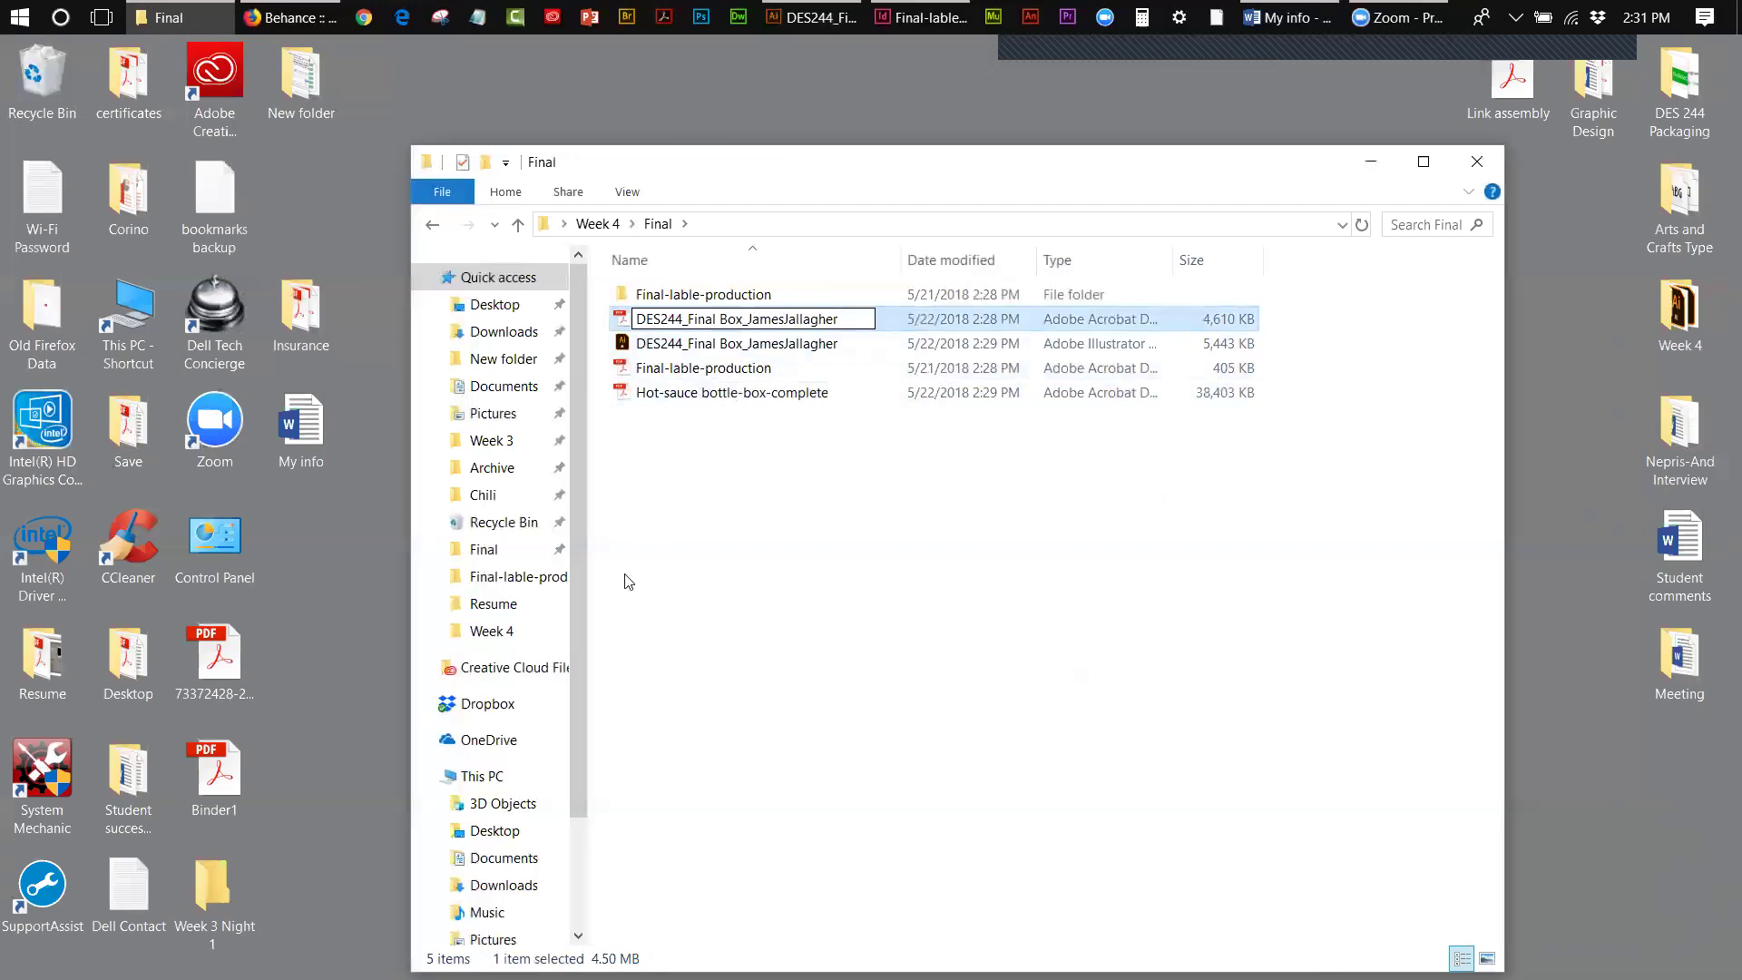
click(624, 581)
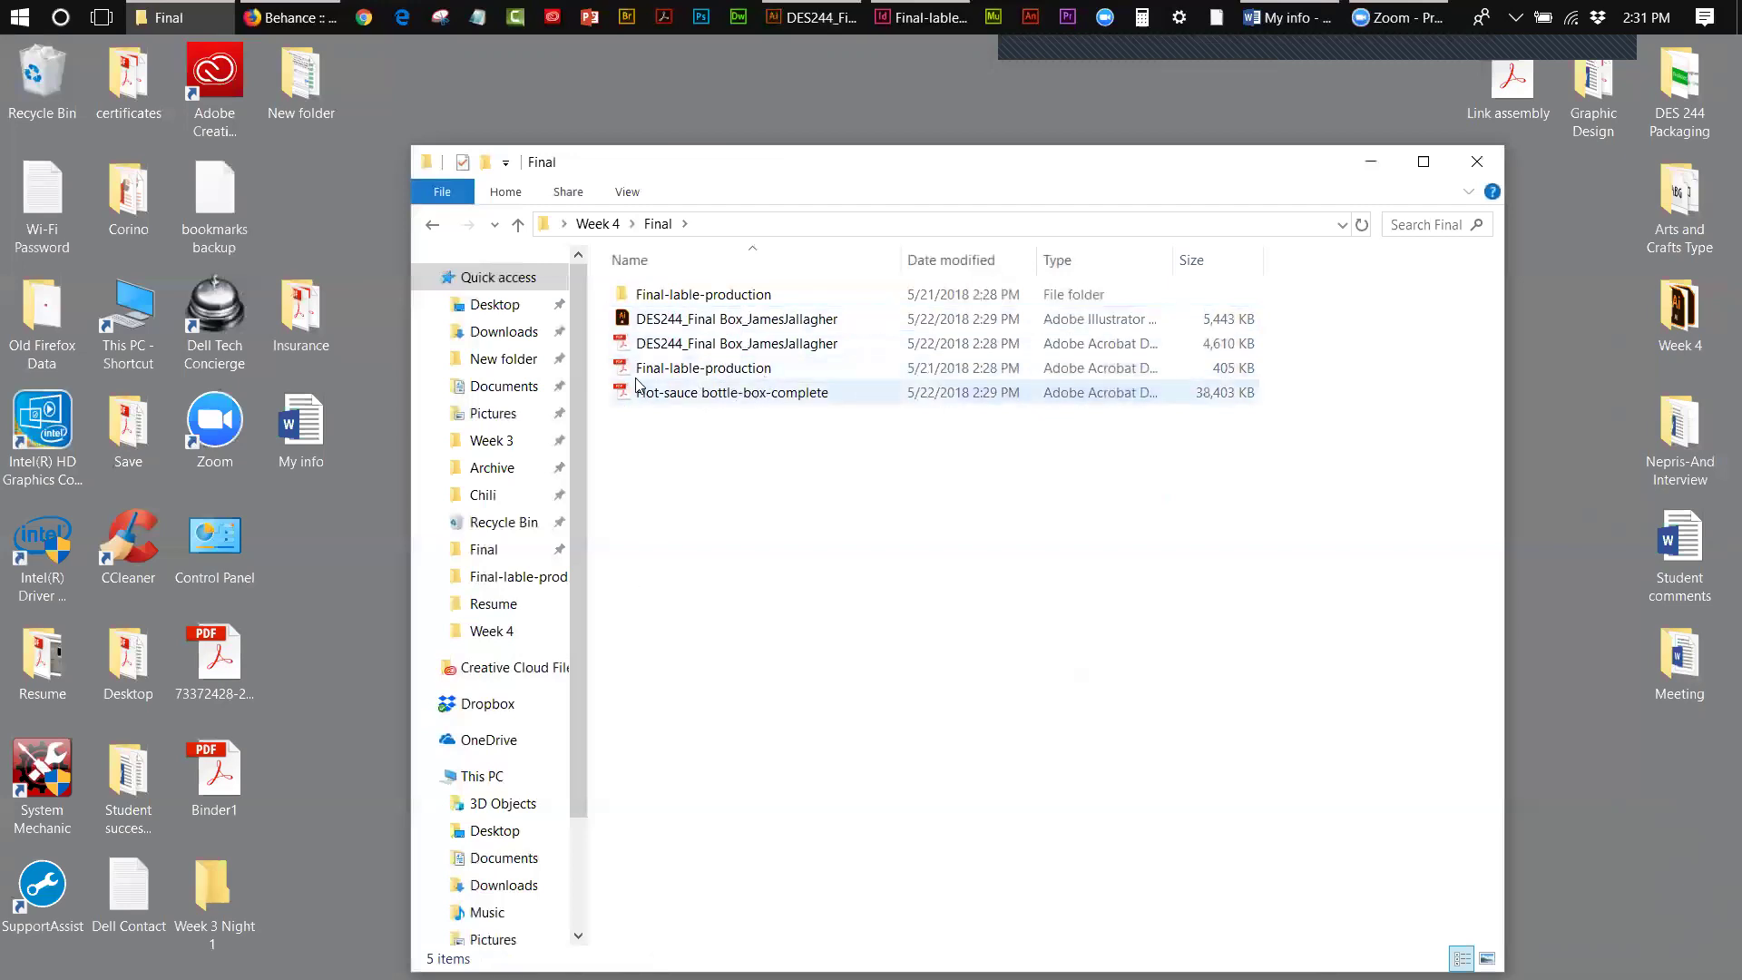
- View the box dieline PDF as a full page, then open the Final-lable-production PDF
click(652, 343)
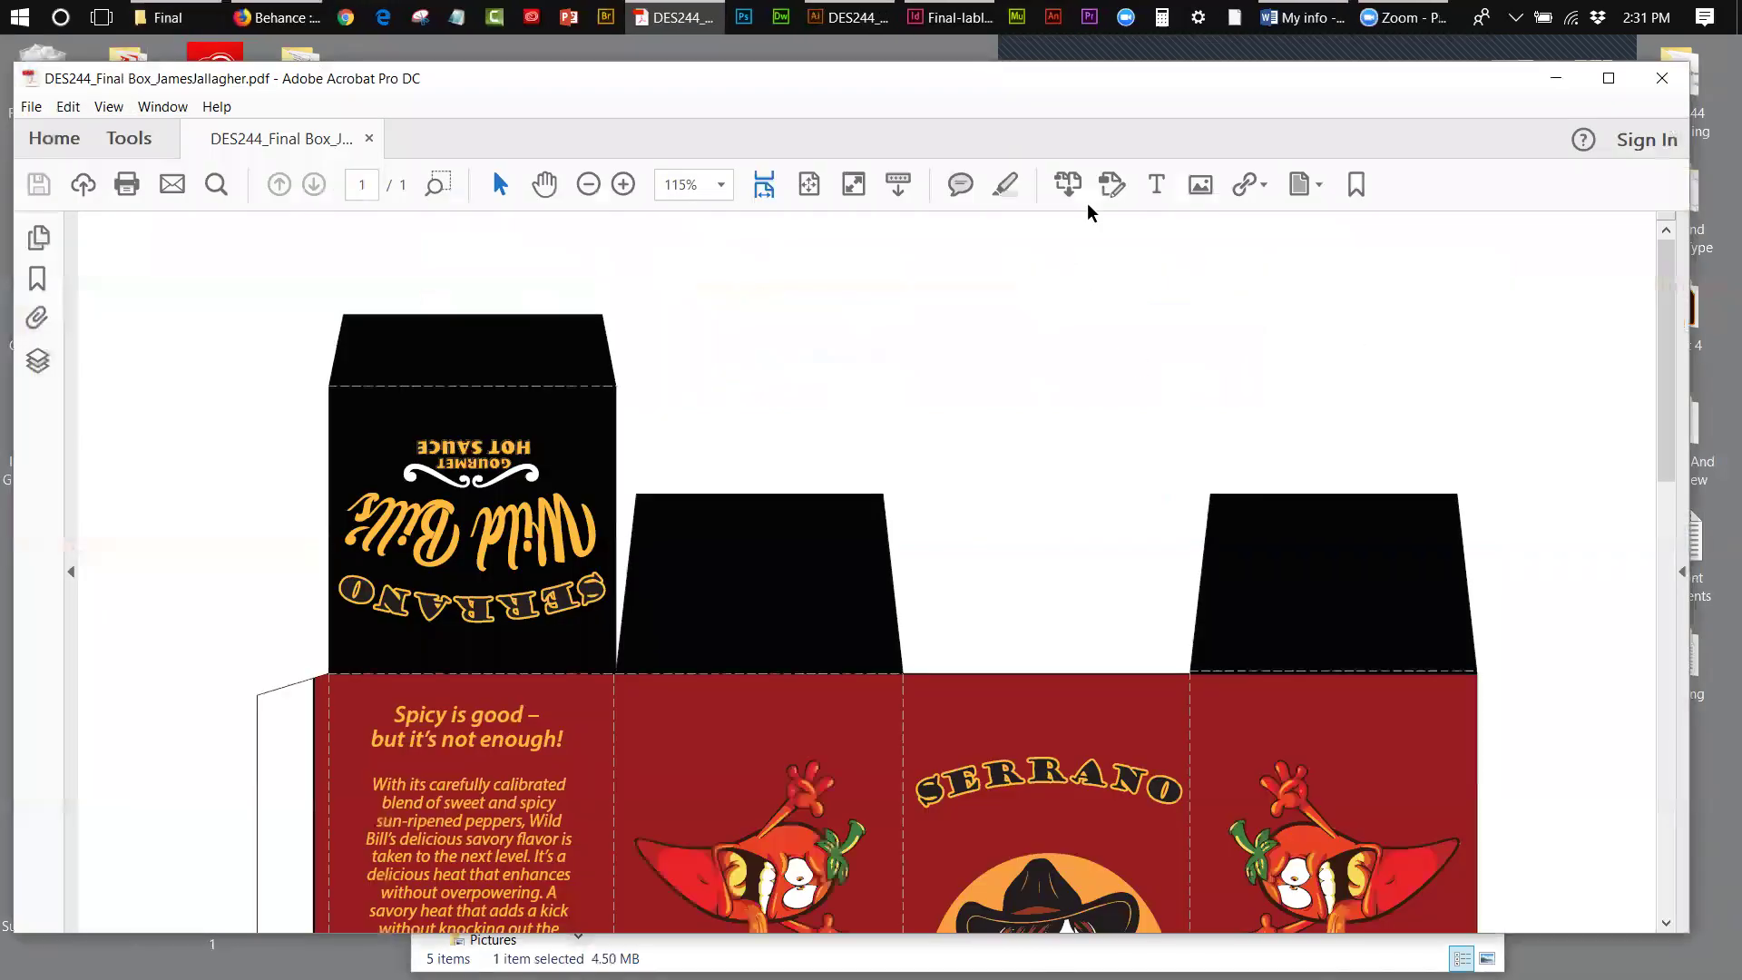
click(817, 191)
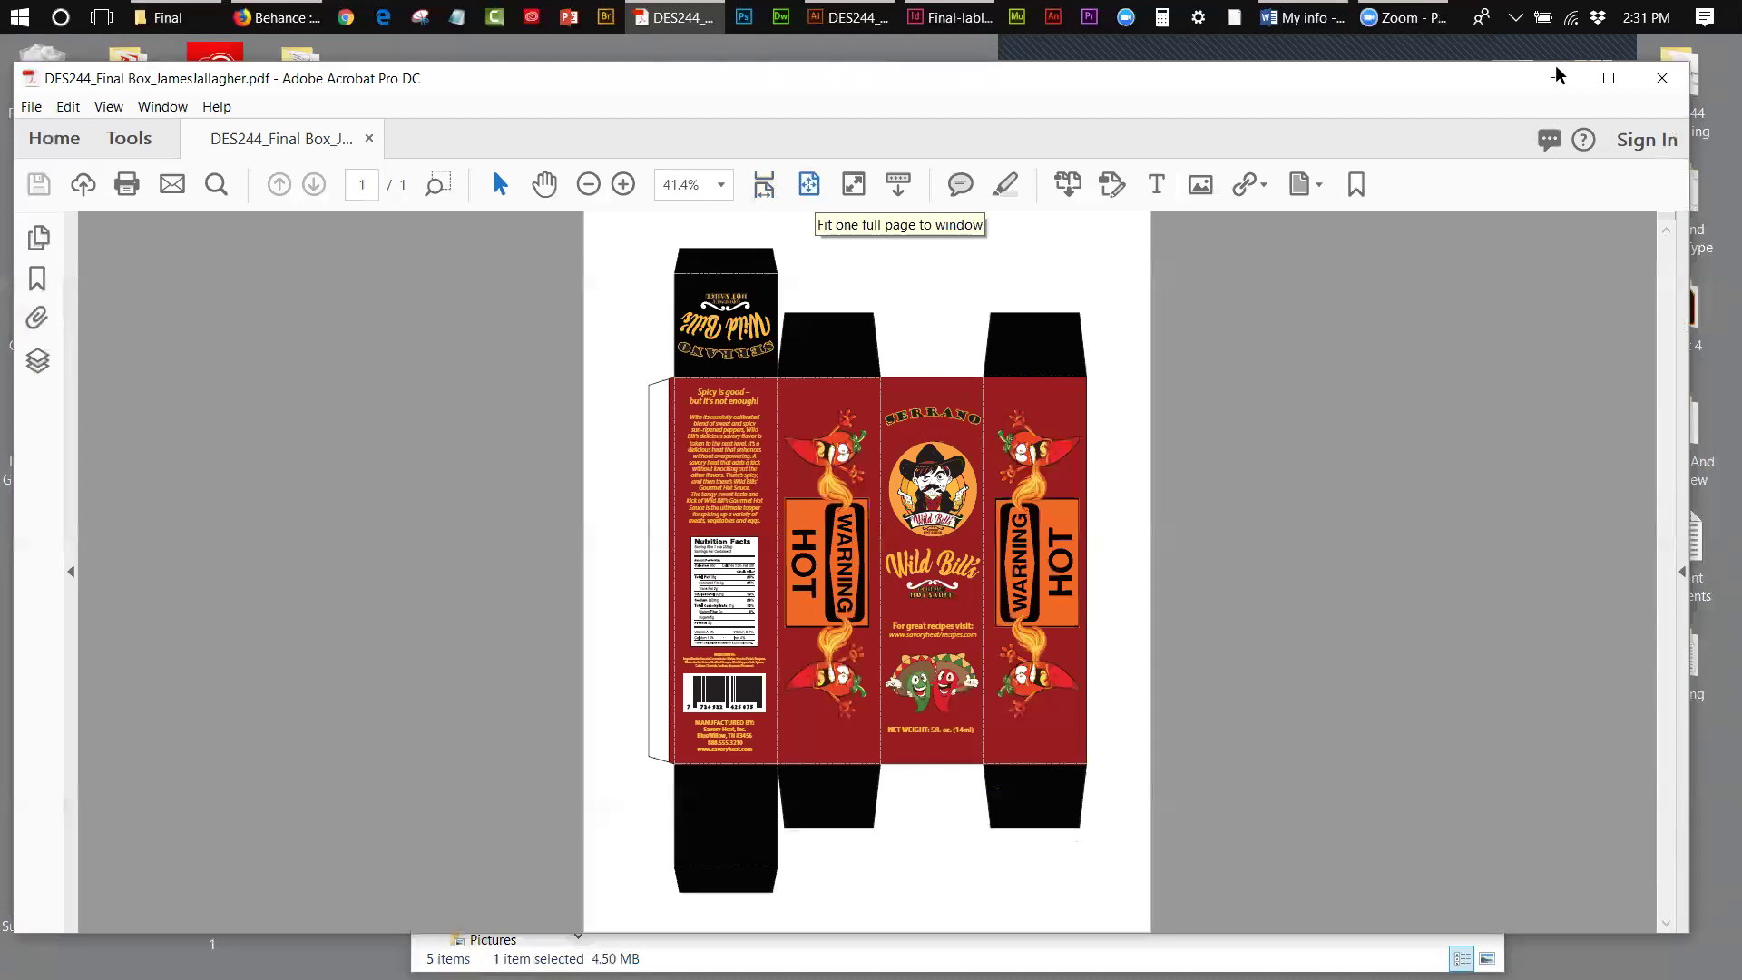
click(1555, 77)
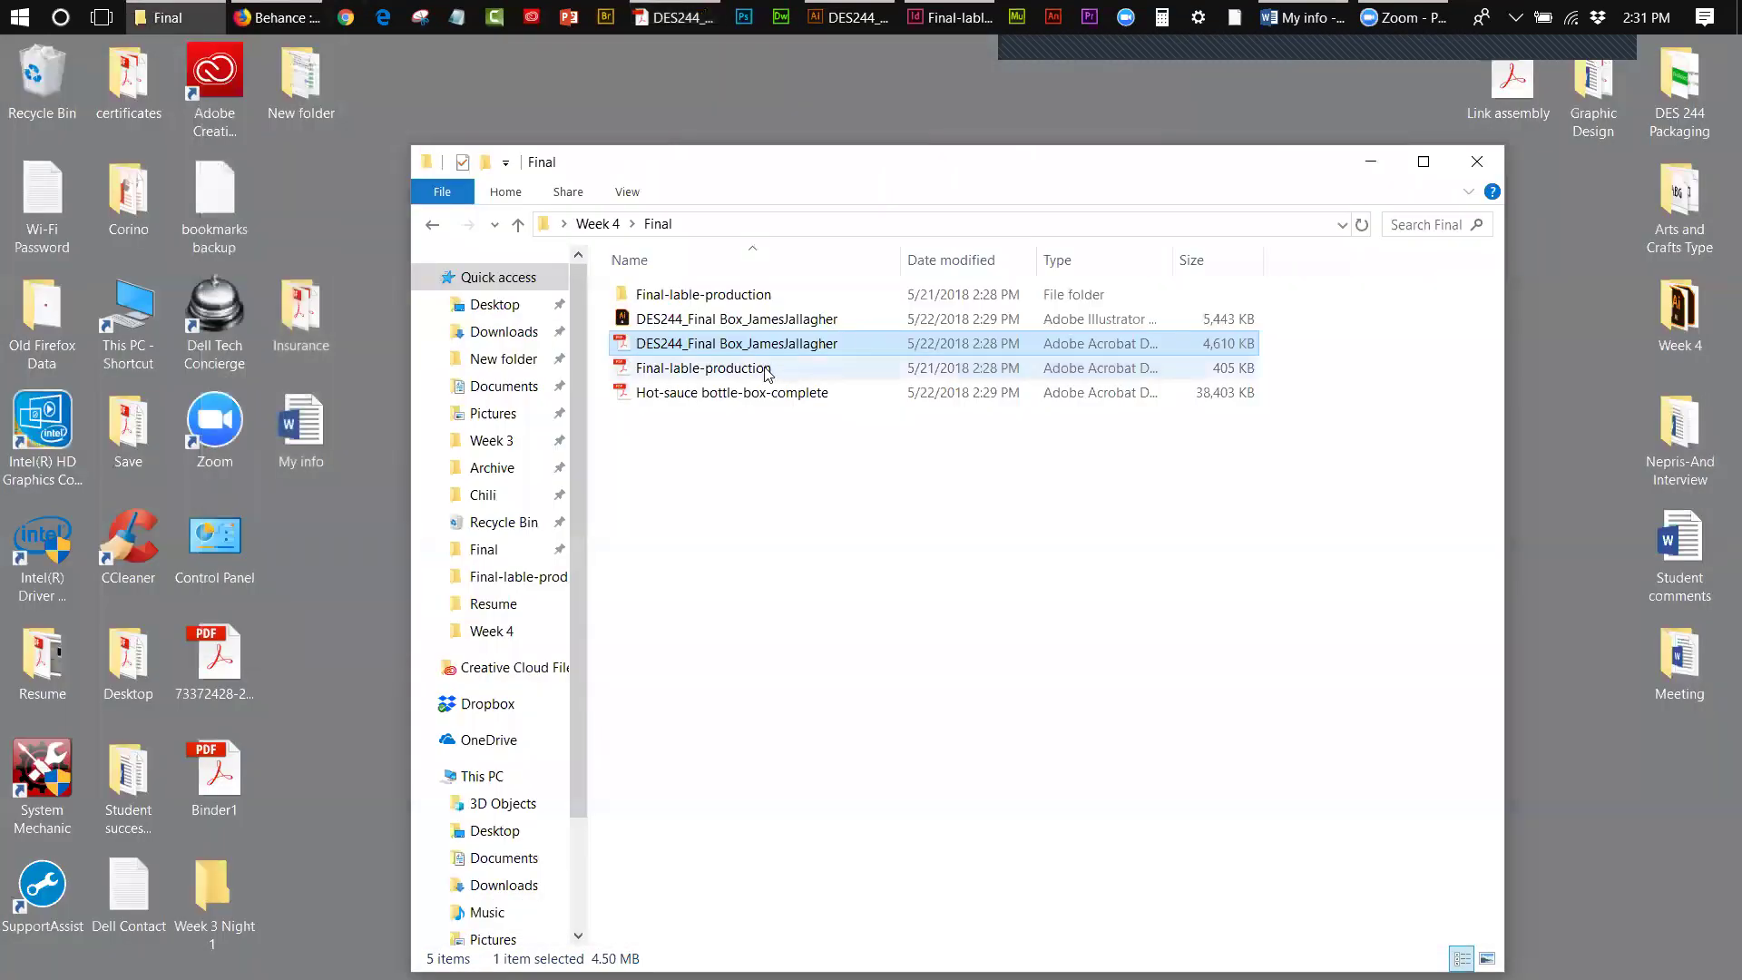
double_click(650, 369)
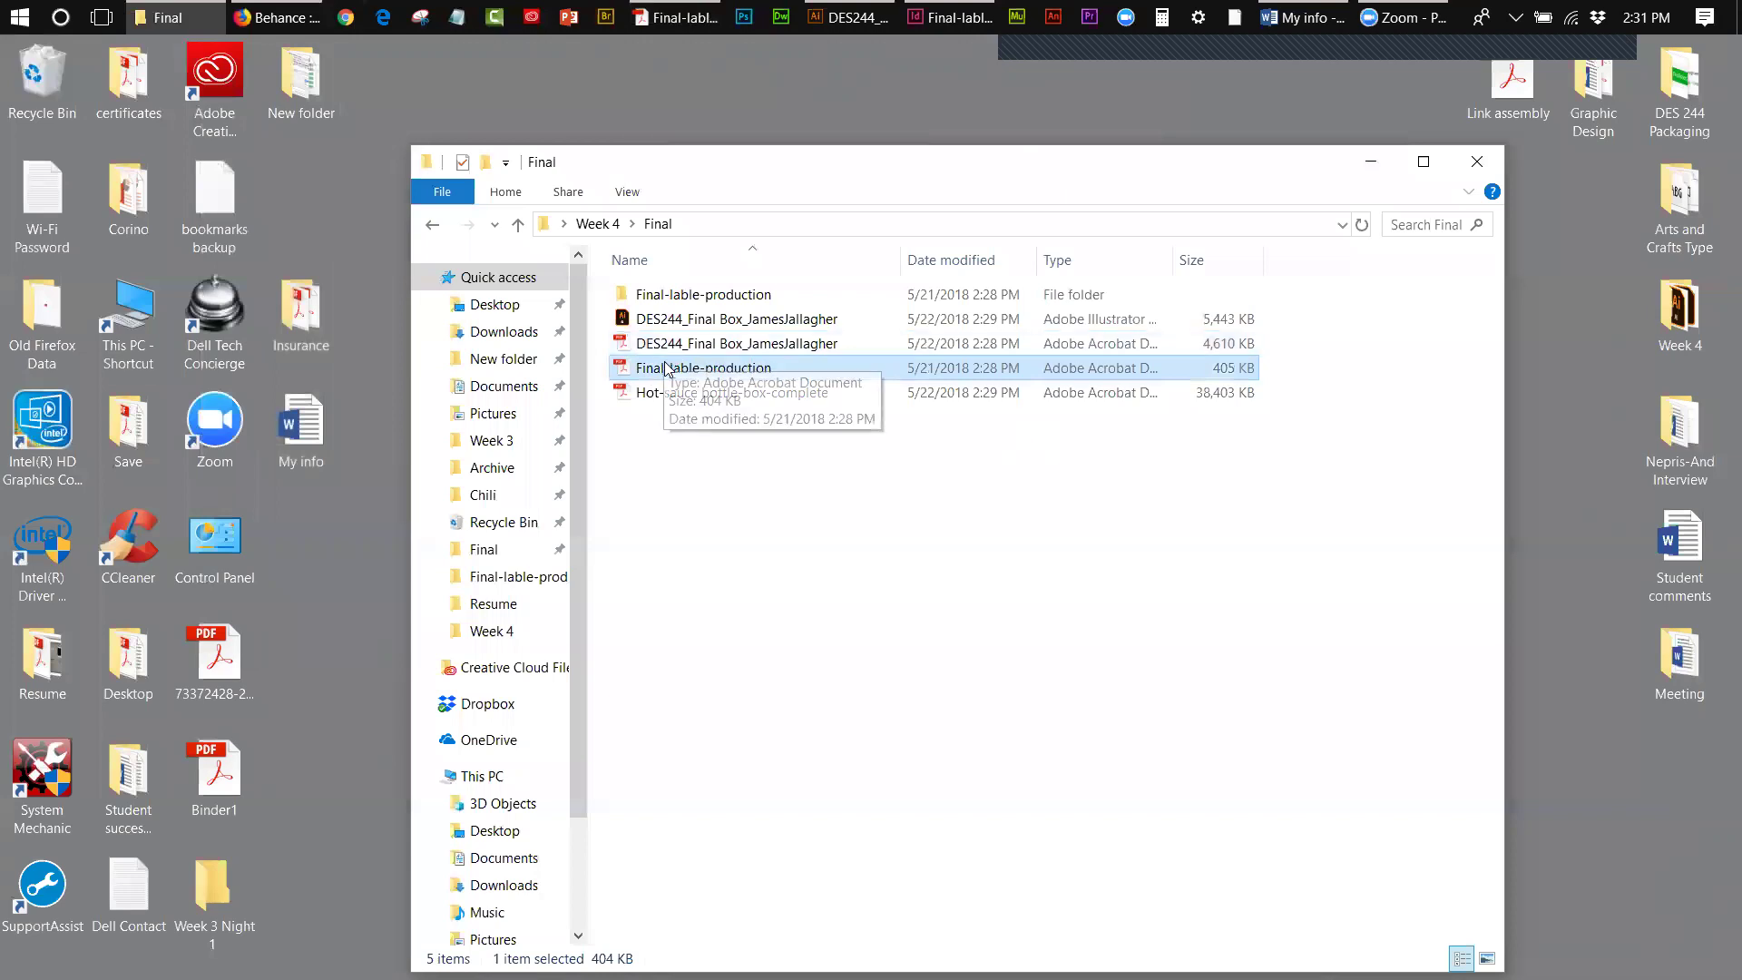
double_click(629, 366)
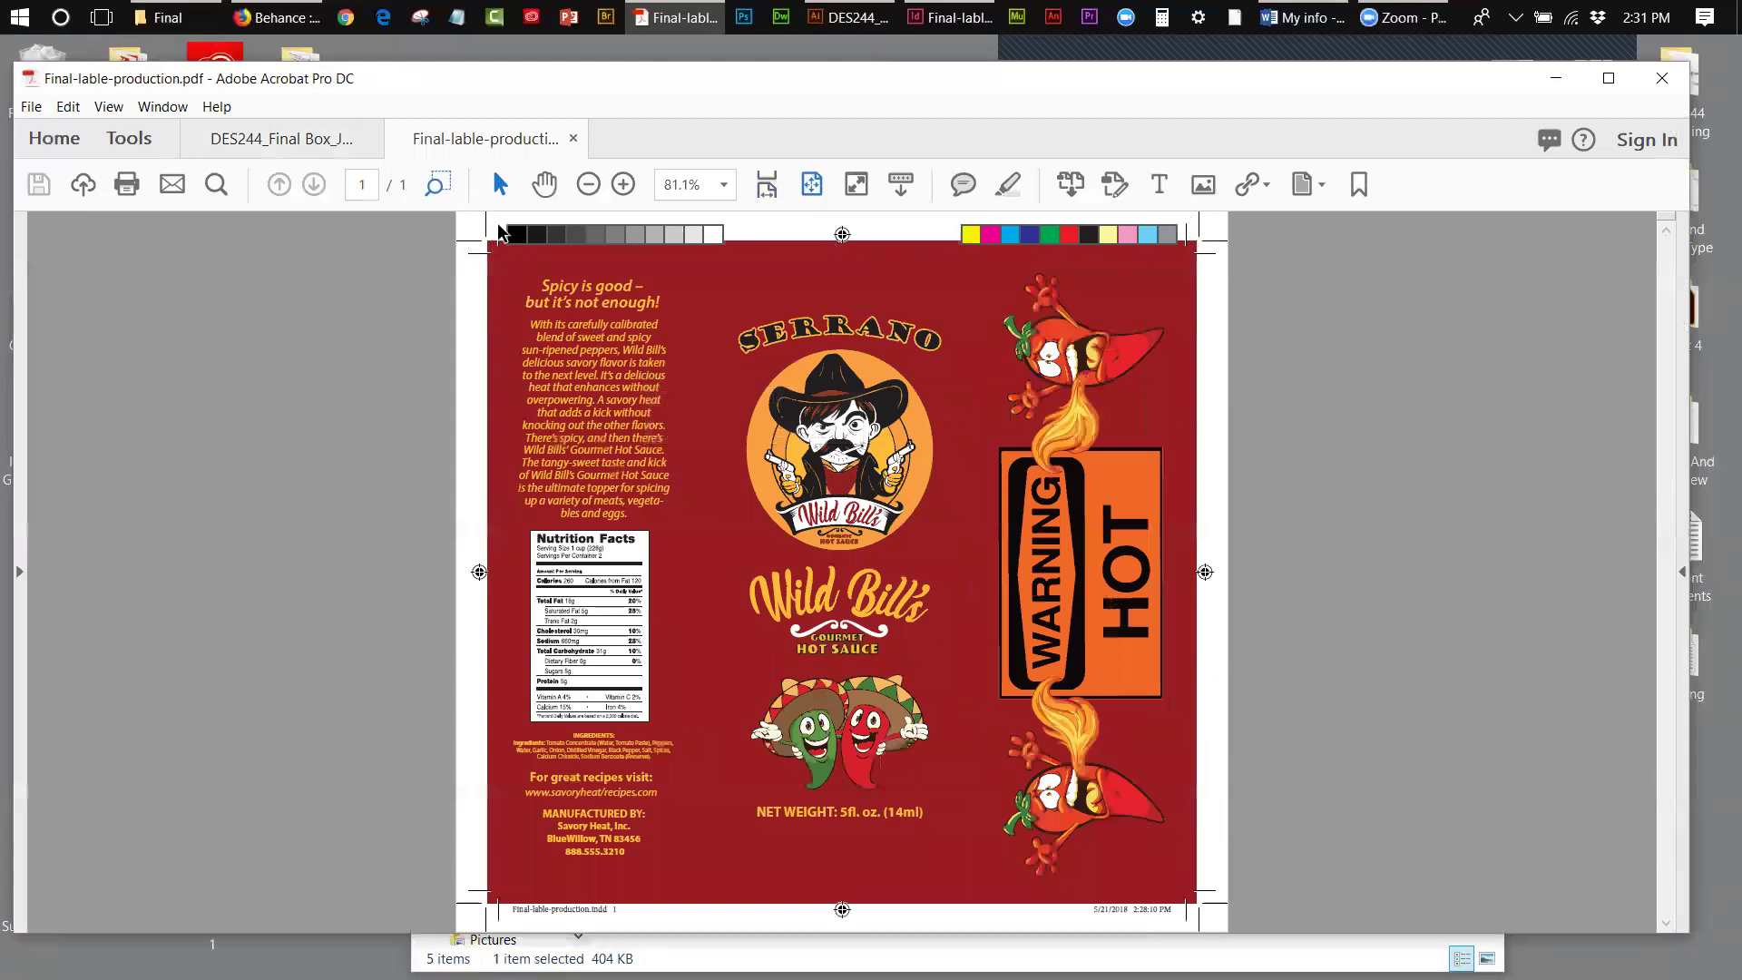
click(1550, 84)
- View the Hot-sauce bottle-box-complete PDF as a full page, then close all three PDFs
click(737, 392)
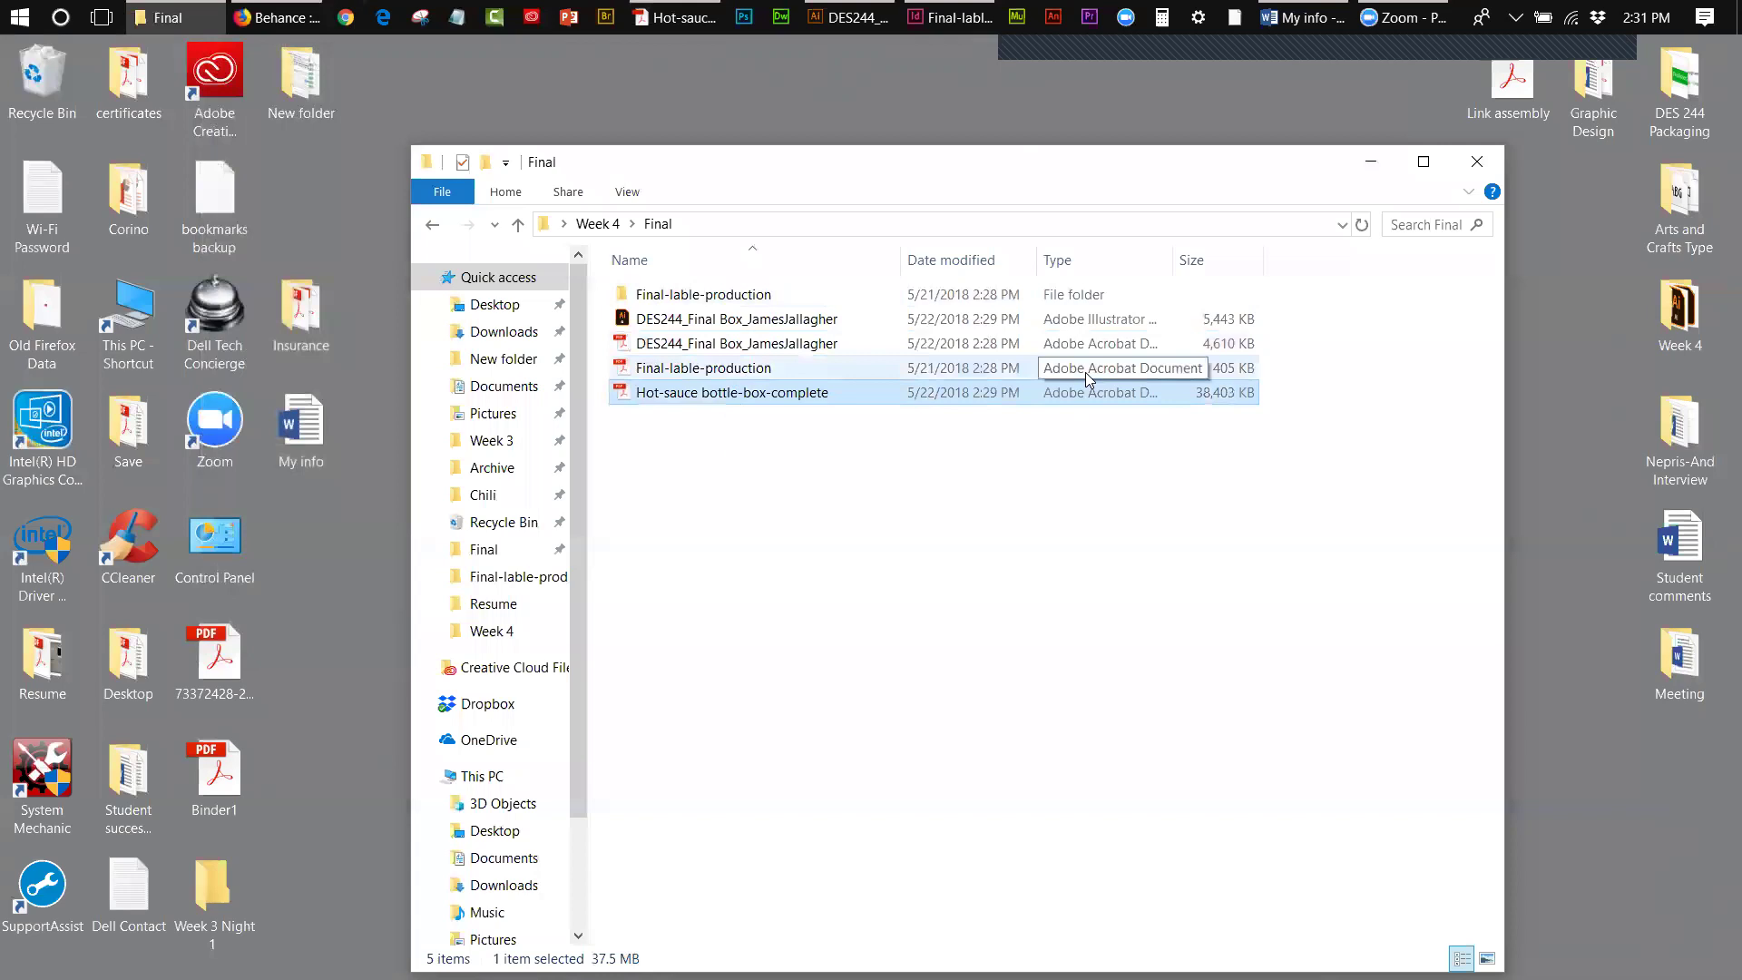
double_click(676, 392)
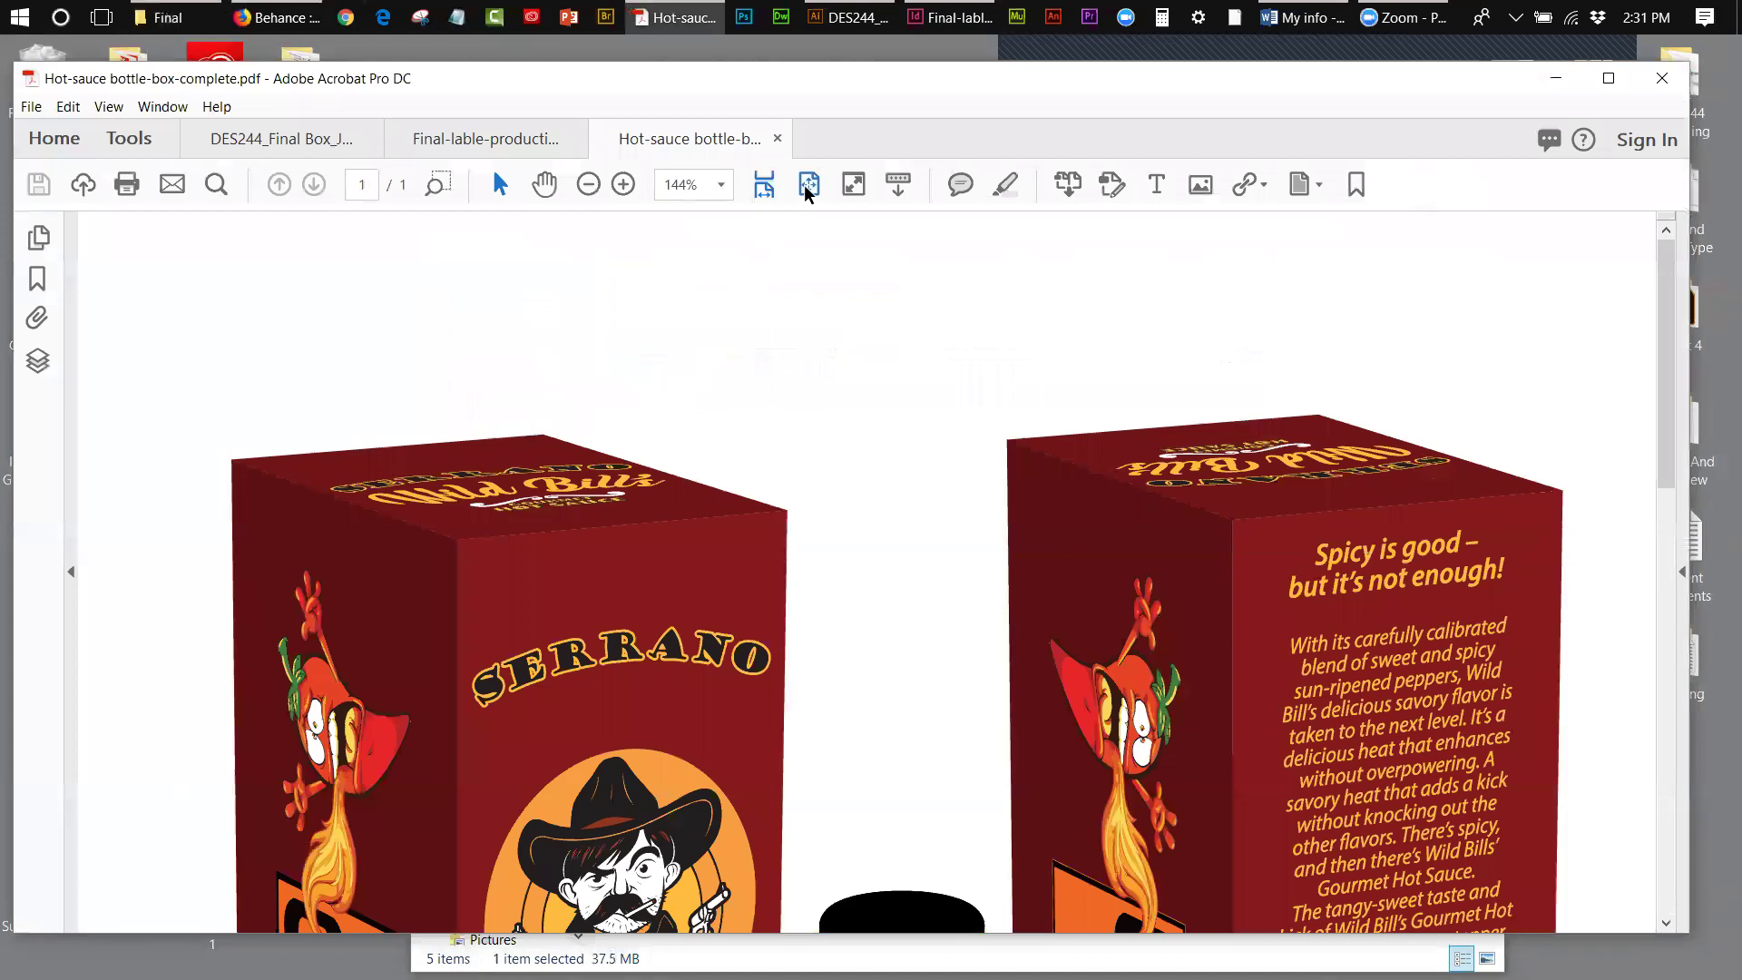
click(806, 185)
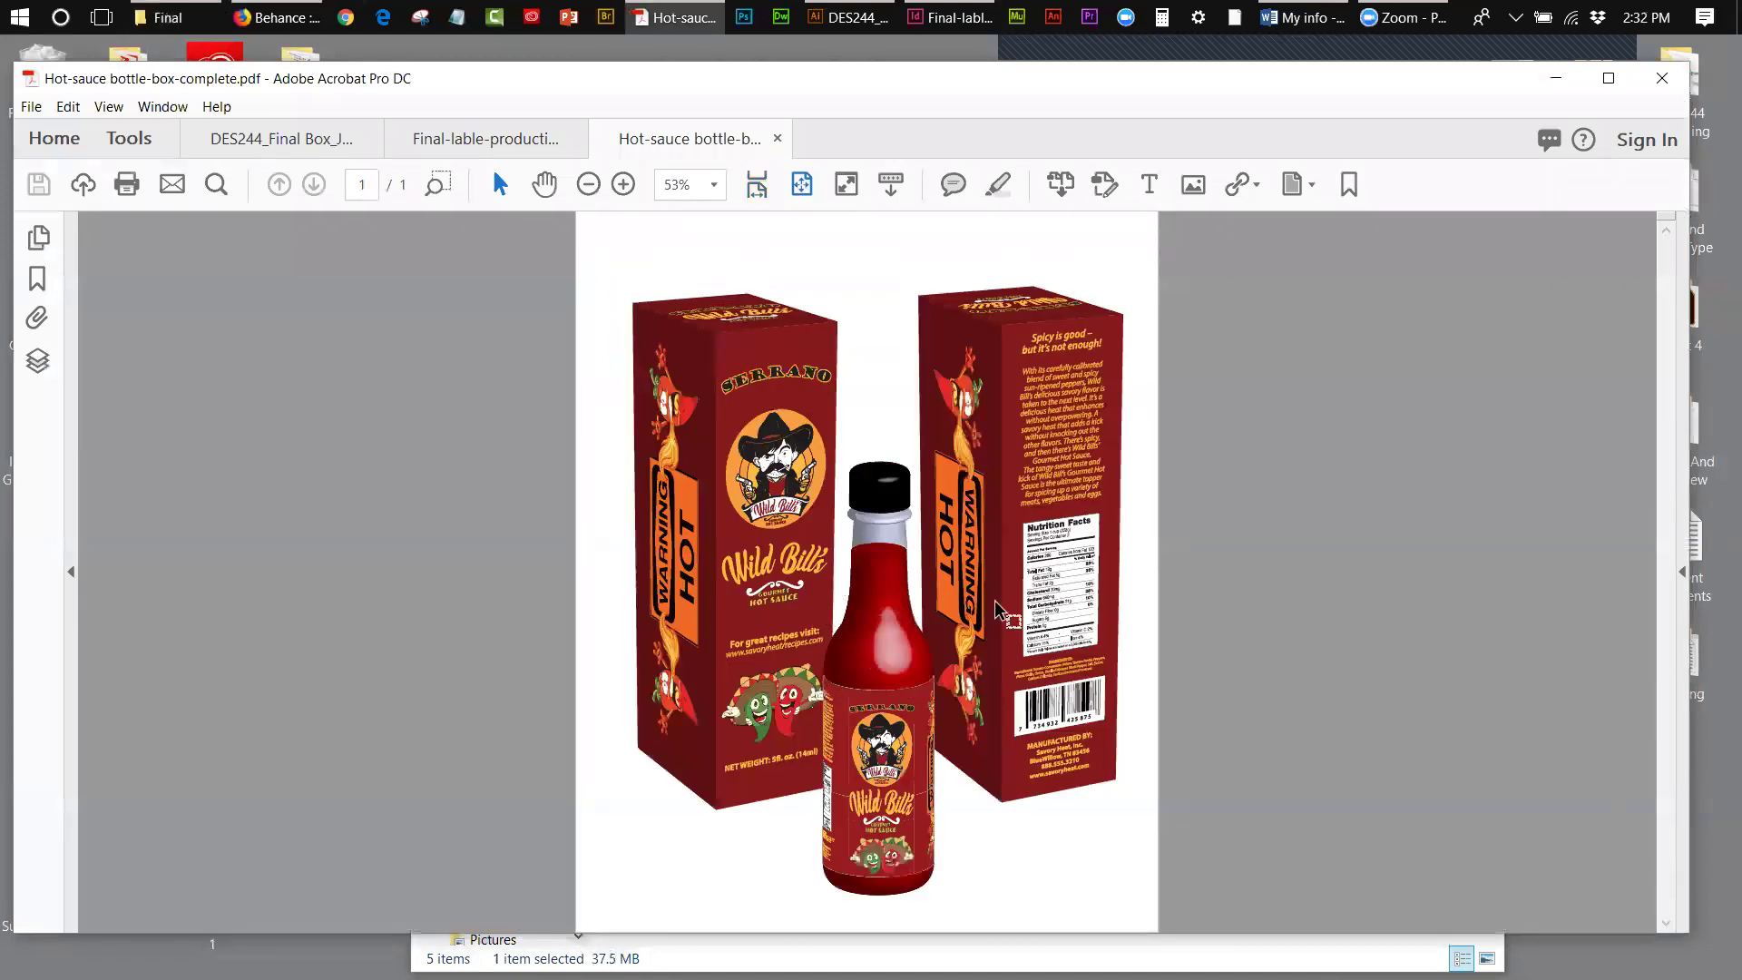
click(777, 141)
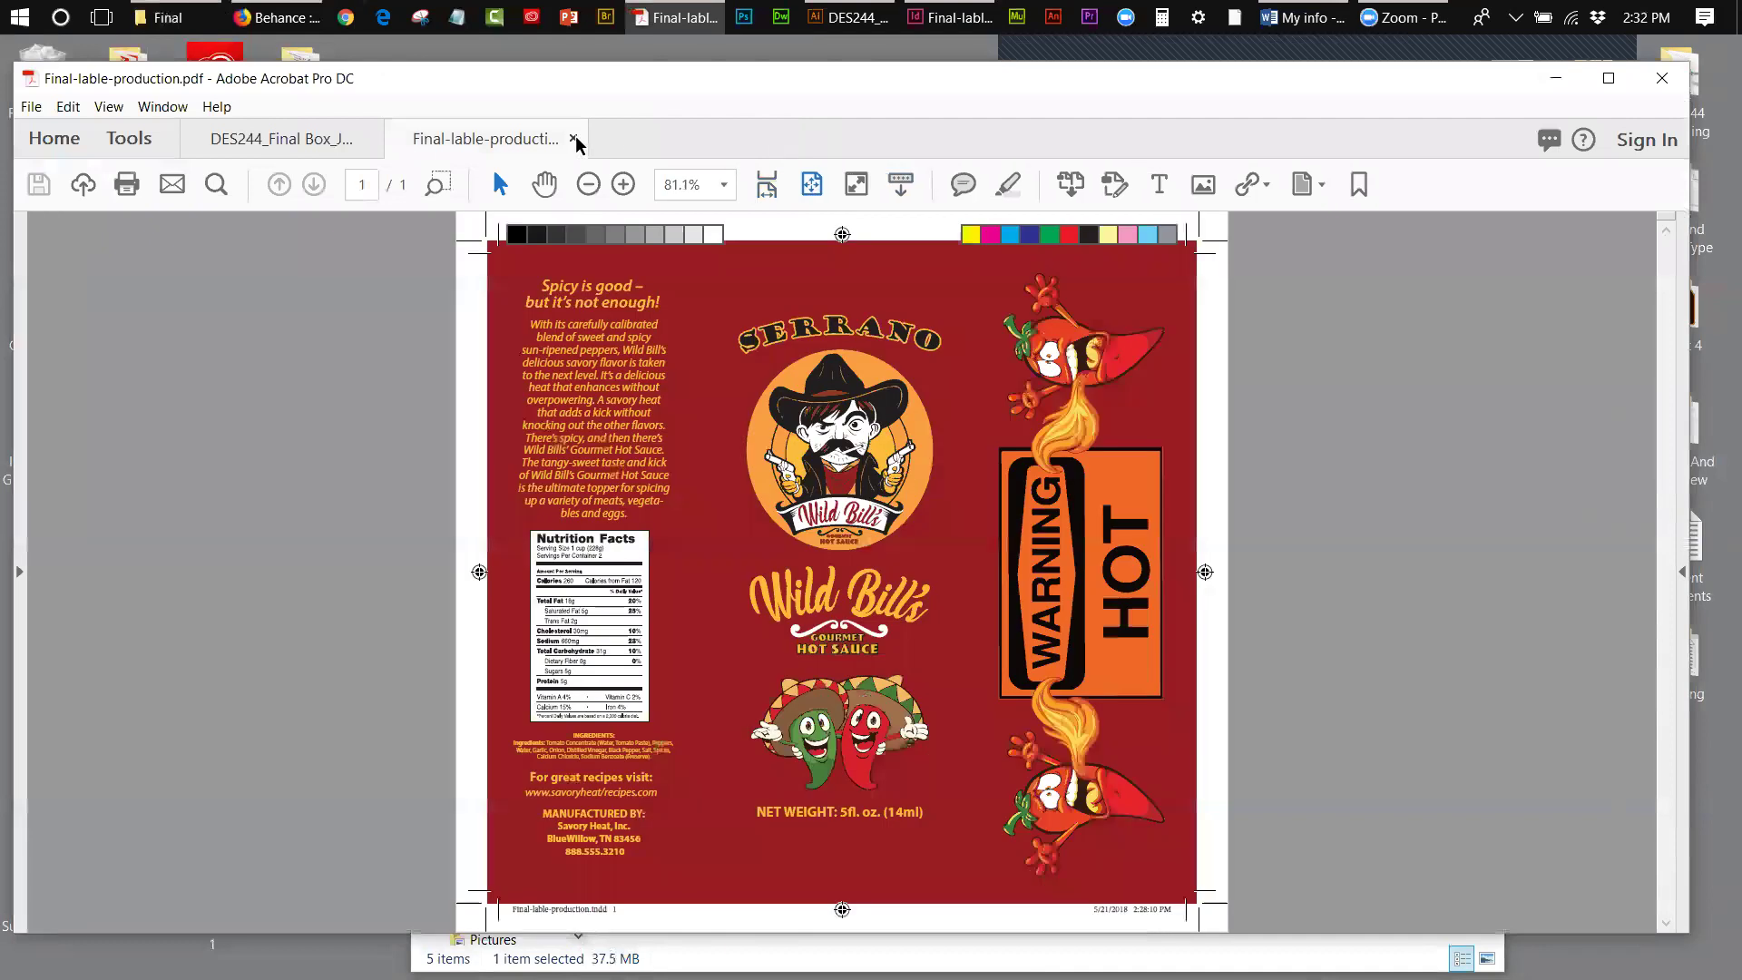
click(574, 139)
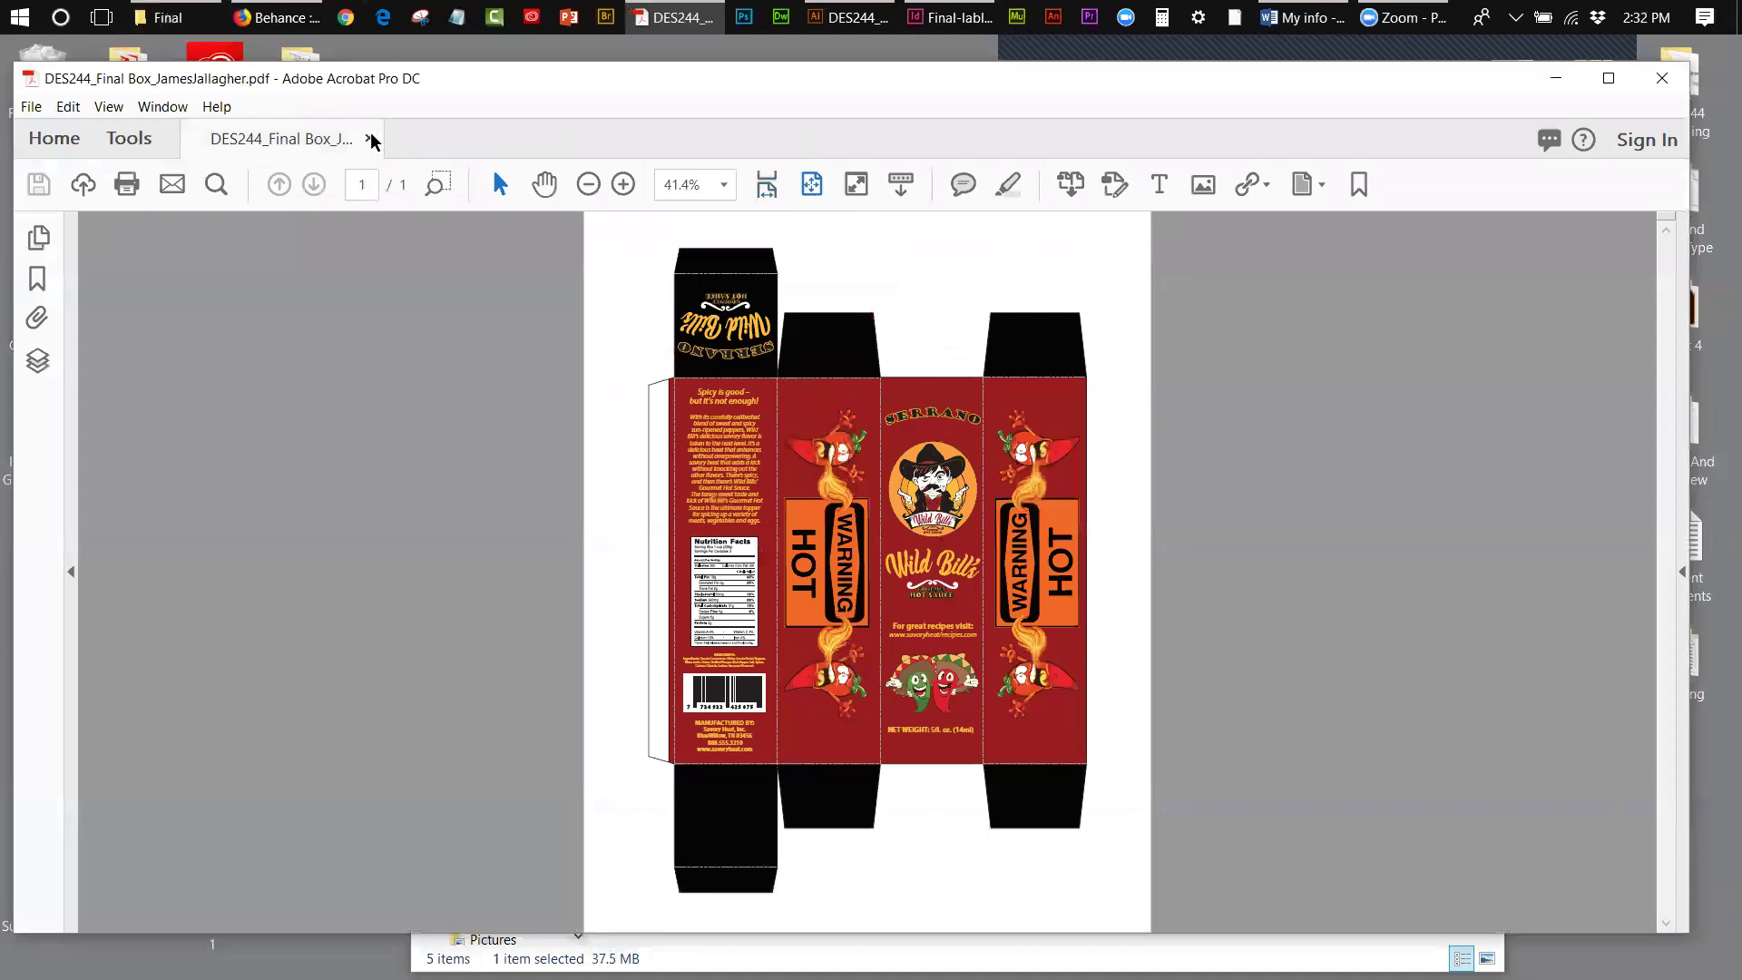
click(370, 139)
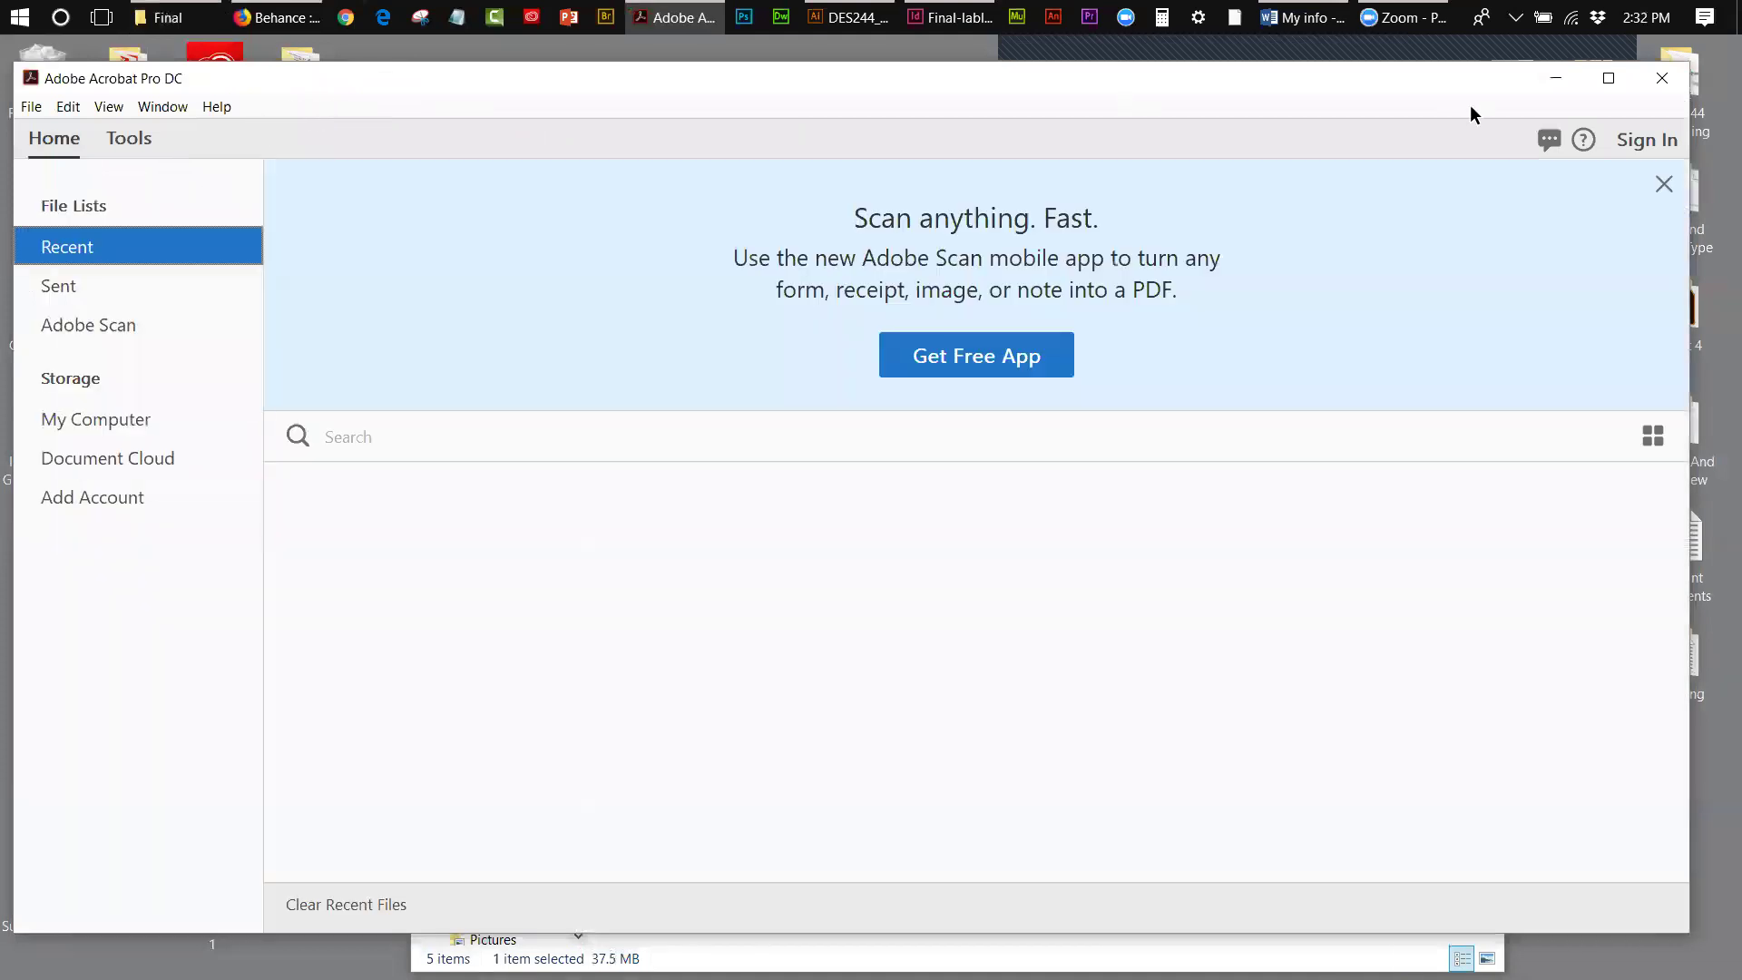
click(1555, 78)
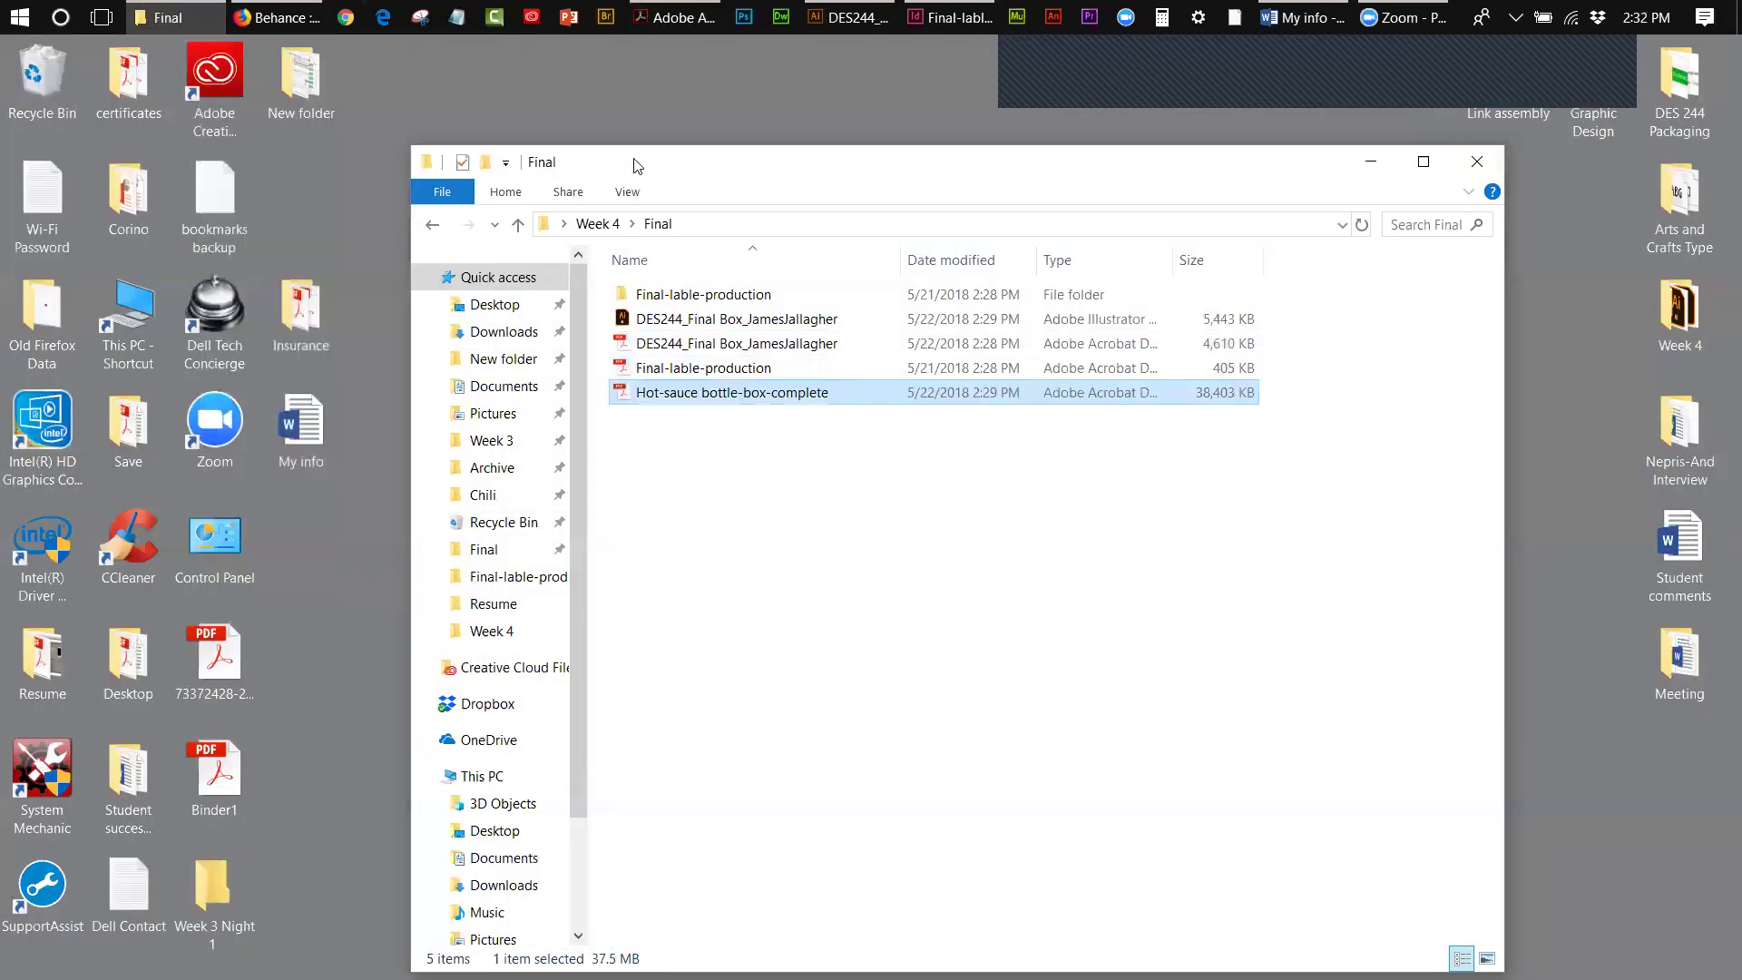
- Log in to Canvas in Firefox and open the DES244 course from the dashboard
drag(633, 165, 1247, 157)
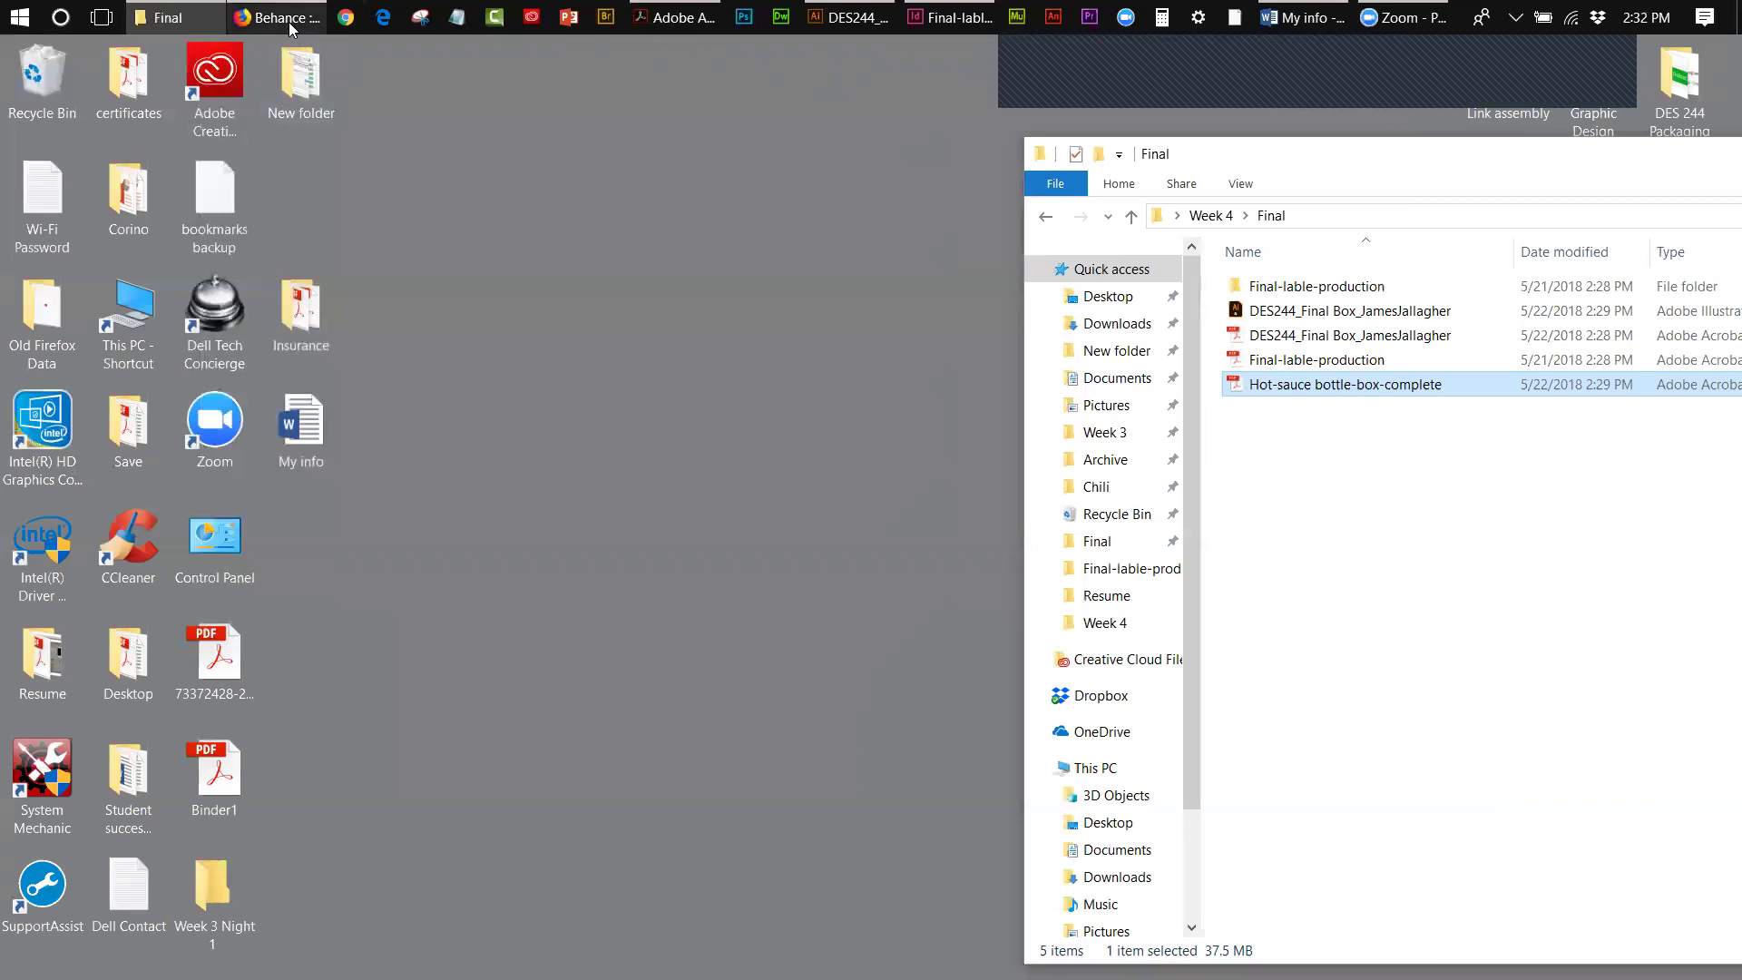
click(290, 22)
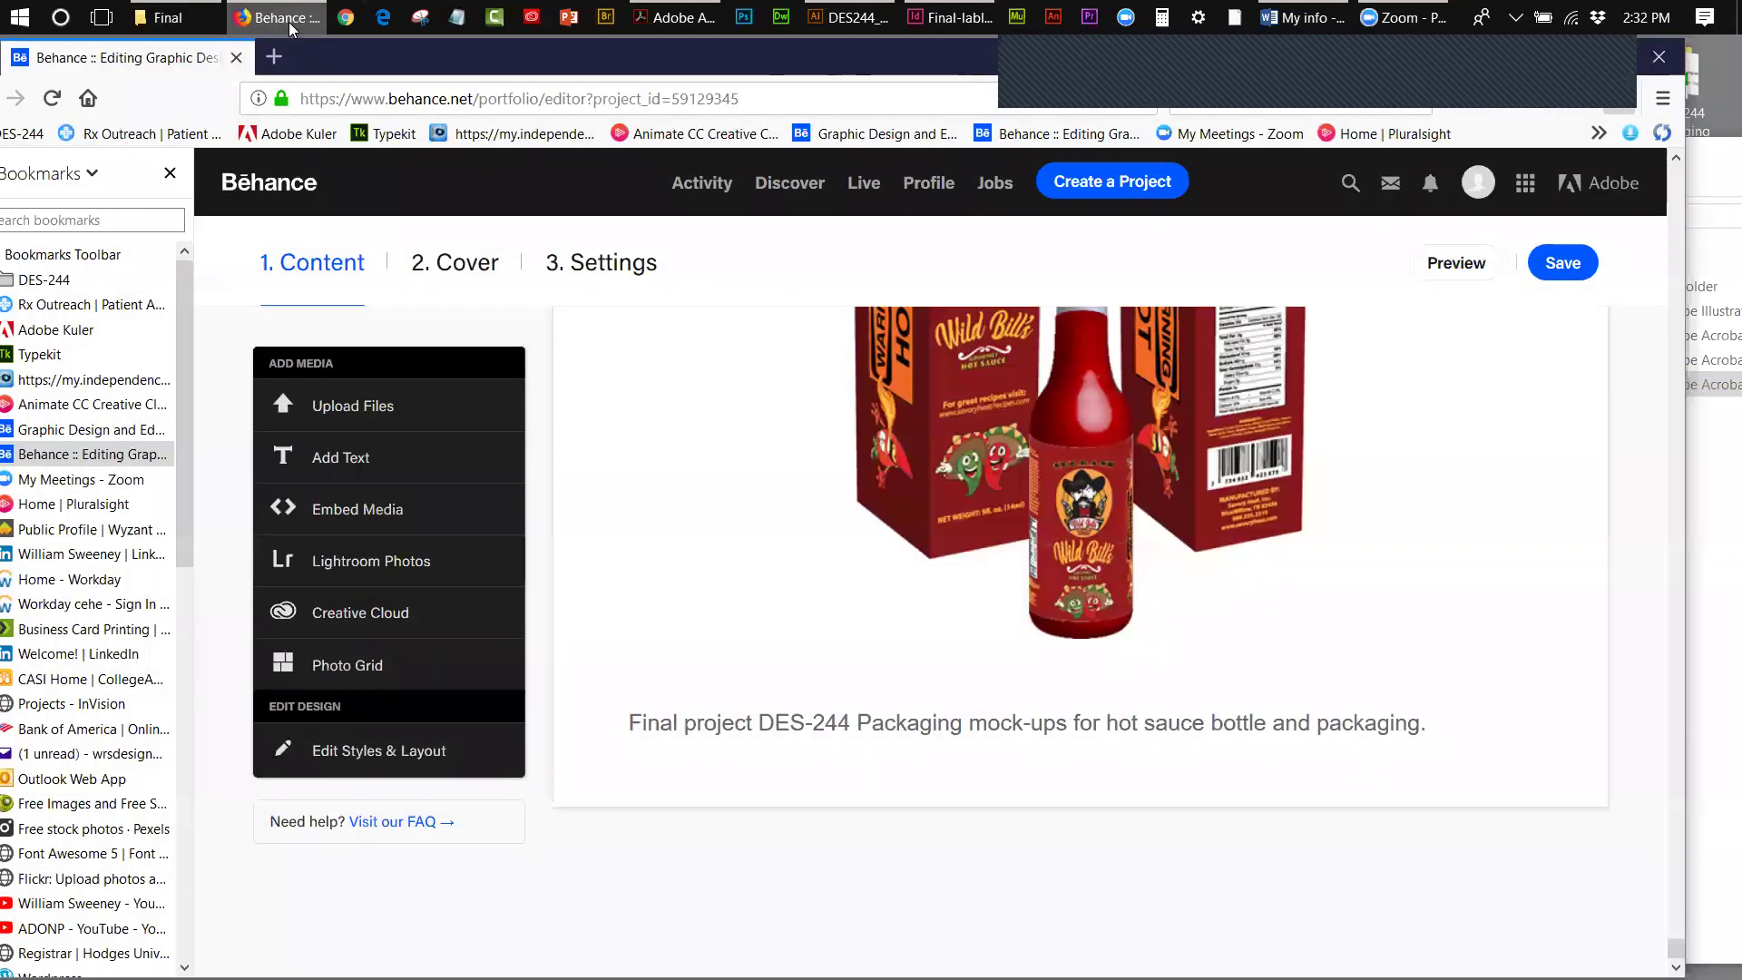
drag(381, 56, 614, 59)
drag(414, 401, 454, 659)
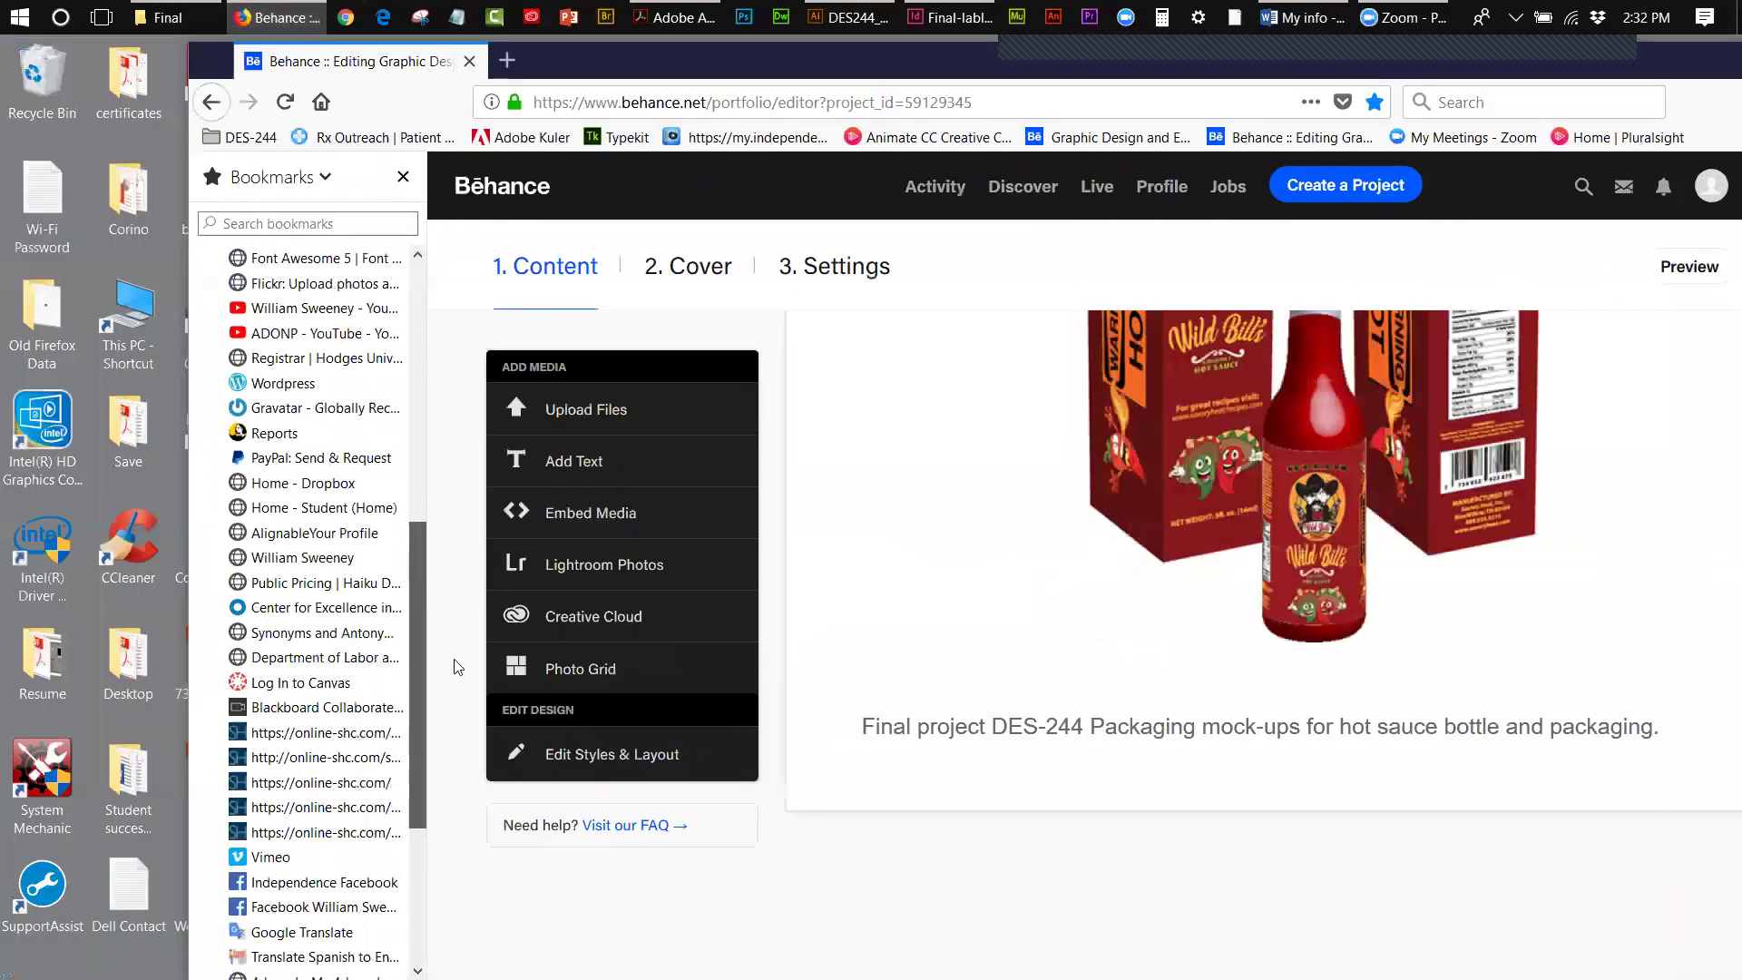
click(300, 682)
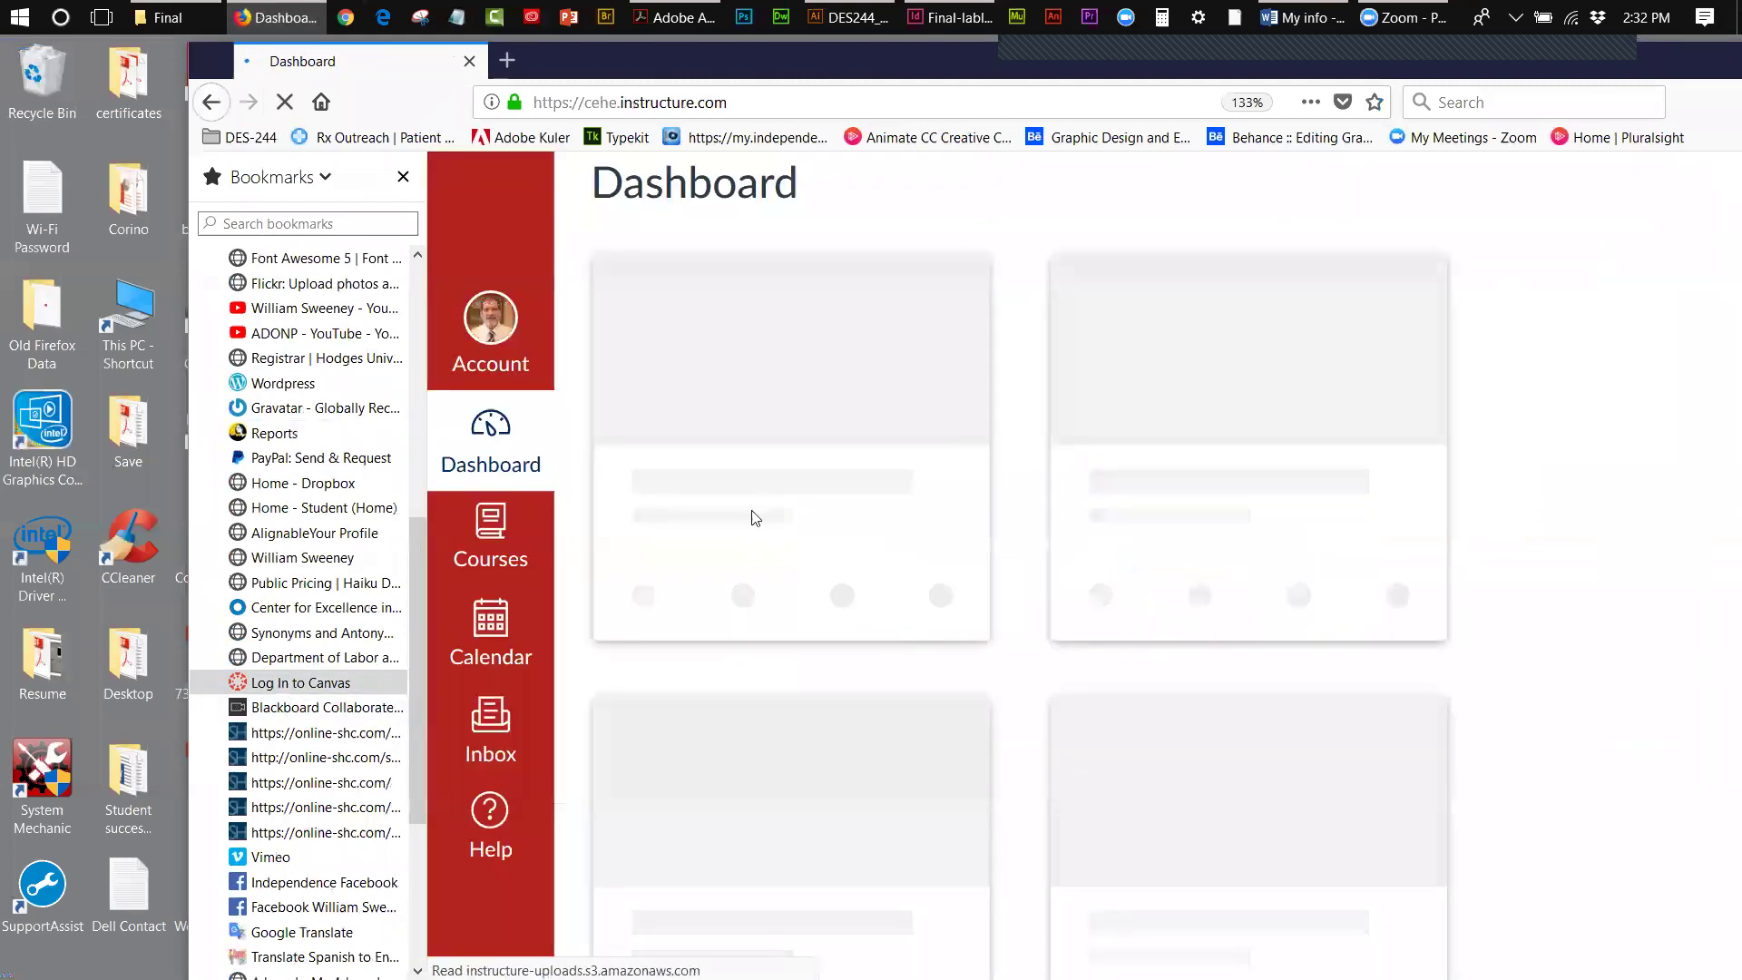
click(739, 555)
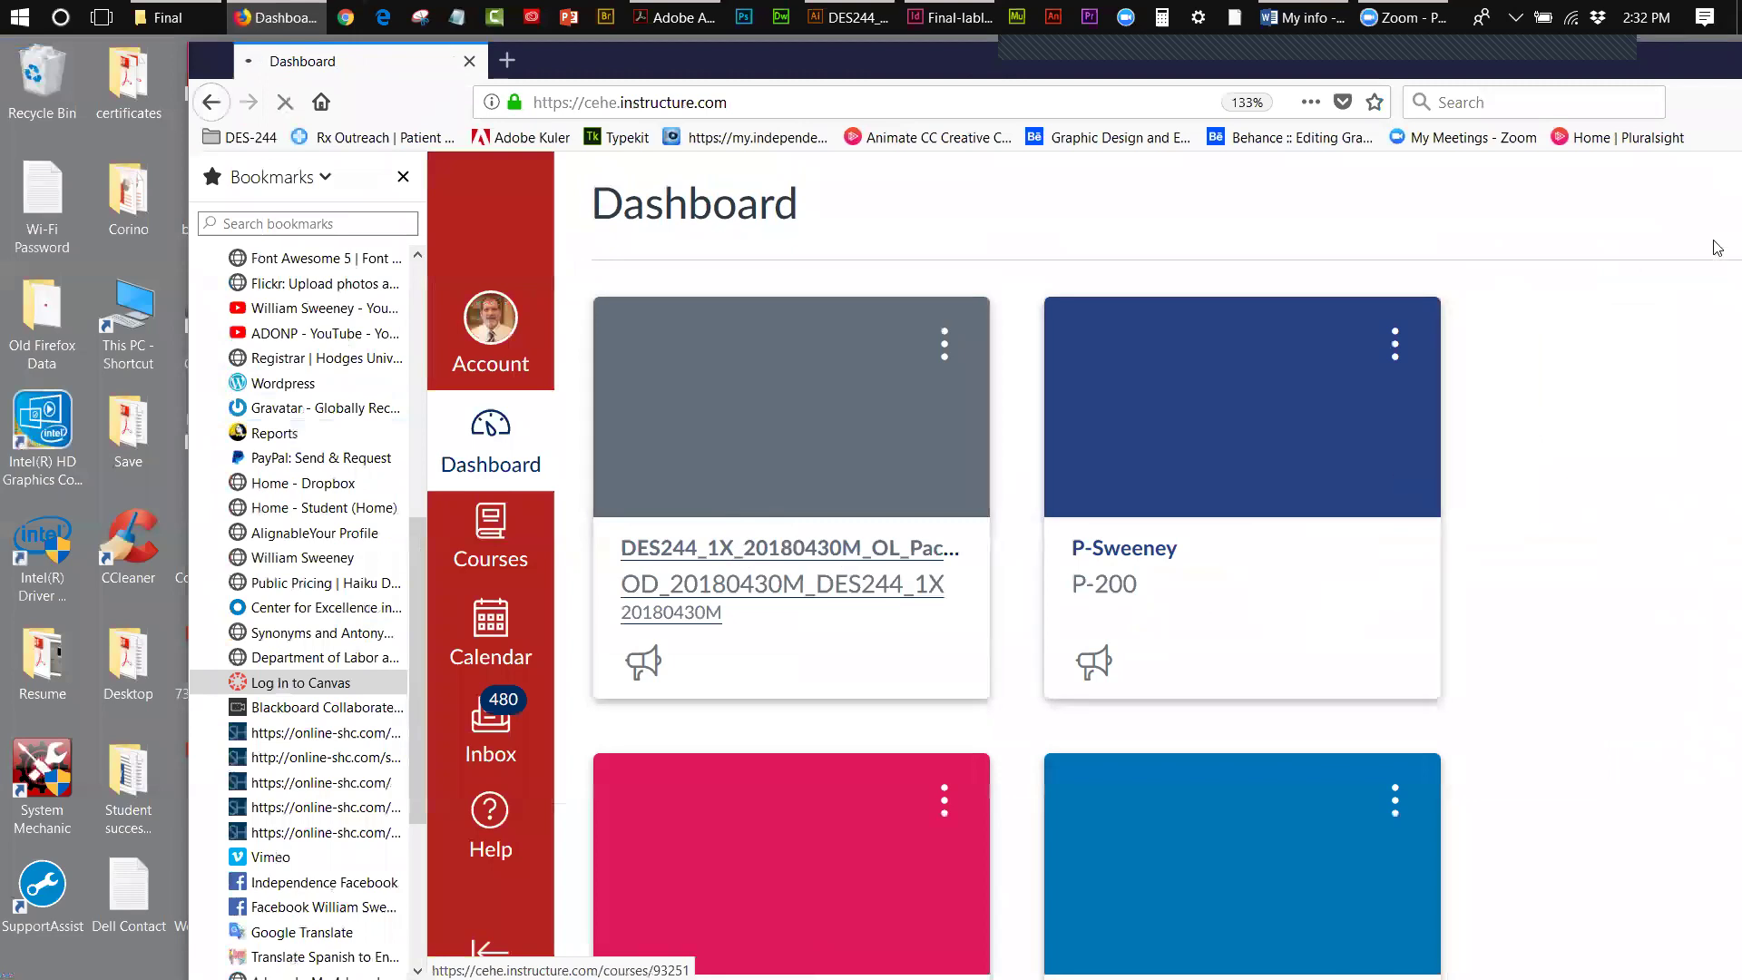
- Open Assignments, then Week 4 Assessment, and scroll through its specifications and submission requirements
drag(1608, 58, 1380, 51)
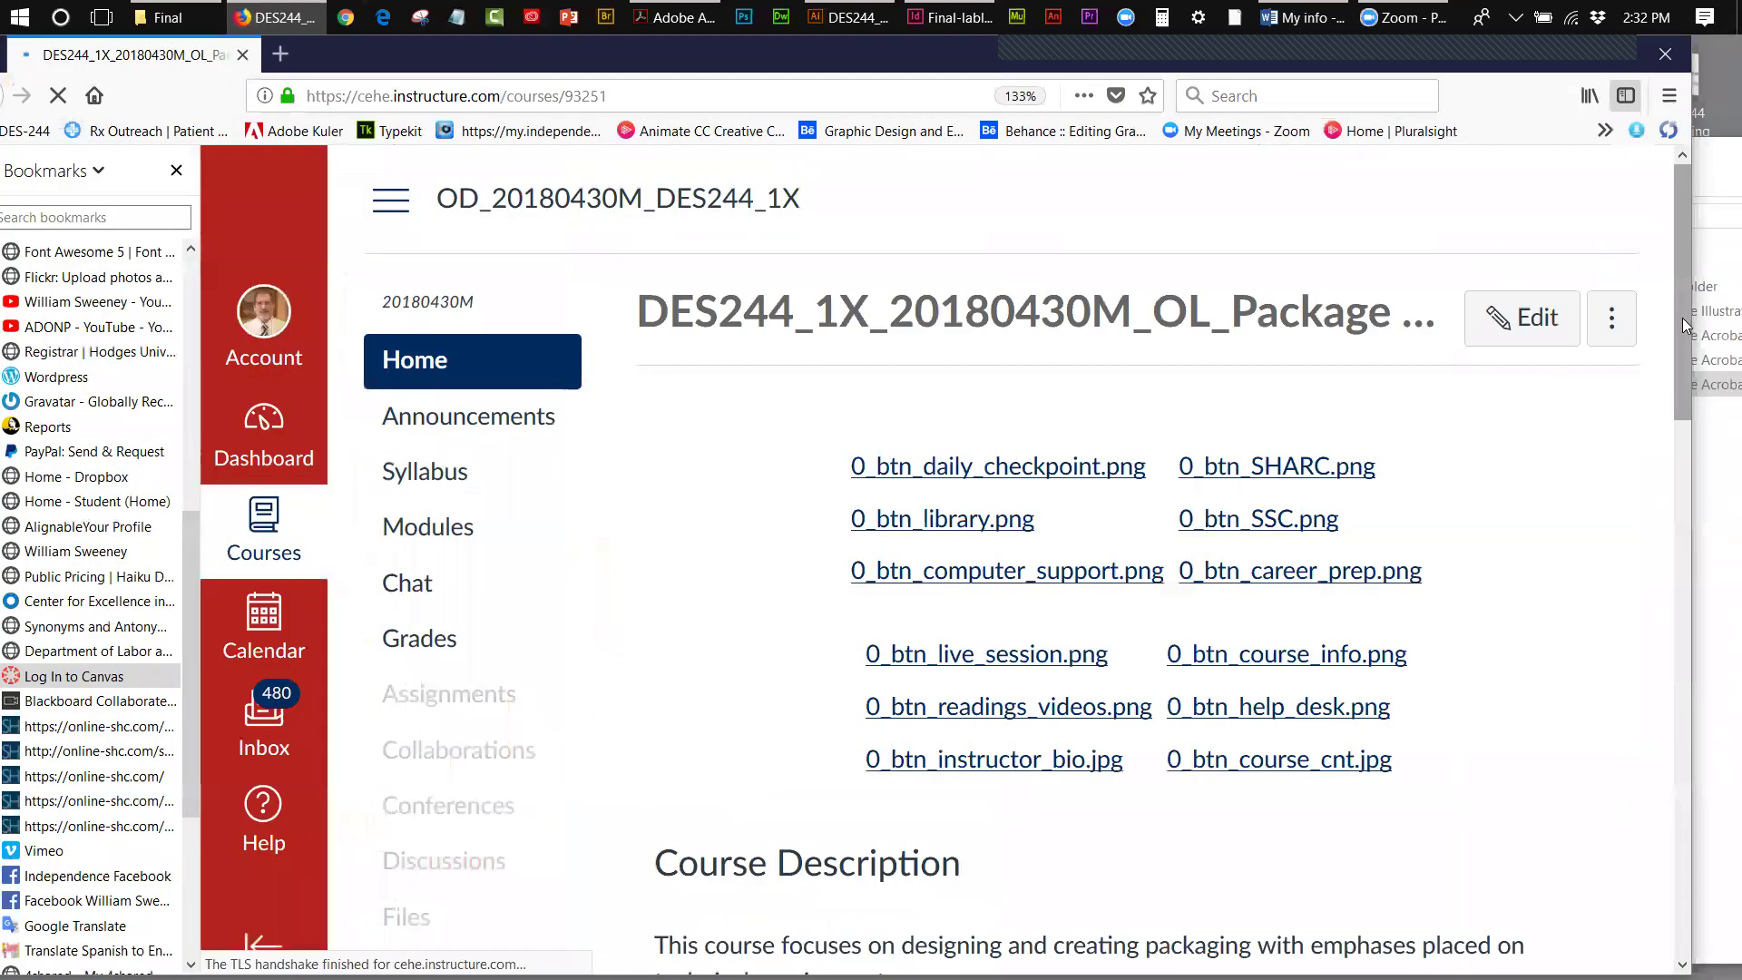
drag(1684, 305, 1629, 409)
click(451, 315)
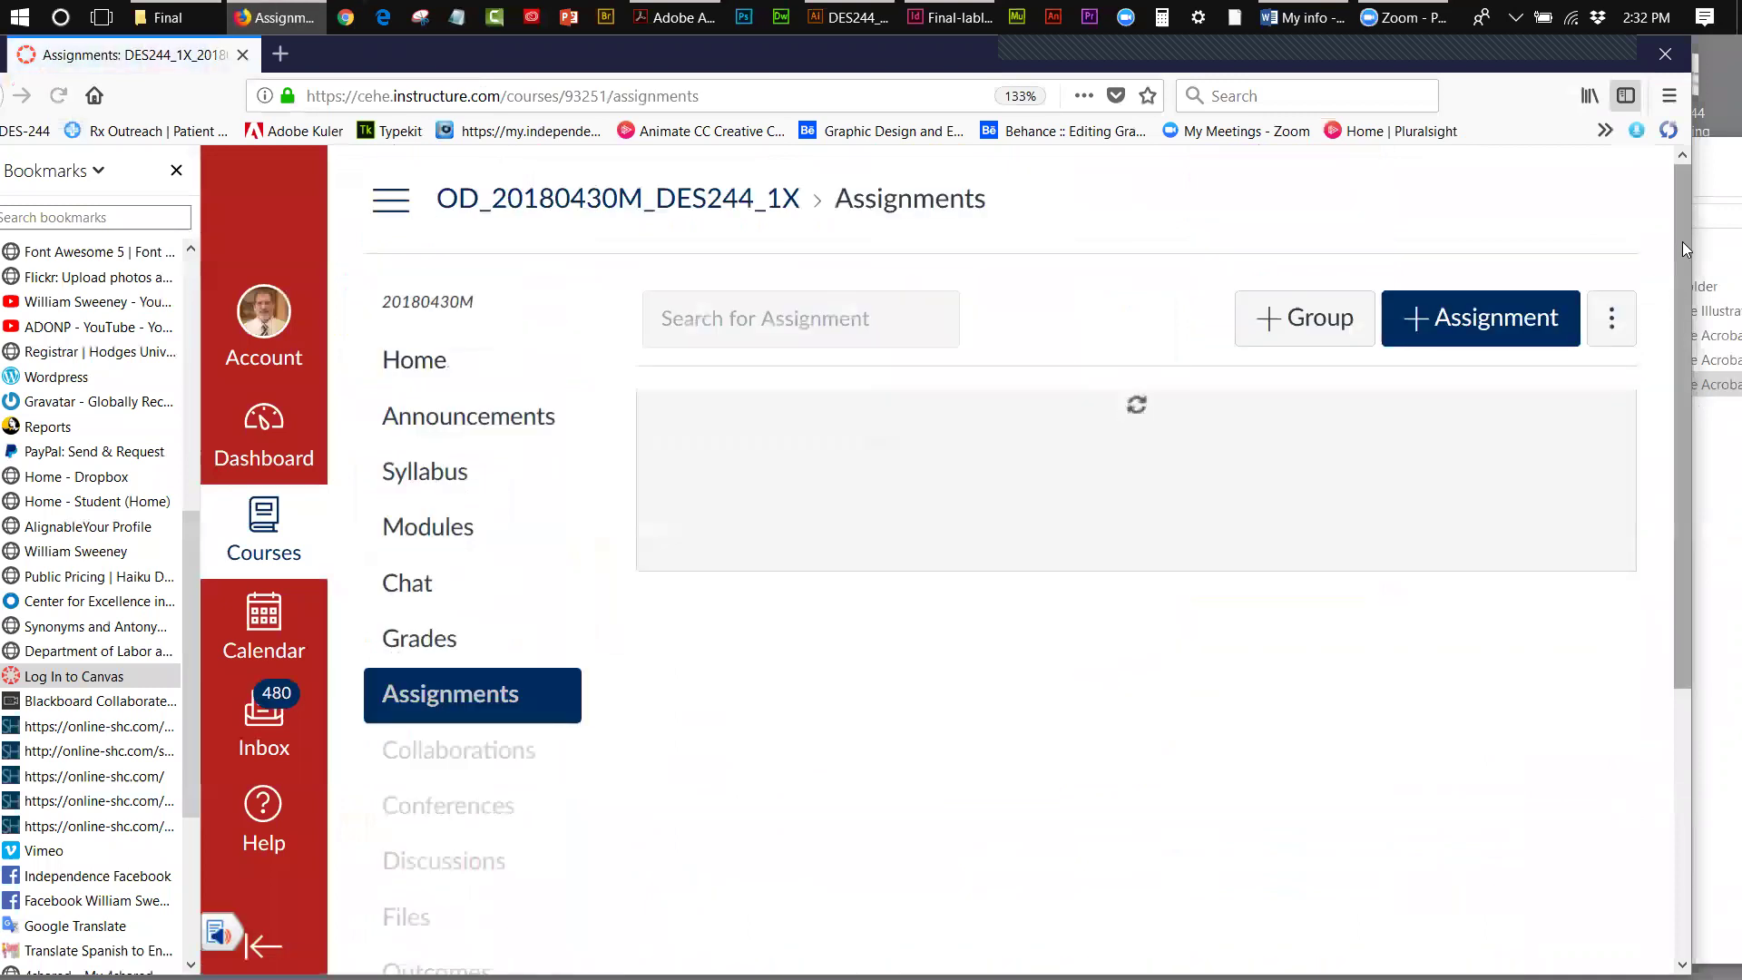
drag(1682, 238, 1687, 524)
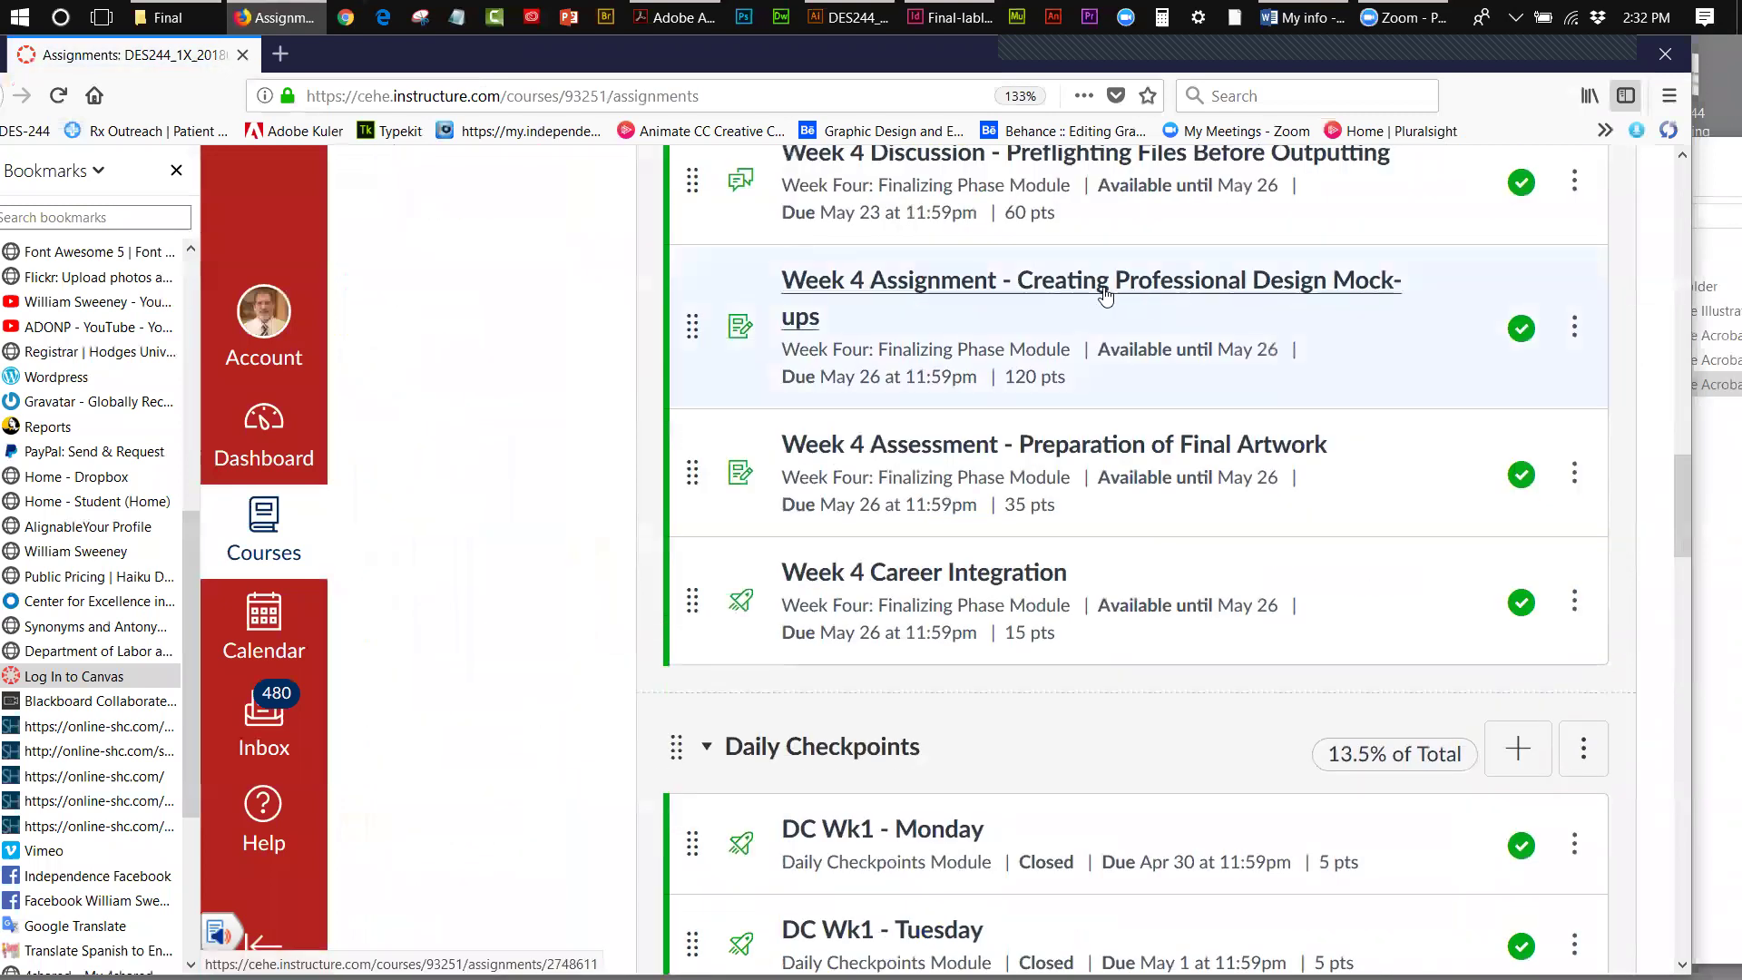
click(1099, 449)
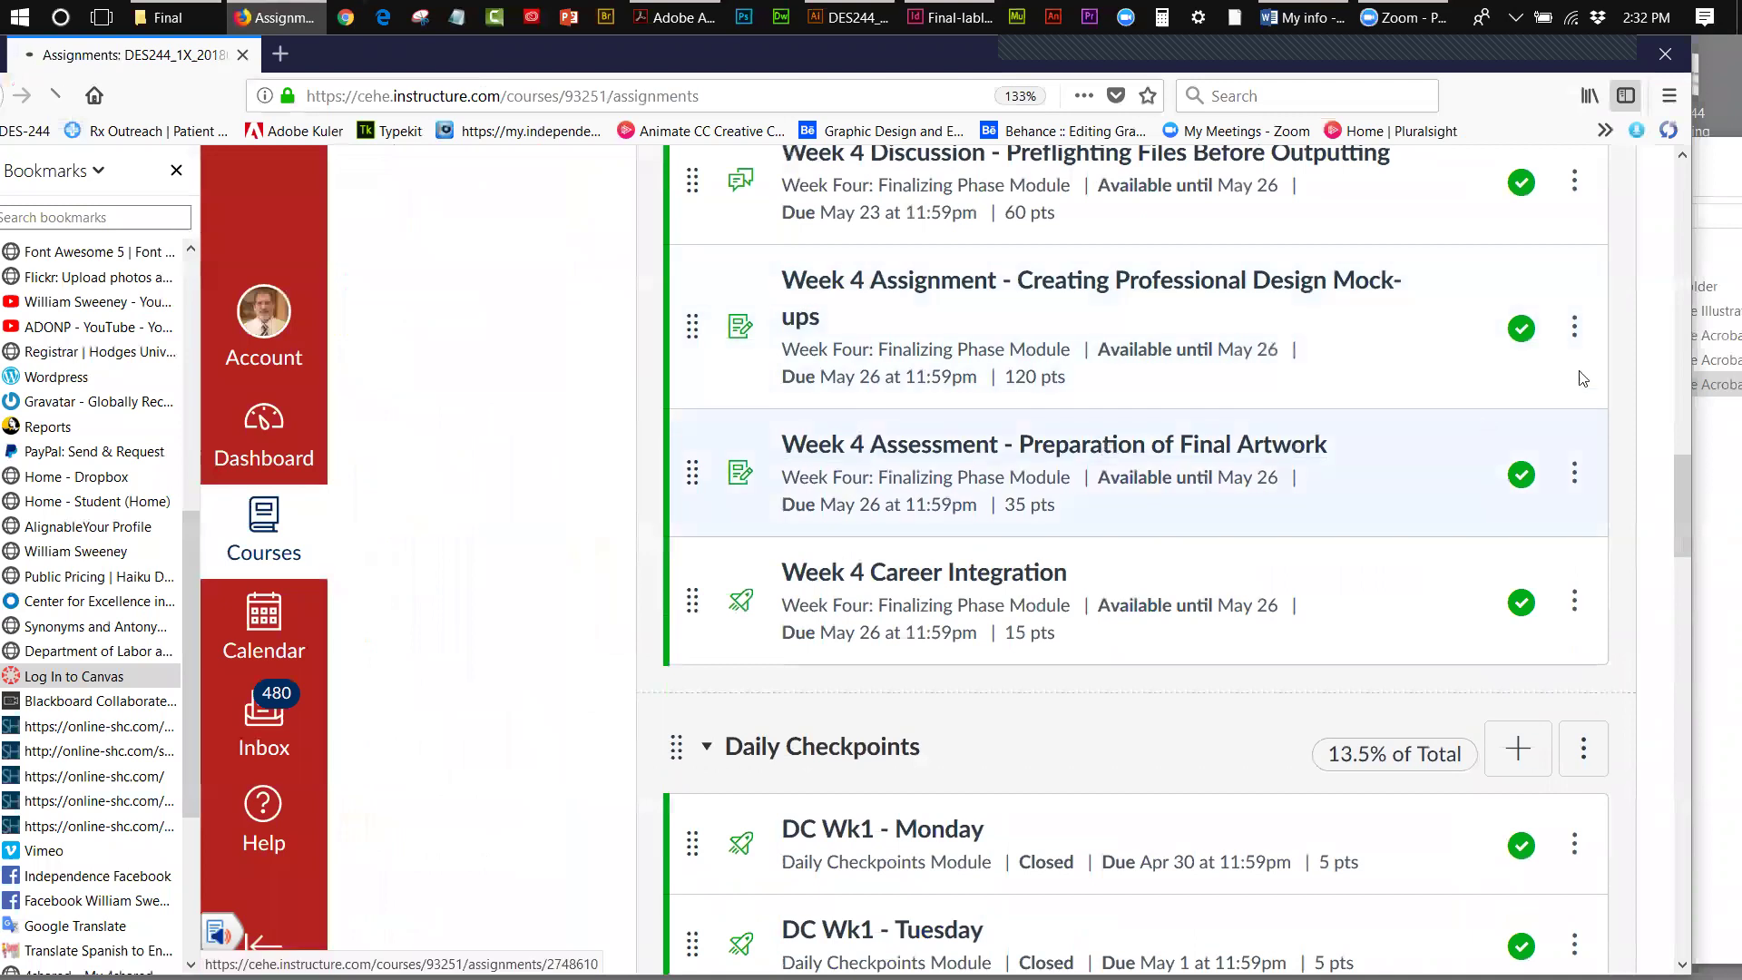
drag(1680, 291, 1683, 655)
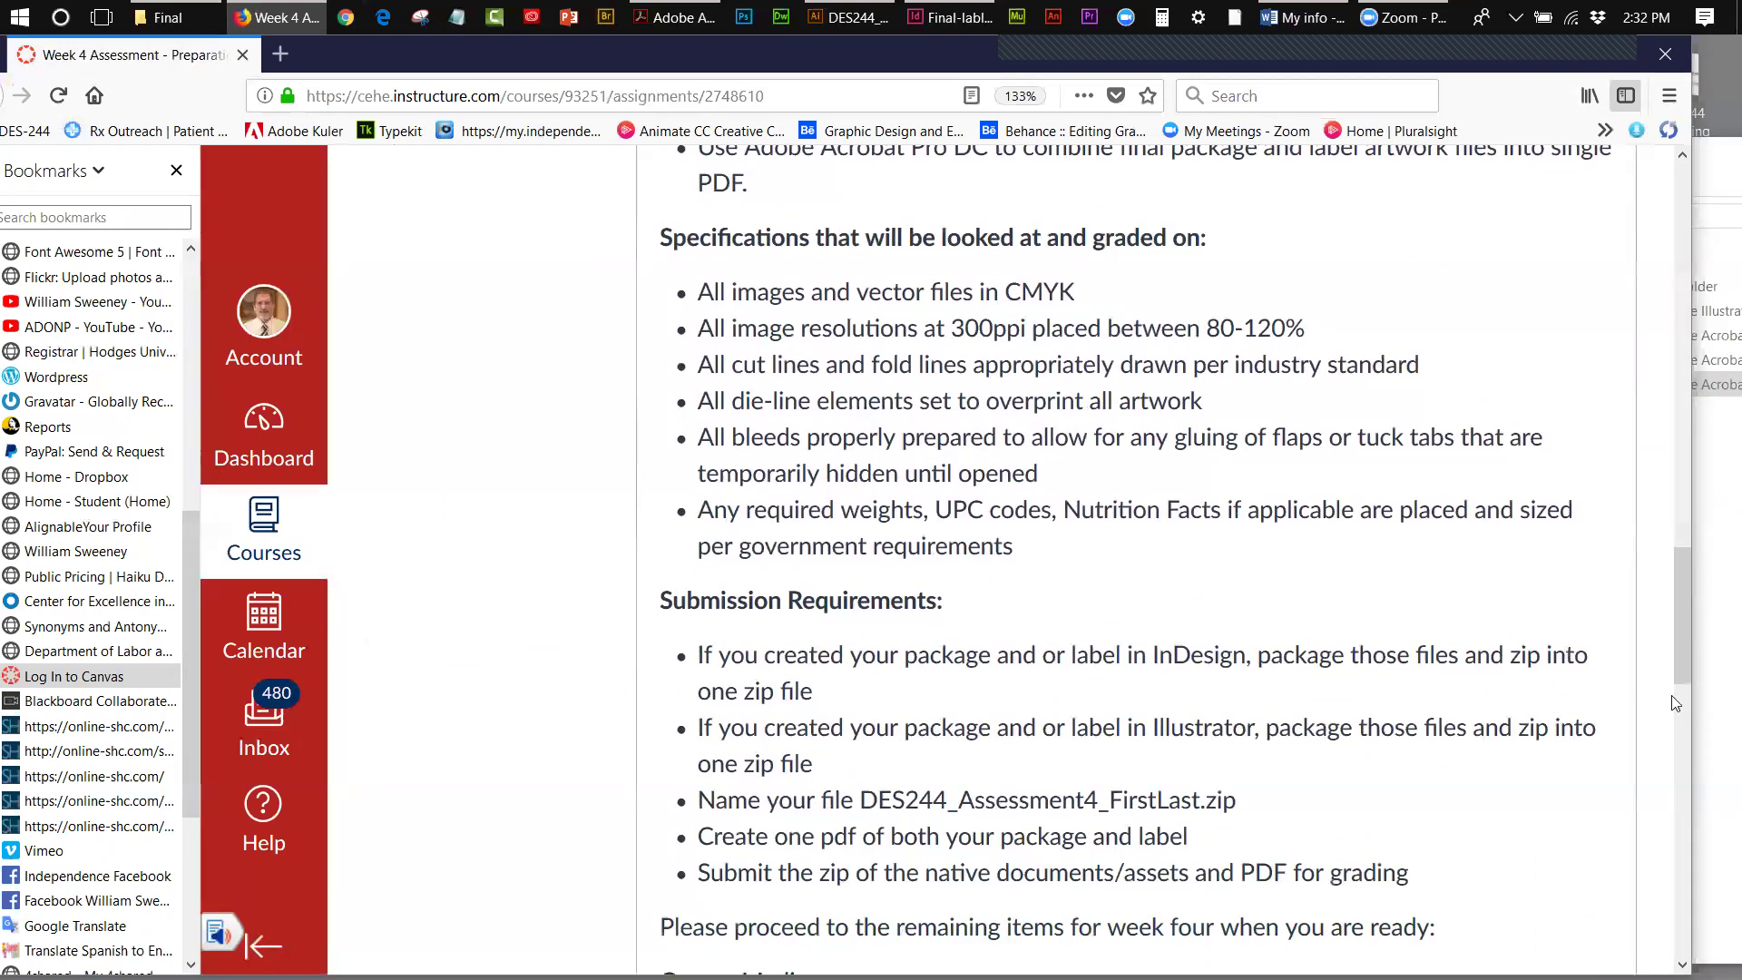
drag(1689, 581, 1688, 610)
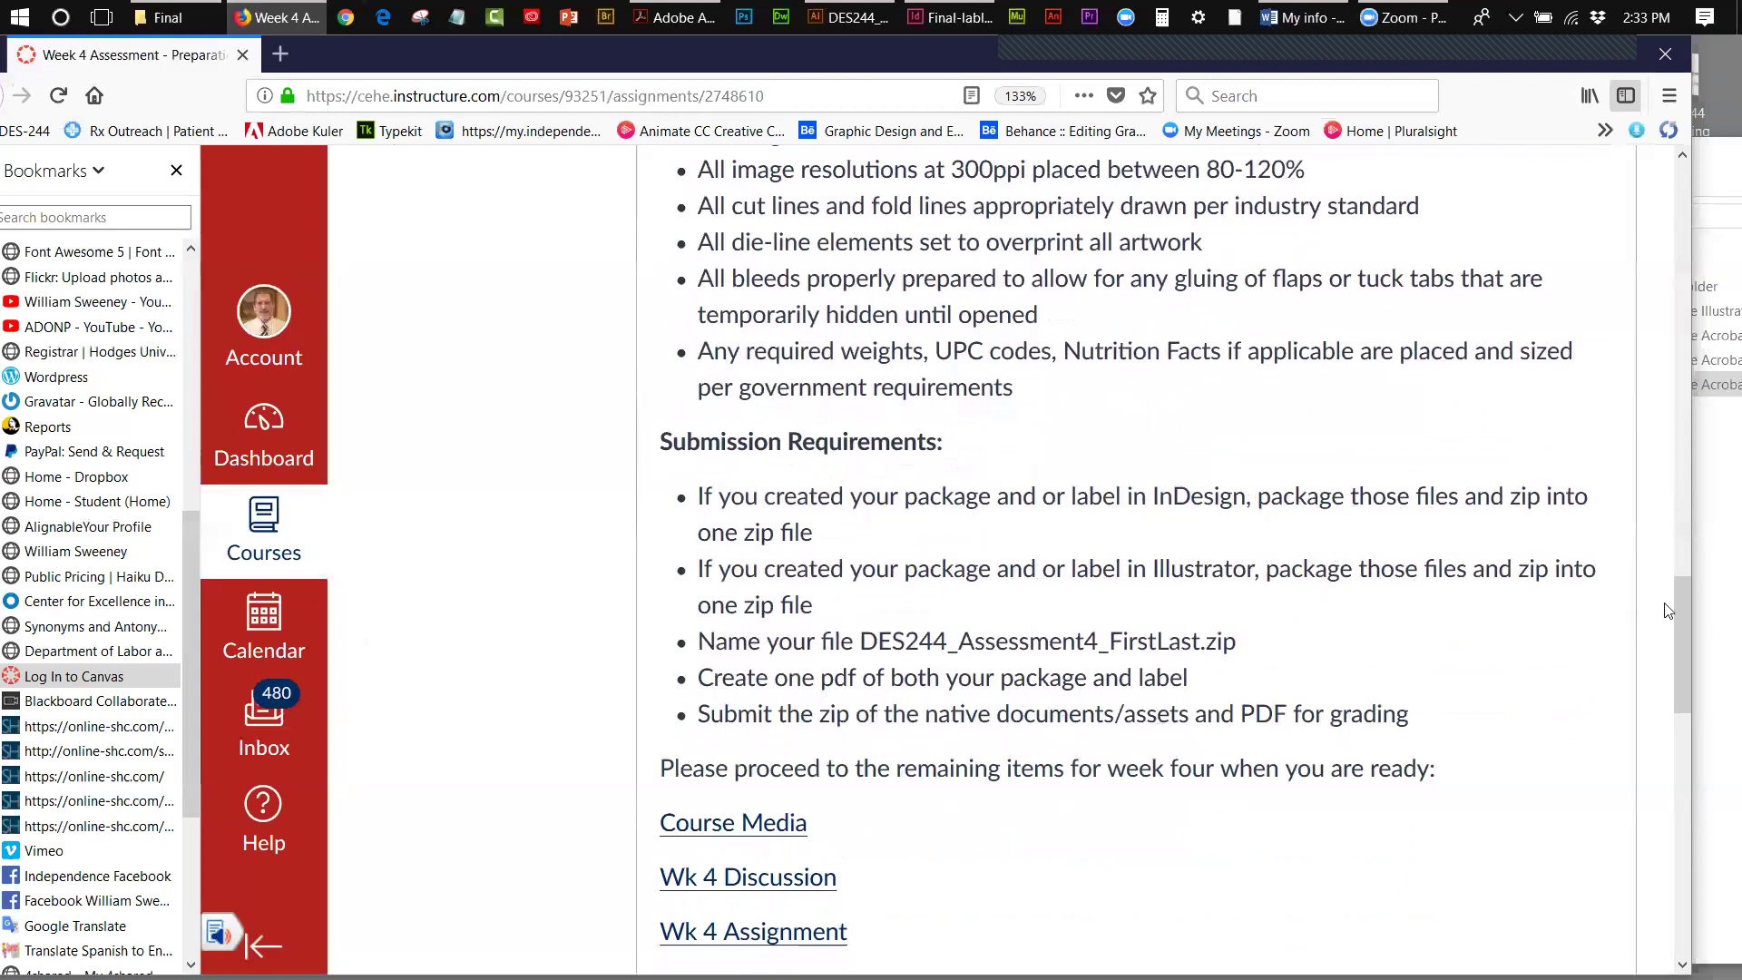
drag(1678, 595, 1680, 522)
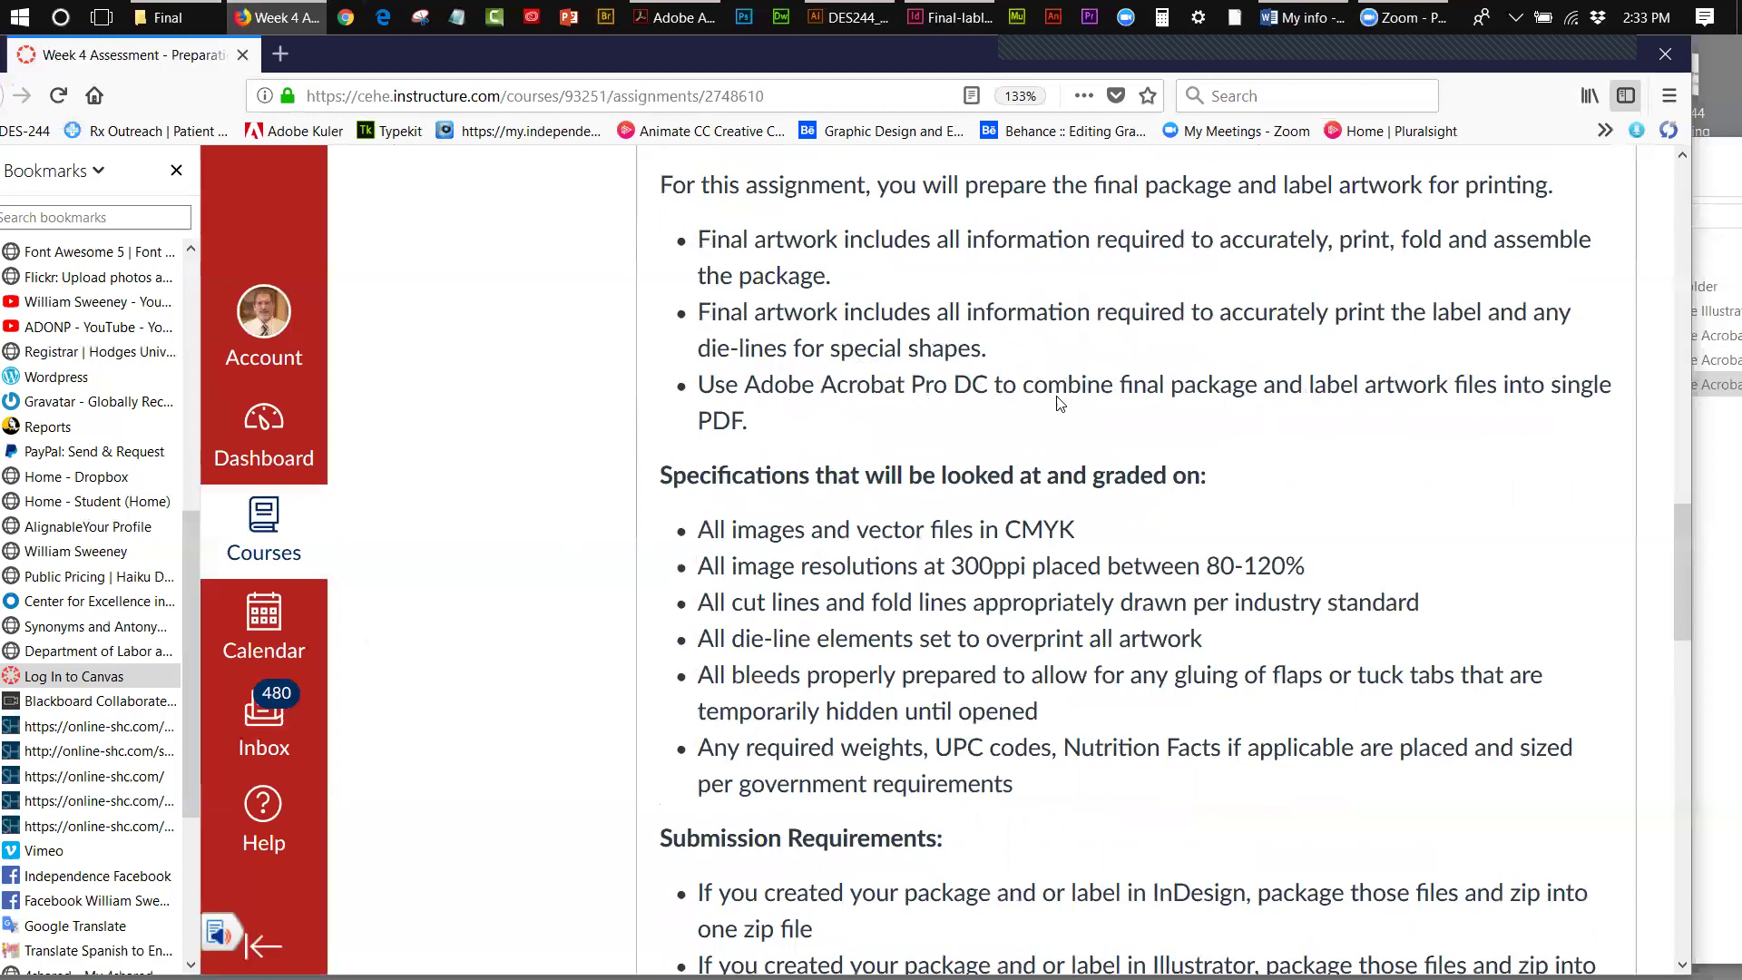
- Shift the Final folder window aside and restore Acrobat's Home screen listing recent PDFs
click(1573, 56)
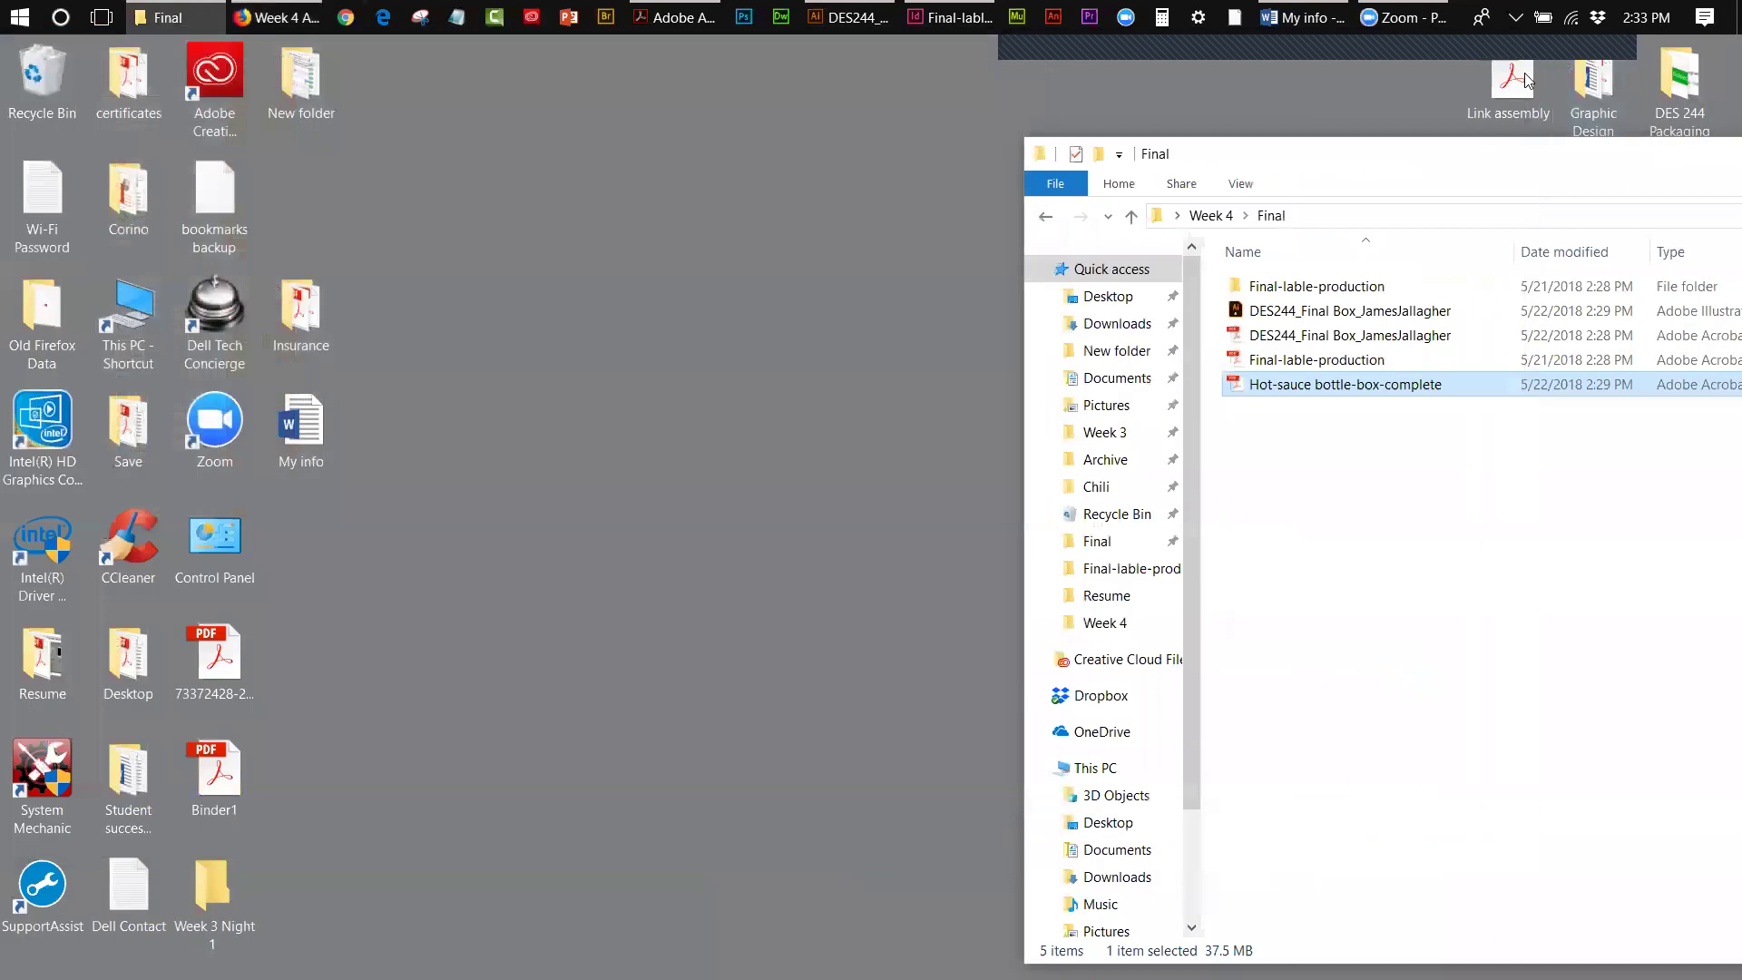
drag(1359, 163, 918, 123)
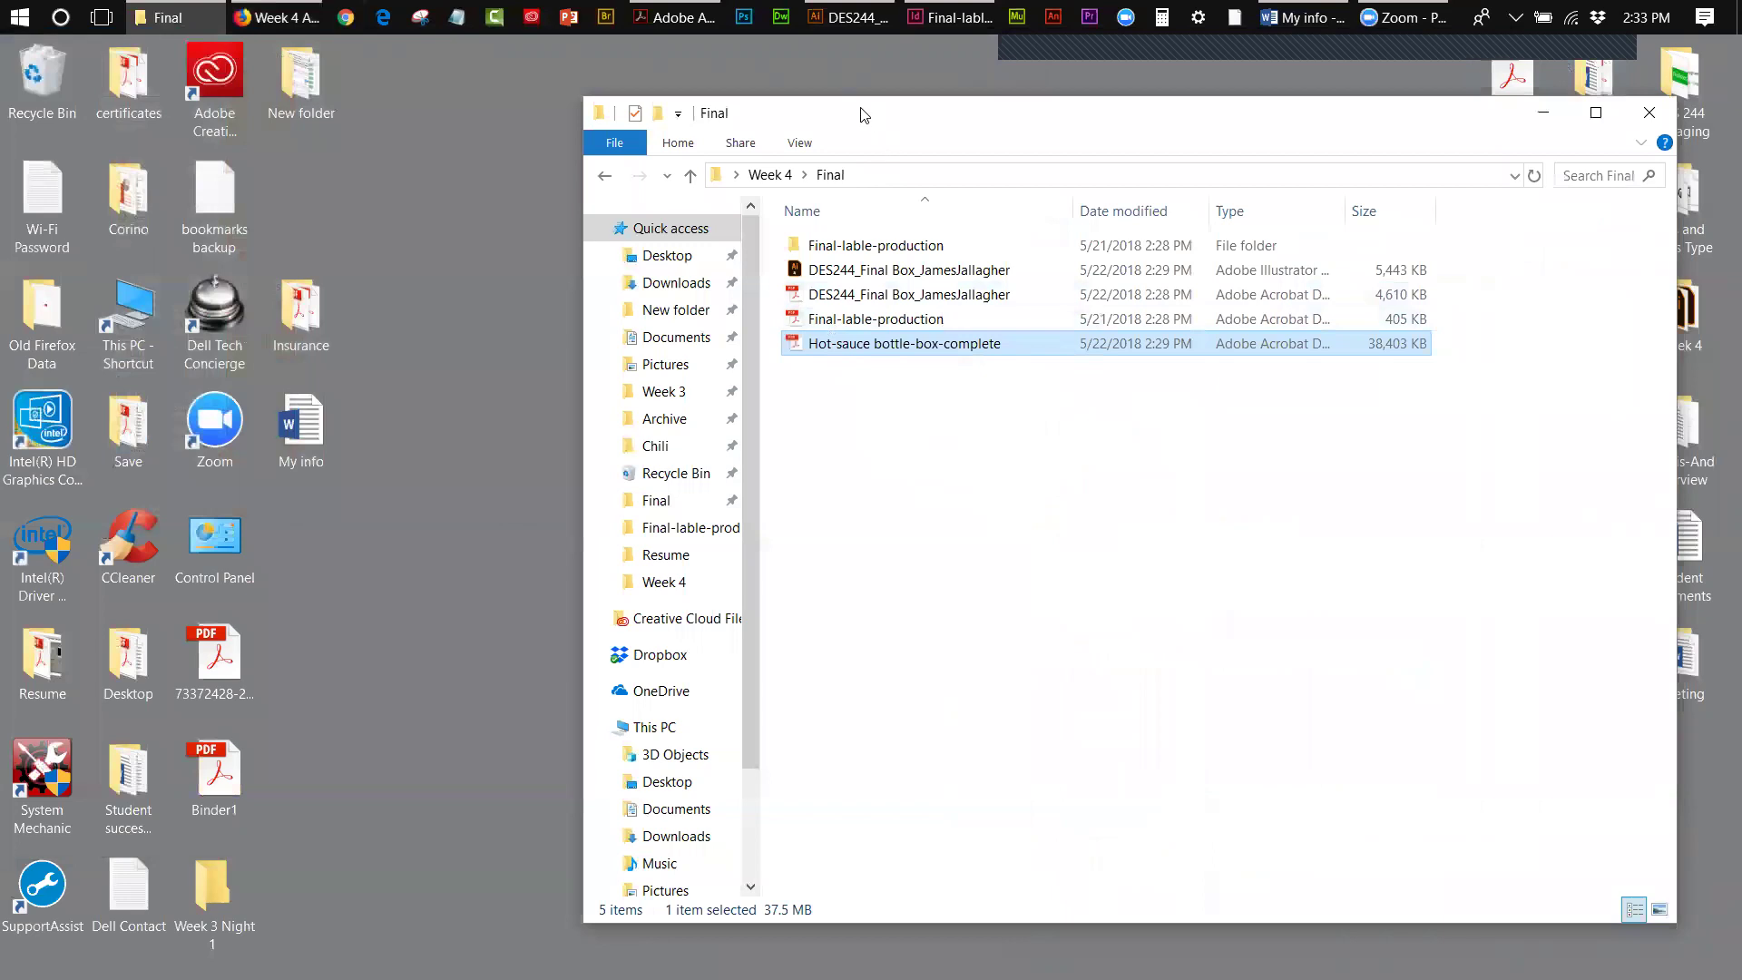
drag(861, 113, 1403, 108)
click(670, 20)
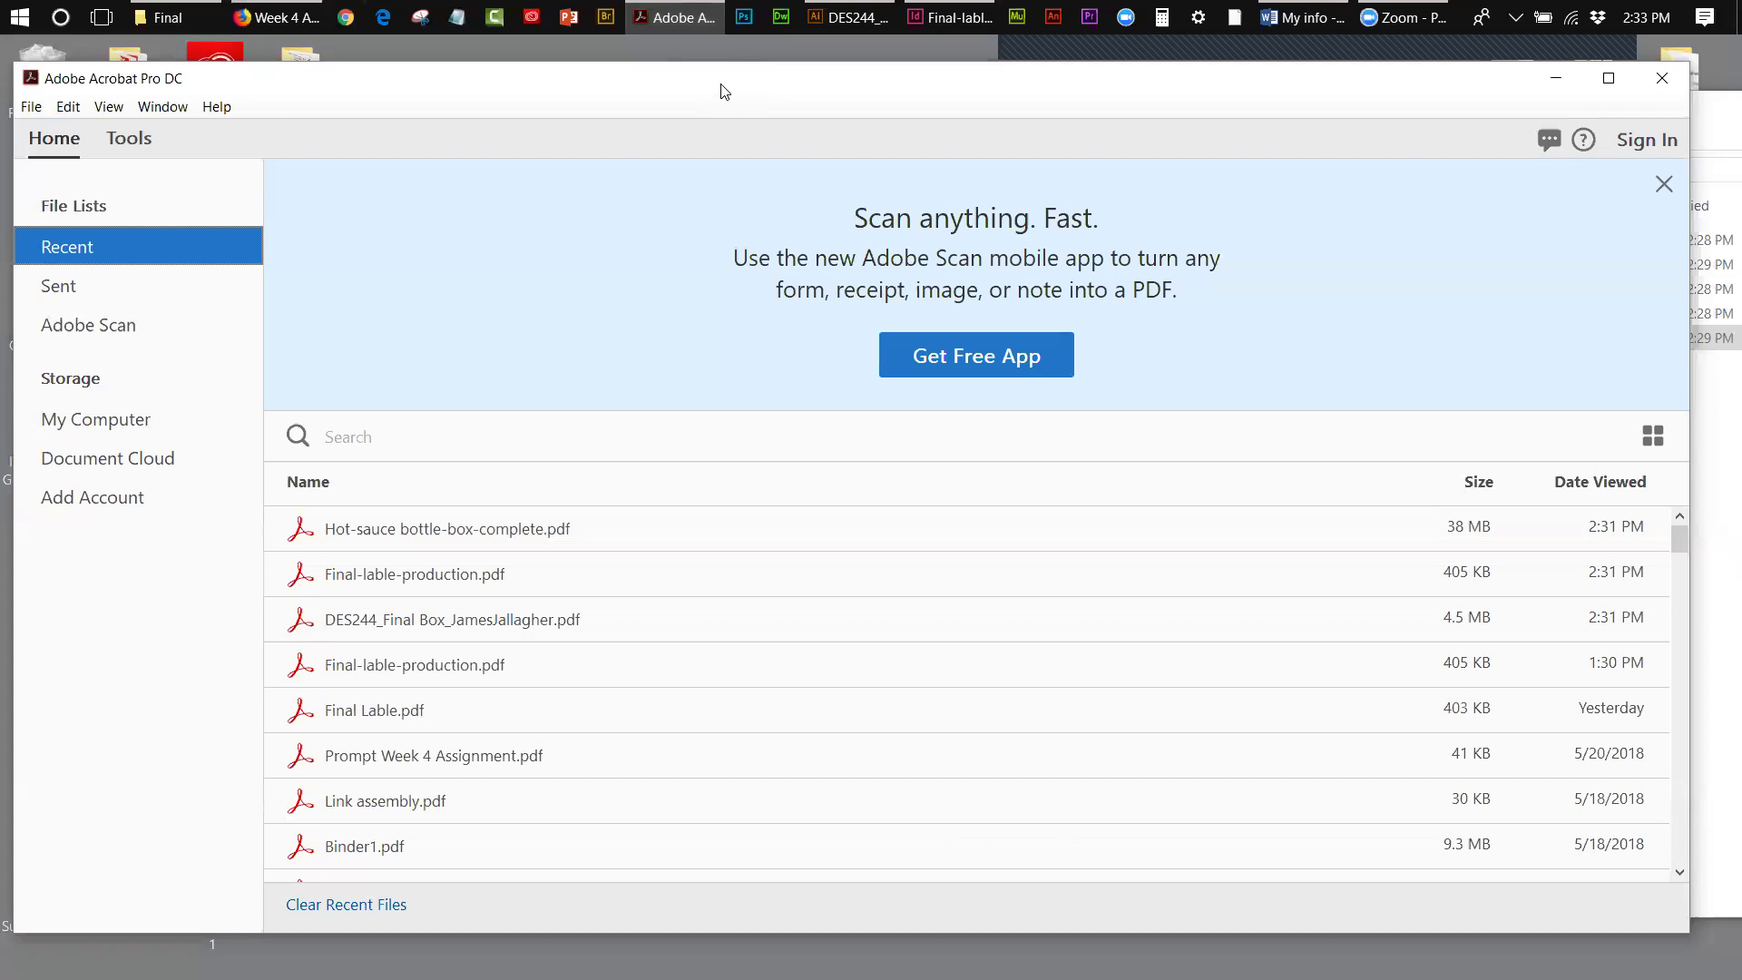
drag(721, 90, 806, 85)
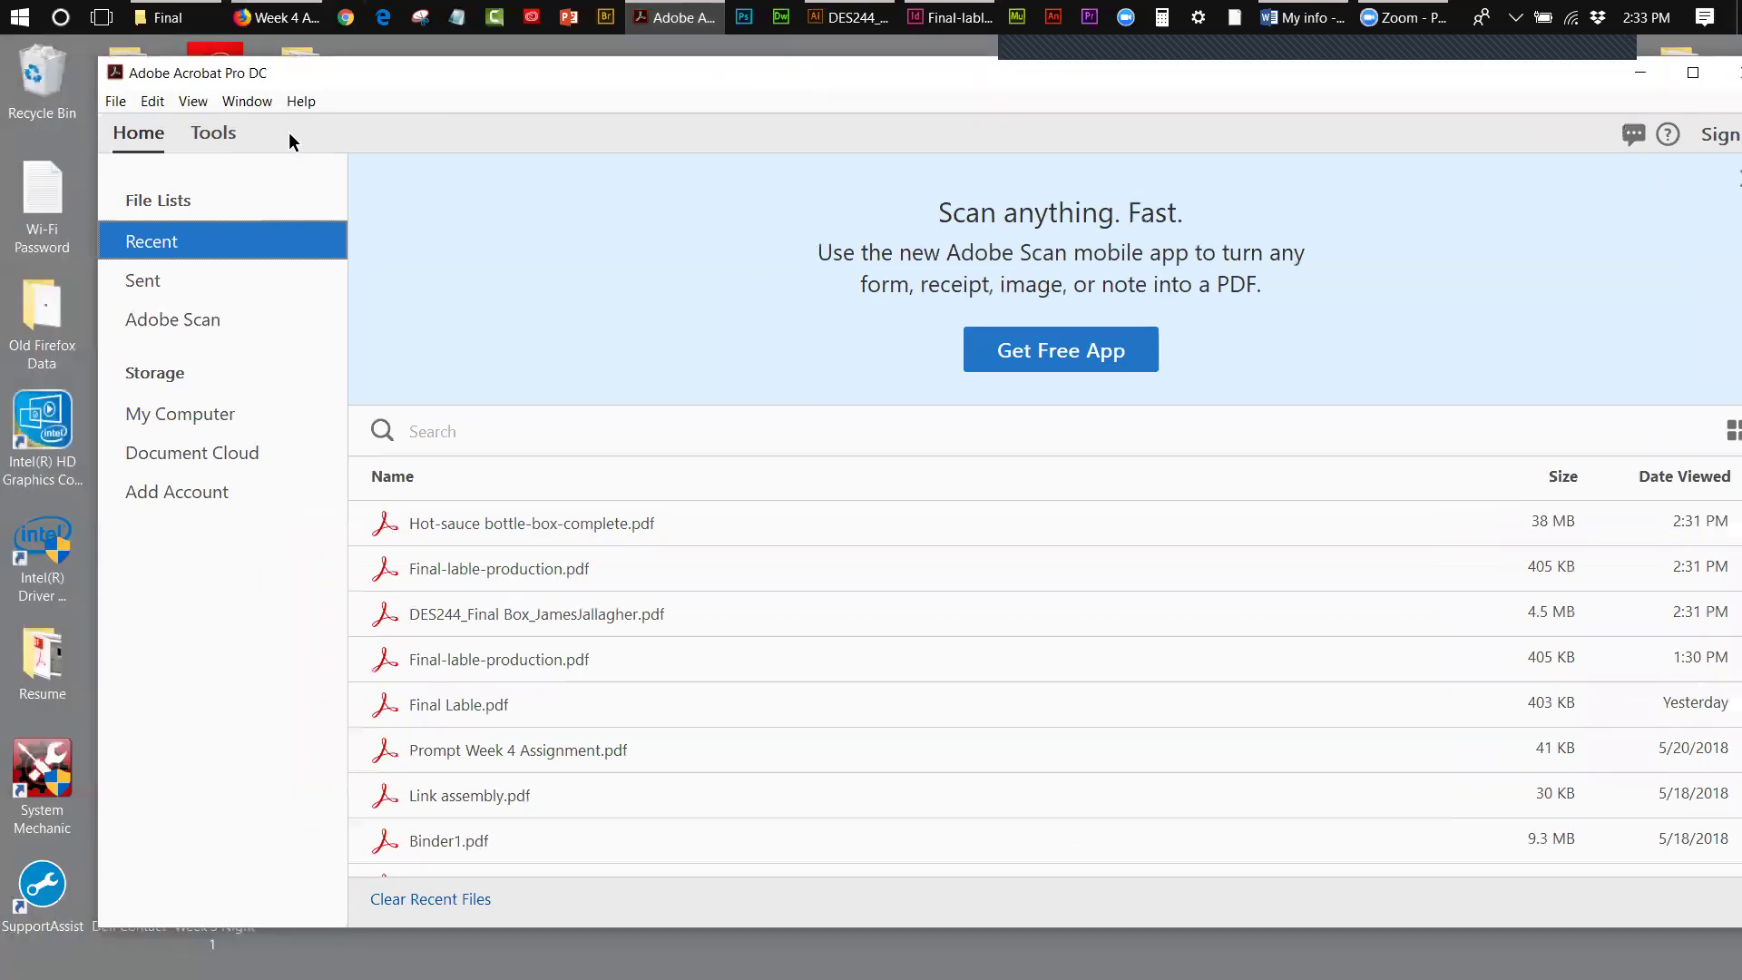
- Choose Create PDF from Multiple Files with Combine Files, reaching the empty Combine Files page
click(219, 133)
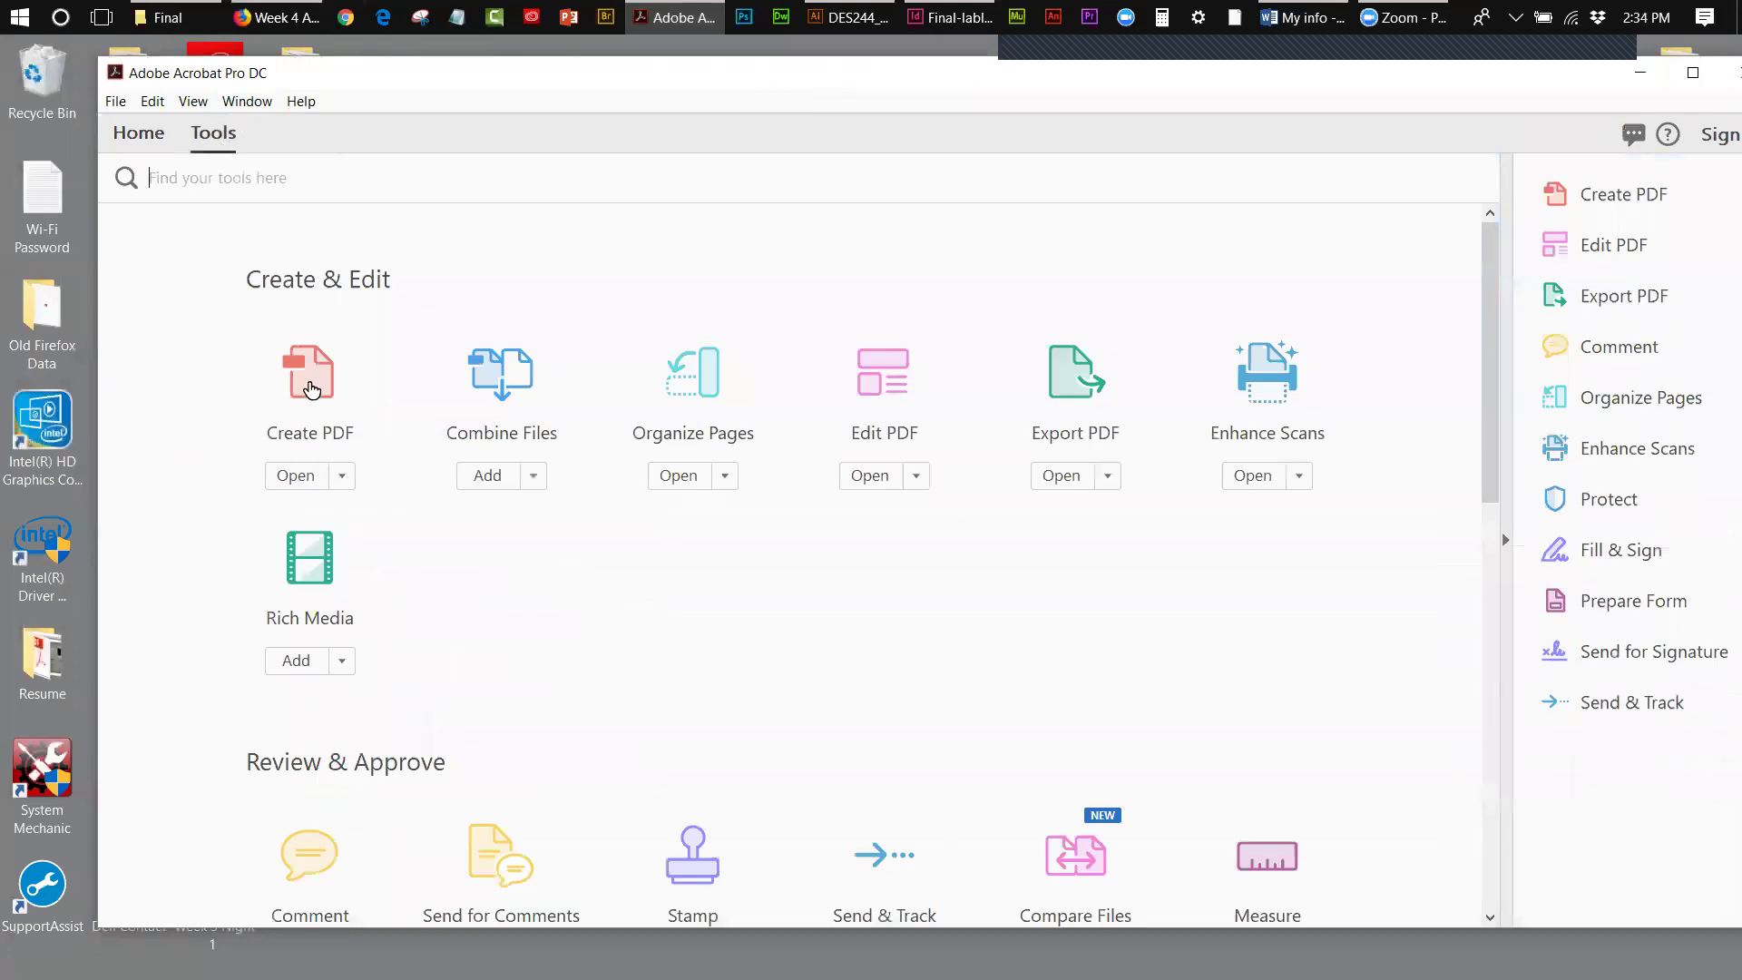
click(309, 389)
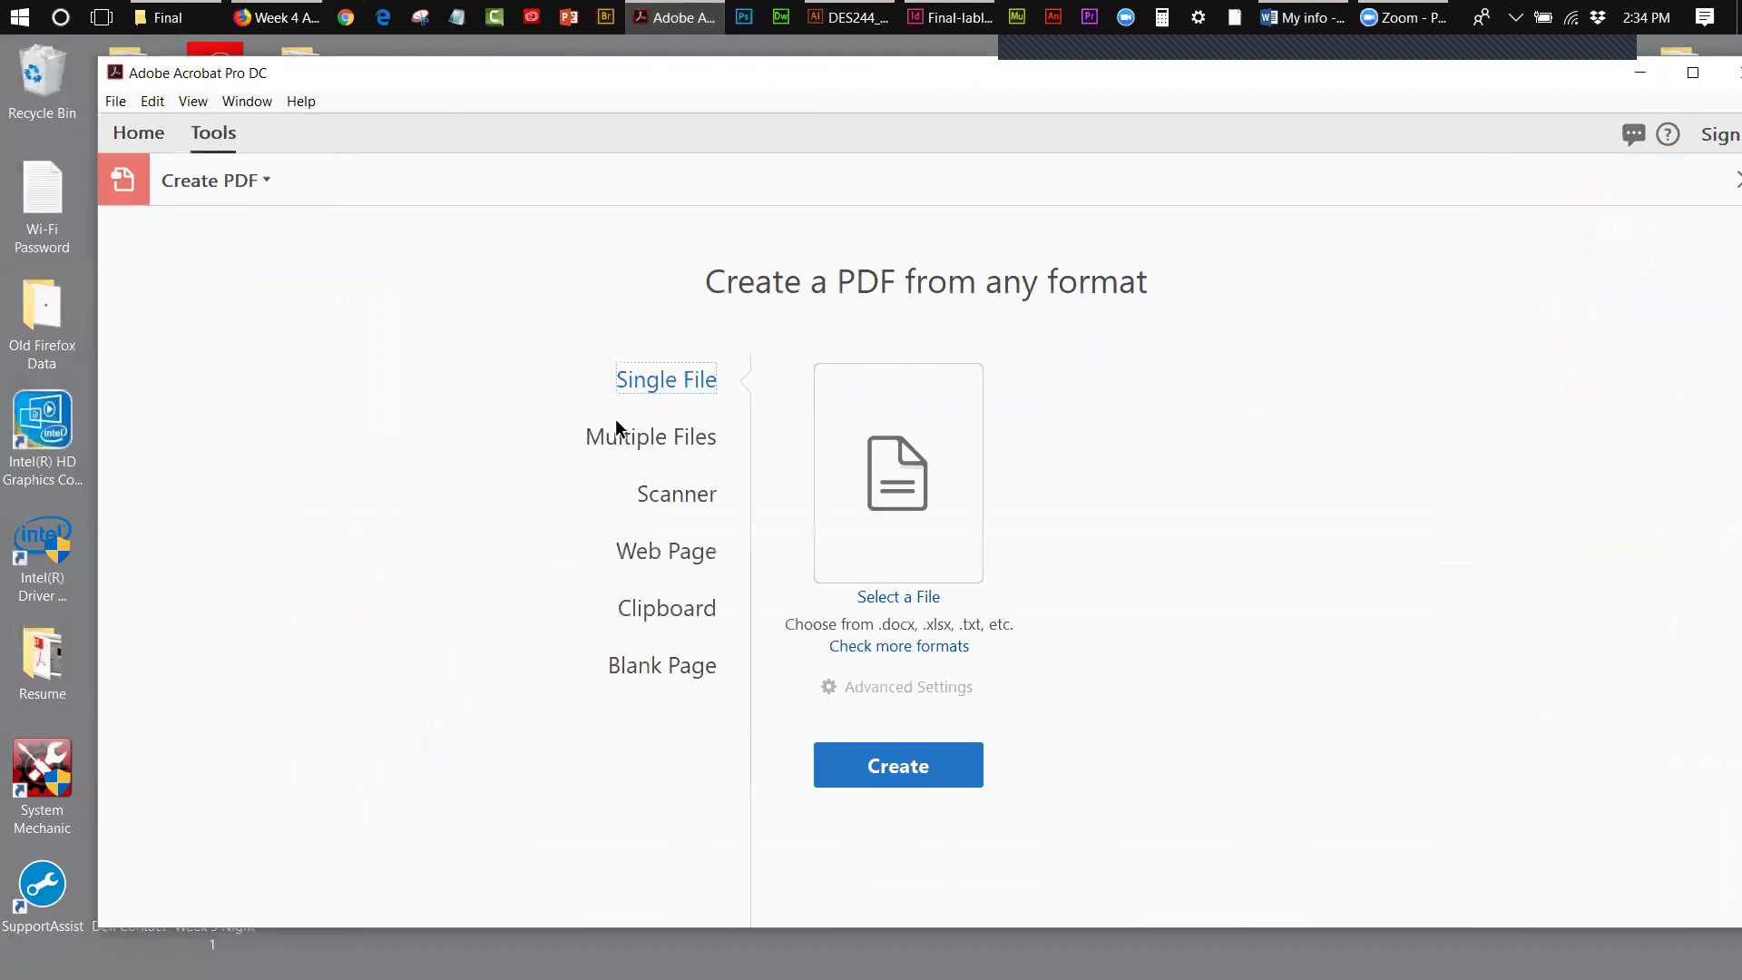
click(647, 433)
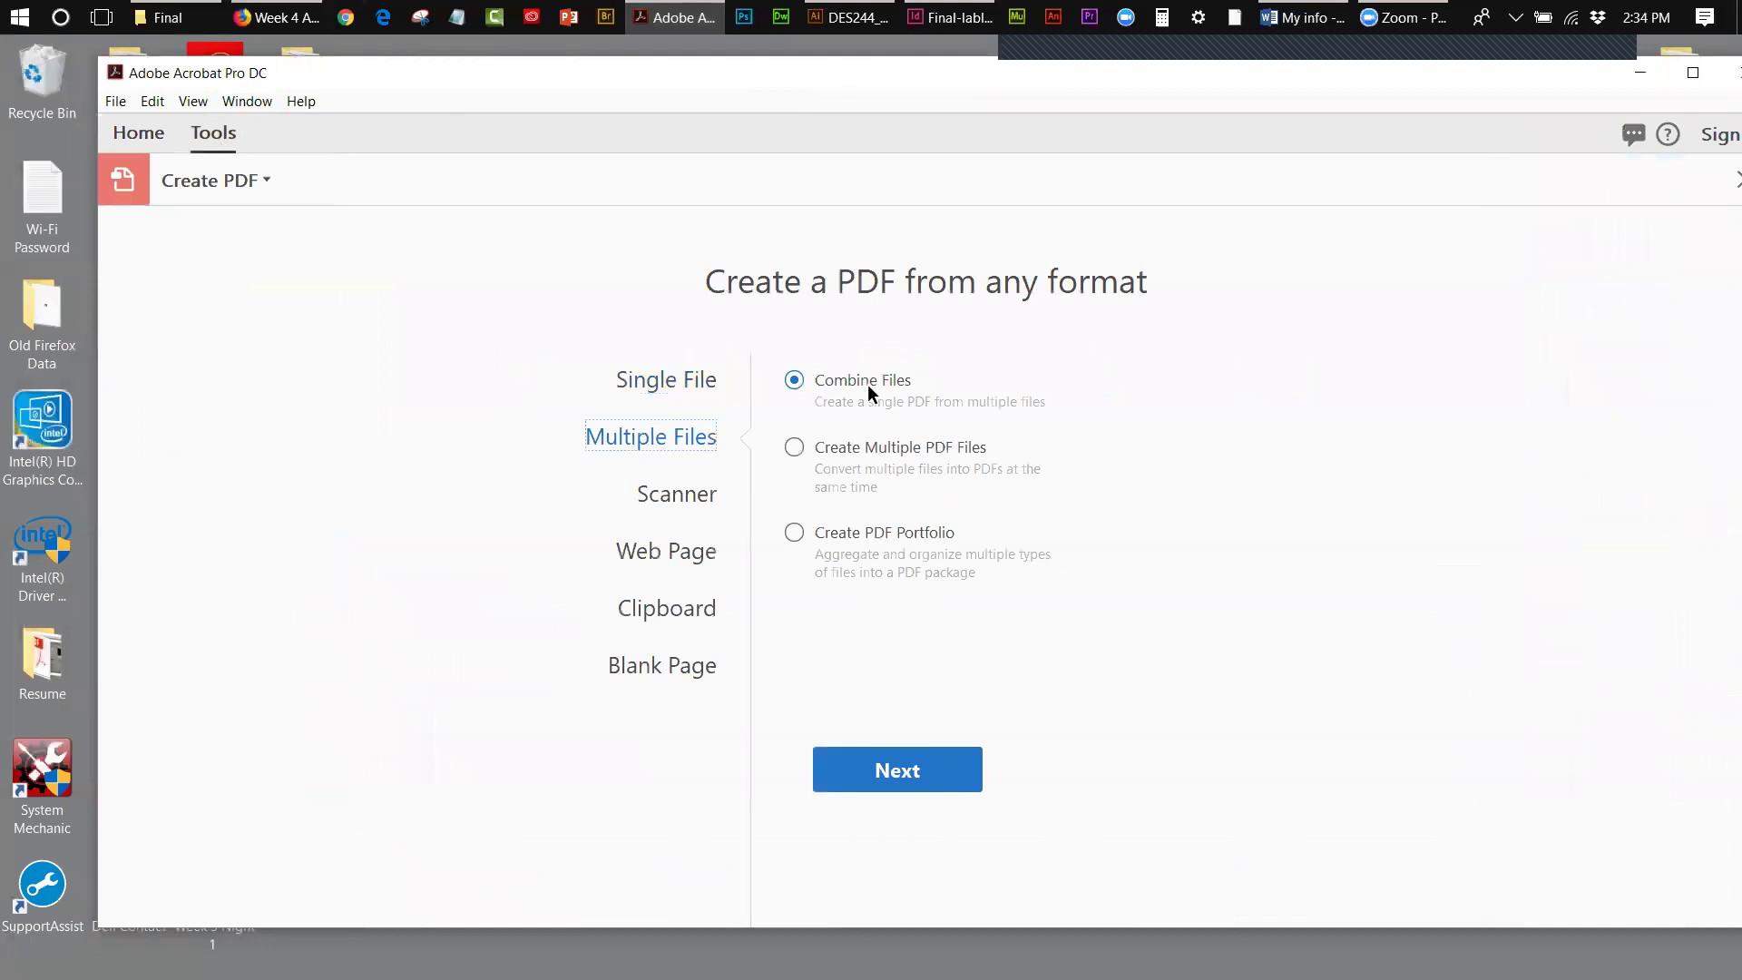
click(946, 762)
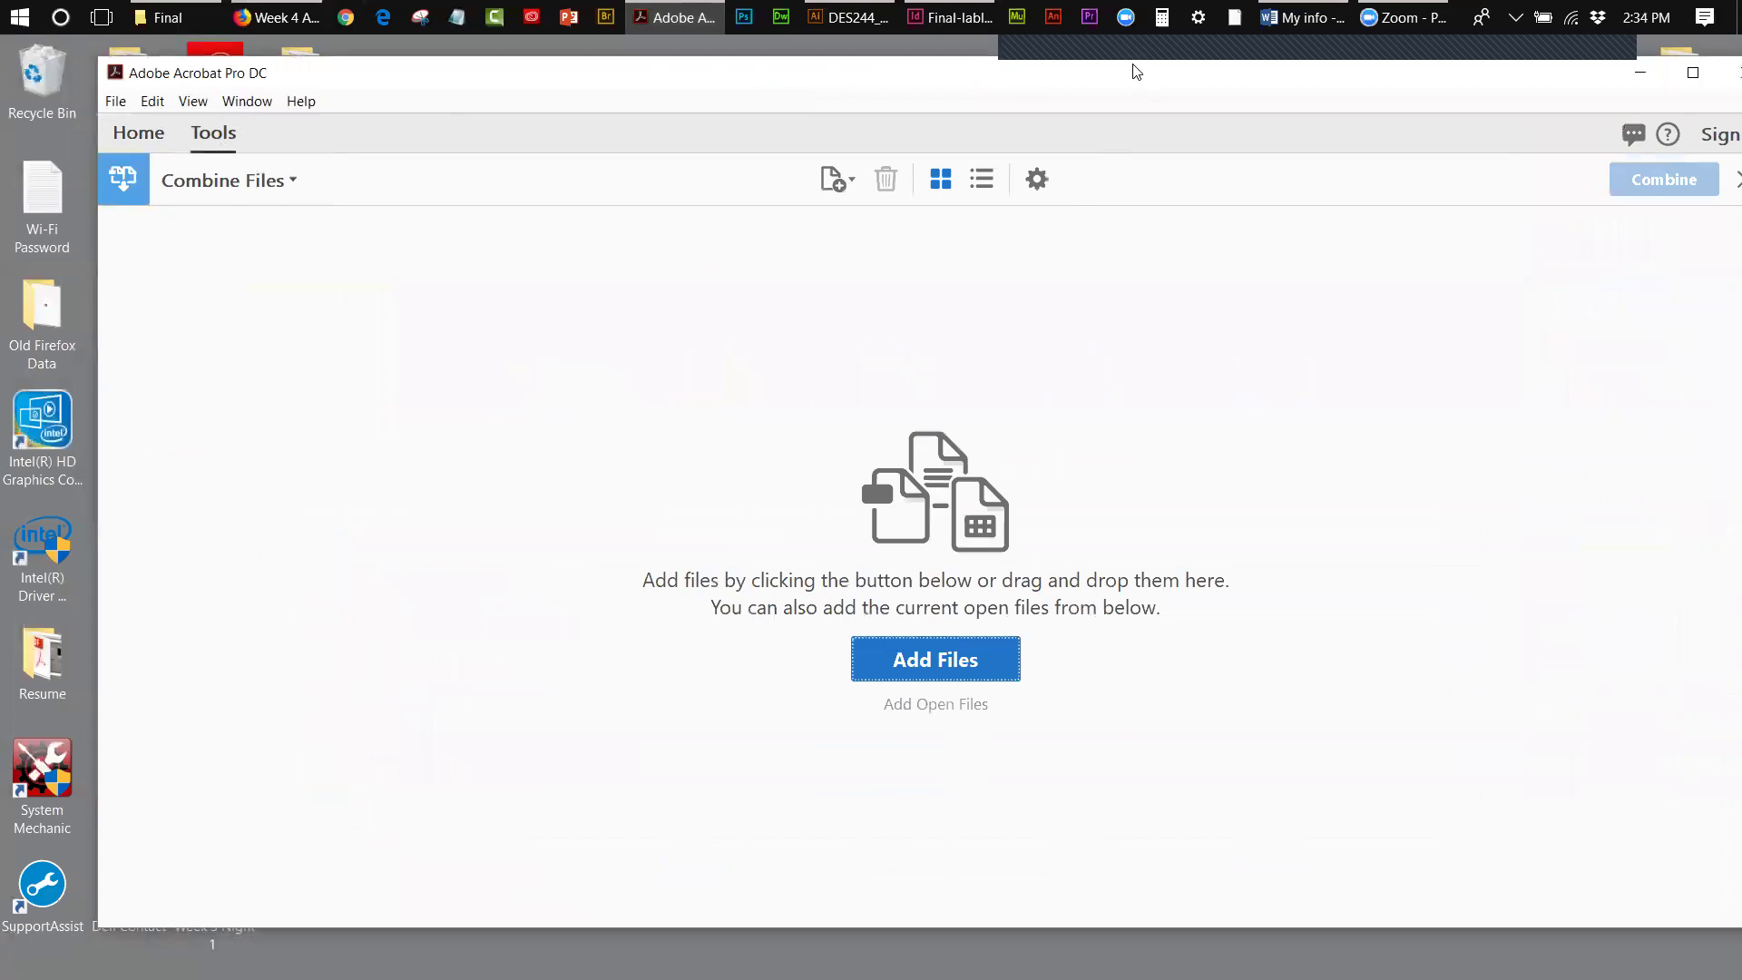
- Drag the DES244 box dieline, Final-lable-production and Hot-sauce bottle-box-complete PDFs into Combine Files
drag(1085, 73, 684, 77)
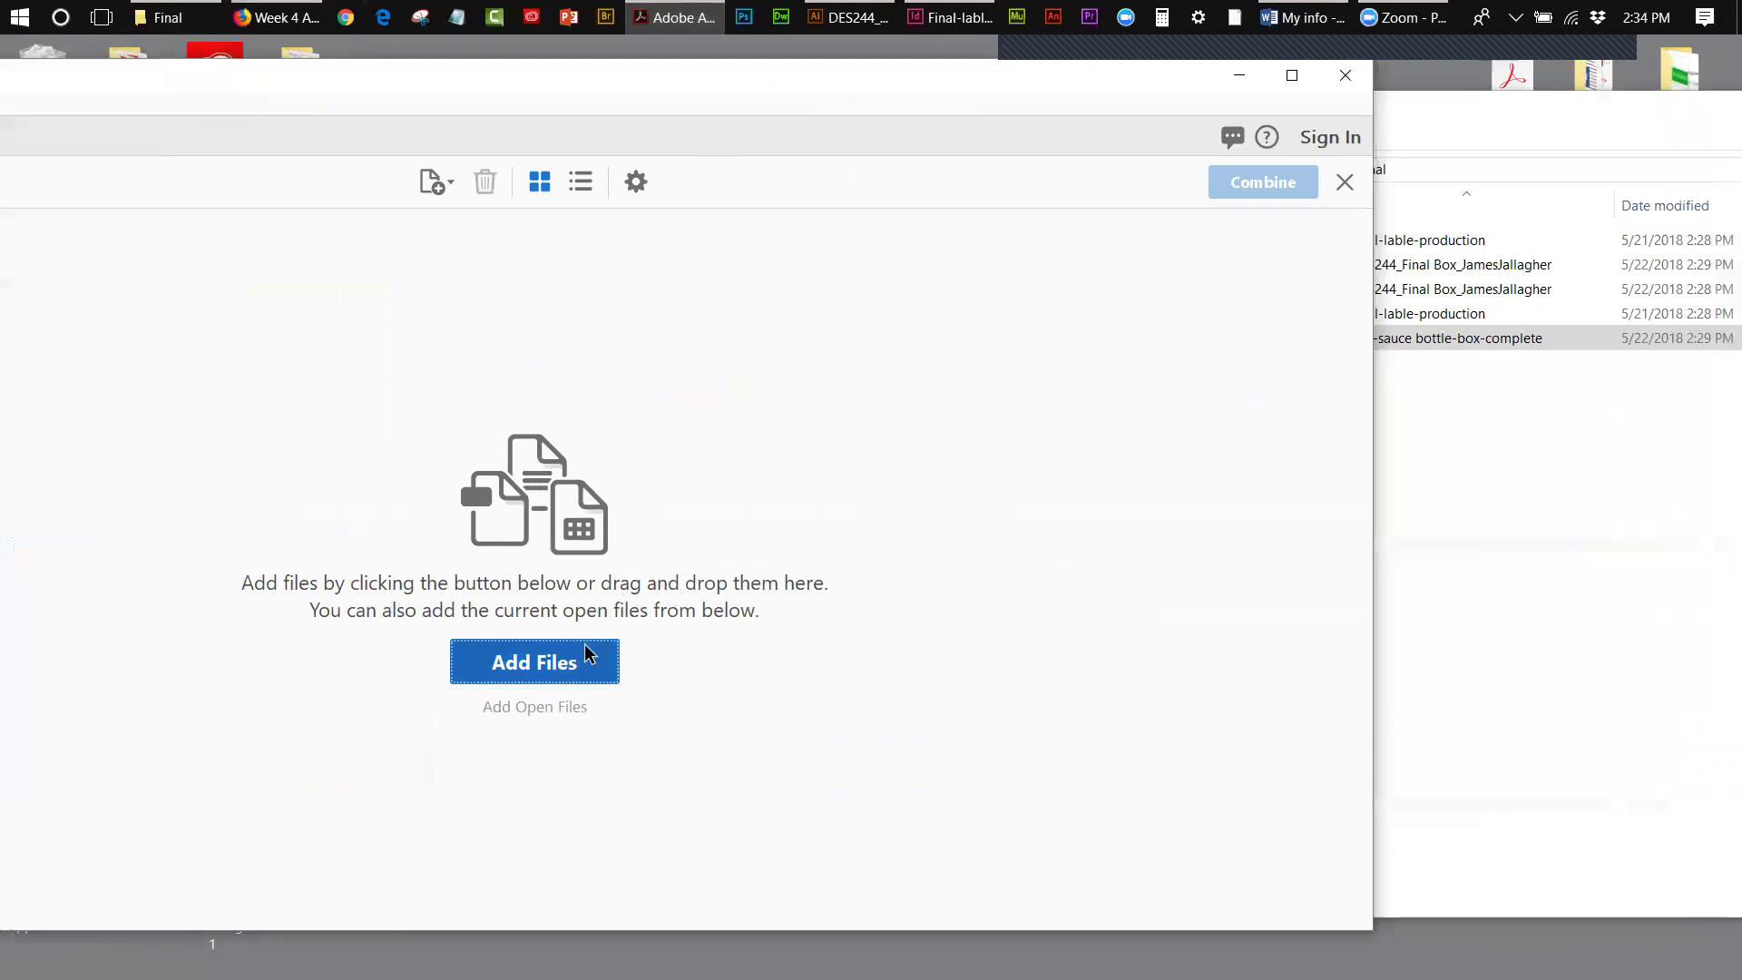
click(1467, 481)
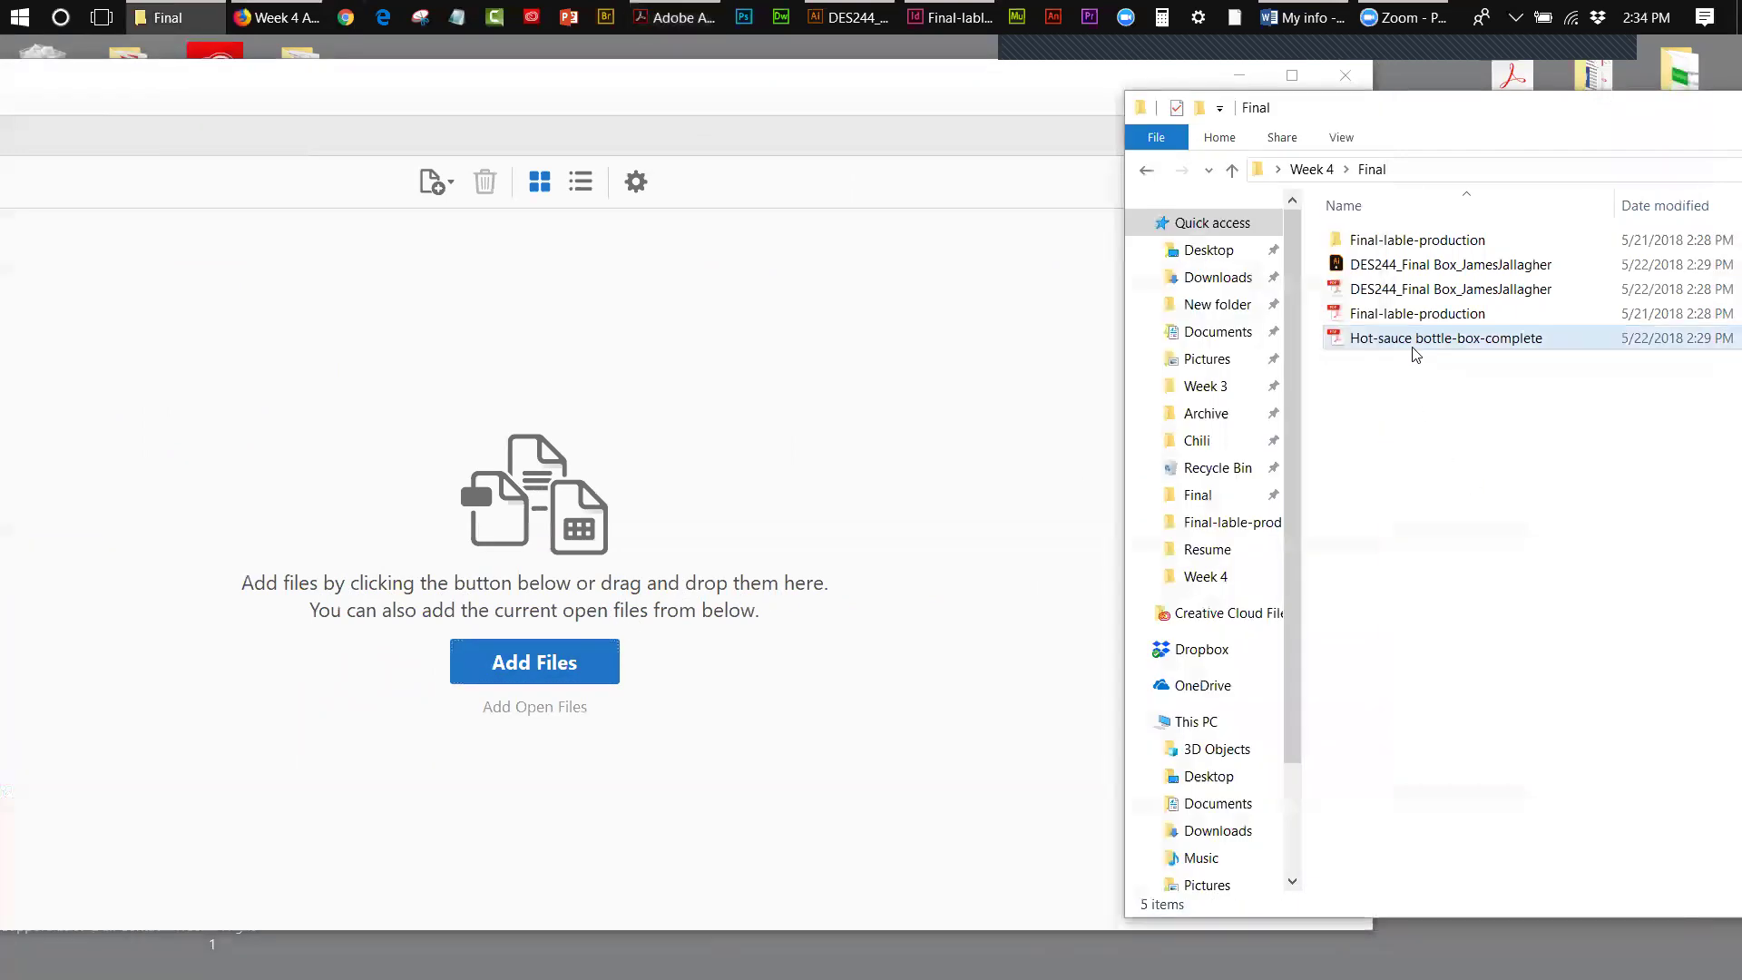
click(1404, 293)
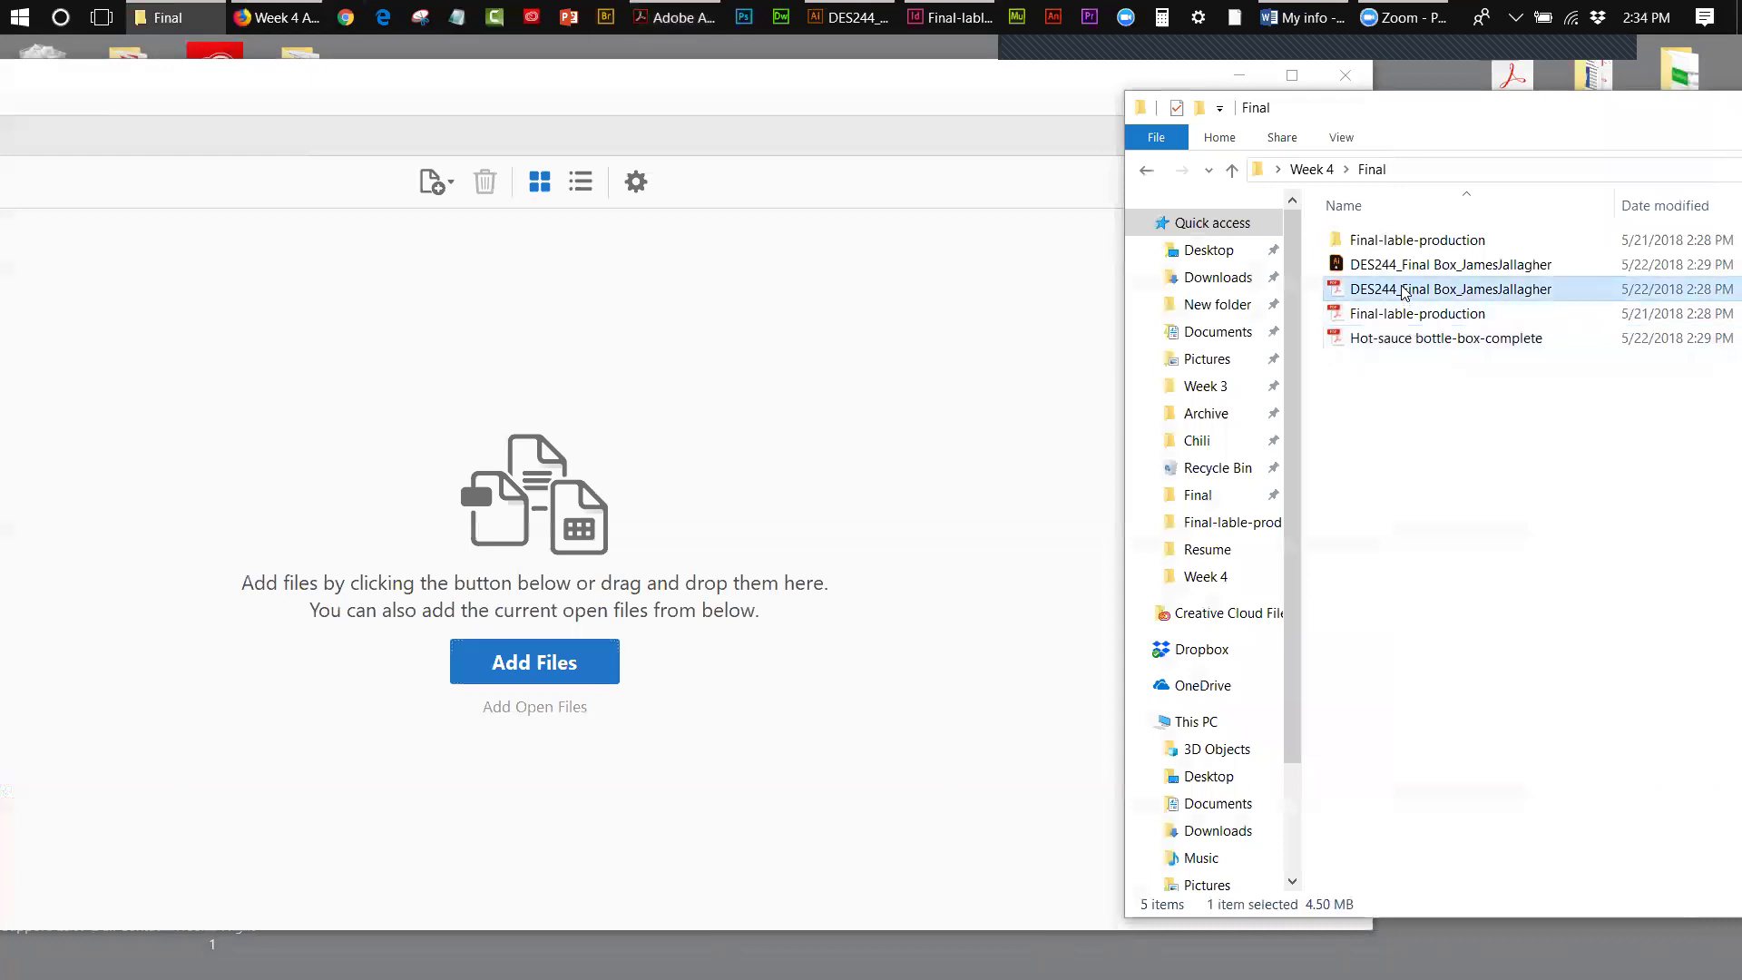
shift+click(1396, 343)
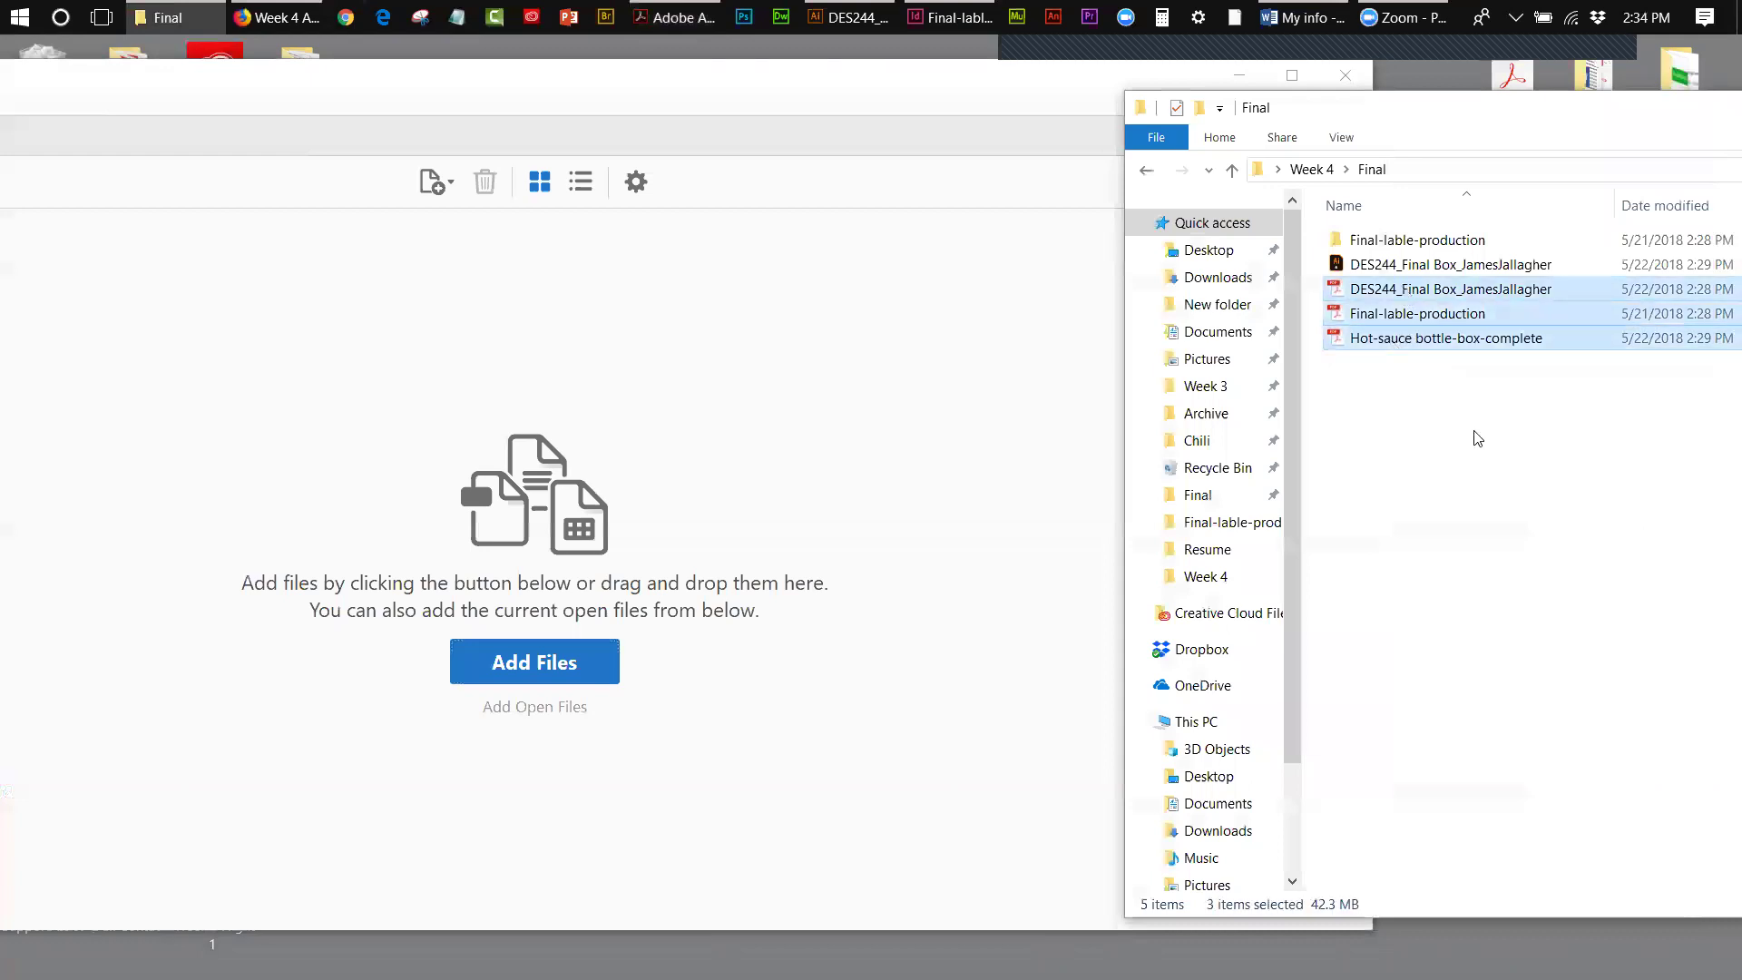
drag(1427, 293, 490, 392)
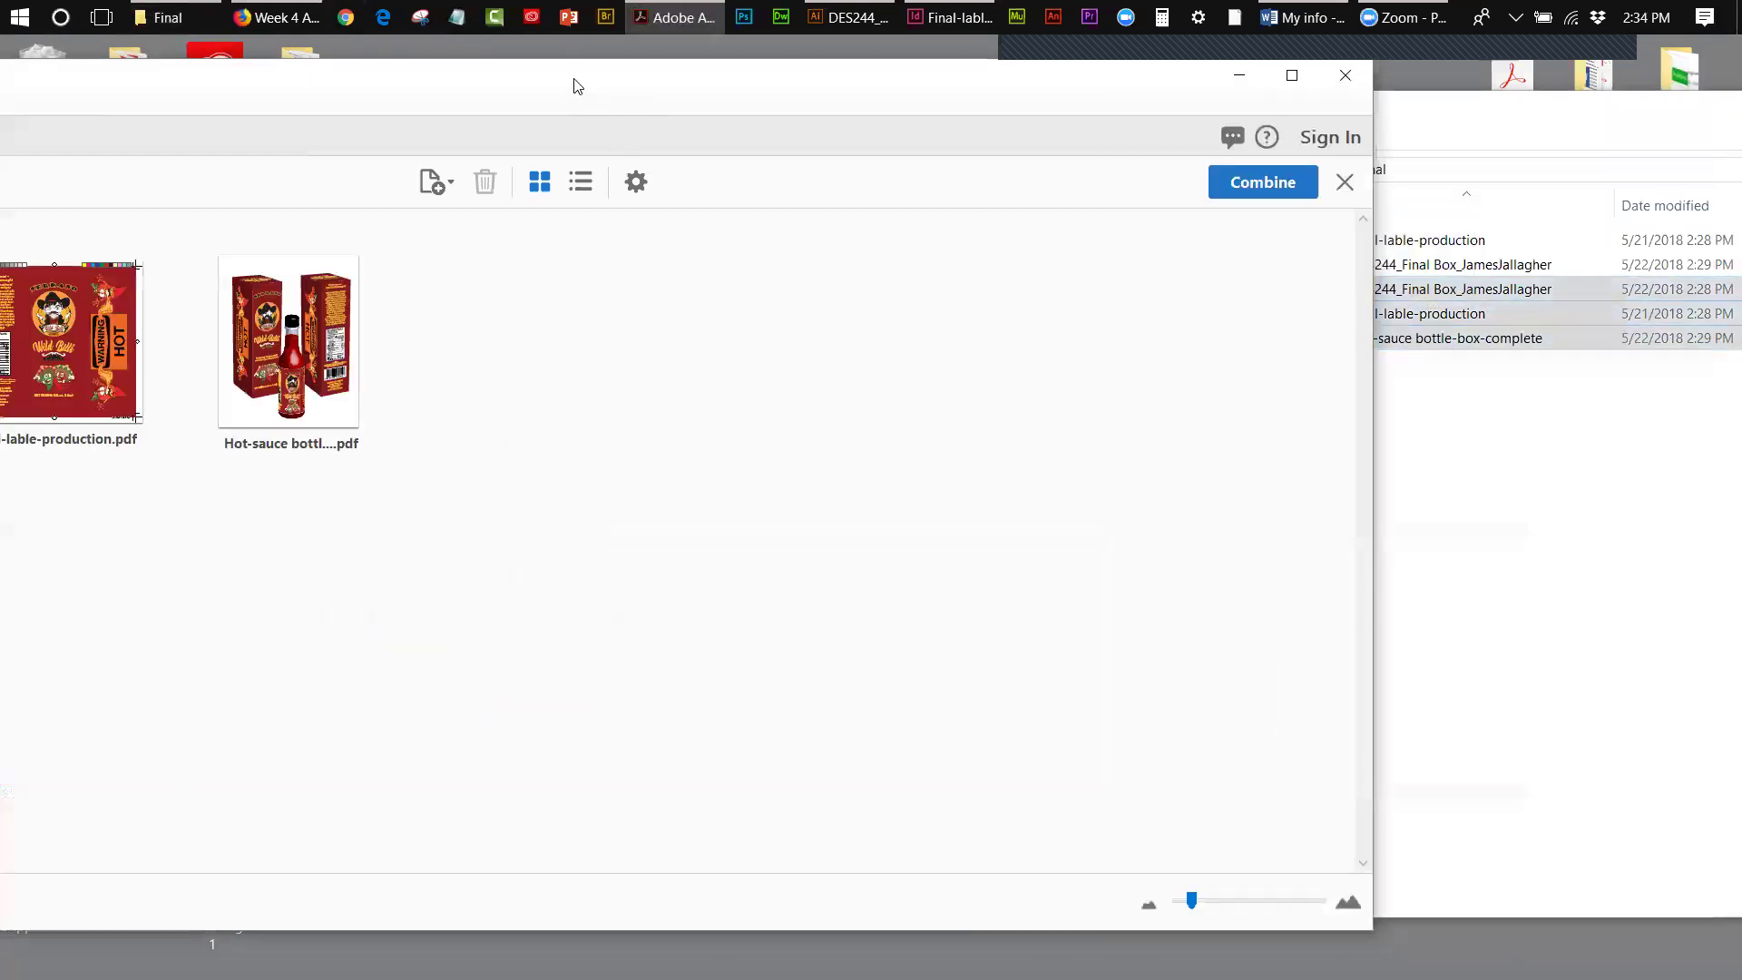
drag(577, 85, 874, 86)
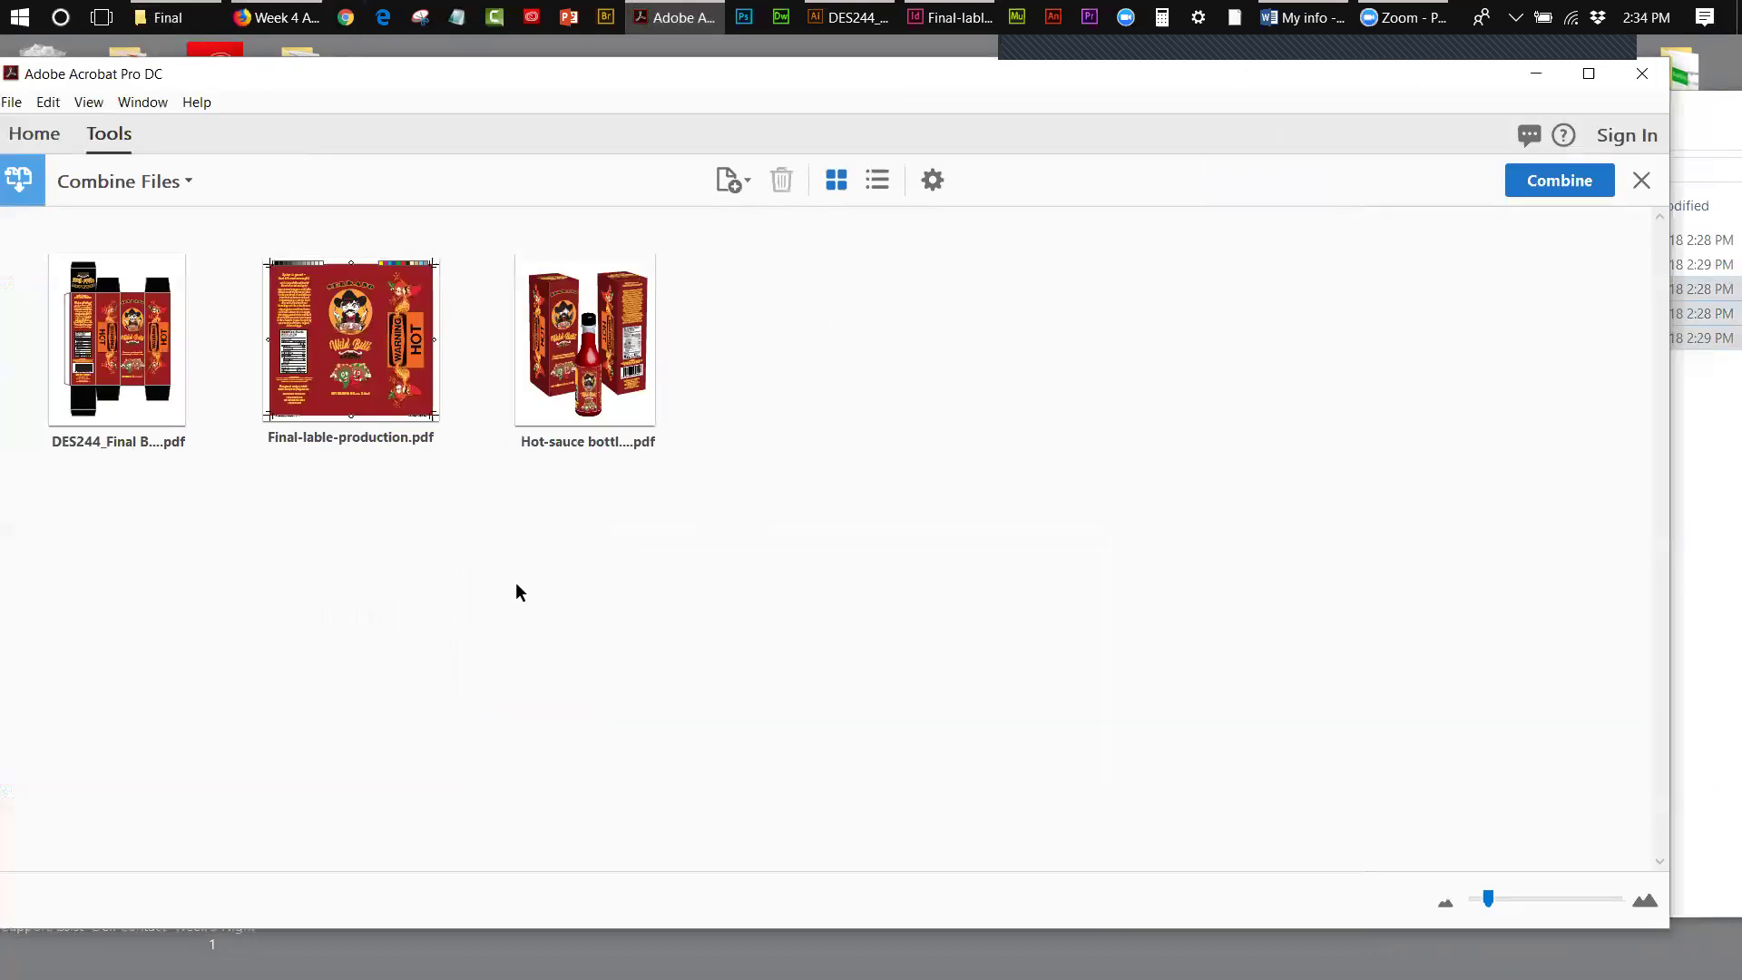
mouse_move(143, 379)
mouse_move(319, 410)
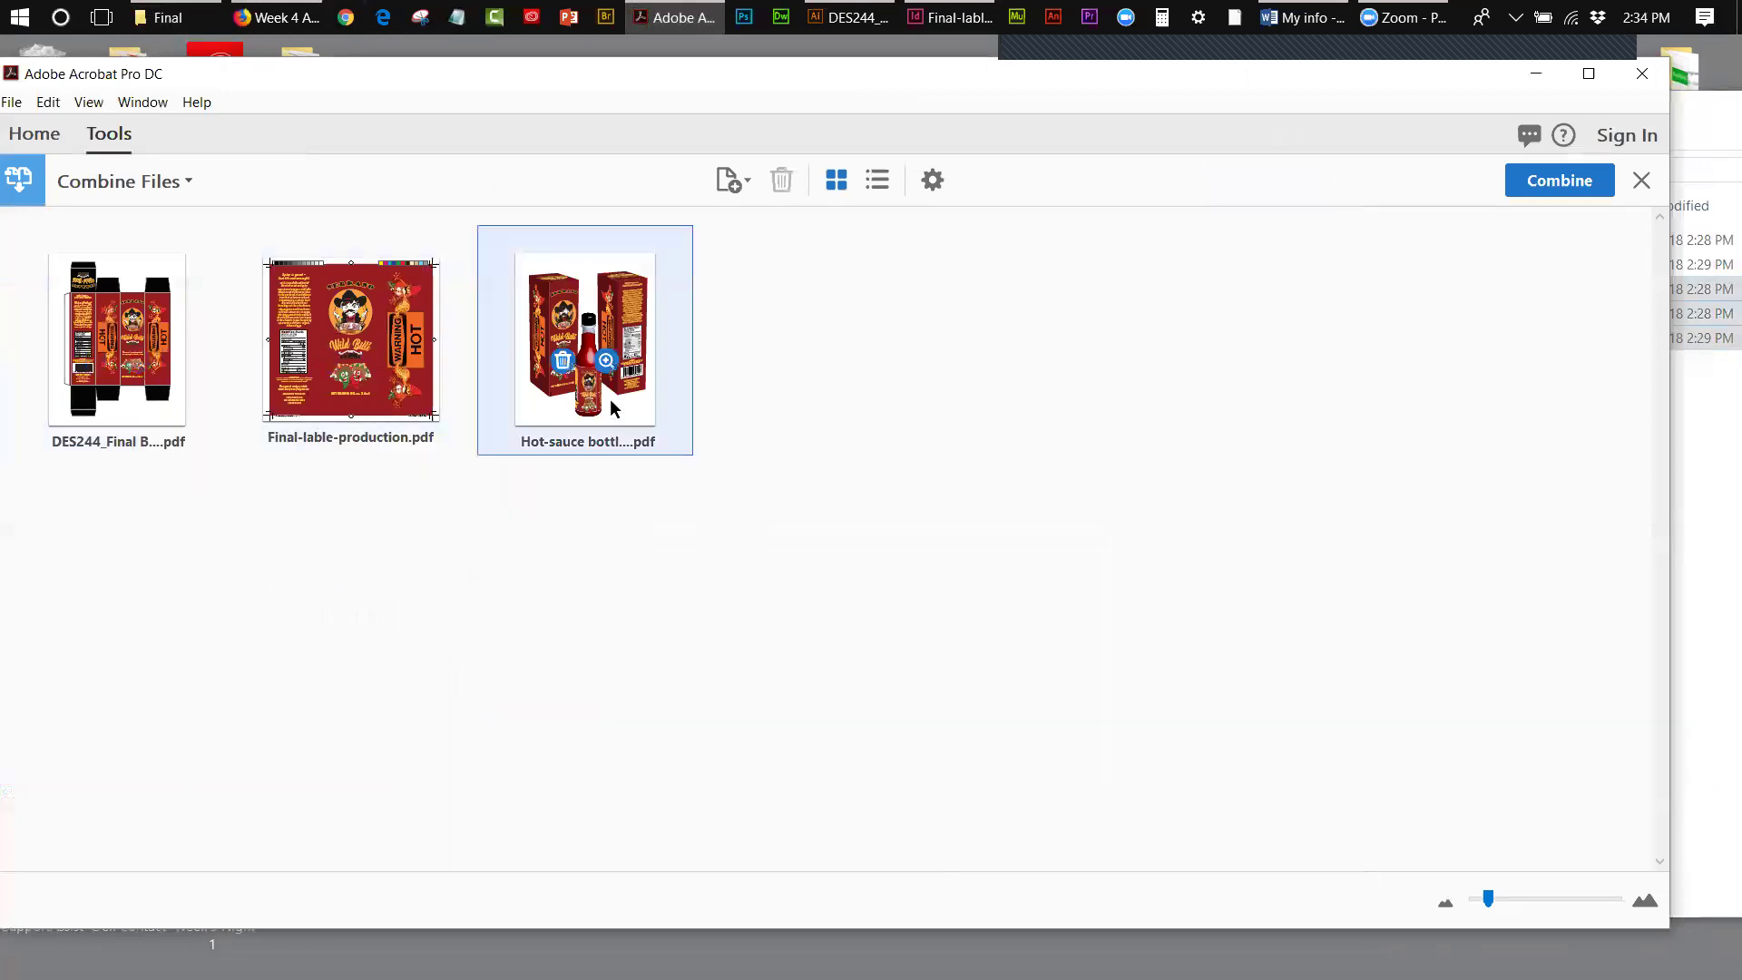
mouse_move(610, 401)
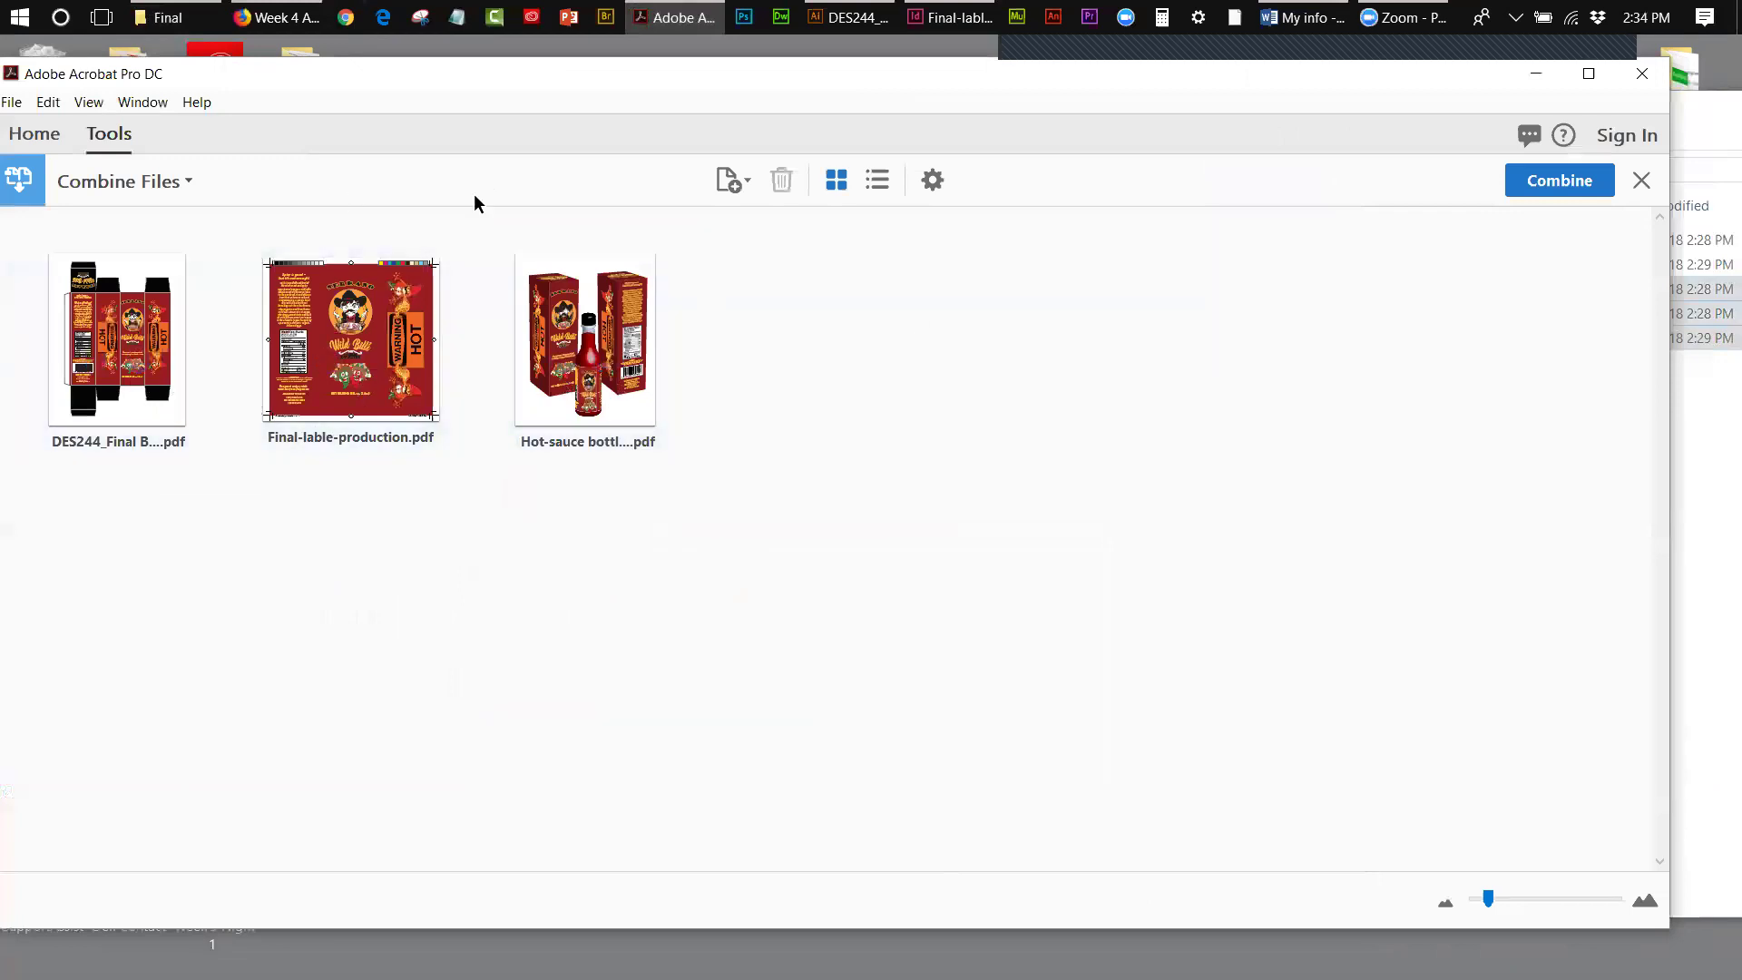
- Combine the three PDFs into Binder1 and fit the whole page in view
click(1575, 187)
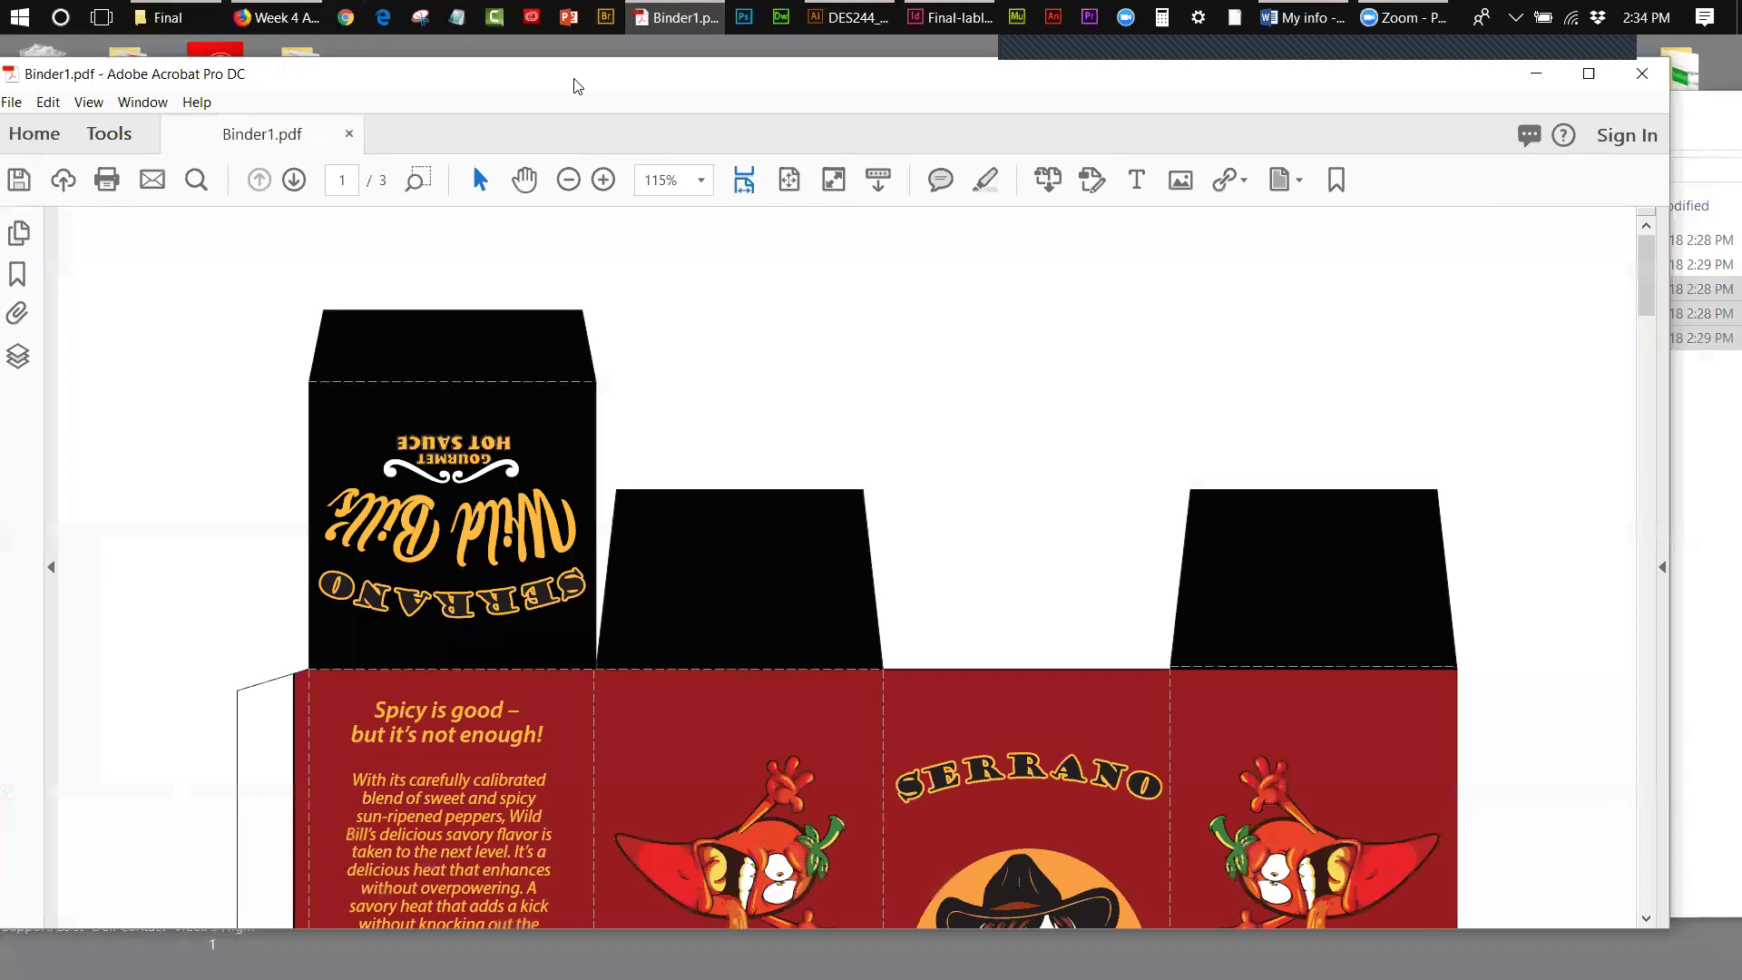
drag(573, 85, 729, 80)
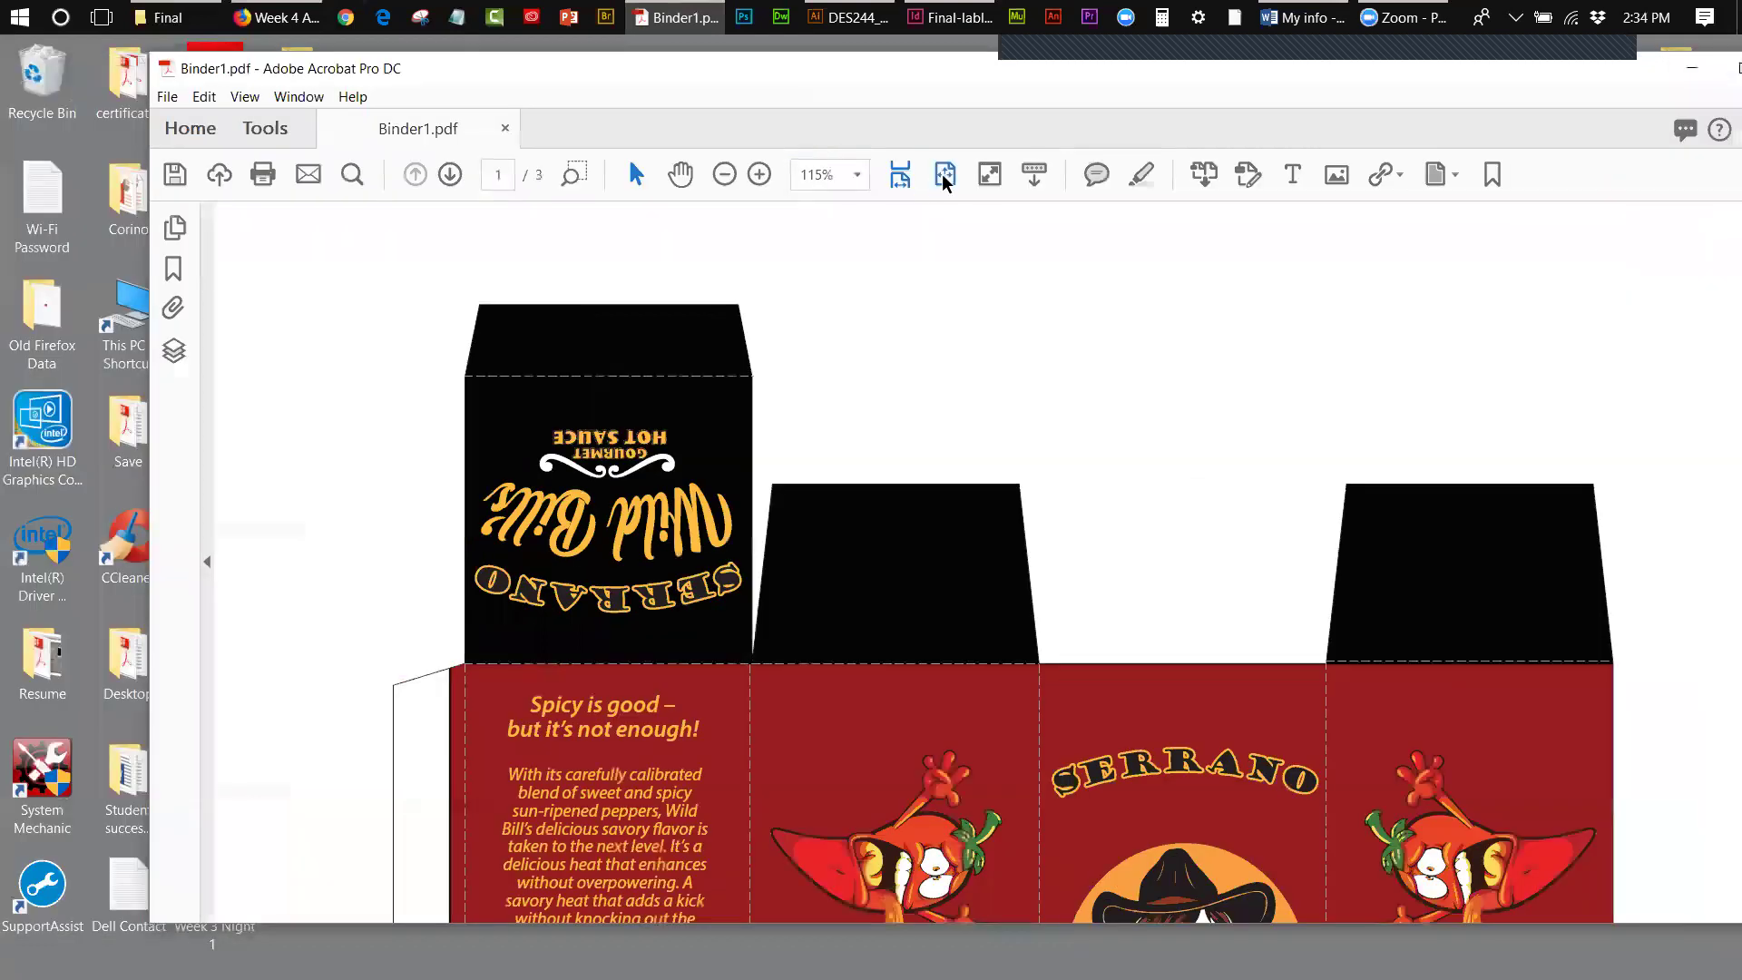
click(945, 176)
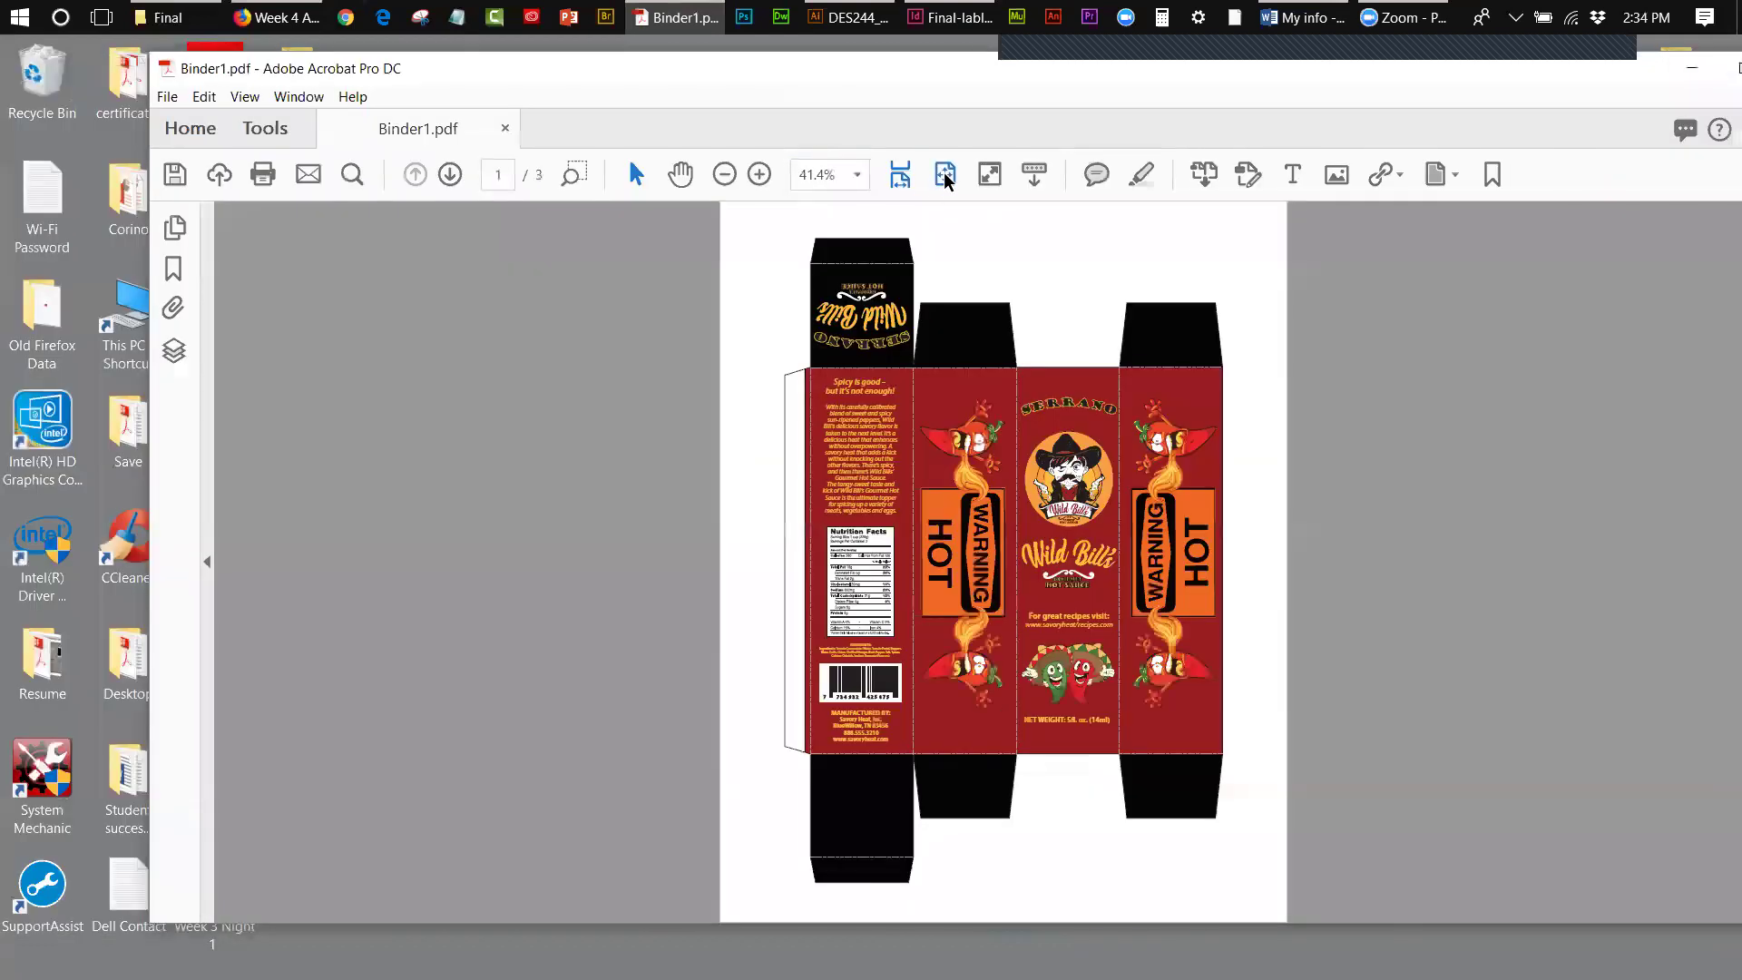
- Check pages 1–3 in Page Thumbnails: box dieline, label, bottle-and-box mockup
click(175, 229)
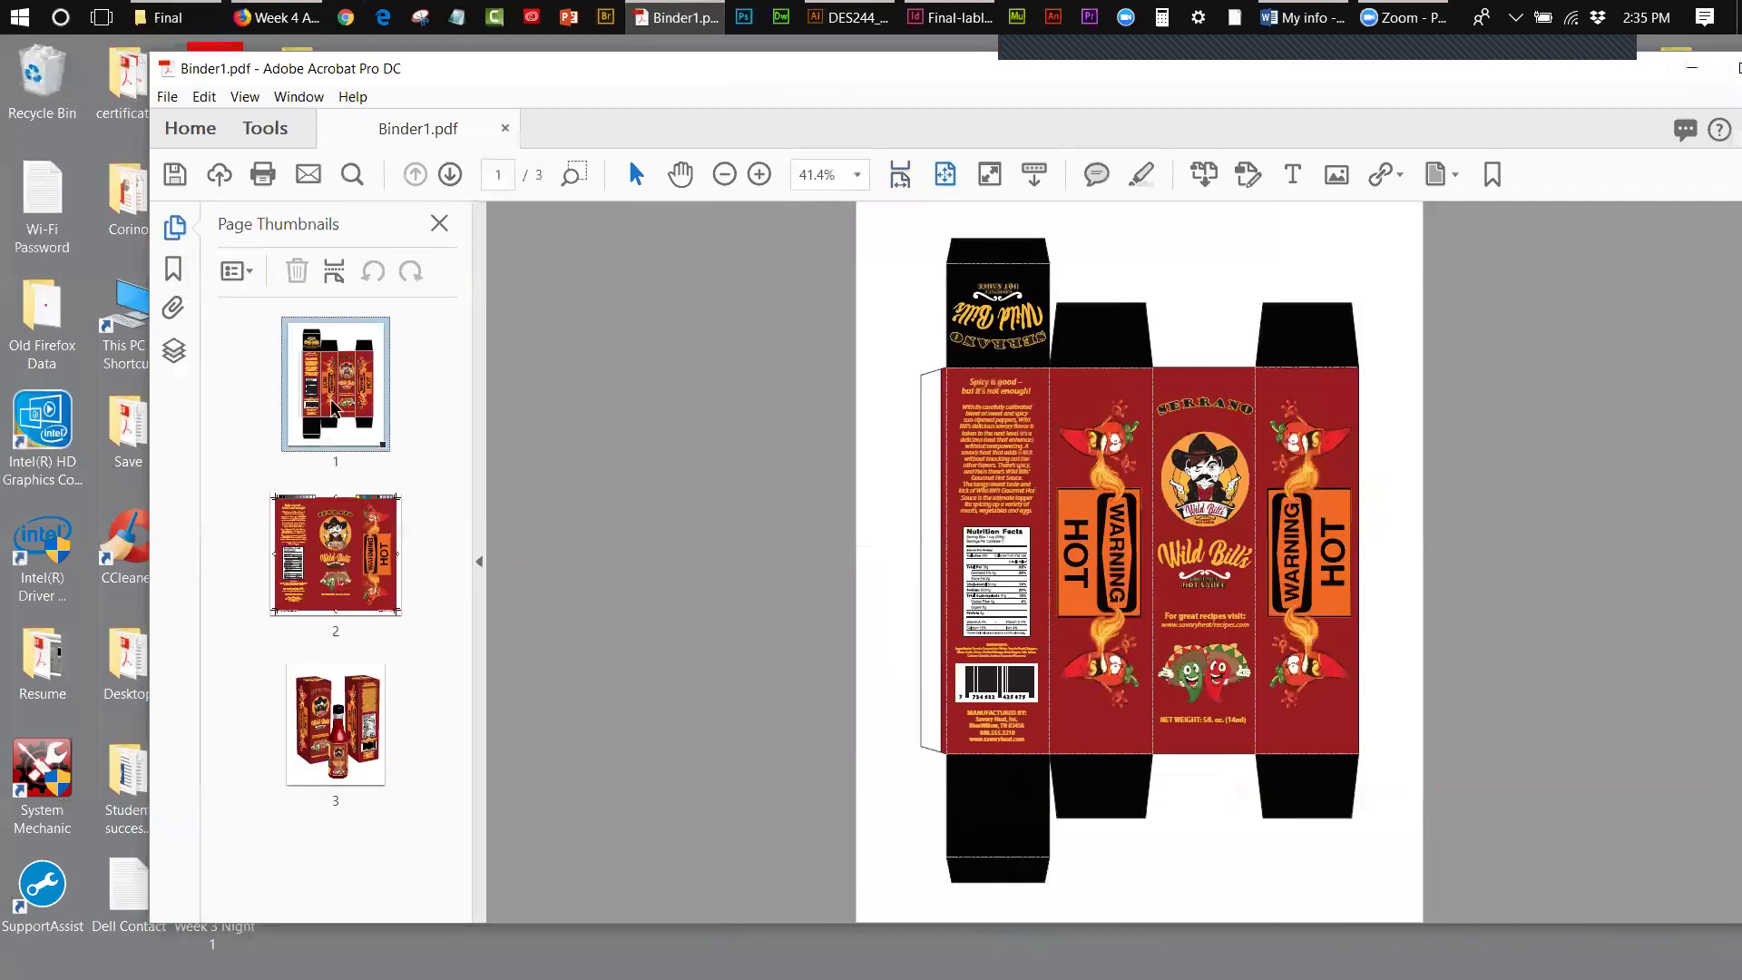
click(347, 503)
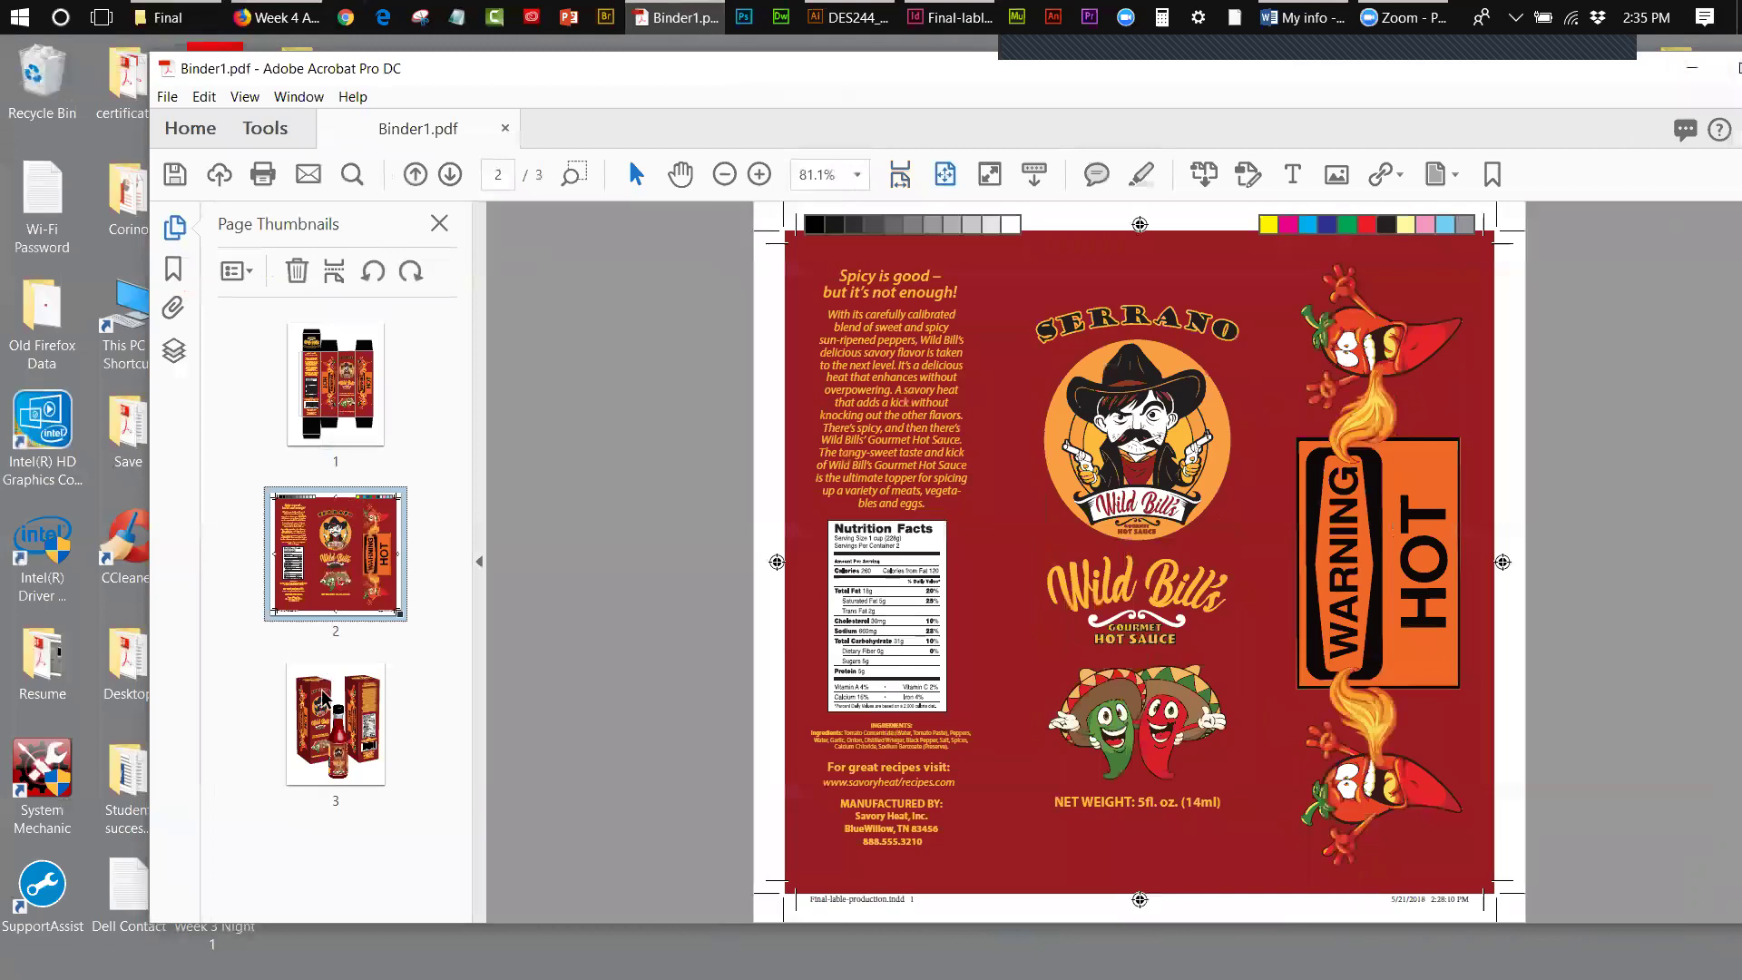
click(326, 712)
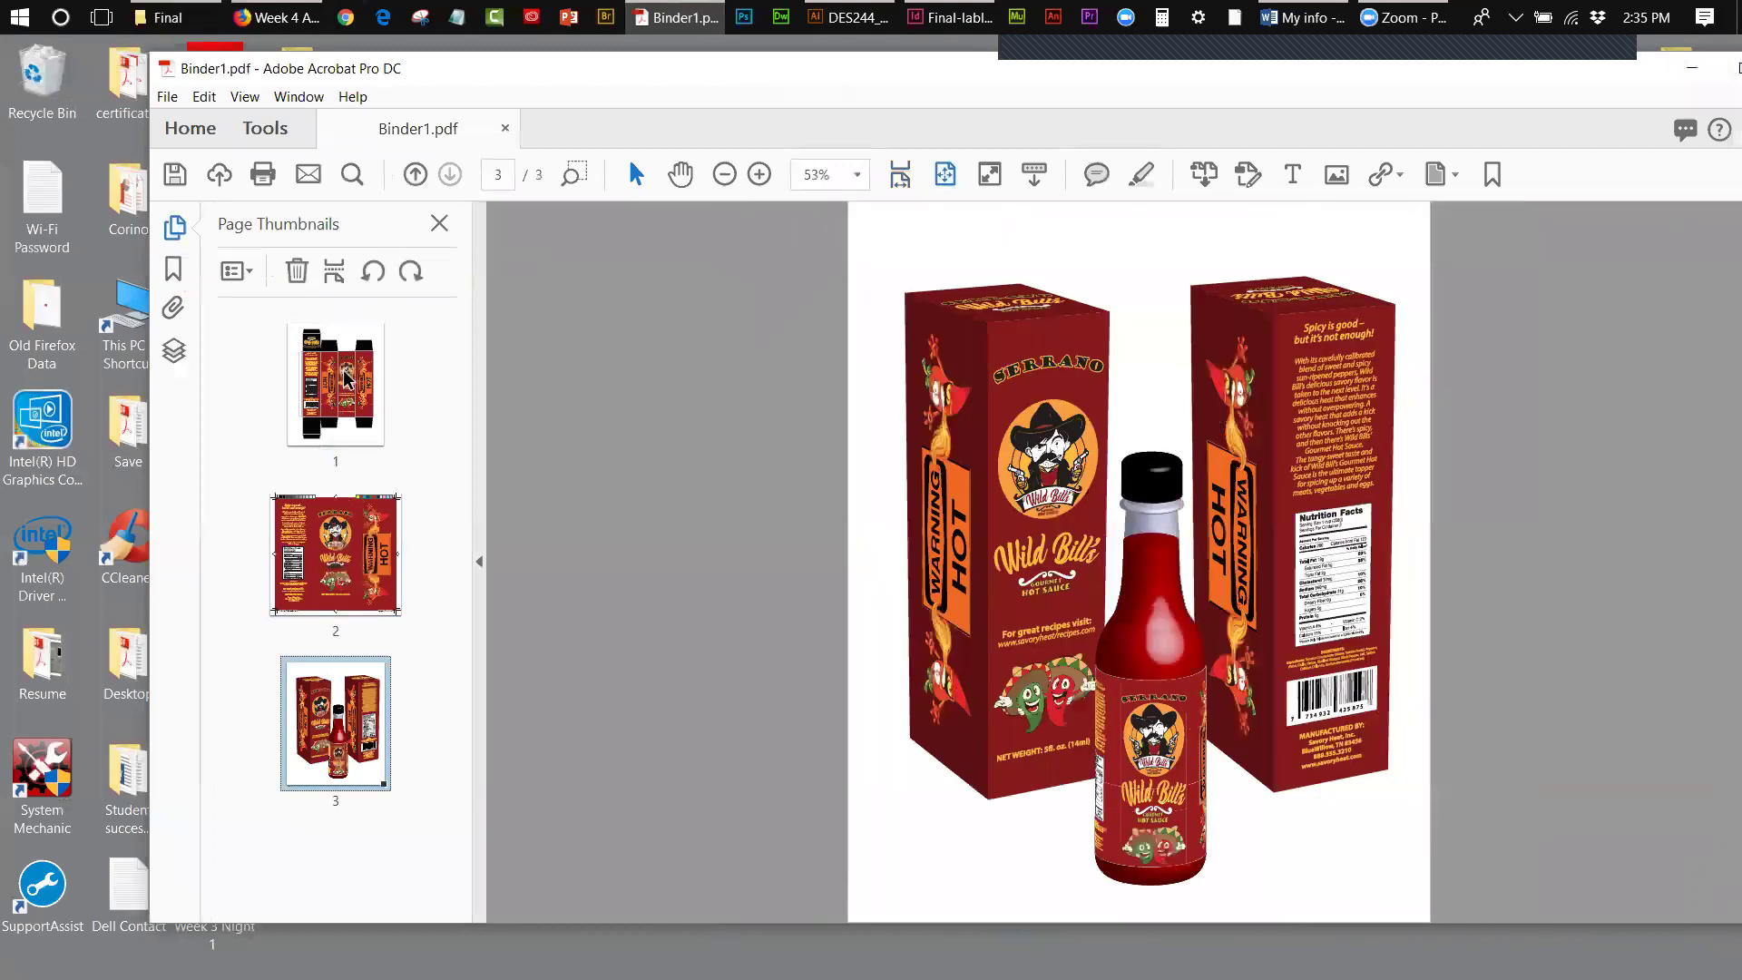
click(350, 379)
click(334, 524)
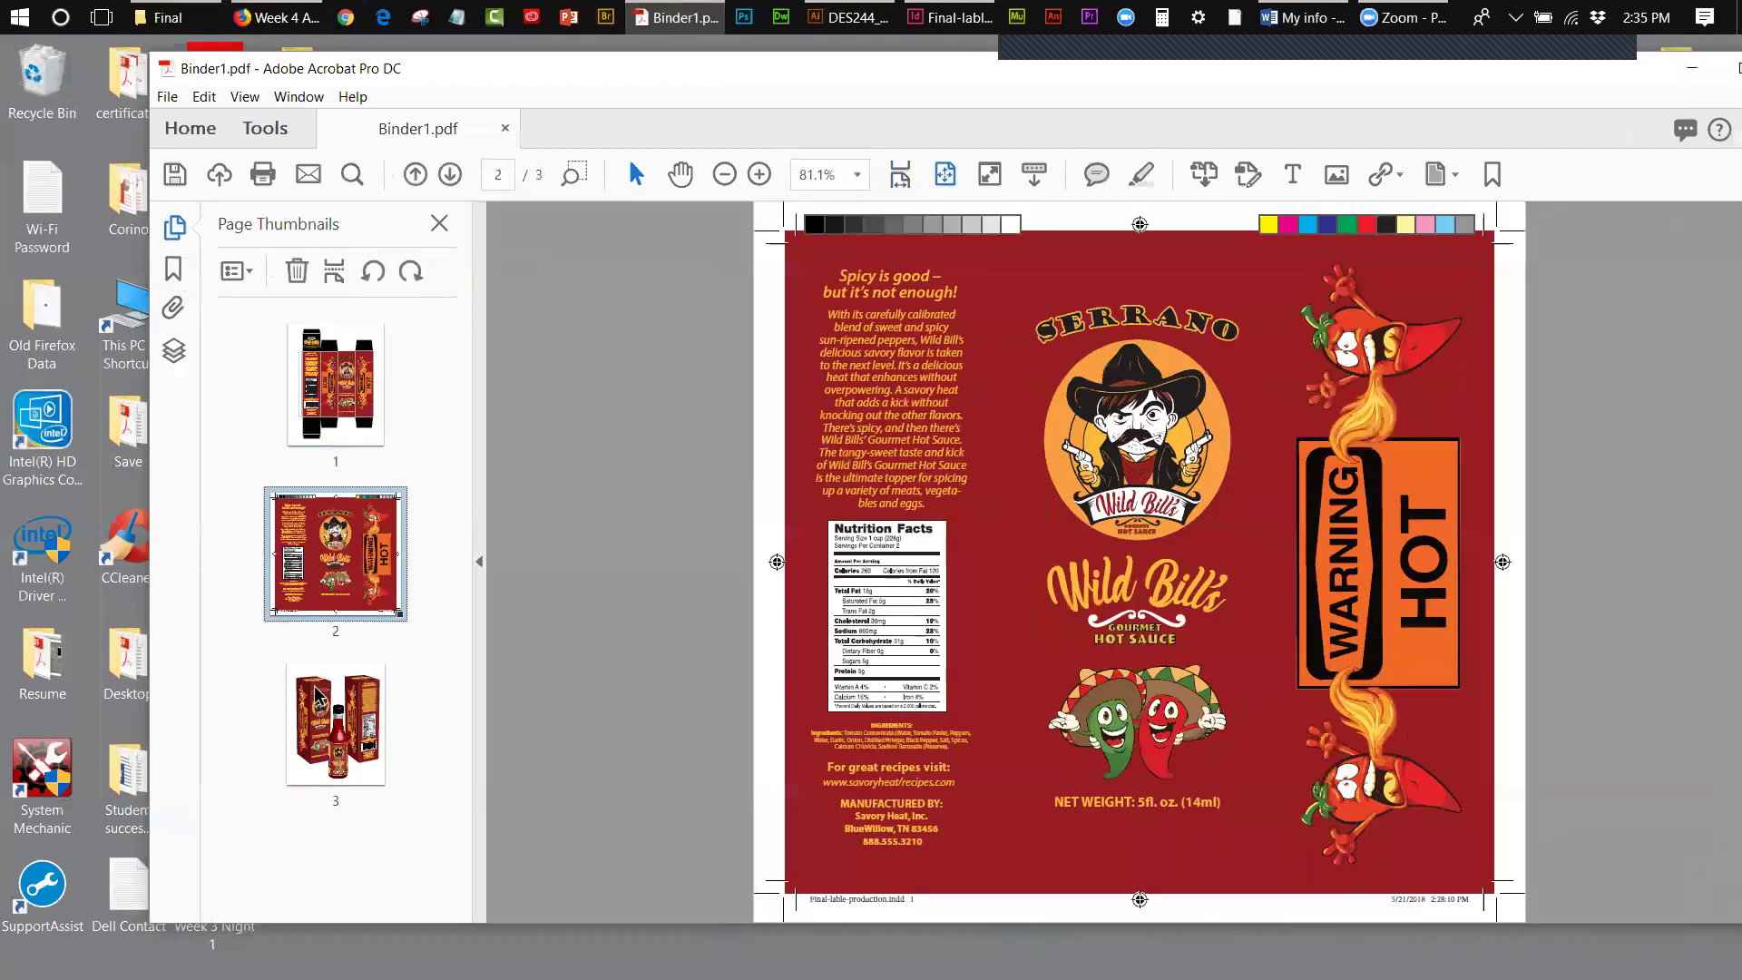
click(322, 703)
click(338, 400)
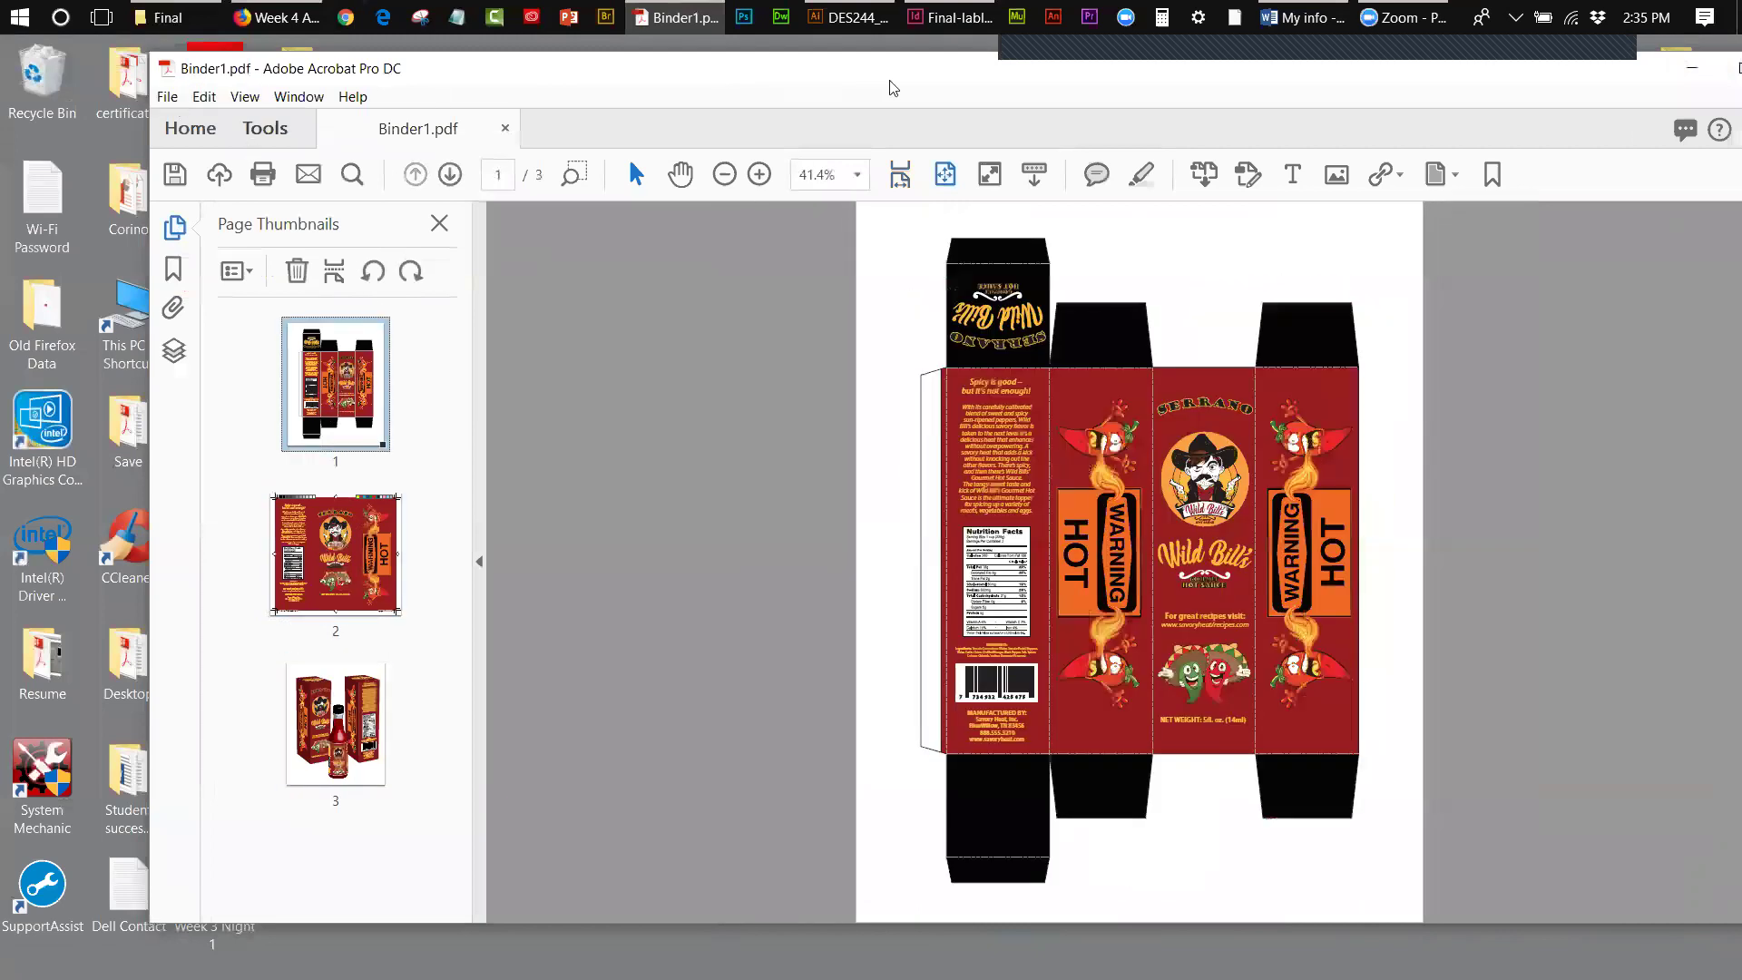
- Rearrange the Acrobat and Final folder windows so both are visible
drag(775, 71, 390, 62)
click(1498, 110)
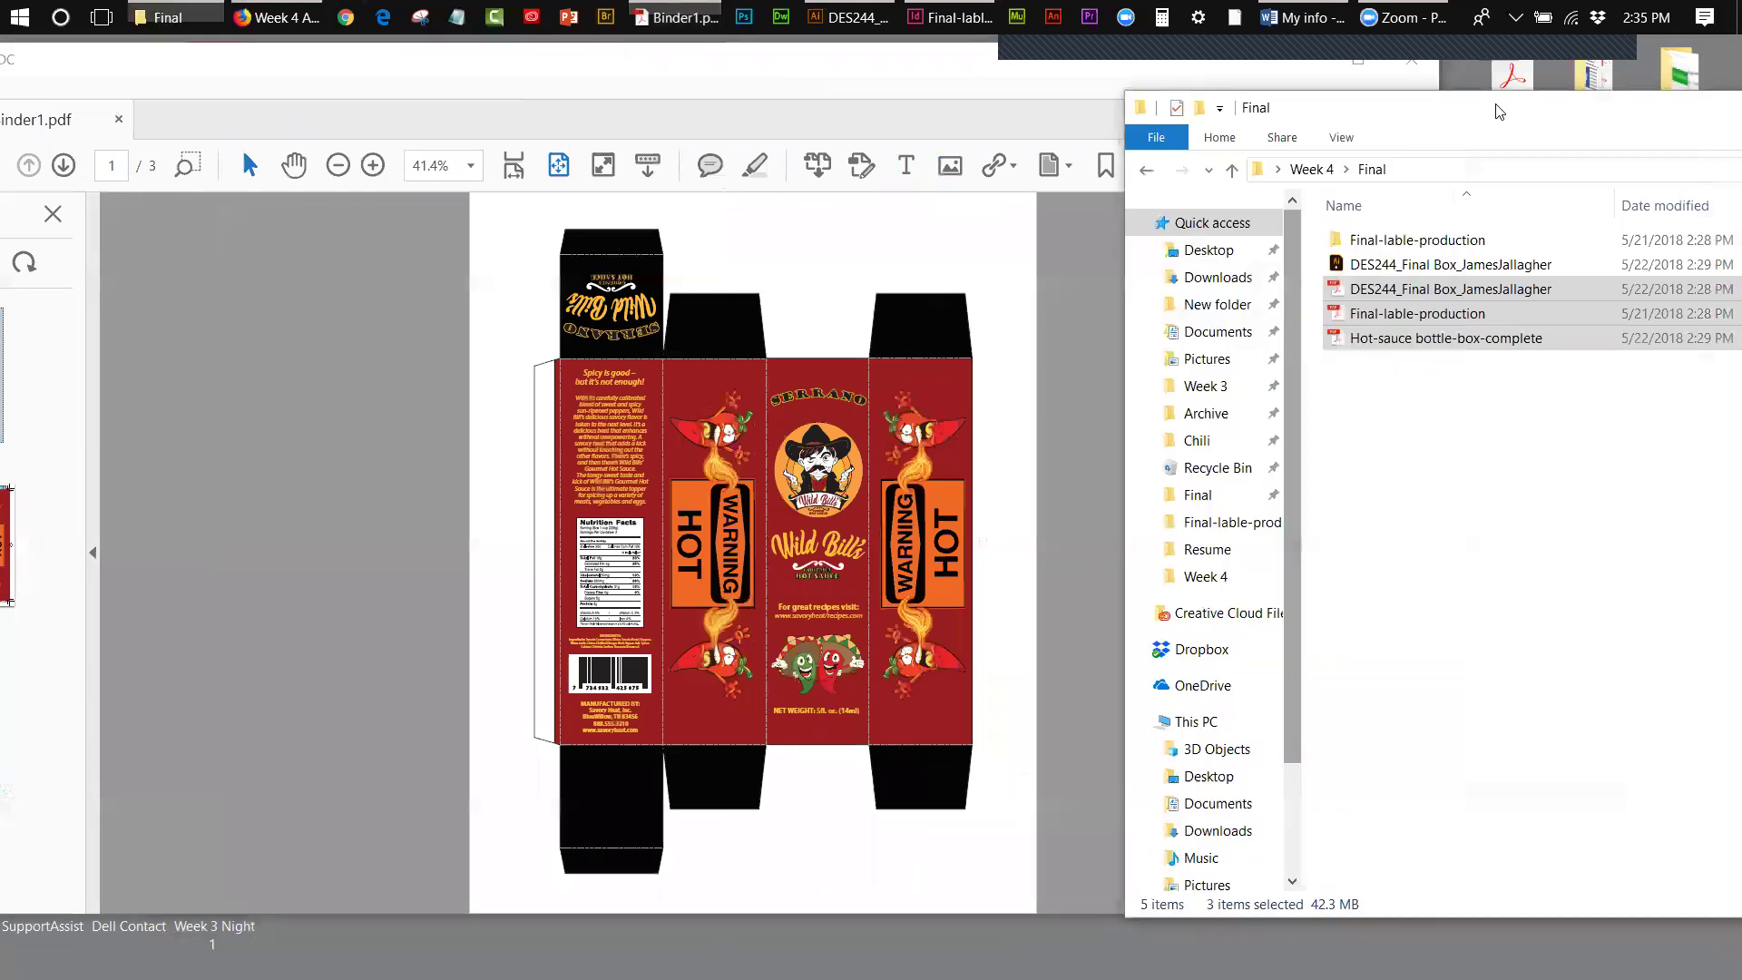
drag(1498, 111, 1684, 111)
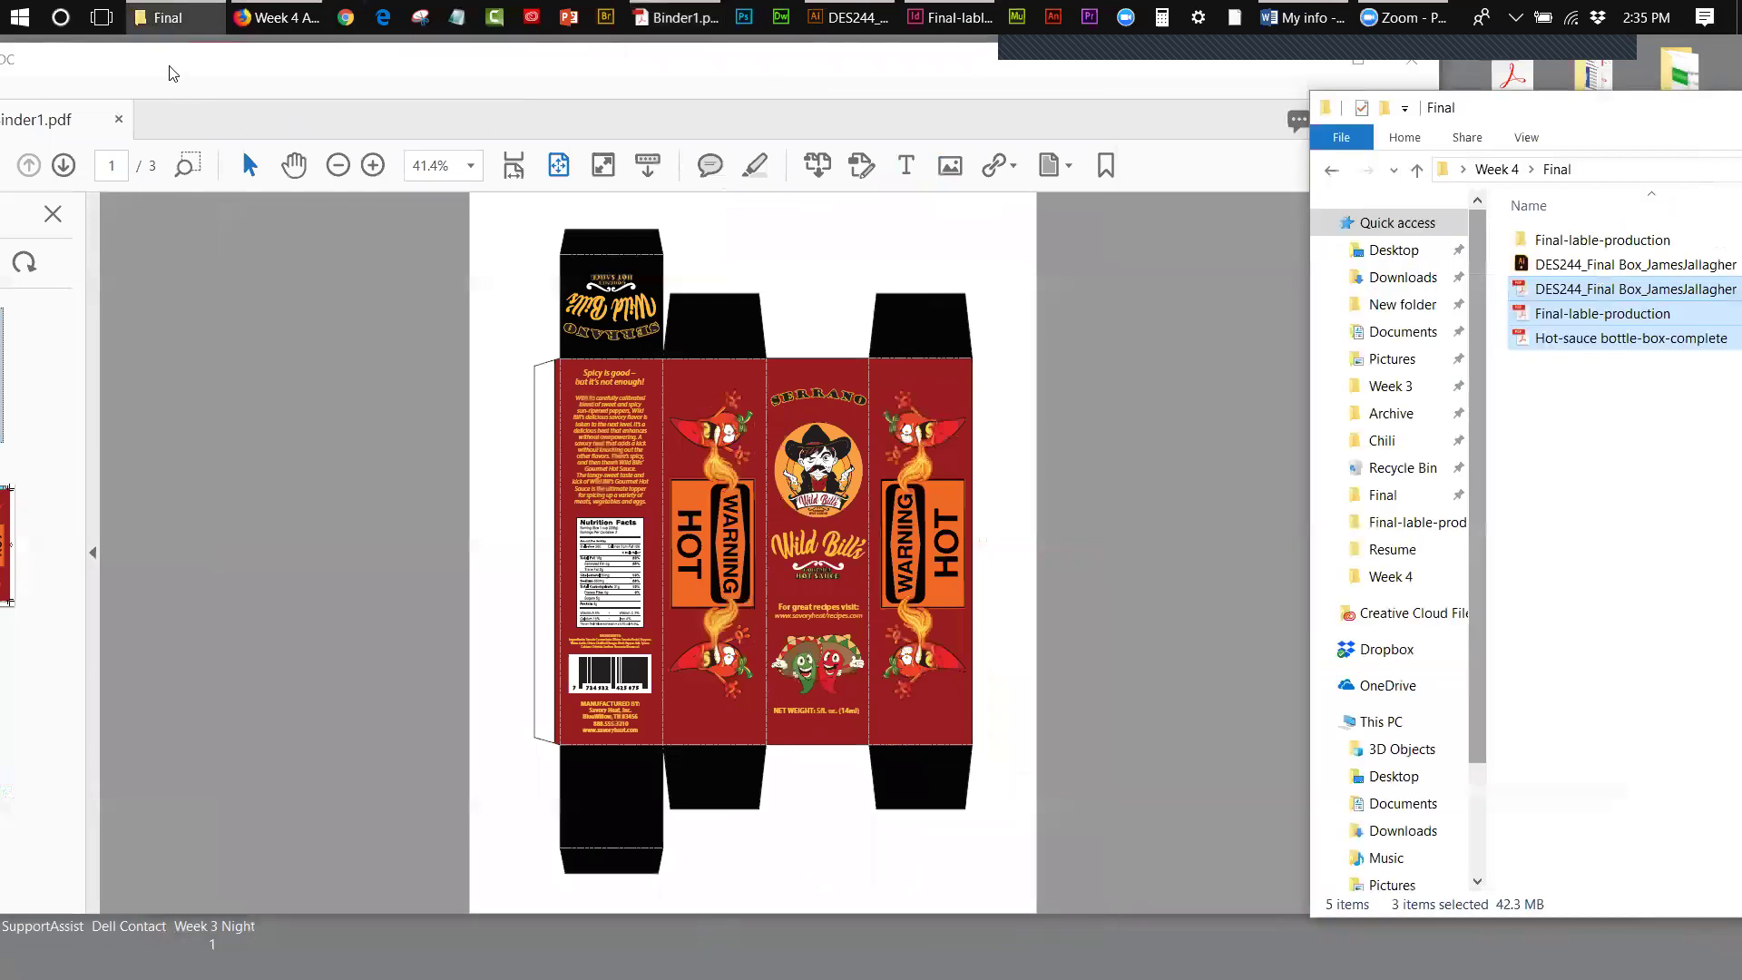
drag(173, 72, 436, 83)
- Save the combined PDF as Binder1 on the Desktop, replacing the existing file
click(53, 100)
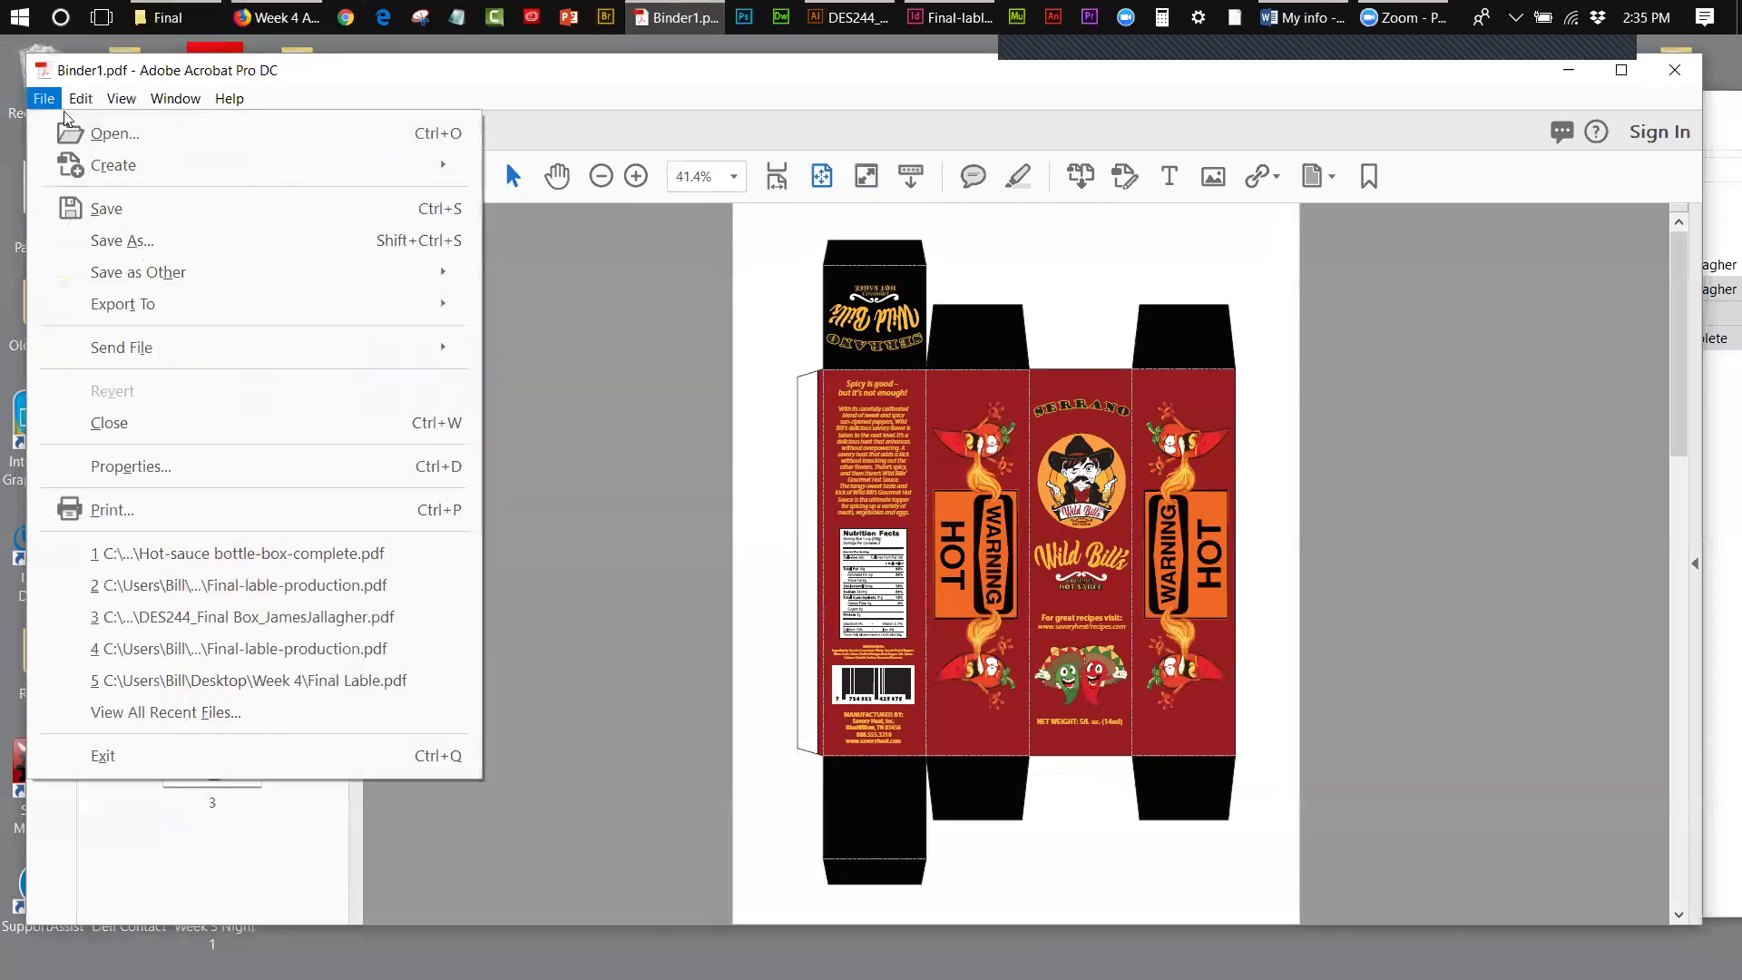
click(123, 241)
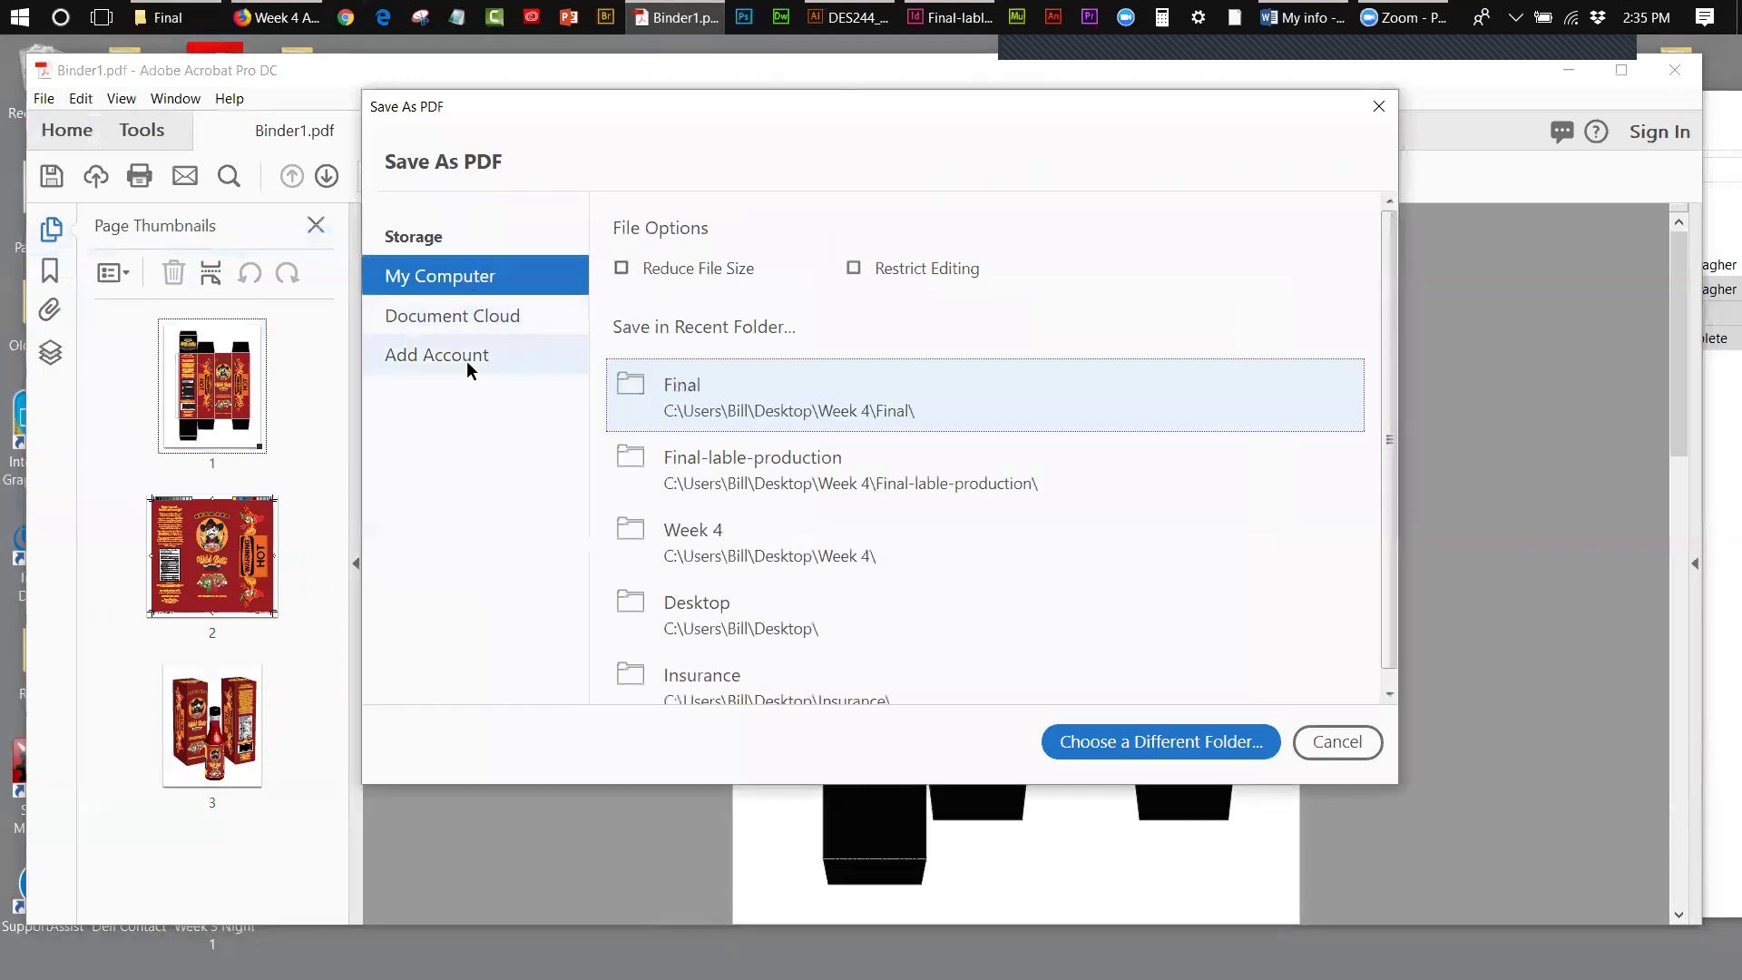
click(1099, 740)
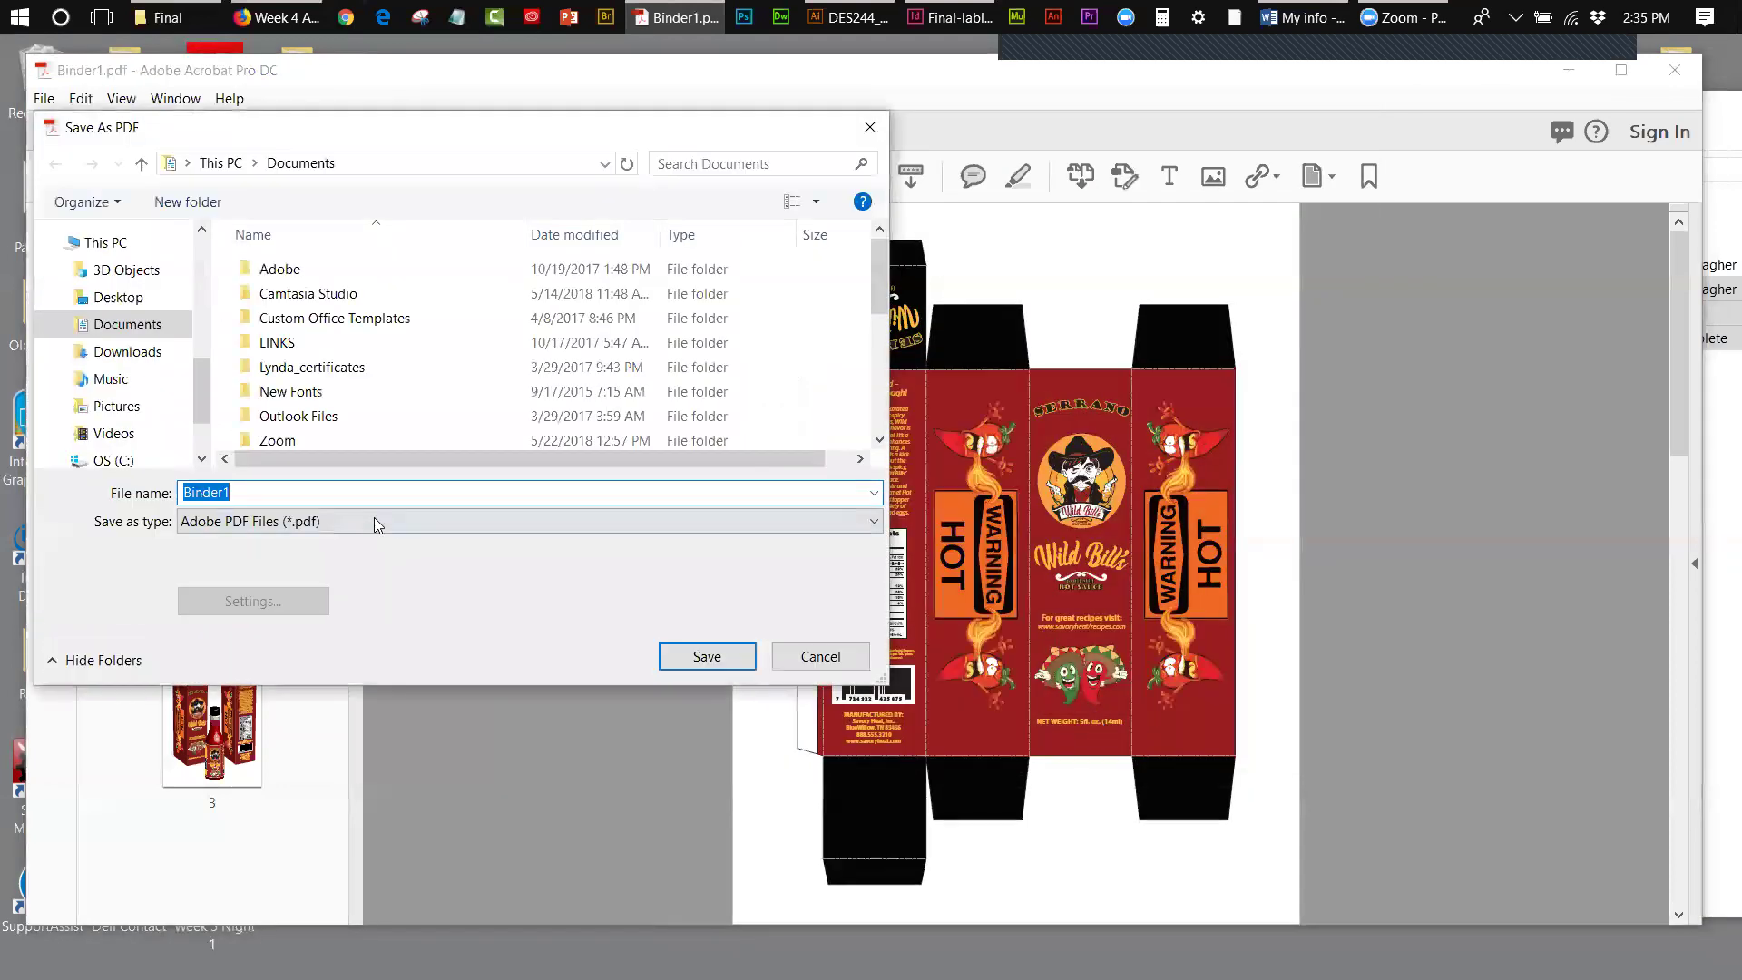
drag(200, 408, 200, 240)
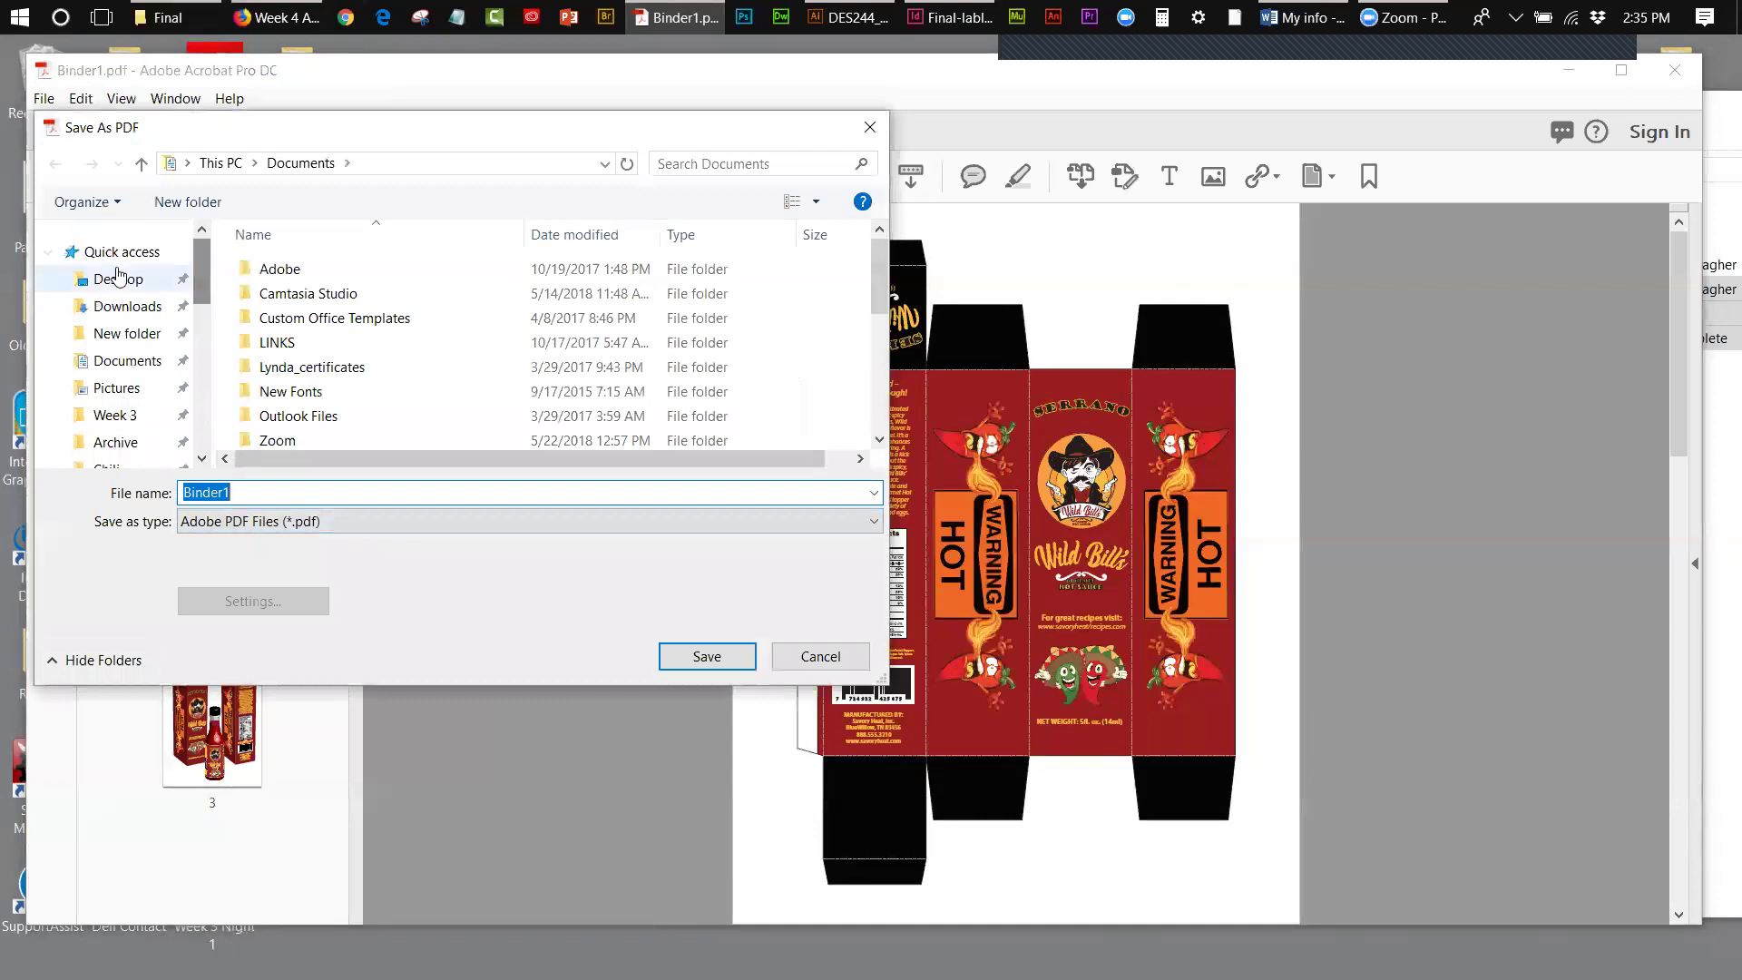
click(118, 279)
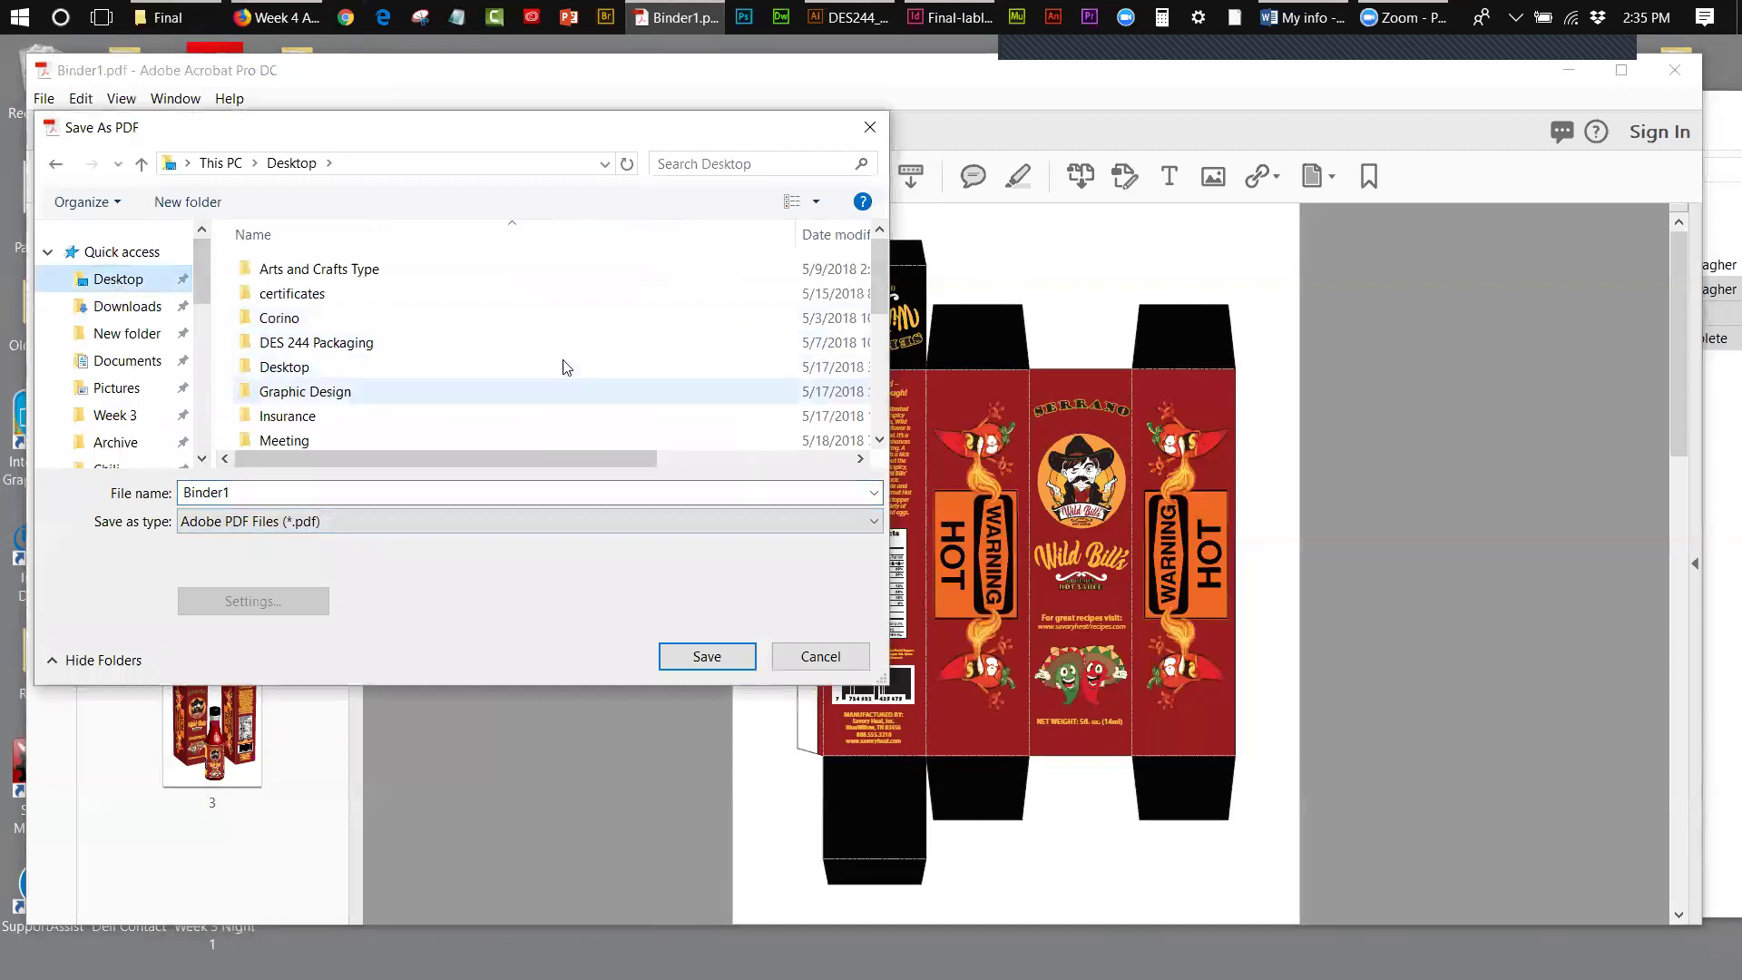
drag(237, 493, 128, 495)
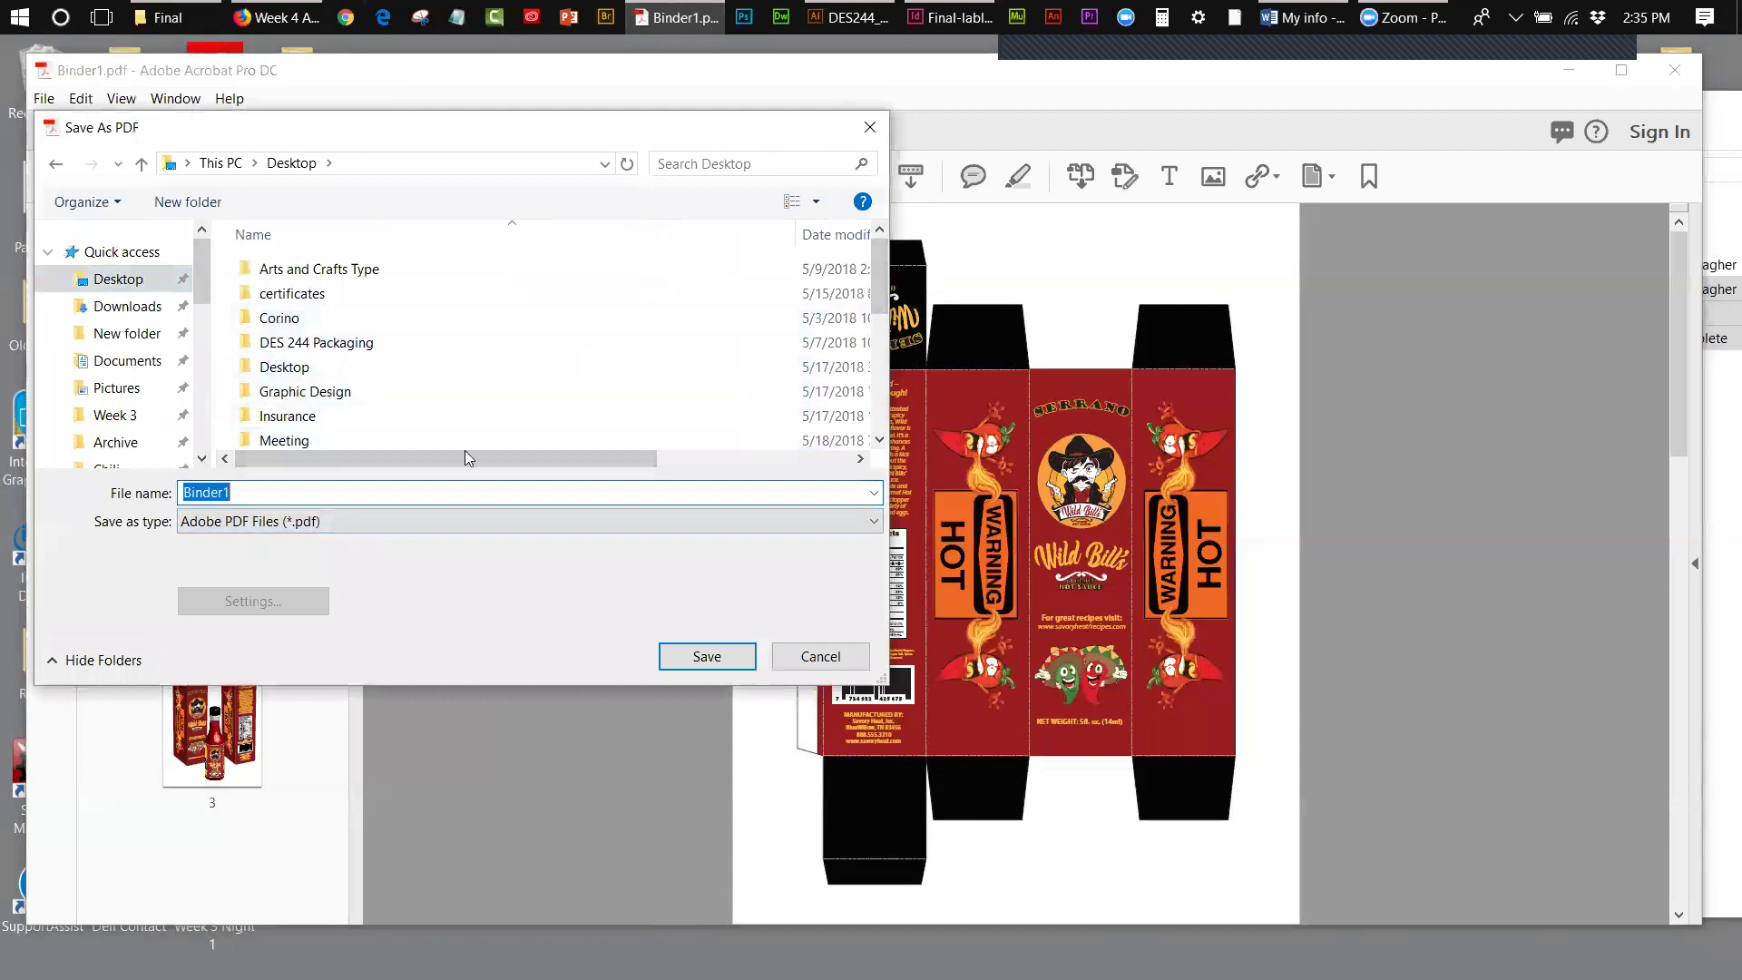
click(736, 655)
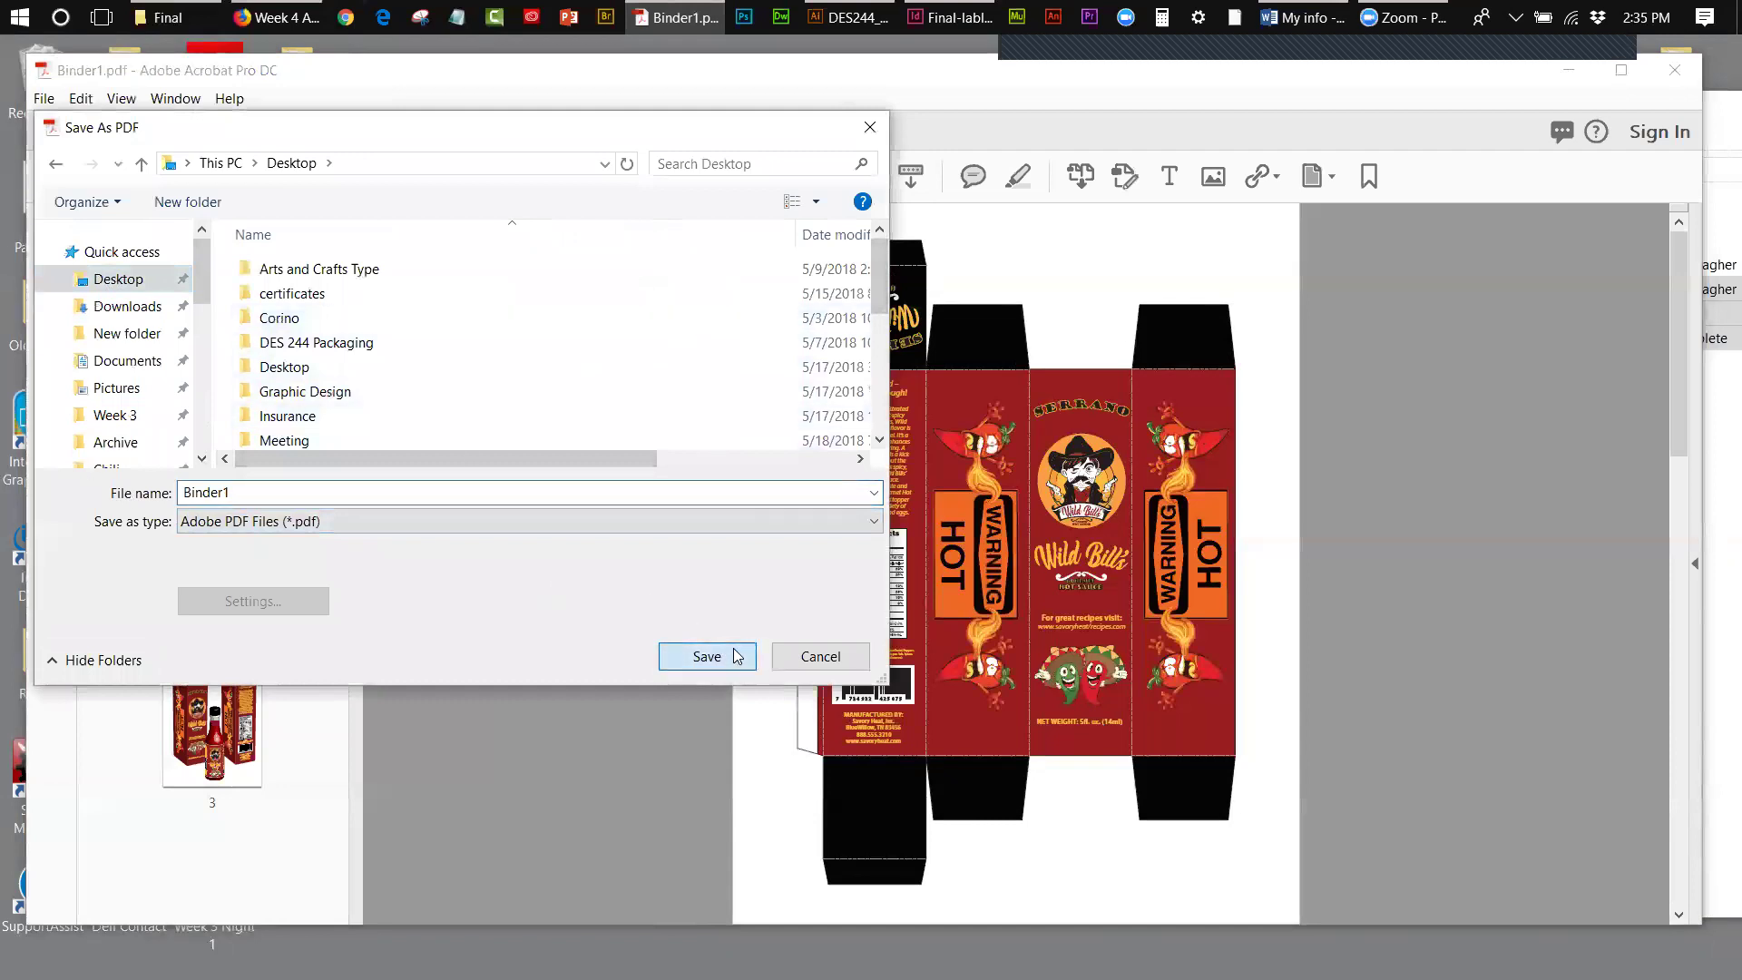
click(885, 610)
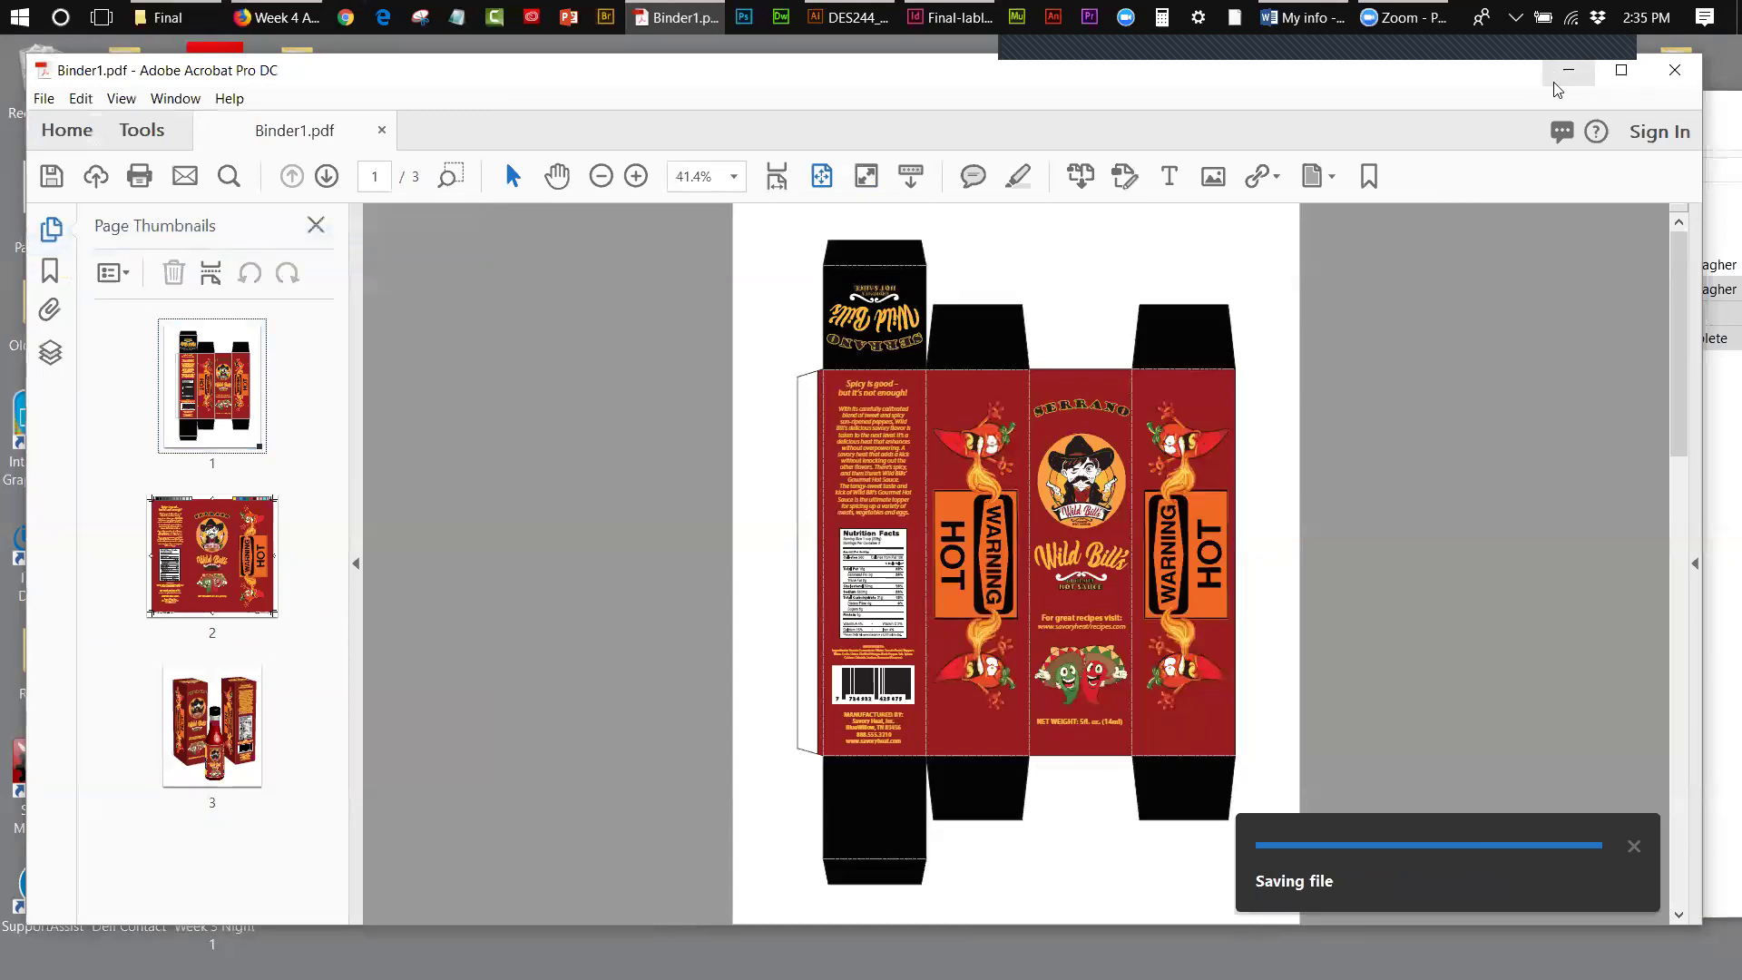
- Minimise Acrobat and arrange the Final folder window beside the desktop Binder1 icon
click(1568, 73)
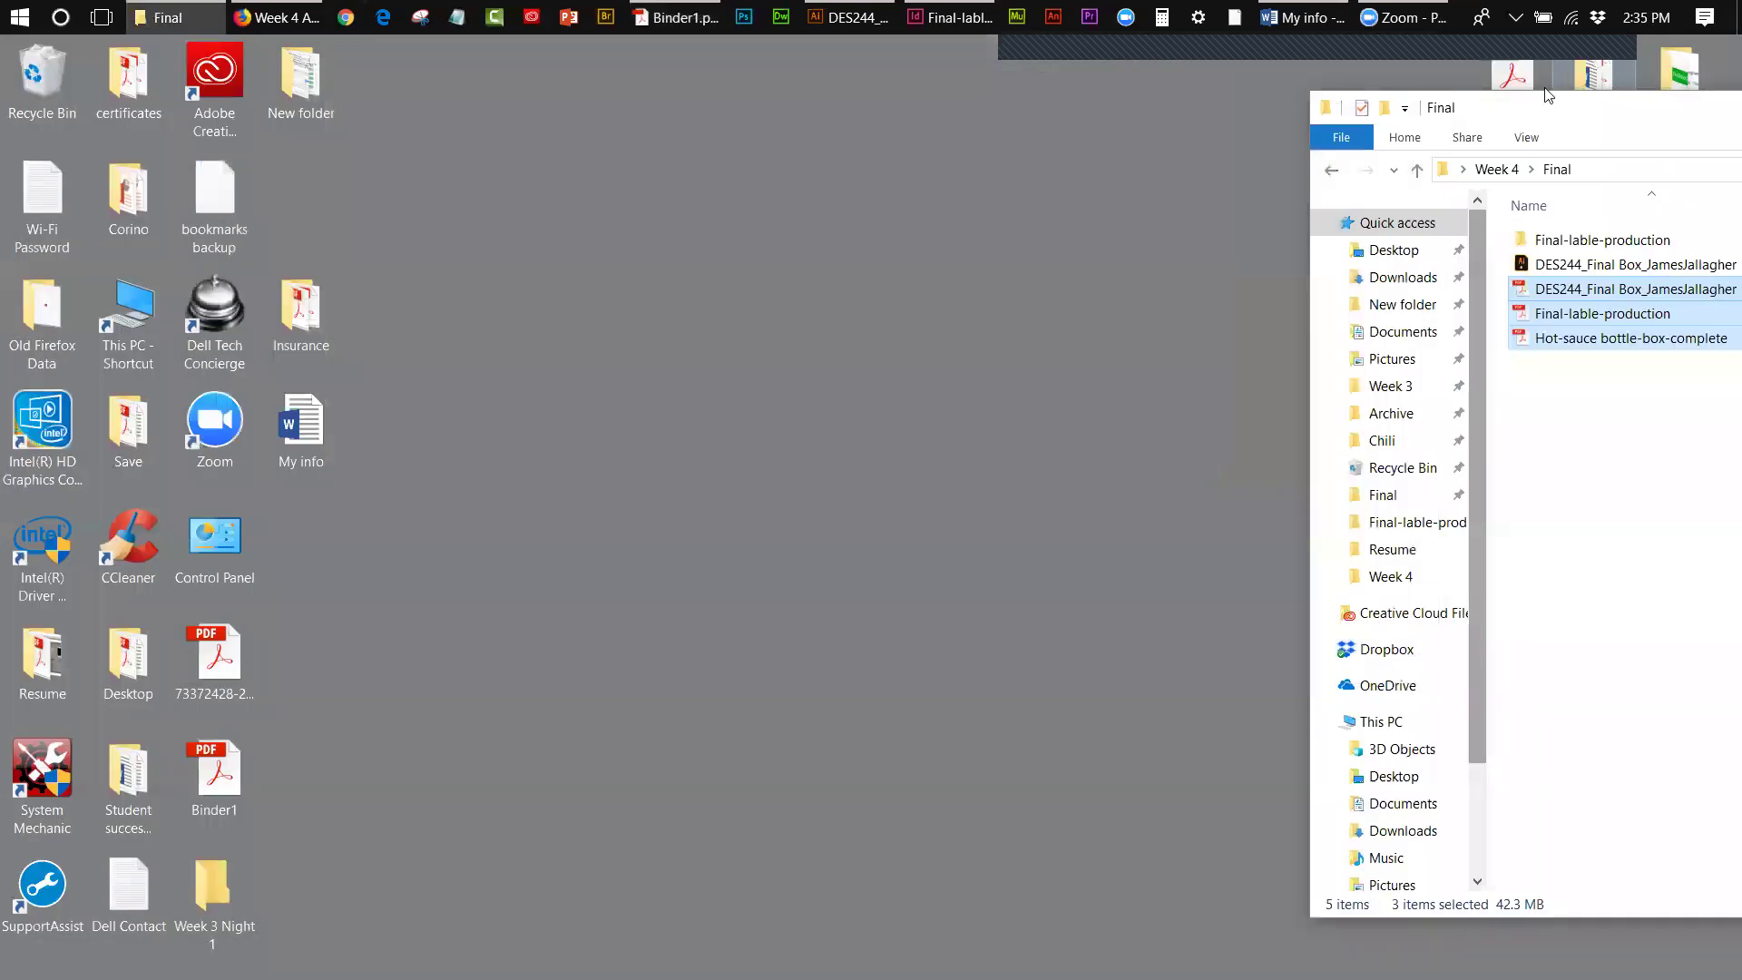
drag(1385, 103, 867, 86)
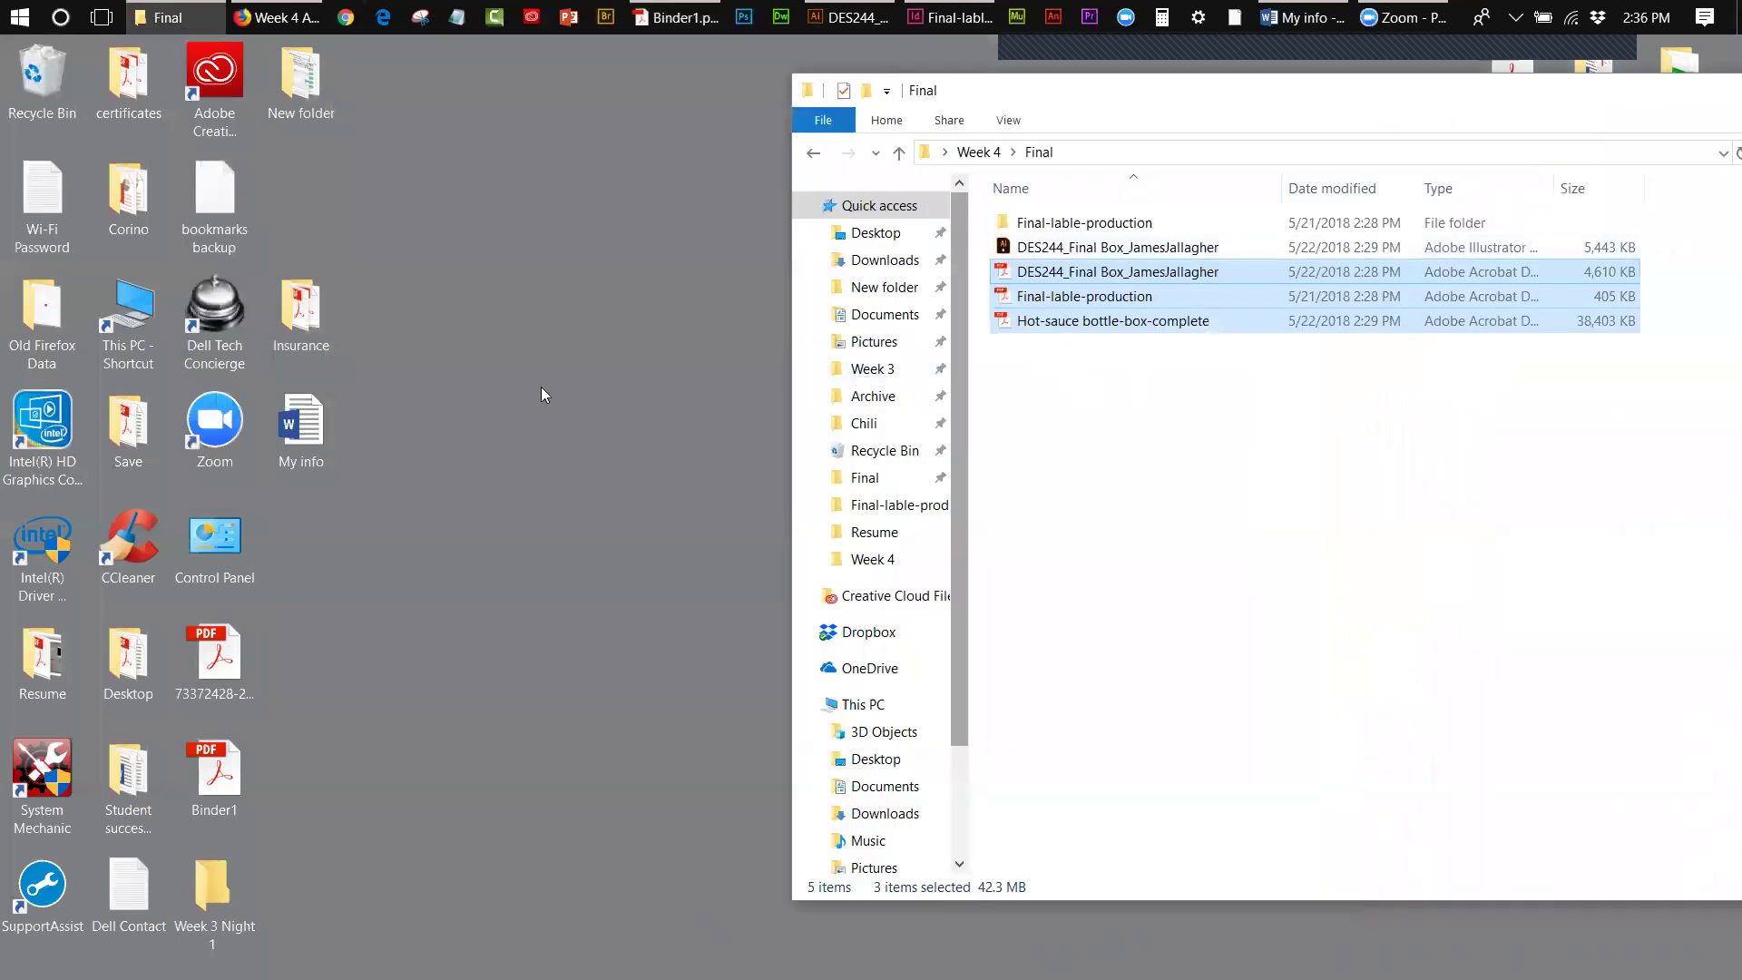
drag(218, 786, 563, 440)
- Create a new folder named PDF in Final and select the three PDFs for it
right_click(1094, 531)
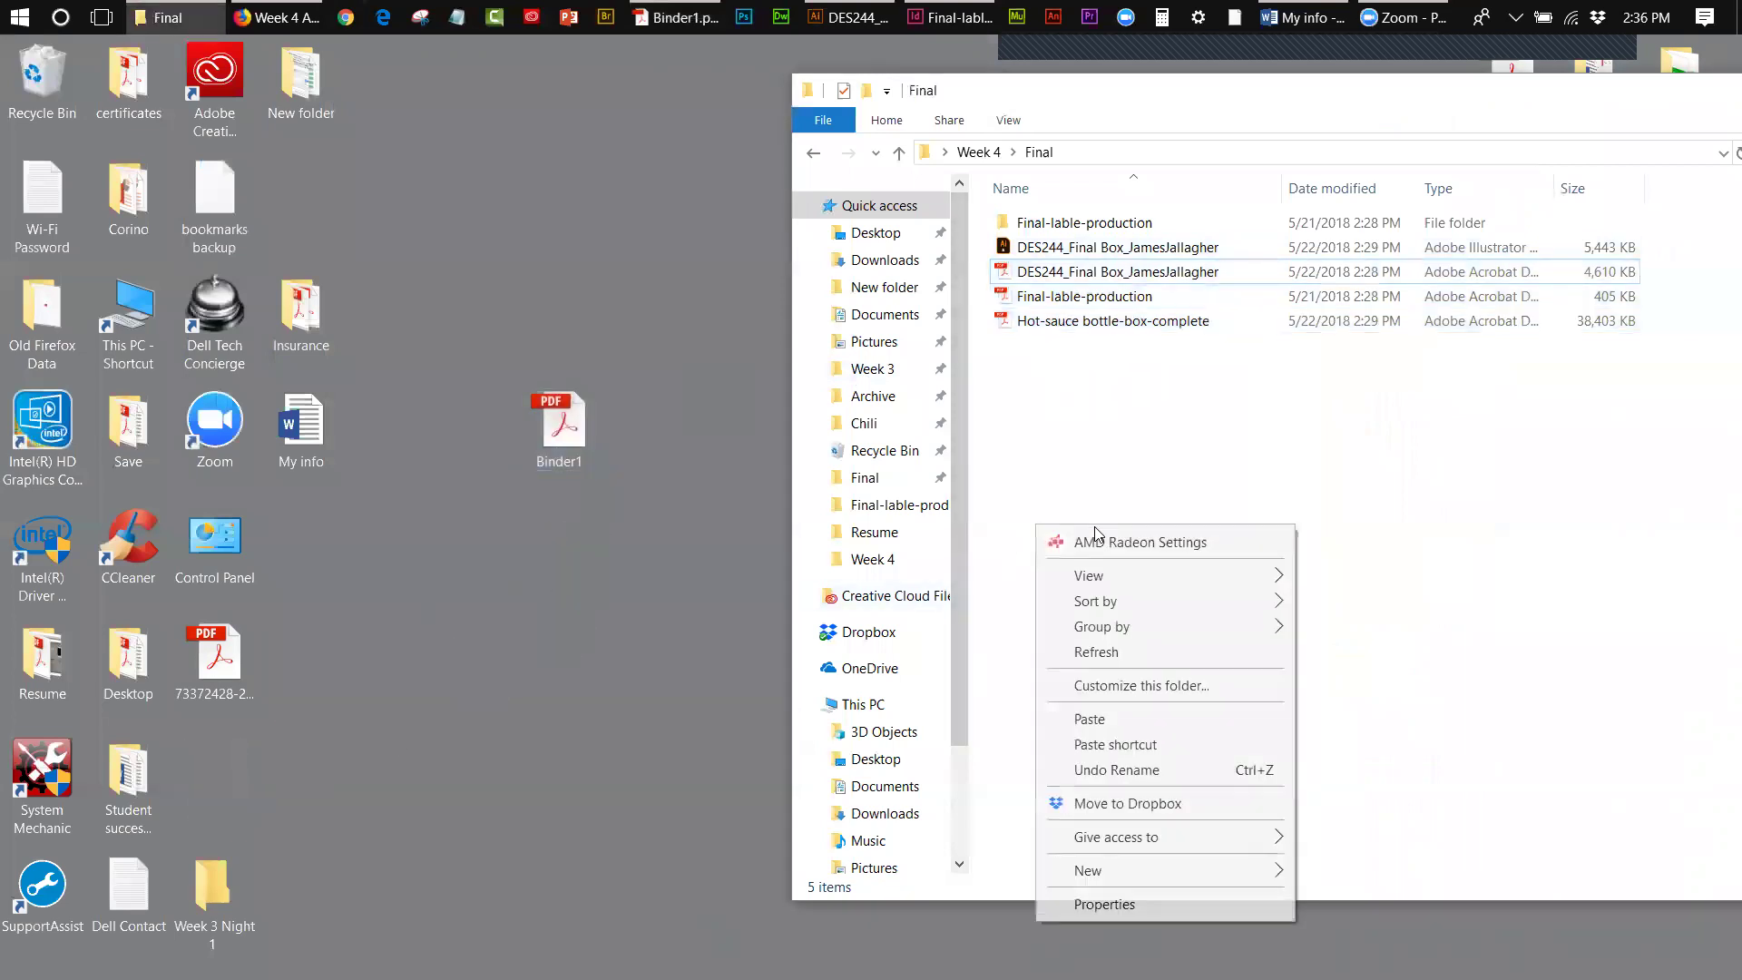
mouse_move(1084, 870)
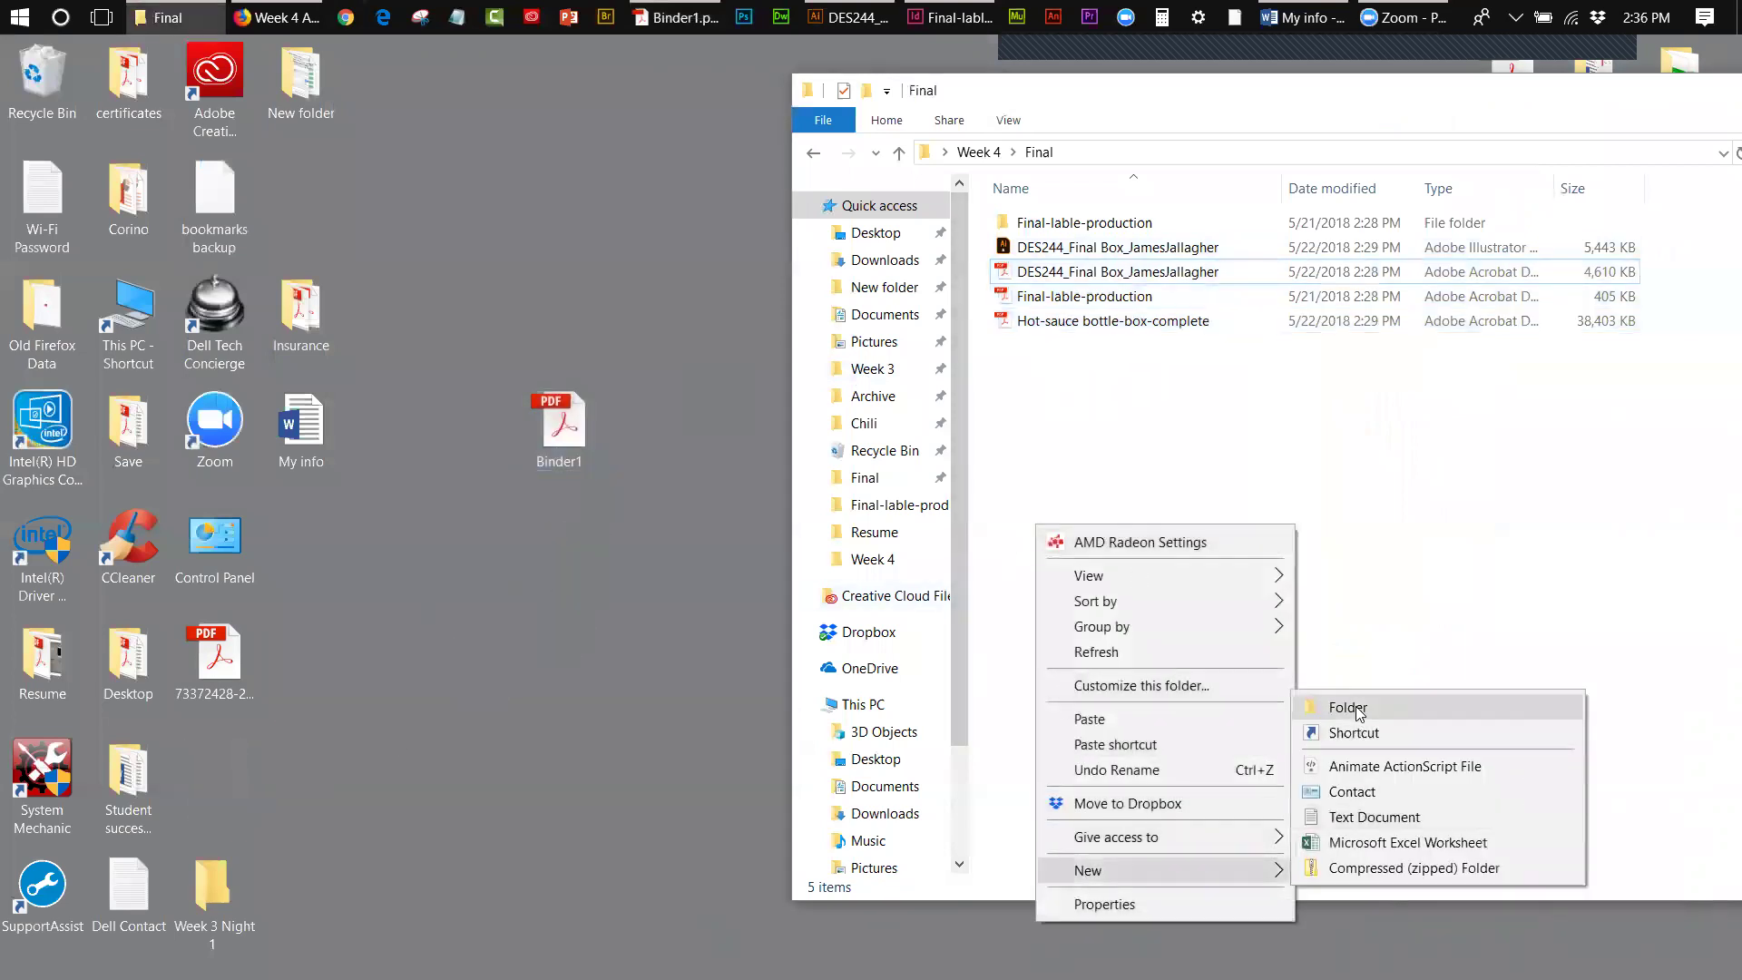
click(1355, 705)
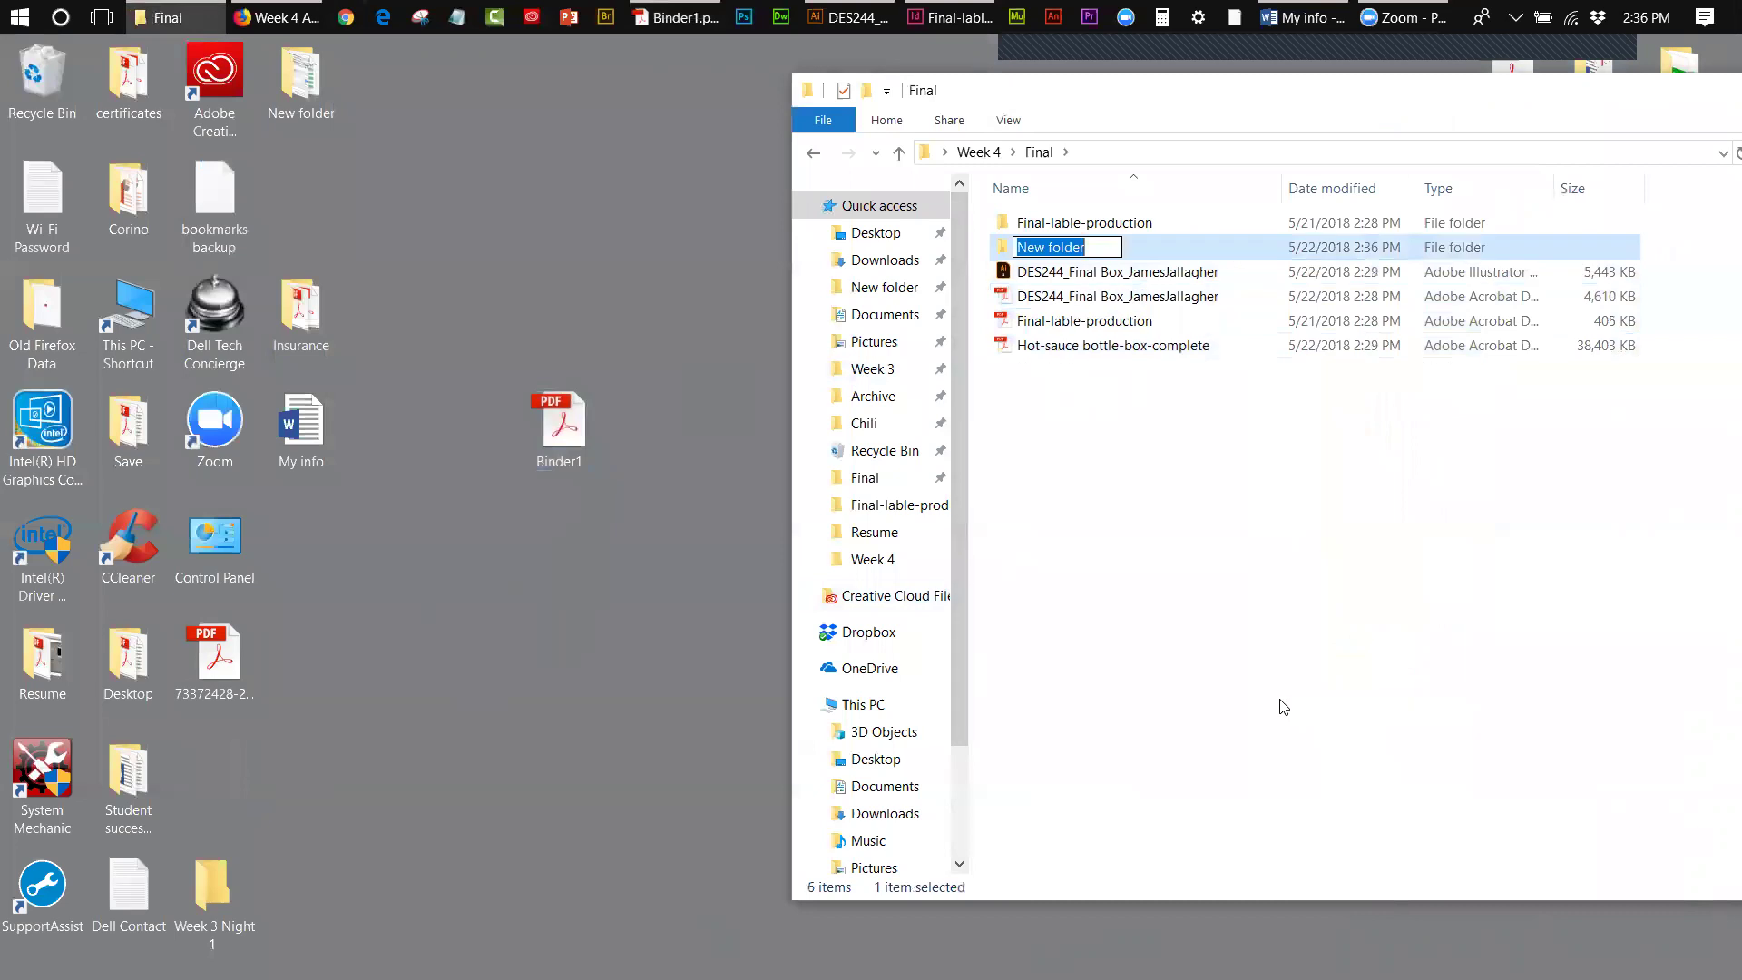
text(PDF)
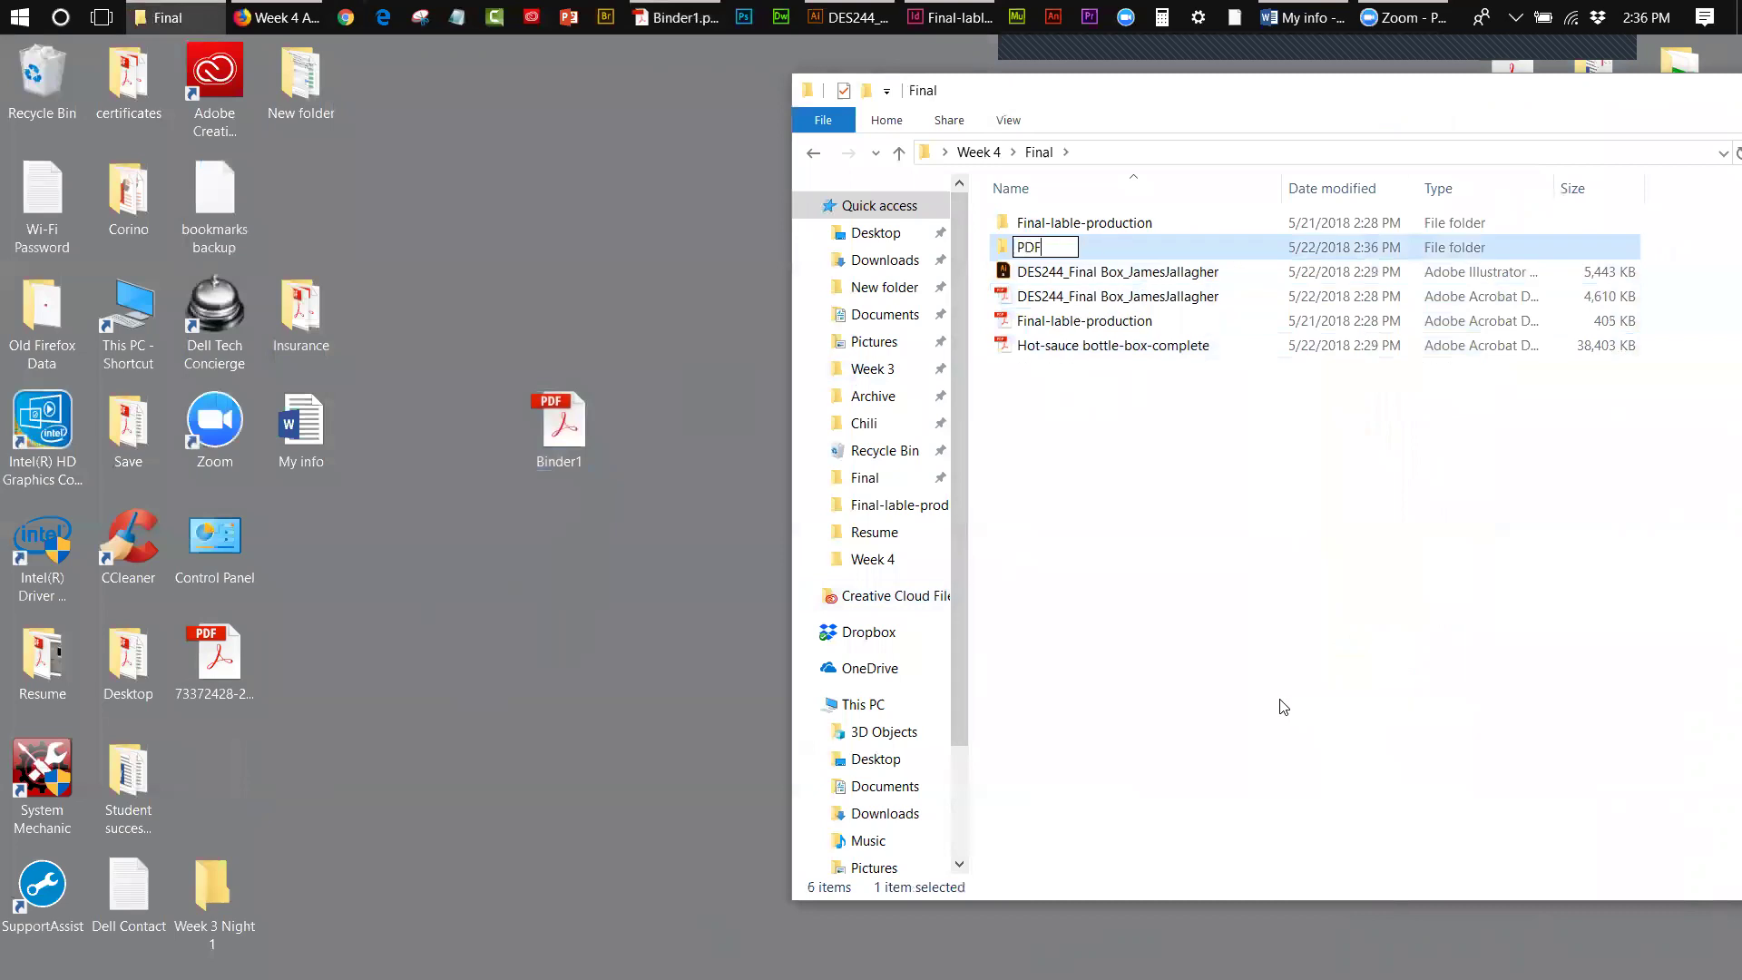
click(1250, 714)
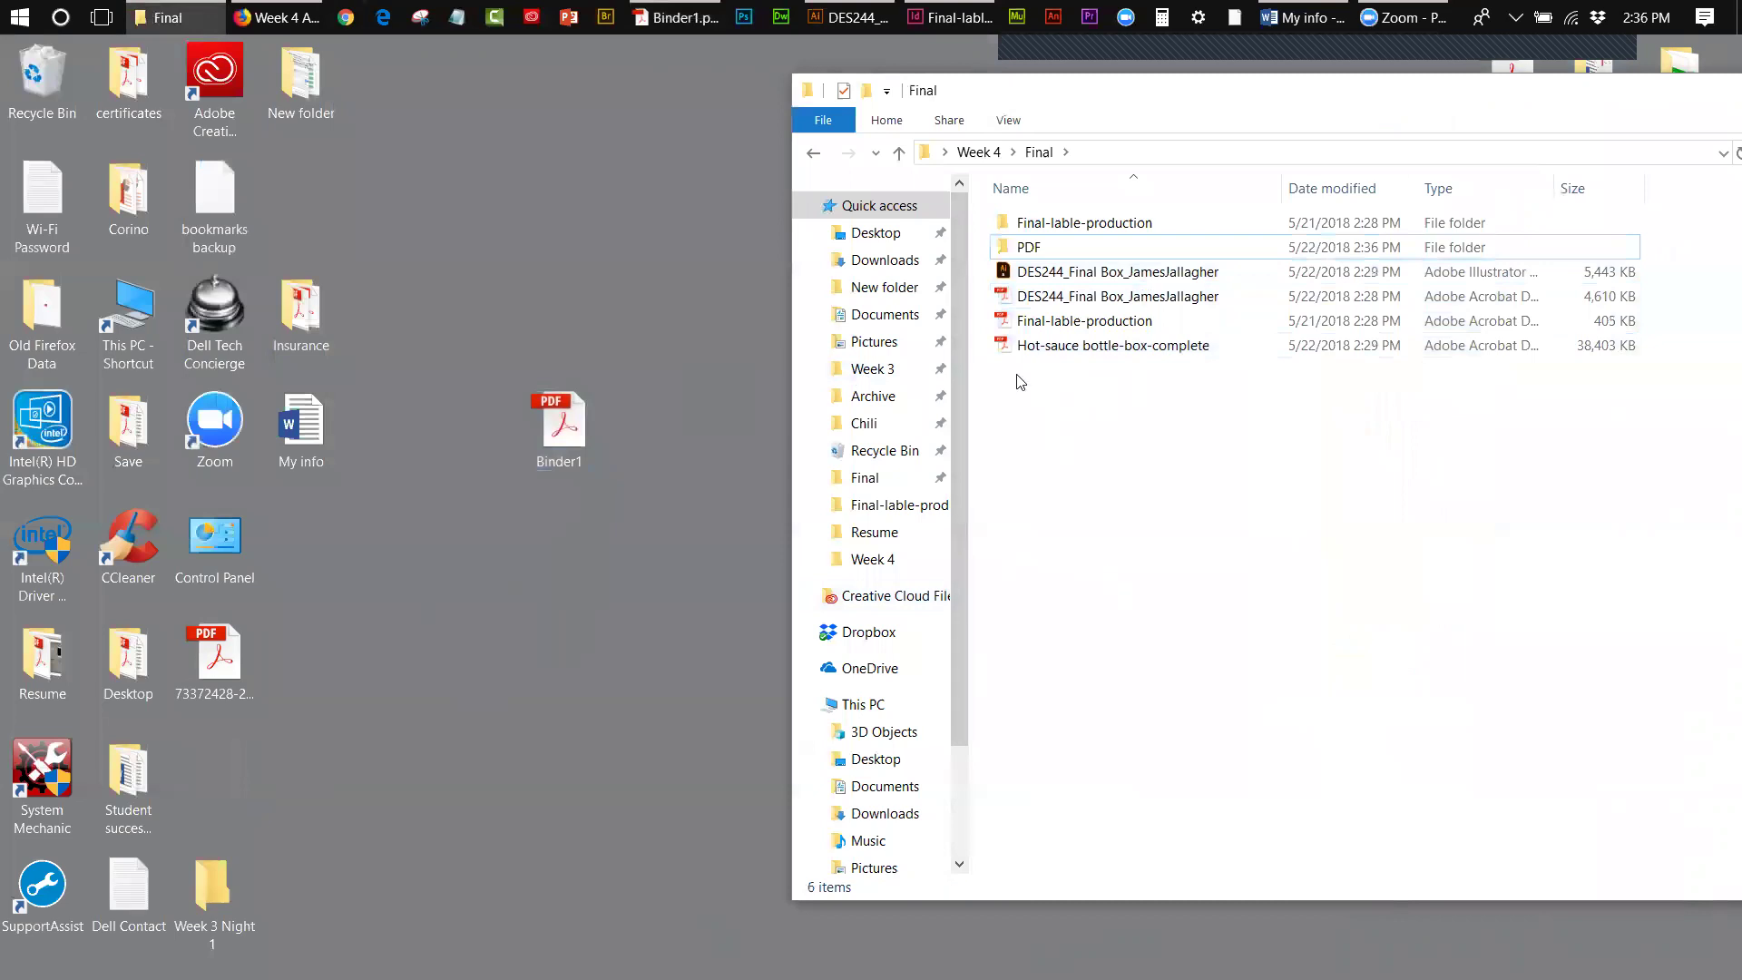
click(1016, 345)
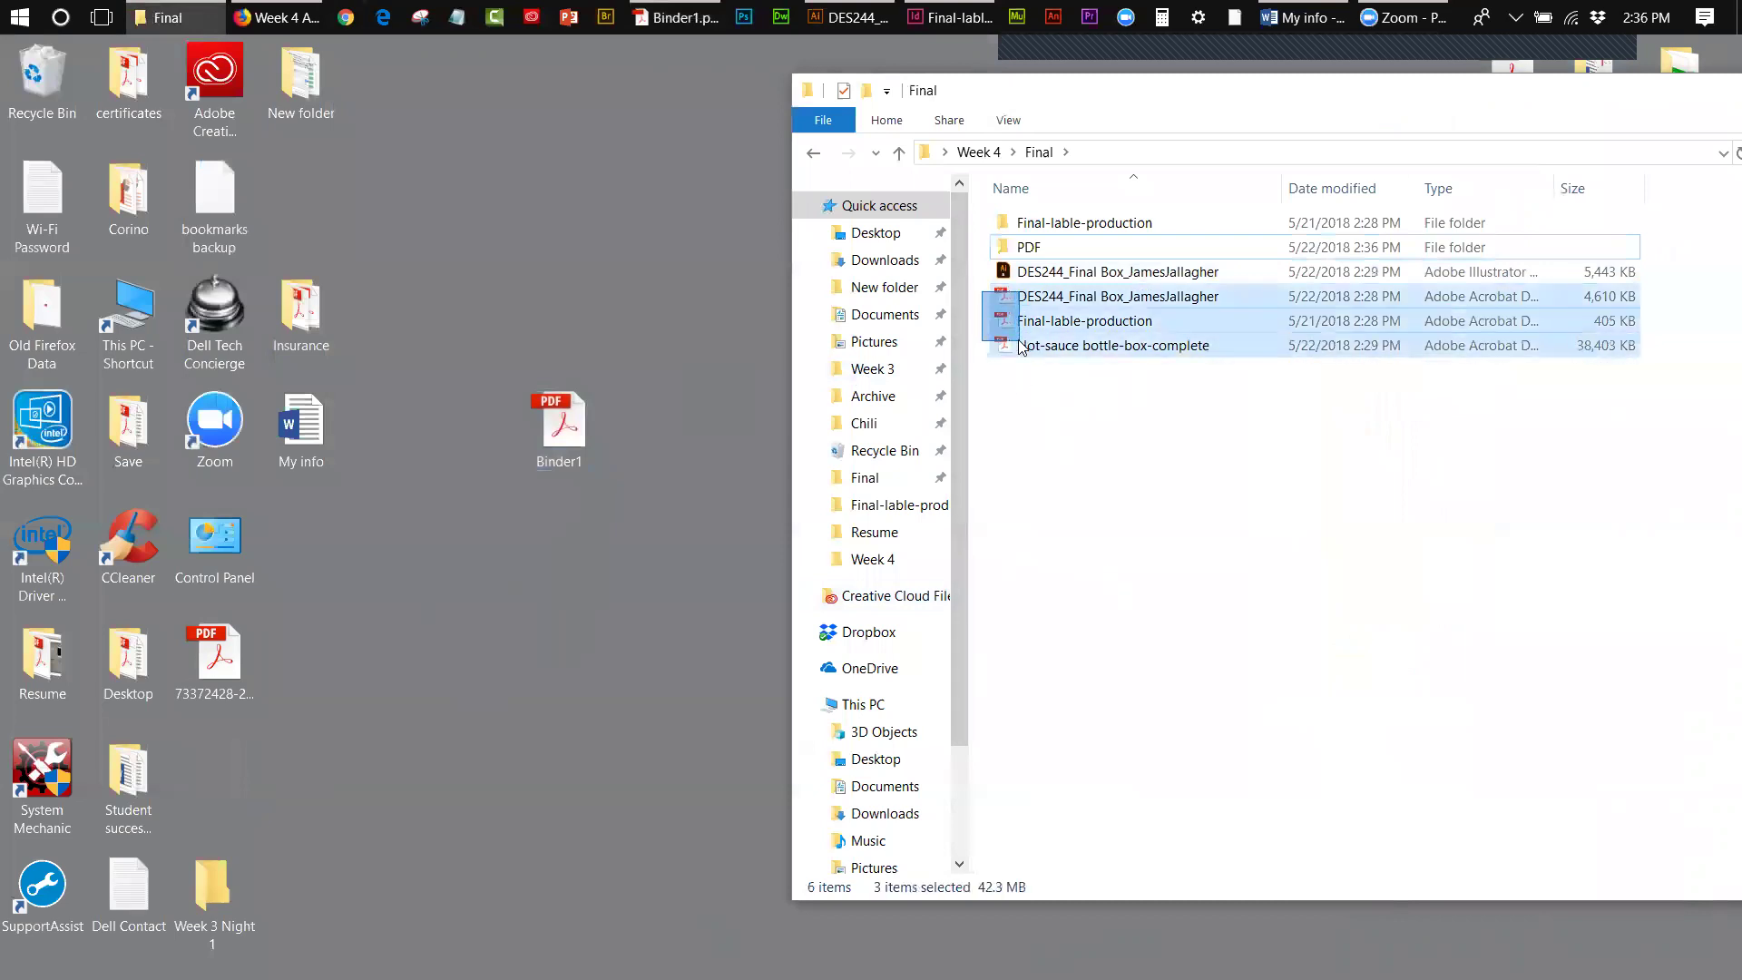
drag(980, 299, 412, 174)
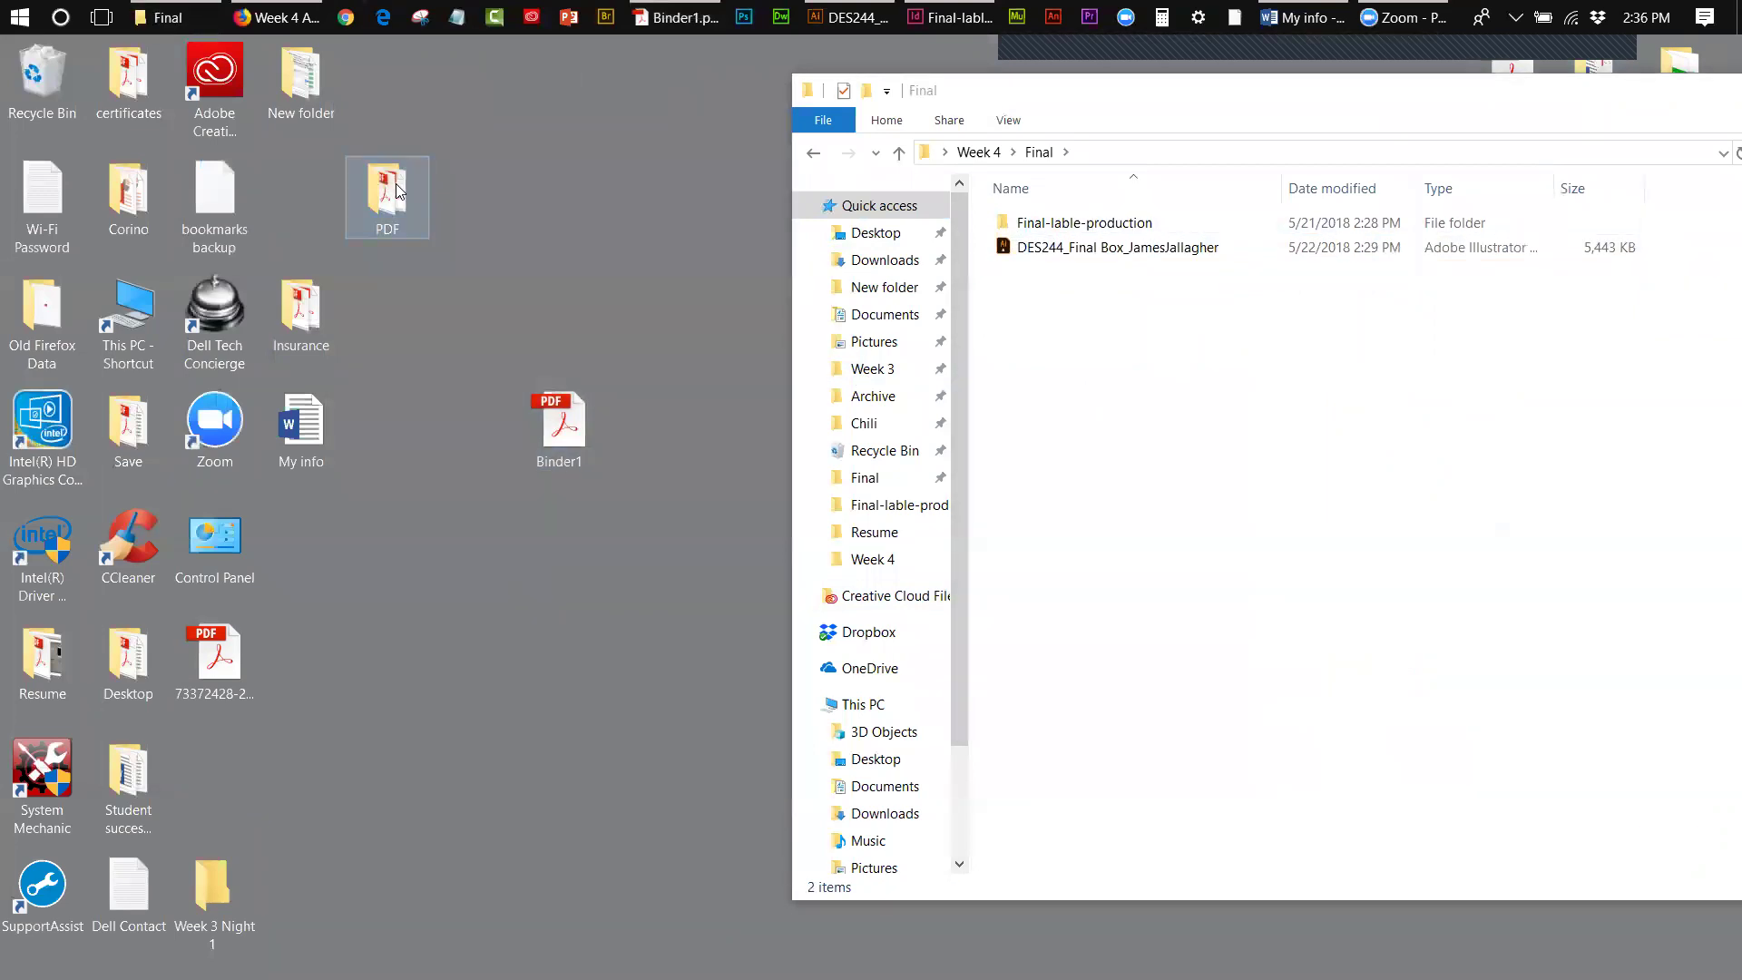
- Drag Binder1 from the desktop into the Final folder window
double_click(396, 191)
click(1172, 111)
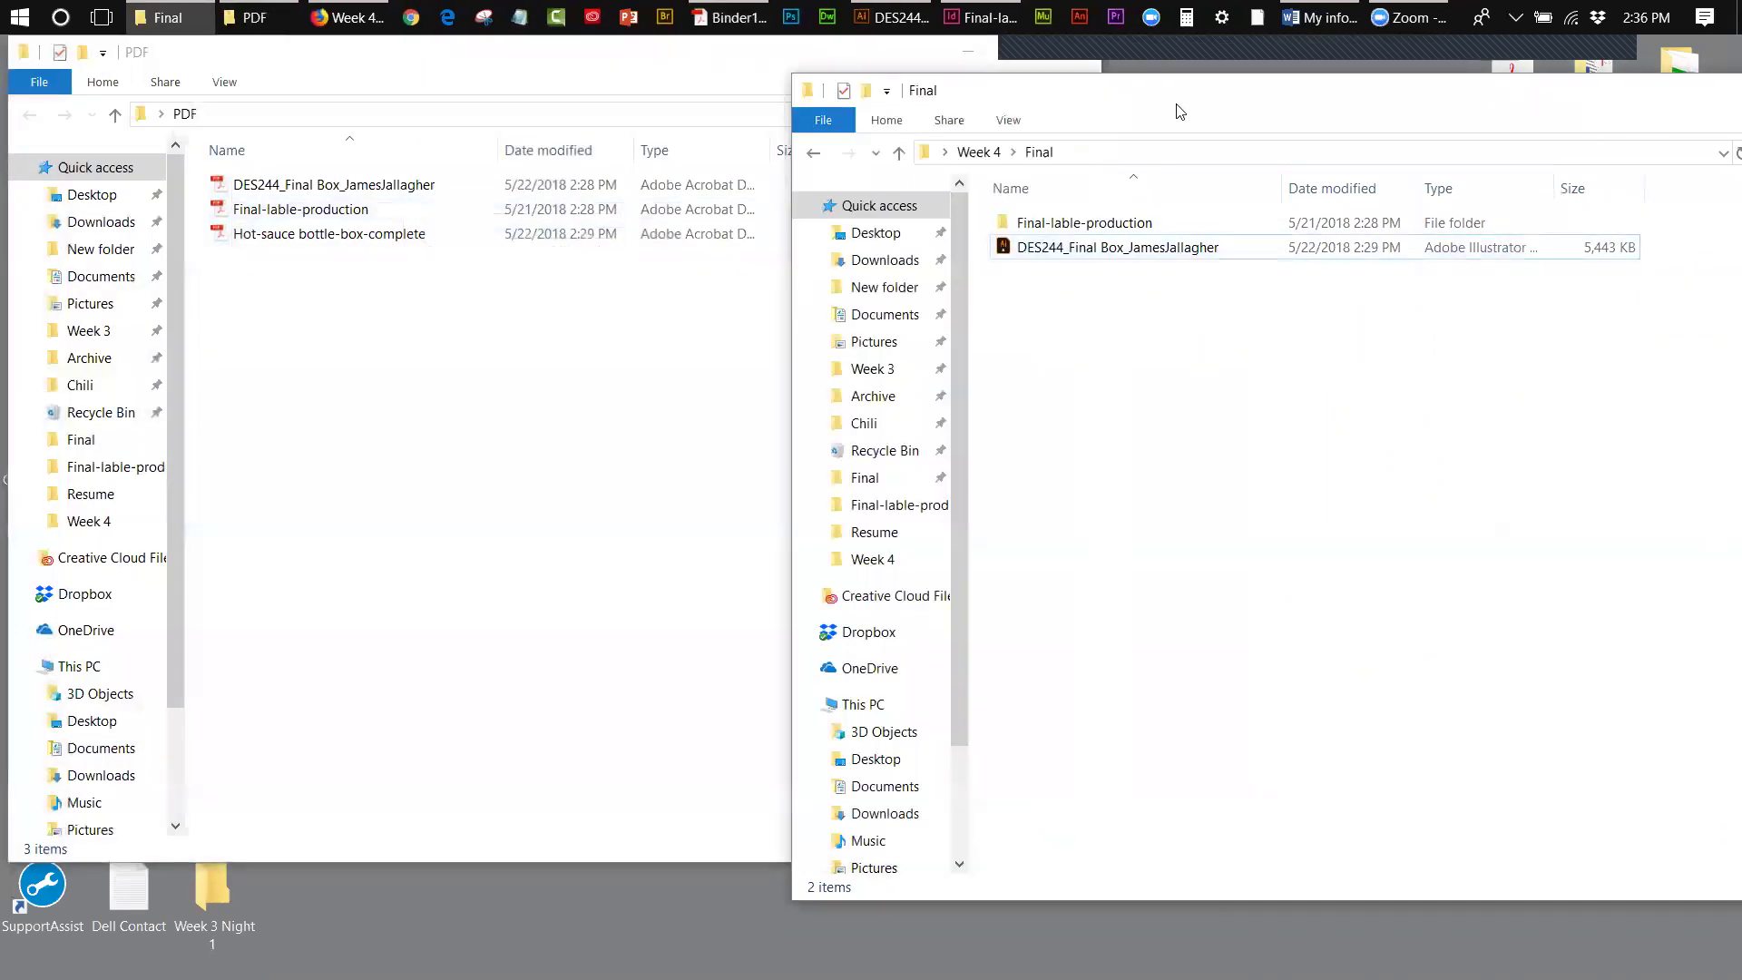
drag(1179, 110, 1322, 117)
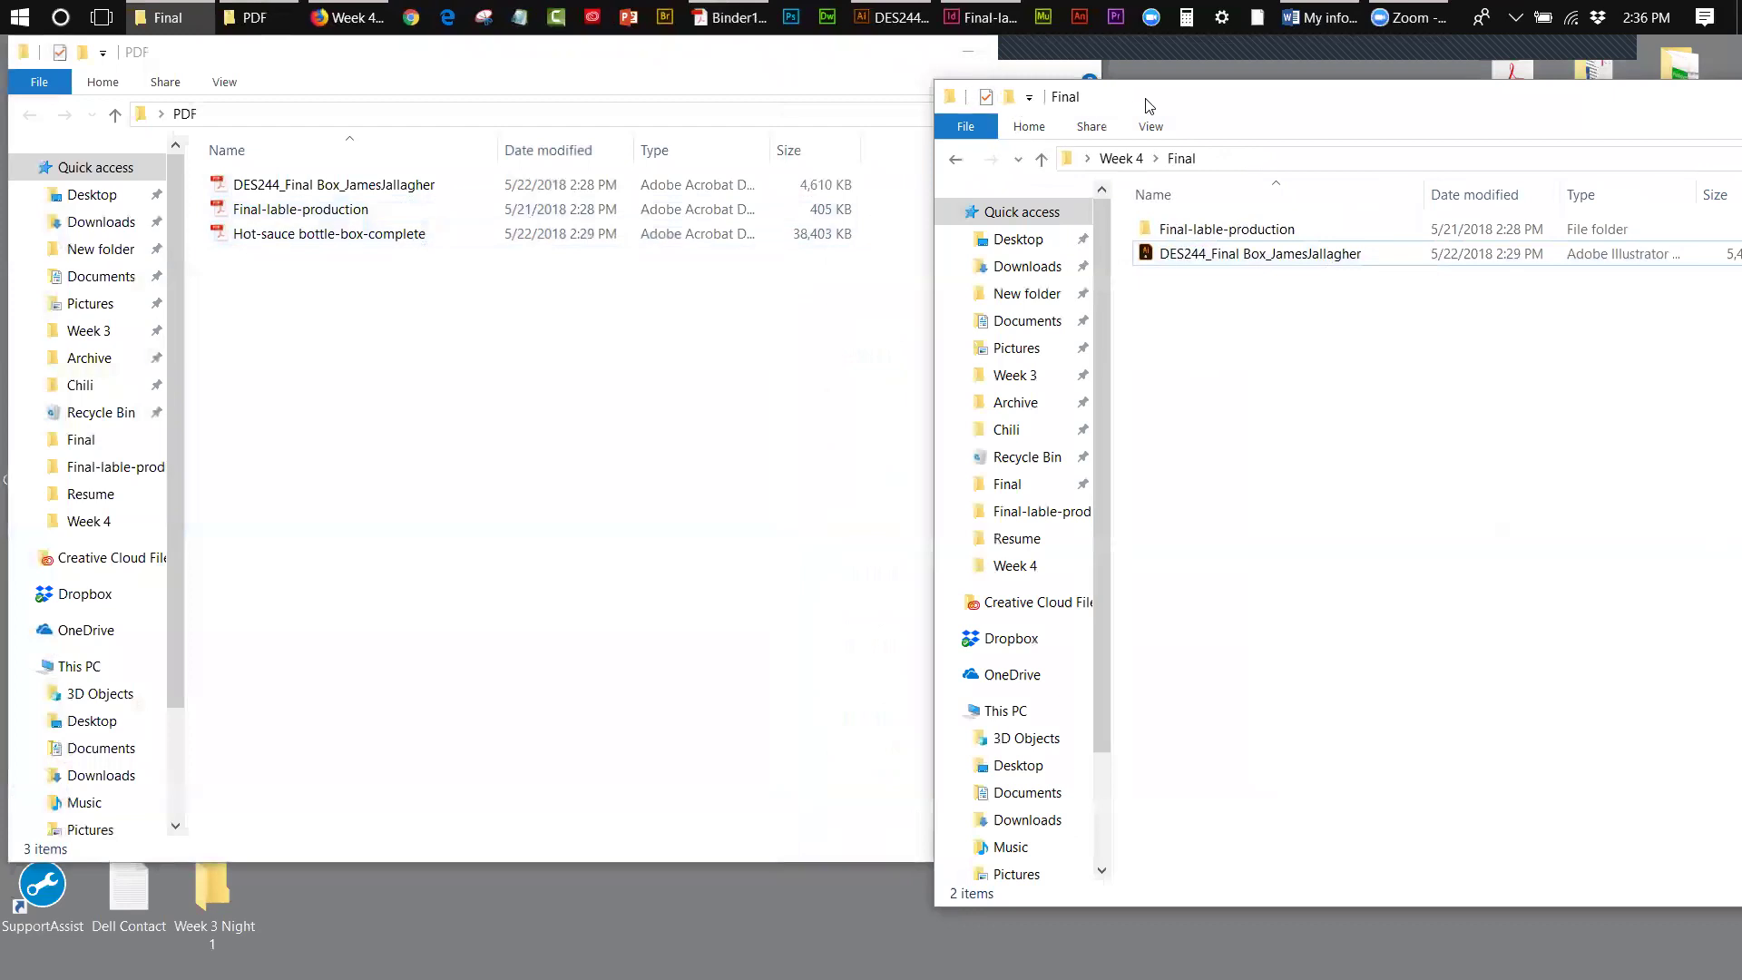
drag(1148, 106, 1193, 112)
click(692, 73)
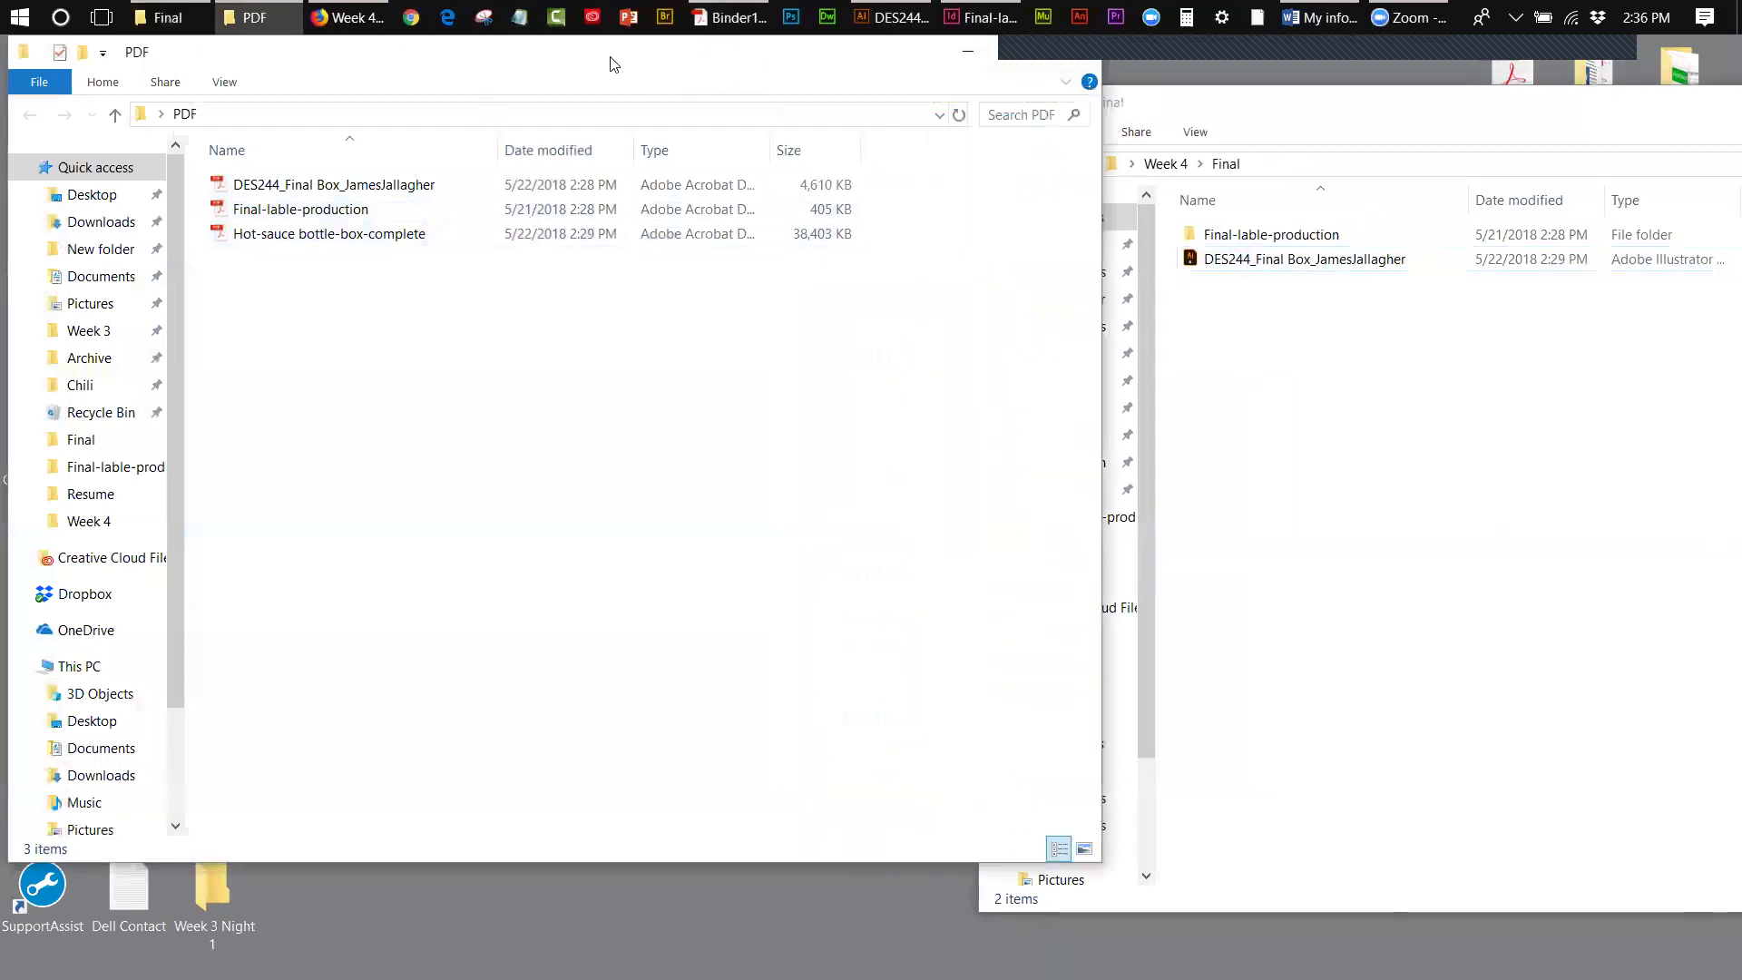
drag(614, 65, 496, 517)
drag(557, 412, 1394, 411)
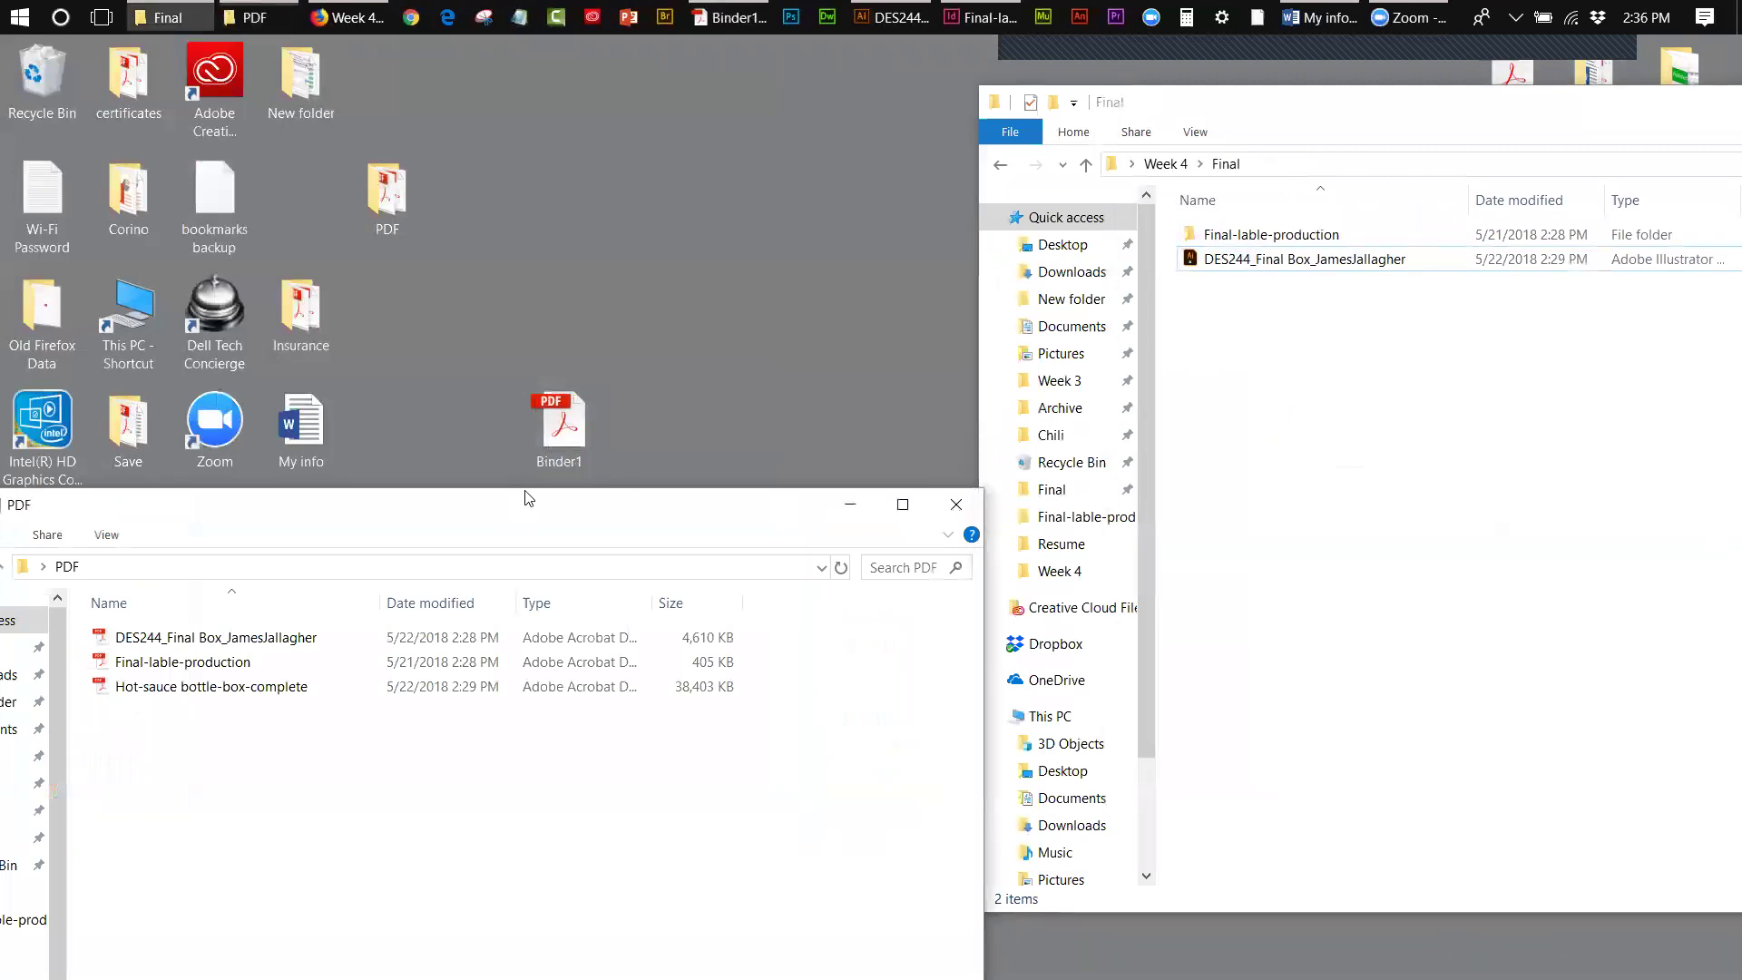
drag(513, 516, 538, 156)
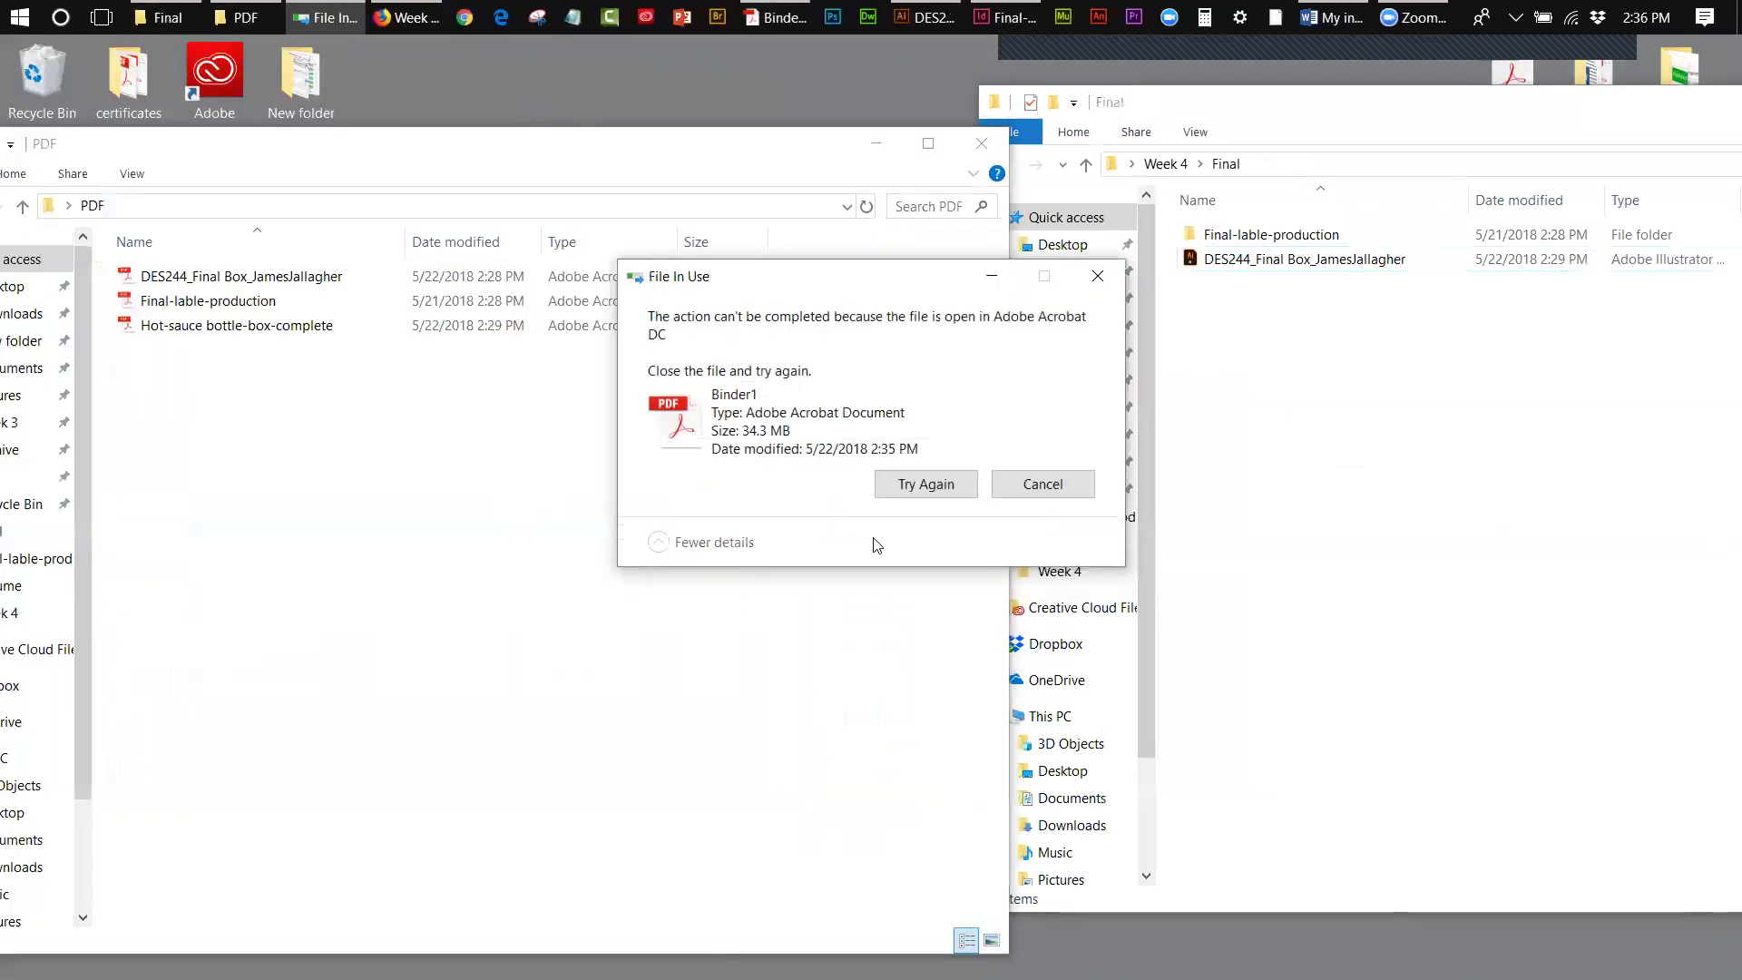
- Close Binder1 in Acrobat and retry the move so it completes
click(752, 25)
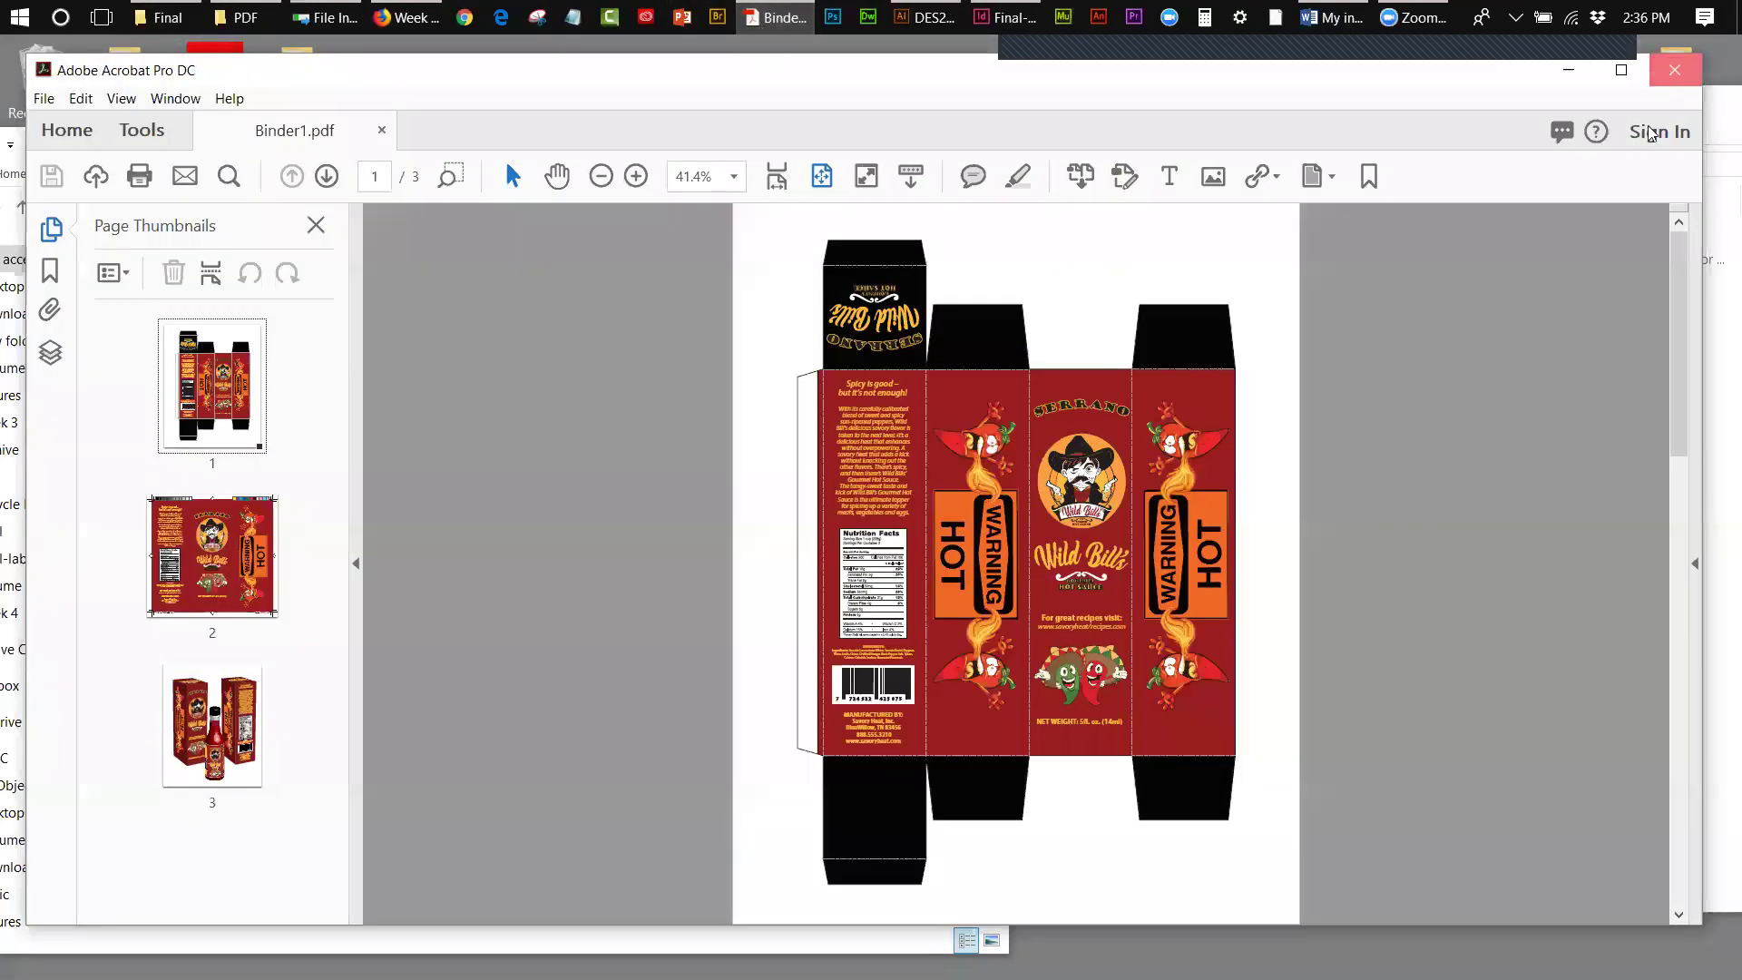
click(1673, 70)
click(1022, 484)
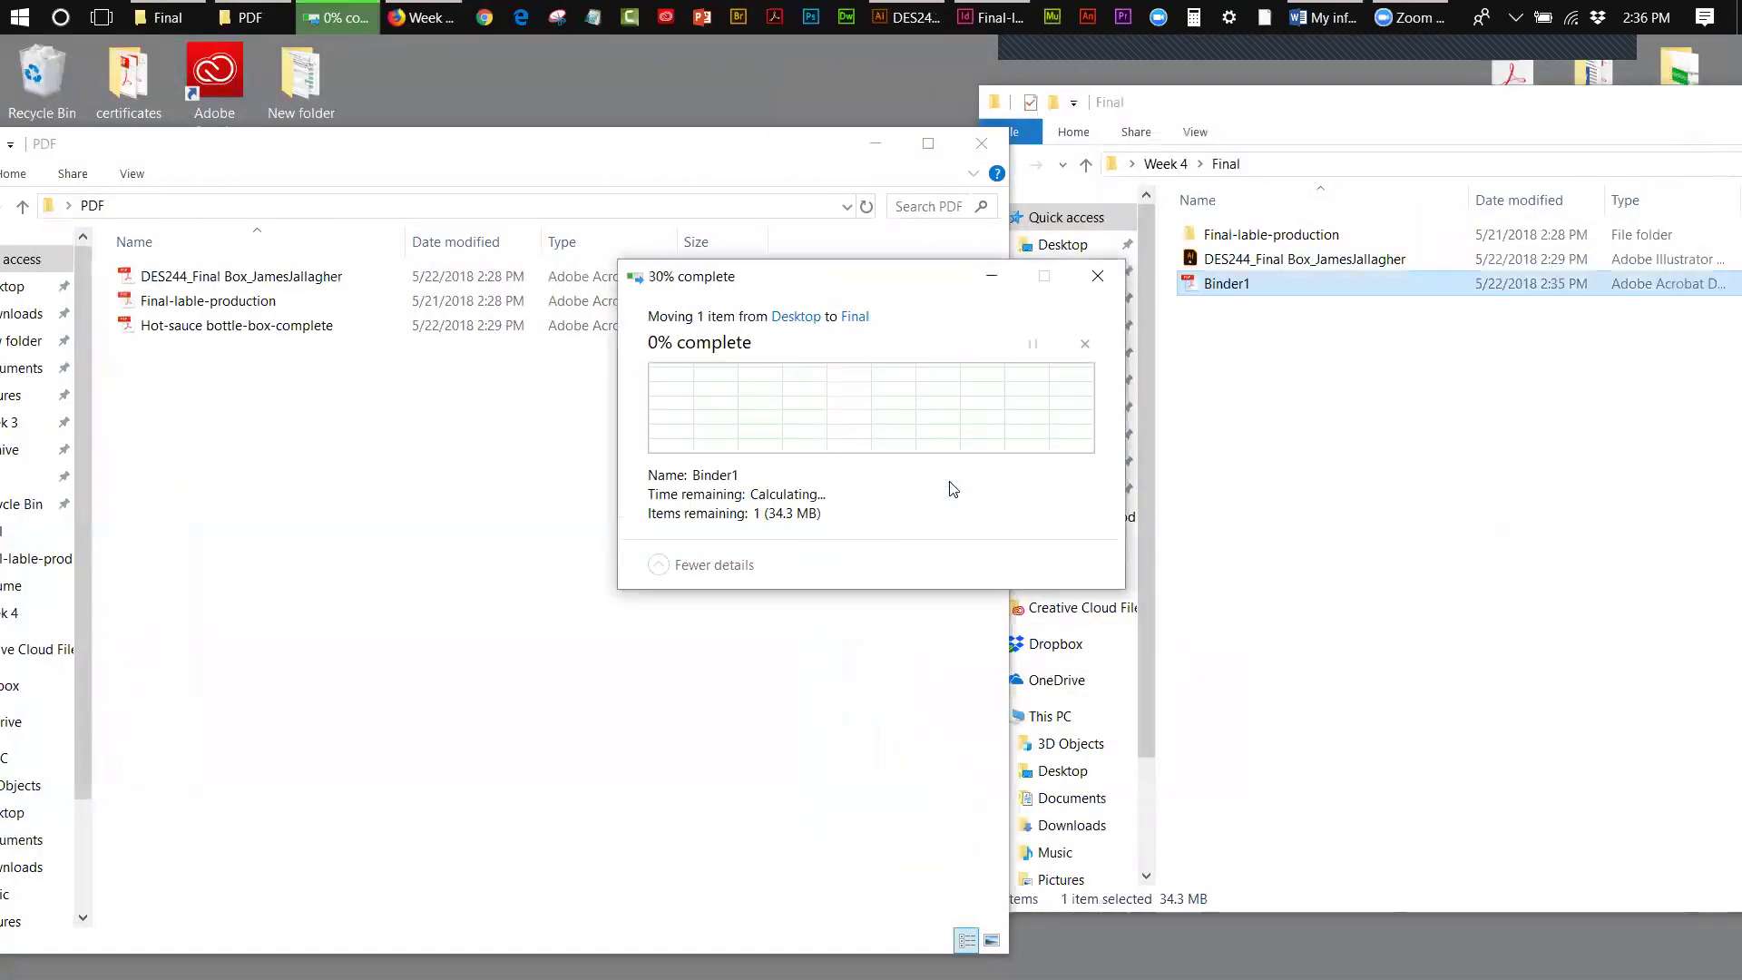
- Rename Binder1 to 'DES-244 Final Submission' followed by the student's name
click(1224, 287)
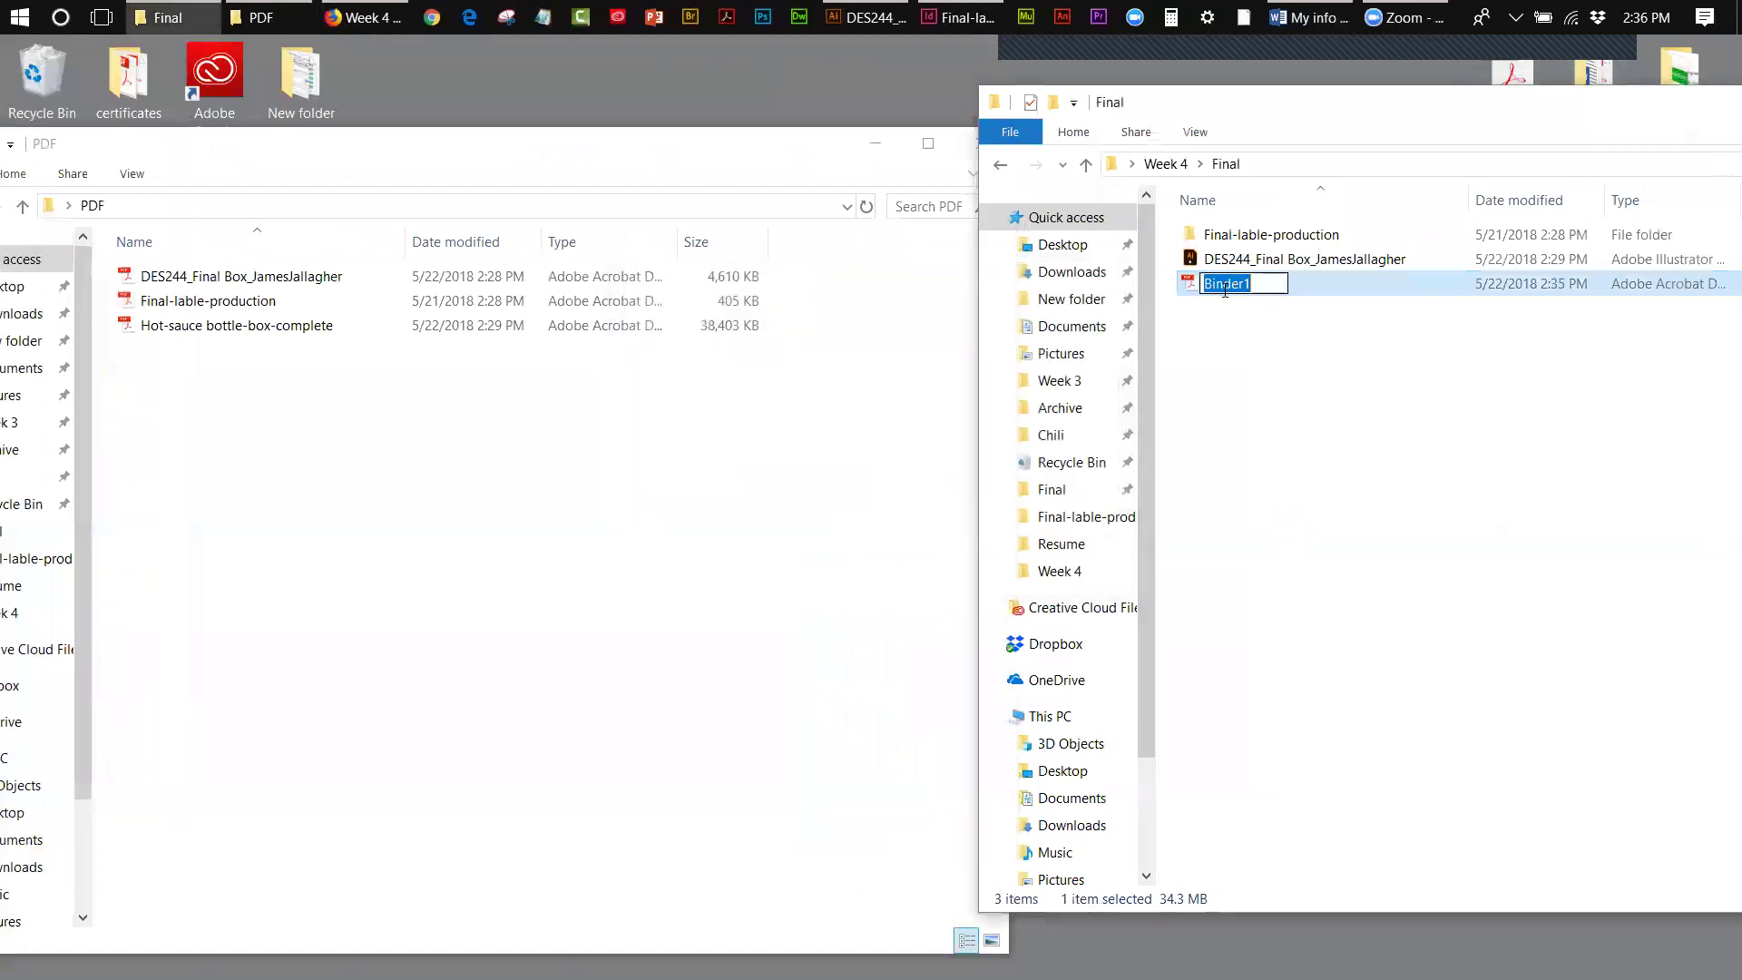
text(DES-23)
key(BackSpace)
text(44 Fin)
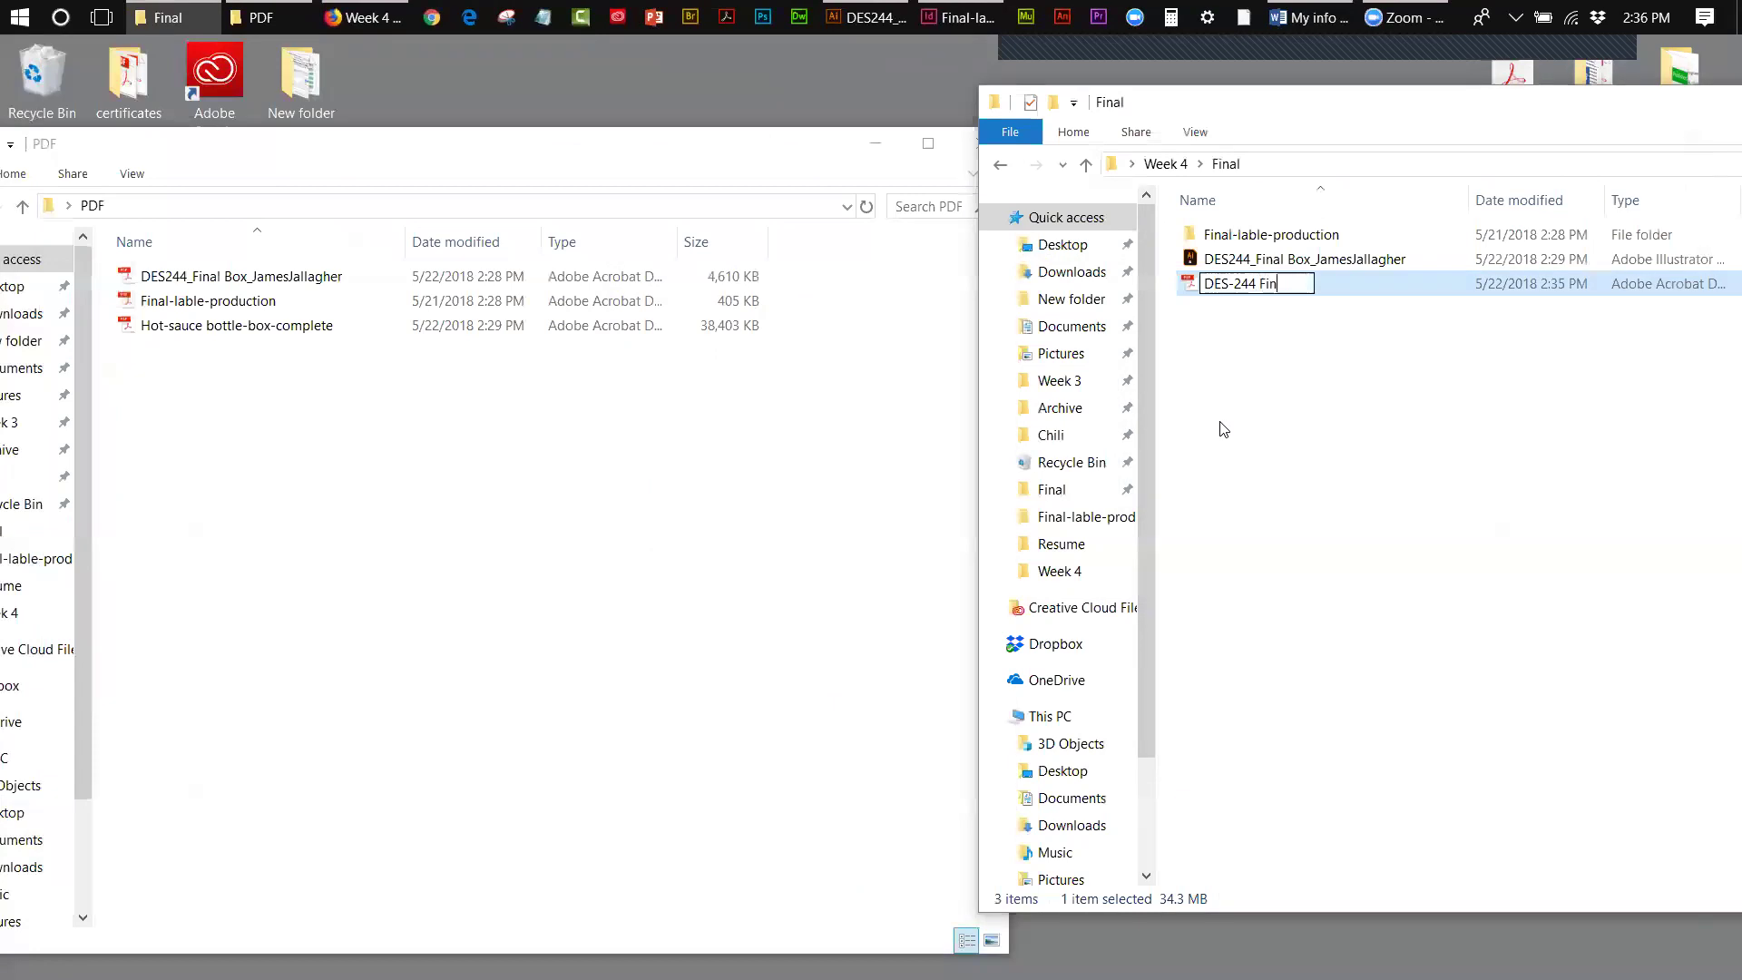
text(al Submission)
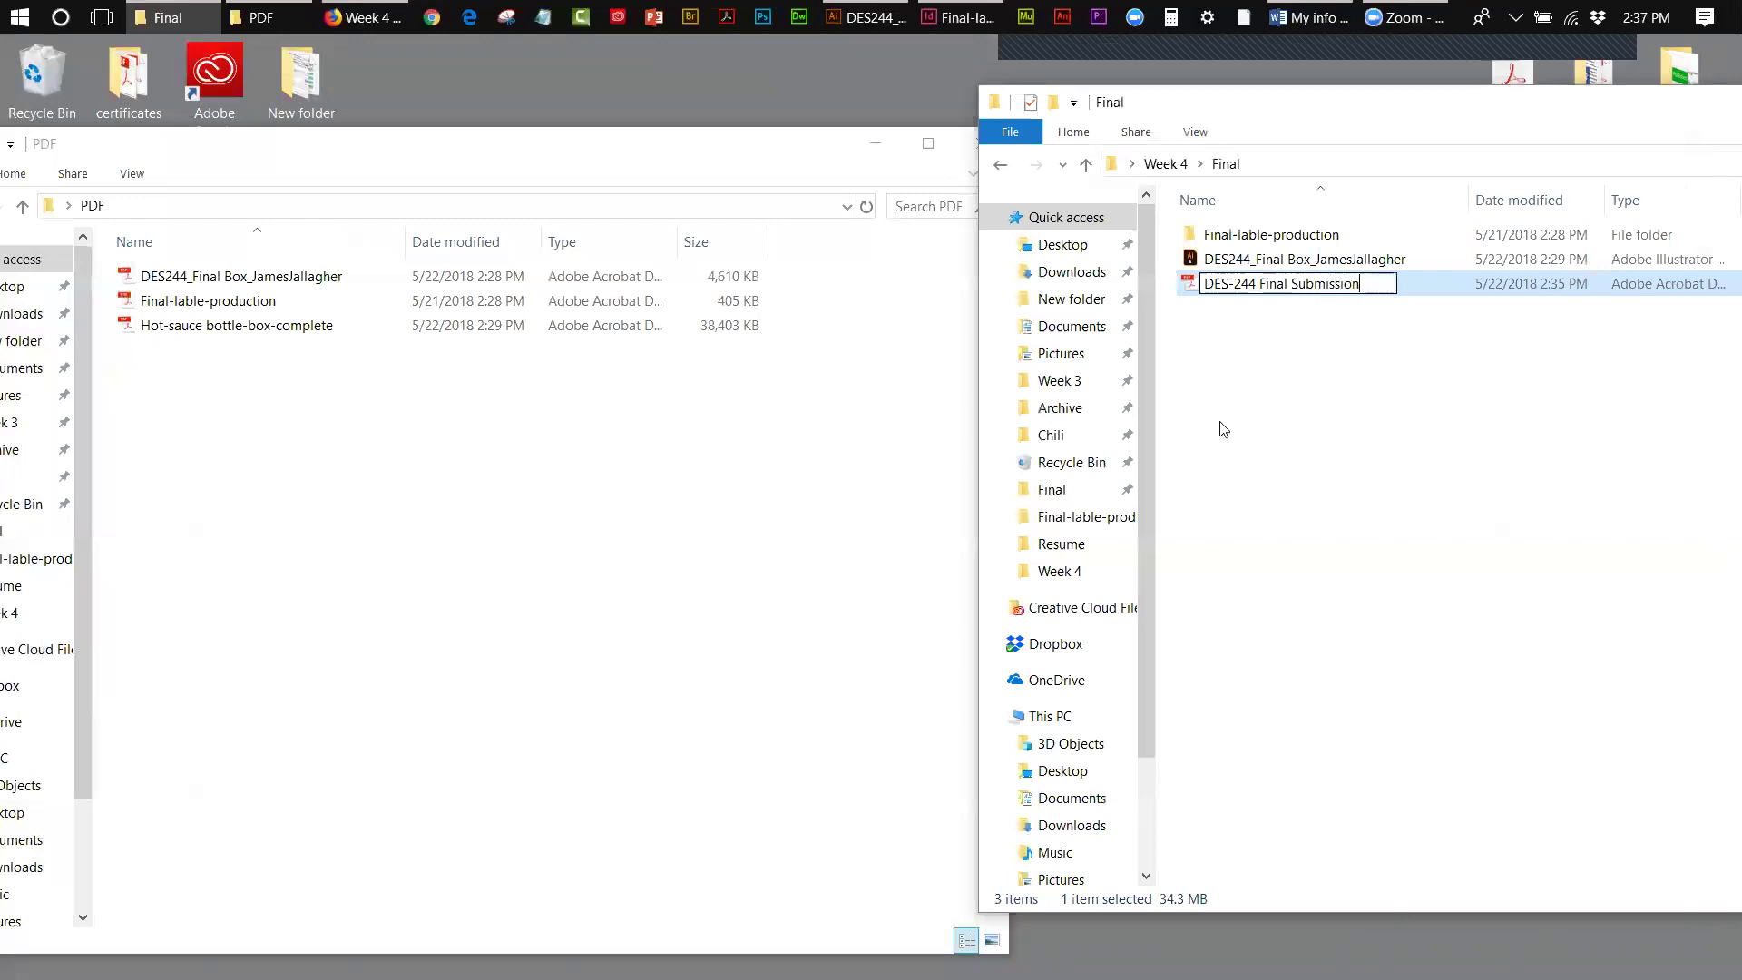
click(1235, 442)
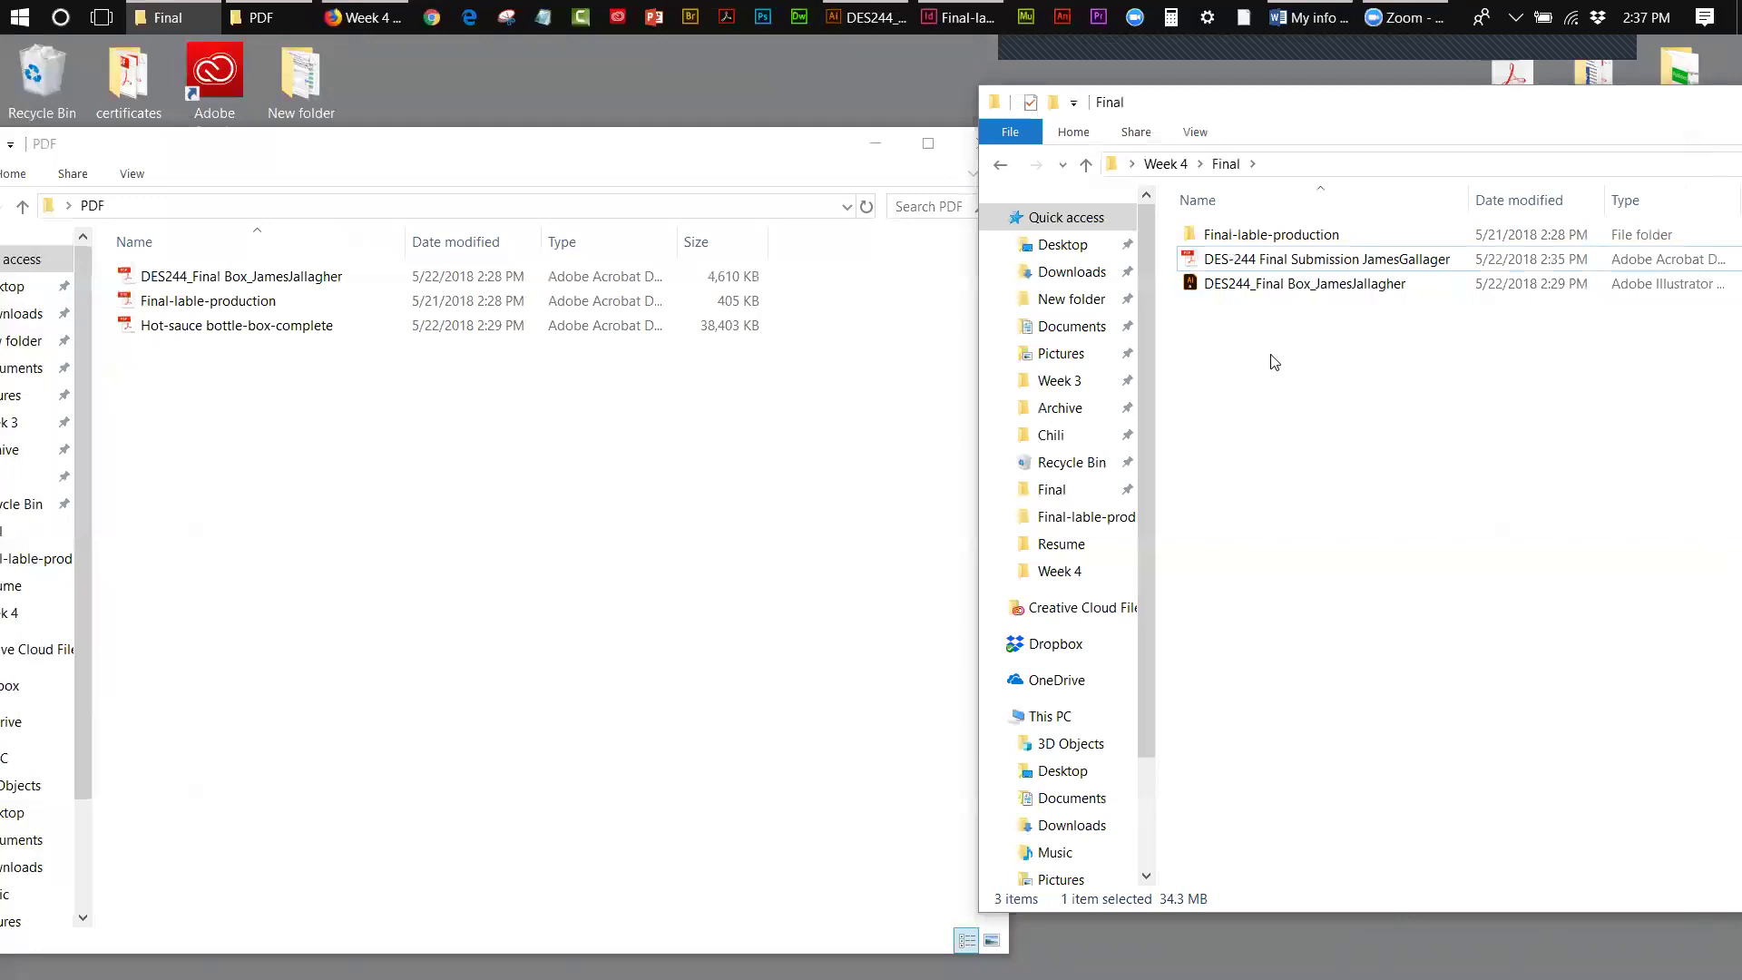
- Browse Week 4 and Final-lable-production, then open the renamed submission PDF from Final
drag(630, 144, 470, 135)
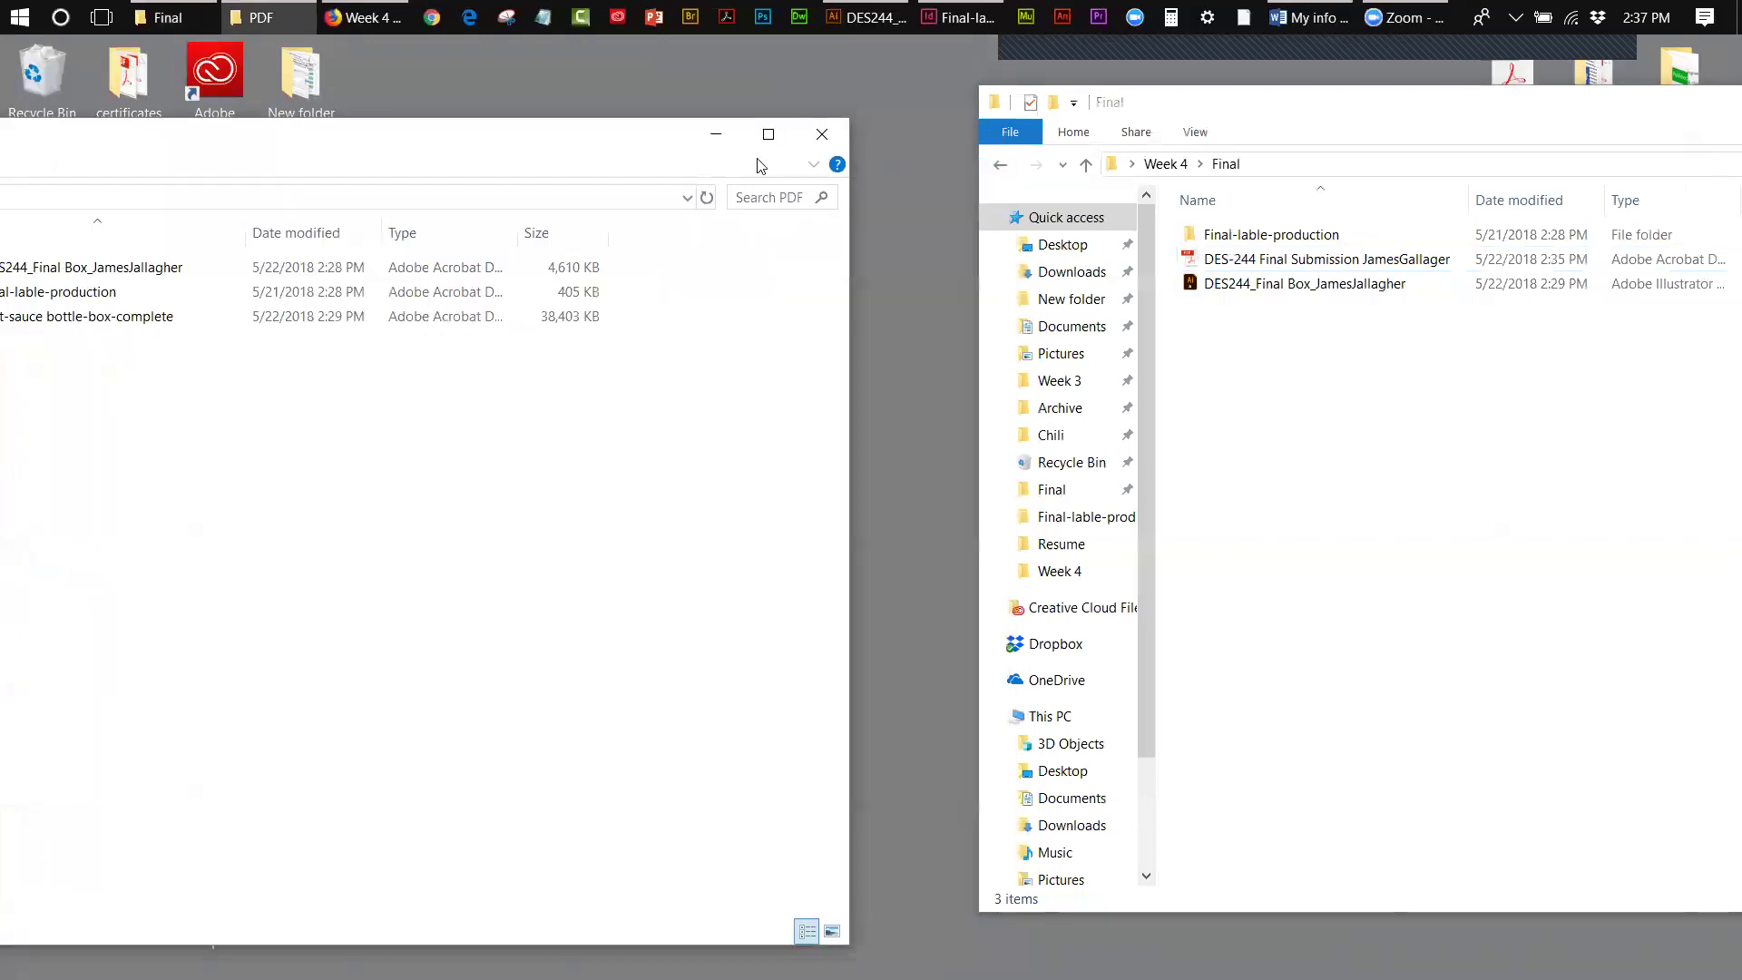
click(1196, 121)
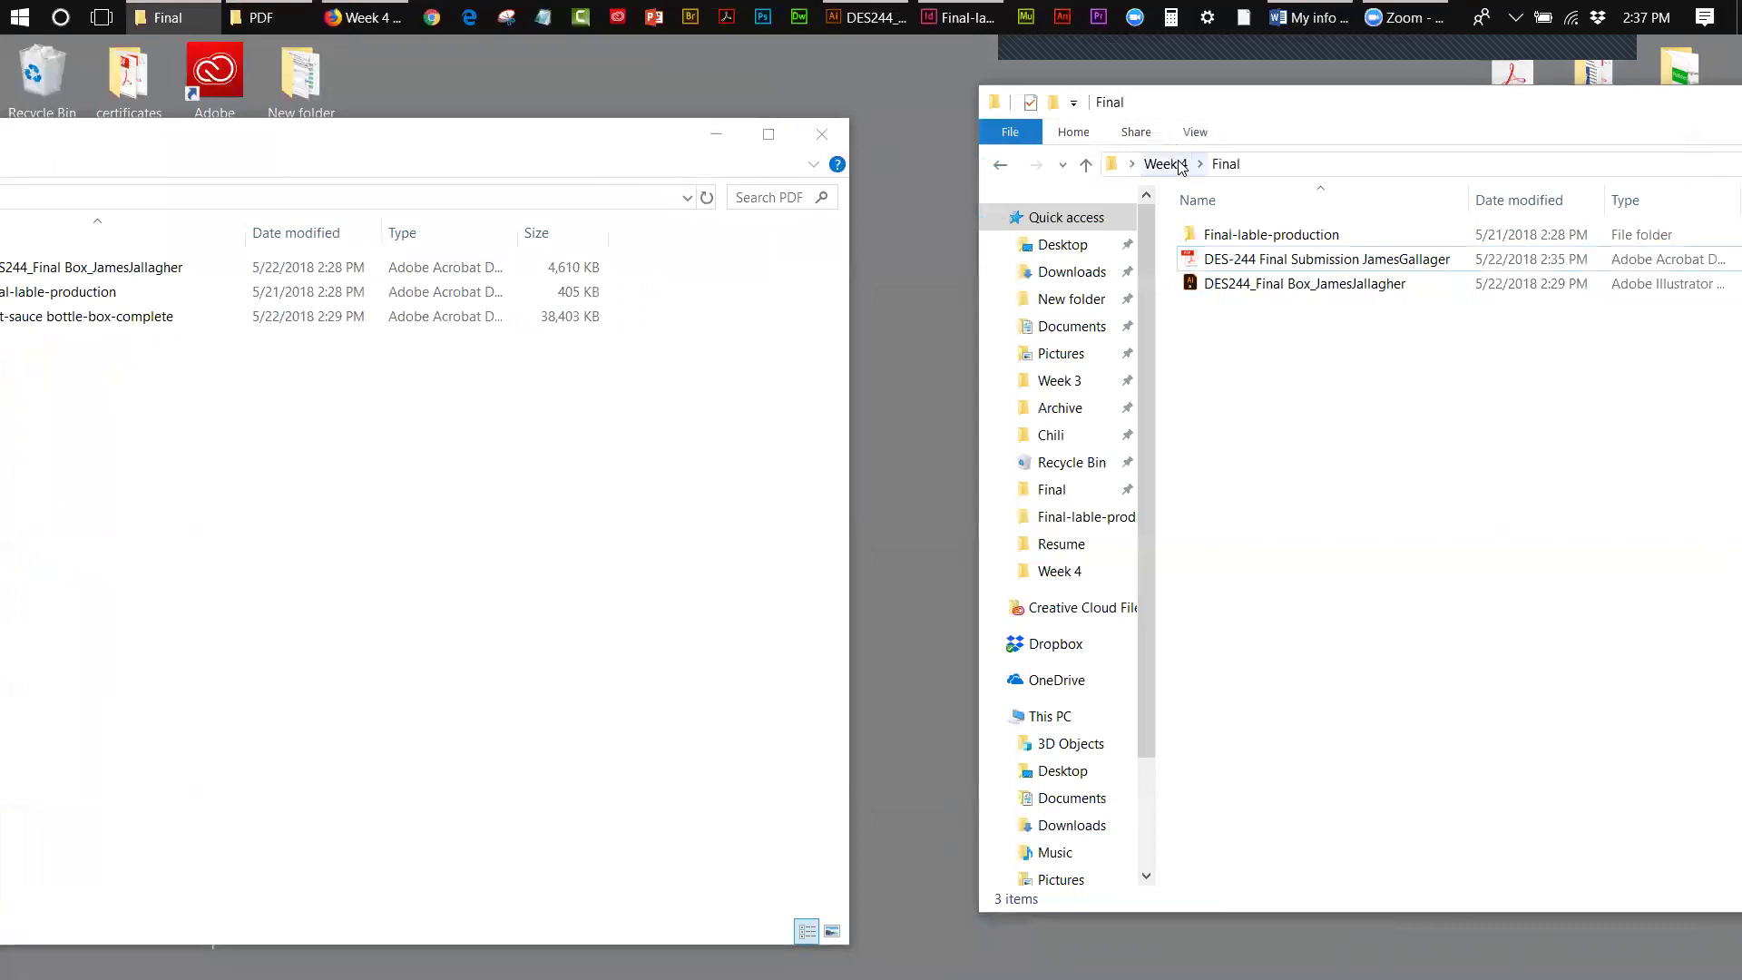
click(1185, 166)
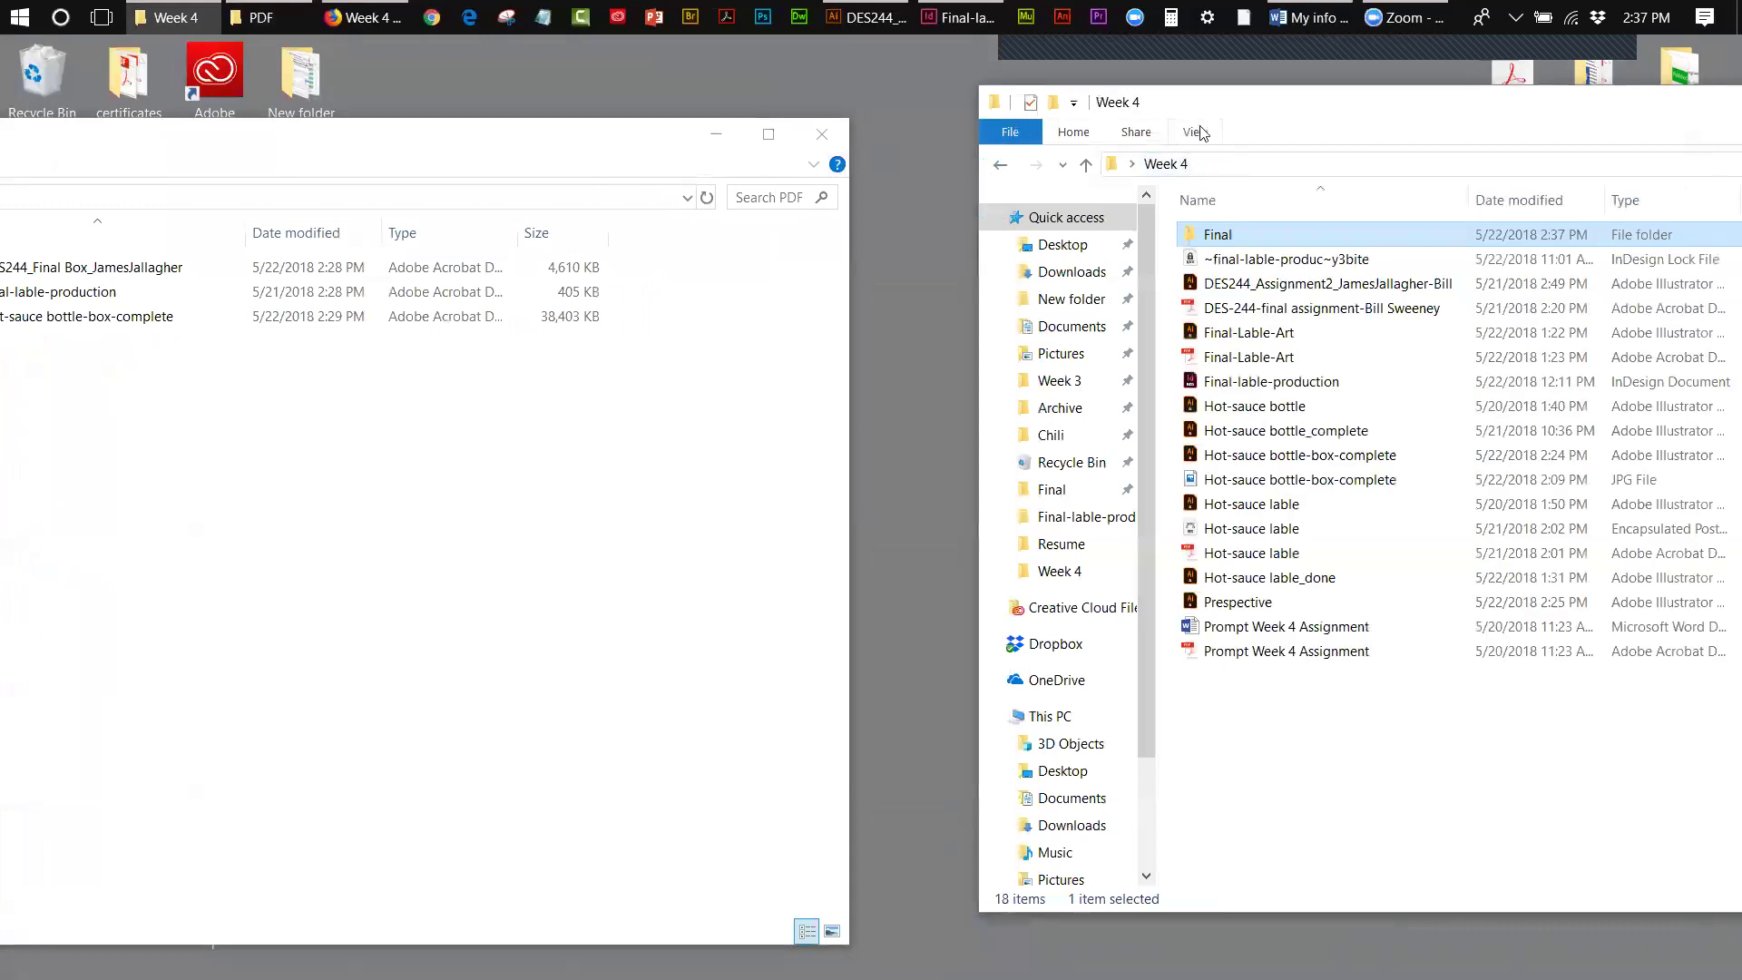
mouse_move(1250, 118)
mouse_down()
mouse_move(936, 126)
mouse_move(1254, 145)
mouse_up()
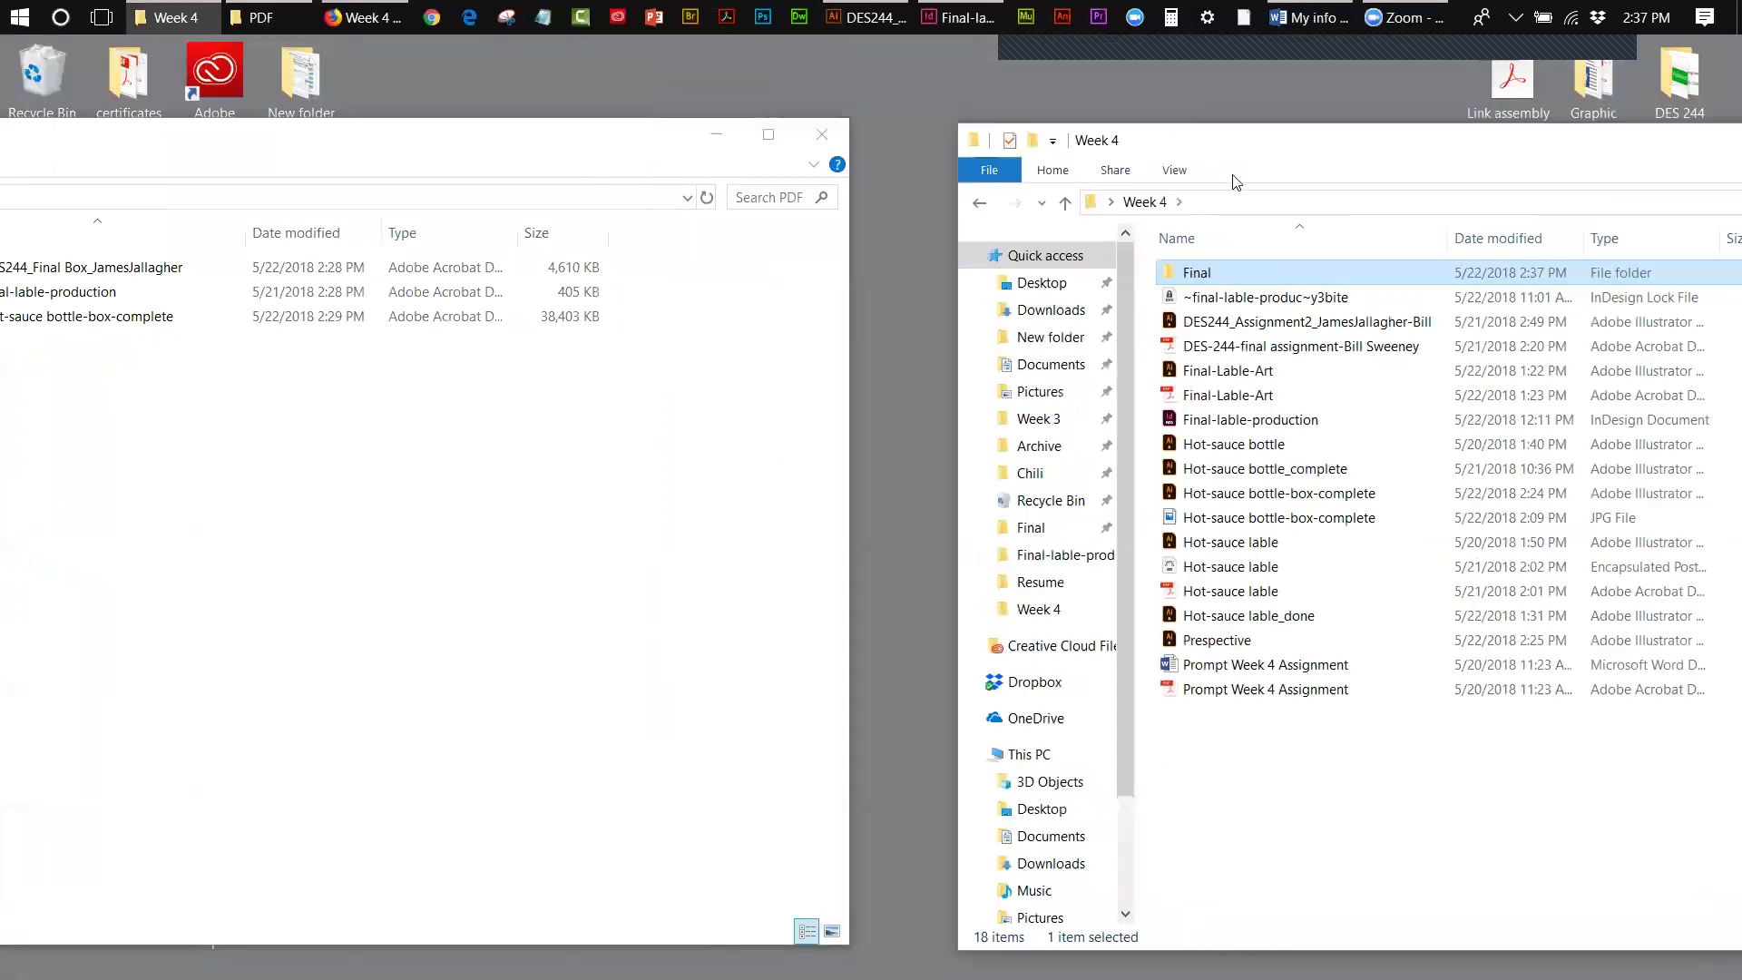
double_click(1188, 274)
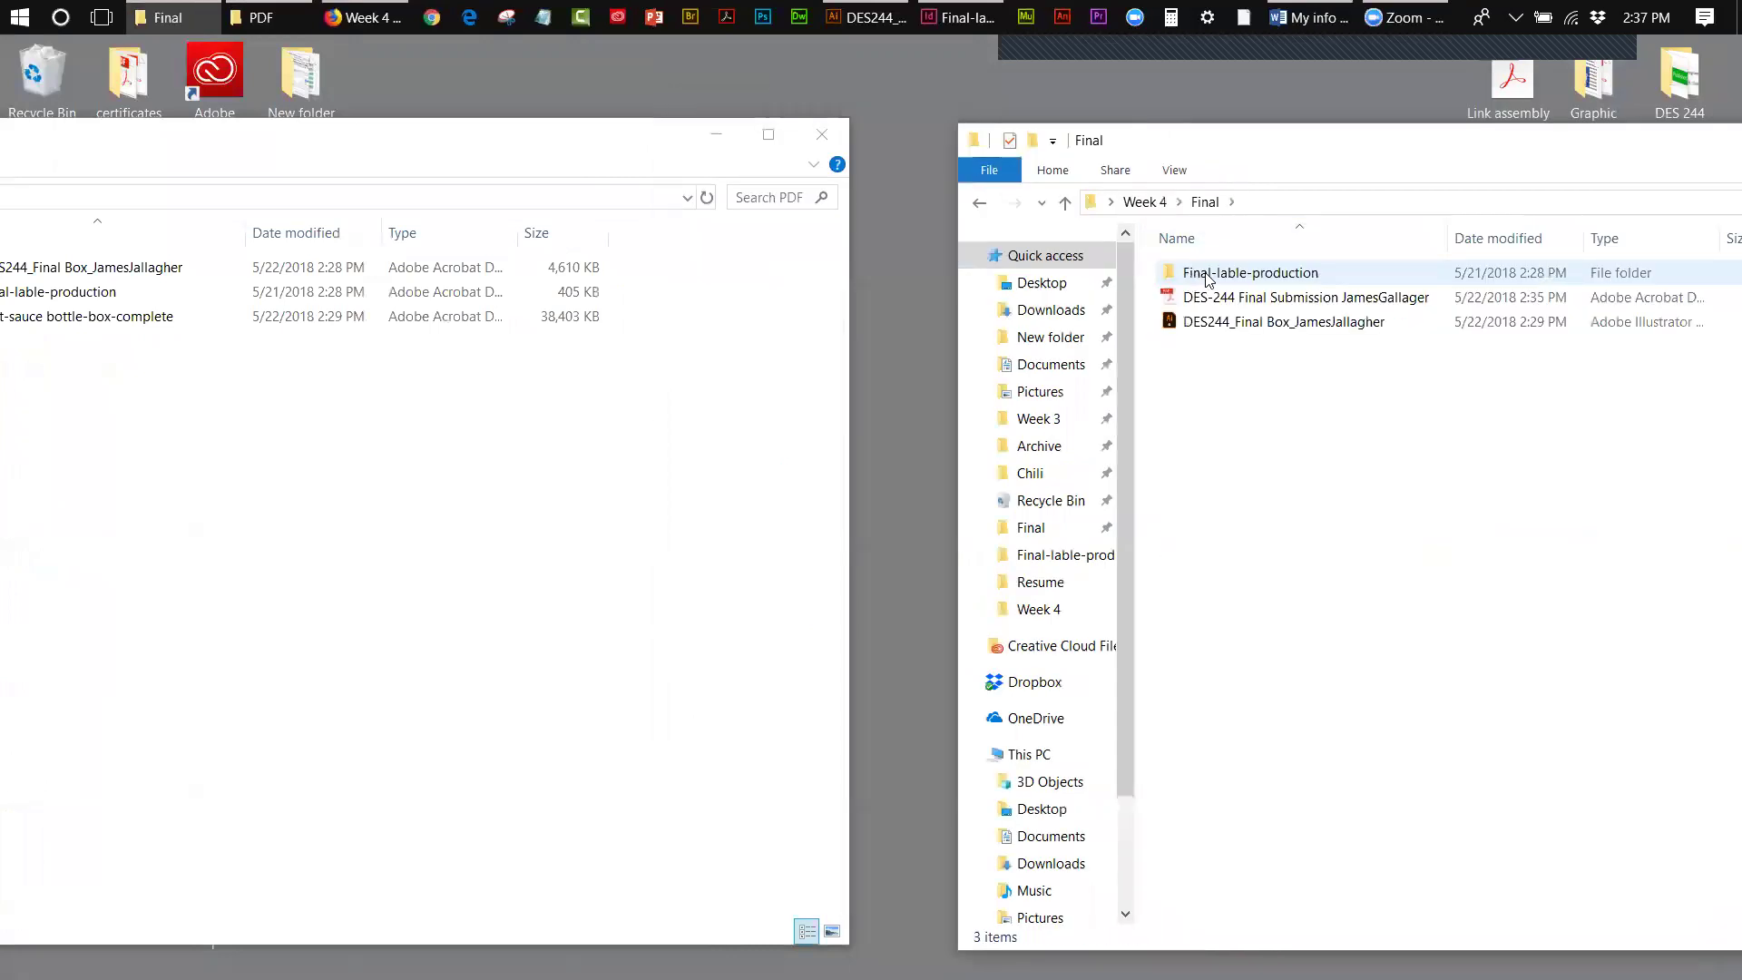
double_click(1210, 274)
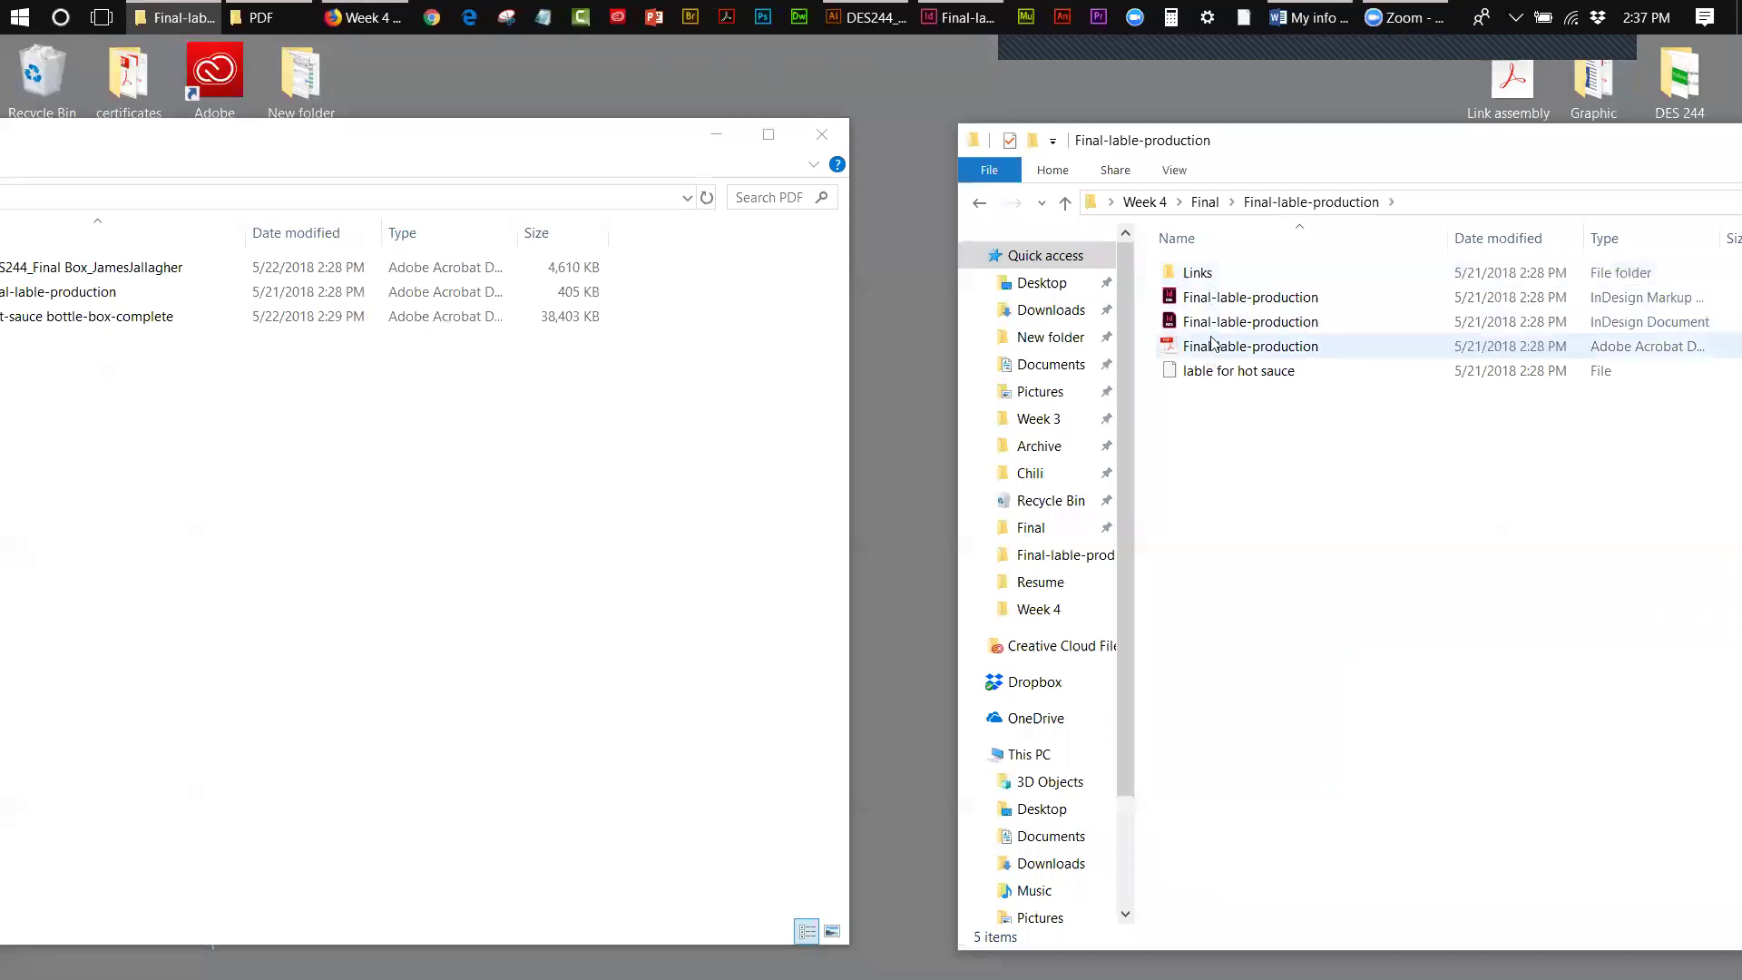
click(1206, 202)
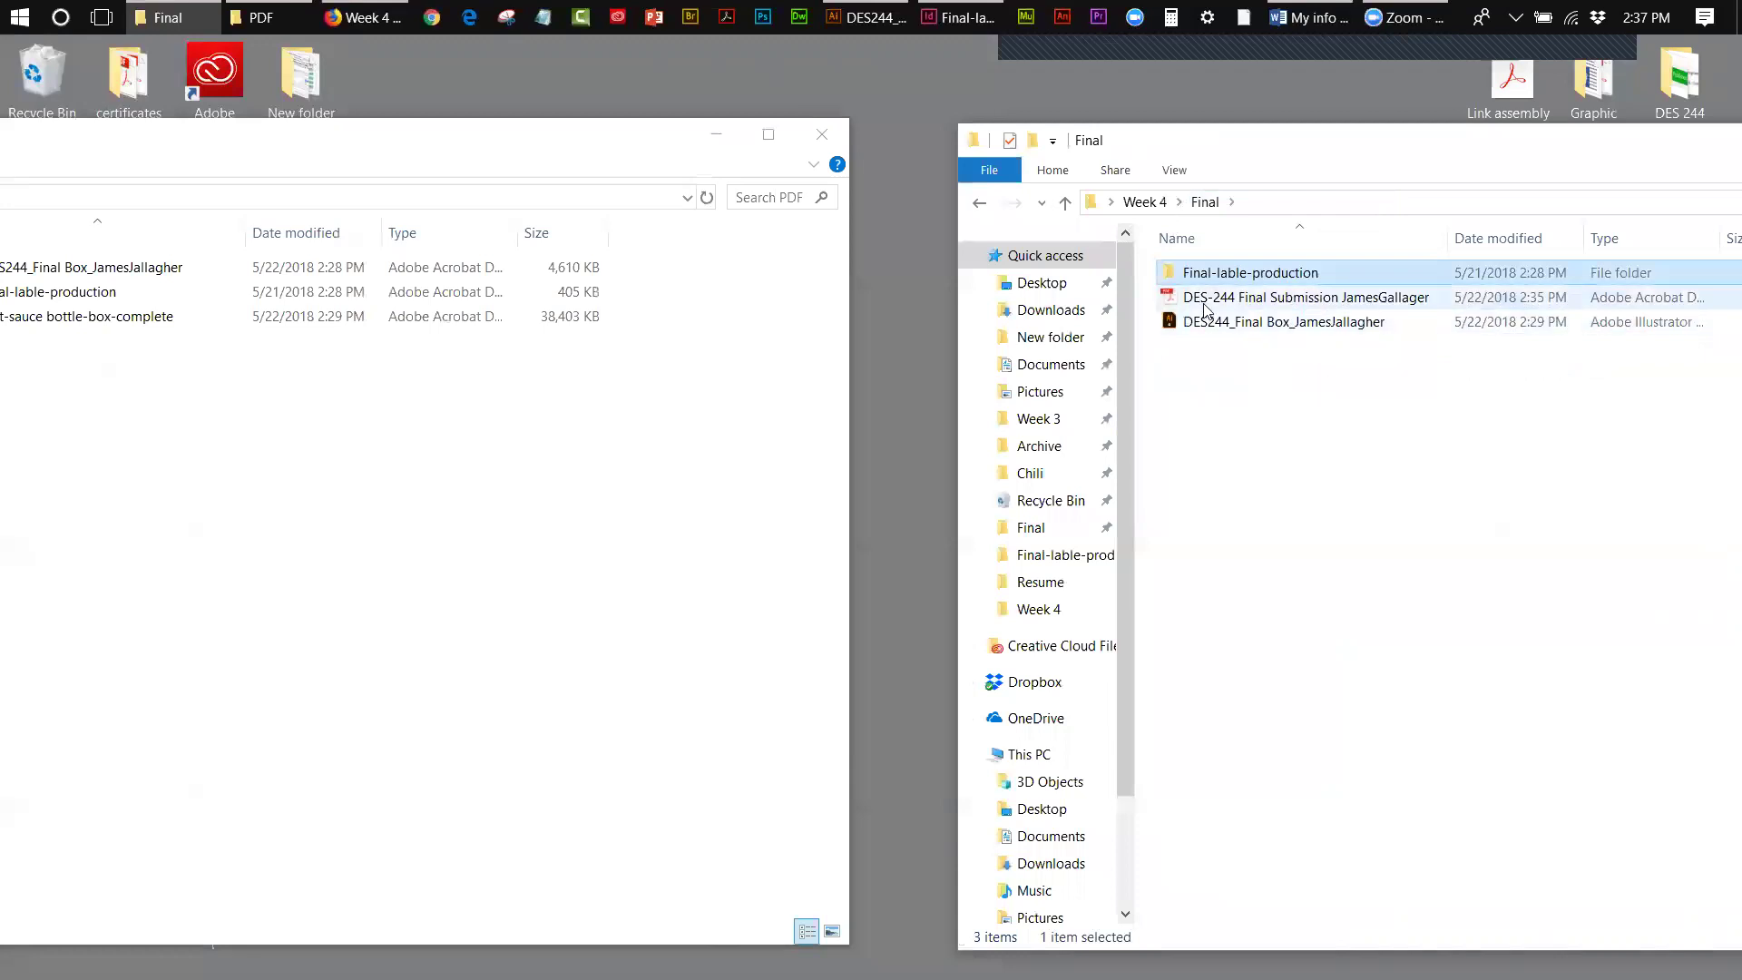
double_click(1205, 299)
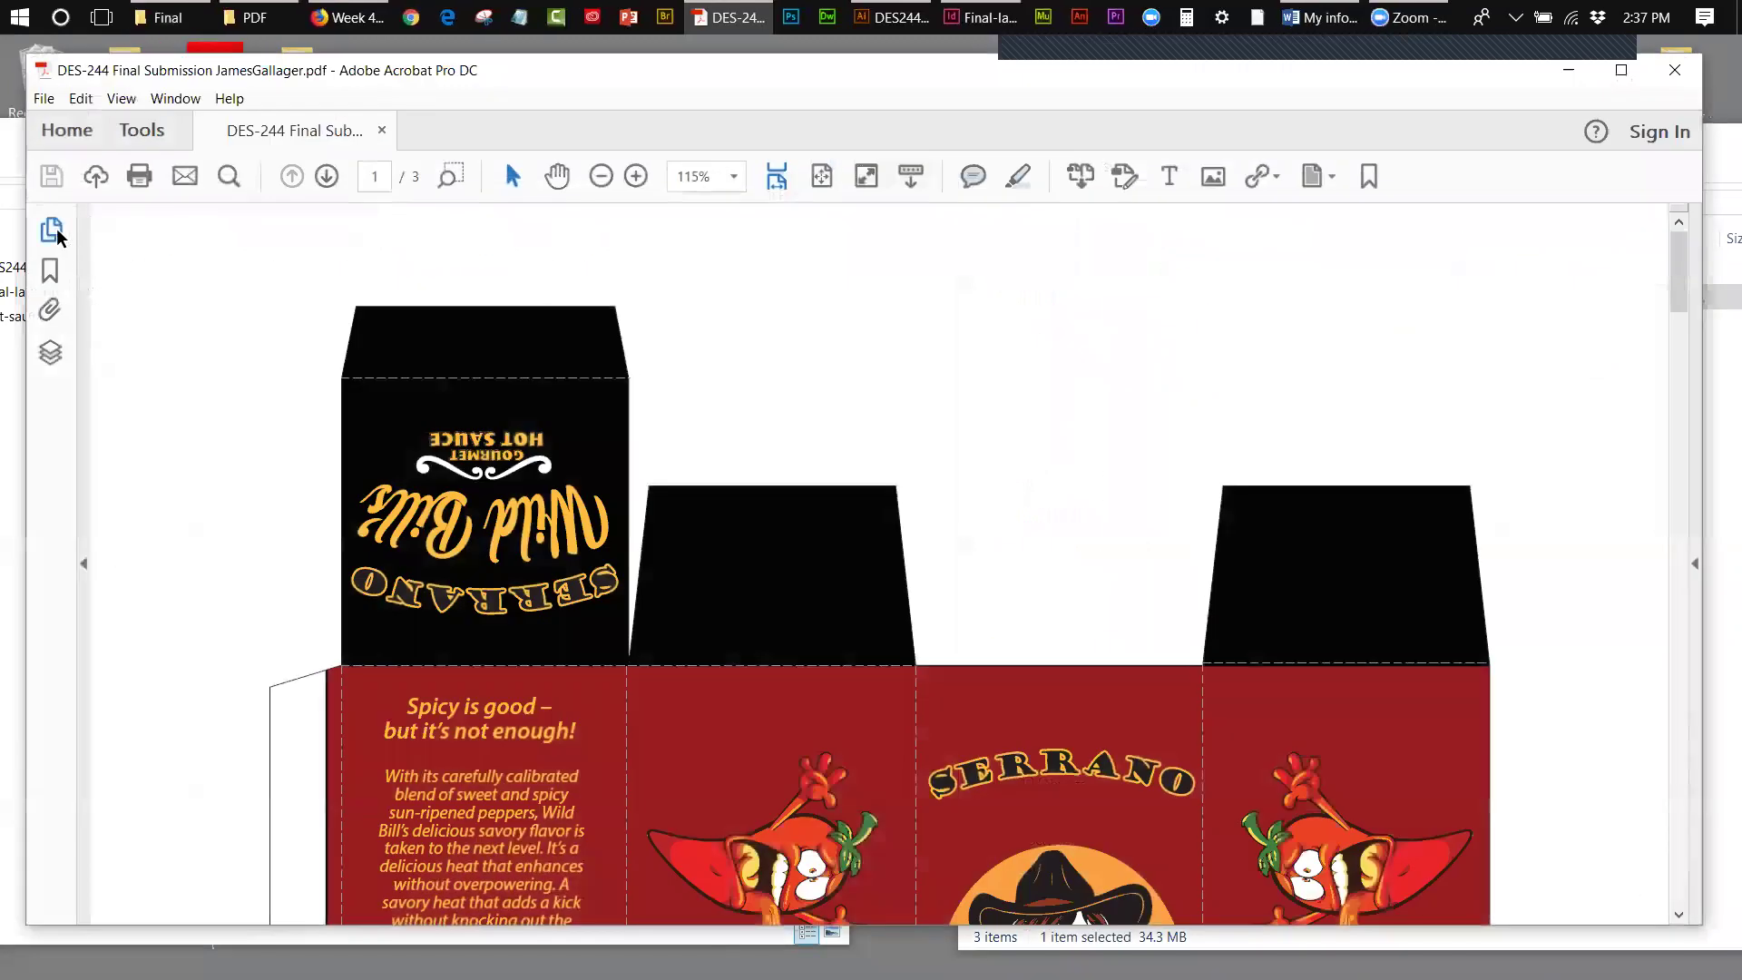
- Review pages 1–3 of the submission PDF via thumbnails, then close it
click(55, 228)
drag(211, 400, 225, 459)
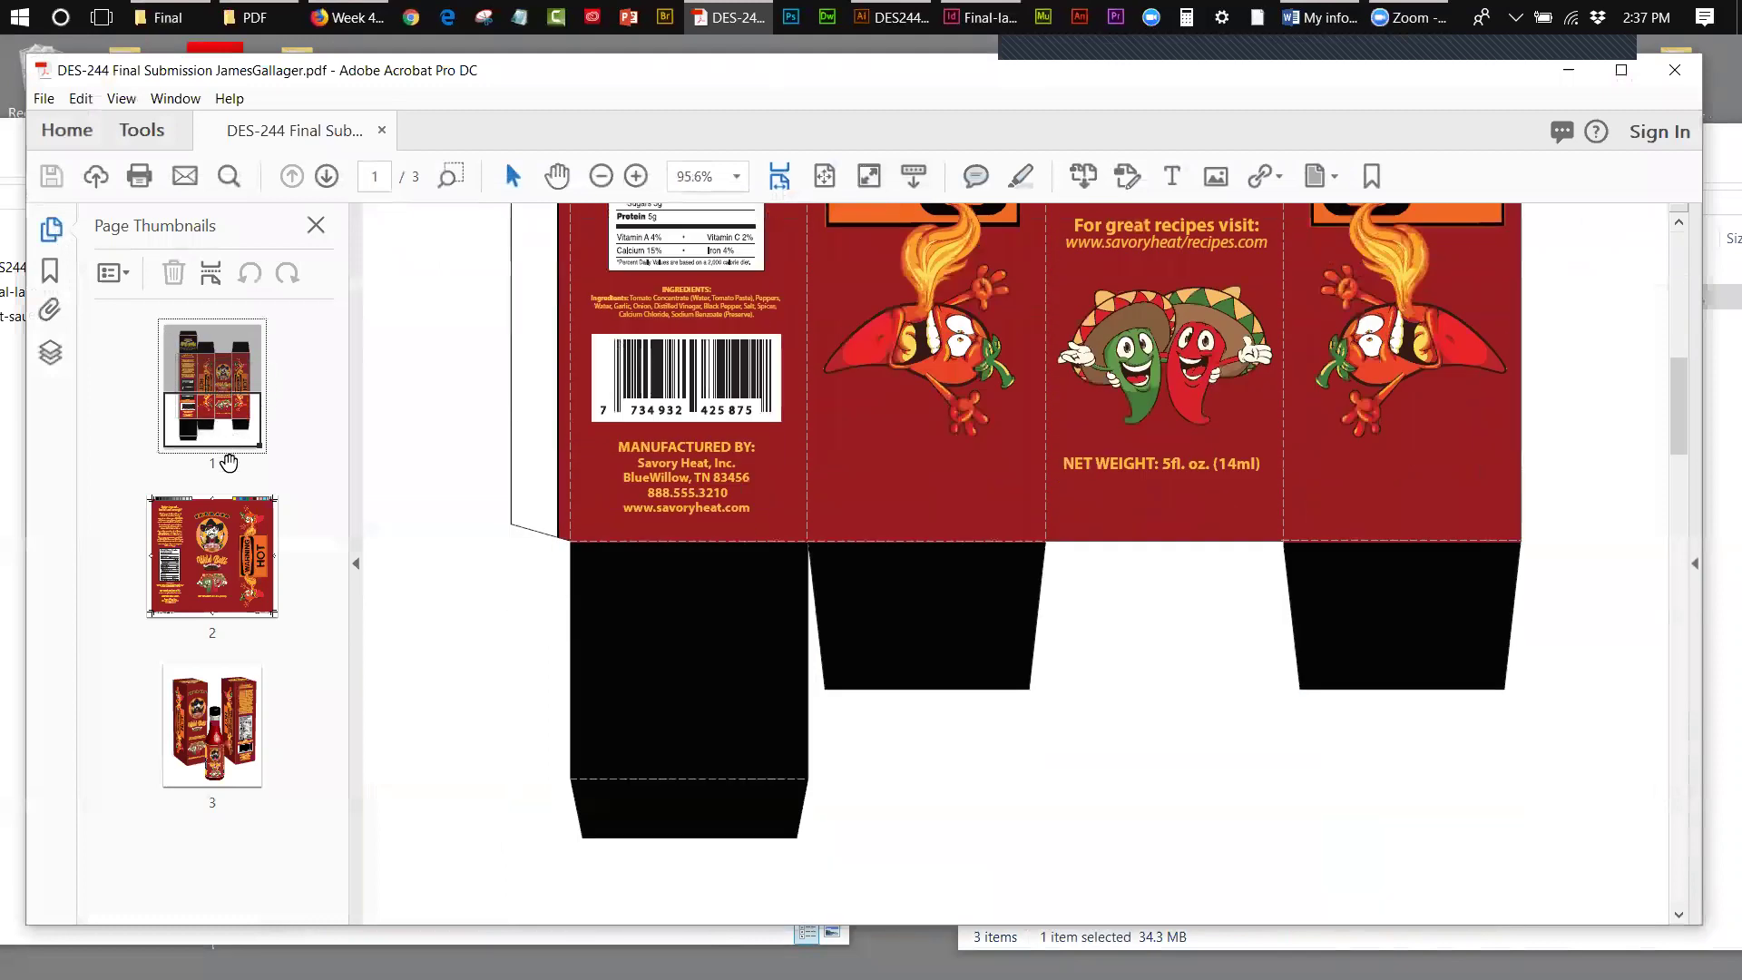
click(221, 526)
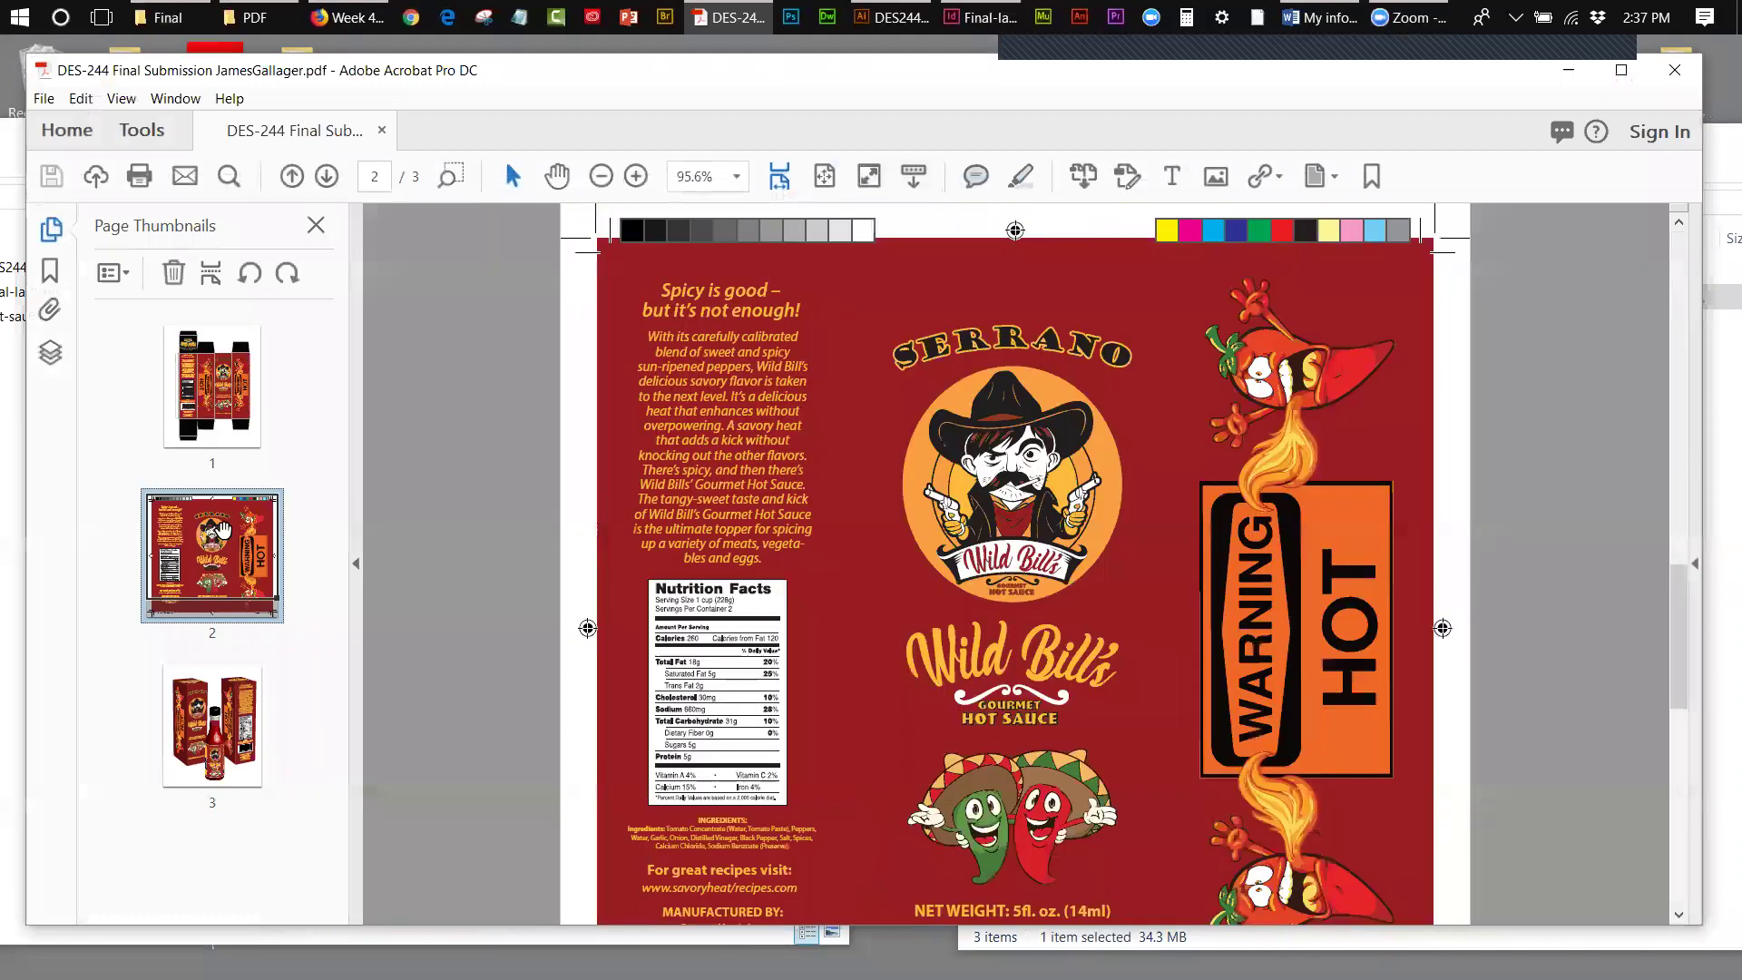
drag(212, 527, 214, 554)
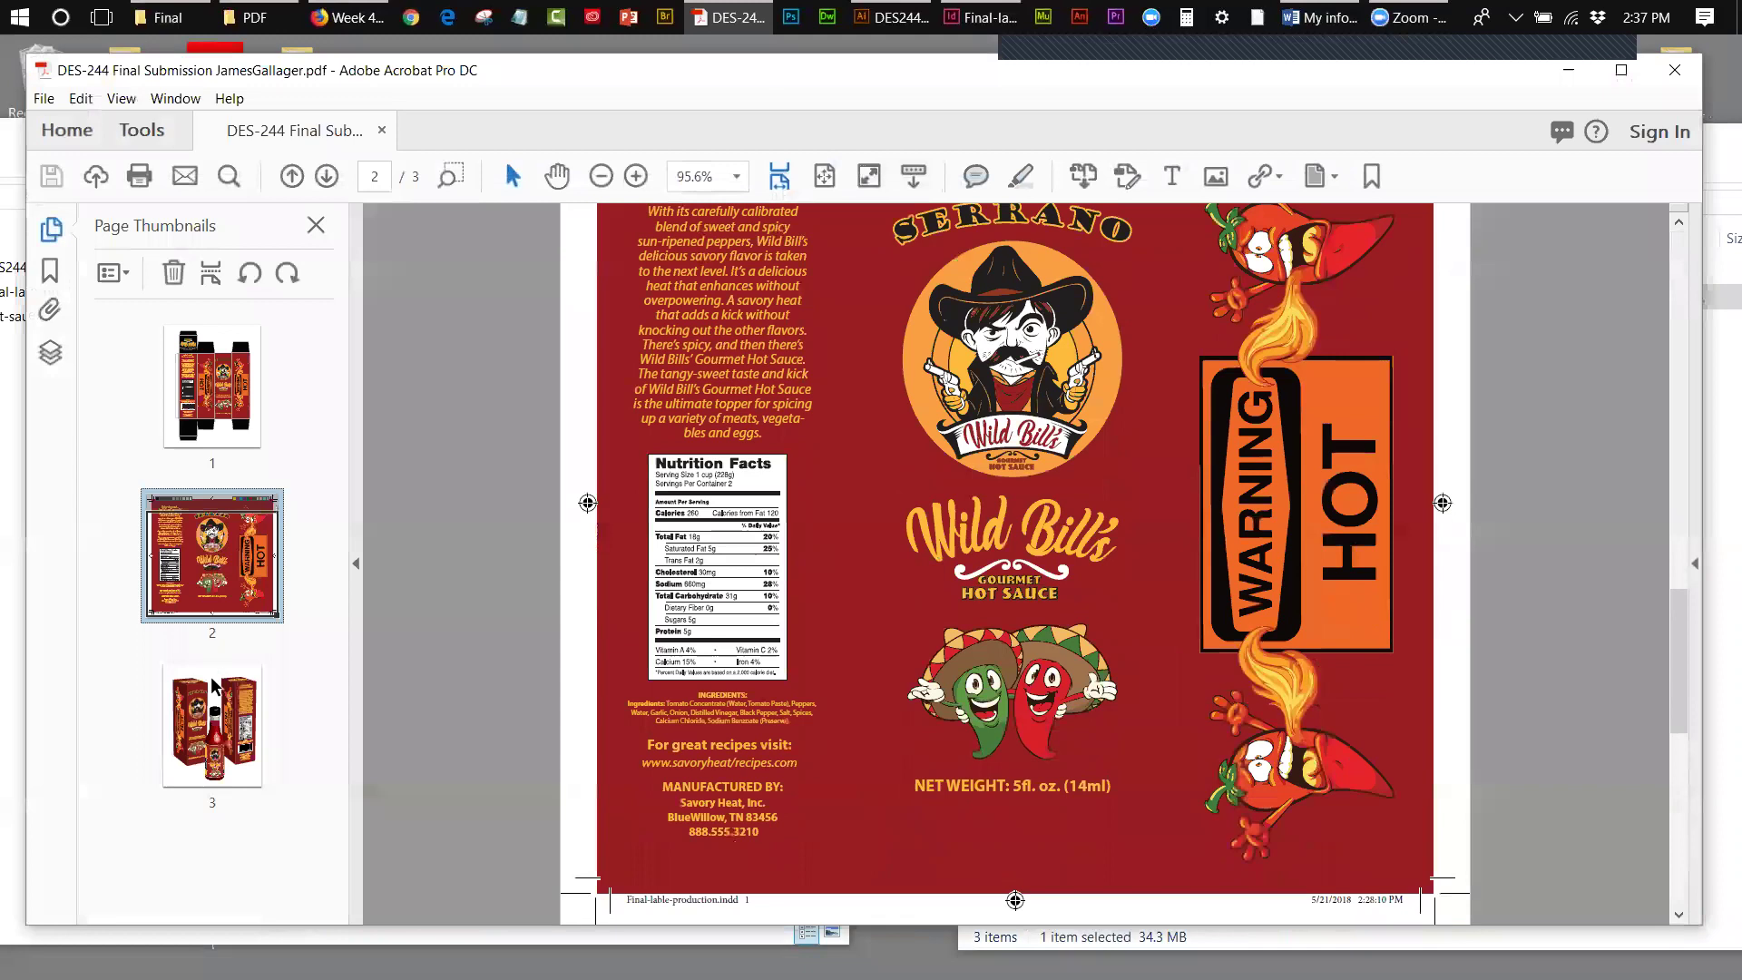
click(204, 757)
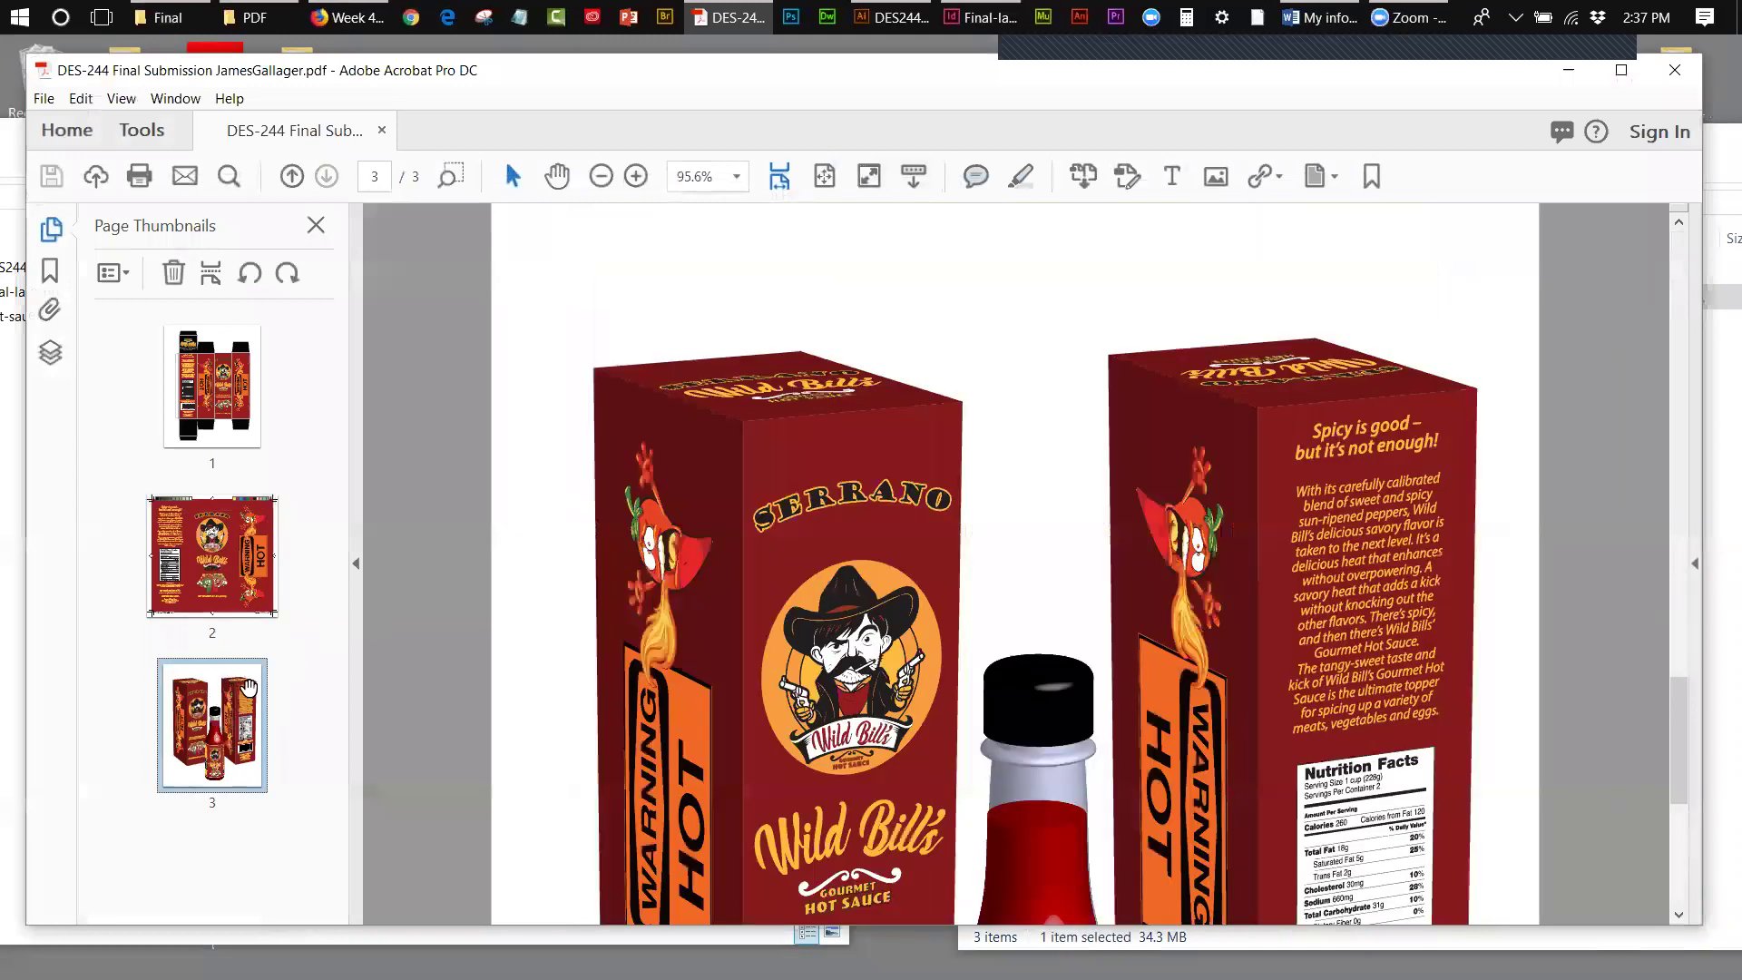
drag(237, 689, 240, 733)
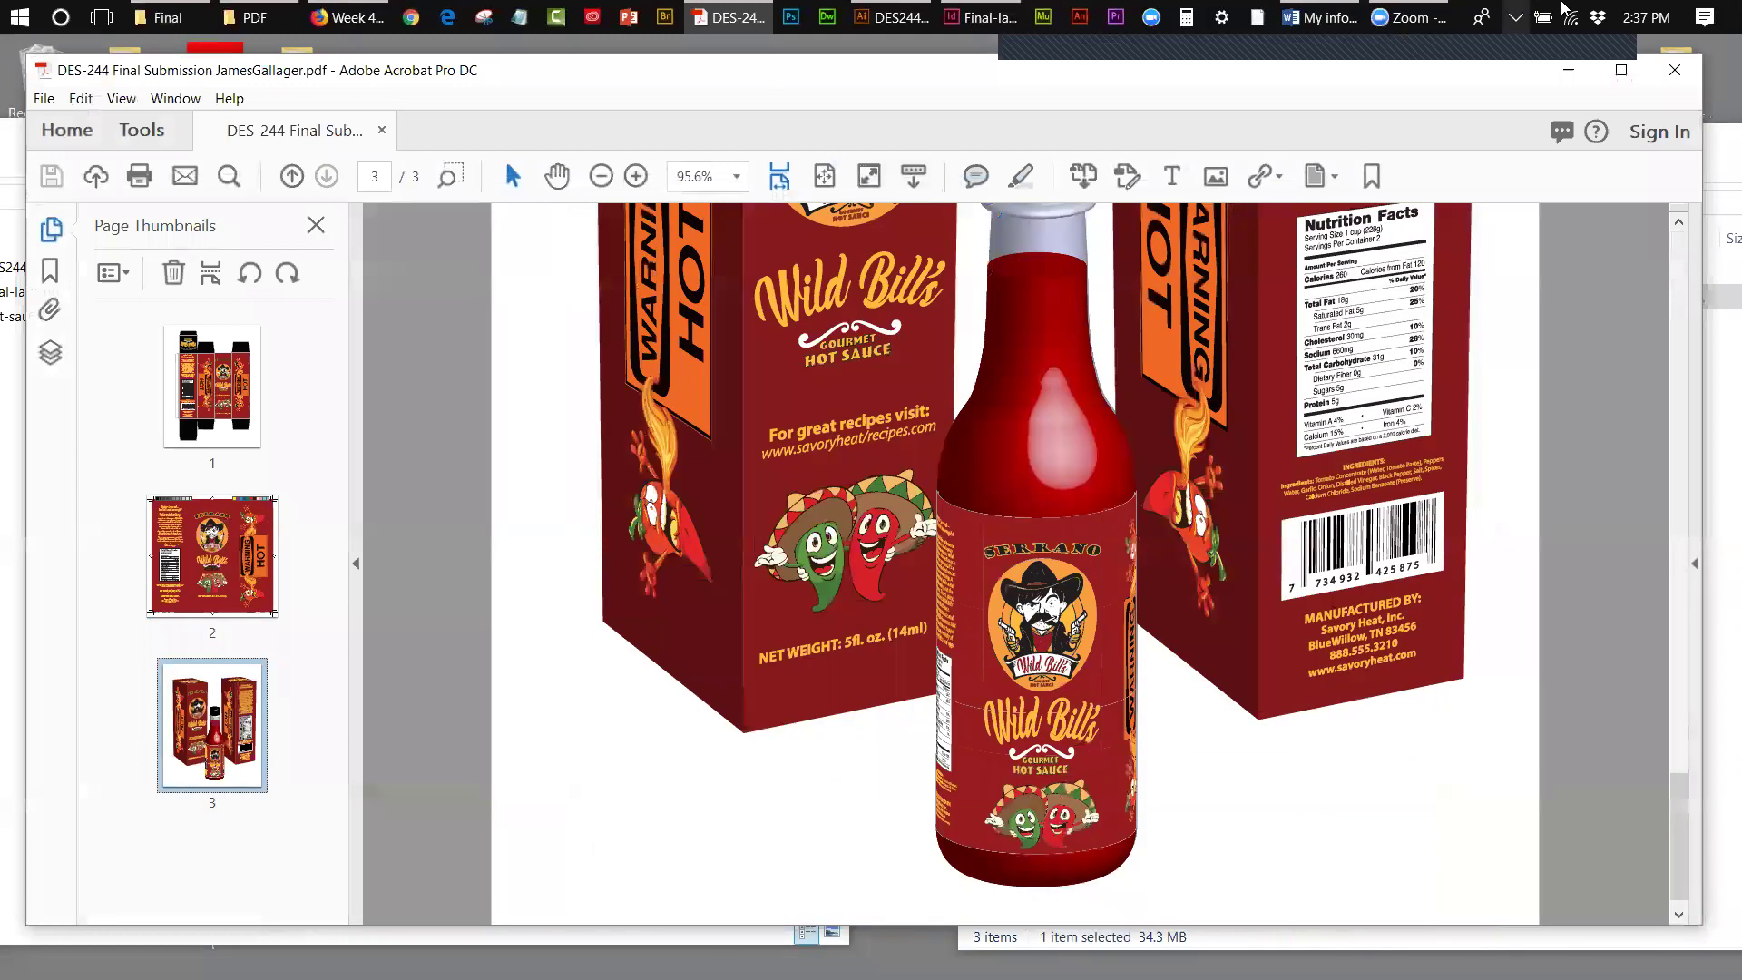
click(1674, 70)
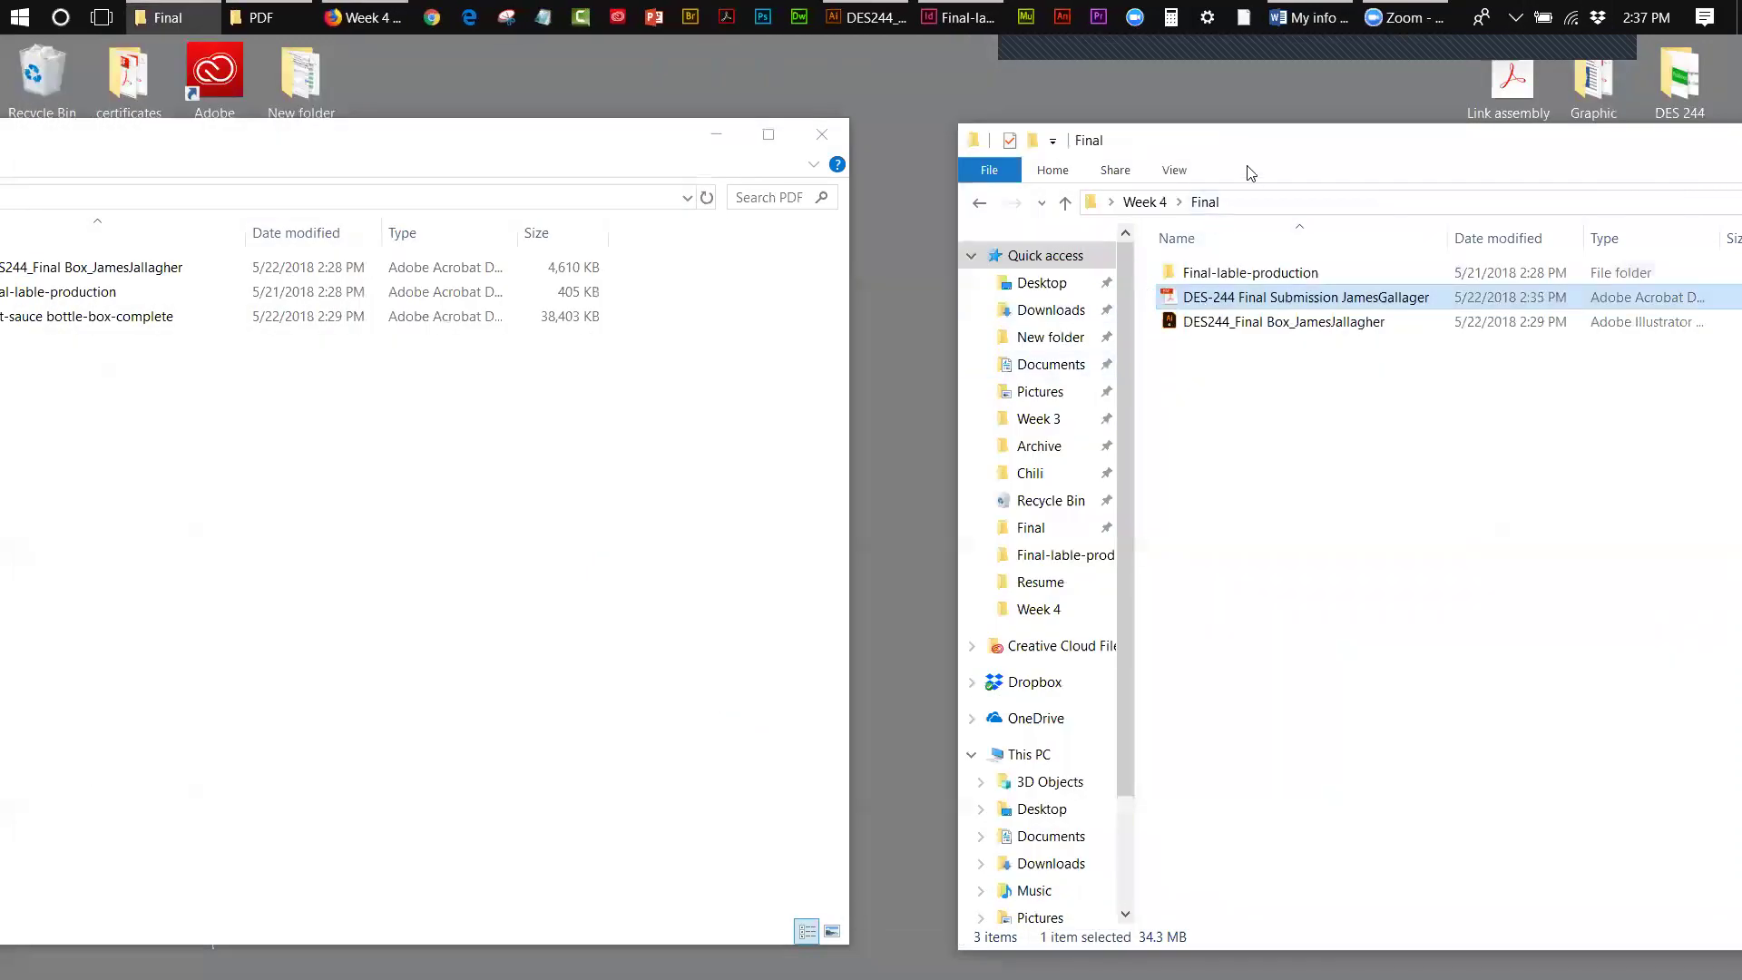
- Zip the Final folder from Week 4, naming it 'DES-244-FinalPackaging_' plus the student's name
drag(1211, 146, 934, 153)
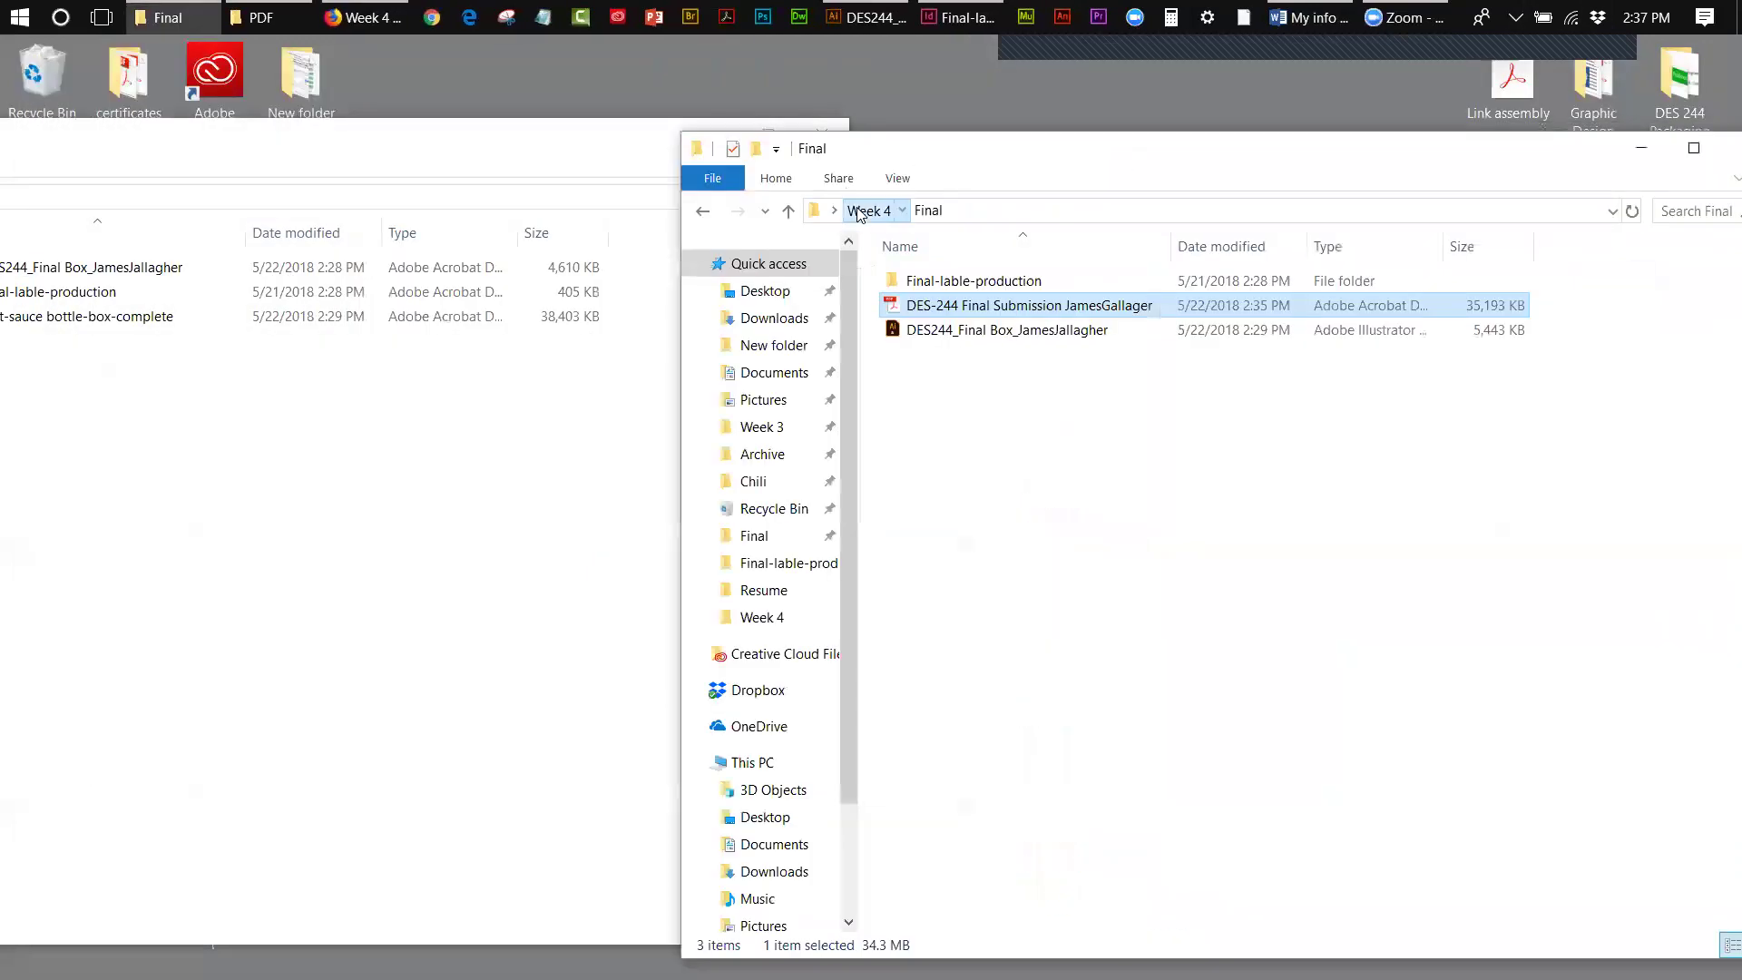
click(868, 210)
right_click(930, 284)
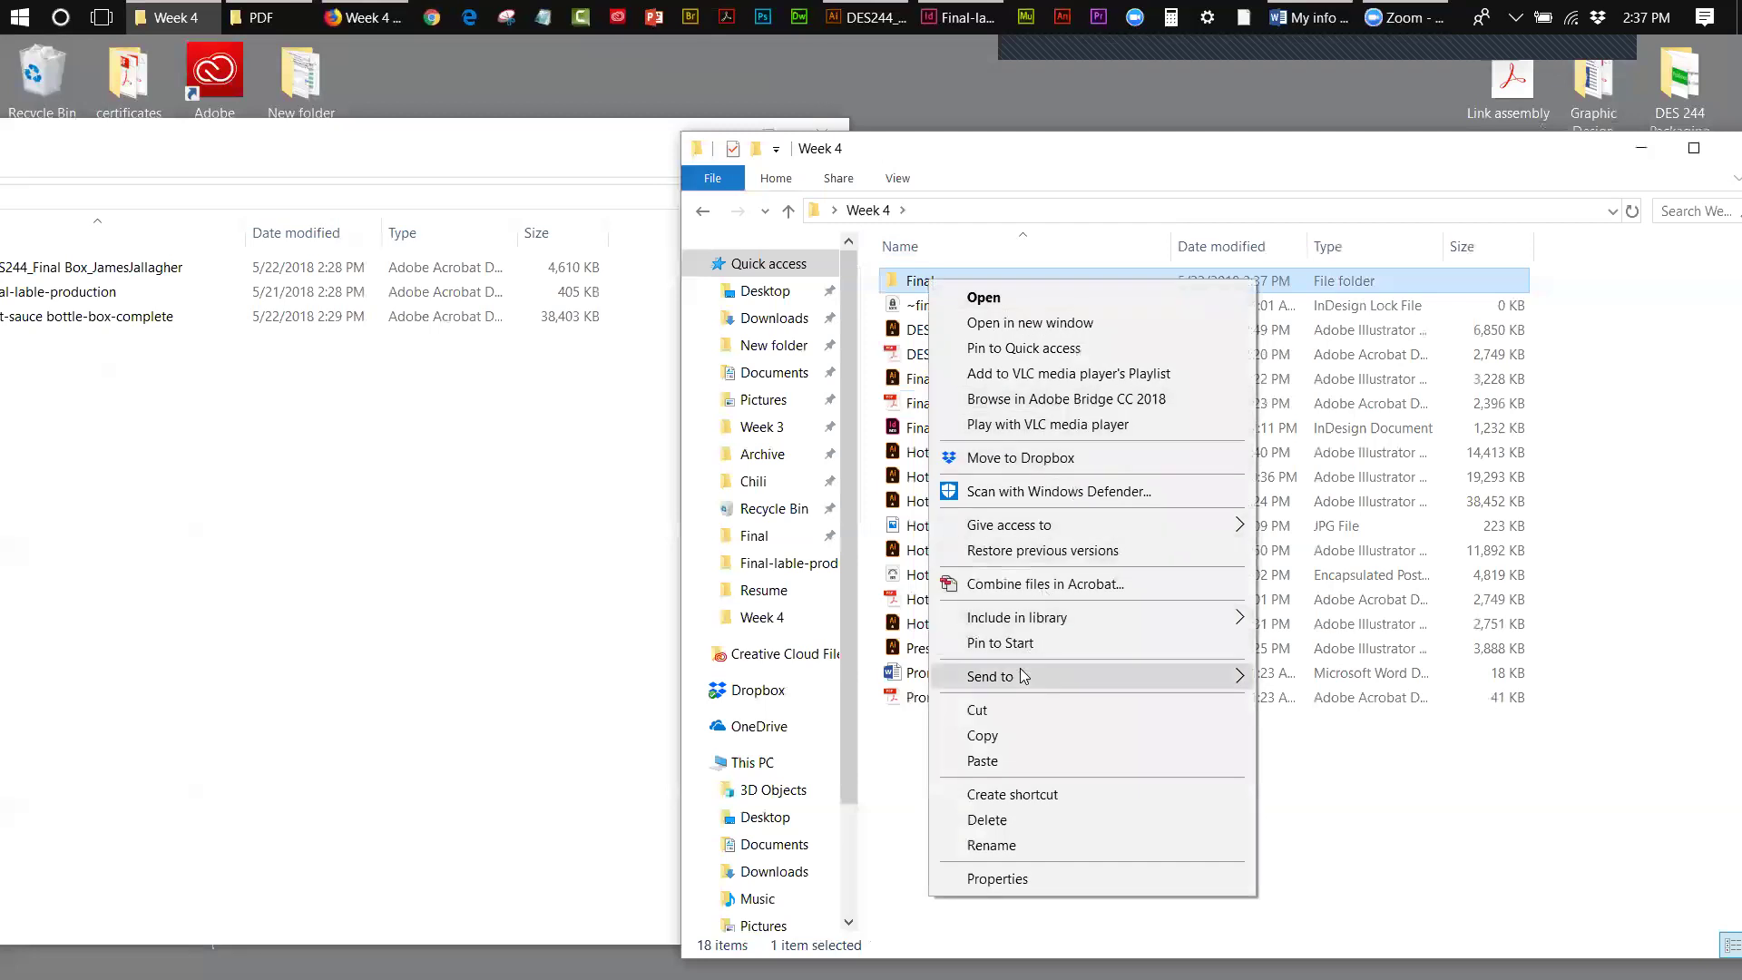
mouse_move(1170, 676)
click(1328, 706)
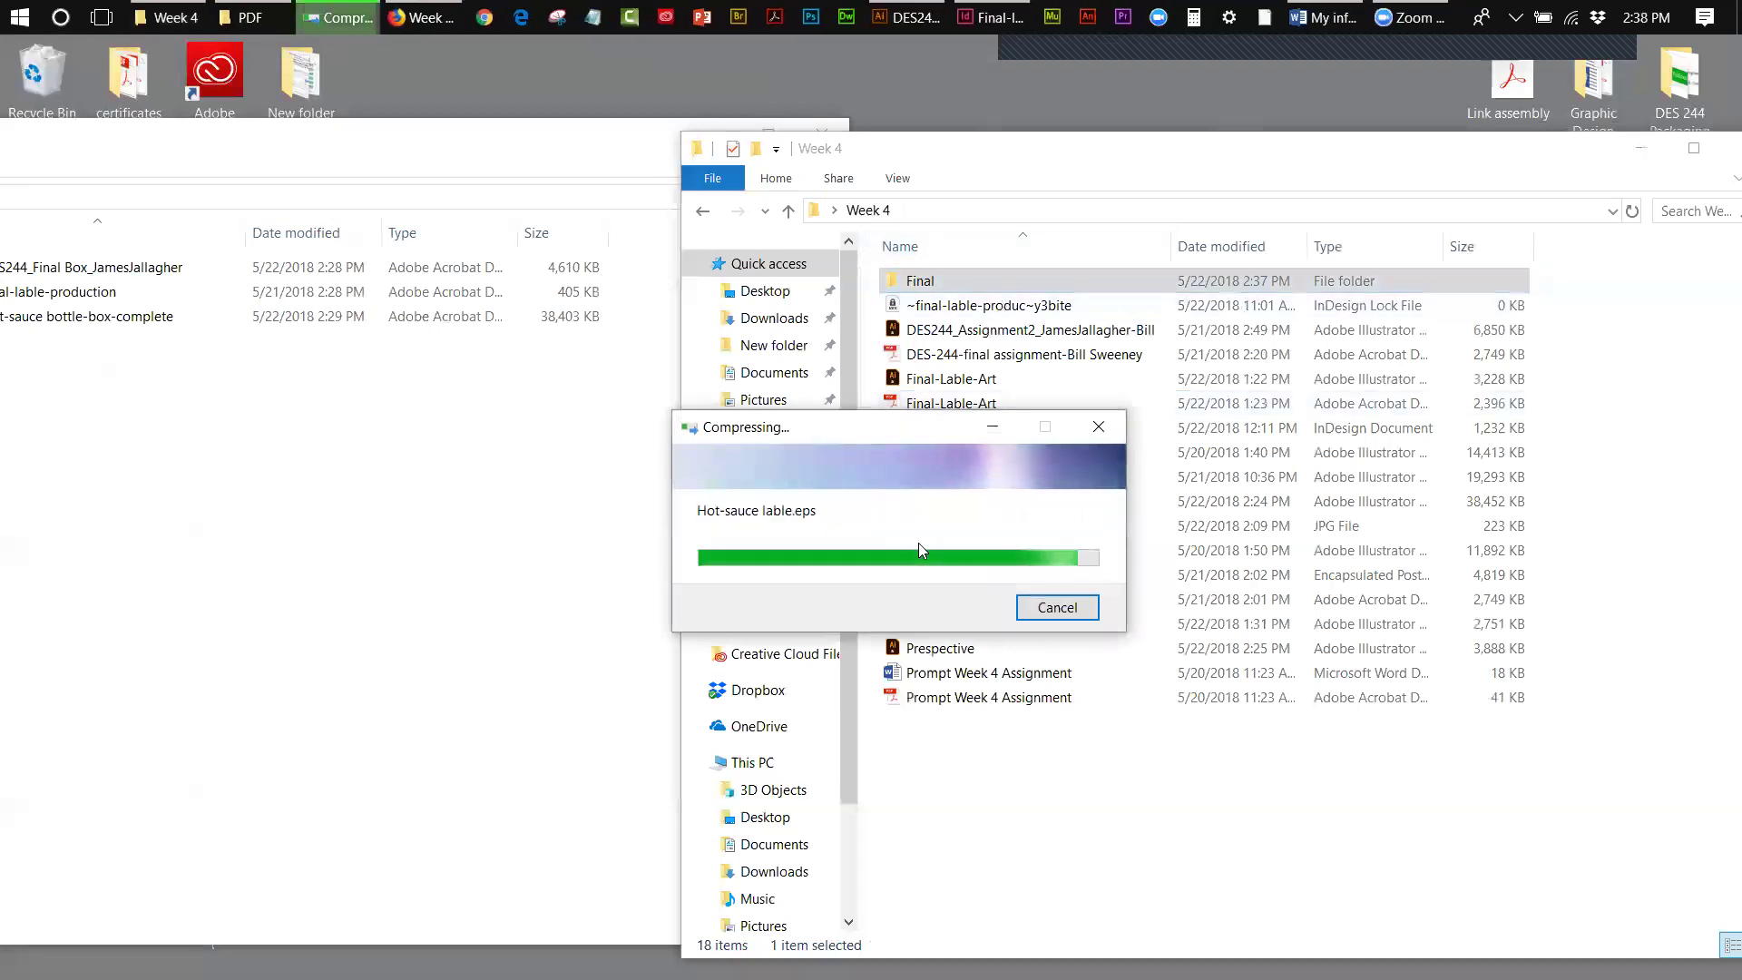
click(935, 382)
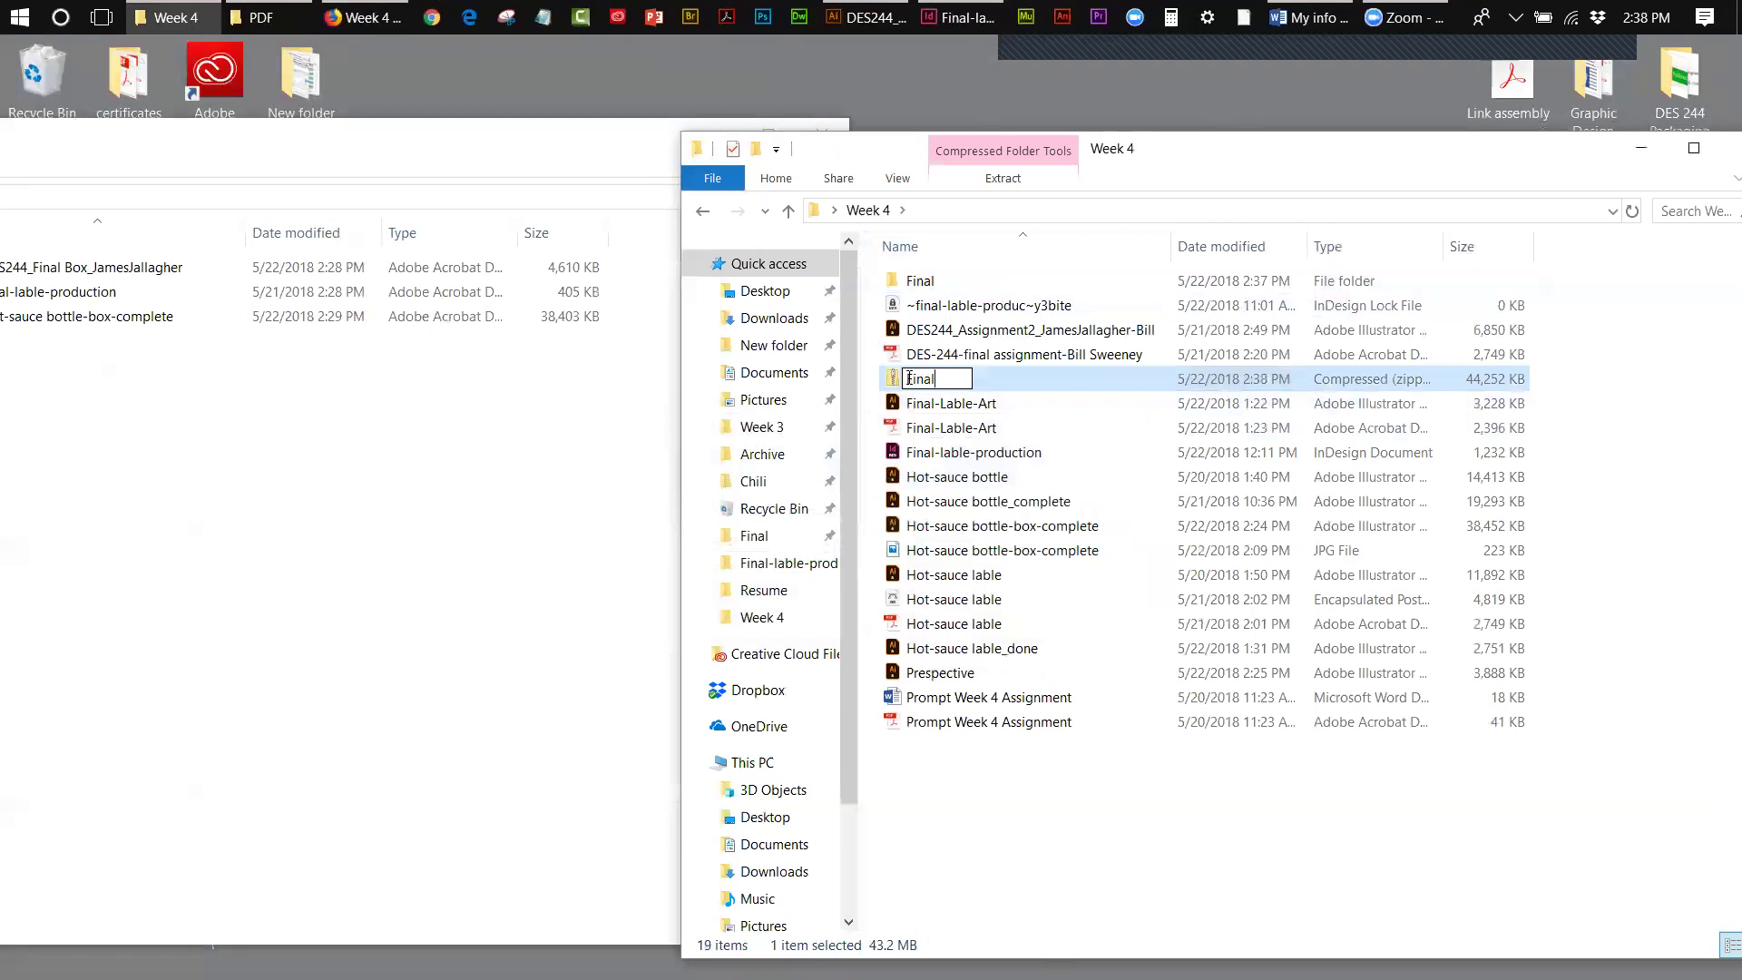
text(DES-244)
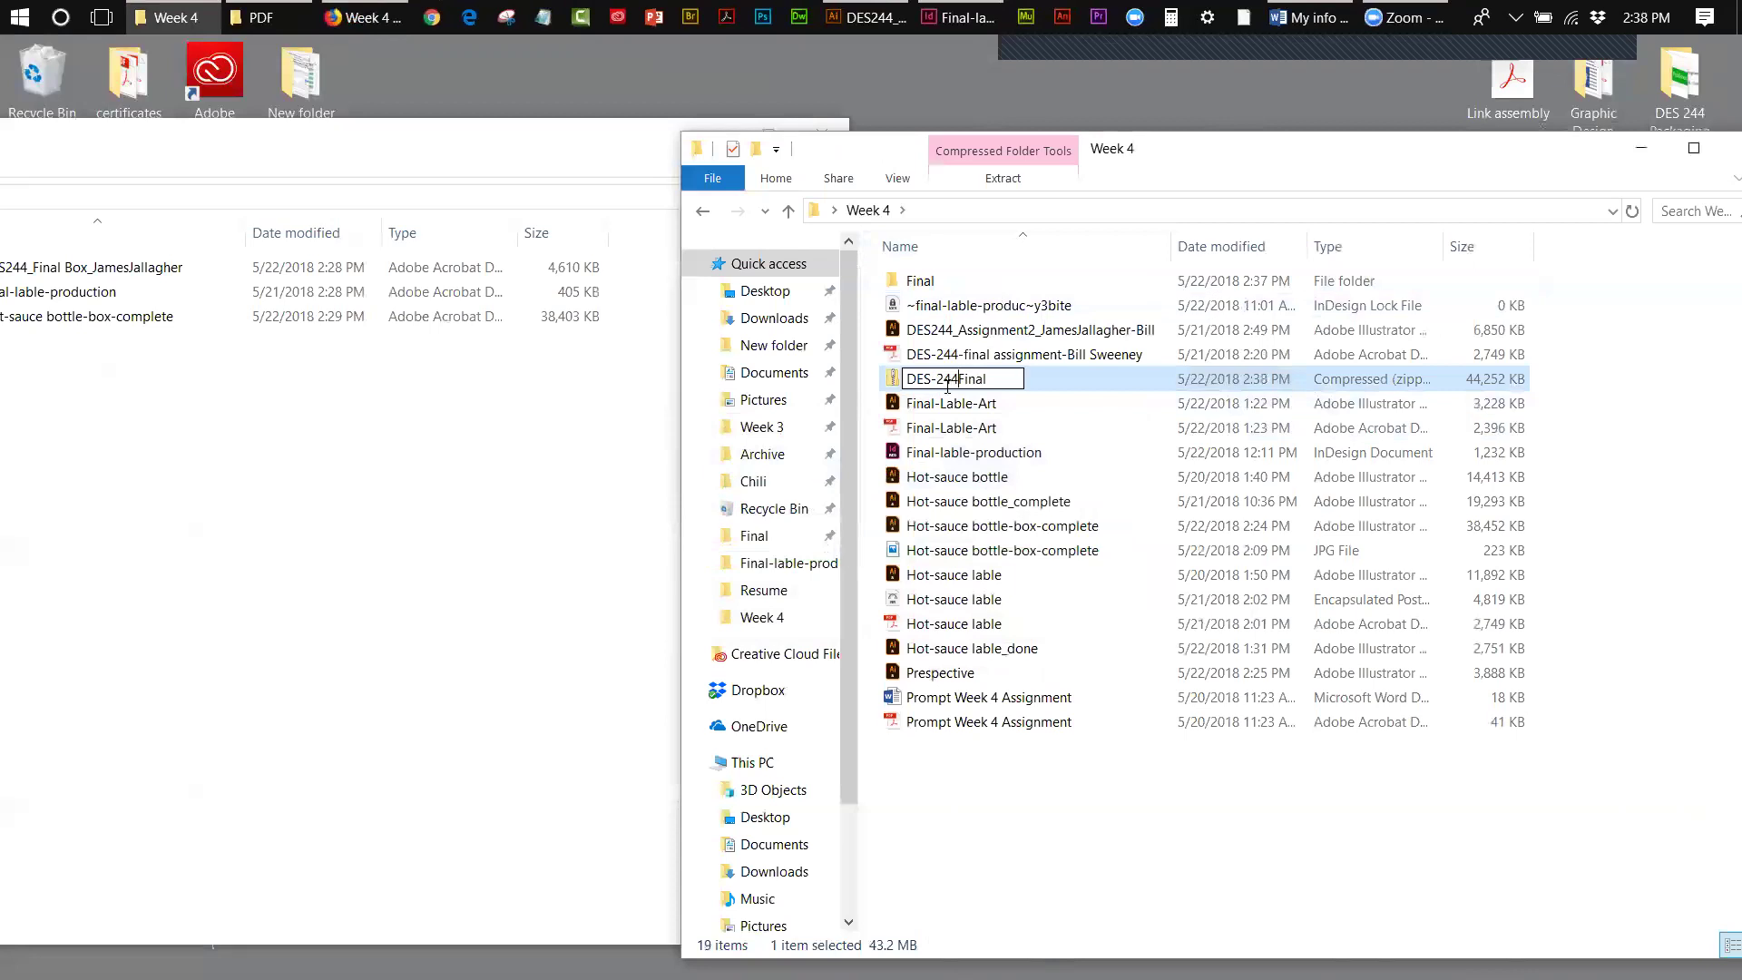
text(-FinalPackagin)
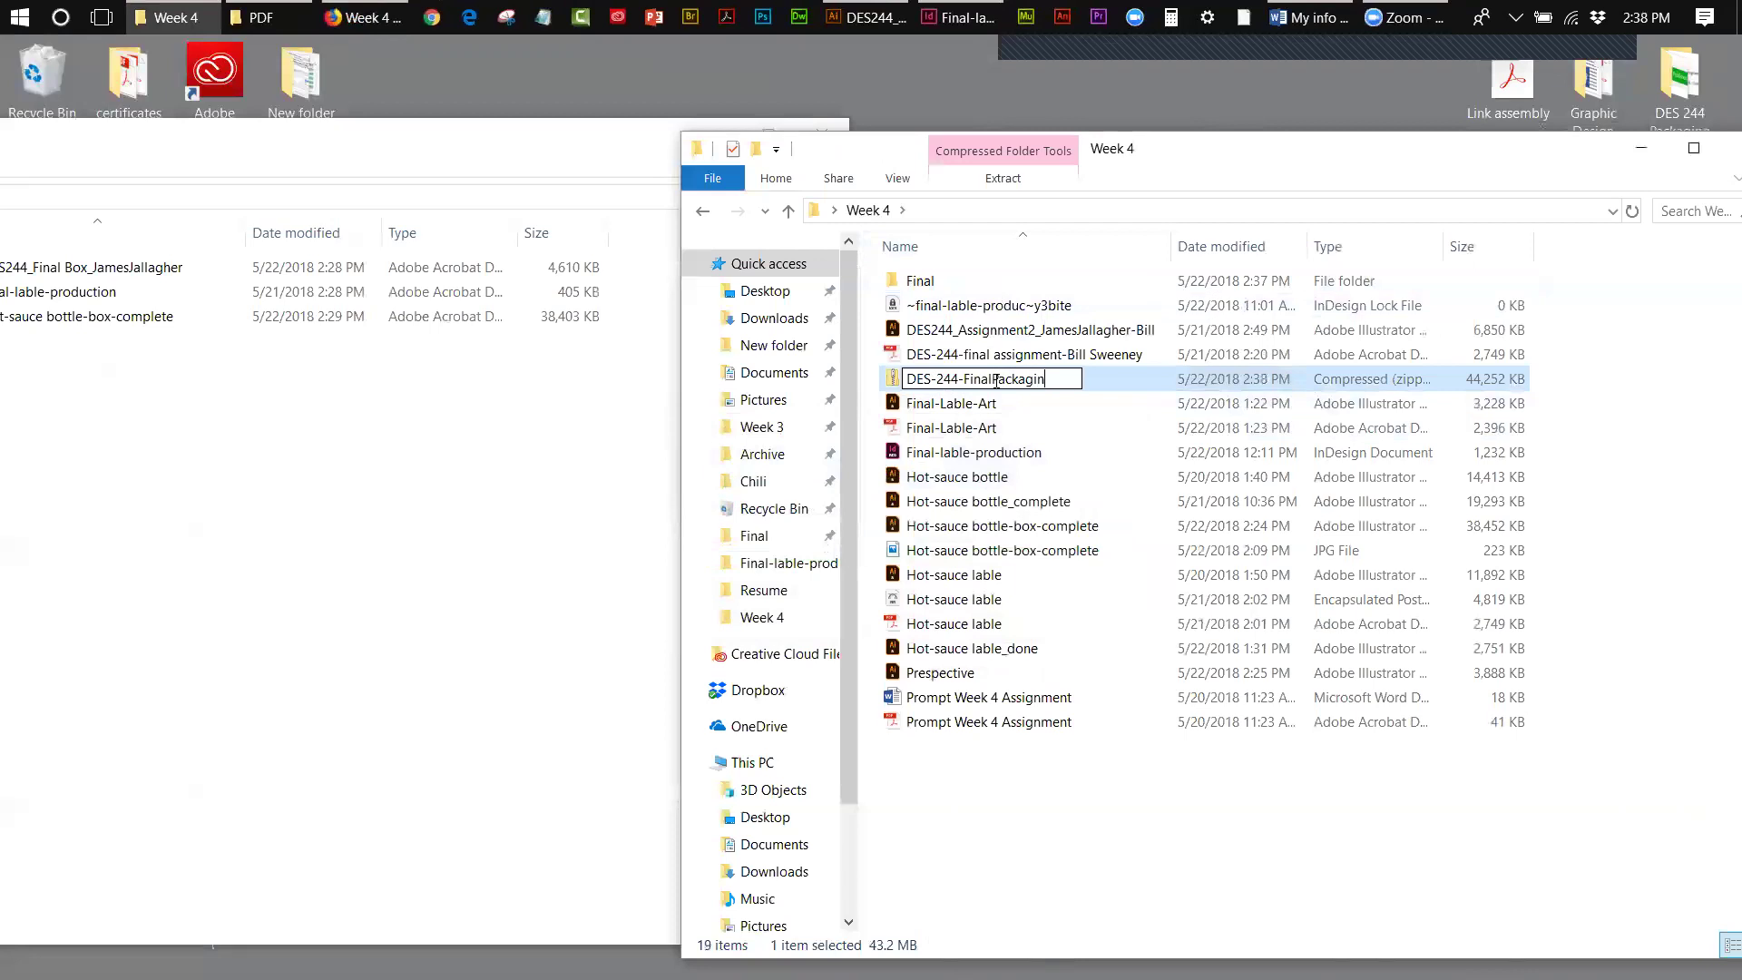
click(1016, 791)
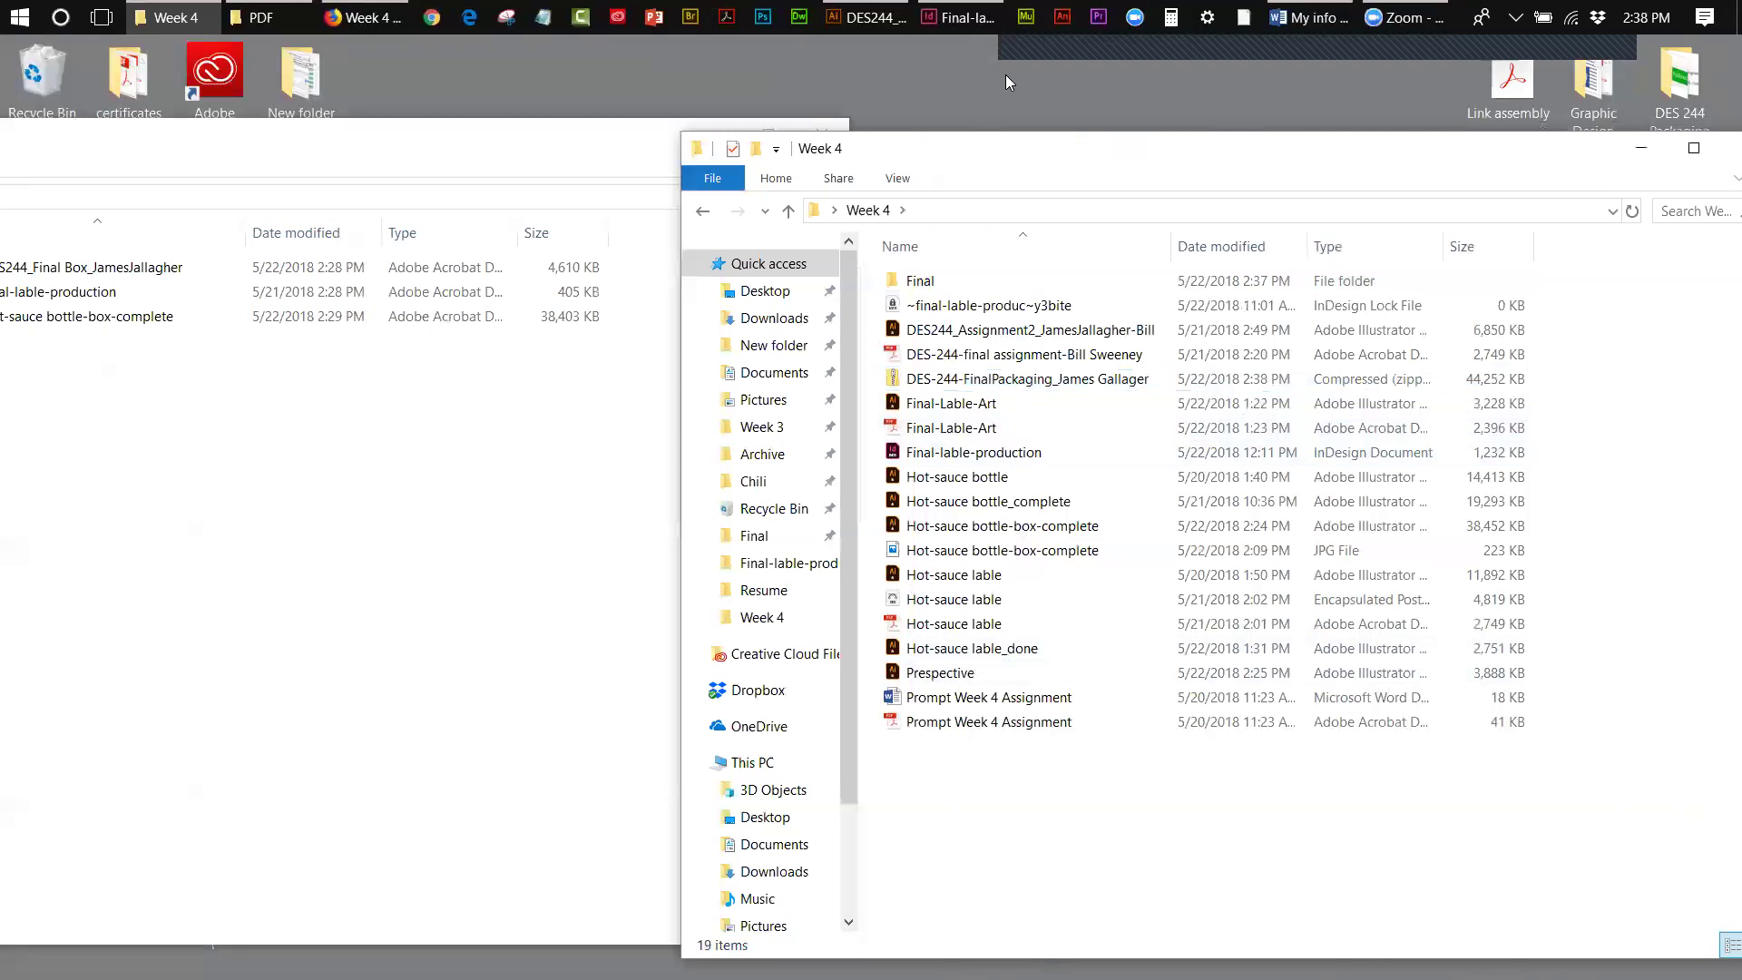
- Open the zip's Final folder and launch the DES244_Final Box artwork in Illustrator
click(495, 153)
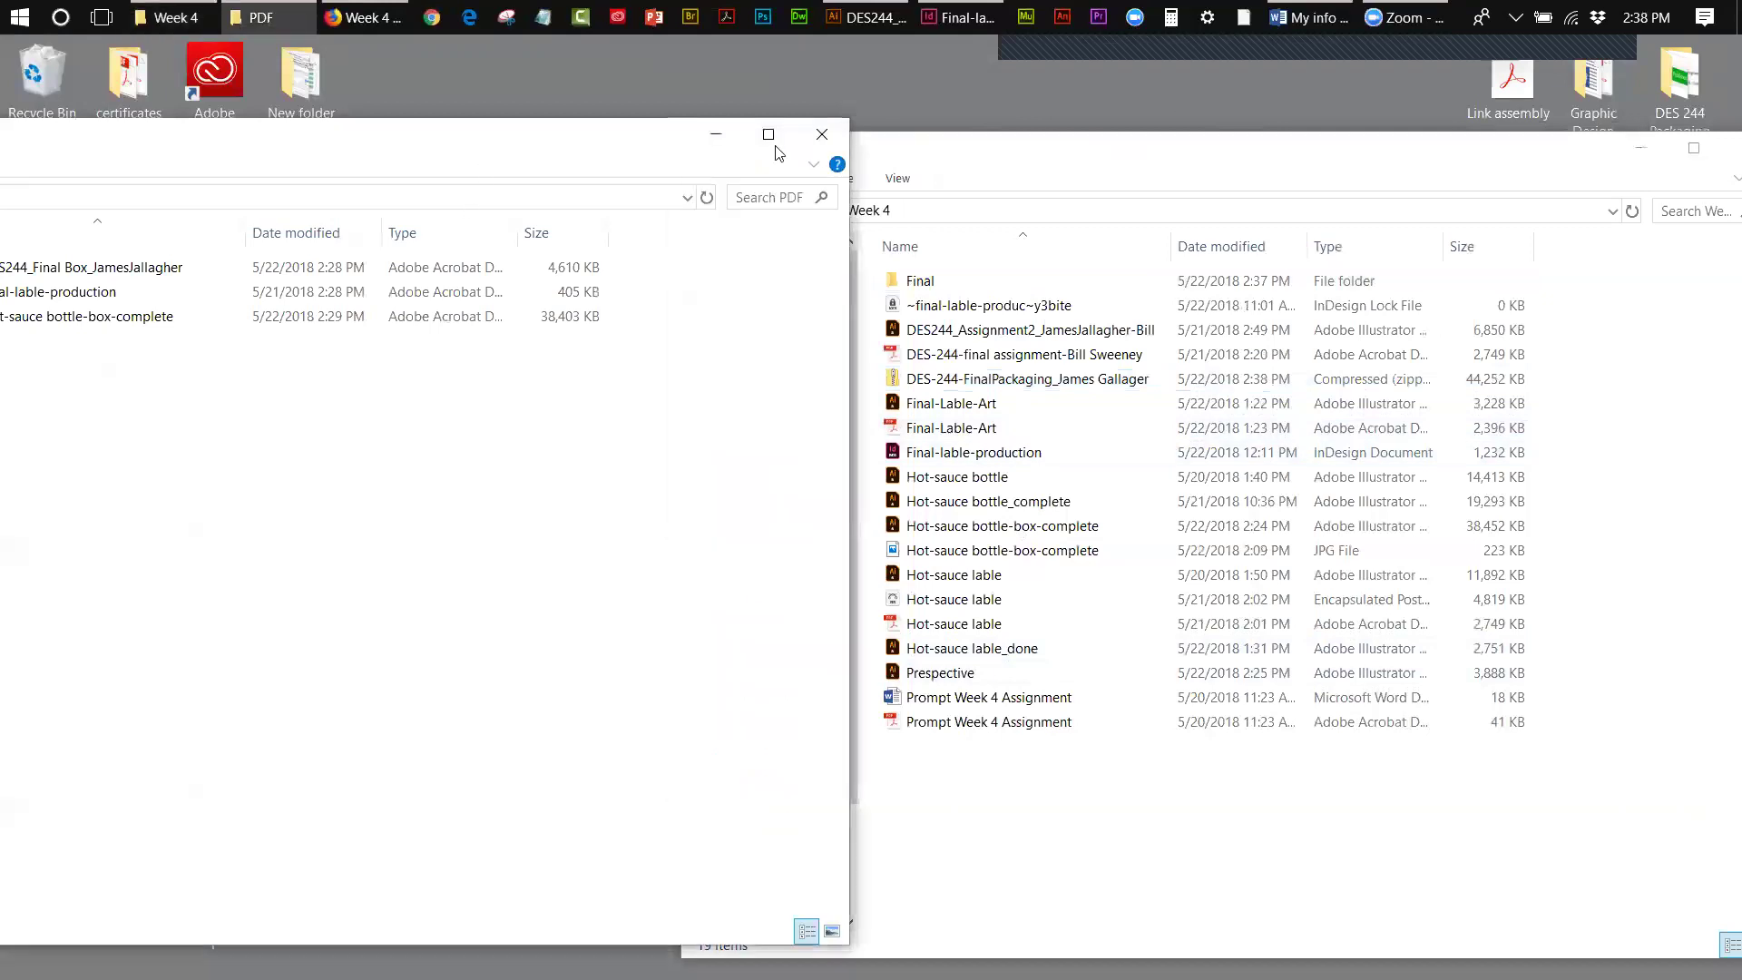
click(717, 135)
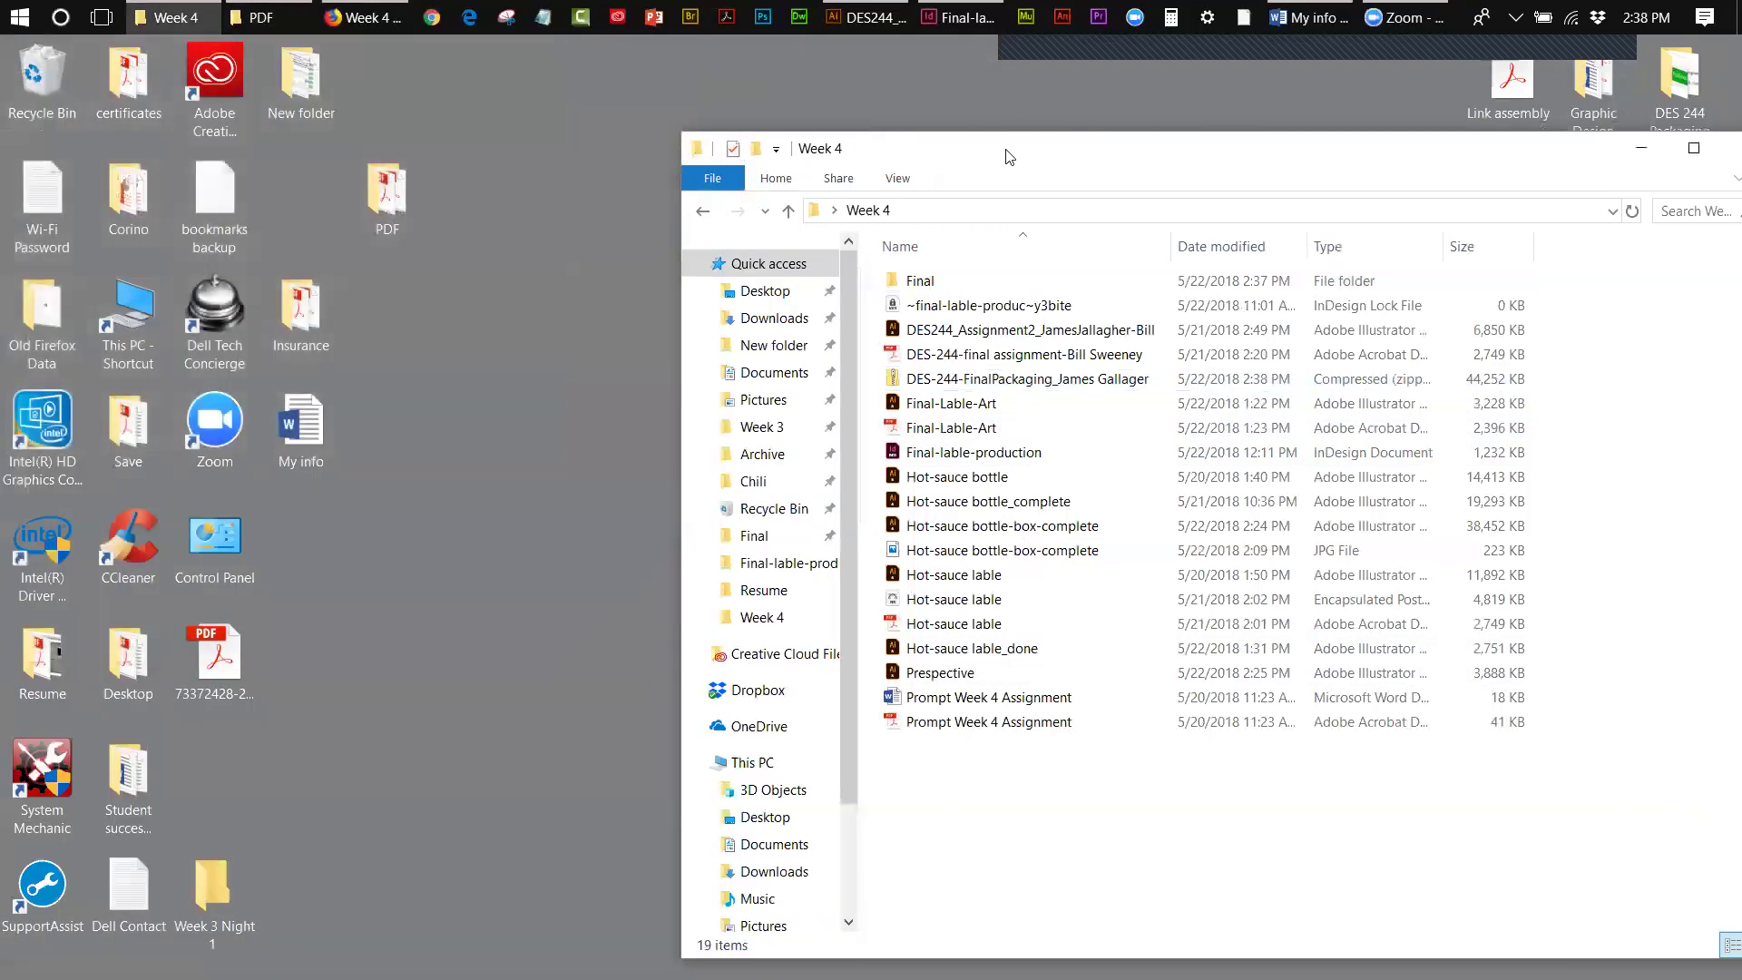
drag(1010, 156, 719, 123)
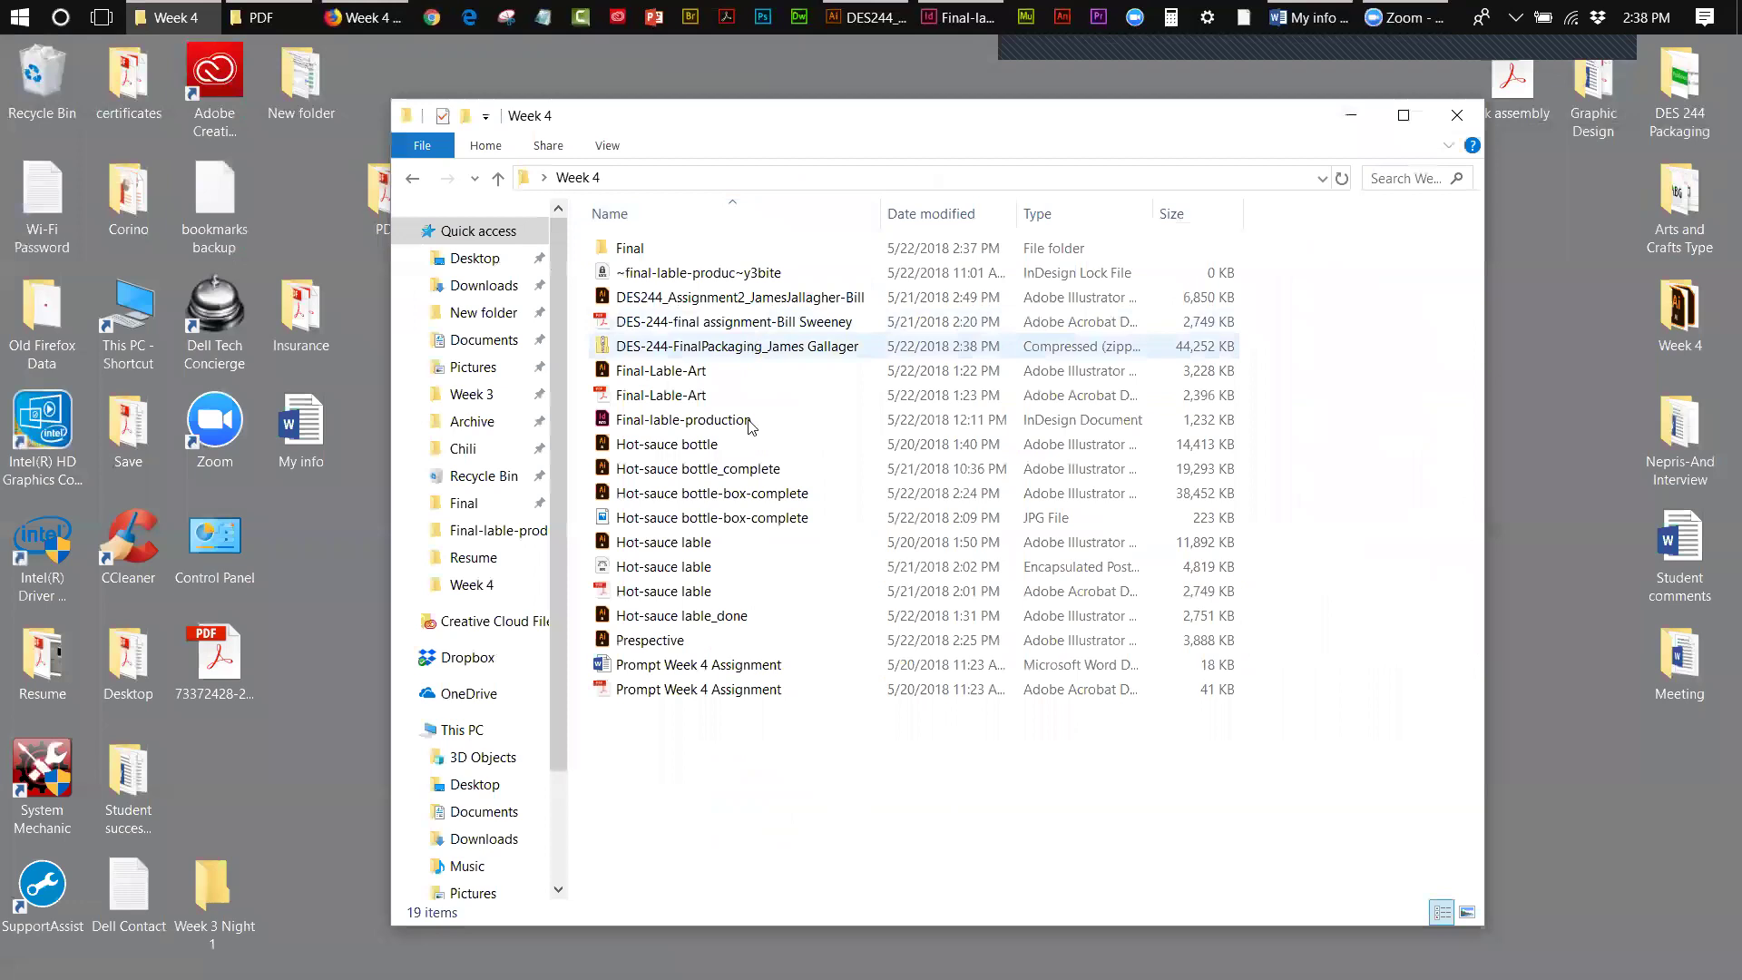
click(751, 350)
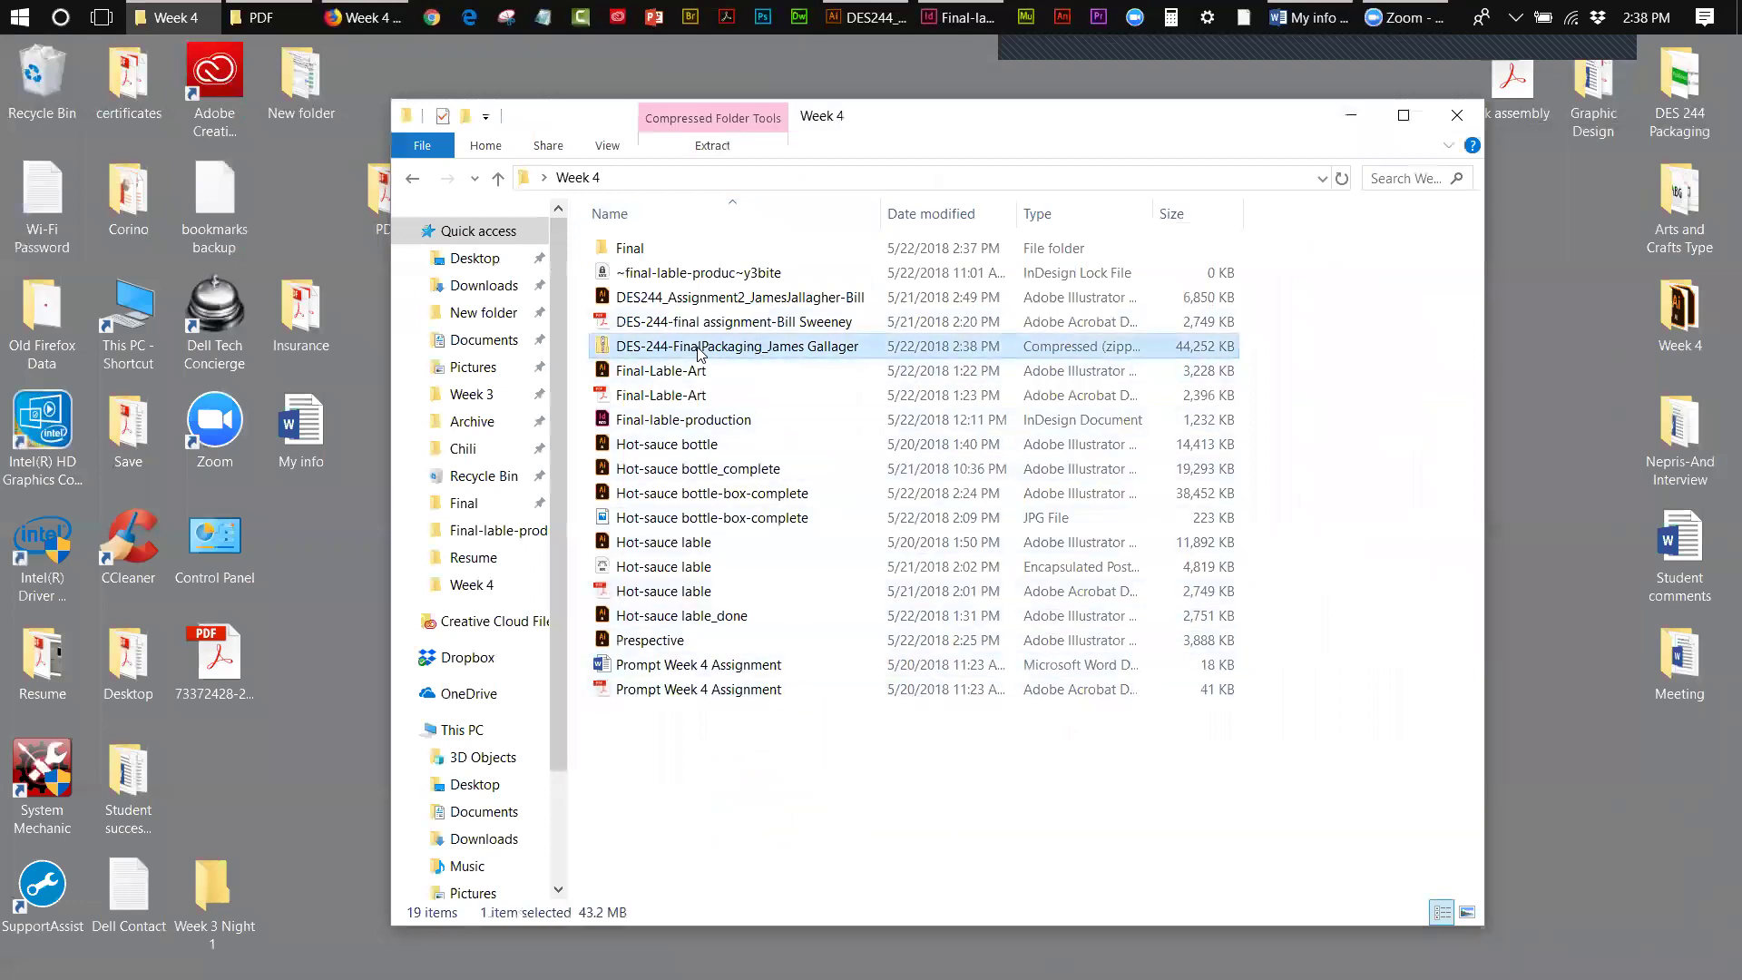
double_click(650, 354)
double_click(629, 250)
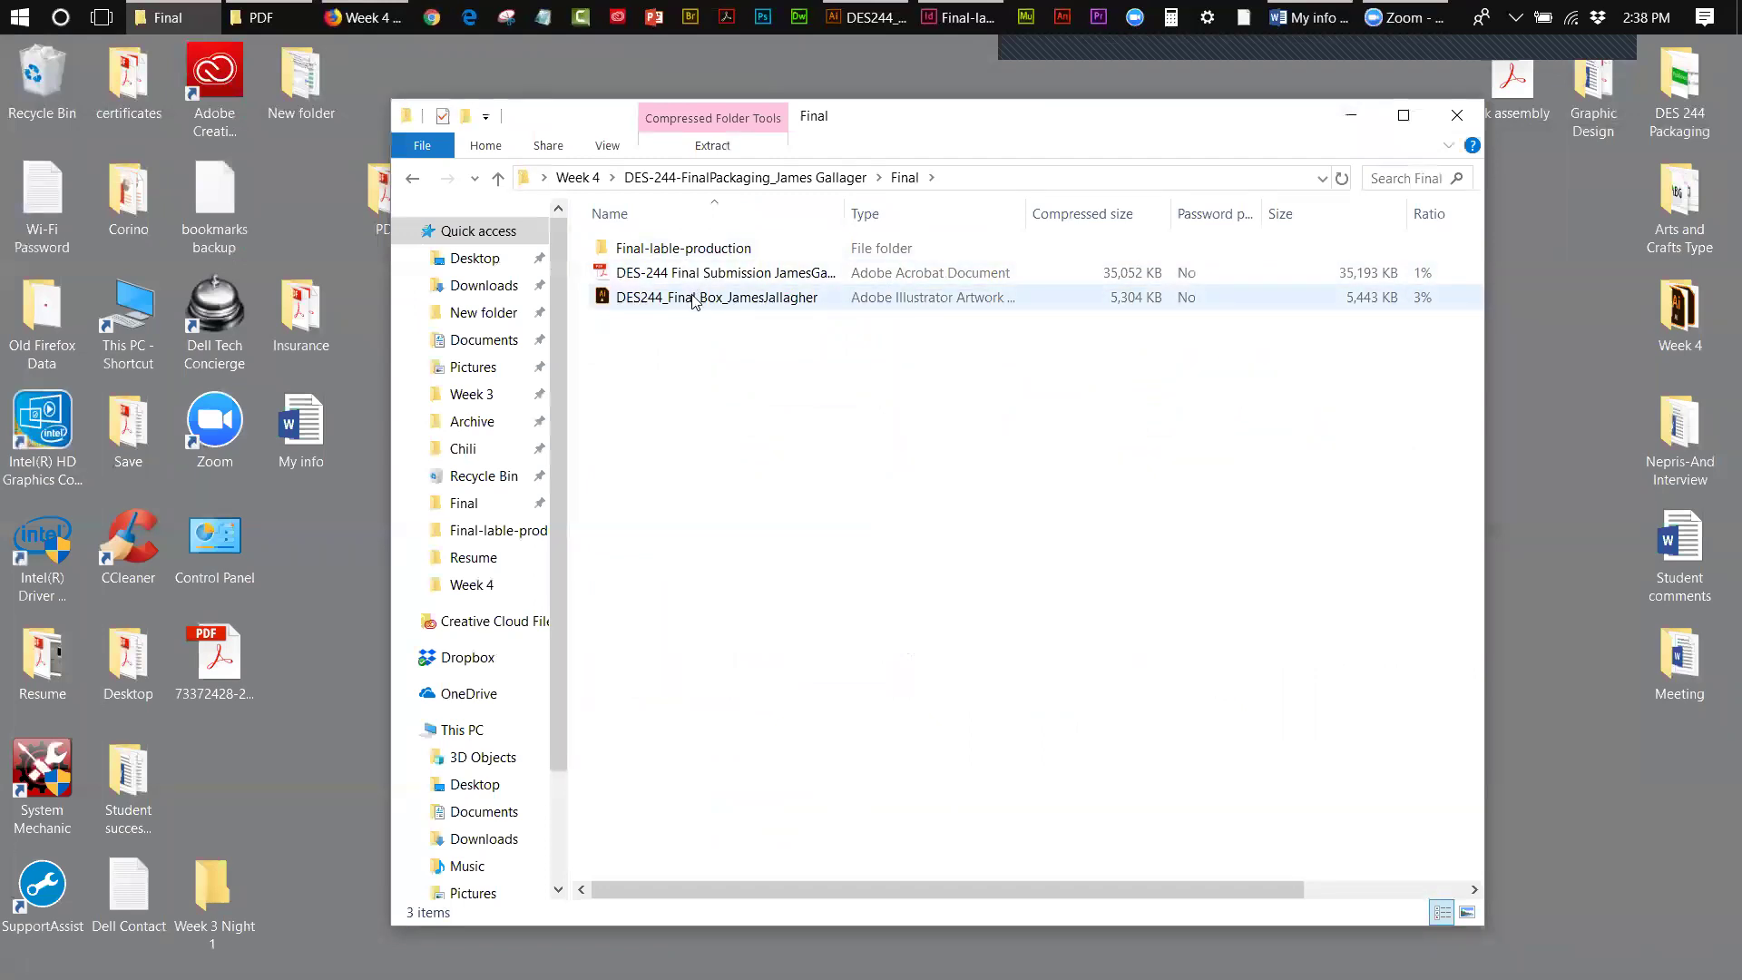
click(694, 300)
double_click(693, 299)
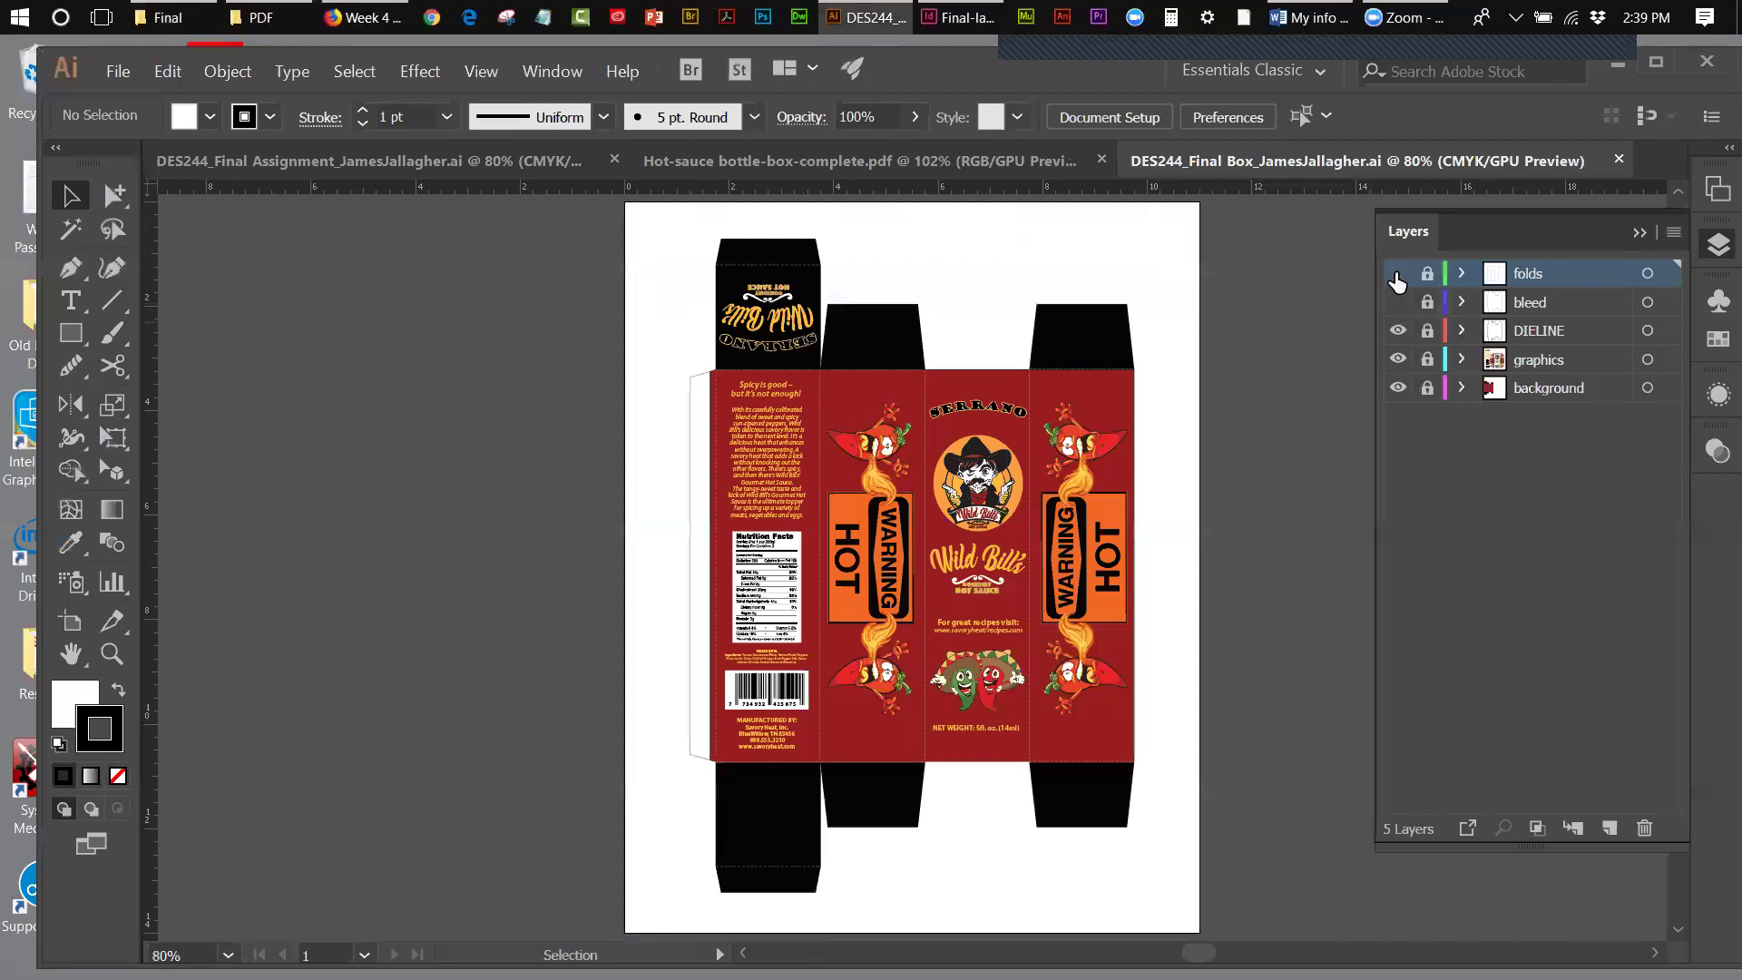
- Toggle the bleed, graphics and background layers off and back on to check the box artwork
click(1397, 302)
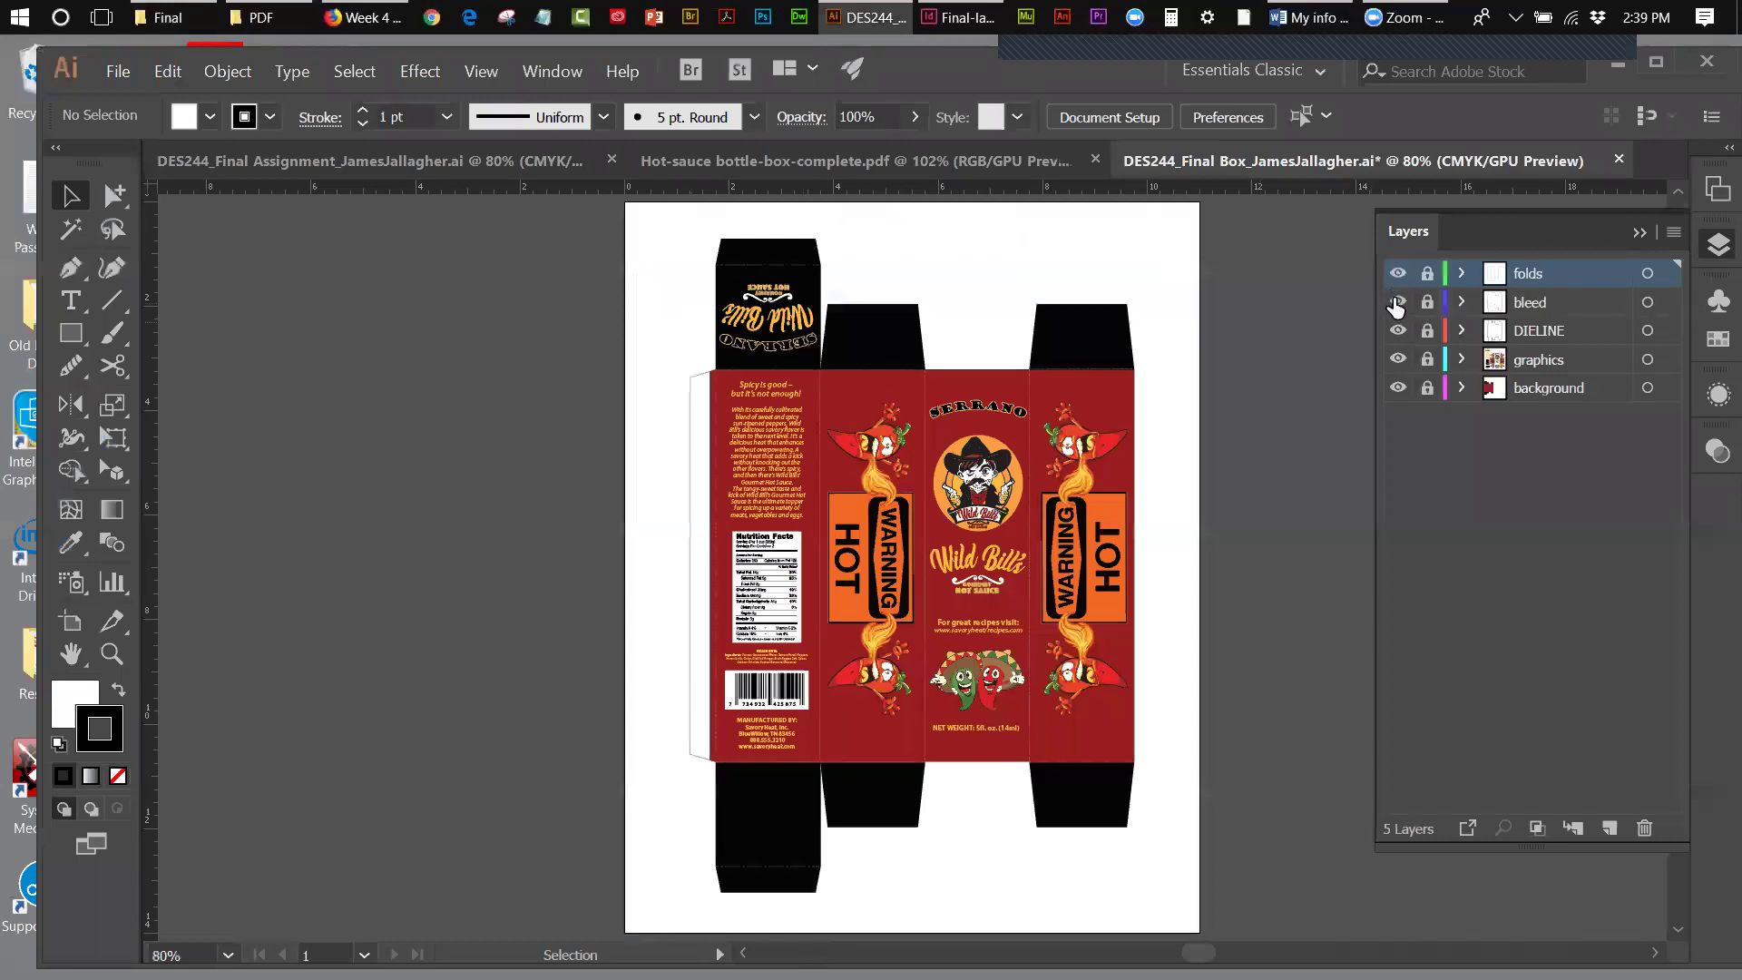
click(1397, 302)
click(1398, 359)
click(1397, 388)
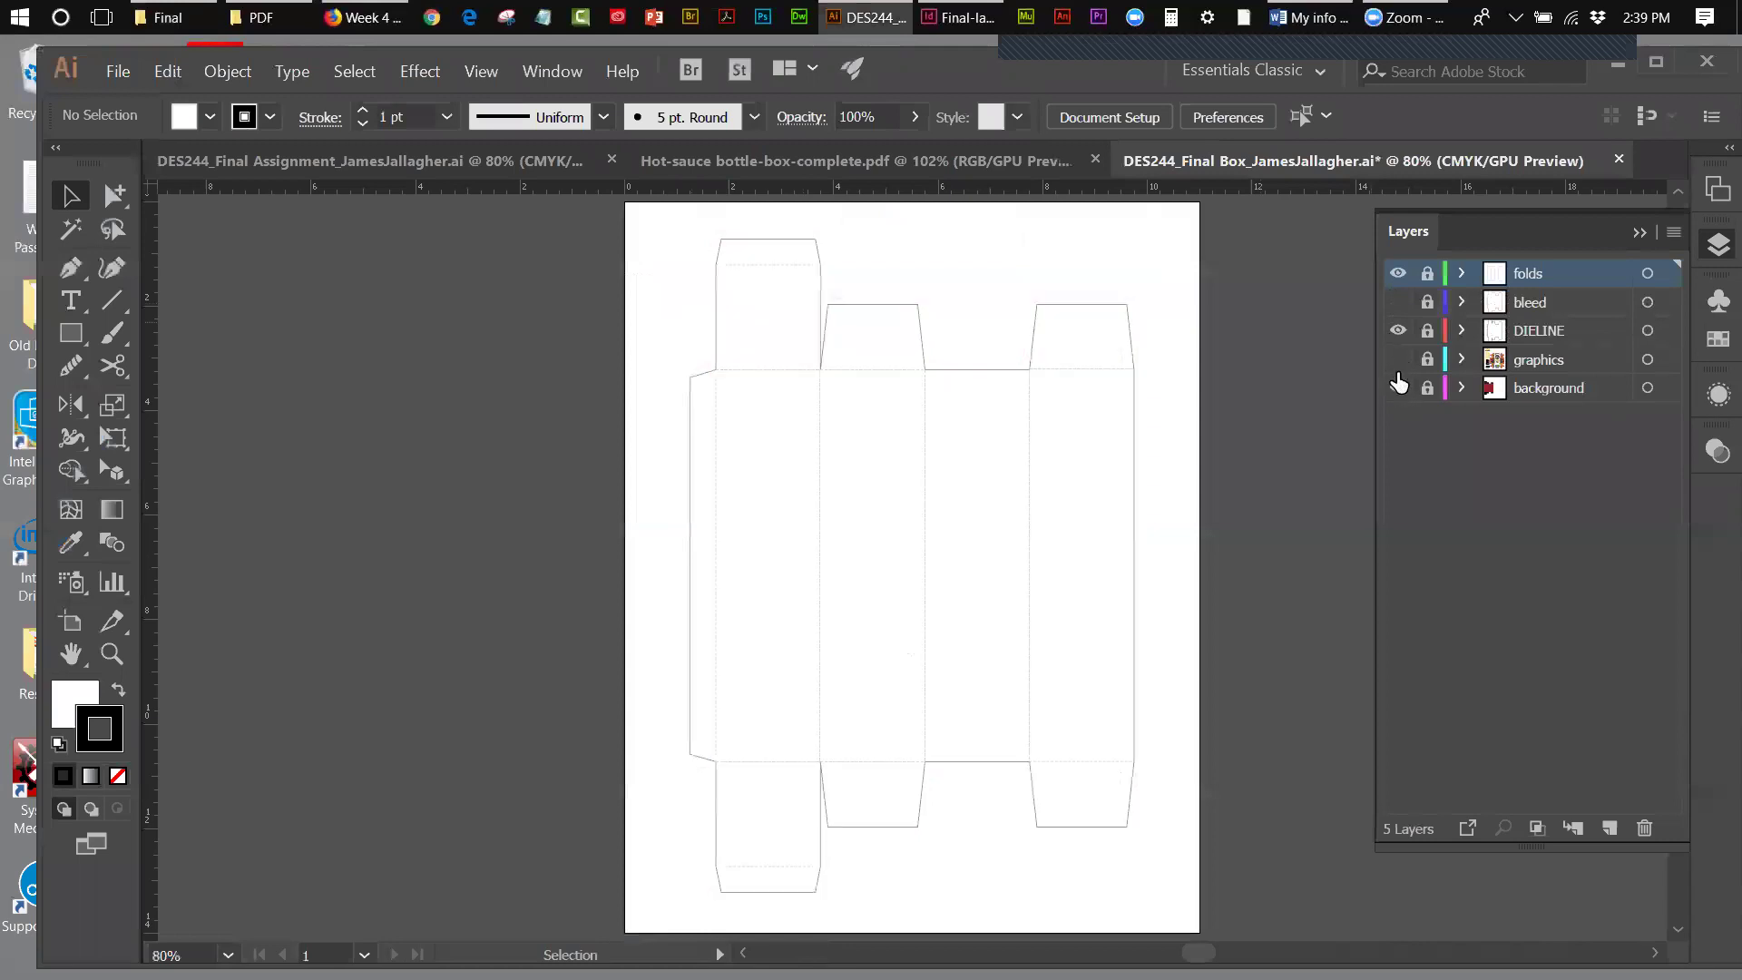
click(1398, 388)
click(1397, 359)
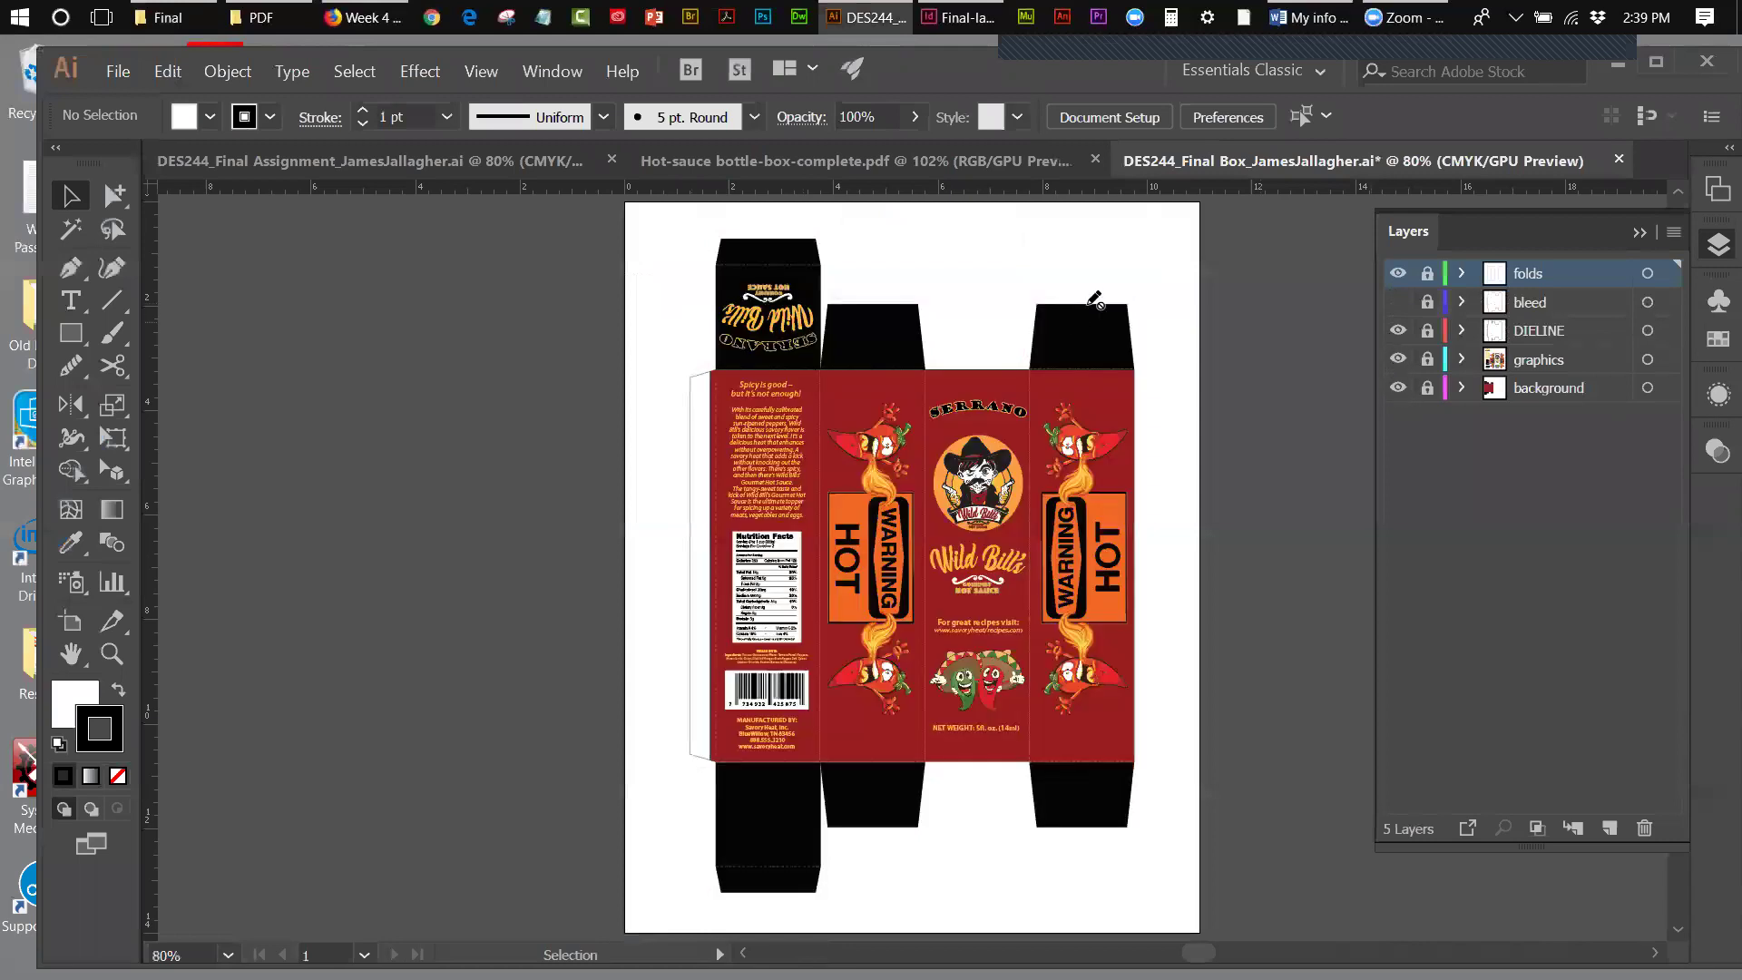
- Close the DES244_Final Box document without saving and minimize Illustrator
click(1619, 159)
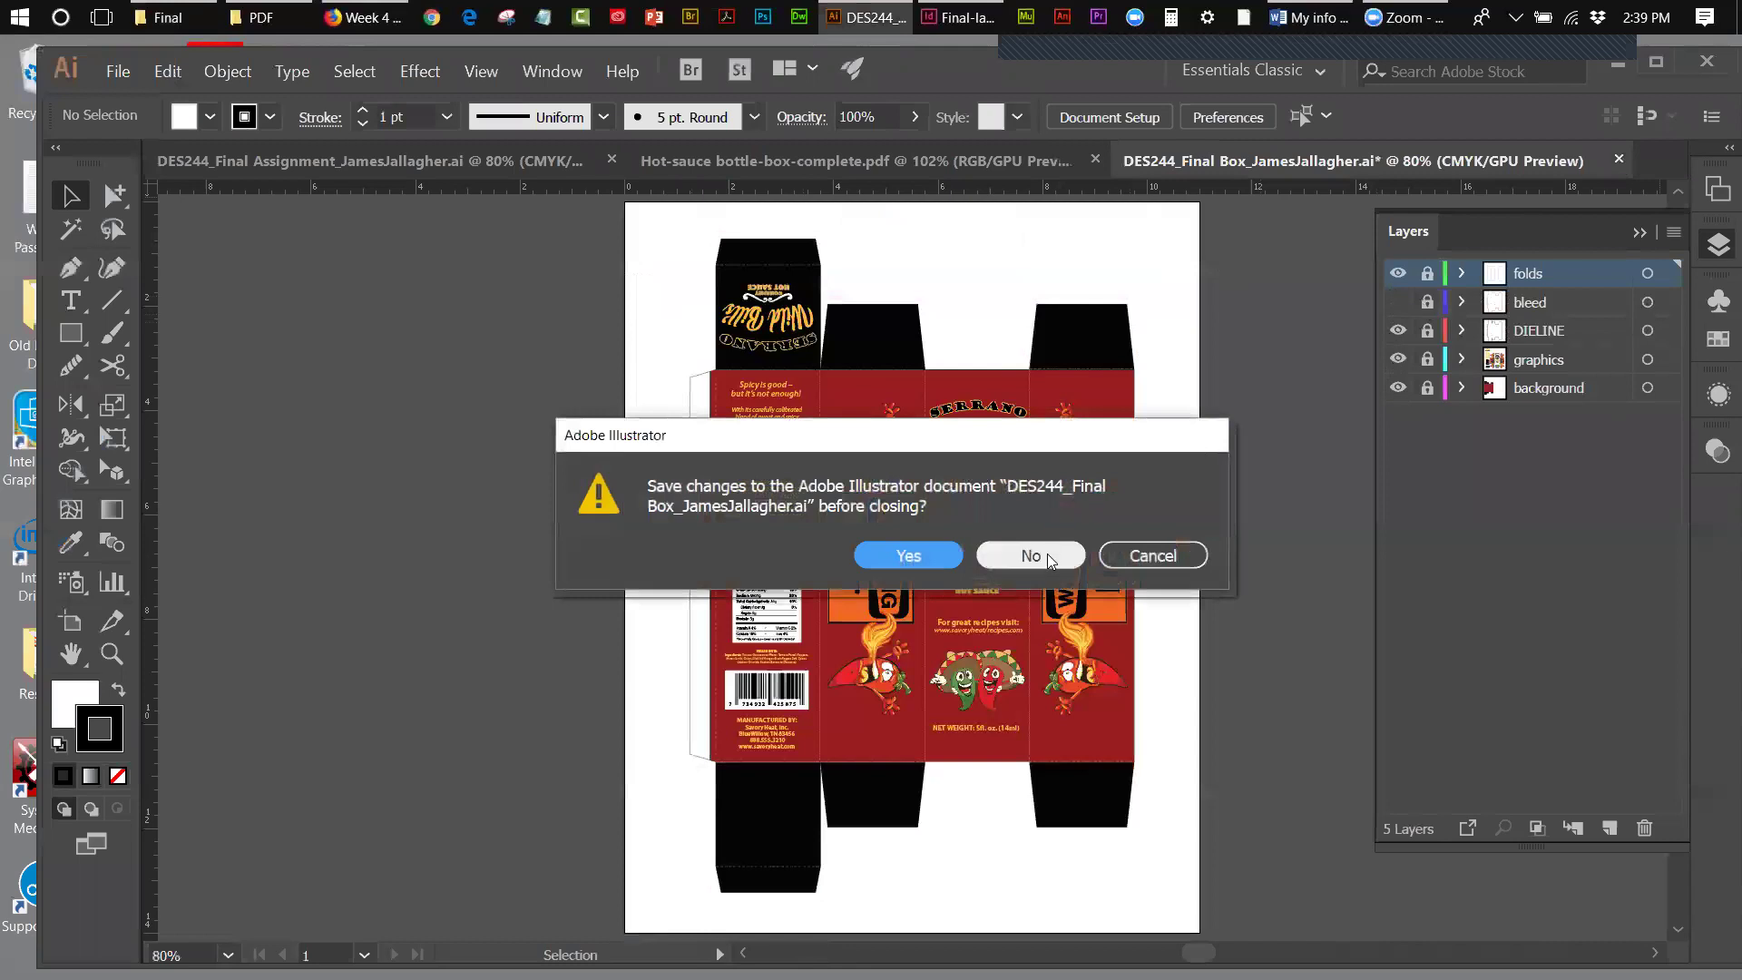
click(1052, 555)
click(1613, 62)
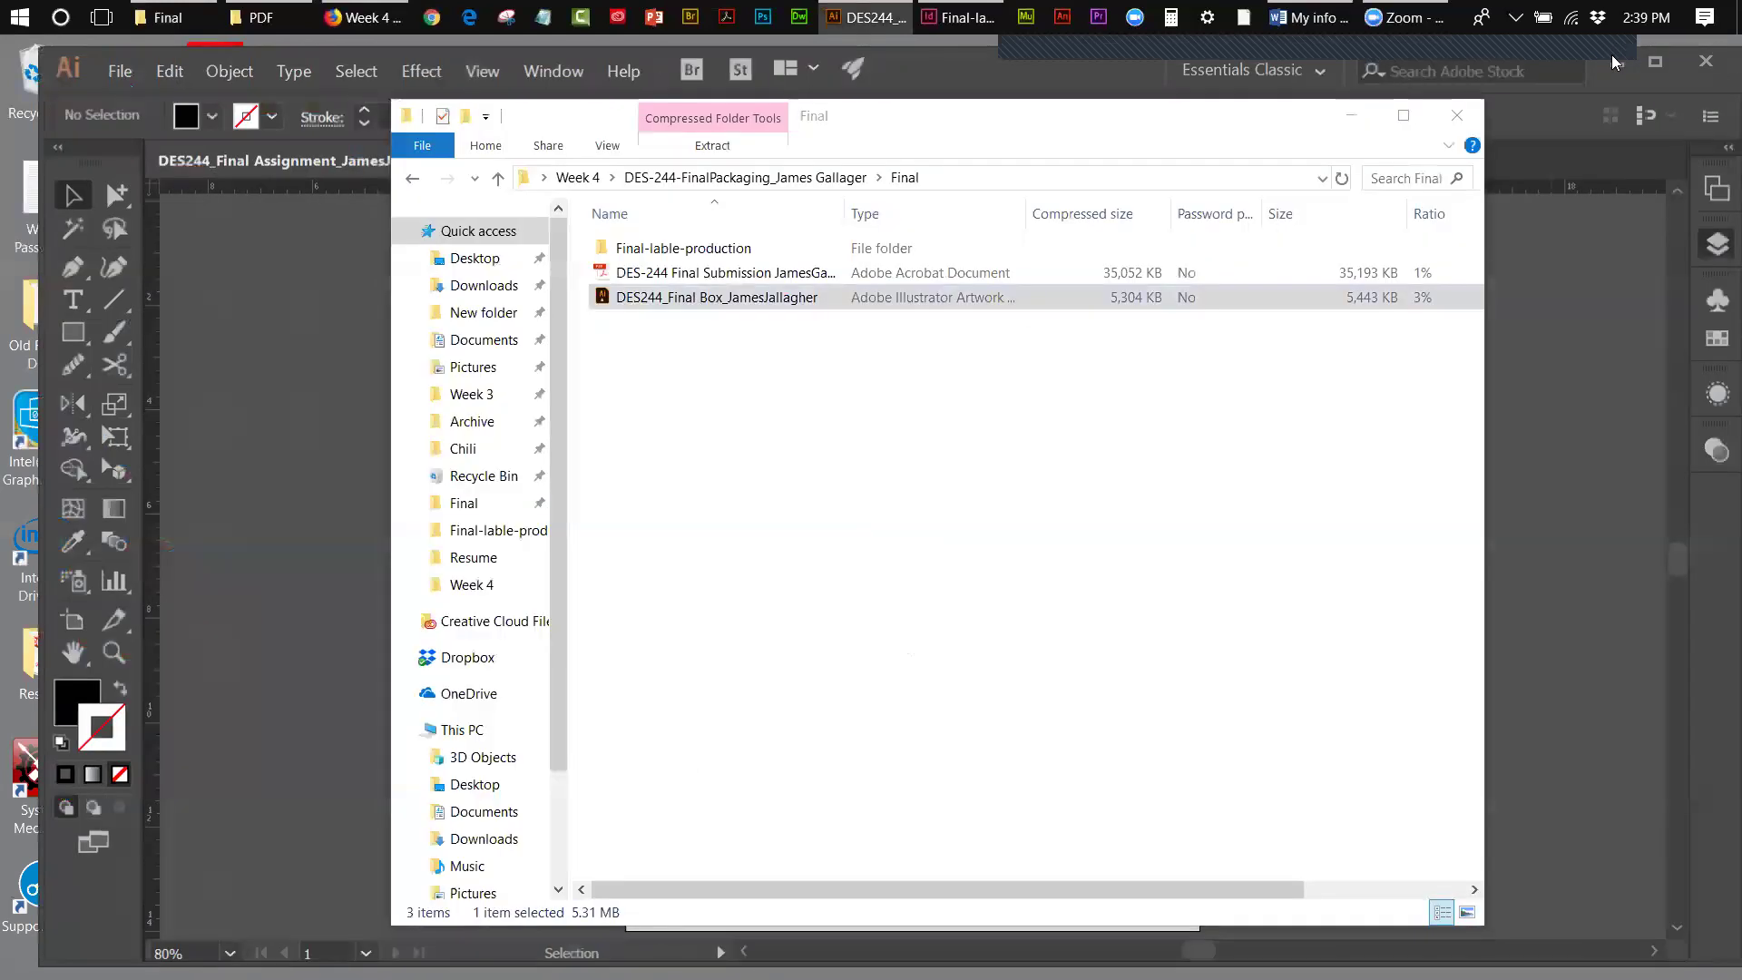
- Open the submission PDF from the zip, check its three page thumbnails, and close Acrobat
double_click(715, 274)
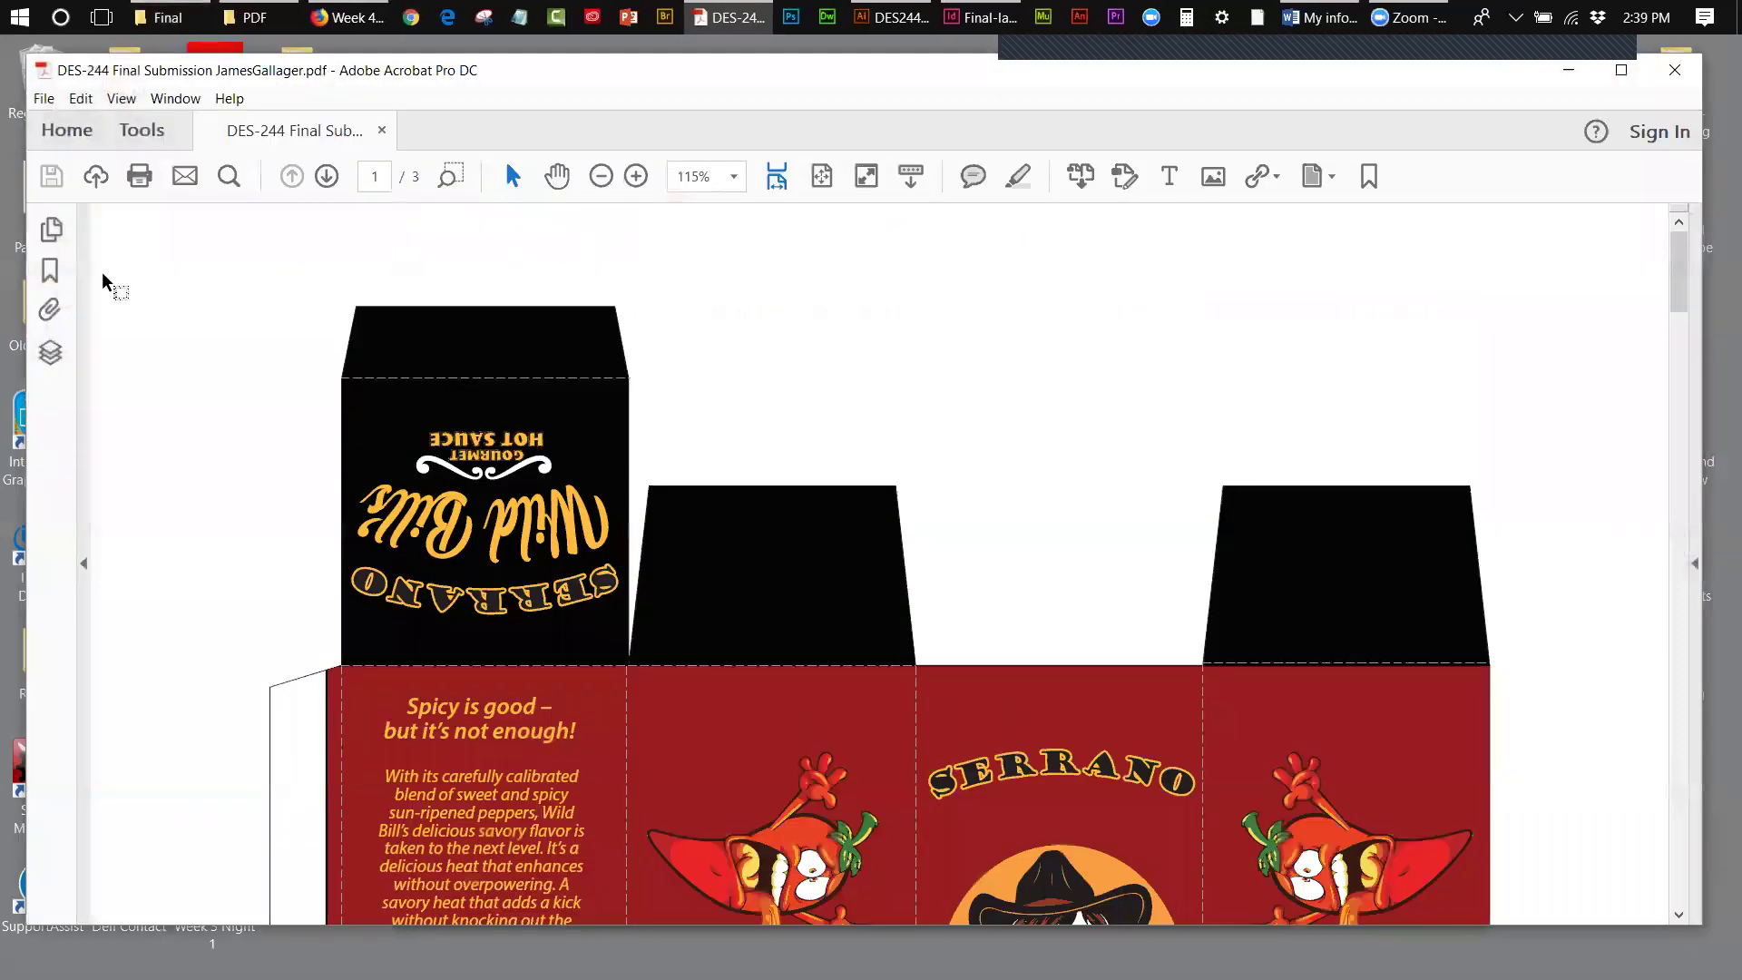
click(50, 229)
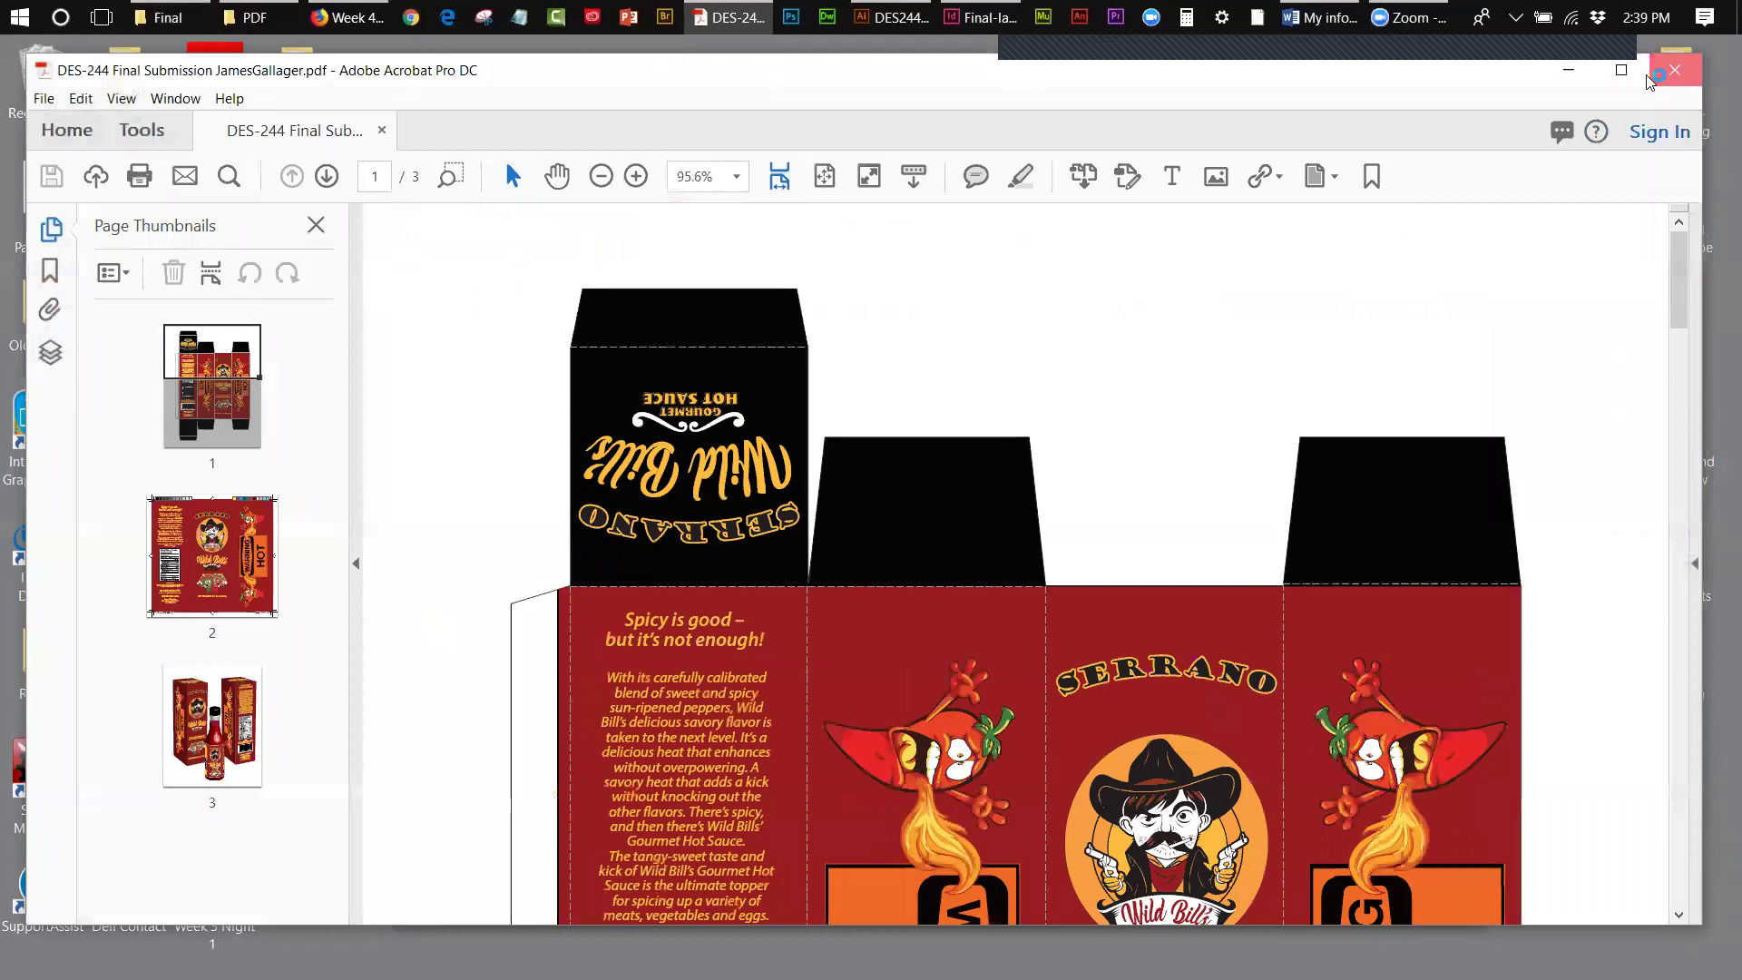
click(1675, 71)
click(686, 252)
- Browse the Final-lable-production folder and its Links subfolder, then close the Explorer window
double_click(685, 250)
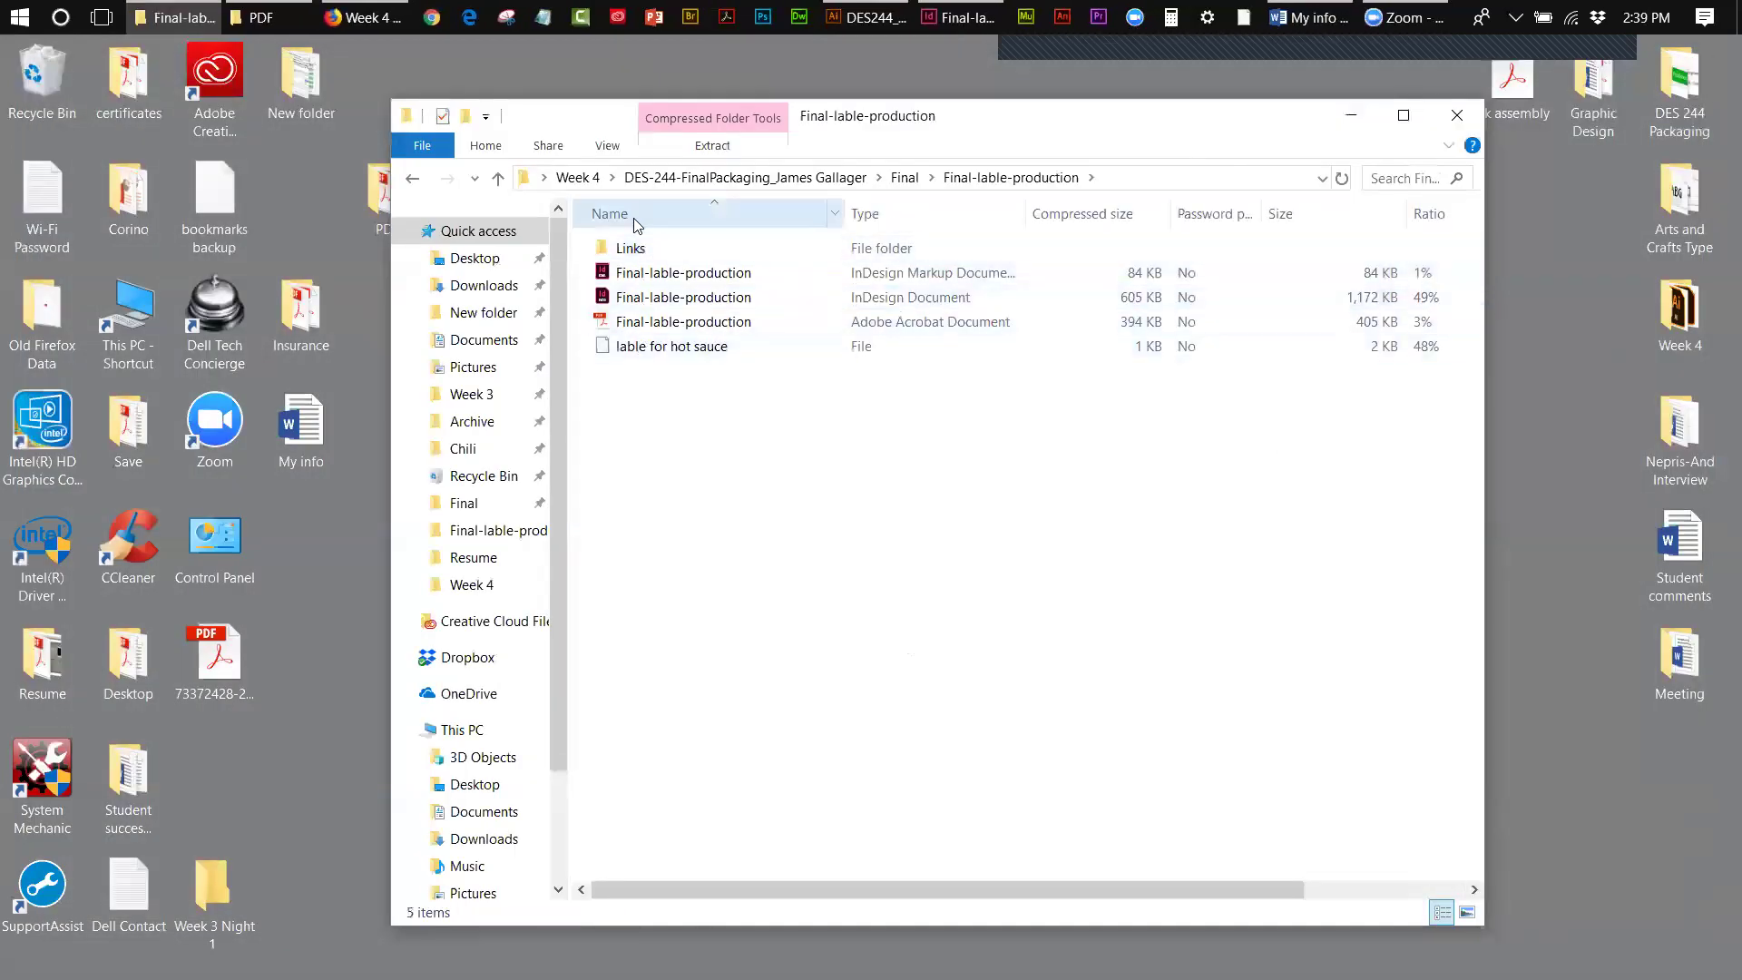
double_click(633, 248)
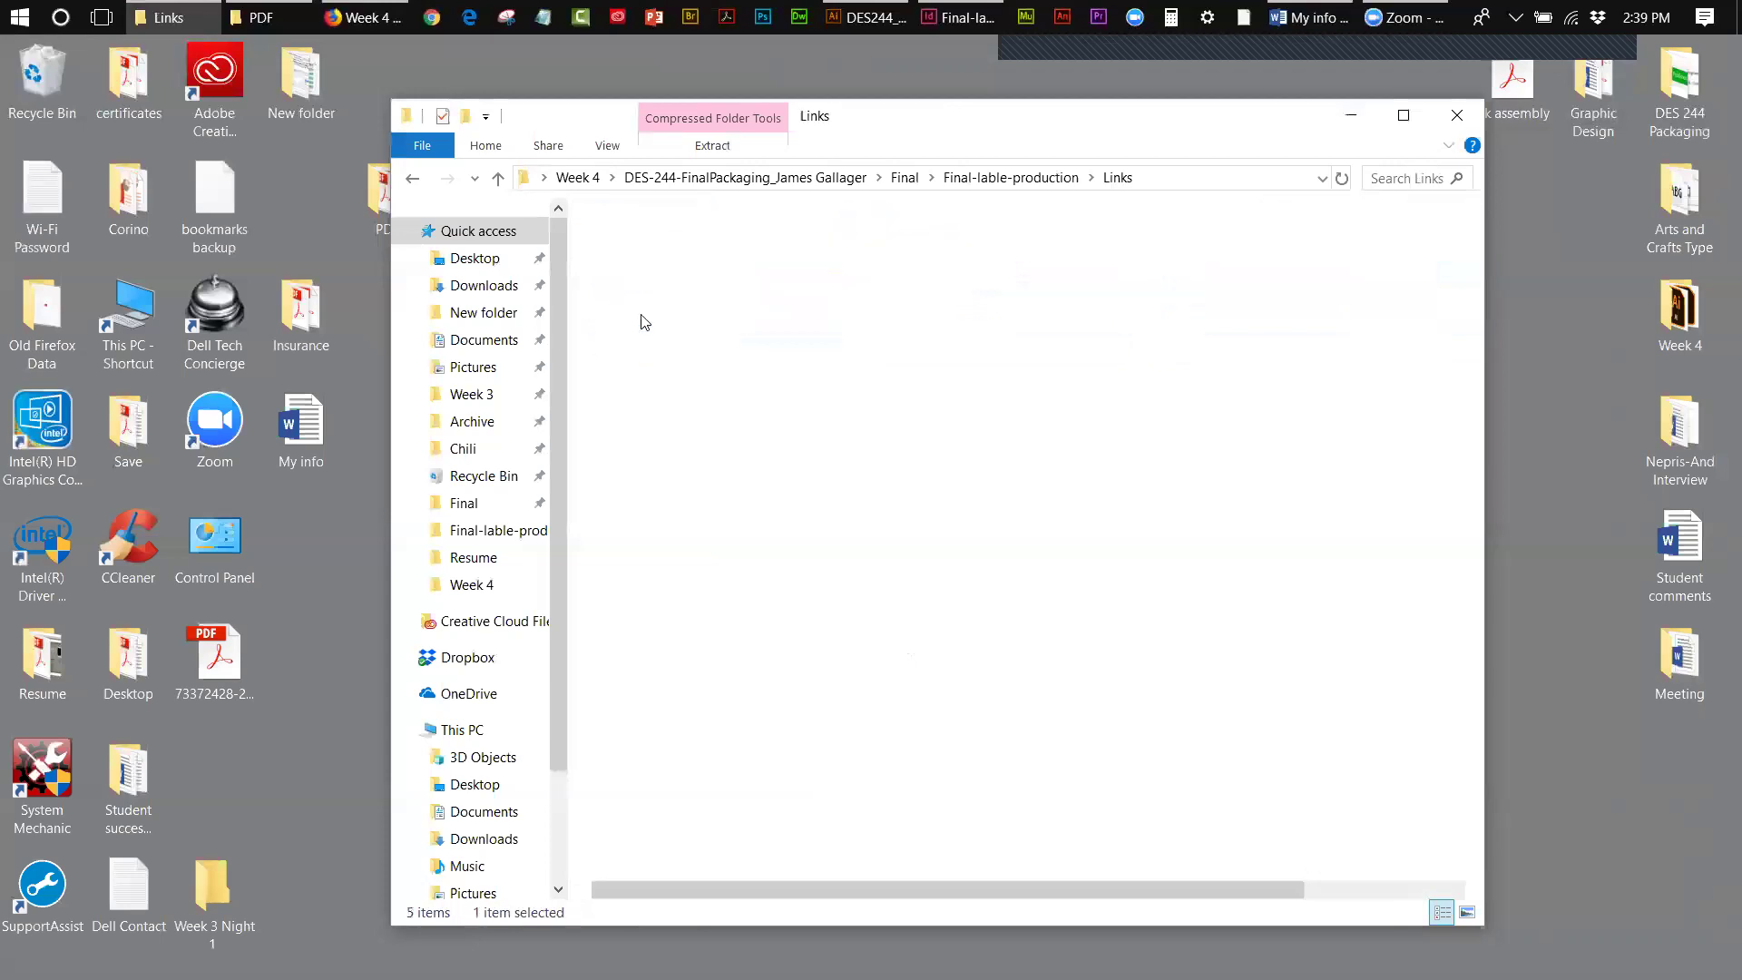
click(413, 178)
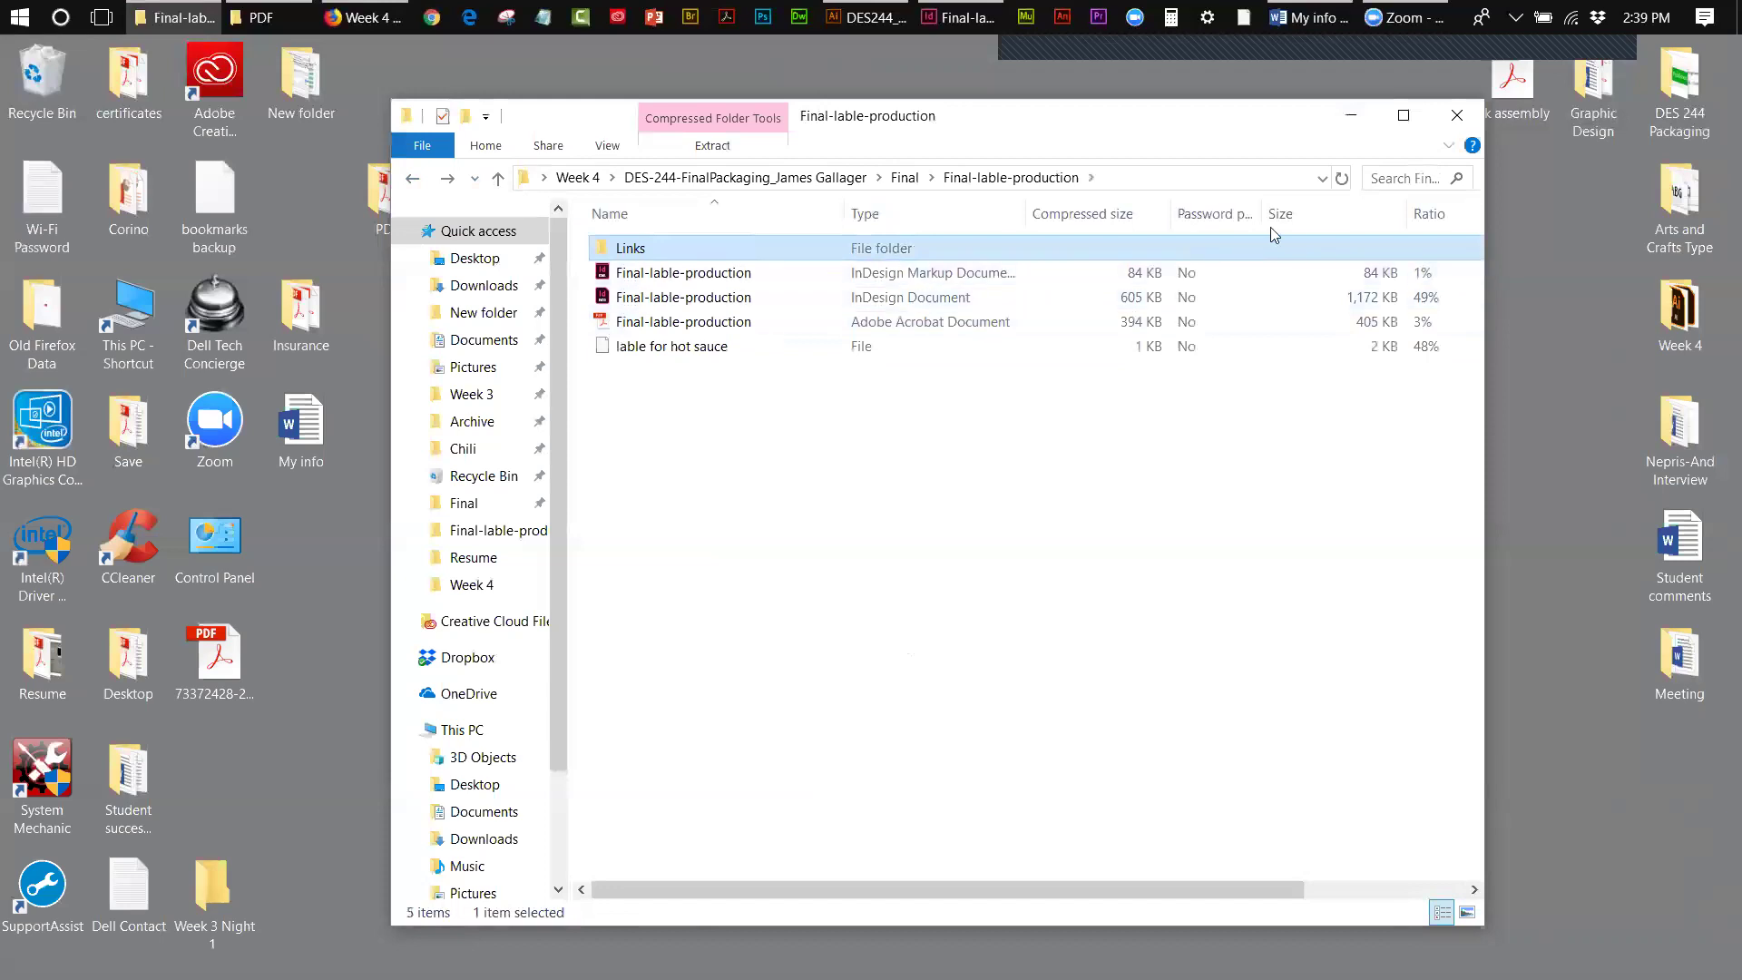
click(1479, 116)
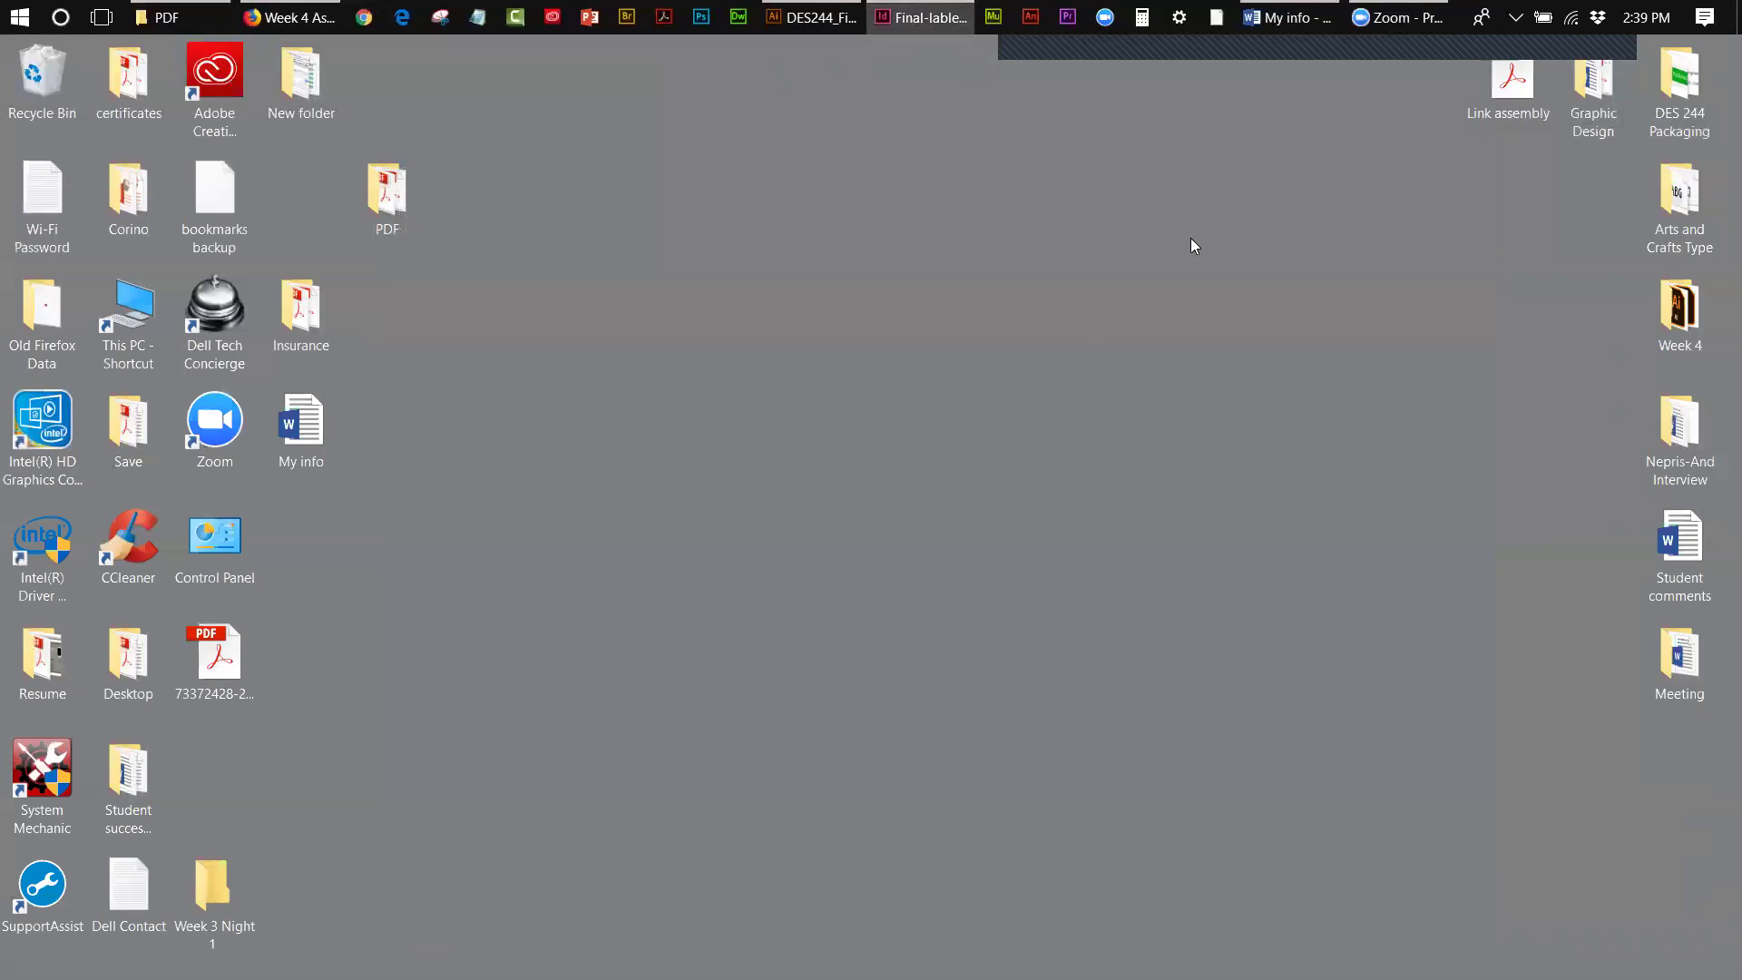
- Close Final-lable-production.indd in InDesign and switch back to the Illustrator box artwork
click(943, 16)
click(944, 16)
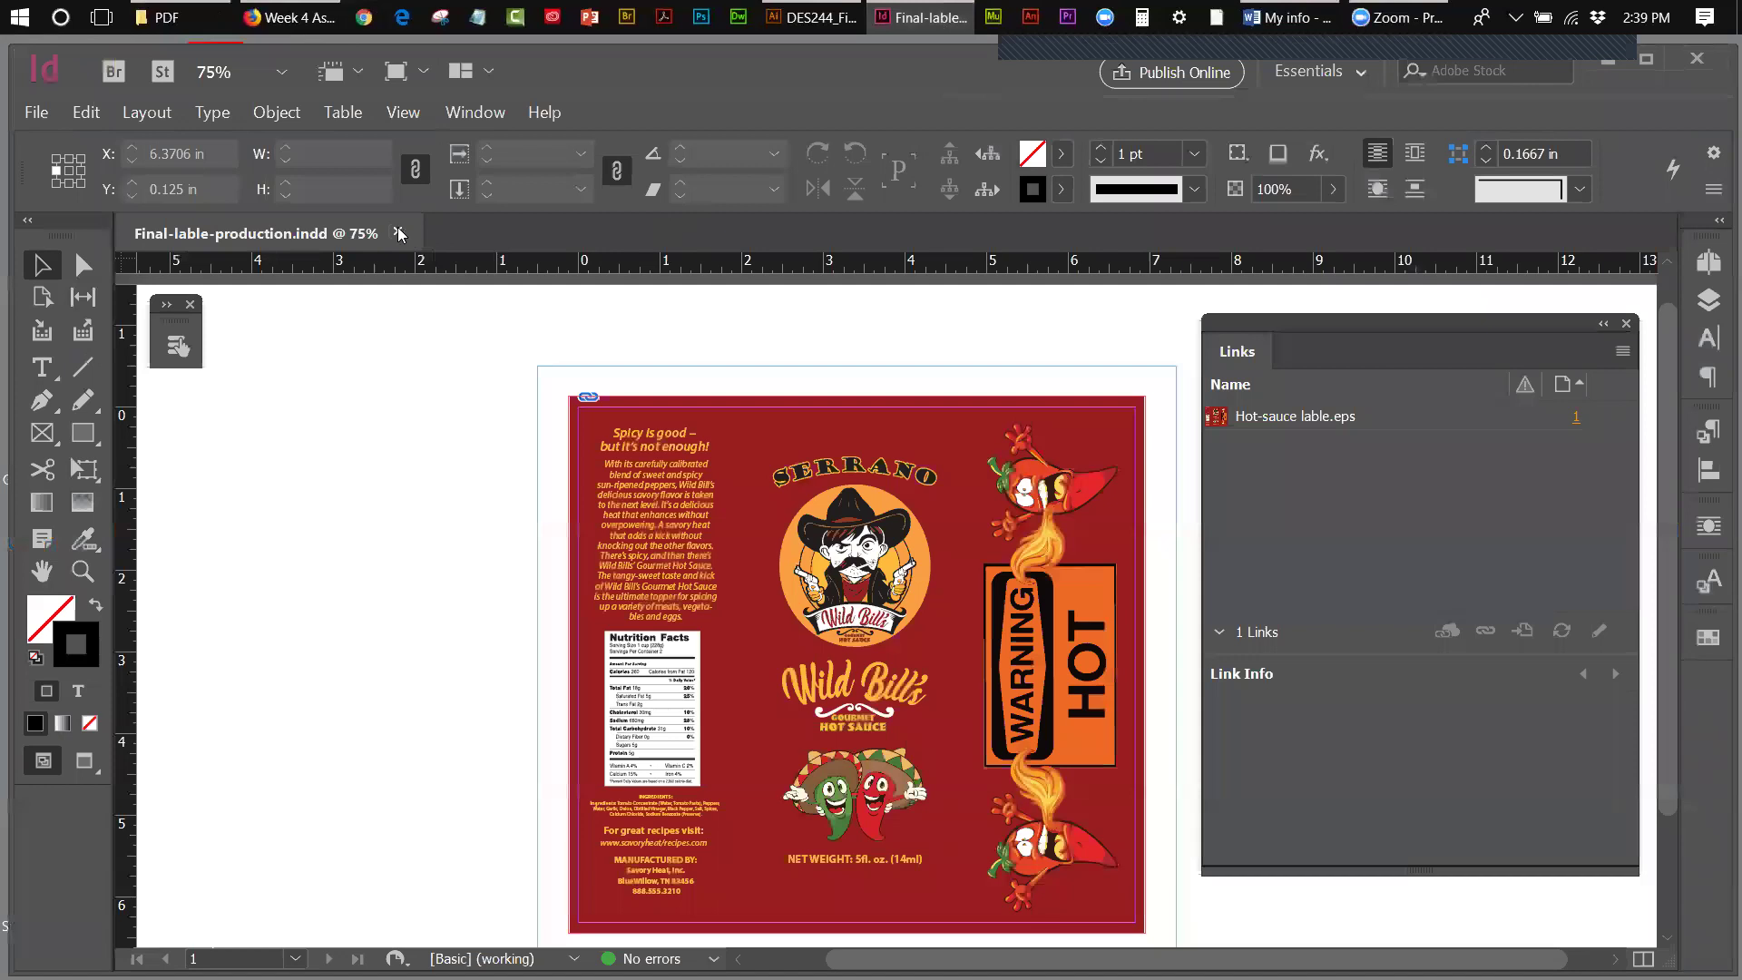
click(399, 234)
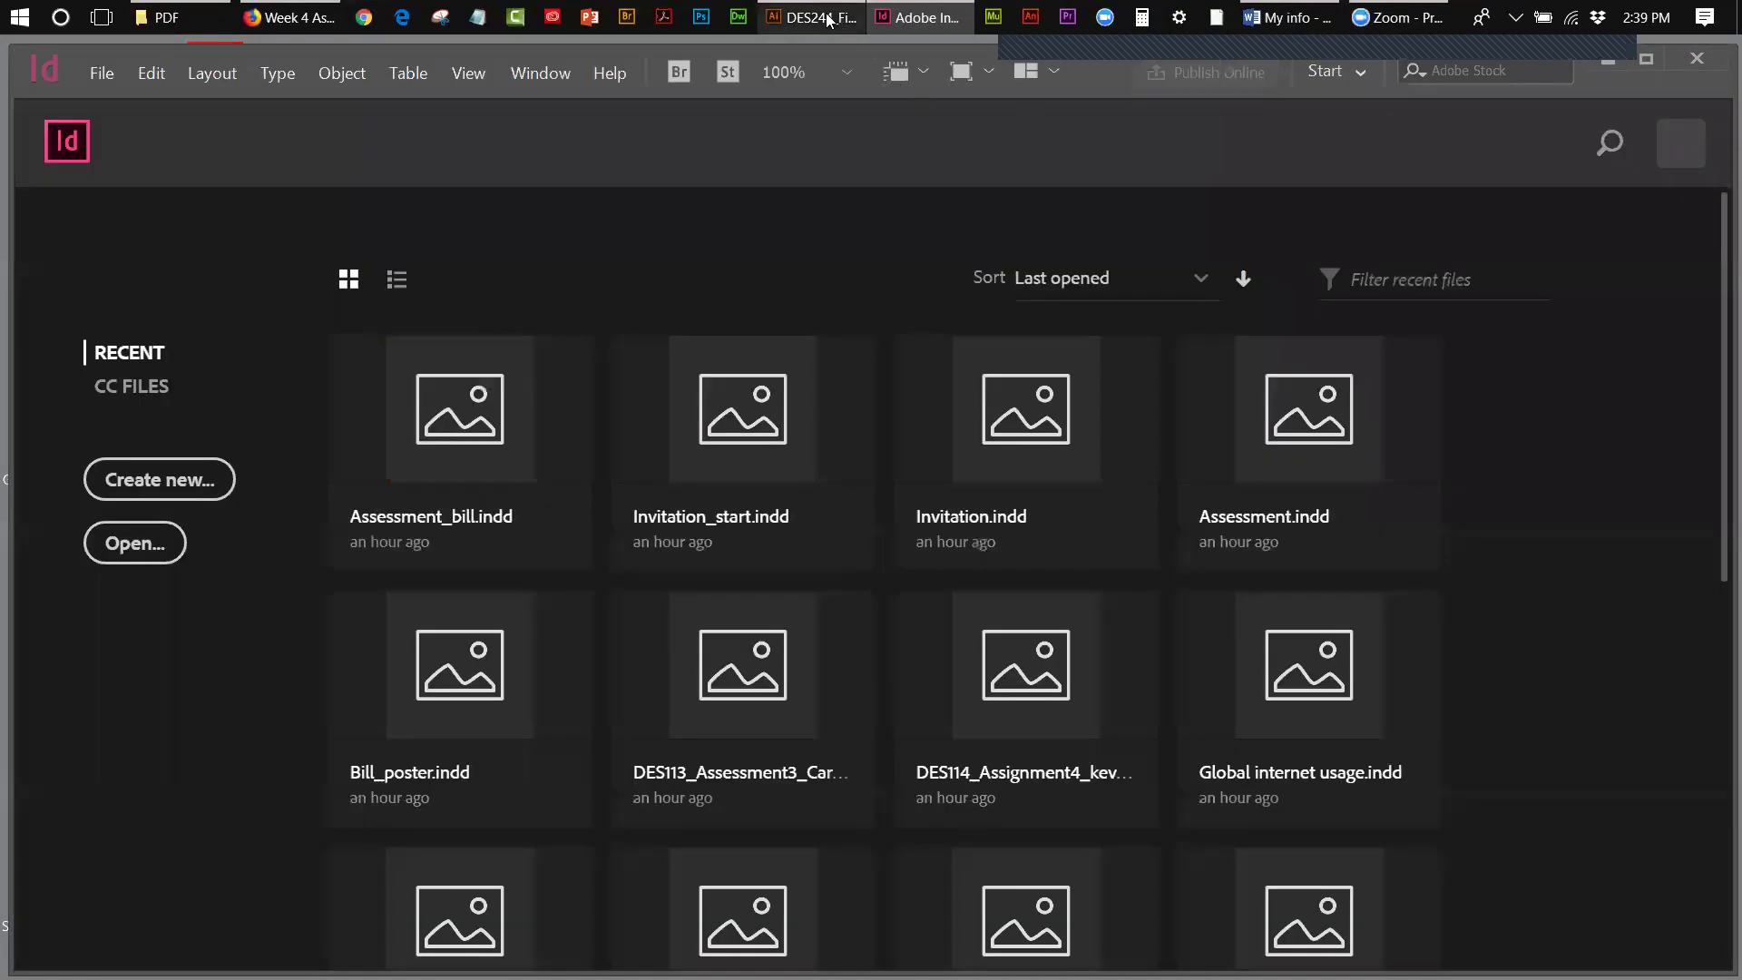
click(827, 18)
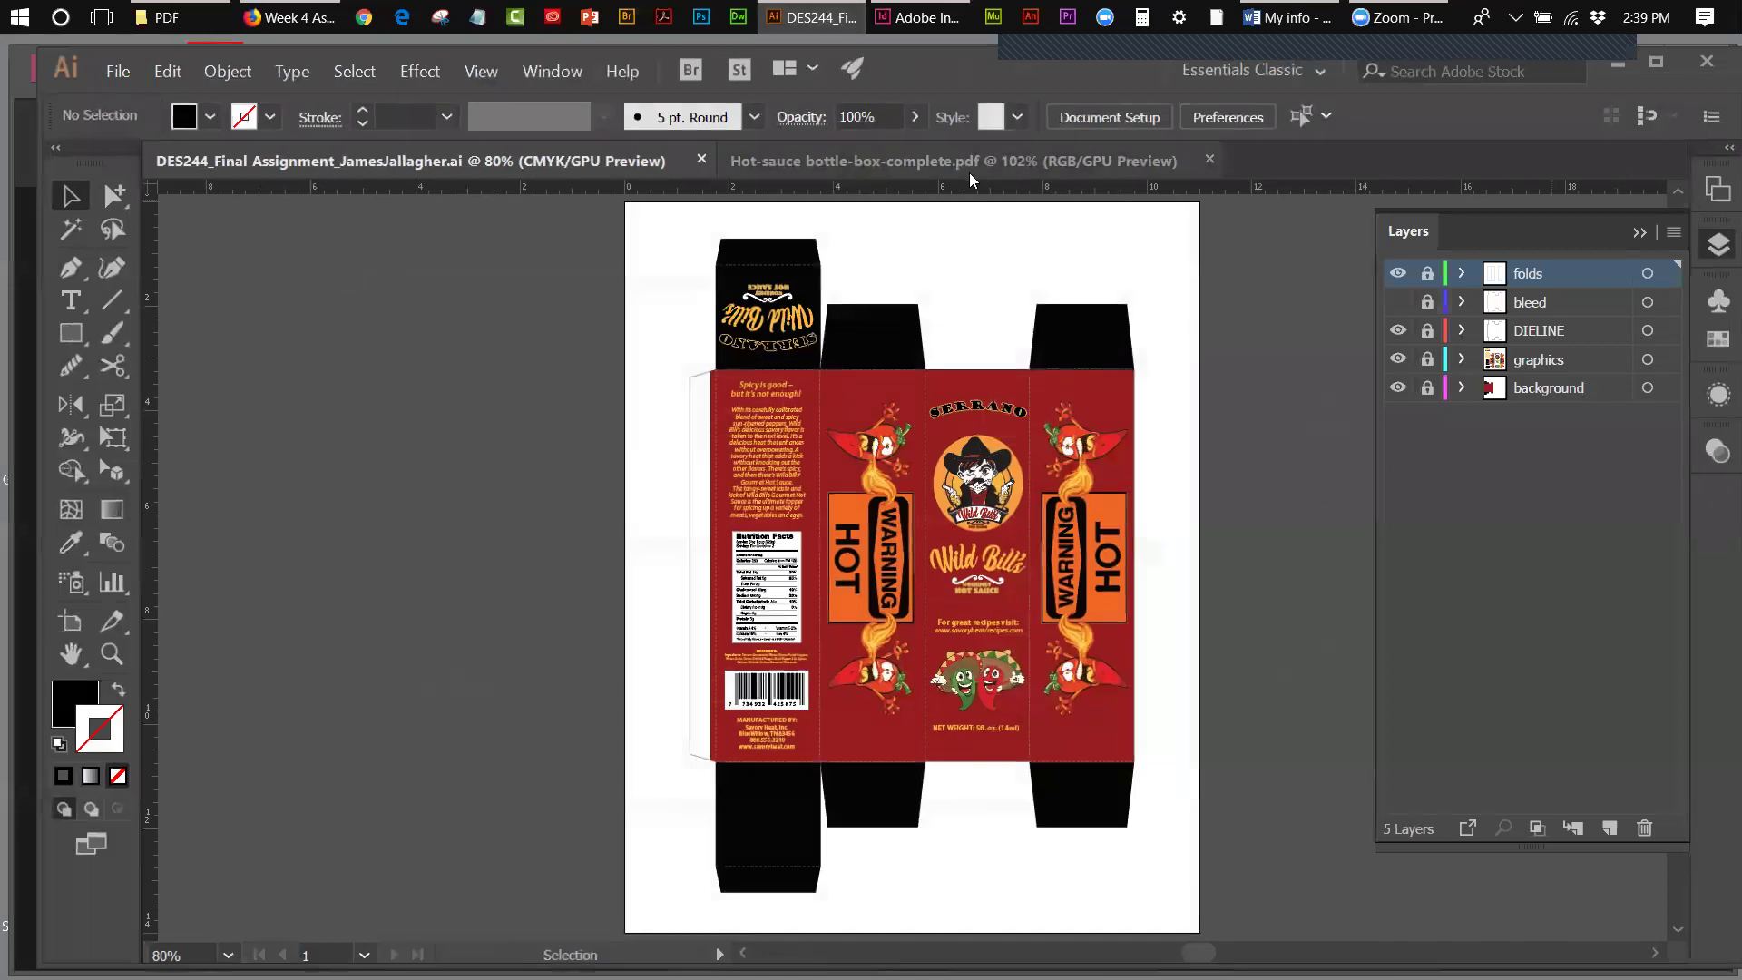